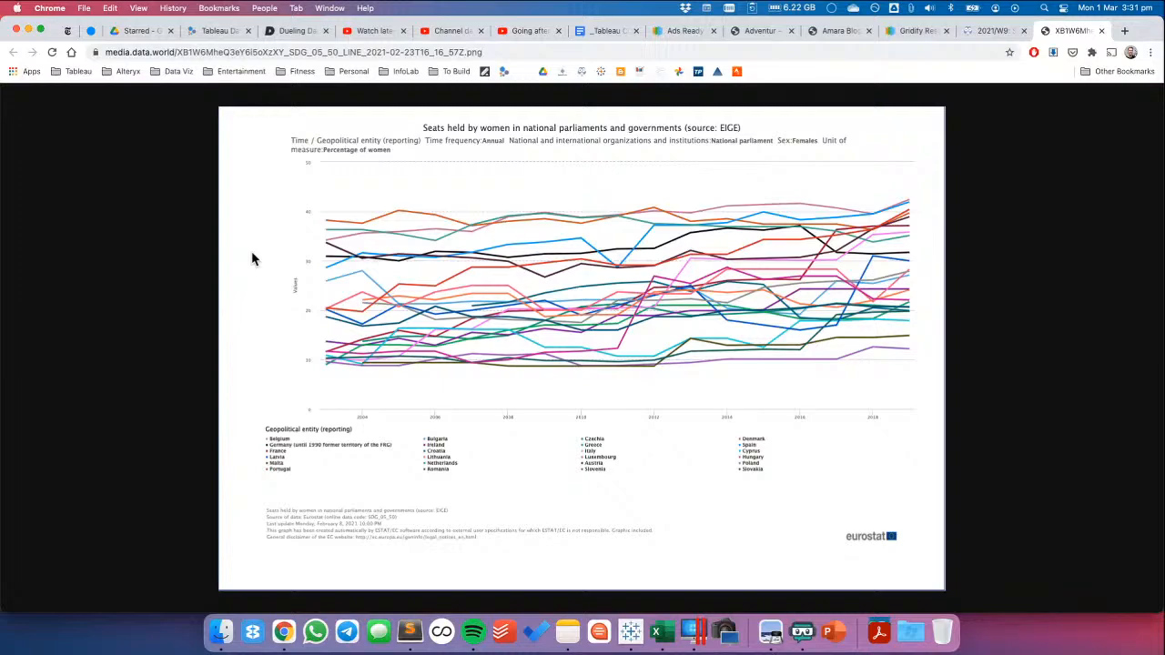
Switch to Tableau Desktop and pivot the year columns 2003 through 2019 of the Sheet 1 data into rows
left_click(630, 631)
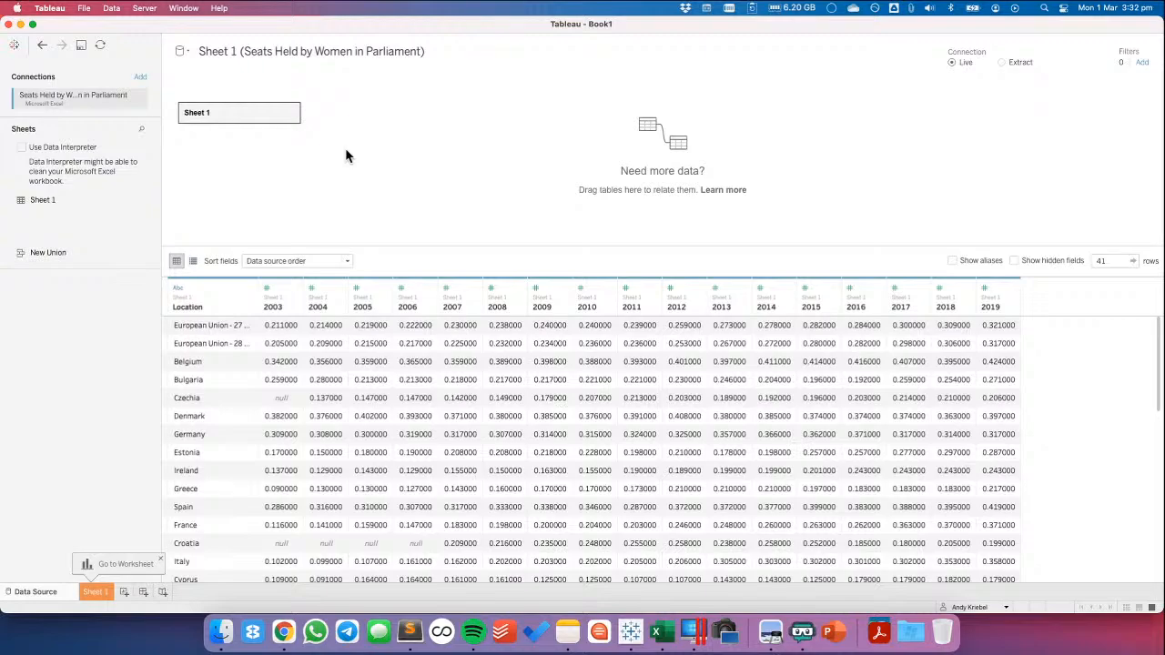
left_click(284, 288)
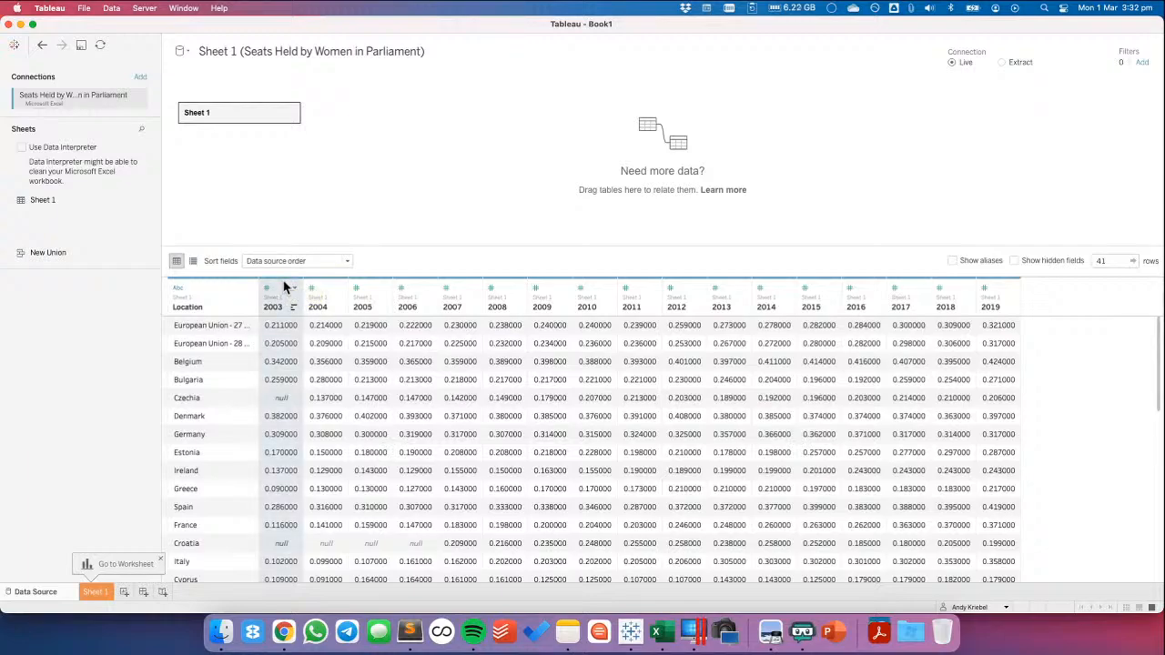
left_click(999, 288, "shift")
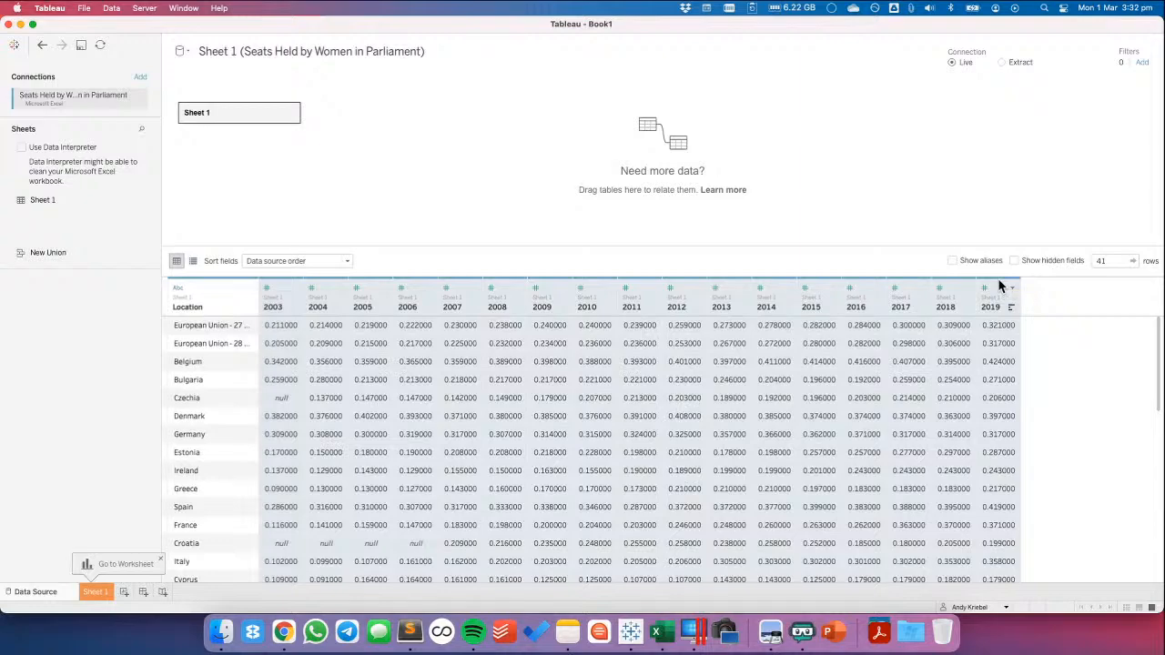
left_click(1012, 290)
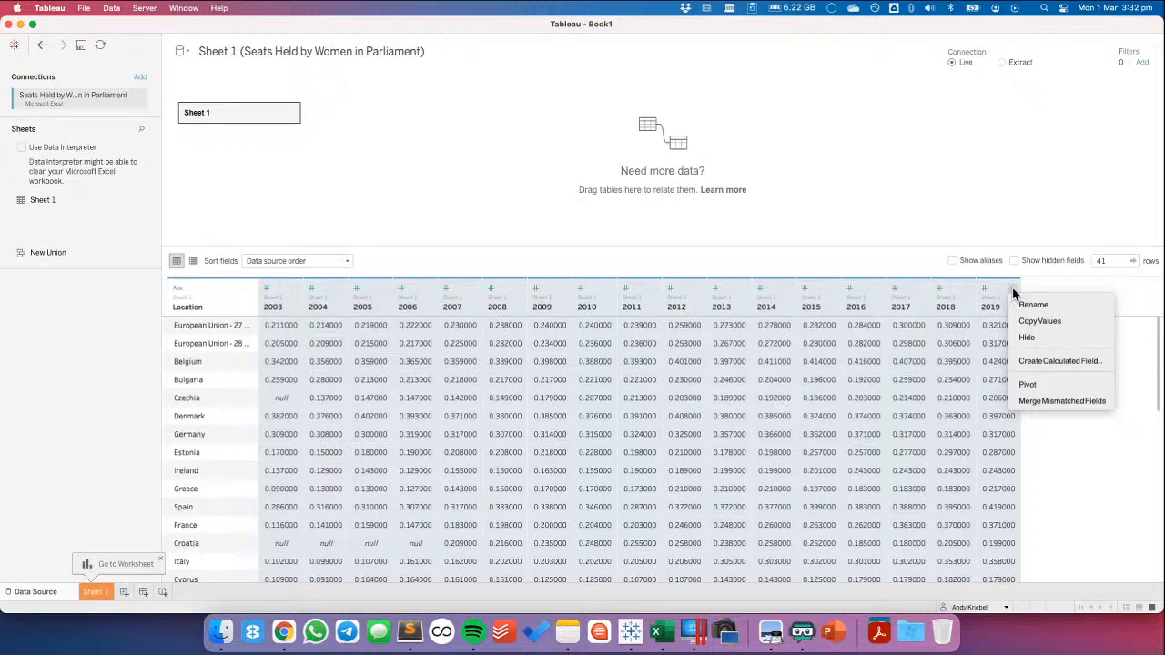
left_click(1026, 384)
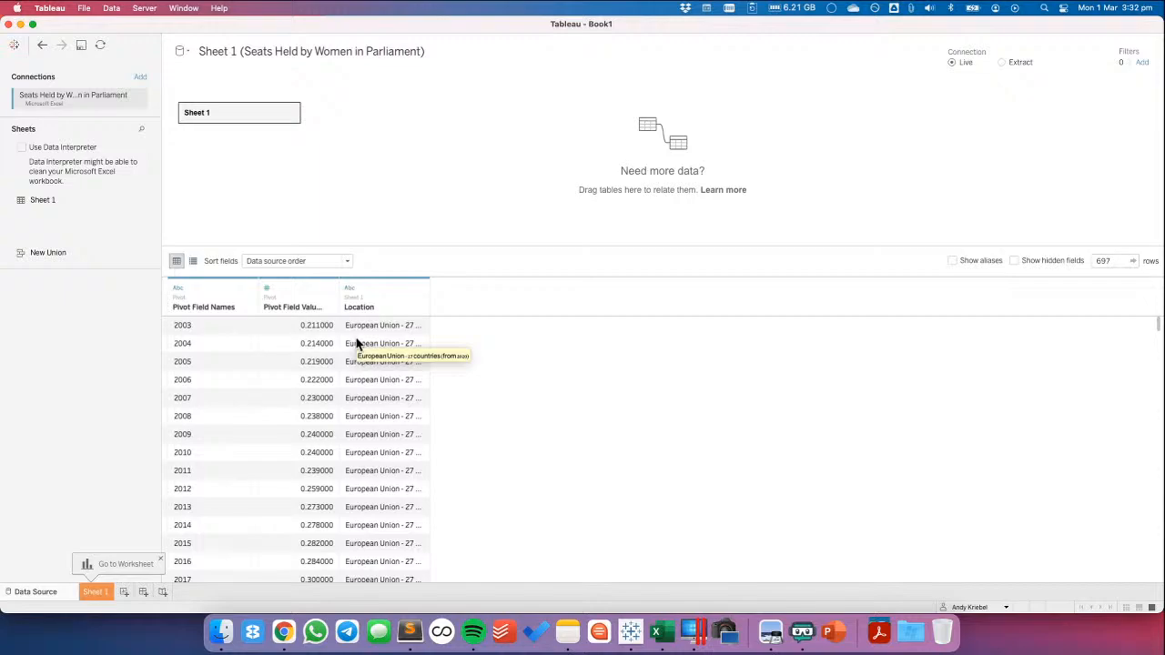
Change the Pivot Field Names column's data type to Date and rename the column as Date
left_click(177, 290)
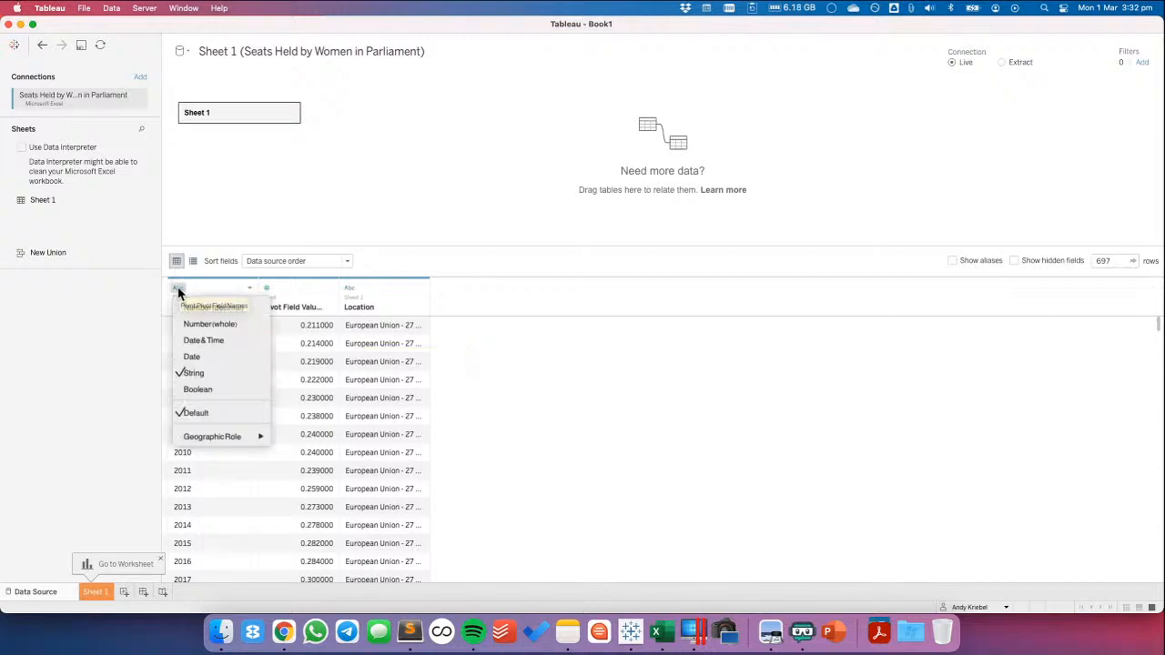
left_click(197, 357)
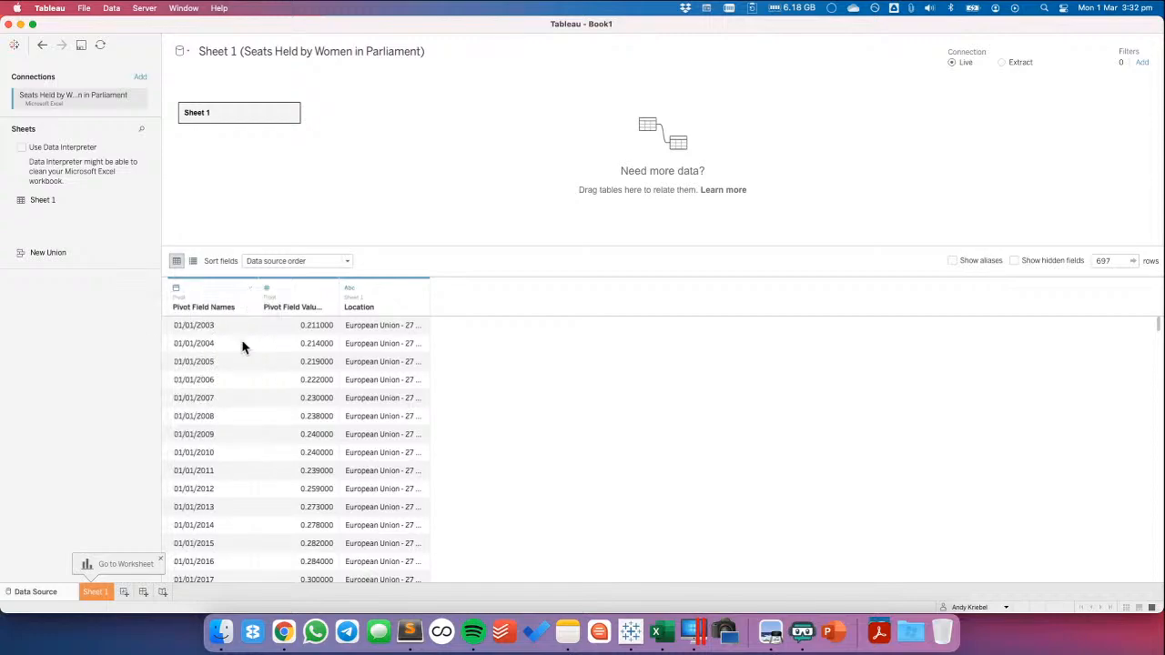
double_click(196, 307)
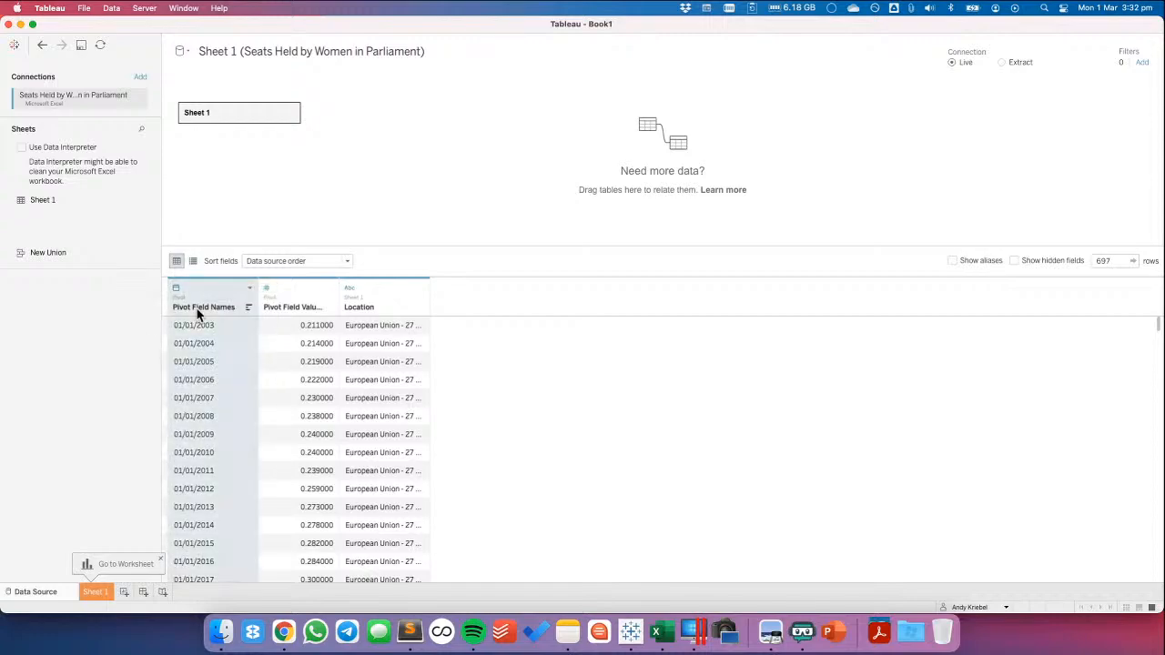
type("Date")
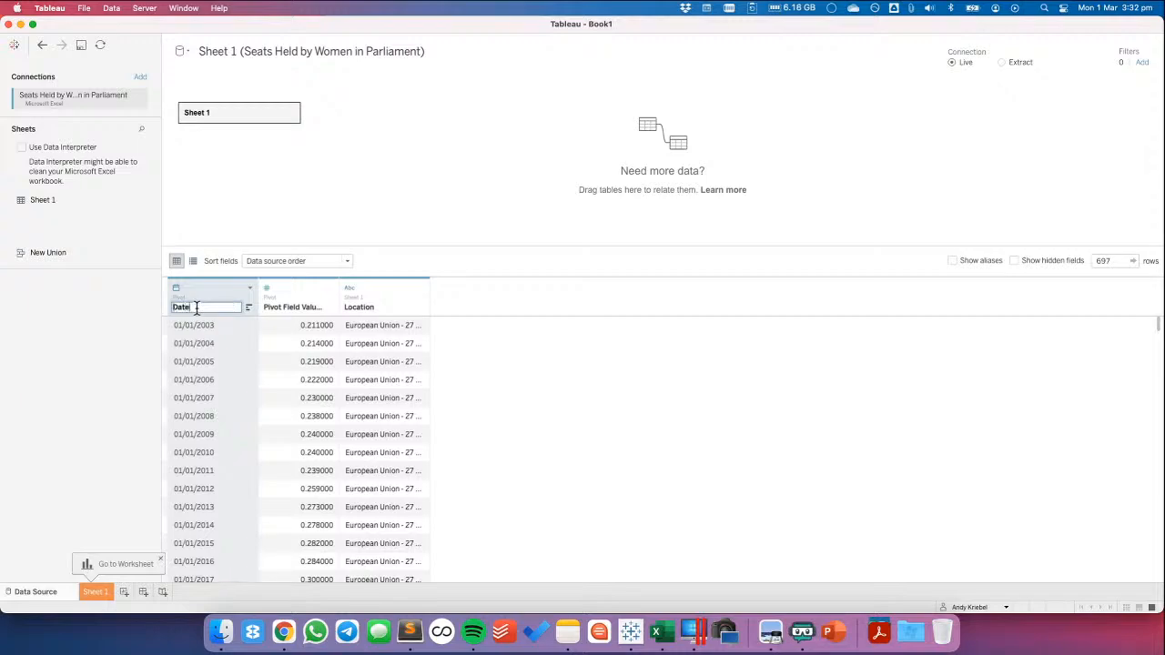
key("Return")
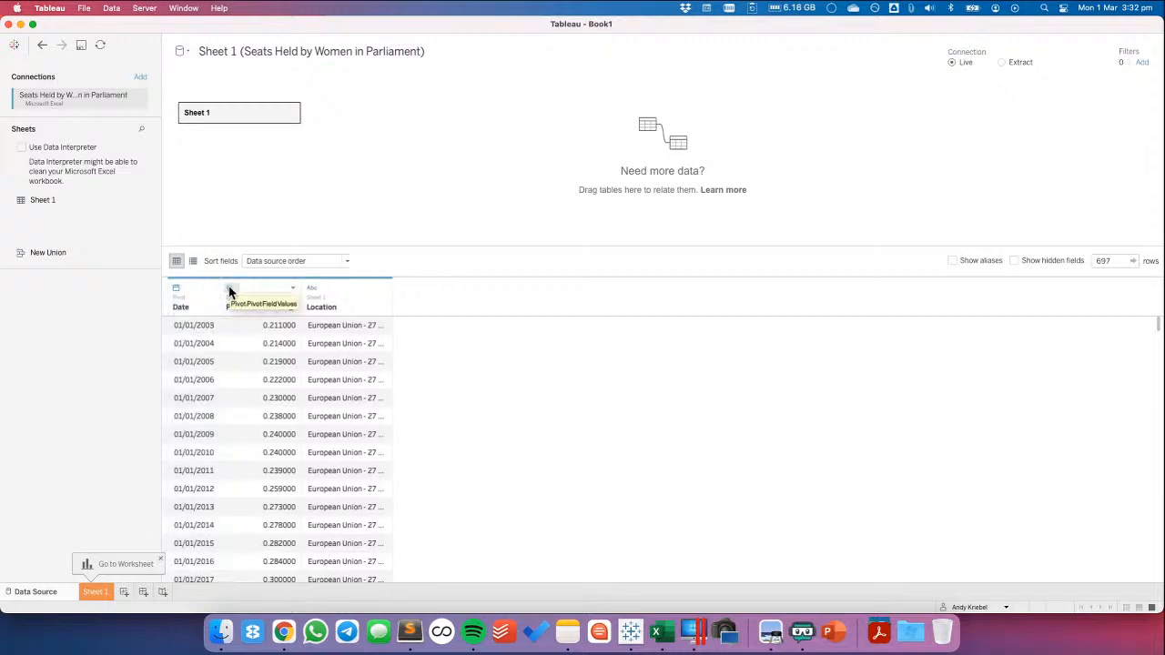
Rename the Pivot Field Values column as Percentage
left_click(229, 288)
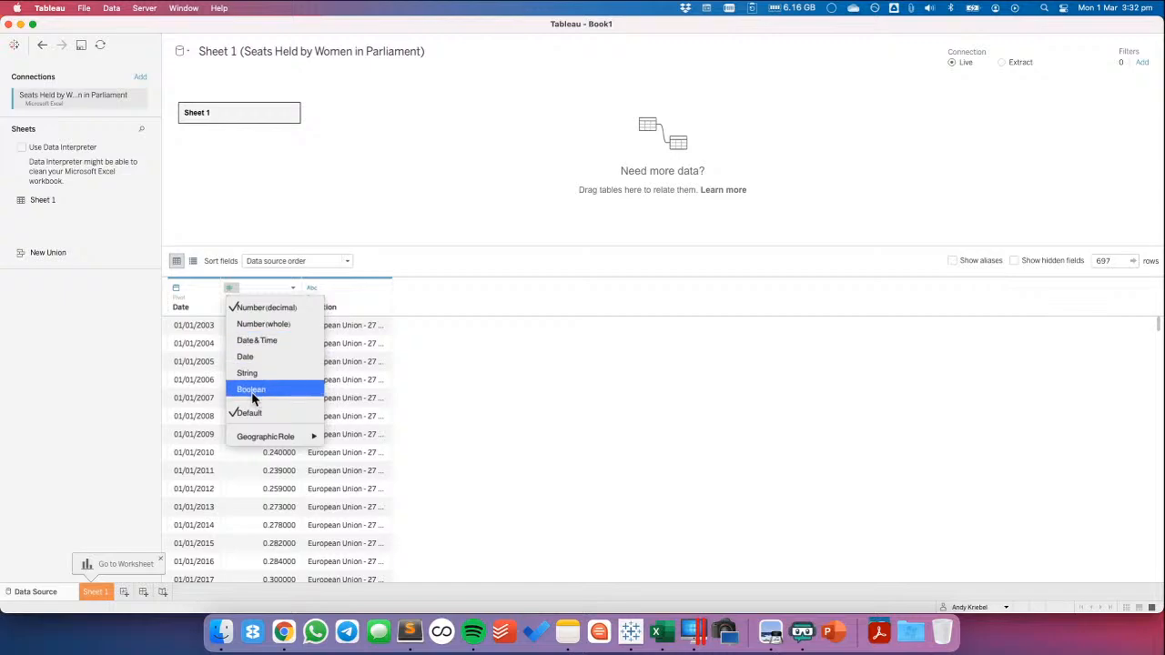
left_click(235, 238)
double_click(253, 308)
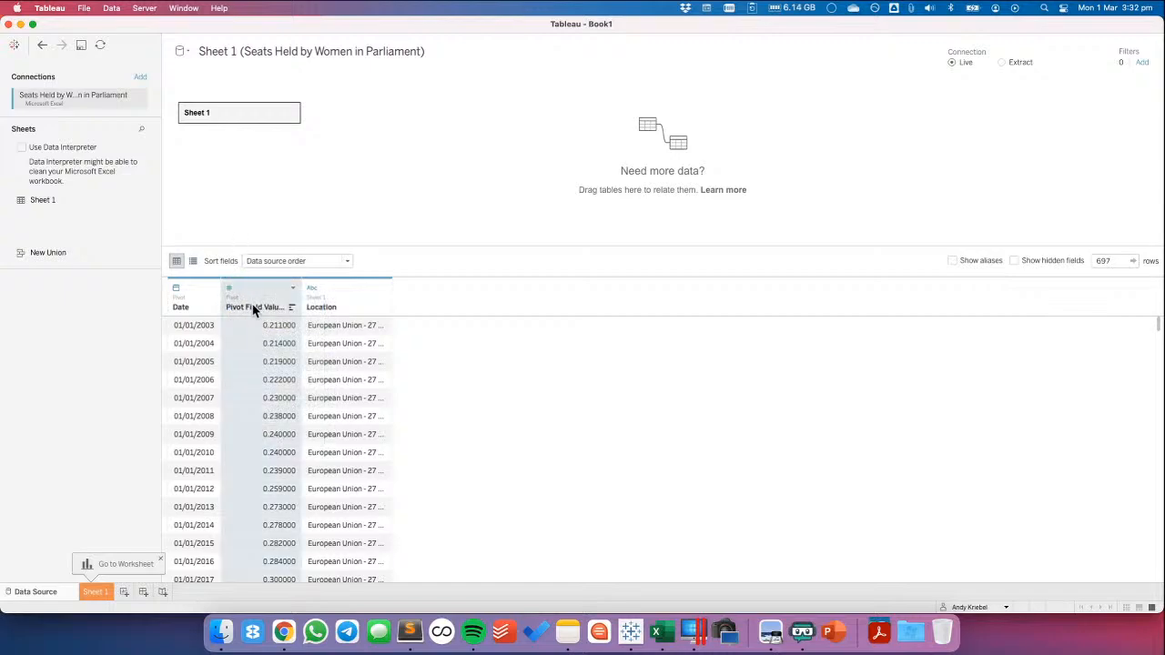
key("super+a")
key("BackSpace")
type("Percentage")
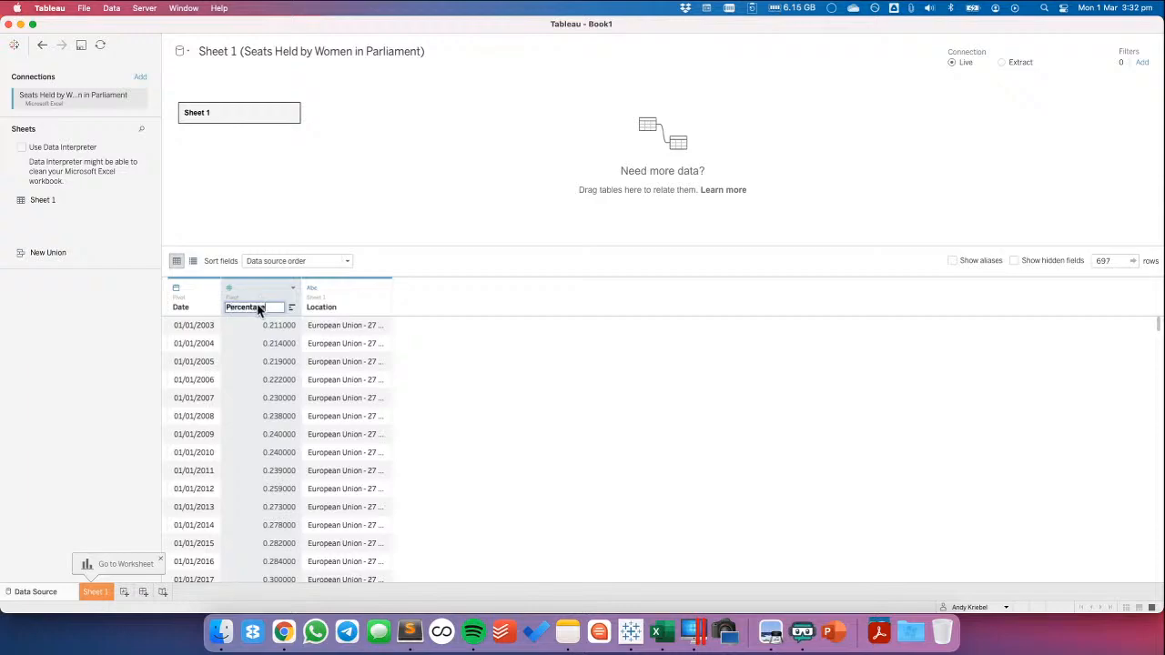
key("Return")
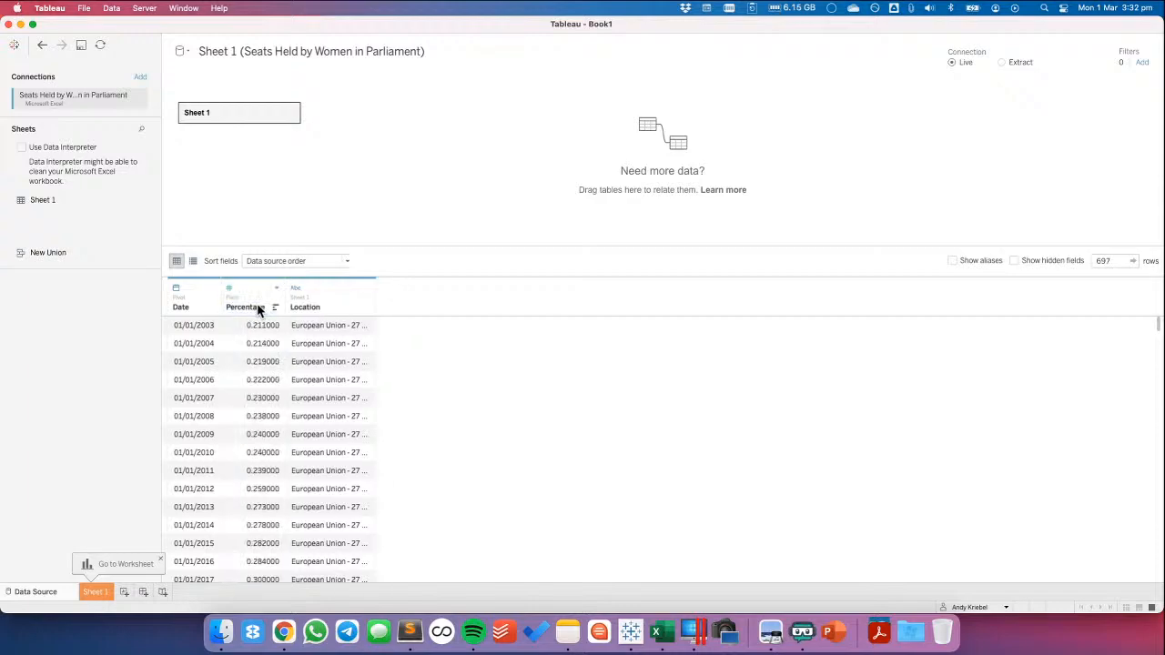
On the Sheet 1 worksheet, build a line chart of Percentage by year of Date, with one coloured line per Location
left_click(97, 594)
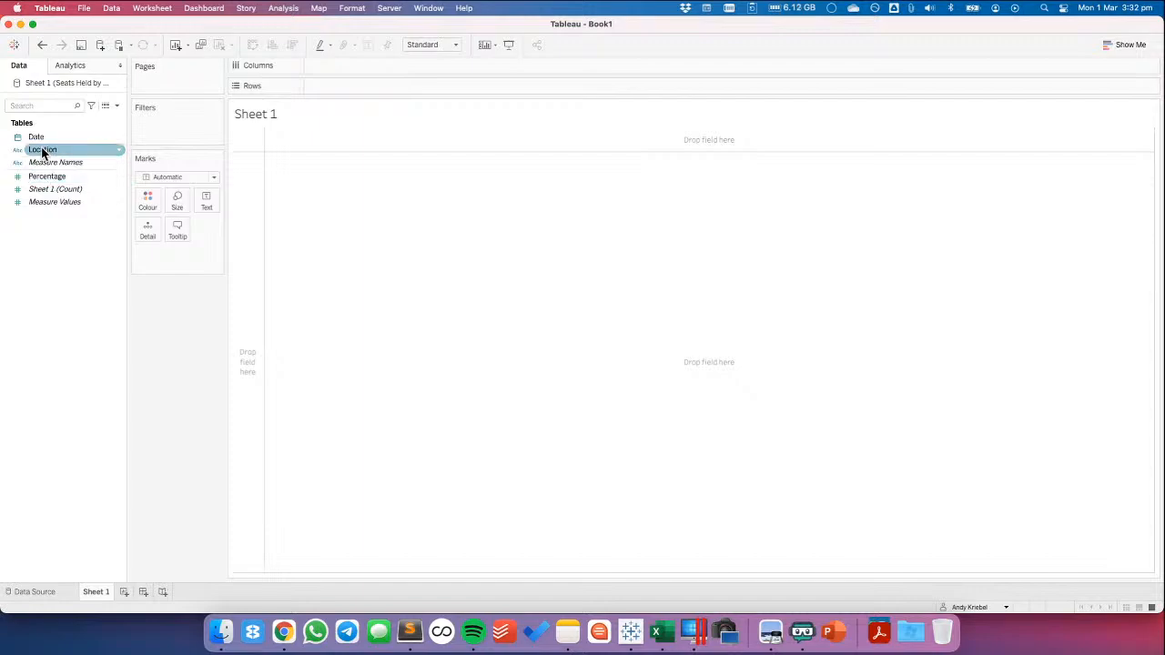
left_click_drag(42, 151, 255, 190)
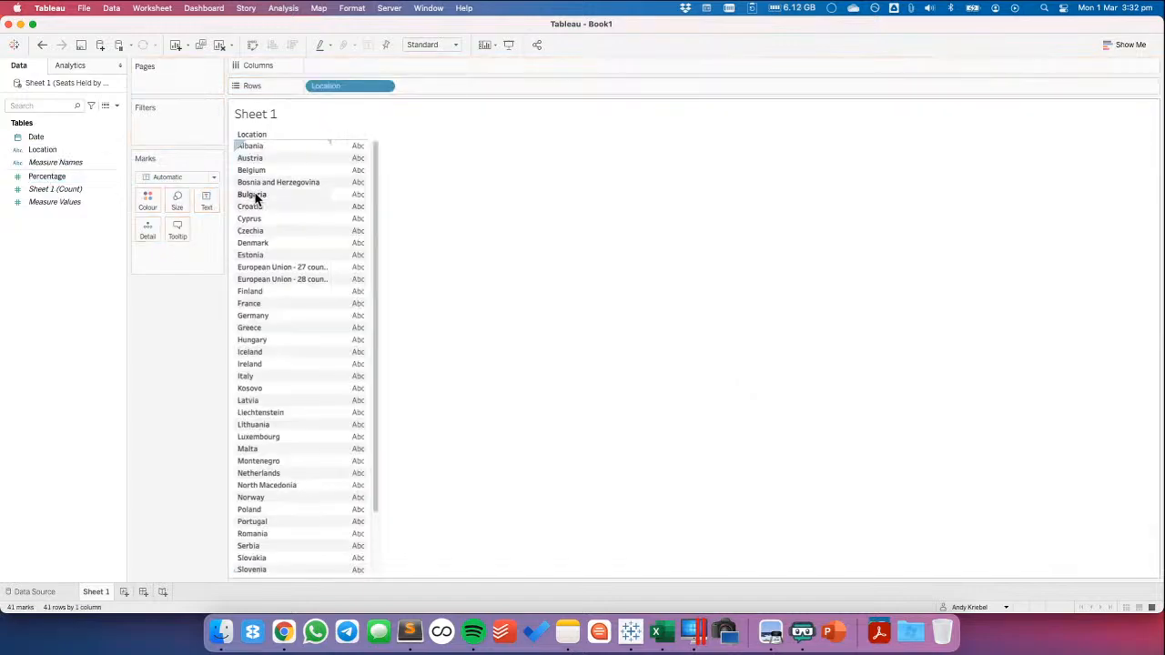
left_click(39, 137)
left_click_drag(39, 136, 363, 70)
left_click_drag(47, 176, 467, 87)
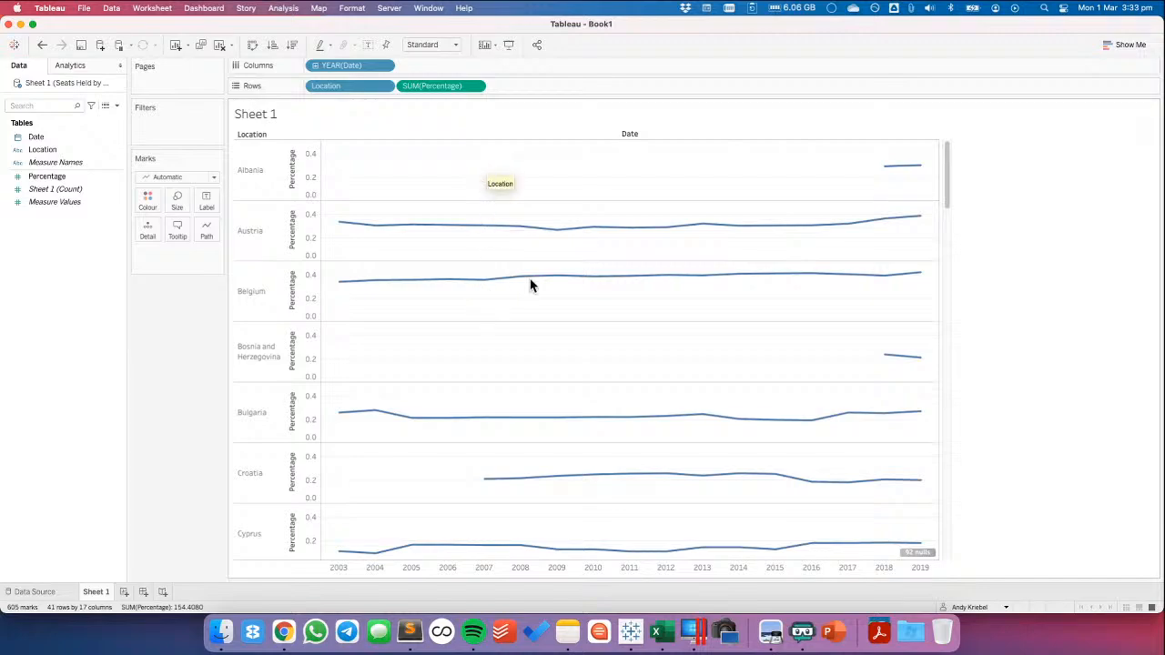
left_click_drag(333, 85, 149, 198)
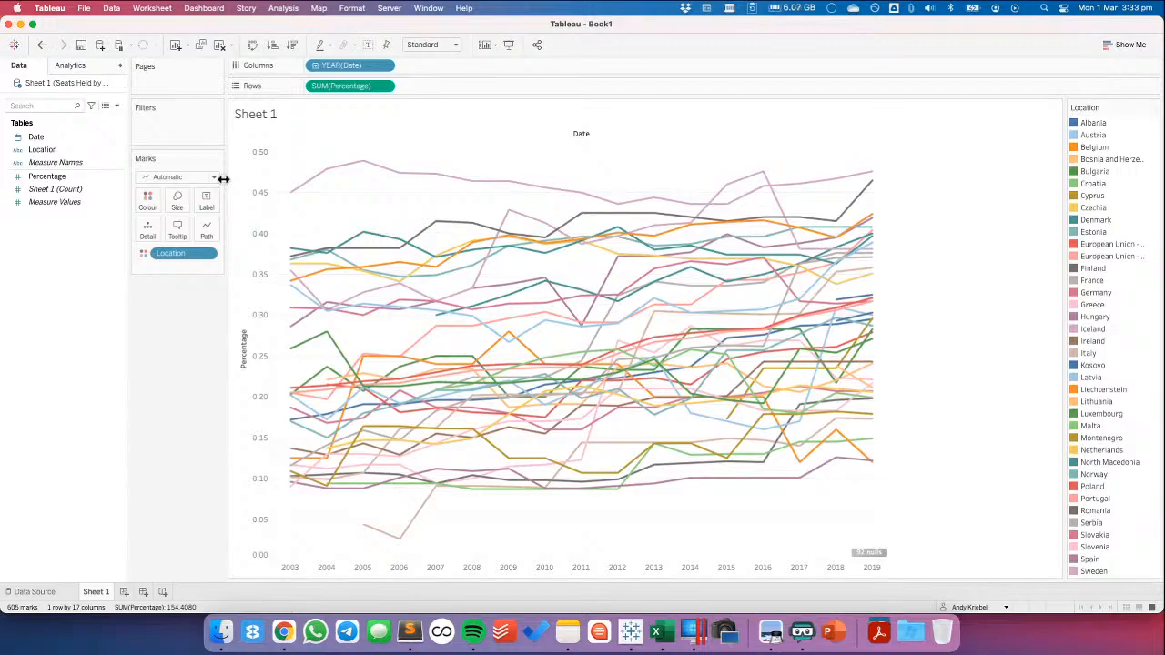
Compare the European Union 27-country and 28-country lines by highlighting each one alternately in the chart
left_click(1116, 243)
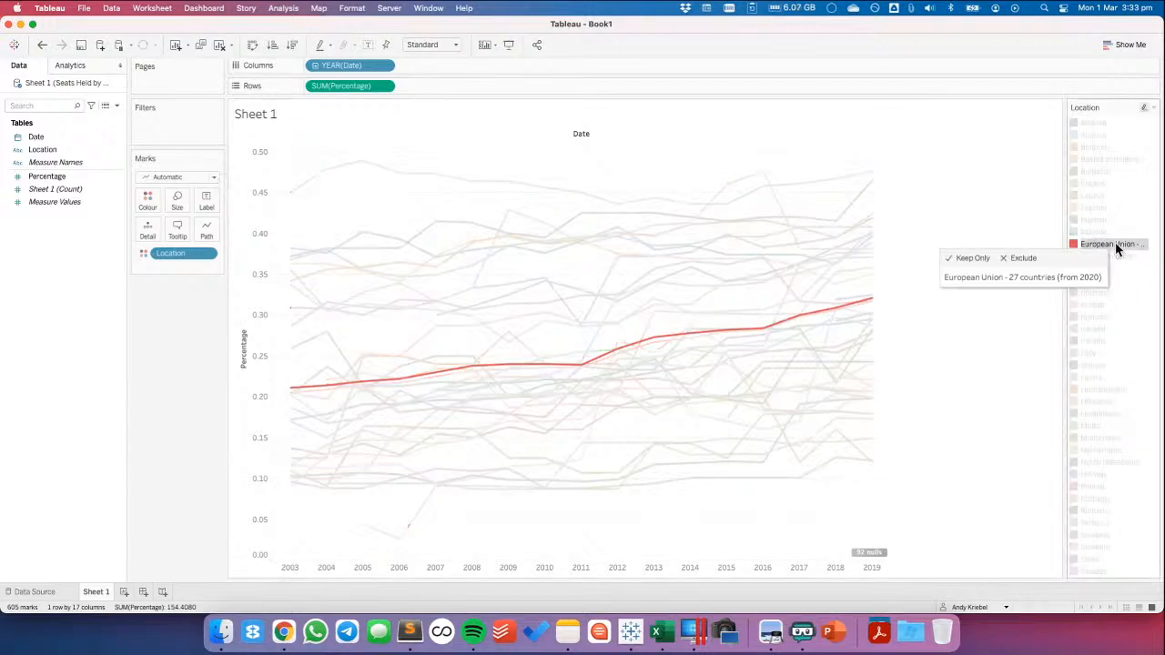
left_click(1125, 258)
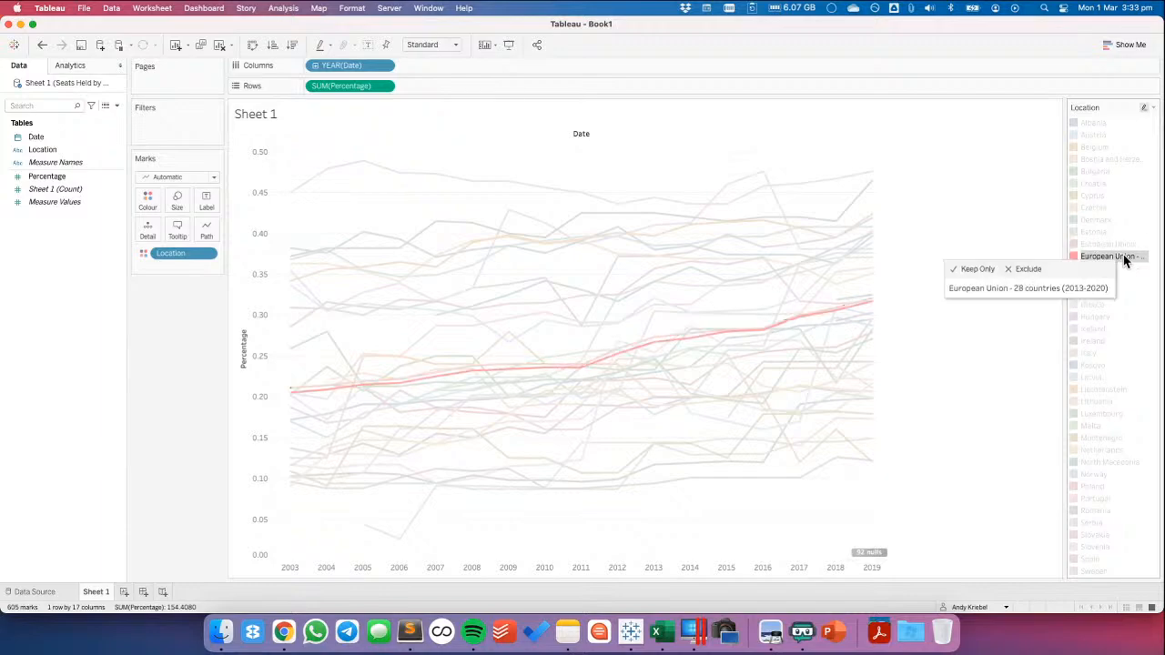
left_click(1121, 246)
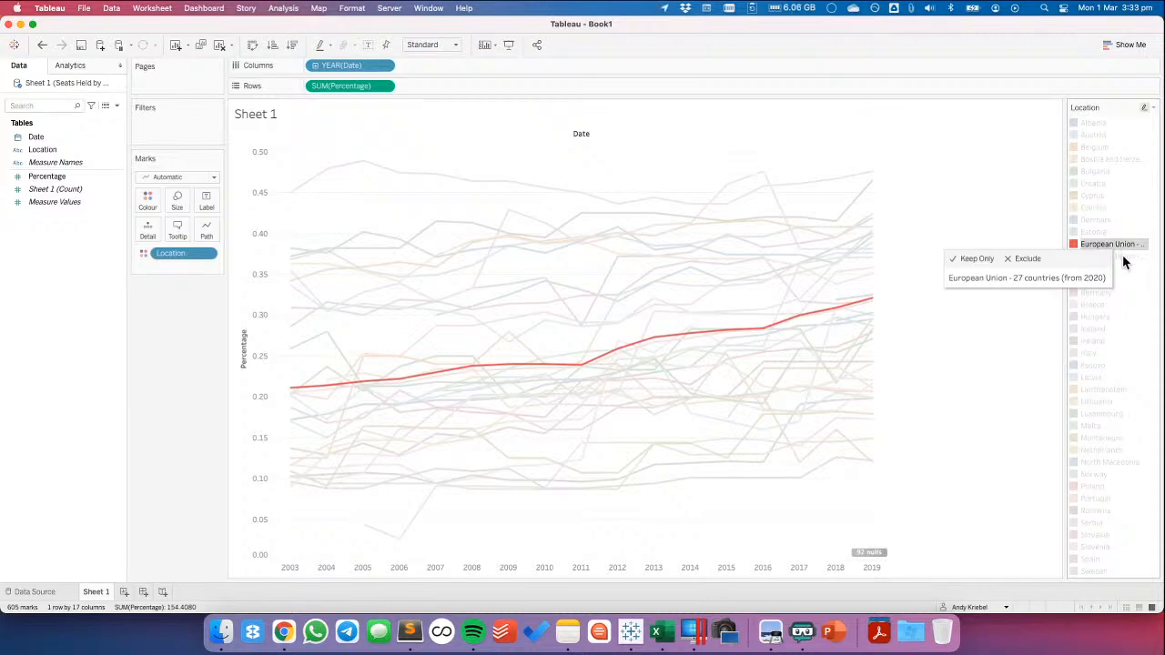
left_click(1122, 257)
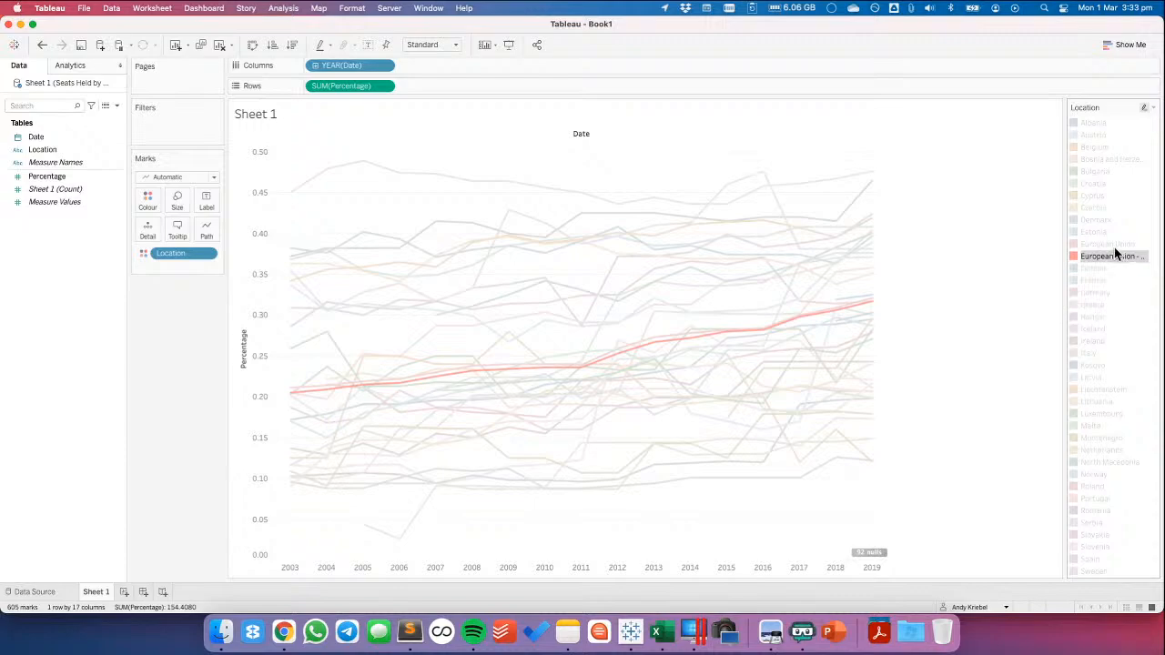
left_click(1114, 246)
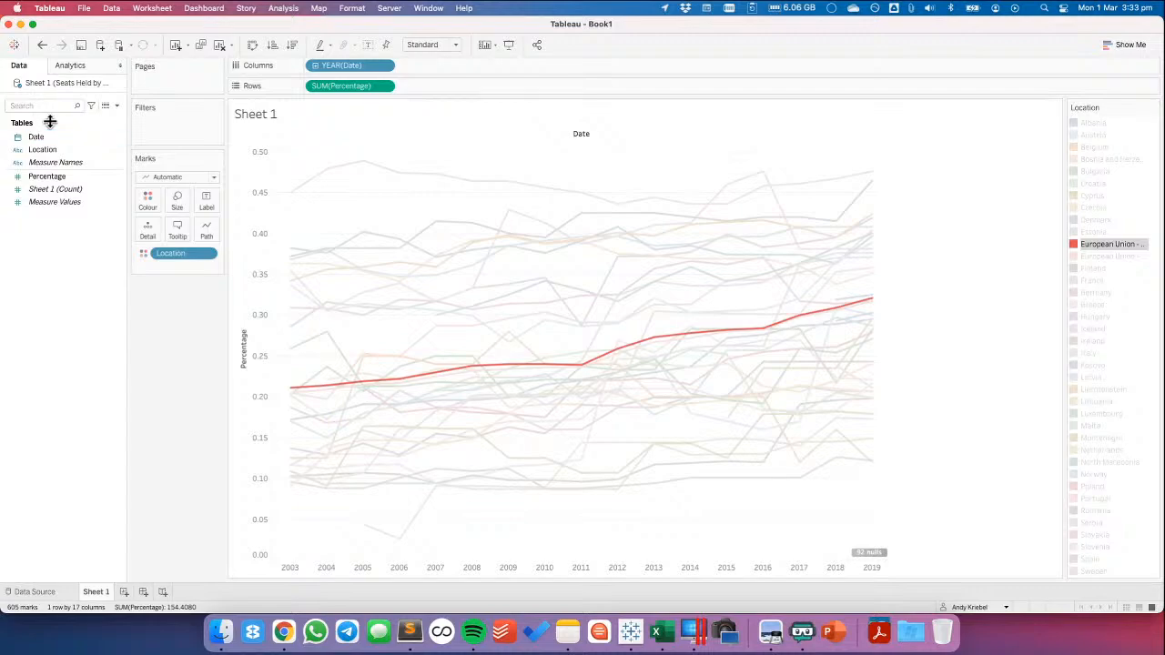
Add a data source filter on Location that excludes European Union - 27 countries (from 2020)
right_click(51, 83)
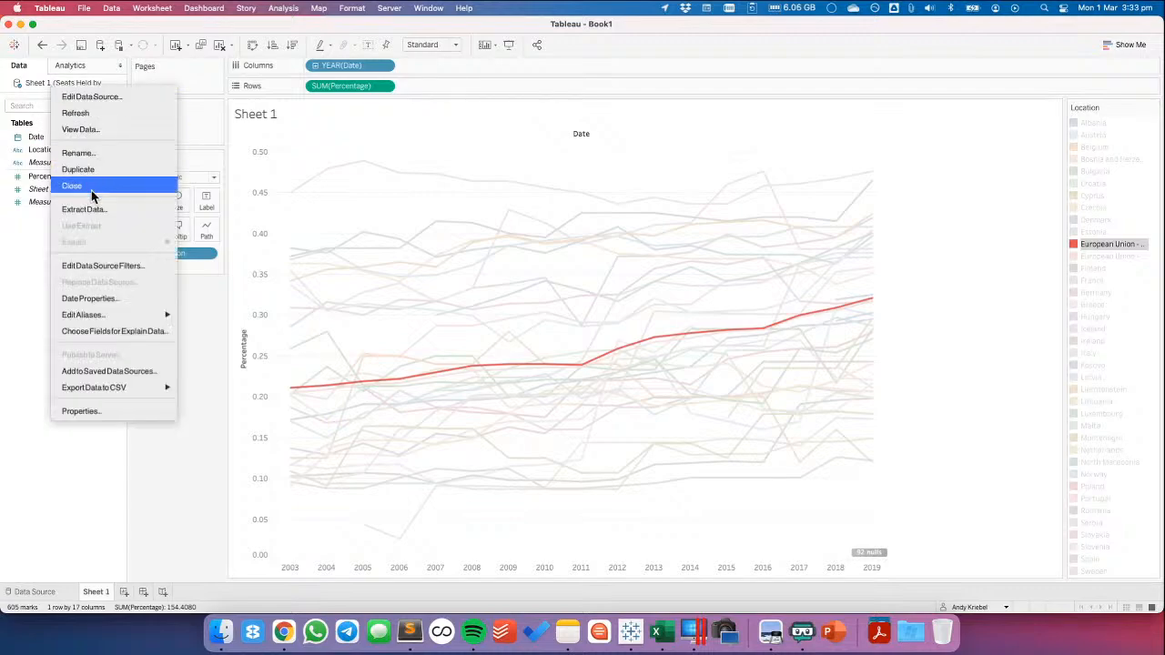
left_click(110, 265)
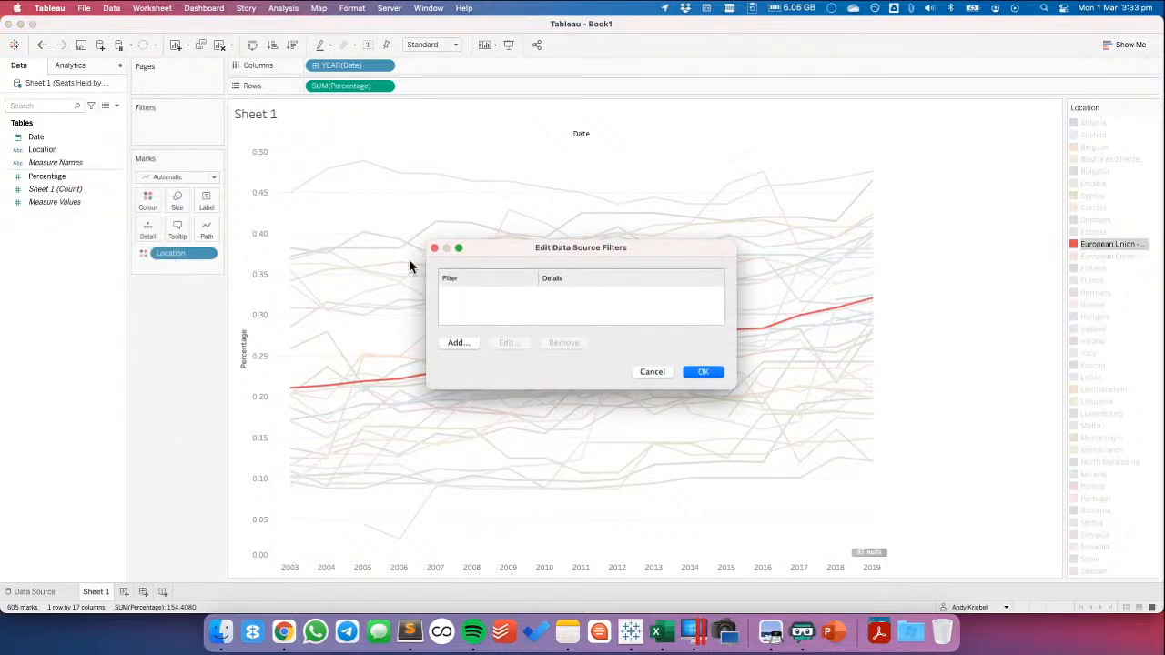
left_click(462, 342)
double_click(490, 260)
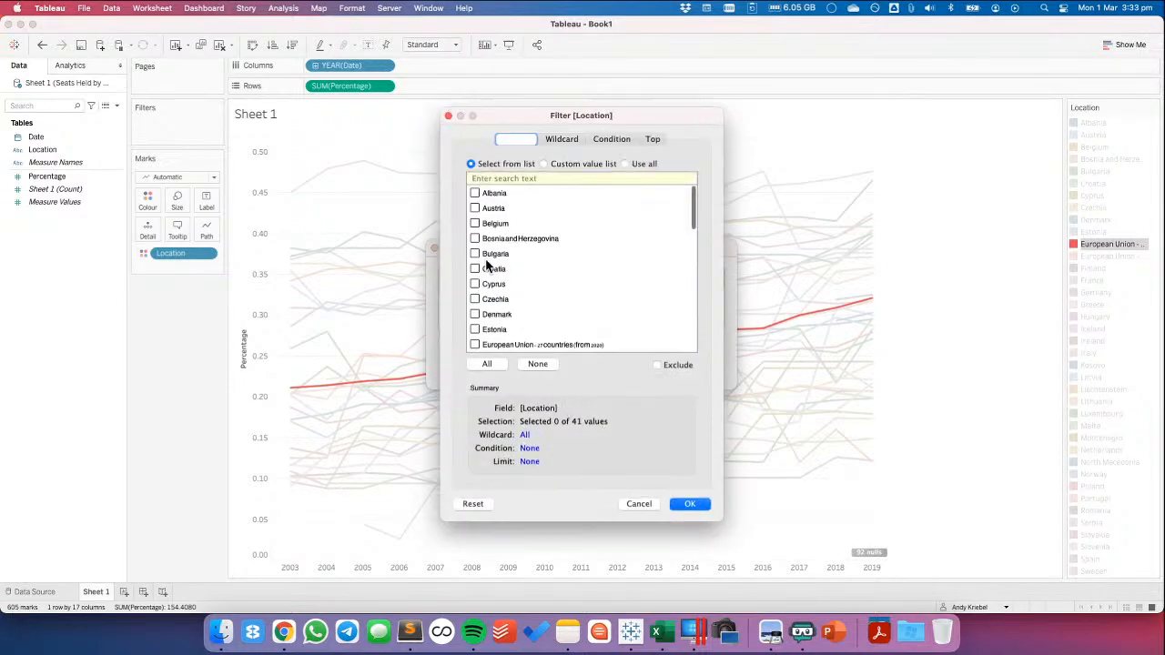
scroll(501, 316, "down", 2)
left_click(474, 298)
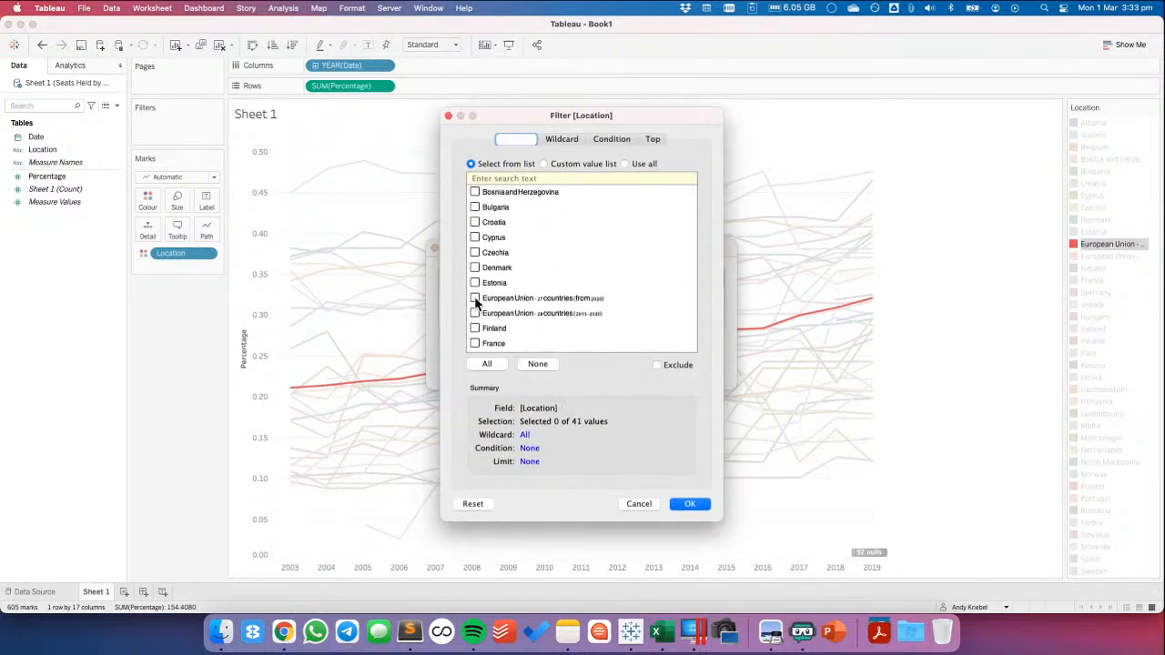
left_click(657, 365)
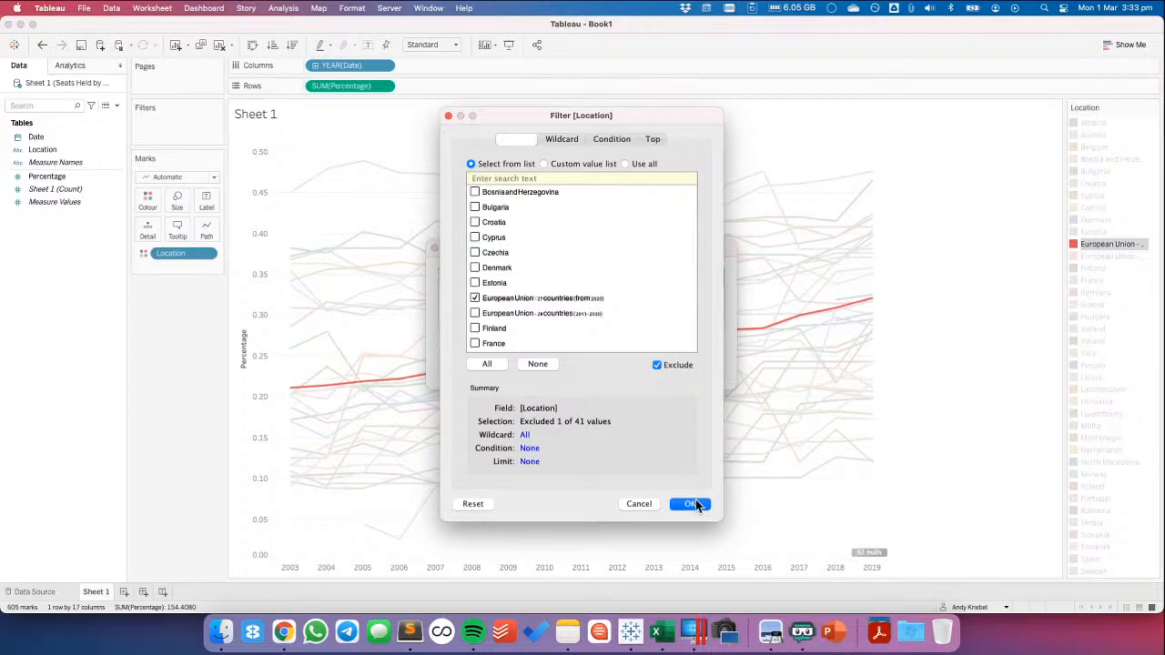
left_click(699, 504)
left_click(703, 373)
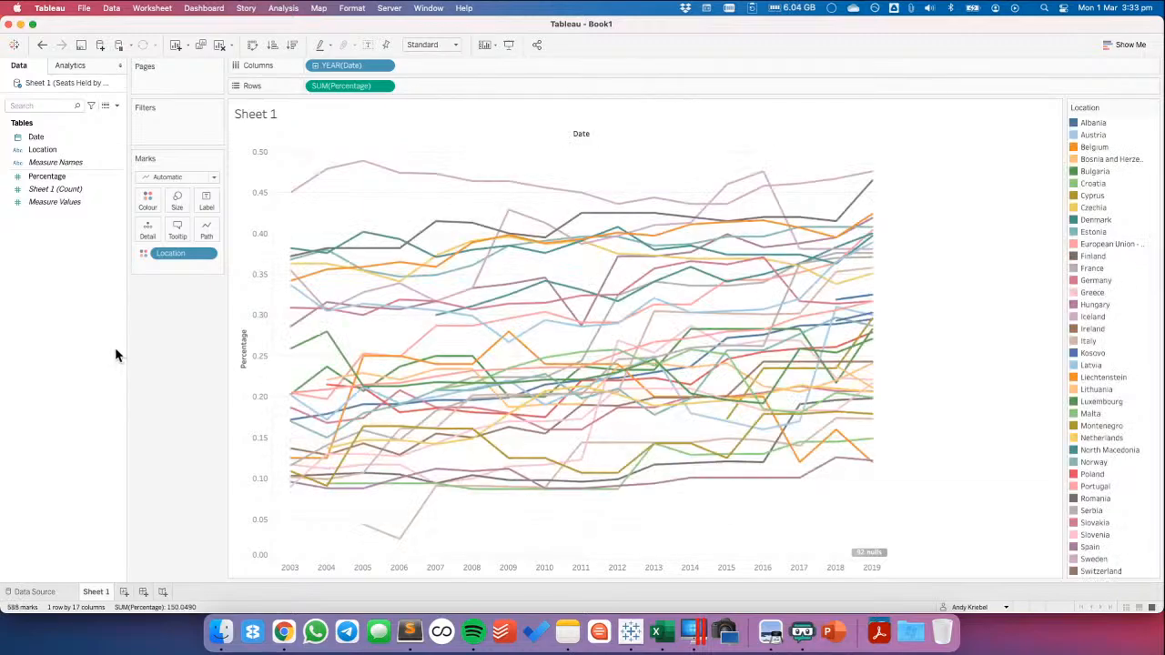
Rename the data source as Seats Held by Women in Parliament
right_click(81, 85)
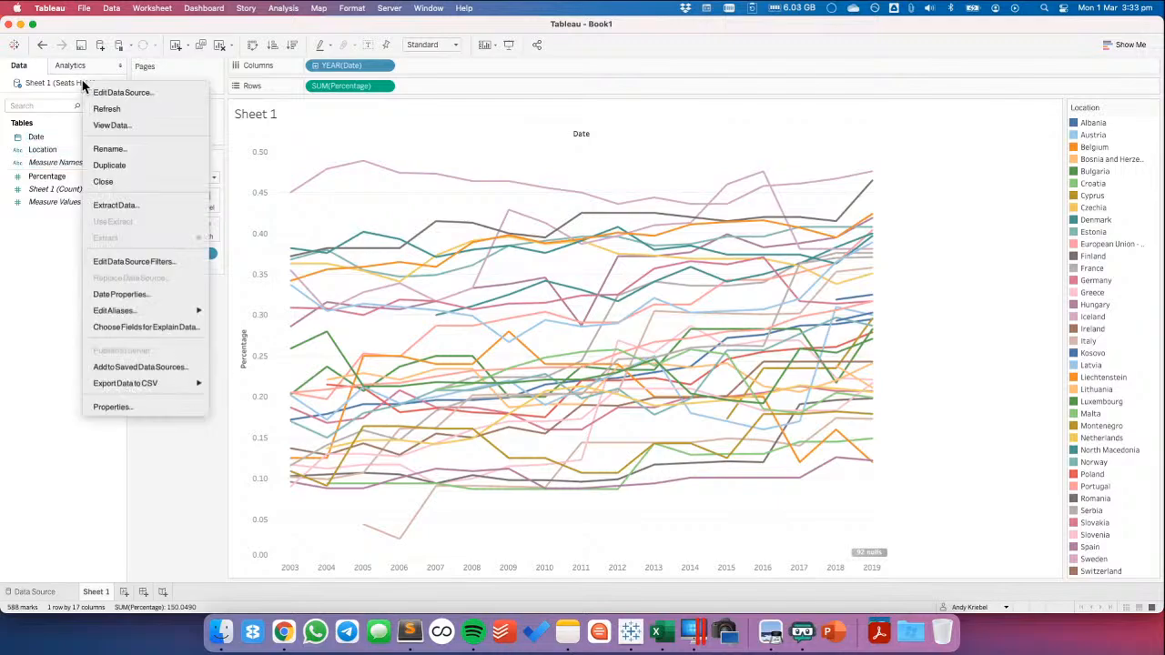
left_click(109, 148)
key("Right")
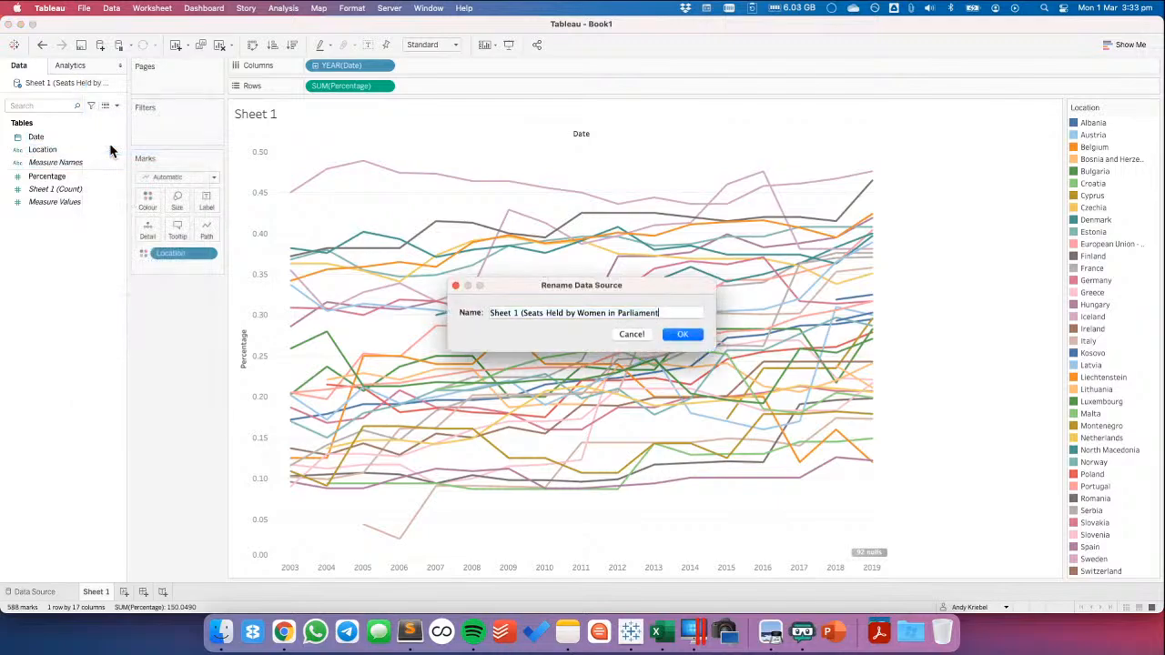
left_click_drag(520, 313, 450, 314)
key("BackSpace")
left_click(671, 334)
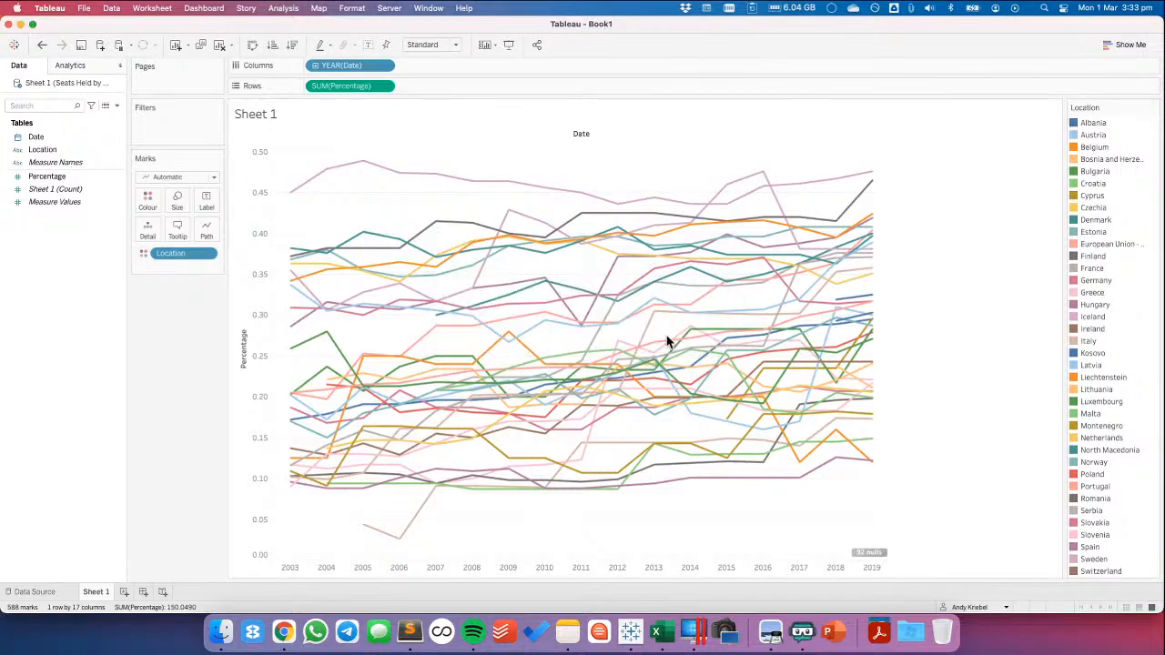
Change the Date field on the chart's columns to a continuous year
left_click(384, 67)
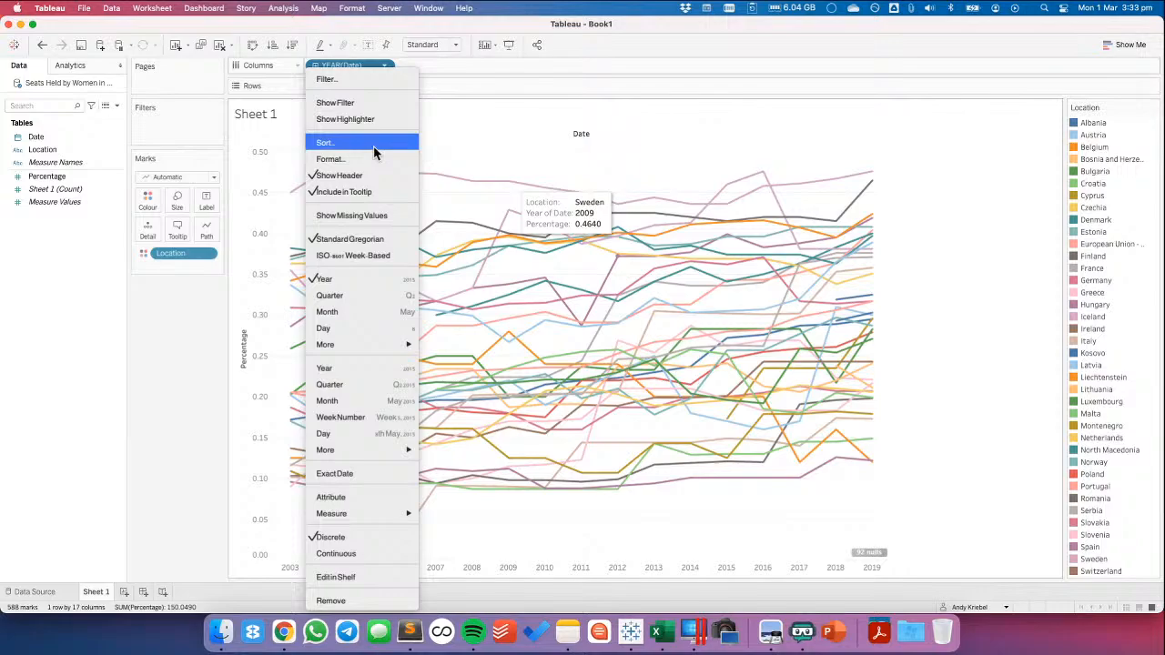
left_click(333, 373)
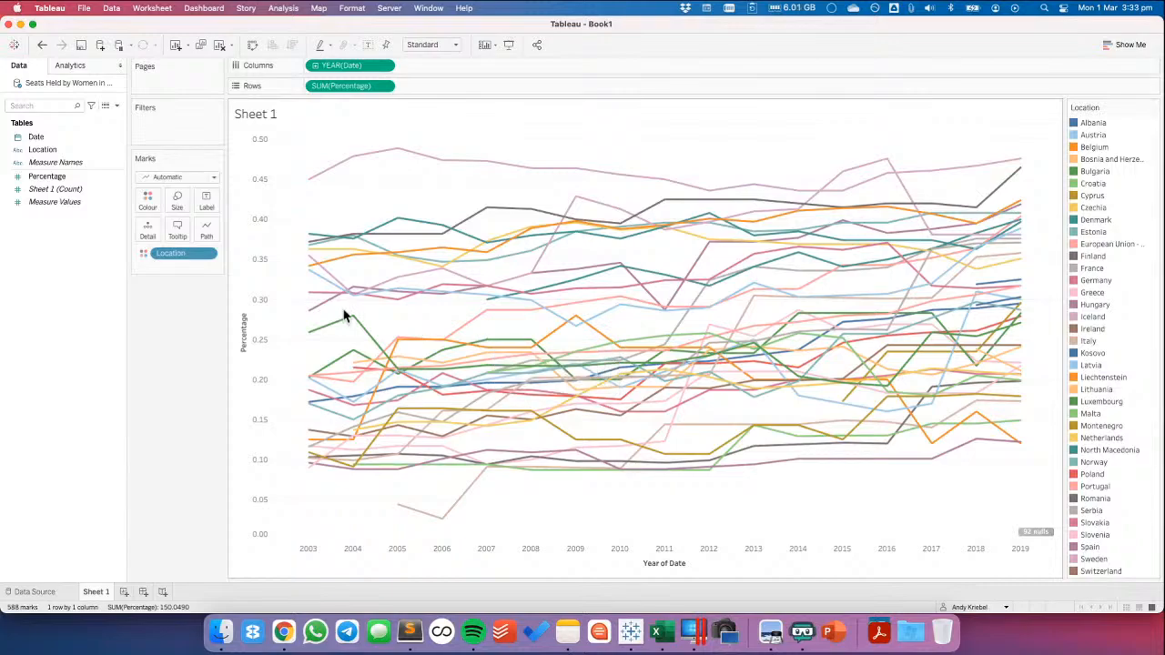
Set the default number format of the Percentage field to Percentage with 1 decimal place
right_click(40, 180)
left_click(368, 202)
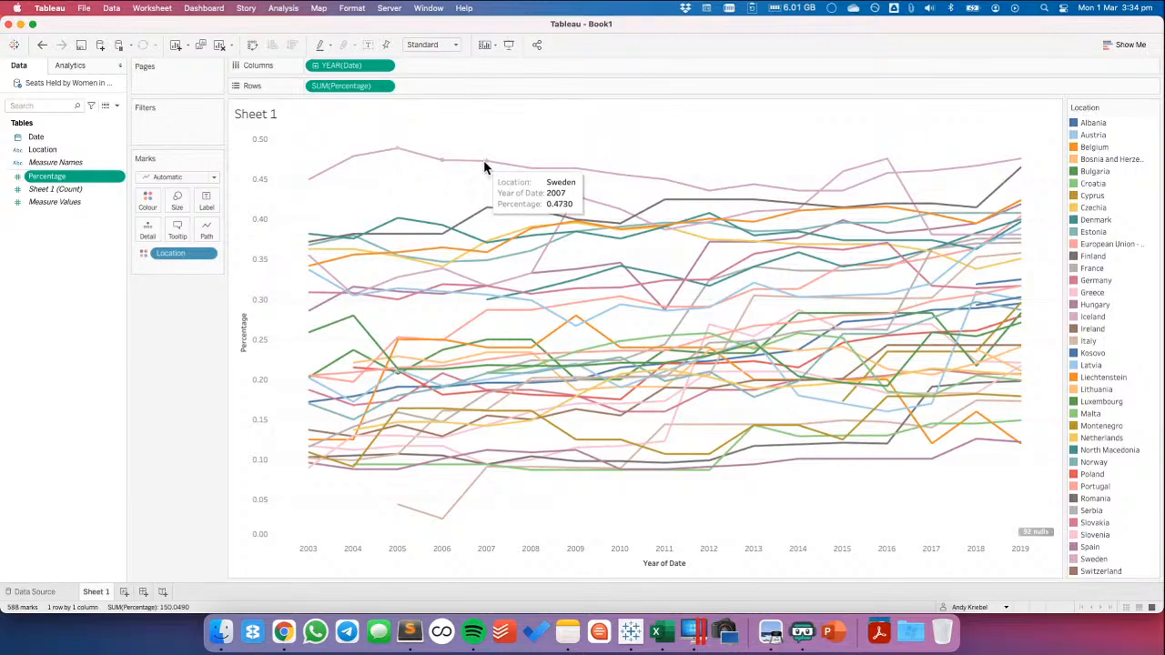
right_click(45, 176)
mouse_move(109, 388)
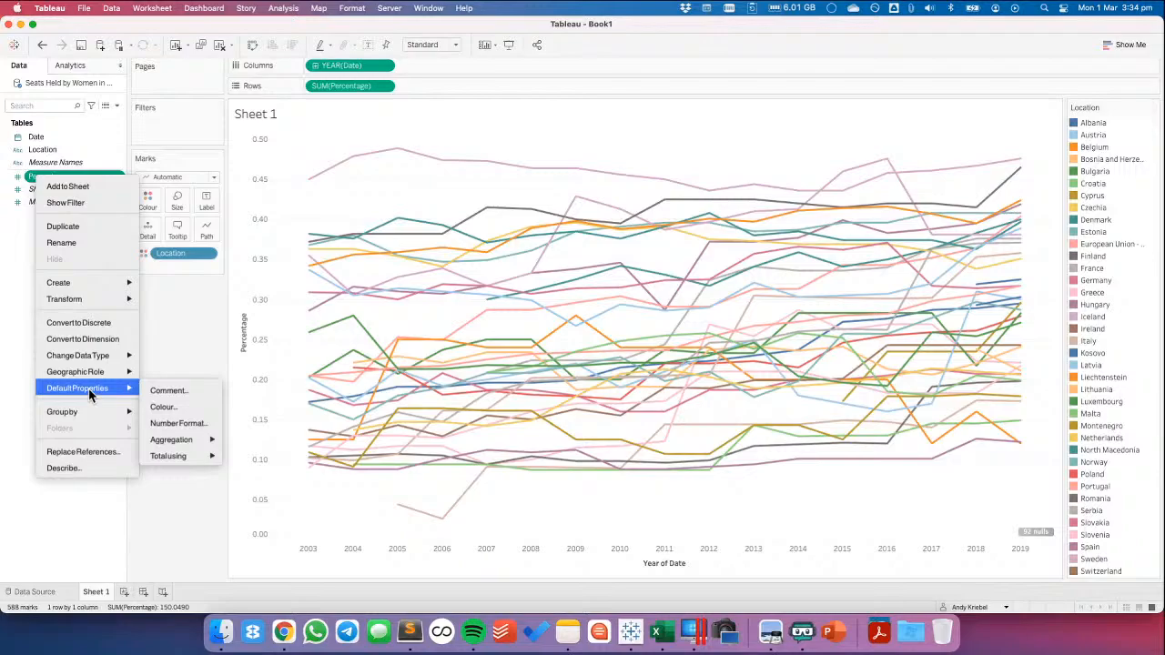
left_click(193, 419)
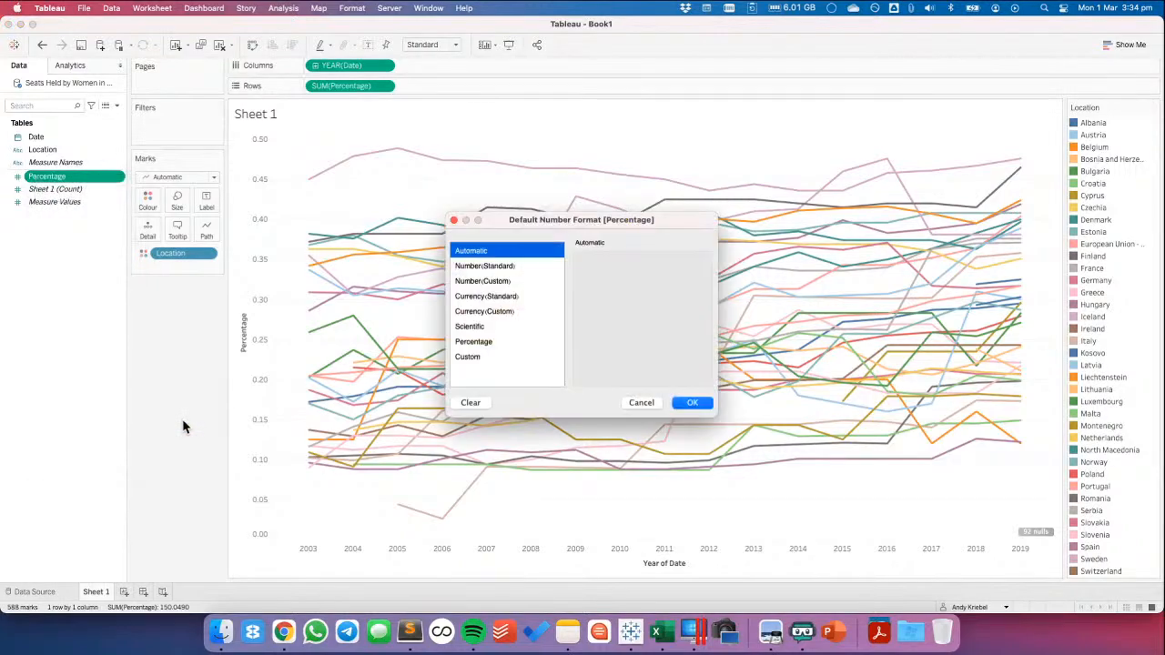
left_click(491, 344)
left_click(612, 276)
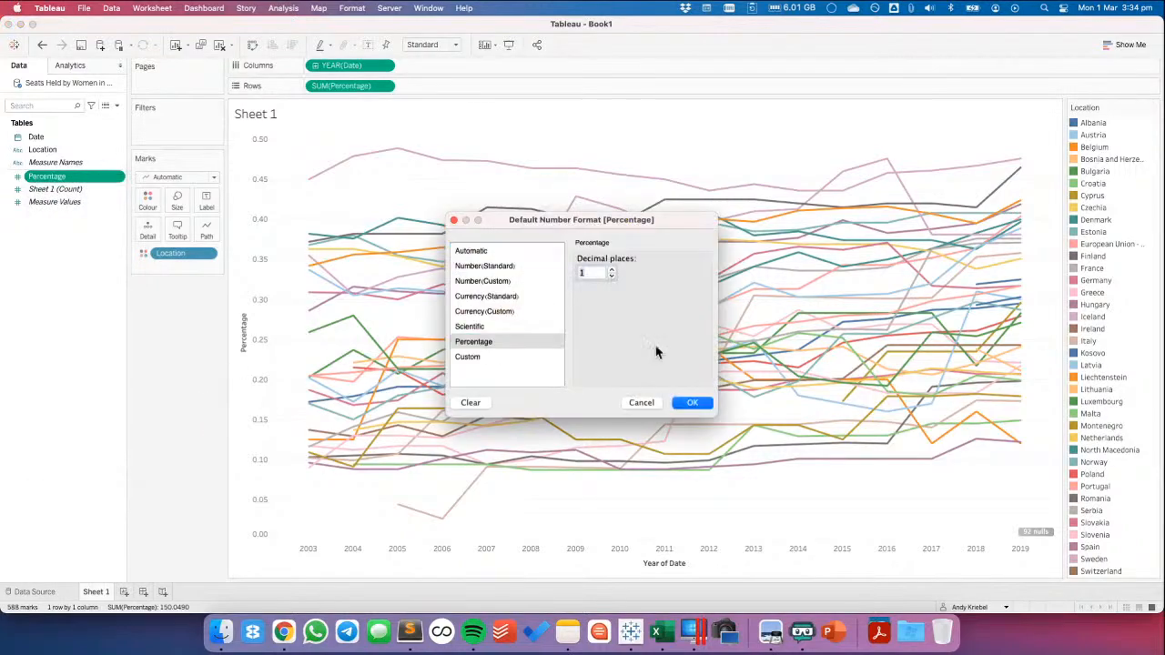
left_click(695, 406)
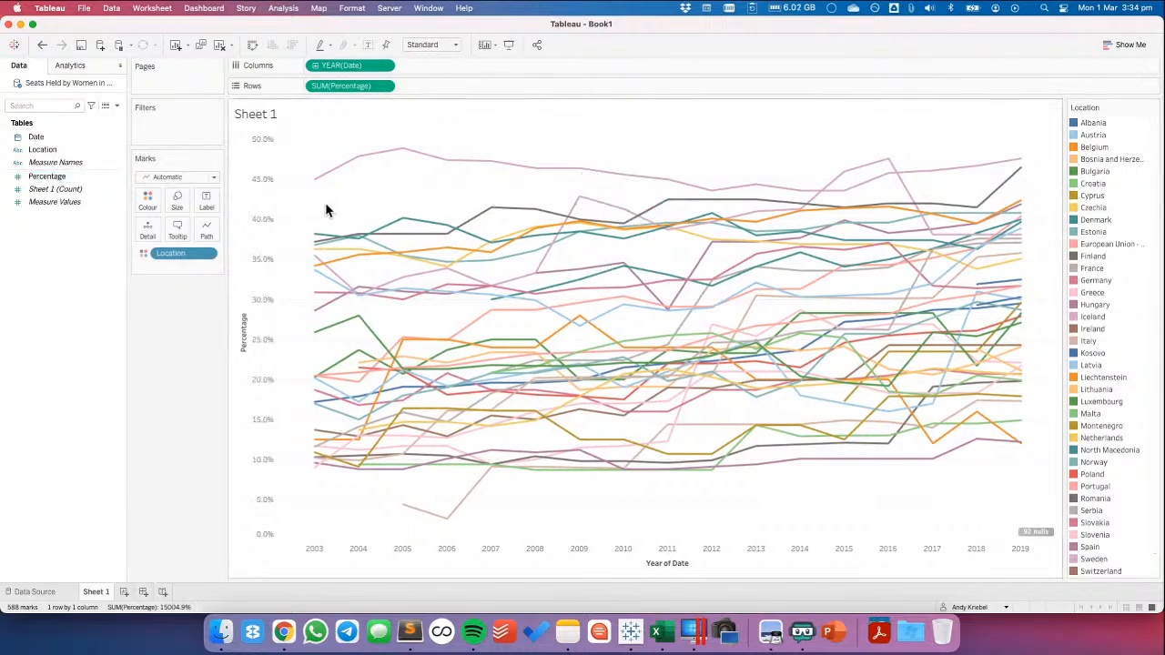
Highlight the Kosovo, Latvia and Lithuania lines one after another in the chart, and clear the highlighting
left_click(1092, 353)
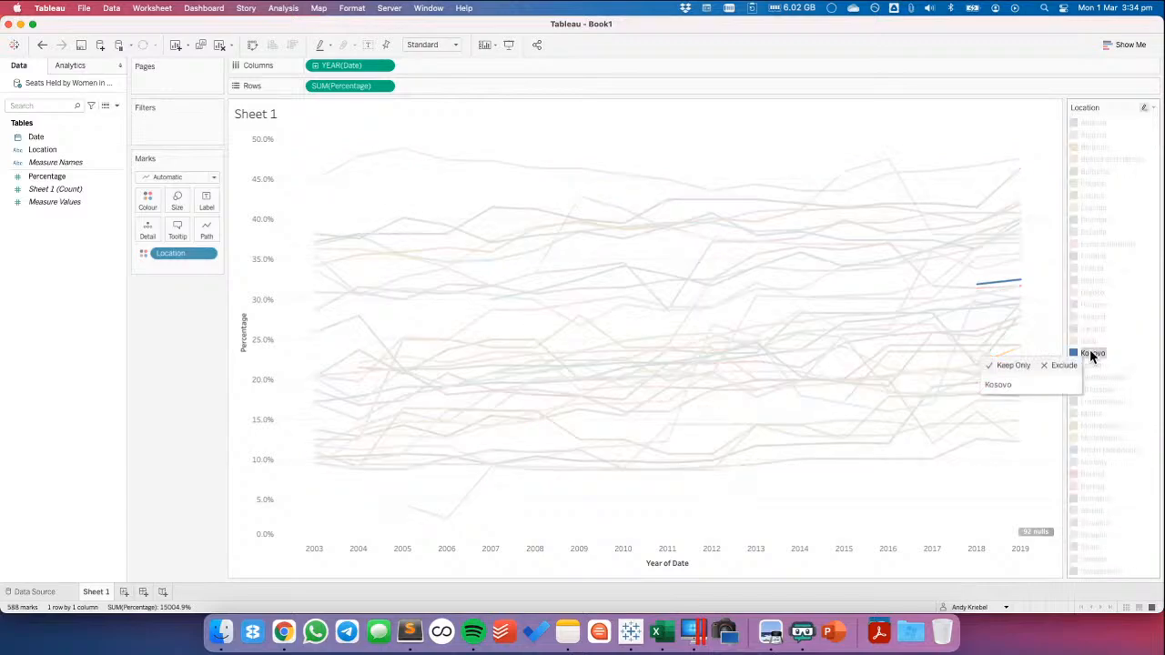
left_click(1095, 366)
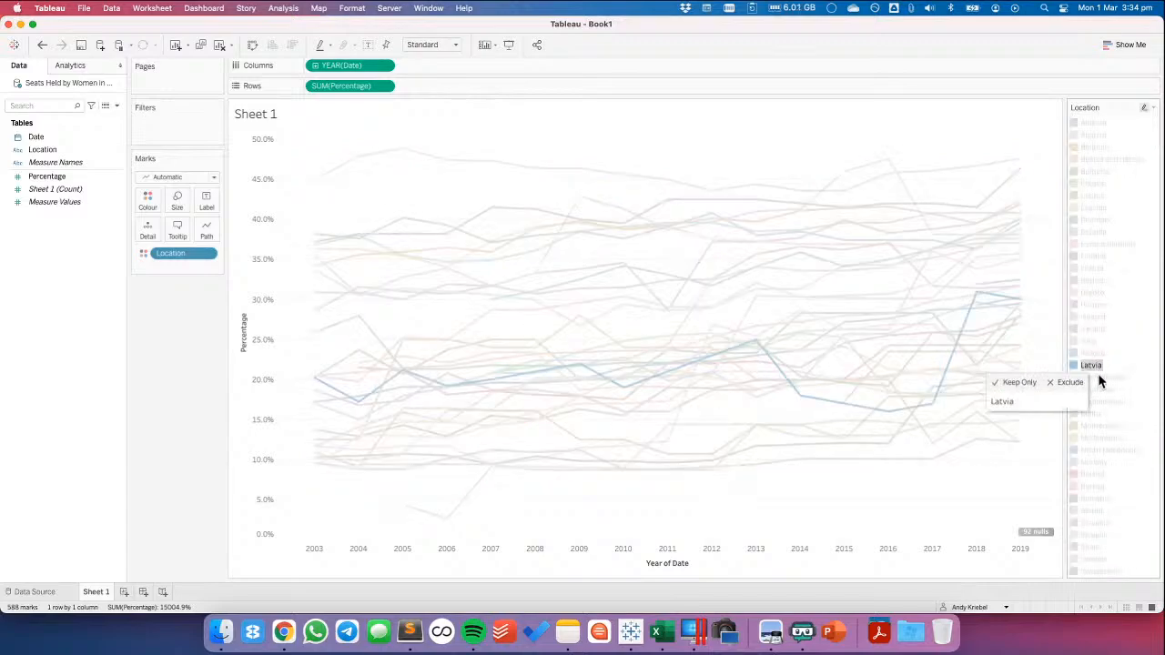
left_click(1101, 388)
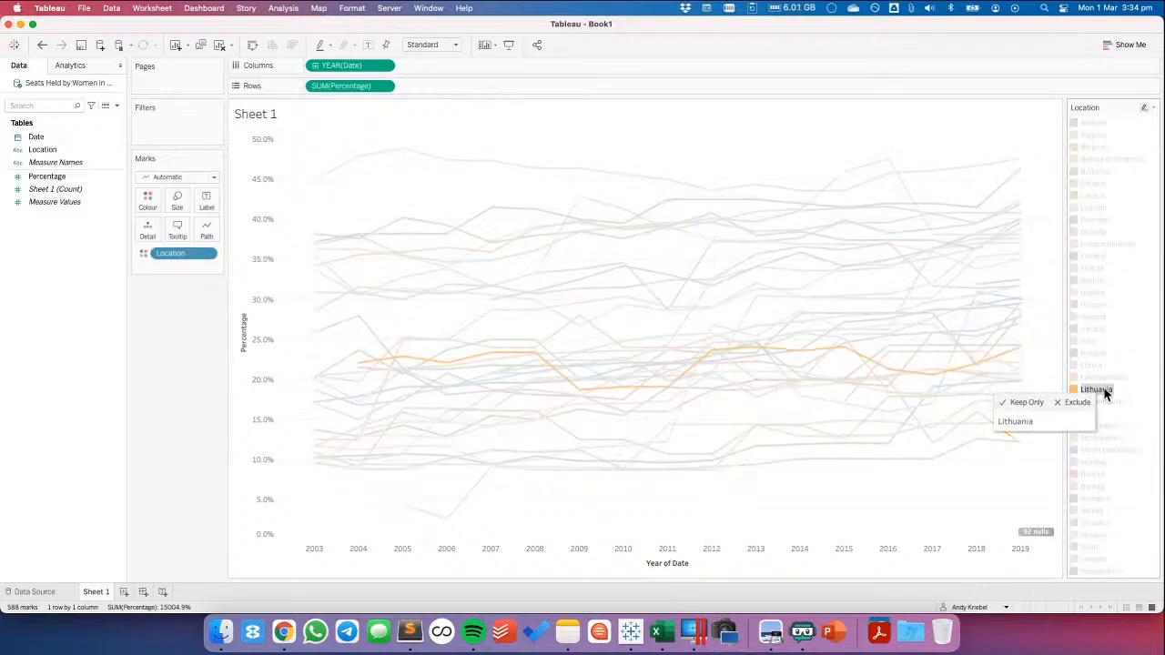
left_click(1103, 390)
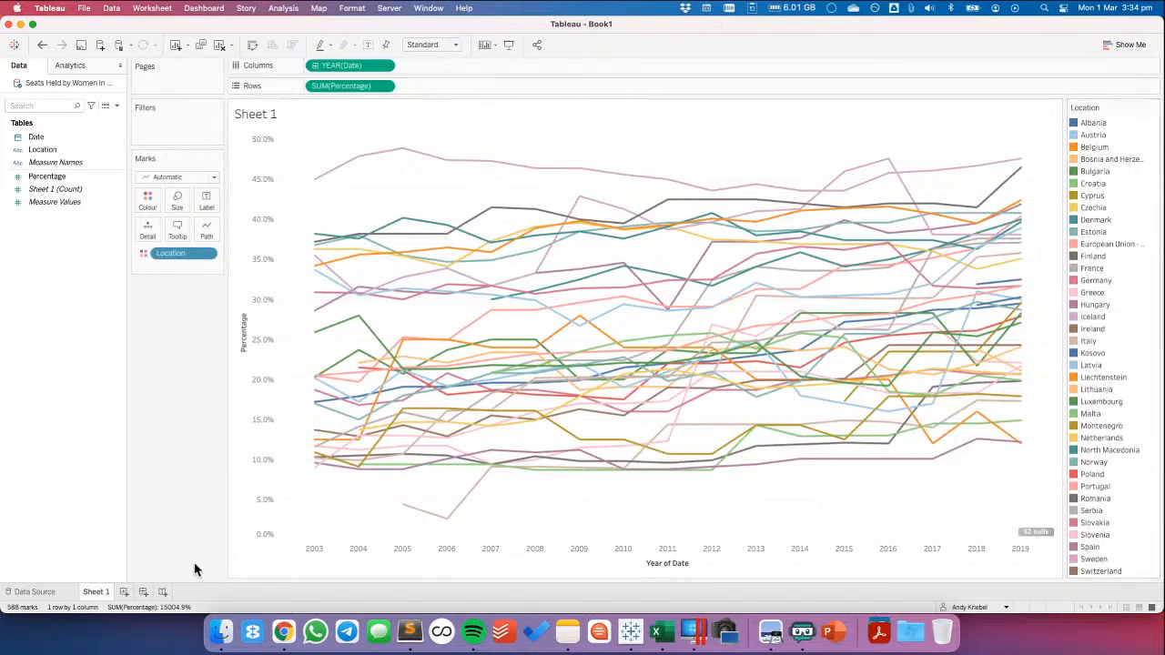
Add a new worksheet and list the Location field's members as rows
left_click(124, 593)
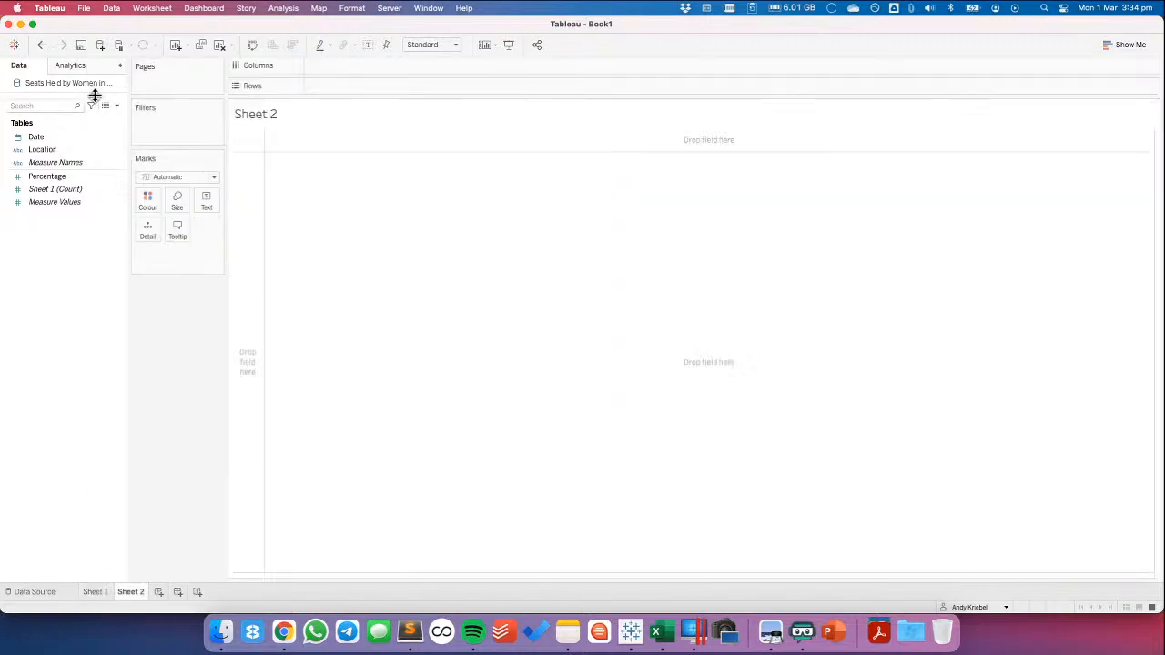
left_click_drag(58, 150, 282, 202)
left_click_drag(252, 198, 252, 196)
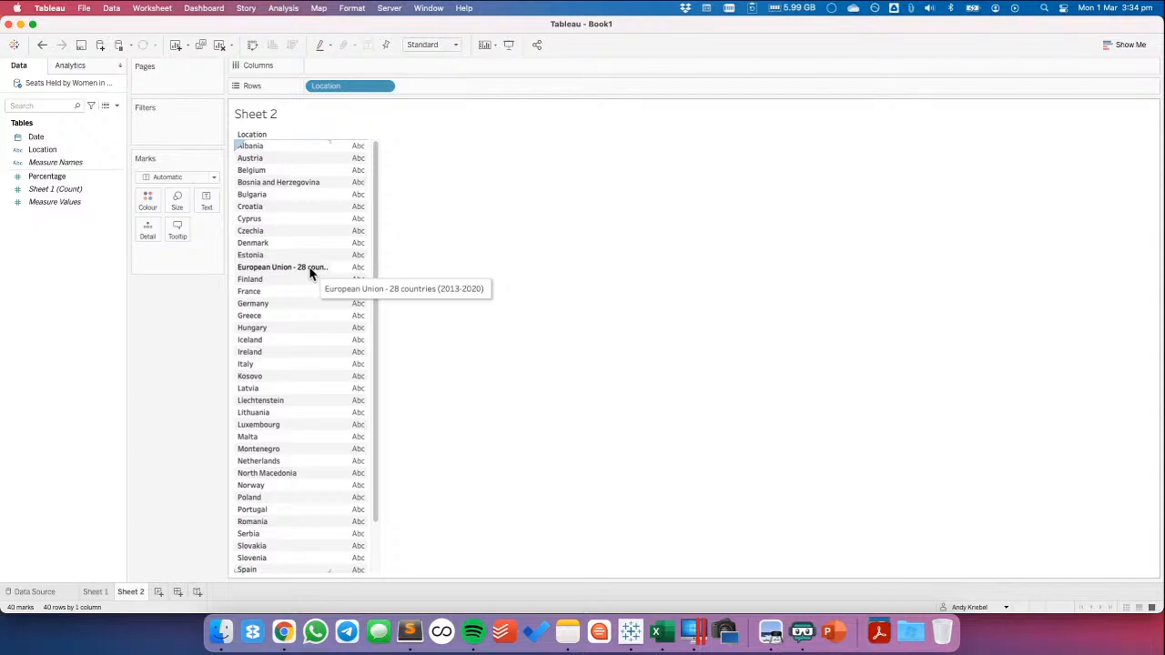
Switch to Chrome, search Google for "eu 28 countries" in a new tab and open GOV.UK's Countries in the EU and EEA page
left_click(282, 637)
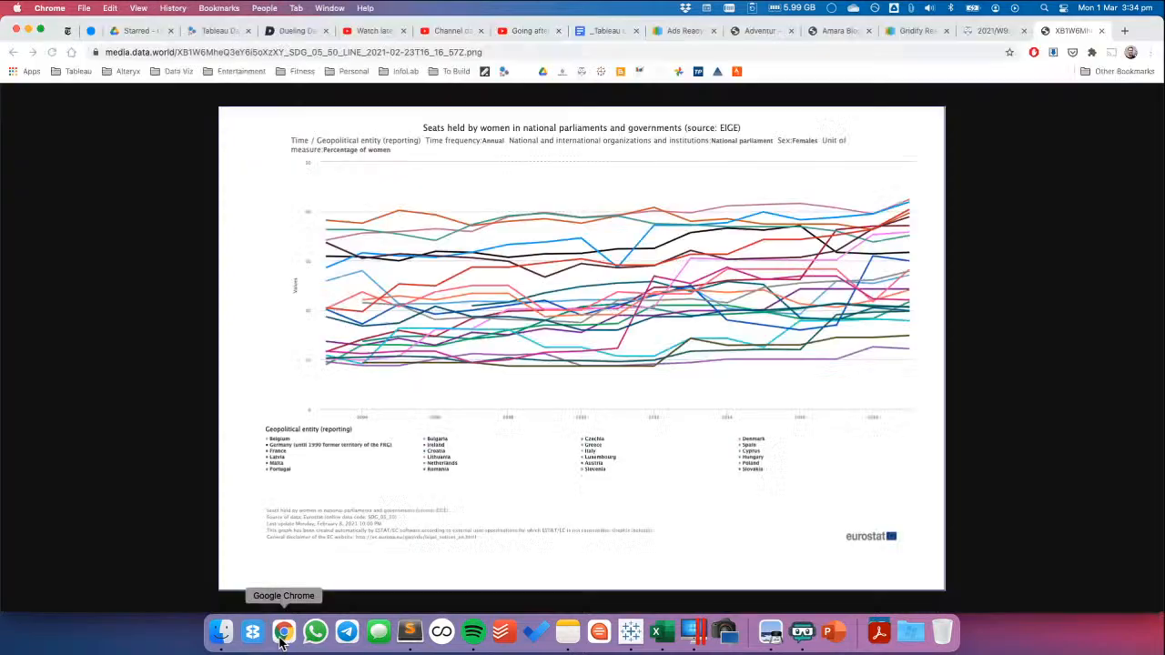
left_click(1125, 30)
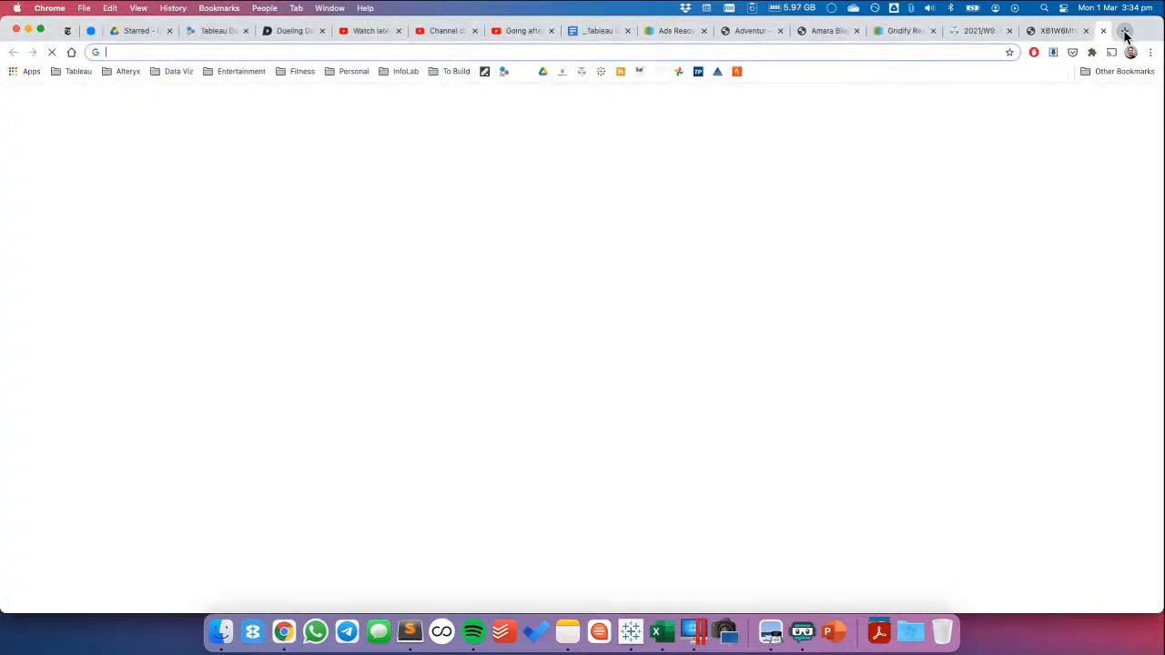
type("eu 28")
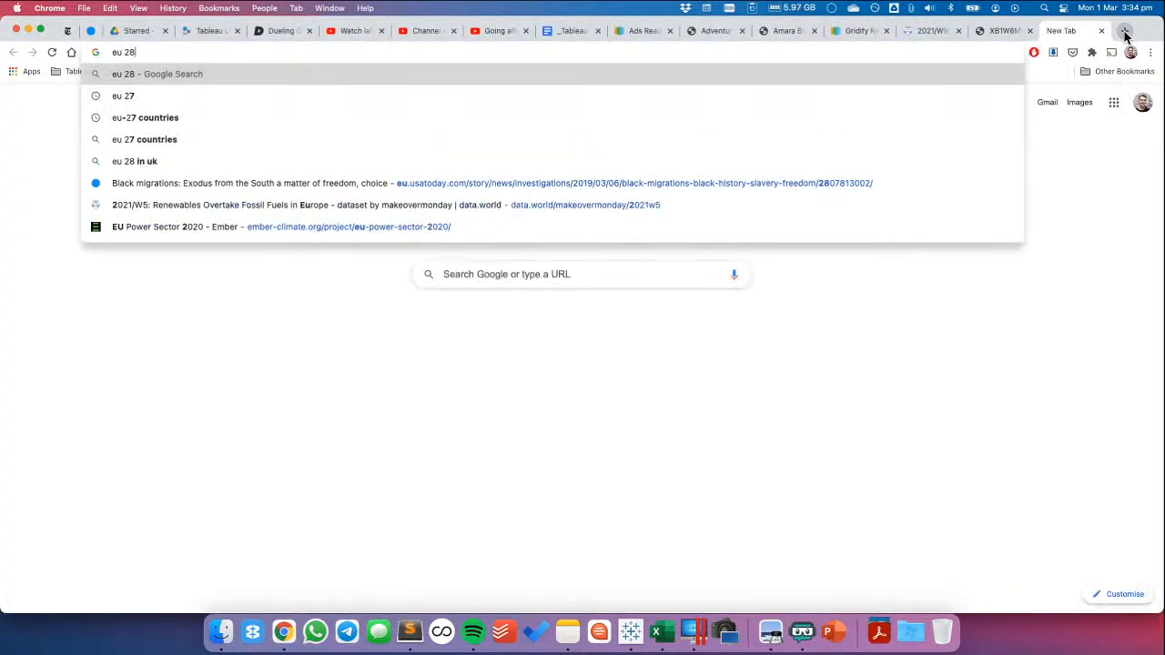
type(" coun")
key("Return")
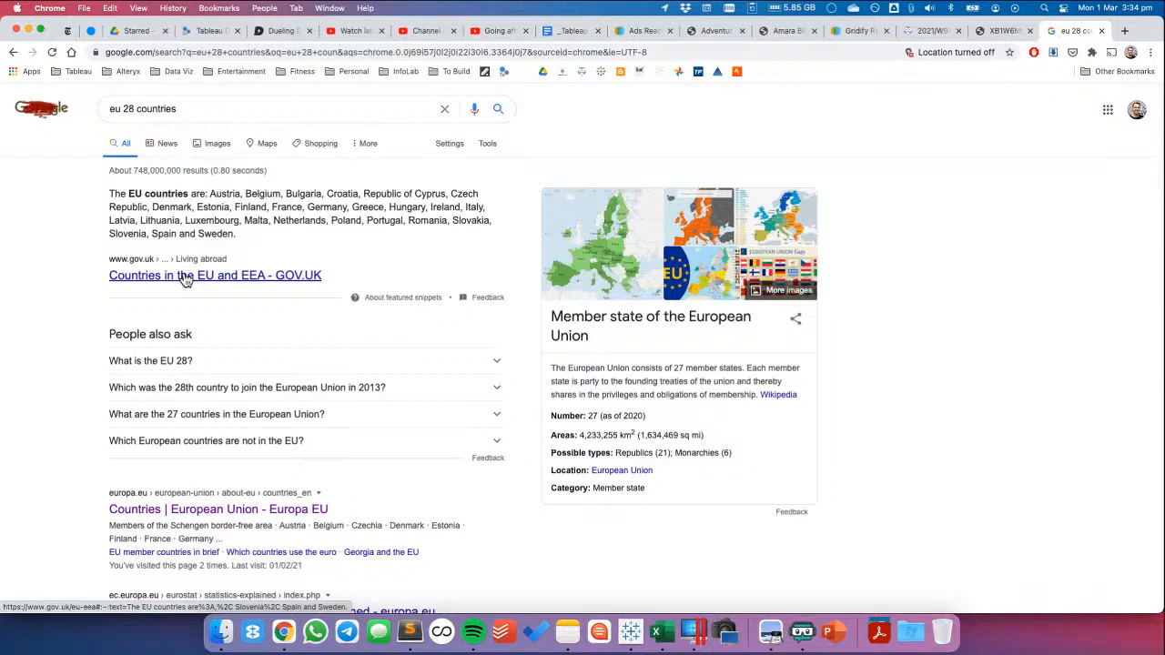
left_click(185, 276)
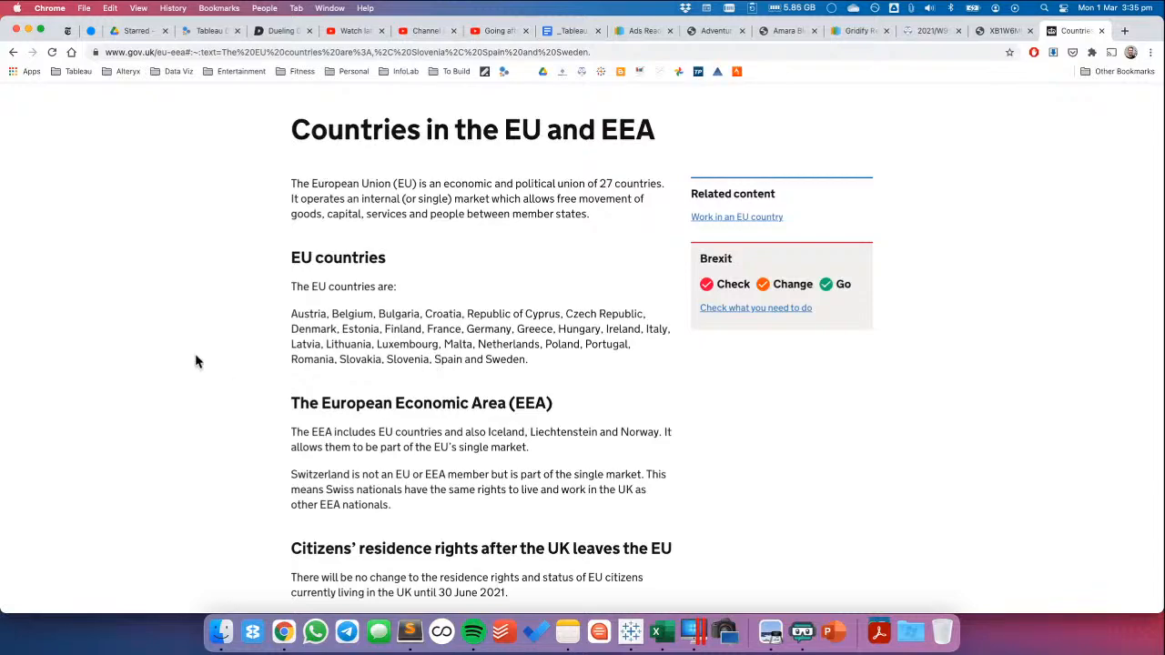
Back in Tableau, start a new group based on the Location field and name it EU Countries
key("super+Tab")
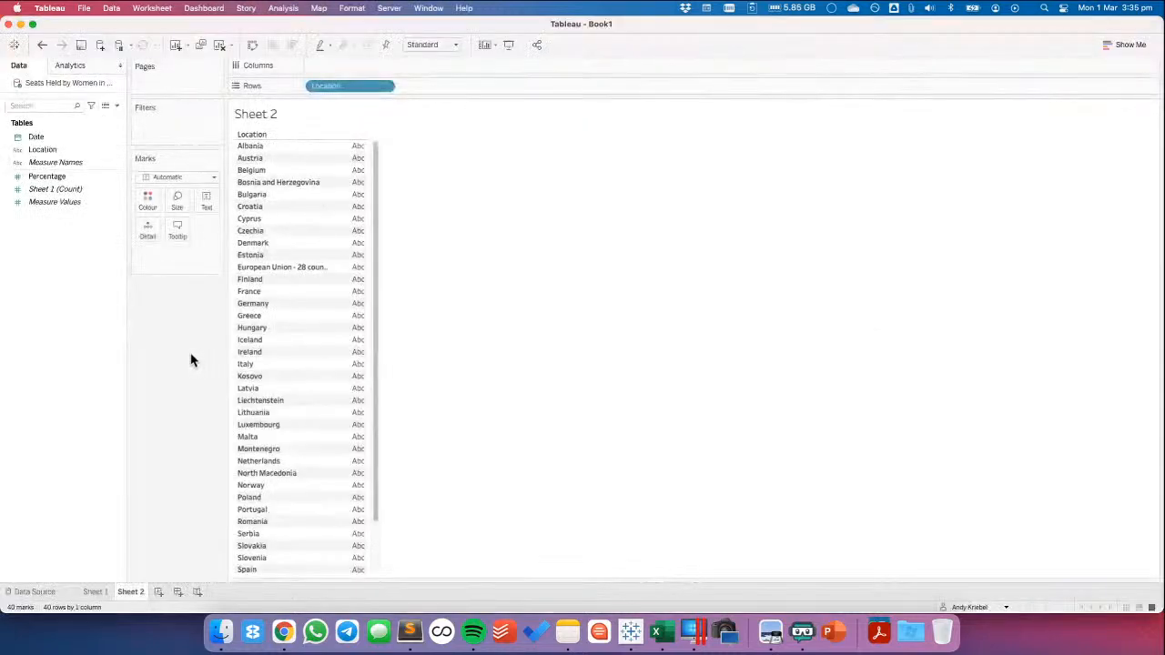
right_click(42, 155)
mouse_move(106, 276)
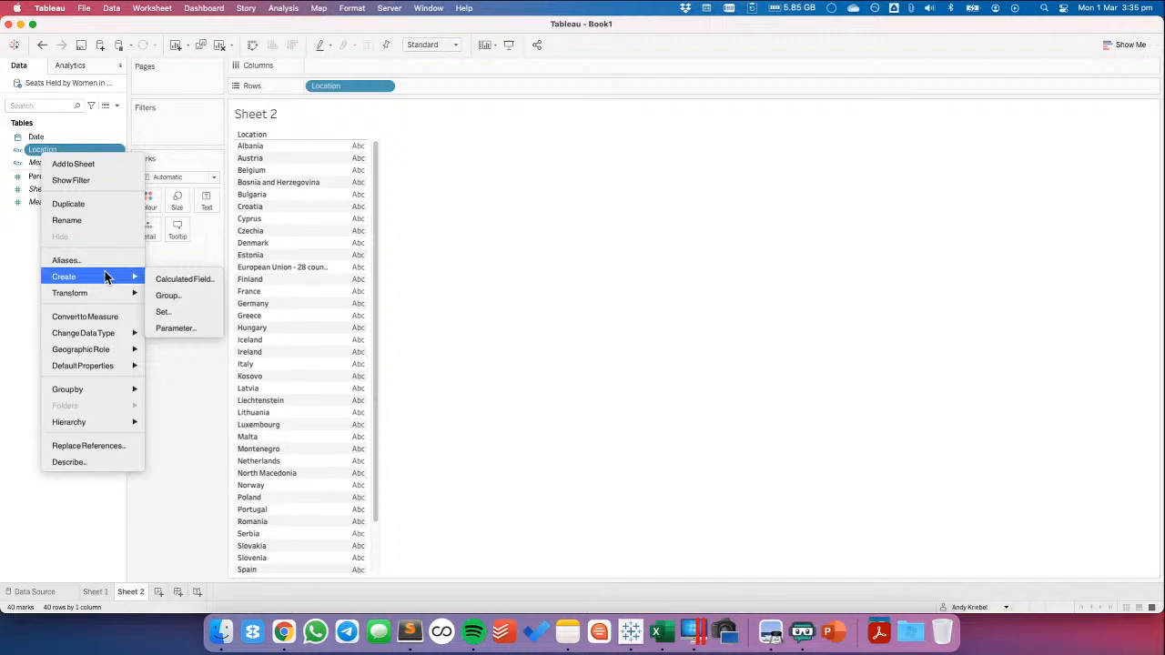
left_click(181, 294)
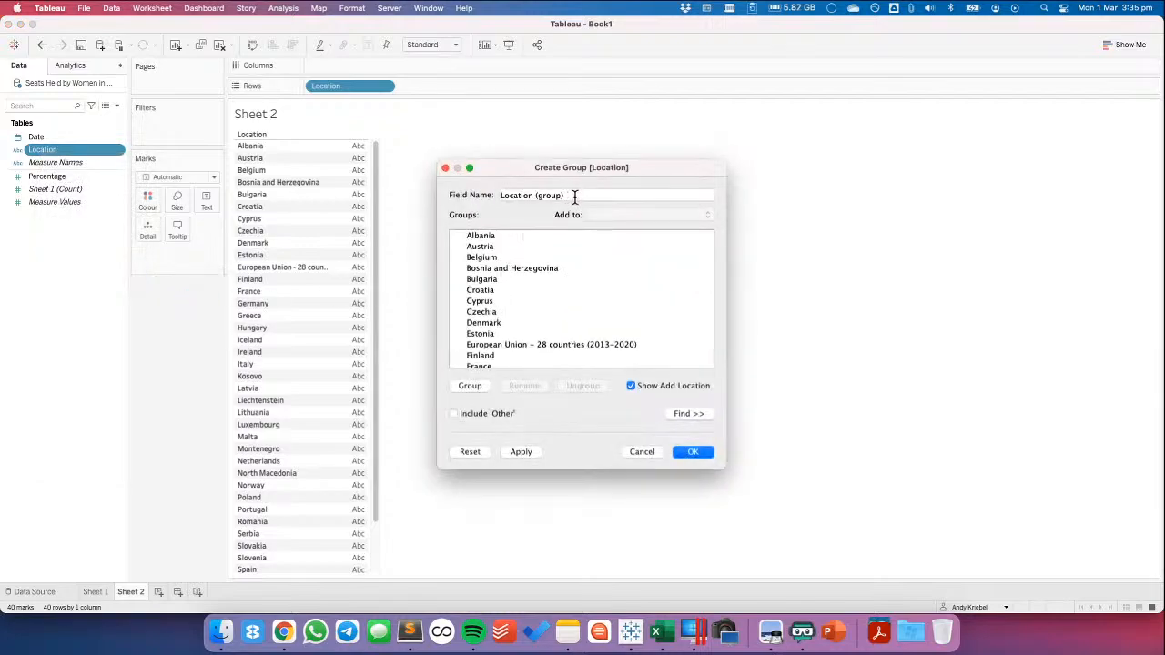
left_click_drag(576, 197, 418, 206)
type("EU")
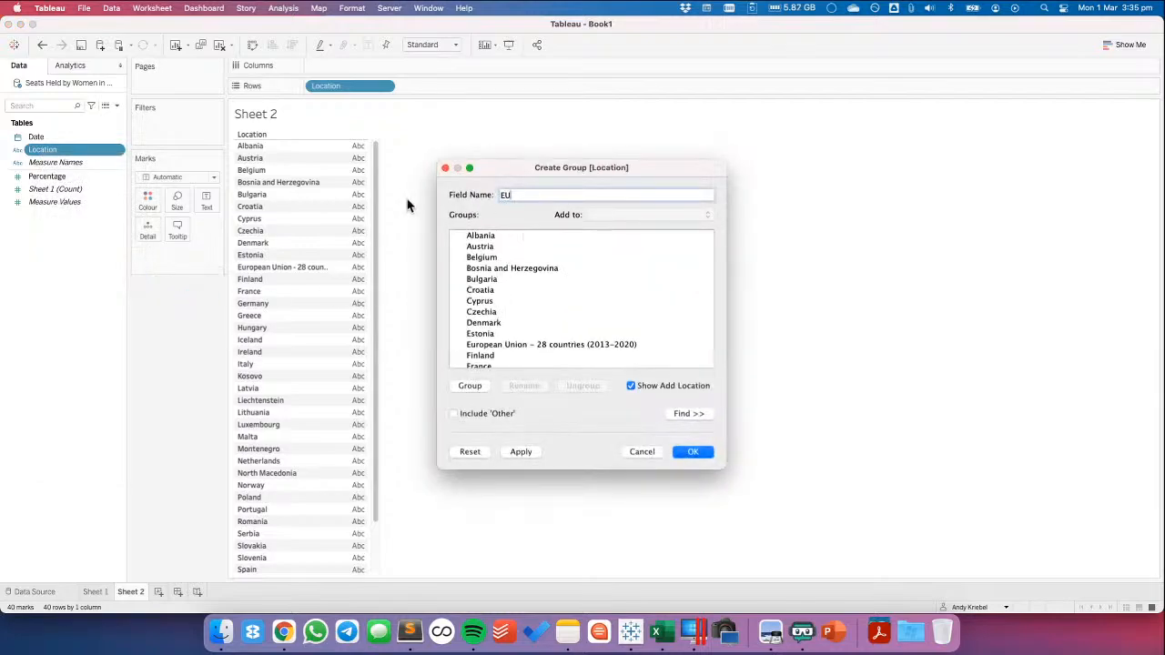
type(" Countries")
Select Austria, Belgium, Bulgaria, Croatia and Cyprus together as group members, checking them against the GOV.UK list in Chrome
key("super+Tab")
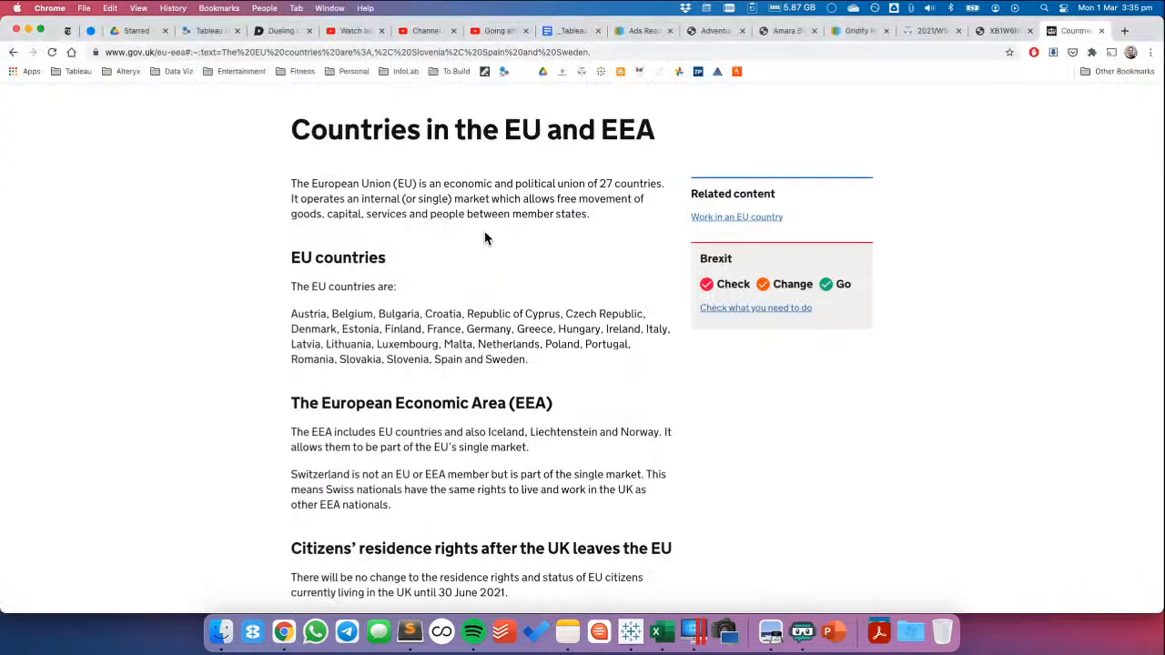
key("super+Tab")
left_click(480, 247)
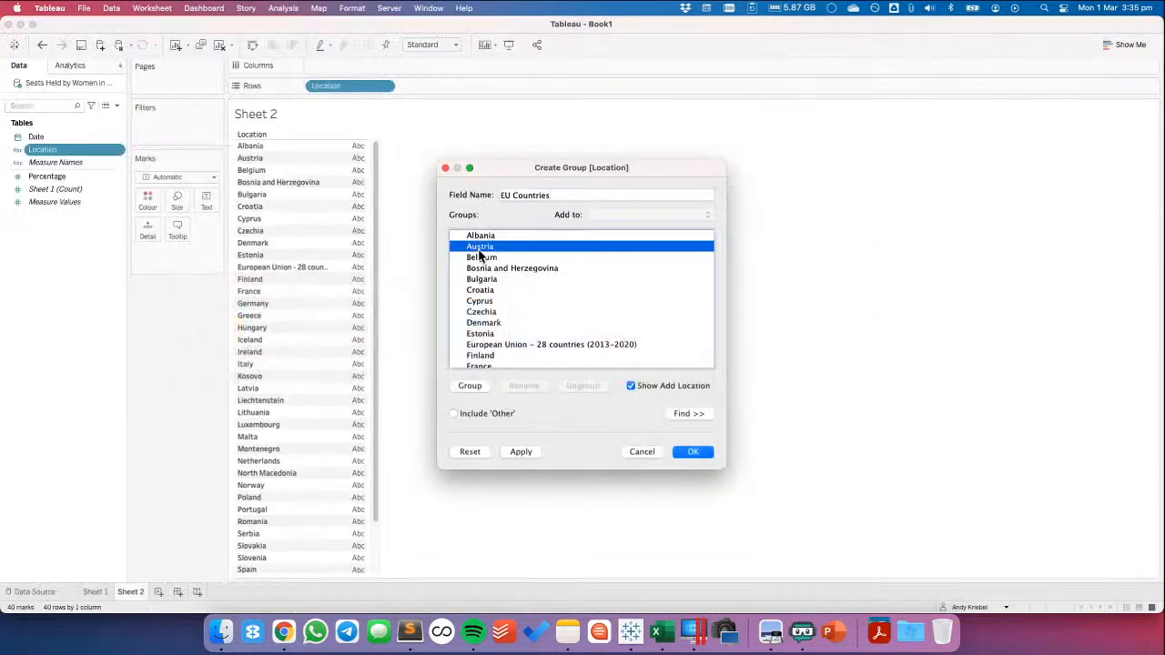
left_click(482, 259, "shift")
key("super+Tab")
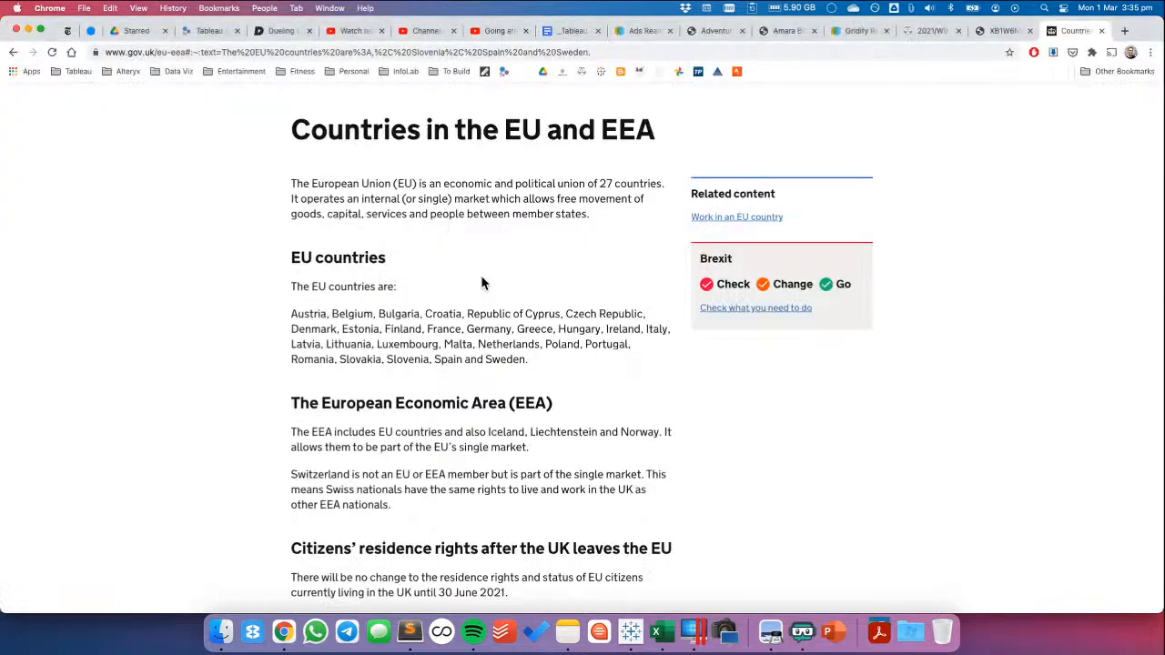
key("super+Tab")
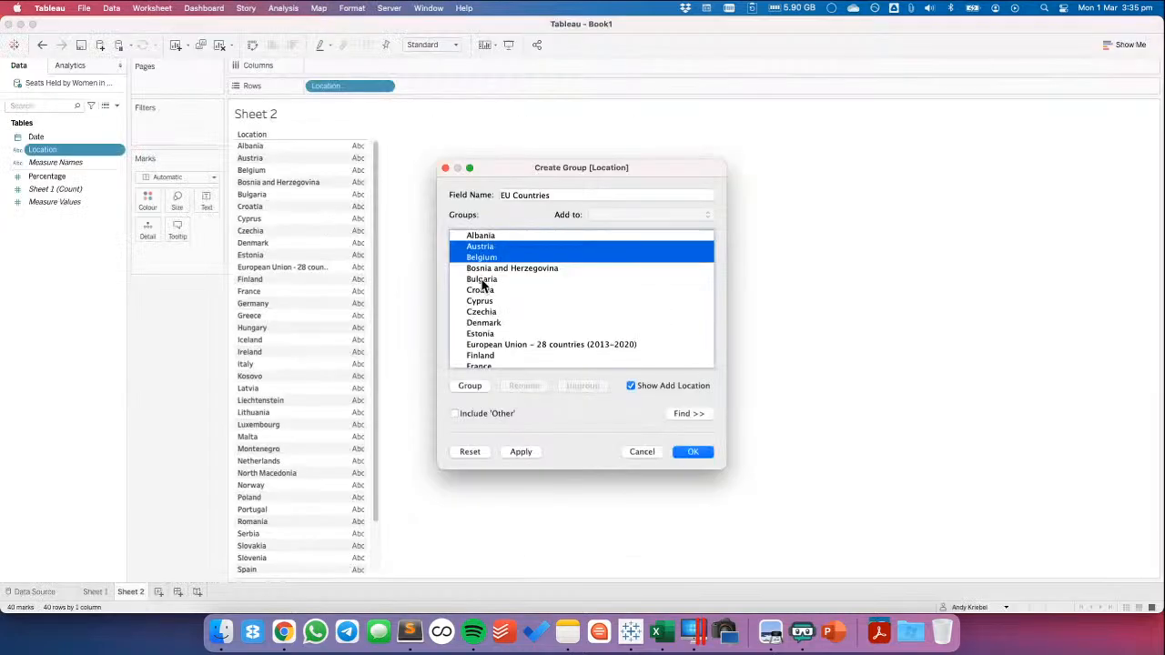
left_click(482, 281, "super")
left_click(484, 291, "super")
left_click(485, 302, "super")
Check the GOV.UK list in Chrome and add Czechia, Denmark, Estonia, Finland and France to the group member selection in Tableau
key("super+Tab")
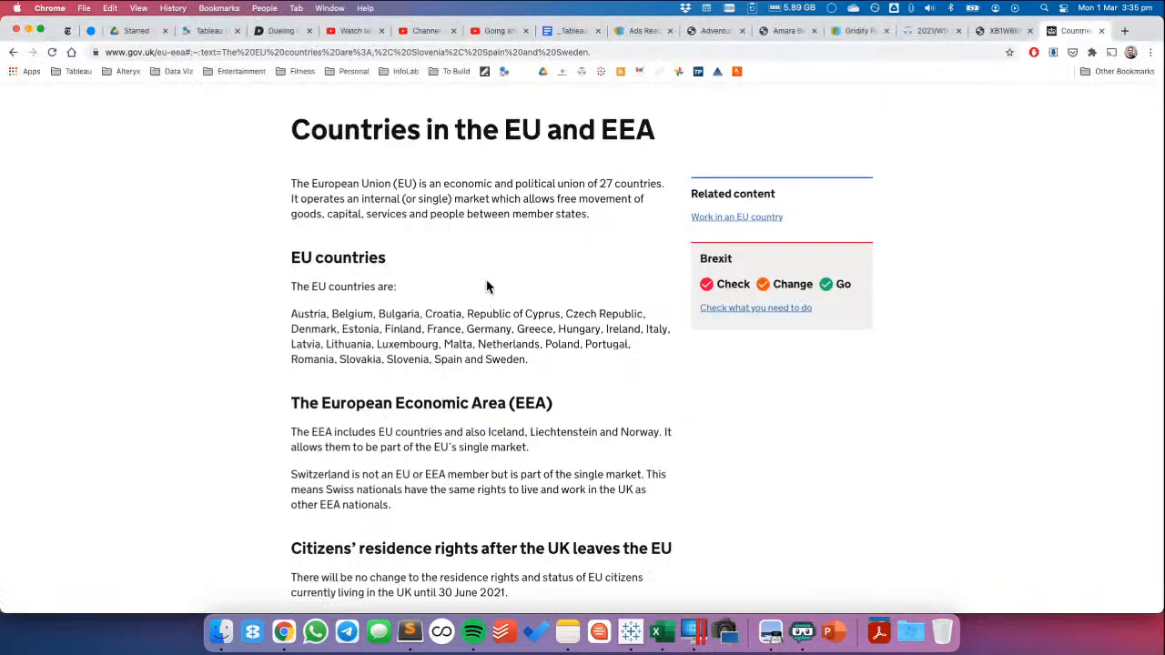
key("super+Tab")
left_click(482, 312, "super")
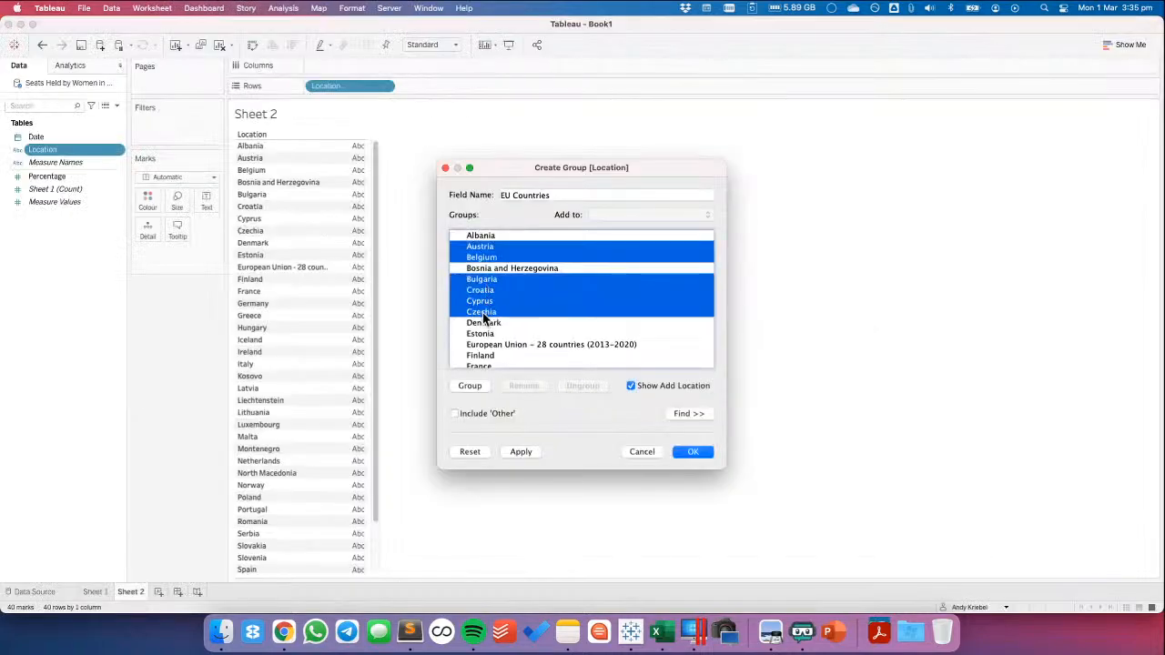
left_click(482, 323, "super")
left_click(482, 333, "super")
left_click(484, 355, "super")
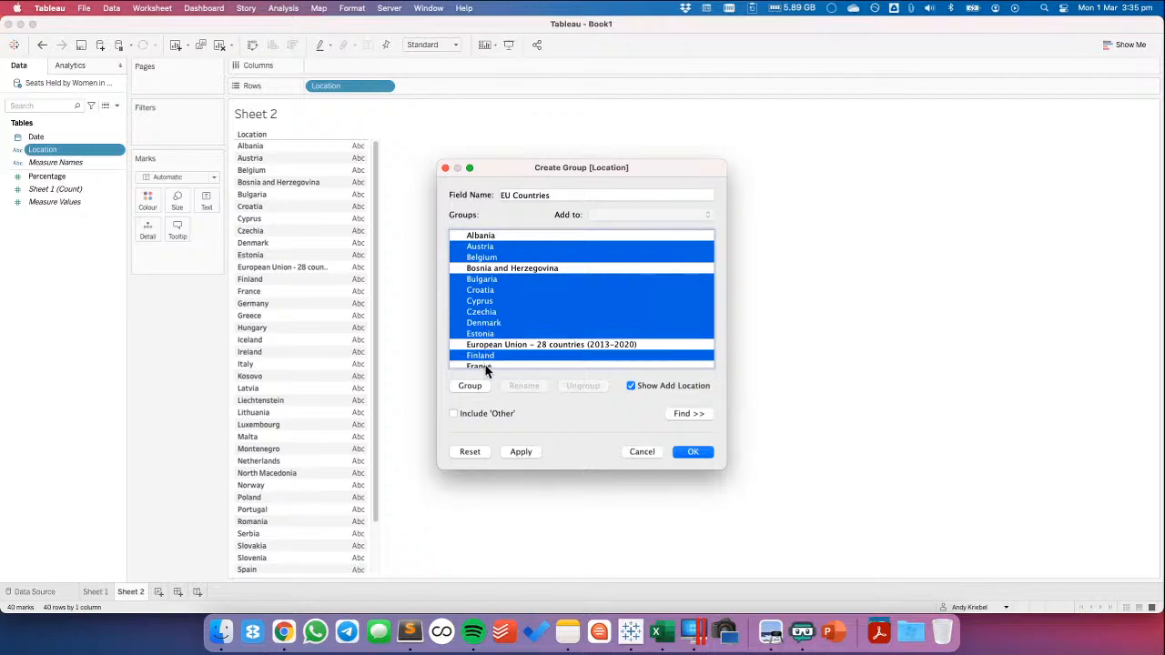
left_click(486, 366, "super")
Extend the member selection with Germany, Greece, Hungary and Ireland after consulting the GOV.UK list in Chrome
scroll(529, 292, "down", 3)
key("super+Tab")
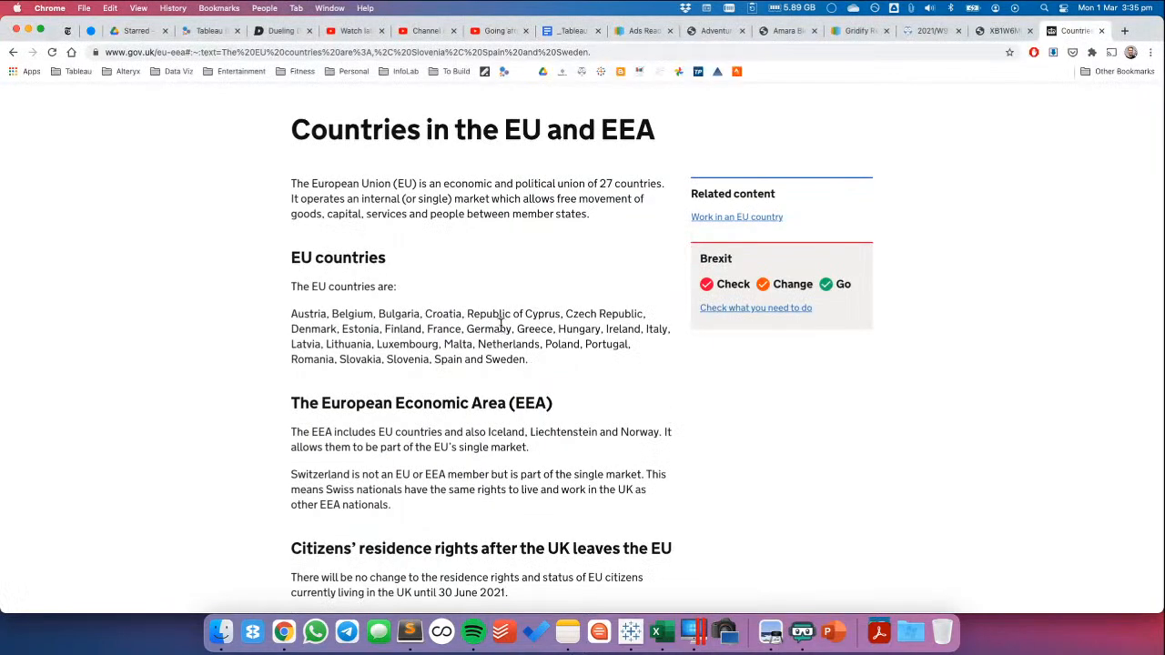
key("super+Tab")
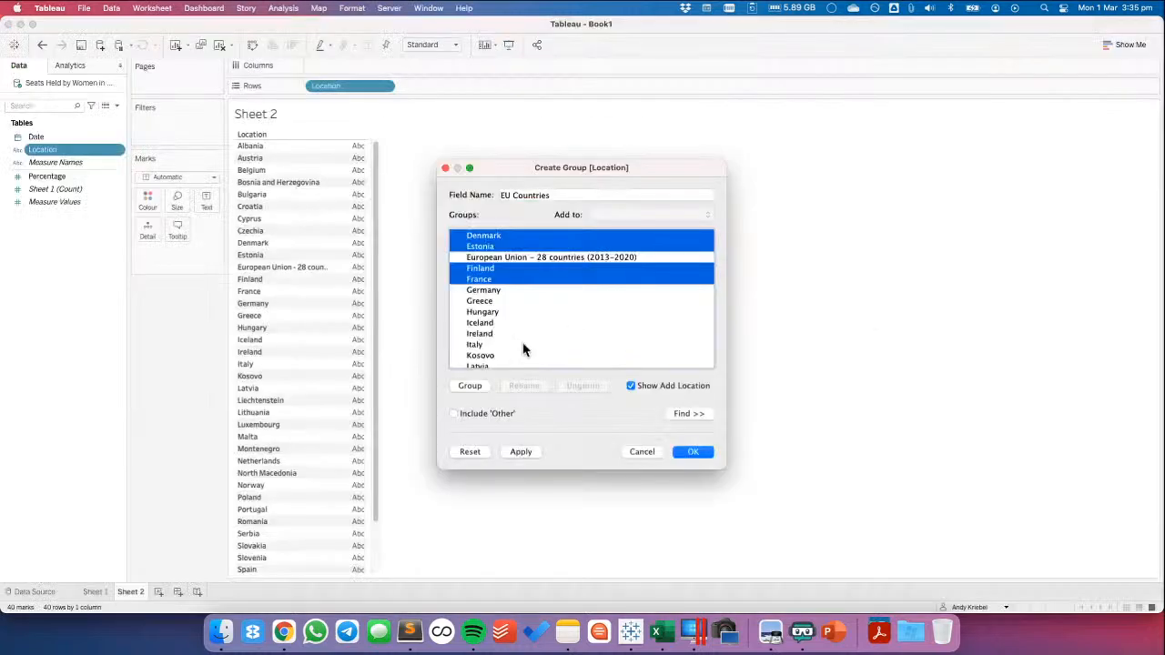
left_click(482, 290, "super")
left_click(483, 301, "super")
left_click(482, 312, "super")
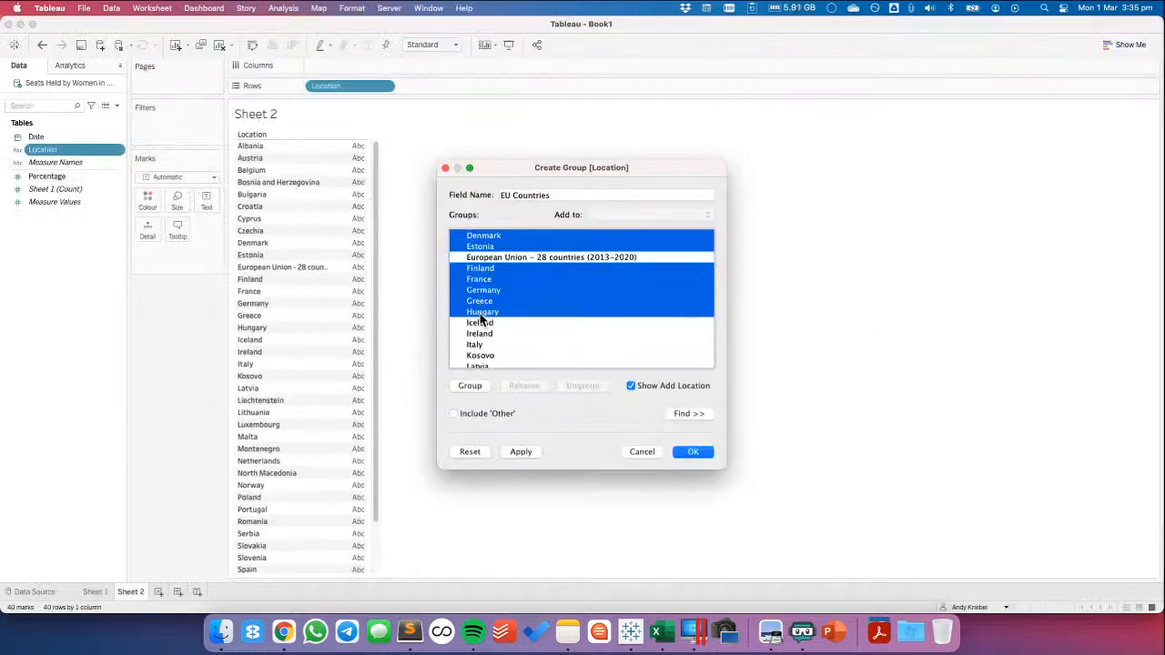
left_click(481, 333, "super")
Check the GOV.UK list in Chrome and add Italy, Latvia, Lithuania and Luxembourg to the group member selection in Tableau
key("super+Tab")
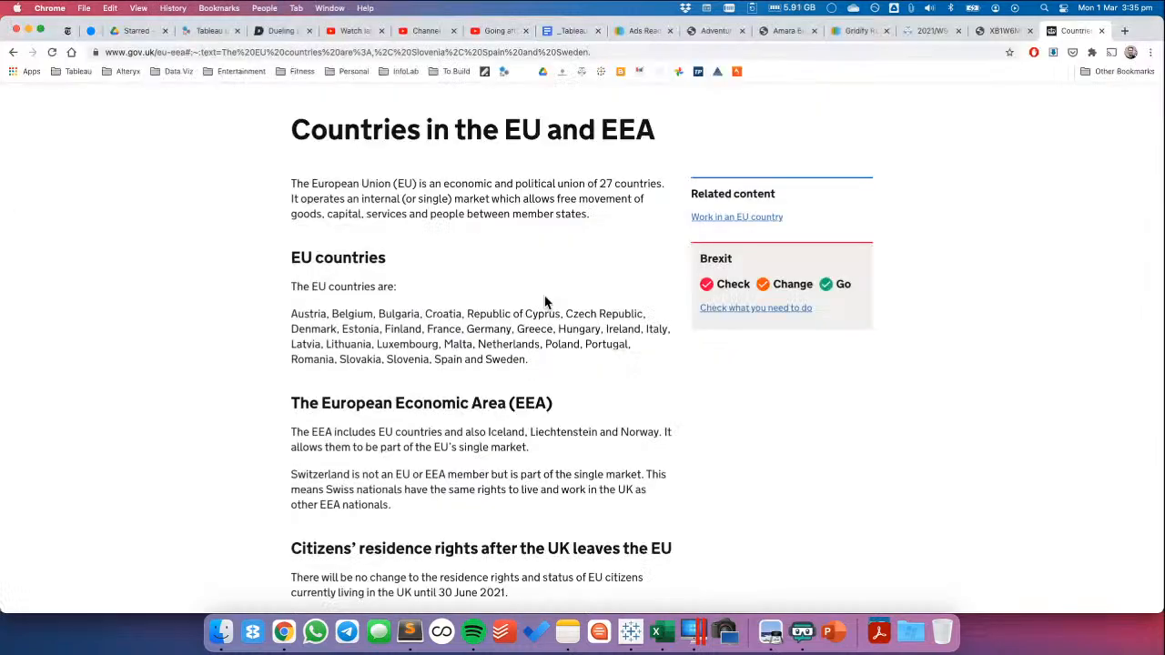
key("super+Tab")
left_click(490, 344, "super")
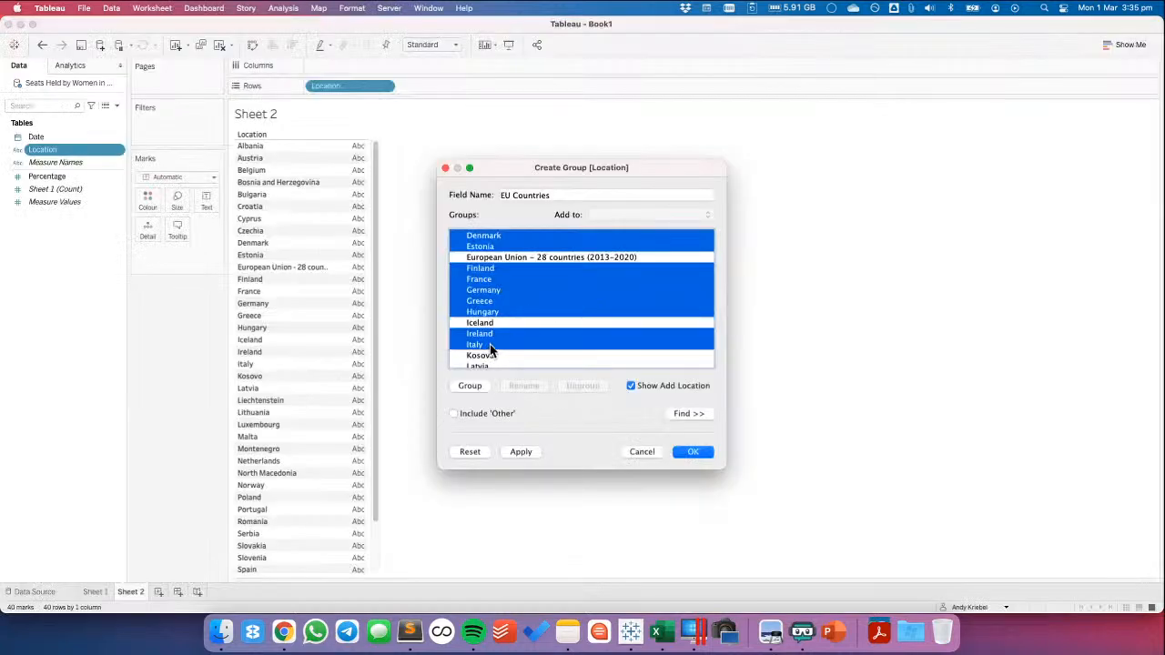
scroll(490, 344, "down", 2)
left_click(483, 301, "super")
key("super+Tab")
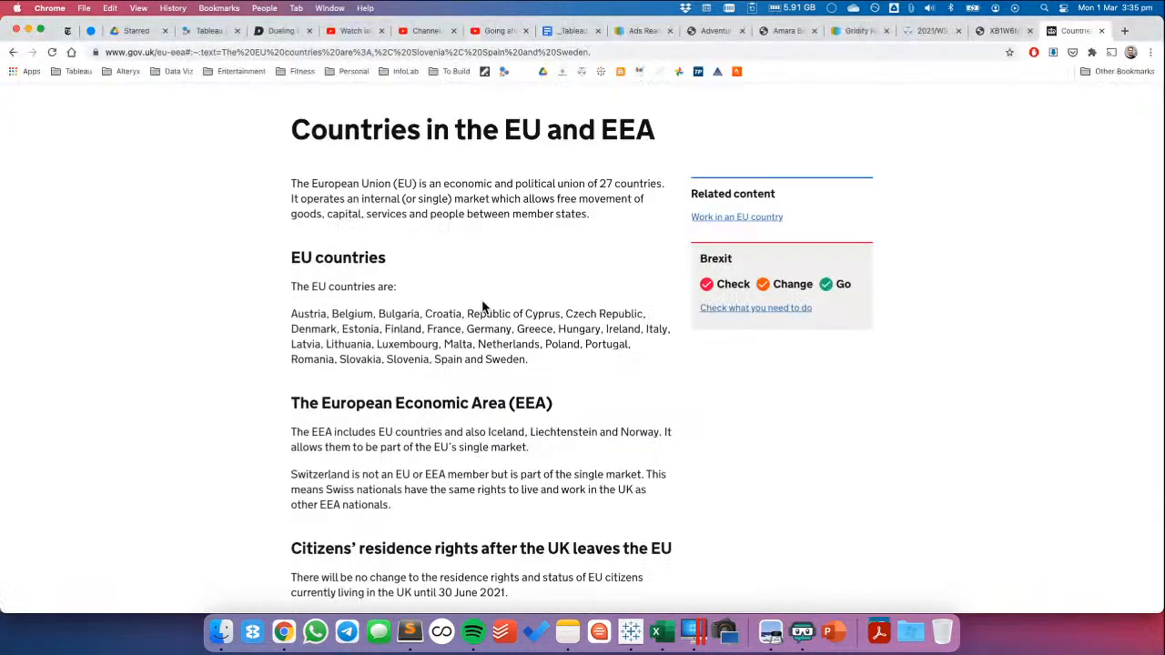
key("super+Tab")
scroll(483, 314, "down", 2)
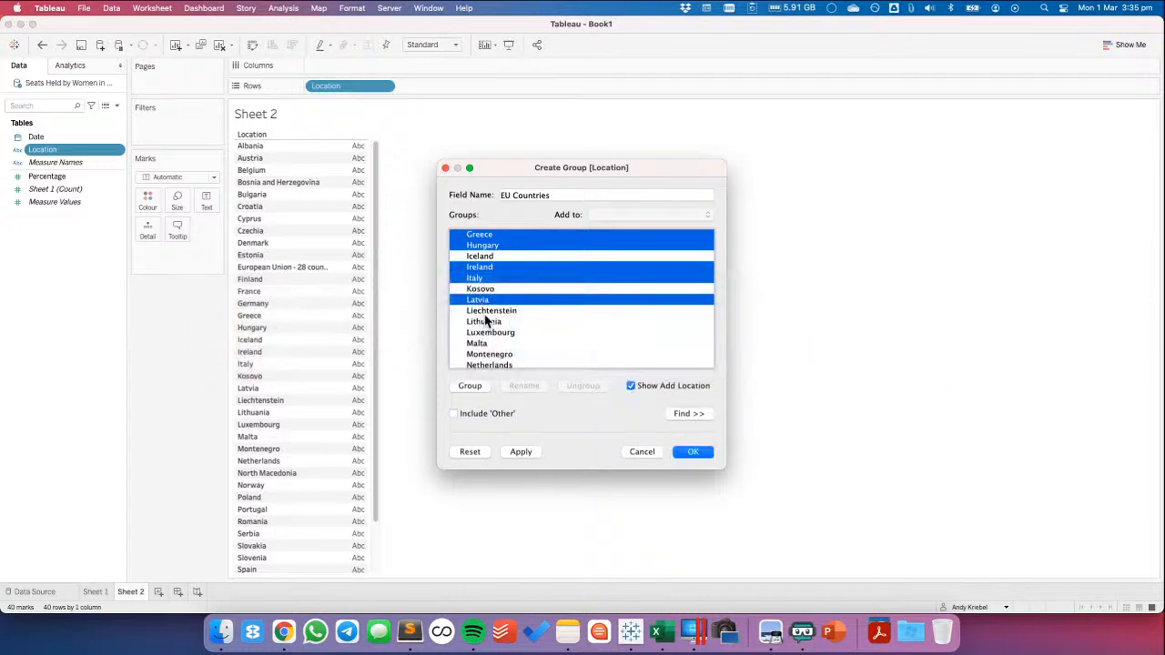
left_click(486, 321, "super")
left_click(487, 334, "super")
Add Malta, Netherlands, Poland and Portugal to the member selection, comparing with the GOV.UK list in Chrome
key("super+Tab")
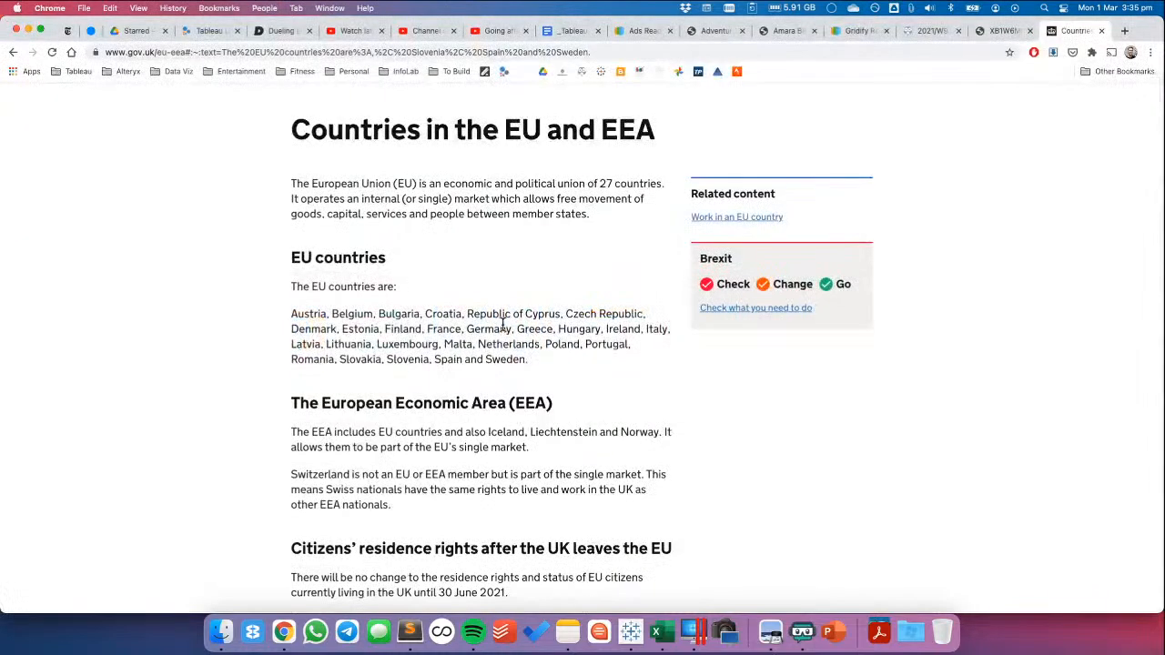
key("super+Tab")
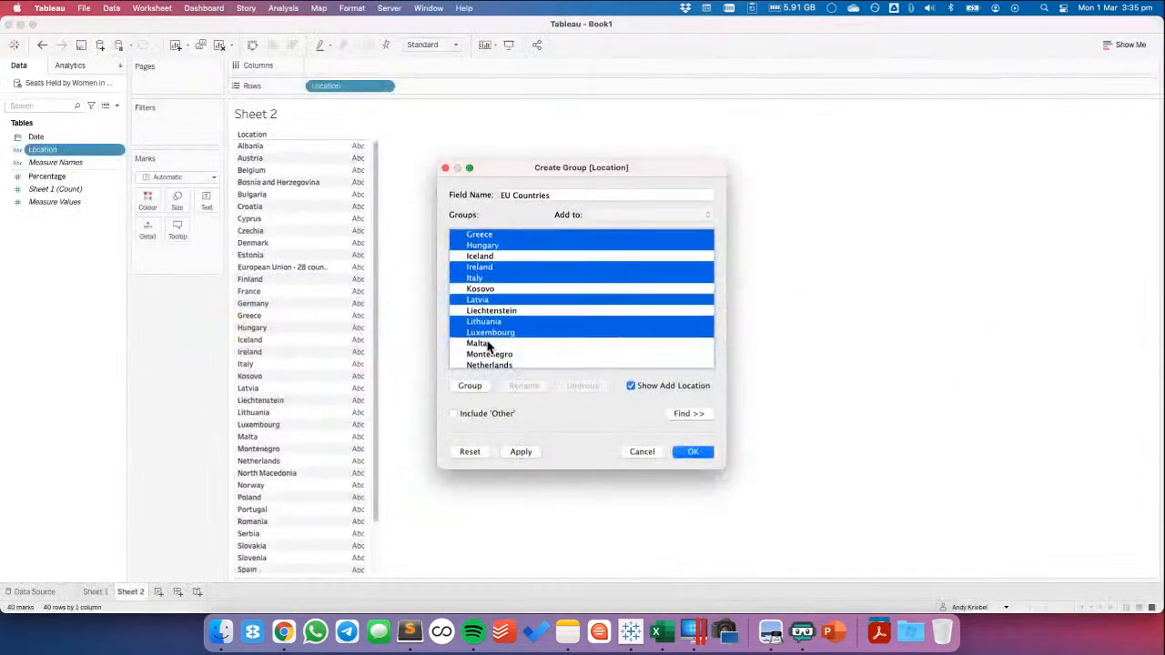
left_click(488, 343, "super")
scroll(509, 332, "down", 2)
scroll(514, 332, "down", 2)
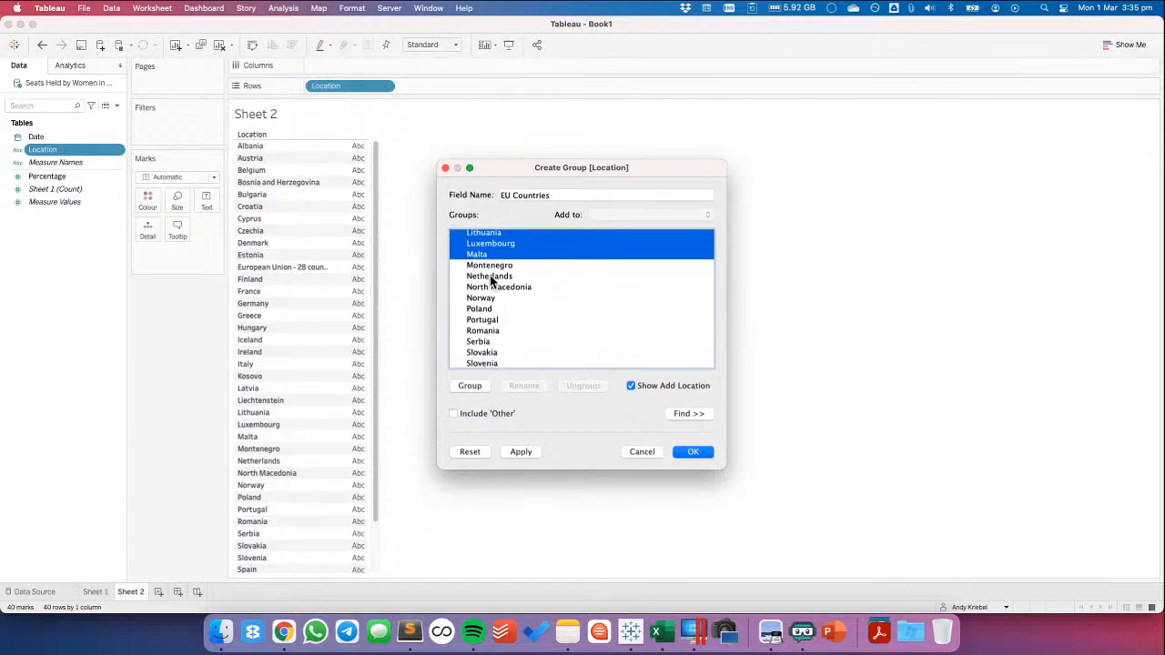
left_click(492, 279, "super")
left_click(488, 325, "super")
key("super+Tab")
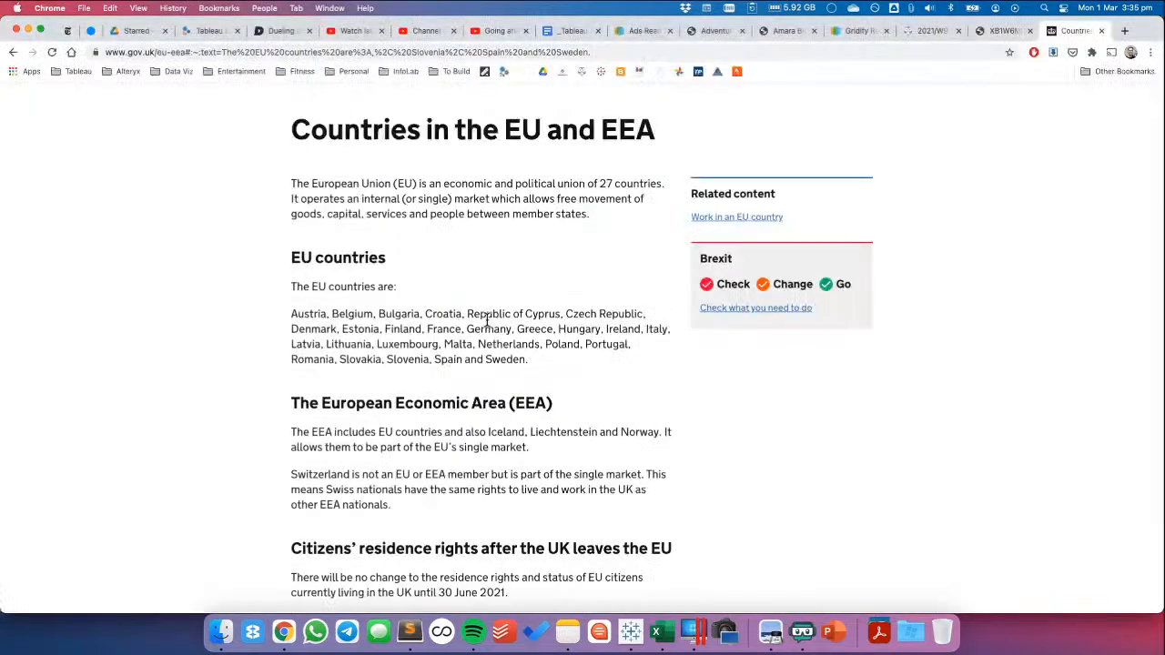
key("super+Tab")
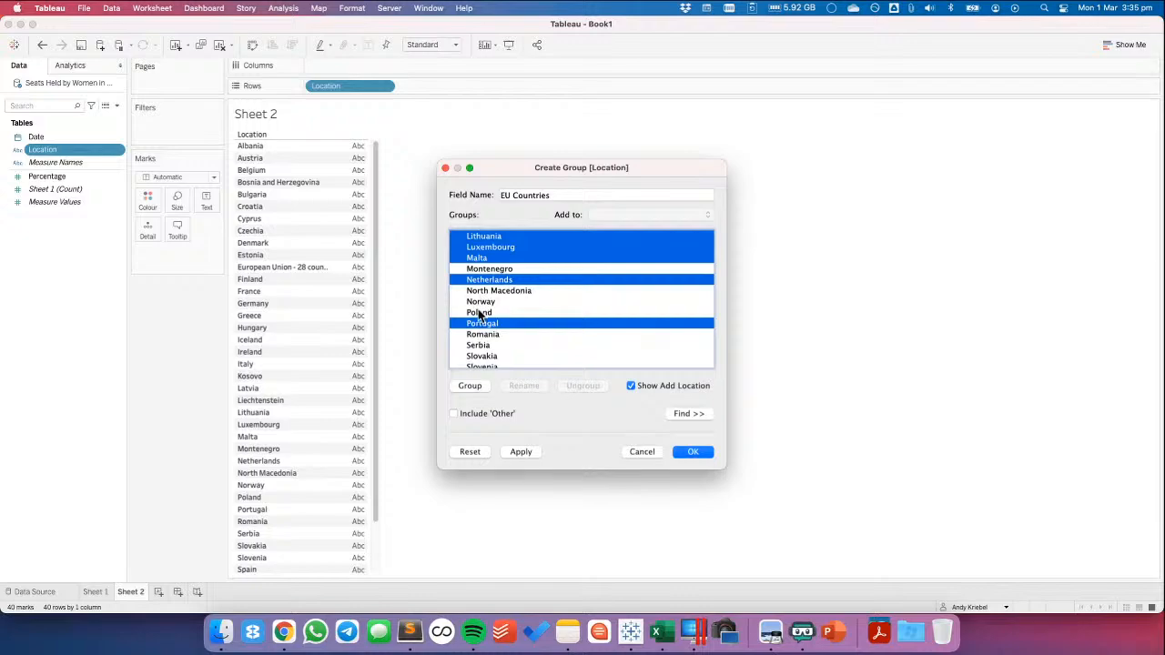
left_click(481, 315, "super")
Consult the GOV.UK list in Chrome and complete the member selection with Romania, Slovakia, Slovenia, Spain, Sweden and United Kingdom
key("super+Tab")
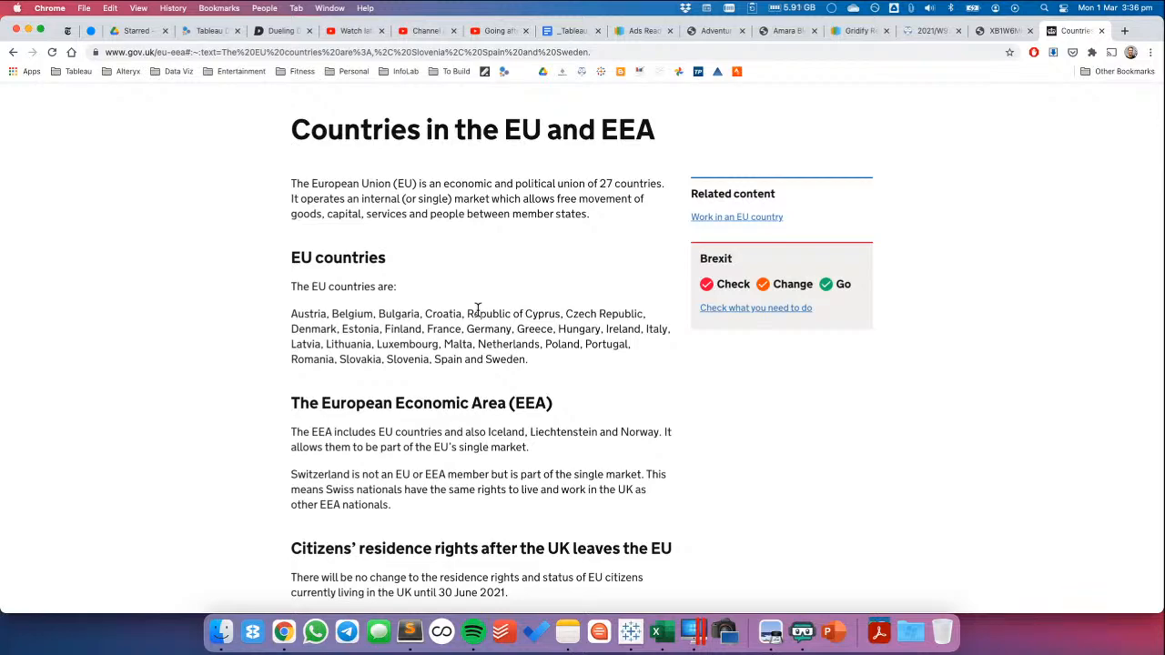
key("super+Tab")
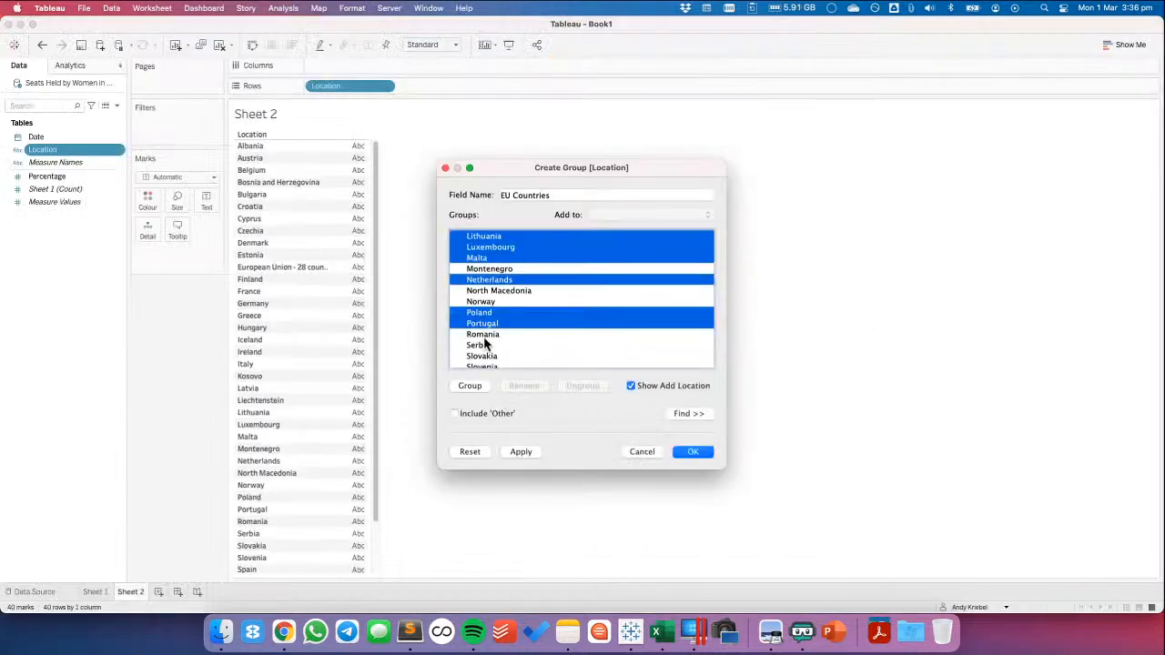
left_click(484, 334, "super")
left_click(484, 356, "super")
left_click(485, 365, "super")
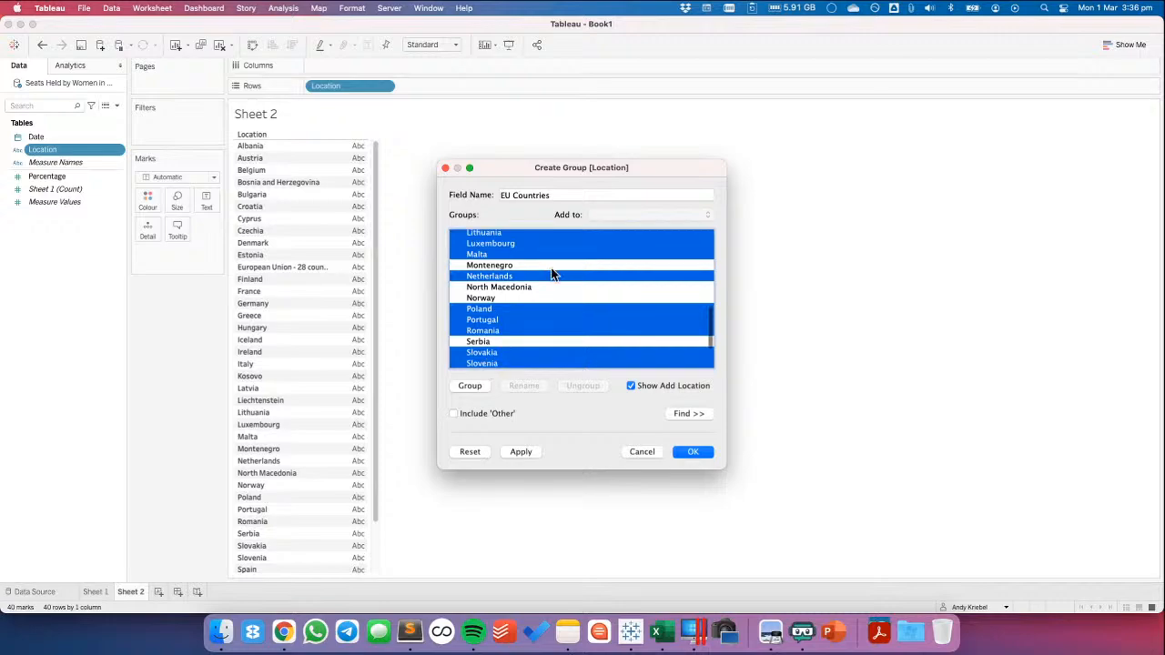
key("super+Tab")
key("super+Tab")
scroll(551, 273, "down", 3)
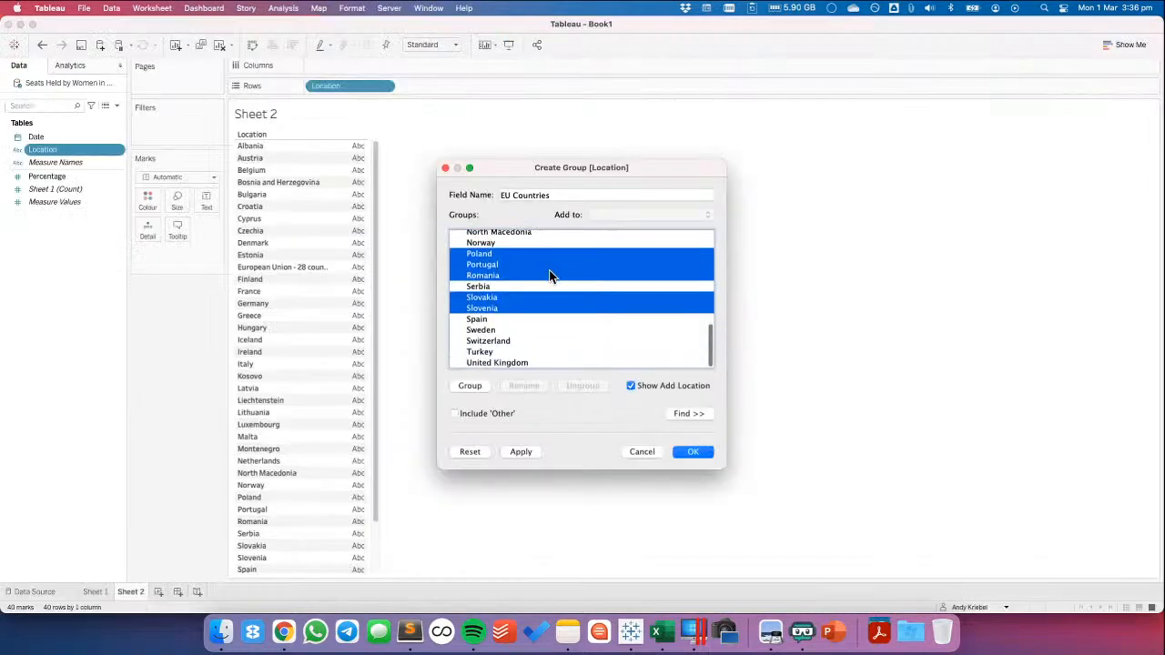
left_click(487, 323, "super")
left_click(489, 331, "super")
left_click(490, 362, "super")
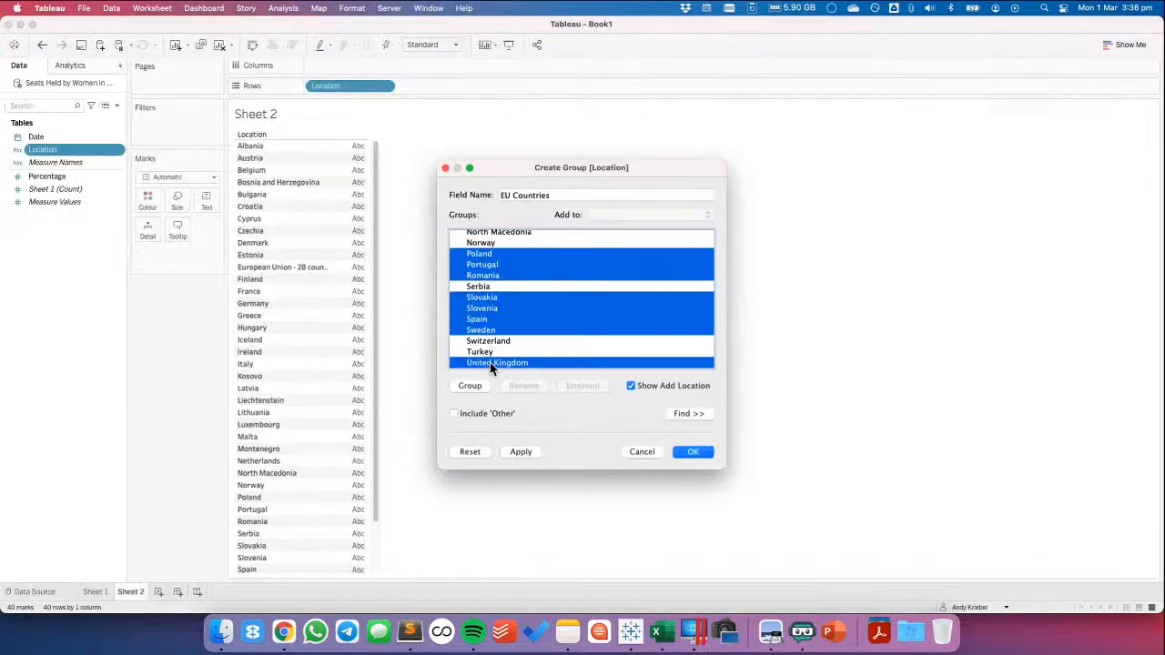
Group the selected countries as EU 28, collect the remaining locations under Other, and create the group field
left_click(470, 388)
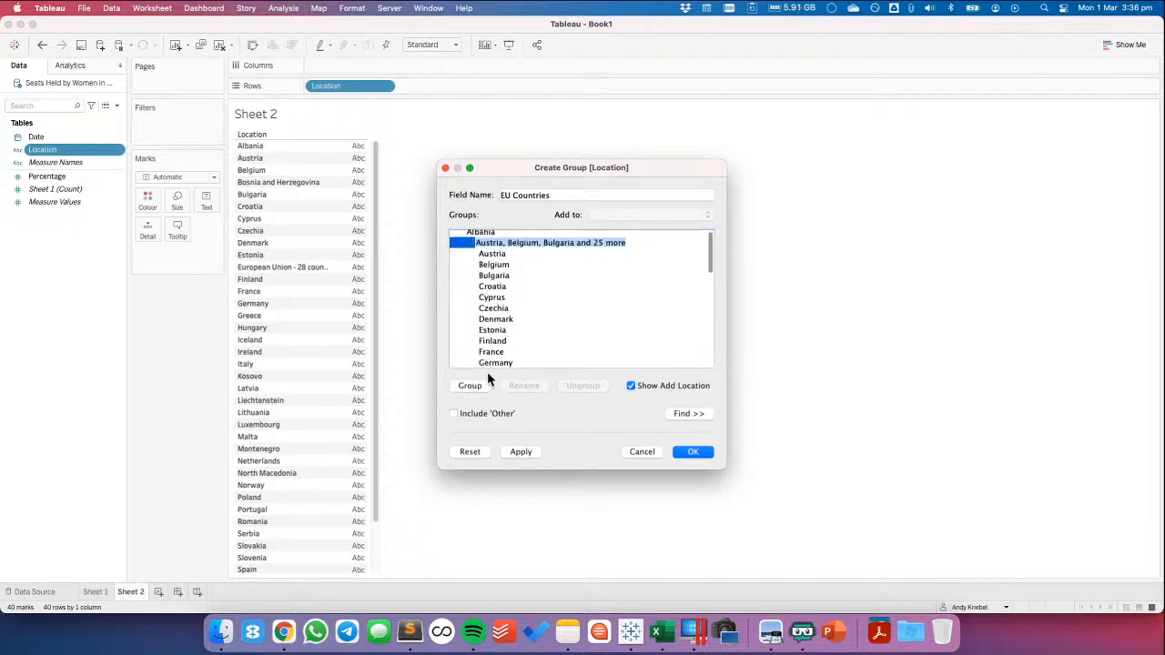
type("EU 28")
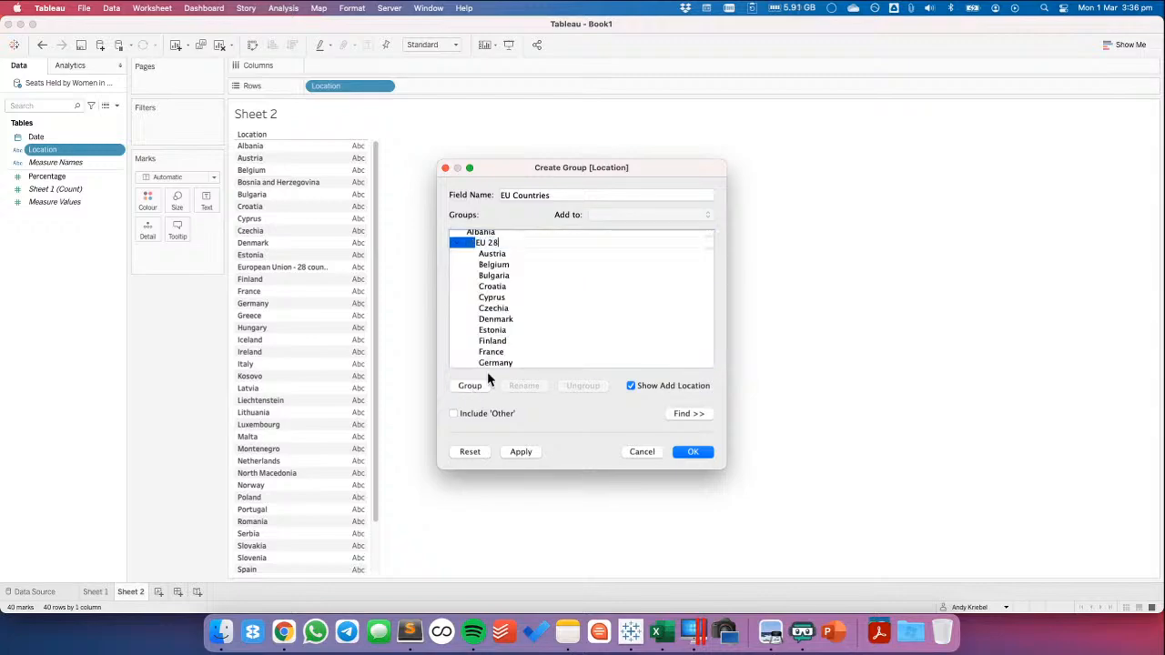
key("Return")
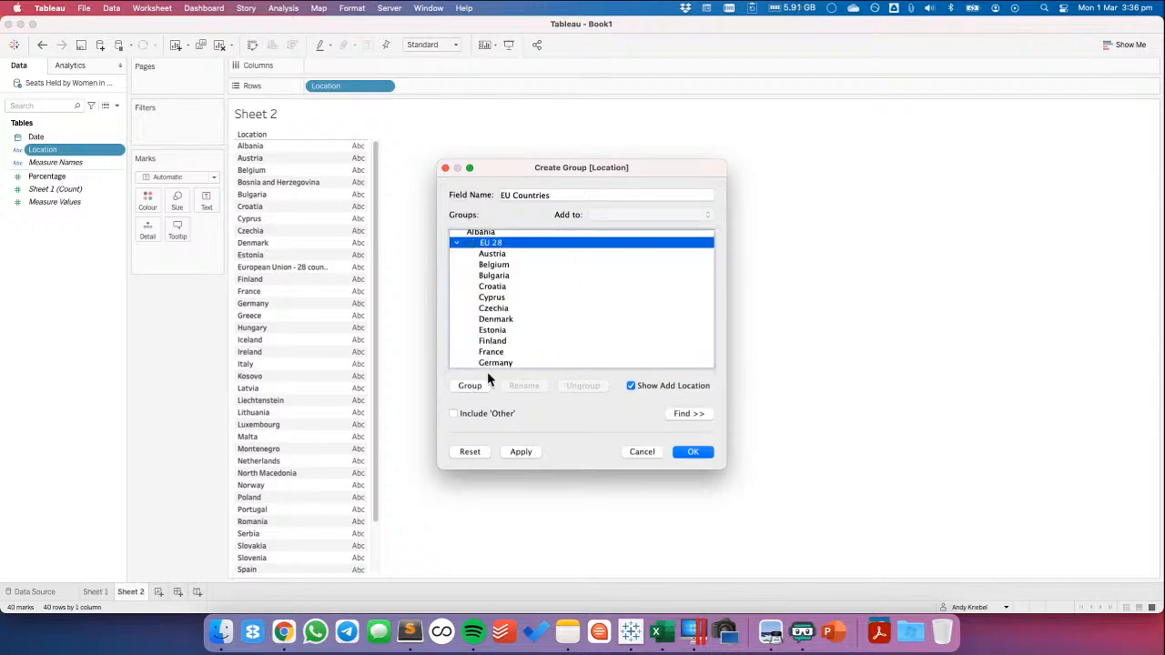
left_click(454, 414)
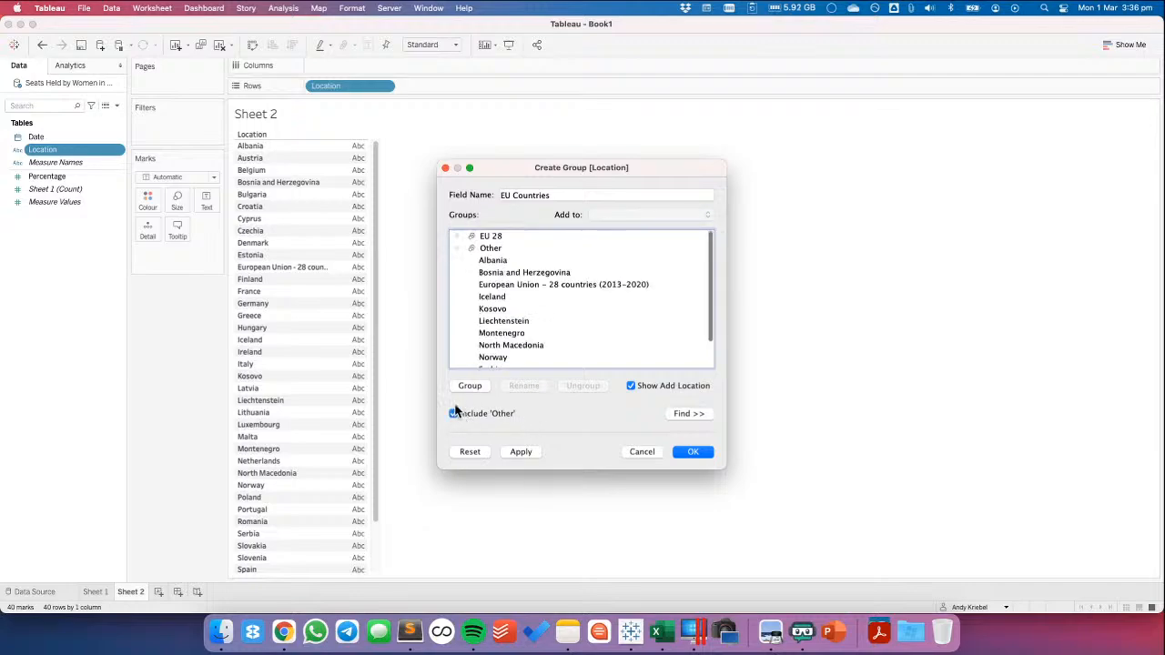
left_click(458, 248)
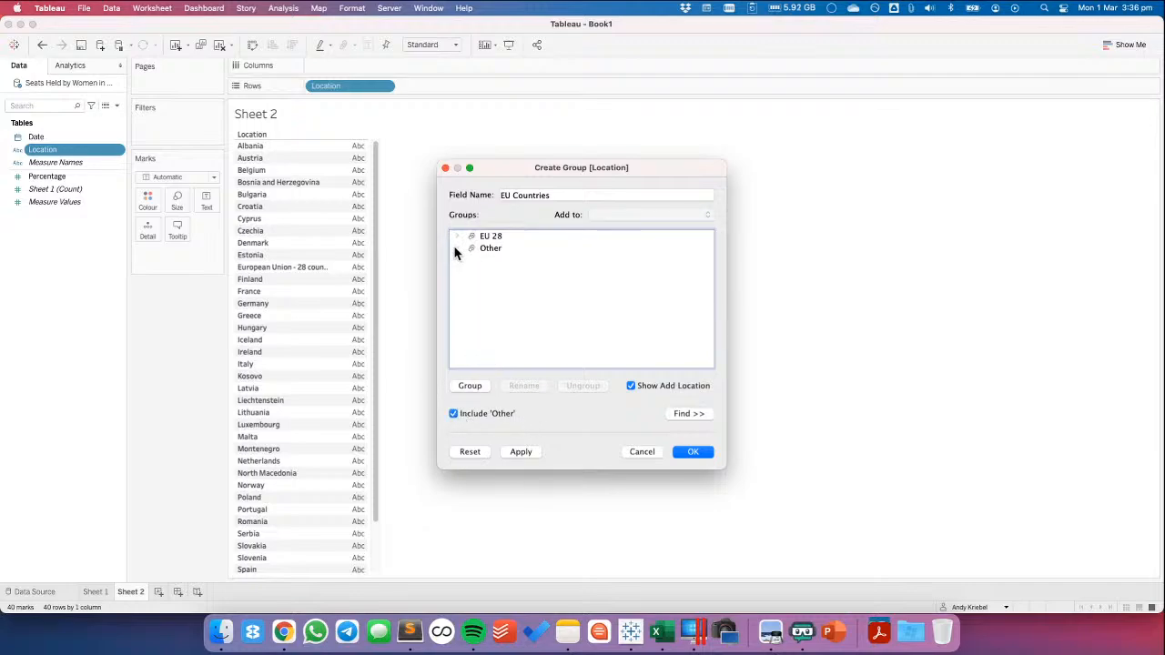
left_click(693, 452)
Filter the sheet by the EU Countries group, keeping only EU 28
left_click_drag(42, 151, 186, 128)
left_click(475, 194)
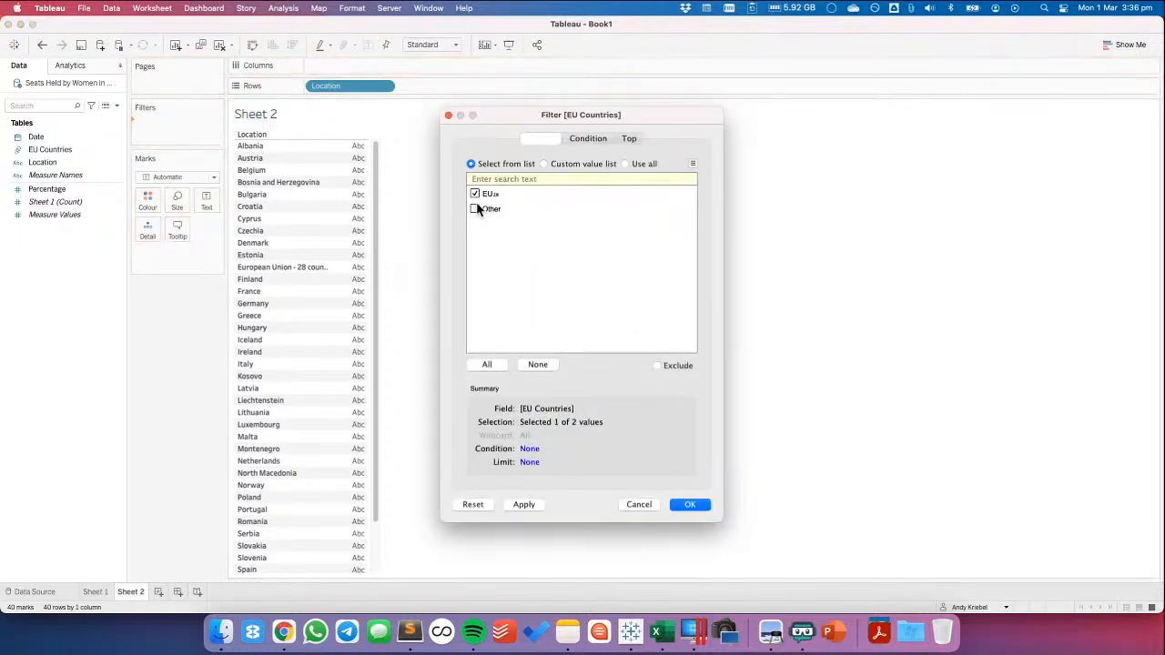
left_click(689, 504)
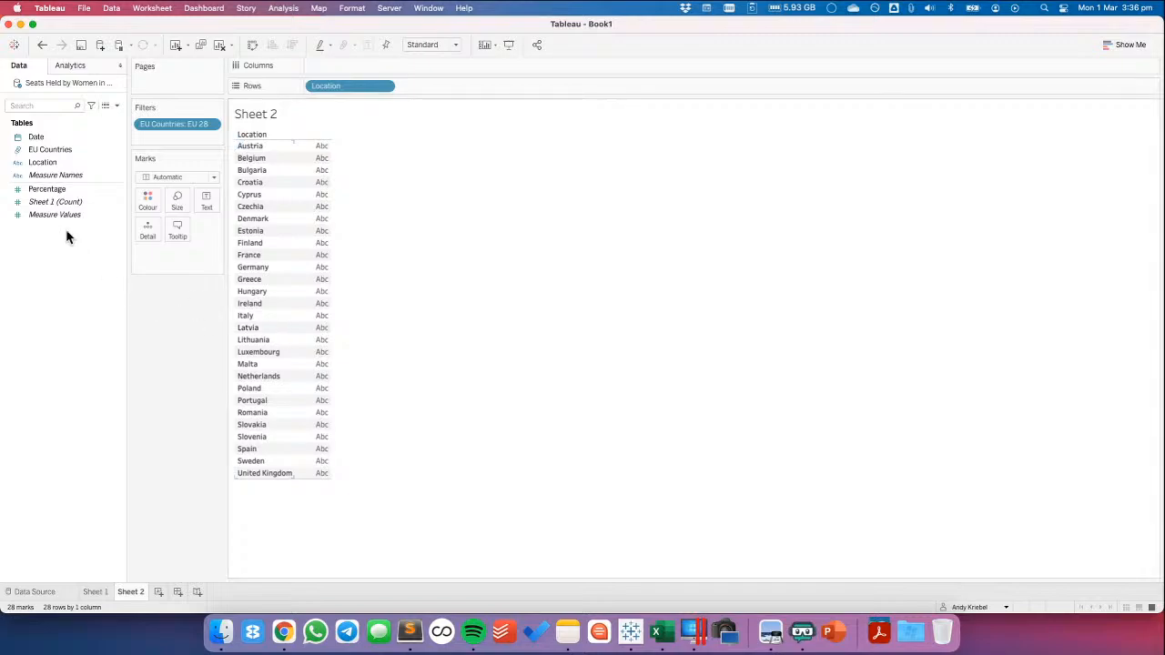
Plot Percentage by year of Date as a line chart with Location moved from the rows to the mark detail
left_click_drag(54, 189, 405, 86)
left_click_drag(36, 137, 446, 94)
left_click_drag(355, 93, 162, 248)
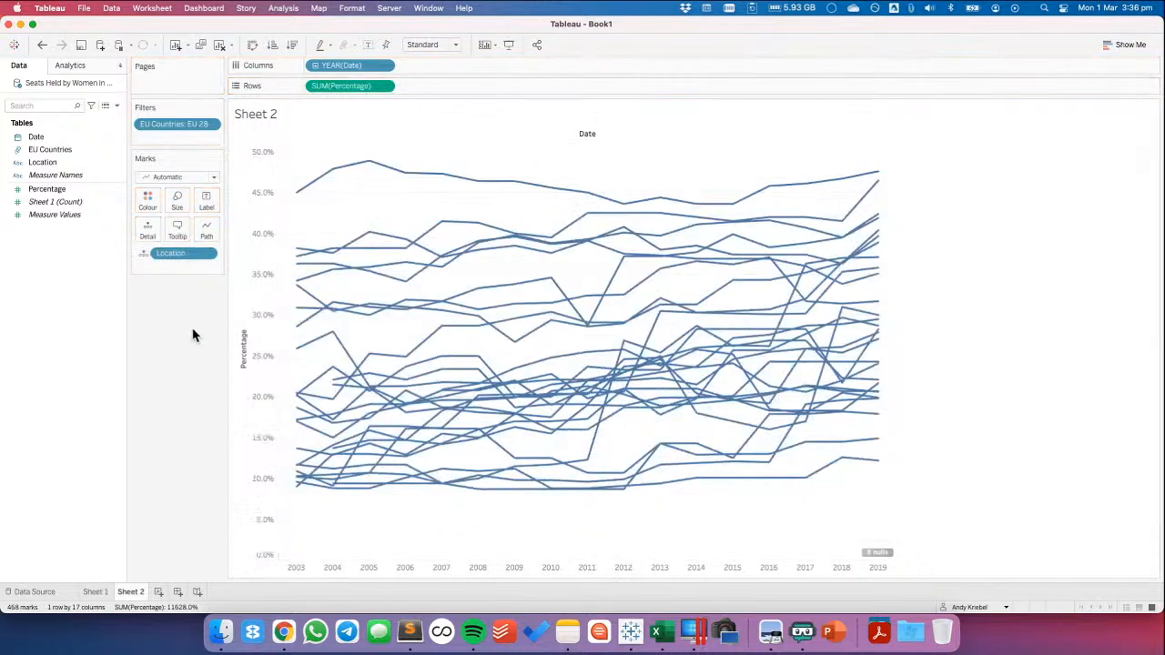
Copy the member name "European Union - 28 countries (2013-2020)" from the Location aliases and leave the aliases unchanged
mouse_move(562, 429)
right_click(45, 162)
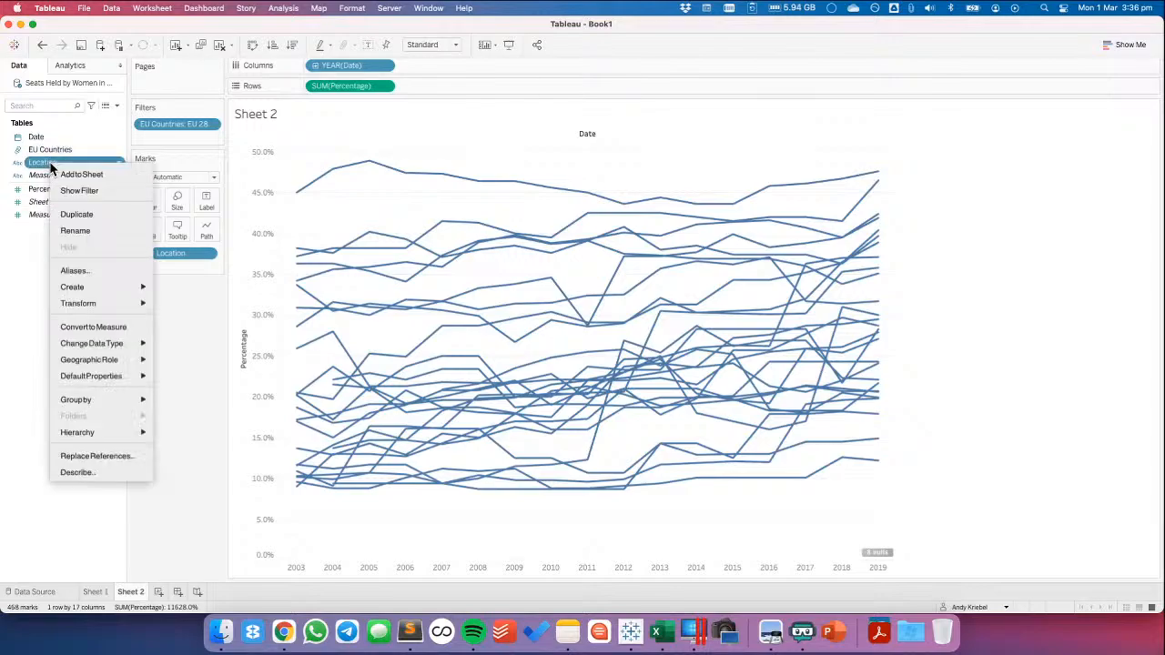
left_click(78, 270)
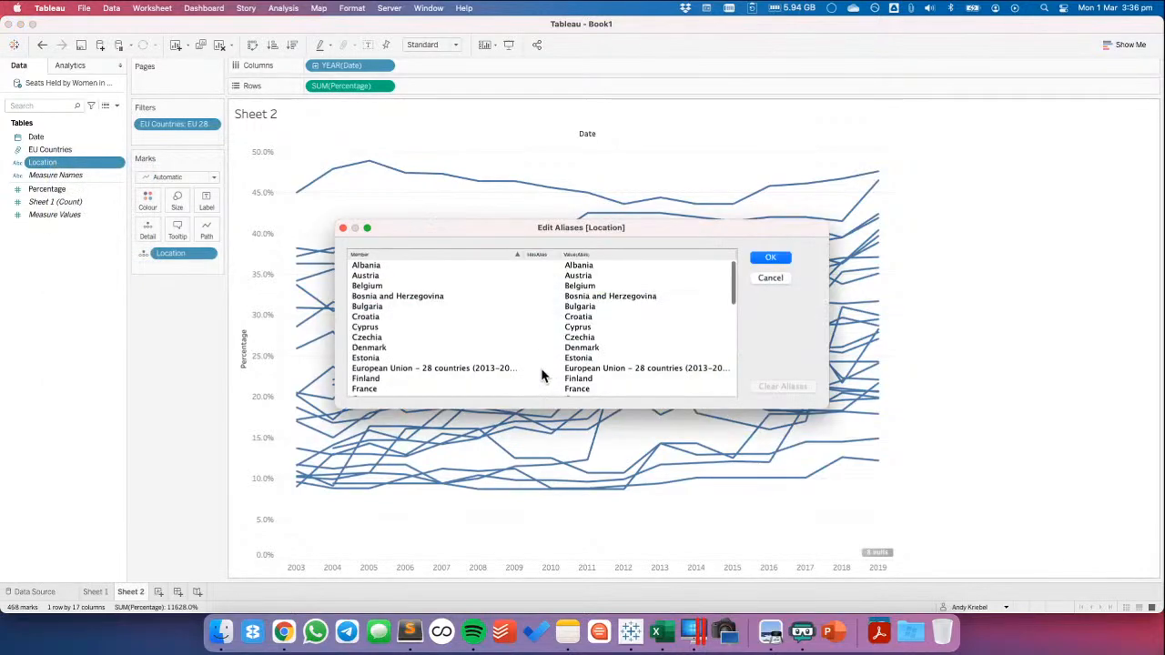
left_click(596, 368)
key("super+c")
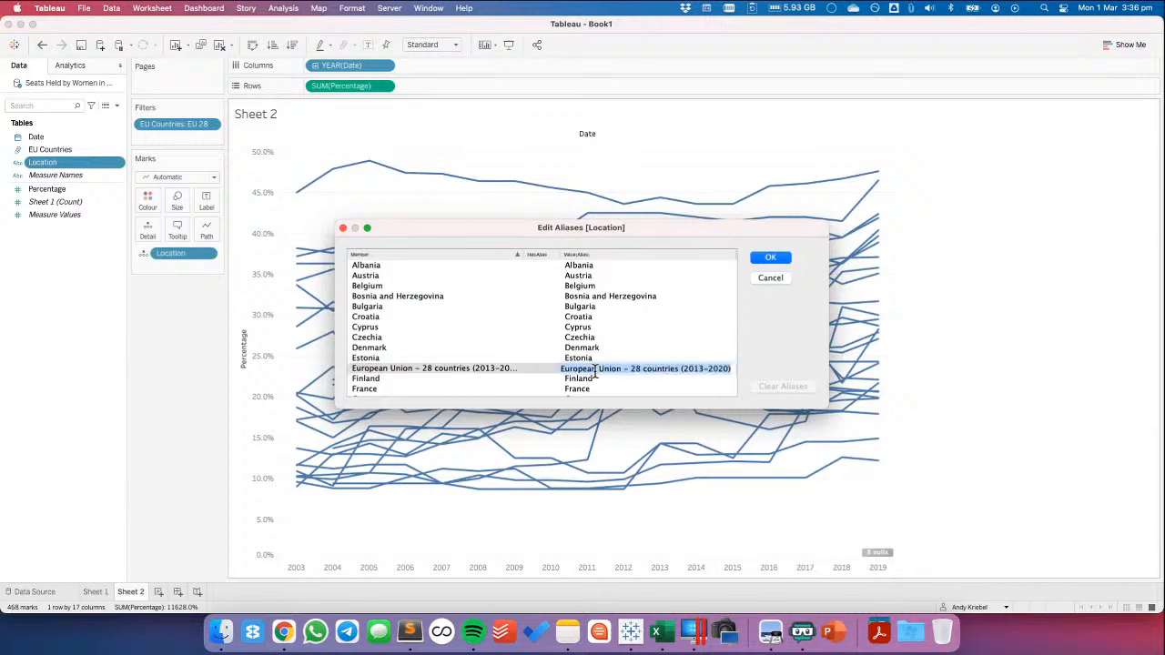
left_click(770, 277)
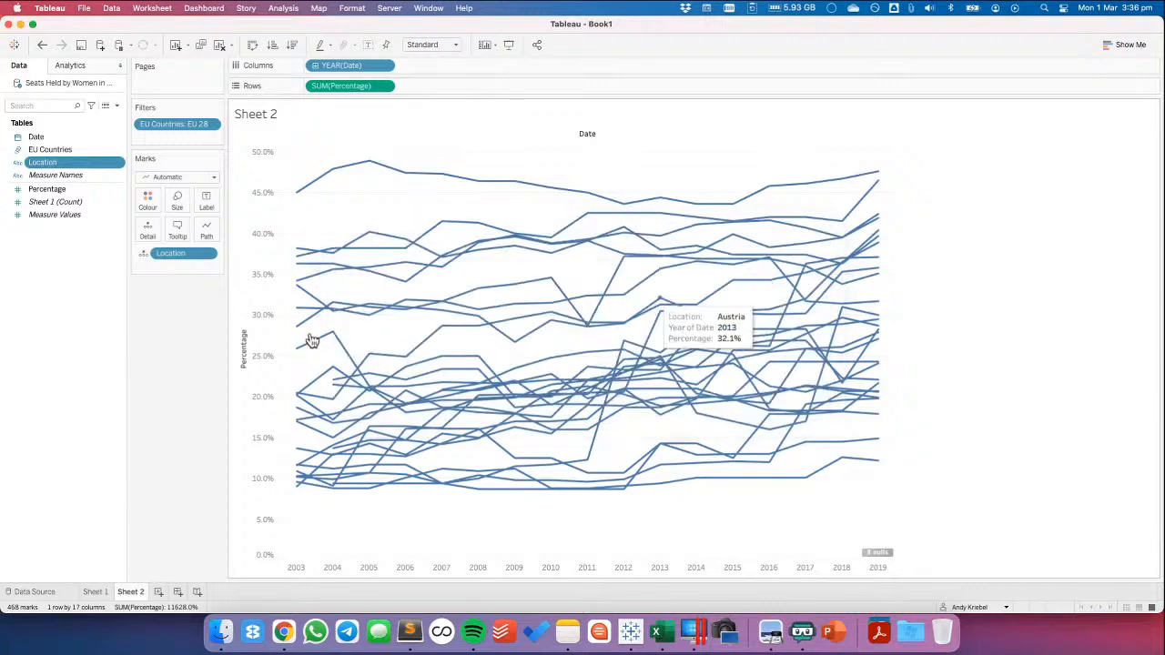
Start a new calculated field and name it EU 28 Percentage
right_click(55, 315)
left_click(80, 324)
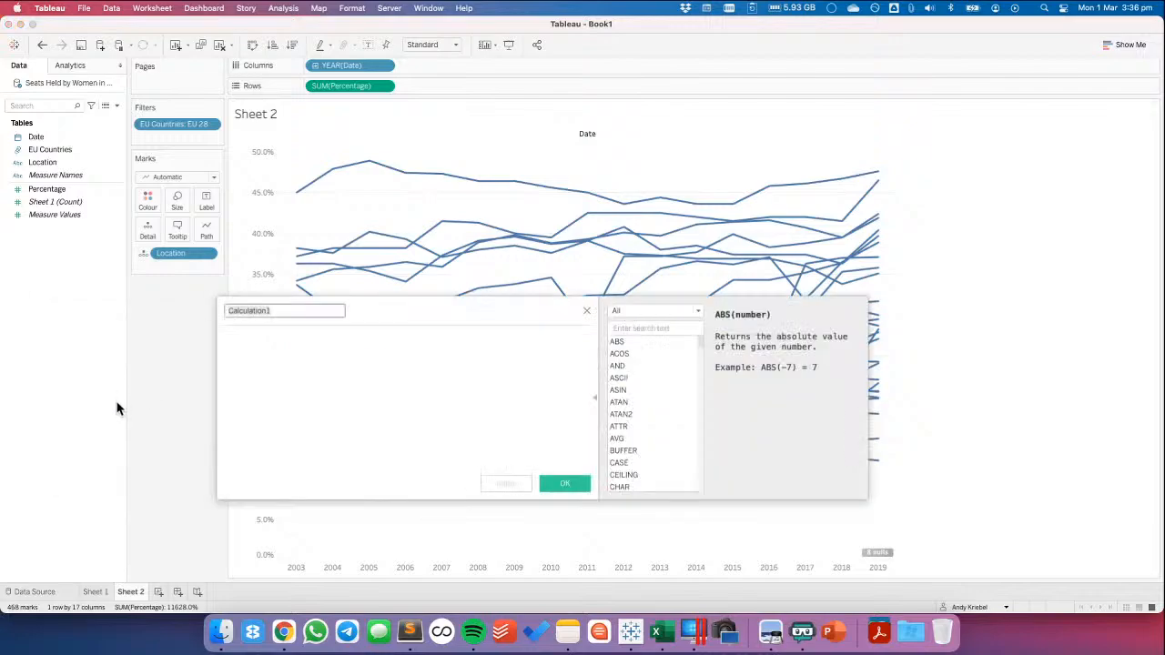
type("EU 28 Percentage")
key("Tab")
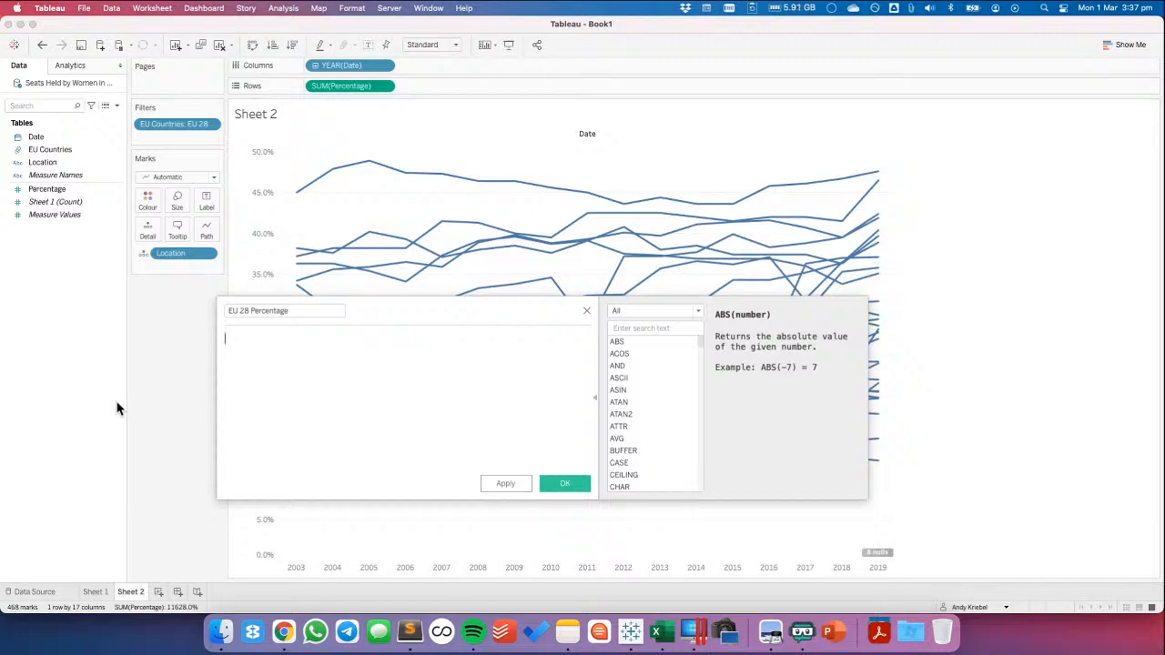
Write a formula returning [Percentage] when [Location] equals 'European Union - 28 countries (2013-2020)', using IF, THEN and END on separate lines
type("IF [Loc")
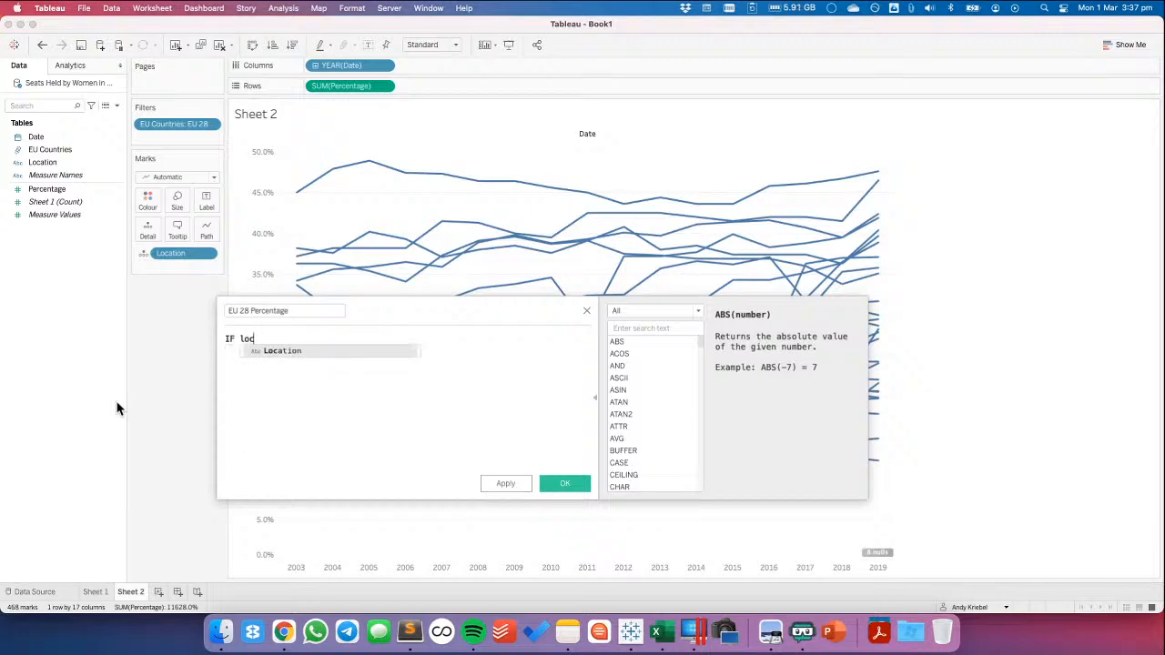
key("Return")
type("='")
key("super+v")
type("'")
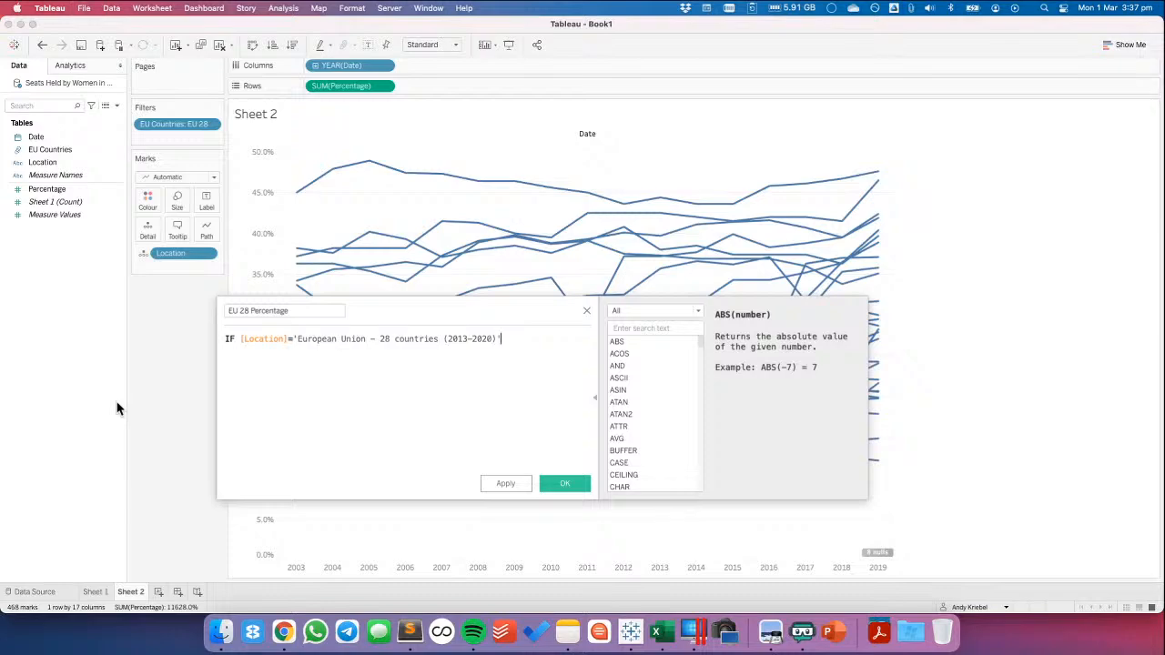
type("THEN per")
key("Return")
type("END")
key("Return")
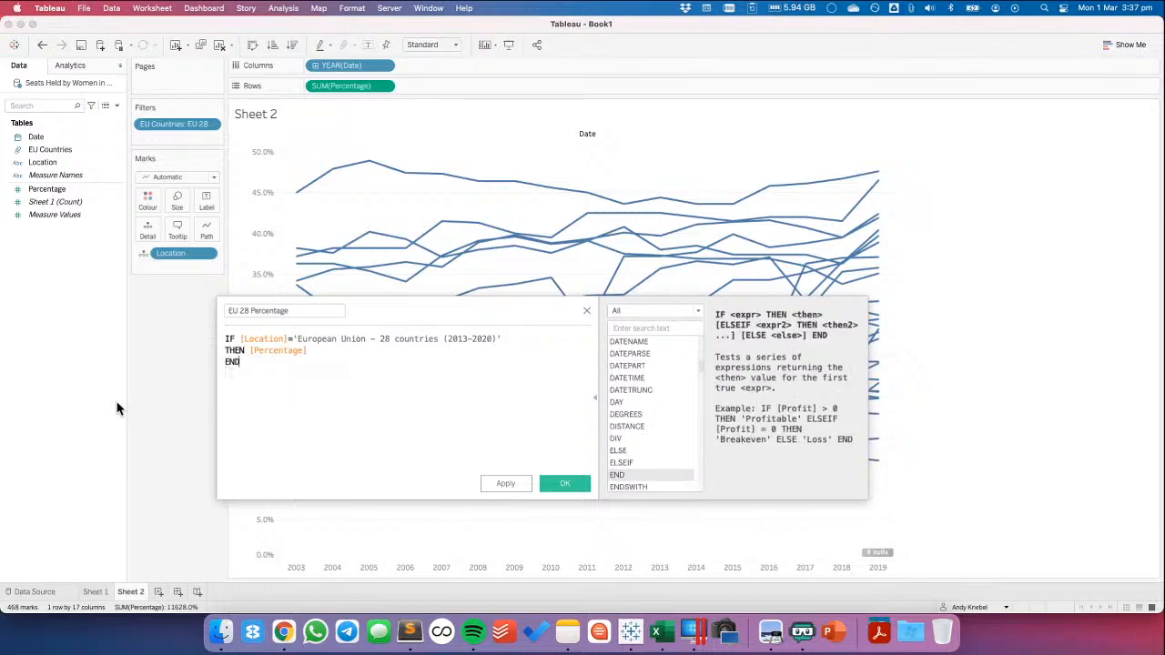
Insert the line { FIXED [Date] : above the IF statement in the EU 28 Percentage formula
key("super+Up")
key("Return")
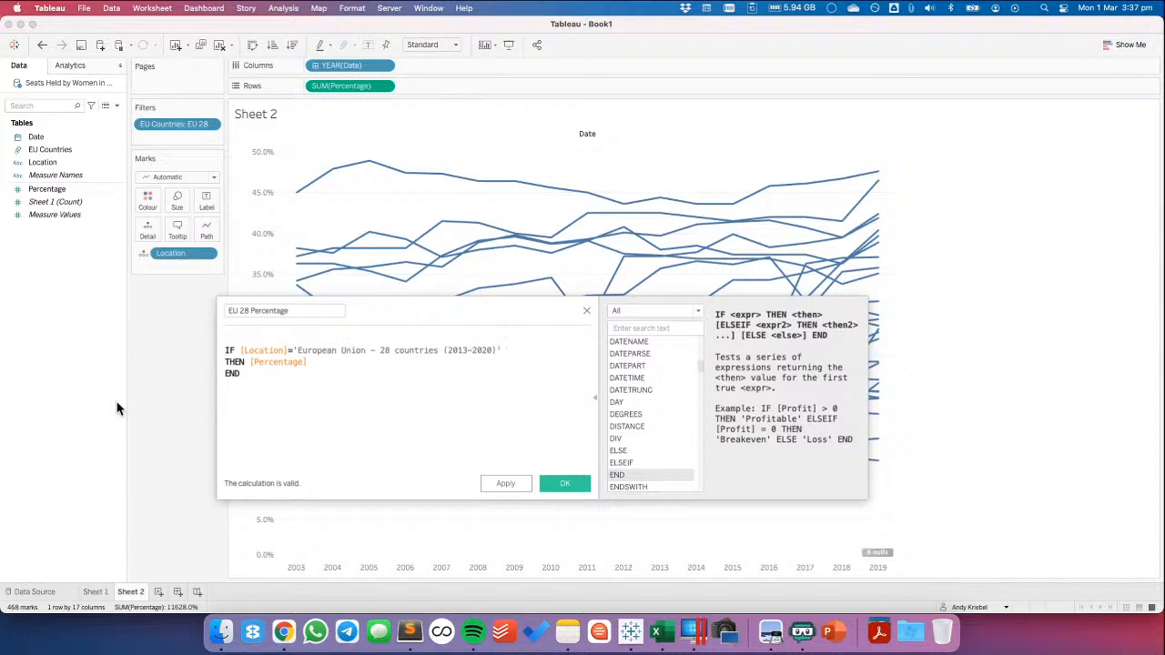
type("{ FIXED")
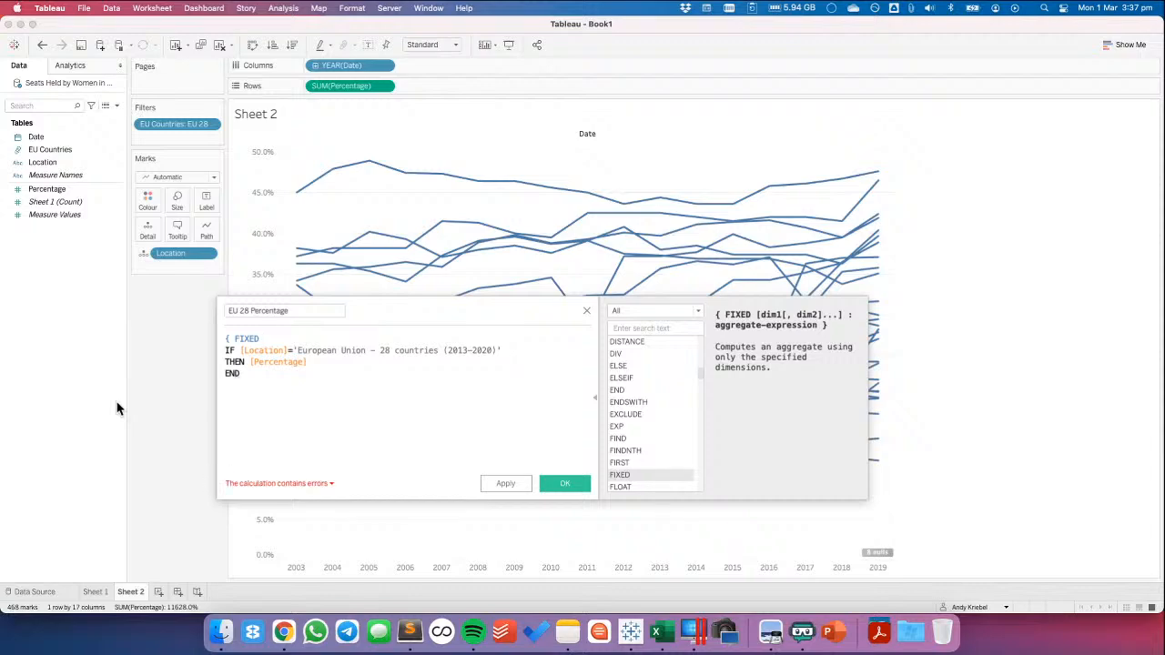
type(" ye")
key("Return")
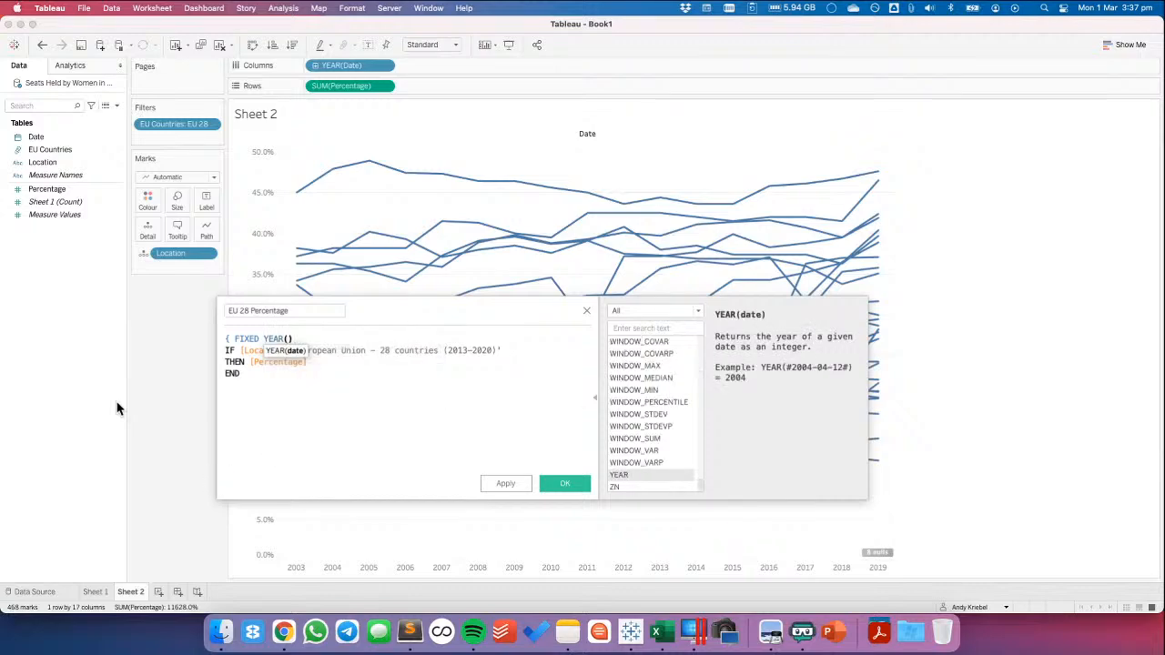
key("shift+End")
type("Date")
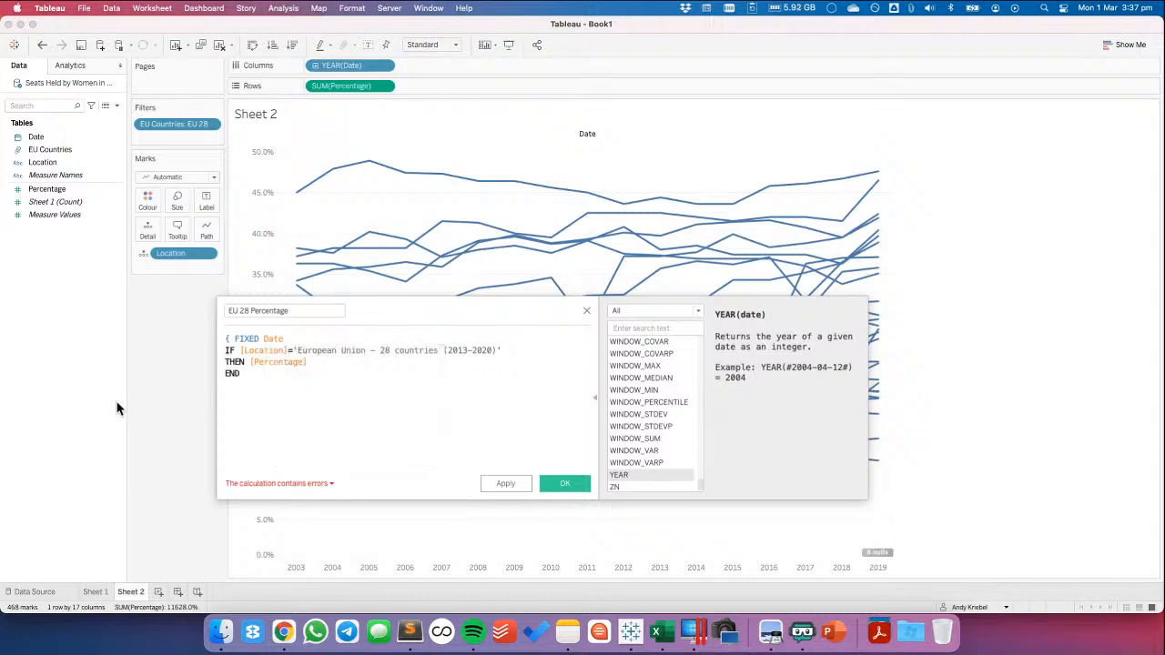
key("Return")
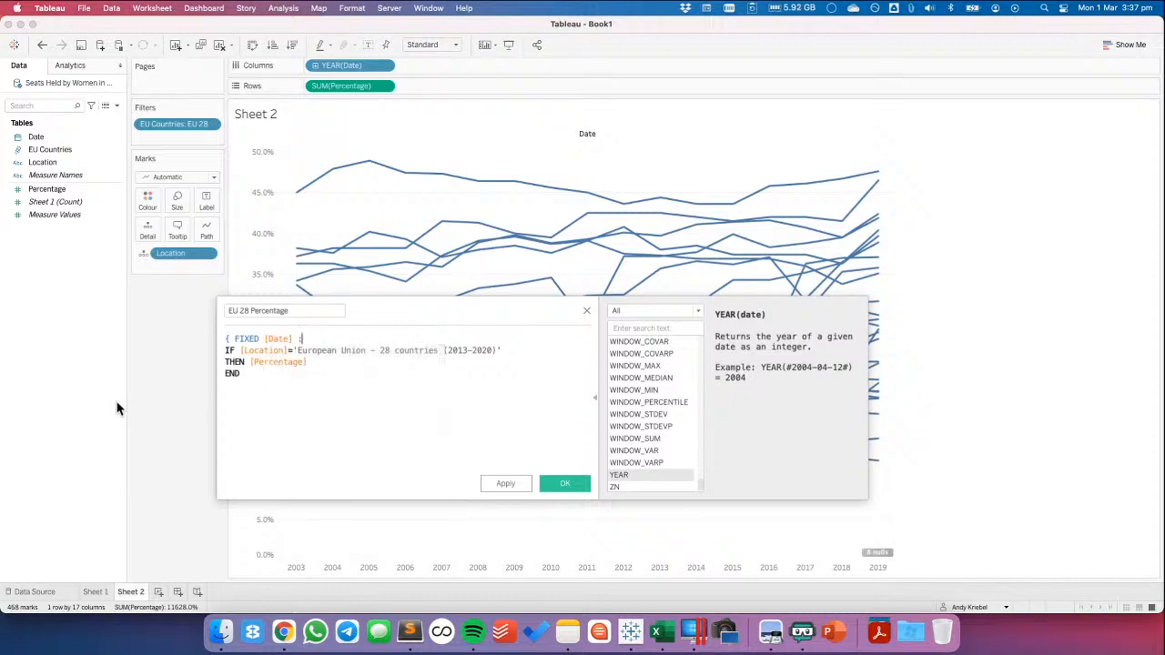
Wrap the IF statement in SUM( ) and close the FIXED expression with a curly brace on its own line
type("SUM(")
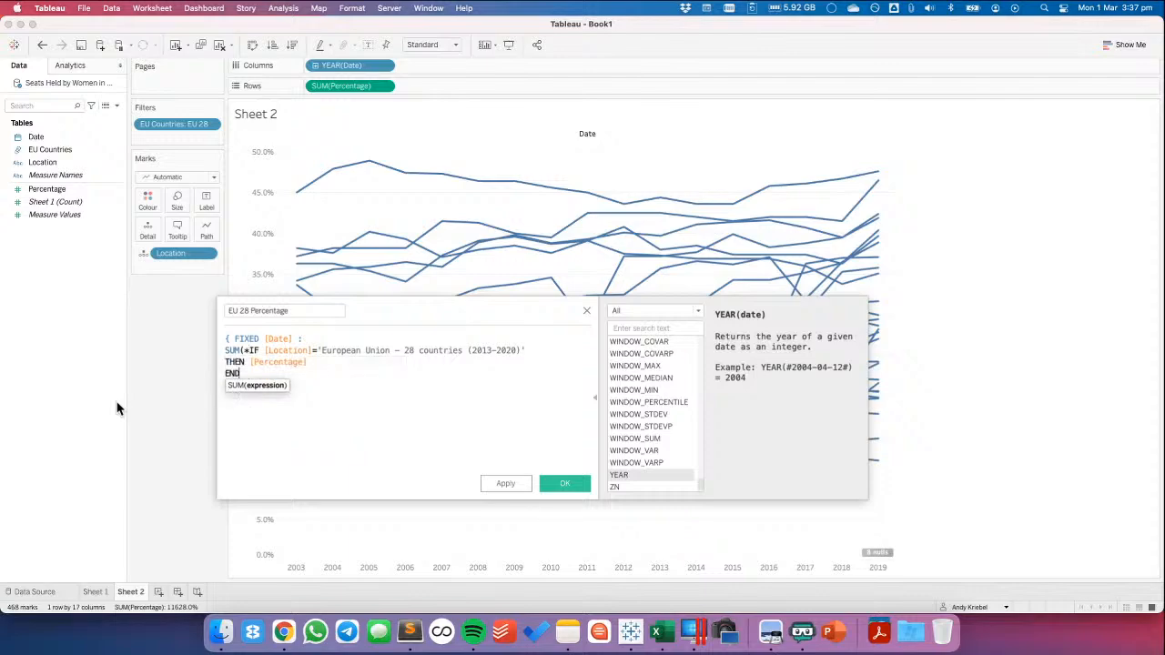
type(")")
key("Up")
key("Up")
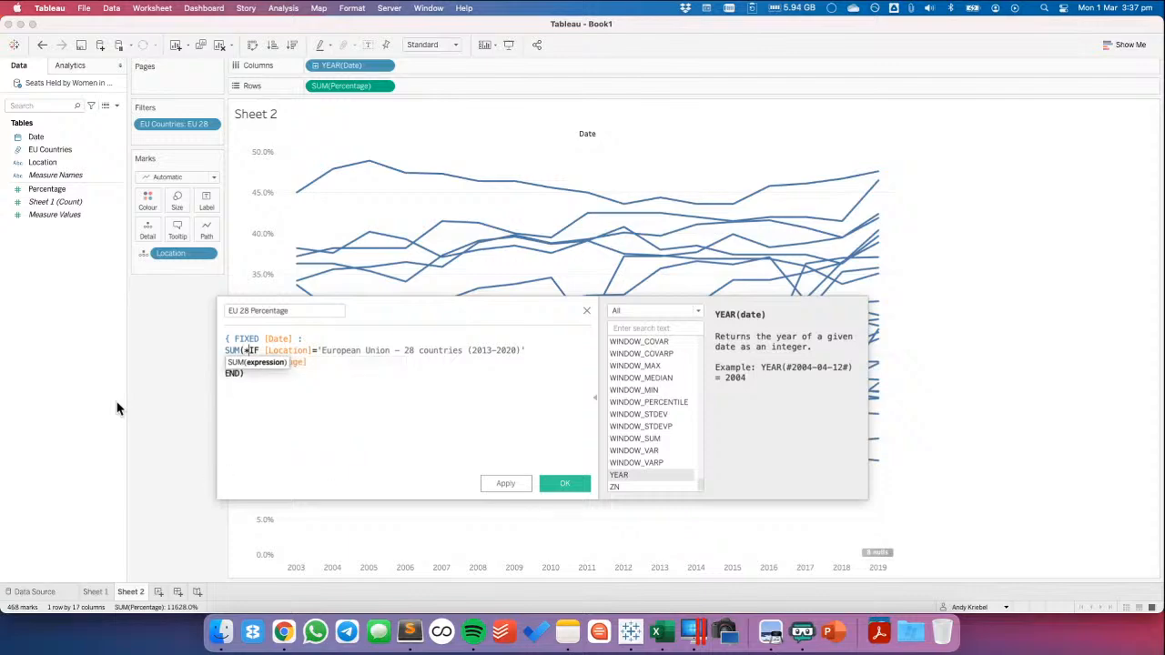
key("Delete")
key("Down")
key("Down")
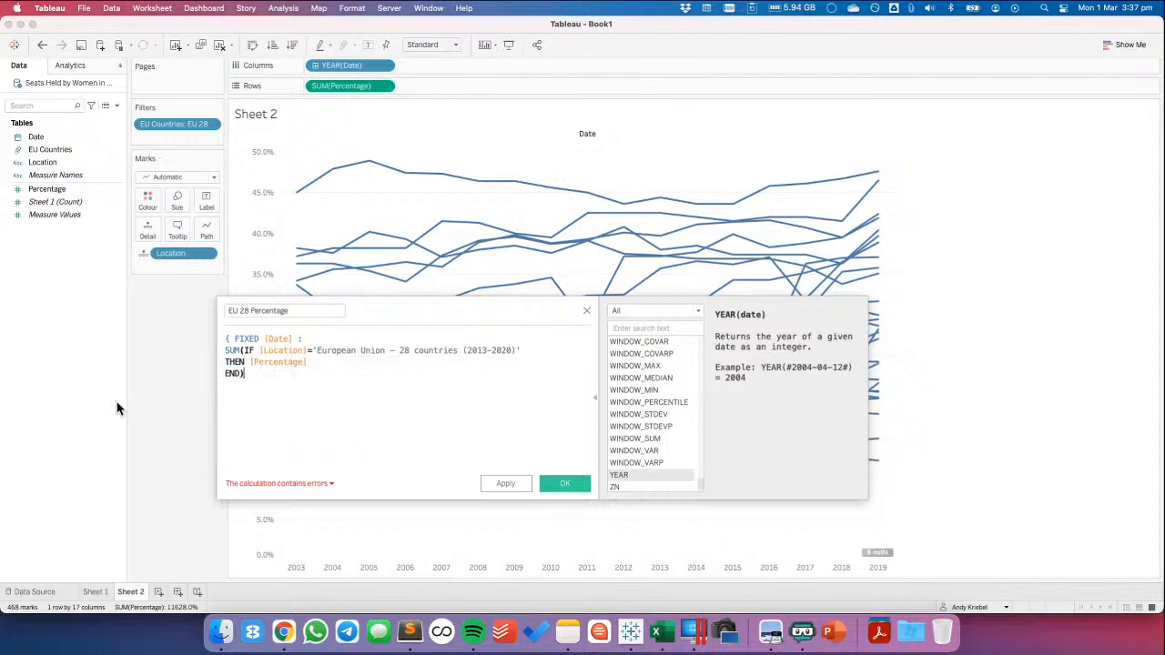
key("Return")
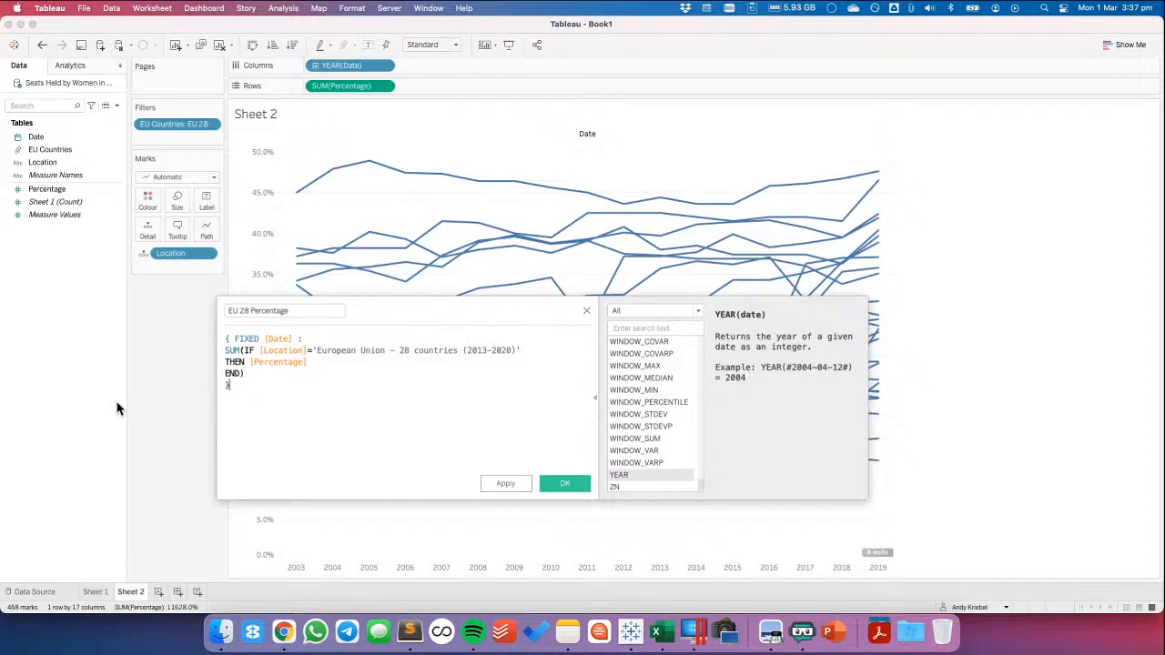
Break the line after the opening curly brace so FIXED starts a new line, and save the EU 28 Percentage calculation
left_click(237, 338)
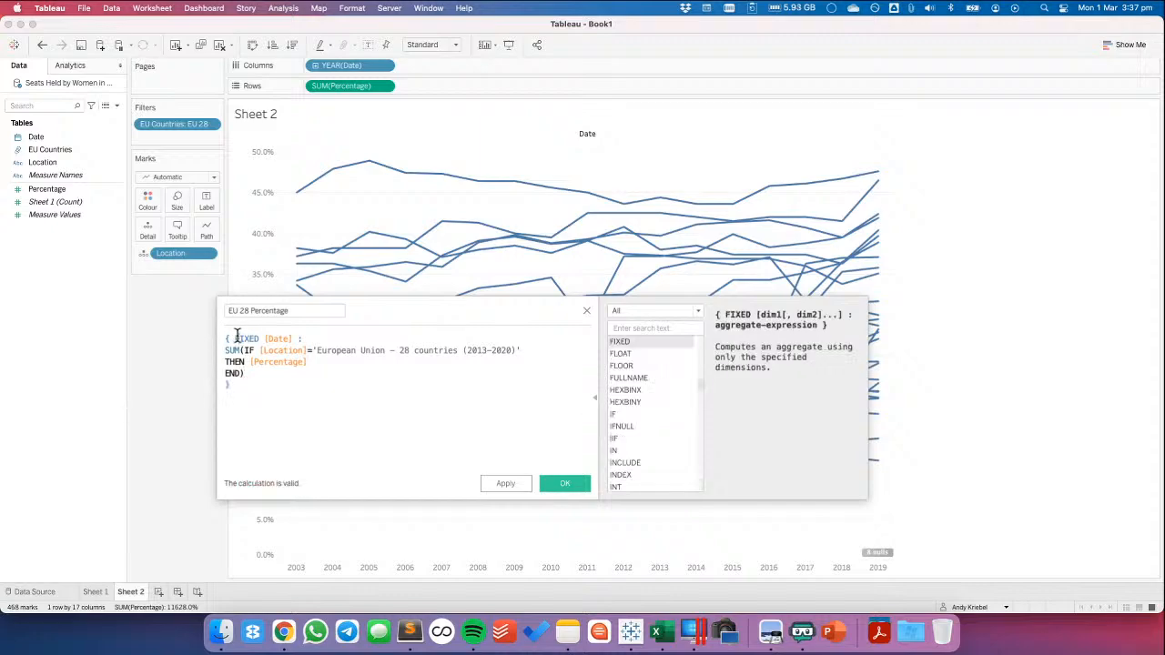
key("Return")
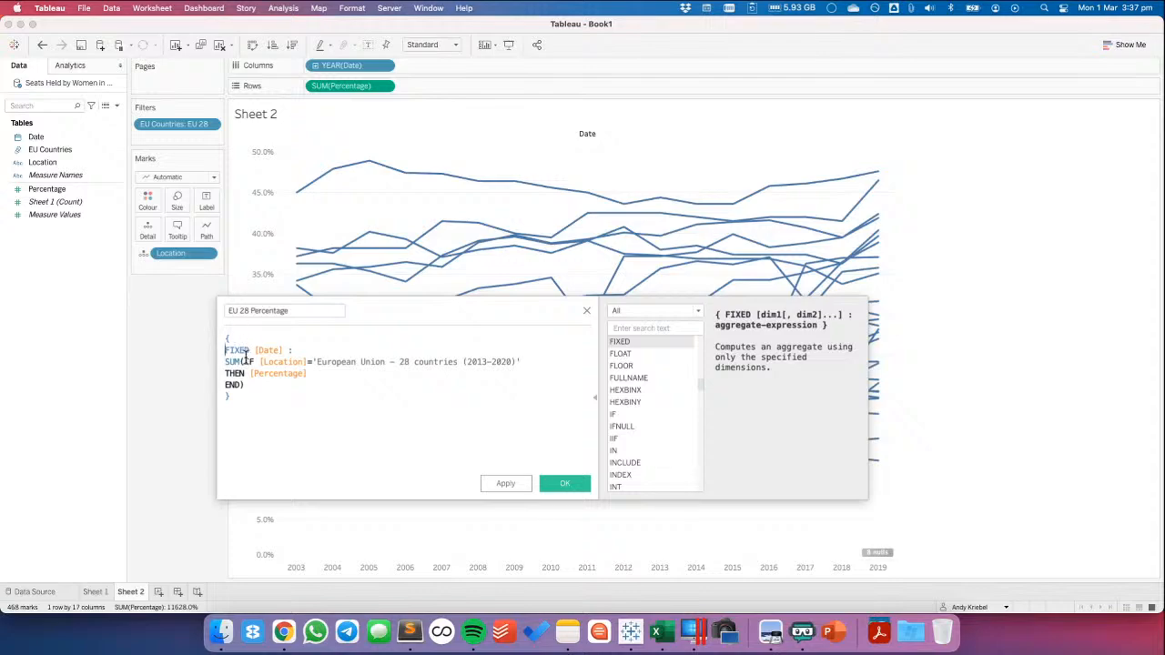
left_click_drag(243, 361, 293, 387)
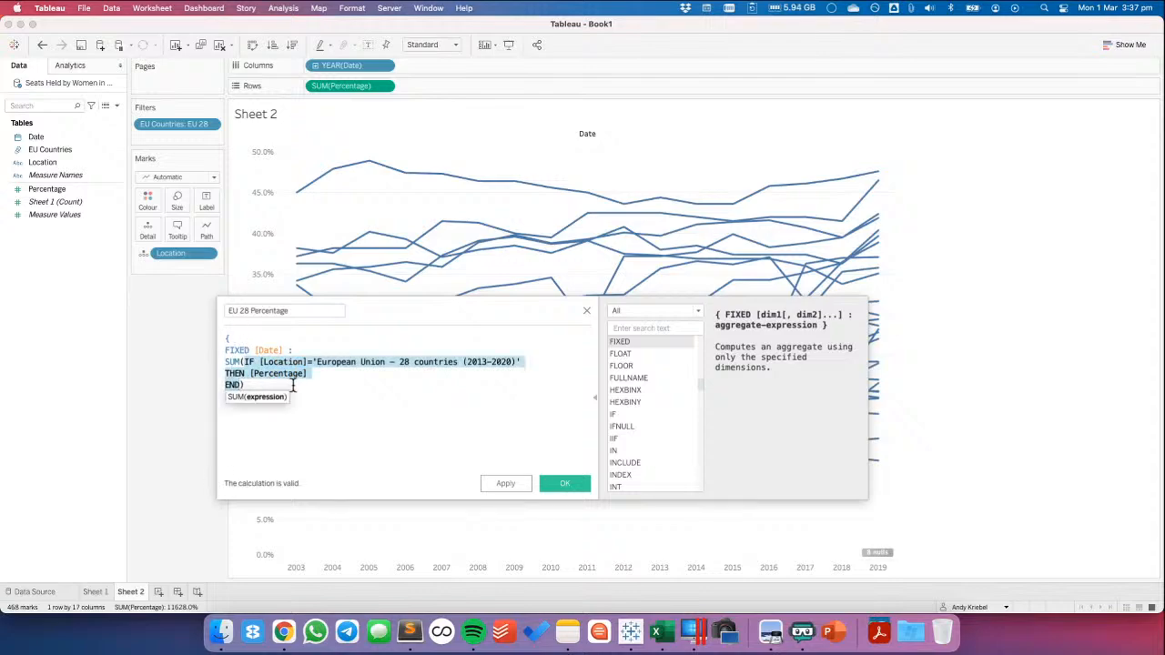
left_click(293, 387)
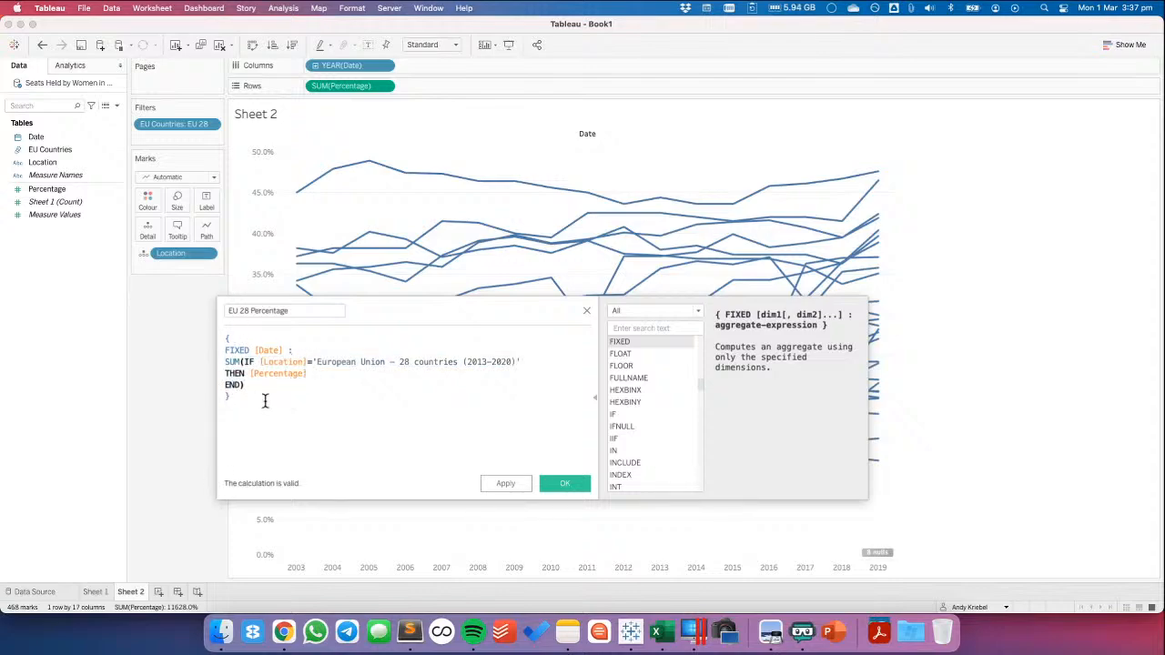
left_click(564, 483)
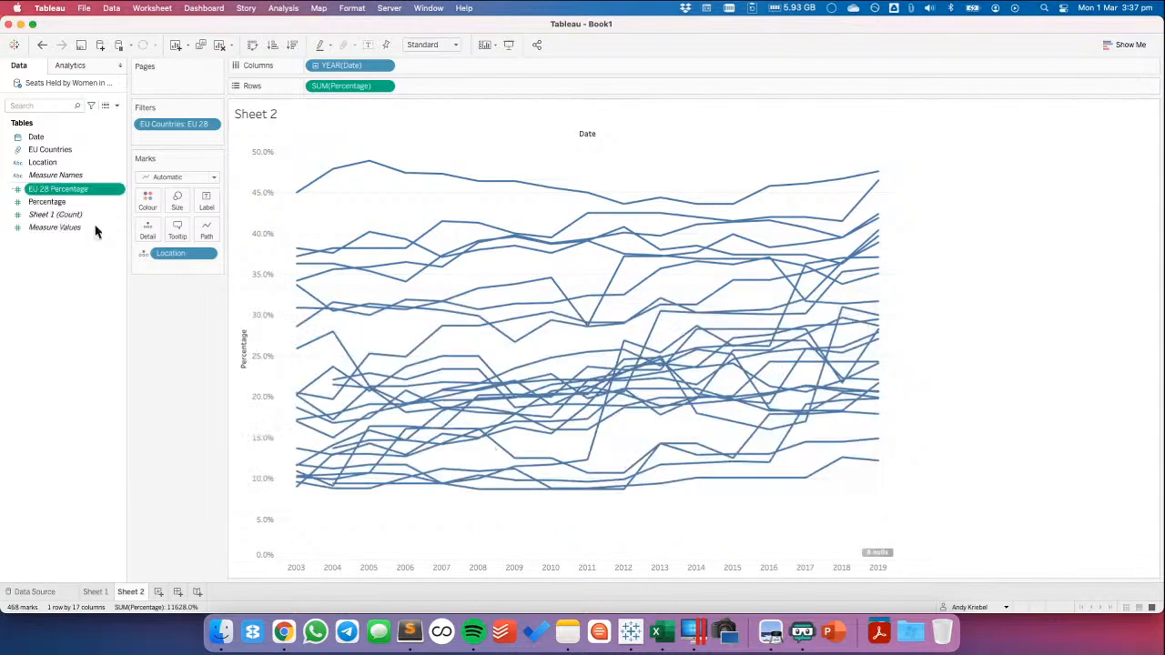
Add EU 28 Percentage to the rows after Percentage and remove Location from the EU 28 Percentage marks only
left_click_drag(58, 192, 472, 89)
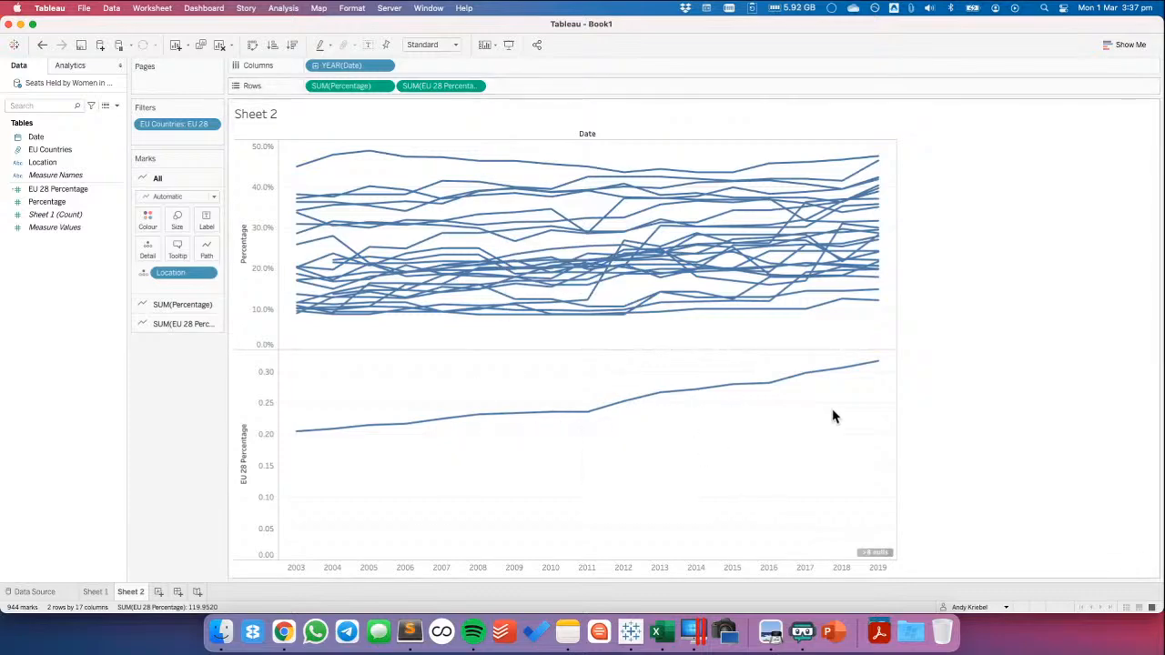
mouse_move(880, 367)
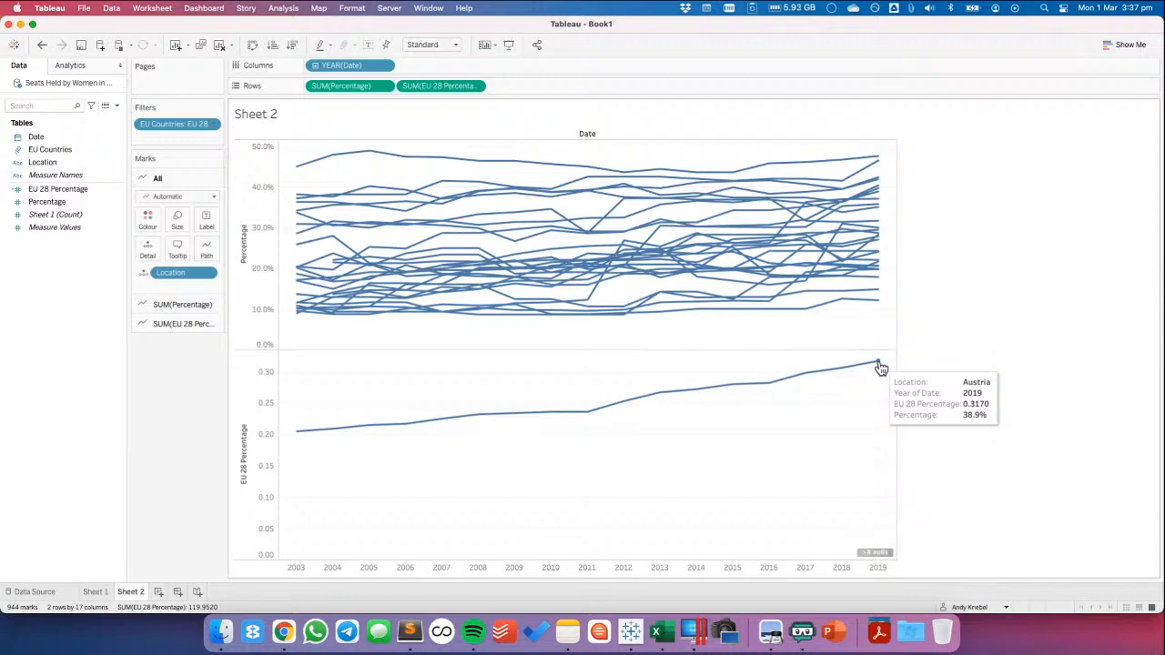
left_click(183, 324)
left_click_drag(180, 312, 161, 411)
Compare the 2019 EU 28 Percentage with the highlighted European Union - 28 countries line on Sheet 1, and return to Sheet 2
mouse_move(879, 368)
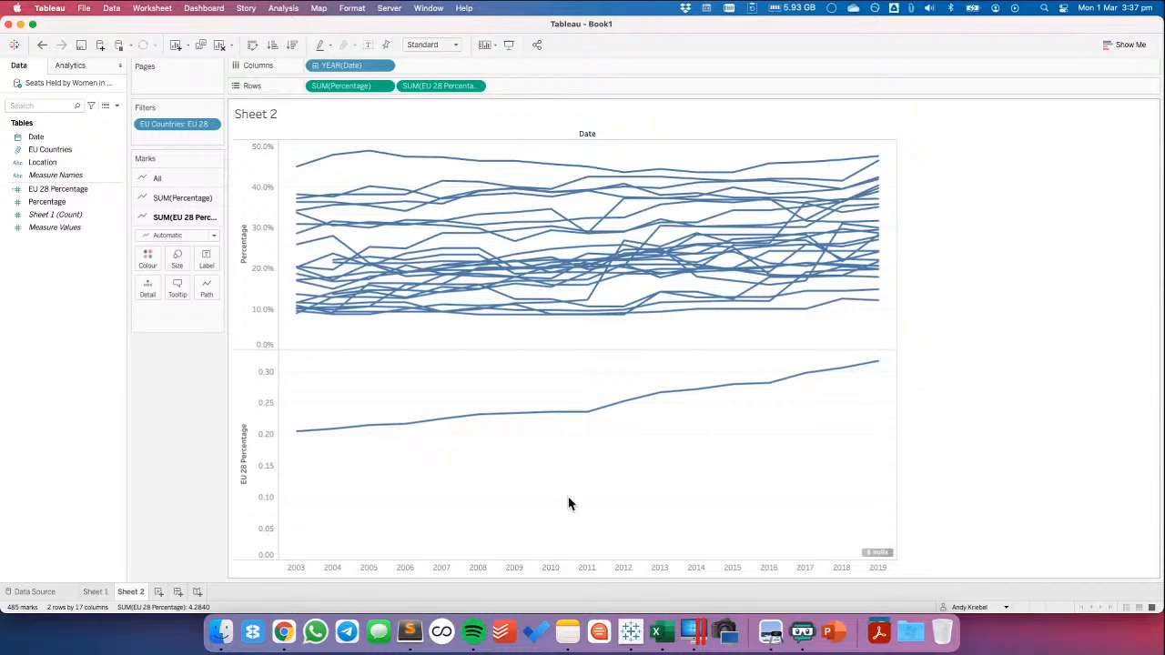
left_click(96, 592)
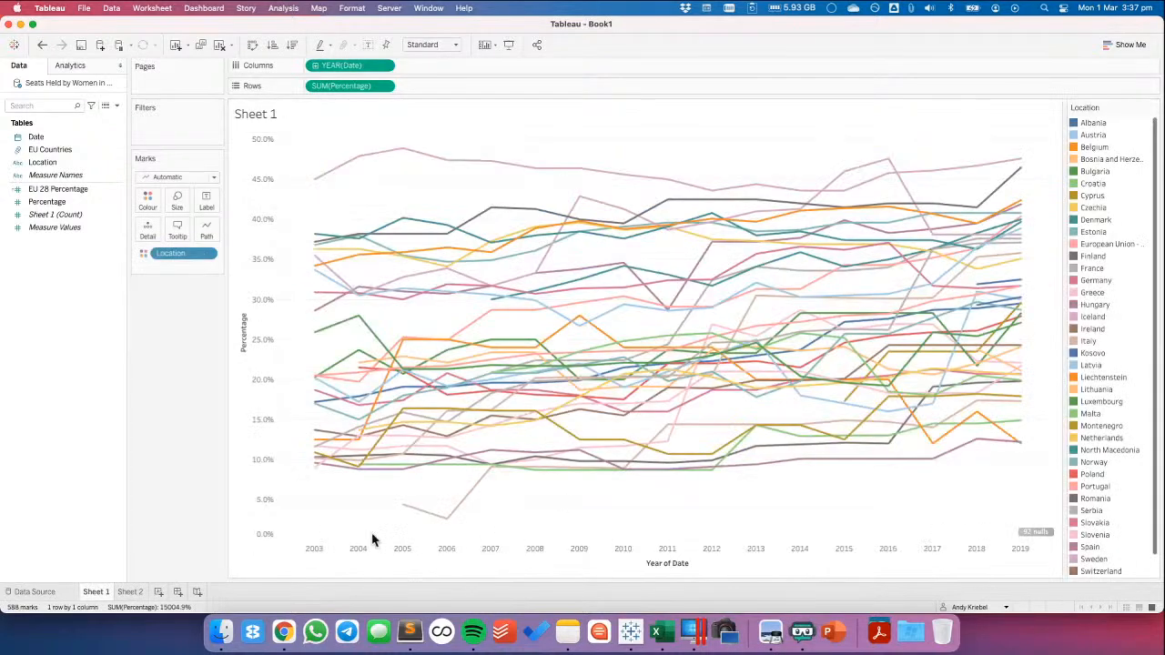
left_click(1109, 245)
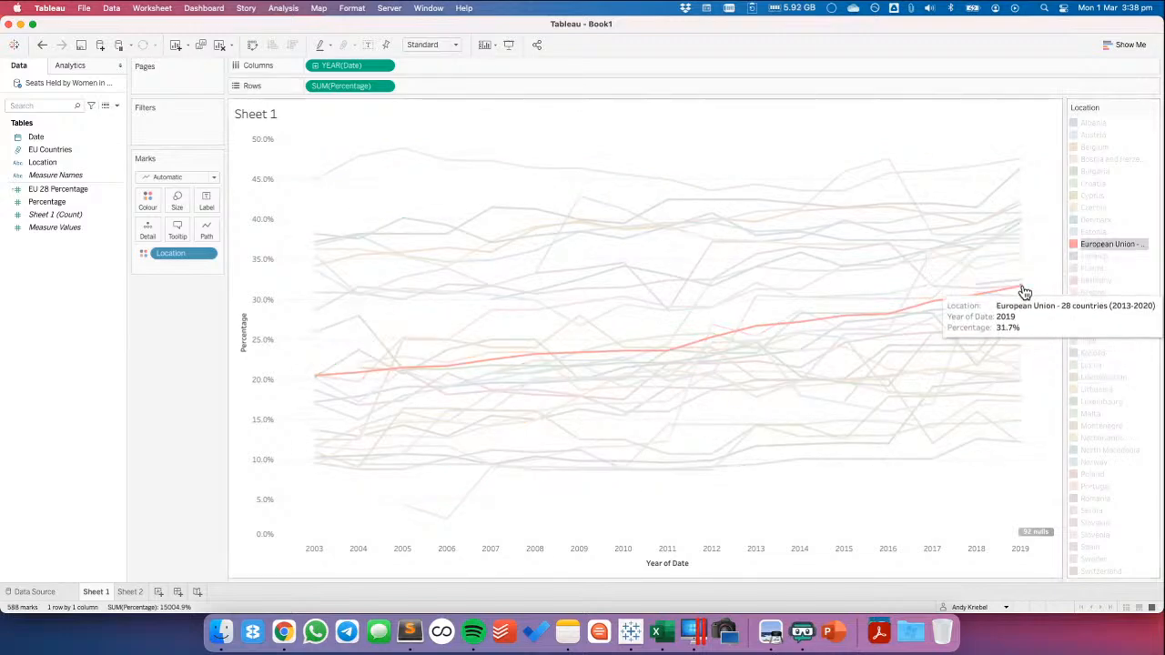
left_click(131, 592)
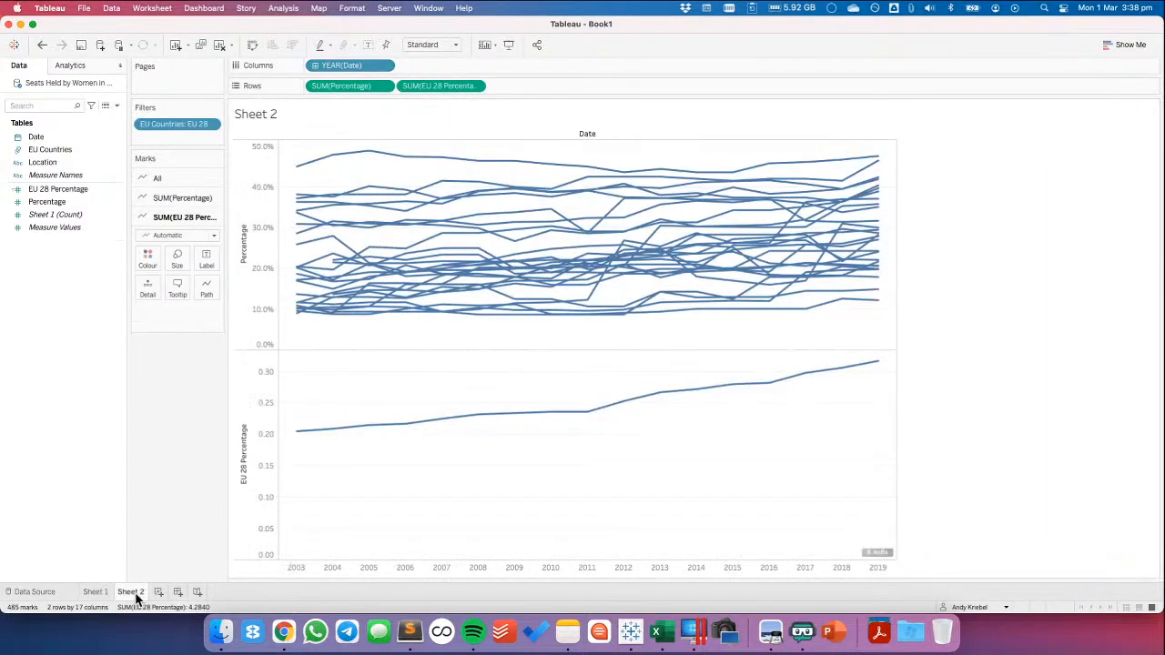
Set the default number format of EU 28 Percentage to Percentage with 1 decimal place
left_click(45, 189)
right_click(45, 187)
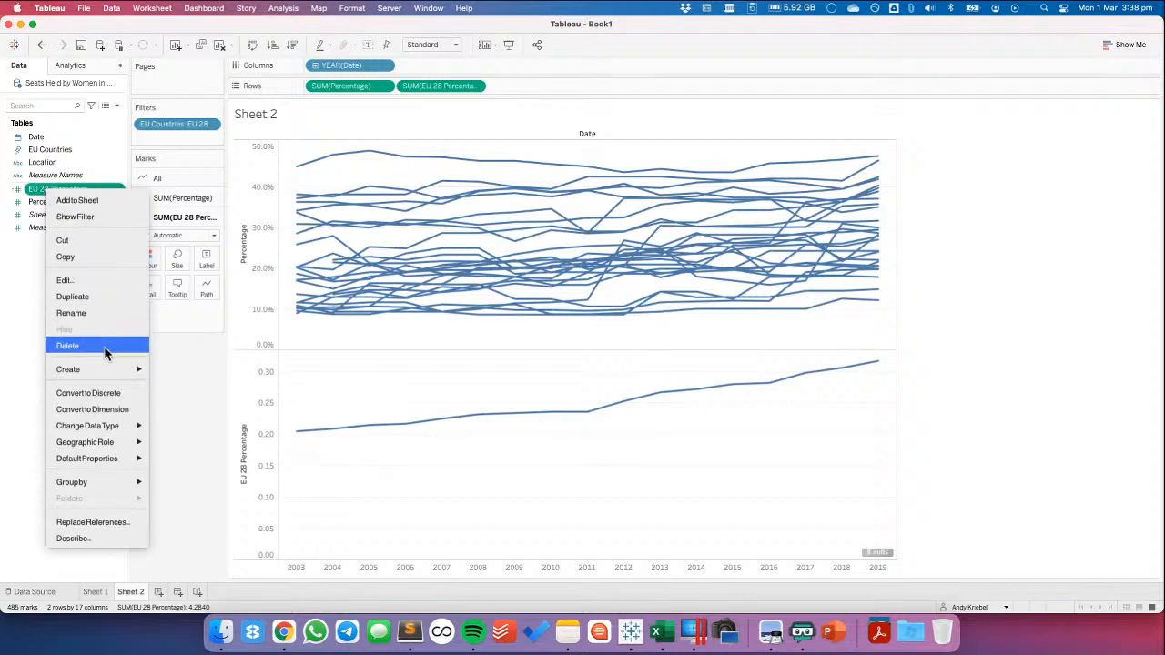
mouse_move(115, 462)
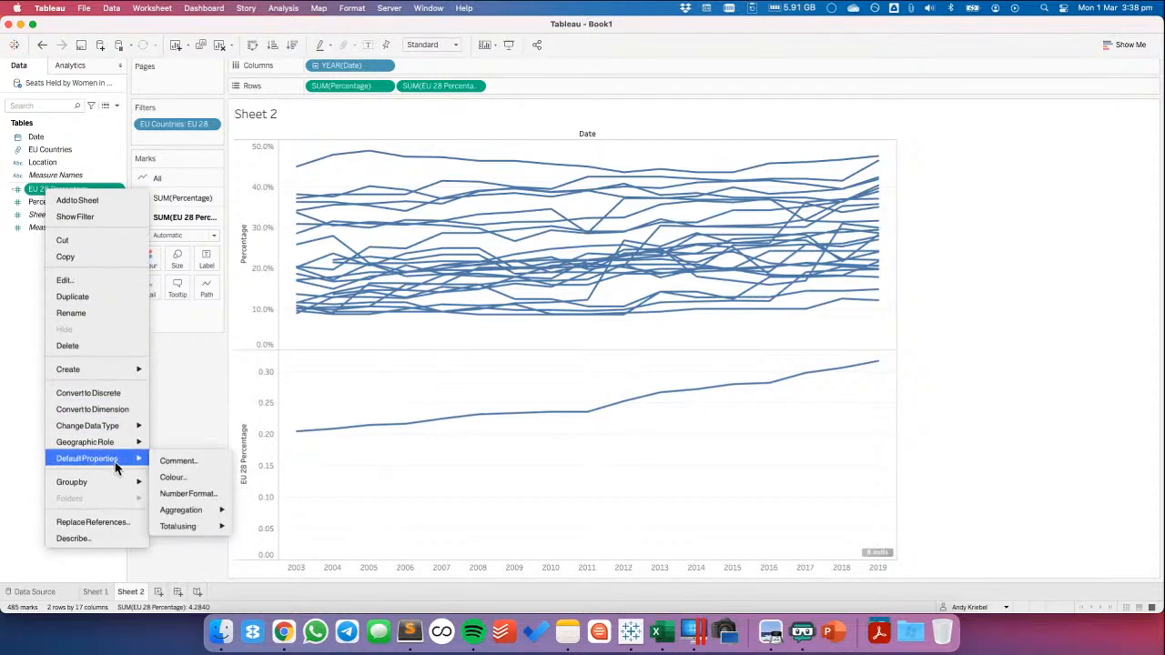
left_click(188, 493)
left_click(483, 344)
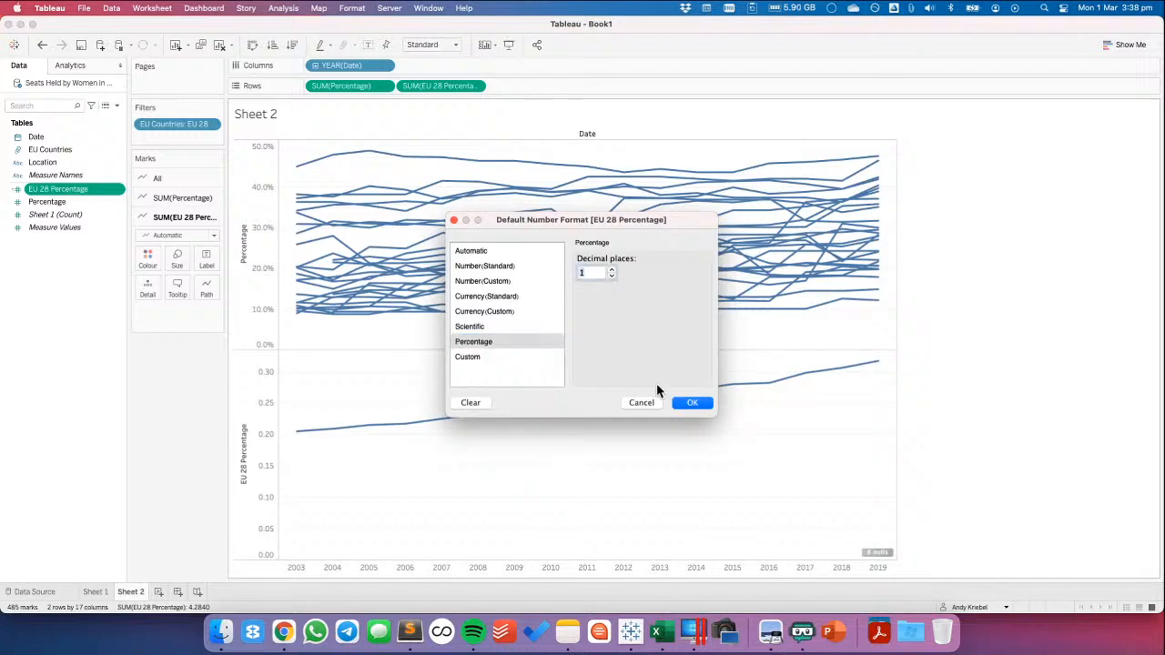
left_click(690, 402)
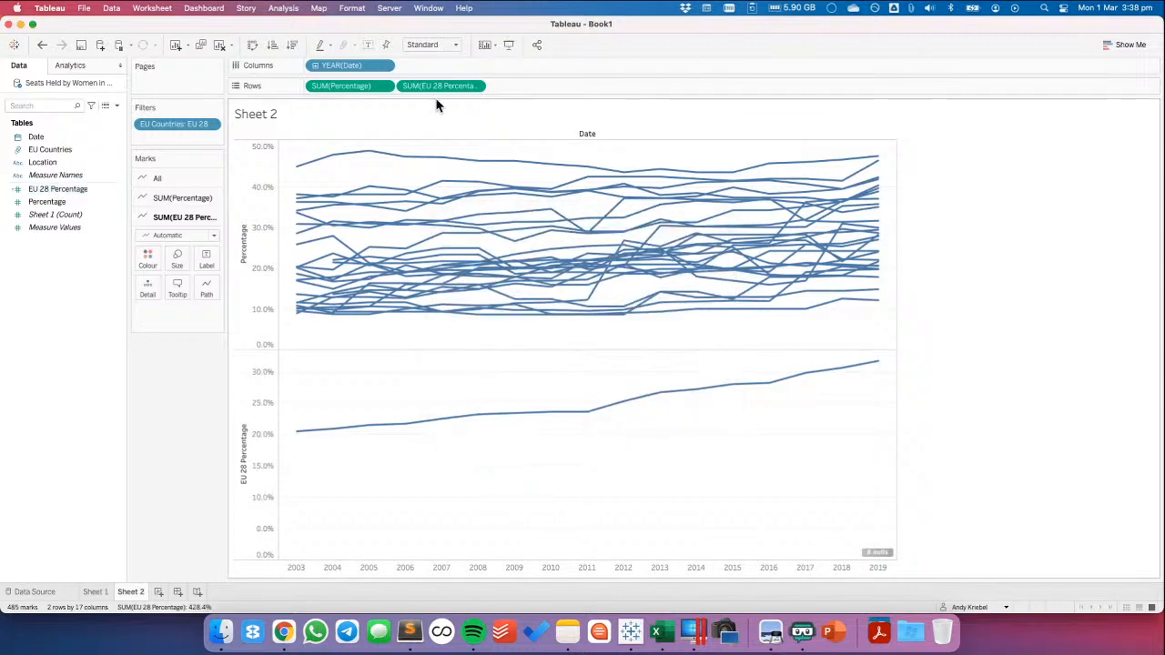
Combine EU 28 Percentage and Percentage on one shared axis and colour the lines by Measure Names
left_click_drag(442, 86, 253, 221)
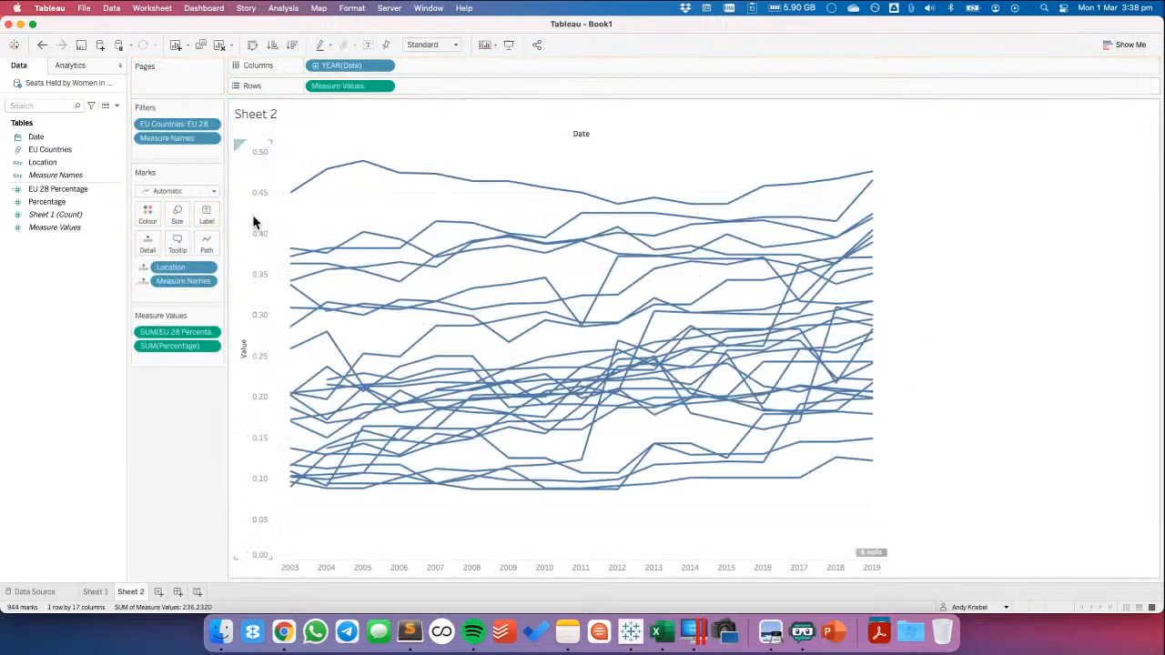
left_click(143, 284)
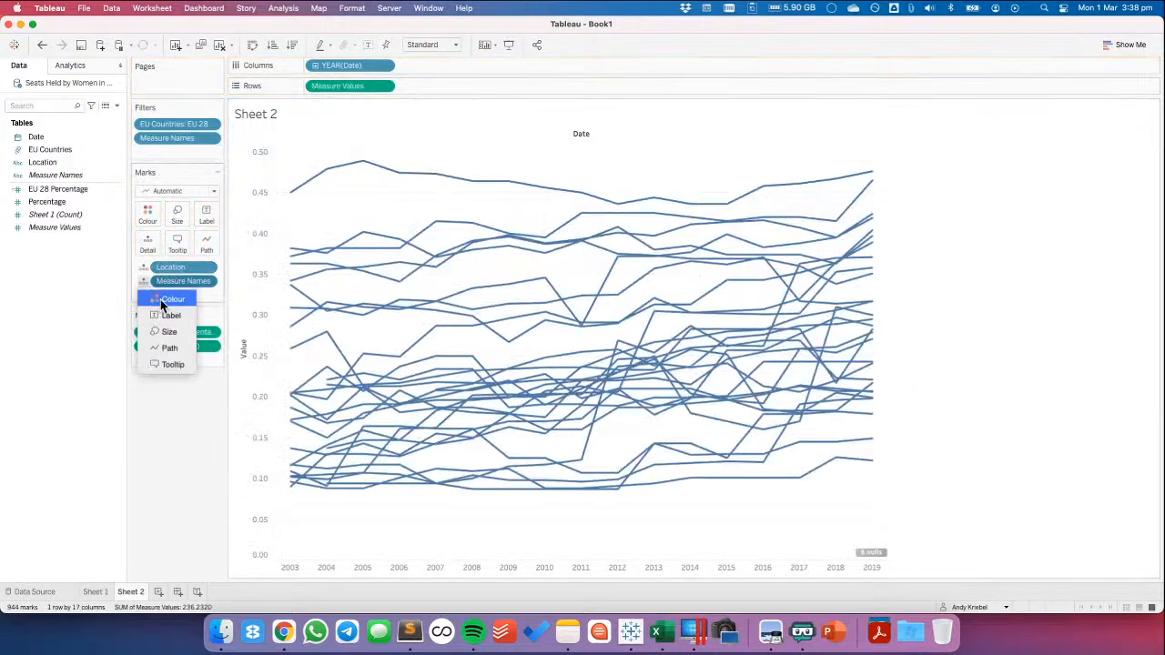
left_click(160, 299)
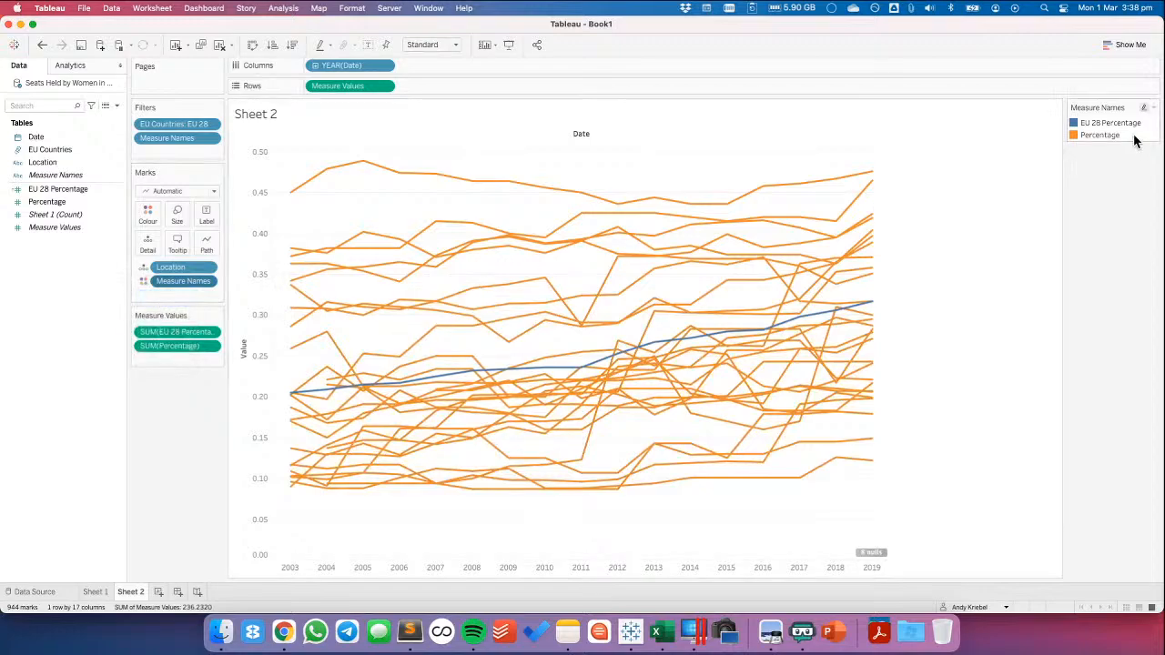
Using the Makeover Monday Primary palette, colour EU 28 Percentage the darkest navy and Percentage the lightest blue
left_click(1144, 107)
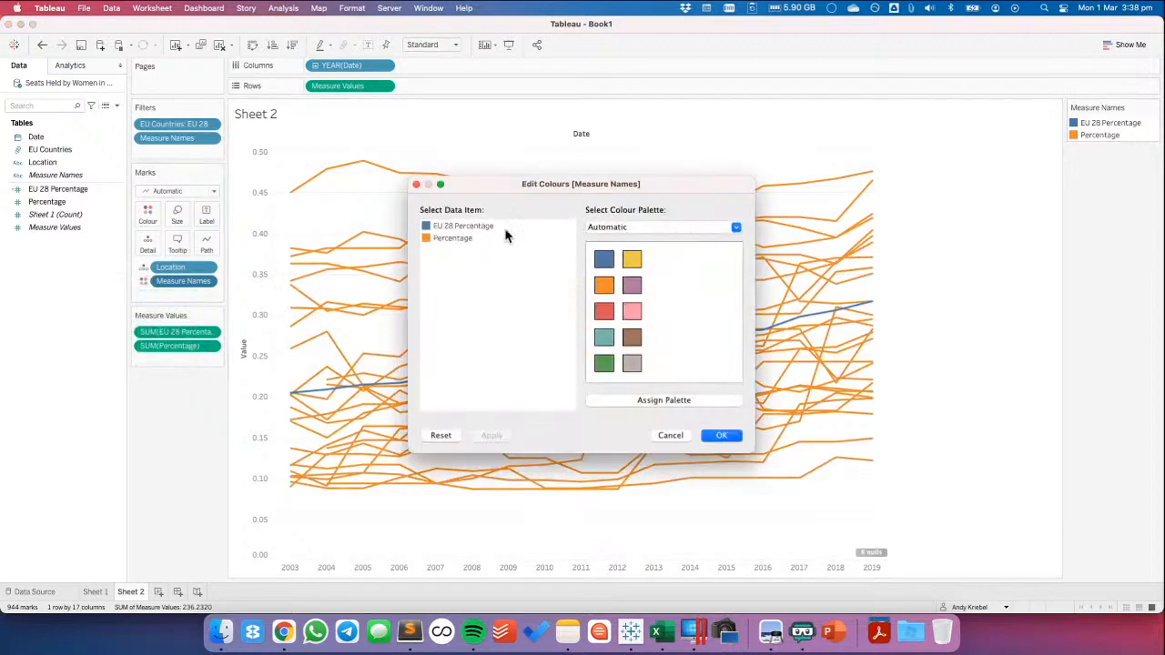
left_click(660, 229)
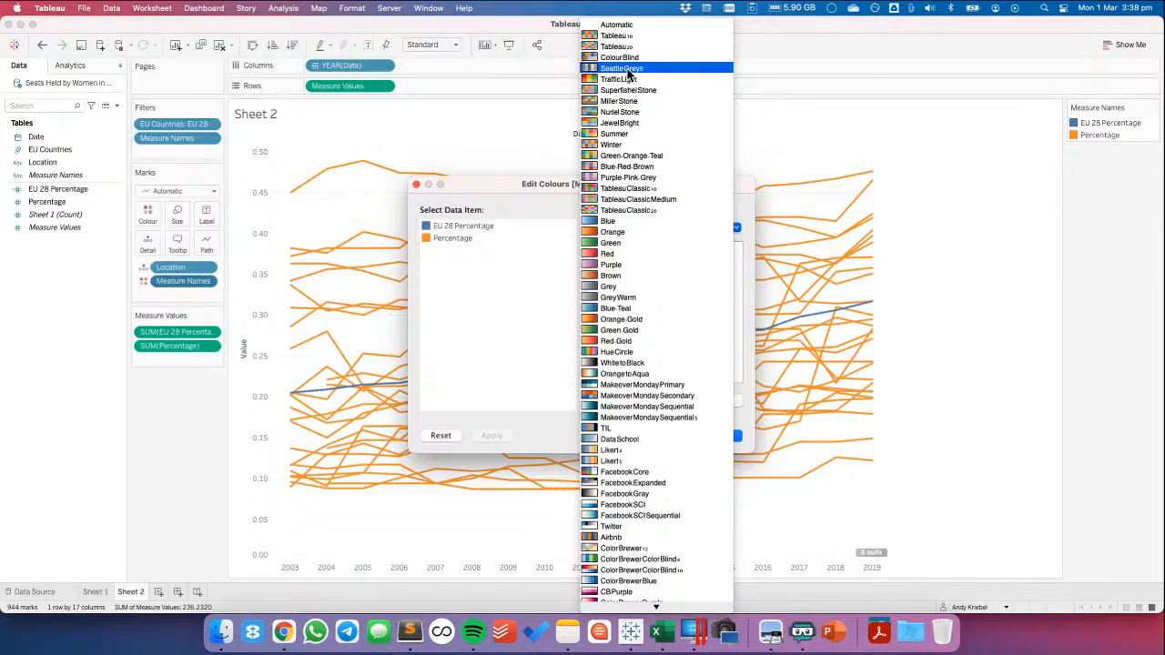
left_click(631, 386)
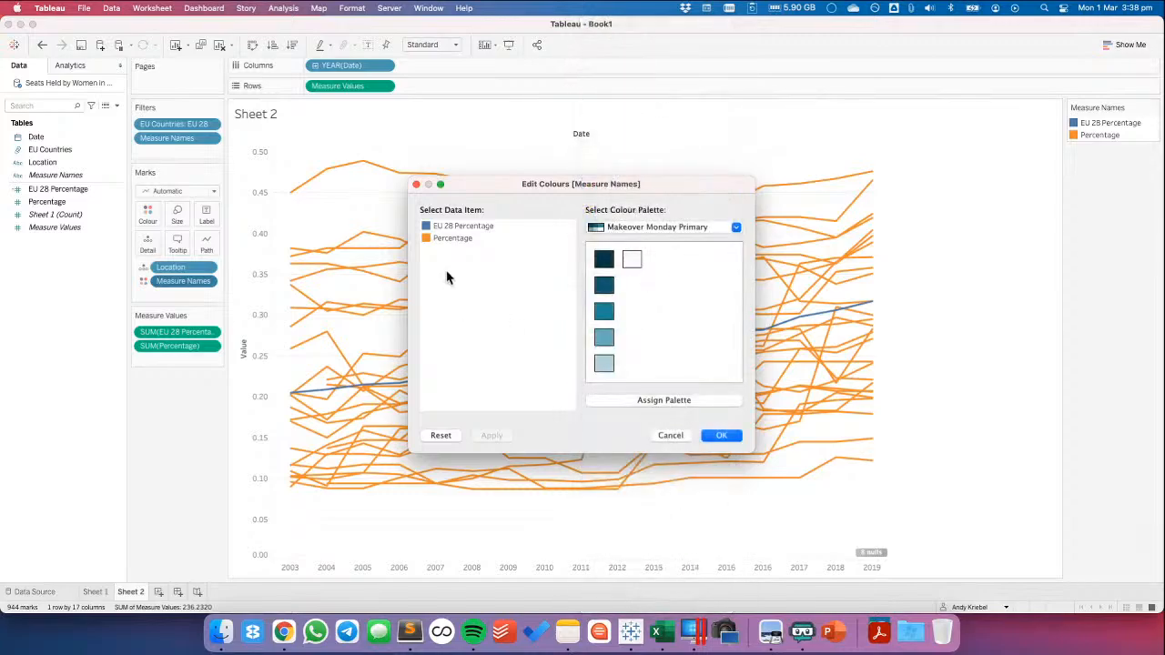
left_click(449, 225)
left_click(604, 259)
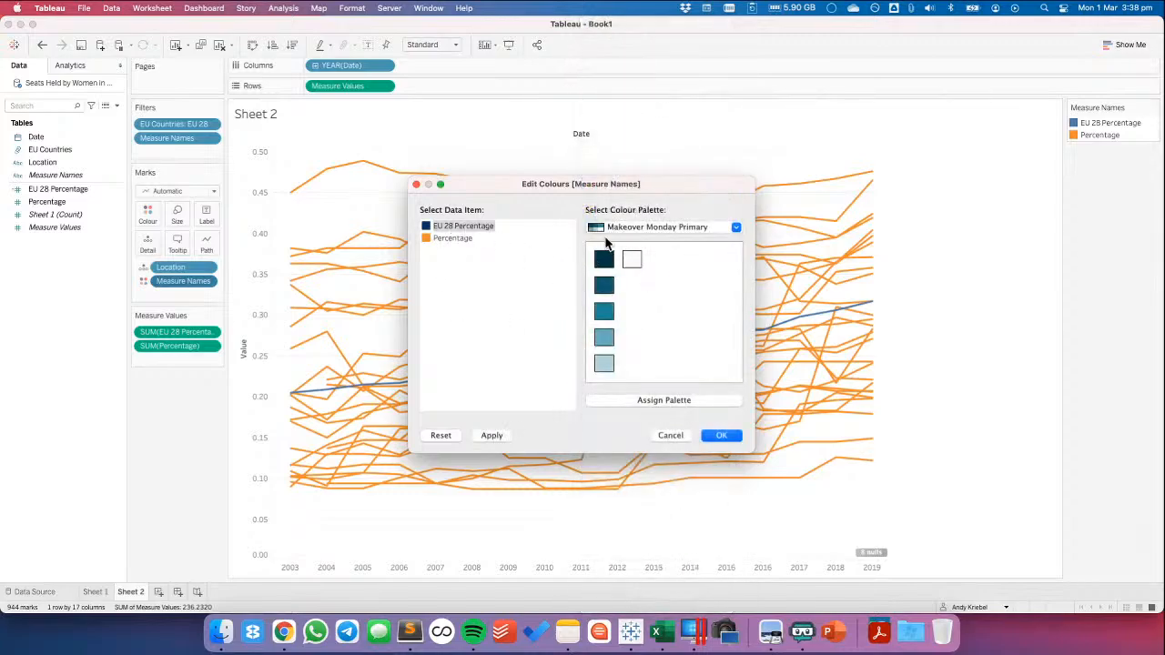
left_click(448, 238)
left_click(603, 363)
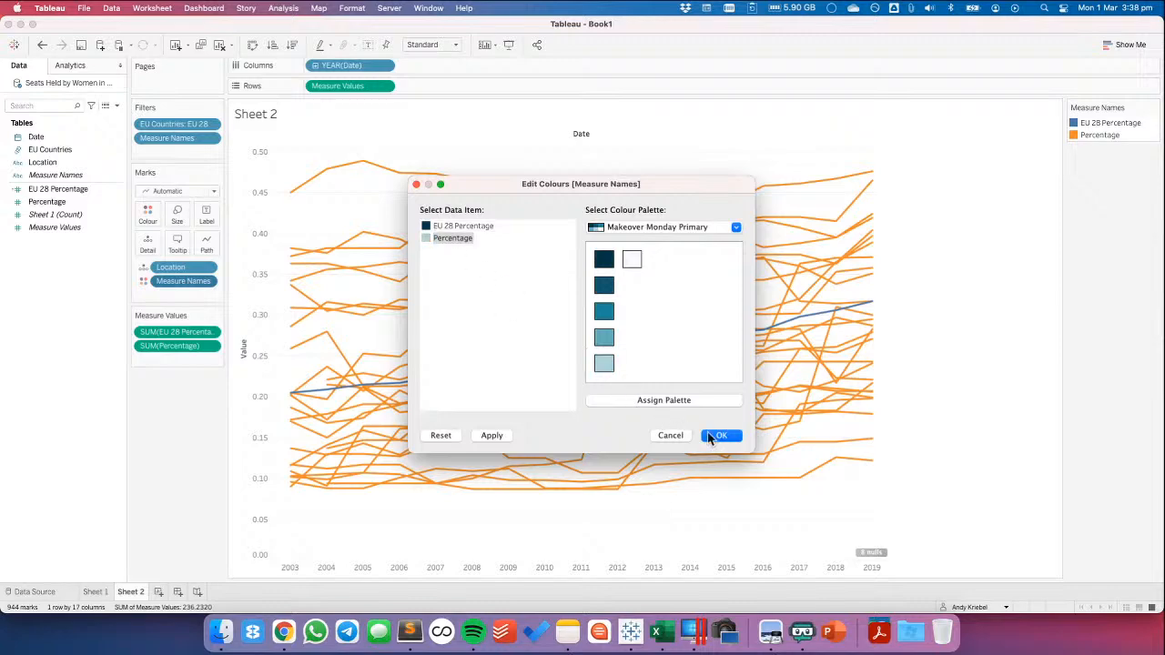
left_click(722, 435)
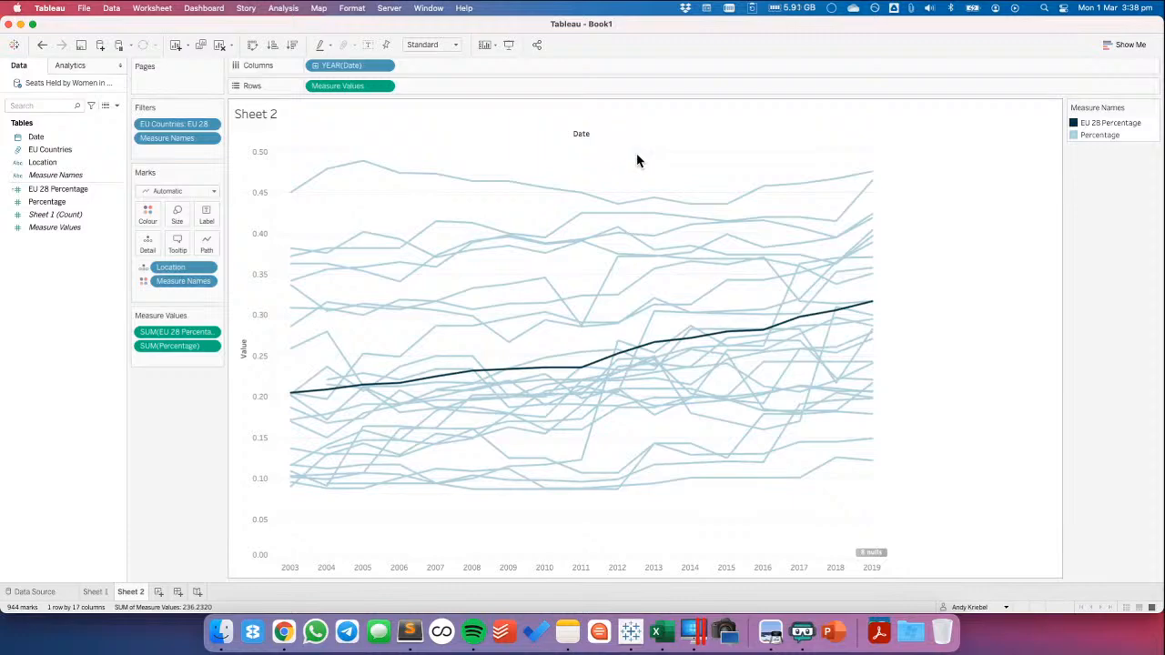
Show the highlighter for Location and open its list of countries
left_click(211, 268)
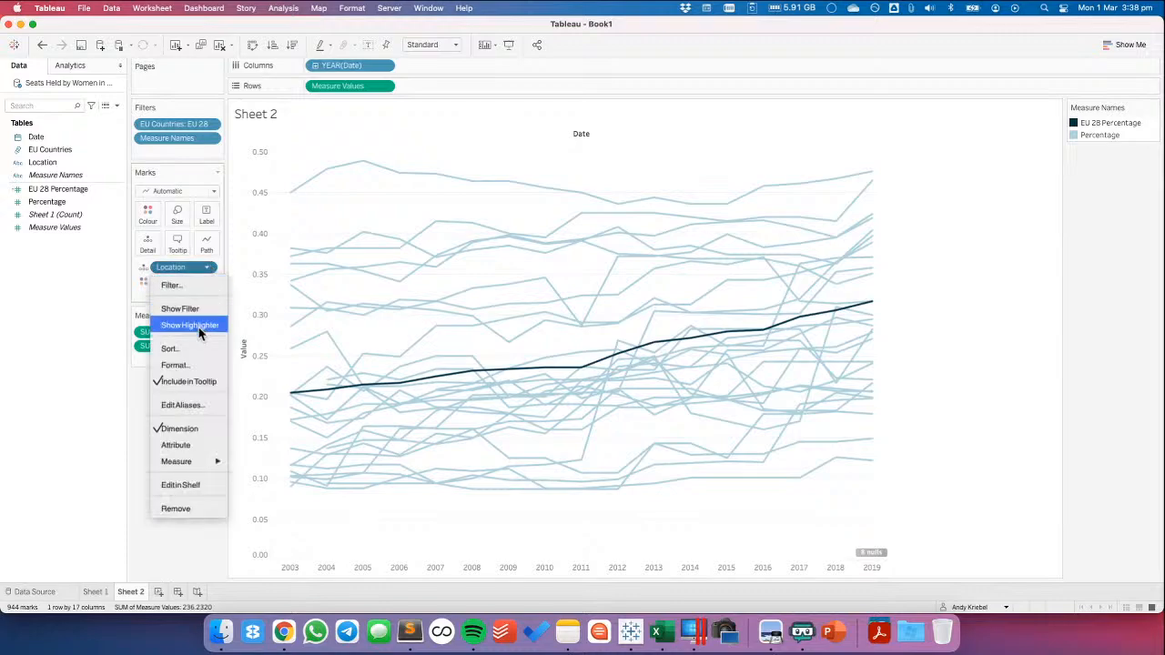
left_click(193, 325)
left_click(1106, 171)
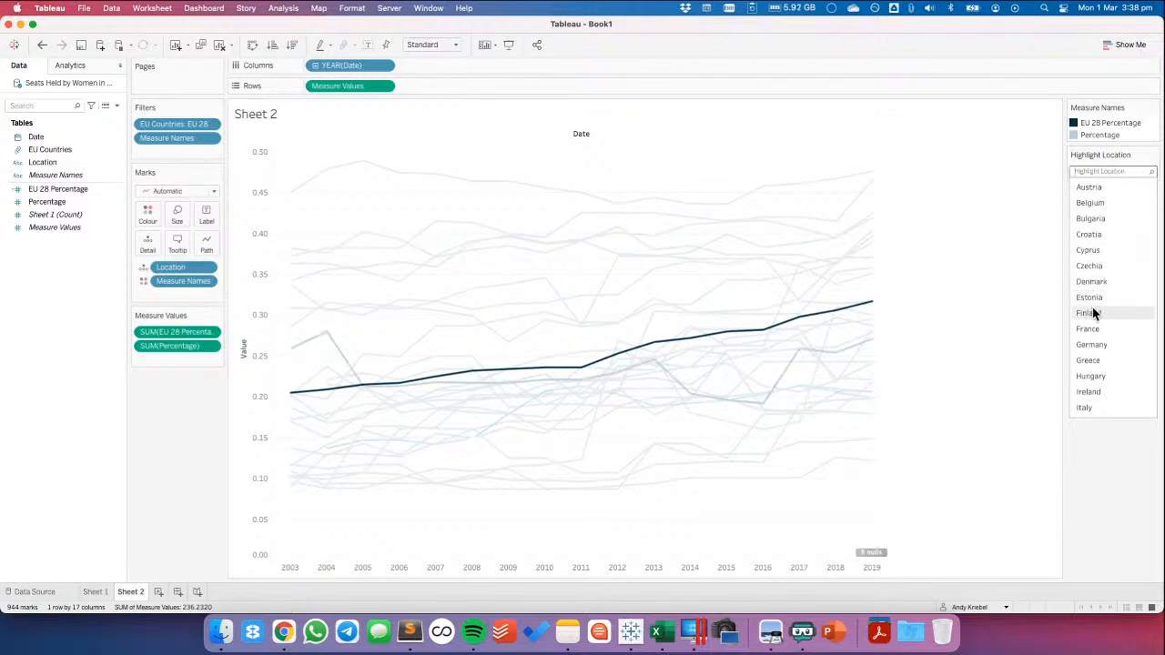
Look through the country list of the Location highlighter and close it without choosing a country
scroll(1094, 410, "down", 2)
left_click(973, 287)
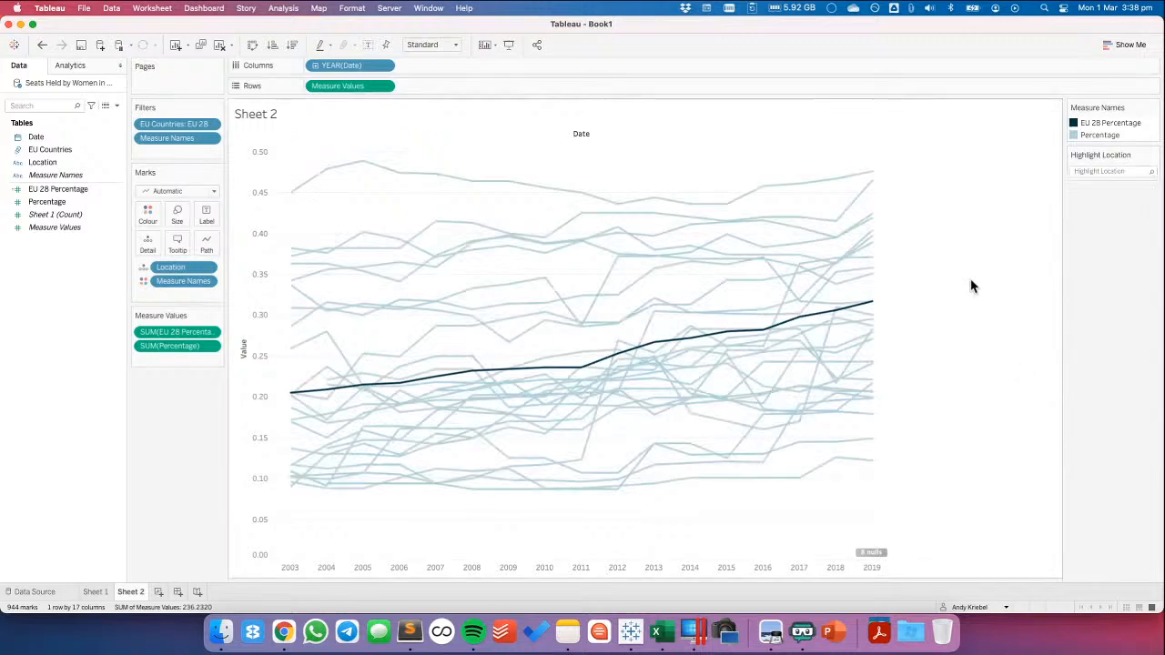
right_click(22, 412)
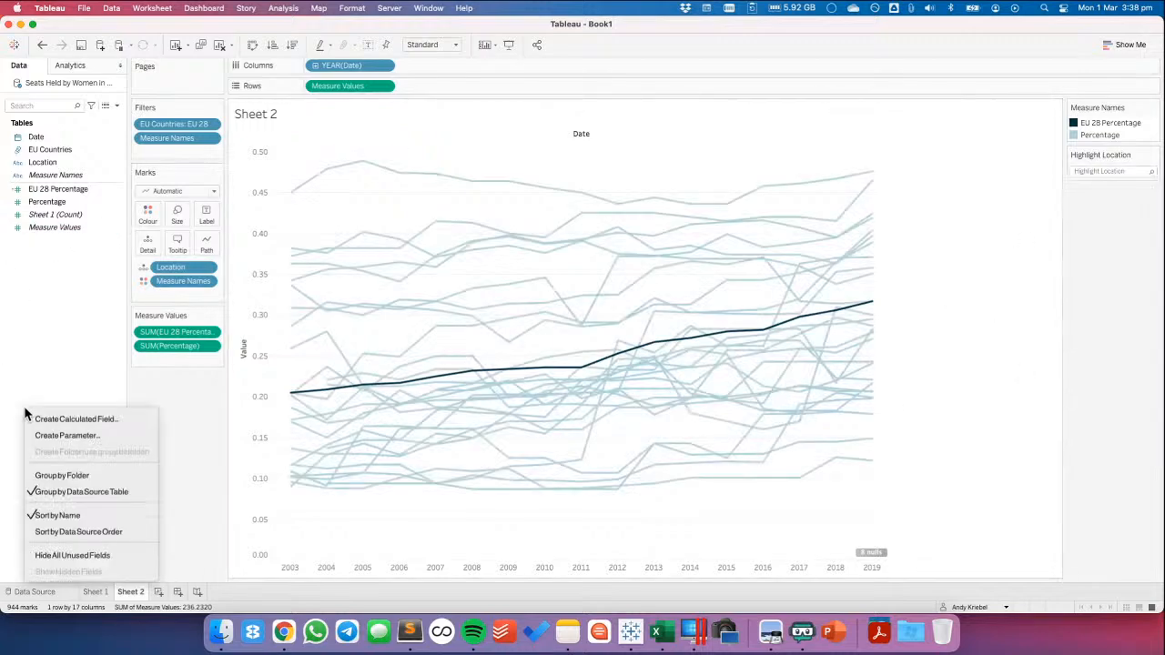
left_click(82, 420)
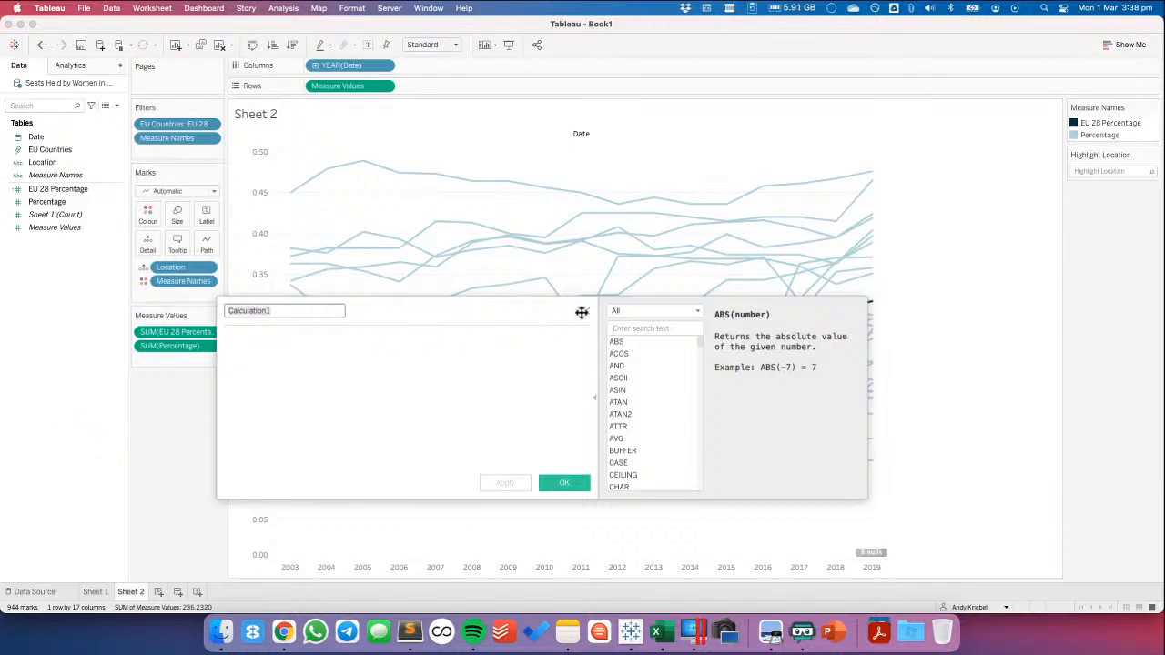
key("Escape")
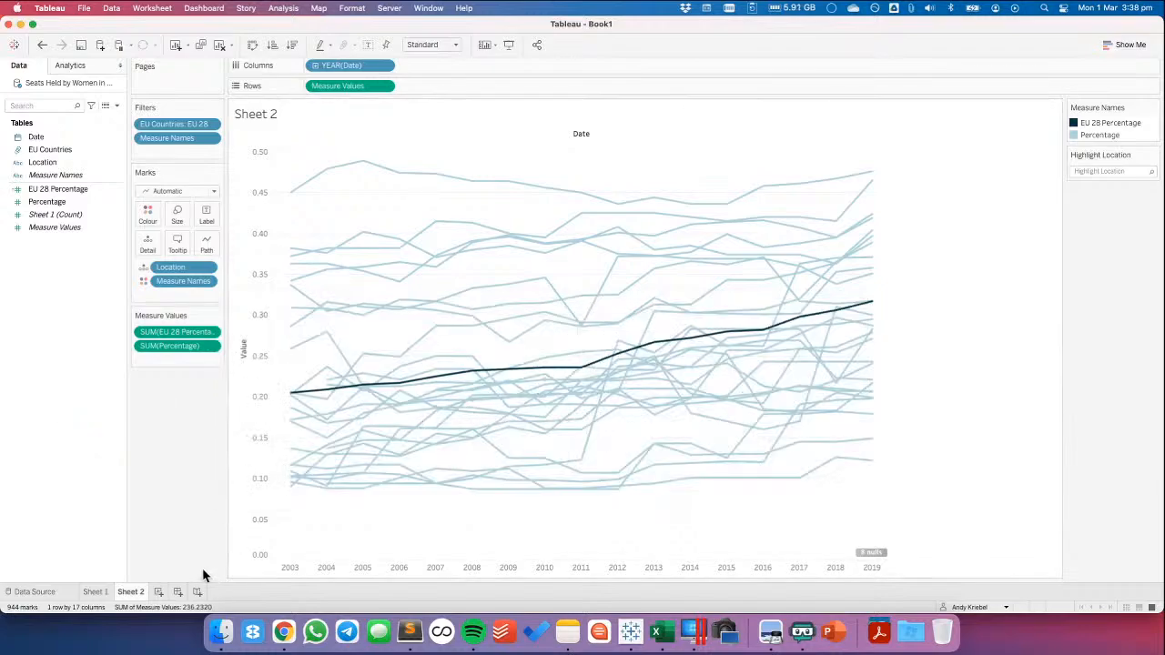
Create a new worksheet and add a data source filter on EU Countries that keeps only EU 28
left_click(159, 592)
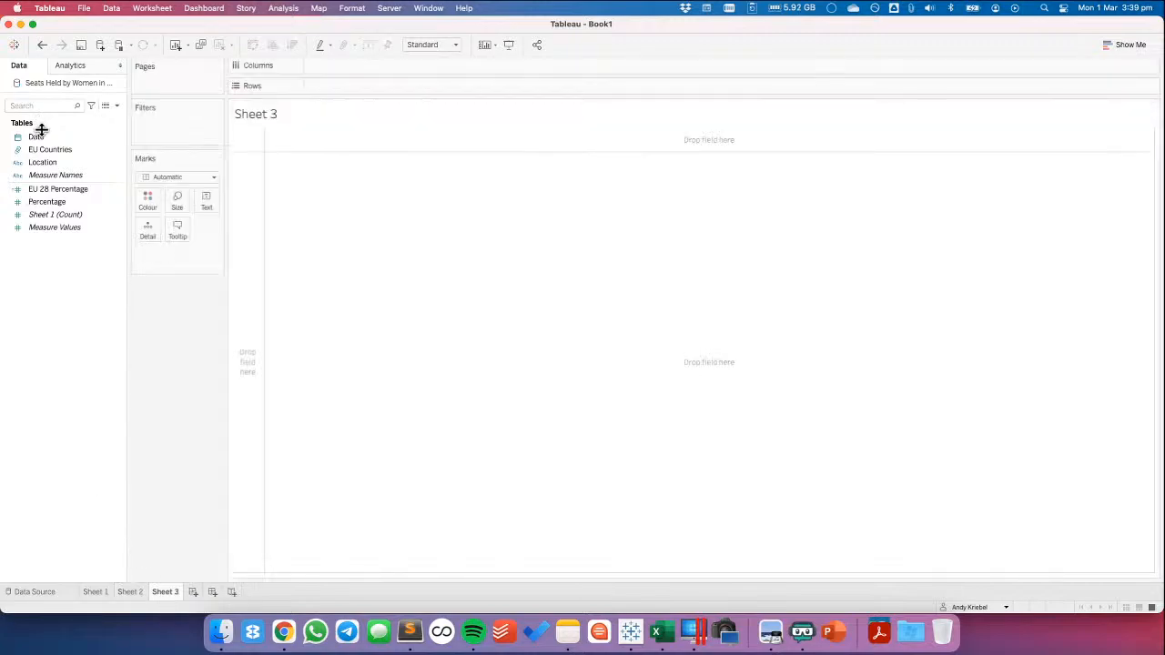
left_click(48, 150)
mouse_move(50, 148)
left_mouse_down()
mouse_move(187, 138)
mouse_move(54, 147)
left_mouse_up()
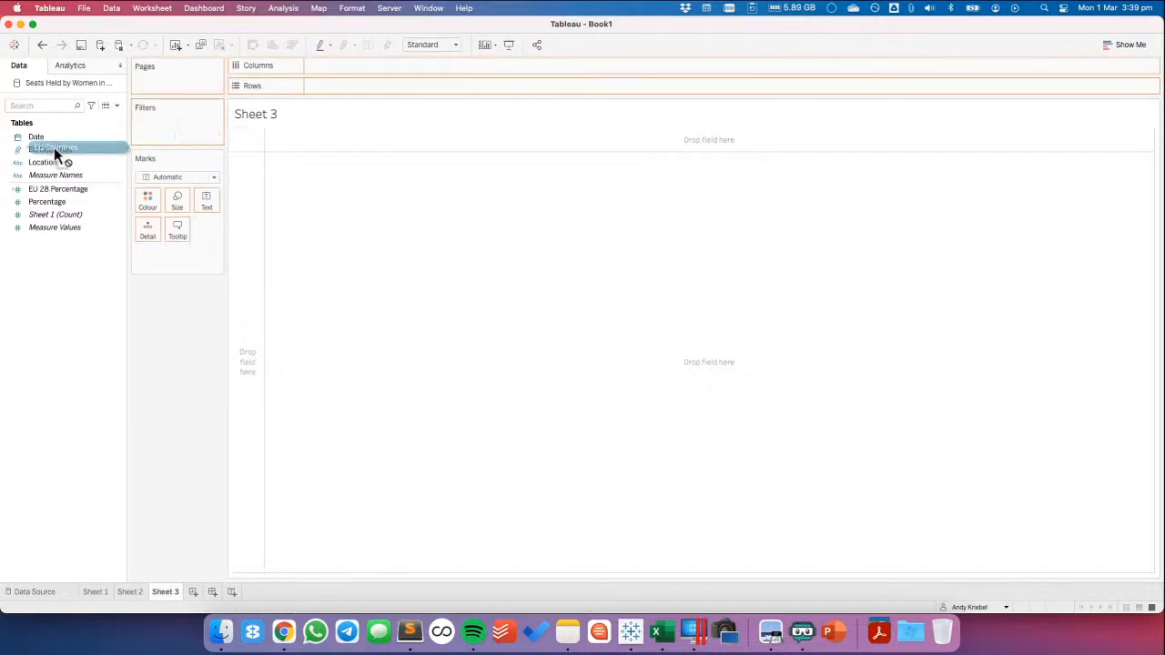
right_click(61, 80)
left_click(111, 261)
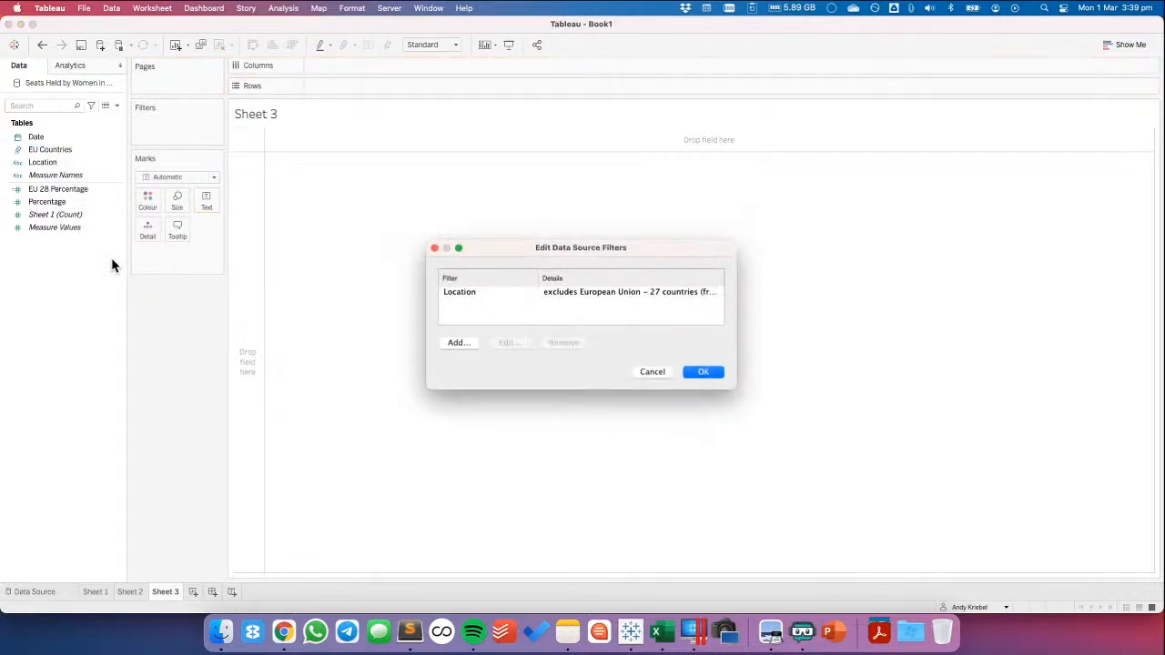
left_click(456, 343)
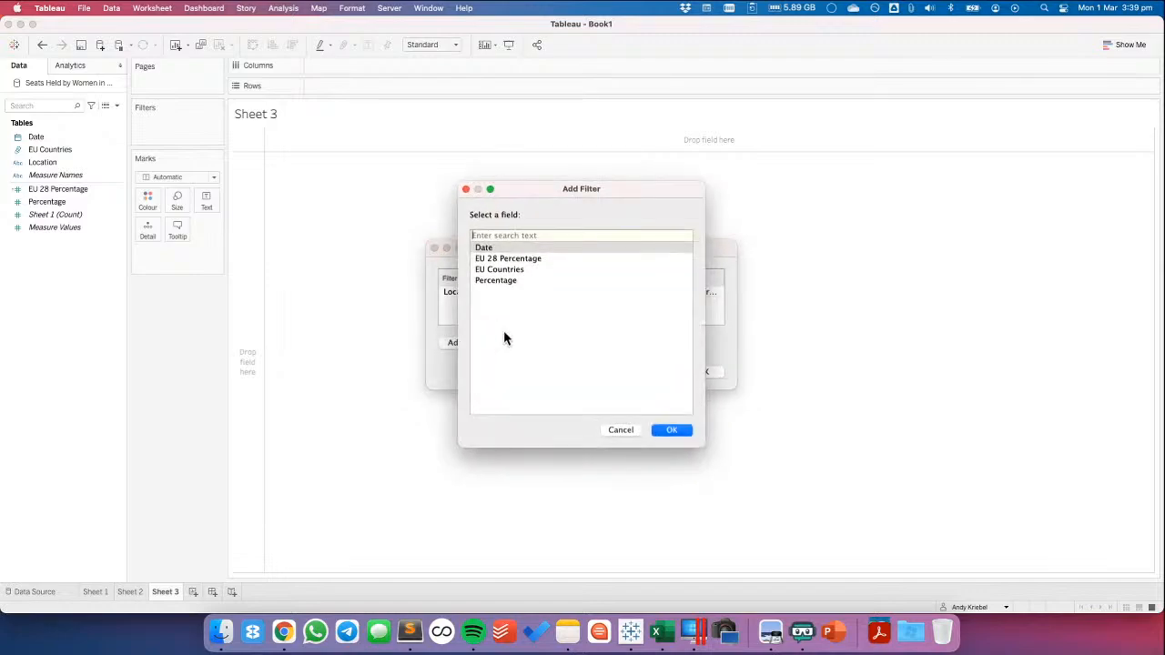
double_click(503, 271)
left_click(476, 193)
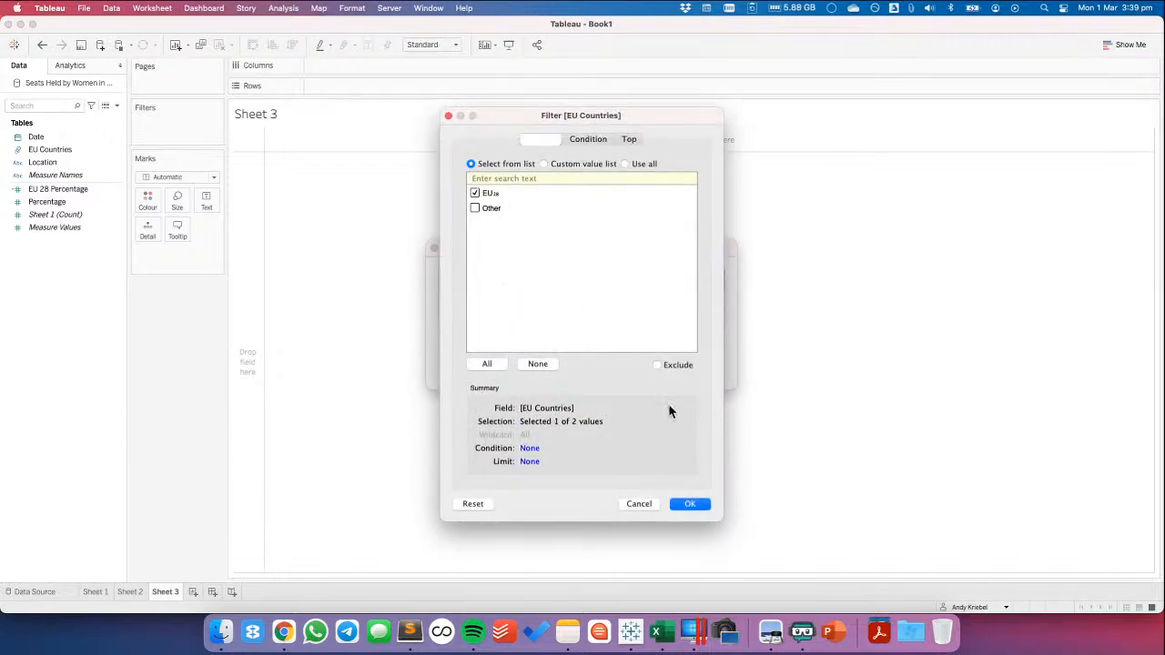
left_click(701, 503)
left_click(705, 372)
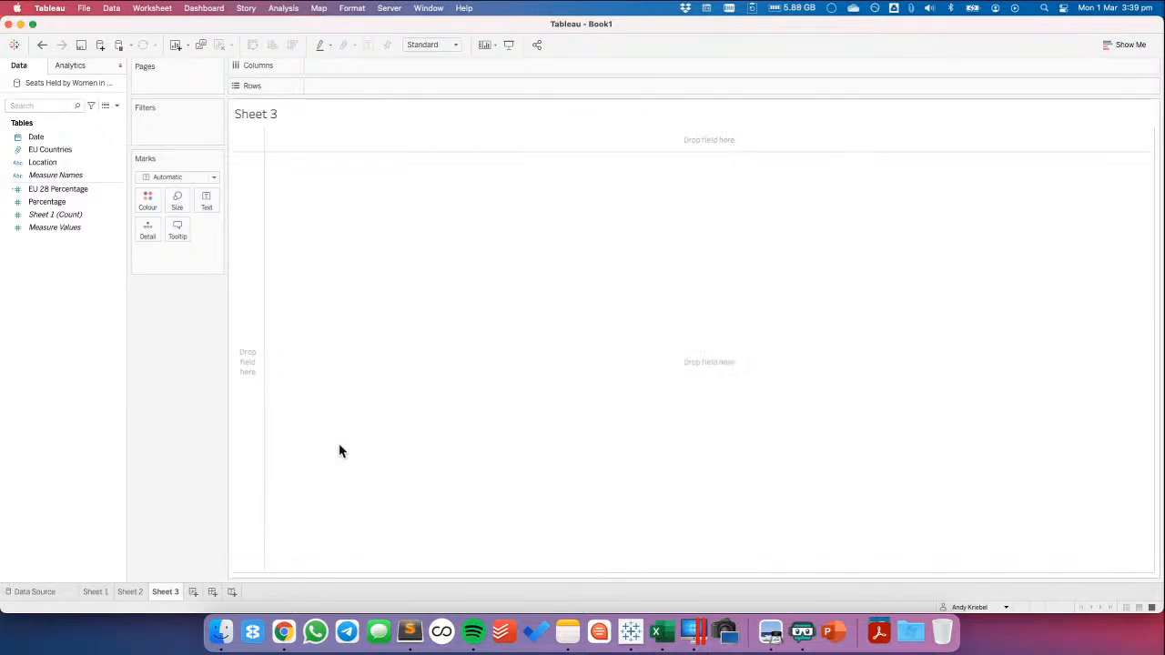
Check the filtered charts on Sheet 1 and Sheet 2 and examine the EU 28 members in the EU Countries group
left_click(101, 591)
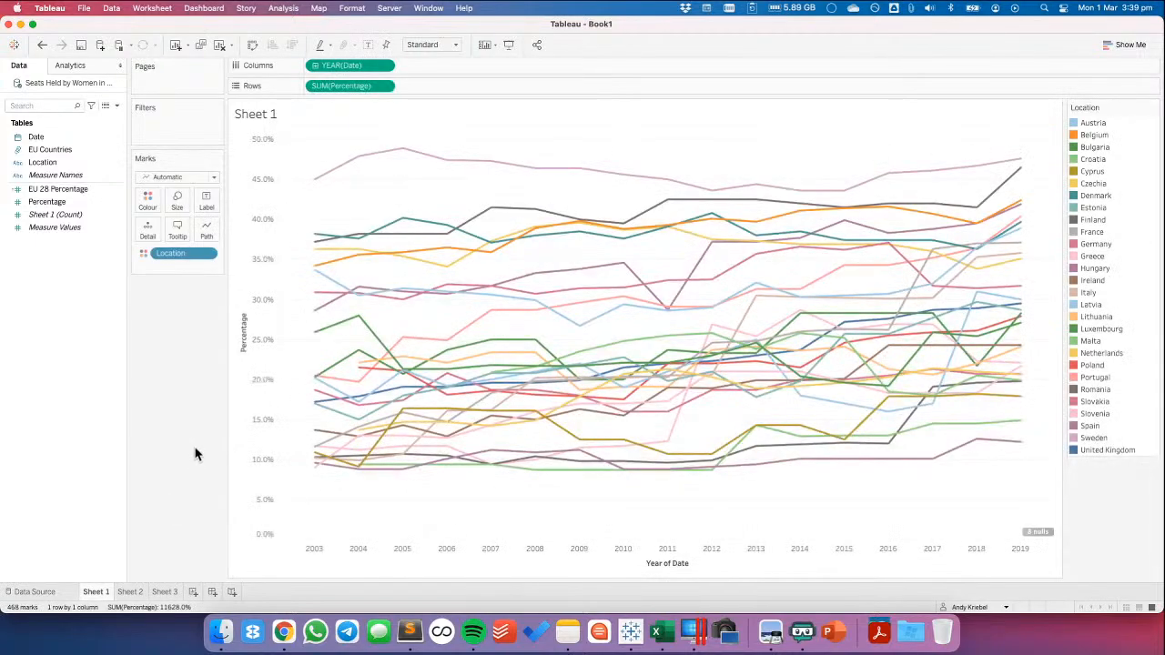
left_click(130, 592)
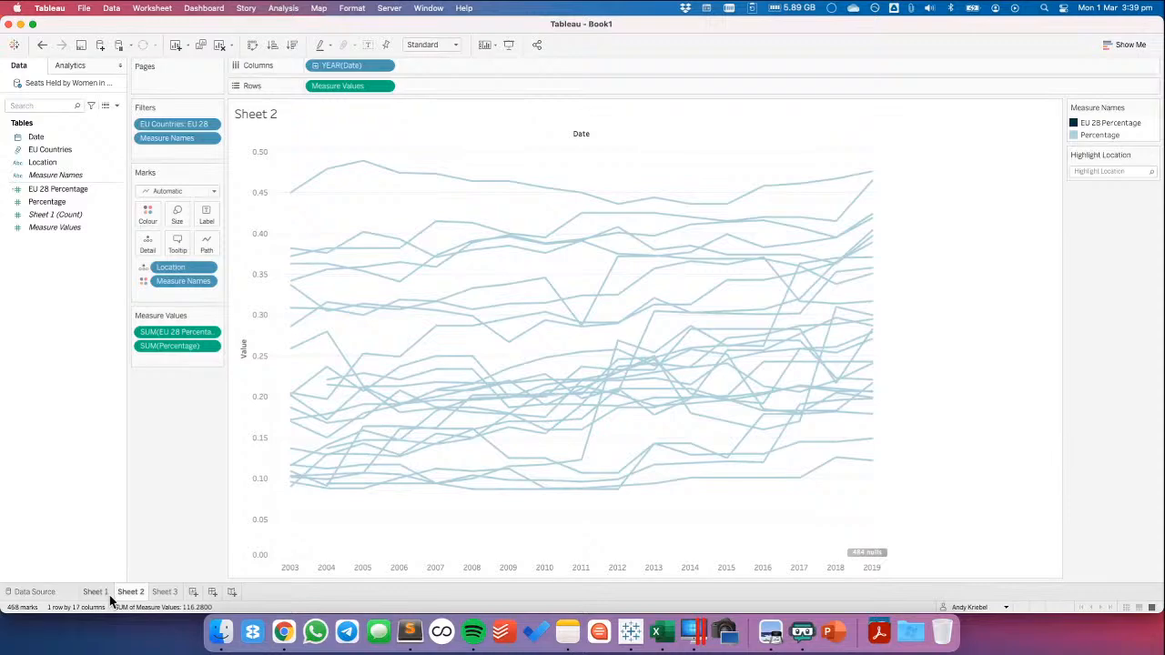
right_click(57, 149)
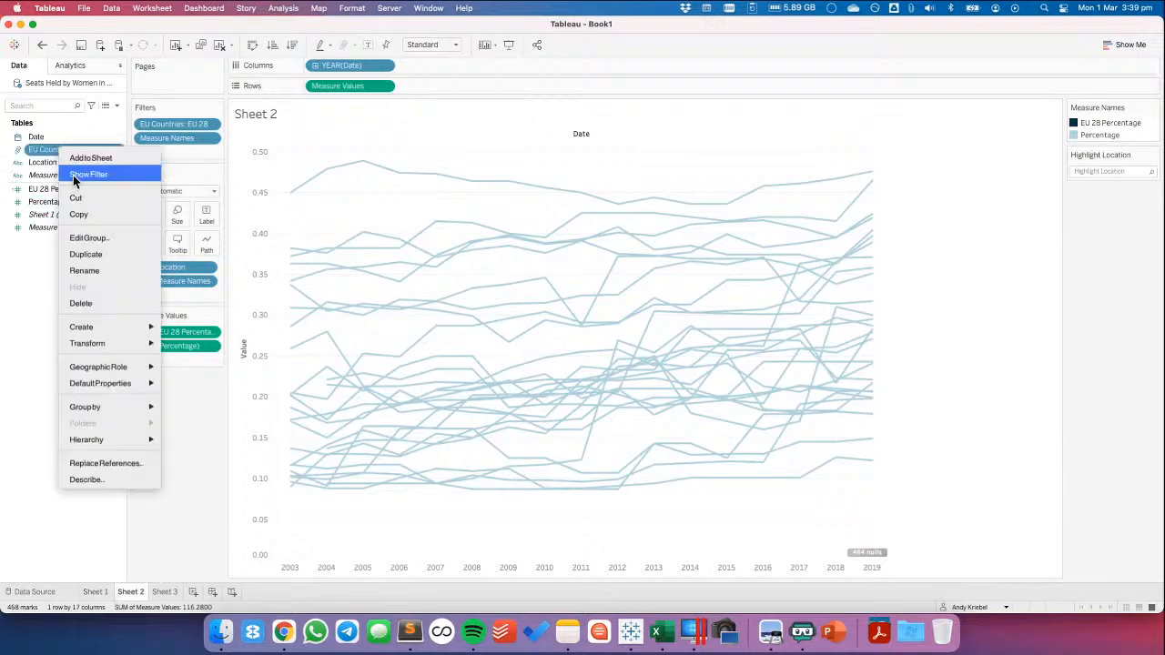
left_click(94, 241)
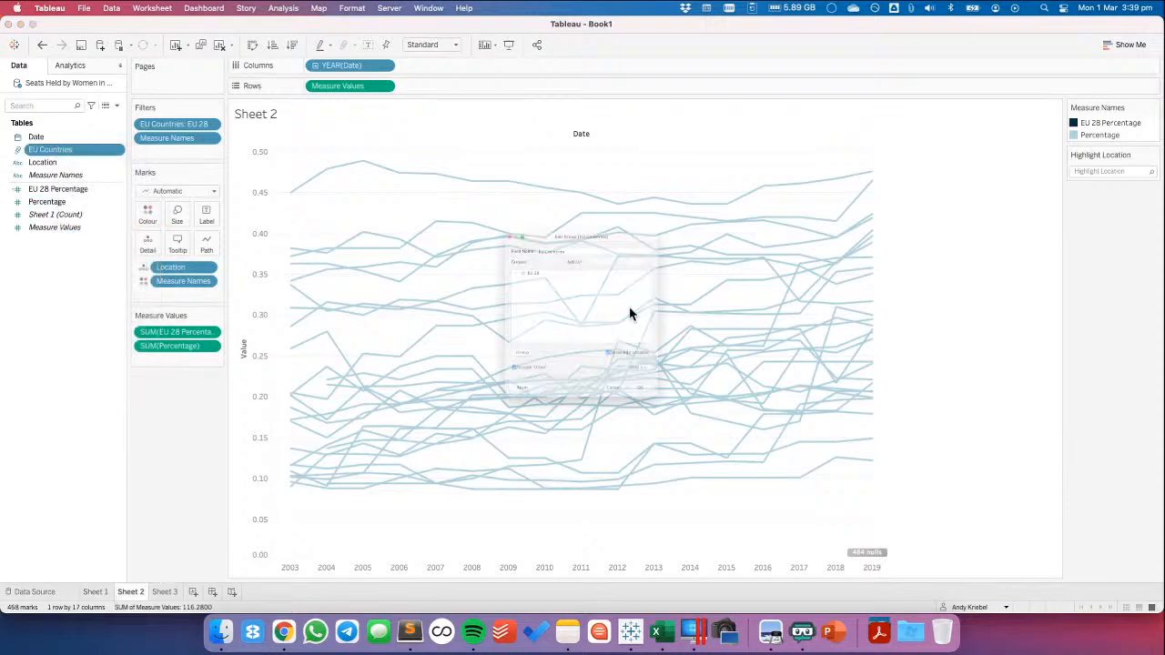
left_click(459, 237)
scroll(490, 259, "down", 8)
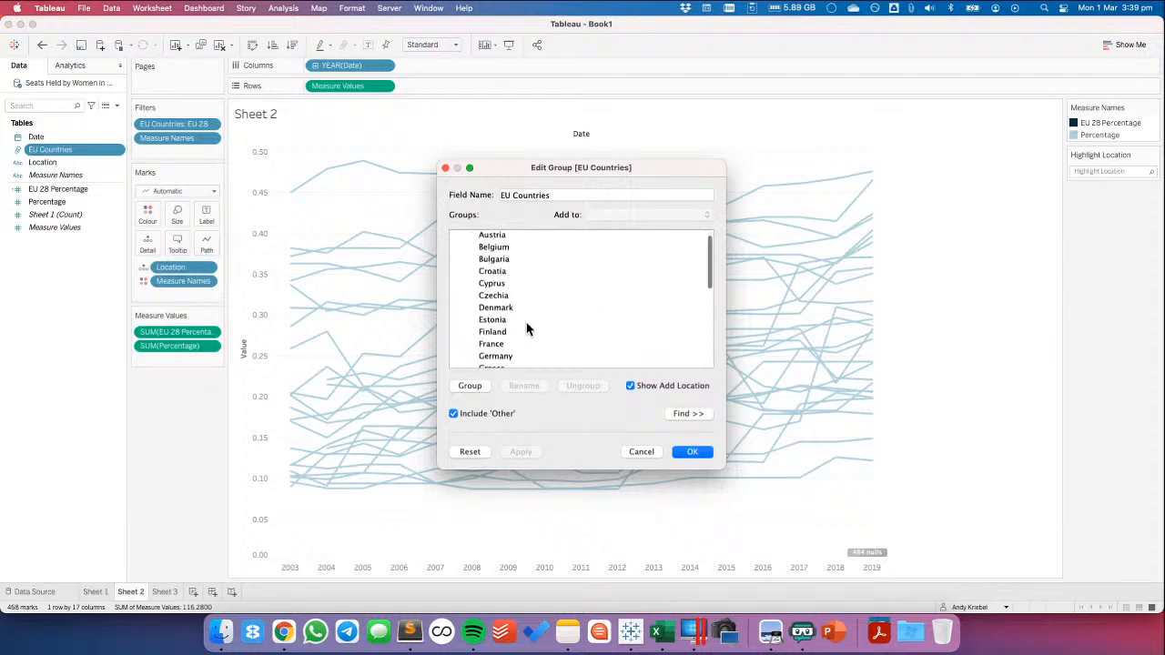
scroll(490, 284, "up", 8)
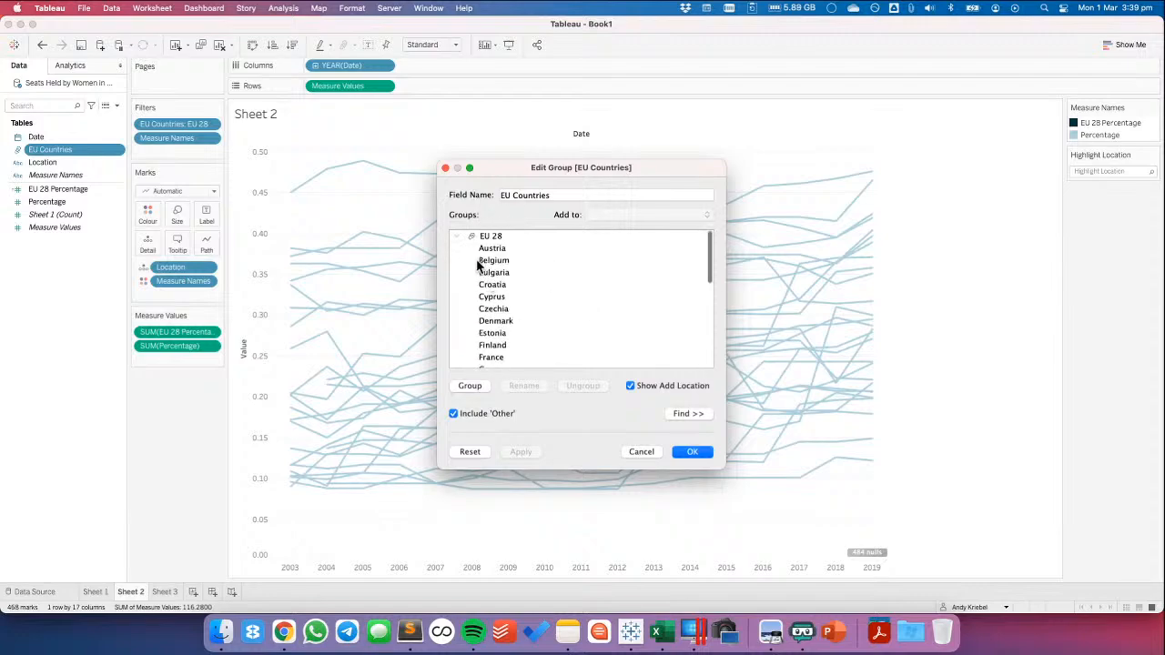
left_click(644, 453)
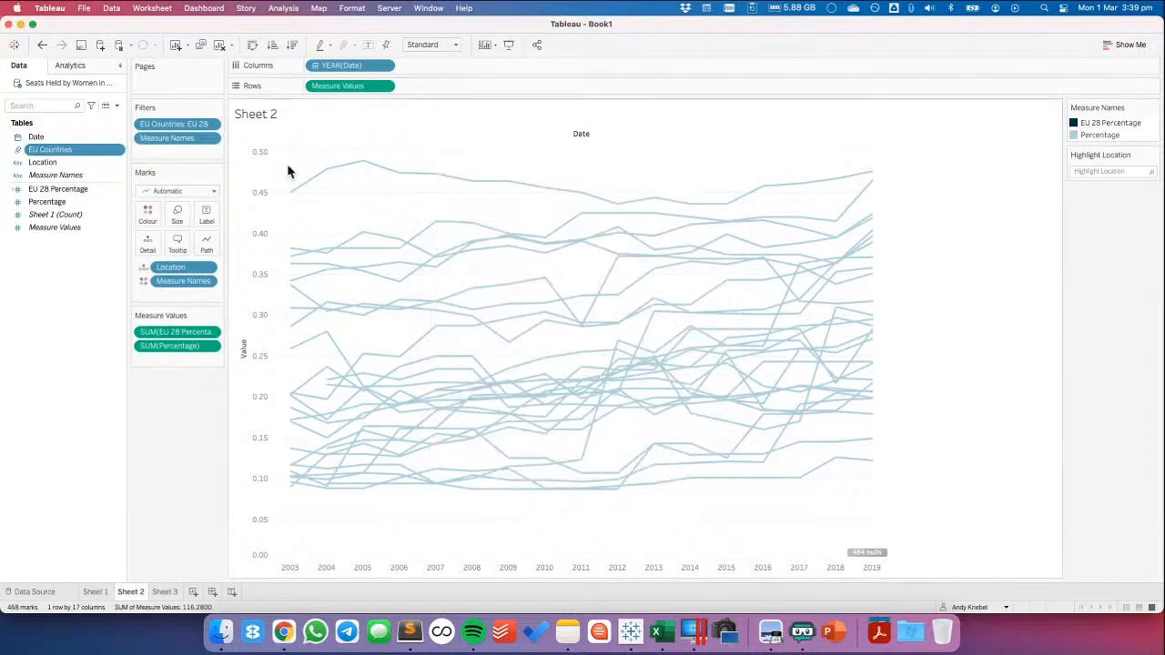
Undo the EU Countries data source filter and the new worksheet
left_click(41, 45)
left_click(45, 48)
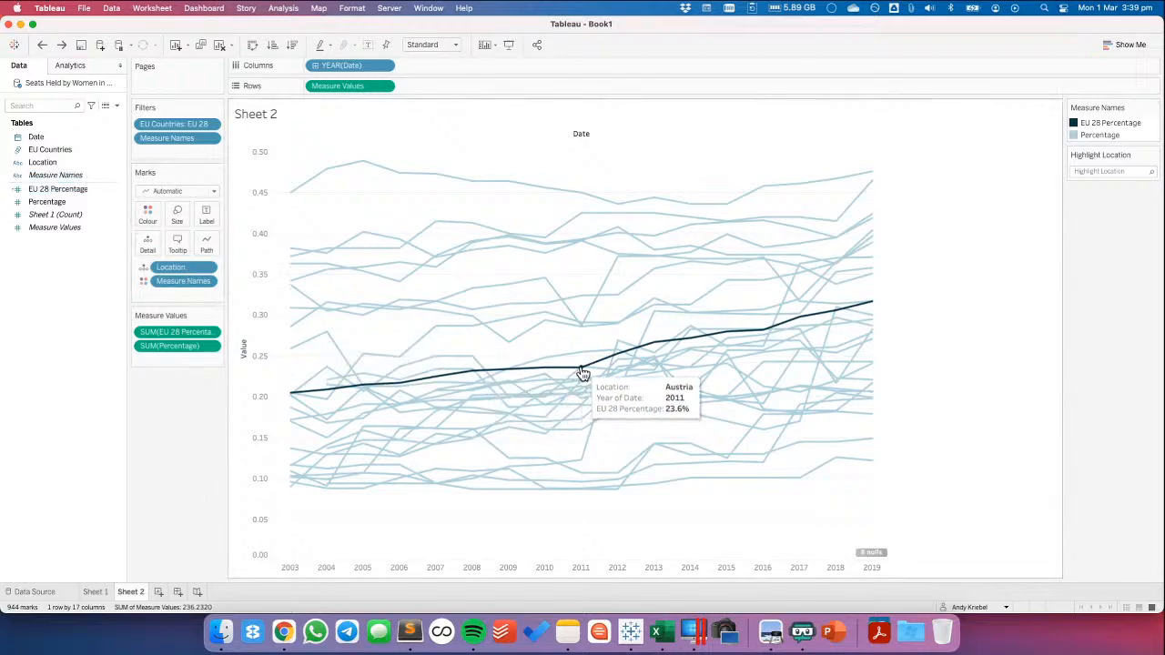
In the EU Countries group, put European Union - 28 countries (2013-2020) into its own group named EU Overall, keeping the remaining locations under Other
right_click(72, 155)
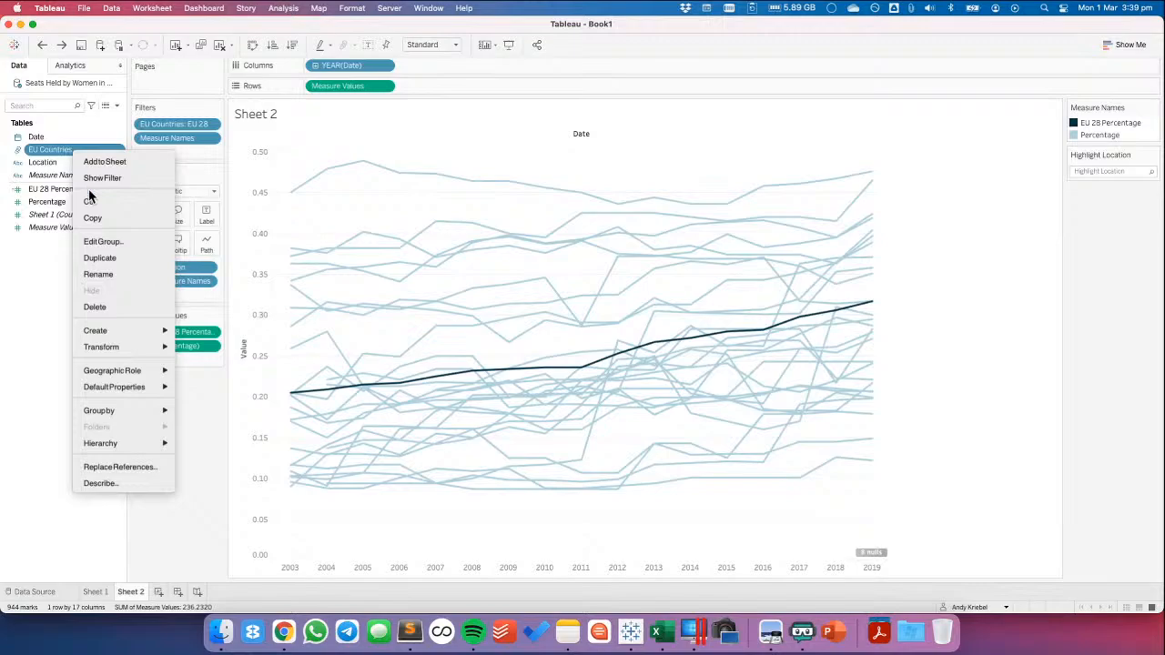
left_click(105, 241)
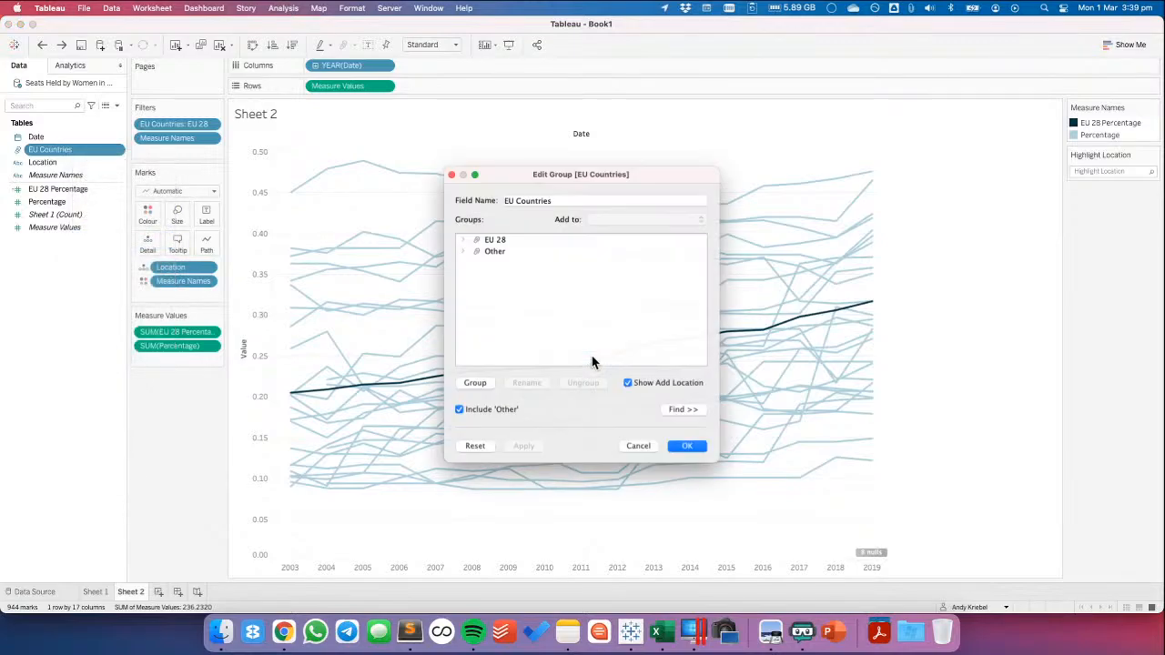
left_click(458, 248)
left_click(532, 284)
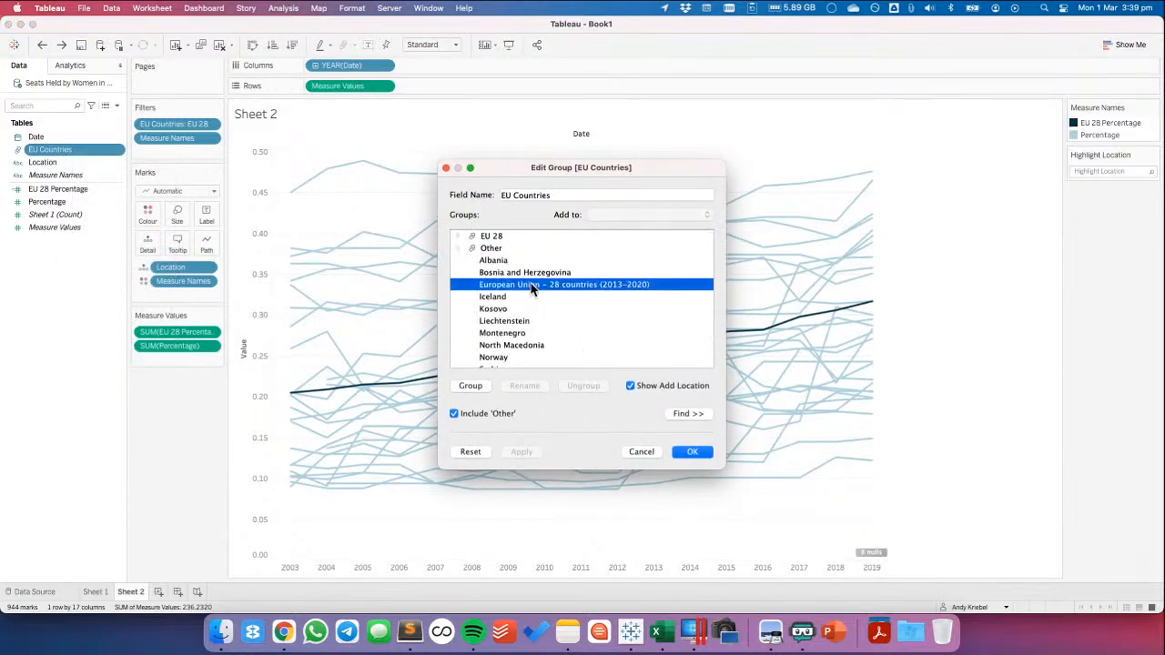
left_click(454, 413)
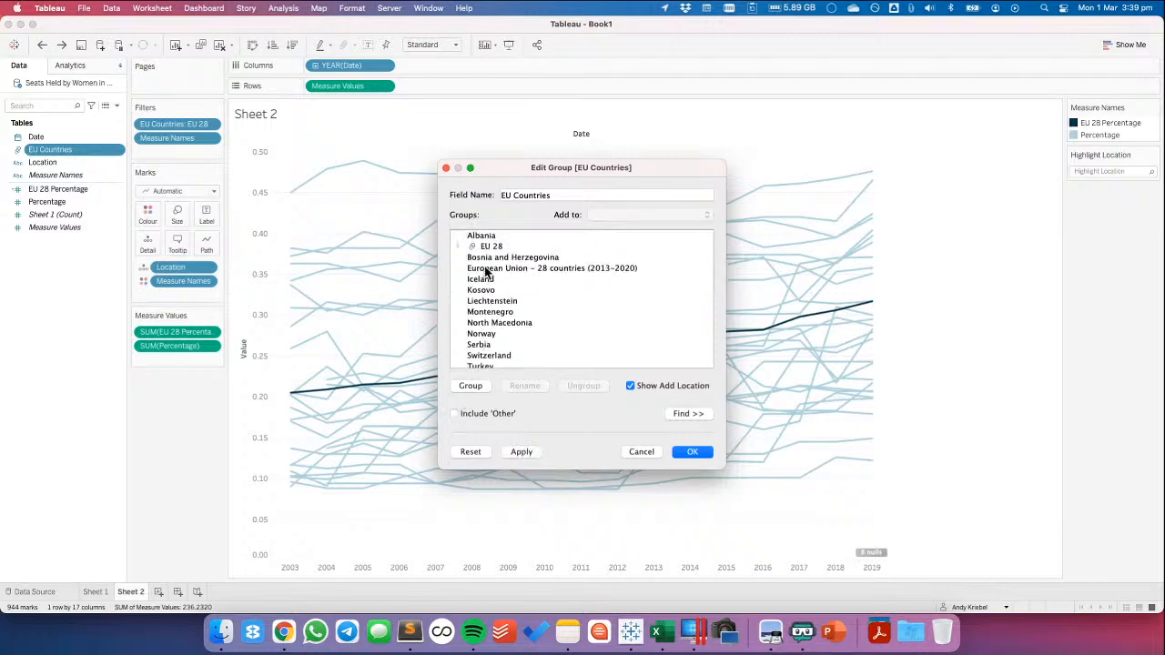
left_click(486, 268)
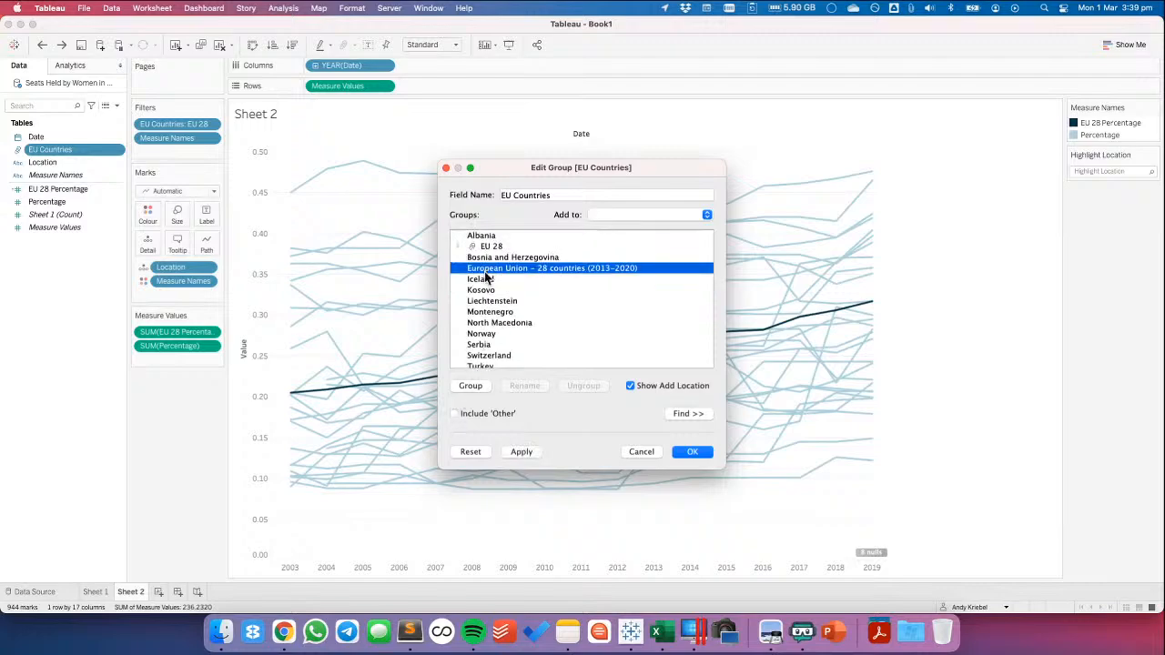
left_click(469, 386)
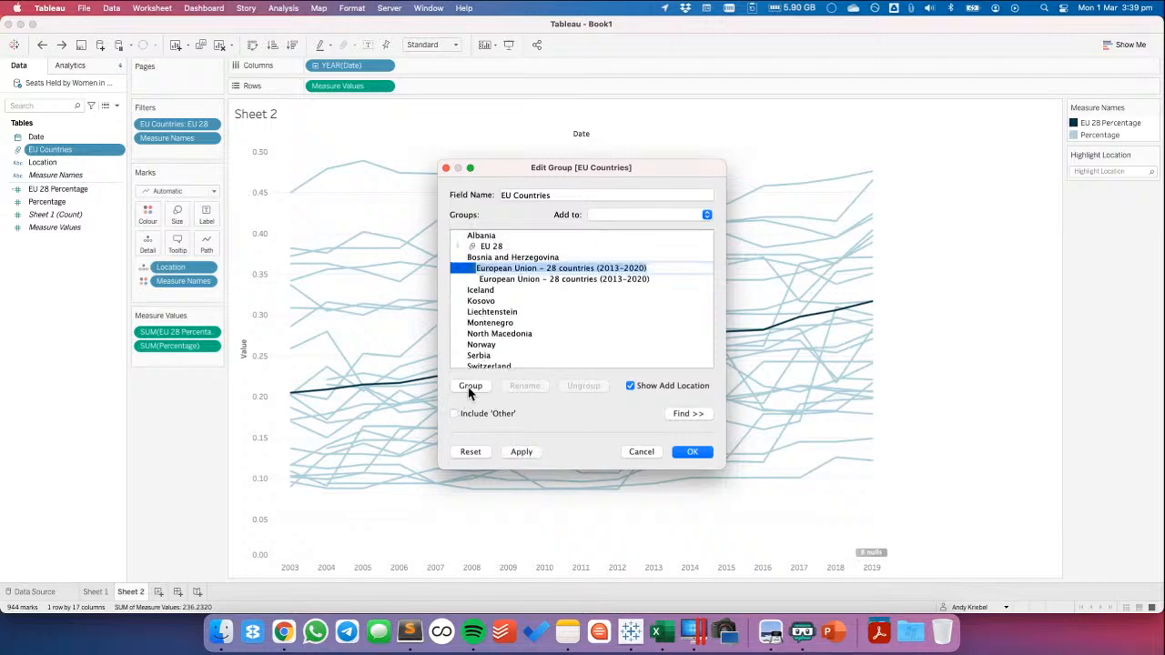
type("EU Overall")
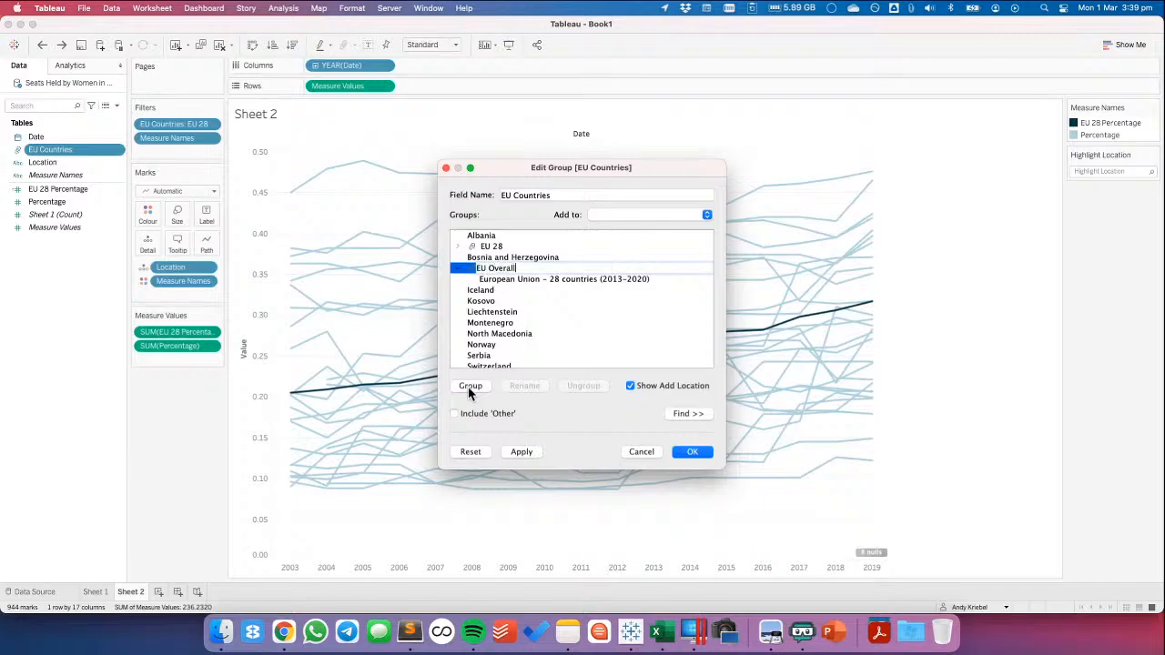
key("Return")
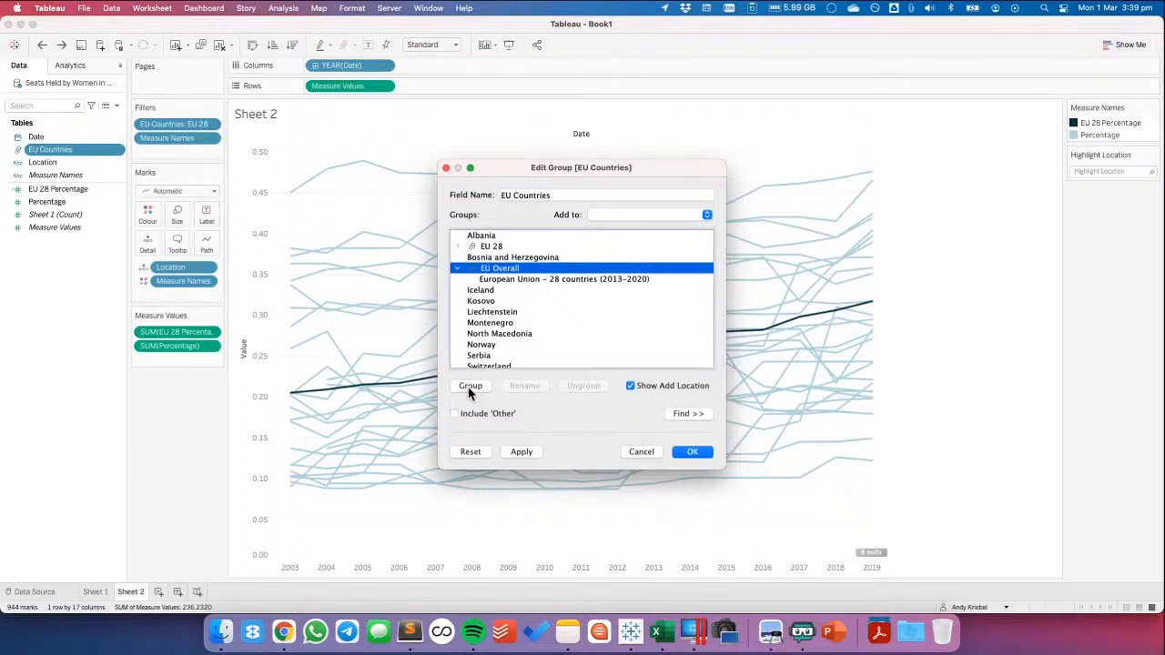
left_click(456, 414)
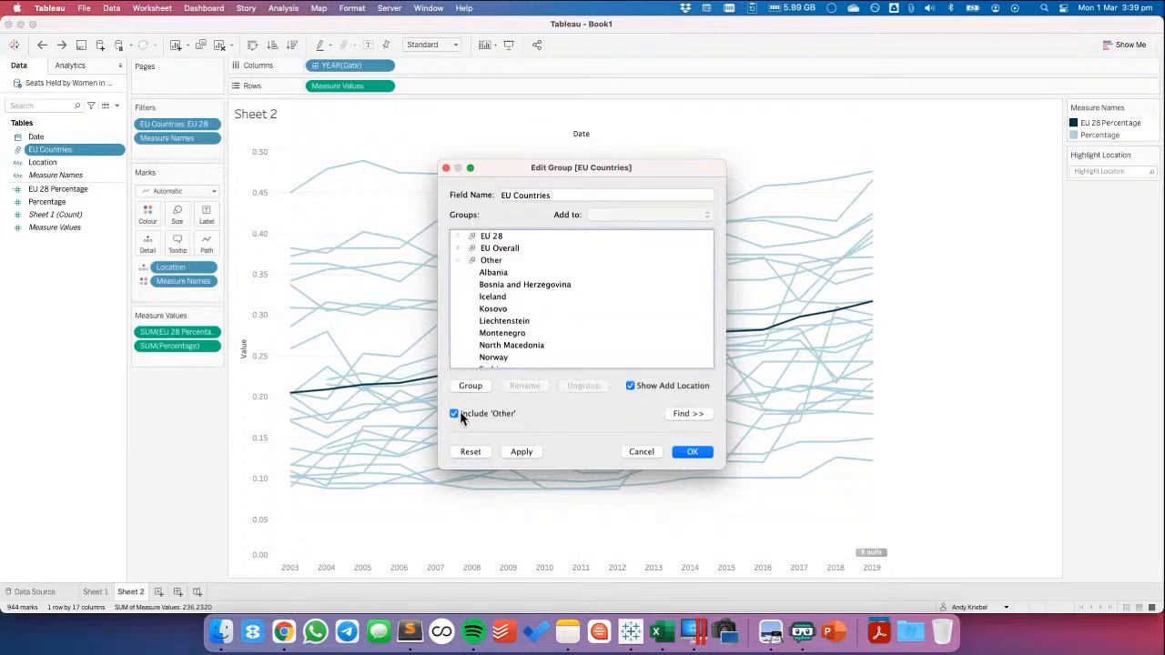
left_click(687, 452)
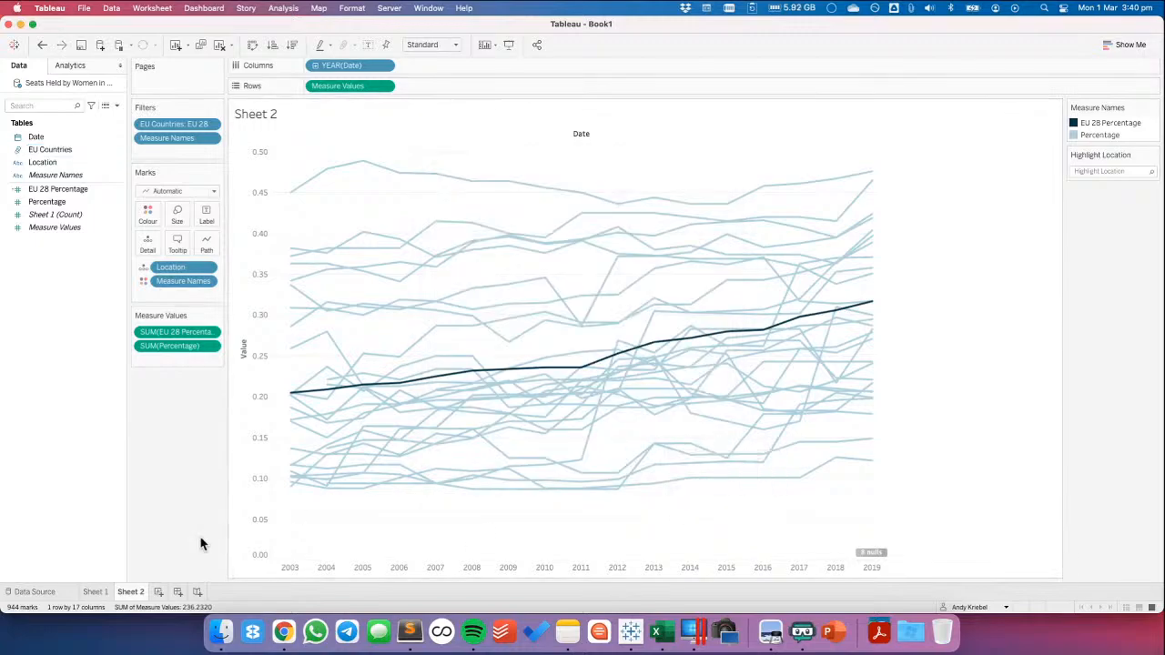
Add a data source filter on EU Countries that keeps EU 28 and EU Overall, leaving the Location filter as it is
right_click(66, 82)
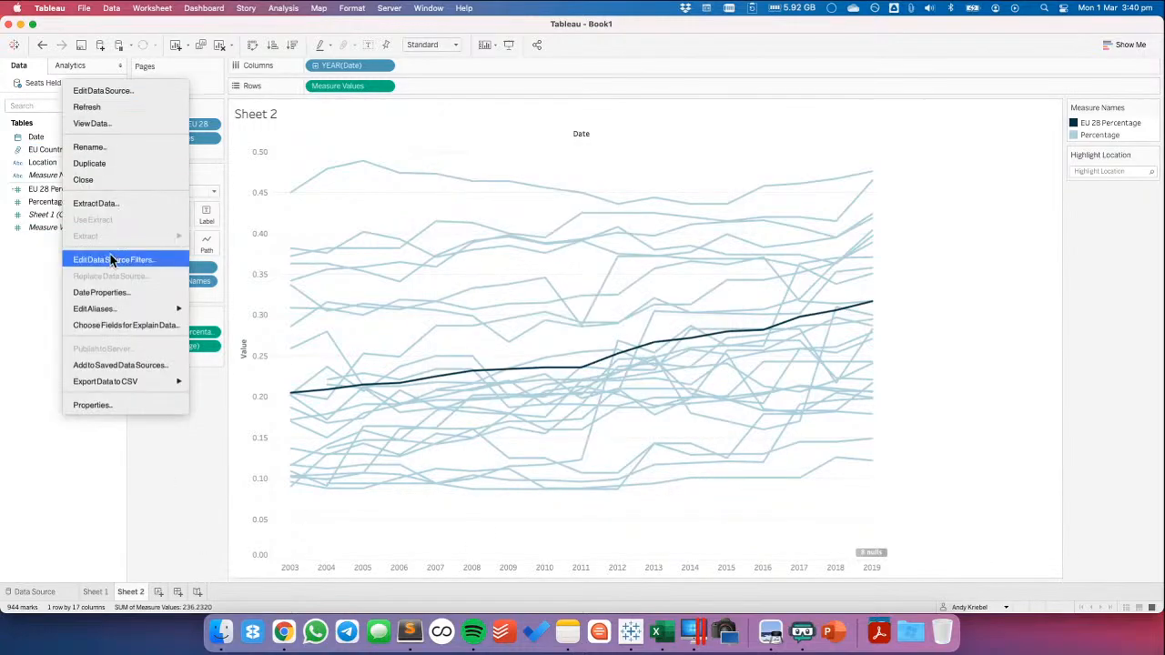
left_click(114, 259)
left_click(561, 293)
double_click(561, 291)
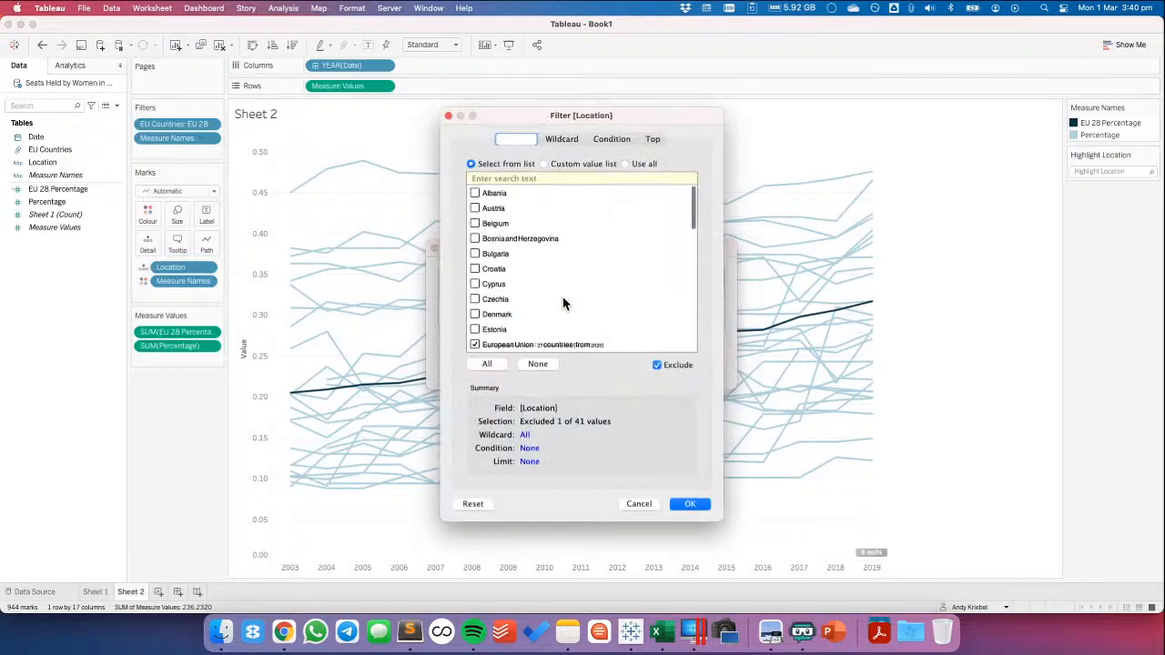
left_click(642, 504)
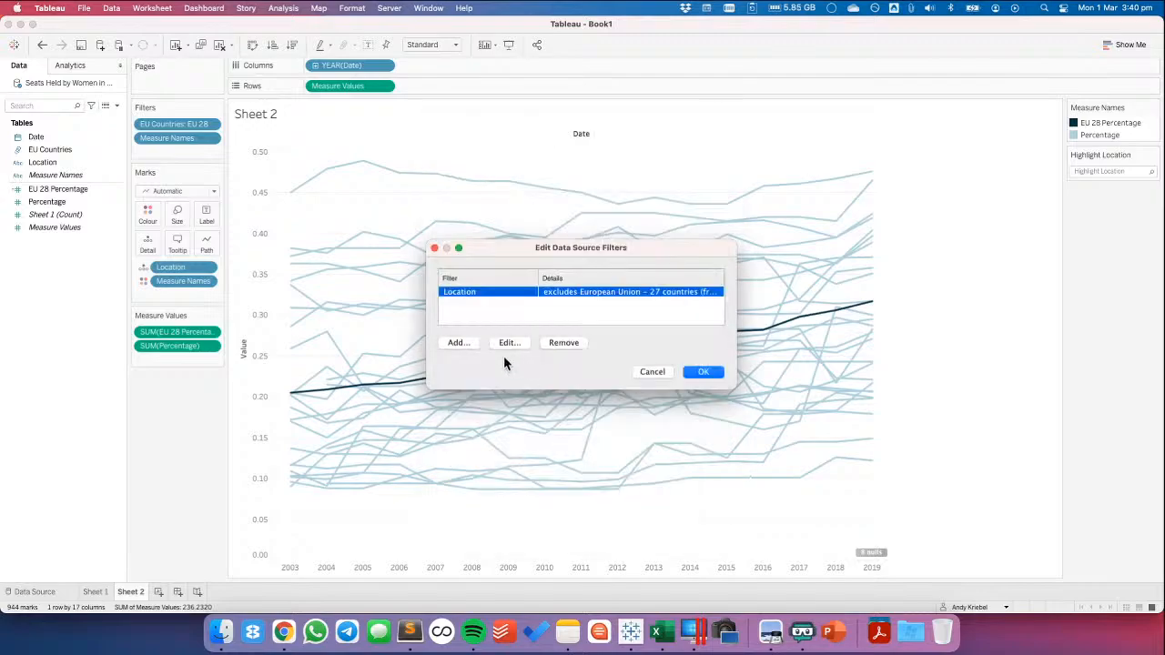
left_click(459, 342)
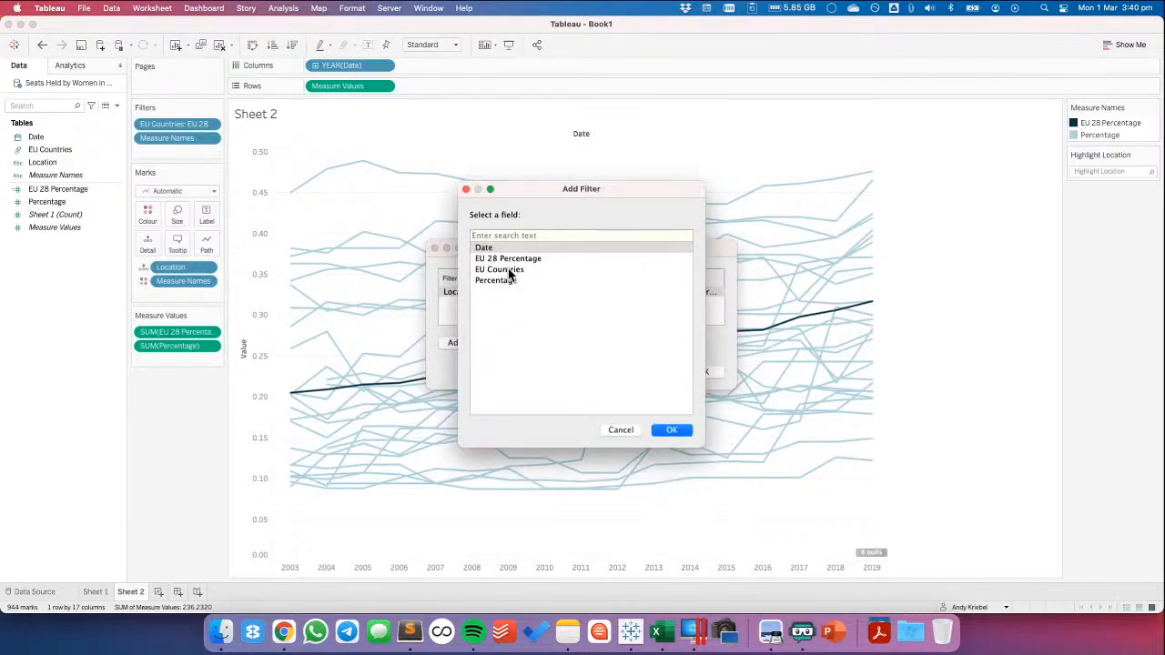
double_click(507, 269)
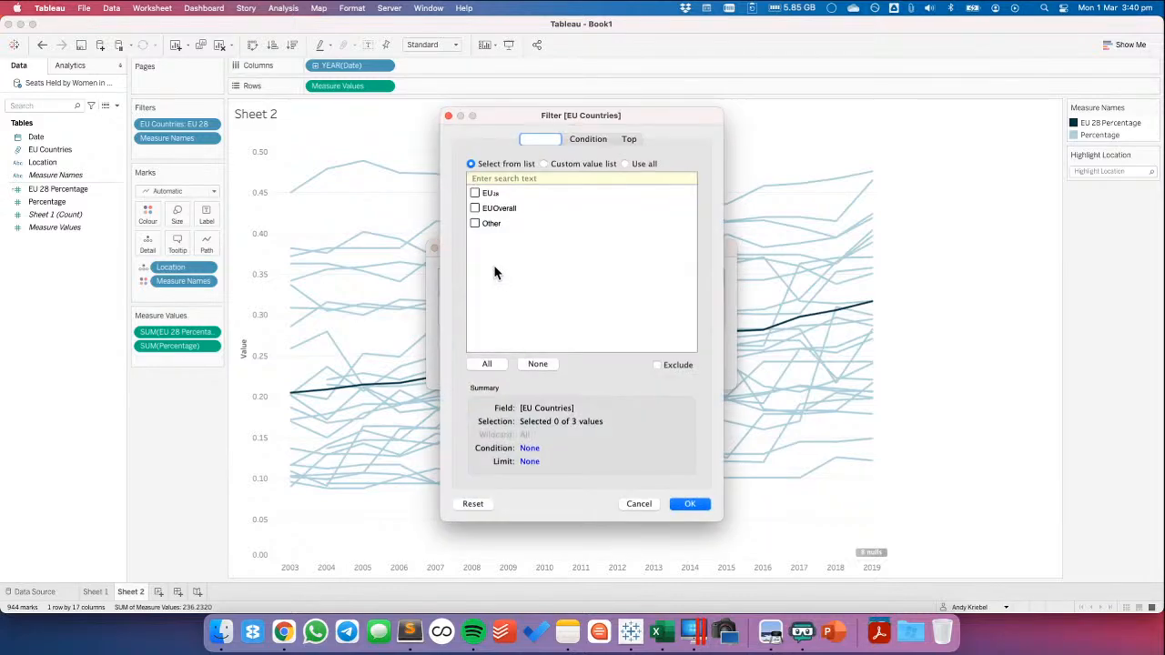
left_click(475, 194)
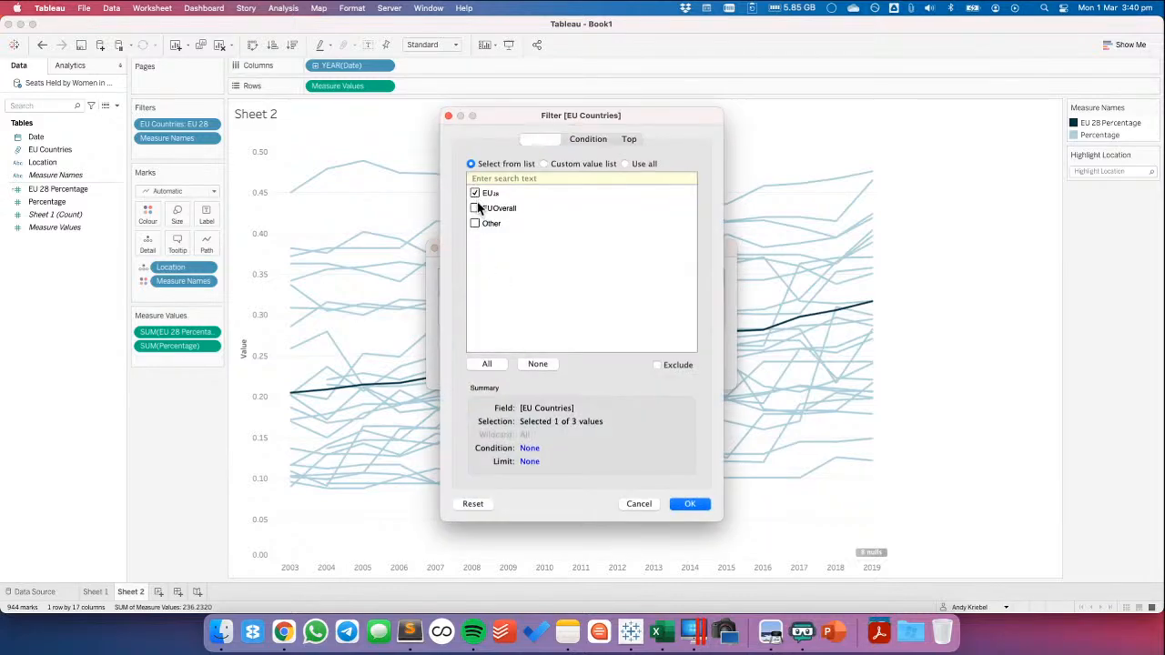
left_click(689, 504)
left_click(696, 370)
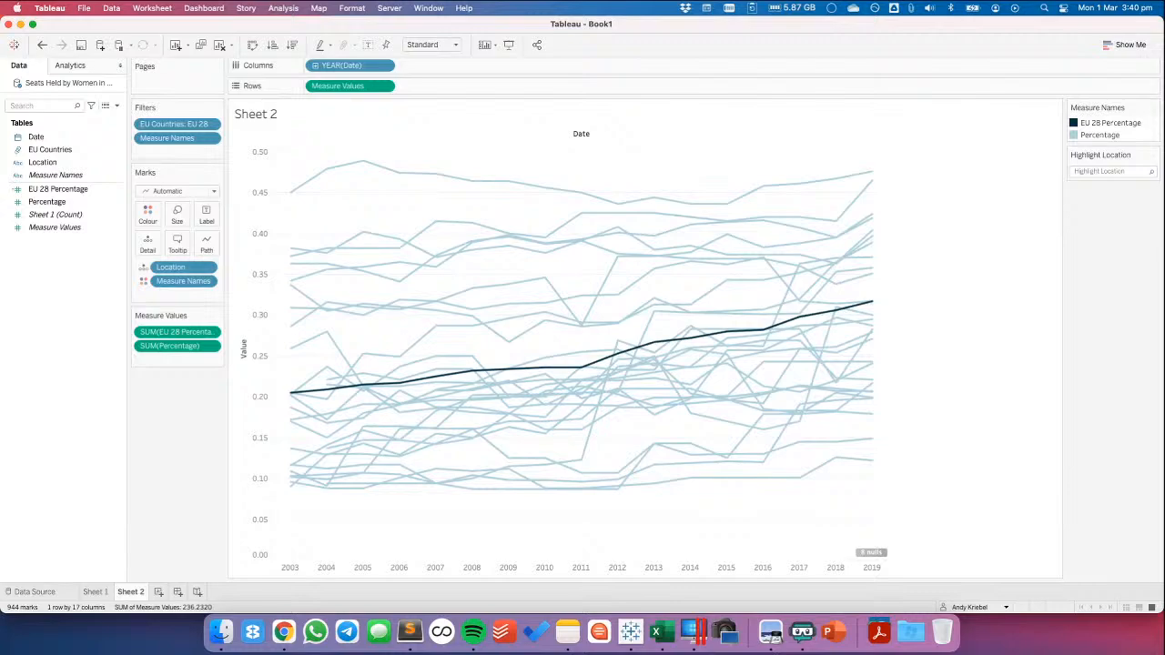
Inspect a single country line on Sheet 2 and compare that chart with the one on Sheet 1
left_click(544, 278)
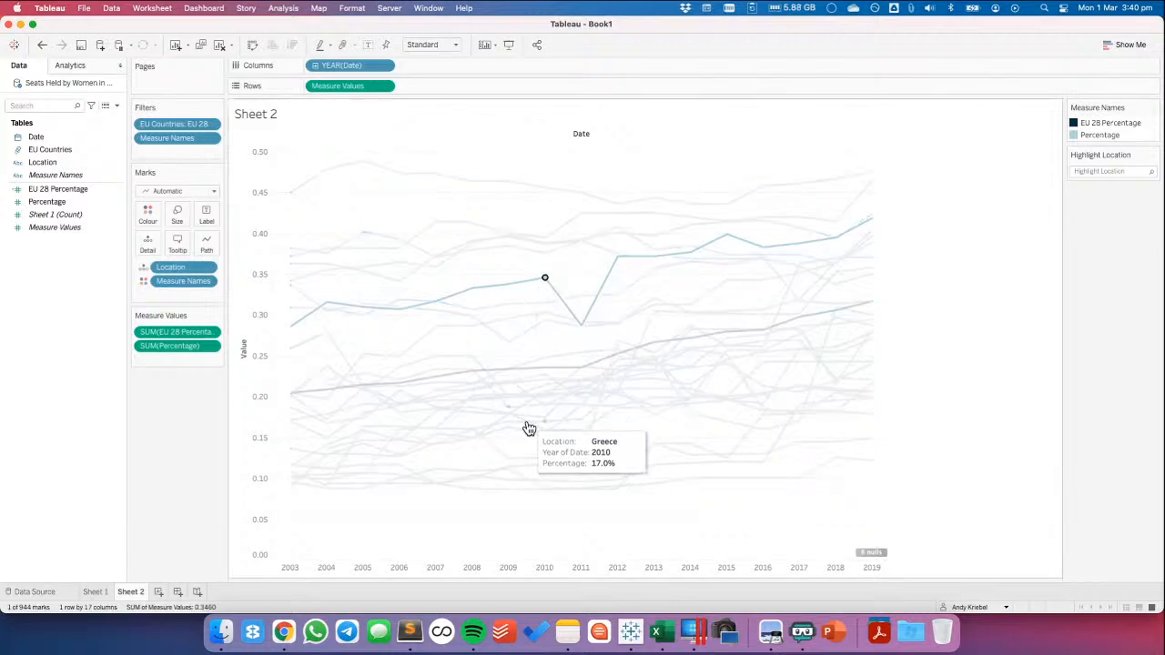
left_click(526, 298)
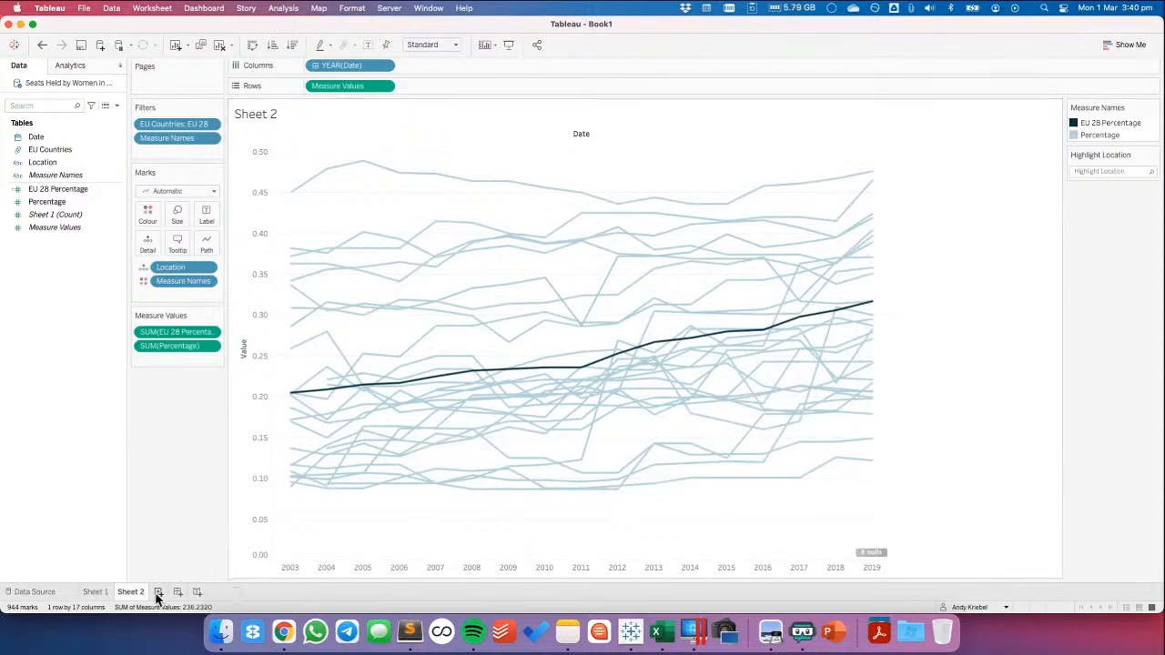
left_click(95, 592)
left_click(130, 591)
left_click(95, 592)
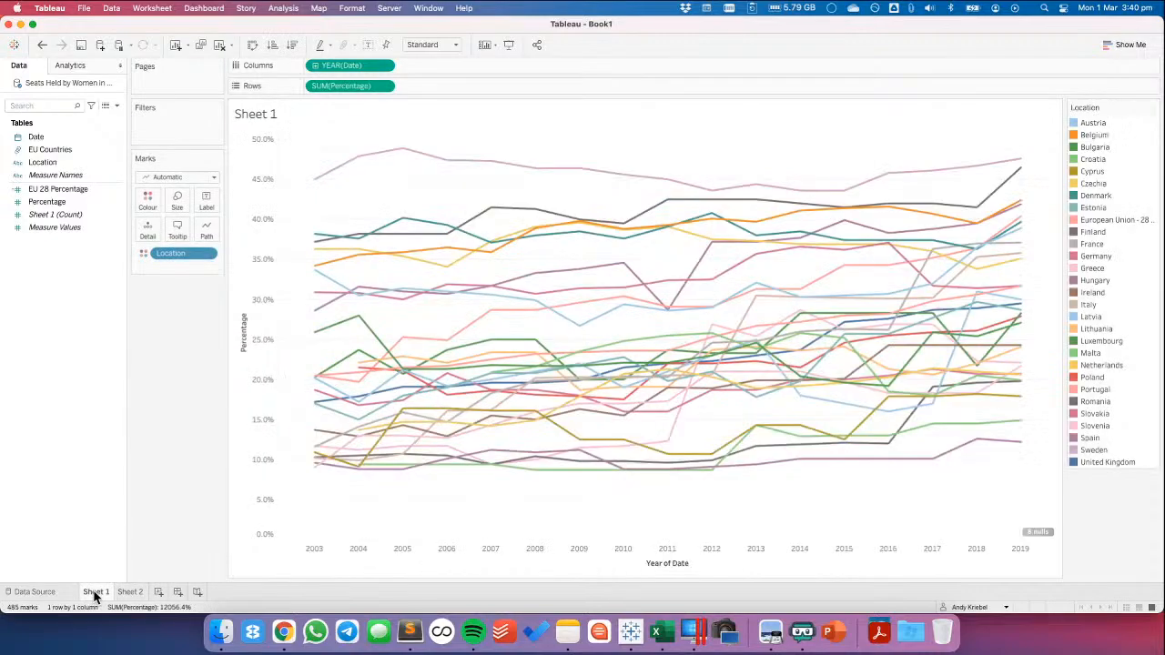
Delete Sheet 1 from the workbook and add a new blank worksheet after Sheet 2
right_click(95, 592)
left_click(116, 419)
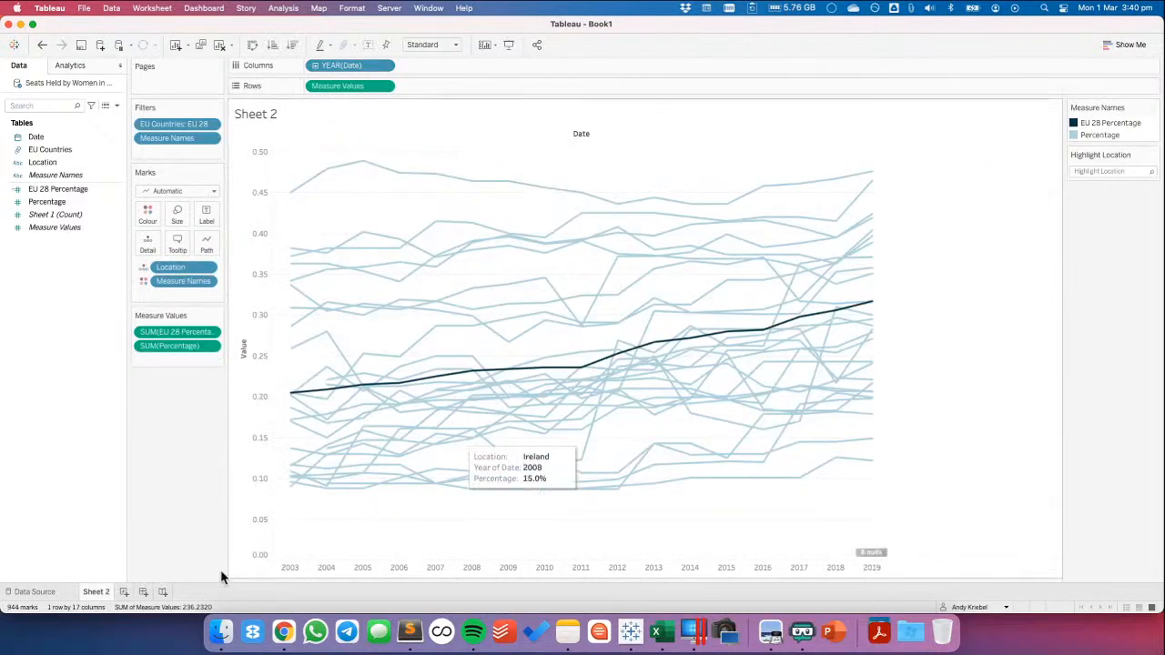
left_click(125, 593)
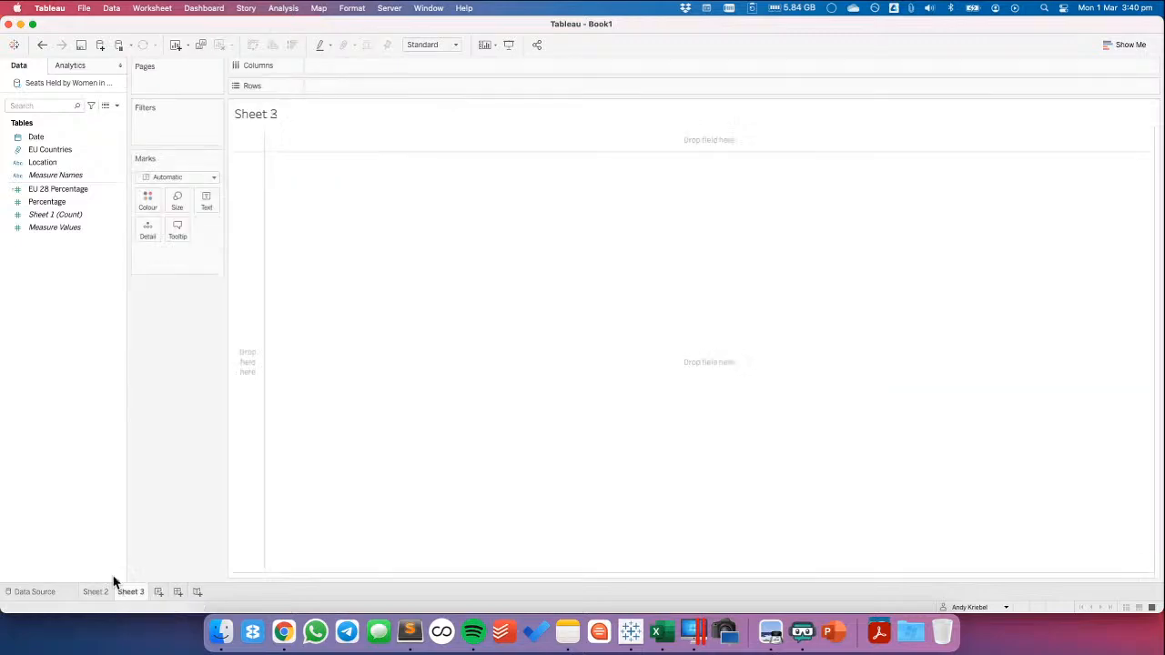
Create a calculated field named Variance to EU 28 with the formula [Percentage]-[EU 28 Percentage]
right_click(63, 319)
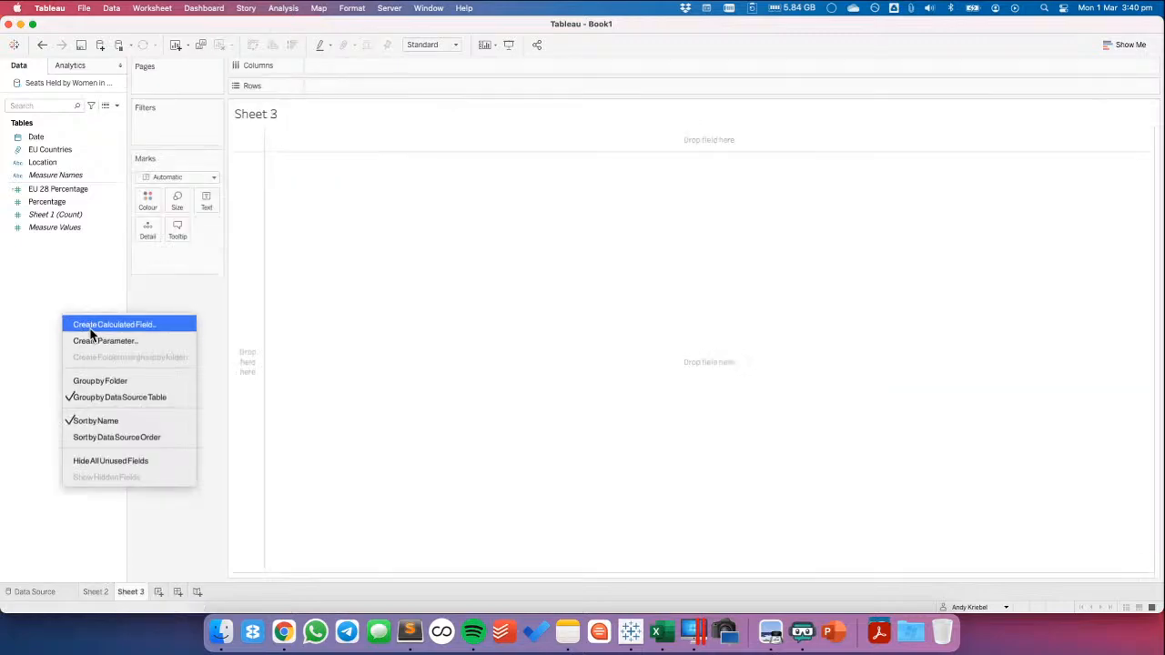
left_click(87, 323)
type("Variance to EU 28")
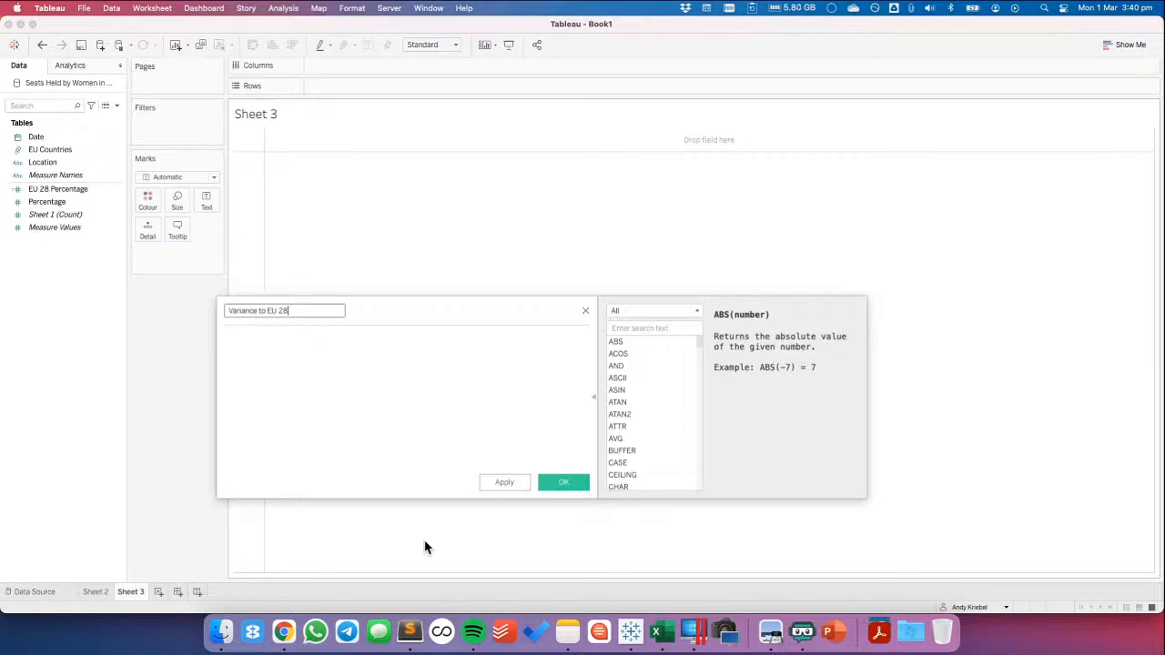
left_click(52, 202)
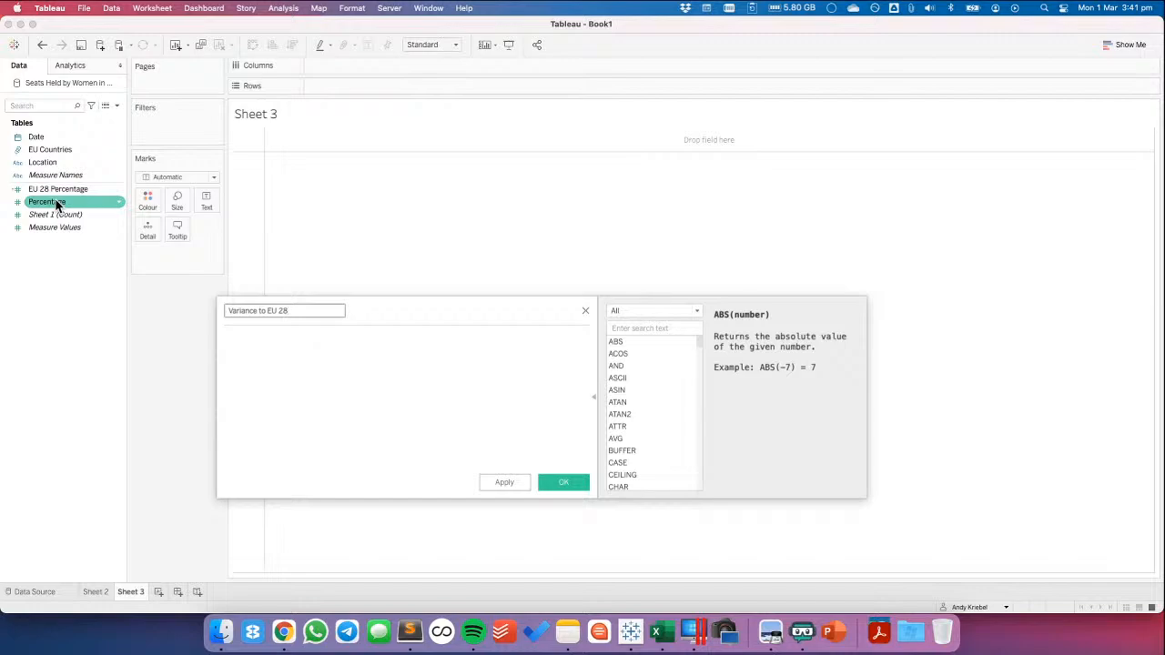
left_click_drag(56, 205, 261, 367)
type("-")
left_click(53, 189)
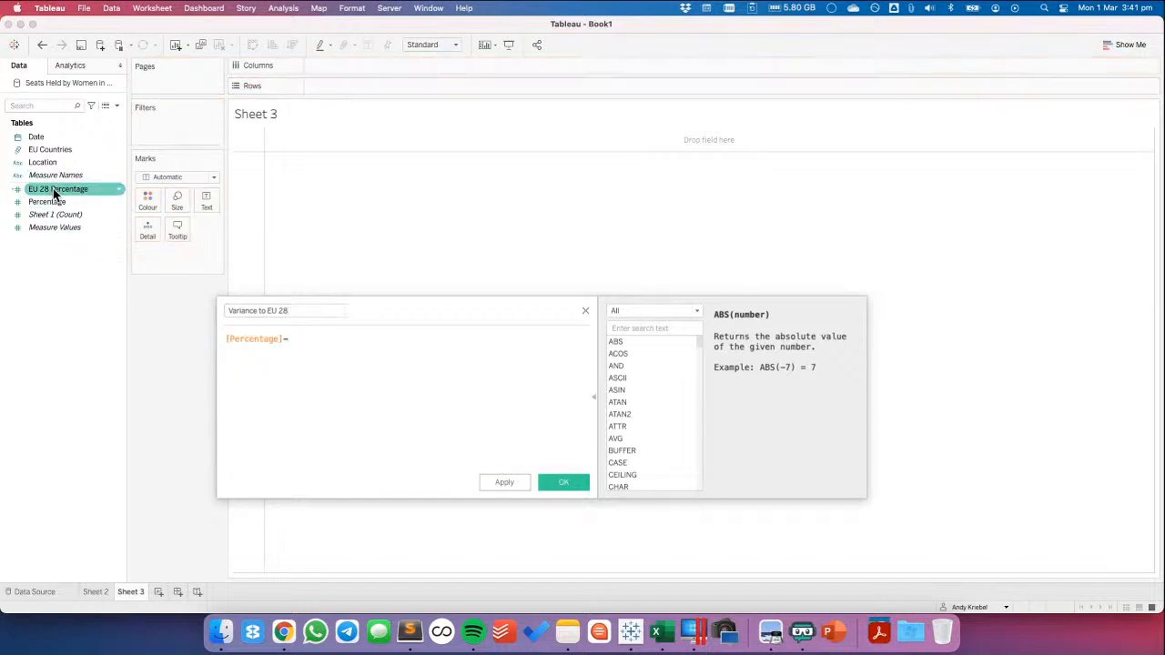
left_click_drag(53, 188, 406, 368)
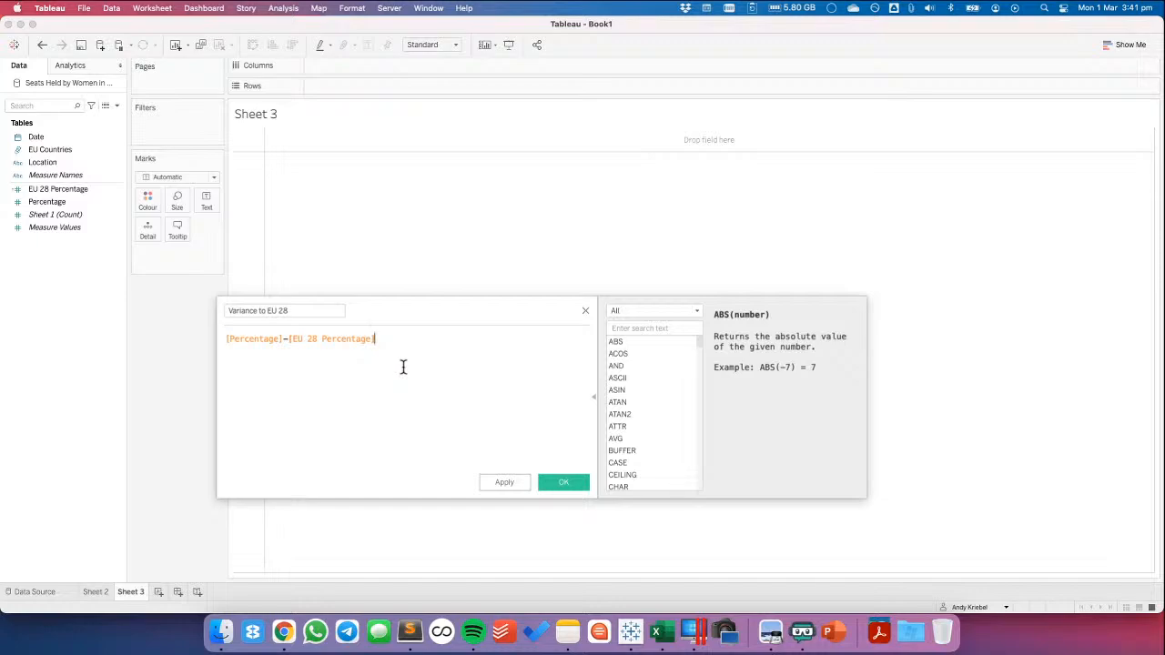
left_click(562, 483)
Build a line chart of Variance to EU 28 by year of Date, with Location on Detail for one line per country
left_click_drag(60, 162, 259, 203)
left_click(66, 217)
left_click_drag(66, 218, 460, 89)
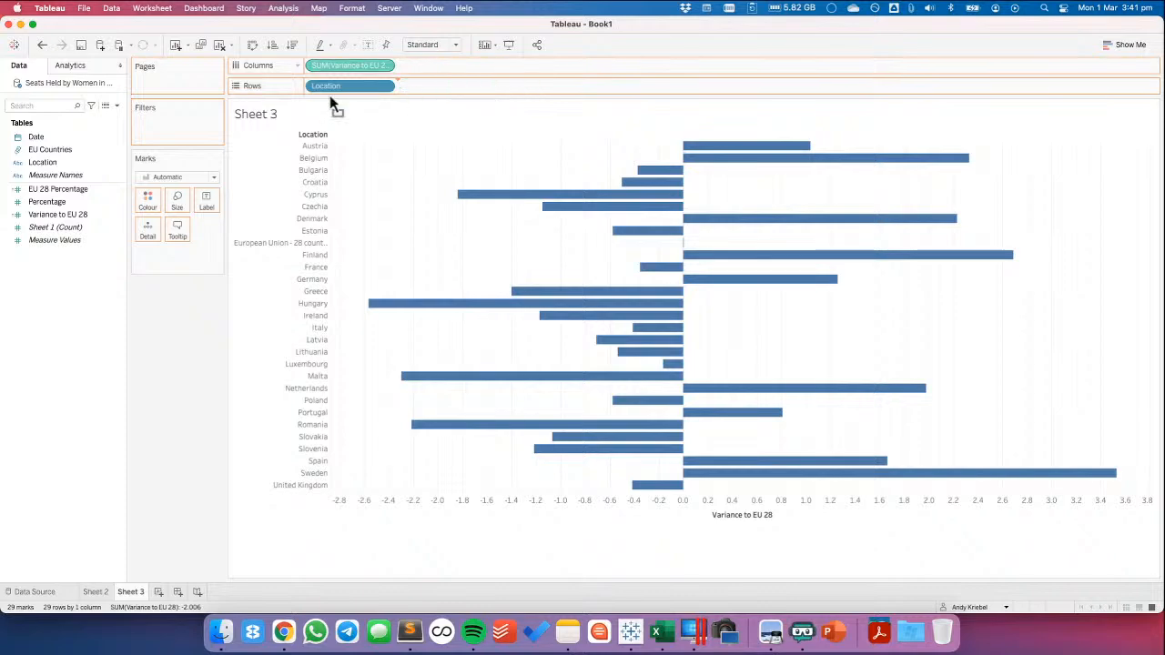
left_click_drag(56, 139, 352, 67)
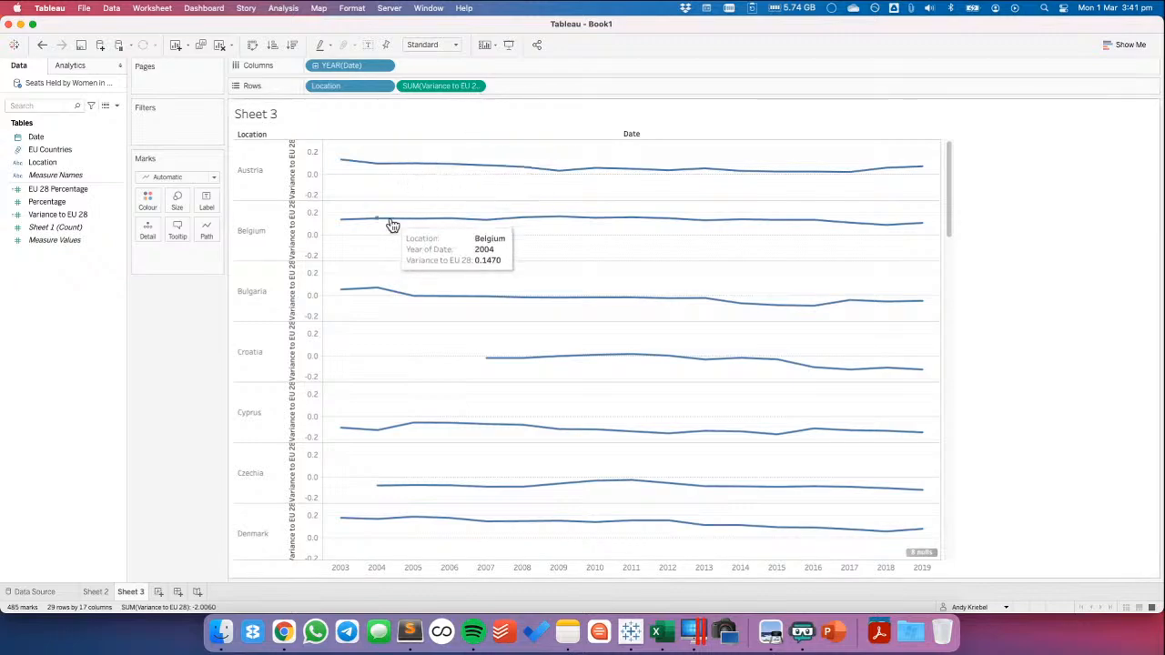
left_click_drag(337, 85, 145, 230)
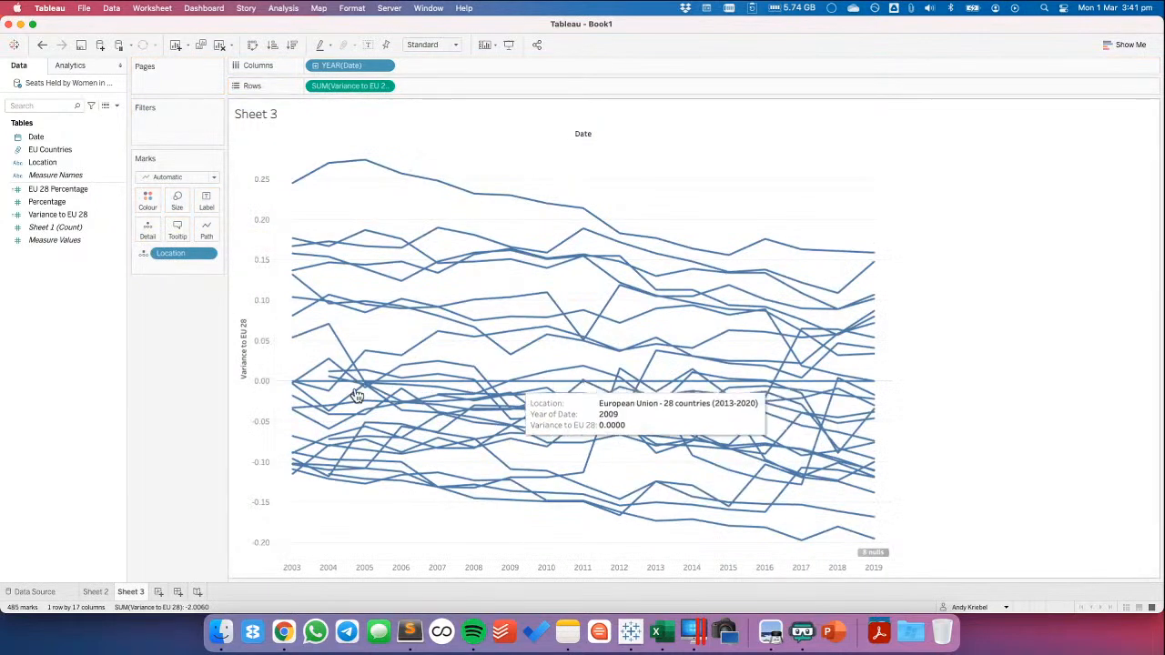
Show a Location highlighter, try it on European Union - 28 countries (2013-2020), and clear the highlight
left_click(206, 253)
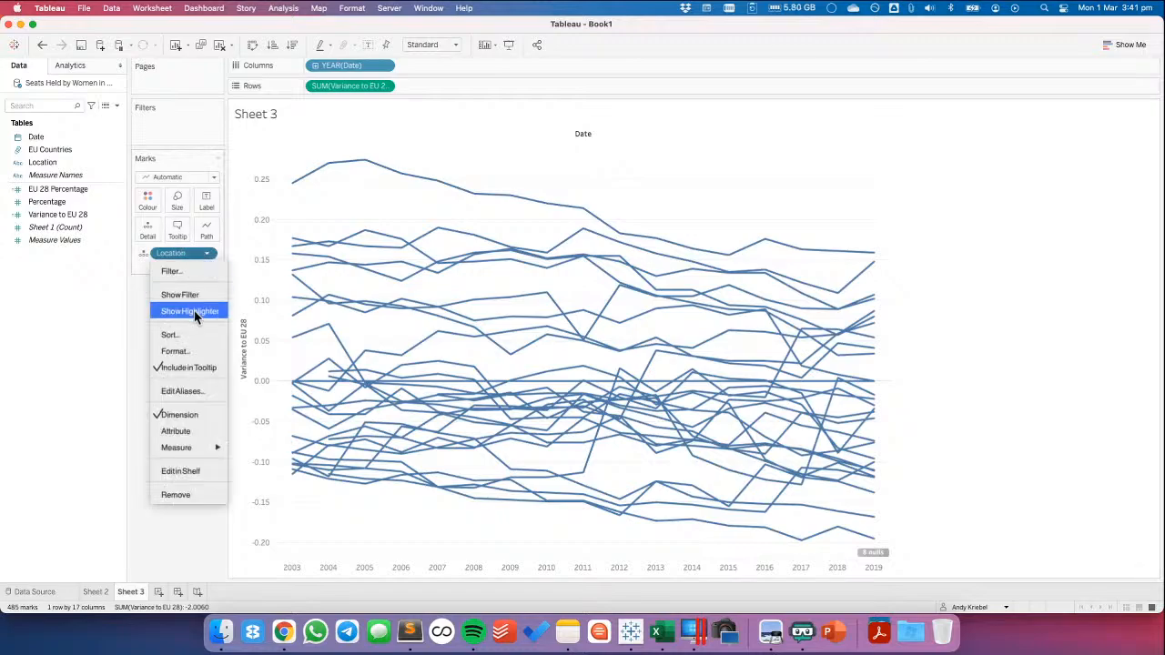
left_click(194, 310)
left_click(1079, 124)
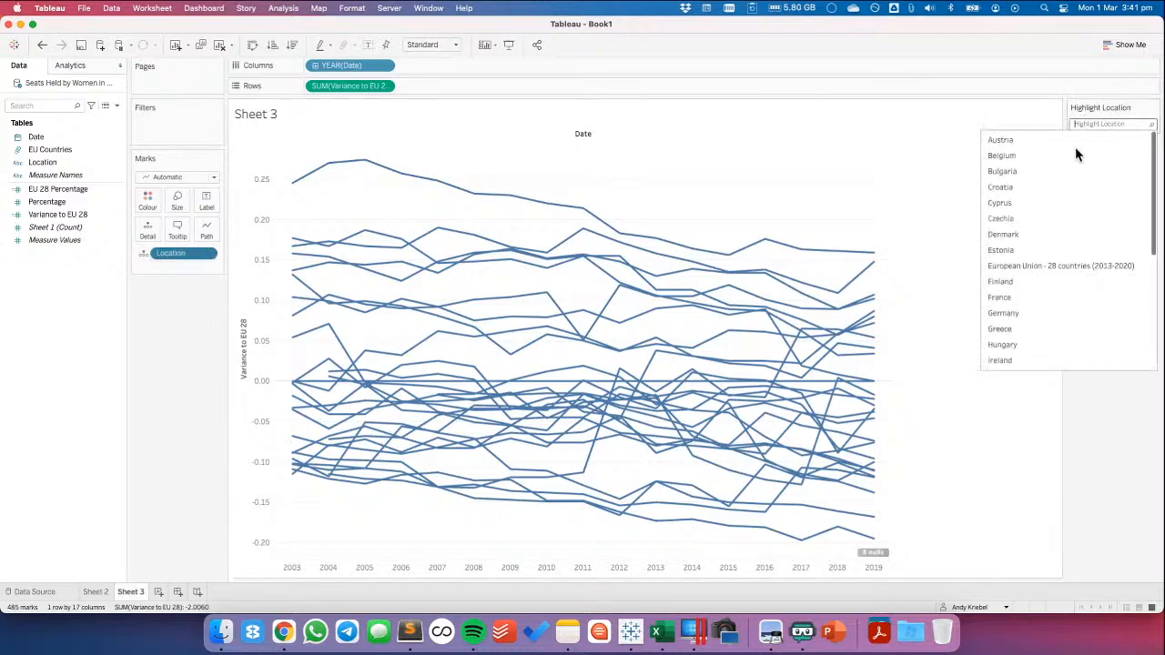
left_click(1069, 266)
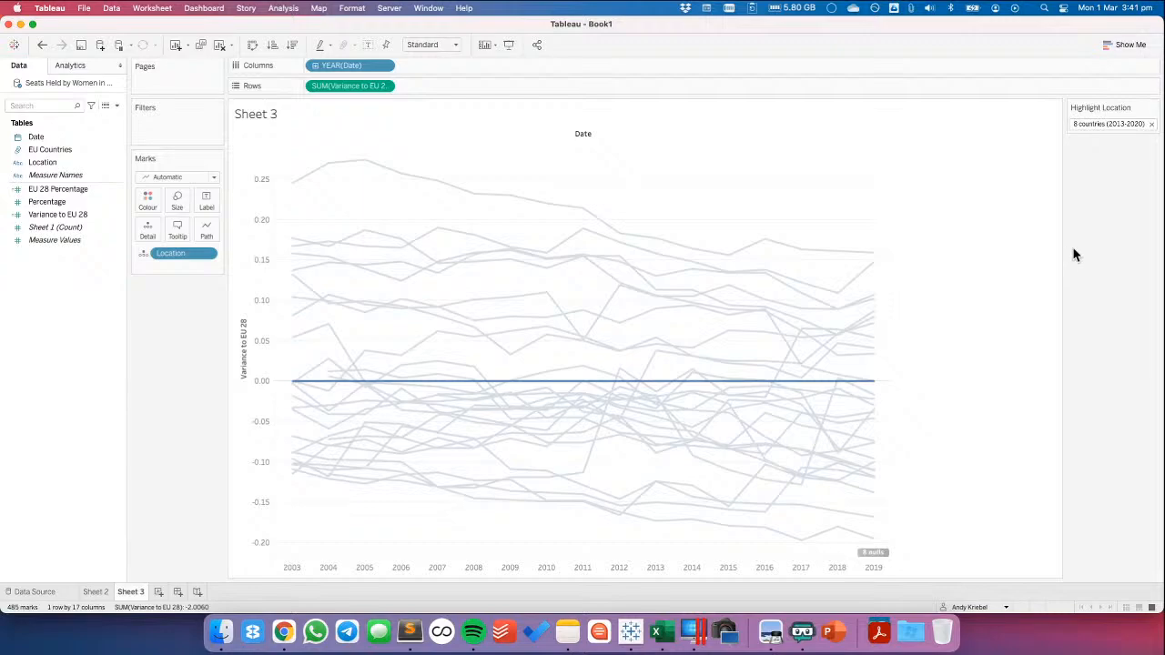
left_click(1151, 126)
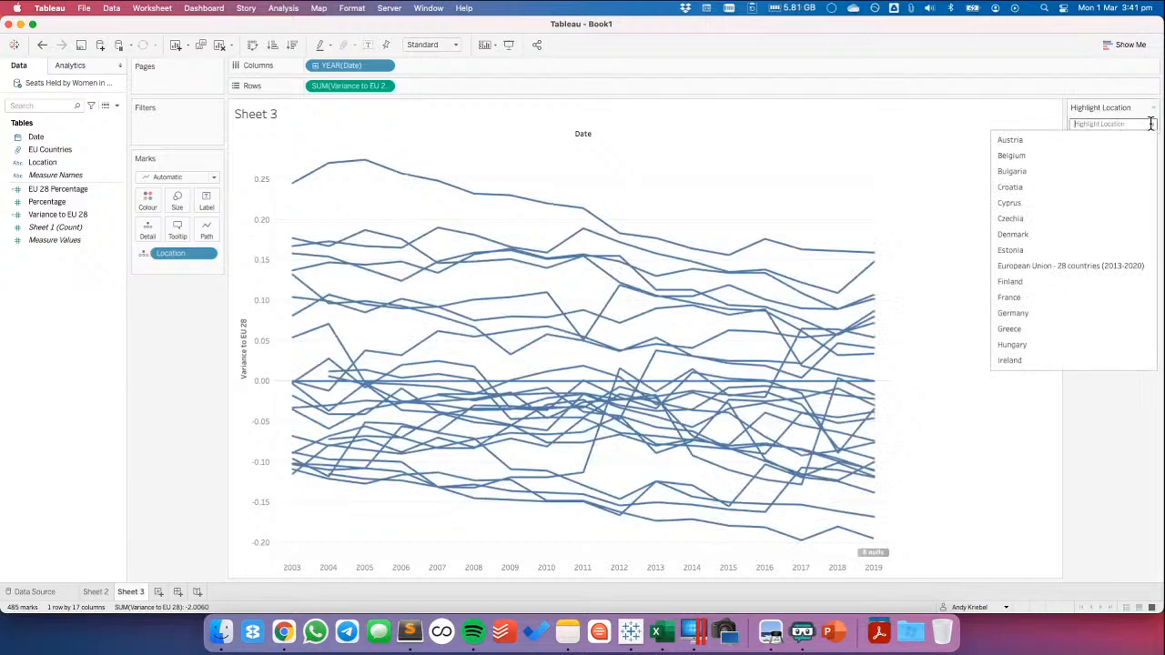
left_click(763, 156)
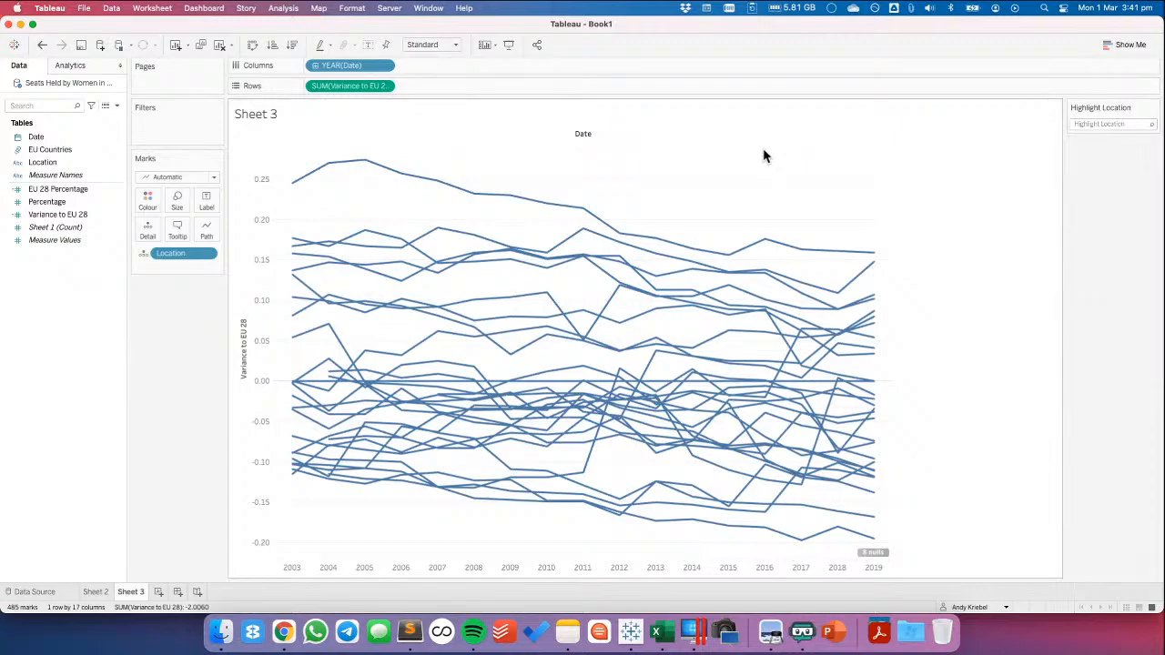
In the Location field's aliases, set the alias of the European Union - 28 countries member to EU28
right_click(49, 164)
left_click(73, 269)
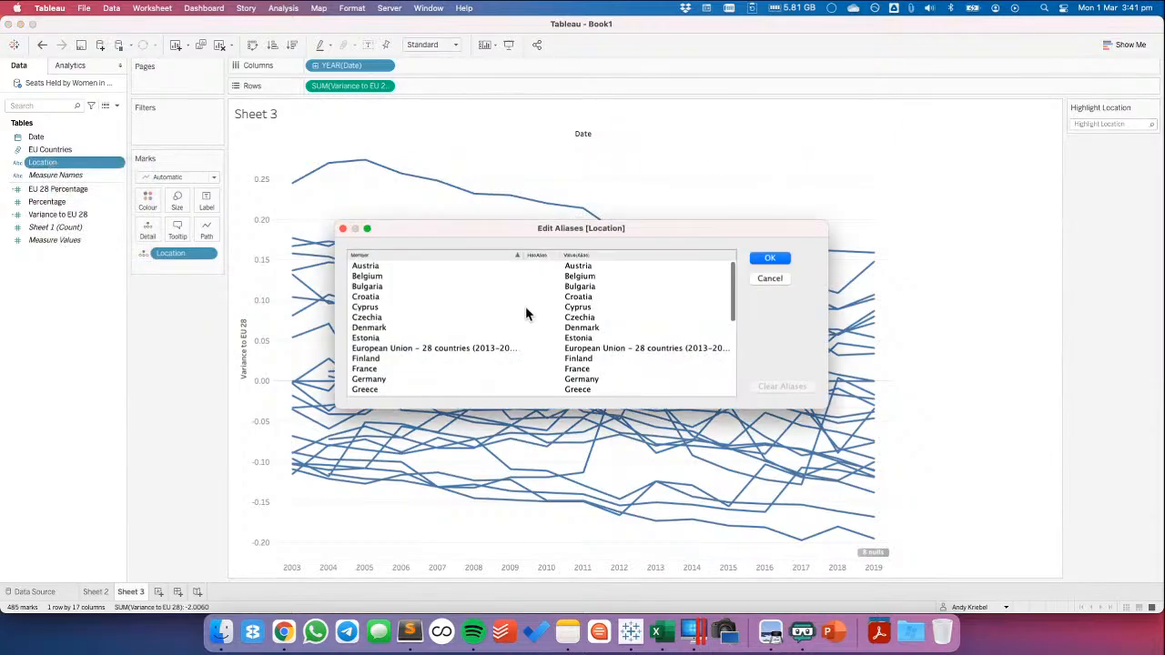
left_click(588, 349)
double_click(590, 351)
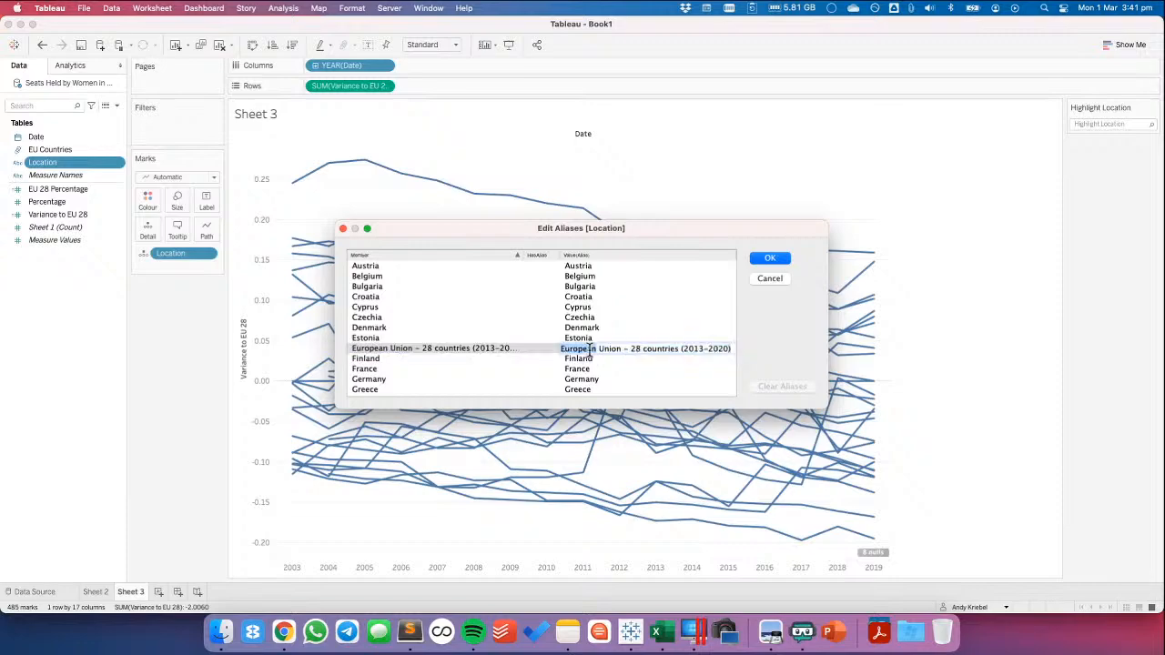
key("super+a")
type("EU")
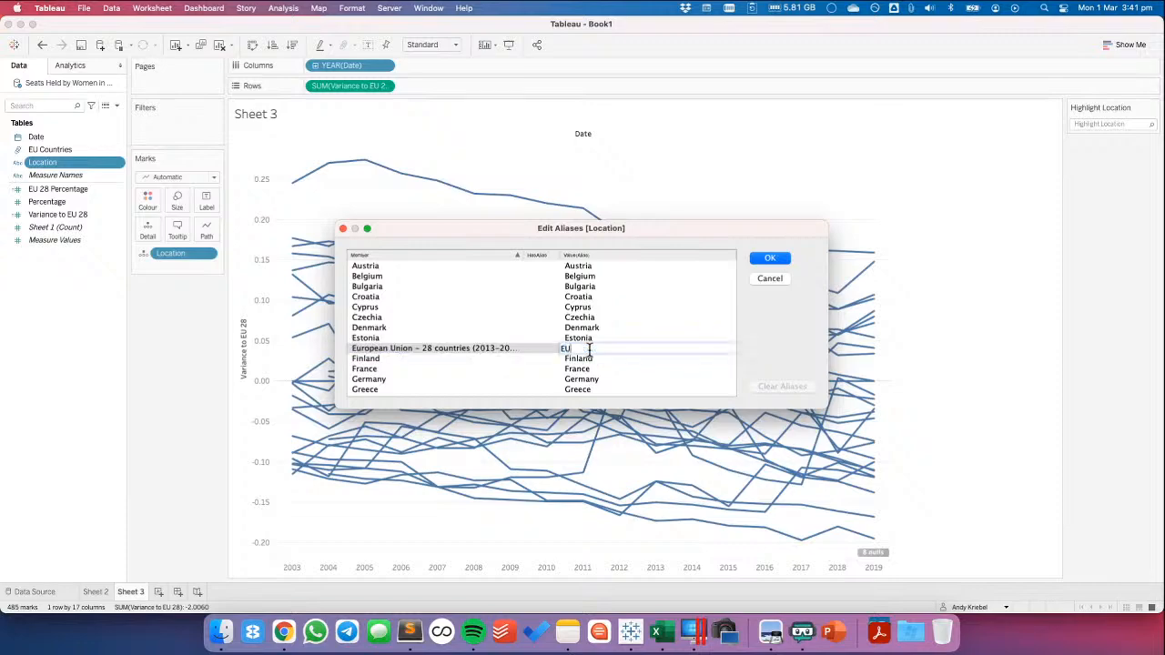
key("Return")
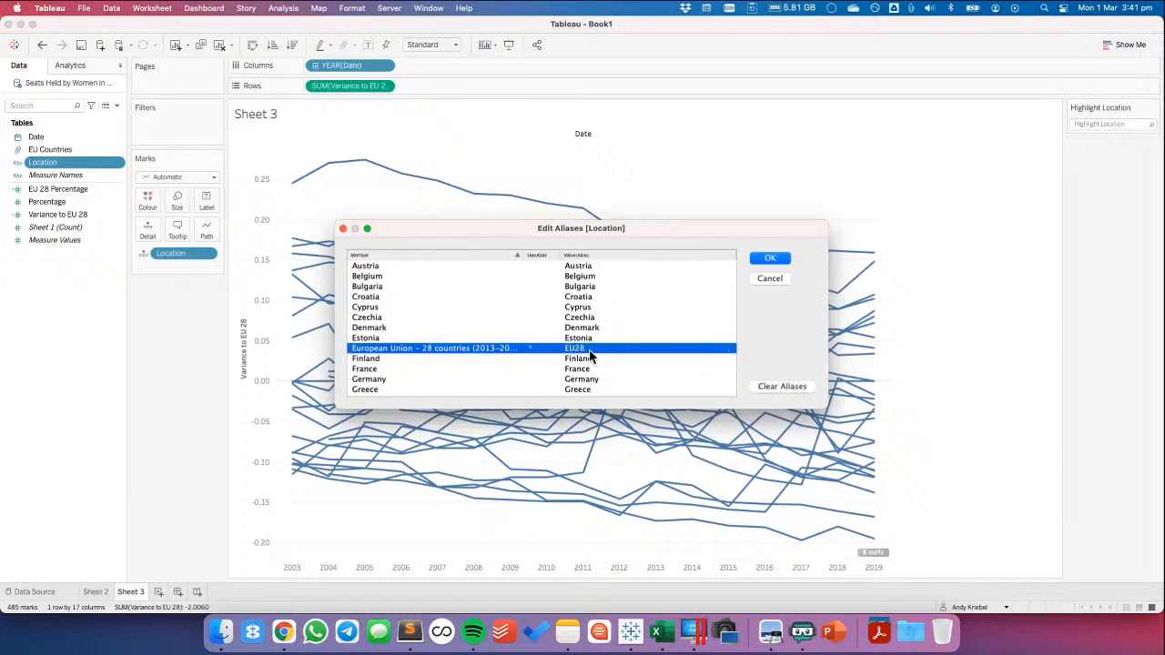
Switch to Chrome to check the "eu 28 countries" search results for how the name is written, and return to Tableau
key("super+Tab")
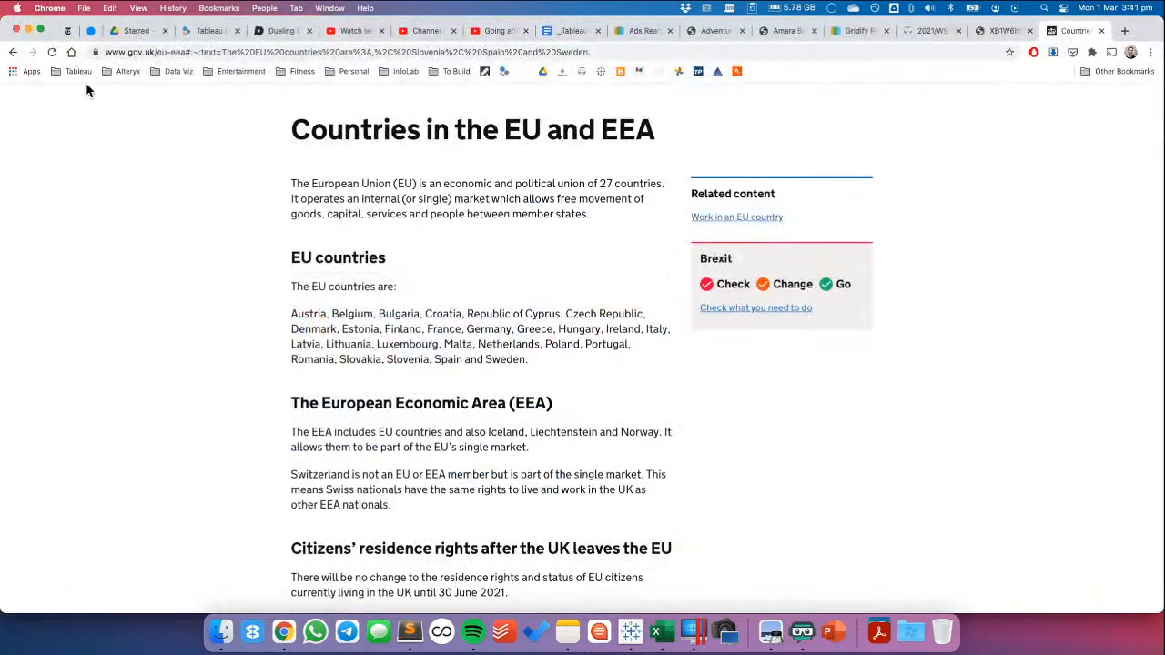
left_click(12, 52)
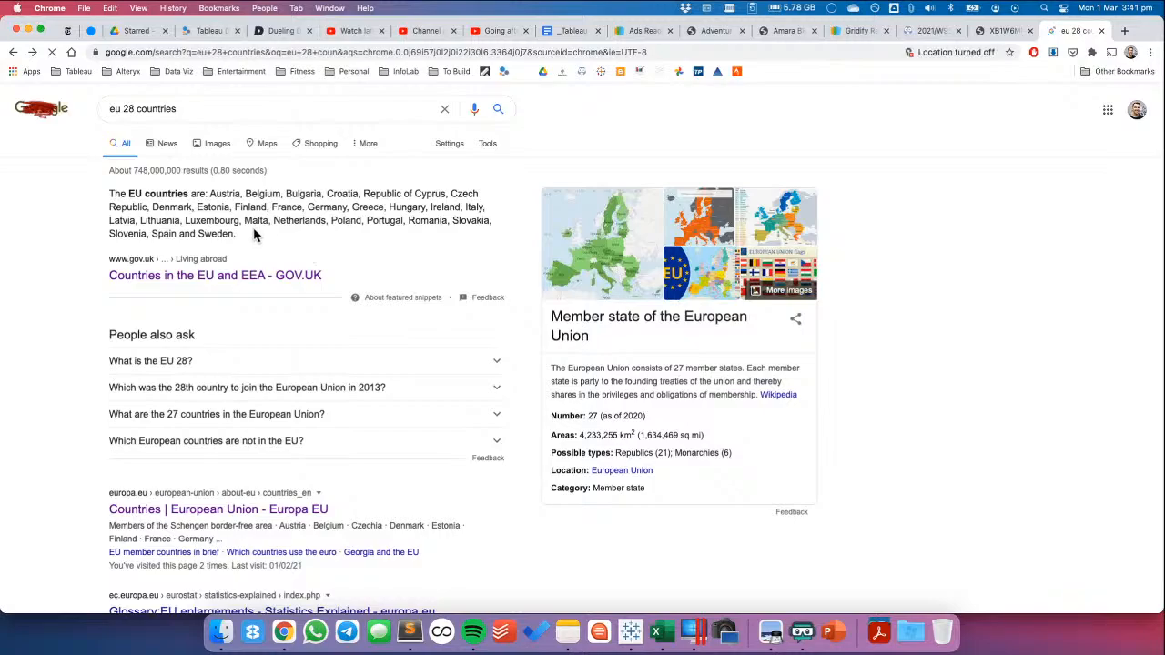
key("super+Tab")
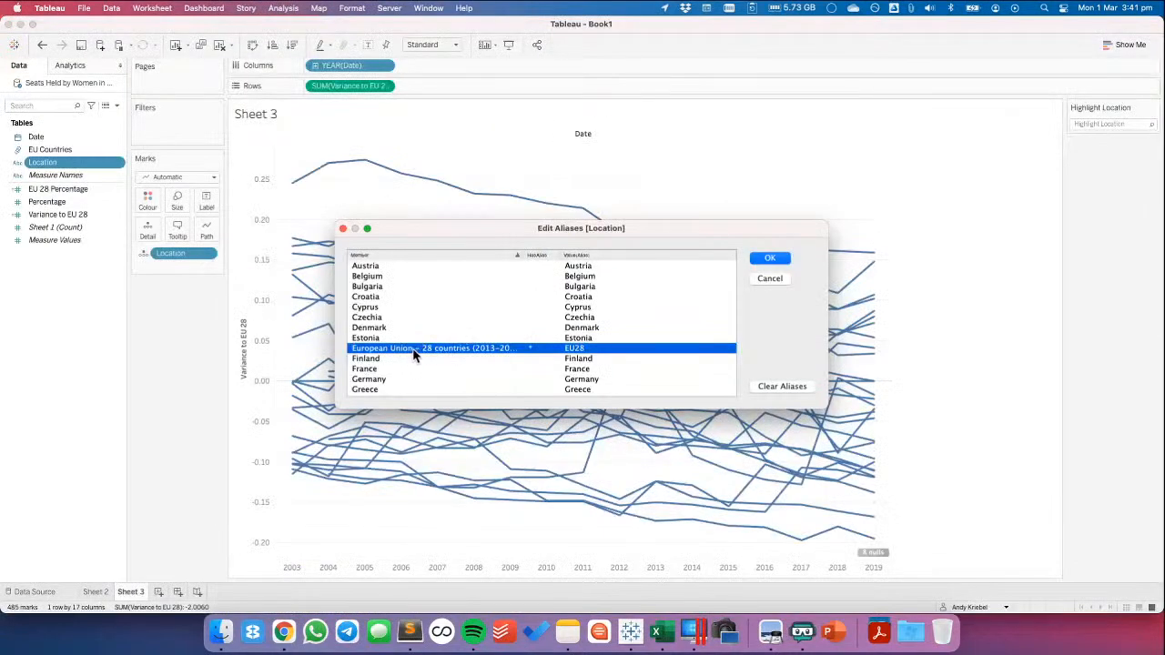
Change the European Union - 28 countries alias to EU 28 with a space and apply the Location aliases
left_click(573, 349)
type("EU 28")
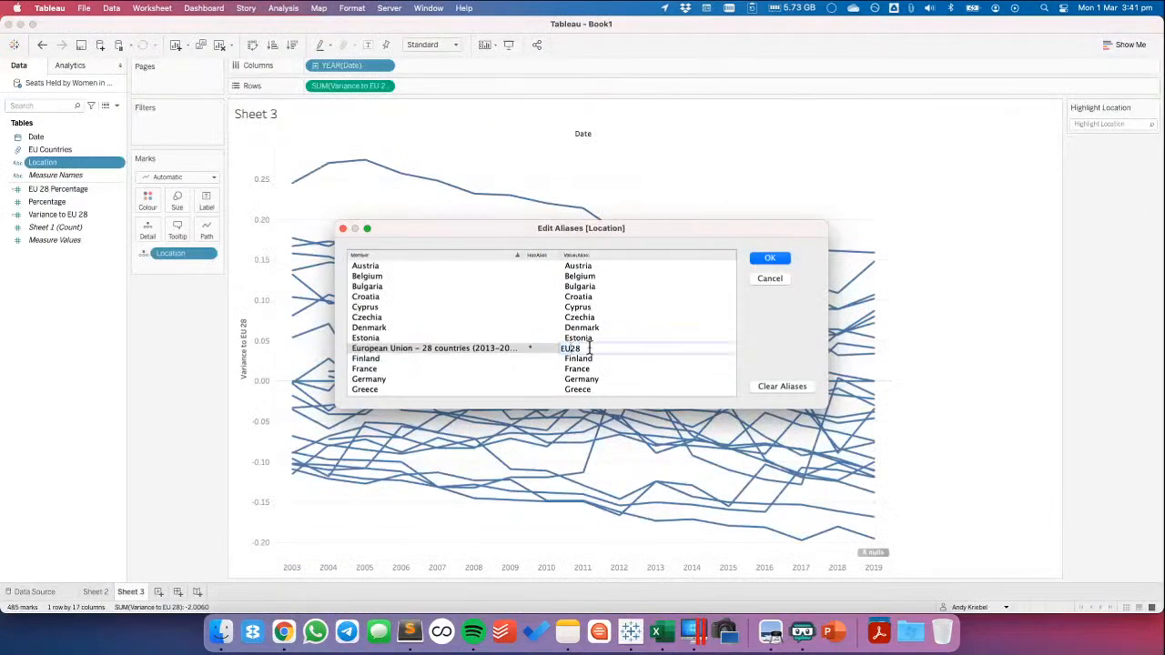
left_click(648, 370)
left_click(770, 258)
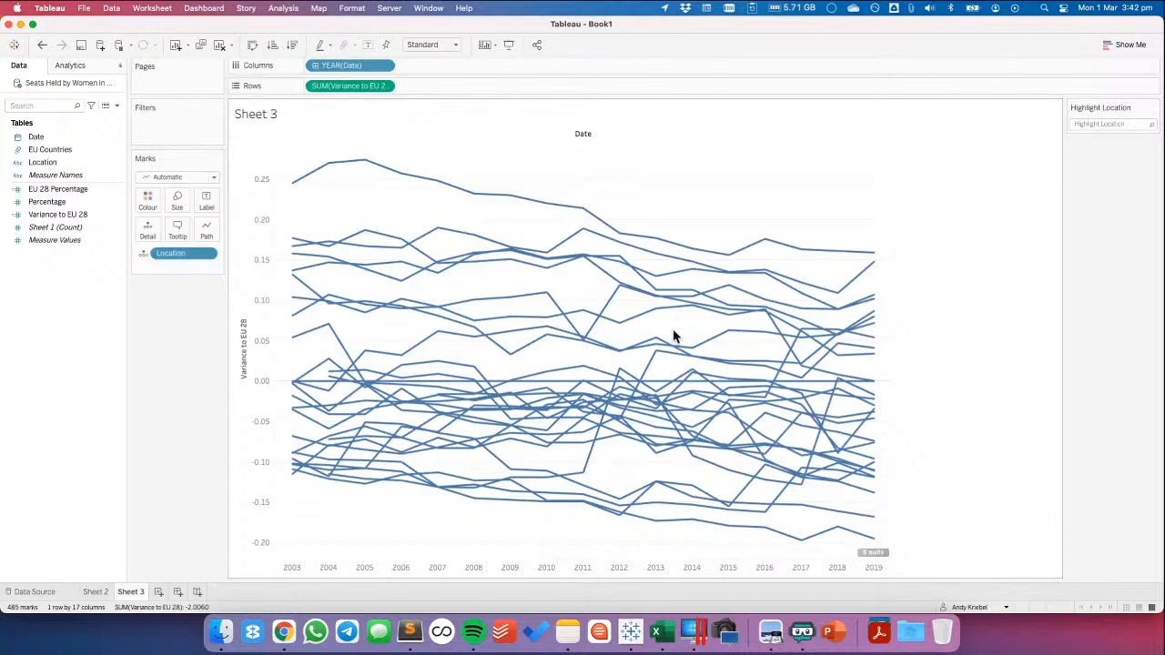
left_click(207, 254)
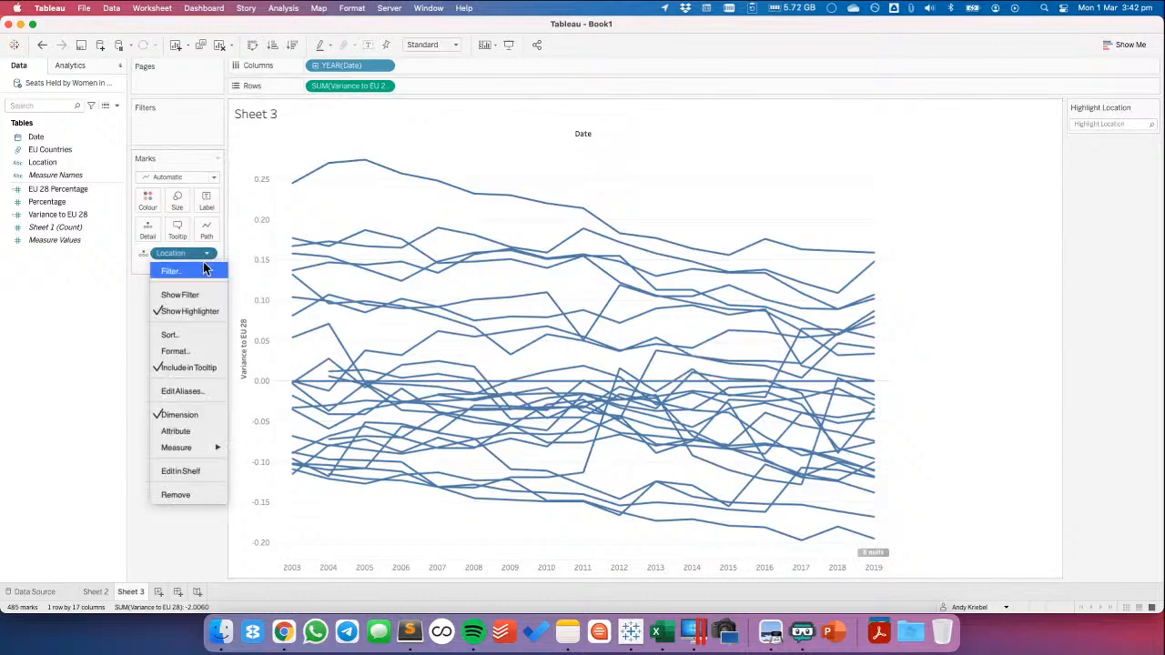
left_click(52, 341)
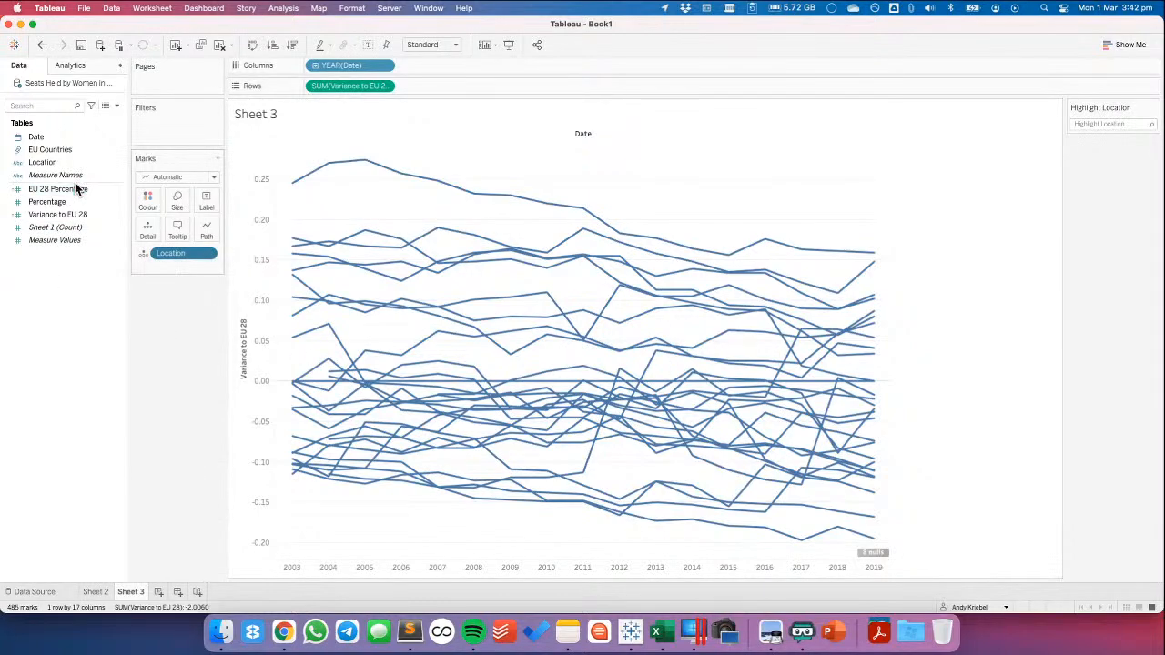
Start a new parameter named Location Parameter with the String data type
left_click(116, 106)
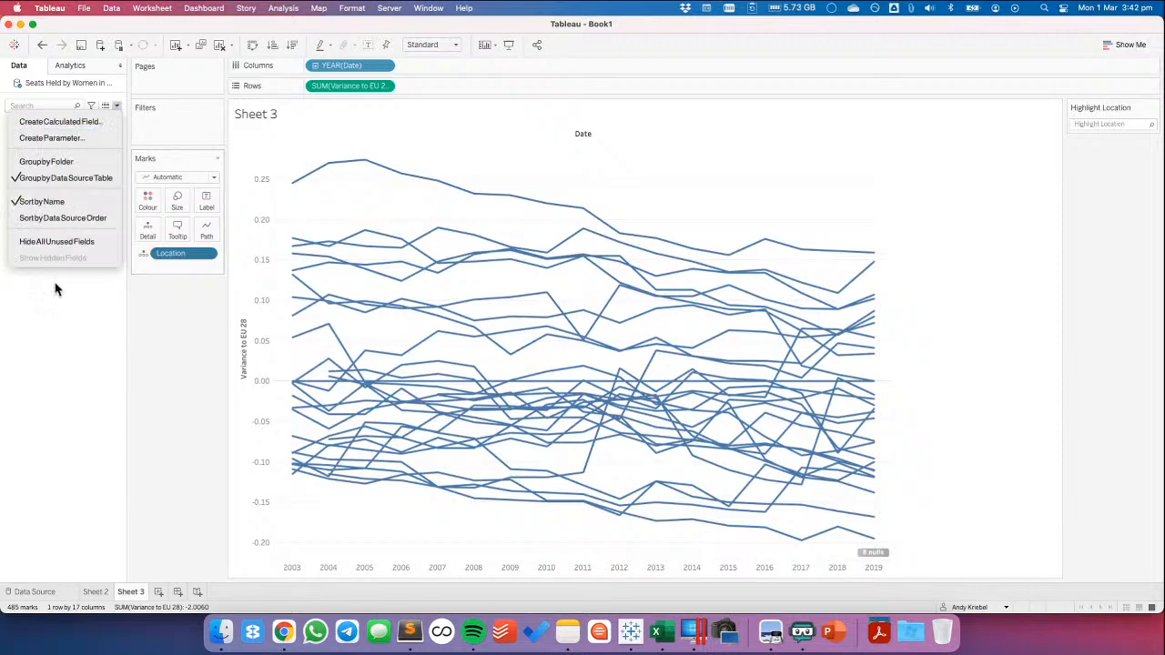
left_click(54, 139)
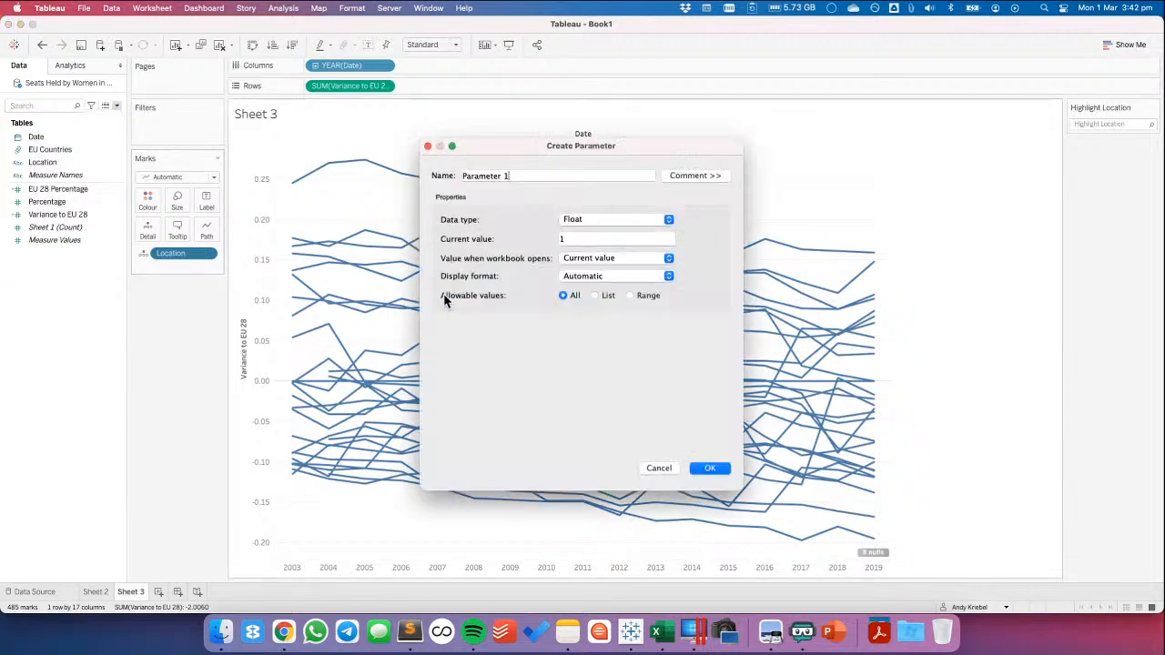
left_click_drag(523, 174, 493, 174)
type("Location")
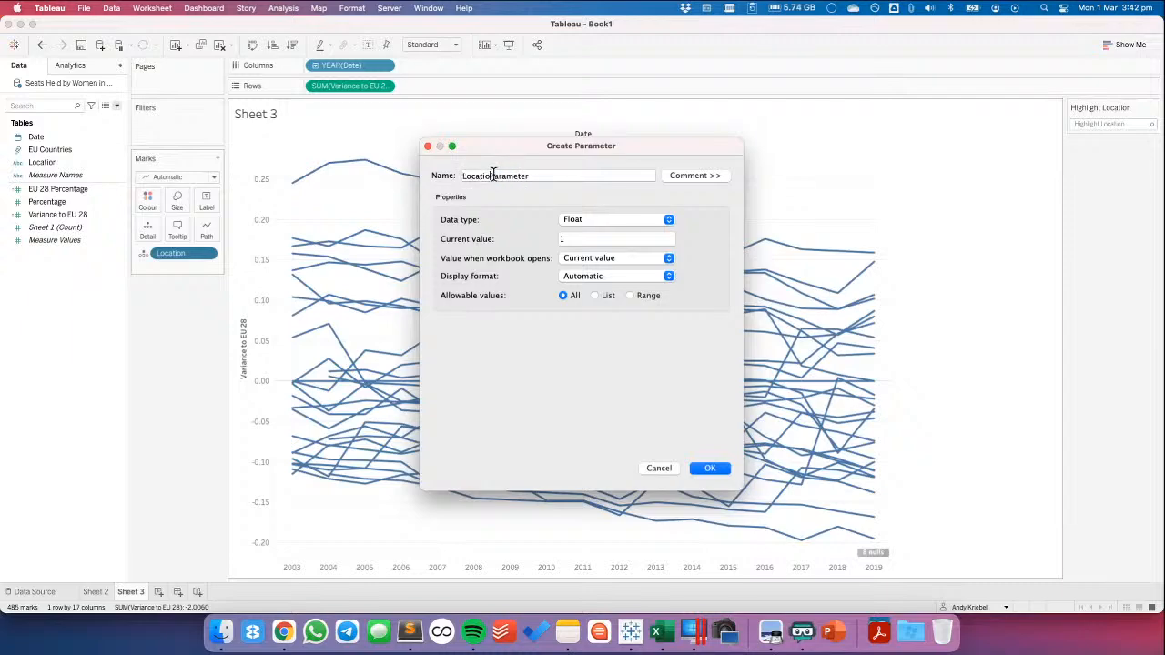
left_click(601, 221)
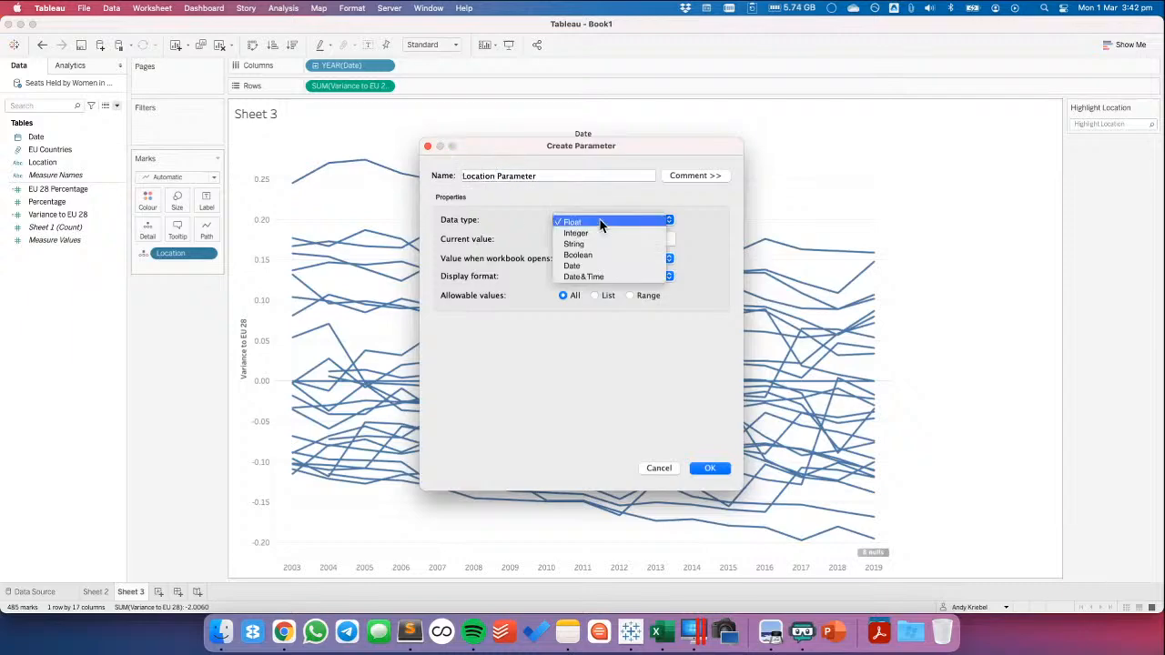
left_click(587, 244)
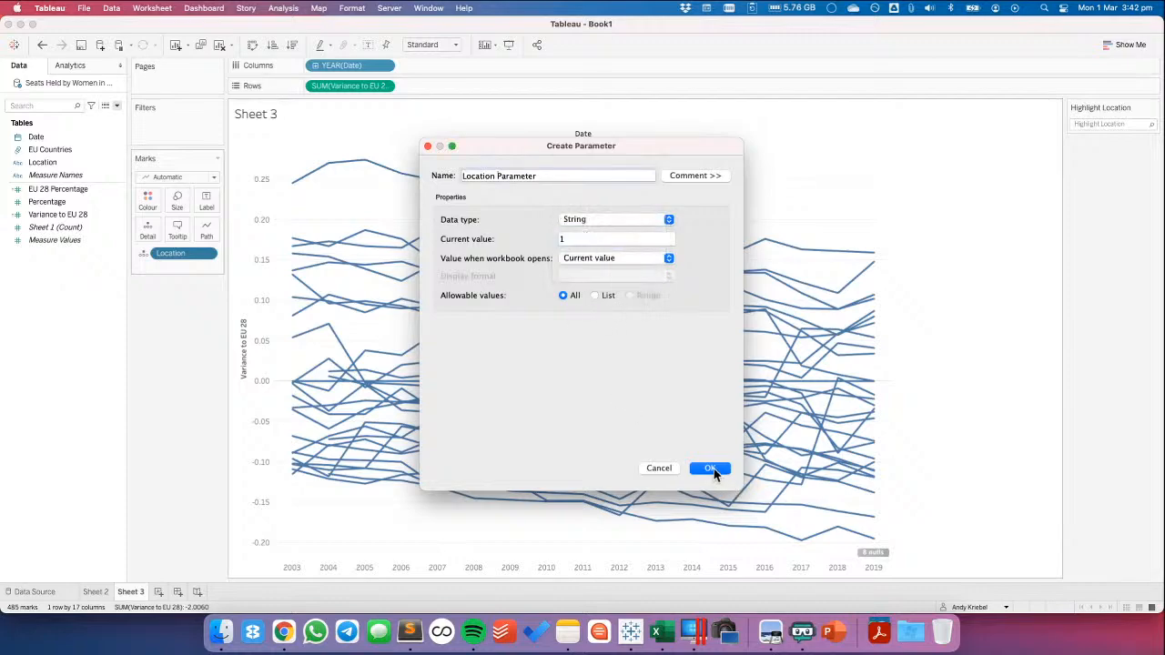
Fill the parameter's list of allowable values from the Location field, create it, and show its control on the sheet
left_click(595, 295)
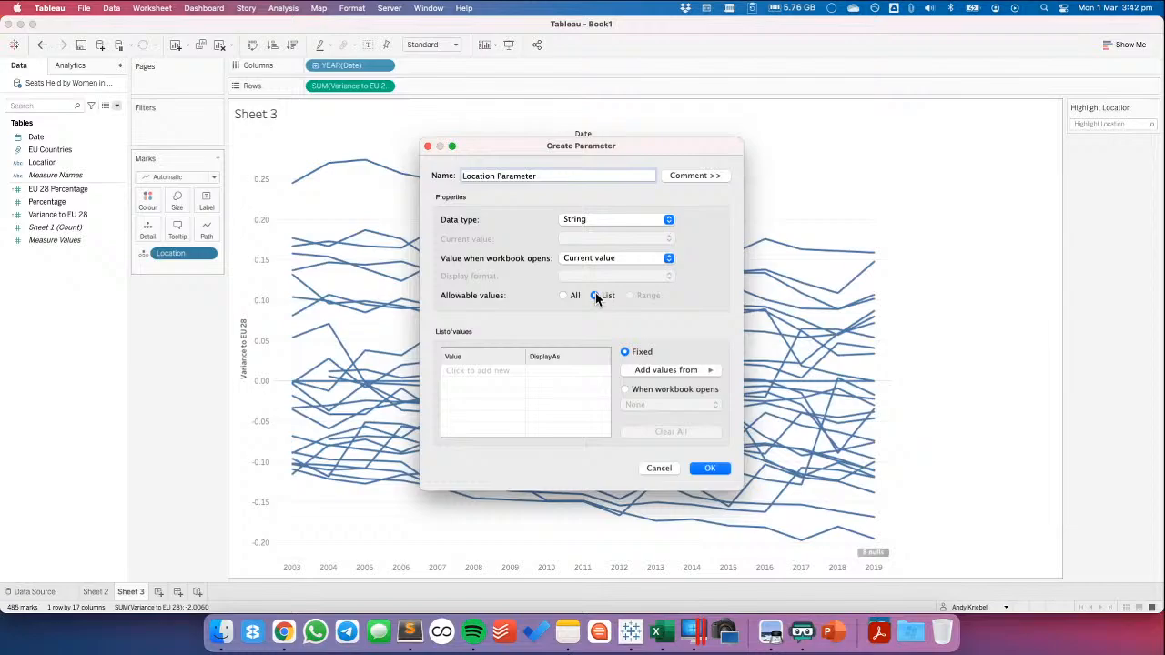
left_click(671, 371)
left_click(746, 391)
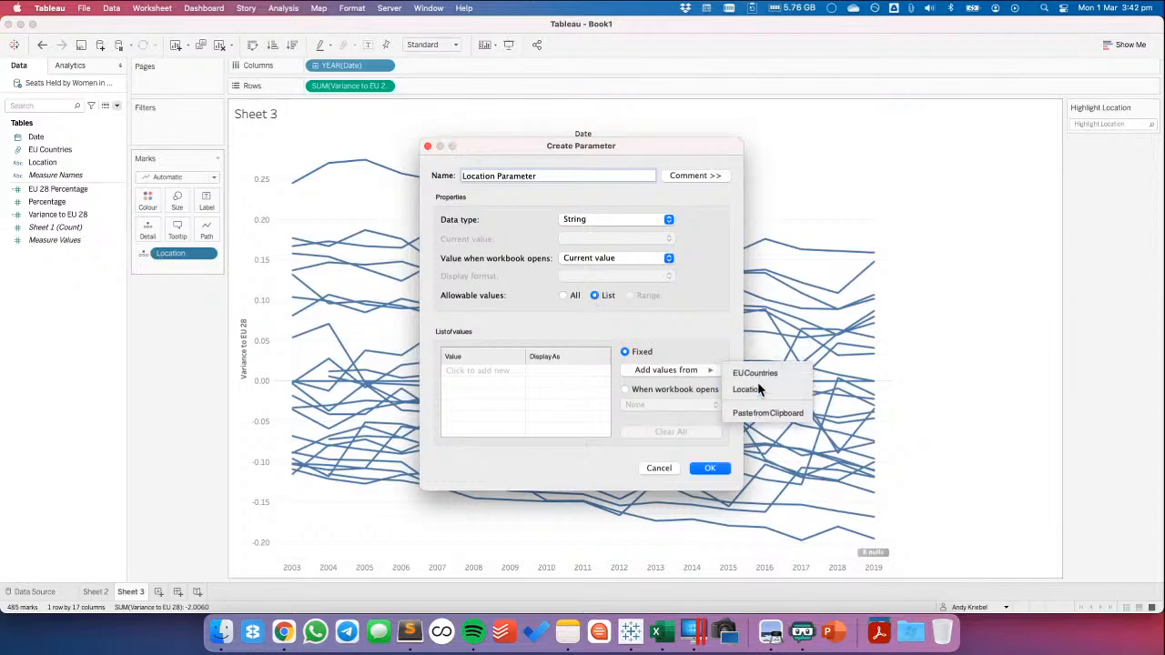
left_click(710, 469)
right_click(71, 579)
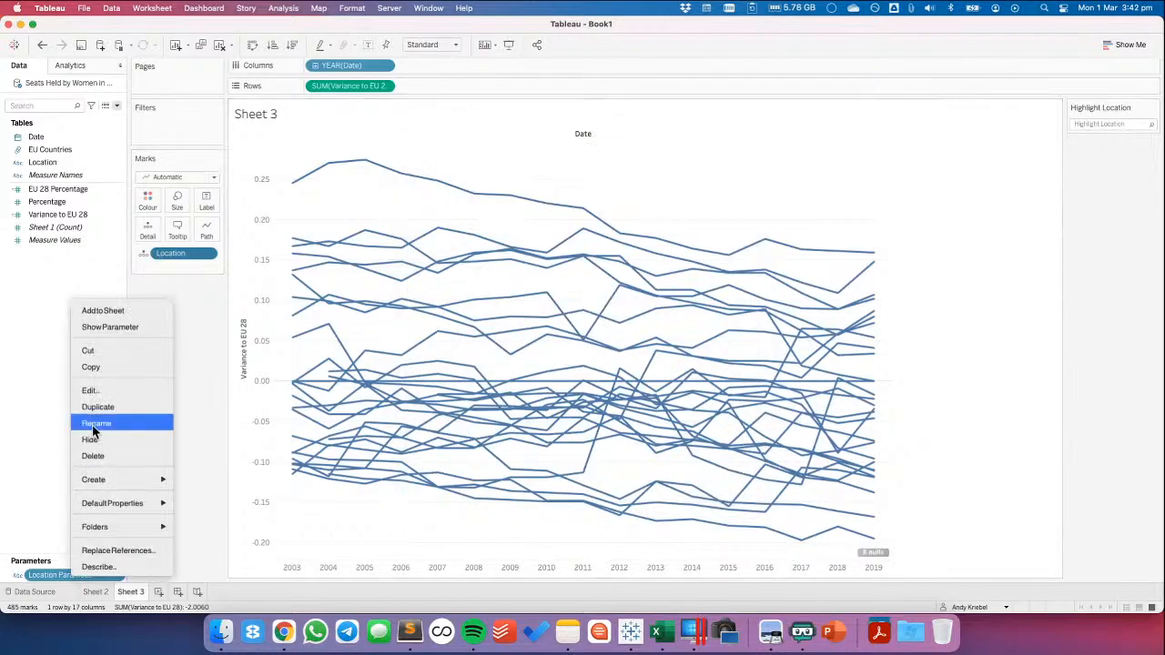
left_click(101, 328)
Create a calculated field named Highlight Location with the formula [Location]=[Location Parameter]
right_click(89, 326)
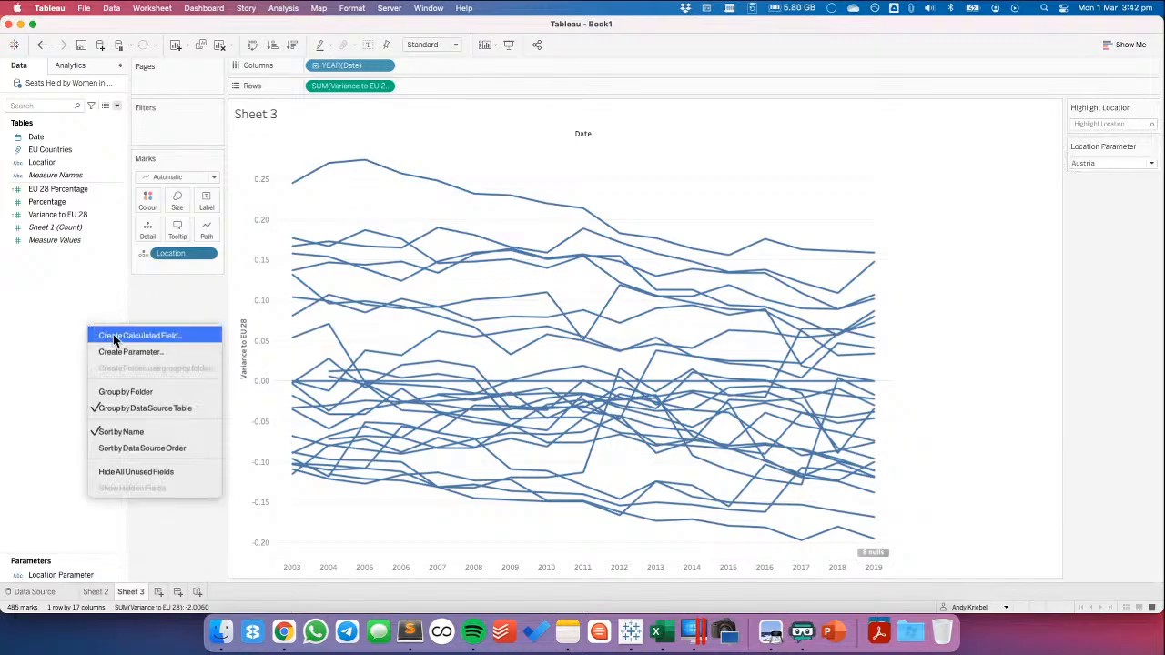
left_click(115, 338)
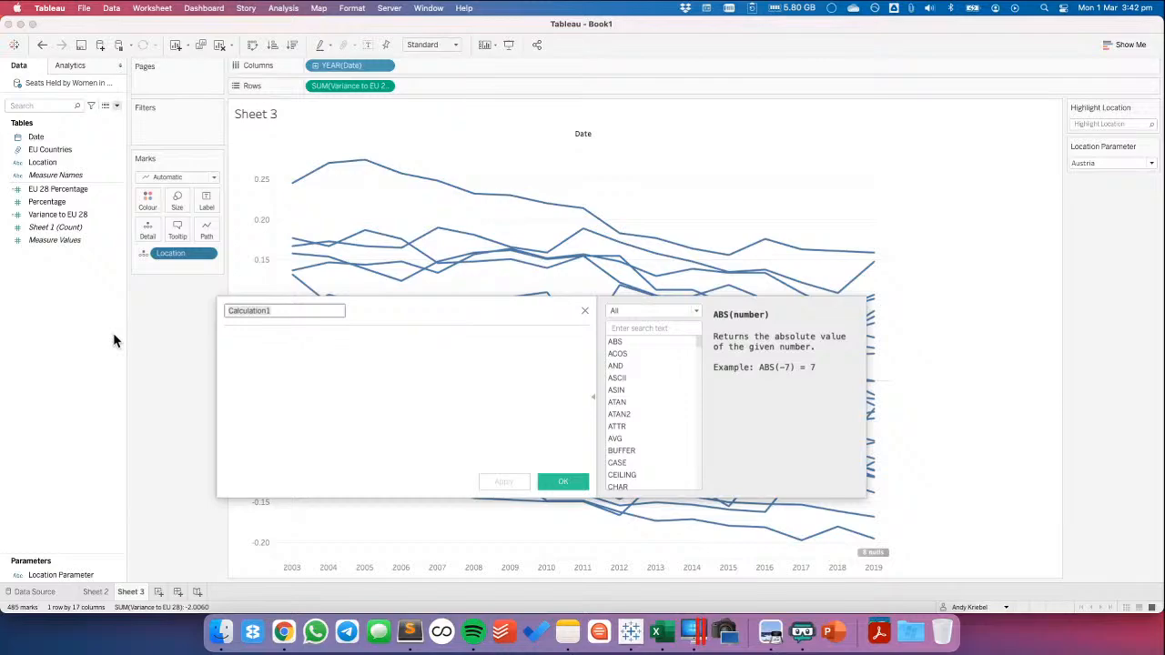
type("Highlight Location")
key("Tab")
left_click_drag(180, 270, 290, 368)
type("=loc")
key("Down")
key("Down")
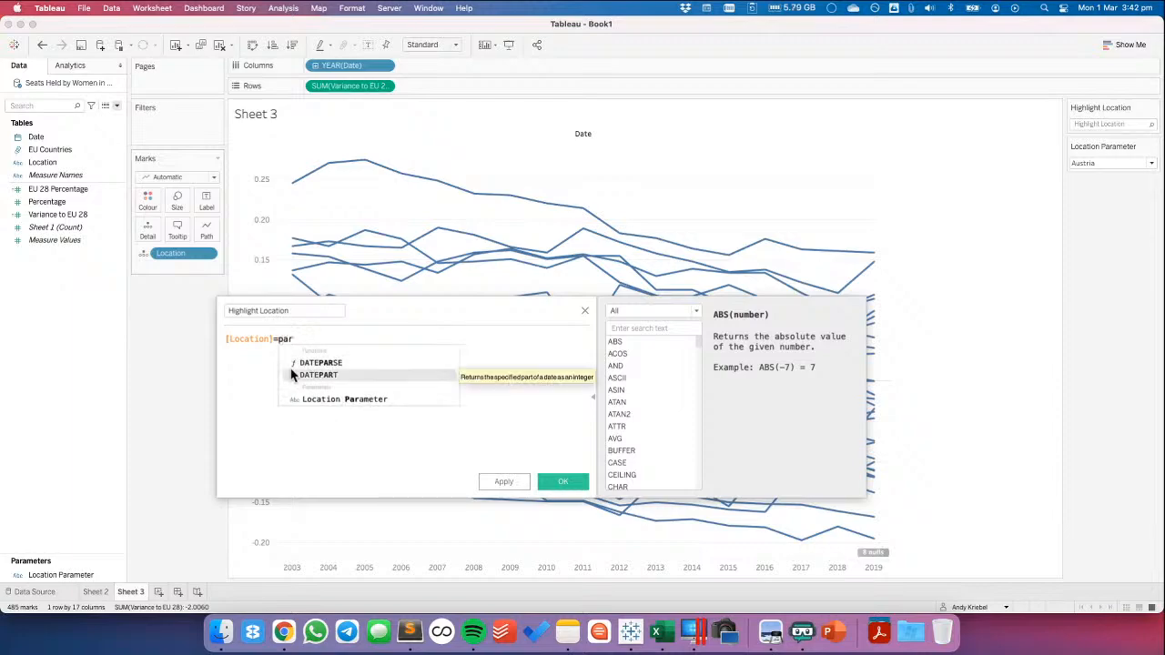
key("Return")
left_click(566, 482)
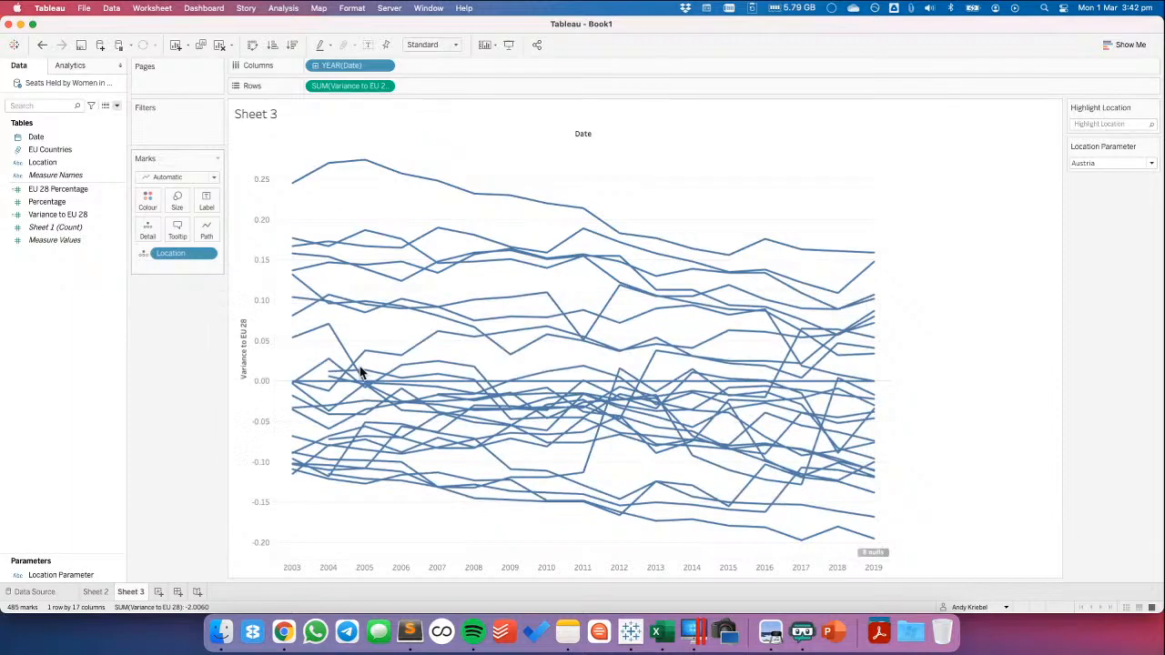
Colour the lines by Highlight Location and show its colour legend with True ordered above False
left_click_drag(64, 162, 146, 196)
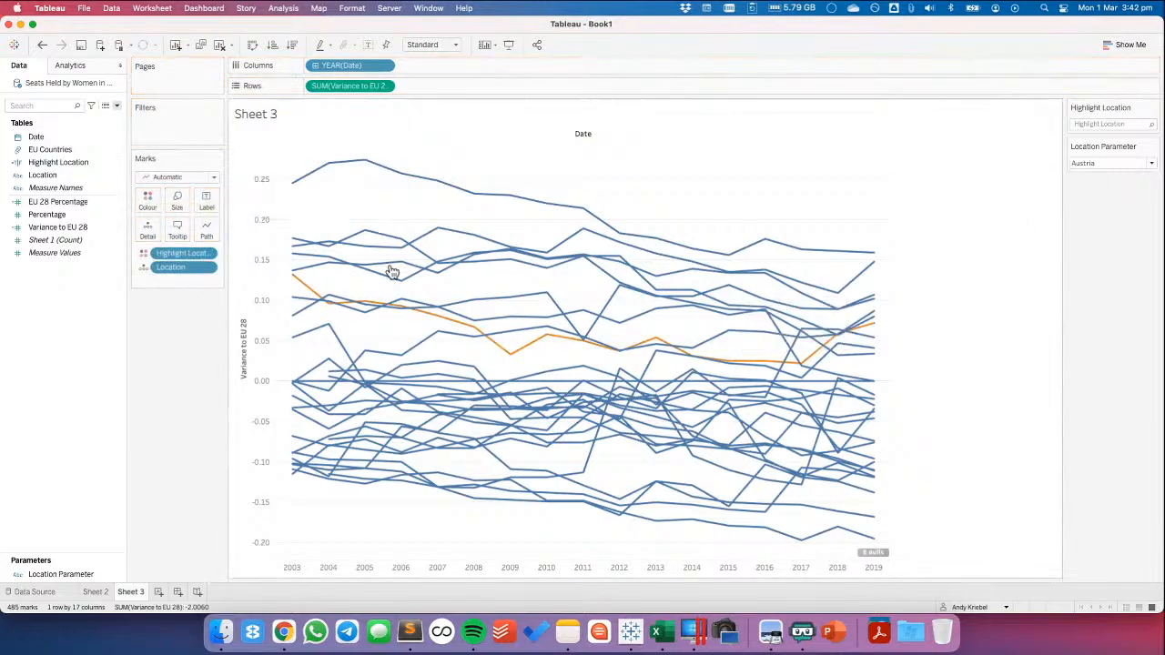
left_click(147, 202)
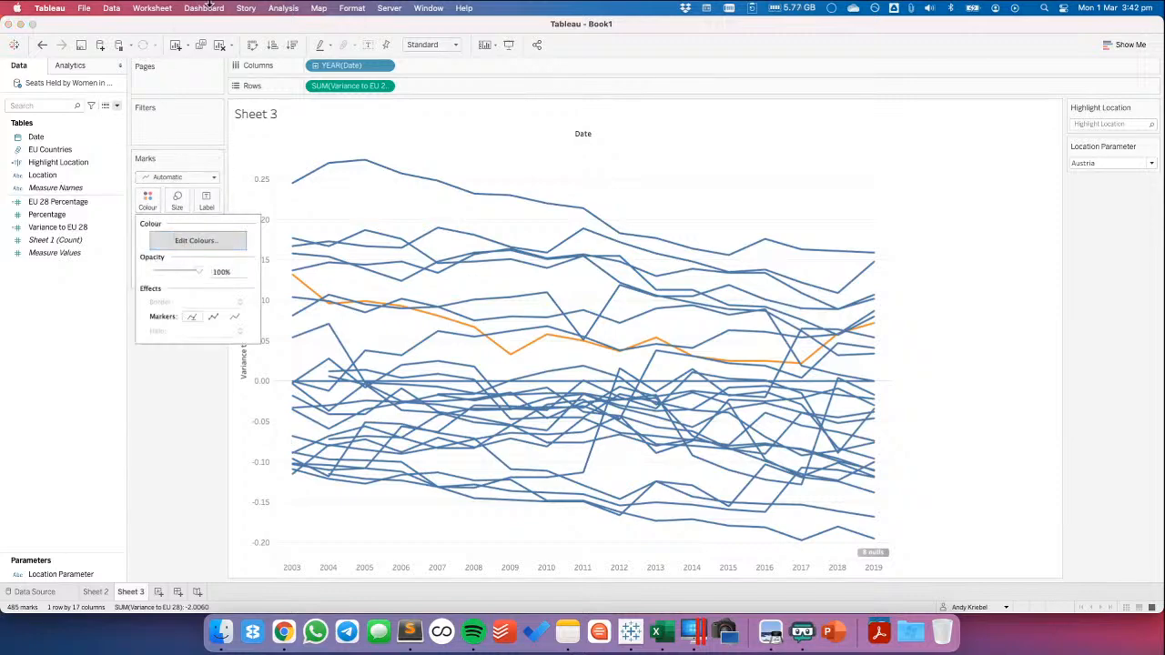
left_click(284, 9)
mouse_move(390, 188)
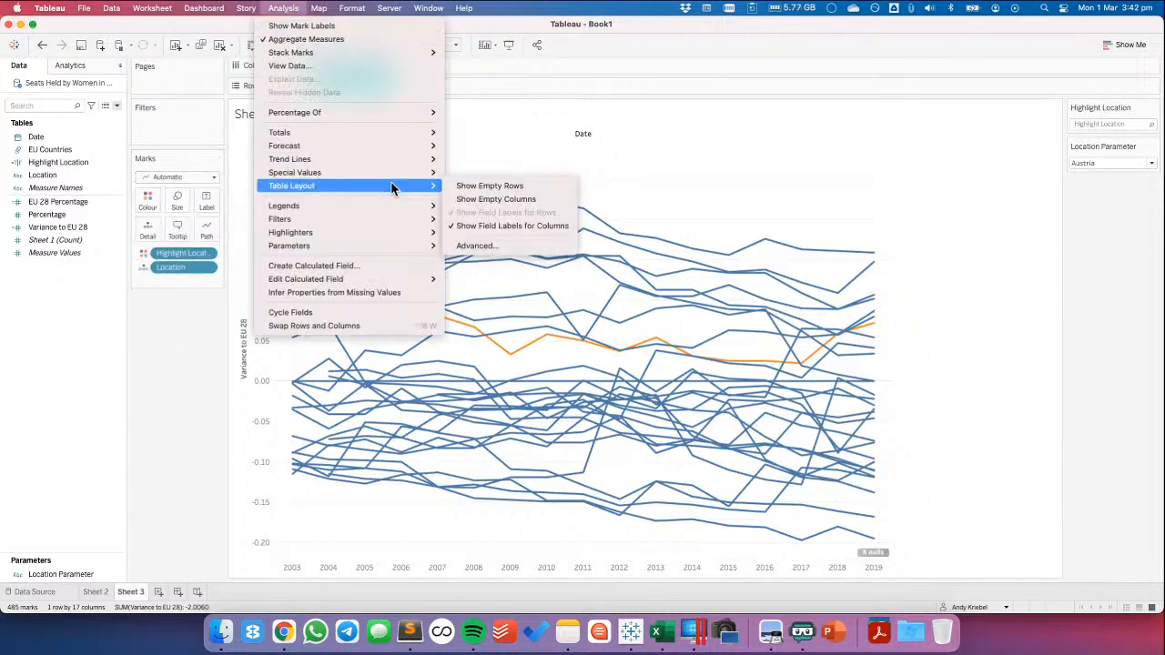
left_click(514, 212)
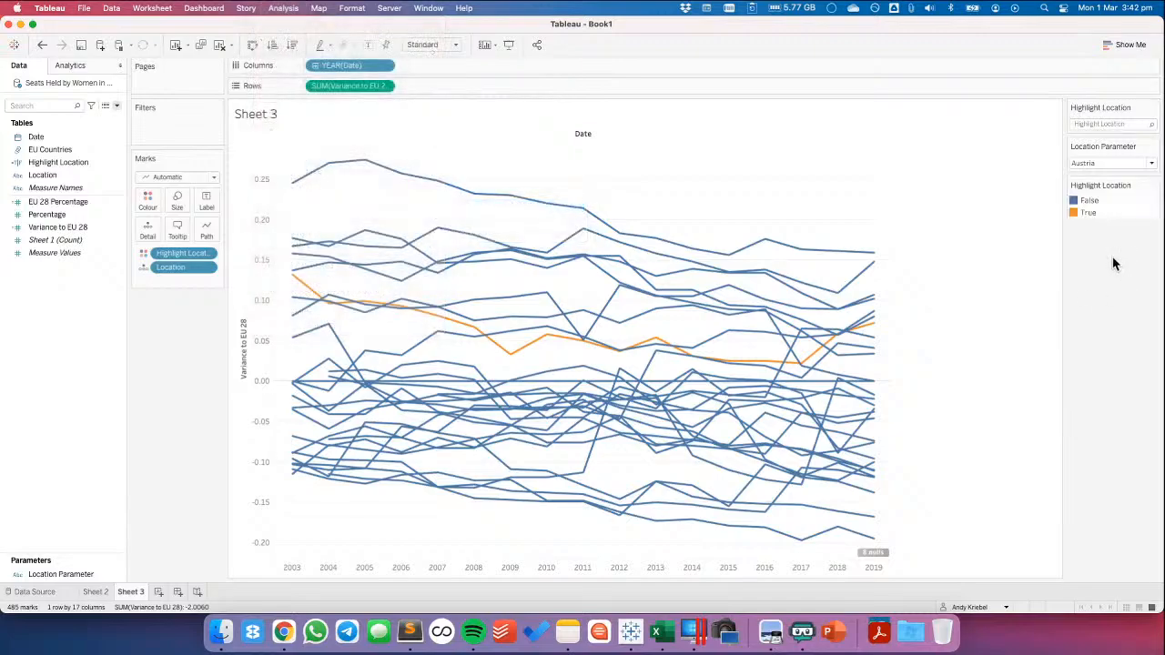
mouse_move(1092, 211)
left_mouse_down()
mouse_move(1112, 208)
mouse_move(1091, 199)
left_mouse_up()
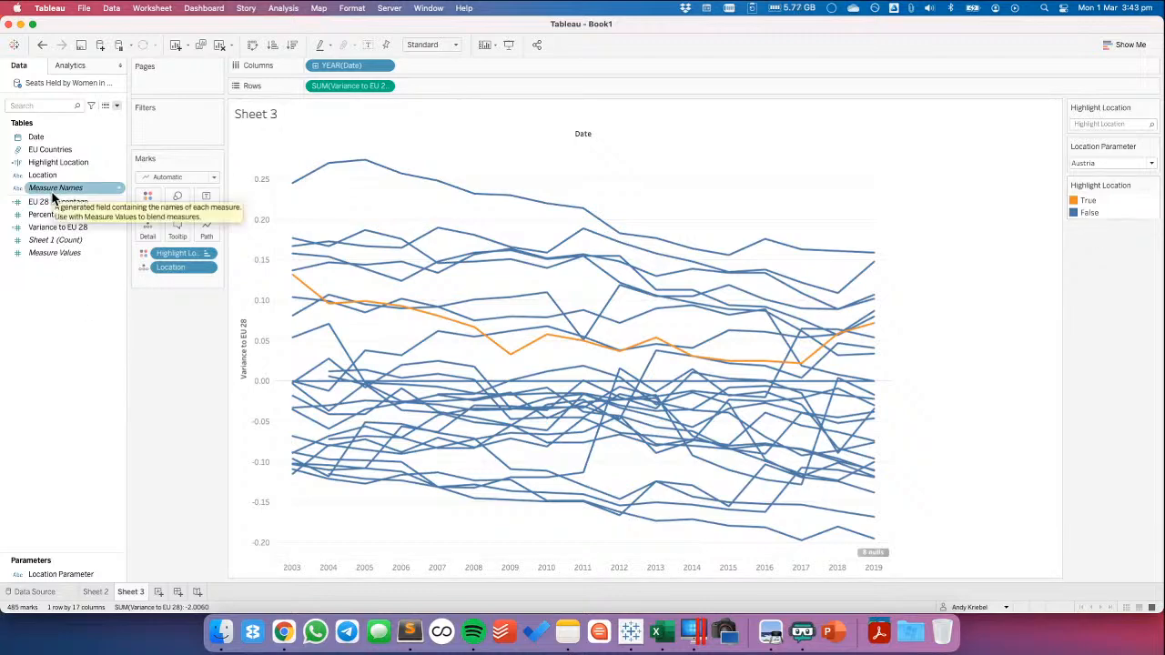
Create a calculated field named EU 28 that tests whether Location equals 'European Union - 28 countries (2013-2020)'
right_click(57, 314)
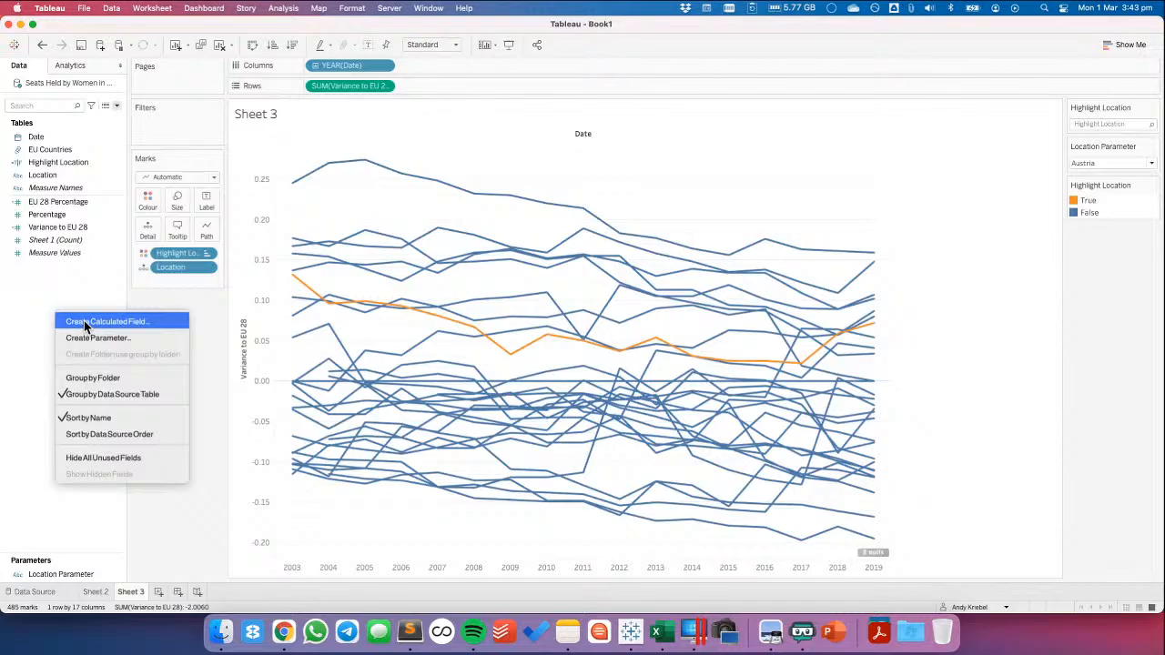
left_click(86, 323)
type("EU 28")
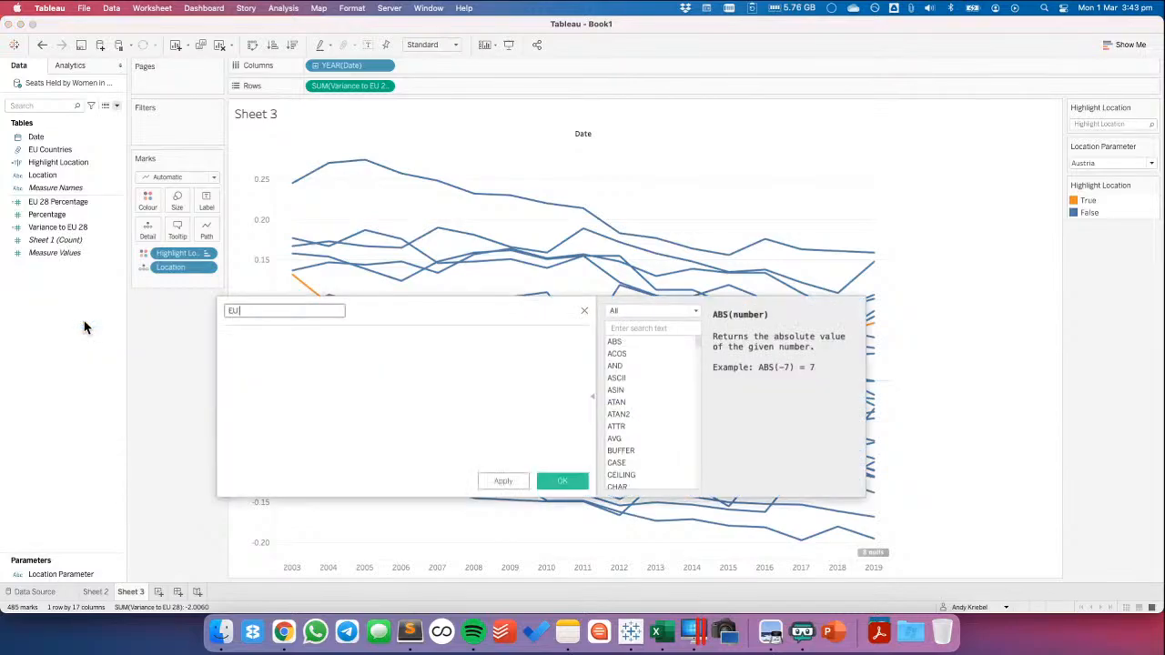
key("Tab")
type("[Location]")
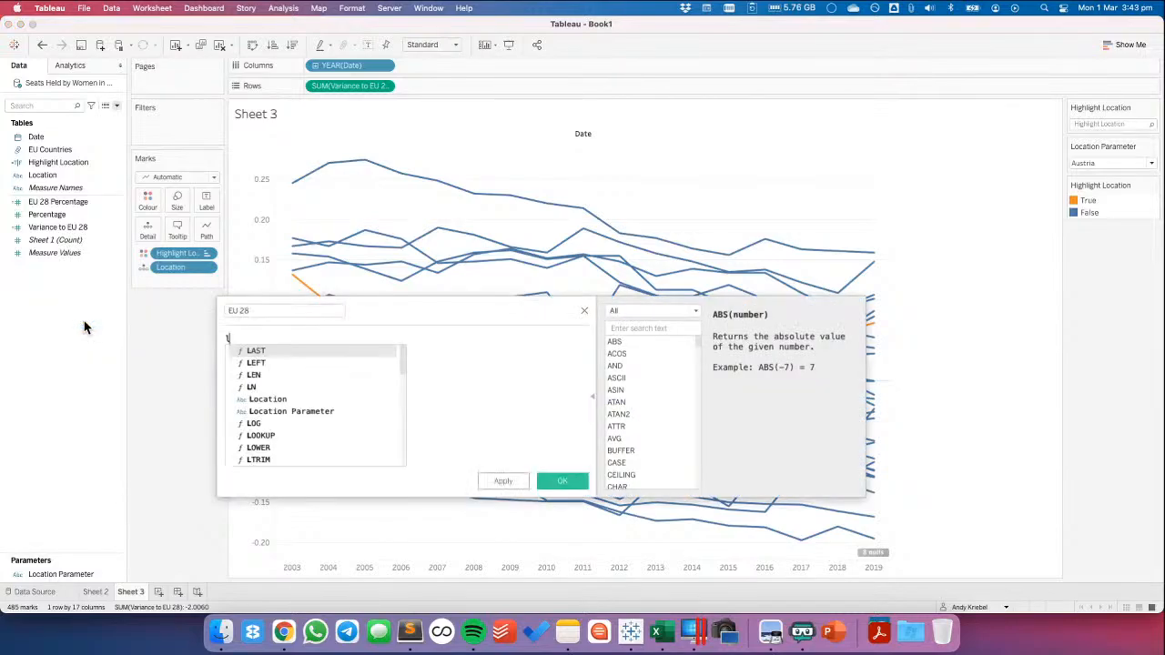
key("Return")
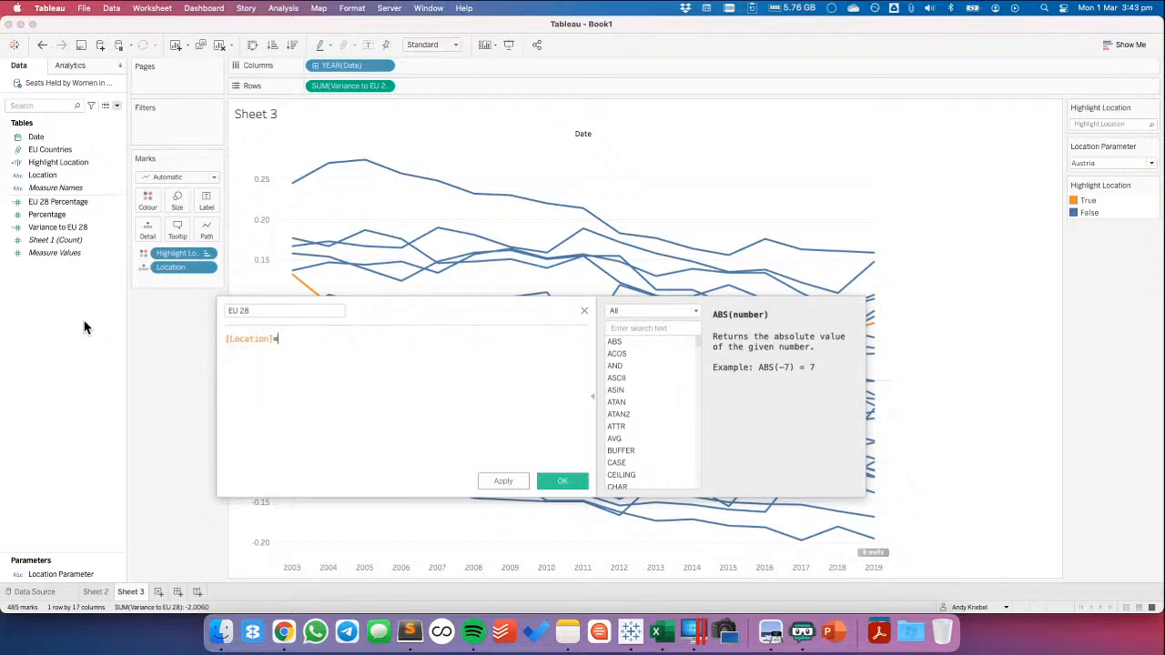
type("='")
type("European Union - 28 countries (2013-2020)")
type("'")
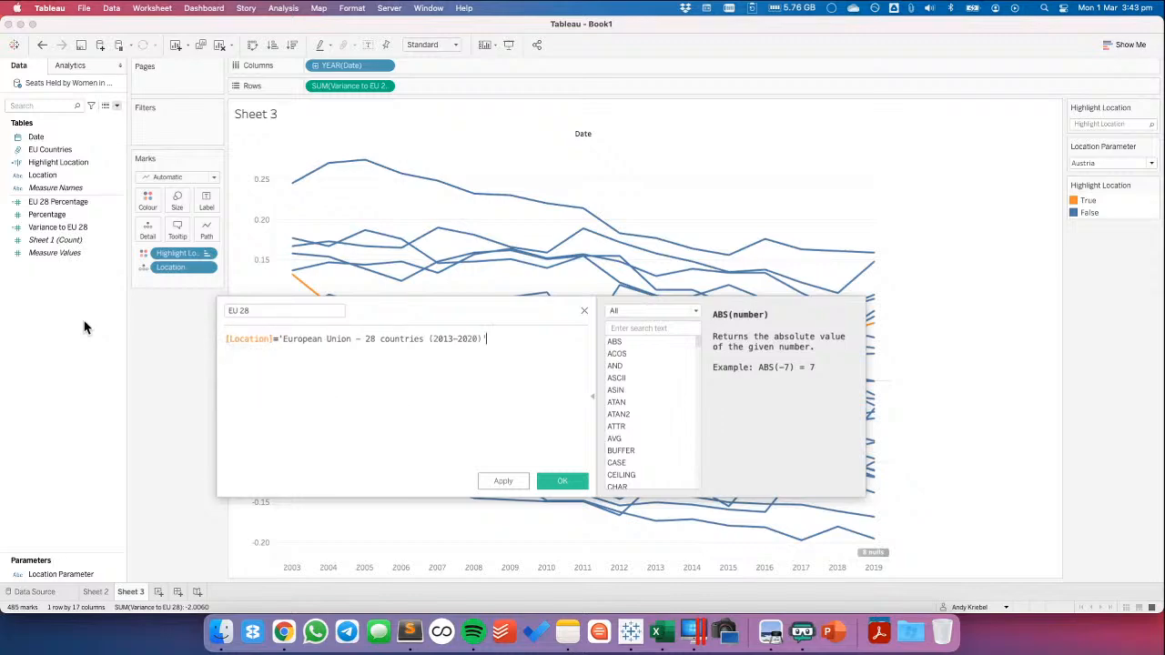
left_click(562, 480)
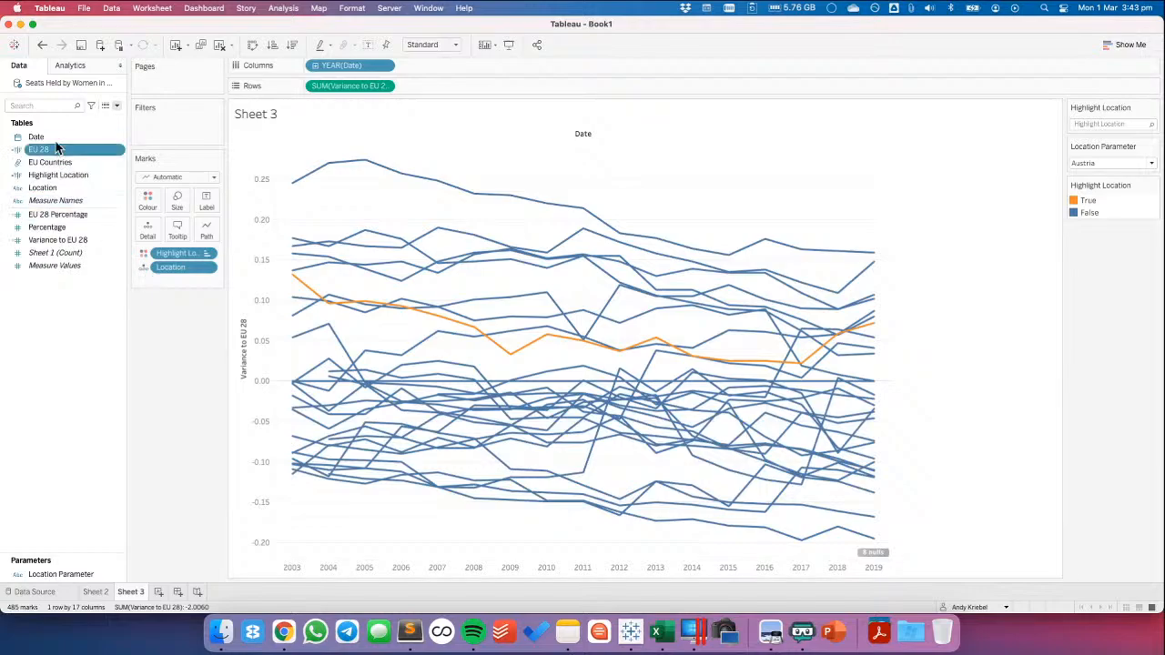
Add the EU 28 field to the marks as a second colour field beside Highlight Location
left_click_drag(51, 144, 147, 233)
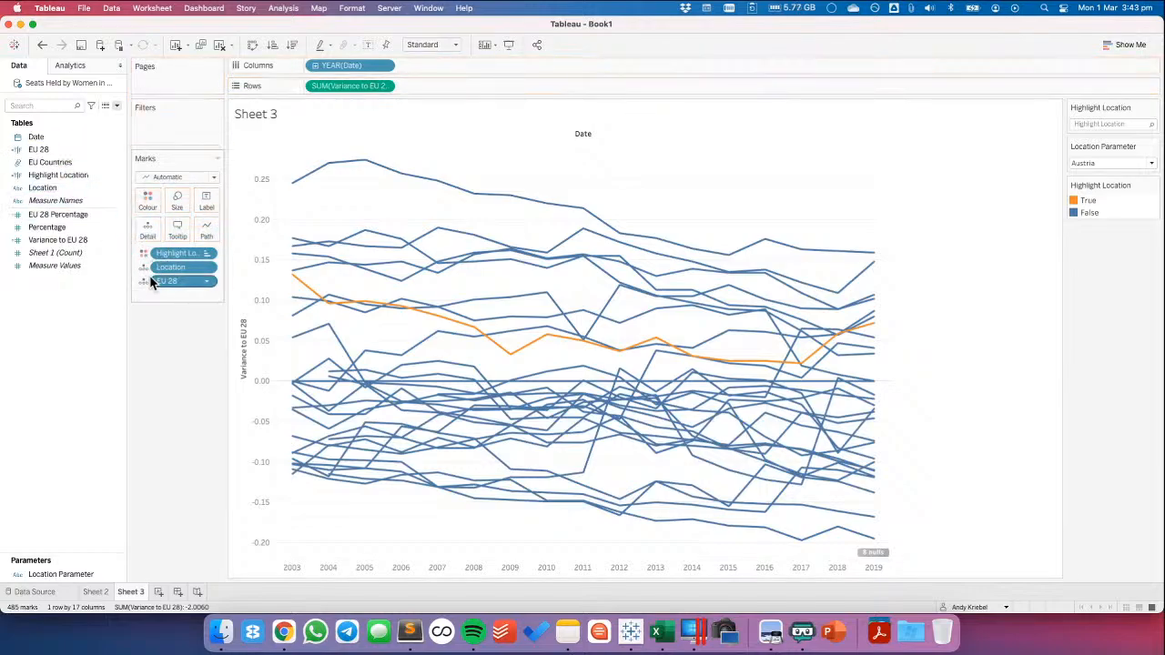
left_click(145, 284)
left_click(169, 302)
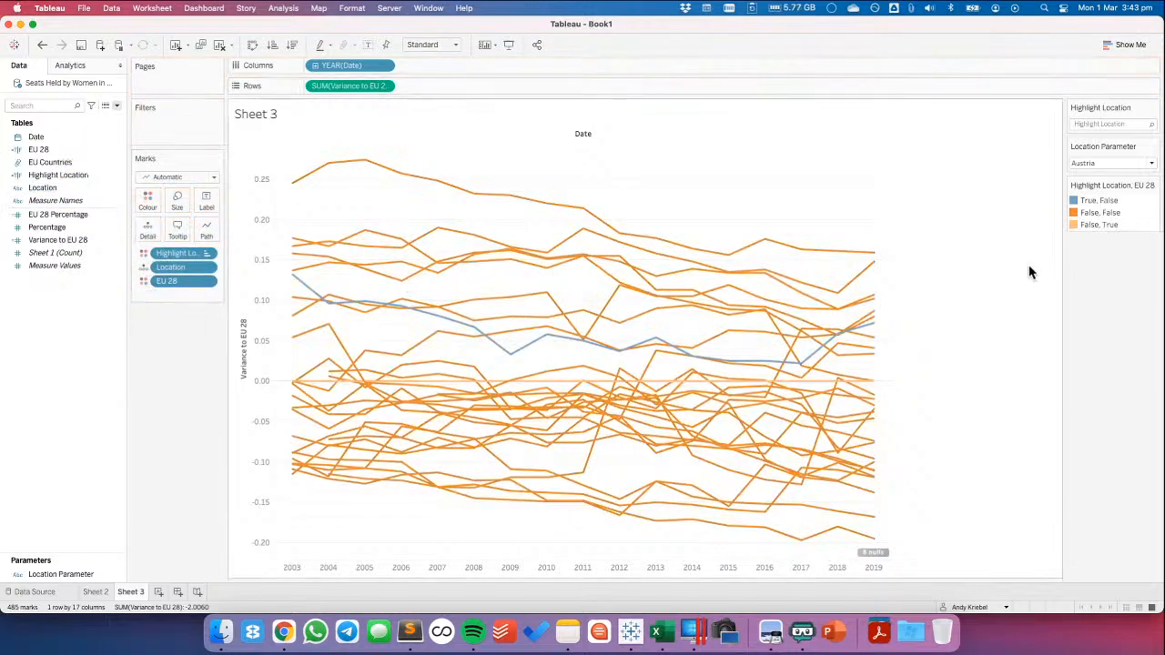
Assign dark grey to False, True and light grey to False, False from the White to Black palette
double_click(1129, 228)
left_click(441, 251)
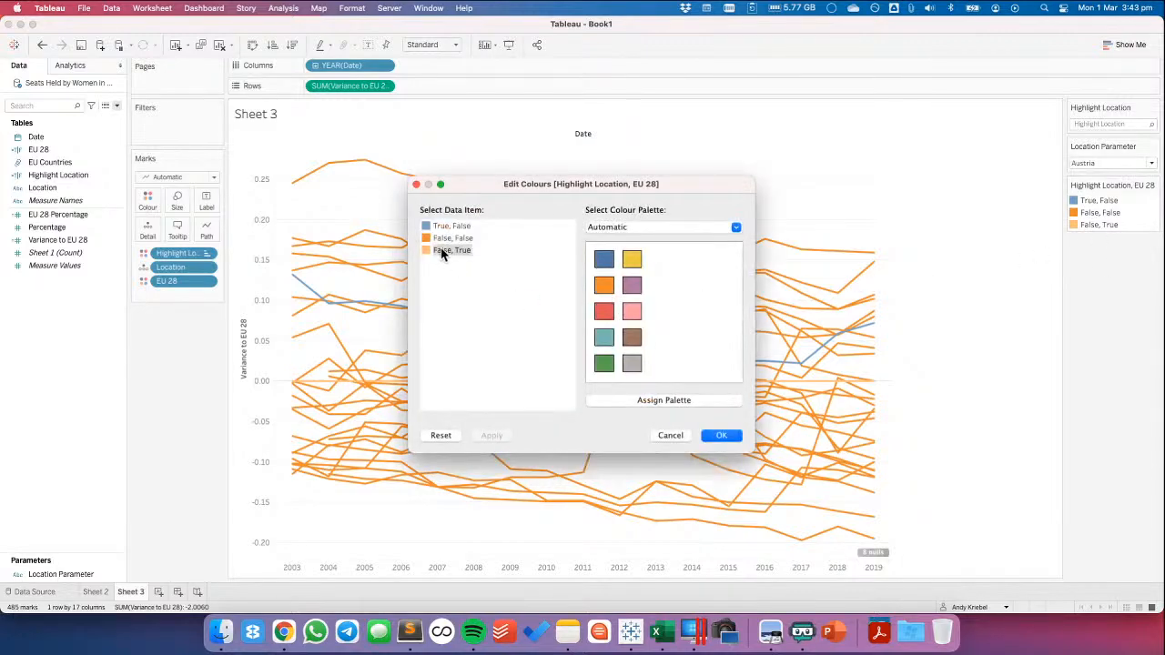
left_click(632, 228)
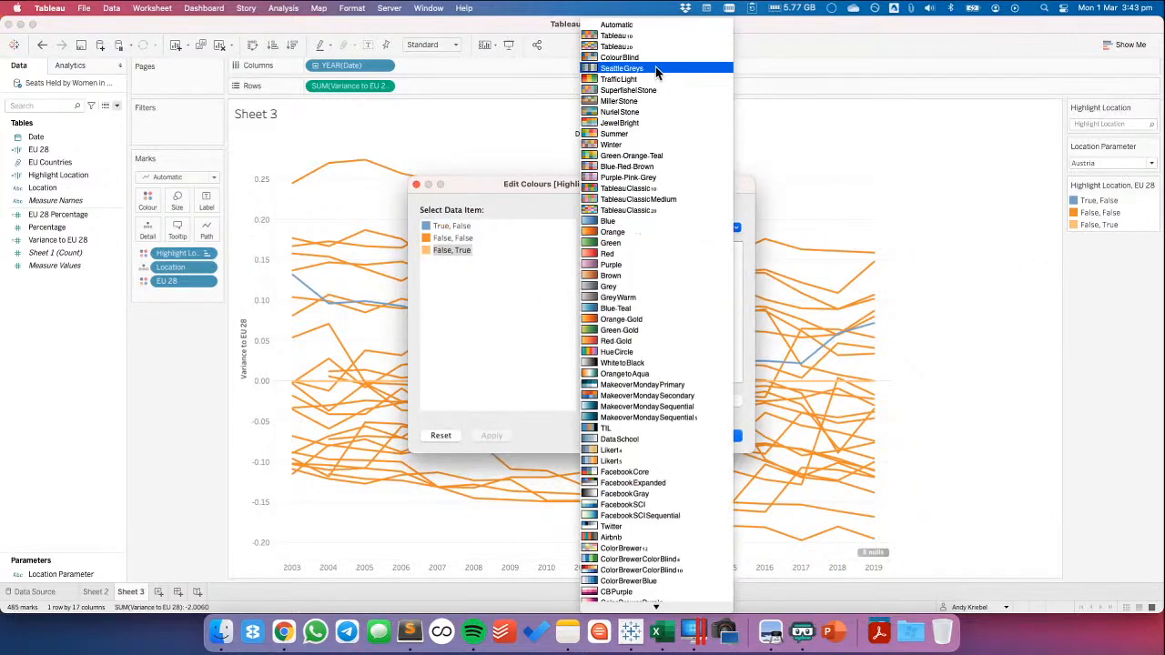
left_click(651, 365)
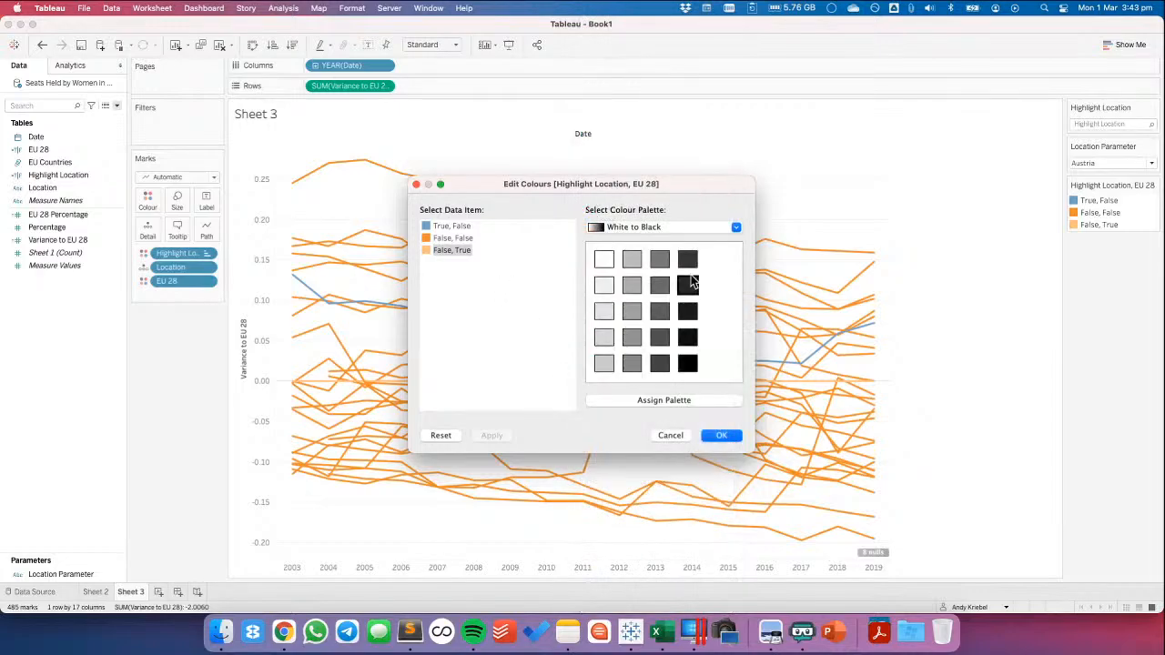
left_click(688, 264)
left_click(458, 226)
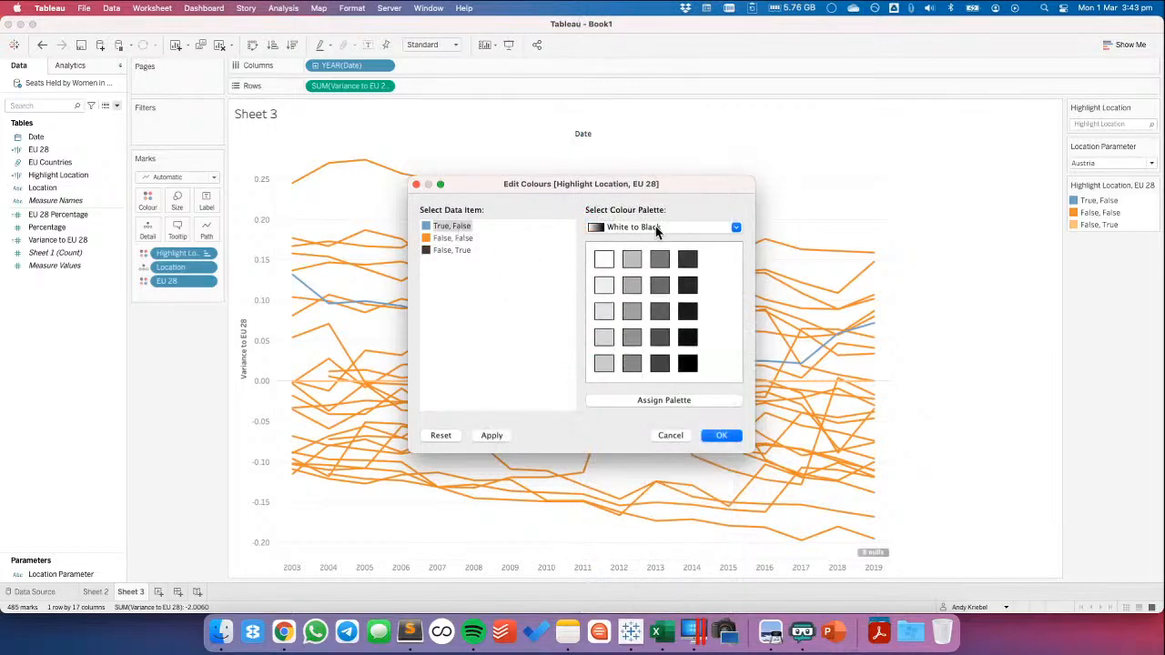
left_click(467, 240)
left_click(605, 338)
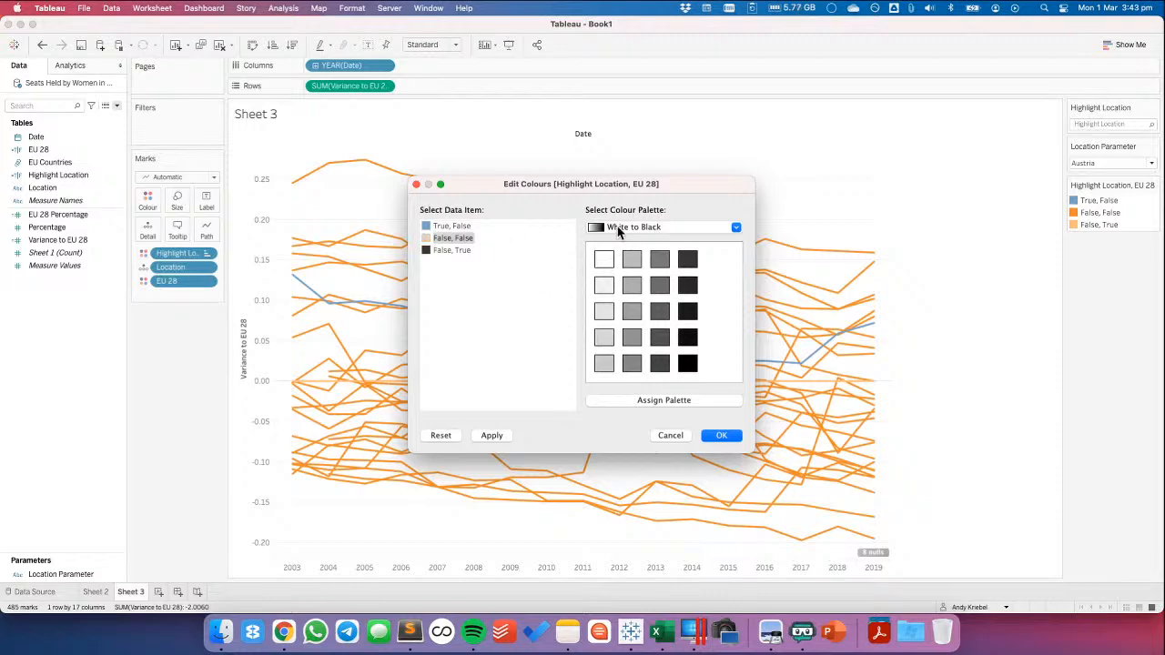
Assign the green of the Car Purchasing palette to True, False and apply the colour changes
left_click(618, 229)
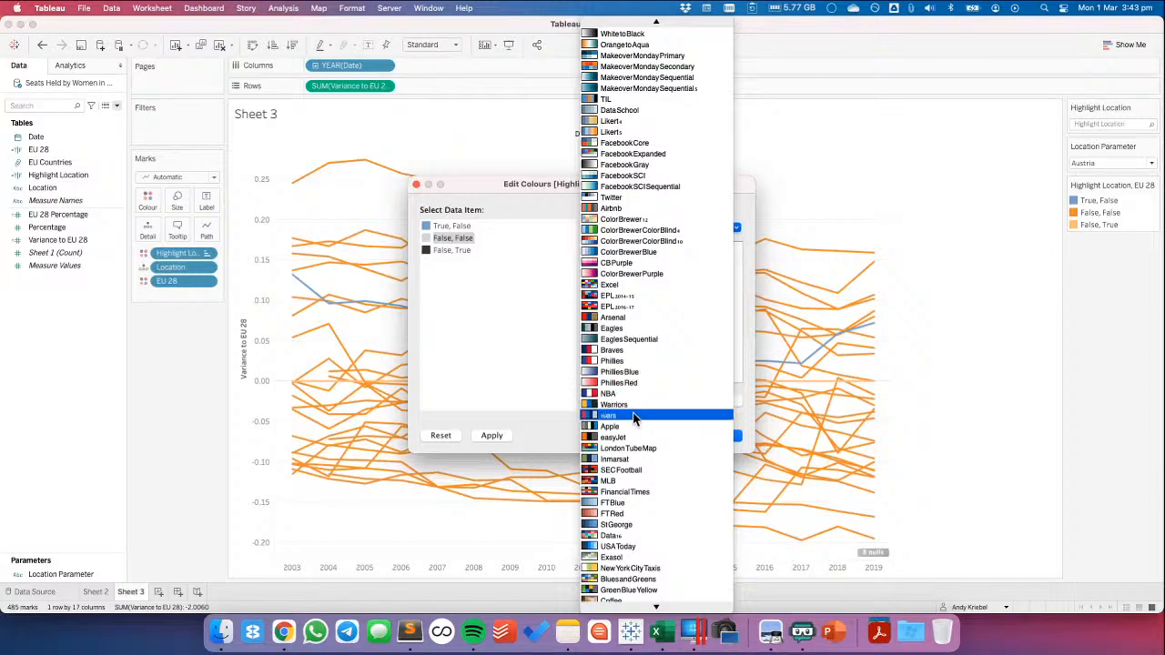
scroll(659, 253, "up", 3)
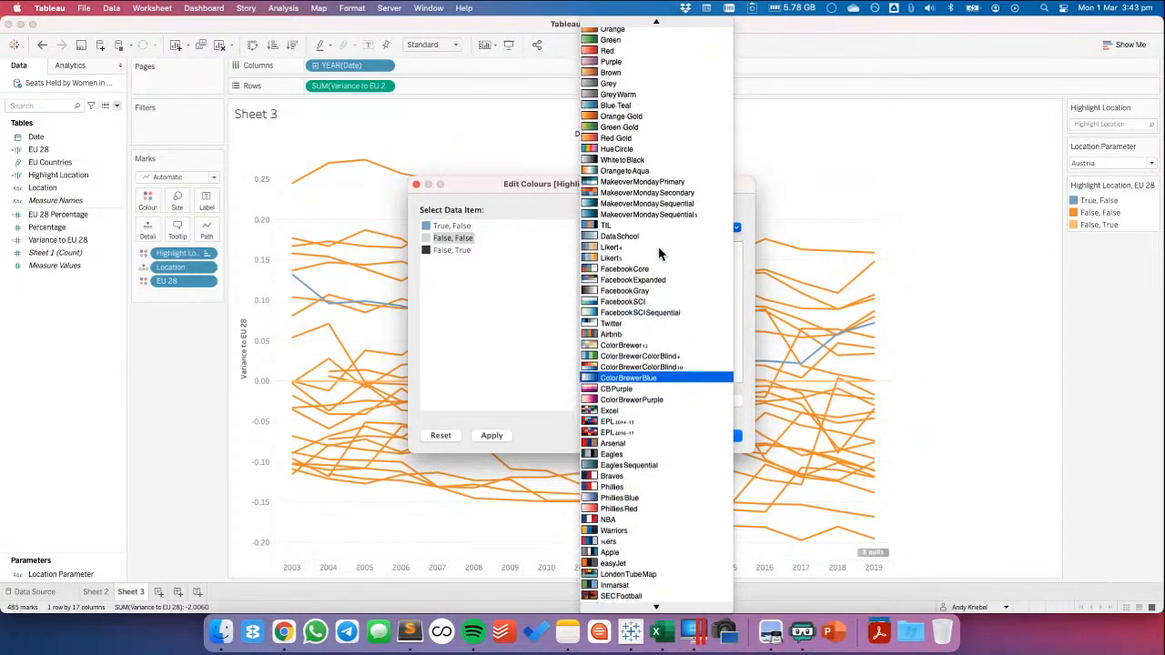
scroll(659, 253, "down", 10)
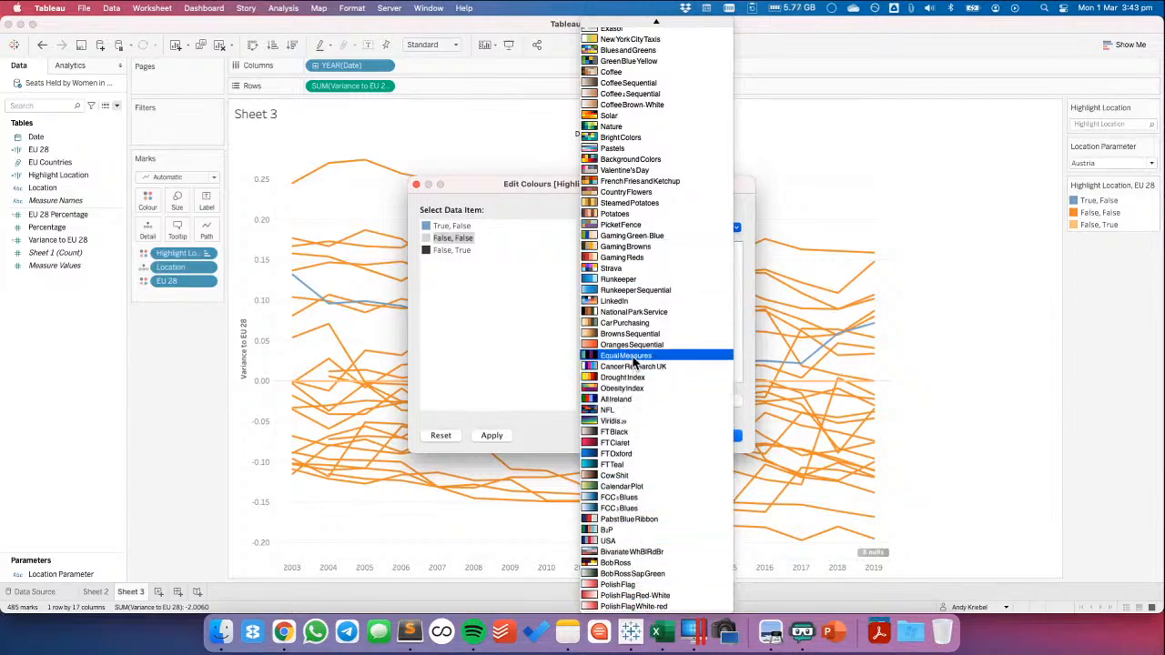
left_click(451, 225)
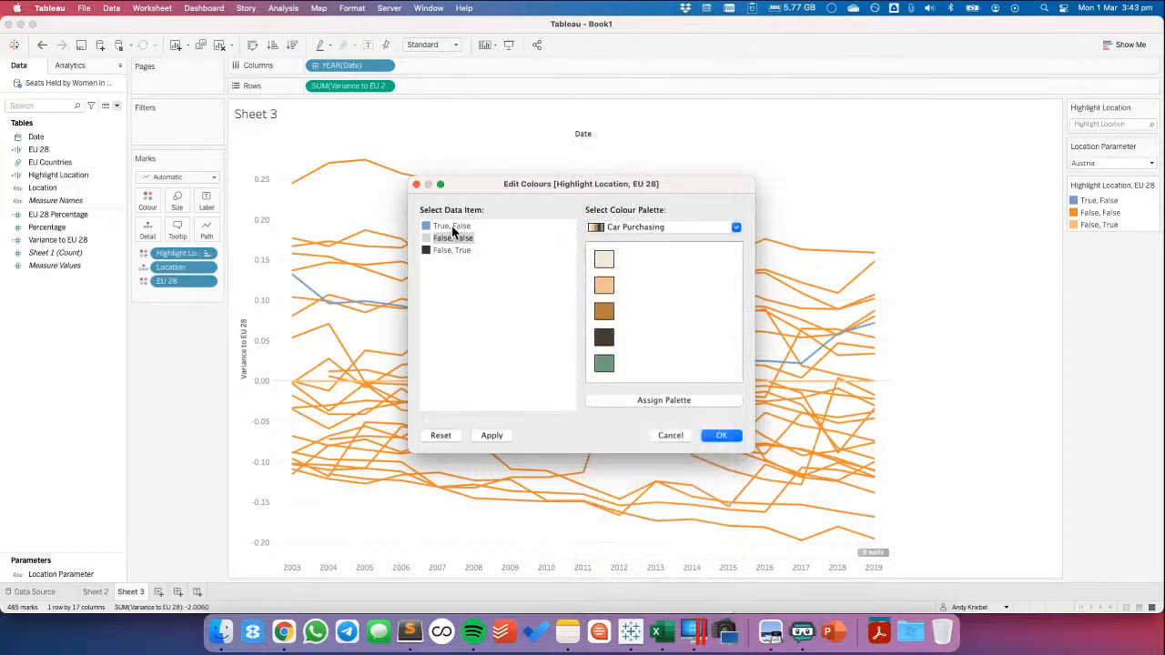
left_click(604, 364)
left_click(722, 436)
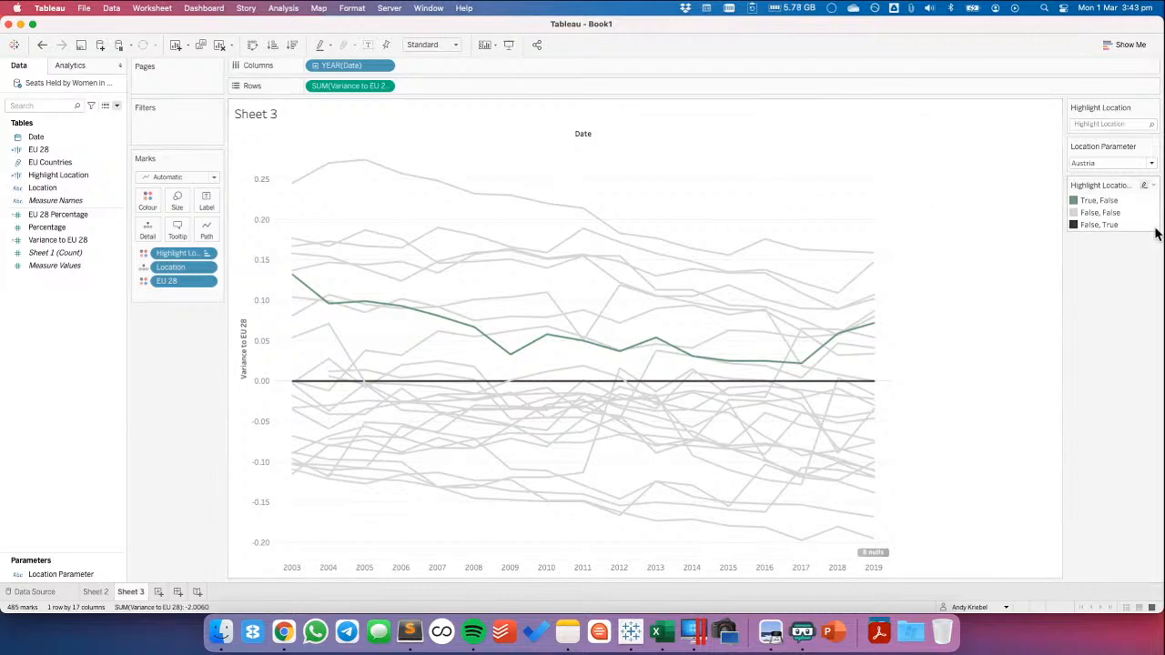
Test the line highlighting by setting Location Parameter to Hungary and then to Netherlands
left_click(1151, 163)
left_click(1087, 308)
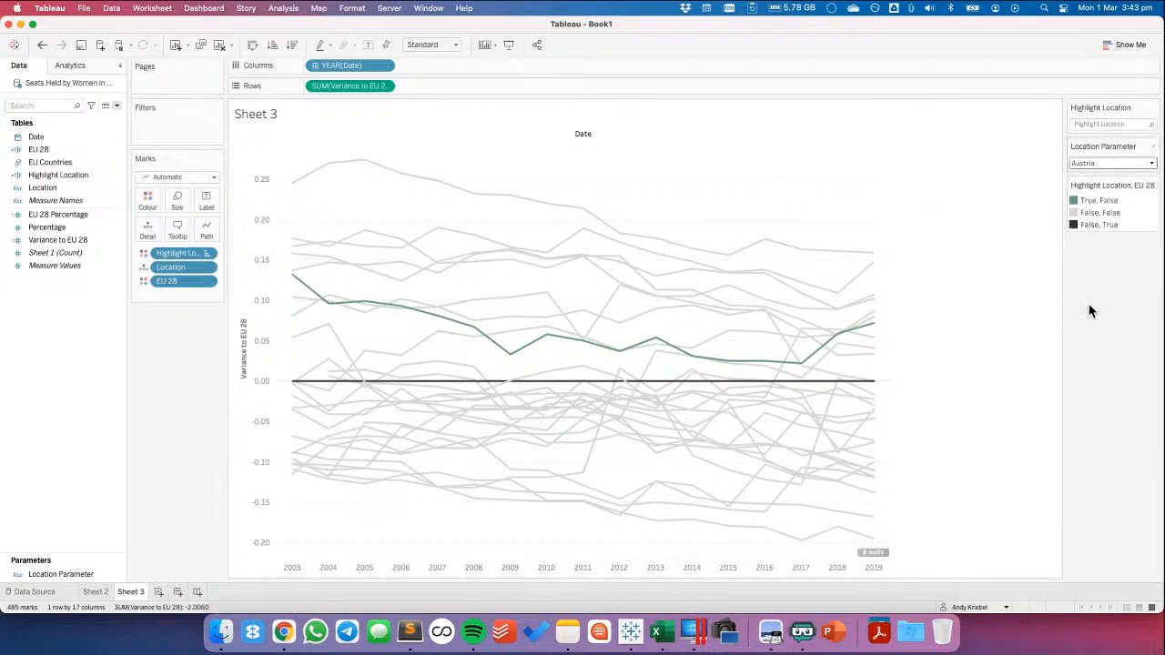
left_click(1152, 163)
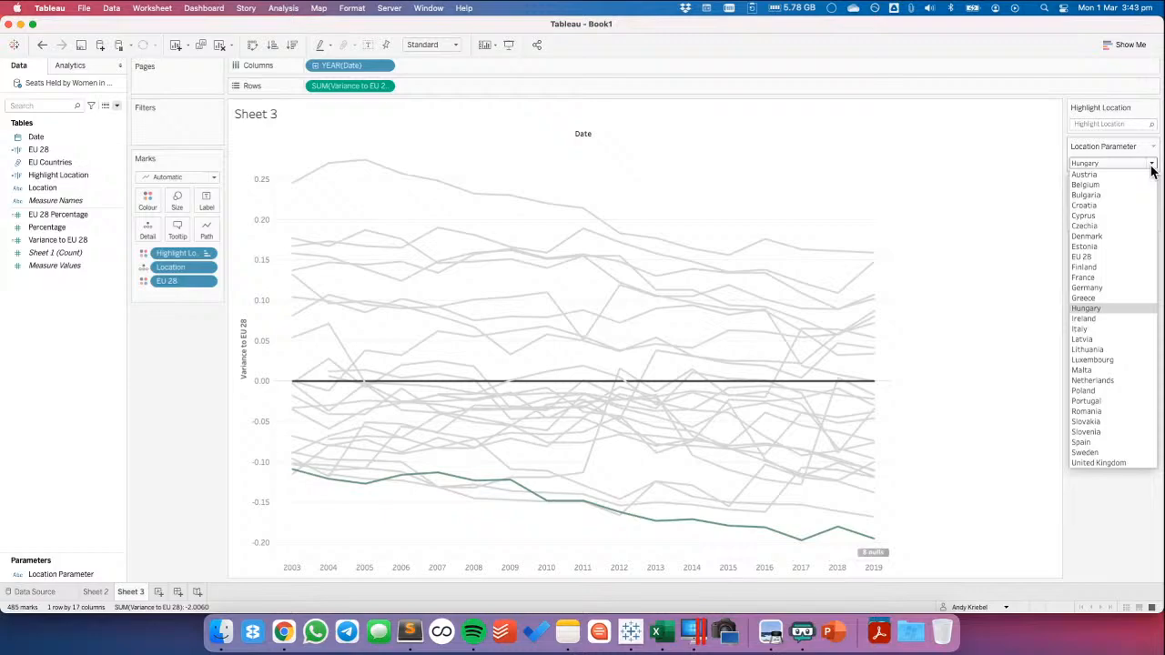
left_click(1092, 380)
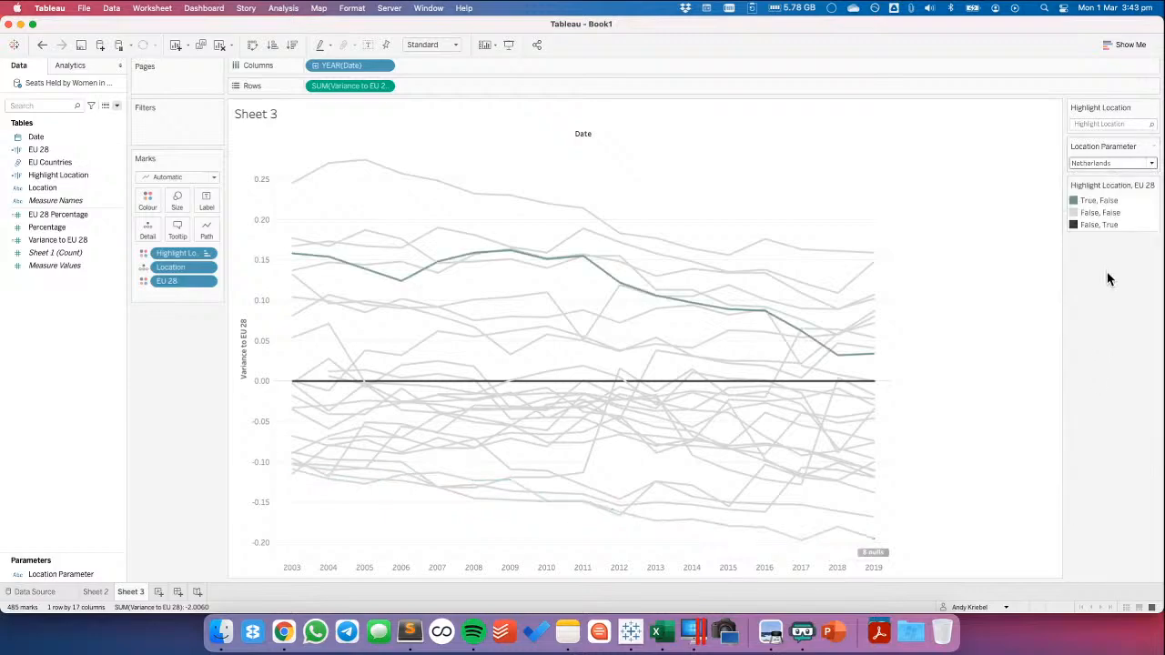
Examine the False, True entry of the colour legend by highlighting its line, and look through the legend's options
left_click(1100, 225)
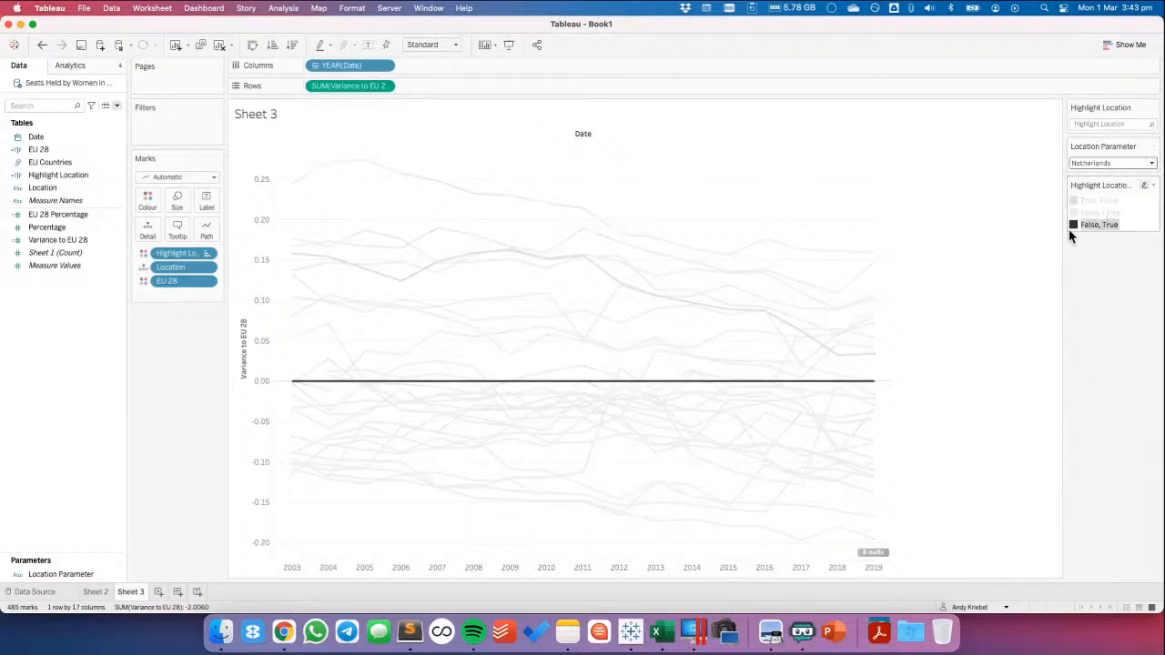
left_click(1074, 228)
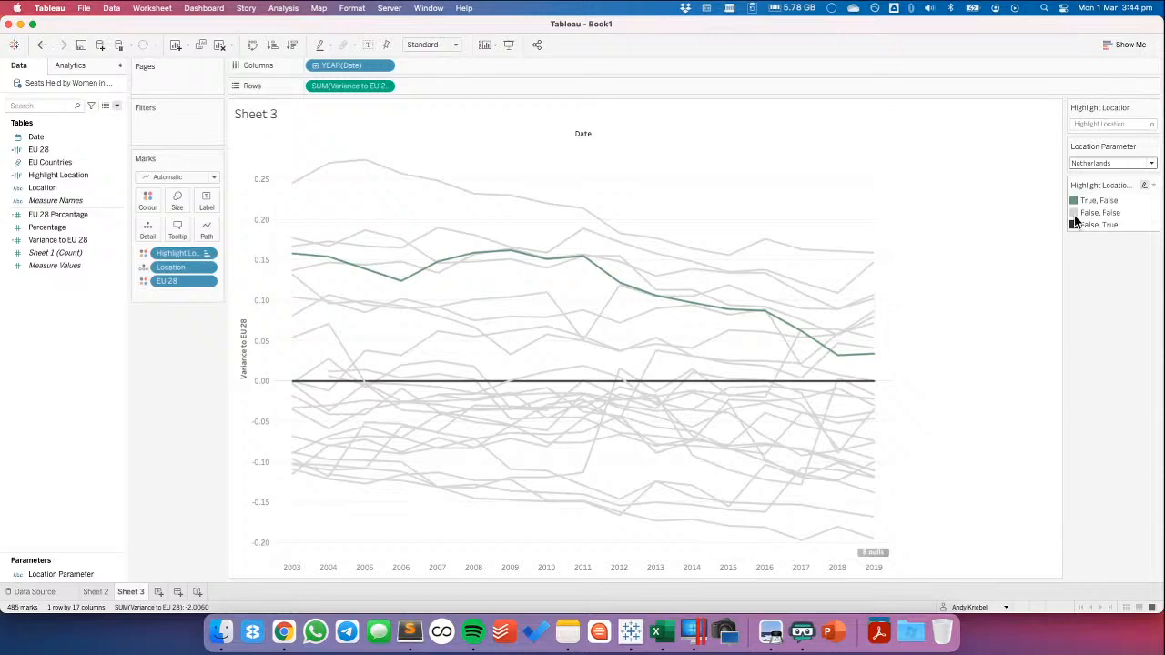
left_click(1153, 185)
left_click(1101, 273)
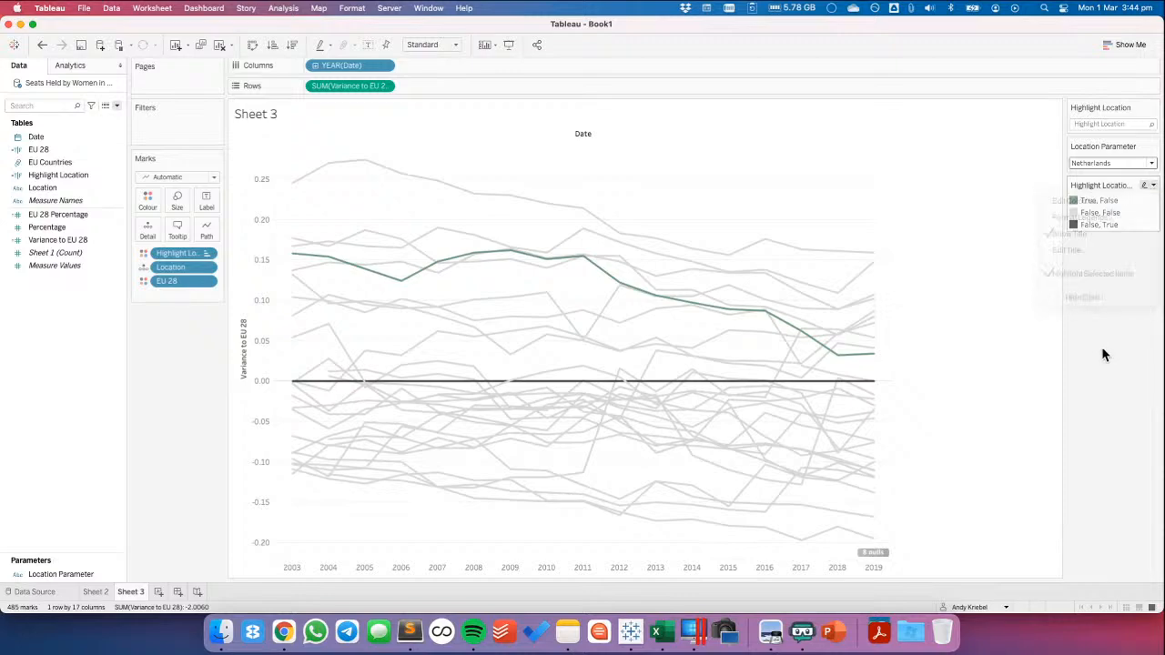
left_click(1101, 225)
left_click(1094, 286)
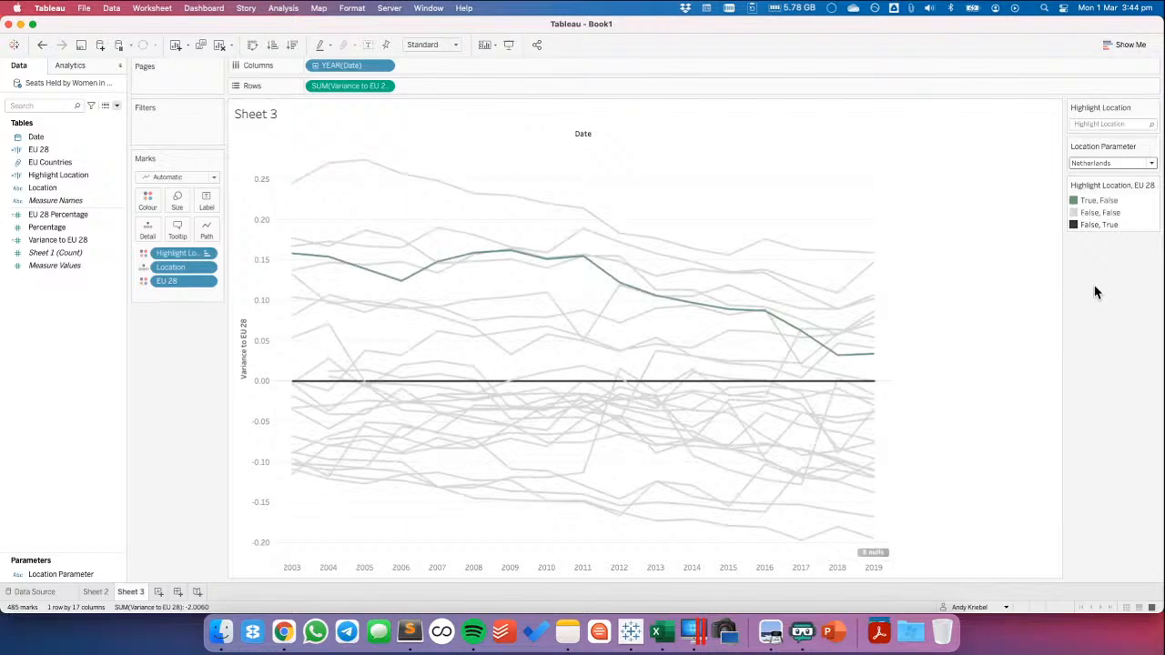
left_click(1097, 224)
right_click(1098, 224)
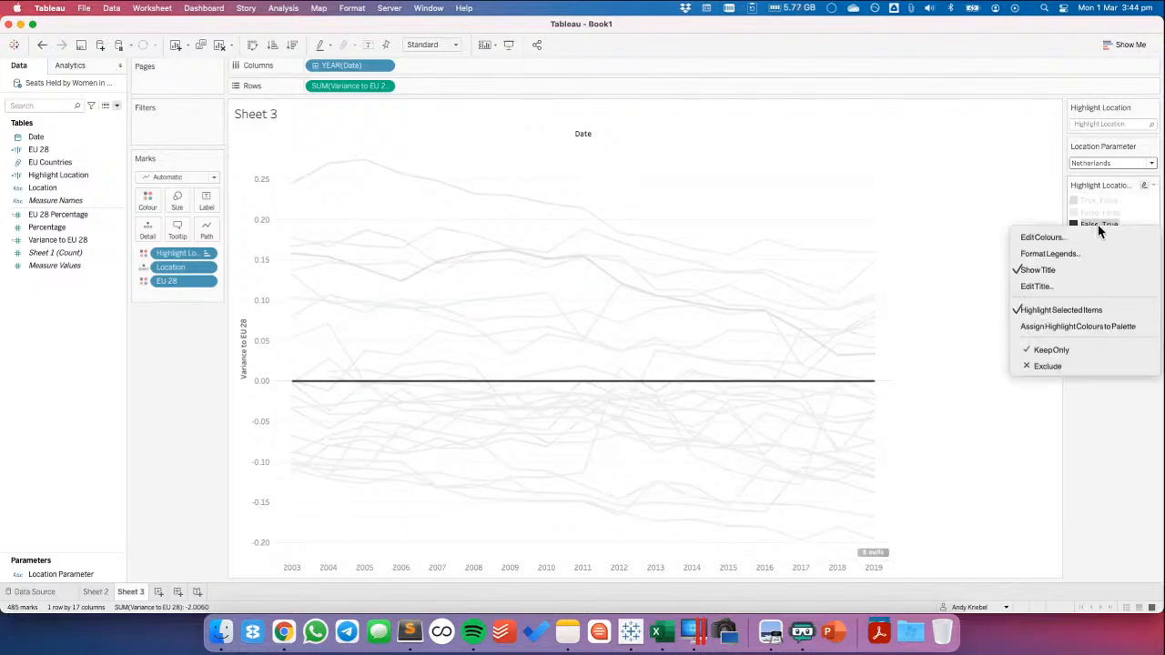
left_click(1118, 444)
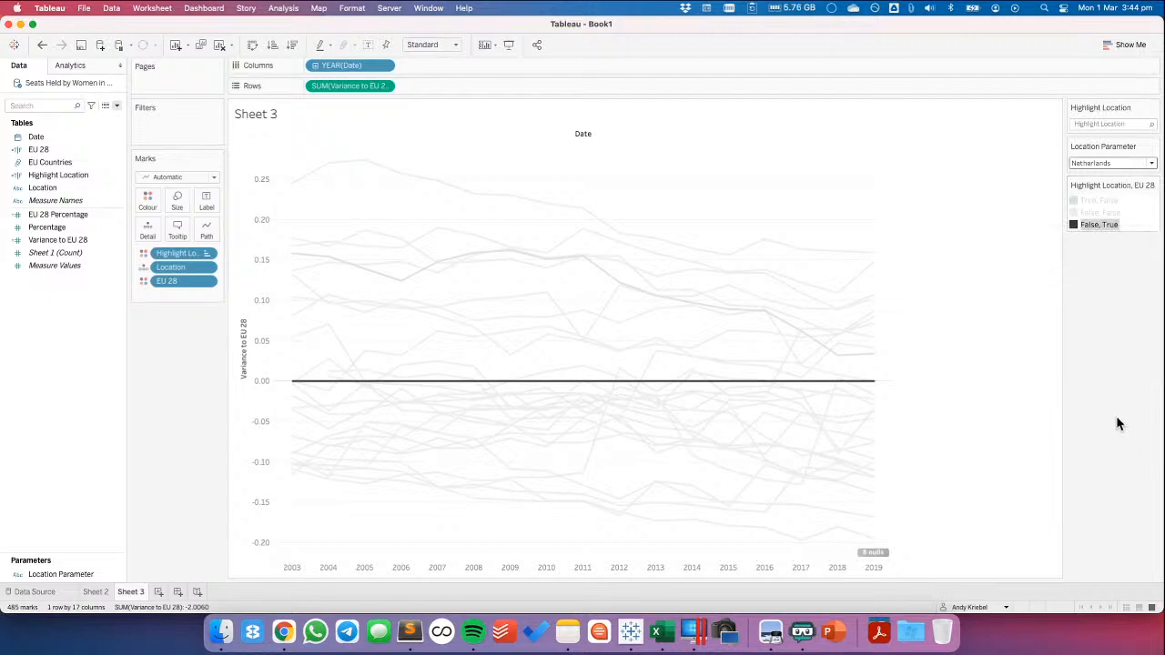
left_click(1108, 293)
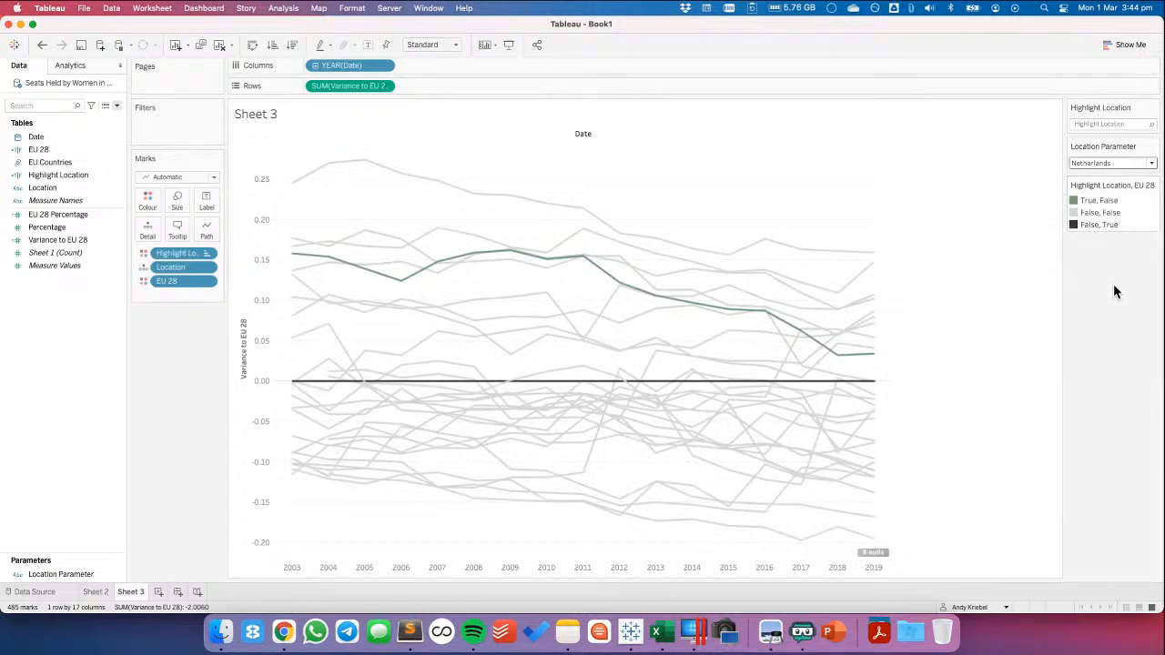
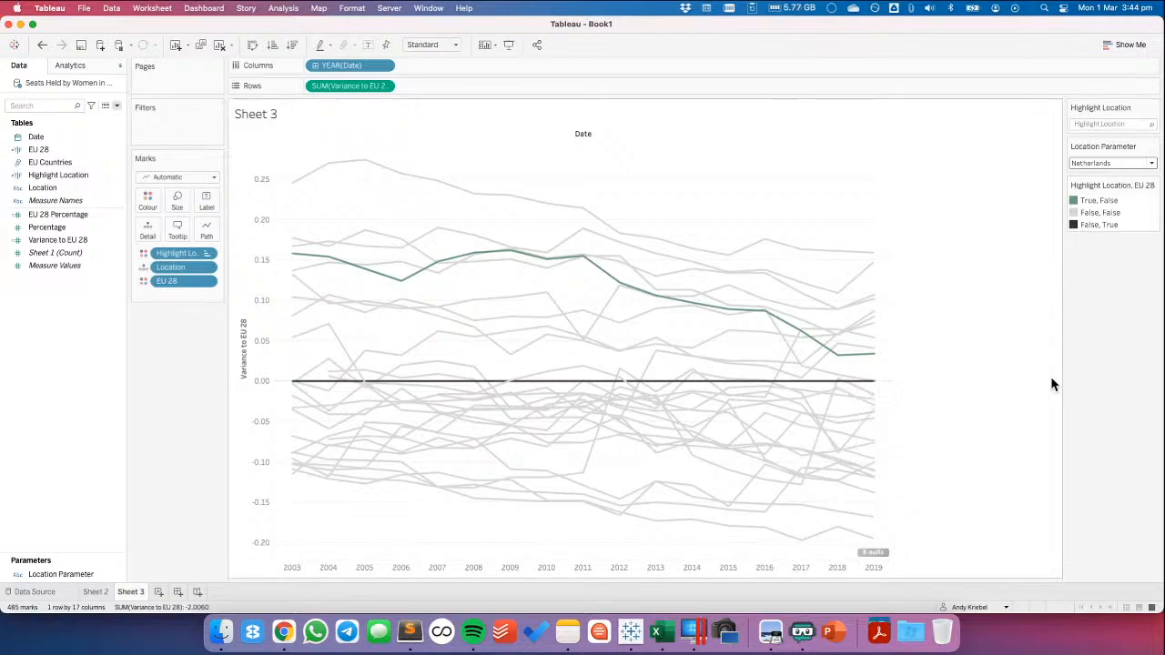
Try filtering the variance chart by EU Countries to keep only the EU 28 members
left_click(51, 162)
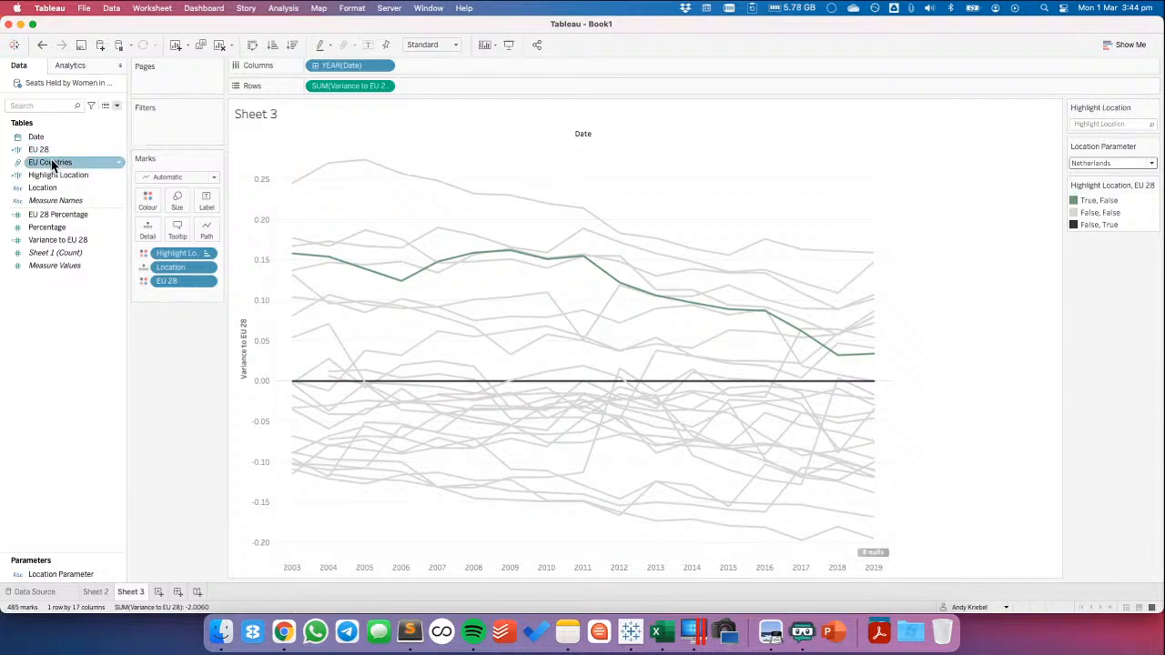
left_click_drag(51, 162, 180, 128)
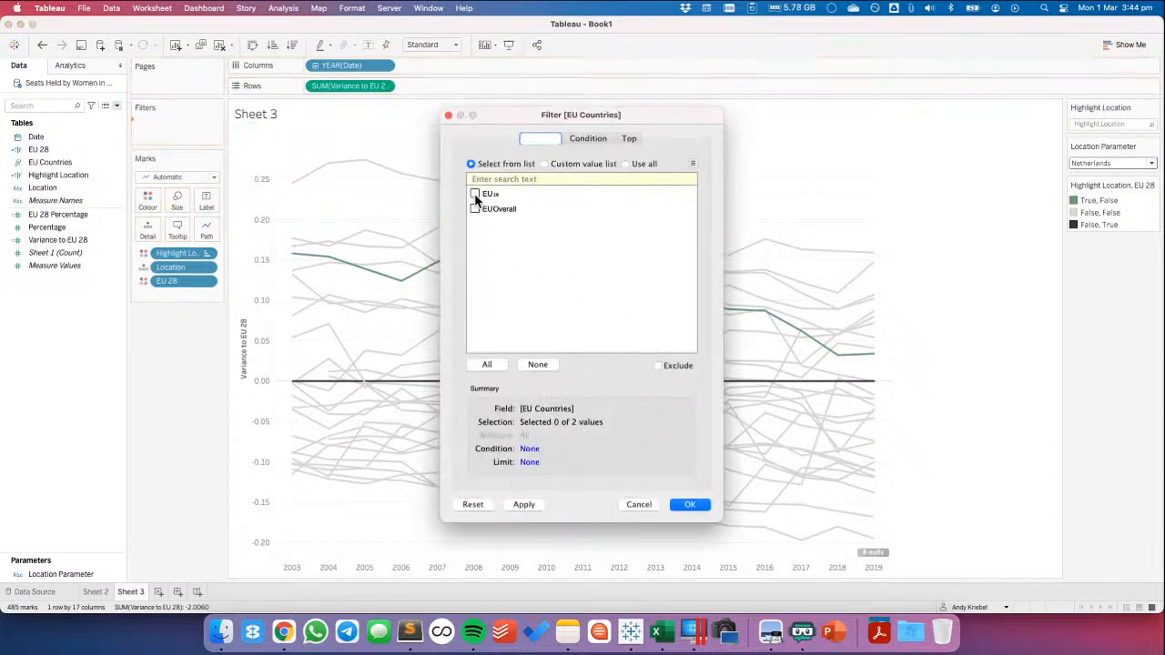
key("Return")
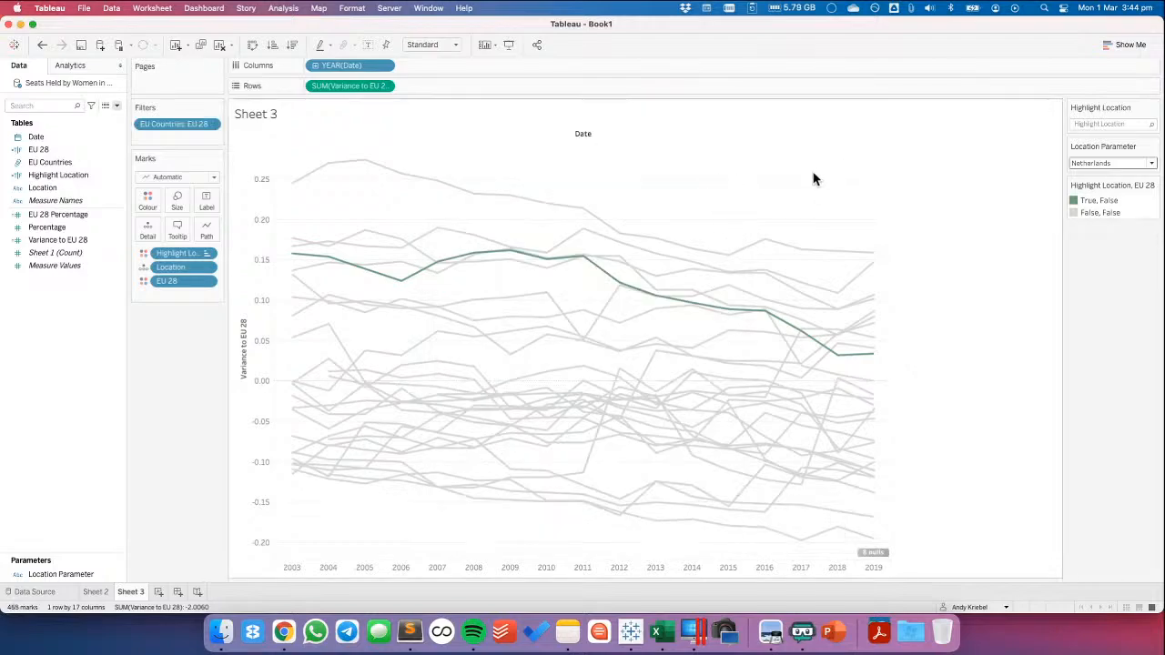
Undo the filter and the recent colour changes, taking the EU 28 field off the marks so only Highlight Location sets the colour
left_click(42, 45)
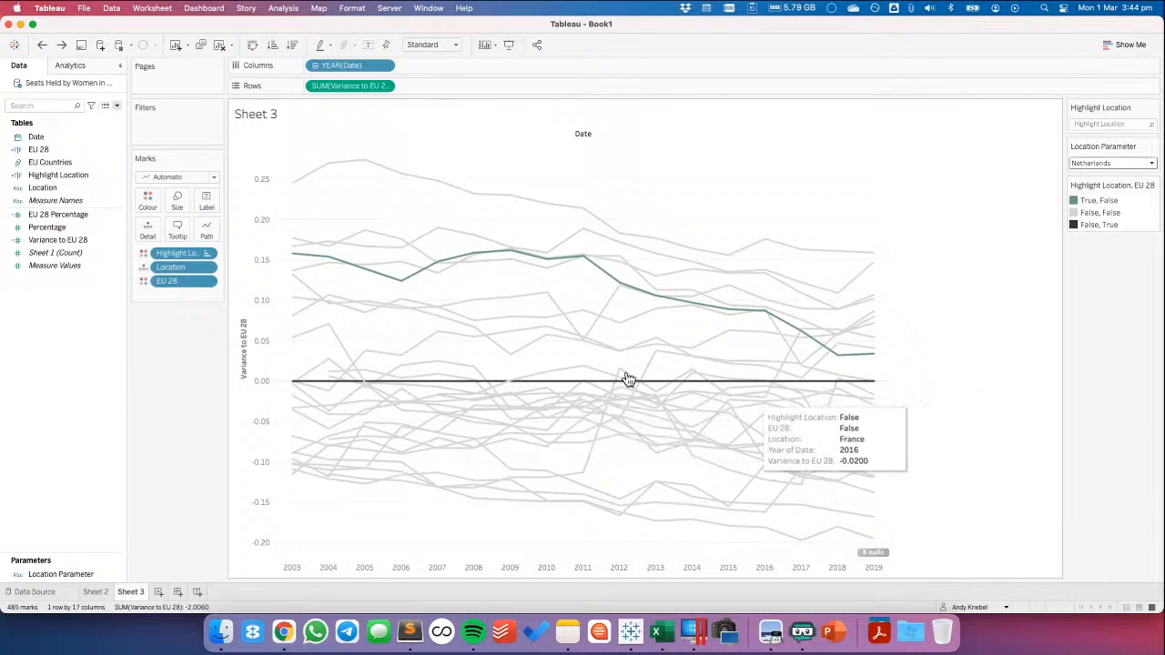
left_click(42, 45)
left_click_drag(174, 282, 177, 371)
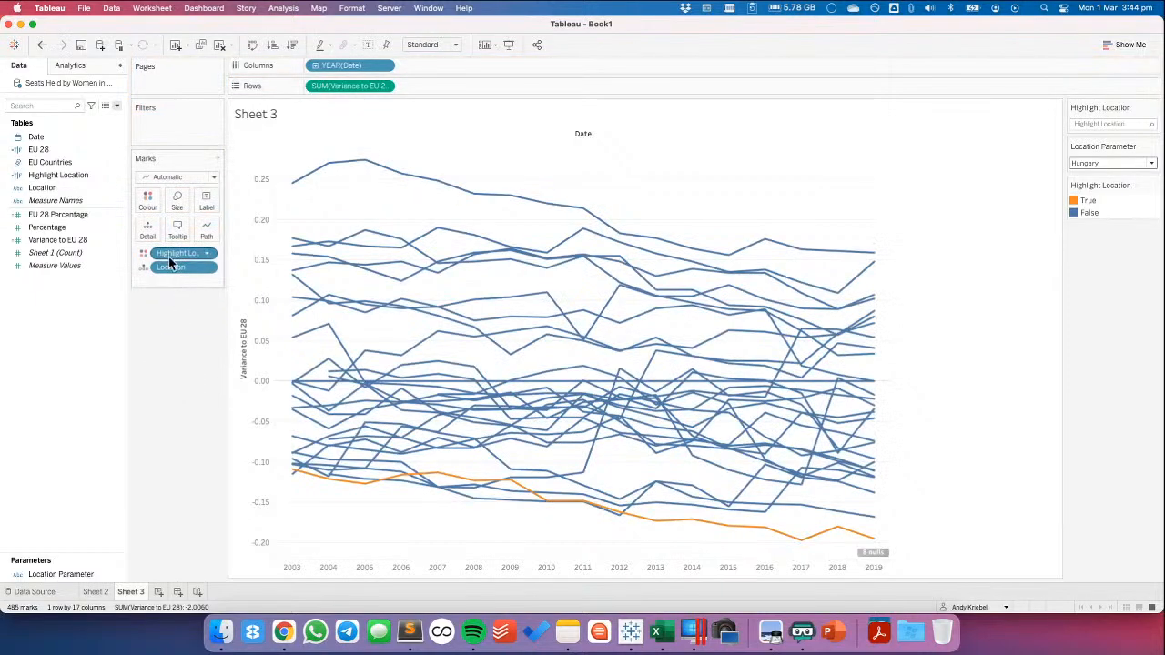
Filter the variance chart by EU Countries, keeping only EU 28
left_click(48, 163)
left_click_drag(48, 163, 206, 146)
left_click(474, 193)
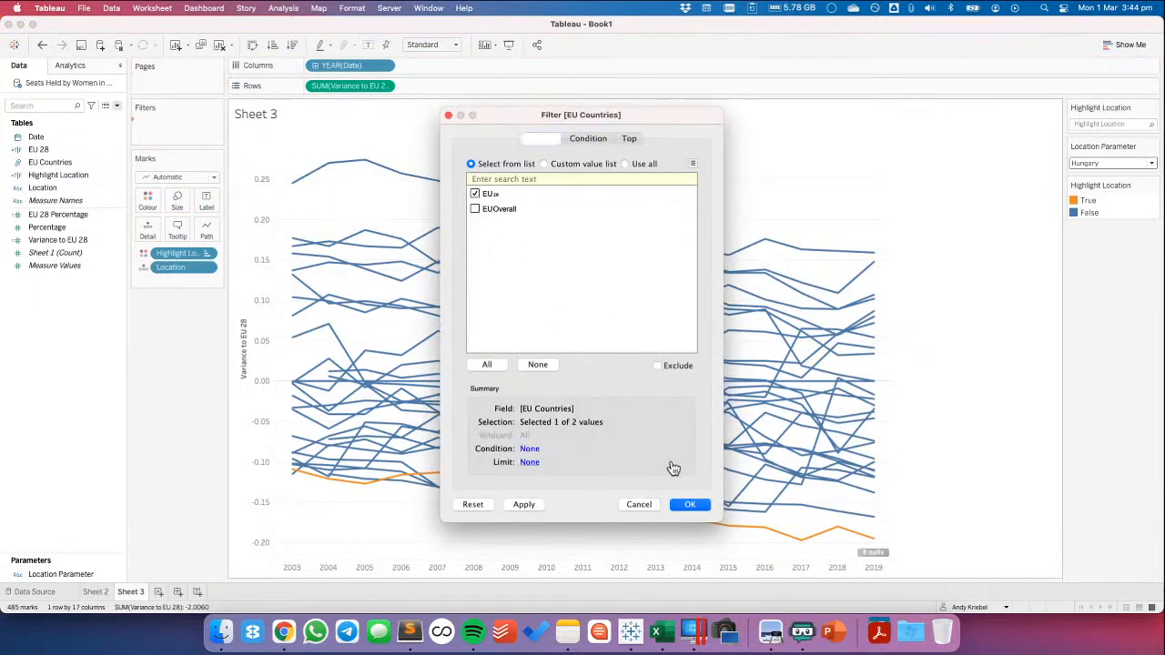
left_click(700, 502)
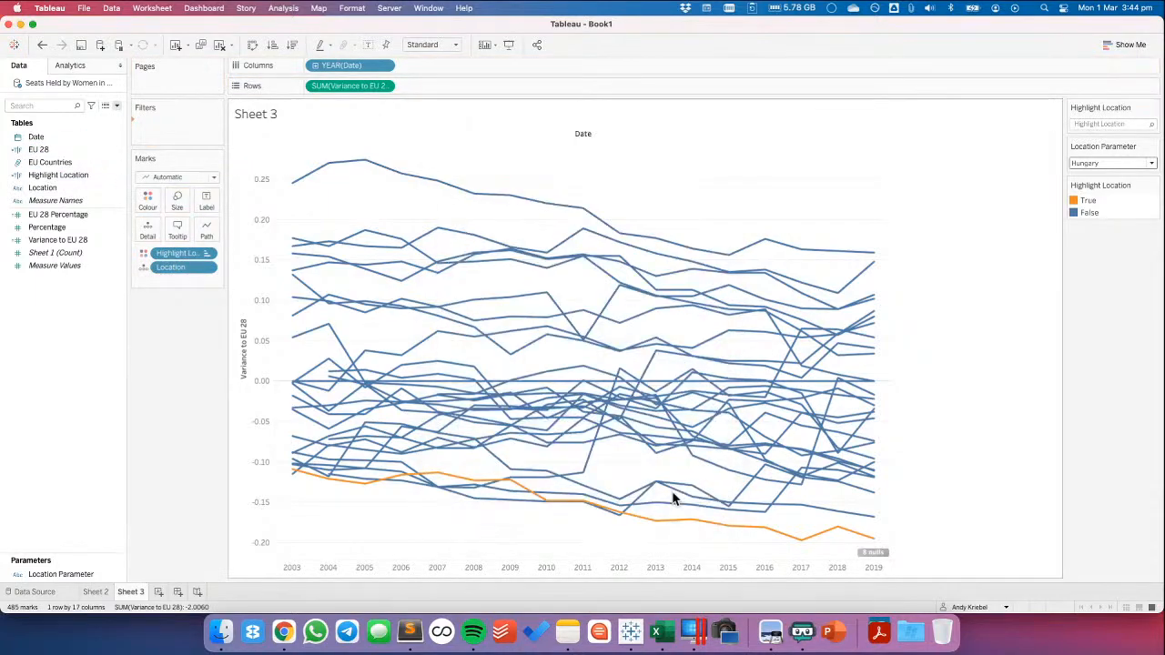
Colour the Highlight Location values from the White to Black palette, with light grey for False and dark grey for True
double_click(1115, 212)
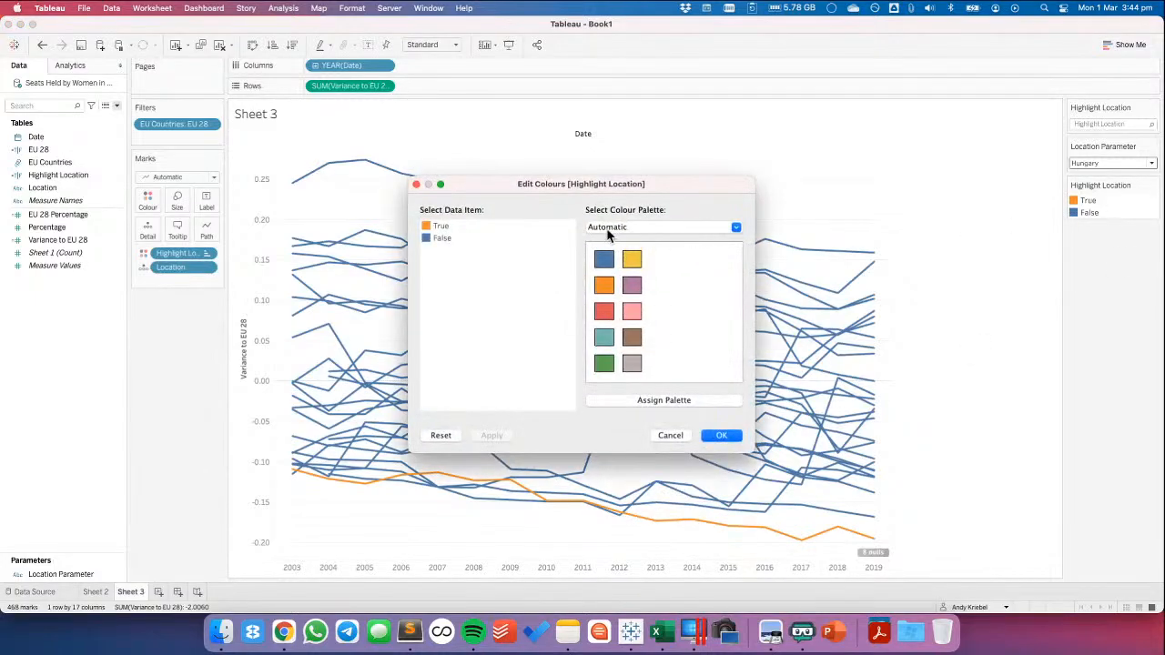
left_click(610, 229)
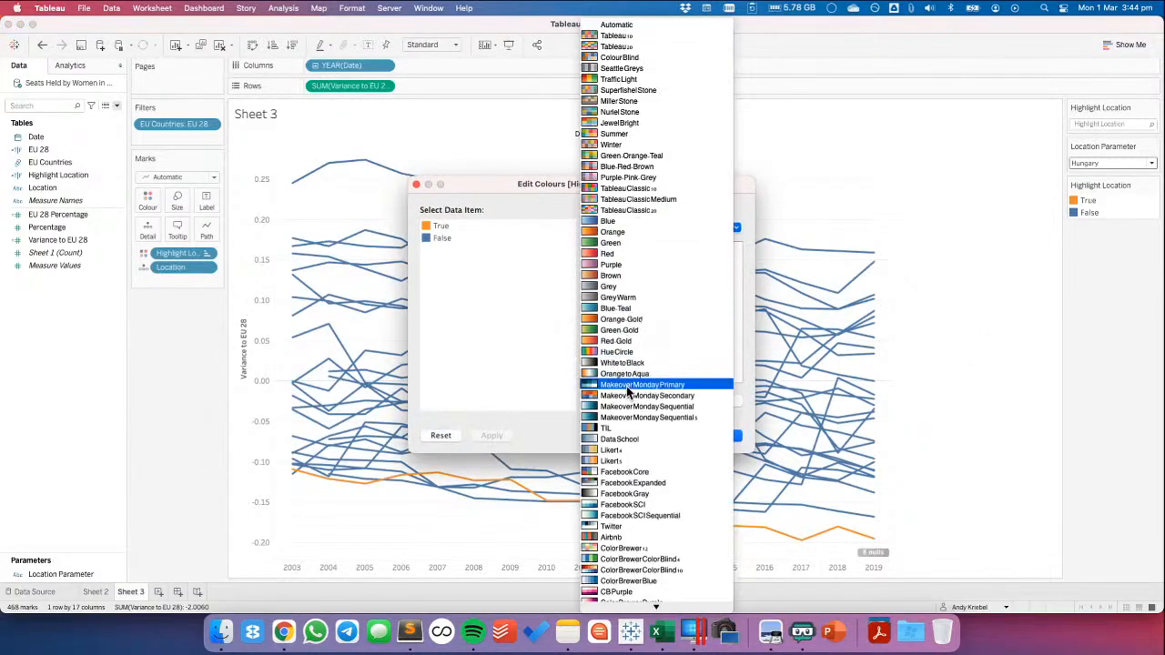
left_click(622, 362)
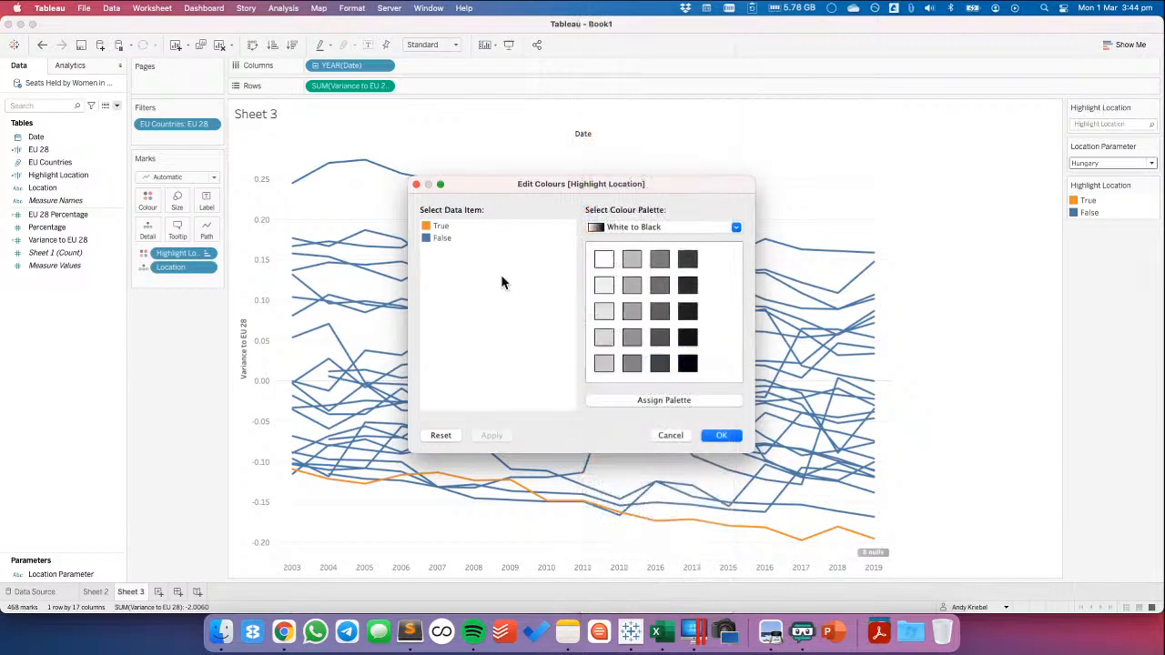
left_click(443, 239)
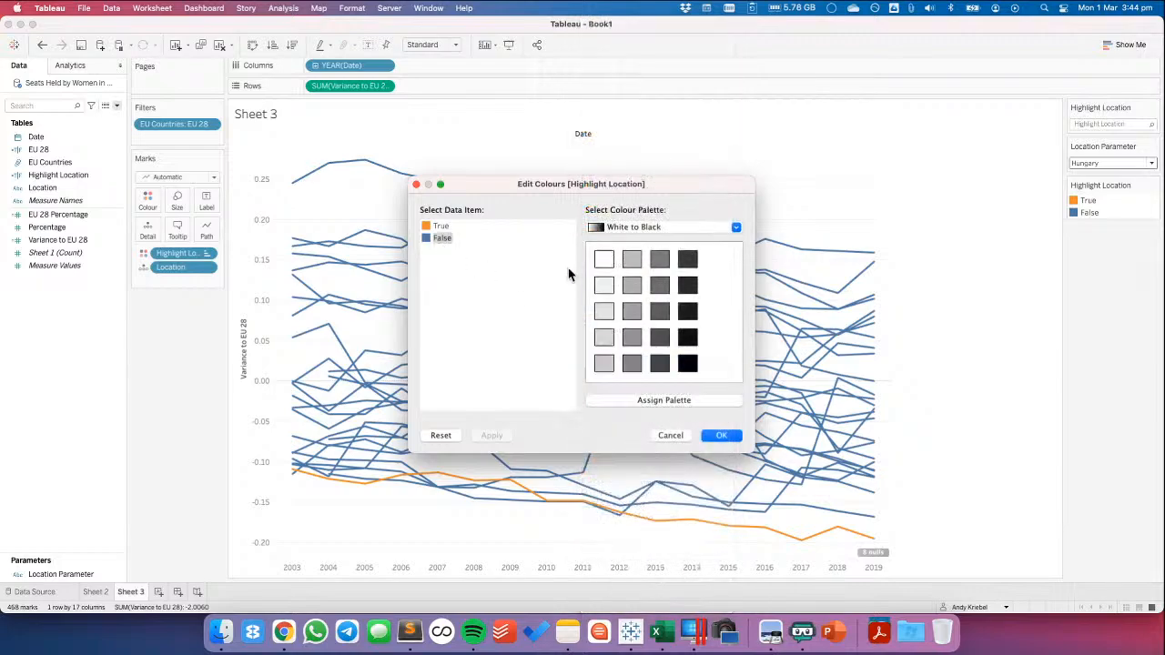
left_click(604, 363)
left_click(440, 227)
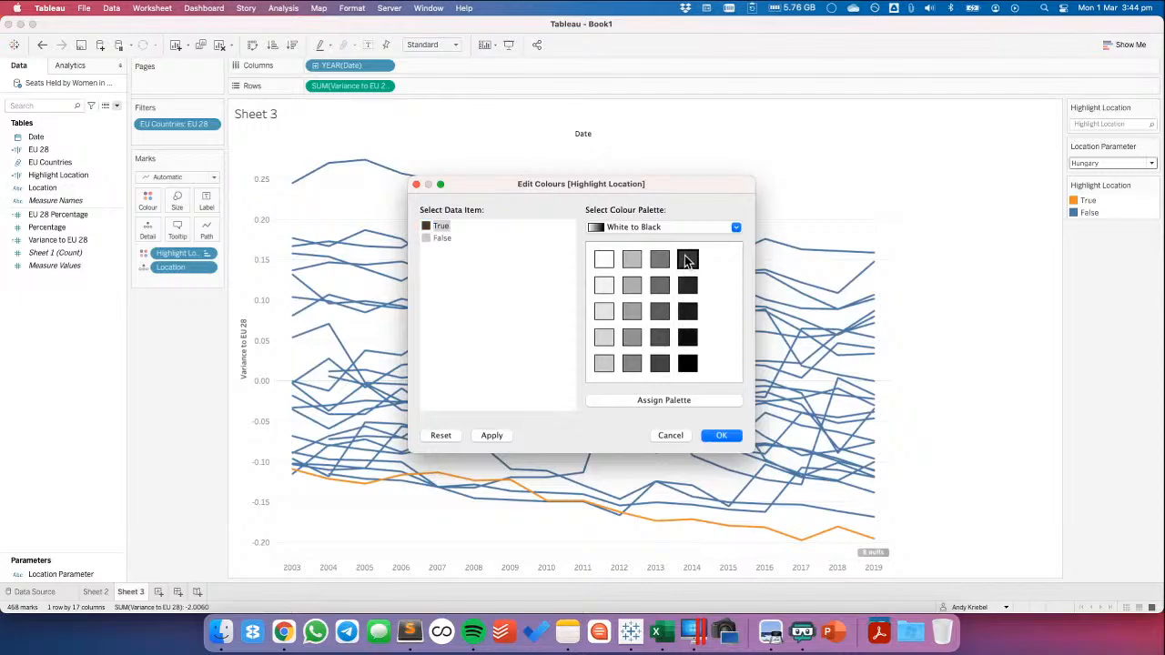
left_click(722, 435)
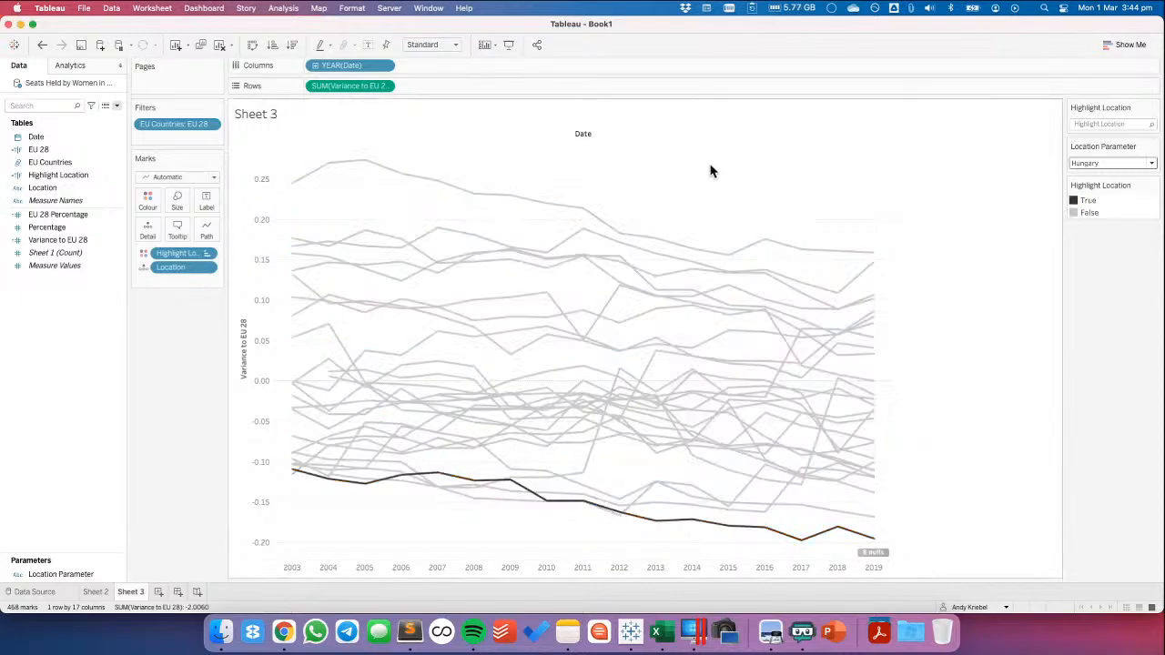
Add a constant reference line at 0 to the Variance to EU 28 chart
left_click(71, 66)
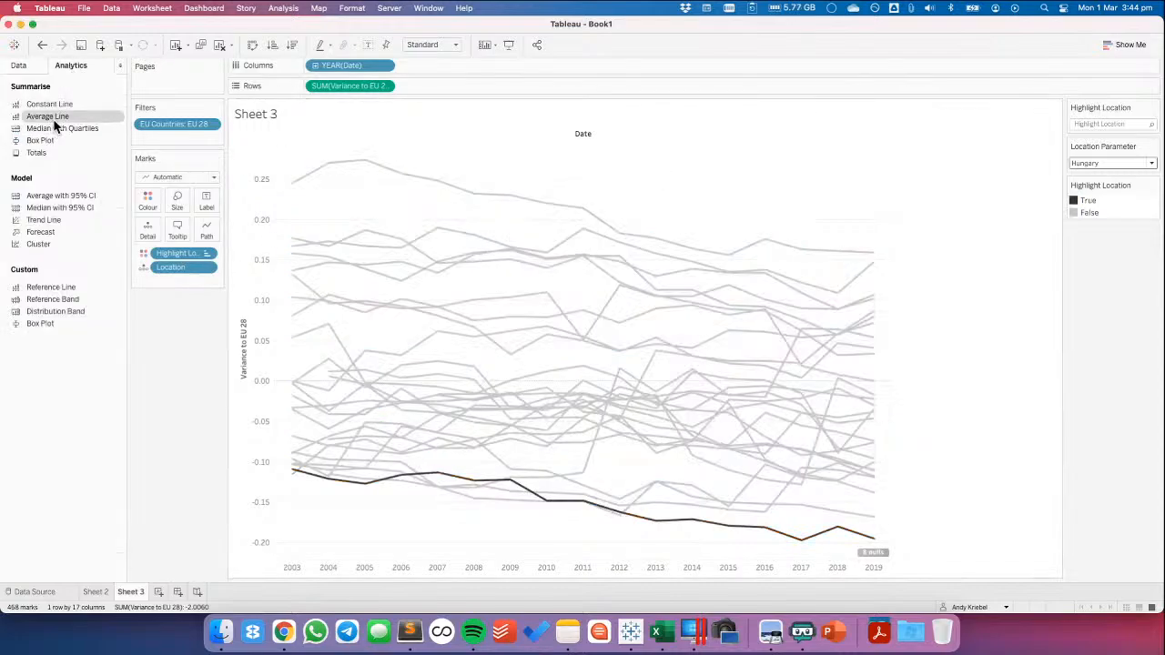
left_click_drag(55, 122, 344, 149)
type("0")
key("Return")
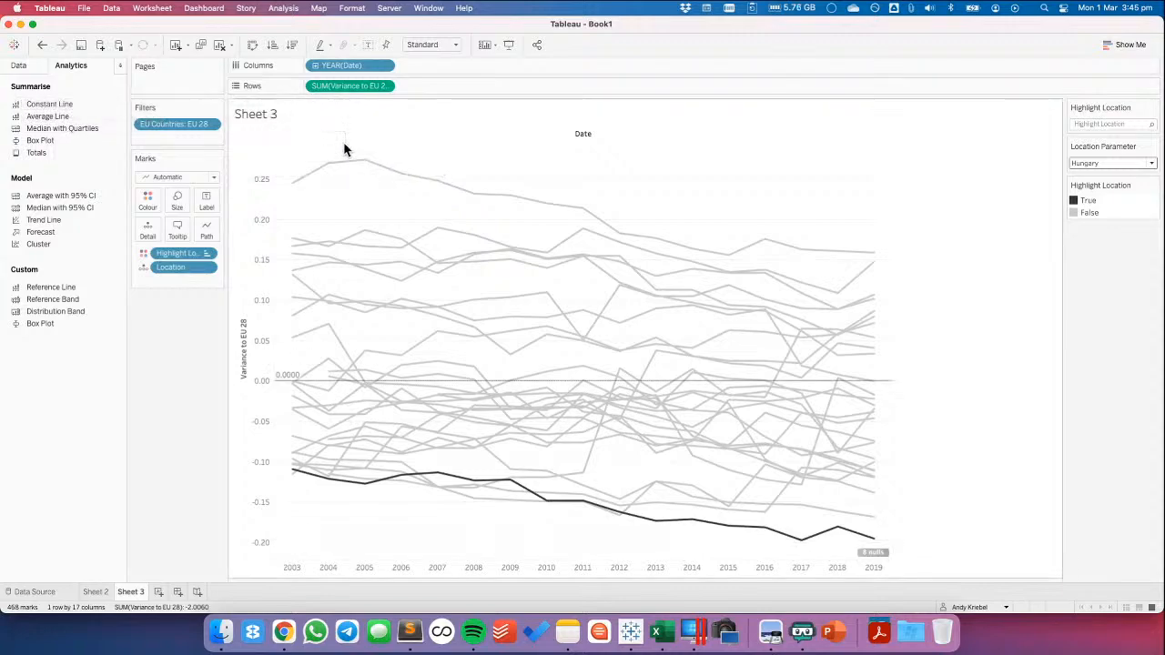
Format the zero reference line as a black dashed line with its label and tooltip set to None
left_click(889, 383)
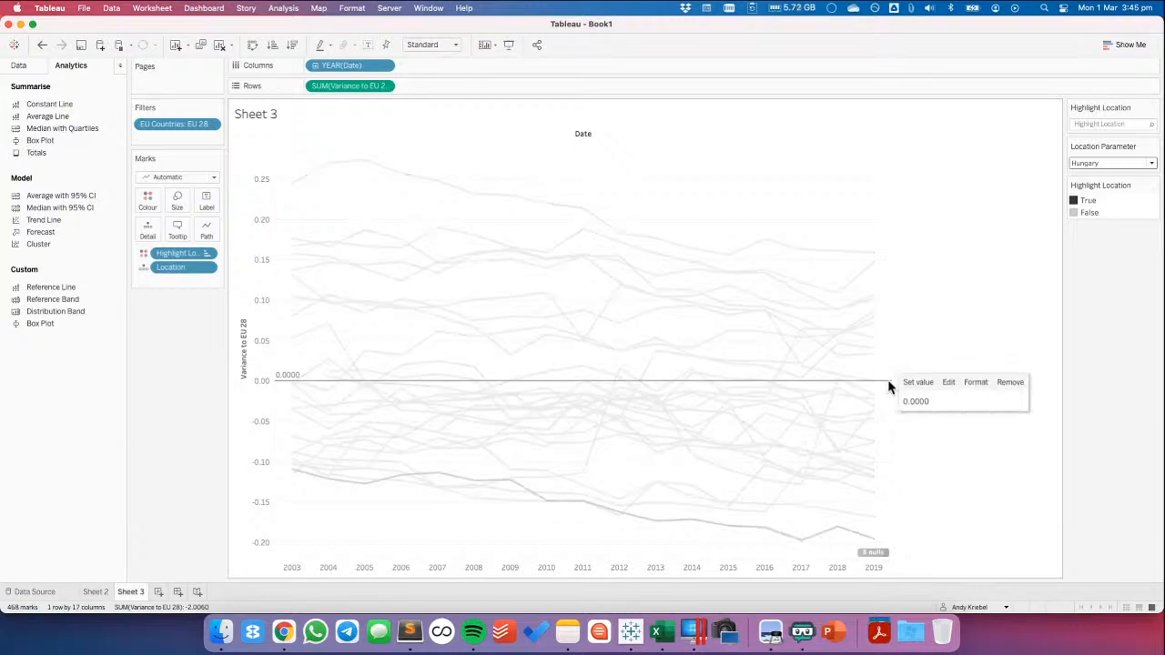
left_click(948, 384)
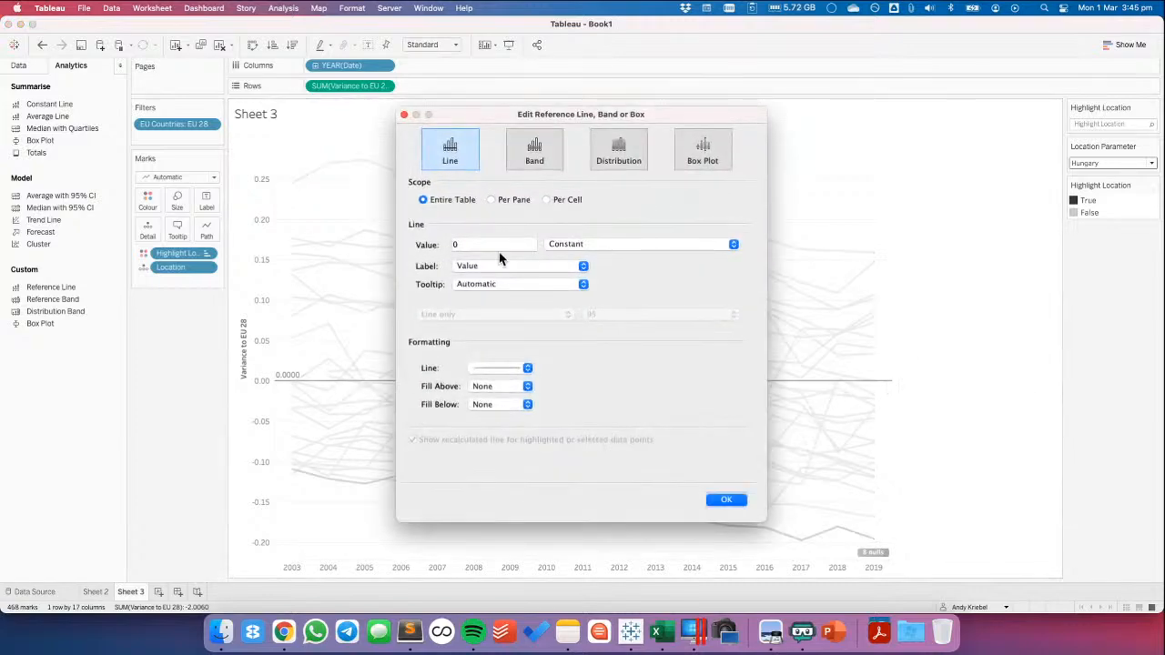
left_click(482, 266)
left_click(466, 259)
left_click(475, 285)
left_click(473, 278)
left_click(498, 368)
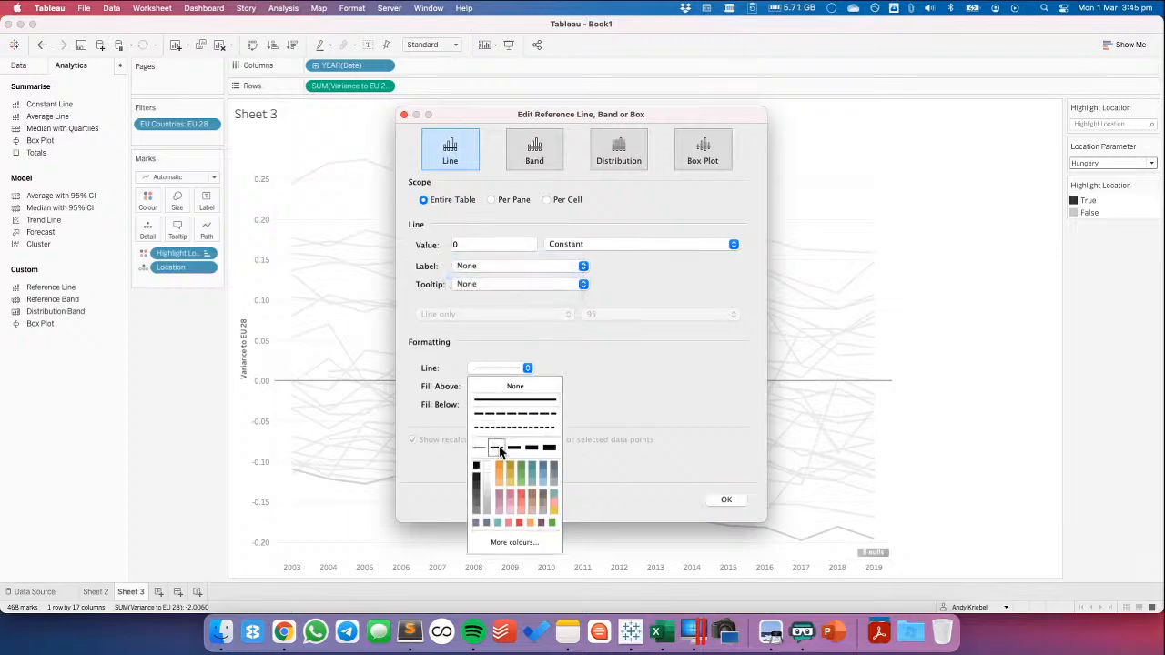
left_click(497, 416)
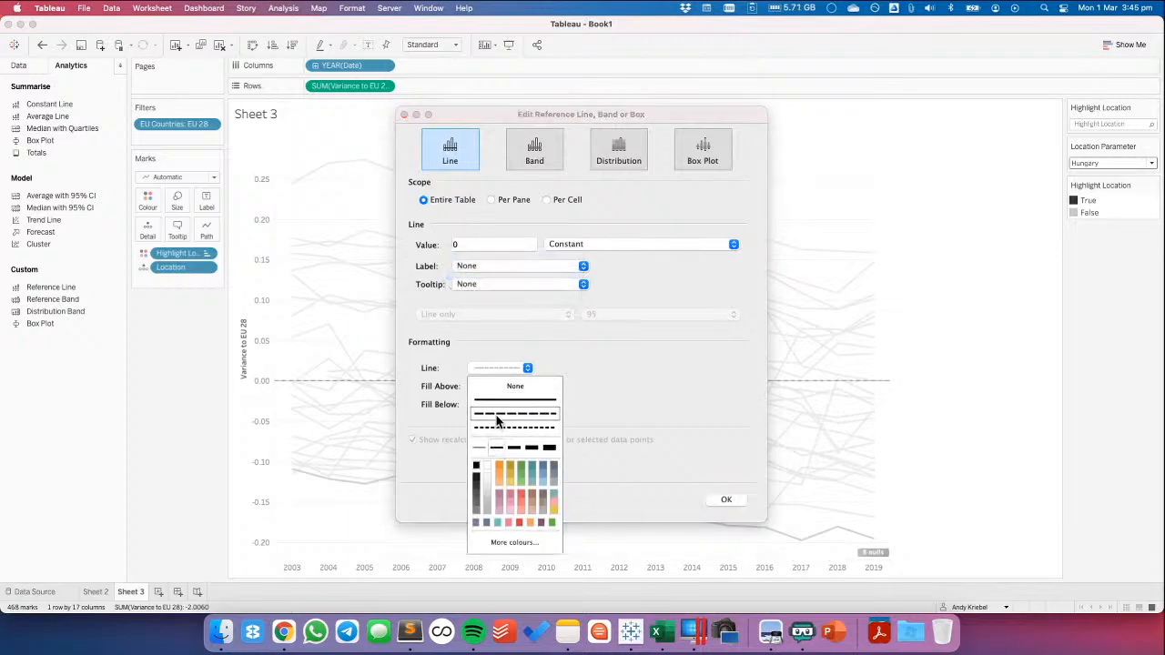
left_click(475, 466)
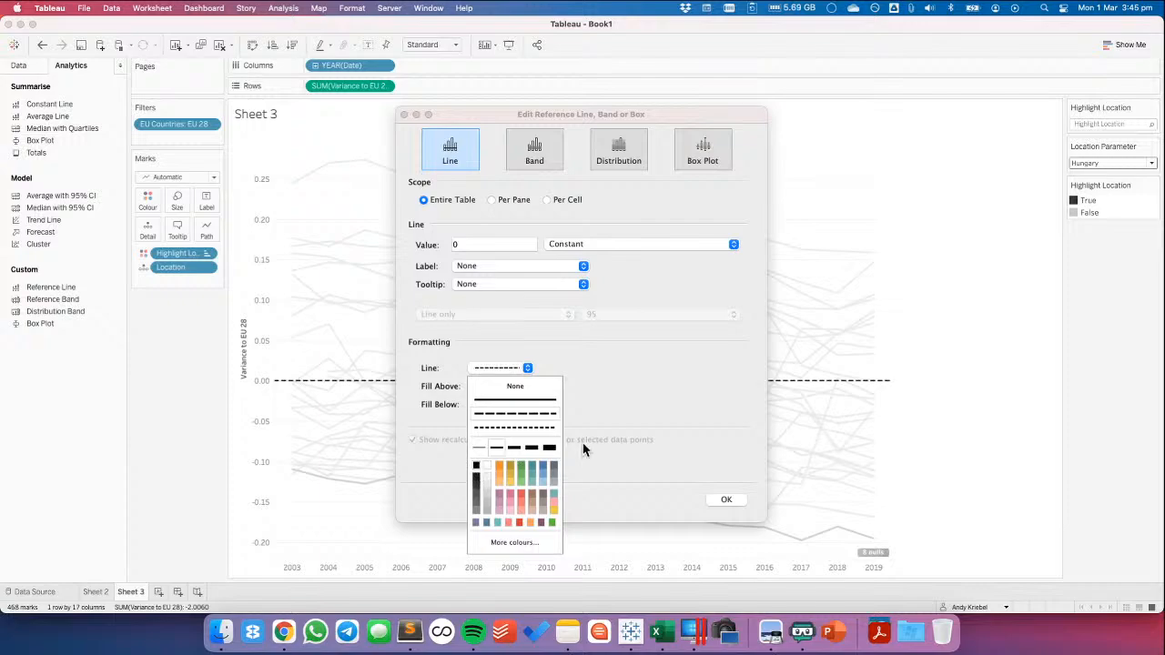
left_click(727, 500)
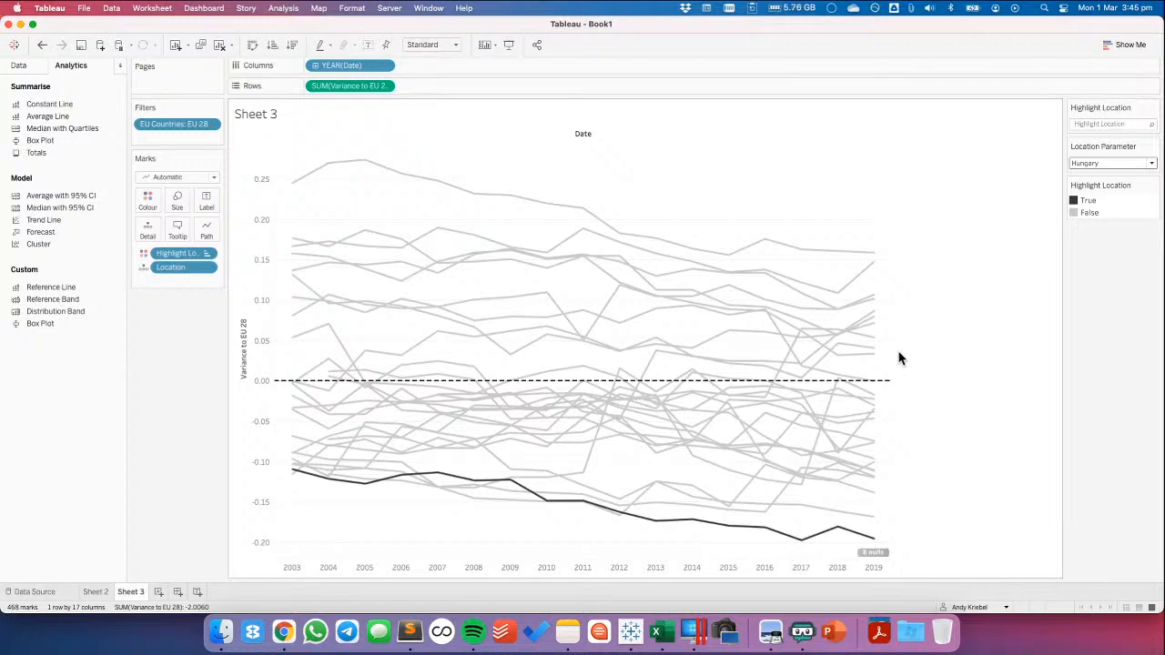
Set Location Parameter to Germany and assign the dark blue of the Facebook SCI palette to True
left_click(1115, 162)
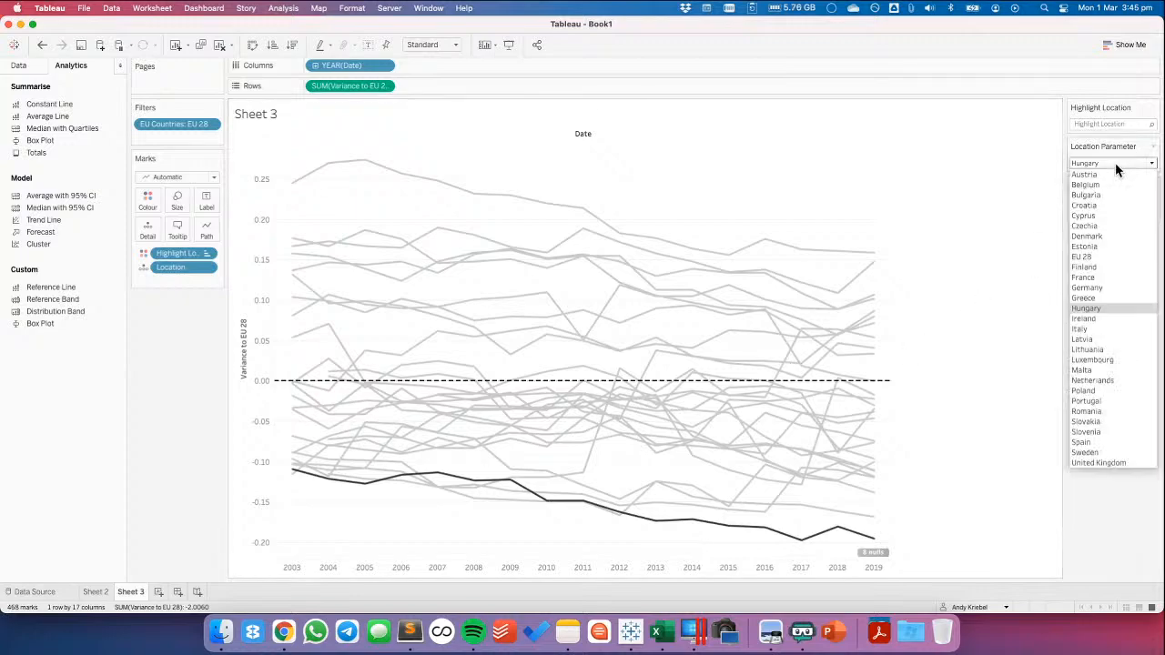
left_click(1087, 290)
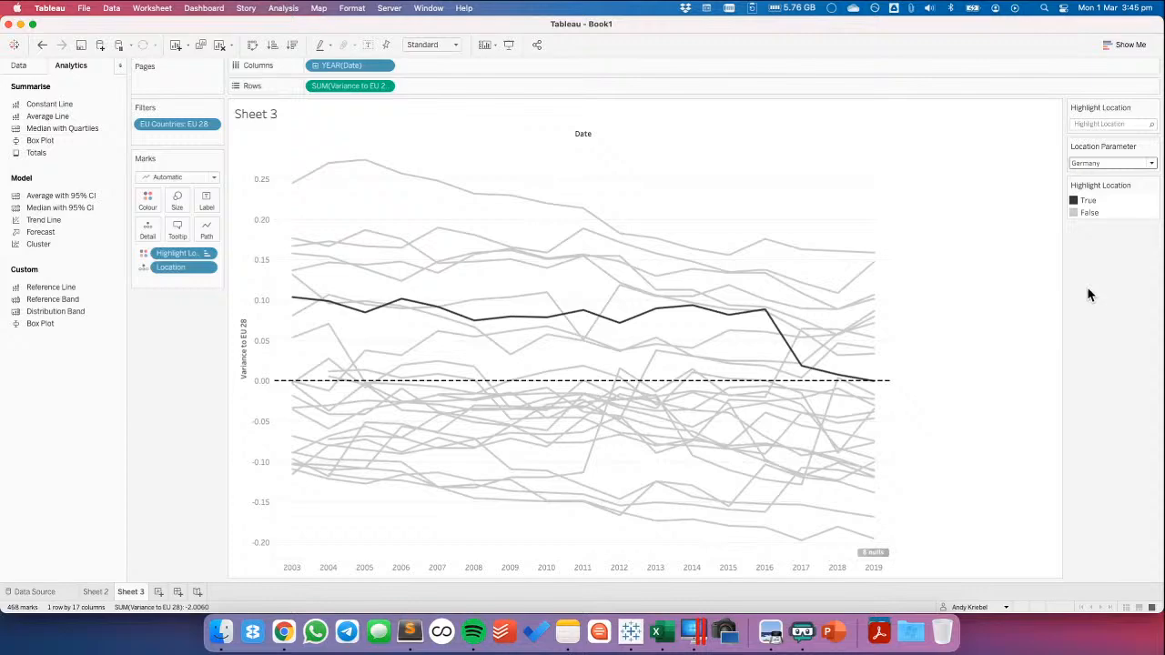
double_click(1111, 211)
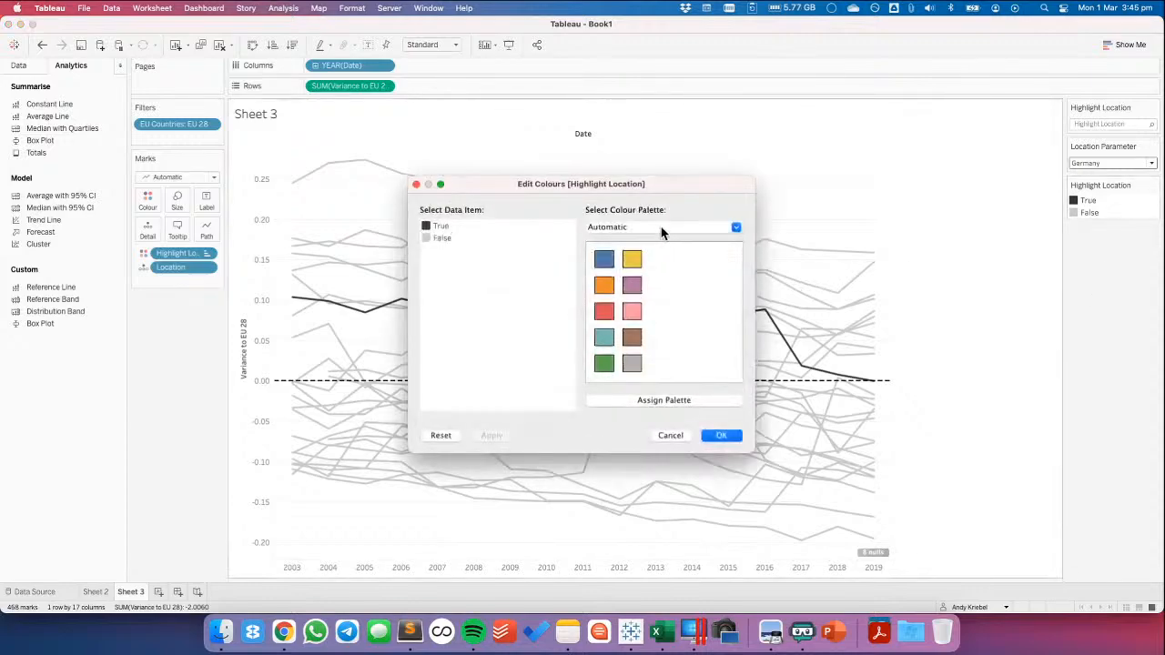
left_click(662, 231)
left_click(641, 502)
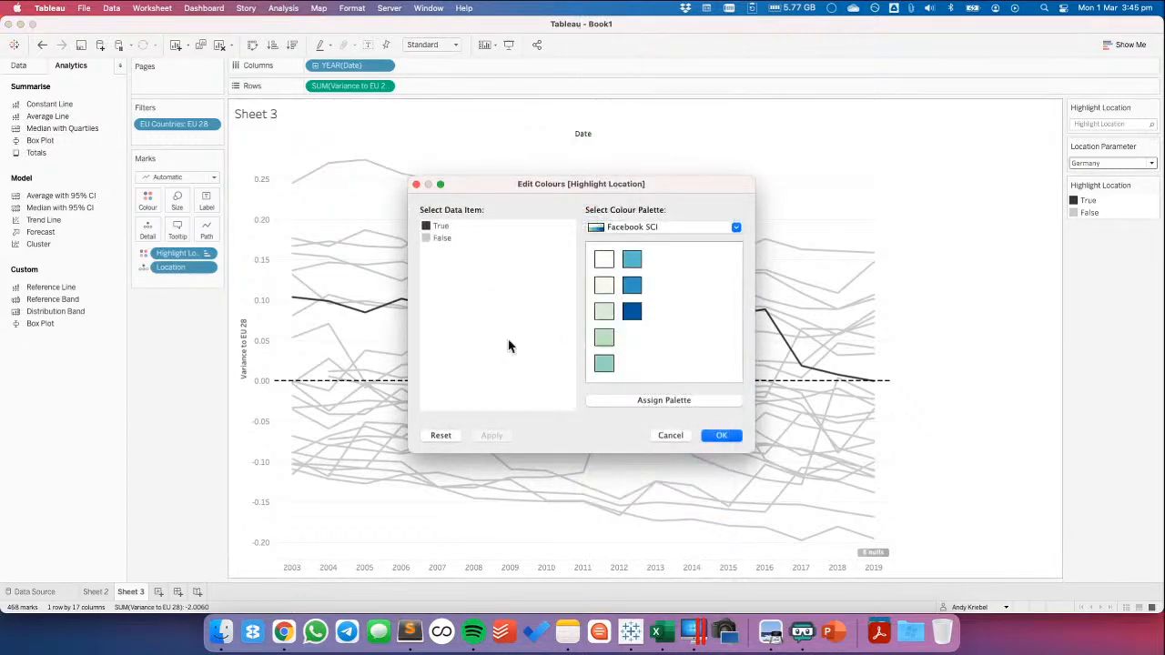
left_click(443, 227)
left_click(633, 314)
left_click(723, 436)
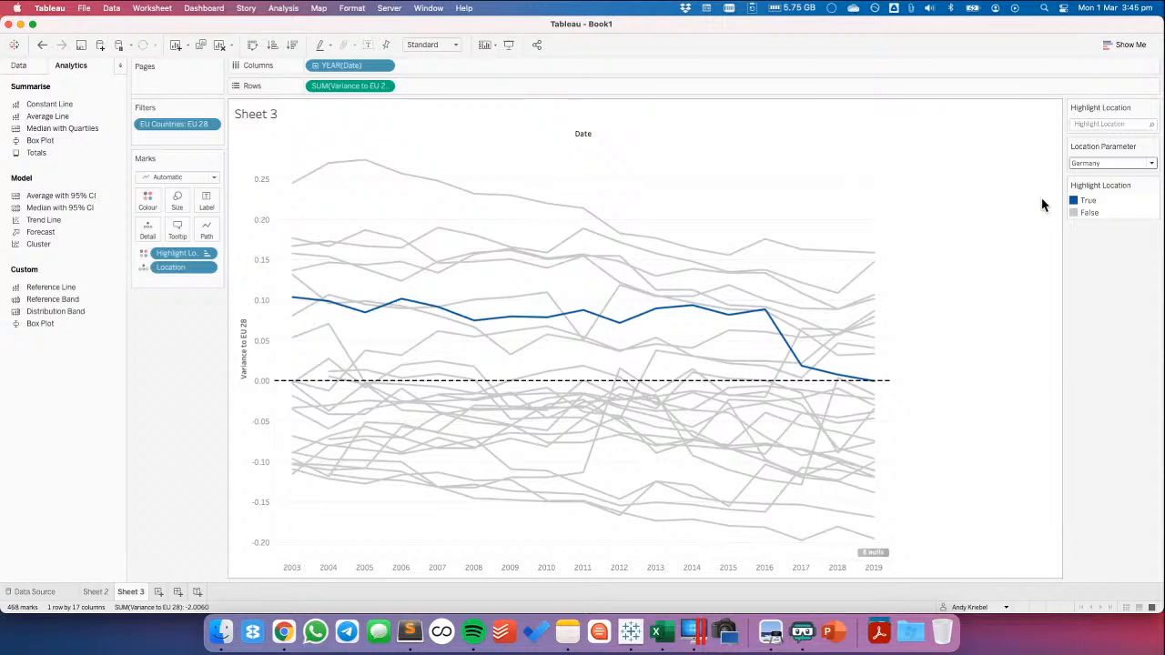
Test the blue line highlighting by setting Location Parameter to Greece and then to Netherlands
left_click(1152, 164)
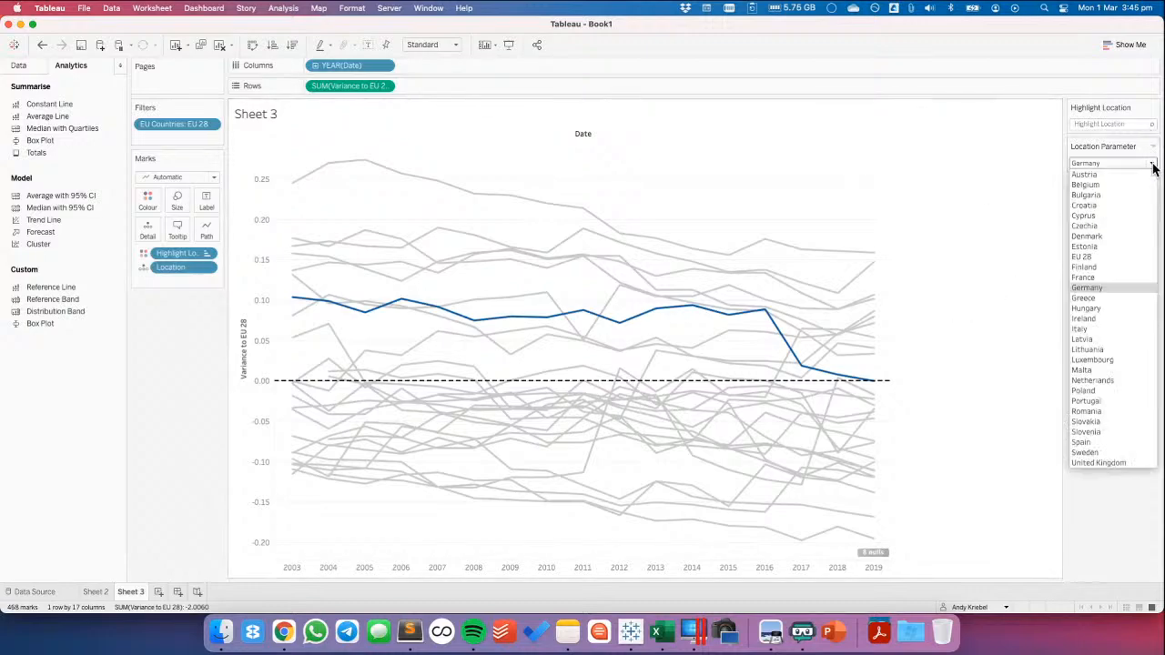
left_click(1103, 304)
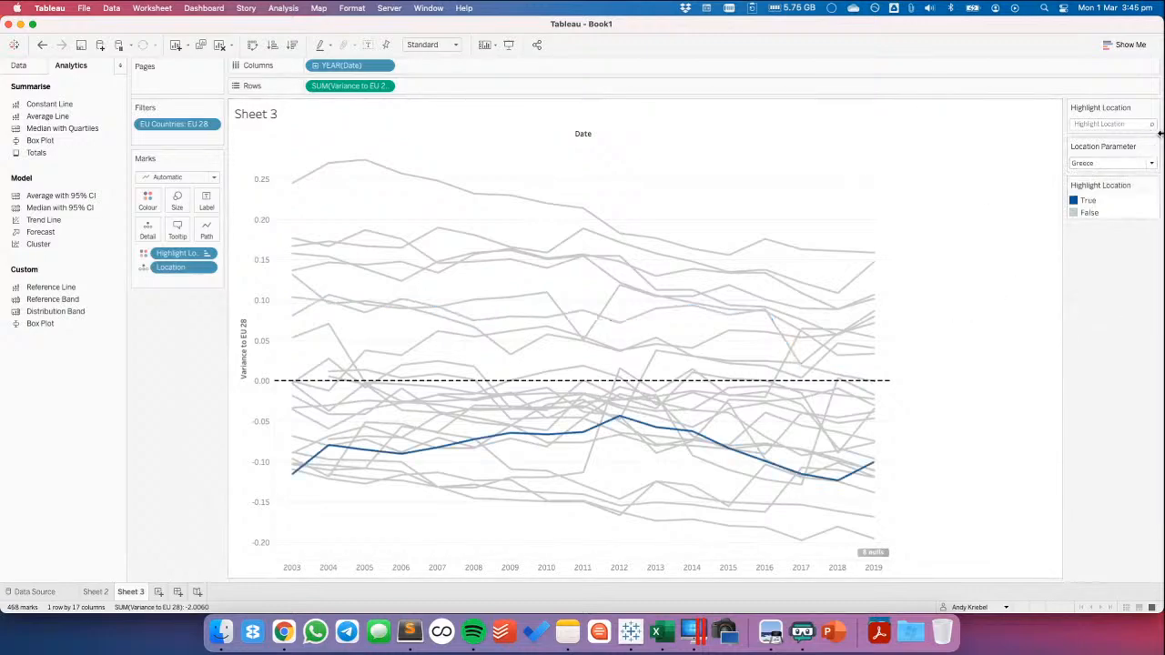
left_click(1151, 163)
left_click(1106, 381)
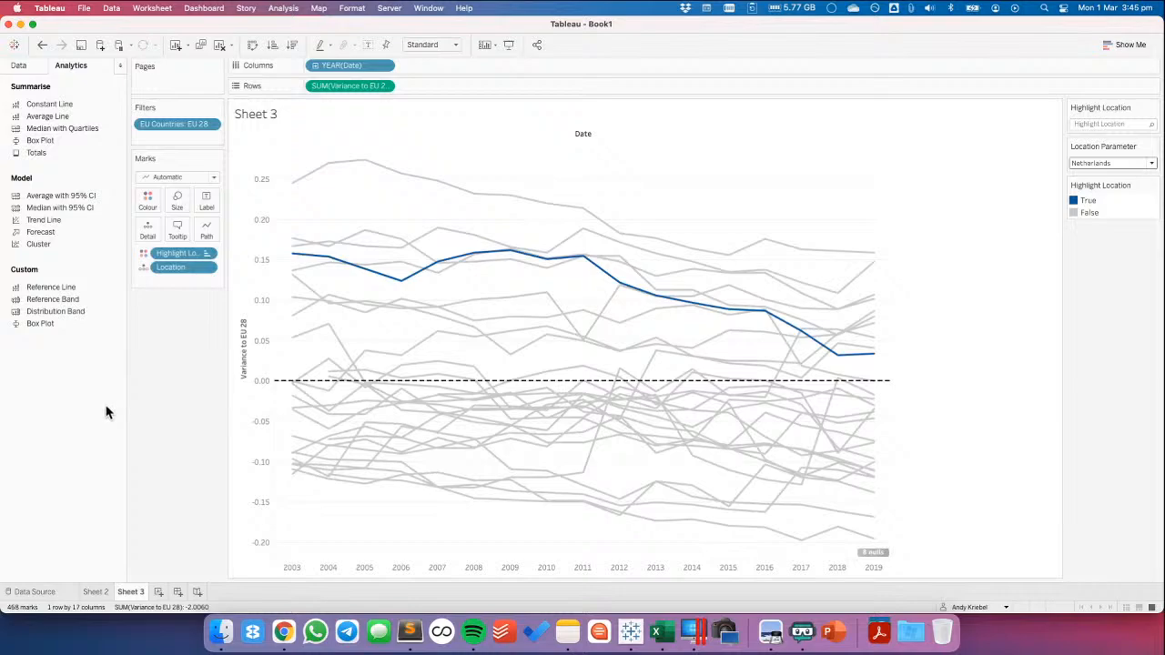
Create a change-parameter worksheet action on Sheet 3 named Update Location Parameter
left_click(20, 66)
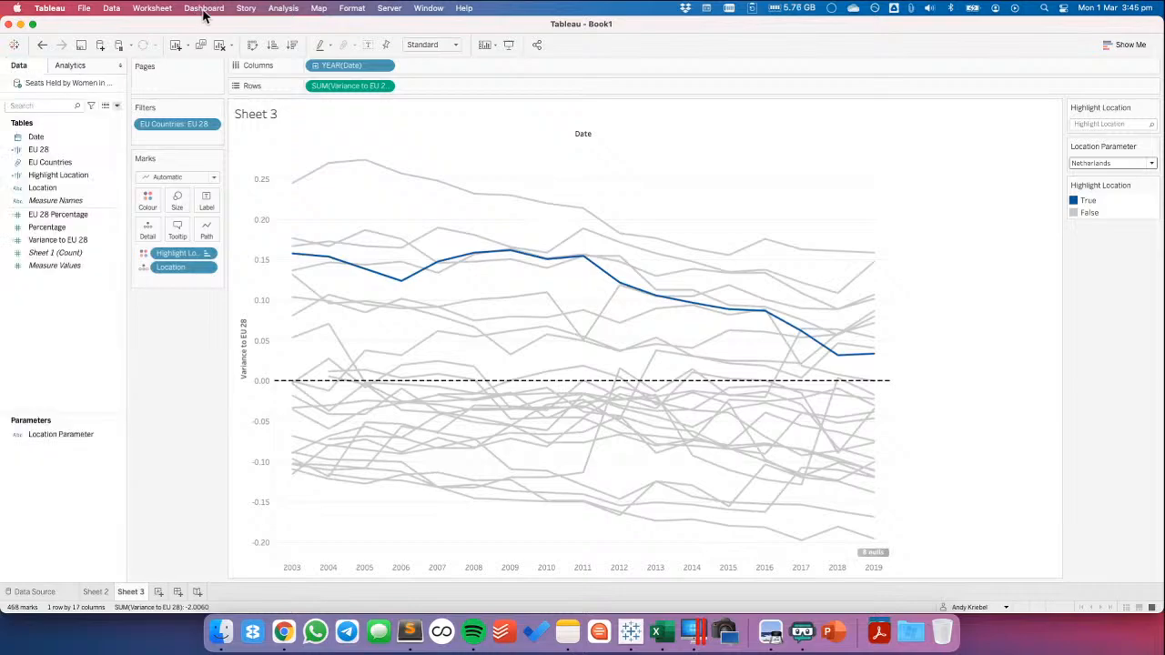
left_click(204, 11)
mouse_move(162, 10)
left_click(170, 93)
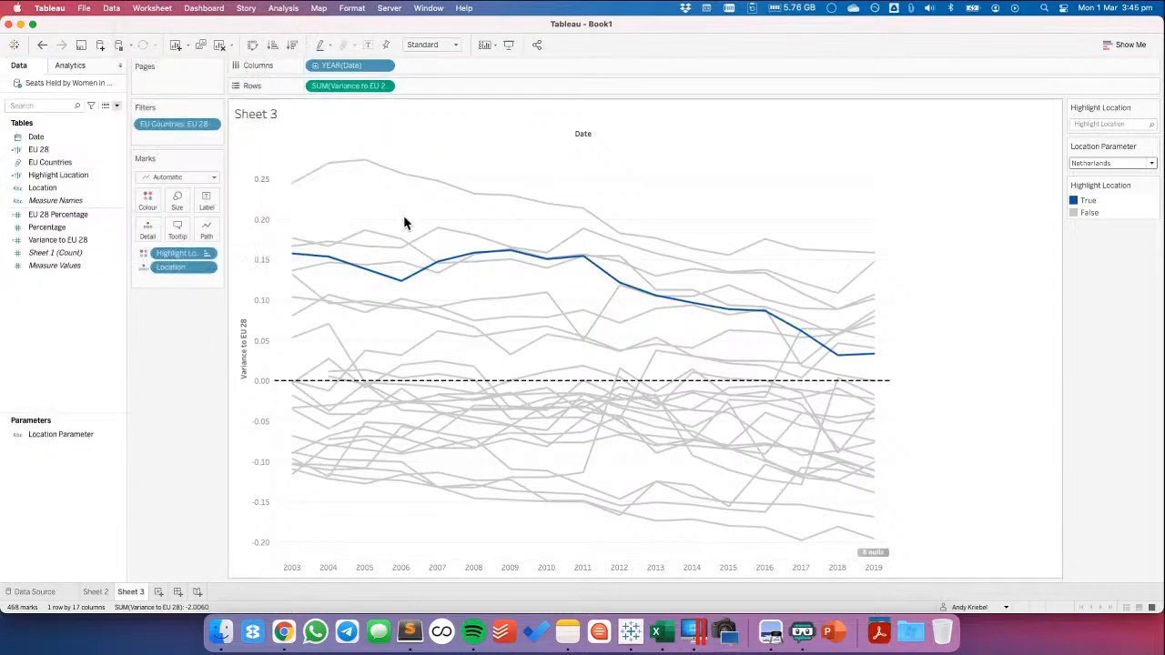
left_click(460, 366)
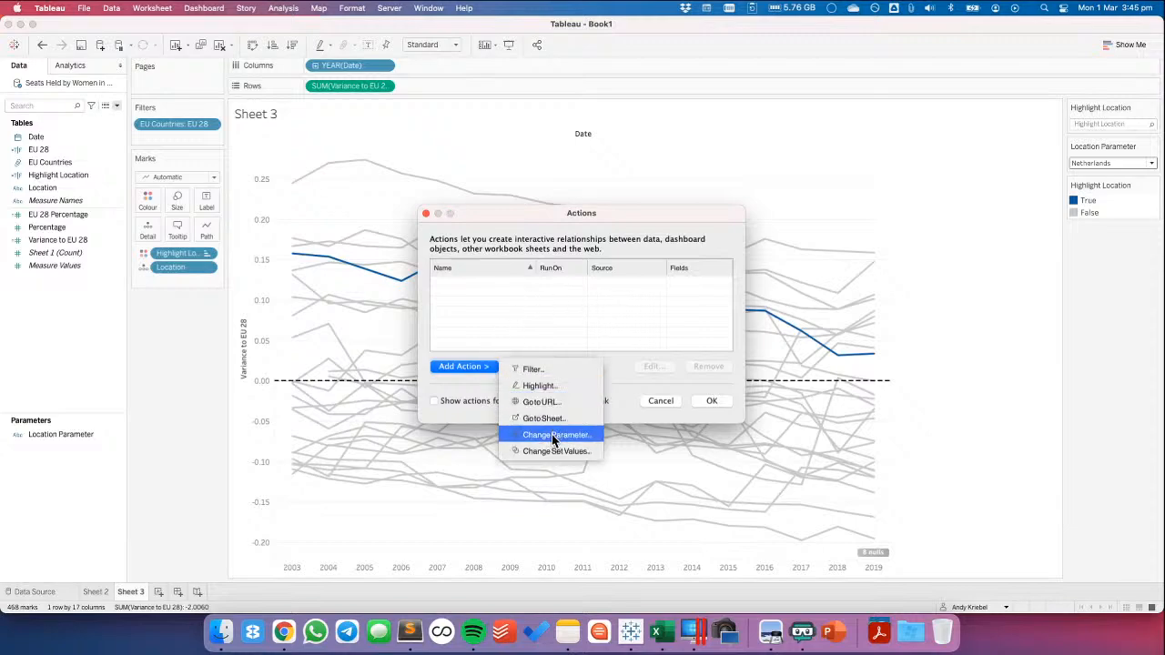
left_click(555, 435)
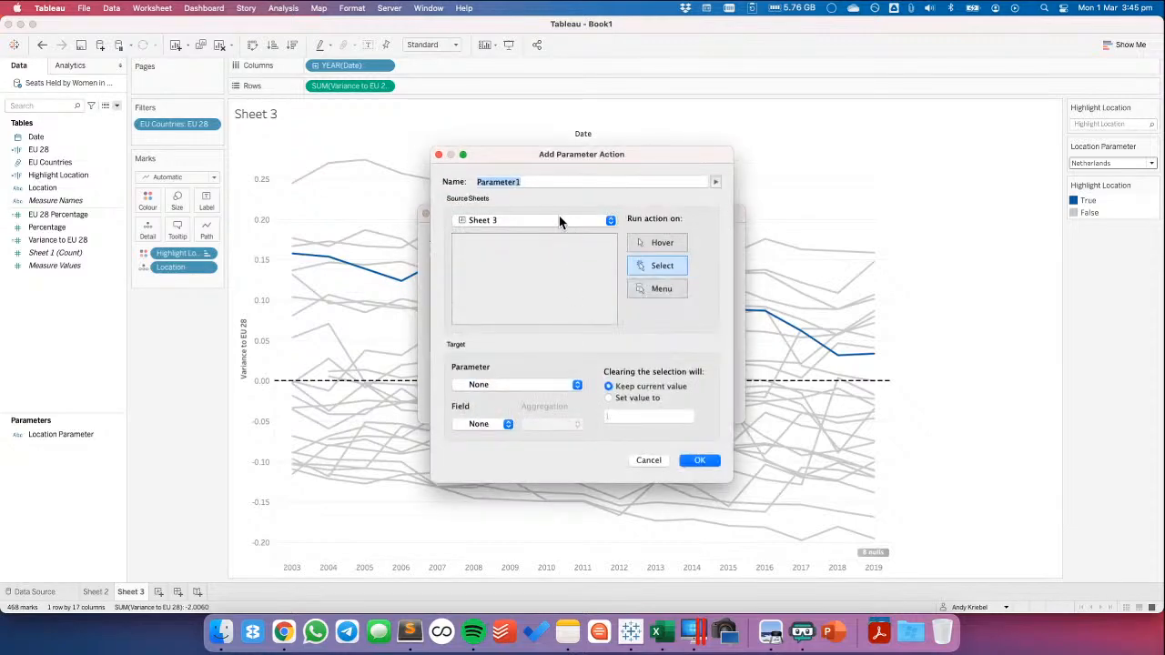
key("Right")
key("BackSpace")
type("Update Location")
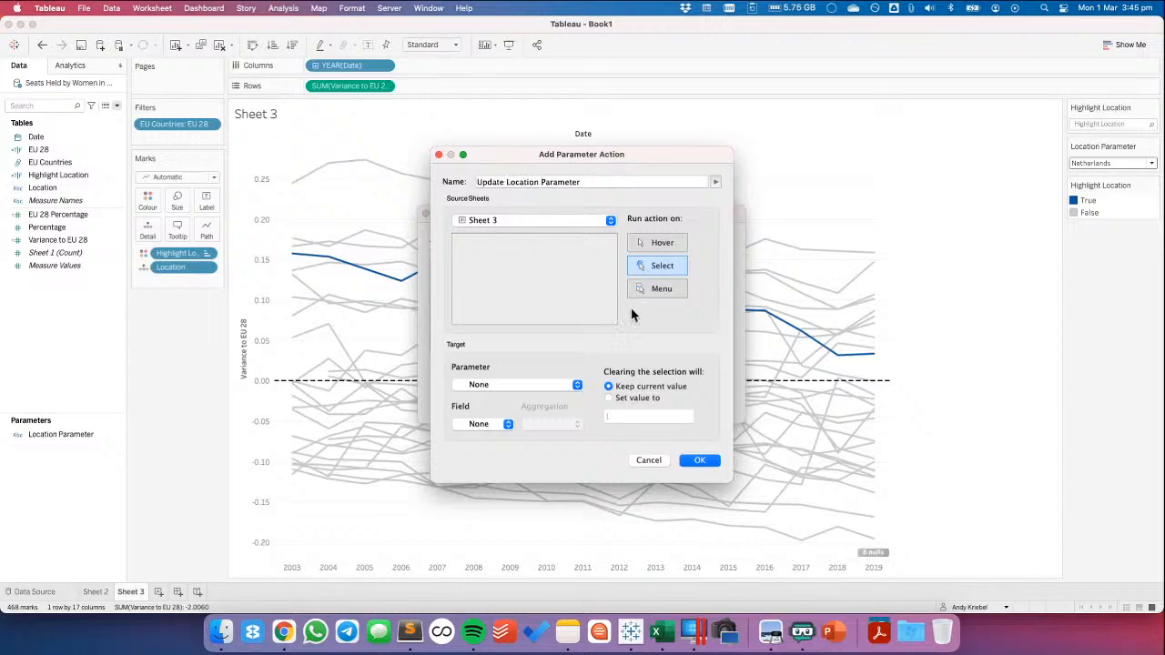
Make the action update Location Parameter from the Location field, and save the action
left_click(494, 384)
left_click(496, 397)
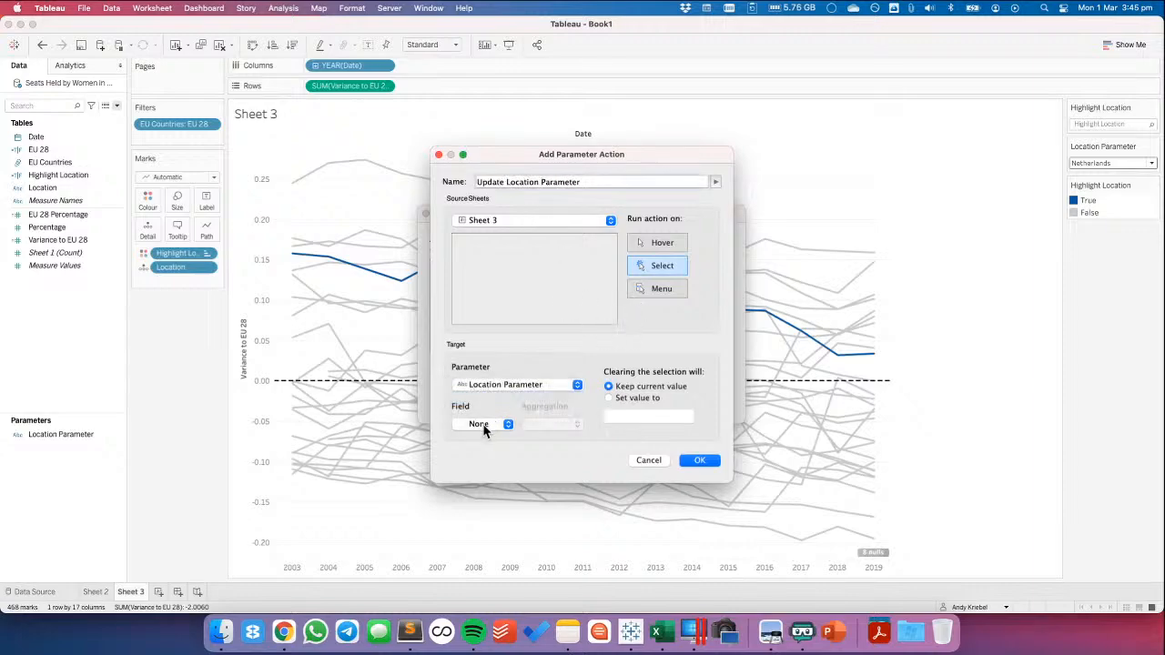
left_click(482, 424)
left_click(486, 440)
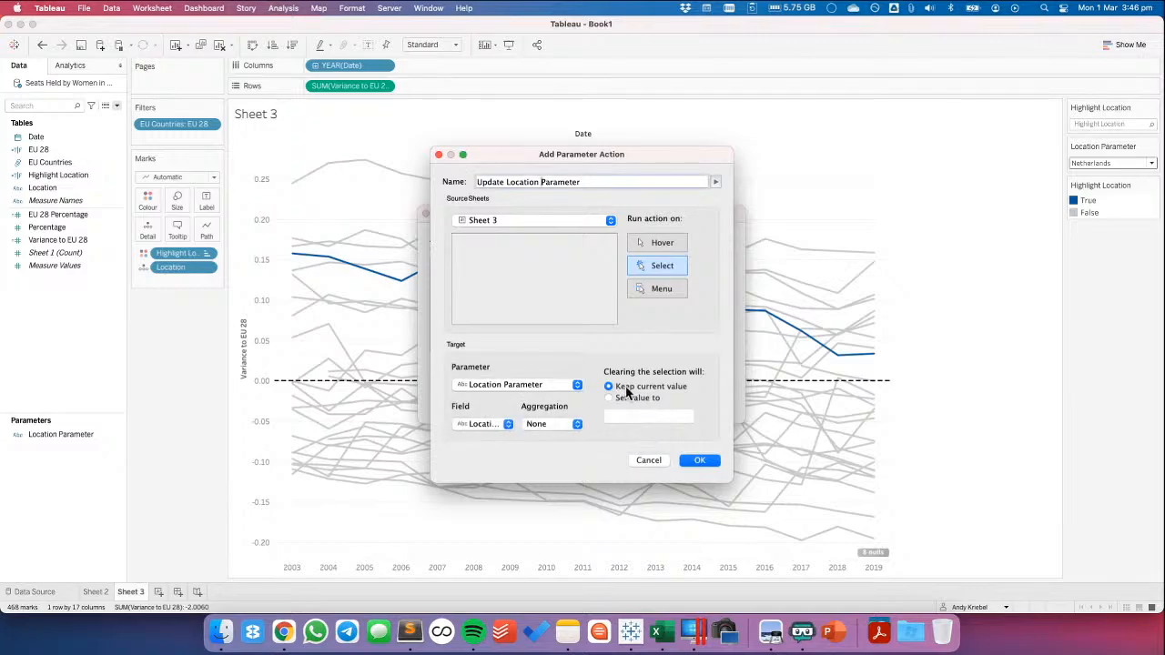
left_click(706, 463)
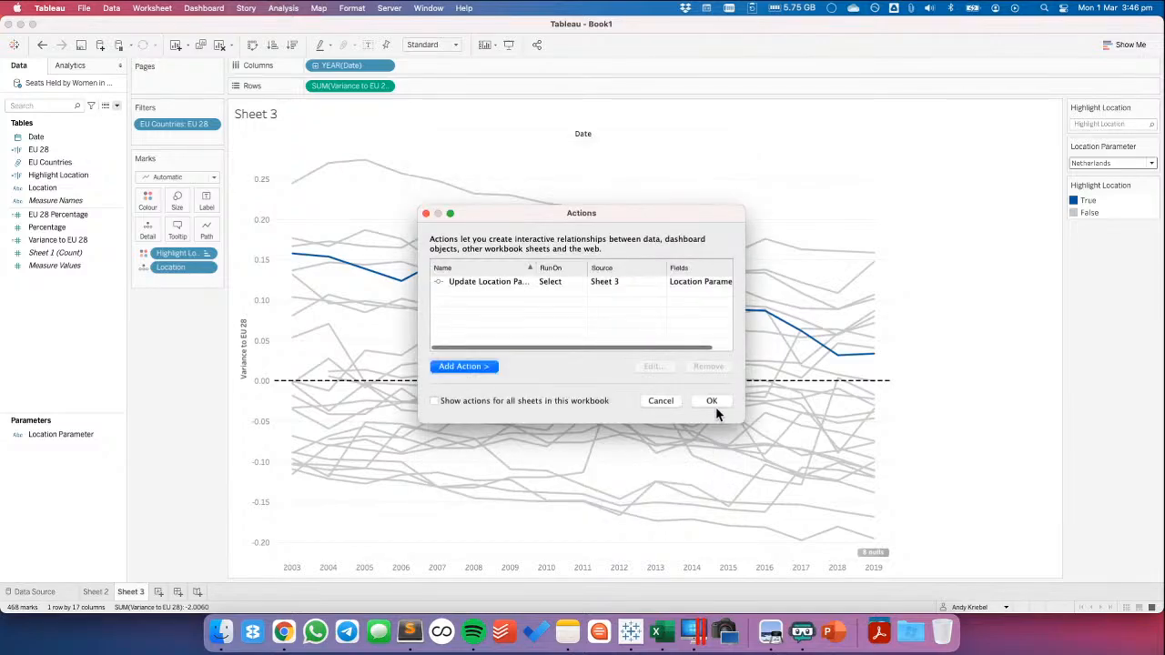
left_click(714, 400)
Test the parameter action by selecting the Sweden, Netherlands, Finland and Denmark lines in turn on the variance chart
left_click(589, 220)
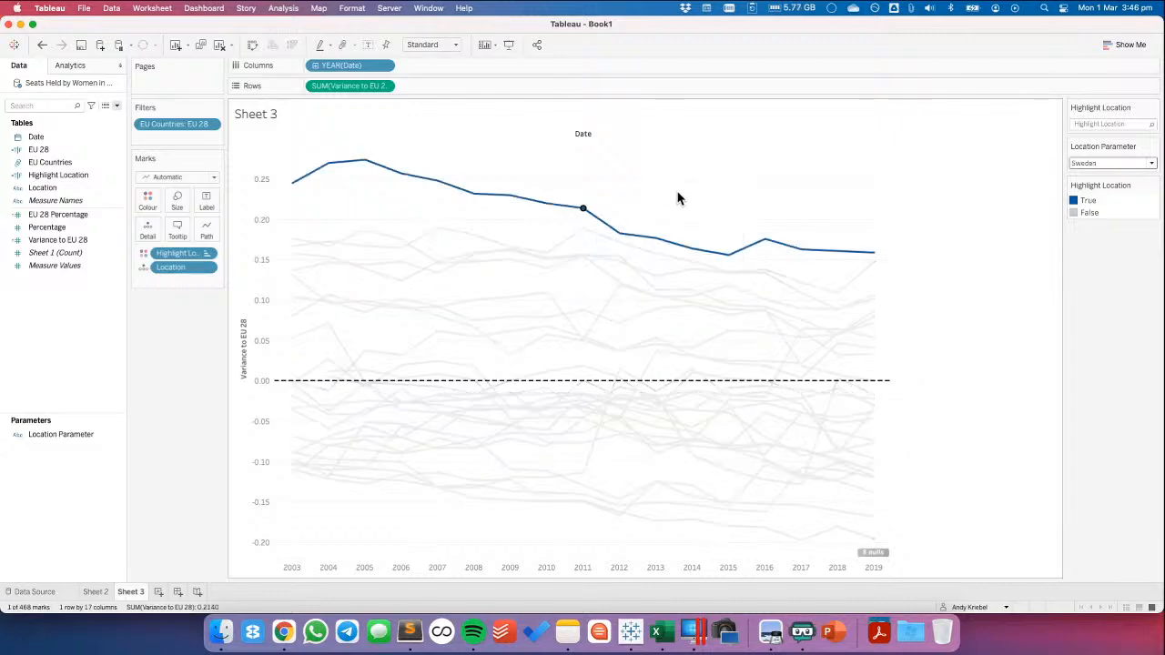
left_click(546, 260)
left_click(546, 227)
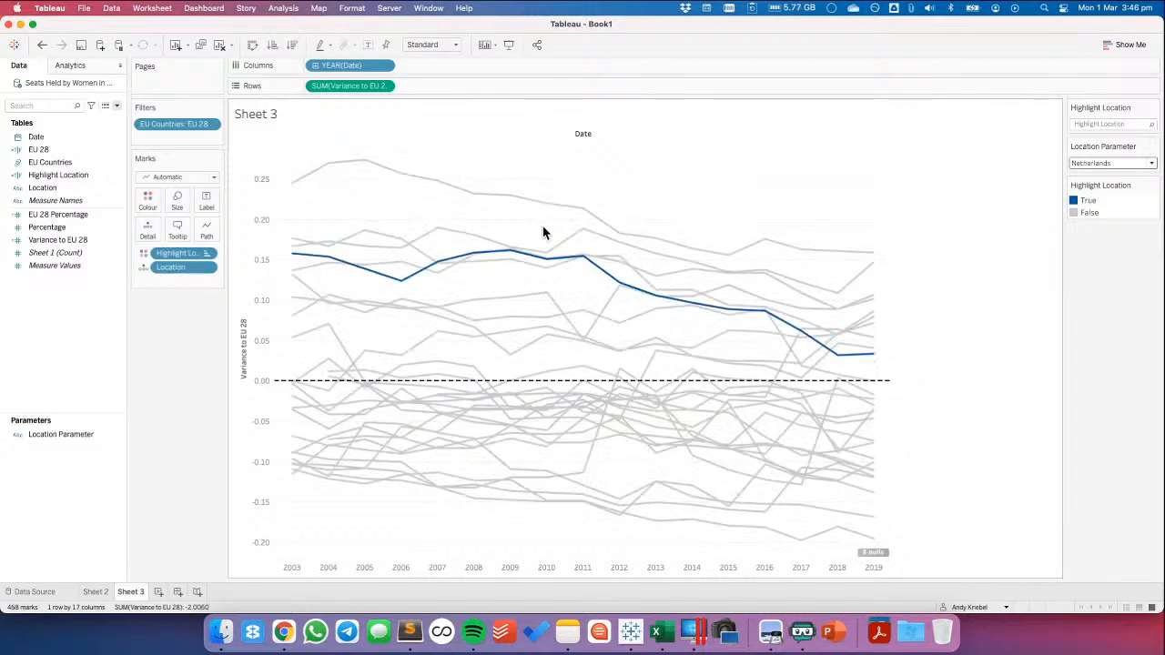
left_click(584, 234)
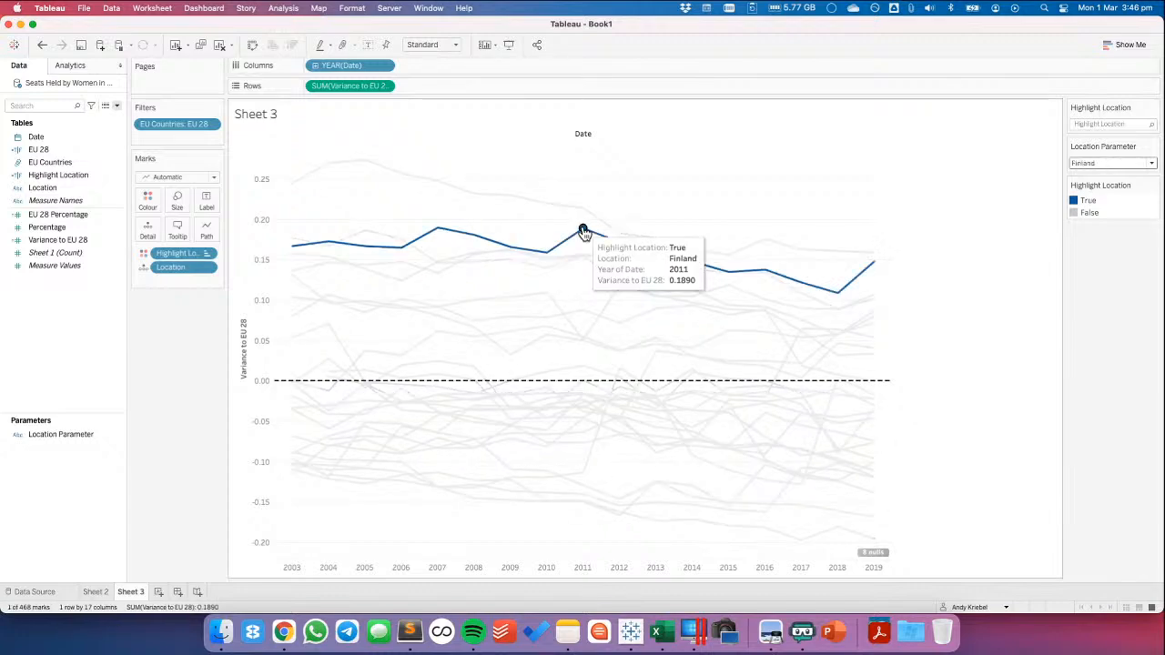
left_click(584, 232)
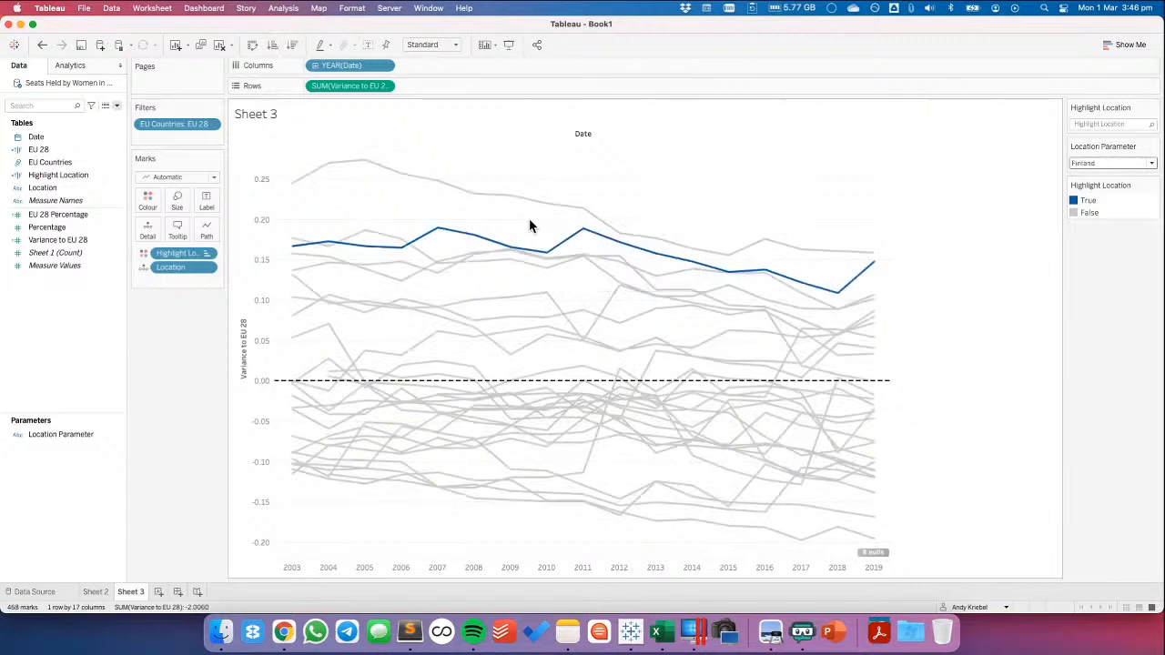
left_click(551, 274)
left_click(551, 274)
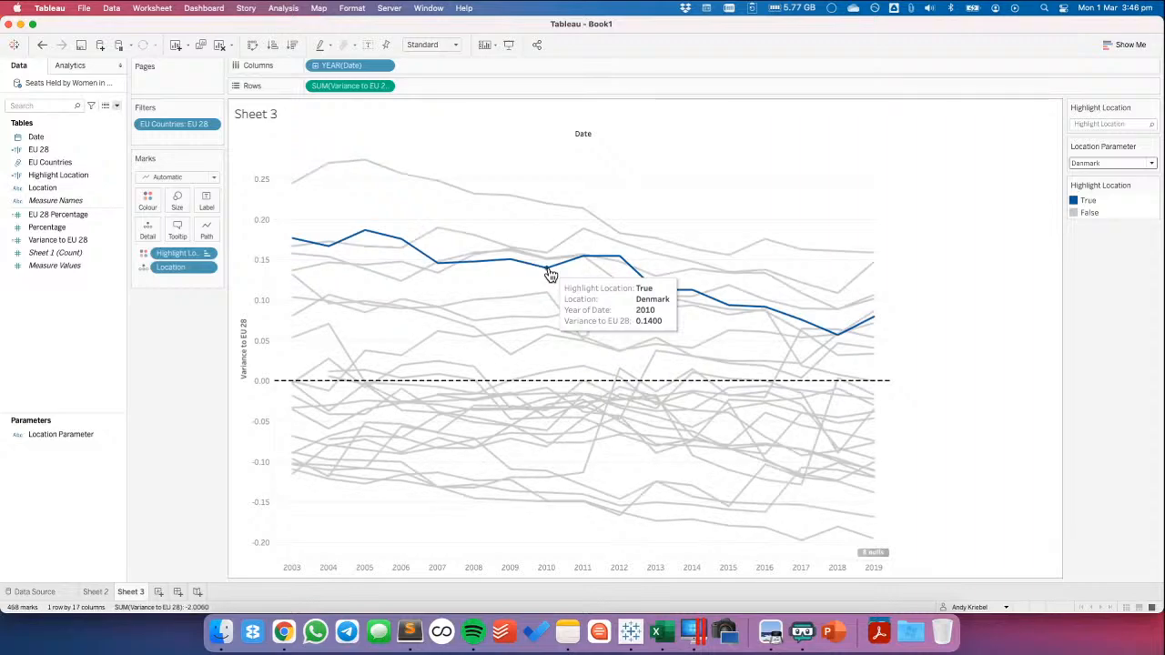
Create a calculated field named Dummy containing the text "Dummy" and add it to the chart's Detail
right_click(48, 355)
left_click(80, 360)
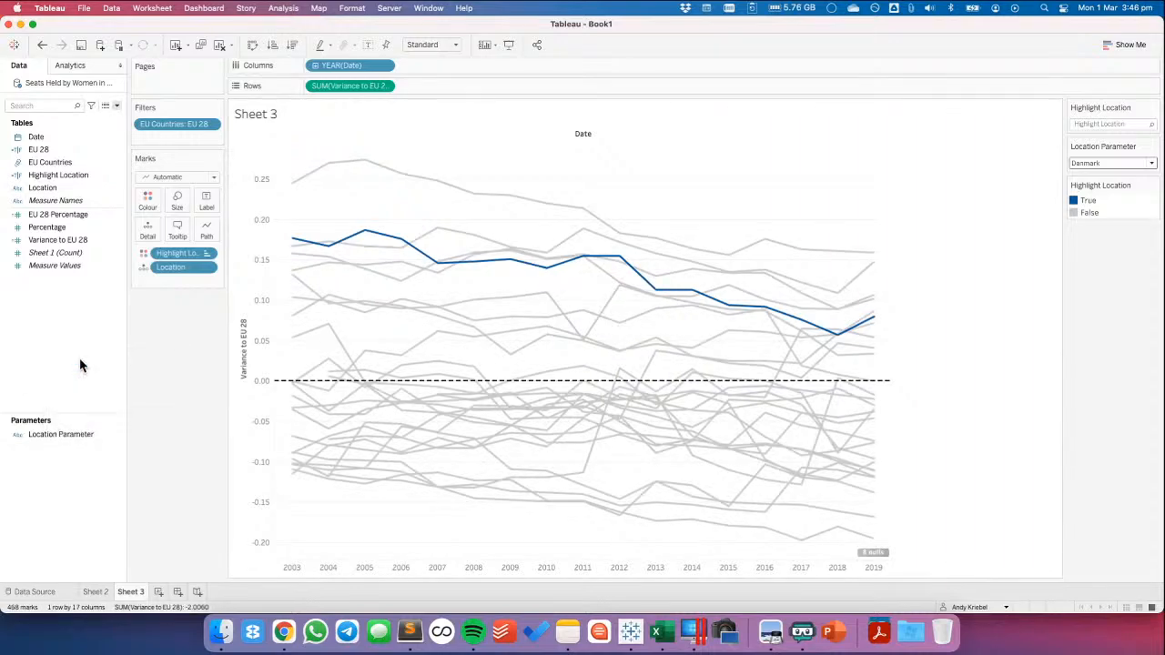
type("Dummy")
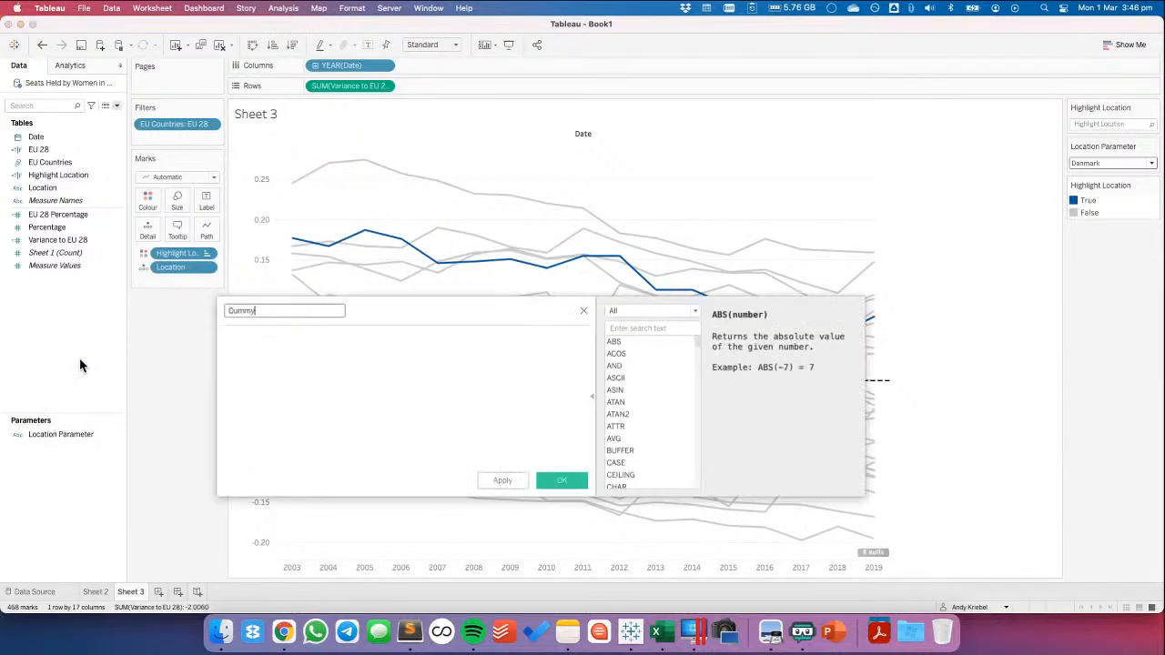
key("Tab")
type("1Dummy'")
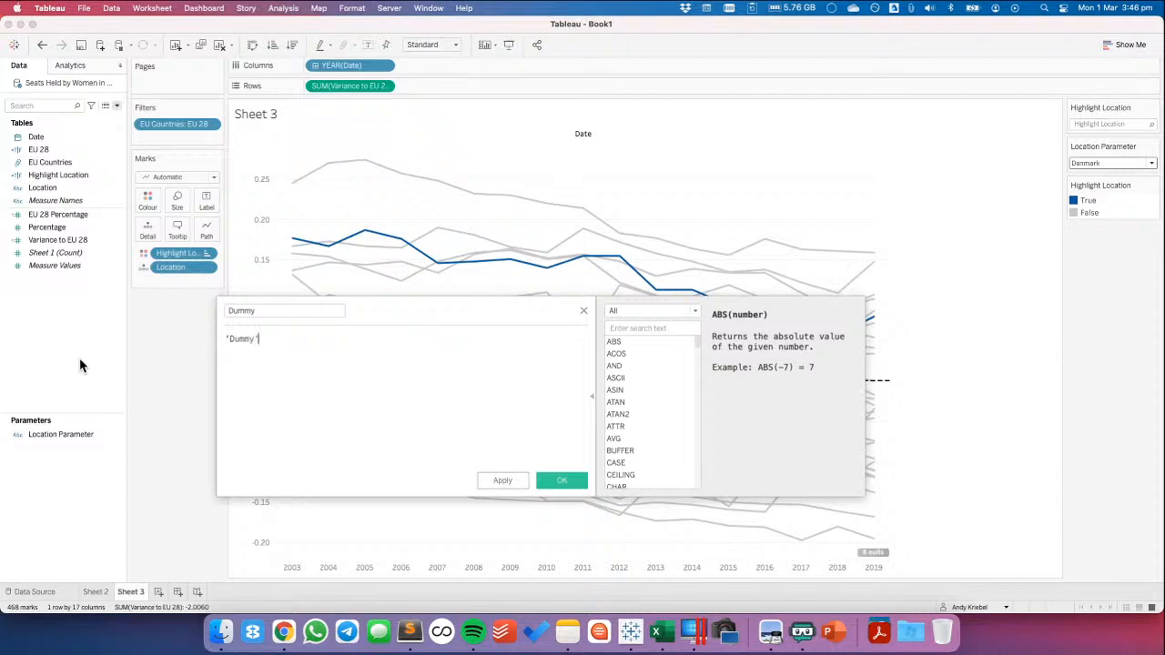
left_click(562, 482)
left_click_drag(41, 150, 142, 228)
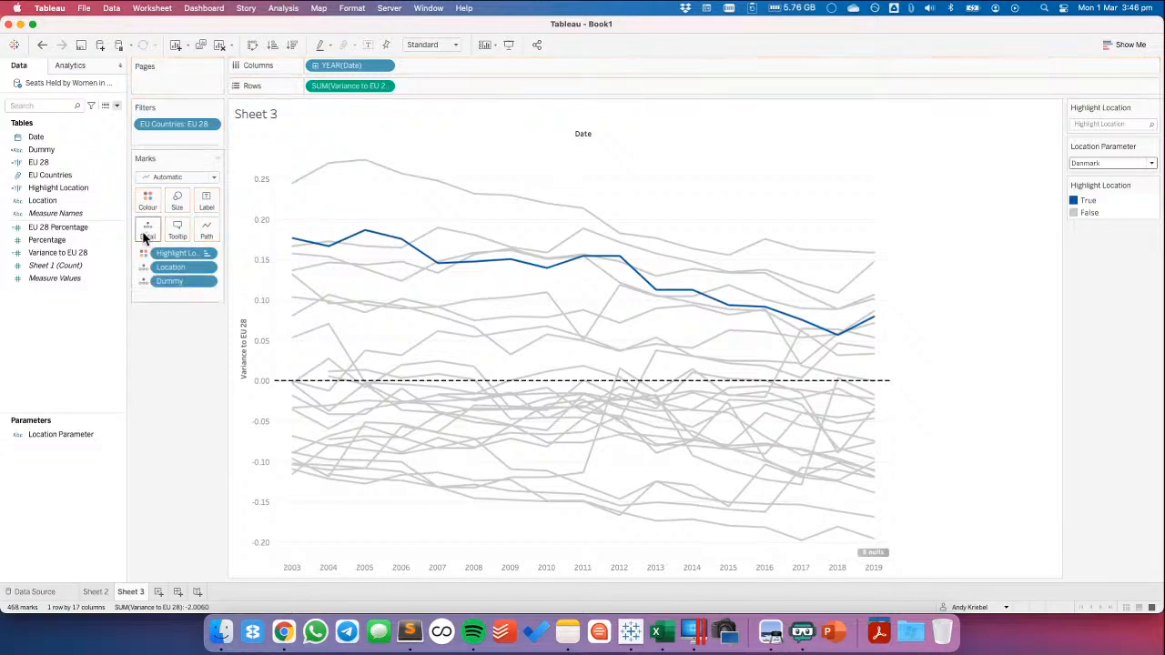
Create a highlight worksheet action on Sheet 3 named Highlight Dummy
left_click(152, 8)
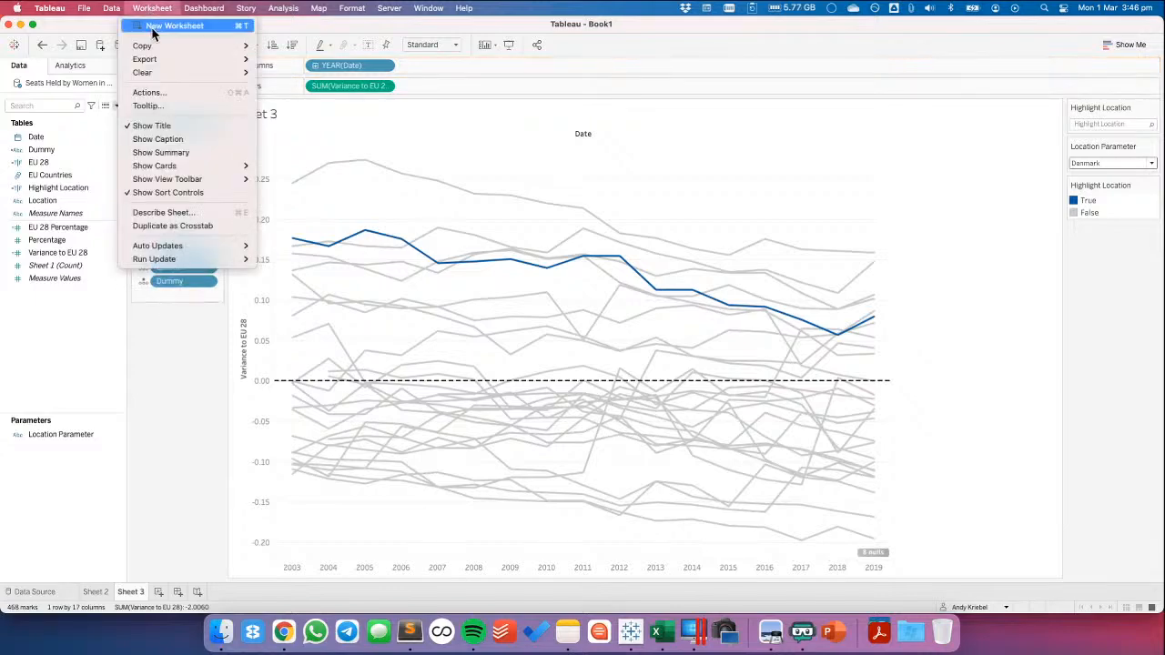
left_click(155, 92)
left_click(492, 368)
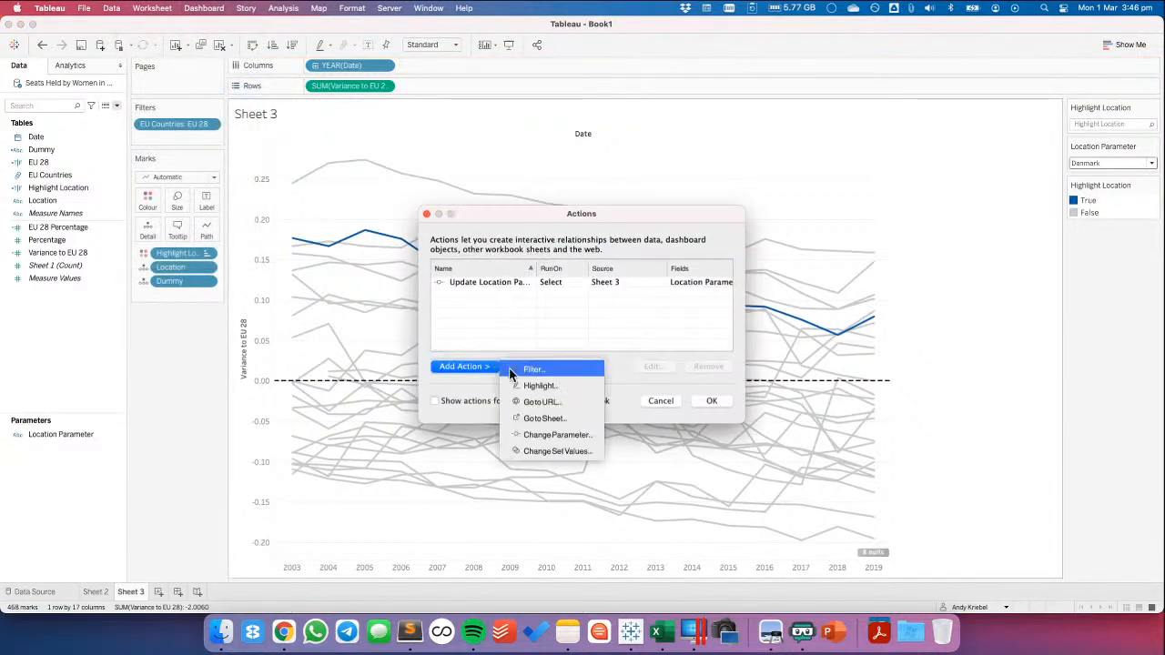
left_click(538, 387)
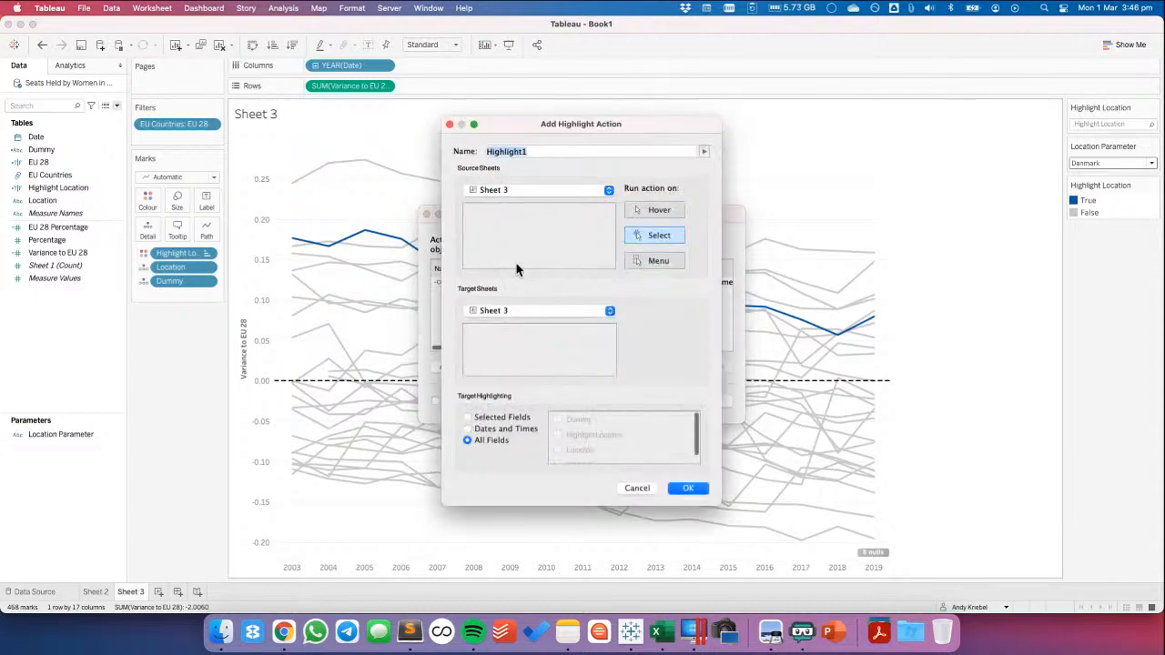
left_click(554, 151)
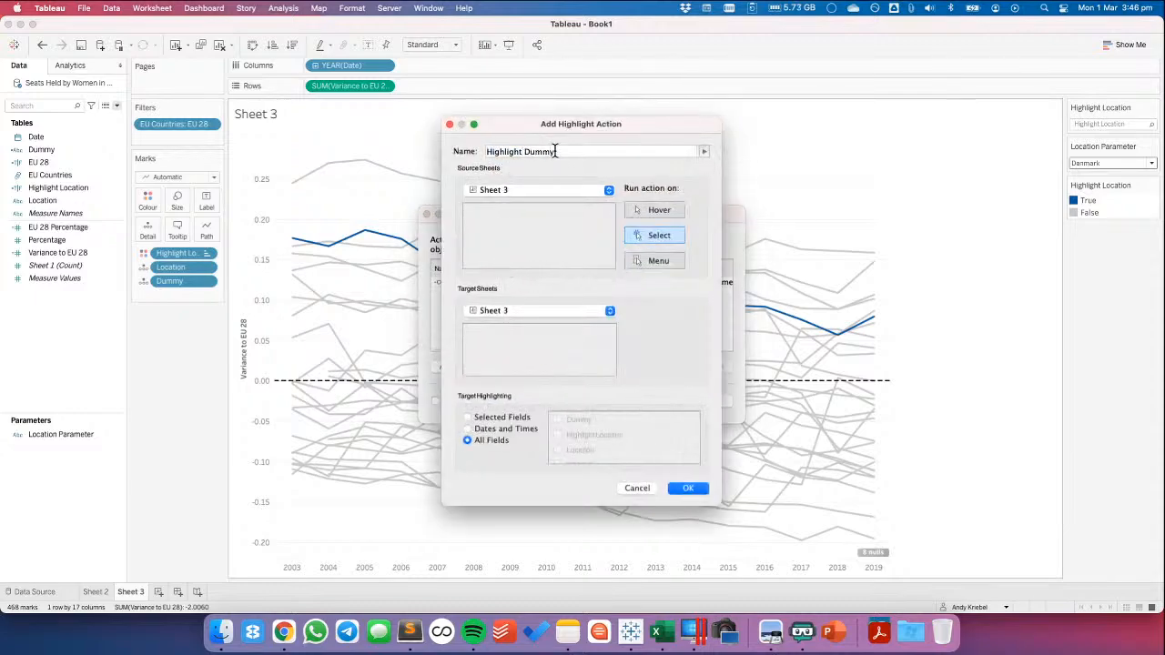
Limit the action's target highlighting to the Dummy field, run it on select, and save the action
left_click(515, 418)
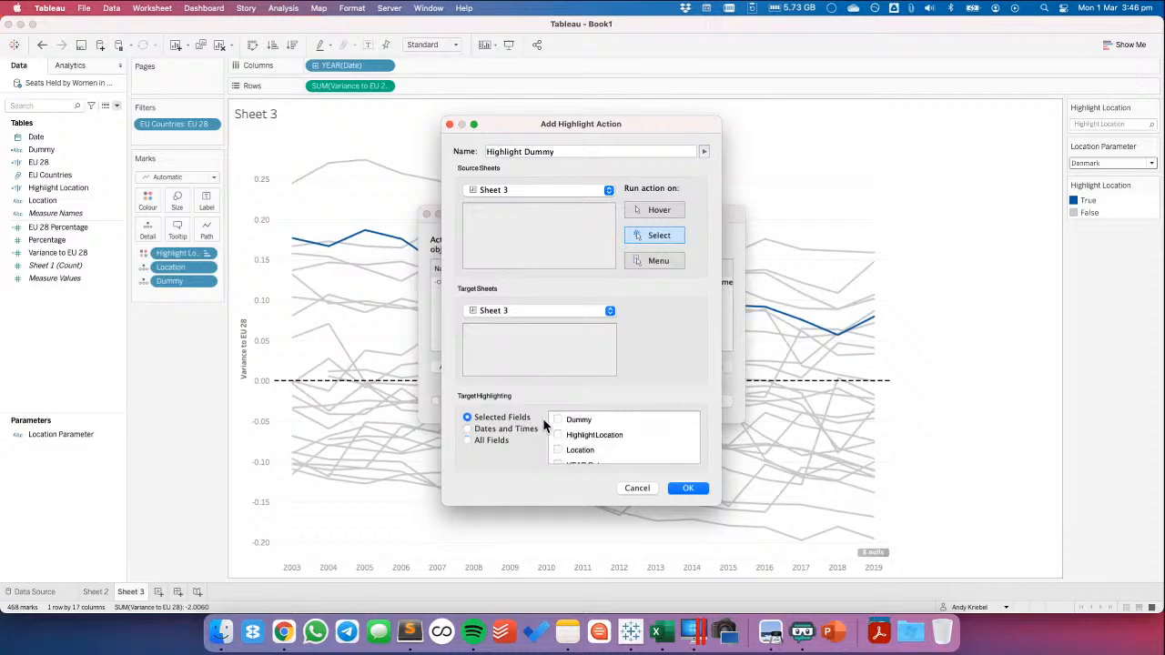
left_click(557, 419)
left_click(659, 229)
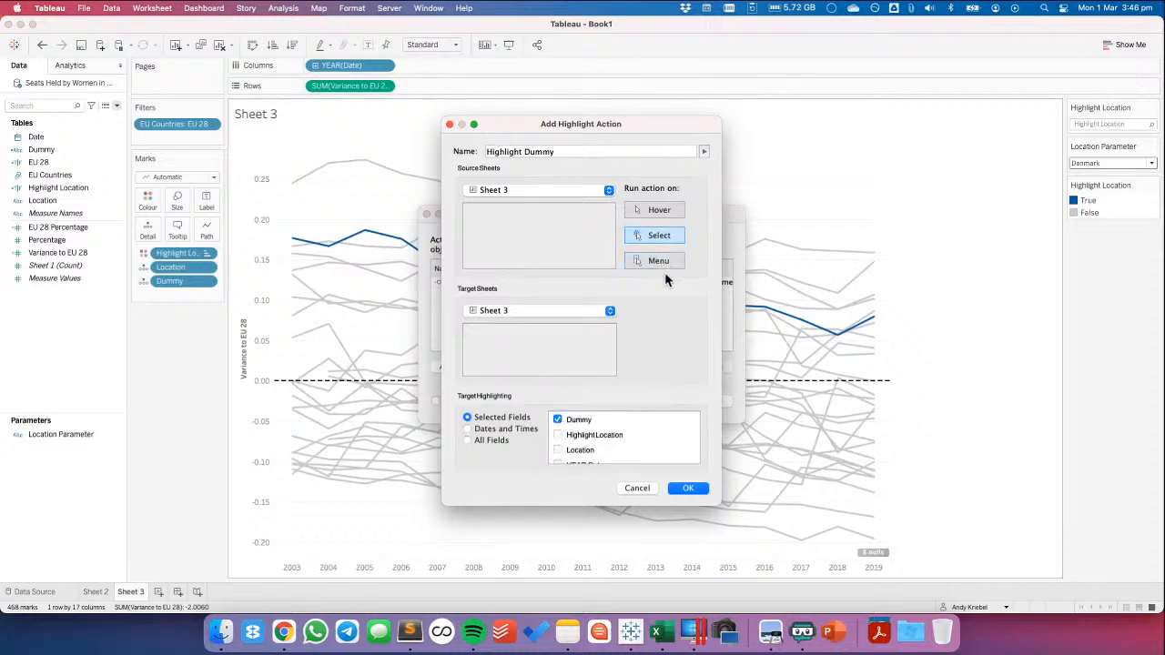
left_click(689, 489)
left_click(710, 402)
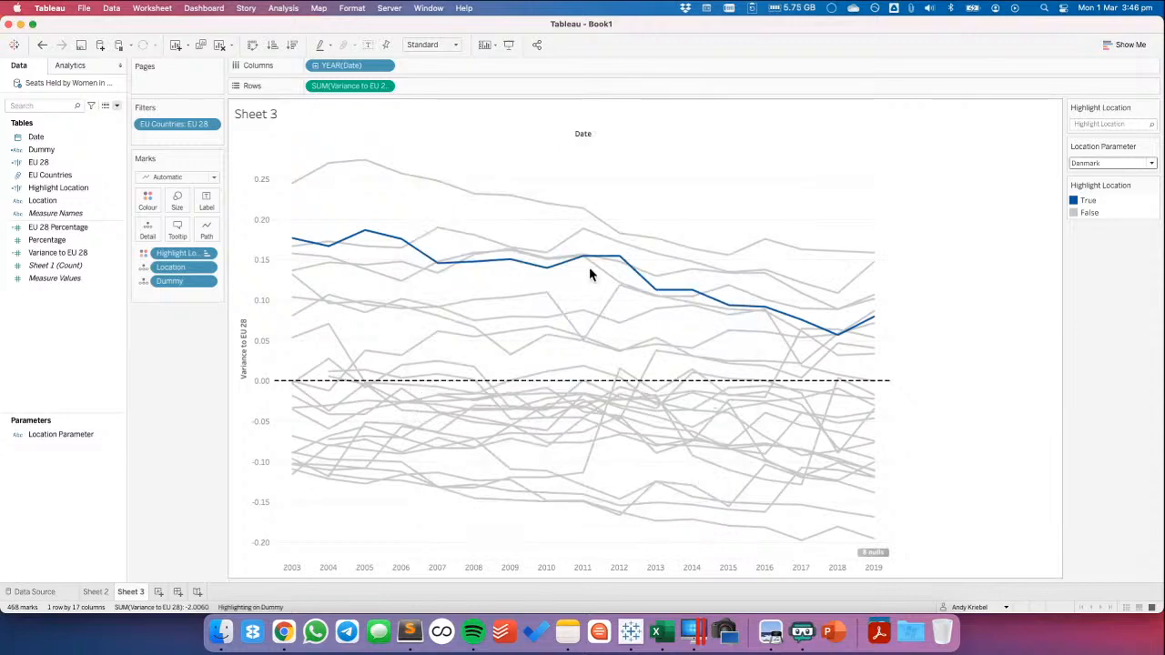
Test both actions by selecting the Sweden, Netherlands and Denmark lines, ending with Portugal selected
left_click(562, 209)
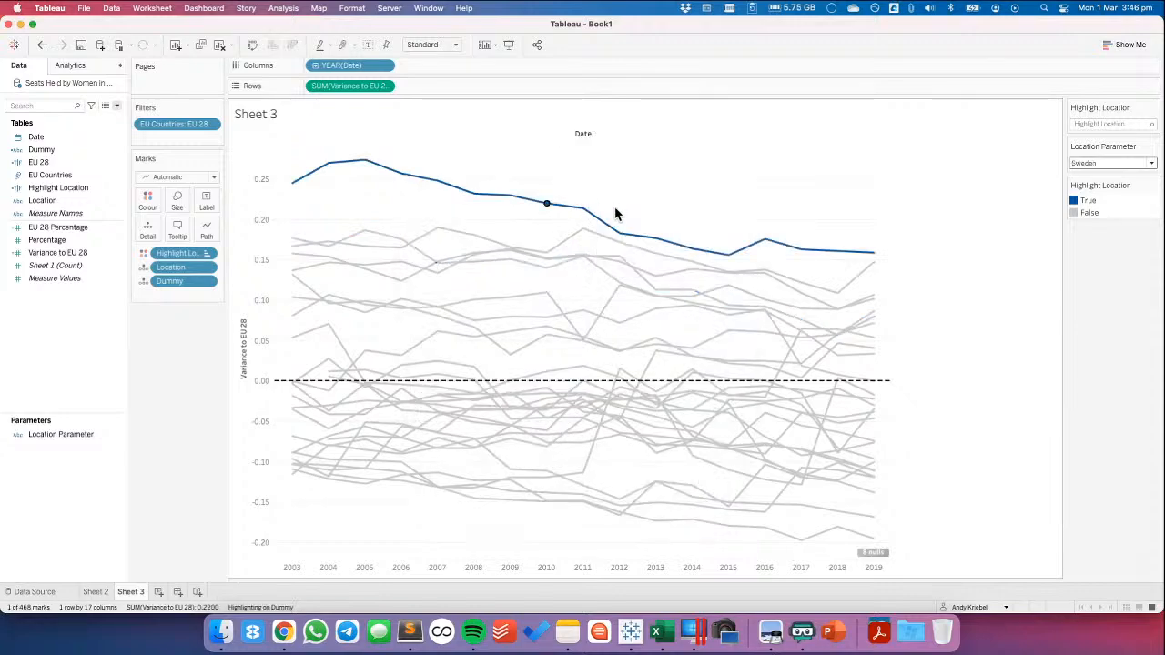
left_click(618, 283)
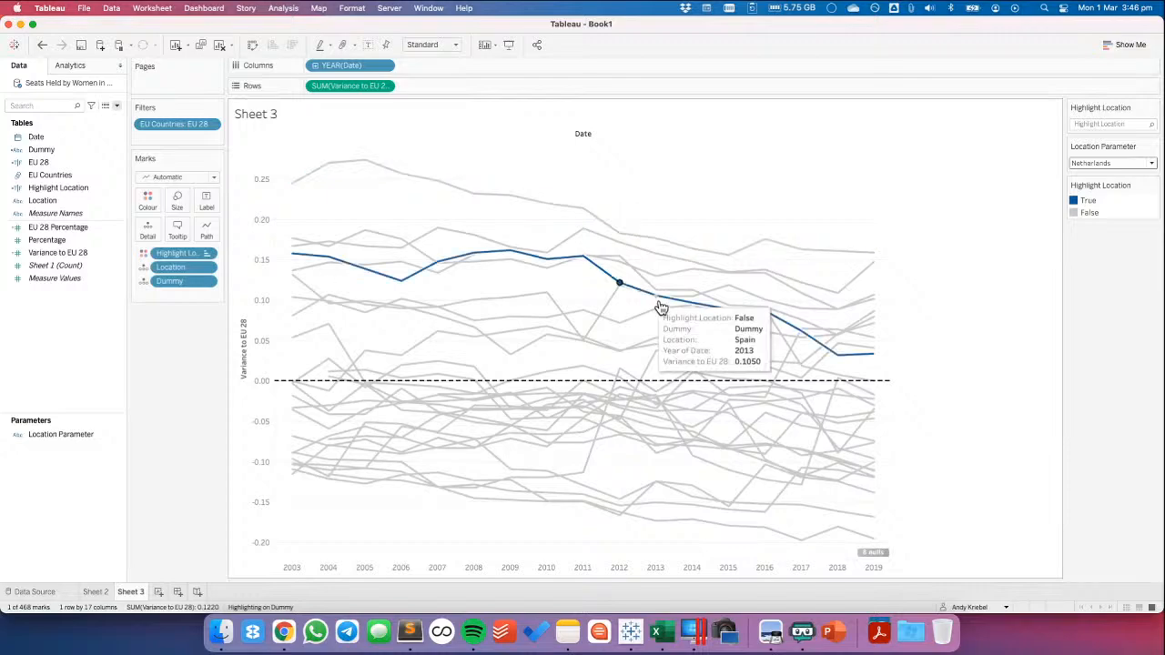
left_click(620, 257)
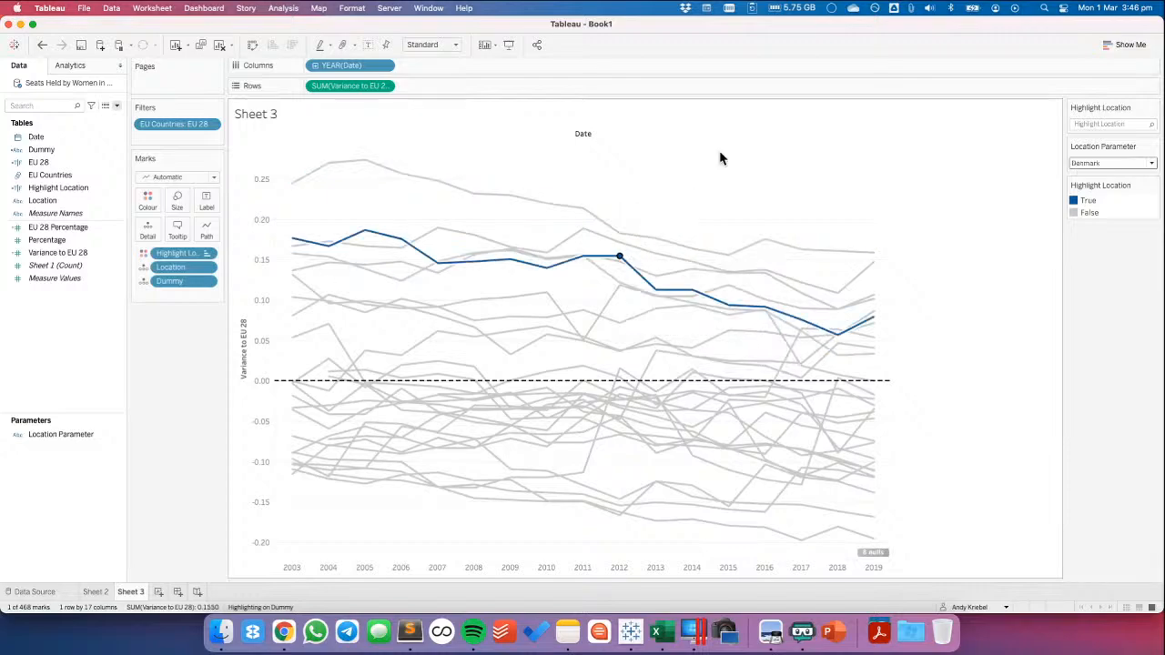
left_click(688, 318)
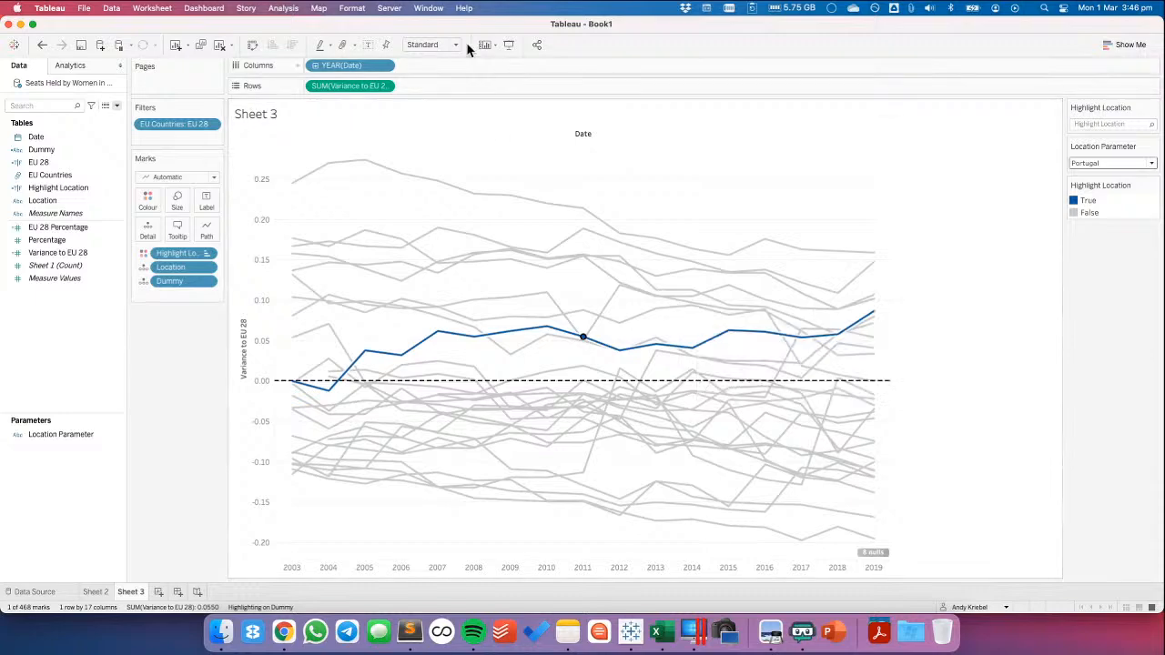
Hide the Date field label above the chart's columns
left_click(288, 9)
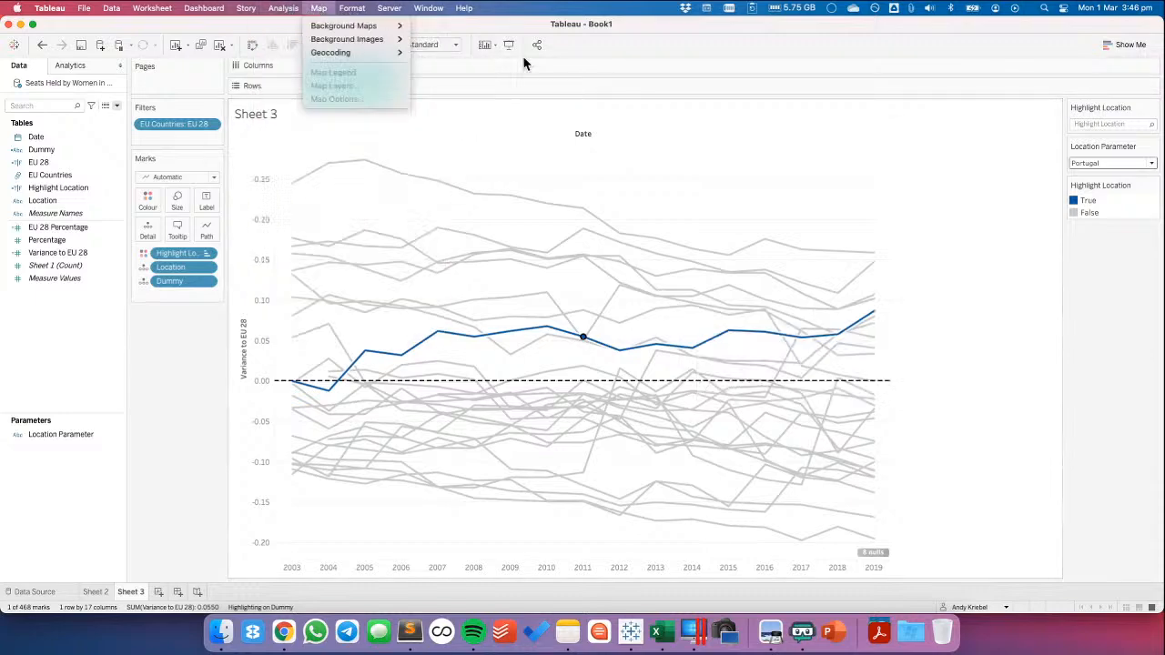
left_click(681, 197)
right_click(579, 135)
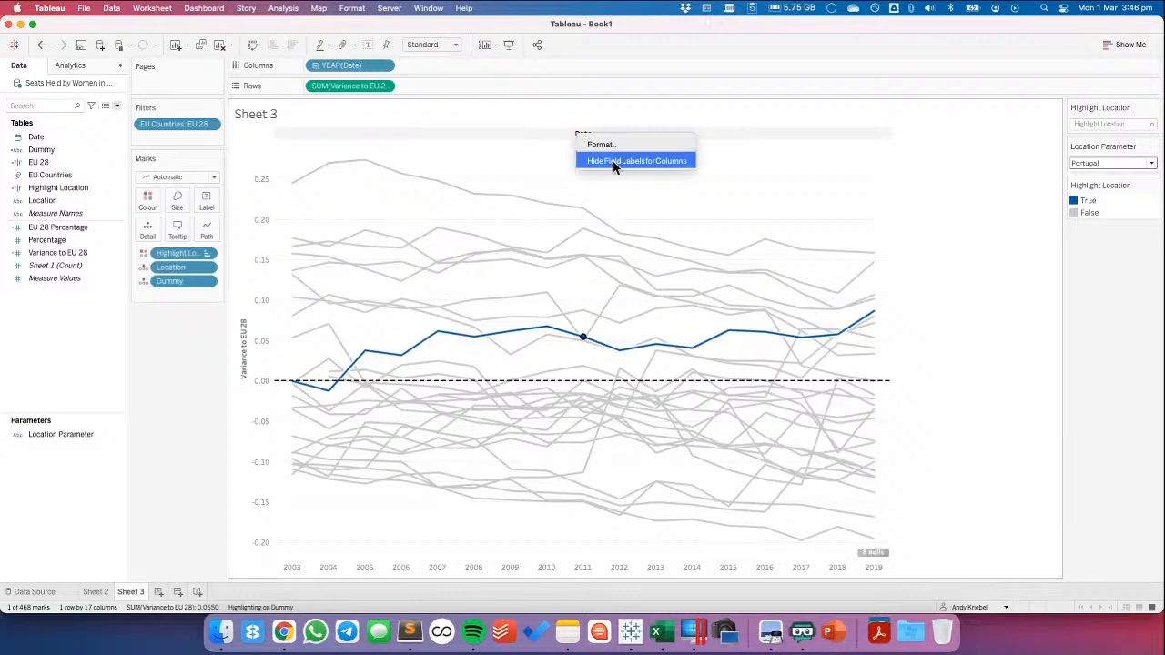
left_click(613, 160)
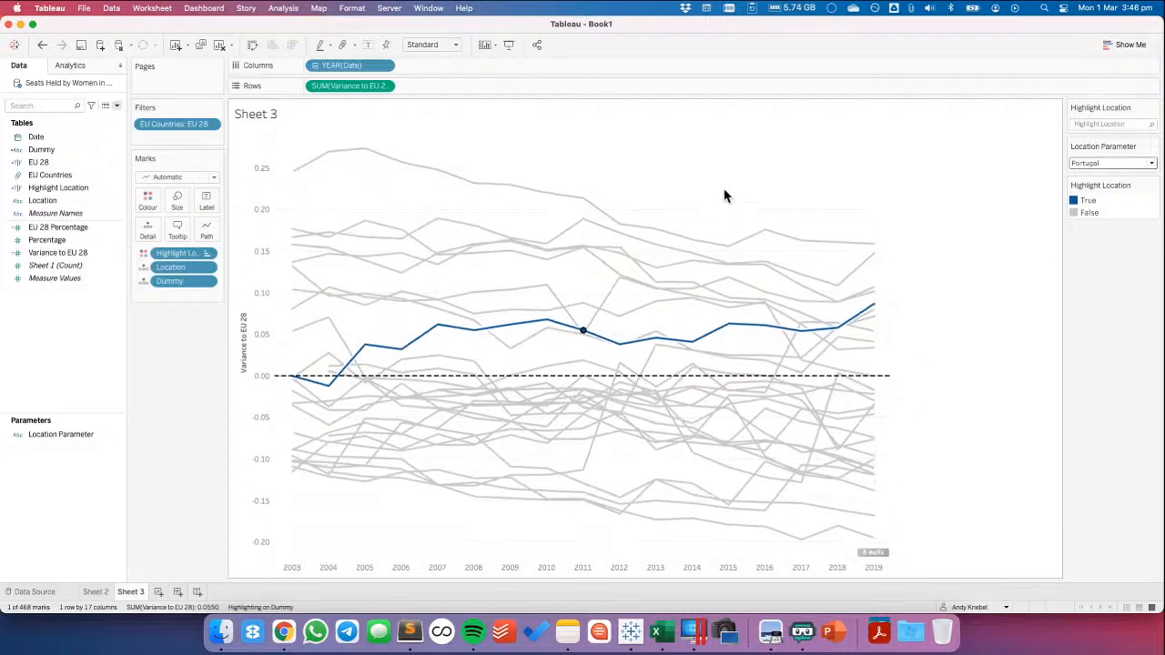
Make YEAR(Date) in Columns continuous and hide the nulls indicator on the chart
left_click(385, 66)
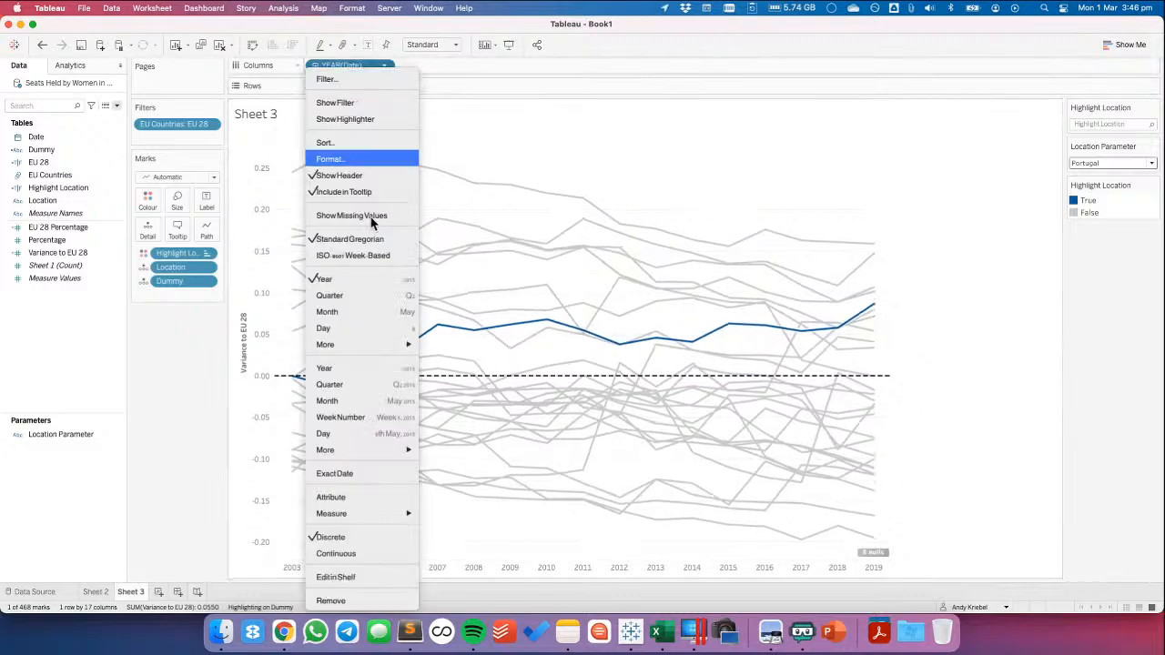
left_click(356, 556)
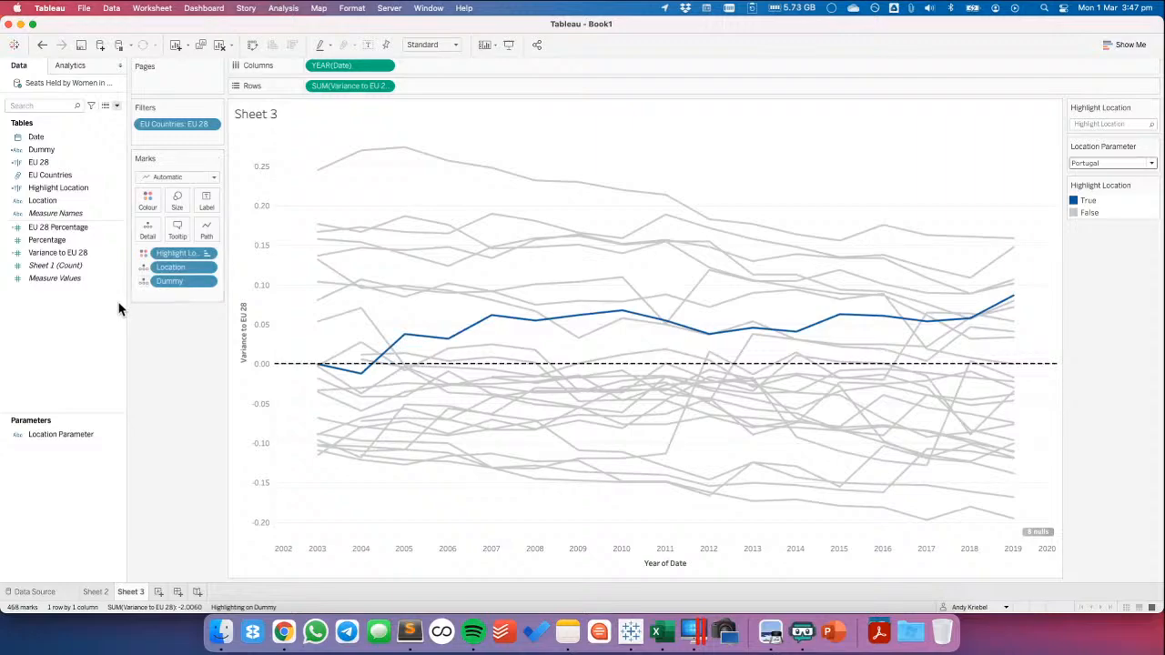
mouse_move(1016, 300)
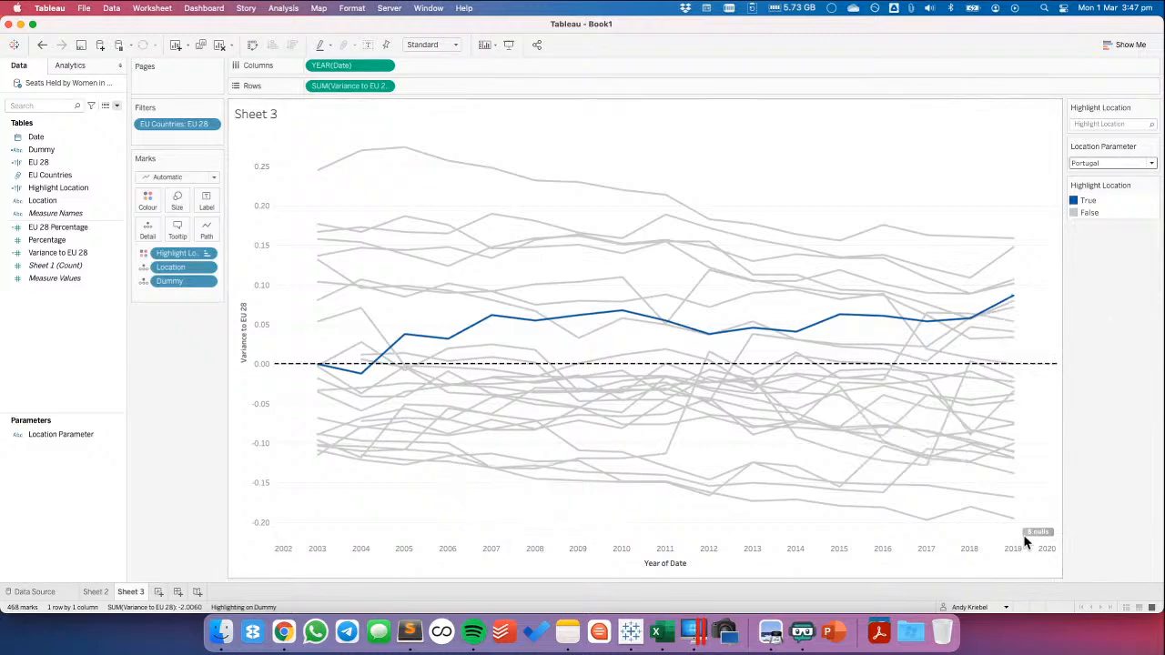
left_click(1056, 547)
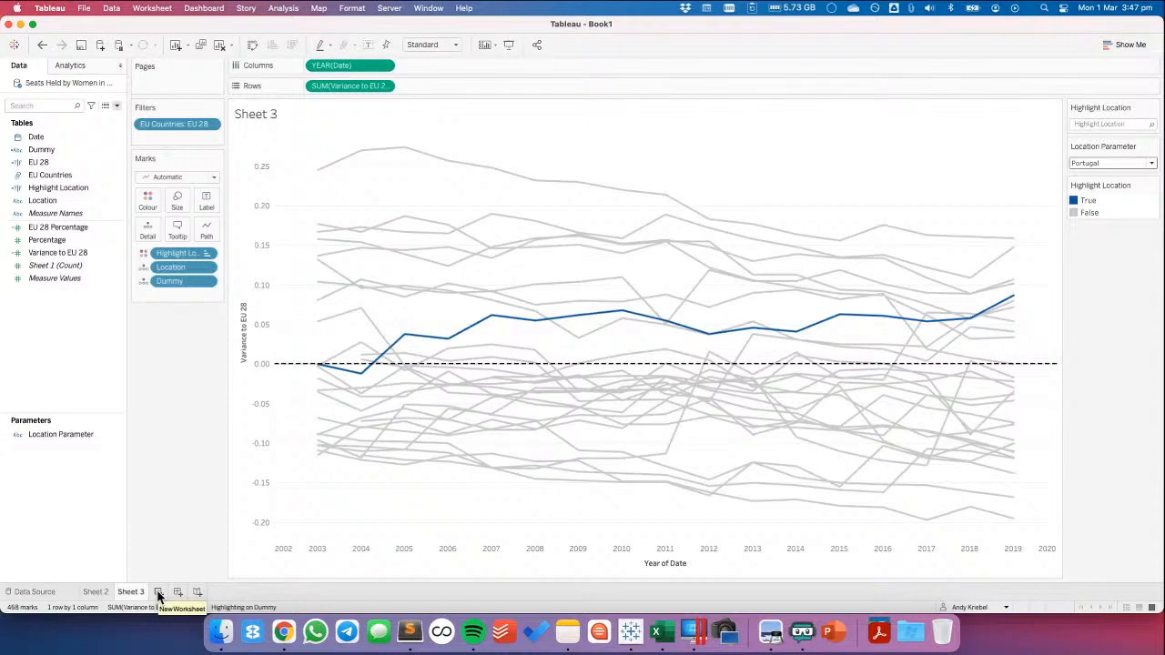
Recolour the True value of Highlight Location to a custom deeper blue with a hex code starting 0033
double_click(1118, 215)
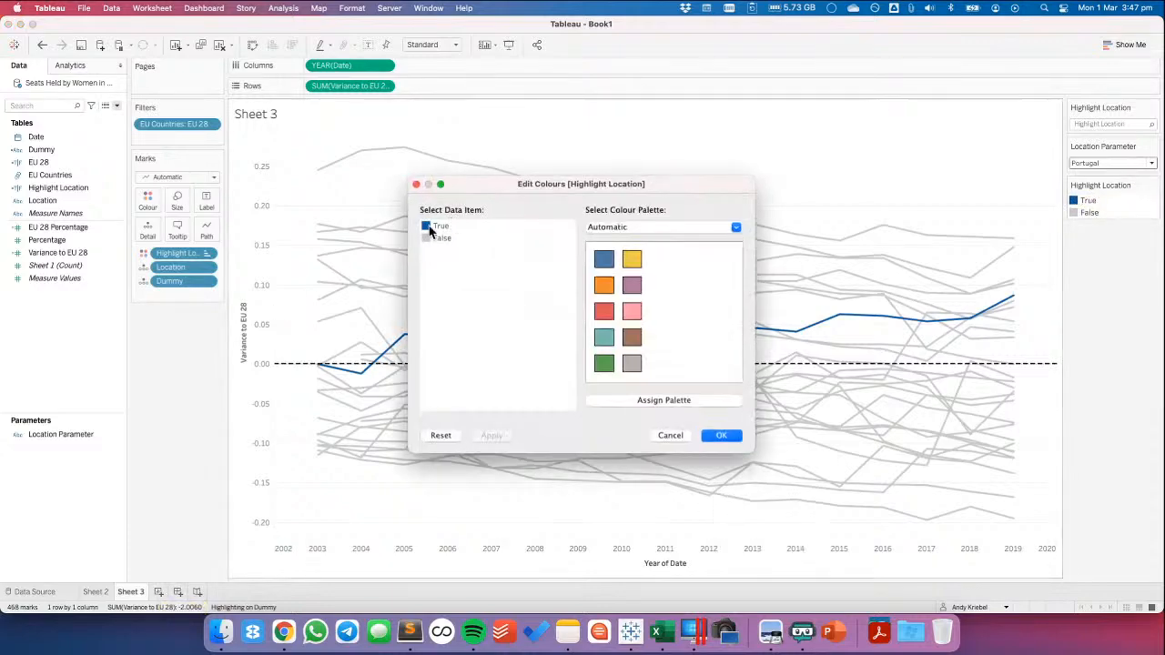
double_click(434, 226)
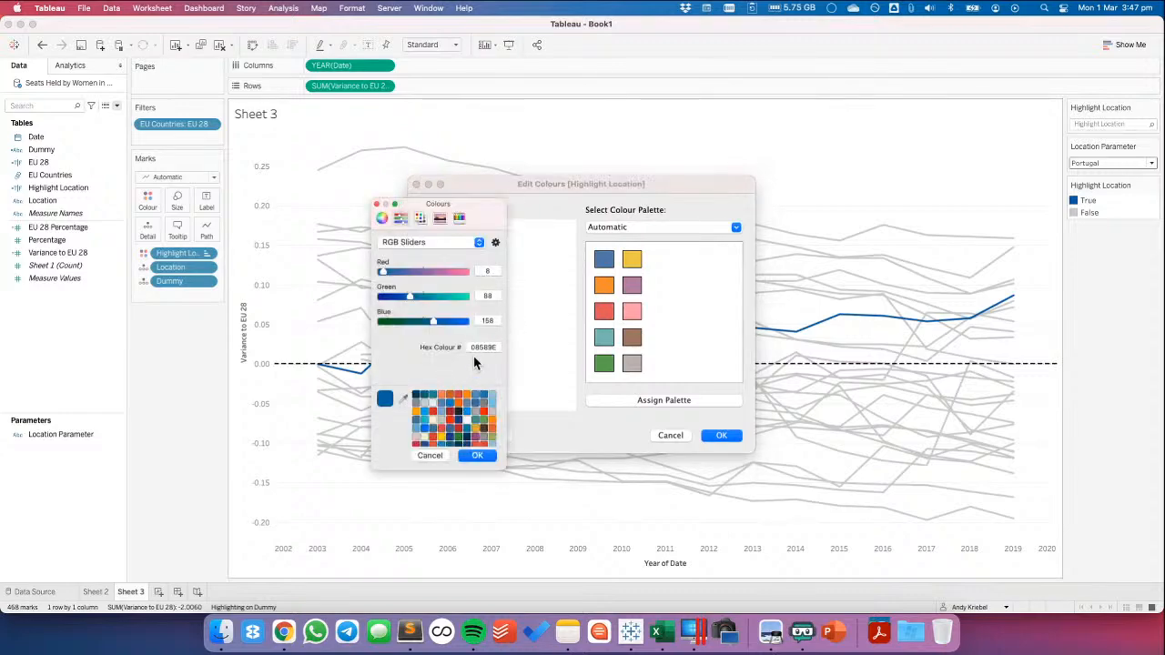
double_click(476, 347)
type("003399")
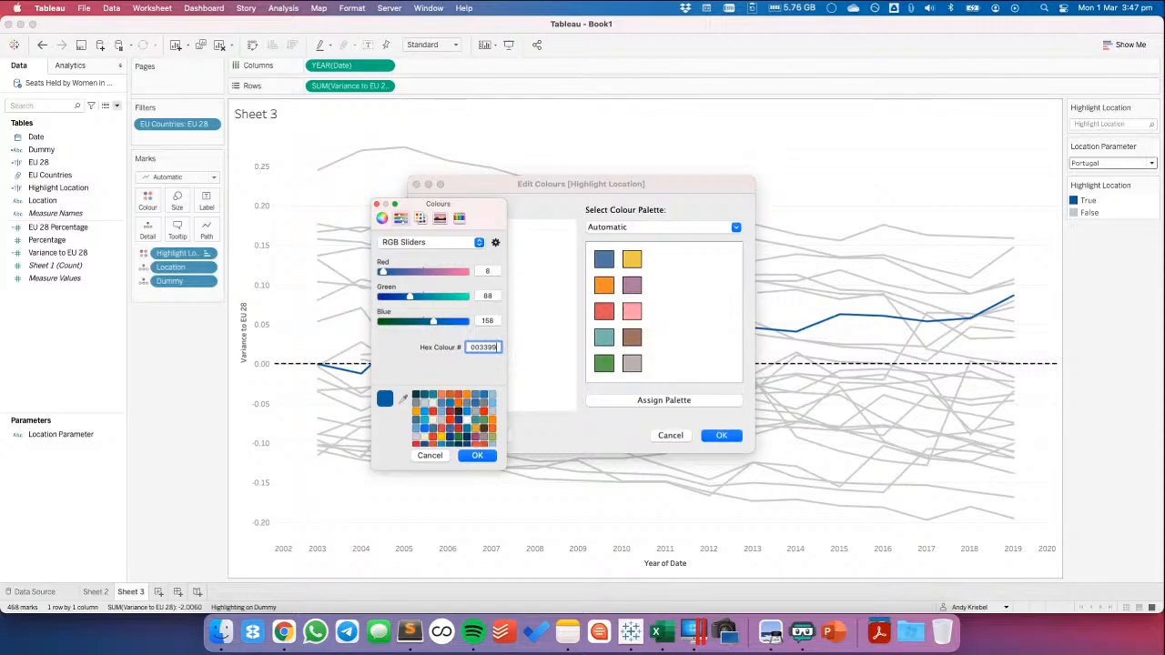
key("Return")
left_click(479, 456)
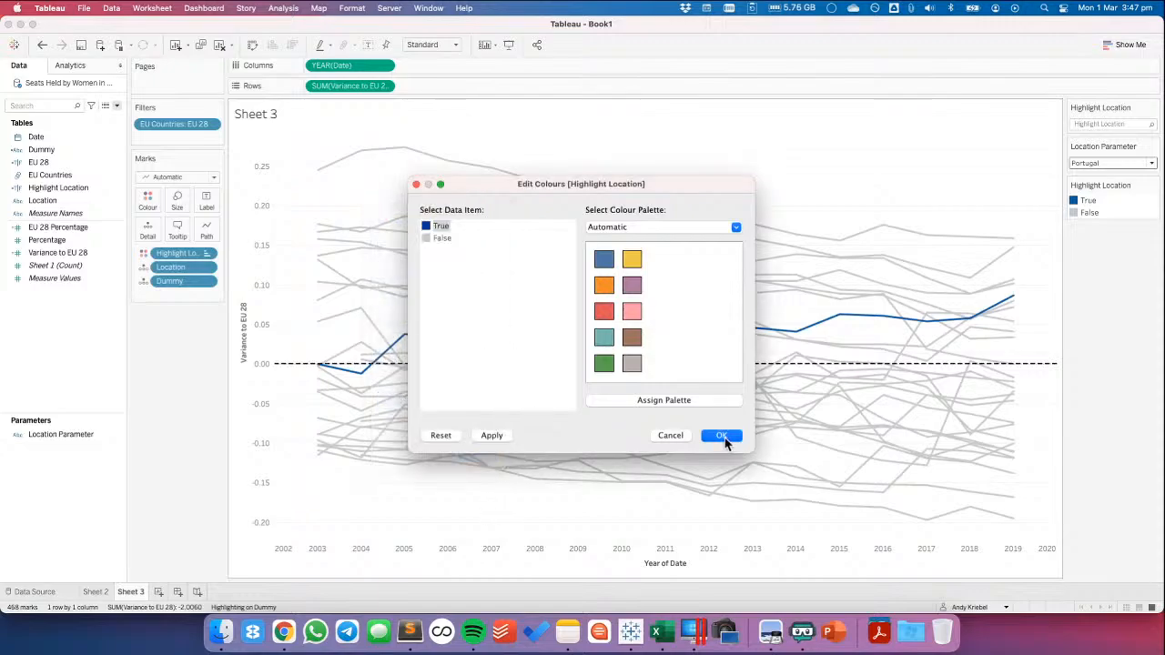
left_click(724, 435)
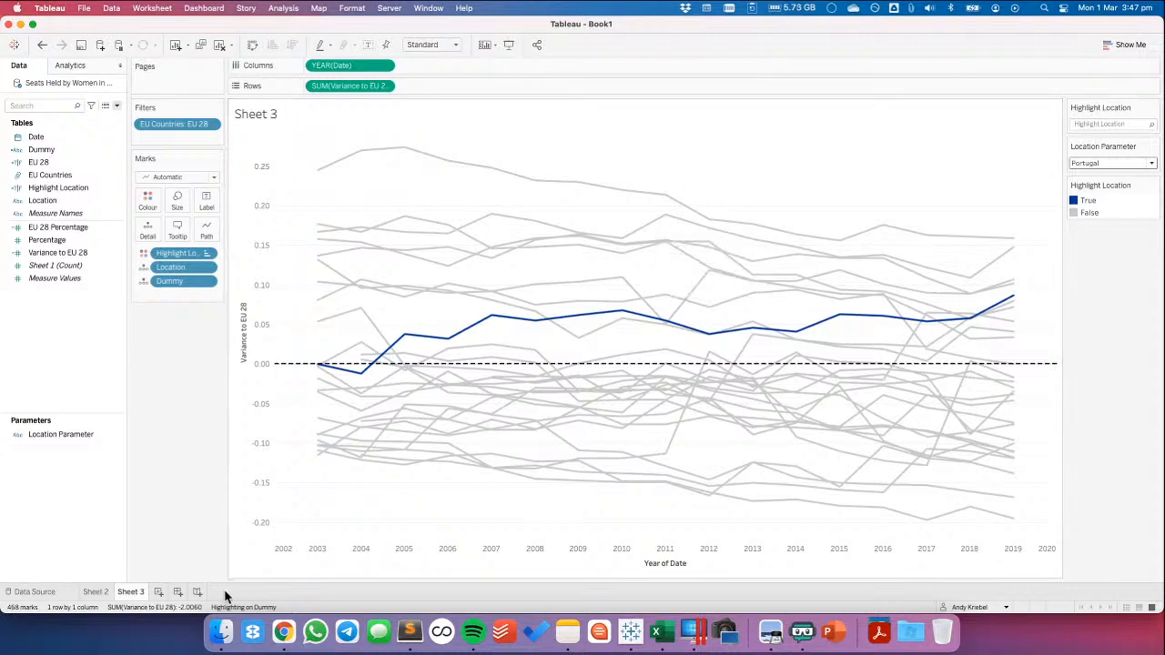
Rename Sheet 3 as Comparison to EU 28
mouse_move(146, 596)
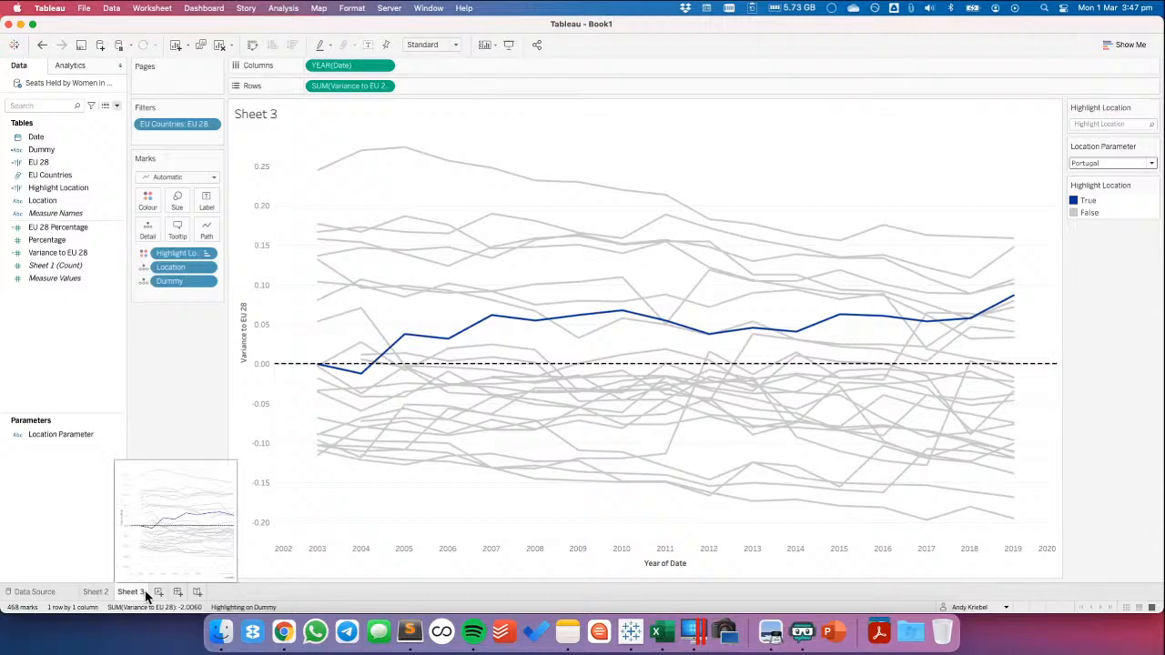
double_click(139, 593)
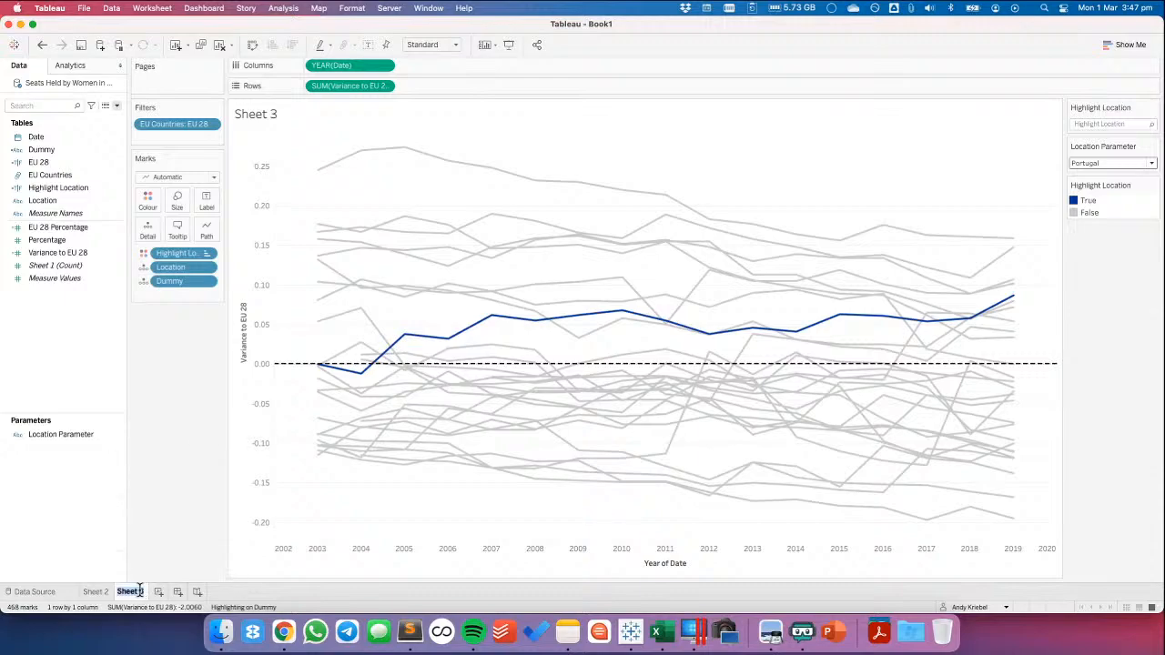
type("Comparison to E")
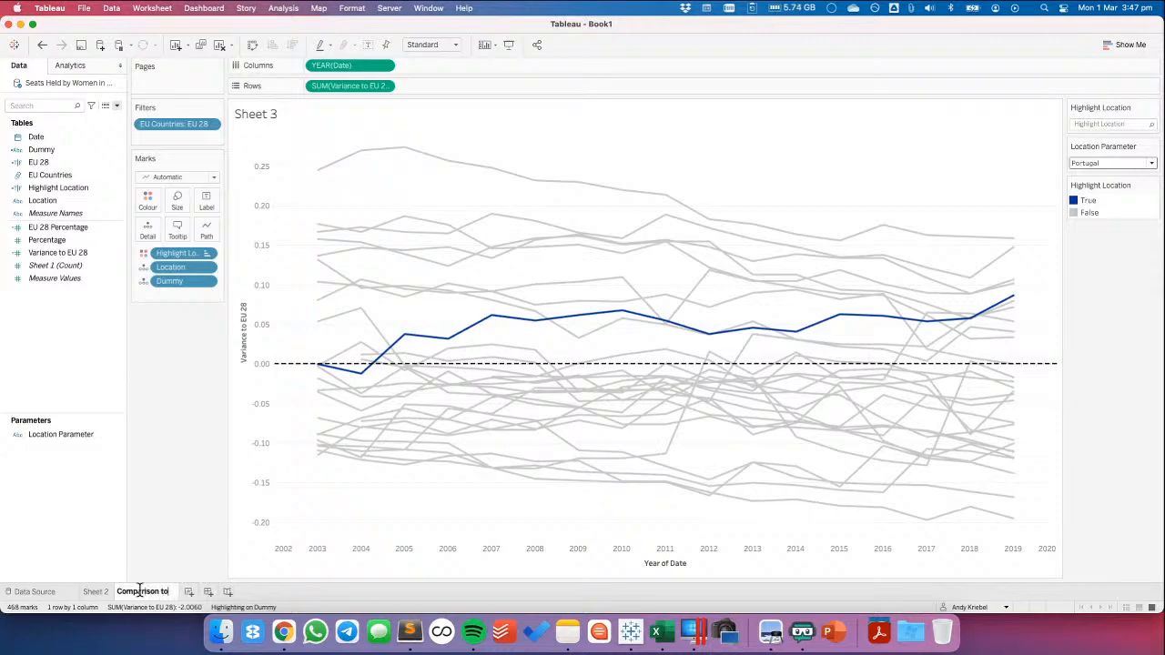
type("U 28")
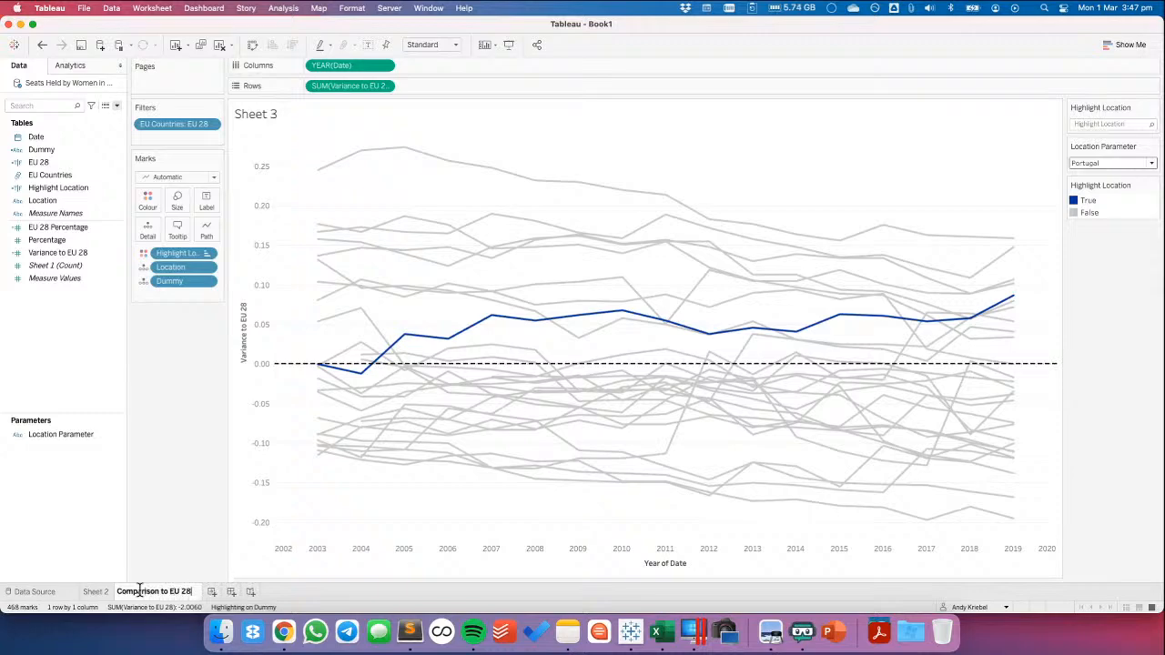
key("Return")
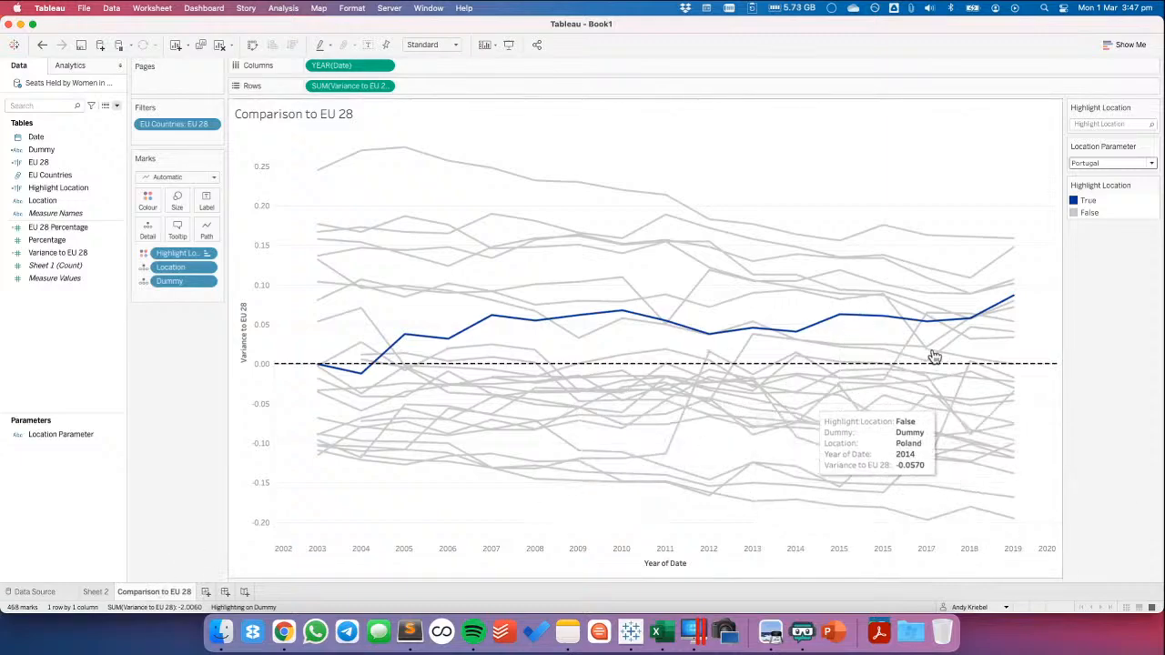
Create a new worksheet with Location and SUM(Percentage) in Rows
left_click(206, 592)
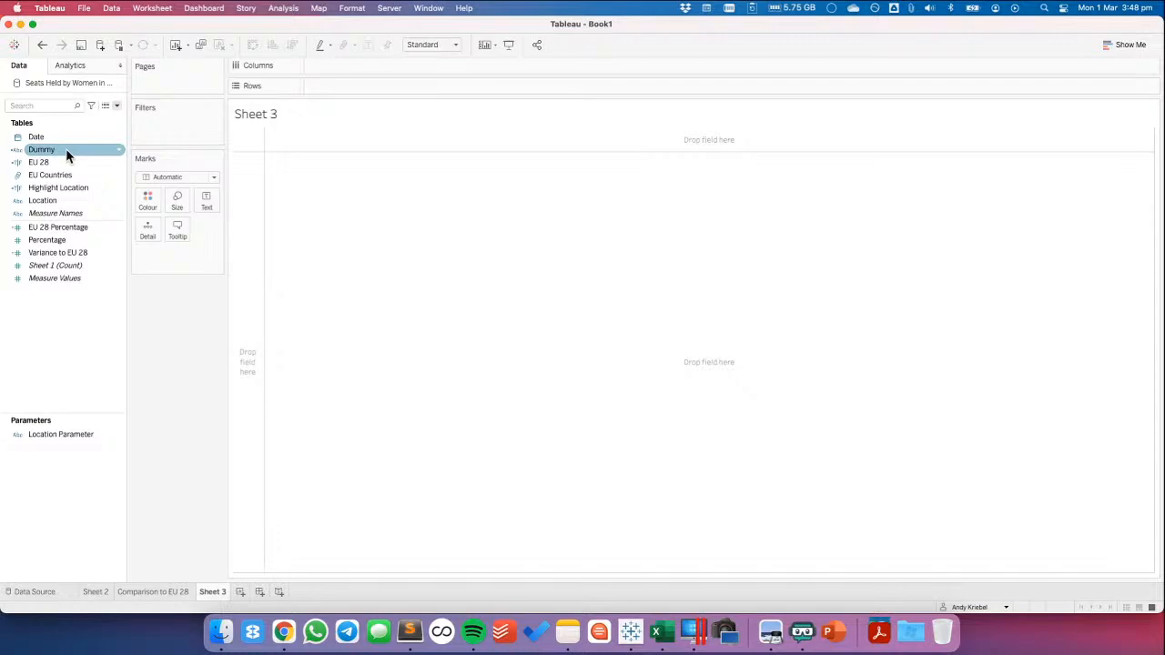
left_click_drag(54, 198, 239, 224)
left_click(49, 239)
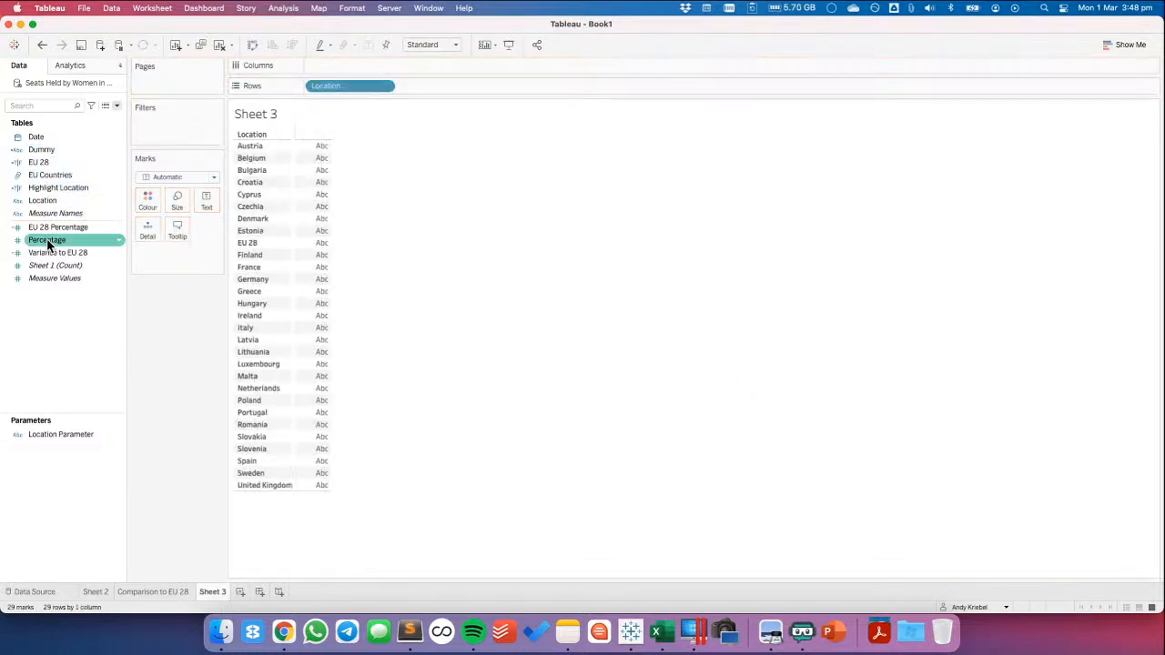
left_click_drag(47, 241, 431, 85)
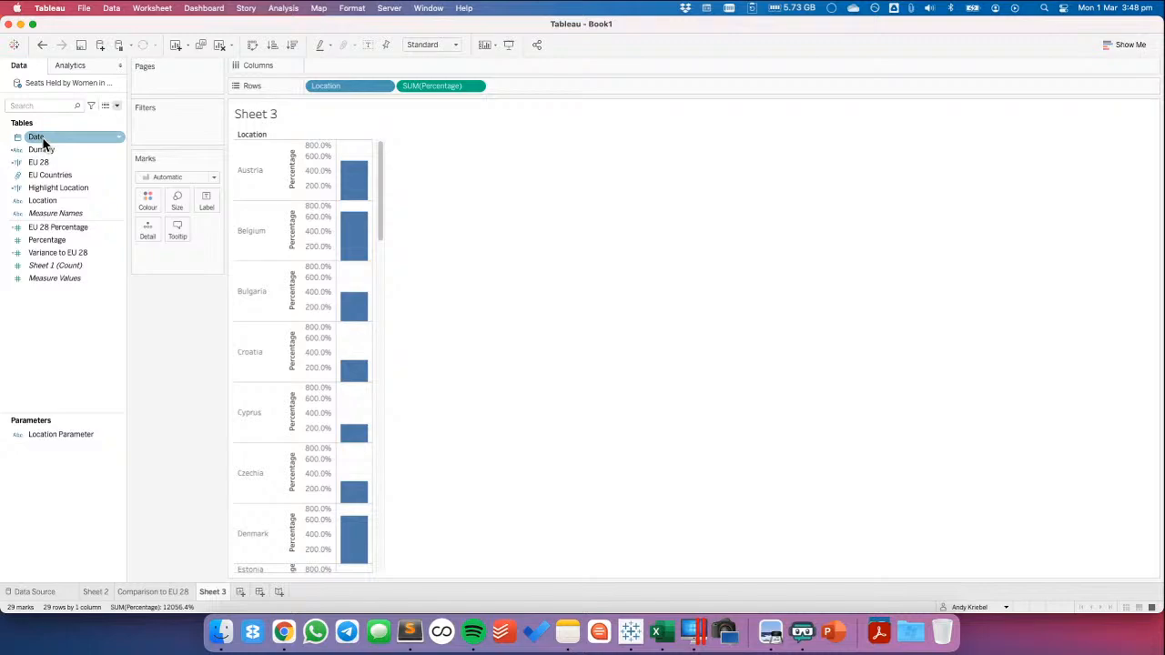
Add Date to Columns as a continuous field at the year level, and narrow the width of the charts
left_click_drag(43, 143, 363, 56)
left_click_drag(34, 129, 354, 58)
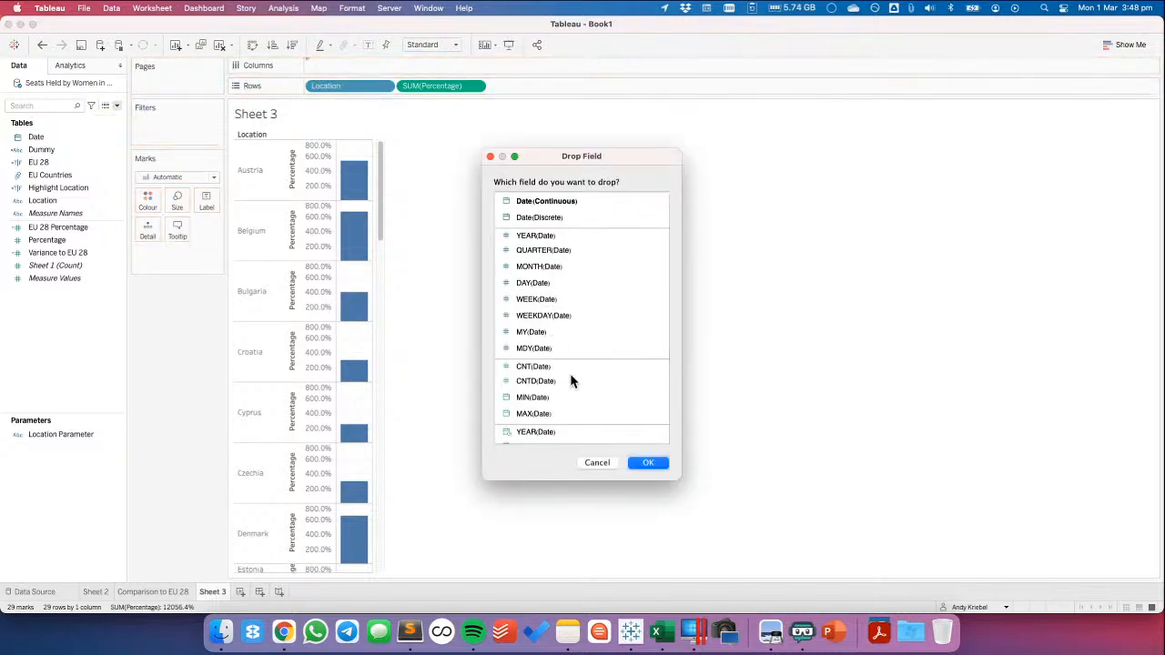
left_click(551, 433)
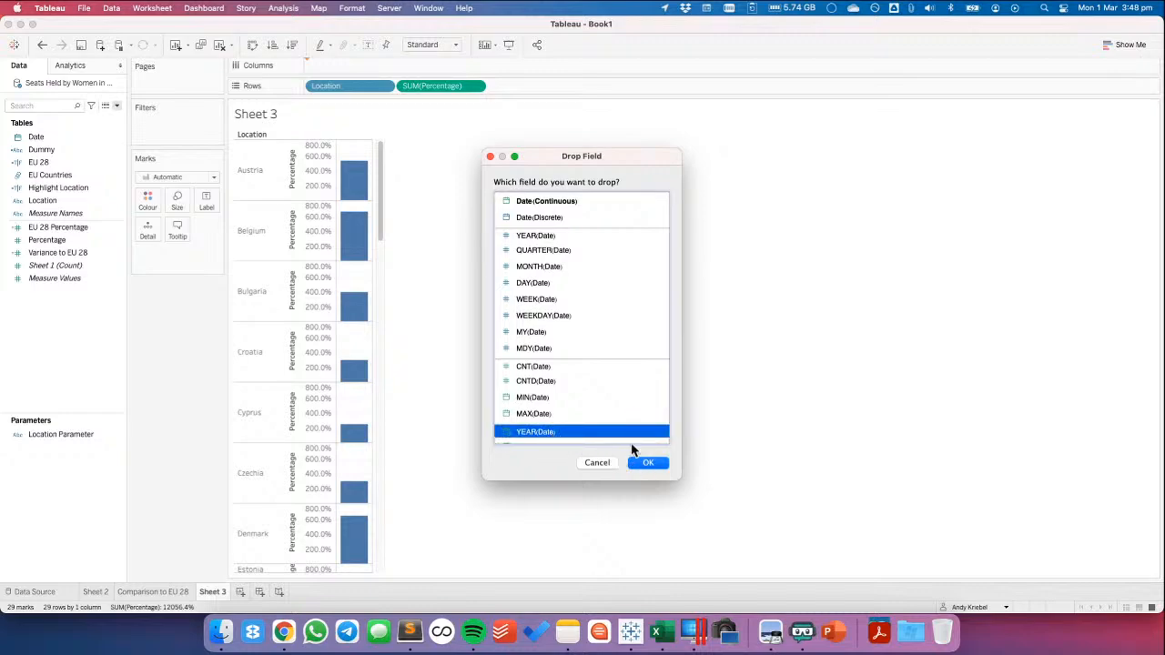
left_click(542, 202)
left_click(649, 462)
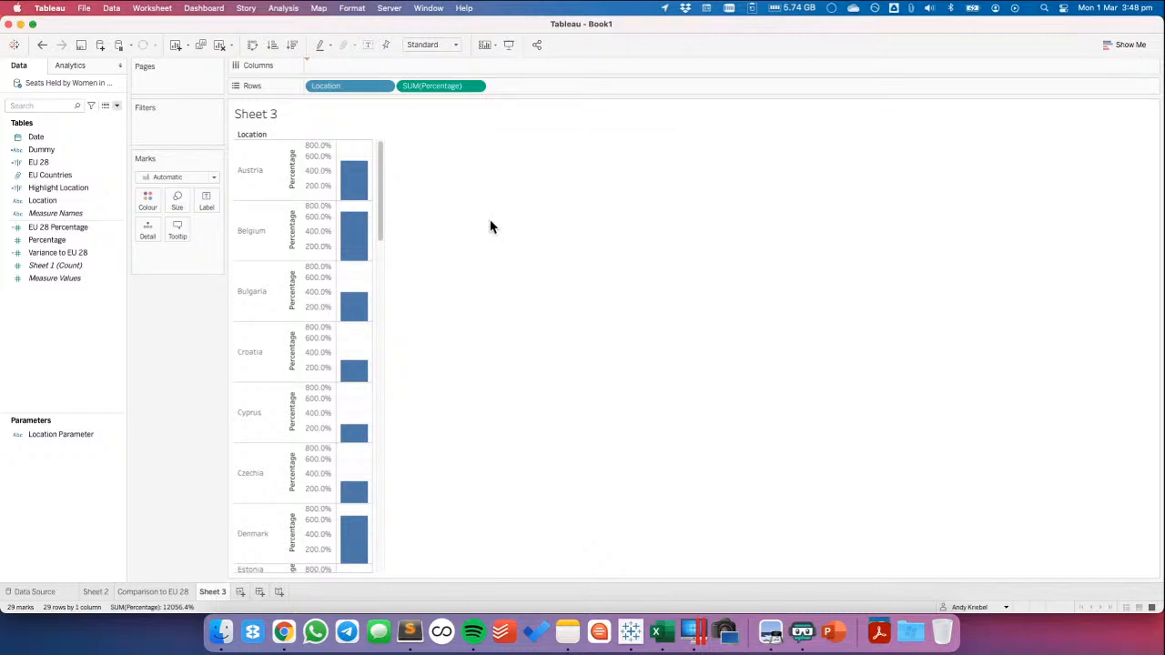
mouse_move(407, 171)
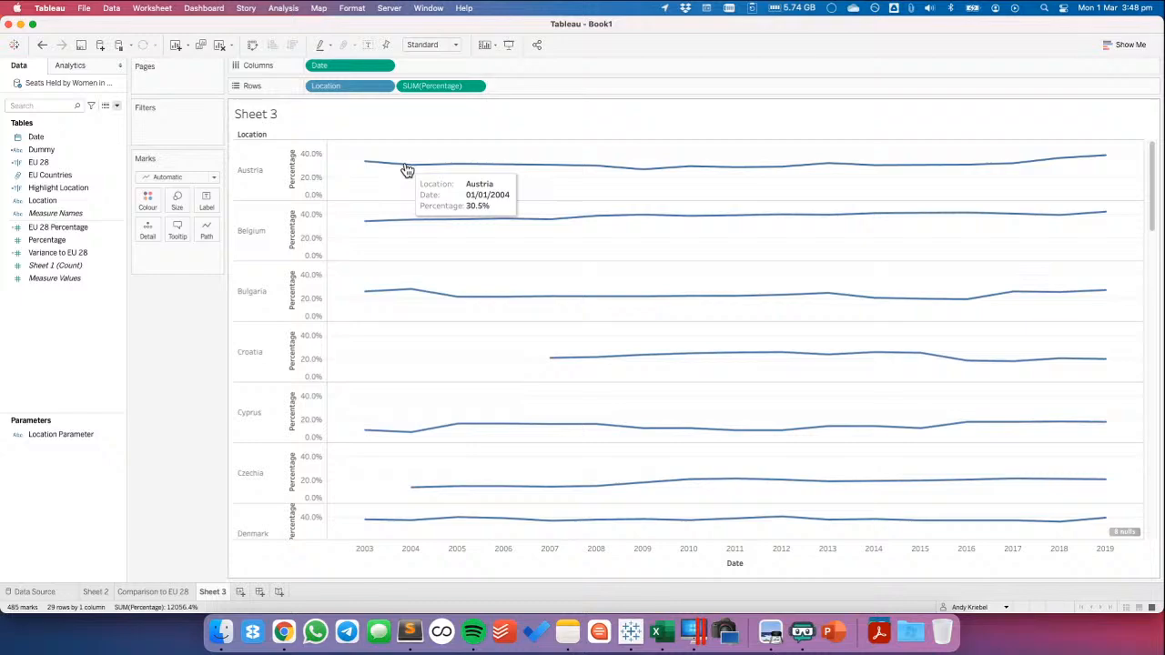
left_click(381, 65)
left_click(395, 358)
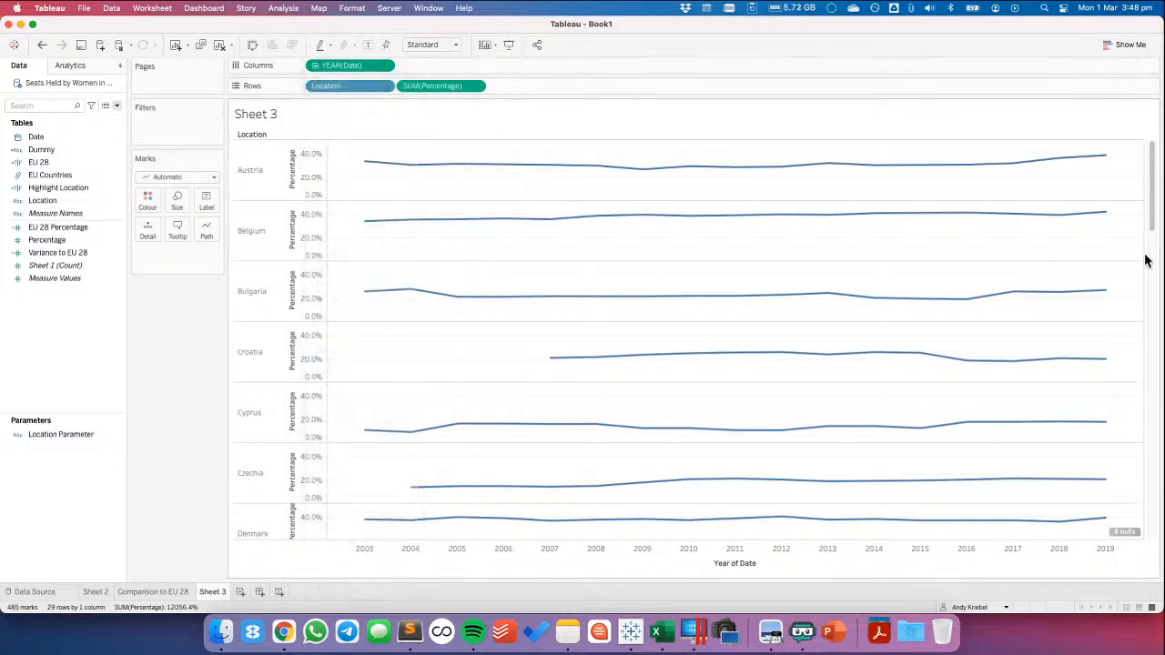
left_click_drag(1142, 253, 443, 235)
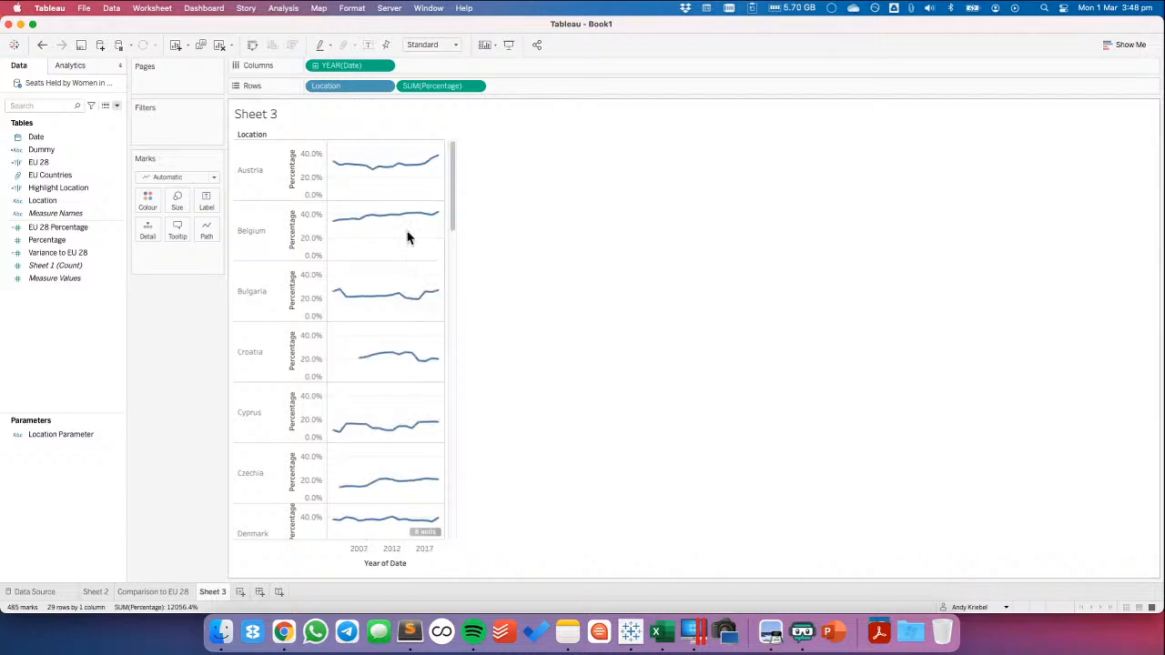
Give the Percentage axis independent ranges for each row and exclude zero
double_click(308, 191)
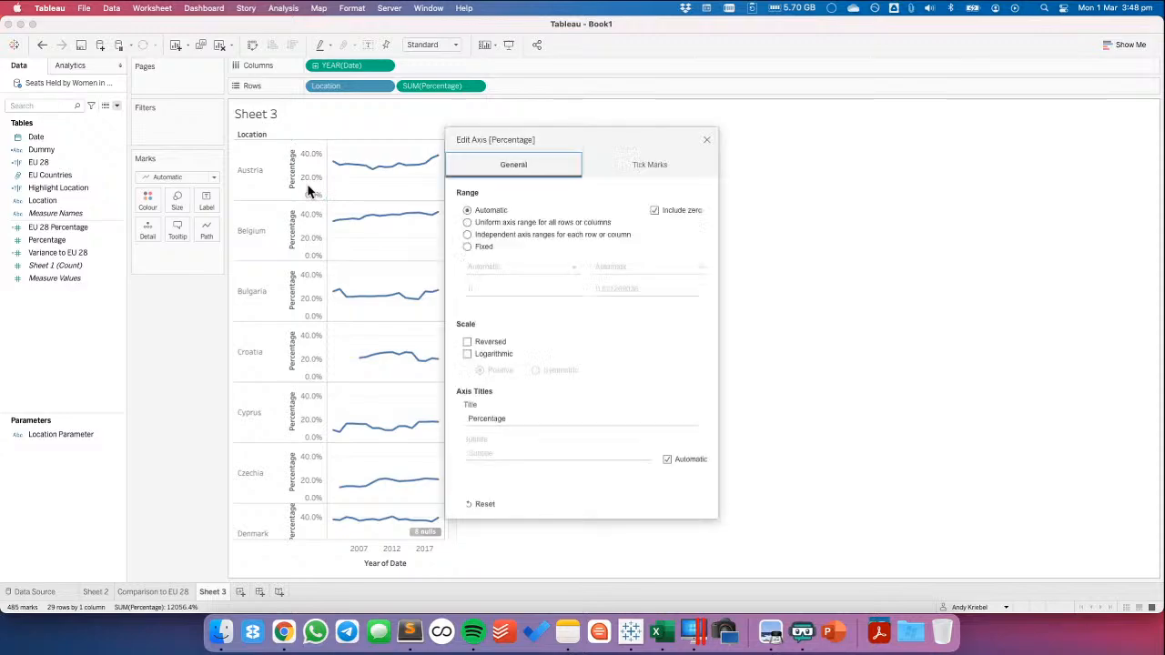
left_click(467, 235)
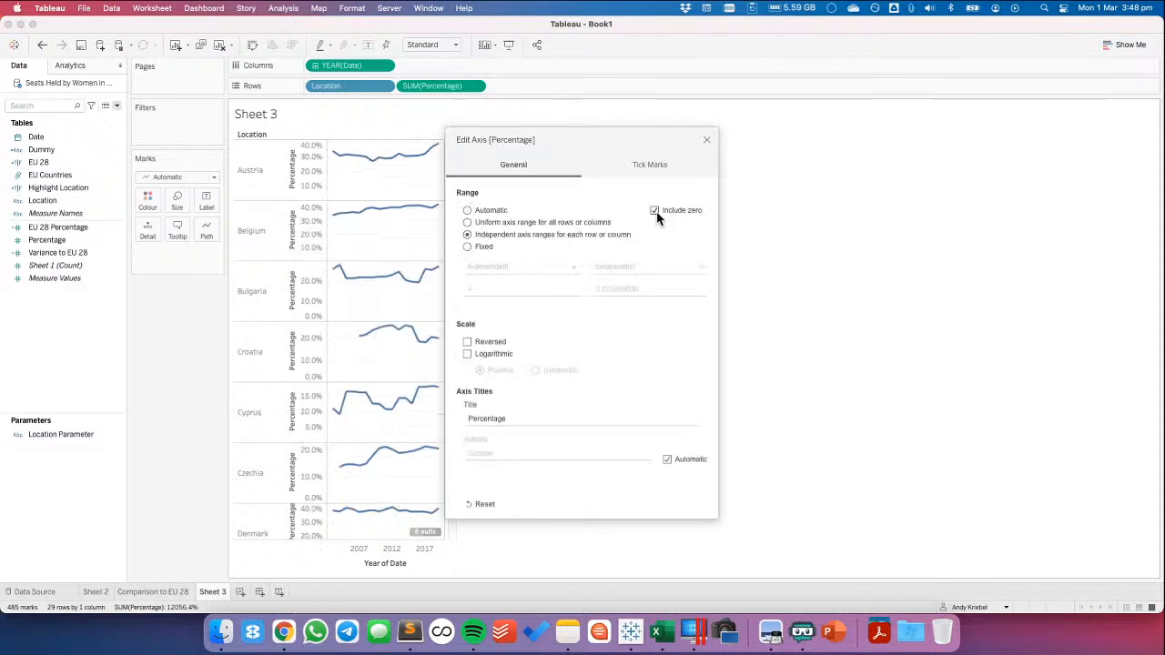
left_click(654, 210)
left_click(707, 142)
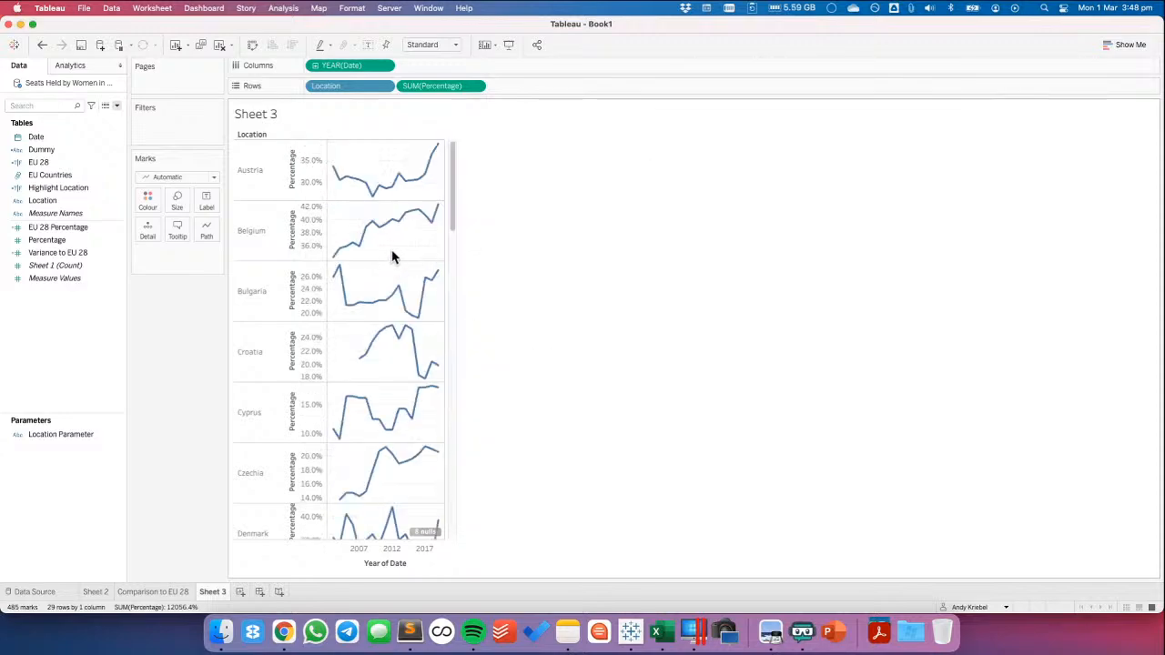
Reduce the height of the Location rows and combine EU 28 Percentage with Percentage on one shared axis
left_click_drag(263, 200, 263, 178)
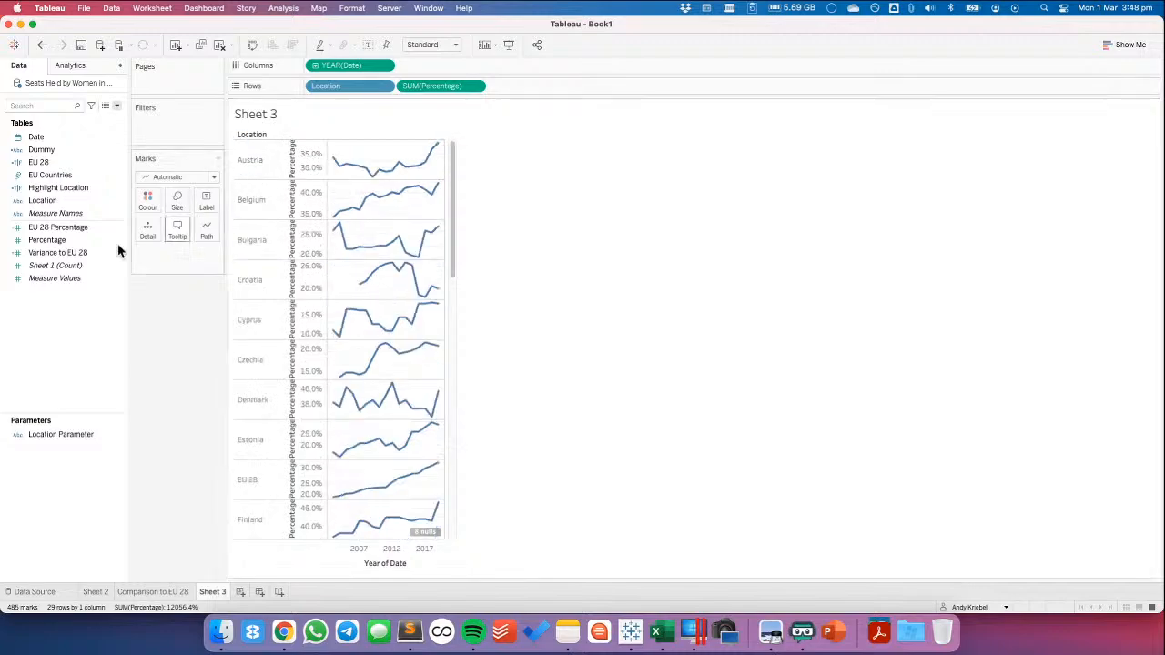
left_click(64, 228)
left_click_drag(63, 227, 311, 167)
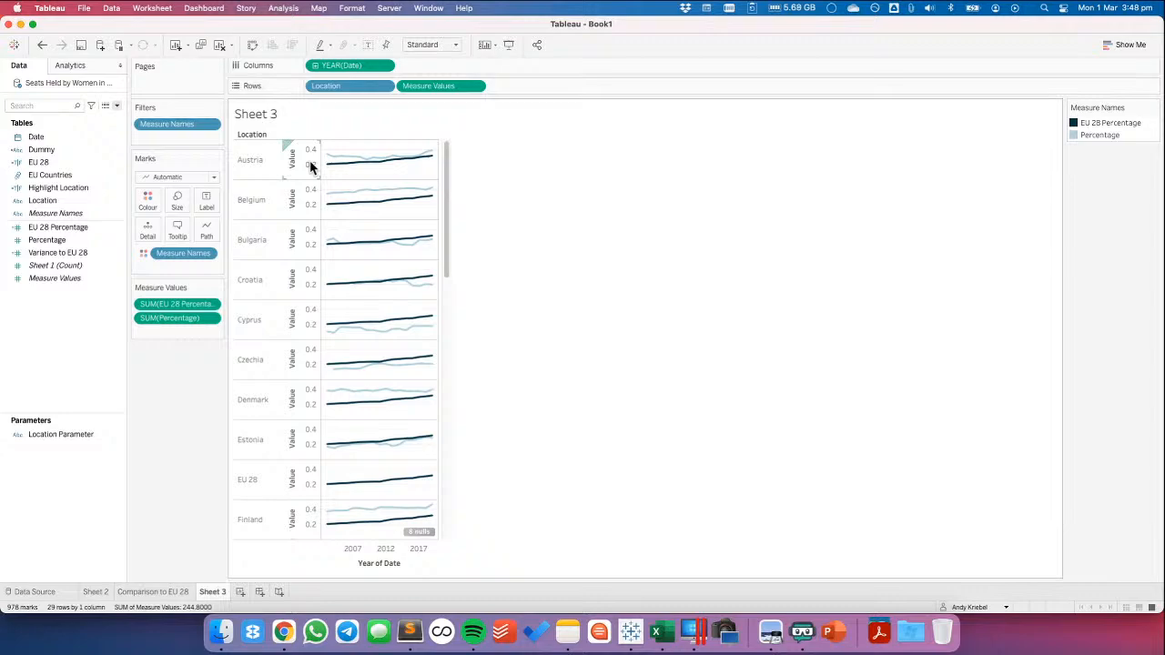
Move Percentage above EU 28 Percentage in the Measure Names colour legend and recolour Percentage with hex 003399
left_click(1100, 134)
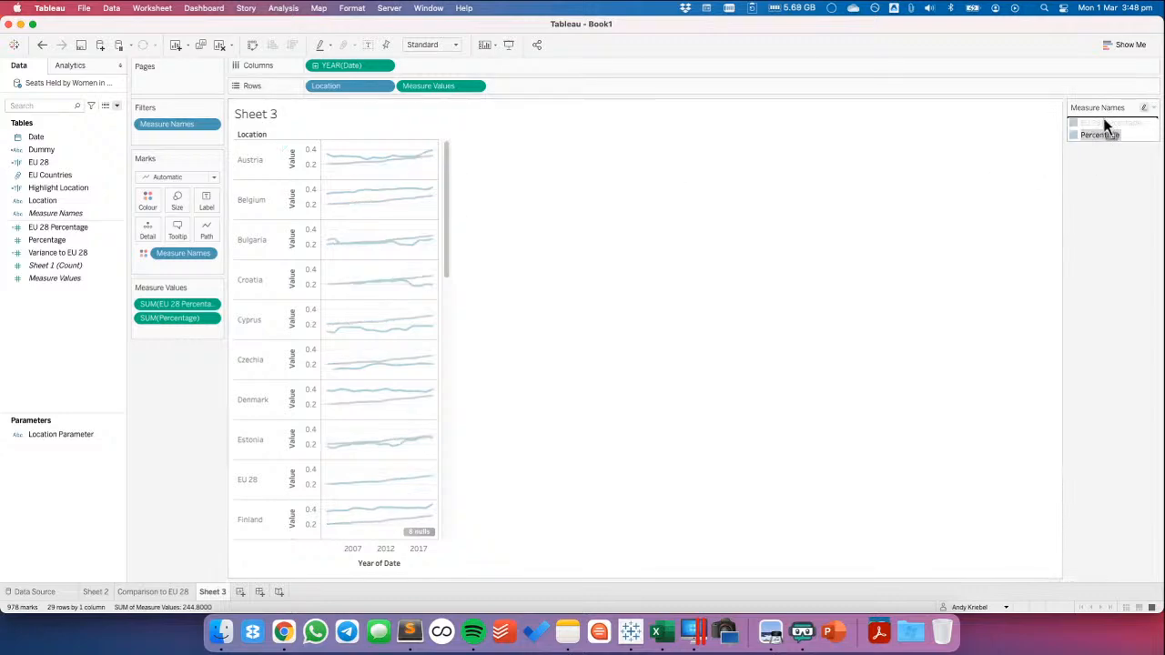
left_click_drag(1106, 126, 1105, 122)
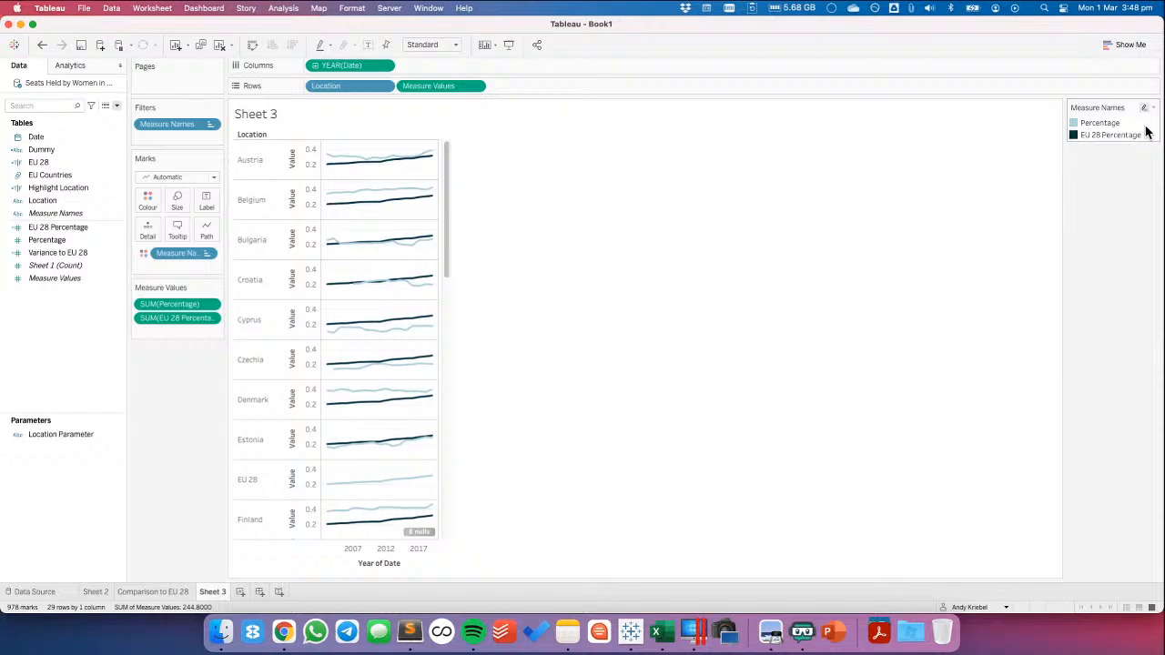
double_click(1145, 132)
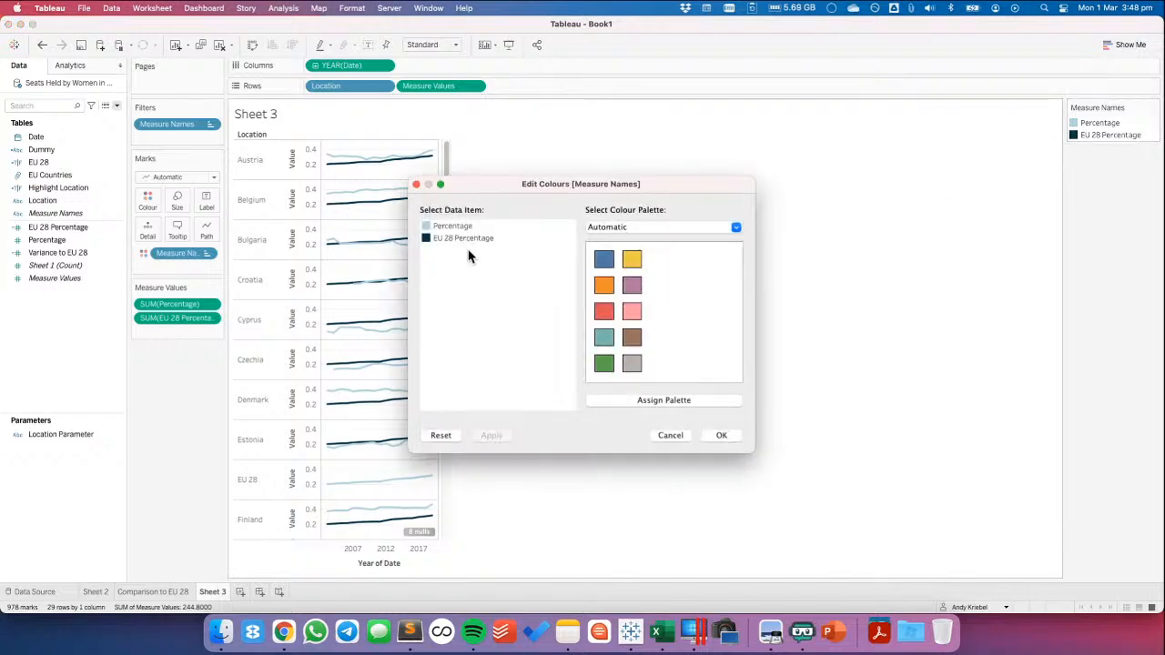
double_click(427, 227)
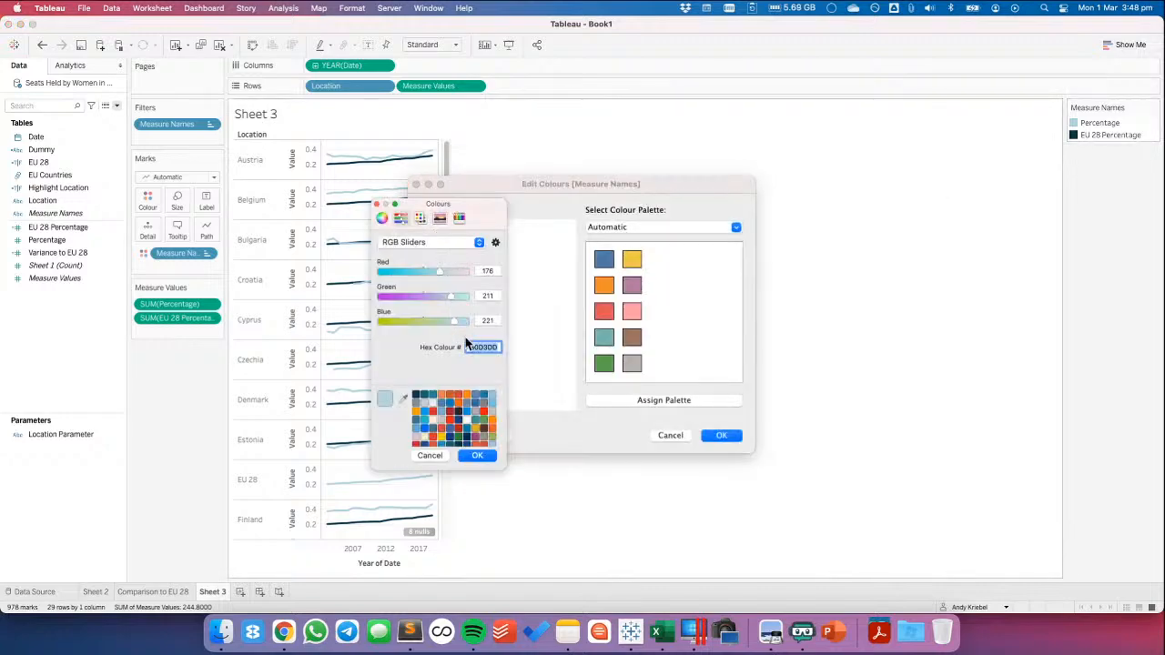
type("003399")
key("BackSpace")
key("BackSpace")
type("99")
key("Return")
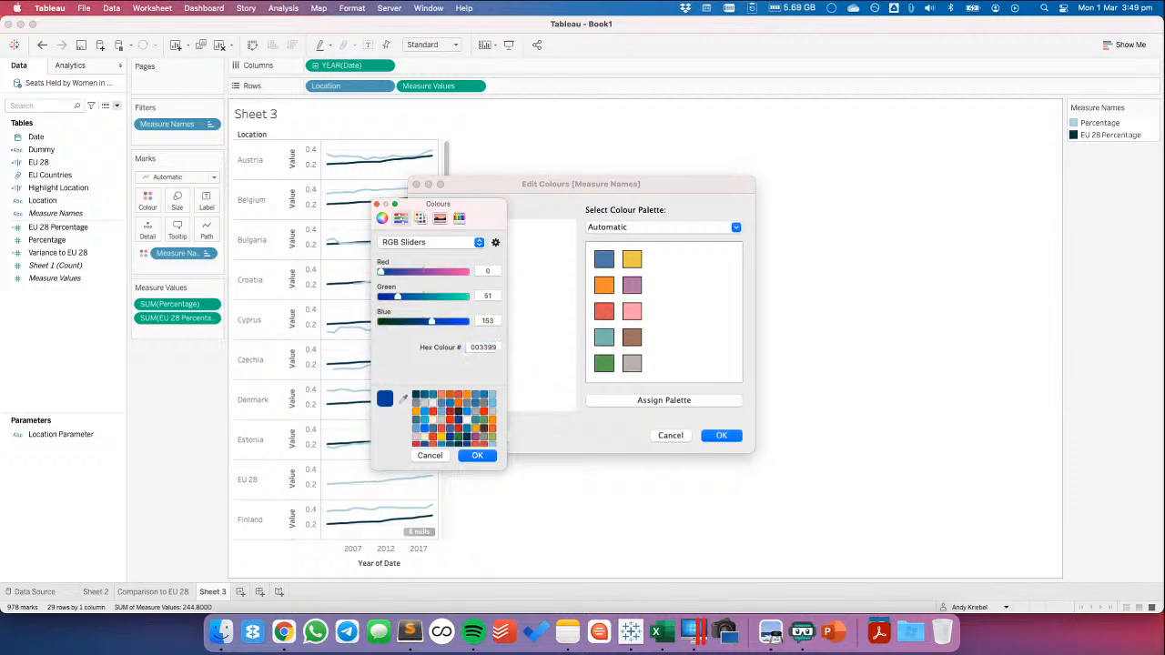
left_click(474, 457)
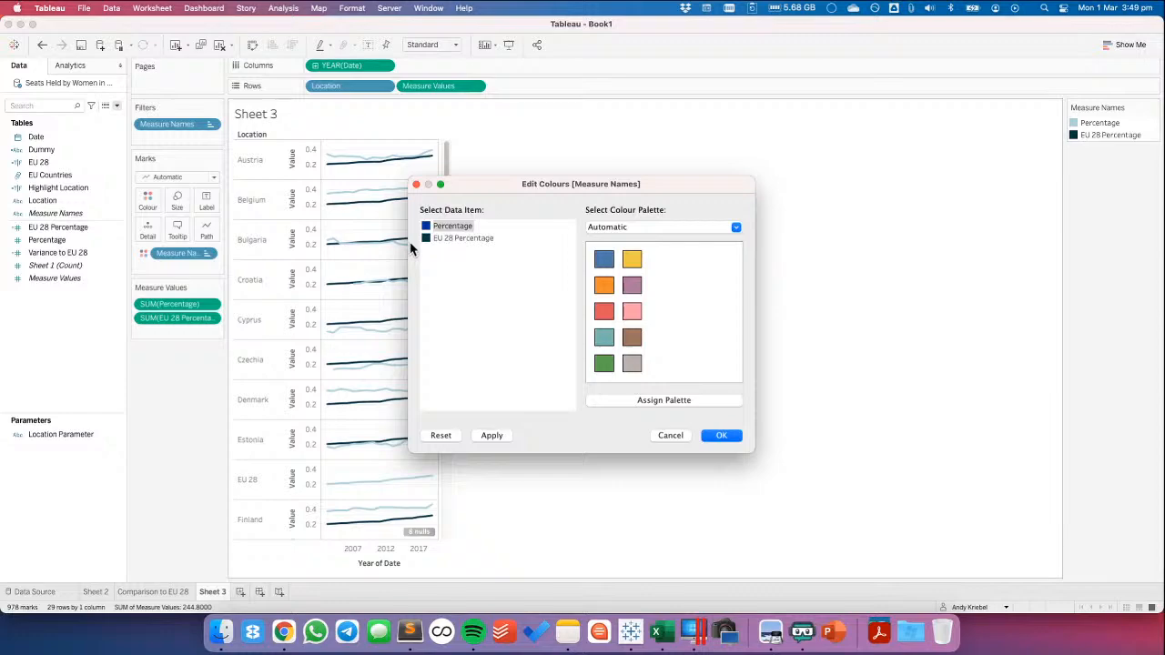
Recolour EU 28 Percentage to the light grey of the Seattle Greys palette and apply the colour changes
left_click(488, 239)
left_click(608, 230)
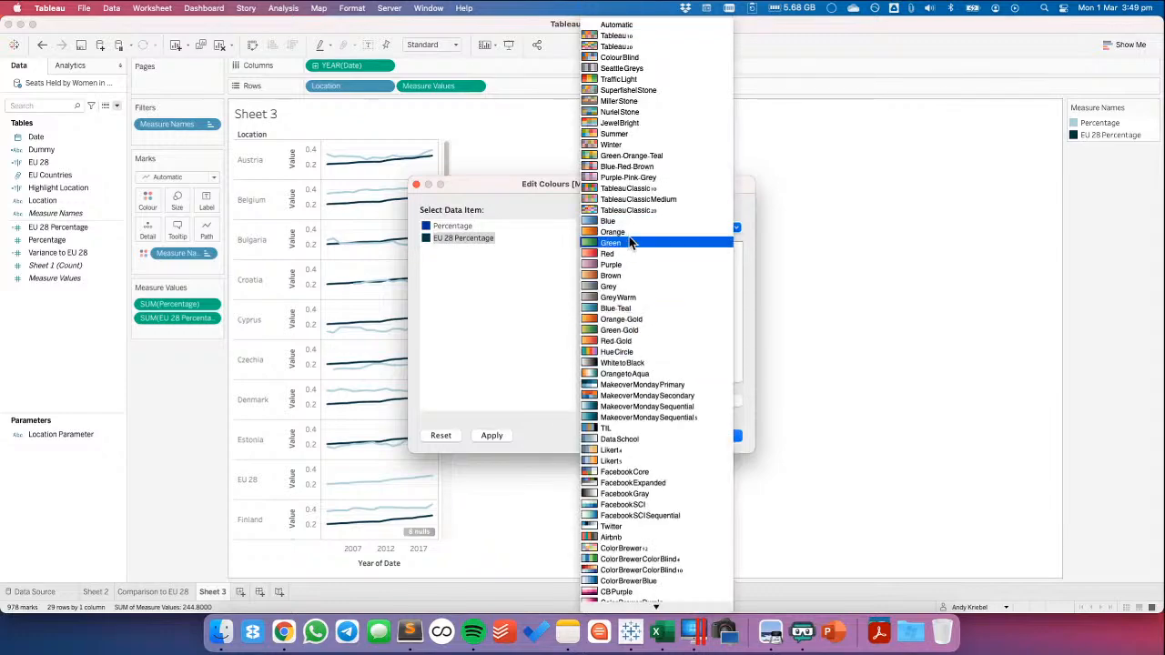
left_click(635, 69)
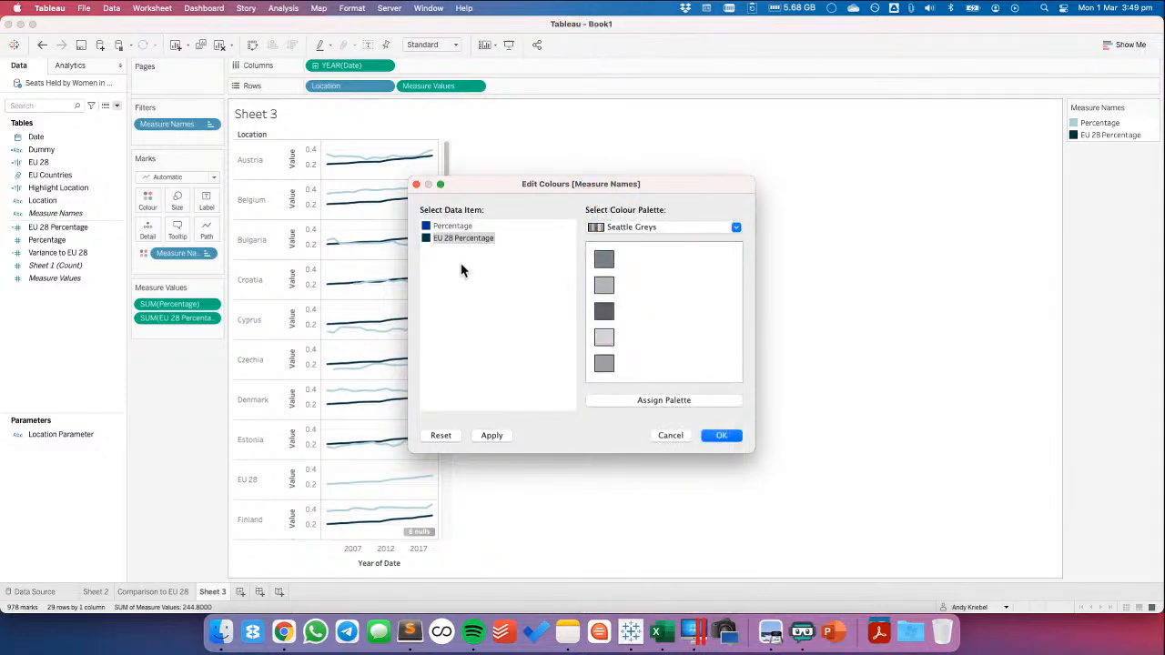
left_click(718, 437)
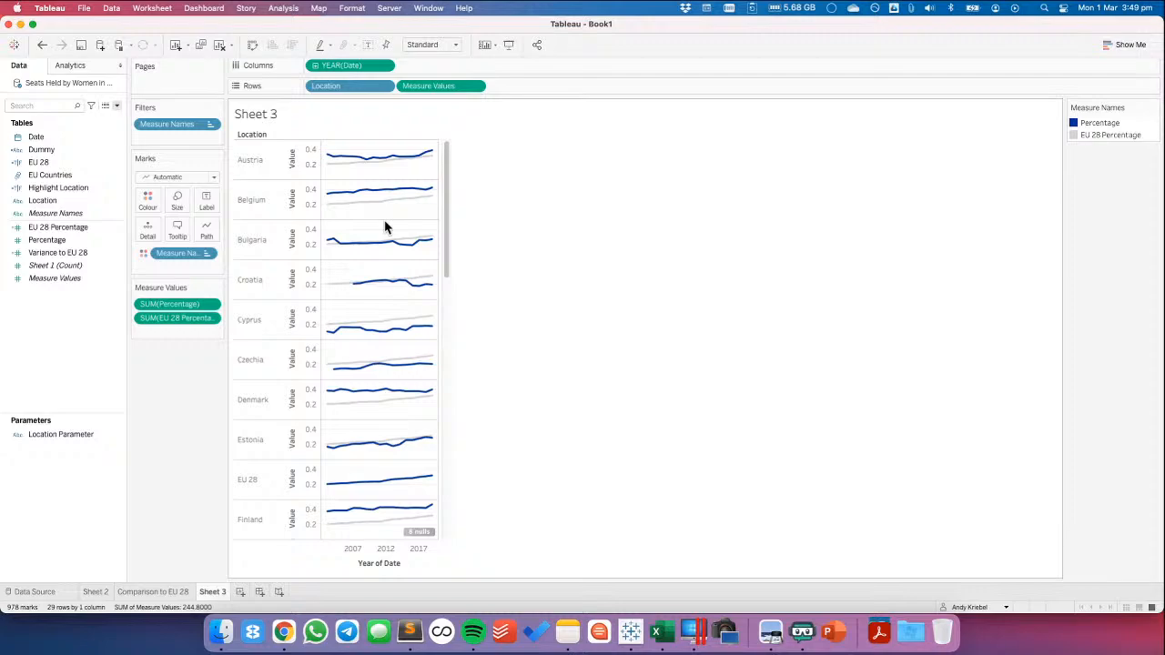
Look through all the country rows and try excluding zero from the Value axis range
left_click_drag(447, 240, 449, 558)
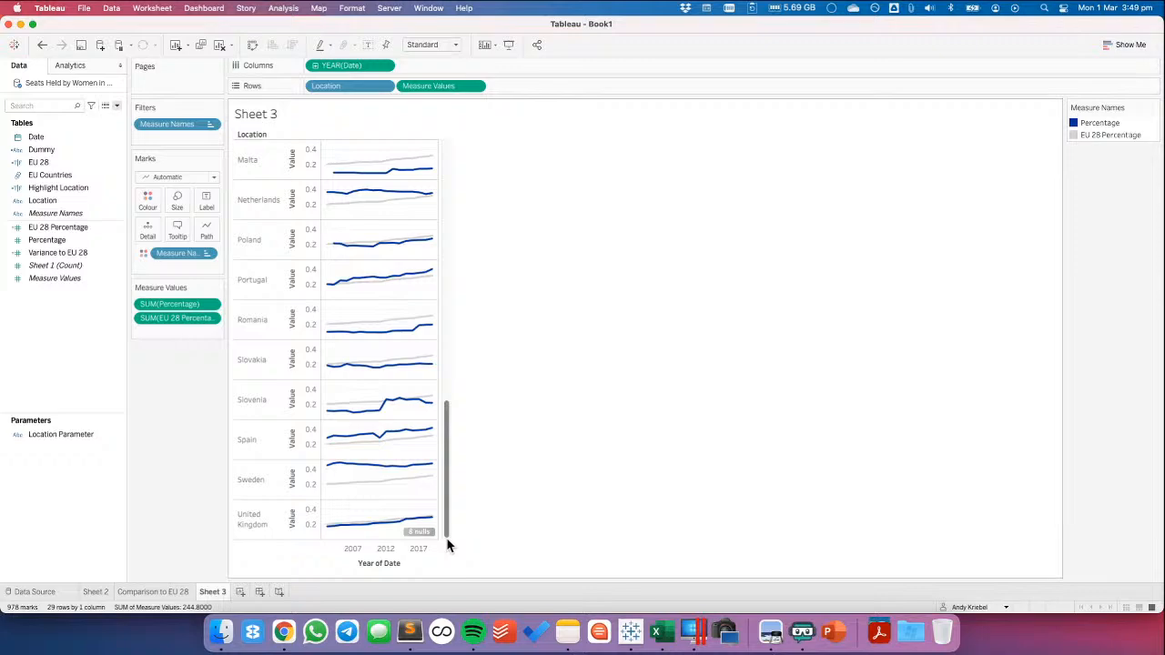
left_click_drag(447, 510, 447, 146)
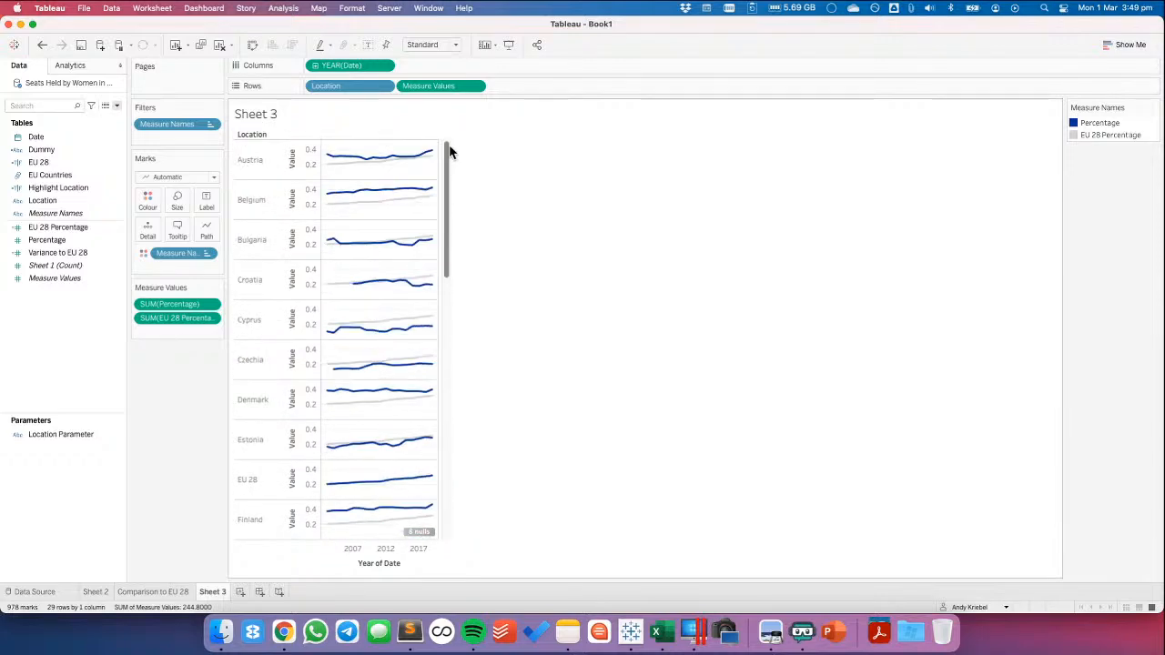
right_click(318, 162)
left_click(629, 376)
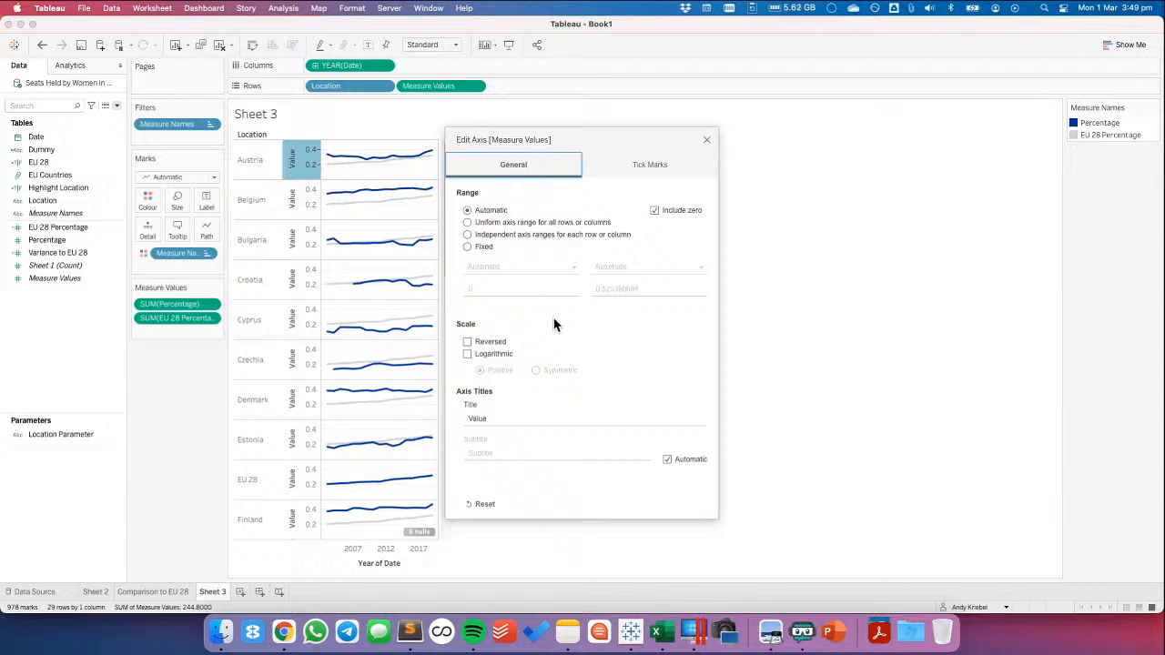
left_click(654, 211)
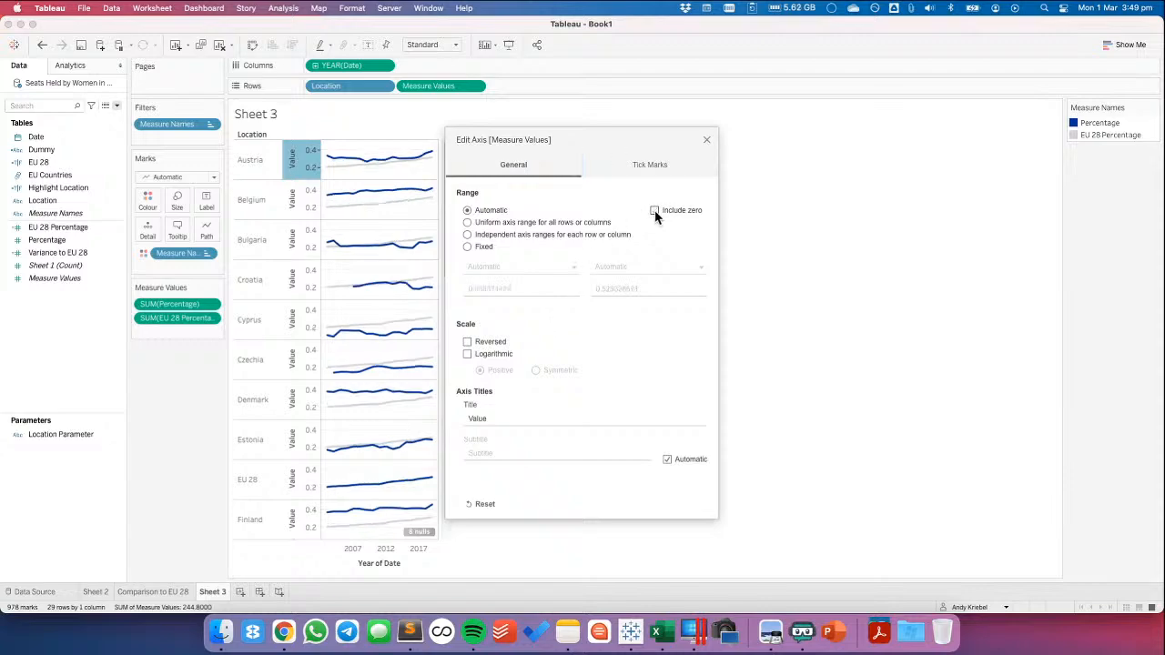
left_click(706, 139)
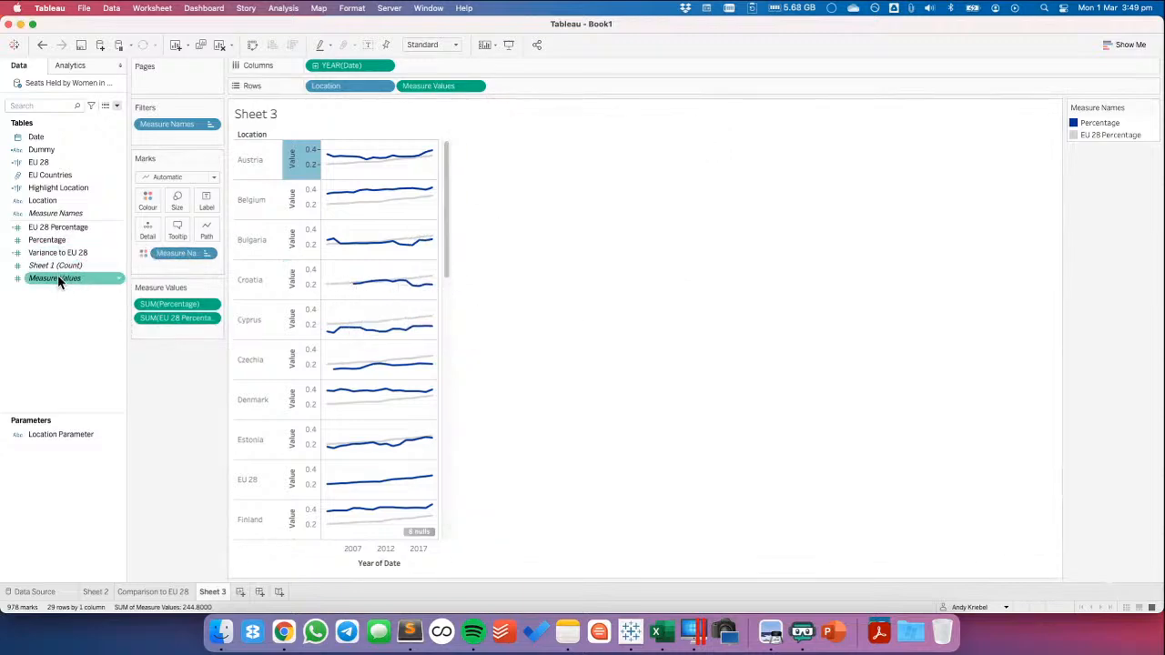
Size the lines by Measure Names with the size range reversed, so EU 28 Percentage is thinner than Percentage
left_click_drag(55, 213, 178, 200)
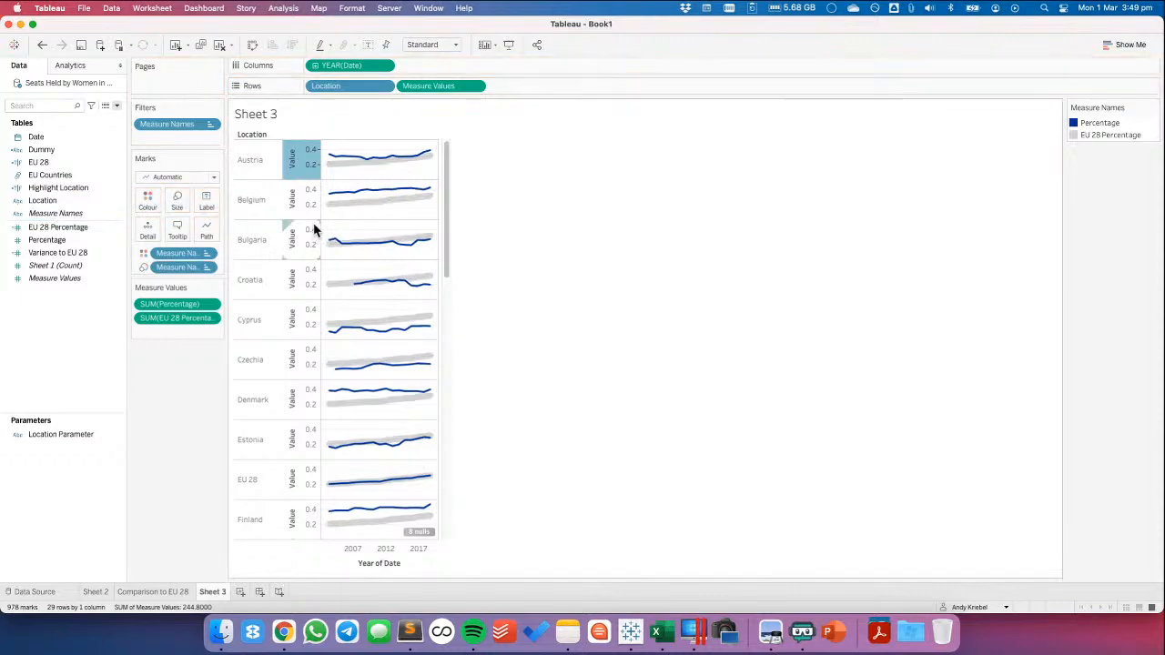
double_click(1145, 180)
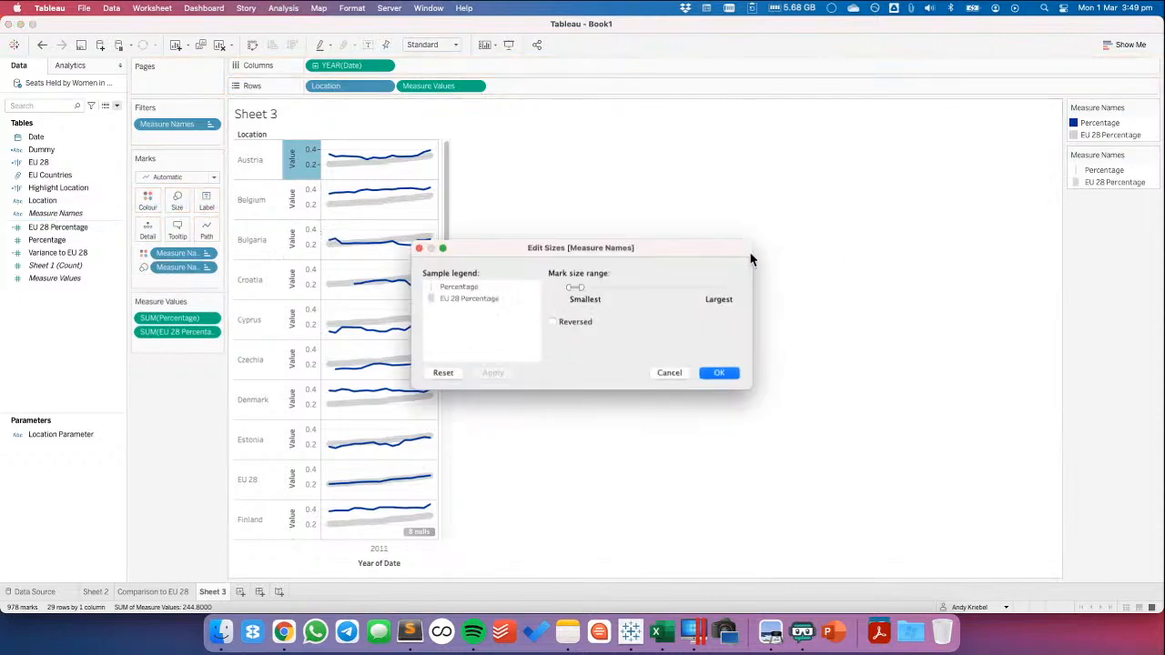
left_click(551, 322)
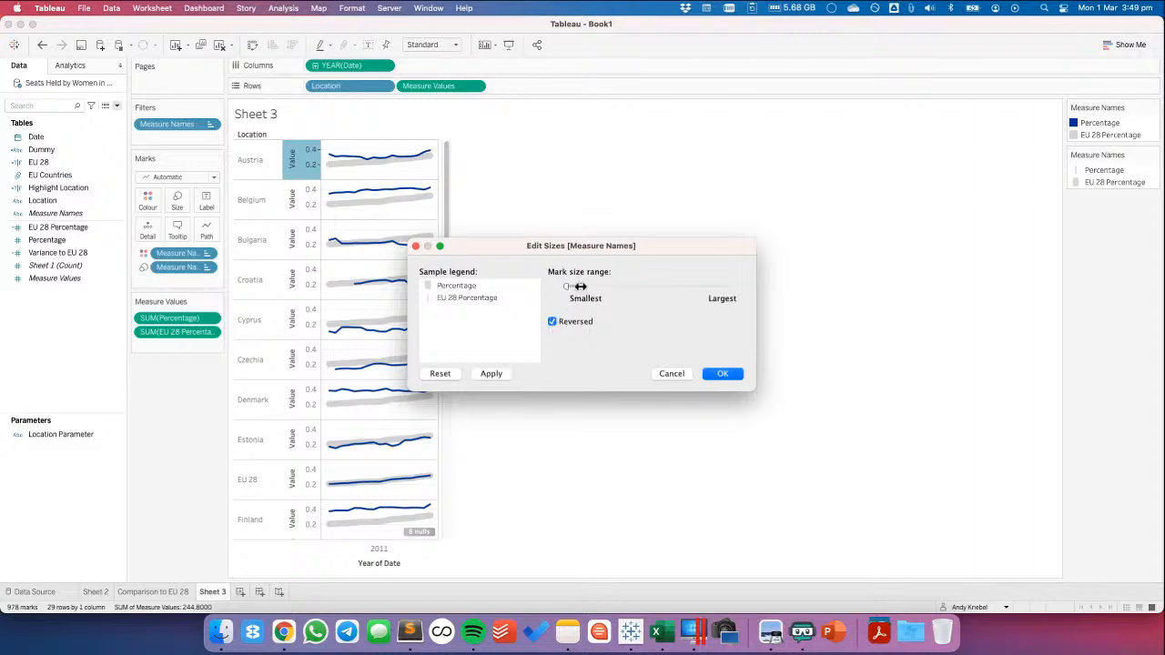
left_click(493, 372)
left_click(725, 374)
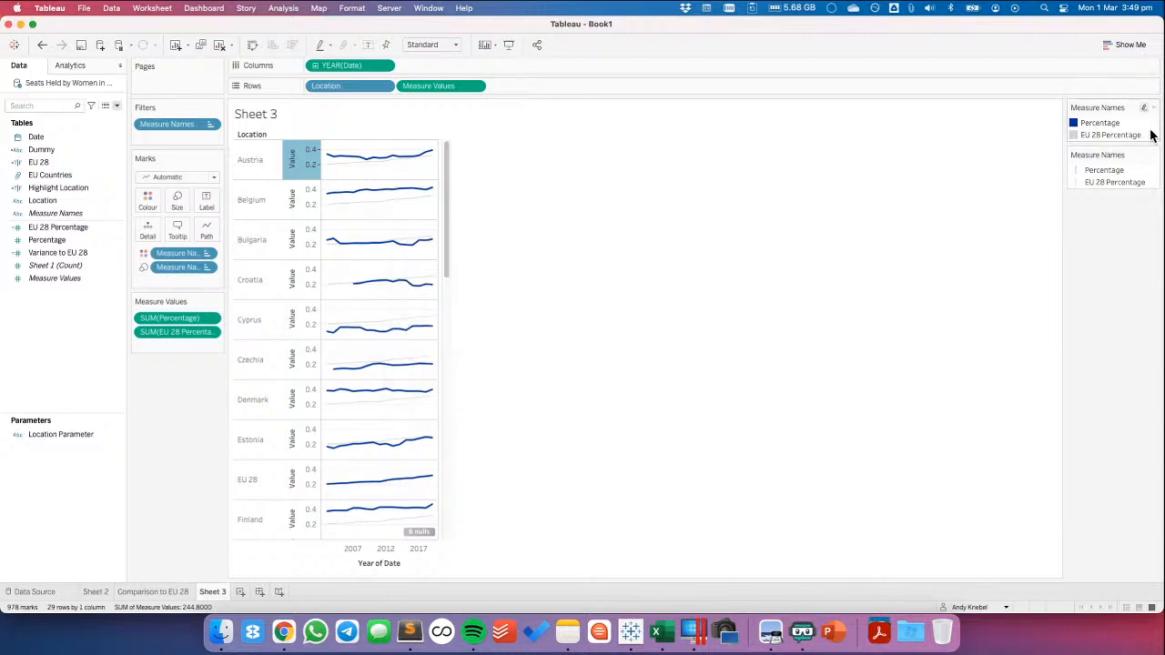
Recolour EU 28 Percentage to a darker grey from the Facebook Expanded palette
double_click(1149, 134)
left_click(613, 228)
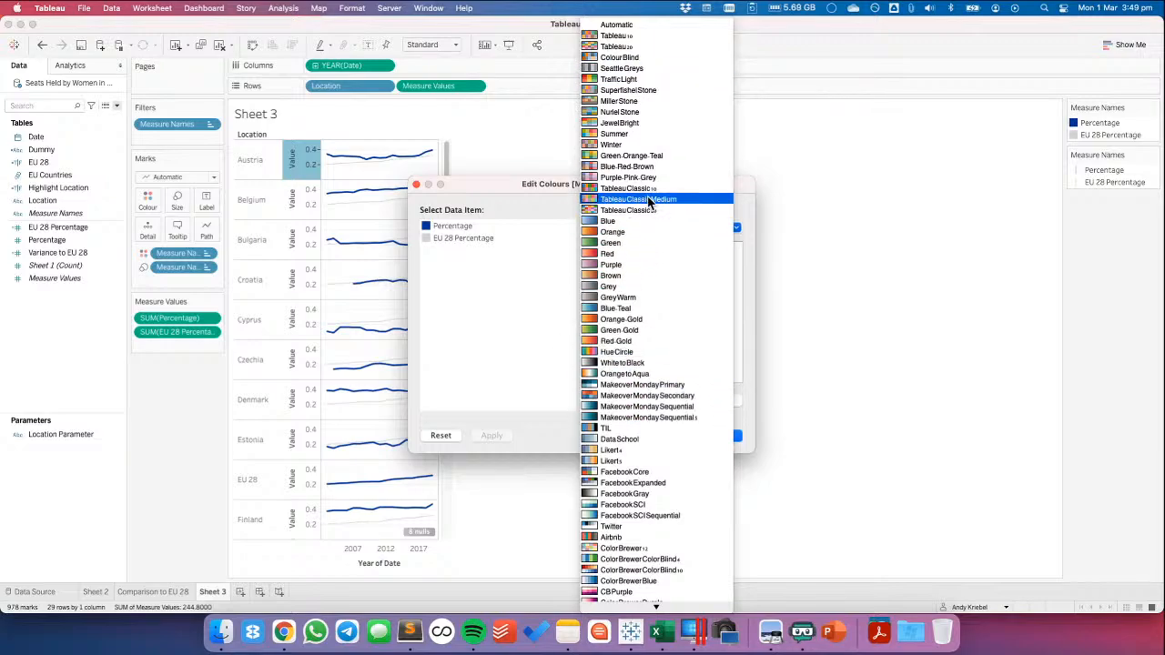
left_click(637, 483)
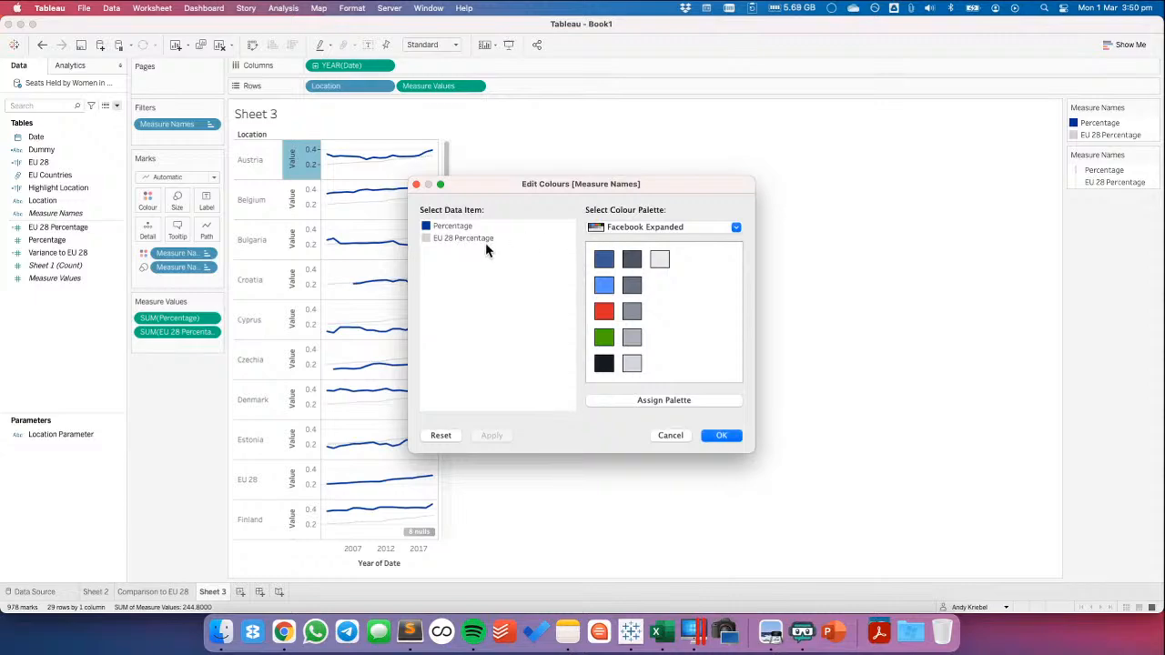
left_click(485, 240)
left_click(632, 364)
left_click(631, 338)
left_click(719, 437)
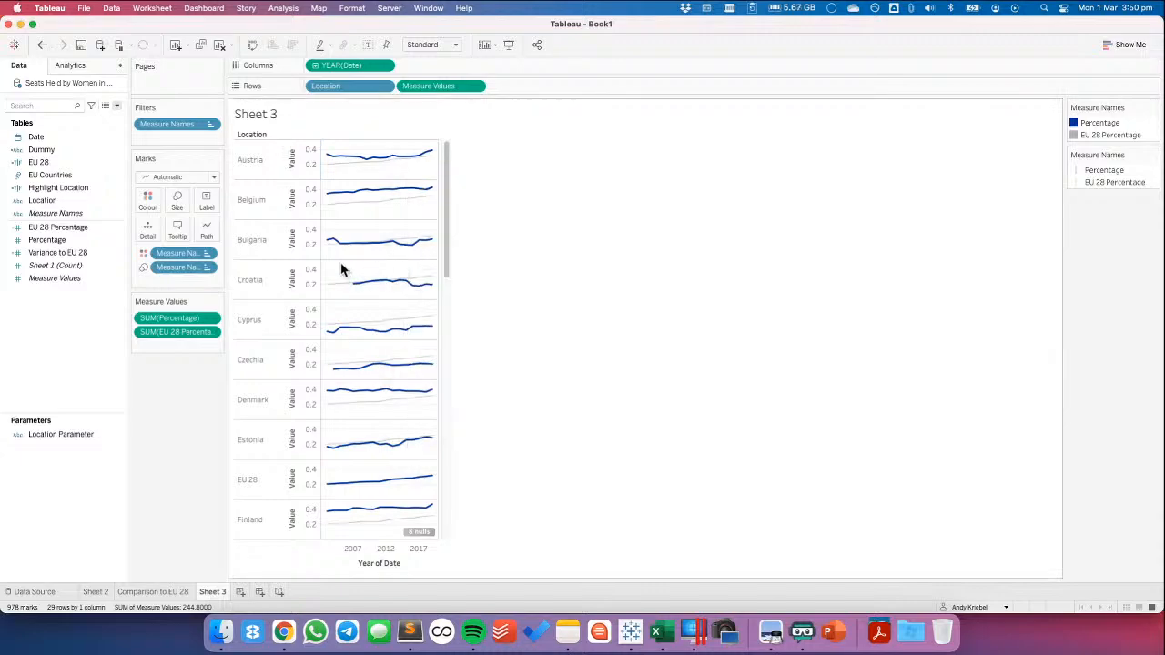
Show mark labels on the sparklines at the minimum and maximum of the YEAR(Date) field
left_click(206, 200)
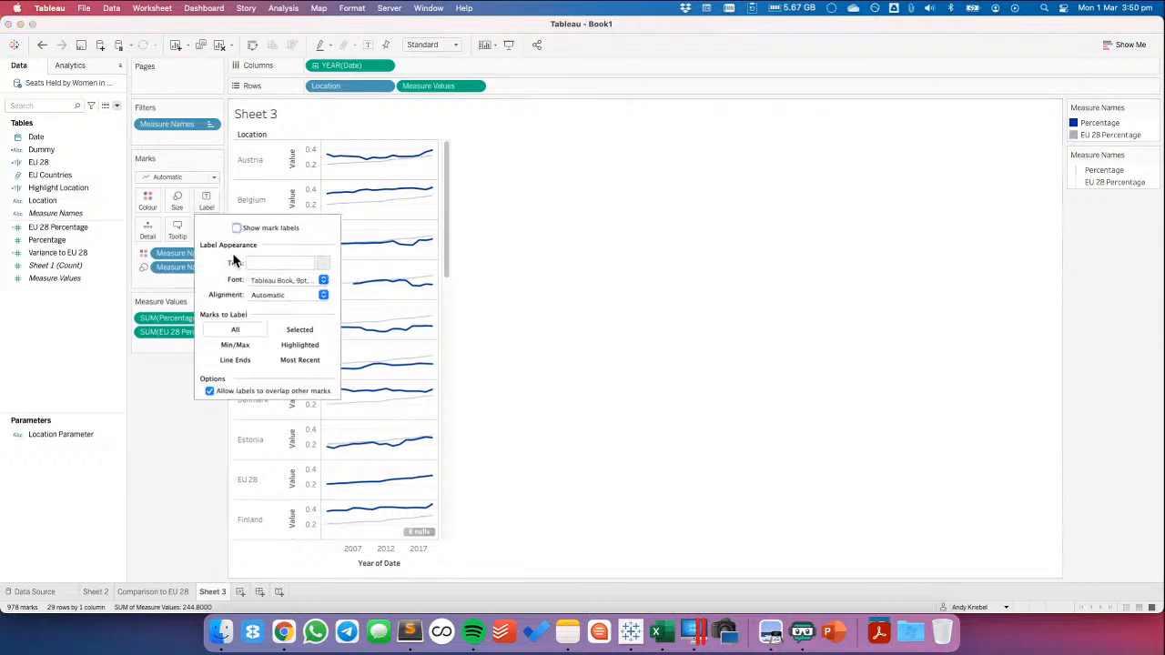
left_click(237, 228)
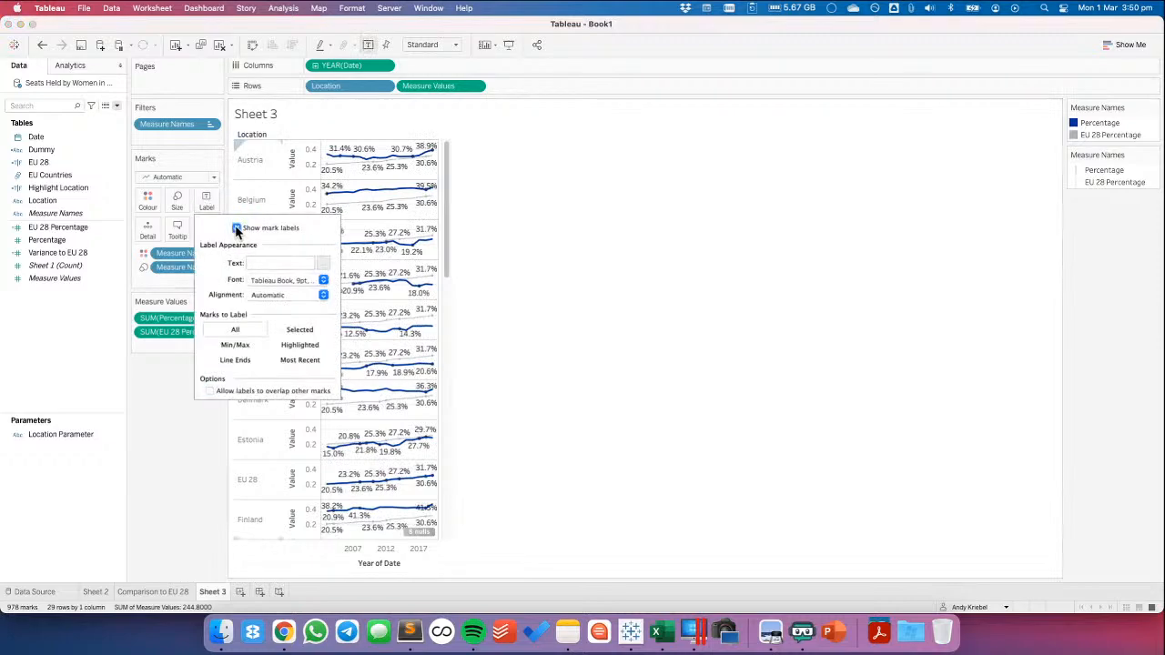
left_click(235, 345)
left_click(250, 437)
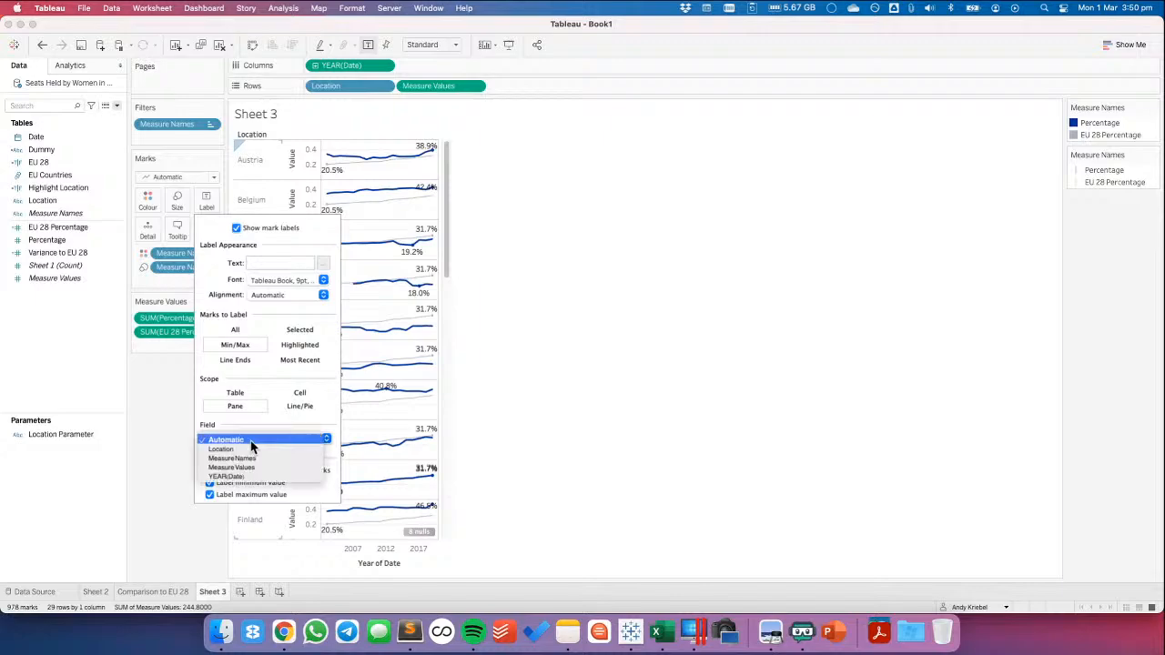
left_click(245, 479)
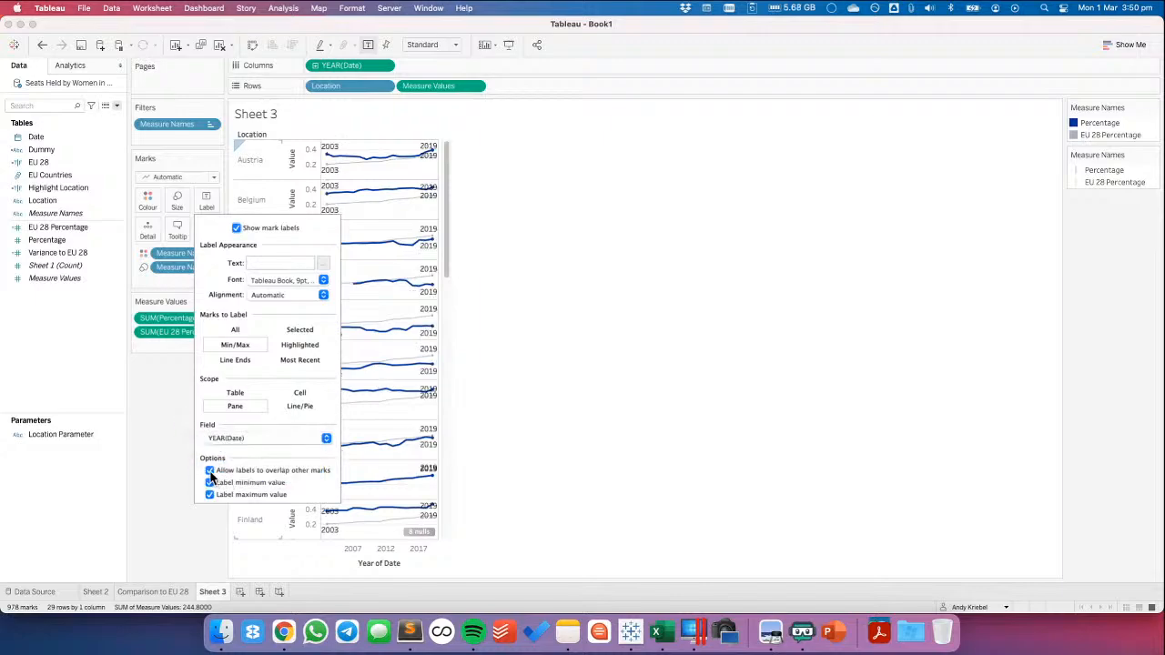
left_click(171, 432)
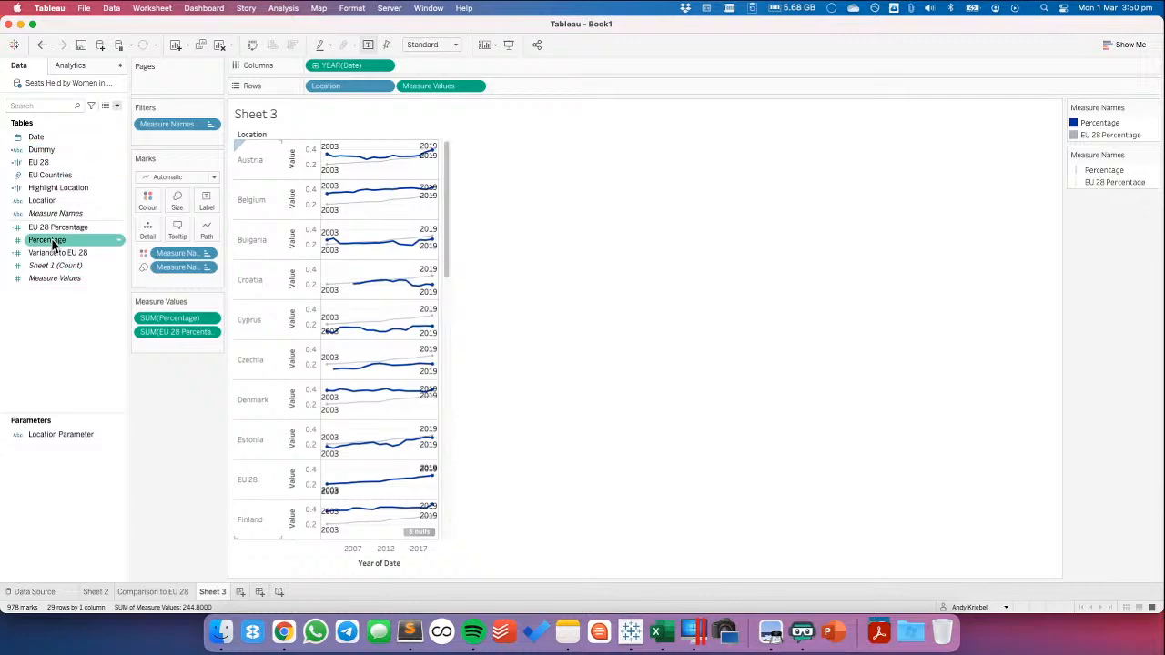
Use the Percentage measure as the line label and review the label field and scope options
left_click_drag(47, 239, 213, 211)
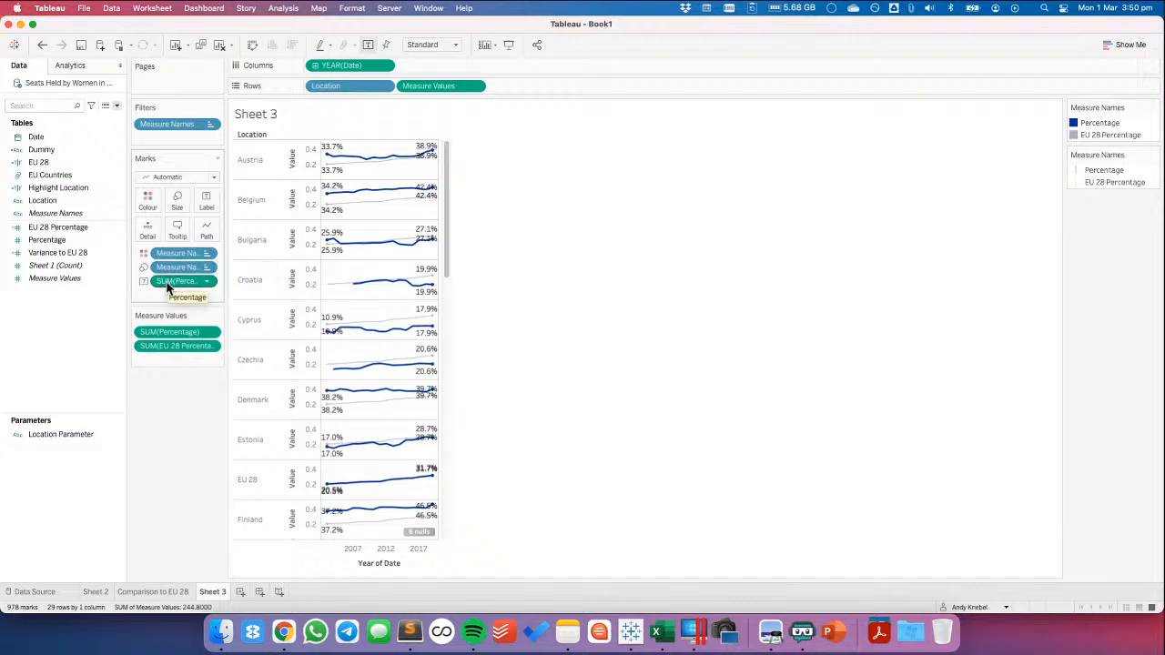
left_click(207, 202)
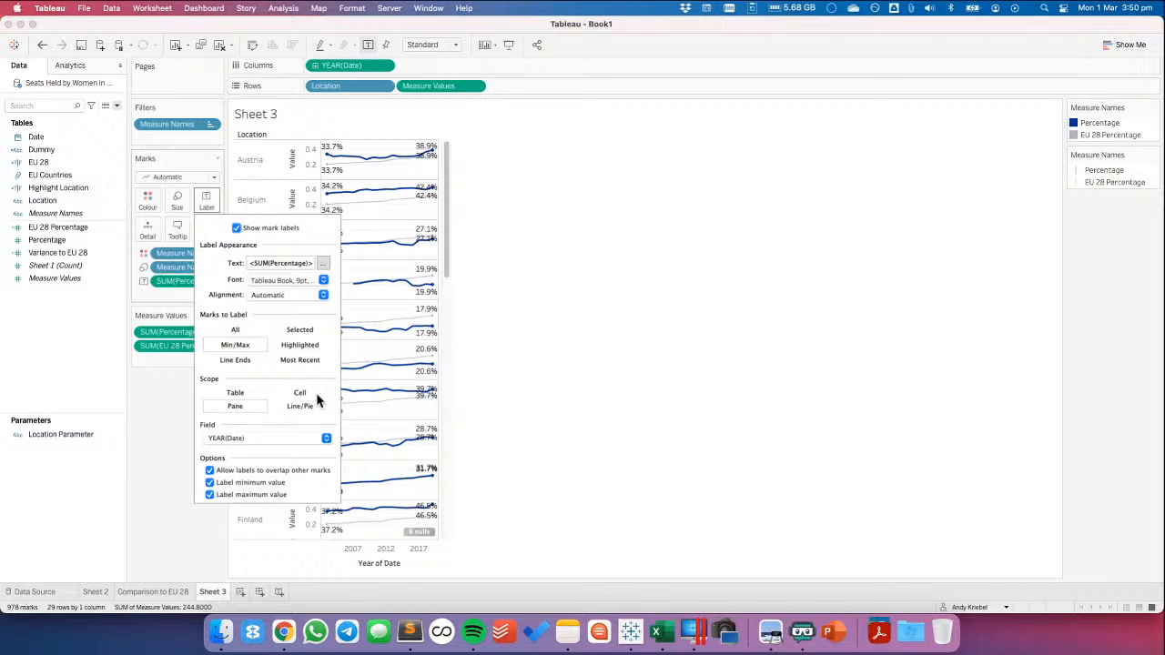
left_click(268, 439)
left_click(227, 367)
left_click(299, 407)
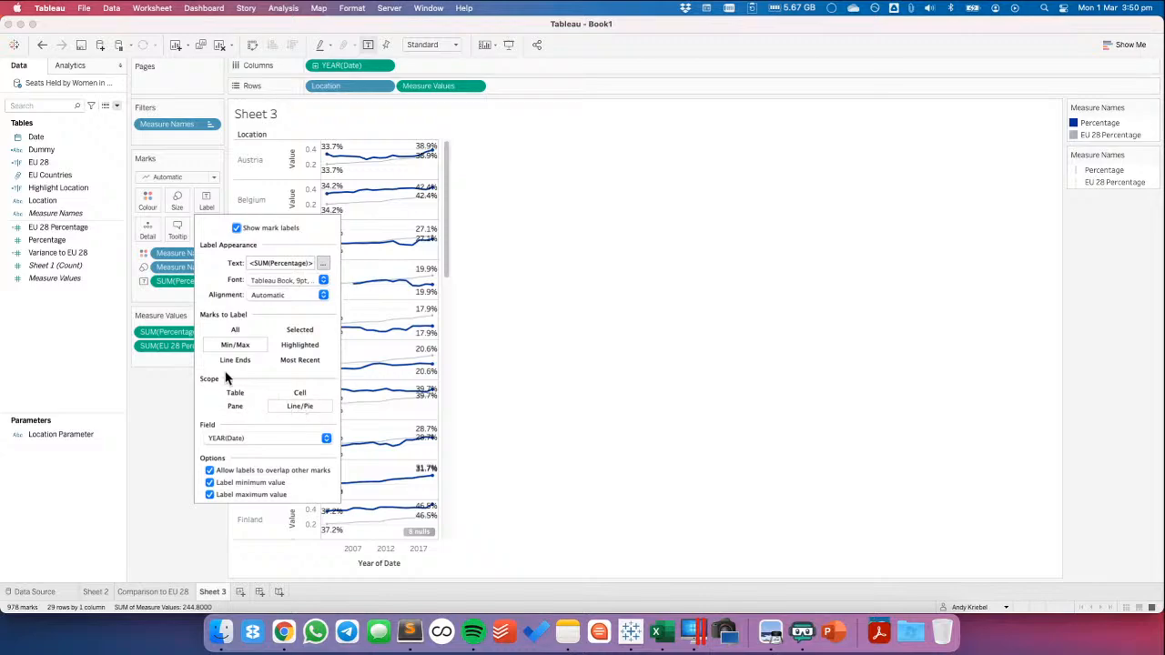
left_click(165, 404)
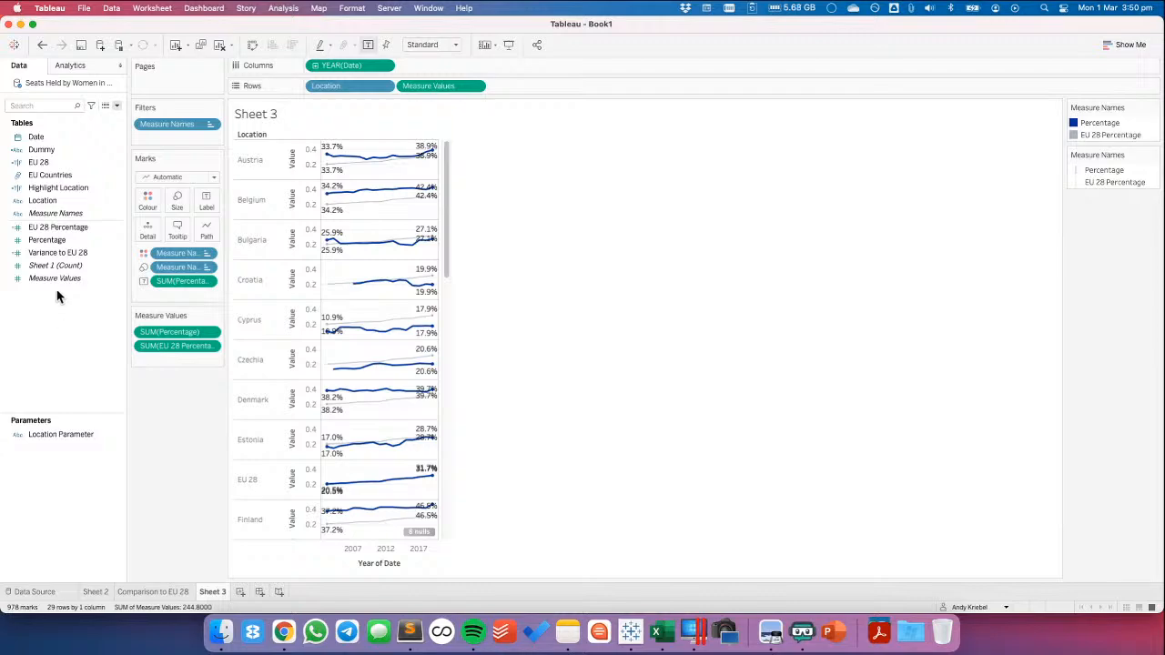
Examine the formula of the EU 28 calculated field and close it without editing
left_click(58, 163)
right_click(58, 163)
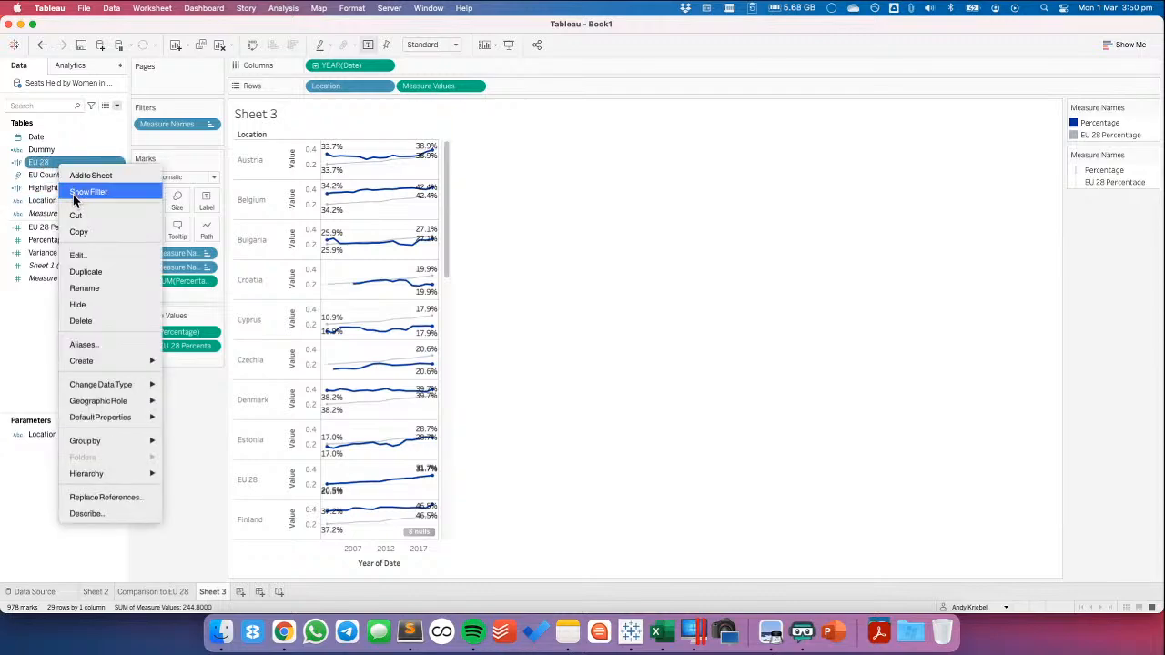
left_click(87, 256)
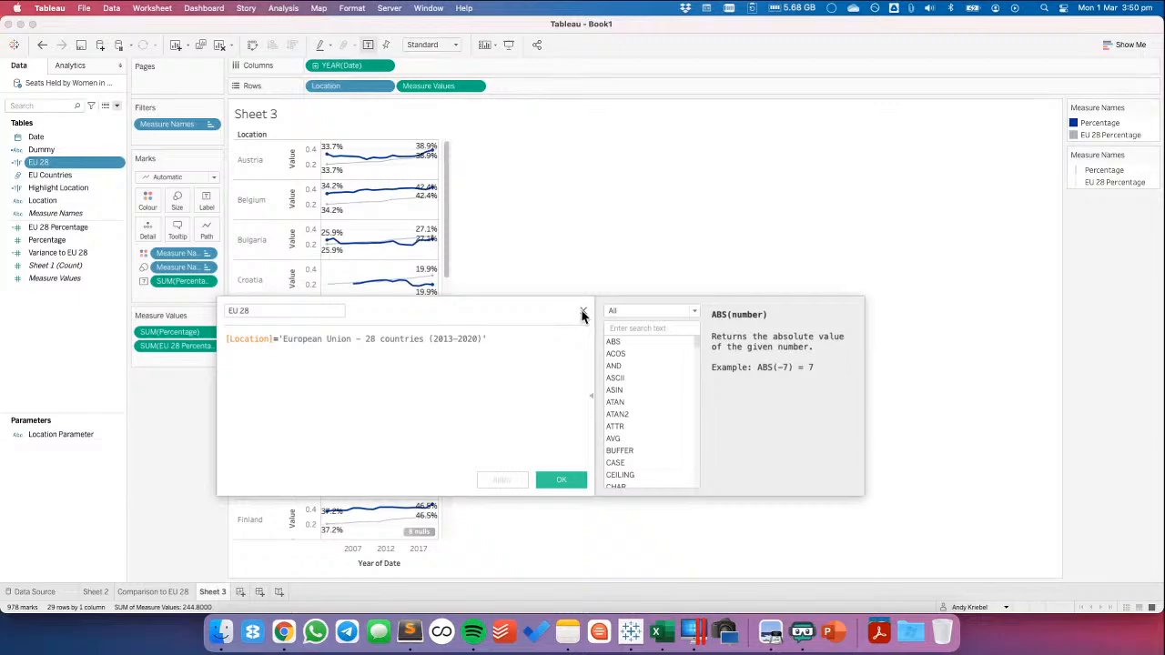
left_click(582, 311)
Start a new calculated field named Percentage Label
right_click(65, 328)
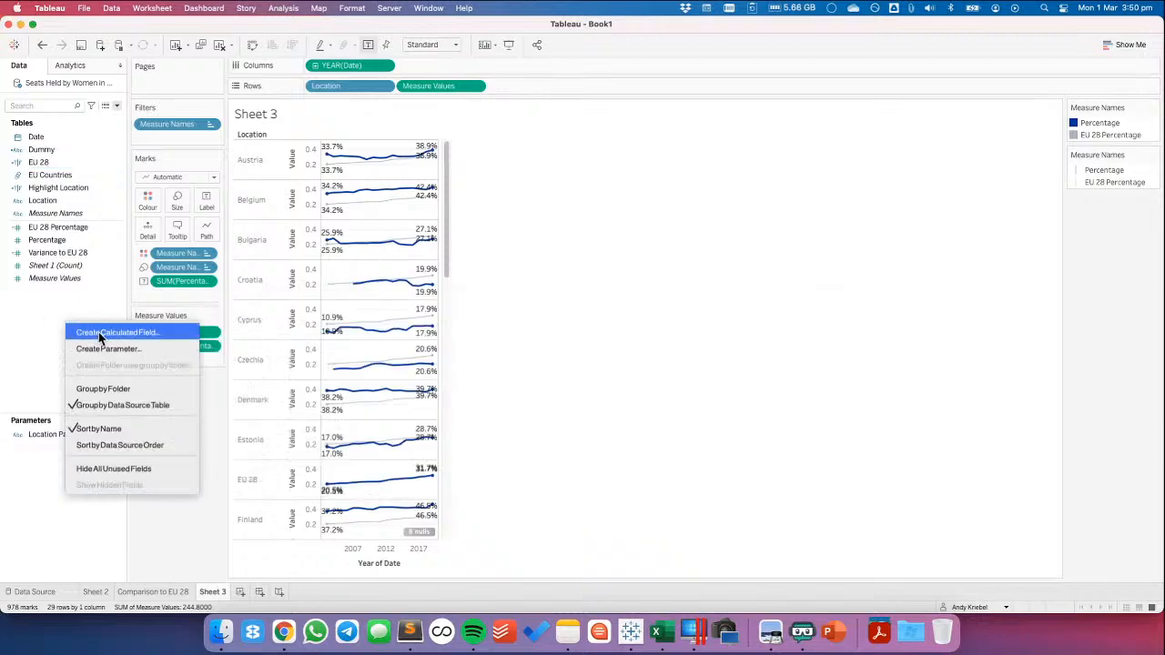
left_click(100, 334)
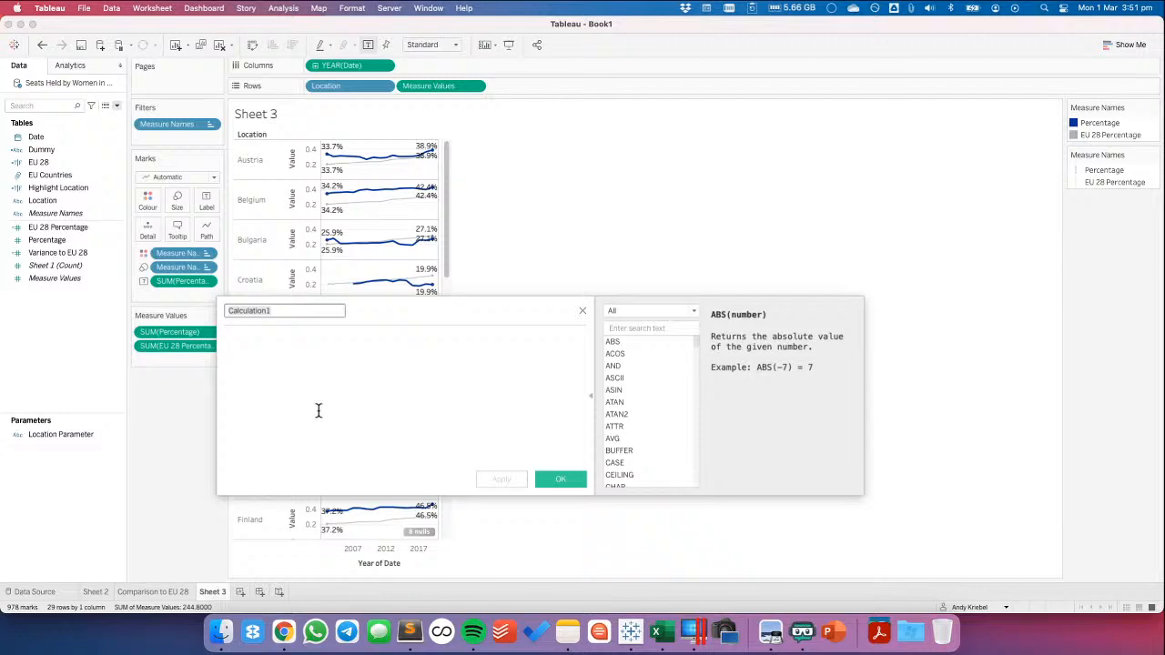
type("Percentage Labe")
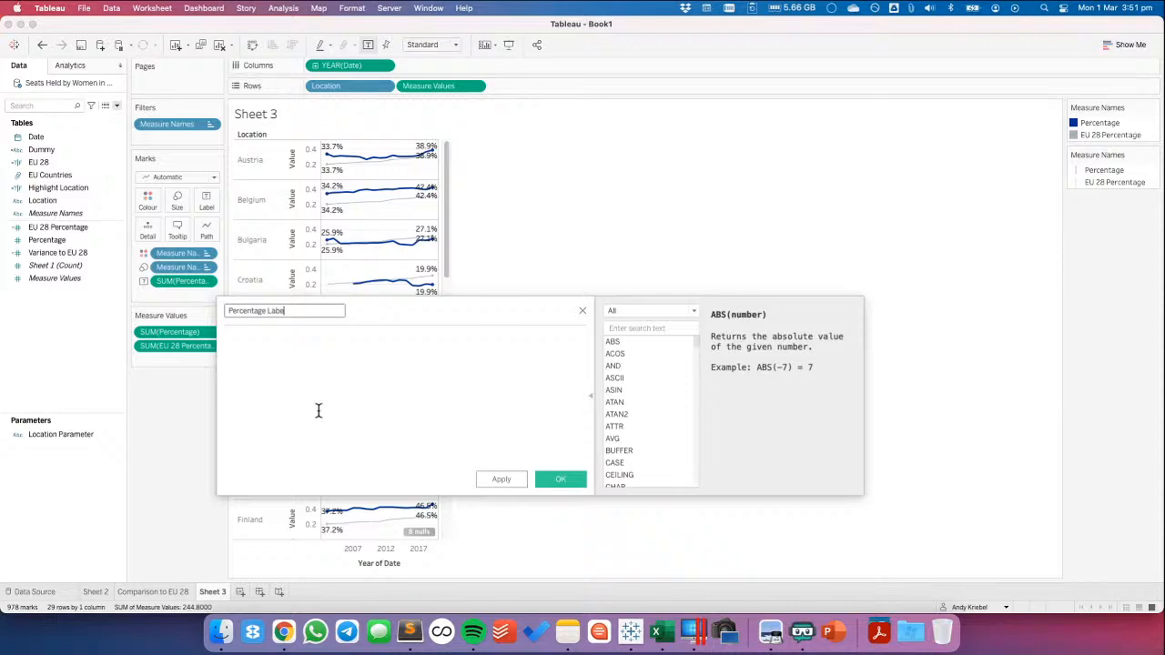
type("l")
Give the Percentage Label field the formula IF [EU 28]=FALSE THEN [Percentage] END and save it
left_click(318, 410)
type("IF ")
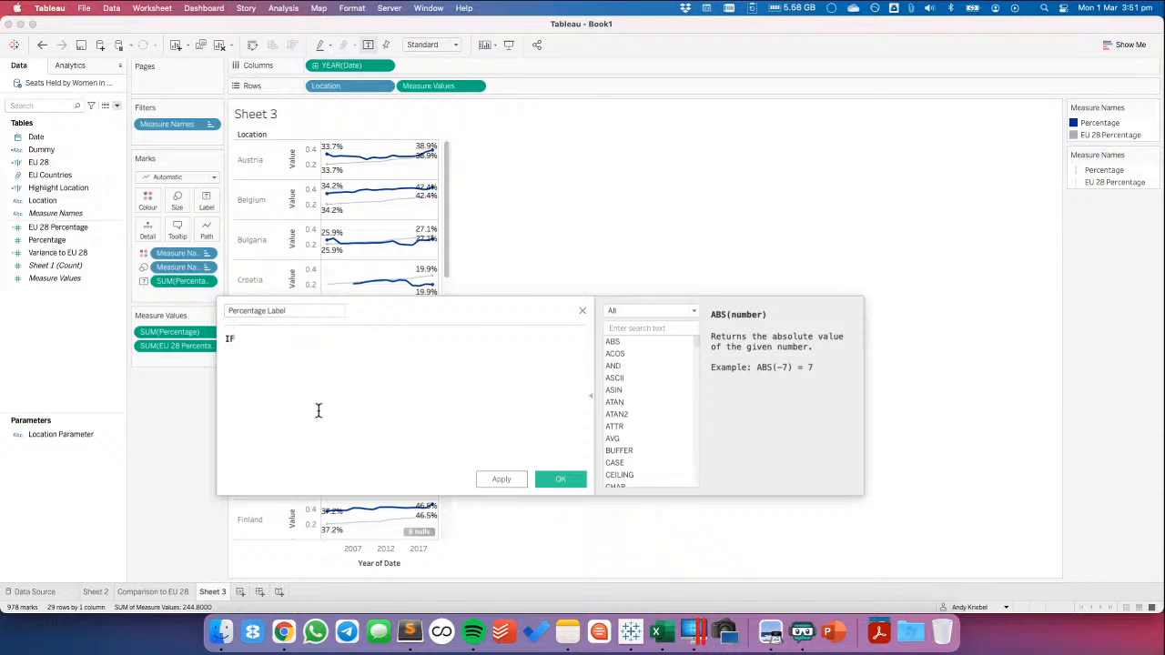
type("eu")
key("Return")
type("=fal")
key("Return")
type("THEN per")
key("Return")
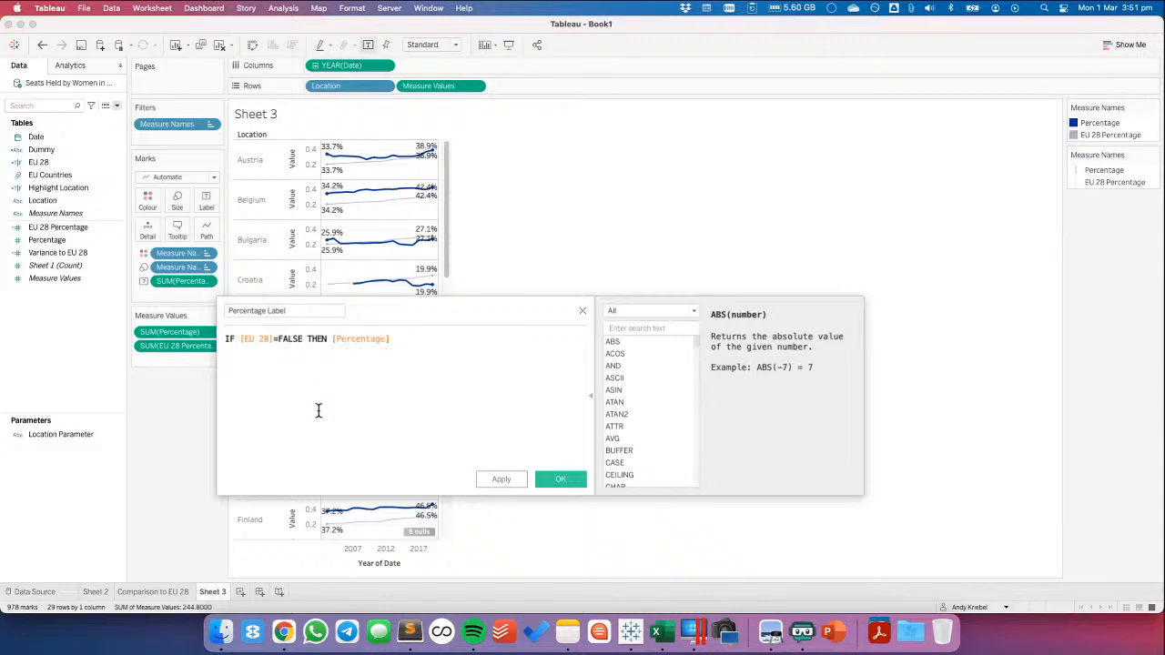
key("Return")
type("en")
key("Return")
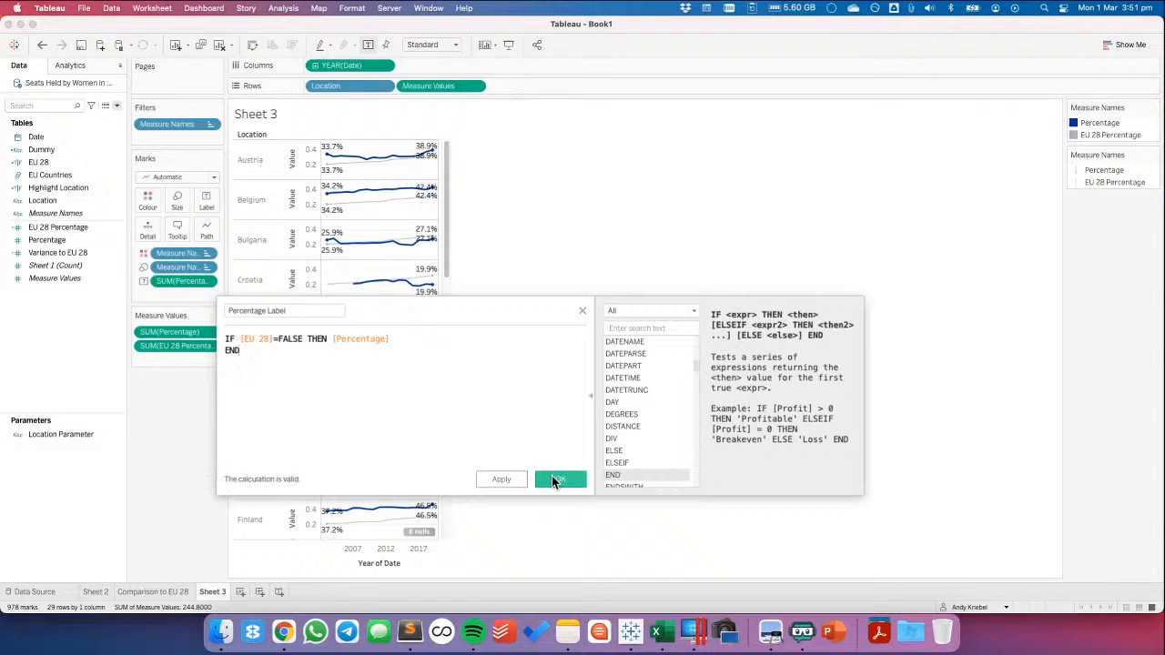
left_click(552, 477)
Try Percentage Label as the line label, and undo both the label replacement and the calculated field
left_click_drag(82, 244, 185, 285)
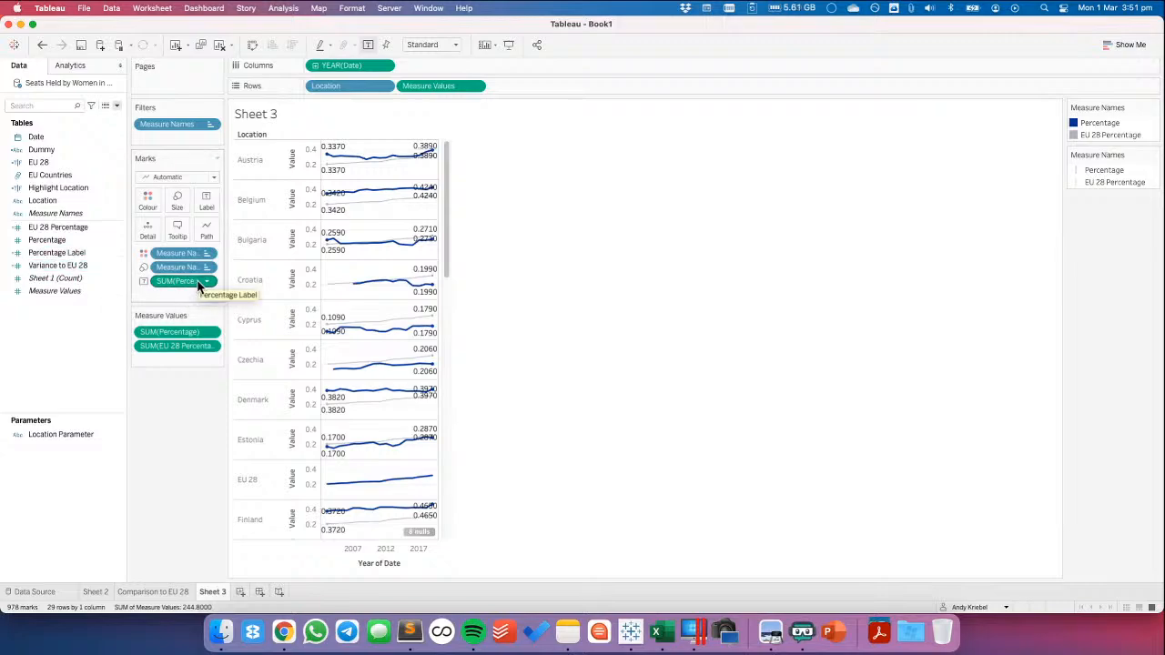
right_click(88, 254)
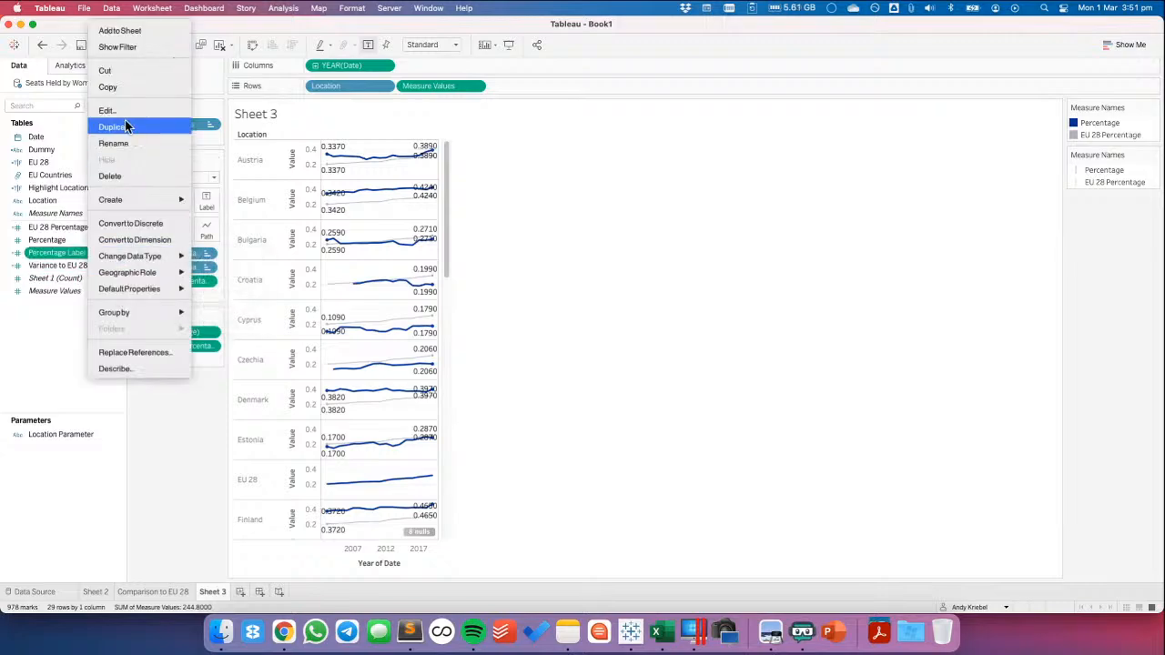
left_click(124, 111)
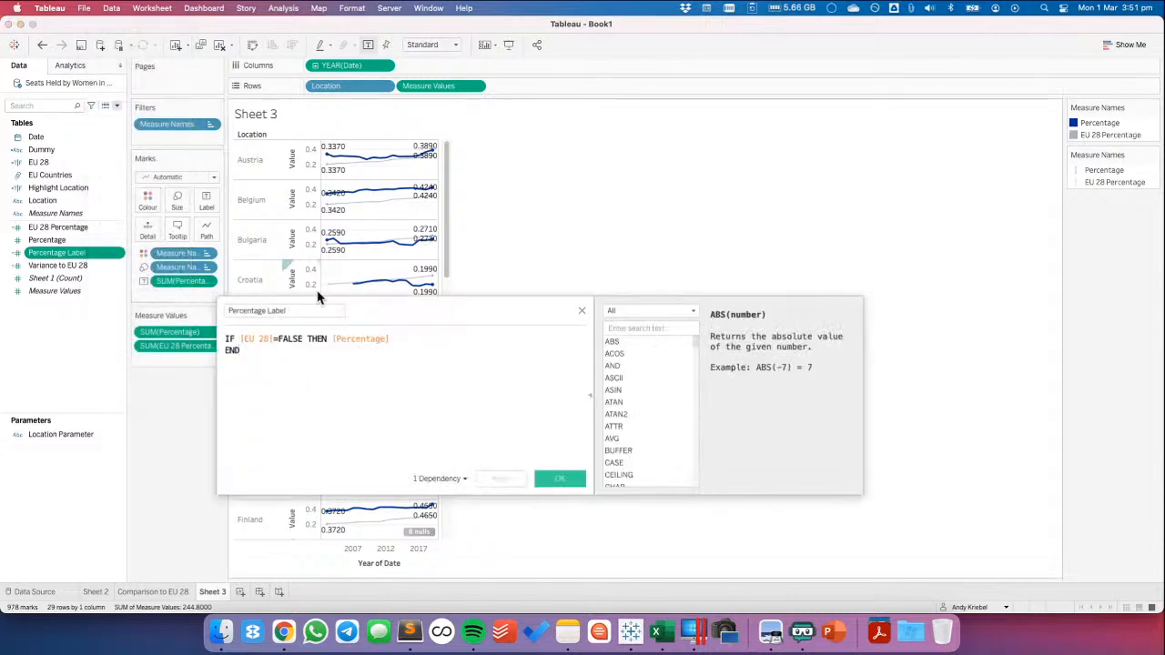
left_click(581, 310)
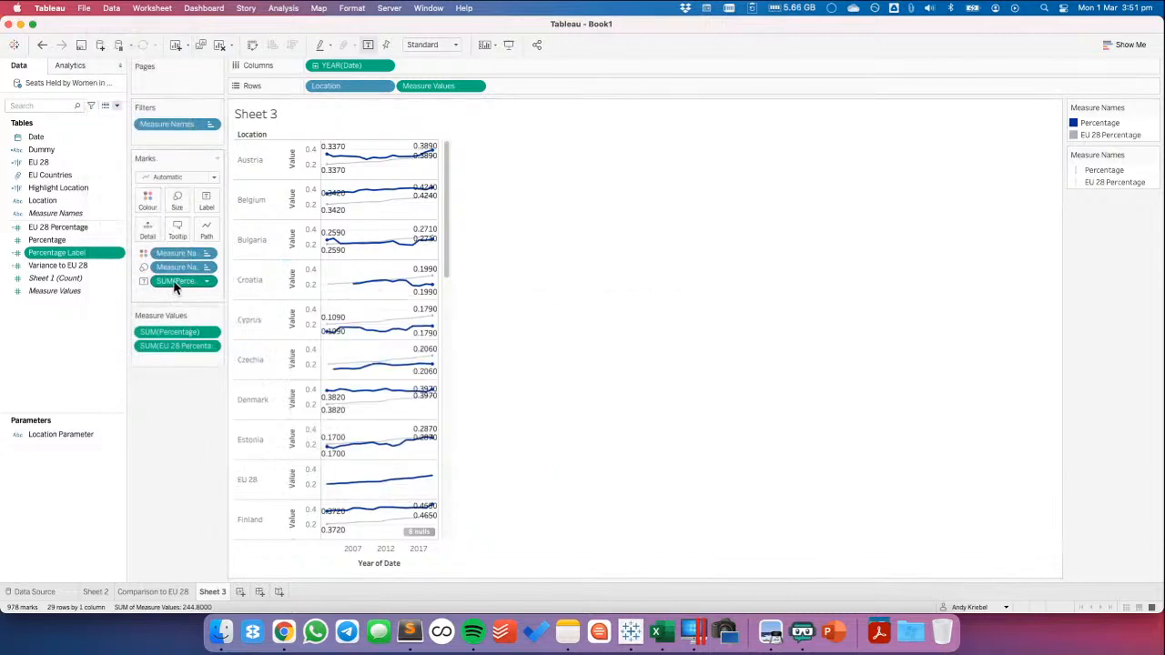
left_click(43, 44)
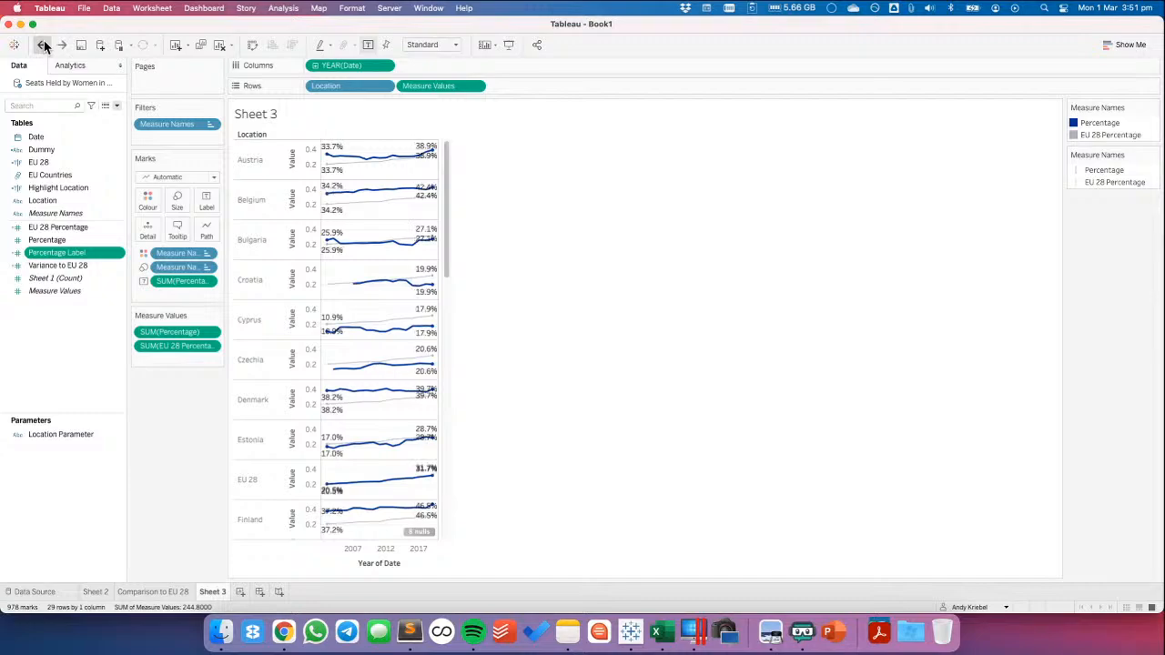
left_click(43, 44)
Move EU 28 Percentage onto a second axis against Percentage as a dual-axis chart and synchronise the axes
left_click_drag(175, 346, 448, 182)
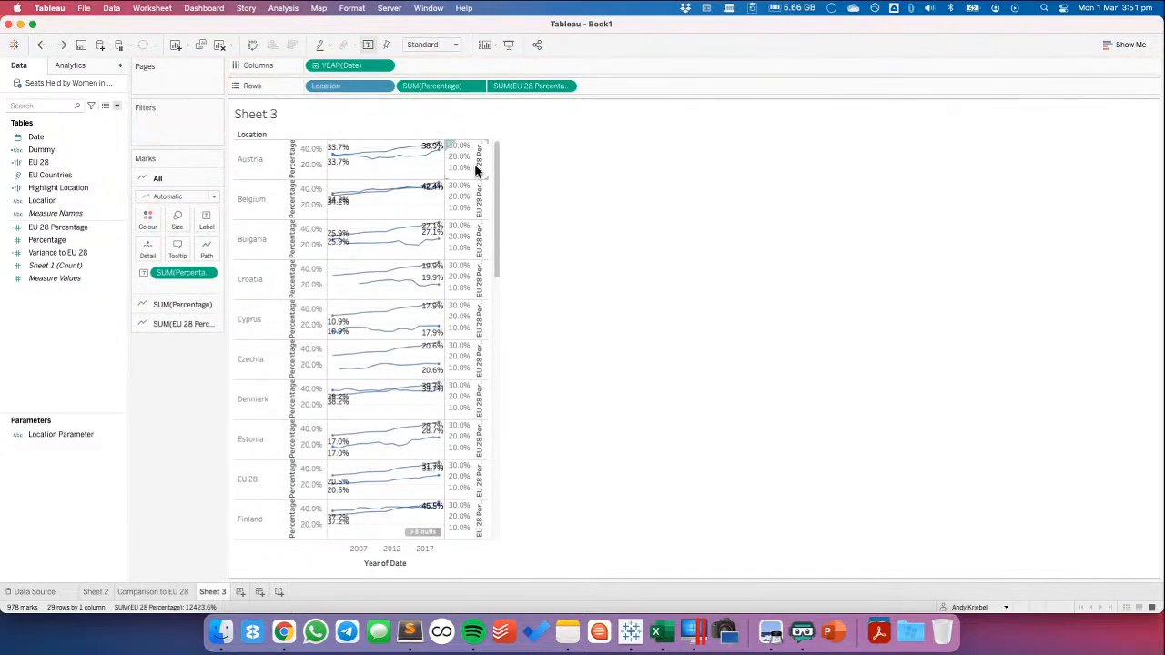
right_click(478, 169)
left_click(502, 257)
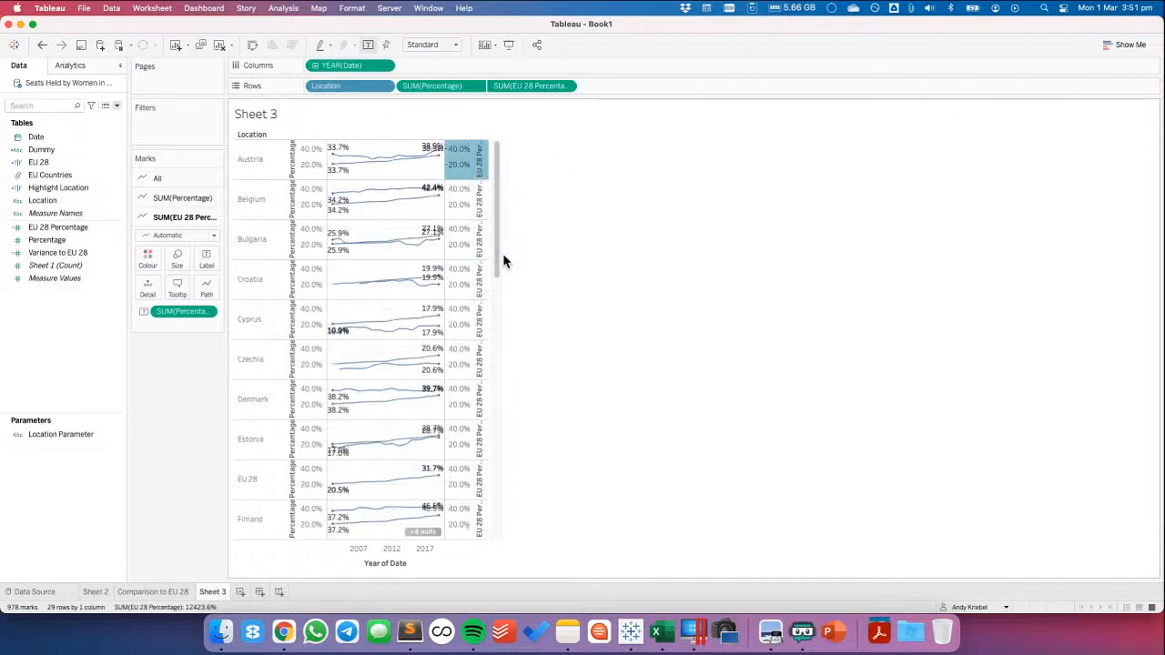
Filter Measure Names to EU 28 Percentage and Percentage, and colour all marks by Measure Names
left_click(156, 178)
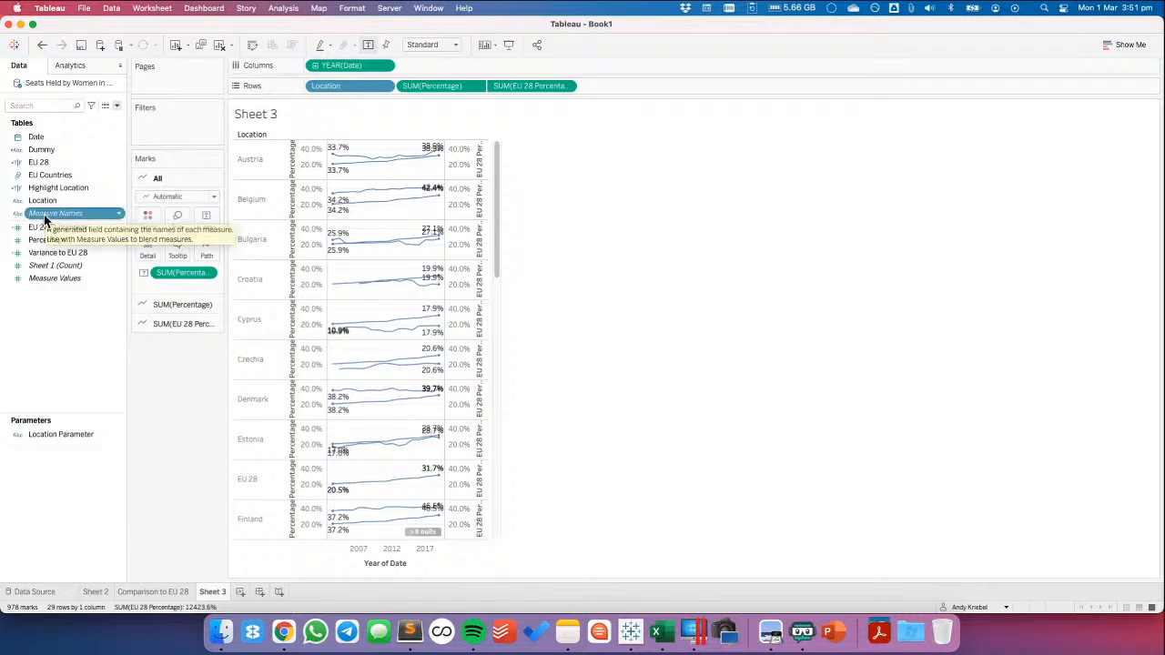
left_click_drag(44, 214, 155, 129)
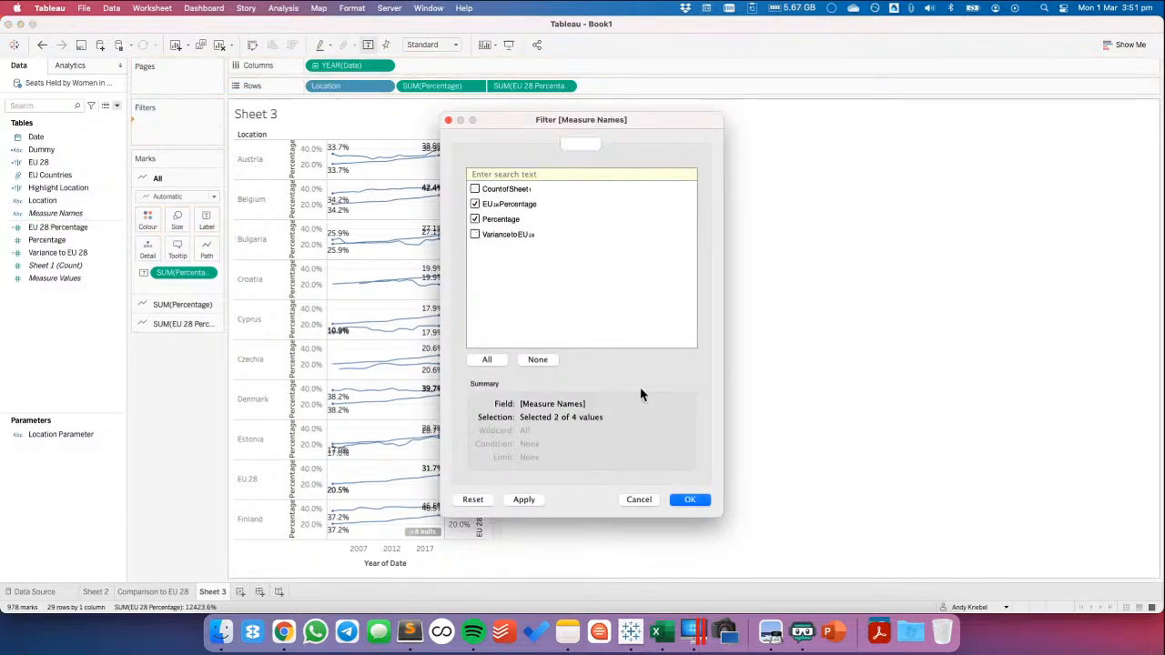
left_click(682, 496)
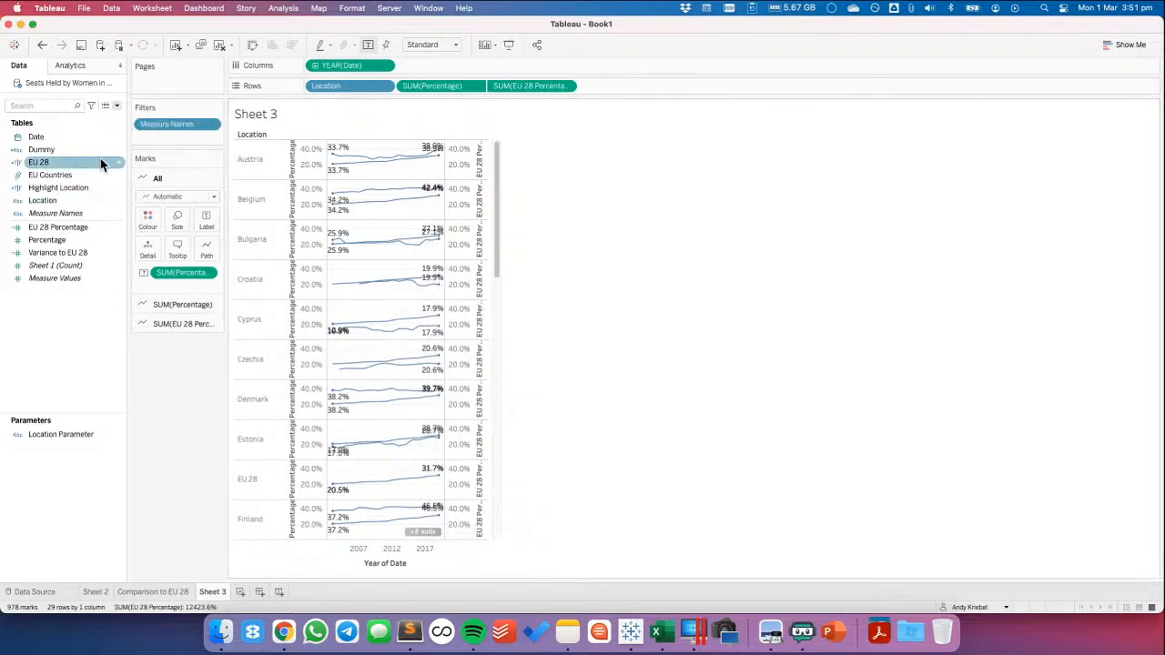
left_click_drag(51, 213, 144, 226)
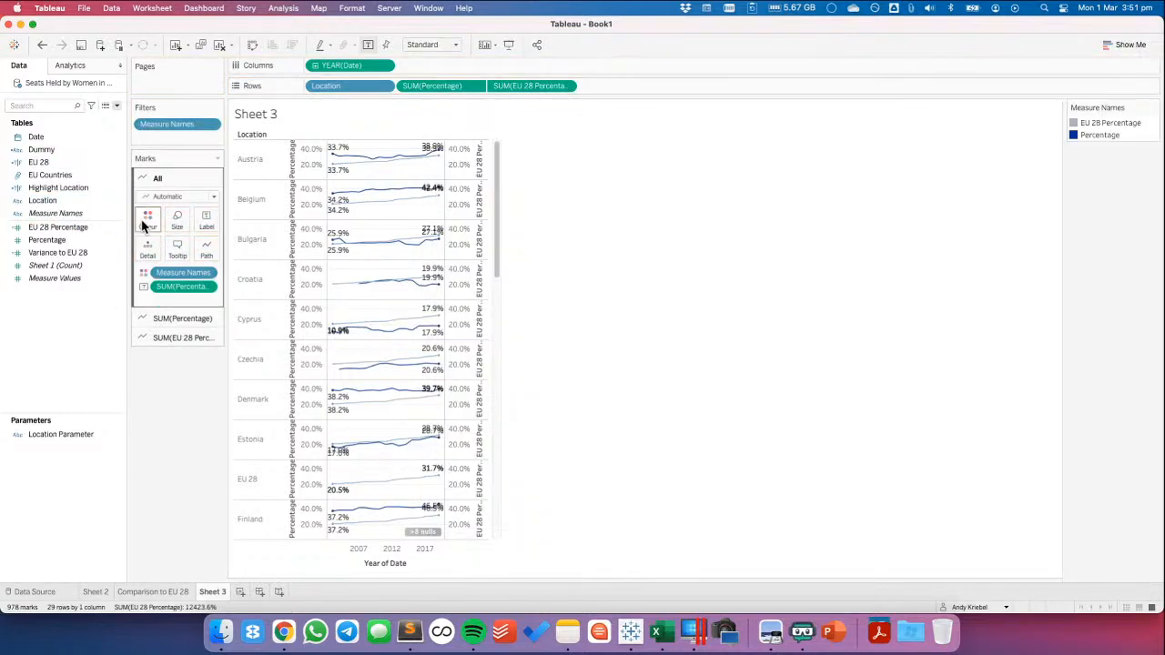
Remove the Percentage label from the EU 28 Percentage marks only
right_click(476, 214)
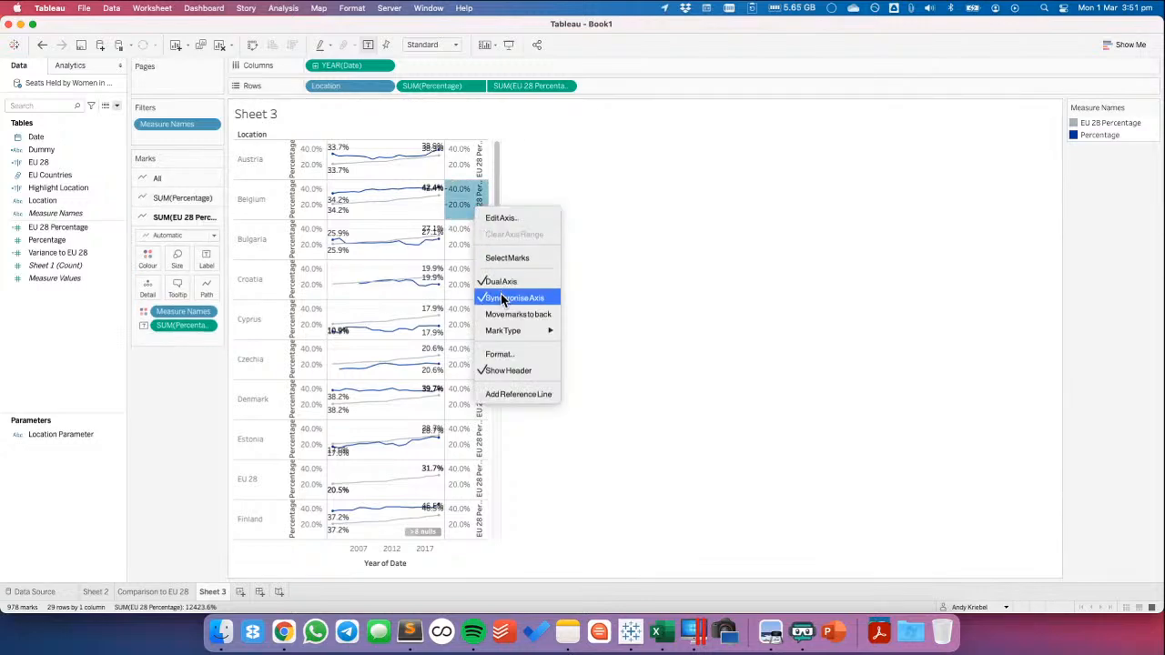
left_click(156, 385)
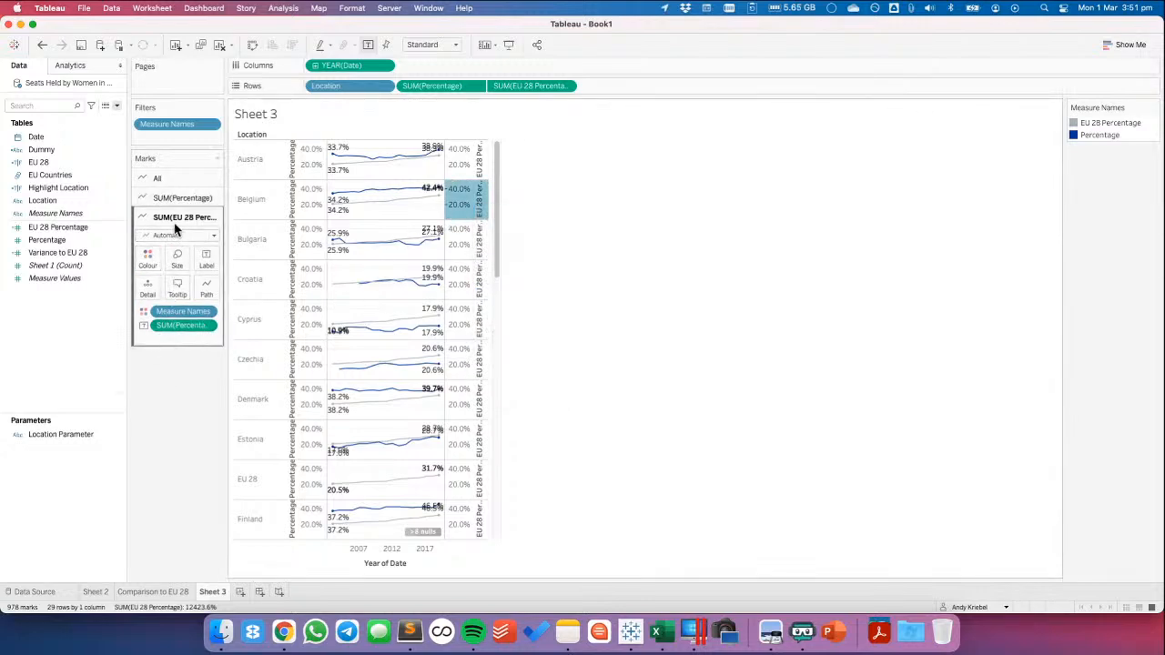
left_click_drag(176, 326, 176, 402)
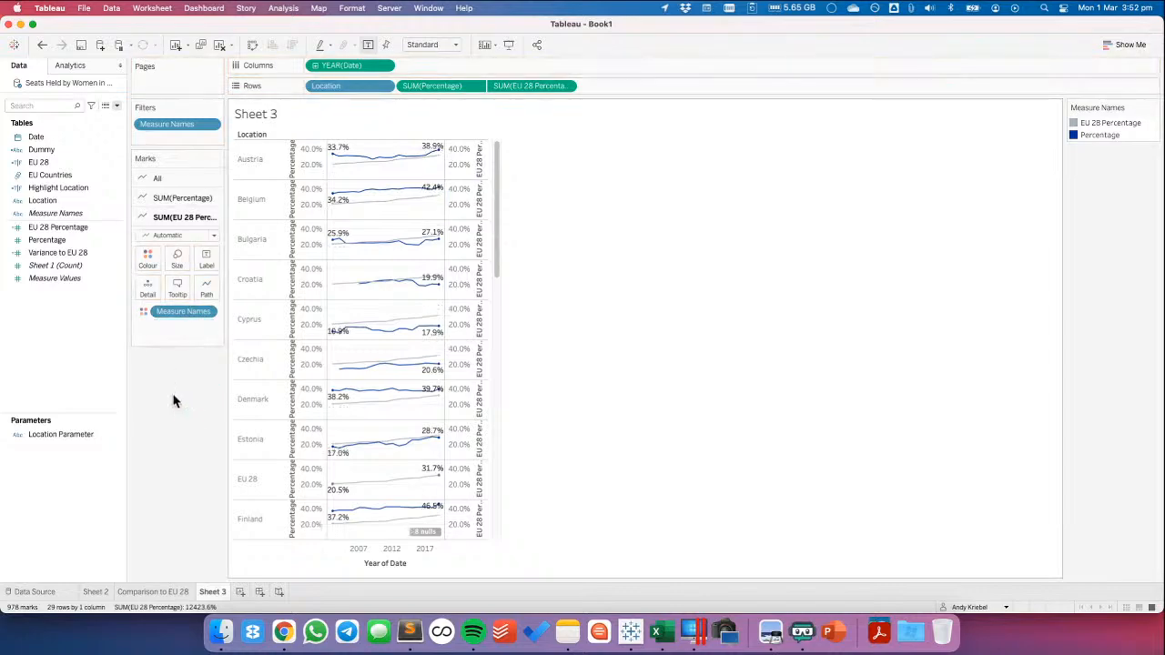
Hide the value axis headers and make the Percentage lines thicker than the EU 28 Percentage lines
right_click(309, 164)
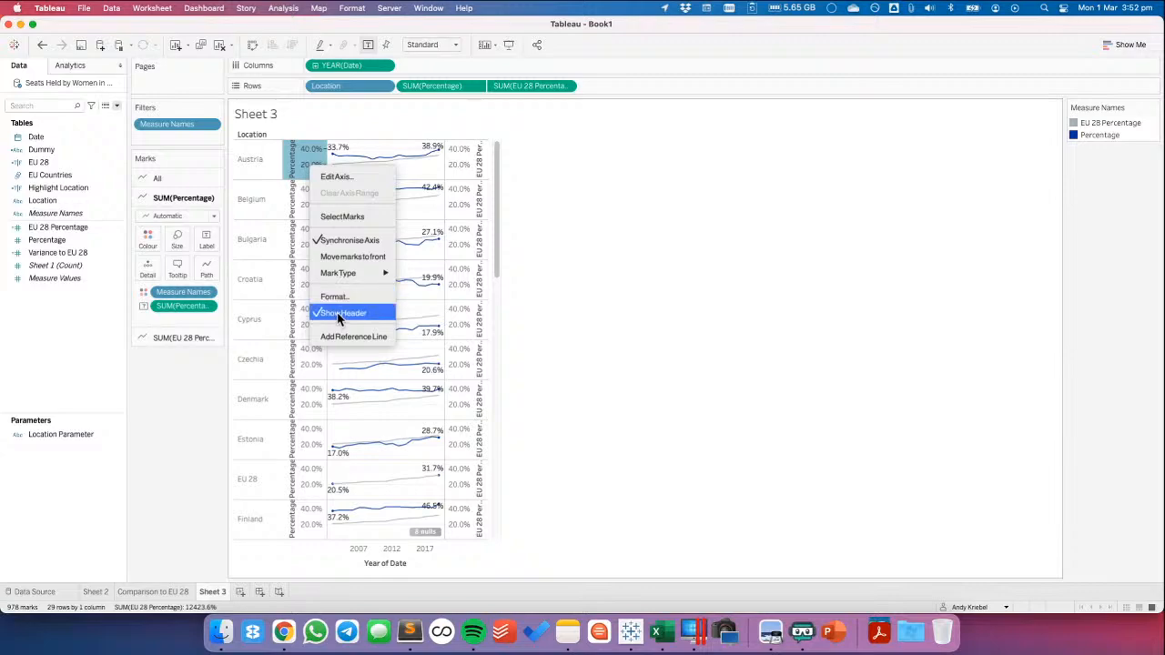
left_click(355, 307)
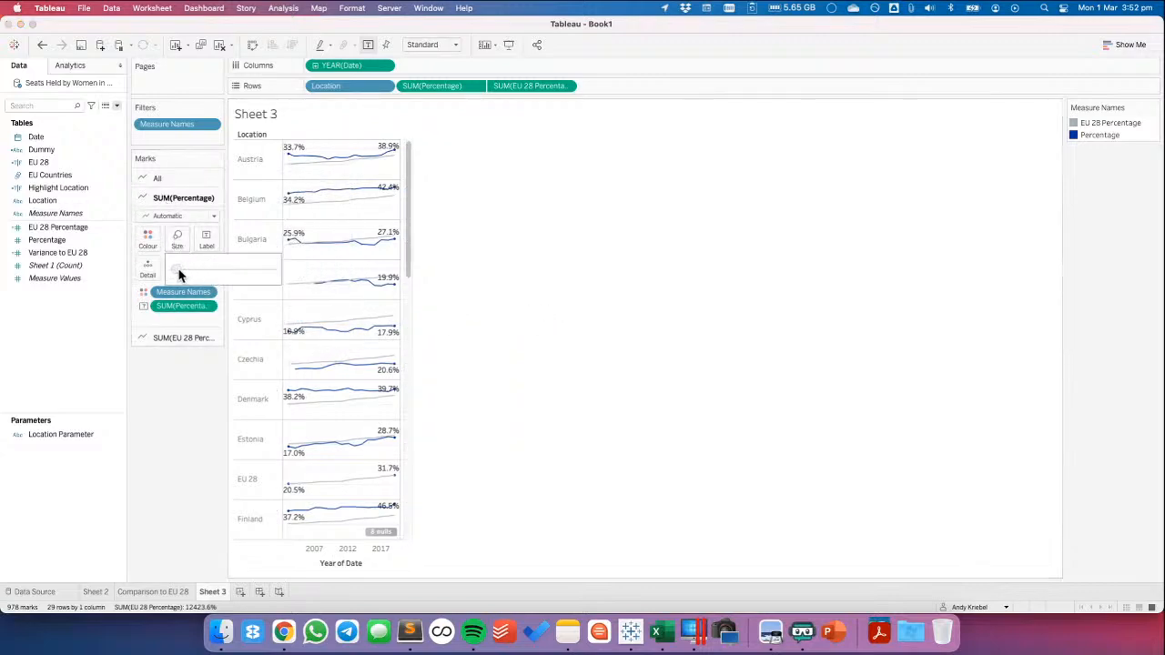
left_click_drag(200, 276, 200, 275)
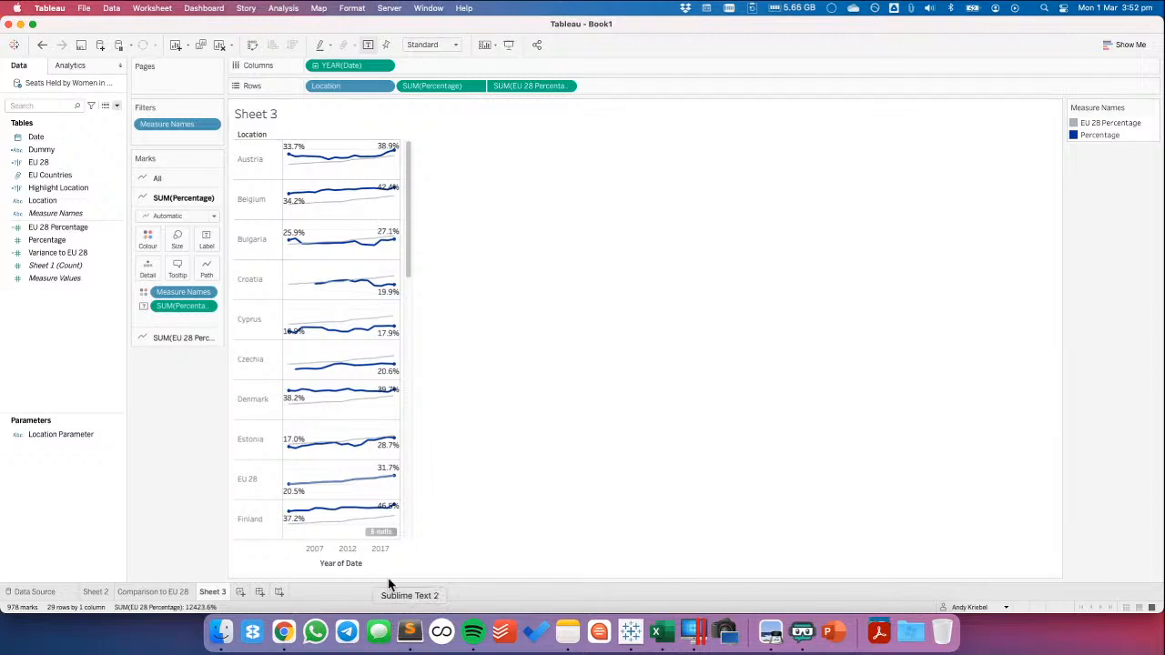
mouse_move(376, 249)
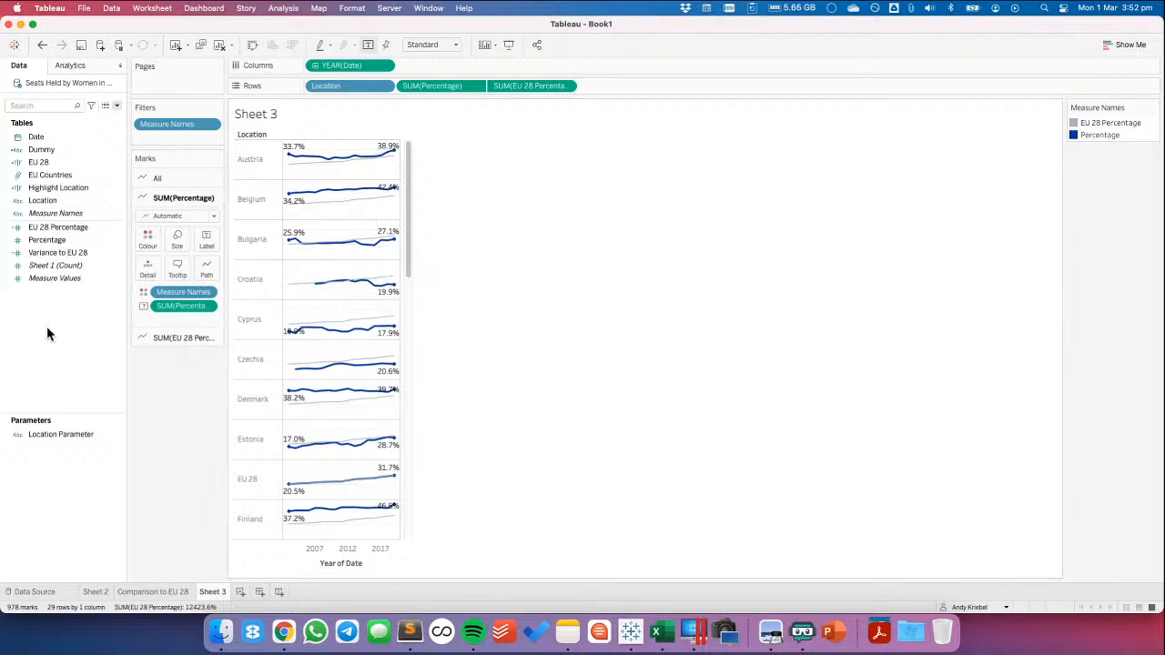
left_click_drag(408, 164, 418, 207)
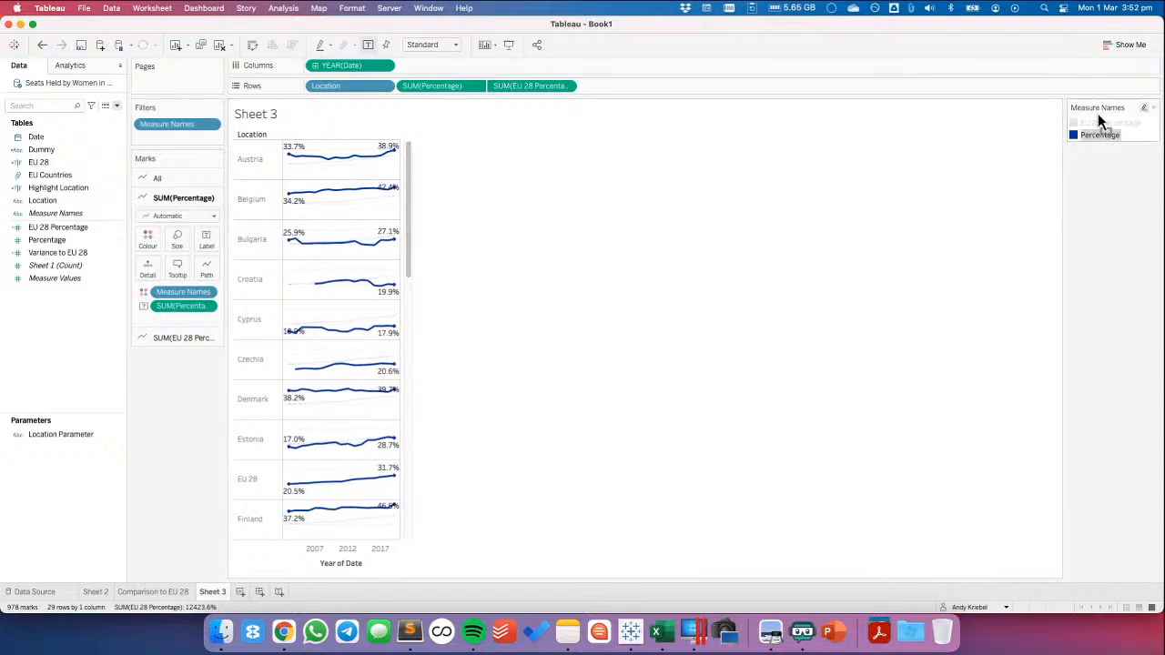
Order Percentage ahead of EU 28 Percentage in the colour legend and rename the worksheet as Sparklines
mouse_move(1107, 135)
left_mouse_down()
mouse_move(1105, 121)
mouse_move(1122, 128)
left_mouse_up()
left_click(368, 489)
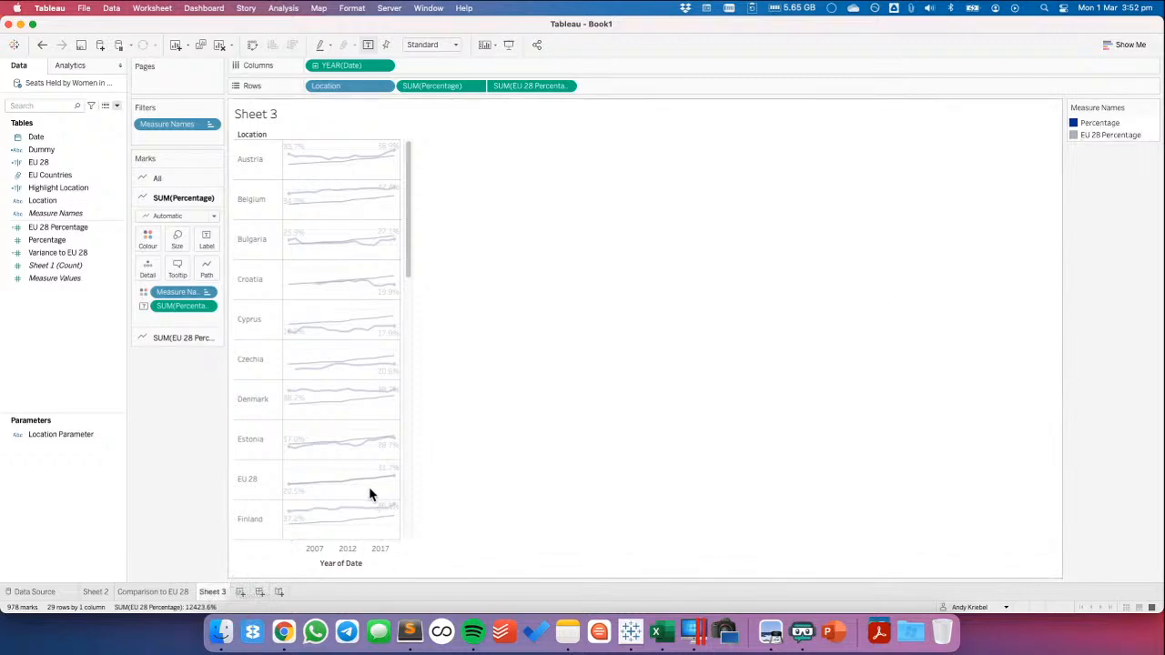
double_click(210, 594)
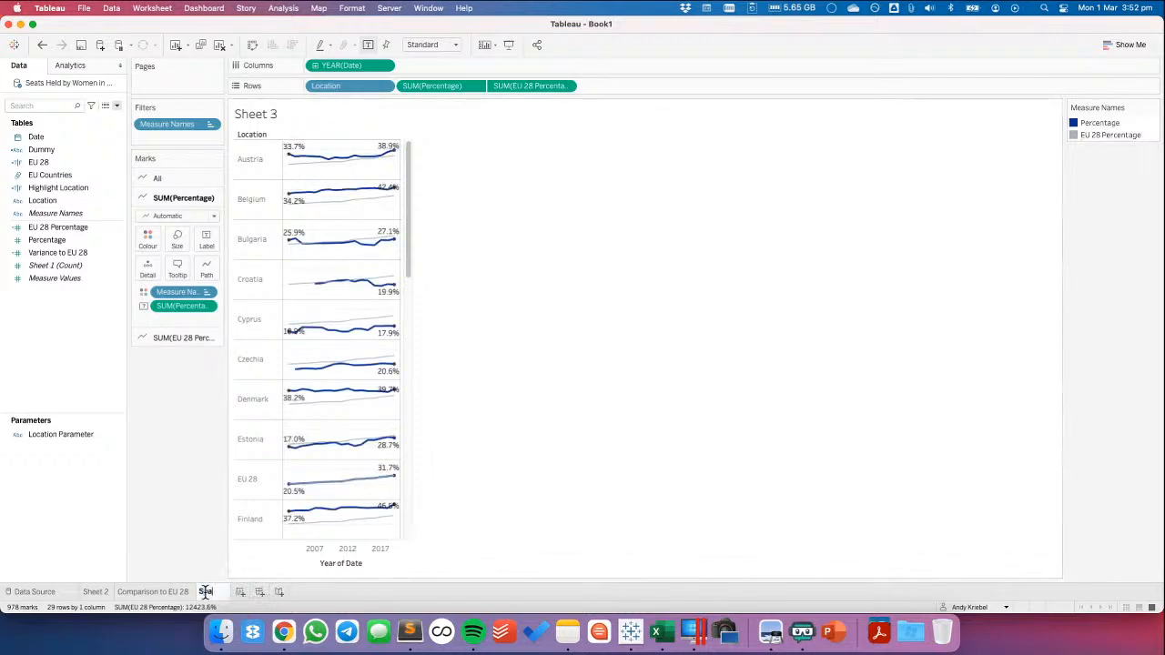
type("Sparklines")
key("Return")
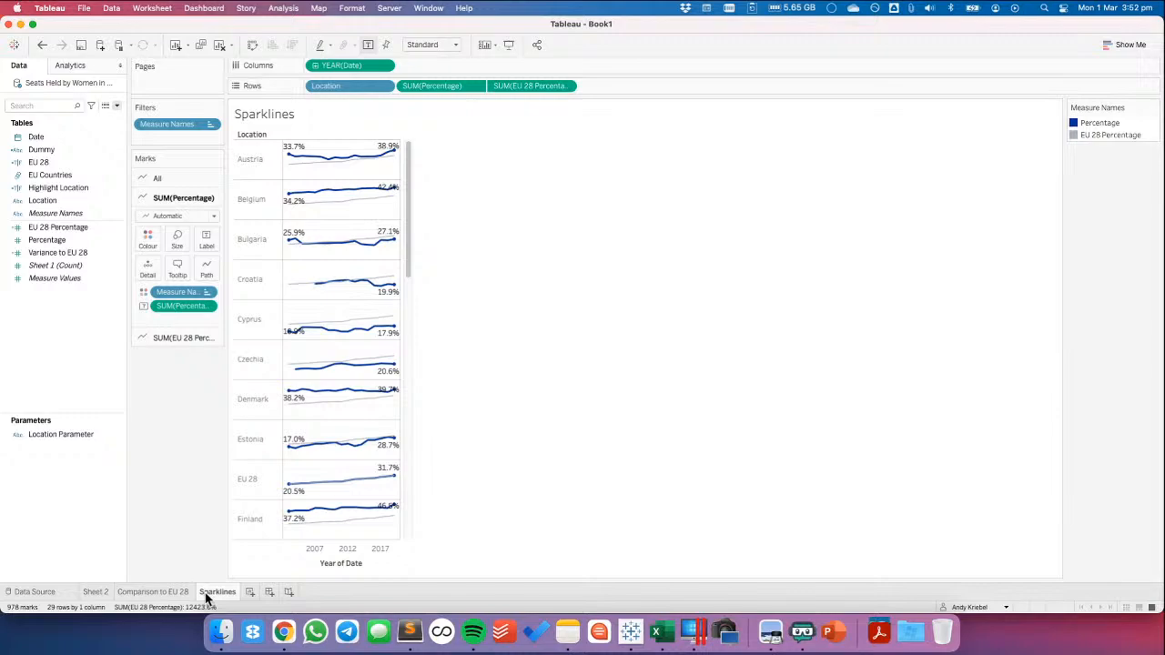
Add a new worksheet and paste the Columns and Rows grid formulas from the notes app into a new calculated field
left_click(253, 591)
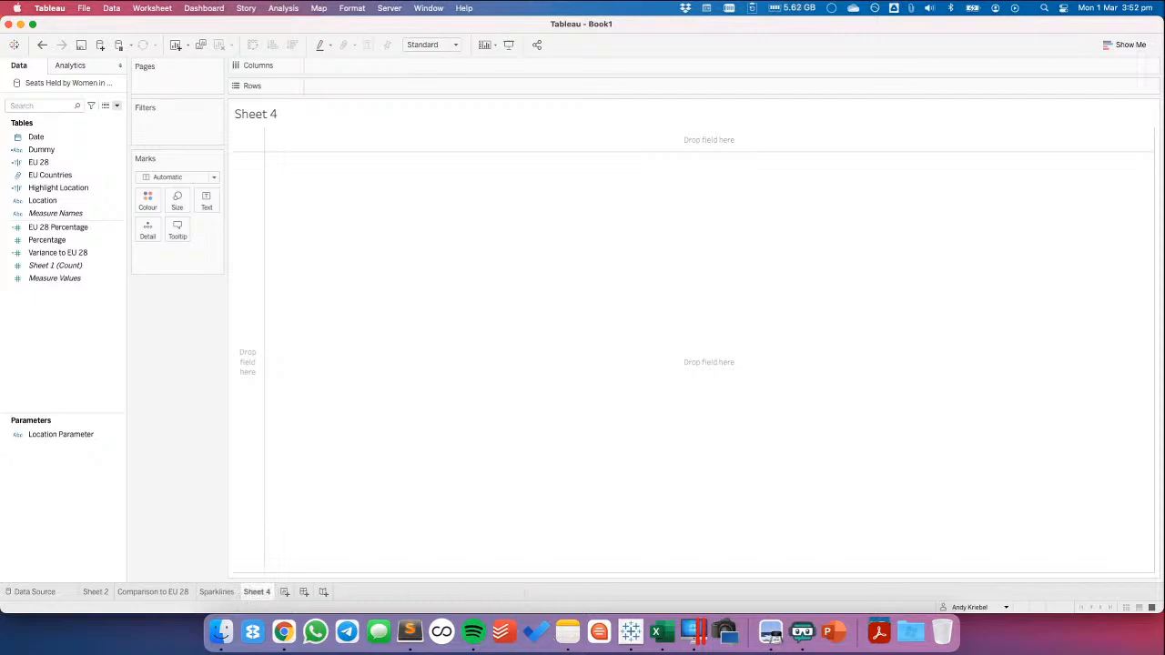
left_click(565, 635)
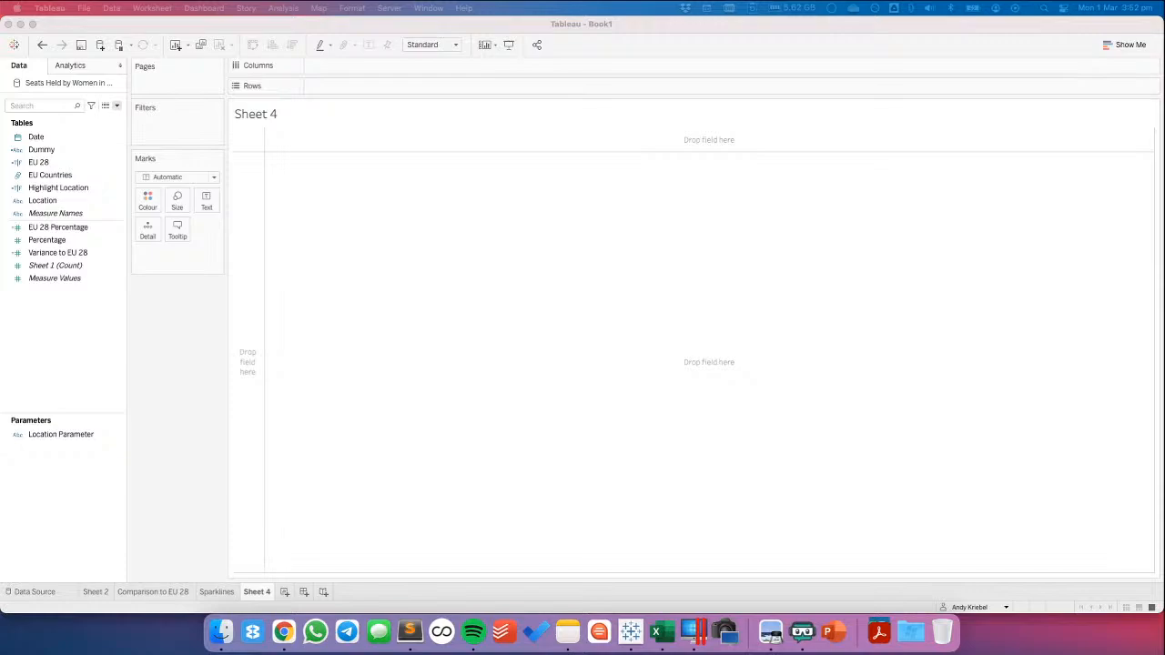
left_click(99, 329)
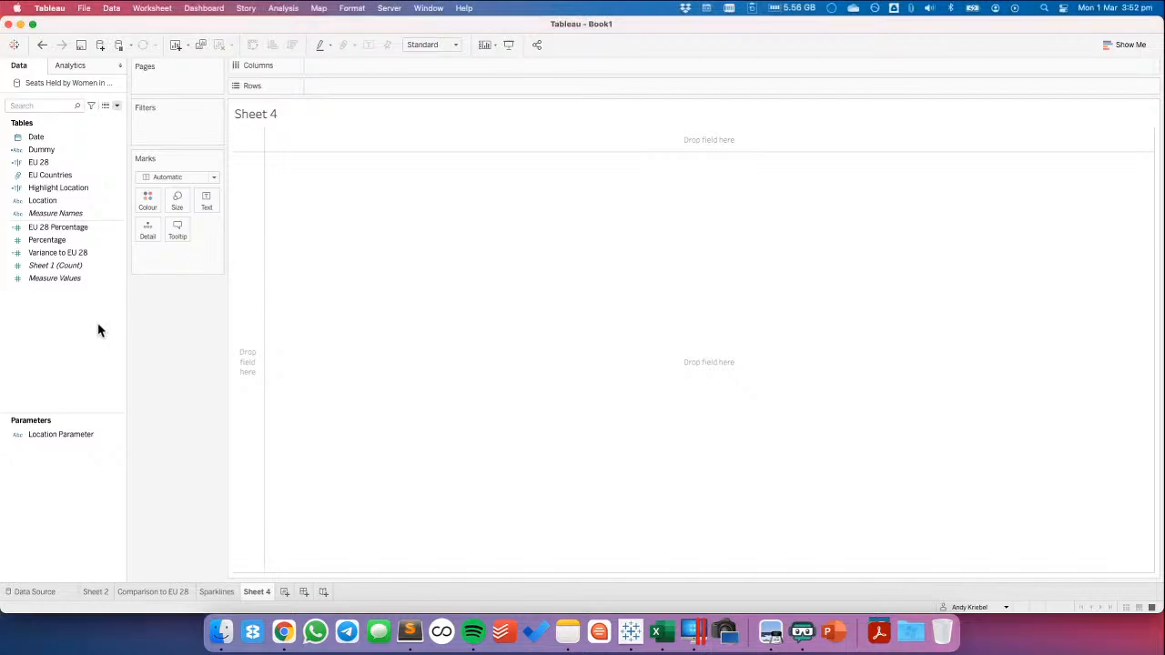
left_click(116, 107)
left_click(104, 122)
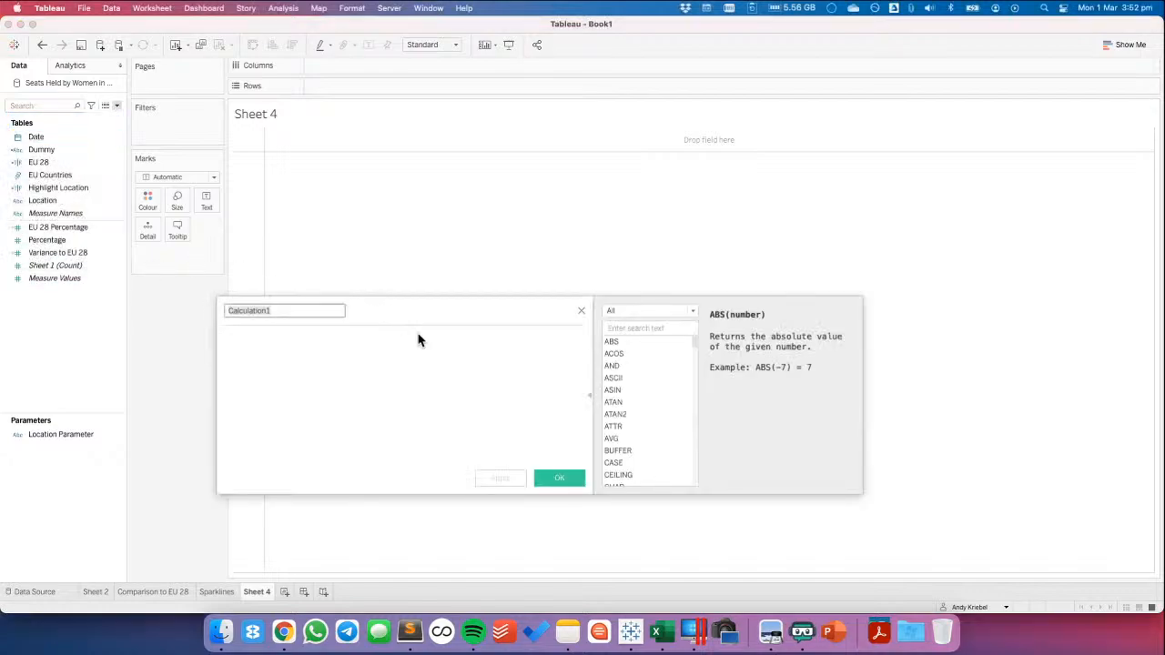
type("//Columns (index()-1)%(round(sqrt(size())))  //Rows int( (index()-1)/(round(sqrt(size()))))")
Create field Columns as (index()-1)%(round(sqrt(size()))) and field Rows as int((index()-1)/(round(sqrt(size())))) from the pasted text, then discard the combined calculation
left_click_drag(417, 384, 221, 374)
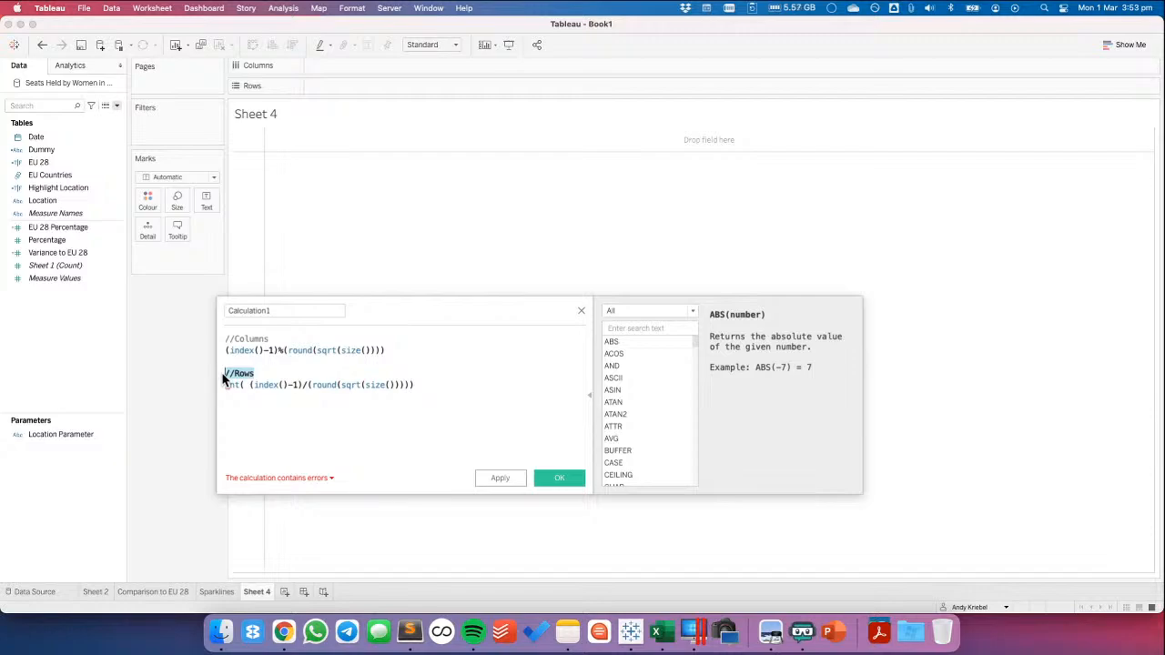
left_click_drag(391, 350, 80, 340)
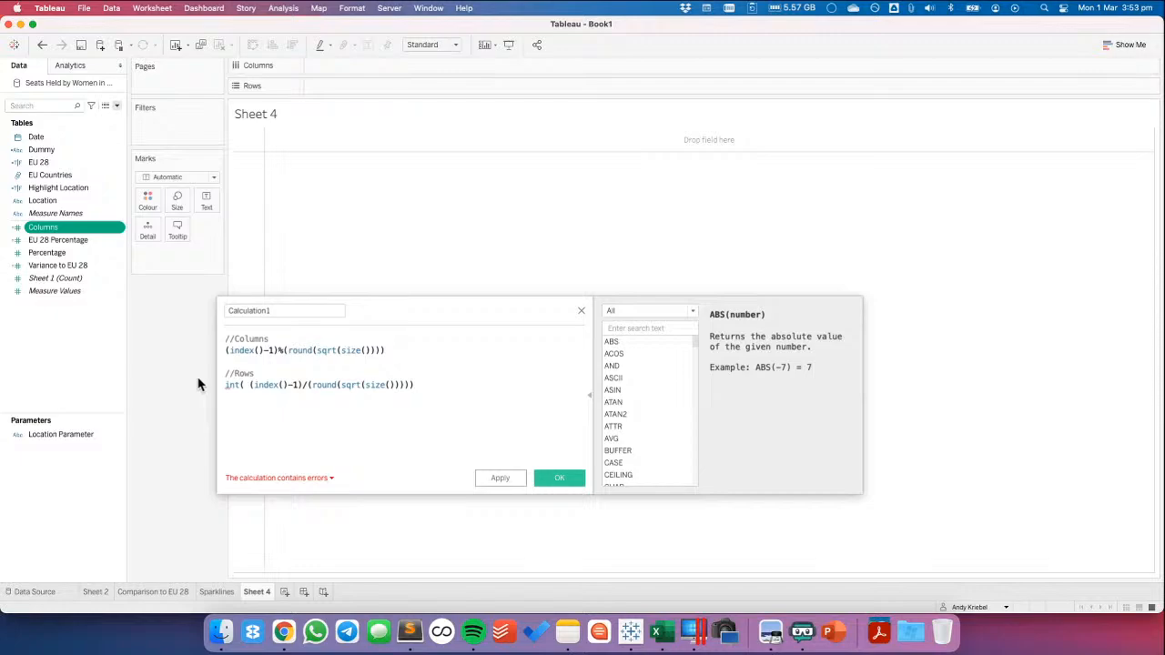
left_click_drag(425, 385, 79, 360)
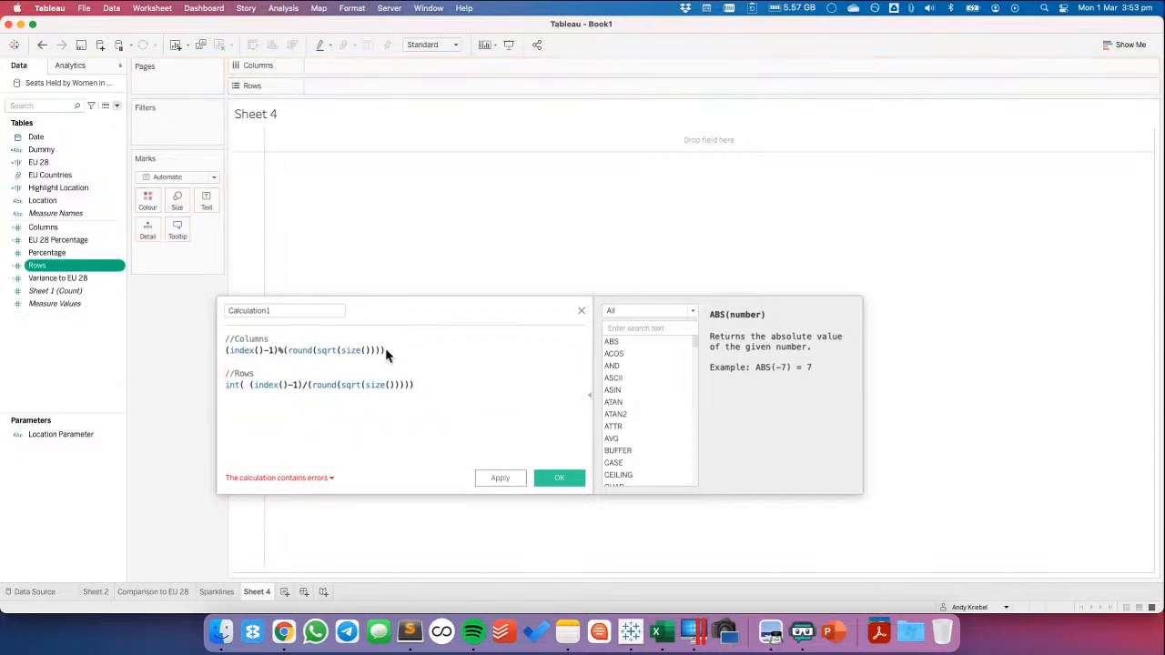
left_click(581, 311)
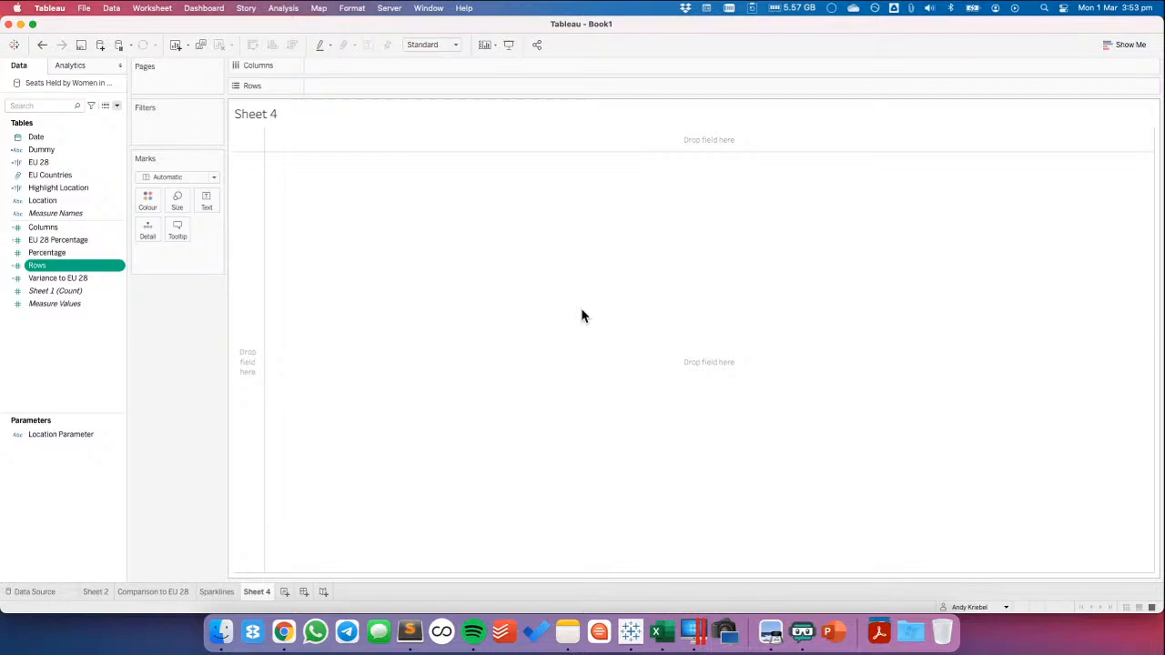
Convert the Columns and Rows fields to discrete, place each on its matching shelf and add Location as detail
right_click(45, 232)
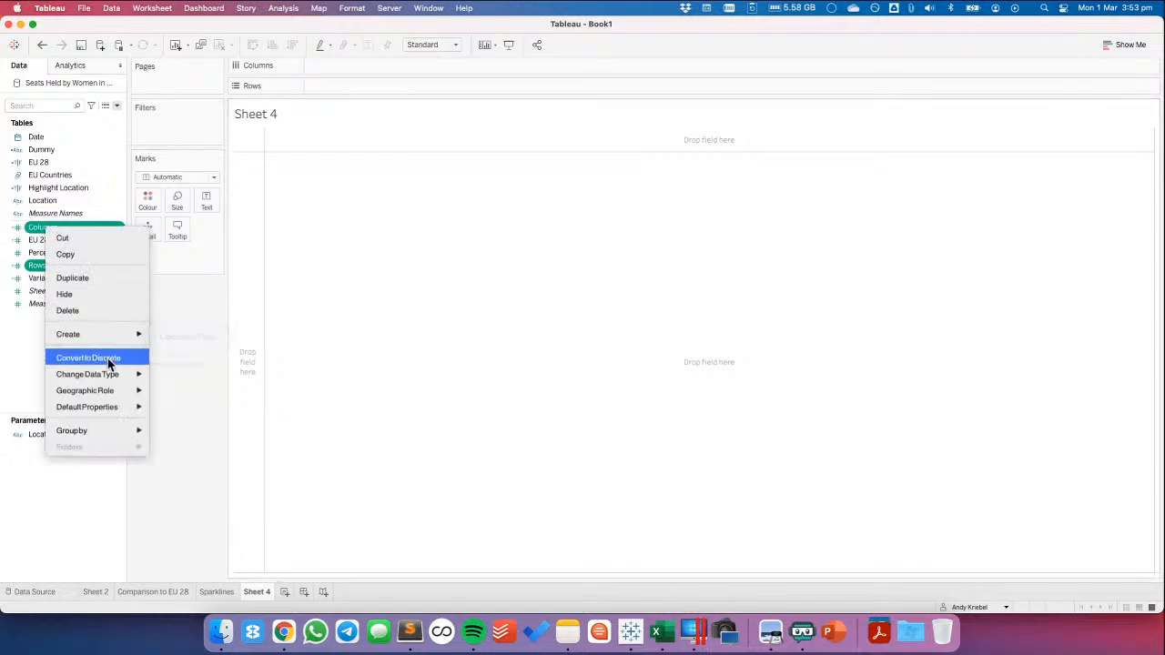
left_click(50, 362)
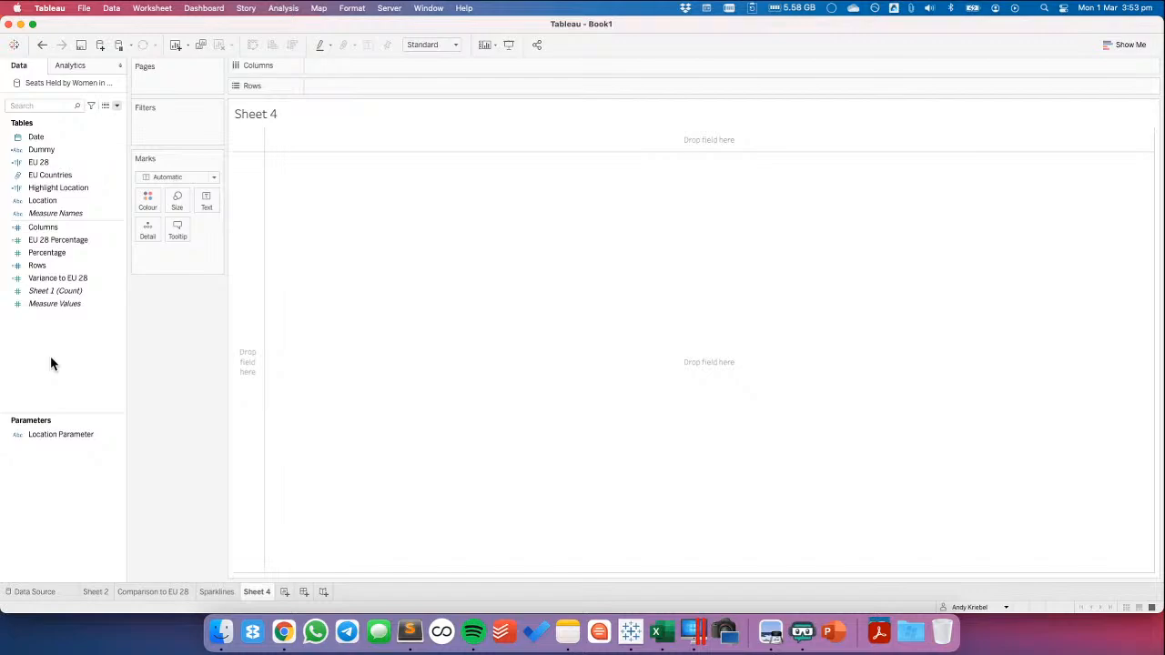
left_click_drag(60, 228, 339, 66)
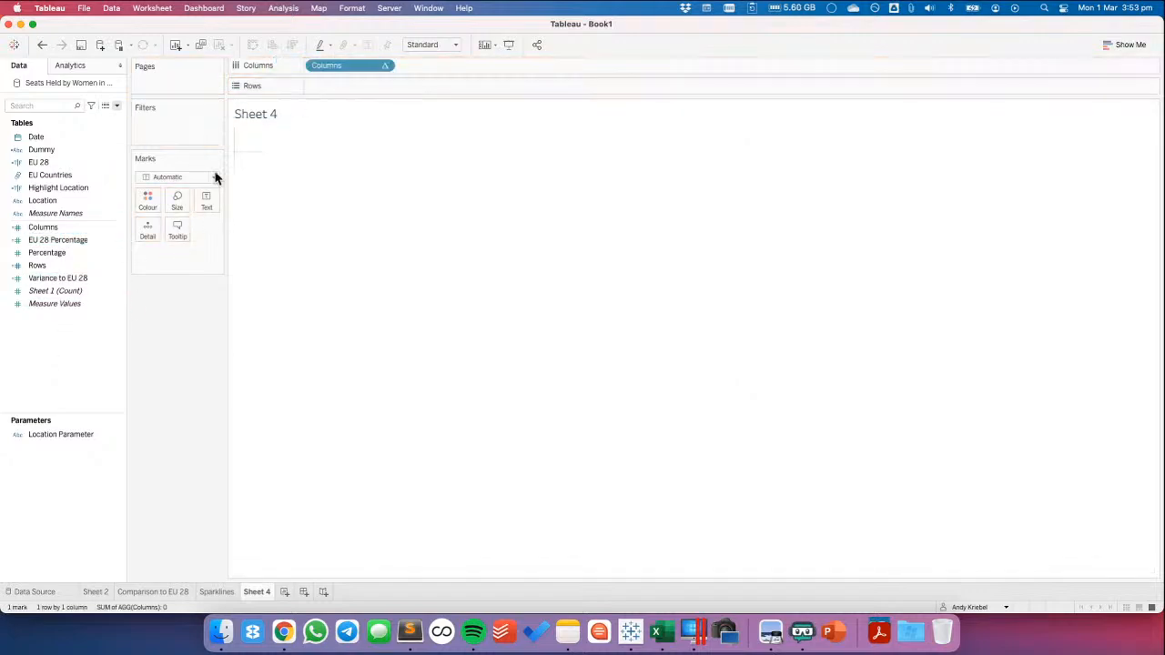
left_click_drag(36, 264, 342, 87)
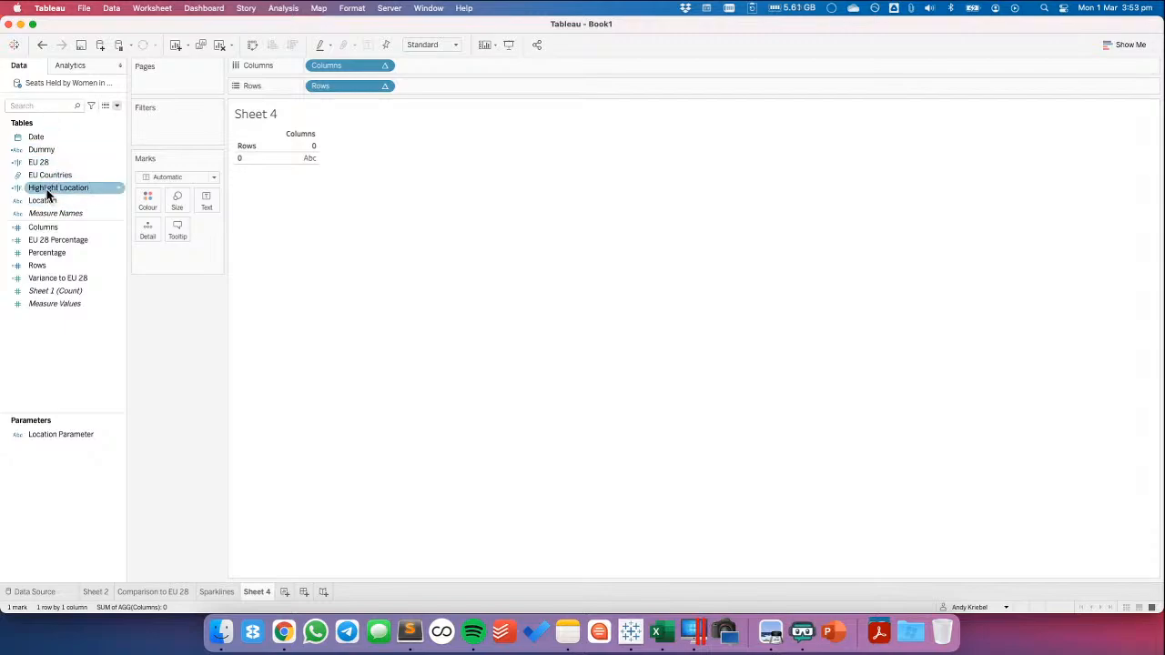
left_click_drag(44, 200, 148, 230)
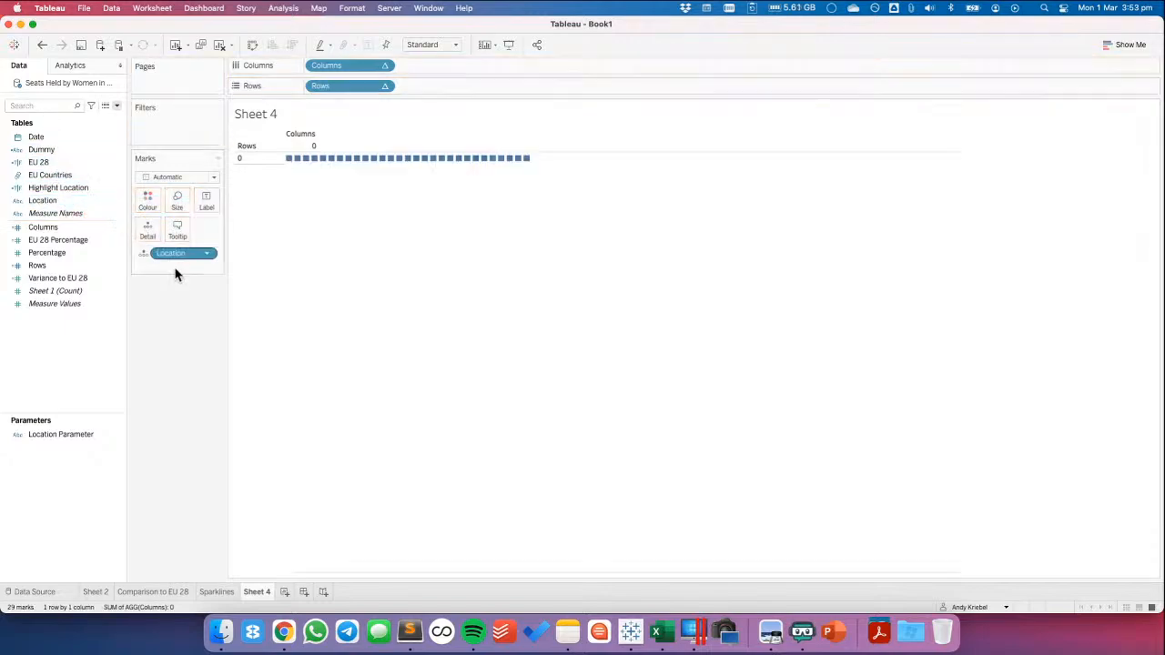
Create a custom date named Year from the Date field, with Years detail as a date value
right_click(57, 142)
mouse_move(112, 322)
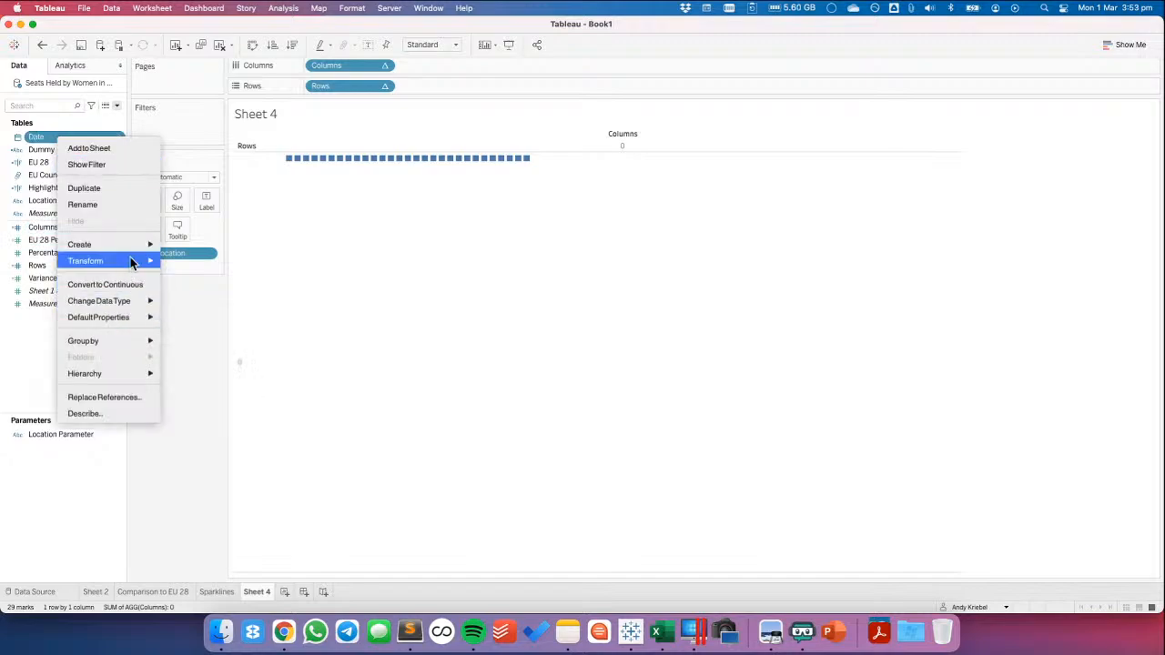
mouse_move(137, 244)
left_click(208, 311)
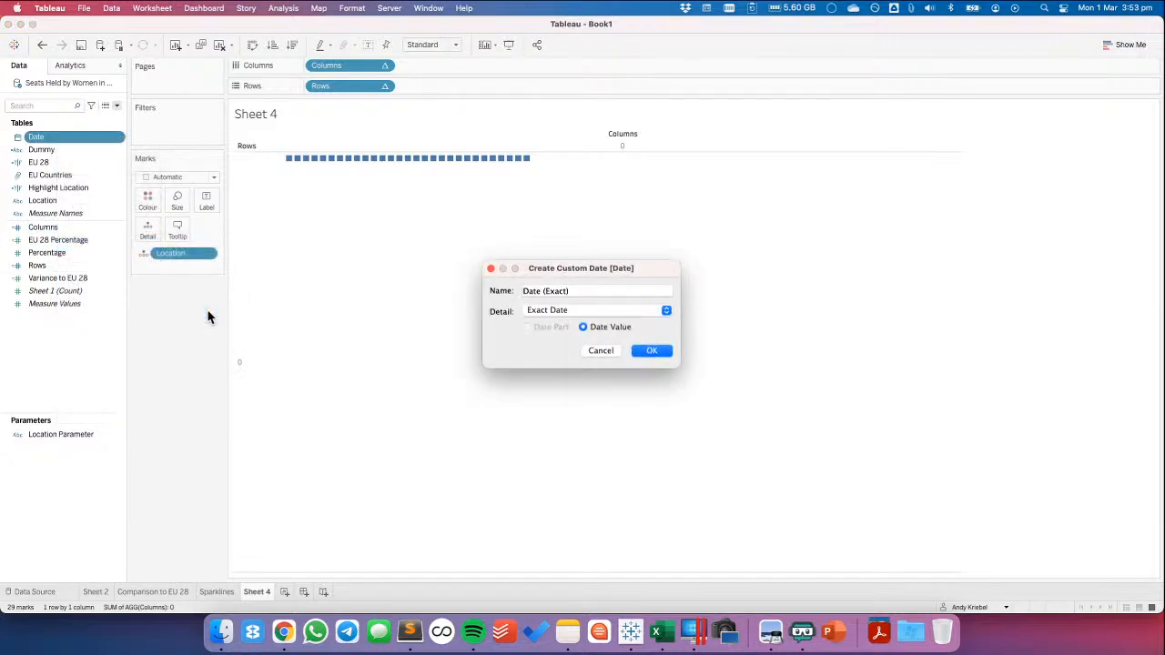
type("Year")
left_click(590, 312)
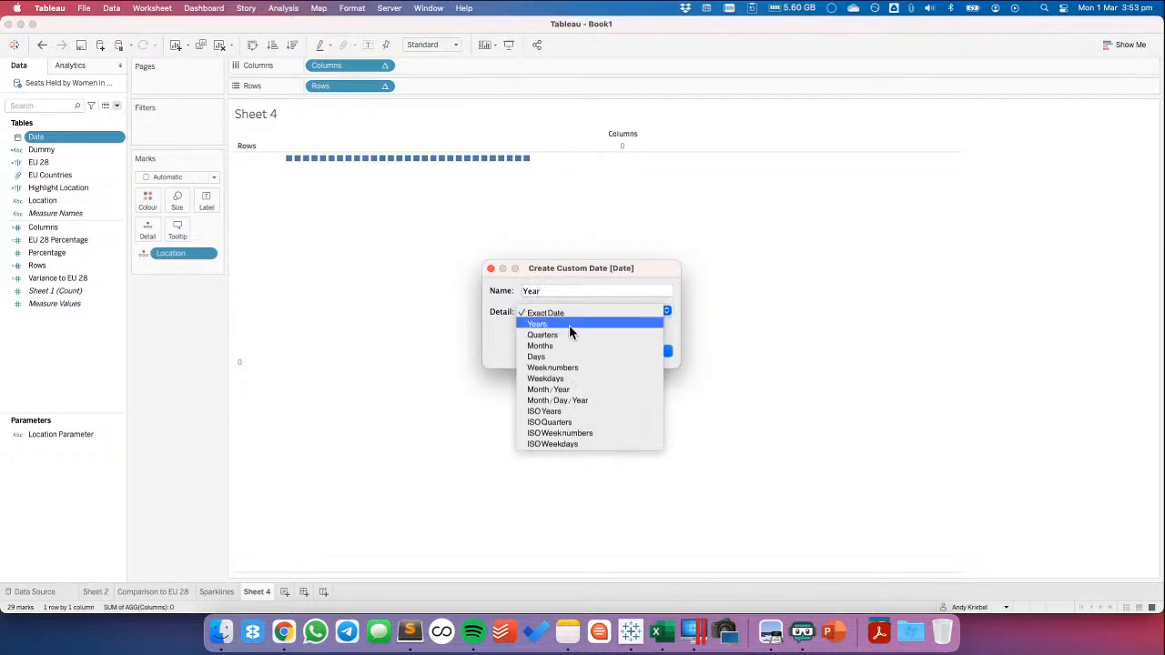
left_click(569, 325)
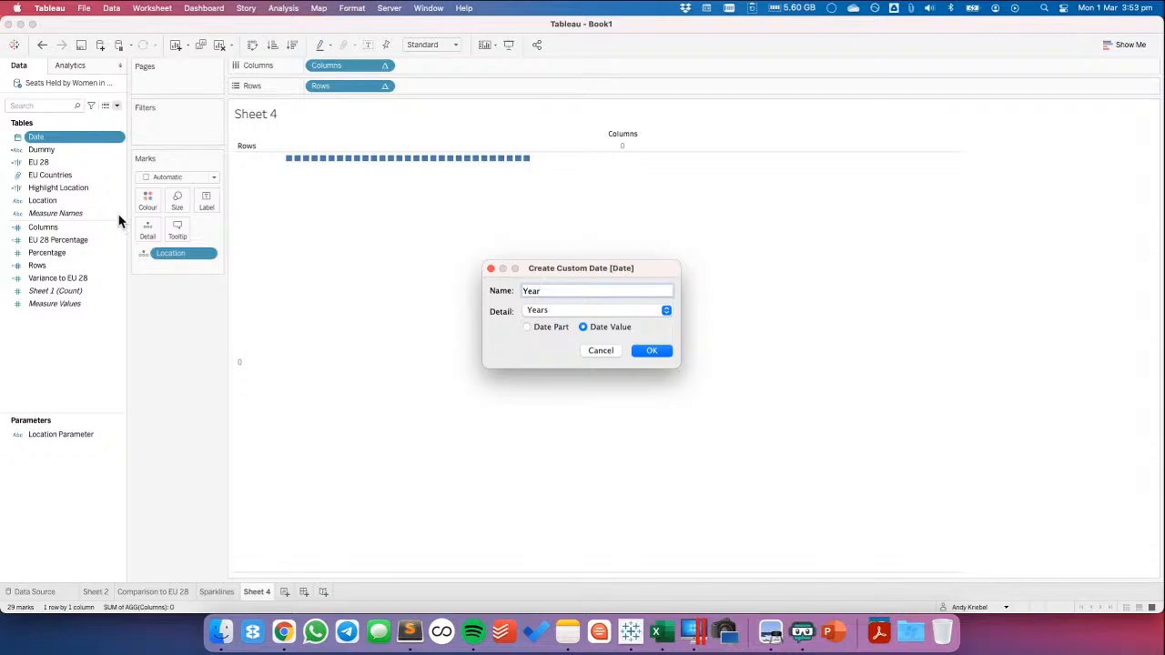
left_click(651, 352)
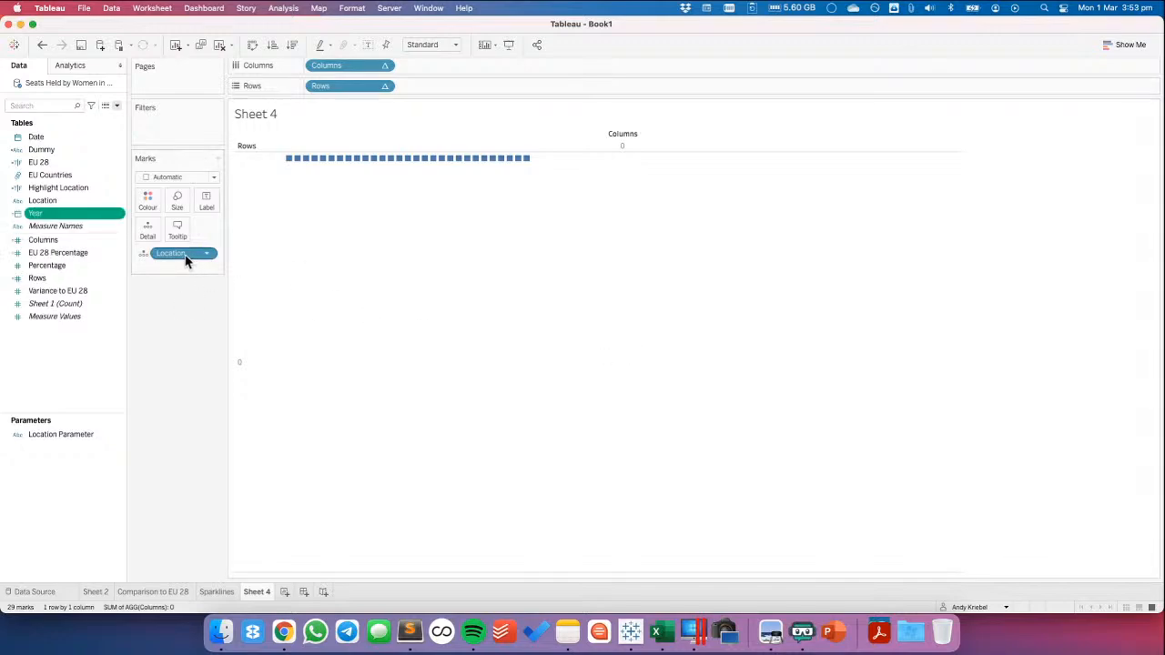
Plot Percentage on Rows against Year as an attribute on Columns, with Year also on Detail
left_click_drag(57, 215, 437, 67)
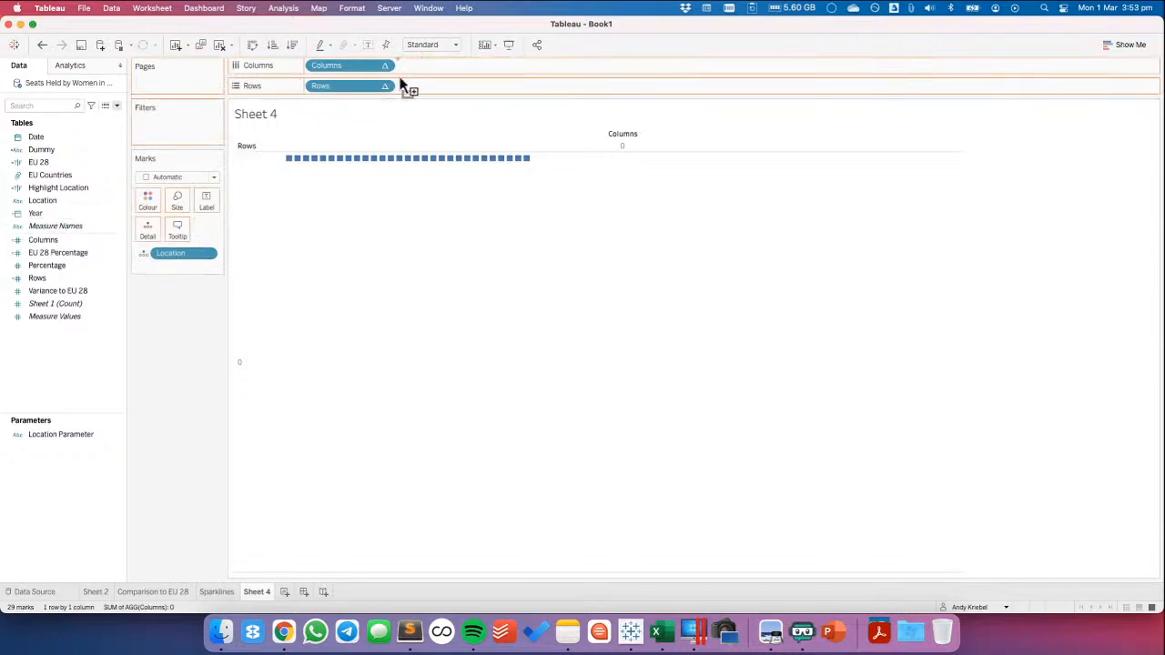
left_click(22, 216)
left_click_drag(61, 227, 168, 265)
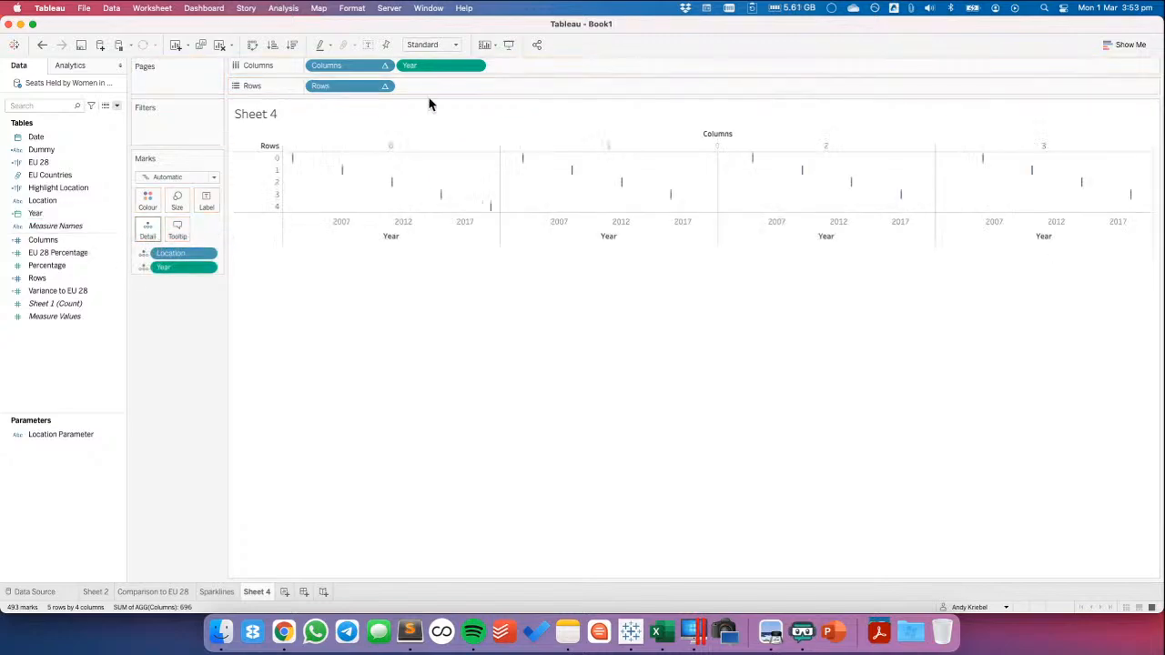
left_click(475, 66)
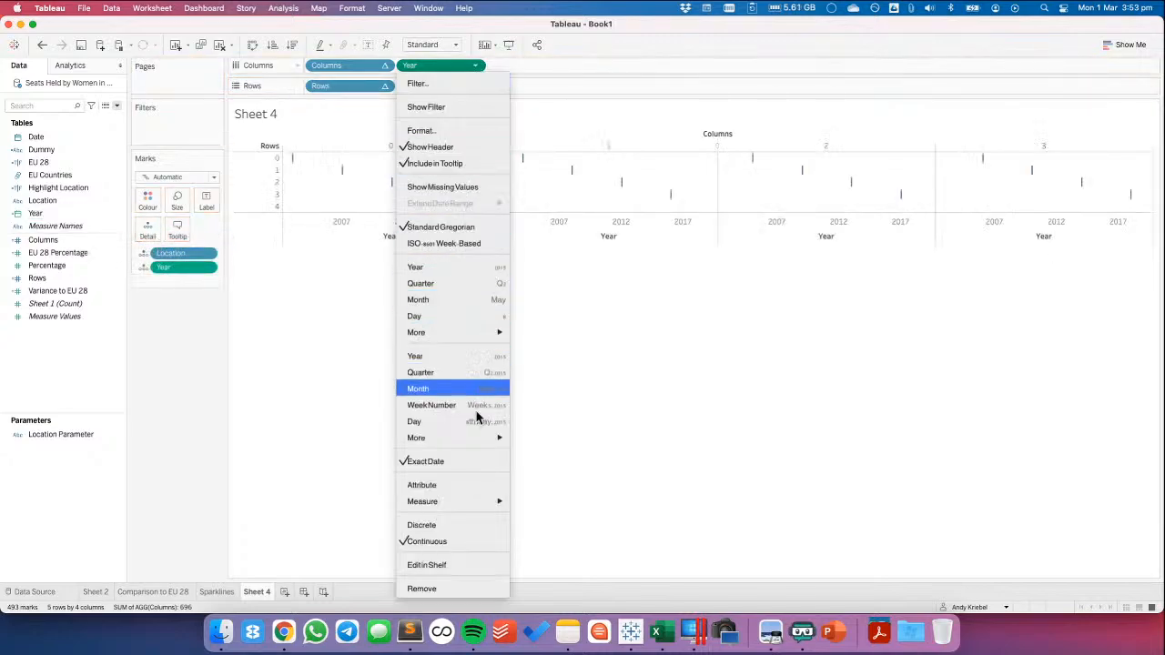
left_click(466, 485)
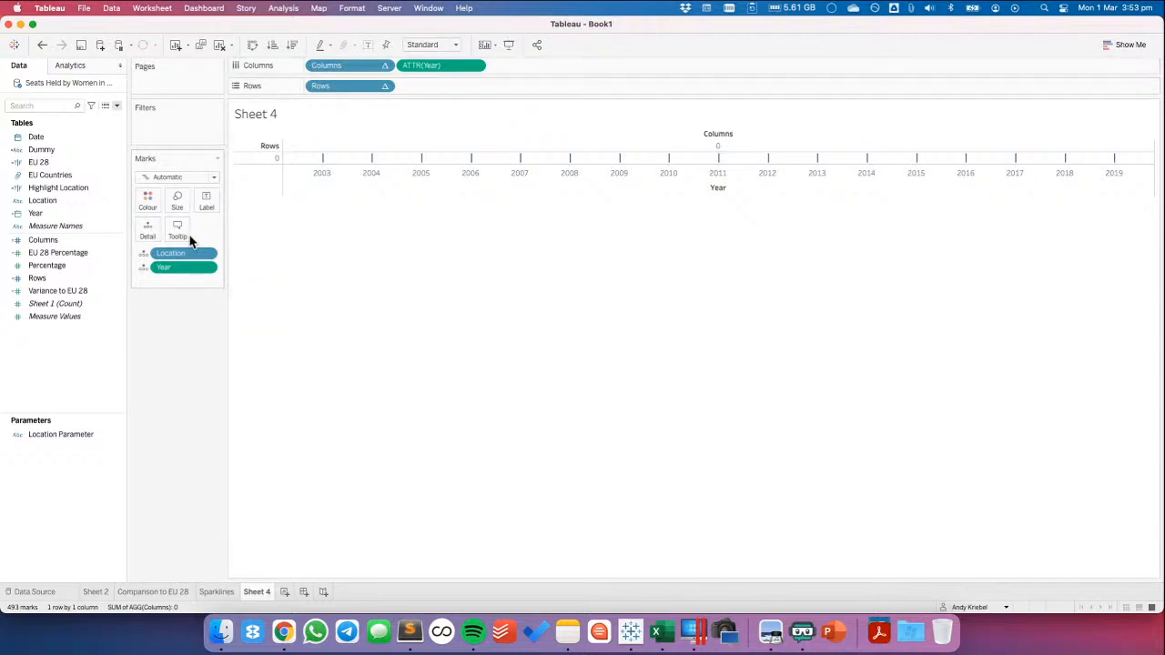
left_click_drag(32, 266, 491, 87)
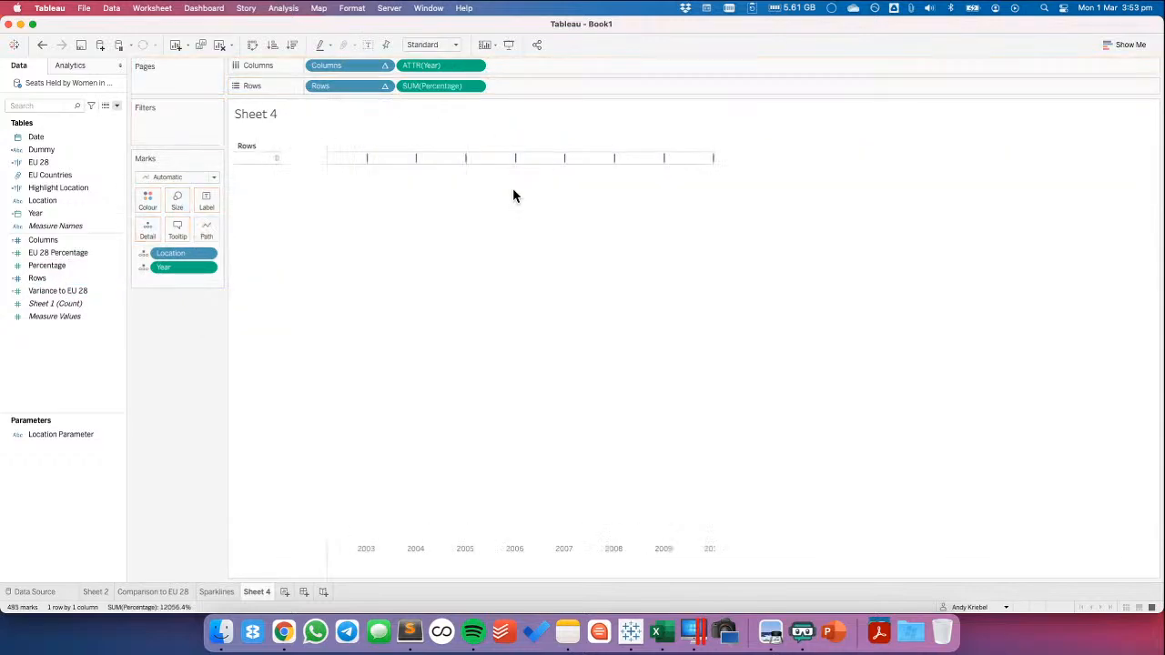
Set the Columns table calculation to compute using the specific dimensions Location and Year at the Location level
left_click(385, 66)
left_click(368, 300)
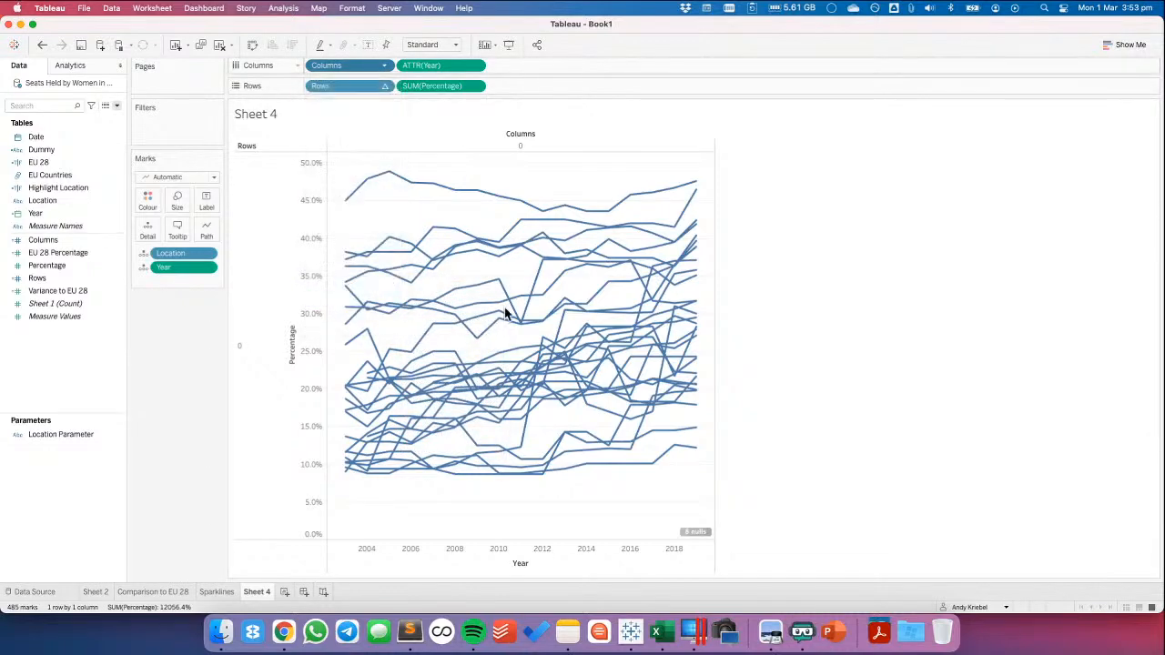
left_click(520, 334)
left_click(520, 346)
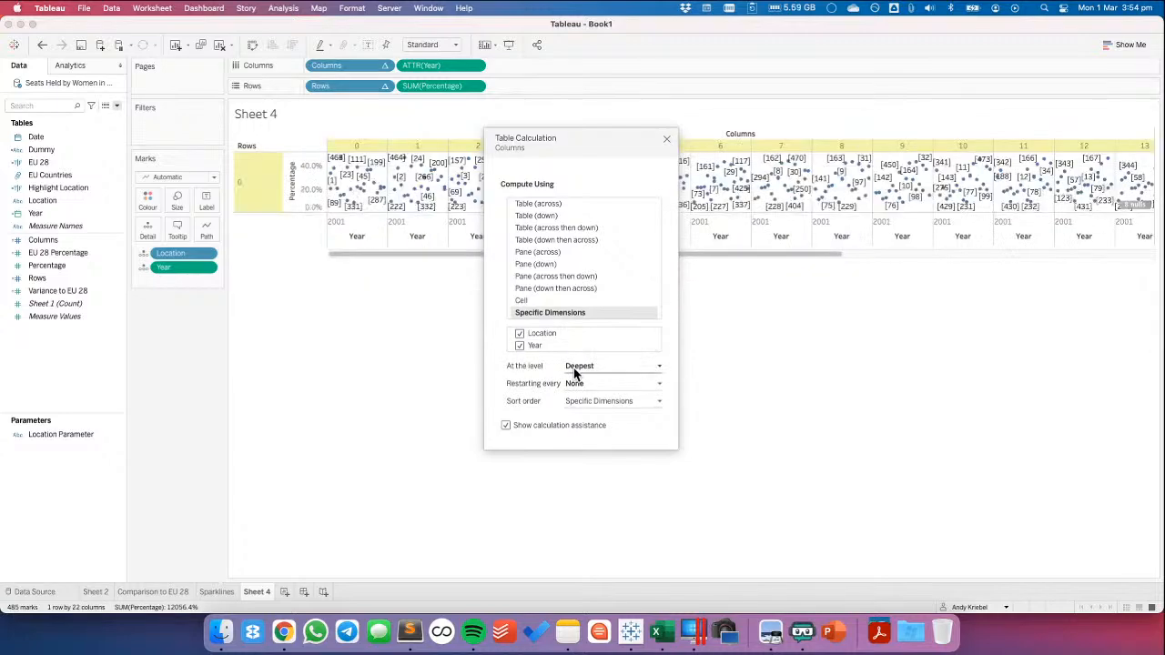
left_click(574, 367)
left_click(581, 387)
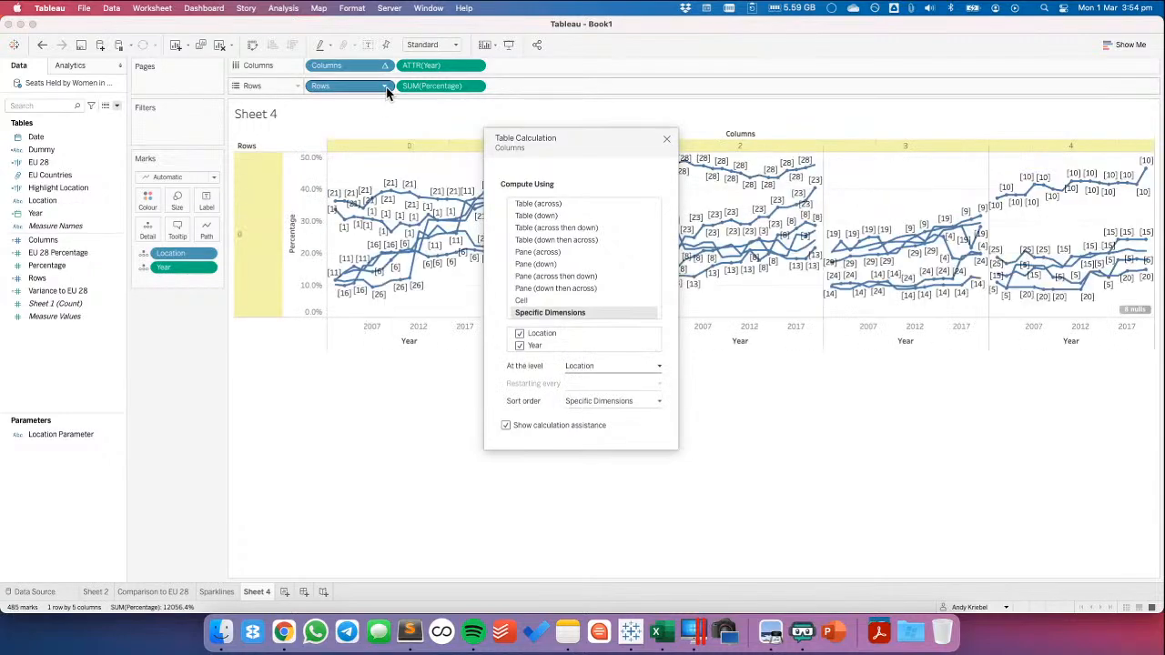
Set the Rows table calculation to compute using Location and Year at the Location level, and close its settings
left_click(384, 85)
left_click(363, 320)
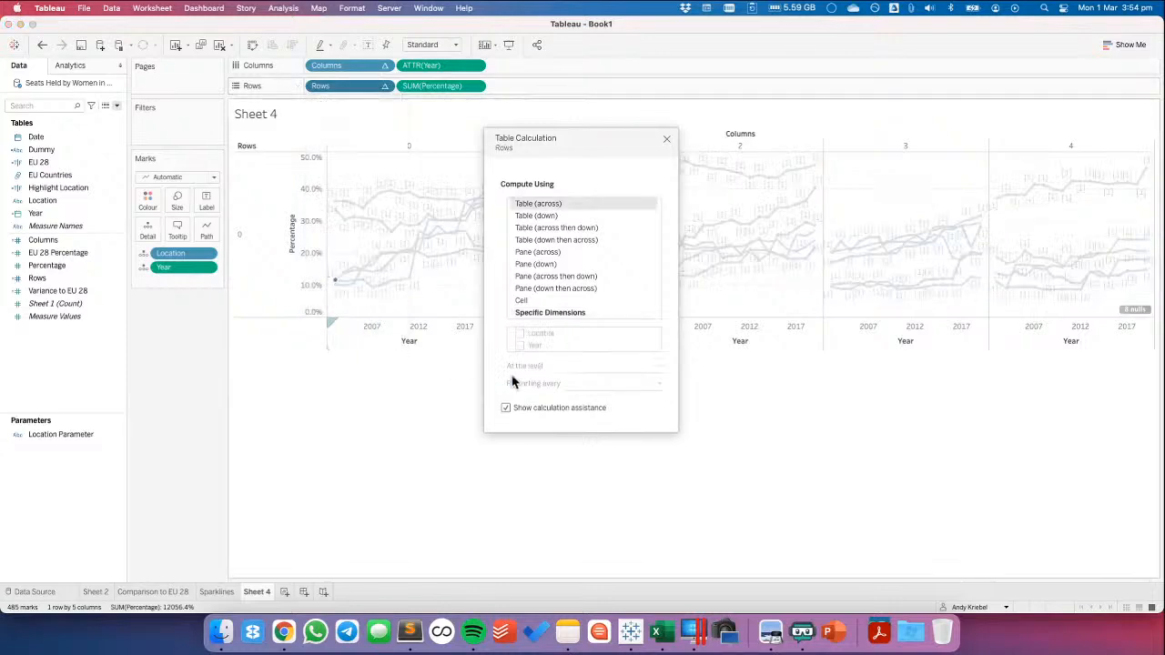
left_click(520, 334)
left_click(520, 346)
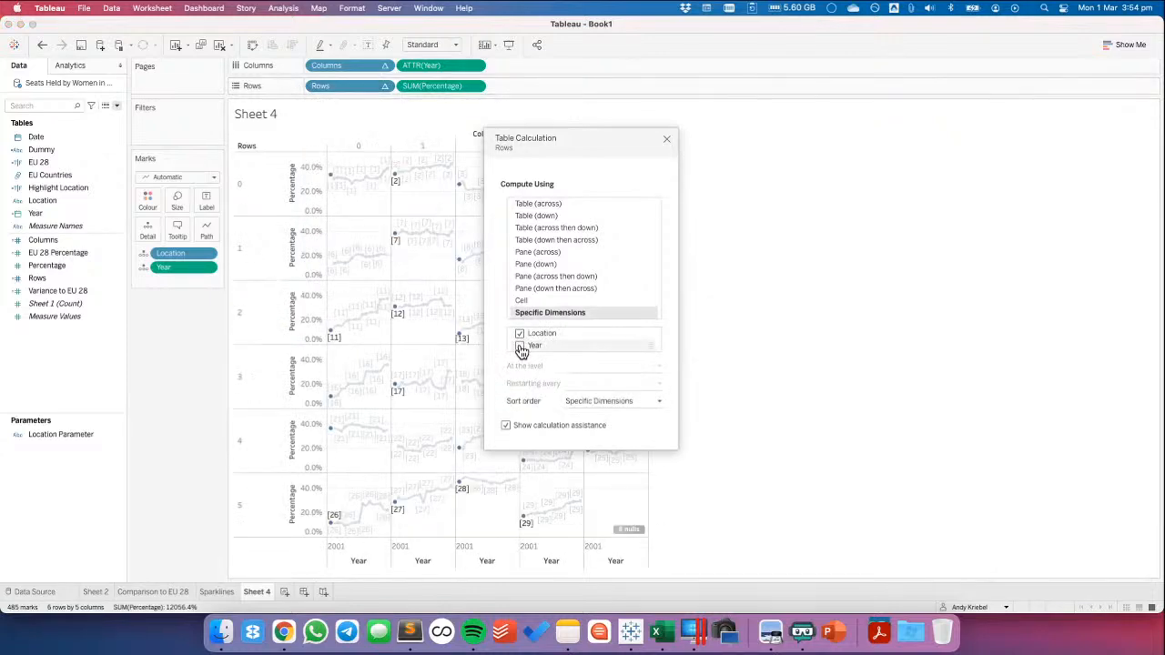
left_click(574, 367)
left_click(579, 390)
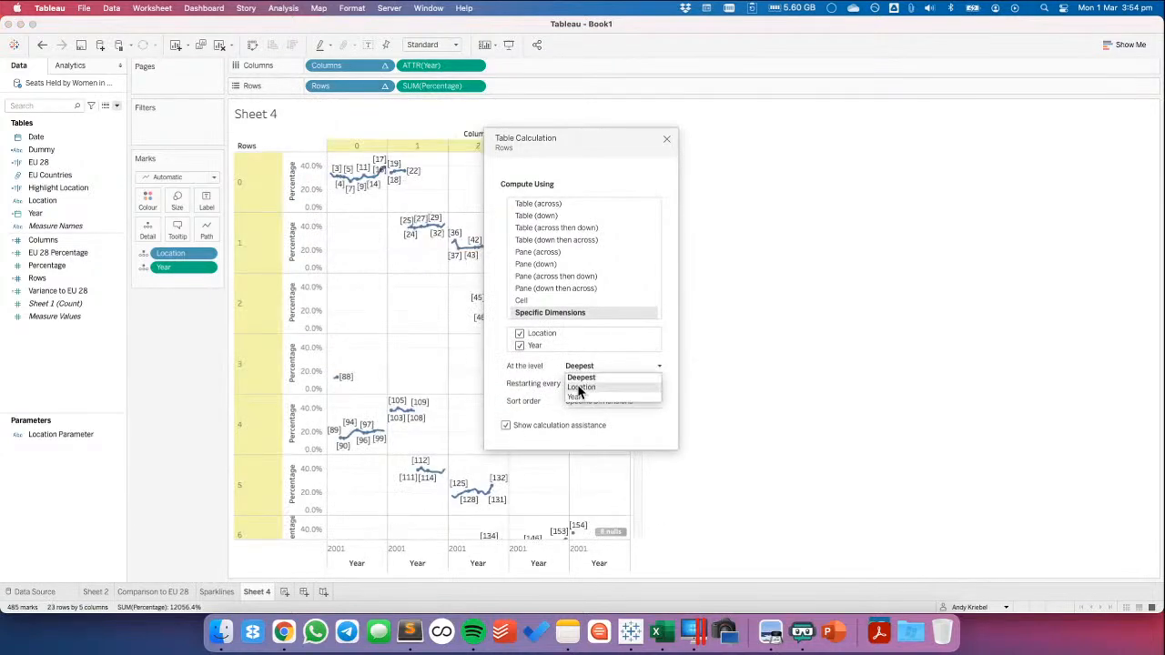
left_click(351, 223)
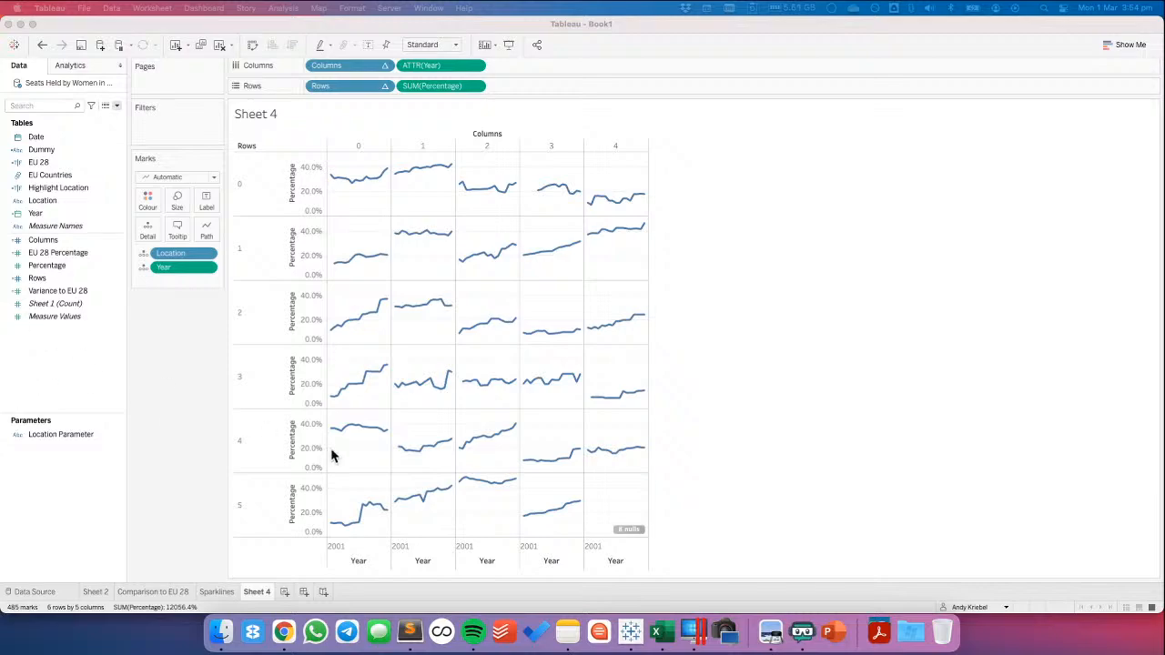
Switch to Chrome and open youtube.com in a new tab
left_click(285, 633)
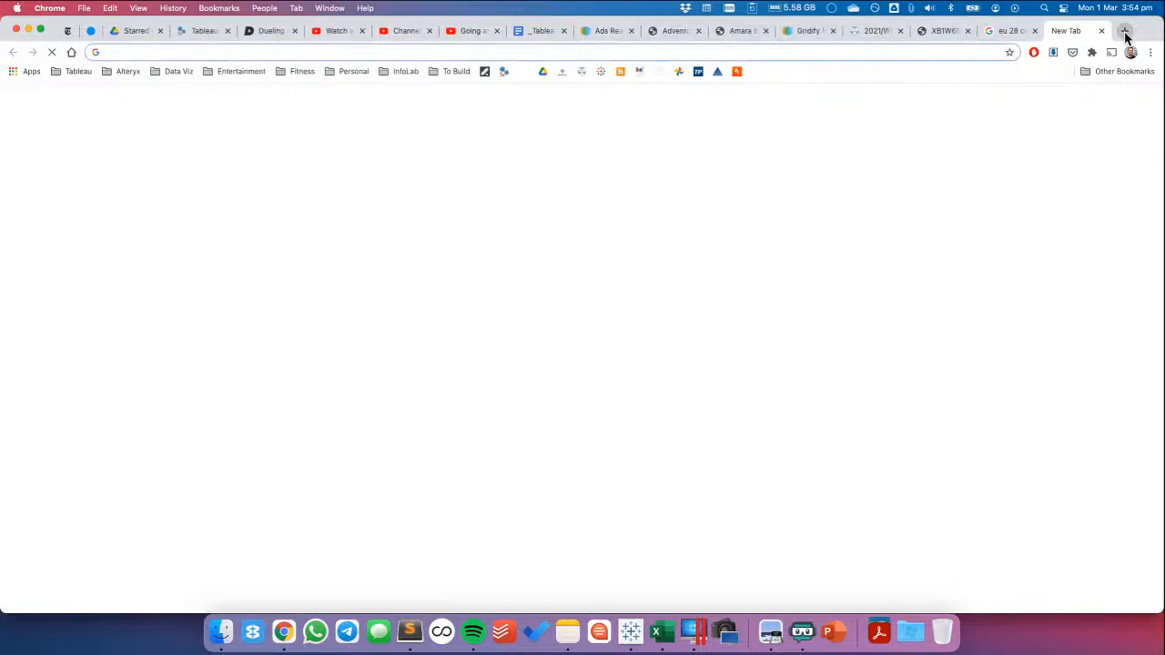
type("youtube.com")
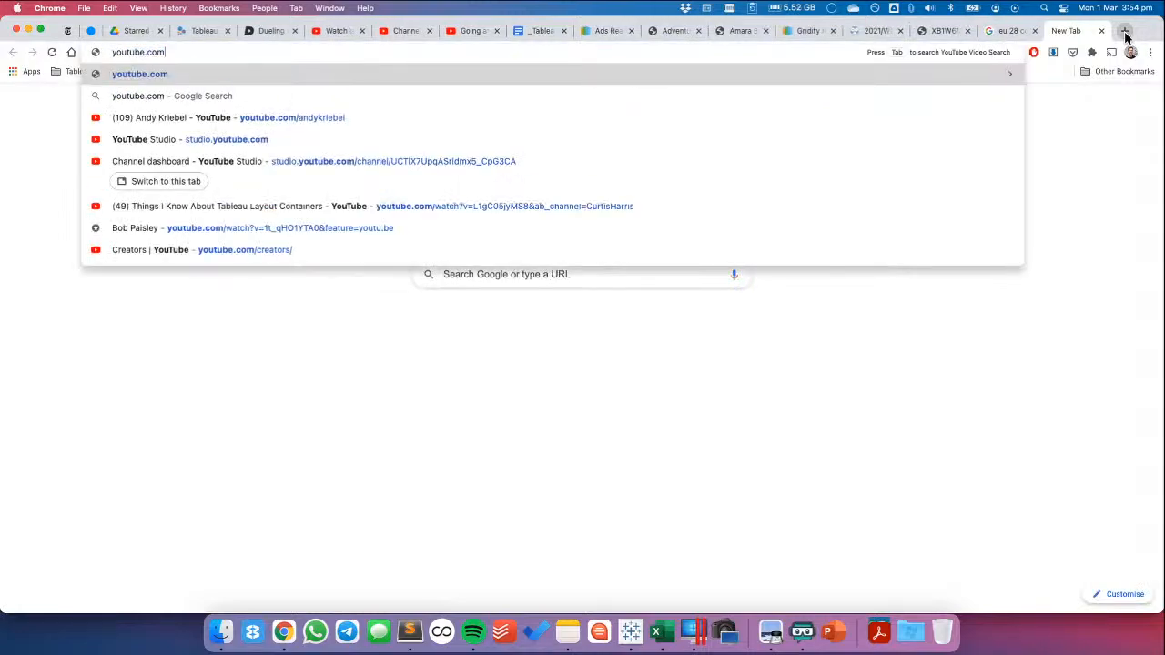
key("Down")
key("Down")
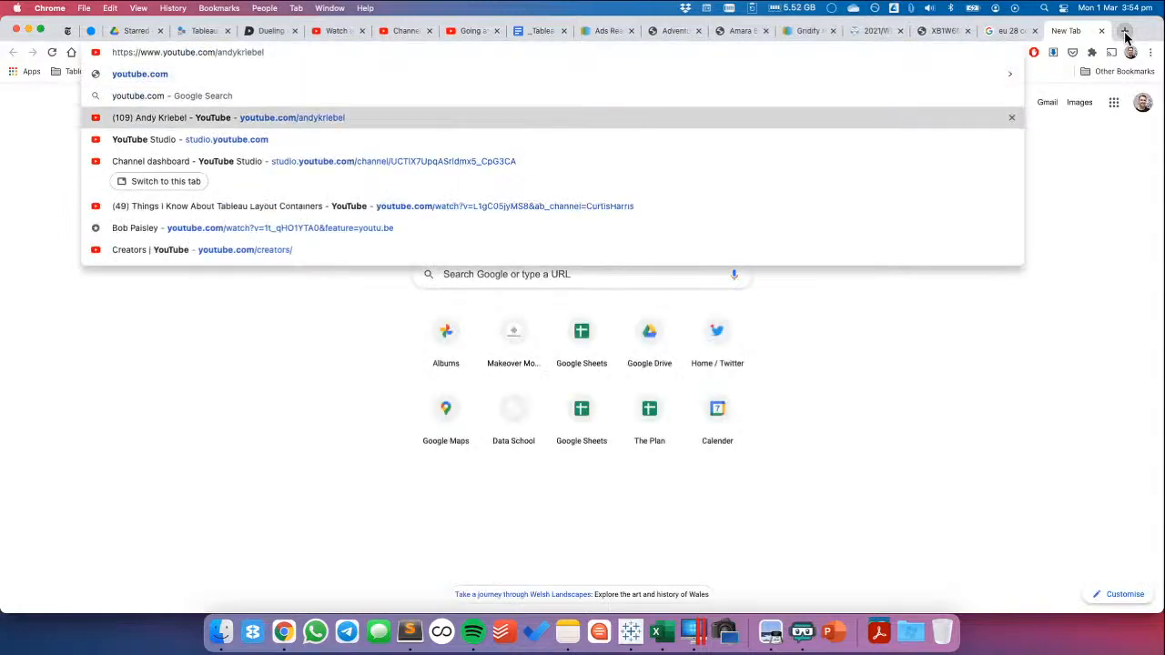
key("shift+Delete")
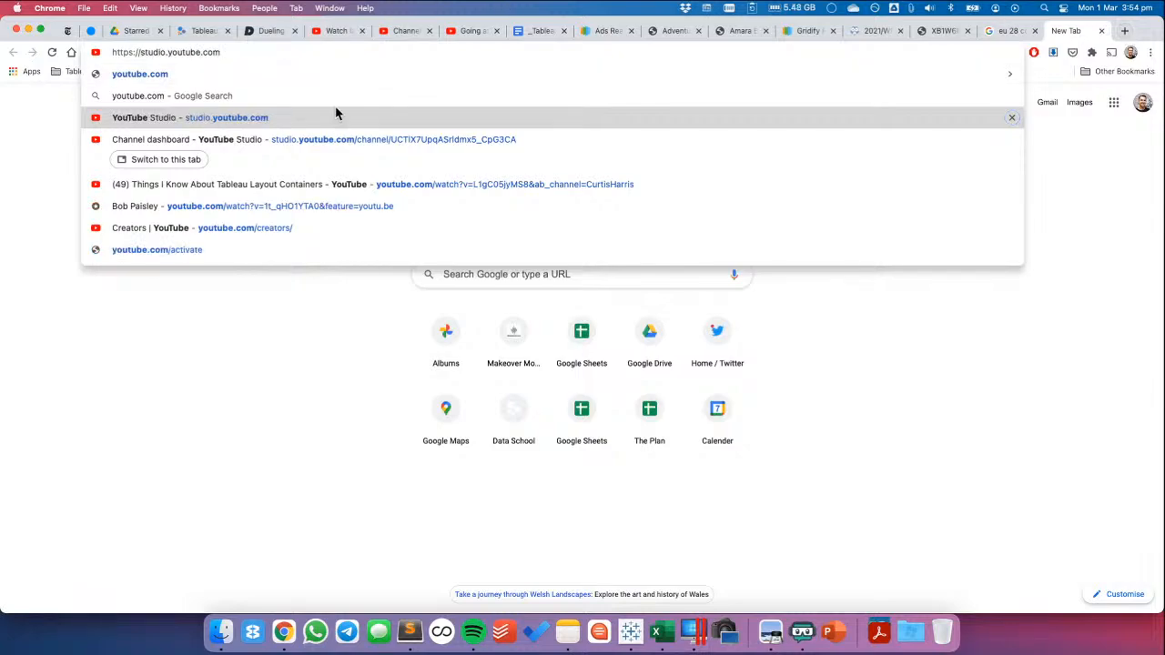
key("super+a")
type("yout")
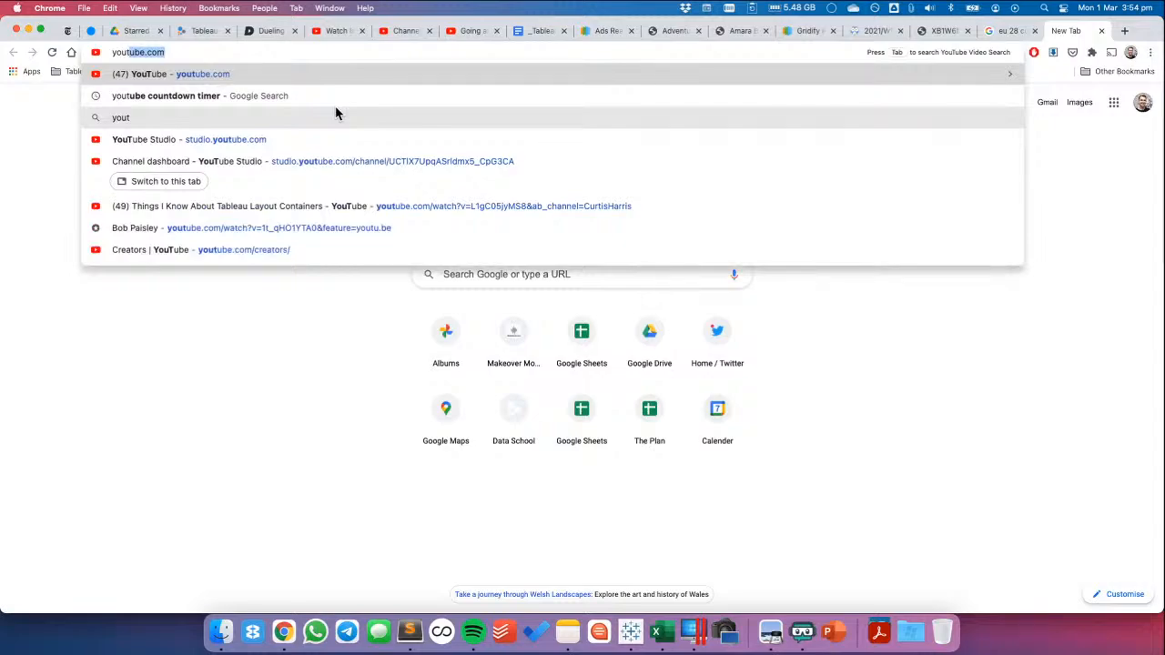
key("Return")
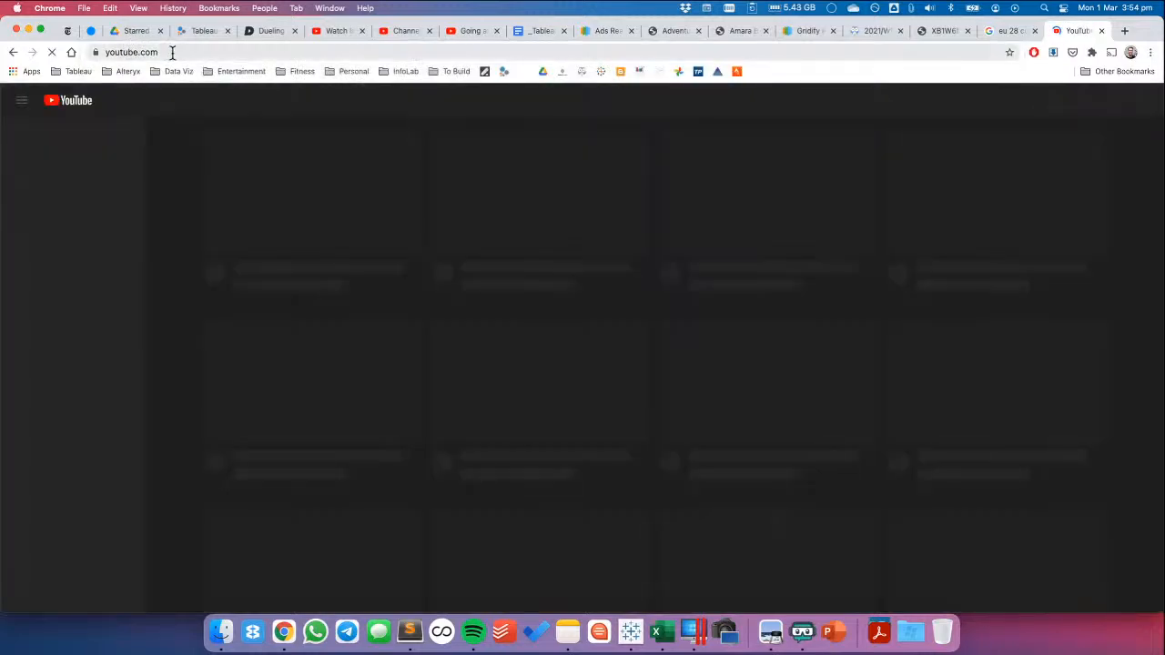
Go to the presenter's YouTube channel page by extending the site address with the channel name
left_click(172, 52)
left_click(172, 52)
type("and")
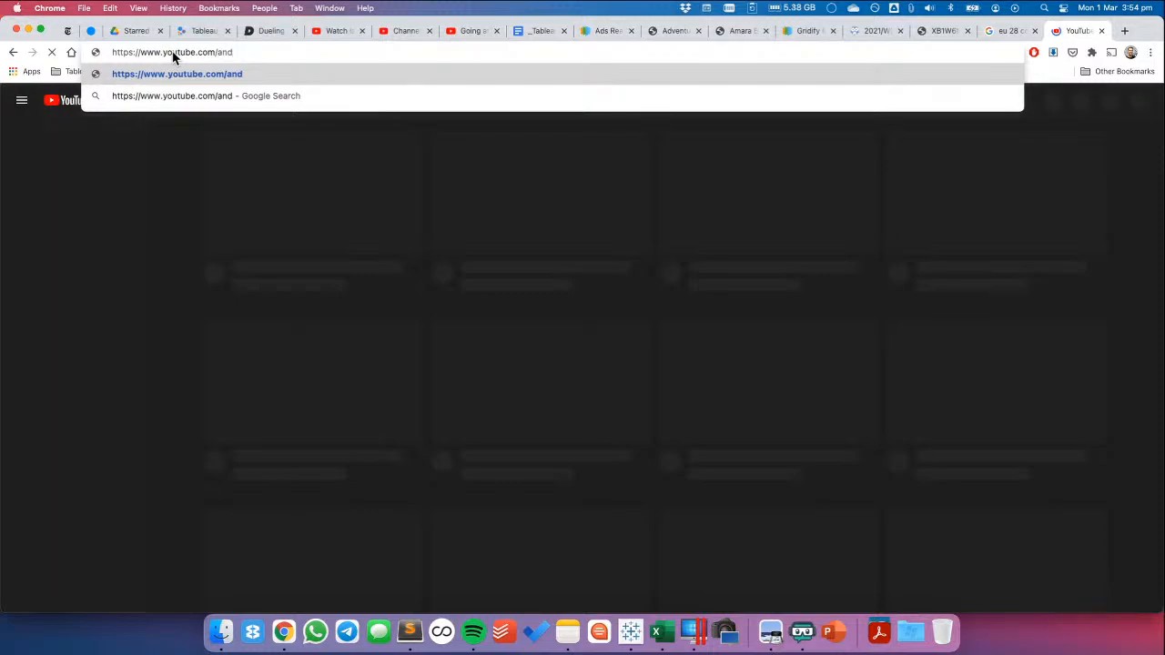
type("ykriebel")
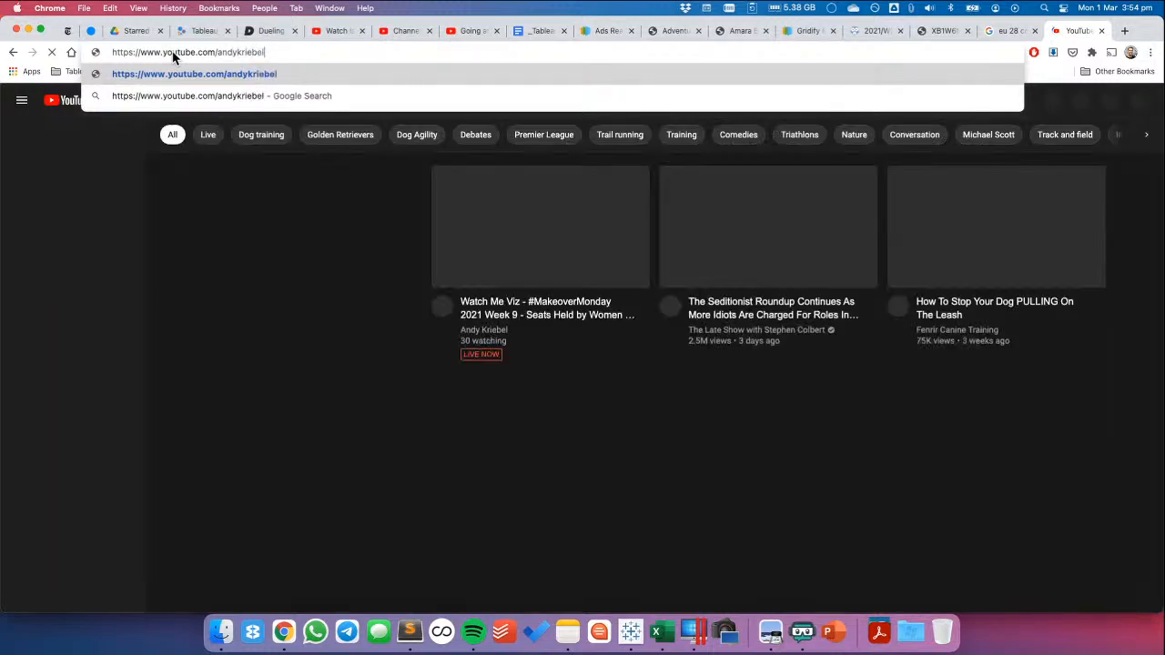
key("Return")
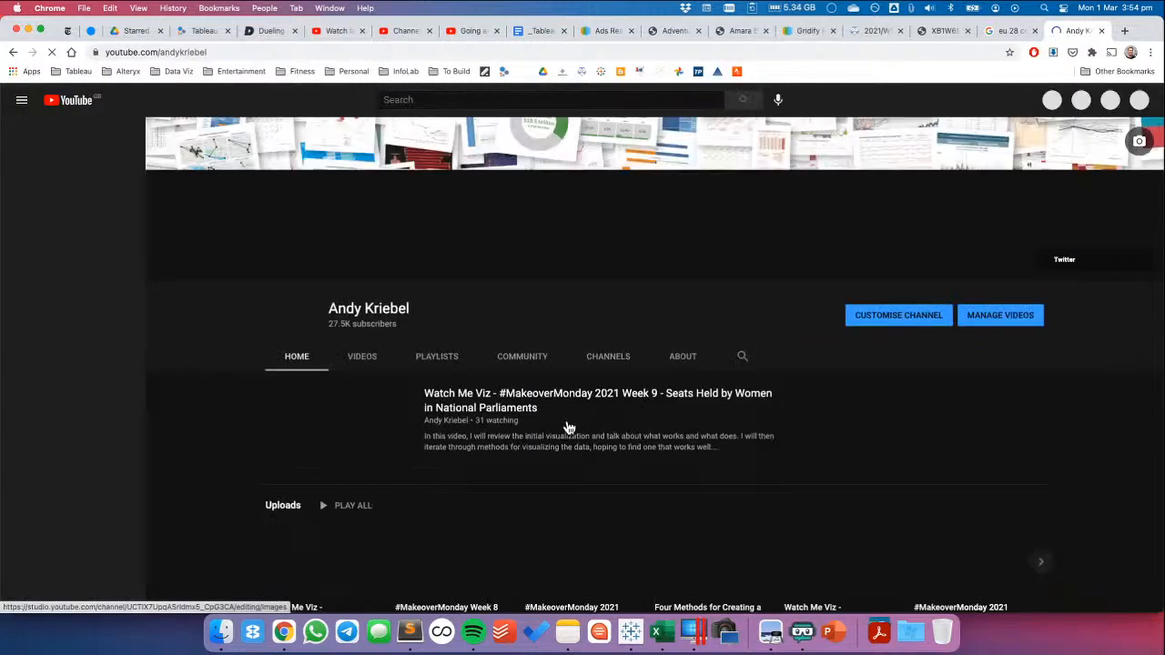
Browse the channel's created playlists and open the Tableau Tips playlist
left_click(431, 356)
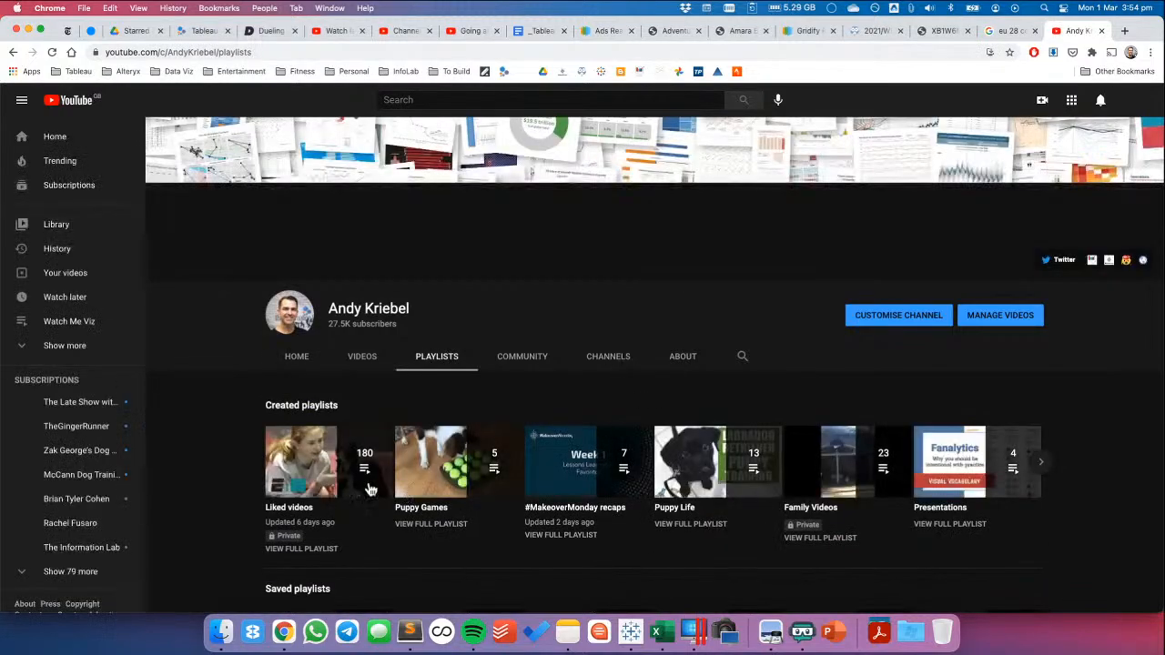
scroll(637, 474, "down", 3)
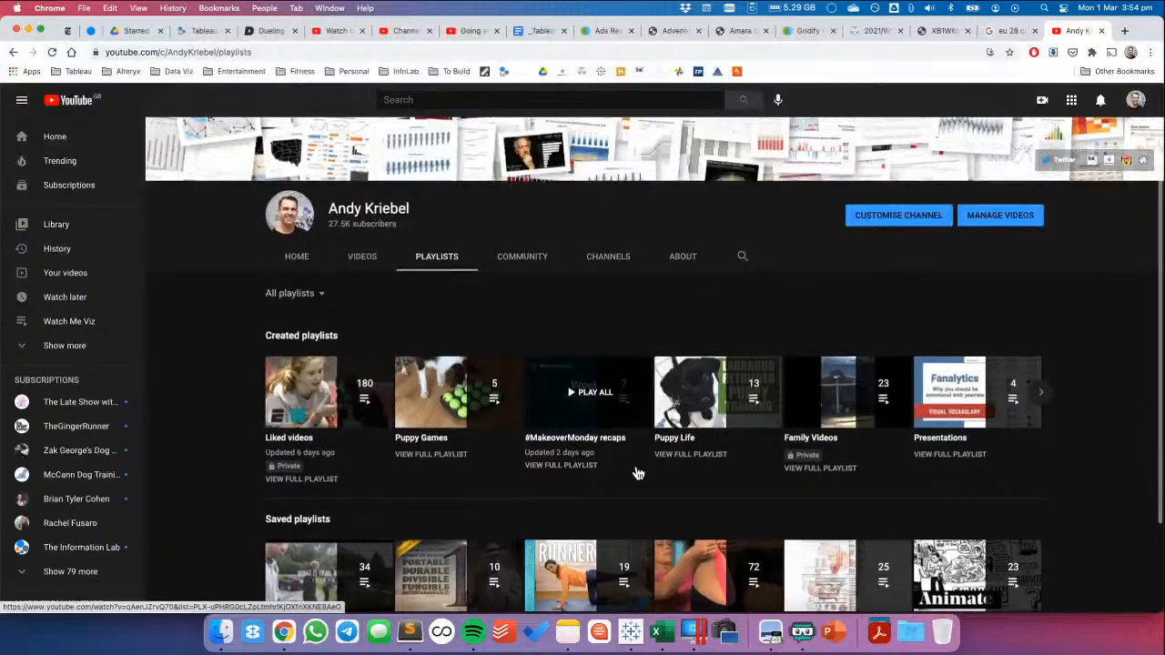
scroll(642, 473, "down", 2)
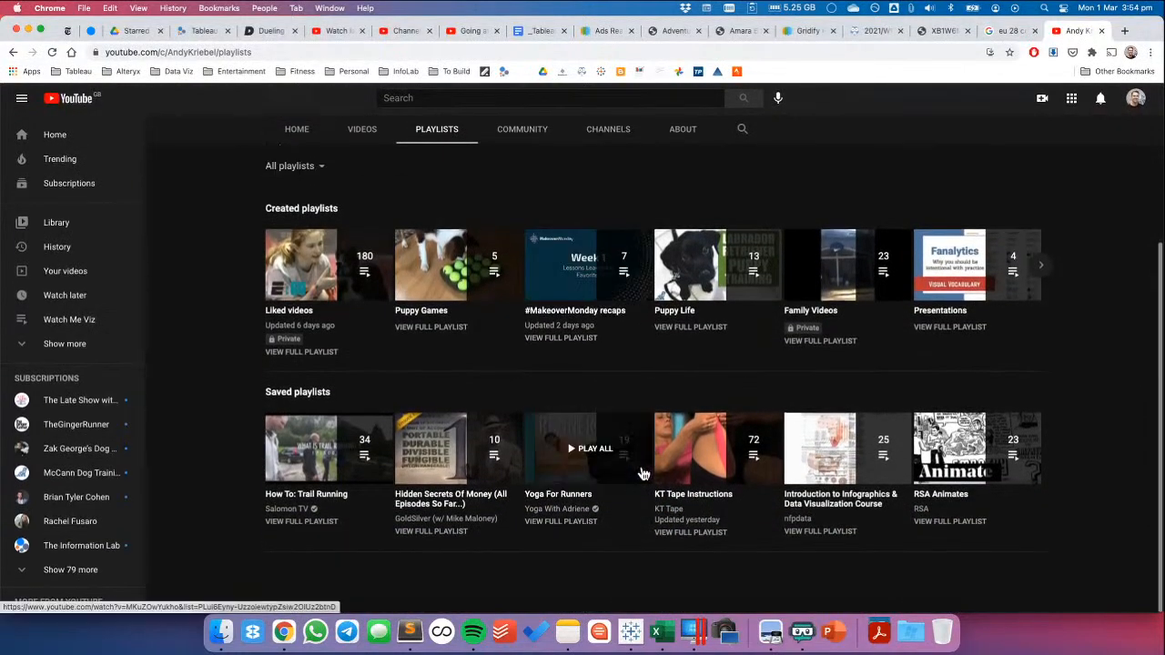
scroll(641, 470, "up", 1)
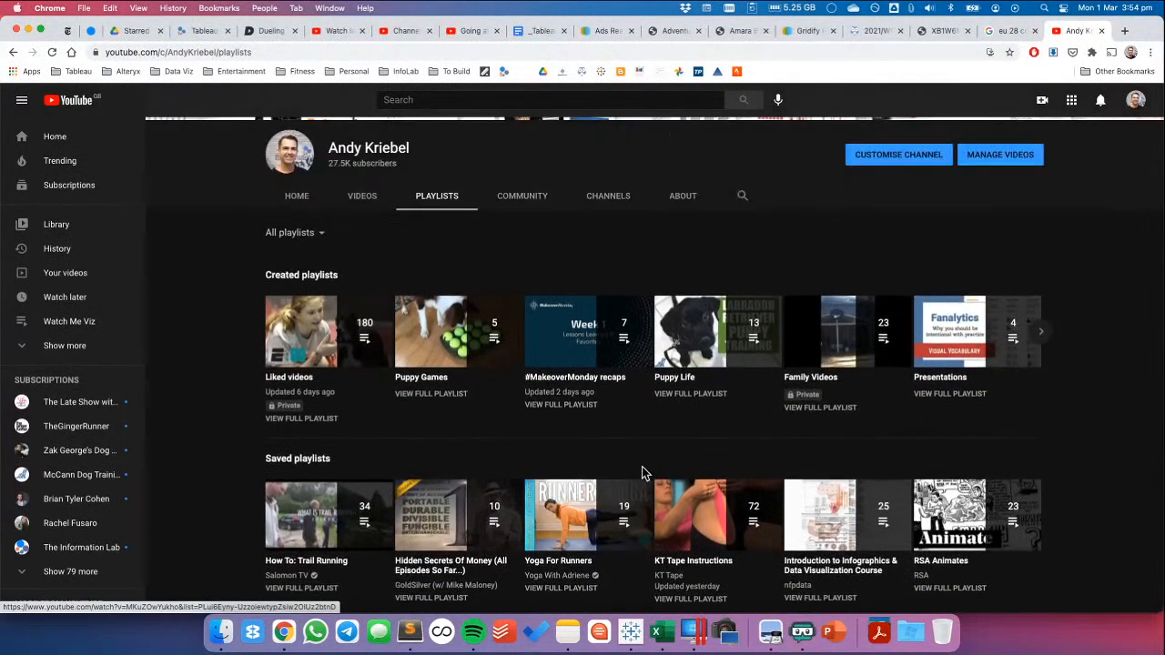
scroll(642, 470, "down", 1)
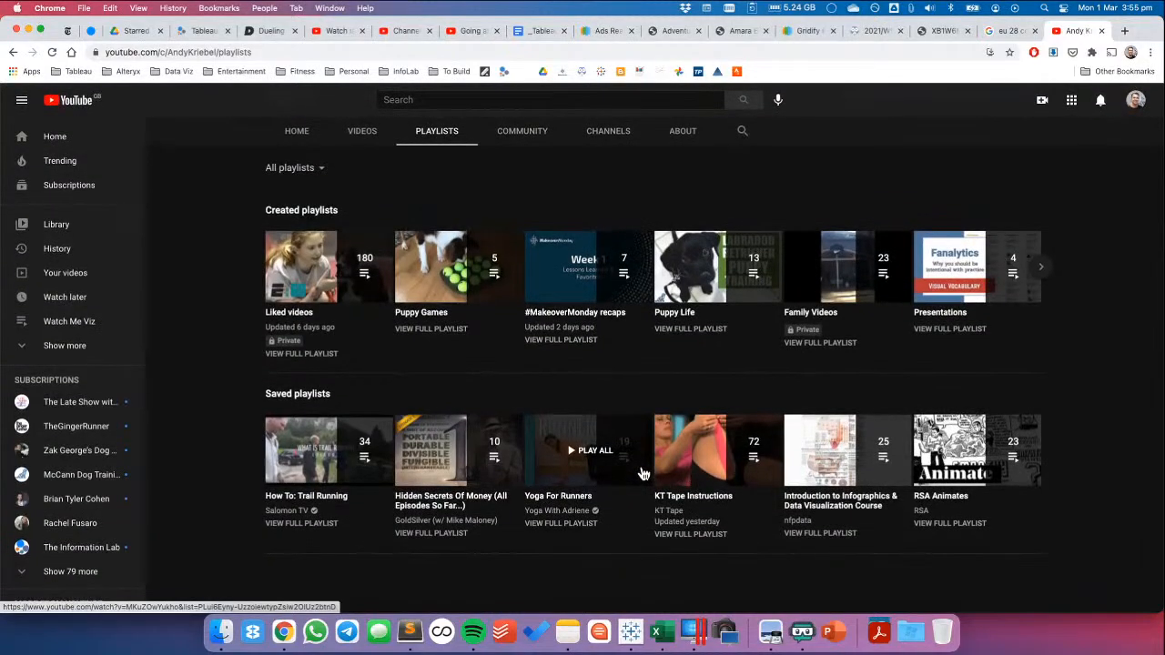
scroll(642, 472, "up", 3)
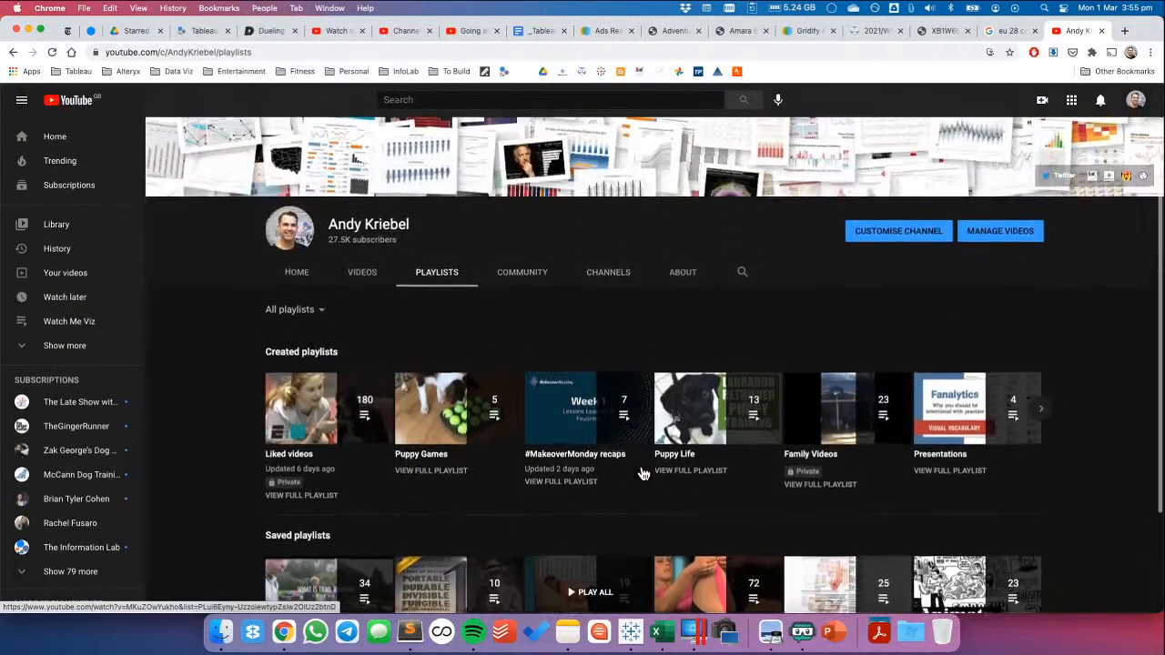
left_click(1042, 456)
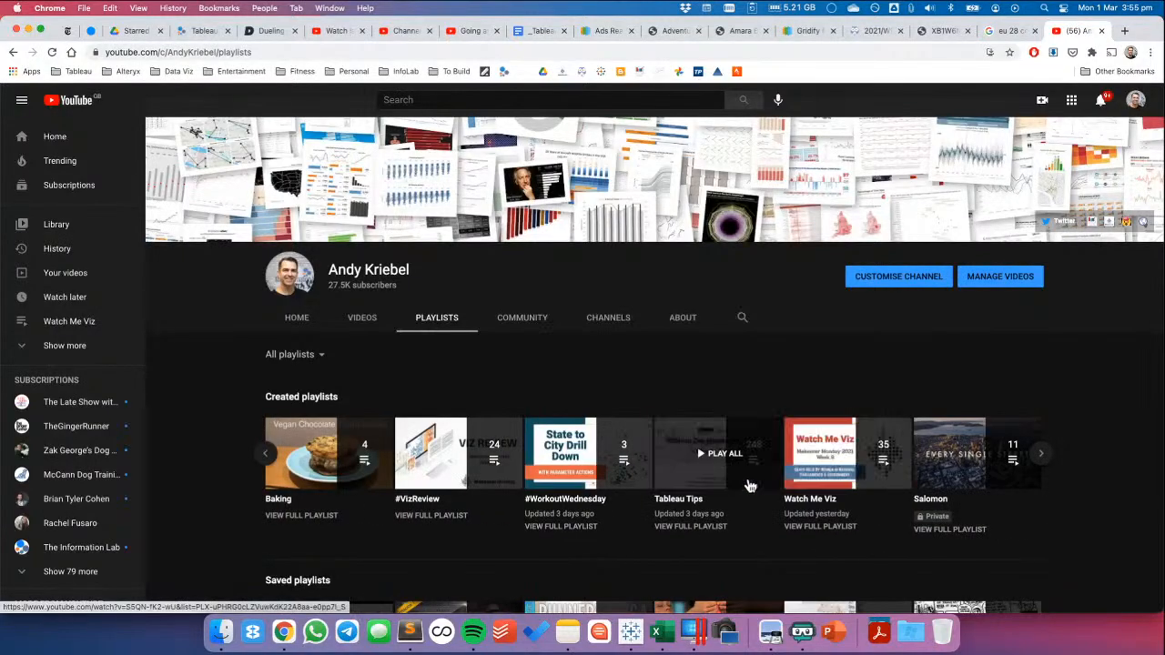
left_click(674, 481)
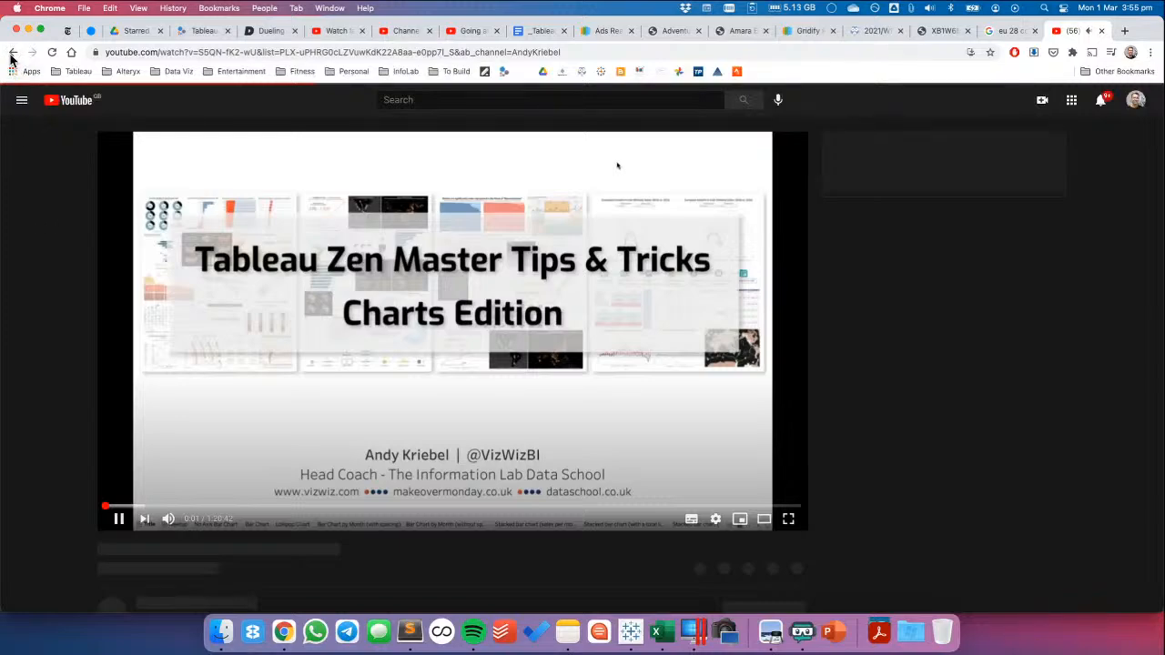
Leave the playing Tableau Tips video and close the YouTube tab
left_click(182, 56)
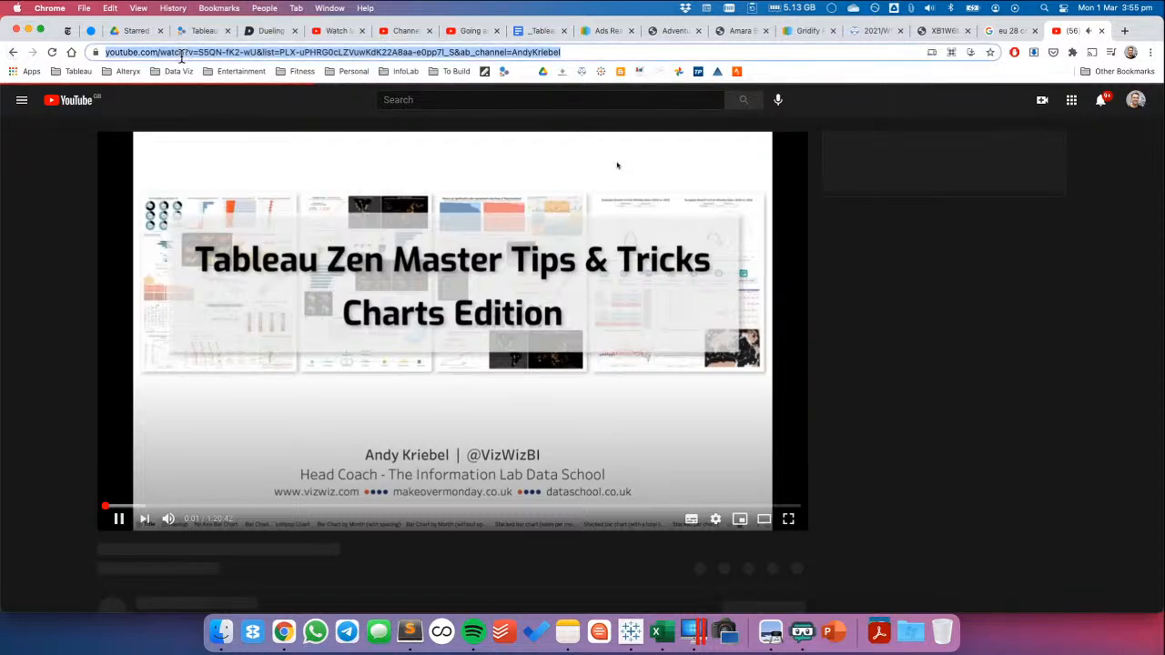
left_click(15, 53)
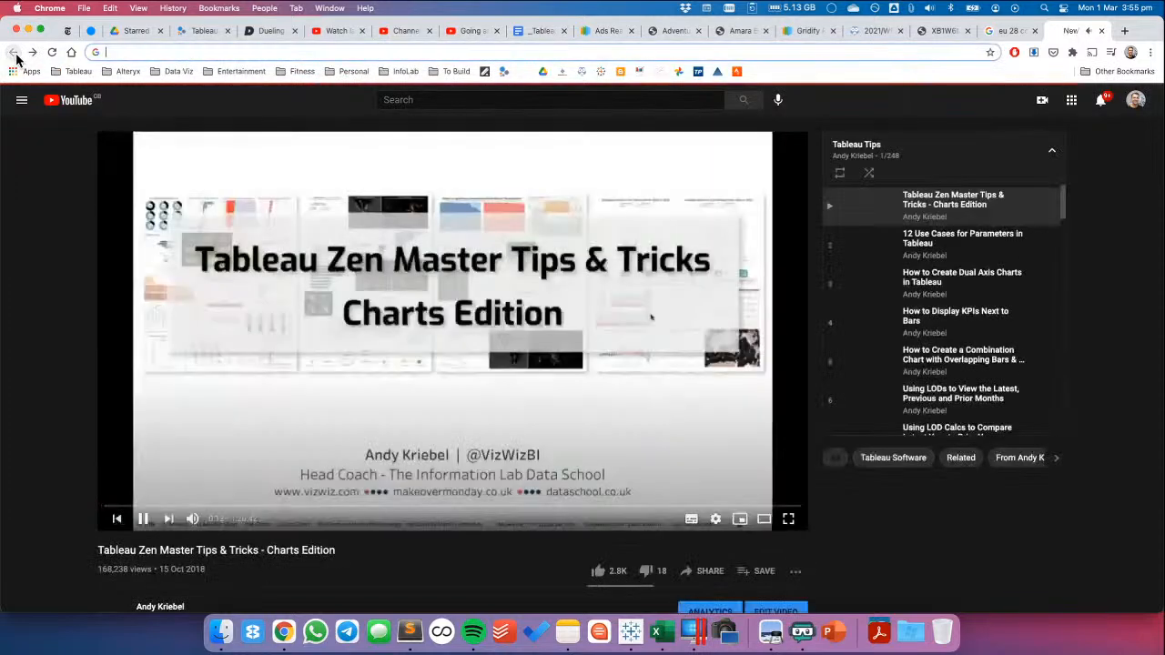
left_click(15, 55)
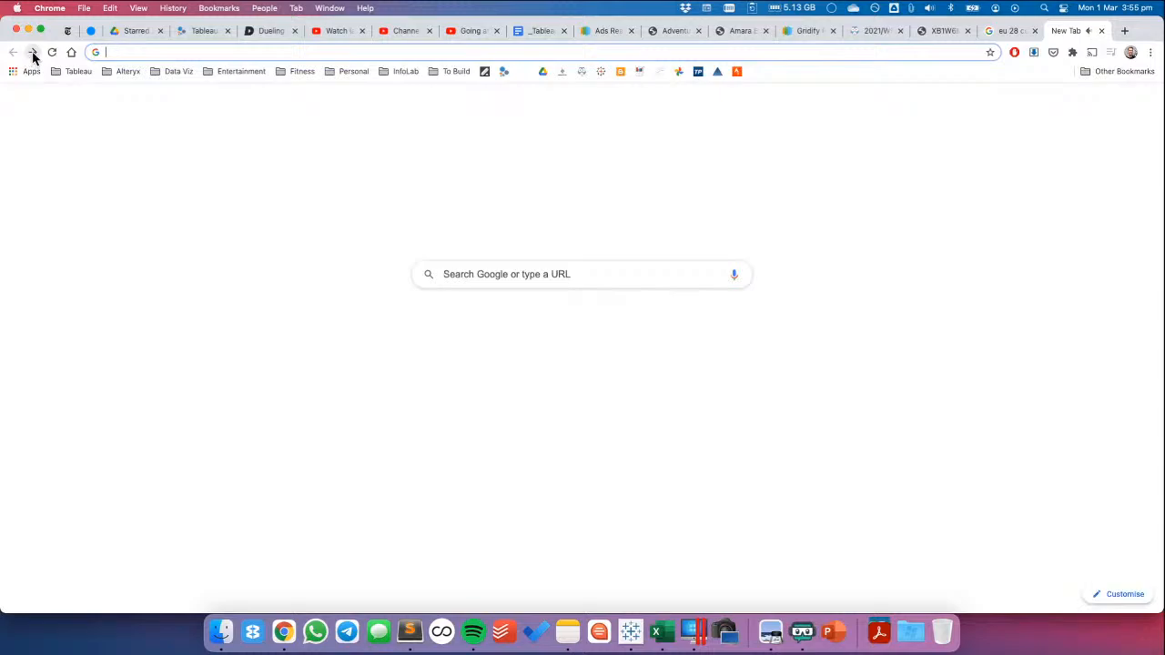
left_click(1101, 30)
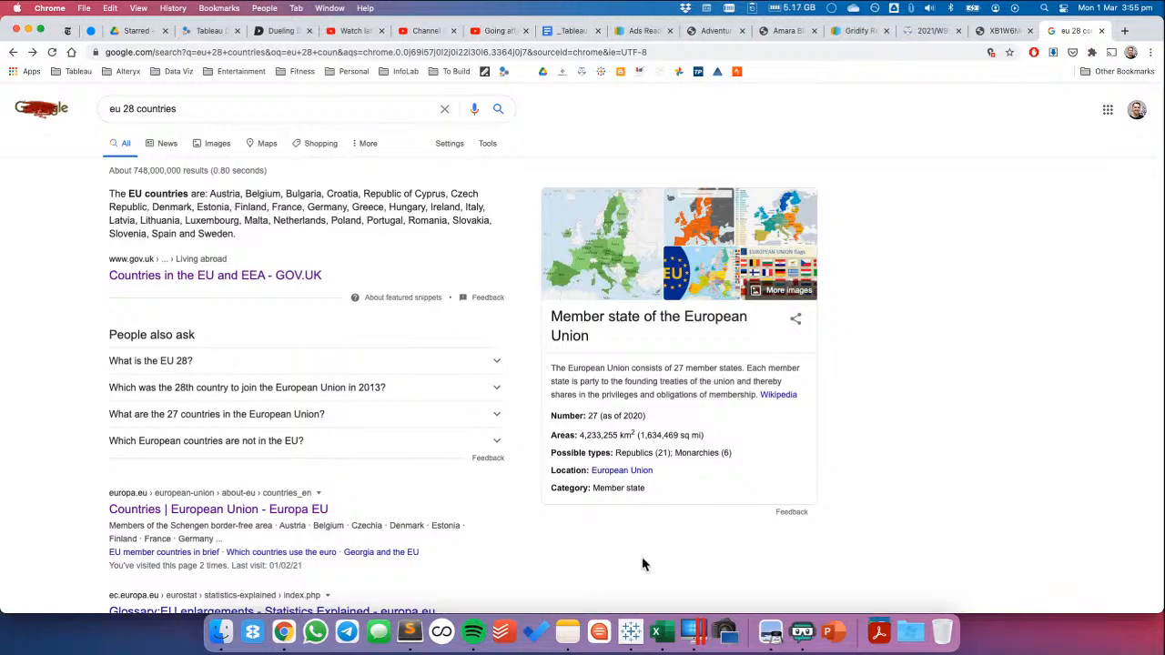
Switch back to Tableau and hide the nulls indicator on the small-multiples chart
left_click(631, 632)
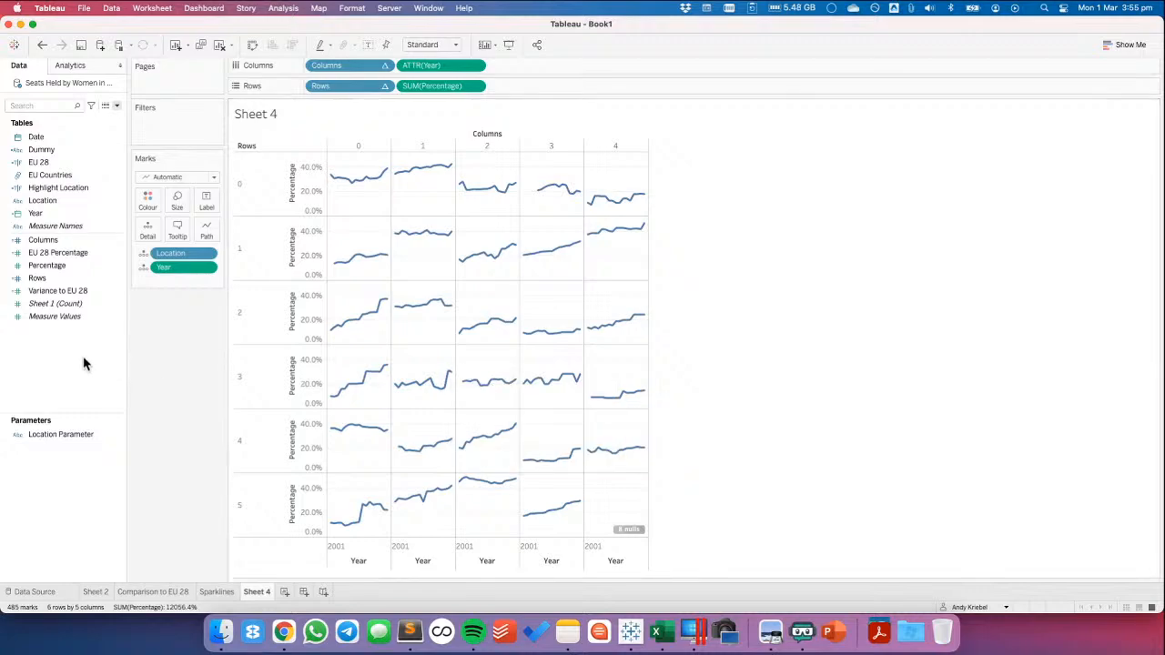
right_click(640, 533)
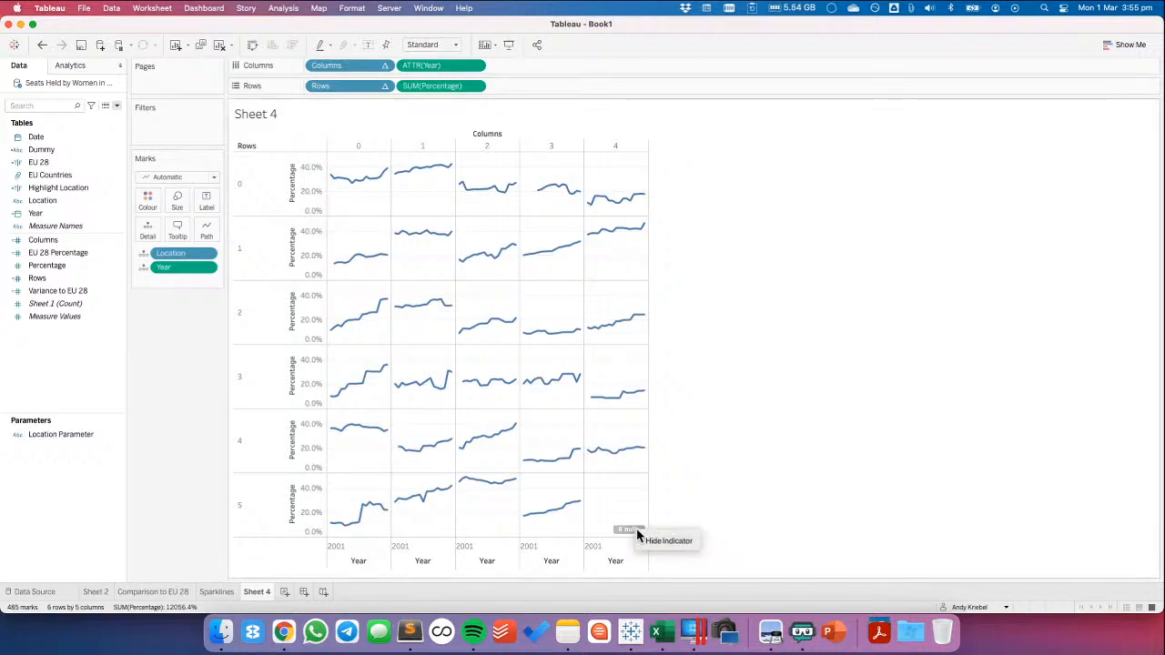
left_click(654, 545)
Create a calculated field named 2019 Percentage with the formula IF [Year]=2019 then [Percentage] END
right_click(78, 385)
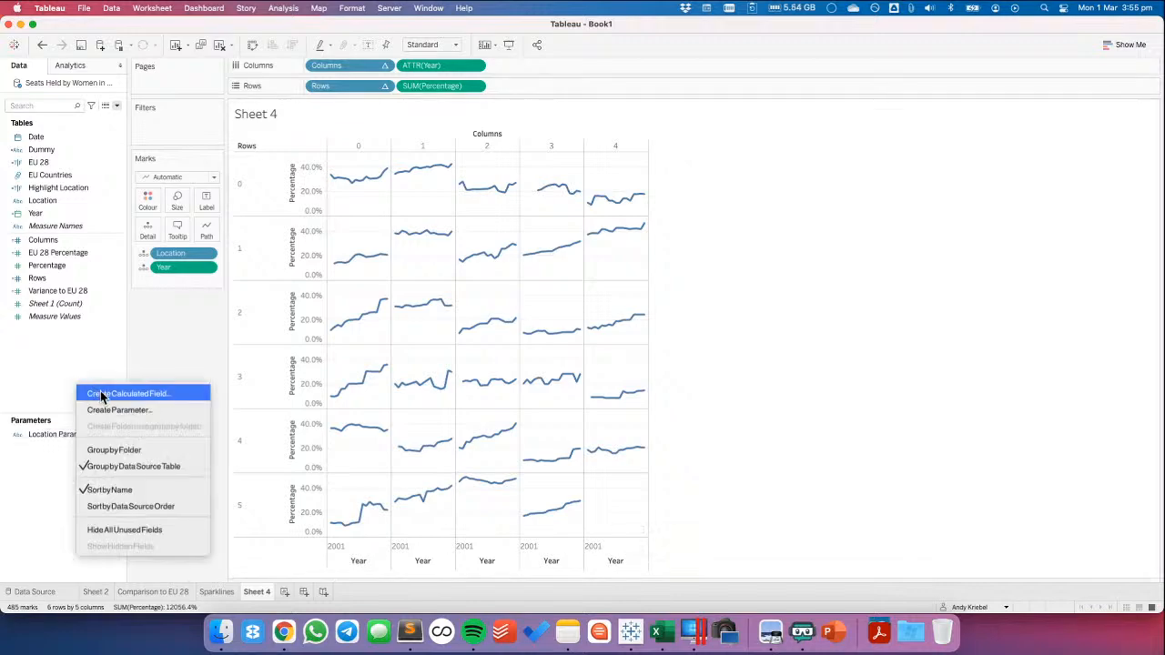
left_click(102, 394)
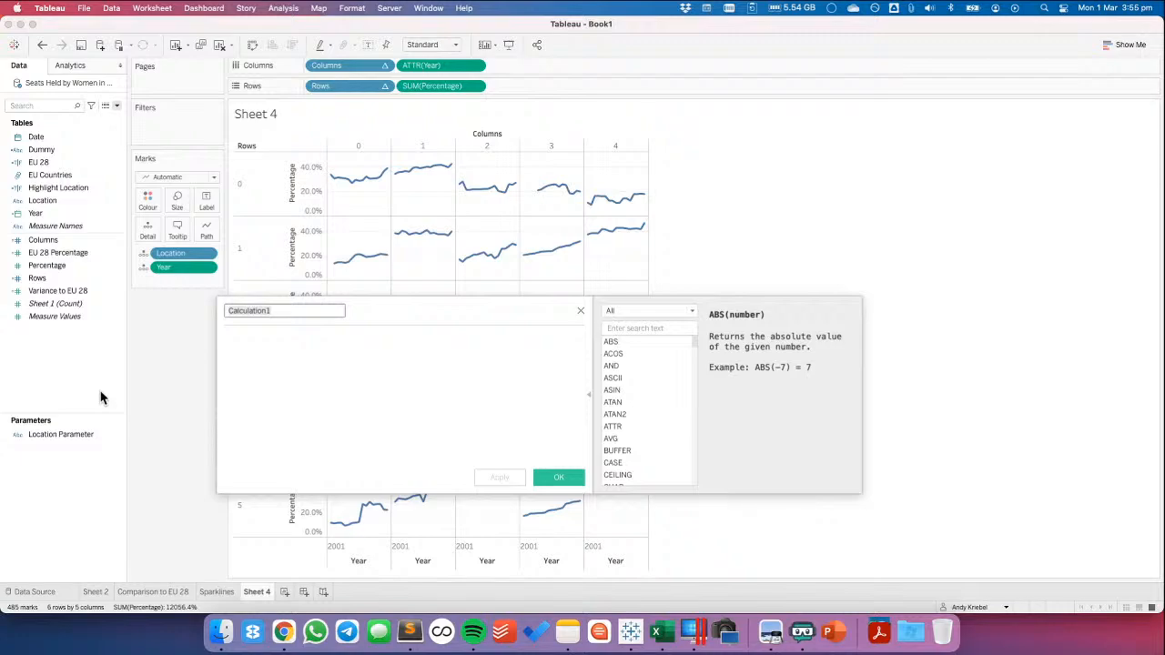
type("2019 Percentage")
key("Tab")
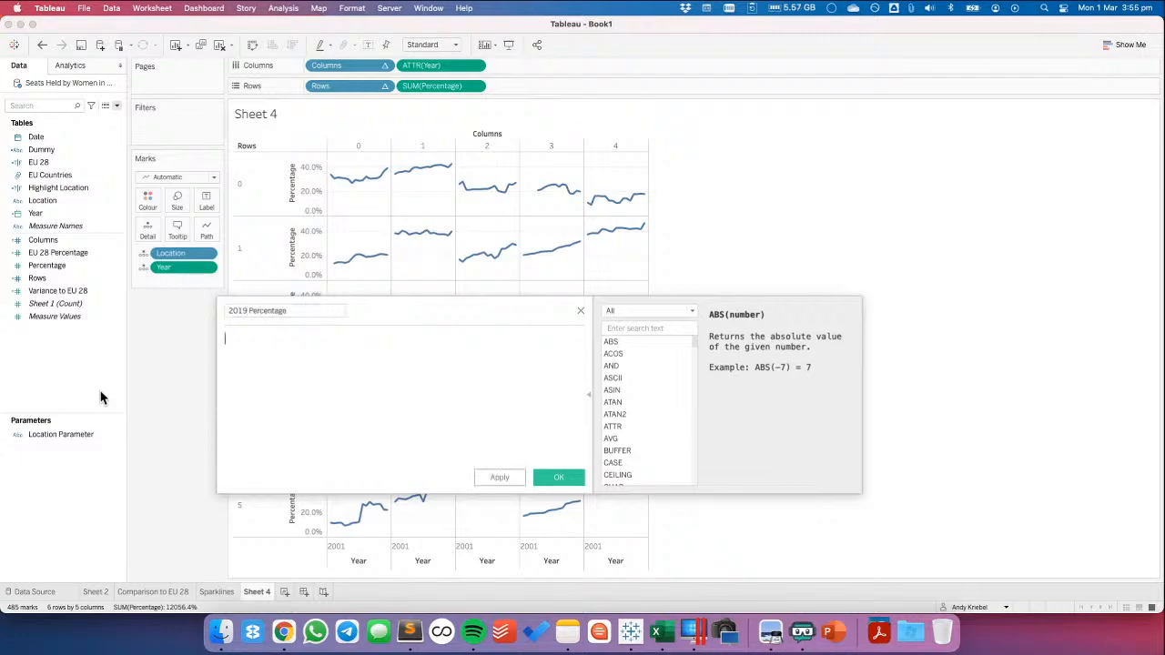
type("IF ye")
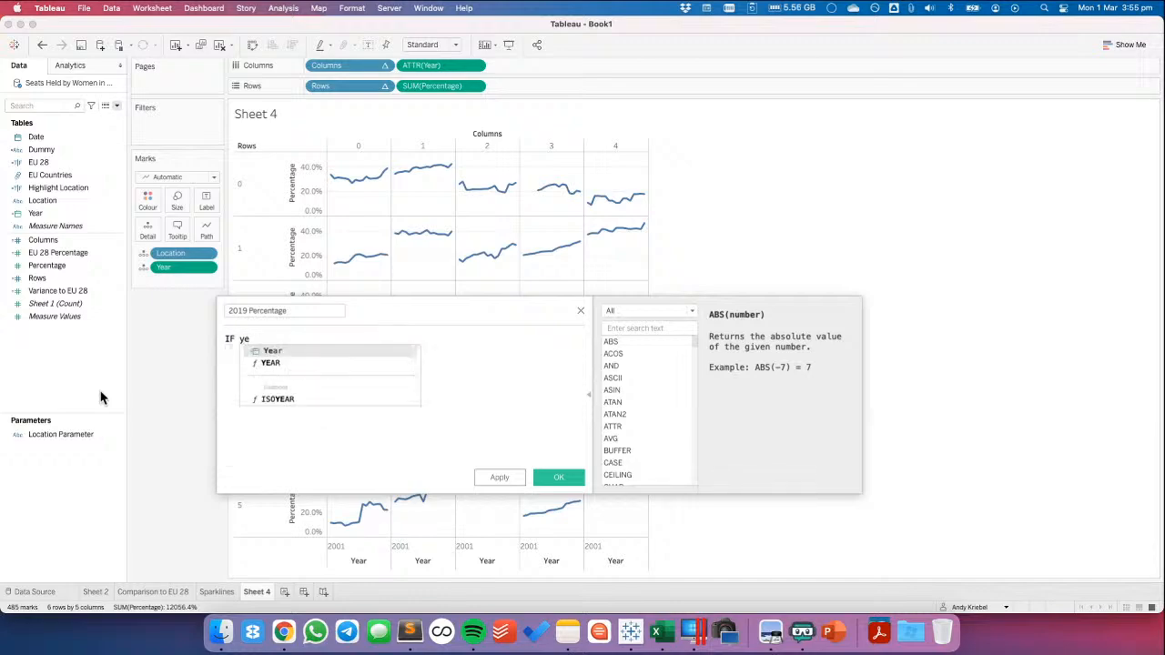
key("Return")
type("=2019 then pe")
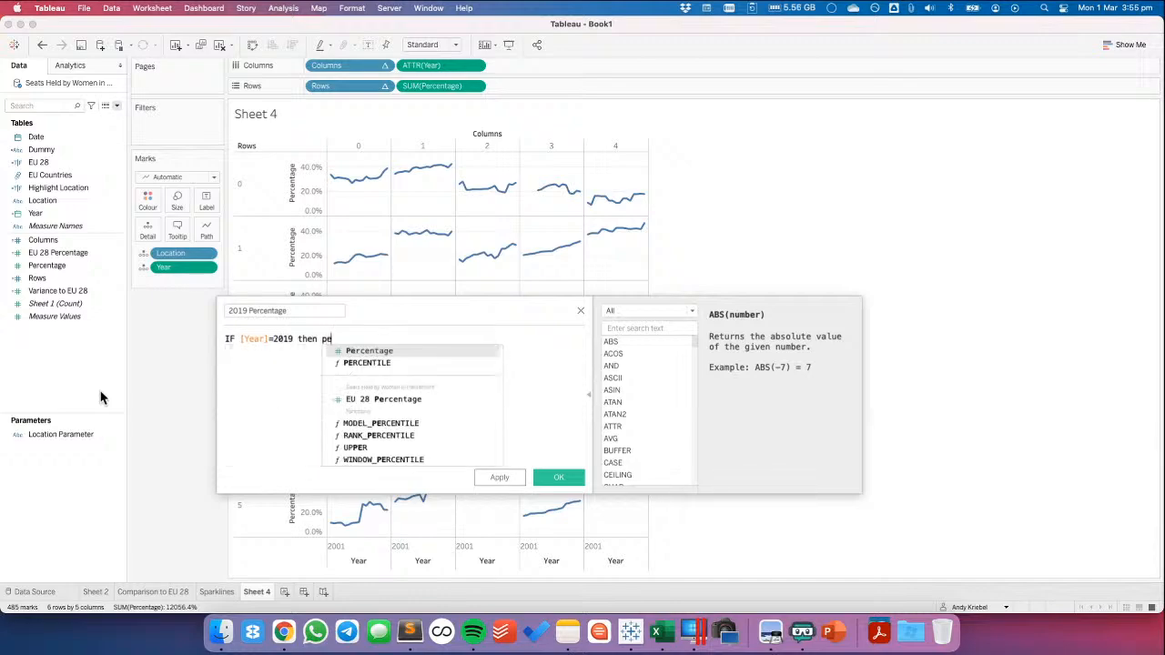
key("Return")
key("Return")
type("END")
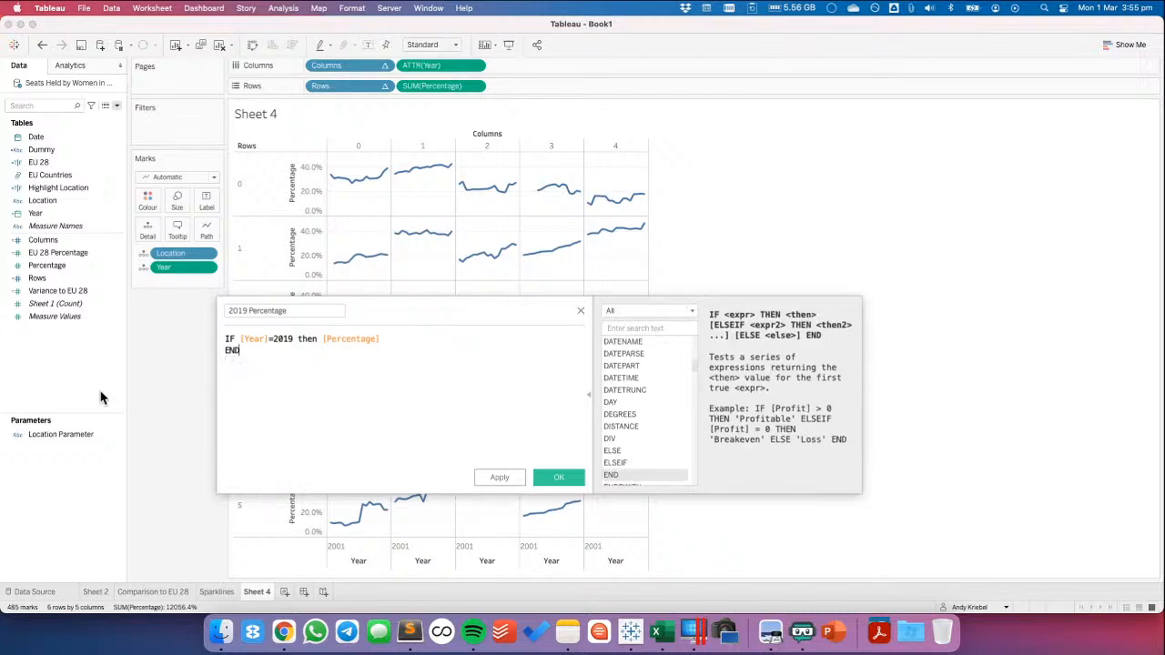
left_click(559, 477)
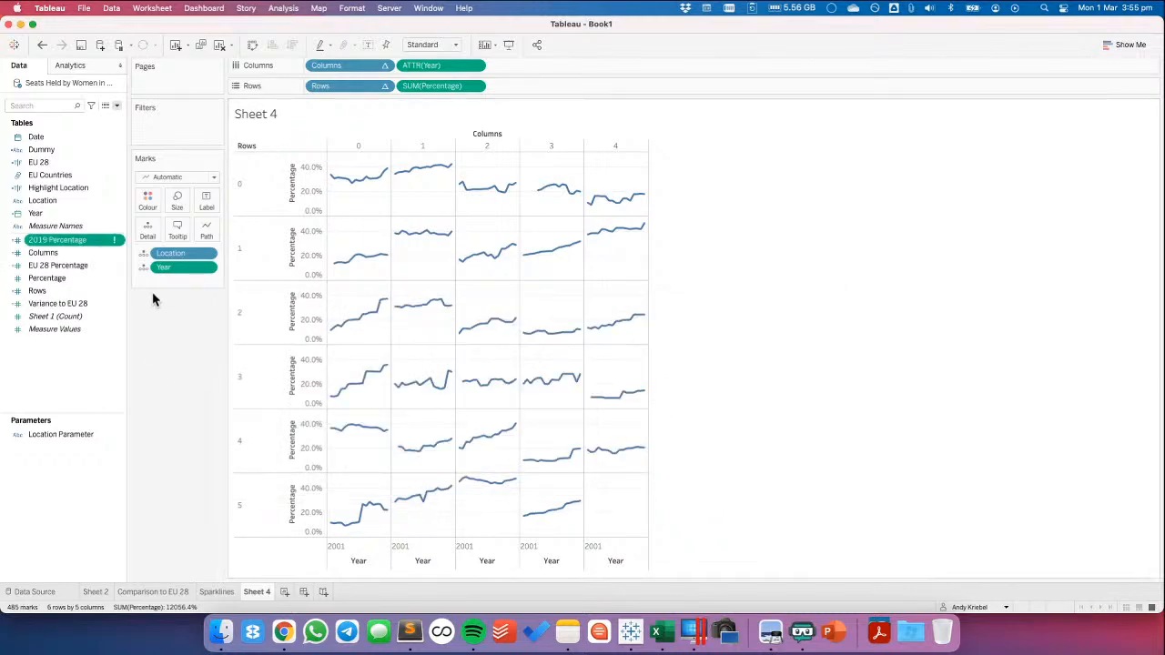
Edit the 2019 Percentage calculation, replacing [Year] with YEAR([Date]) in its condition, and save it
right_click(104, 241)
left_click(124, 317)
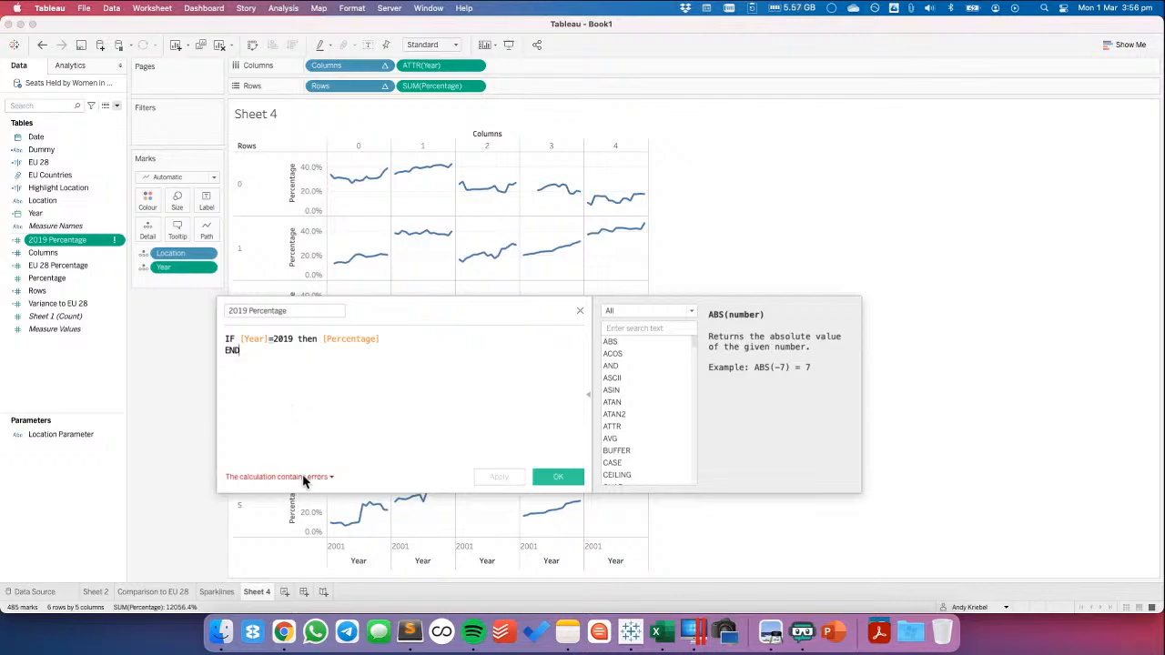
left_click(244, 344)
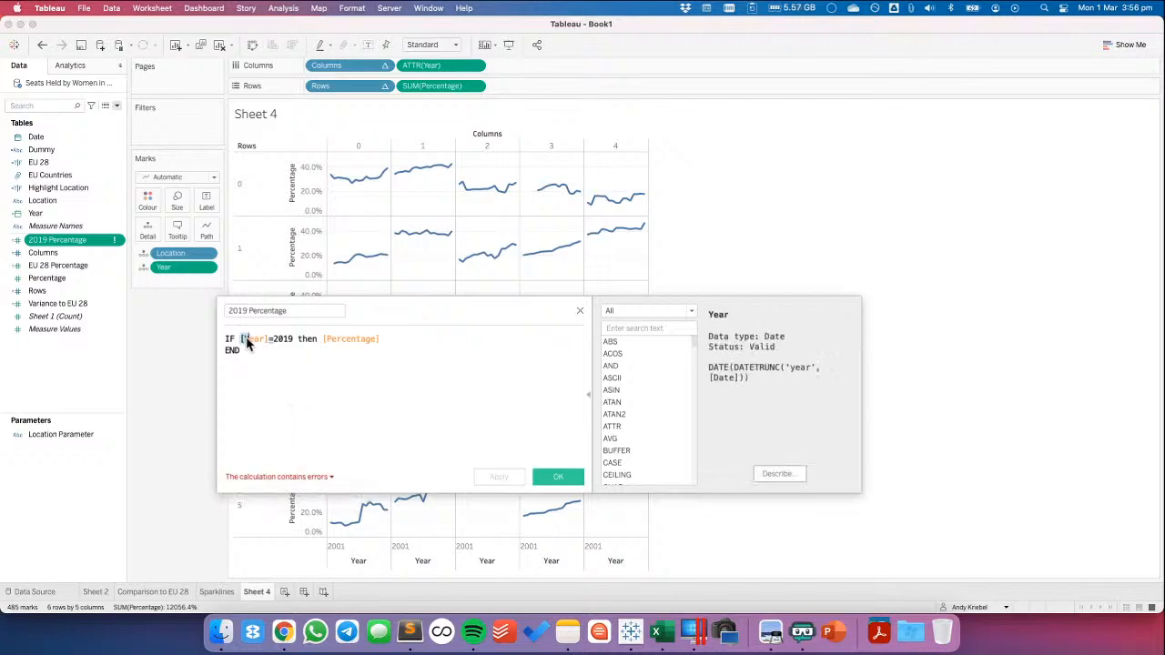
left_click_drag(242, 344, 269, 342)
type("year")
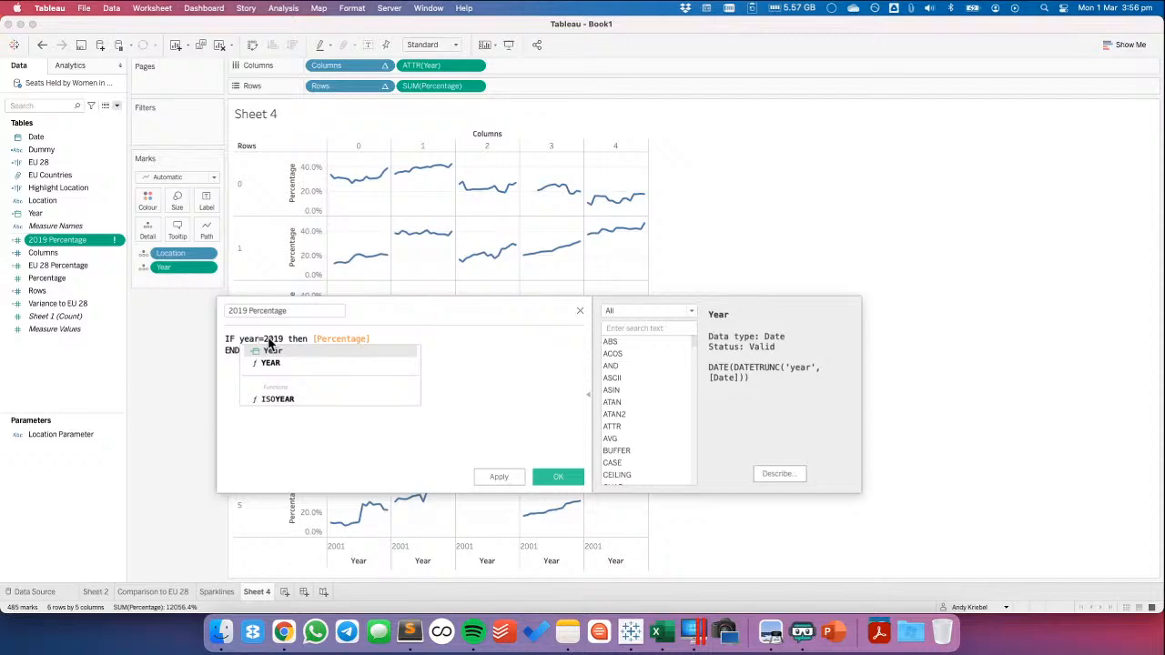
key("Down")
key("Return")
type("[Date]")
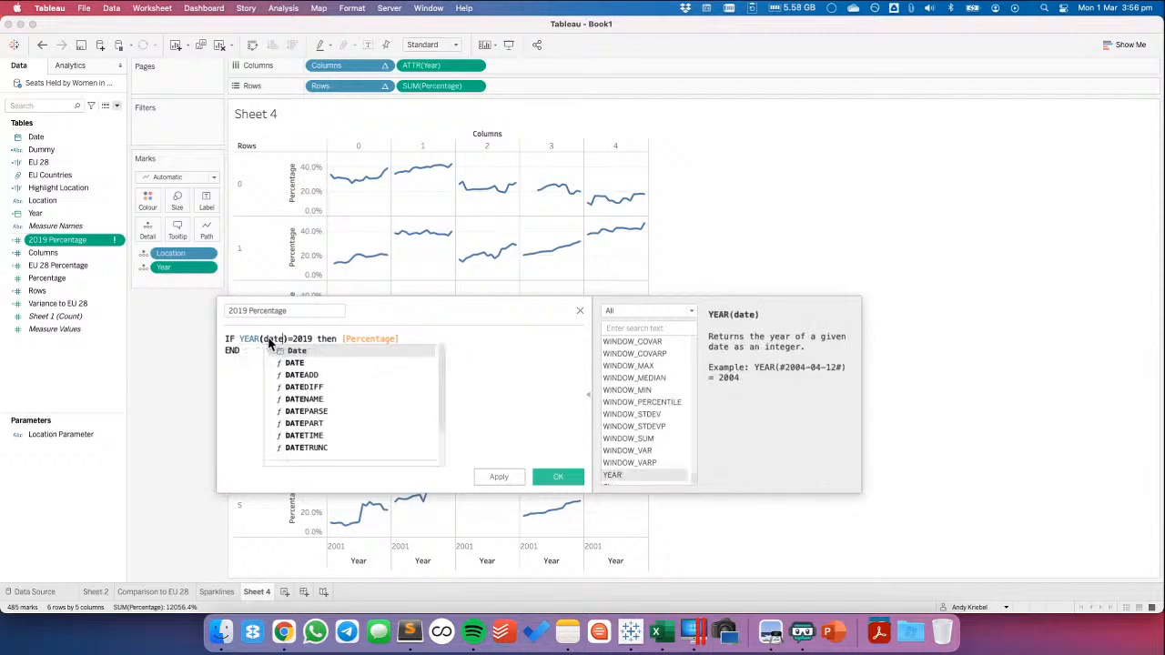
key("Return")
left_click(555, 477)
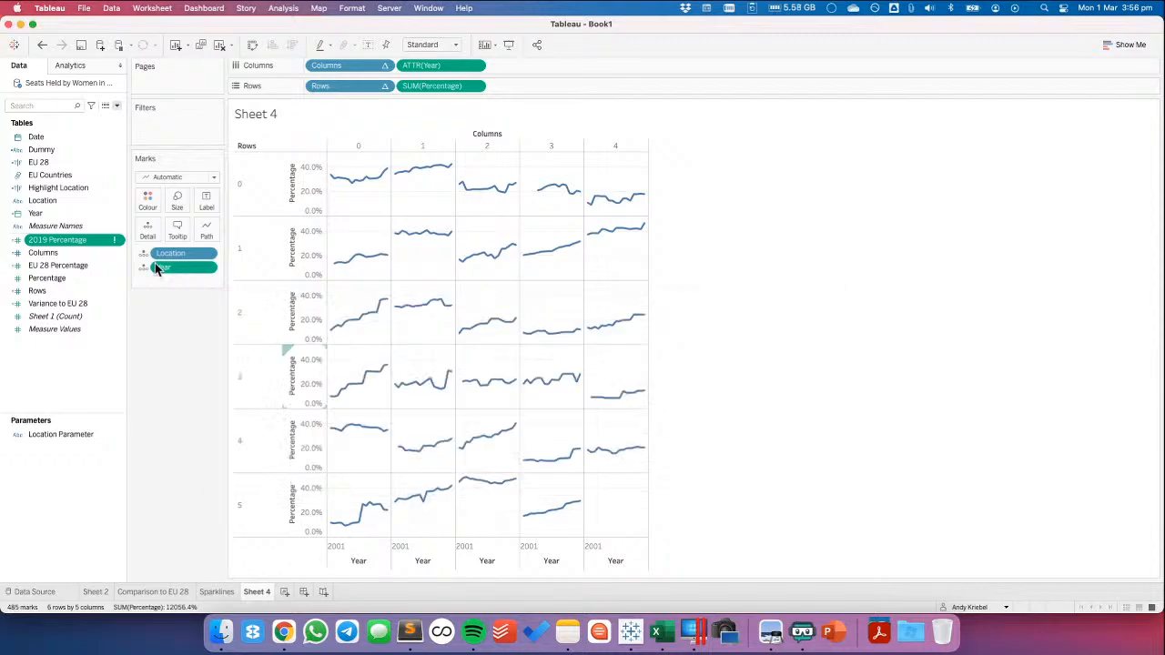
Sort the Location field on the small-multiples chart by the Sum of 2019 Percentage in descending order
left_click(206, 253)
left_click(166, 341)
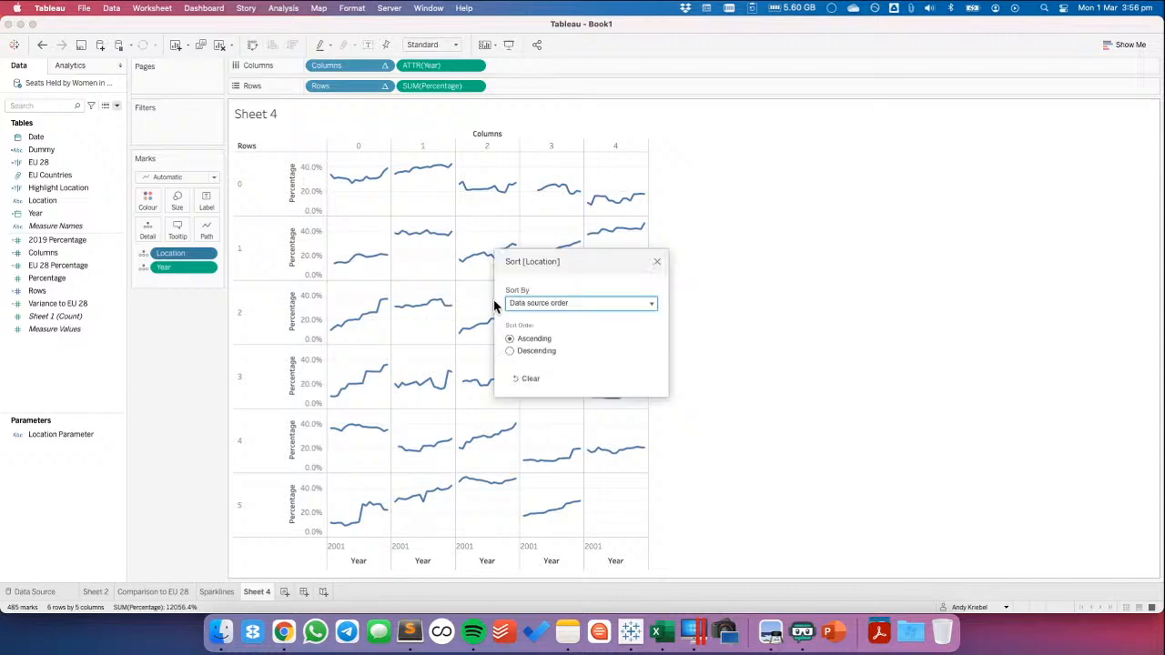
left_click(512, 303)
left_click(517, 335)
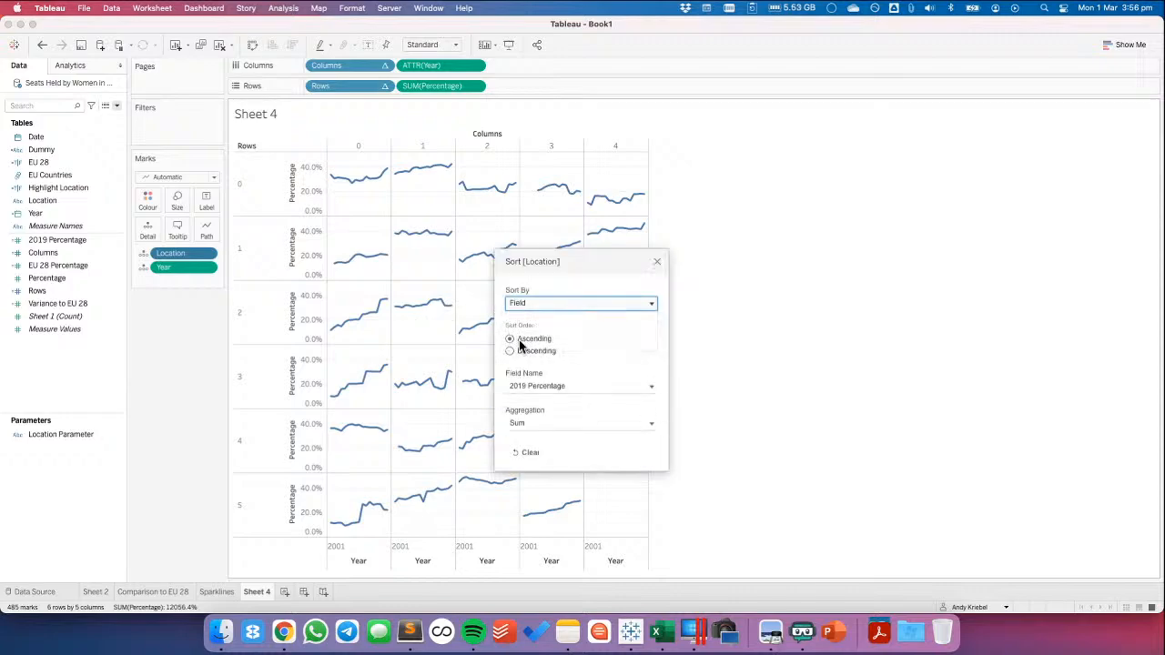
left_click(524, 386)
left_click(510, 358)
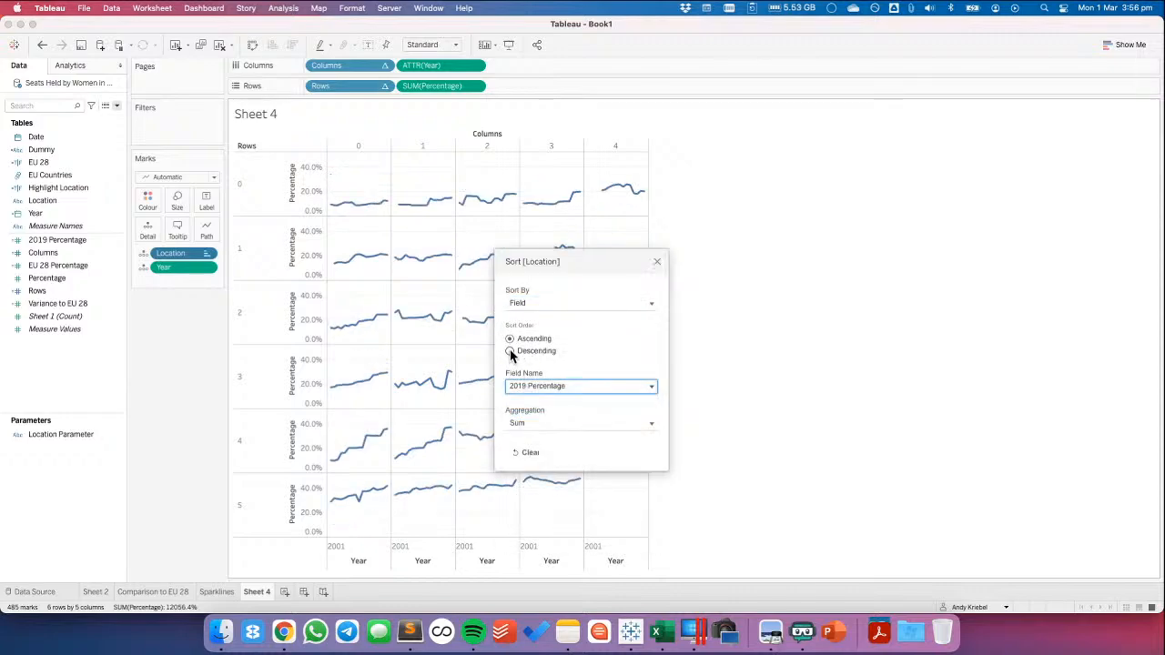
left_click(511, 351)
left_click(657, 262)
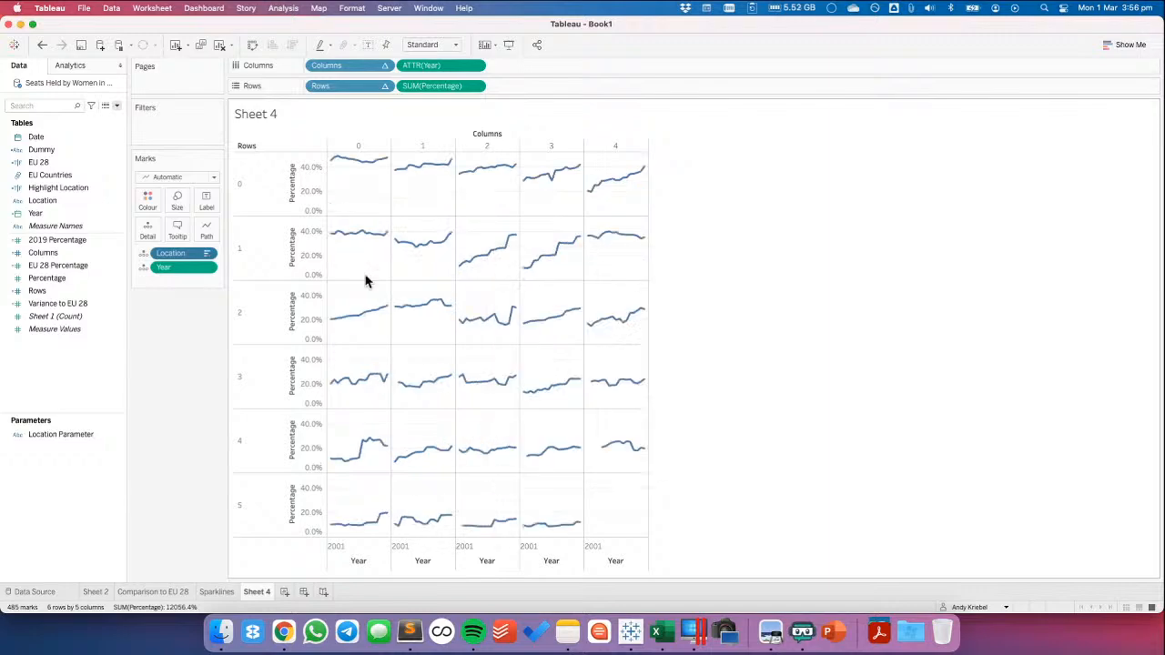
Set the line labels to Min/Max per pane based on the Year field, labelling only the maximum value
left_click(207, 200)
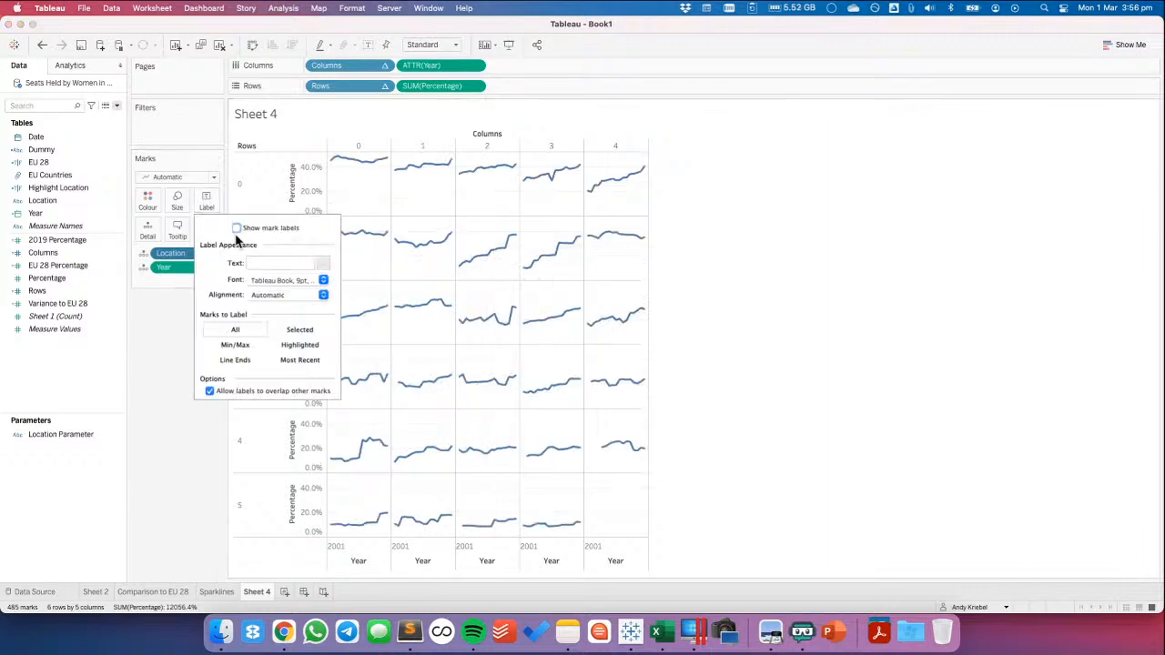
left_click(235, 345)
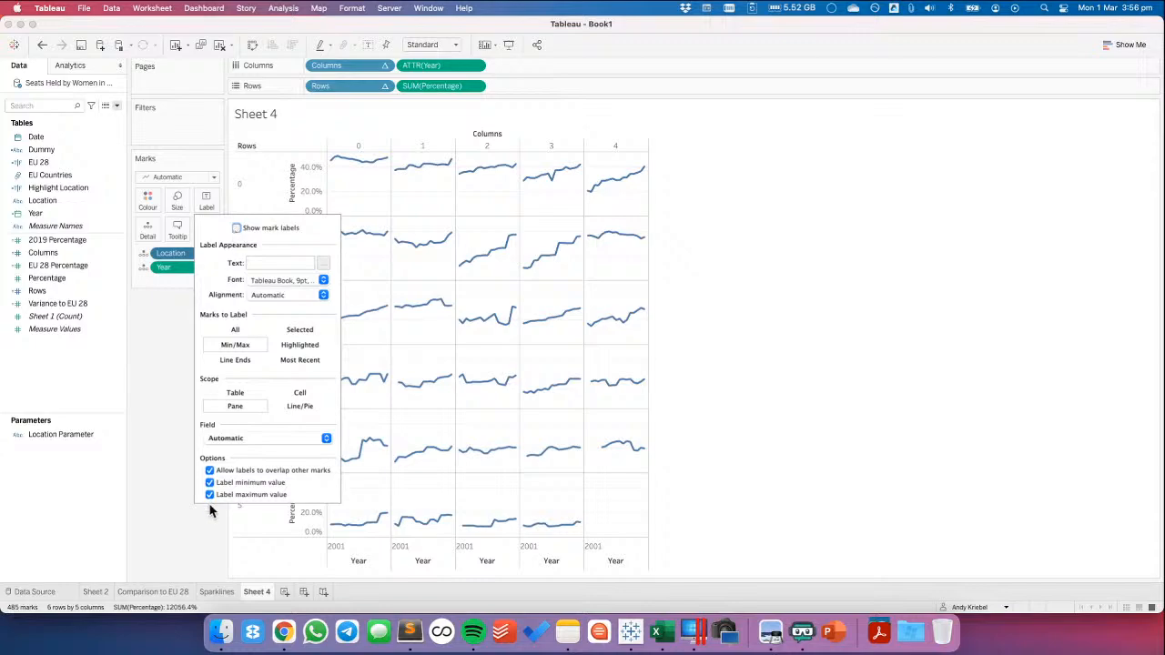
left_click(210, 482)
left_click(235, 439)
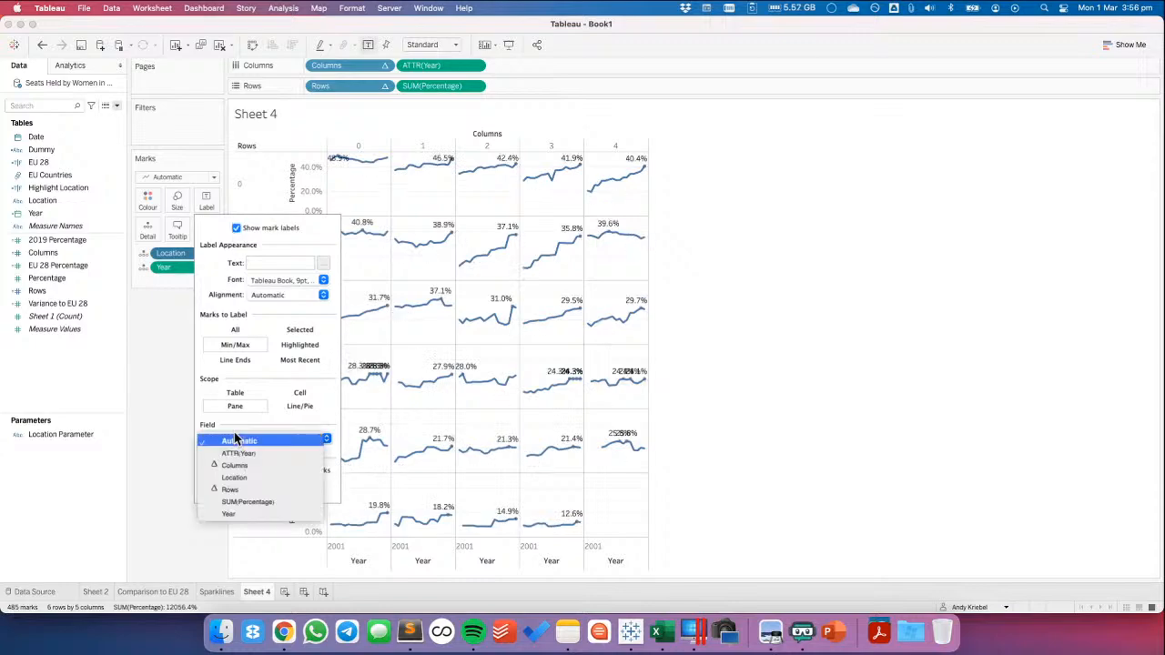
left_click(234, 515)
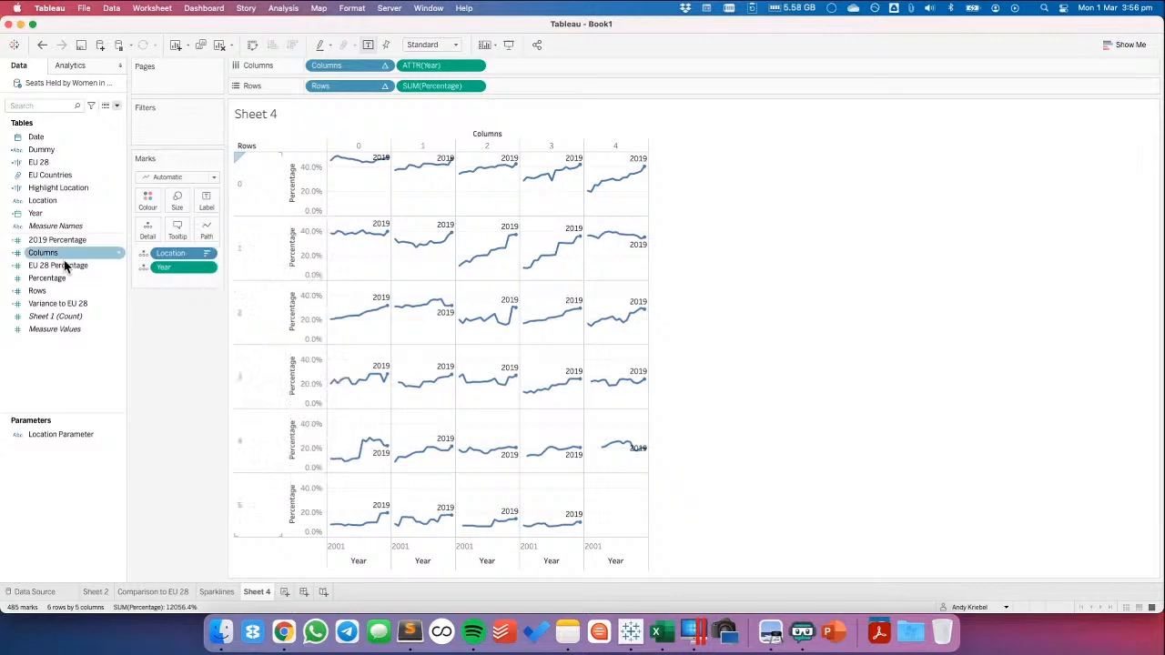
Use Percentage as the label text on the country lines and set the marks to label to Most Recent
left_click_drag(62, 284, 206, 209)
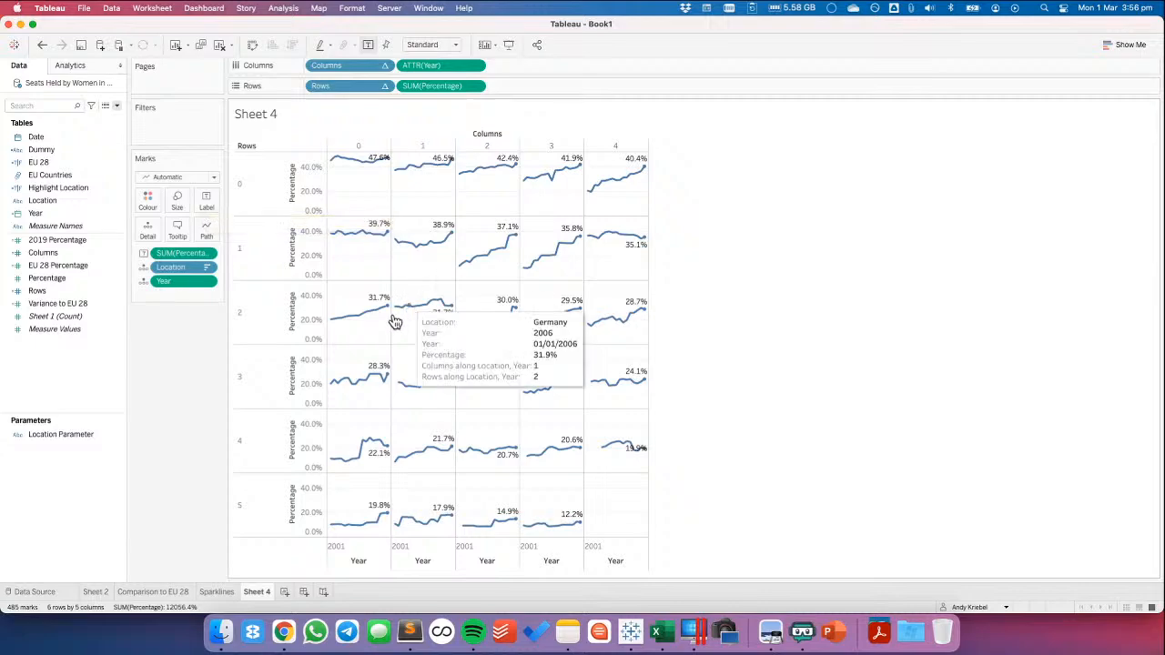
left_click(206, 201)
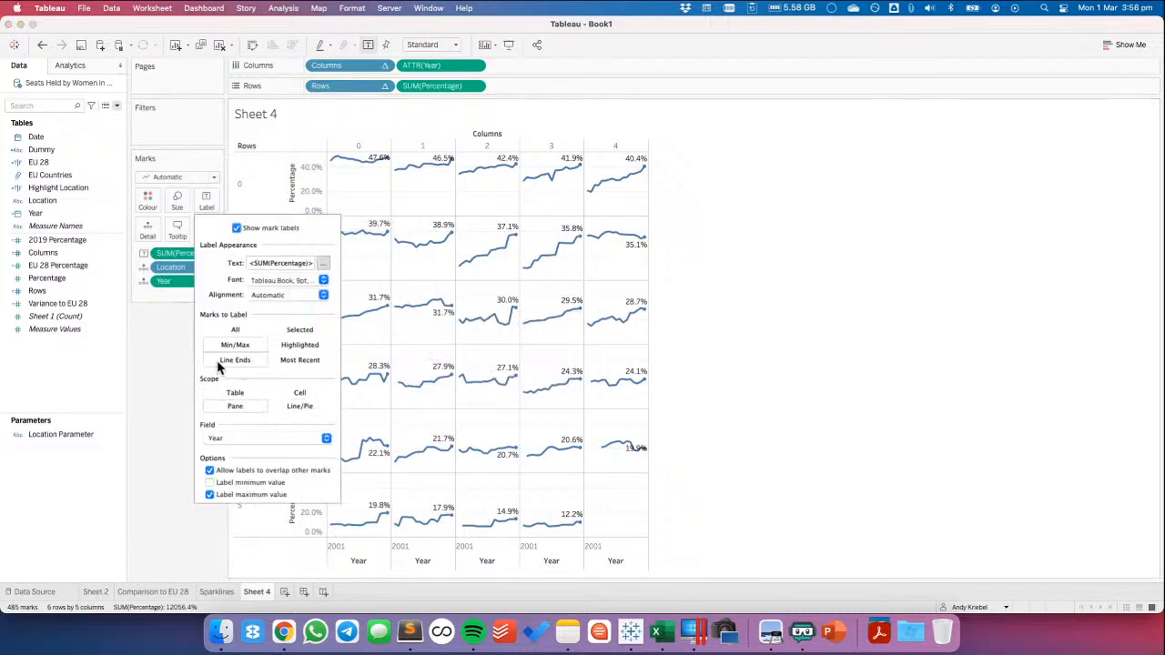
left_click(301, 362)
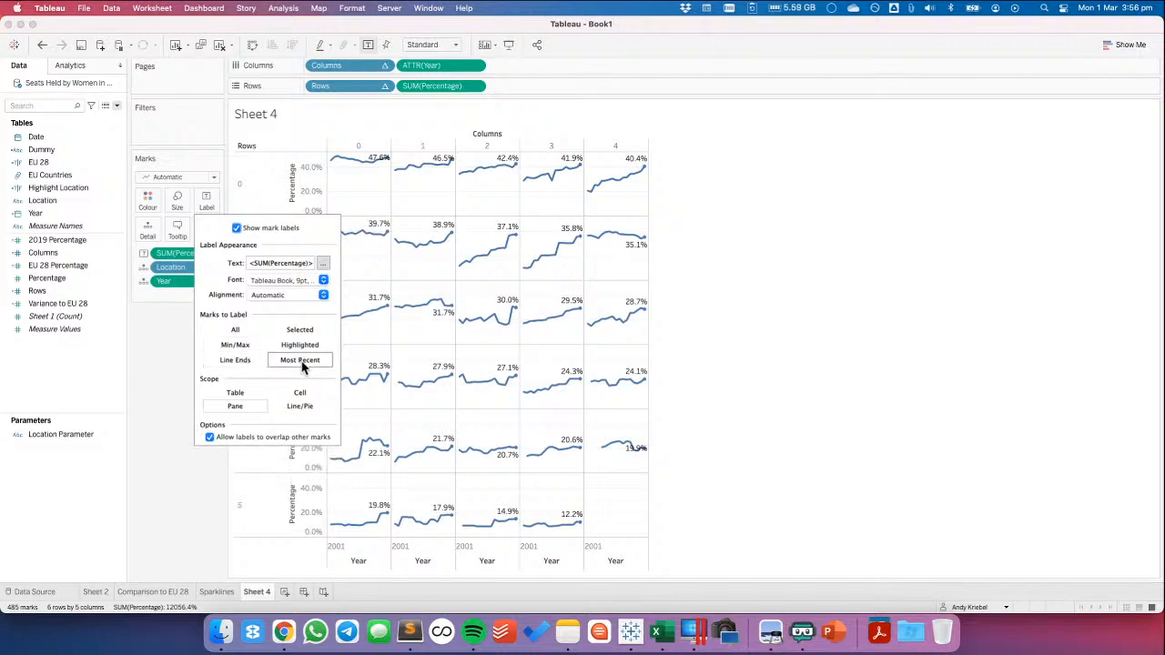
left_click(173, 354)
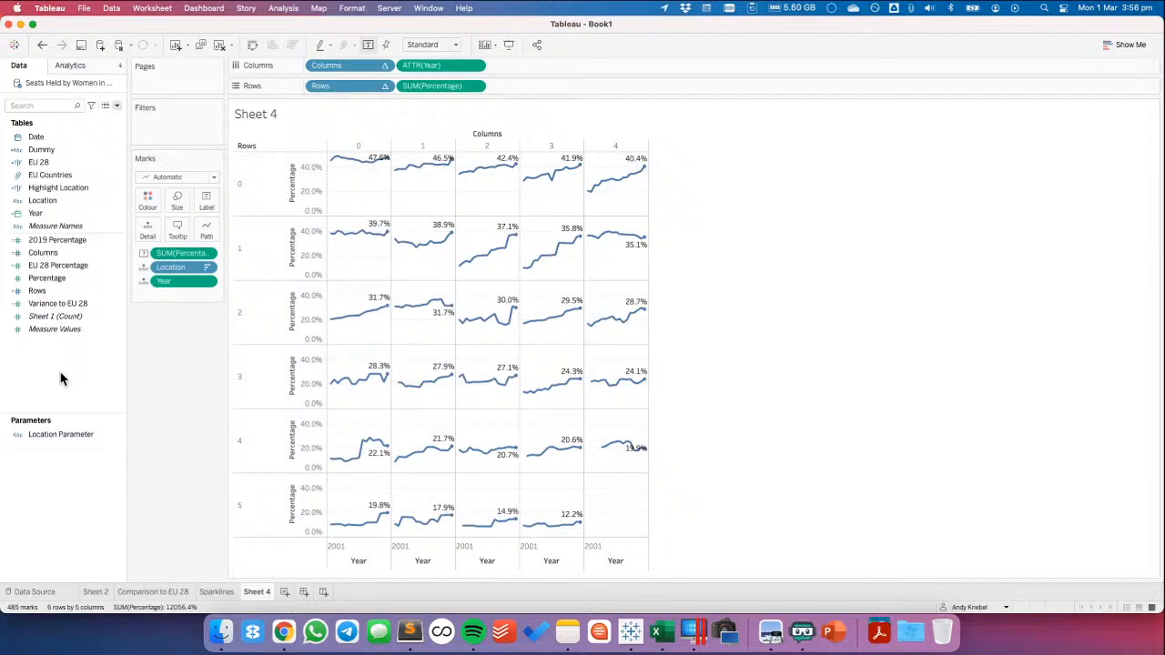
left_click(423, 45)
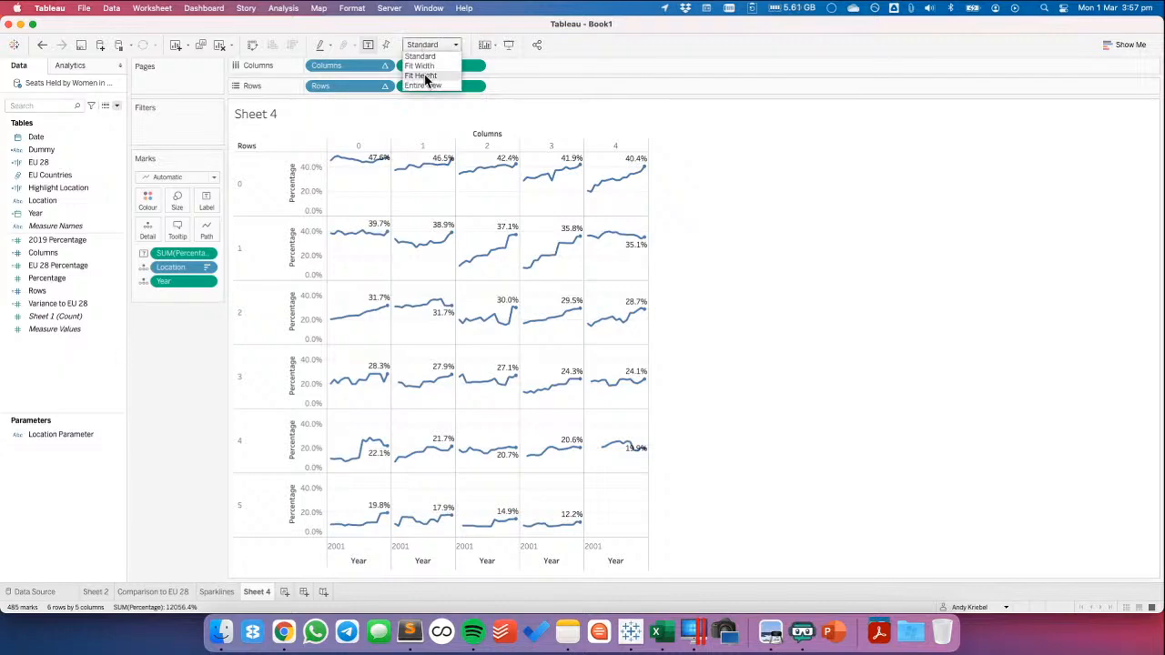
left_click(423, 85)
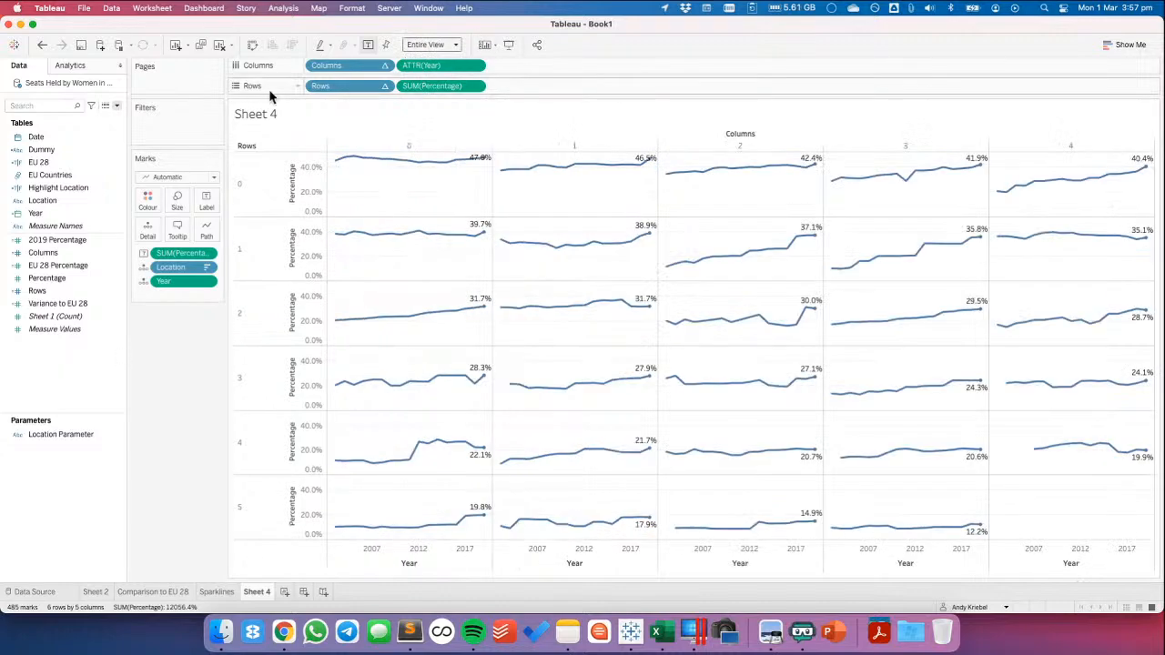
key("super+z")
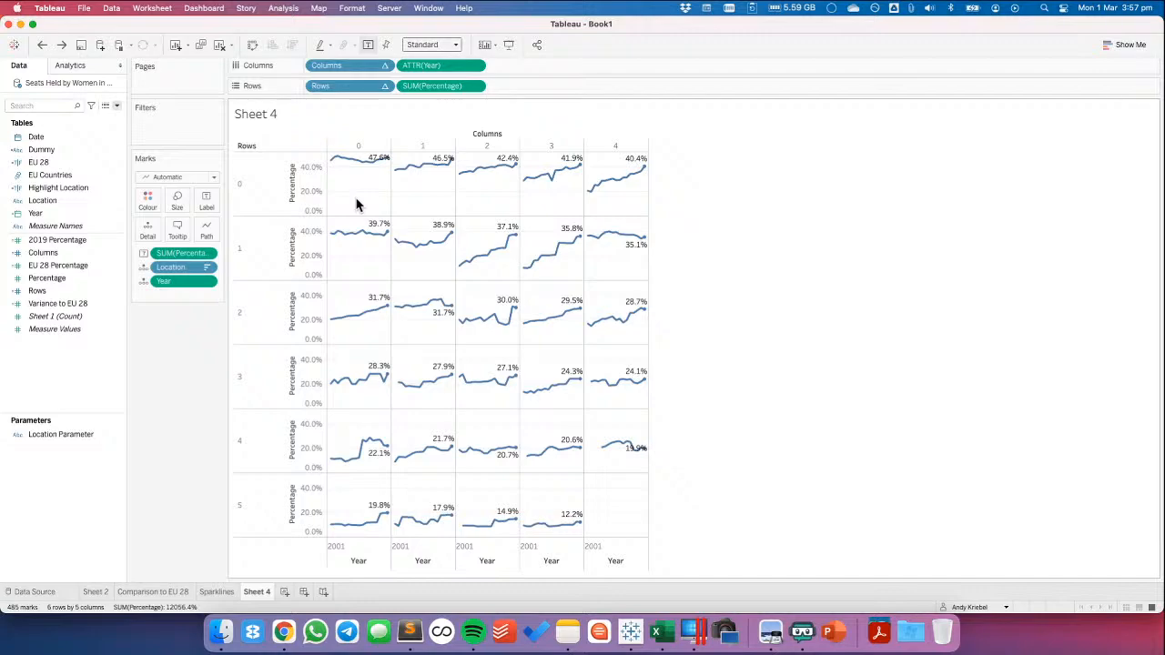
Rename the Sheet 4 worksheet to Trellis and duplicate it
double_click(260, 593)
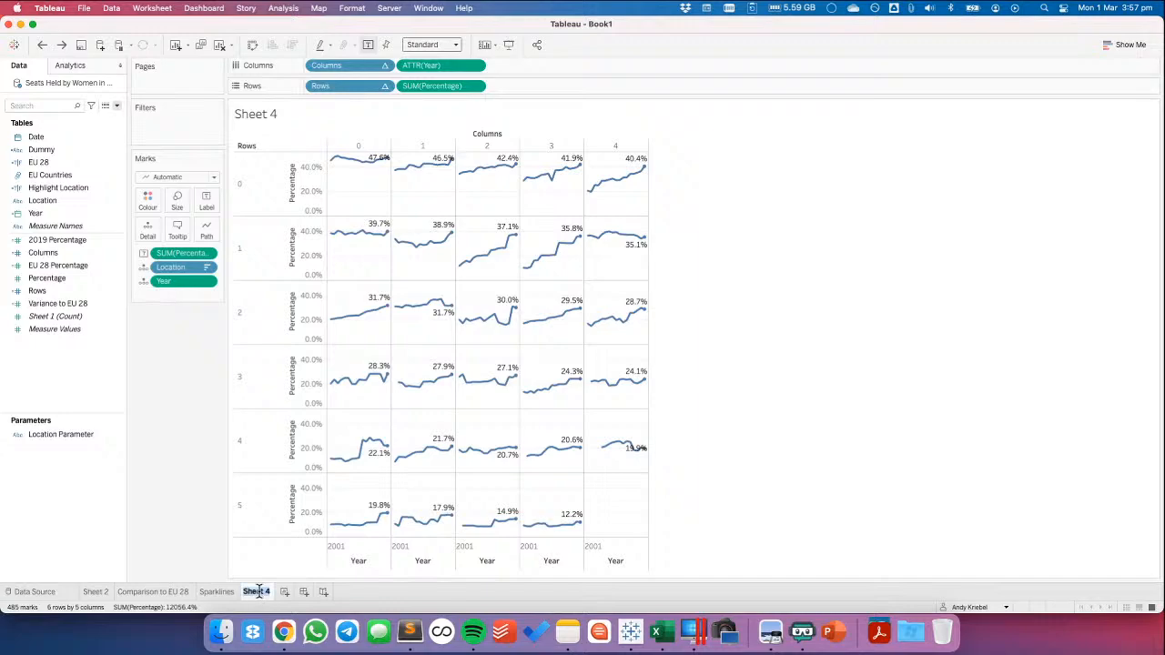
type("Trellis")
key("Return")
right_click(259, 594)
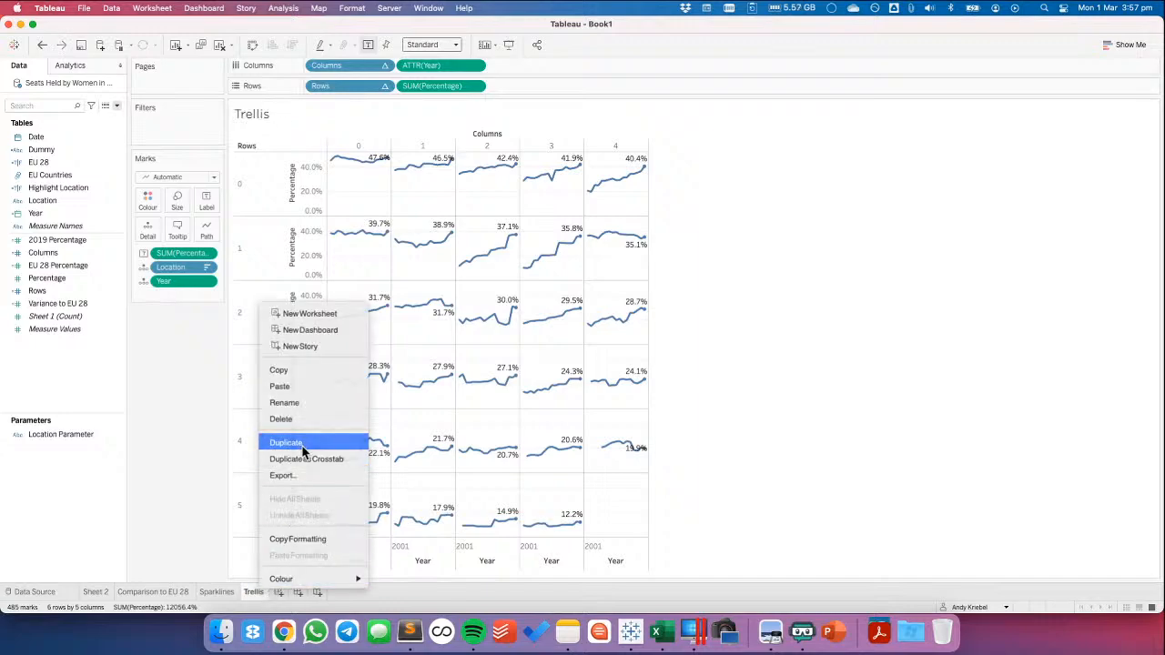
left_click(301, 444)
Create a calculated field named Male Percentage with the formula 100-[Percentage]
right_click(73, 370)
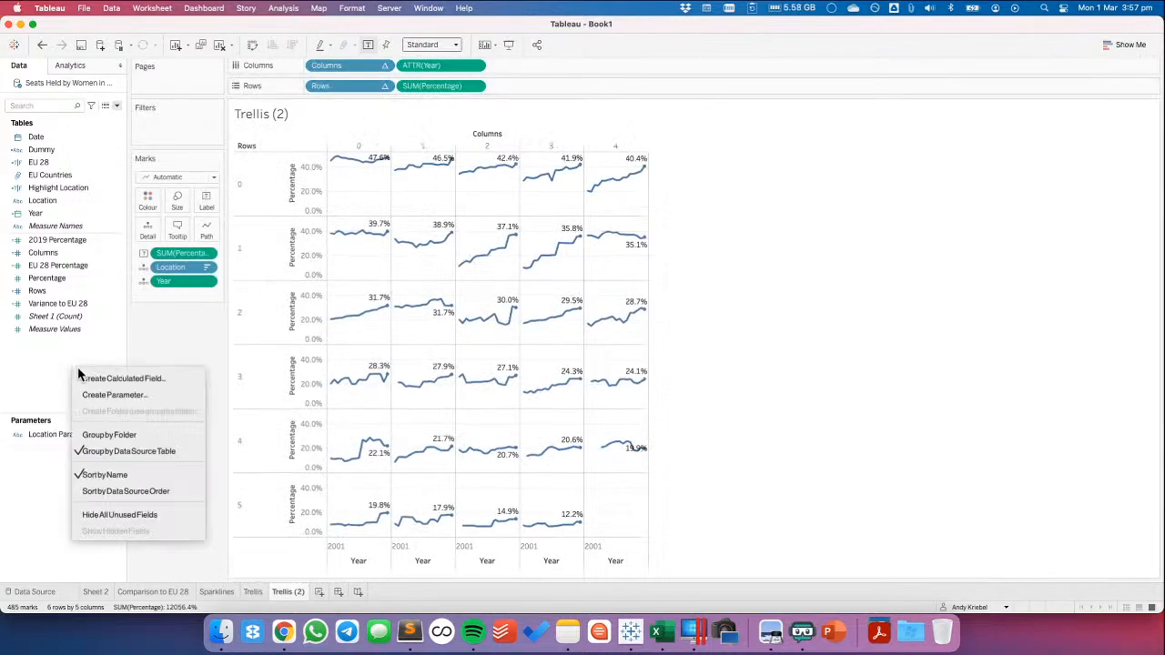
left_click(106, 379)
type("Male Percentage")
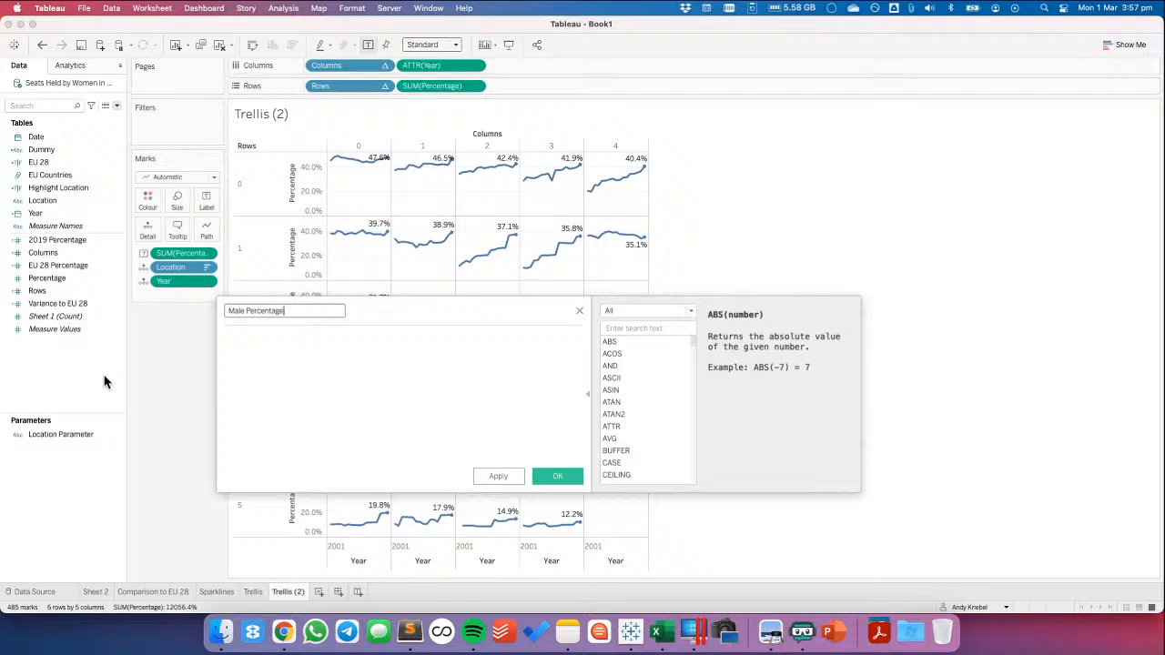
key("Tab")
type("100-[")
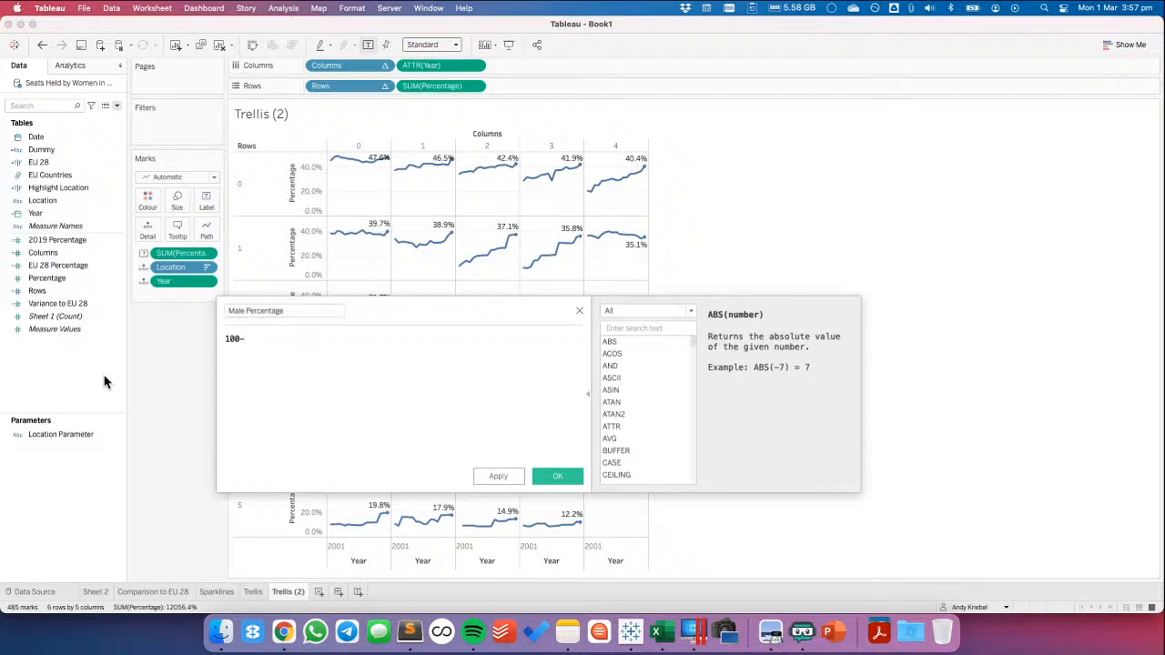
type("Perc")
key("Return")
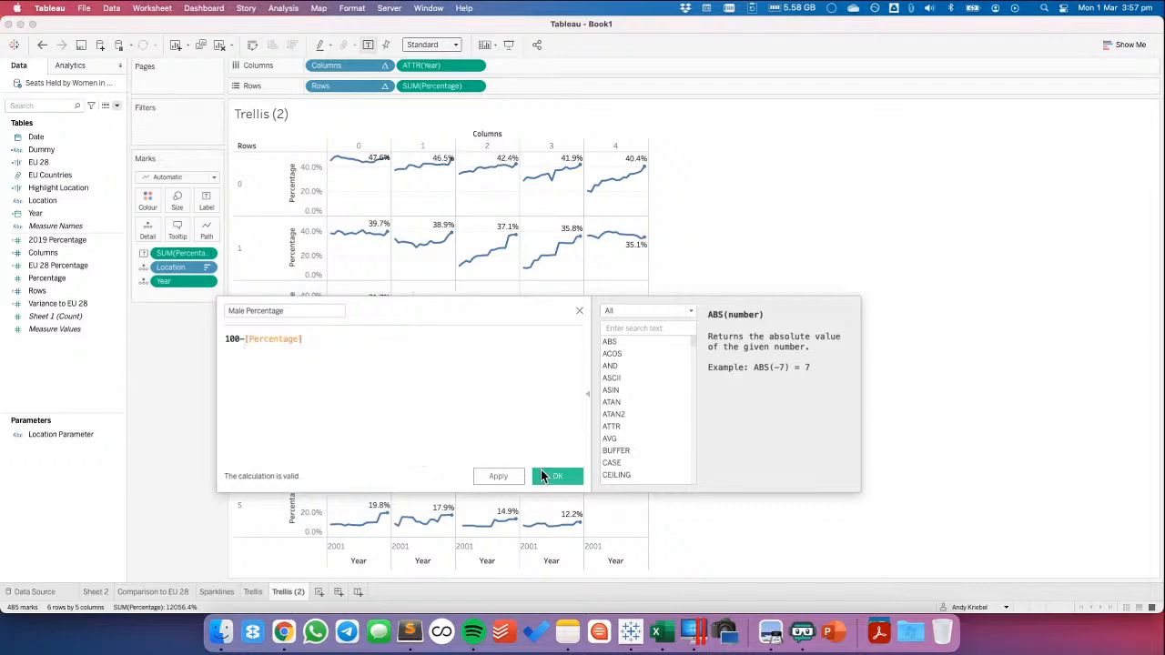
left_click(554, 476)
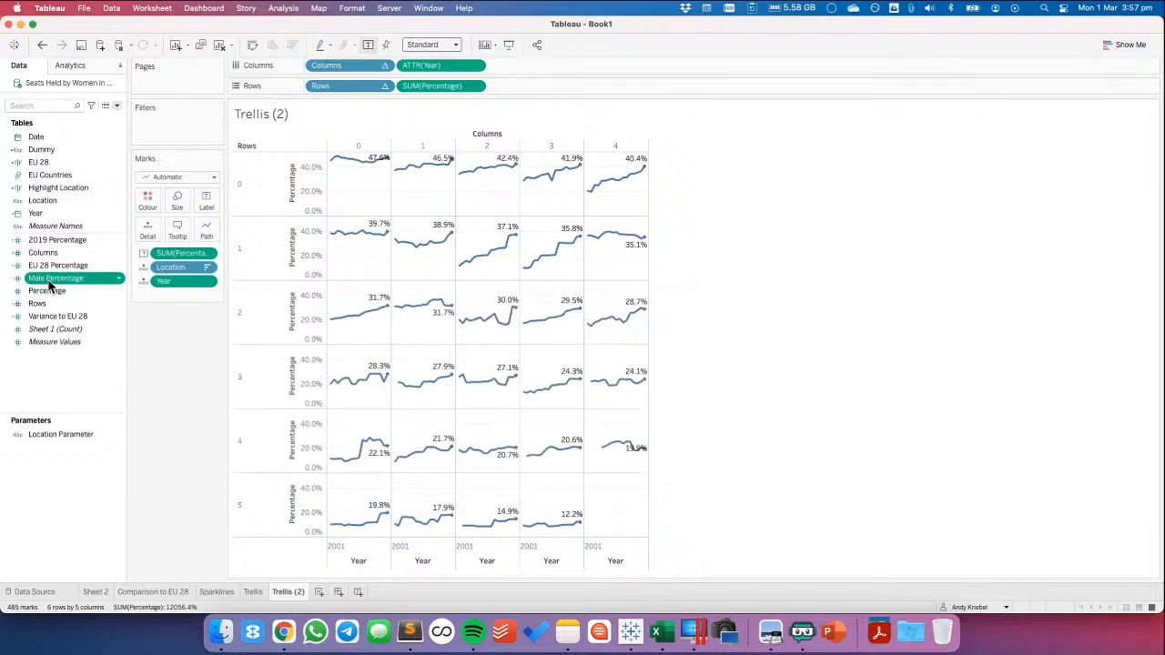
Combine Male Percentage with Percentage on a shared axis in the duplicated trellis and set the mark type to Area
left_click_drag(50, 285, 305, 261)
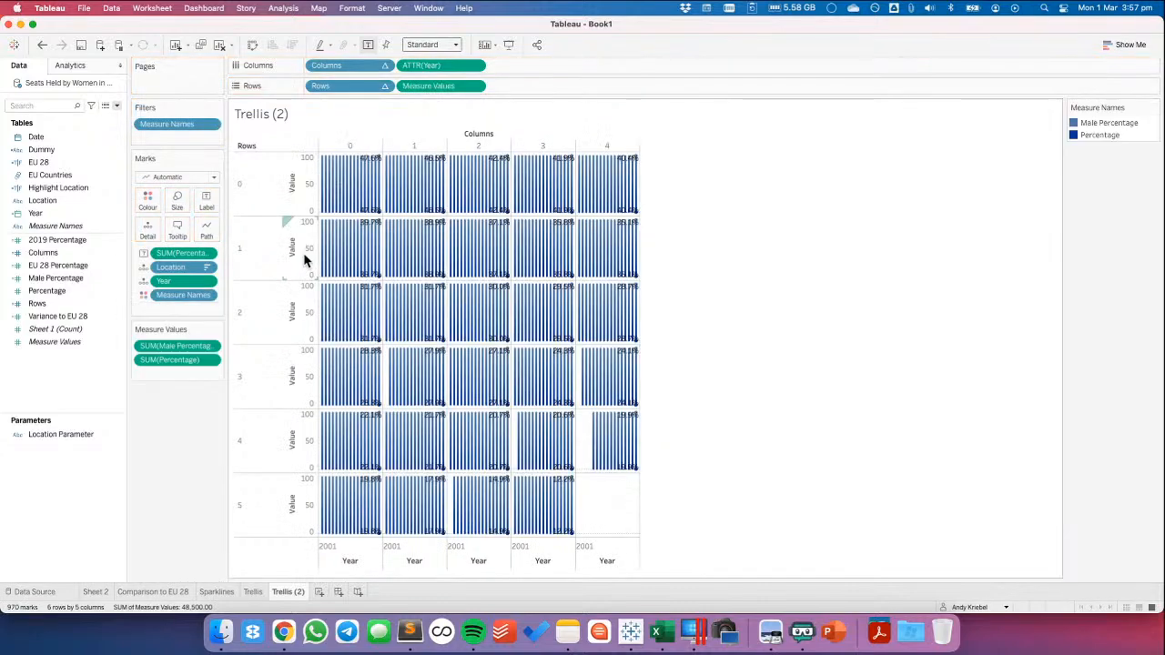
left_click(155, 180)
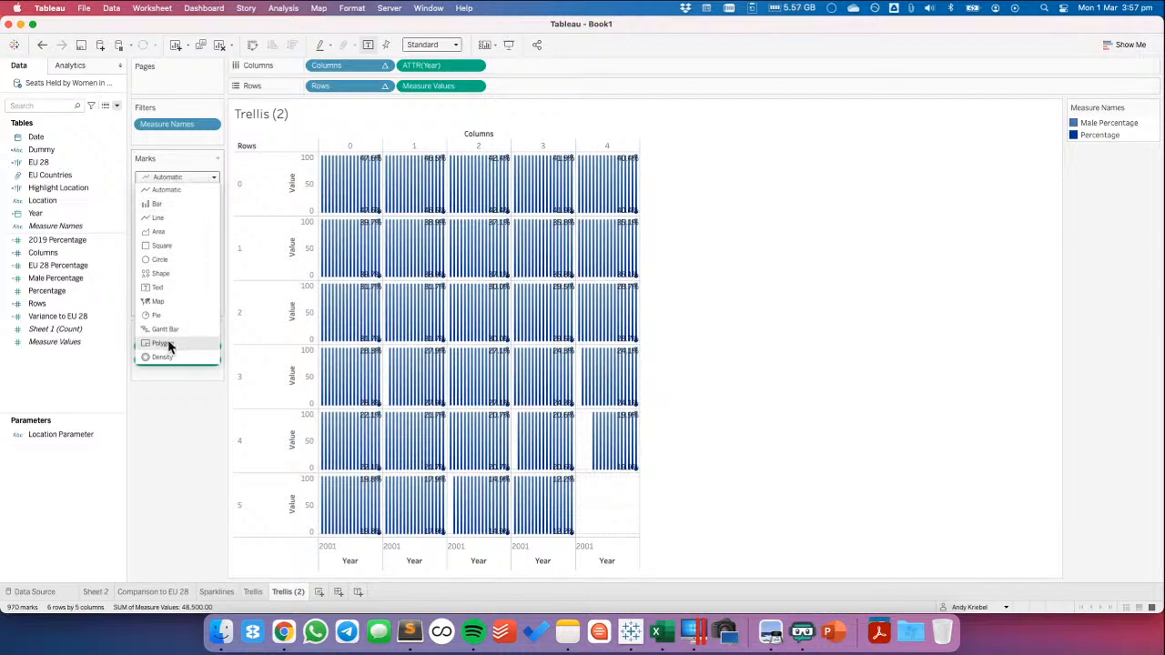
left_click(169, 238)
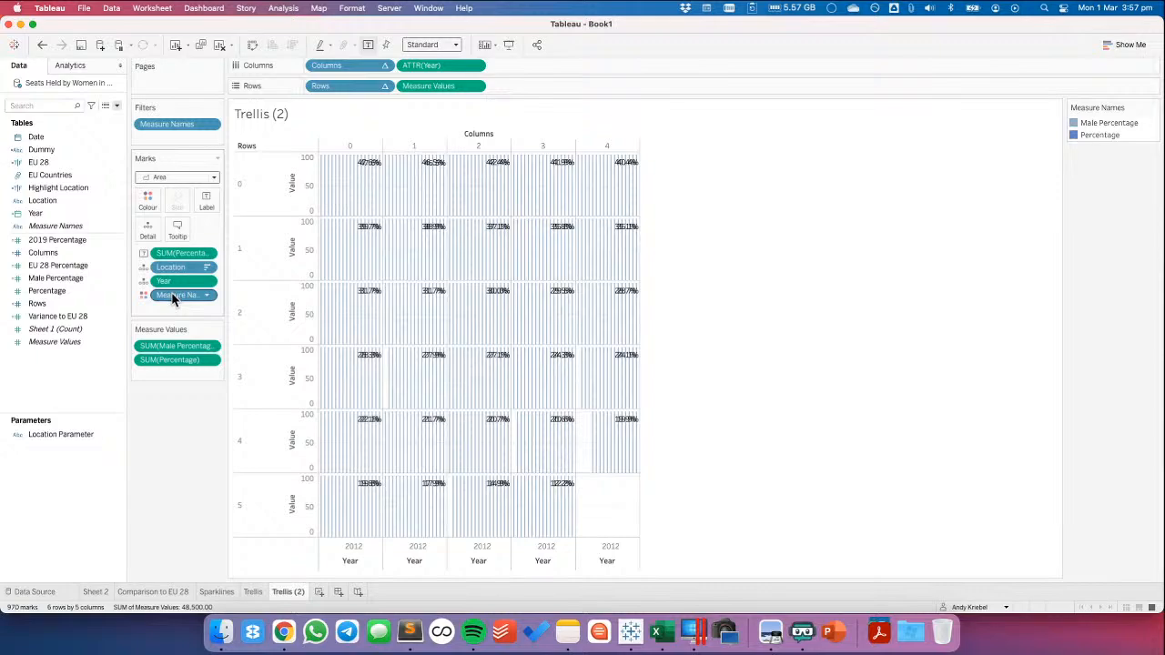
Remove the Percentage label from the area marks, keeping Measure Names on colour
left_click_drag(173, 299, 150, 206)
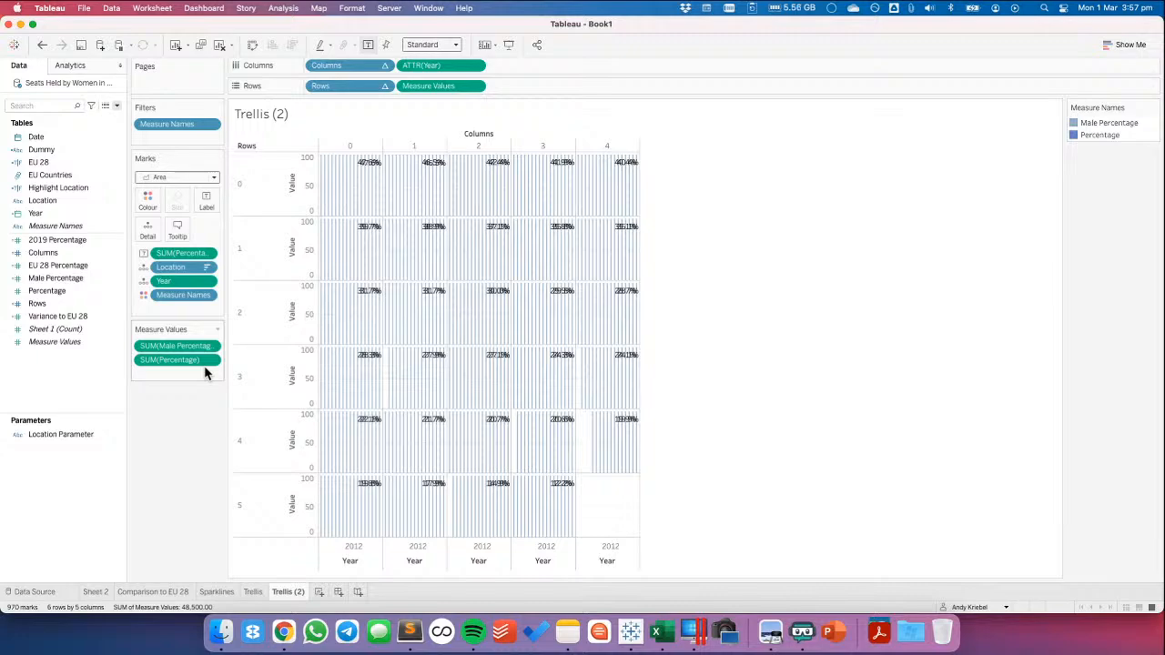
left_click_drag(171, 255, 170, 464)
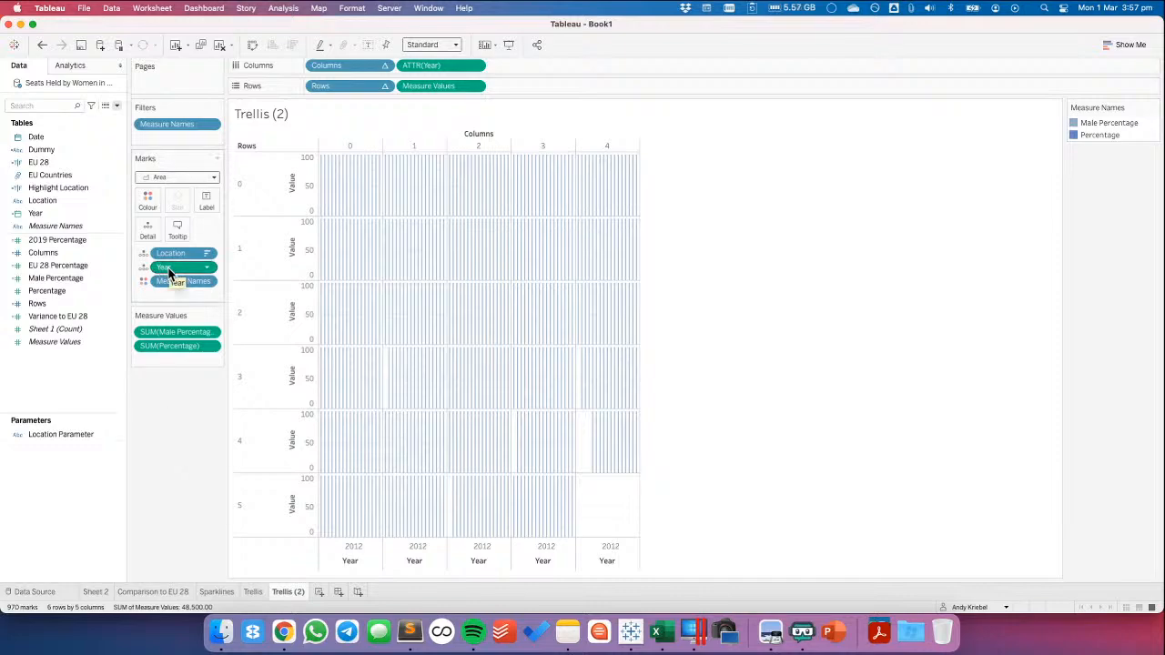
Check the table calculation settings of the Columns field and the options of the Measure Names field on the marks
left_click(384, 66)
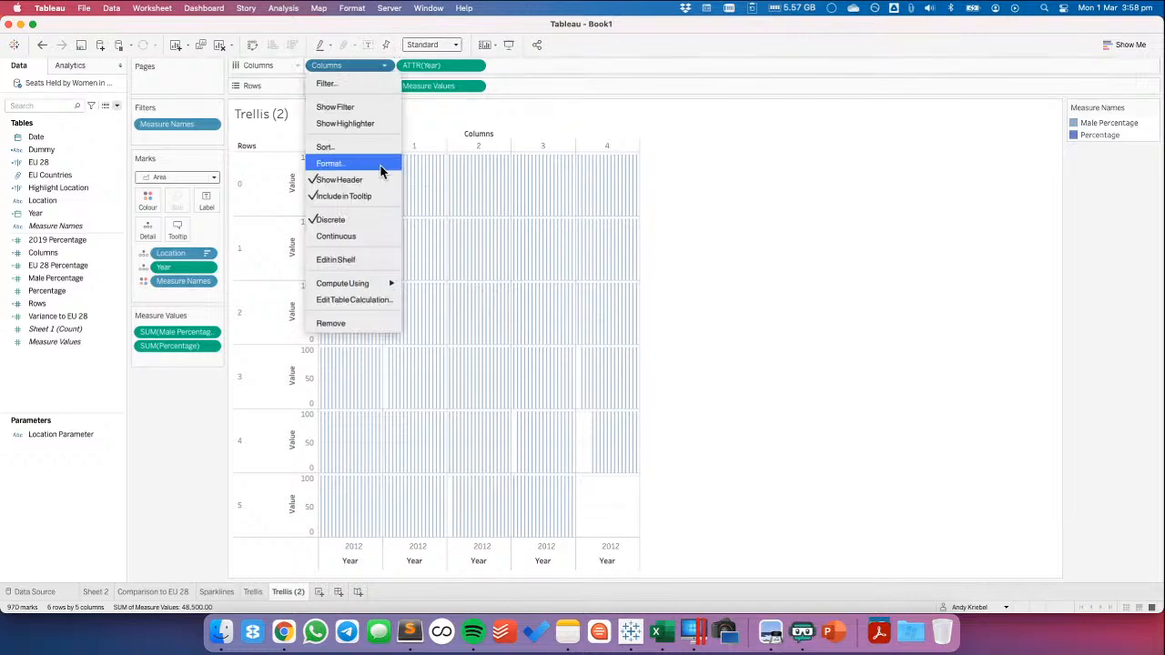
left_click(355, 300)
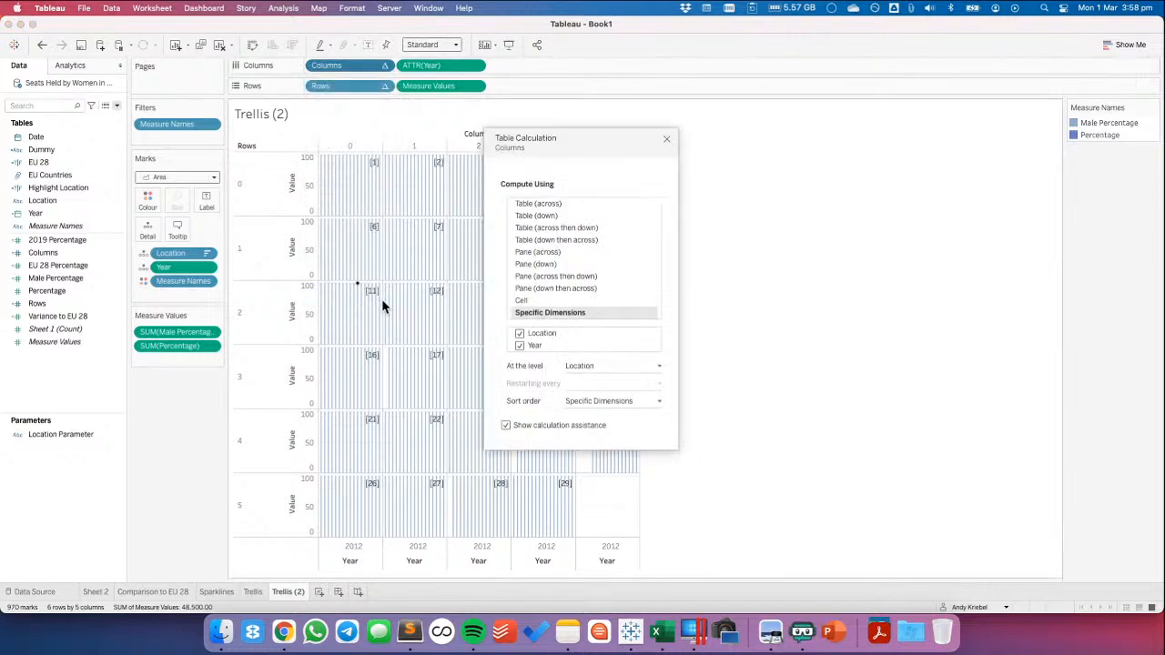
left_click(666, 140)
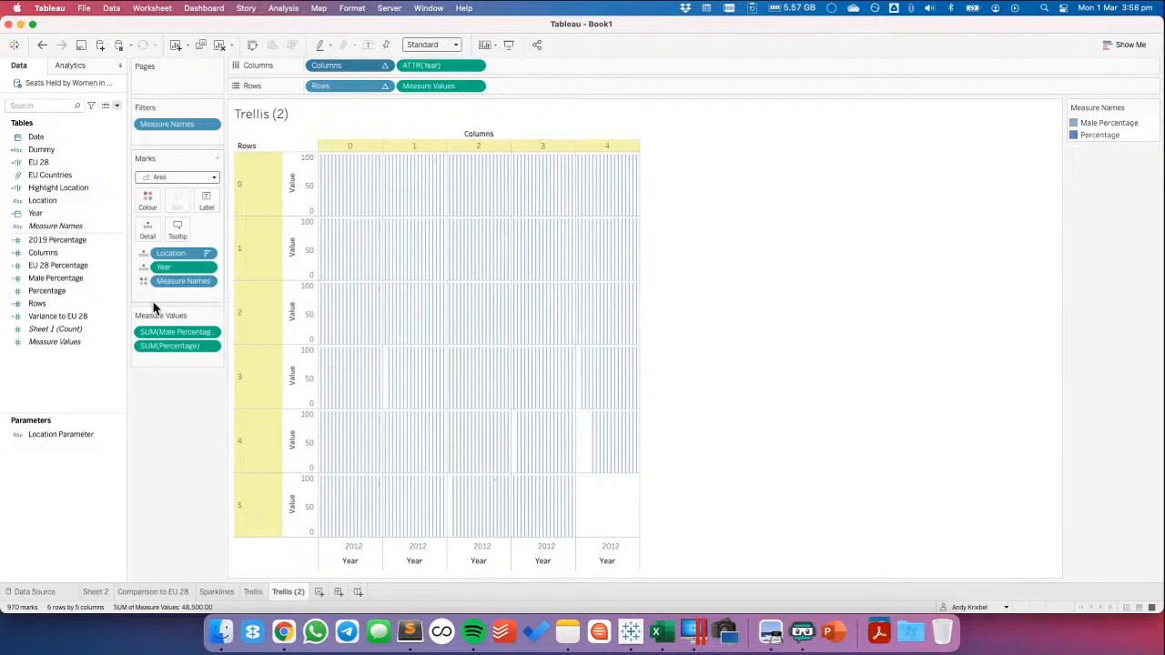
left_click(207, 282)
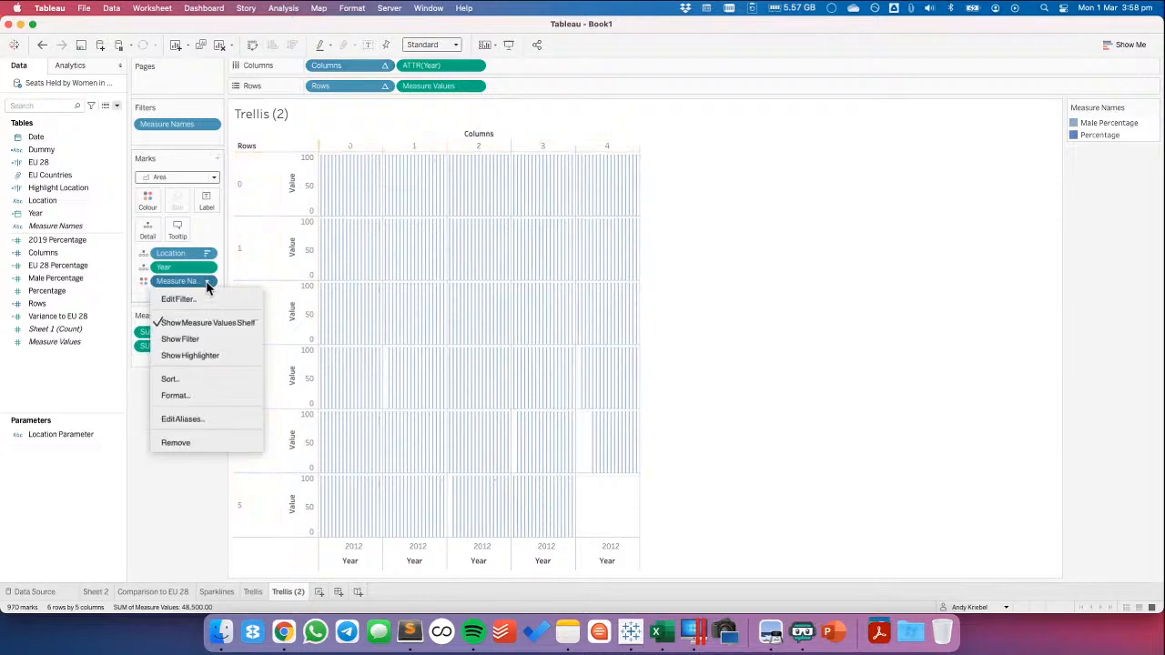
left_click(128, 422)
mouse_move(182, 281)
left_mouse_down()
mouse_move(165, 436)
mouse_move(175, 279)
left_mouse_up()
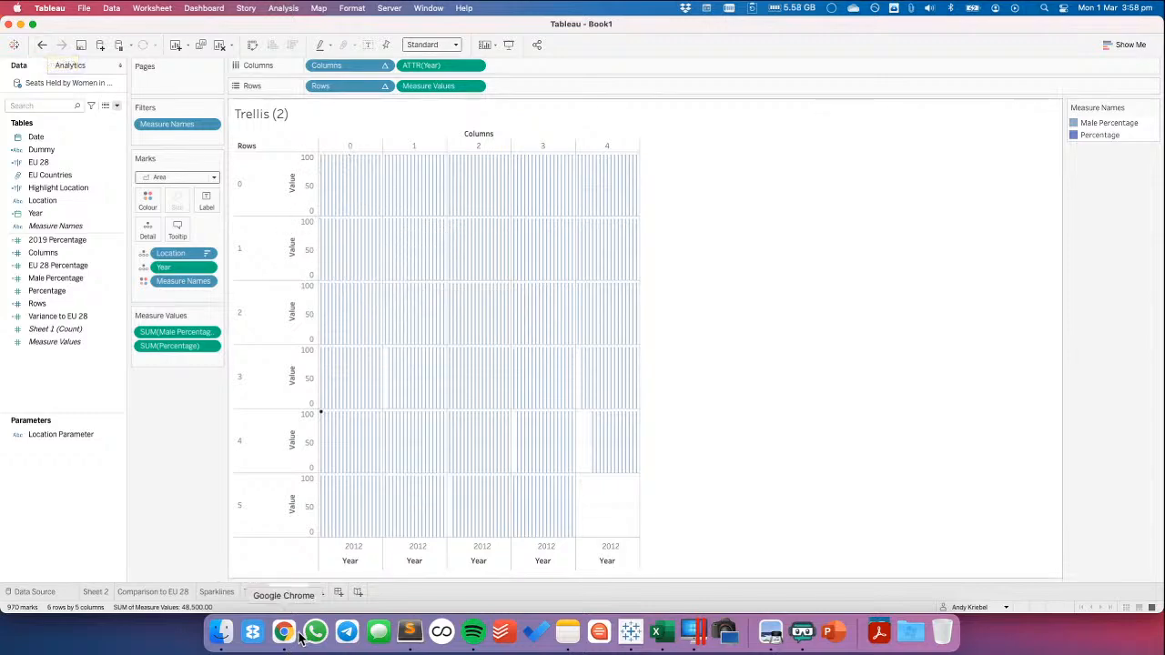
Clear the duplicated sheet and plot Percentage over Year with one row per Location
left_click(223, 47)
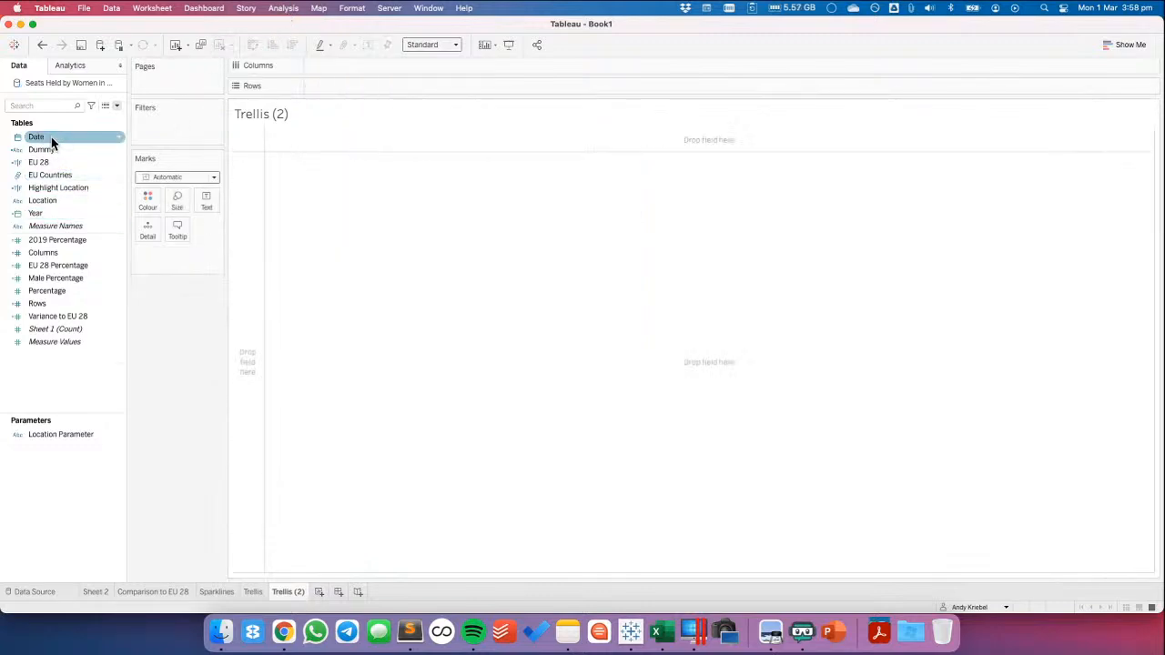
mouse_move(36, 213)
left_mouse_down()
mouse_move(166, 164)
mouse_move(337, 71)
left_mouse_up()
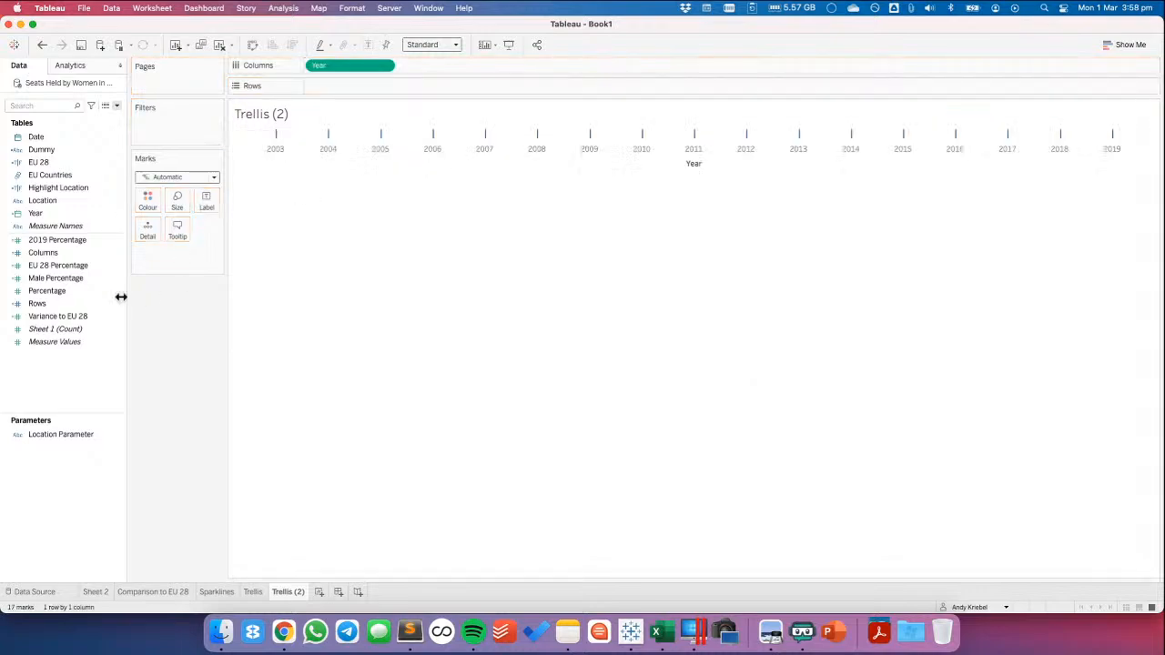
mouse_move(59, 199)
left_mouse_down()
mouse_move(304, 119)
mouse_move(351, 86)
left_mouse_up()
left_click(59, 291)
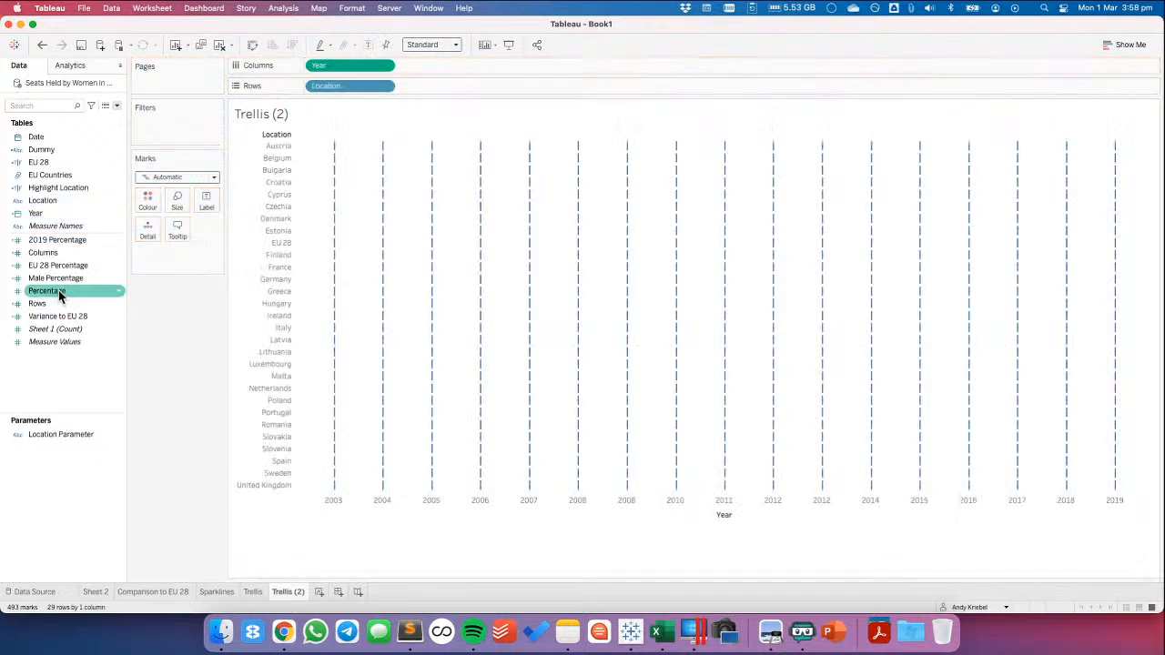
left_click_drag(59, 290, 455, 89)
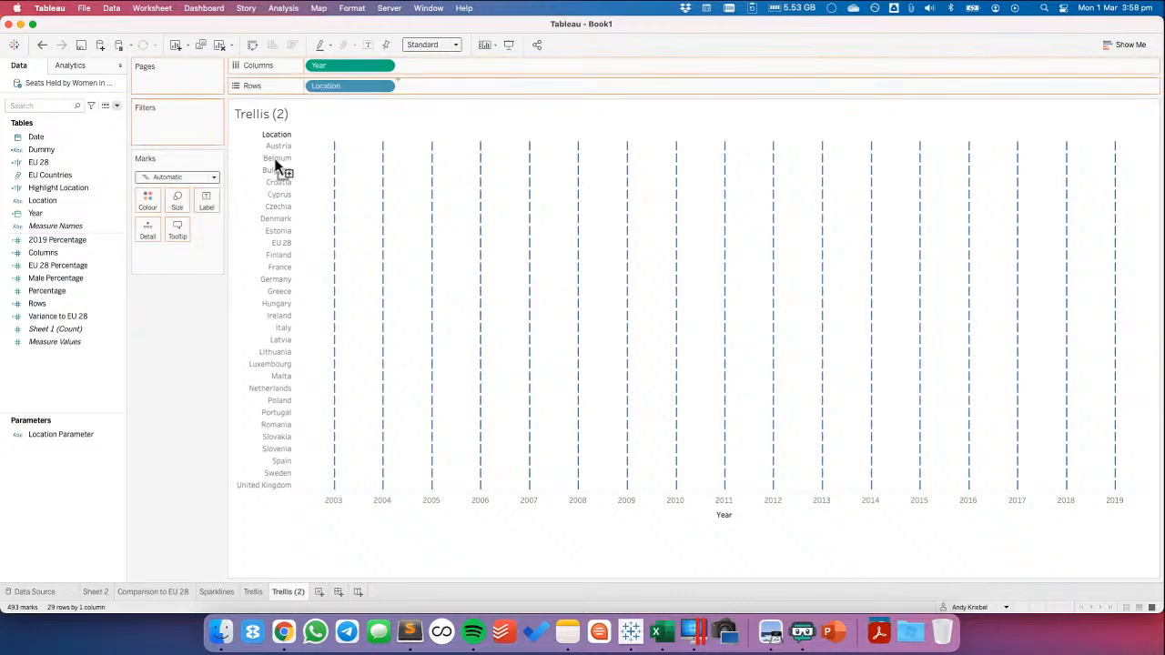
Set the mark type to Area and add Male Percentage to the Percentage axis of the per-location chart
left_click(188, 176)
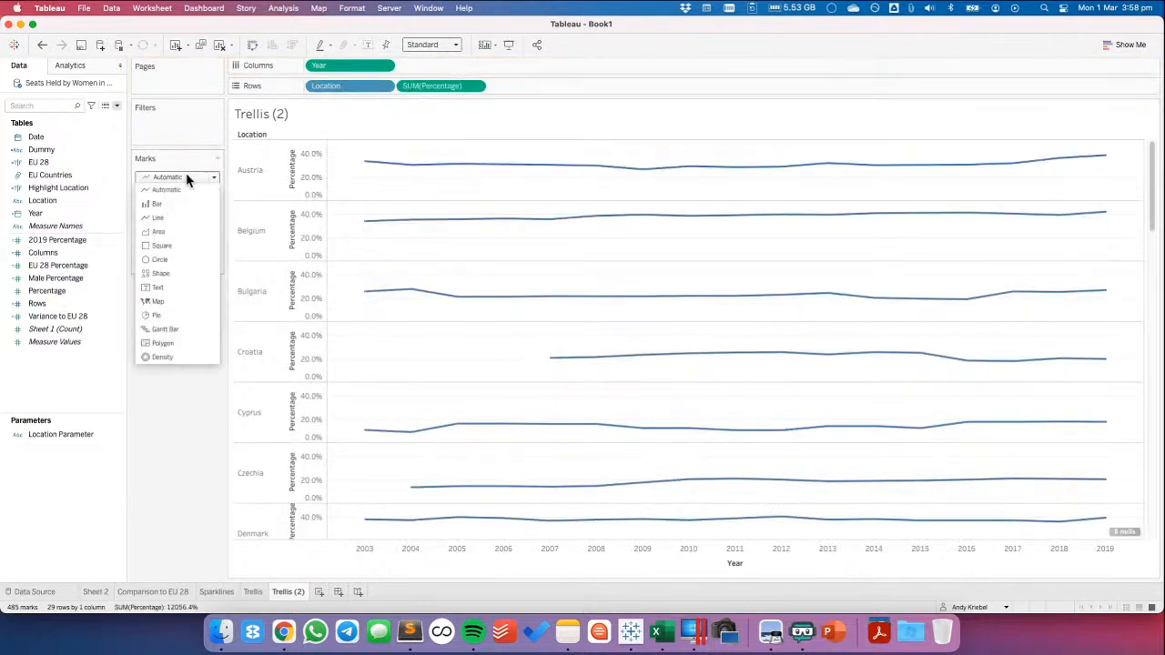
left_click(170, 229)
left_click(47, 280)
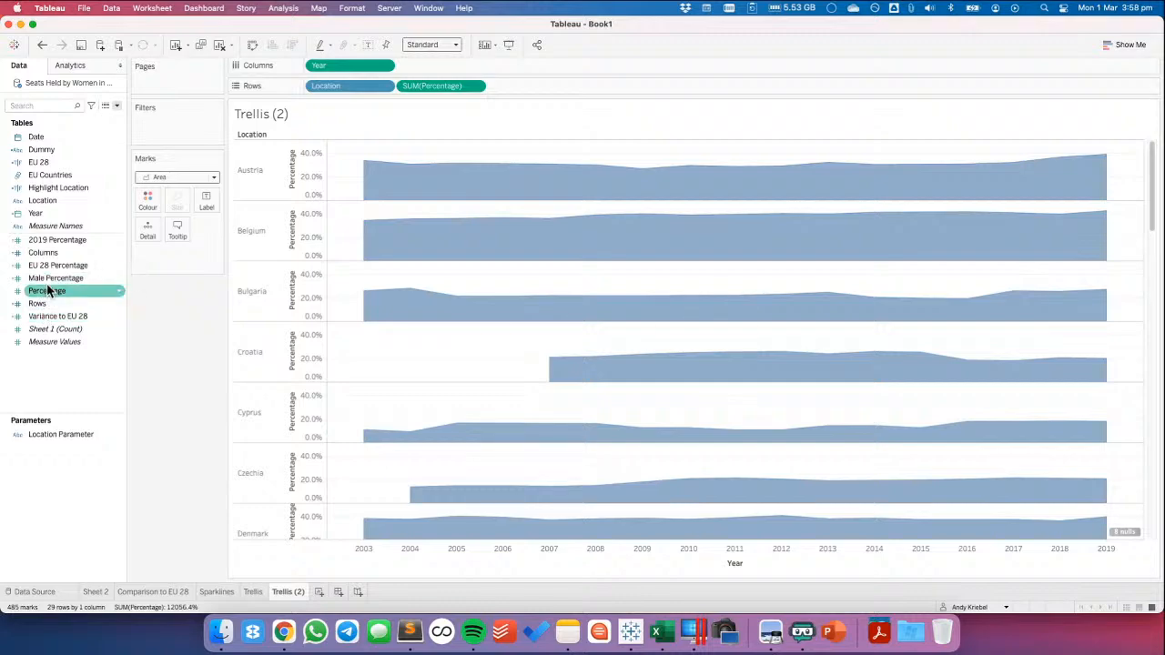
left_click_drag(47, 284, 310, 240)
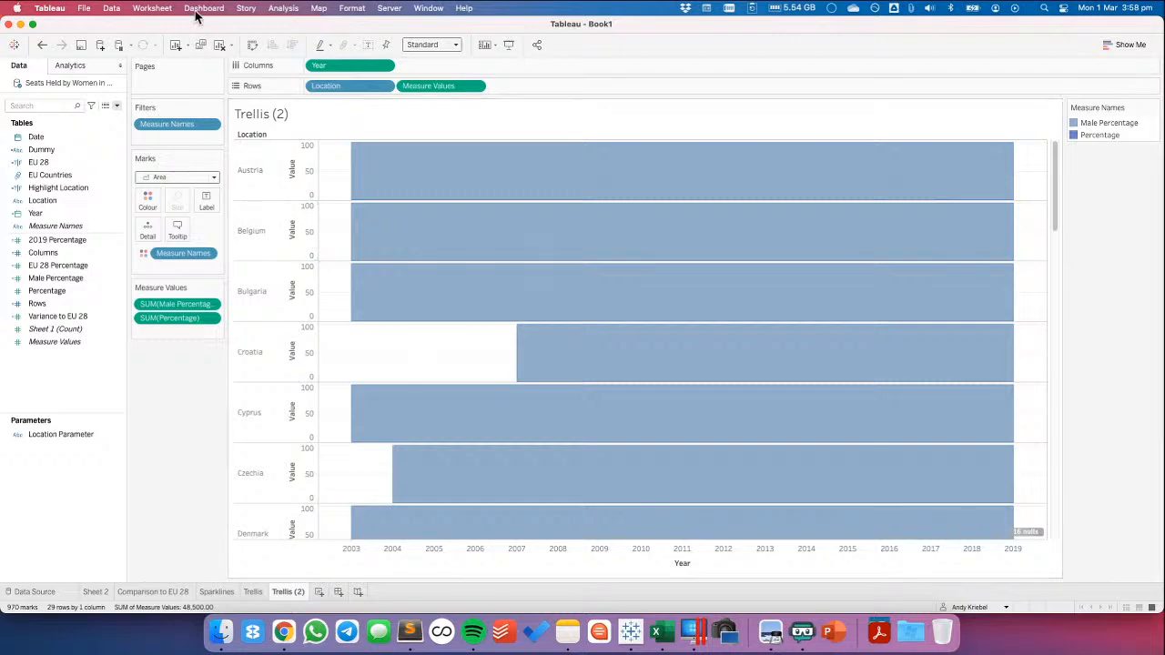
Check the Stack Marks setting for the per-location area chart
left_click(283, 8)
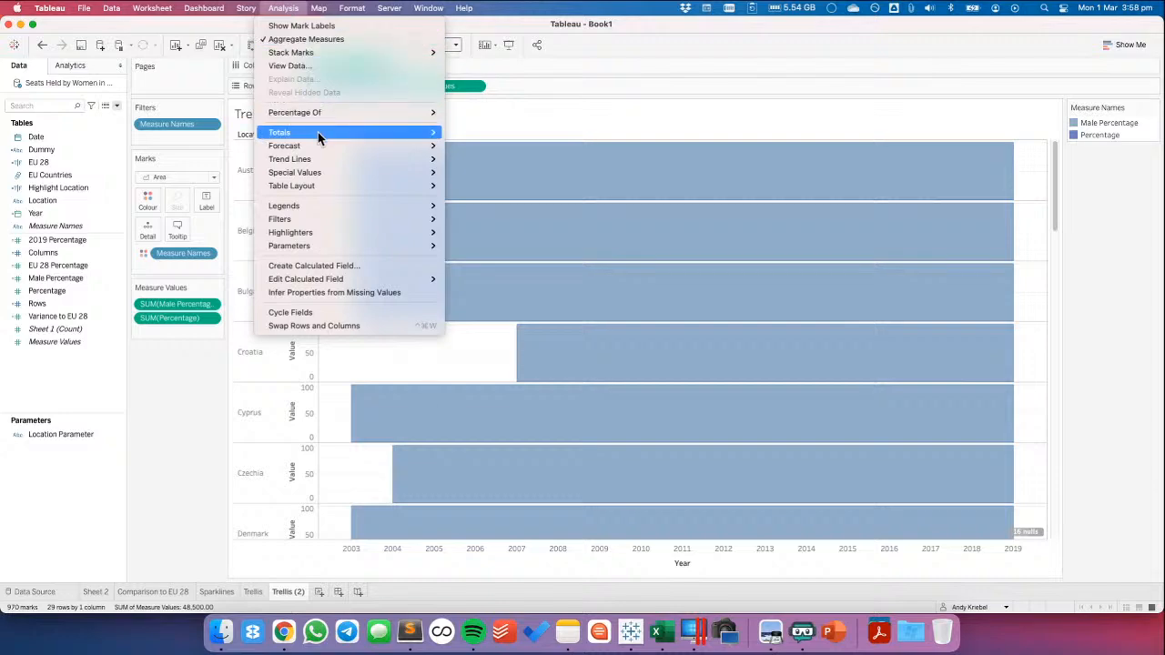
mouse_move(389, 53)
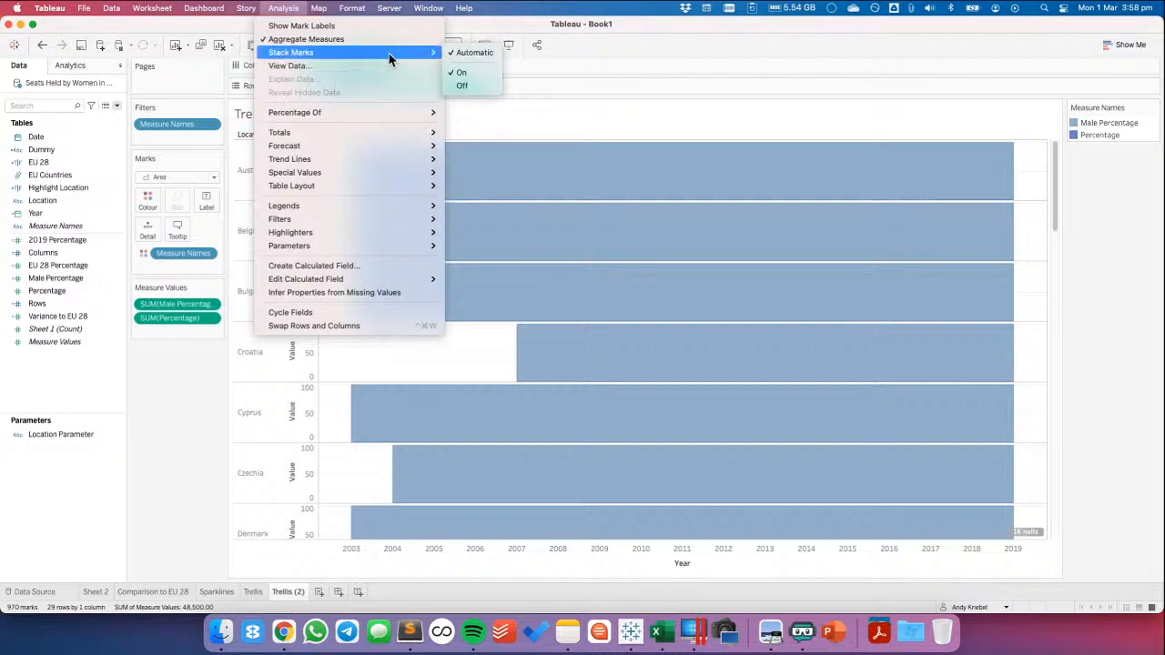
left_click(635, 53)
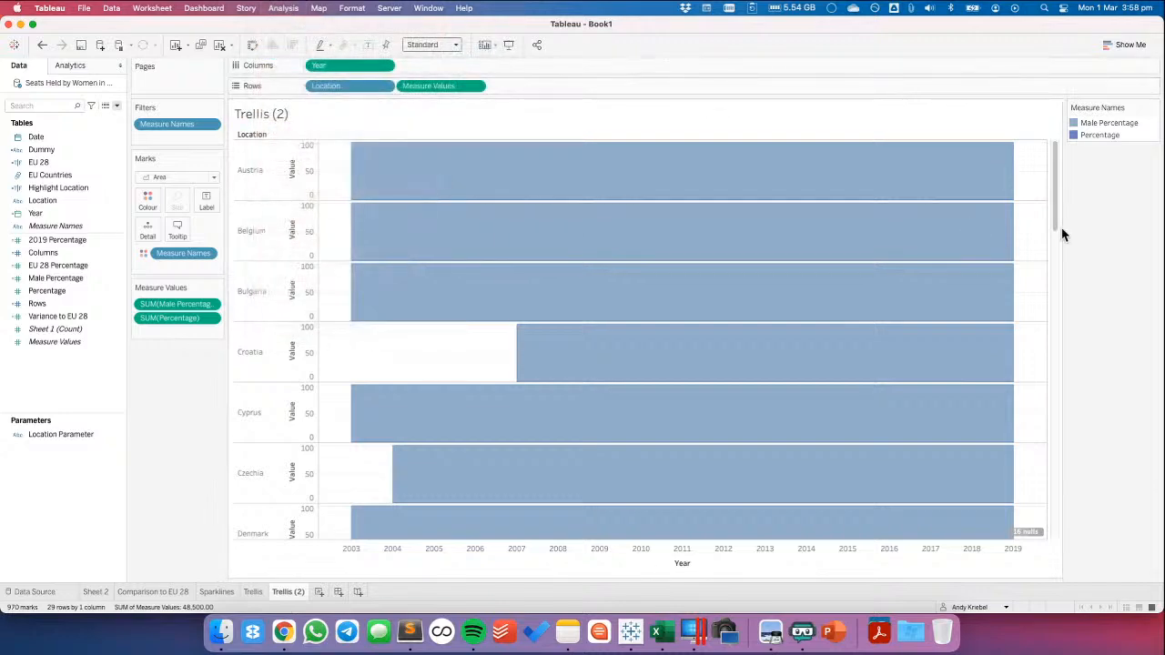
left_click_drag(1055, 218, 700, 214)
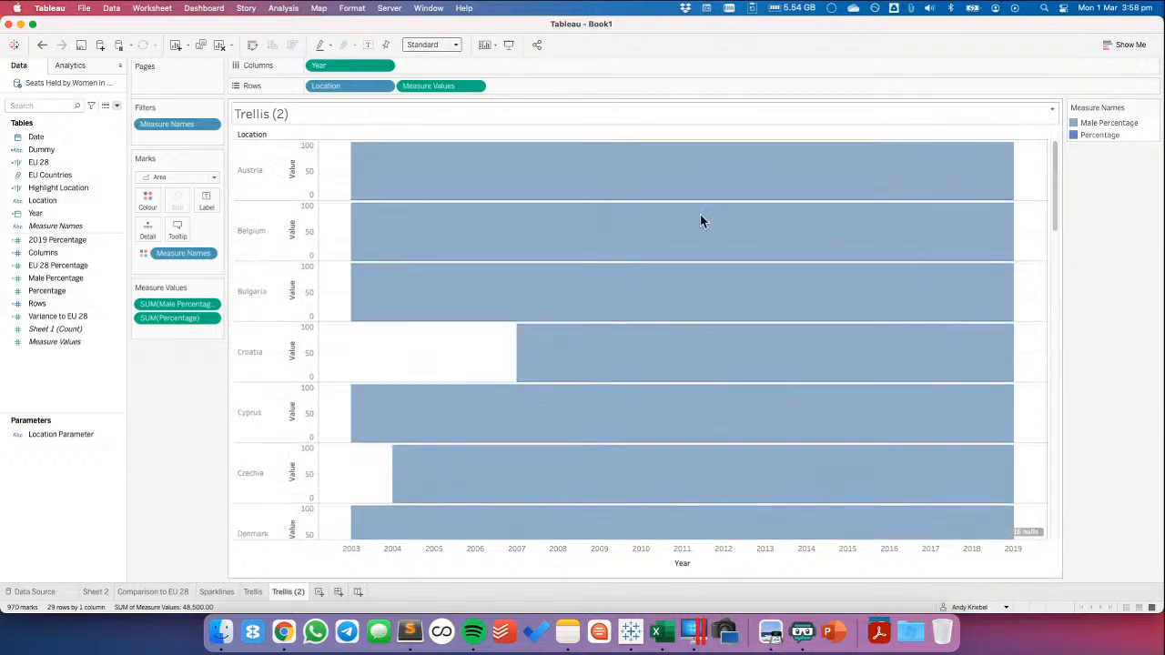
Edit the Male Percentage calculation to 1-[Percentage] and save it
right_click(50, 279)
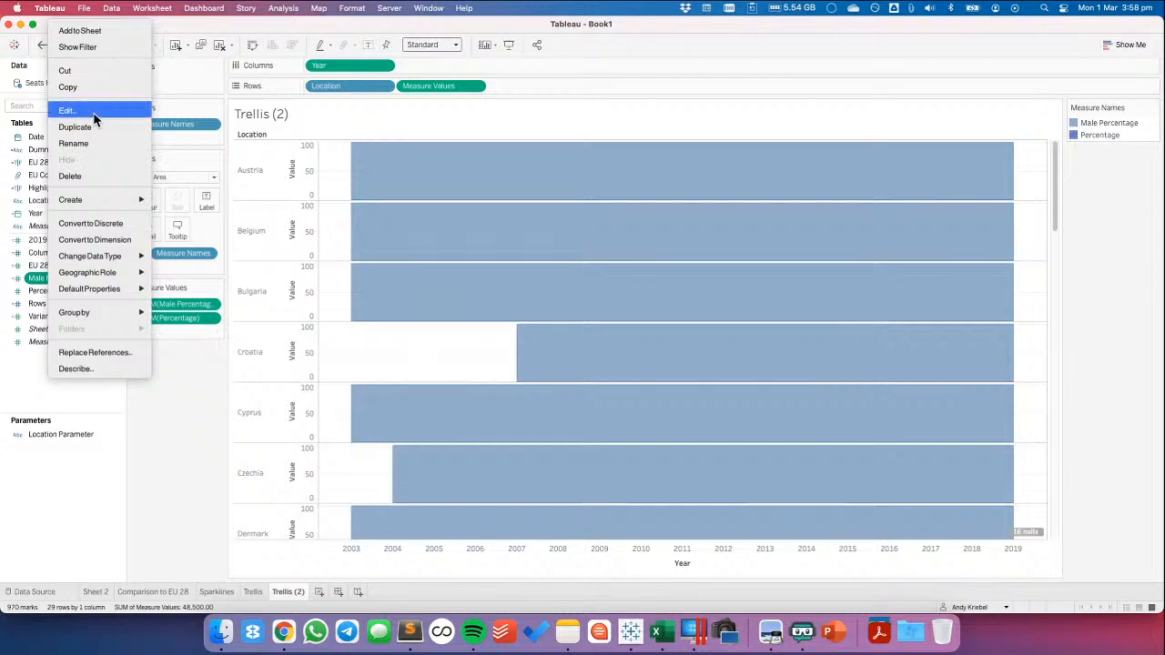
left_click(82, 111)
left_click(239, 339)
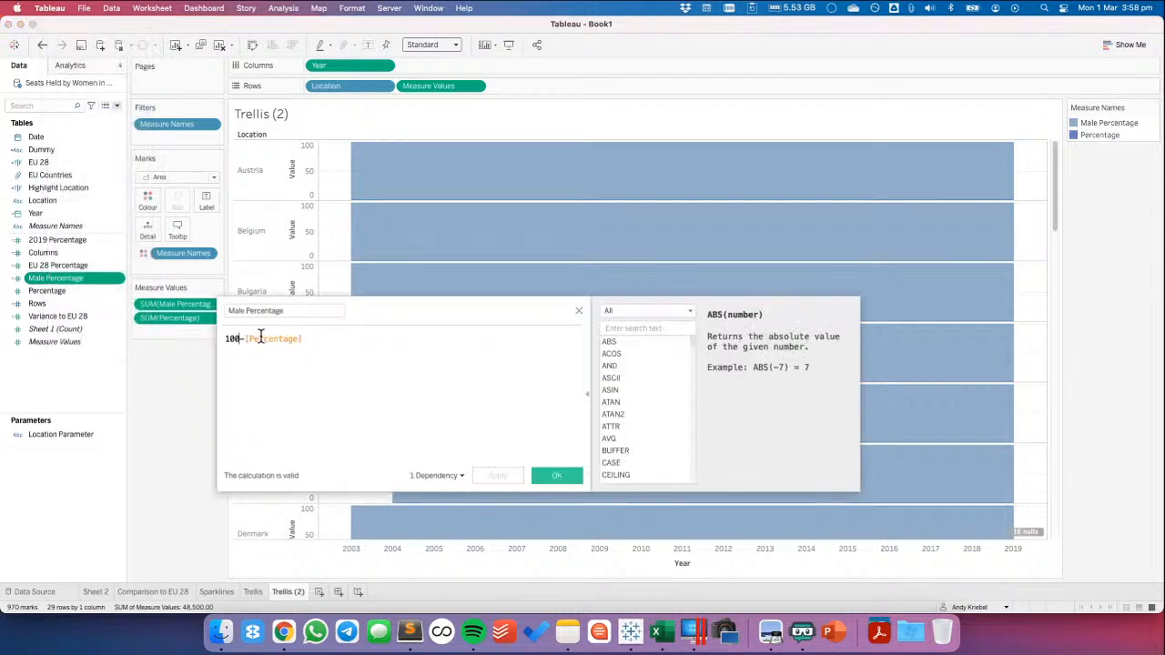
key("BackSpace")
key("BackSpace")
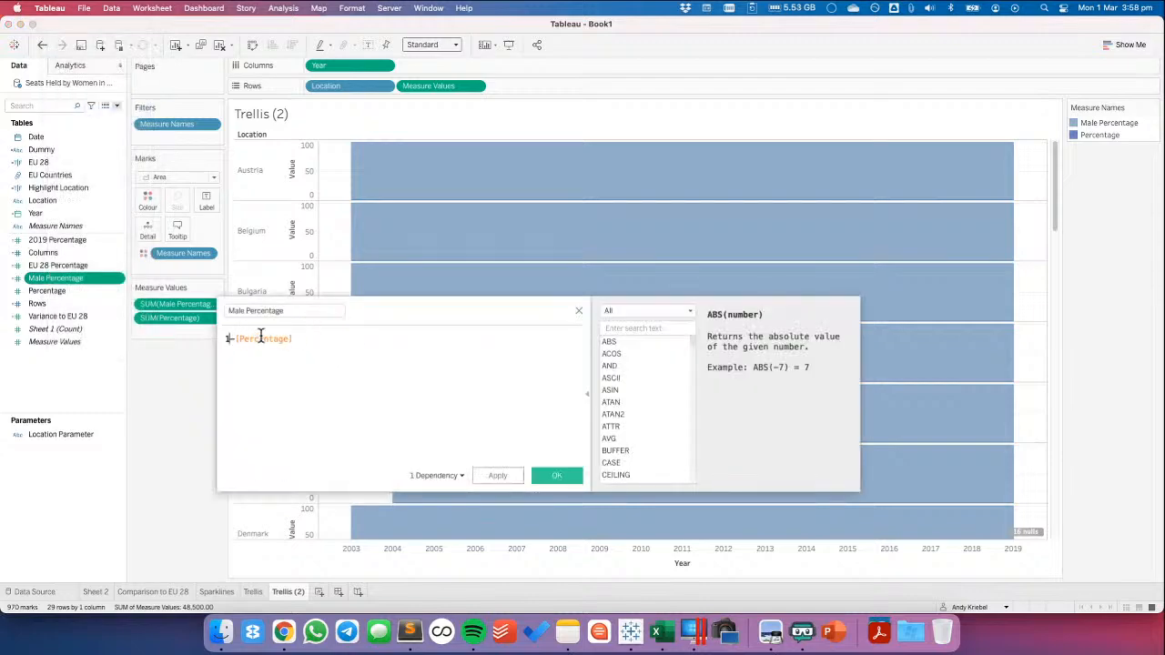
left_click(557, 476)
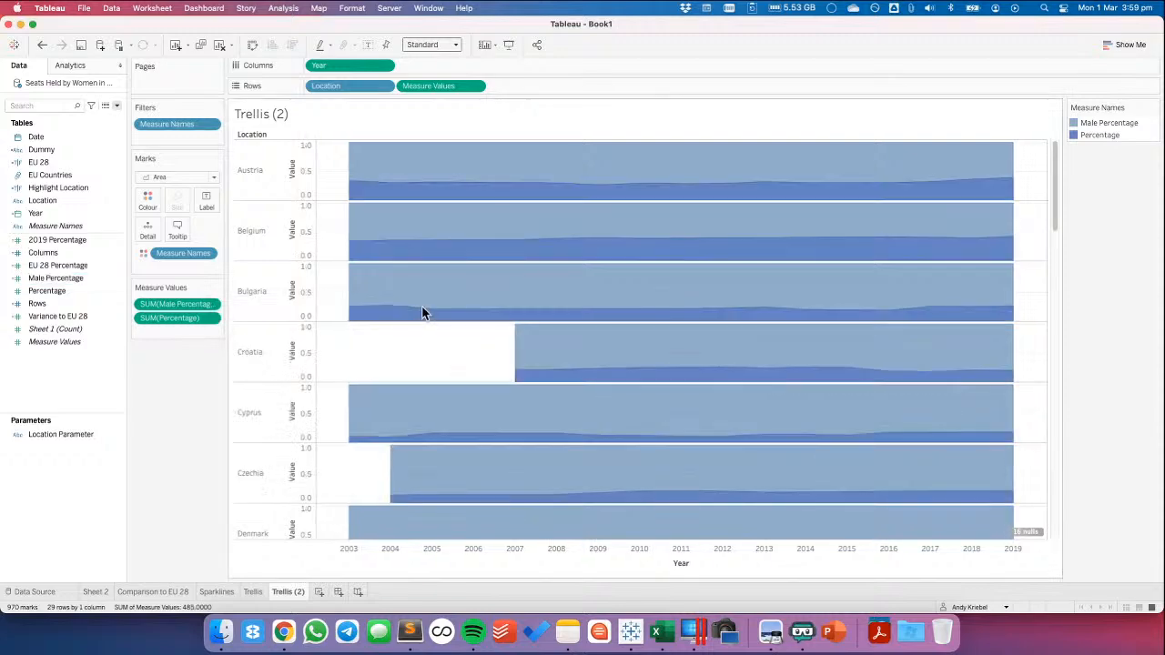
Undo the per-location test chart changes back to the area trellis arranged by Rows and Columns
left_click(41, 46)
left_click(41, 45)
left_click(41, 46)
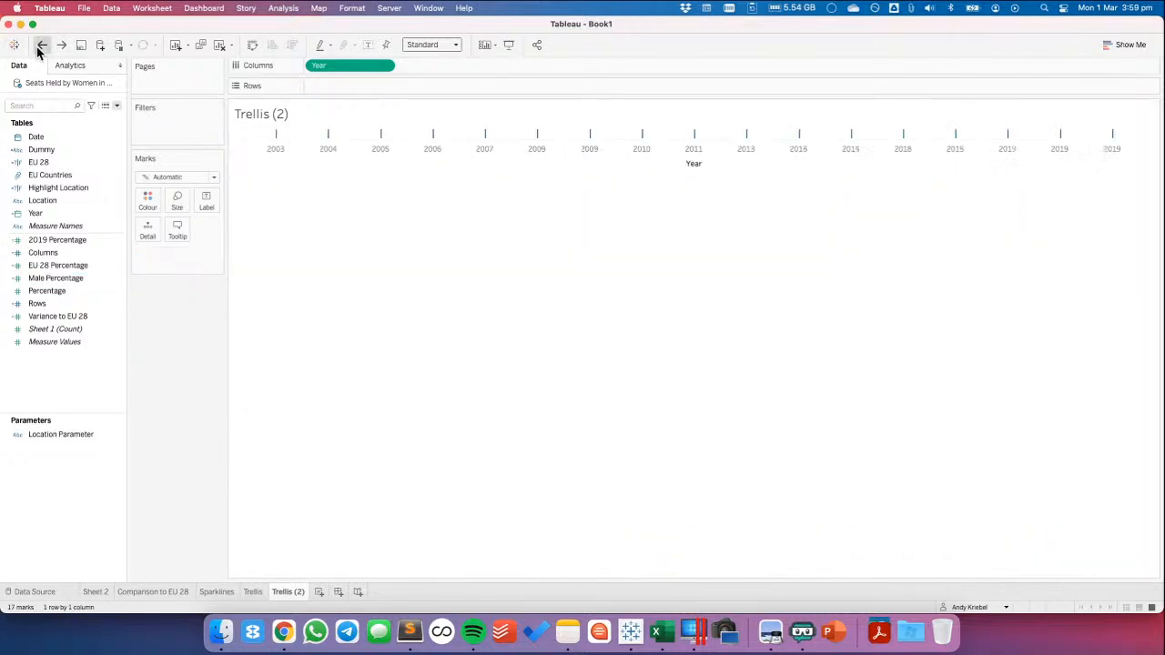
left_click(40, 45)
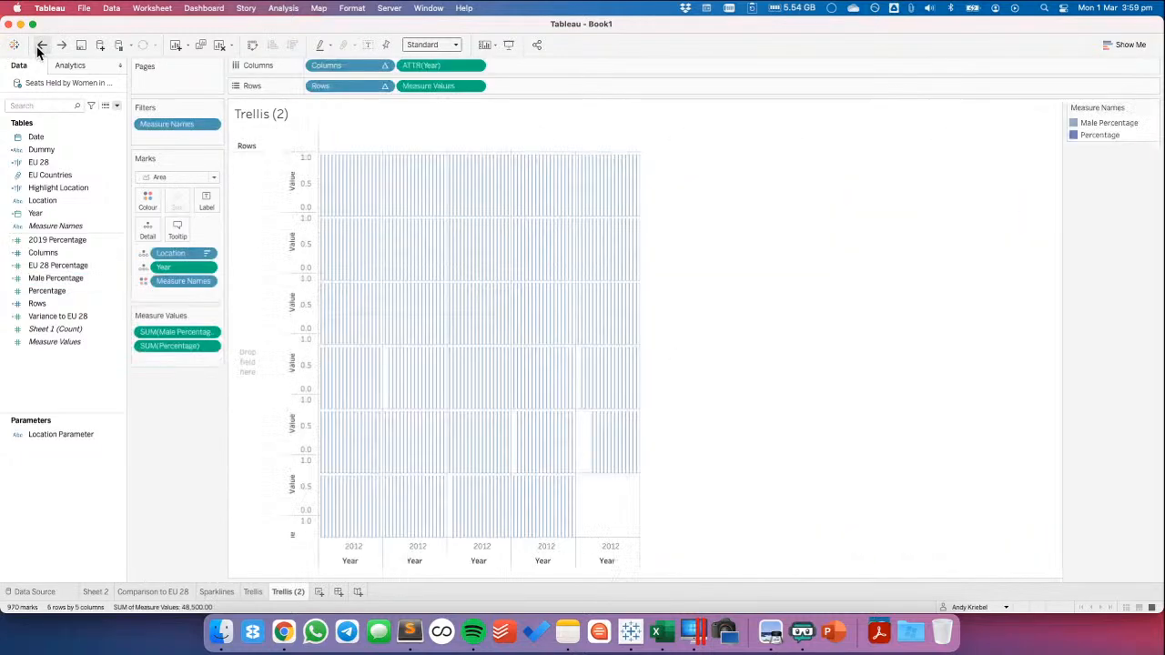
Change the Male Percentage calculation to 1-[Percentage], and move Measure Names ahead of Location in the area trellis's mark fields
right_click(53, 278)
left_click(71, 110)
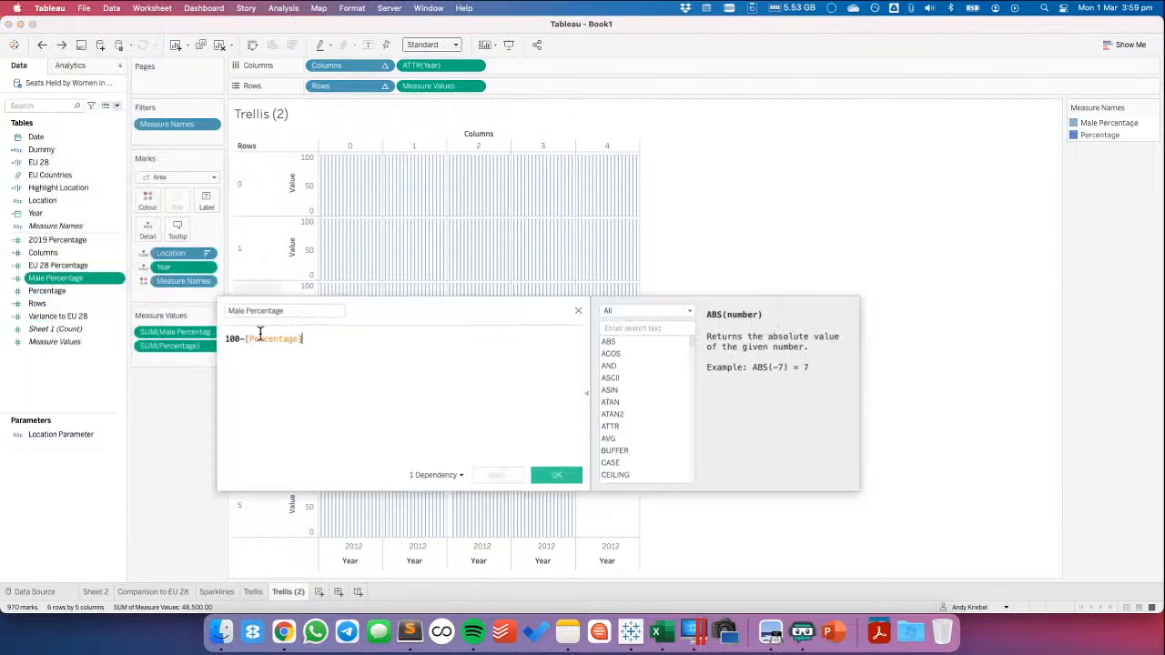
key("BackSpace")
key("BackSpace")
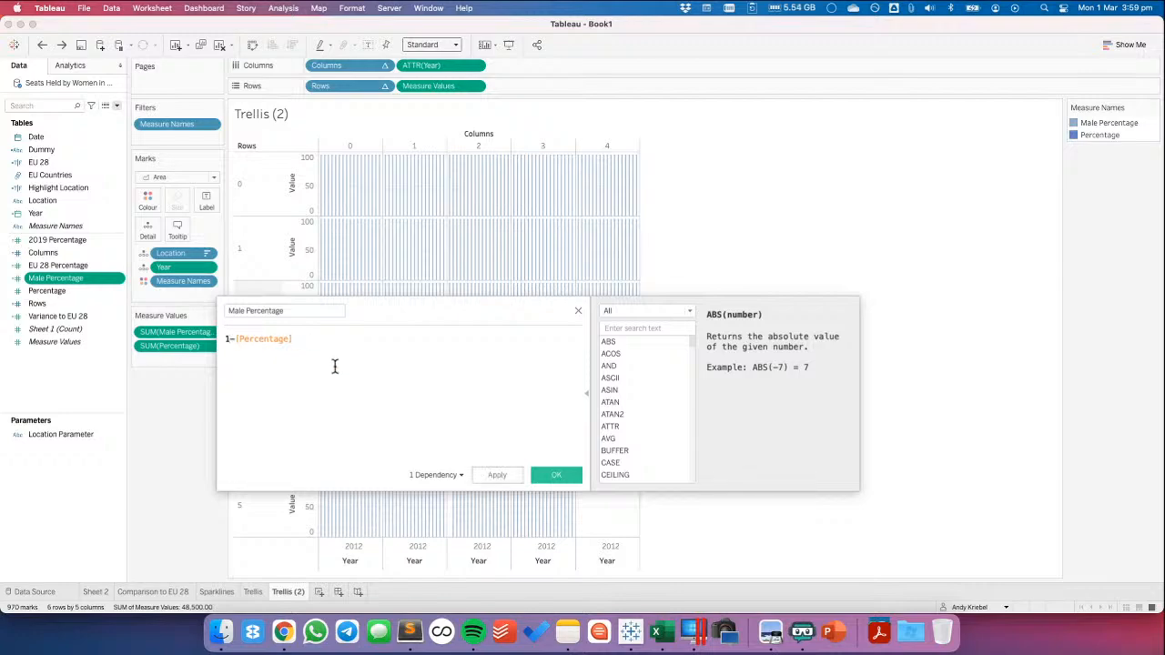
left_click(559, 475)
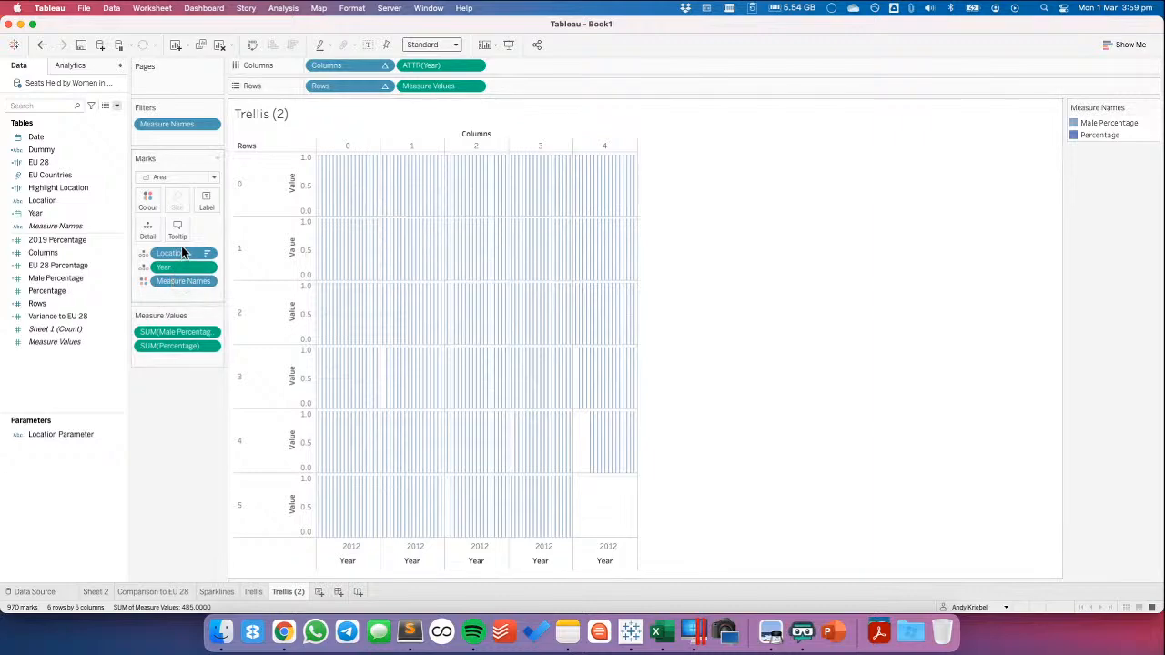
left_click_drag(182, 281, 173, 253)
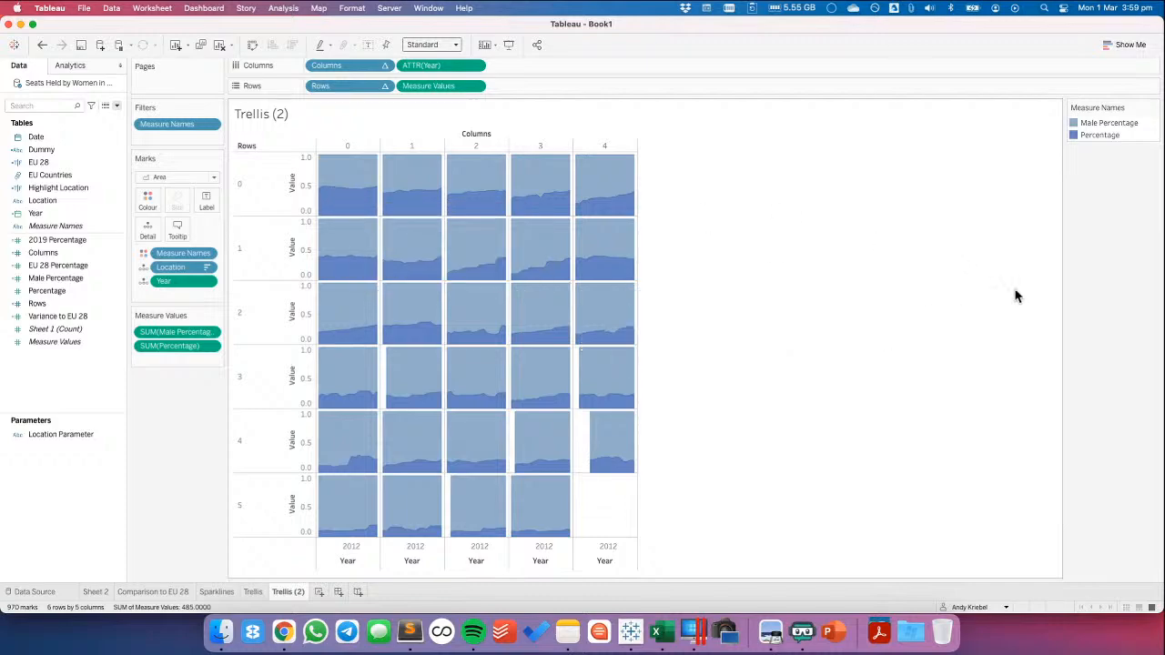
Set the Male Percentage colour to yellow with a custom hex value in the Measure Names legend
double_click(1140, 143)
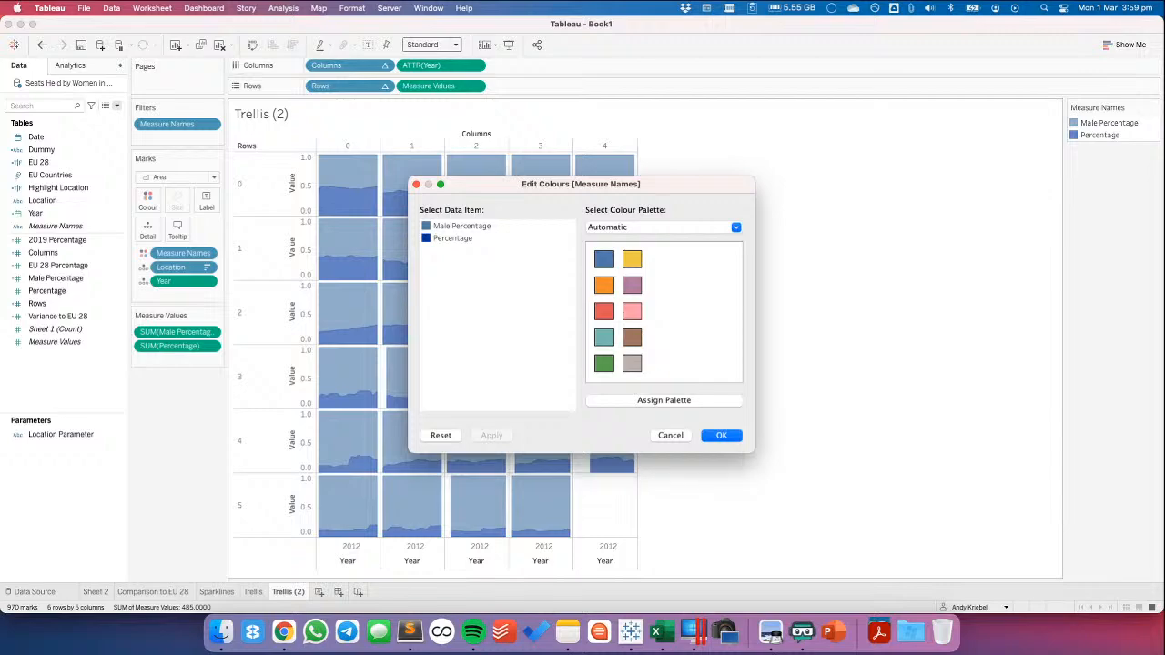
double_click(428, 226)
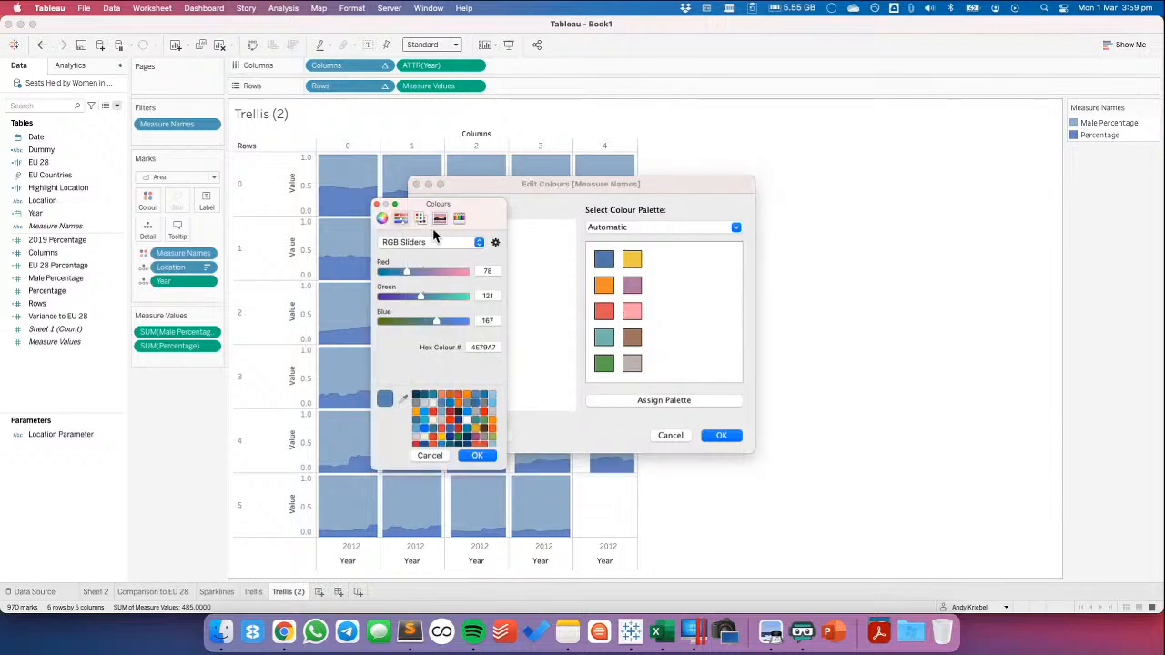
double_click(482, 347)
type("ffcc00")
key("Return")
left_click(485, 455)
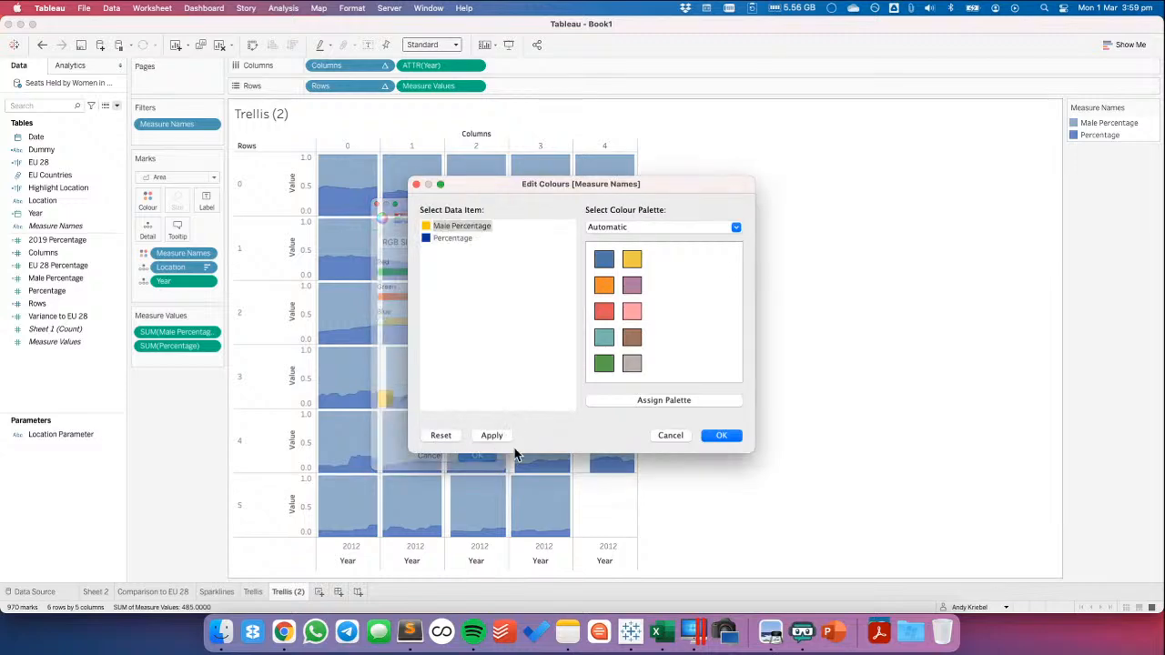
left_click(723, 434)
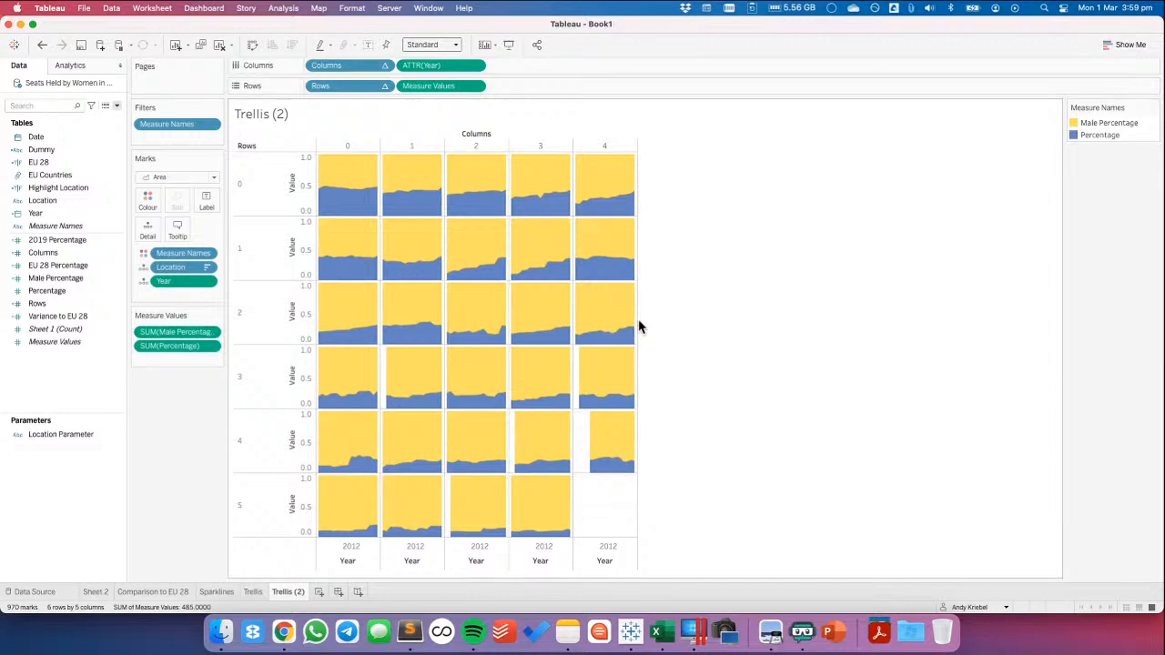
Widen the trellis columns and rename the Trellis (2) sheet as Area Trellis
left_click_drag(636, 320, 793, 317)
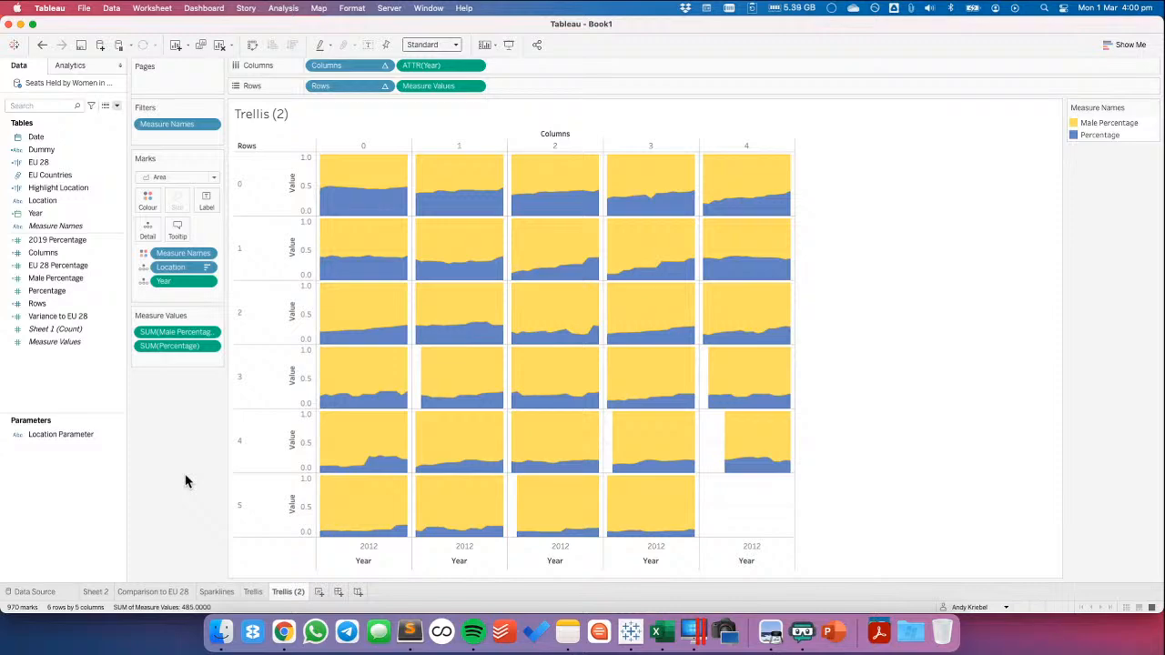
double_click(286, 591)
type("Area Trellis")
key("Return")
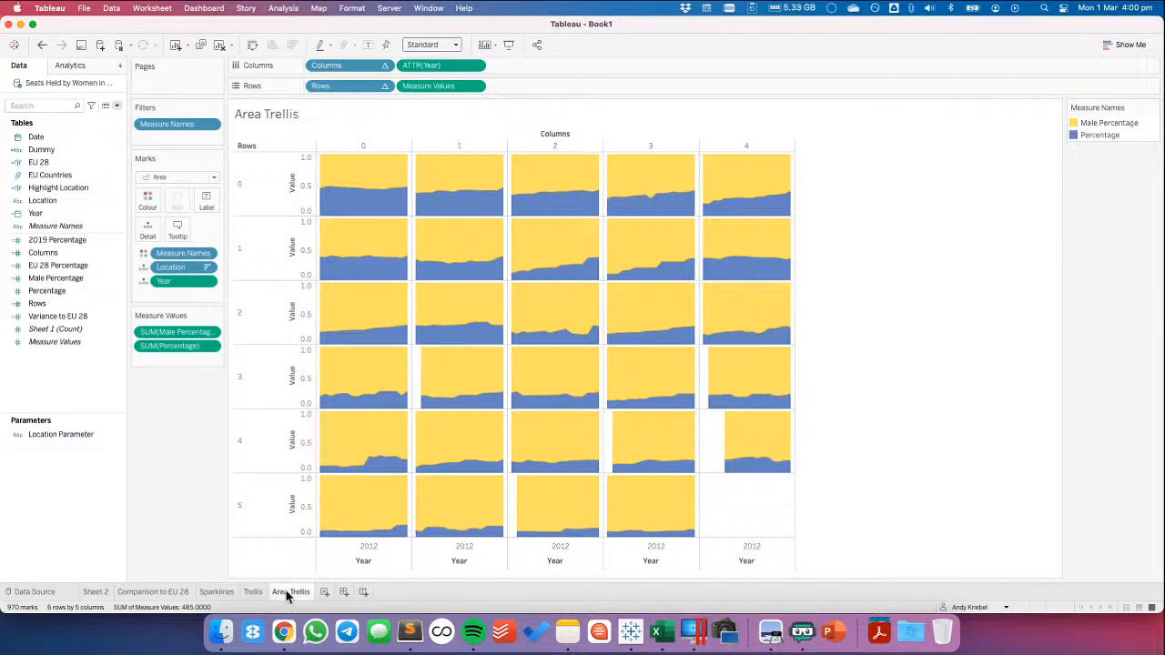
Review the line chart on the Comparison to EU 28 sheet
left_click(152, 592)
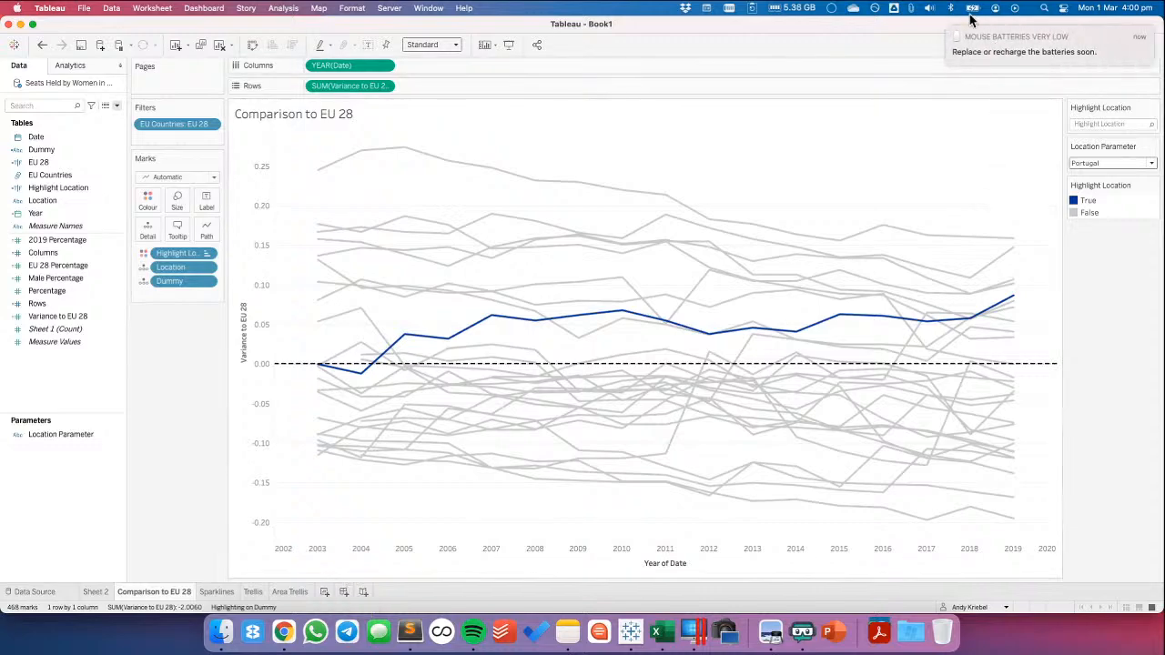
left_click(949, 30)
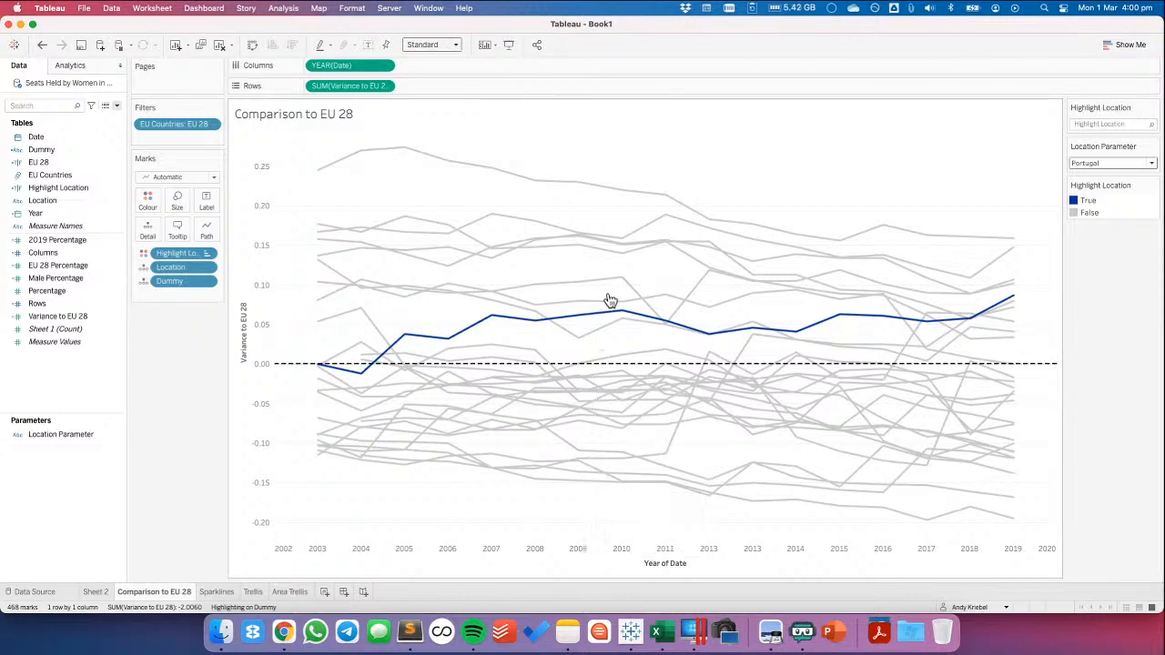
mouse_move(620, 285)
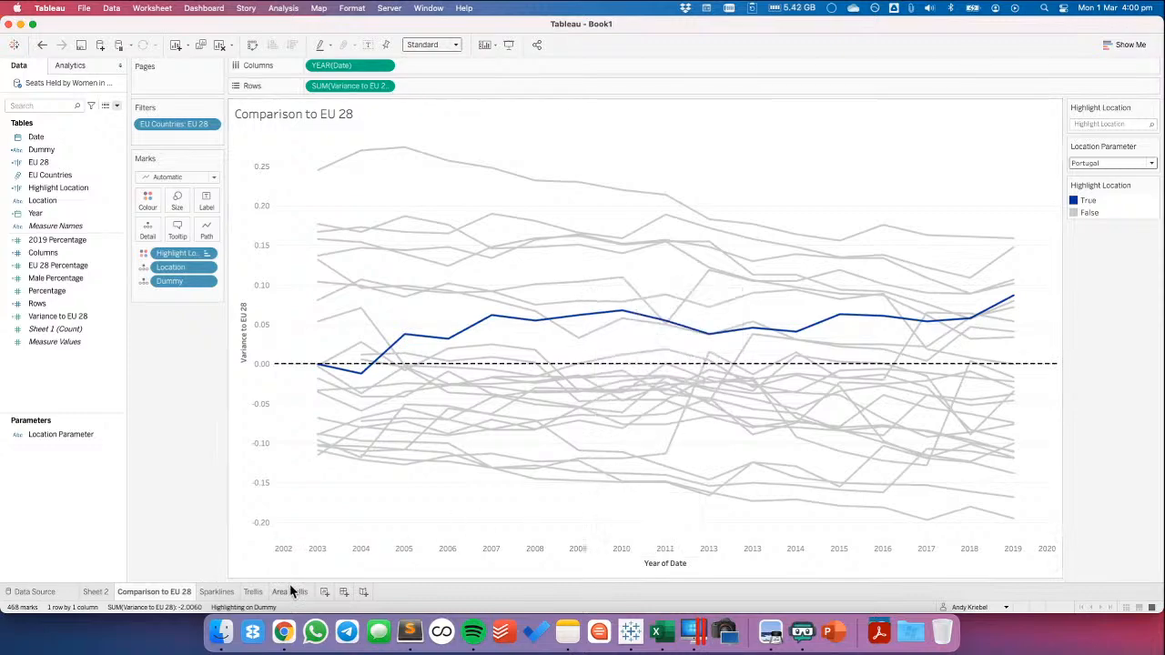
Create a new worksheet plotting Percentage over Year with one line per Location
left_click(324, 592)
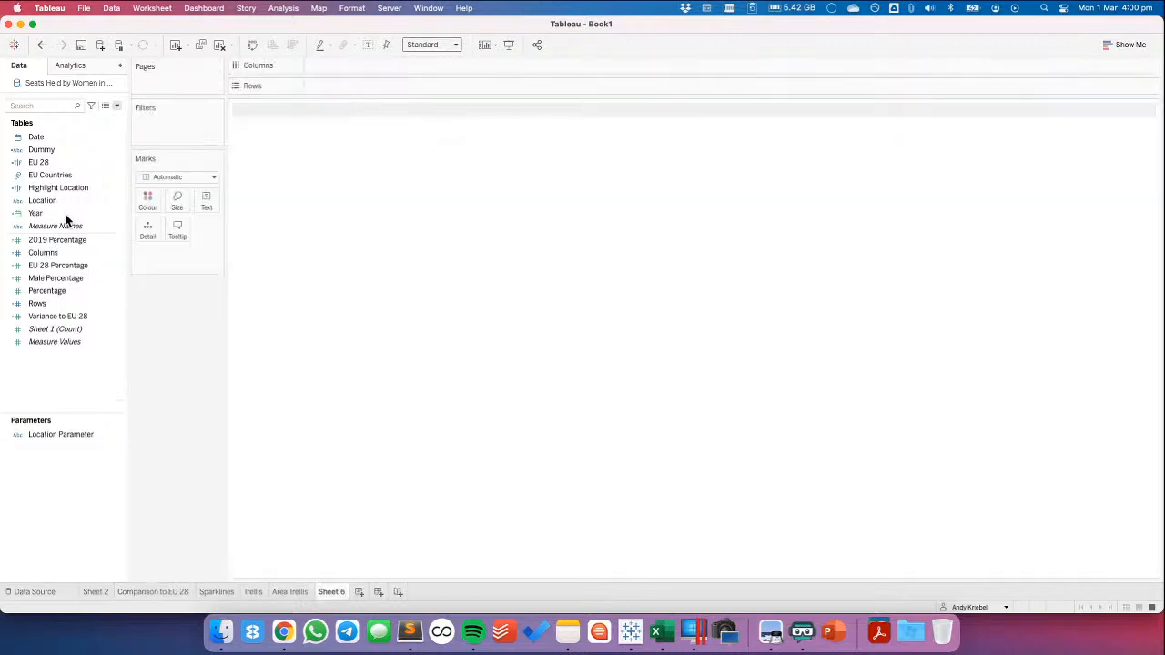
left_click_drag(41, 219, 364, 69)
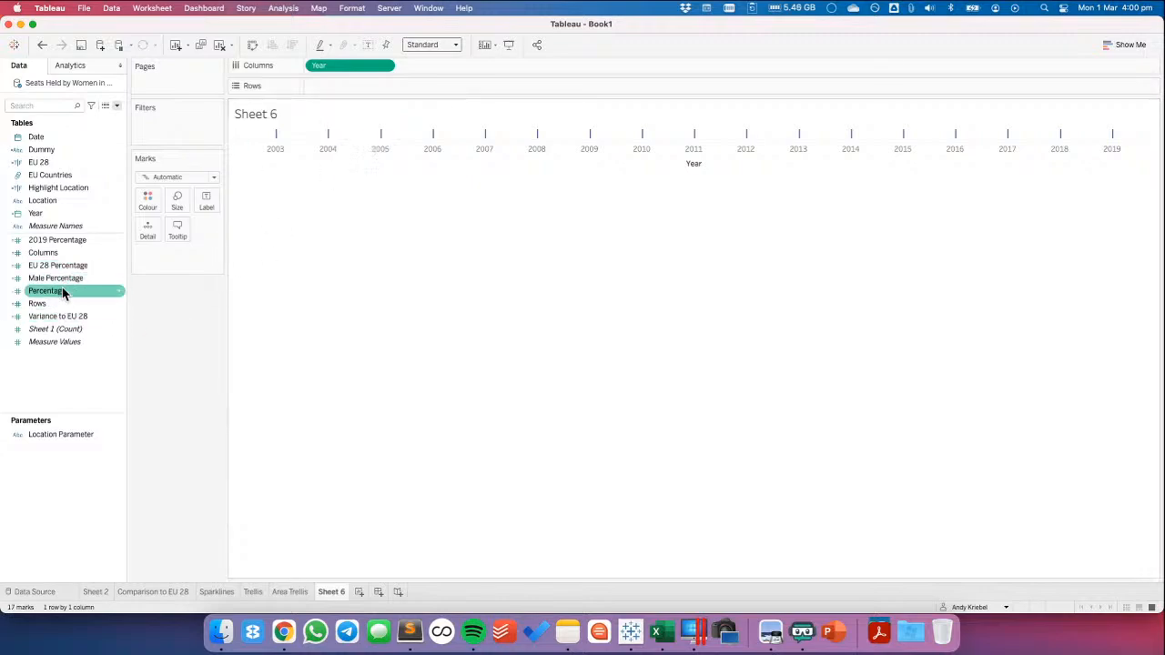
left_click_drag(58, 291, 380, 86)
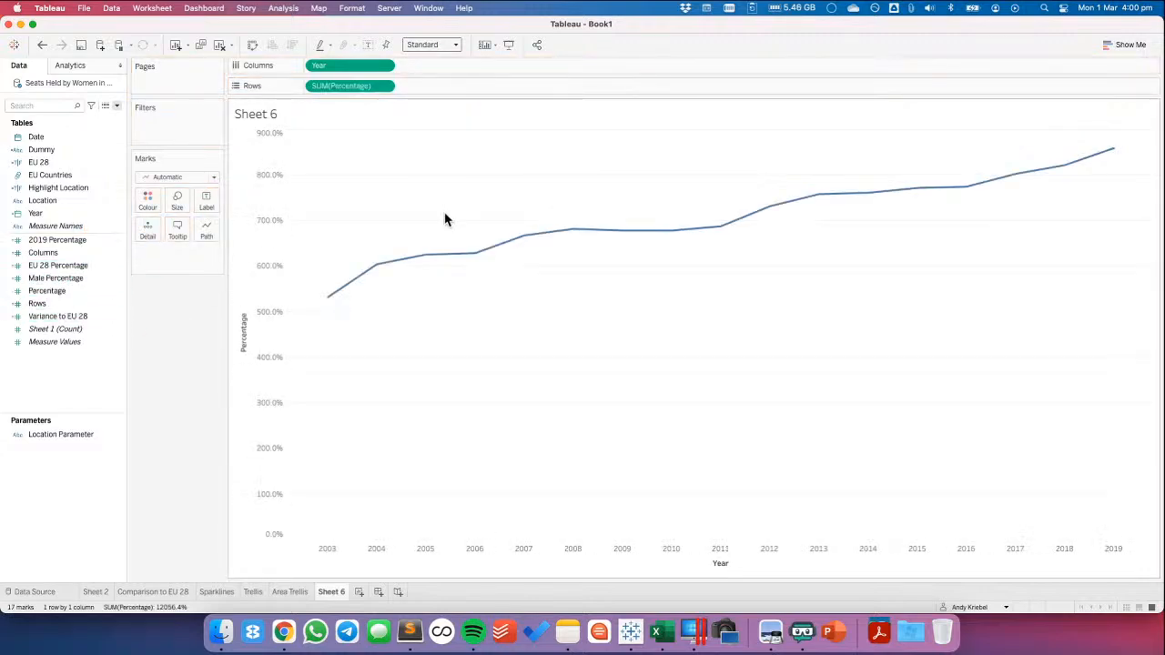
left_click_drag(42, 200, 162, 262)
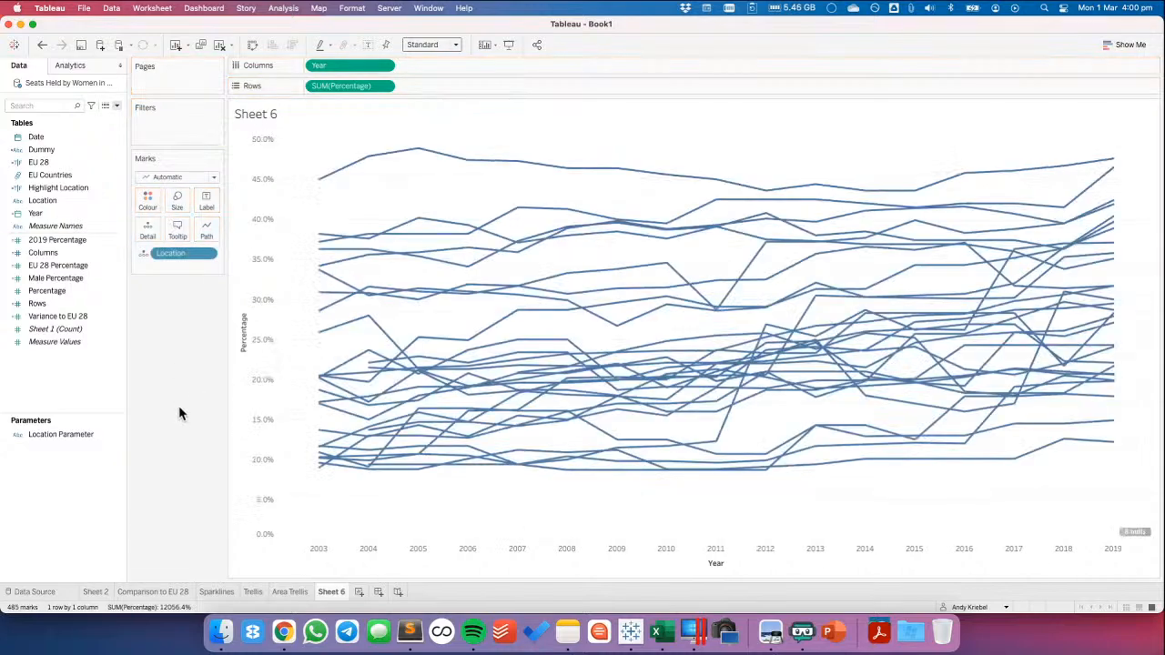
Show the Location Parameter control on the new sheet and select Spain's 2010 point on the line chart
left_click(94, 438)
right_click(82, 440)
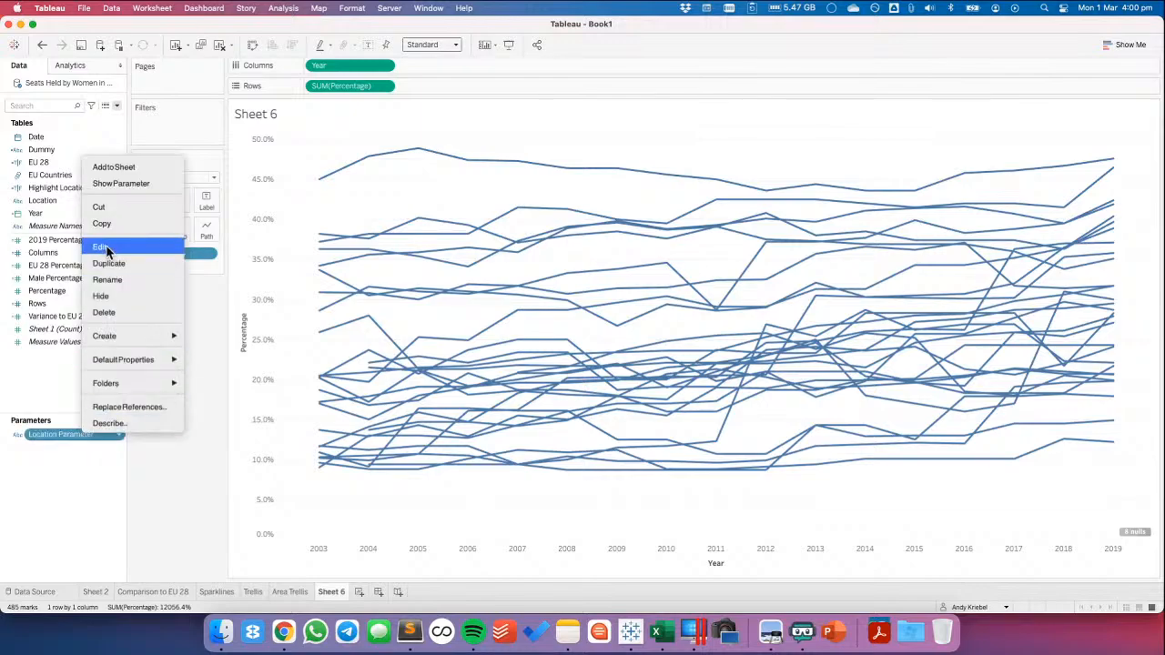
left_click(121, 181)
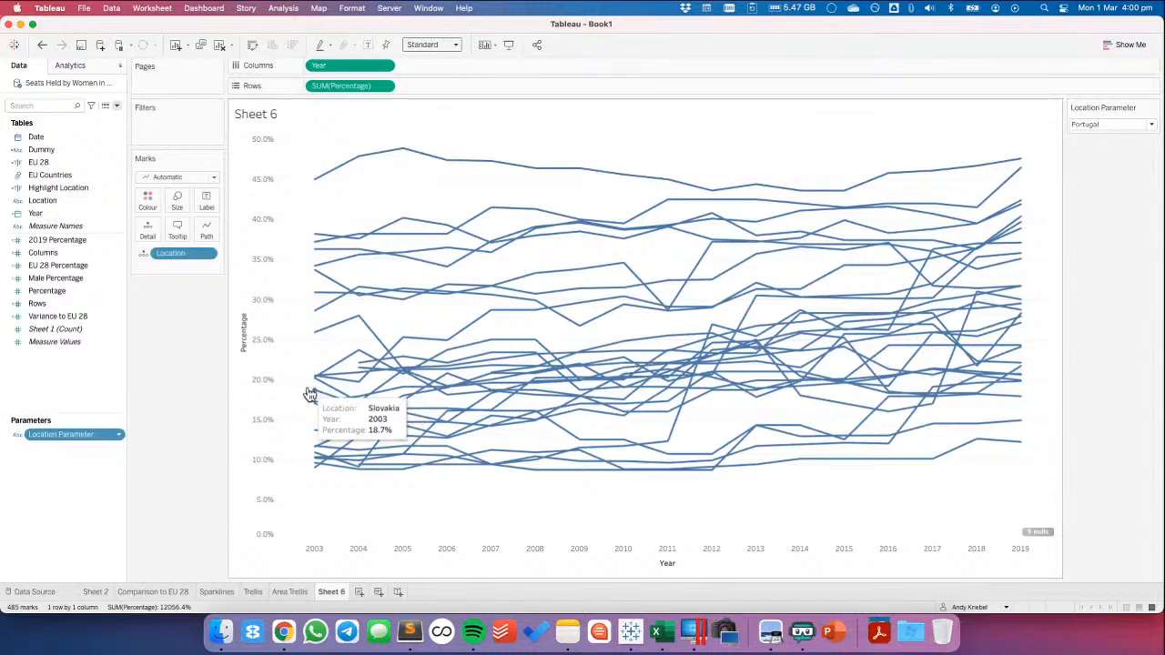
left_click(623, 265)
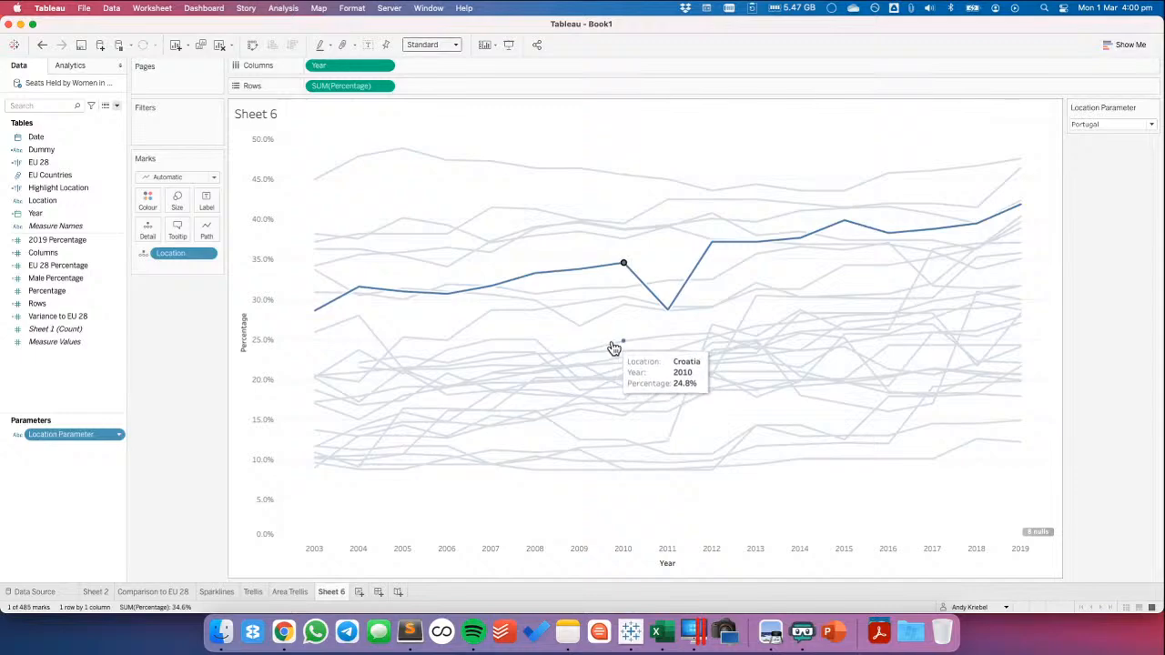
mouse_move(626, 270)
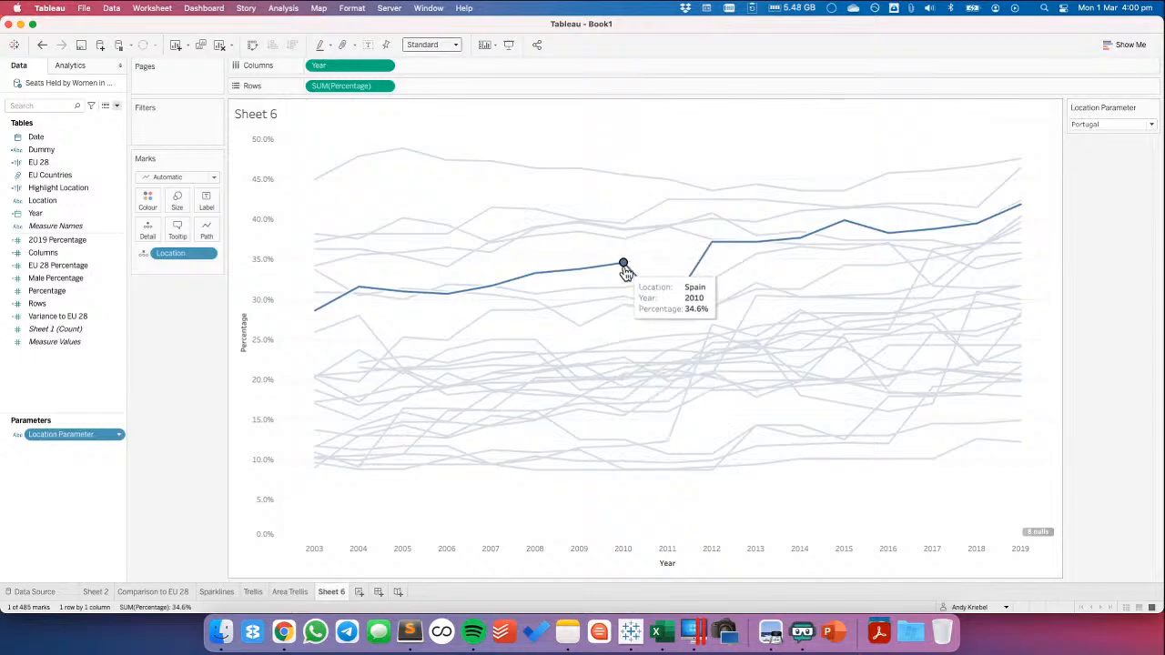
Start a new calculated field named Year/Location Value
left_click(72, 377)
right_click(73, 379)
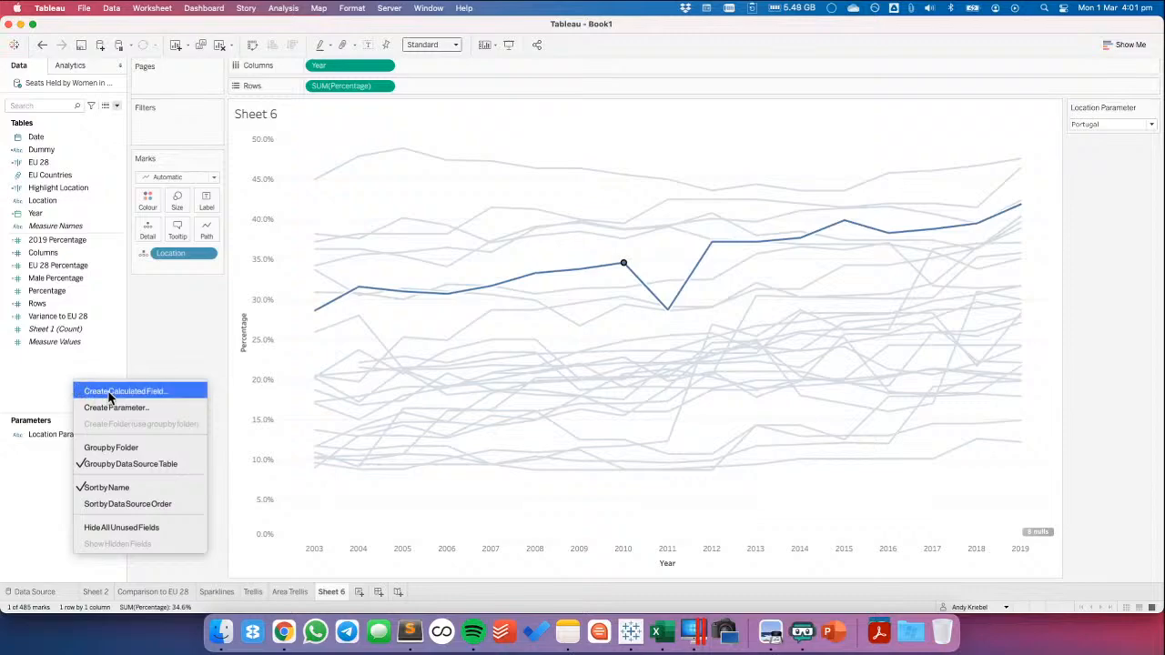
left_click(109, 393)
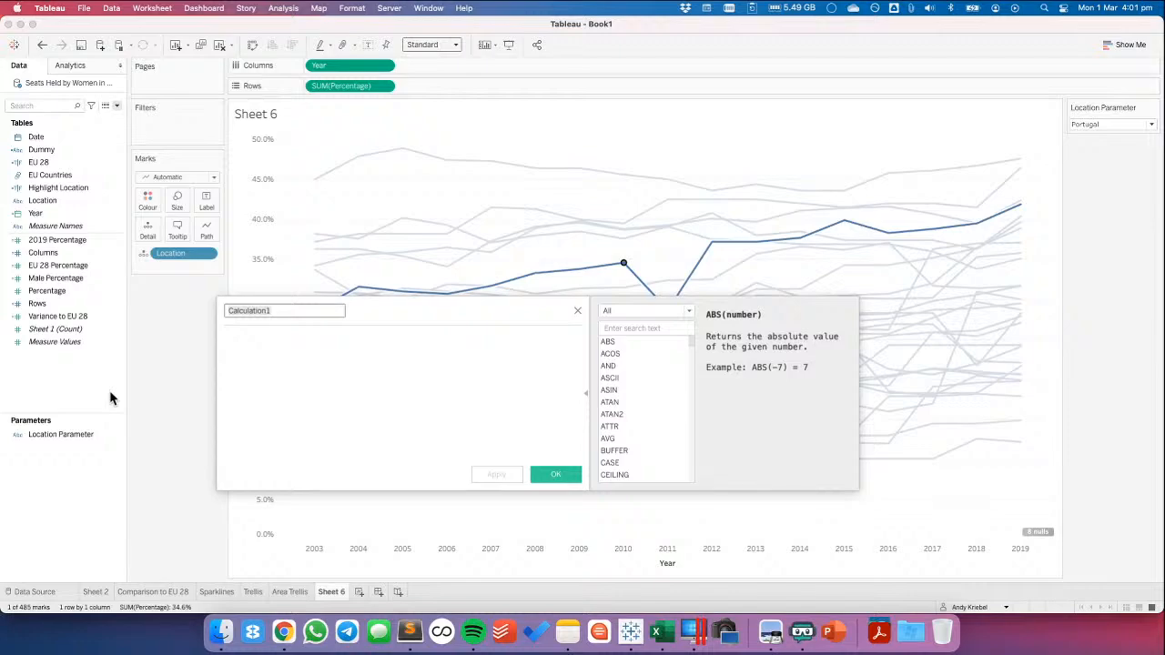
type("Year/Location Value")
key("Tab")
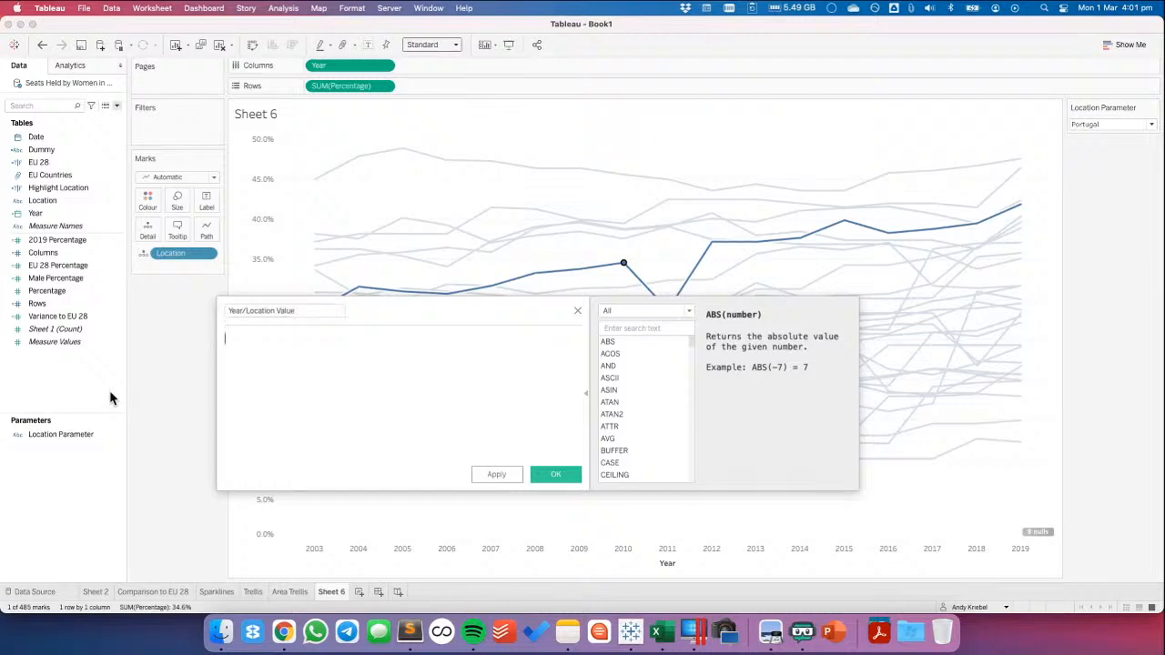
Enter the formula IF [Highlight Location] THEN [Percentage] END for Year/Location Value and save the field
type("IF hig")
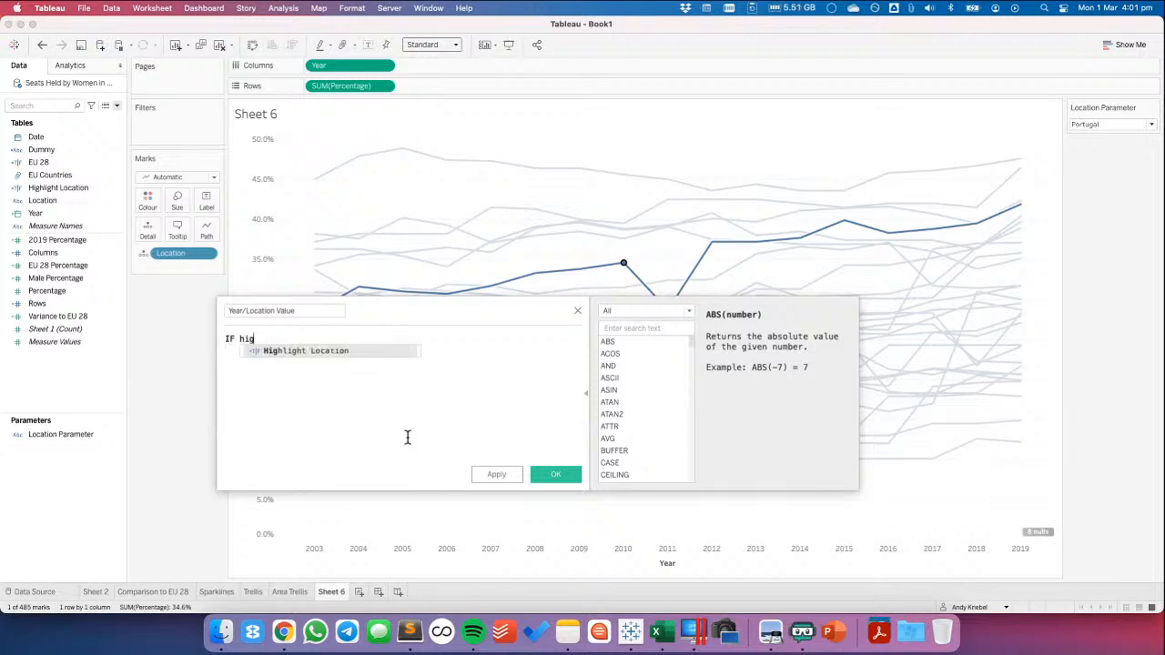
key("Return")
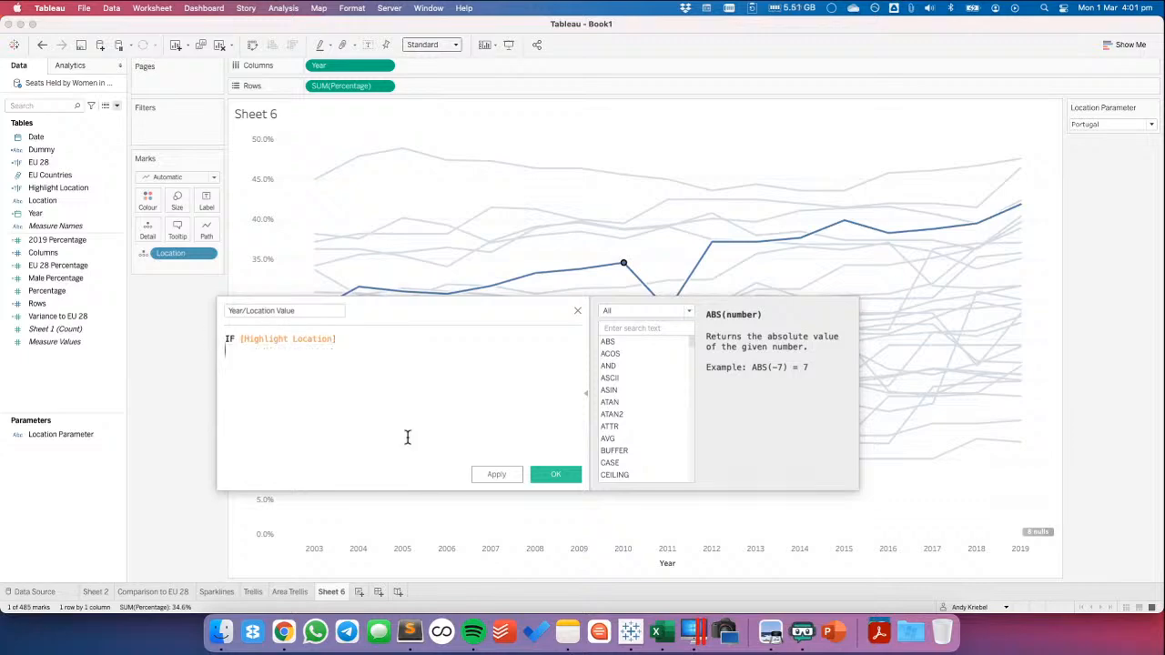
type("TH")
key("BackSpace")
type("E")
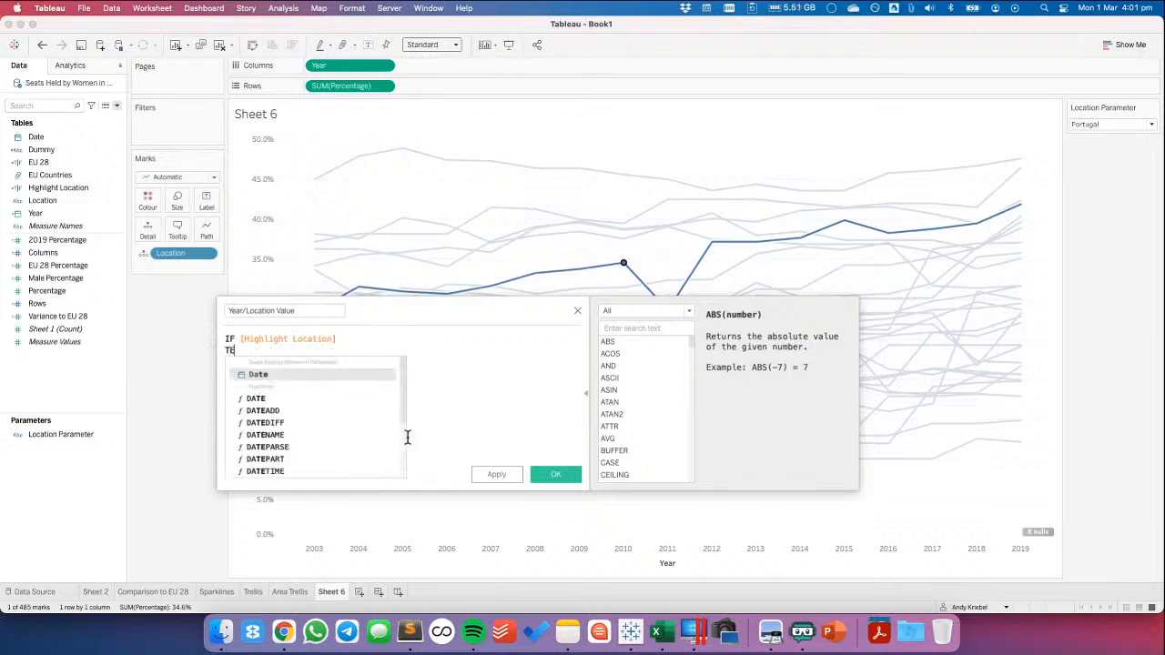
key("BackSpace")
type("HEN pe")
key("Return")
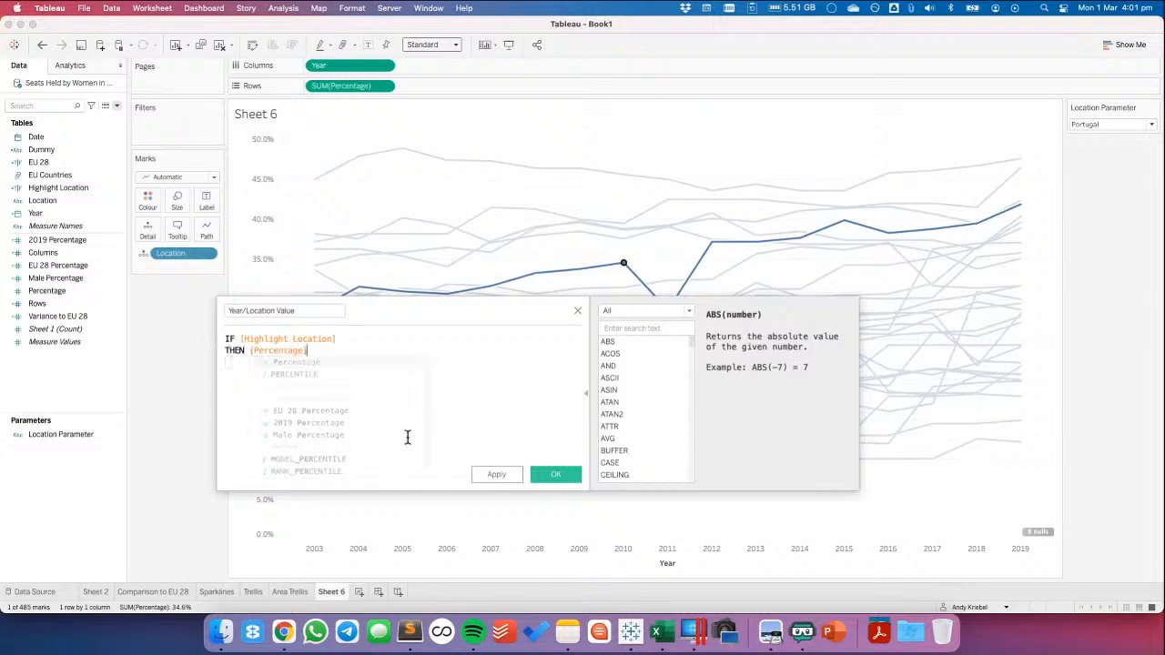
key("Return")
type("END")
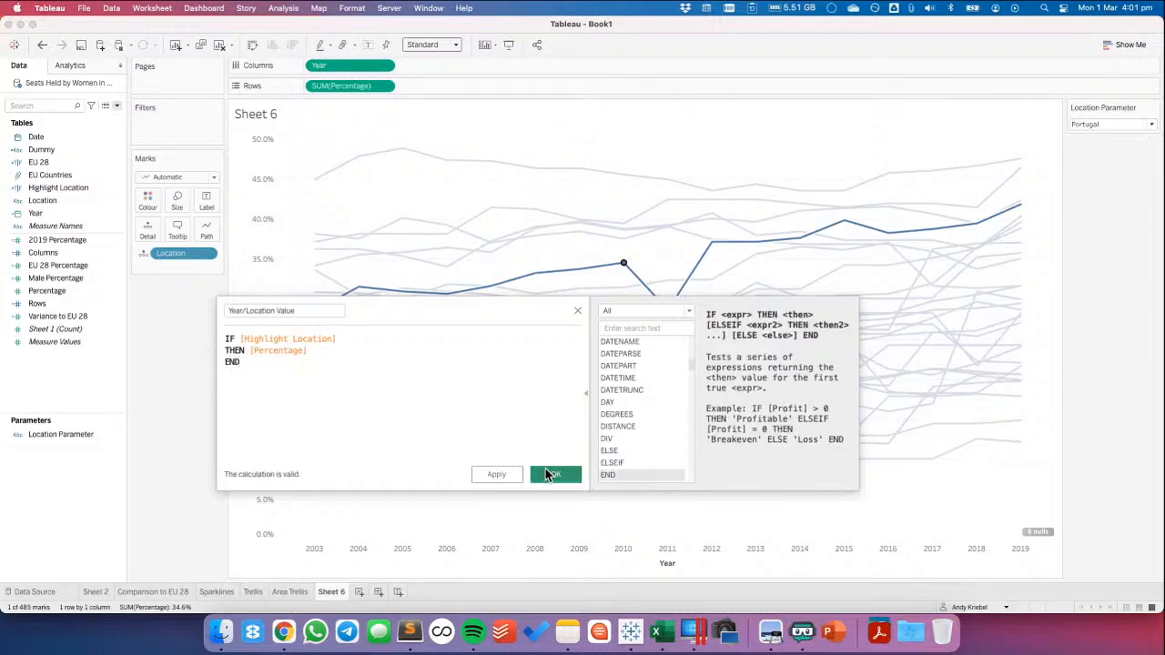
left_click(549, 475)
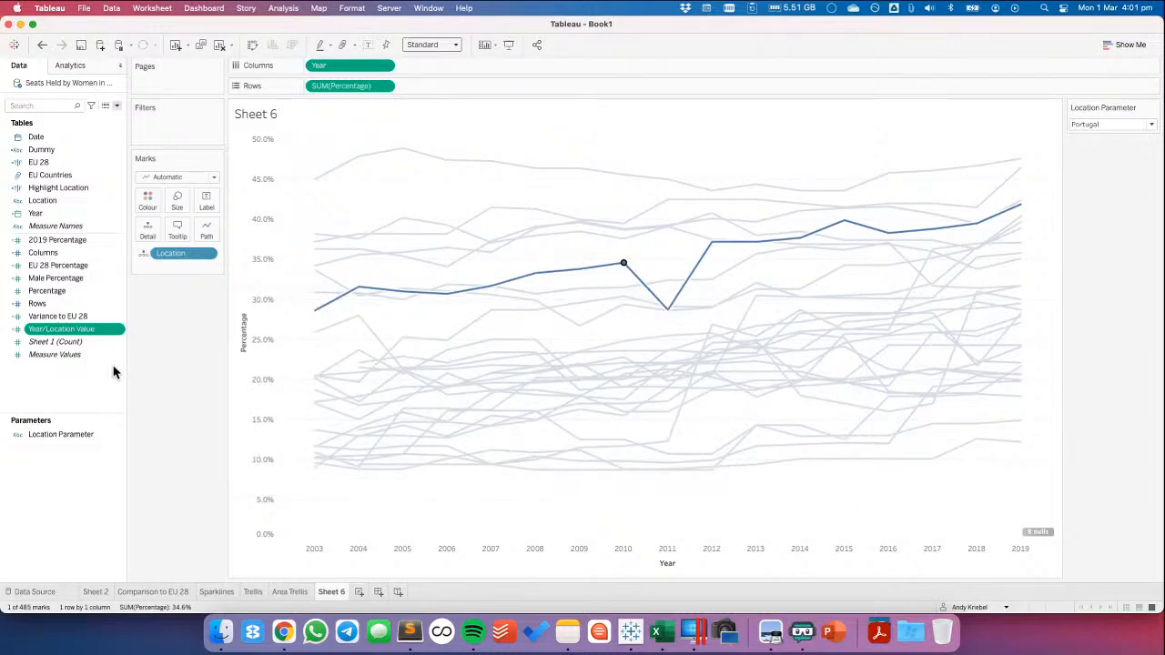
Start a new parameter named Year Parameter
right_click(62, 475)
left_click(106, 321)
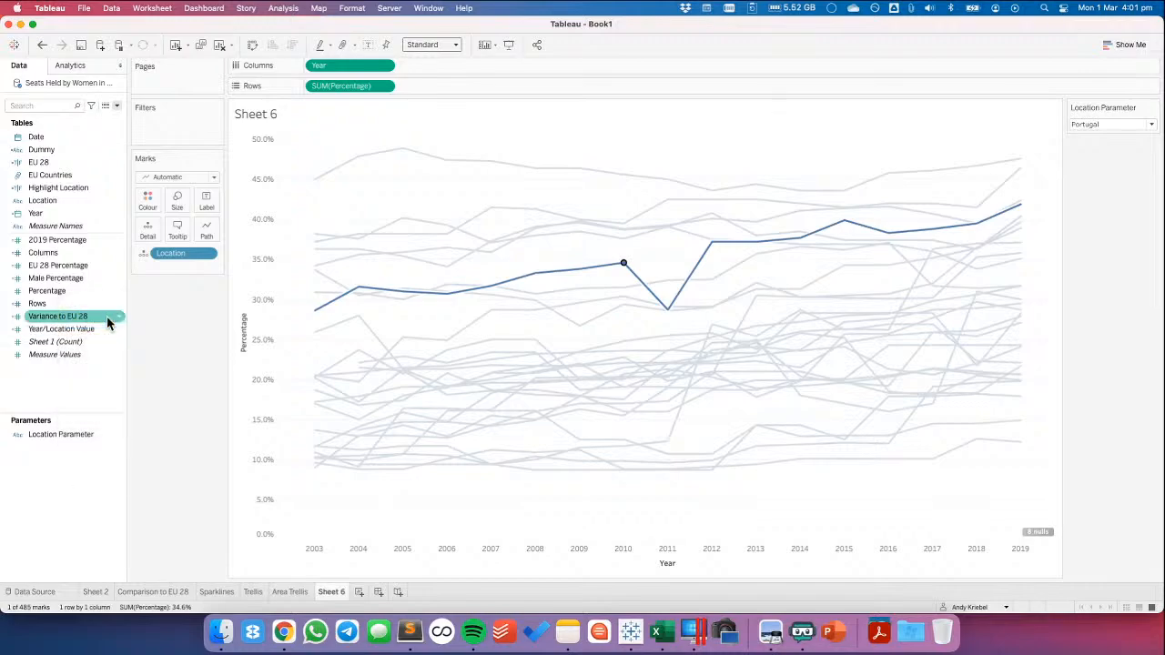
key("super+Left")
type("YEar")
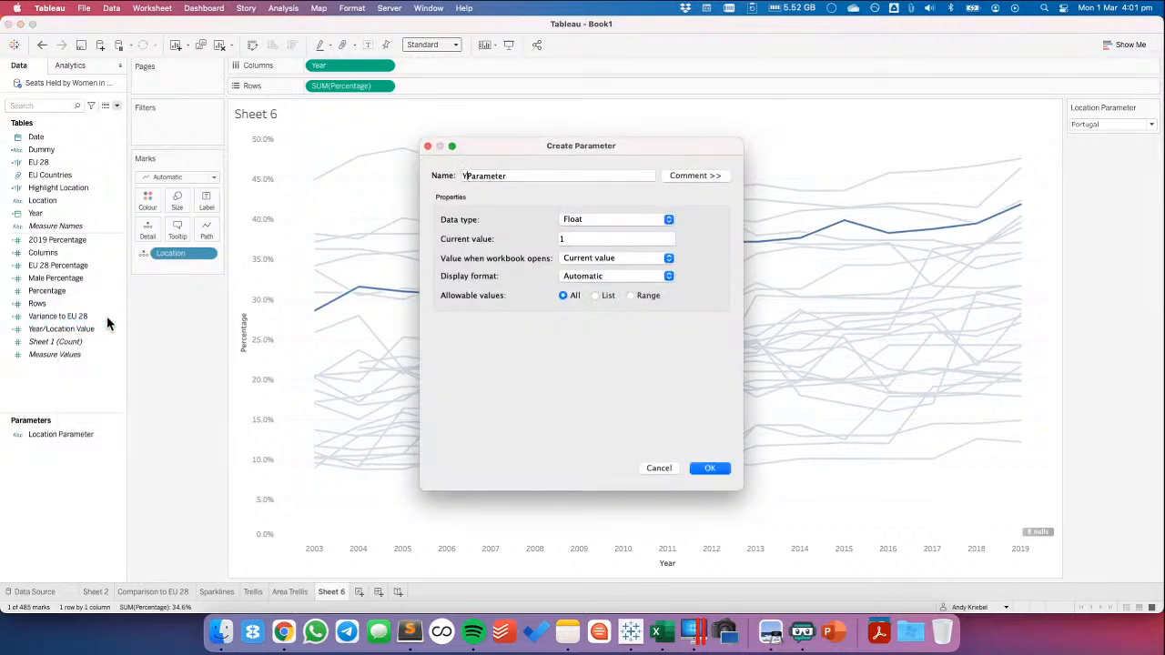
key("BackSpace")
key("BackSpace")
key("BackSpace")
key("BackSpace")
type("ear")
Make Year Parameter an integer with current value 2011, save it and show its control on the sheet
left_click(635, 220)
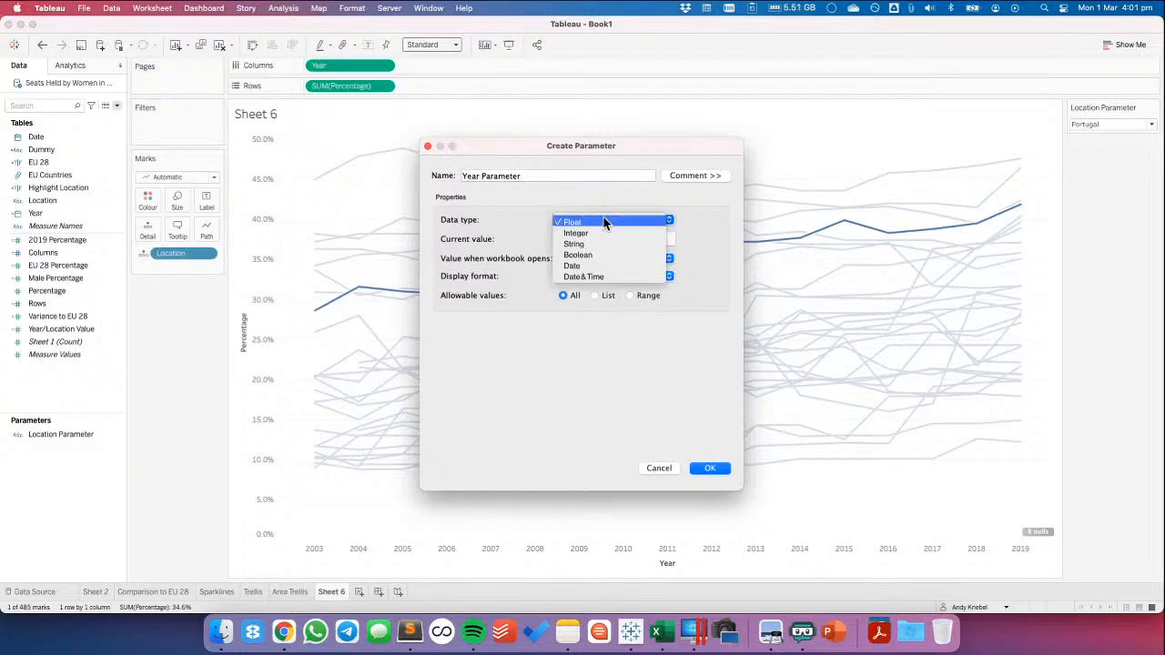
left_click(589, 232)
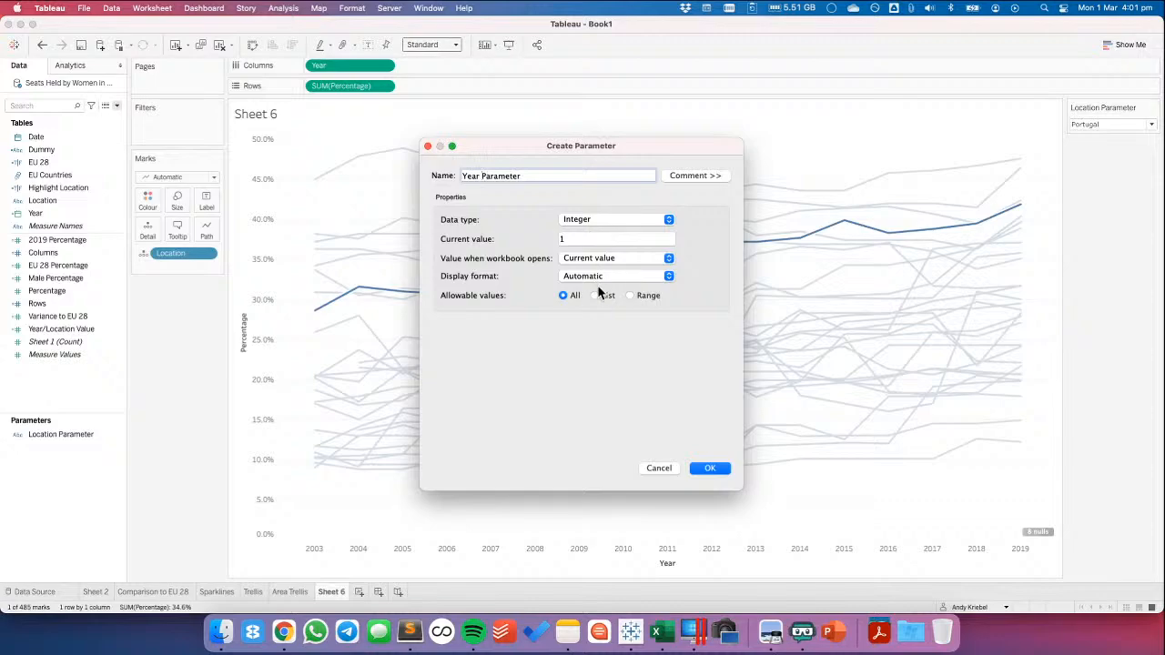
left_click(577, 239)
type("2,")
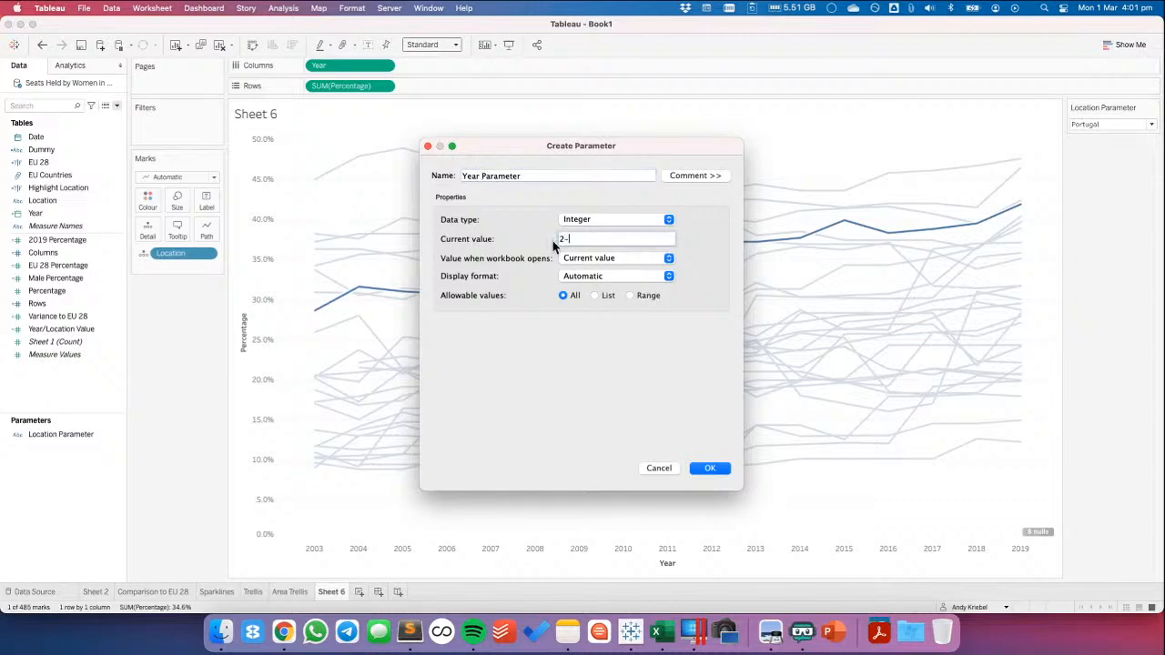
type("011")
key("Tab")
left_click(709, 468)
right_click(64, 453)
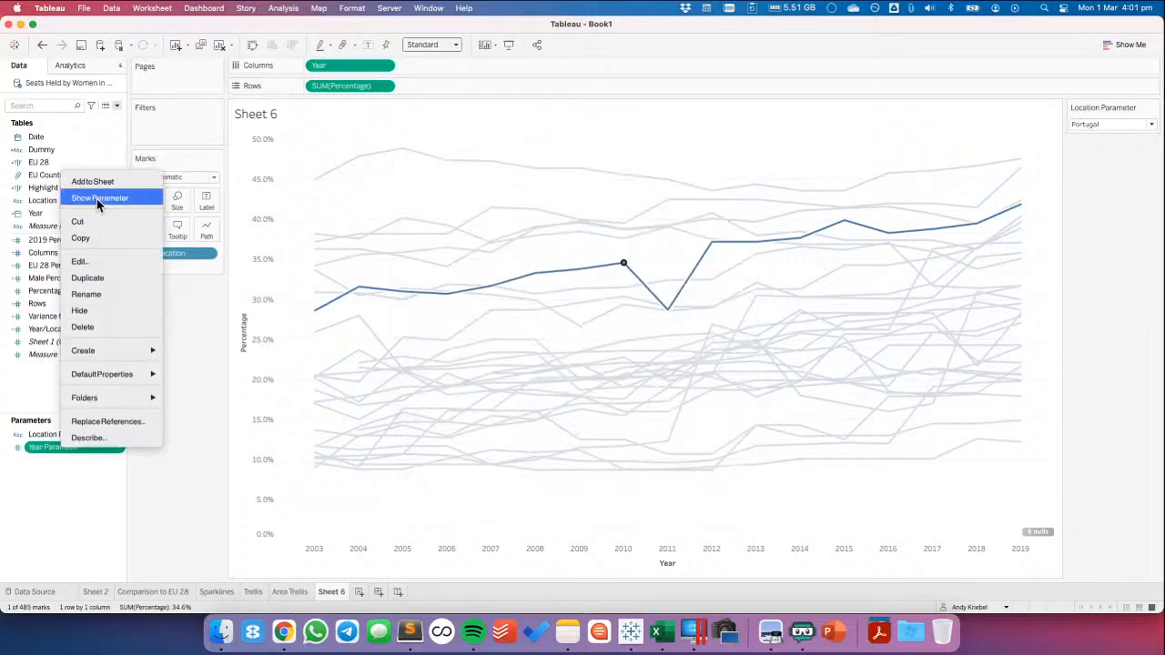
left_click(96, 199)
Start a change-parameter worksheet action named Update Location Parameter
left_click(151, 9)
mouse_move(165, 64)
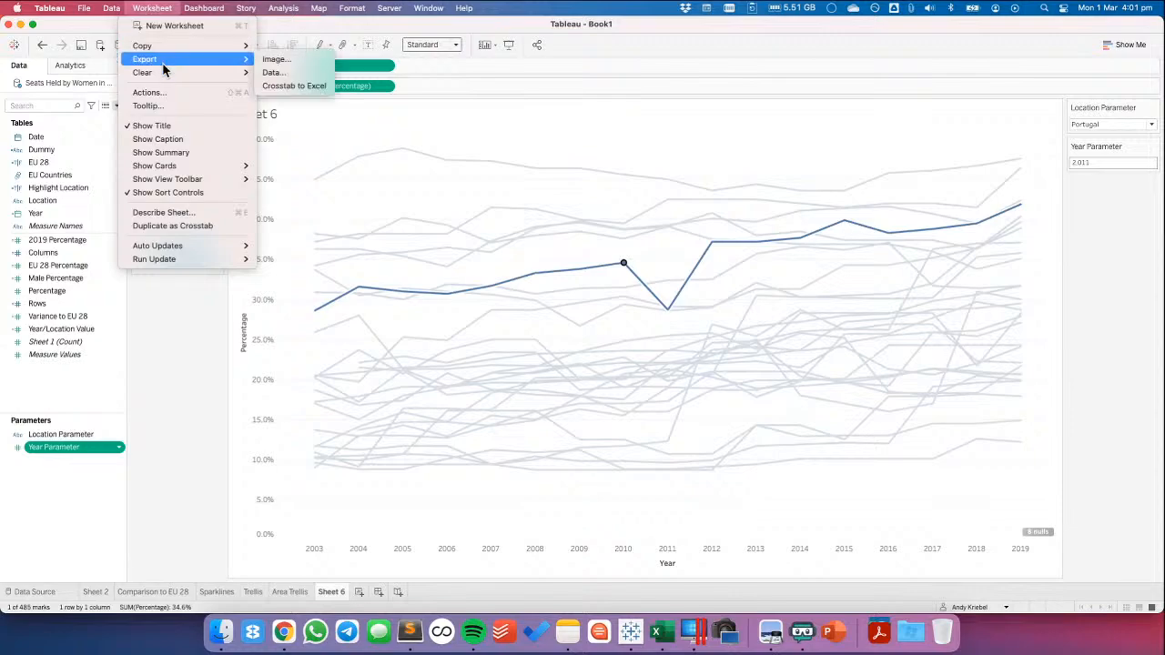
left_click(165, 93)
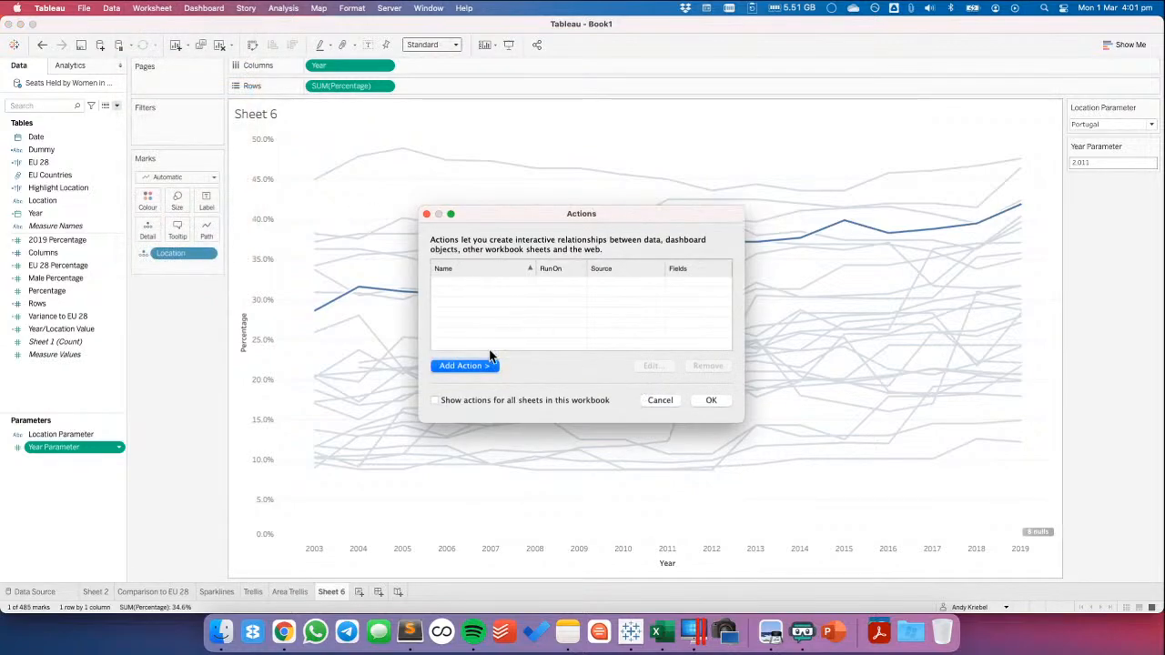
left_click(487, 365)
left_click(556, 431)
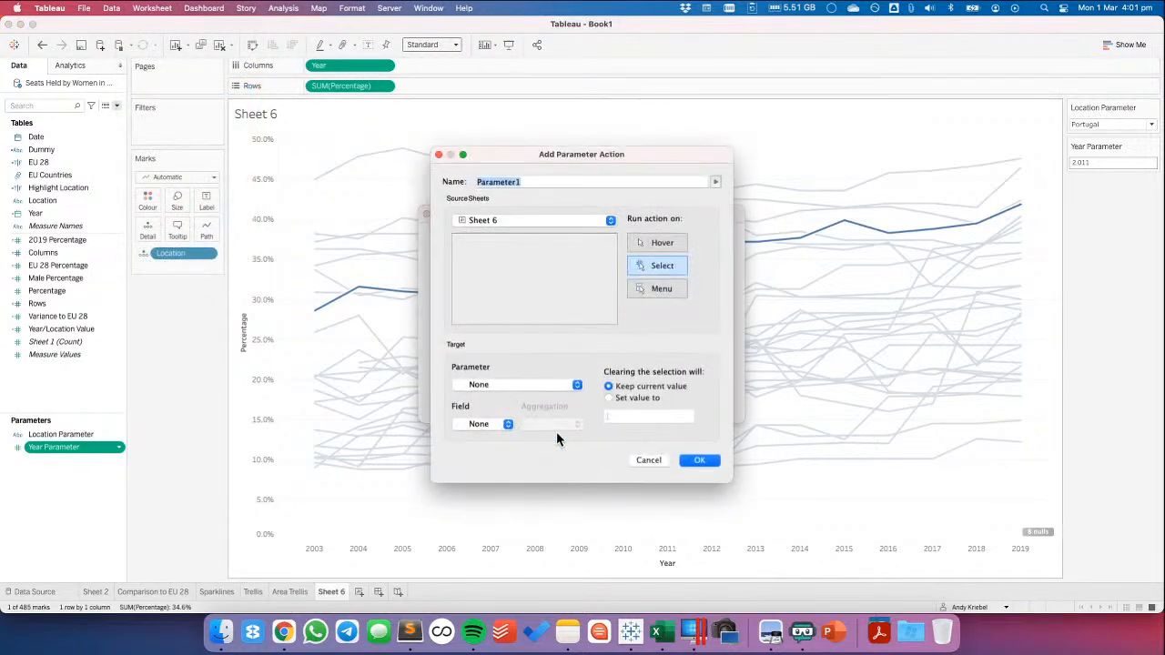
key("Right")
key("BackSpace")
key("super+Left")
type("Update Location")
Target Location Parameter with the Location field in the new action and save the action
left_click(501, 384)
left_click(491, 398)
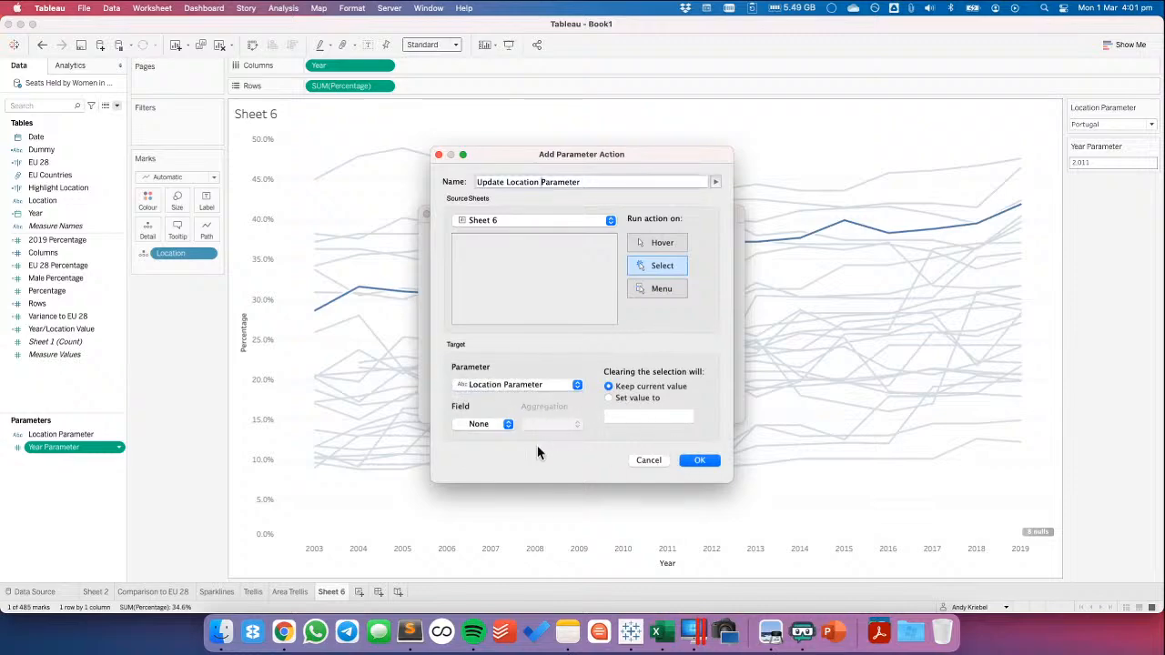
left_click(487, 424)
left_click(483, 440)
left_click(698, 461)
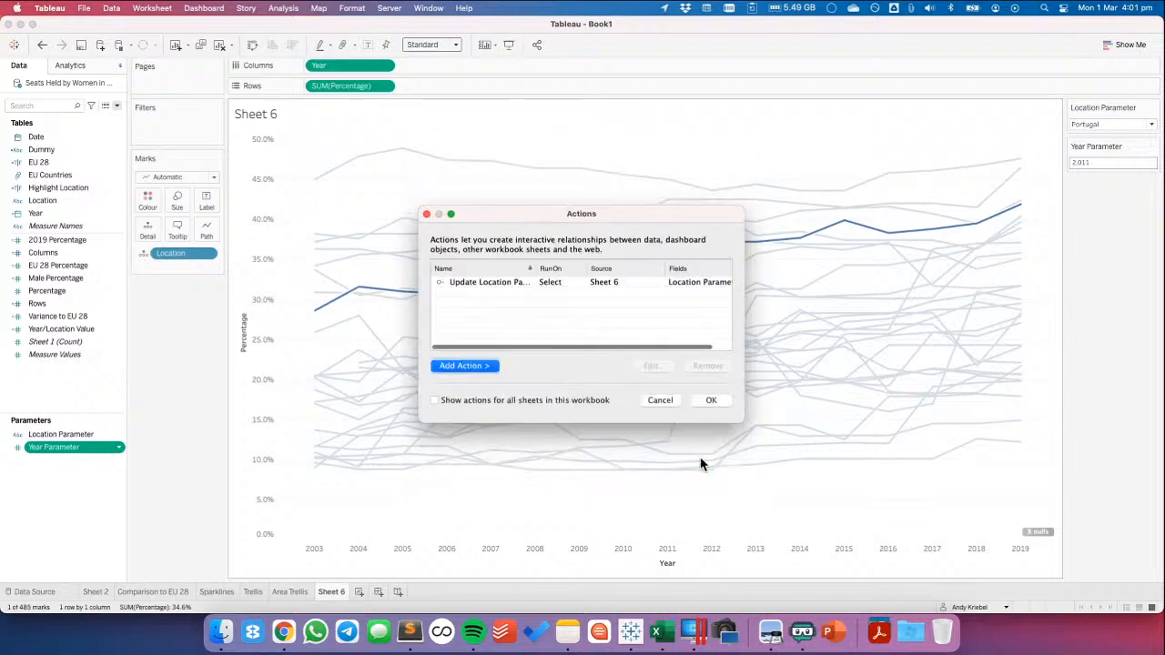
Start a second change-parameter action named Update Year Parameter
left_click(464, 366)
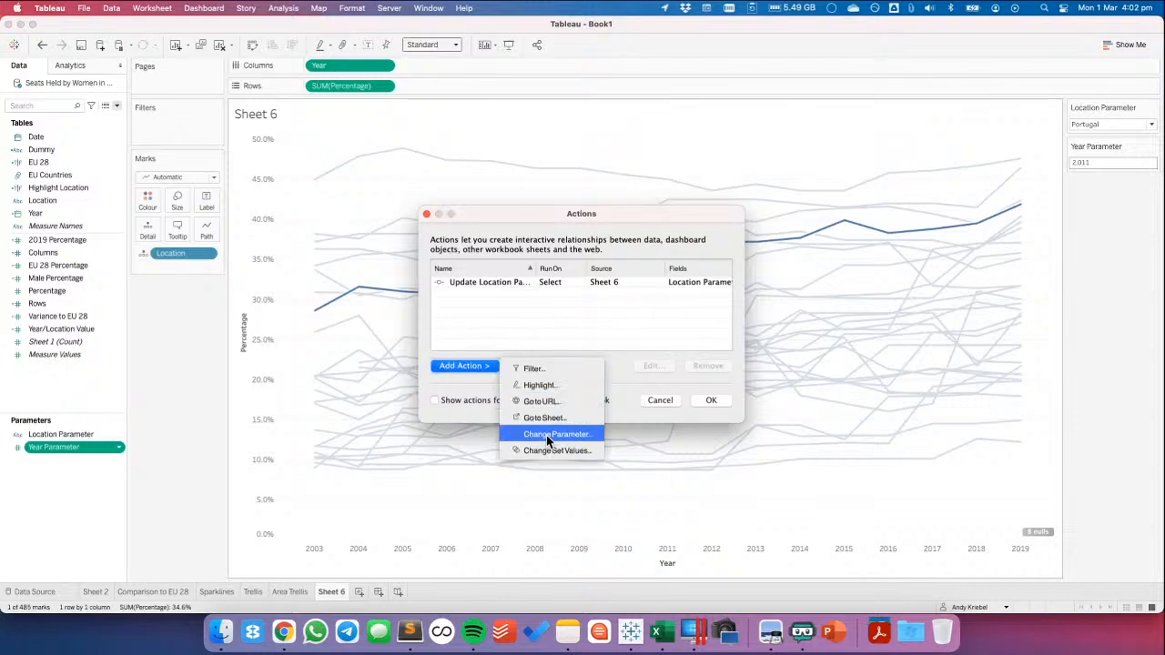
left_click(546, 435)
key("Right")
key("BackSpace")
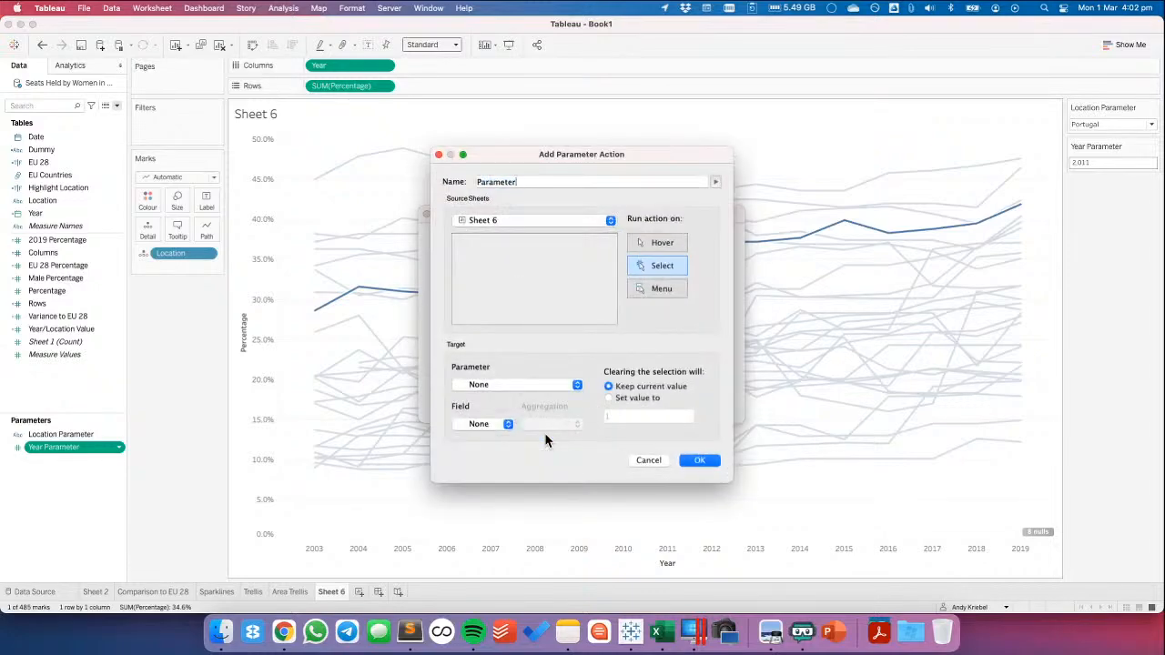
type("Update Year")
Target Year Parameter with the Year field in the second action, save it and close the list of actions
left_click(503, 384)
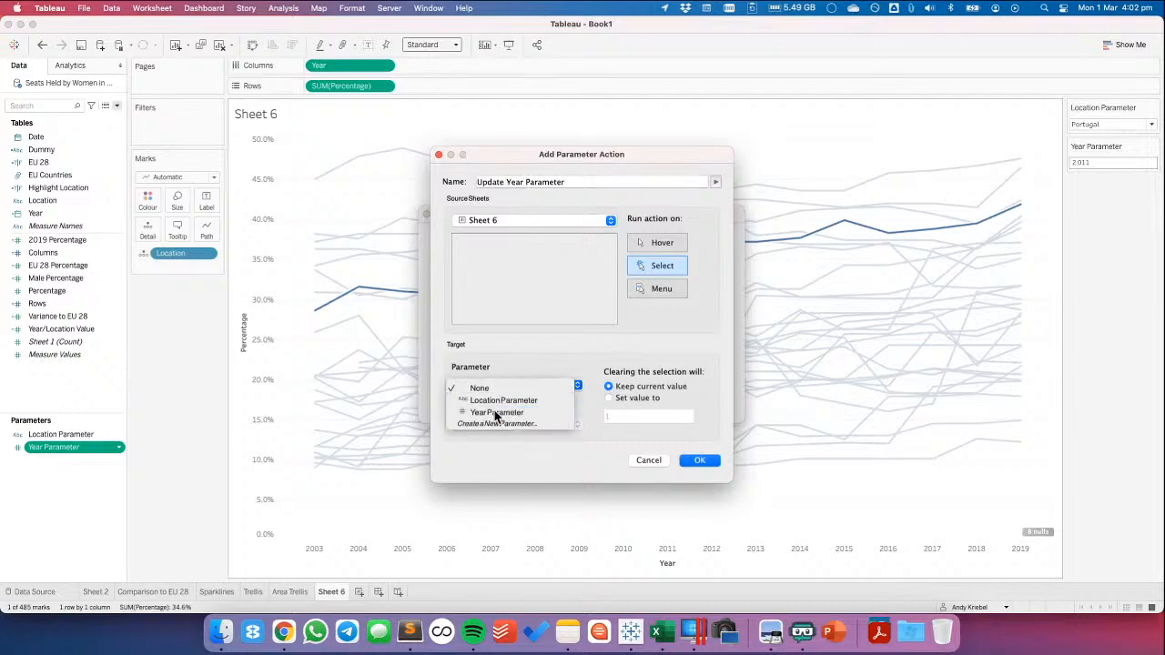
left_click(484, 411)
left_click(484, 424)
left_click(484, 463)
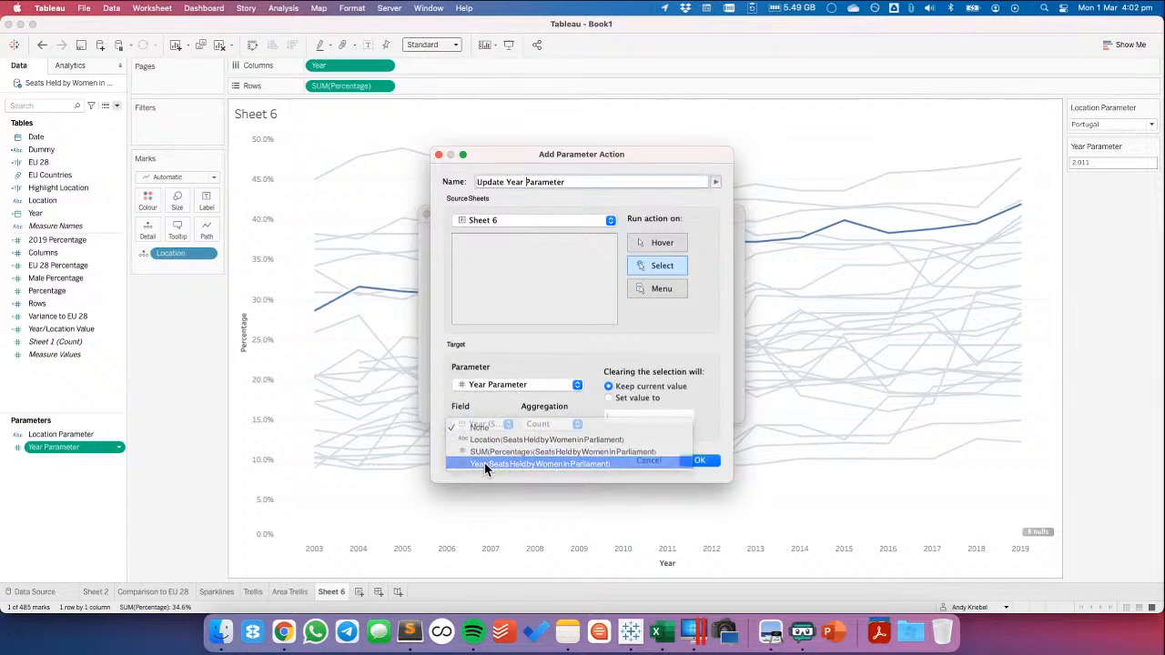
left_click(714, 466)
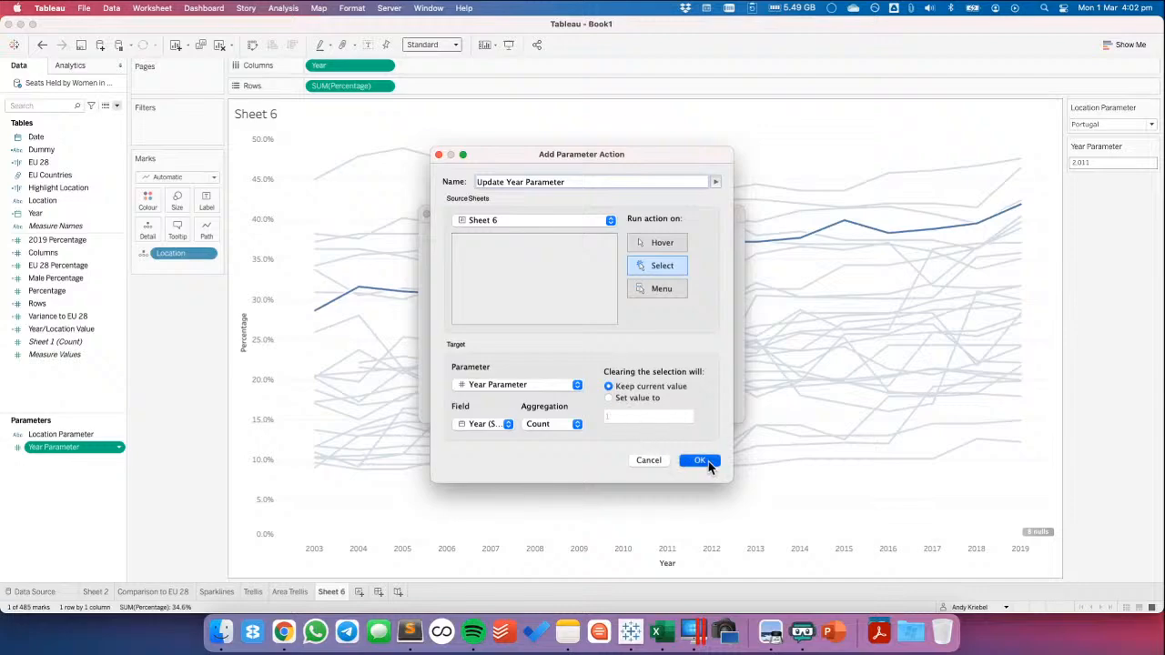
left_click(710, 400)
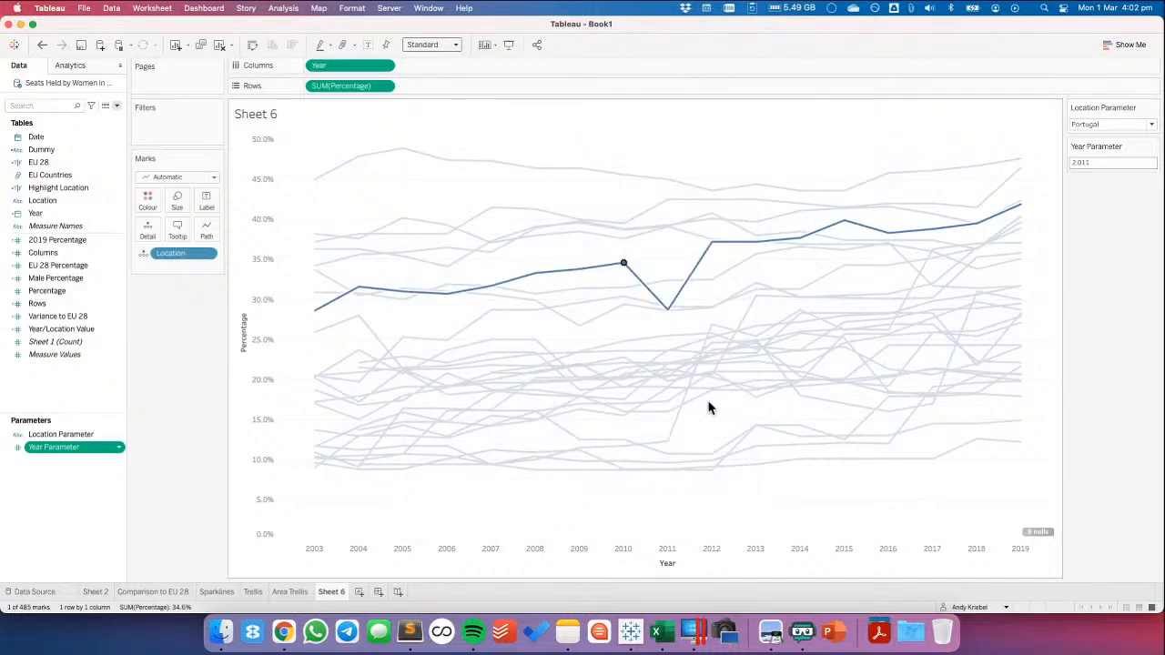
Test the actions on Sweden's 2009 point and review the source field options of the Update Year Parameter action without changing it
left_click(581, 170)
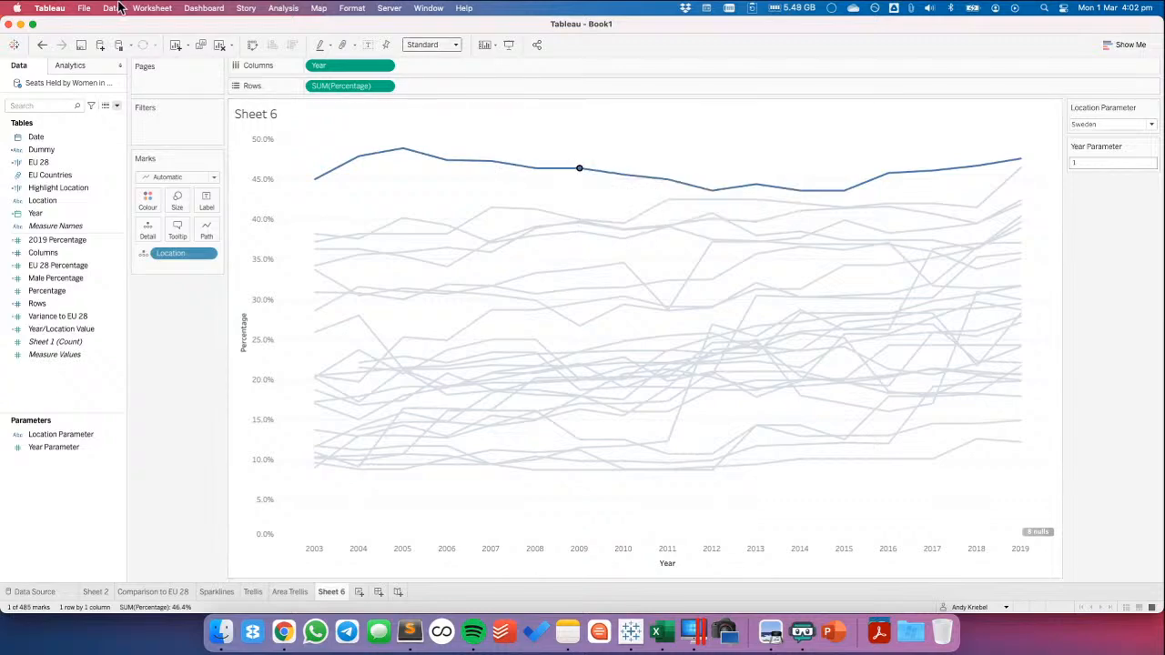
left_click(151, 9)
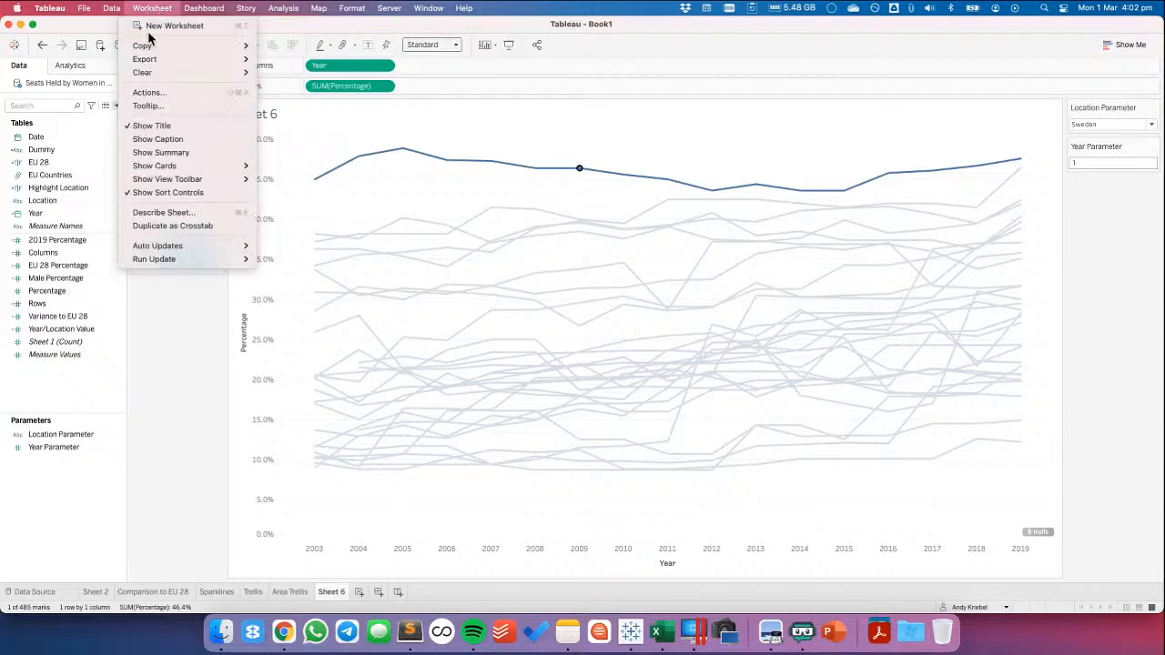
left_click(149, 93)
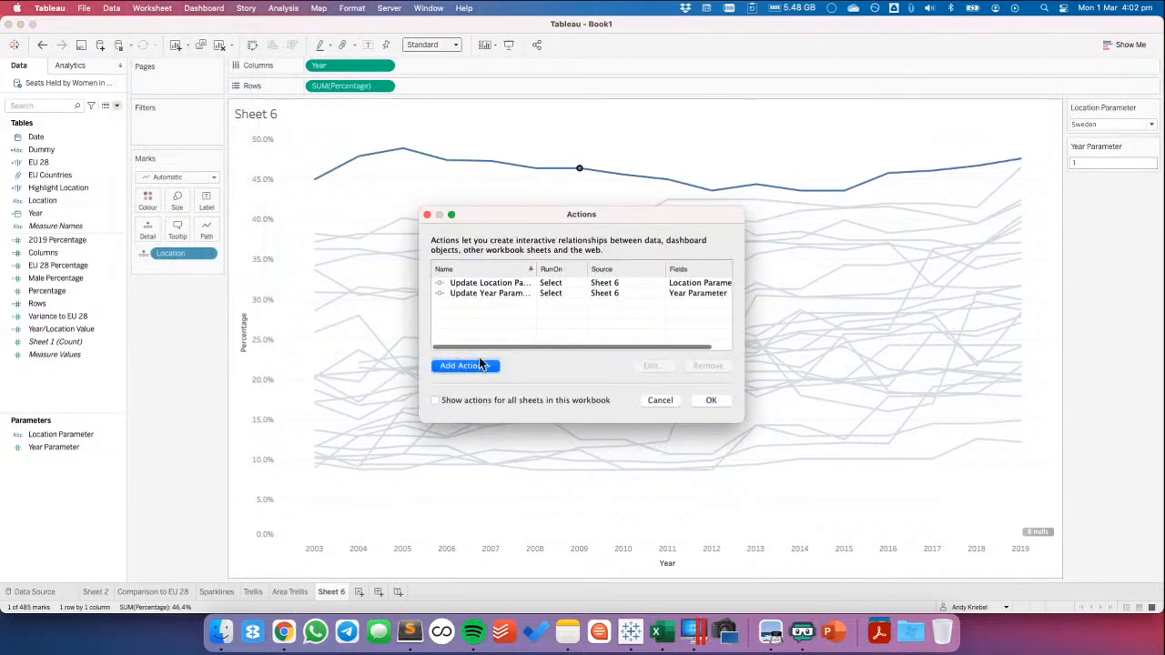
double_click(483, 293)
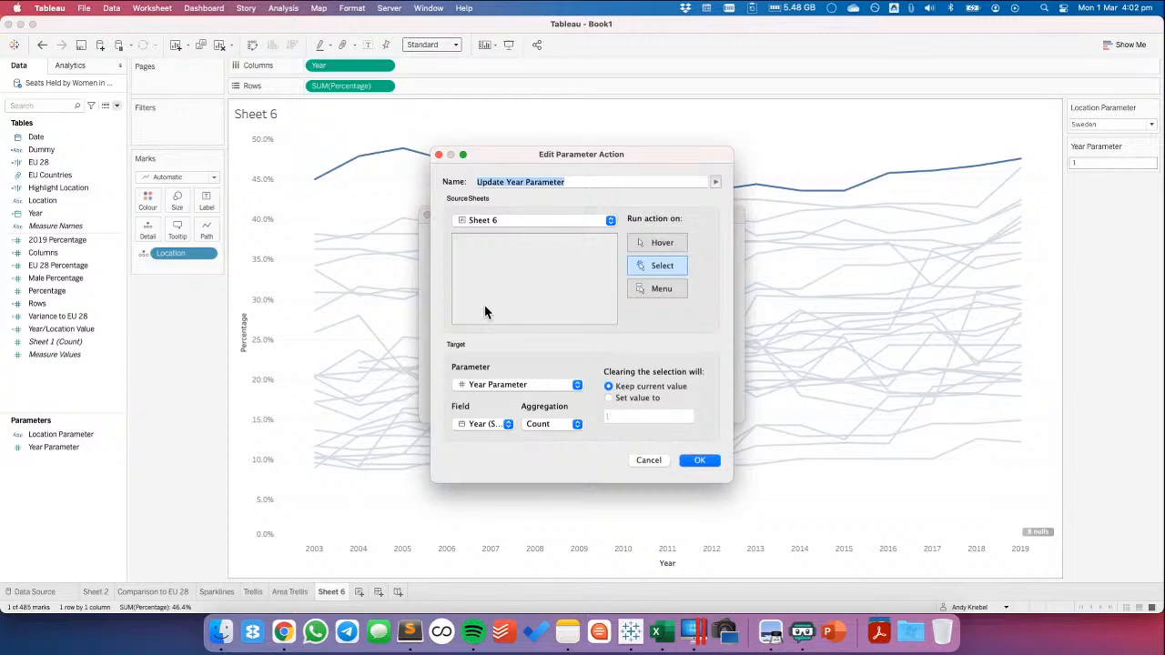
left_click(486, 425)
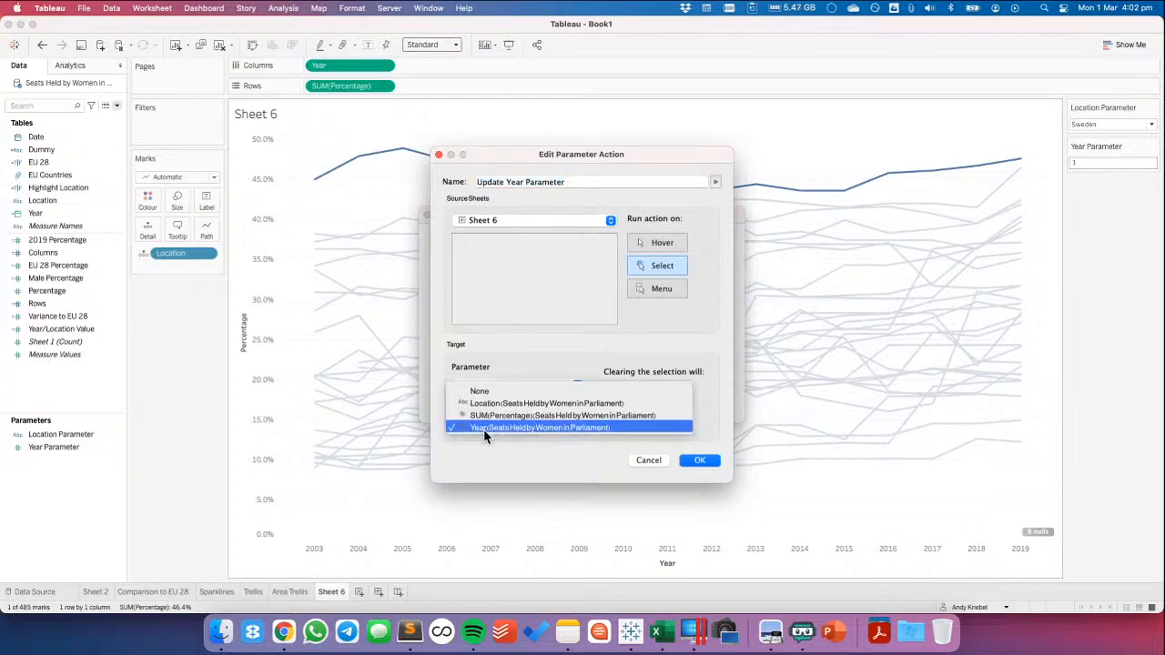
left_click(478, 367)
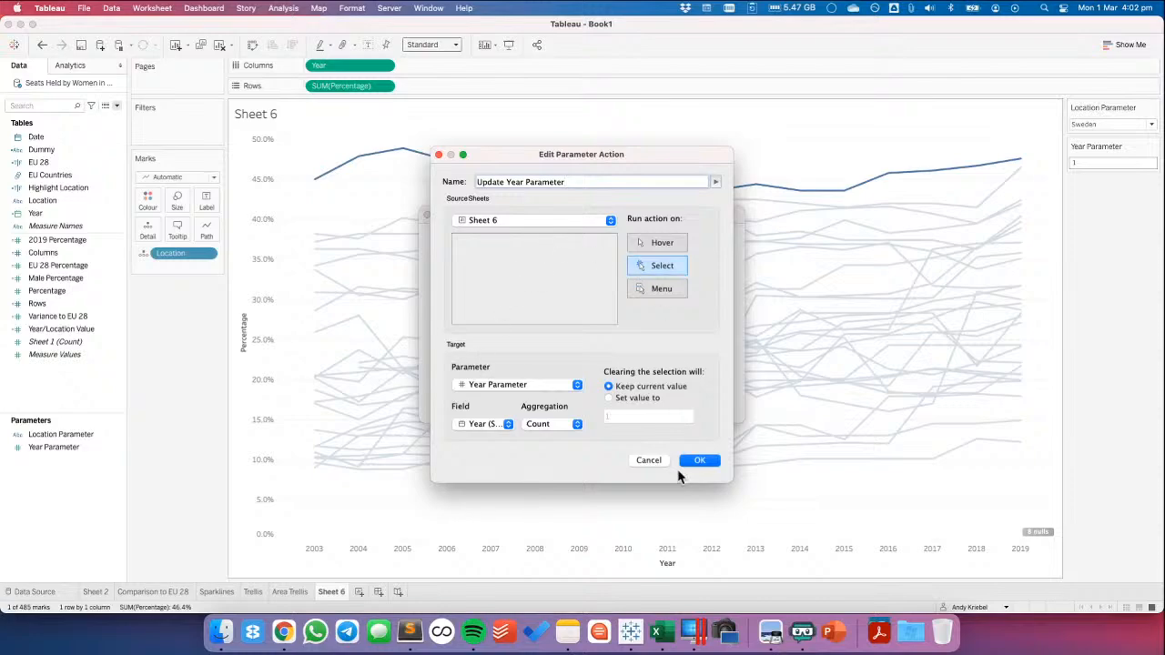
left_click(644, 461)
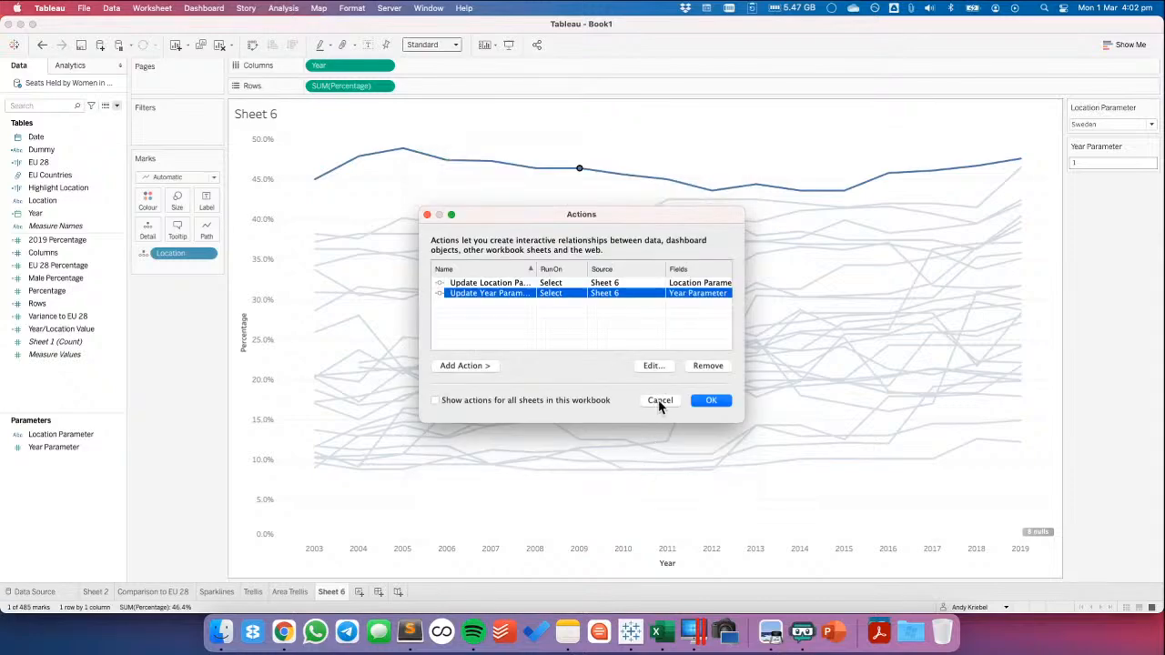
left_click(659, 400)
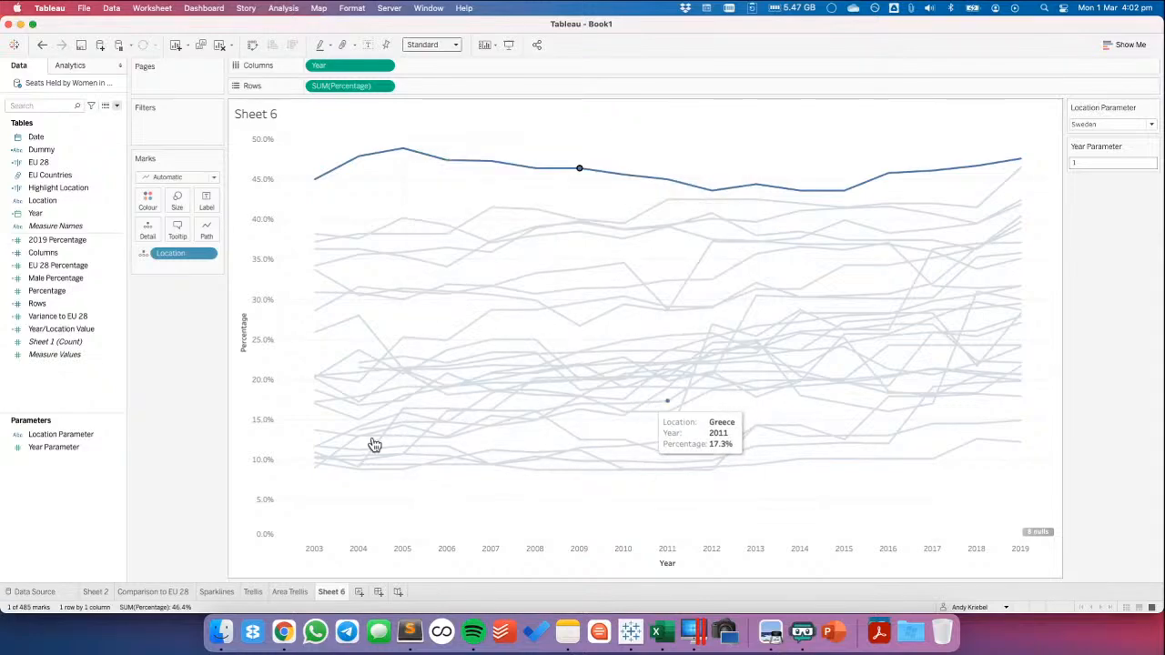
Try changing the data type of Year Parameter to Date
right_click(72, 454)
left_click(111, 255)
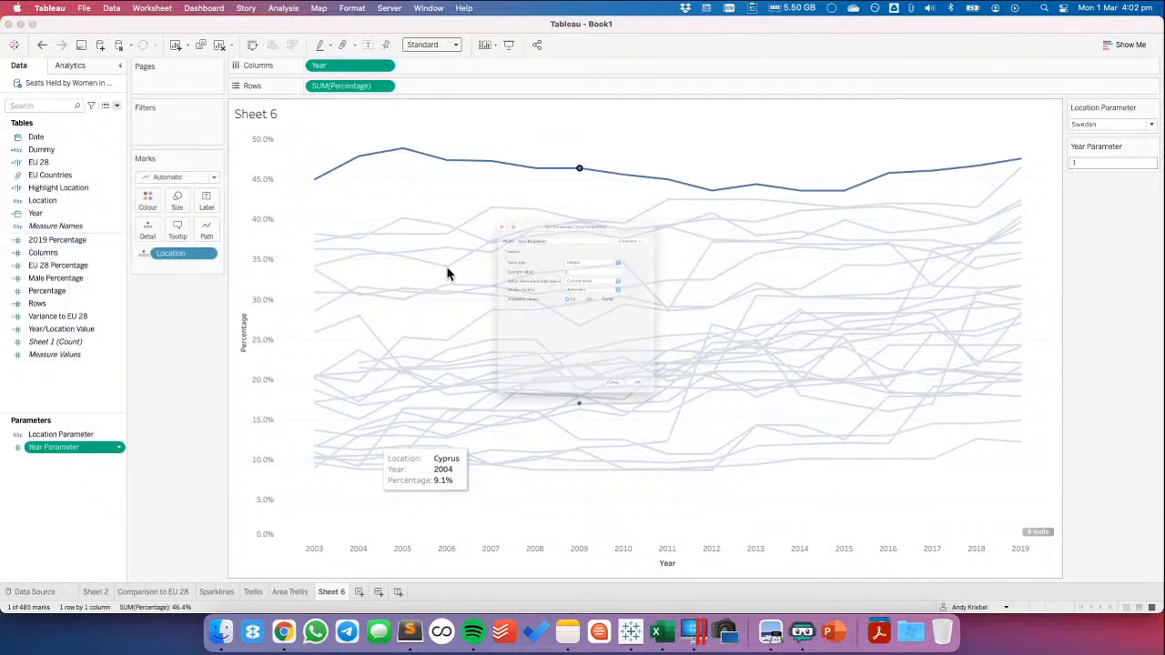
left_click(595, 220)
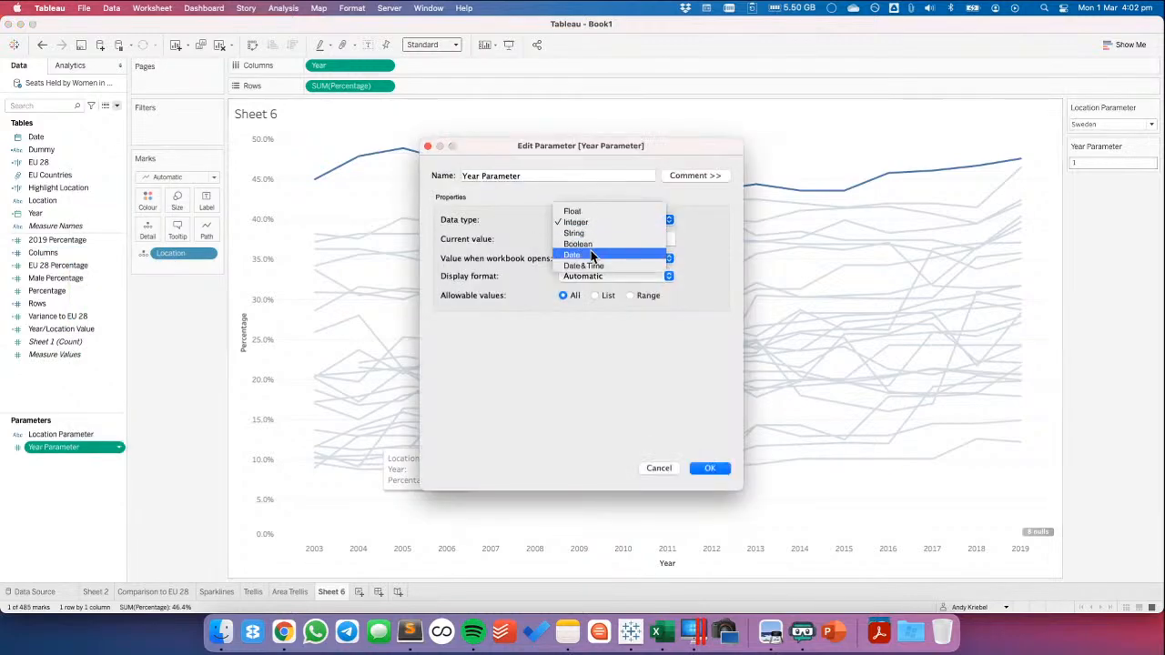
left_click(591, 257)
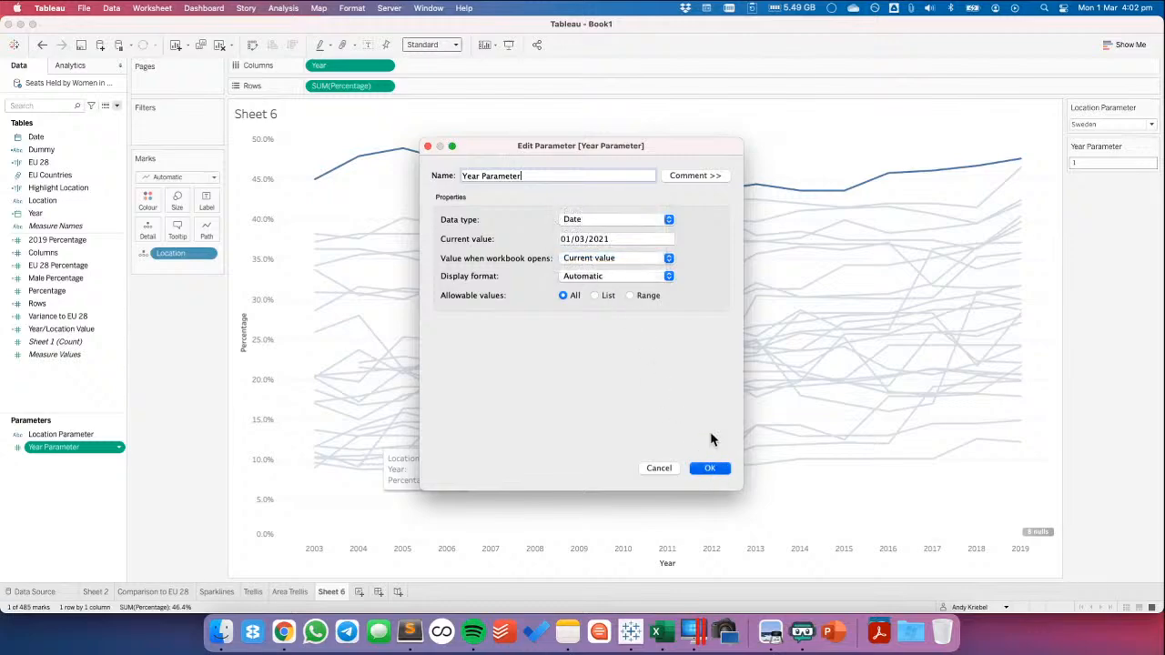
key("Return")
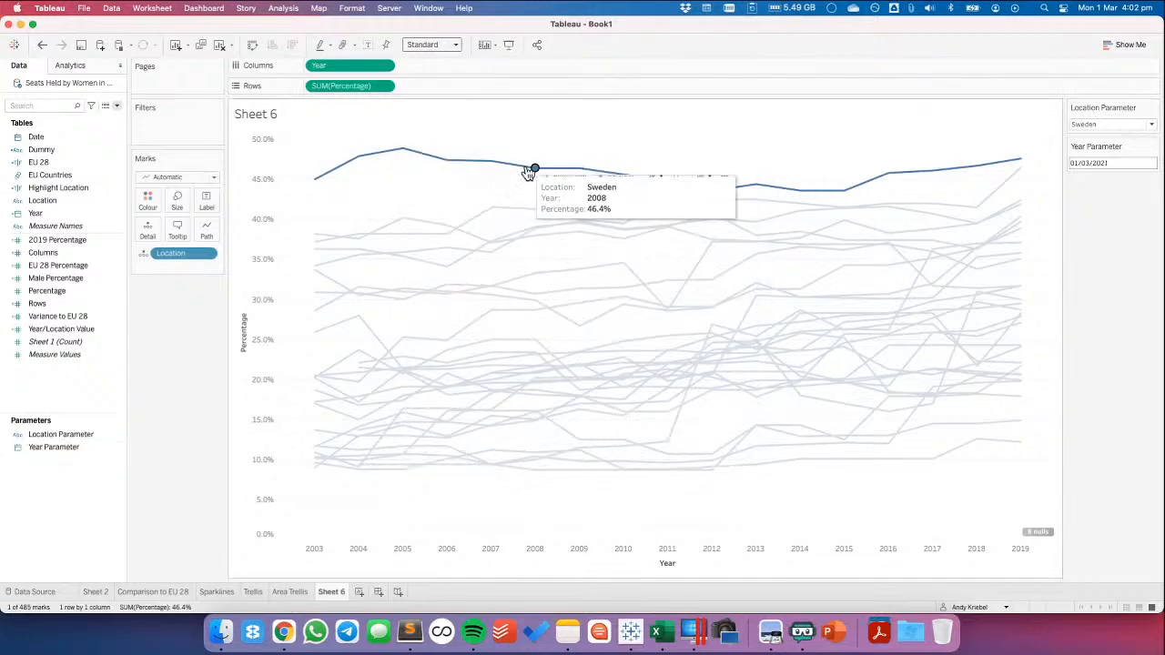
Dismiss the worksheet actions without changes and undo the Year Parameter data type change and the preceding parameter update
left_click(156, 9)
left_click(174, 92)
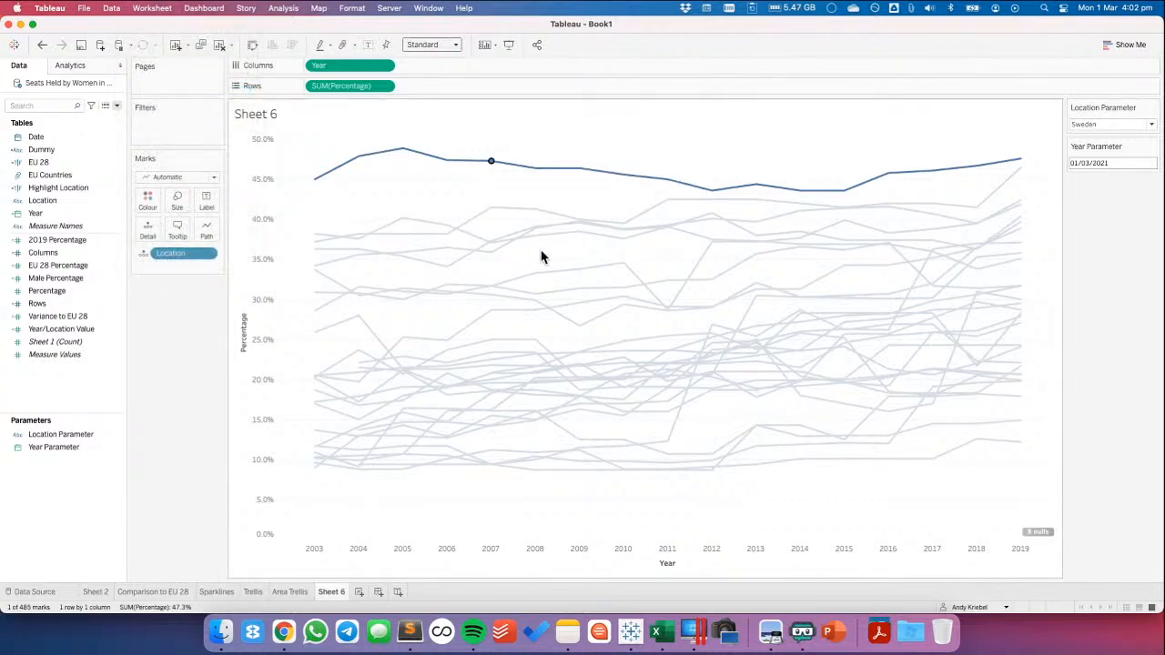
left_click(661, 398)
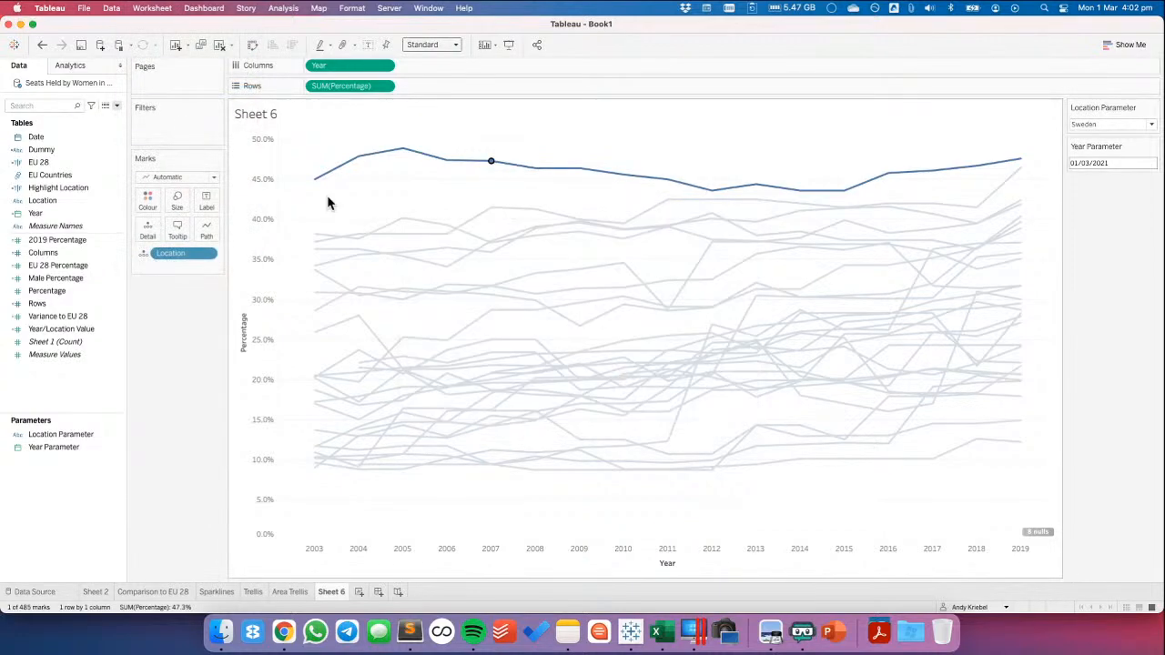
left_click(41, 45)
left_click(42, 45)
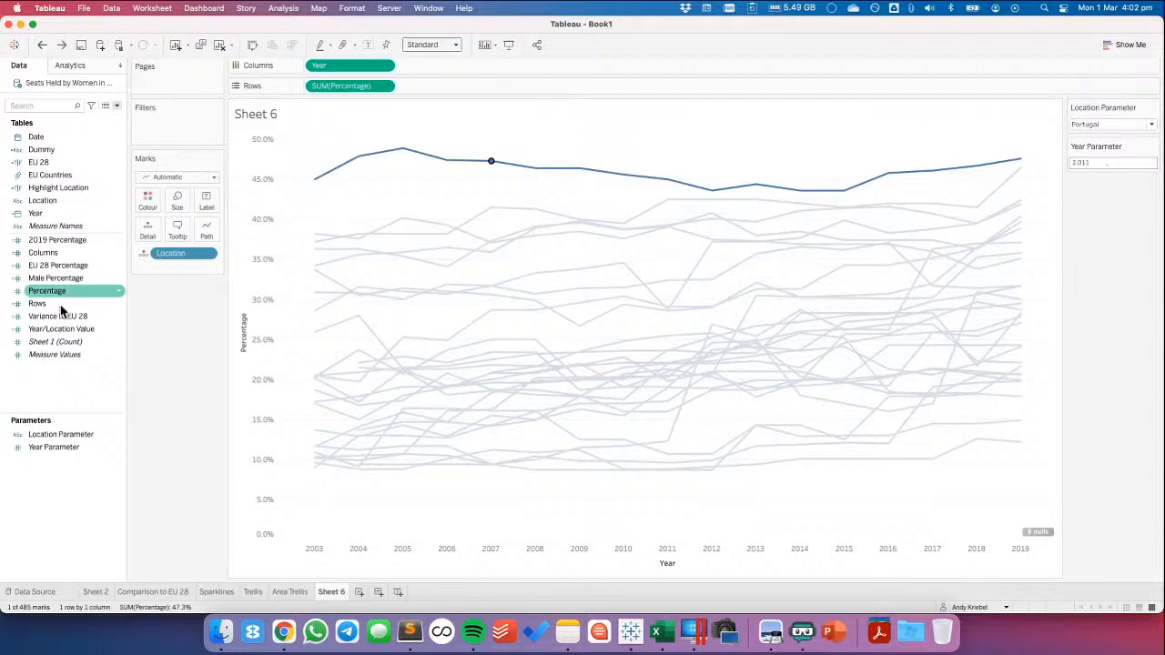
Start a new calculated field named YEAR
right_click(50, 399)
left_click(78, 411)
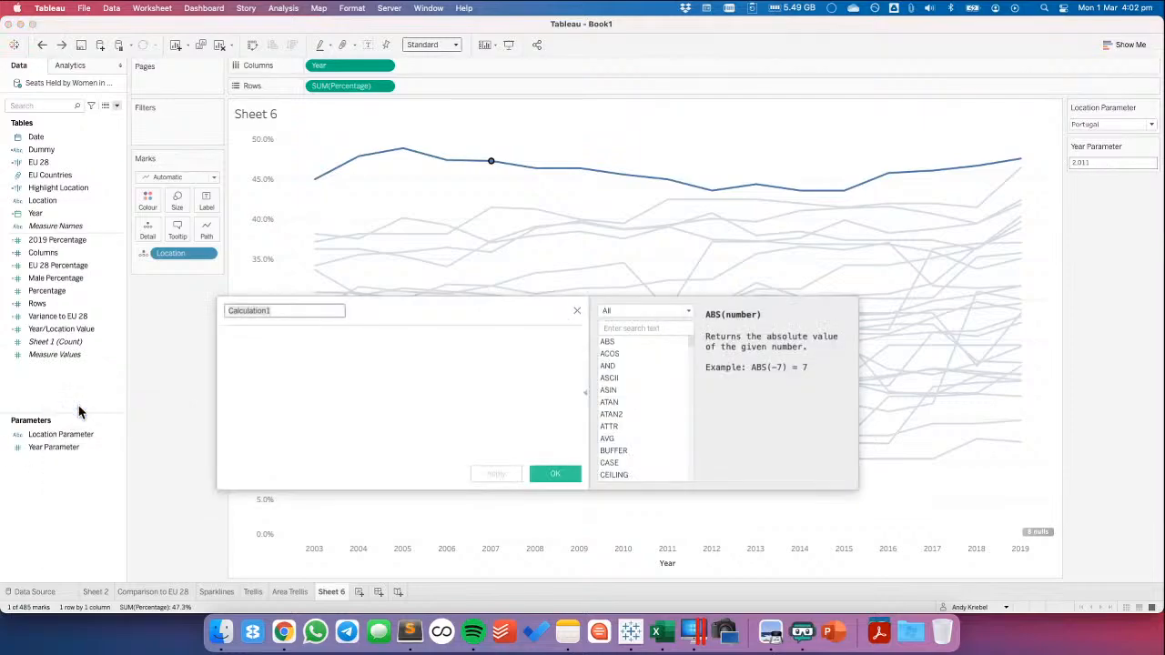
type("C")
key("Tab")
type("yea")
key("Return")
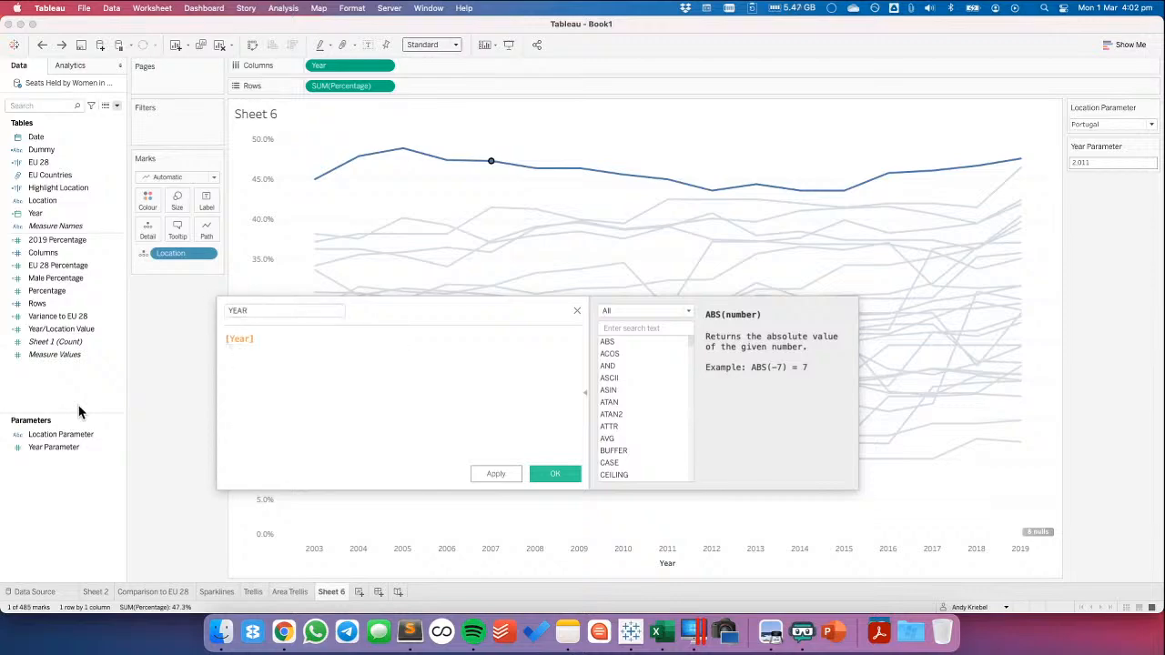
key("super+a")
type("year")
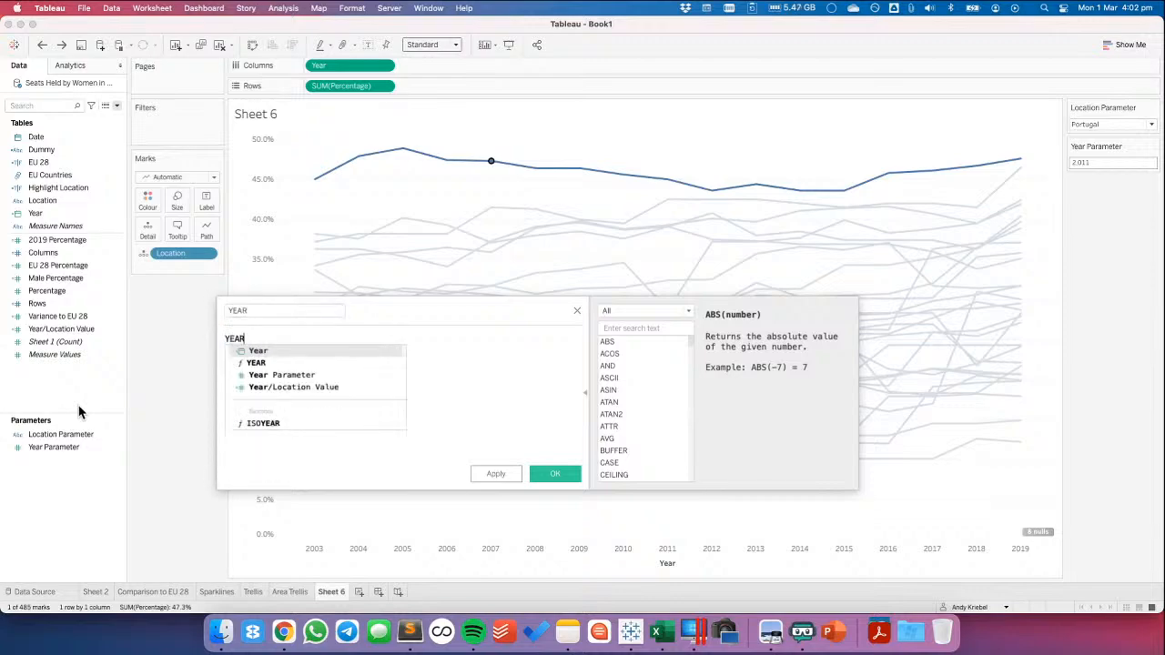
key("Return")
type("d")
key("super+a")
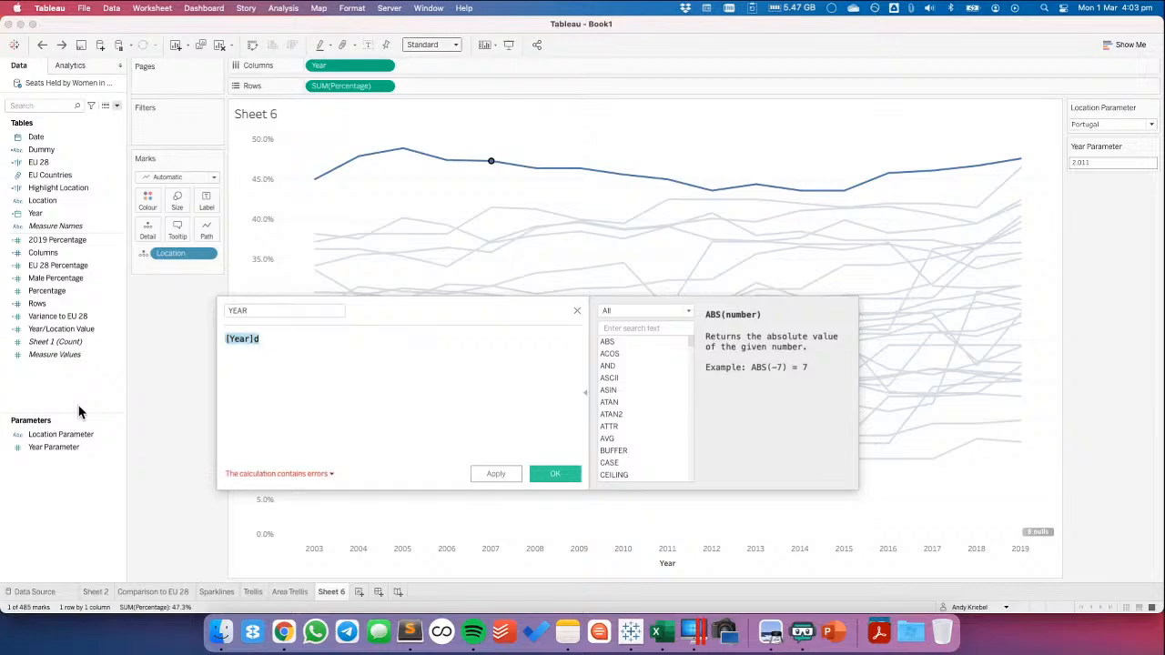
Define the YEAR calculation as YEAR([Date]) and save it
type("year")
key("Return")
type("Date")
key("Return")
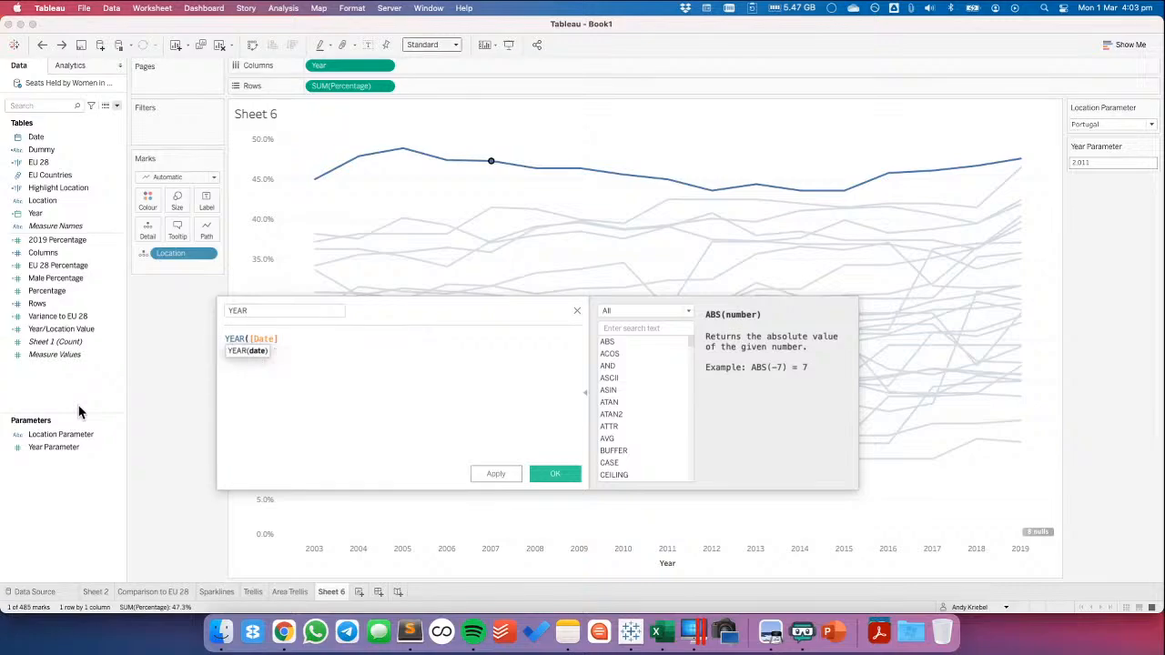
type(")")
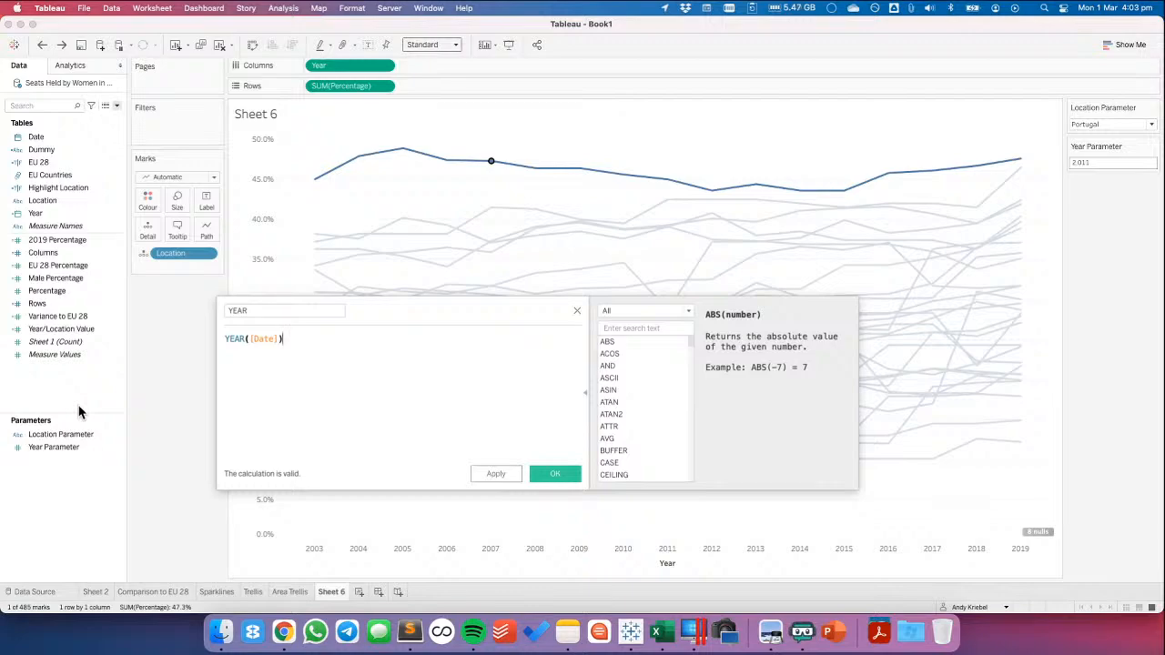
left_click(541, 473)
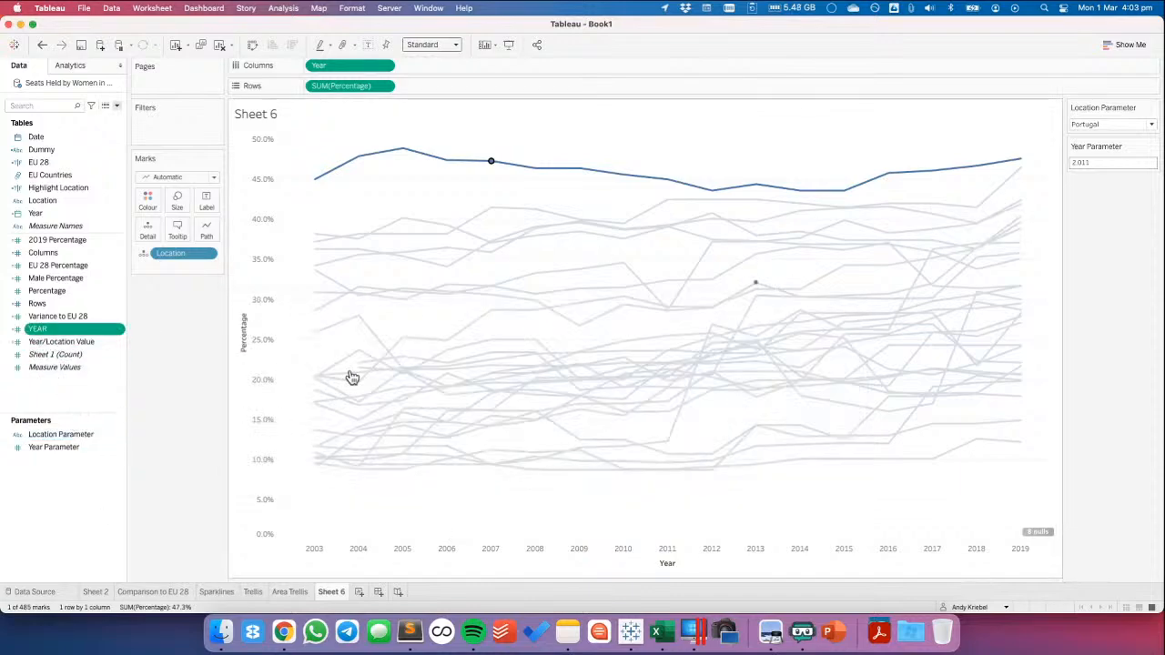
Make the YEAR calculation a continuous dimension and replace Year with it on Columns
left_click_drag(64, 329, 45, 227)
right_click(45, 233)
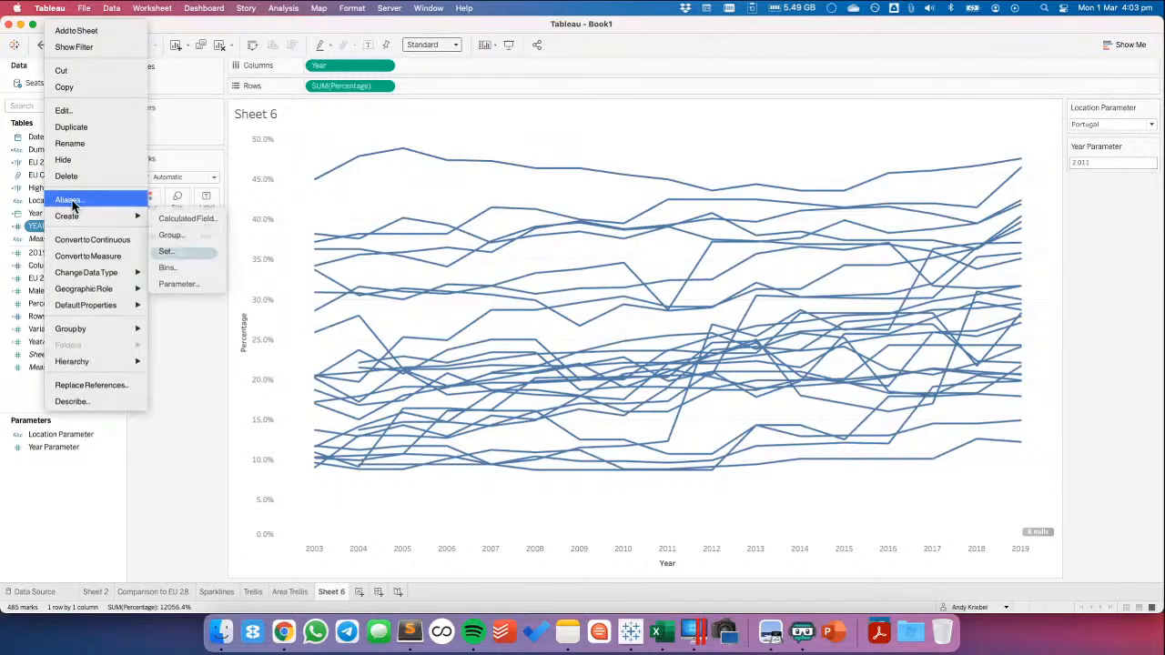
left_click(91, 238)
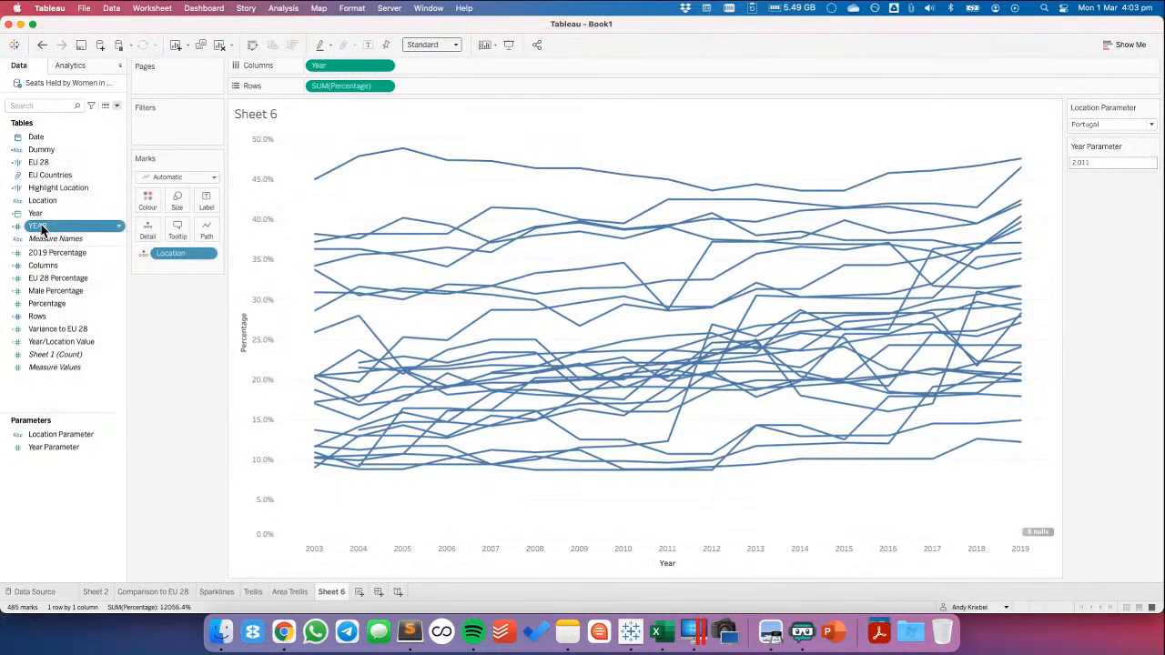
left_click_drag(42, 225, 331, 64)
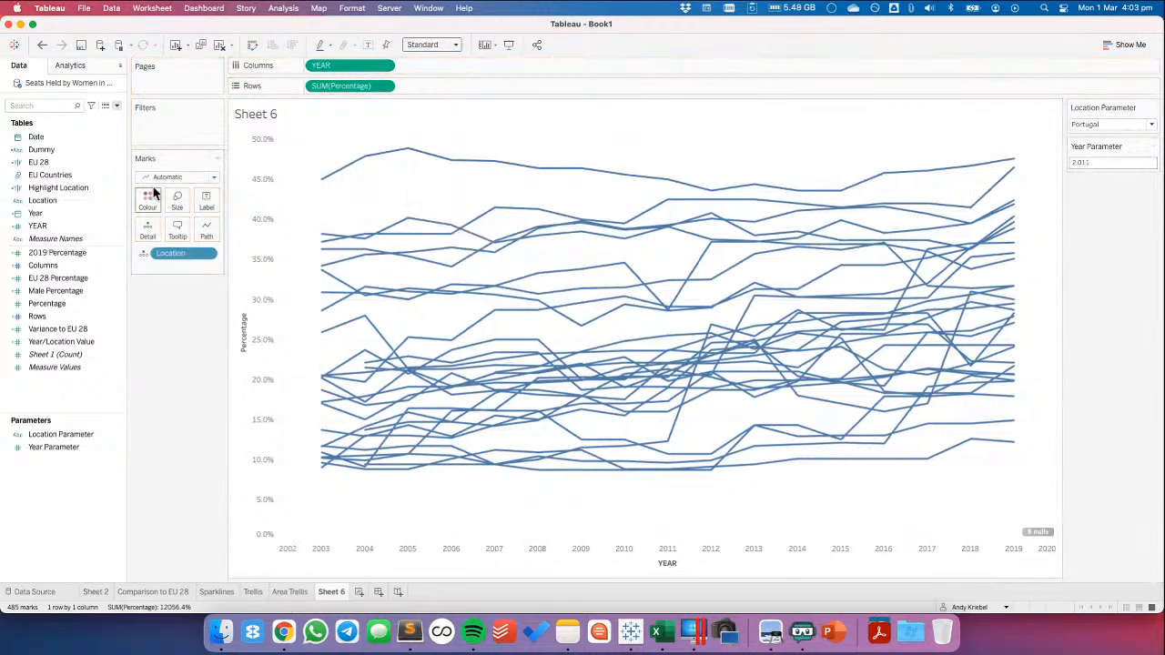
Set the source field of the Update Year Parameter action to YEAR, then save the action and close the list of actions
left_click(146, 9)
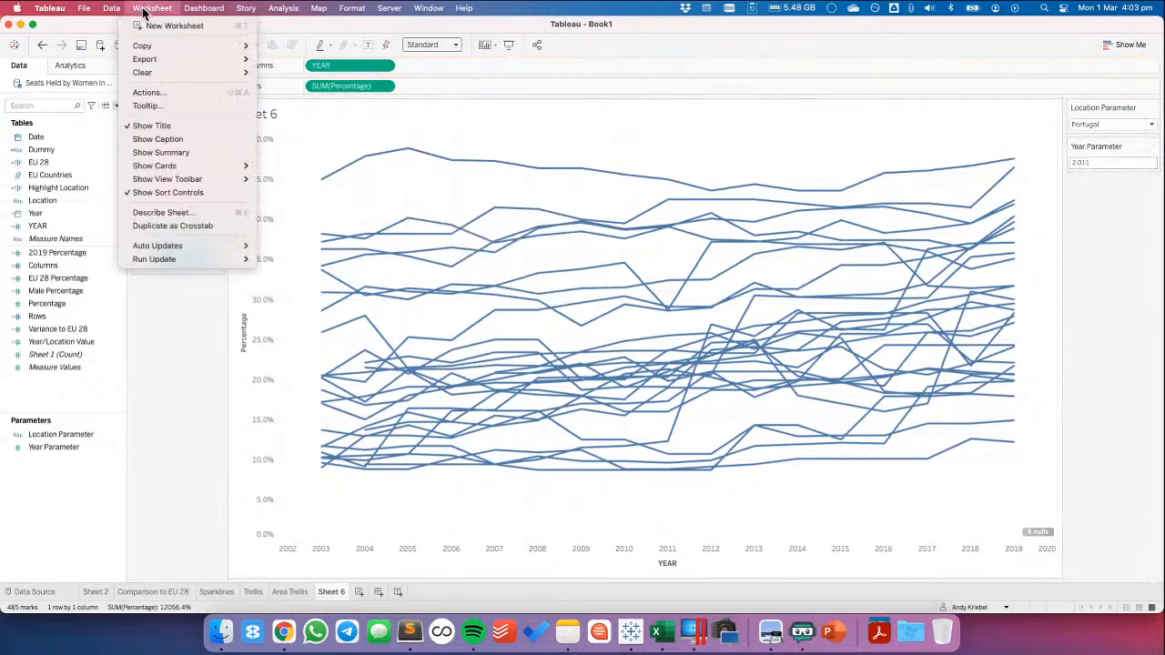
left_click(174, 93)
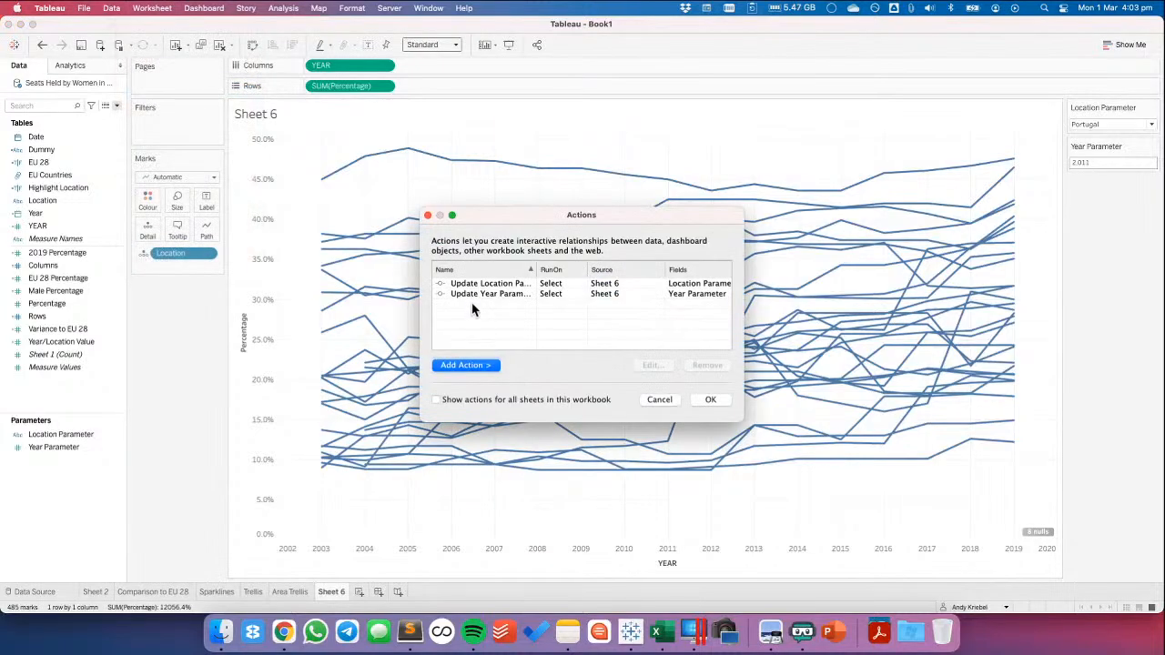
double_click(474, 295)
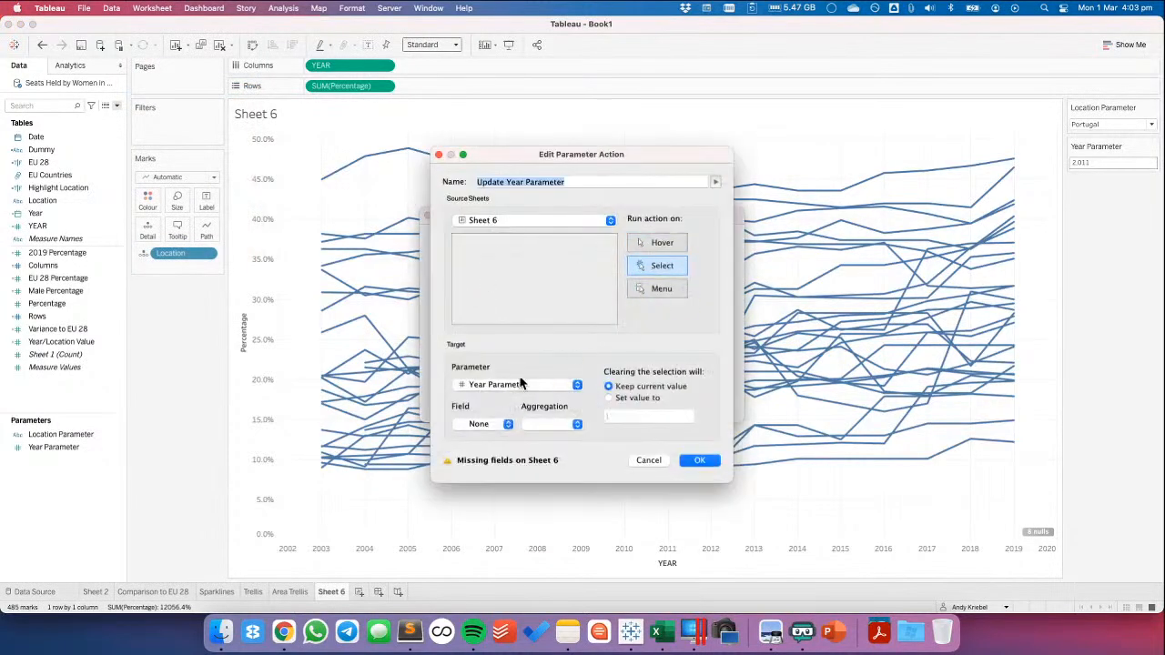
left_click(510, 386)
left_click(506, 388)
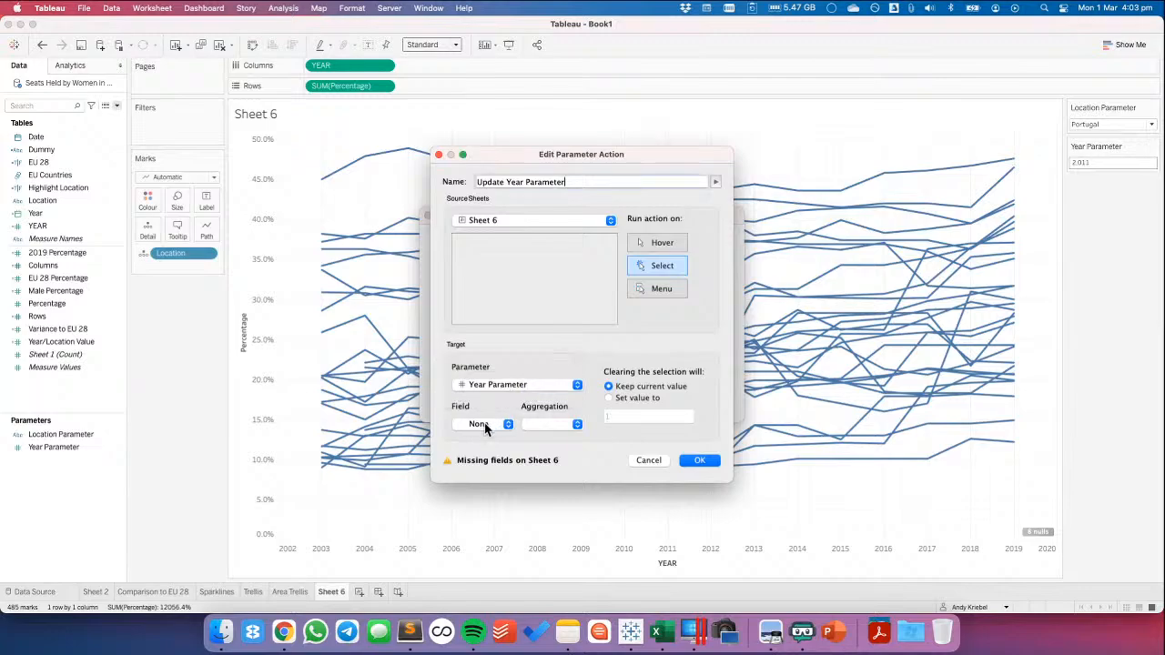
left_click(481, 424)
left_click(482, 464)
left_click(706, 462)
left_click(710, 402)
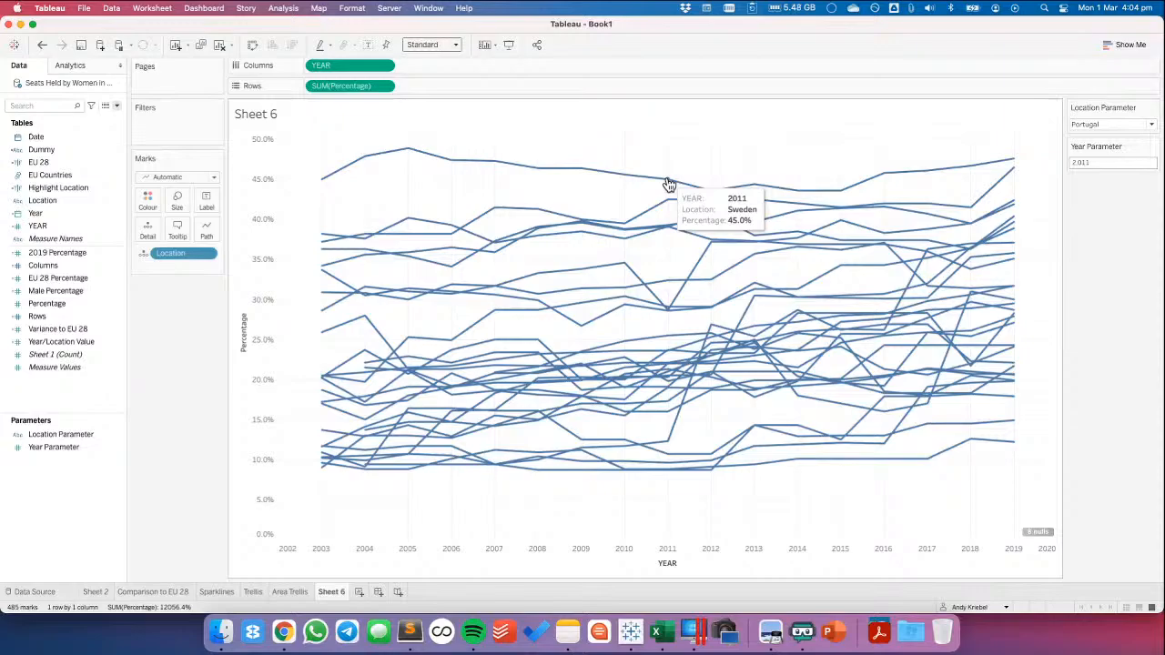
Test the parameter actions on Sweden's 2011 and 2018 points and Cyprus's 2015 point, then clear the selection
left_click(668, 181)
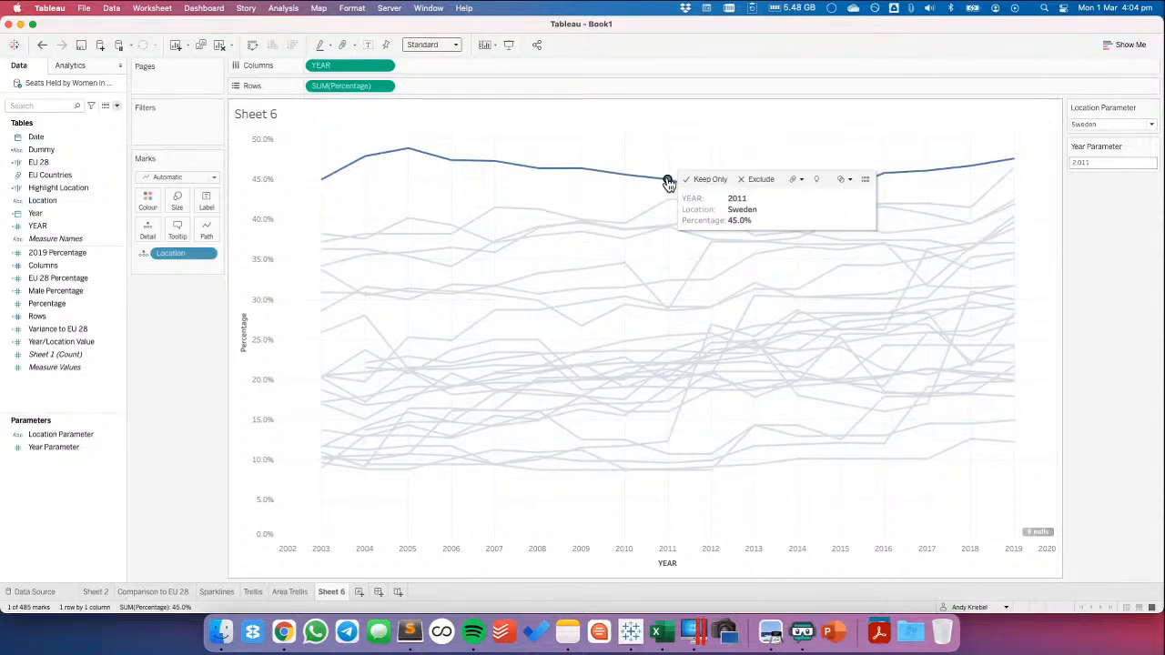
left_click(972, 169)
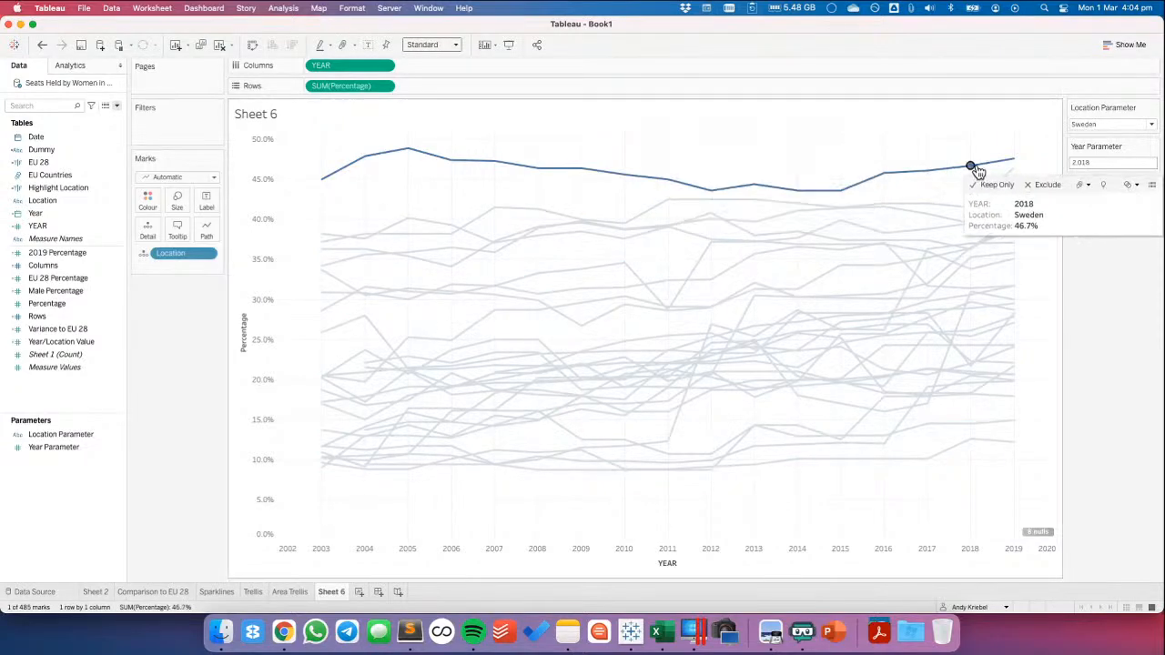
left_click(842, 446)
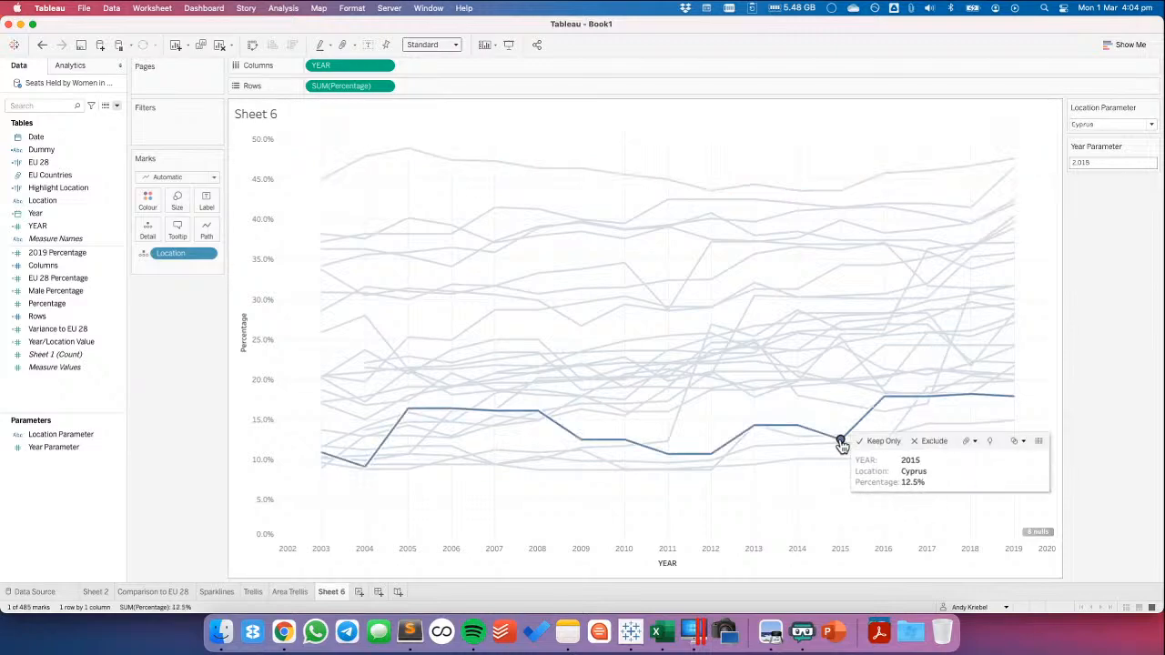
key("Escape")
Start a new calculated field and name it Year Selected
right_click(81, 483)
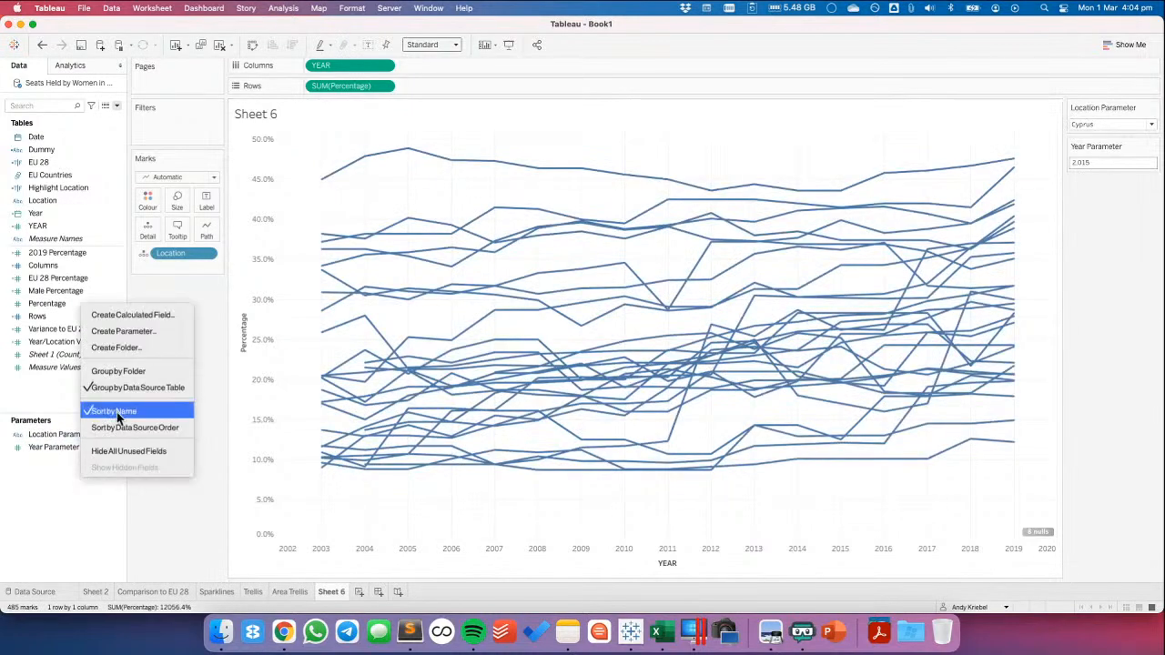
left_click(130, 314)
type("Percentage of Selec")
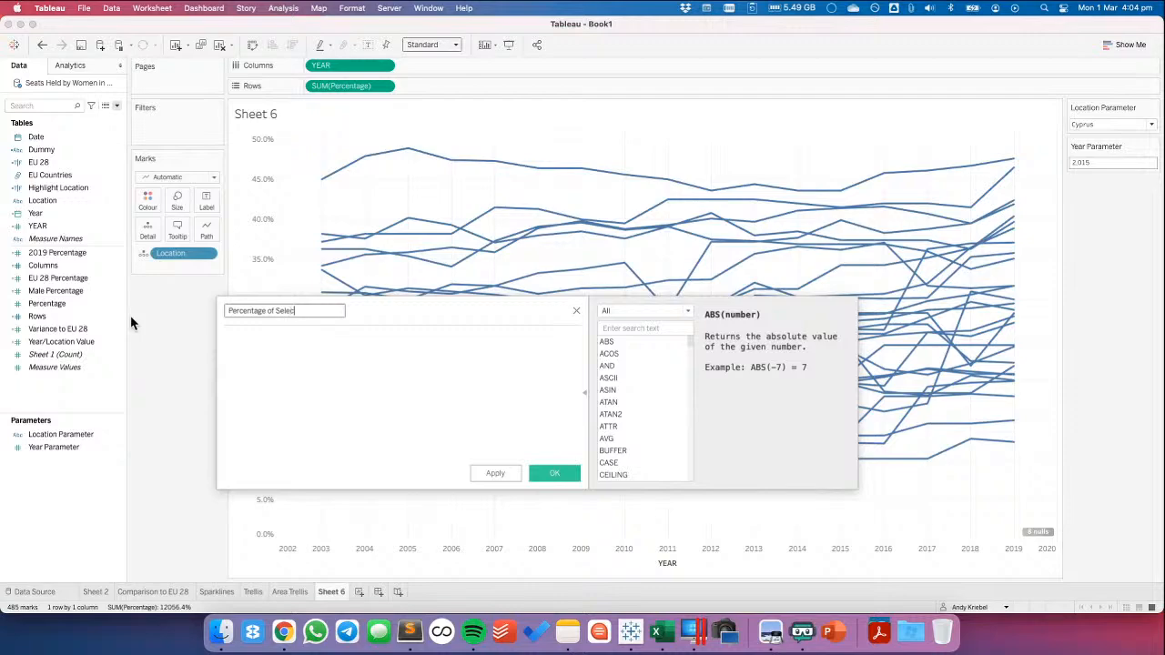
type("ted Mark")
key("Tab")
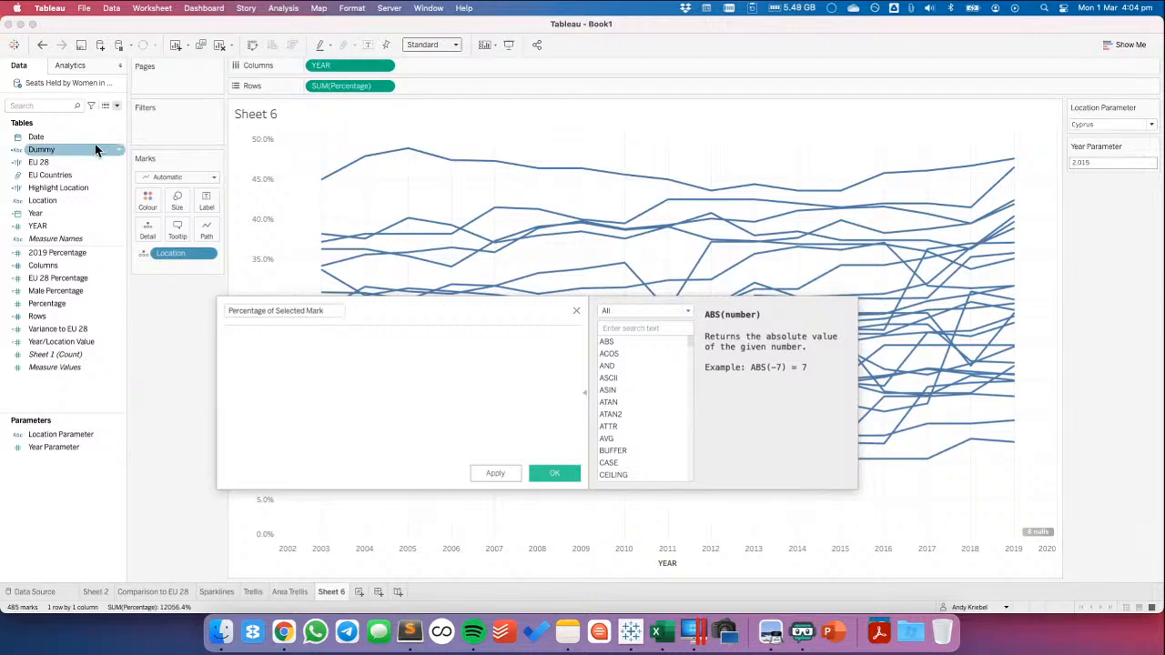
left_click(115, 108)
left_click(306, 372)
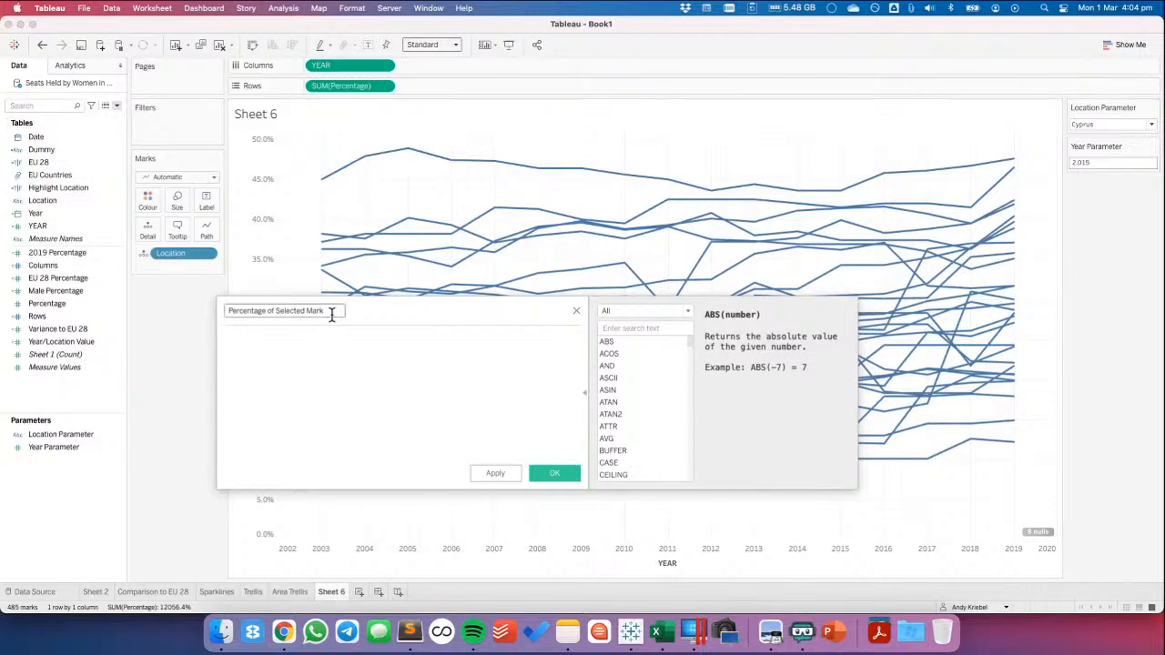
left_click_drag(333, 314, 197, 321)
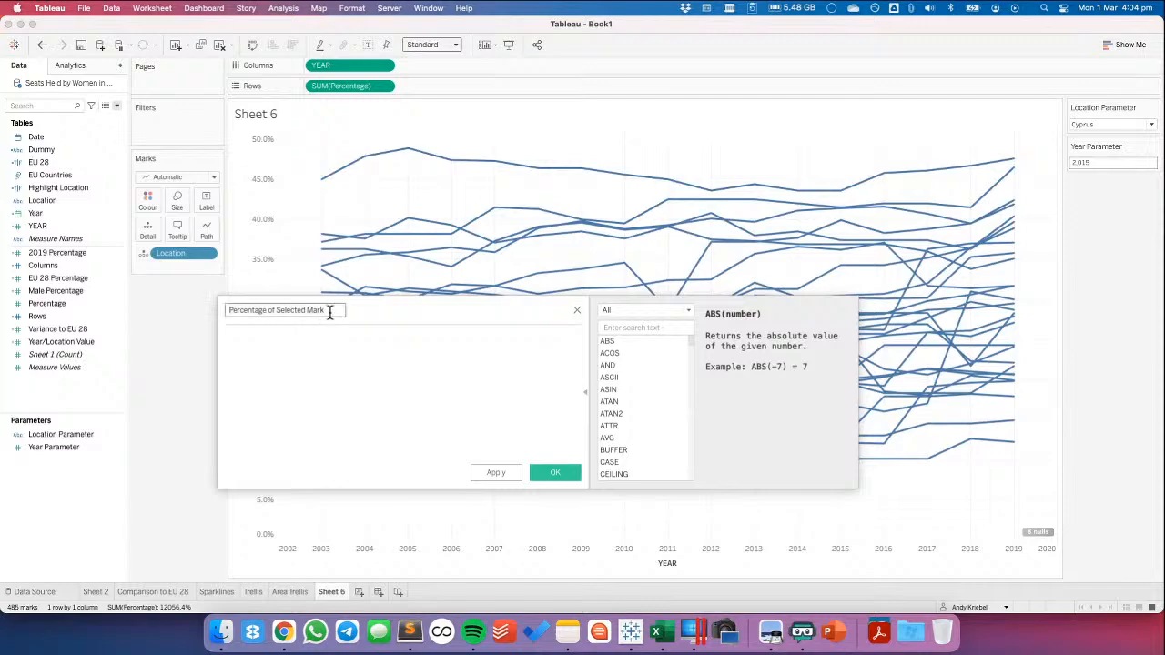
type("YEa")
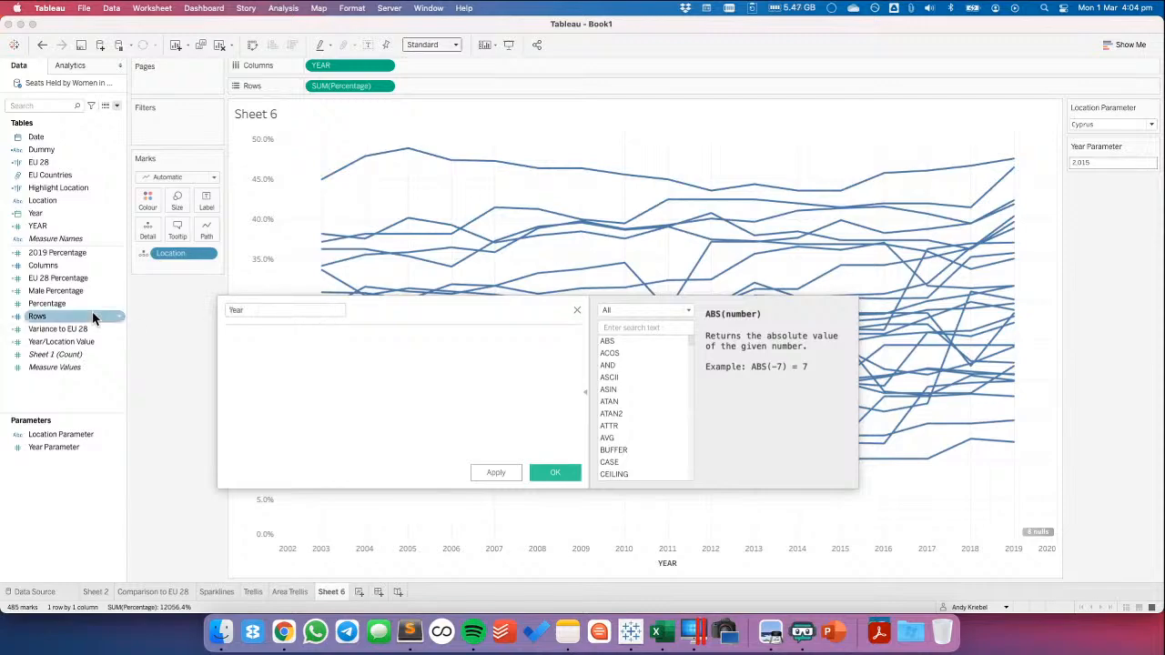
type("r Selected")
Define Year Selected as [YEAR]=[Year Parameter] and save the calculation
left_click(329, 378)
type("year")
key("Return")
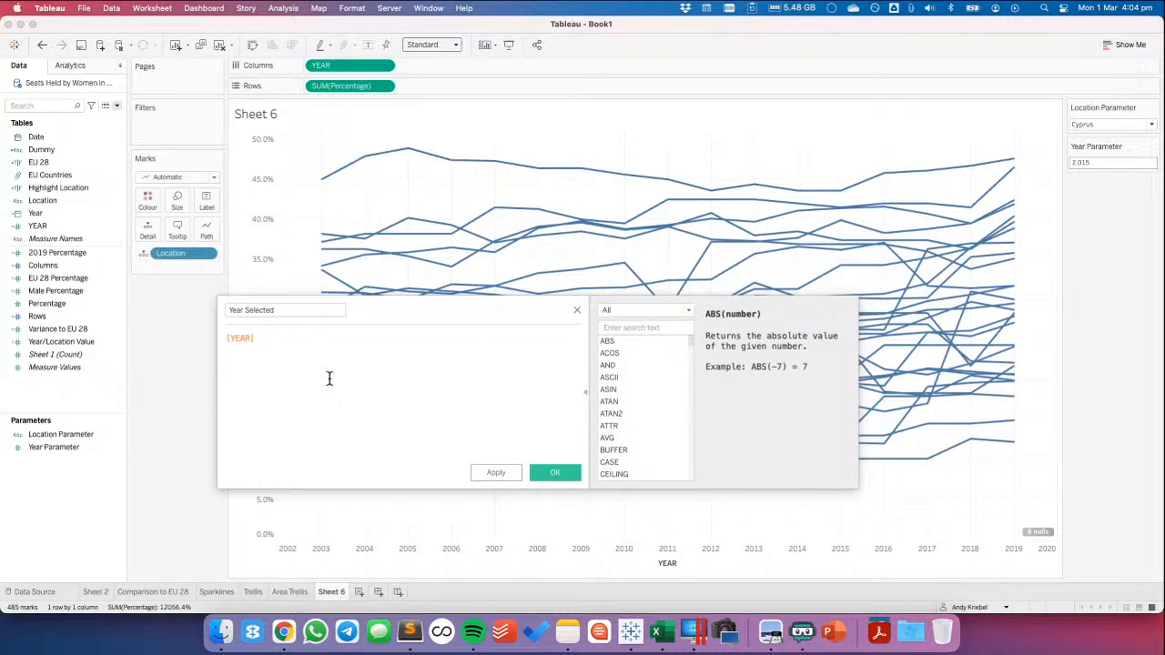
type("=year")
key("Down")
key("Down")
key("Down")
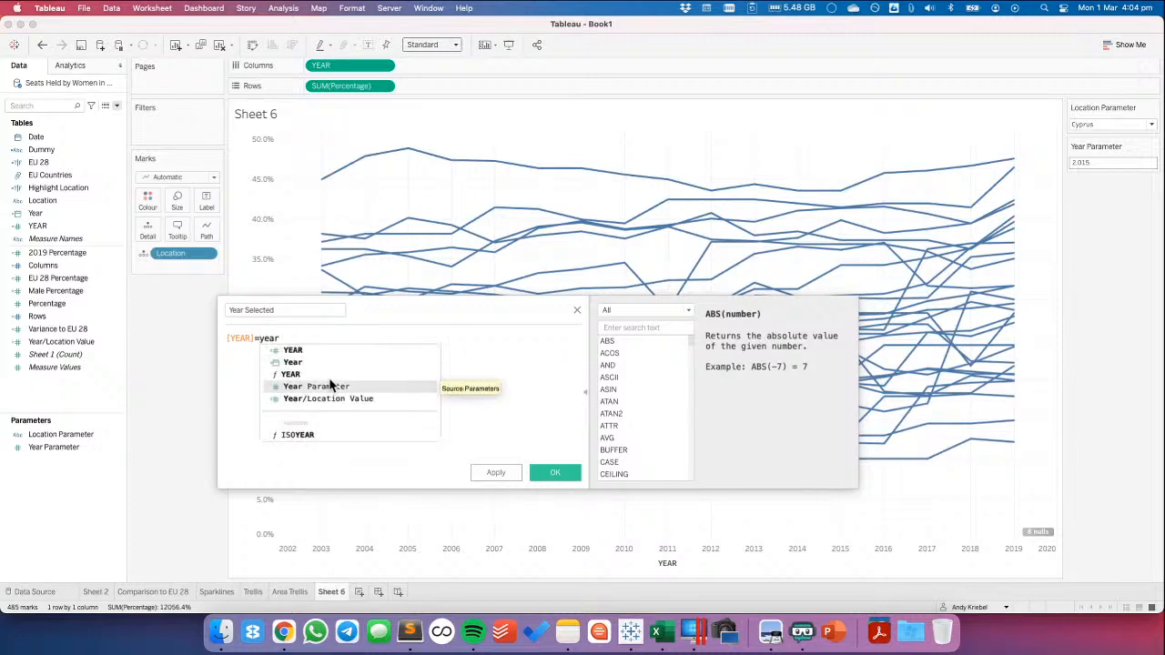
key("Return")
left_click(555, 472)
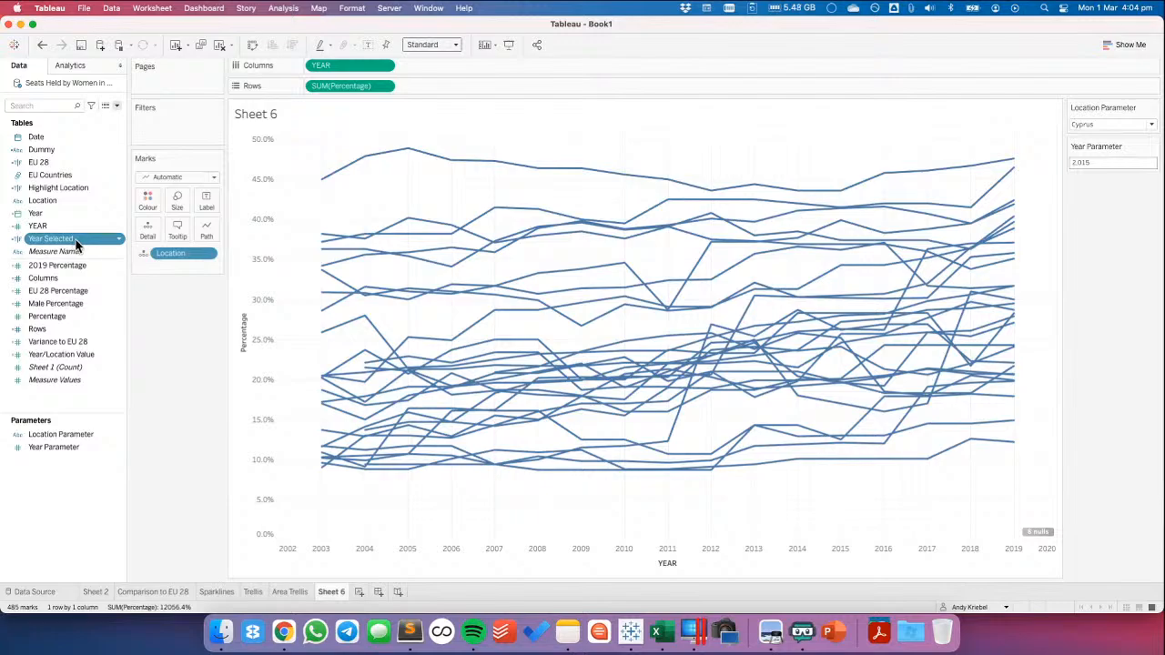
Rename the Highlight Location field as Location Selected
right_click(73, 192)
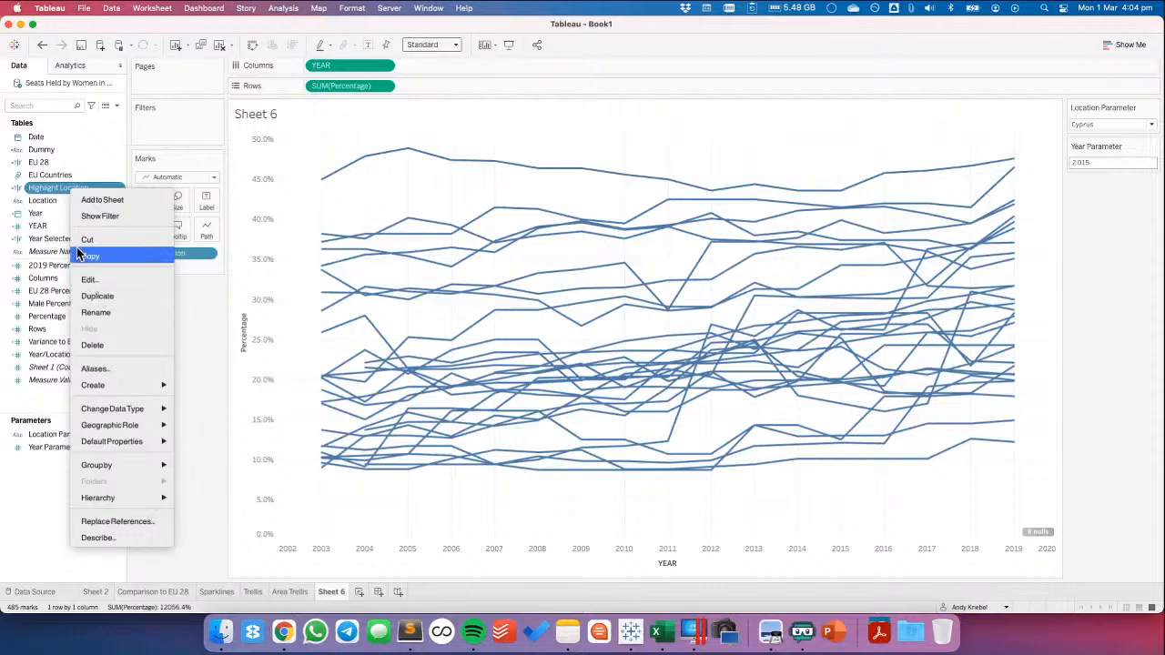
left_click(95, 312)
type("Lo")
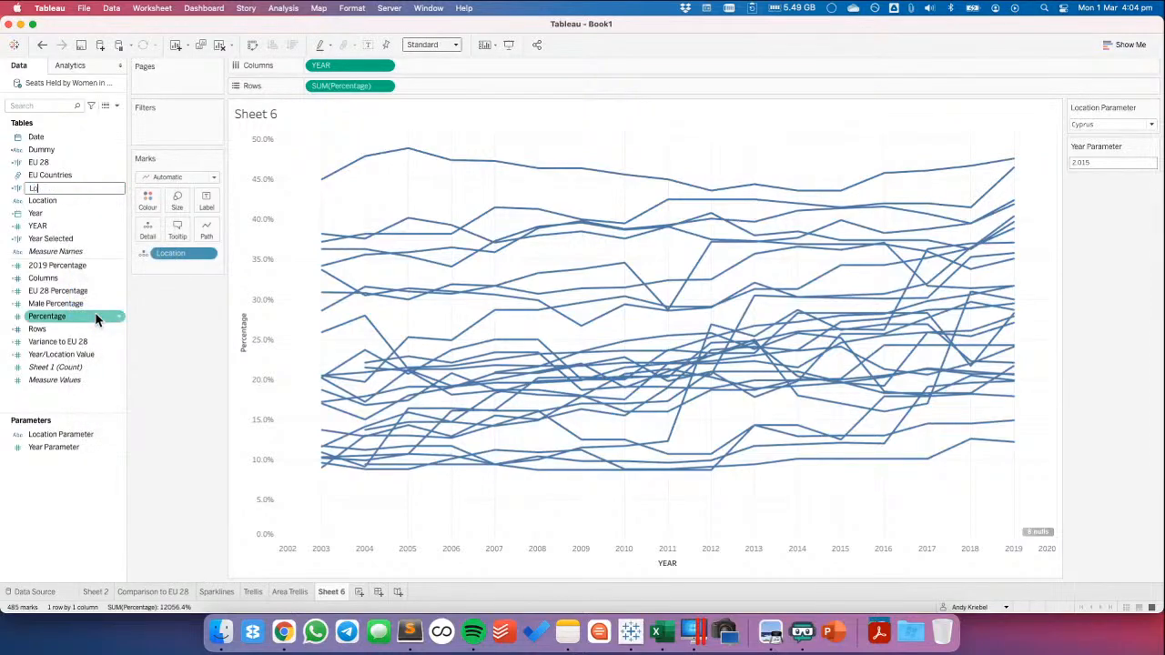
type("cation Selected")
key("Return")
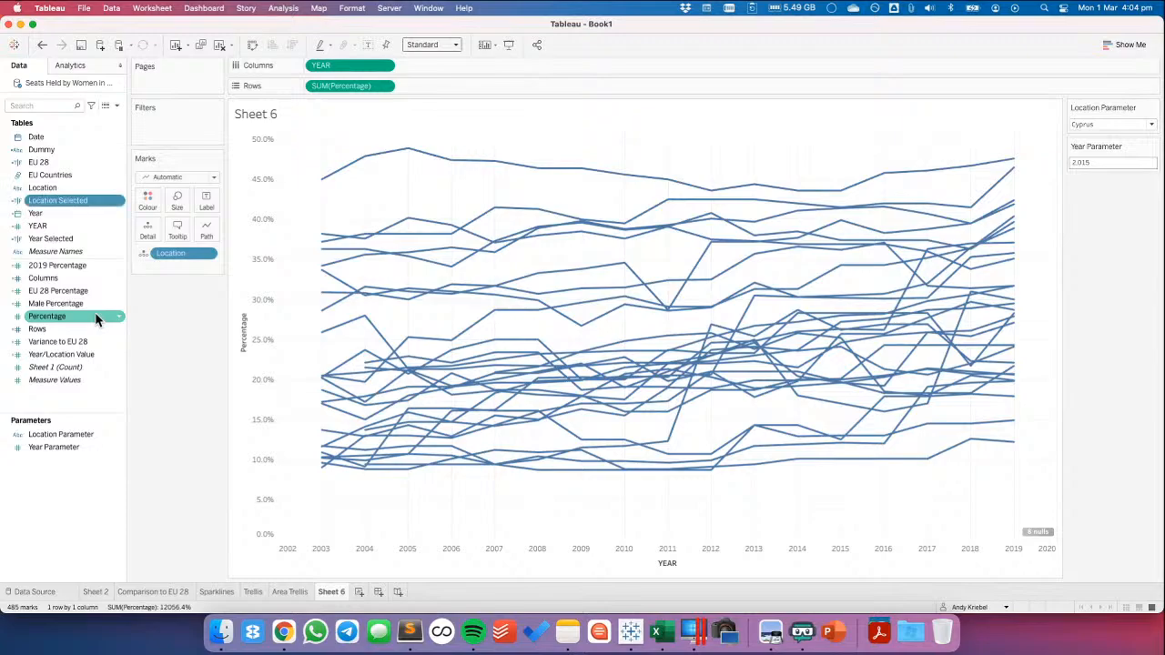
Start a new calculated field named Percentage of Selected Mark
left_click(116, 106)
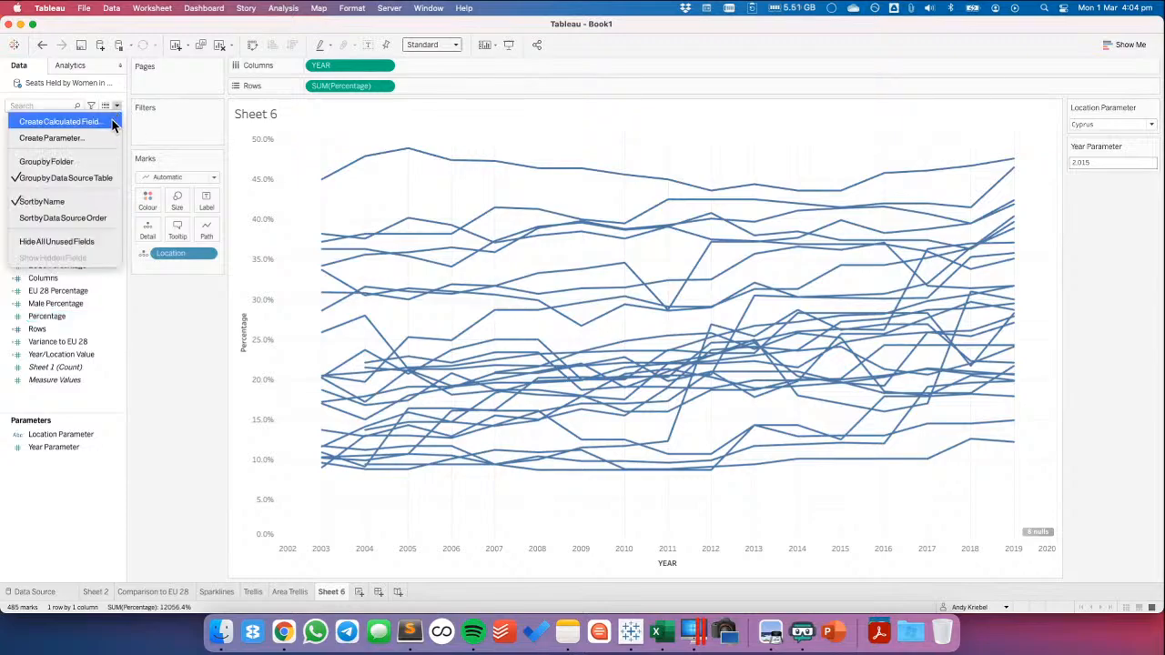
left_click(112, 120)
type("Percentage of Selected Mark")
left_click(359, 365)
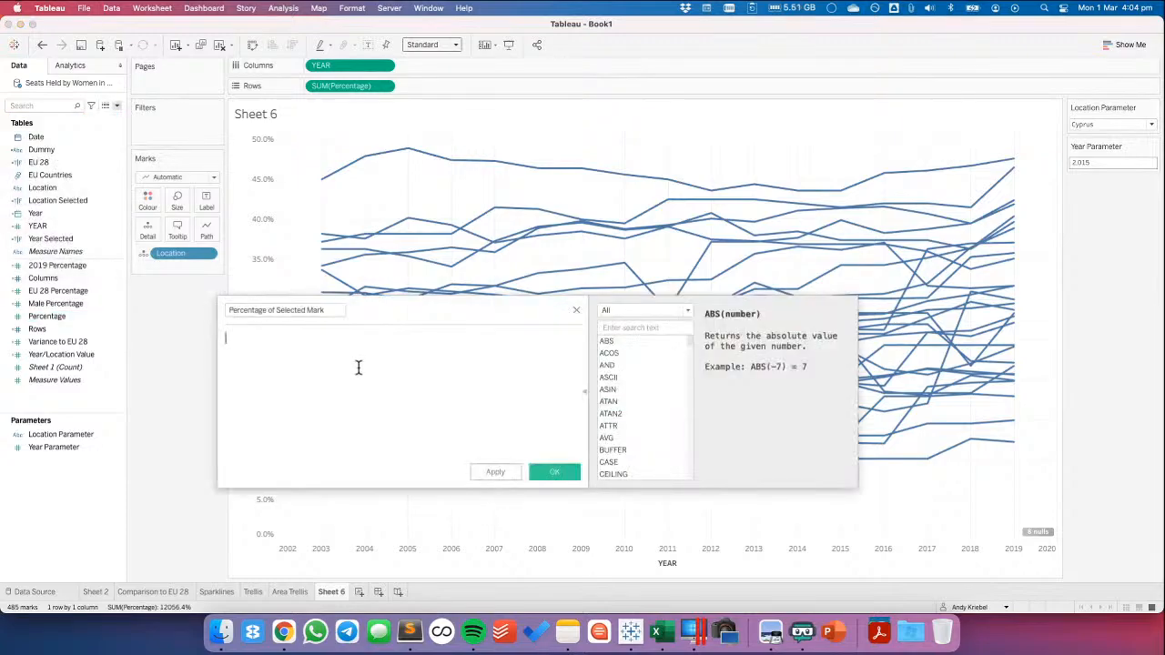
Begin the Percentage of Selected Mark formula with the condition IF [Location Selected] AND [Year Selected]
type("IF loc")
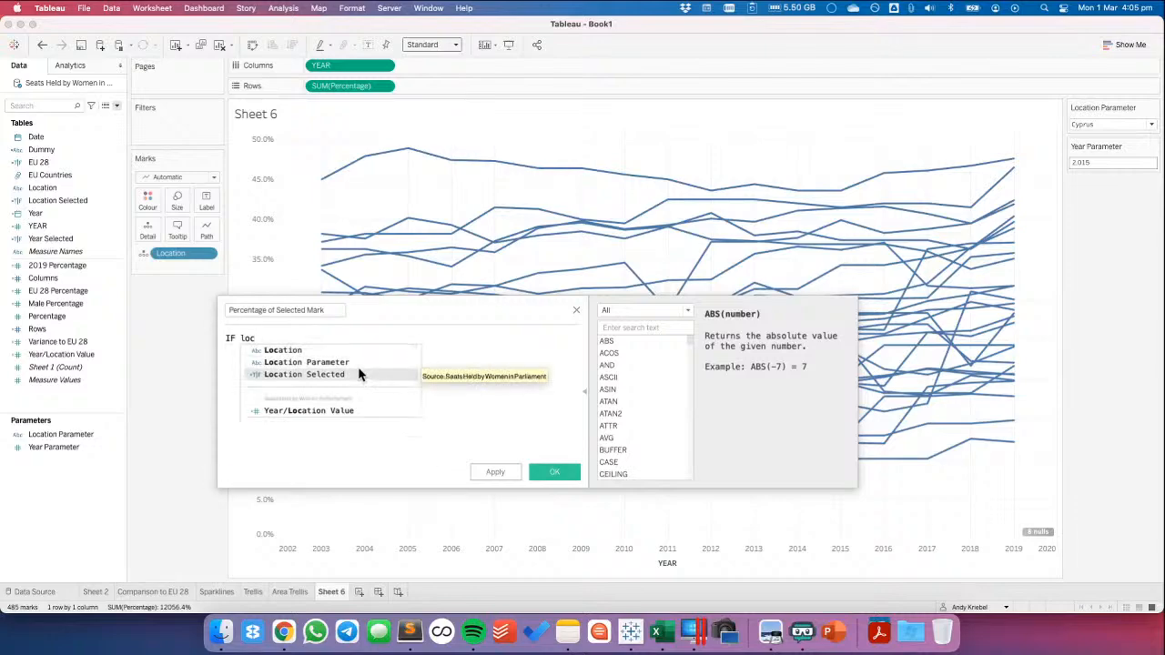
left_click(358, 374)
type("AND")
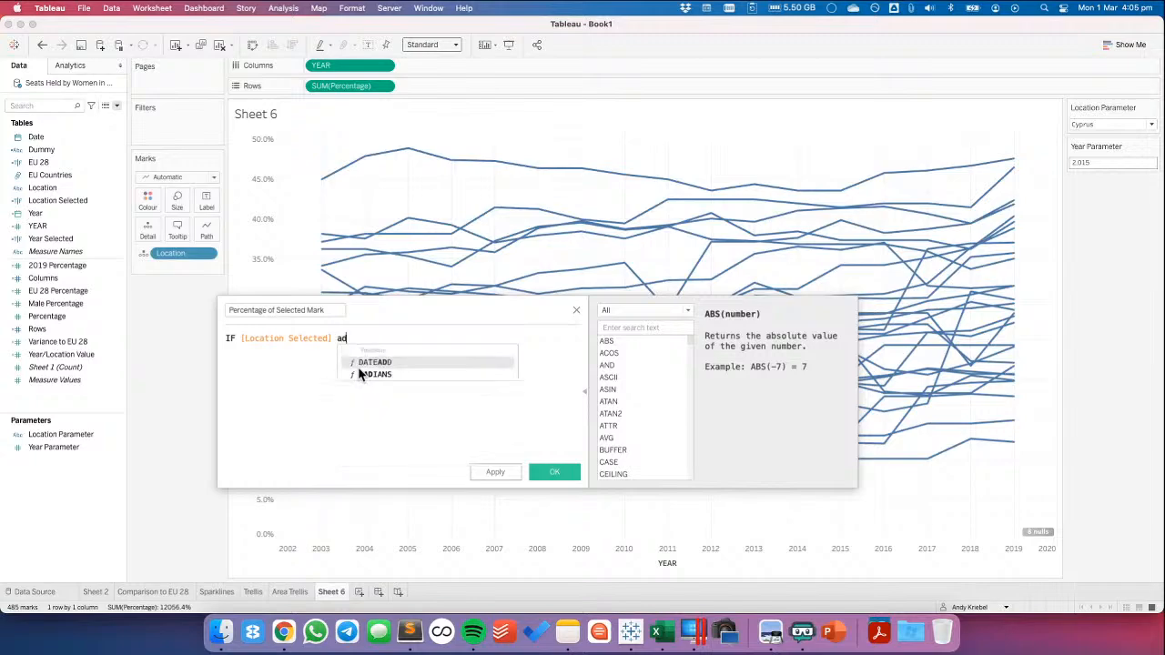
type(" year")
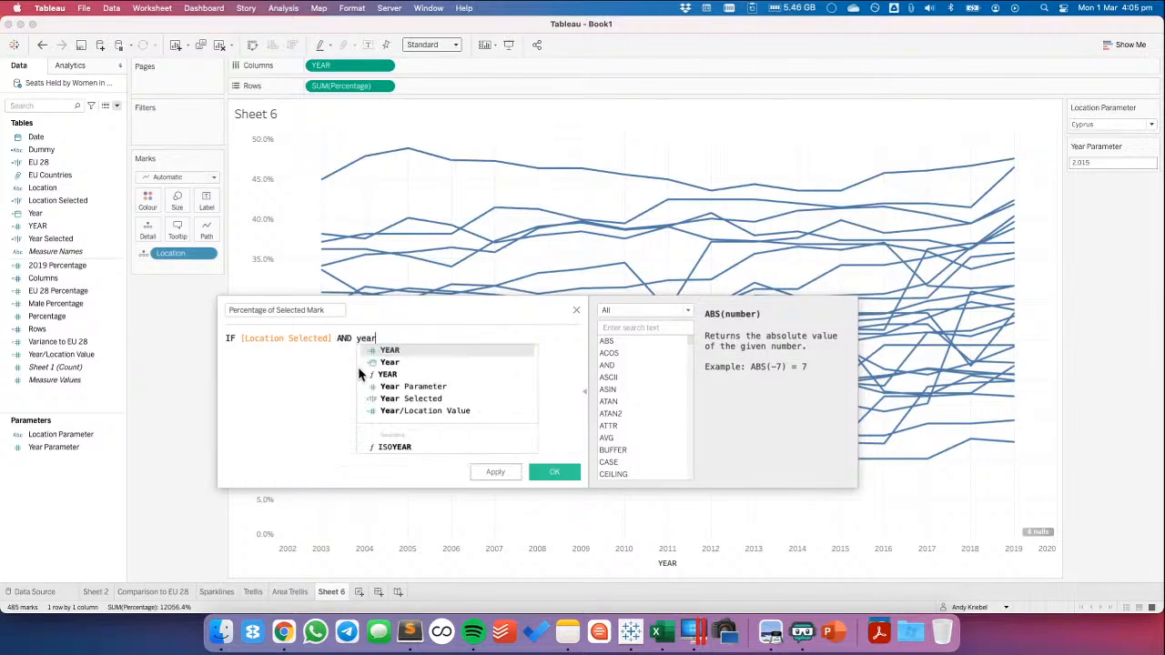
left_click(391, 403)
key("Return")
Complete the IF statement with THEN [Percentage] and END on separate lines
type("THEN er")
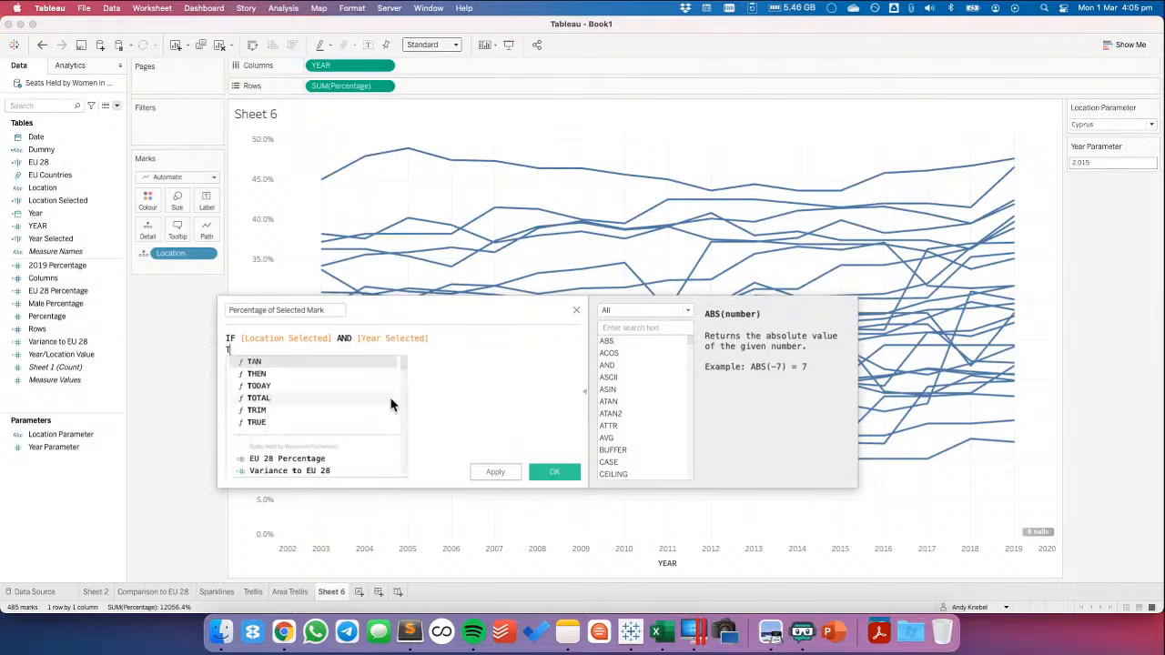
key("BackSpace")
key("BackSpace")
type("per")
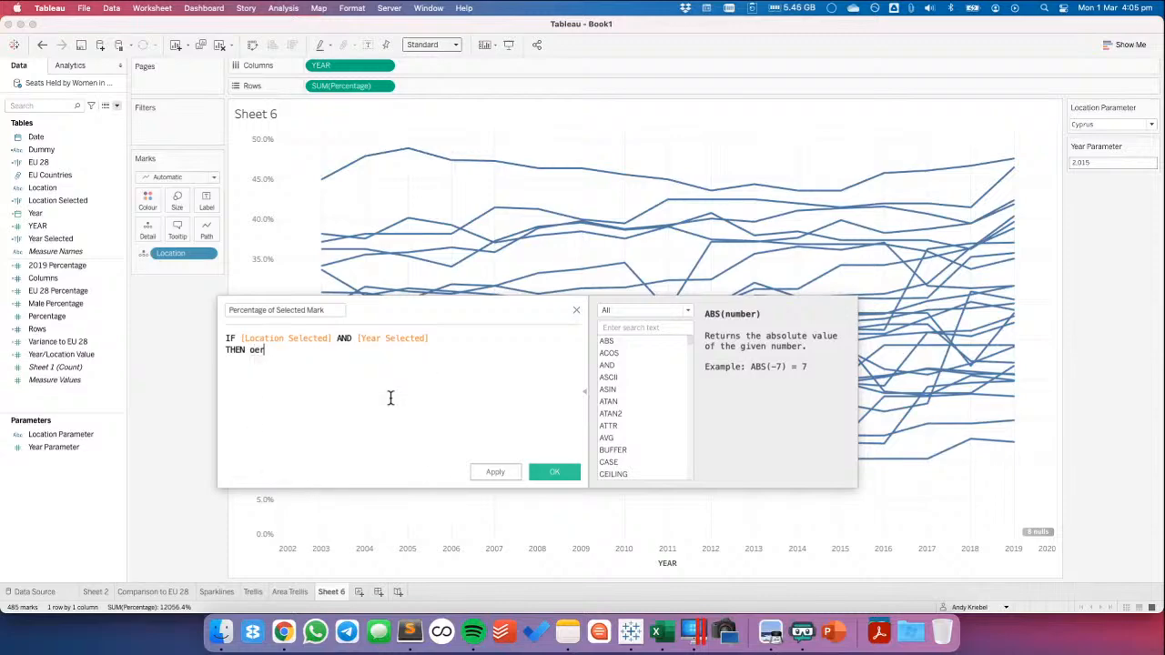
type("c")
key("Return")
key("Return")
type("END")
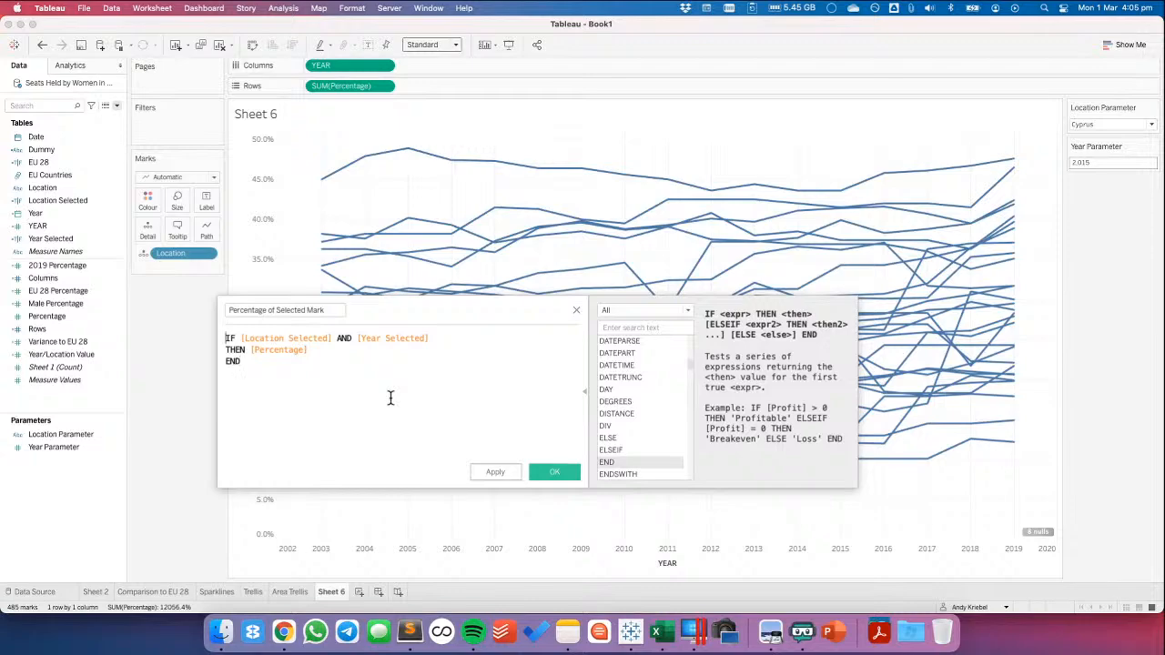
Wrap the whole IF statement in { SUM( )} and save the calculation
key("Return")
key("Up")
type("{")
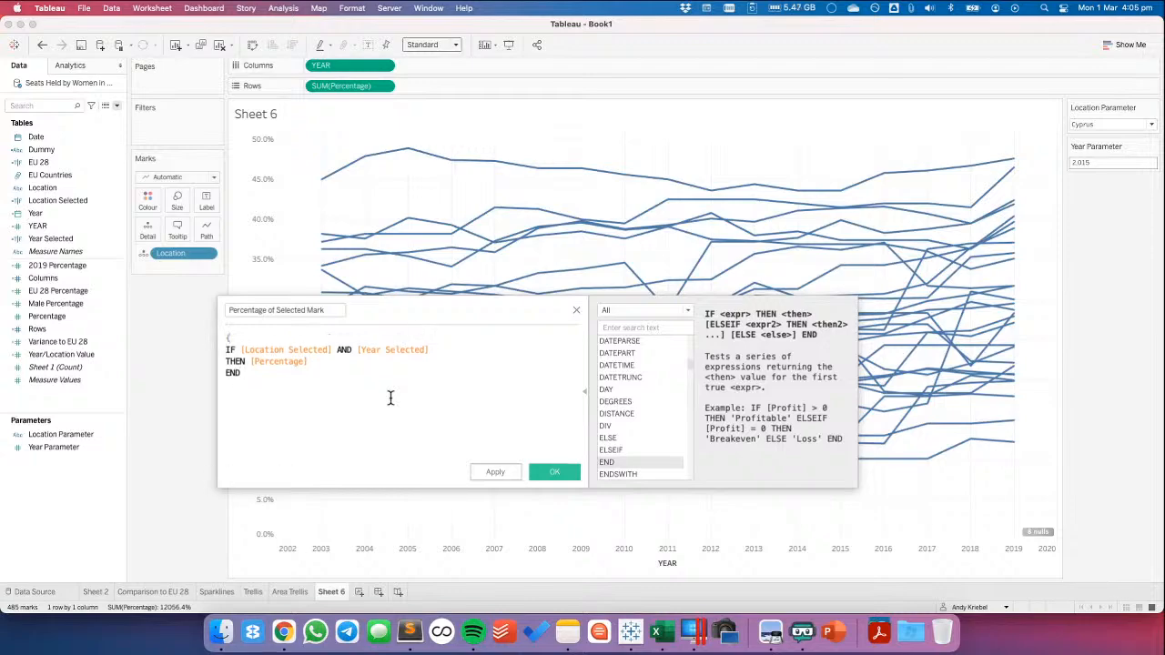
type(" SUM(")
key("Down")
key("Down")
key("Down")
key("Return")
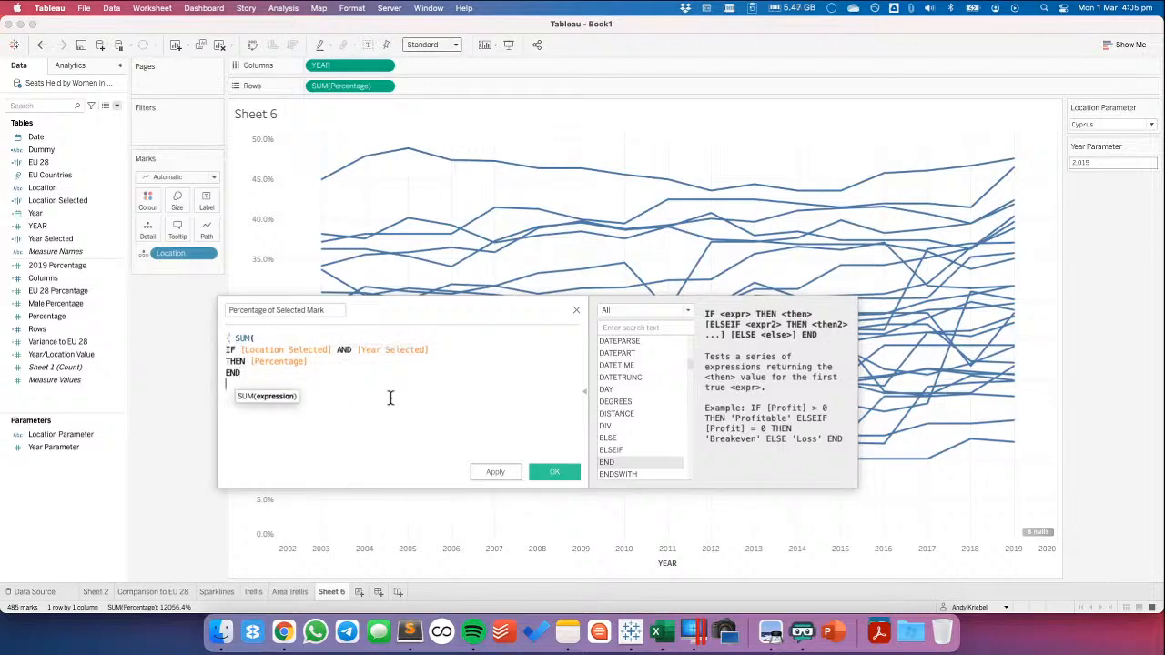
type(")")
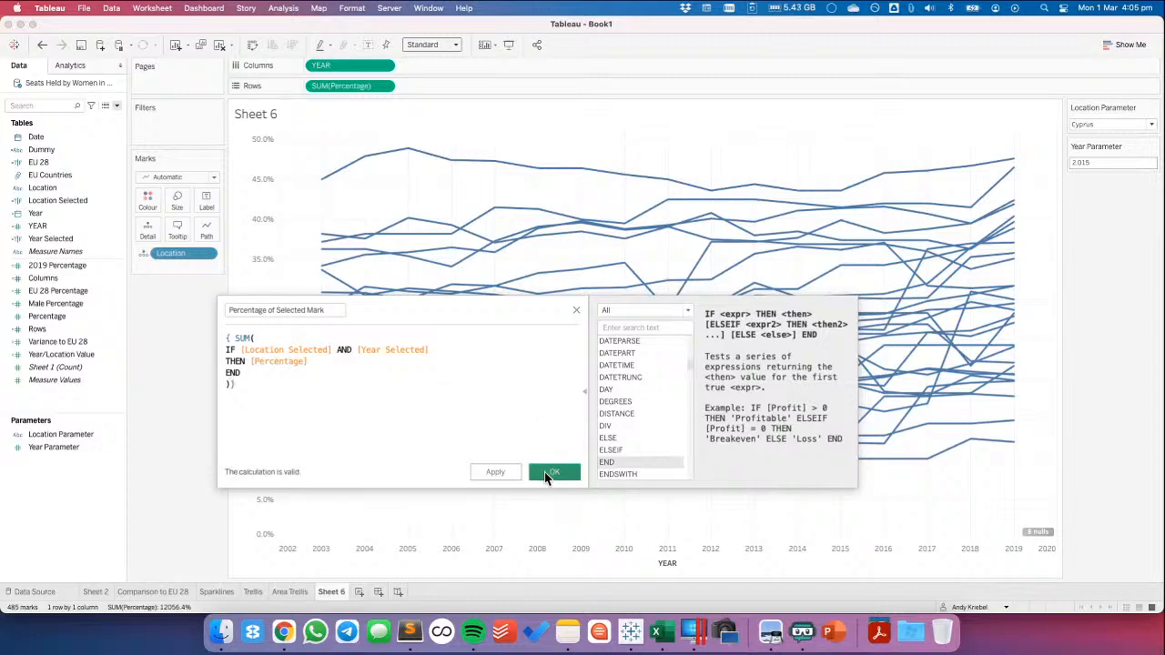
left_click(553, 472)
Add Percentage of Selected Mark to the chart's tooltip
left_click_drag(66, 336, 139, 256)
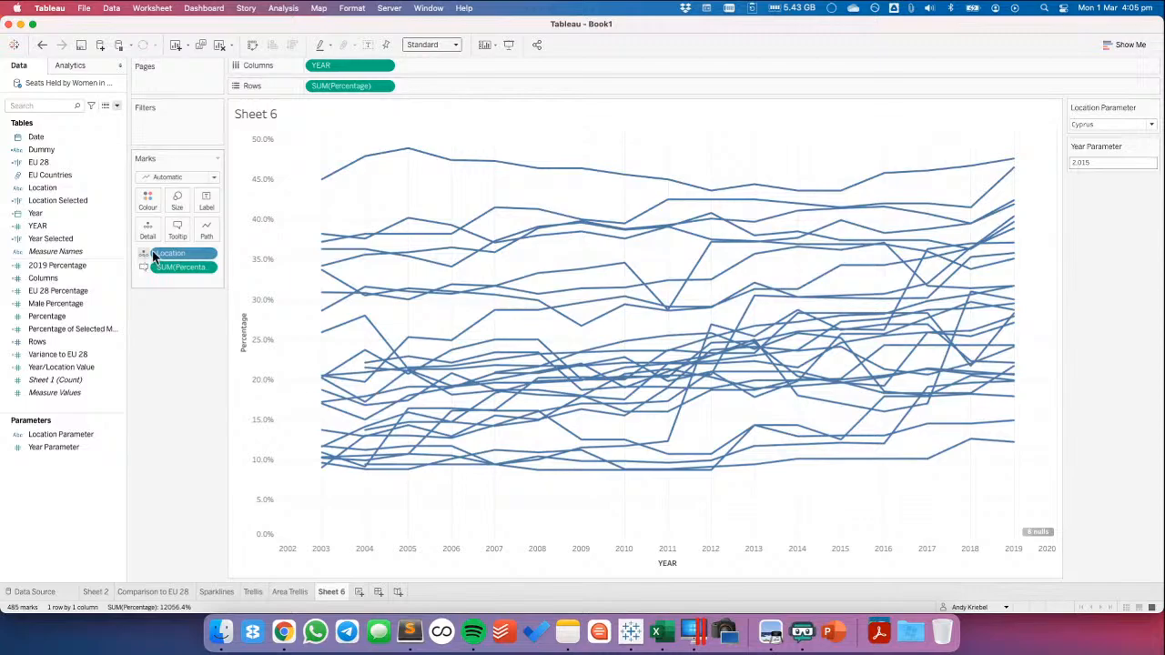
left_click(206, 201)
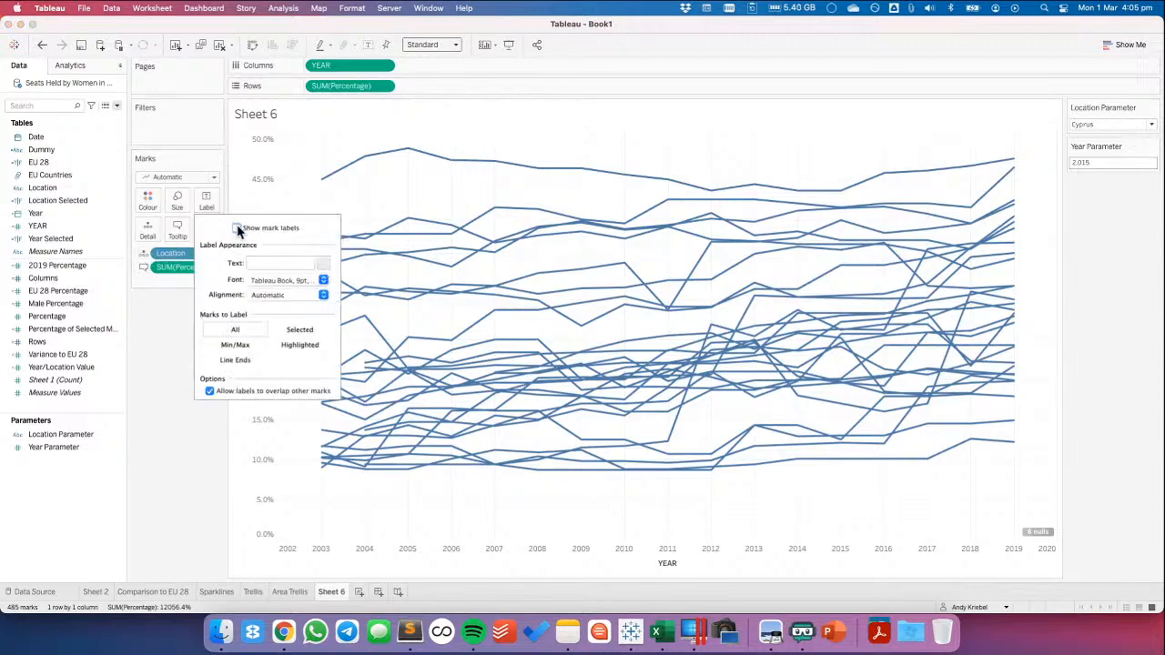
left_click(132, 373)
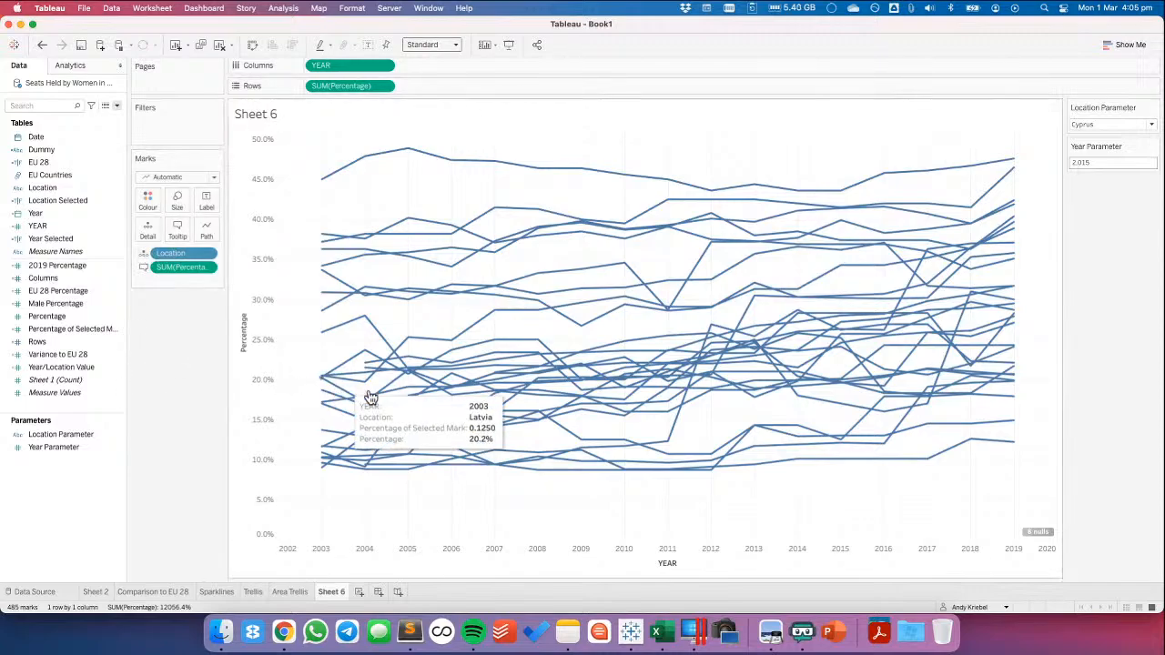
Select Hungary's 2013 mark, check Percentage of Selected Mark in the tooltips of Sweden's marks, and clear the selection
mouse_move(758, 474)
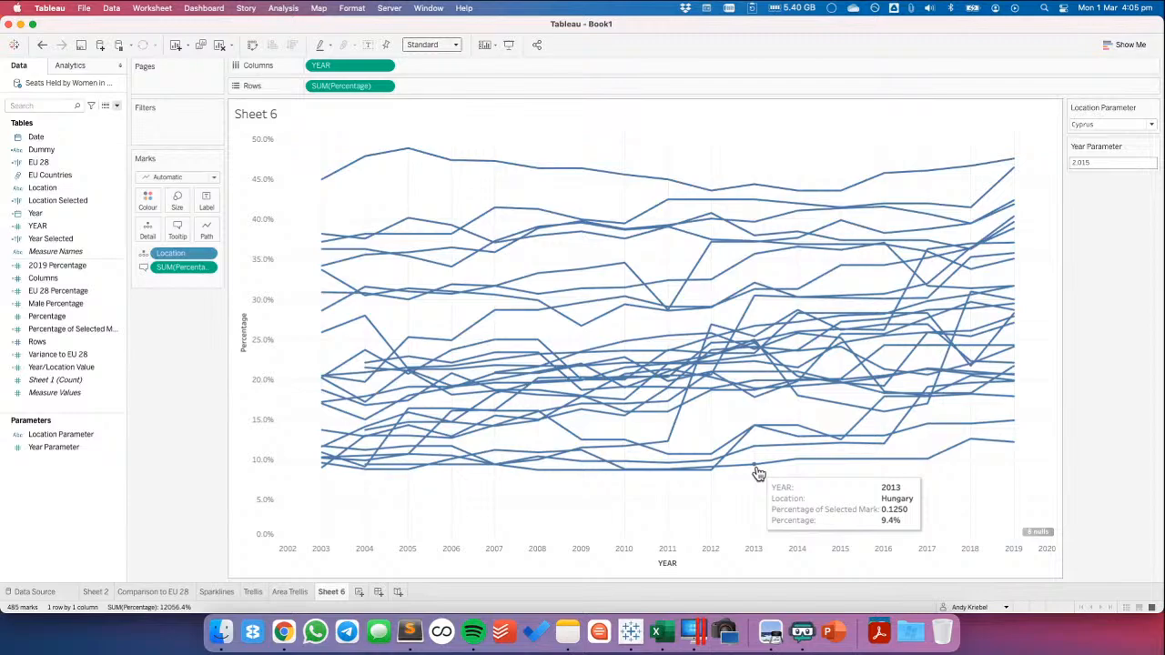
left_click(756, 469)
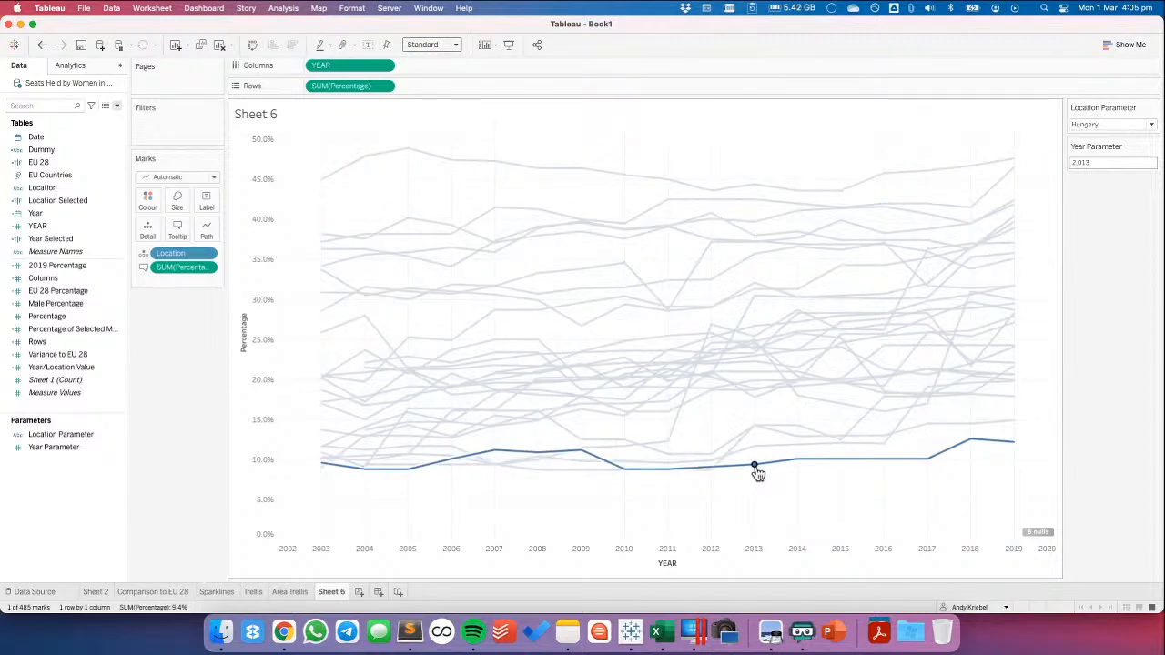
mouse_move(628, 232)
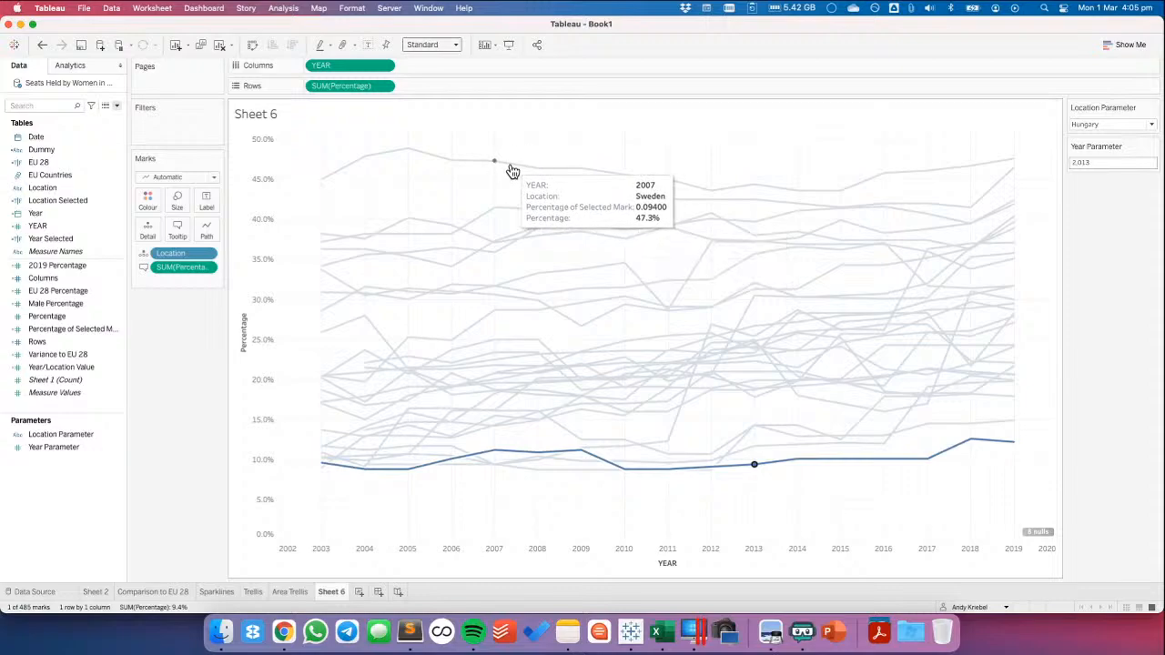
mouse_move(446, 162)
mouse_move(402, 153)
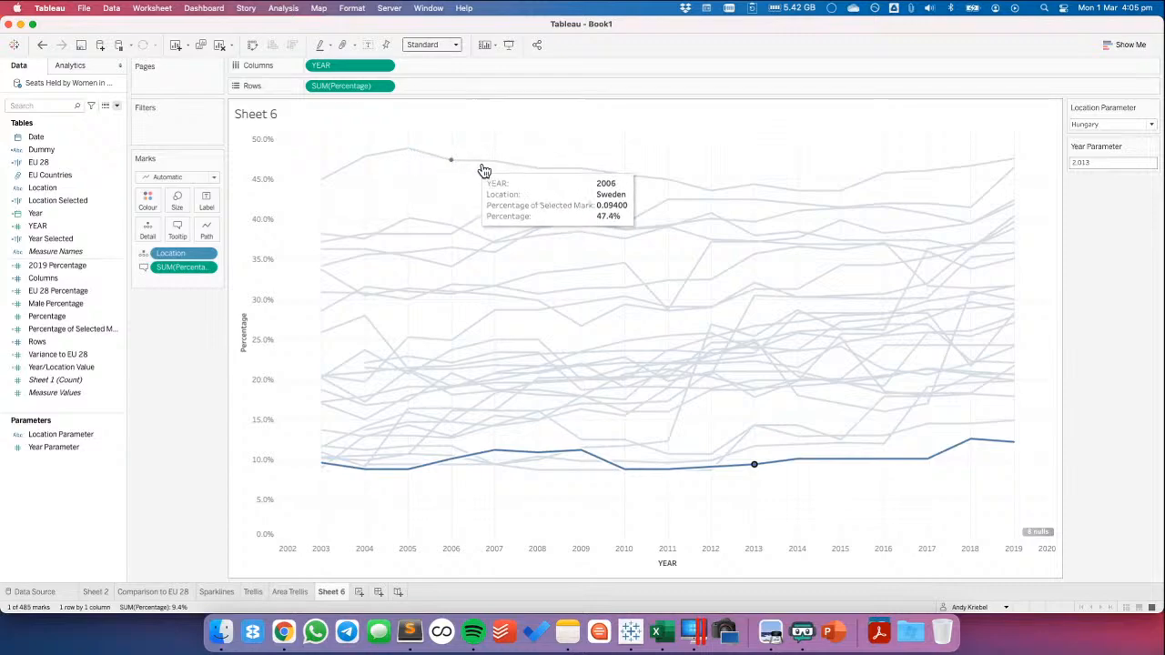
left_click(436, 198)
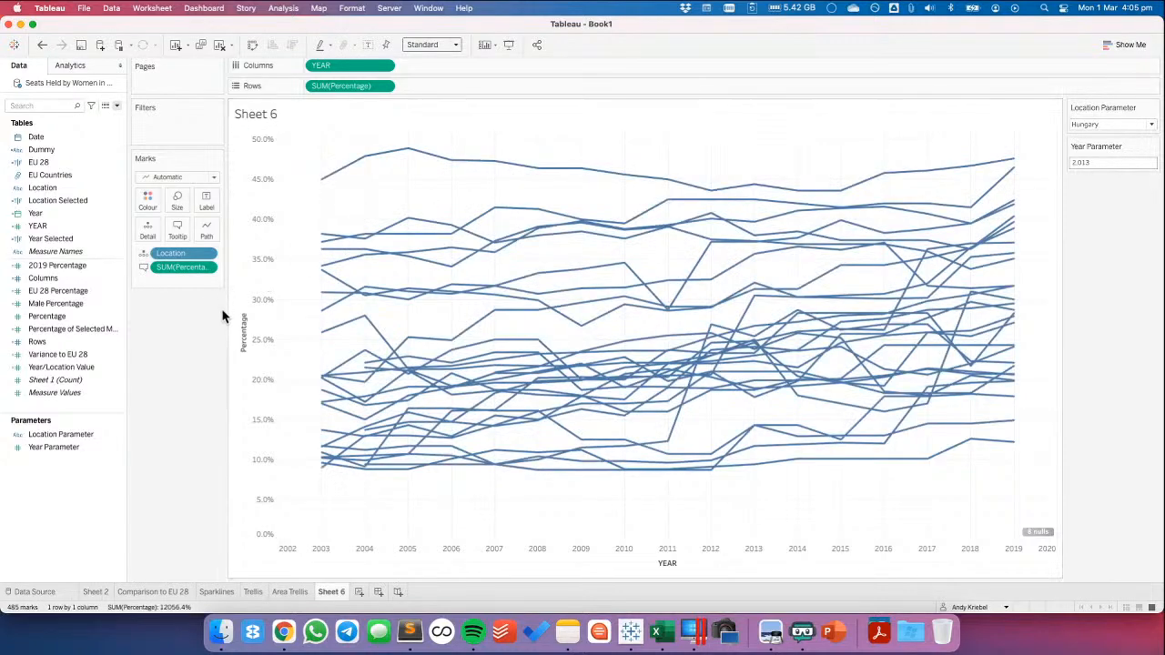
Set the default number format of Percentage of Selected Mark to Percentage with 1 decimal place
left_click(84, 290)
right_click(86, 329)
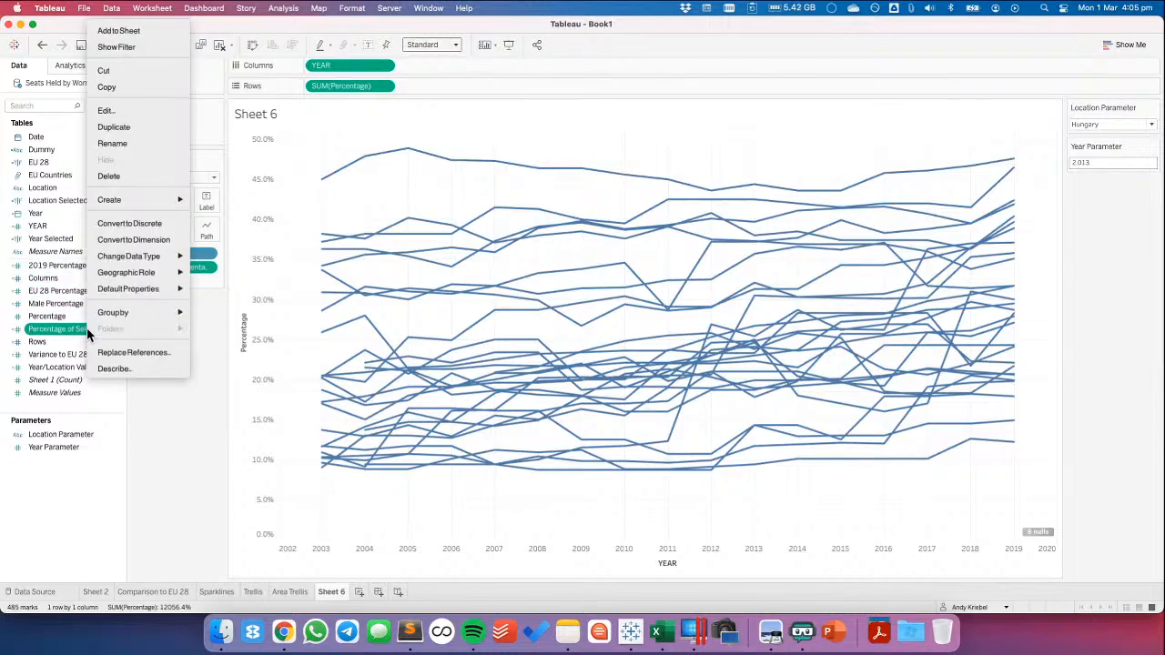
mouse_move(160, 289)
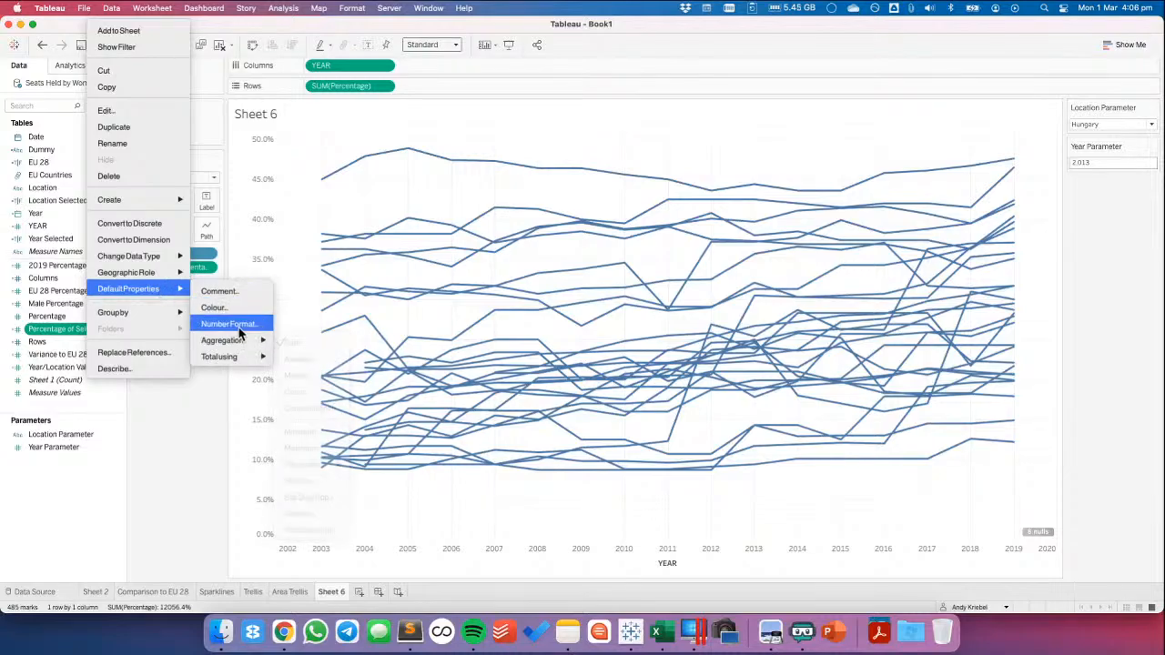
left_click(232, 324)
left_click(505, 349)
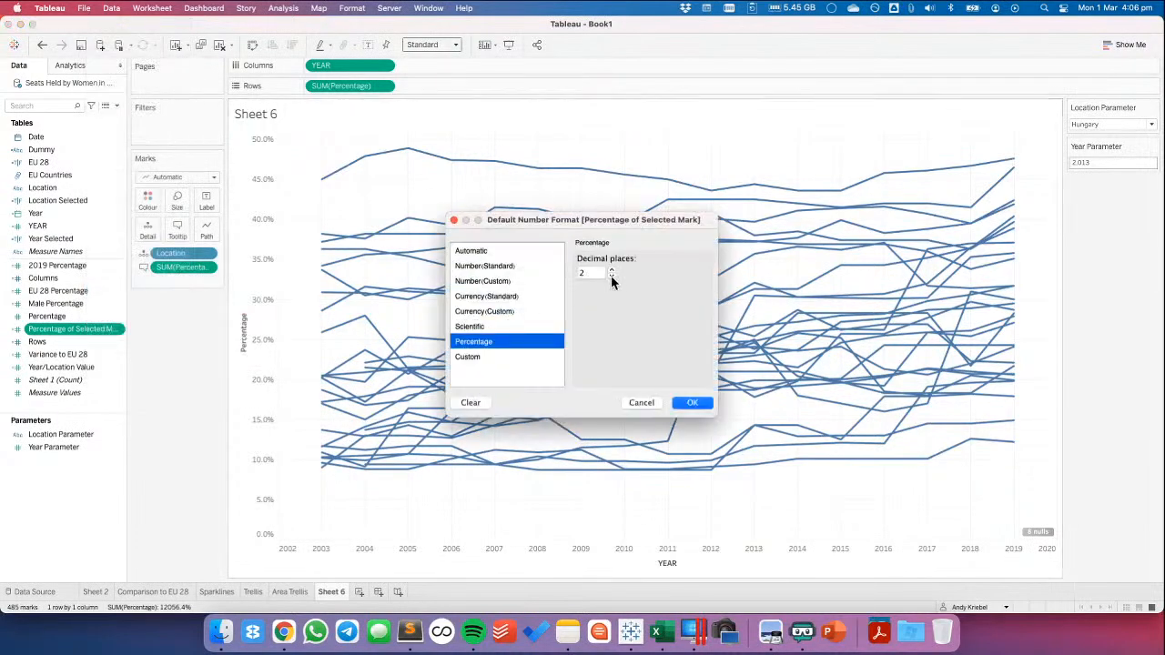
left_click(611, 275)
left_click(688, 400)
Create a calculated field named Variance to Selected Mark as SUM([Percentage])-SUM([Percentage of Selected Mark])
right_click(56, 495)
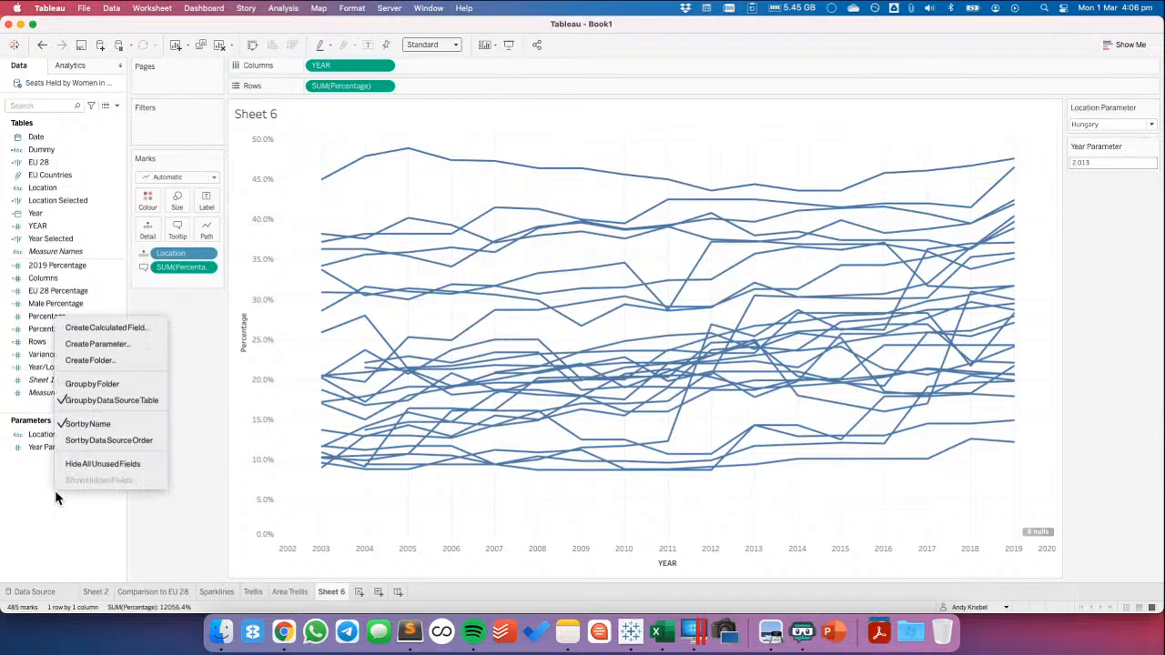
left_click(105, 322)
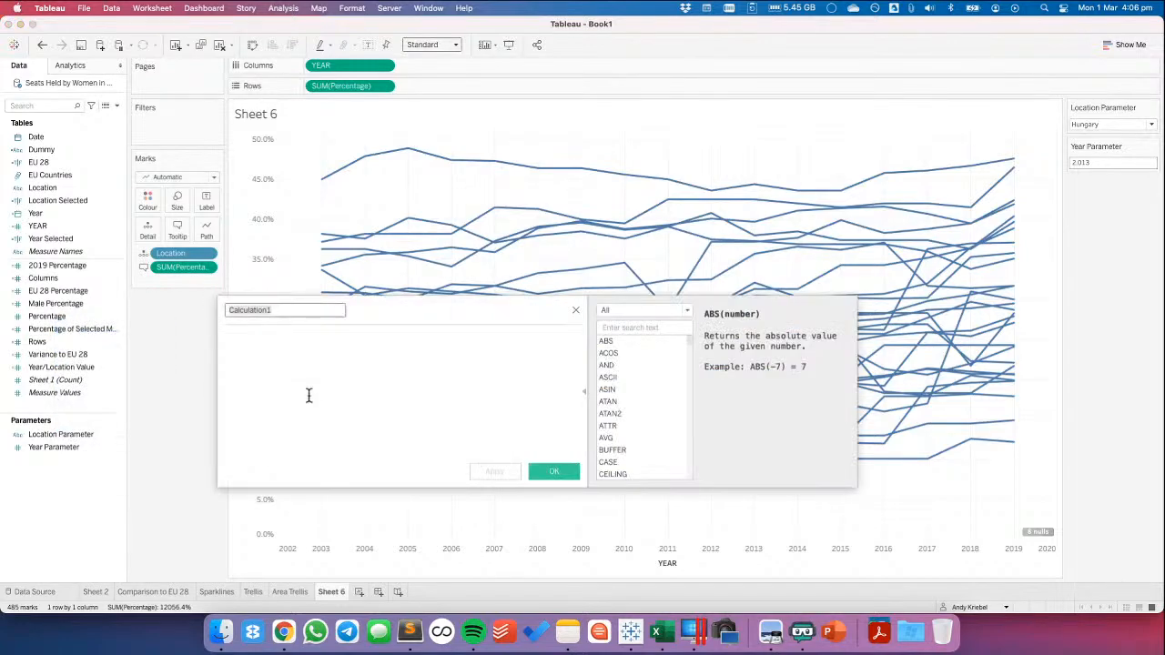
type("Variance to Selected Mark")
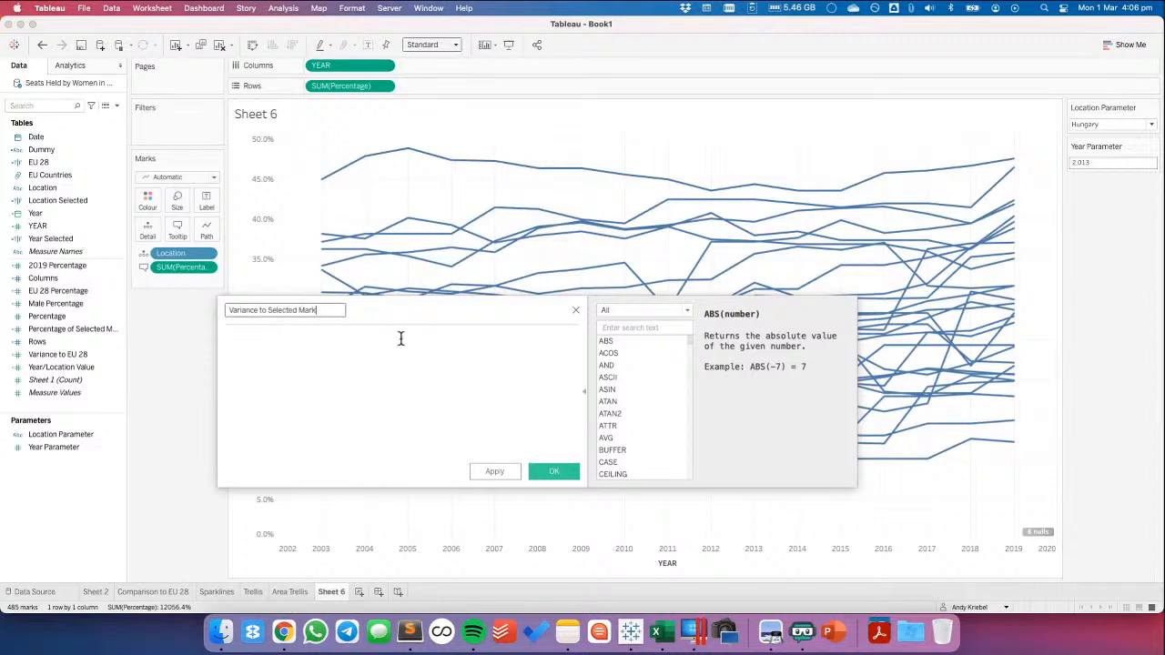
left_click_drag(340, 85, 330, 397)
left_click_drag(182, 266, 391, 373)
left_click(555, 470)
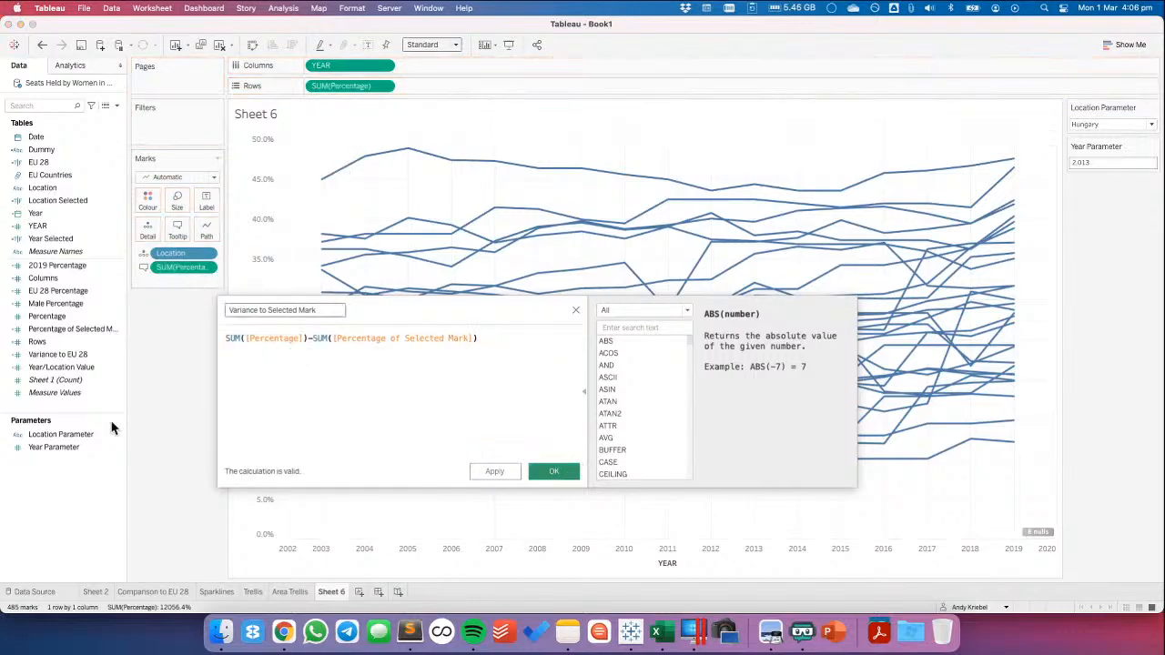
Replace Percentage on Rows with Variance to Selected Mark and test it by selecting Sweden's 2009 mark
left_click_drag(53, 371, 340, 84)
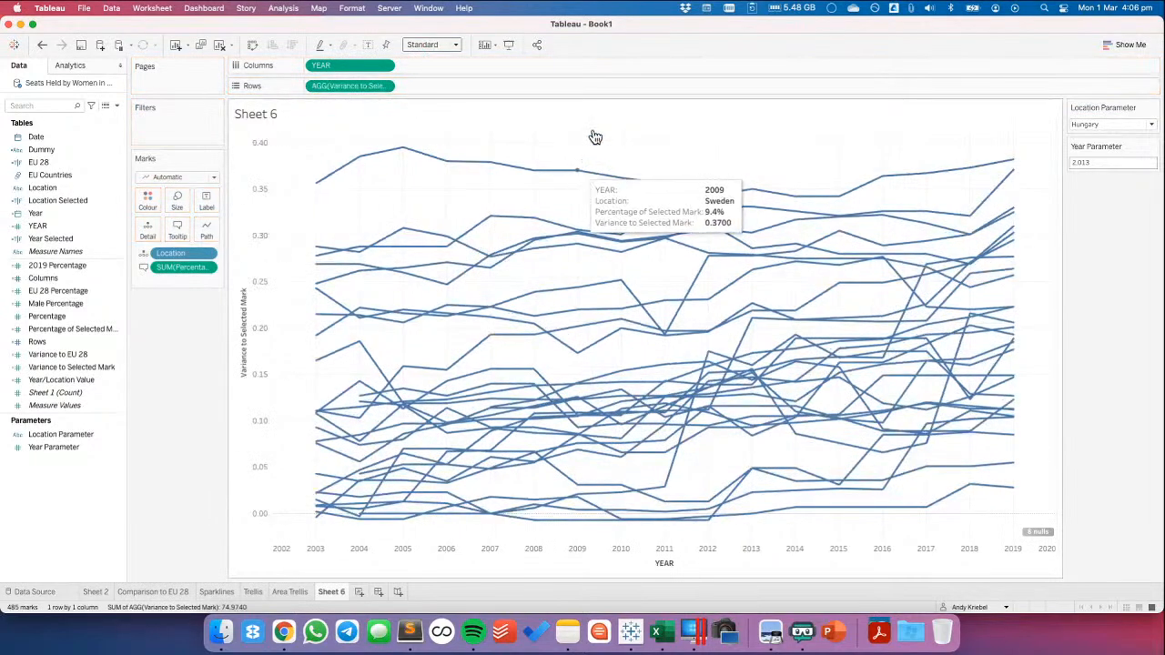
left_click(578, 171)
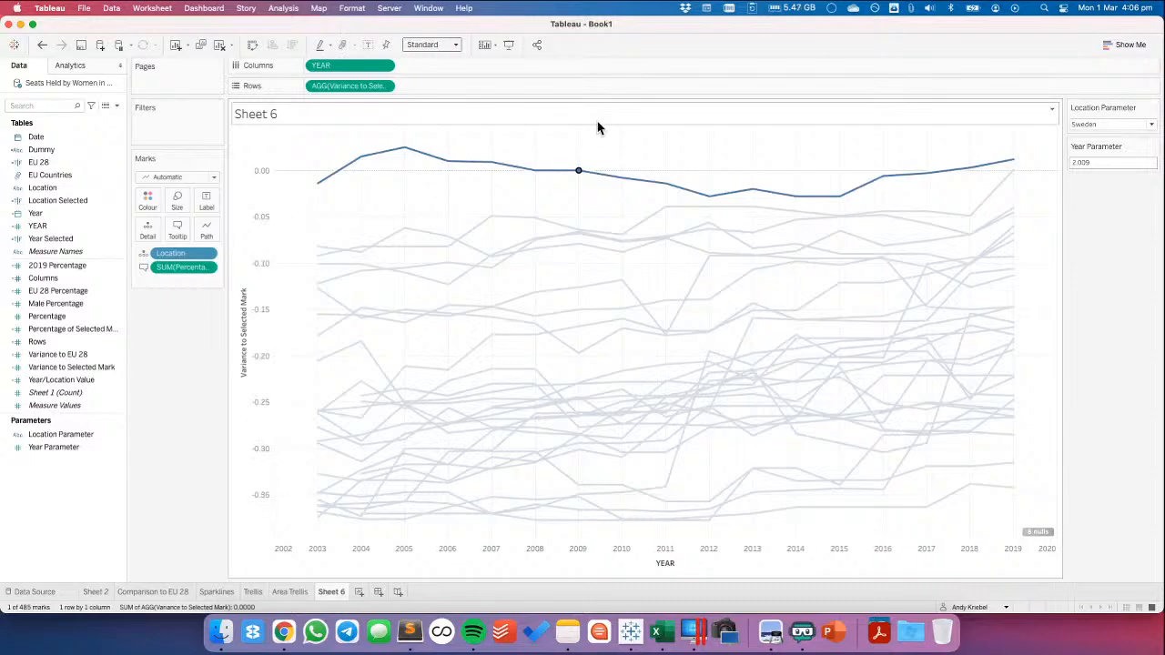
left_click(557, 200)
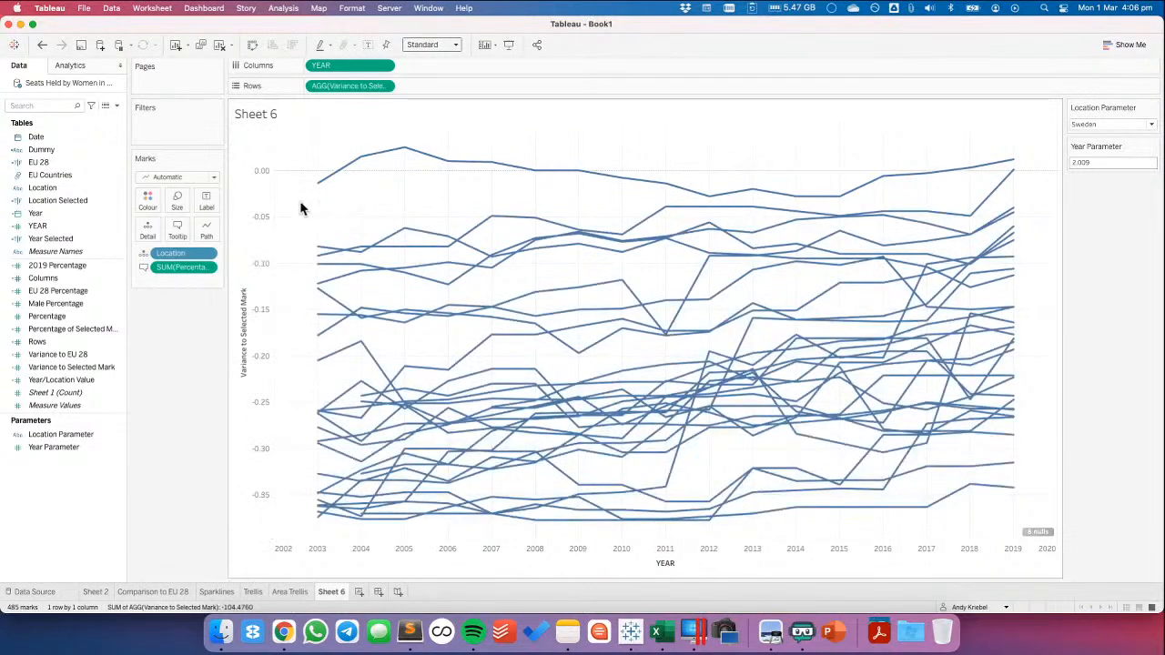
Add a constant line at 0 on the Variance to Selected Mark axis
left_click(69, 66)
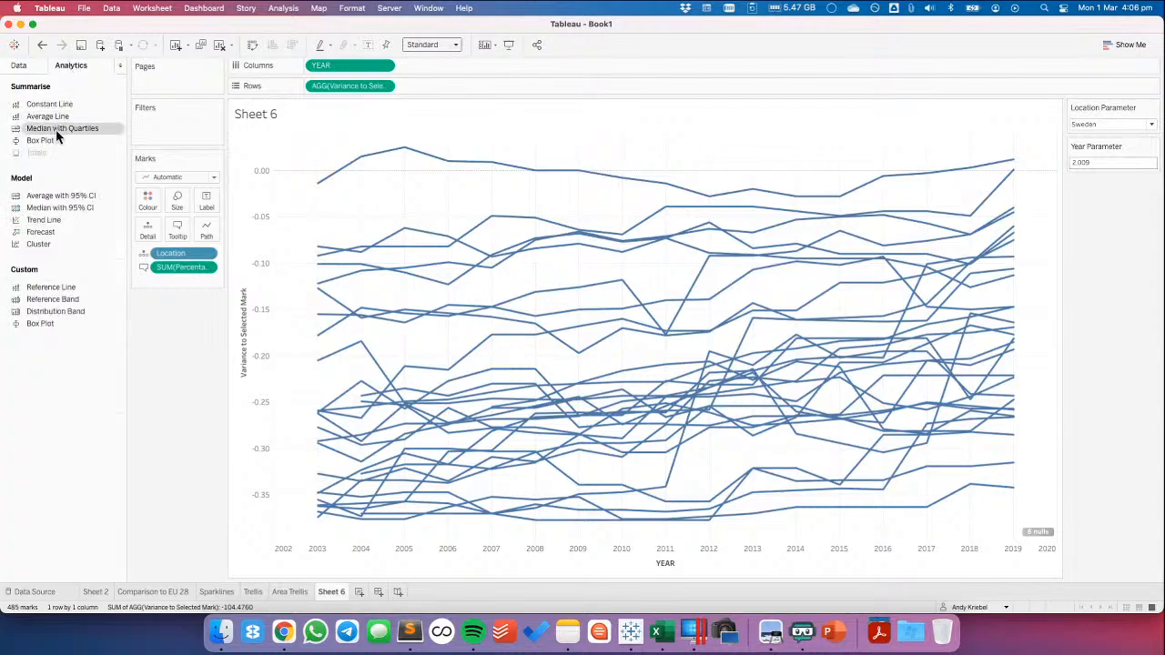
left_click_drag(54, 290, 140, 221)
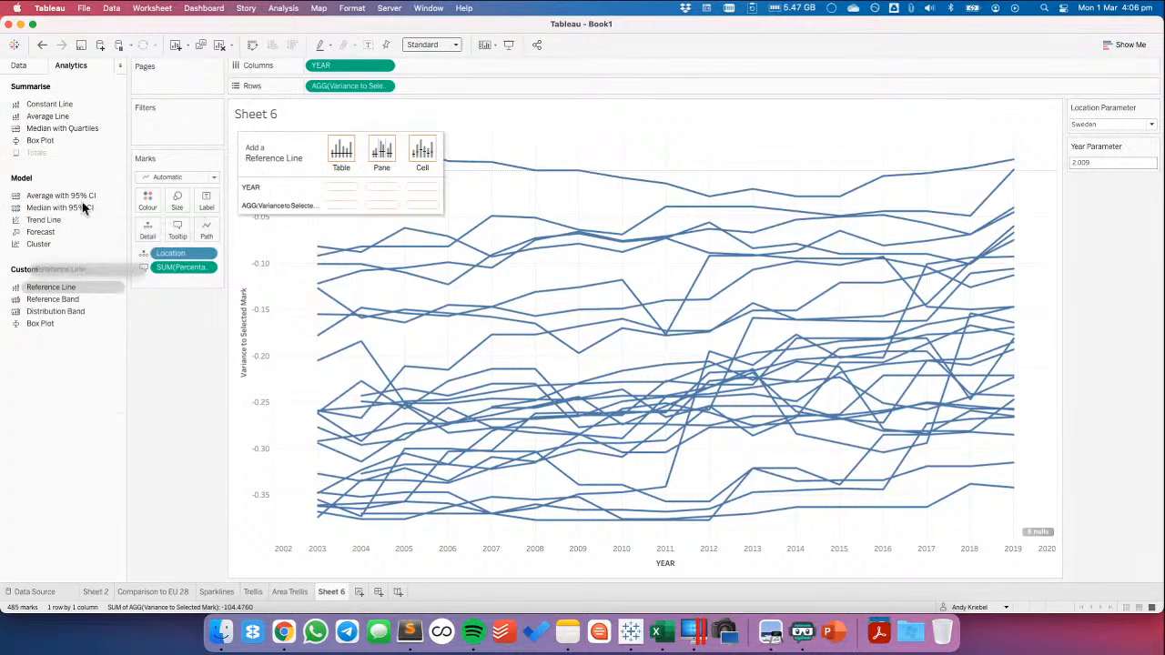
left_click_drag(71, 107, 345, 209)
type("0")
key("Return")
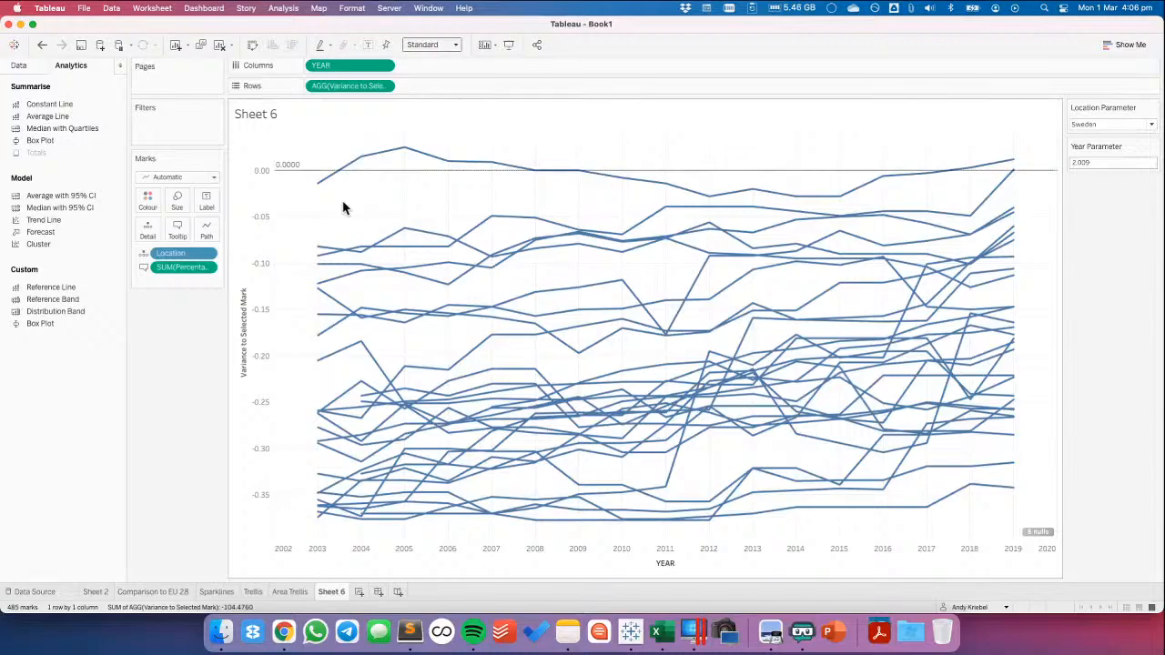
Edit the constant line at 0 to have no label, no tooltip and a black dashed line
left_click(302, 173)
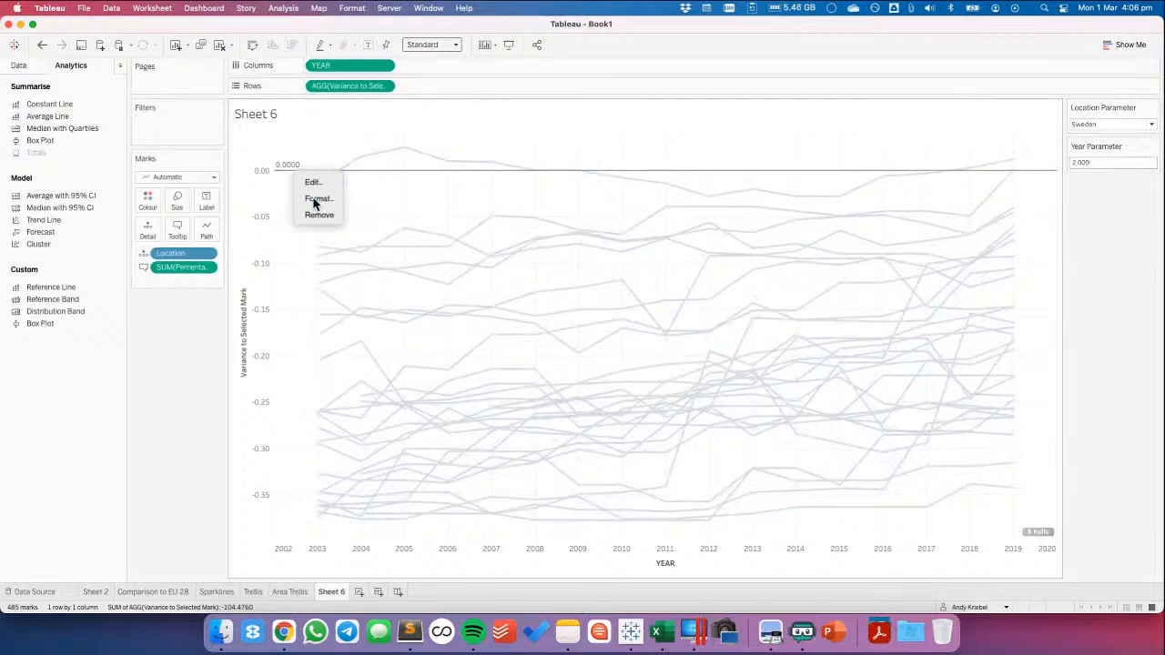
left_click(313, 198)
left_click(294, 175)
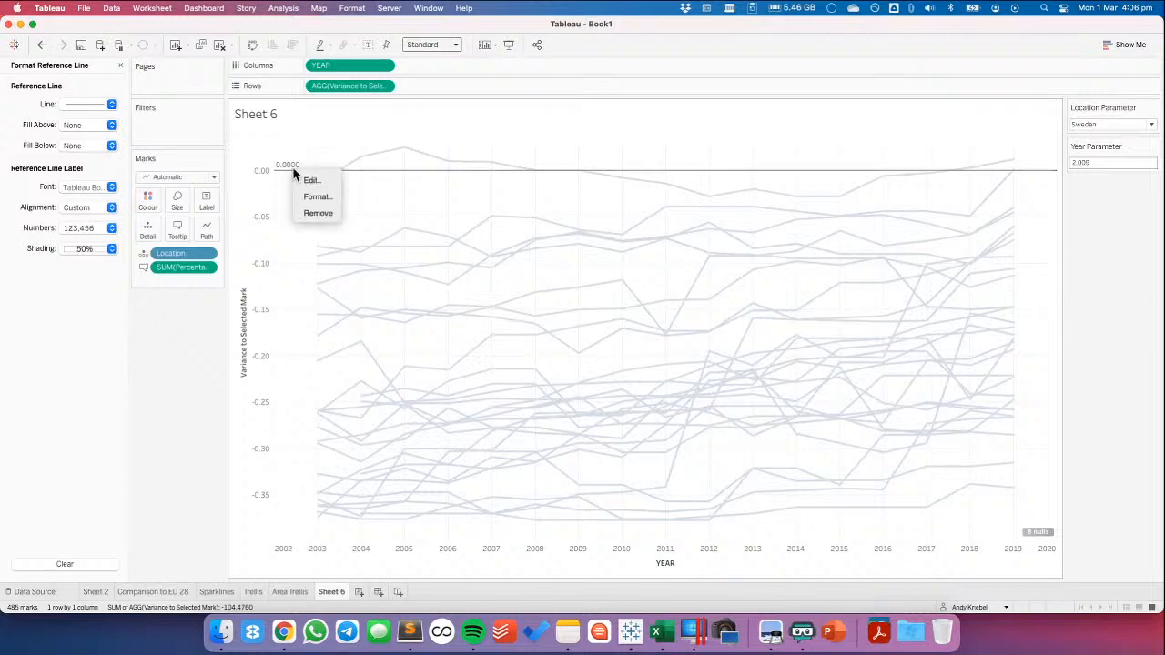
left_click(308, 183)
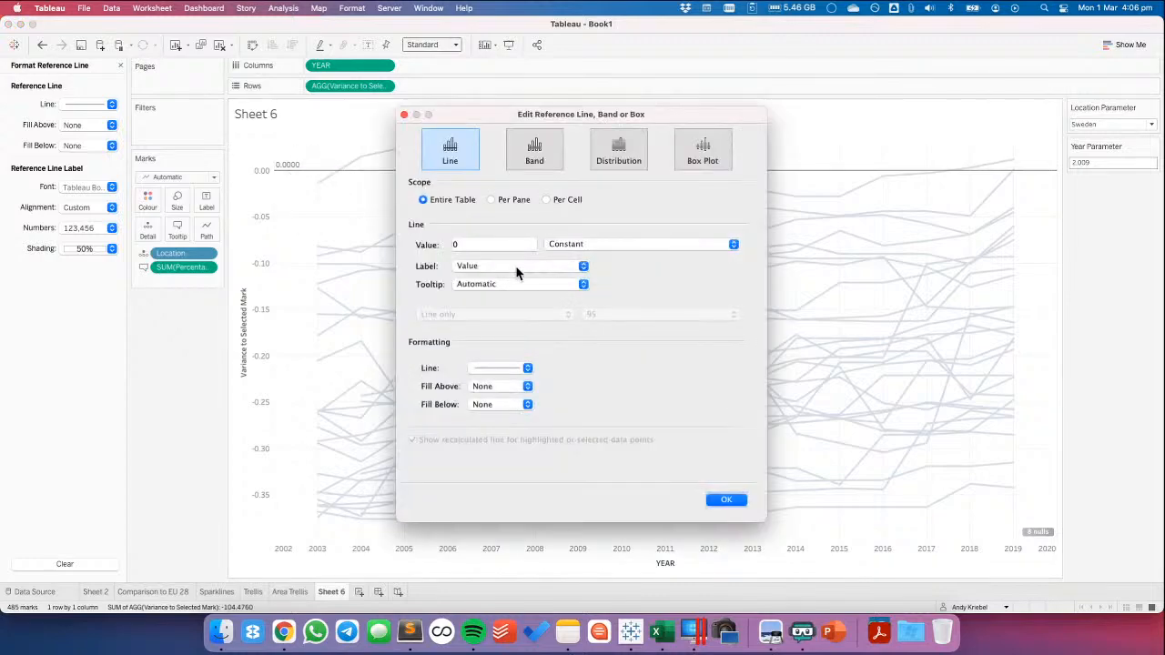
left_click(486, 266)
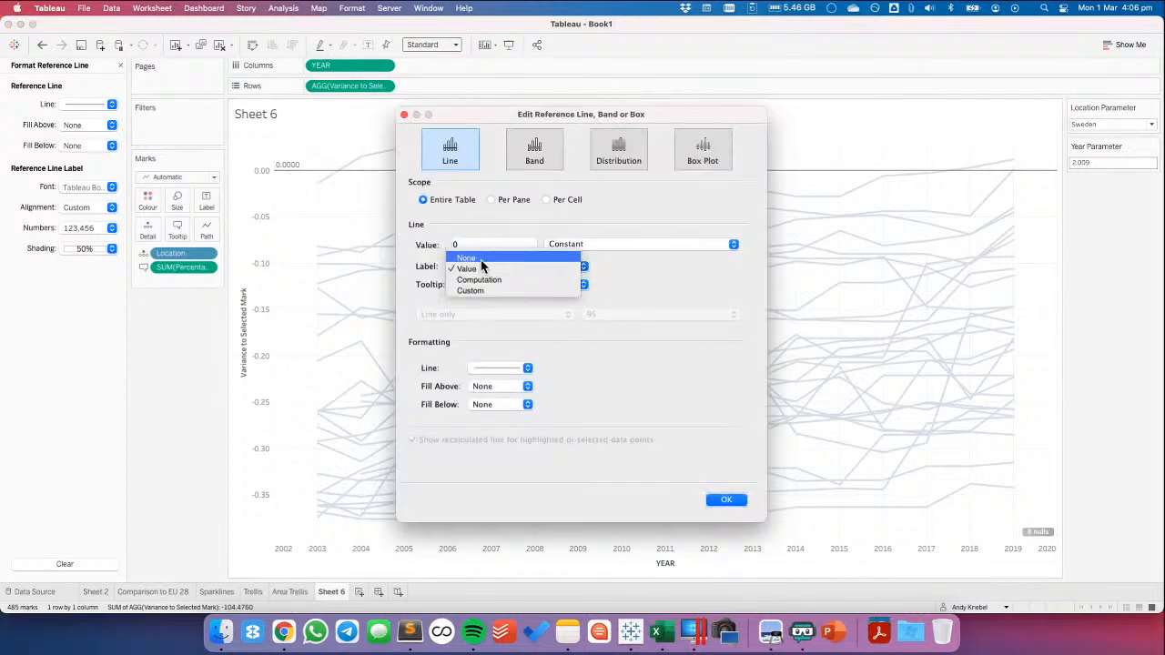
left_click(481, 260)
left_click(477, 368)
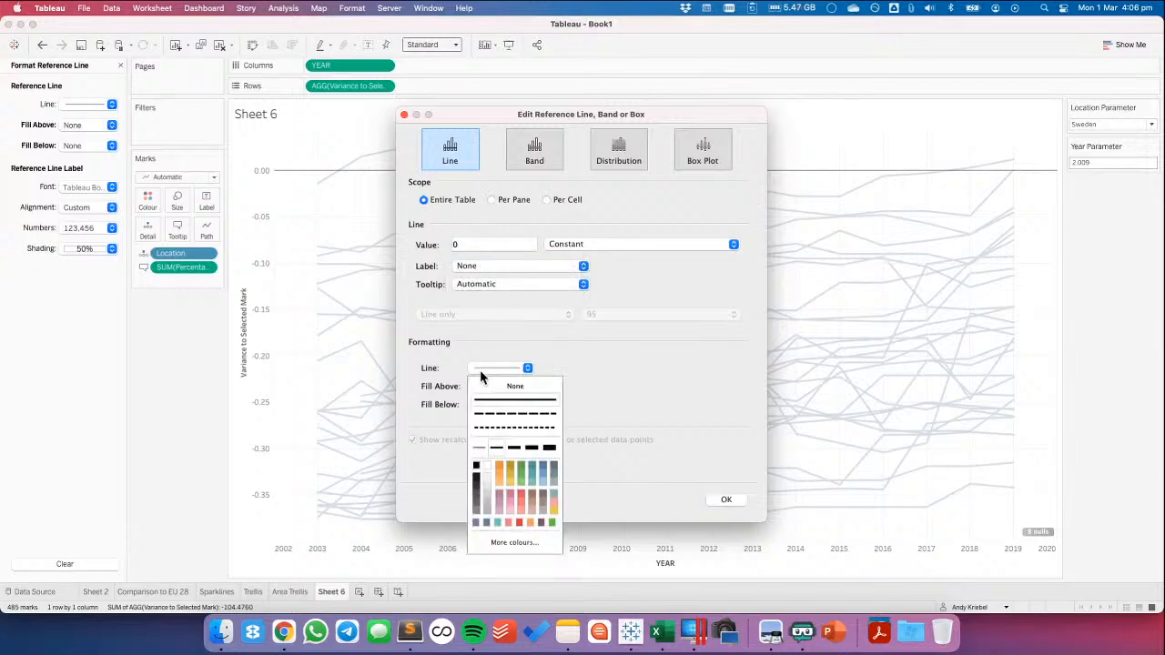
left_click(489, 428)
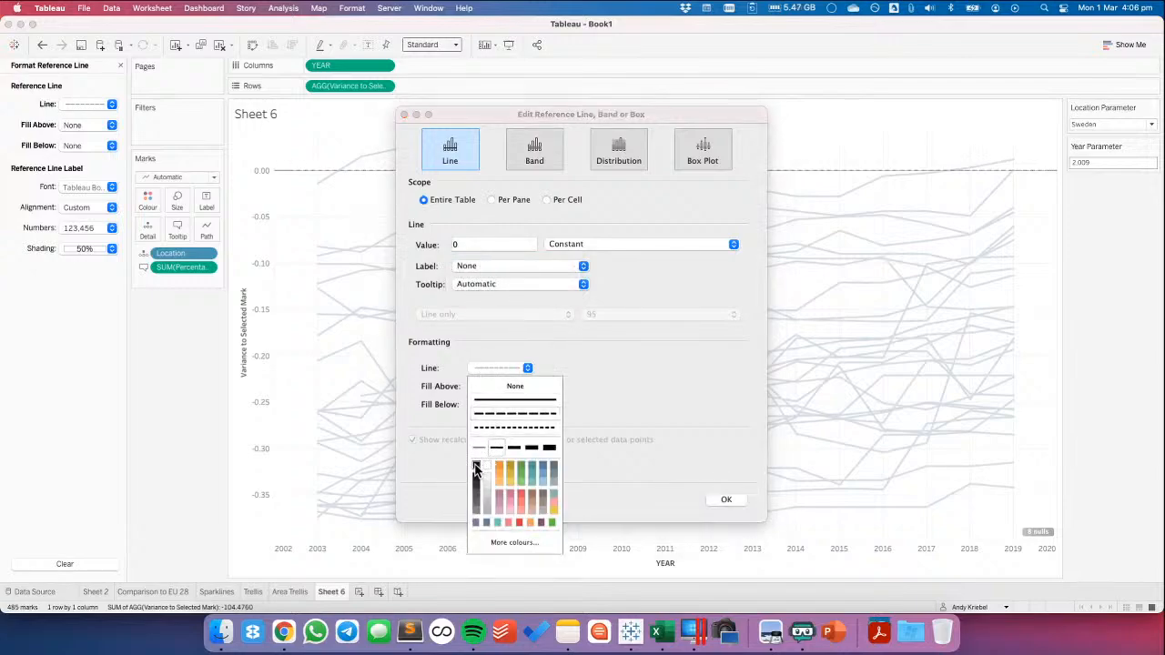
left_click(650, 407)
left_click(487, 287)
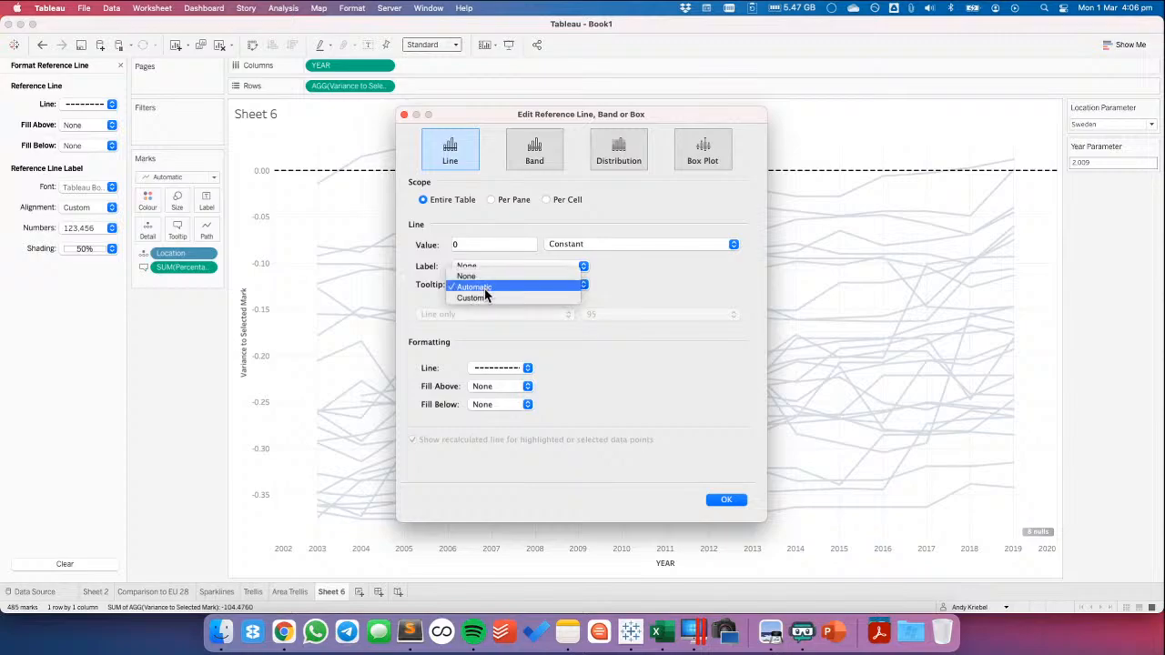
left_click(482, 276)
left_click(739, 501)
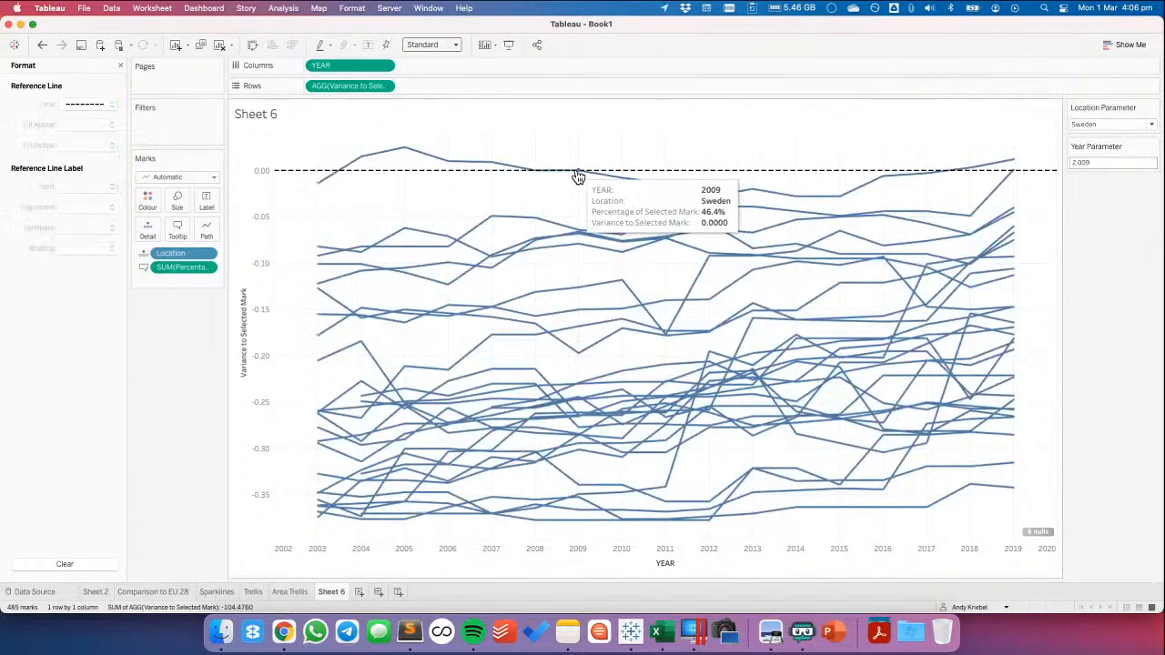
left_click(120, 65)
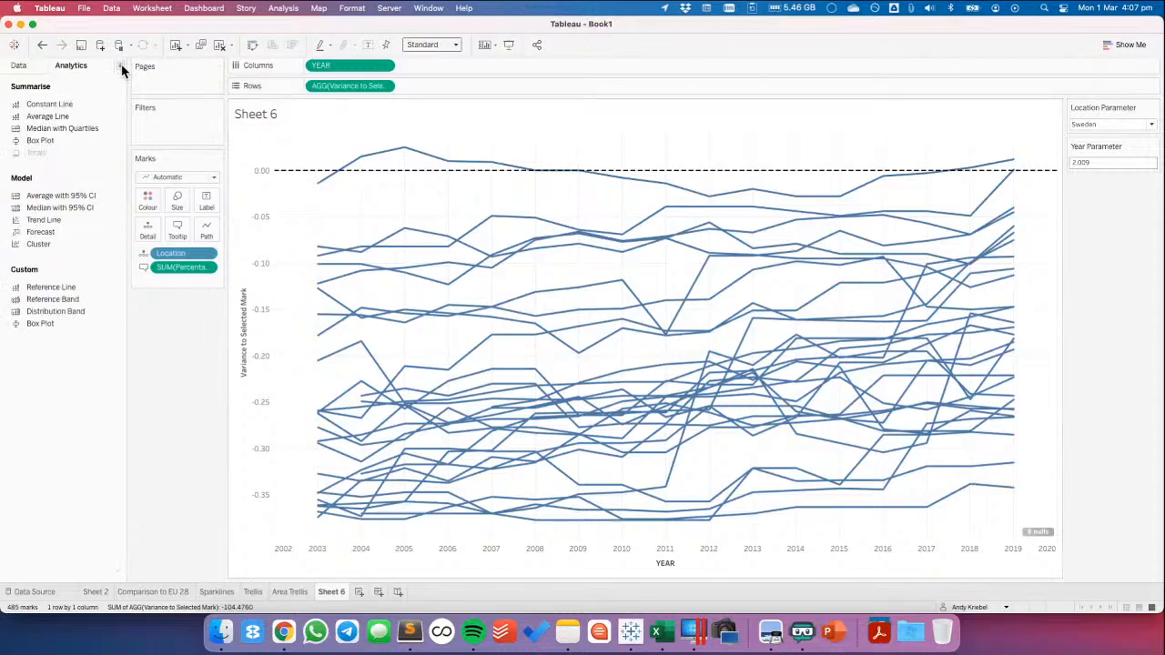
Duplicate the Percentage of Selected Mark calculated field
left_click(40, 71)
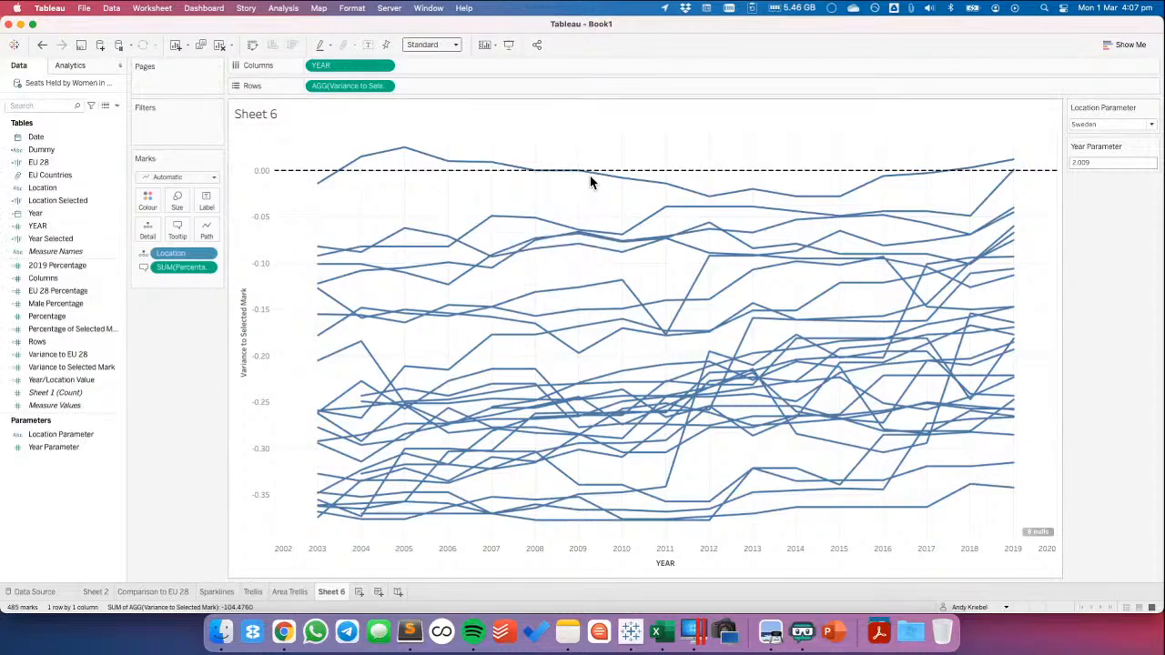
mouse_move(581, 178)
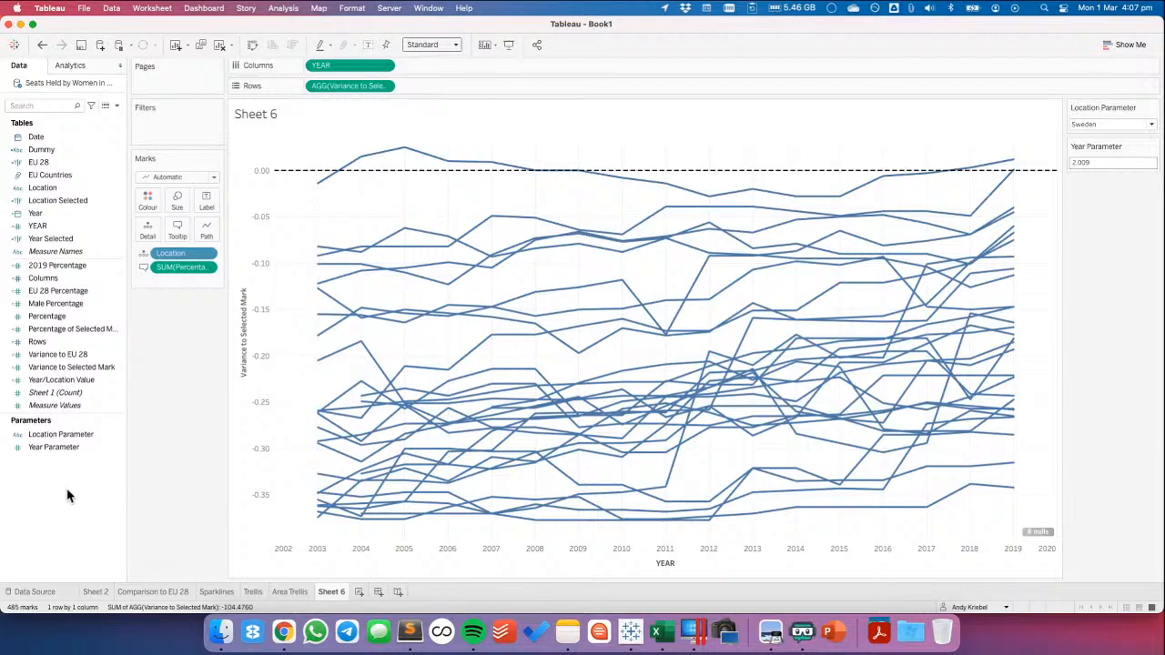
left_click(80, 331)
right_click(82, 333)
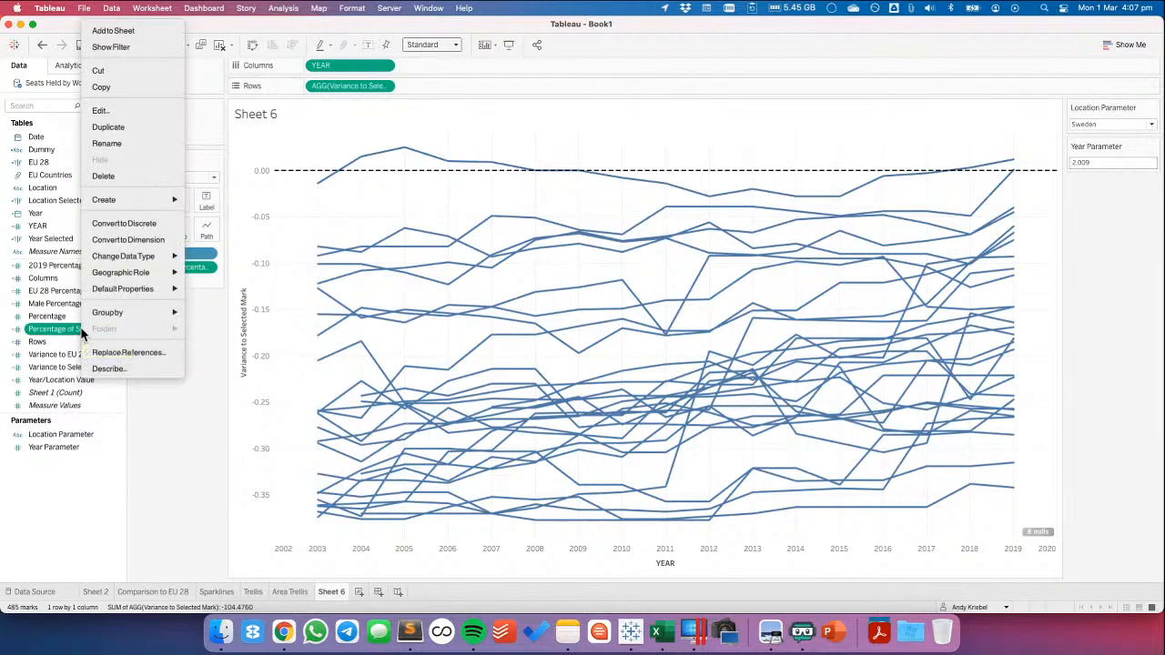
left_click(106, 127)
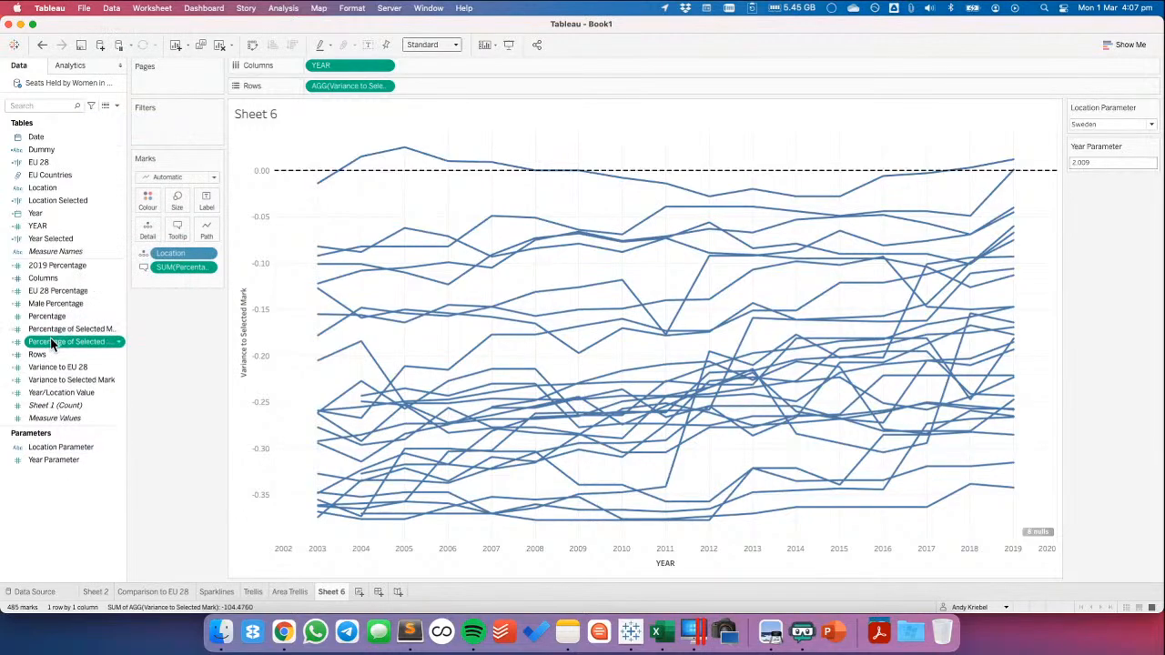
Rename the copied field Percentage of Selected Mark (Dot) and reduce its formula to IF [Location Selected] AND [Year Selected] THEN [Percentage] END
right_click(52, 341)
left_click(119, 111)
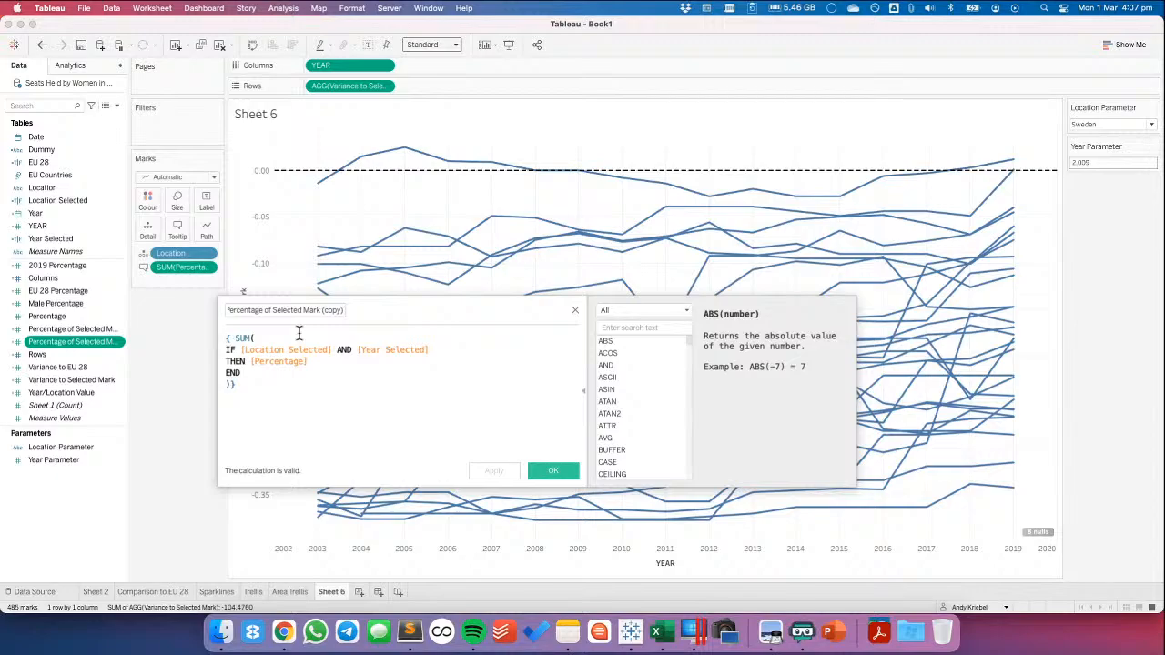
triple_click(299, 333)
key("BackSpace")
key("Delete")
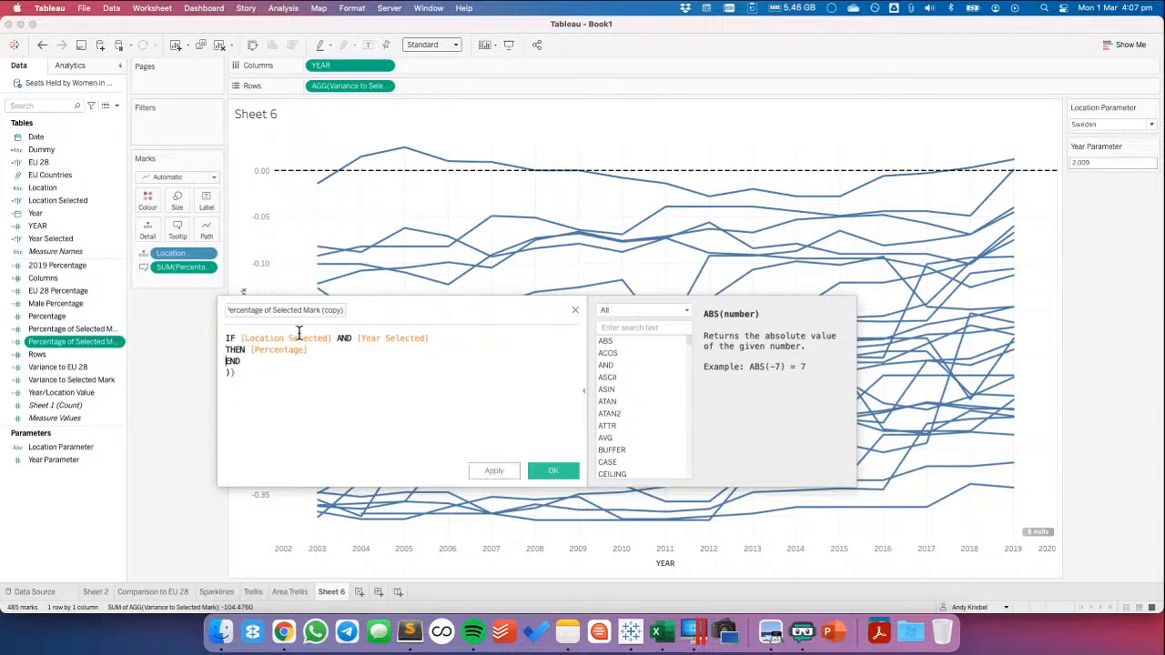
key("BackSpace")
key("BackSpace")
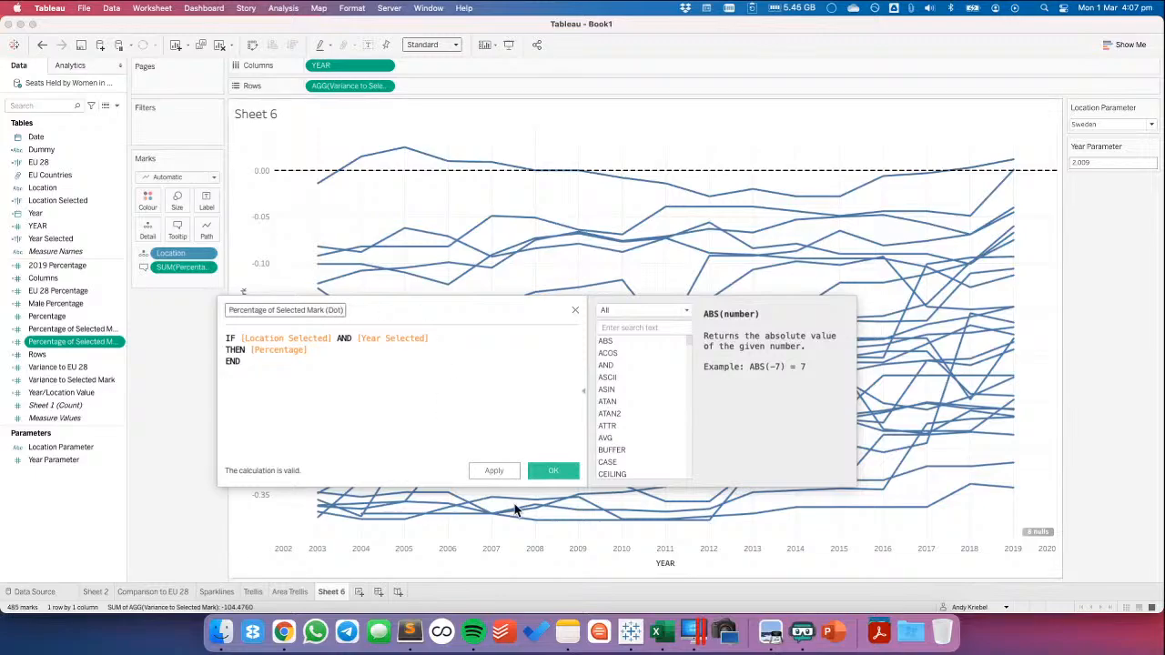
left_click(551, 471)
Add Percentage of Selected Mark (Dot) to Rows with Circle marks, and set the Variance to Selected Mark marks to Line
left_click_drag(90, 343, 429, 86)
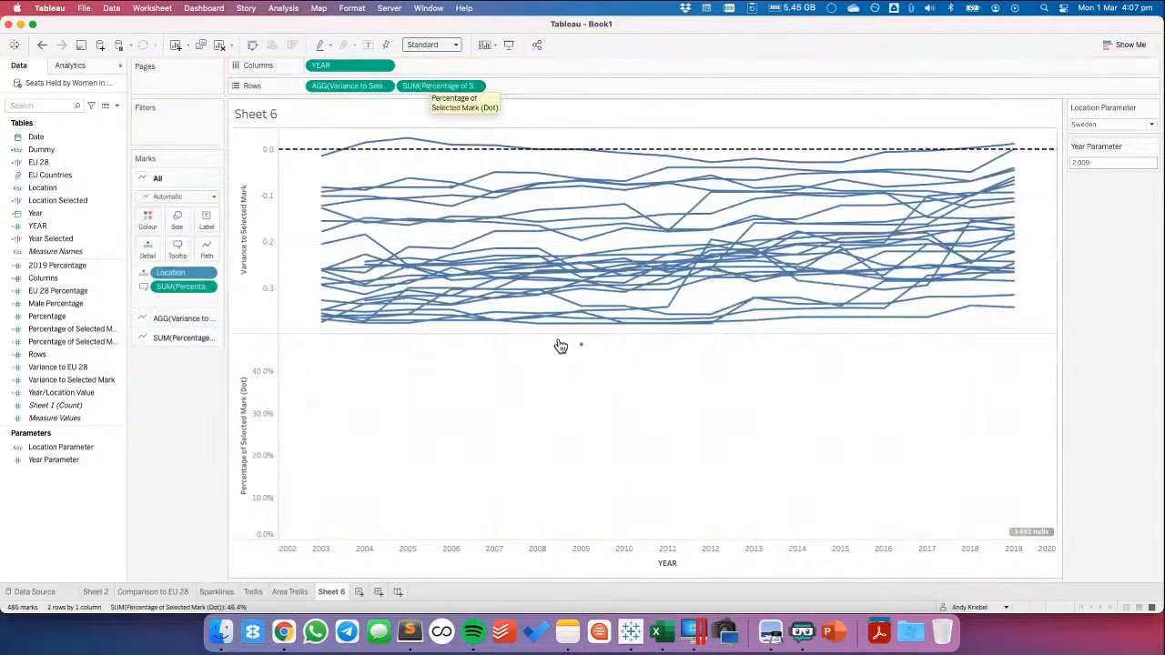
left_click(182, 338)
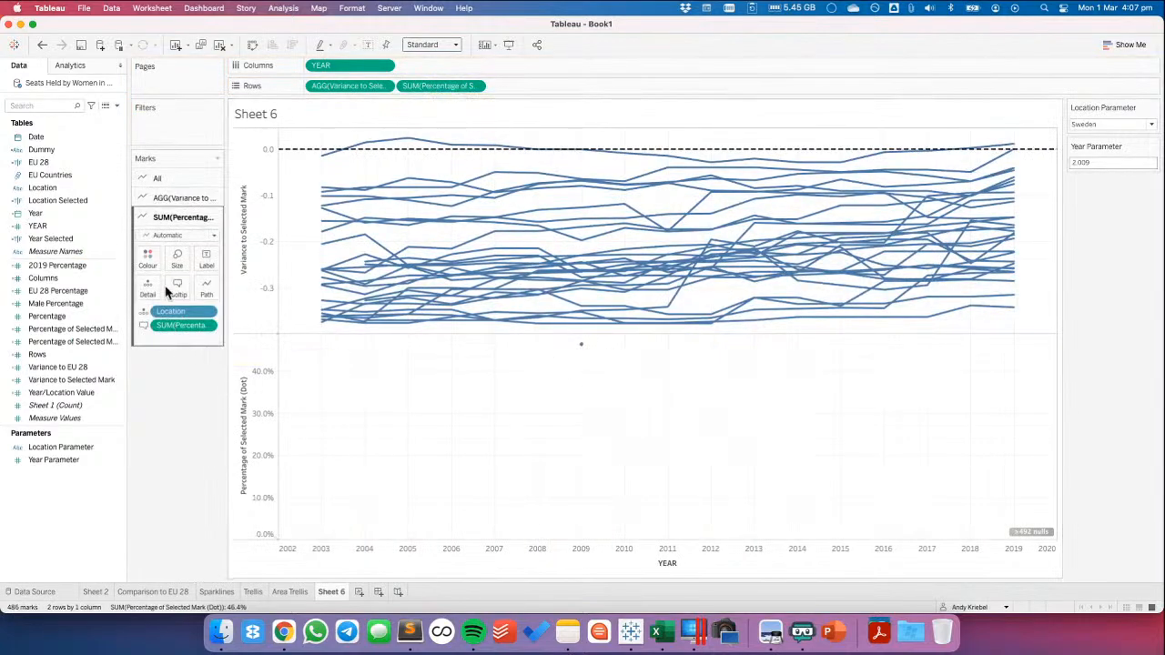
left_click(164, 235)
left_click(166, 319)
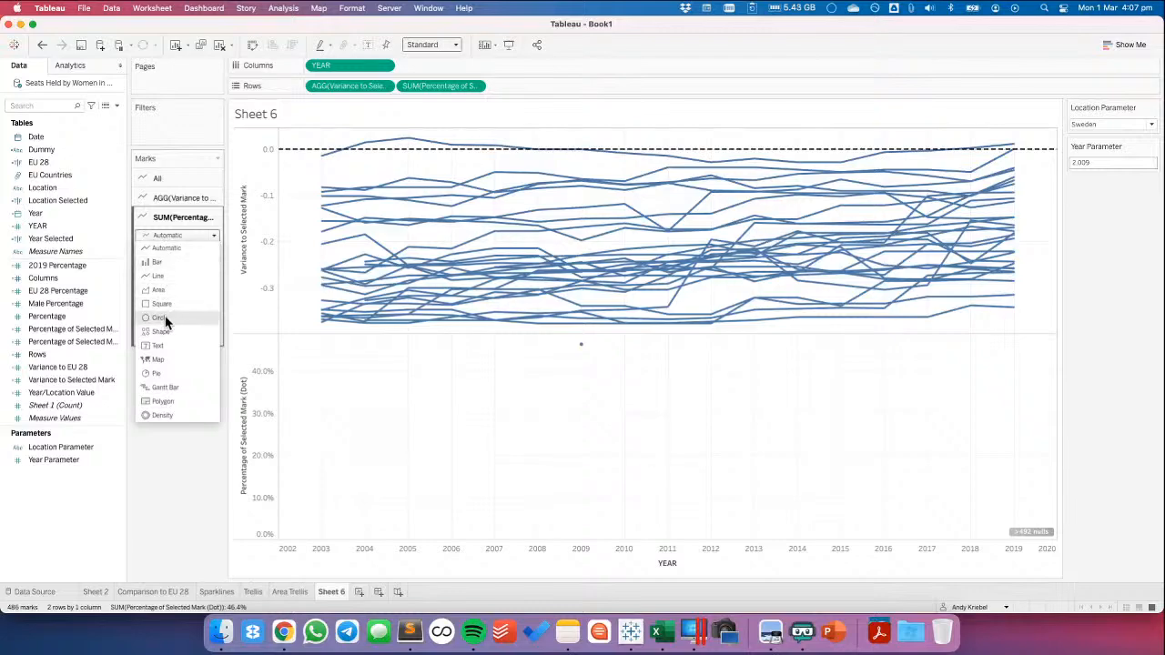
left_click(172, 199)
left_click(175, 216)
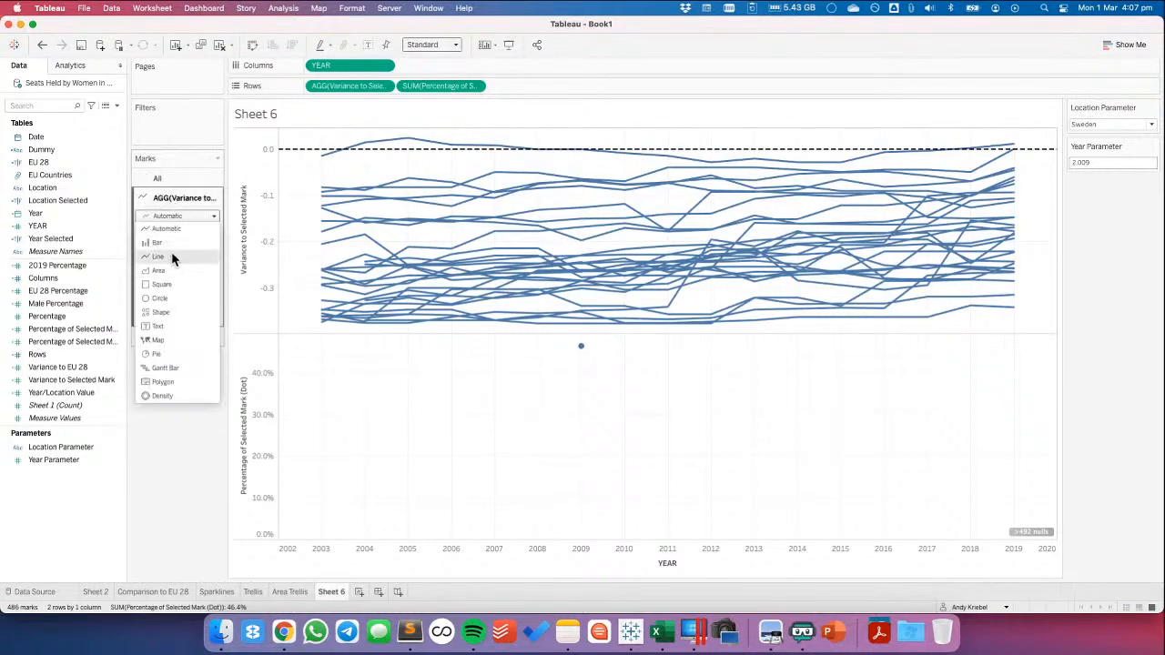
Combine the two Rows measures on a dual axis and synchronise the axes
left_click(474, 86)
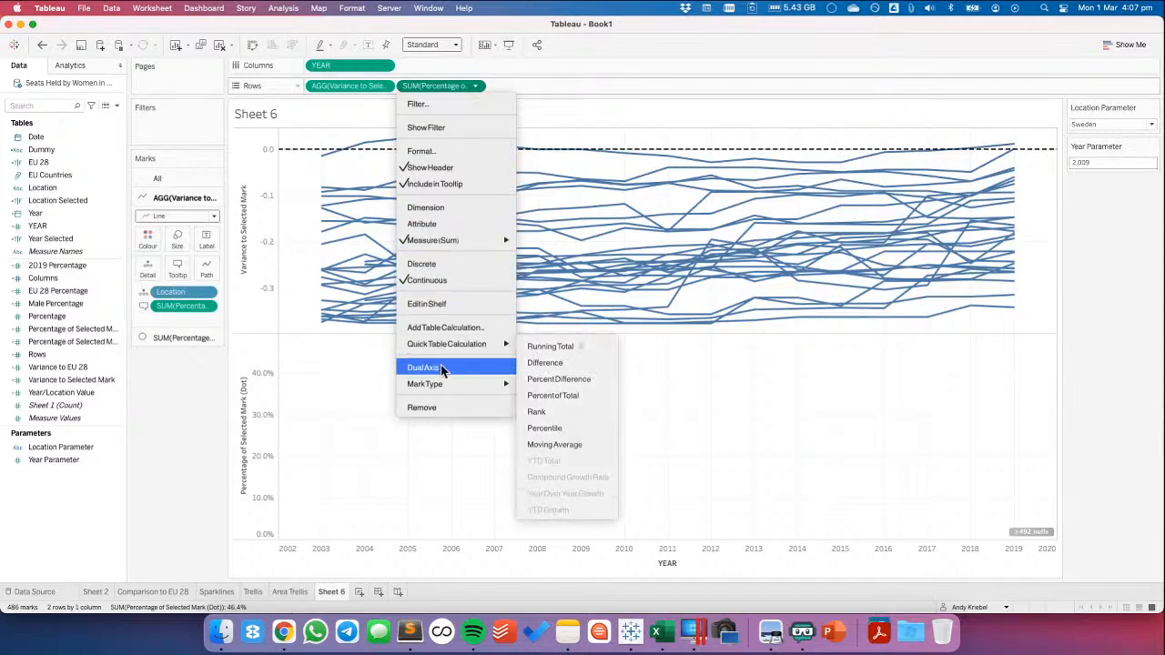
left_click(469, 365)
right_click(1030, 262)
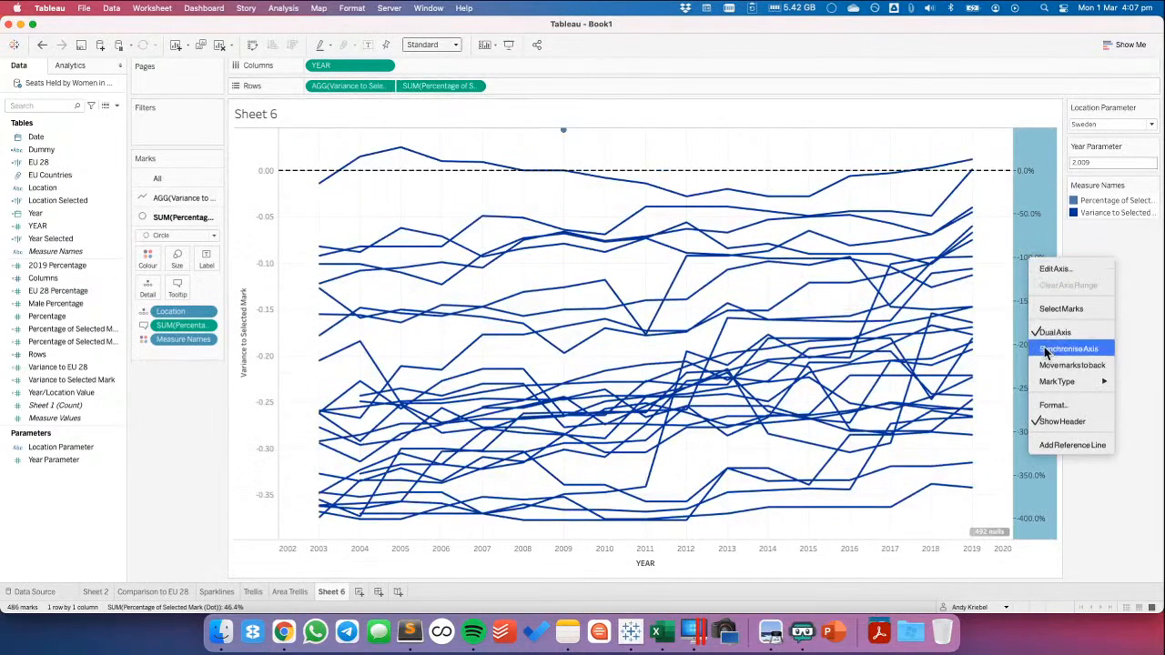
left_click(1058, 350)
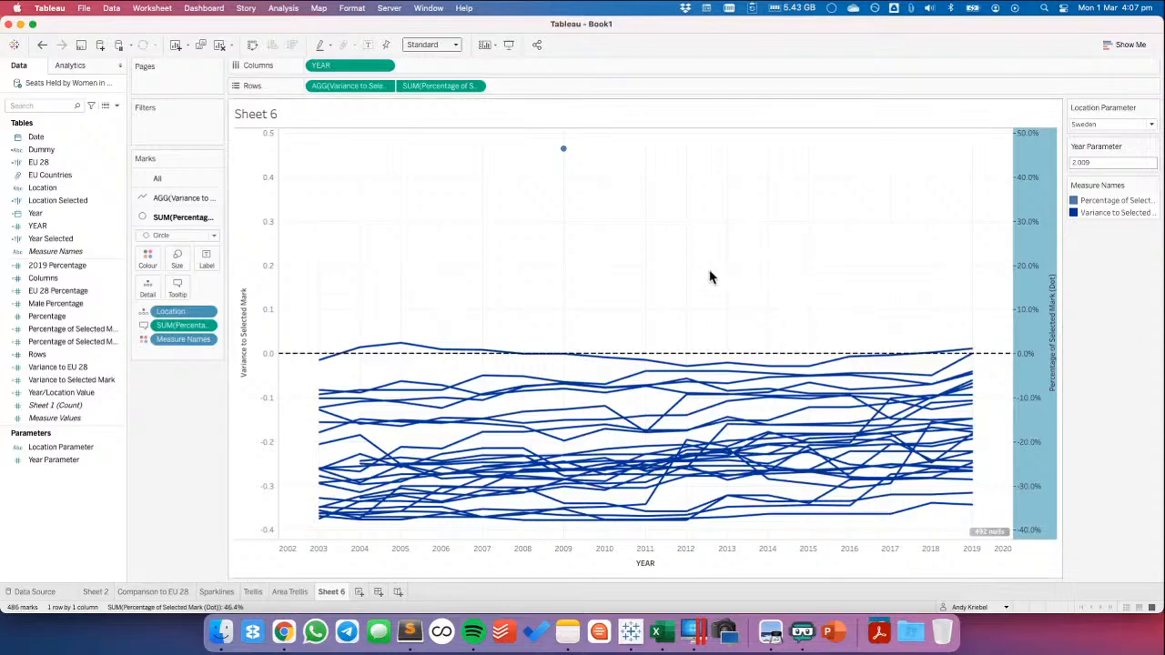
Edit Percentage of Selected Mark (Dot) to return 0 instead of [Percentage] for the selected location and year
mouse_move(565, 362)
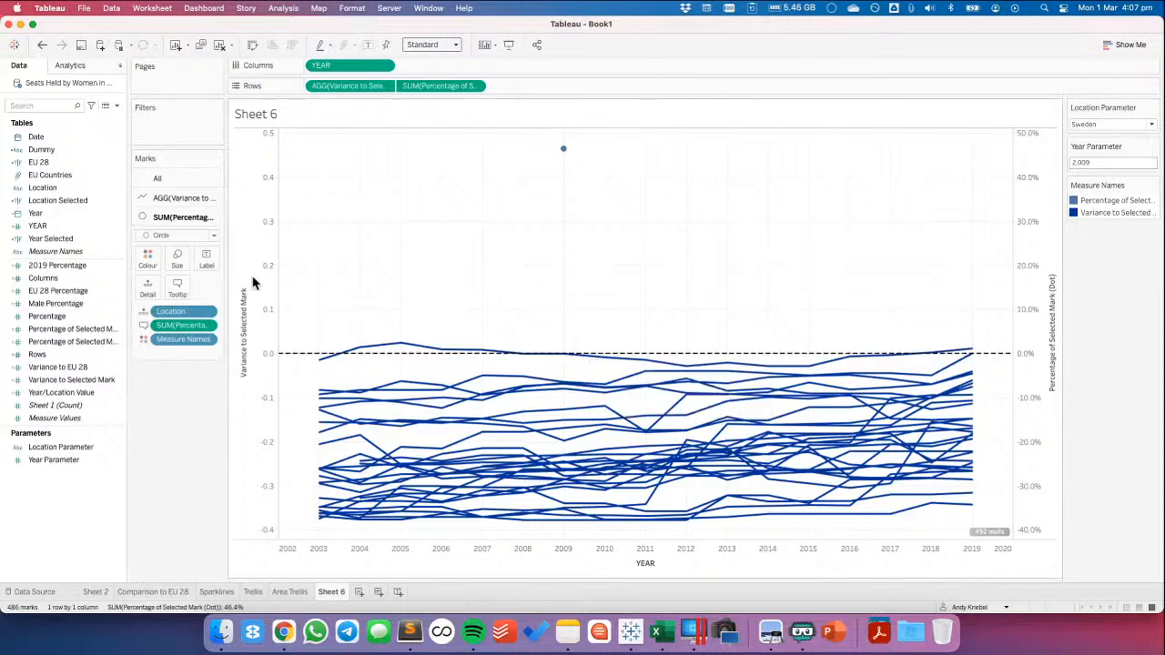
right_click(76, 342)
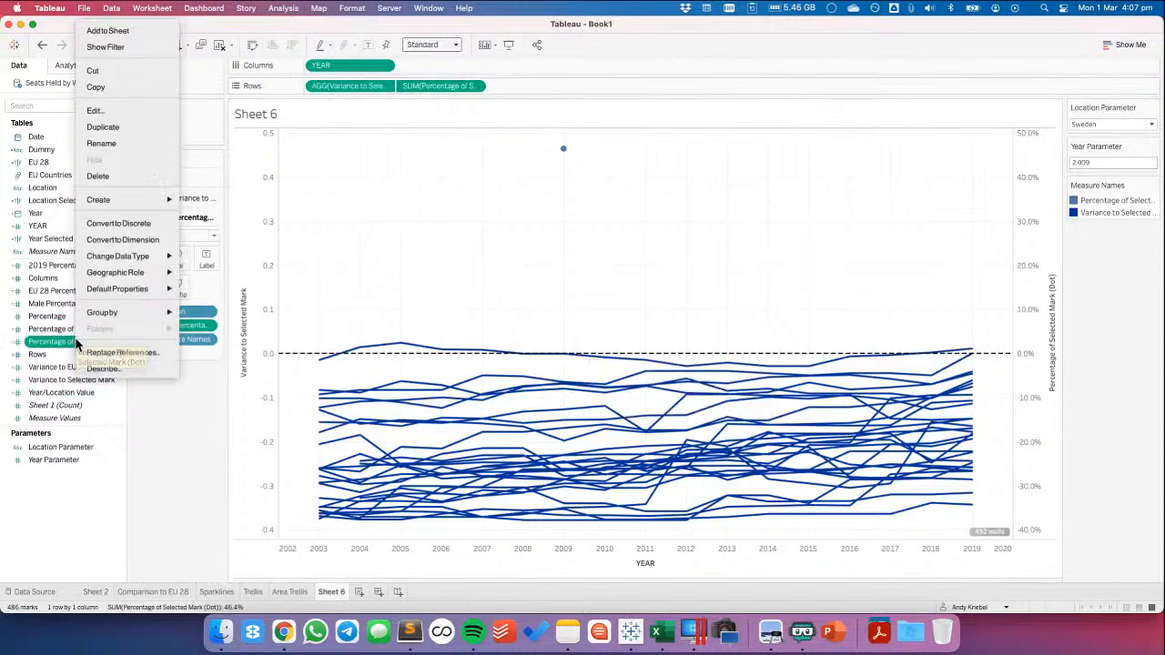
left_click(95, 110)
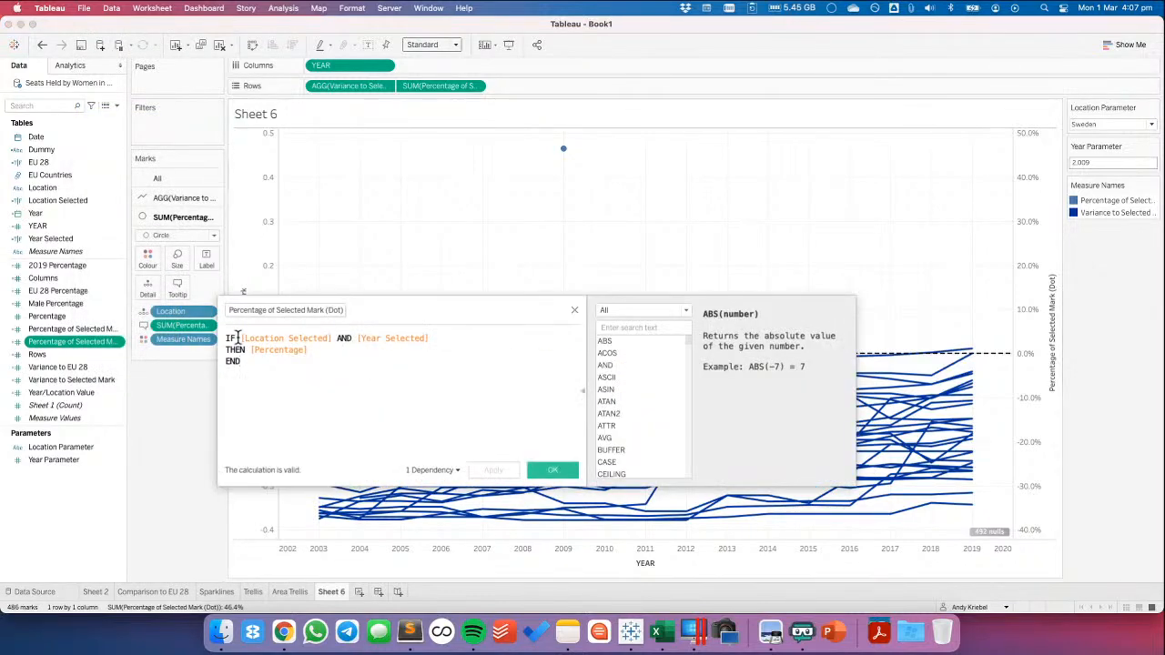
left_click_drag(251, 353, 310, 349)
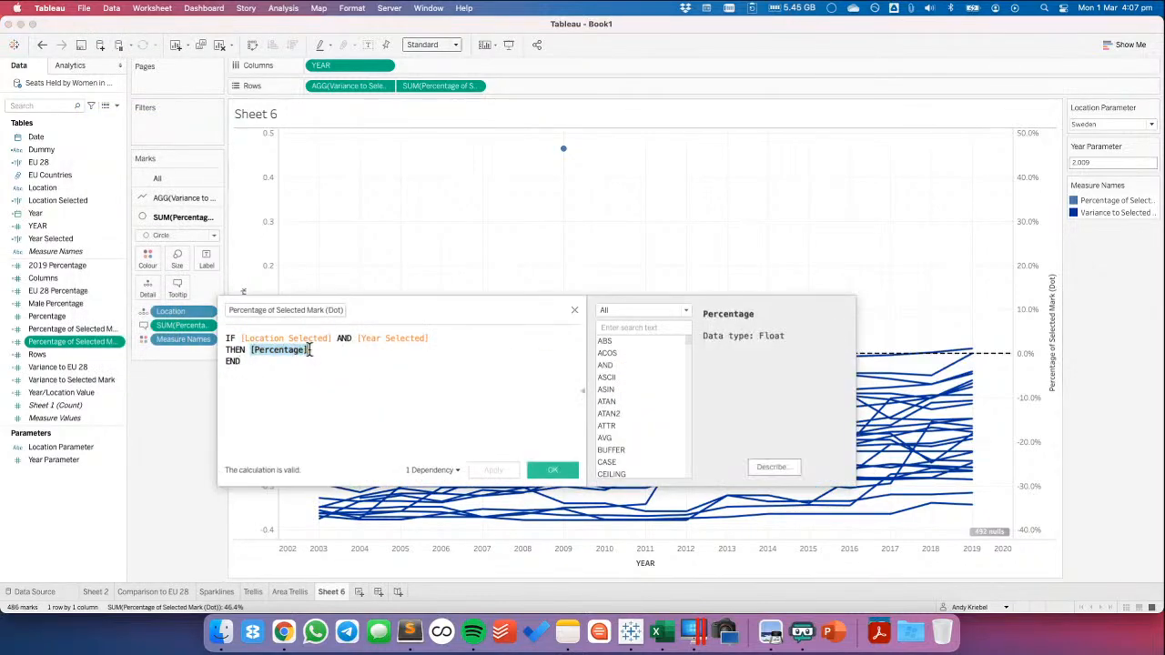
type("0")
left_click(557, 467)
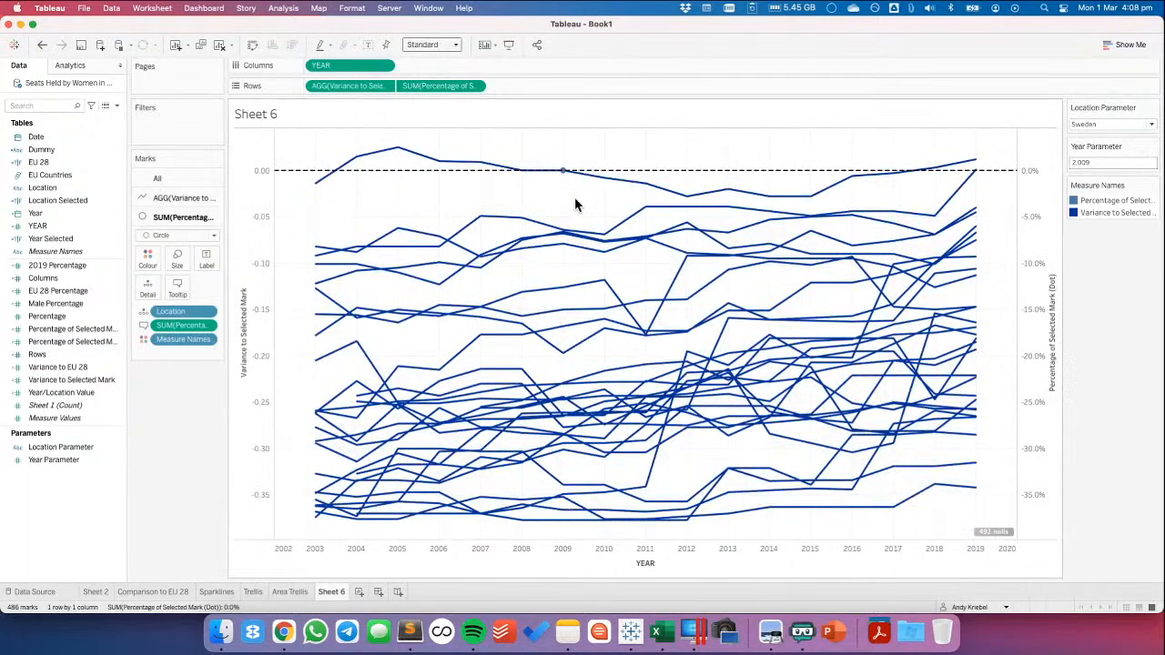
right_click(1043, 208)
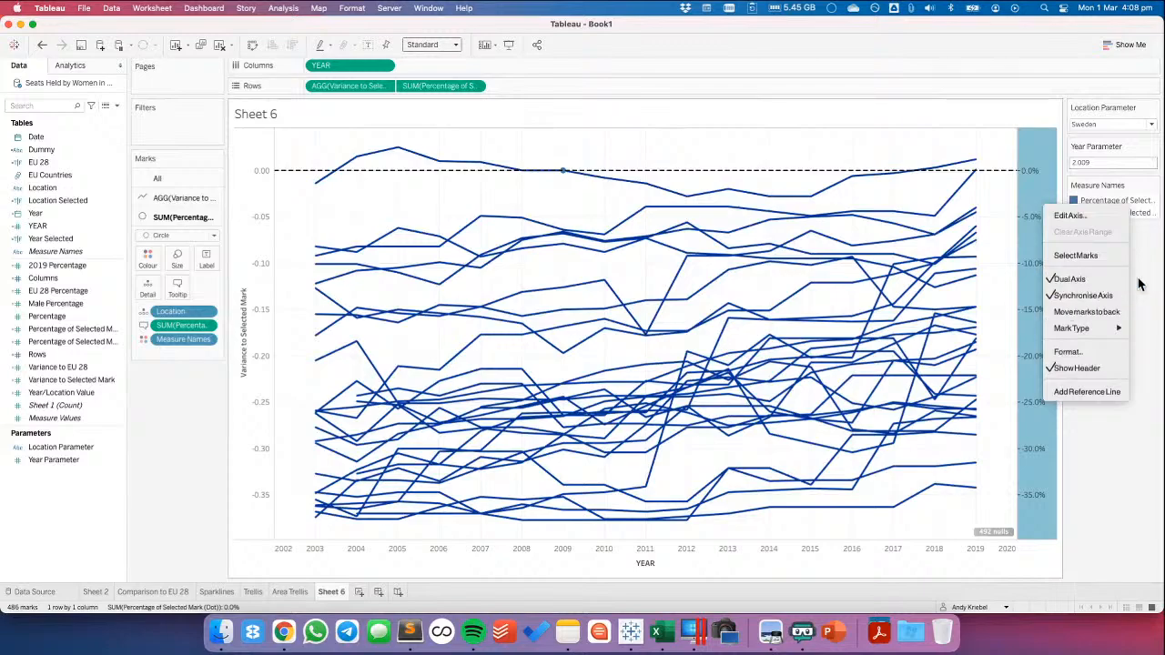
key("Escape")
Set the Measure Names colour of Percentage of Selected Mark (Dot) to hex 003399
double_click(1106, 201)
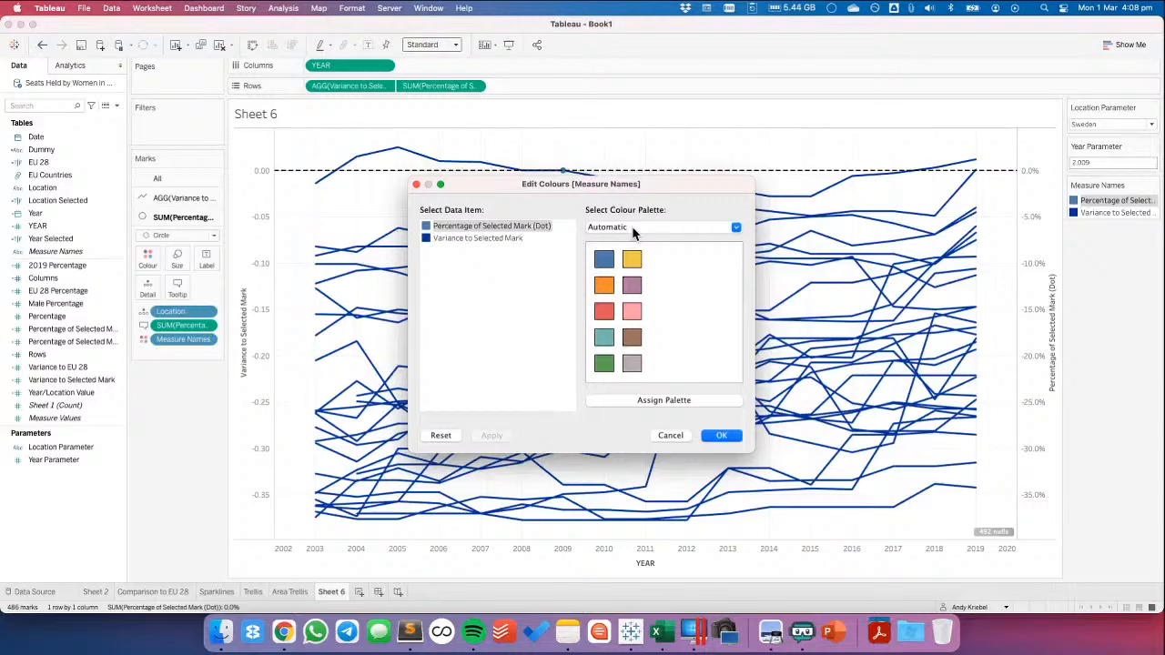
double_click(431, 230)
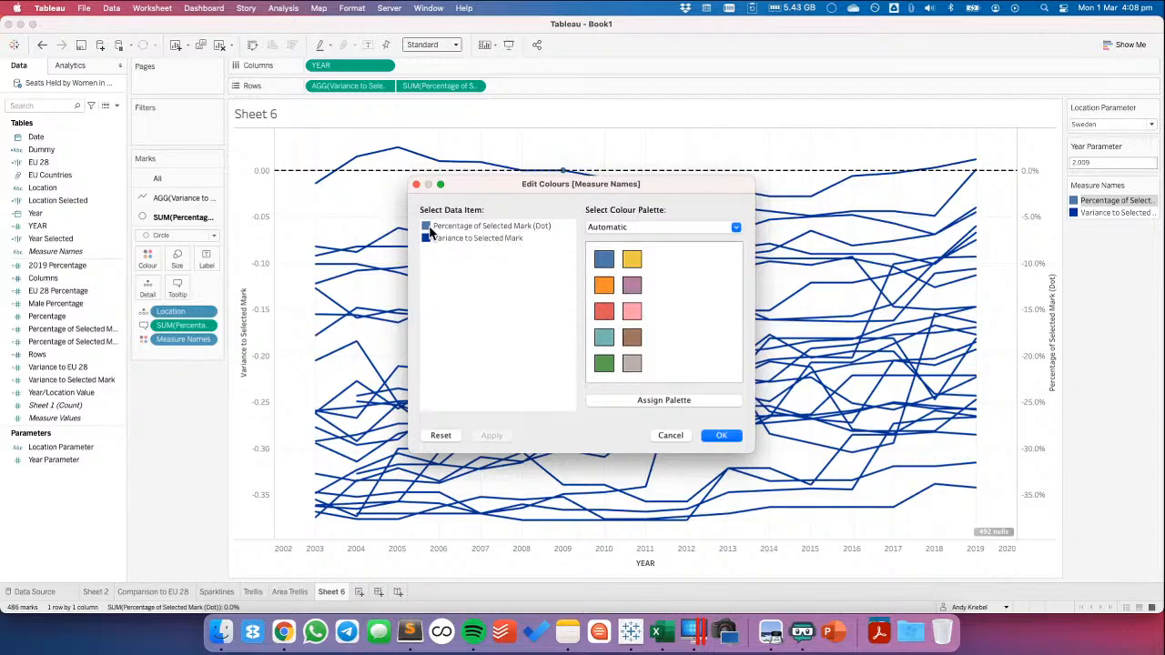
type("003399")
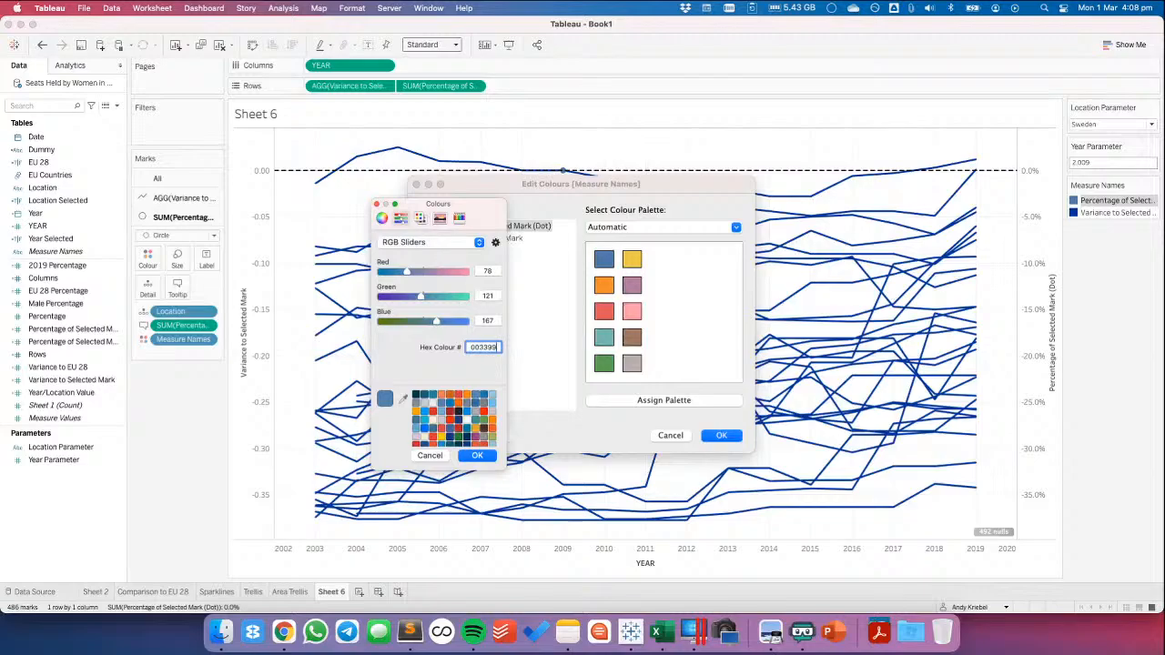
key("Return")
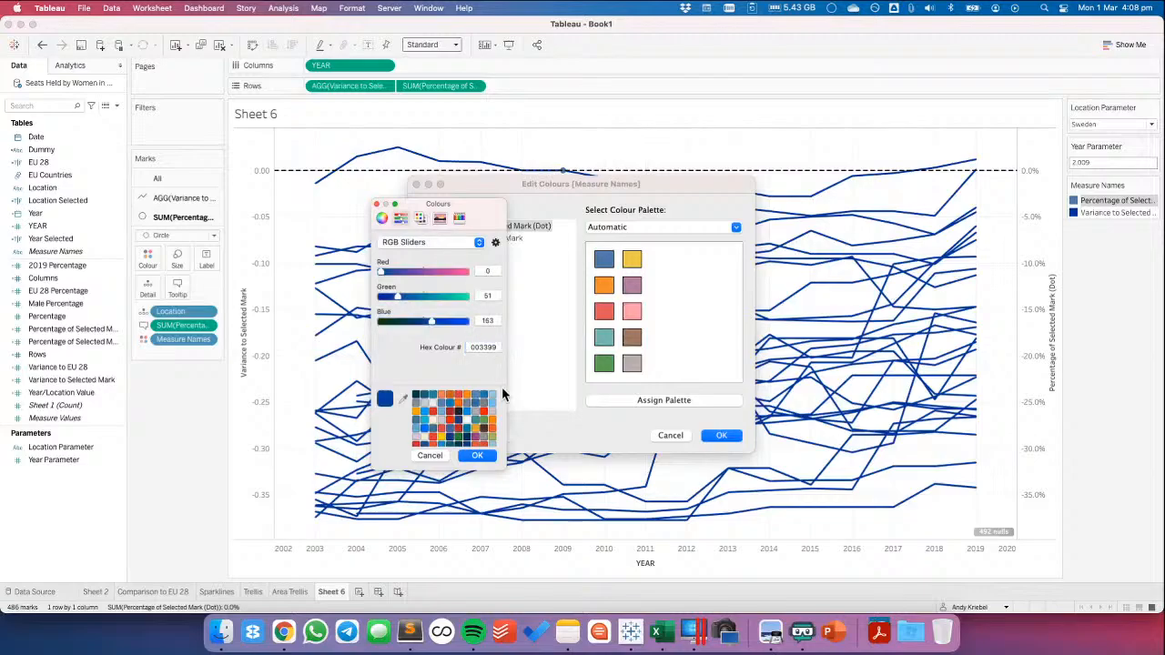
left_click(477, 456)
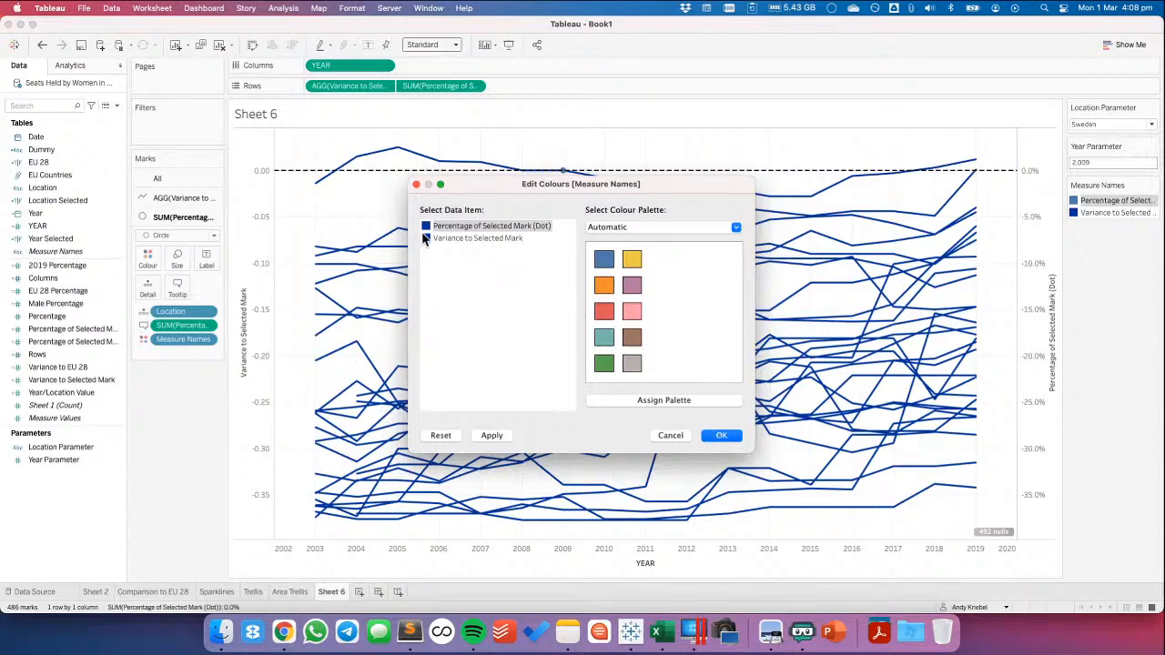
left_click(719, 436)
left_click(164, 179)
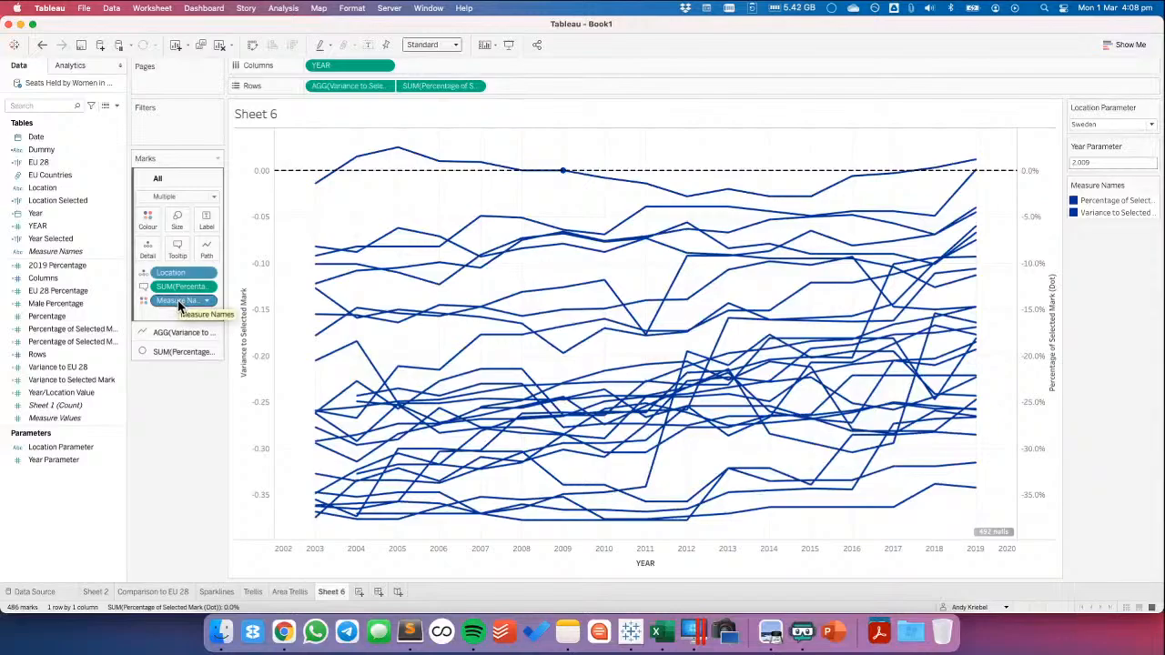
Remove Measure Names from the colour of all marks and add Percentage to their tooltip
left_click_drag(178, 301, 176, 391)
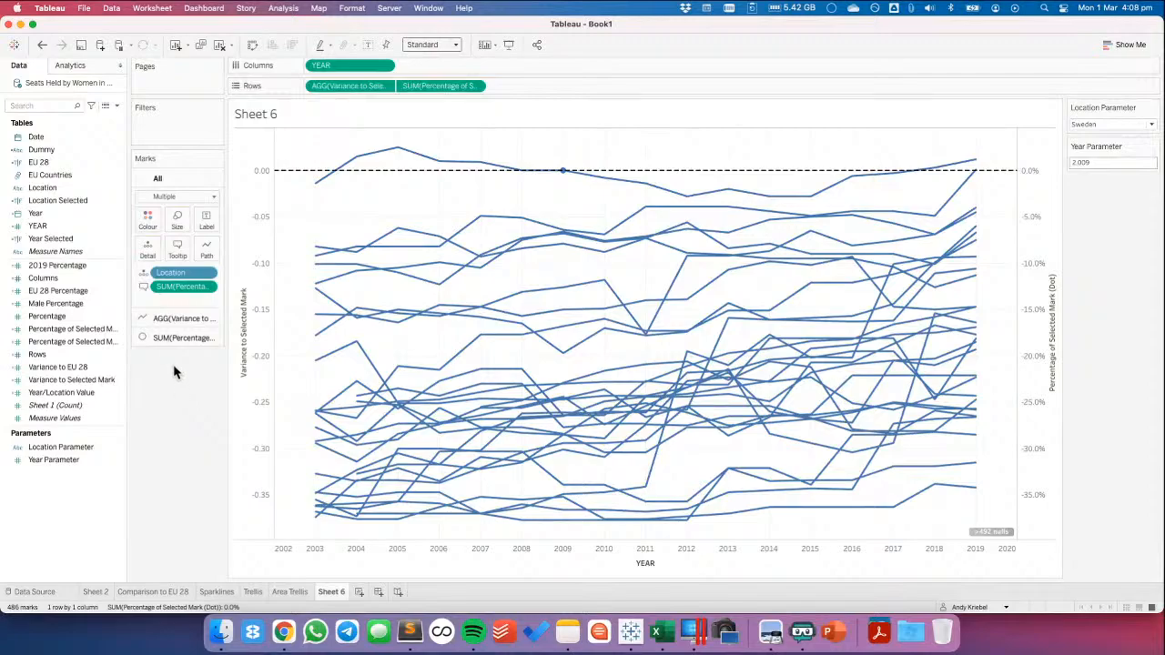
left_click(171, 314)
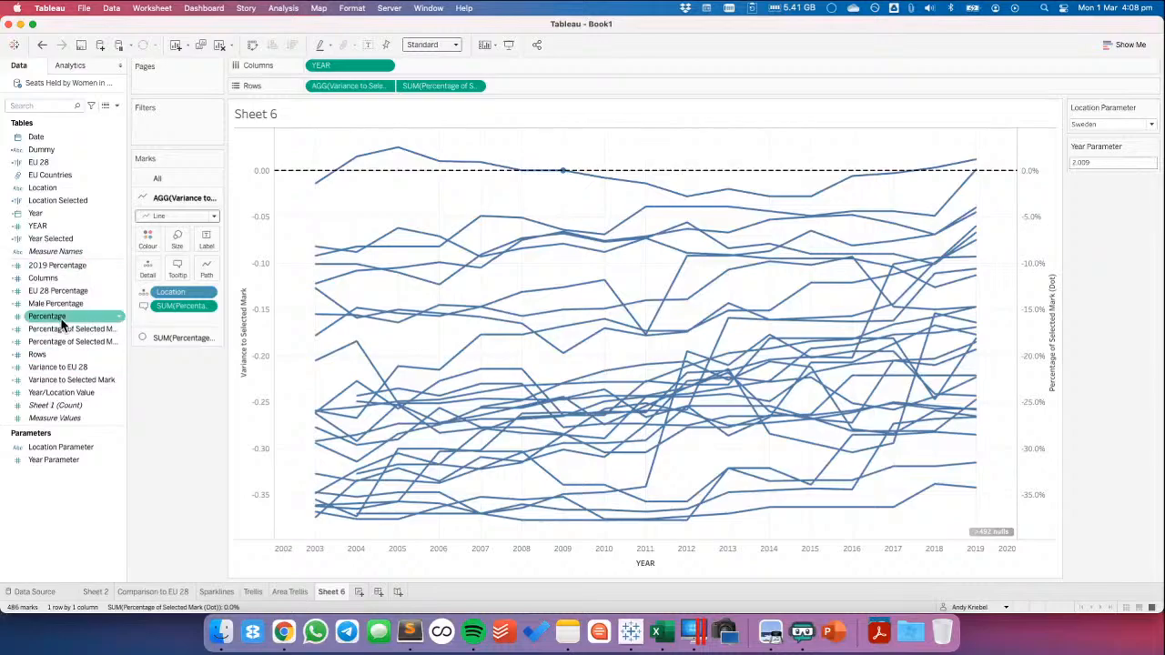
left_click_drag(72, 316, 145, 218)
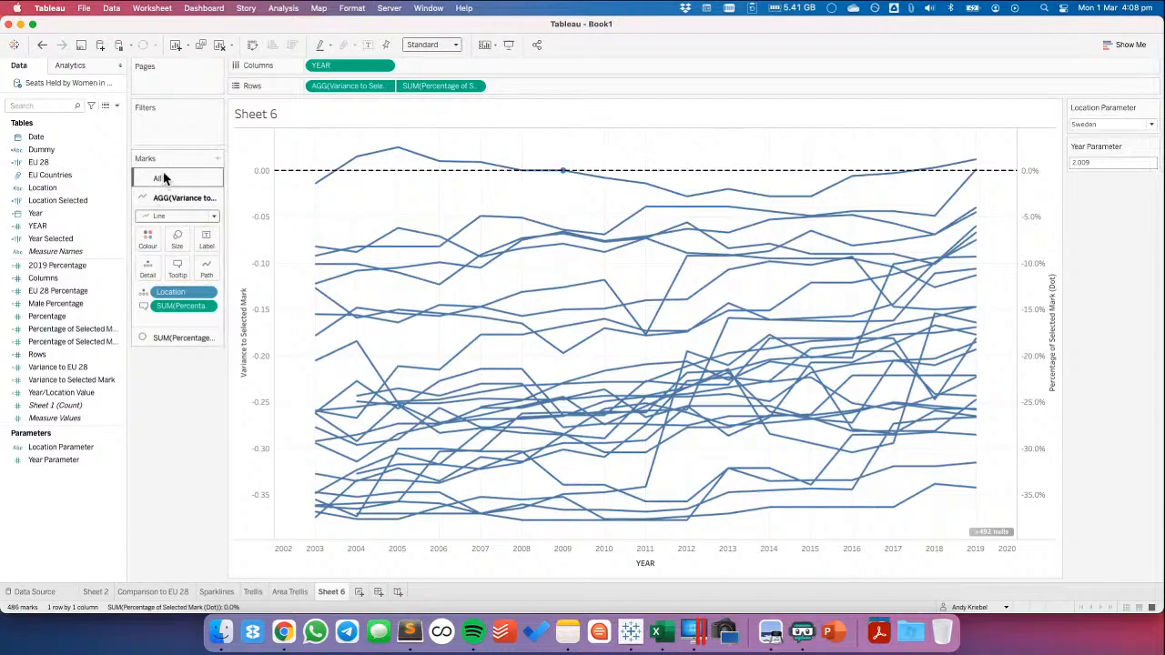
left_click(162, 178)
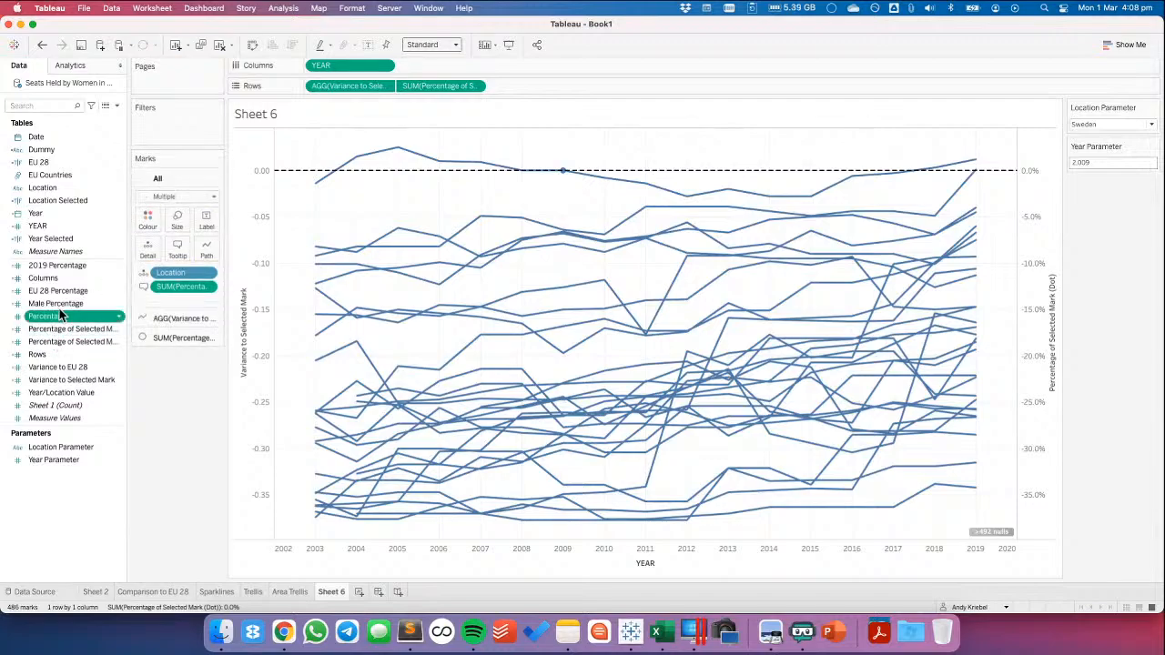
left_click_drag(60, 314, 175, 255)
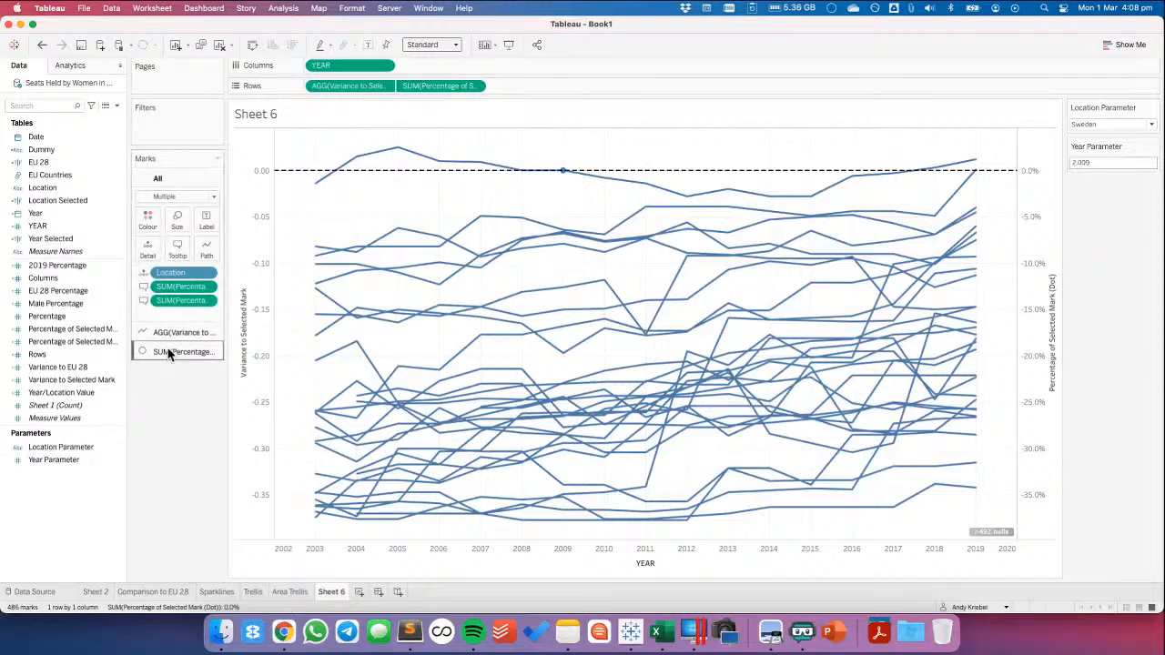
Slightly enlarge the circle marks of Percentage of Selected Mark (Dot)
left_click(168, 354)
left_click(177, 258)
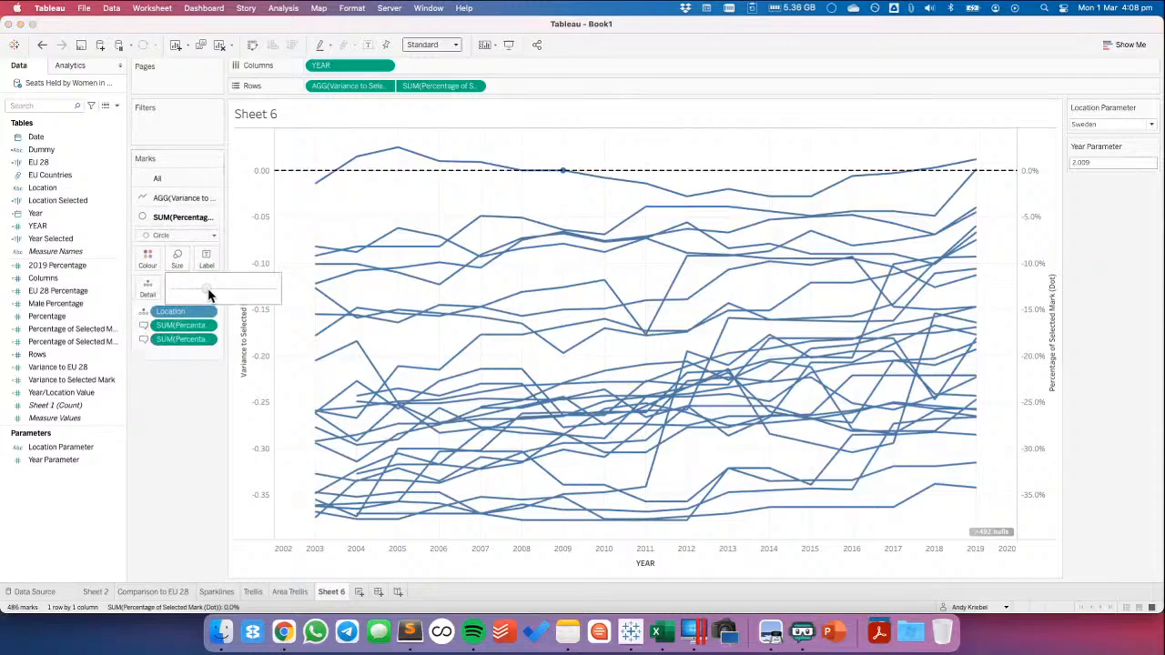
mouse_move(208, 289)
left_mouse_down()
mouse_move(224, 289)
mouse_move(215, 293)
left_mouse_up()
left_click(147, 258)
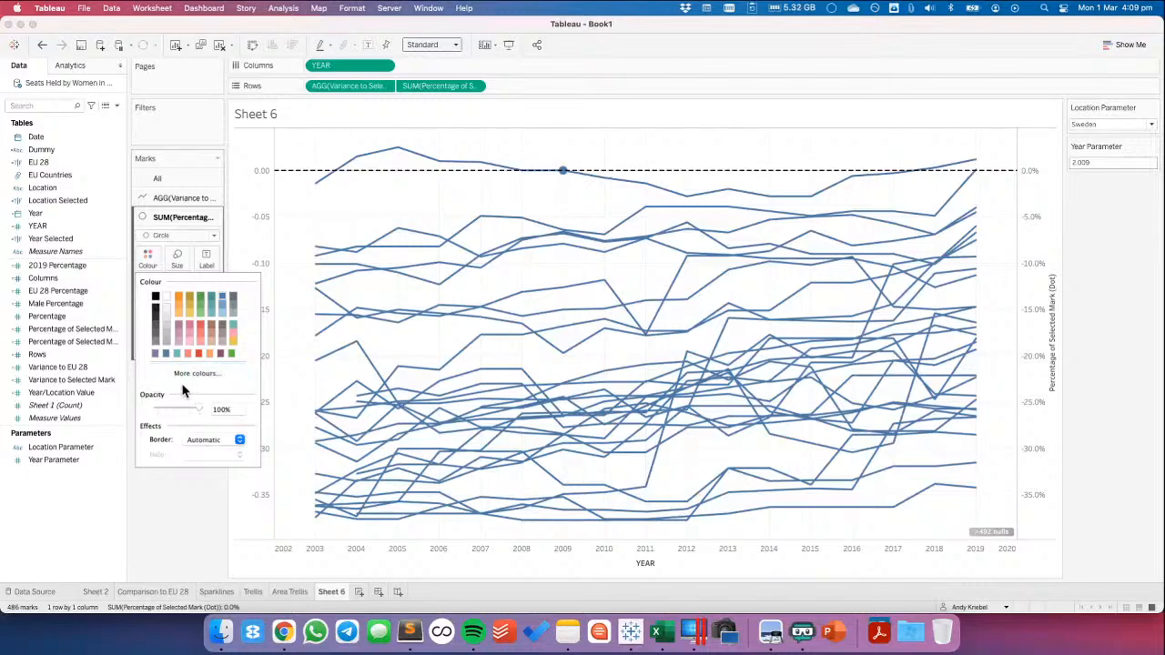
left_click(200, 444)
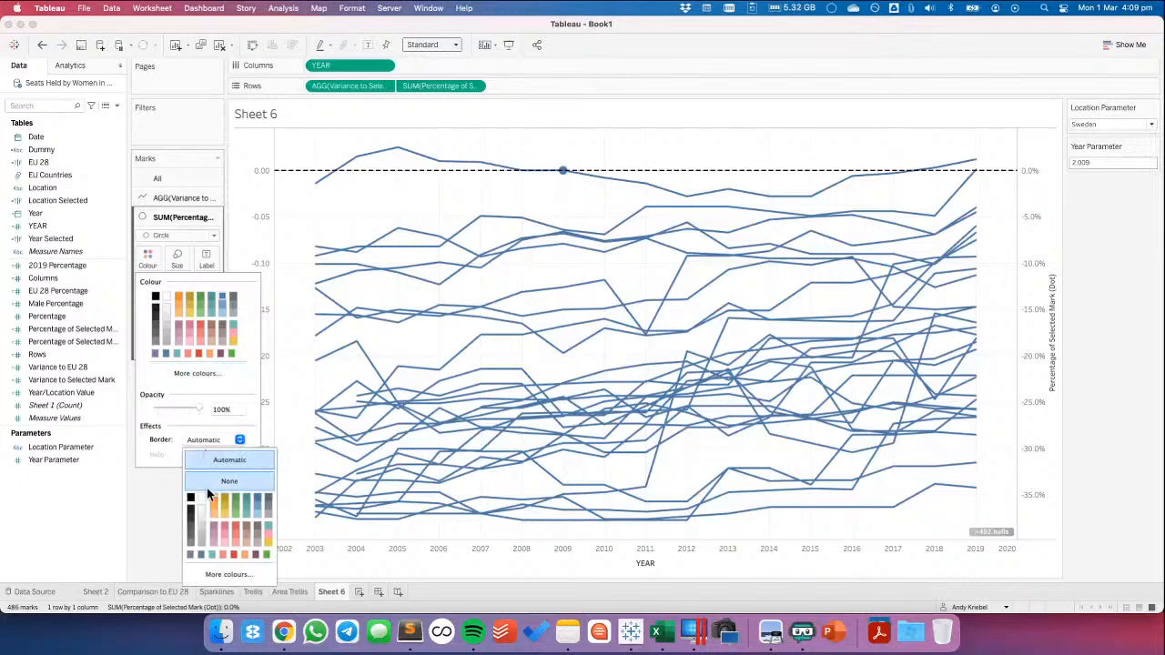
left_click(150, 505)
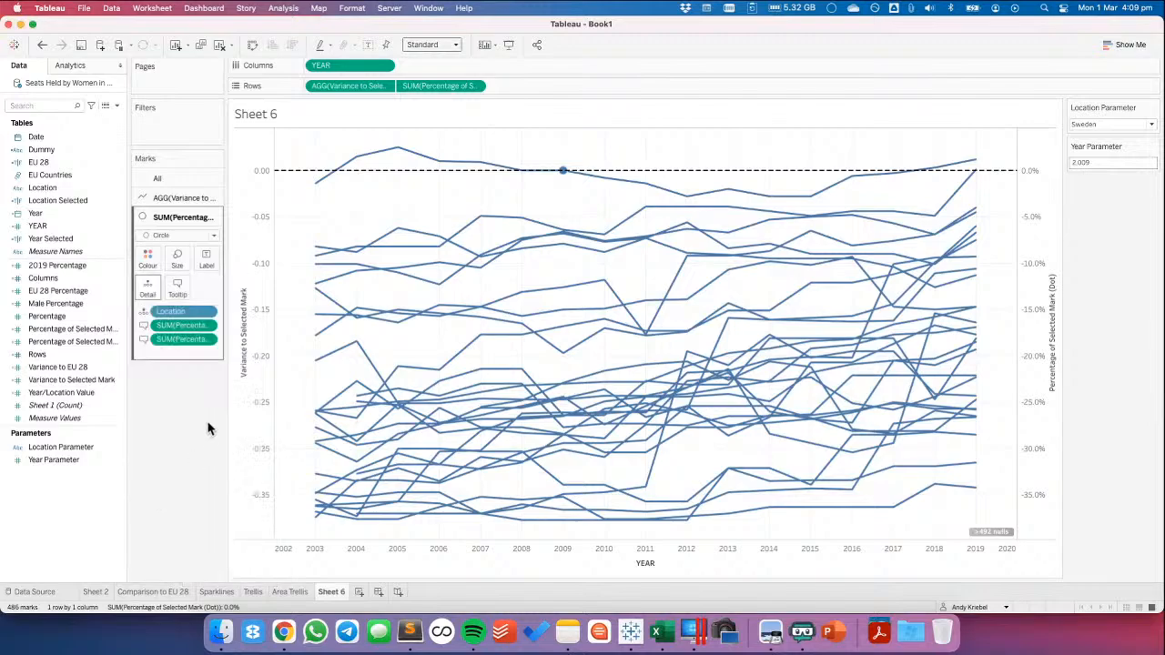
left_click(42, 46)
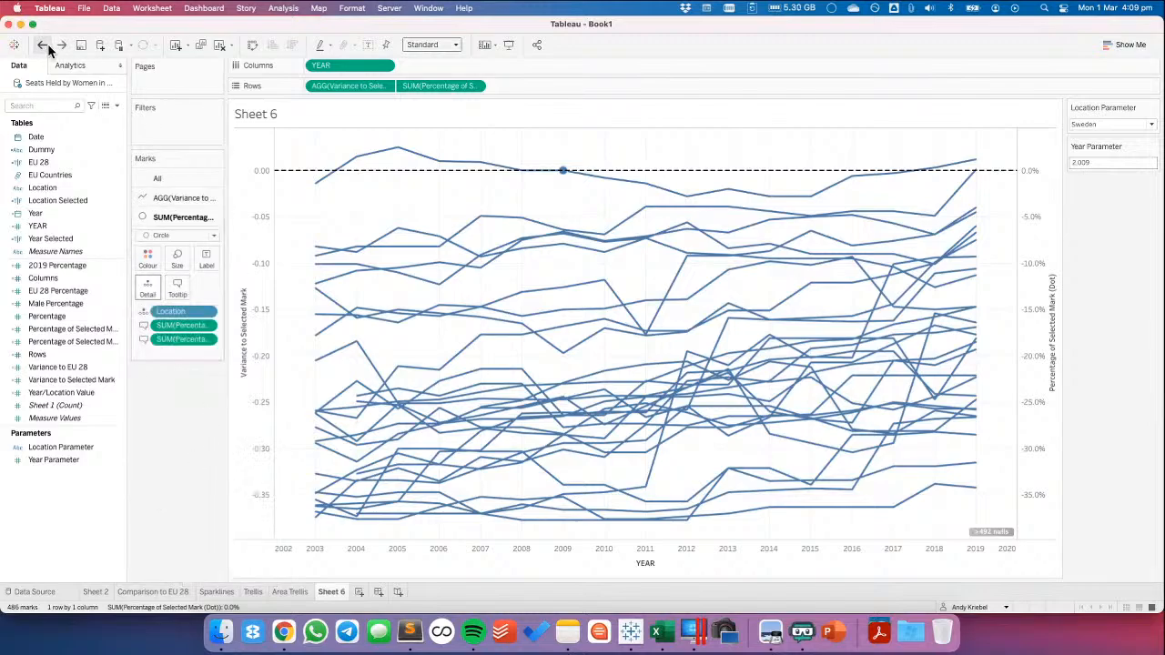
left_click(109, 344)
Colour both the Variance to Selected Mark lines and the Percentage of Selected Mark (Dot) circles by Location Selected
left_click(164, 198)
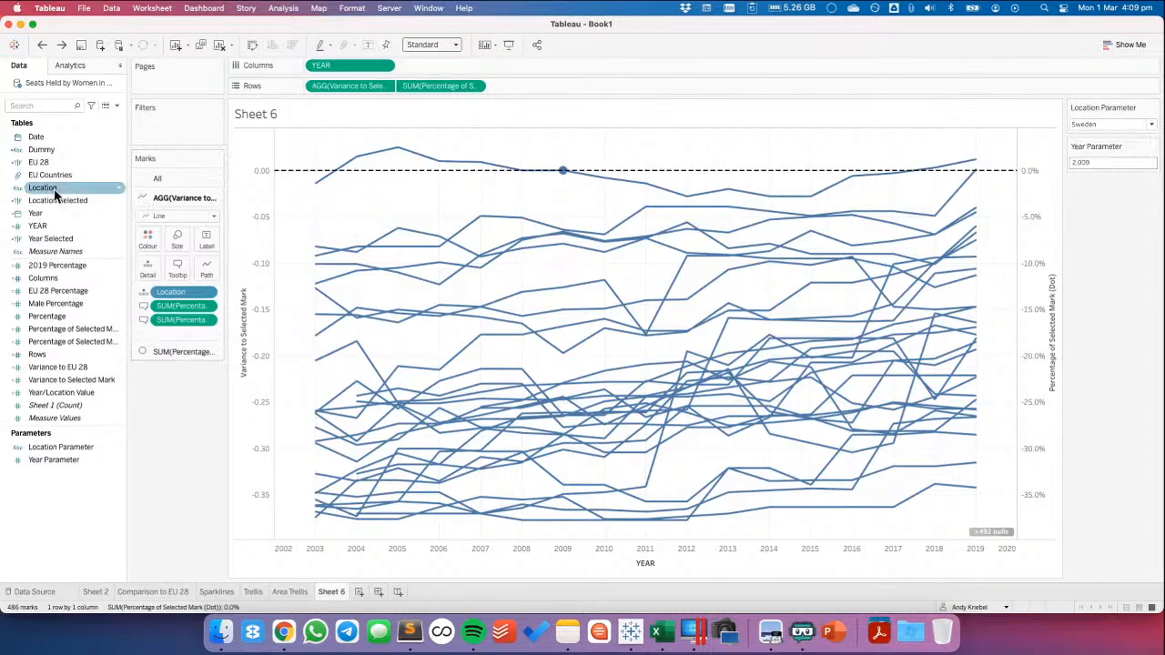
left_click_drag(57, 200, 160, 244)
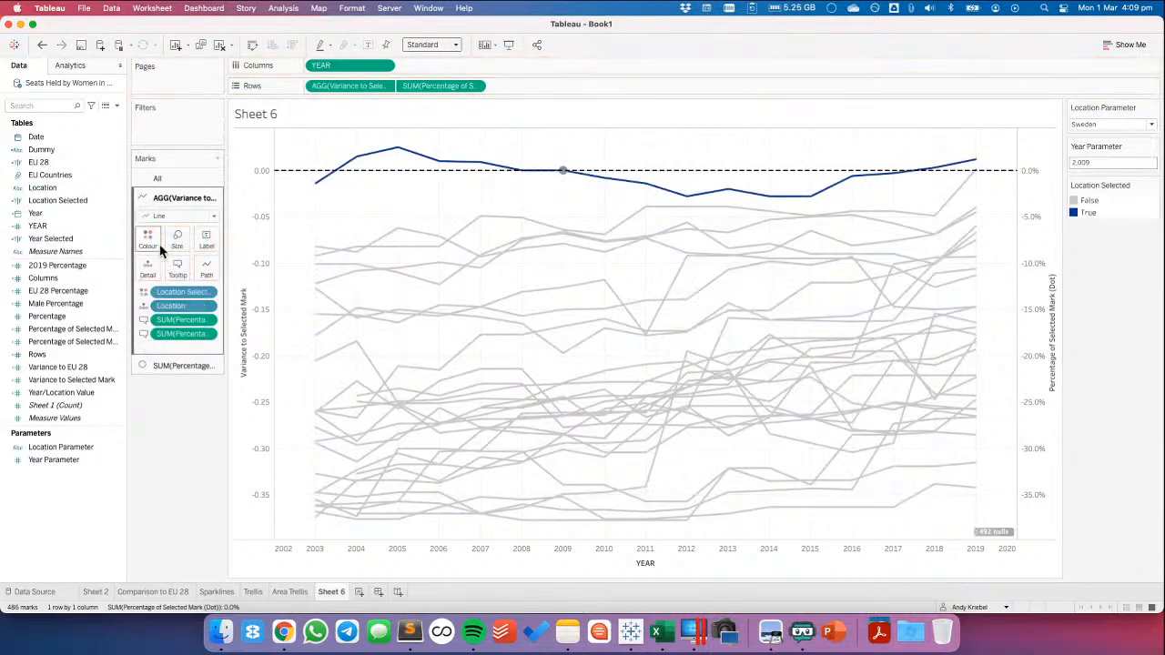
left_click(1052, 335)
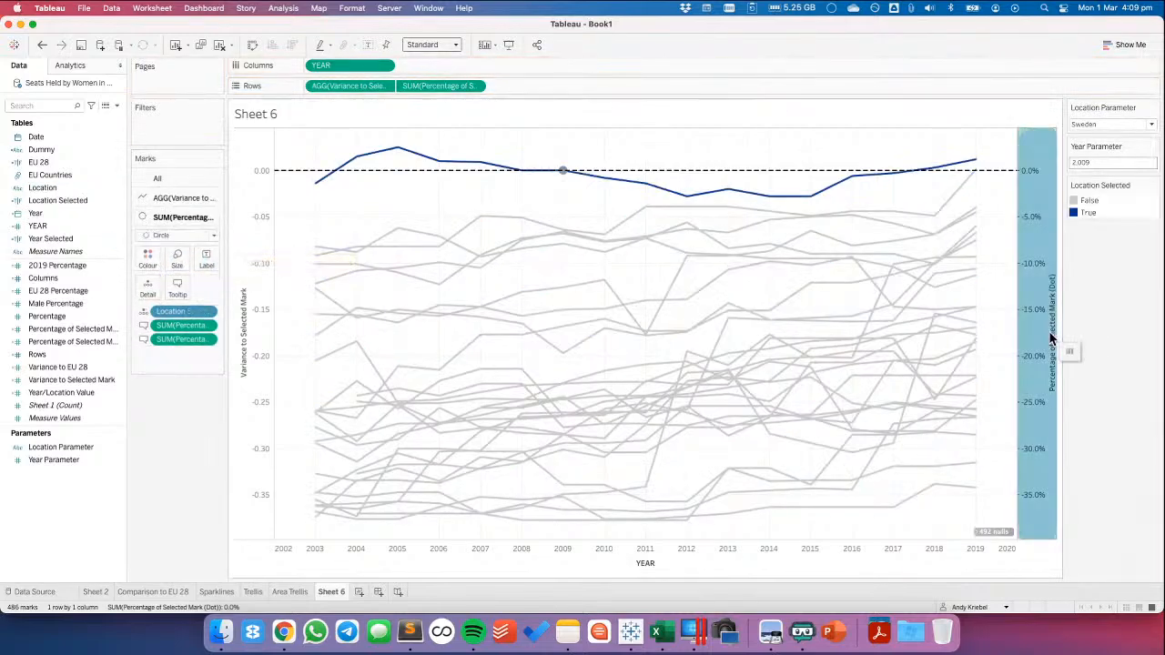
left_click_drag(68, 200, 141, 261)
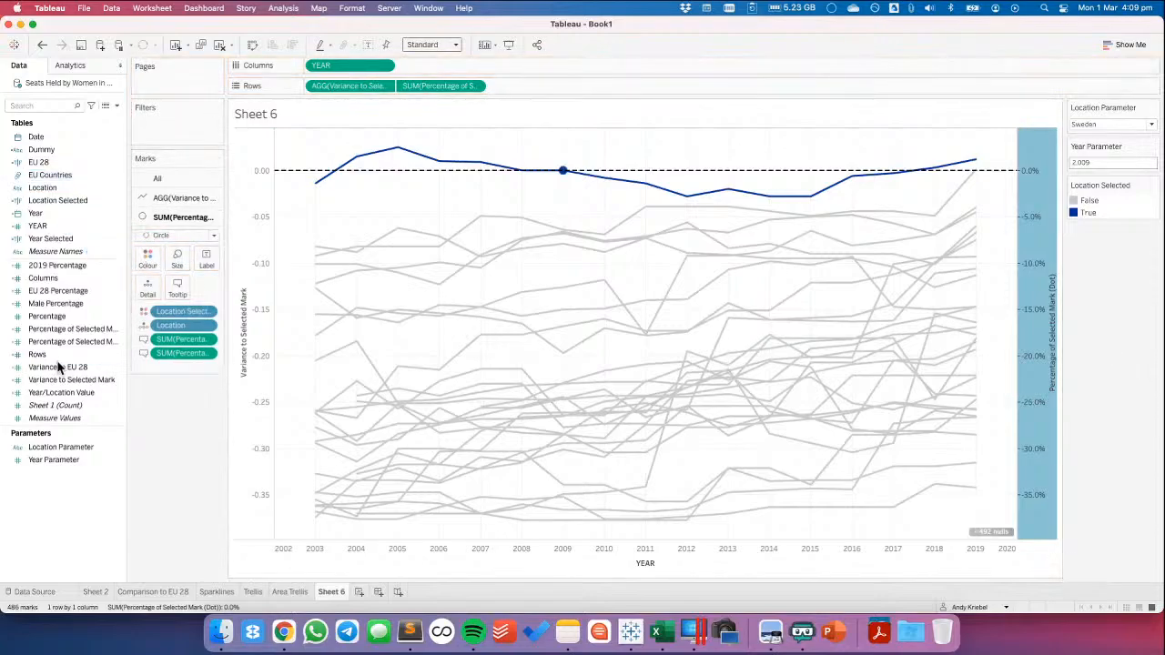
left_click(148, 258)
left_click(201, 360)
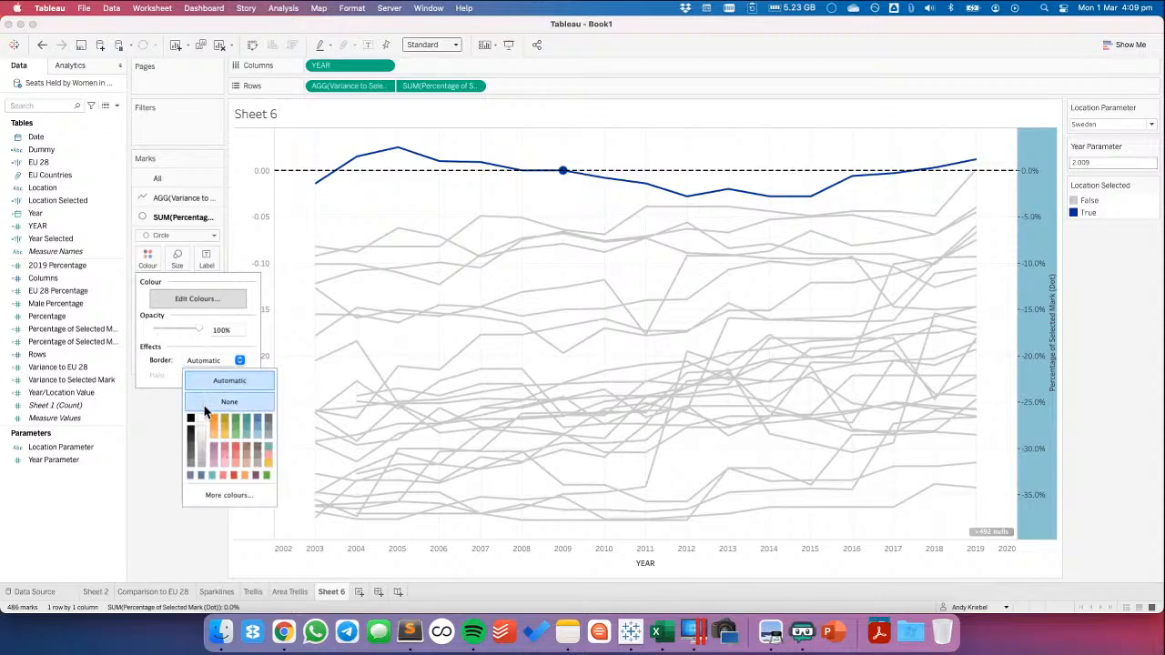
left_click(148, 438)
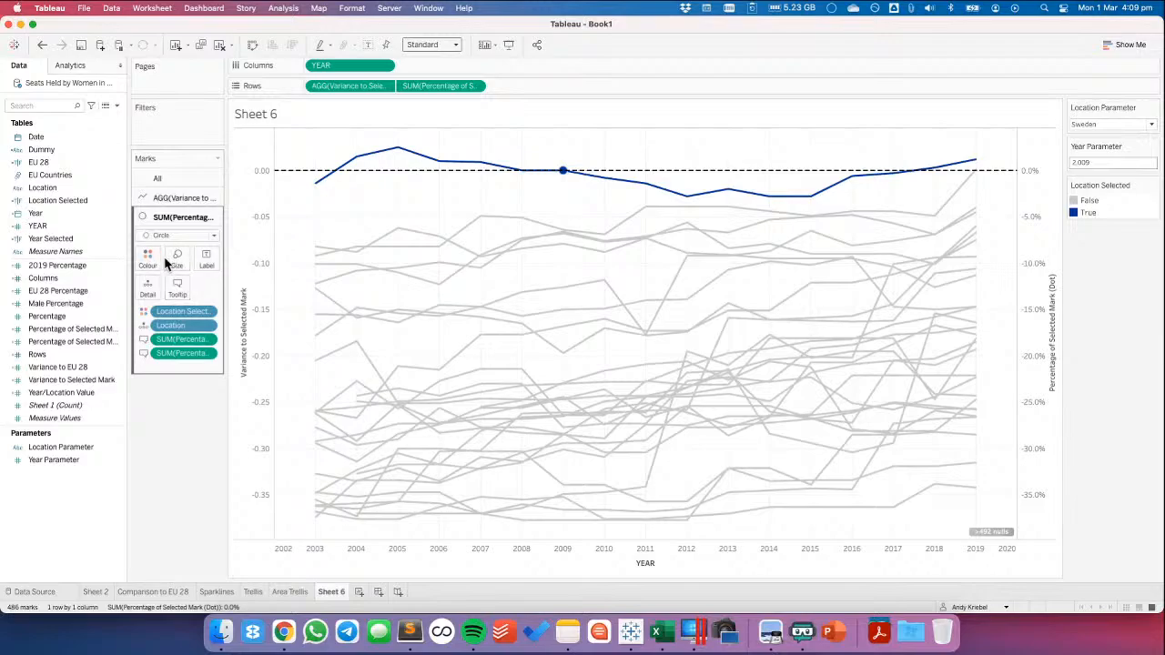
Try Shape marks for Percentage of Selected Mark (Dot), applying the white and blue circles from the Circles shape palette
left_click(173, 235)
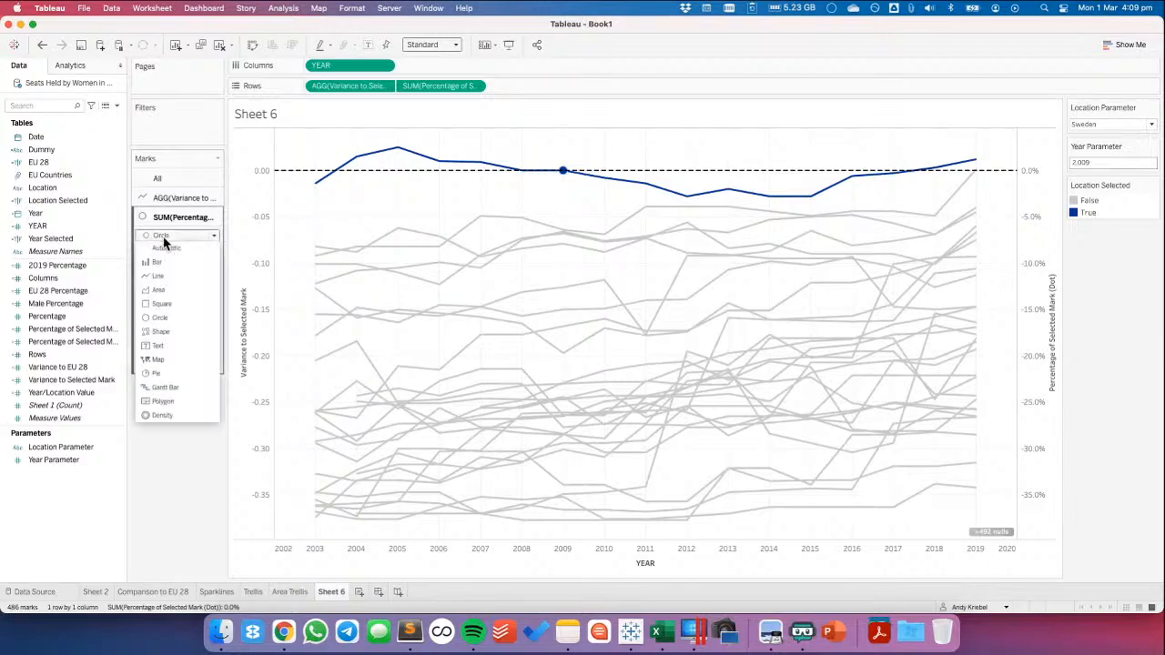
left_click(161, 331)
left_click(205, 287)
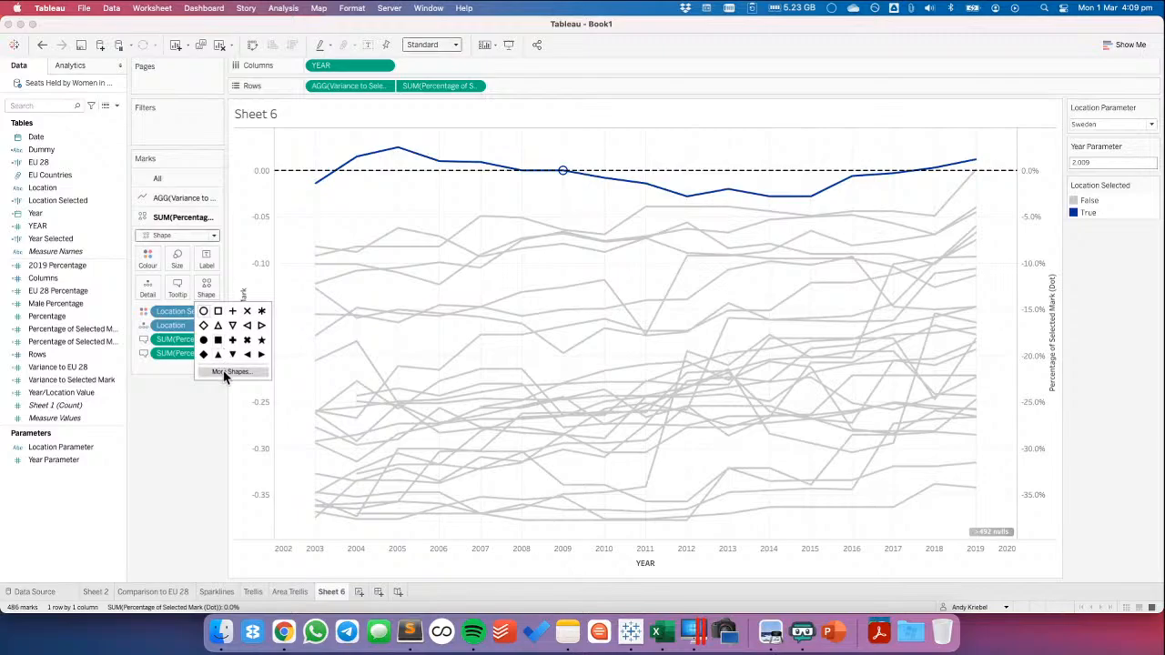
left_click(230, 371)
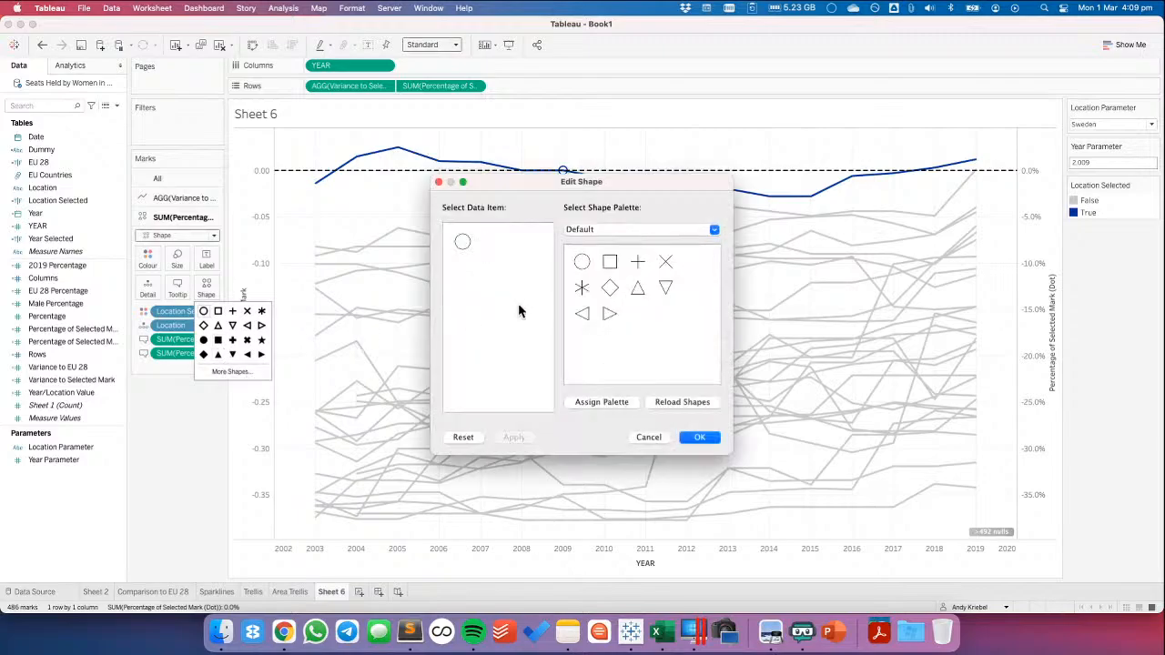
left_click(624, 230)
left_click(619, 228)
left_click(619, 229)
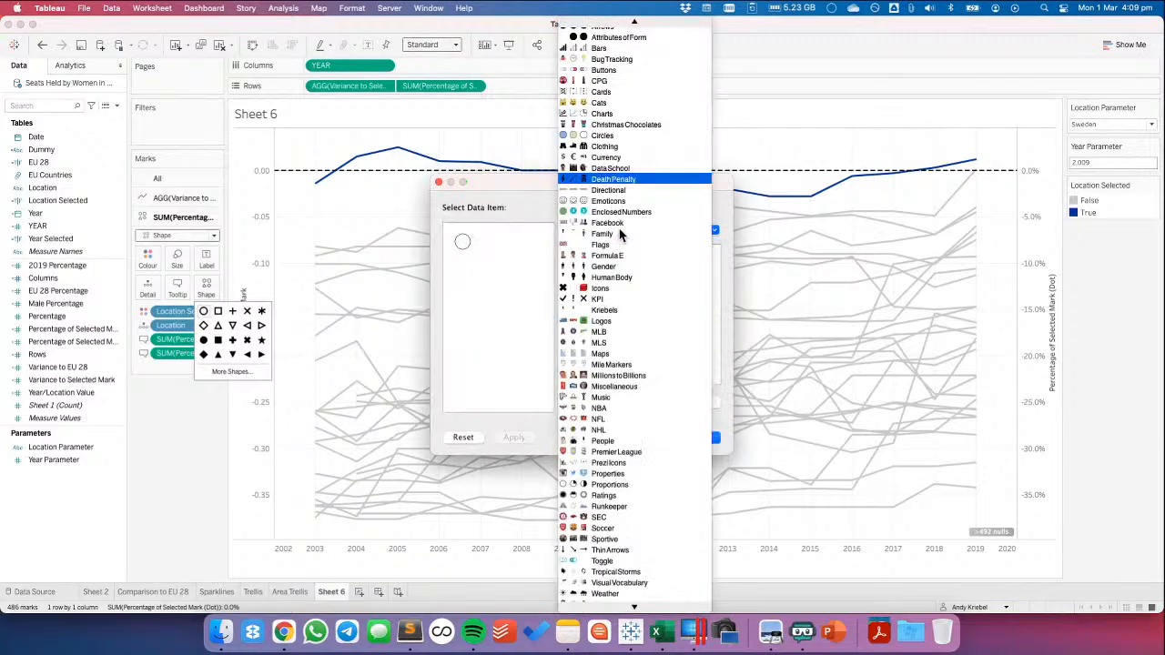
left_click(613, 136)
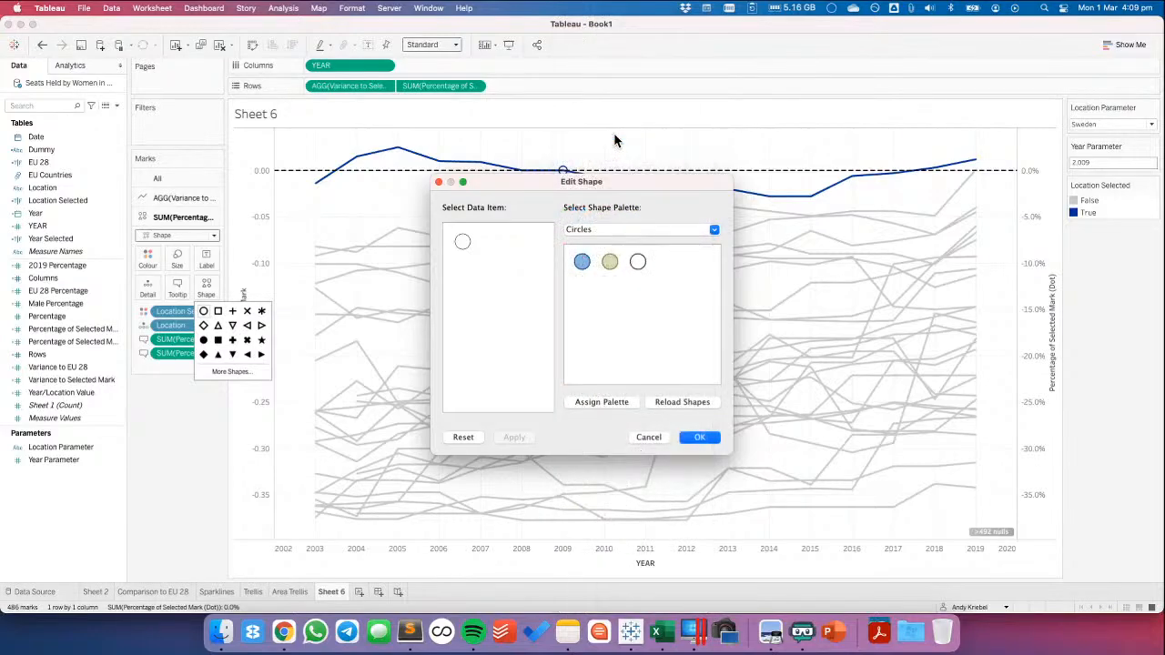
left_click(637, 263)
left_click(514, 438)
left_click(582, 263)
left_click(512, 437)
Cancel the shape edit and undo the change of the dot marks to Shape
left_click(598, 231)
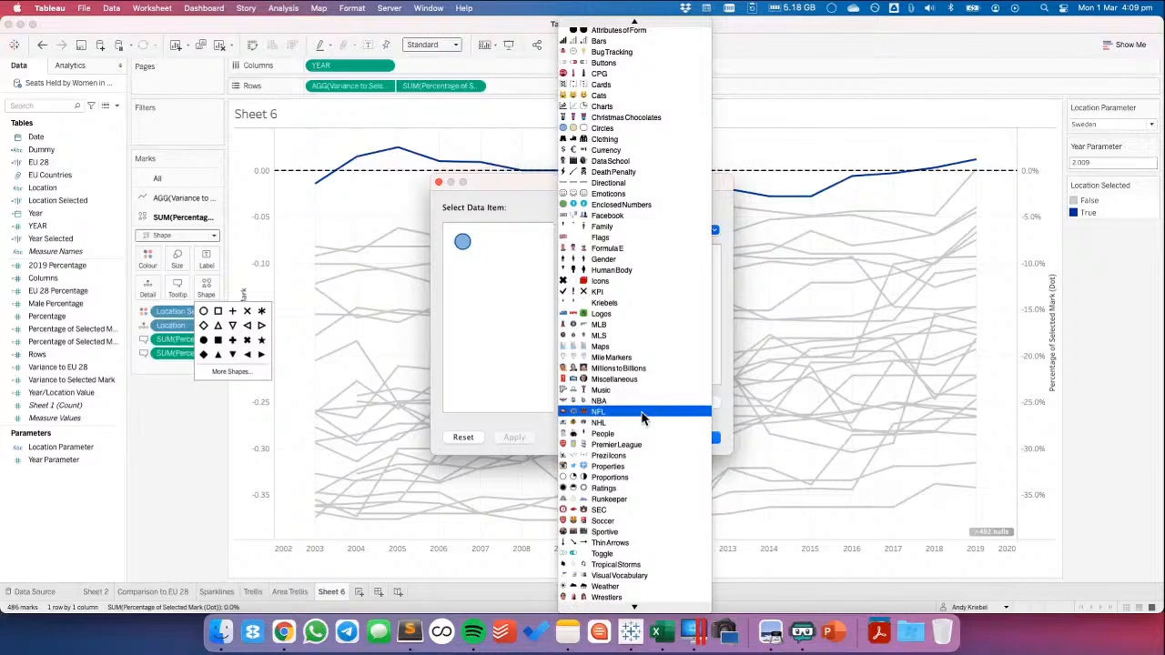
scroll(641, 414, "up", 5)
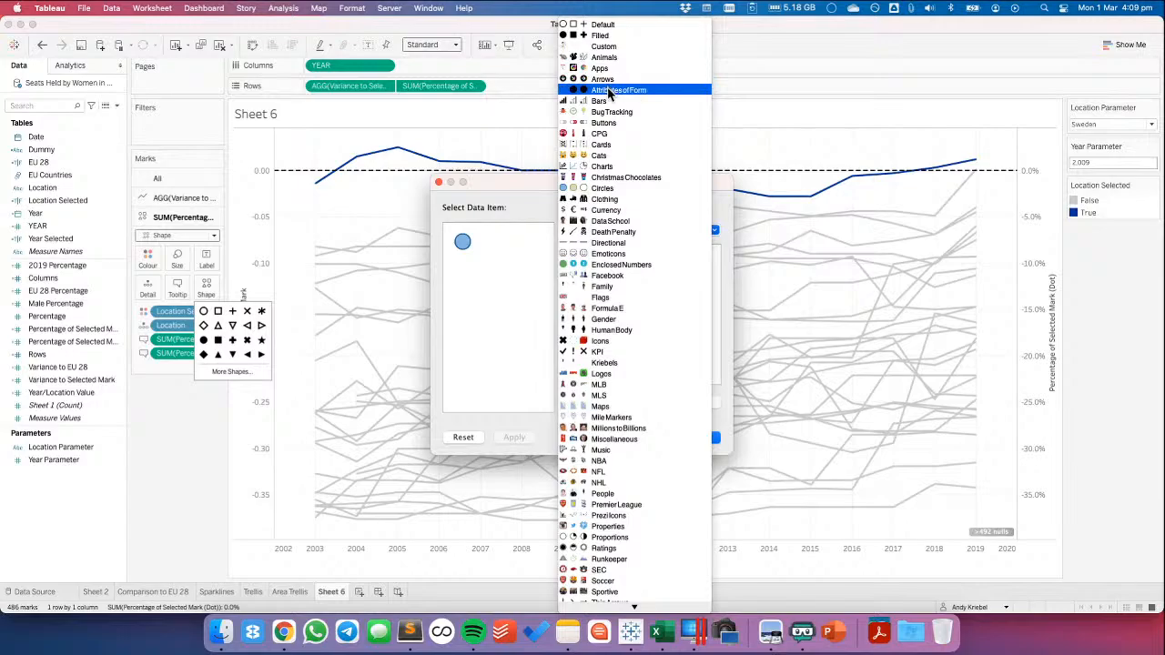
left_click(507, 299)
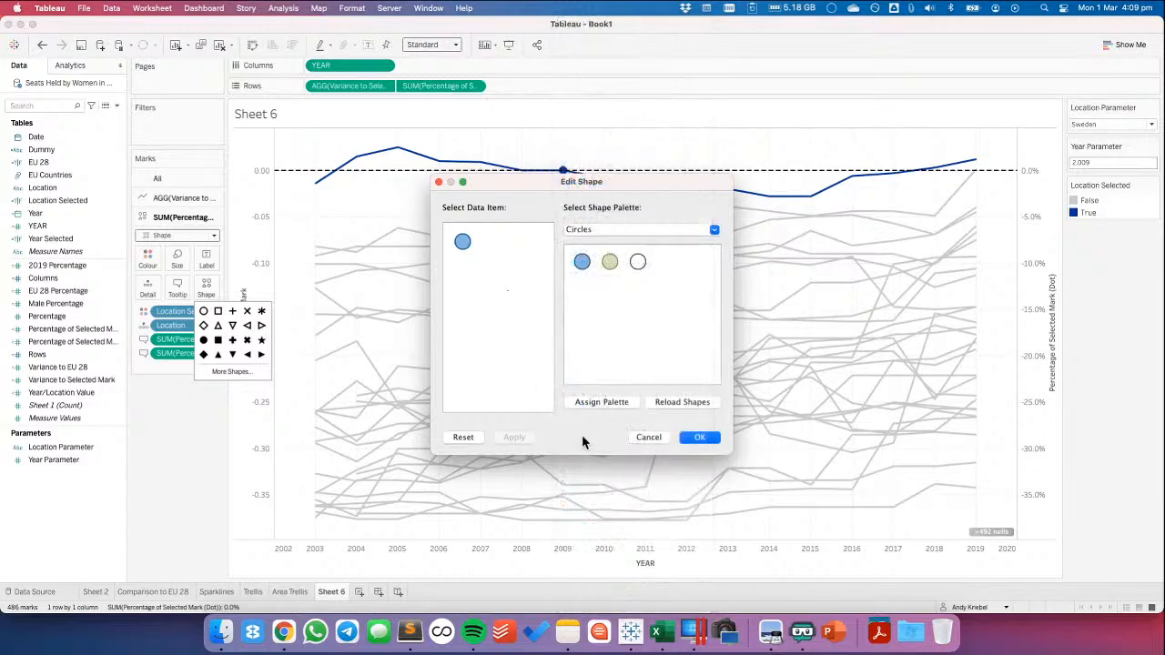
left_click(648, 438)
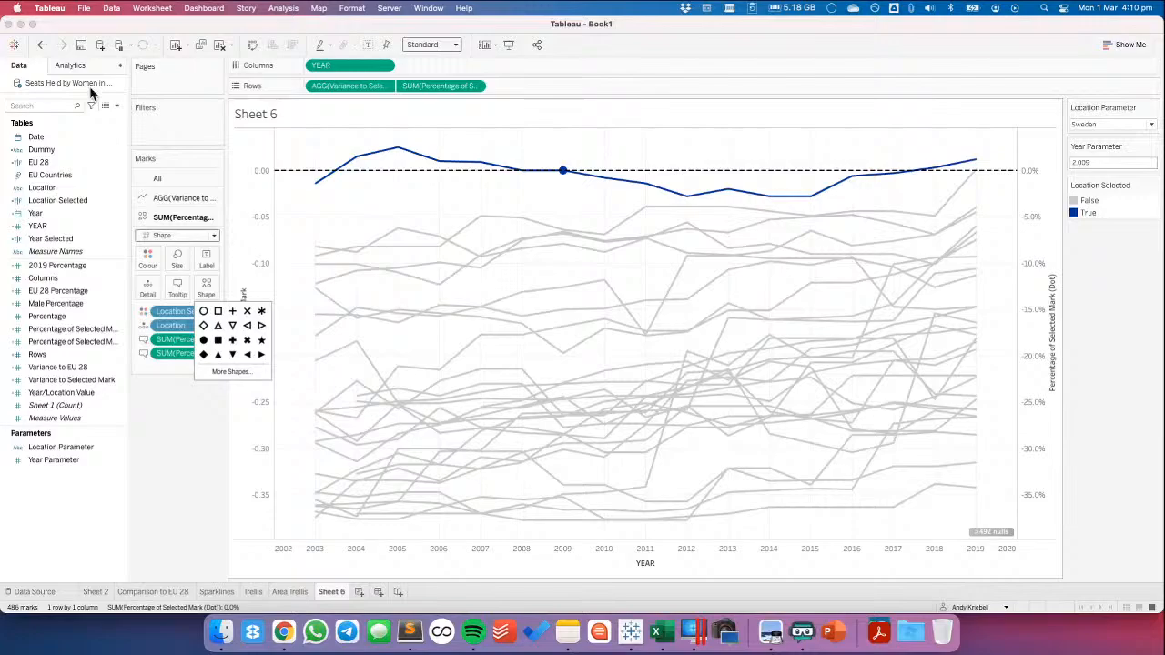
left_click(41, 47)
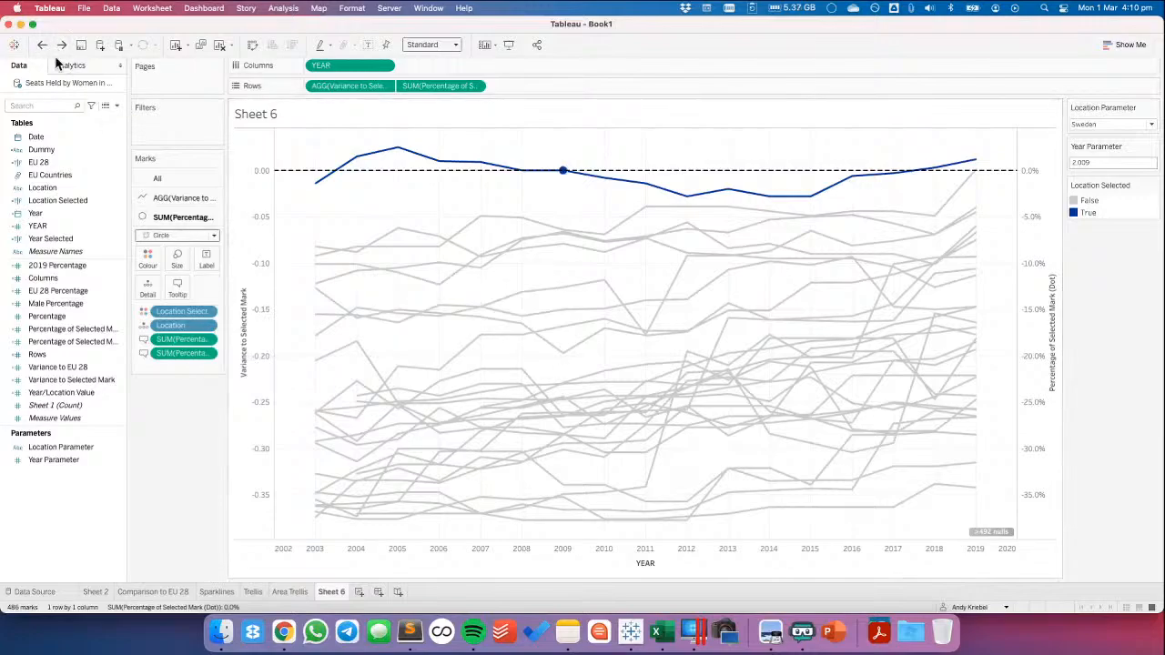
left_click(147, 259)
left_click(218, 361)
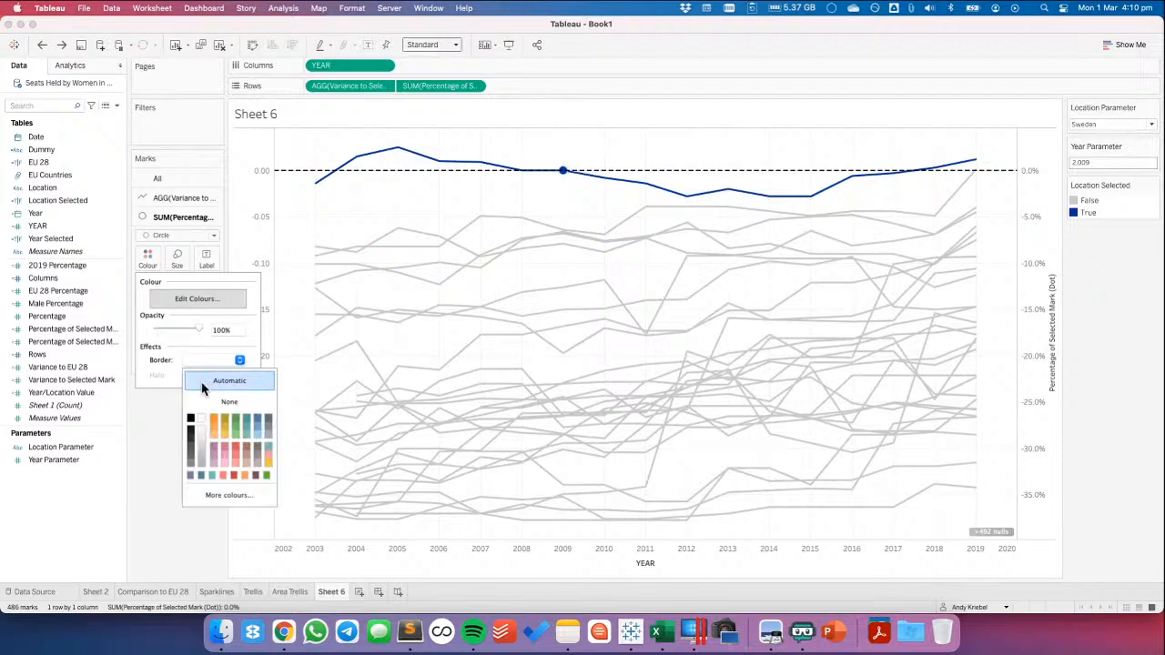
left_click(158, 447)
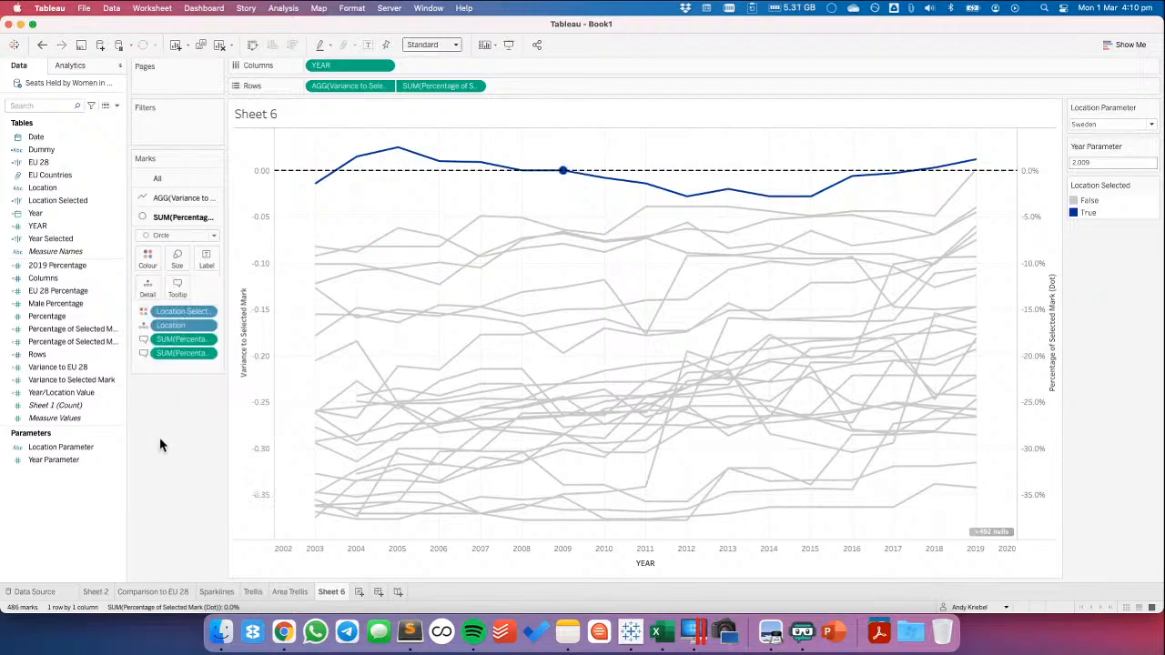
Set the Percentage of Selected Mark (Dot) marks to Pie and adjust their border colour
left_click(163, 236)
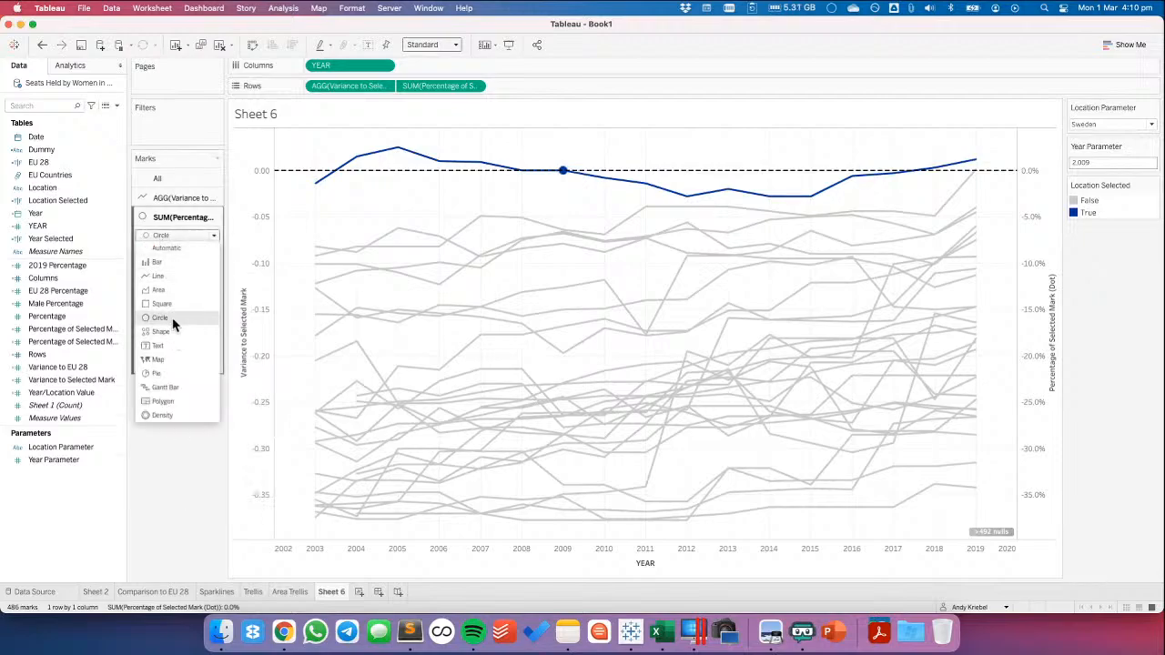
left_click(169, 379)
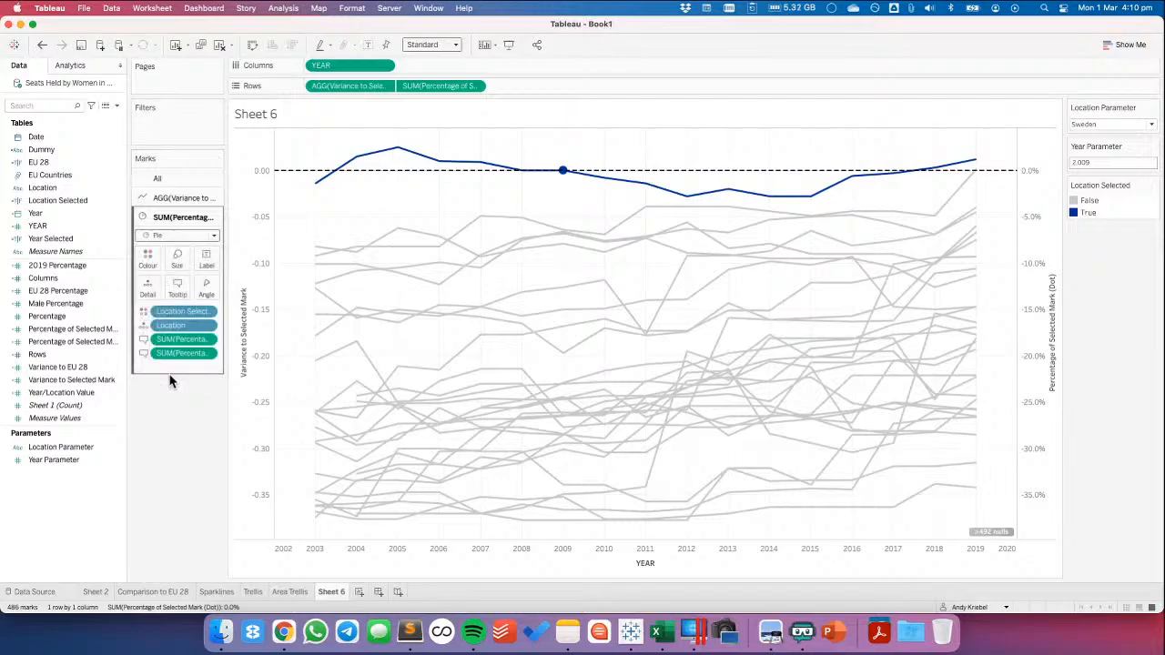
left_click(149, 260)
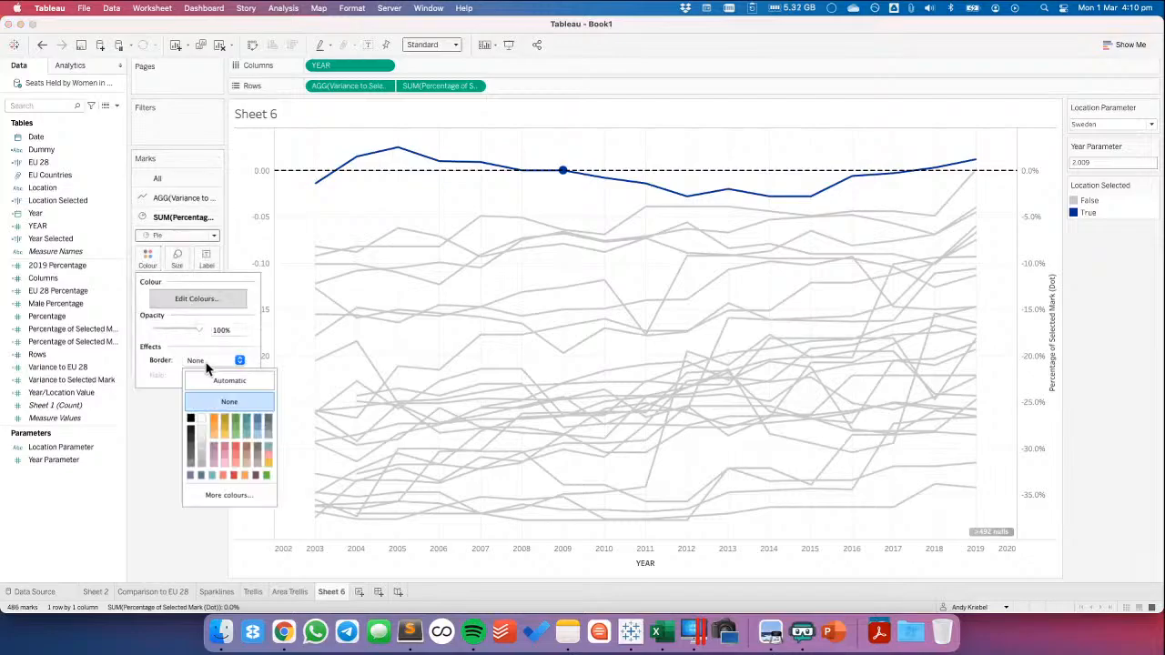
left_click(209, 365)
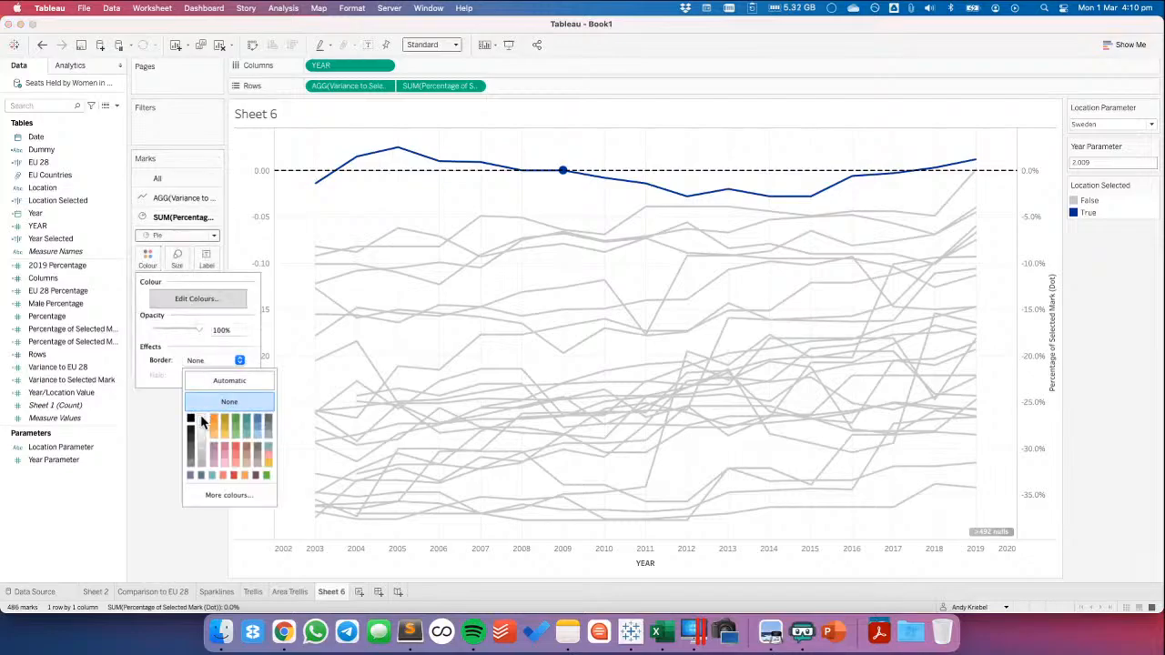
left_click(155, 434)
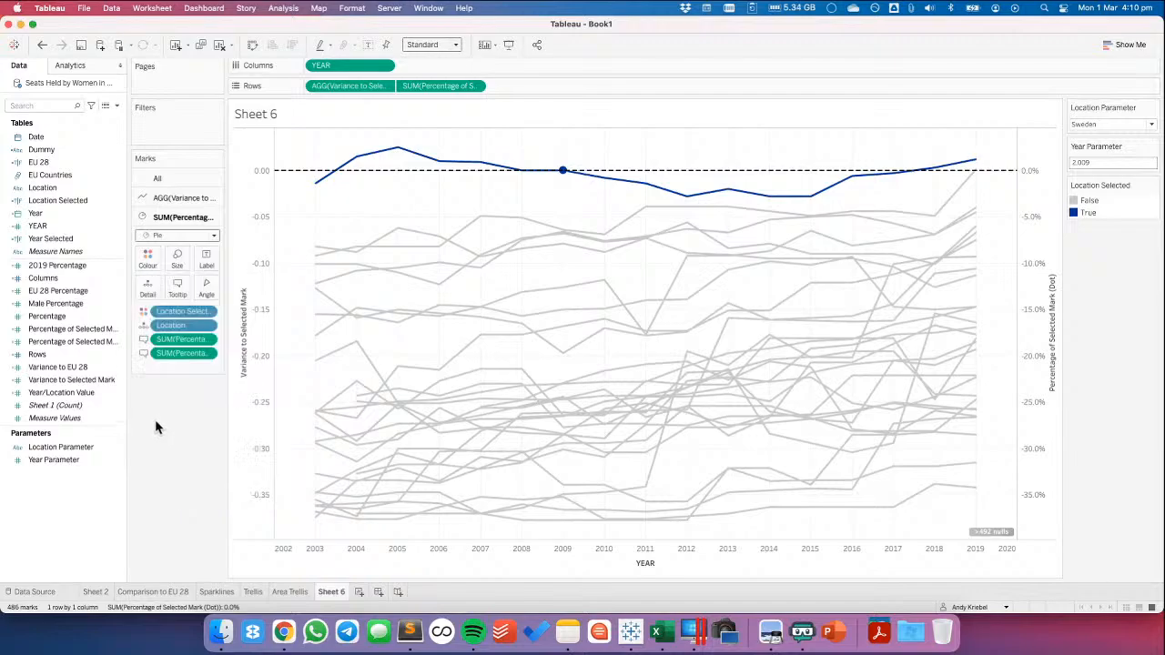
Test the chart by selecting the 2010 marks for Spain and Croatia, and return to the settings for all marks
left_click(604, 285)
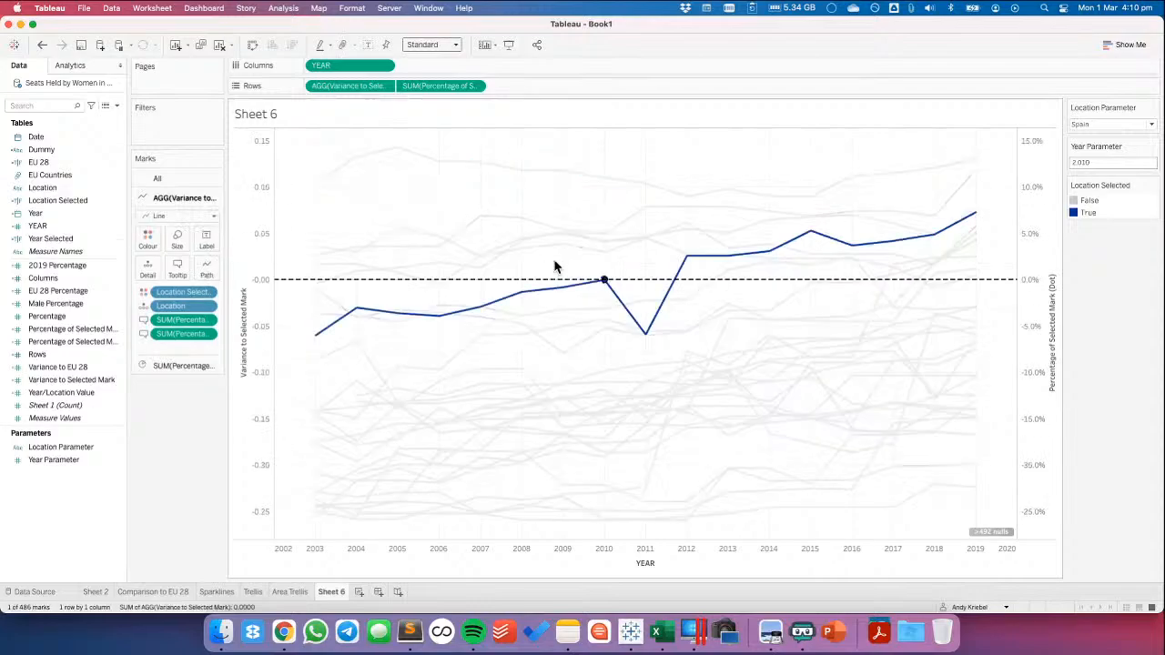
mouse_move(608, 374)
left_click(600, 407)
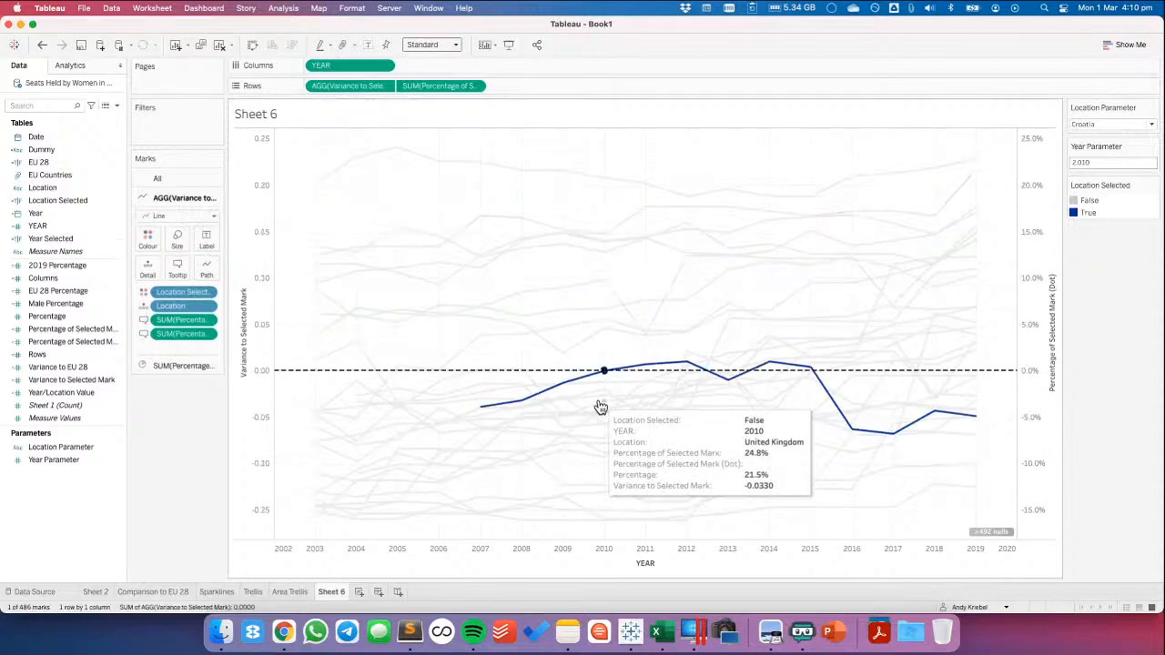
left_click(163, 182)
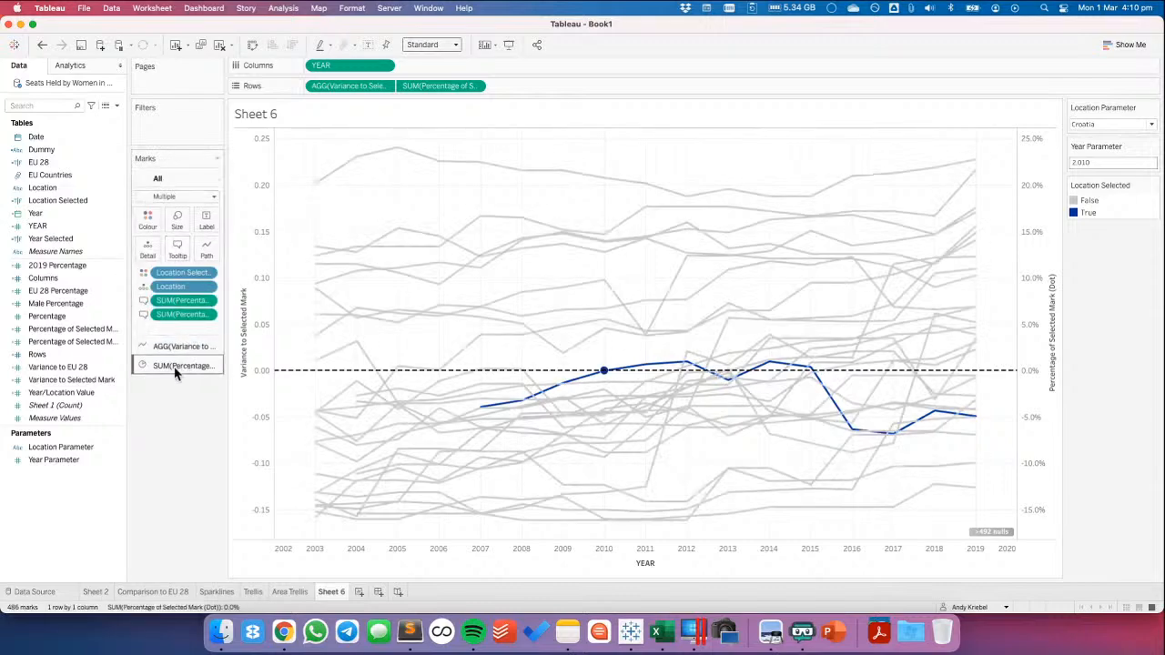
Add the Dummy field to Detail for all marks on Sheet 6
left_click(176, 367)
left_click(165, 181)
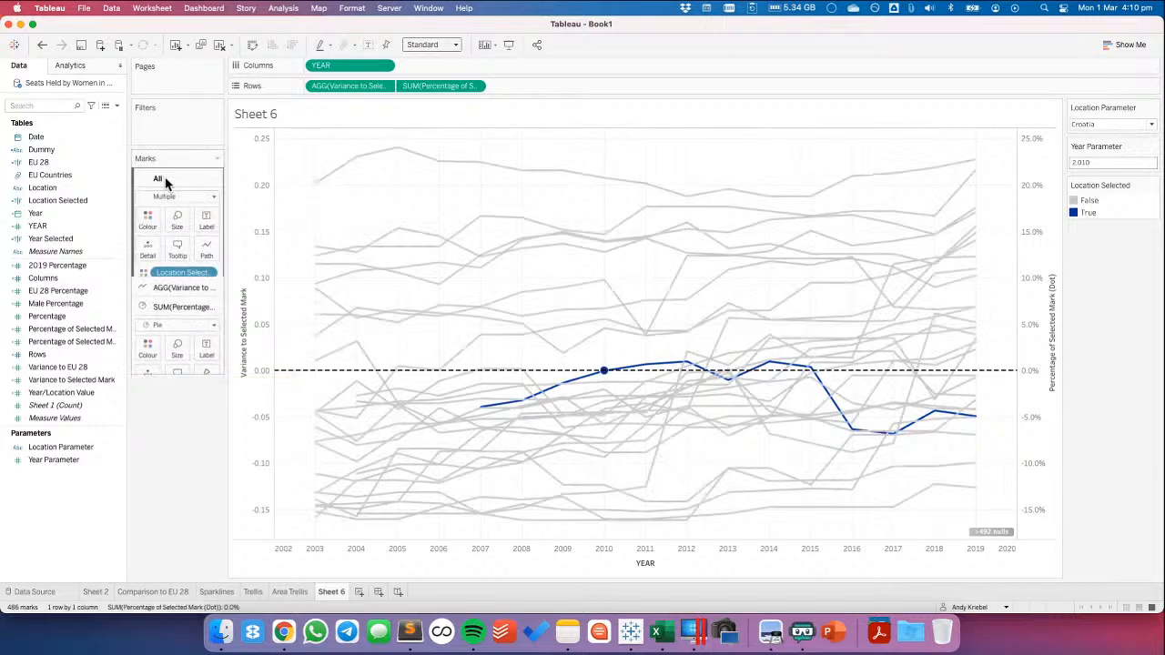
left_click_drag(41, 149, 141, 244)
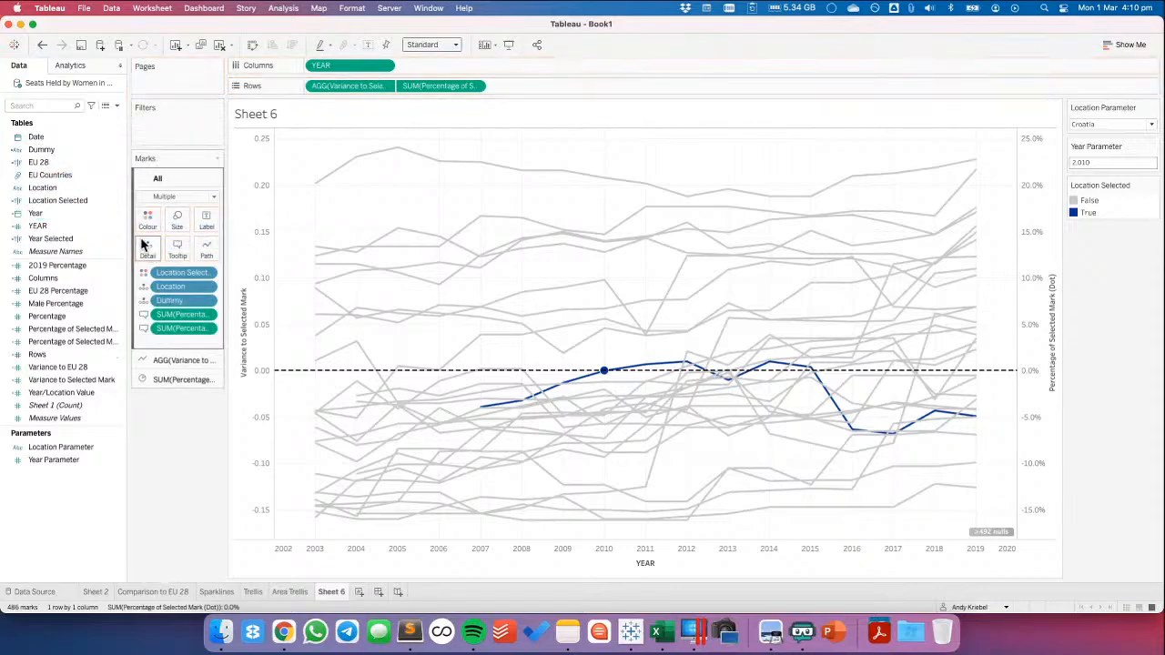
Add a select-triggered highlight action named "Highlight Dummy" on Sheet 6, targeting only the Dummy field, and test it on Finland's 2011 mark
left_click(150, 9)
left_click(162, 95)
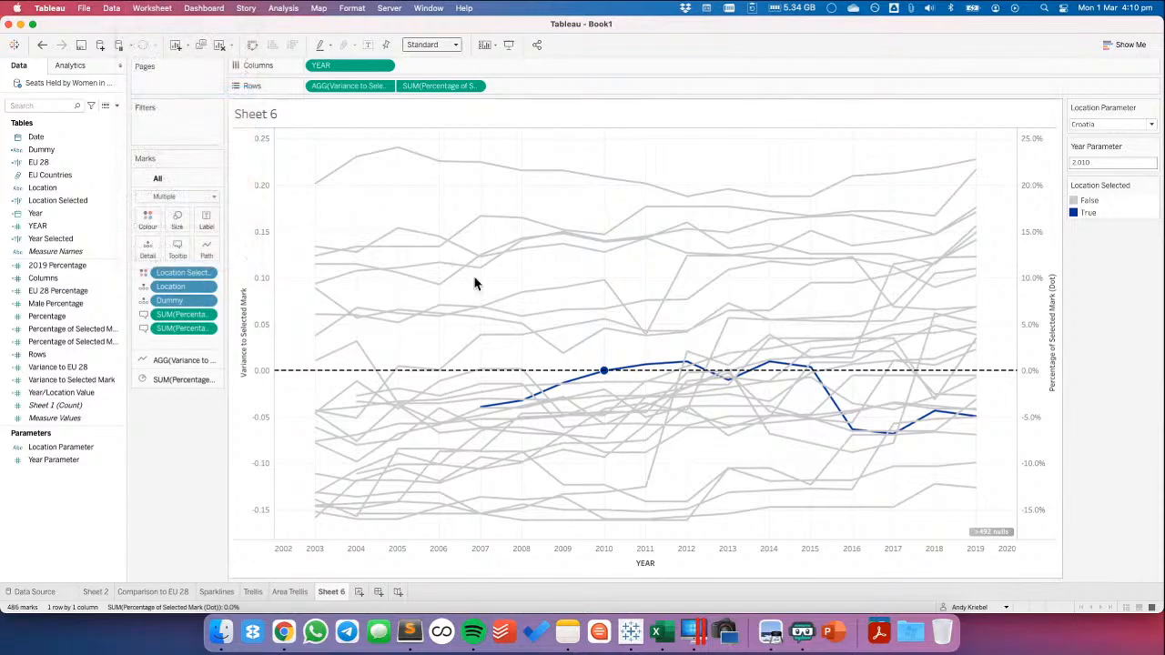
left_click(471, 364)
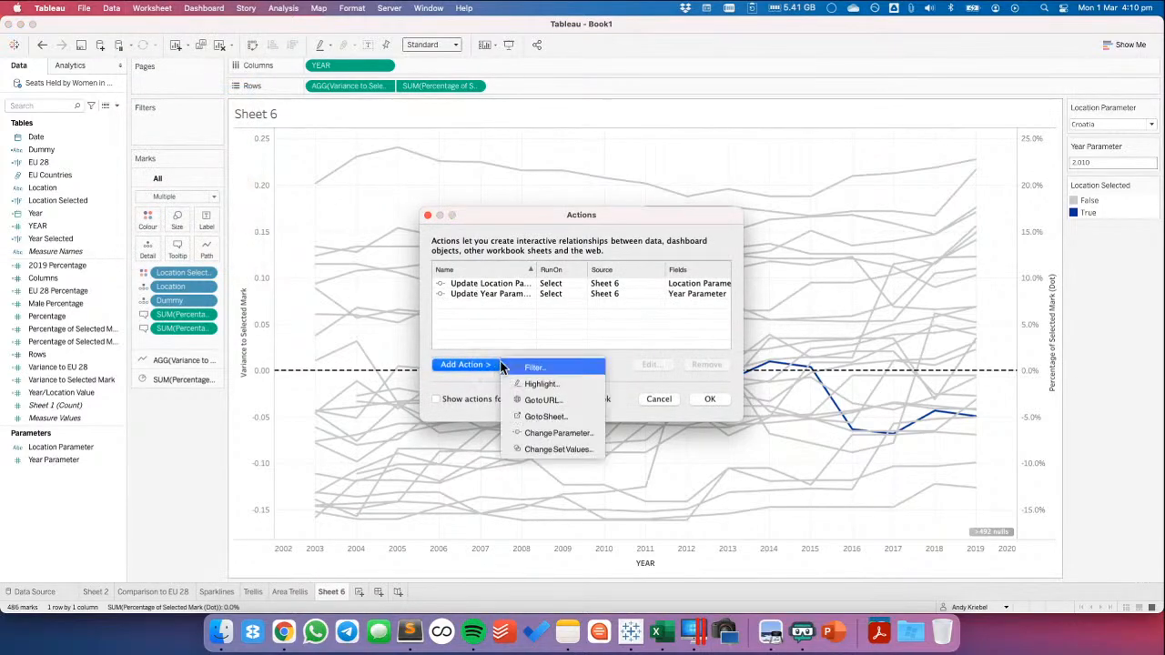
left_click(541, 384)
key("BackSpace")
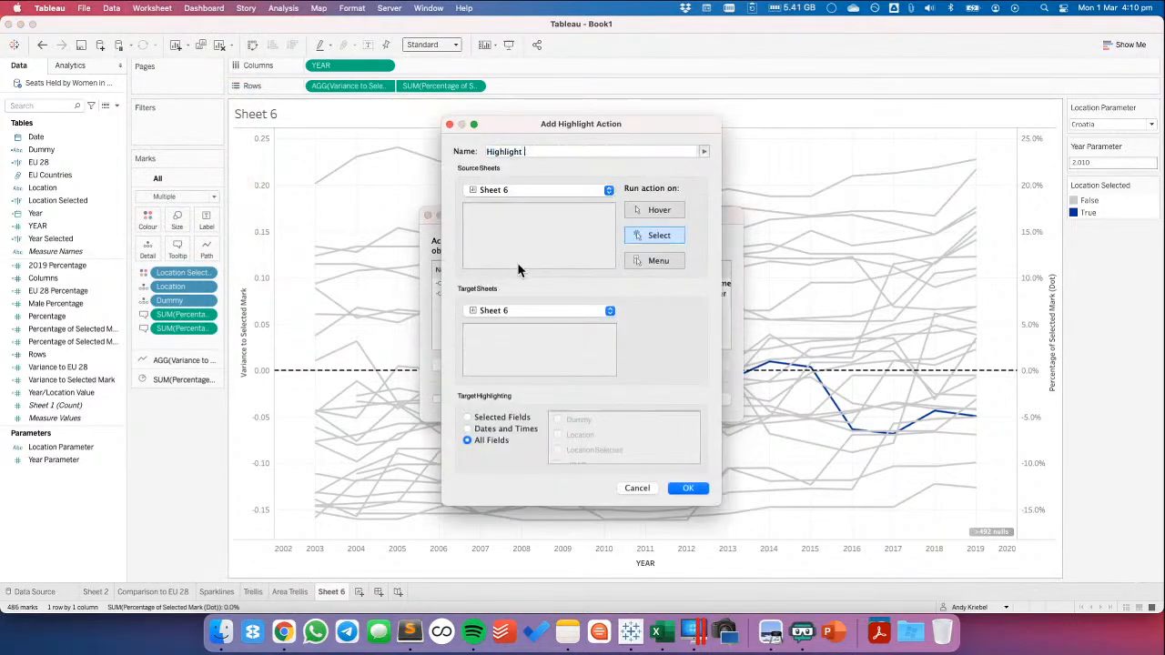
type("Dummy")
left_click(469, 418)
left_click(558, 420)
left_click(688, 488)
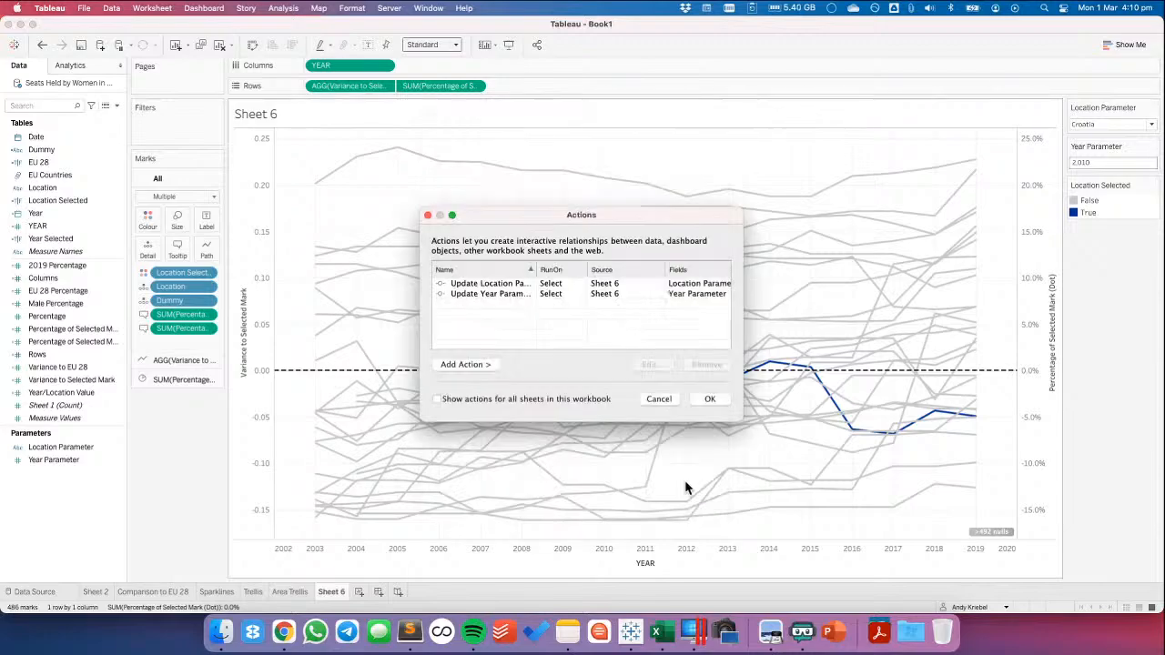
left_click(710, 401)
left_click(646, 185)
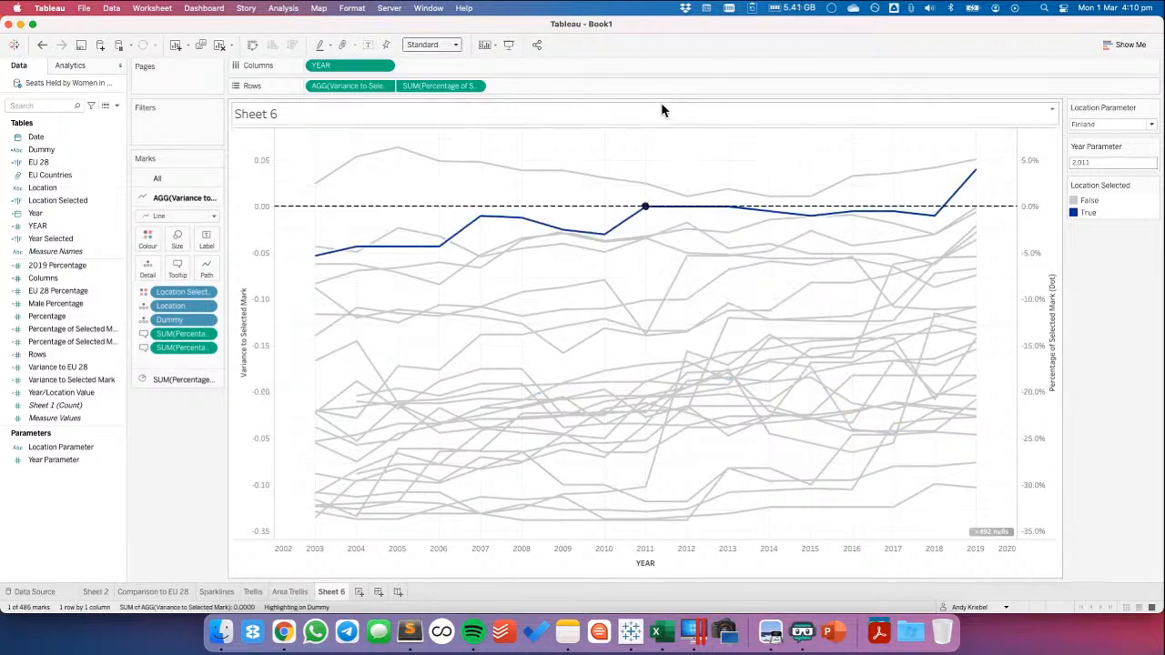
Clear the title of the secondary Percentage of Selected Mark (Dot) axis and hide that axis's header
right_click(1045, 346)
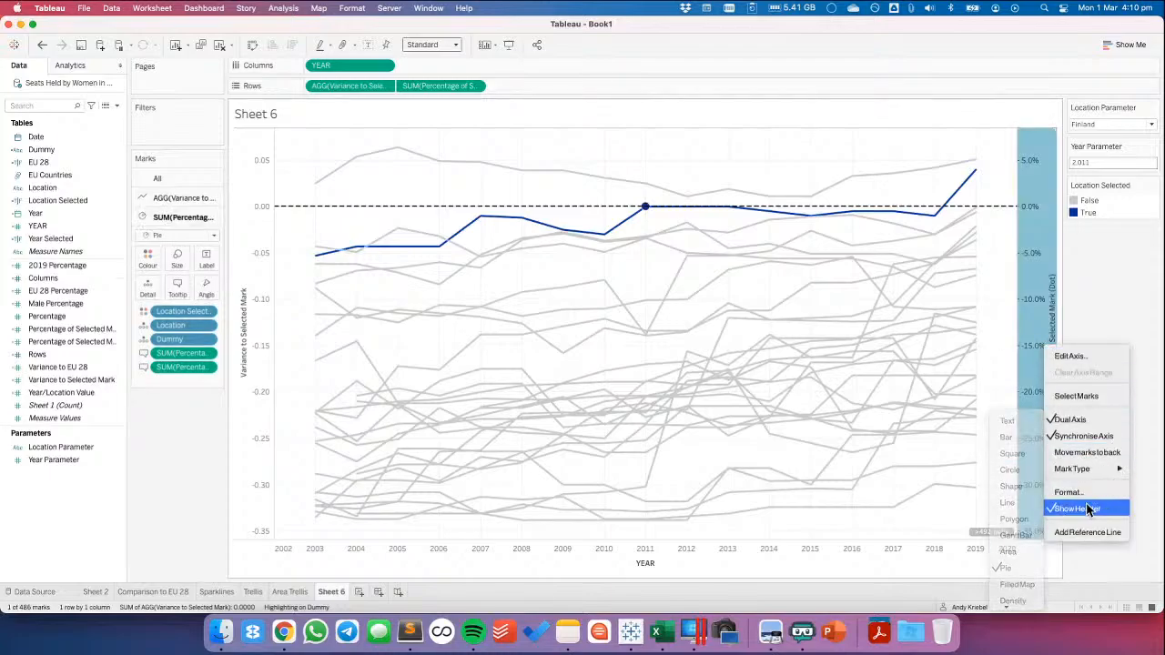
left_click(1074, 358)
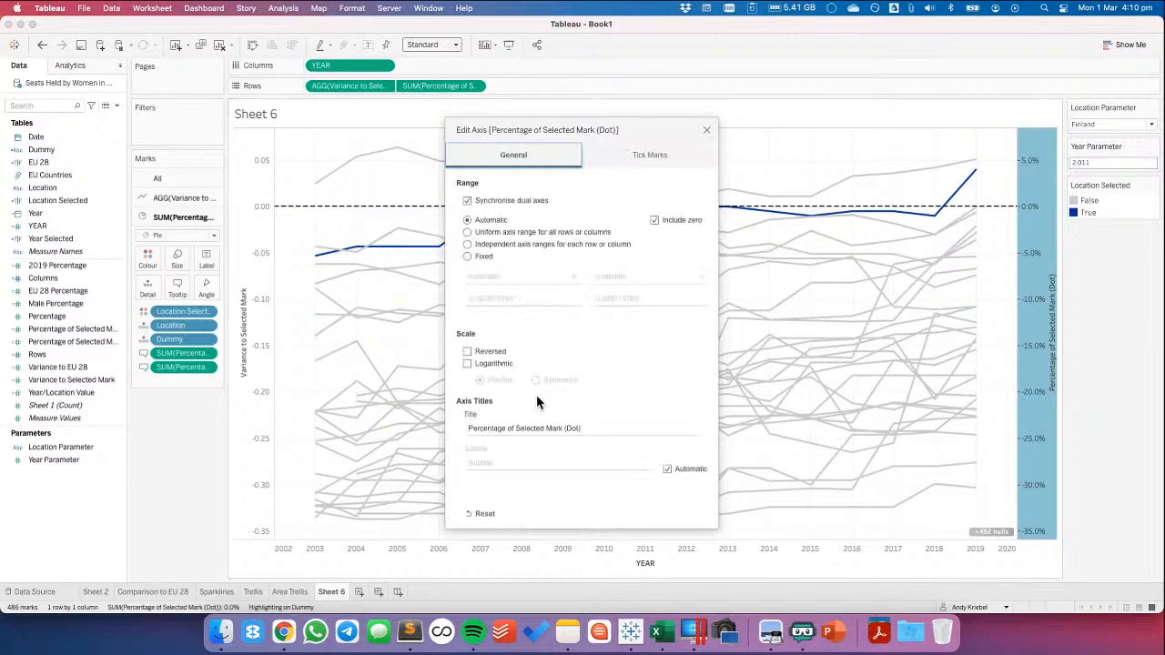
triple_click(595, 425)
key("BackSpace")
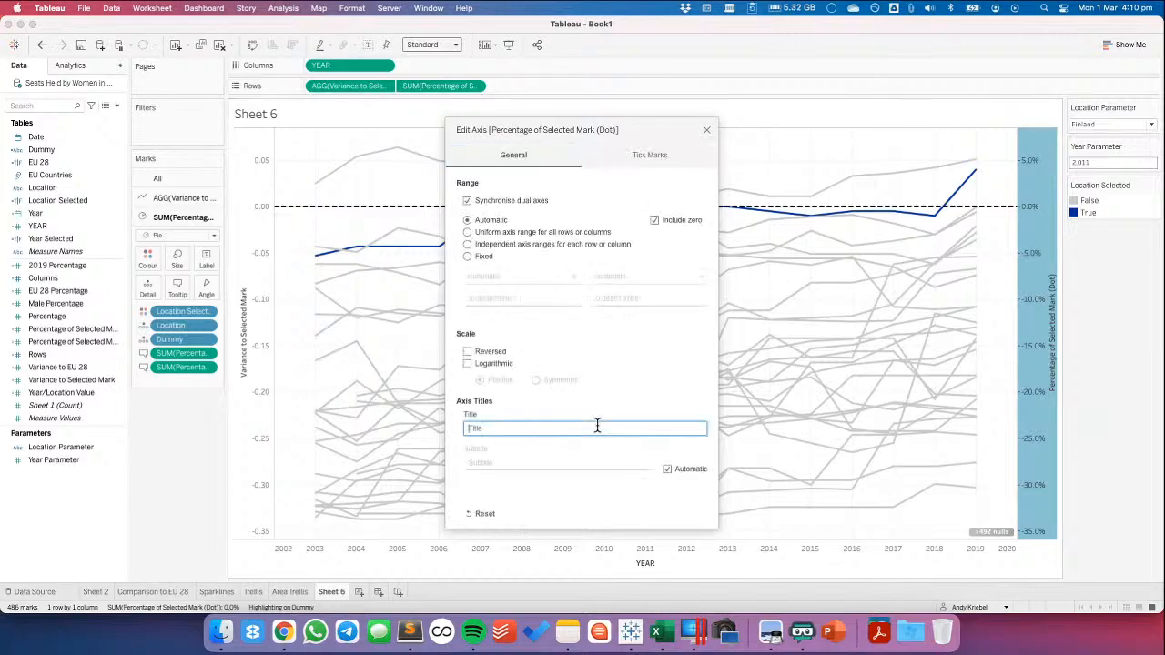
left_click(706, 130)
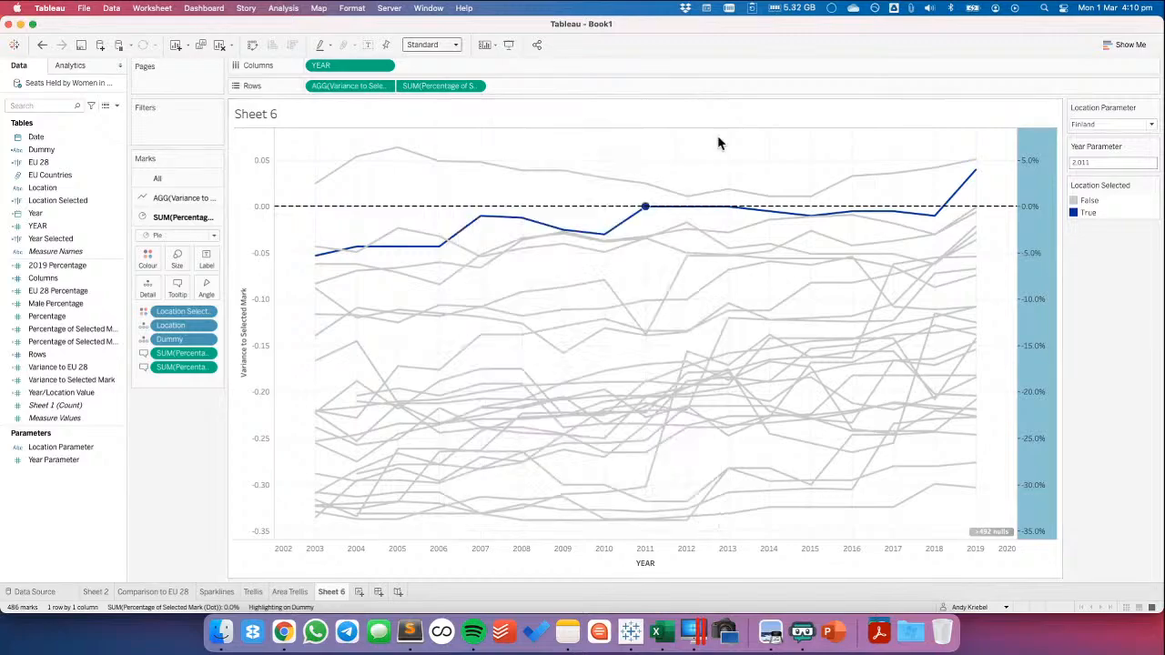
right_click(1031, 393)
left_click(694, 316)
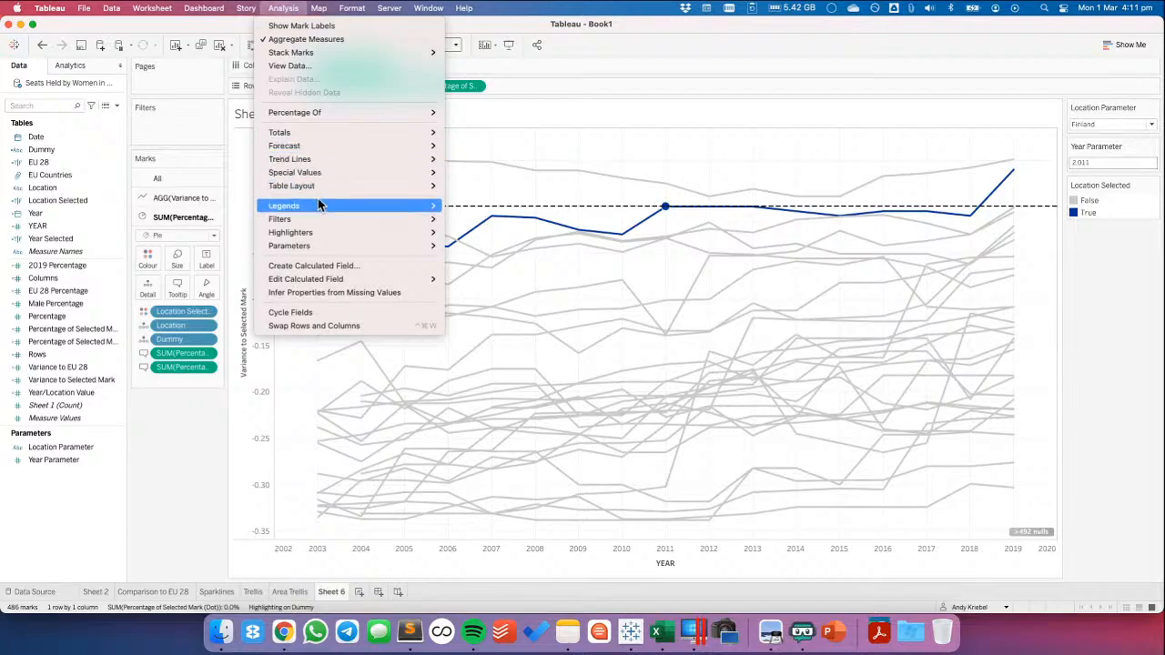
Turn on the workbook default animations with a duration of 0.50 seconds (Medium)
mouse_move(327, 52)
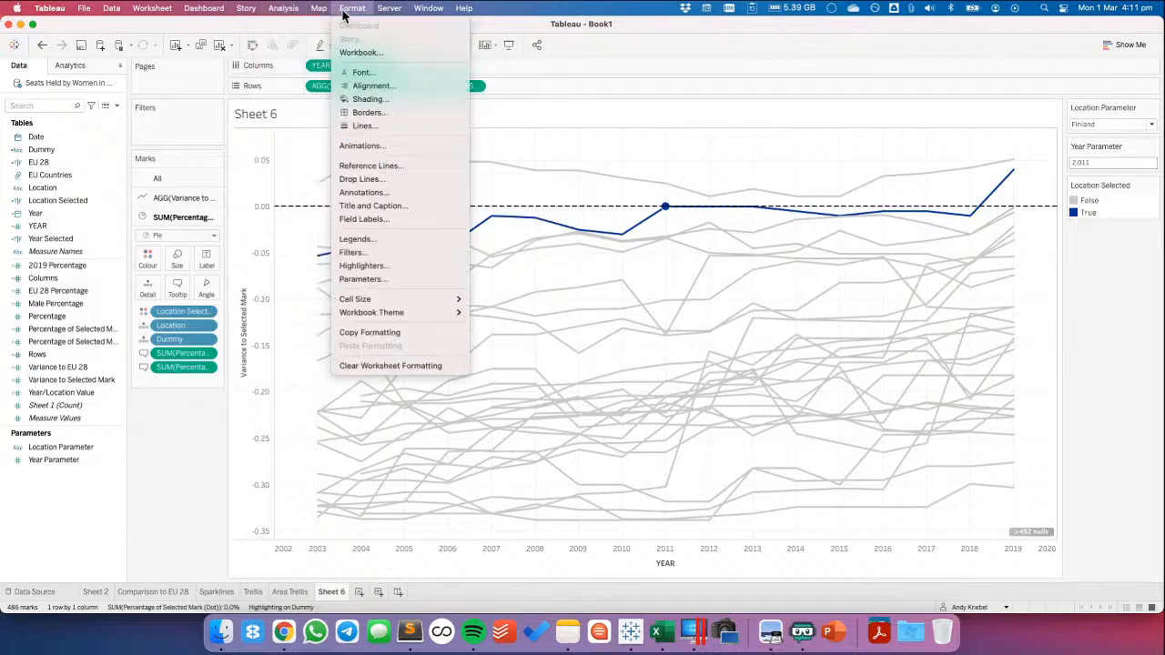
left_click(211, 184)
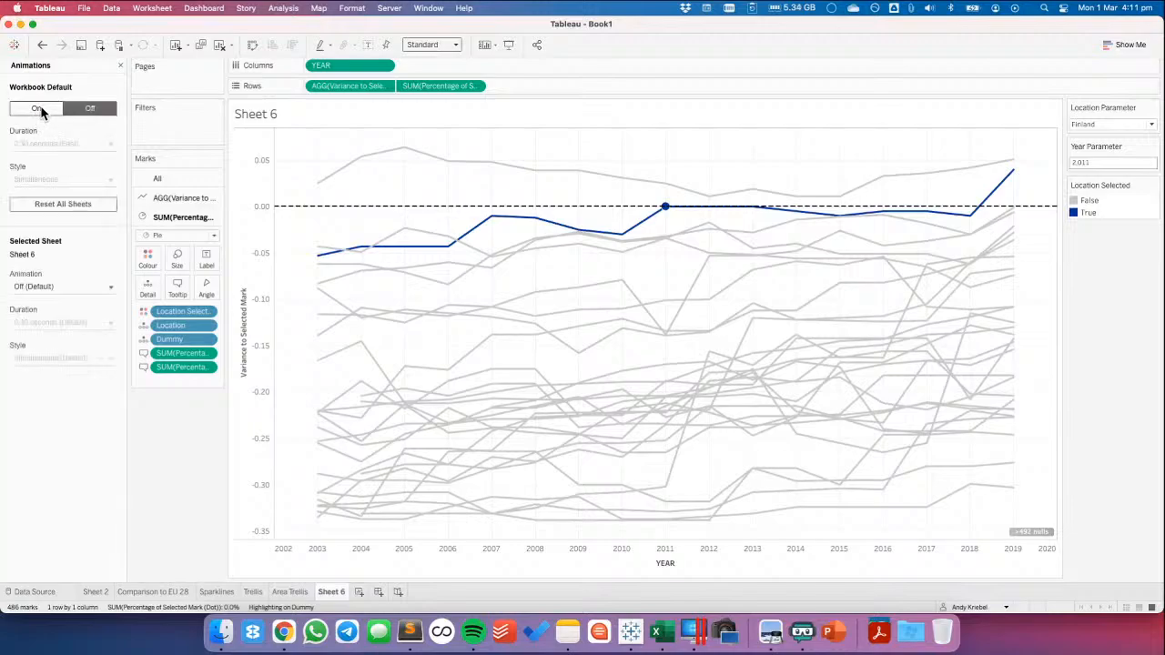
left_click(39, 107)
left_click(42, 146)
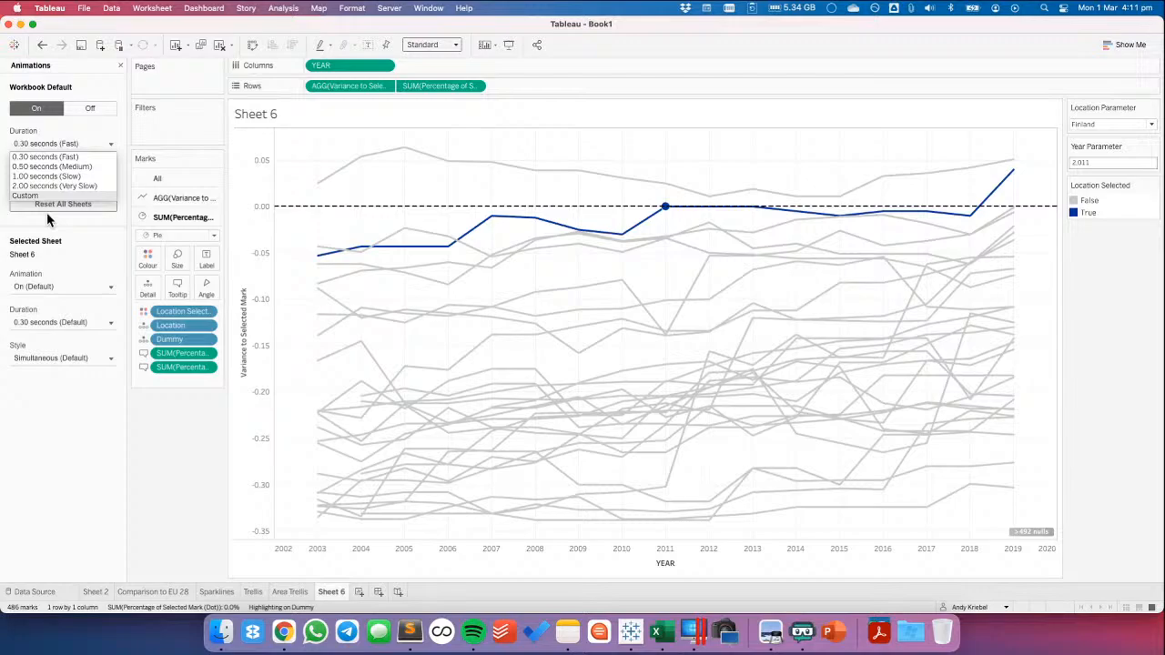
left_click(42, 167)
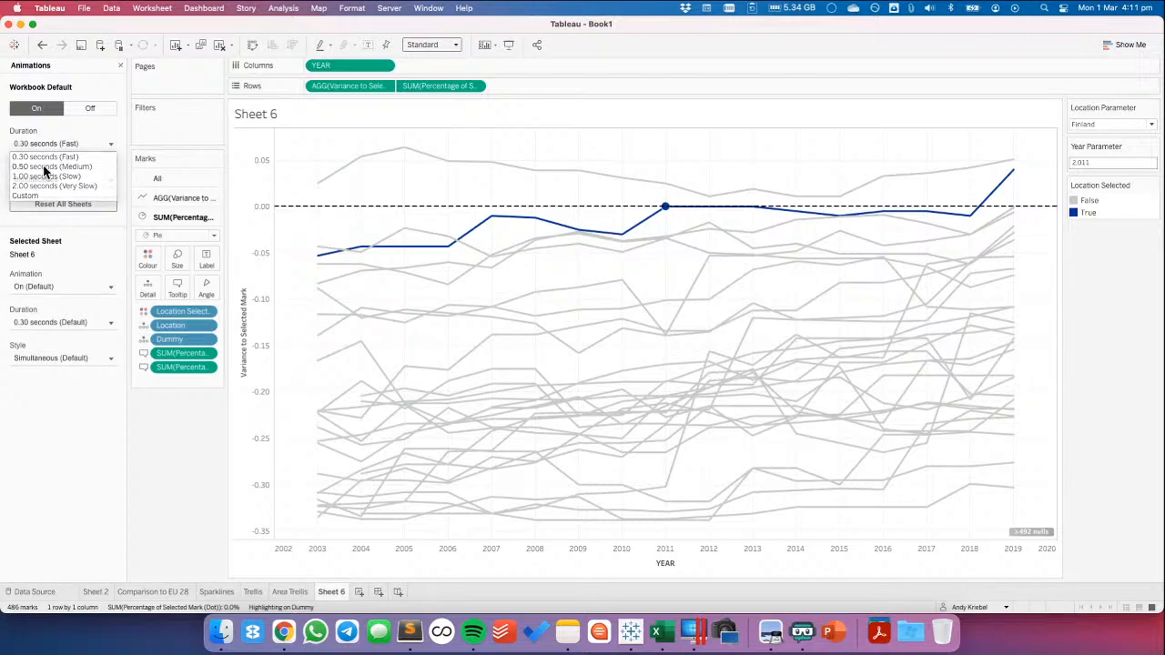
Test the animation by selecting the marks for Spain 2010, Austria 2010, Finland 2011, Sweden 2005 and Estonia 2011
left_click(621, 282)
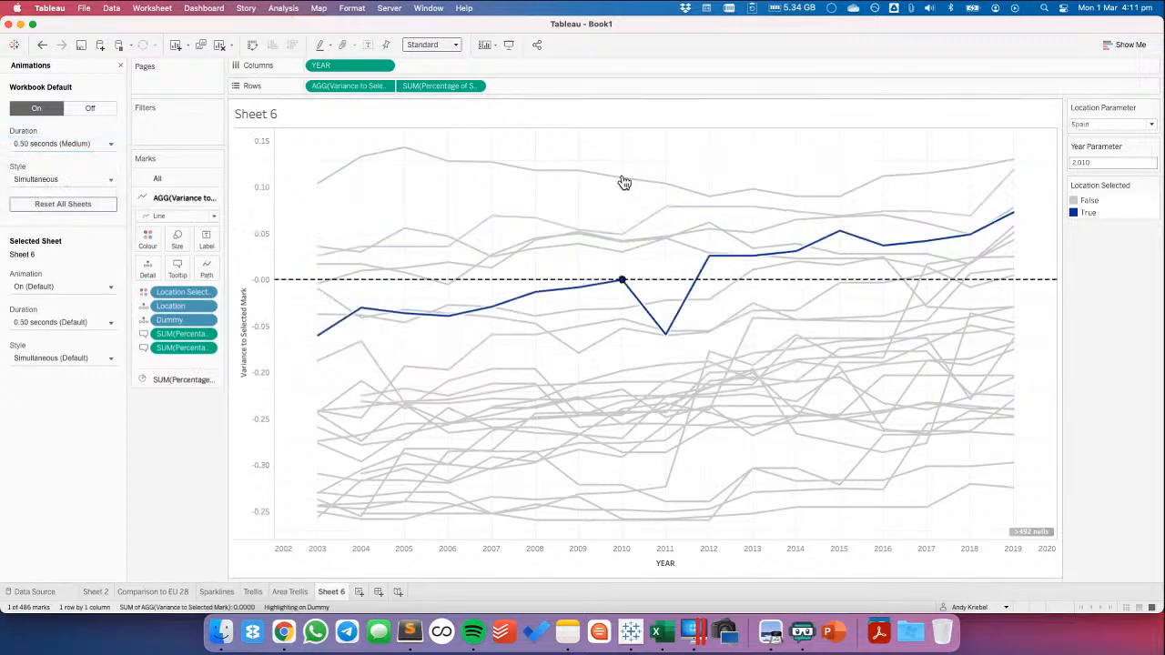
left_click(636, 370)
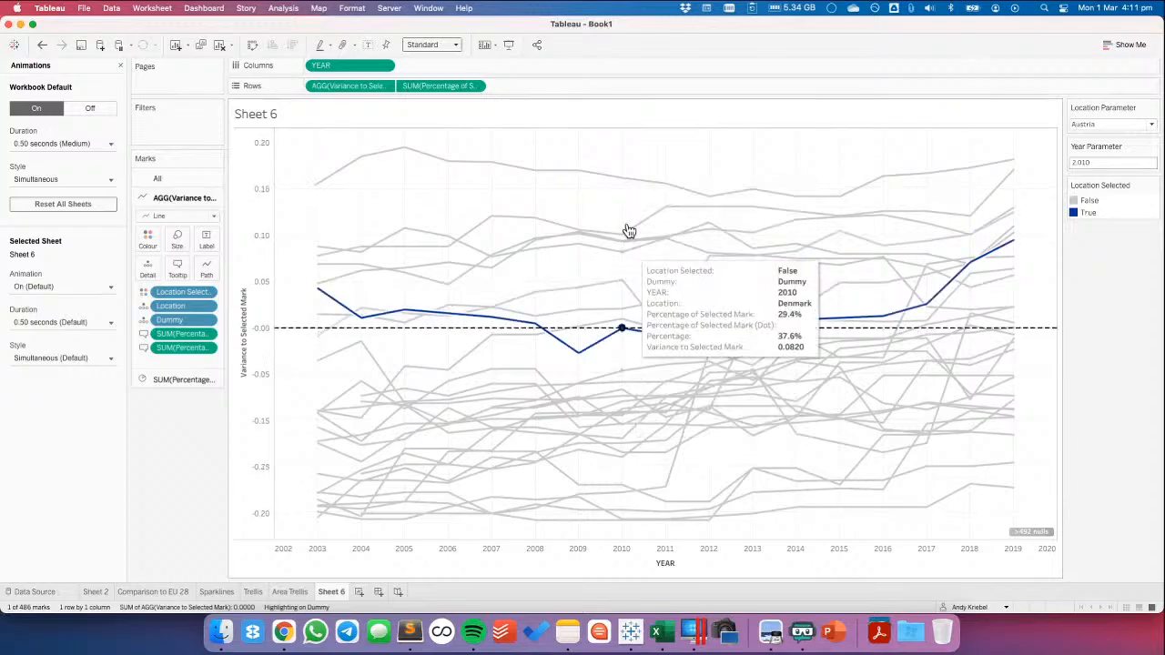
left_click(666, 215)
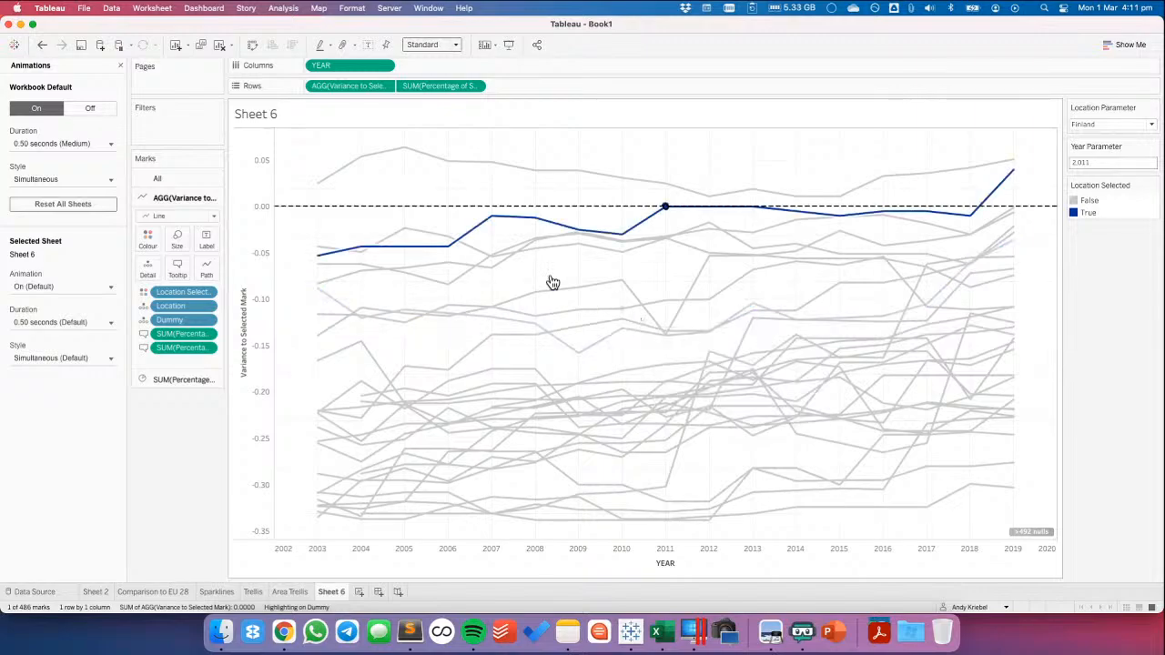
left_click(404, 151)
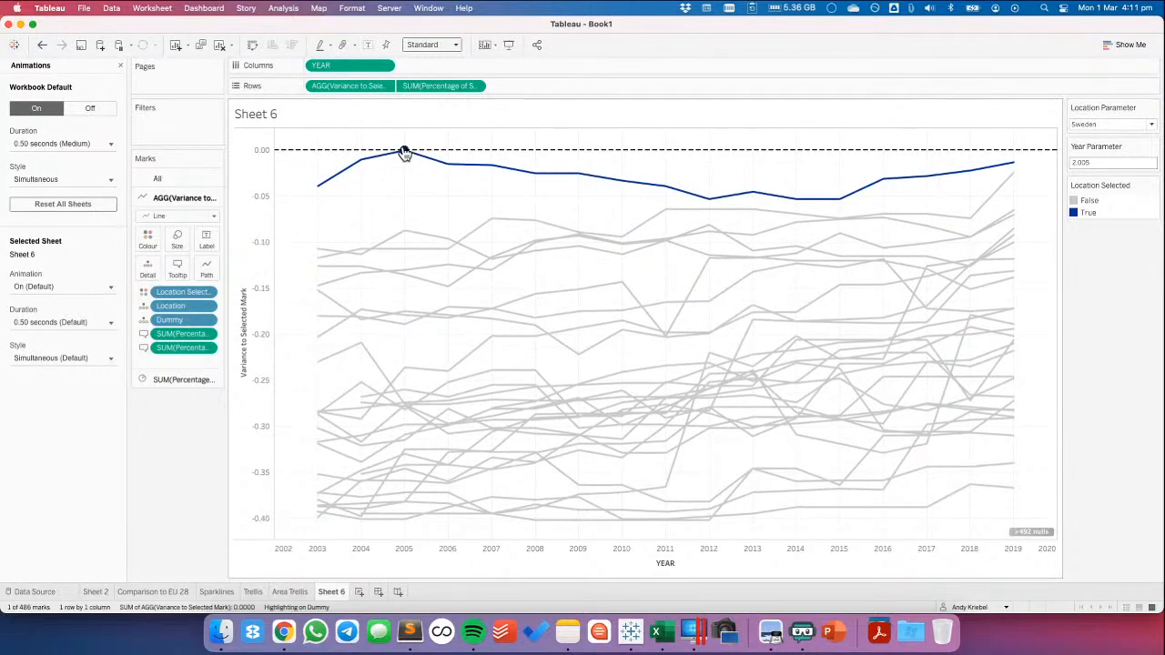
left_click(668, 425)
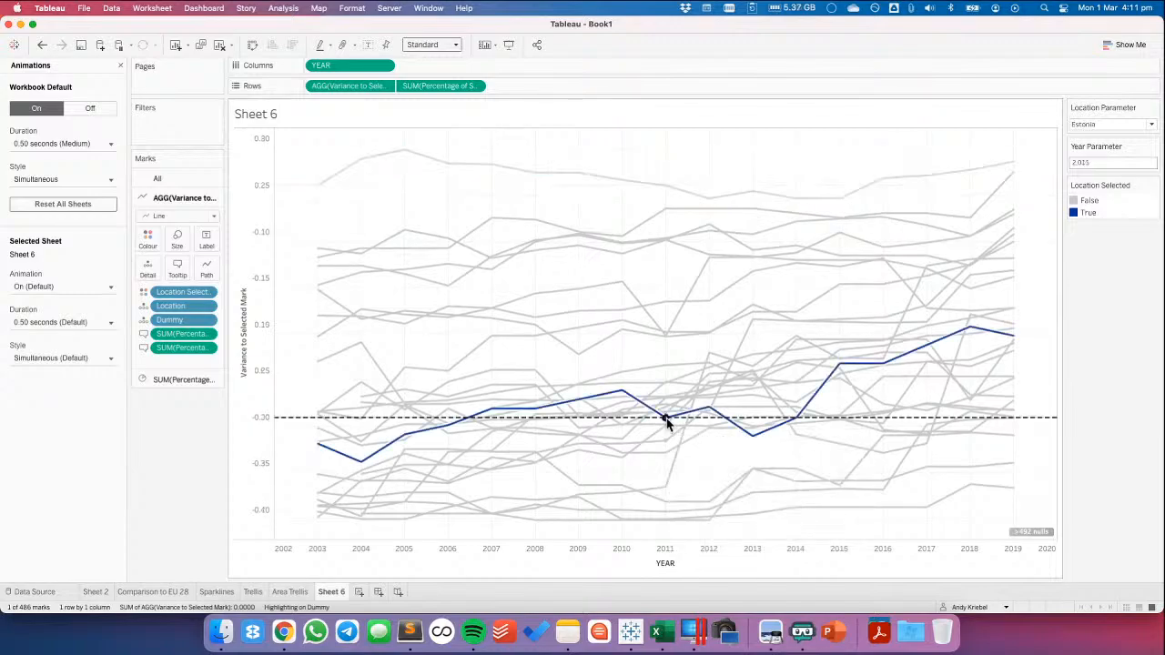
Set the default animation duration to 1.00 seconds (Slow) and test it on the marks for Slovenia 2012, Finland 2008 and Slovakia 2012
left_click(39, 143)
left_click(40, 180)
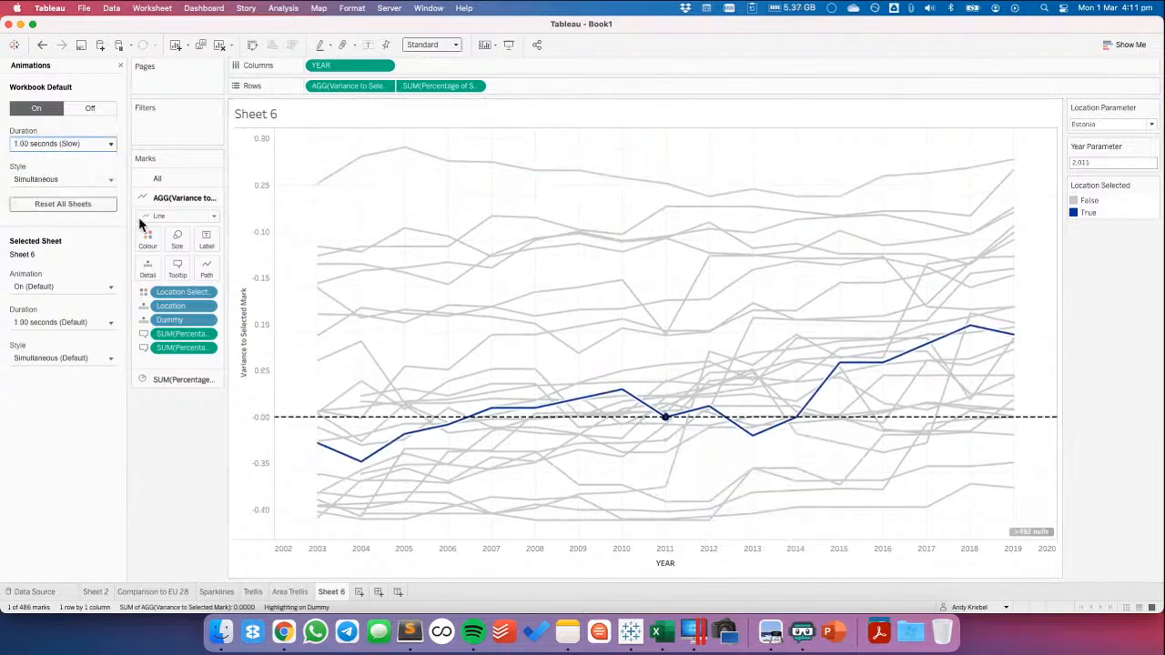
left_click(708, 358)
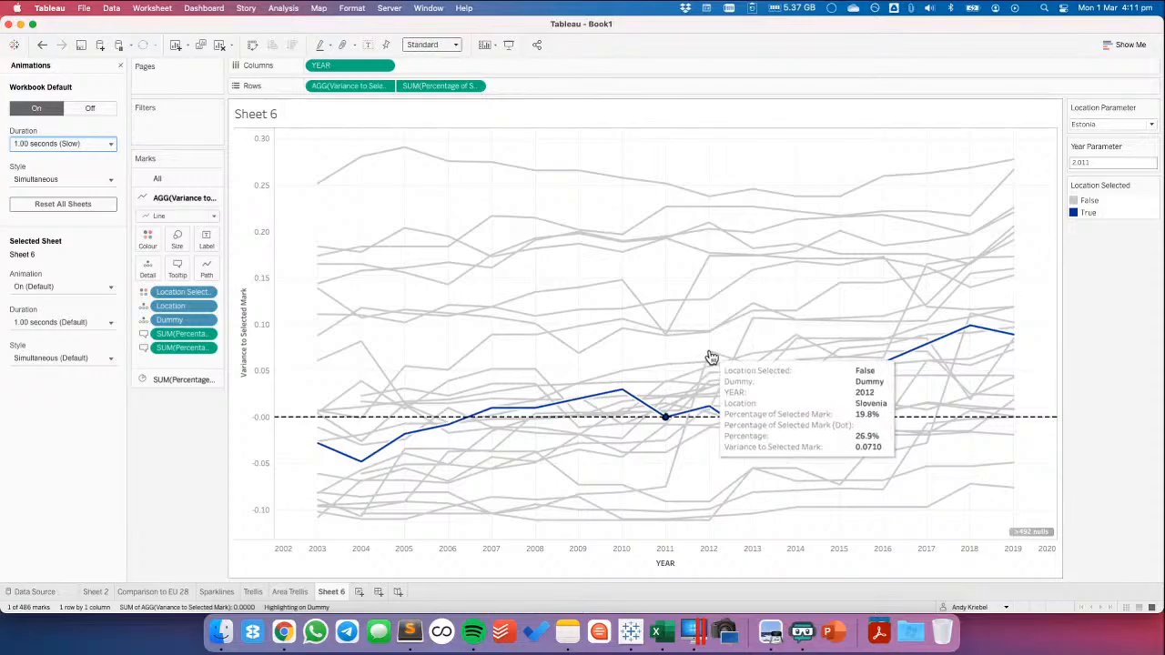
left_click(537, 225)
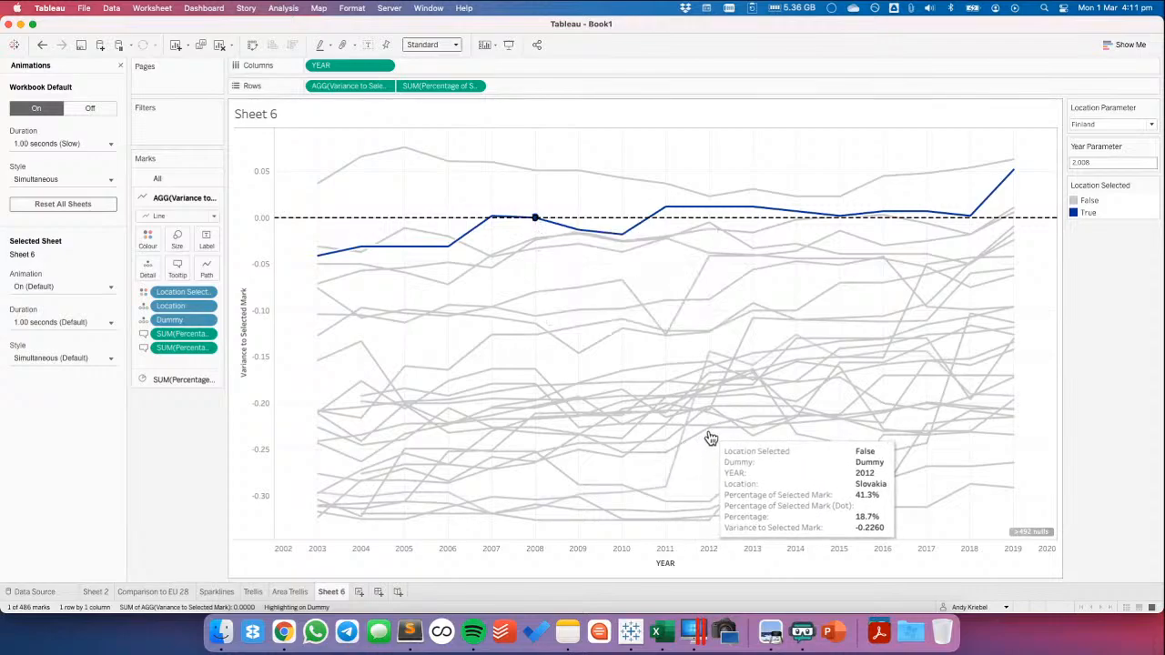
left_click(600, 430)
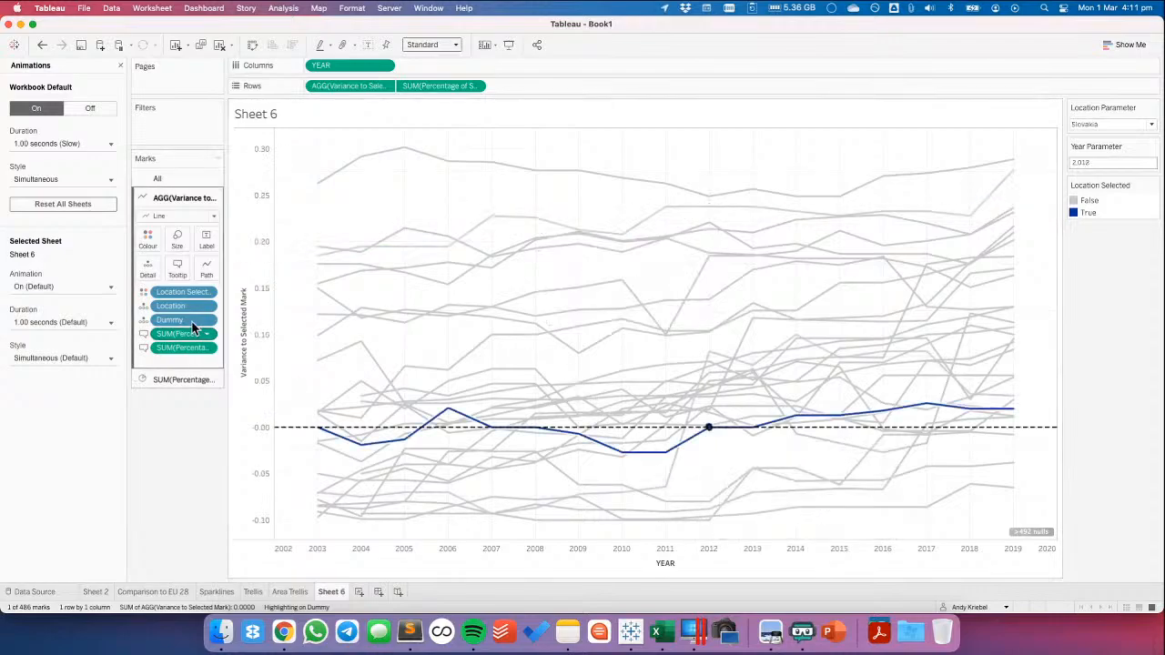
Turn off the workbook default animations and move True above False in the Location Selected colour legend
left_click(78, 111)
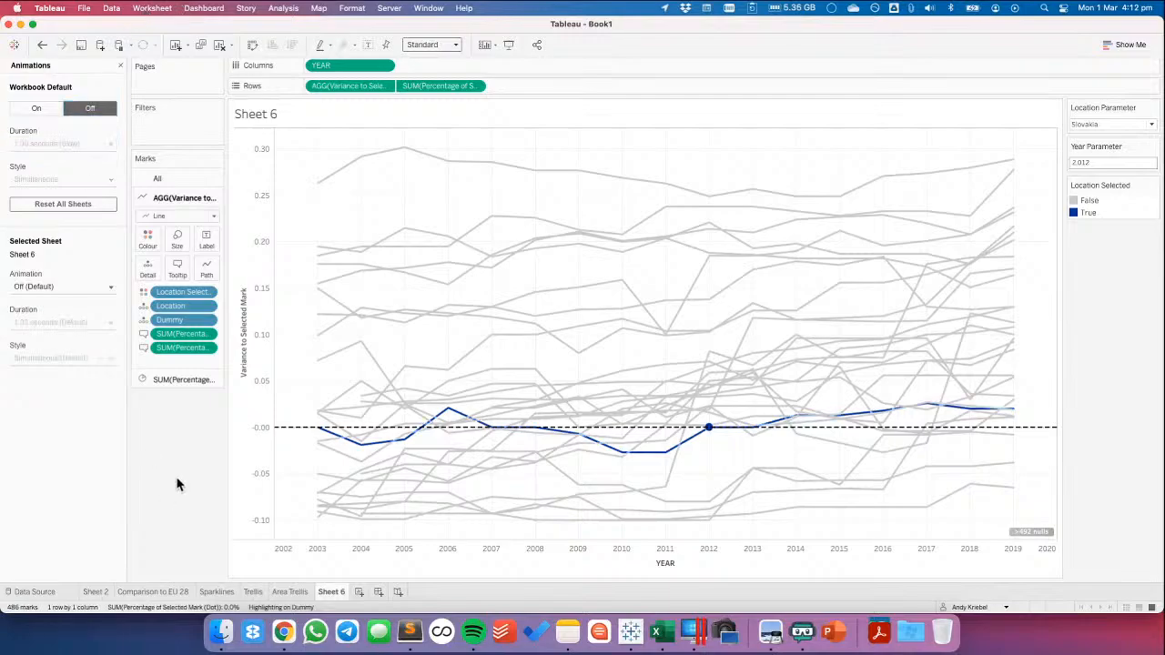
left_click(1089, 212)
left_click(1133, 215)
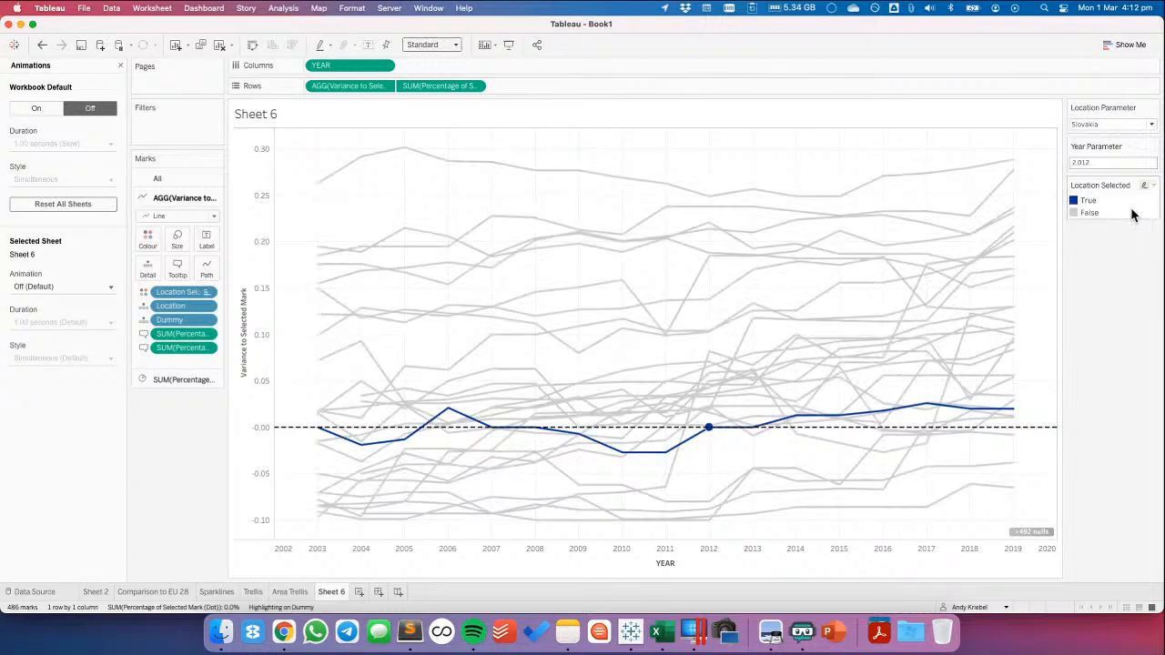
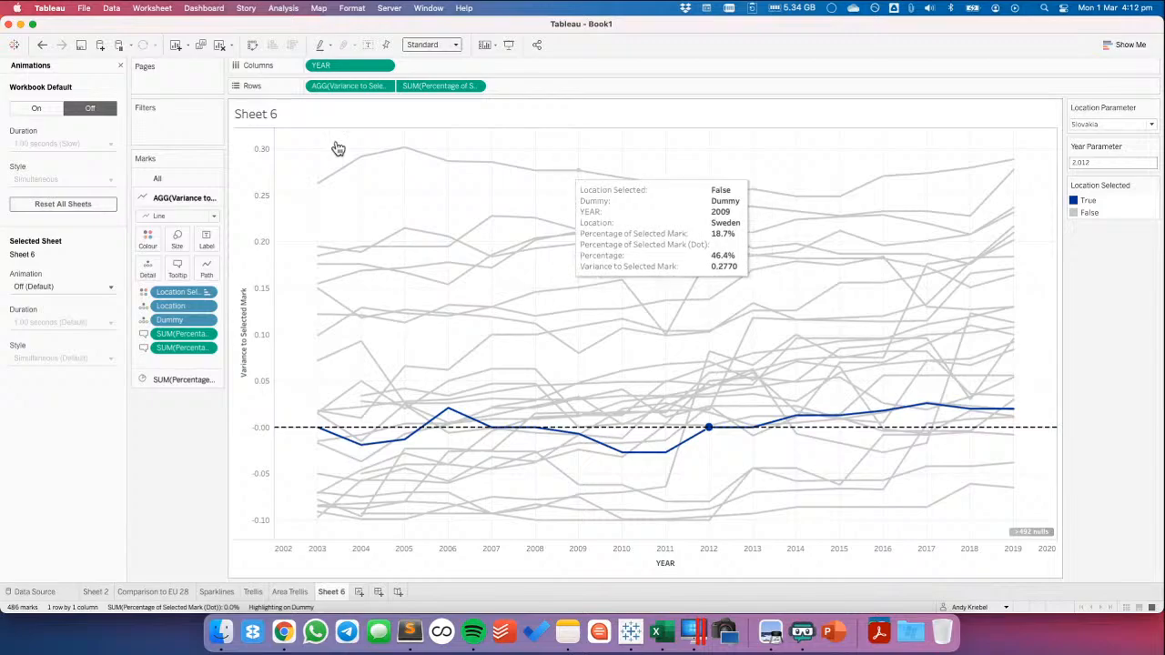
Close the Animations pane and add a new blank worksheet after Sheet 6
left_click(120, 65)
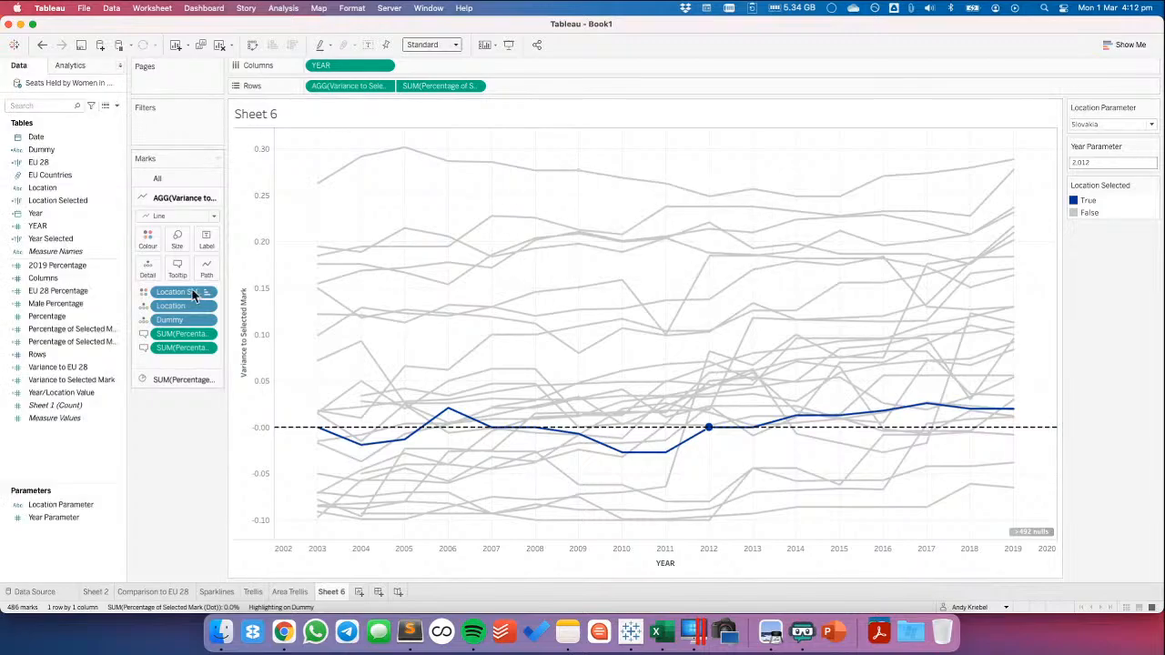
left_click(282, 593)
left_click(334, 592)
left_click(9, 104)
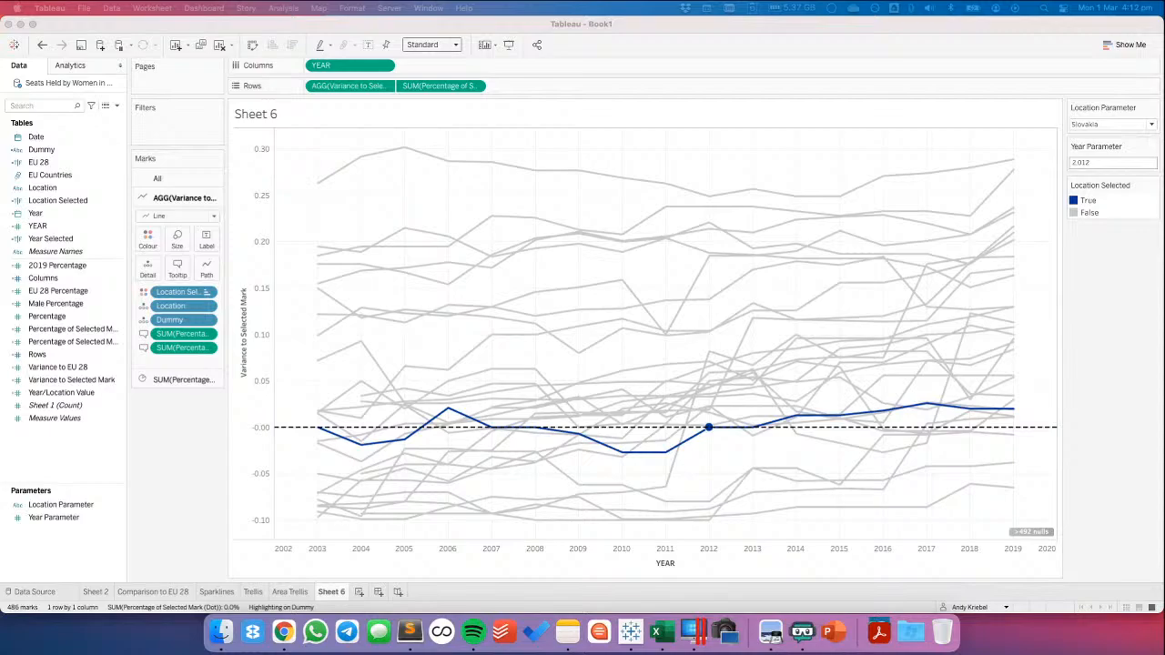
left_click(359, 592)
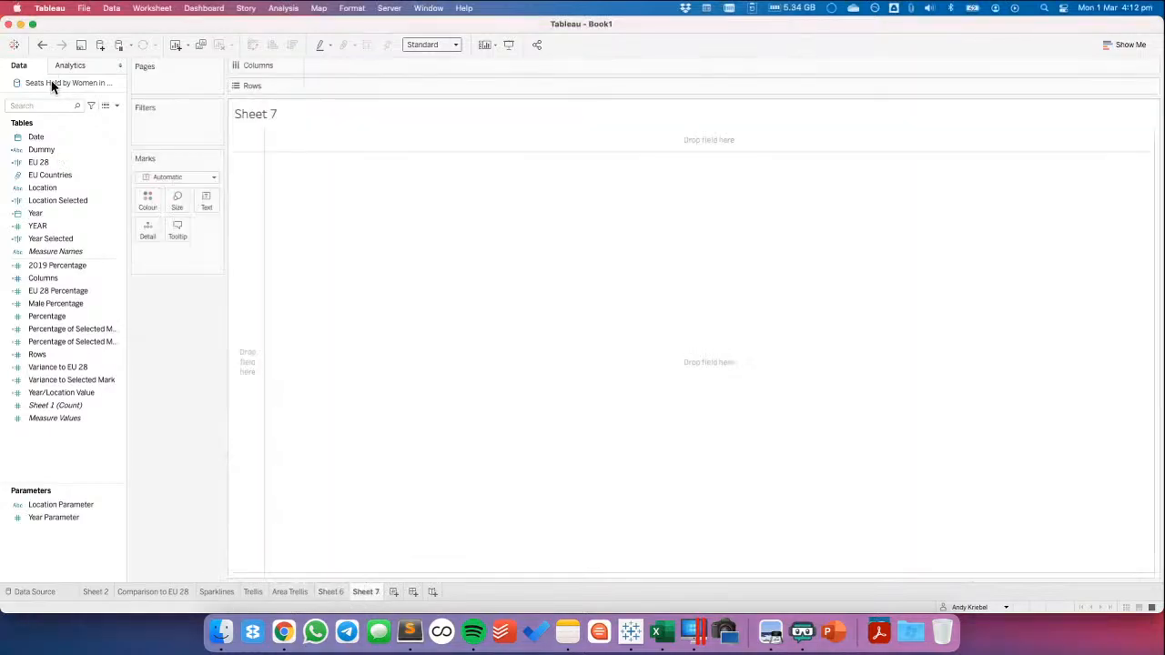
Connect to the Excel file Seats Held by Women in Parliament.xlsx as a second data source
right_click(50, 80)
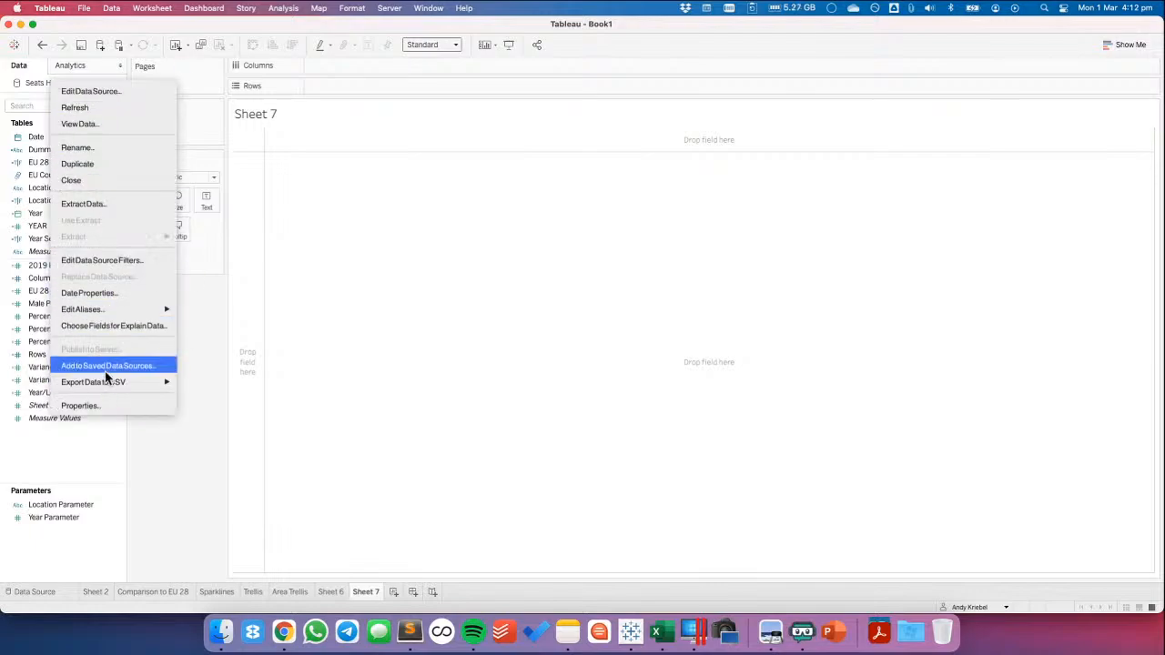
left_click(208, 291)
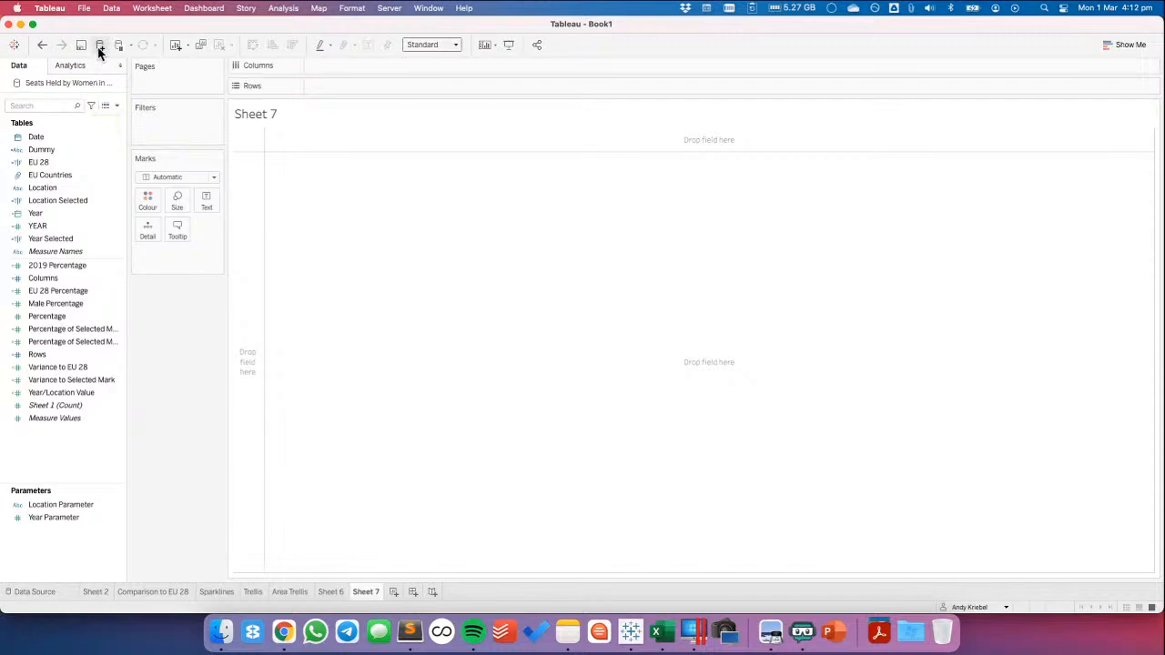
left_click(101, 44)
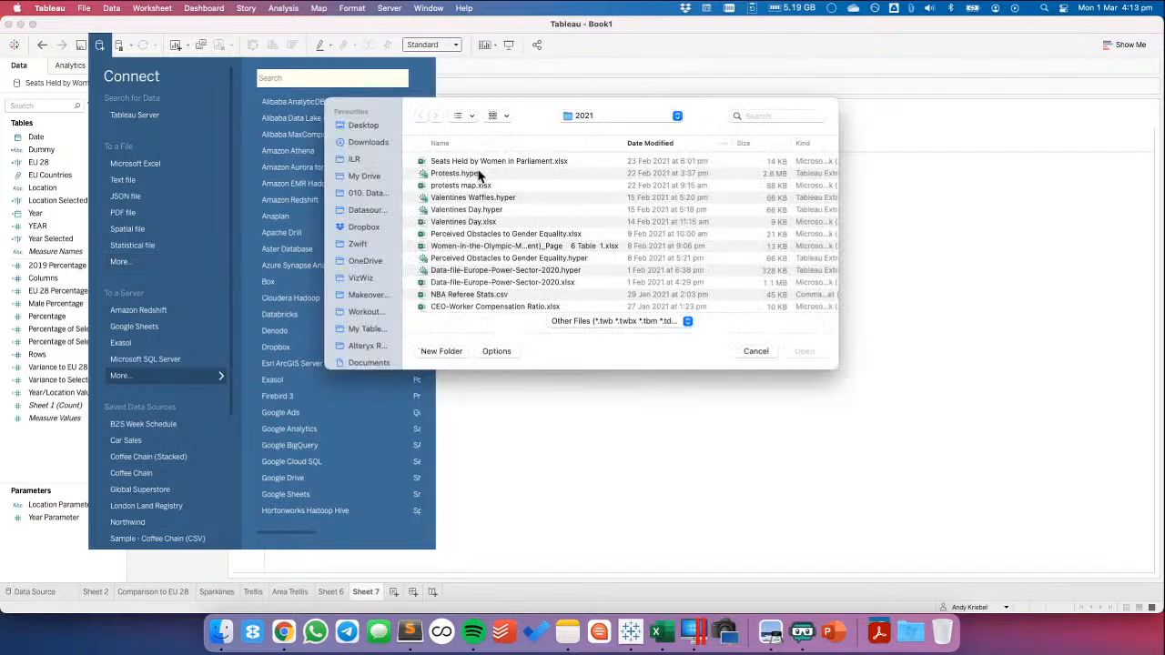
double_click(478, 163)
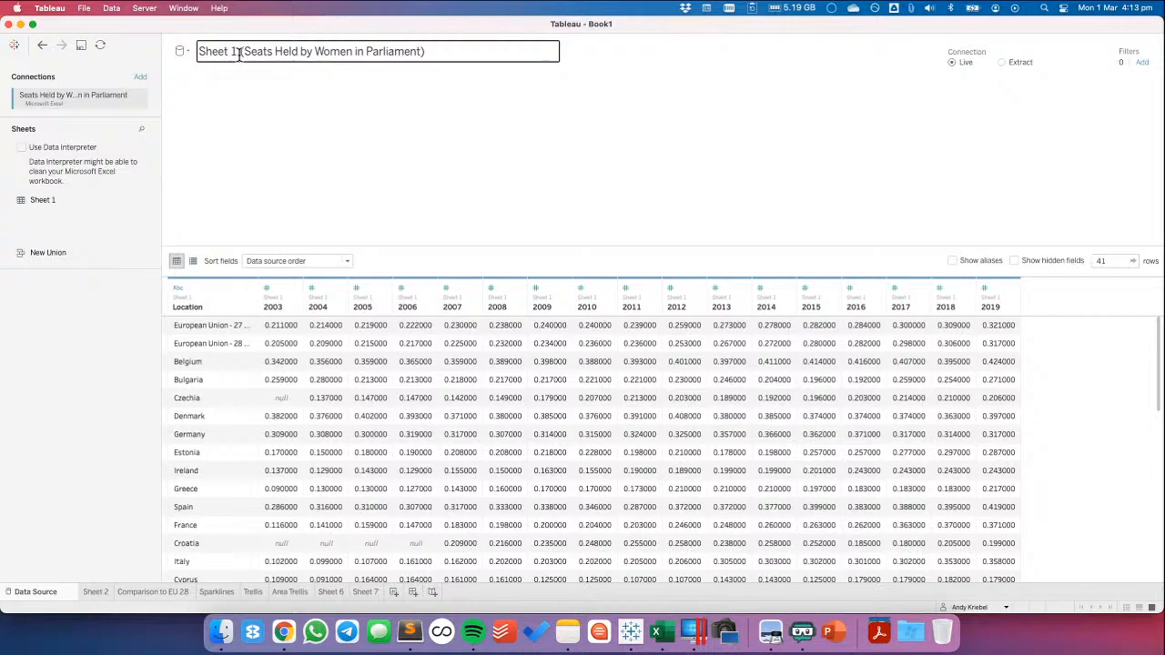
Open Sheet 1 in the data source canvas and union it with a second copy of itself
double_click(43, 201)
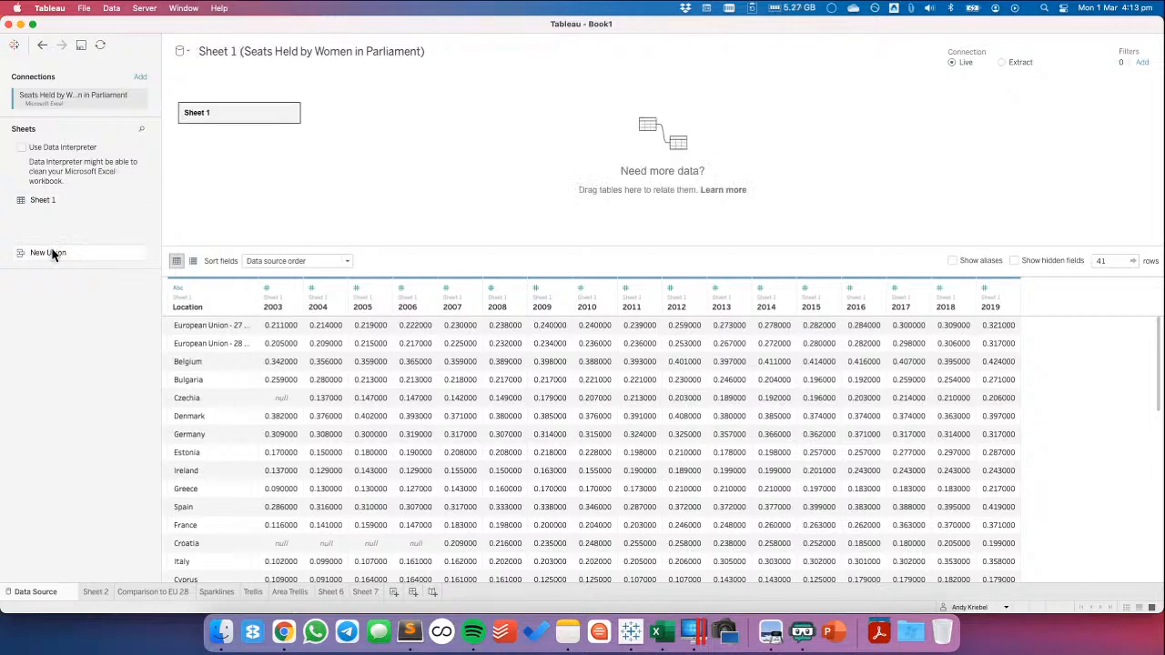
double_click(241, 119)
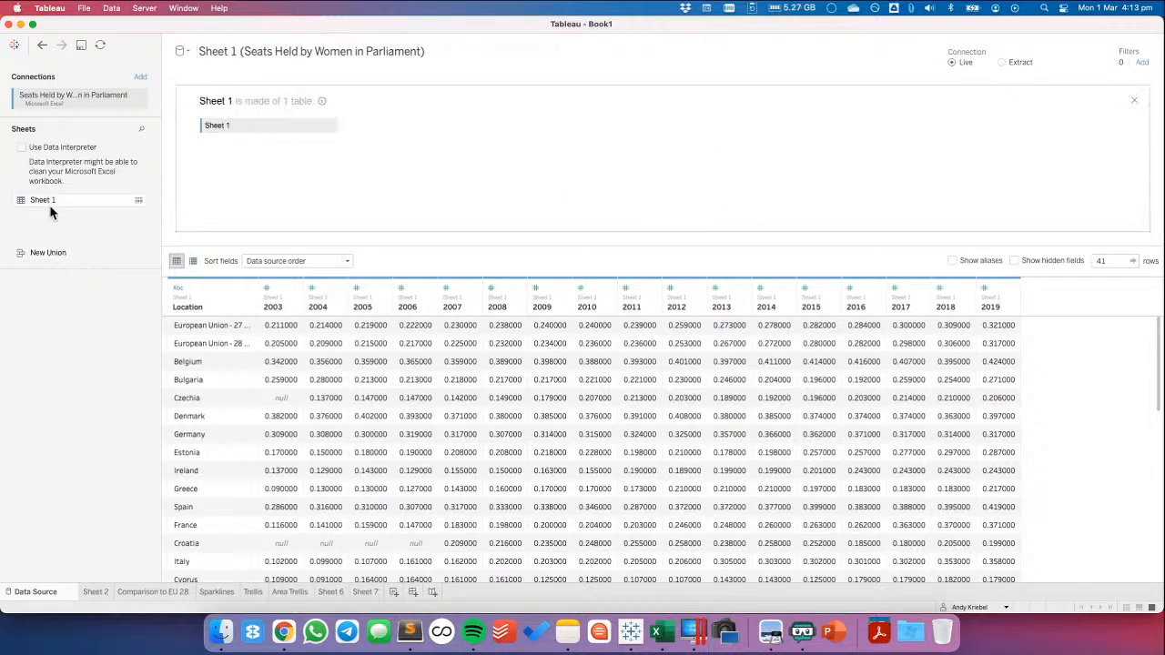
left_click_drag(49, 205, 249, 143)
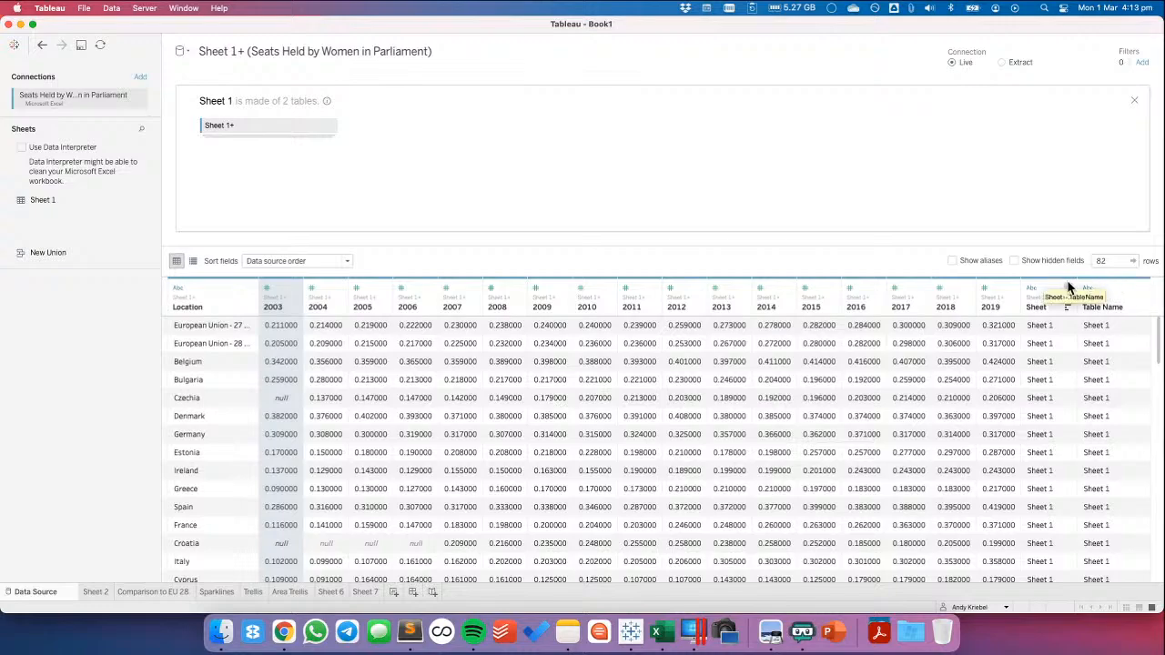
Pivot the year columns 2003 to 2019 into rows
left_click(1000, 288, "shift")
left_click(1013, 287)
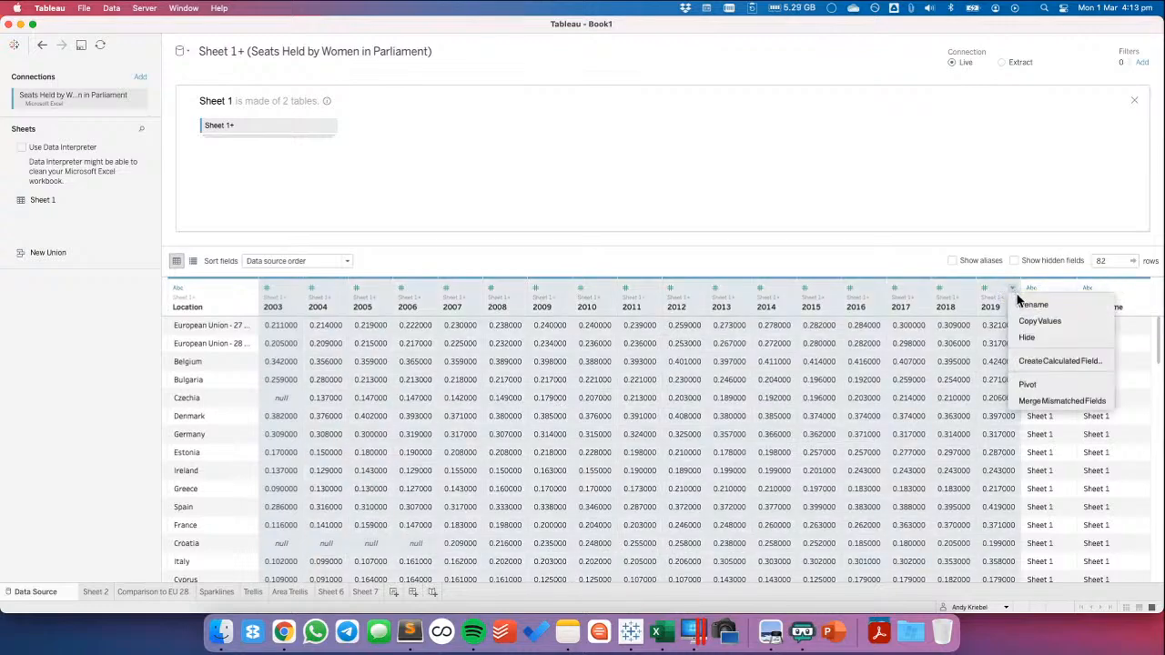
left_click(1039, 390)
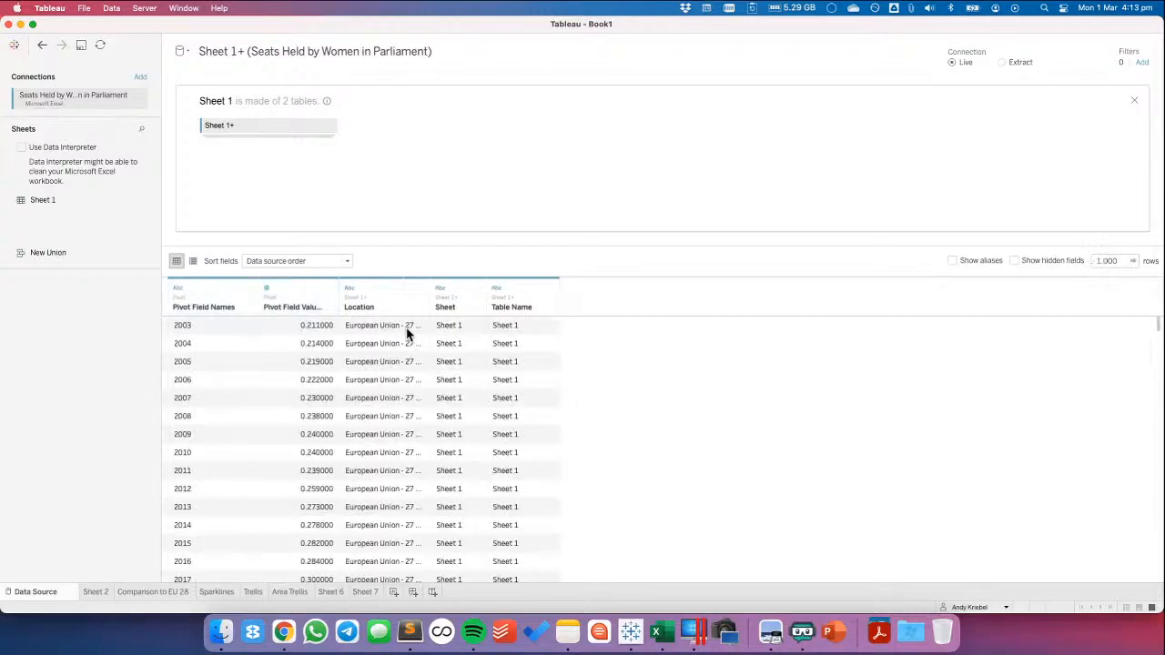
Look through the pivoted rows and hide the redundant Sheet field
scroll(518, 353, "down", 20)
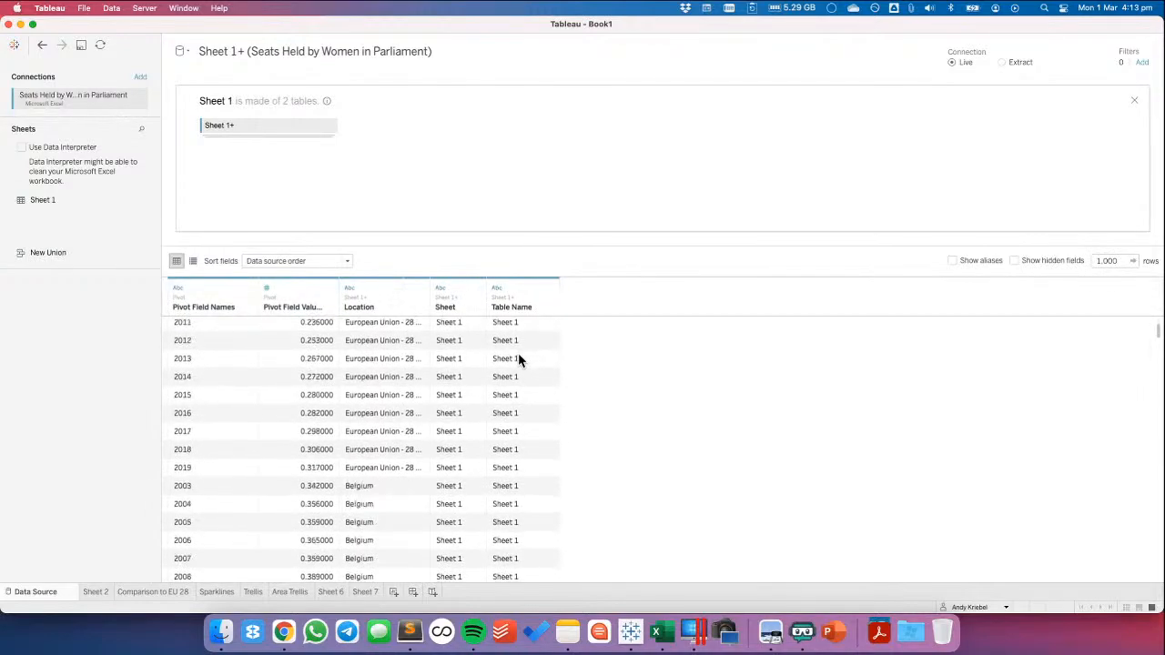
scroll(518, 359, "down", 20)
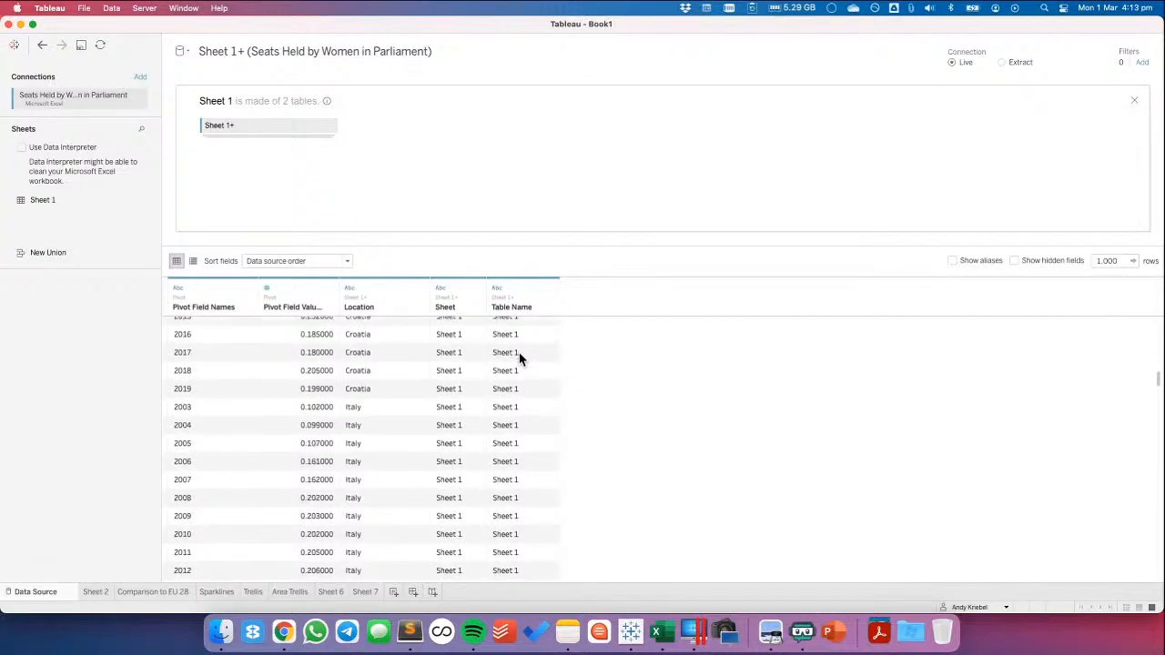
scroll(672, 446, "down", 10)
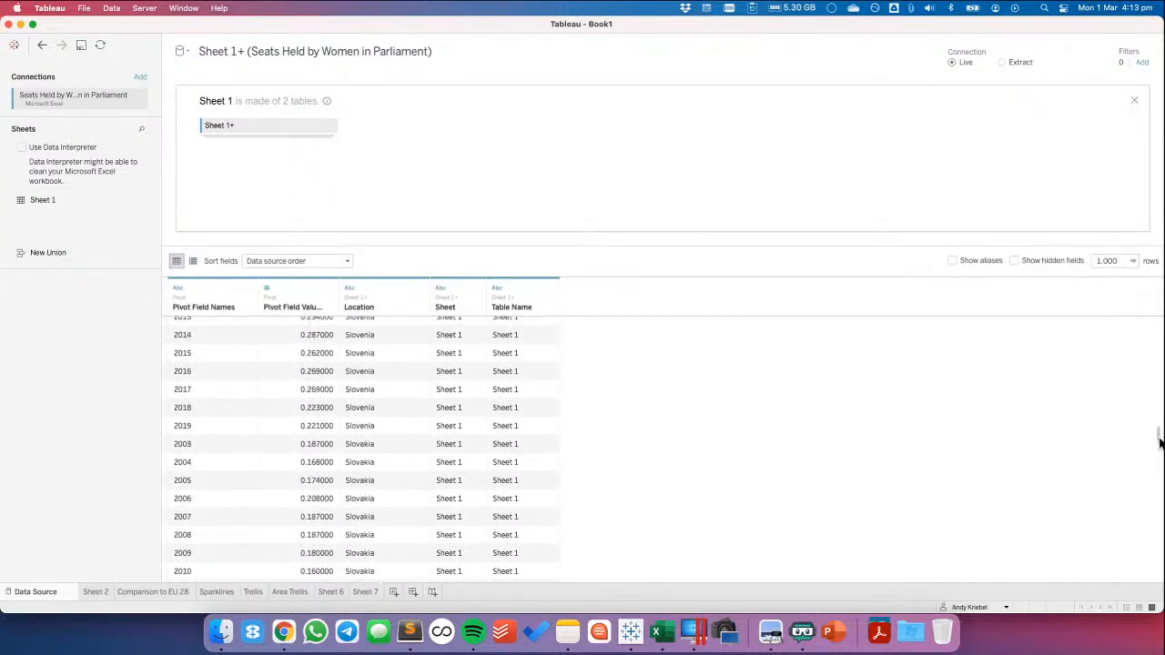
left_click_drag(1160, 442, 1137, 276)
left_click(478, 288)
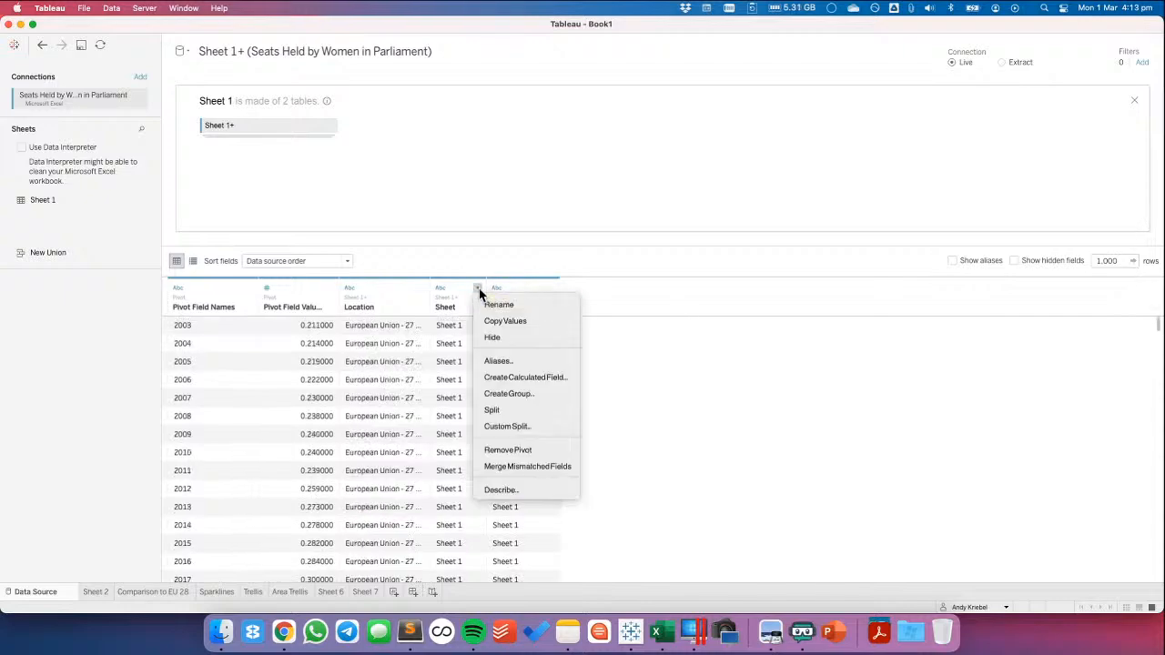
left_click(486, 339)
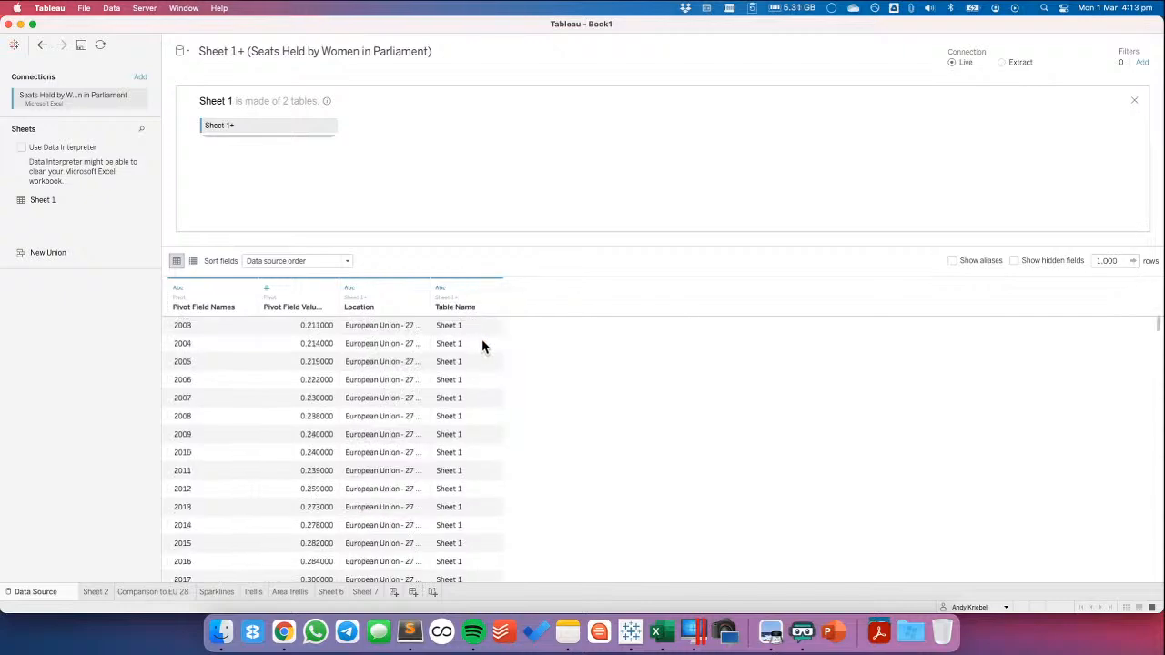
Convert the Pivot Field Names column to the date data type and rename it Date
left_click(206, 307)
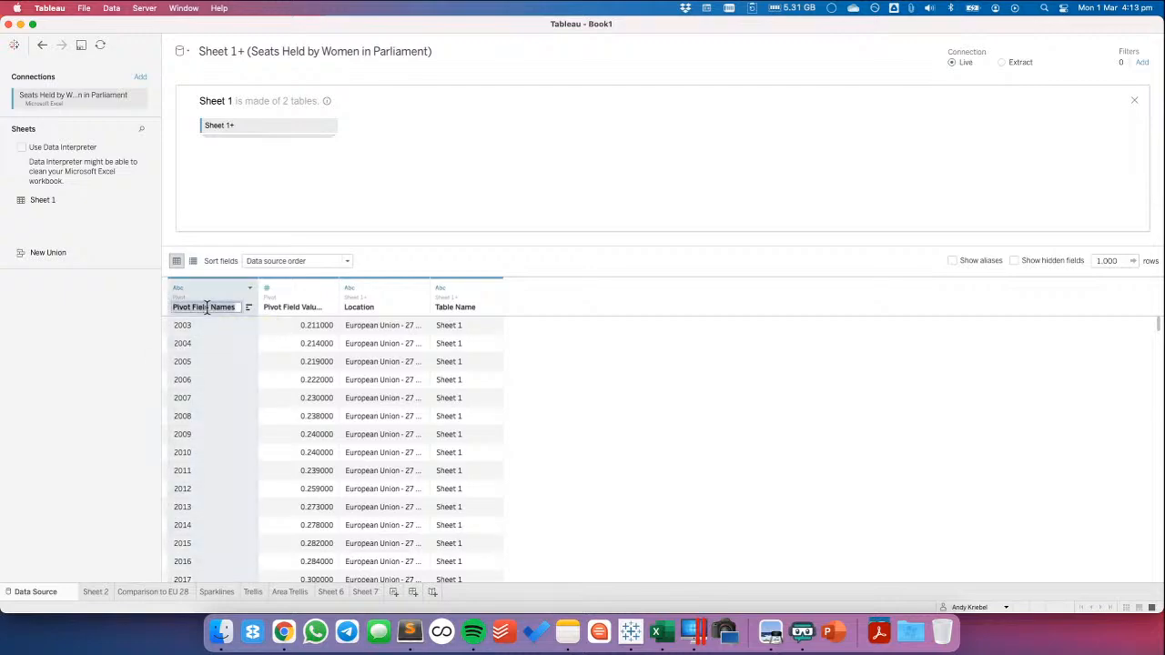
type("Year")
left_click(178, 288)
left_click(192, 357)
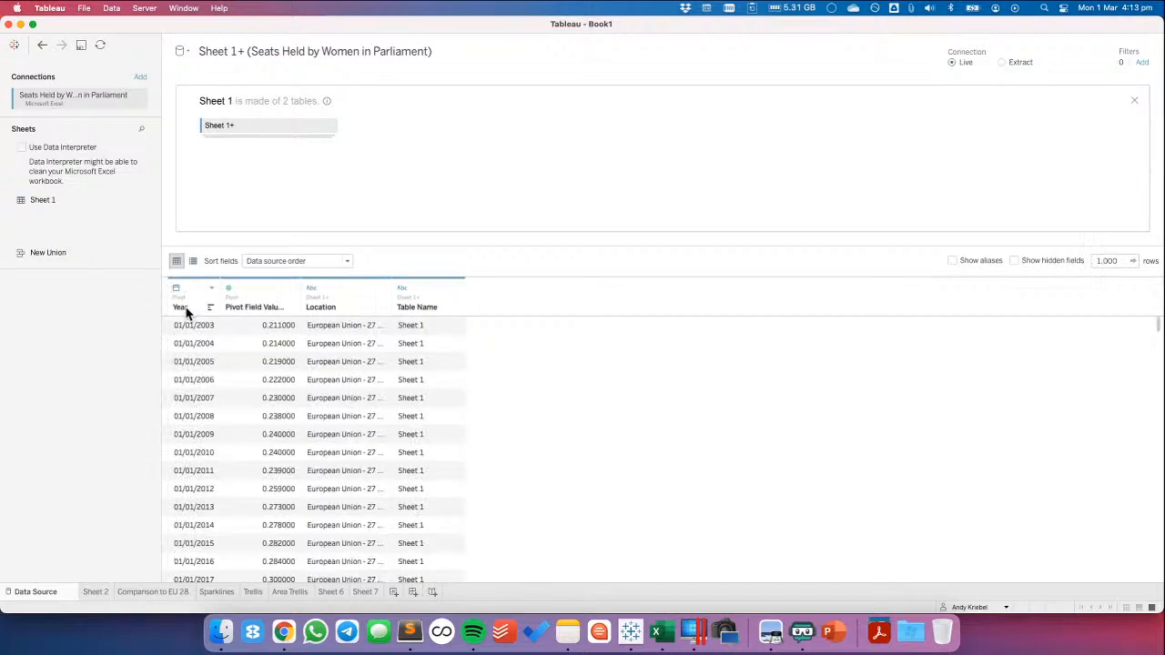
double_click(186, 308)
type("Date")
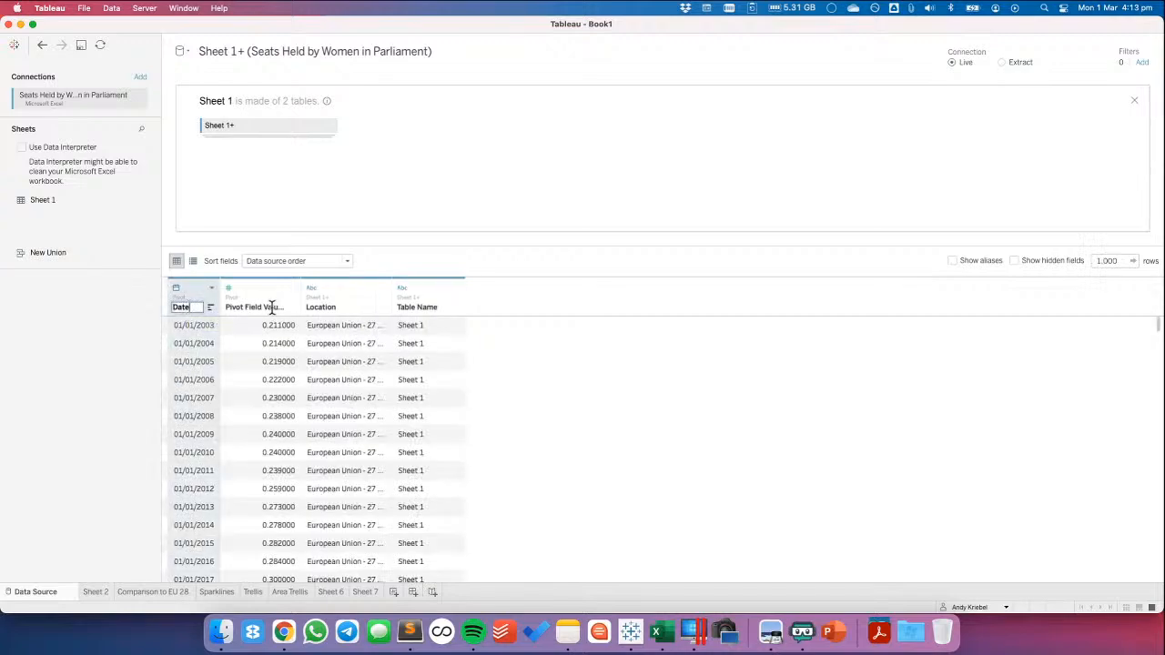
Rename the Pivot Field Values column as Percentage
double_click(264, 306)
type("Percentage")
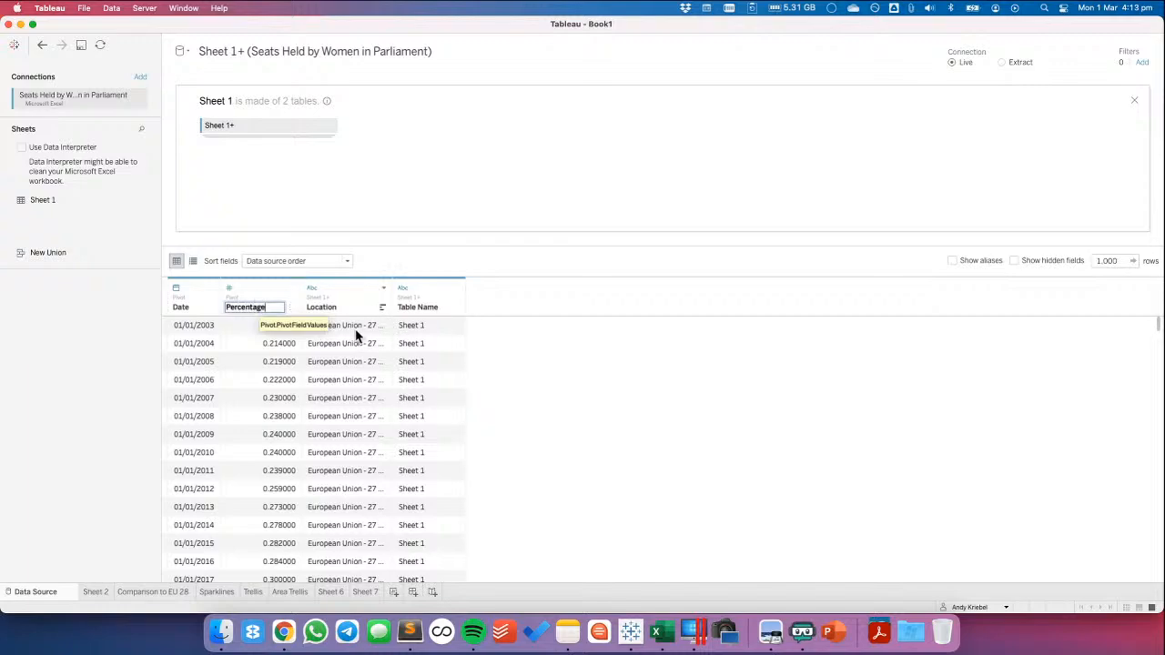
key("Tab")
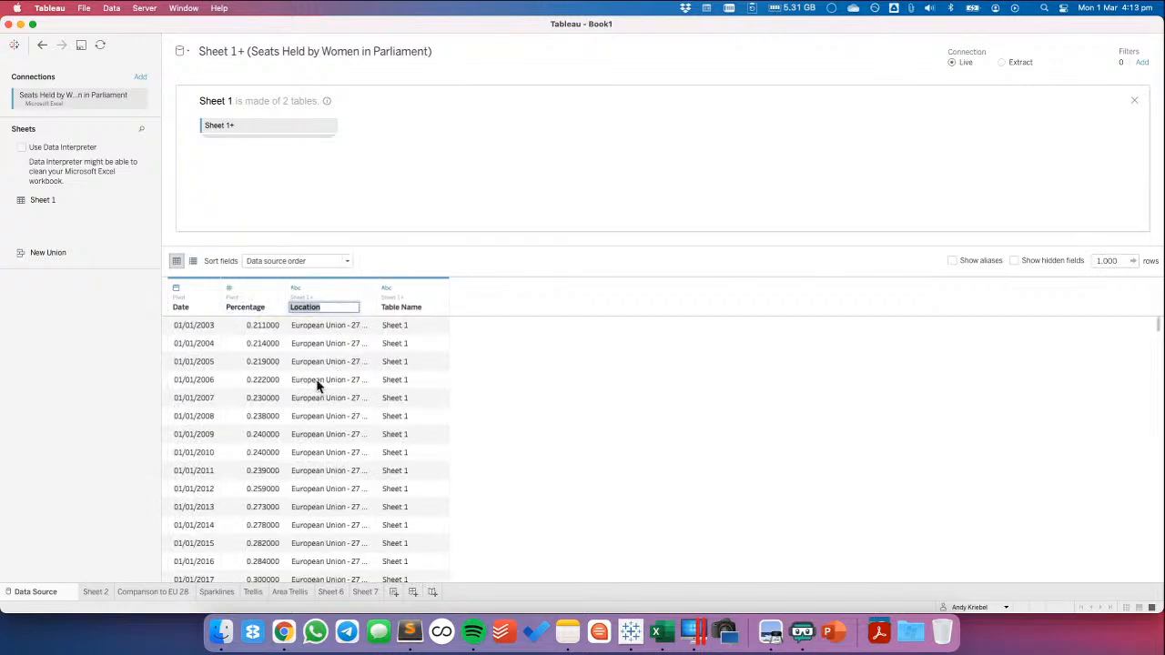
Show the Table Name field as rows on Sheet 7
left_click(367, 593)
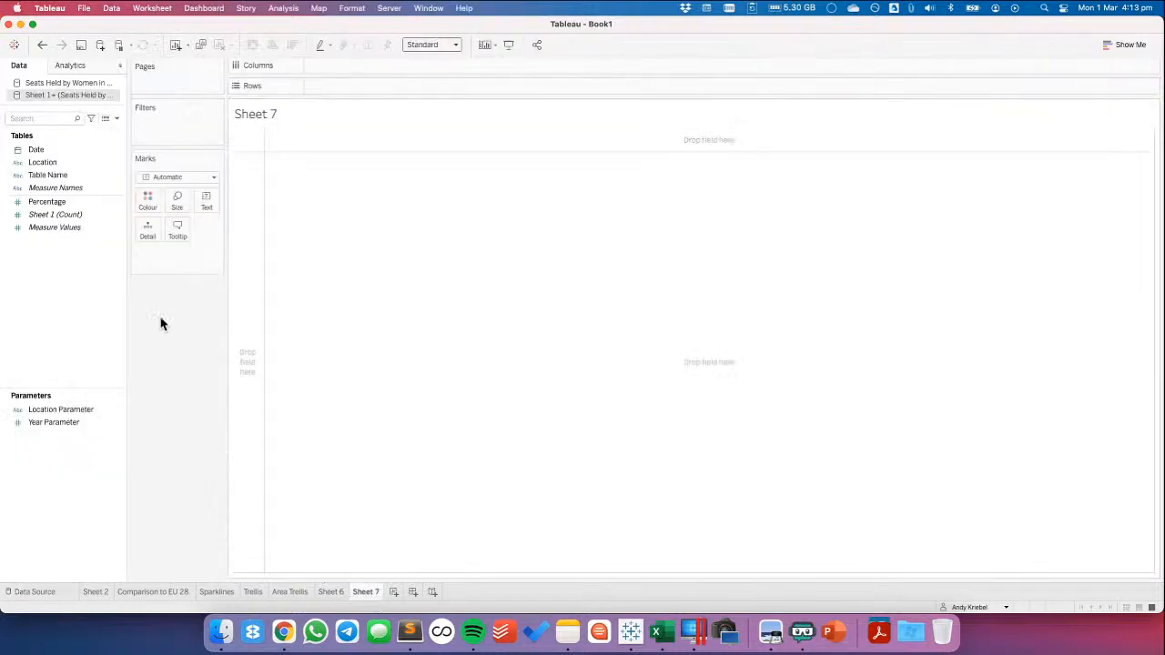
left_click_drag(48, 174, 250, 239)
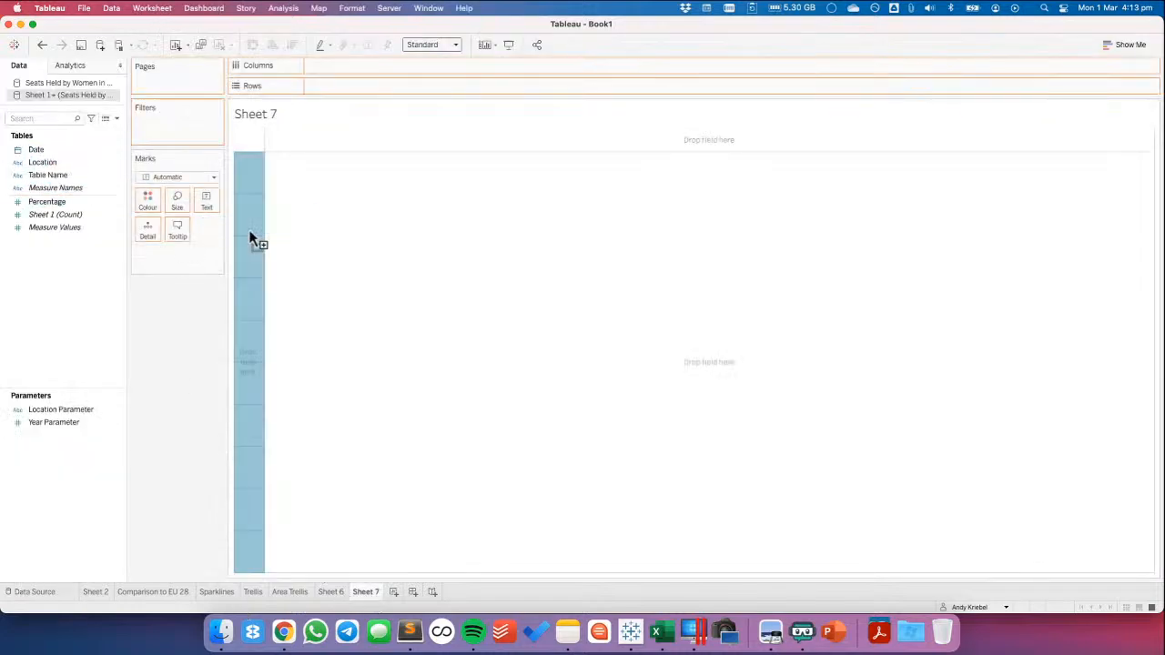
Copy the Dummy, EU 28, EU Countries, Year and YEAR fields from the original data source and paste them into the unioned source
left_click(331, 592)
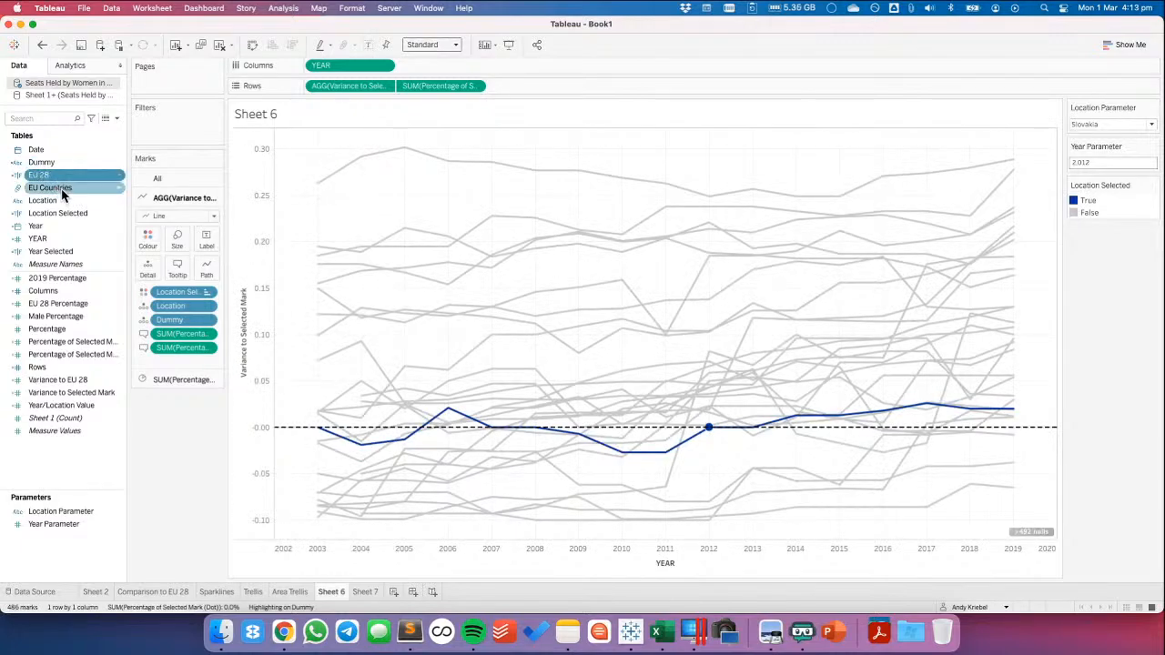
left_click(62, 188, "super")
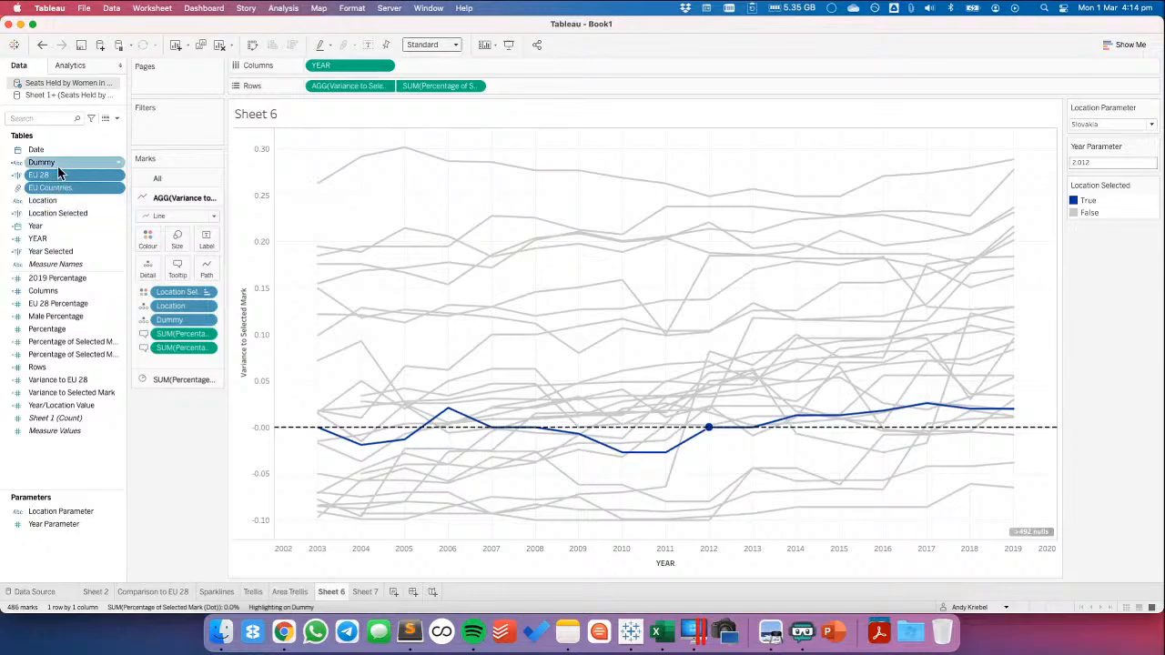
left_click(63, 228, "super")
left_click(66, 237, "super")
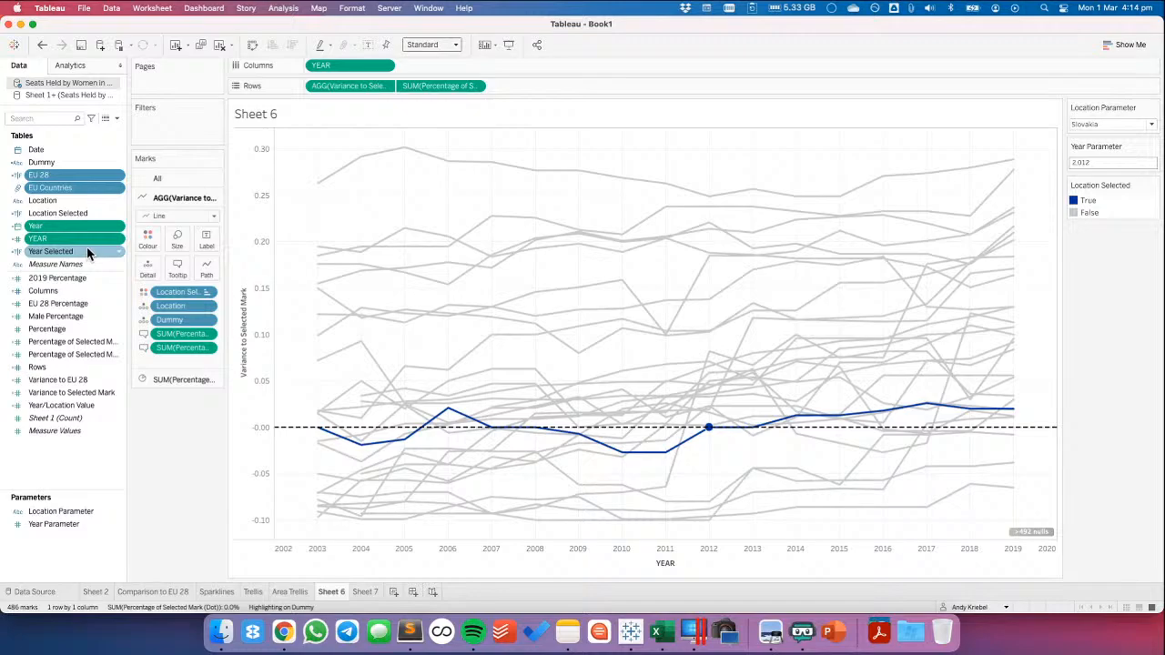
left_click(50, 166, "super")
right_click(56, 165)
left_click(71, 192)
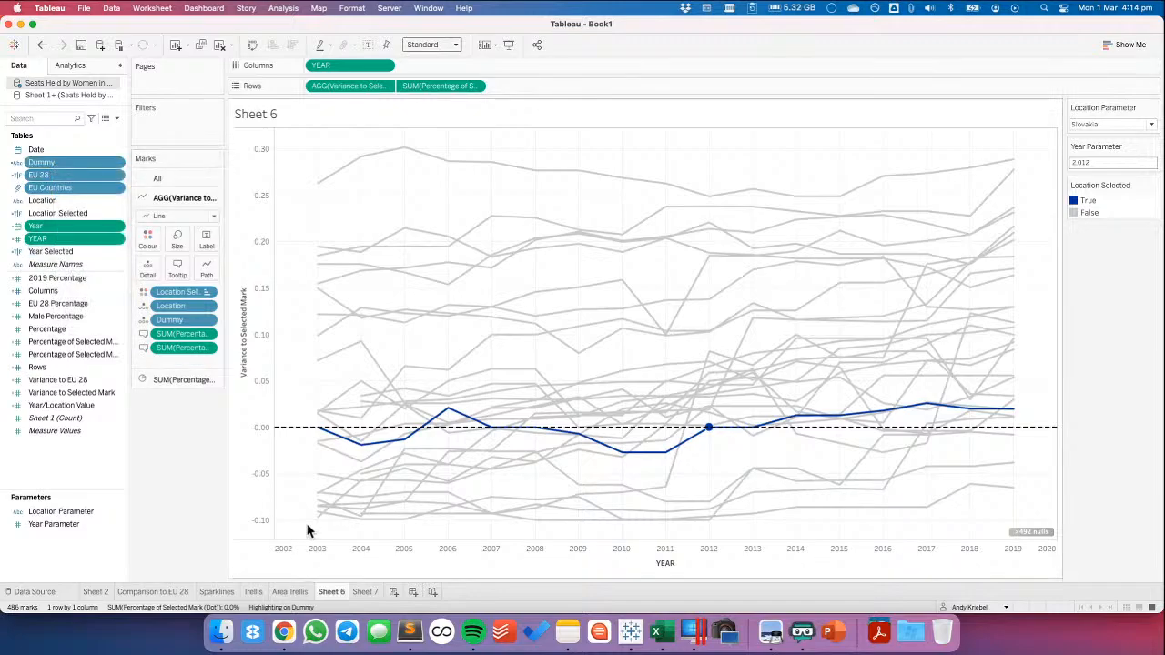
left_click(361, 591)
right_click(63, 351)
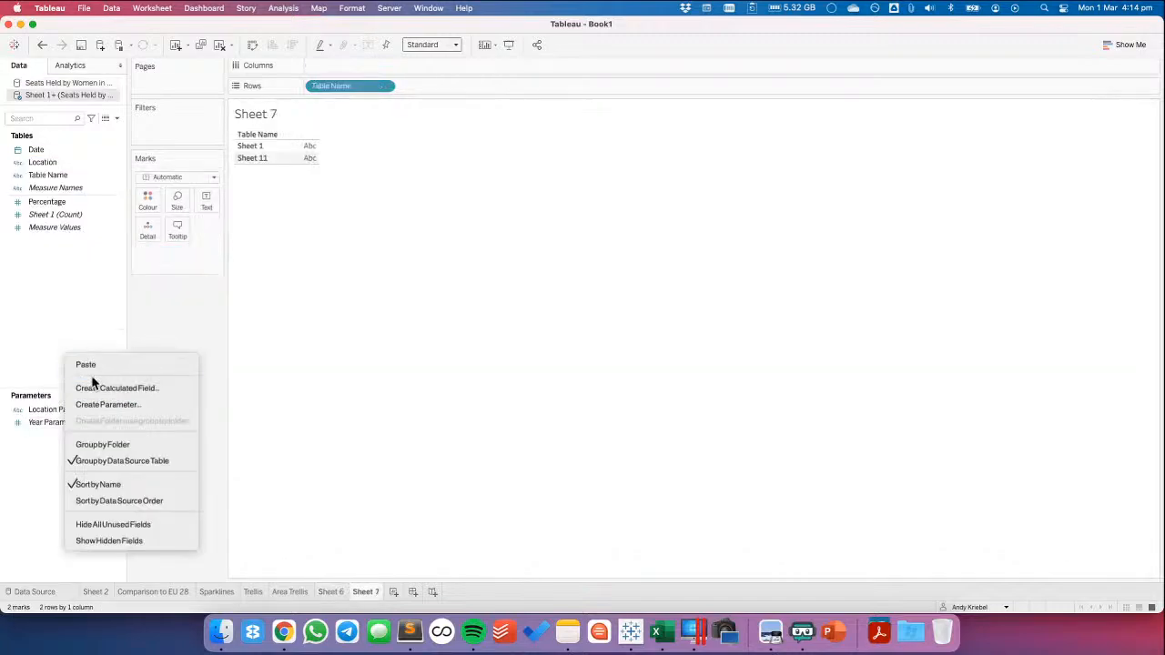
left_click(86, 365)
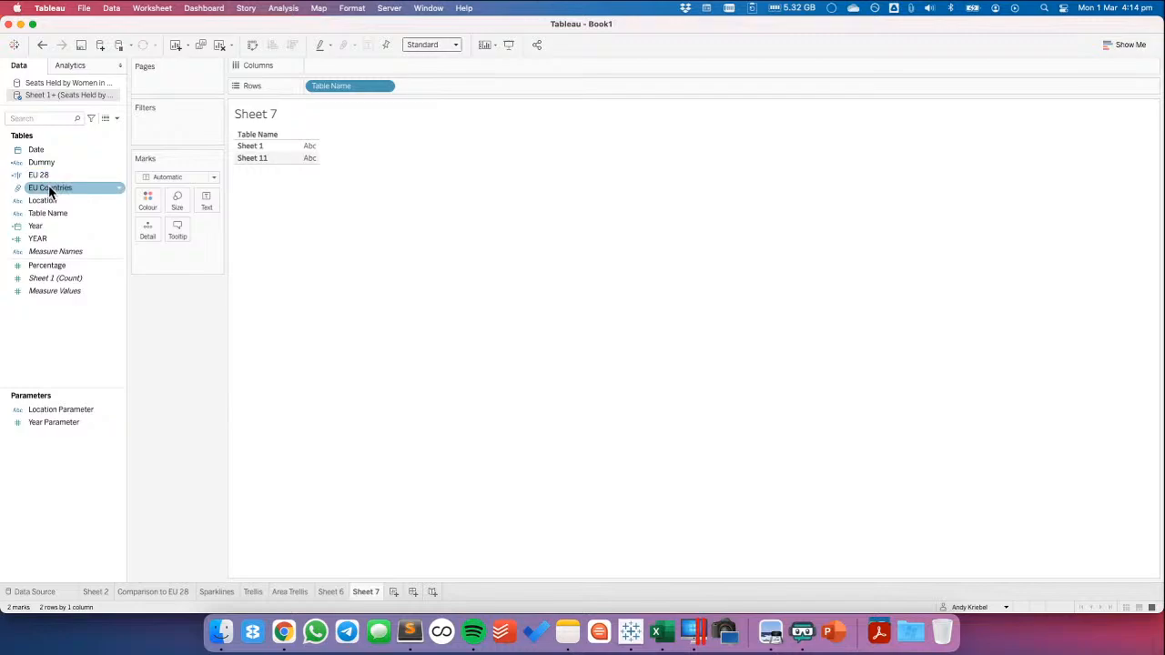
Replace Table Name with EU Countries on Sheet 7's rows, add Location beside it and look through the grouped countries
left_click_drag(50, 184, 460, 216)
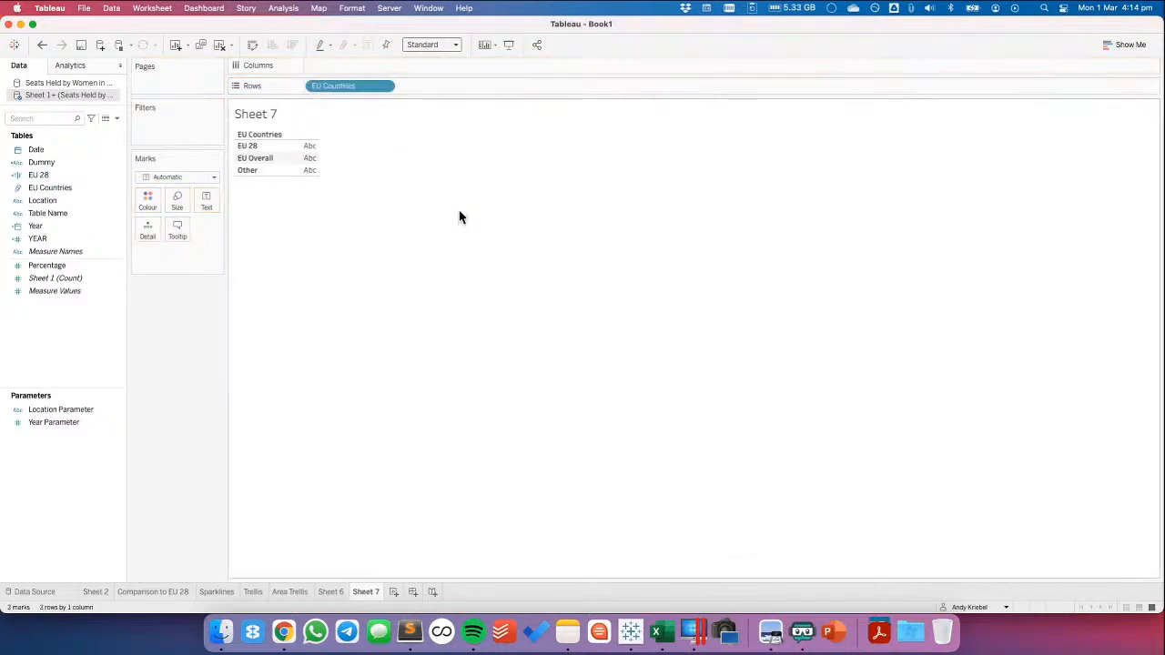
left_click_drag(57, 199, 462, 90)
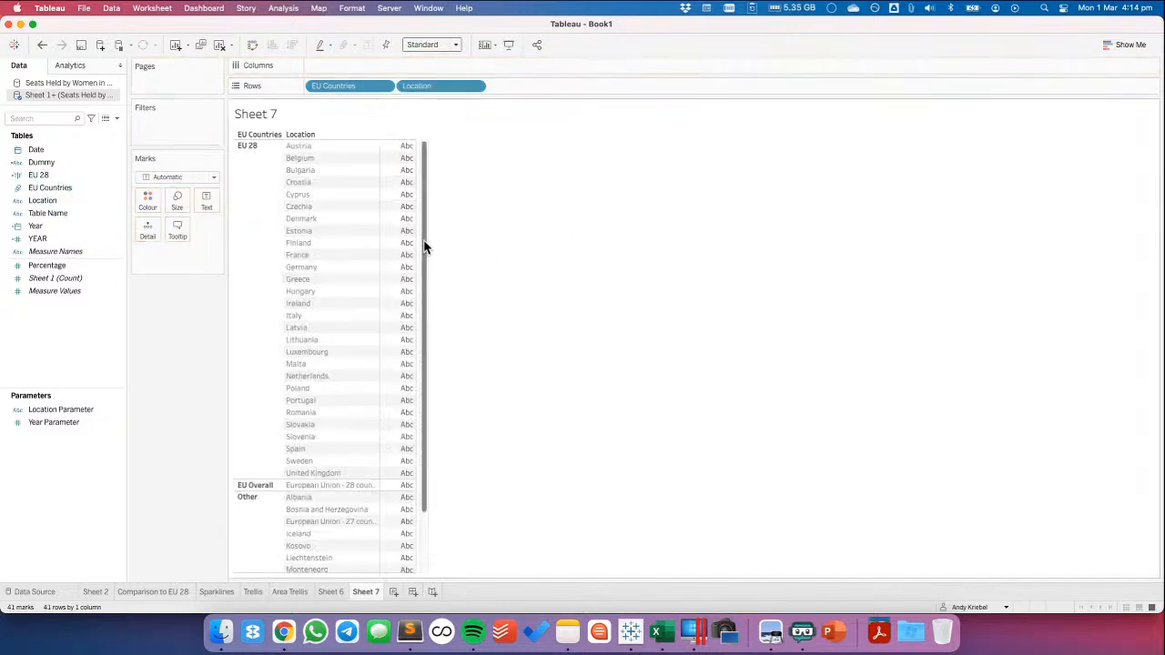
left_click_drag(423, 246, 417, 464)
left_click_drag(421, 425, 429, 172)
Add a data source filter on EU Countries to the unioned source, keeping only EU 28 and EU Overall
right_click(70, 95)
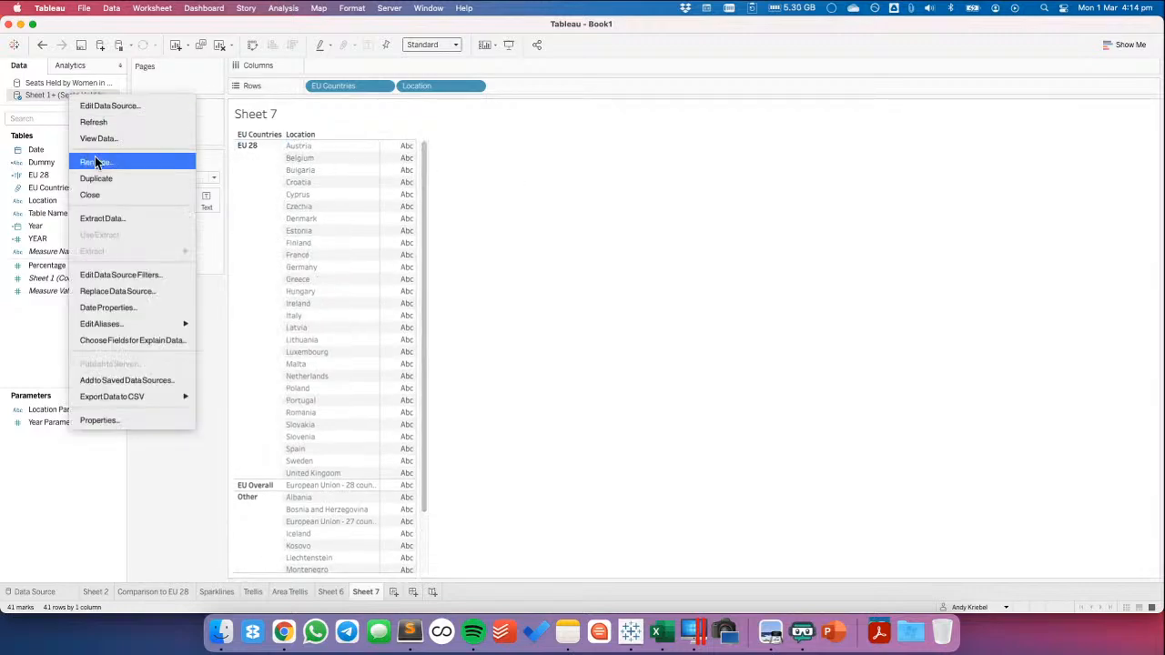
left_click(111, 275)
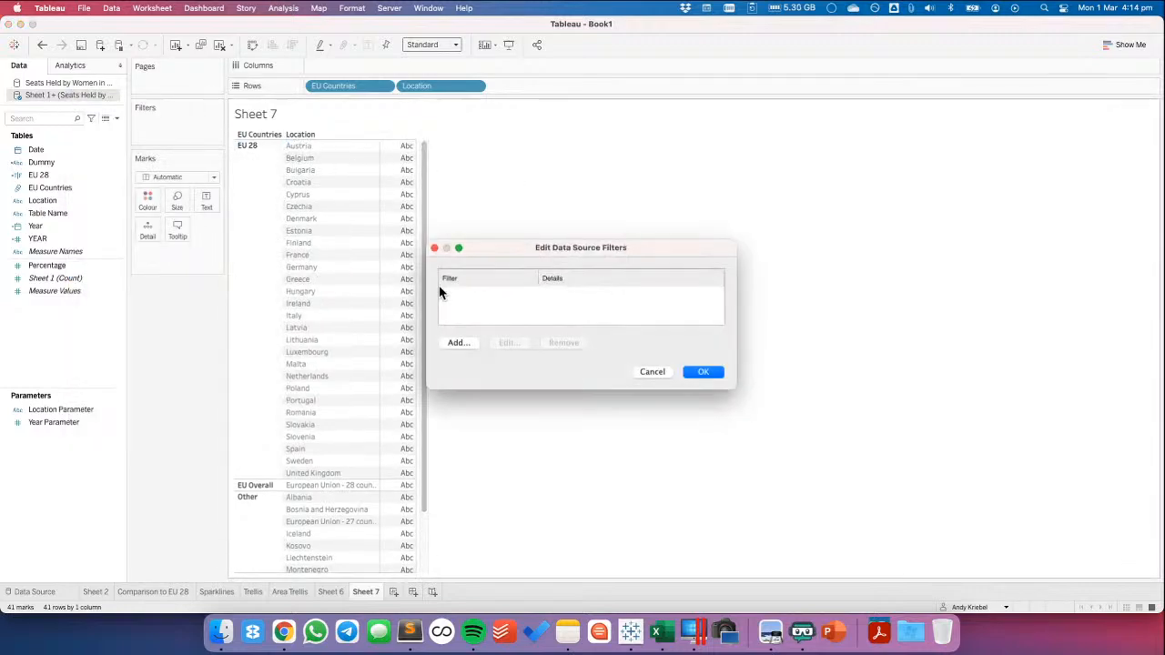
left_click(456, 342)
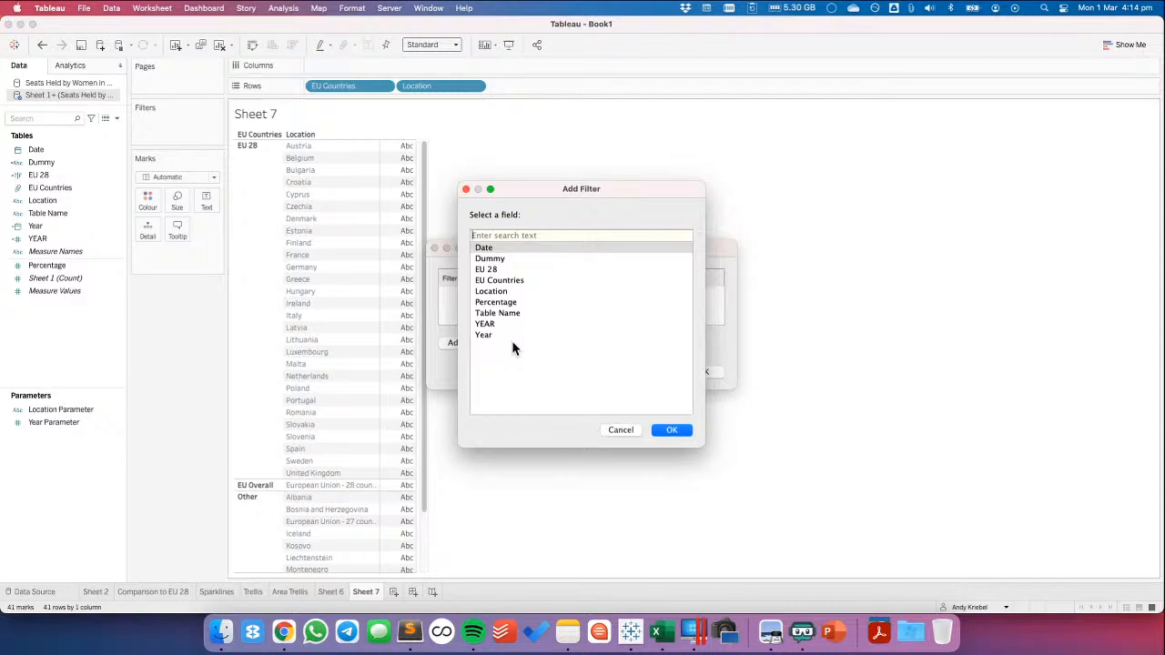
double_click(499, 281)
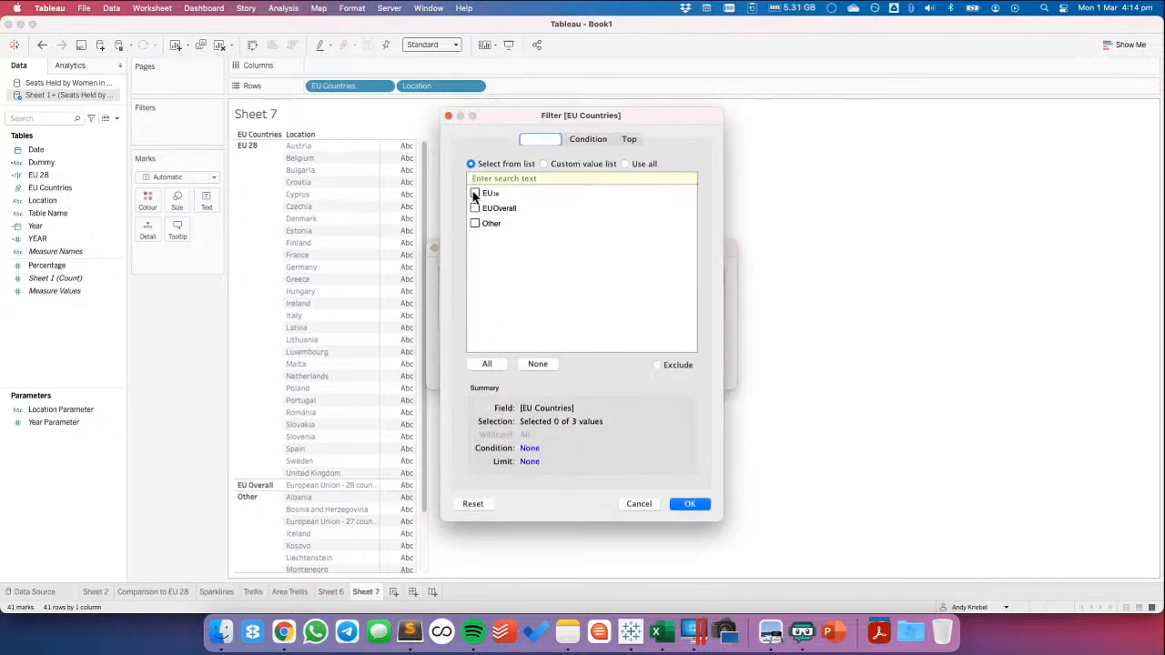
left_click(475, 194)
left_click(690, 504)
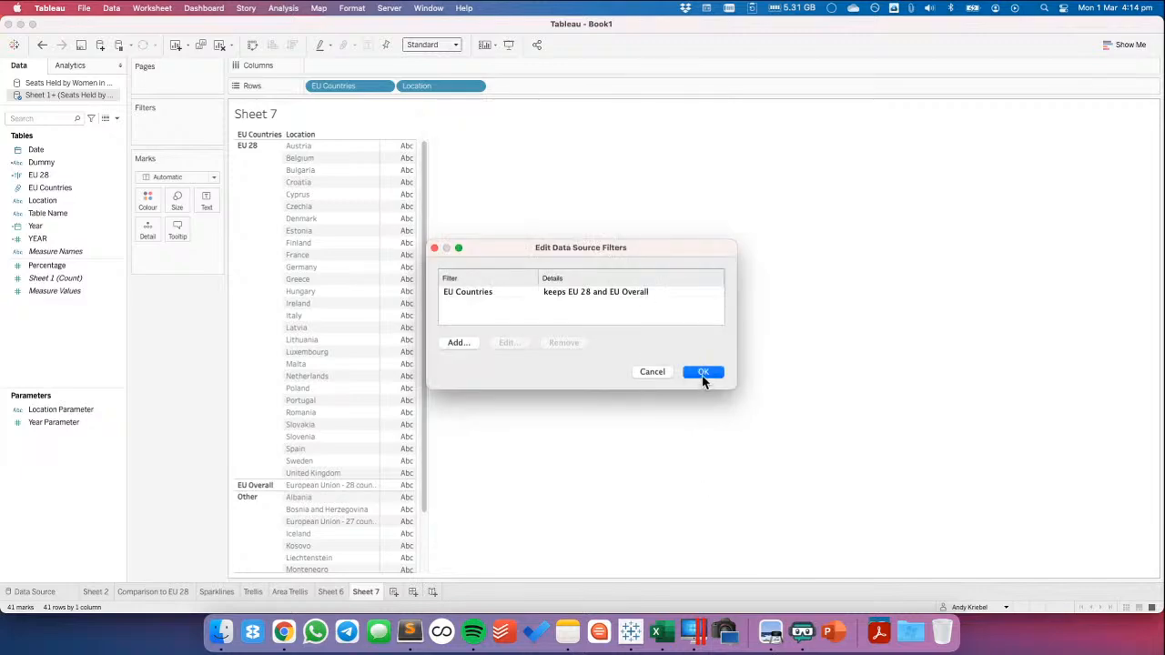
left_click(703, 373)
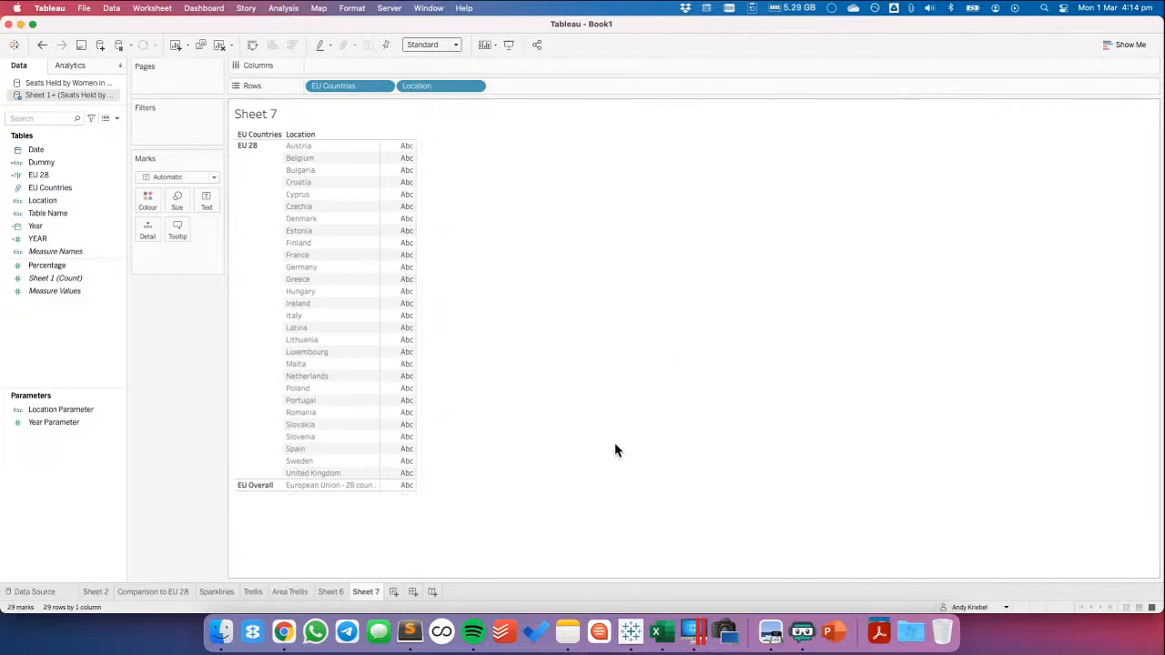
Save the EU Overall location's full label in a Sublime Text note and set its alias to EU 28 in Tableau
right_click(312, 487)
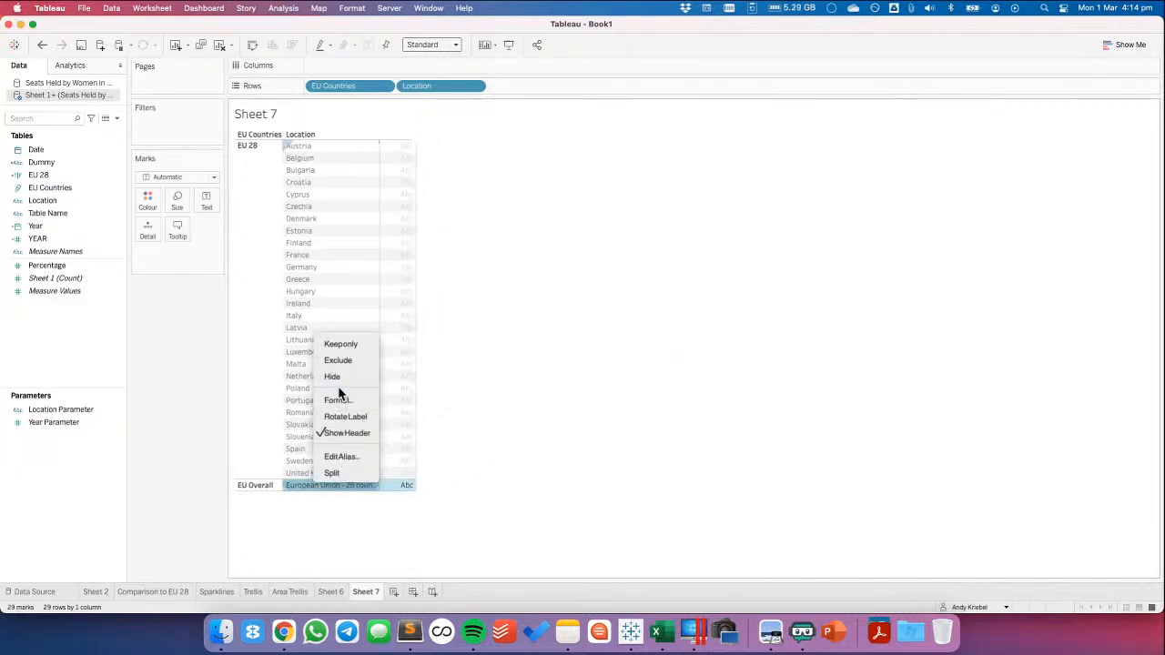
left_click(343, 465)
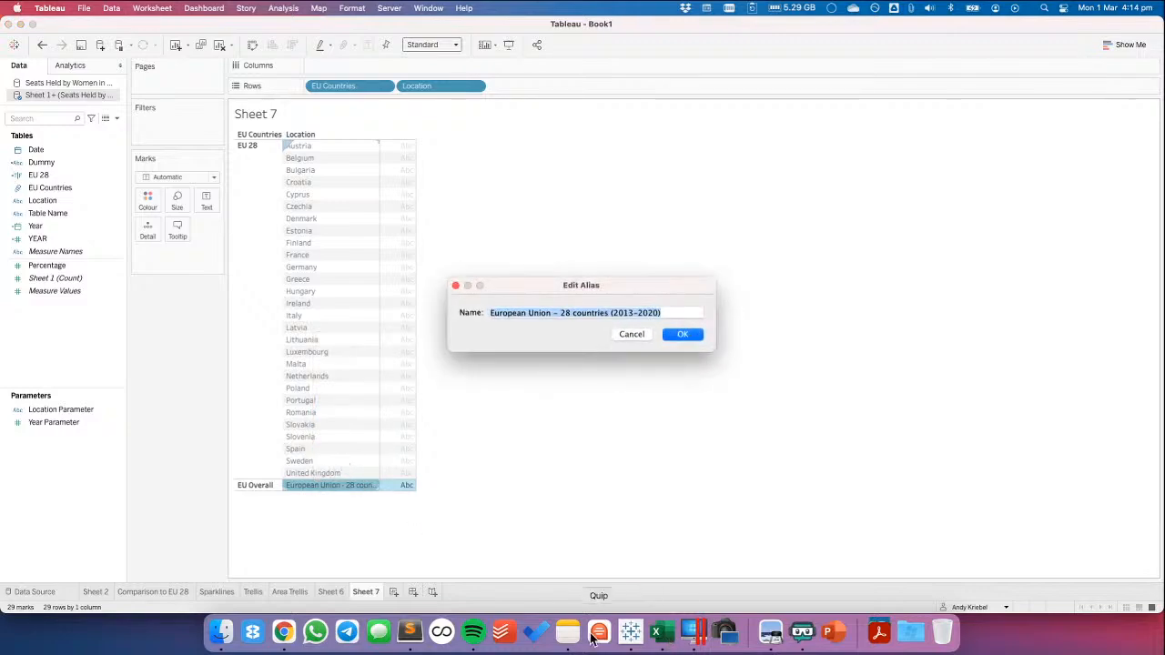
left_click(412, 632)
key("super+v")
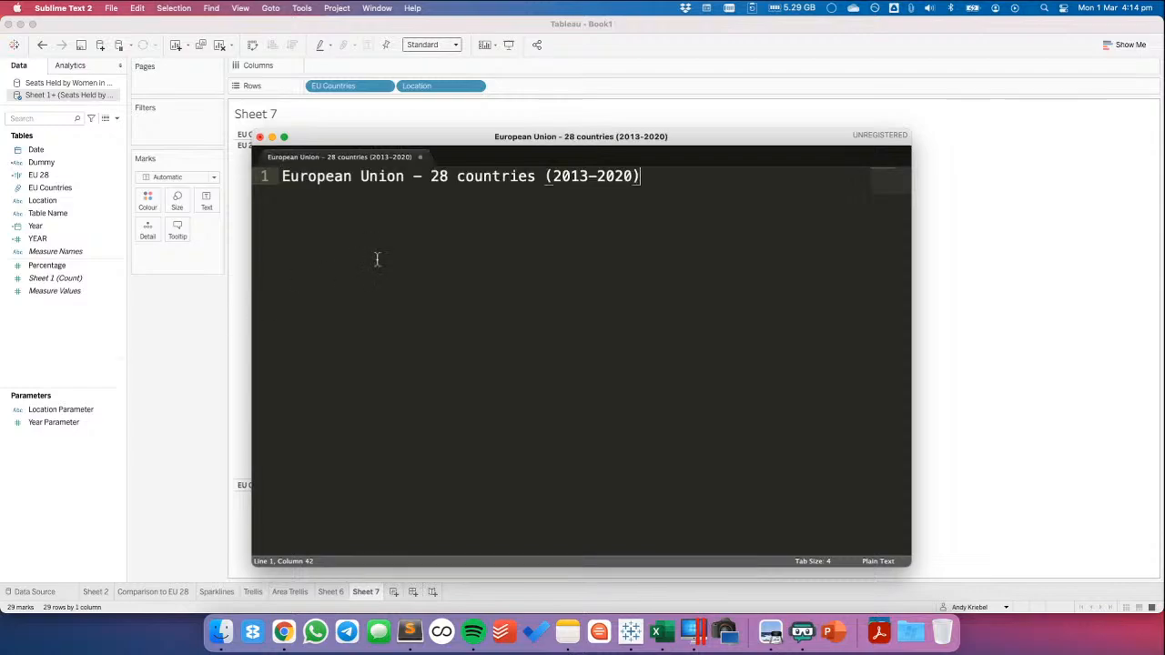
left_click(174, 357)
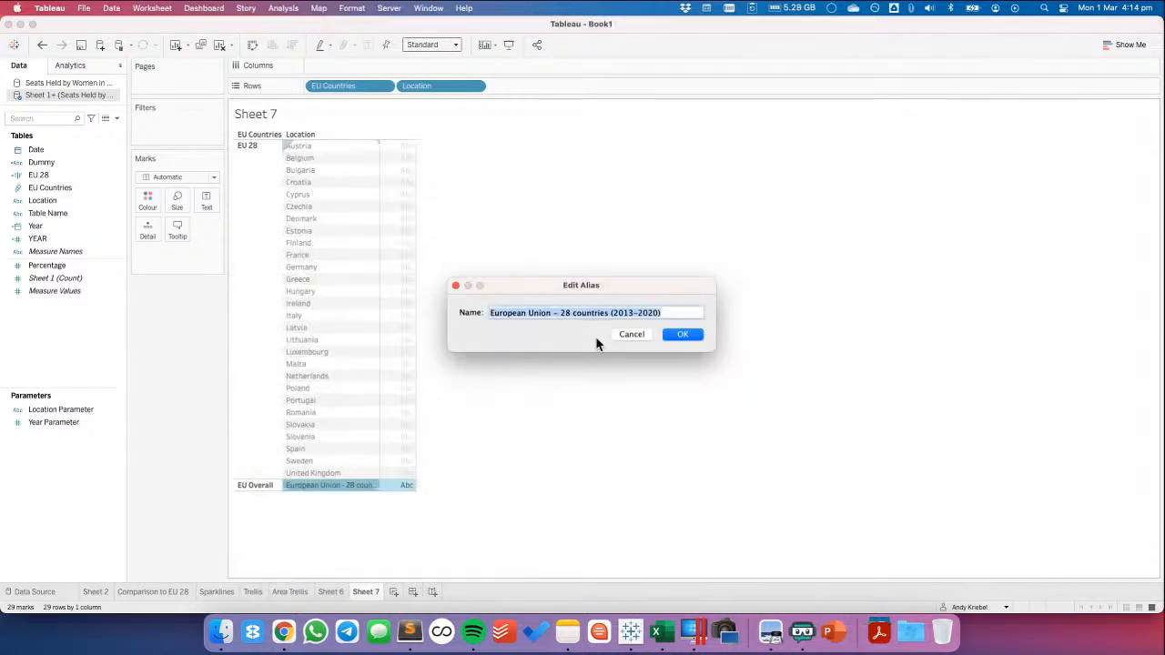
type("EU 28")
left_click(676, 335)
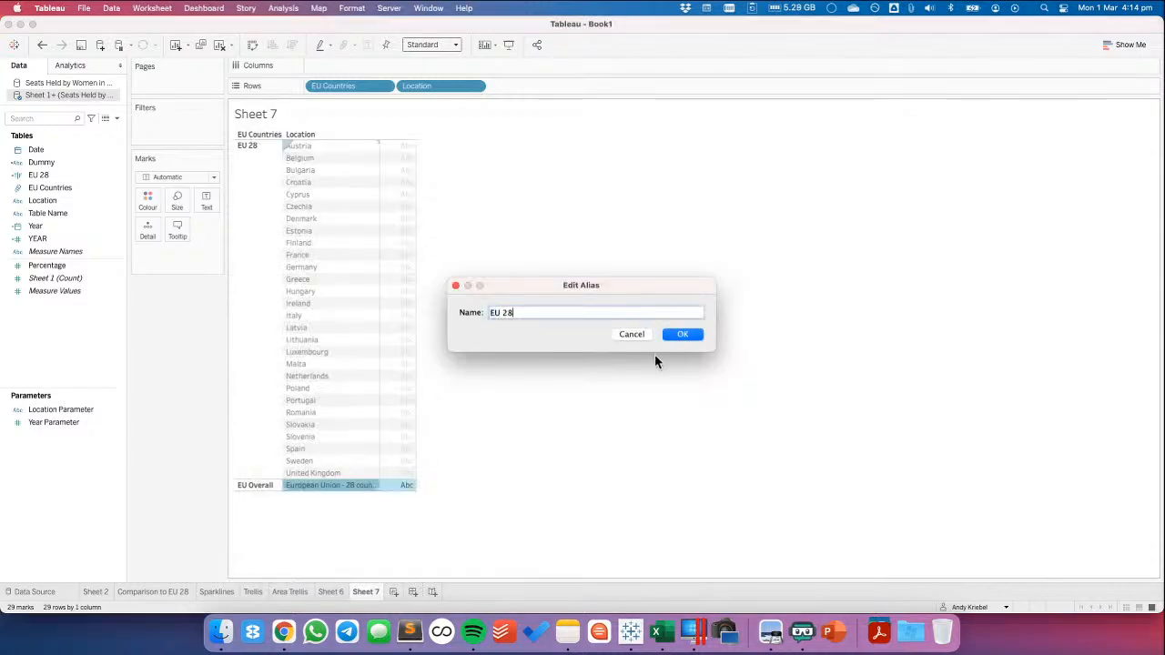
left_click(685, 335)
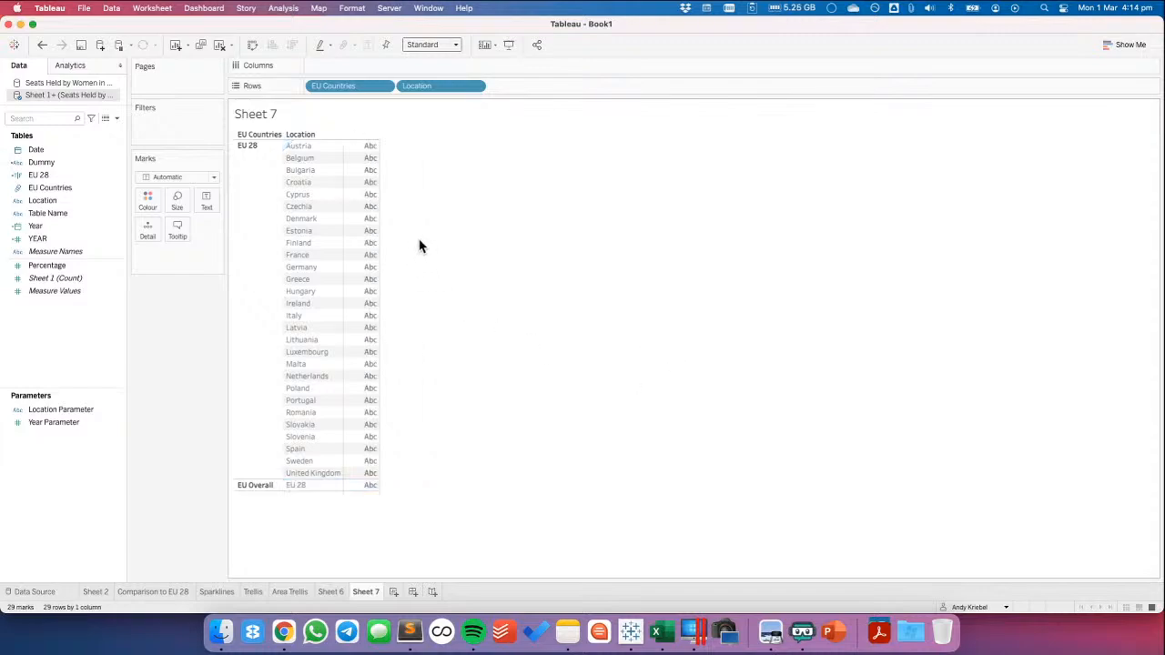
Clear Sheet 7 and paste the copied radial chart formulas into a new calculated field for the unioned source
left_click(218, 47)
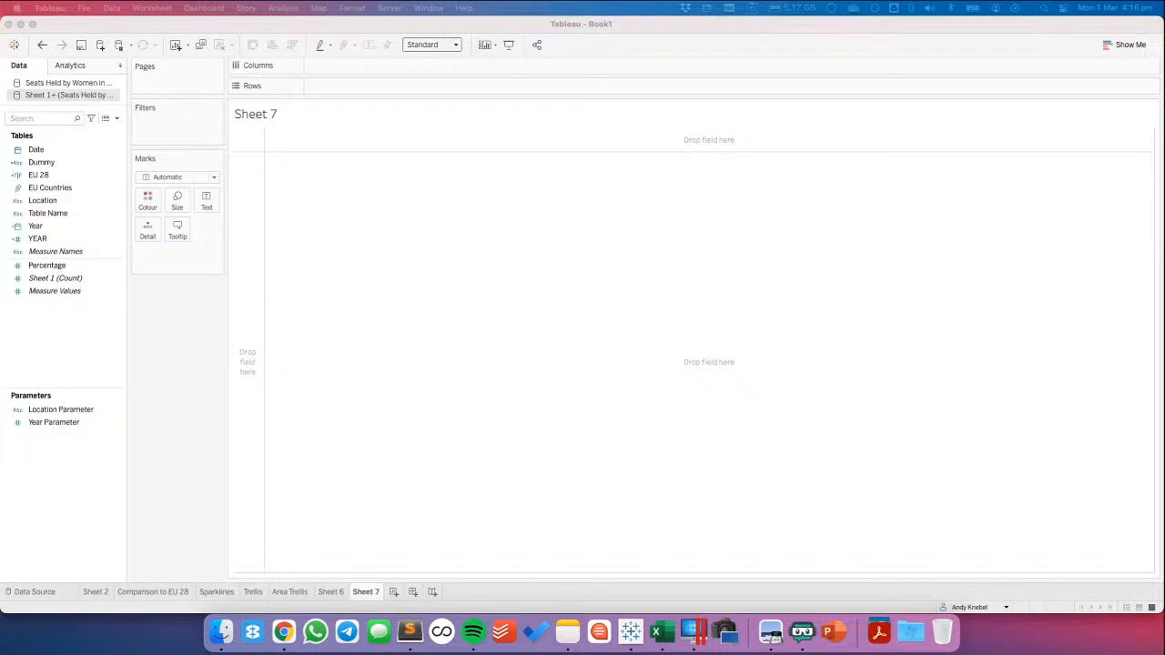
right_click(36, 355)
left_click(64, 359)
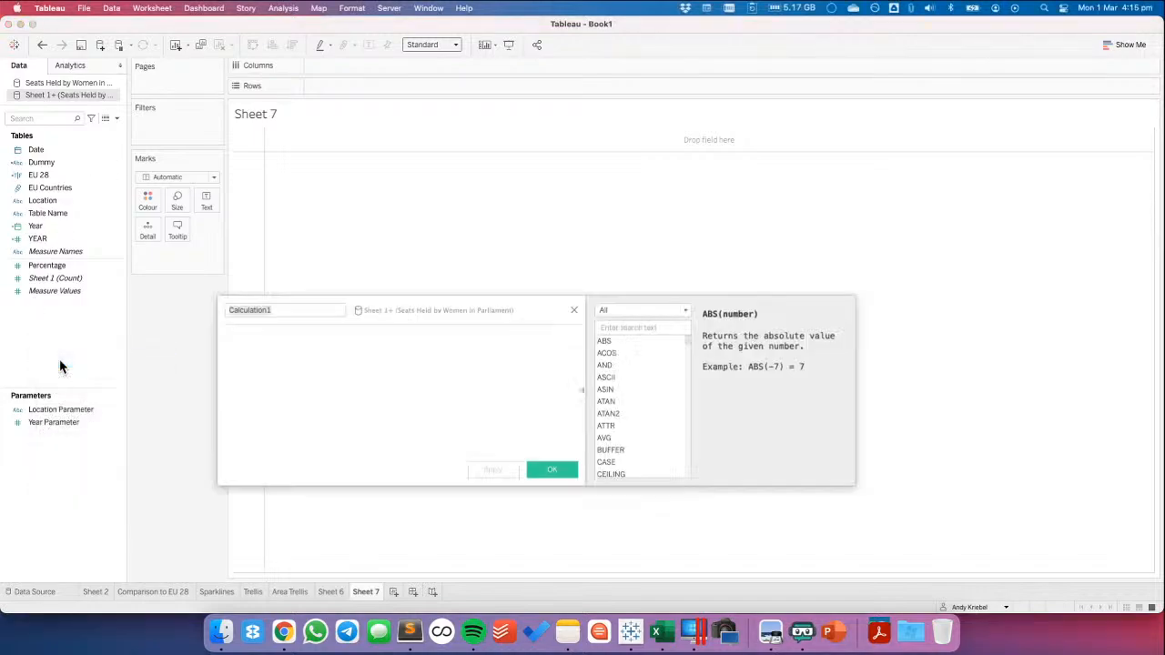
left_click(388, 390)
key("super+v")
scroll(366, 383, "up", 5)
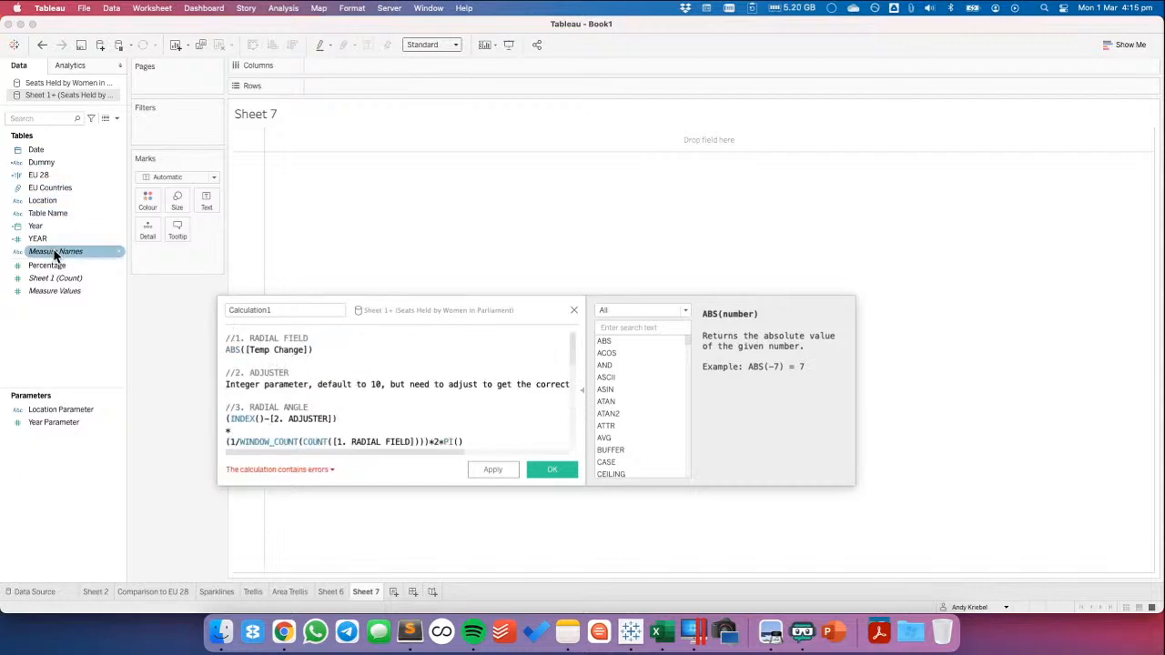
Use Percentage in the first formula, create the 1. RADIAL FIELD calculation from it and remove that block from the editor
left_click_drag(51, 263, 56, 339)
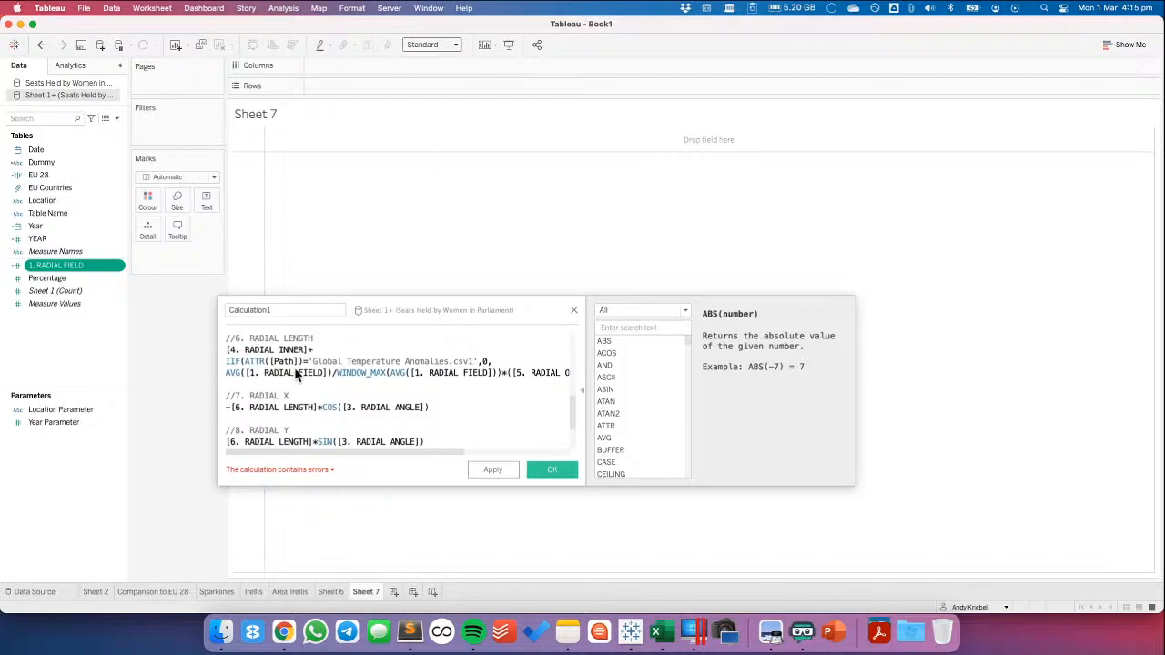
left_click(295, 375)
scroll(301, 373, "up", 10)
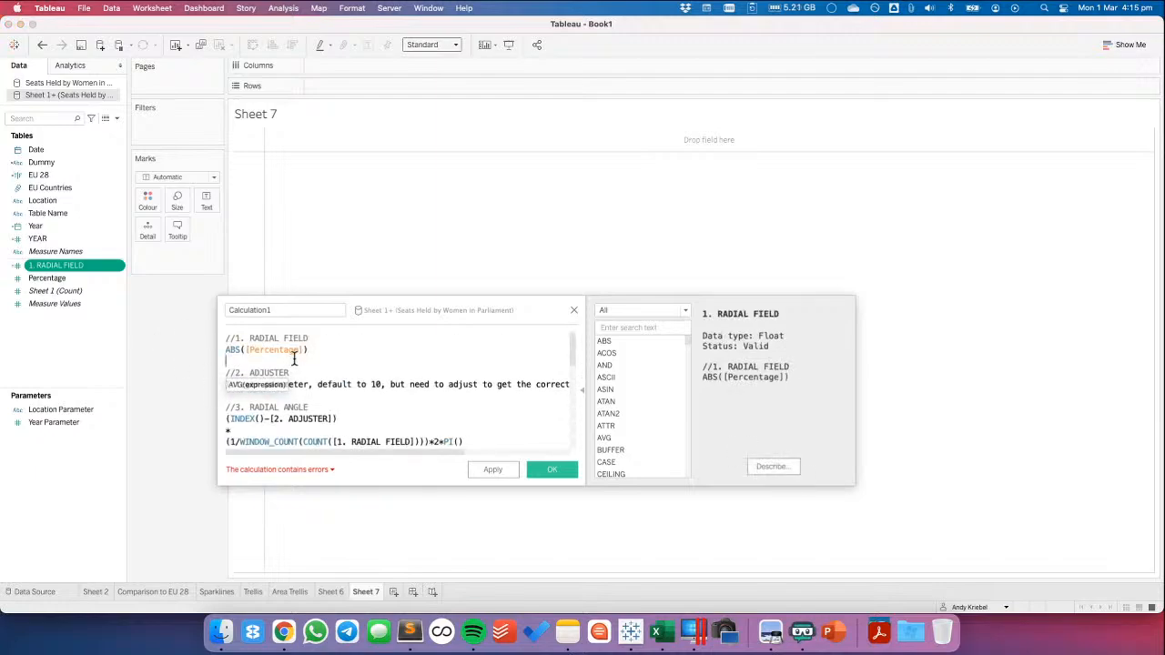
left_click_drag(252, 360, 222, 337)
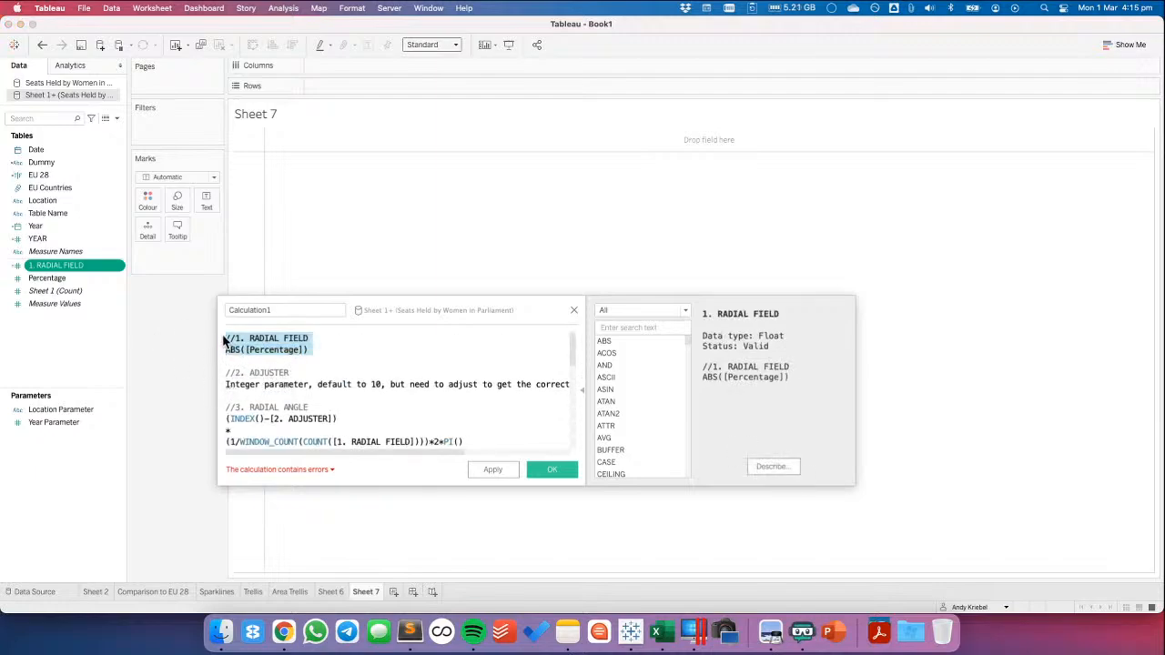
key("BackSpace")
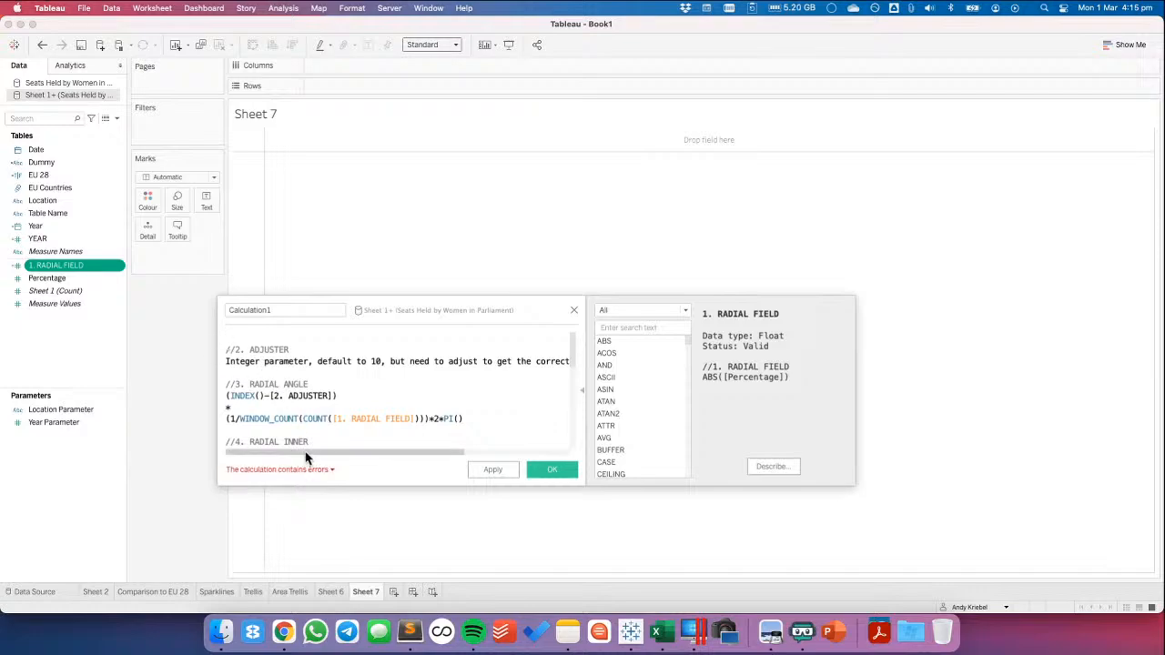
Create an integer parameter named Adjuster
left_click_drag(312, 455, 243, 452)
right_click(61, 467)
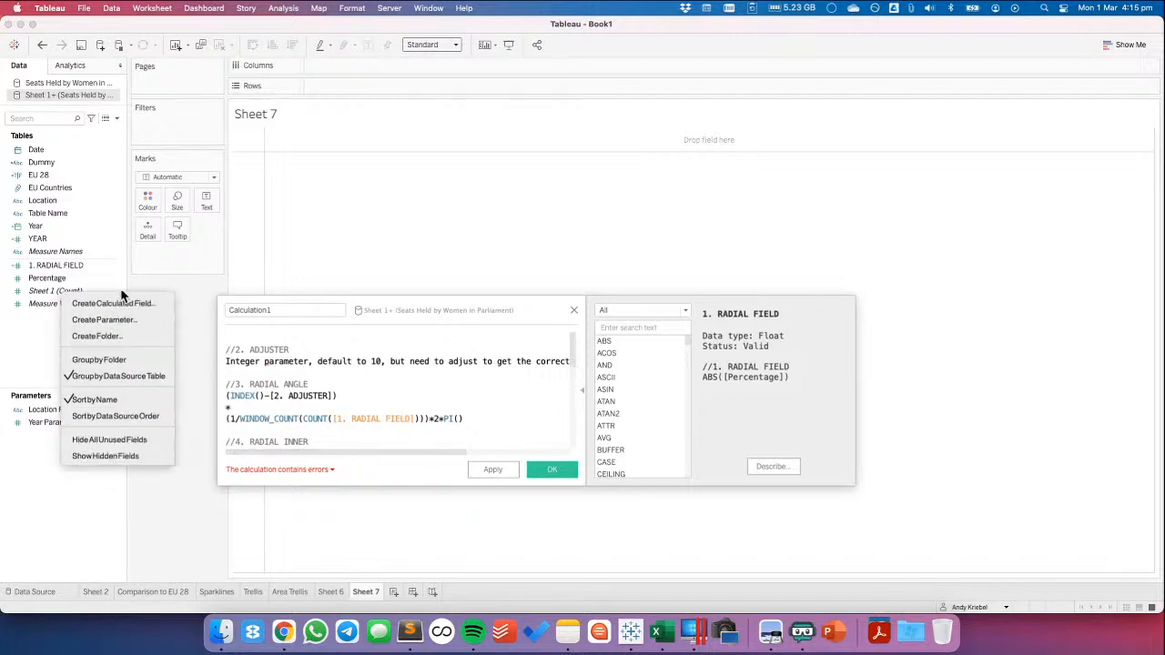
left_click(115, 321)
type("Adjuster")
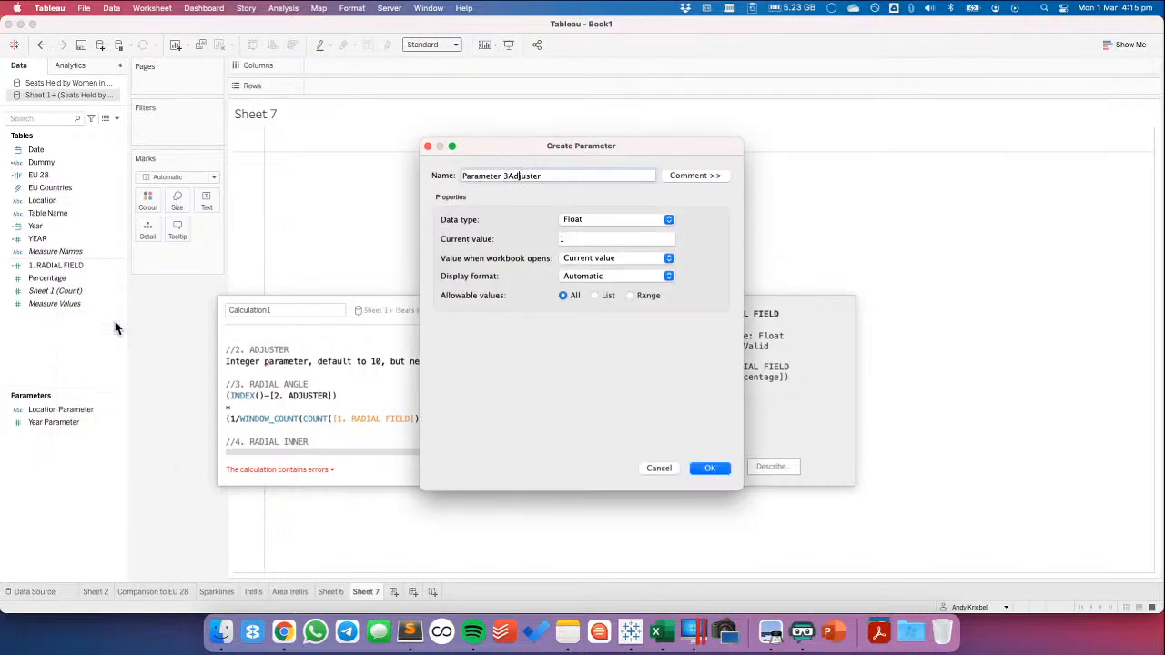
key("super+shift+Left")
key("BackSpace")
left_click(575, 227)
left_click(577, 233)
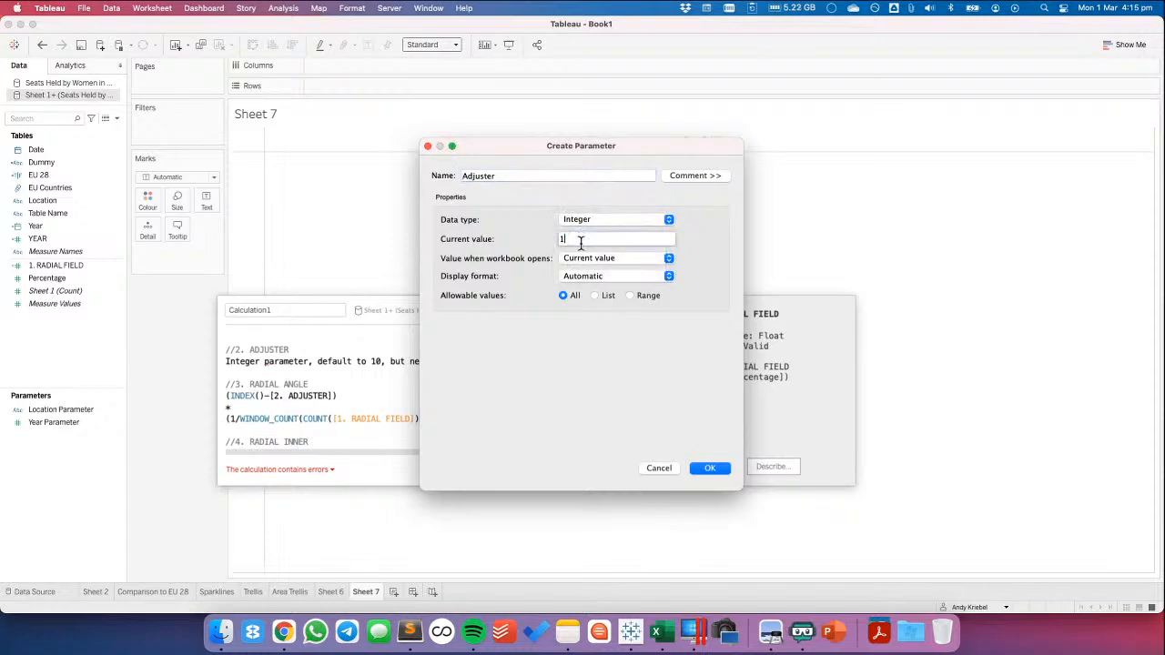
left_click(714, 468)
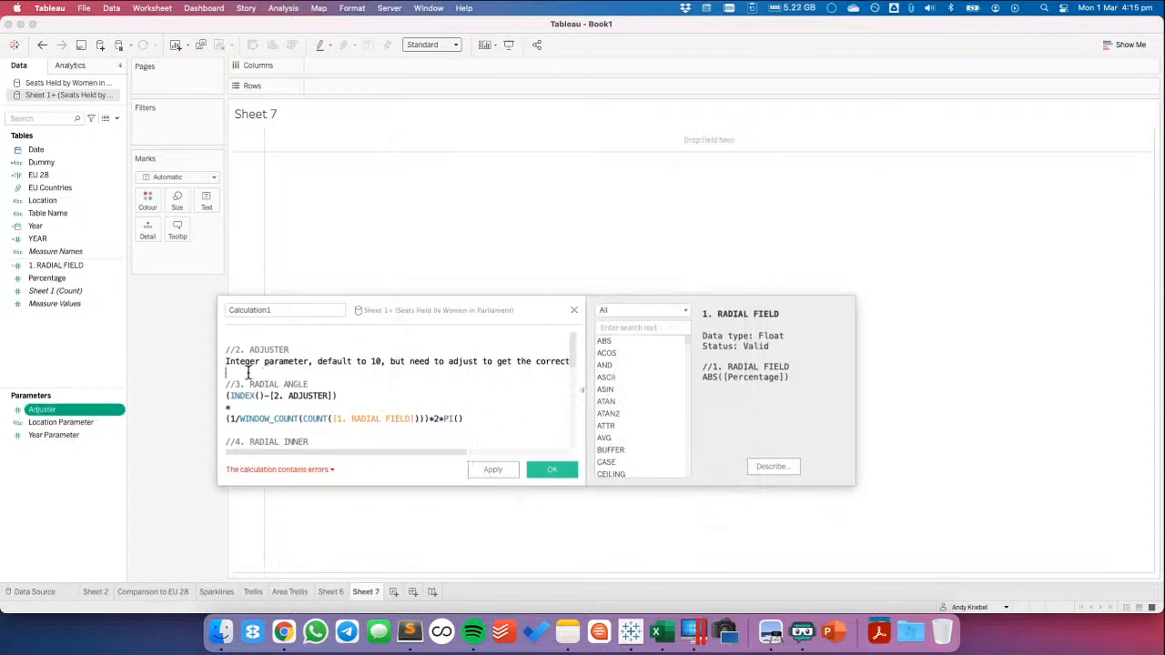
Rename the Adjuster parameter as 2. ADJUSTER
right_click(50, 415)
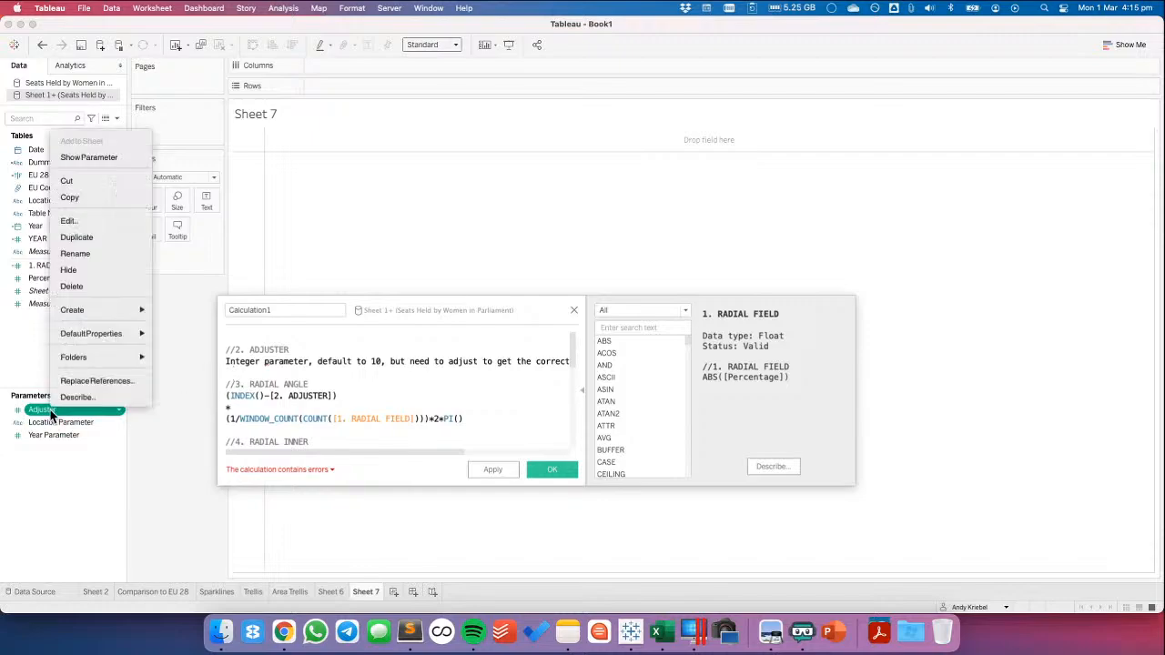
left_click(76, 254)
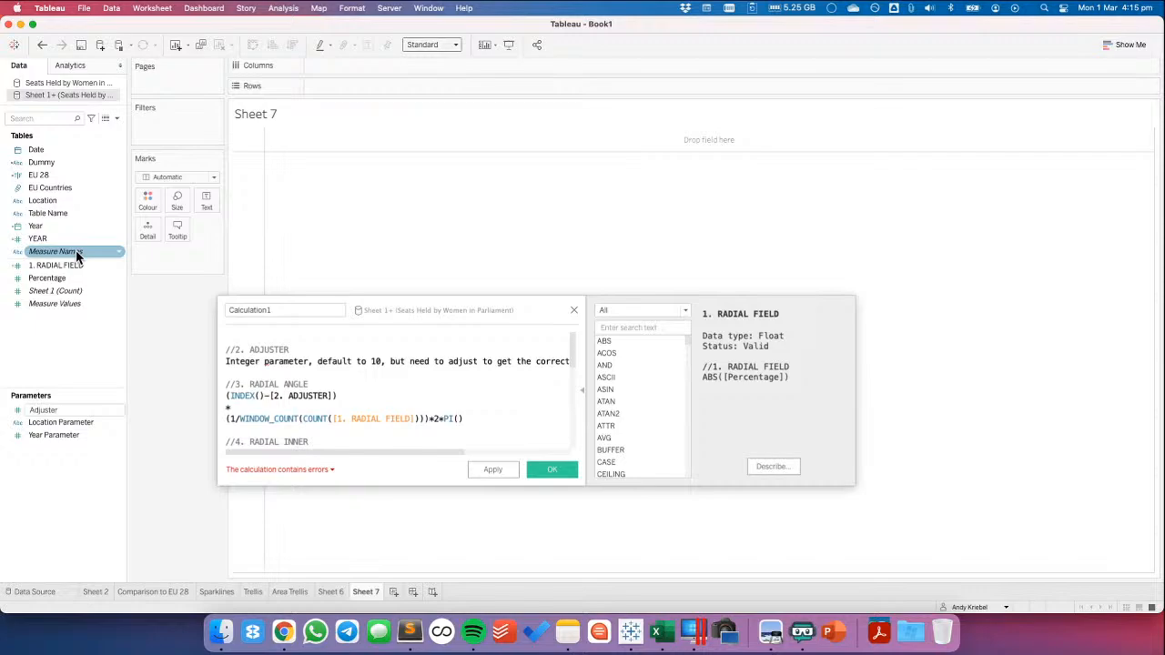
left_click_drag(70, 410, 0, 414)
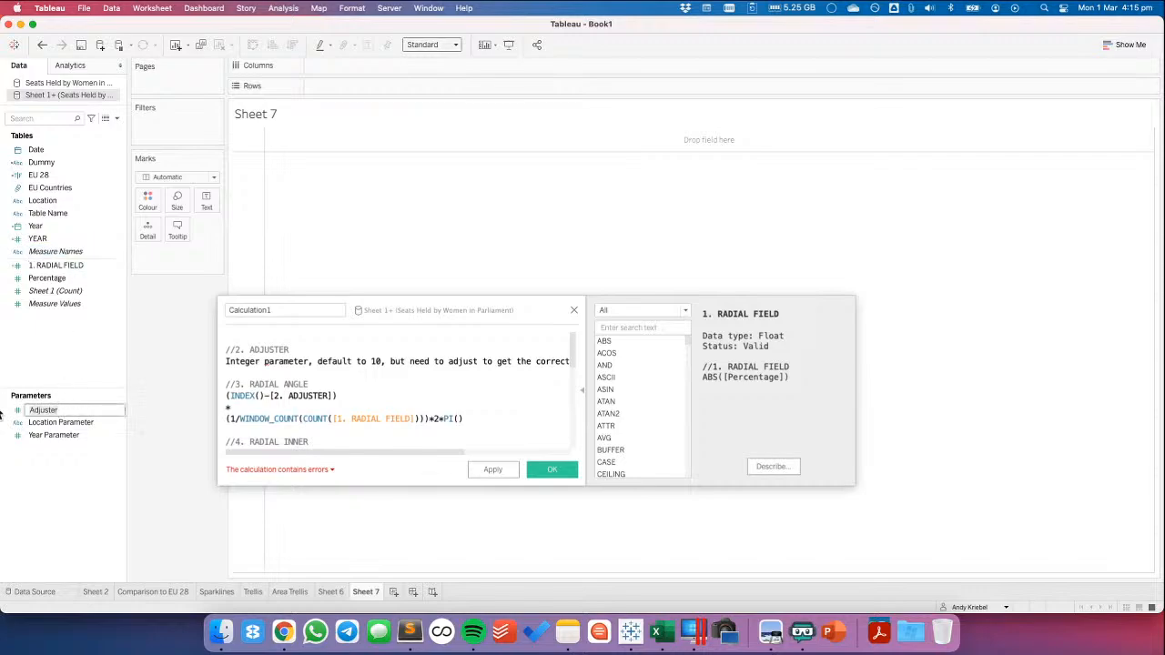
type("2. ADJUSTER")
key("Return")
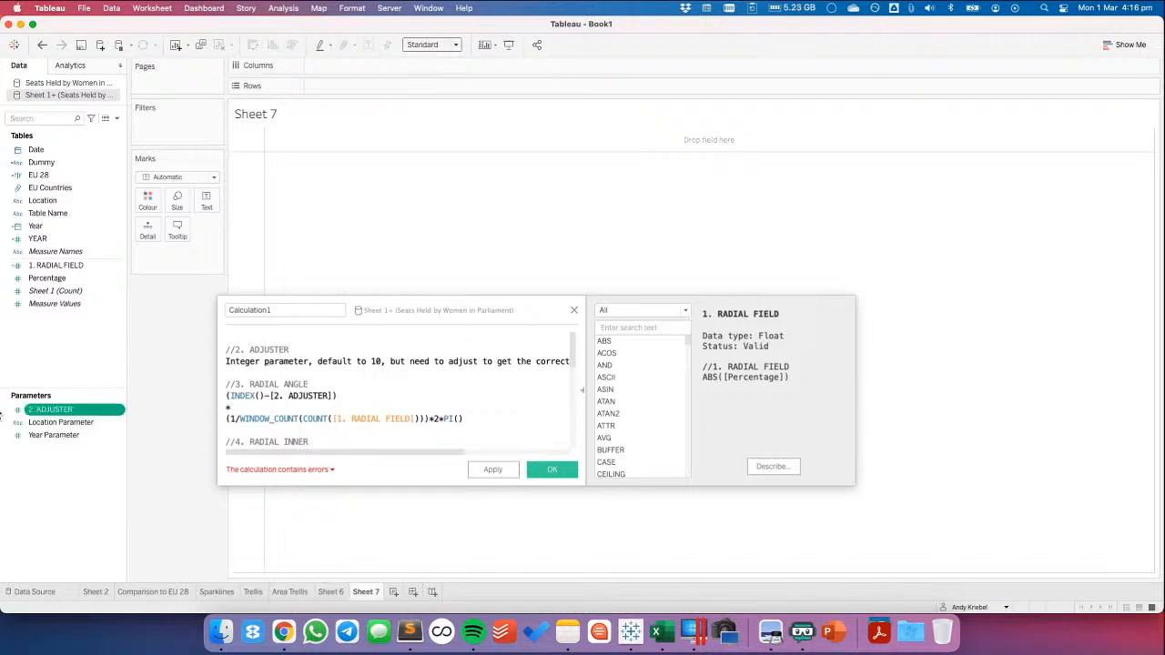
Create the 3. RADIAL ANGLE calculated field from its formula block, which uses 2. ADJUSTER and 1. RADIAL FIELD
left_click(336, 394)
left_click_drag(342, 393, 321, 394)
left_click_drag(74, 412, 61, 342)
scroll(300, 383, "up", 3)
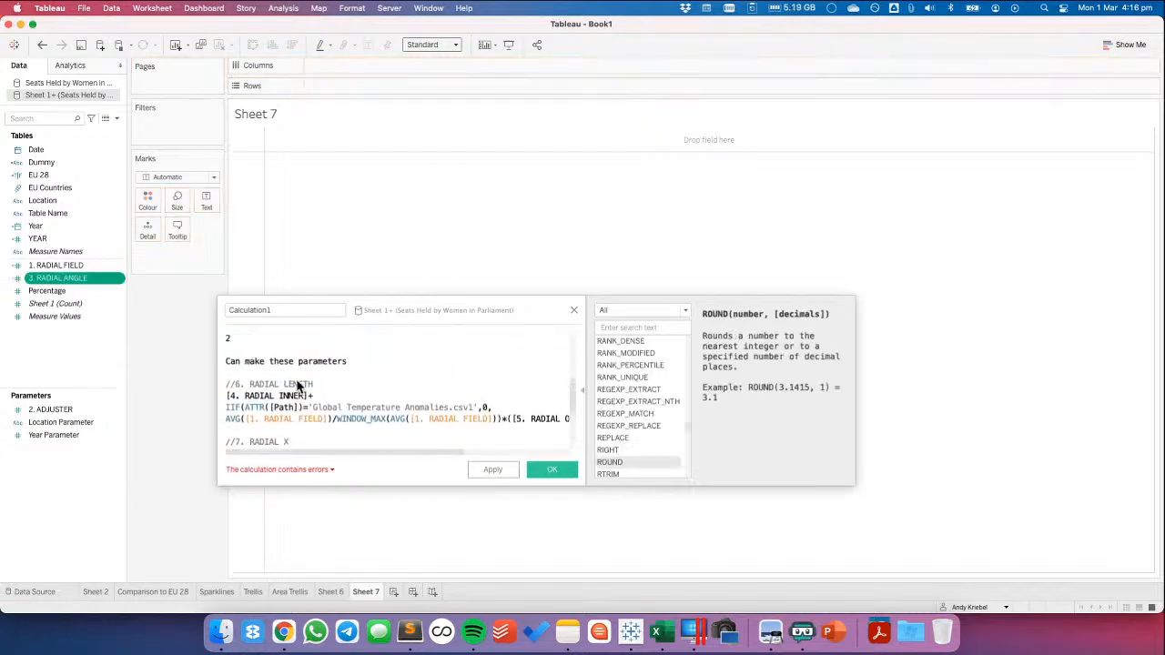
scroll(284, 387, "up", 3)
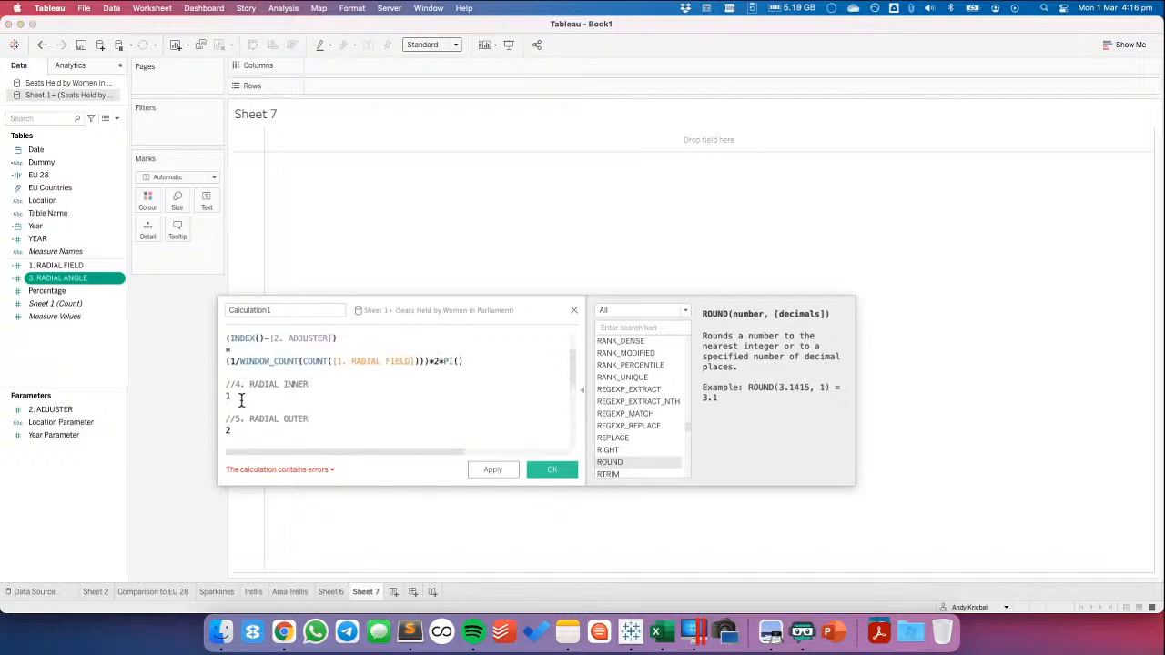
scroll(242, 398, "up", 2)
scroll(254, 397, "down", 1)
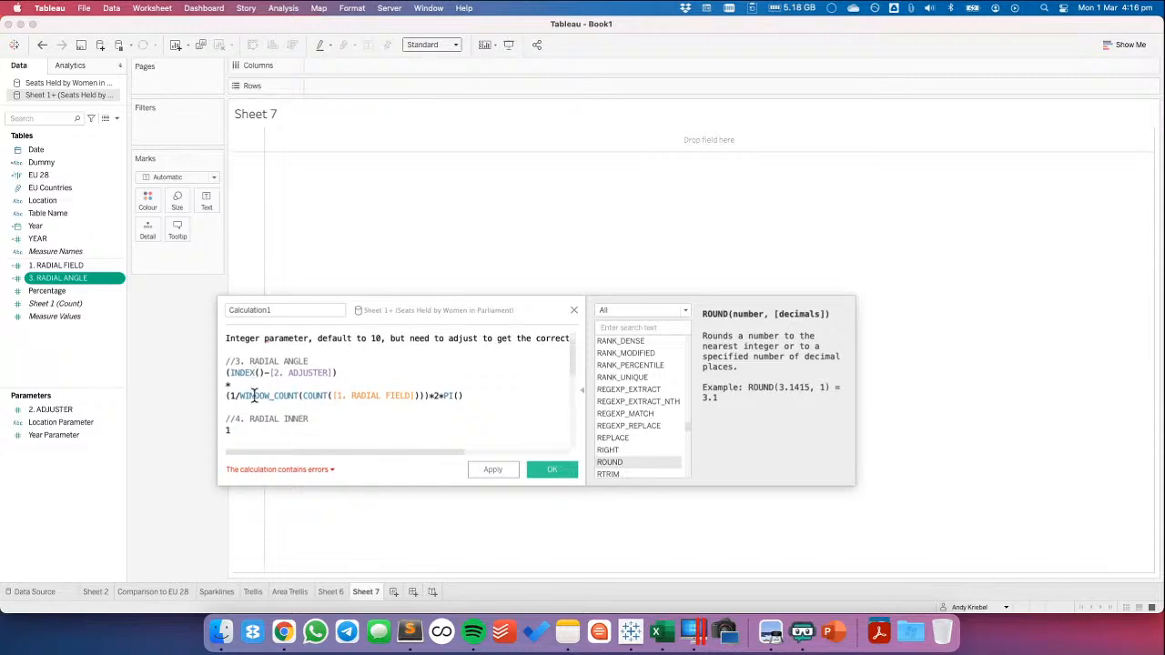
right_click(84, 278)
left_click(114, 419)
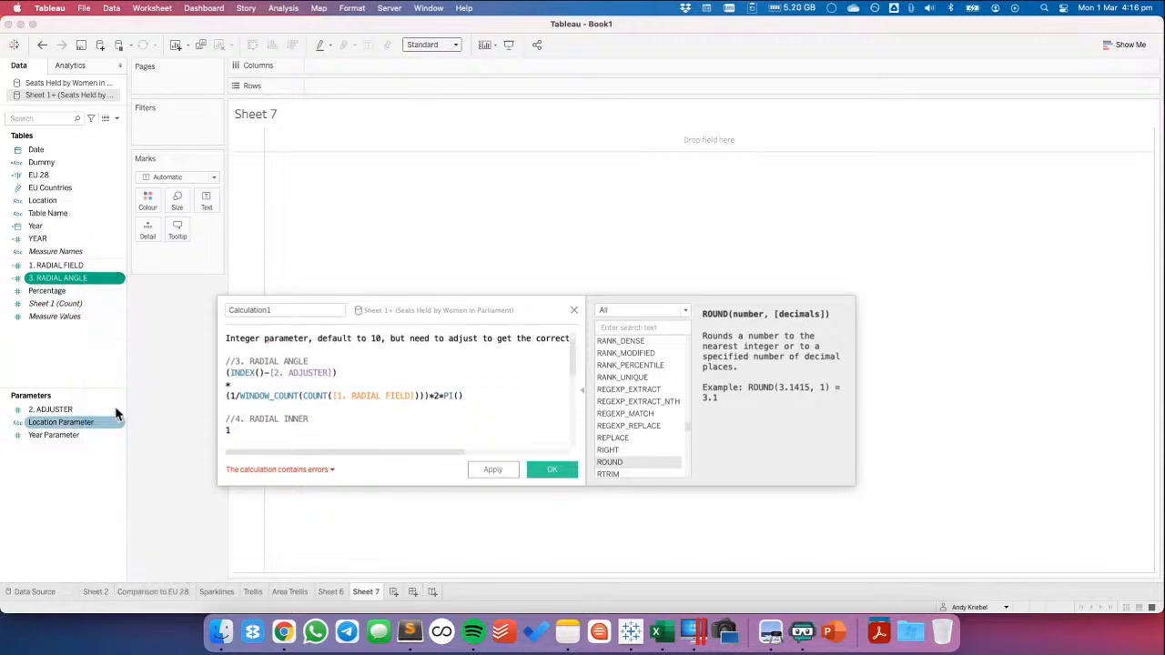
left_click_drag(477, 401, 61, 343)
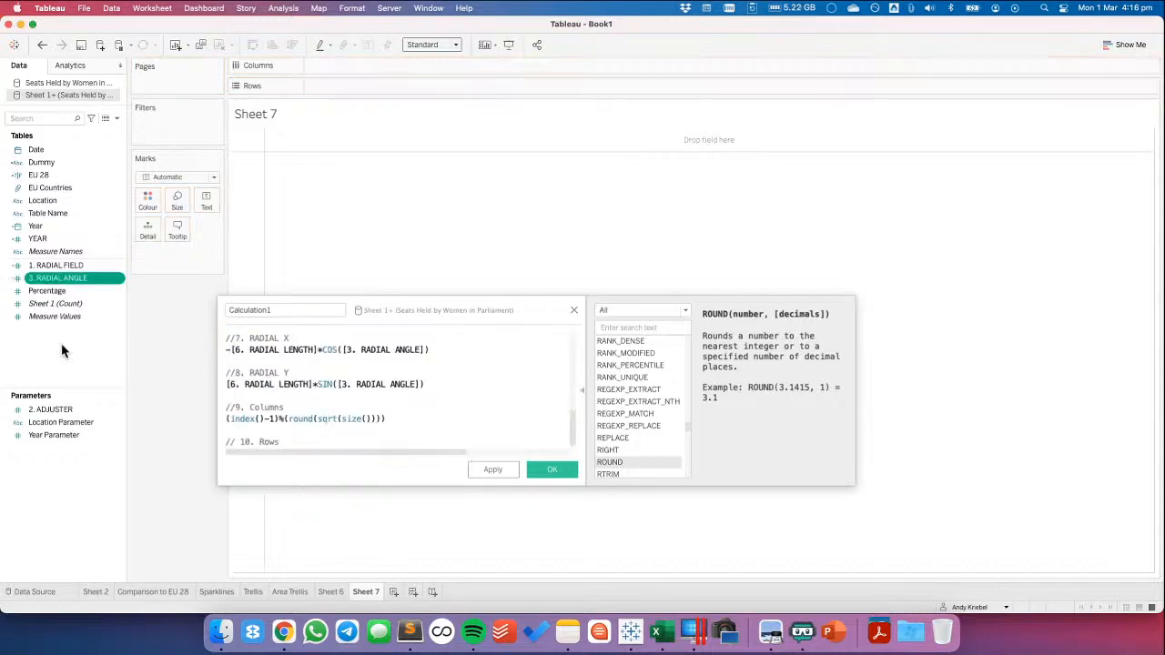
right_click(58, 277)
left_click(446, 375)
Remove the 2. ADJUSTER and 3. RADIAL ANGLE blocks from the pasted formulas
scroll(446, 375, "up", 5)
scroll(446, 375, "down", 2)
scroll(446, 375, "up", 6)
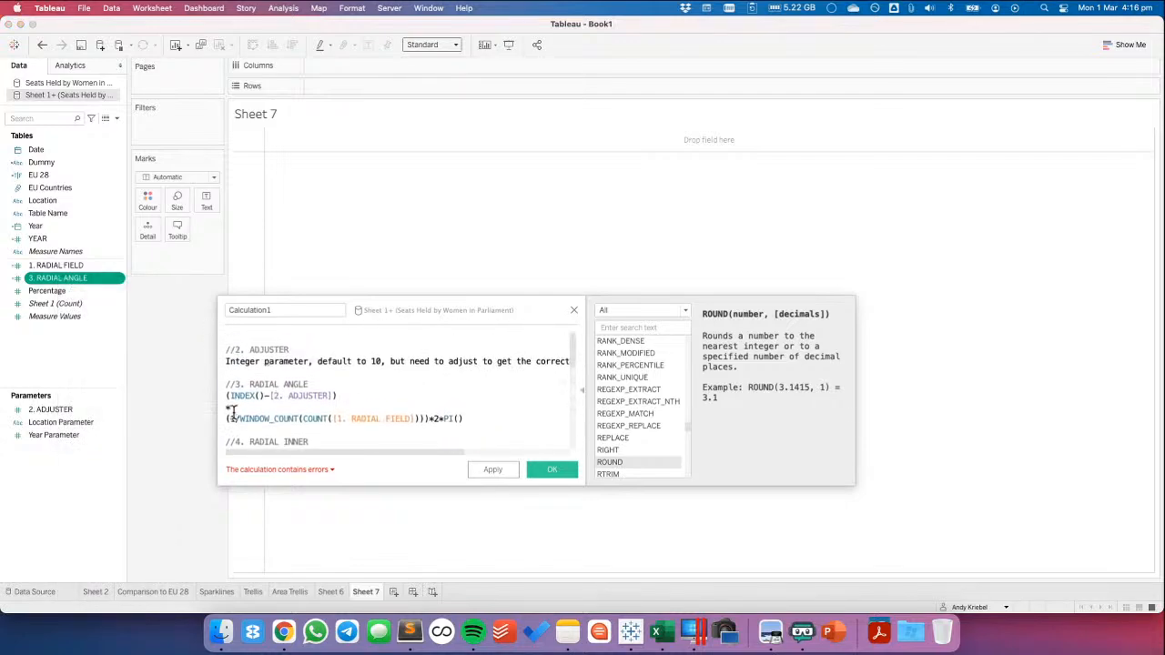
left_click_drag(226, 429, 98, 366)
key("BackSpace")
Create the calculated fields 4. RADIAL INNER with value 1 and 5. RADIAL OUTER with value 2 from their formula blocks
scroll(252, 385, "up", 5)
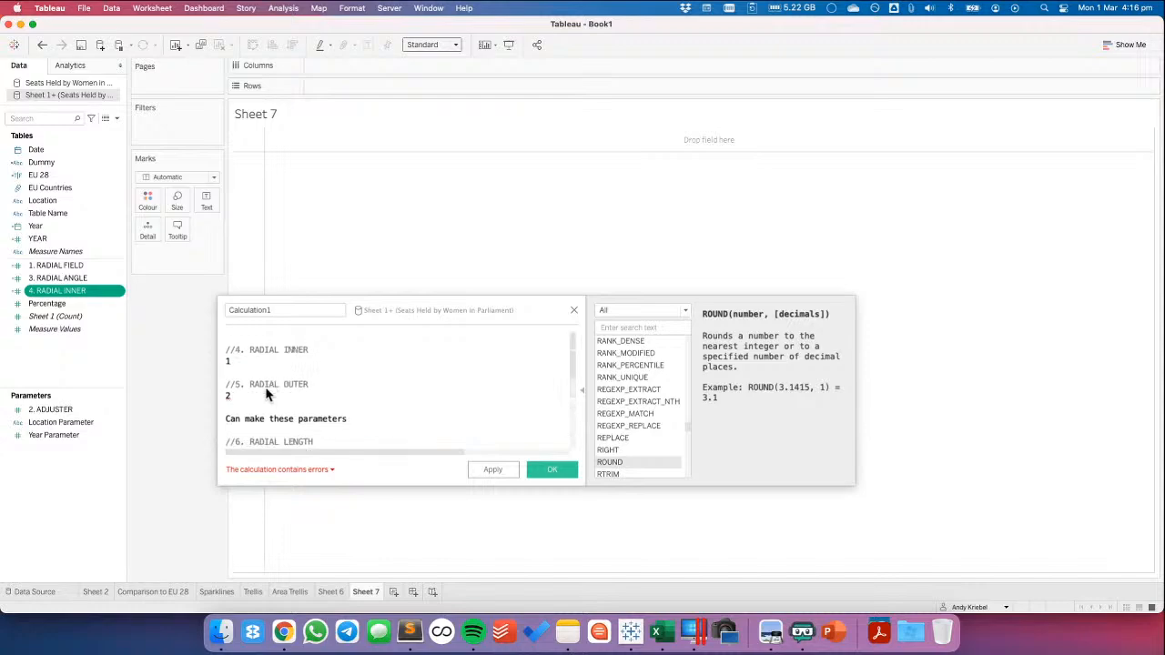
left_click_drag(304, 391, 99, 366)
scroll(251, 417, "up", 5)
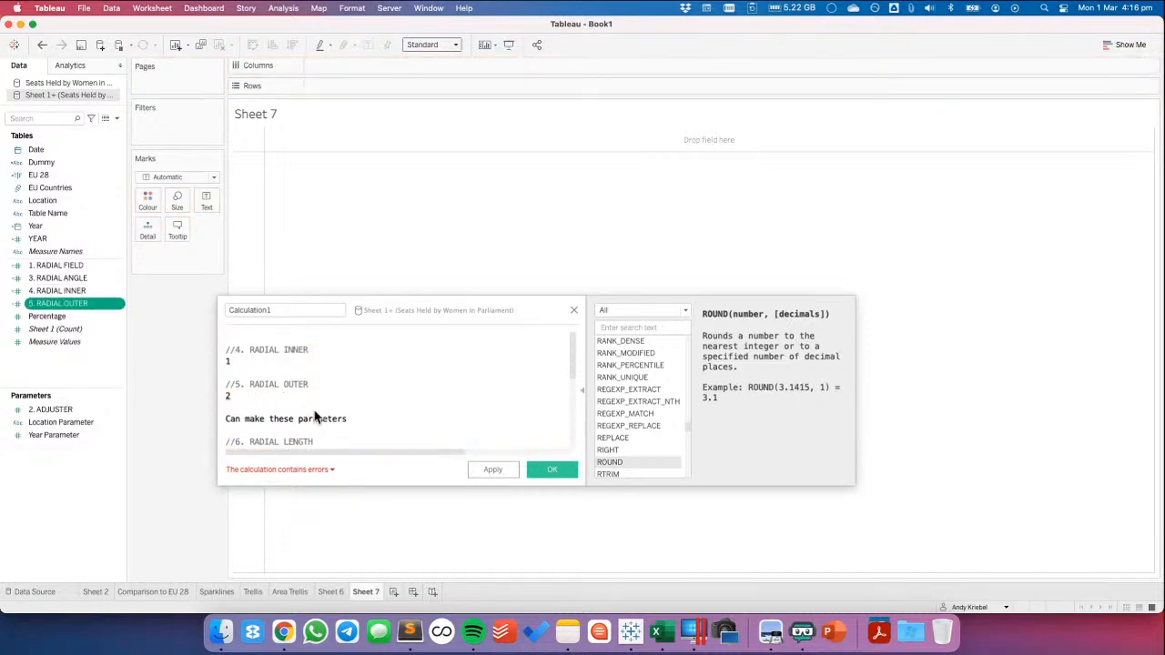
Remove the 4. RADIAL INNER and 5. RADIAL OUTER blocks and create 6. RADIAL LENGTH from its formula, testing [Table Name]='Sheet1' instead of the Path value
left_click_drag(357, 419, 227, 357)
key("BackSpace")
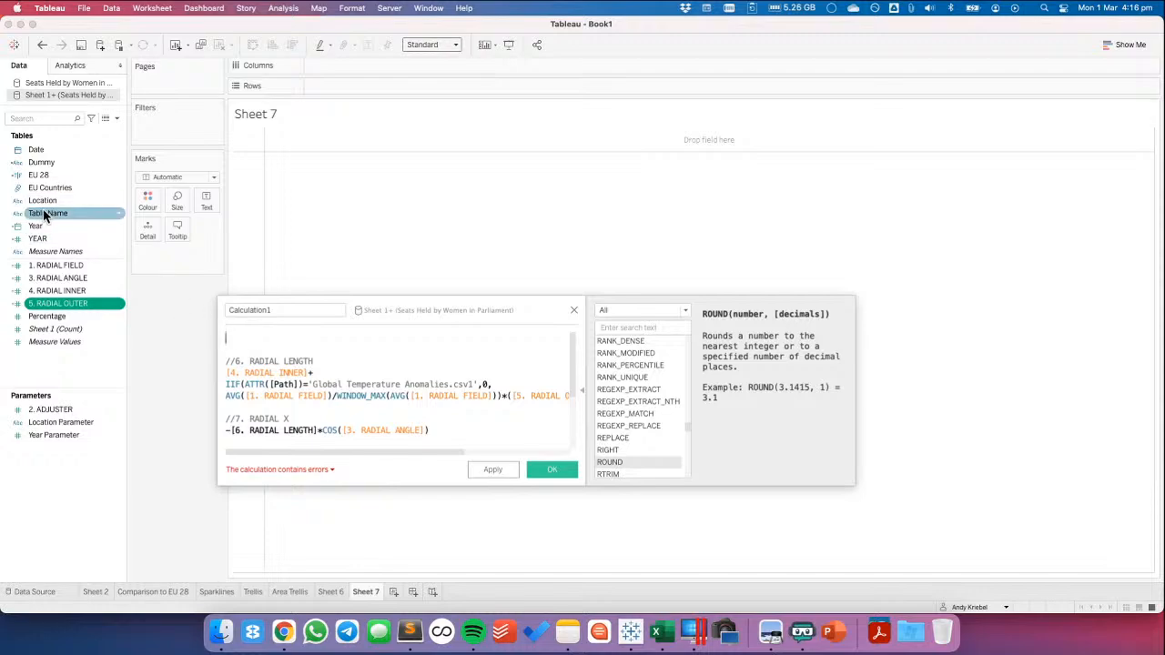
left_click_drag(43, 210, 498, 387)
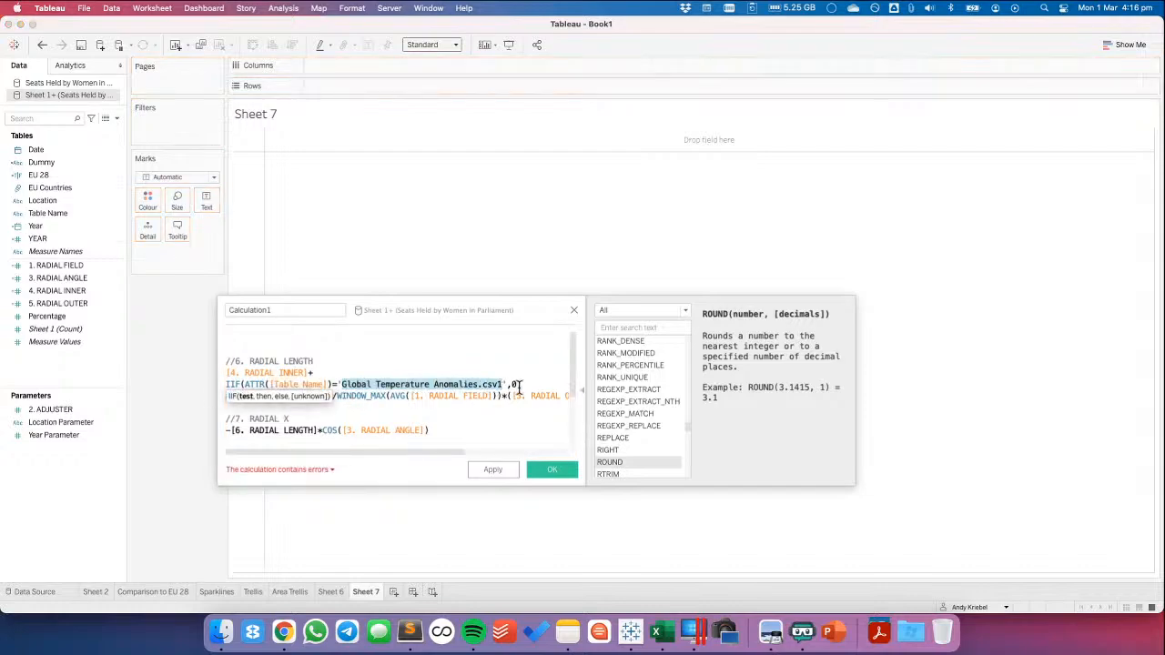
type("SH")
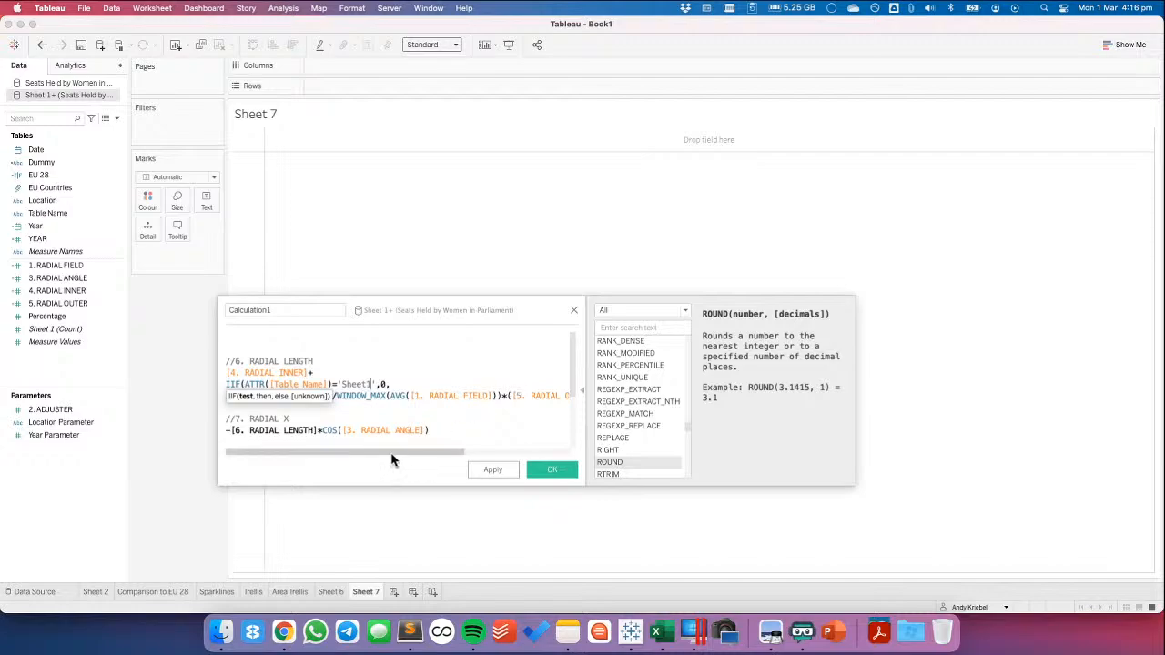
left_click_drag(391, 455, 505, 455)
left_click_drag(539, 396, 80, 360)
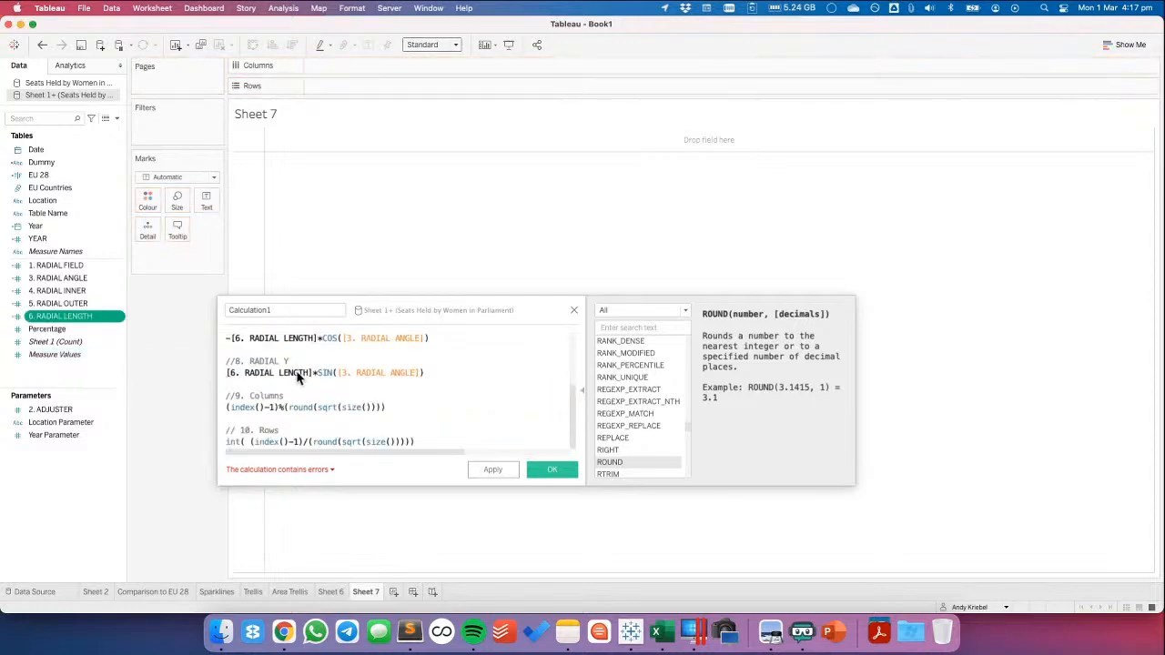
Remove the 6. RADIAL LENGTH block from the pasted formulas
scroll(297, 378, "up", 3)
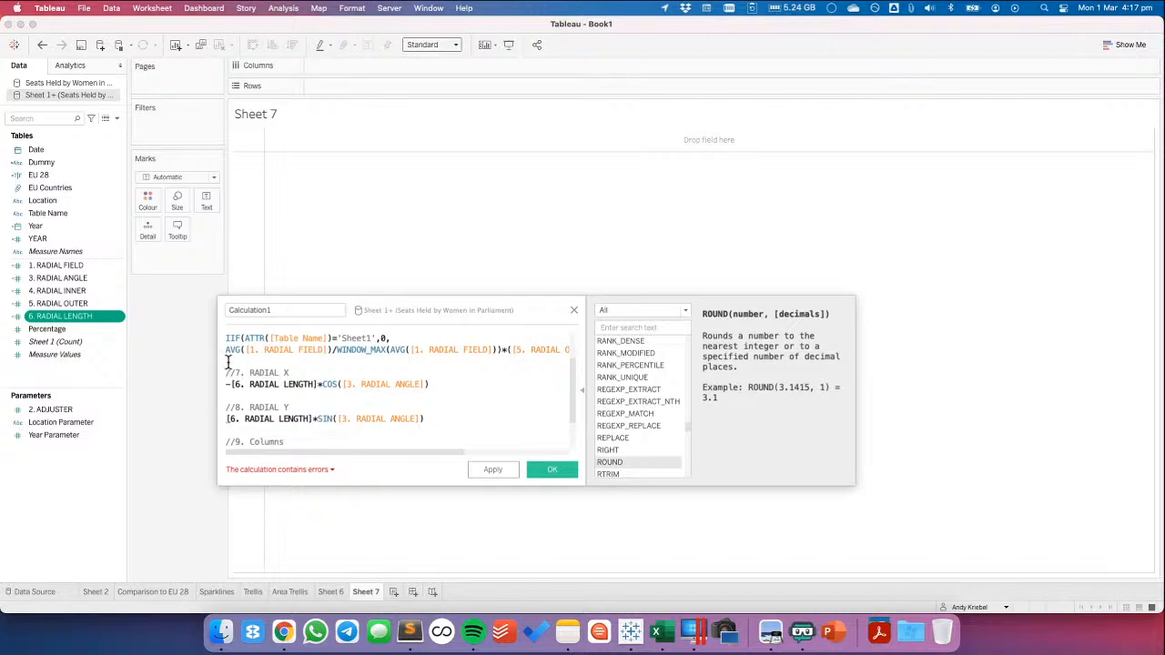
left_click_drag(229, 361, 229, 286)
key("BackSpace")
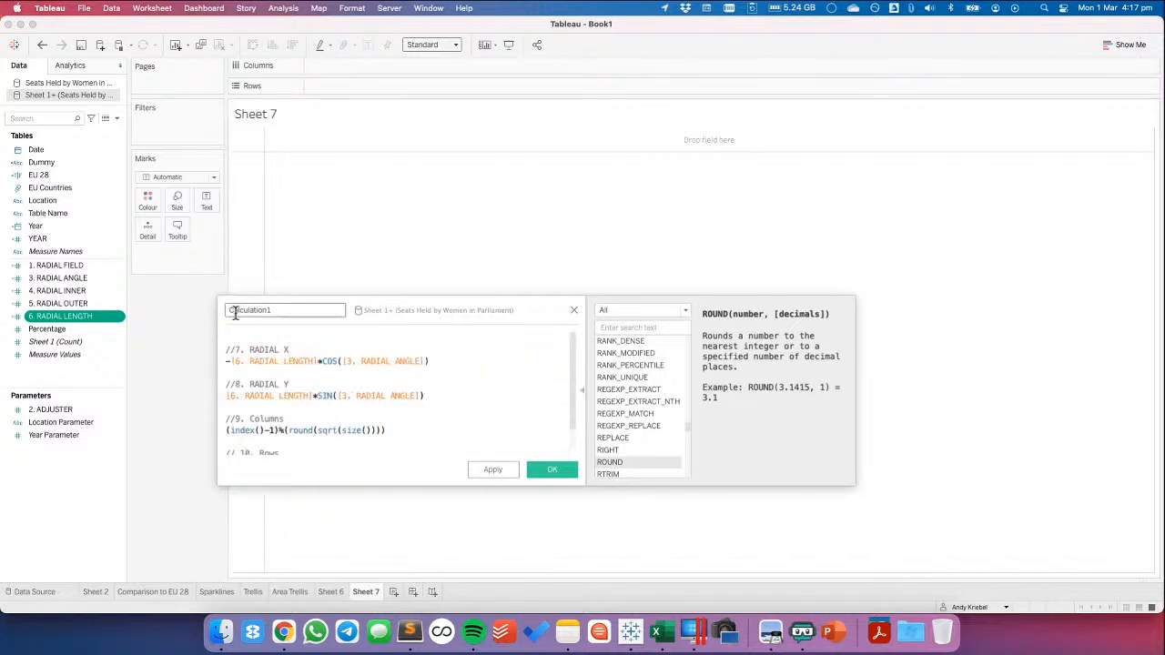
Create the calculated fields 7. RADIAL X, 8. RADIAL Y, 9. Columns and 10. Rows from their formula blocks and close the scratch calculation
left_click_drag(440, 362, 58, 374)
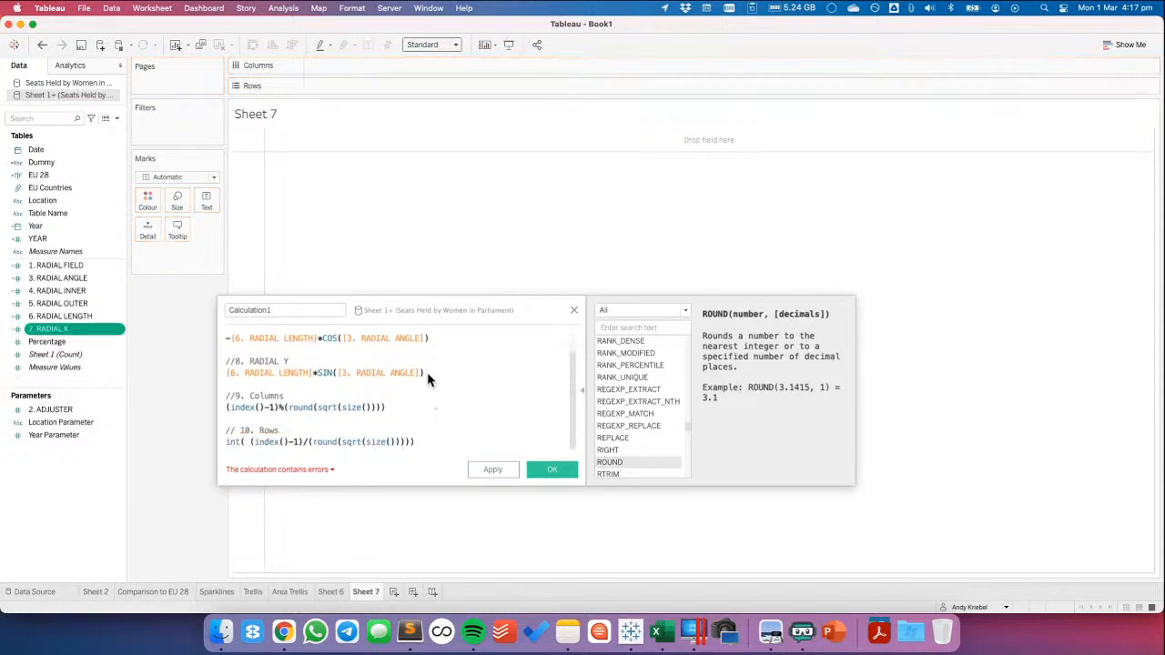
left_click_drag(428, 373, 77, 384)
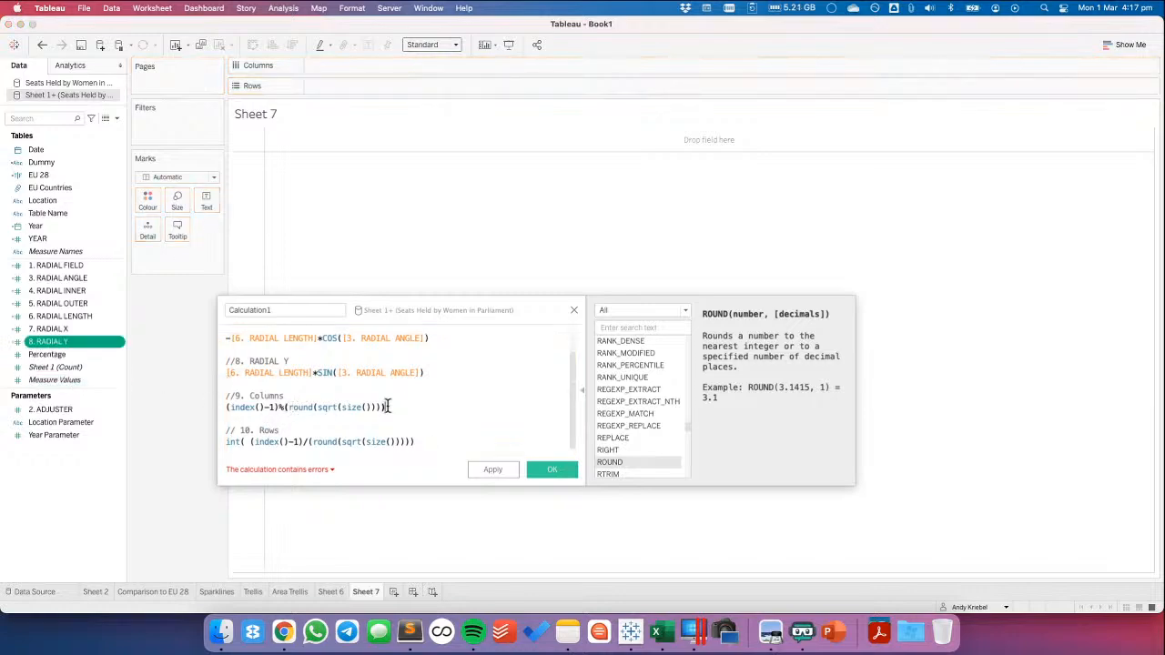
left_click_drag(387, 407, 59, 370)
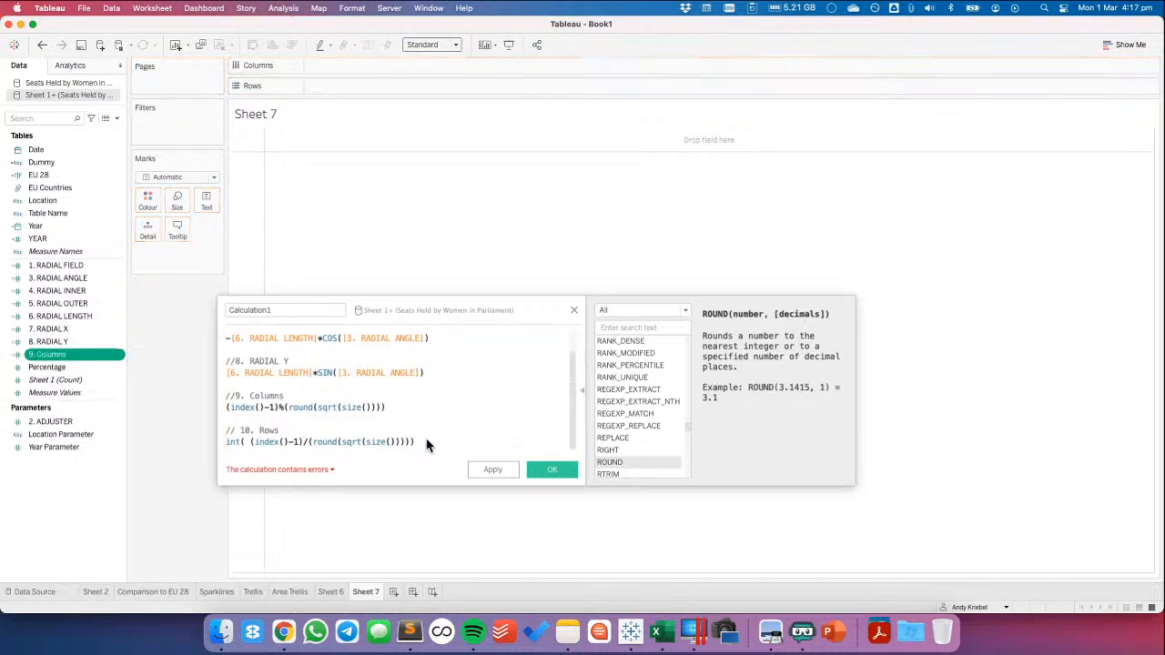
left_click_drag(418, 442, 61, 367)
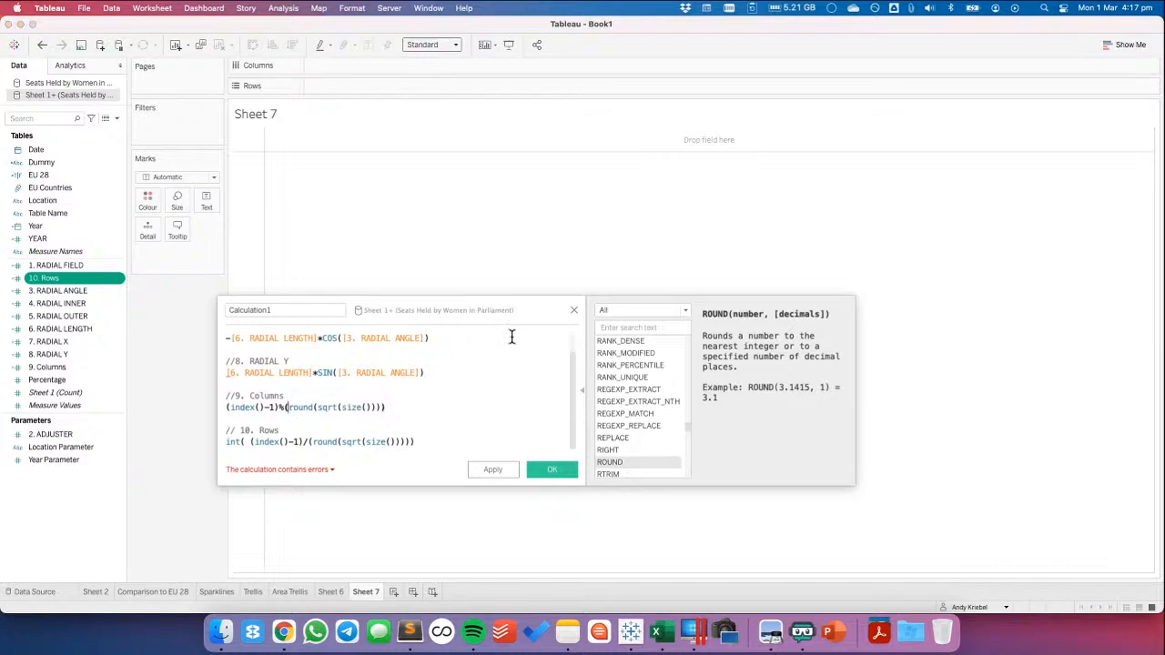
left_click(574, 311)
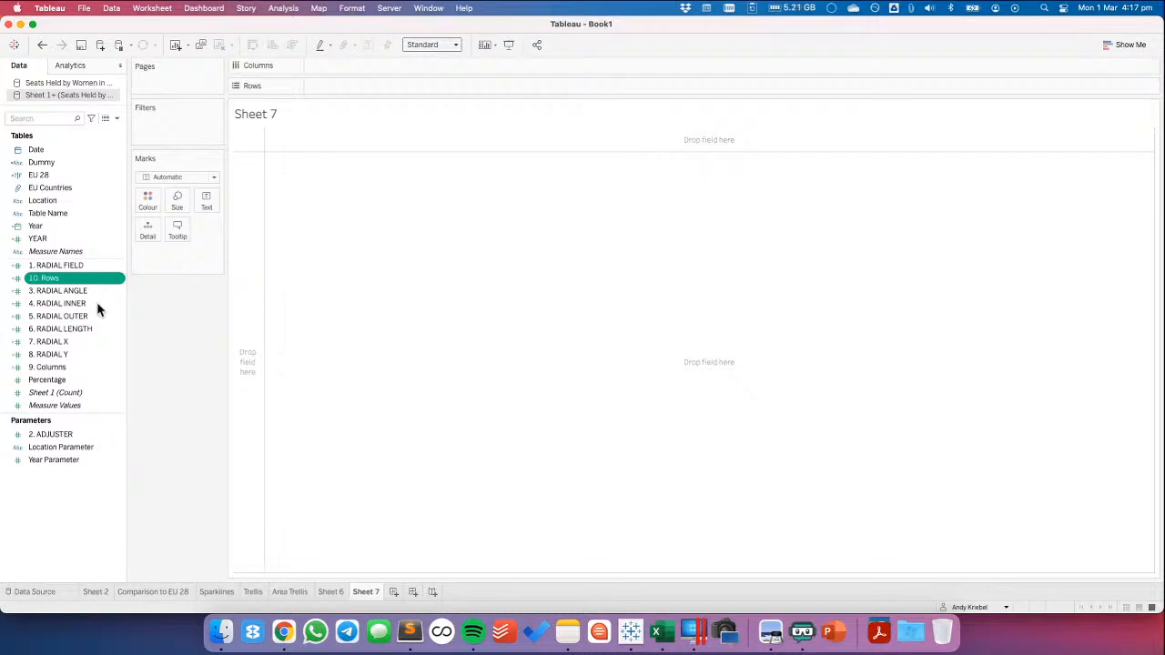
Place 9. Columns on columns and 10. Rows on rows and make both fields discrete
left_click_drag(84, 367, 348, 62)
left_click_drag(68, 277, 355, 86)
left_click(384, 66)
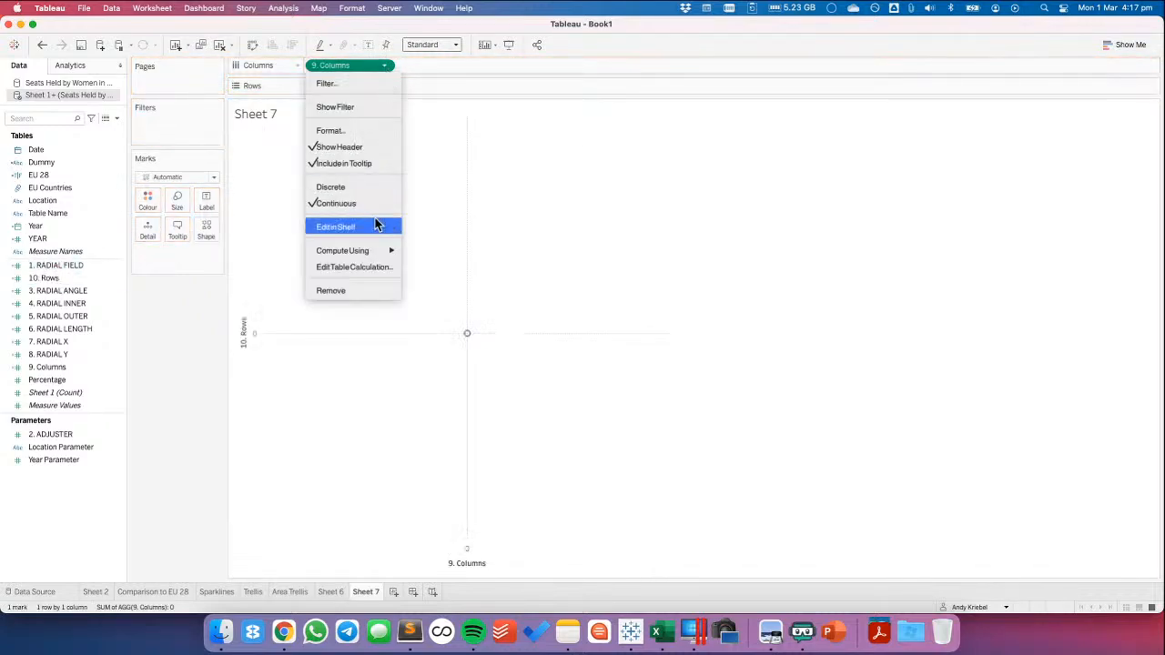
left_click(364, 187)
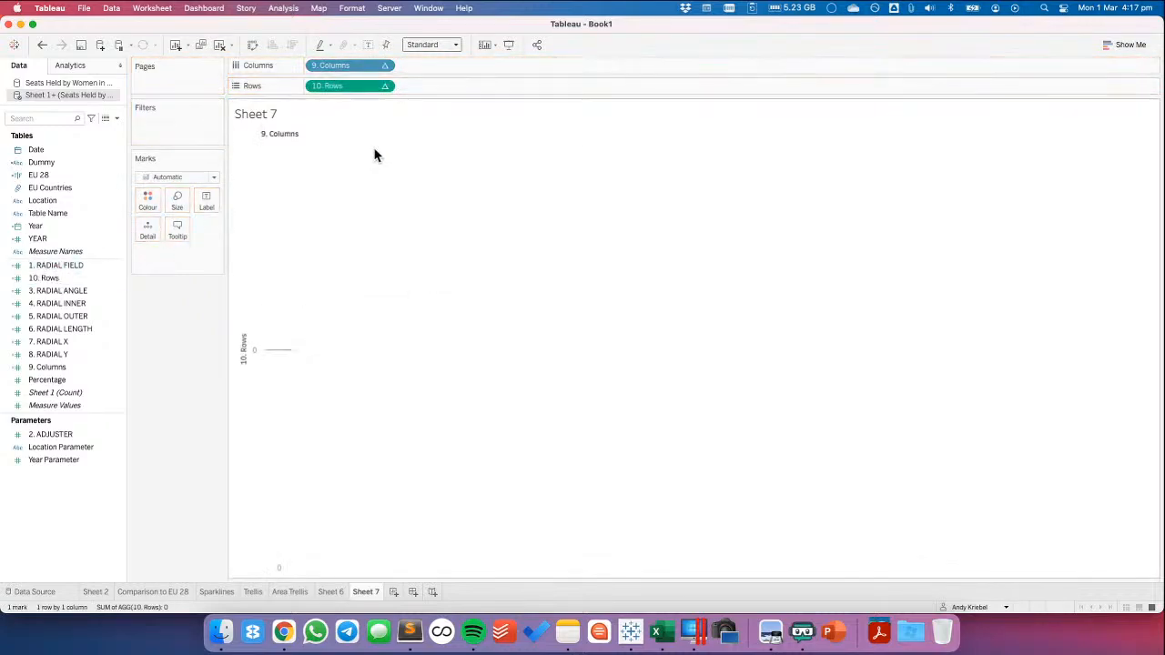
left_click(384, 85)
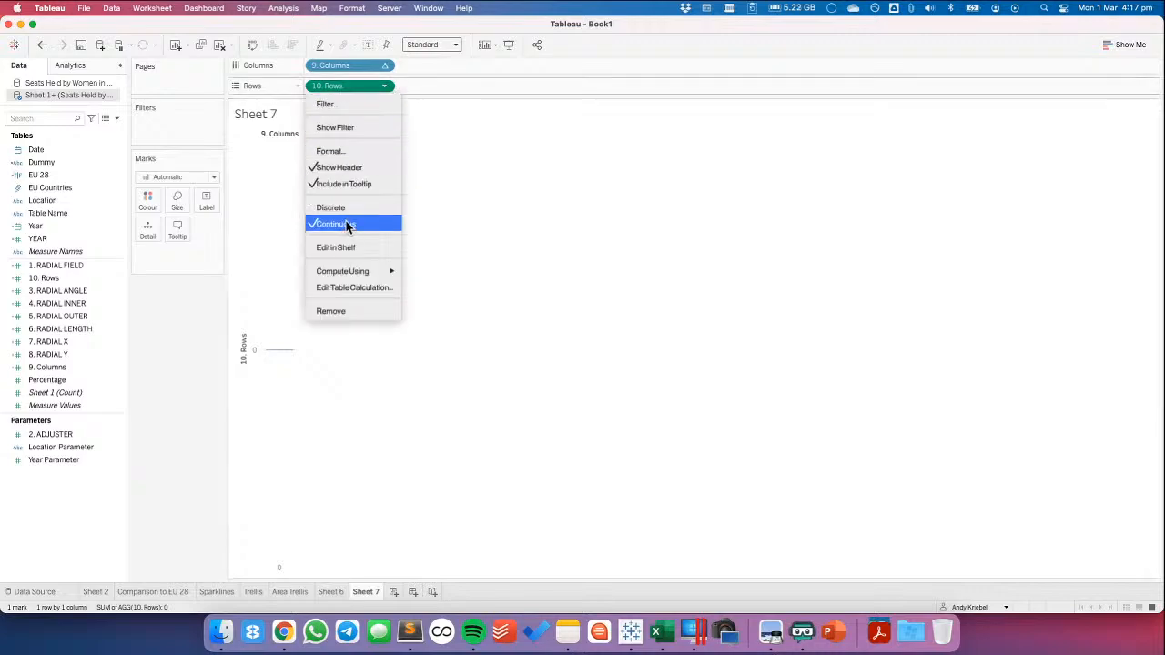
left_click(332, 208)
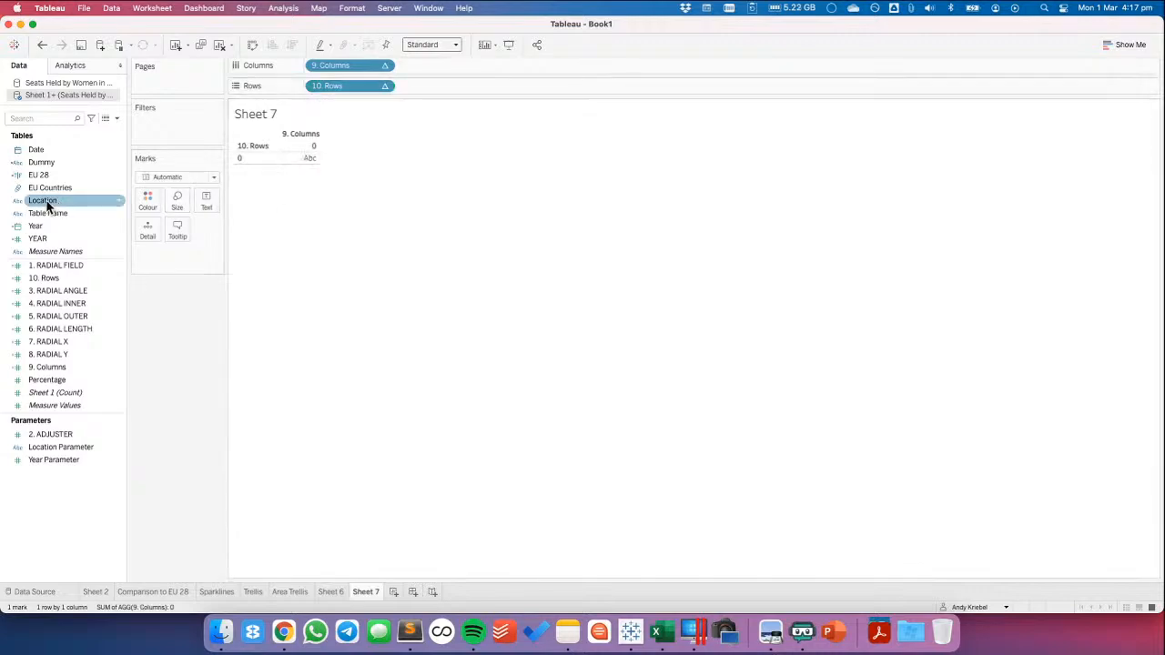
Filter Location to EU 28 only
left_click_drag(49, 206, 419, 273)
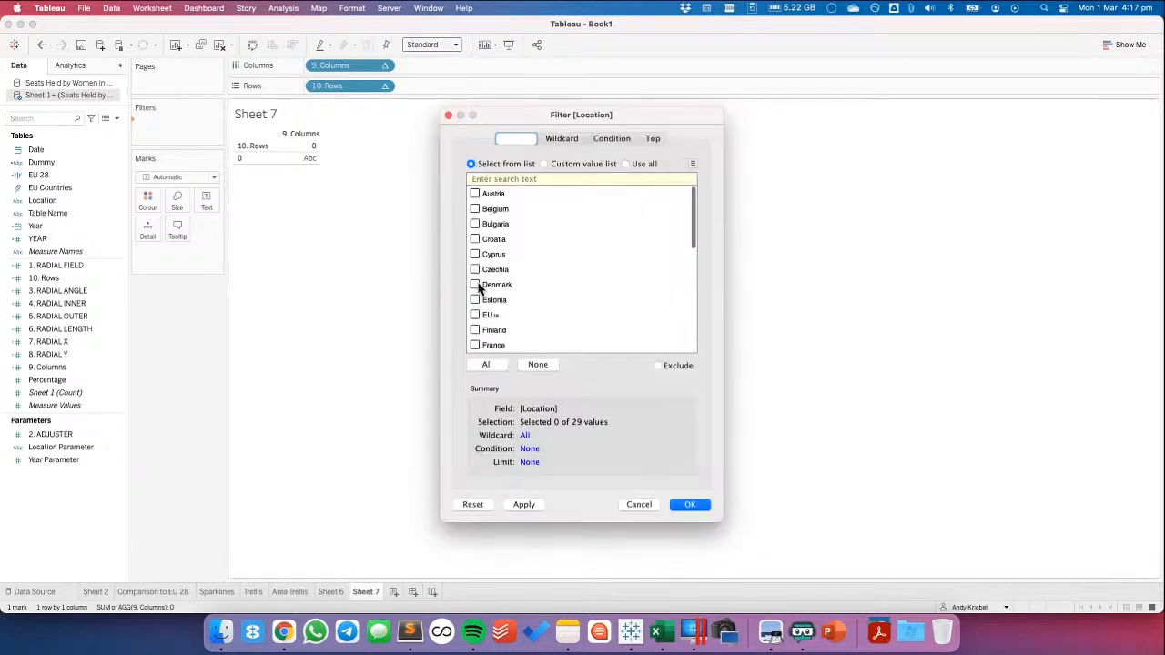
left_click(475, 314)
left_click(691, 504)
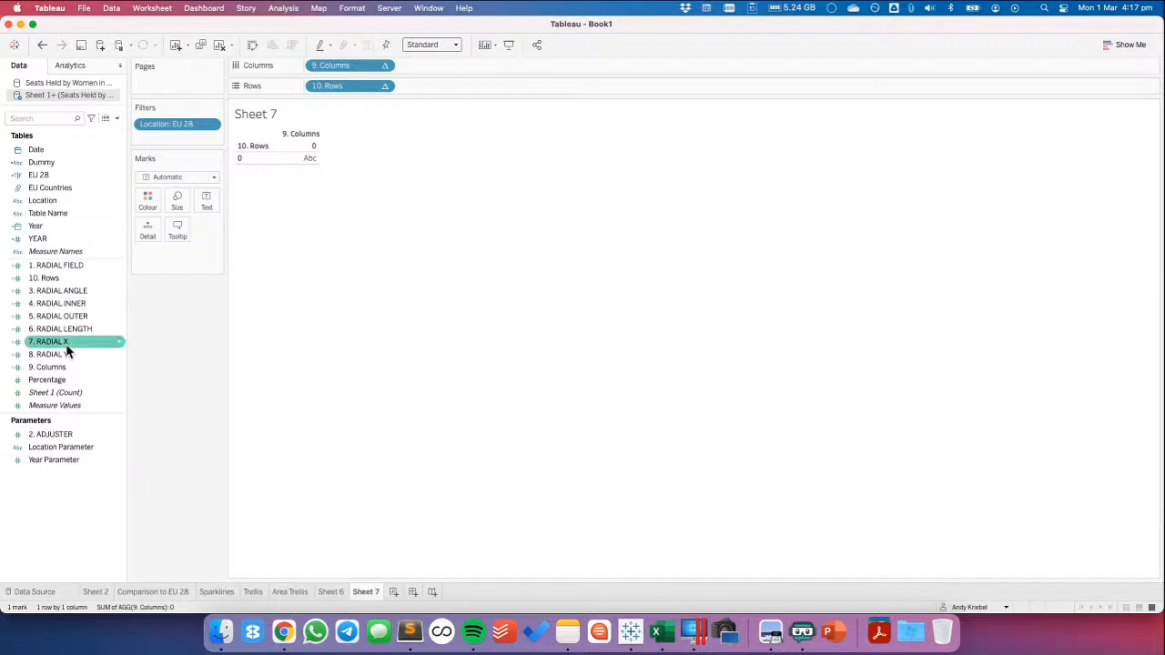
Add 7. RADIAL X to columns after 9. Columns and 8. RADIAL Y to rows after 10. Rows
left_click_drag(66, 344, 442, 67)
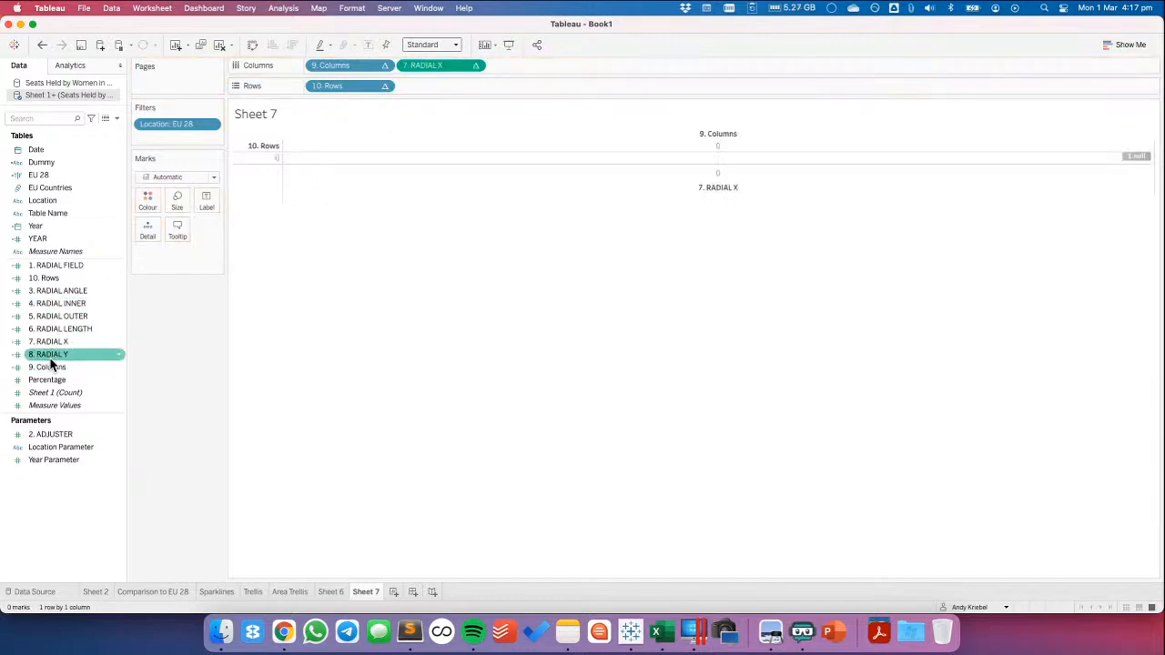
left_click_drag(50, 356, 481, 92)
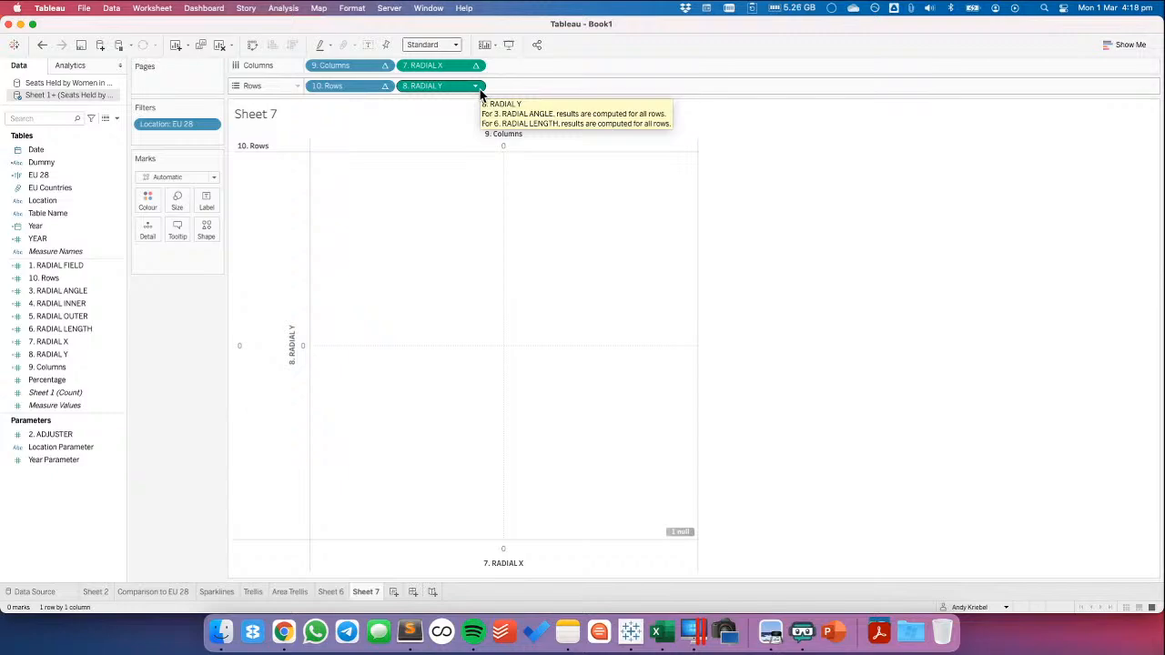
left_click_drag(56, 277, 66, 287)
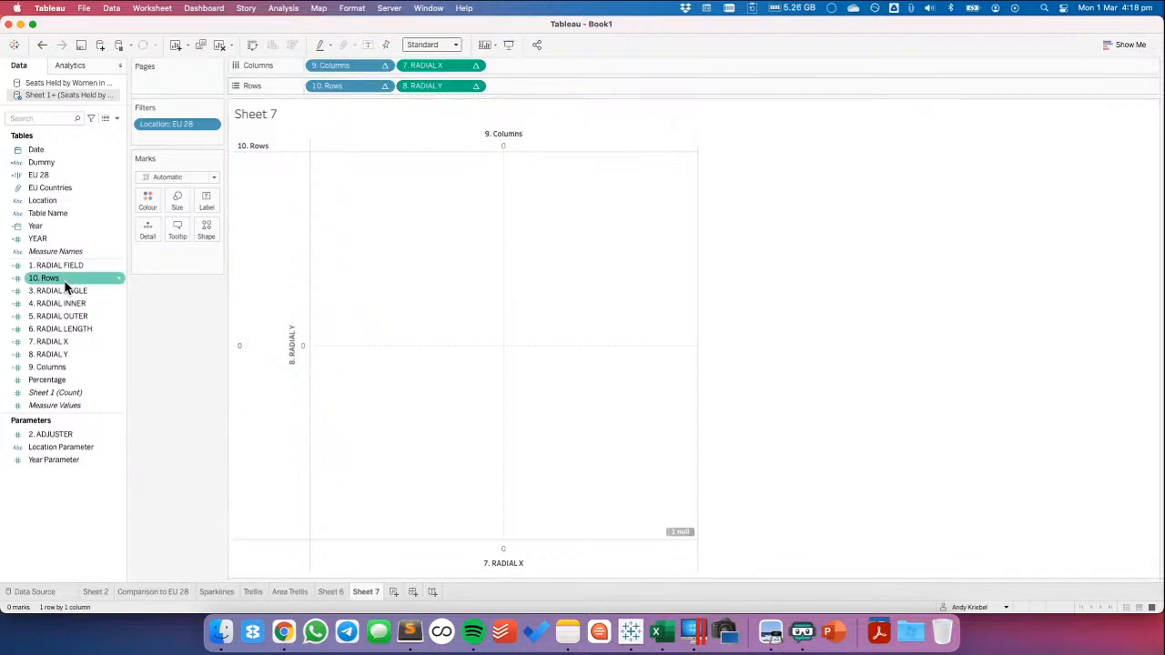
Colour the marks by Percentage and change the mark type to Line
left_click_drag(64, 375, 146, 202)
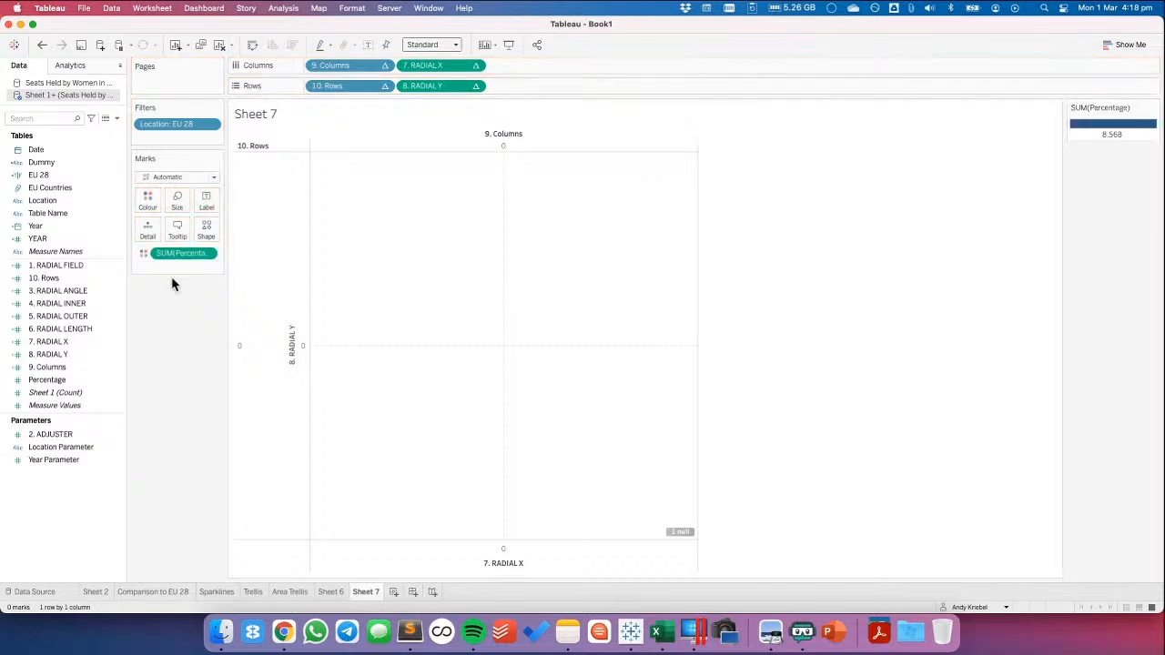
left_click(160, 178)
left_click(159, 218)
Check the formula of the 1. RADIAL FIELD calculation
right_click(52, 268)
left_click(75, 113)
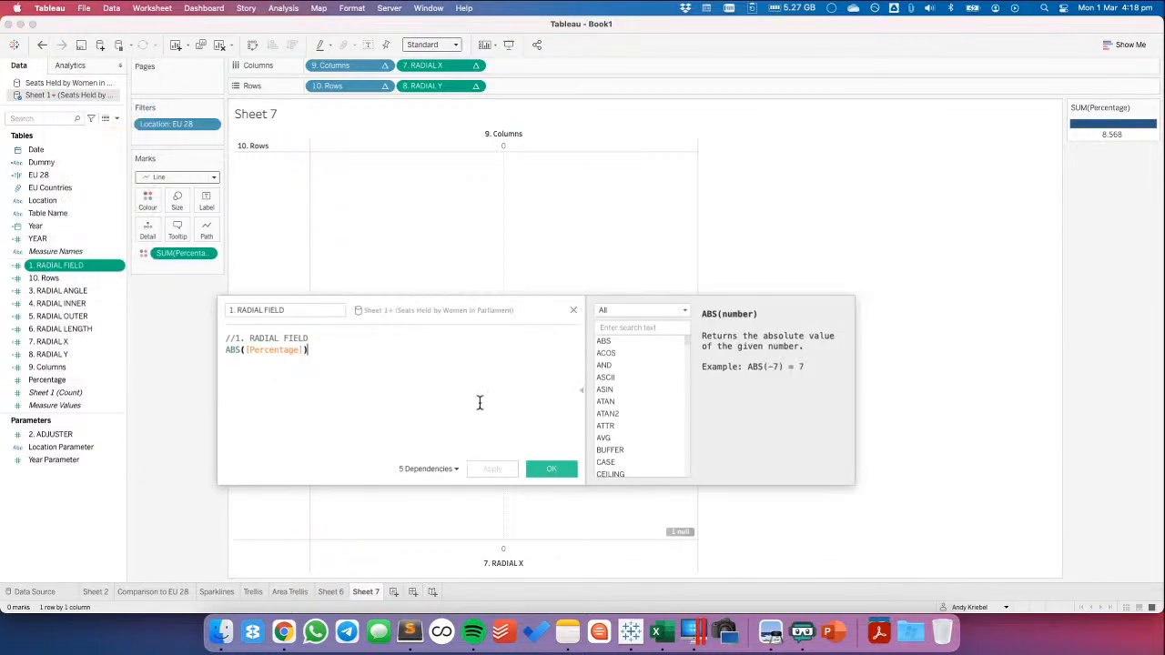
left_click(549, 468)
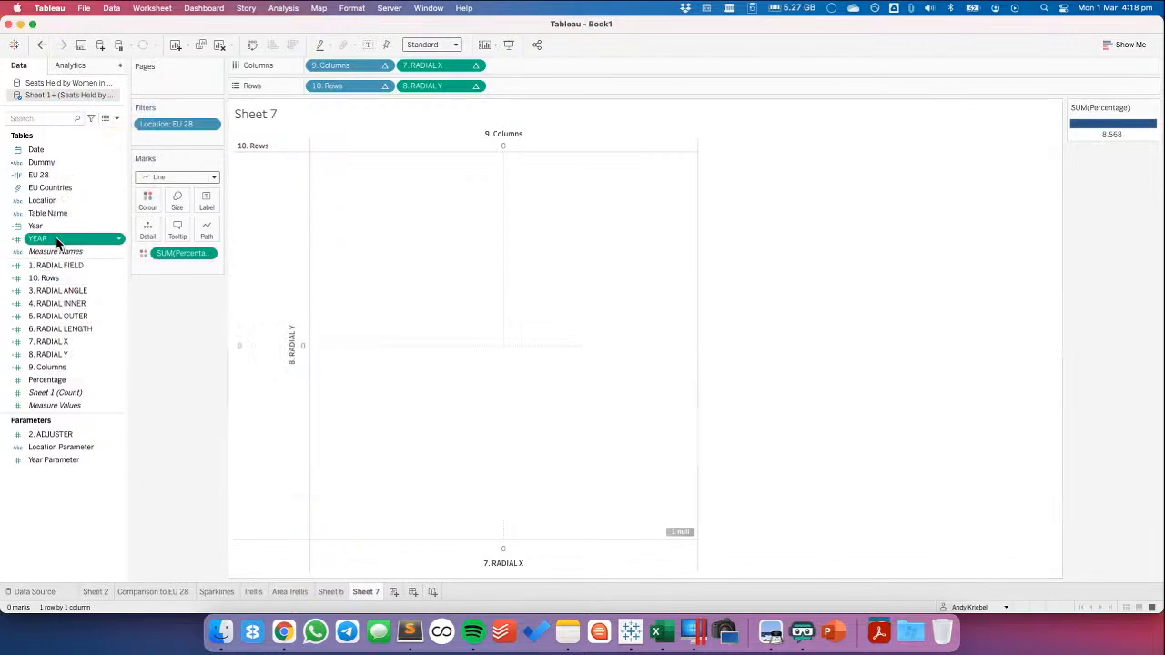
Add YEAR to the marks as detail and Table Name as the line path
left_click_drag(56, 237, 148, 225)
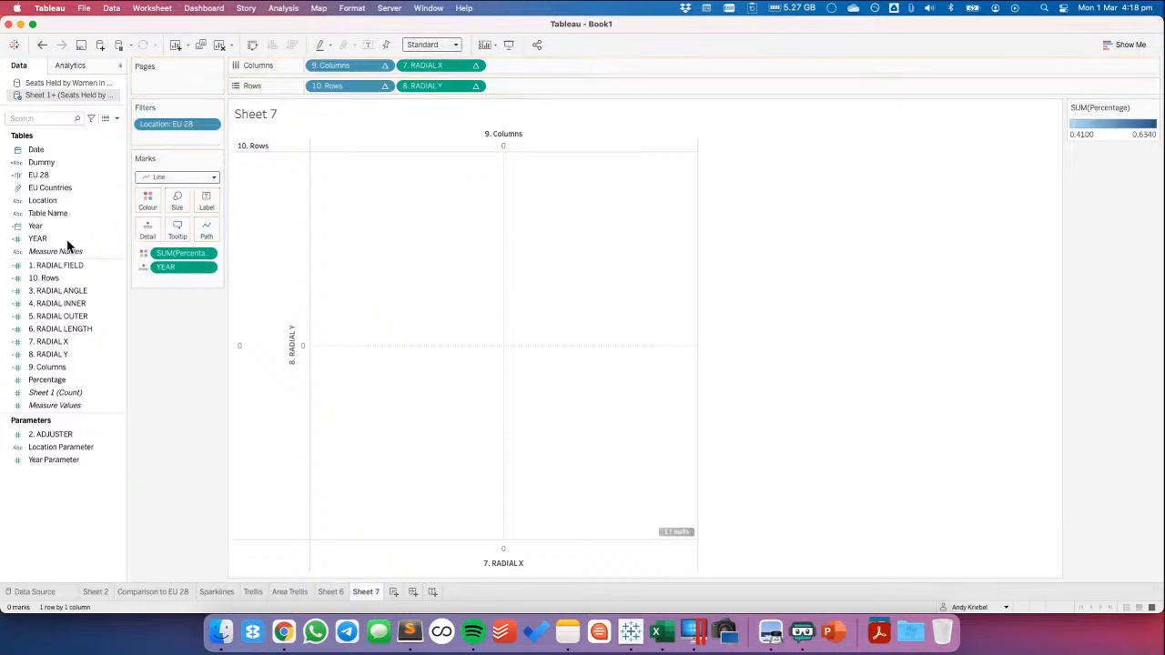
left_click_drag(36, 213, 202, 230)
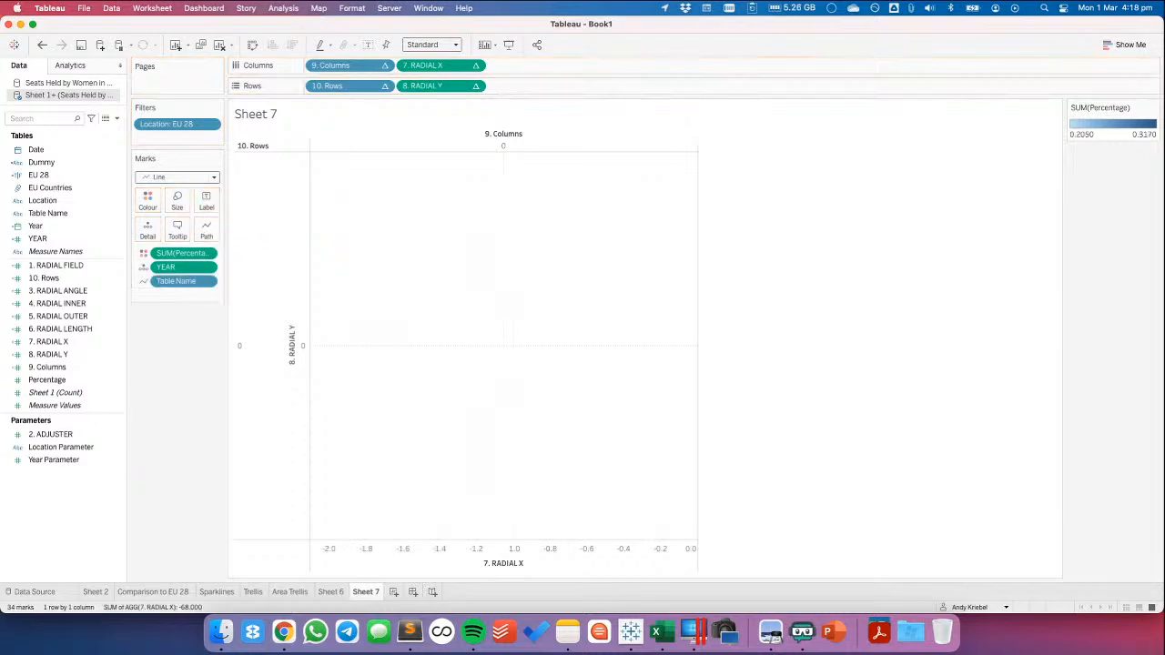
left_click(384, 67)
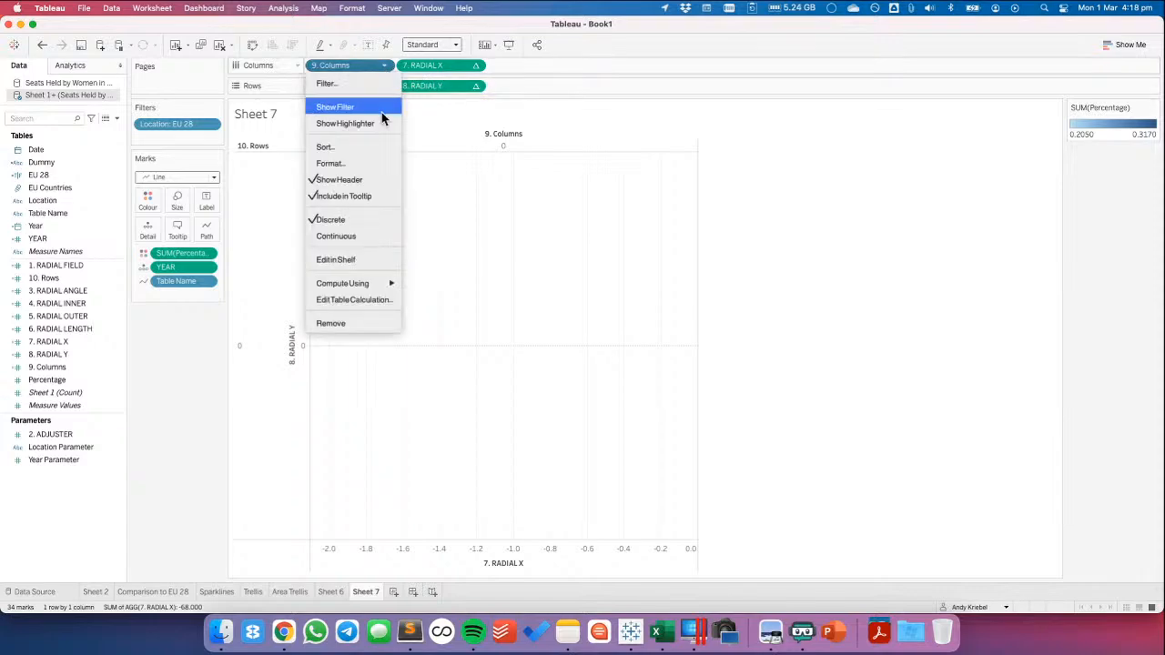
left_click(377, 300)
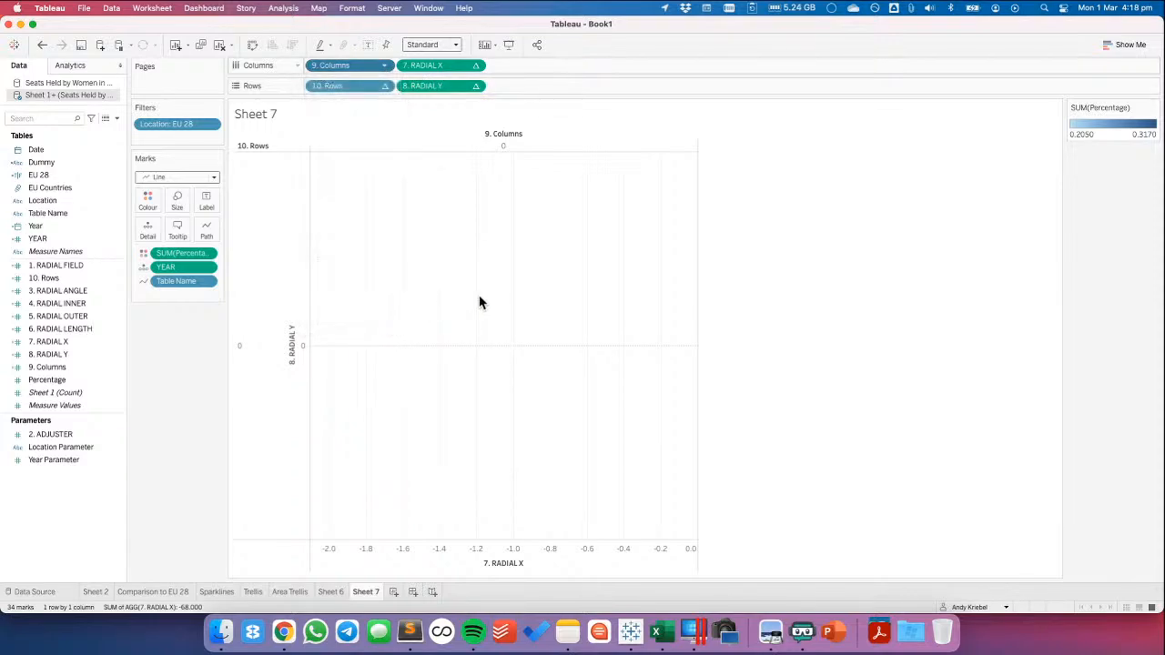
left_click(540, 314)
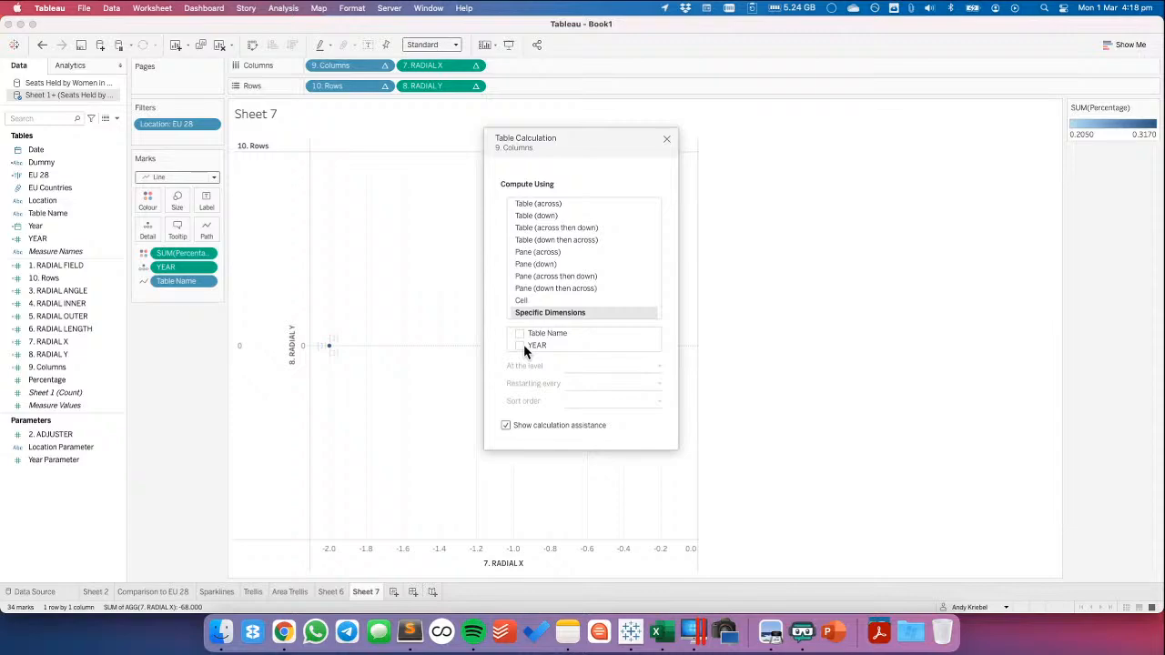
left_click(377, 176)
Add Location to the marks as detail between YEAR and Table Name
left_click_drag(50, 202, 179, 281)
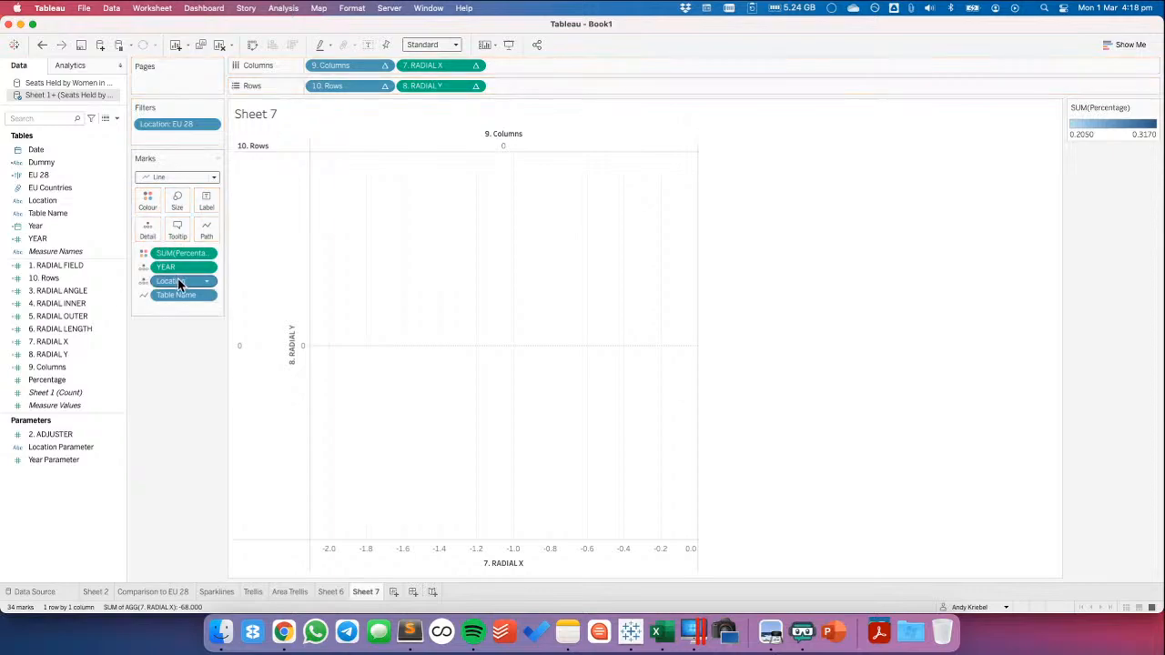
Check how the Columns table calculation is configured on the Trellis sheet and return to Sheet 7
left_click(253, 592)
left_click(385, 66)
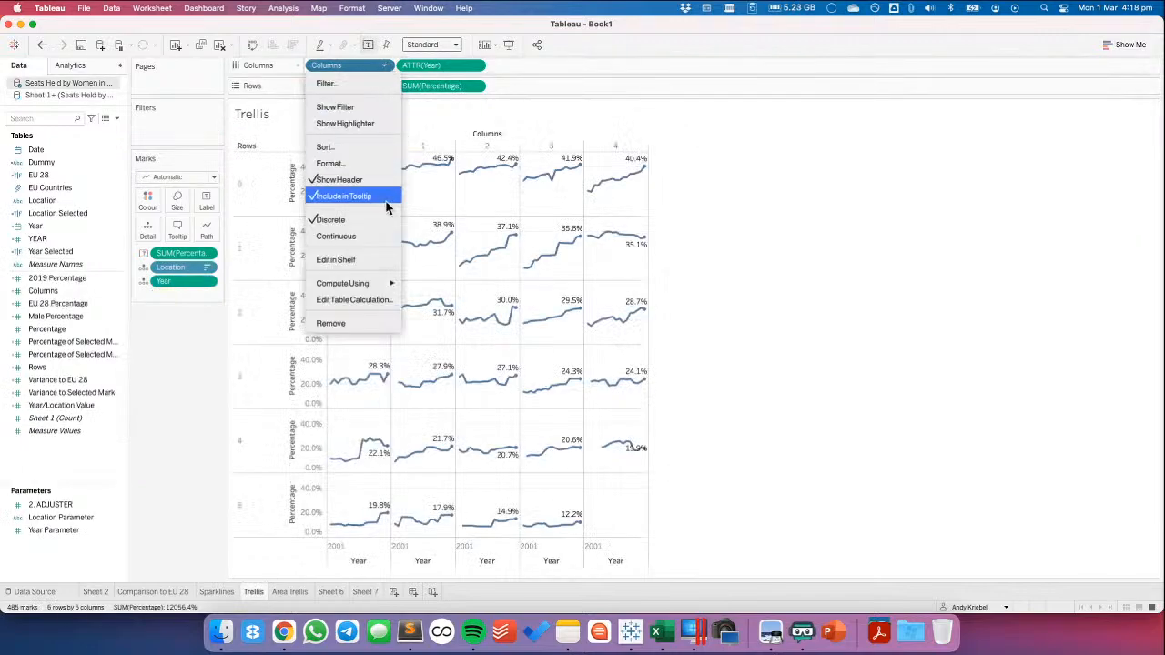
left_click(375, 298)
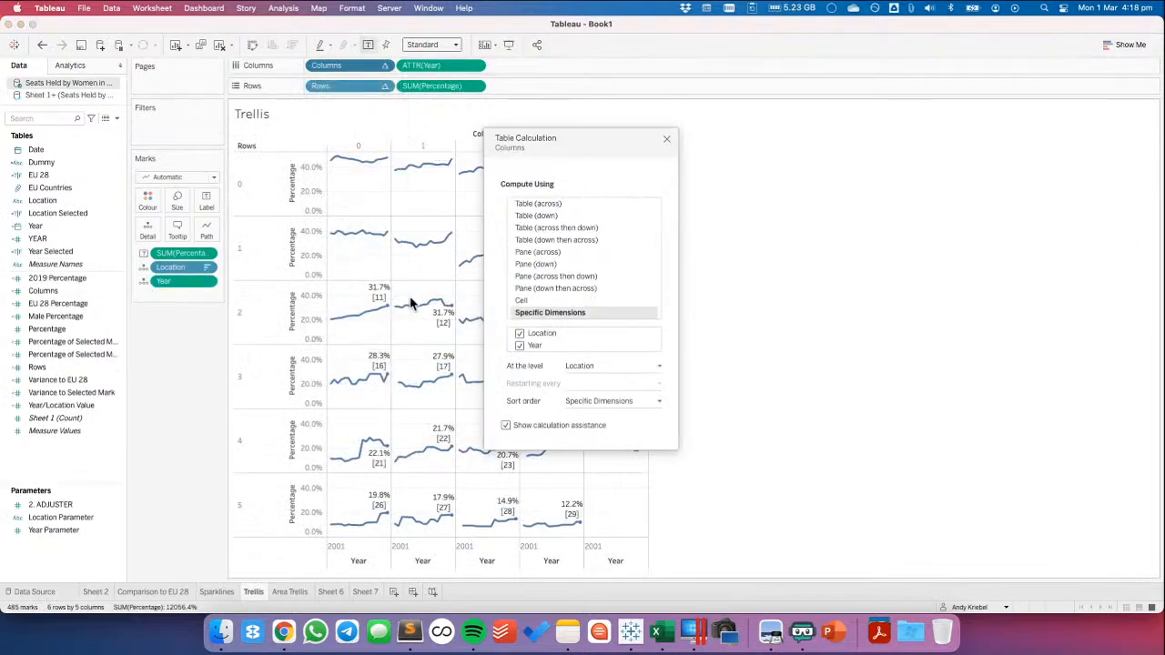
left_click(667, 143)
left_click(331, 591)
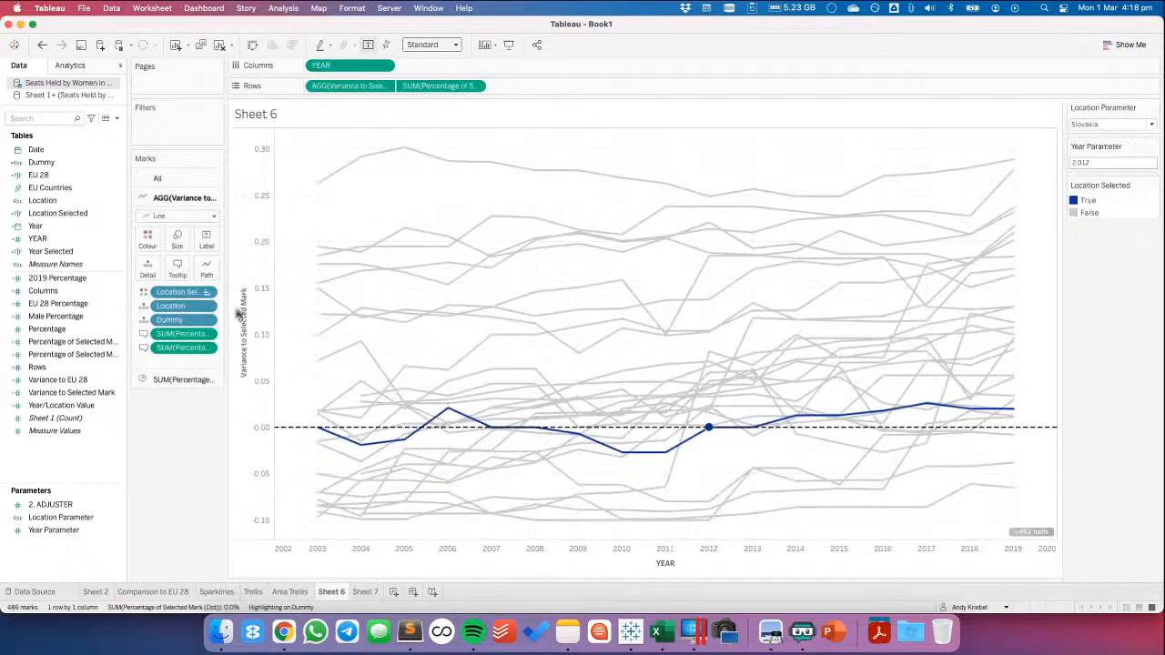
left_click(365, 592)
Place Location above YEAR in the marks and compute 9. Columns by specific dimensions Location and YEAR at the Location level
left_click_drag(174, 281, 173, 264)
left_click(384, 66)
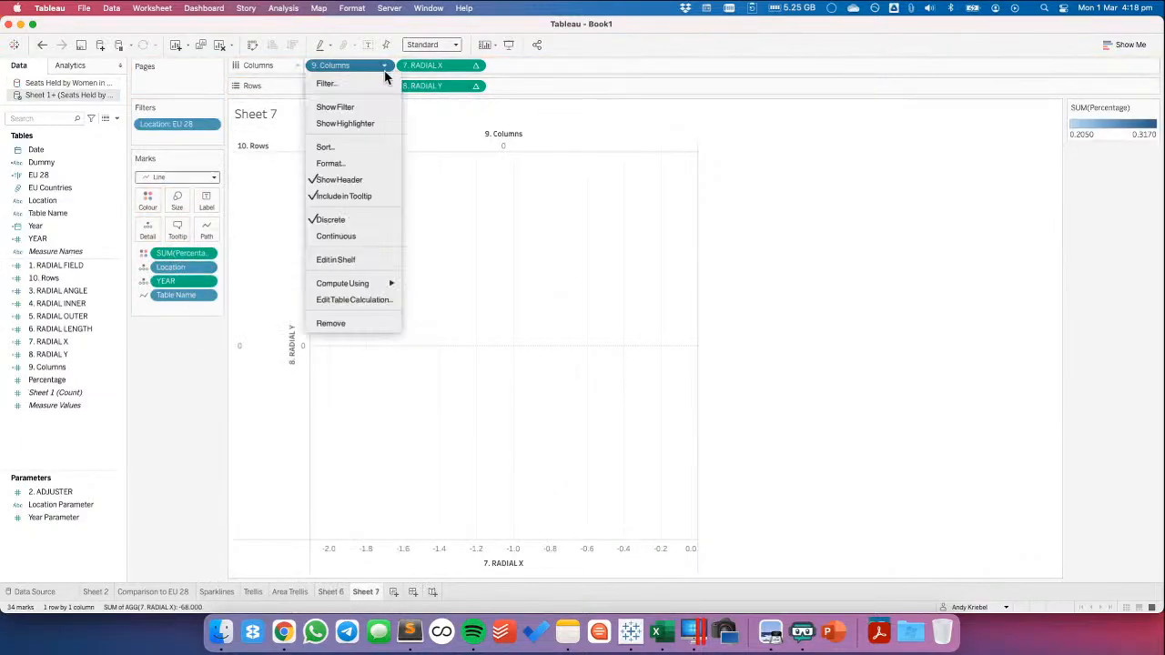
left_click(364, 300)
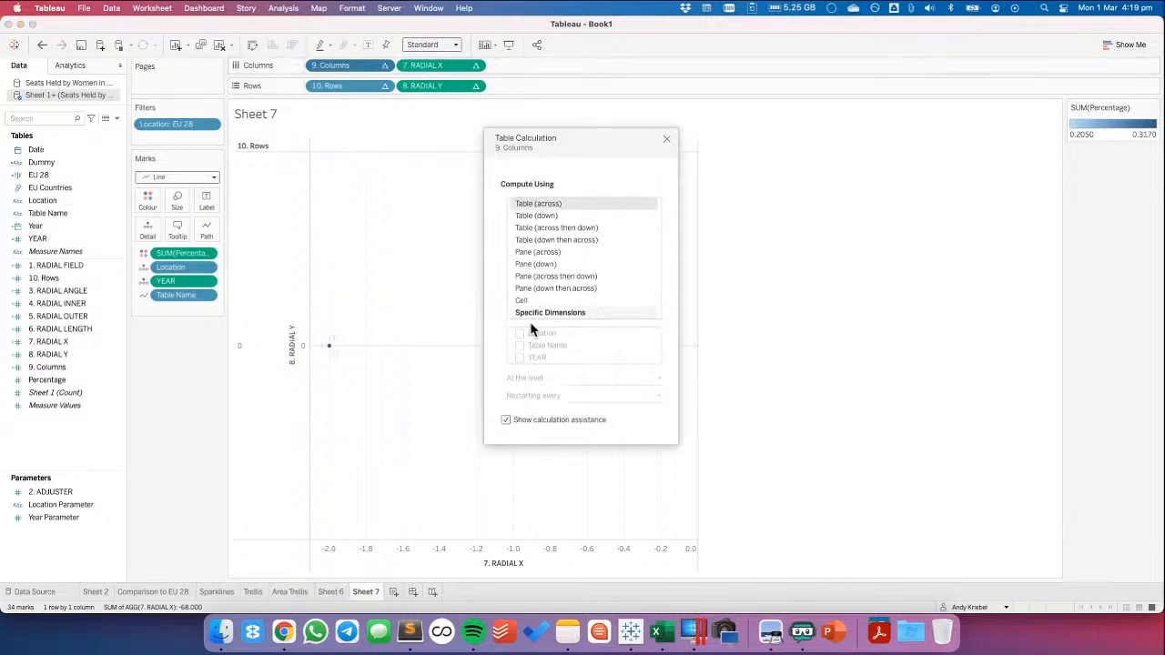
left_click(537, 313)
left_click(520, 333)
left_click(519, 357)
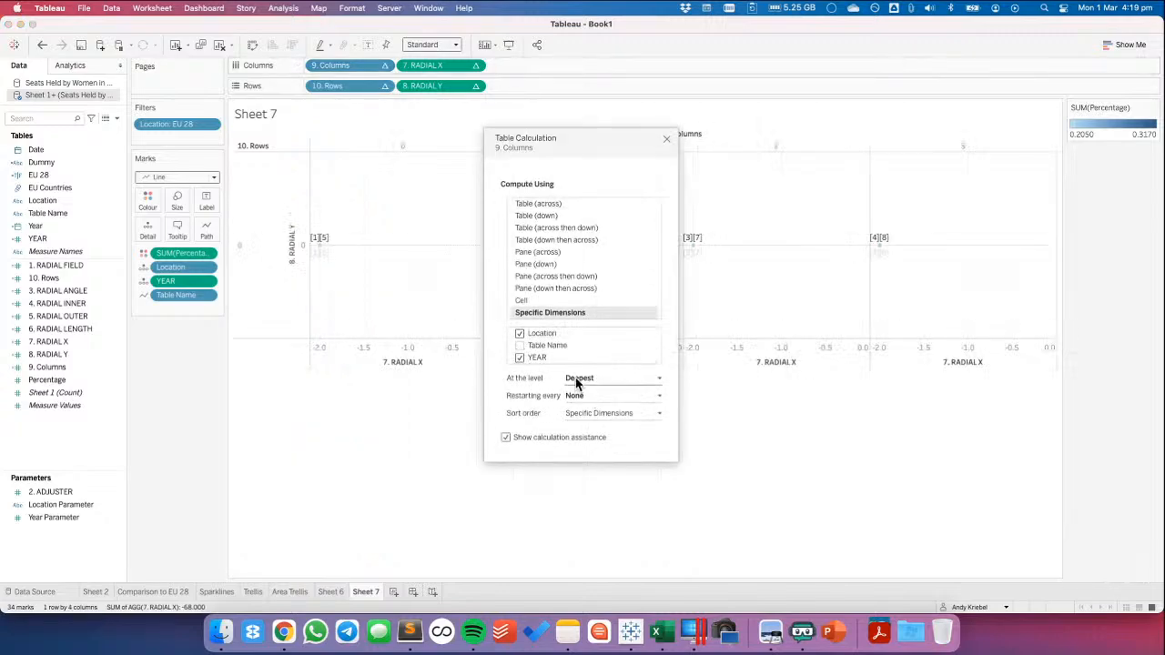
left_click(577, 381)
left_click(579, 399)
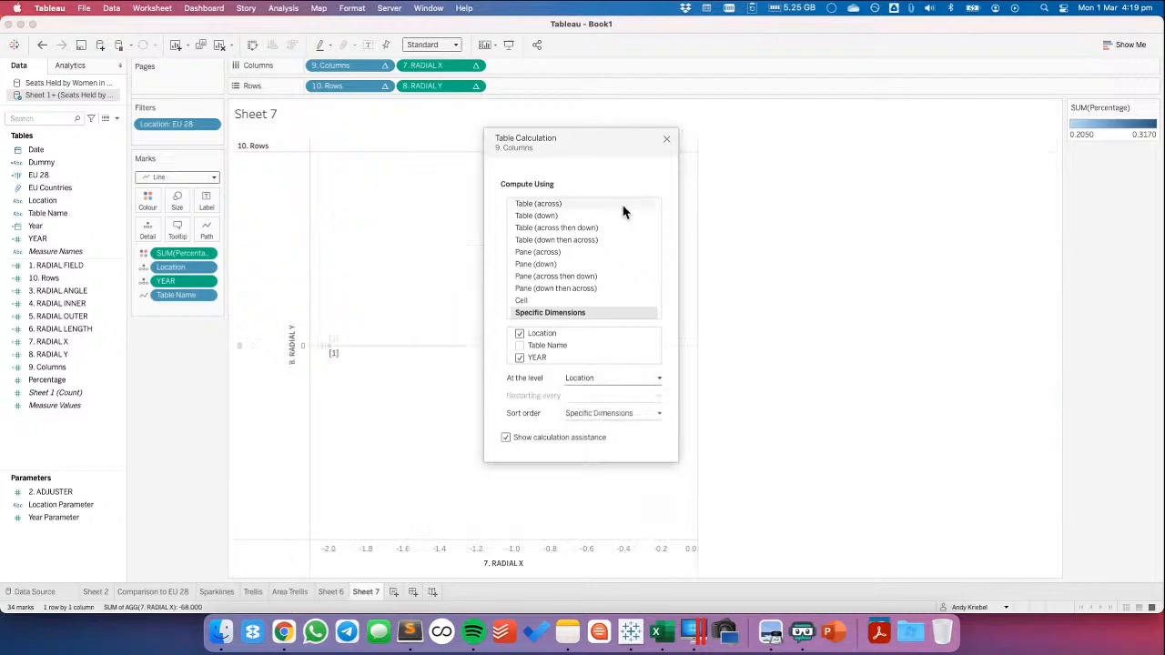
Compute 10. Rows by specific dimensions Location and YEAR at the Location level
left_click(385, 86)
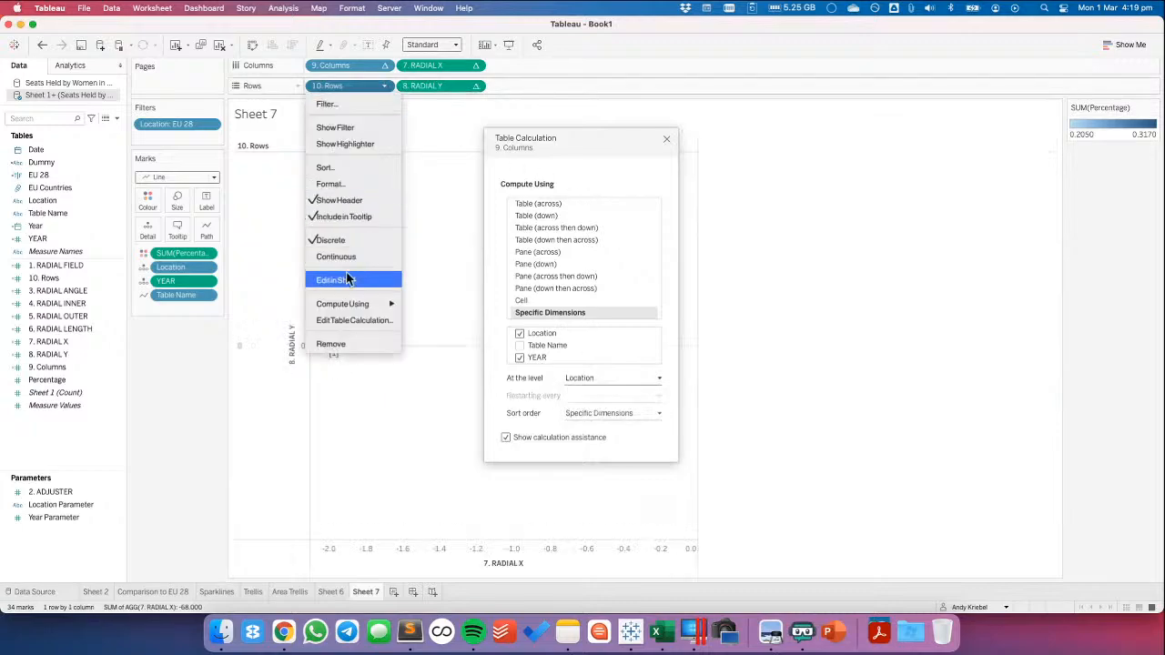
left_click(344, 319)
left_click(523, 314)
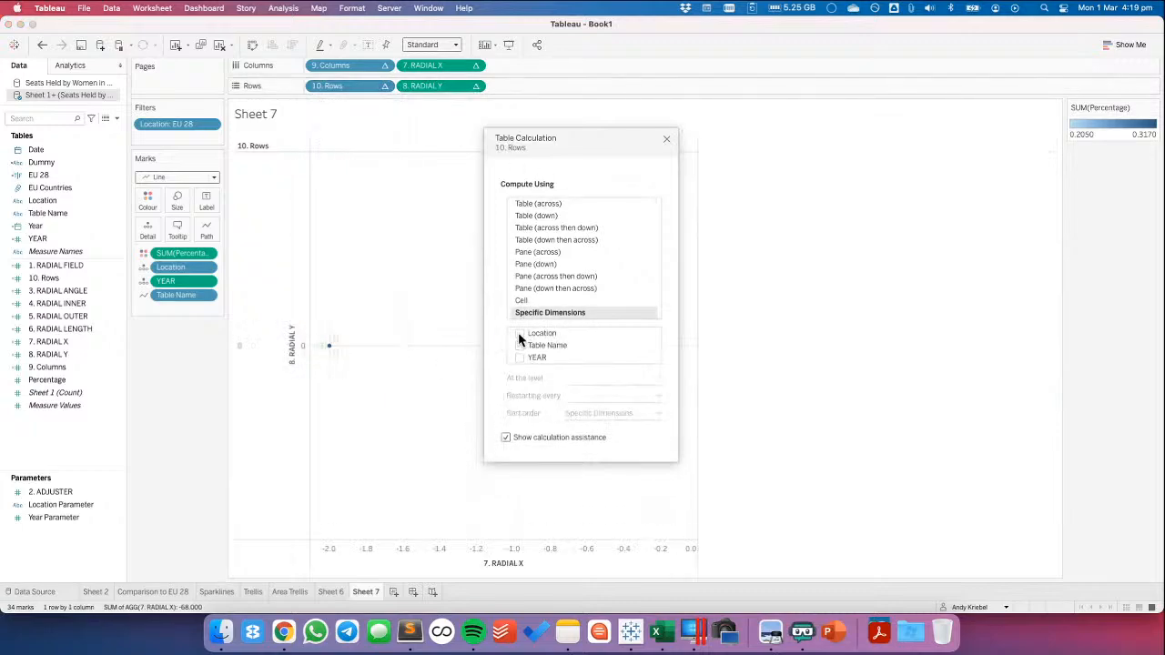
left_click(520, 333)
left_click(520, 357)
left_click(584, 384)
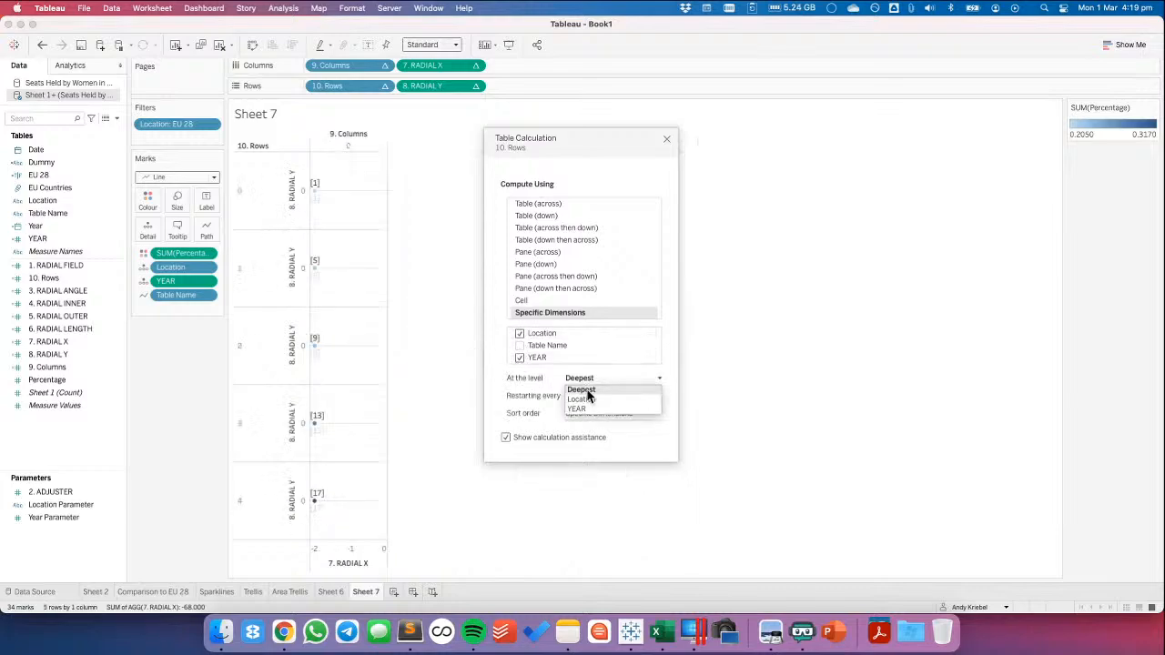
left_click(595, 397)
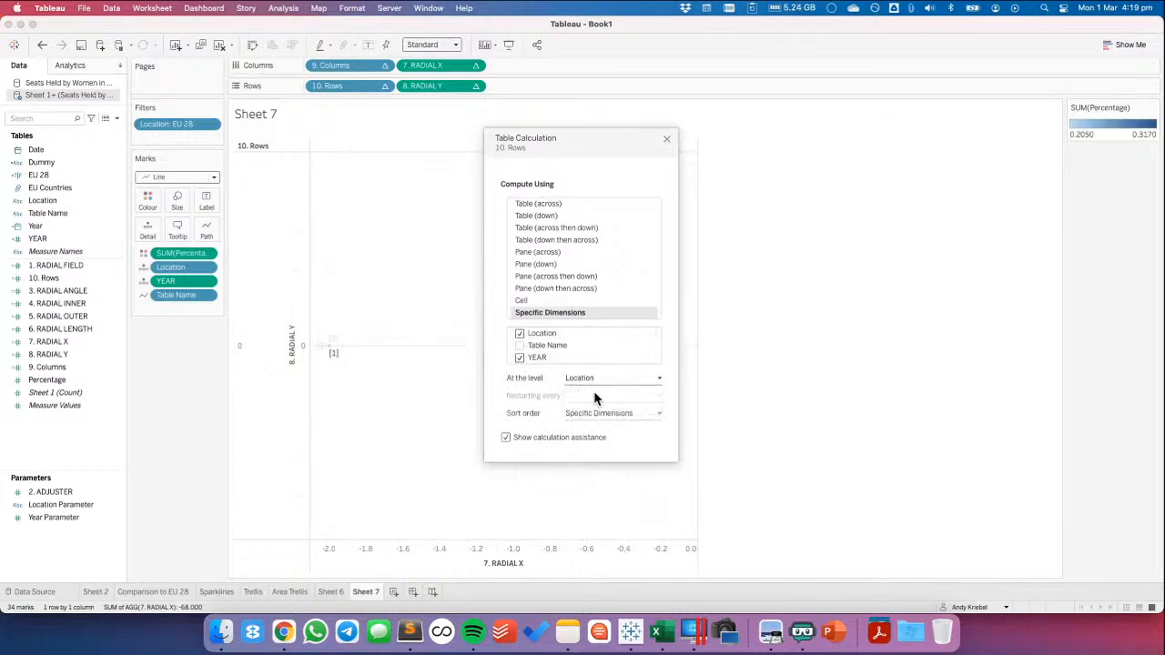
left_click(666, 139)
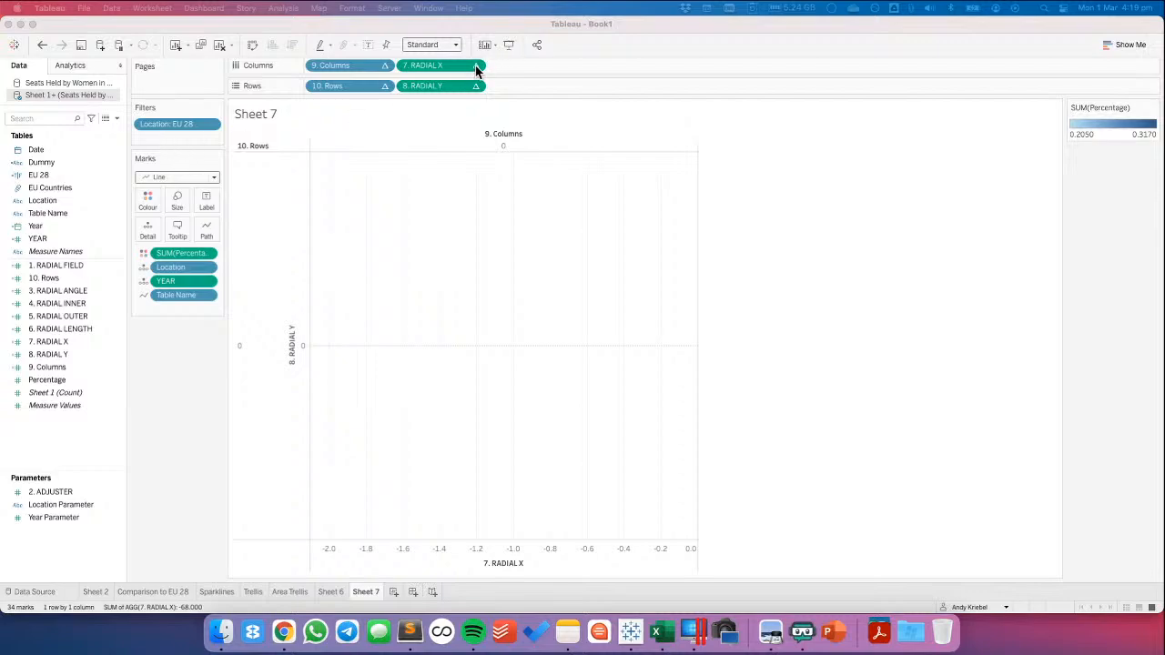
left_click(15, 44)
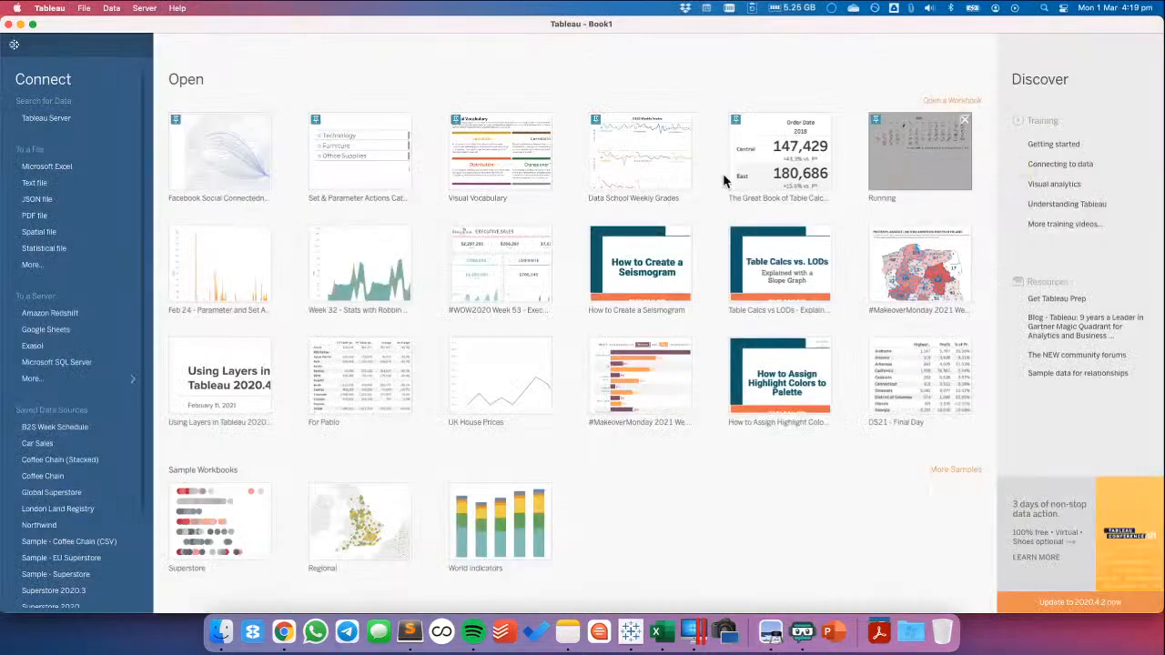
left_click(15, 44)
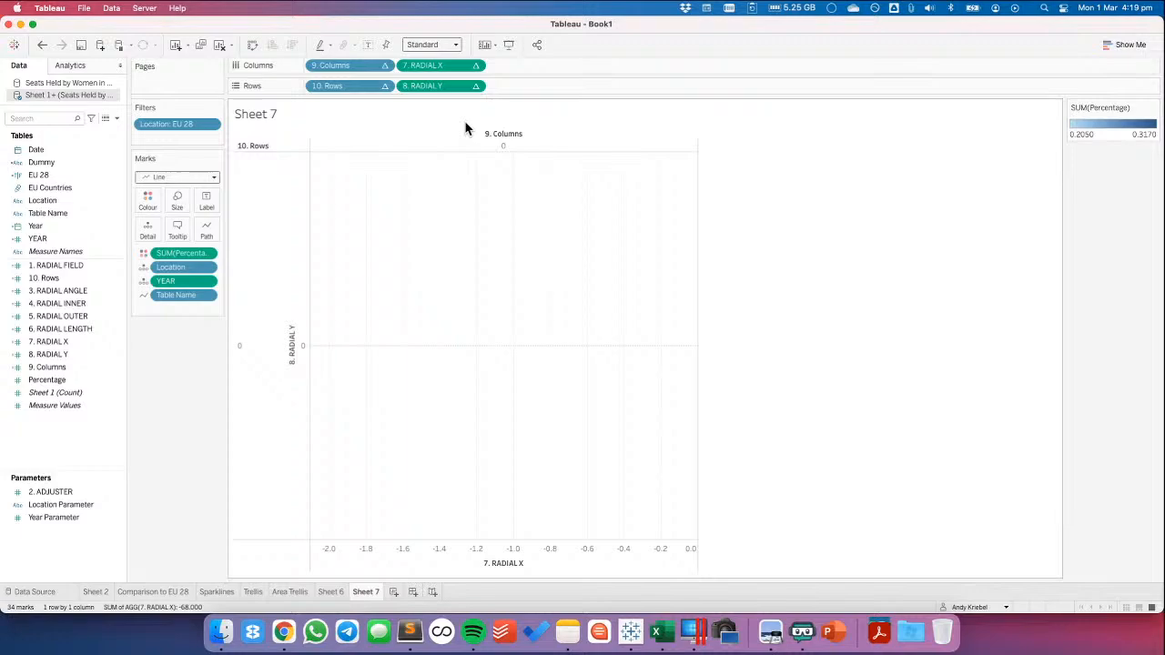
left_click(475, 66)
left_click(461, 266)
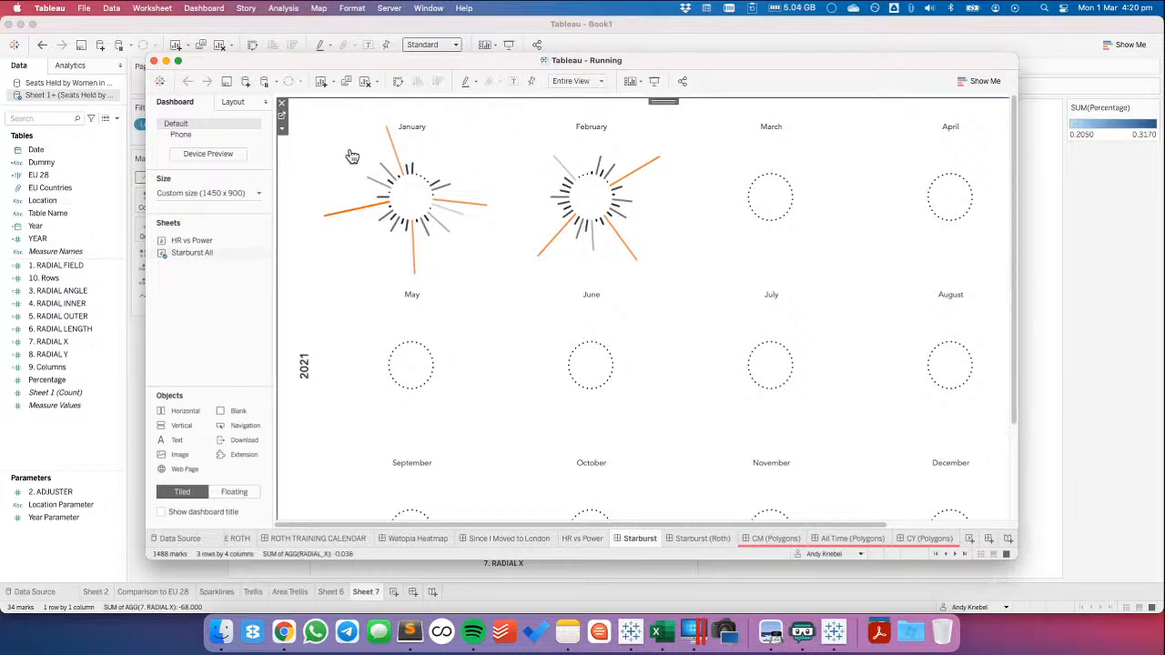
Go from the Starburst dashboard to the Starburst All sheet in the Running workbook and examine its RADIAL_Y marks
left_click(282, 121)
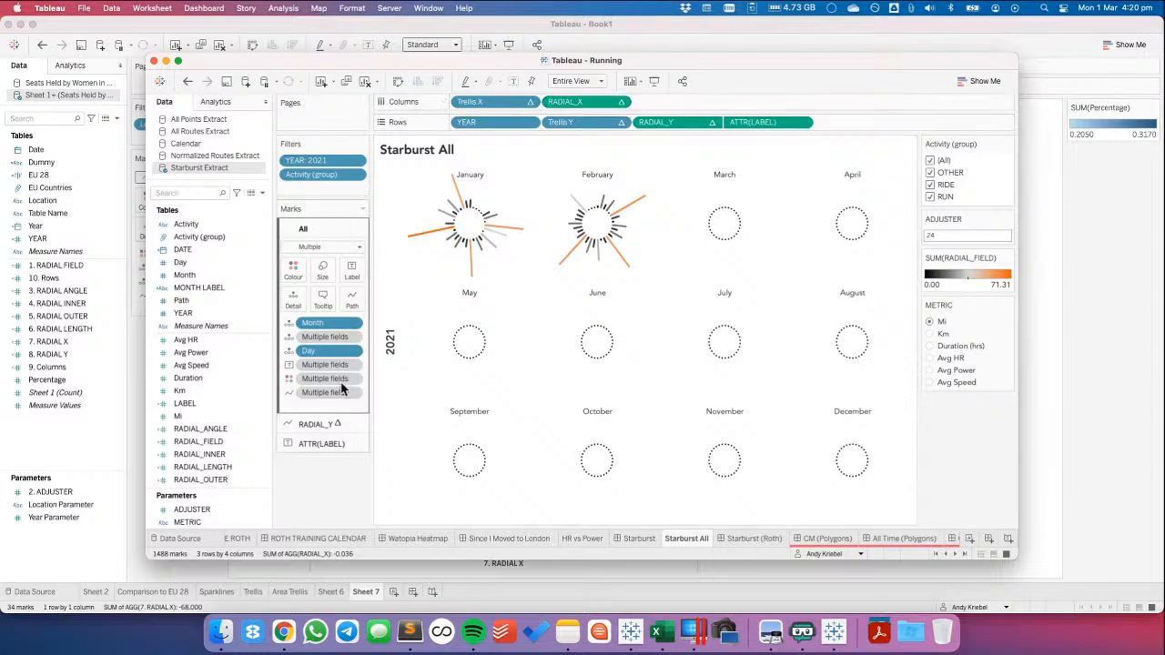
left_click(323, 425)
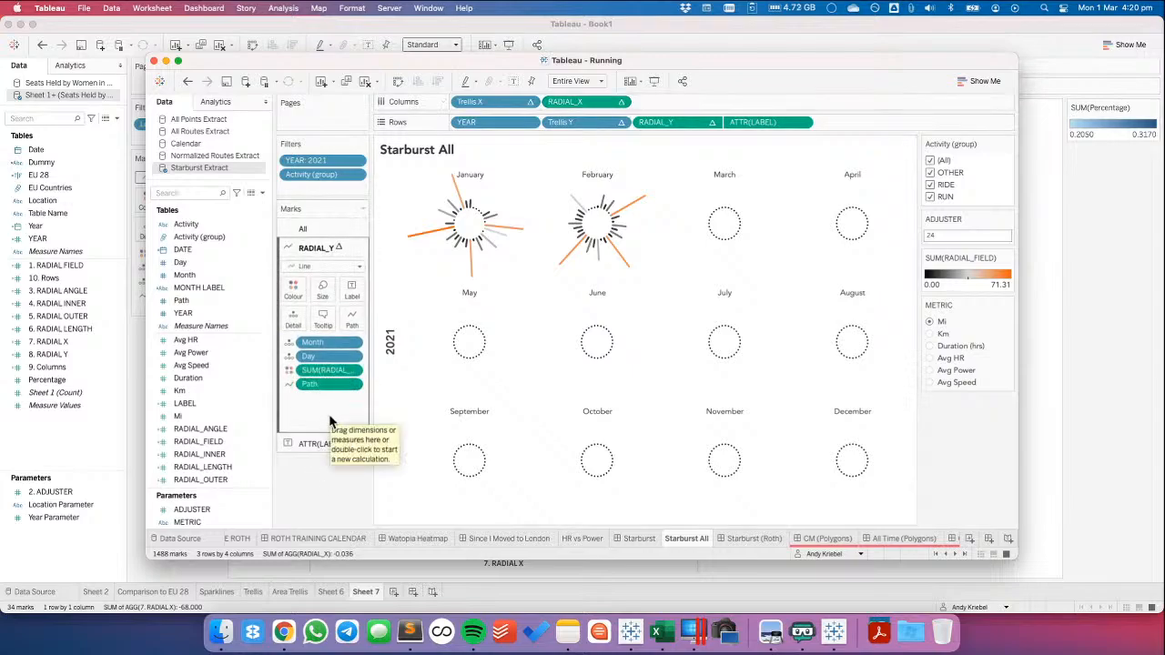
key("super+Tab")
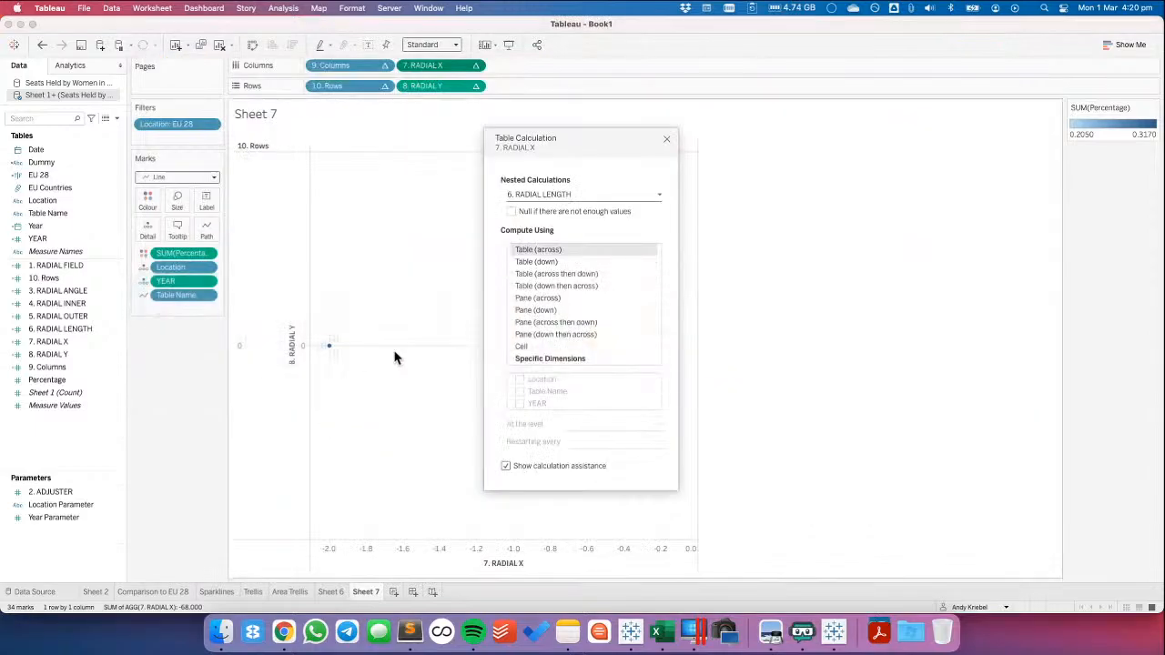
Convert YEAR on the Sheet 7 marks to discrete, using the Running workbook's Starburst All sheet as reference
left_click(668, 141)
key("super+Tab")
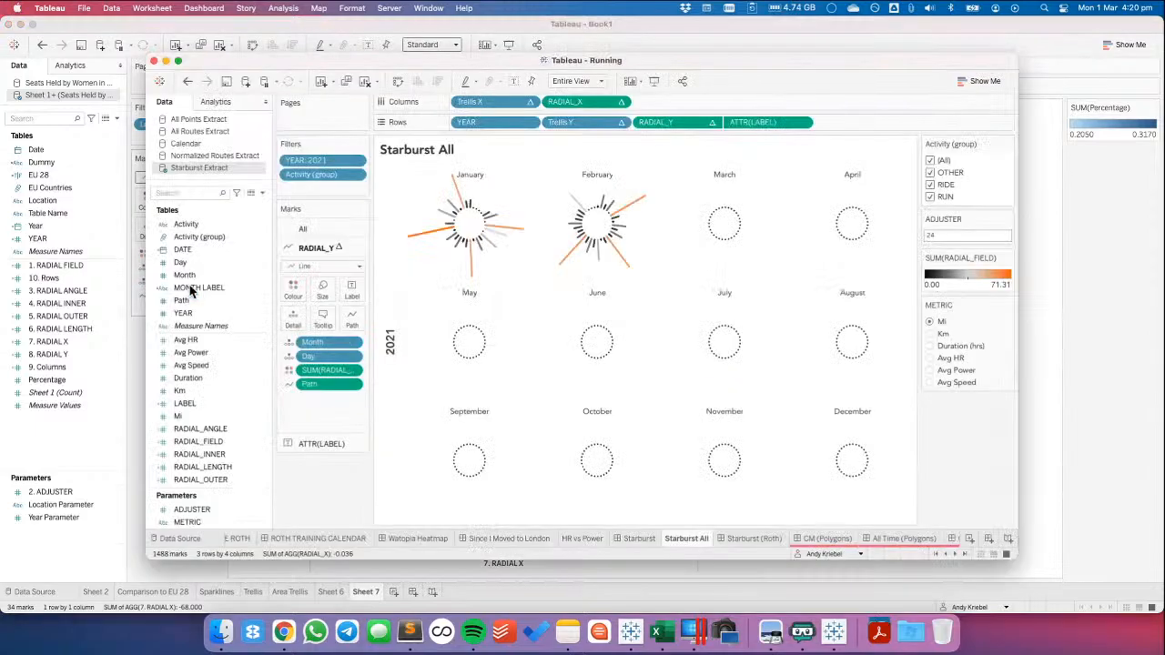
key("super+Tab")
left_click(208, 283)
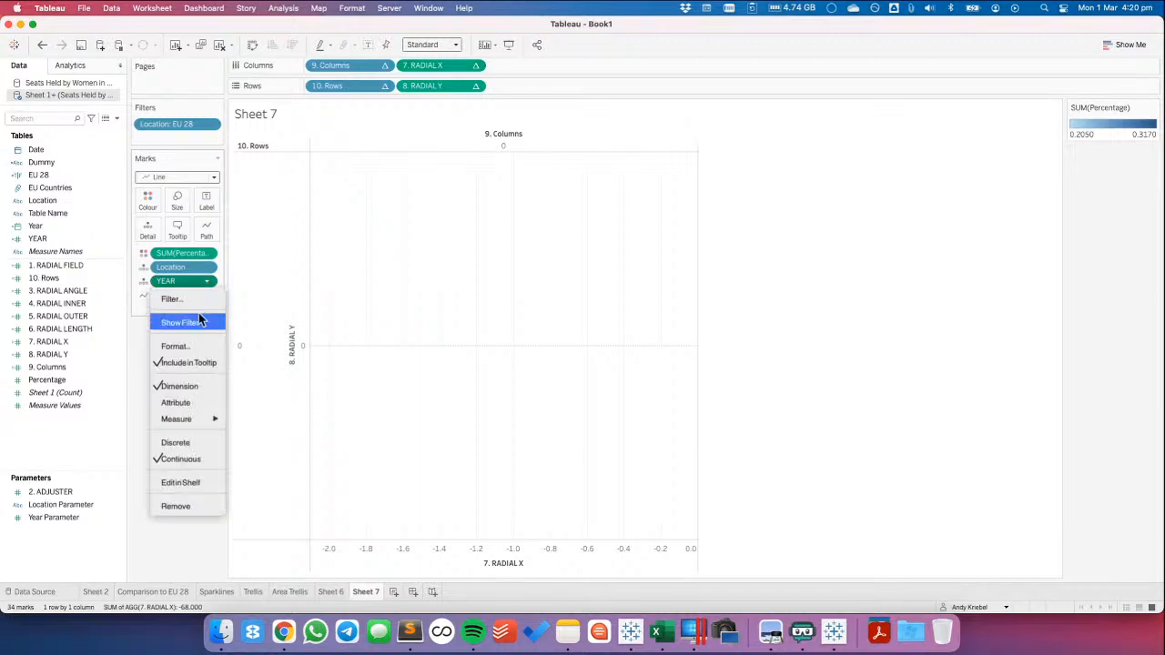
left_click(179, 444)
key("super+Tab")
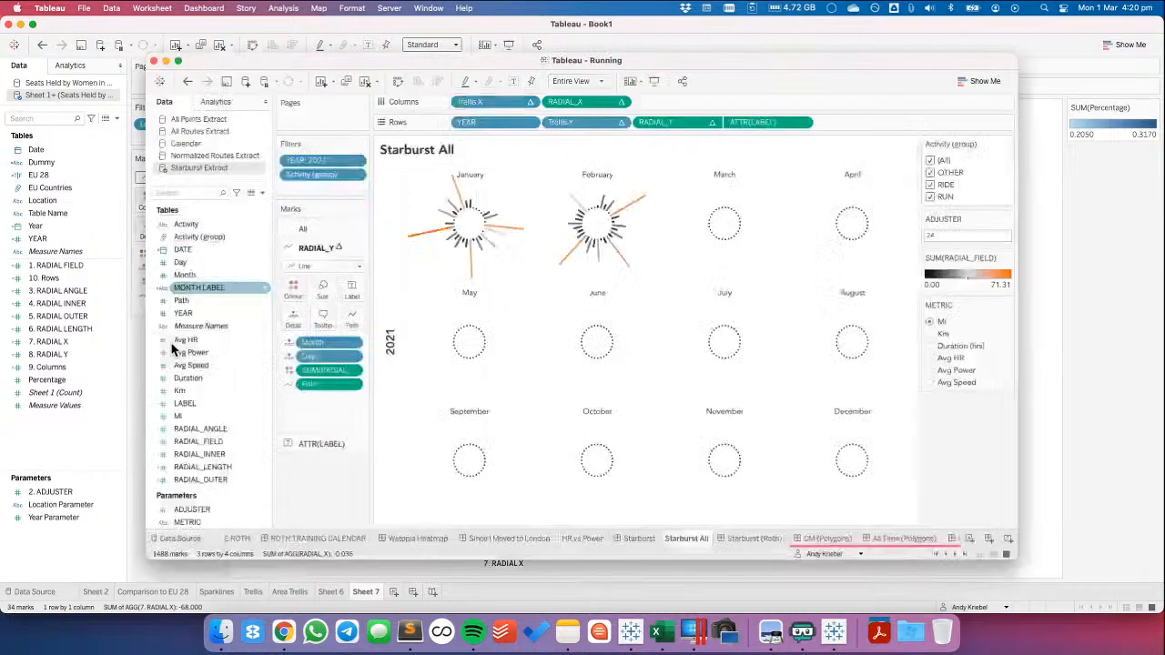
key("super+Tab")
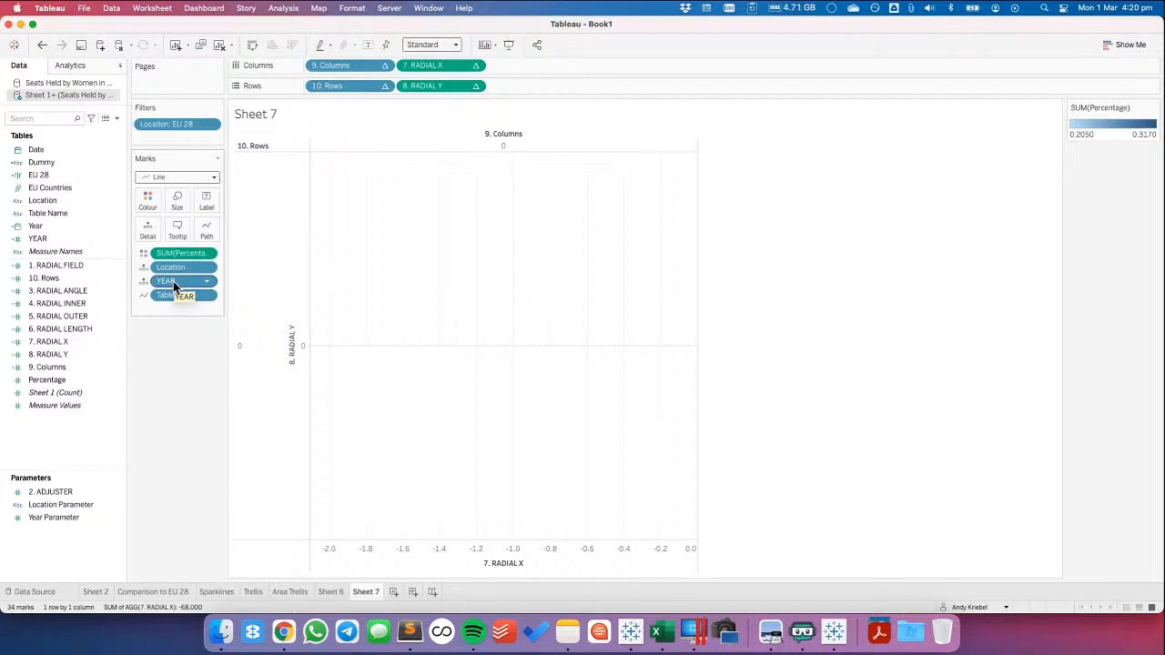
Examine how the Trellis X and RADIAL_X table calculations are configured on the Running workbook's Starburst All sheet
key("super+Tab")
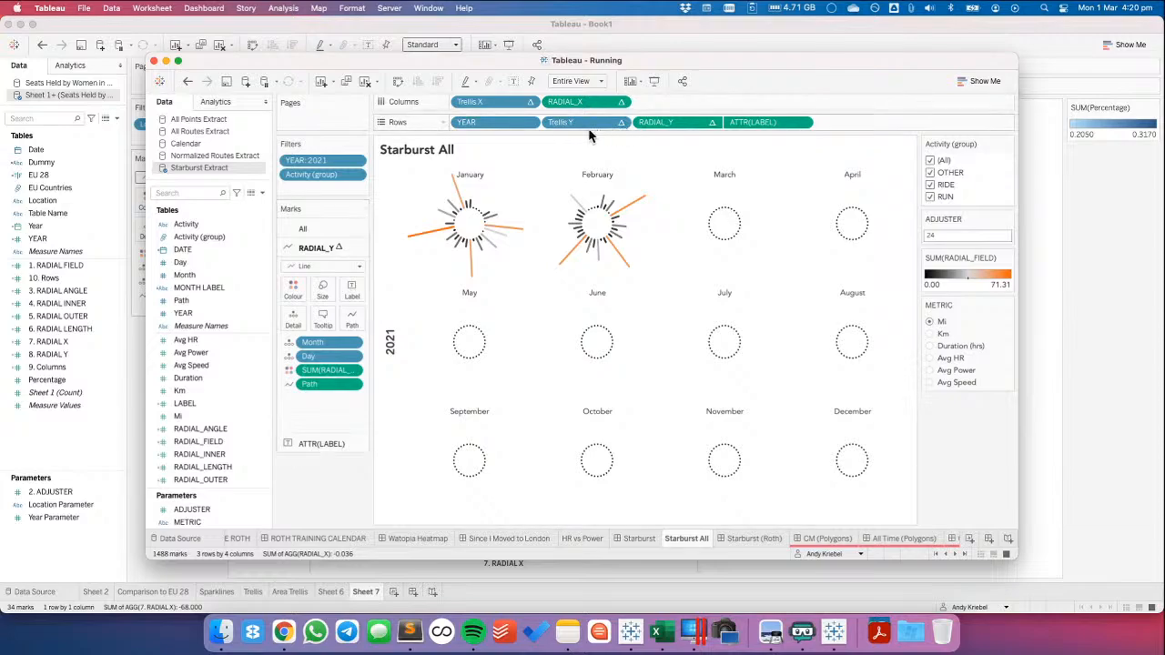
left_click(531, 104)
left_click(518, 321)
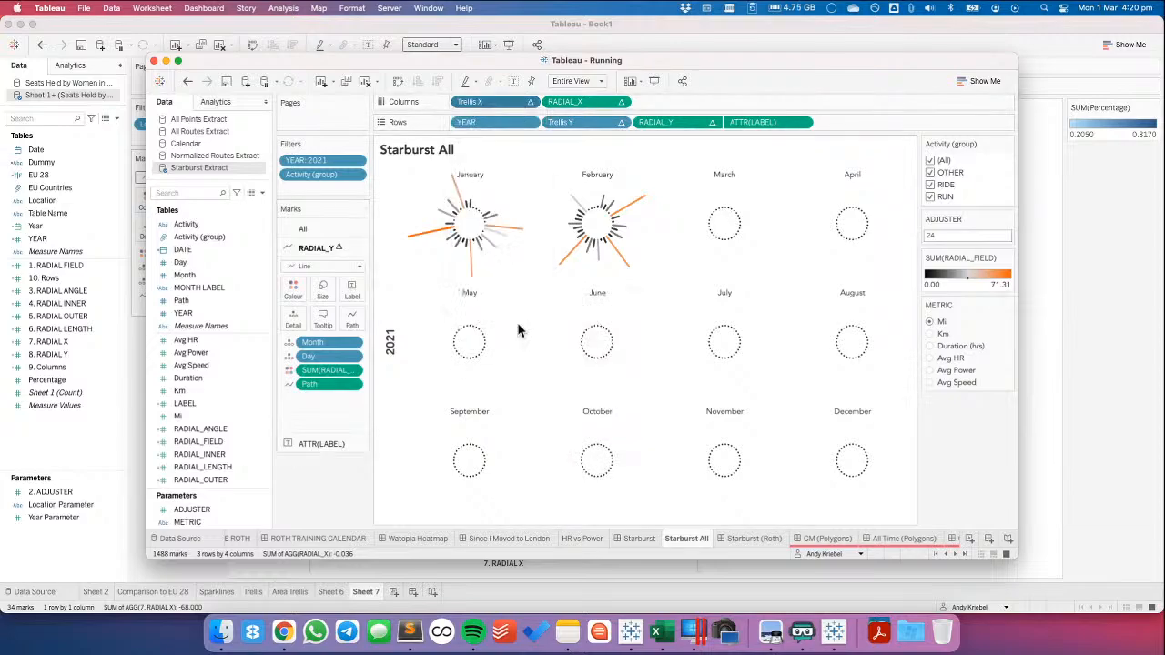
left_click(535, 347)
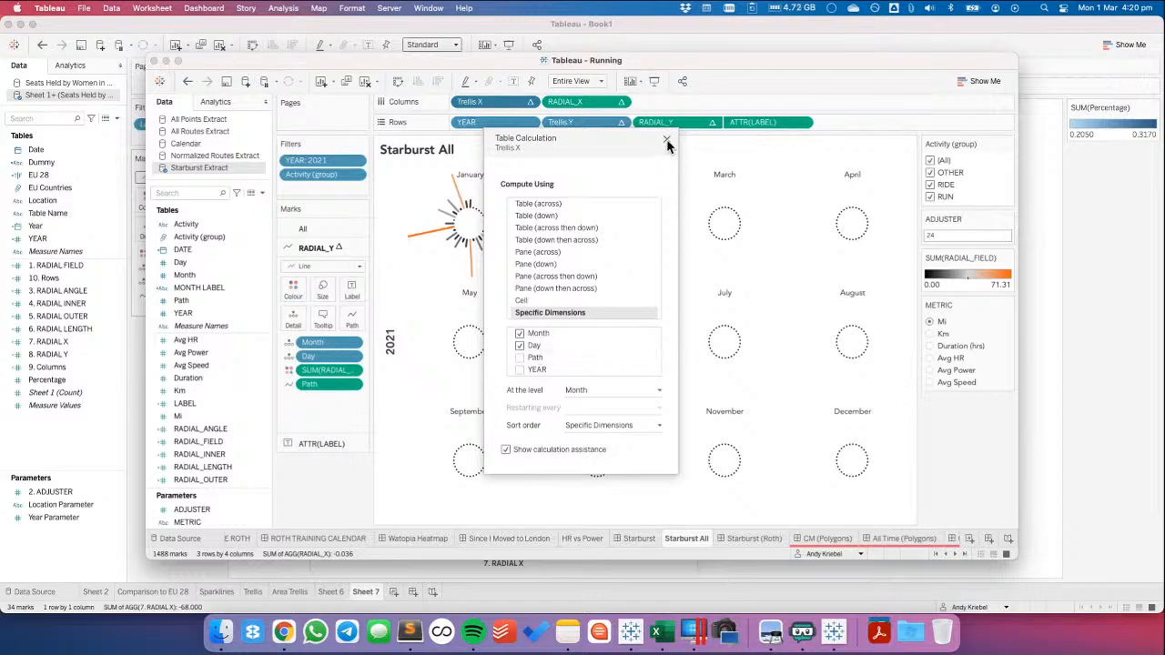
left_click(626, 107)
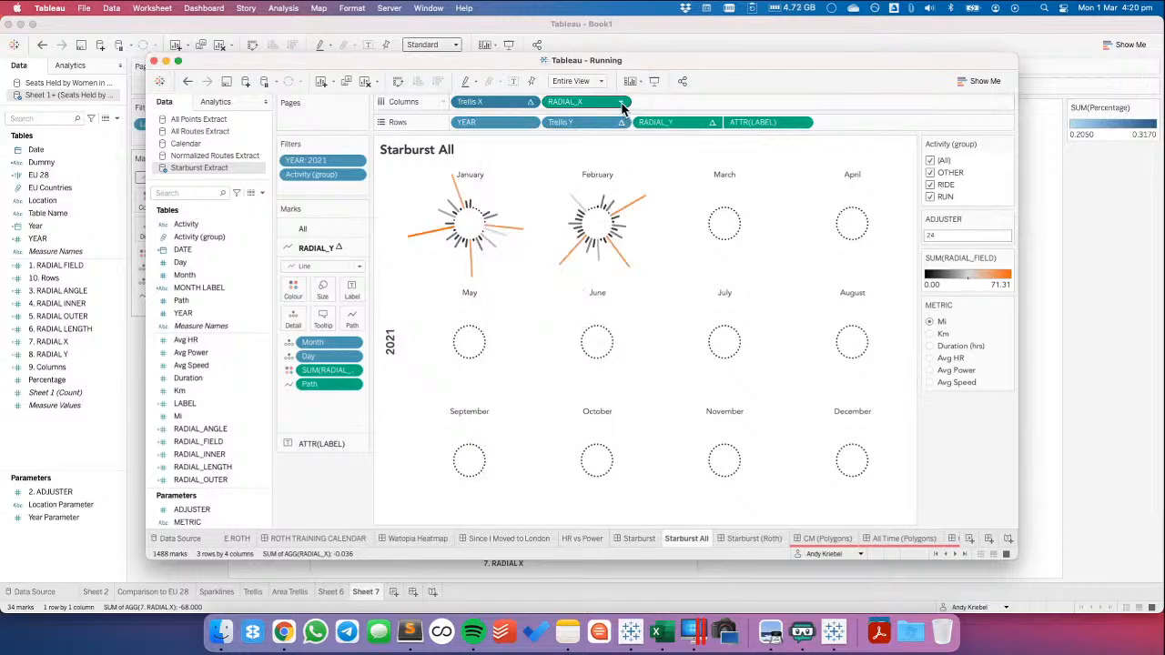
left_click(620, 102)
left_click(589, 287)
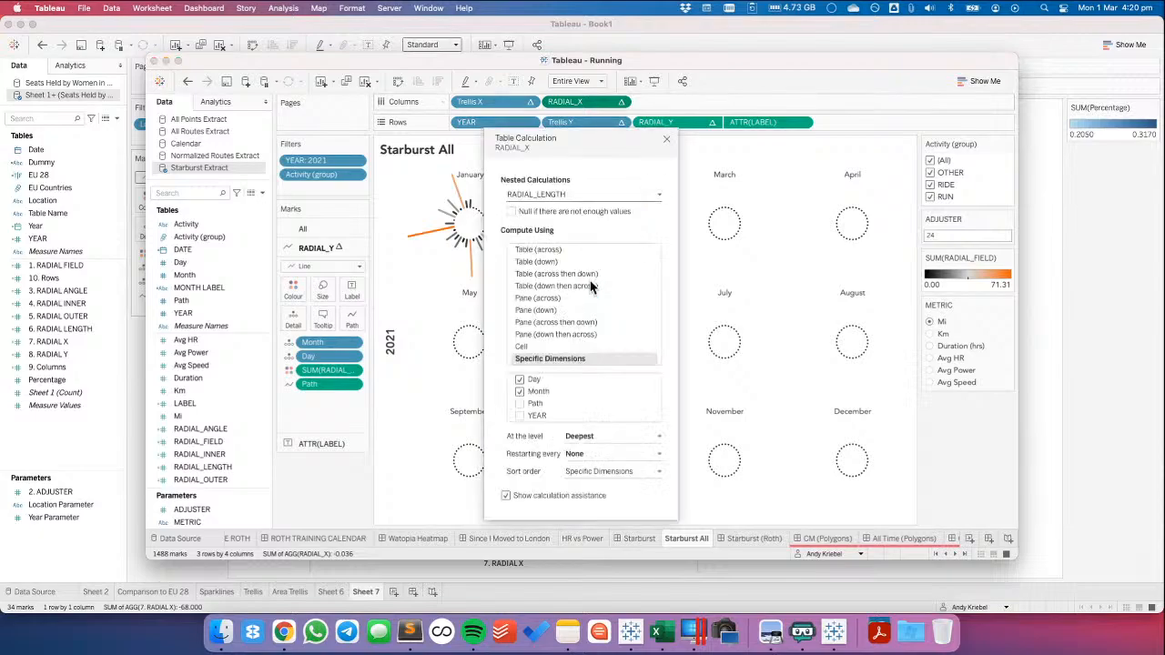
left_click(546, 196)
left_click(546, 200)
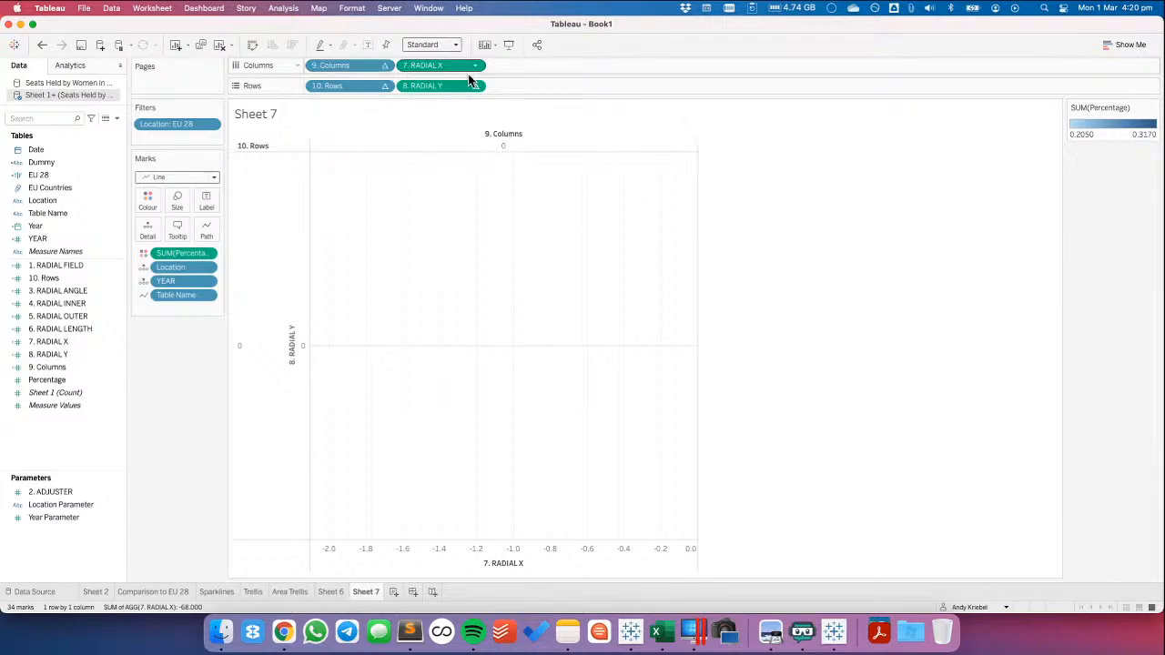
In Book1, compute the nested 6. RADIAL LENGTH calculation of 7. RADIAL X by the specific dimension YEAR
left_click(474, 66)
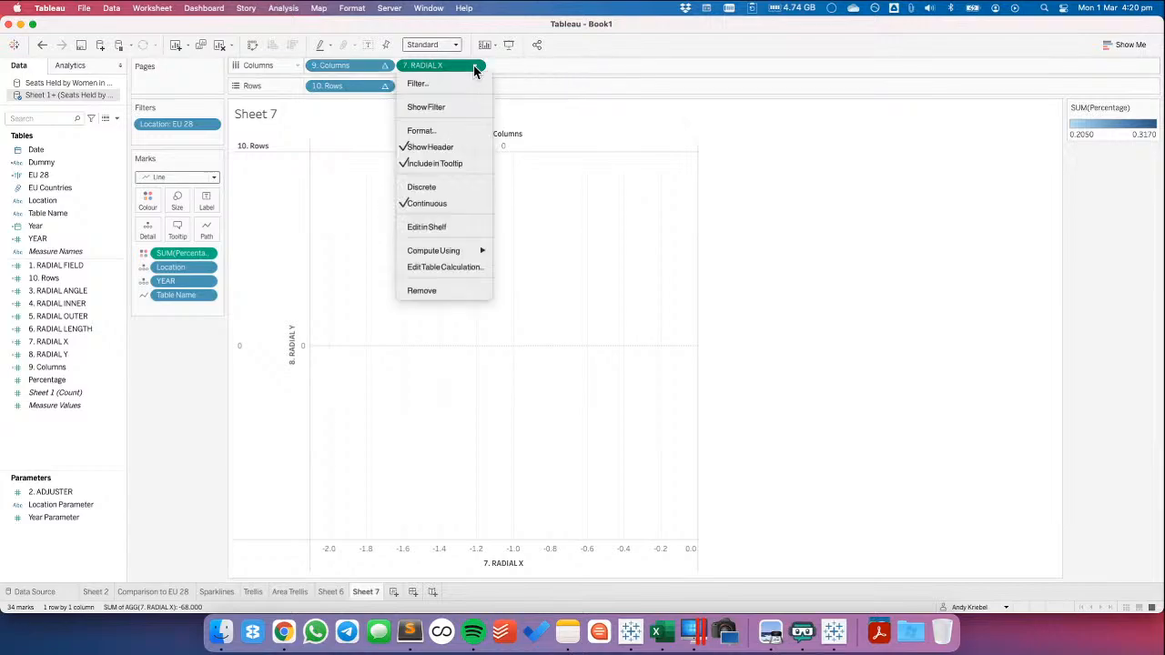
left_click(451, 268)
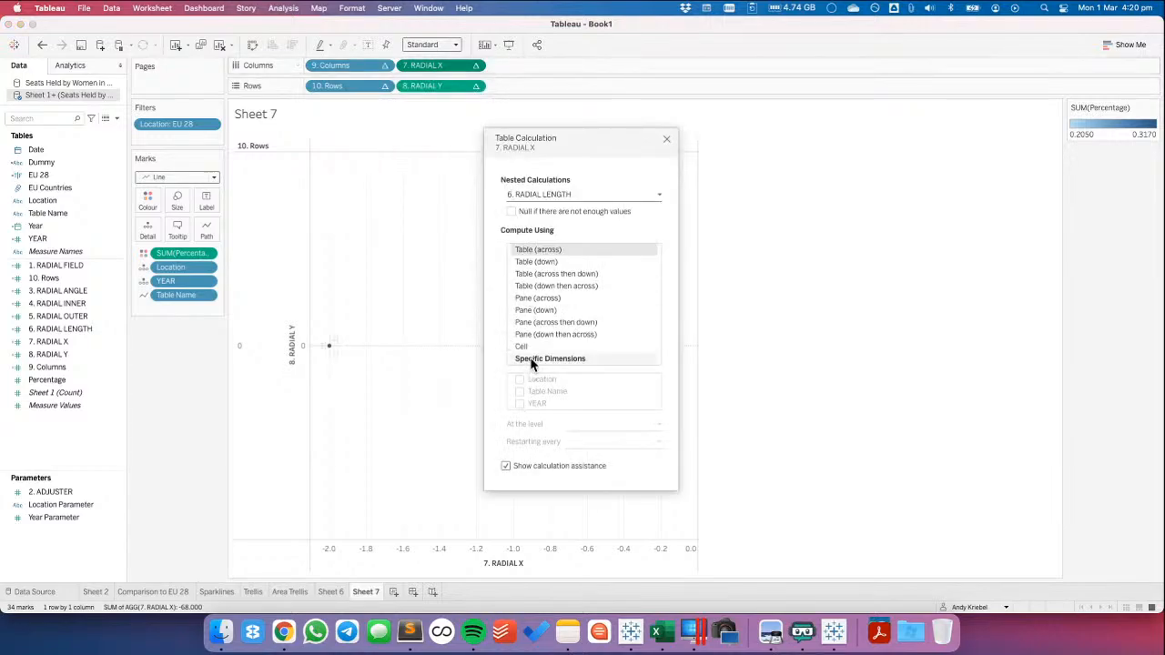
left_click(537, 359)
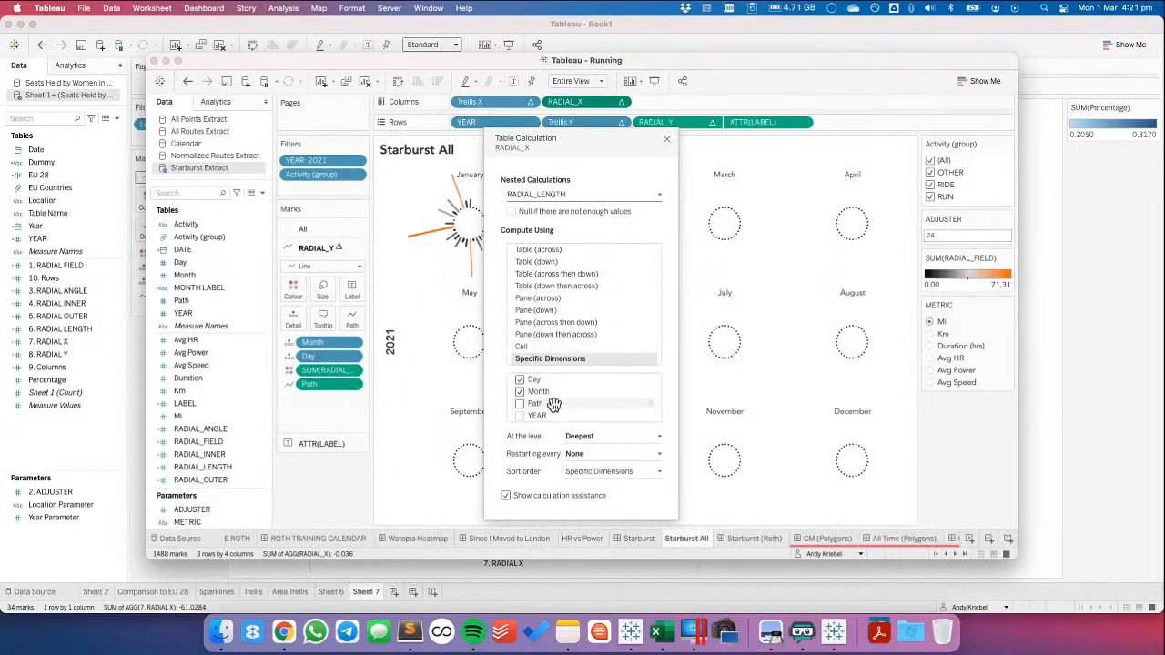
Check the nested RADIAL_ANGLE settings in the Running workbook and switch 3. RADIAL ANGLE of 7. RADIAL X to specific dimensions
left_click(549, 195)
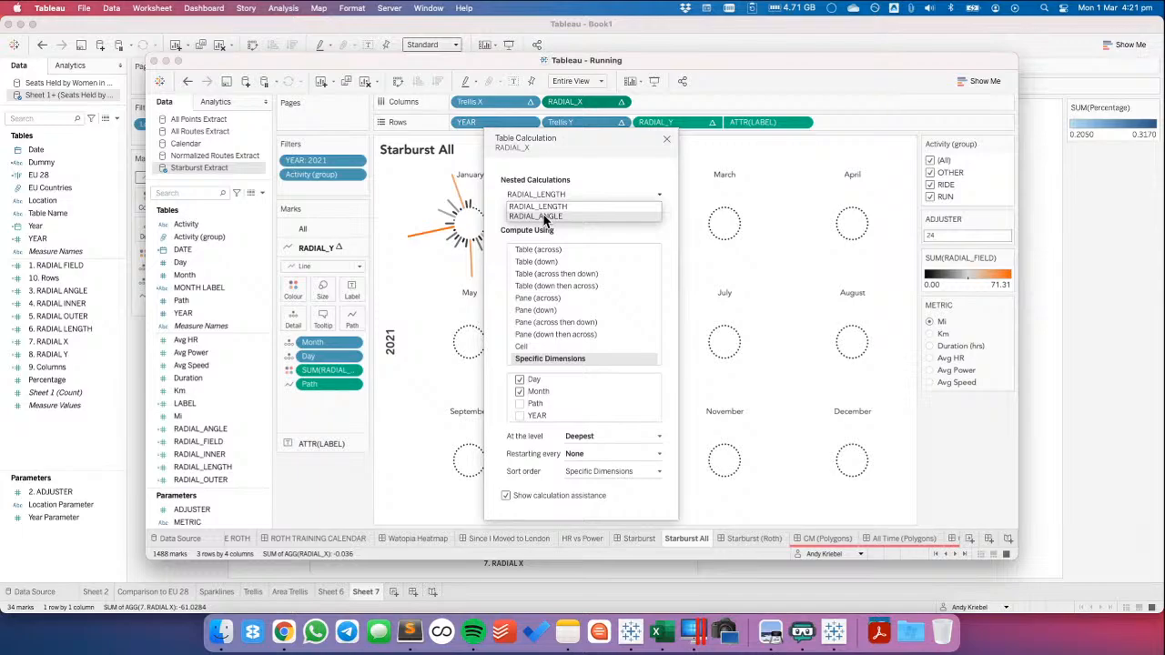
left_click(544, 217)
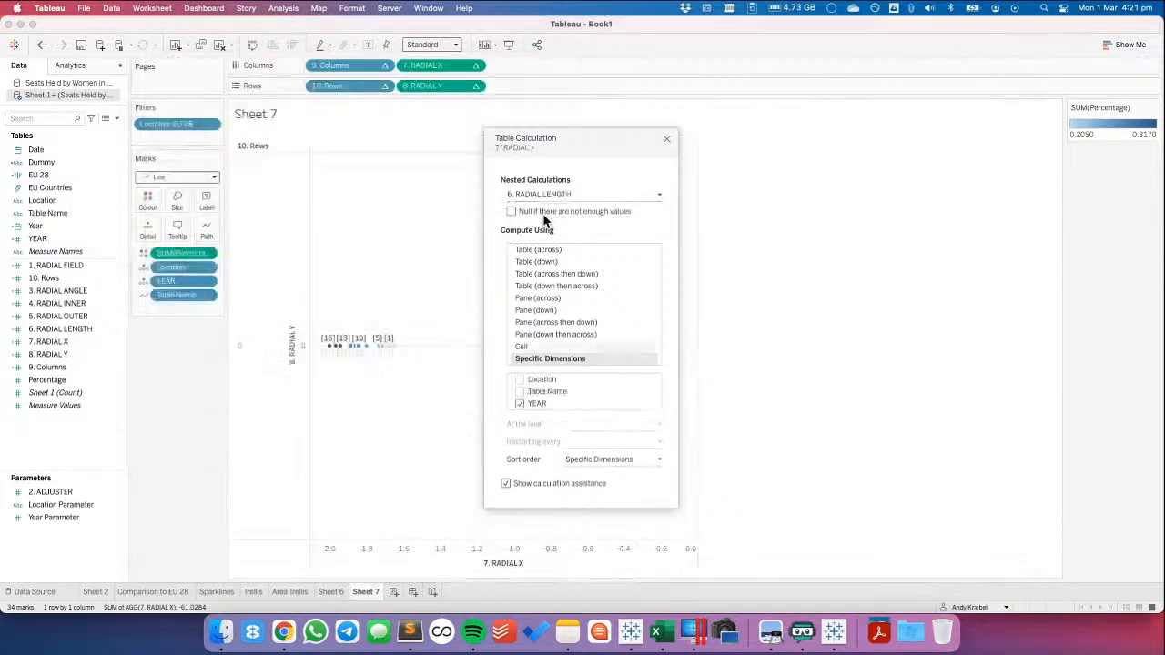
left_click(536, 195)
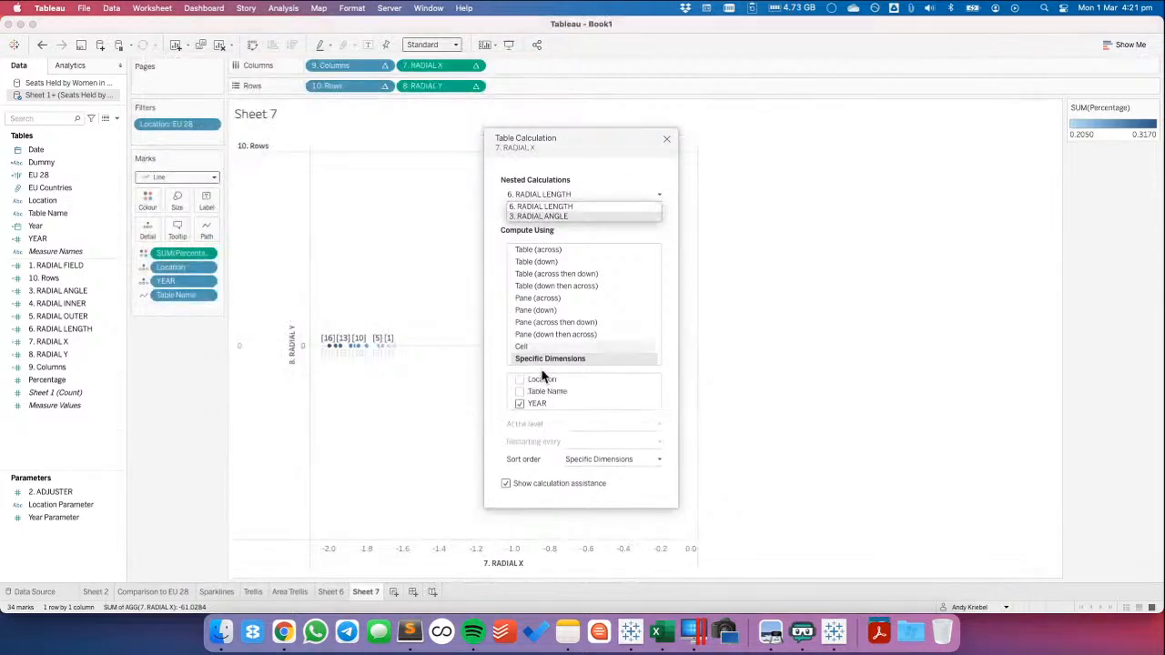
left_click(535, 216)
left_click(540, 357)
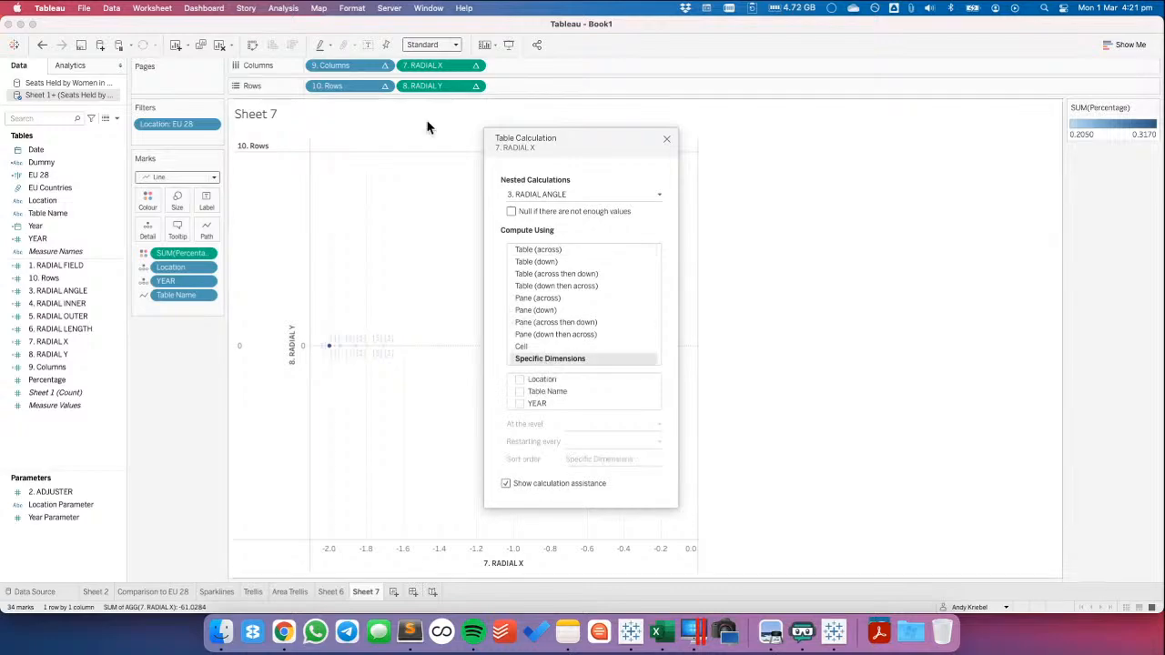
Compute the nested 6. RADIAL LENGTH calculation of 8. RADIAL Y by the specific dimension YEAR
left_click(472, 84)
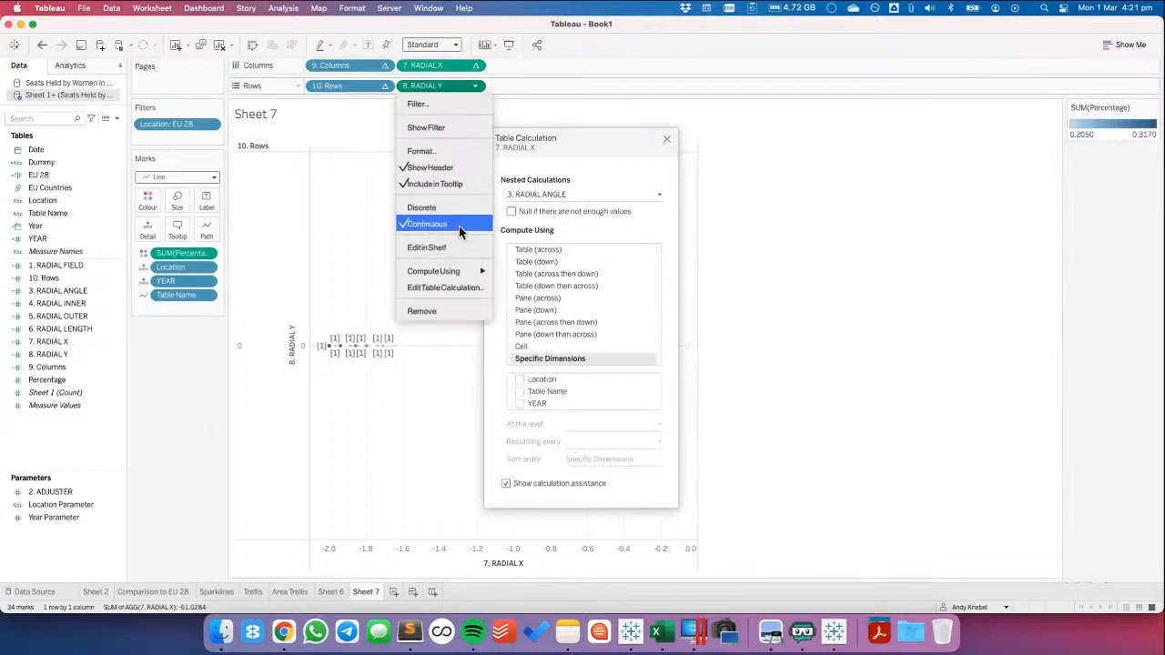
left_click(452, 285)
left_click(533, 358)
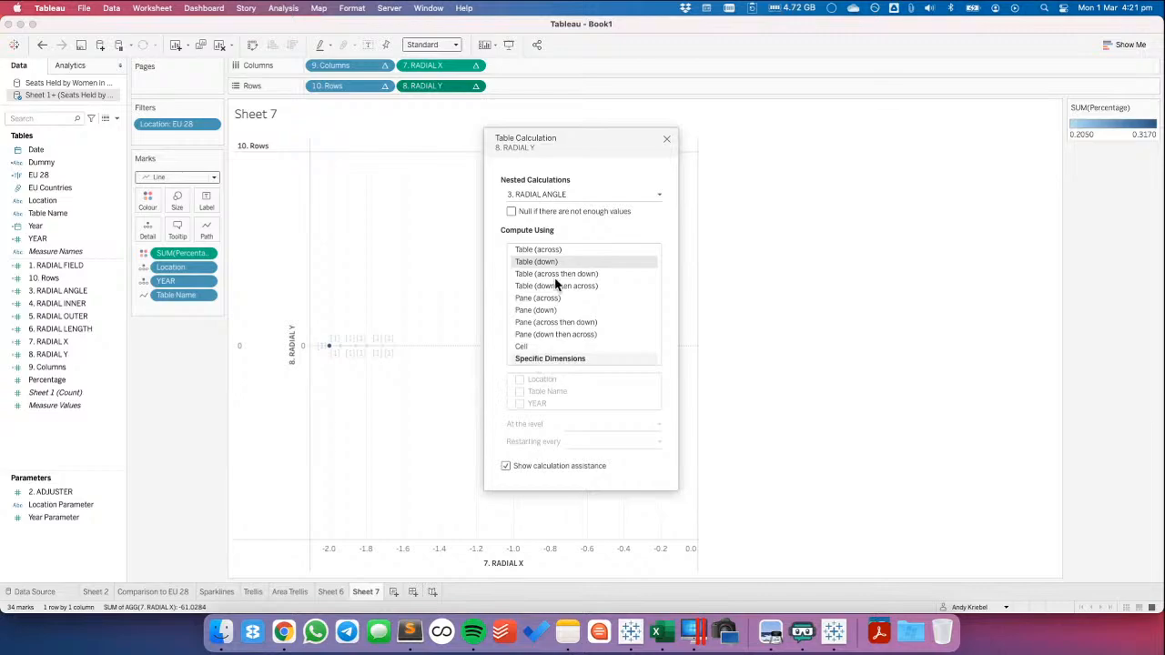
left_click(545, 193)
left_click(544, 206)
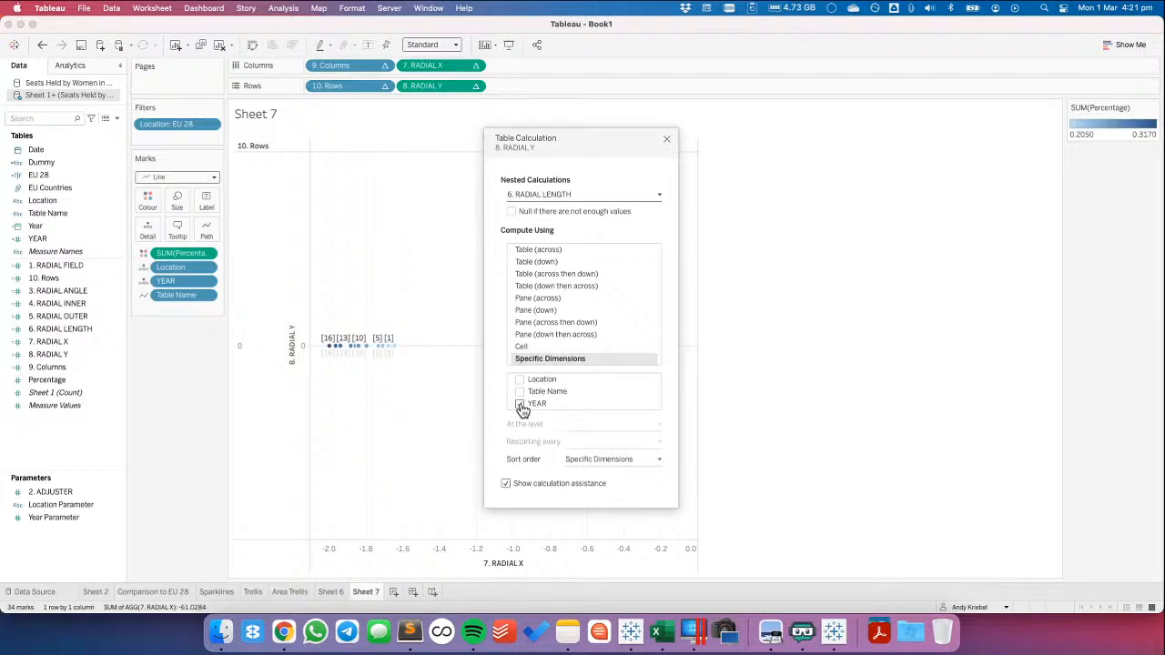
Check the nested RADIAL_LENGTH and RADIAL_ANGLE settings of RADIAL_X and RADIAL_Y in the Running workbook
key("super+Tab")
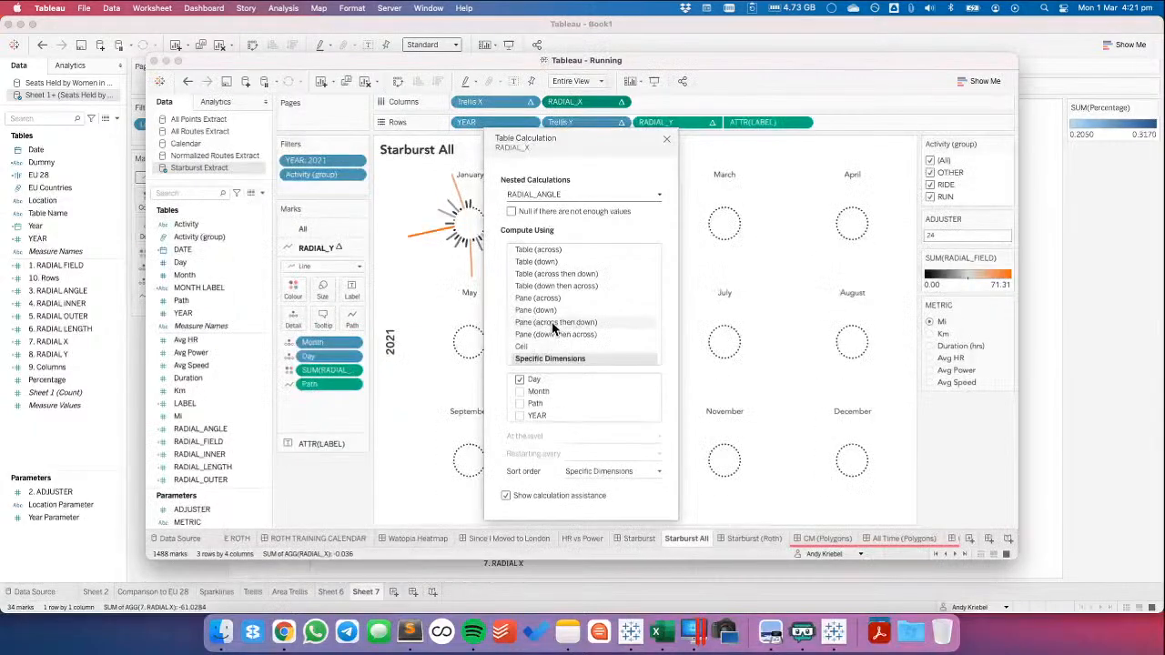
left_click(550, 195)
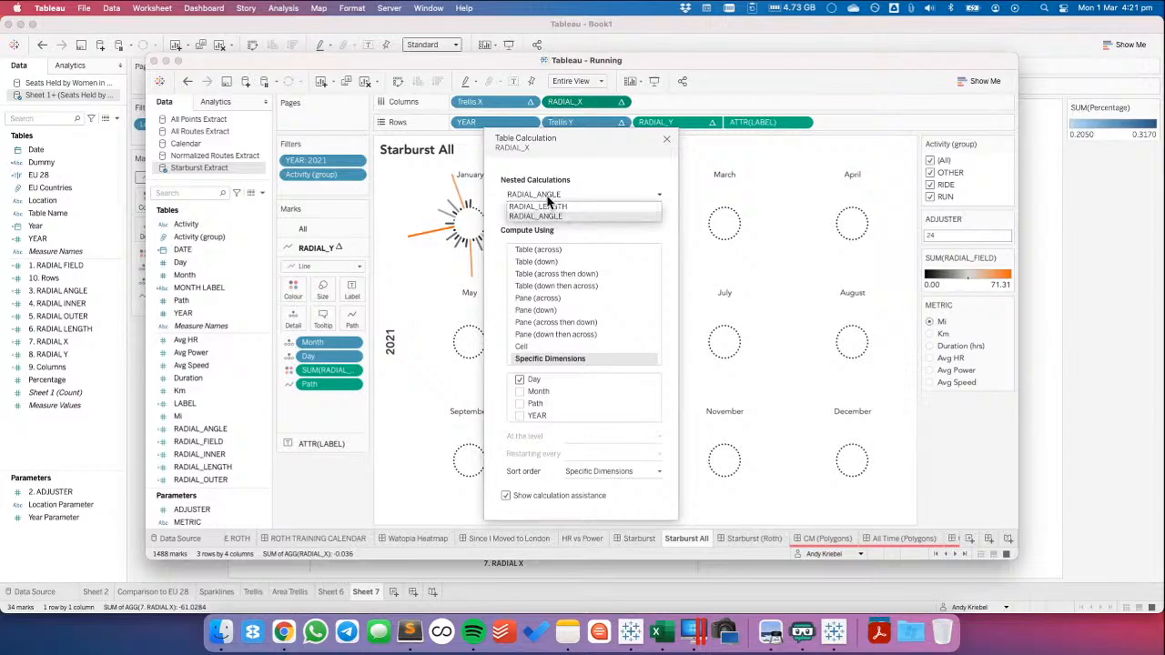
left_click(549, 207)
left_click(666, 139)
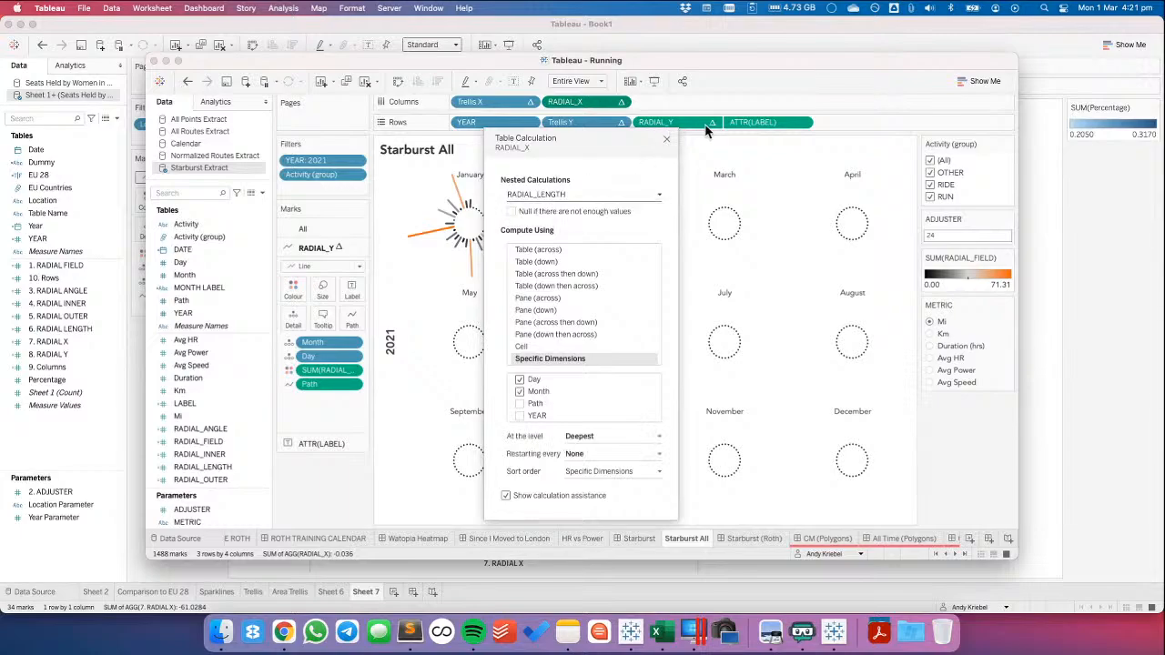
left_click(712, 128)
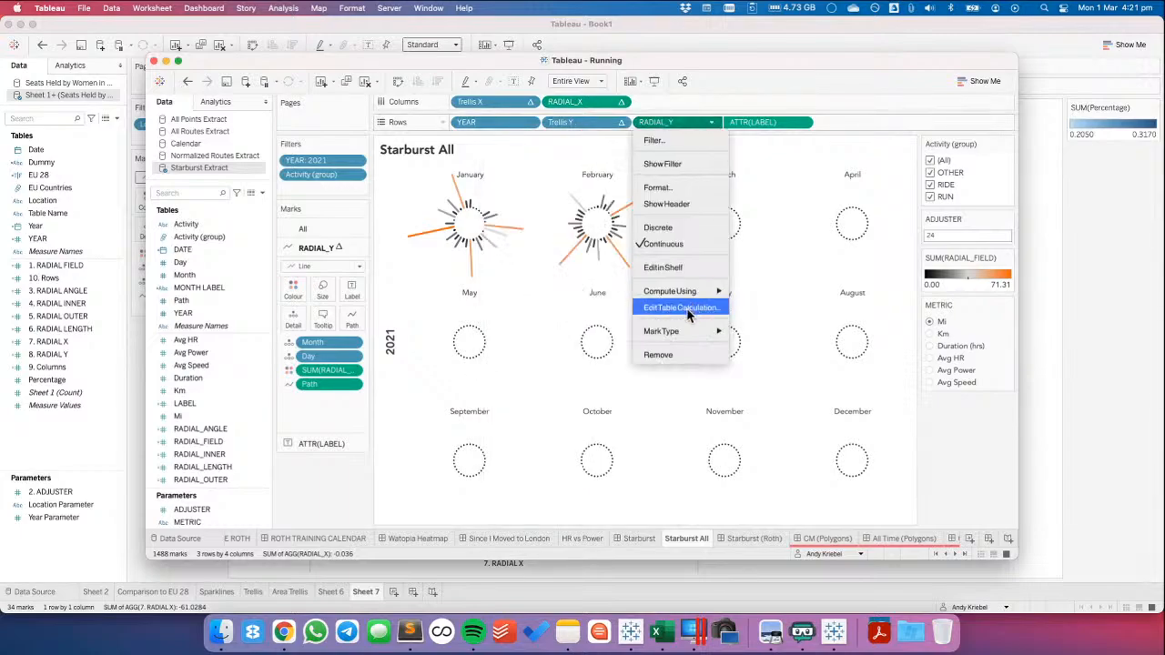
left_click(687, 304)
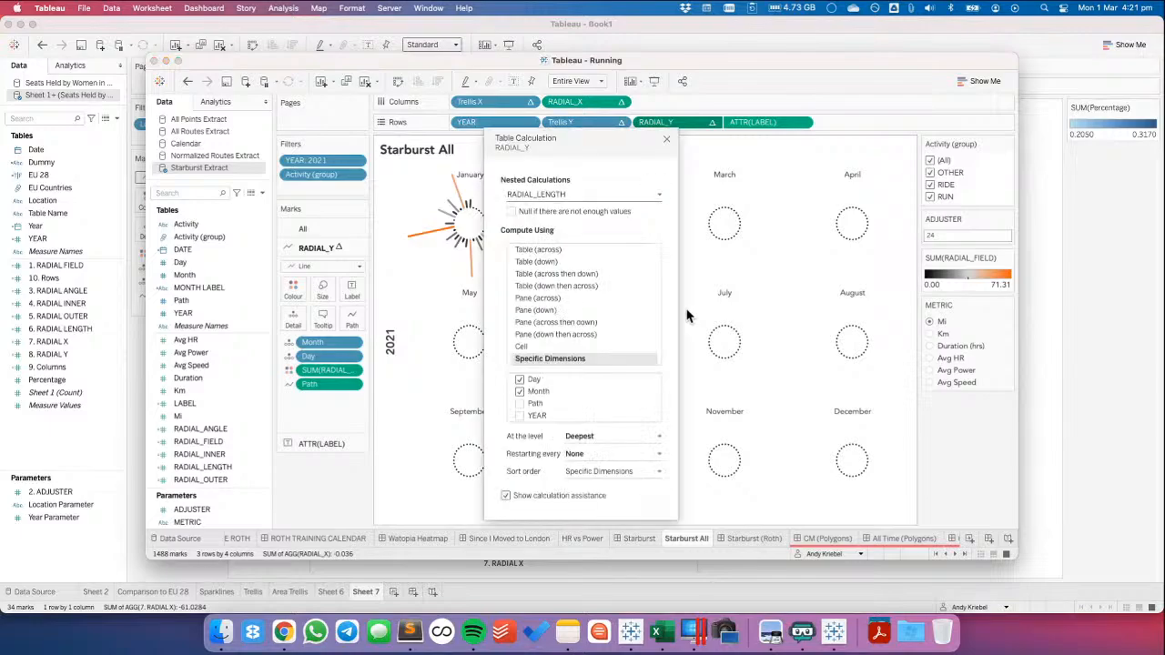
left_click(536, 195)
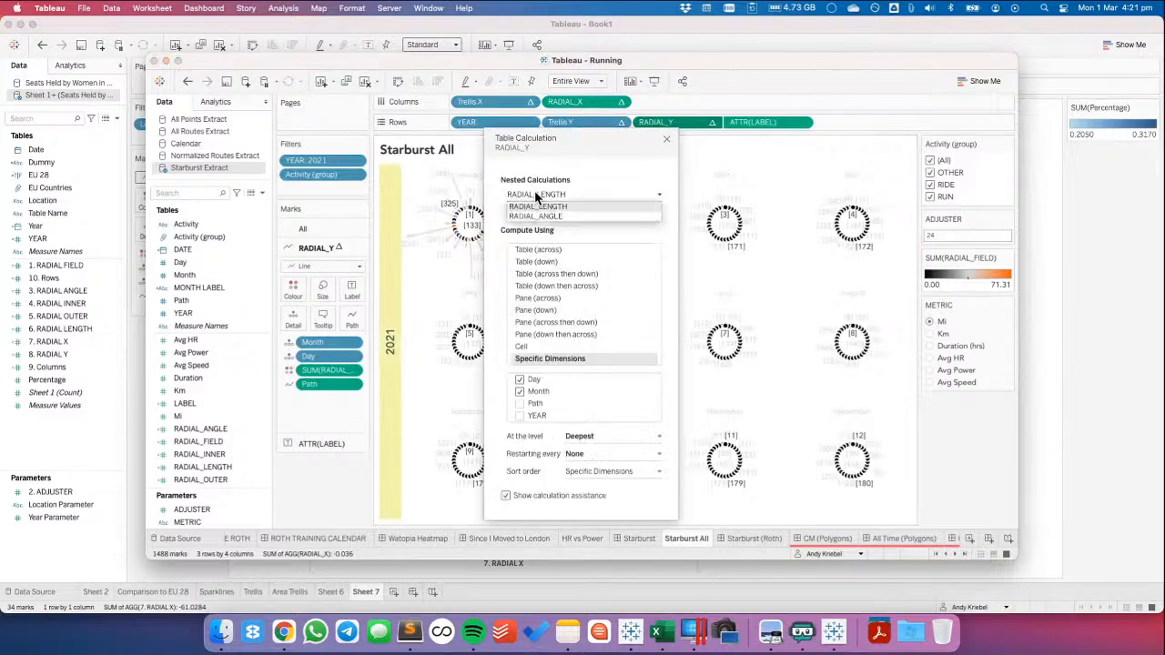
left_click(536, 216)
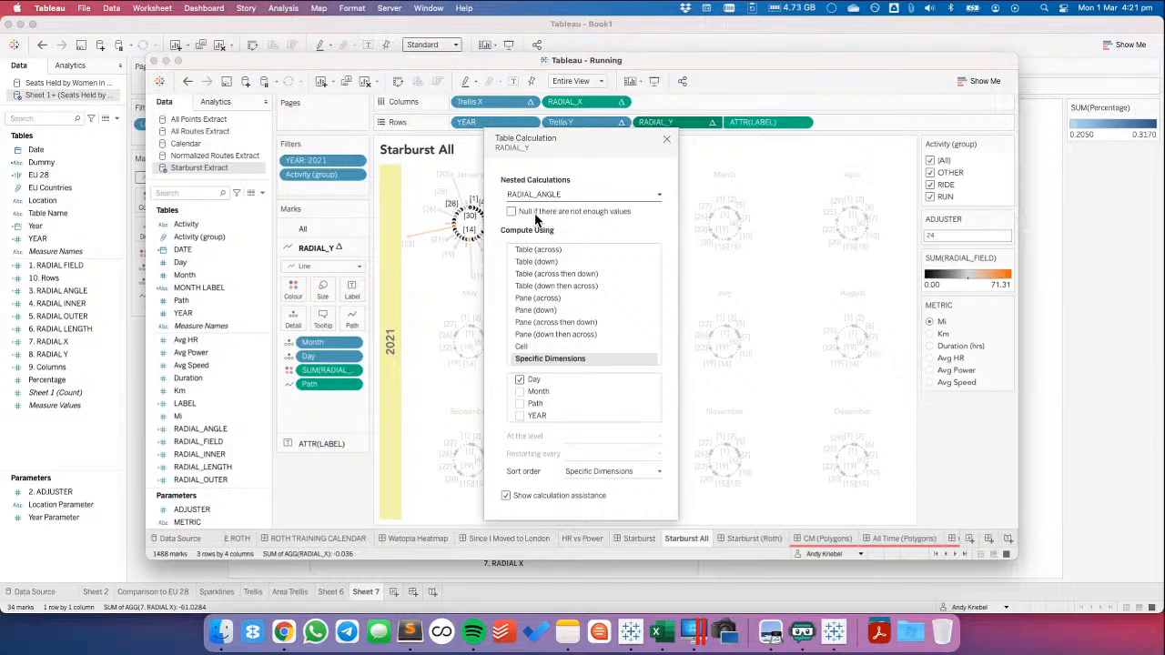
left_click(540, 193)
left_click(542, 209)
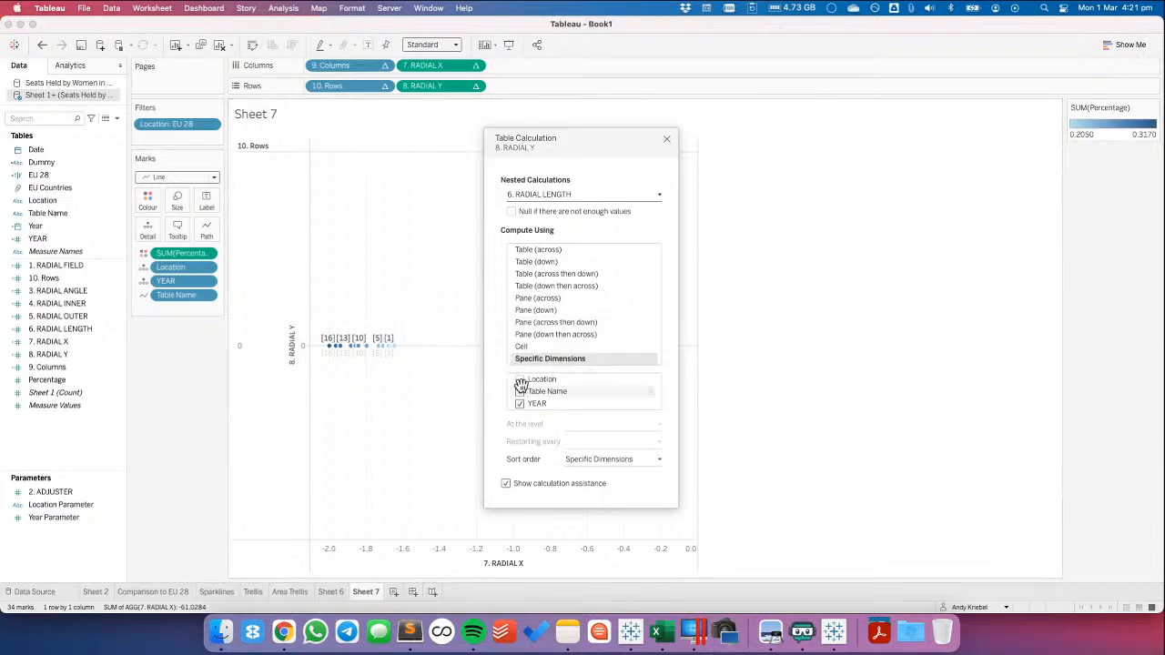
In Book1, compute the nested 3. RADIAL ANGLE calculation of 8. RADIAL Y by the specific dimension YEAR
left_click(535, 193)
left_click(537, 216)
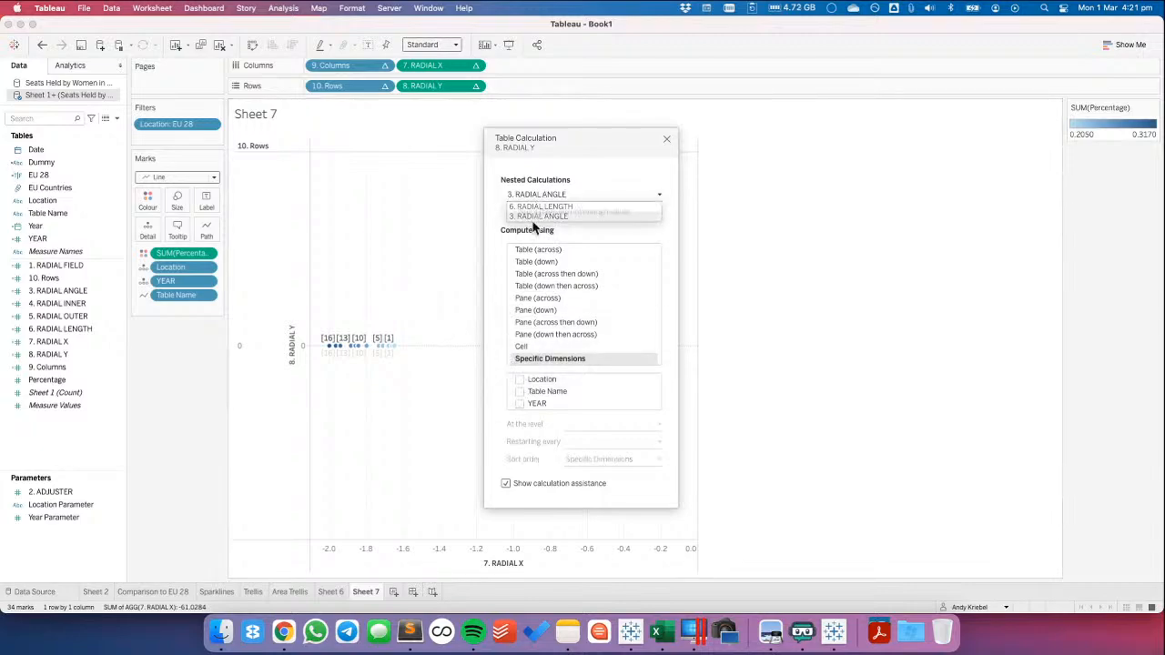
left_click(520, 404)
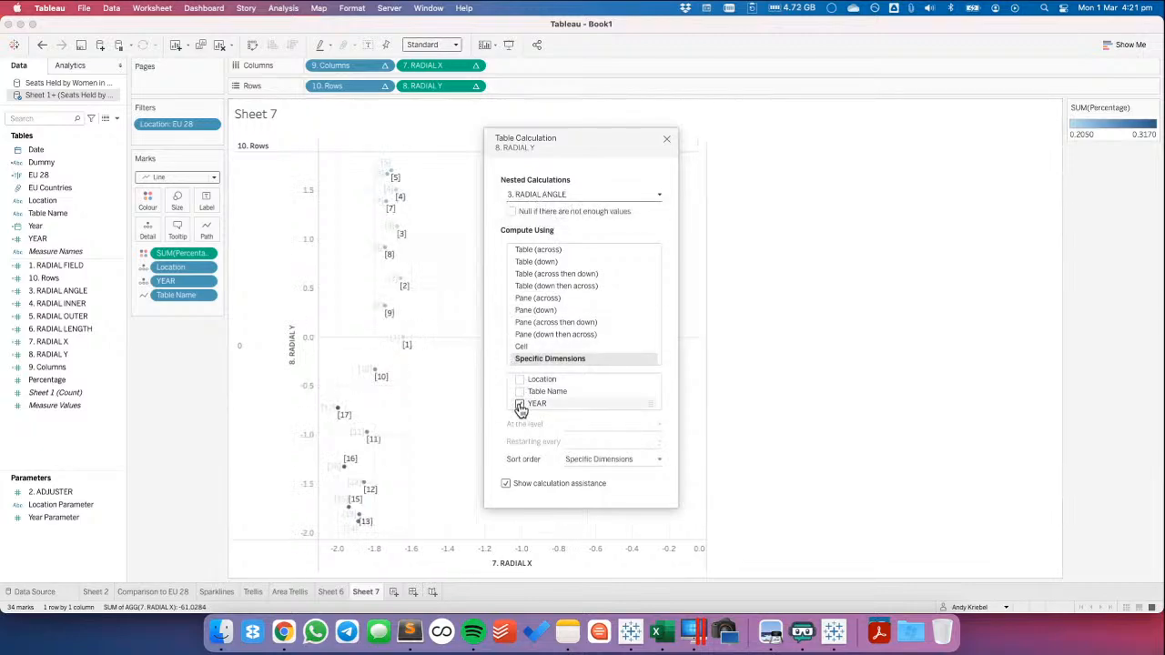
Compute the nested 3. RADIAL ANGLE calculation of 7. RADIAL X by YEAR and close the table calculation settings
left_click(475, 65)
left_click(444, 267)
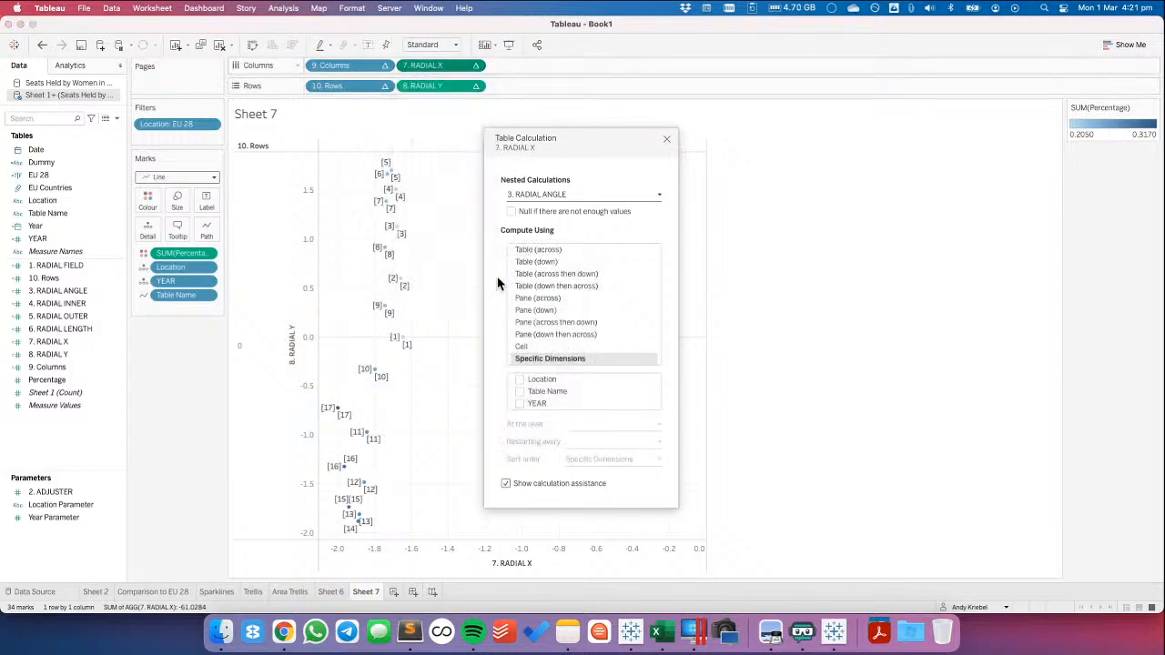
left_click(519, 404)
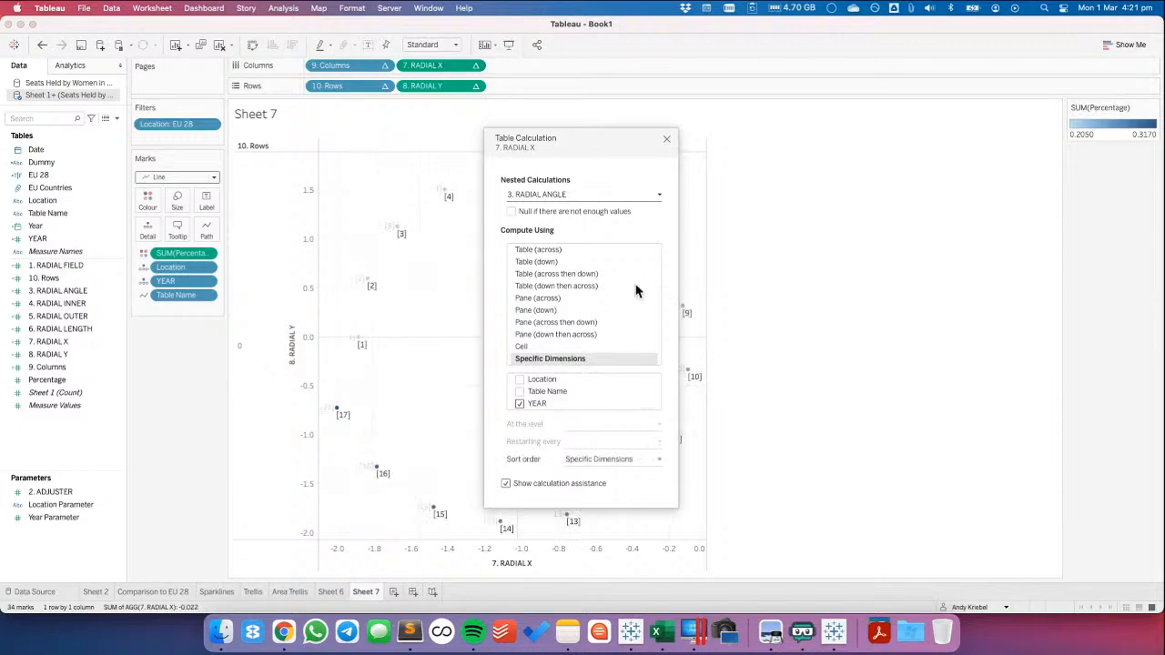
left_click(667, 139)
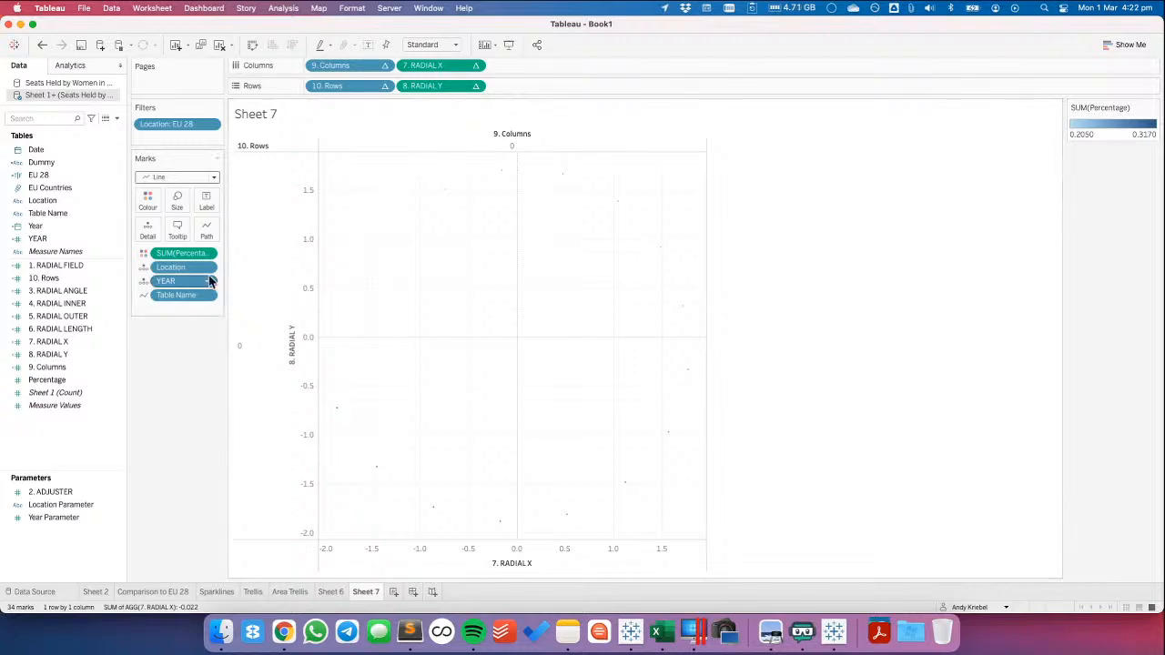
View the summary data behind the 2006 point of the radial chart
left_click_drag(432, 183, 469, 209)
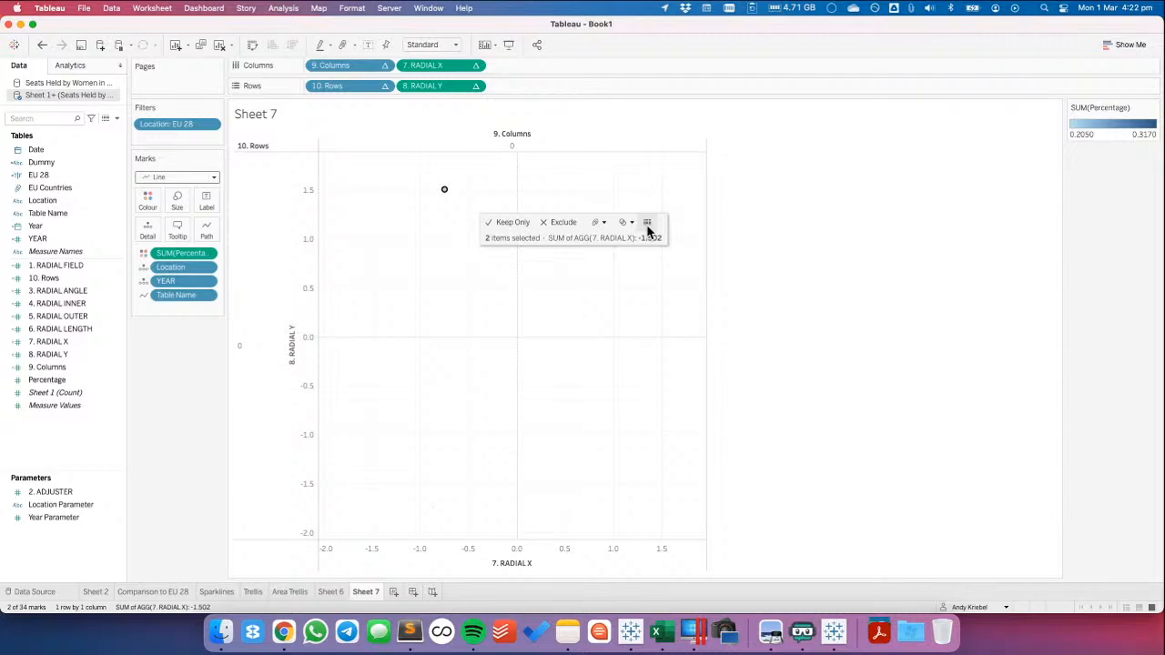
left_click(648, 223)
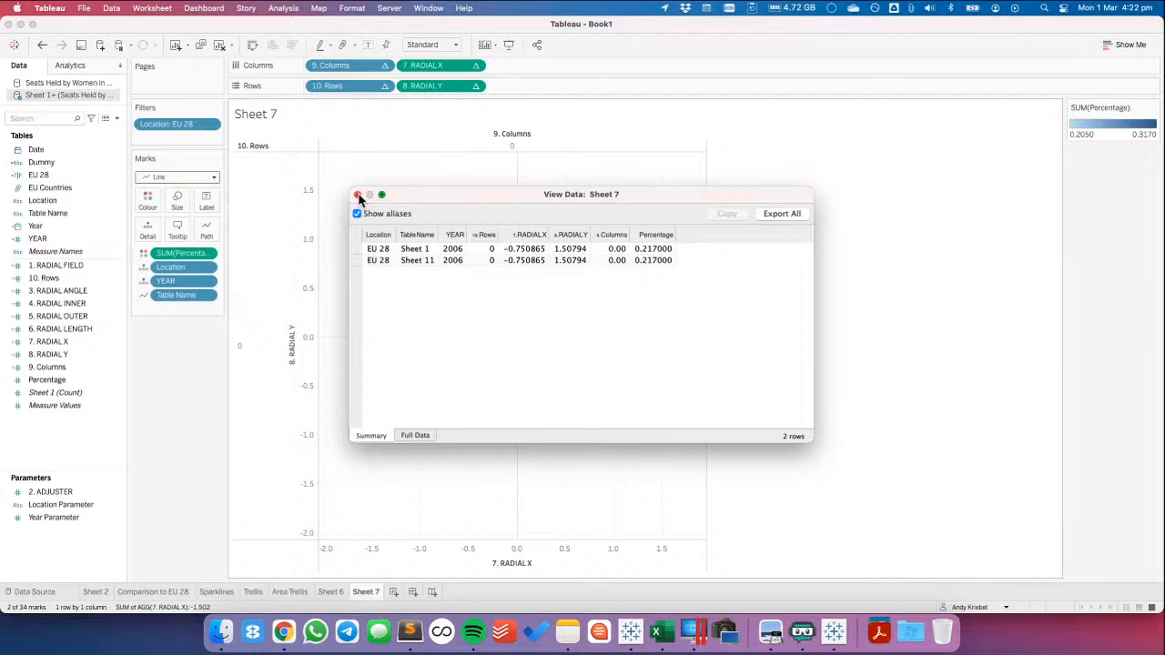
left_click(359, 195)
Compare the mark fields of the Running workbook's Starburst All sheet, including Path, with those of Sheet 7 in Book1
key("super+Tab")
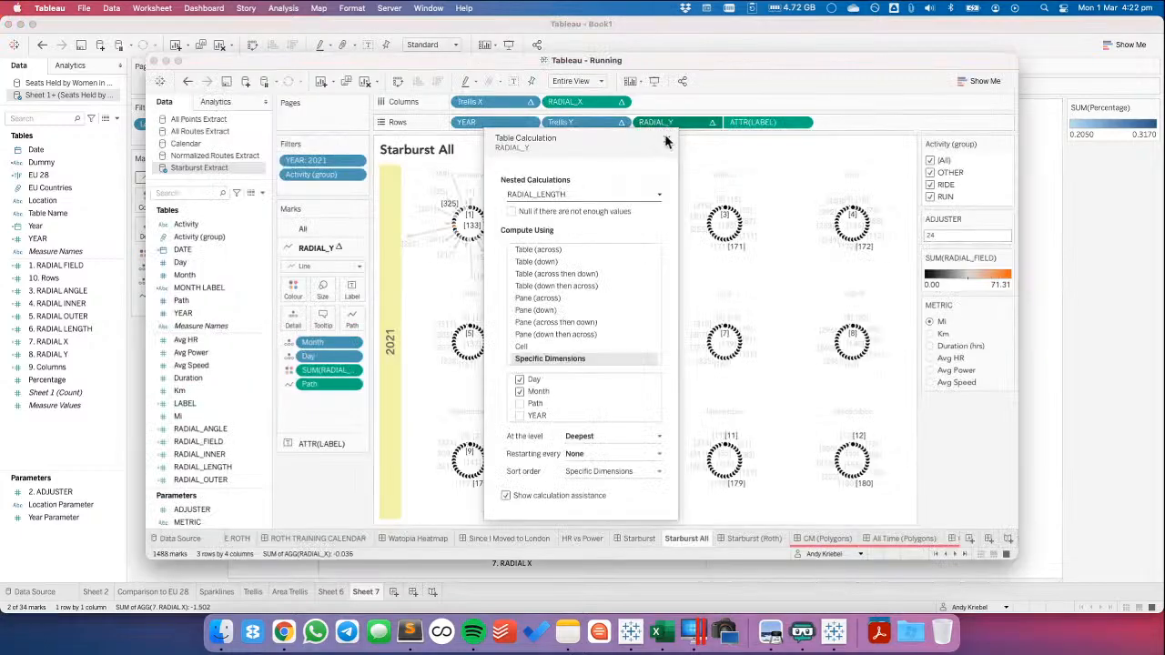
left_click(666, 141)
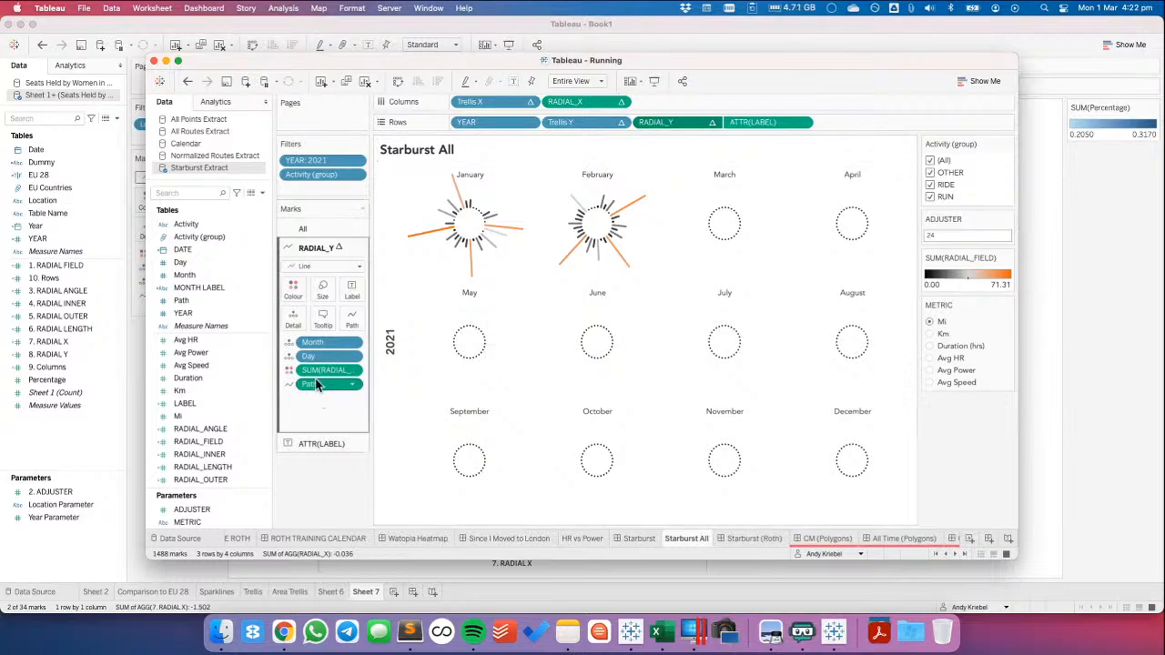
key("super+Tab")
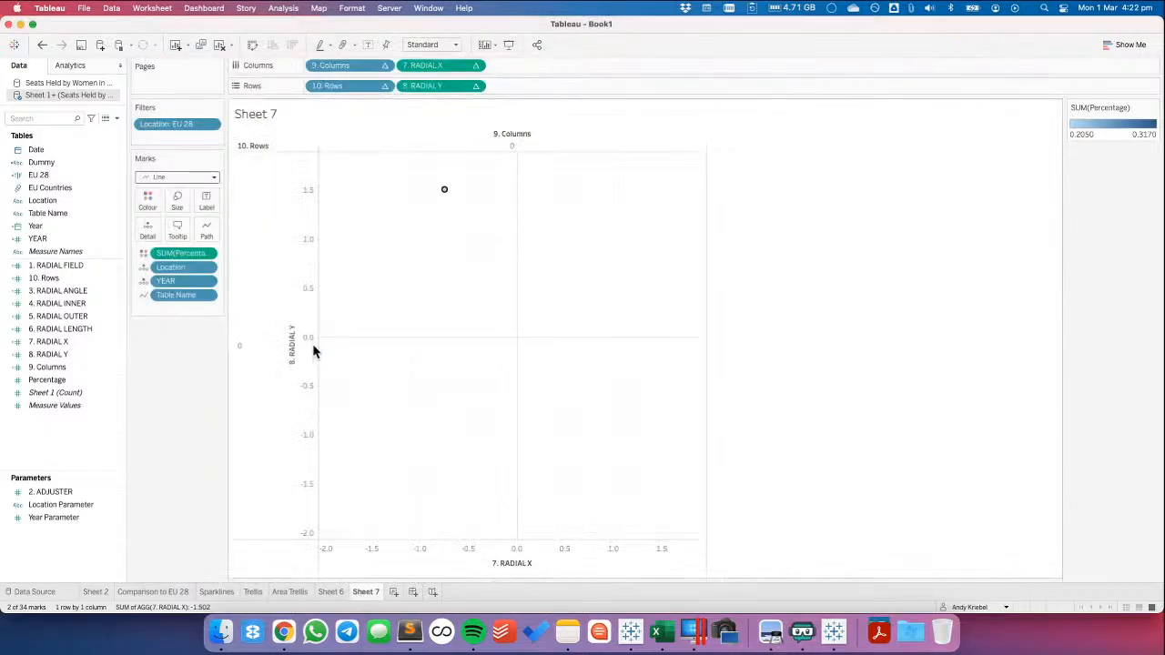
key("super+Tab")
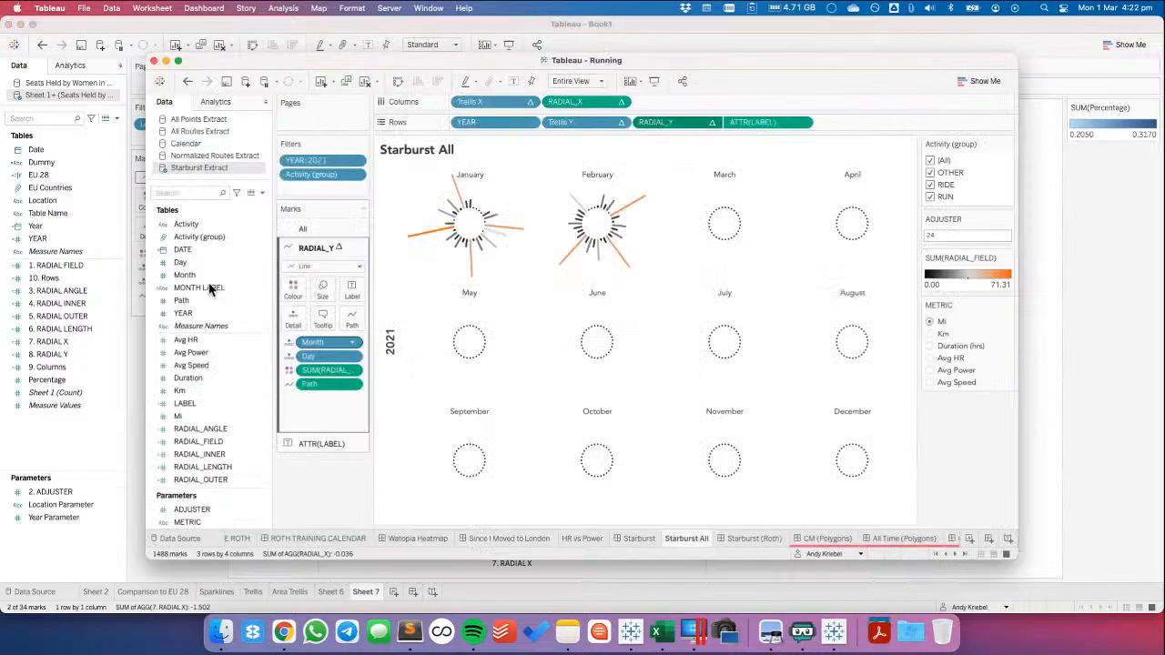
key("super+Tab")
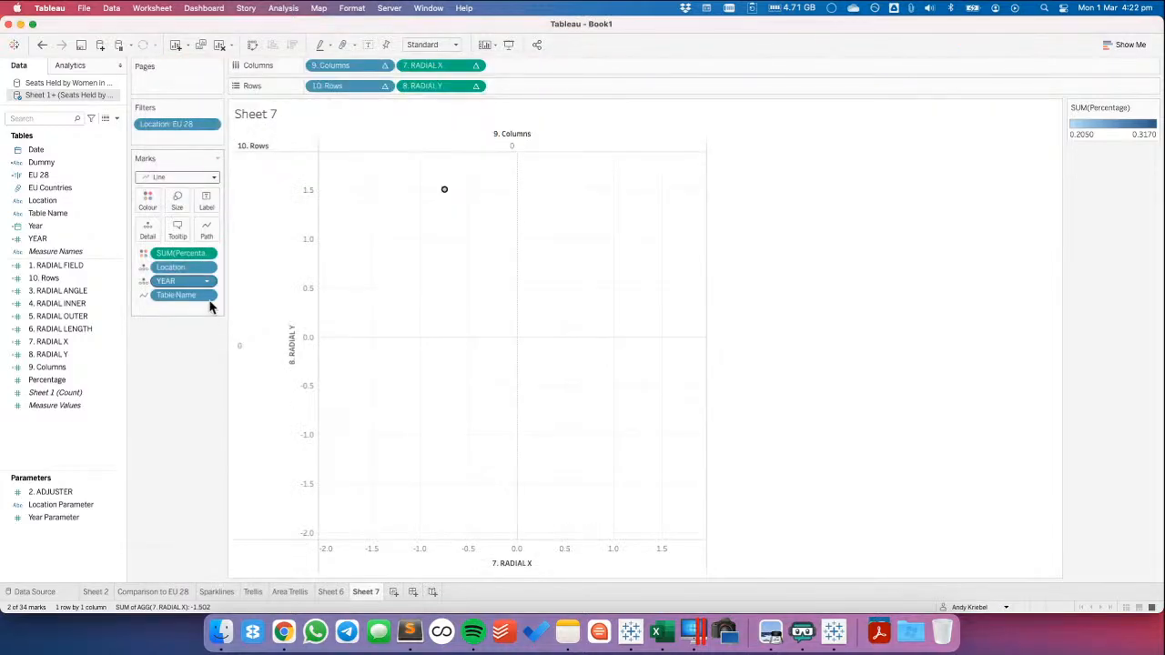
left_click(116, 119)
left_click(108, 134)
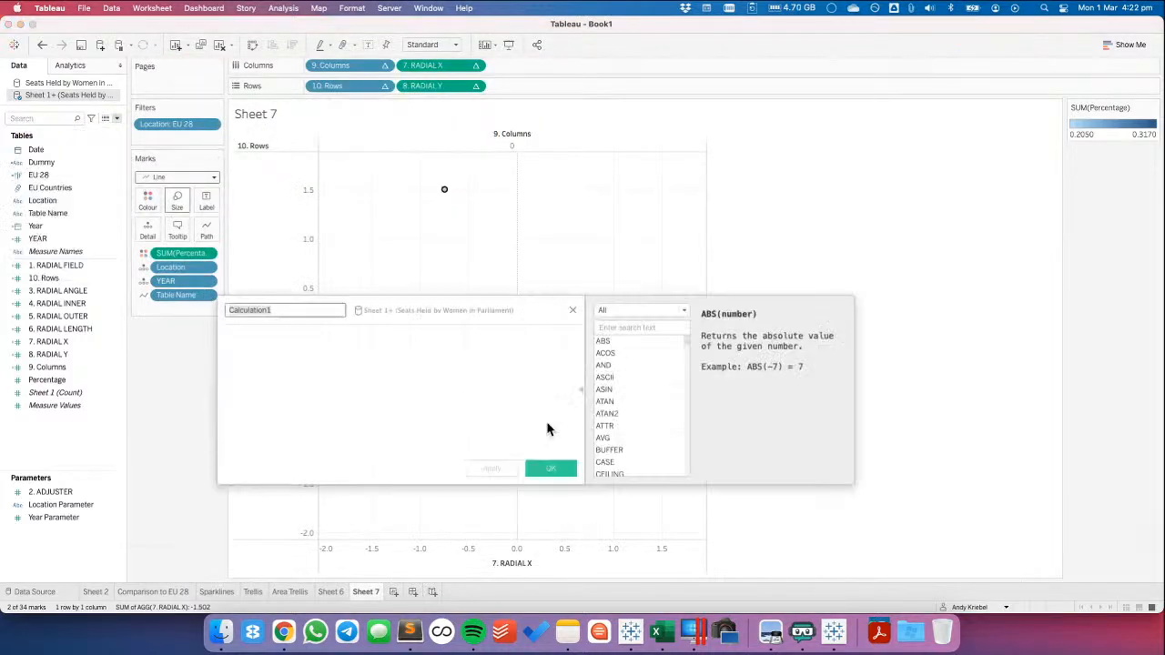
type("PAth")
key("Tab")
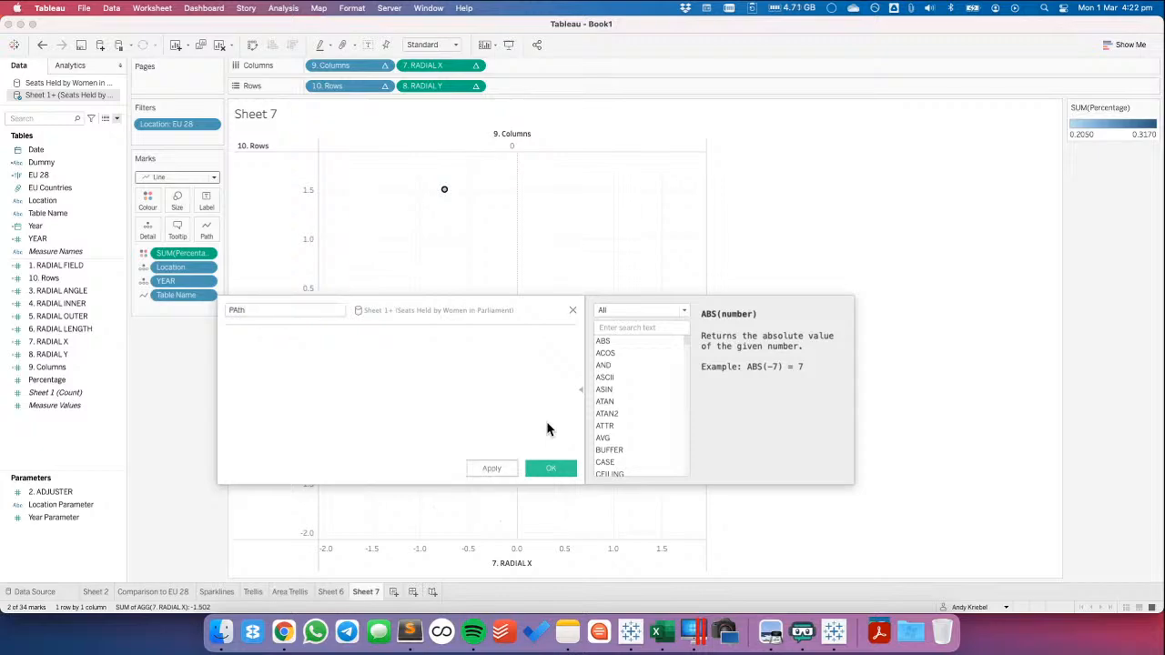
left_click(572, 310)
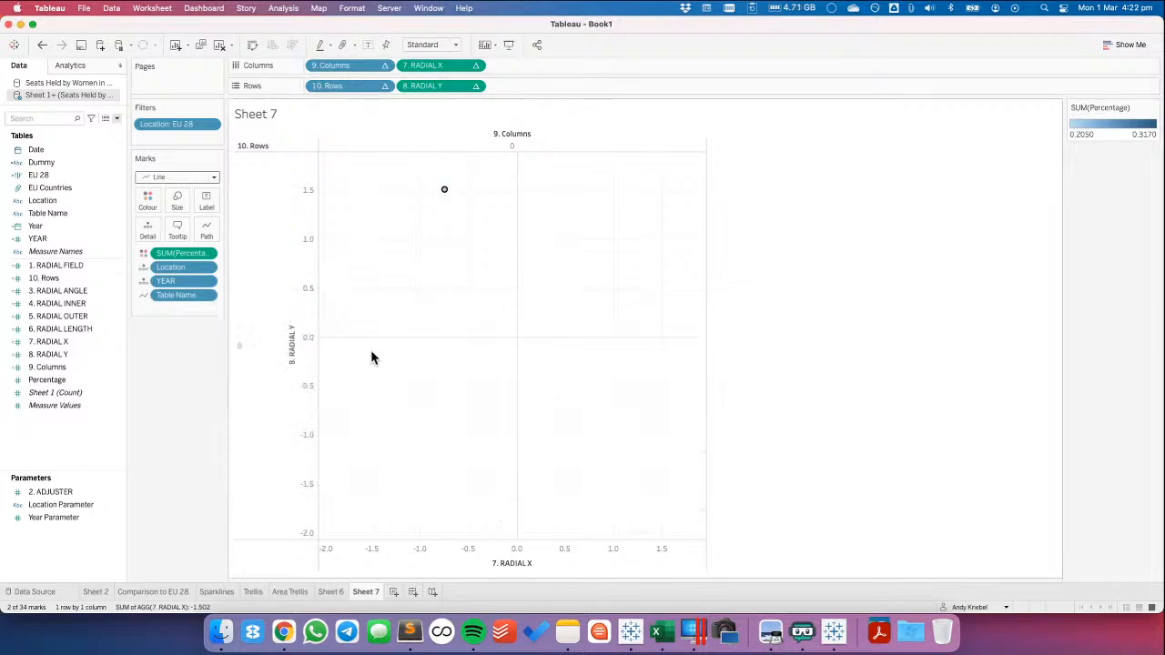
Clear the mark selection and increase the size of the line marks on Sheet 7
left_click(435, 283)
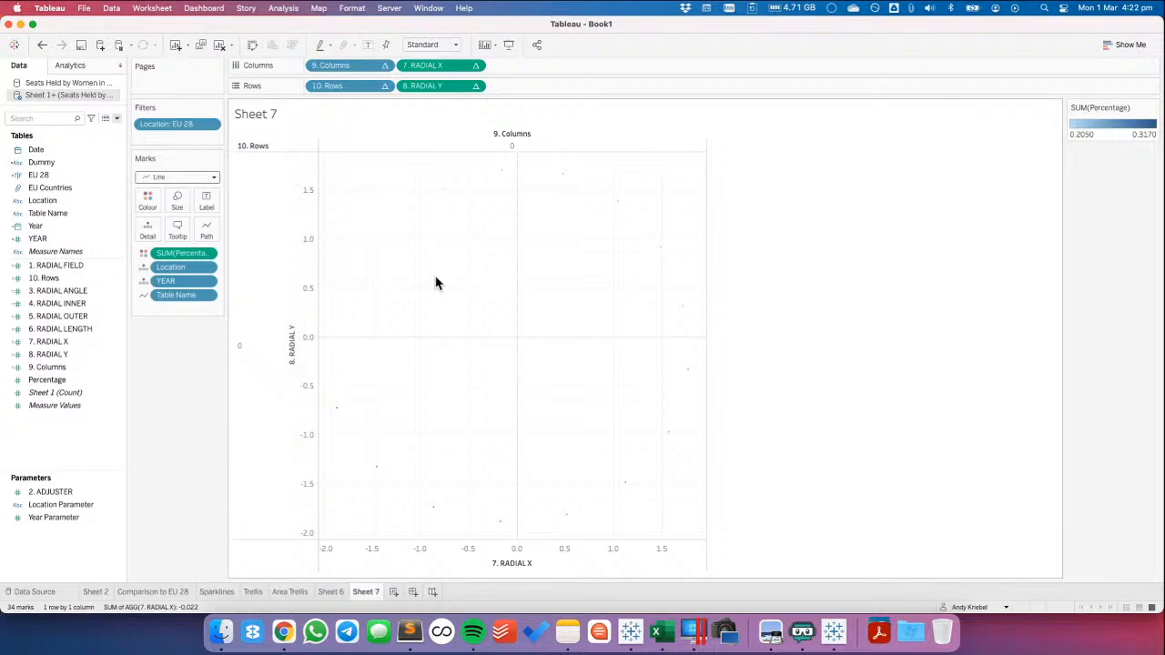
left_click(178, 202)
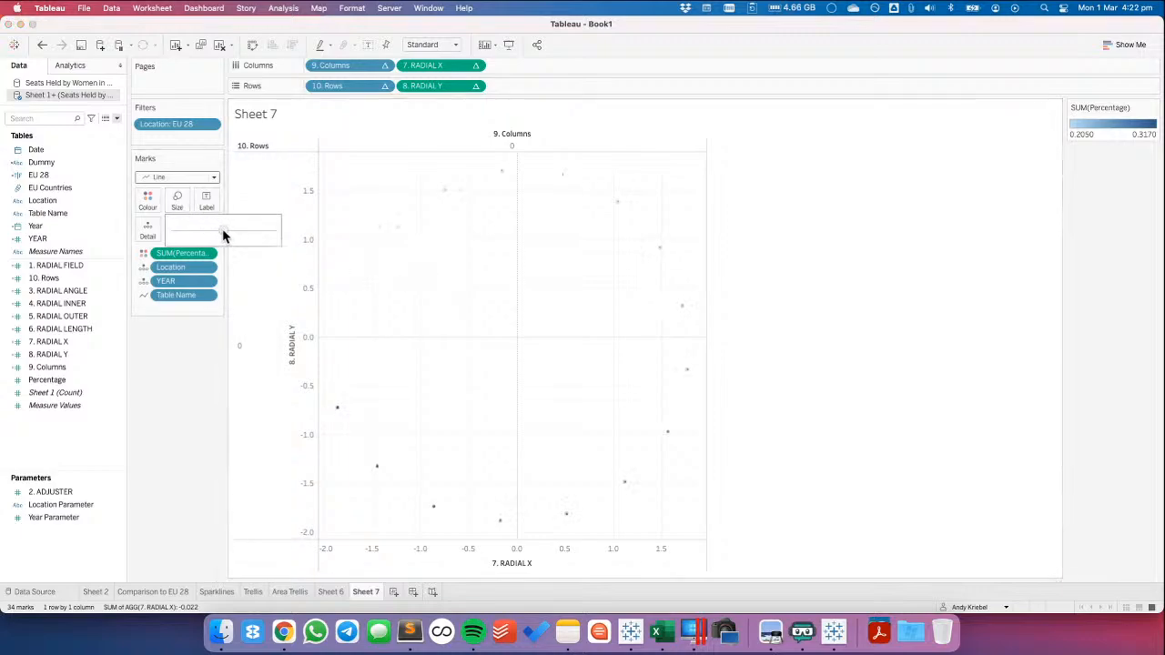
Show the 2. ADJUSTER parameter control and try the values 10 and 11 in it
right_click(60, 492)
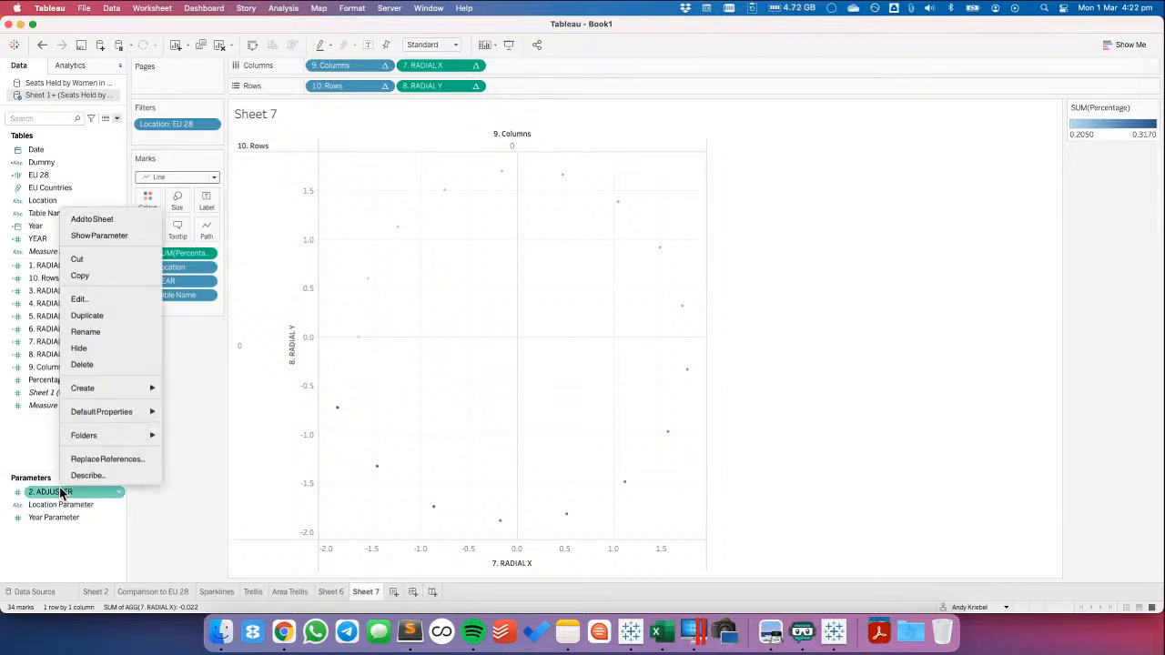
left_click(99, 235)
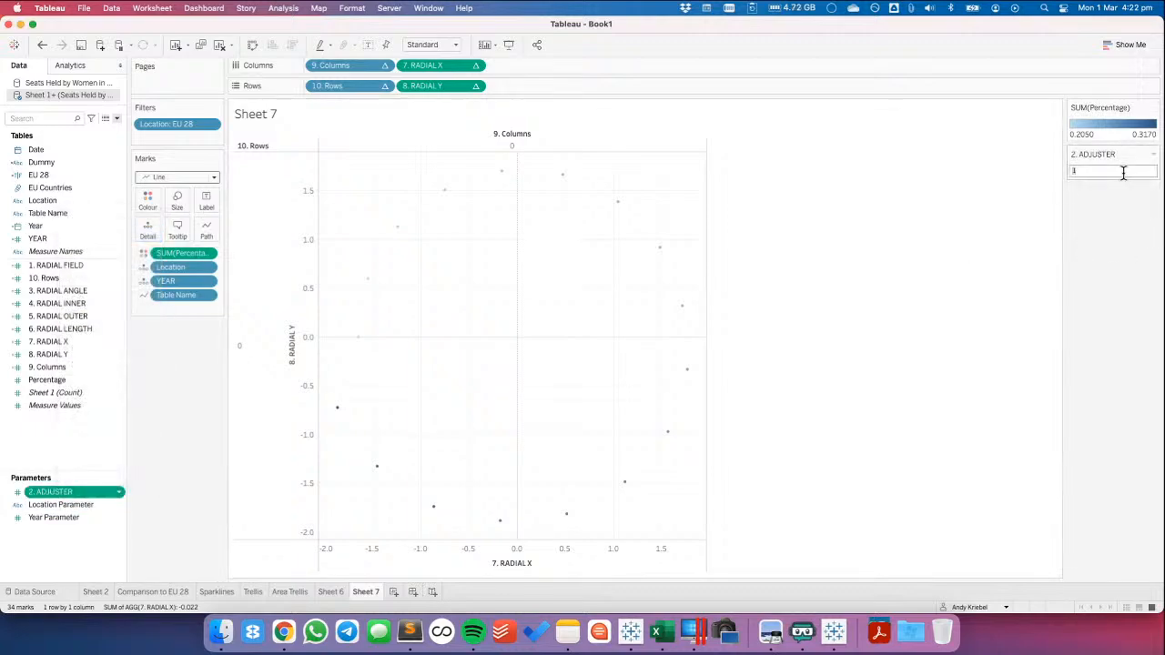
key("Return")
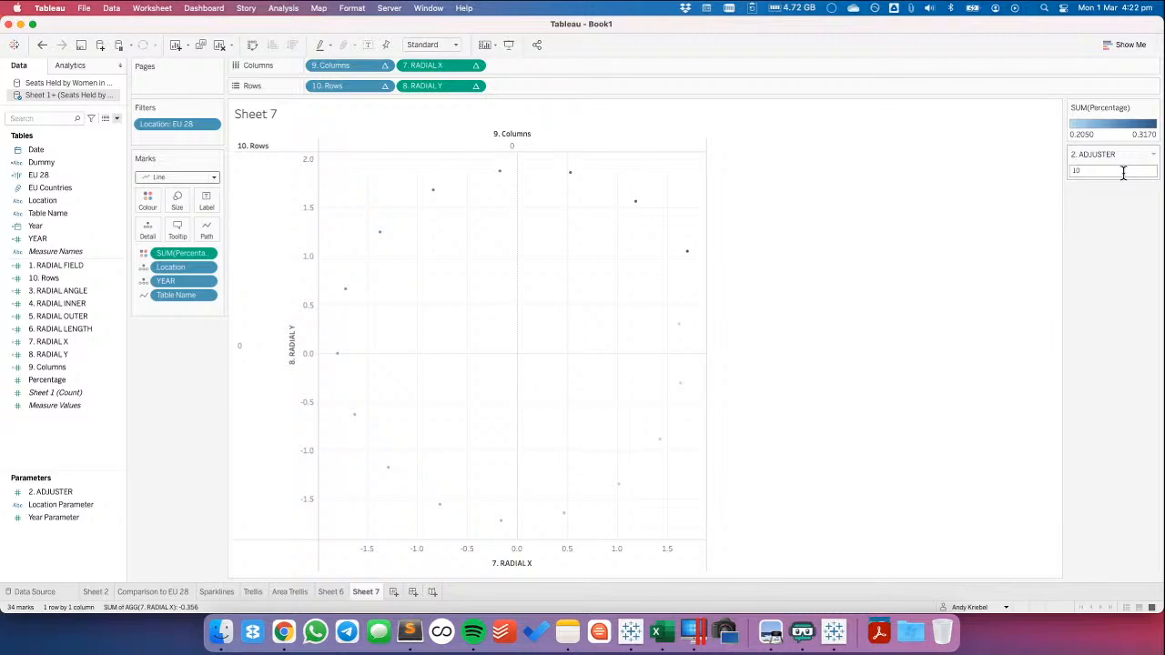
double_click(1113, 169)
type("11")
key("Return")
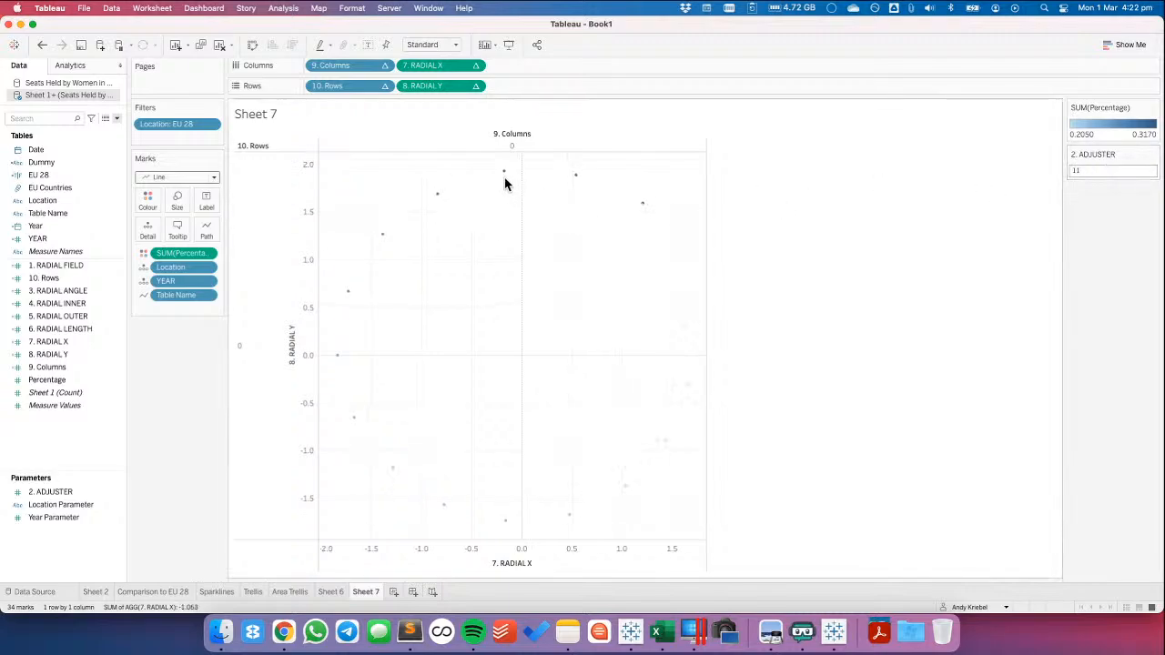
Set the 2. ADJUSTER parameter to 14 to rotate the points of the radial chart
mouse_move(507, 177)
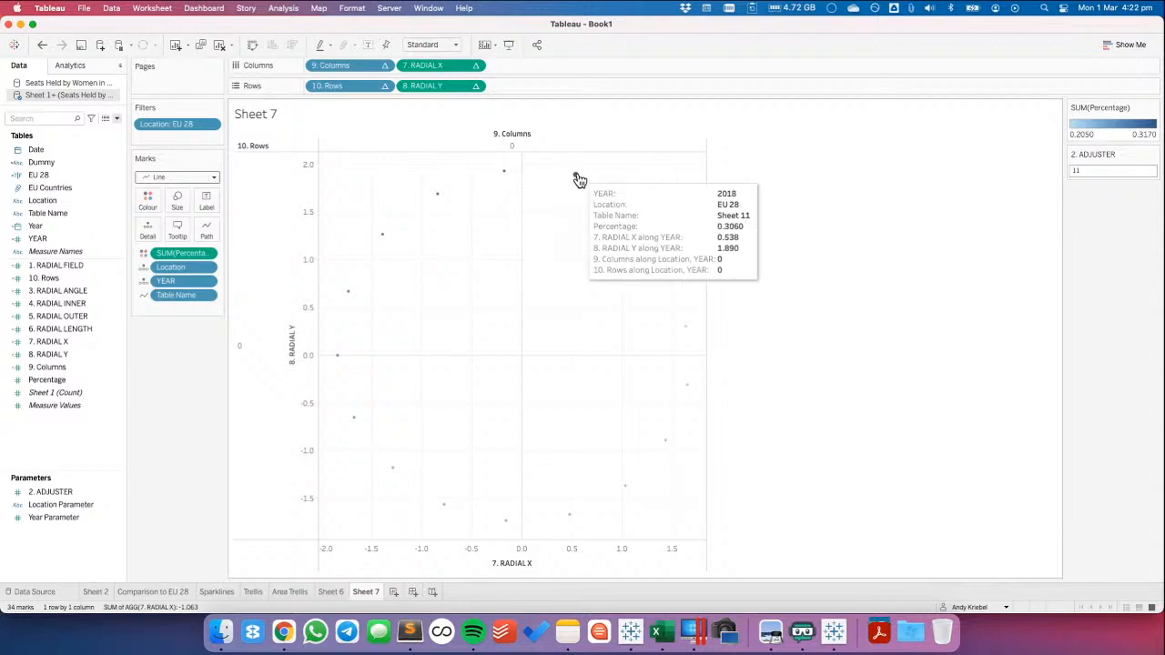
mouse_move(442, 200)
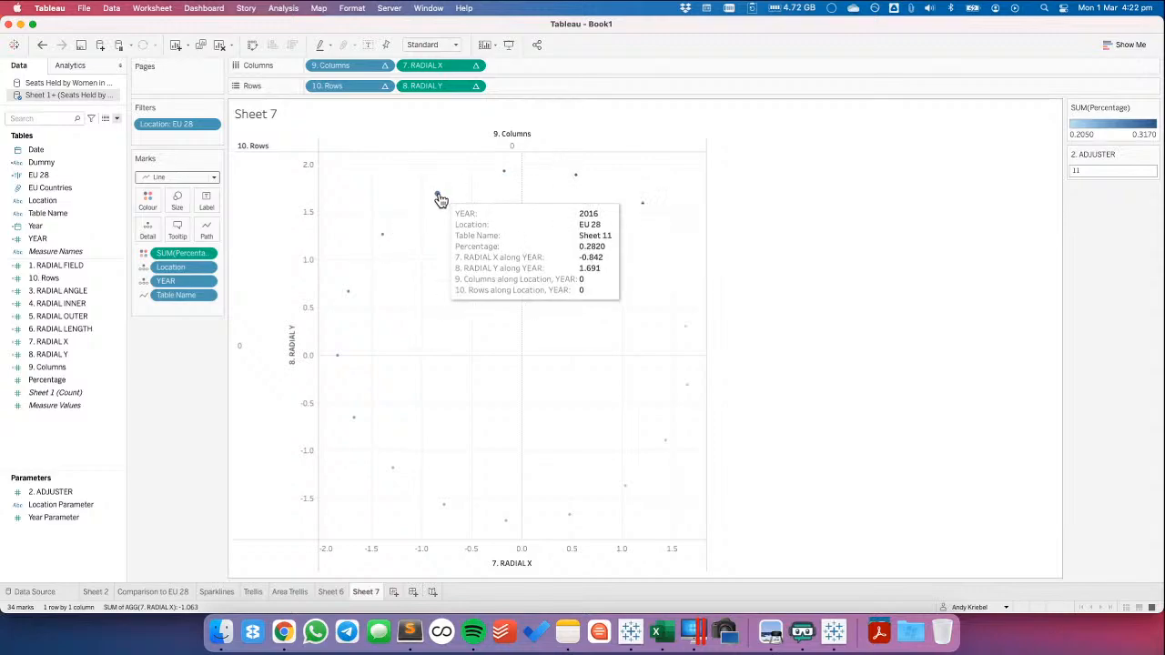
mouse_move(663, 285)
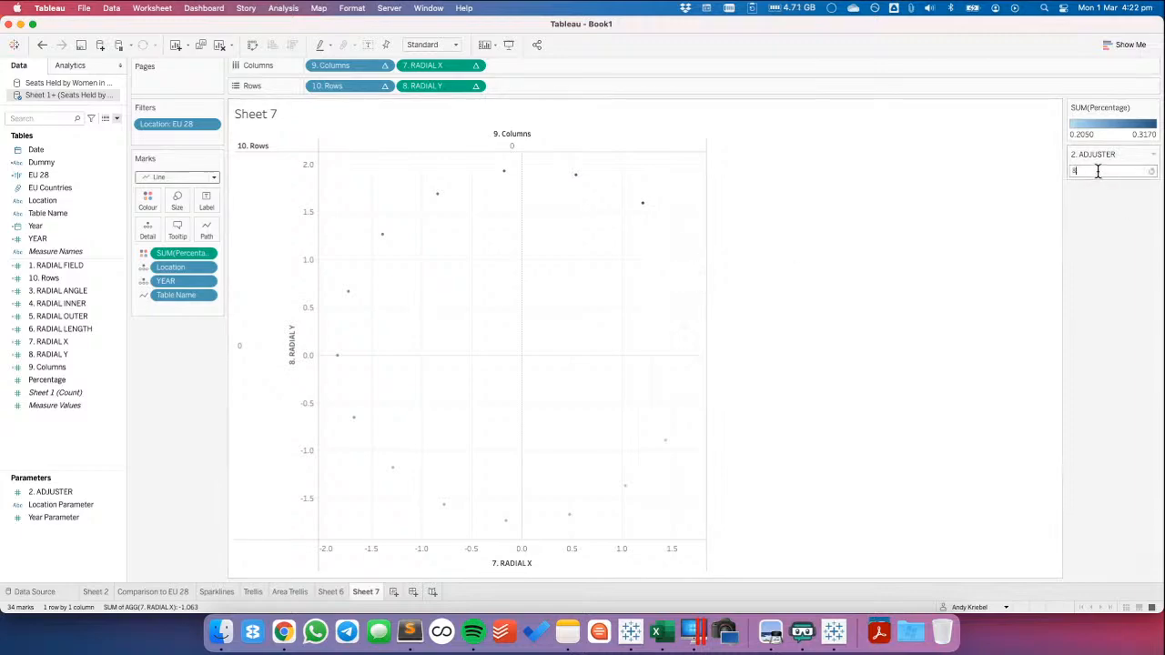
key("Return")
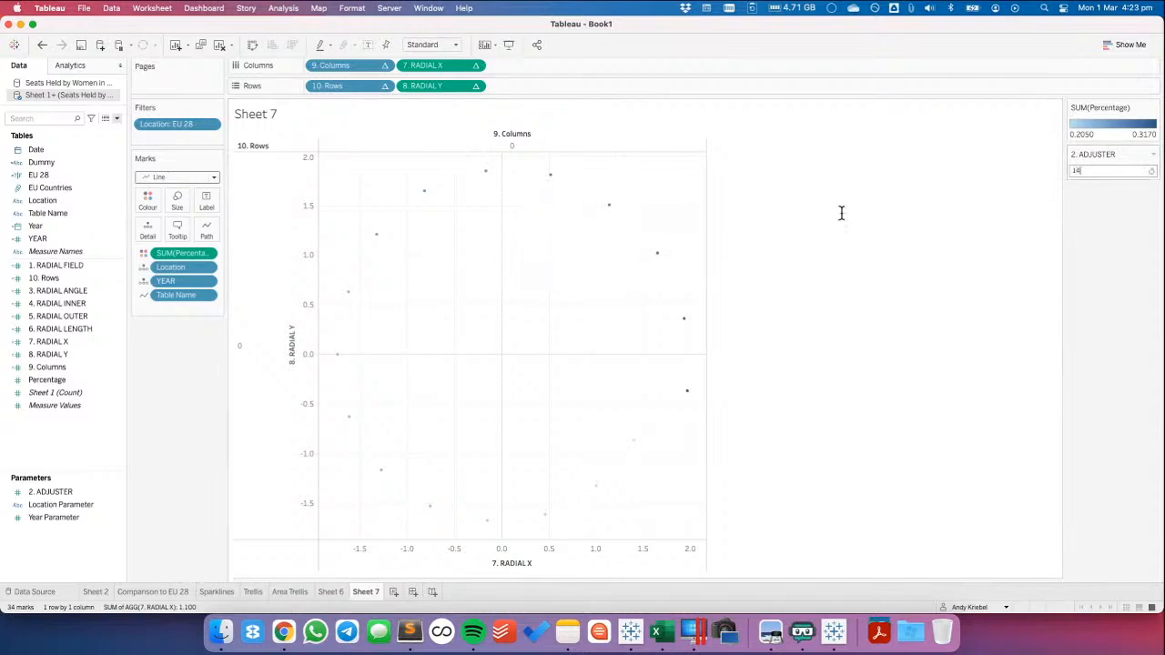
key("Return")
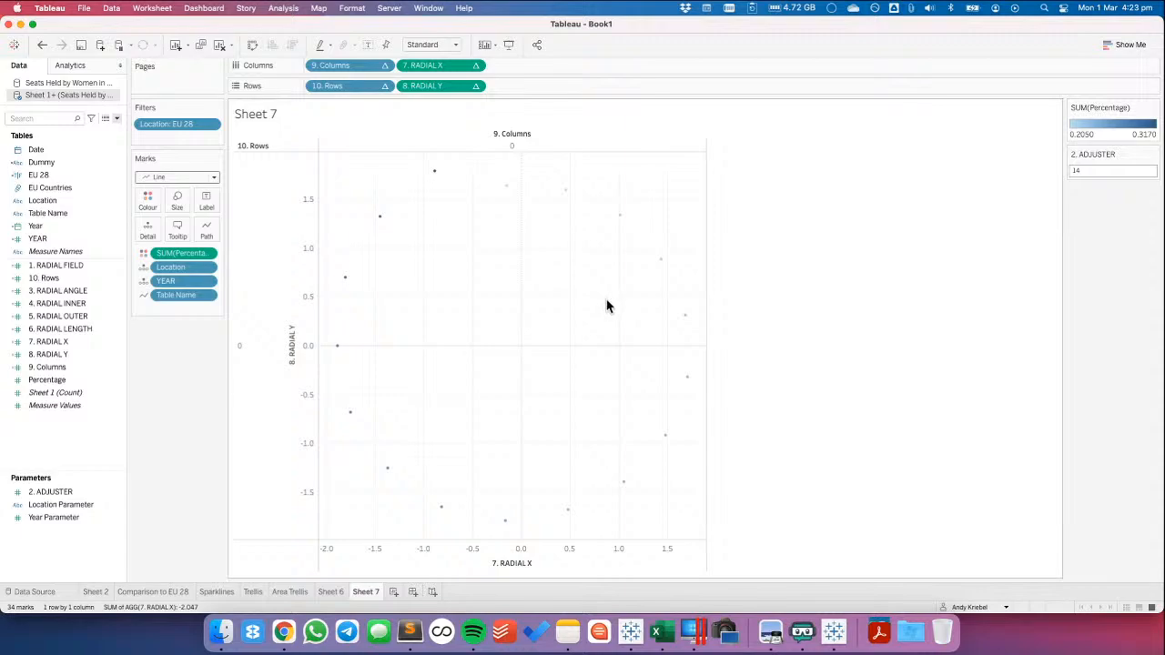
Include Location alongside YEAR in the specific dimensions of 7. RADIAL X's nested 3. RADIAL ANGLE and 6. RADIAL LENGTH calculations
left_click(475, 66)
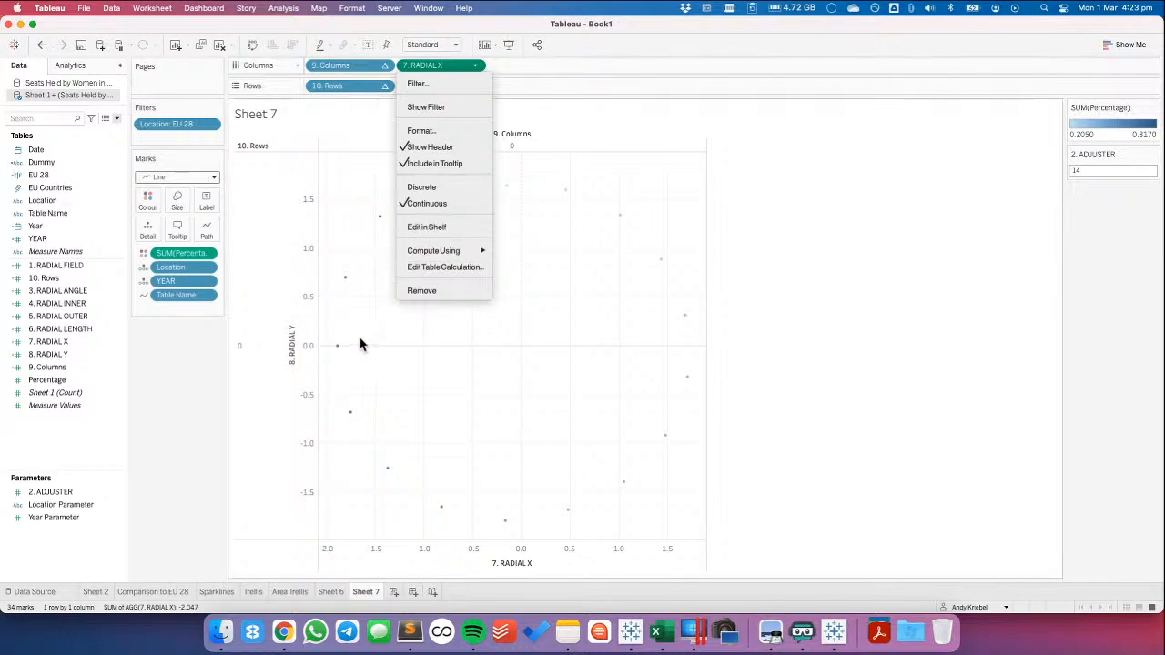
left_click(359, 344)
left_click(475, 66)
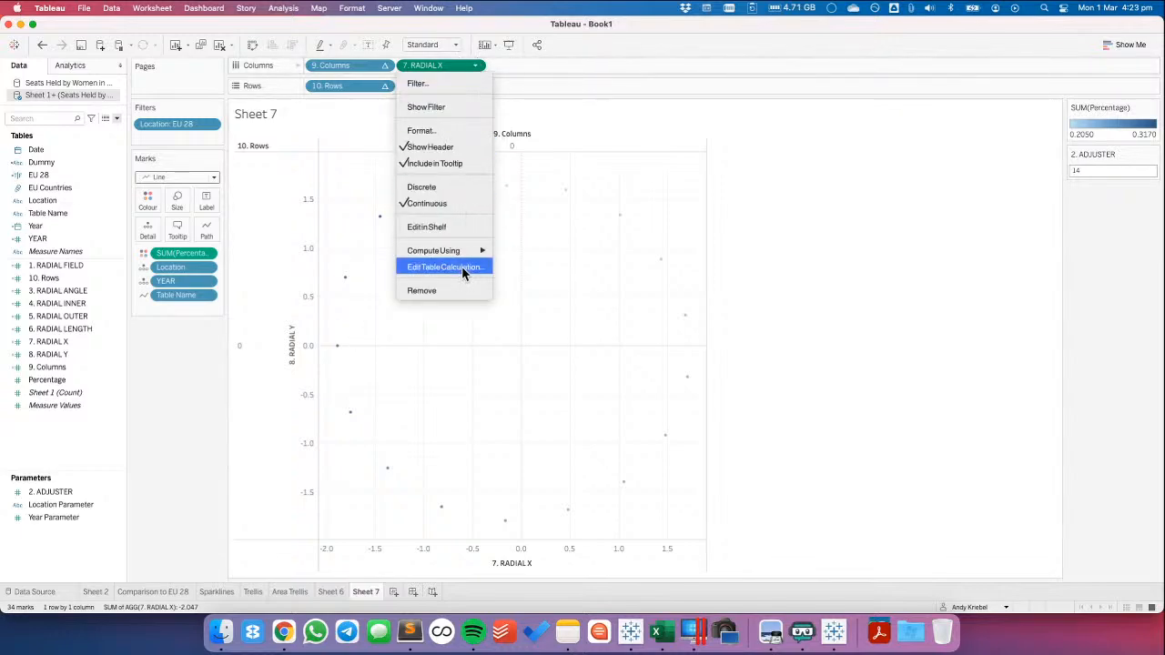
left_click(462, 266)
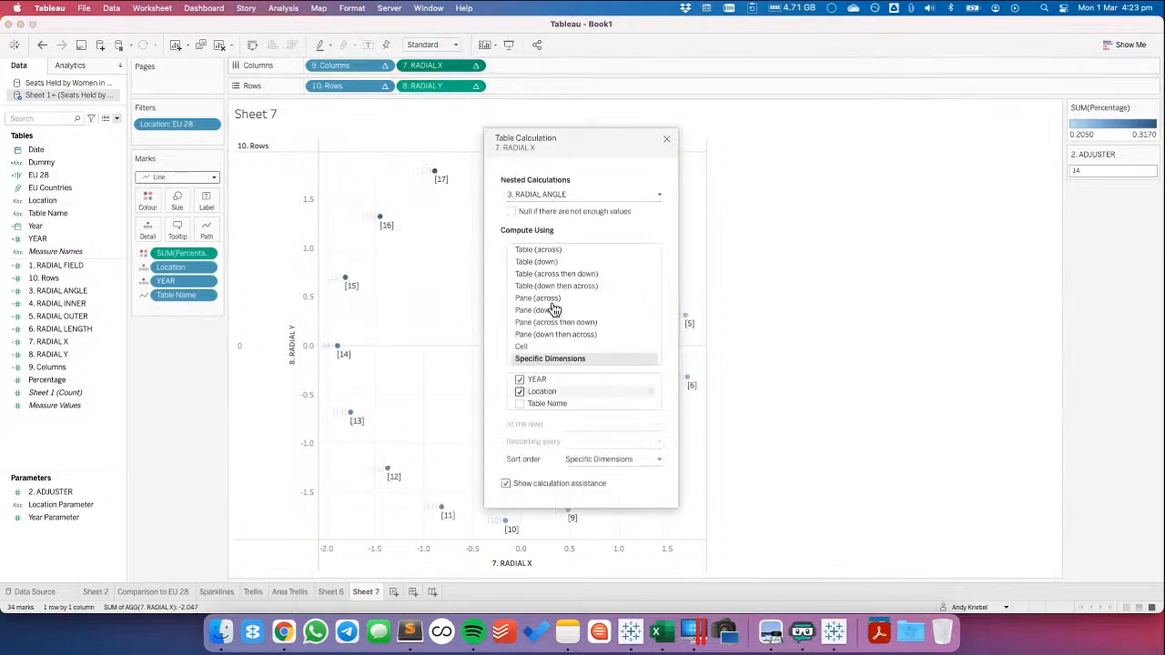
left_click(551, 194)
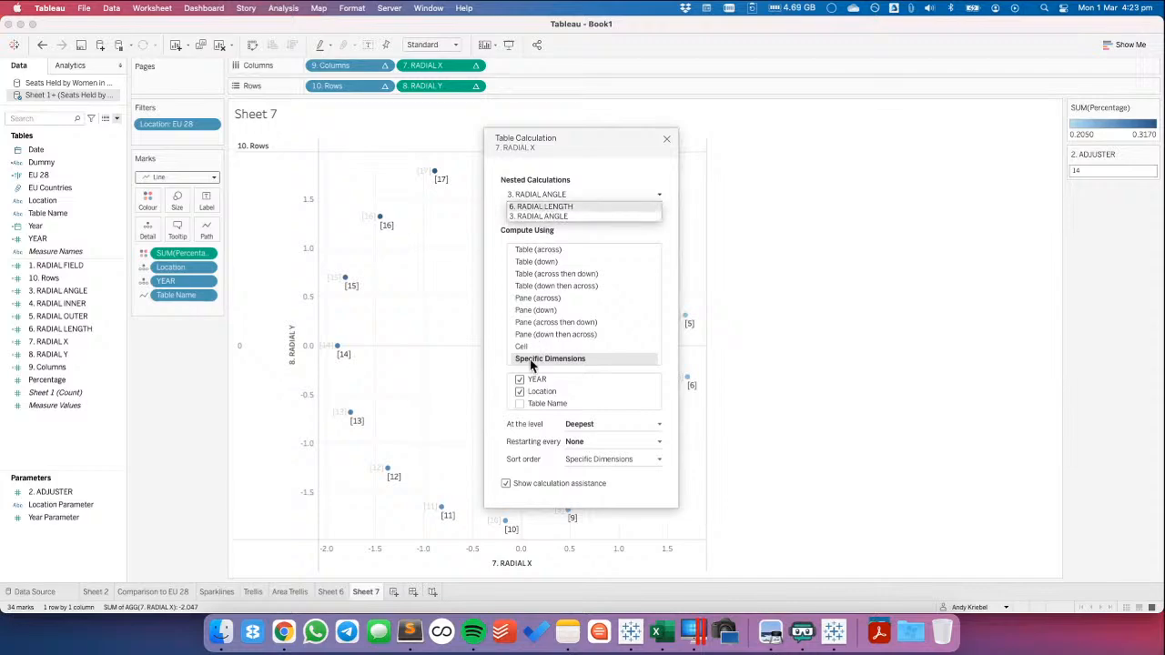
left_click(520, 392)
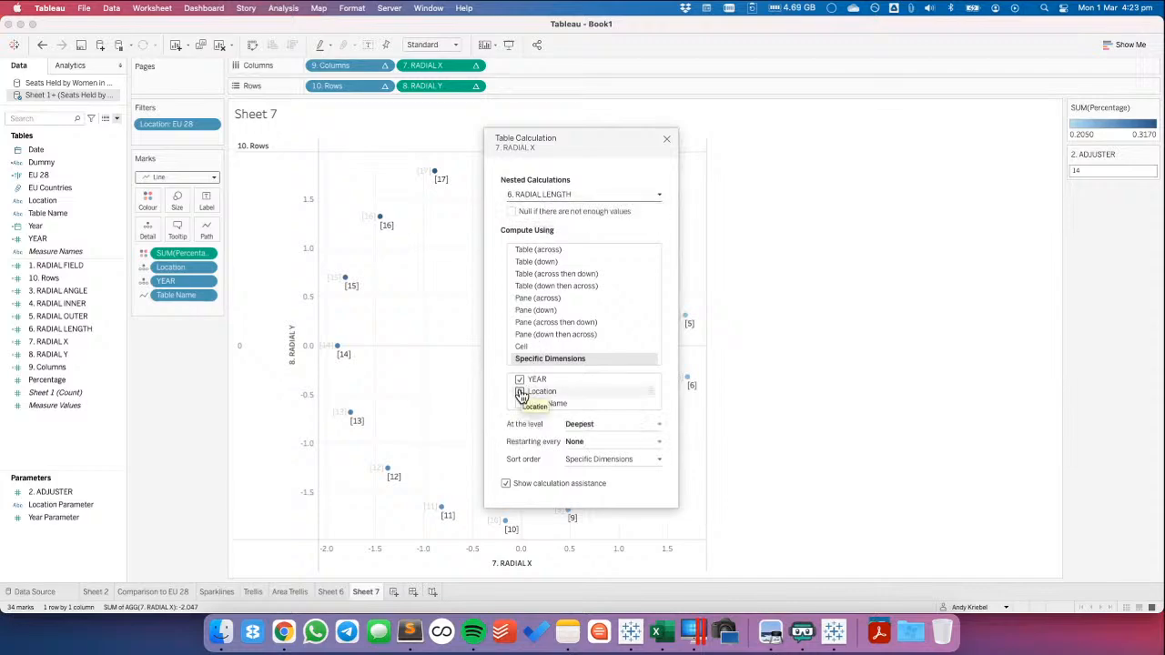
Set 8. RADIAL Y's nested 3. RADIAL ANGLE calculation to compute using both YEAR and Location
left_click(475, 85)
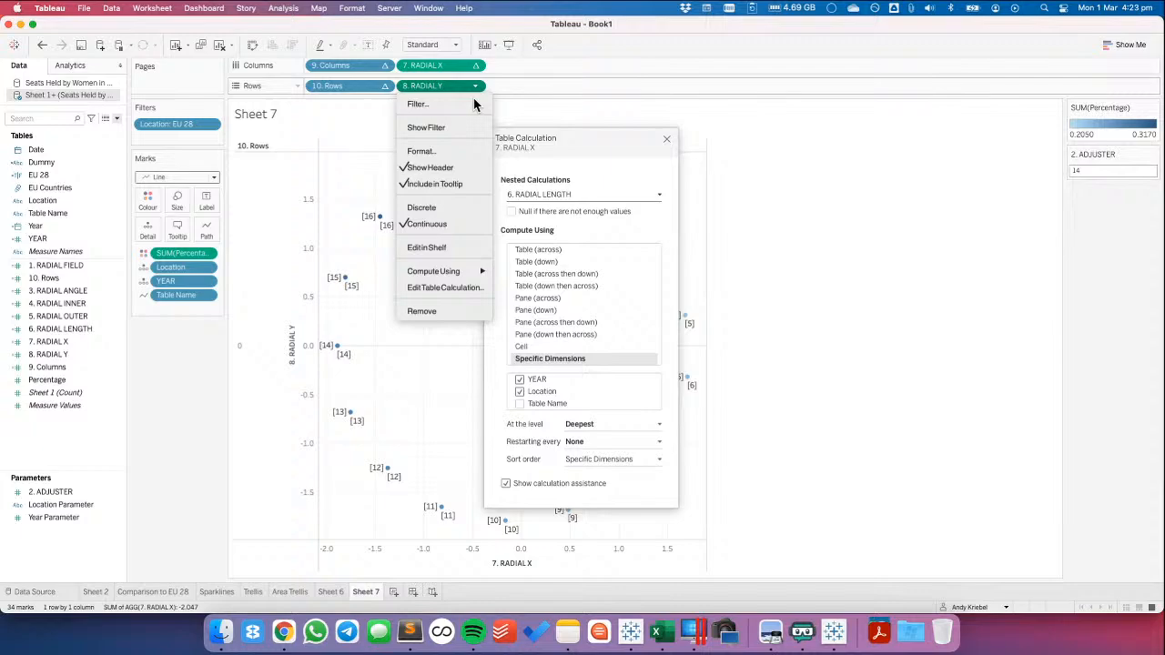
left_click(453, 287)
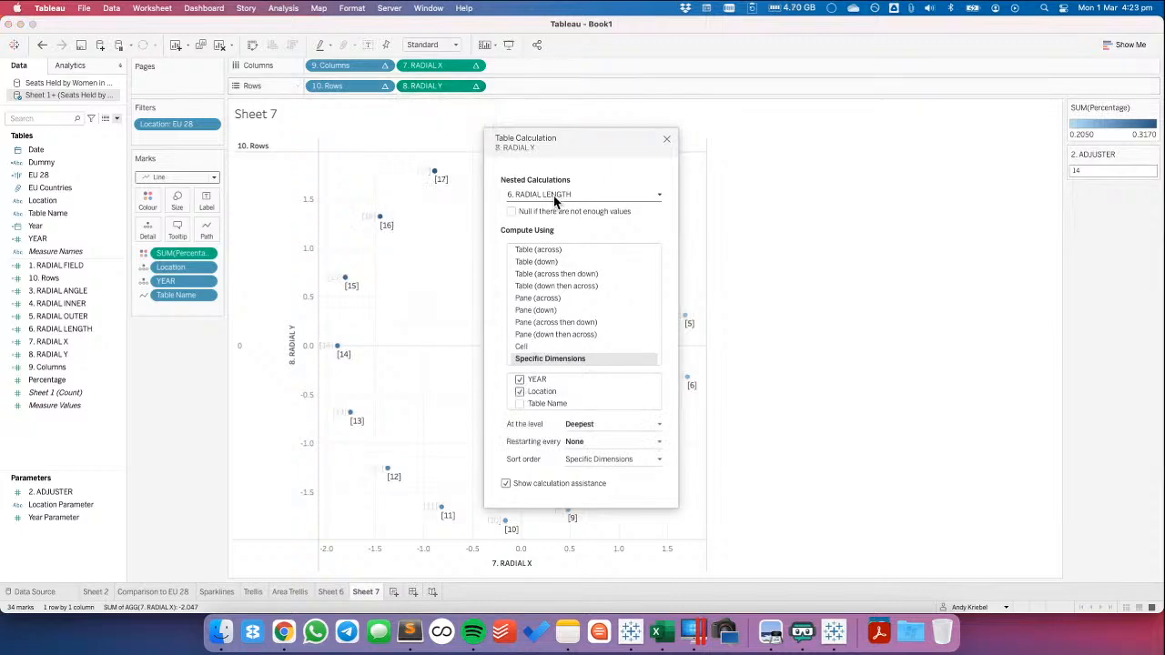
left_click(556, 195)
left_click(565, 211)
left_click(520, 392)
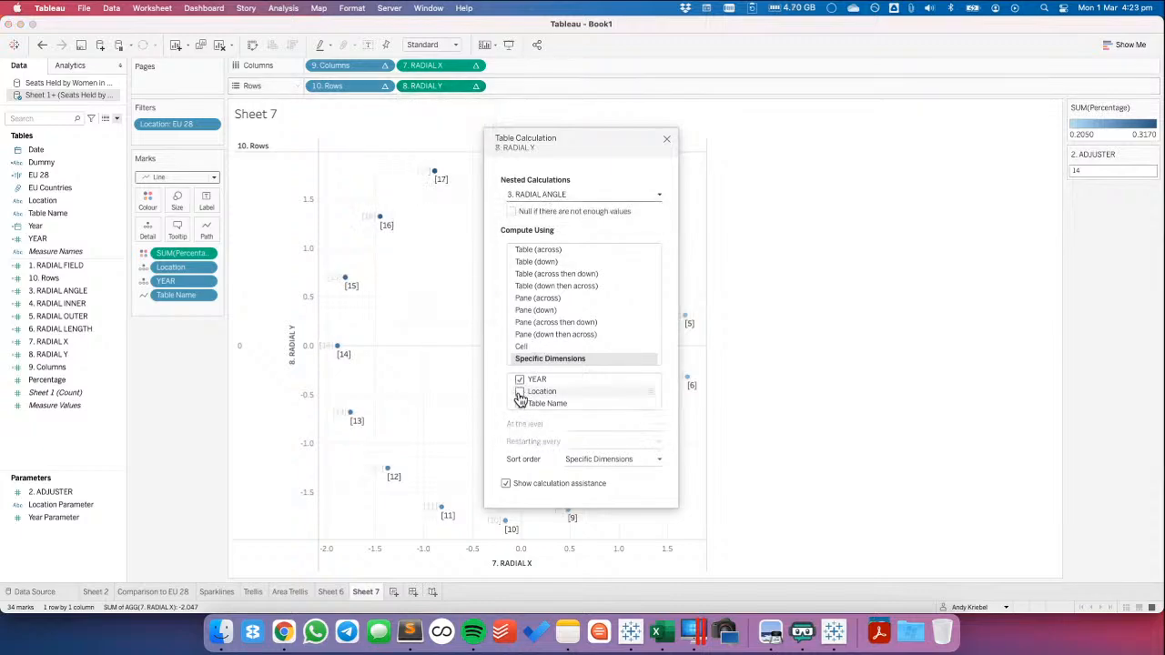
left_click(520, 393)
Switch to the Running workbook and examine the table calculation settings of RADIAL_X on Starburst All against Book1
key("super+Tab")
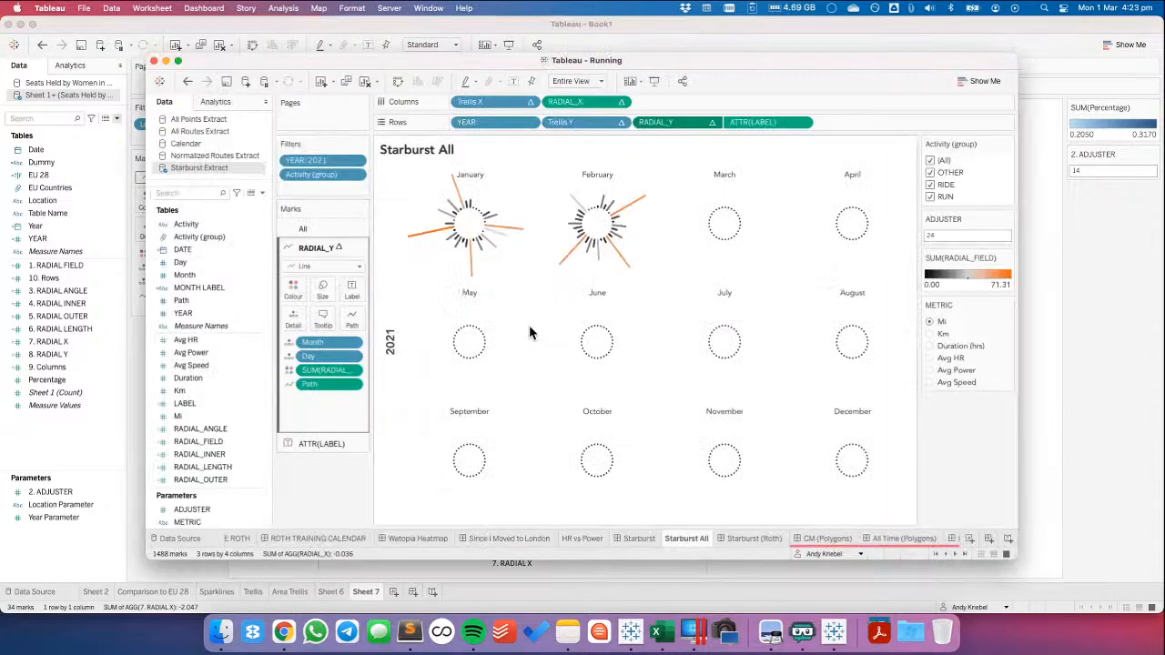
left_click(622, 102)
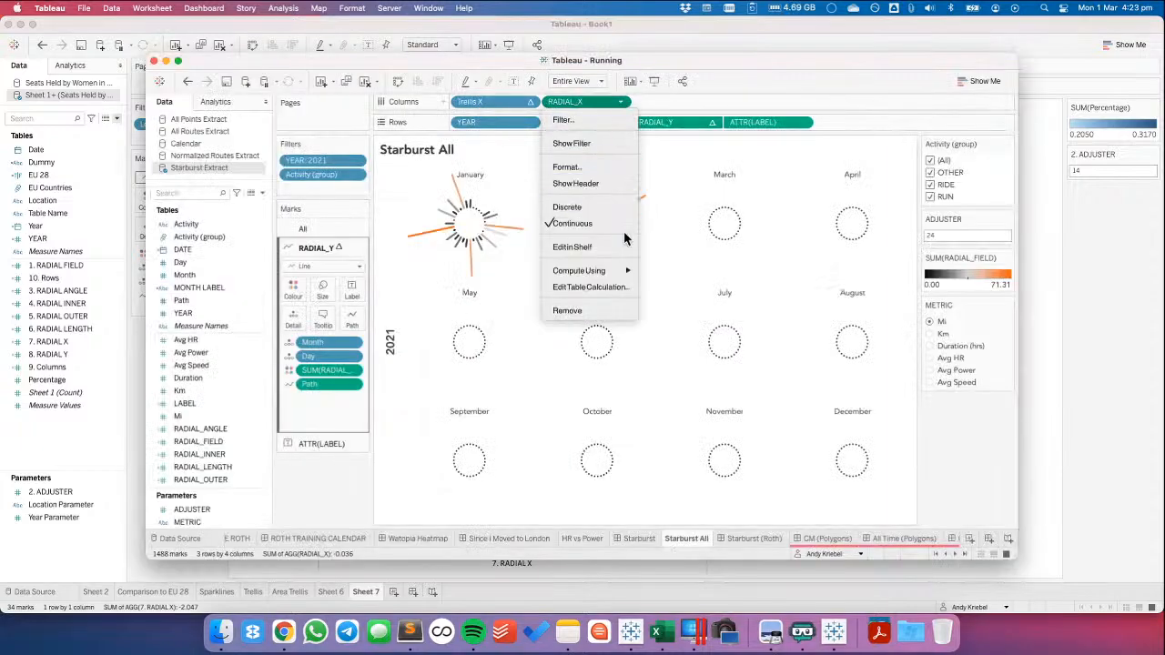
left_click(598, 287)
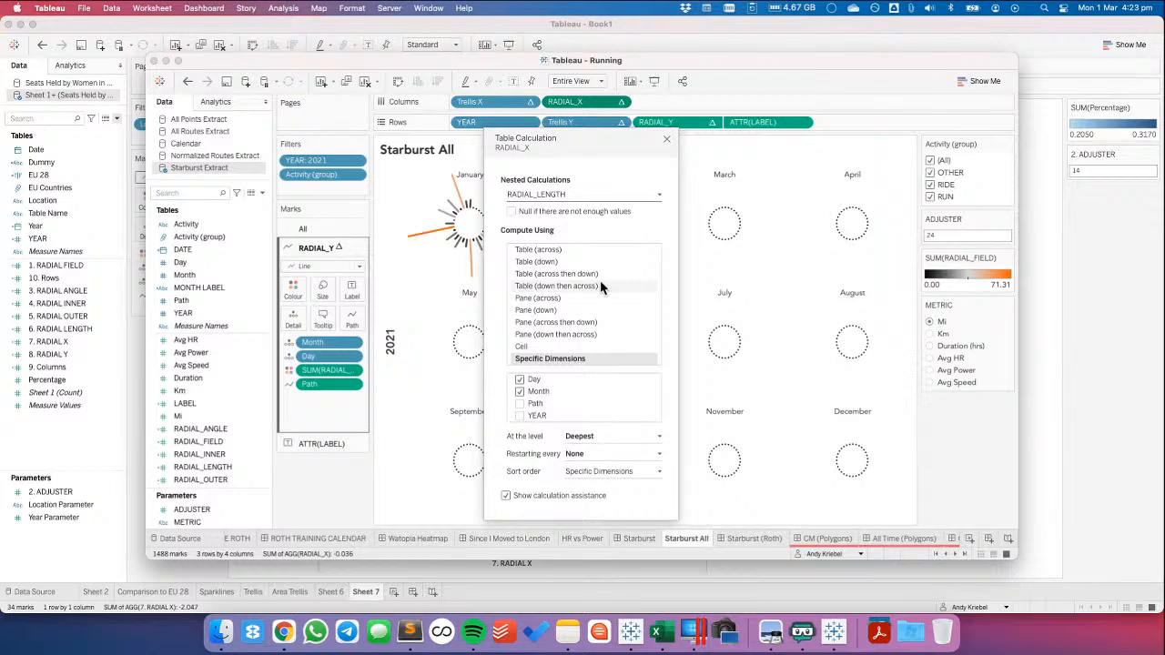
key("super+Tab")
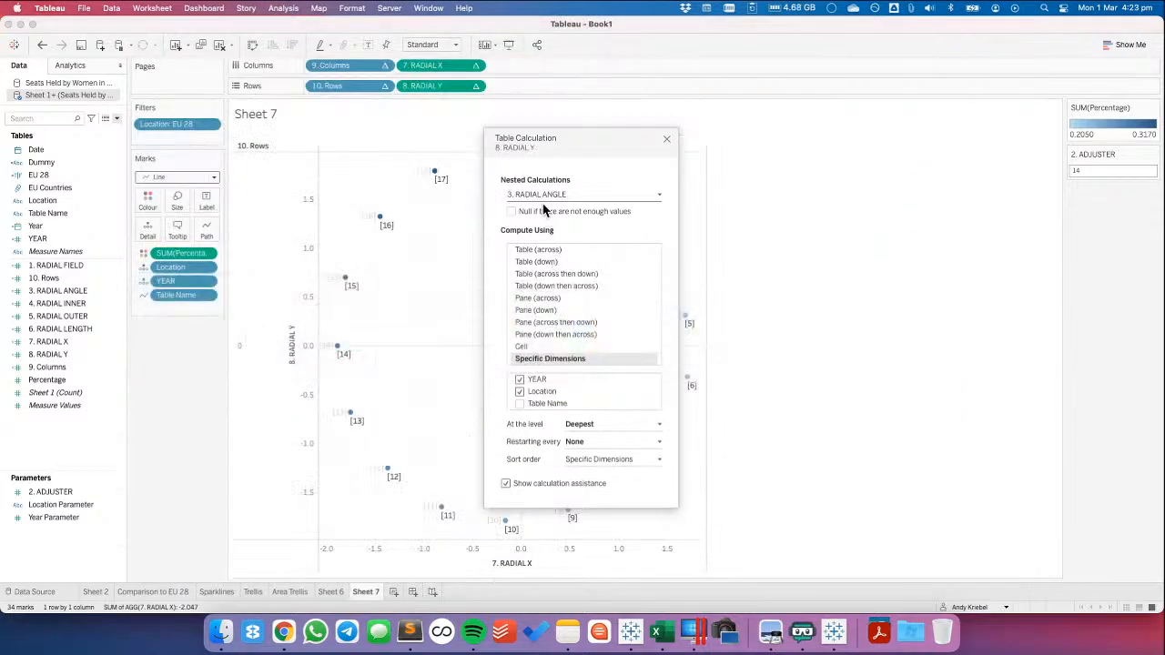
key("super+Tab")
key("super+Tab")
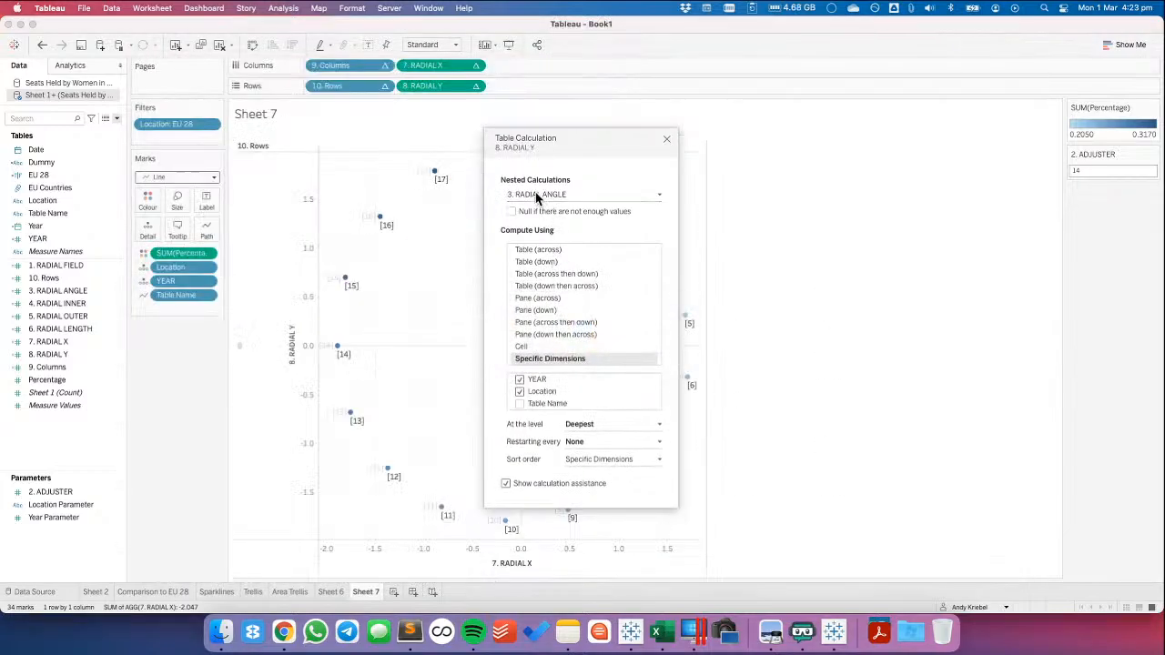
Compare the dimensions of 8. RADIAL Y's nested 6. RADIAL LENGTH with those of RADIAL_LENGTH in the Running workbook
left_click(538, 195)
left_click(537, 203)
left_click(538, 197)
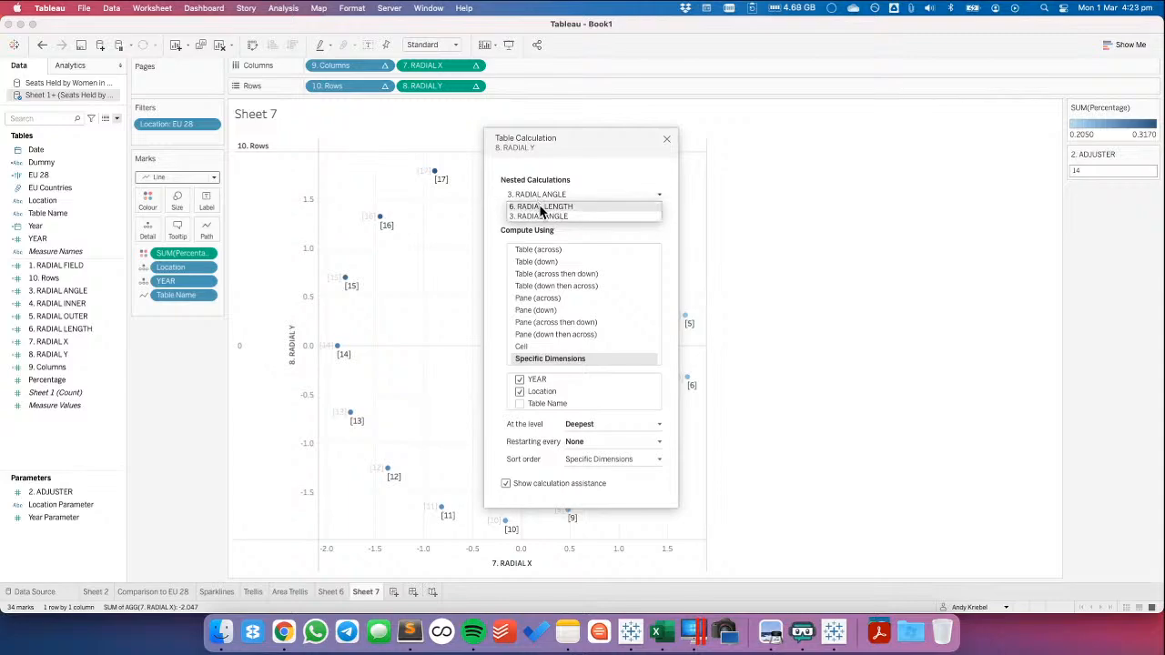
left_click(541, 207)
key("super+Tab")
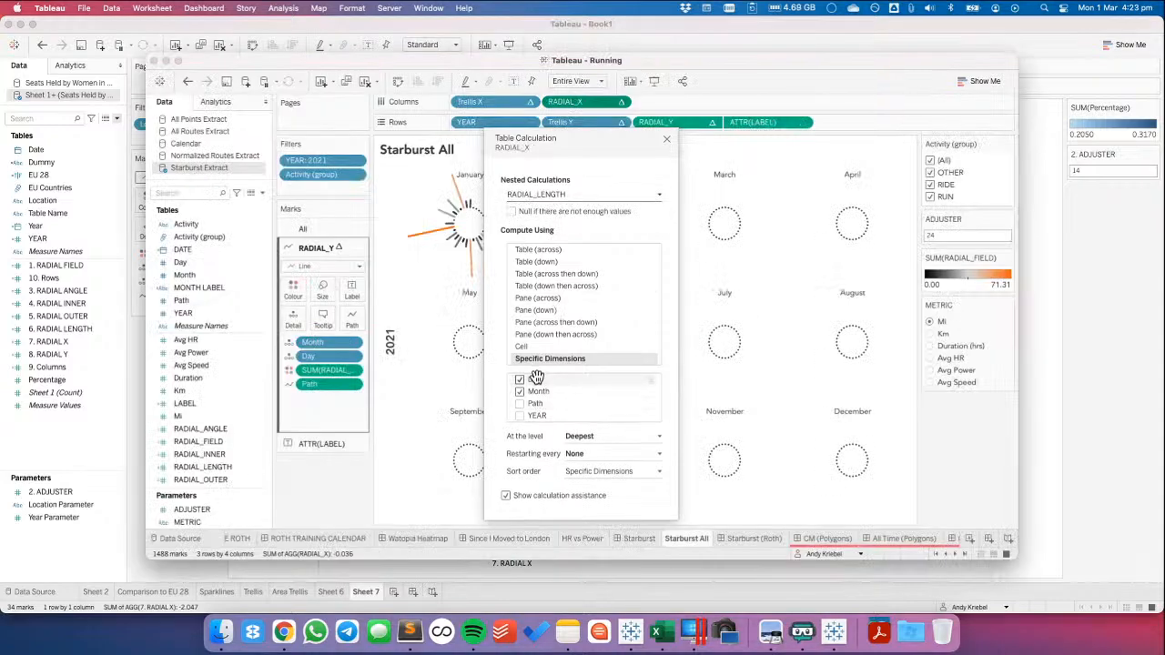
left_click_drag(537, 377, 537, 378)
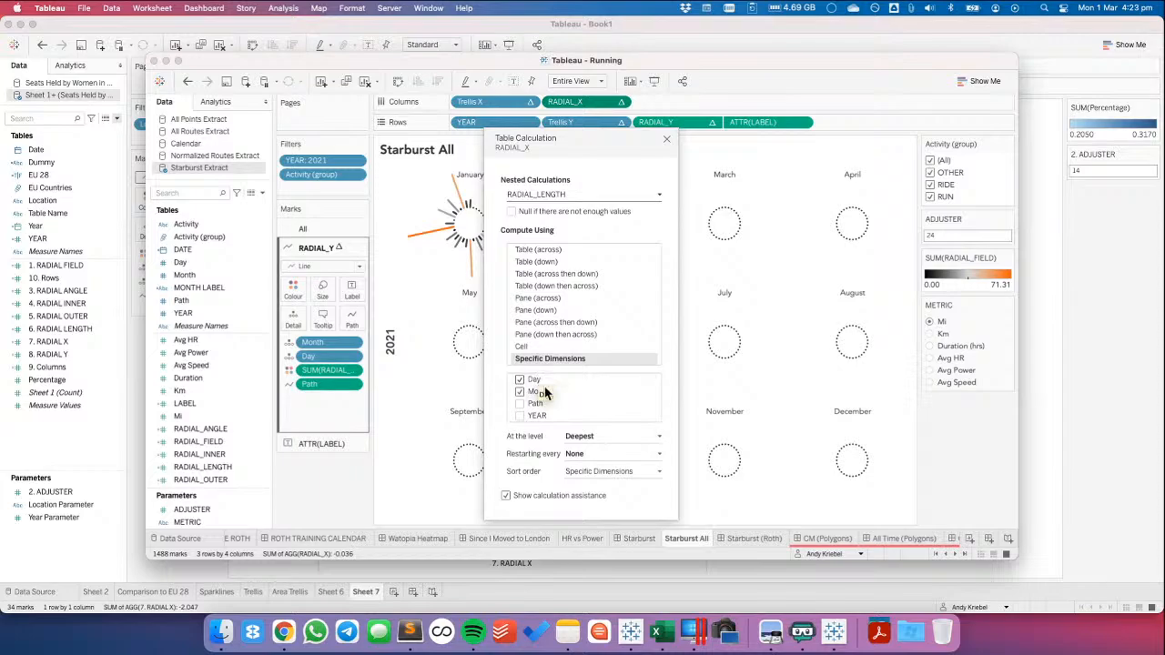
key("super+Tab")
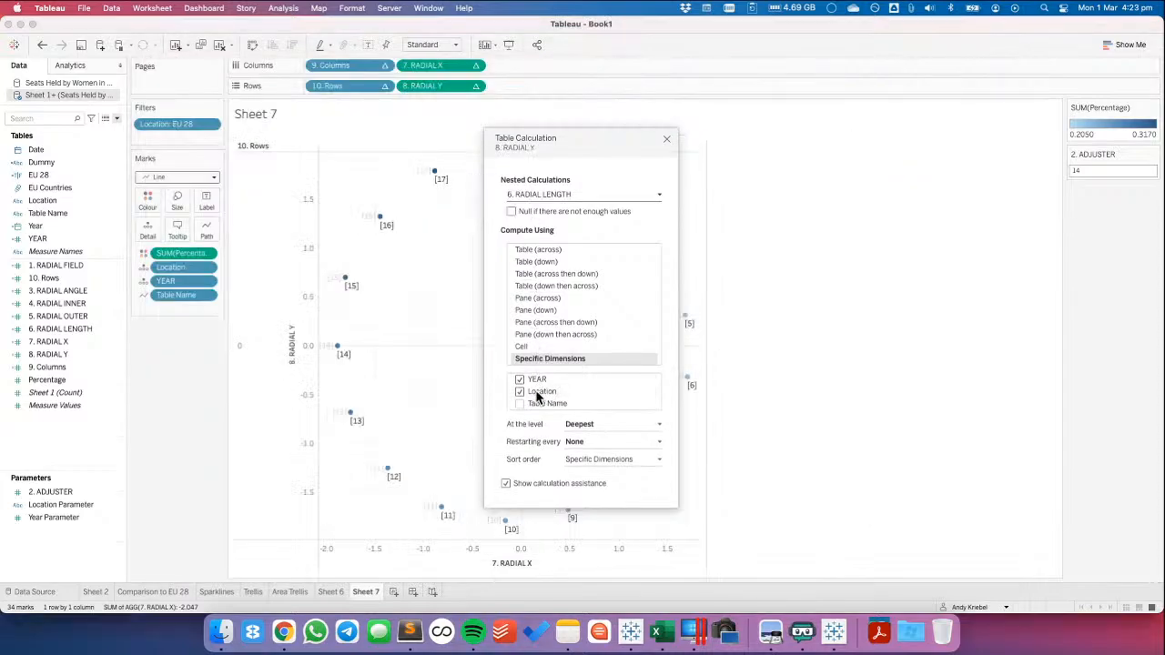
key("super+Tab")
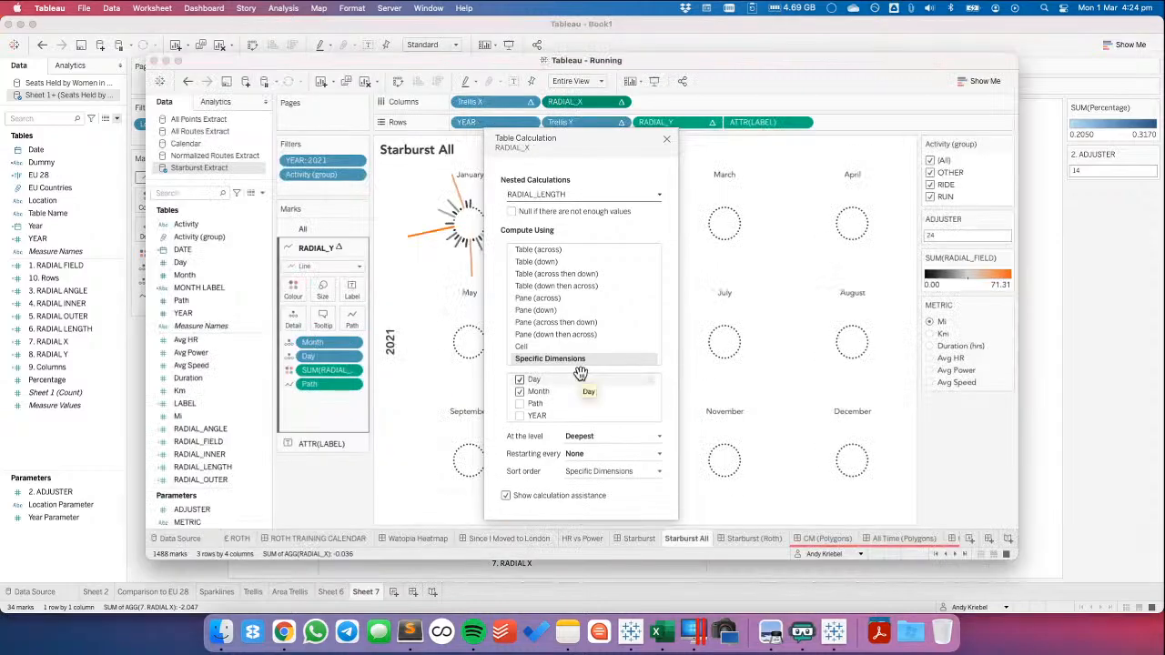
key("super+Tab")
Following RADIAL_ANGLE in the Running workbook, compute 8. RADIAL Y's nested 3. RADIAL ANGLE along YEAR only, and recheck its 6. RADIAL LENGTH
left_click(539, 195)
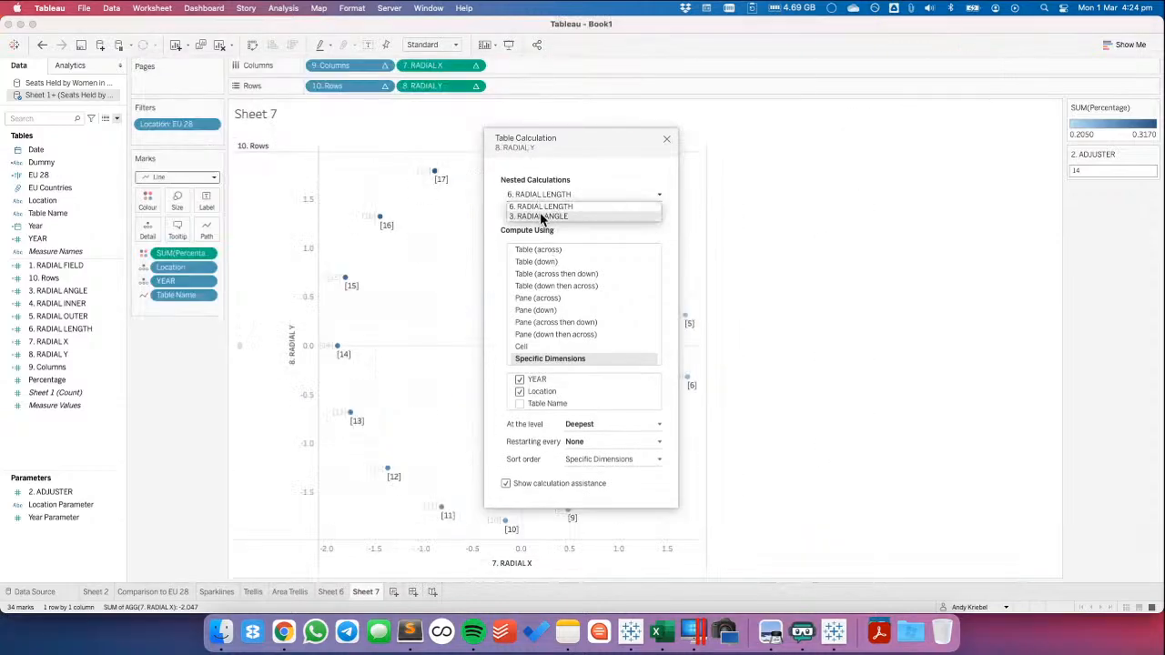
left_click(544, 217)
key("super+Tab")
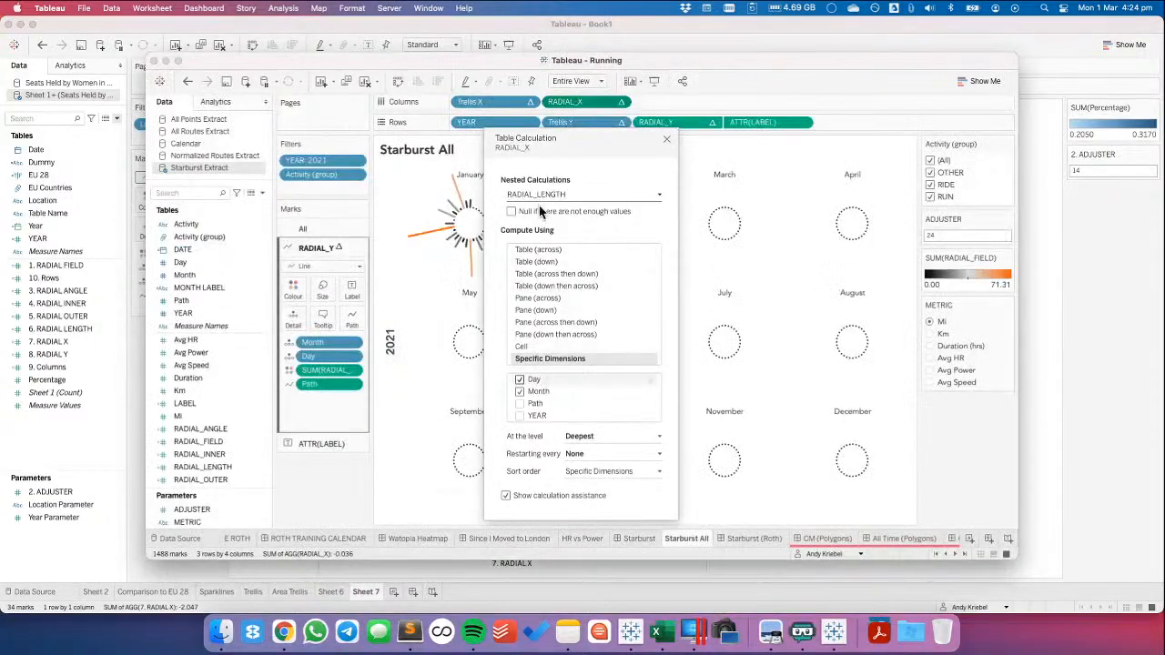
left_click(540, 195)
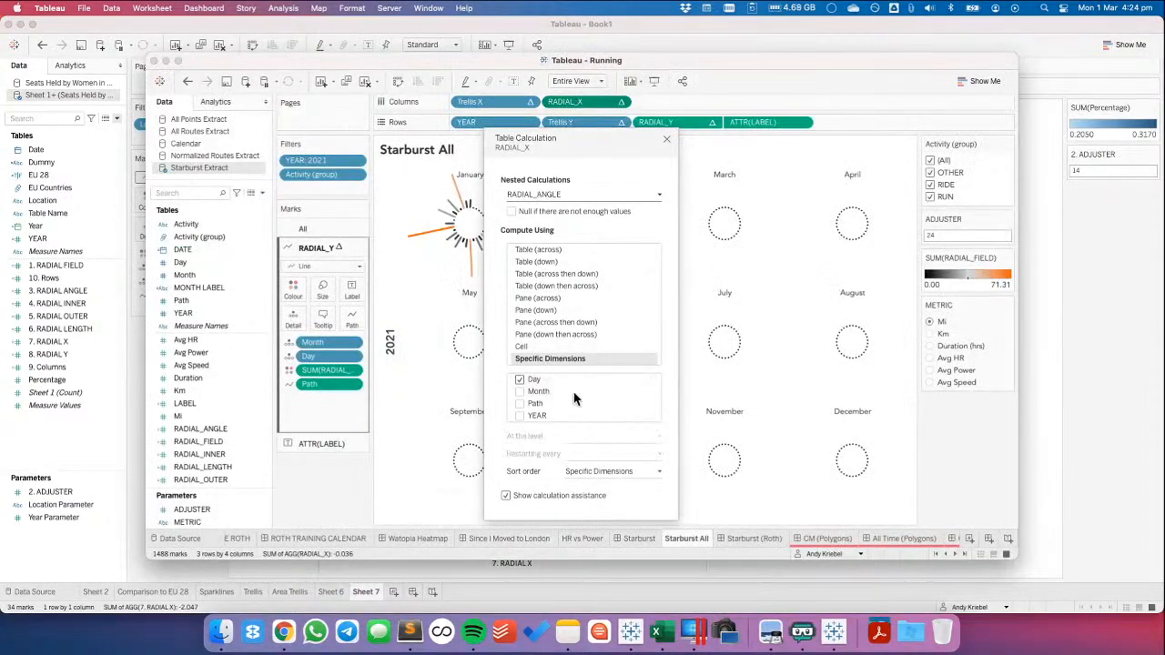
key("super+Tab")
left_click(520, 392)
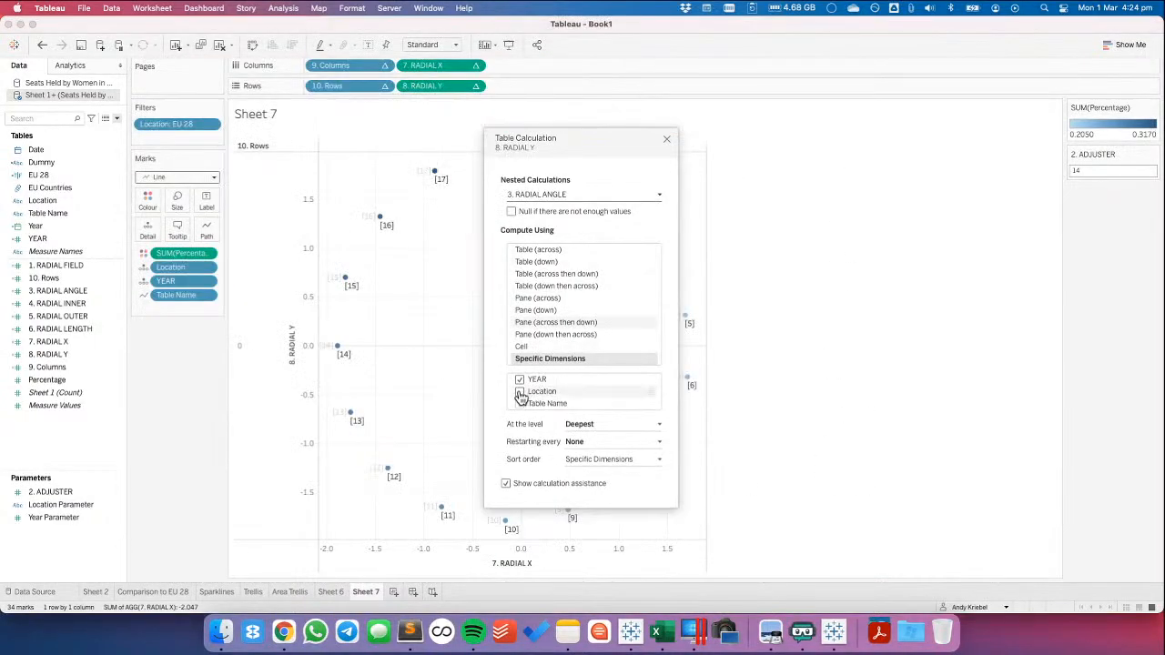
left_click(474, 86)
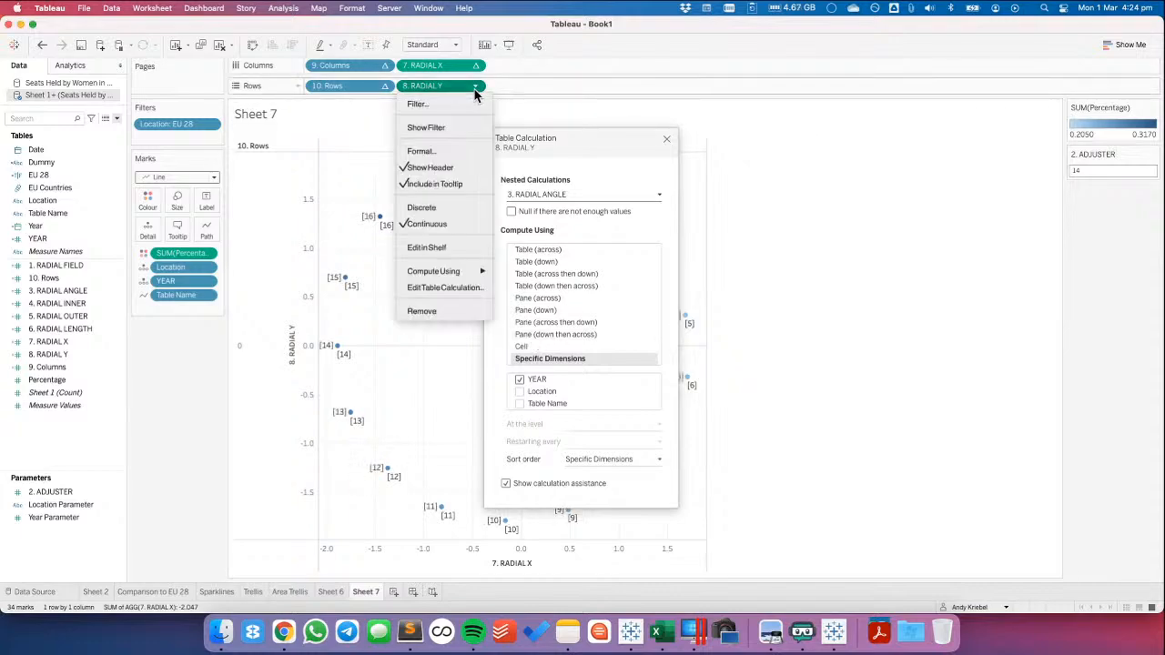
left_click(446, 285)
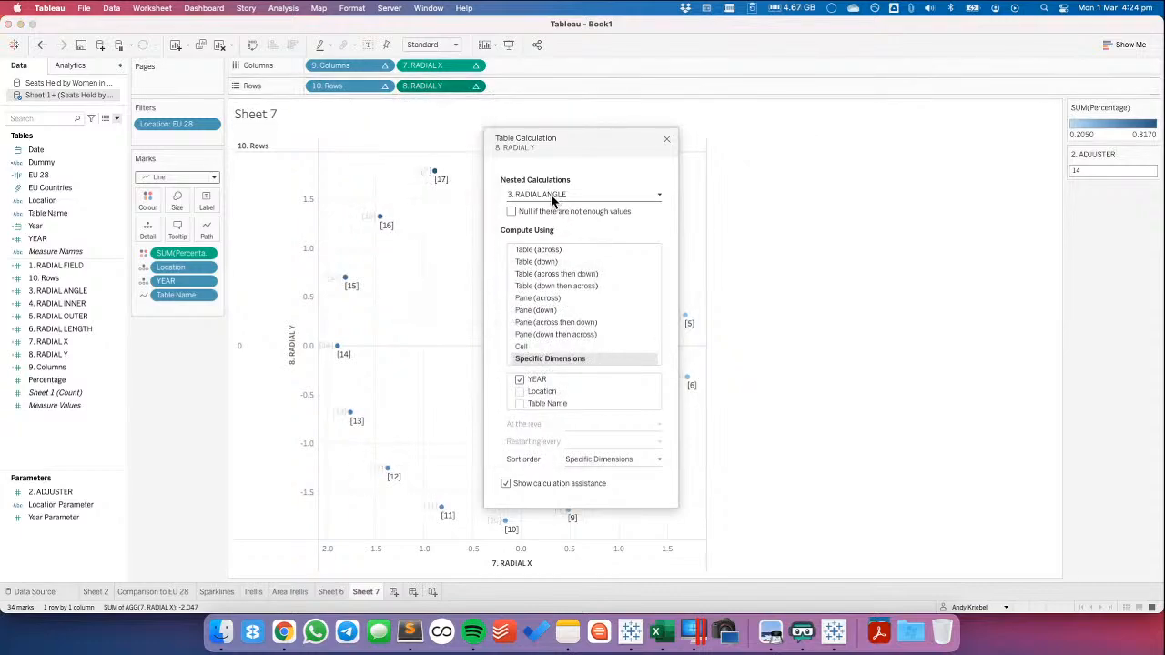
left_click(540, 197)
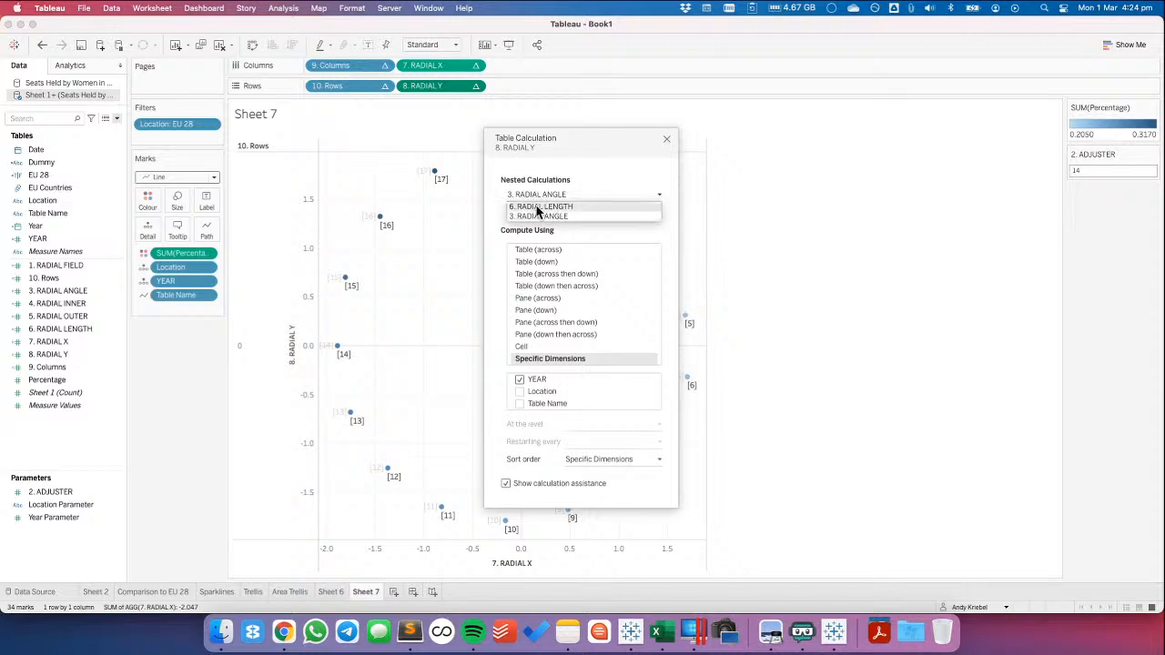
left_click(538, 215)
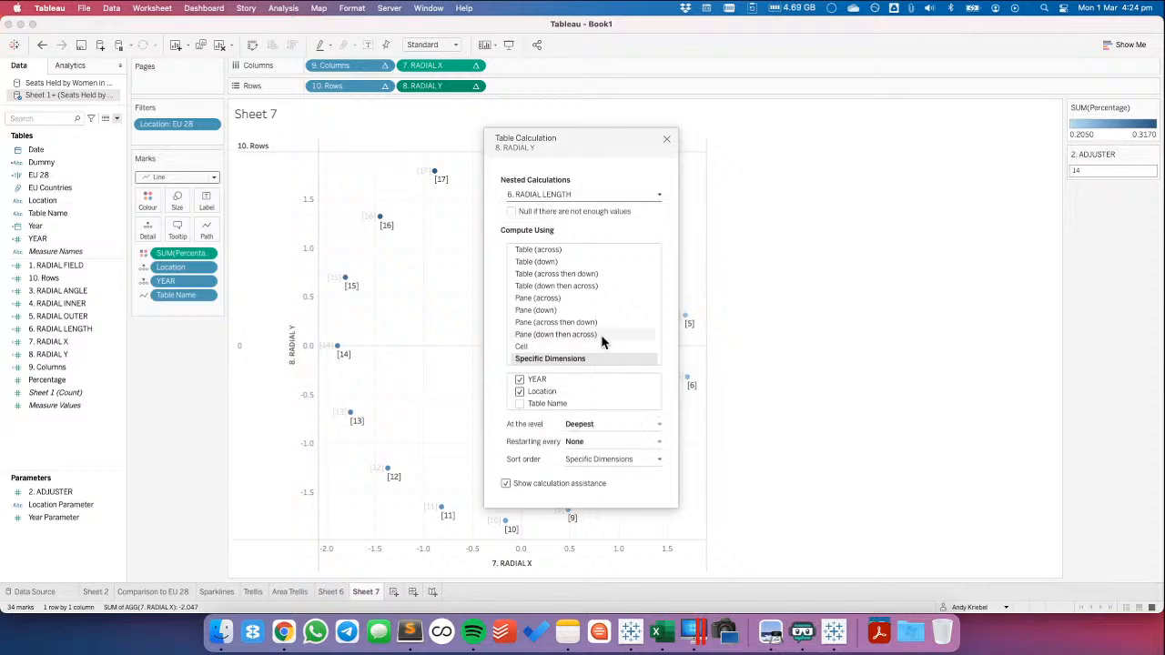
Compute 7. RADIAL X's nested 3. RADIAL ANGLE along YEAR only and close the table calculation settings
left_click(476, 67)
left_click(462, 264)
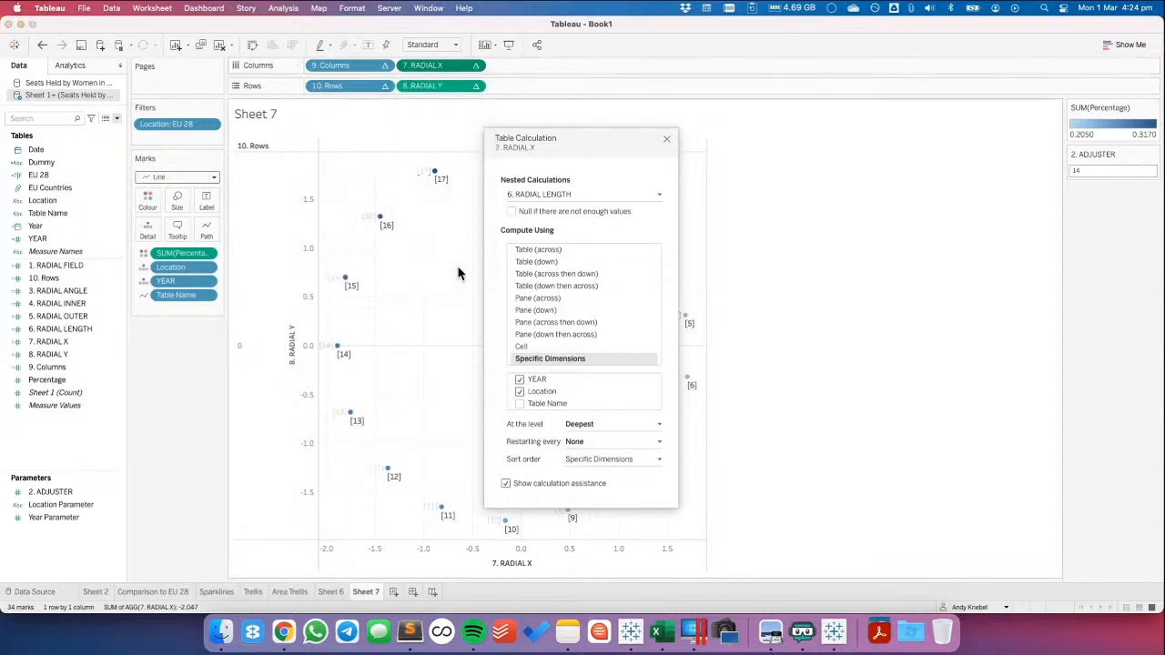
left_click(551, 194)
left_click(550, 223)
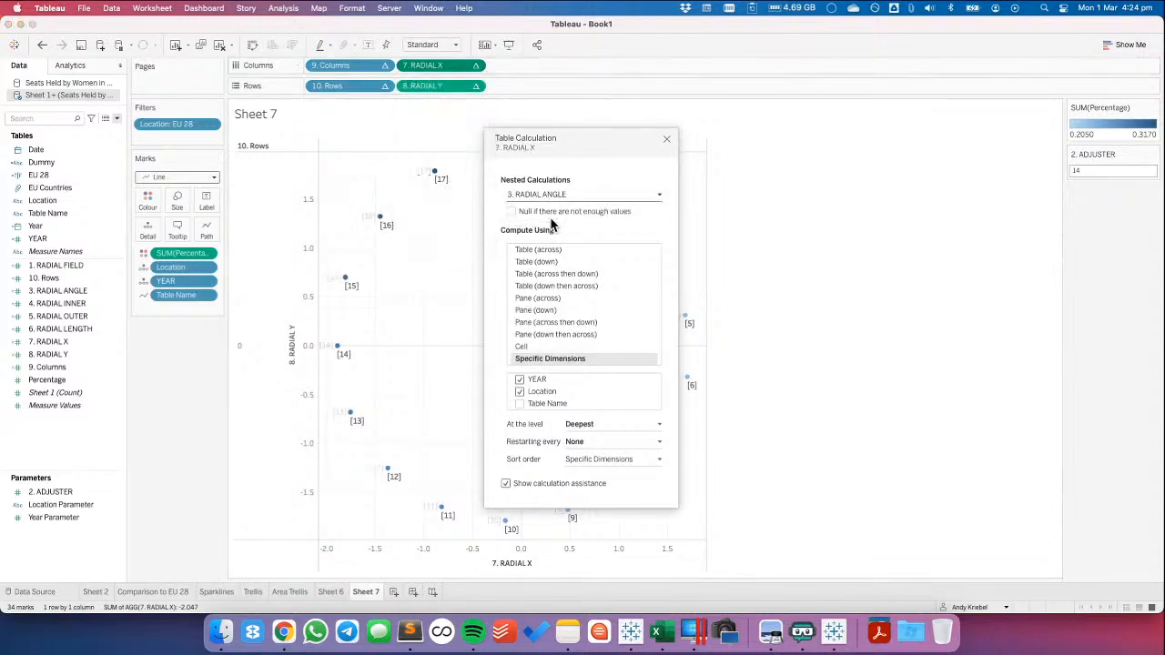
left_click(520, 392)
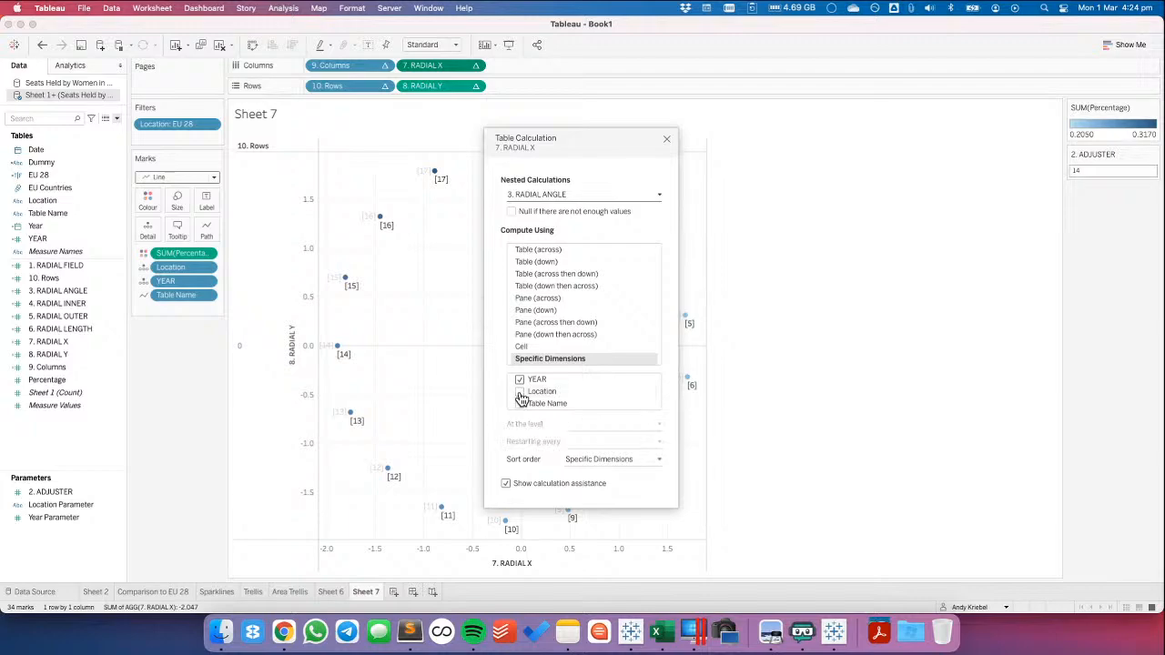
key("Escape")
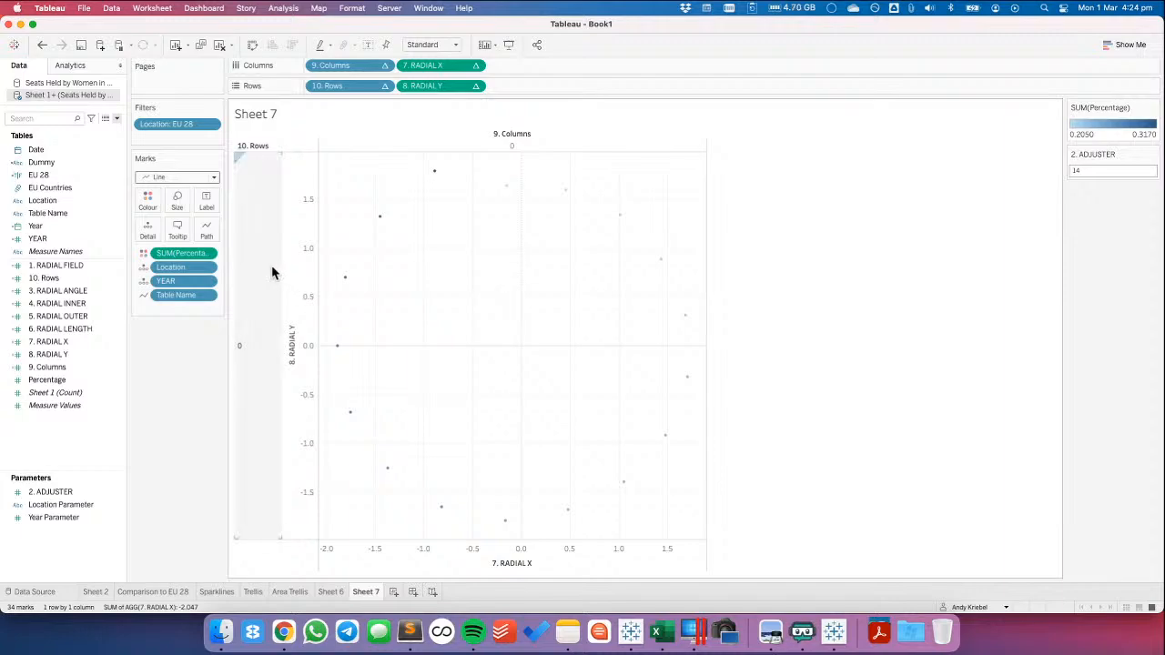
Compare the order of the mark fields in Starburst All and Sheet 7, and close Running's RADIAL_X table calculation settings
key("super+Tab")
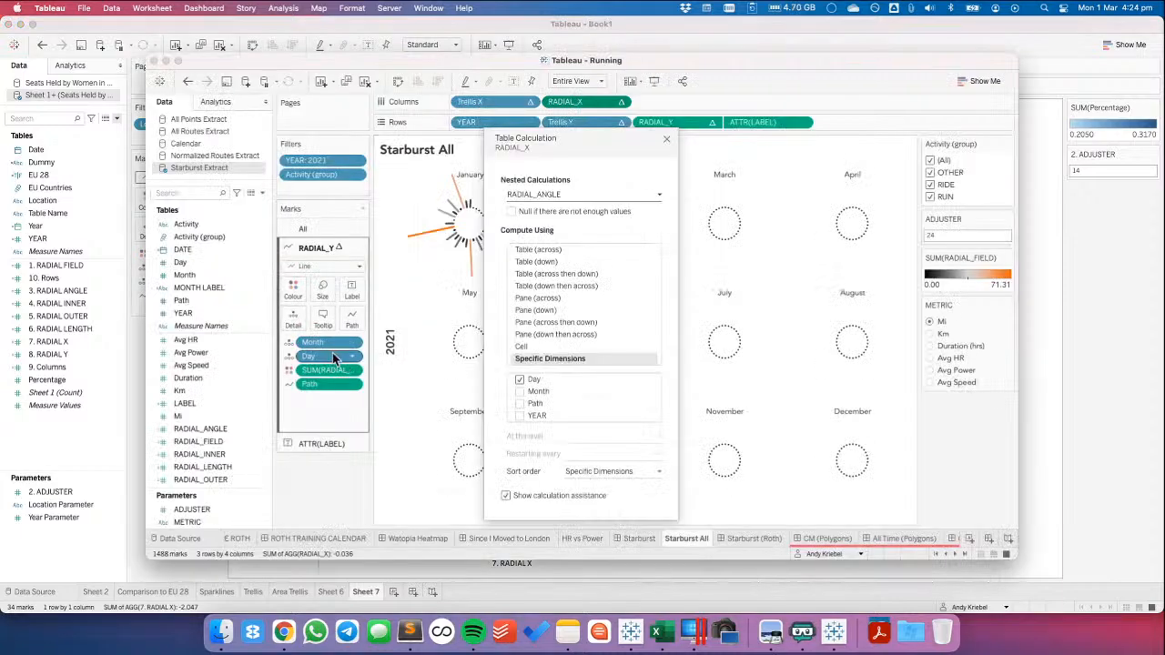
key("super+Tab")
mouse_move(174, 281)
left_mouse_down()
mouse_move(177, 262)
mouse_move(181, 292)
left_mouse_up()
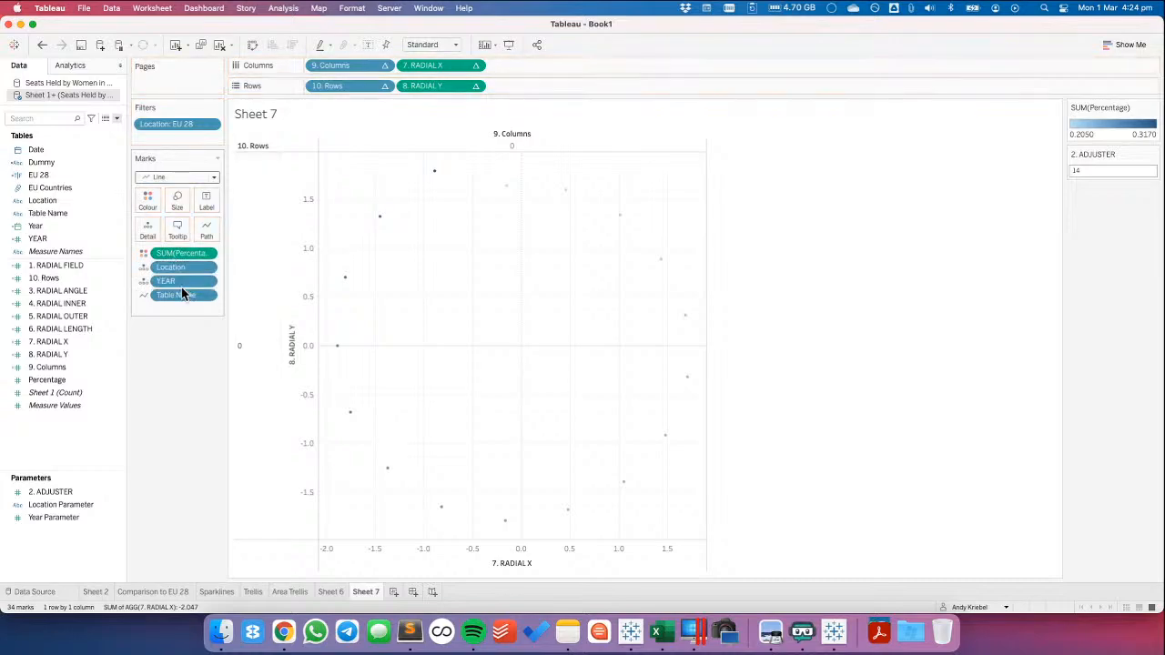
key("super+Tab")
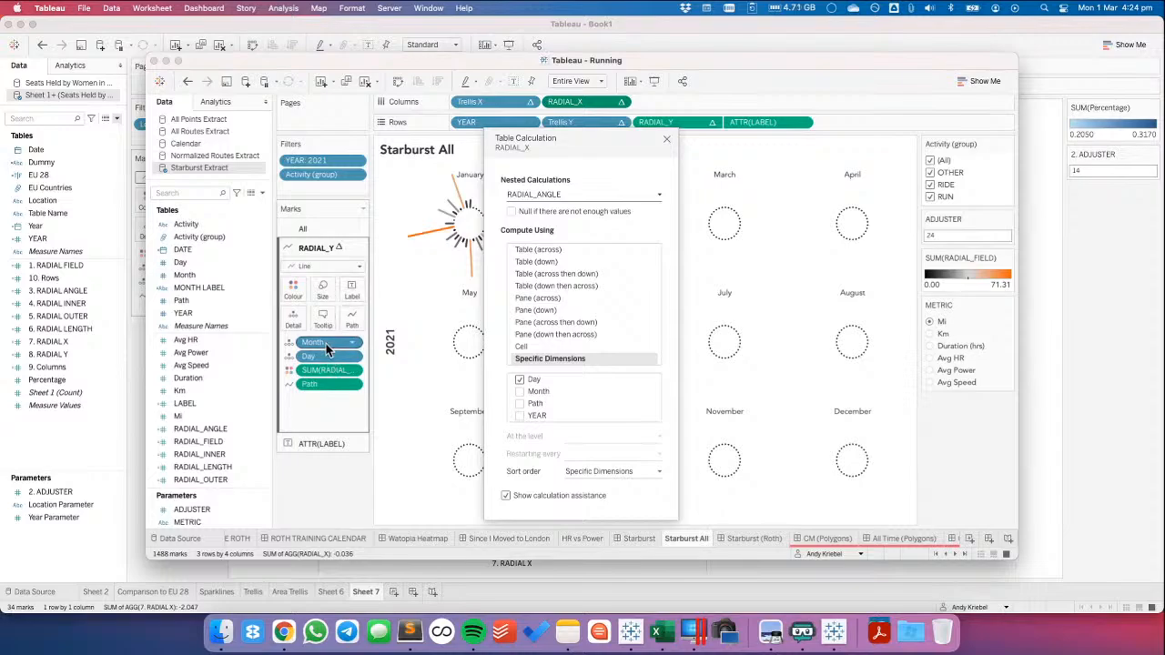
left_click(668, 139)
key("super+Tab")
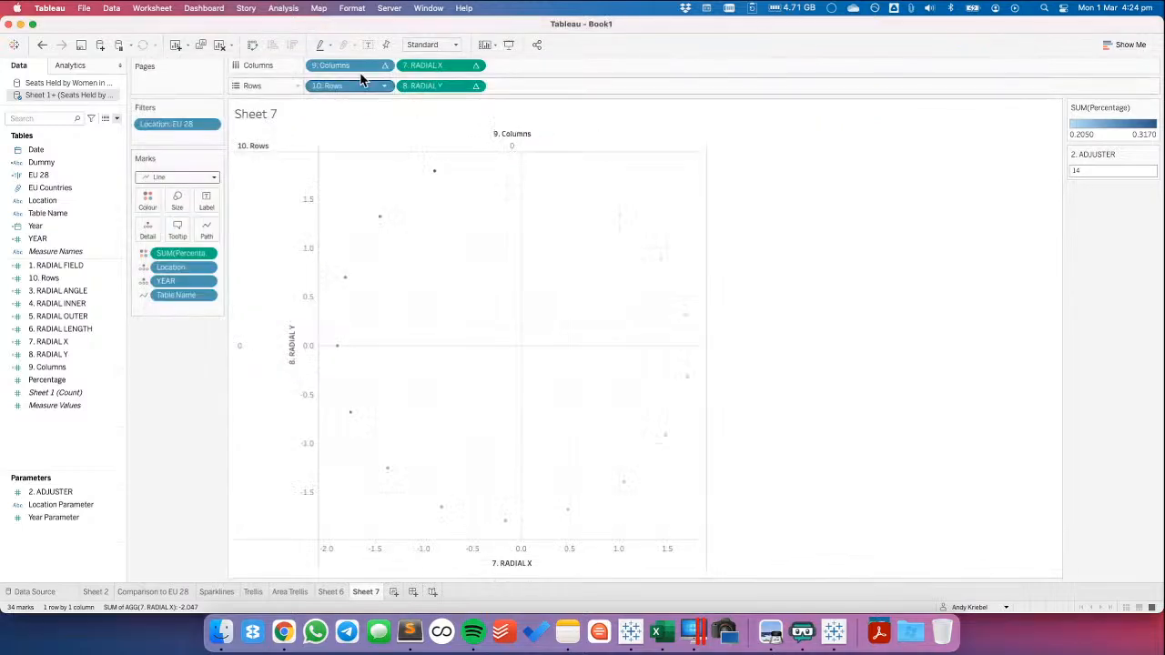
Try Sheet 7 without the 9. Columns and 10. Rows fields, and undo their removal
left_click_drag(354, 68, 320, 28)
left_click_drag(327, 85, 294, 31)
left_click(42, 46)
left_click(42, 45)
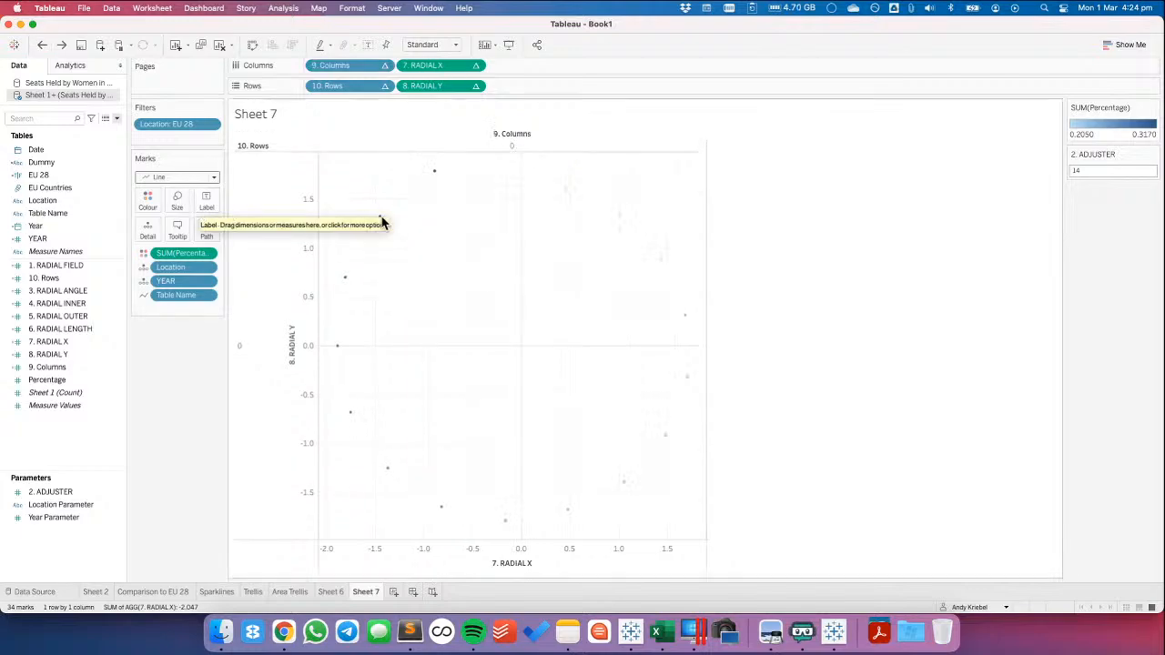
Check the aliases of the Table Name field in the Sheet 1+ data source for the exact table names
mouse_move(382, 222)
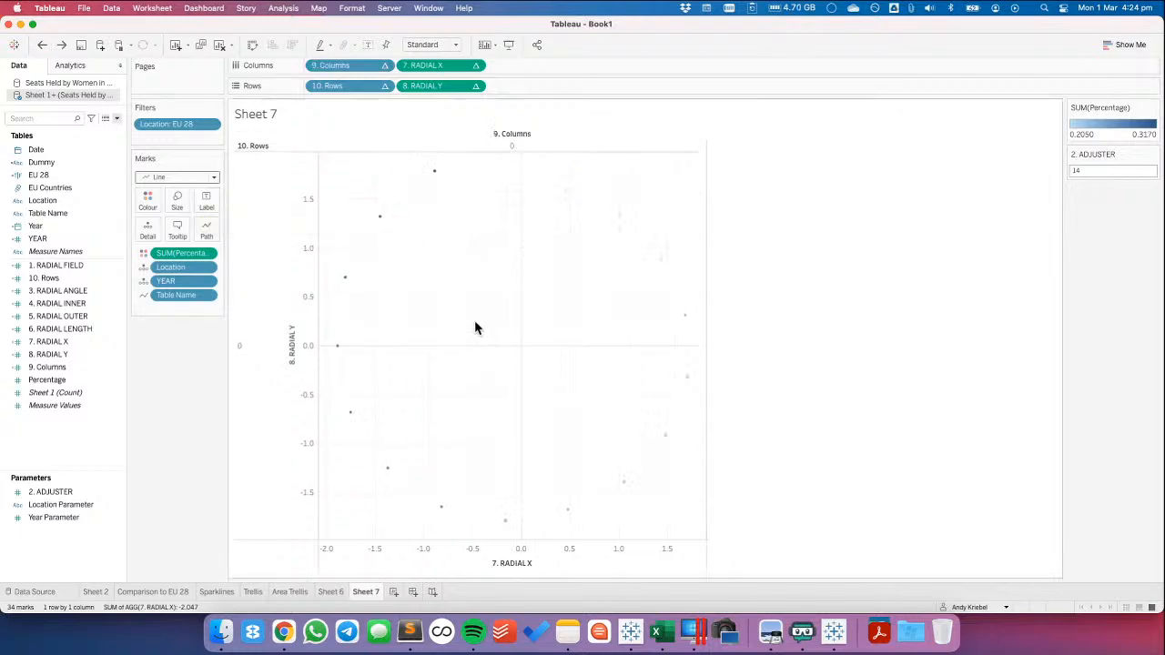
left_click(42, 237)
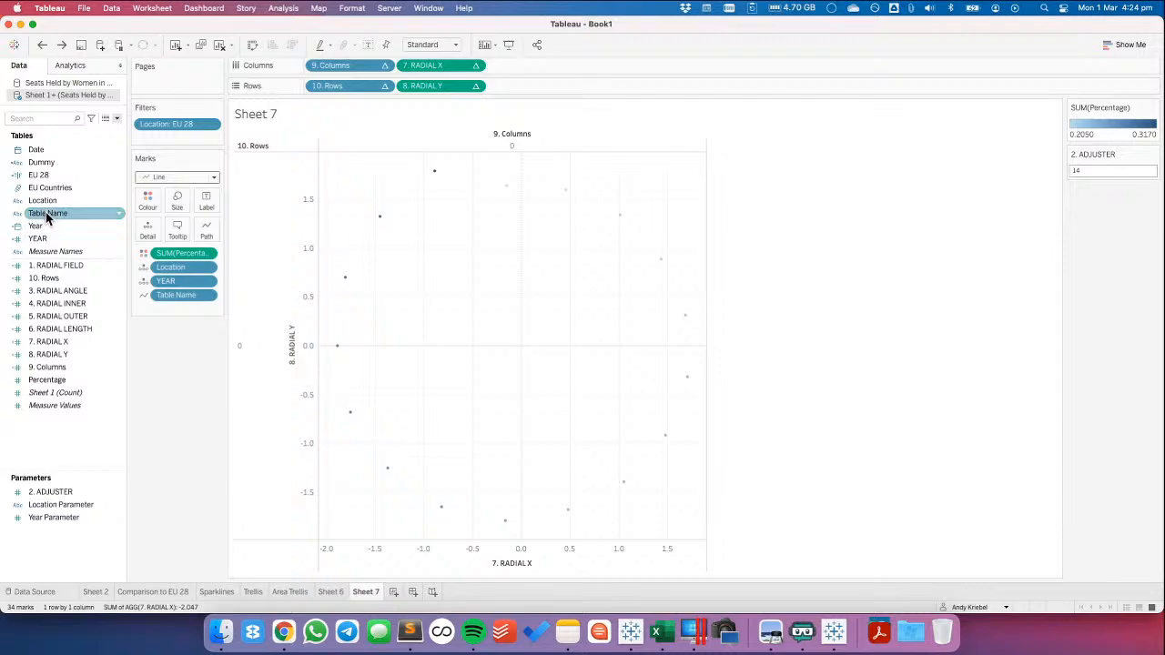
right_click(47, 212)
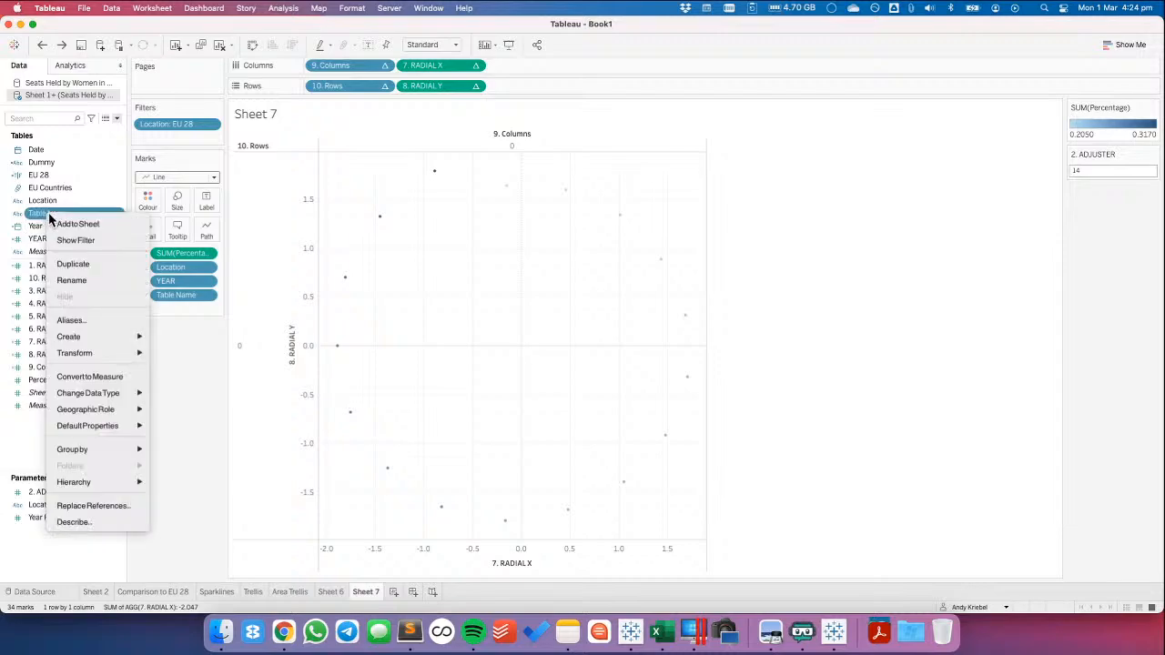
left_click(80, 320)
left_click(765, 279)
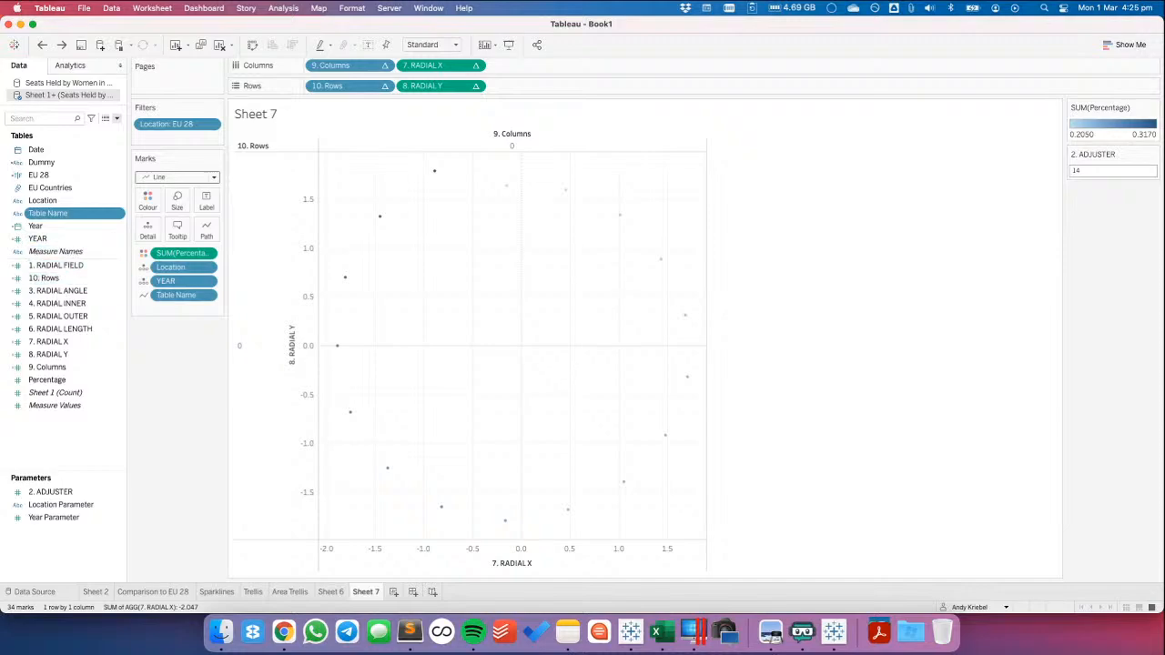
key("super+Tab")
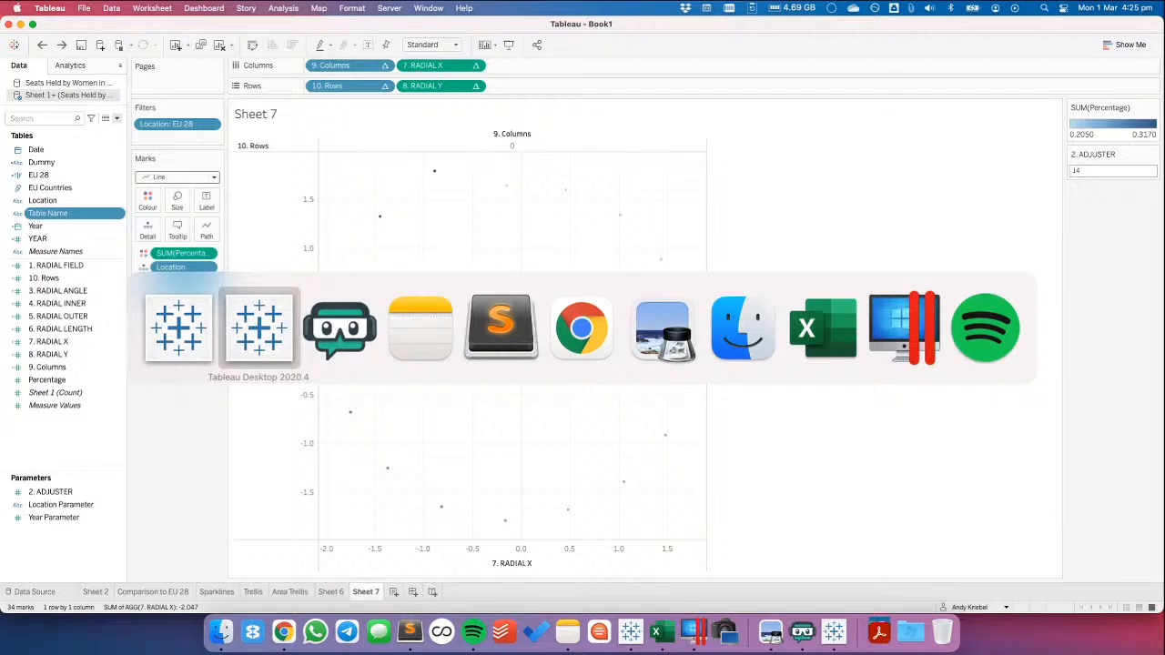
key("super+Tab")
key("super+Tab")
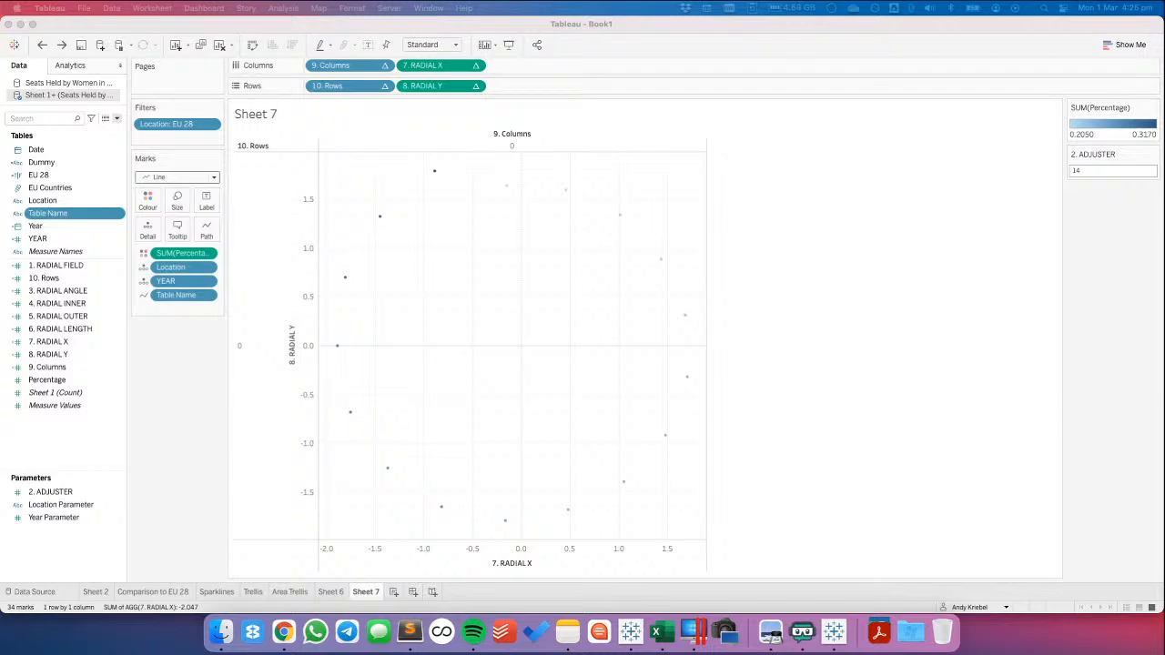
Correct the 6. RADIAL LENGTH formula so that Table Name is compared with 'Sheet 1'
right_click(54, 328)
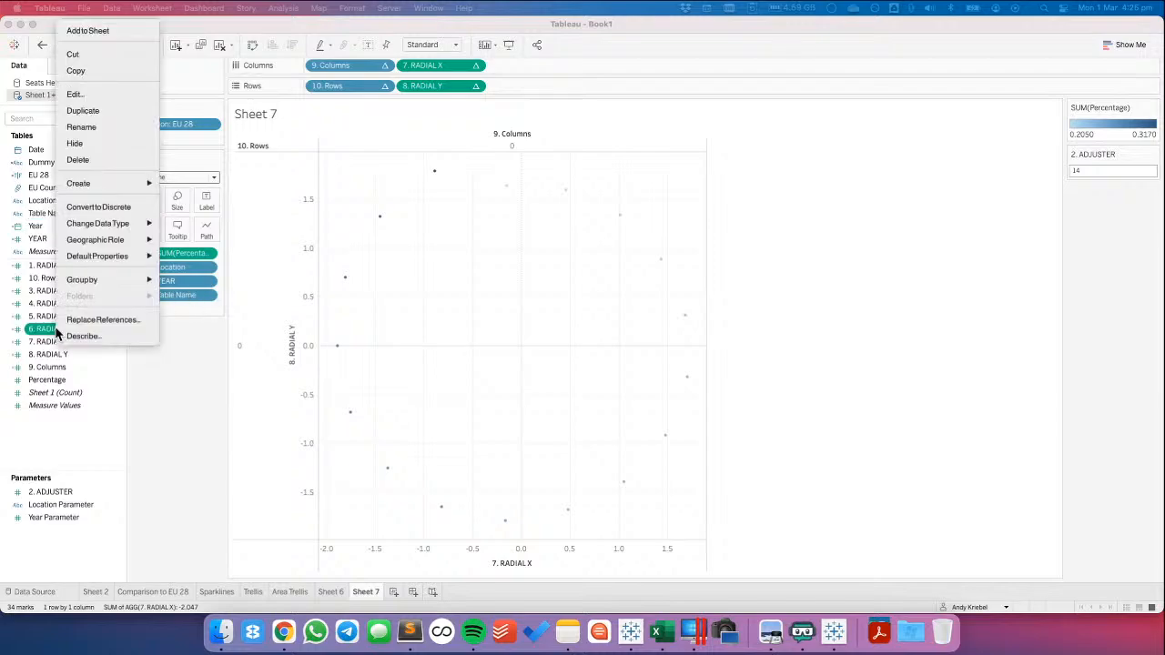
left_click(76, 95)
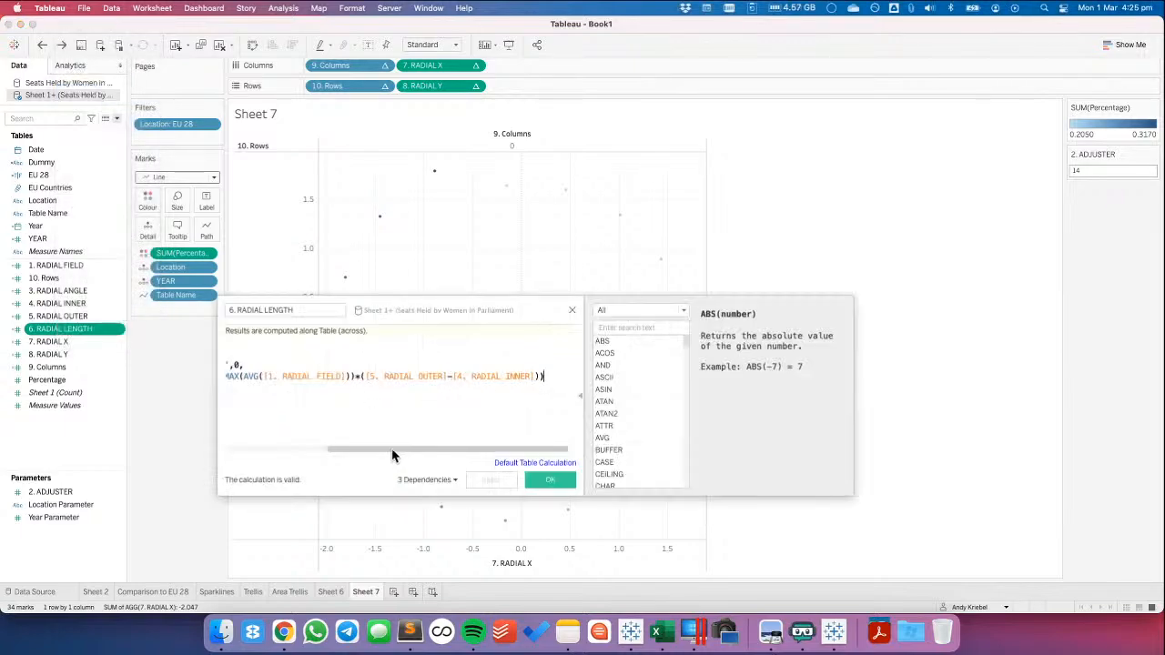
left_click_drag(395, 448, 221, 455)
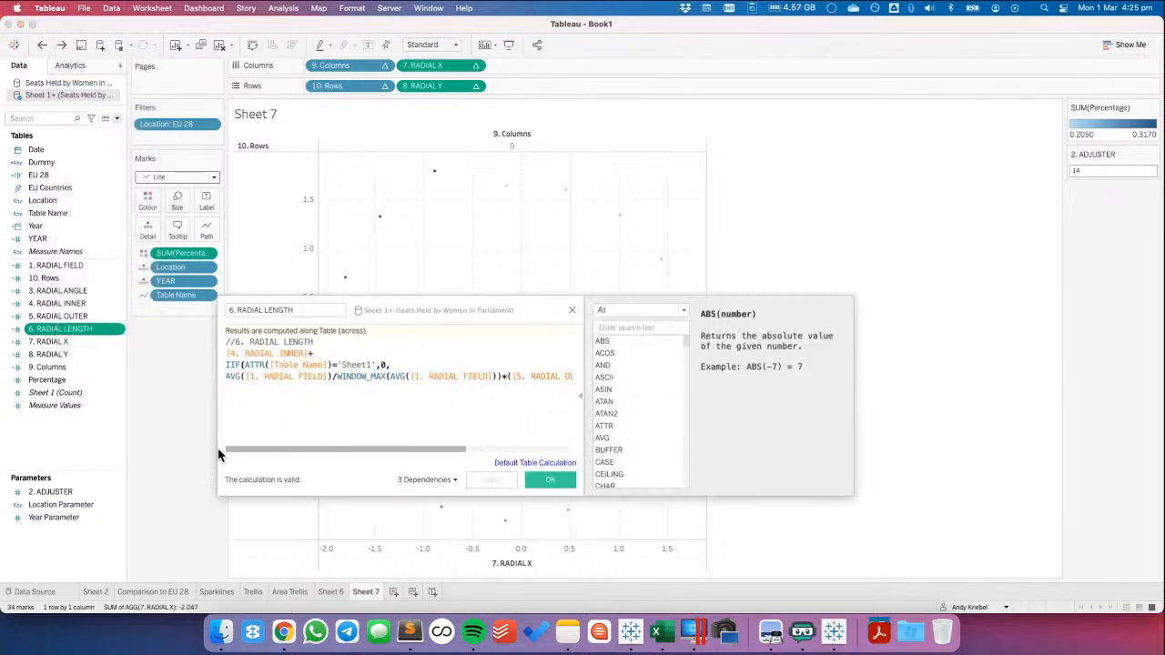
left_click(551, 480)
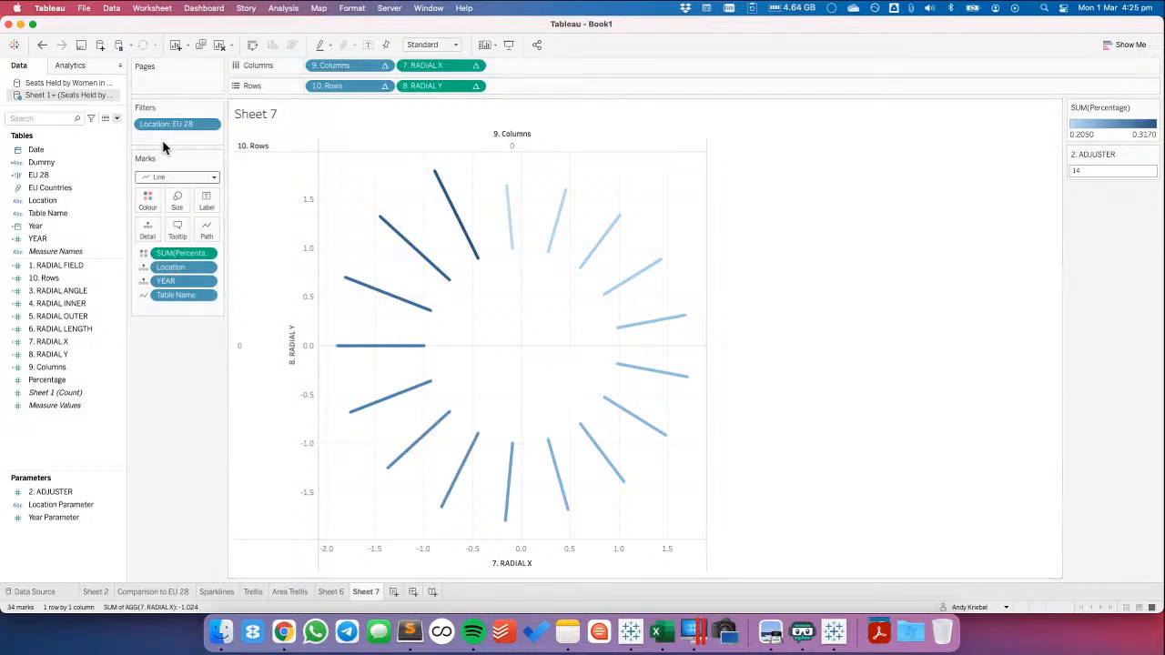
Remove the EU 28 Location filter from Sheet 7 and choose to show 7. RADIAL X's null values at the default position
left_click_drag(161, 125, 78, 186)
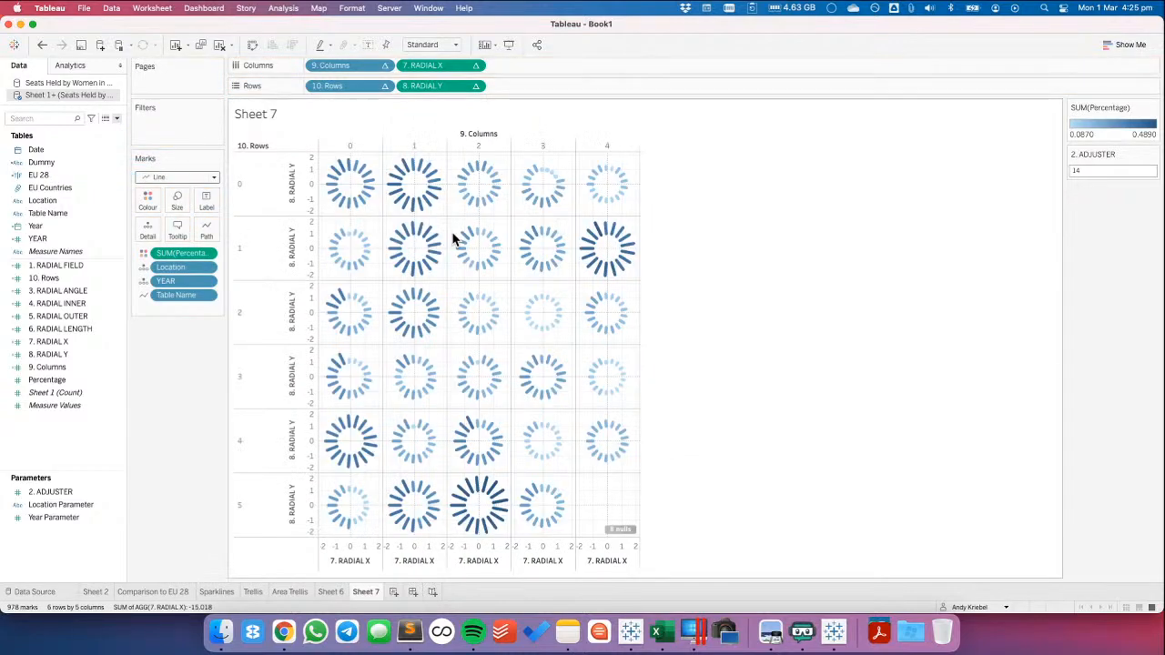
left_click(619, 529)
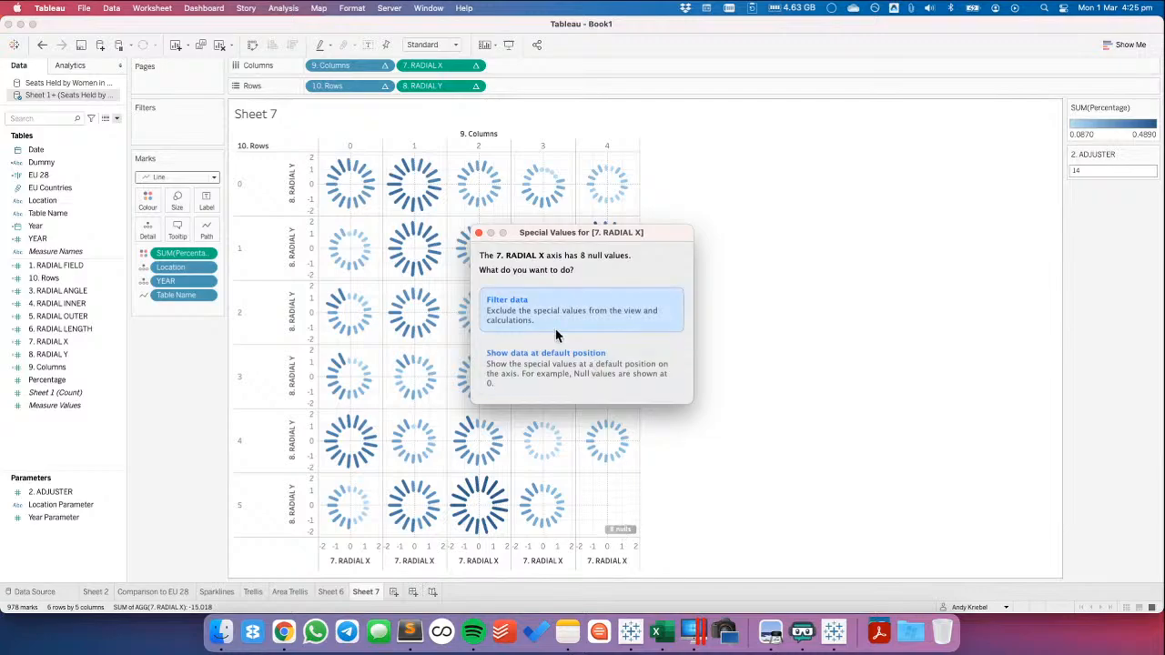
left_click(524, 369)
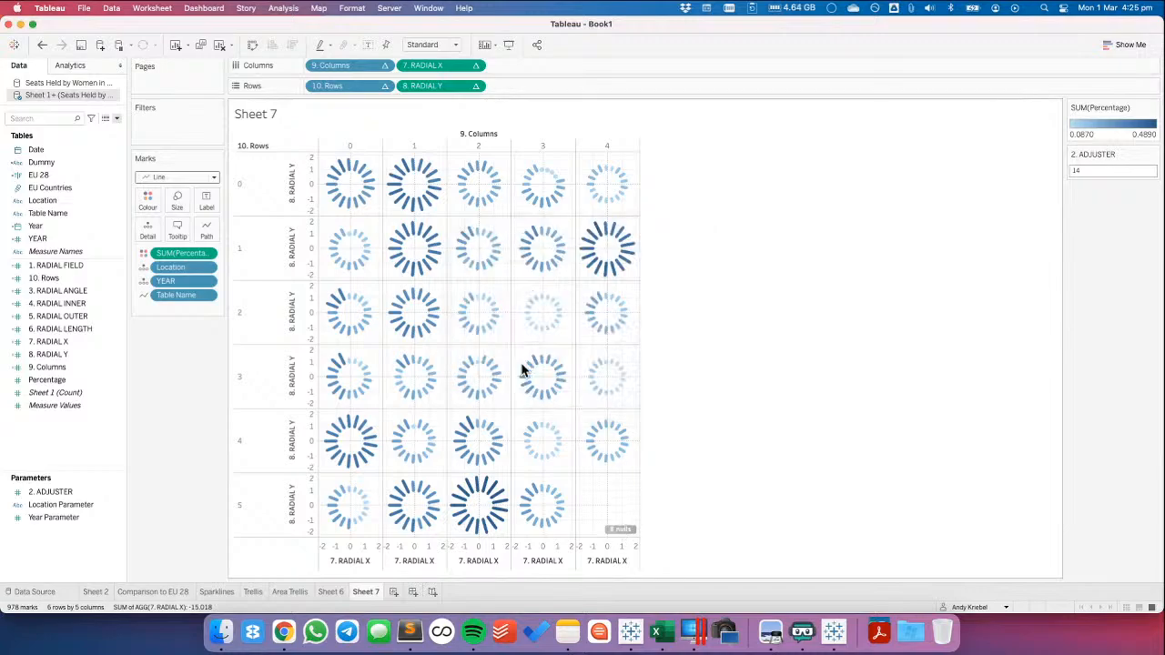
mouse_move(492, 509)
mouse_move(489, 315)
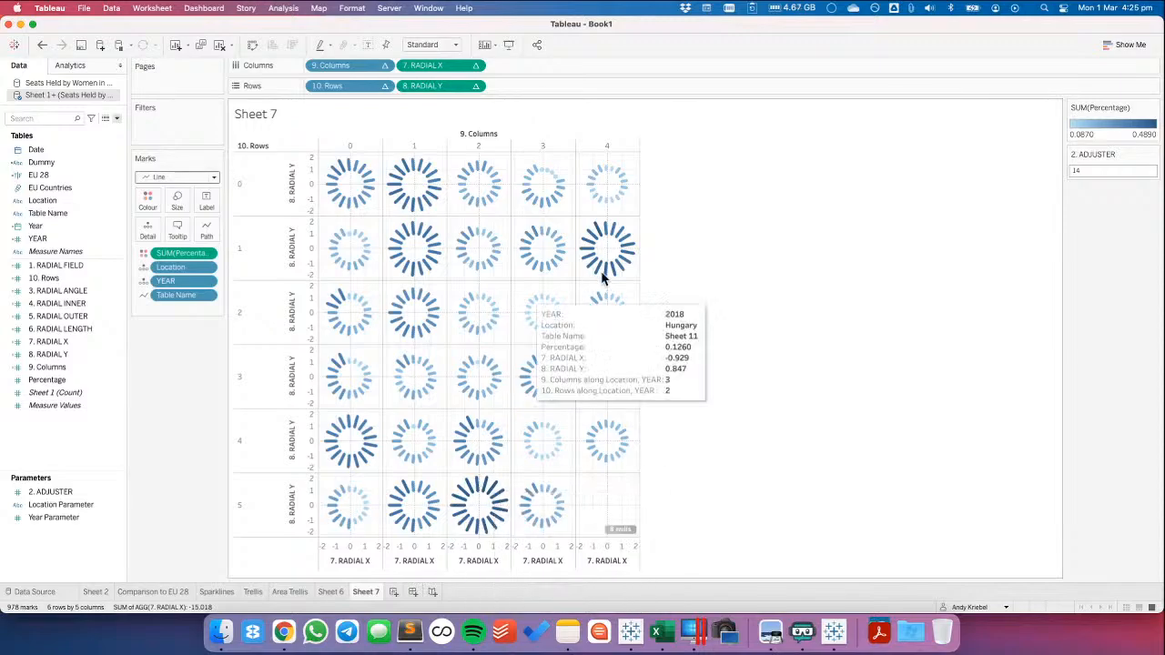
Change the data type of the 2. ADJUSTER parameter to Float
right_click(73, 495)
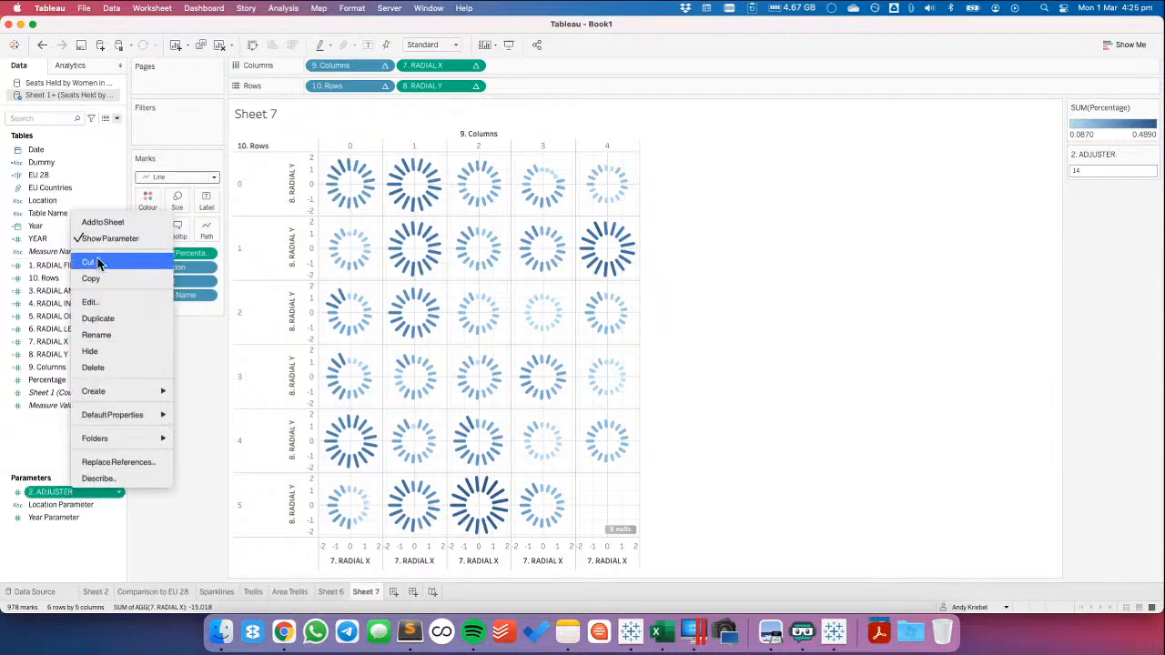
left_click(100, 304)
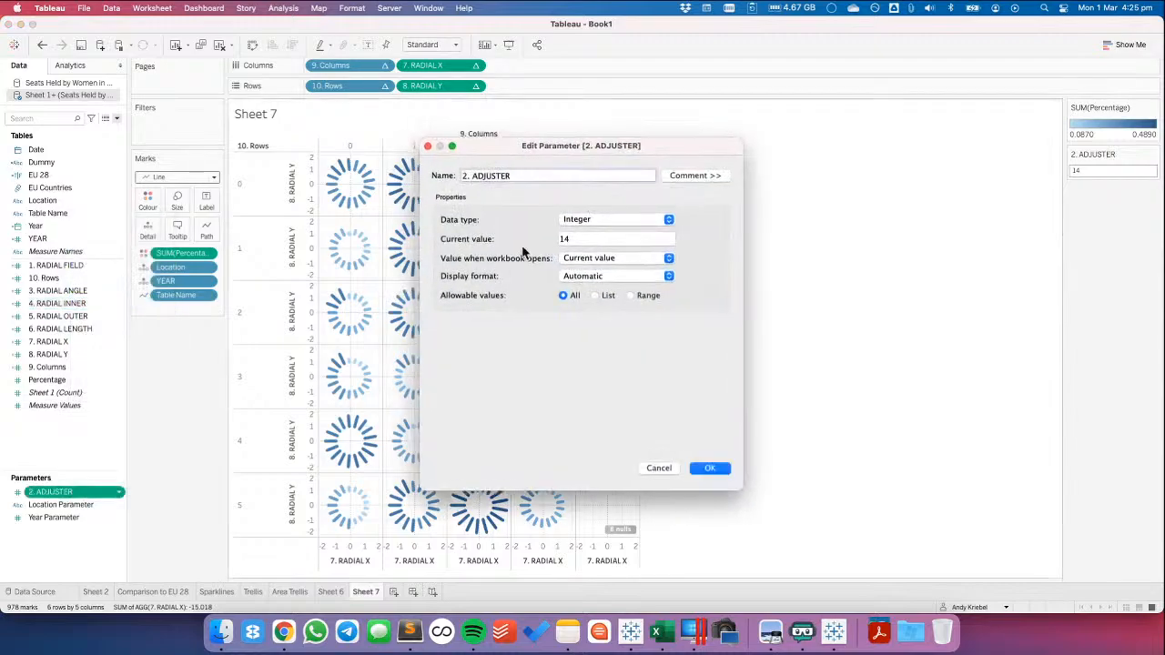
left_click(582, 220)
left_click(583, 211)
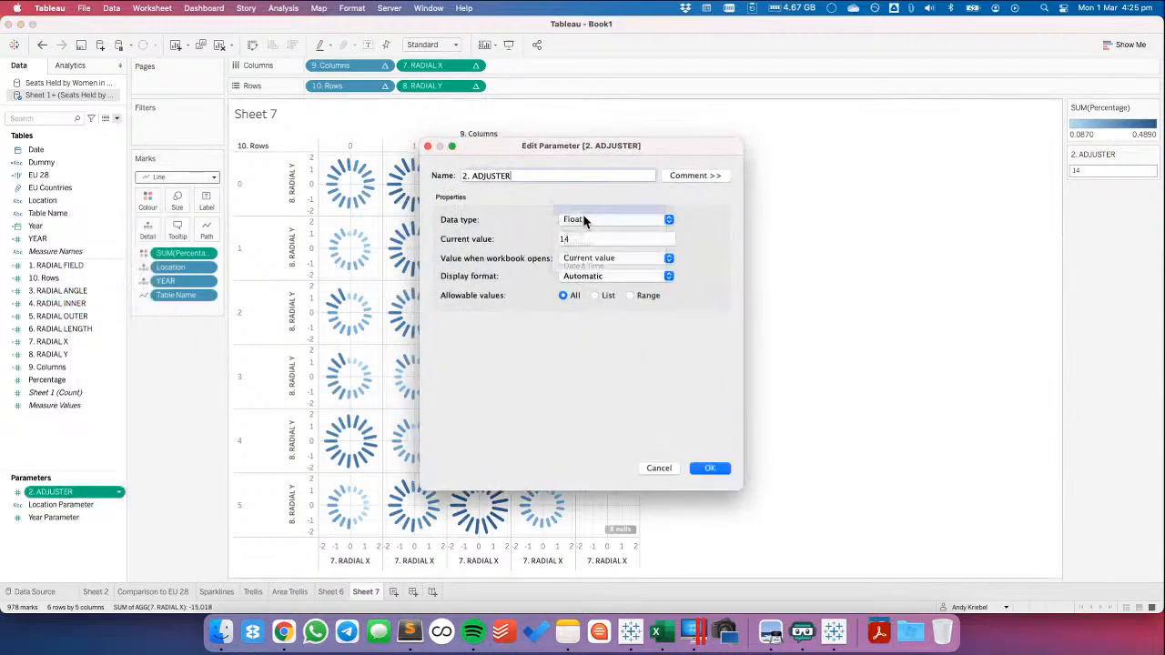
left_click(709, 469)
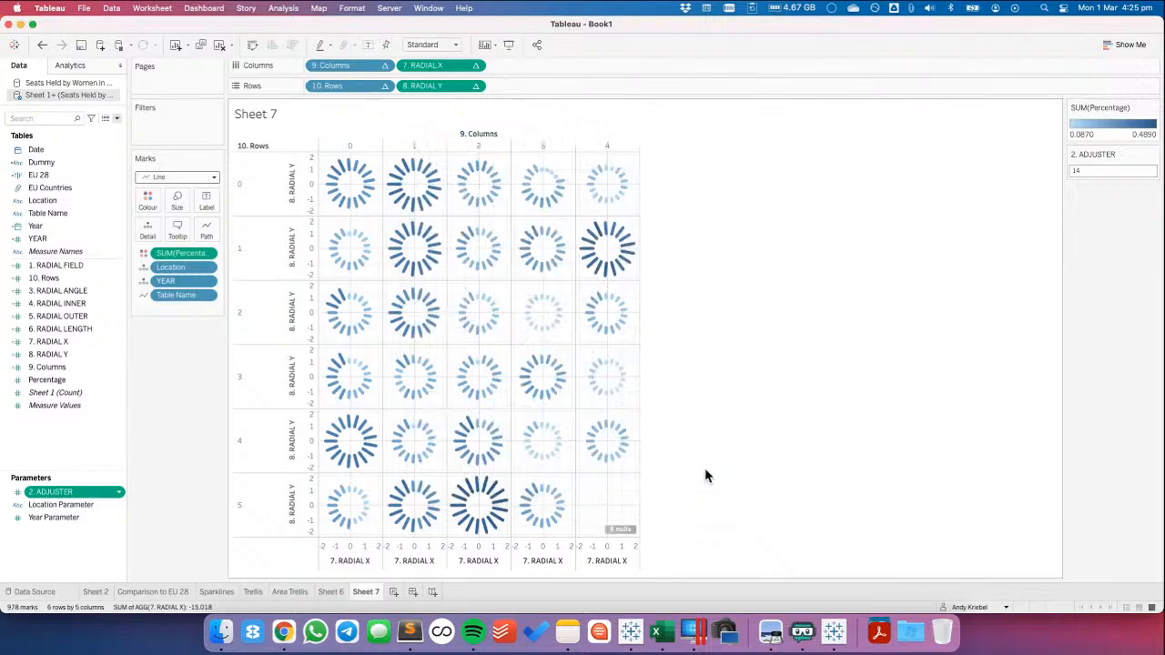
Always show the mark label on the outer end of Belgium's 2003 line
left_click(414, 164)
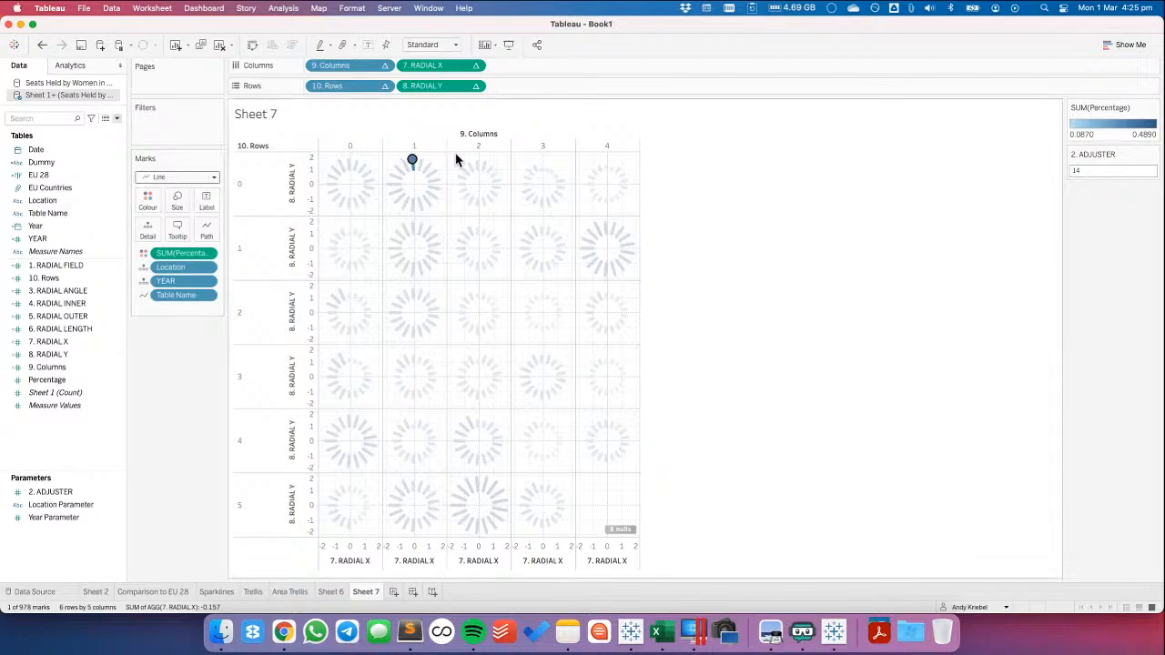
right_click(412, 164)
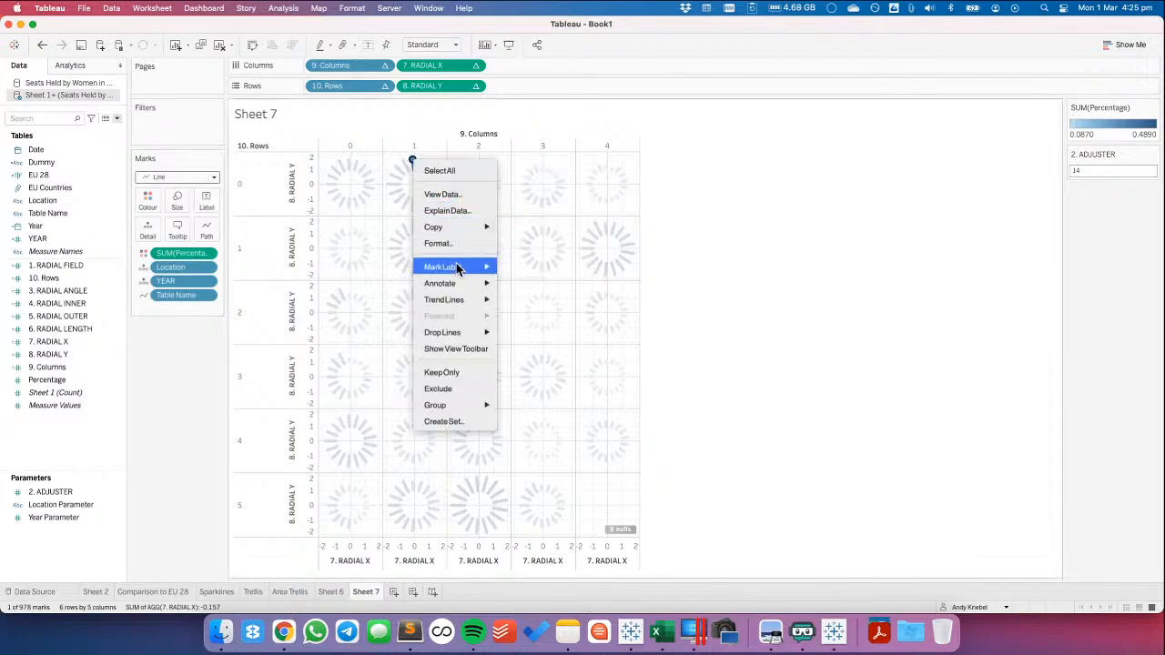
mouse_move(456, 266)
left_click(538, 293)
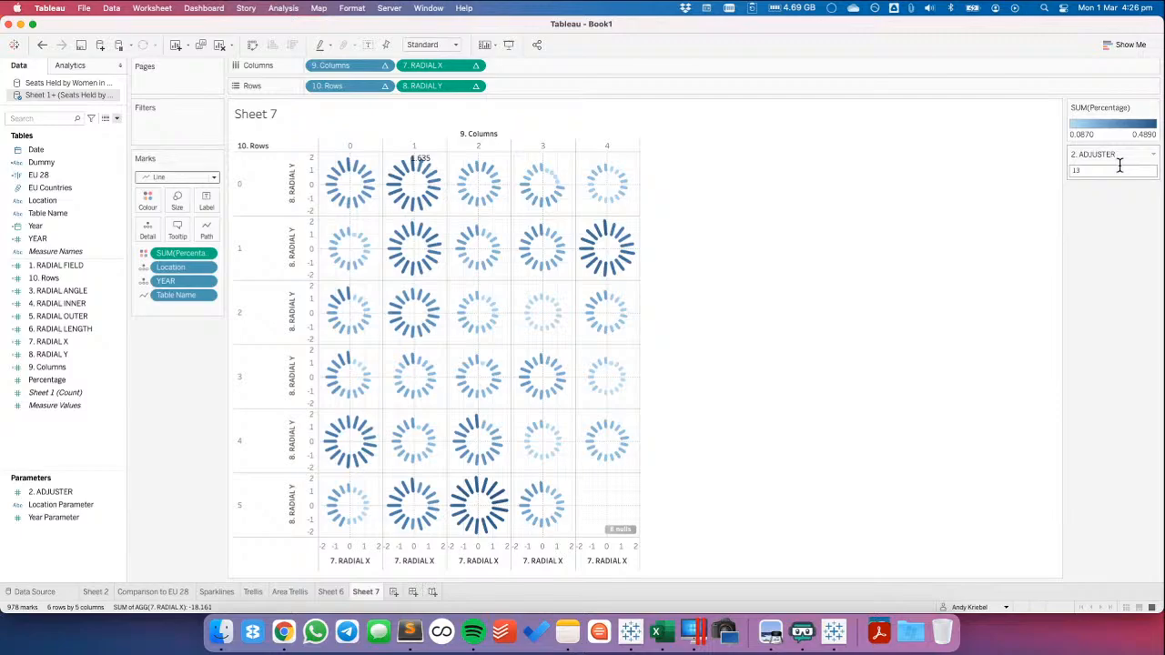
Set the 2. ADJUSTER parameter to 13.75 to rotate the radial charts
double_click(1107, 172)
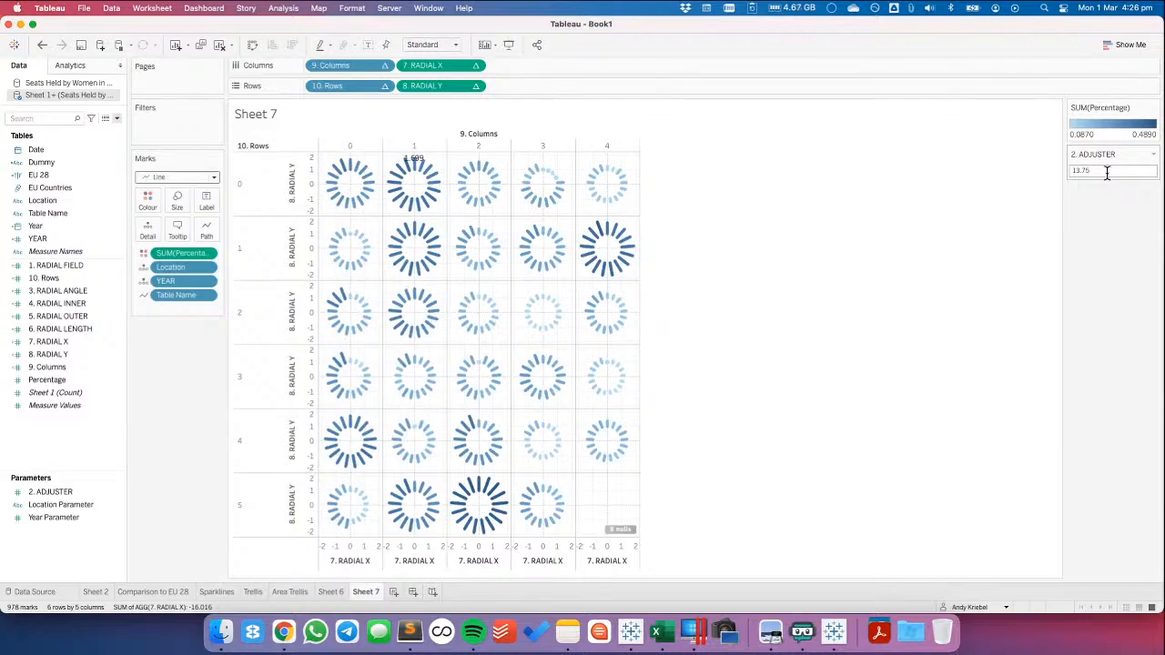
mouse_move(422, 170)
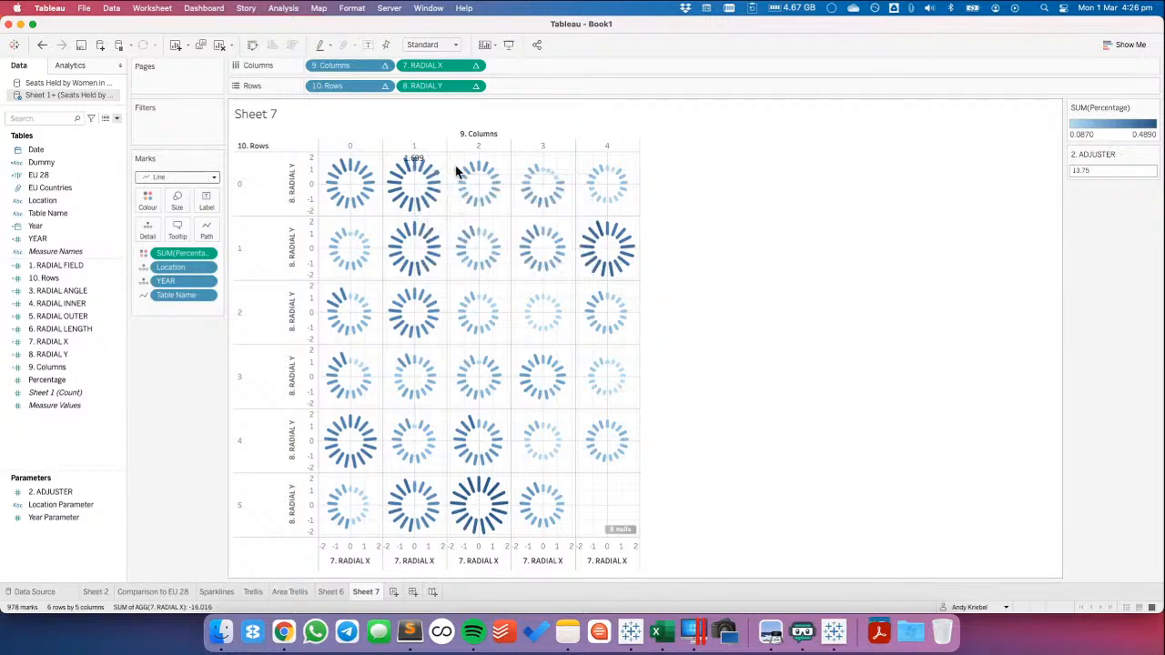
mouse_move(483, 171)
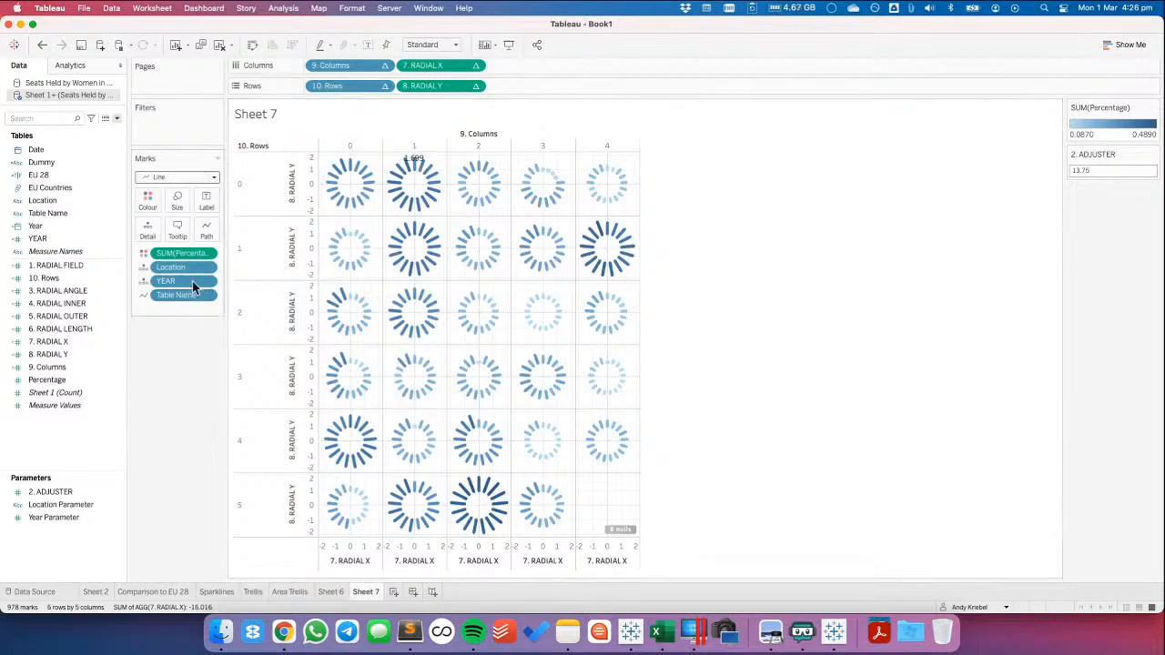
Reset the label of Belgium's 2003 mark to Automatic and clear the mark selection
left_click(414, 159)
right_click(414, 159)
mouse_move(466, 267)
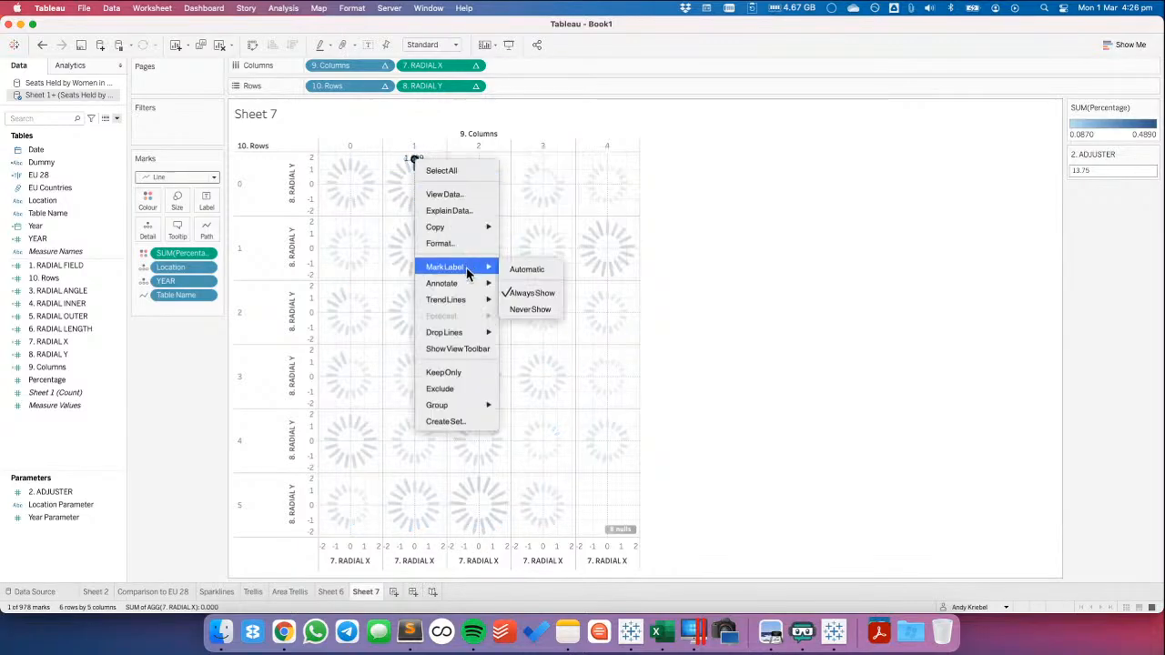
left_click(528, 270)
left_click(797, 291)
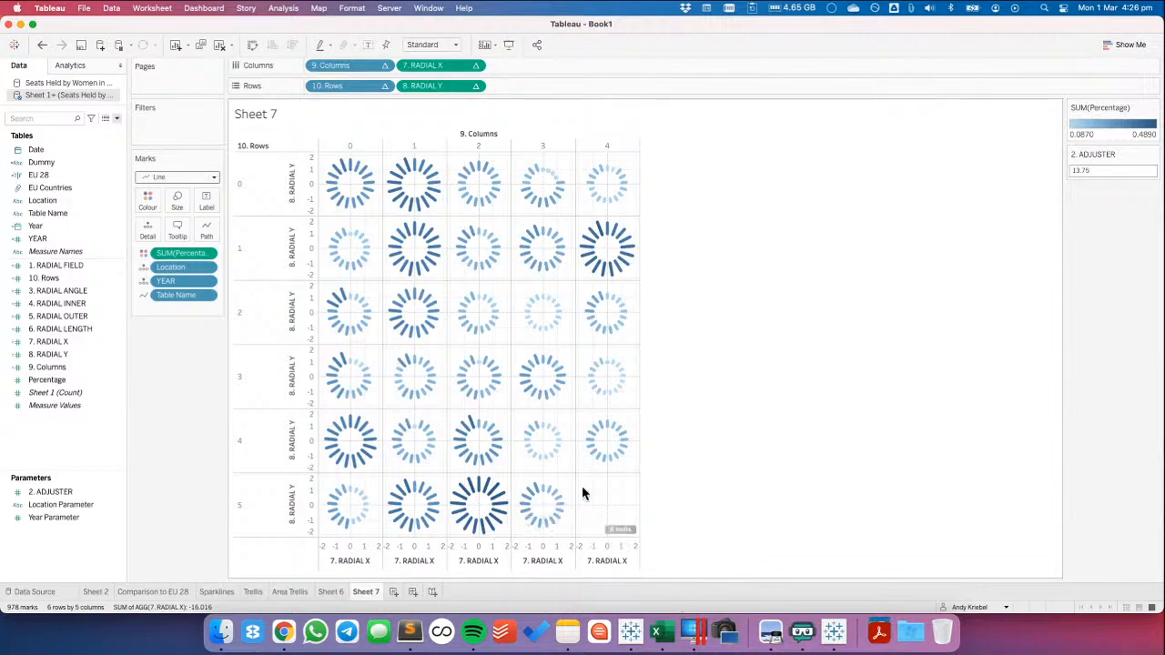
Sort Location by field in descending order, using 1. RADIAL FIELD
left_click(208, 270)
left_click(356, 330)
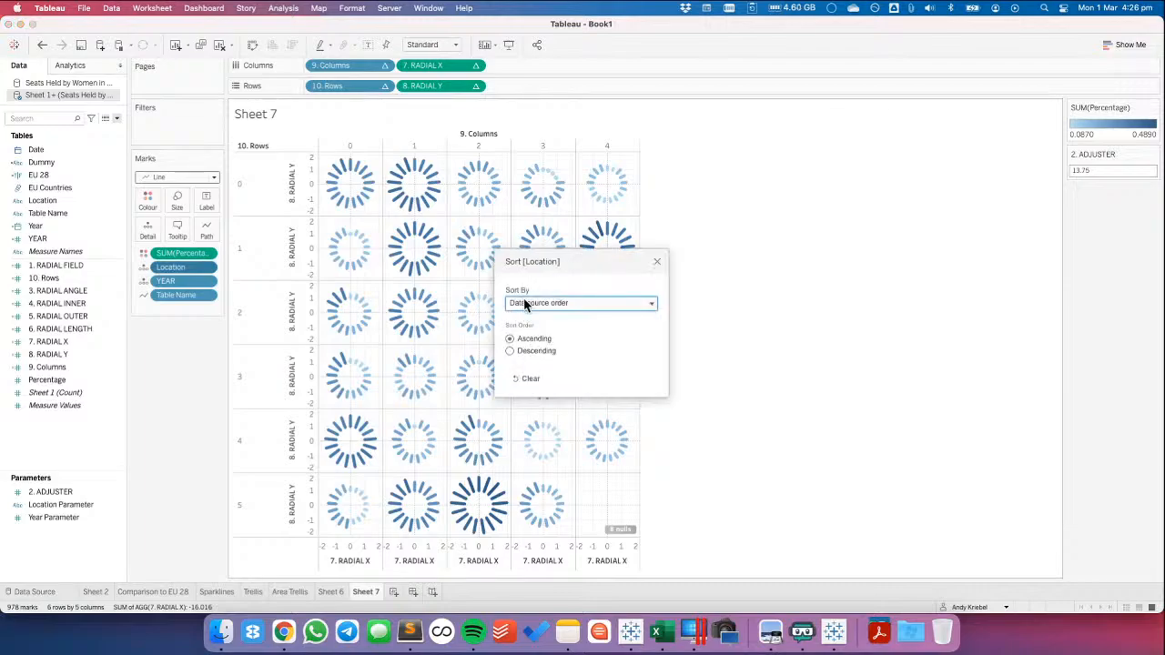
left_click(524, 302)
left_click(523, 335)
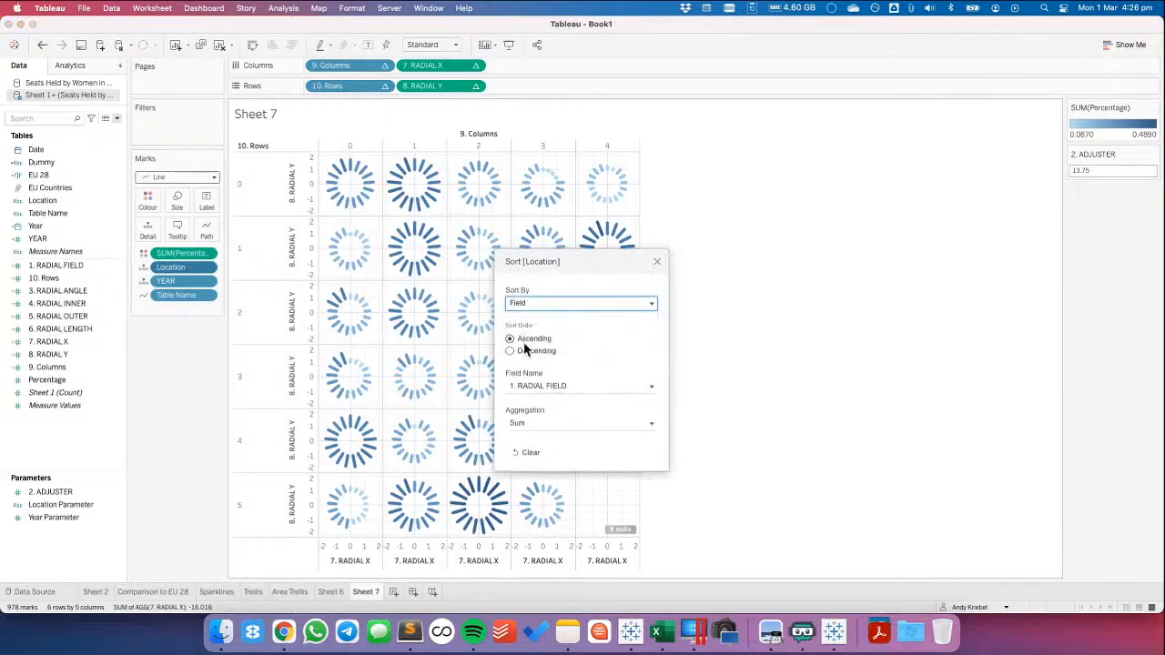
left_click(534, 385)
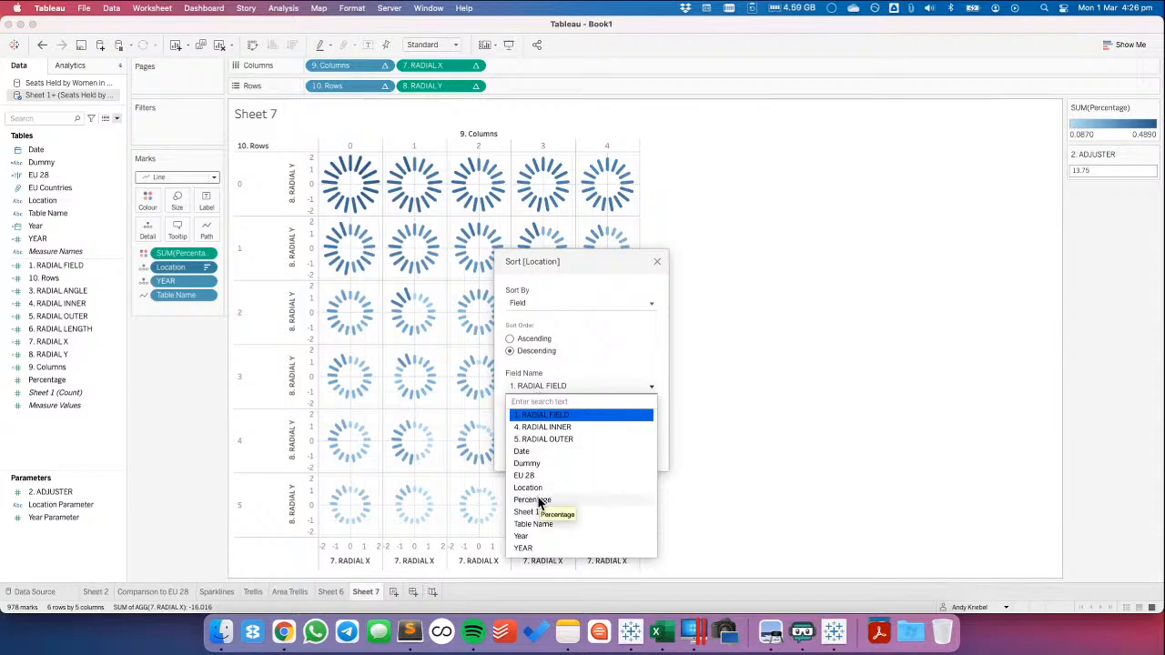
left_click(539, 262)
left_click(657, 263)
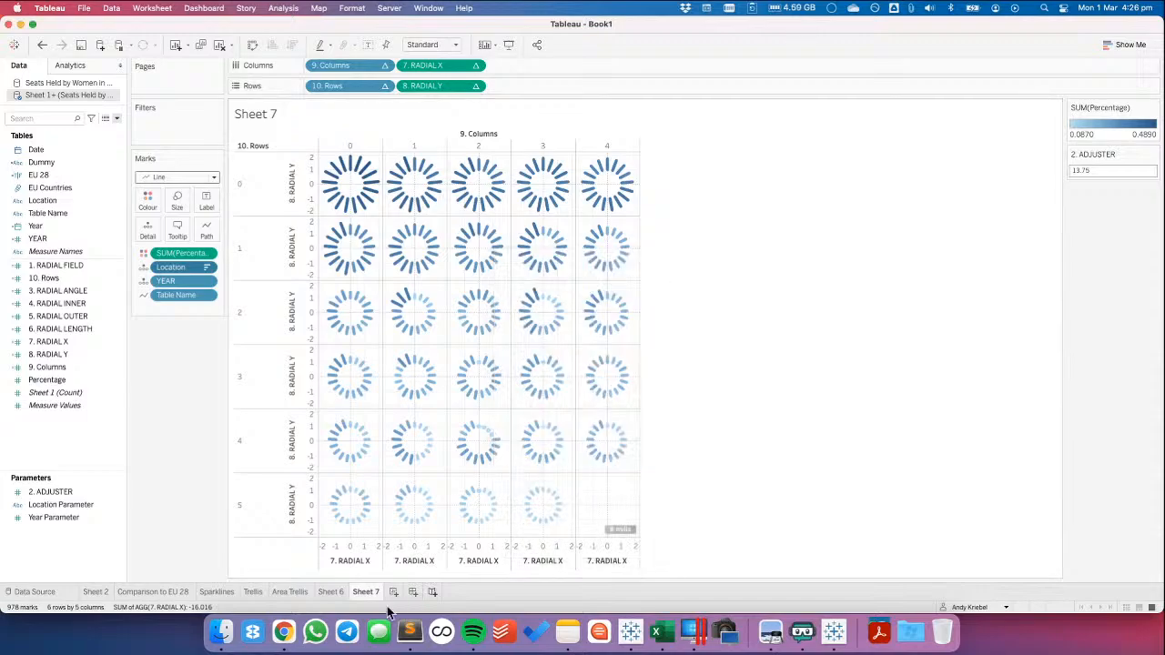
Copy the 2019 Percentage calculation from Sheet 6's data source into Sheet 7's data source
left_click(330, 592)
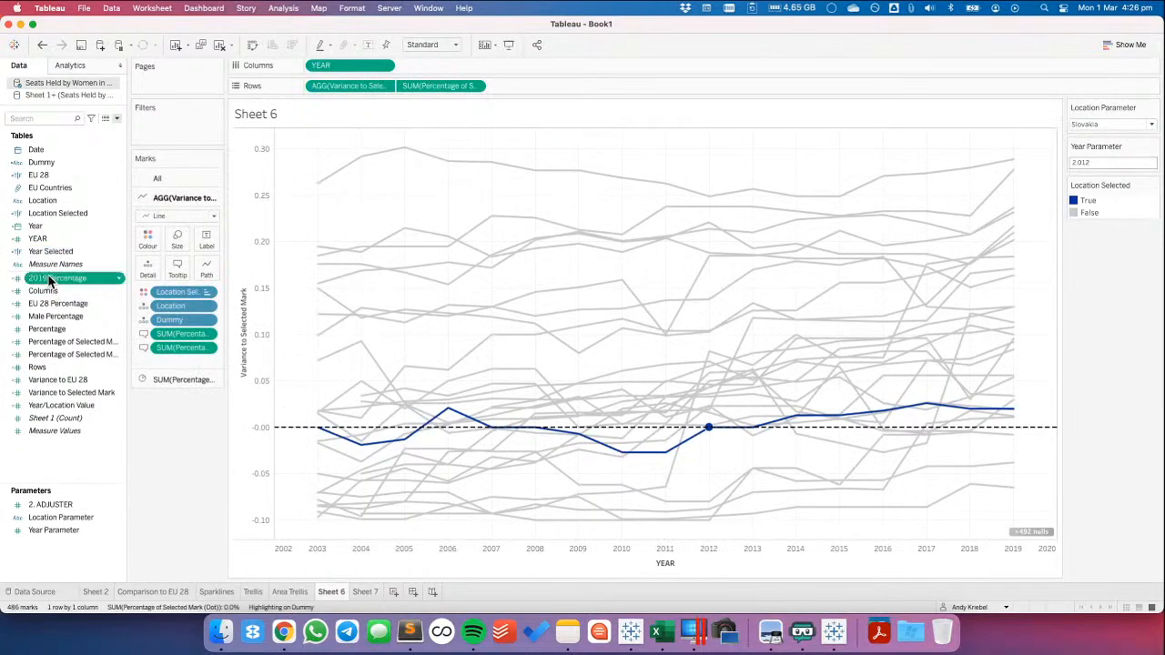
right_click(48, 274)
left_click(97, 86)
left_click(363, 591)
left_click(43, 492)
right_click(46, 250)
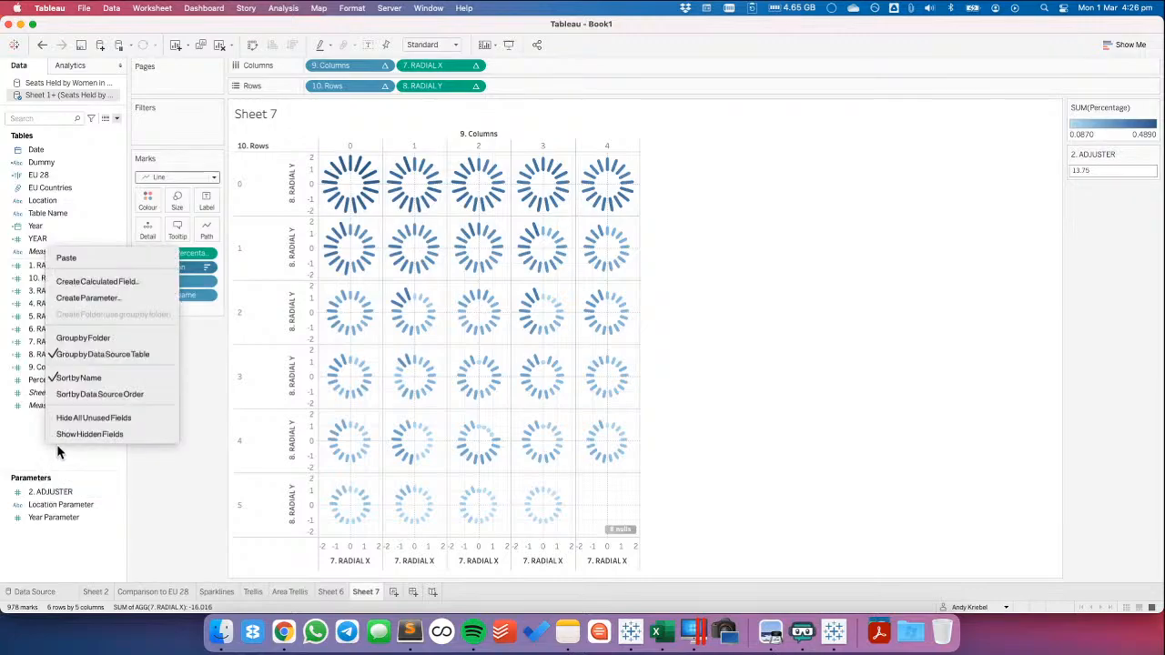
left_click(85, 259)
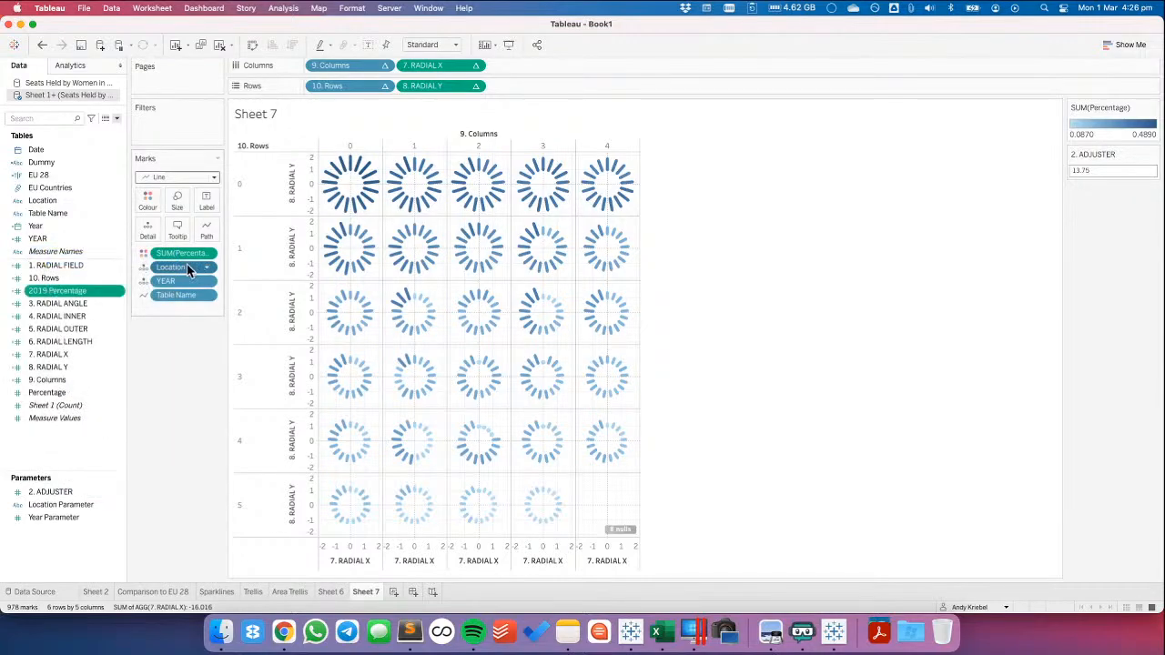
Change Location's sort field to 2019 Percentage and set Sheet 7's fit to Entire View
left_click(208, 268)
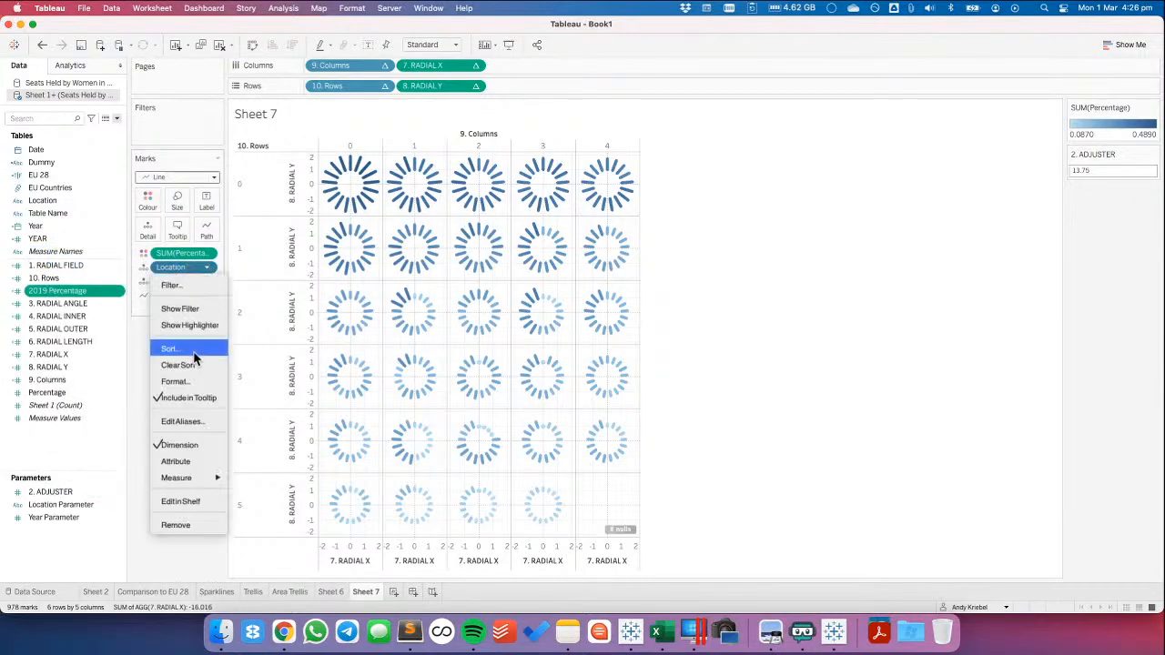
left_click(193, 354)
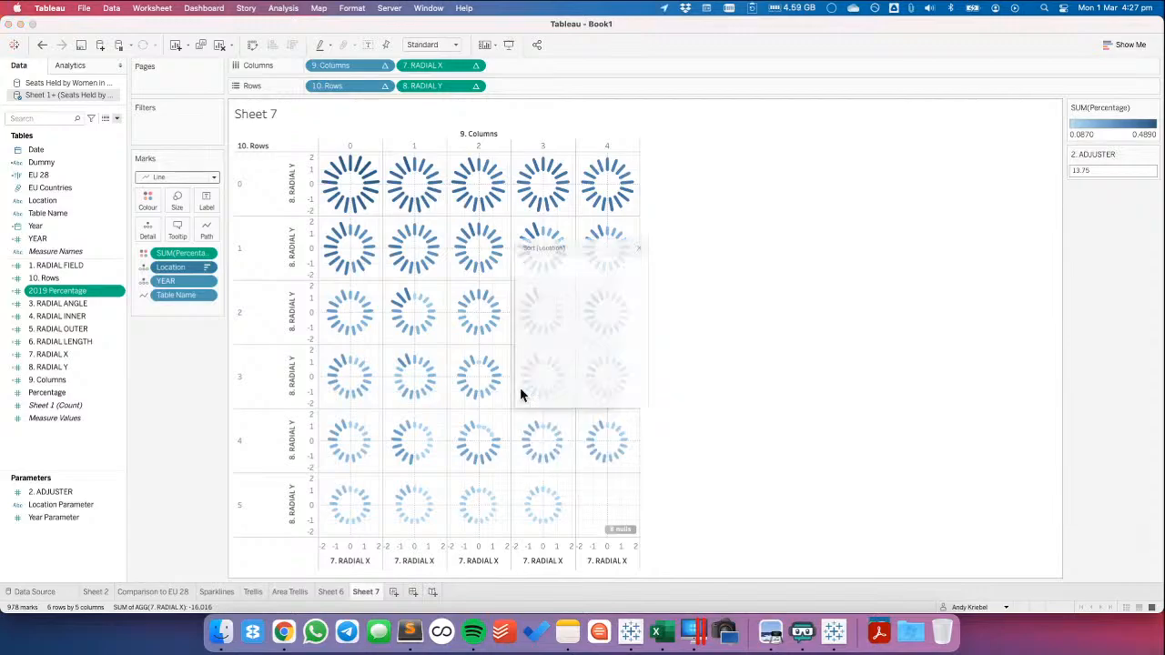
left_click(532, 348)
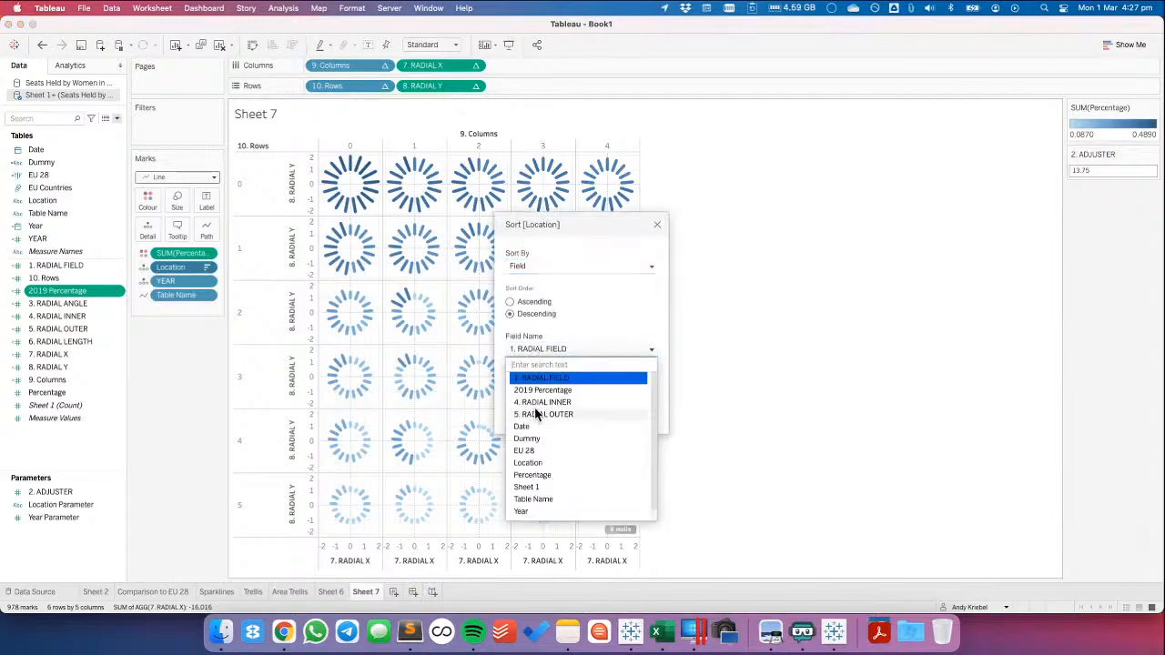
left_click(531, 390)
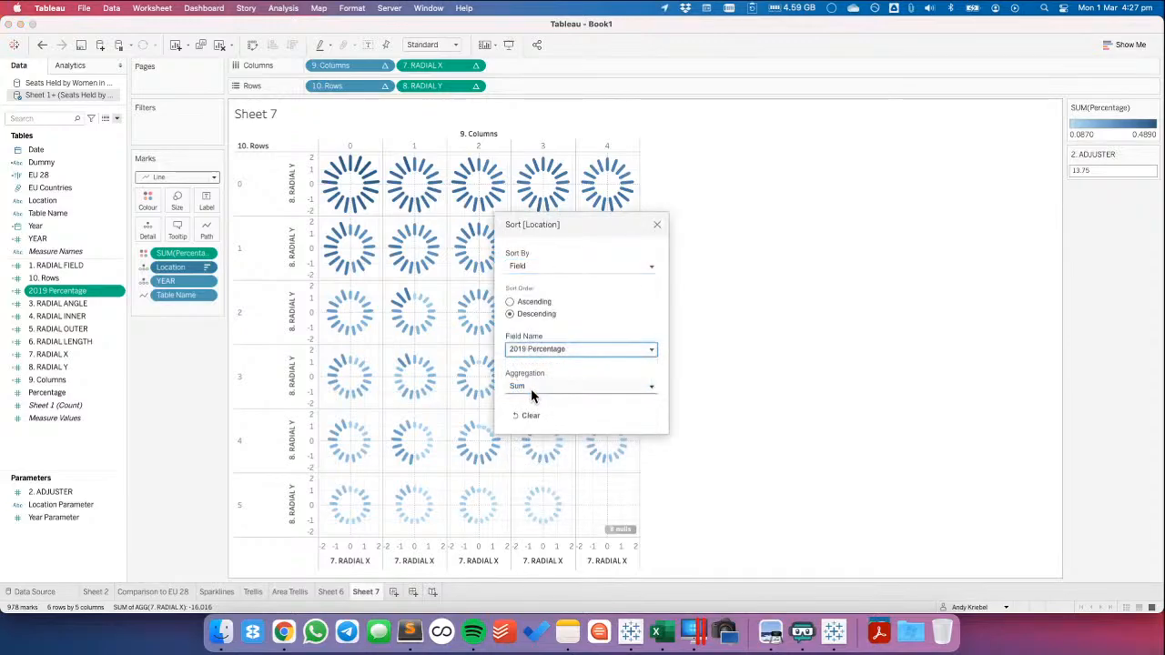
left_click(657, 225)
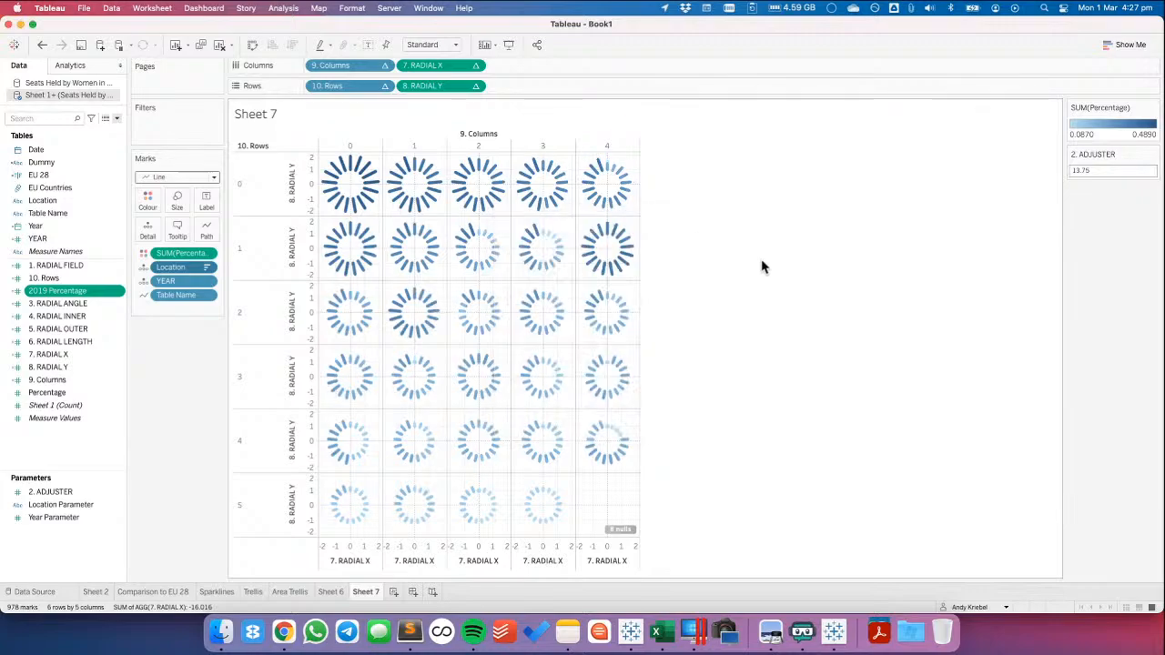
left_click(434, 45)
left_click(431, 84)
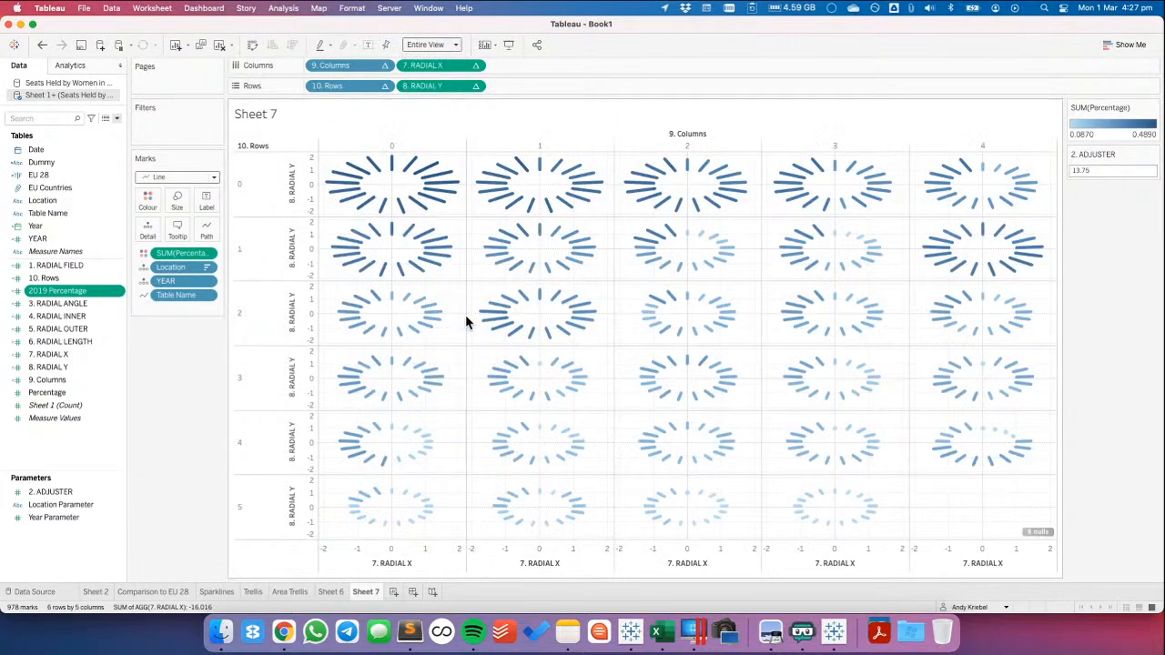
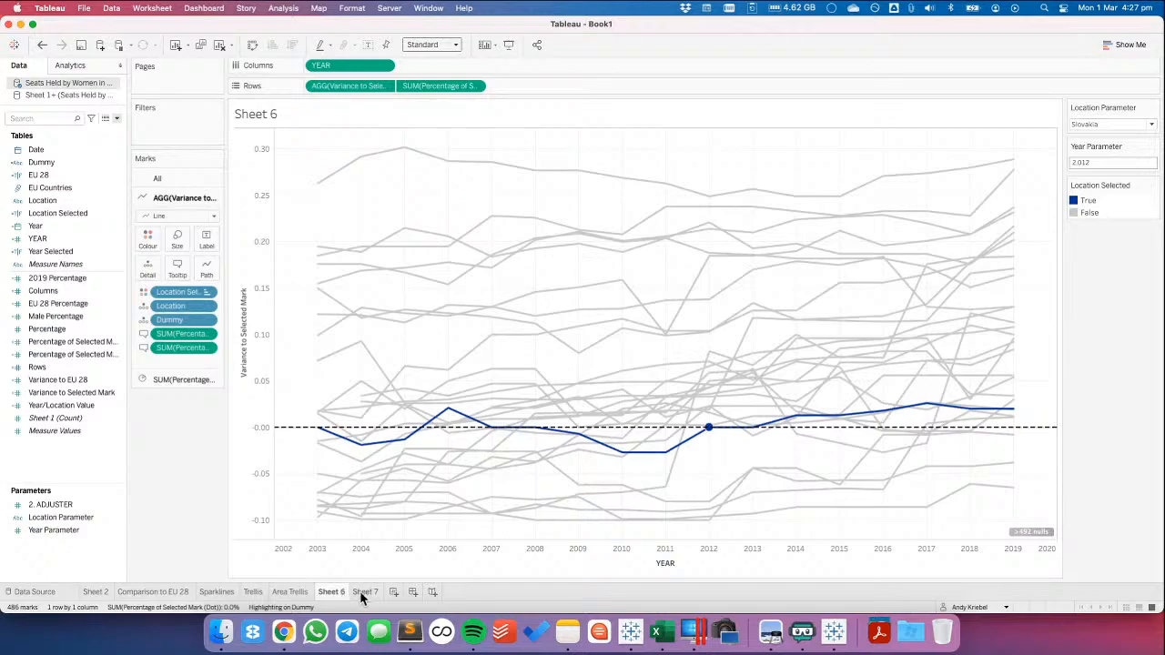
Copy the Variance to EU 28 field from Sheet 6's data source into Sheet 7's data source
mouse_move(360, 590)
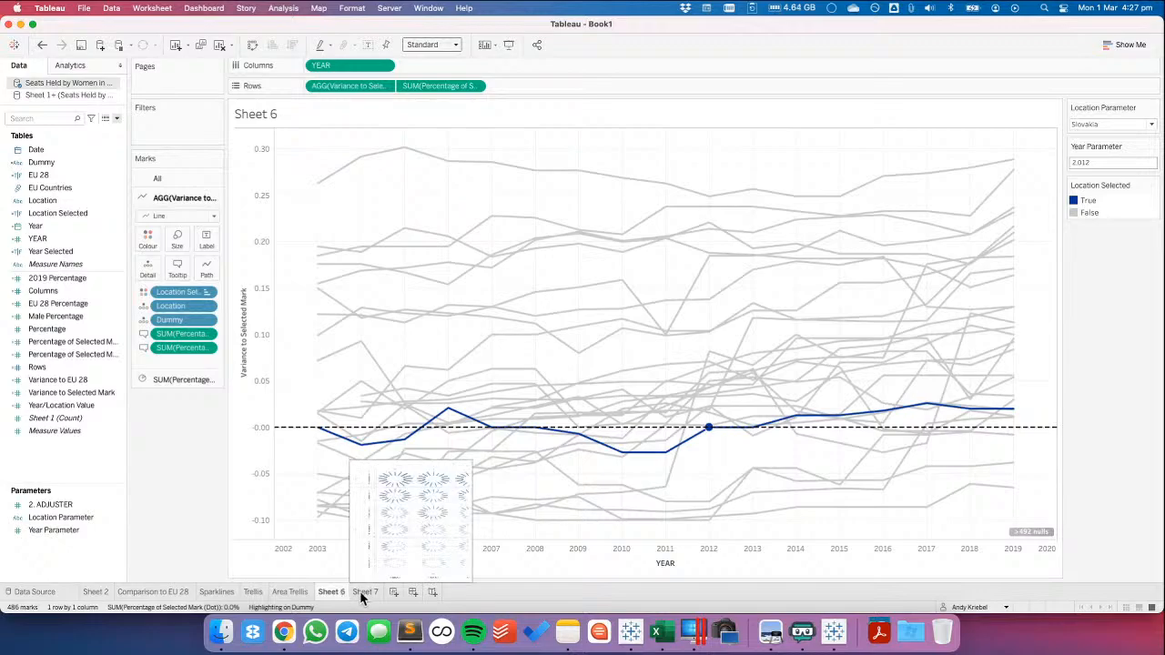
left_click(69, 381)
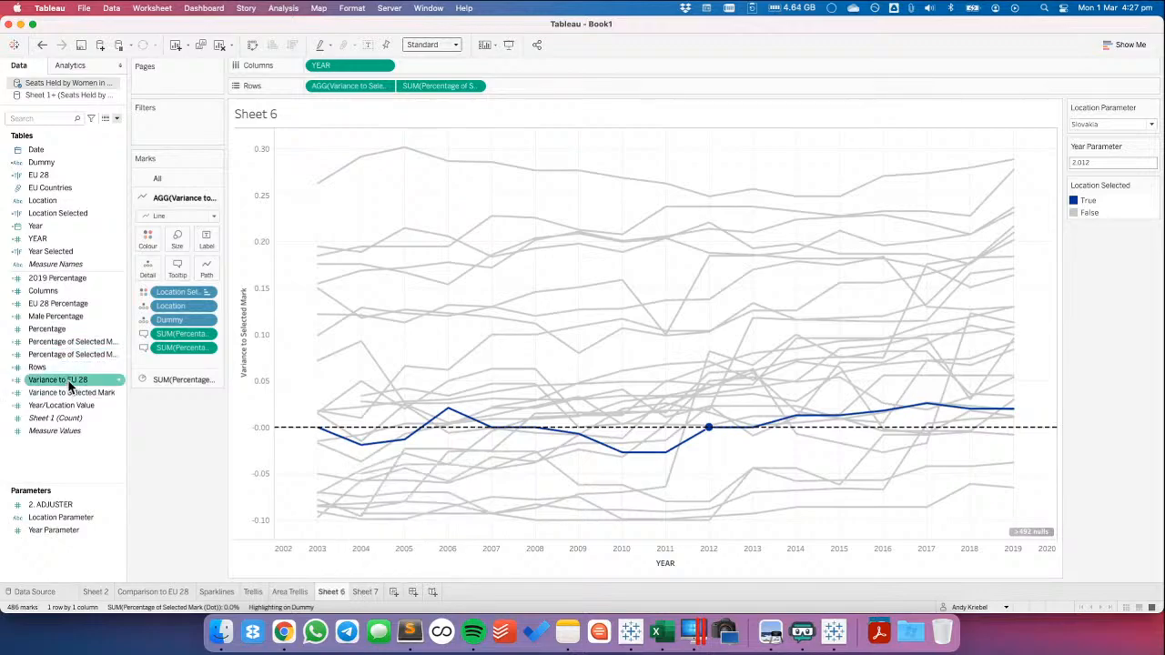
right_click(69, 381)
left_click(91, 88)
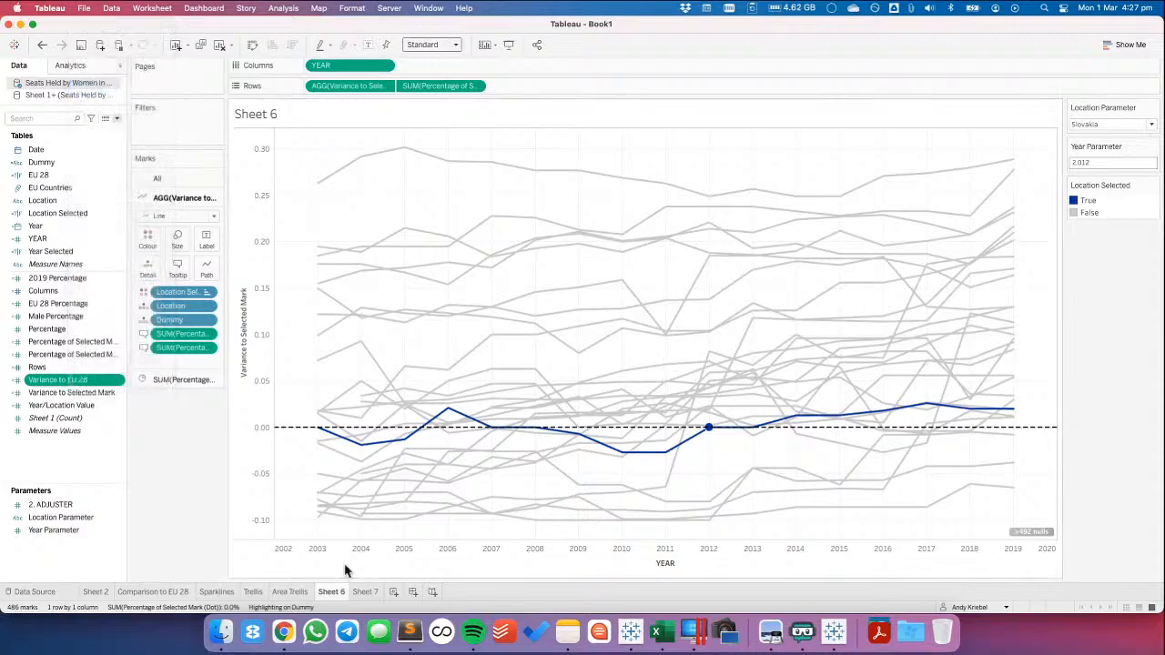
left_click(364, 592)
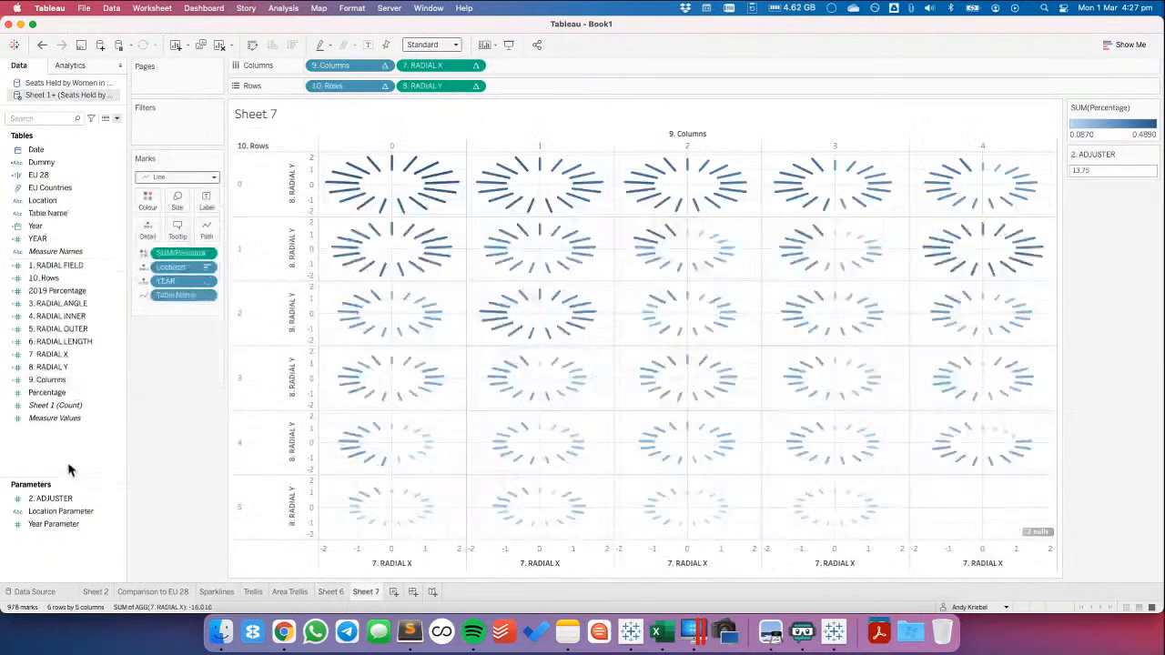
right_click(79, 460)
left_click(105, 267)
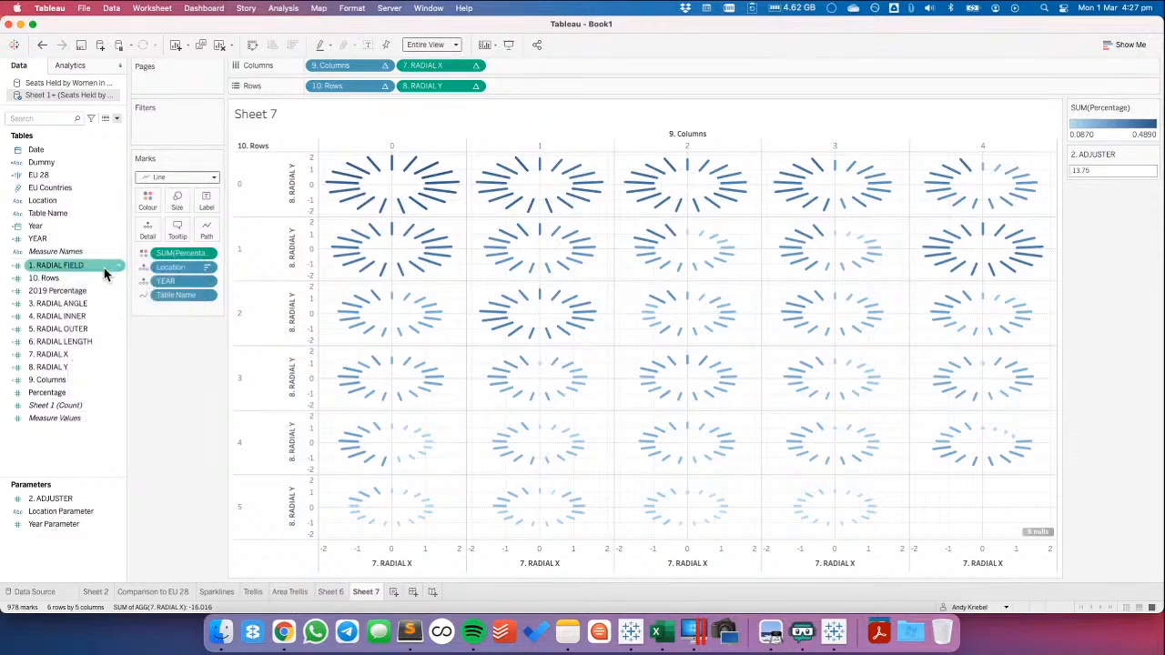
Examine the formula of the pasted Variance to EU 28 field
right_click(64, 409)
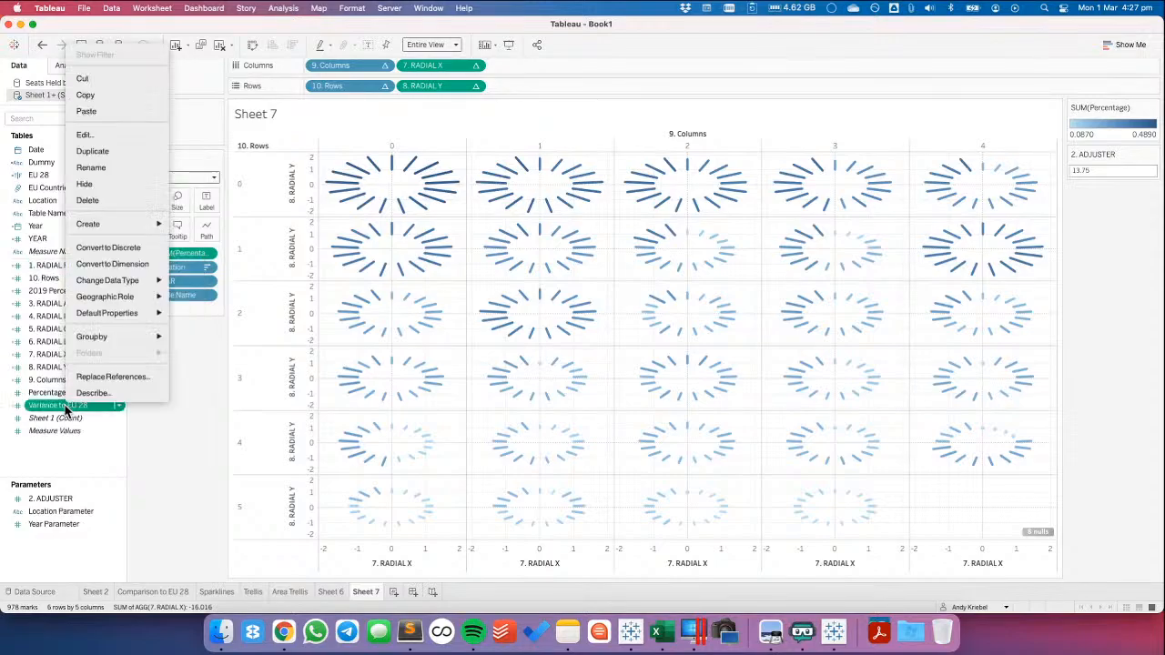
left_click(85, 135)
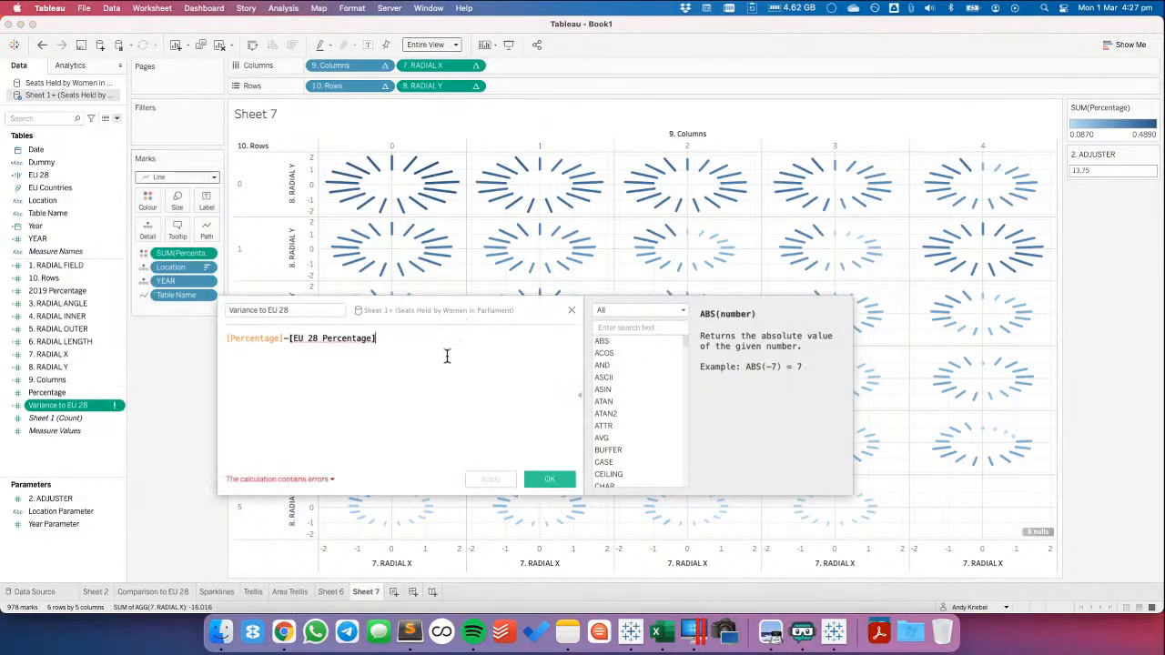
left_click(572, 311)
Copy the EU 28 Percentage field from Sheet 6's data source into Sheet 7's data source
left_click(342, 592)
left_click(89, 303)
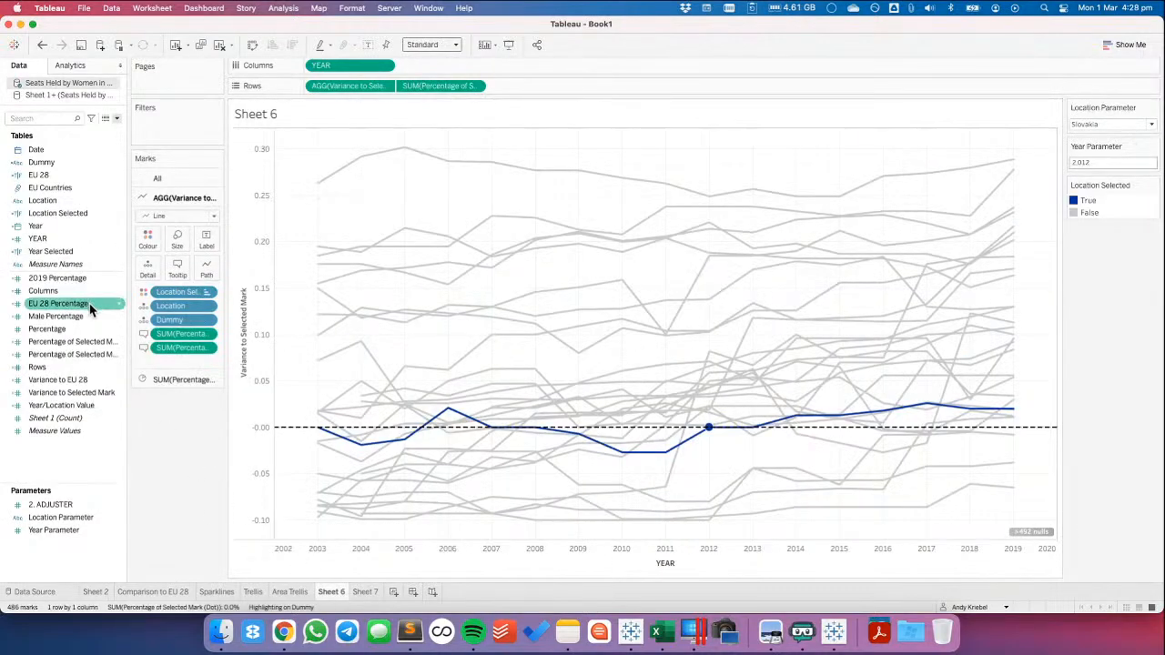
right_click(90, 303)
left_click(128, 87)
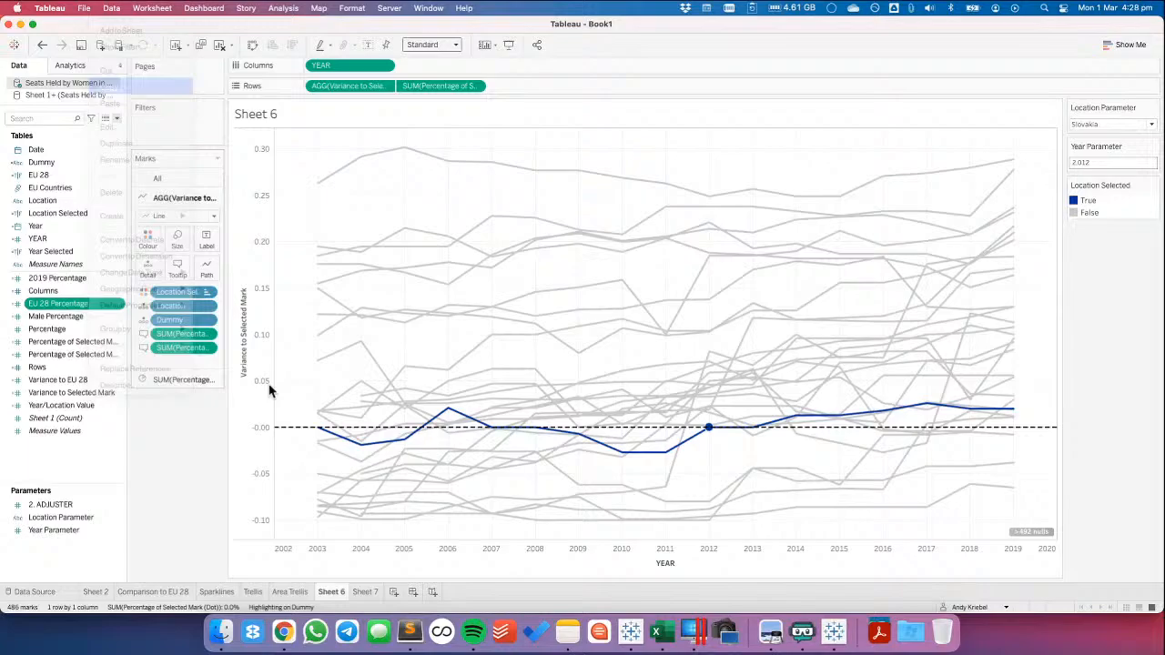
left_click(365, 592)
right_click(73, 242)
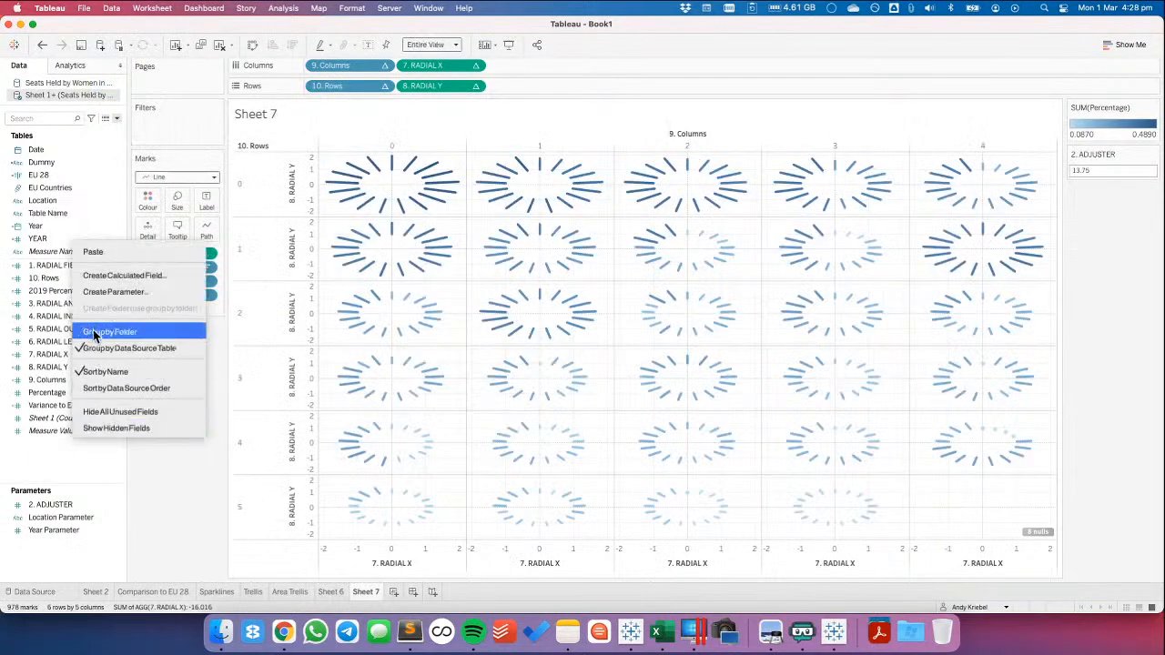
left_click(91, 248)
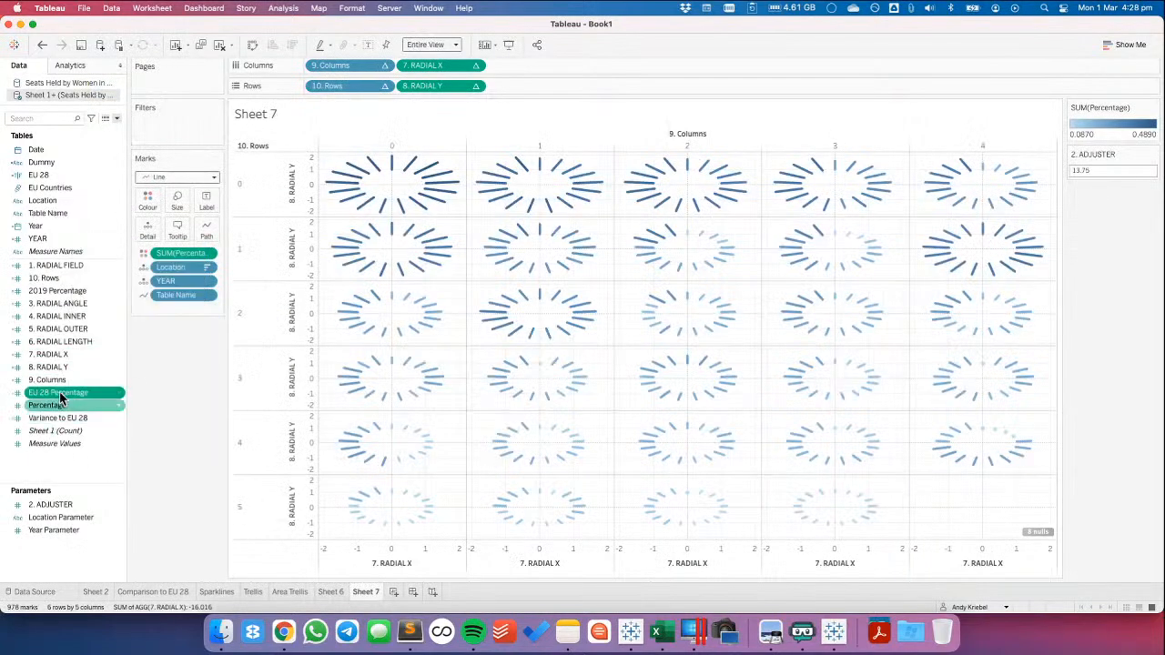
Colour the radial marks by Variance to EU 28 instead of Percentage
left_click(59, 419)
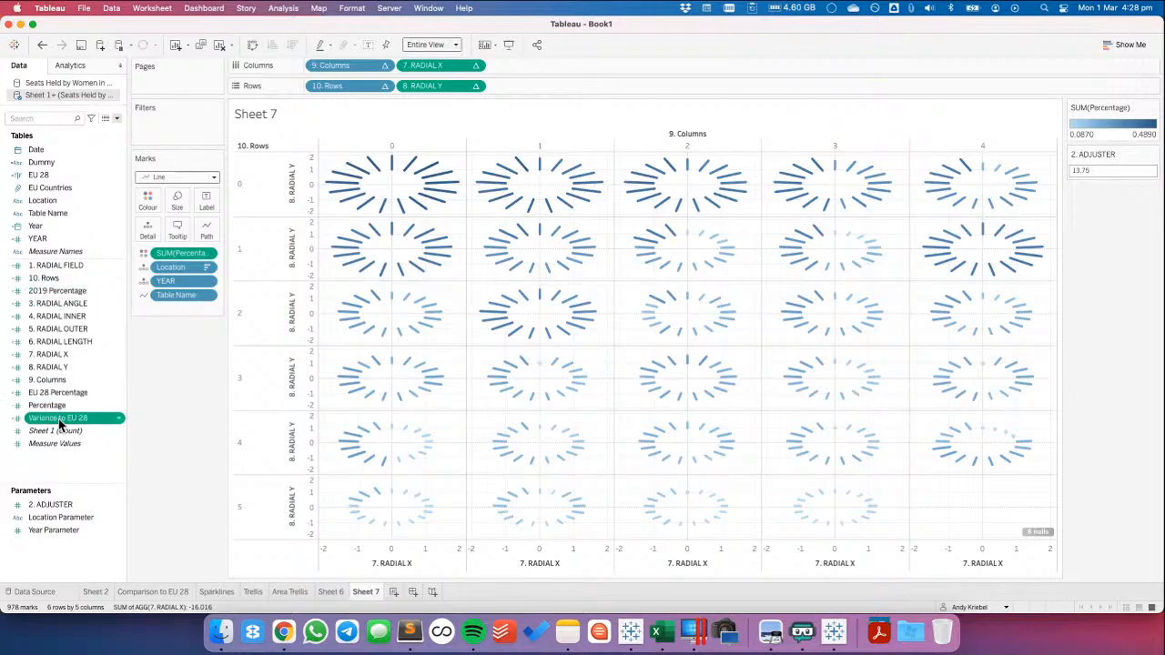
left_click_drag(60, 421, 182, 254)
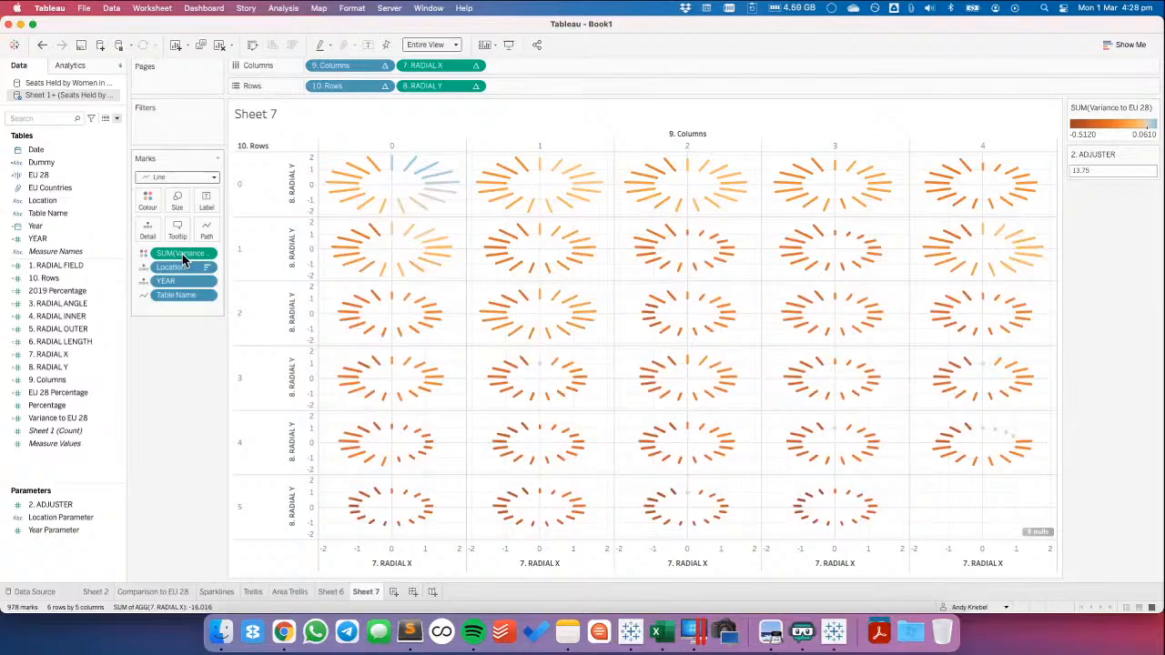
Set the low-end colour of the Variance to EU 28 palette to hex 003399
double_click(1113, 141)
left_click(538, 249)
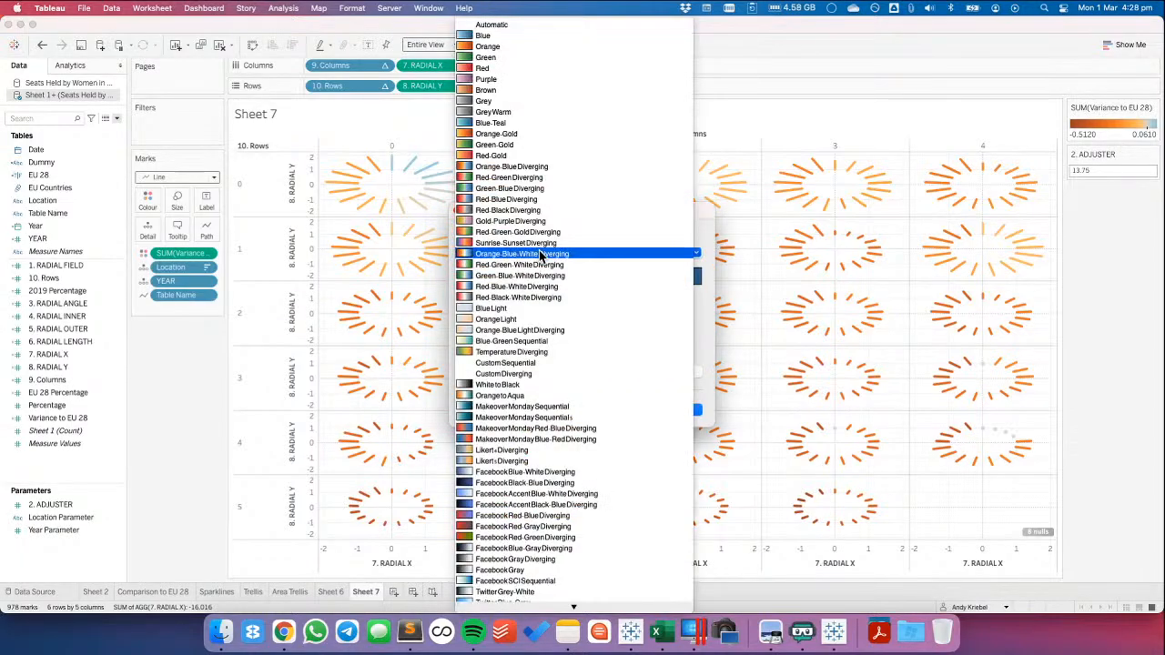
left_click(741, 306)
left_click(471, 277)
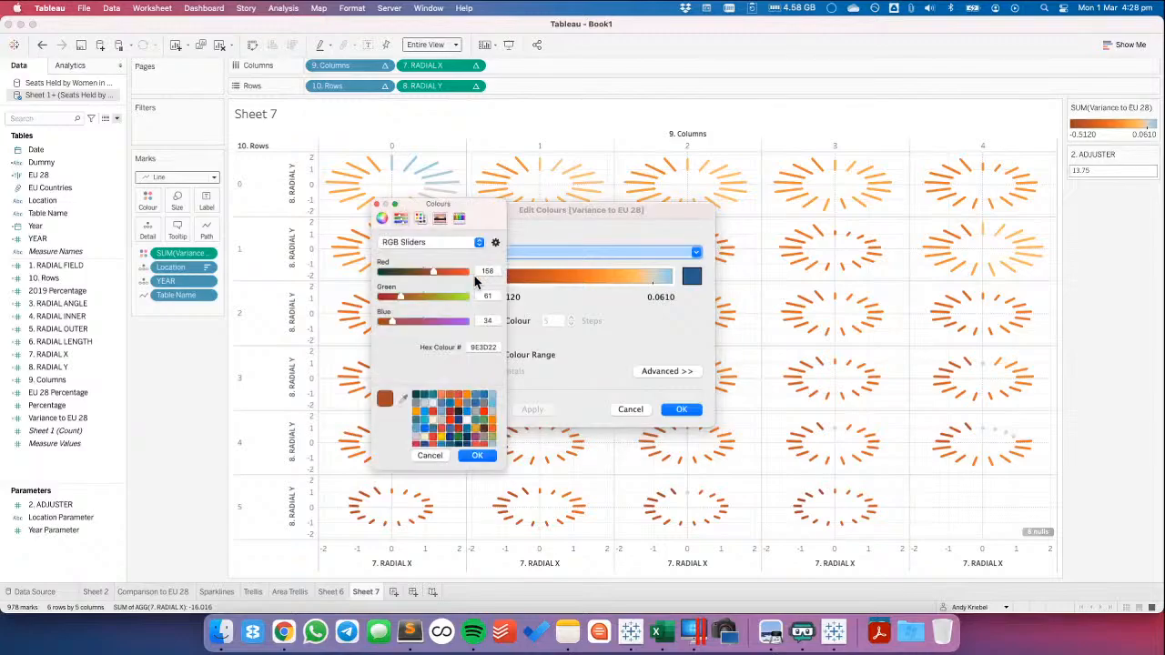
double_click(484, 348)
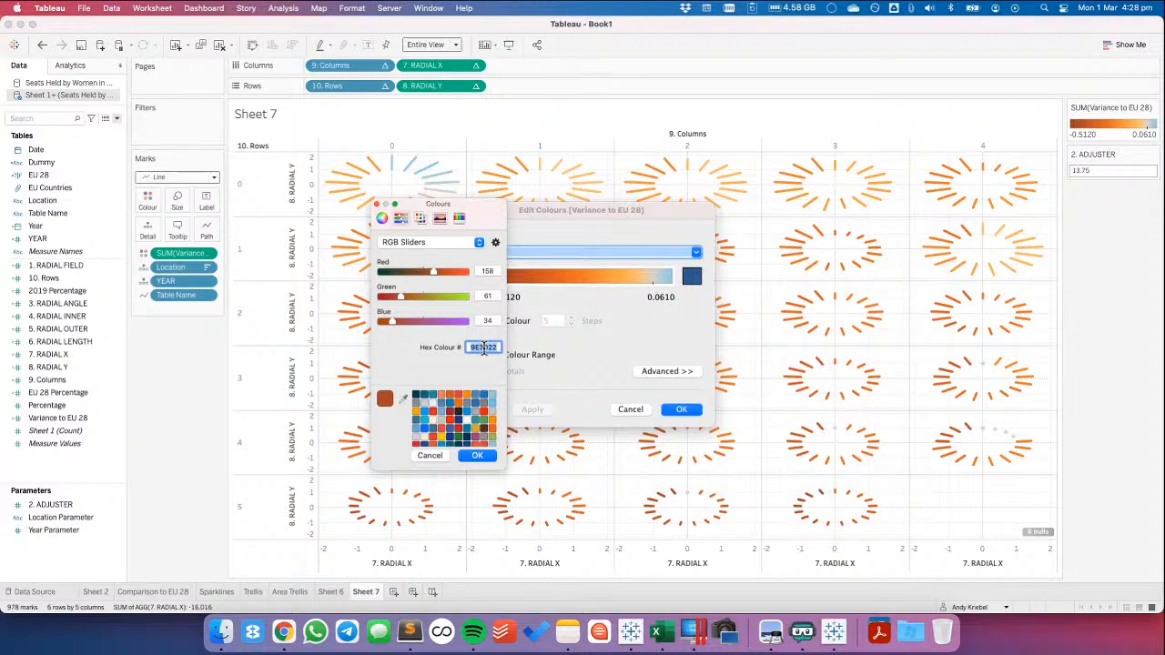
type("003399")
key("Return")
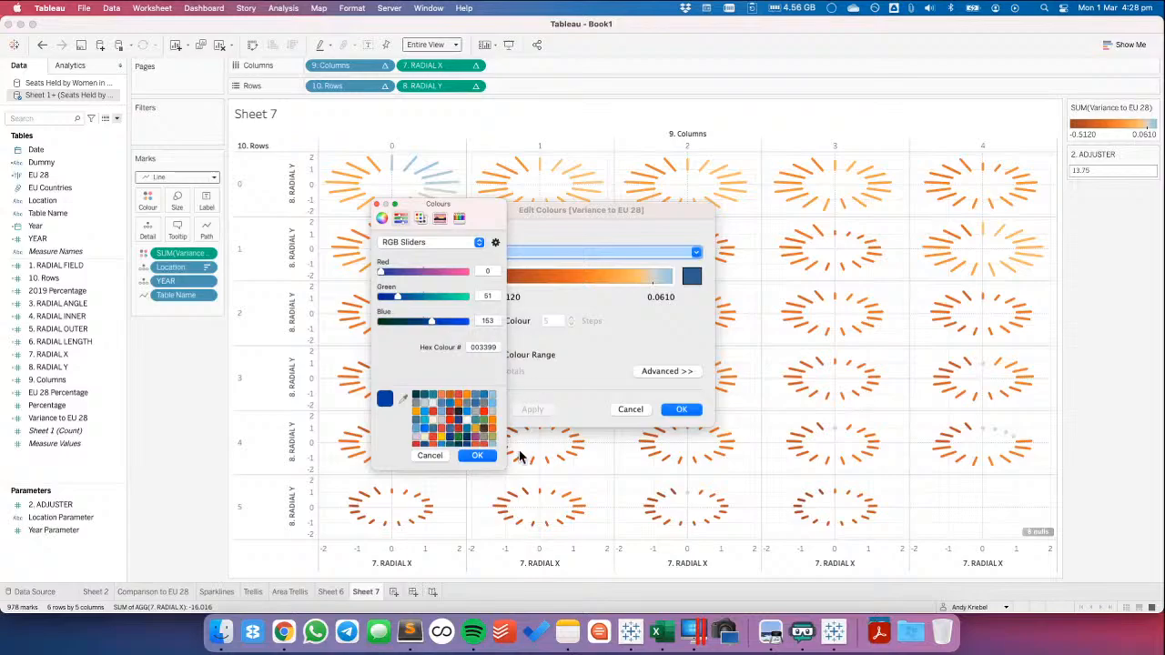
left_click(477, 455)
Set the high-end colour of the custom diverging palette to hex FFCC00
left_click(692, 278)
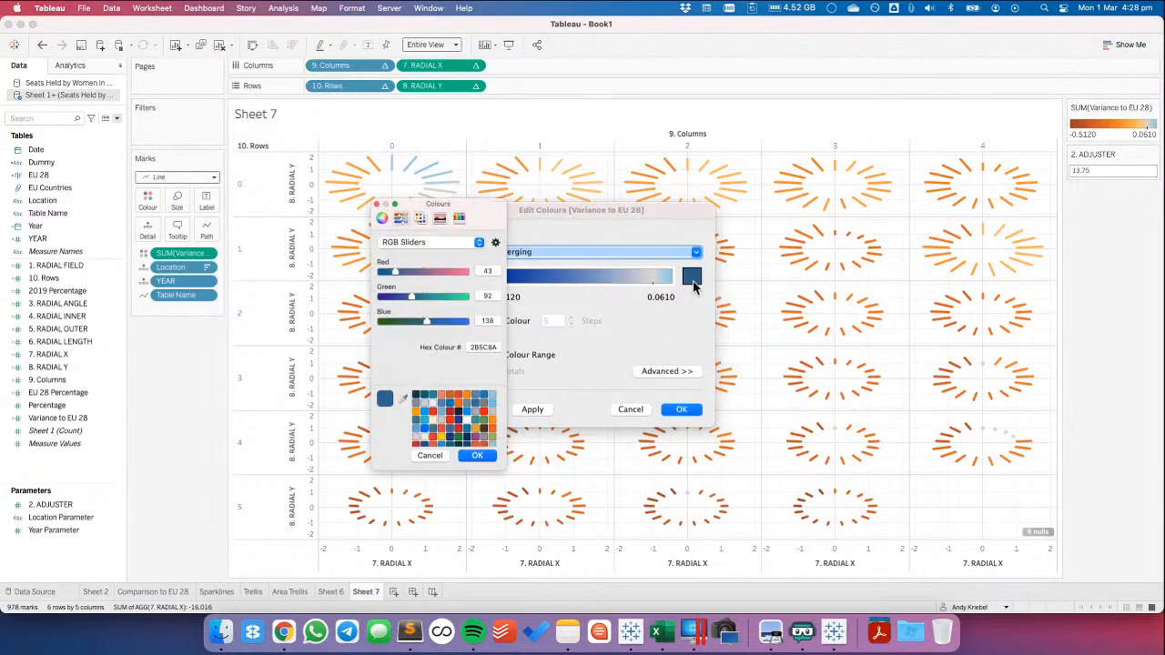
double_click(478, 346)
type("ffcc00")
key("Return")
left_click(477, 456)
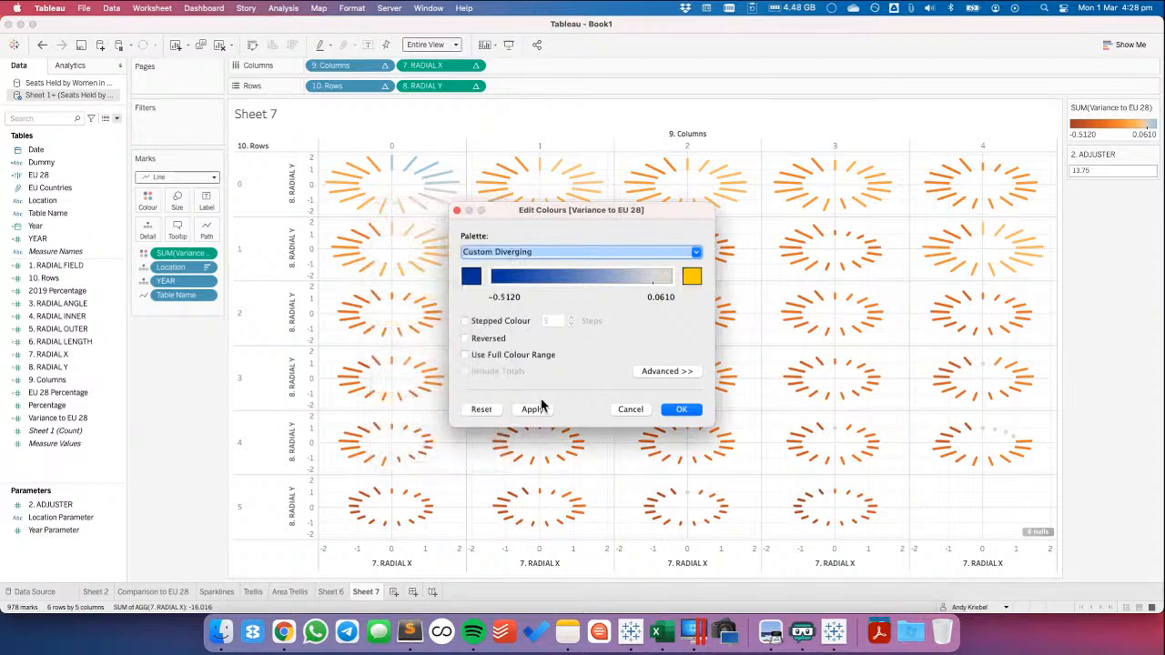
Make the Variance to EU 28 palette use the full colour range and apply the edited colours
left_click(667, 370)
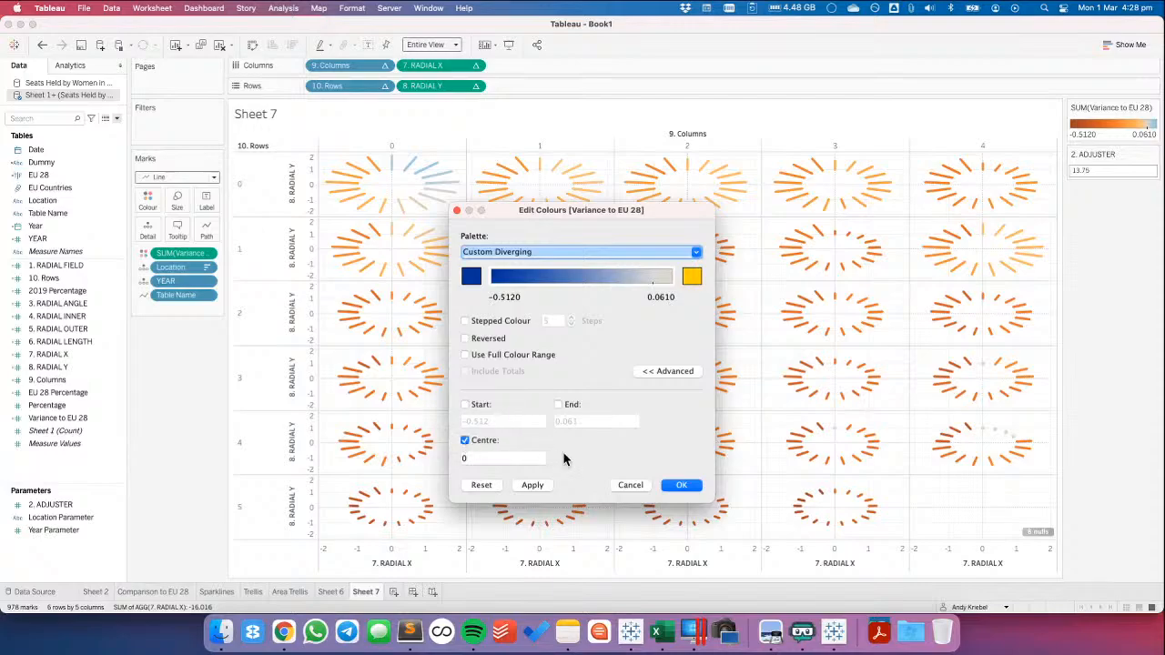
left_click(465, 355)
left_click(682, 485)
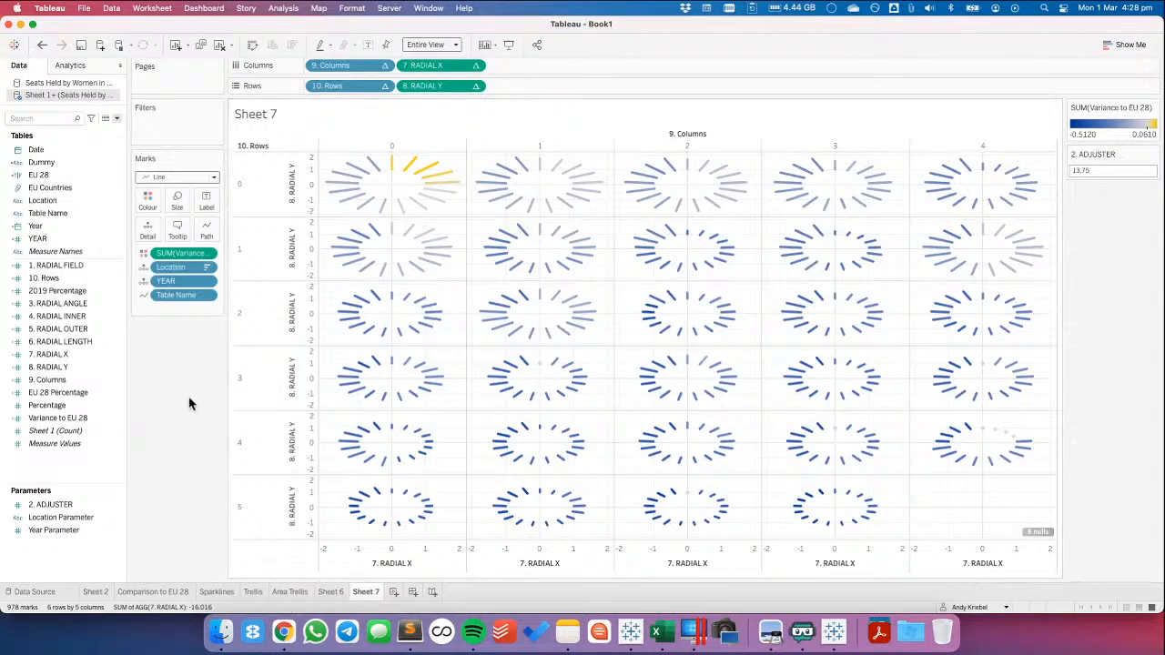
Hide the headers of the 9. Columns and 10. Rows fields in the radial chart grid
left_click(384, 66)
left_click(384, 66)
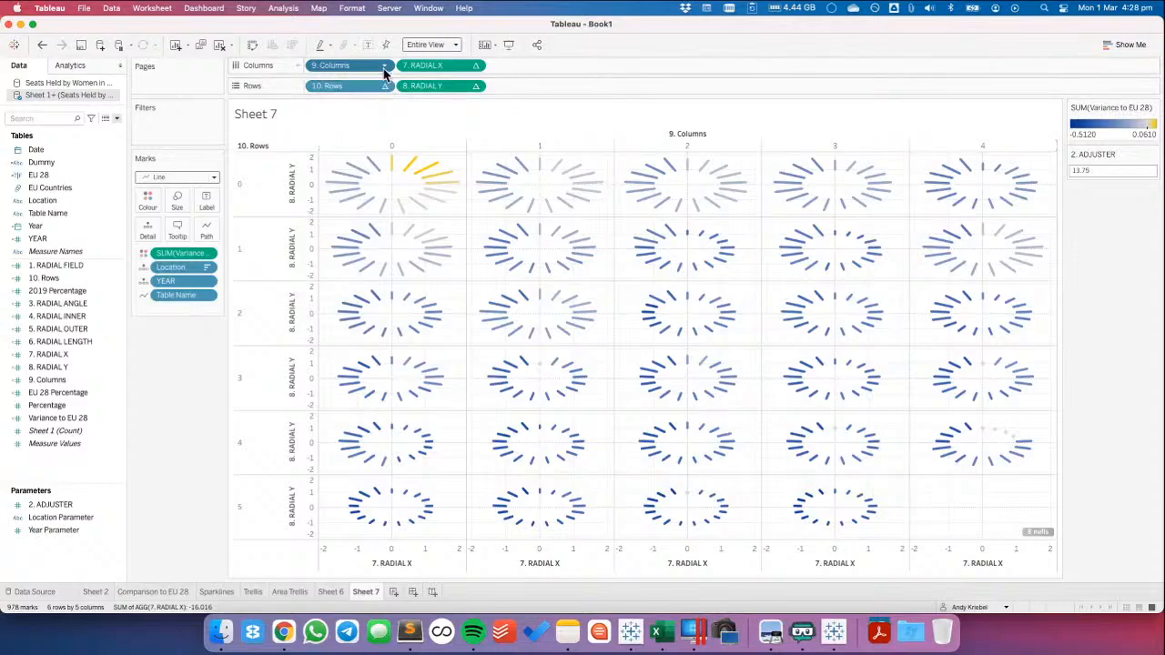
left_click(384, 67)
left_click(360, 179)
left_click(384, 86)
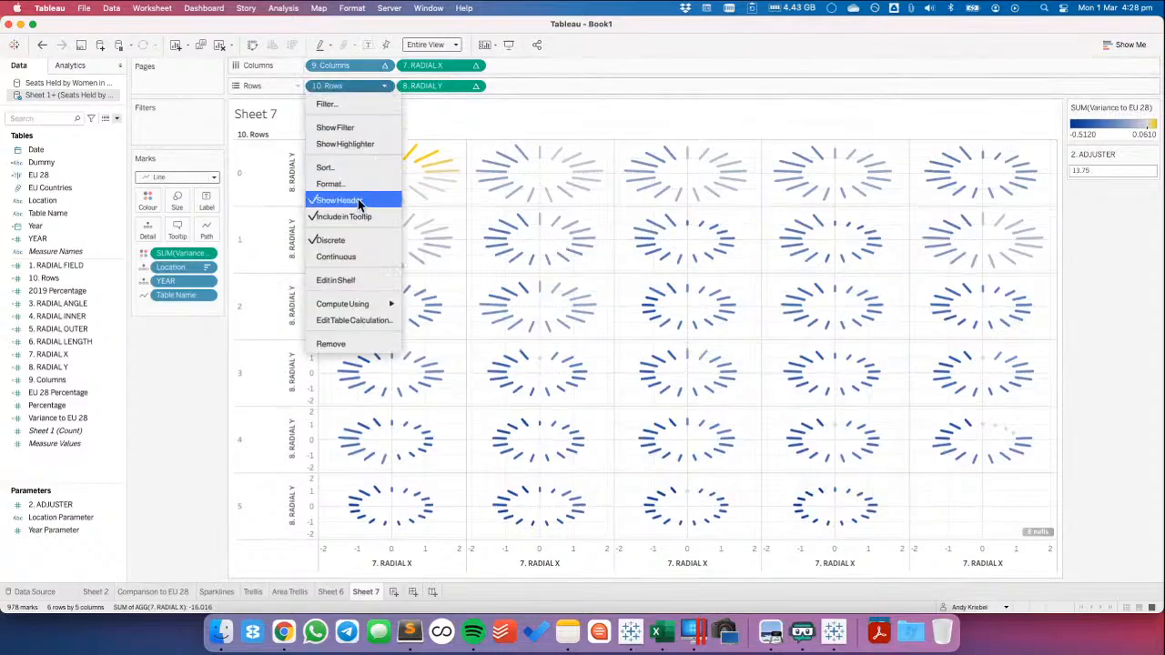
left_click(360, 200)
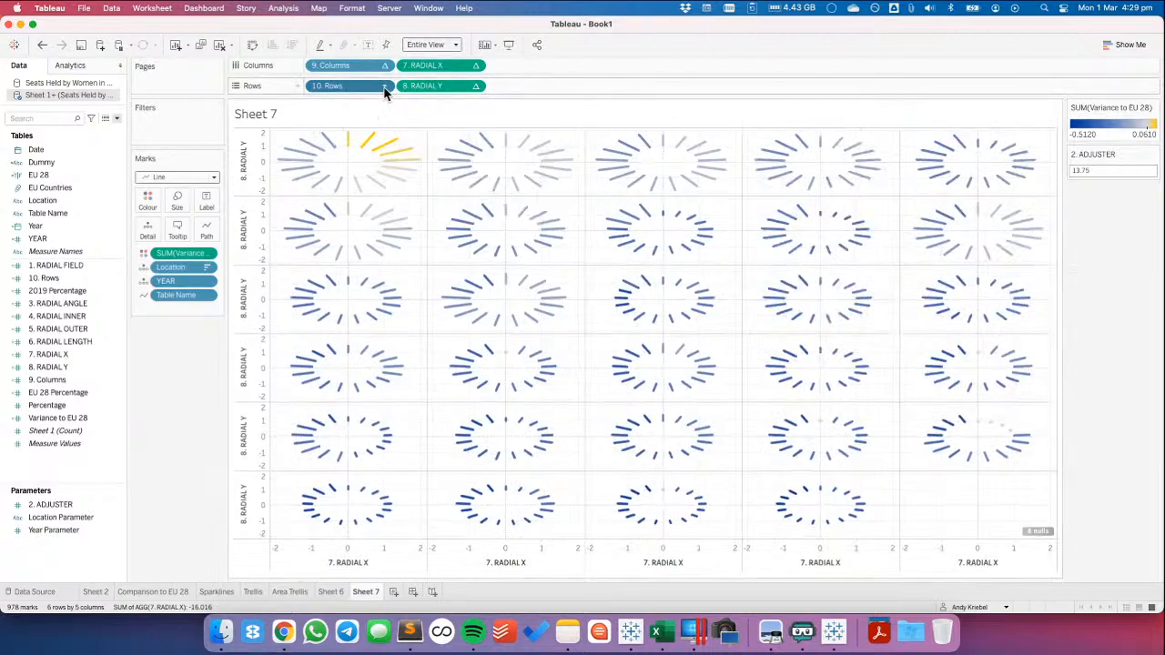
left_click(385, 86)
key("Escape")
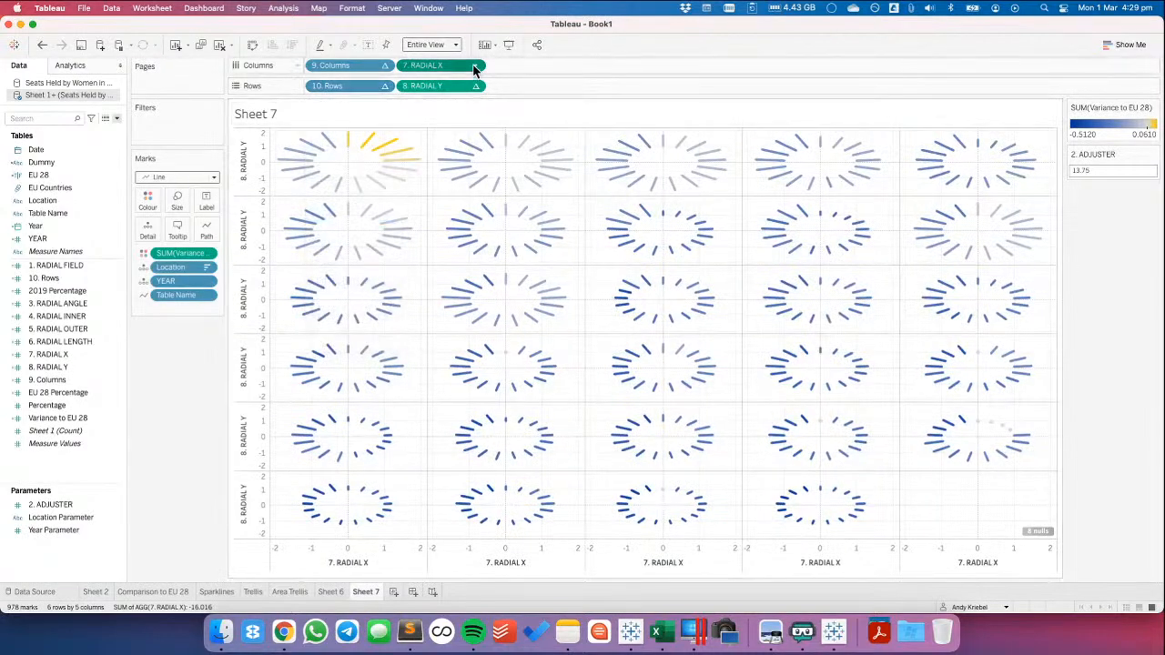
left_click(476, 66)
key("Escape")
left_click(475, 86)
left_click(446, 187)
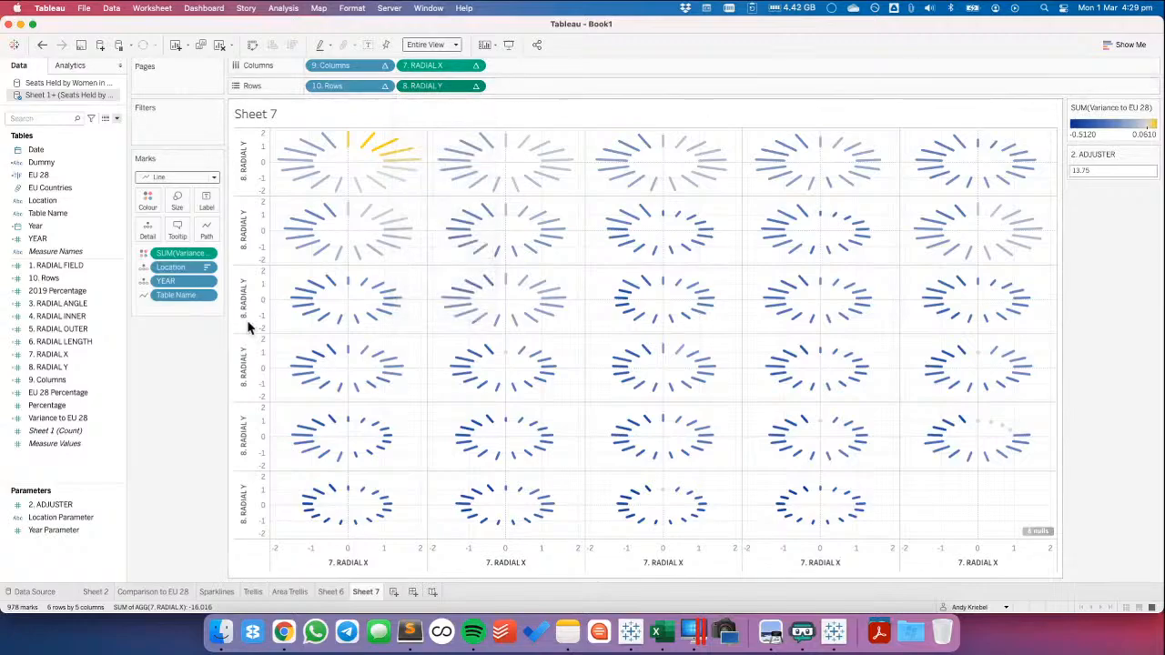
Add Percentage to the marks' tooltip and exclude Table Name from it
left_click_drag(68, 405, 182, 235)
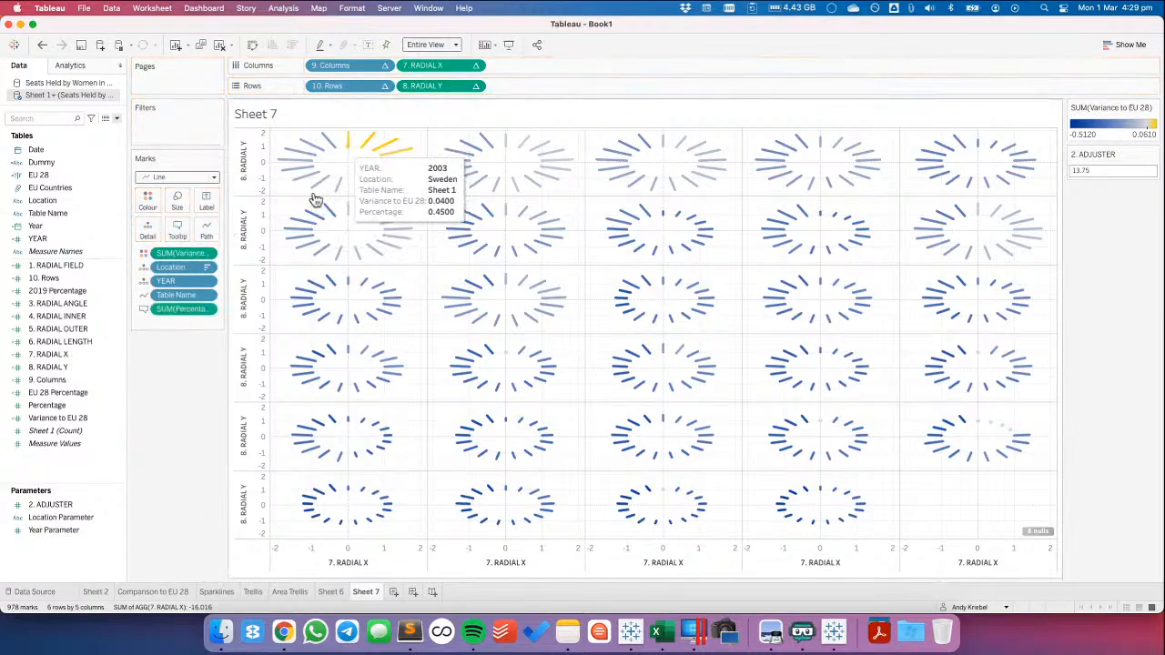
mouse_move(354, 144)
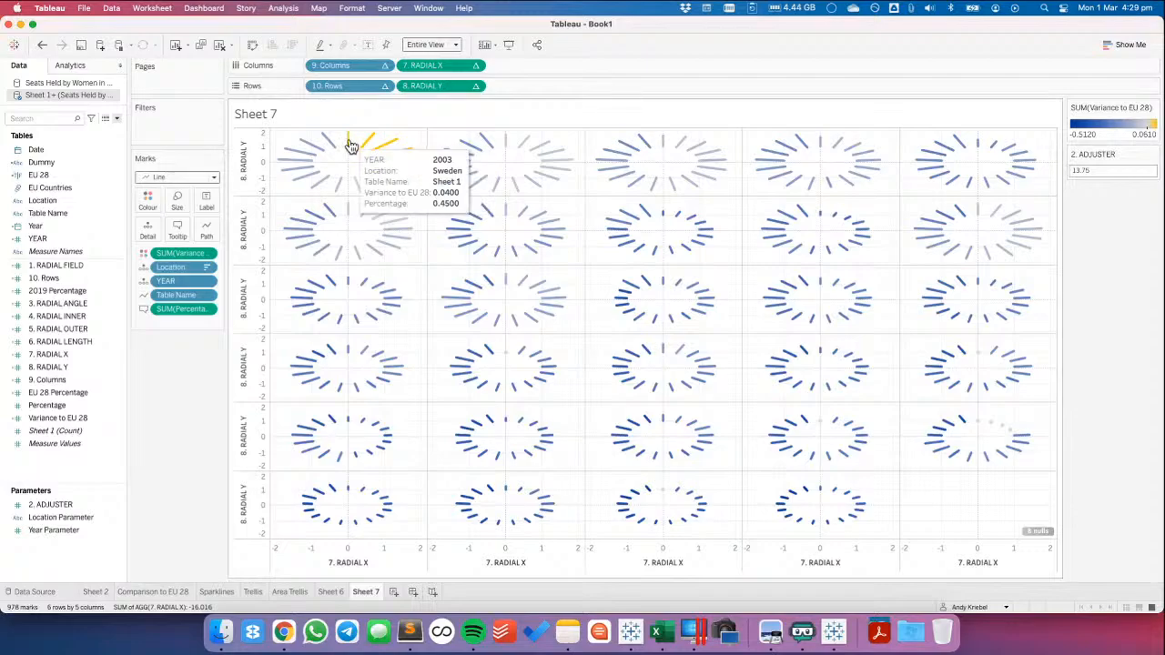
left_click(207, 295)
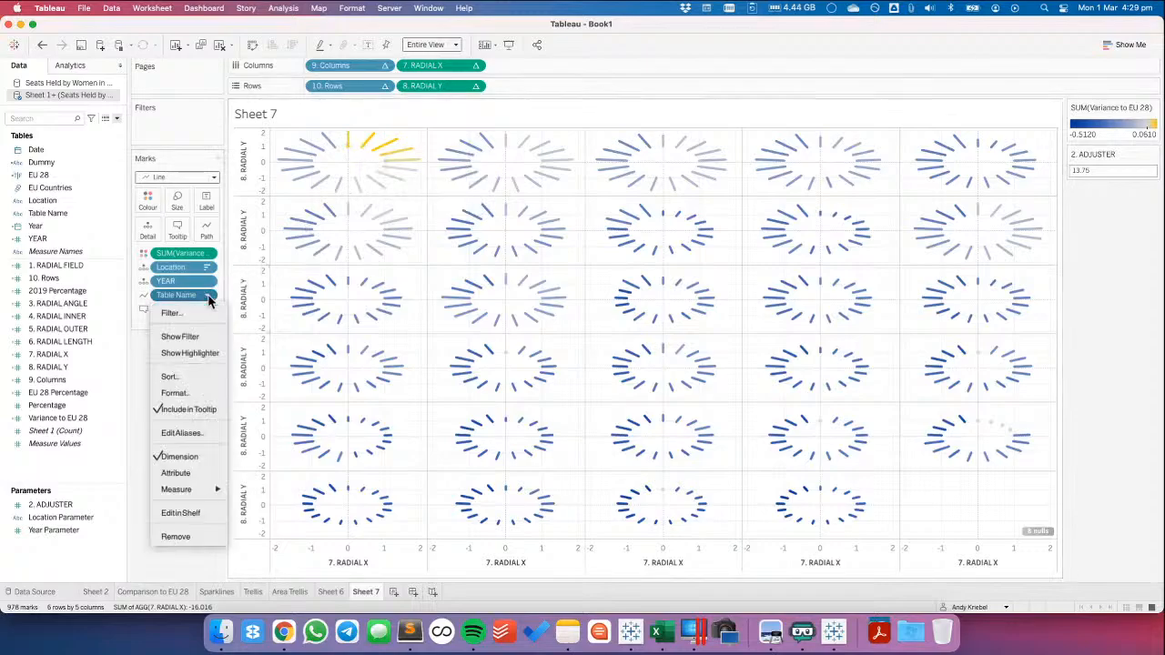
left_click(188, 409)
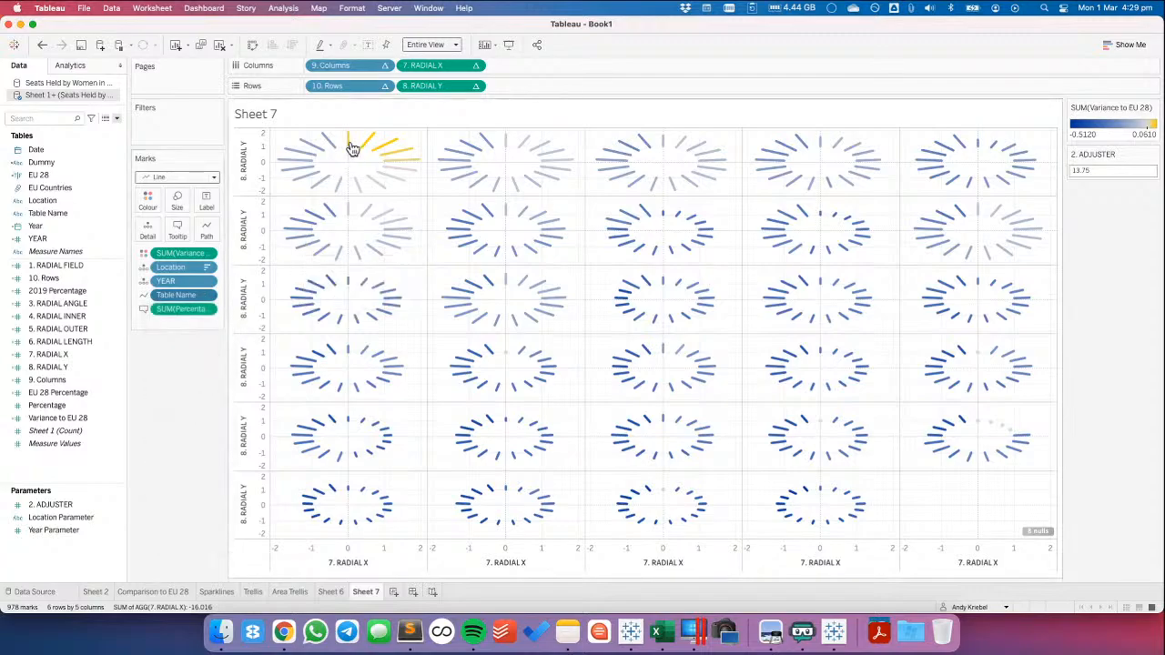
mouse_move(353, 147)
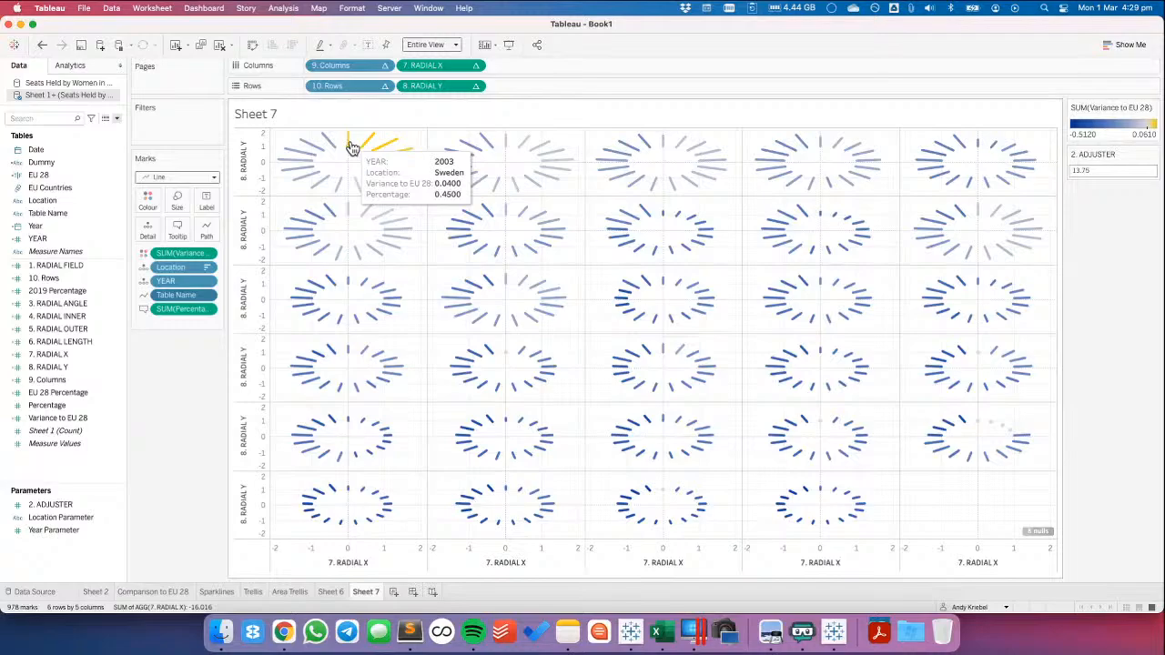
Set the default number format of EU 28 Percentage, Percentage and Variance to EU 28 to percentage with 1 decimal place
left_click(49, 419)
left_click(52, 400, "shift")
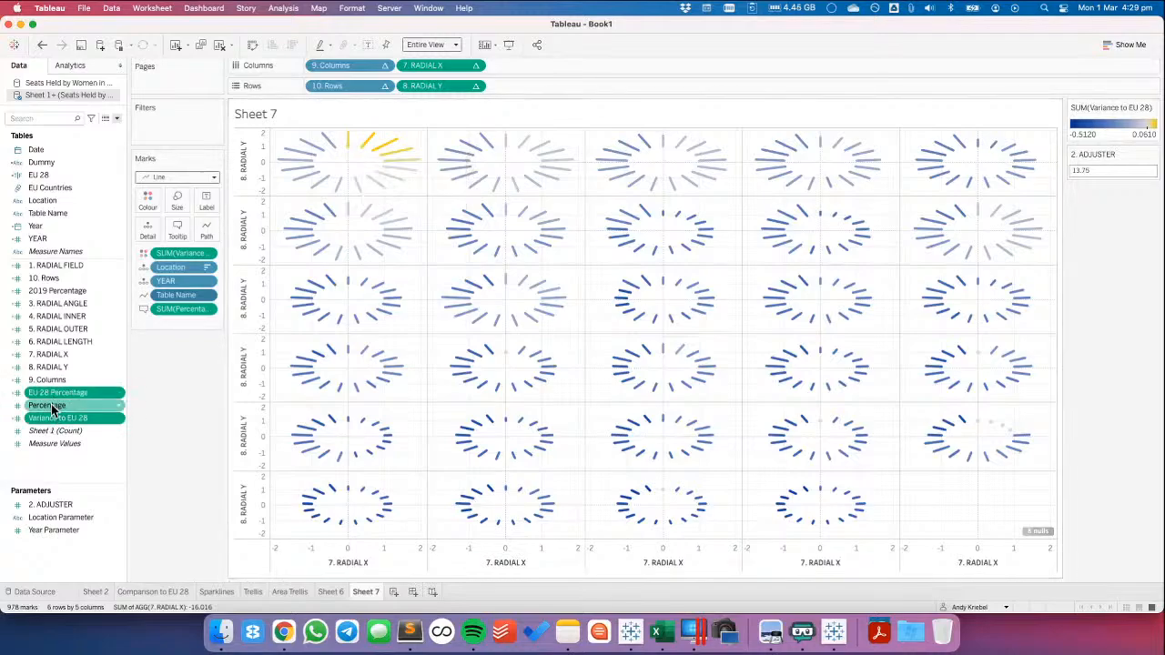
right_click(52, 400)
mouse_move(108, 350)
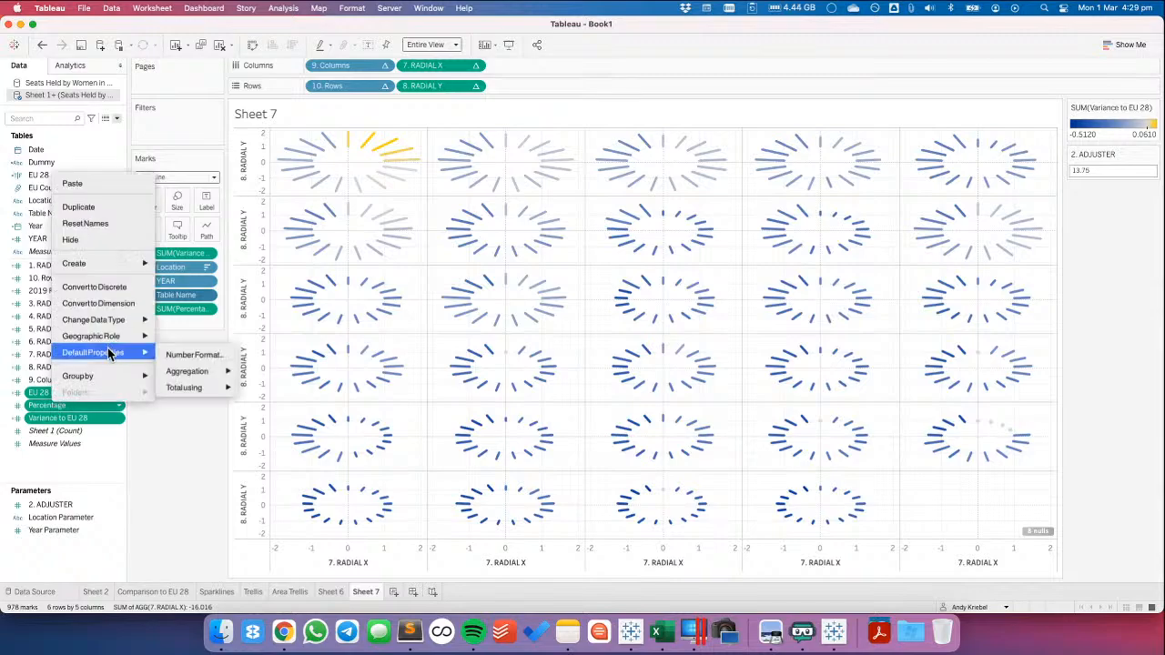
left_click(218, 354)
left_click(491, 343)
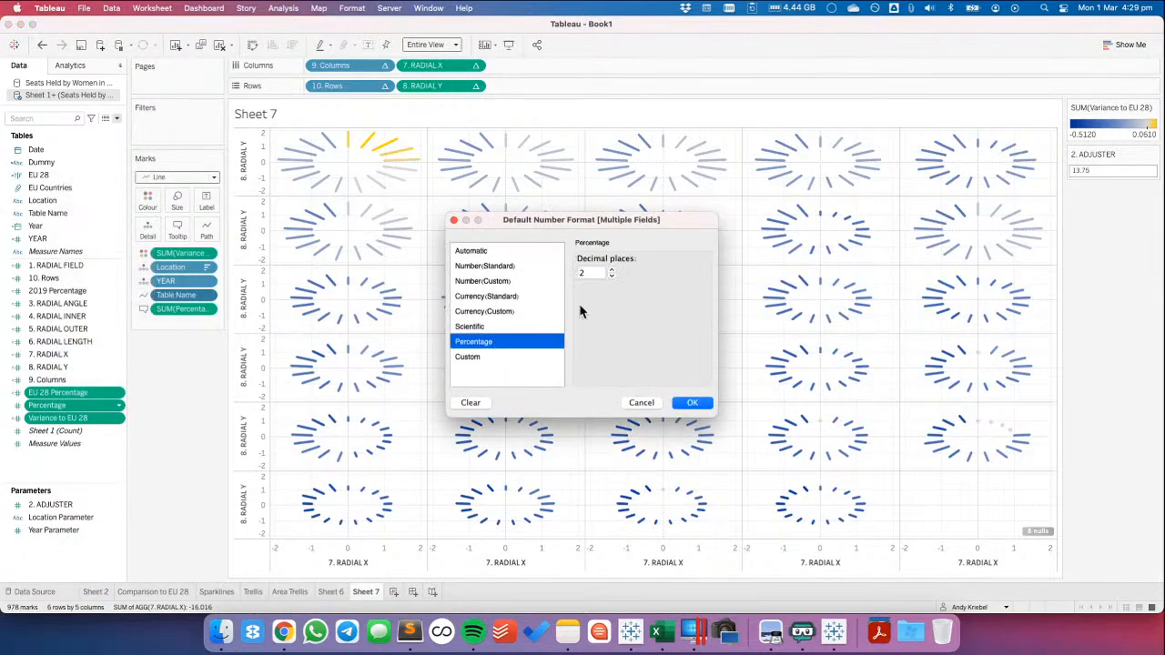
left_click(613, 277)
left_click(691, 402)
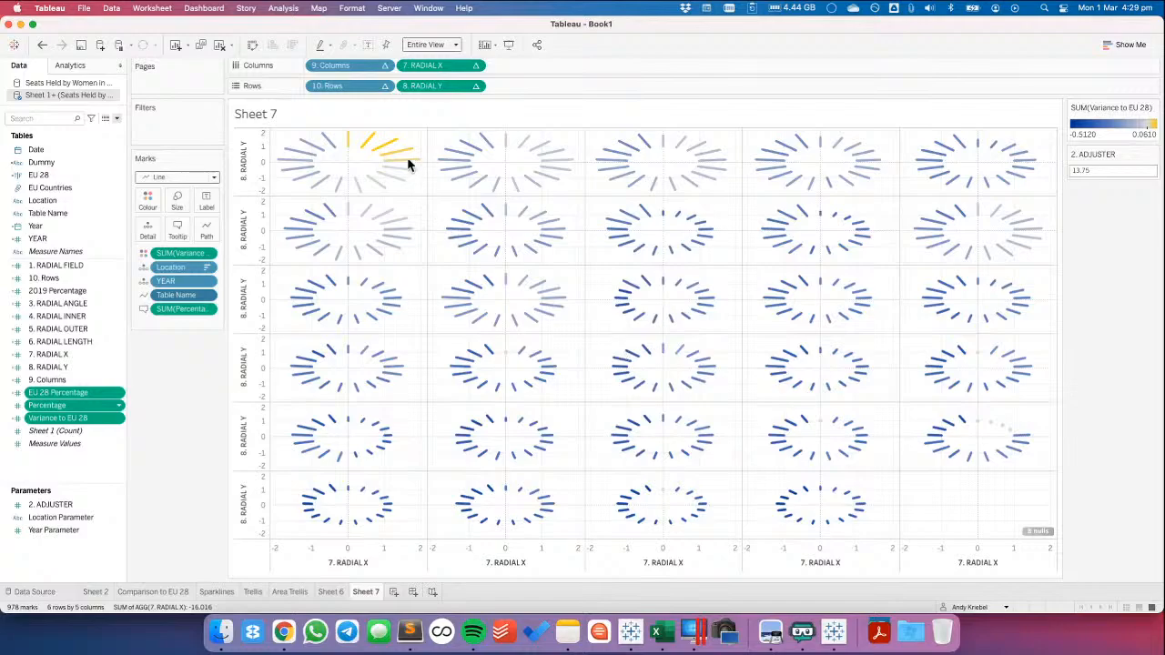
mouse_move(397, 149)
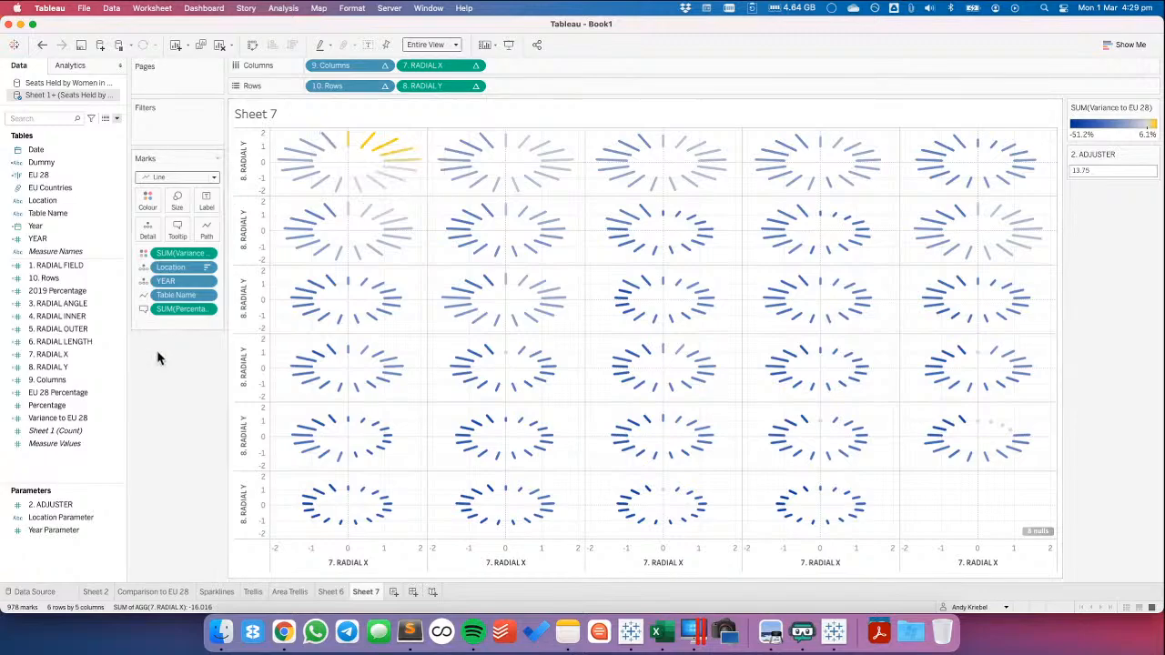
Review the EU 28 Percentage calculation formula, and inspect the EU 28 Percentage line on Sheet 2 at 2003
right_click(80, 393)
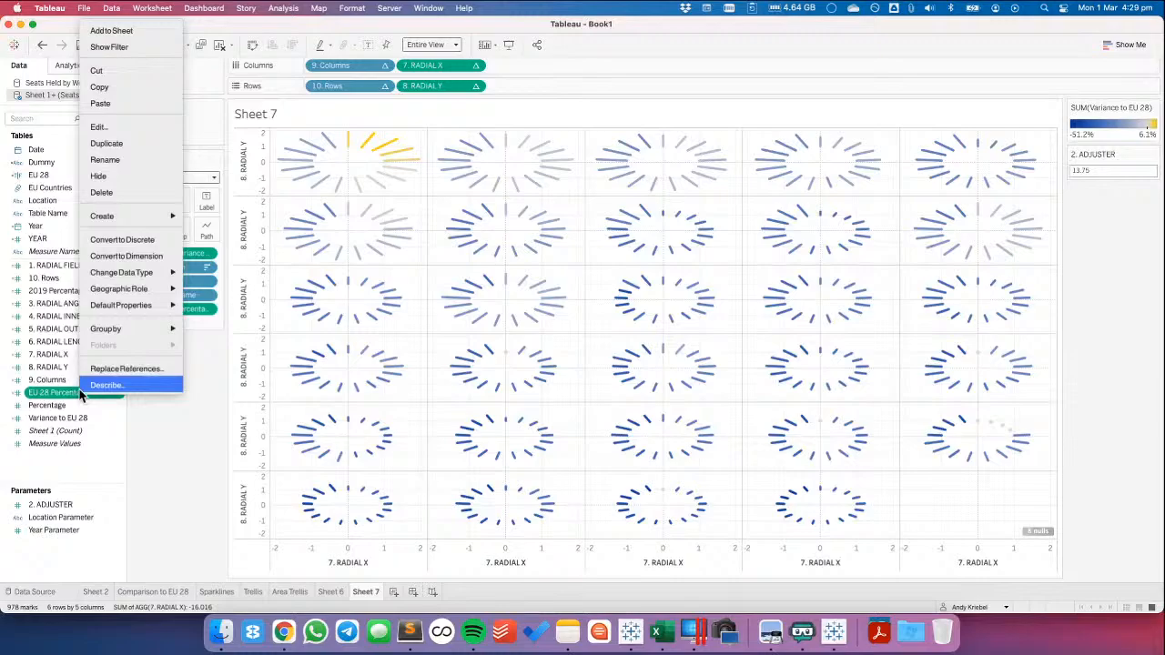
left_click(98, 126)
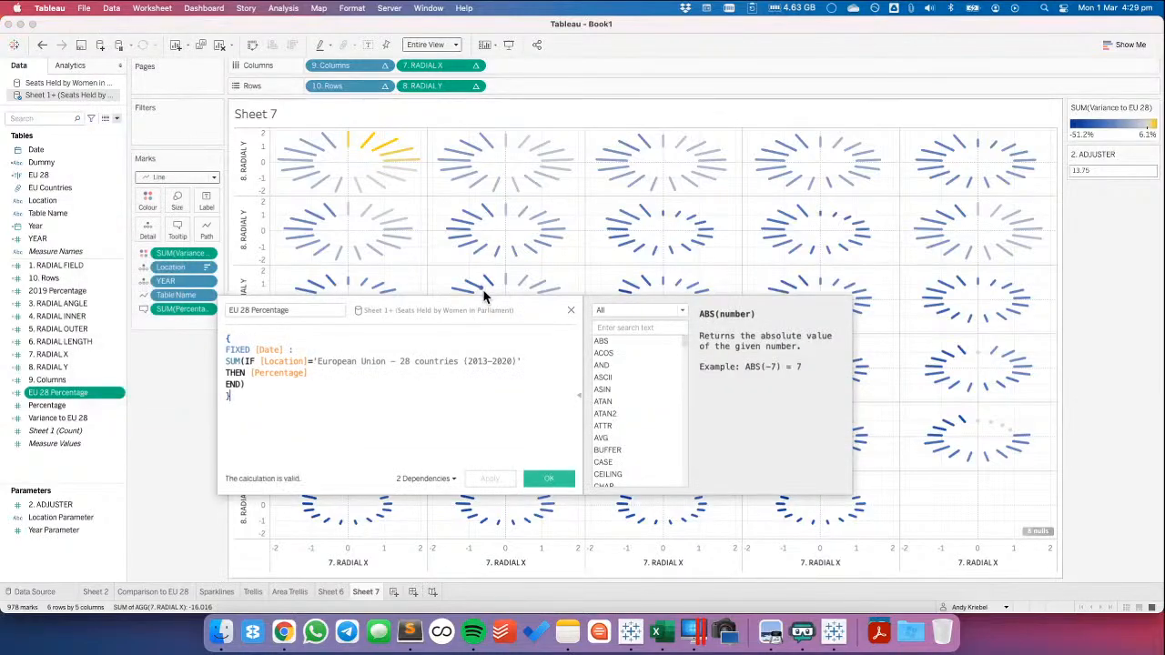
left_click(570, 310)
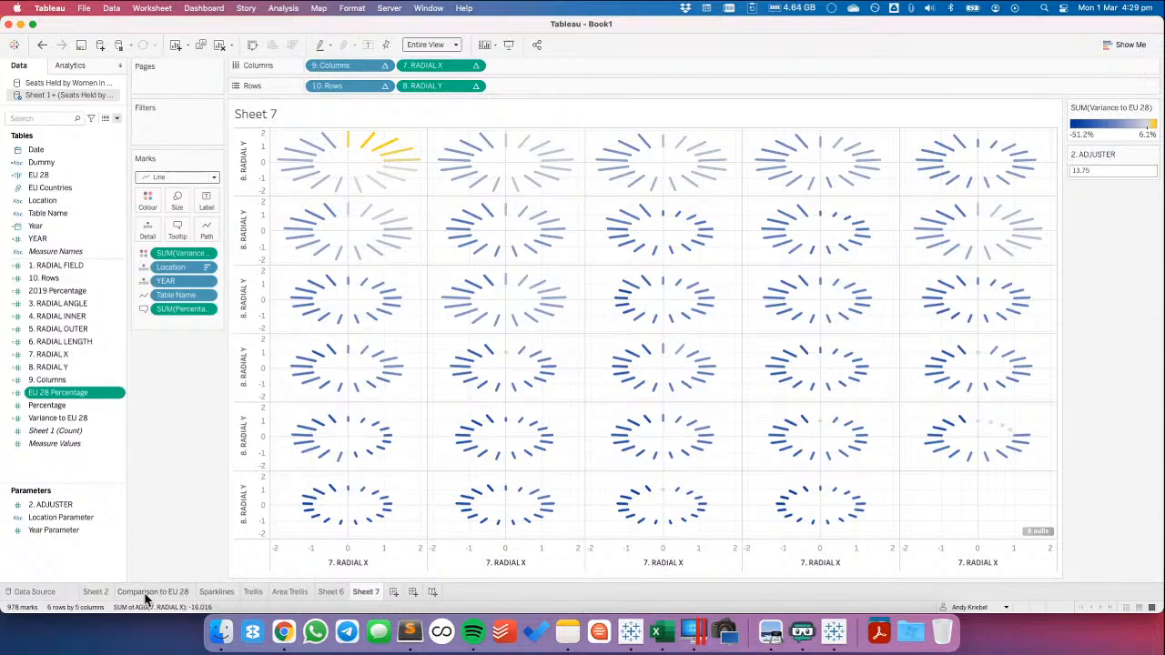
left_click(93, 591)
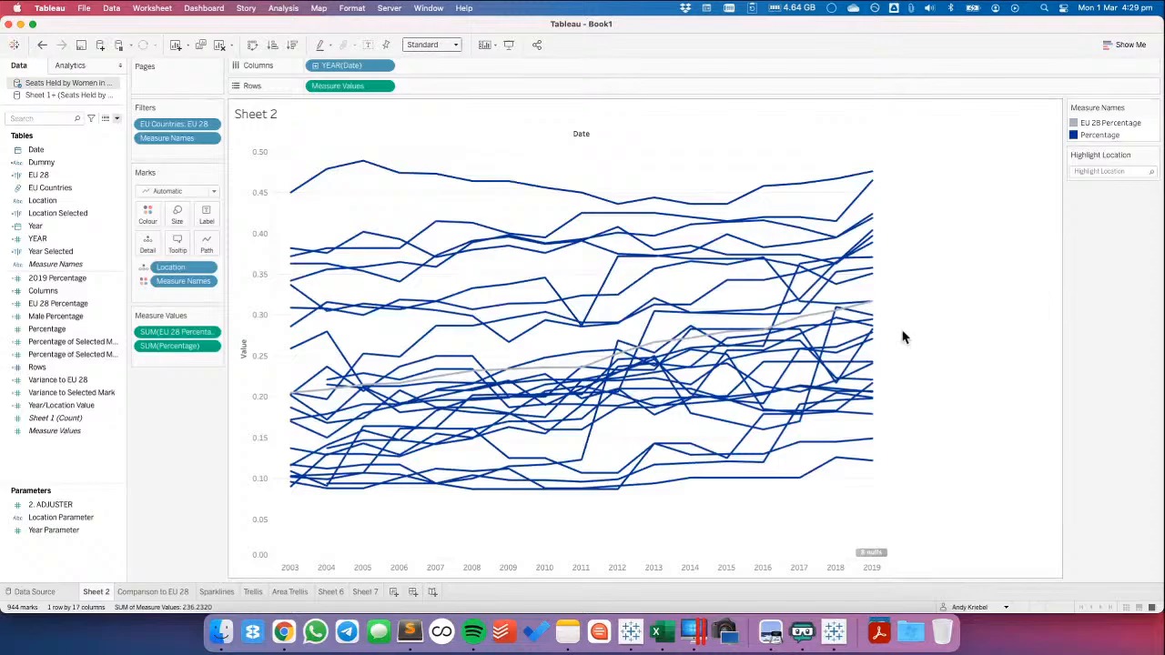
left_click(296, 398)
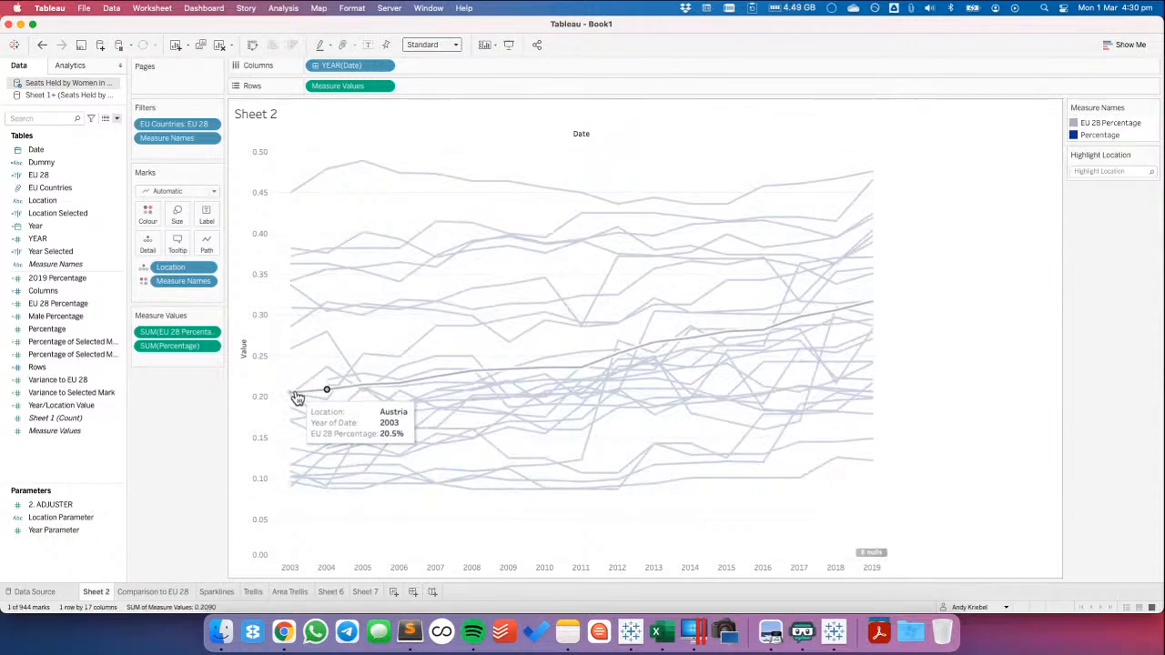
left_click(1094, 124)
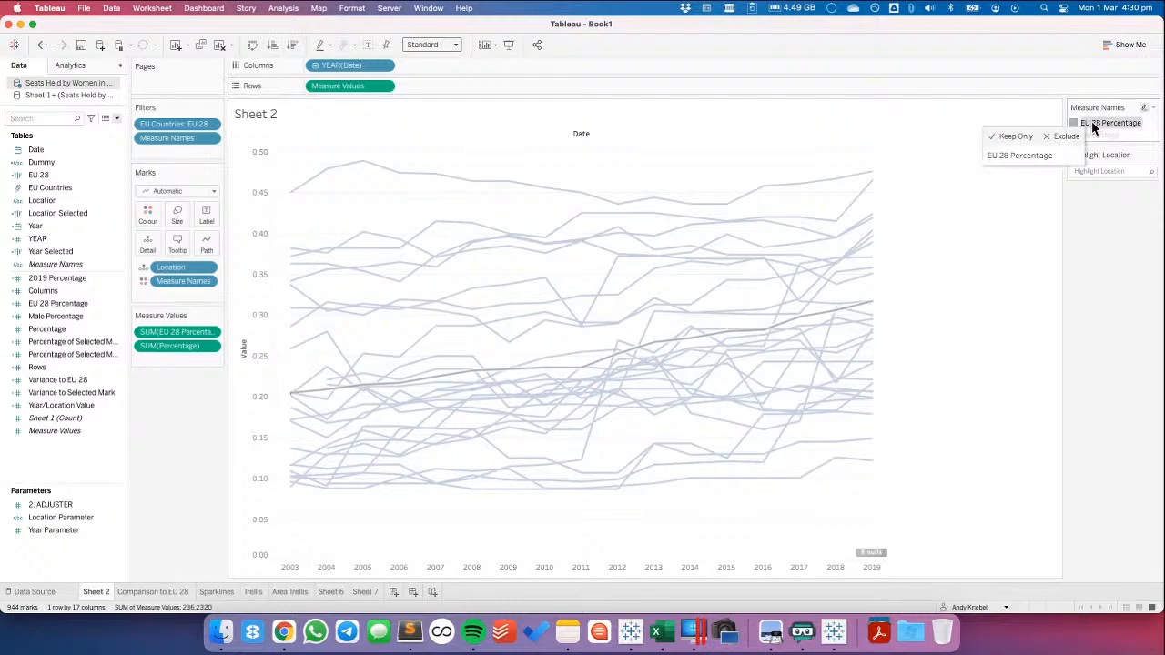
mouse_move(311, 397)
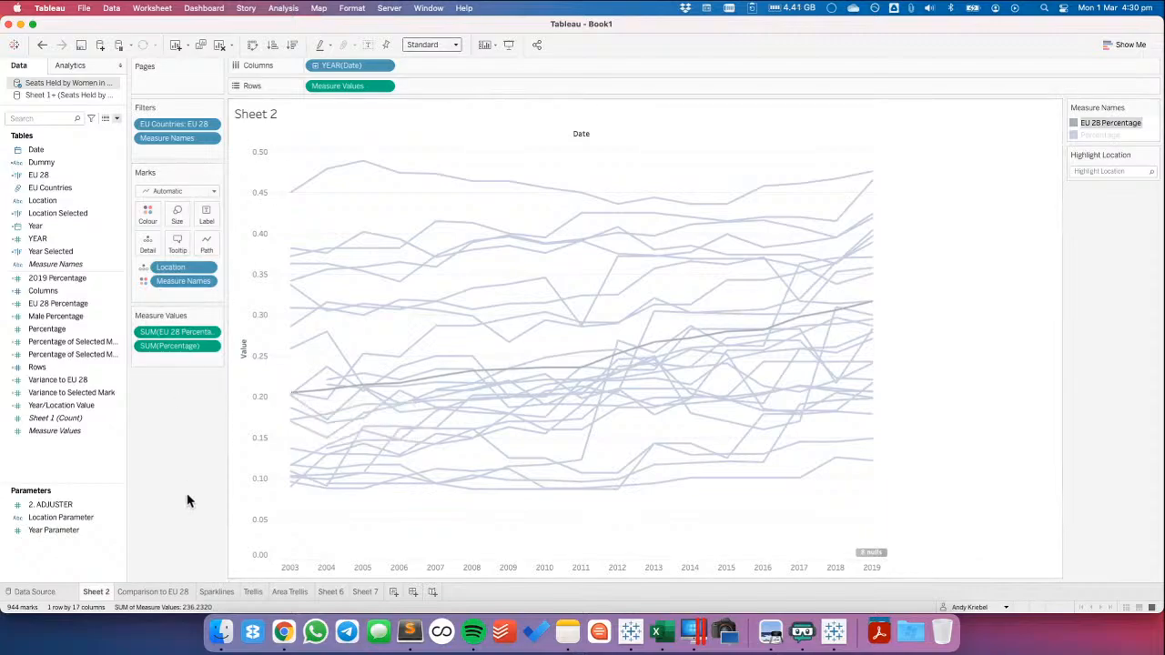
Split Percentage and EU 28 Percentage into separate row charts on Sheet 2, and remove Location from the EU 28 Percentage marks
left_click_drag(170, 344, 459, 85)
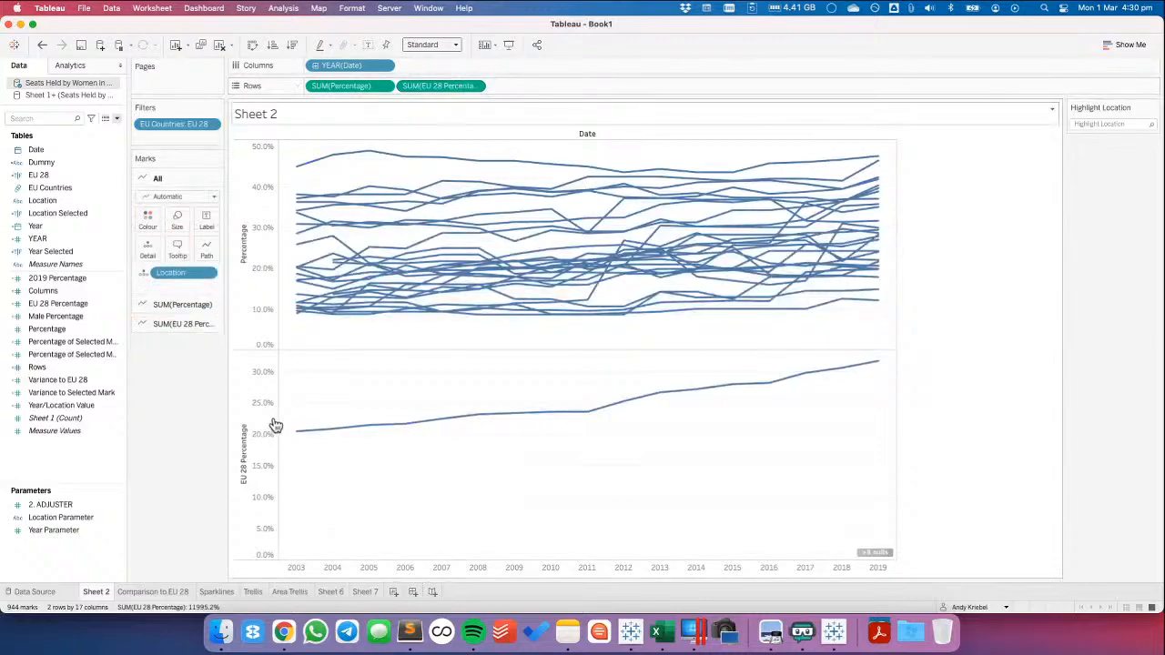
mouse_move(300, 437)
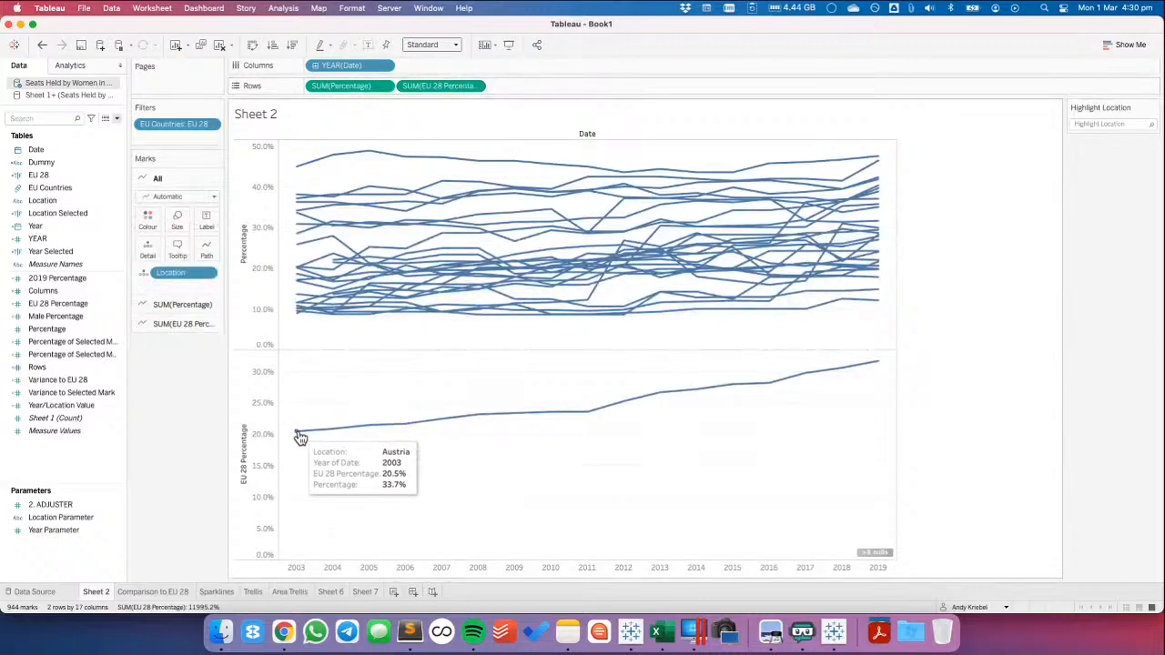
left_click(200, 323)
left_click_drag(181, 311, 300, 436)
mouse_move(299, 436)
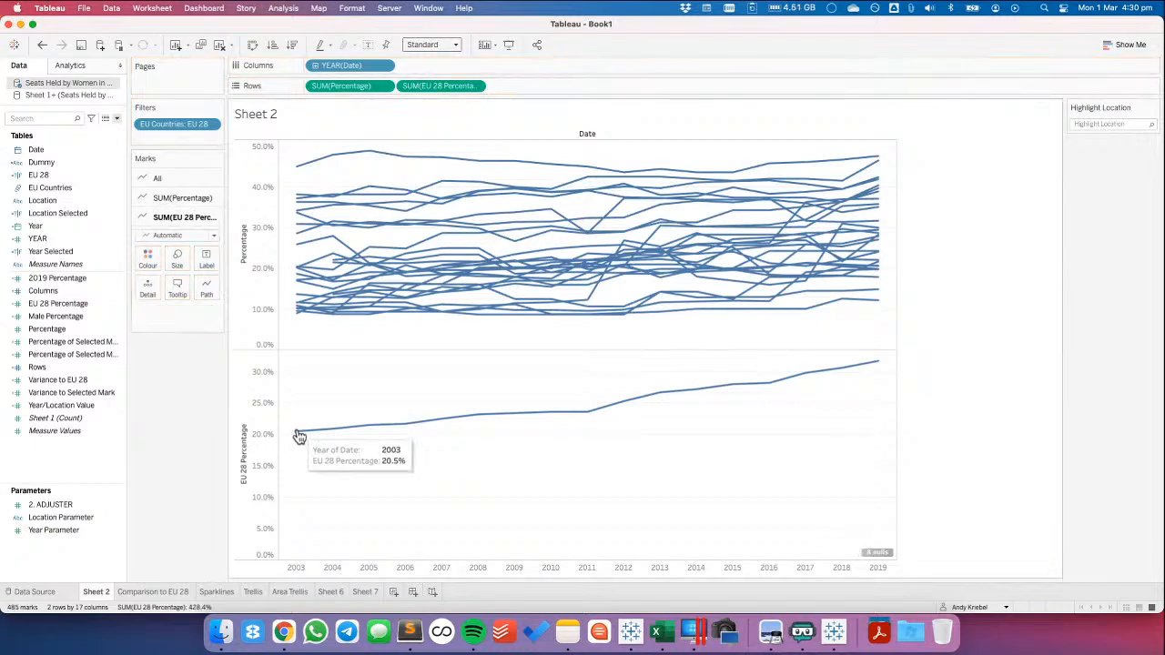
mouse_move(300, 173)
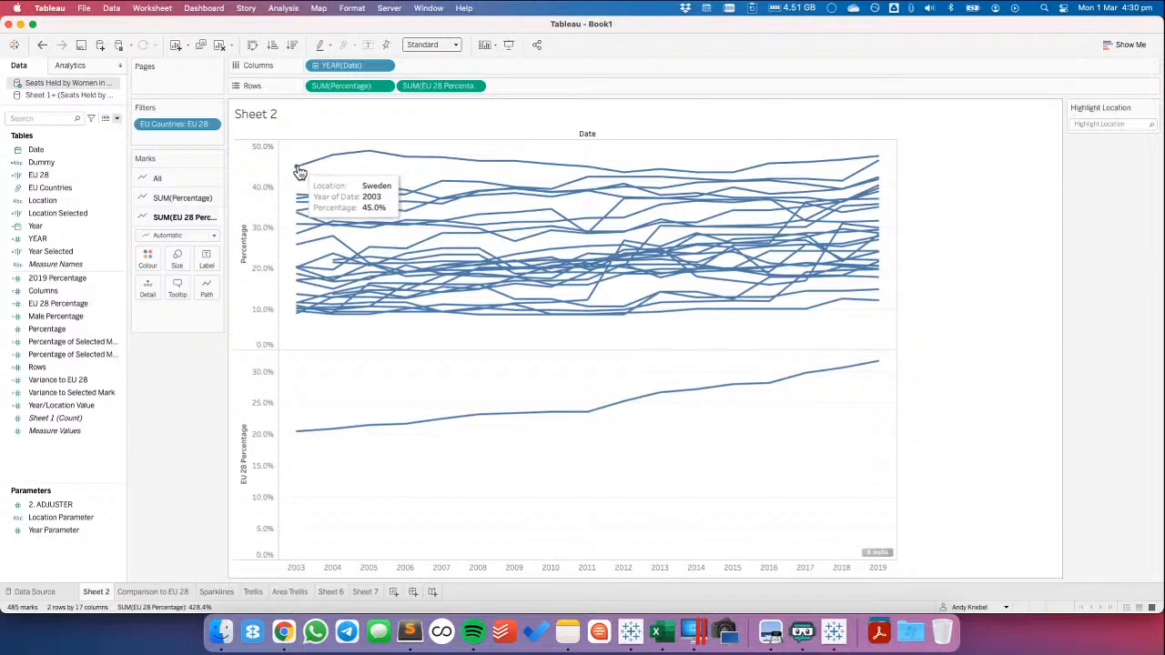
Add EU 28 Percentage to the Sheet 7 marks' tooltip, and look up its 2003 value on Sheet 2 for comparison
left_click(363, 593)
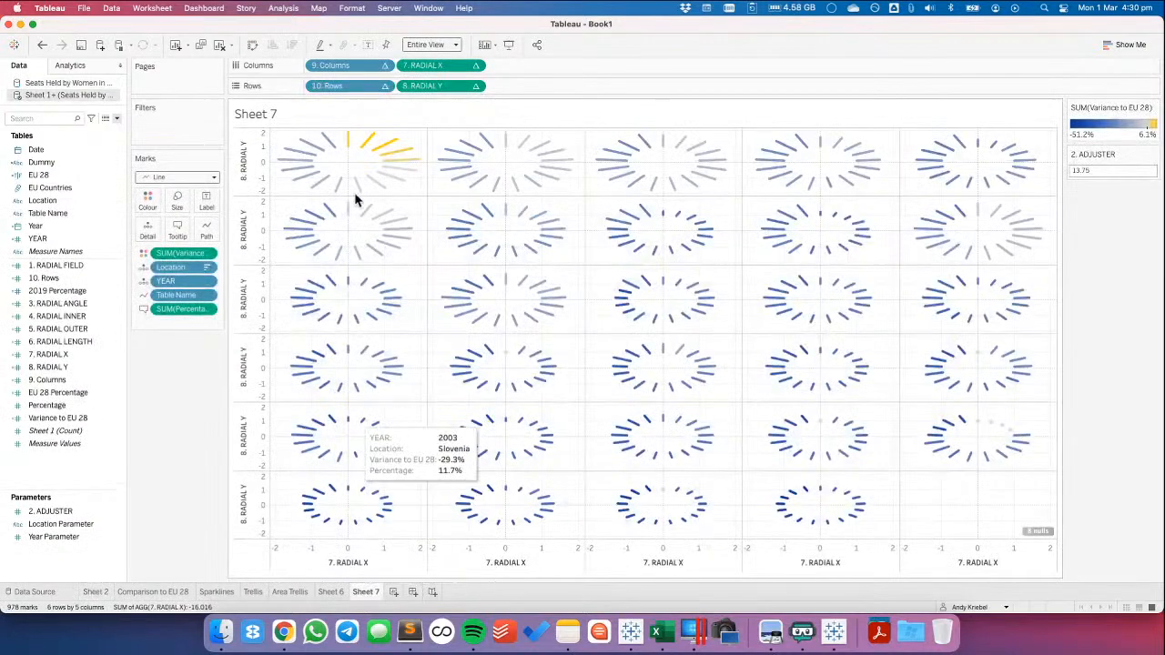
mouse_move(349, 141)
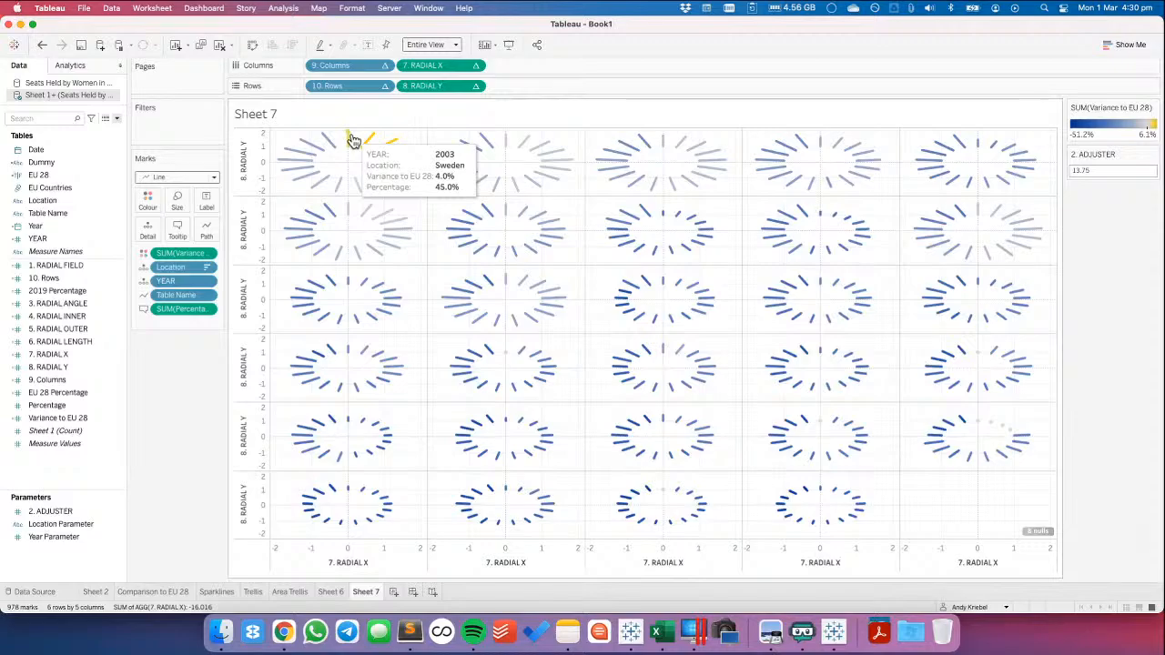
left_click_drag(71, 393, 340, 137)
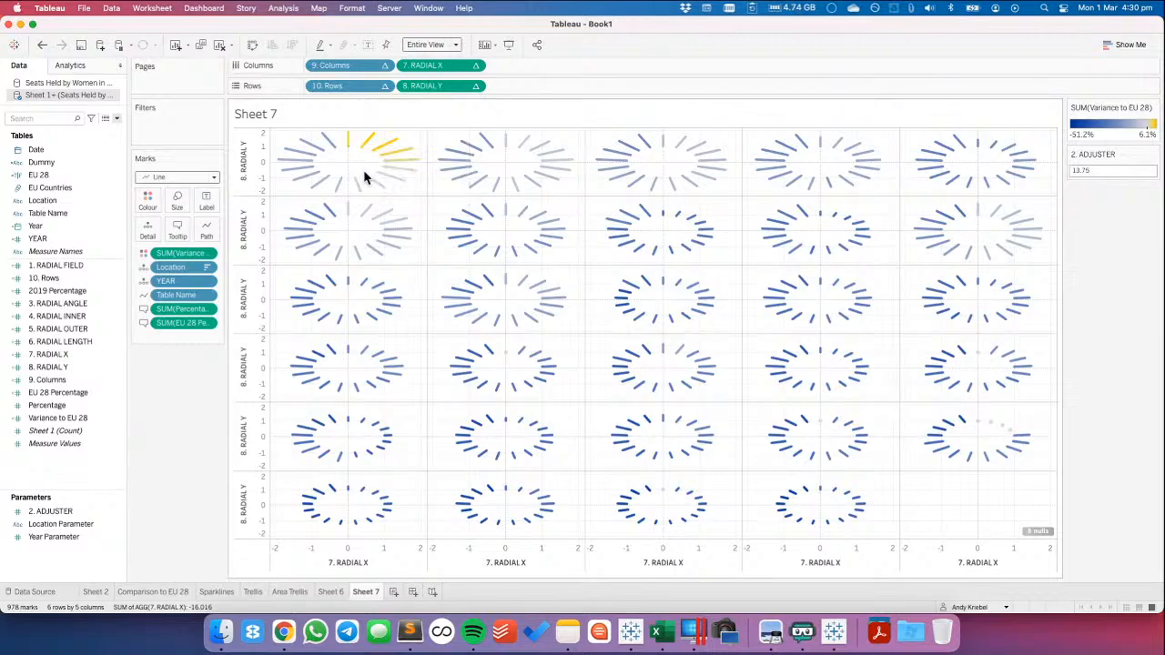
left_click(331, 592)
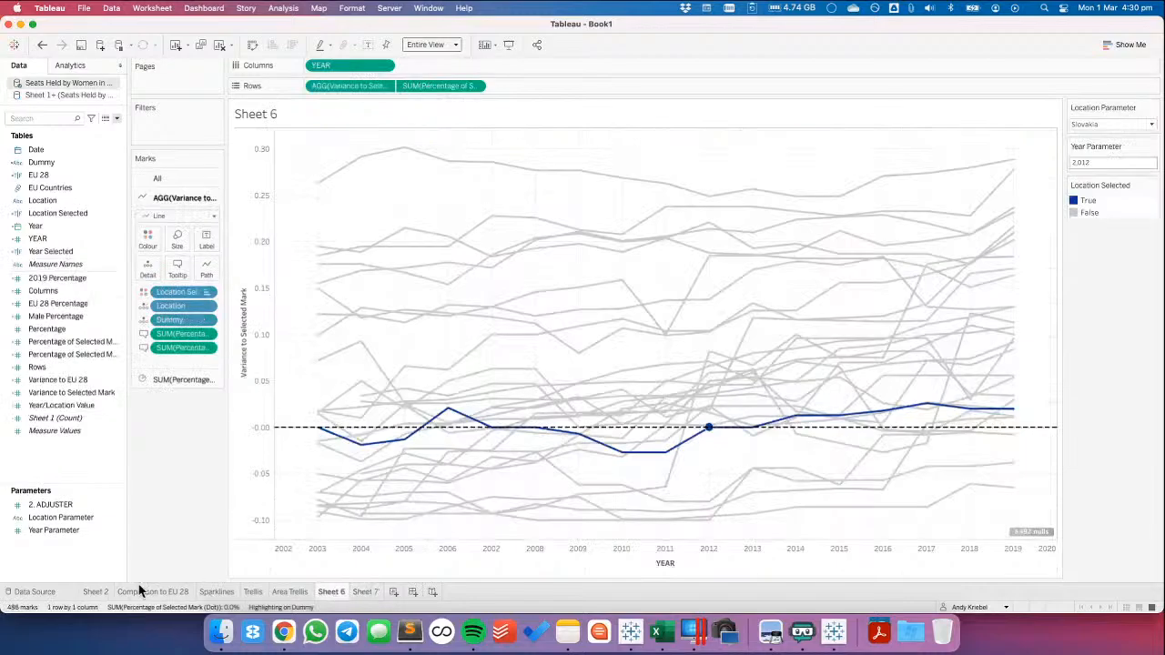
left_click(96, 592)
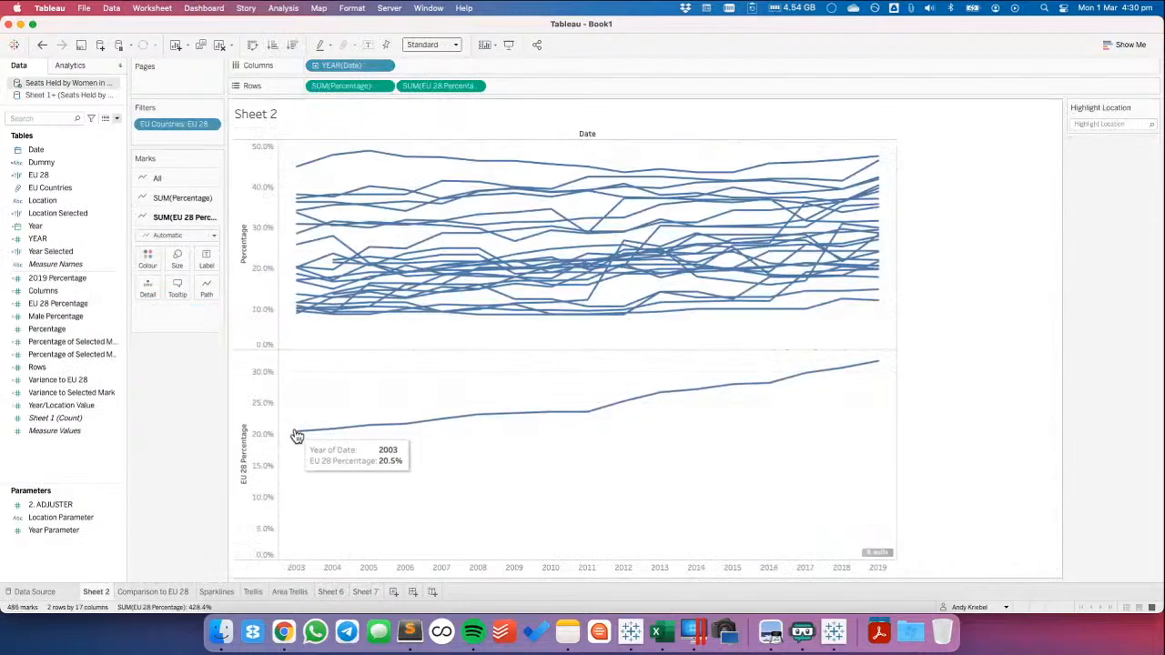
In Sheet 7's EU 28 Percentage calculation, replace the SUM function with AVG and save the formula
left_click(364, 591)
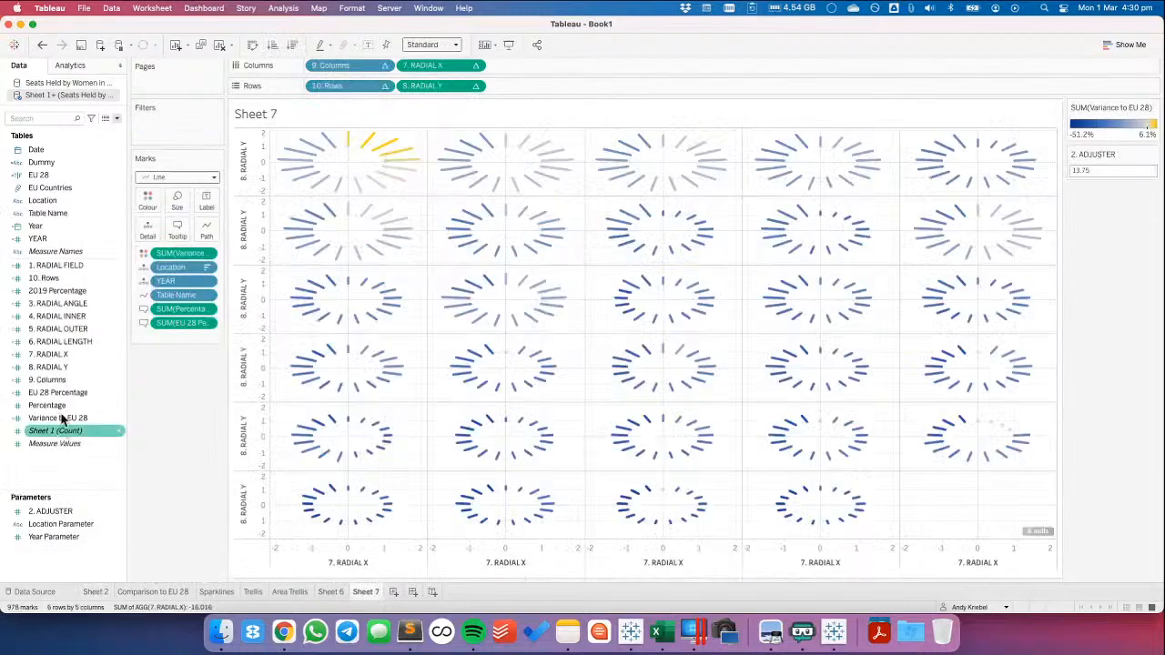
left_click(56, 391)
right_click(57, 391)
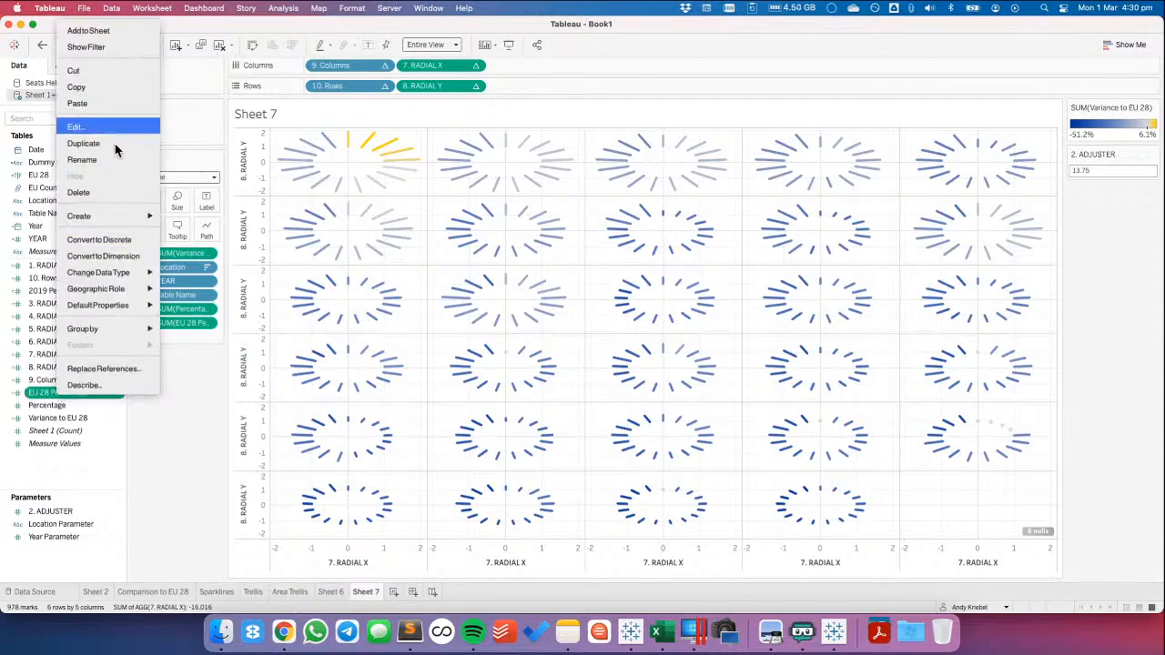
left_click(80, 126)
double_click(233, 361)
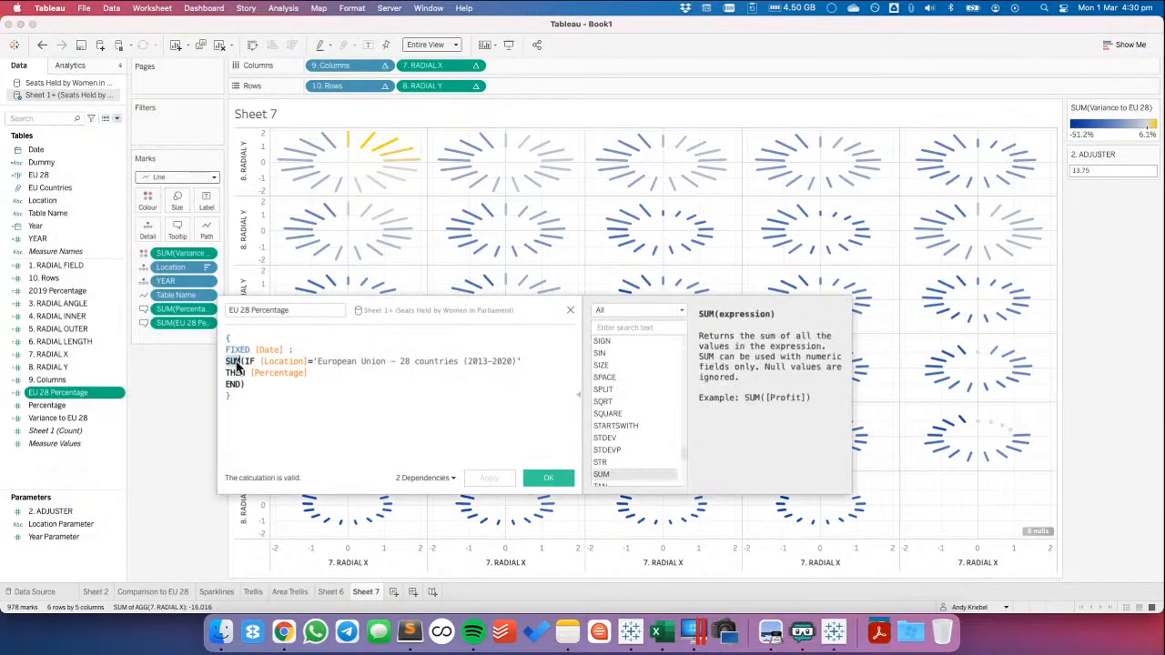
type("AVG")
left_click(547, 477)
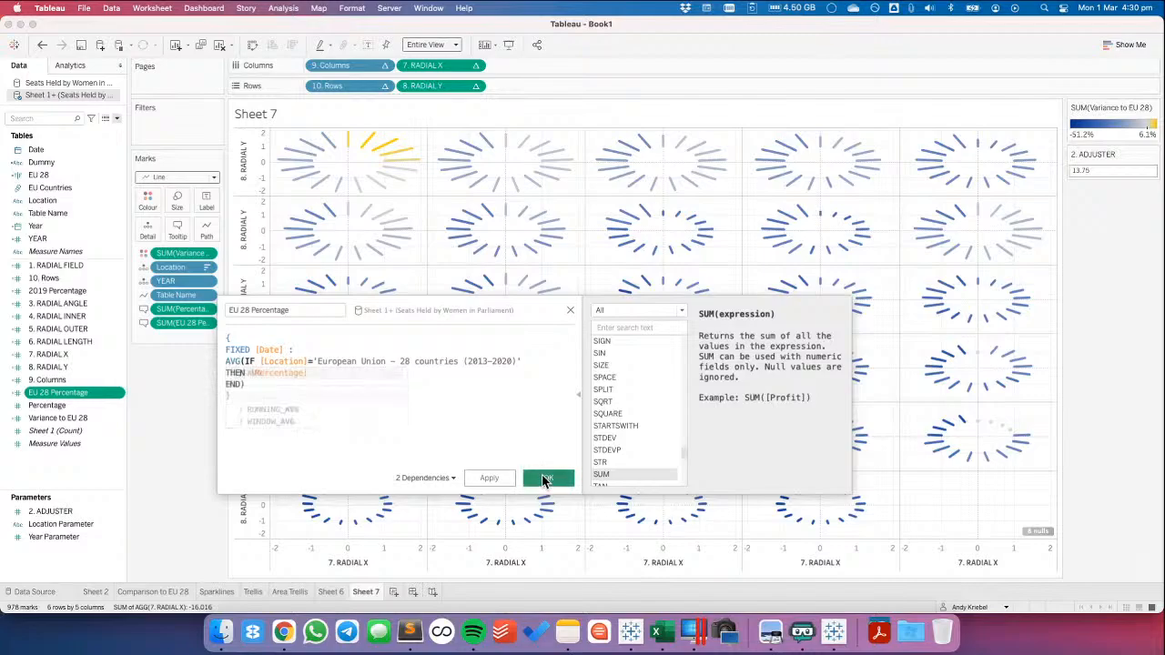
Review the Variance to EU 28 formula, and set that field's aggregation to Average for the colour marks and by default
left_click(80, 421)
right_click(80, 422)
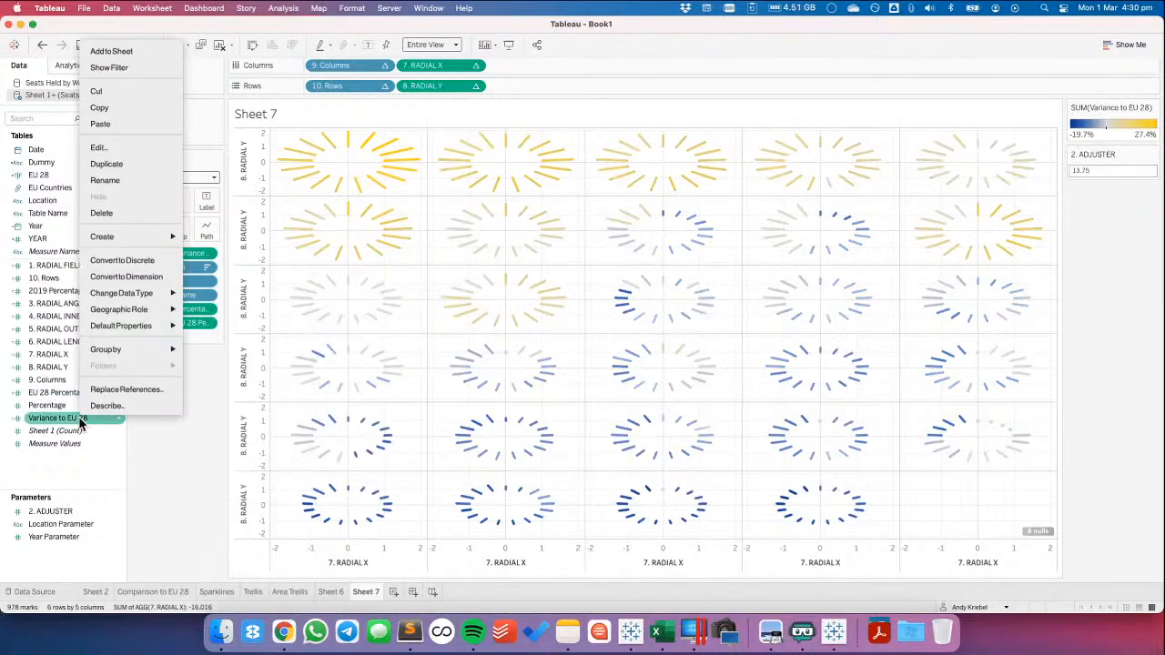
left_click(115, 146)
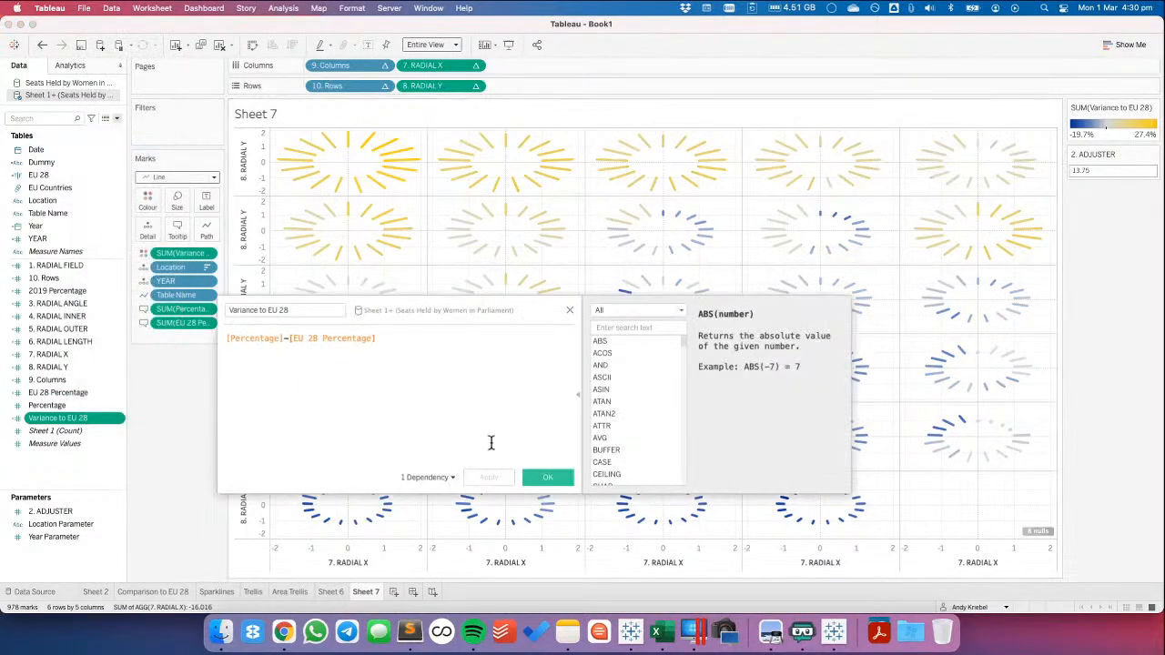
left_click(542, 477)
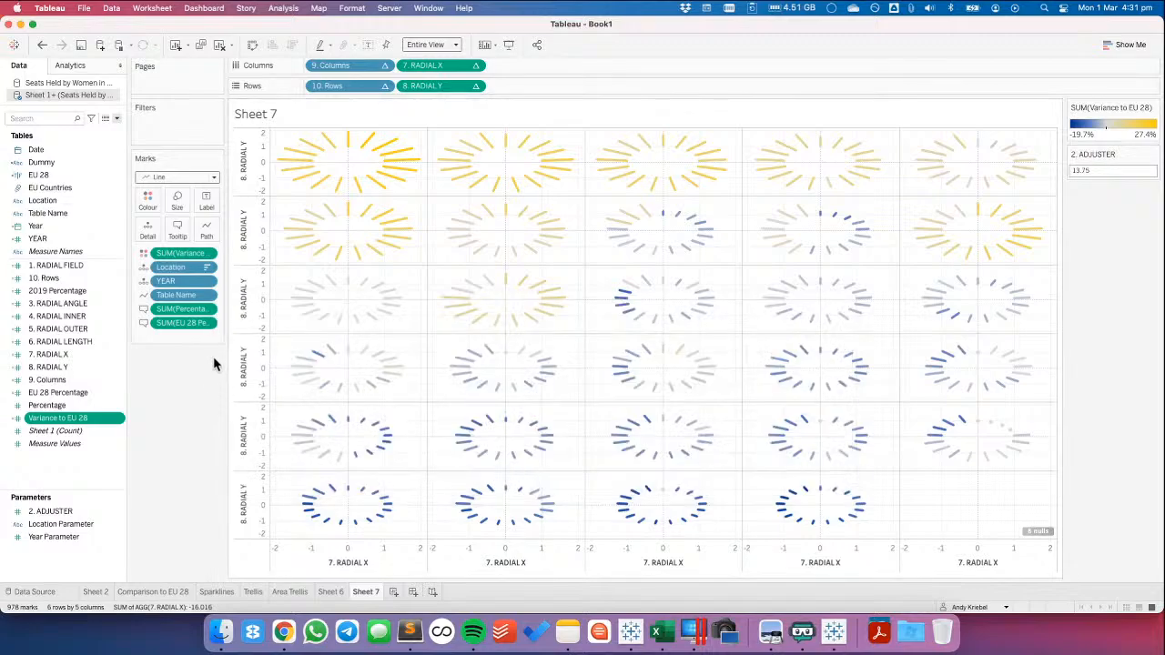
left_click(205, 253)
mouse_move(225, 391)
left_click(304, 410)
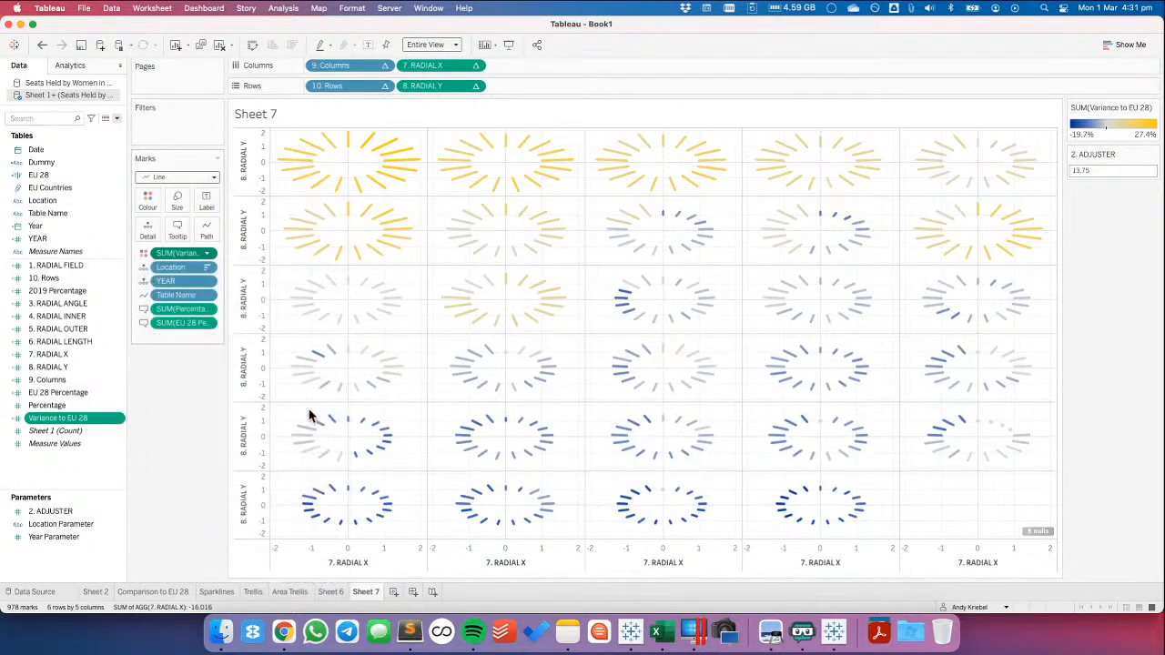
mouse_move(169, 324)
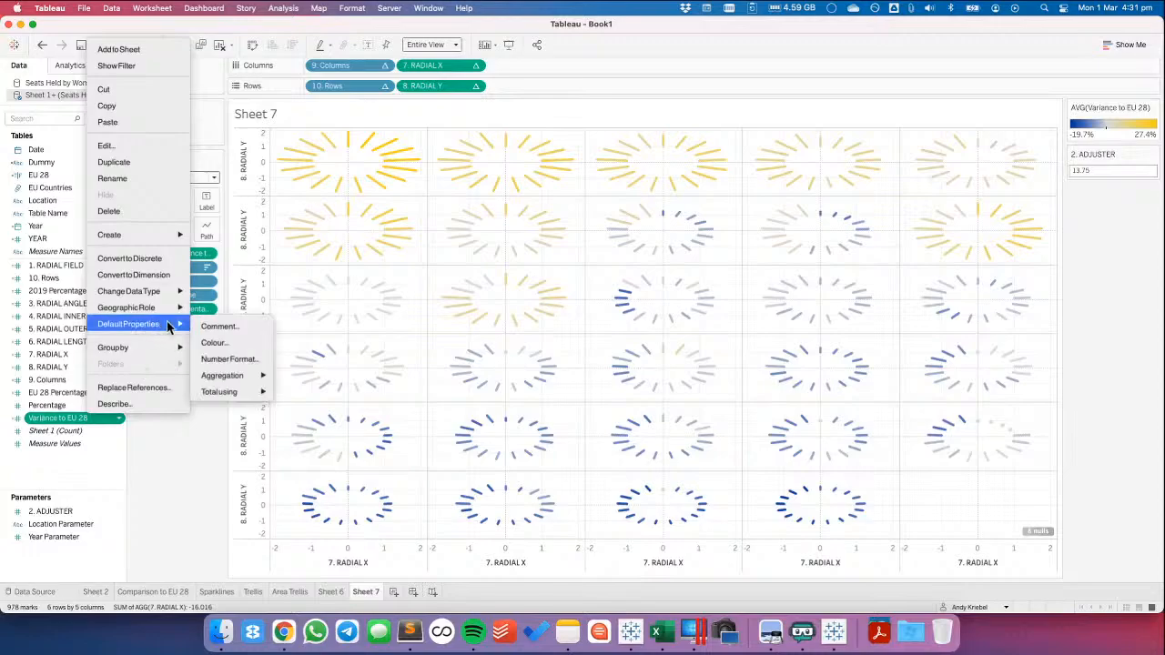
mouse_move(228, 372)
left_click(291, 397)
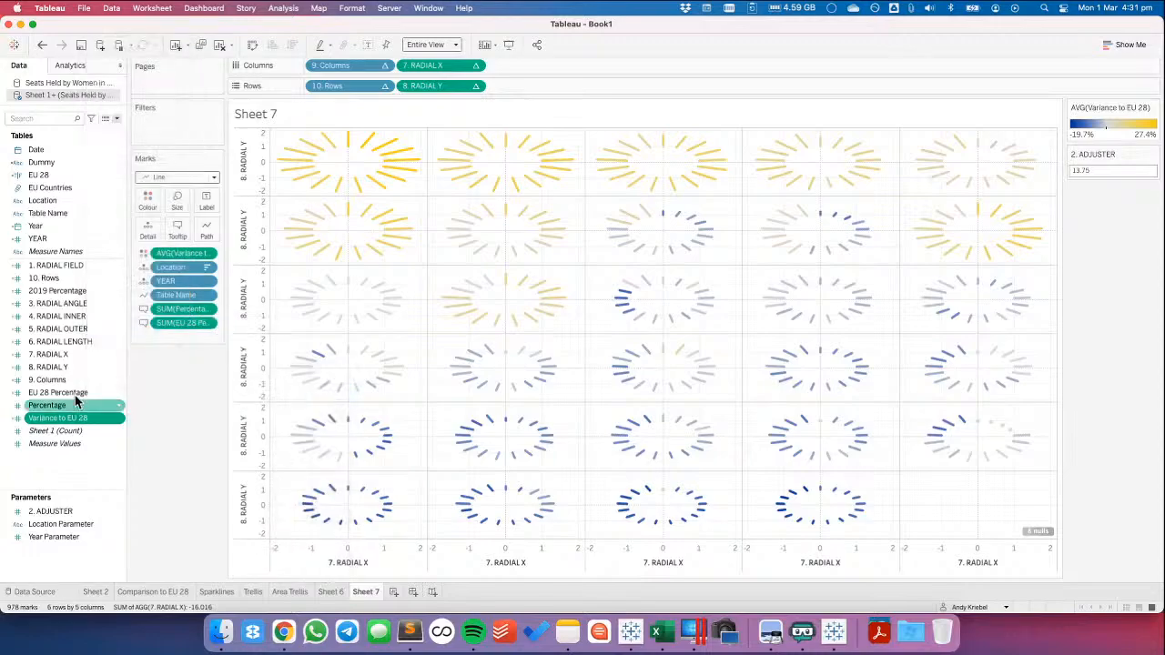
Set the default aggregation of the Percentage field to Average
right_click(74, 406)
mouse_move(140, 304)
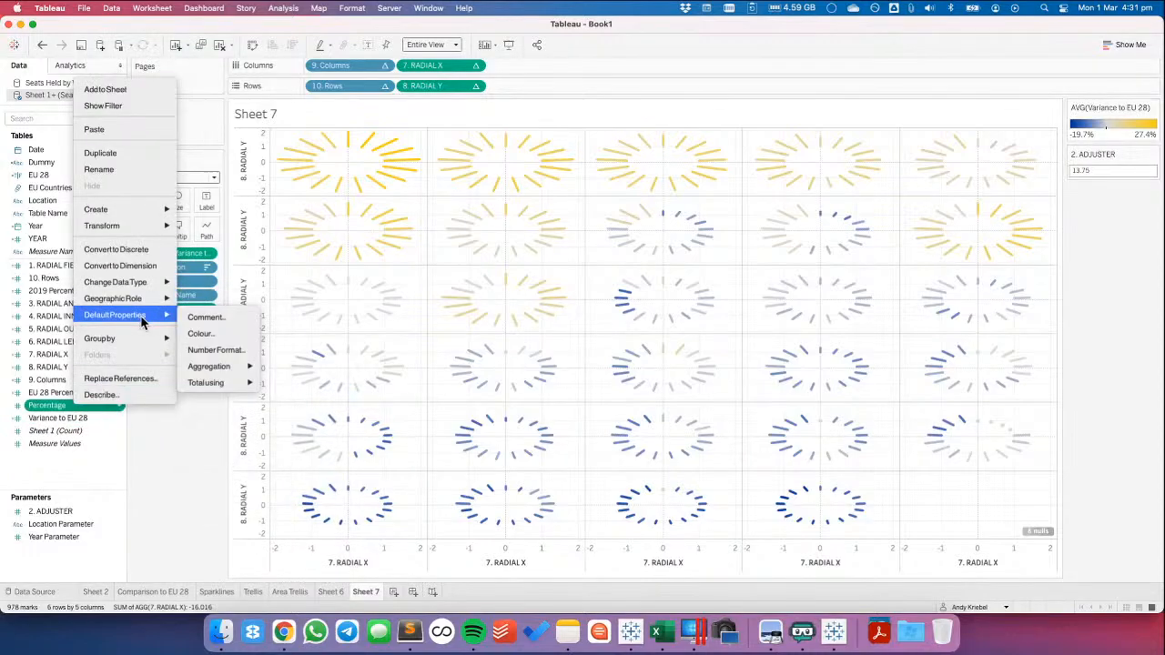
mouse_move(228, 369)
left_click(284, 384)
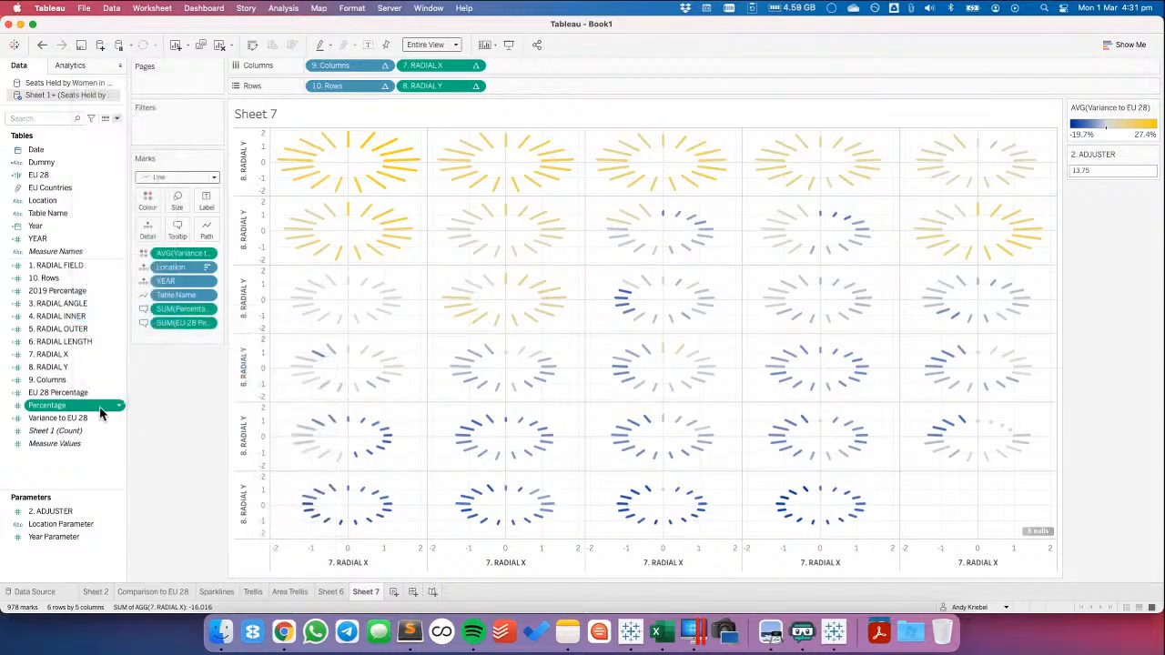
Aggregate the Percentage and EU 28 Percentage tooltip measures on the Marks card as Average
left_click_drag(117, 405, 208, 314)
left_click(207, 310)
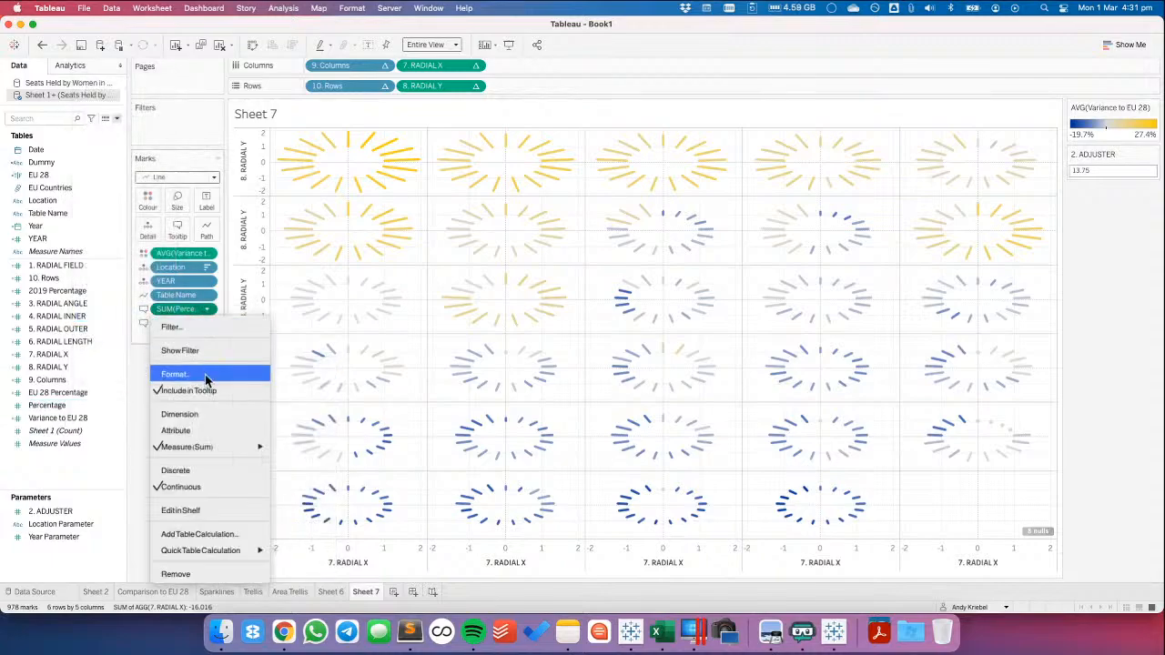
mouse_move(233, 445)
left_click(288, 431)
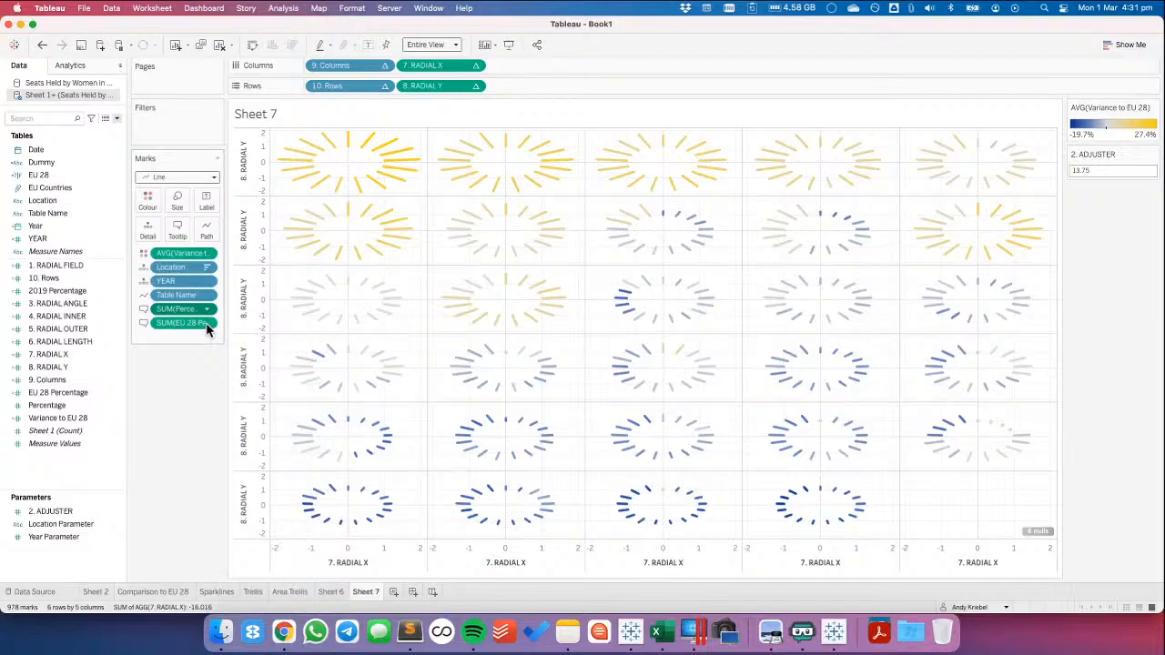
left_click(208, 325)
mouse_move(211, 461)
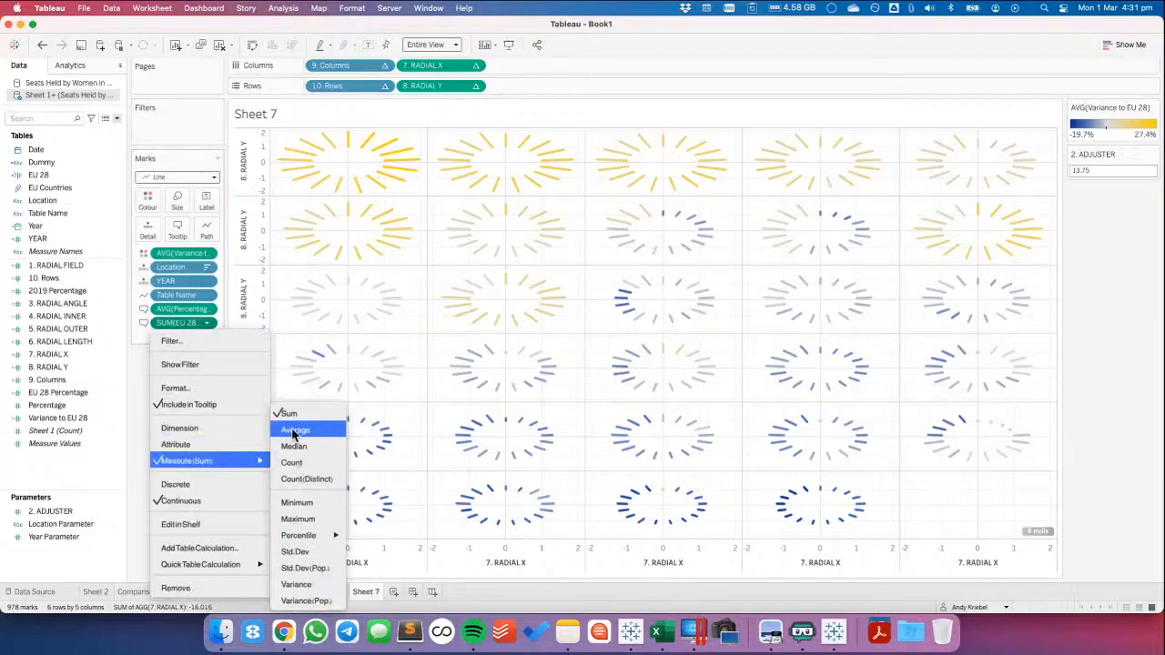
left_click(292, 432)
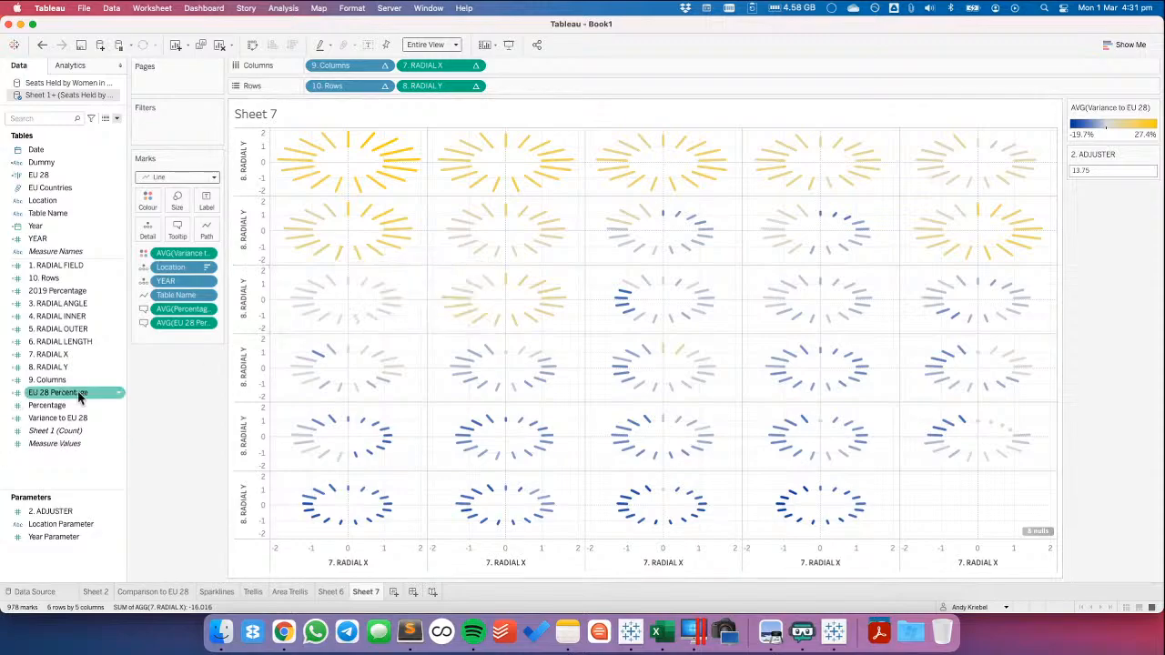
Set the default aggregation of EU 28 Percentage to Average, and check the tooltip of Sweden's 2003 mark
right_click(120, 398)
mouse_move(223, 305)
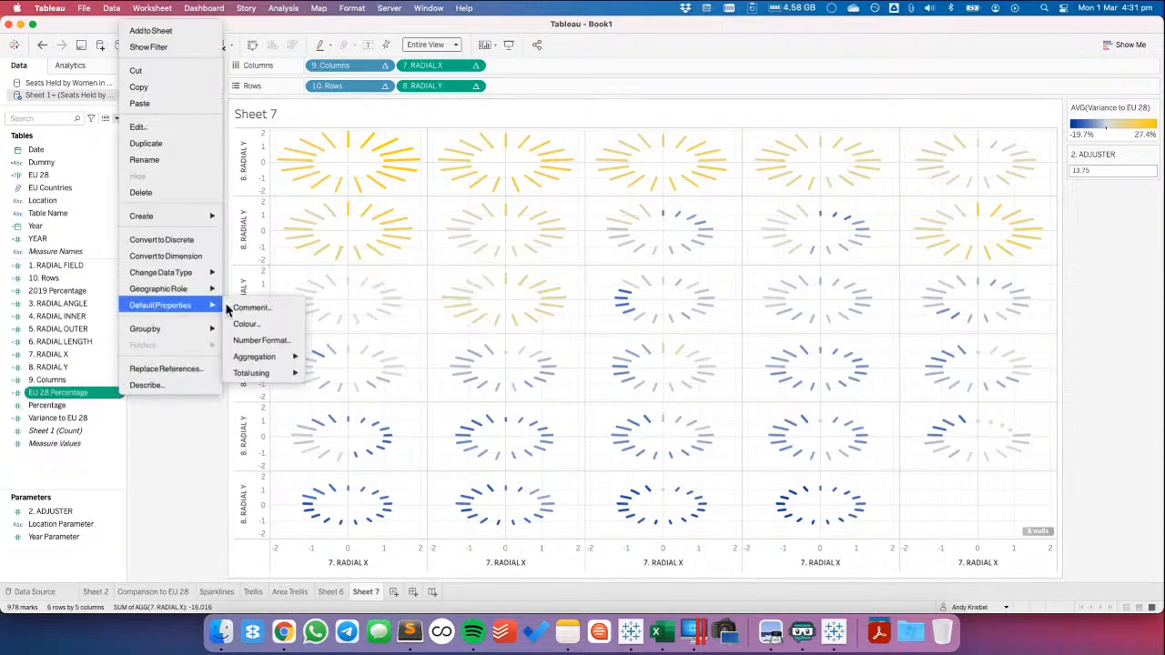
mouse_move(282, 361)
left_click(329, 375)
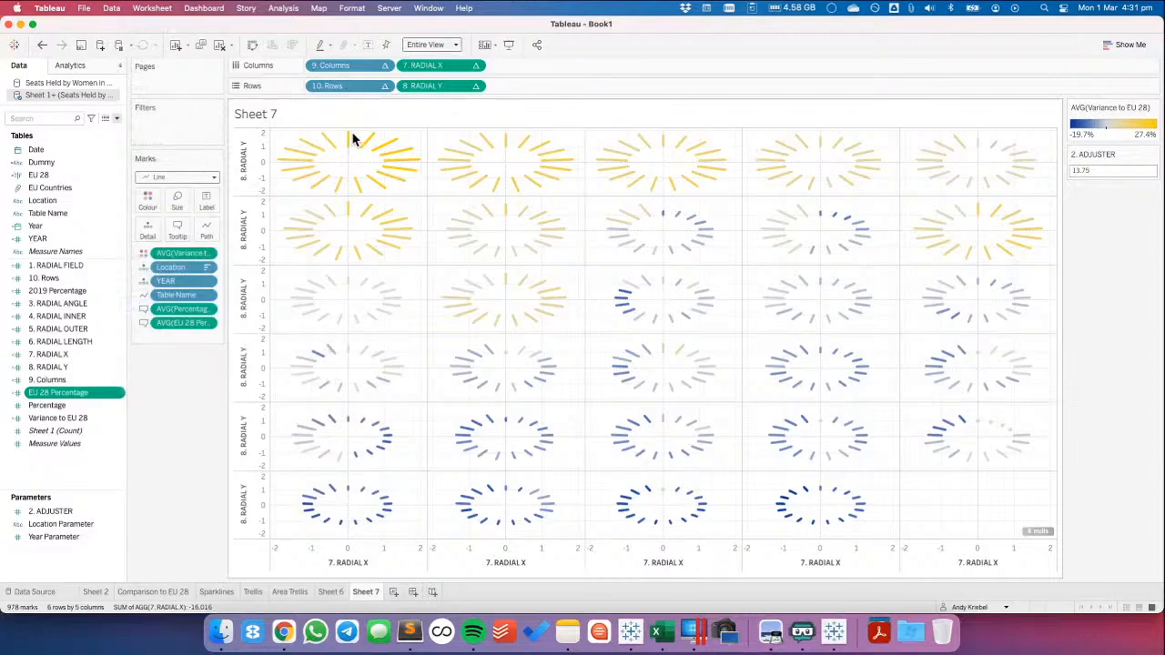
mouse_move(350, 138)
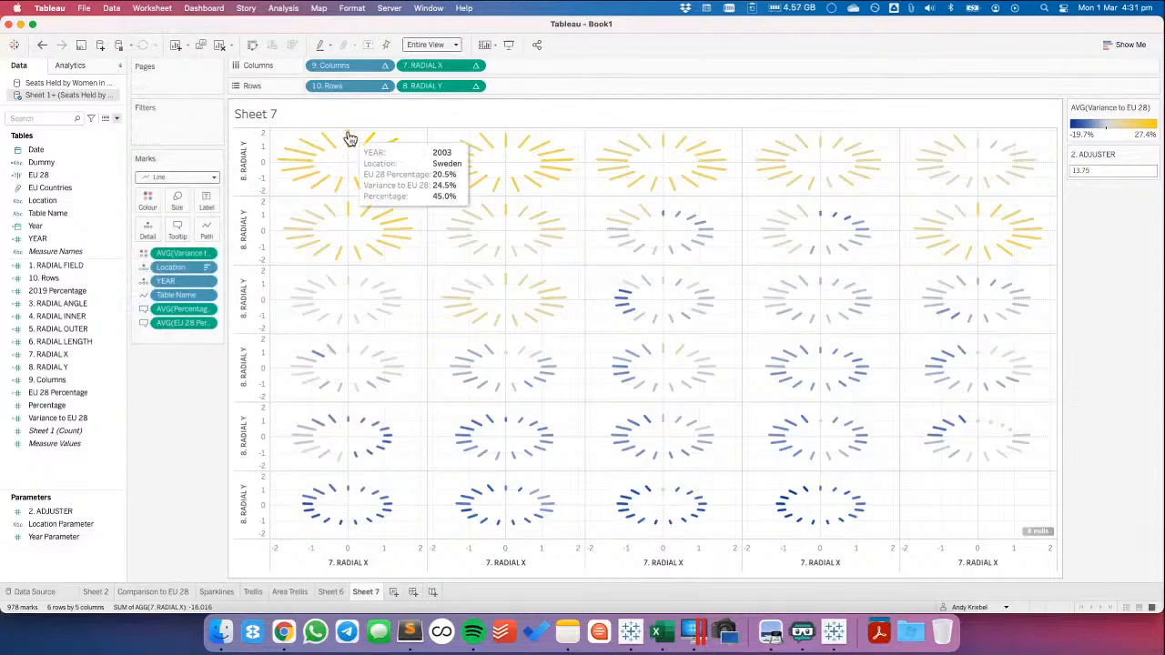
Hide the nulls indicator, and lower the constant in the 4. RADIAL INNER formula to shrink the charts' centre holes, testing .1 first
mouse_move(475, 426)
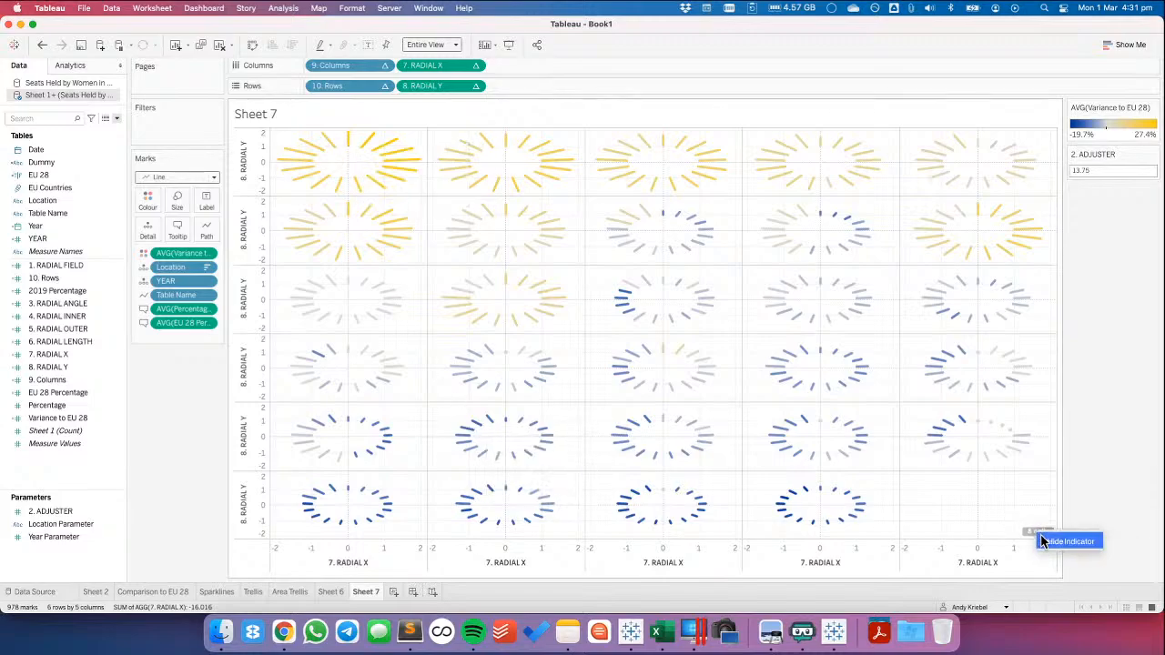
left_click(52, 355)
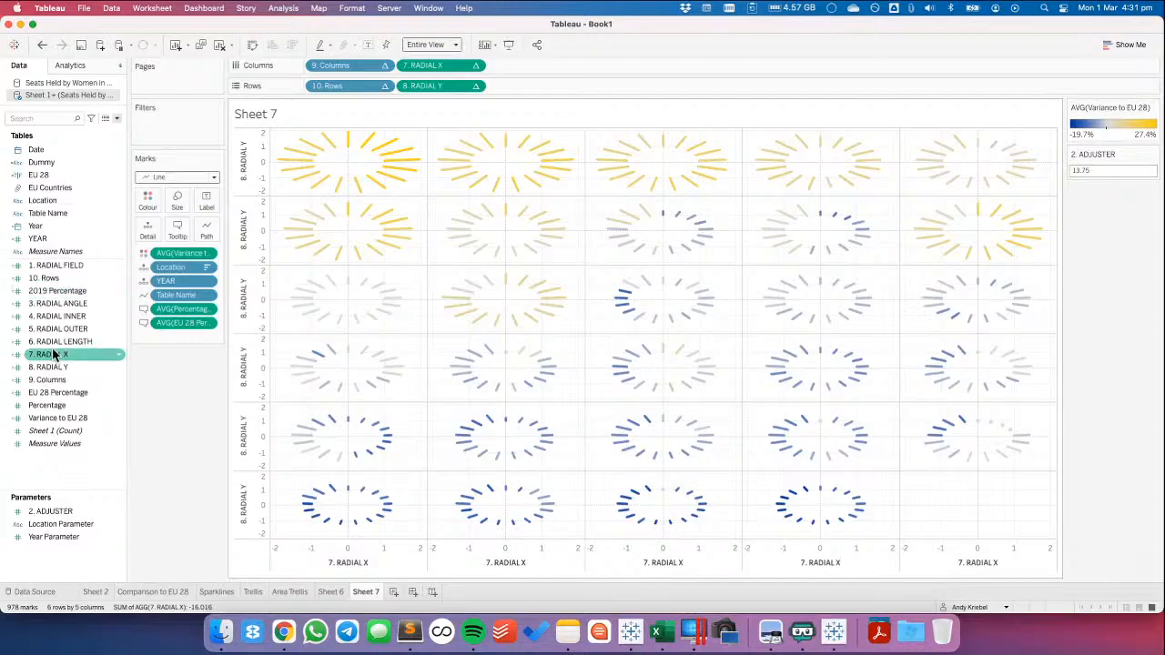
left_click(54, 367)
left_click(58, 355)
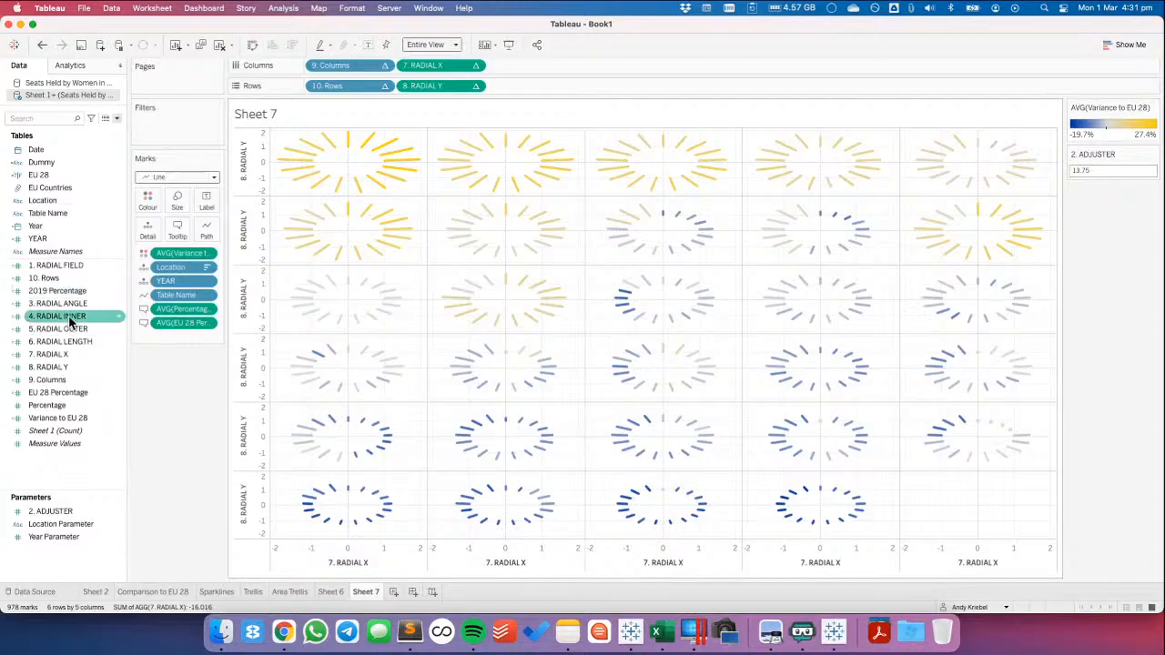
right_click(64, 316)
left_click(88, 130)
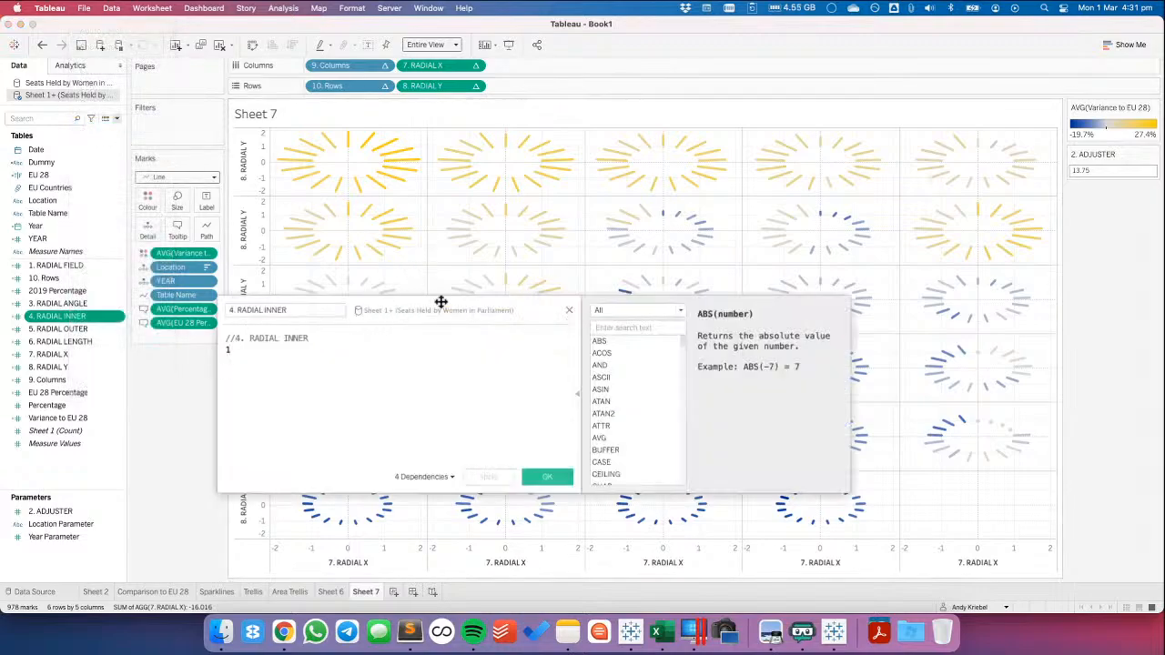
left_click_drag(442, 302, 565, 359)
key("BackSpace")
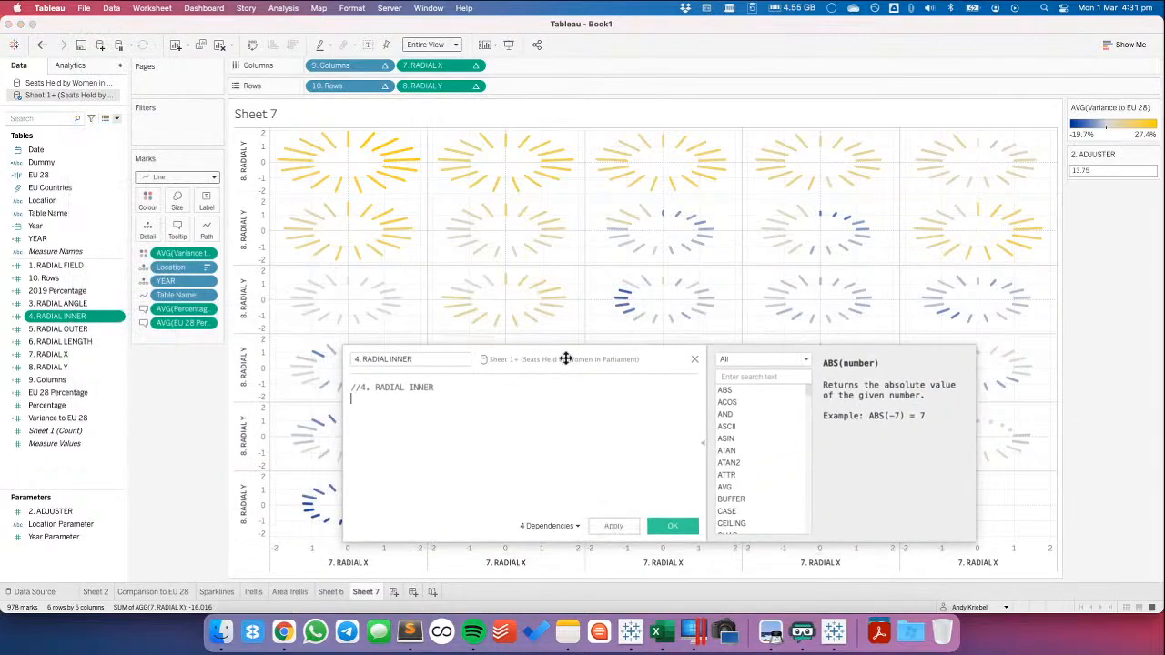
type("1")
left_click(611, 526)
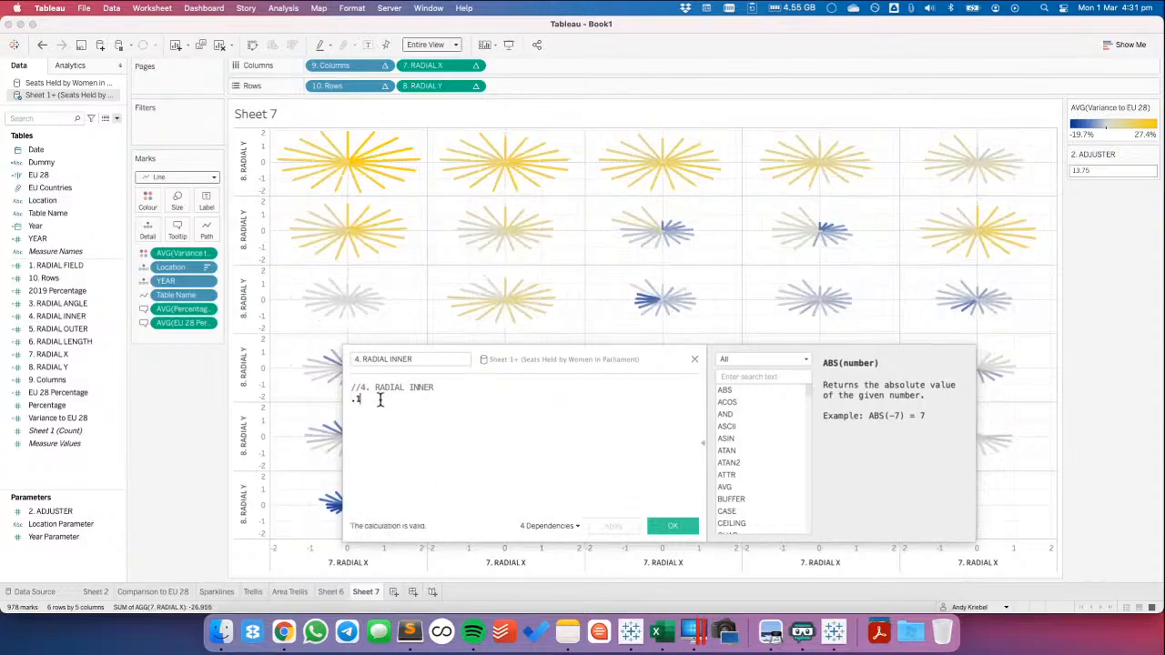
key("BackSpace")
left_click(617, 526)
left_click(668, 526)
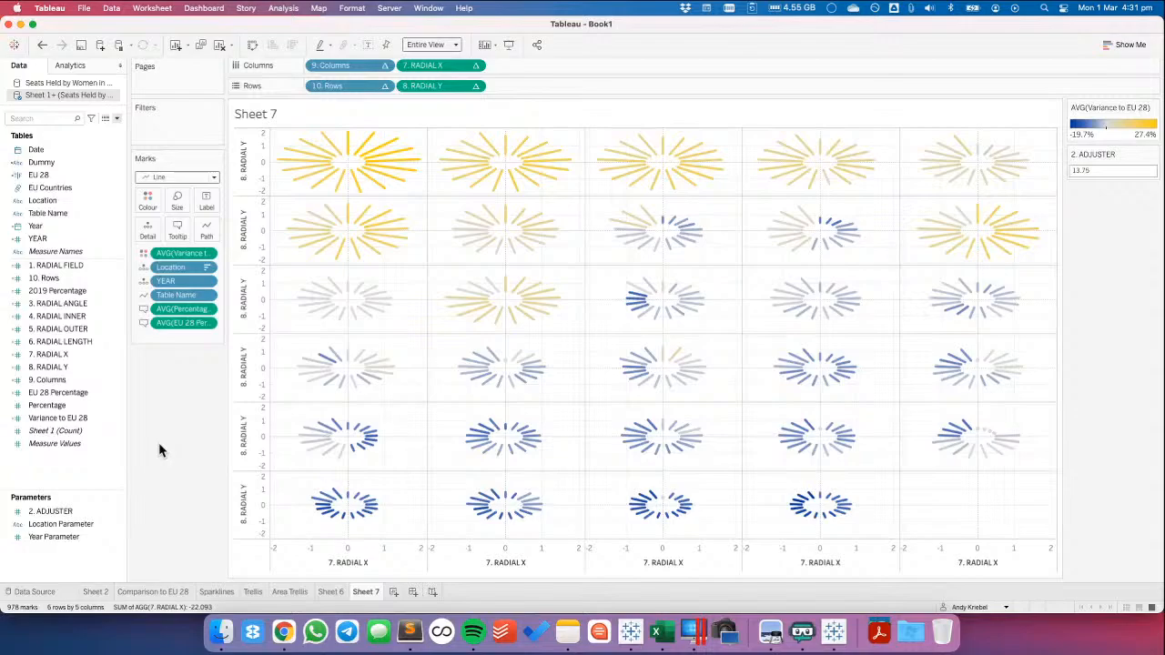
left_click(118, 317)
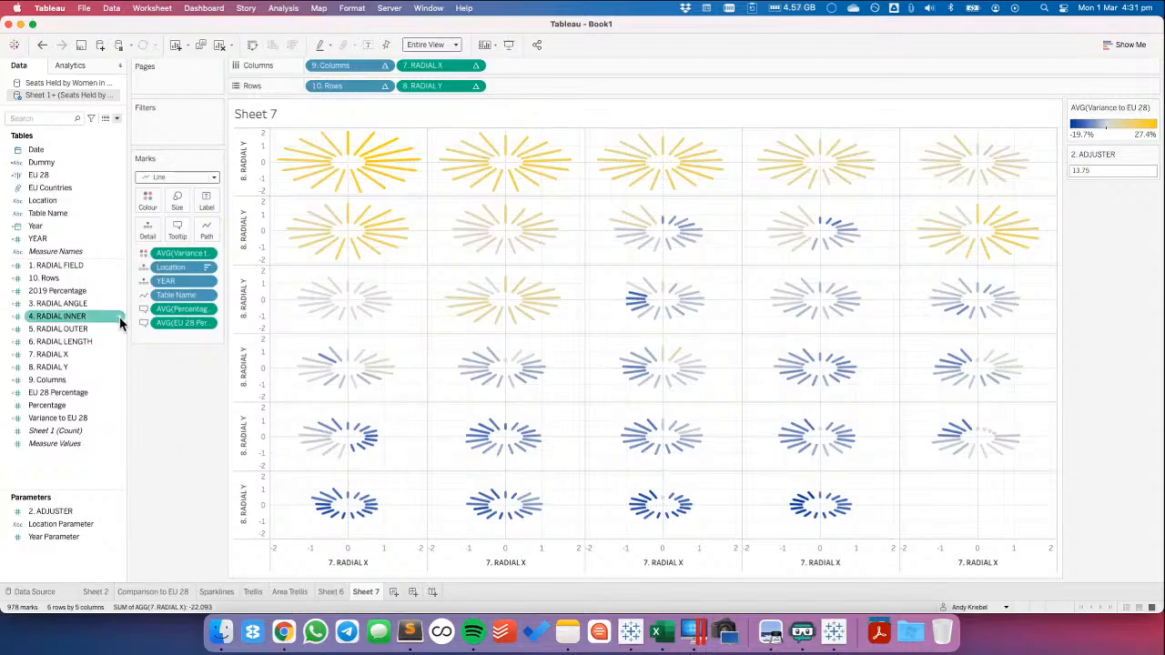
left_click(57, 175)
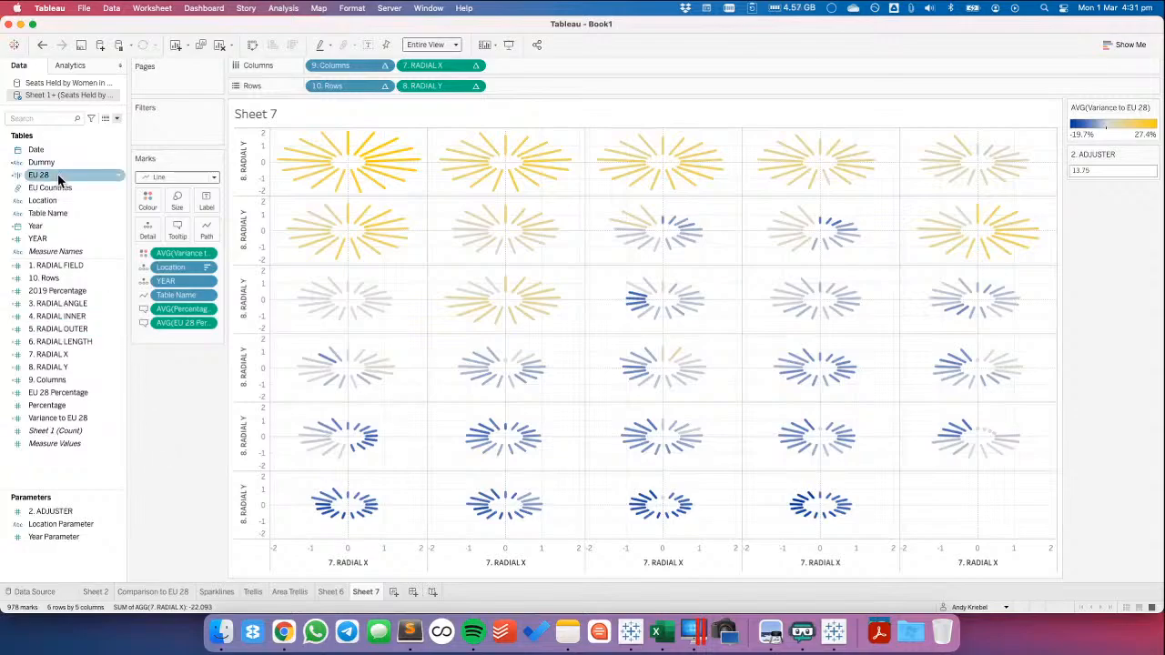
left_click_drag(57, 175, 182, 129)
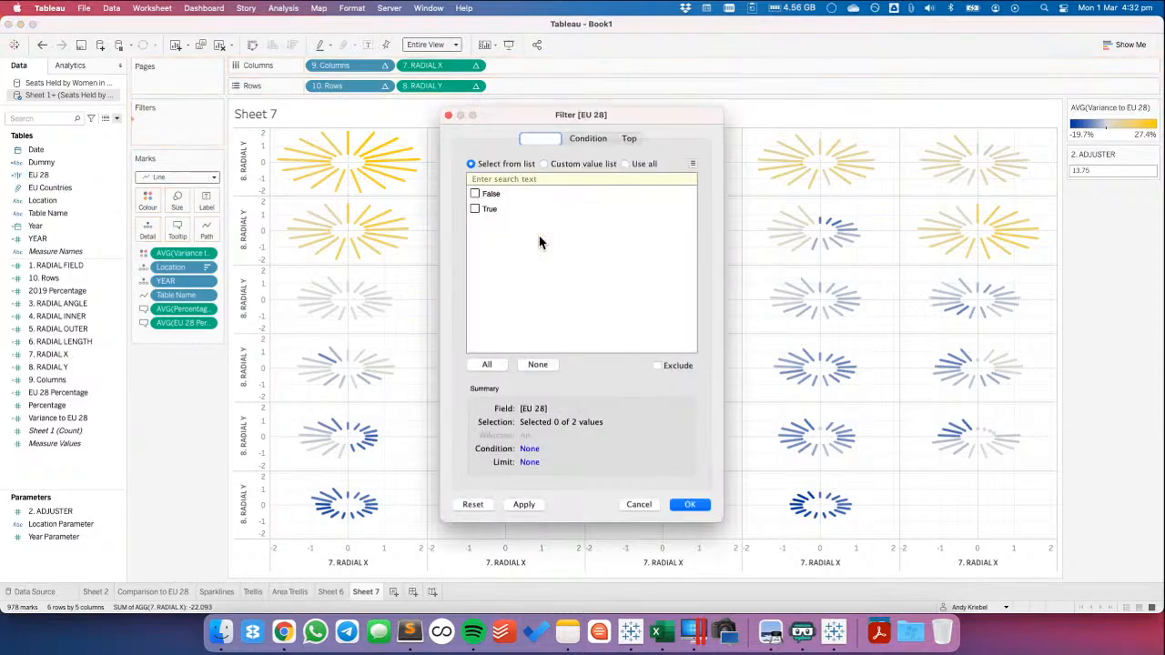
left_click(639, 505)
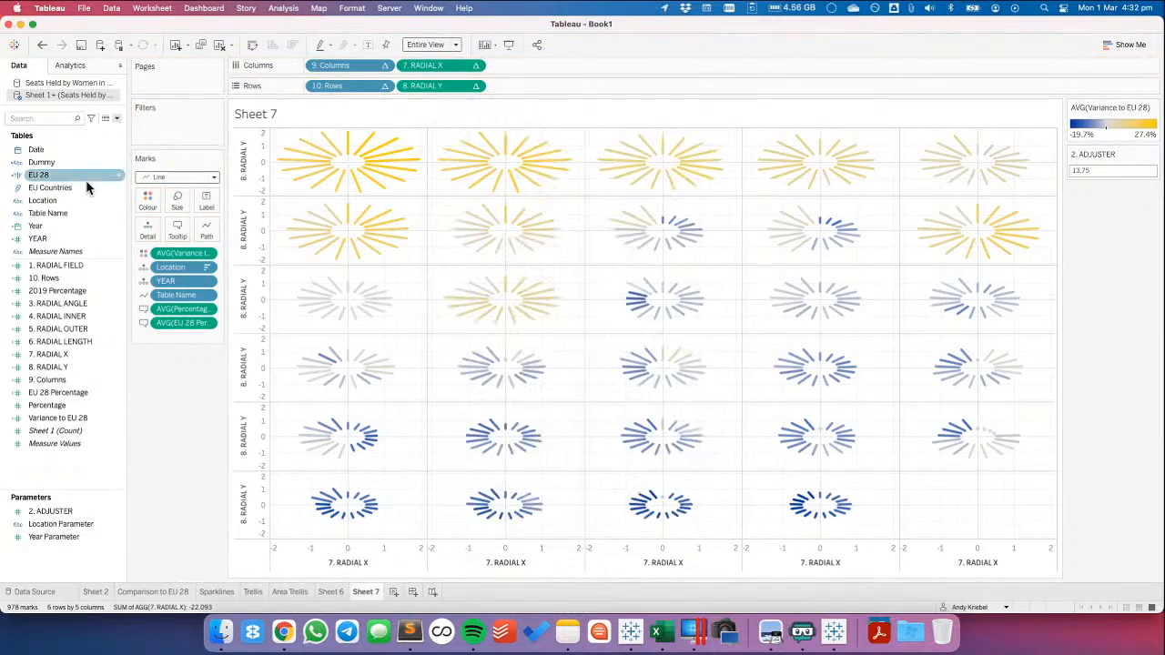
Review the formula of the EU 28 calculated field to see which location it flags
right_click(69, 179)
left_click(100, 287)
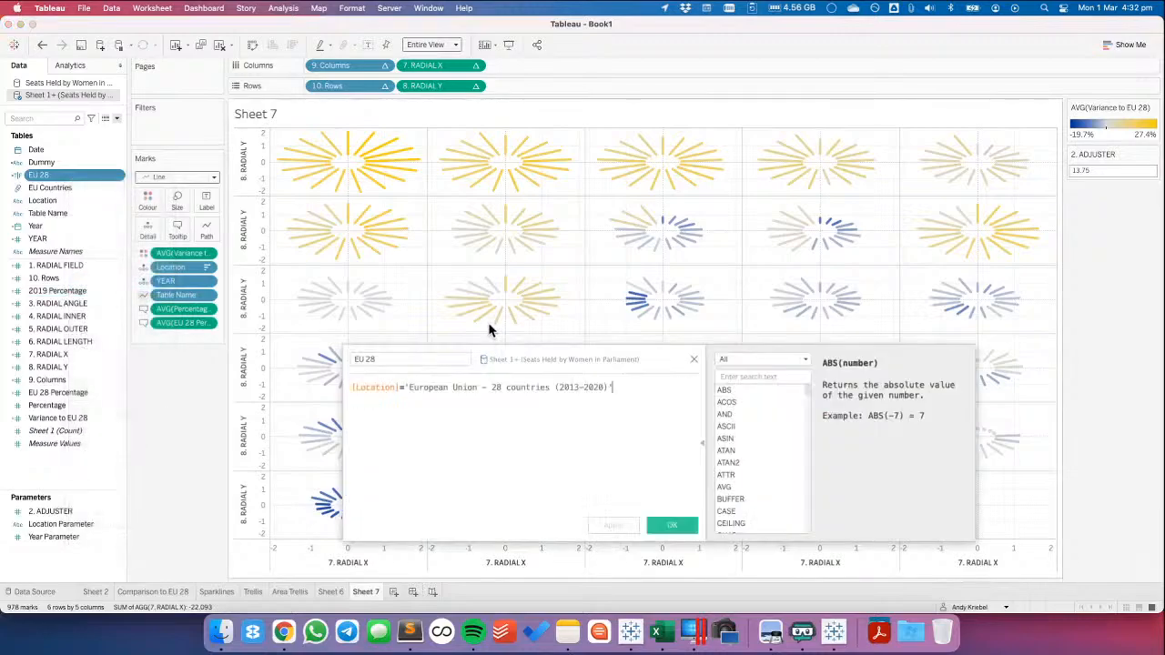
left_click(669, 526)
Filter the sheet by EU 28, keeping only the False value
left_click_drag(58, 174, 333, 200)
left_click(474, 193)
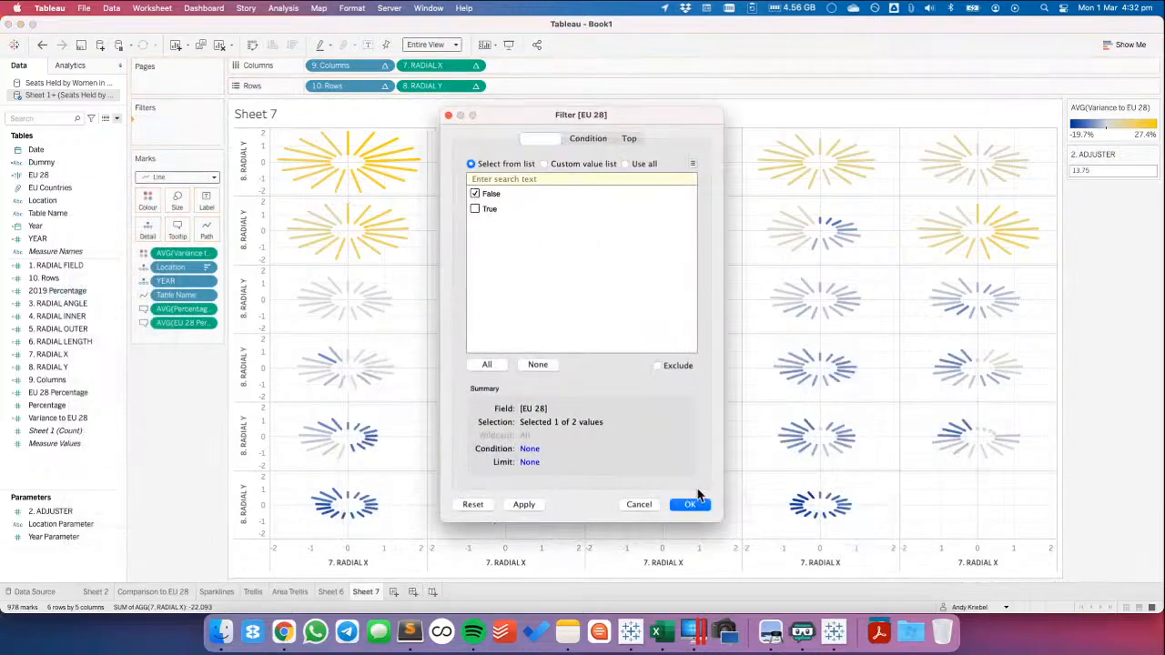
left_click(690, 506)
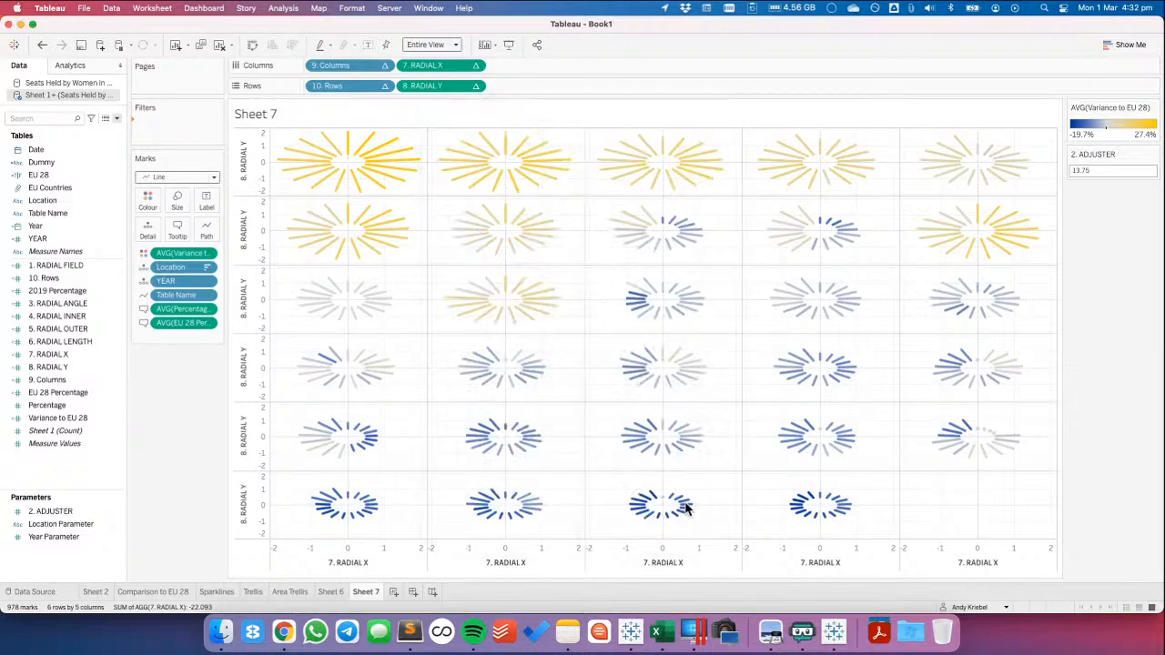
left_click(681, 504)
left_click(561, 325)
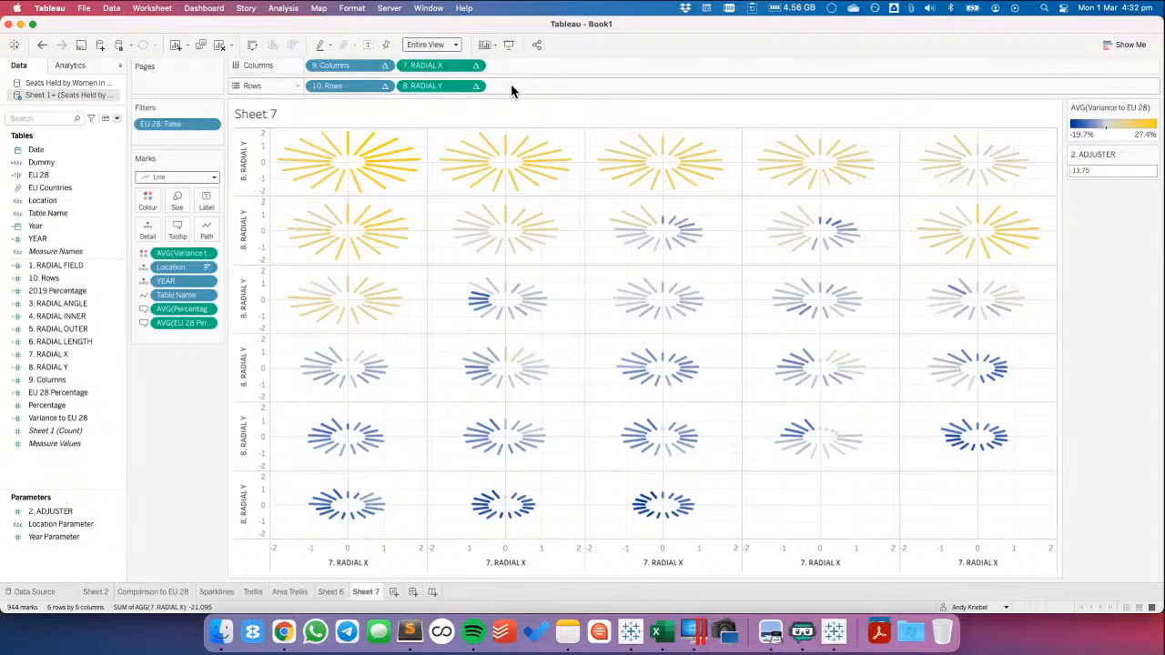
Switch to the Running workbook, review the LABEL calculated field's formula there, and return to Book1
left_click(829, 634)
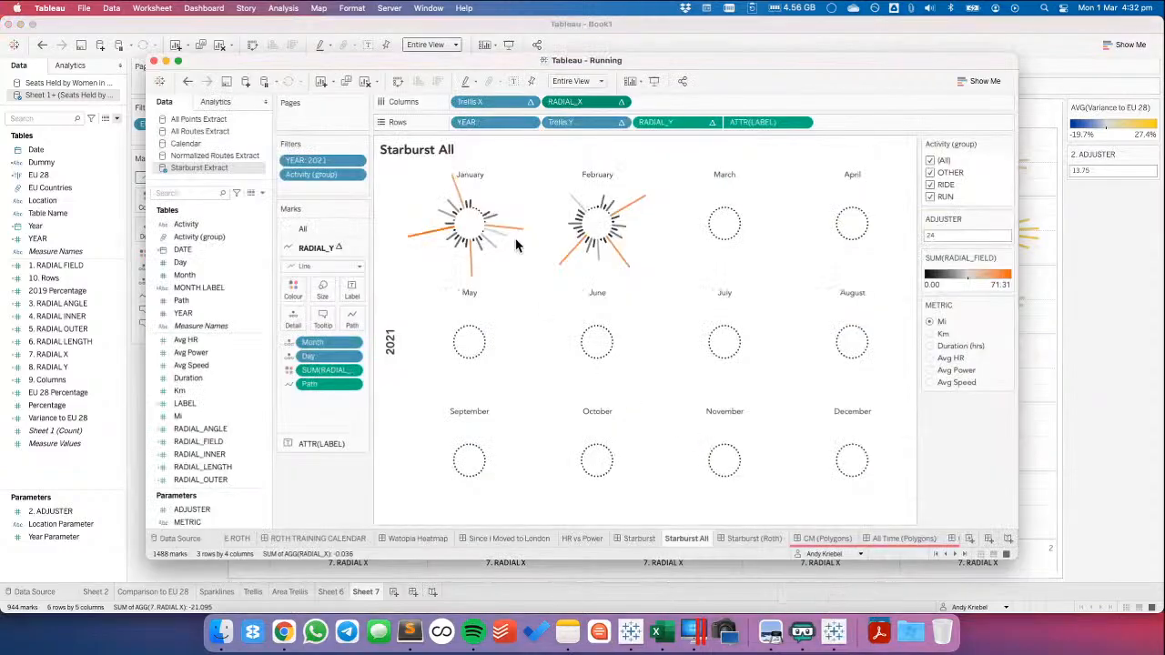
right_click(191, 412)
left_click(211, 136)
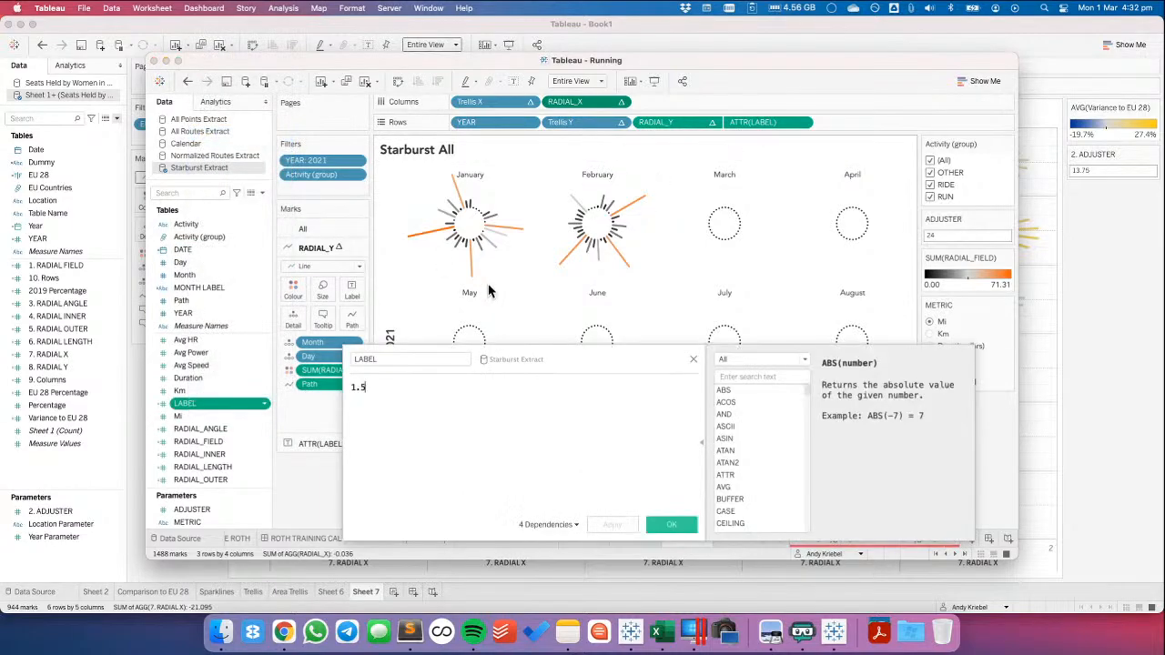
left_click(694, 359)
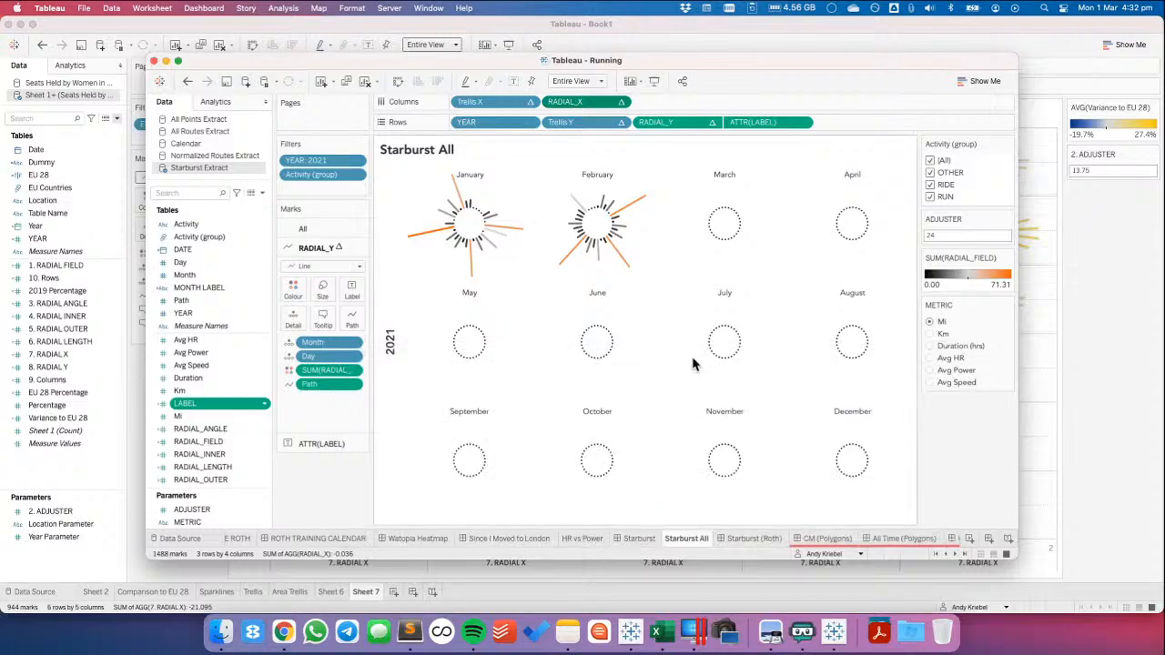
key("super+Tab")
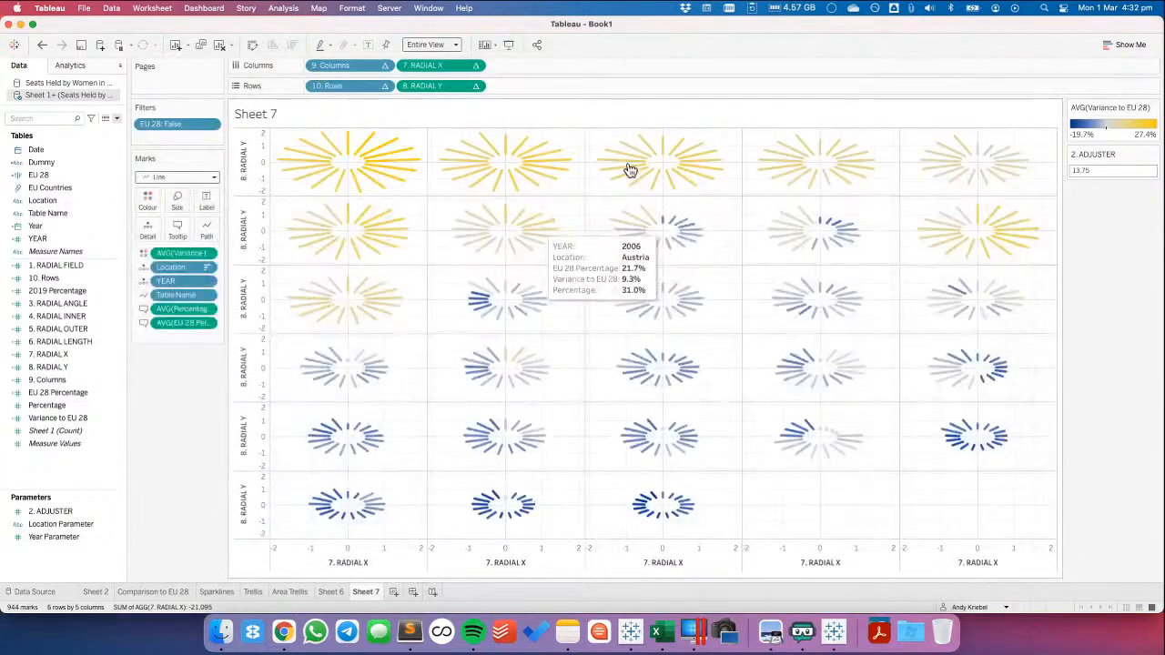
Add an ad hoc AVG(1.5) calculation to Rows after 8. RADIAL Y
double_click(502, 87)
type("AVG(1.")
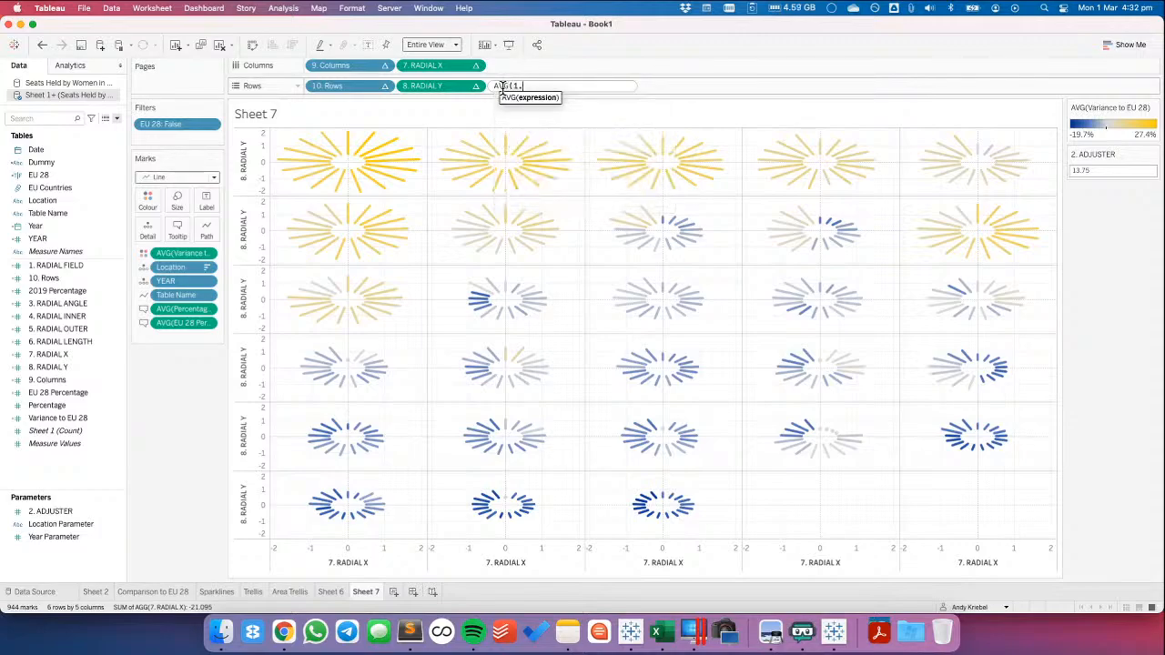
type("5)")
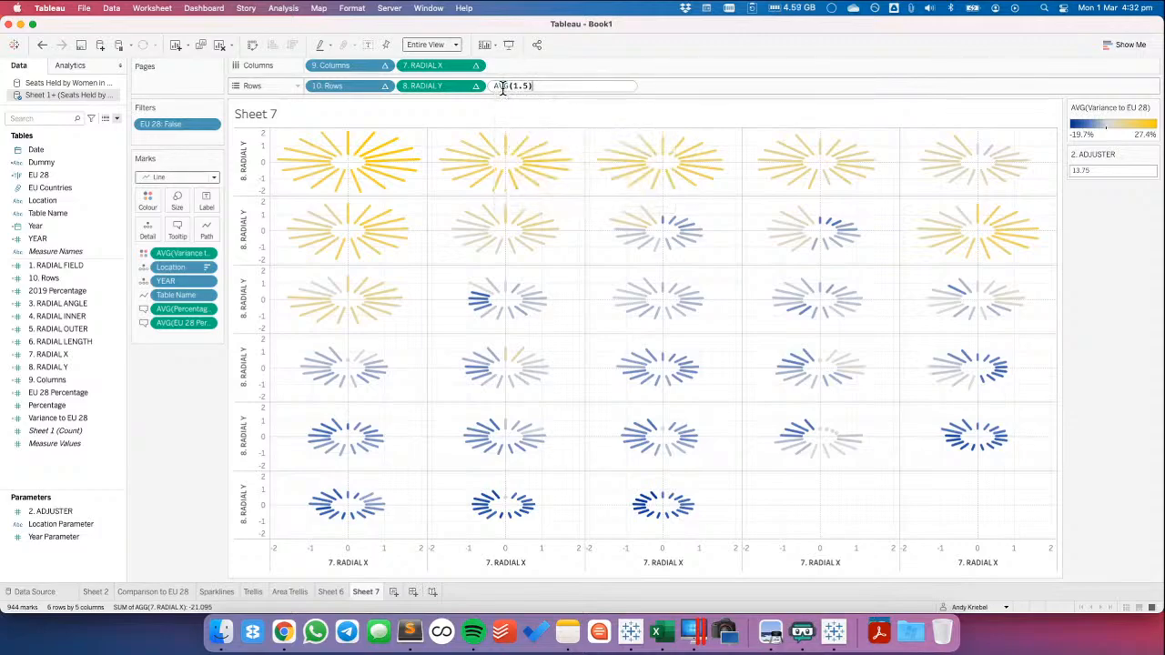
key("Return")
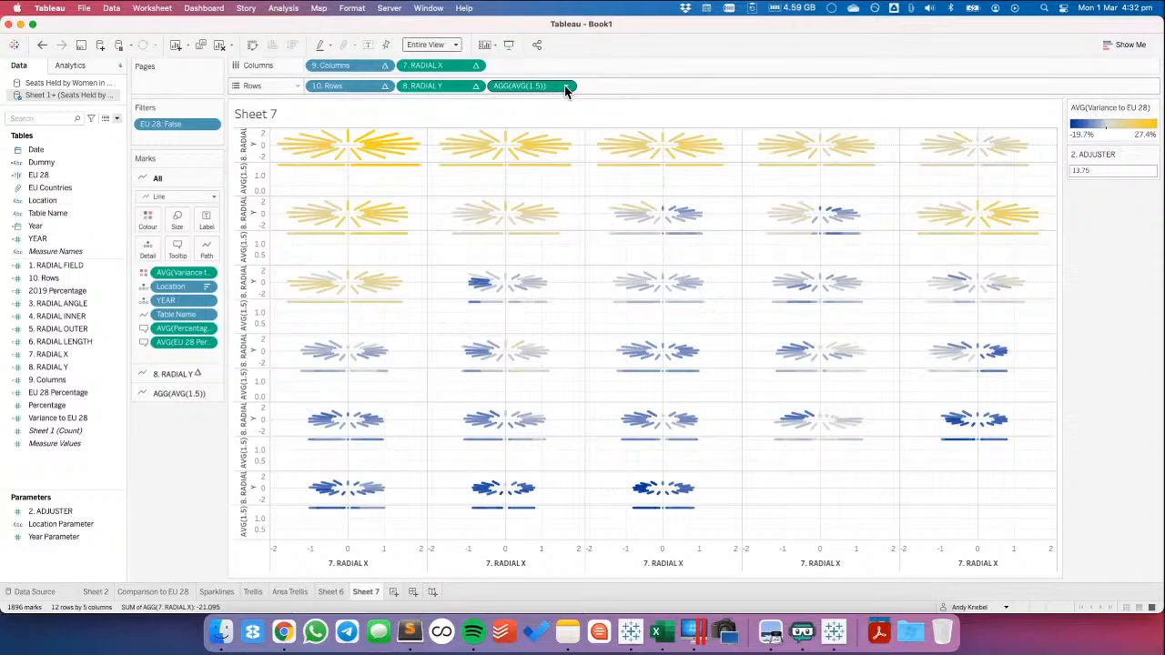
left_click(565, 87)
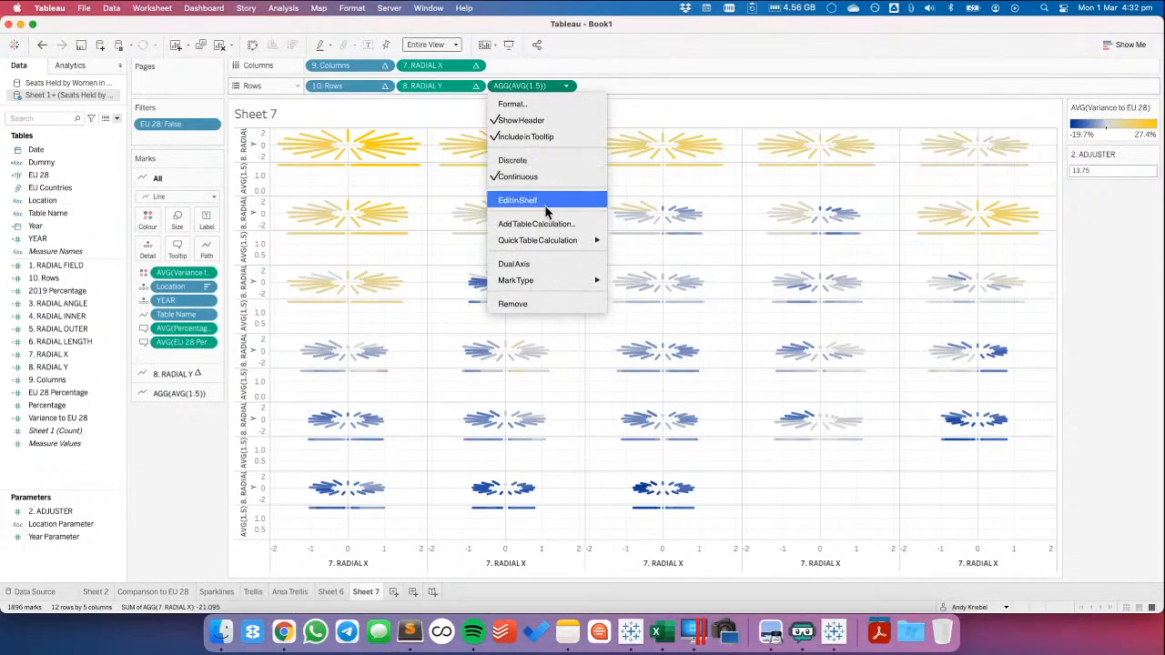
left_click(562, 39)
Copy the LABEL calculated field from the Running workbook and paste it into the Book1 data source
key("super+grave")
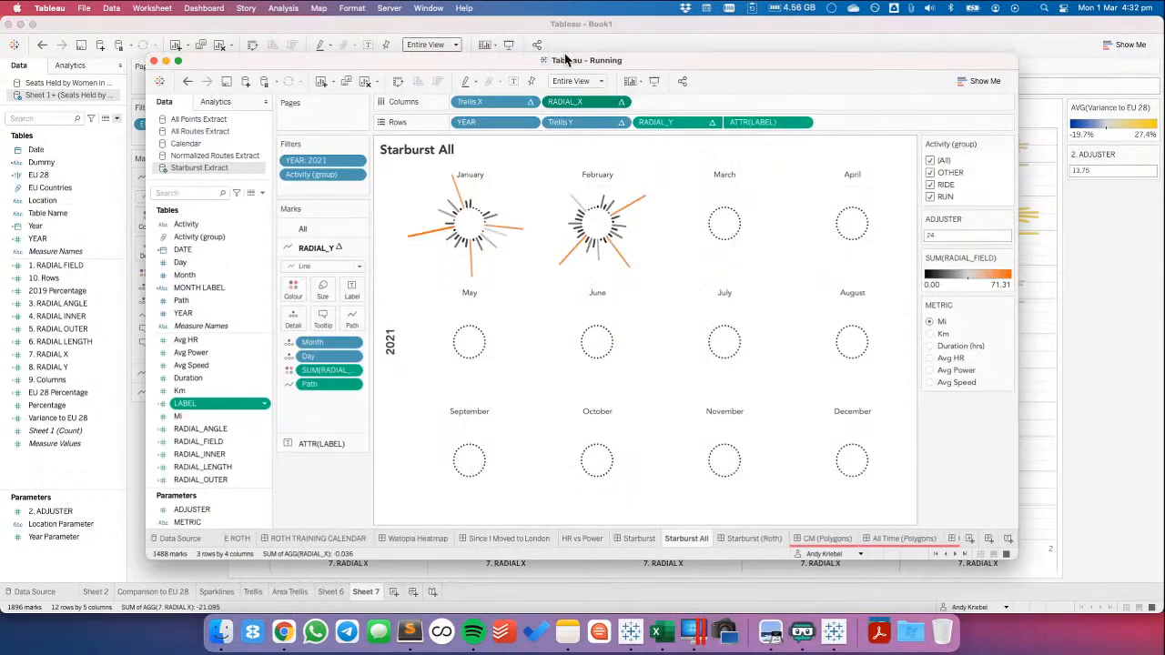
right_click(200, 408)
left_click(225, 94)
key("super+grave")
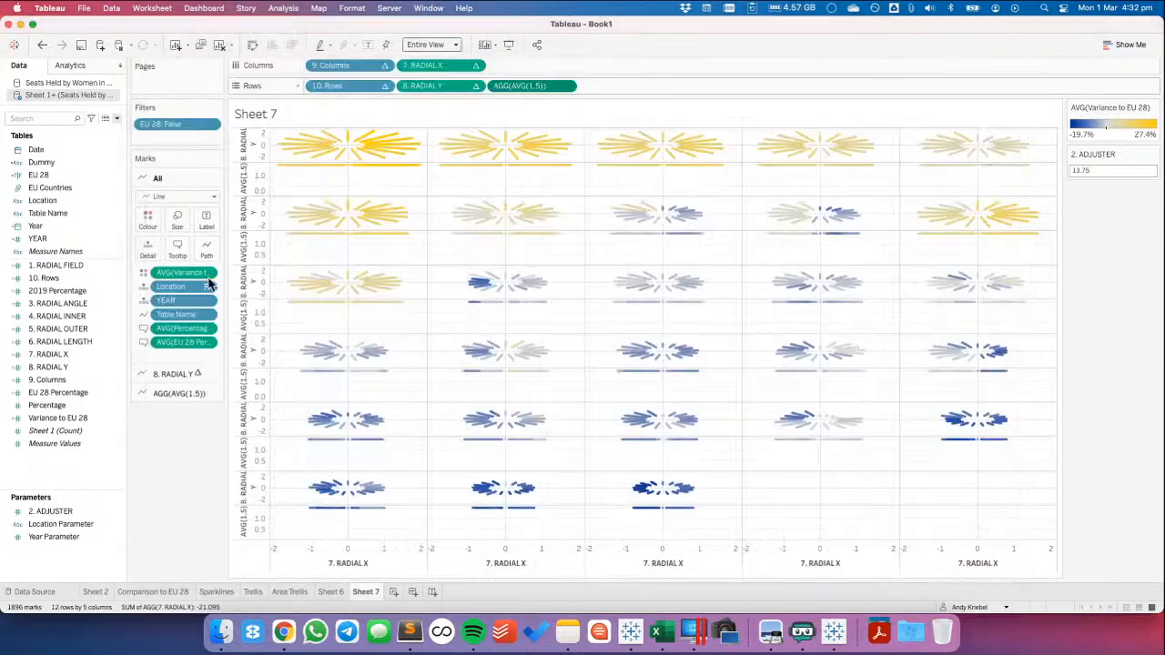
right_click(70, 467)
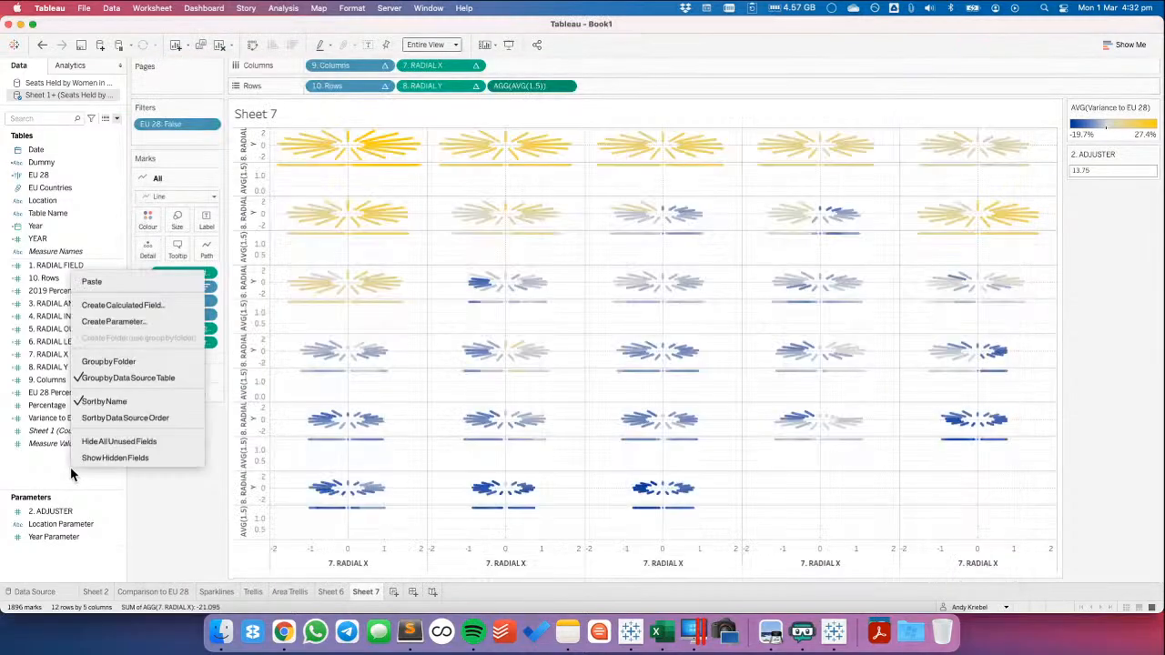
left_click(103, 288)
Replace the AVG(1.5) calculation on Rows with LABEL and aggregate it as Attribute
left_click_drag(57, 406, 567, 90)
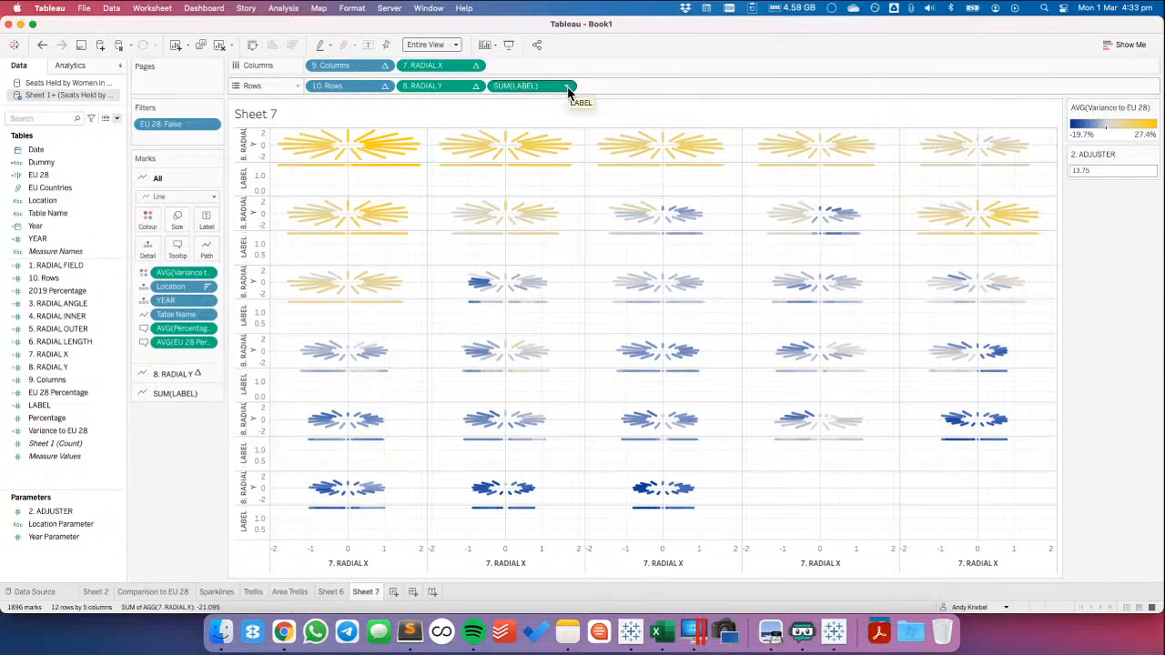
left_click(567, 86)
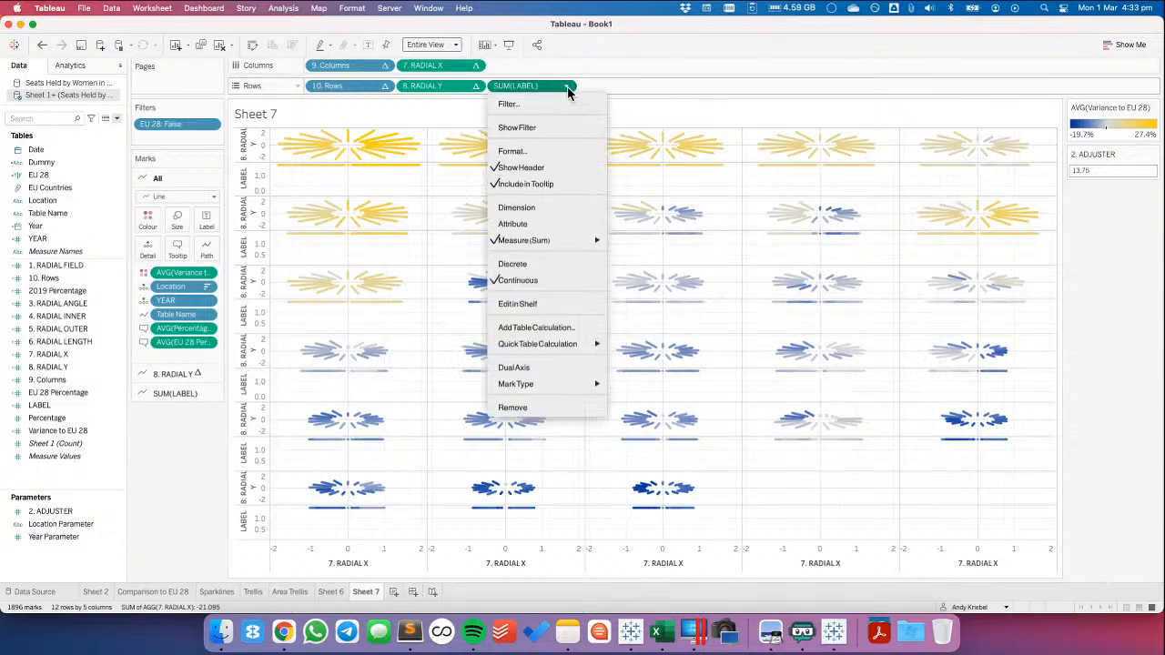
left_click(566, 225)
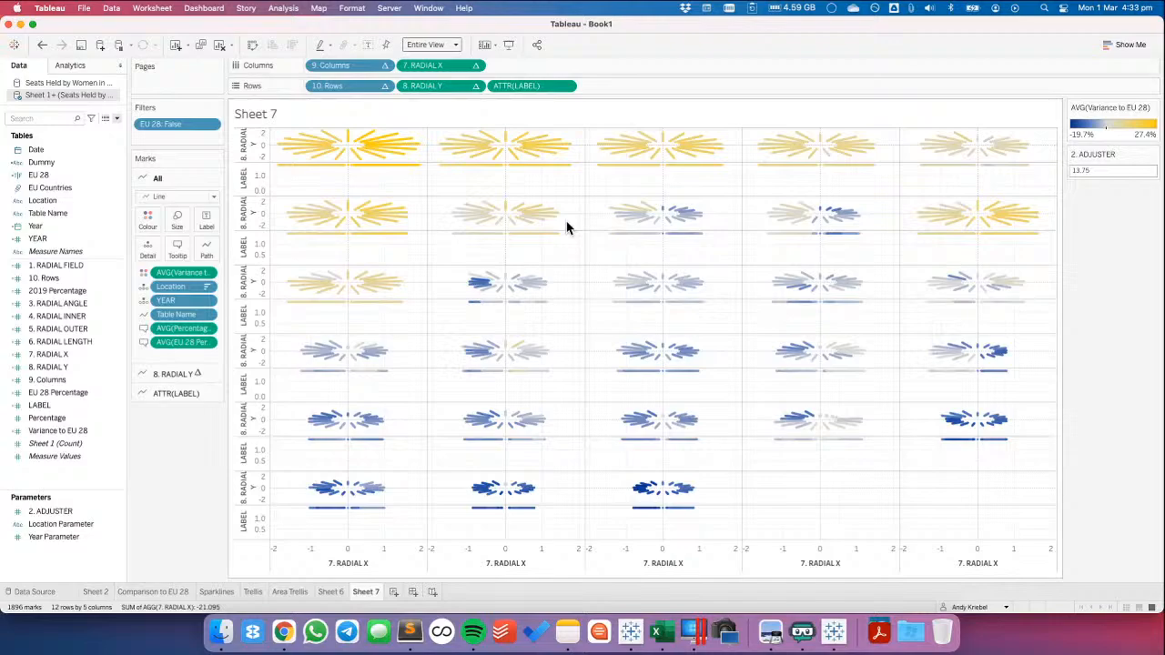
Open the ATTR(LABEL) marks card, and examine its counterpart on the Running workbook's Starburst All sheet for reference
left_click(178, 396)
key("super+Tab")
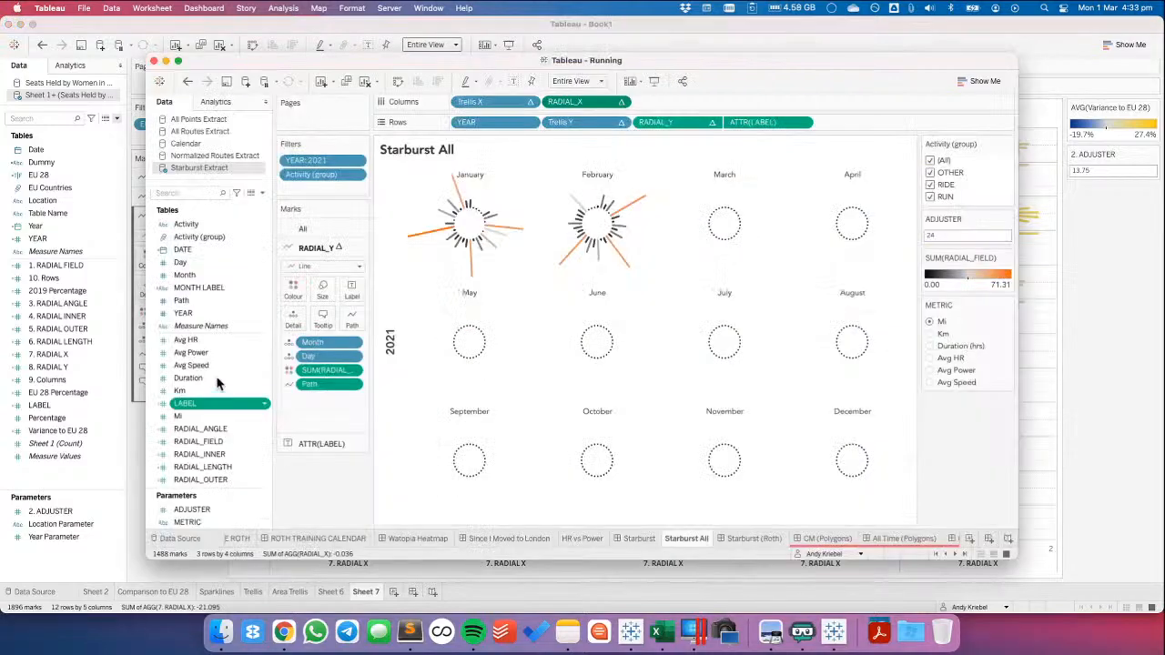
left_click(309, 445)
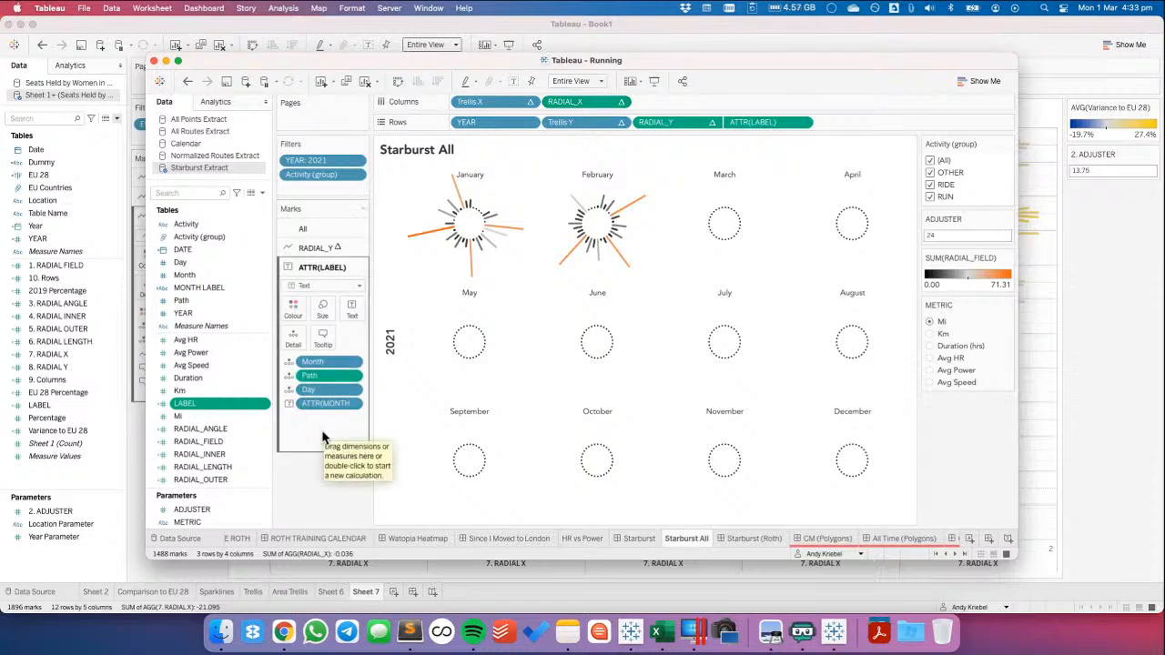
key("super+Tab")
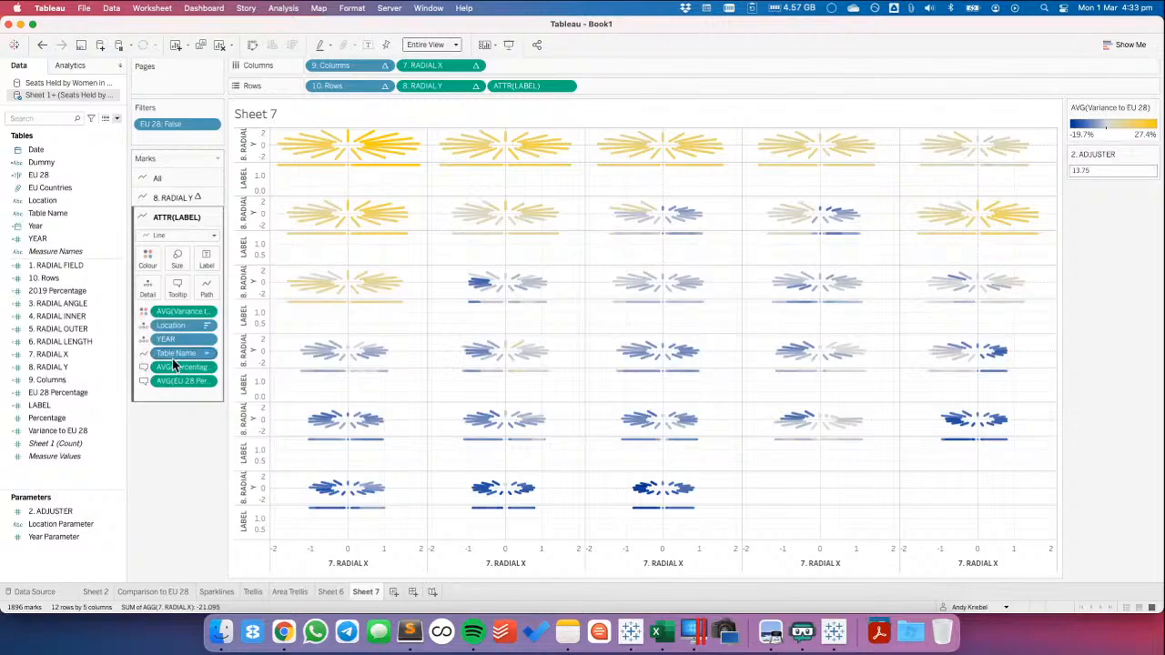
On the ATTR(LABEL) marks card, assign Location to Label and remove Table Name
left_click(144, 339)
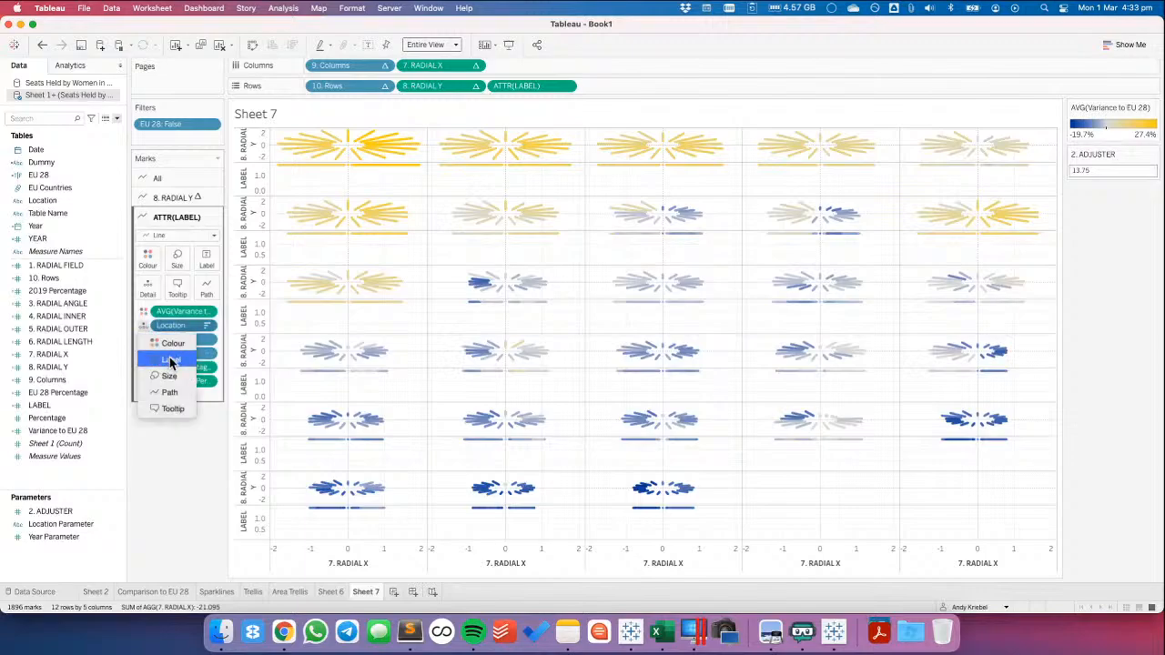
left_click(188, 359)
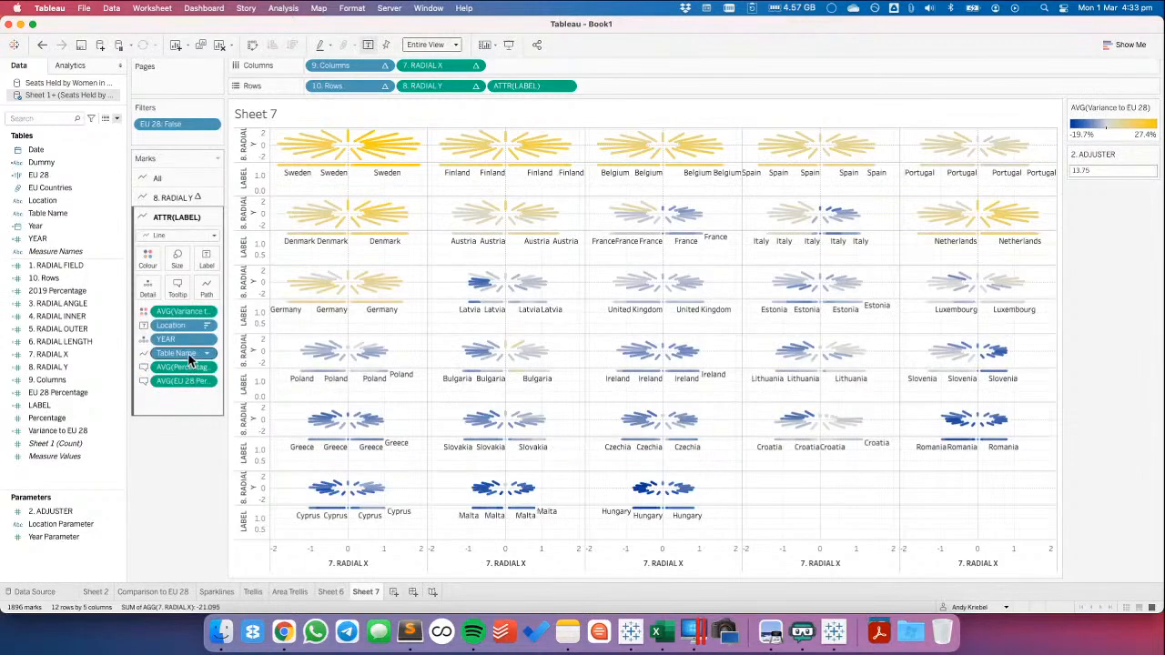
left_click_drag(190, 360, 190, 442)
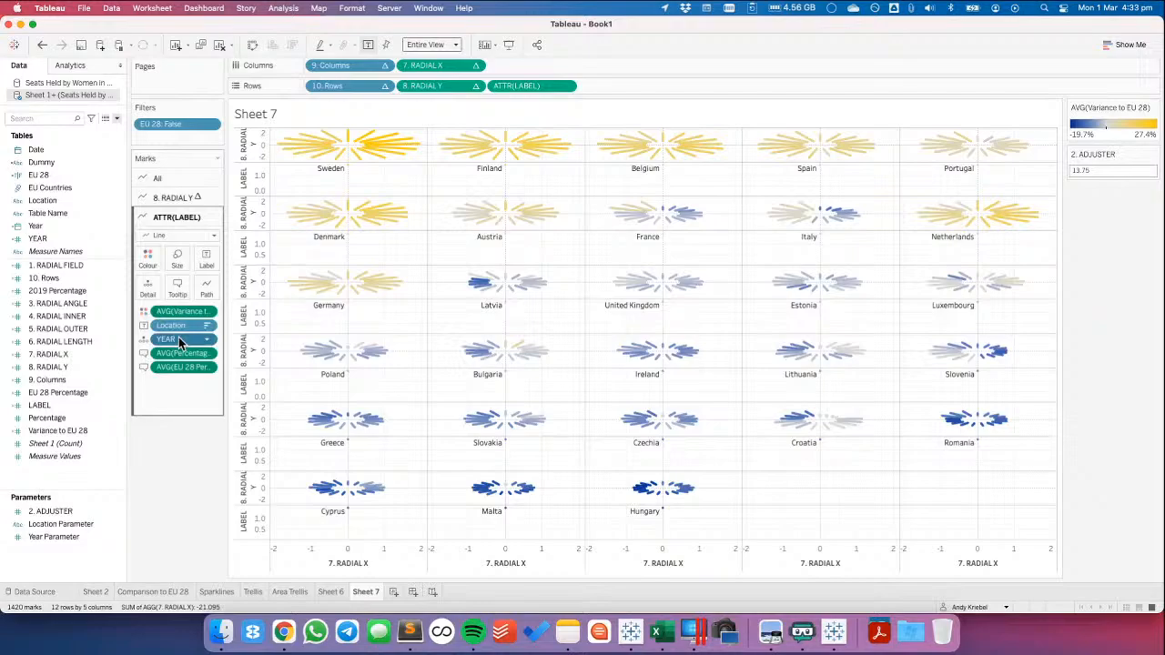
Remove every field except Location from the ATTR(LABEL) marks card and make ATTR(LABEL) a dual axis with 8. RADIAL Y
left_click_drag(178, 337, 166, 452)
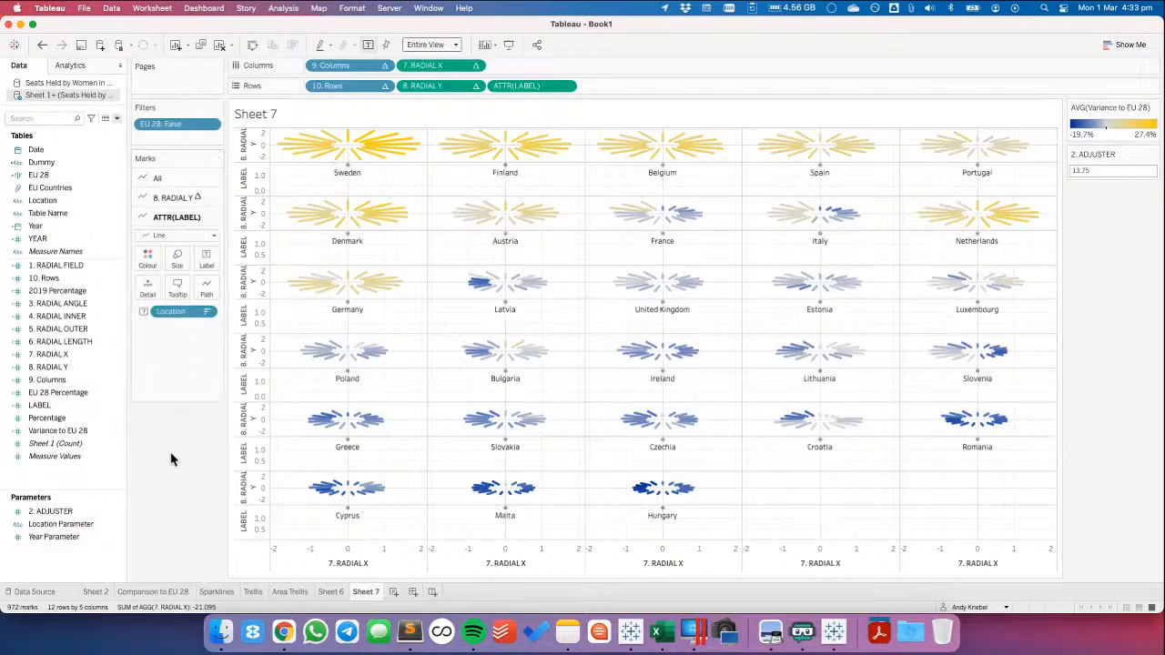
left_click(566, 85)
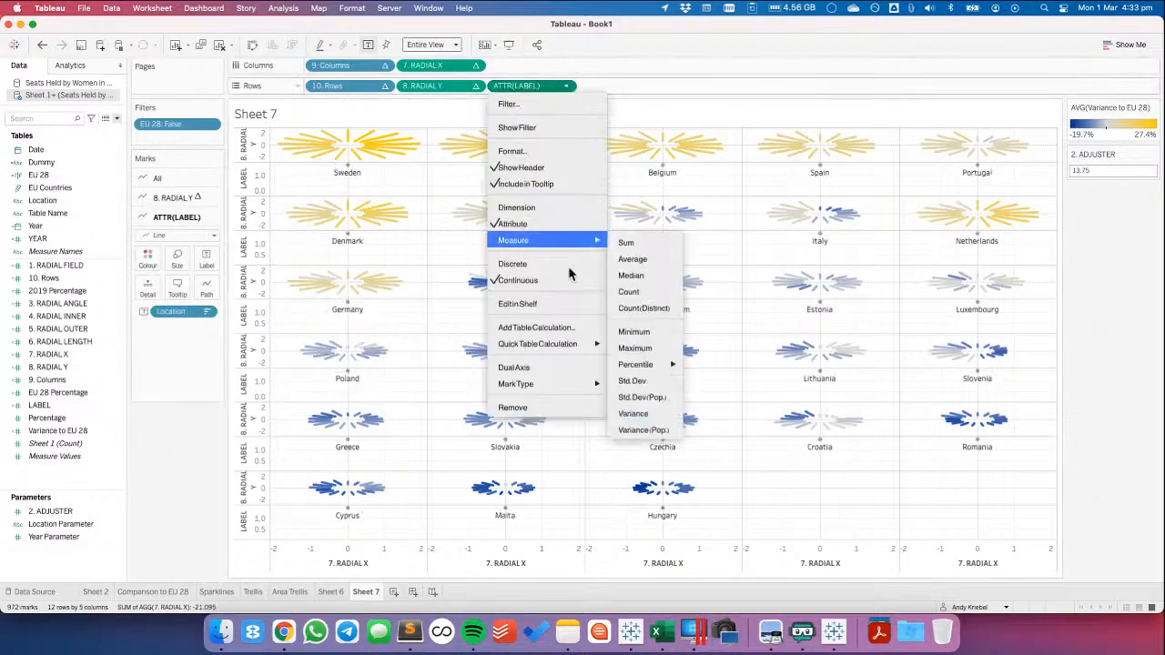
left_click(563, 367)
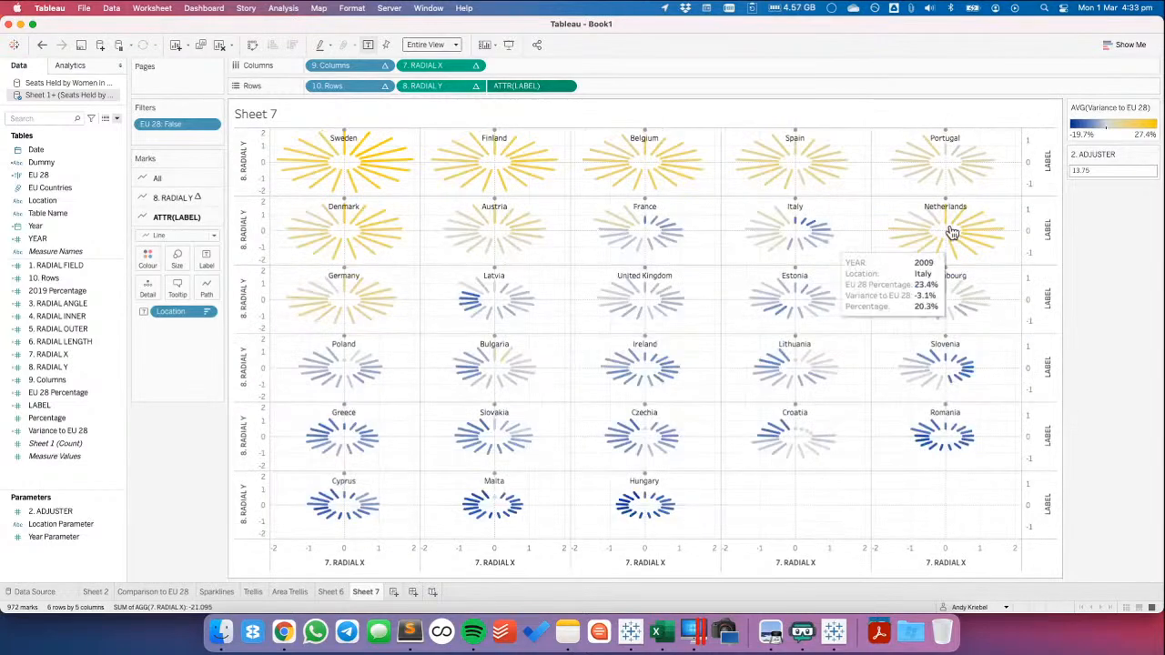
Synchronise the LABEL axis with the 8. RADIAL Y axis and set the ATTR(LABEL) mark type to Text
right_click(1048, 161)
left_click(1071, 253)
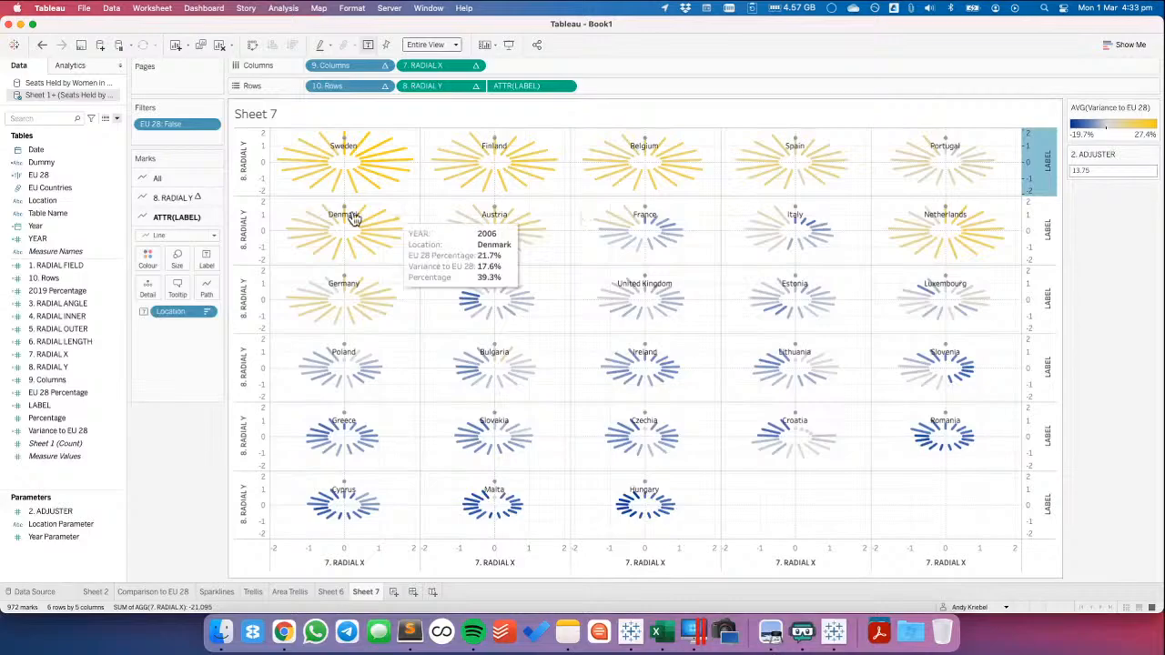
left_click(178, 235)
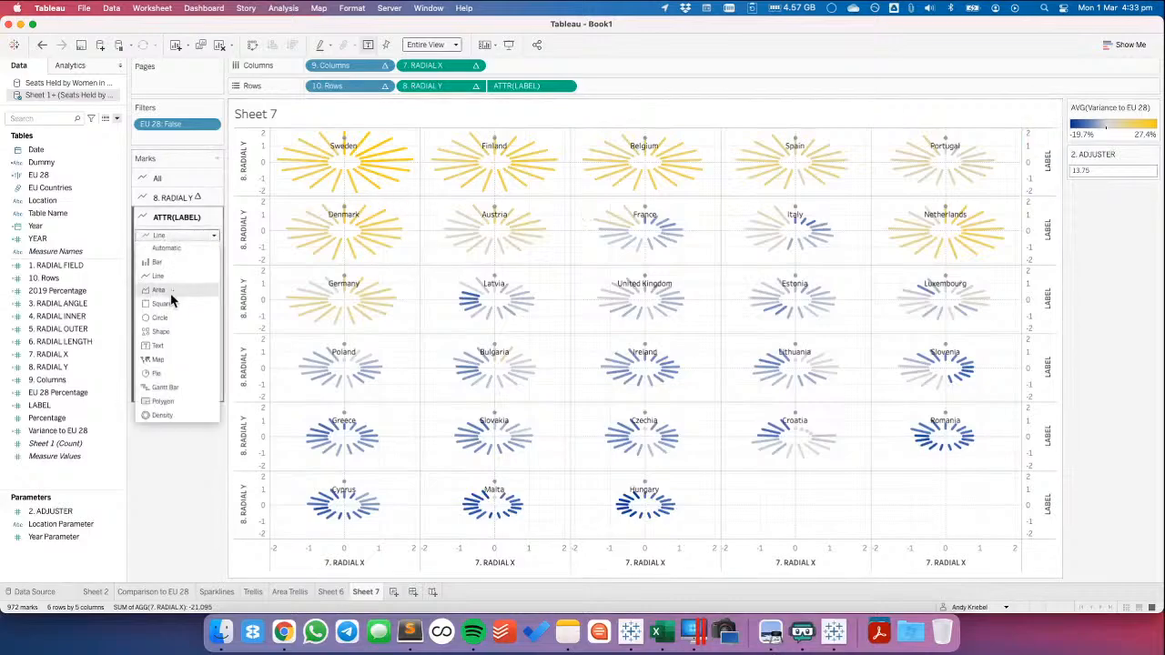
left_click(171, 350)
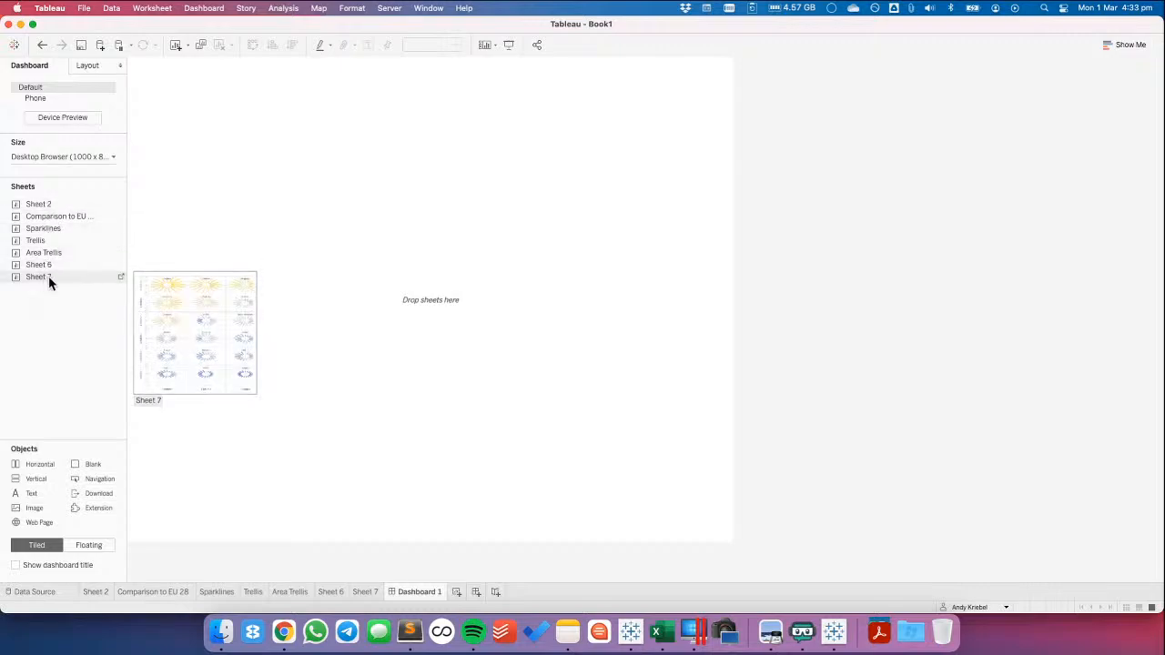
Add Sheet 7 as a floating view to a new dashboard and remove its Variance to EU 28 legend and 2. ADJUSTER control
left_click_drag(48, 276, 258, 149)
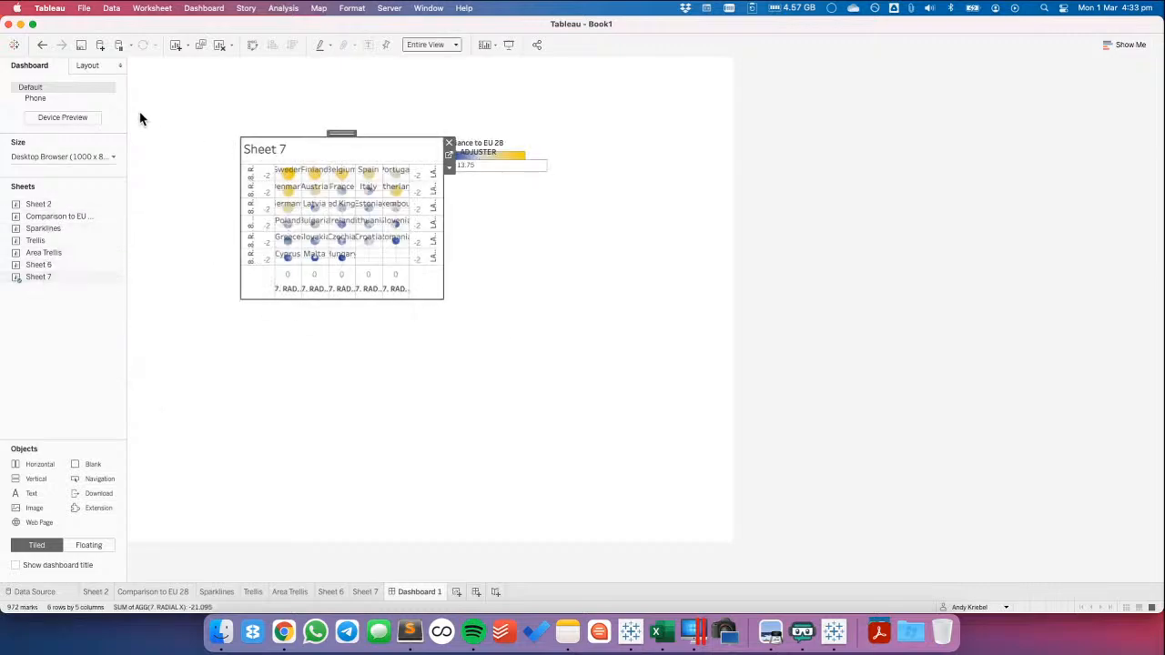
left_click(96, 65)
left_click(490, 150)
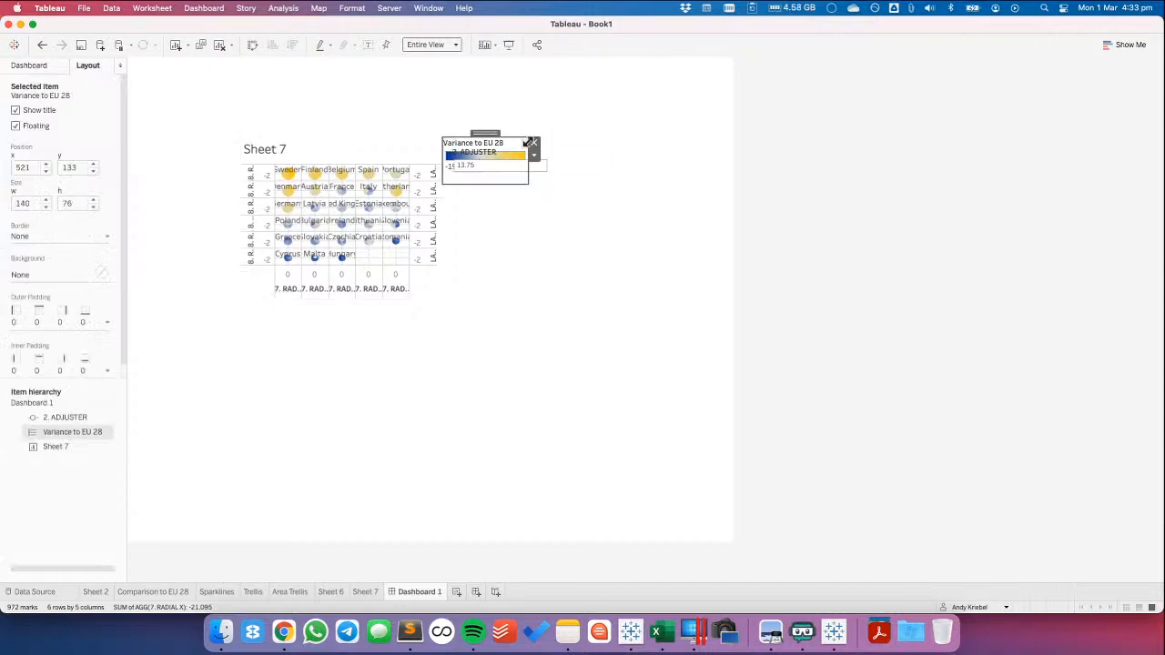
left_click(536, 146)
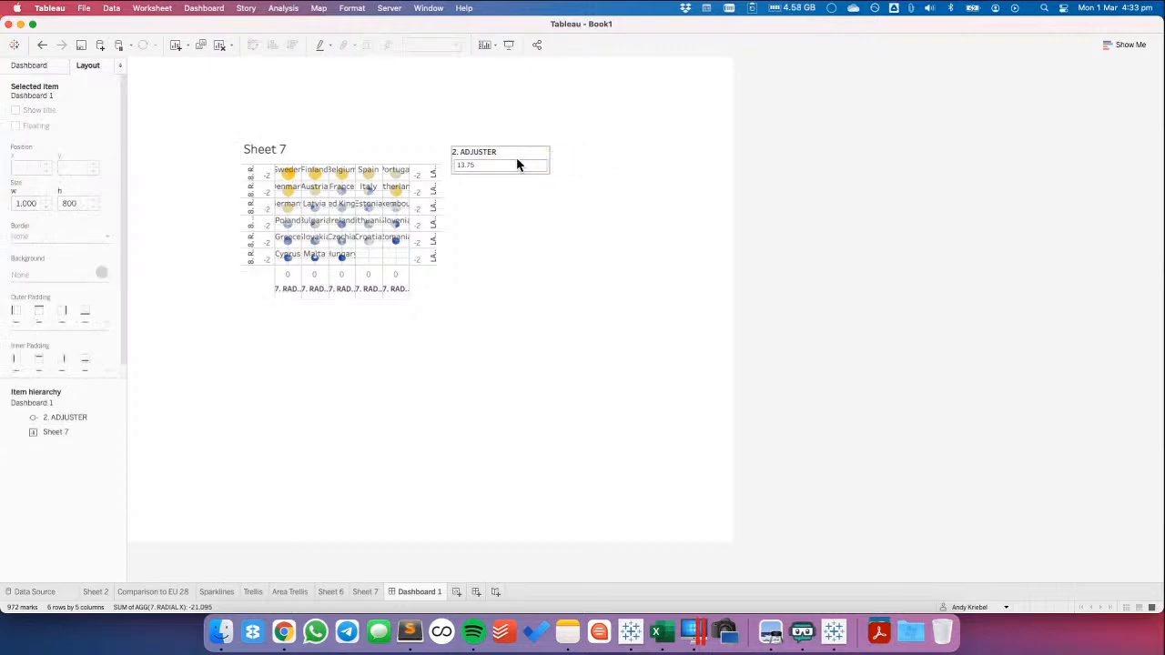
left_click(537, 157)
left_click(551, 153)
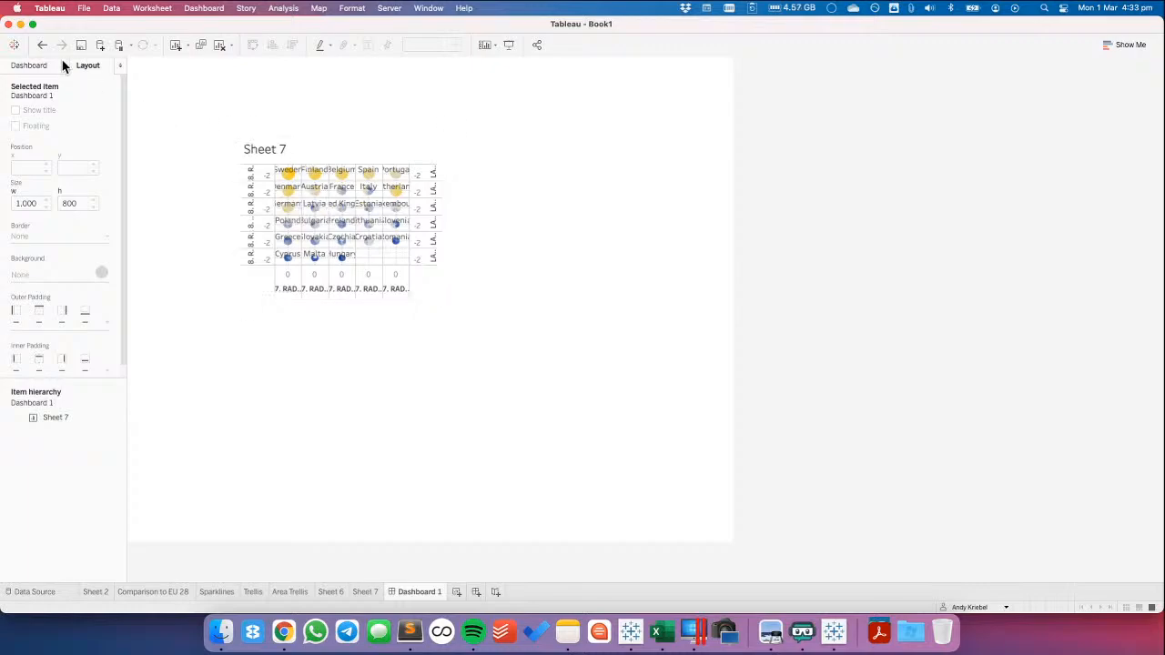
Position the floating Sheet 7 view at x 0, y 0 and size it to 1,000 wide by 900 high
left_click(291, 151)
type("0")
key("Tab")
type("0")
key("Tab")
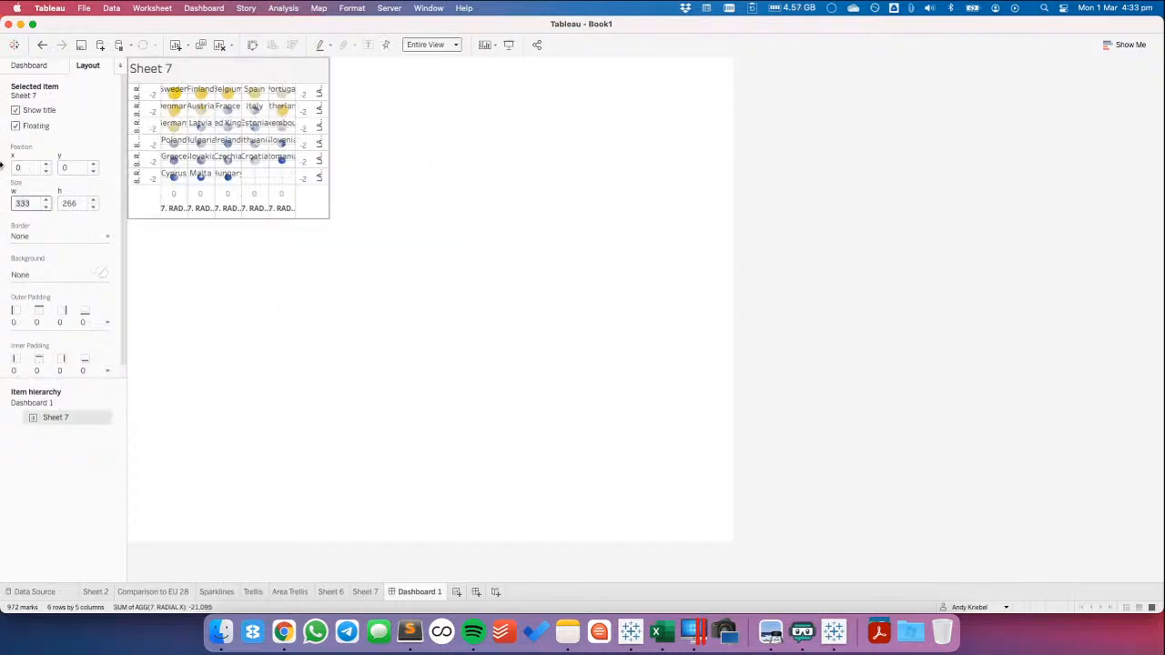
type("1,000")
key("Tab")
type("900")
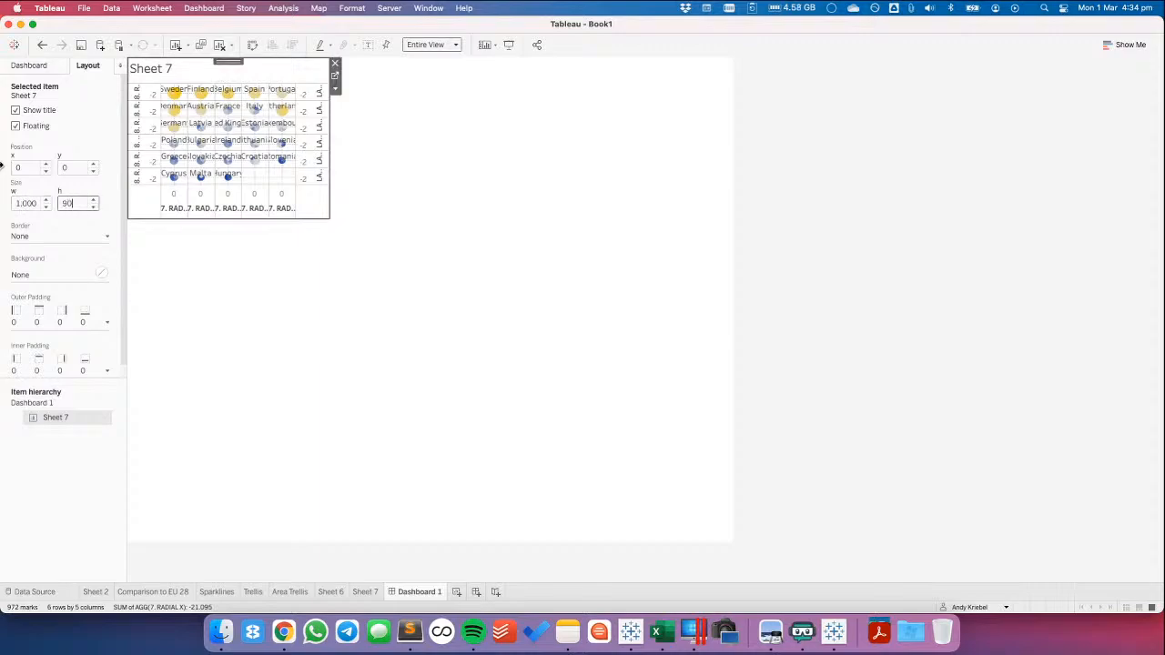
key("Return")
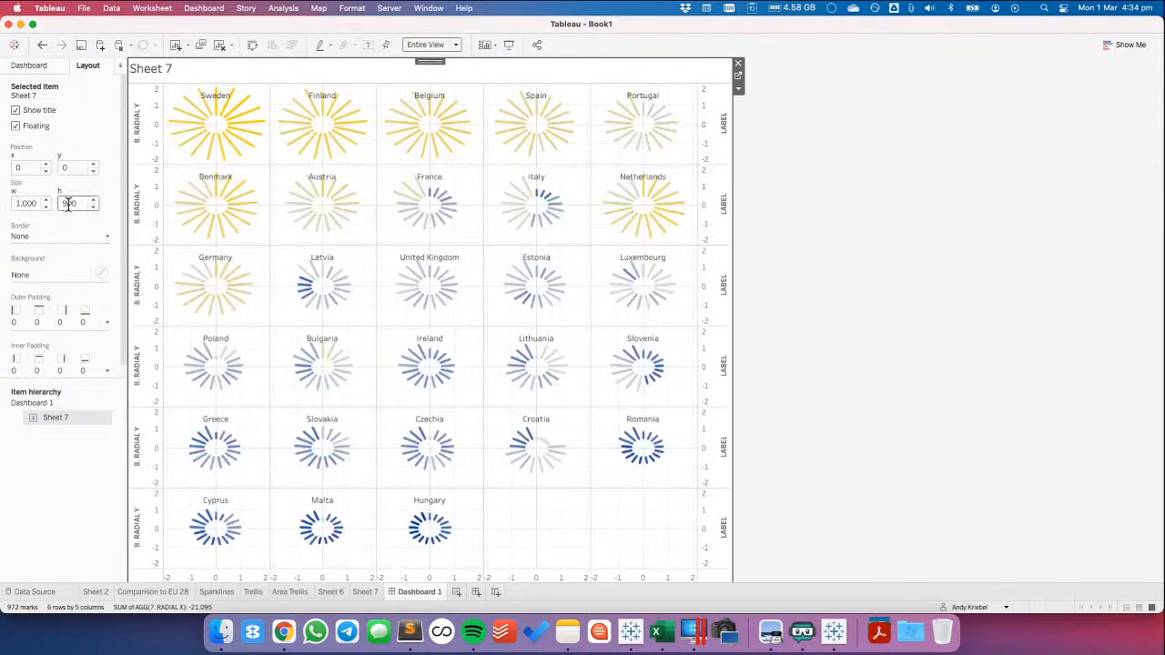
Set the Sheet 7 view's height to 800 and its inner padding to 20 on all sides
key("XF86AudioRaiseVolume")
type("800")
key("Return")
left_click(40, 370)
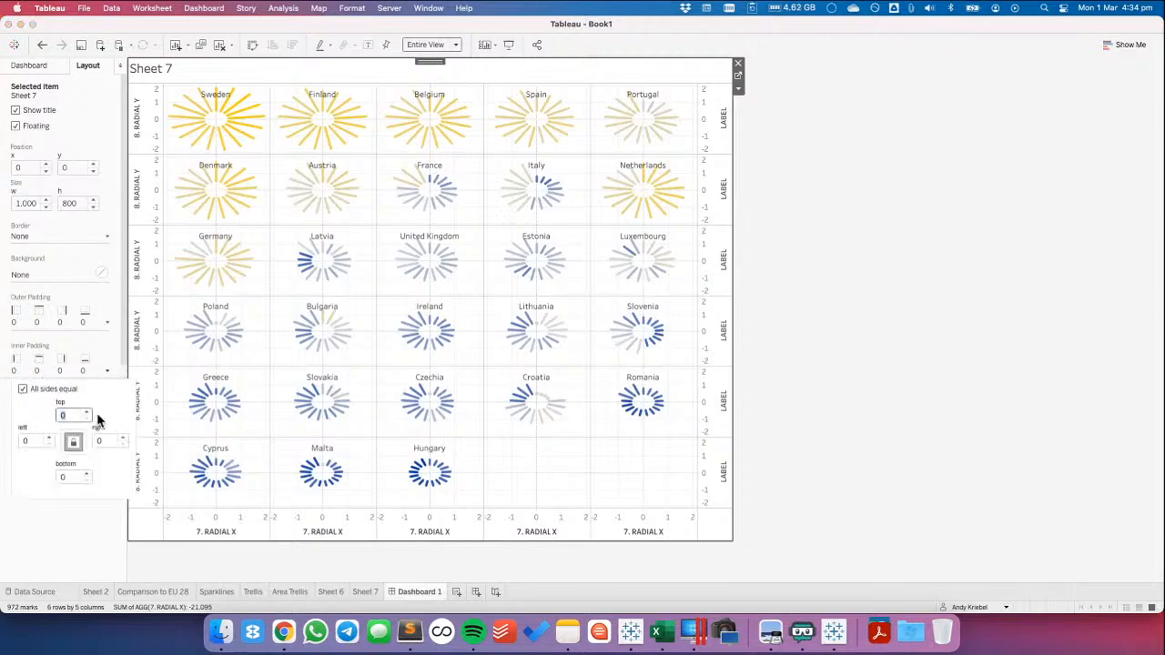
left_click(812, 293)
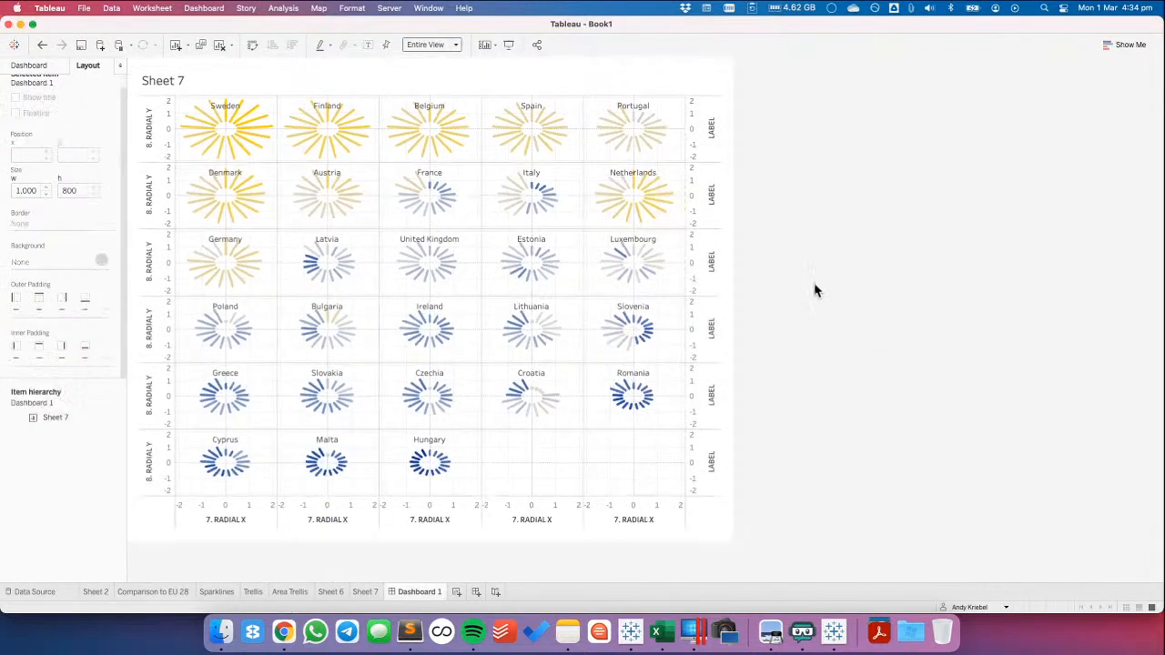
Try to hide the vertical axis headers of the Sheet 7 view on the dashboard
right_click(163, 144)
left_click(211, 283)
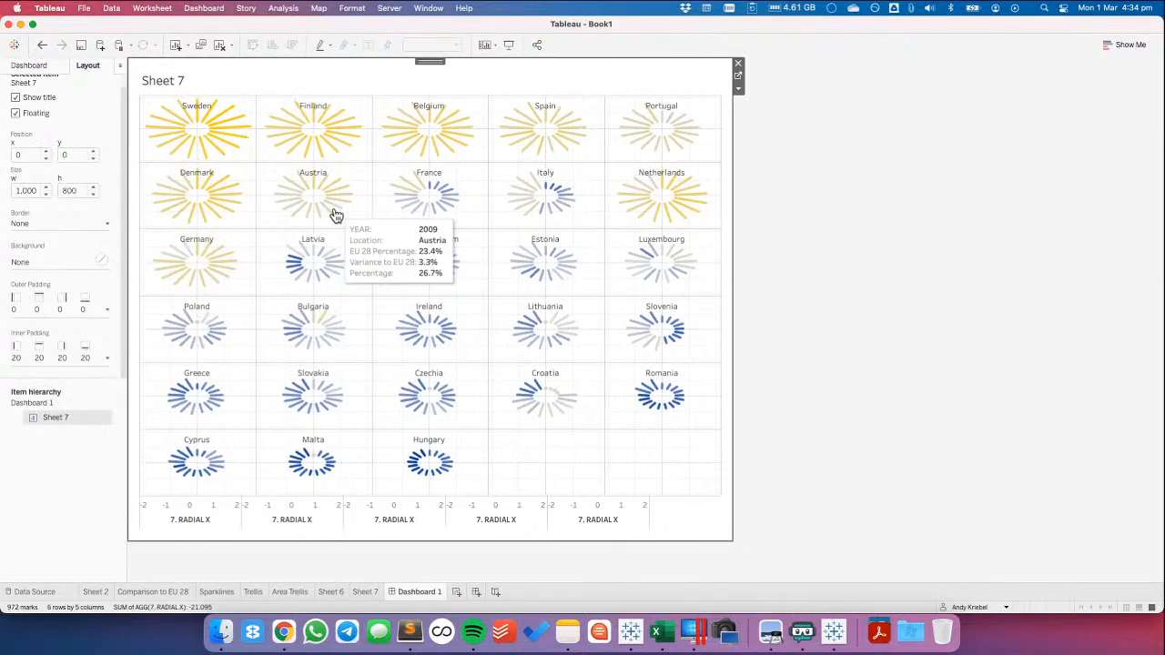
left_click(42, 44)
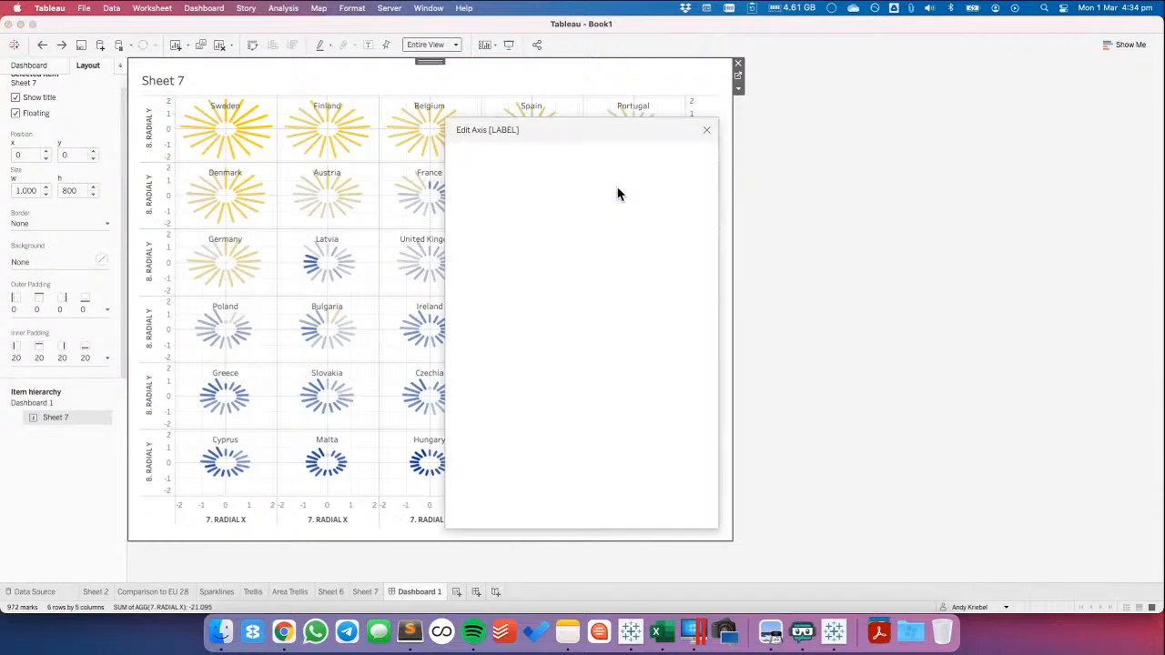
Edit the LABEL calculated field to a larger constant so the country names sit above the radial charts, and return to Dashboard 1
left_click(364, 592)
left_click(65, 406)
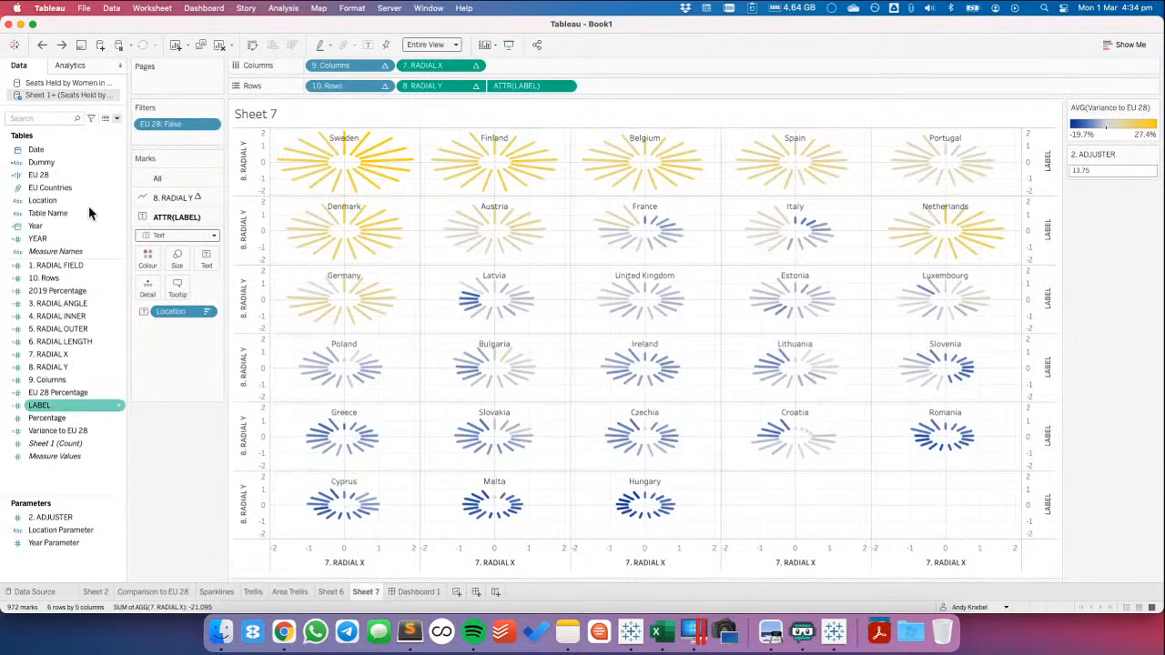
right_click(66, 405)
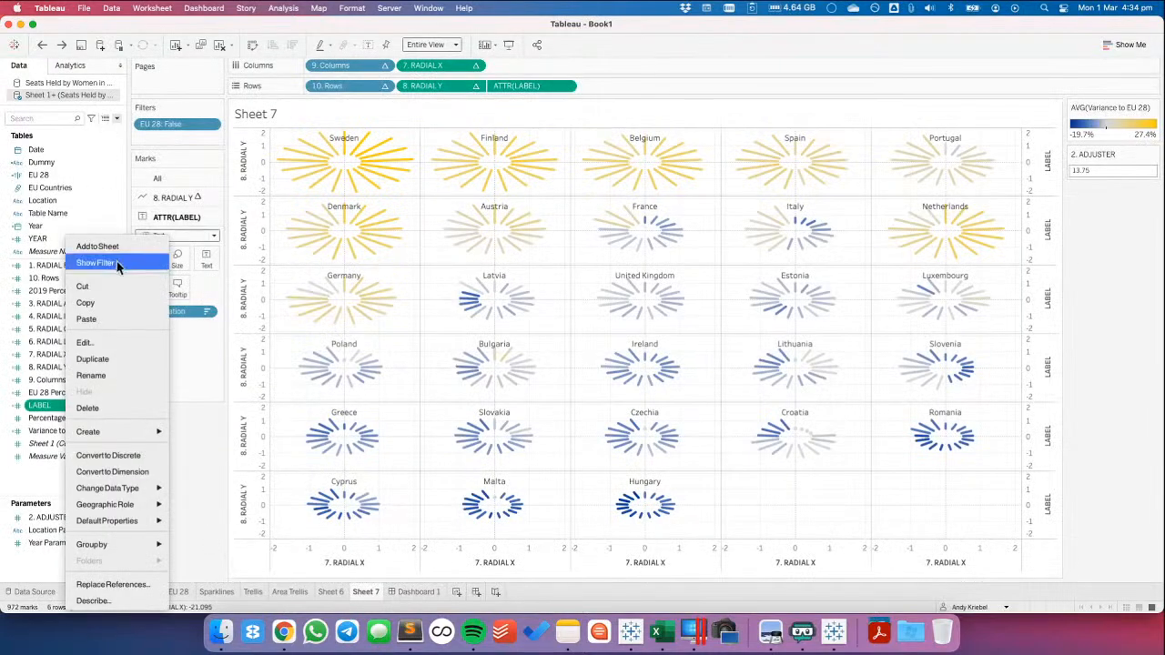
left_click(108, 346)
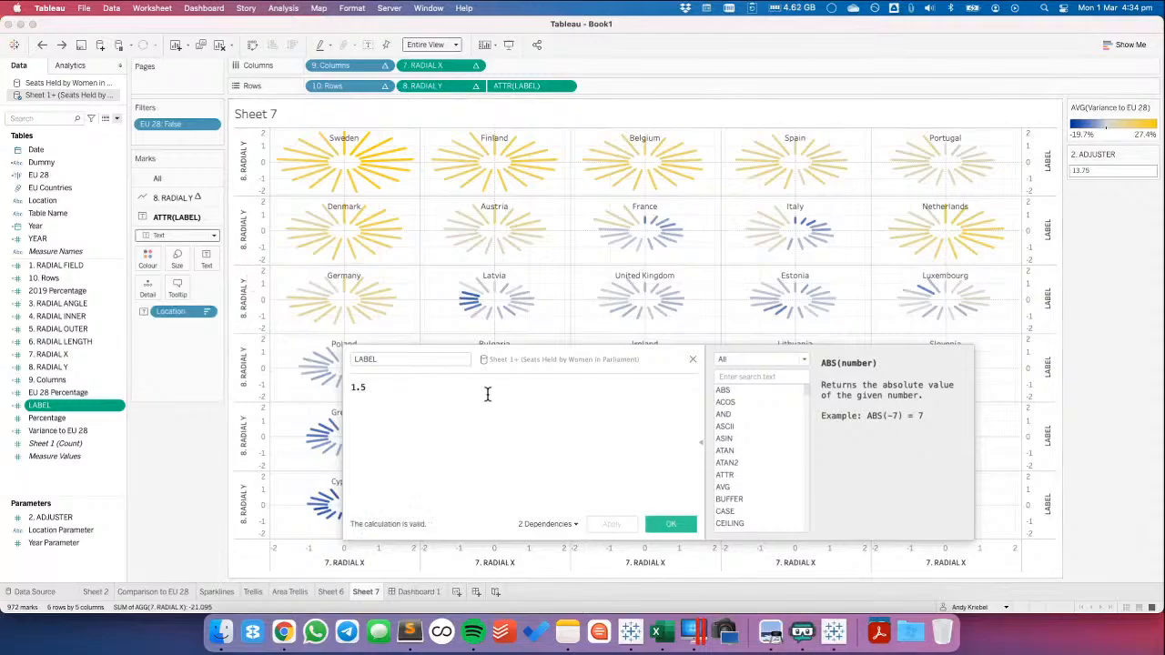
key("super+a")
key("BackSpace")
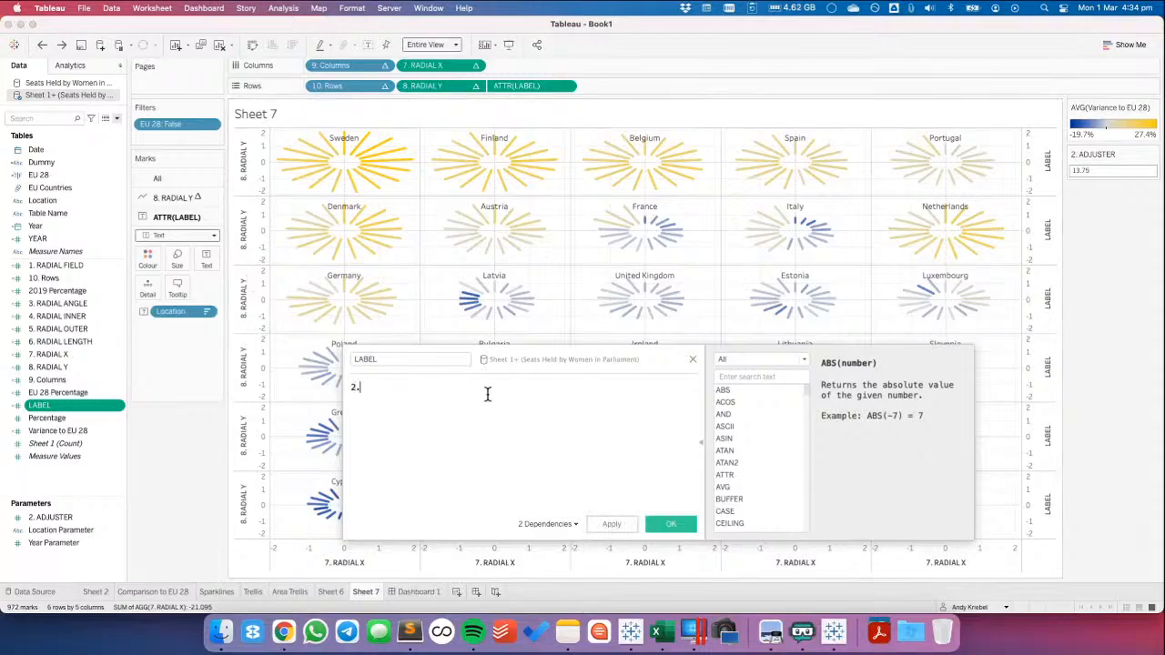
left_click(654, 521)
left_click(417, 593)
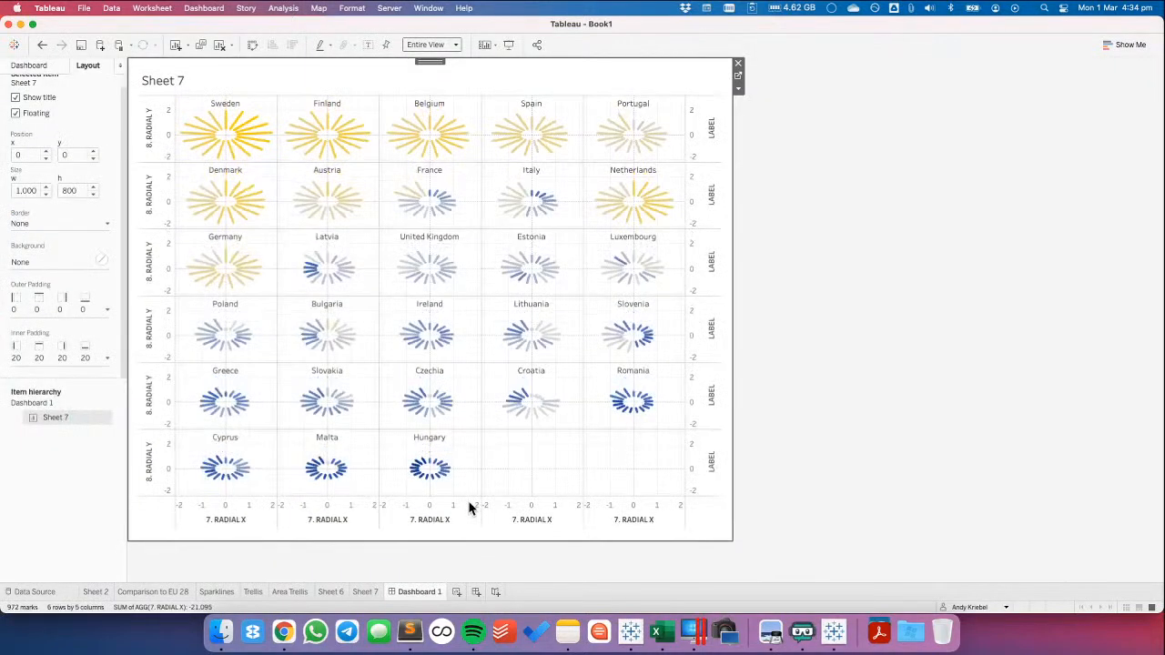
Hide the vertical axis headers of the dashboard's radial trellis and set its grid lines and zero lines to None
right_click(152, 130)
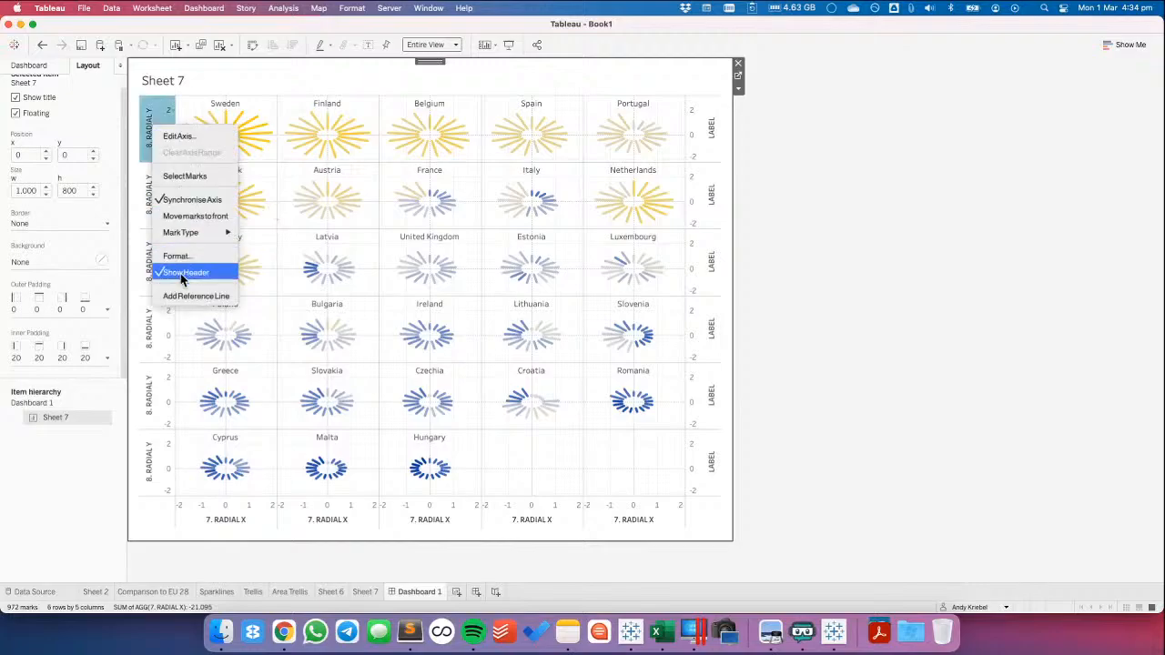
left_click(151, 271)
right_click(256, 275)
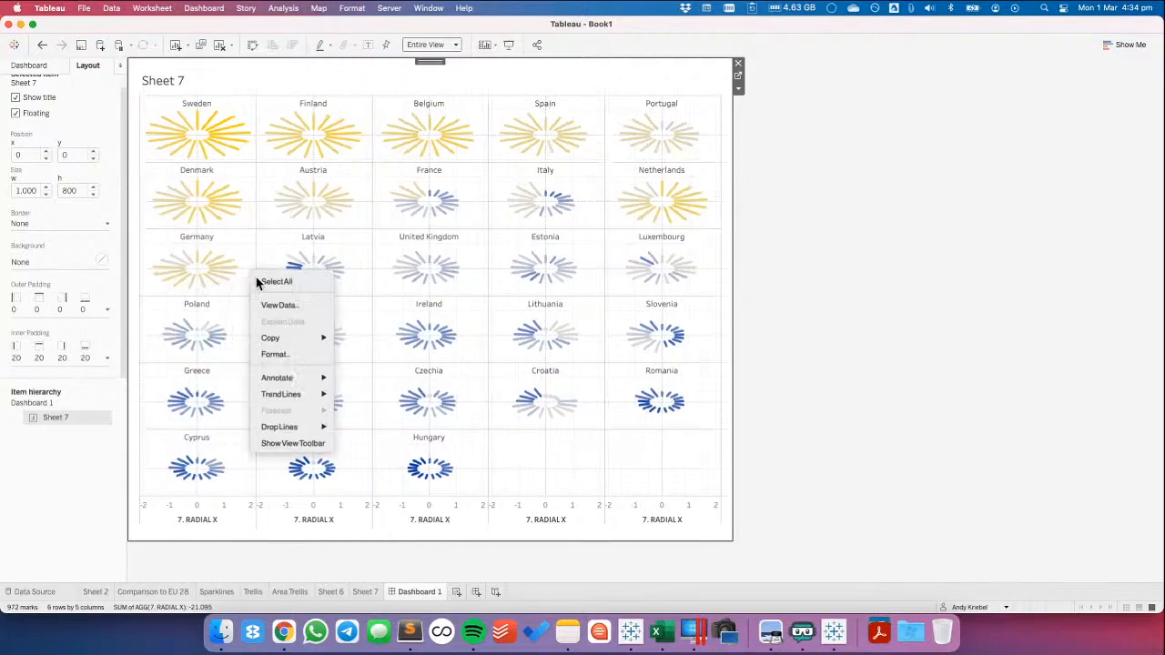
left_click(283, 356)
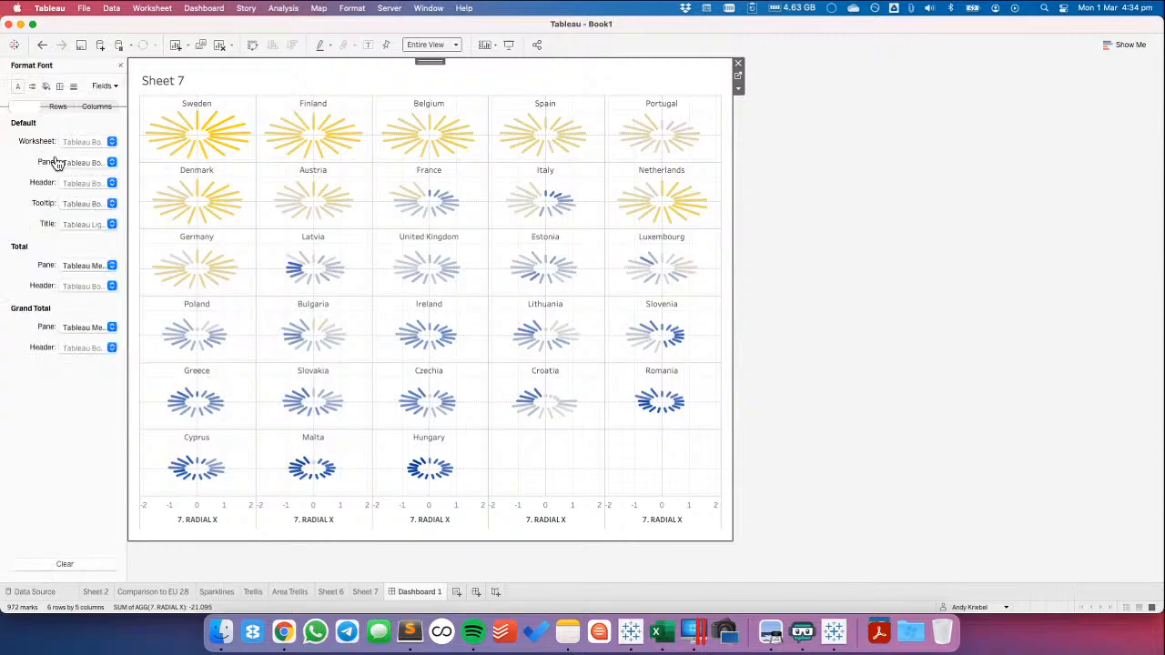
left_click(73, 87)
left_click(87, 141)
left_click(100, 158)
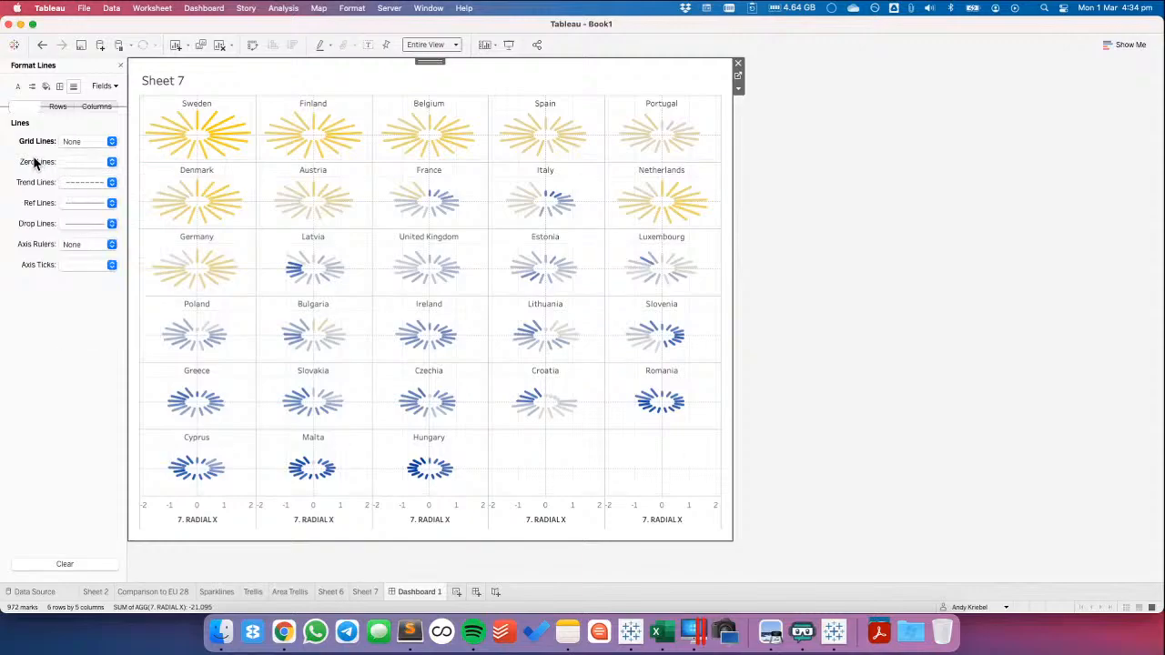
left_click(88, 162)
left_click(86, 180)
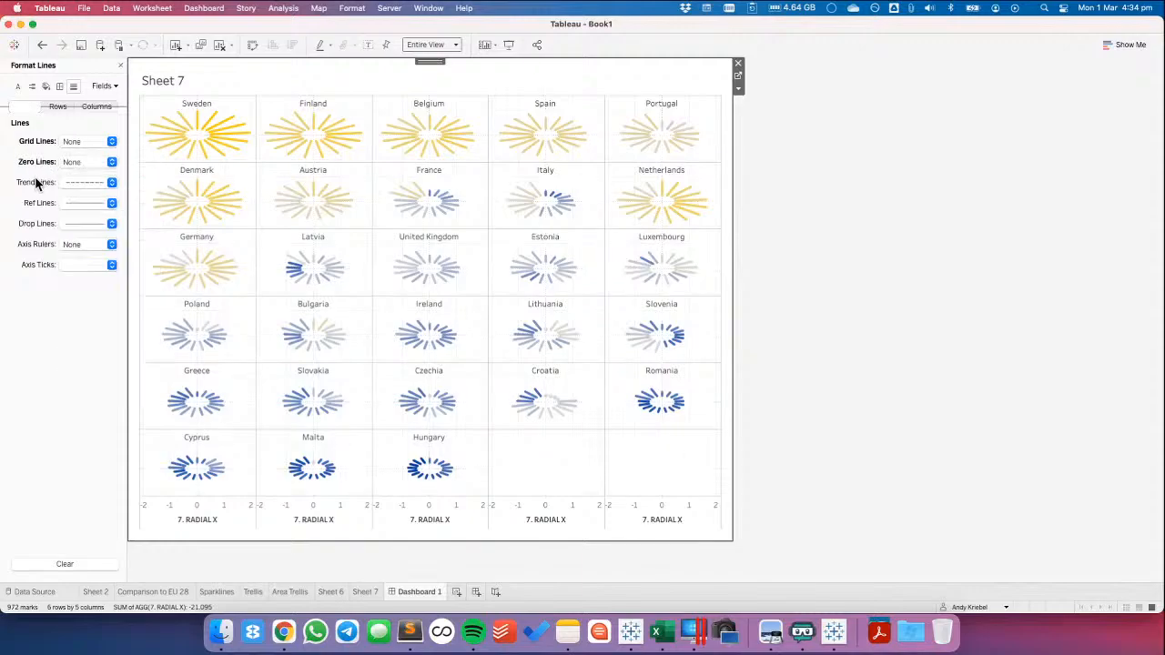
Set the pane borders of both the row divider and the column divider to None
left_click(59, 86)
left_click(87, 346)
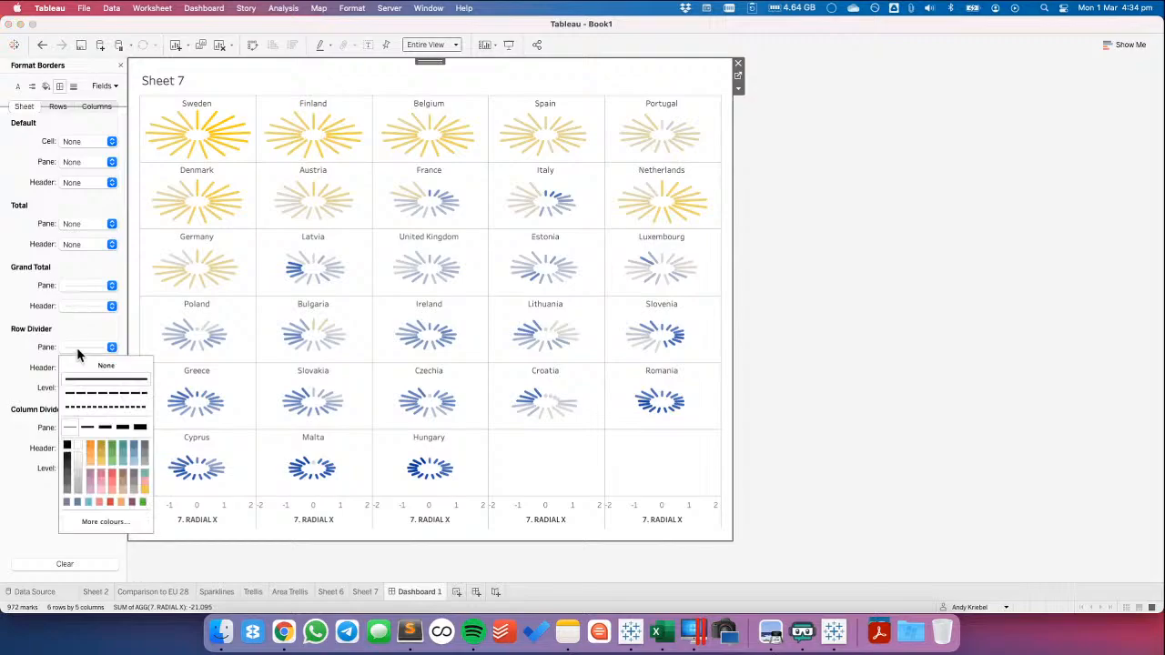
left_click(41, 368)
left_click(79, 427)
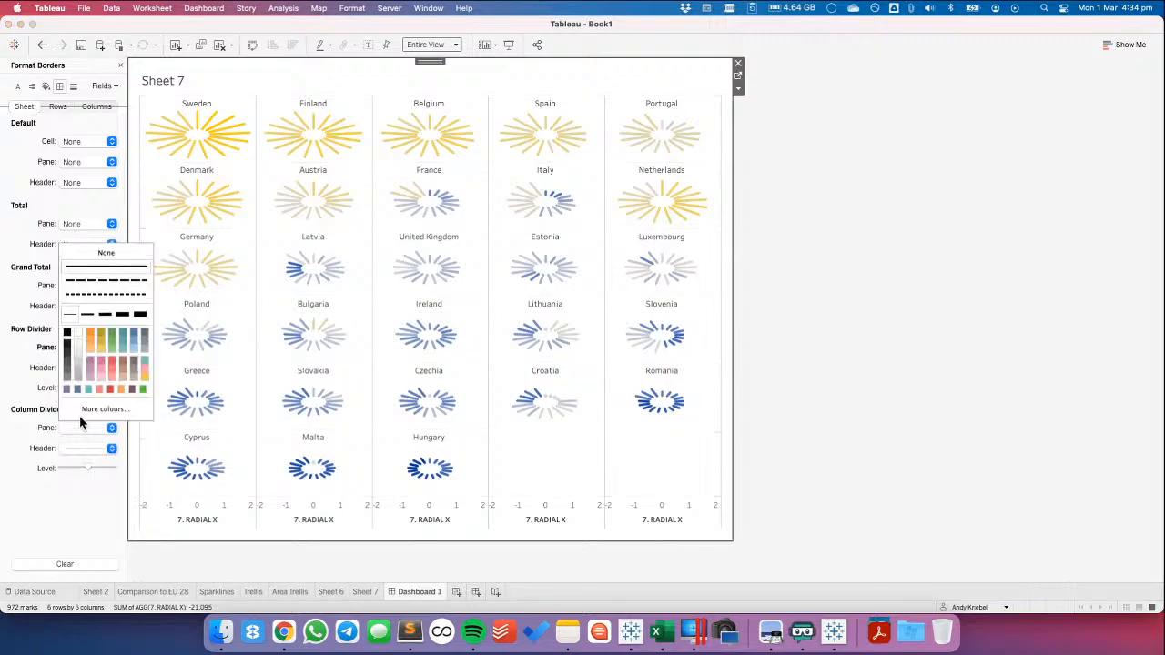
left_click(91, 261)
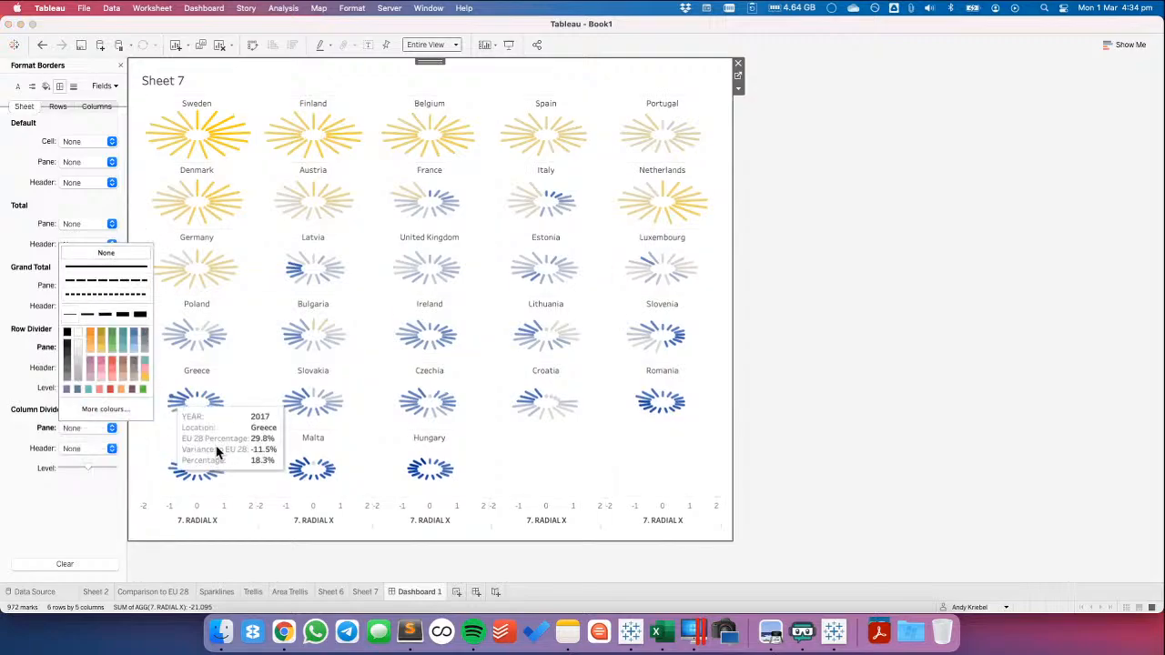
Hide the 7. RADIAL X axis headers beneath the radial charts
left_click(206, 532)
left_click(206, 526)
right_click(209, 520)
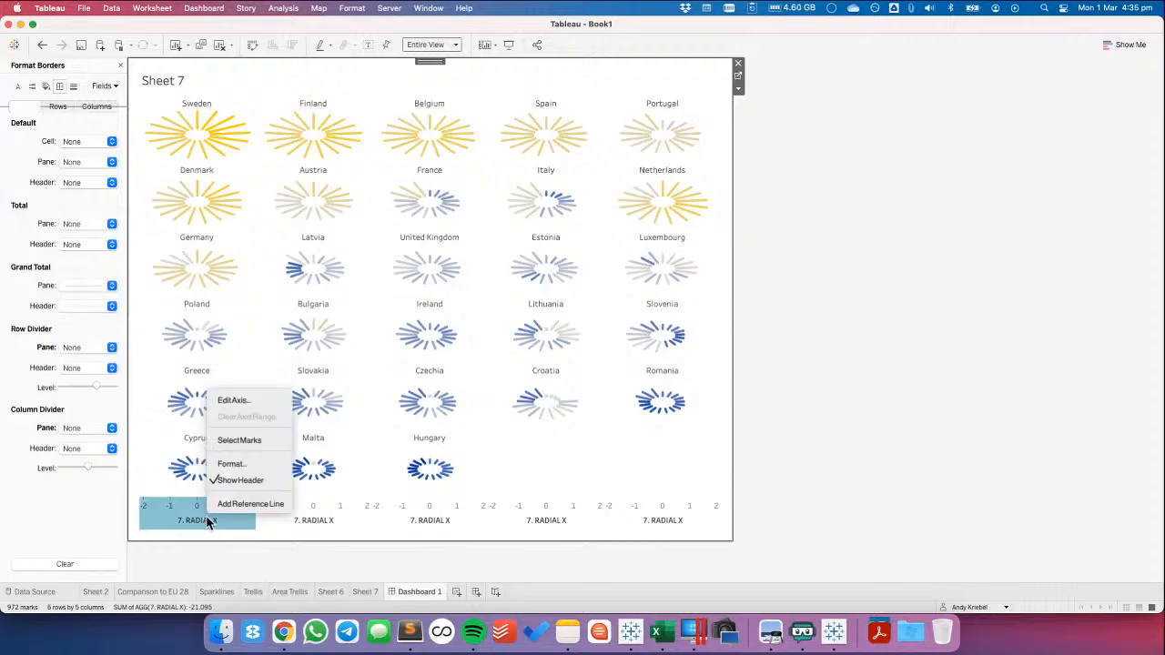
left_click(231, 482)
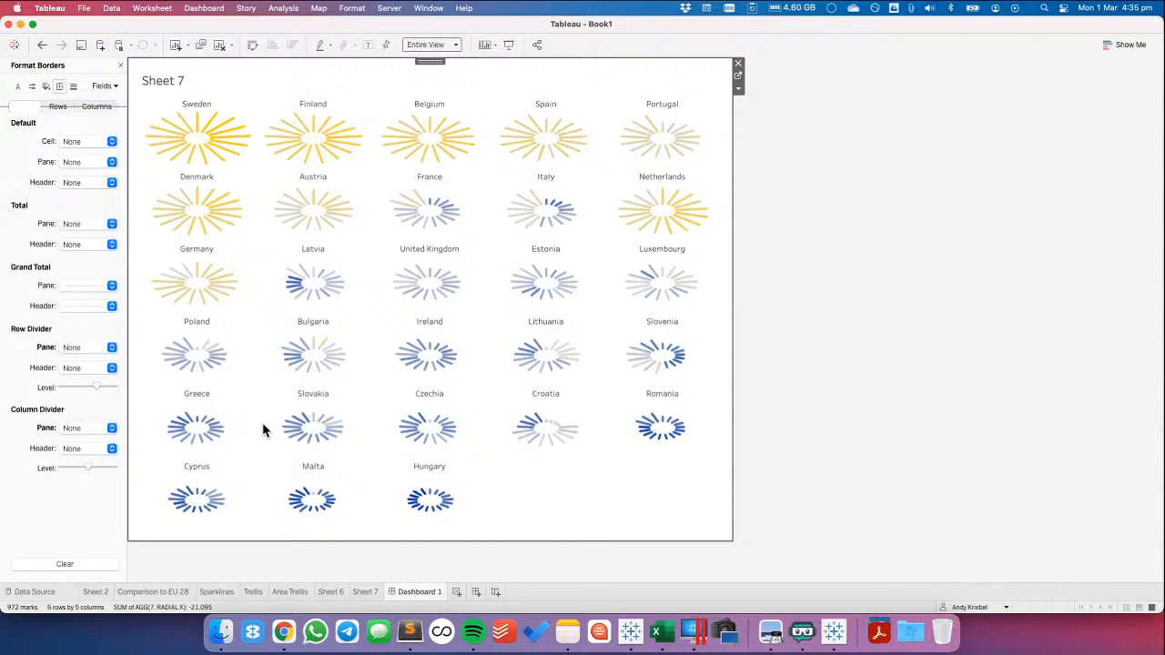
Return to Sheet 7 and set the LABEL calculated field to 0 so the country names sit inside the radial charts
left_click(364, 593)
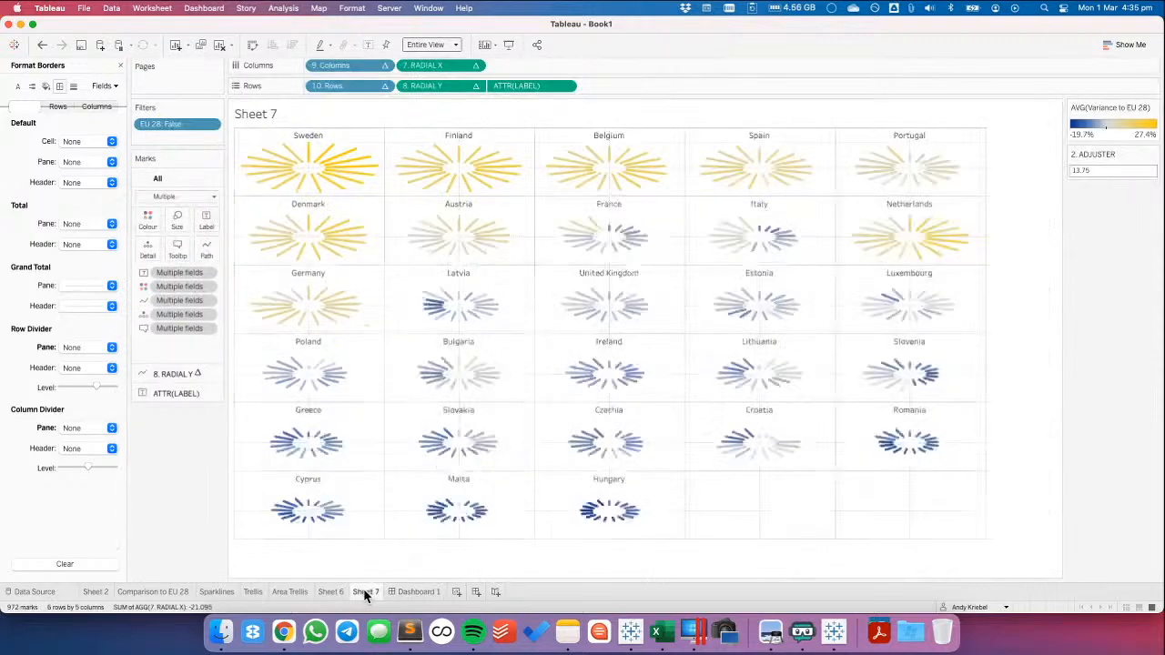
left_click(122, 67)
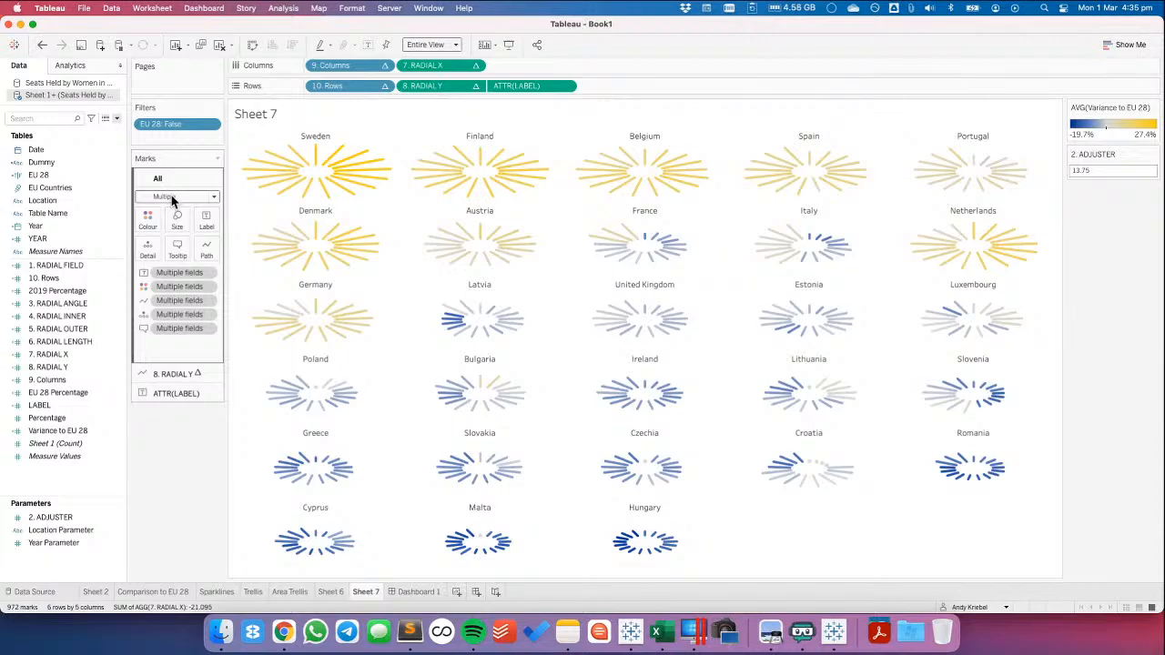
left_click(66, 381)
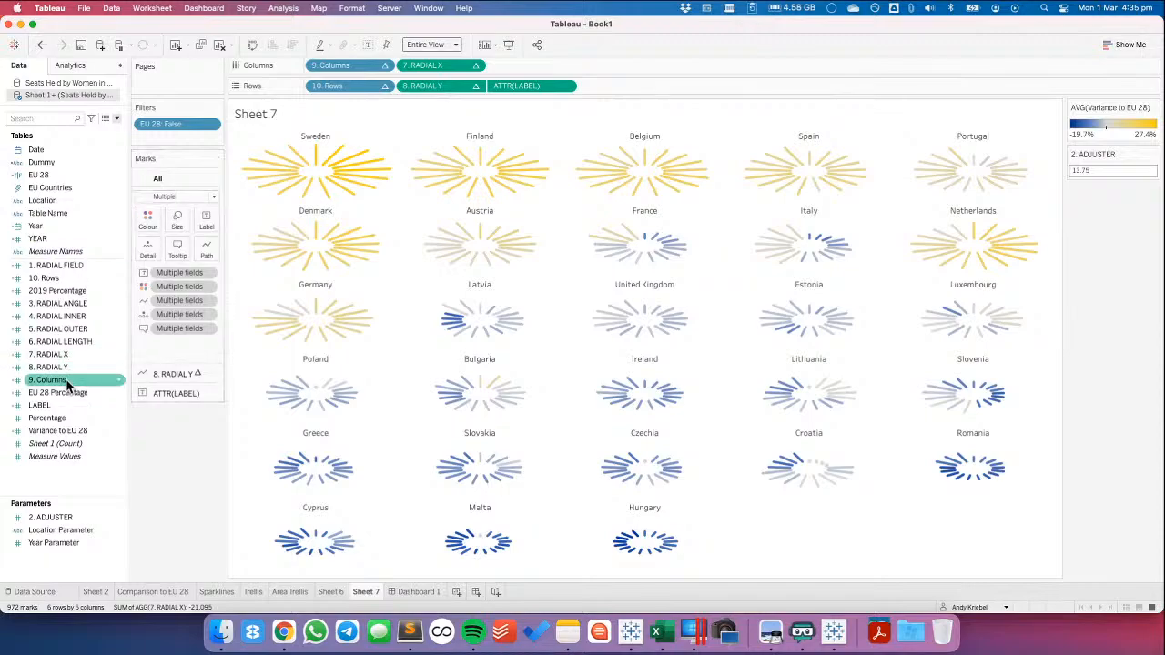
left_click(64, 403)
right_click(64, 403)
left_click(117, 131)
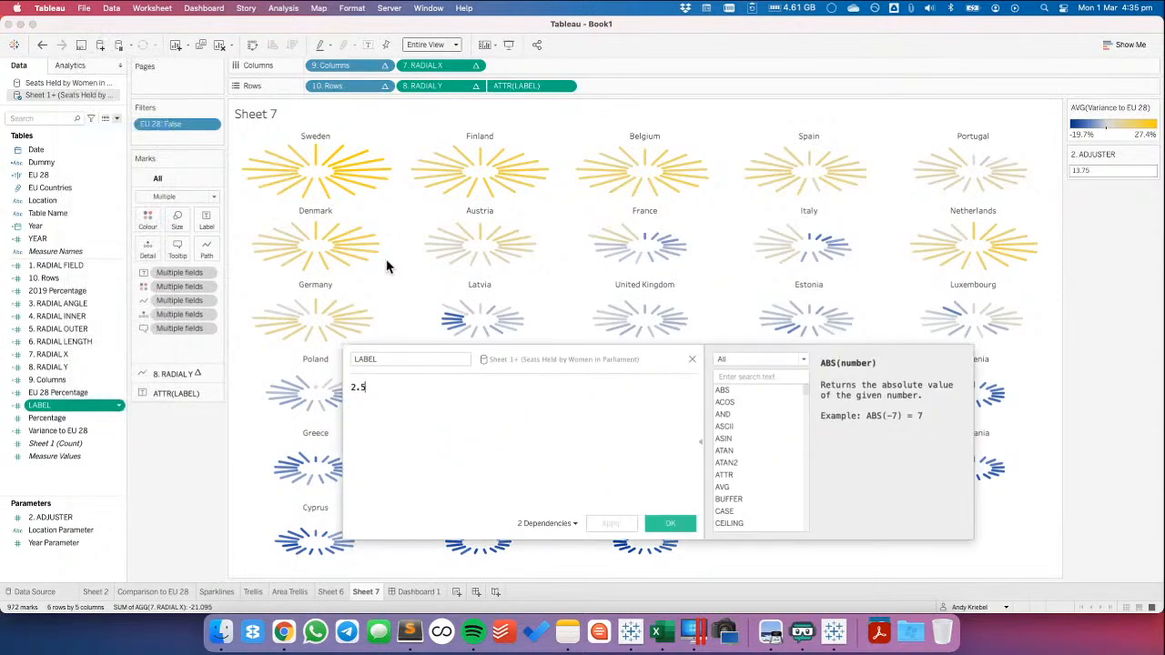
key("super+a")
key("BackSpace")
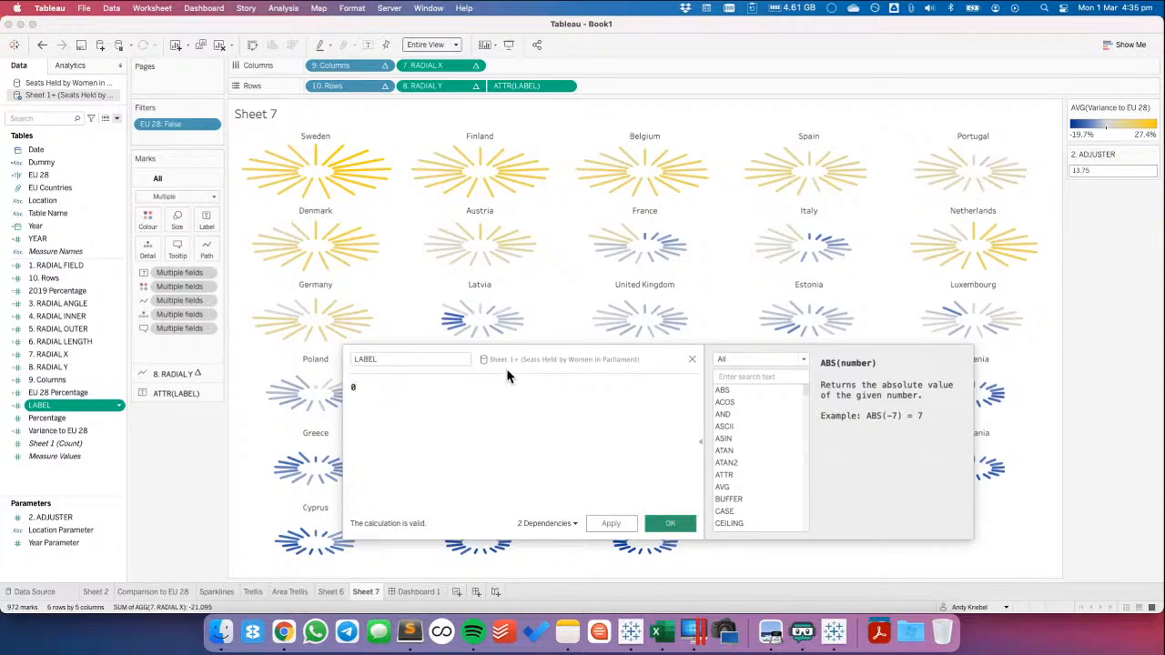
key("Return")
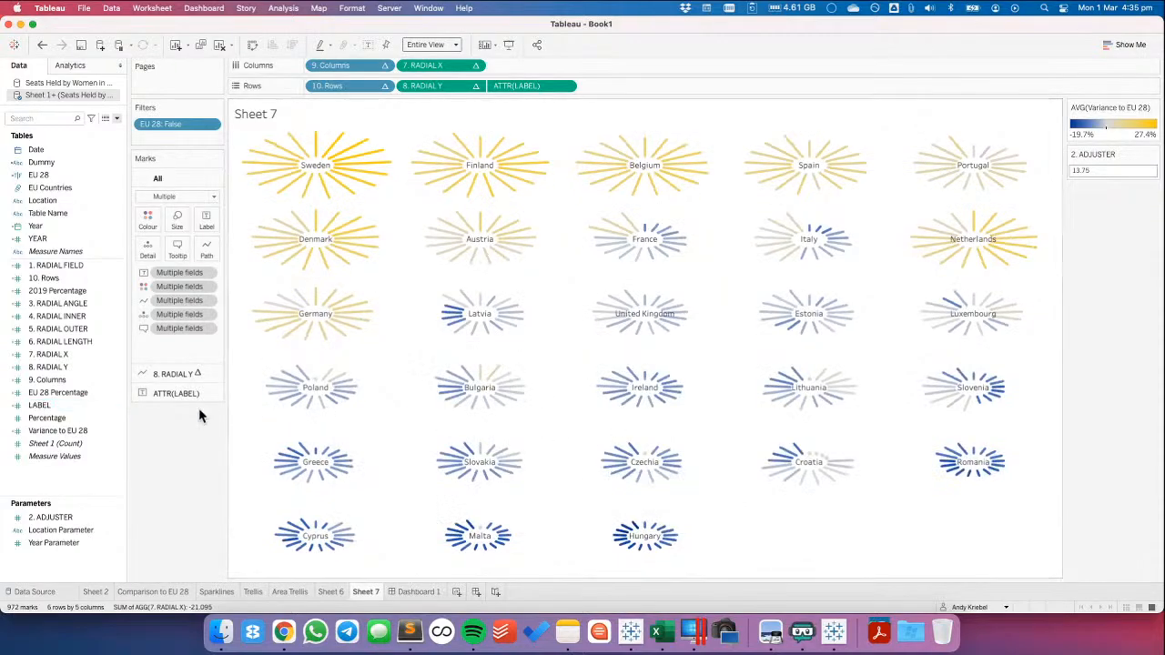
Add 2019 Percentage to the text of the ATTR(LABEL) marks and set the field's default aggregation to Average
left_click(171, 394)
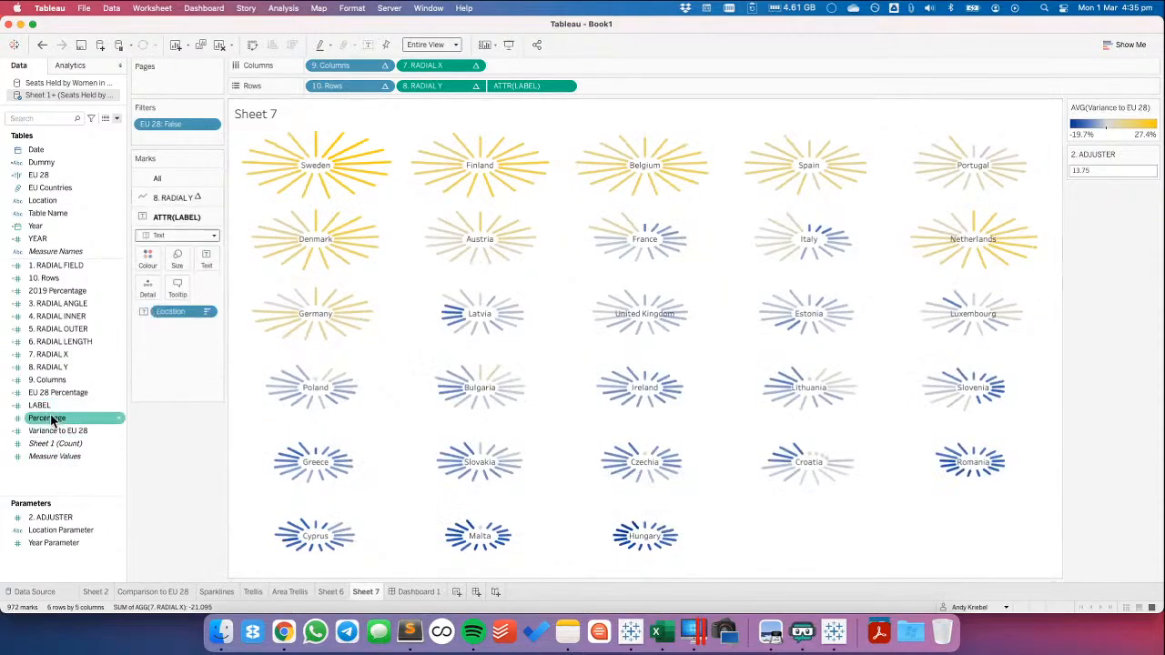
left_click_drag(64, 290, 209, 260)
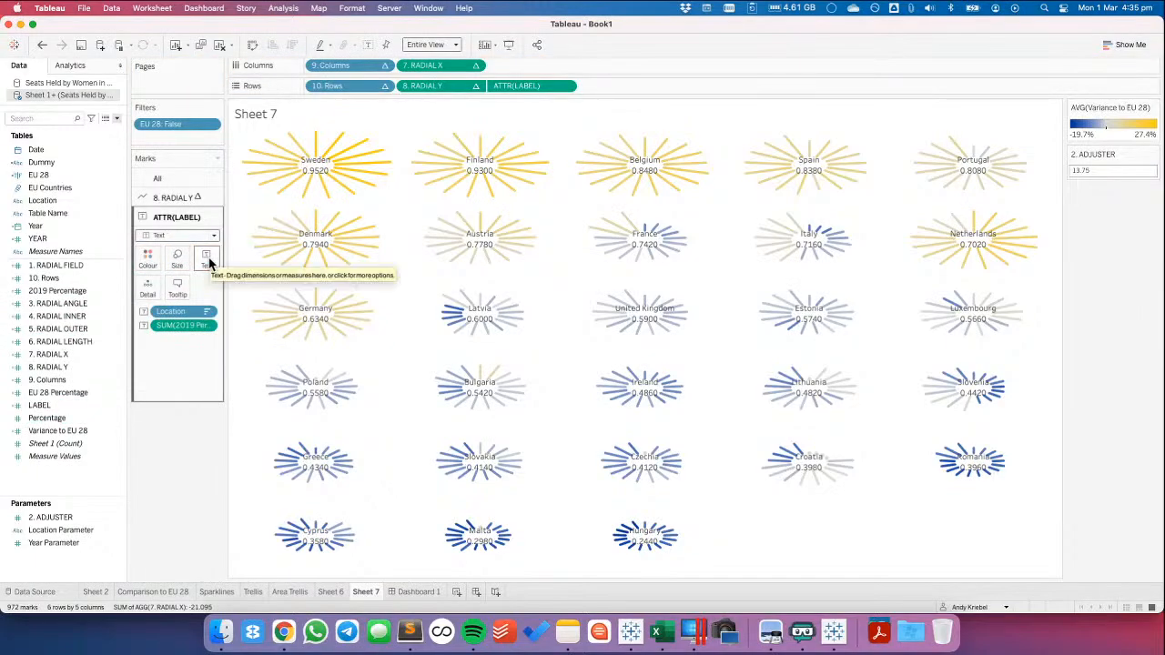
right_click(82, 292)
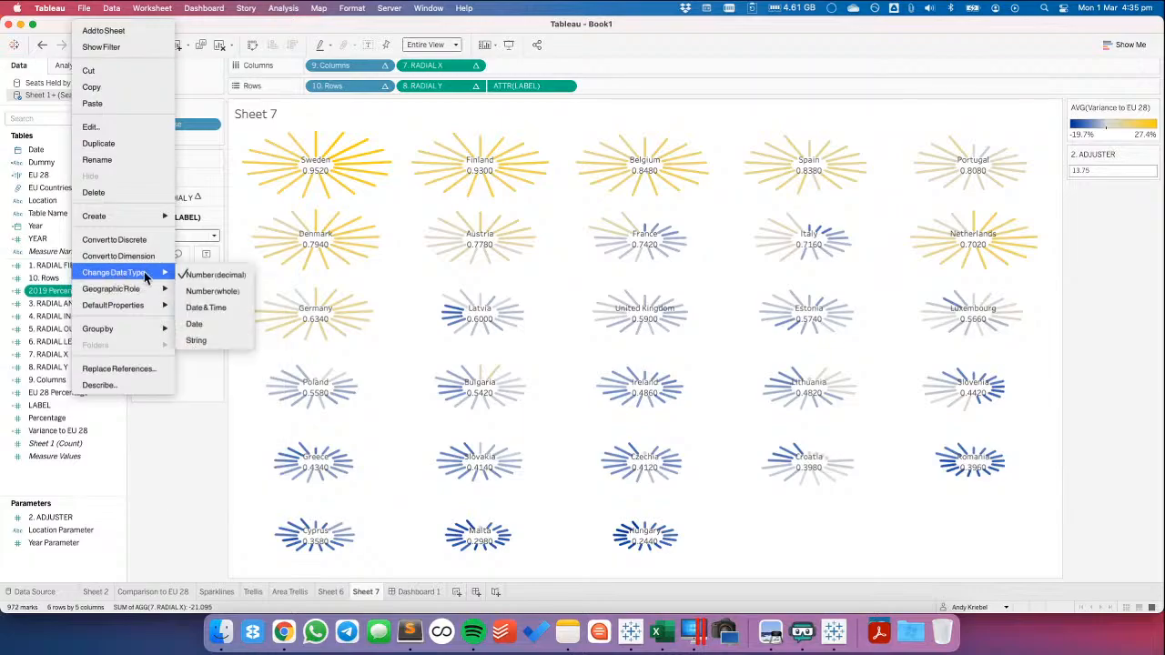
mouse_move(158, 303)
mouse_move(208, 286)
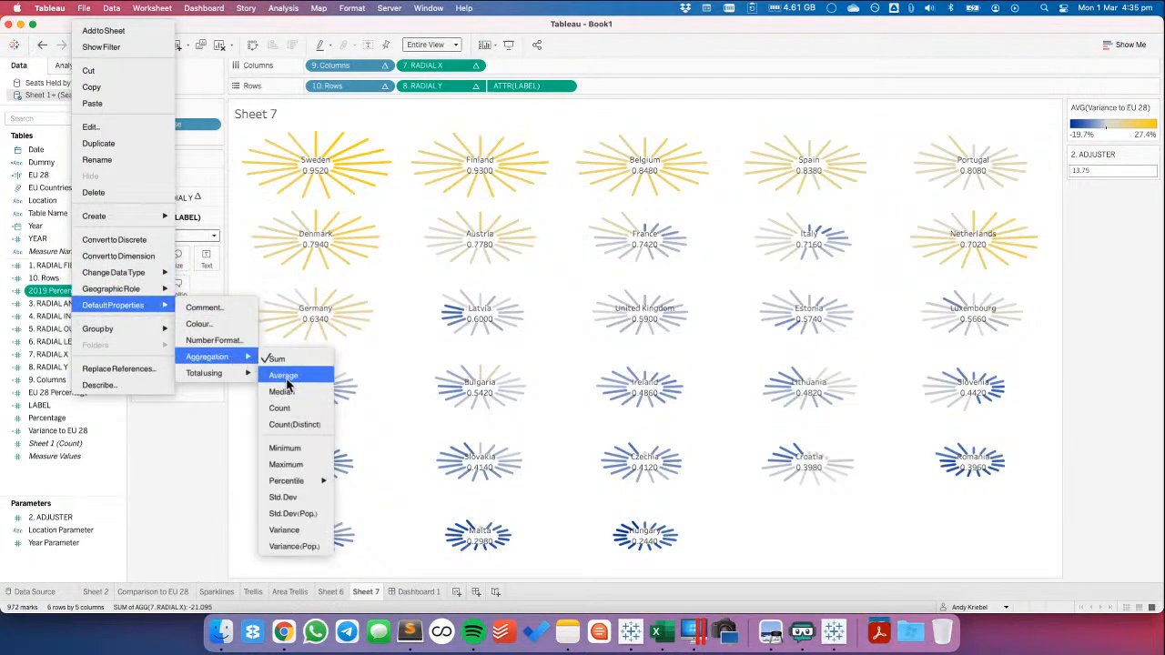
left_click(278, 301)
Set the default number format of 2019 Percentage to percentage with 1 decimal place, and average the field in the labels
right_click(75, 291)
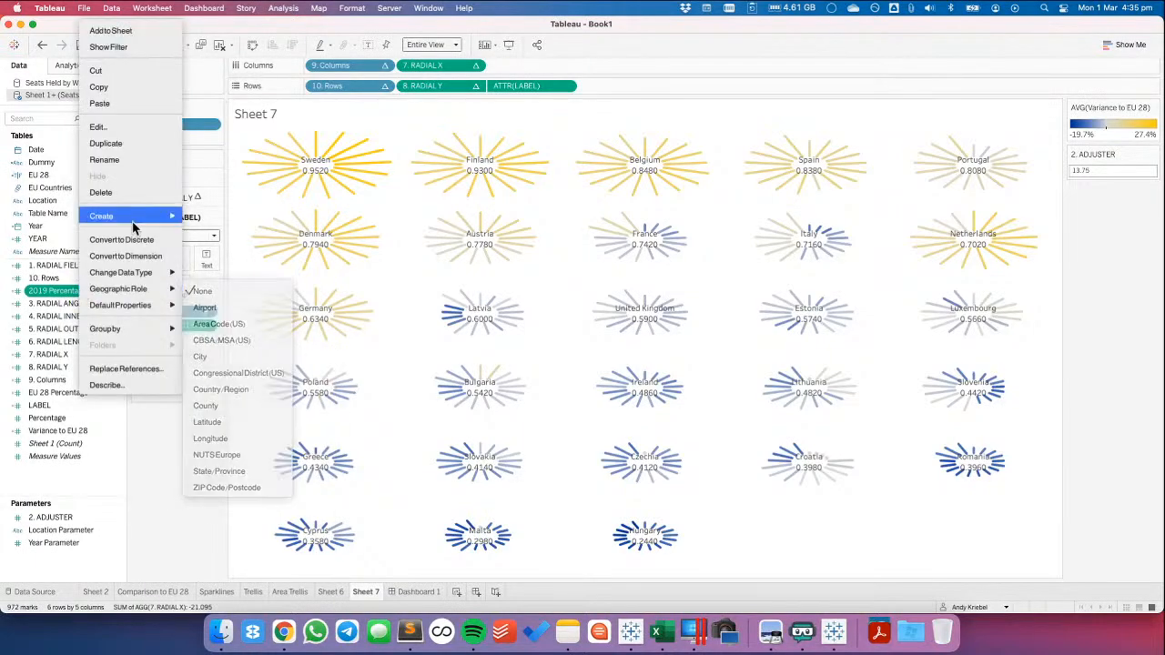
mouse_move(173, 305)
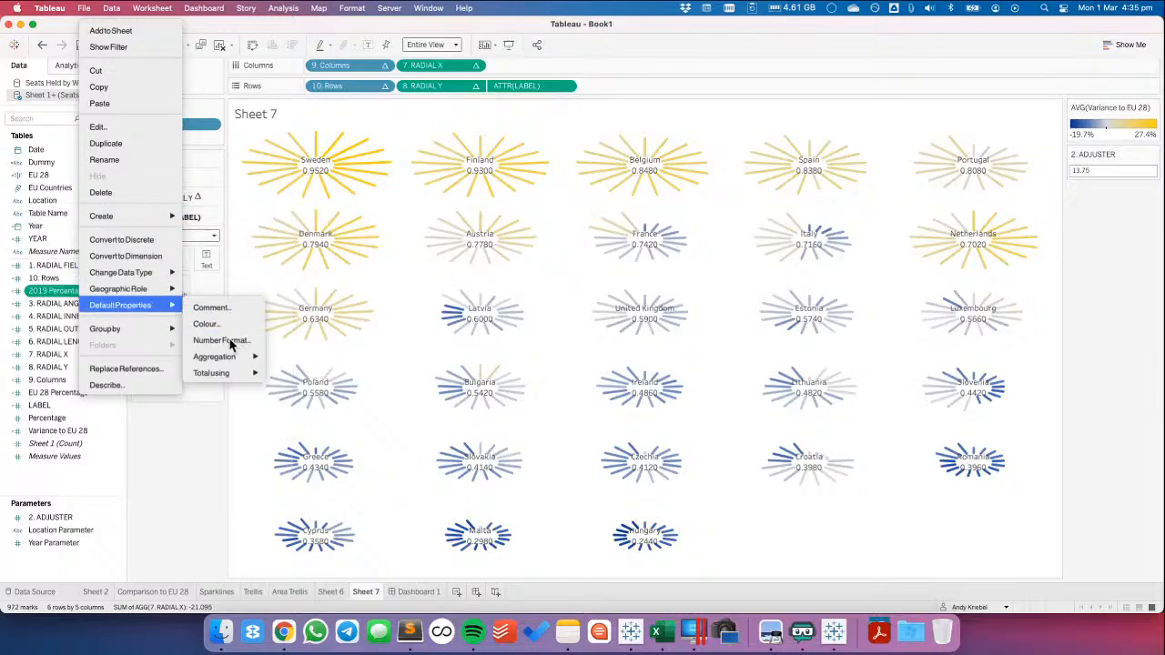
left_click(264, 341)
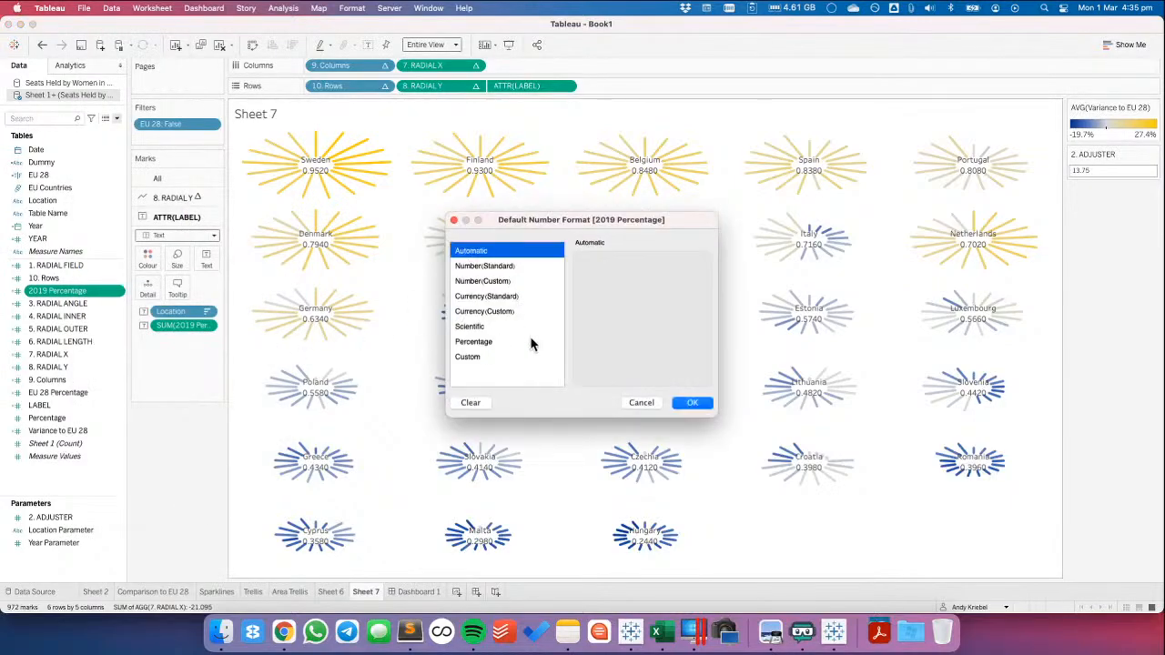
left_click(534, 342)
left_click(611, 276)
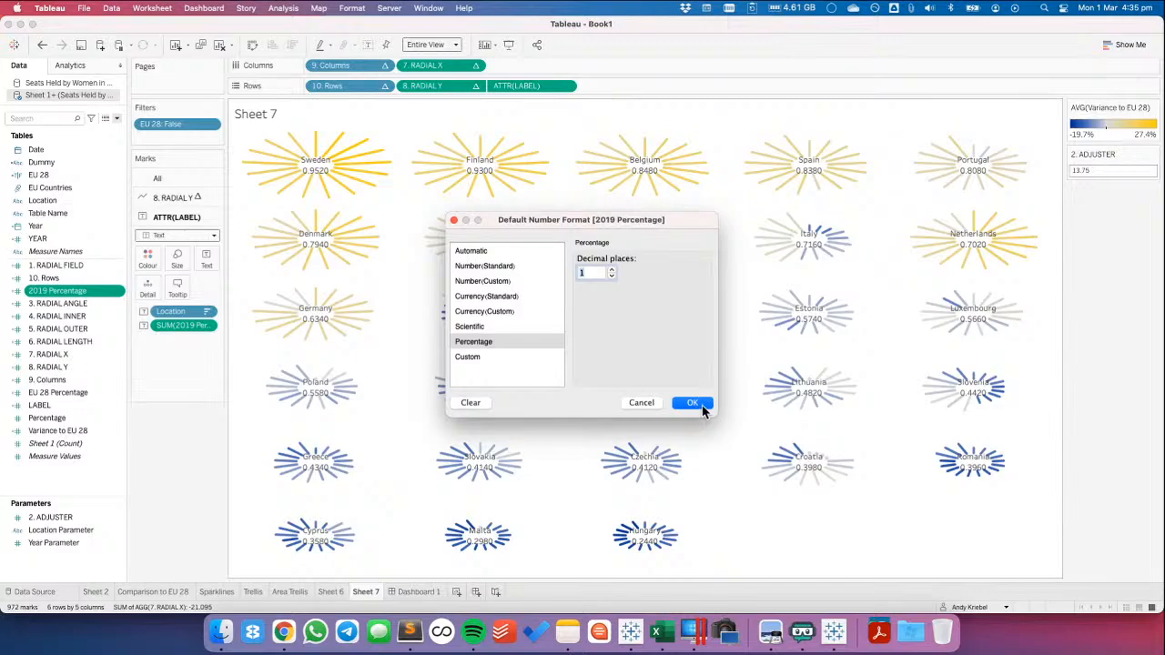
left_click(693, 403)
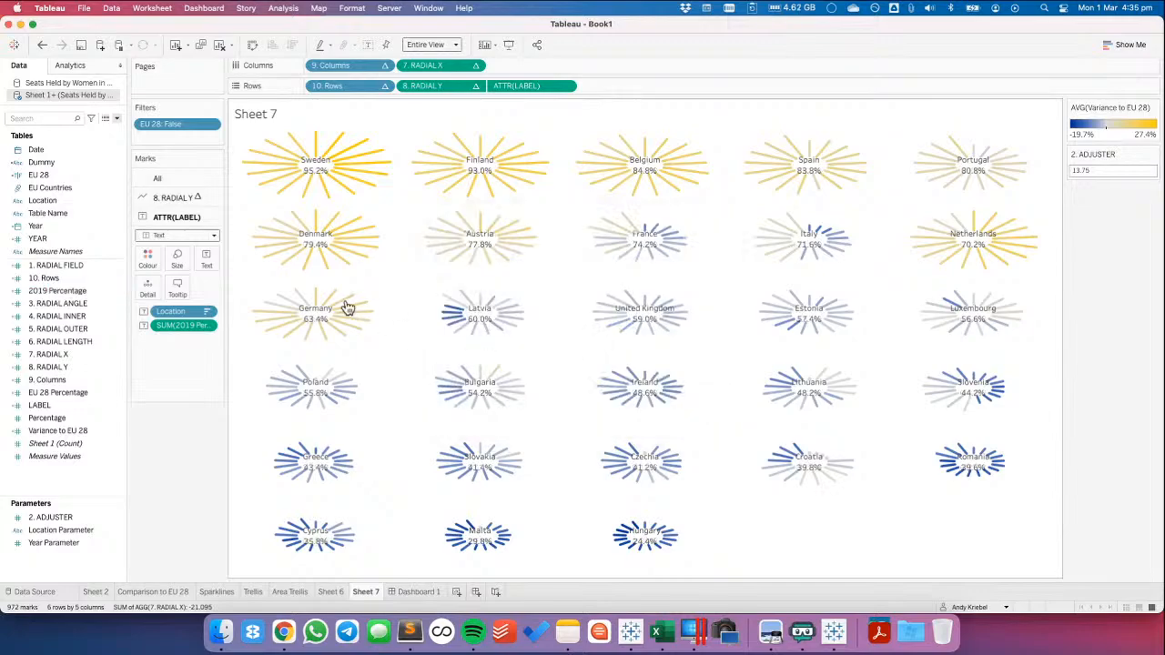
left_click(207, 325)
mouse_move(270, 471)
left_click(293, 429)
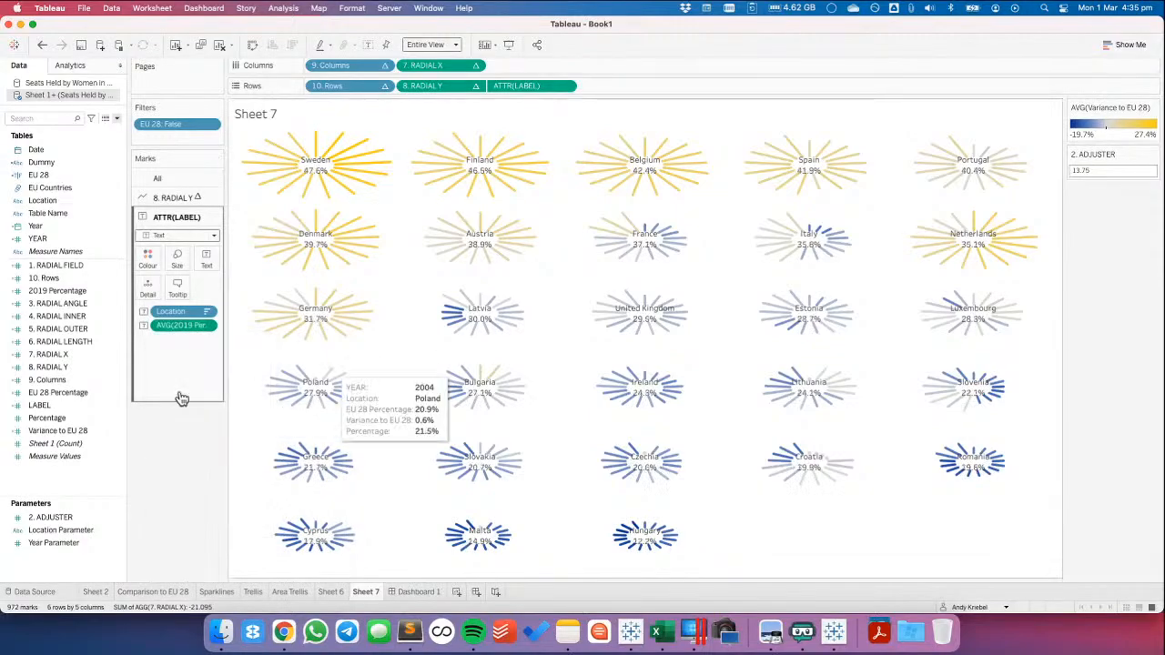
Try colouring the 8. RADIAL Y lines by average Percentage instead of Variance to EU 28, and undo the recolouring
left_click(171, 198)
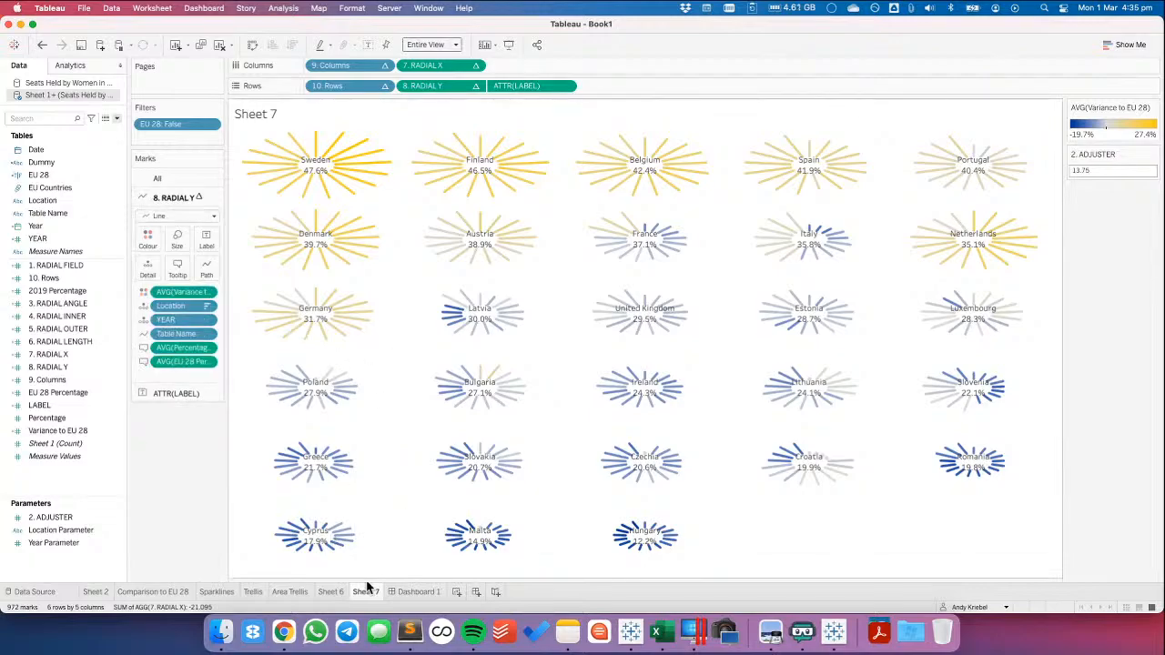
left_click(144, 292)
left_click(173, 360)
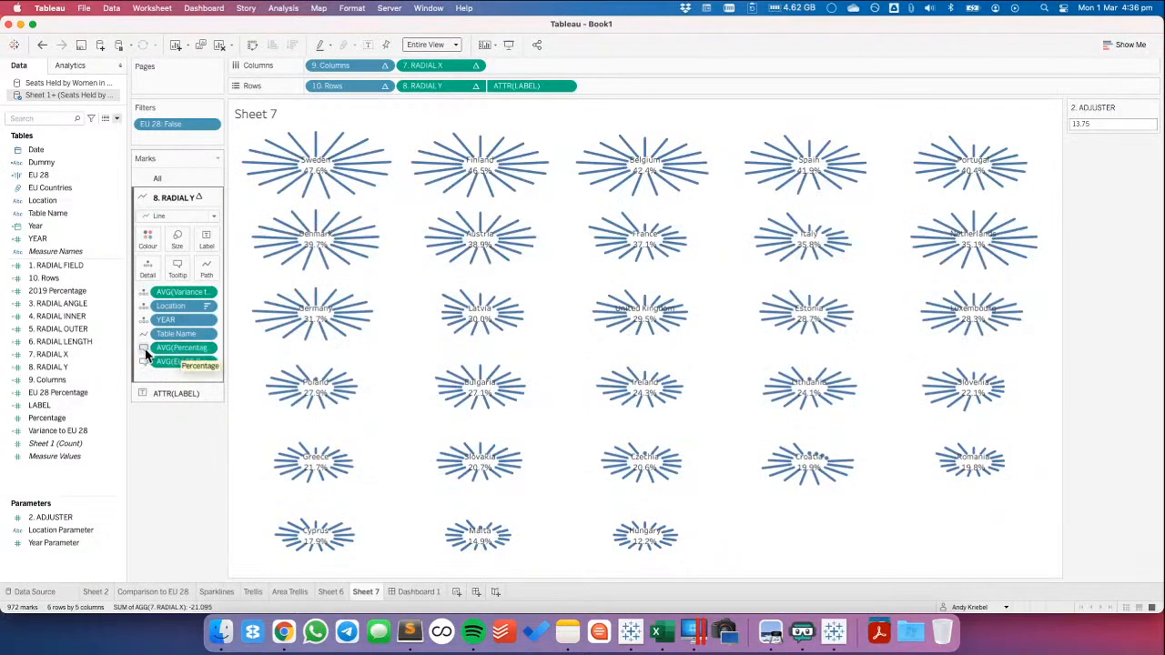
left_click(143, 349)
left_click(165, 367)
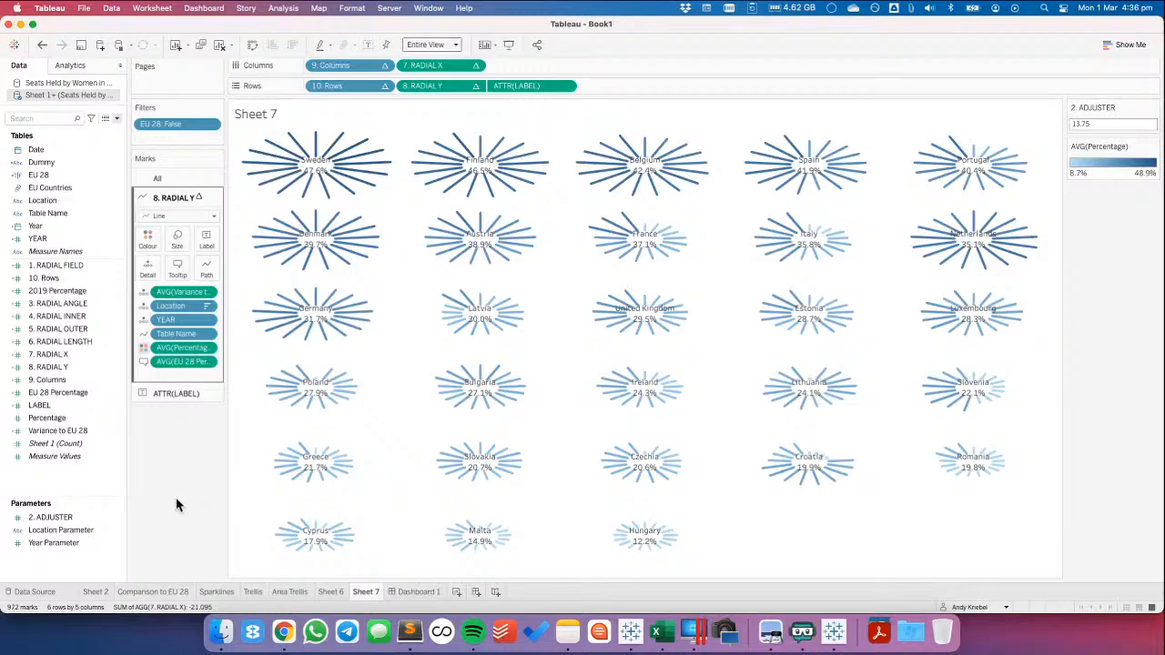
mouse_move(314, 136)
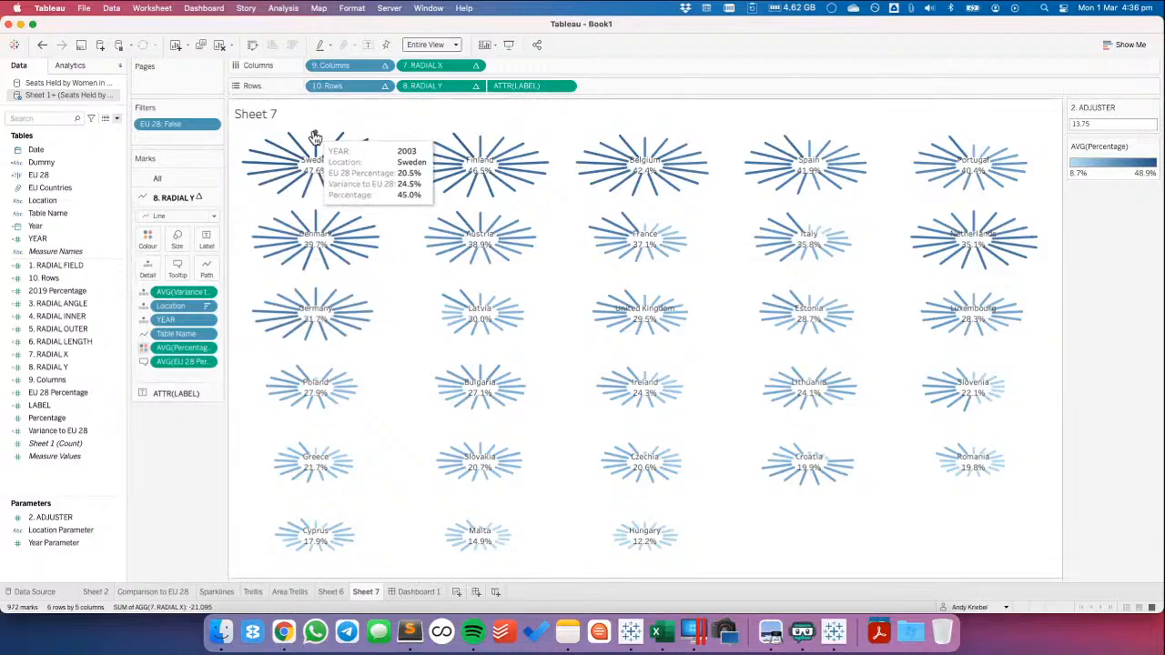
double_click(1107, 171)
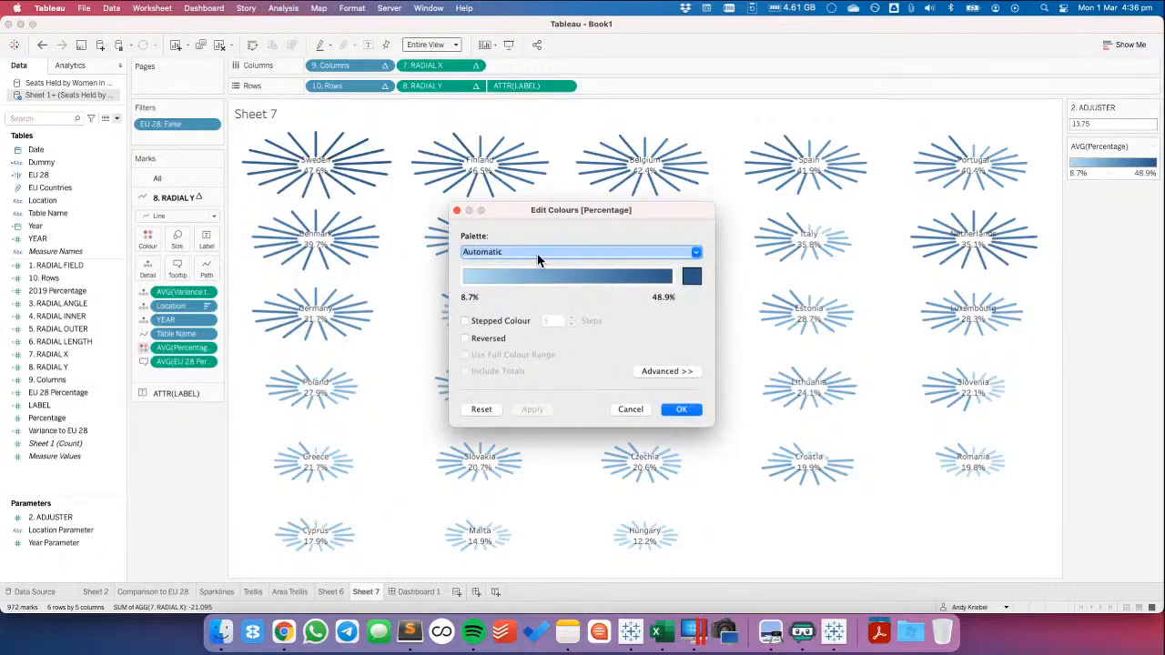
left_click(626, 410)
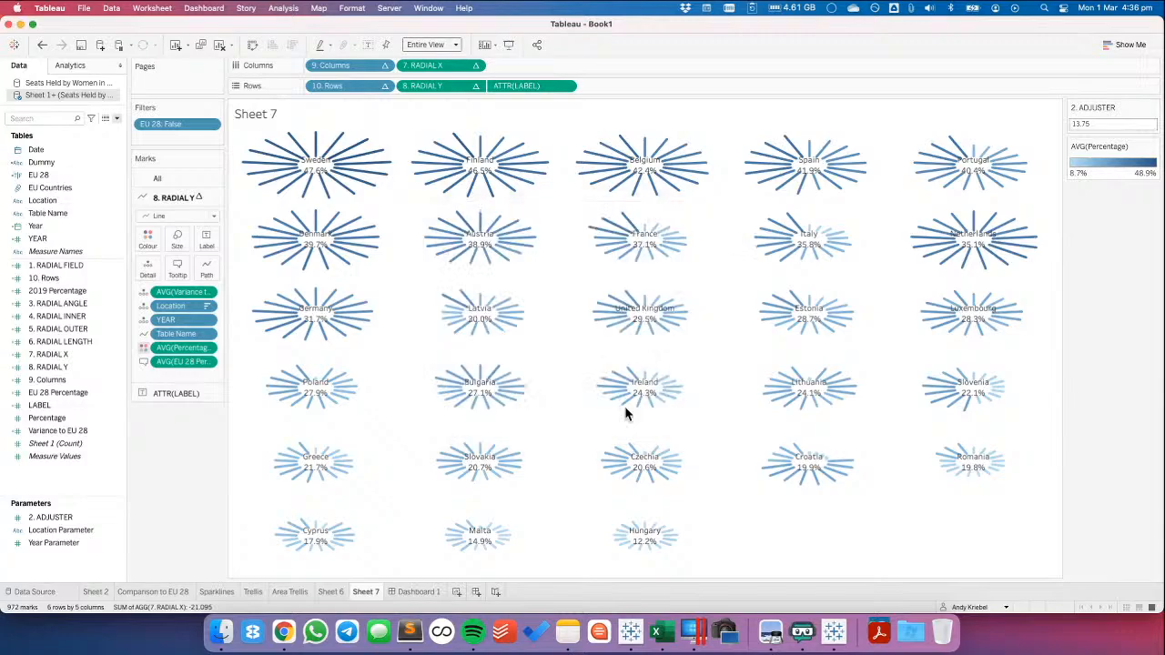
left_click(41, 45)
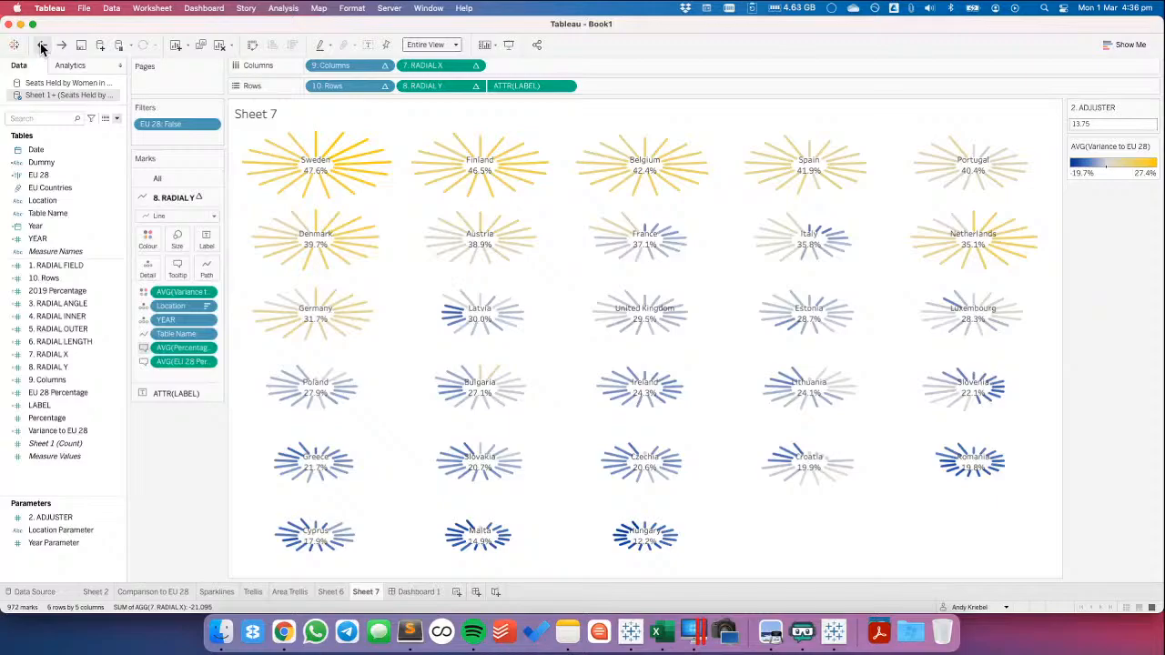
Try a height of 900 for the Sheet 7 object on Dashboard 1 and undo the change
left_click(424, 593)
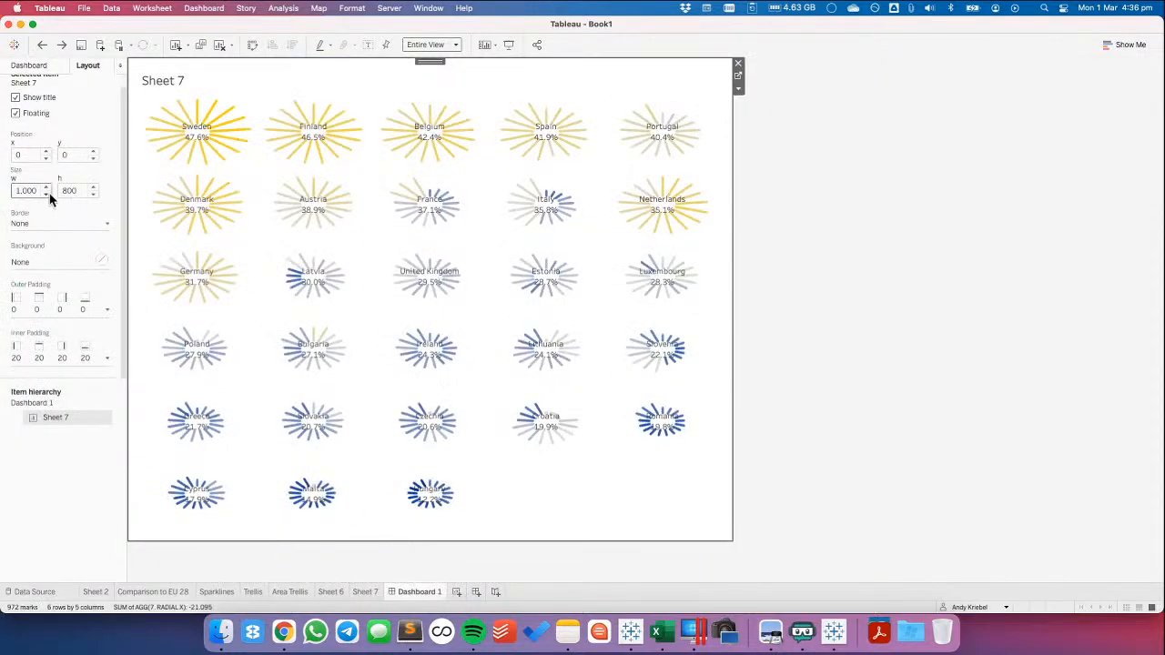
left_click(92, 186)
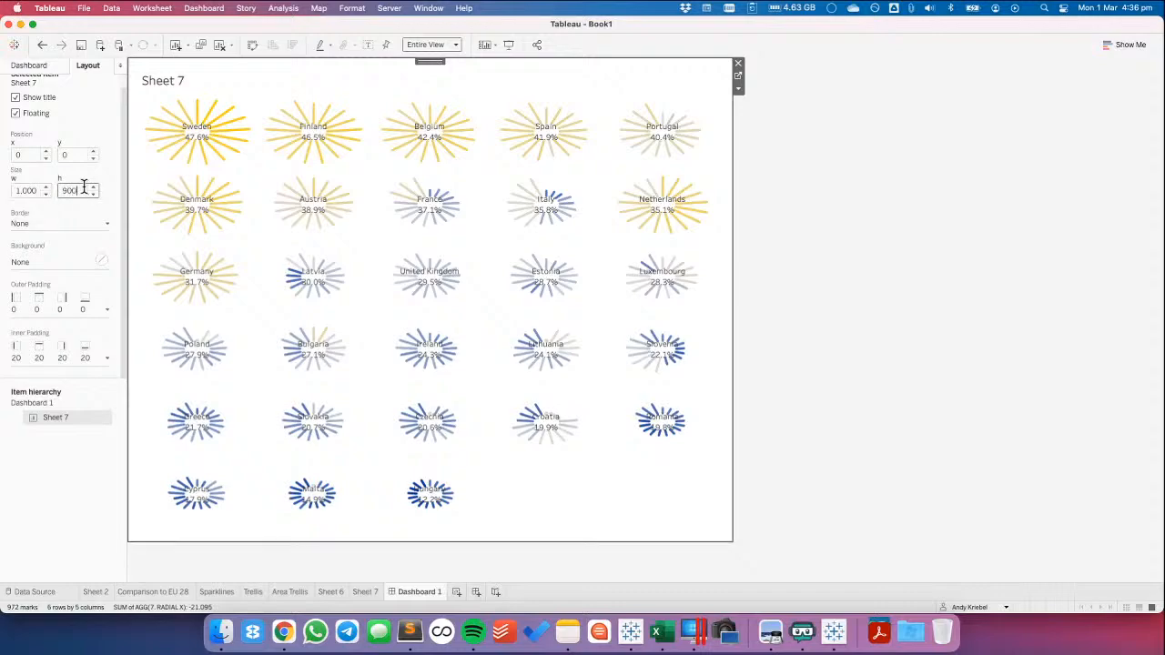
key("Return")
left_click(43, 46)
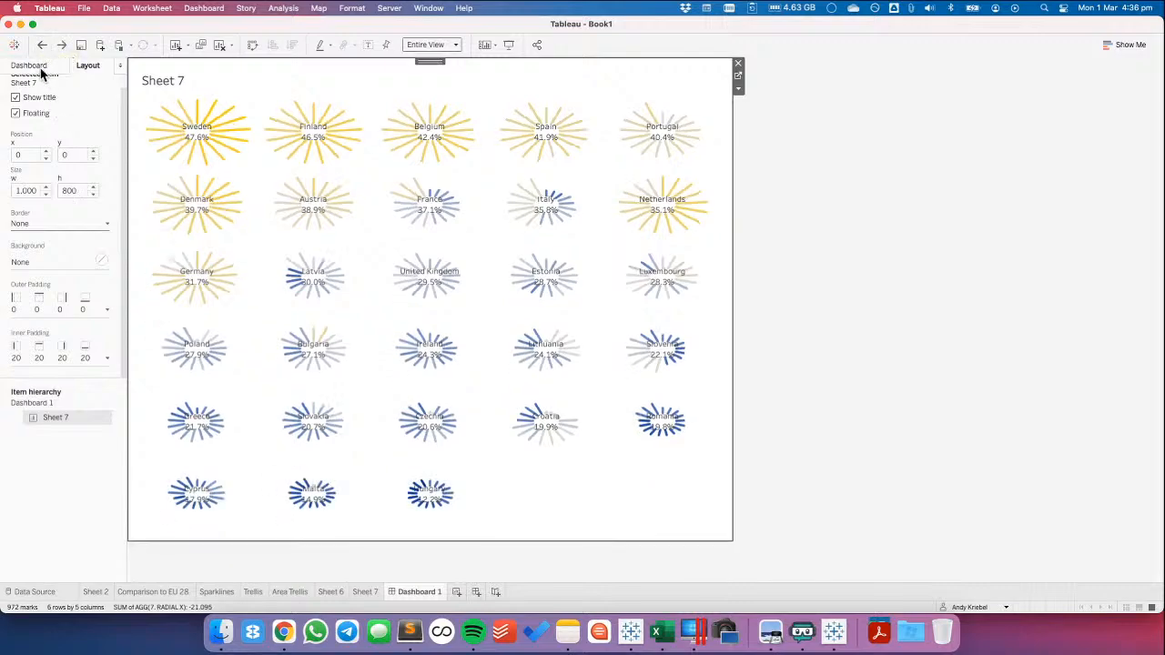
Set Dashboard 1's custom fixed size to a height of 1000 px
left_click(36, 67)
left_click(77, 157)
left_click(119, 227)
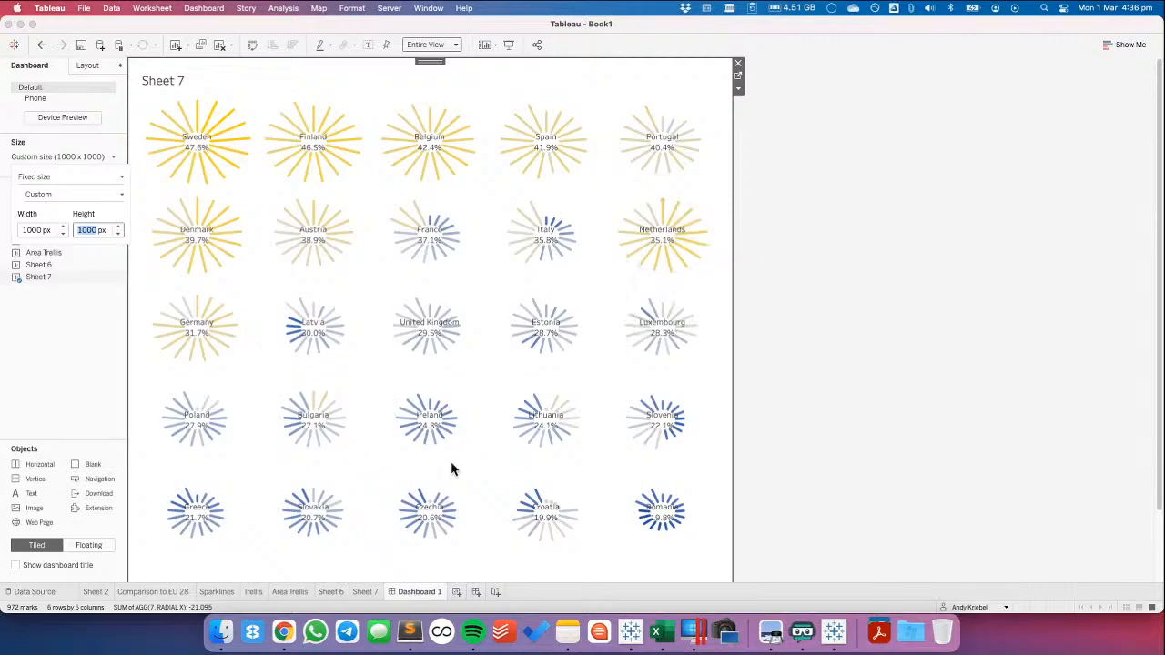
Return to Sheet 7 and review the 7. RADIAL X calculation without changing it
left_click(364, 594)
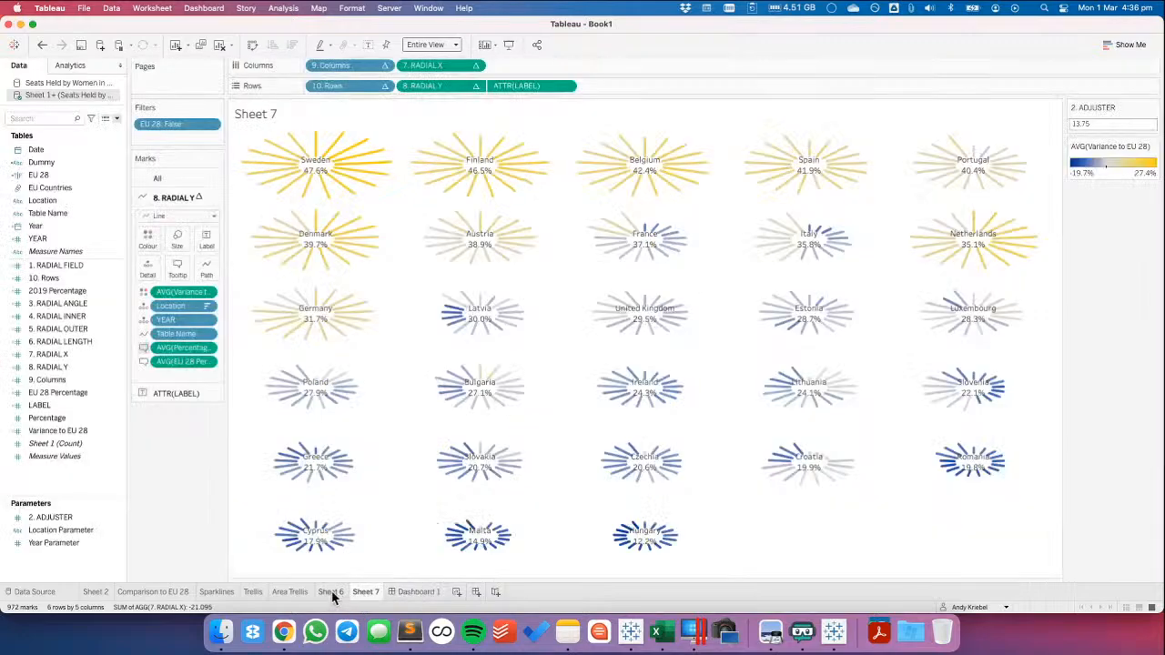
right_click(47, 354)
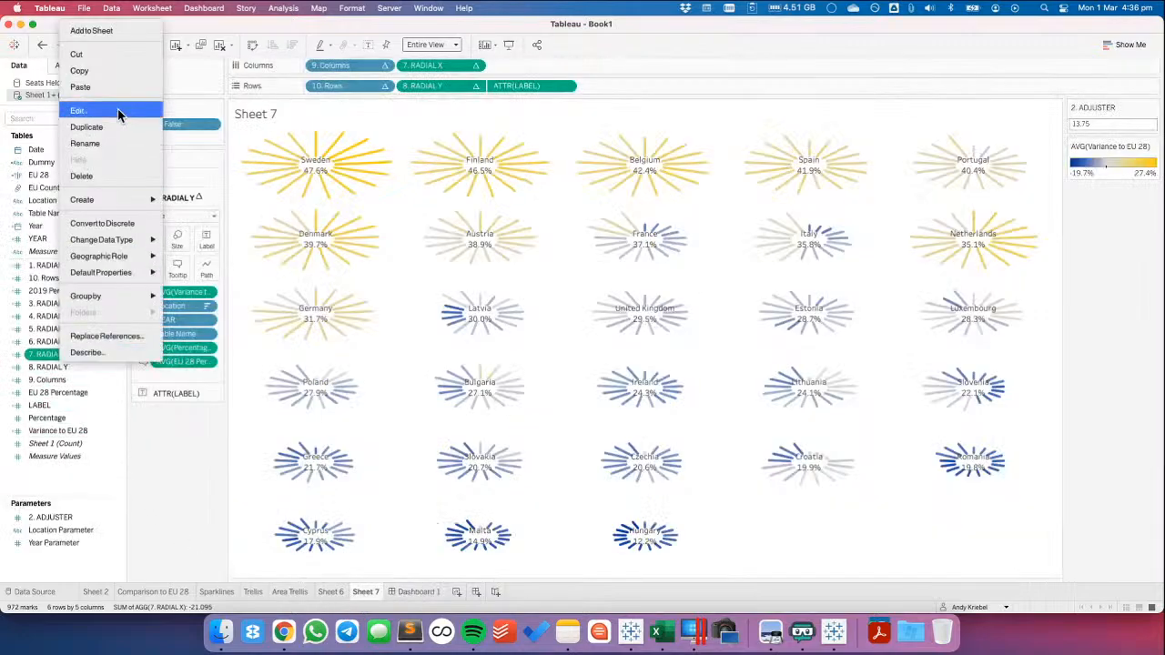
left_click(142, 116)
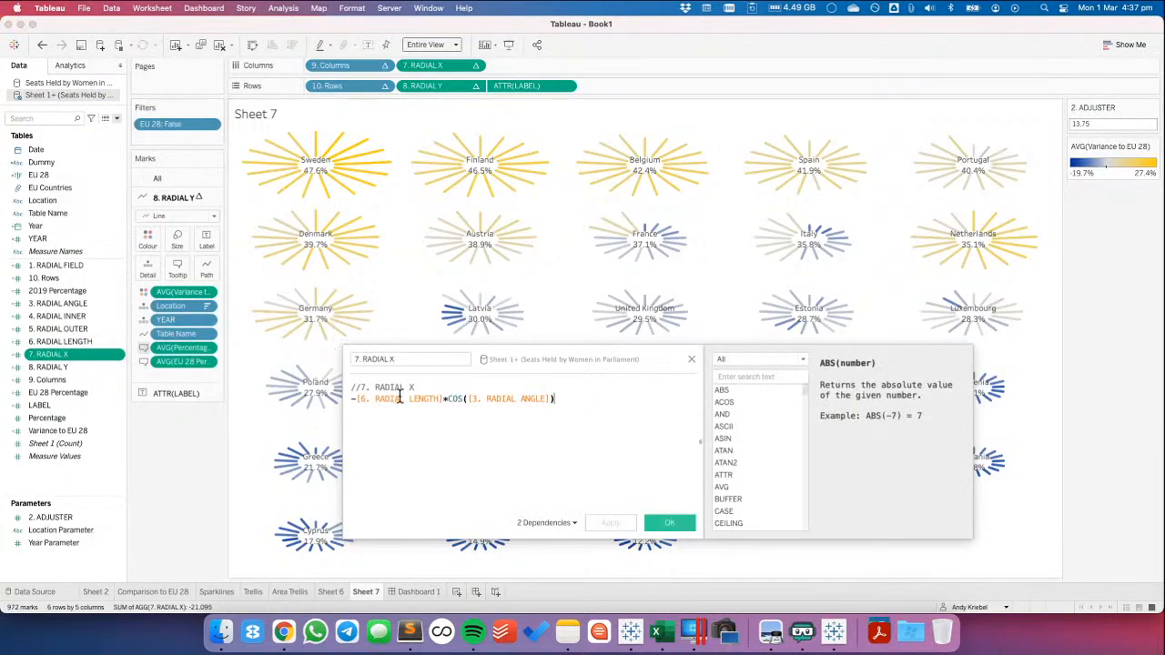
left_click(691, 361)
left_click(66, 316)
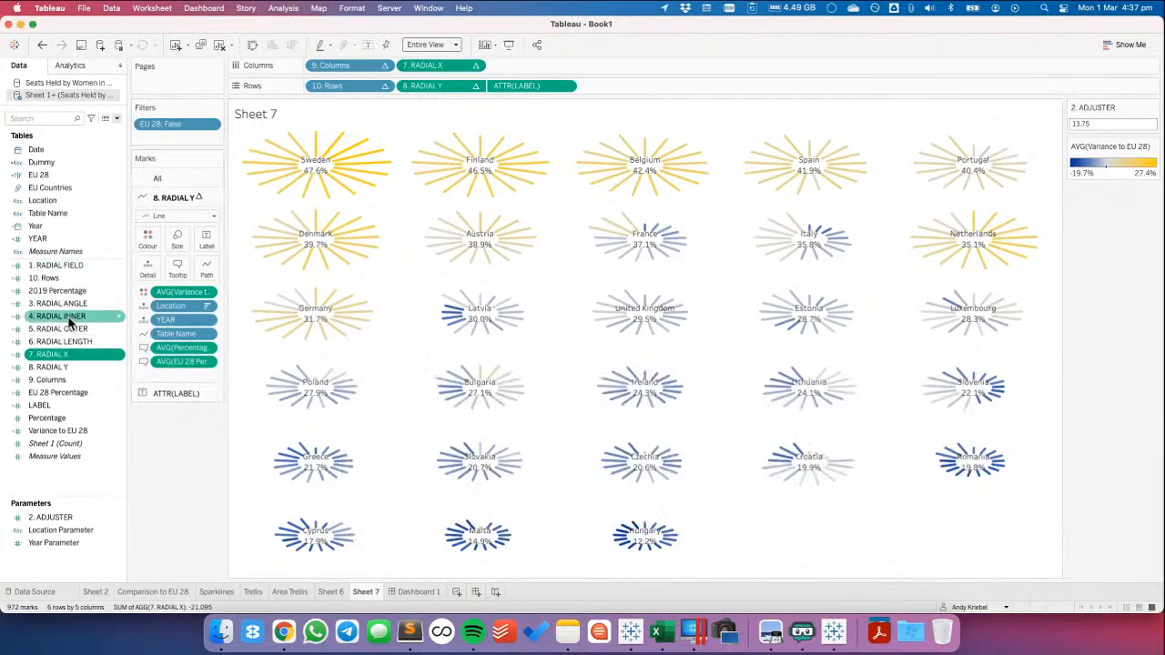
right_click(73, 319)
left_click(97, 143)
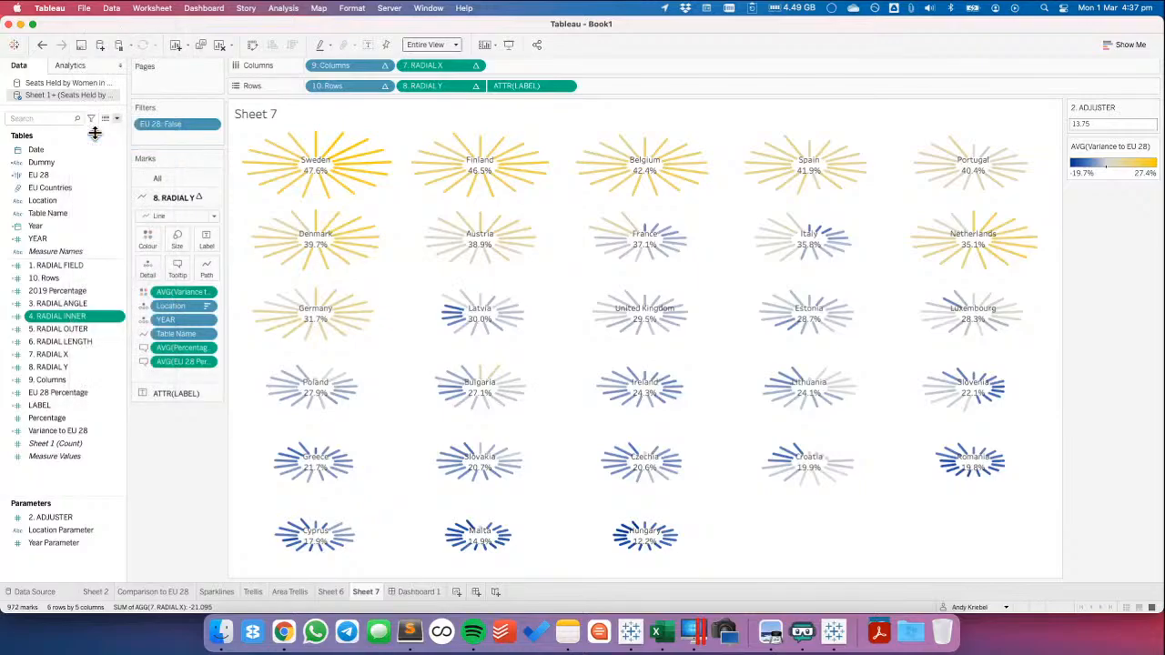
left_click(43, 45)
Set the 4. RADIAL INNER calculated field to 1 to widen the empty centres of the radial charts
left_click(77, 317)
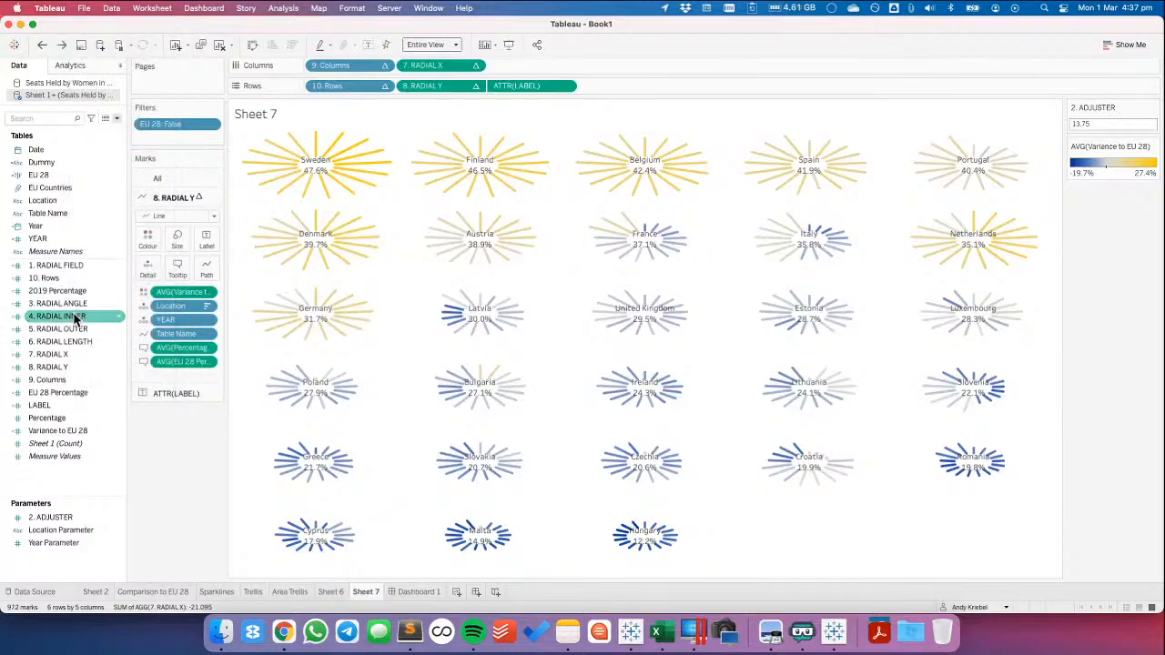
right_click(73, 318)
left_click(111, 127)
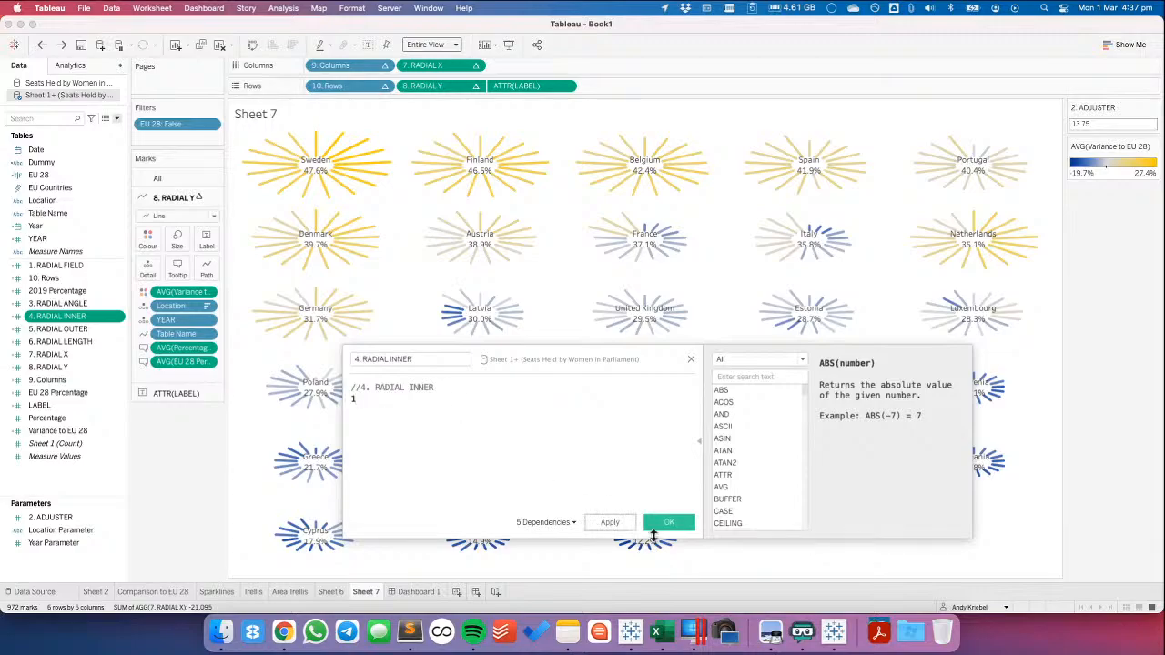
type("1")
left_click(671, 523)
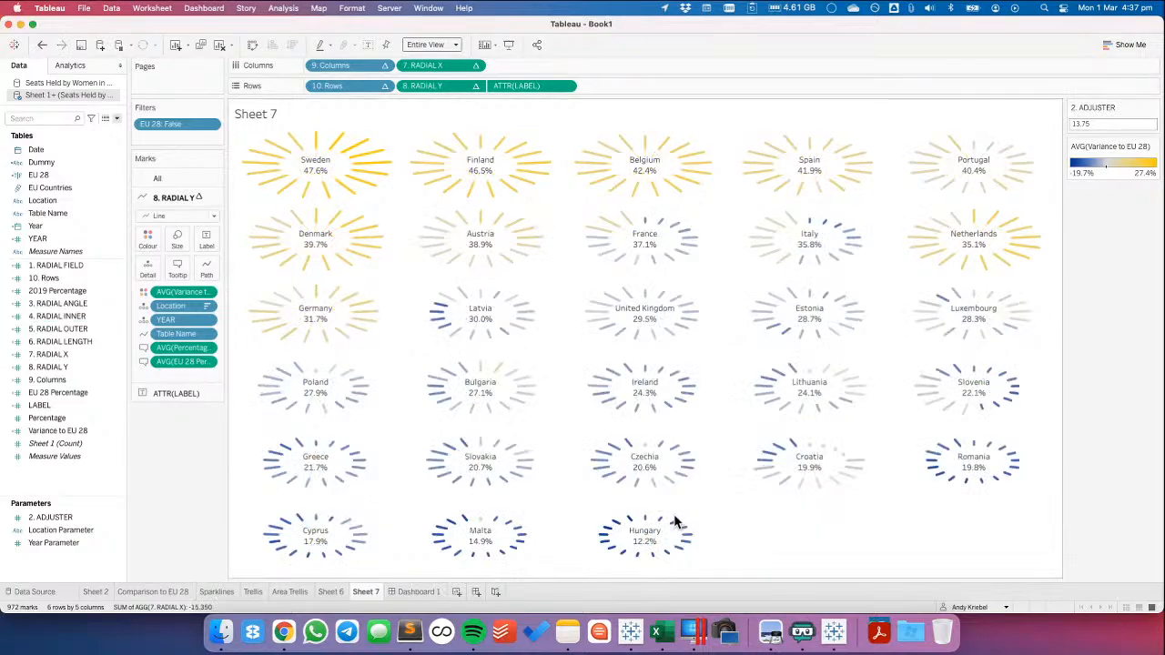
Check the charts on Dashboard 1, then create a COUNTRY calculated field on Sheet 7 with the formula UPPER([Location])
left_click(414, 592)
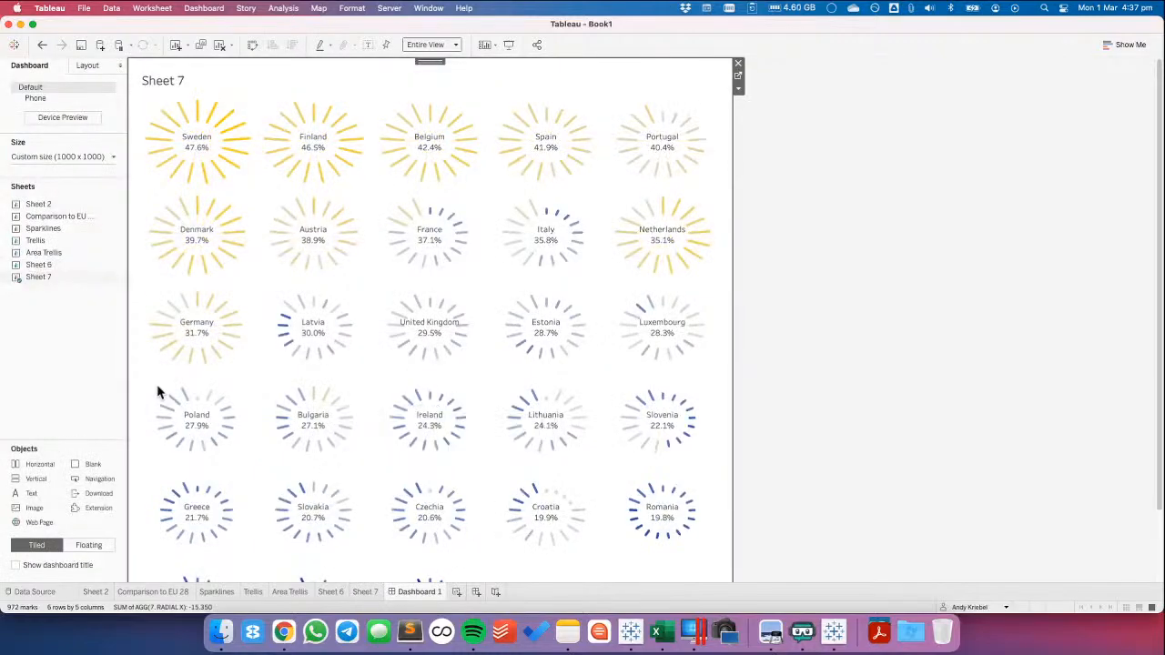
left_click(365, 593)
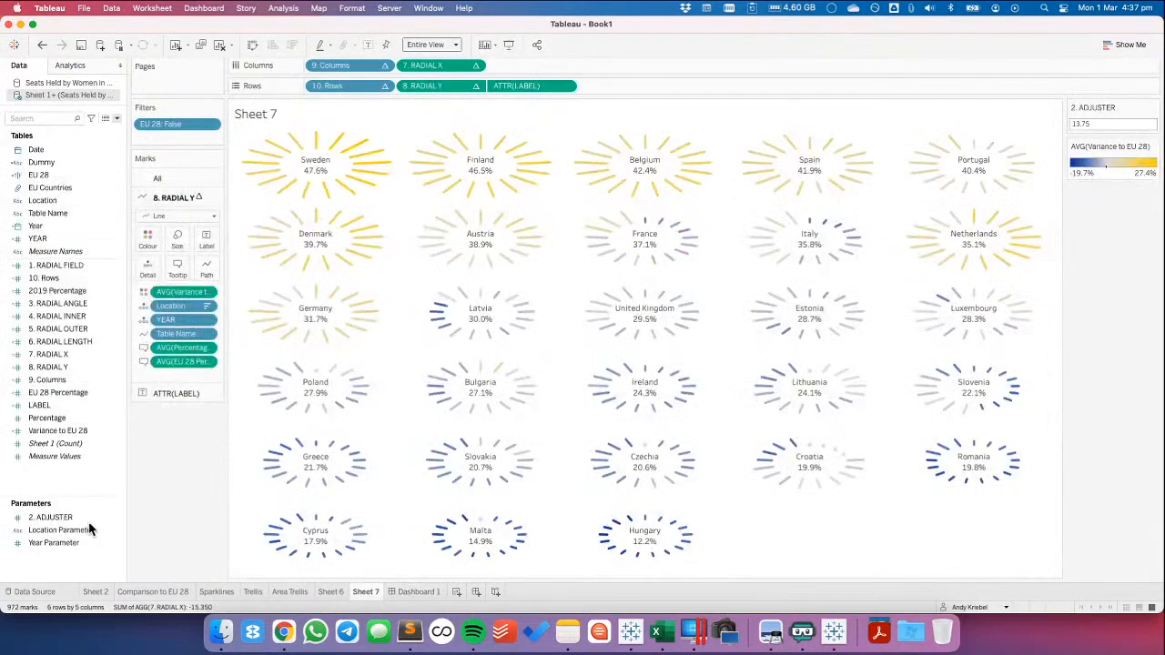
right_click(80, 484)
left_click(126, 316)
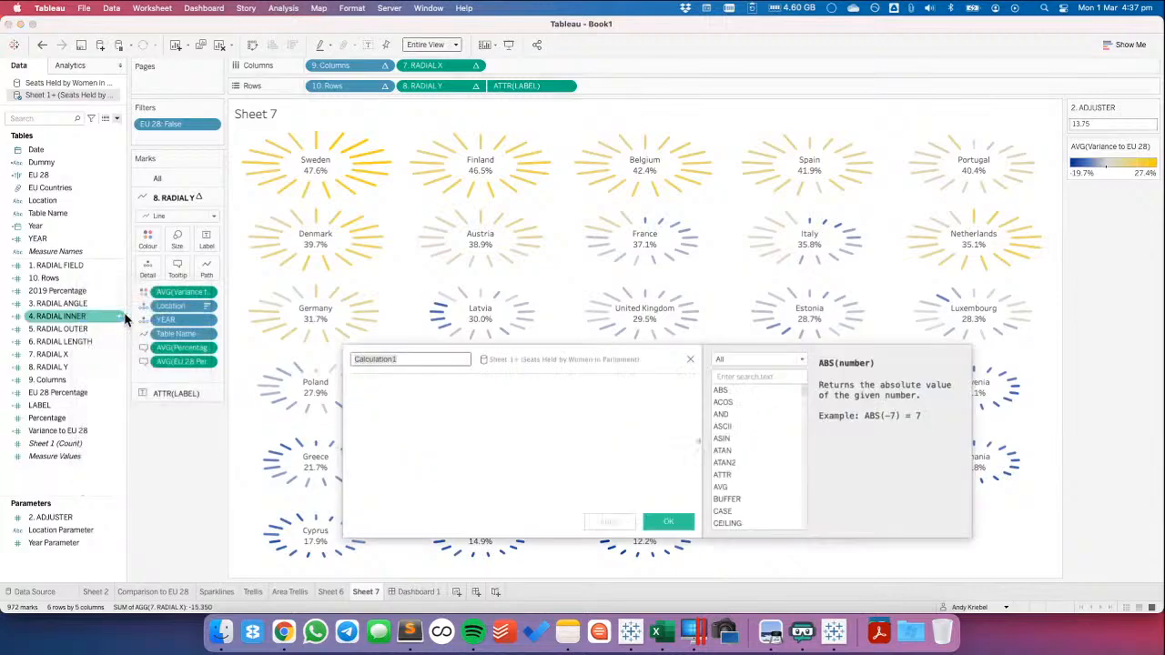
type("L")
key("Tab")
type("UPPER([Location])")
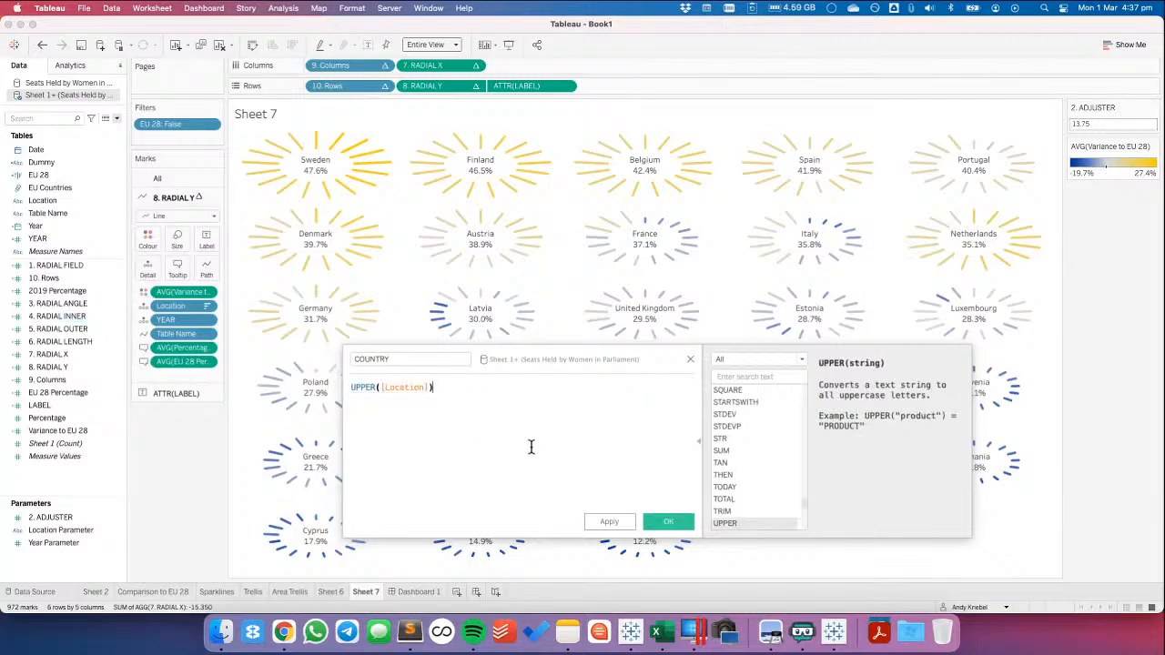
left_click(668, 521)
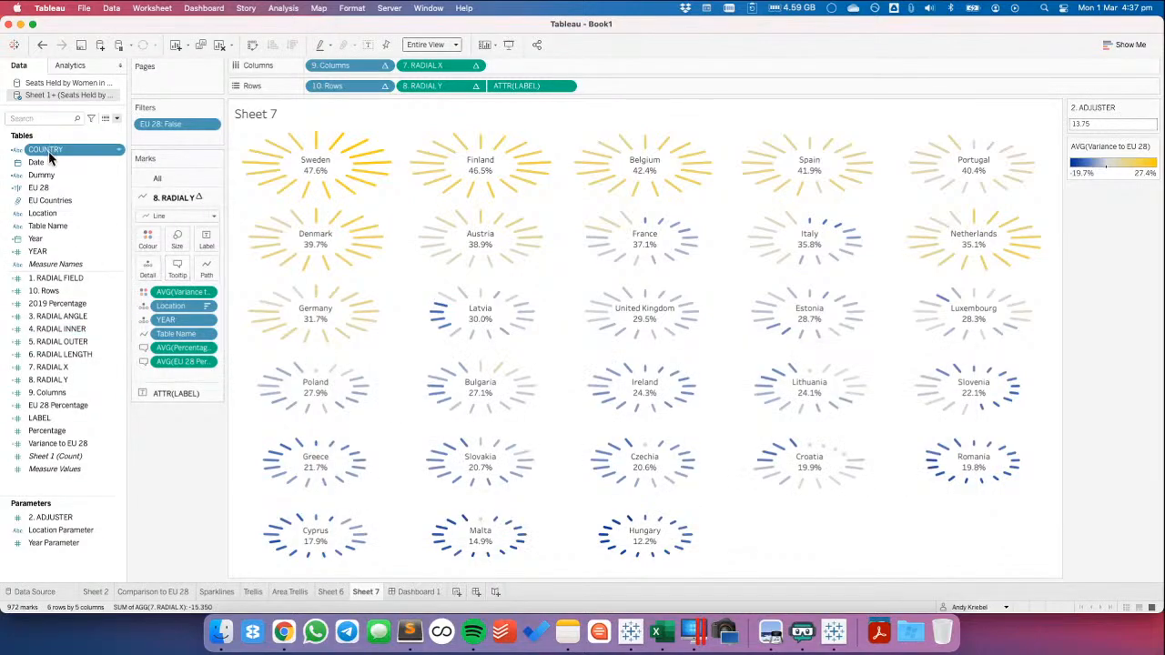
Try to swap Location for COUNTRY in the ATTR(LABEL) text marks and undo the changes
left_click(176, 394)
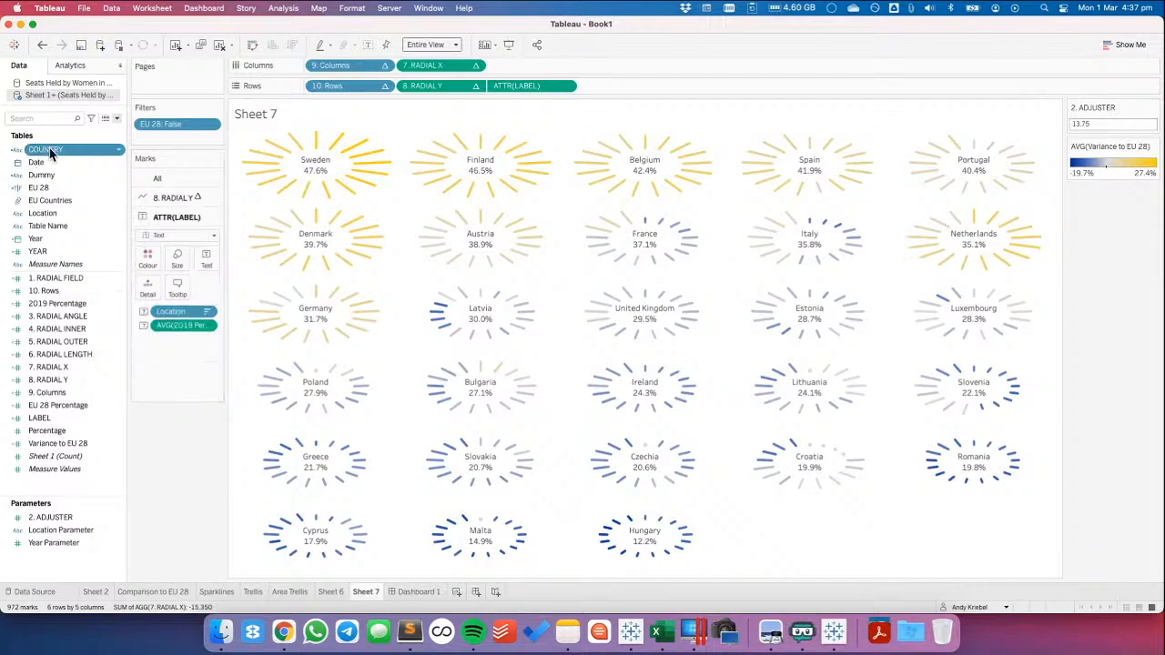
left_click_drag(50, 153, 176, 307)
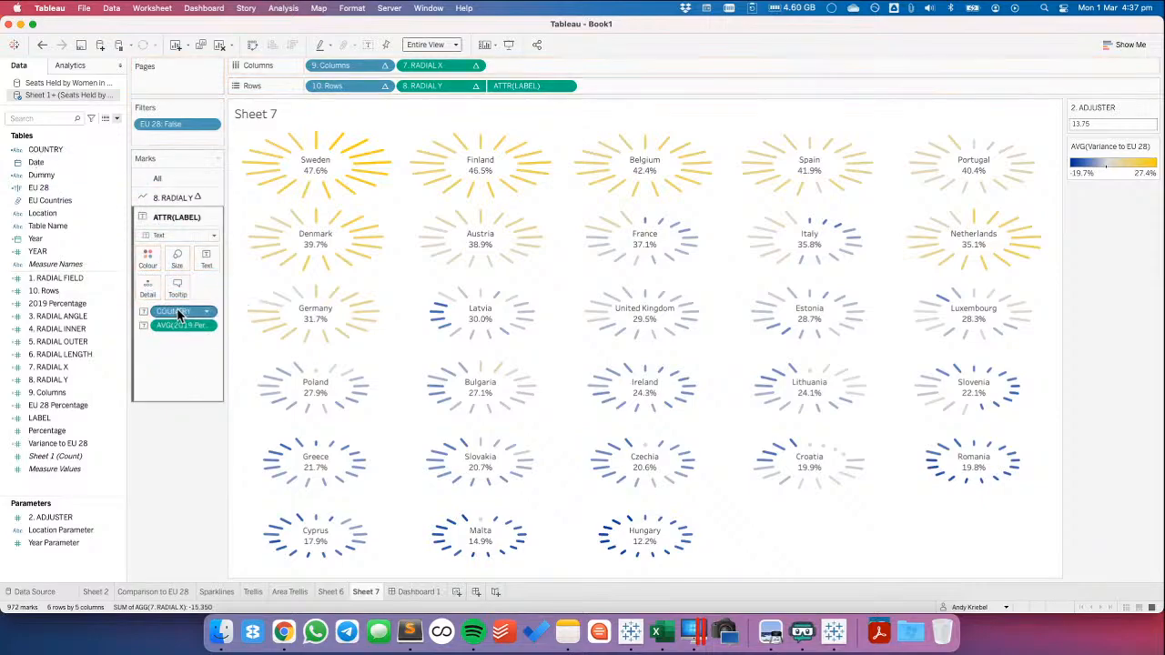
left_click(43, 49)
left_click(143, 313)
left_click_drag(46, 148, 200, 261)
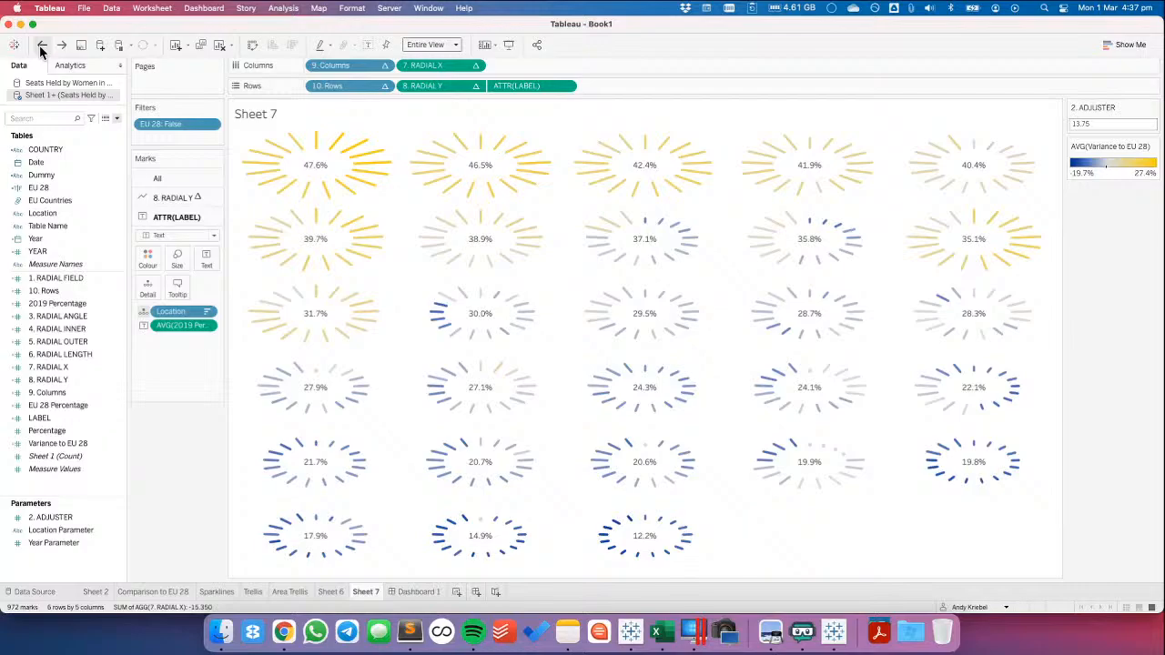
left_click(41, 47)
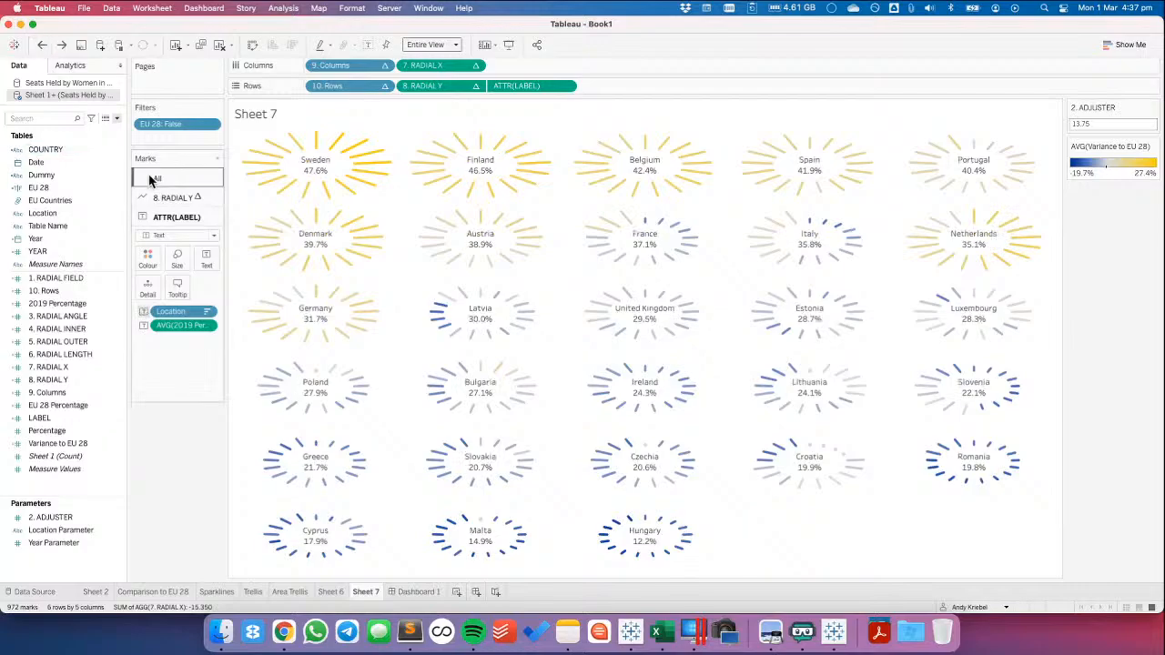
Replace all references to the Location field with COUNTRY
right_click(57, 216)
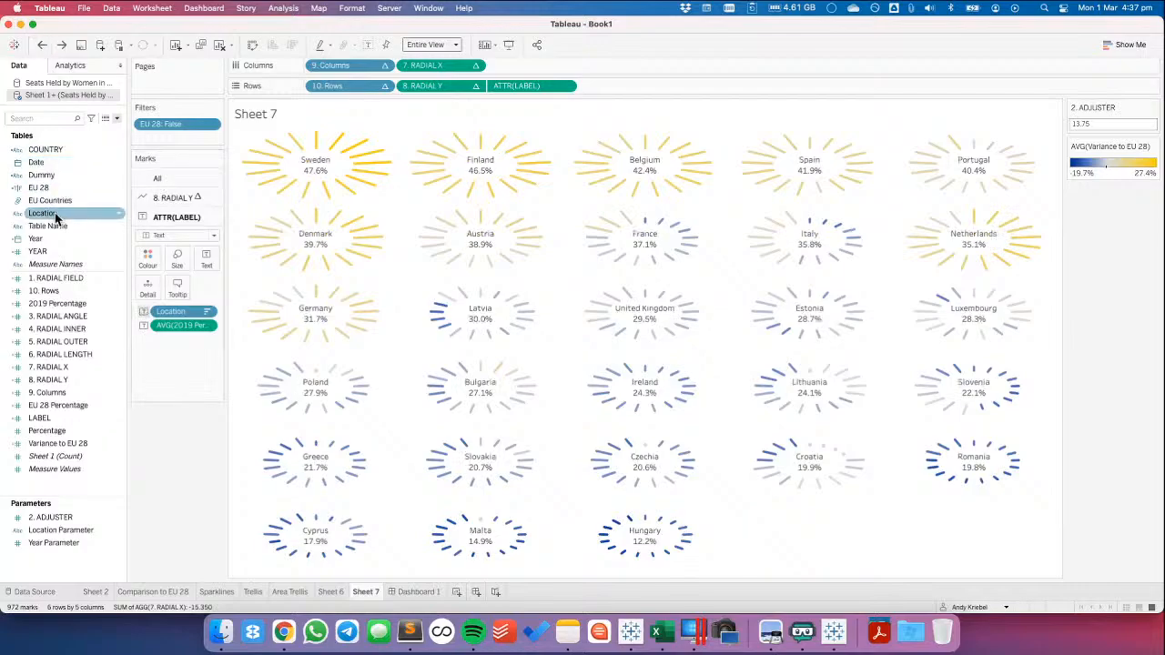
mouse_move(125, 378)
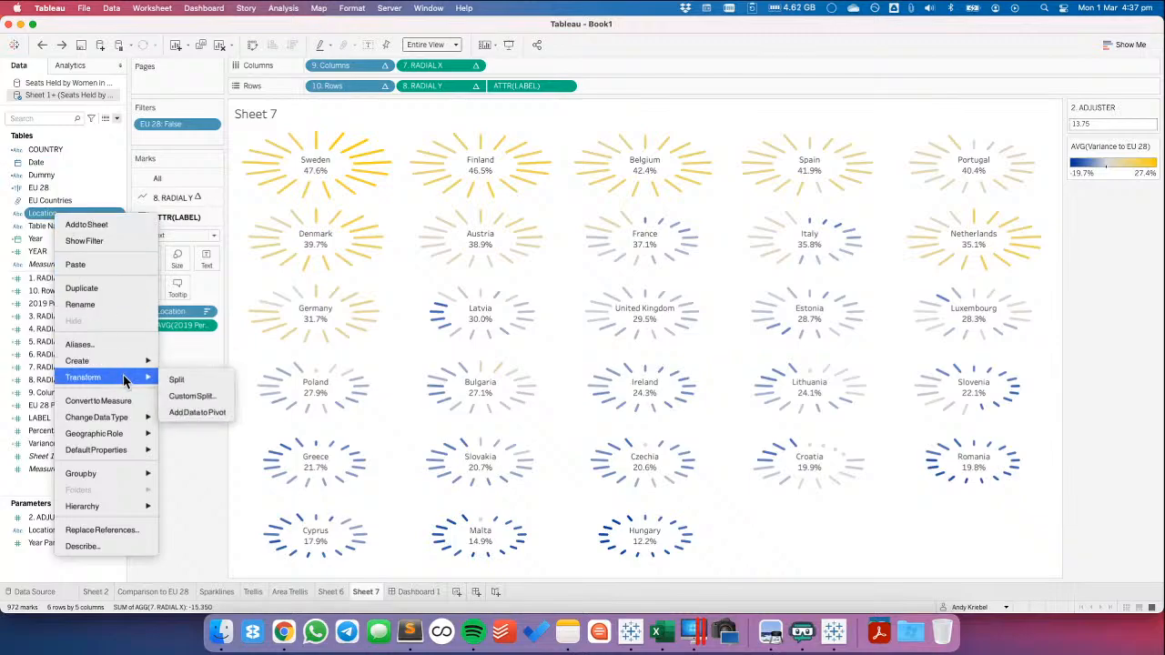
left_click(128, 531)
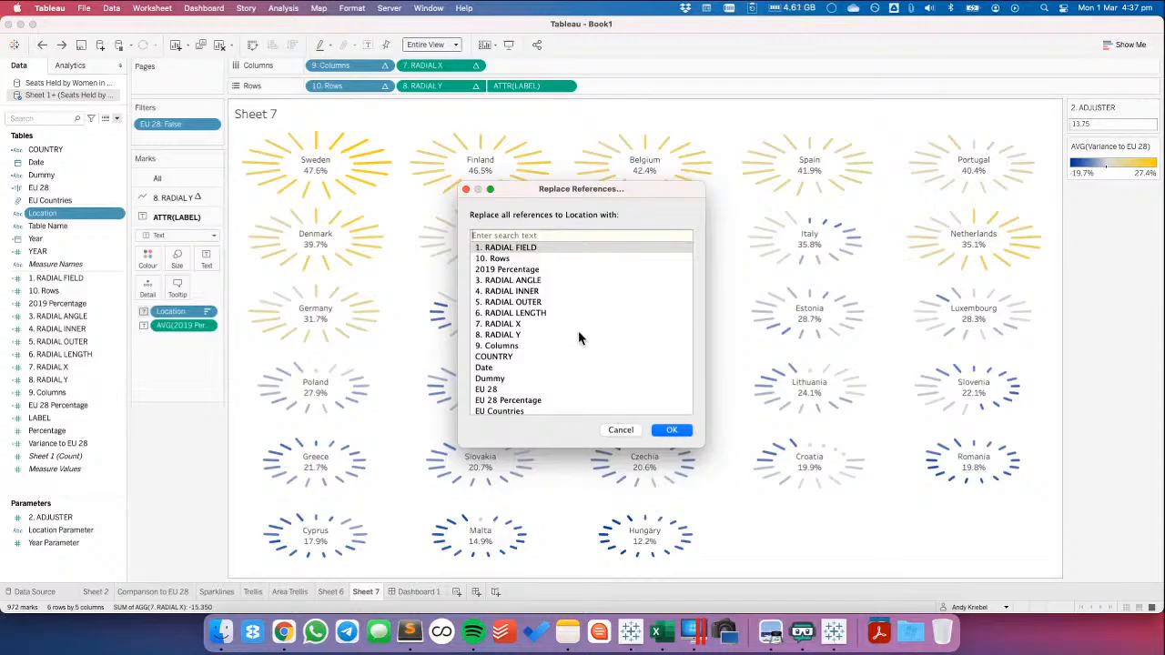
left_click(516, 358)
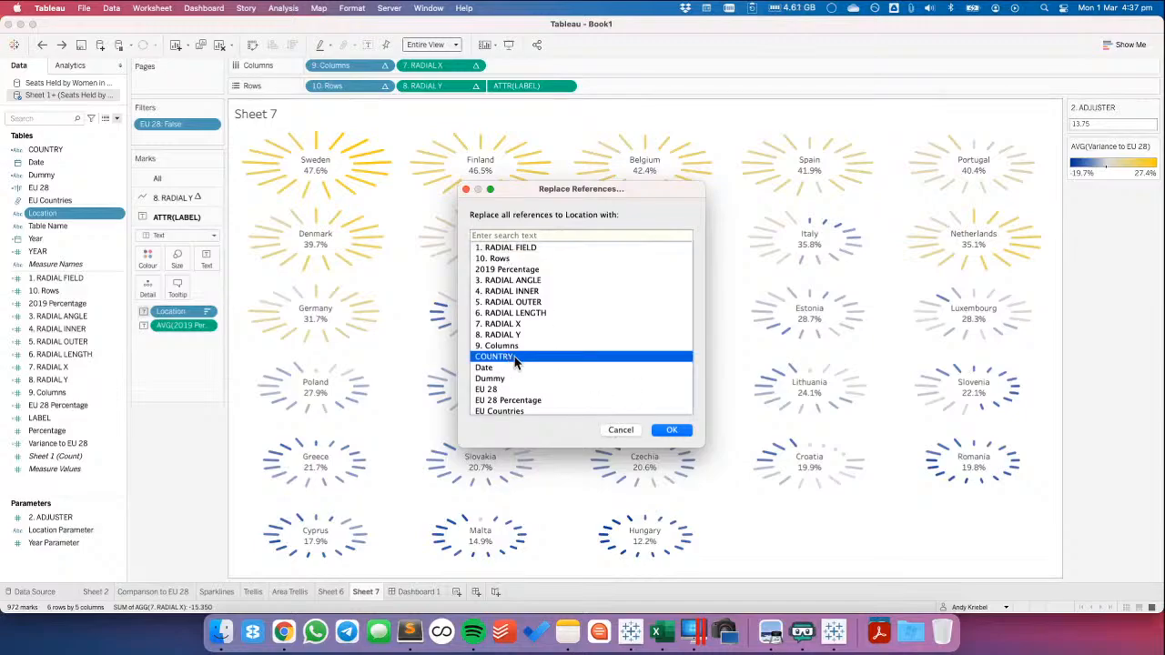
left_click(669, 428)
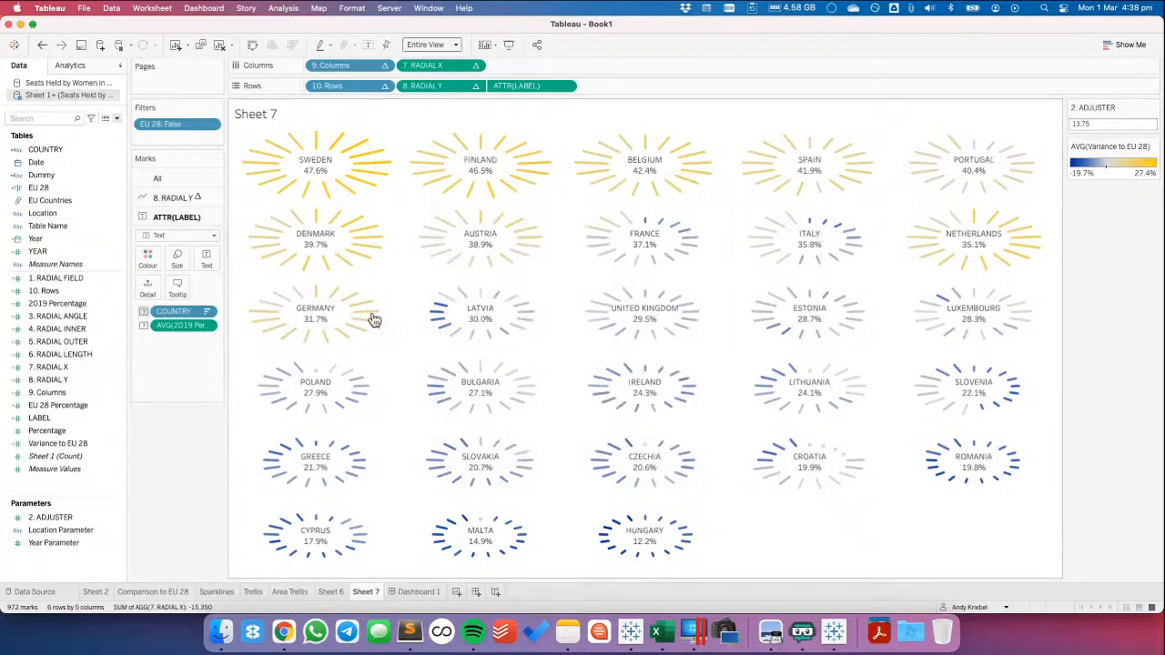
Format COUNTRY in the ATTR(LABEL) text as Tableau Semibold size 12 and set AVG(2019 Percentage) to size 8
left_click(207, 258)
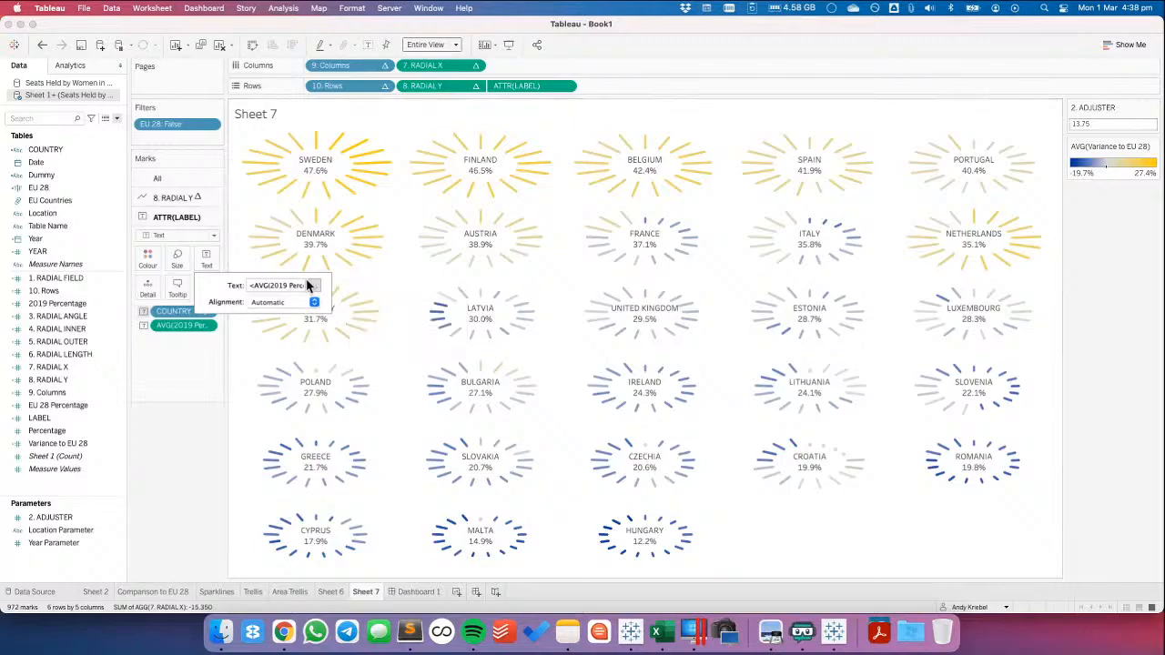
left_click(313, 286)
double_click(611, 281)
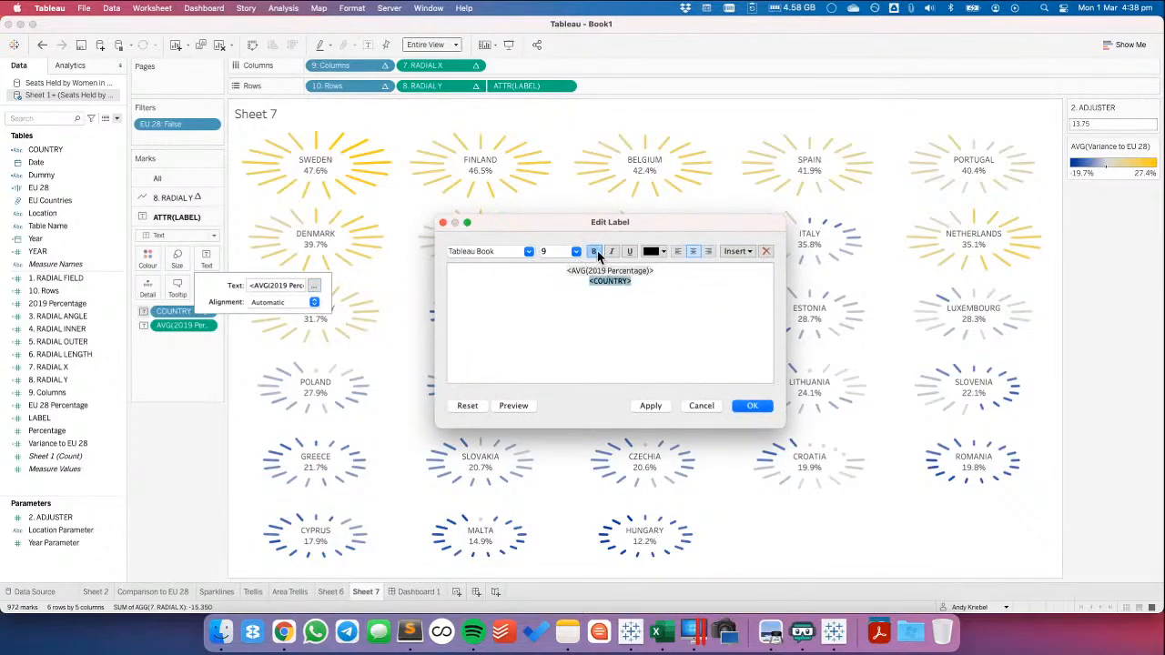
left_click(532, 252)
left_click(509, 303)
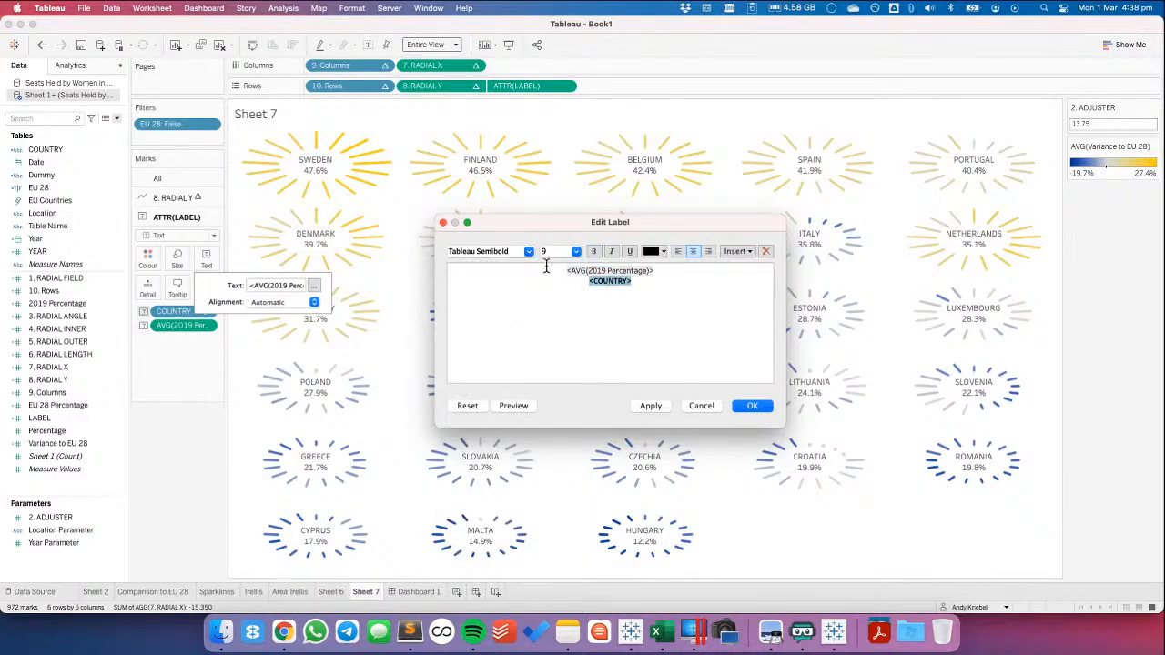
left_click(575, 251)
left_click(557, 303)
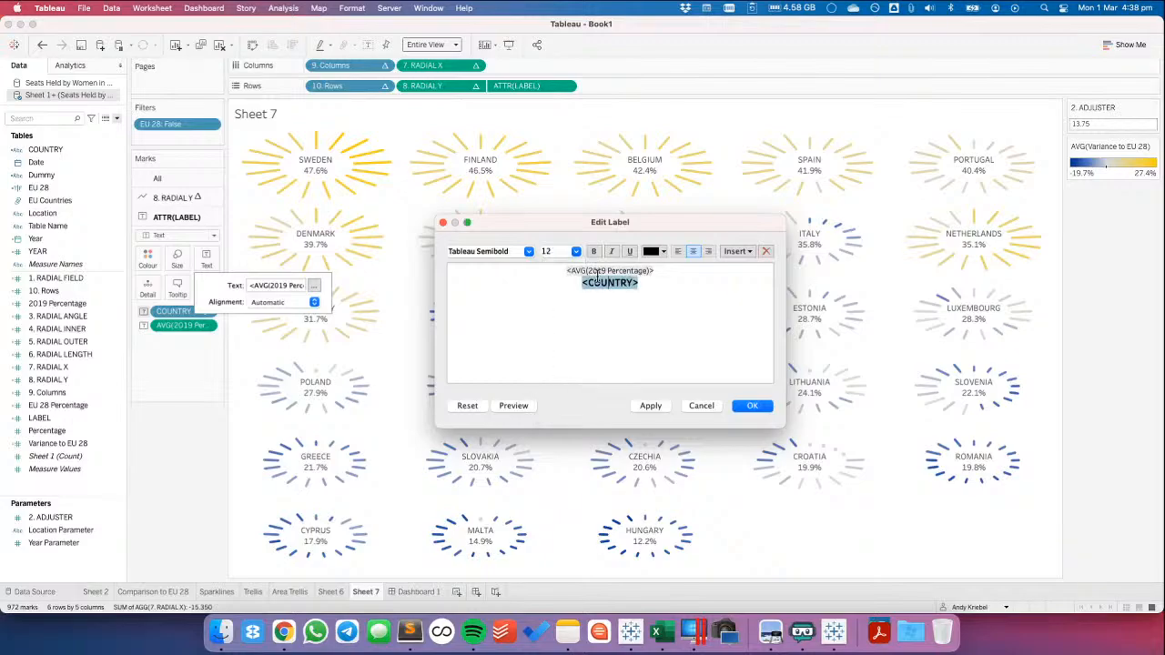
left_click(598, 272)
left_click(576, 253)
left_click(564, 263)
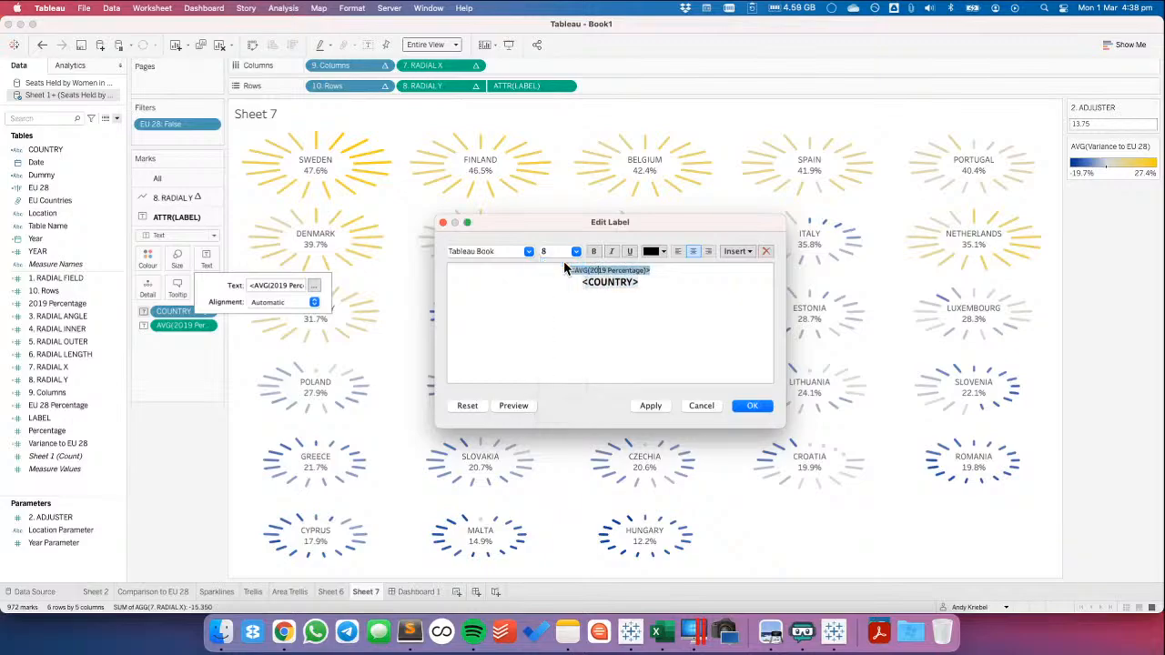
left_click(748, 412)
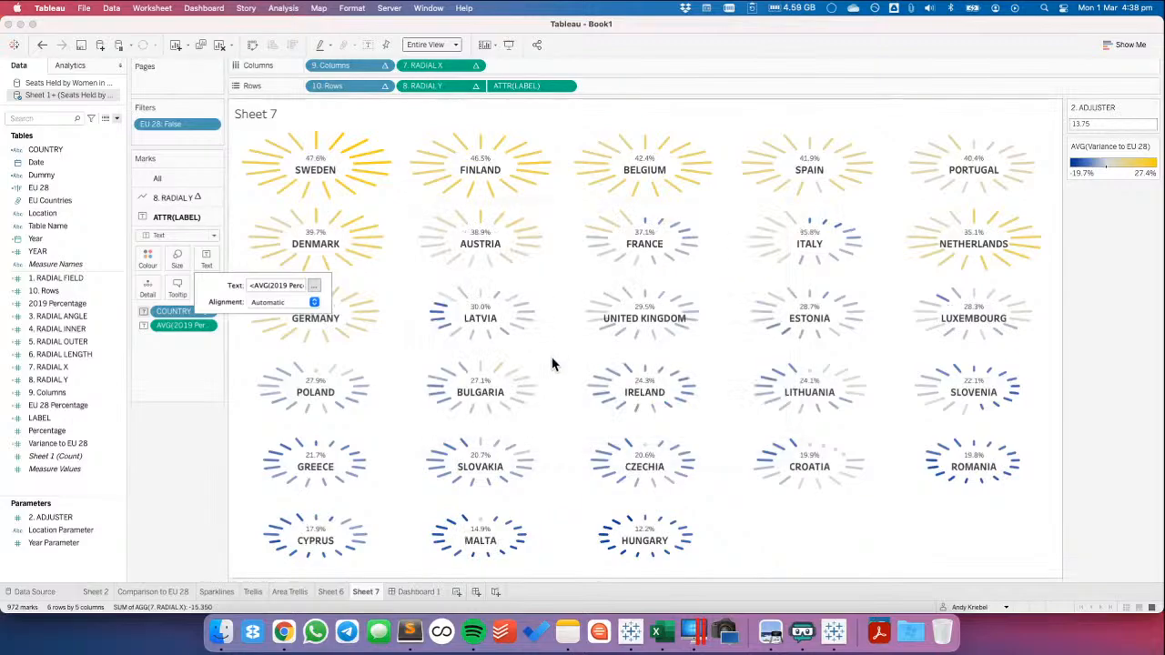
Reopen the label text, discard the edit and undo the last label formatting
left_click(313, 286)
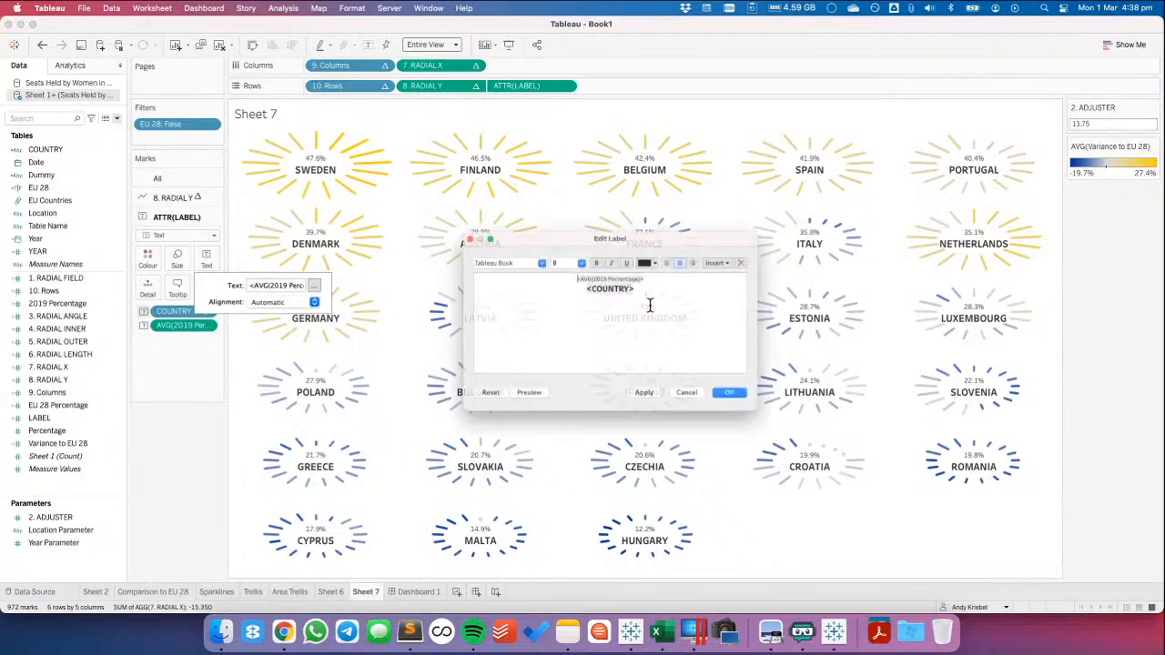
left_click_drag(654, 291, 472, 274)
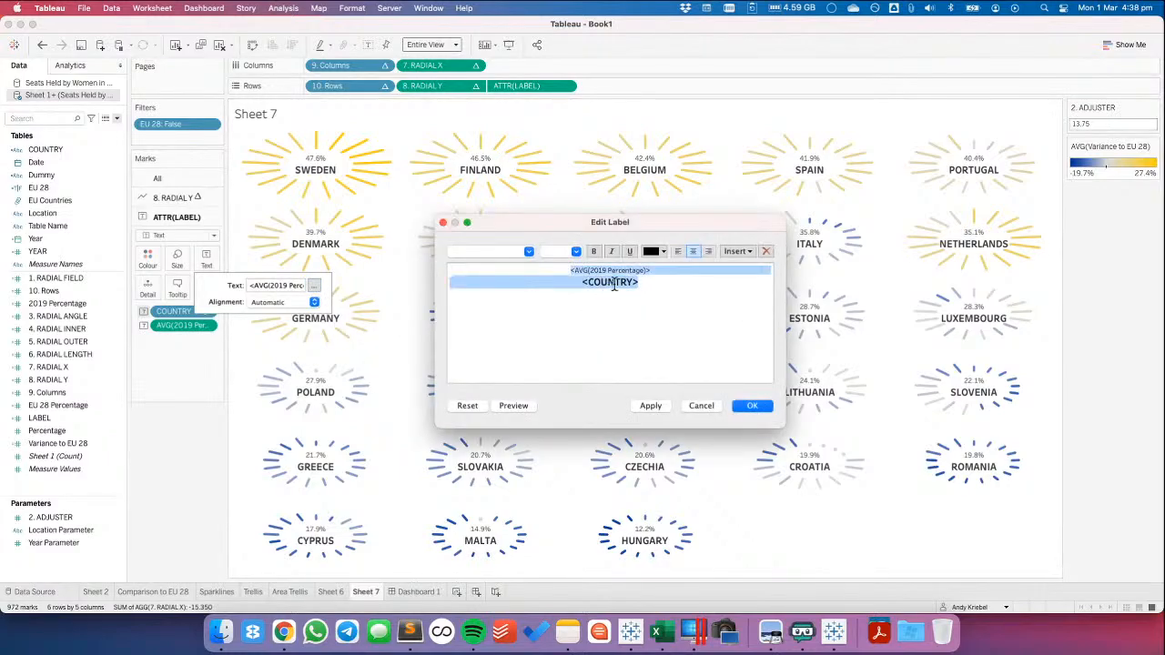
left_click(702, 406)
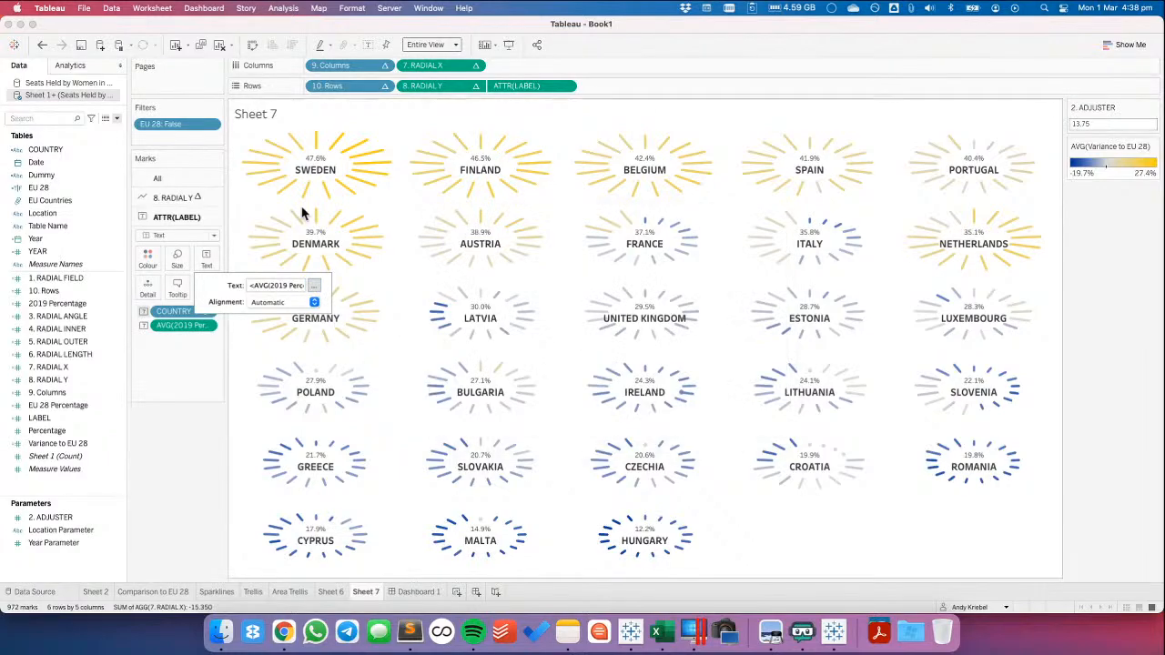
left_click(42, 45)
Move COUNTRY above AVG(2019 Percentage) in the ATTR(LABEL) text and centre both lines
left_click(206, 258)
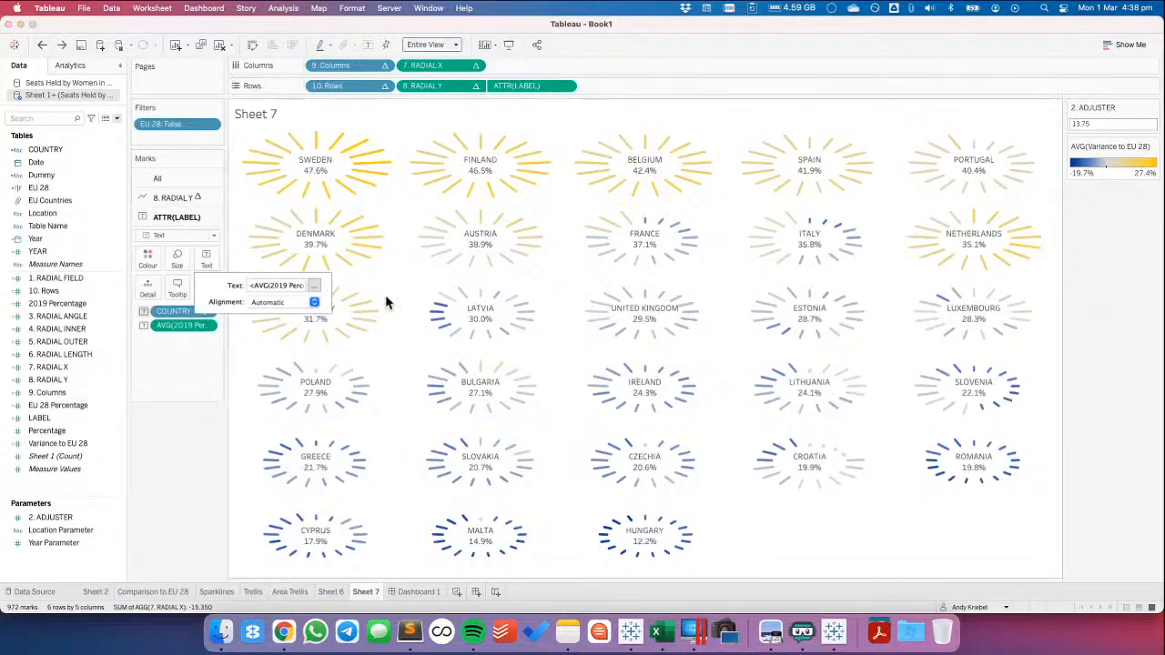
left_click(314, 286)
left_click_drag(637, 281, 458, 277)
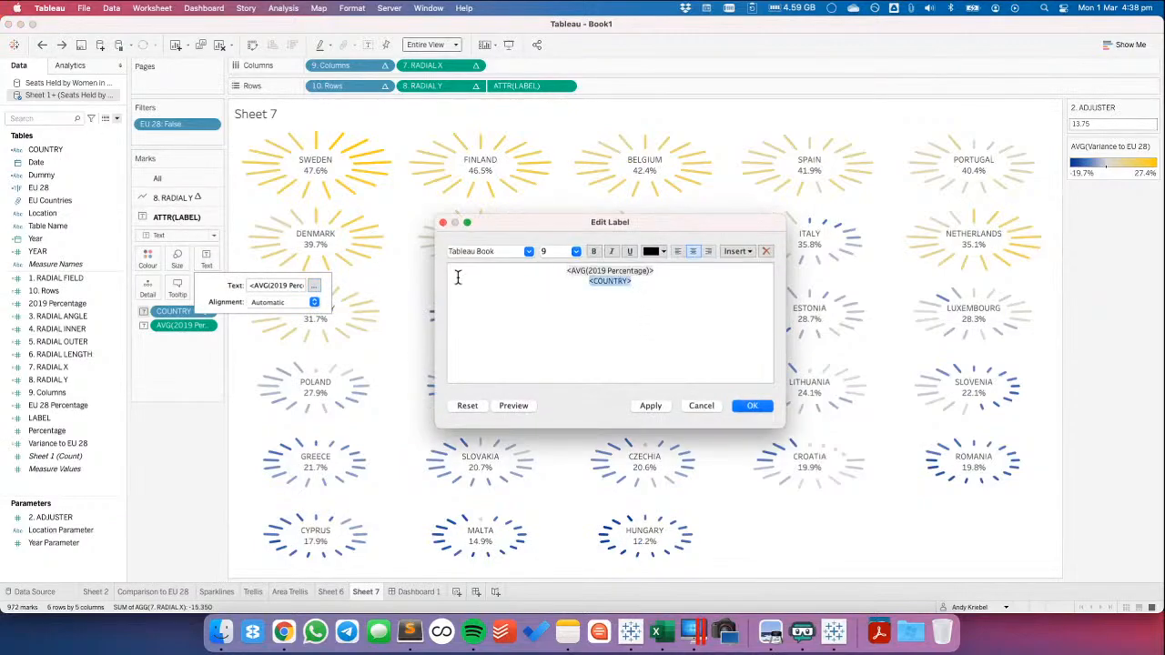
key("super+x")
left_click(458, 272)
key("super+v")
key("Return")
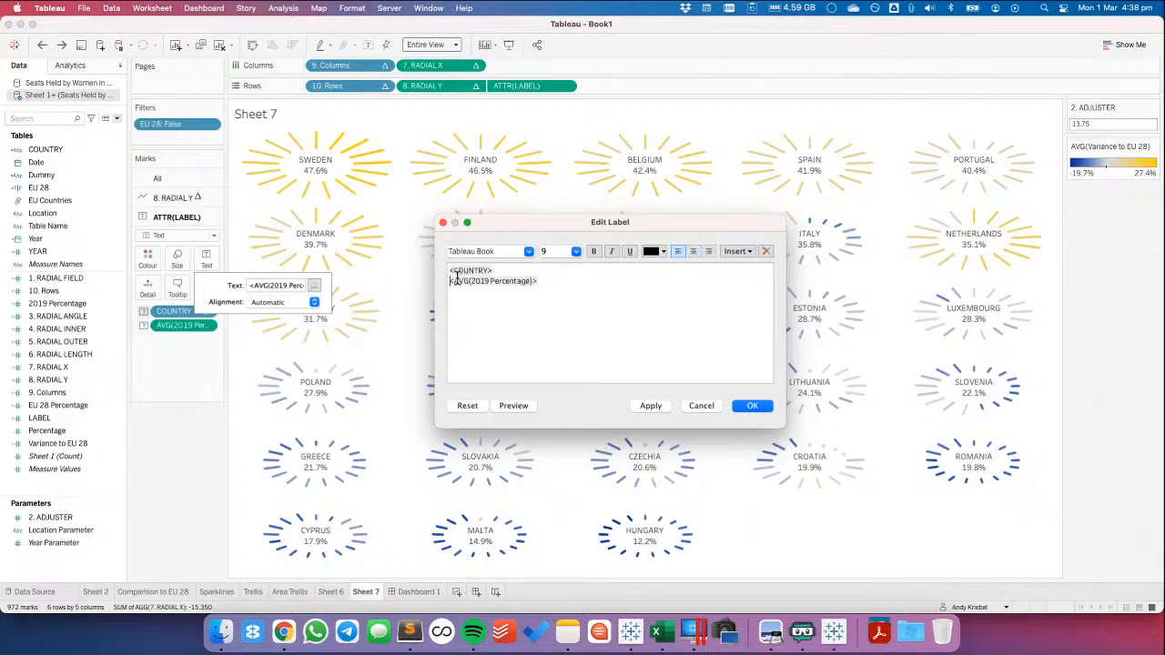
key("super+a")
left_click(694, 252)
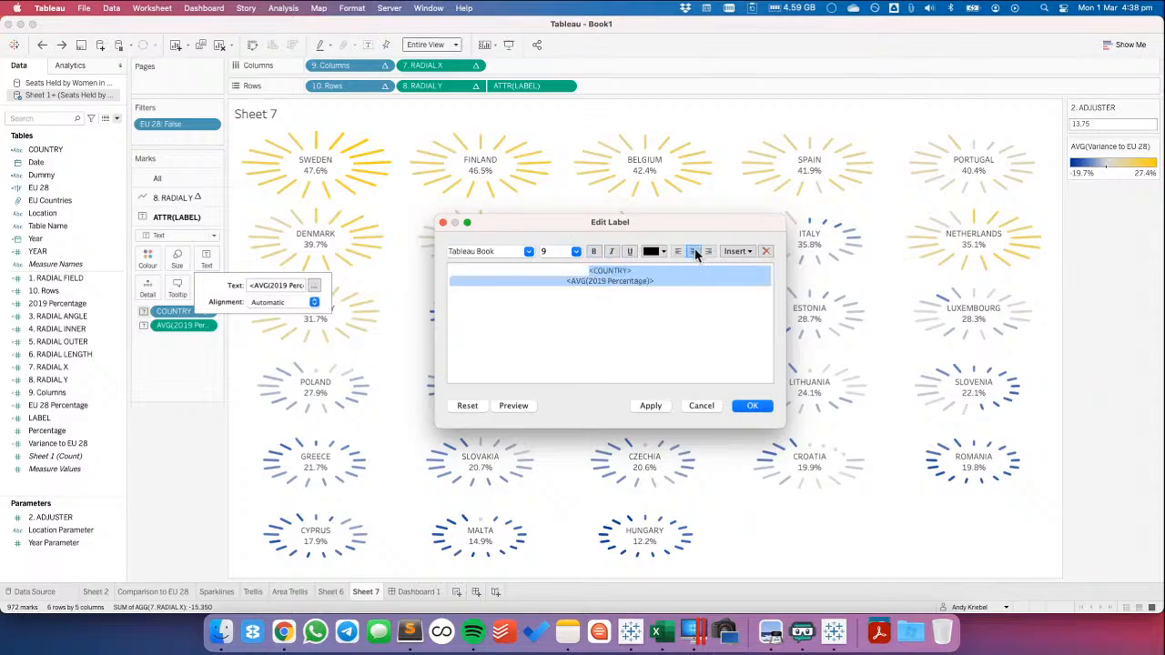
key("BackSpace")
key("super+z")
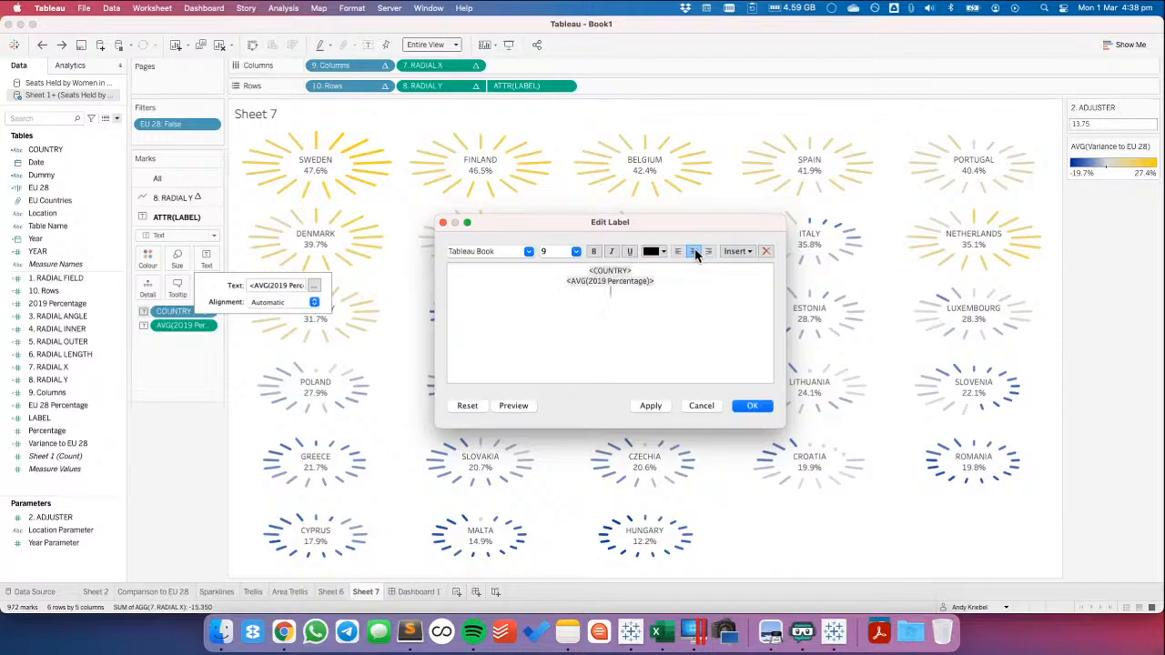
Format the AVG(2019 Percentage) line of the label as Tableau Semibold, size 12
triple_click(604, 280)
left_click(576, 252)
left_click(507, 252)
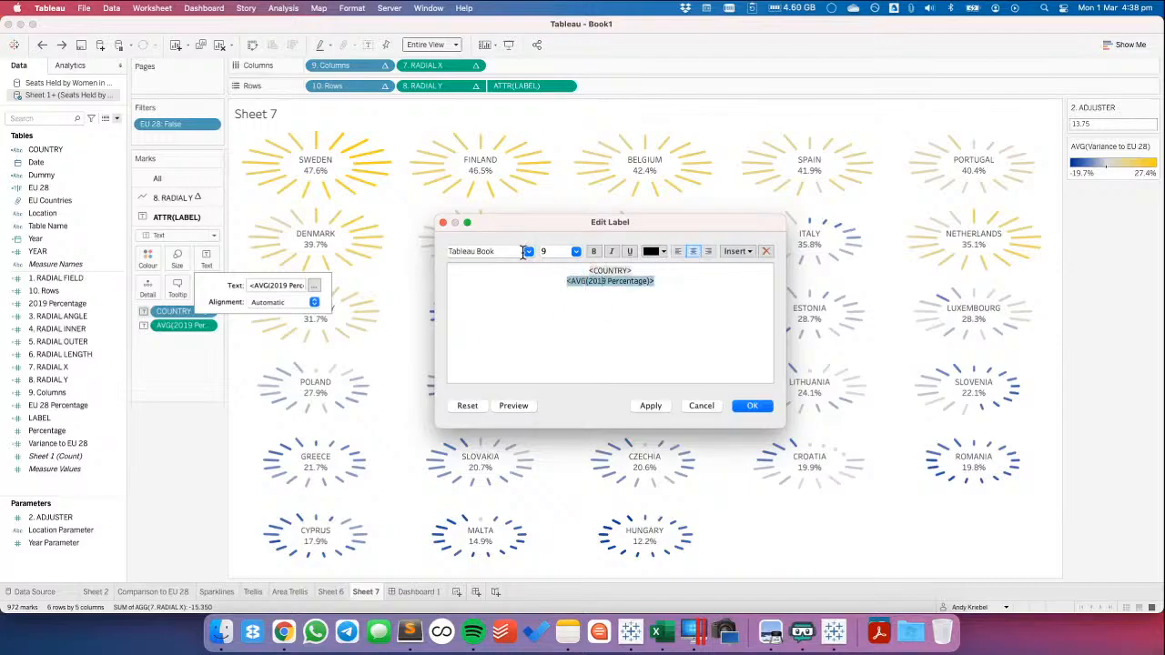
left_click(507, 252)
left_click(505, 306)
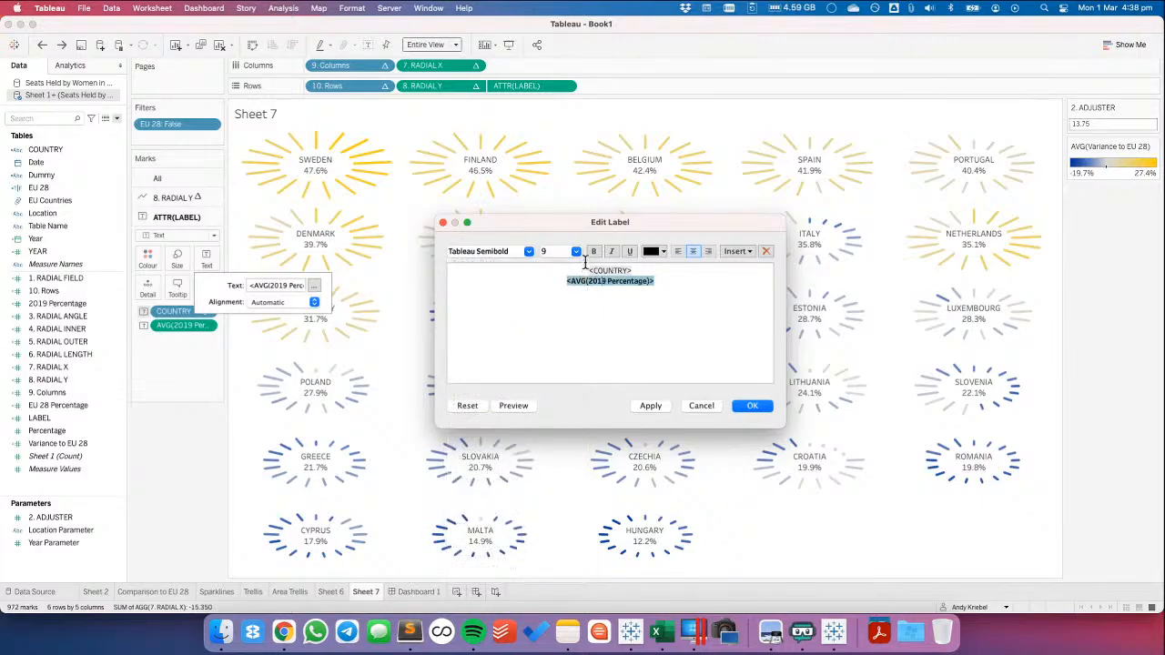
left_click(576, 252)
left_click(568, 301)
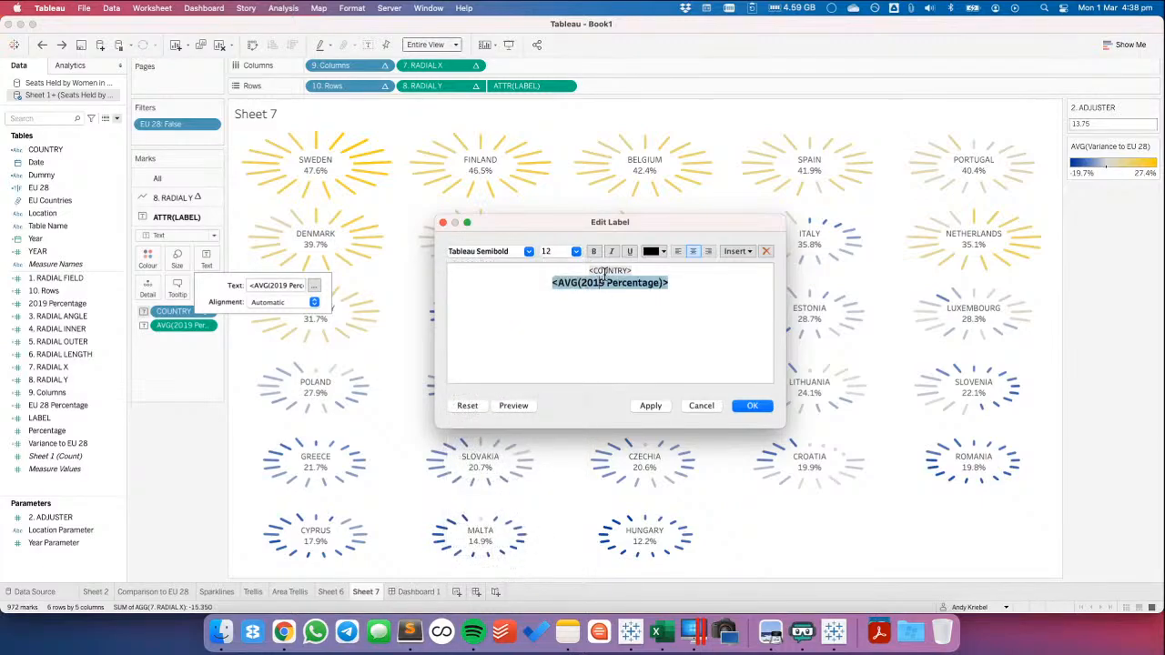
Set the label's COUNTRY line to size 8, apply the label and check it on Dashboard 1
triple_click(608, 270)
left_click(576, 252)
left_click(566, 263)
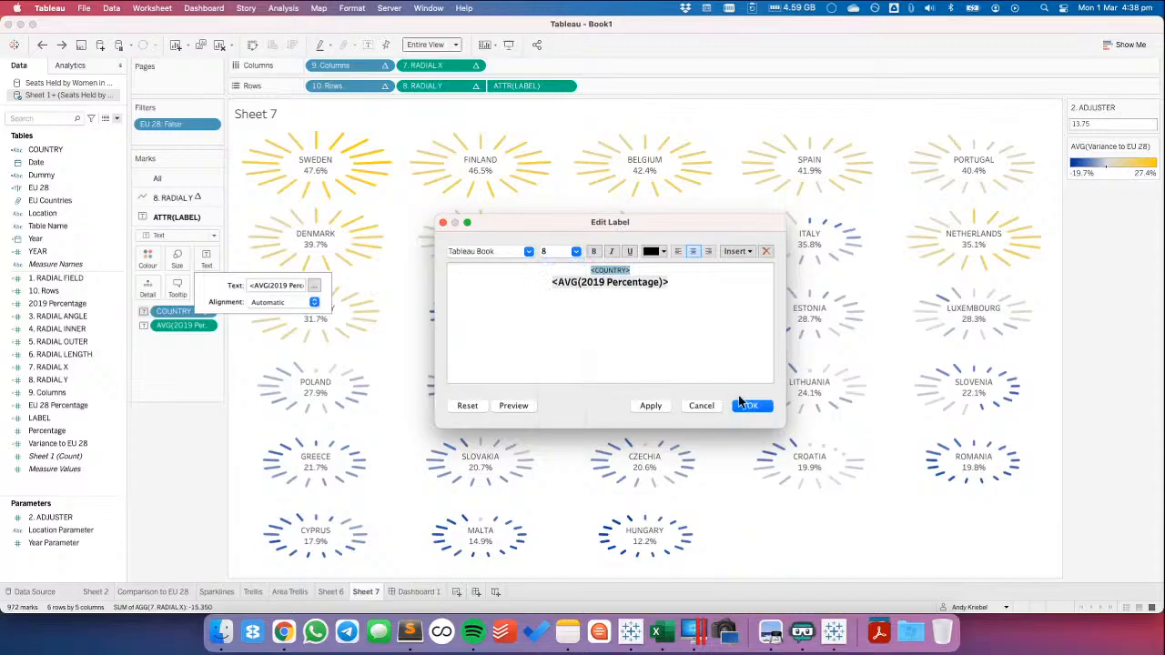
key("Return")
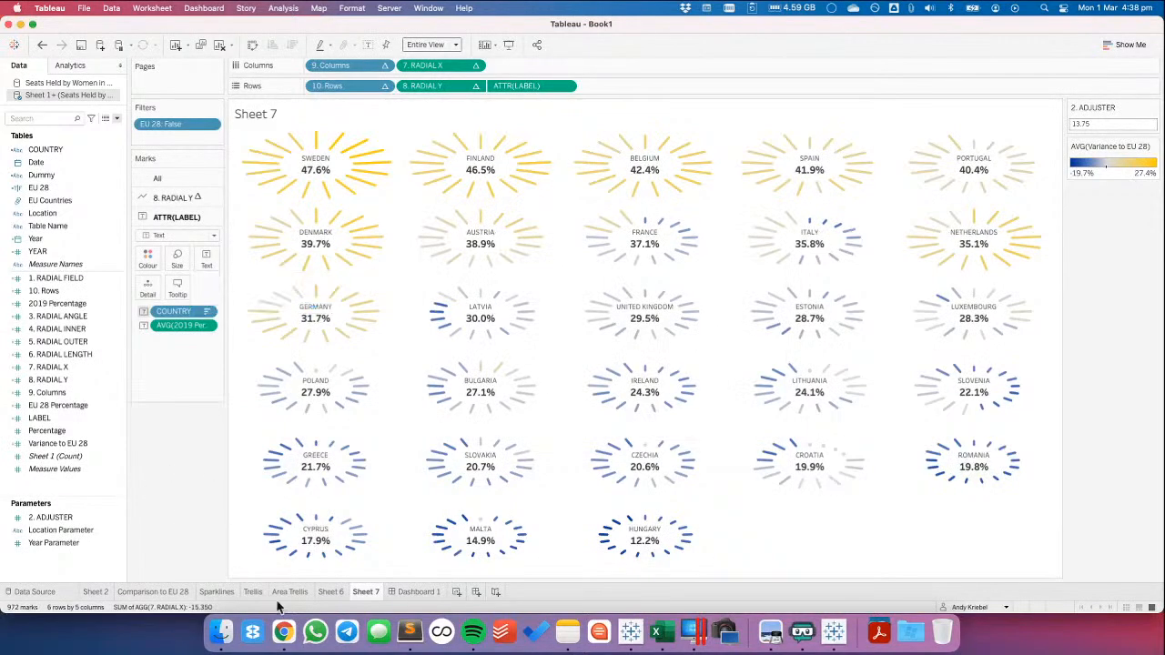
left_click(417, 592)
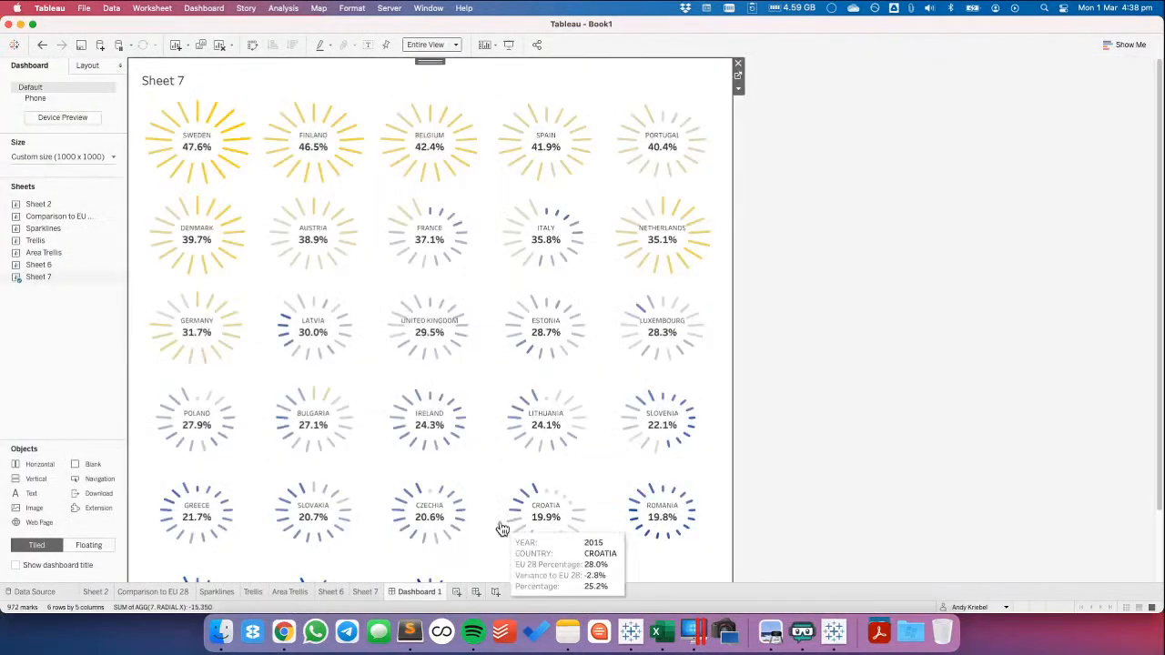
Show the caption of the Sheet 7 view on Dashboard 1
left_click(890, 455)
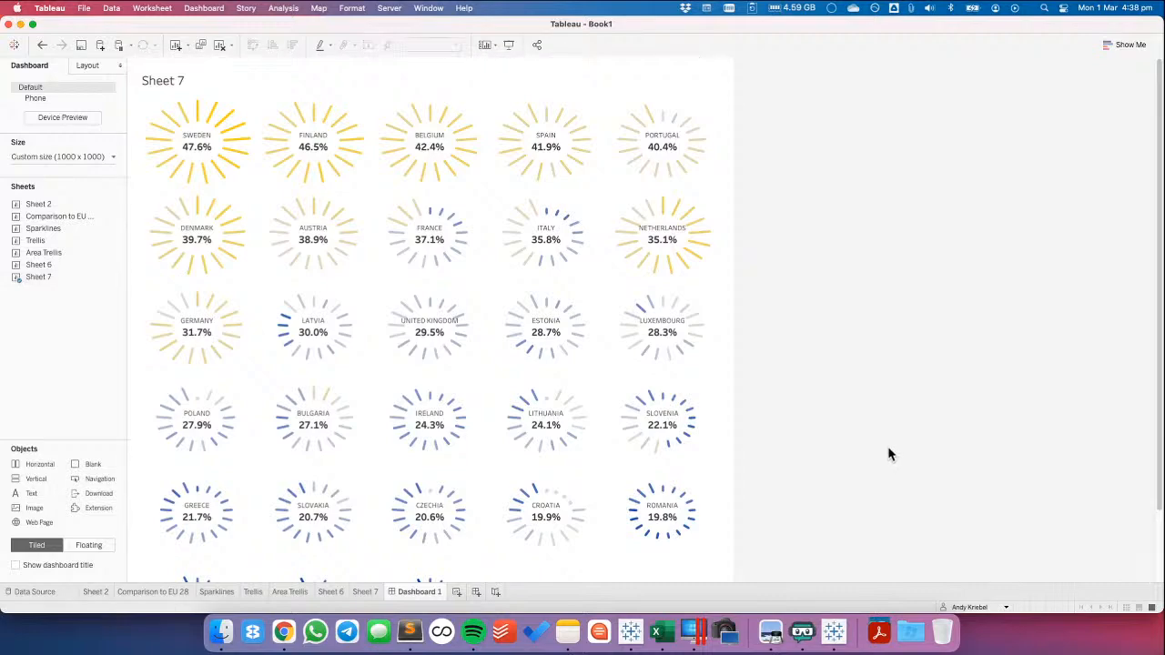
scroll(874, 446, "down", 3)
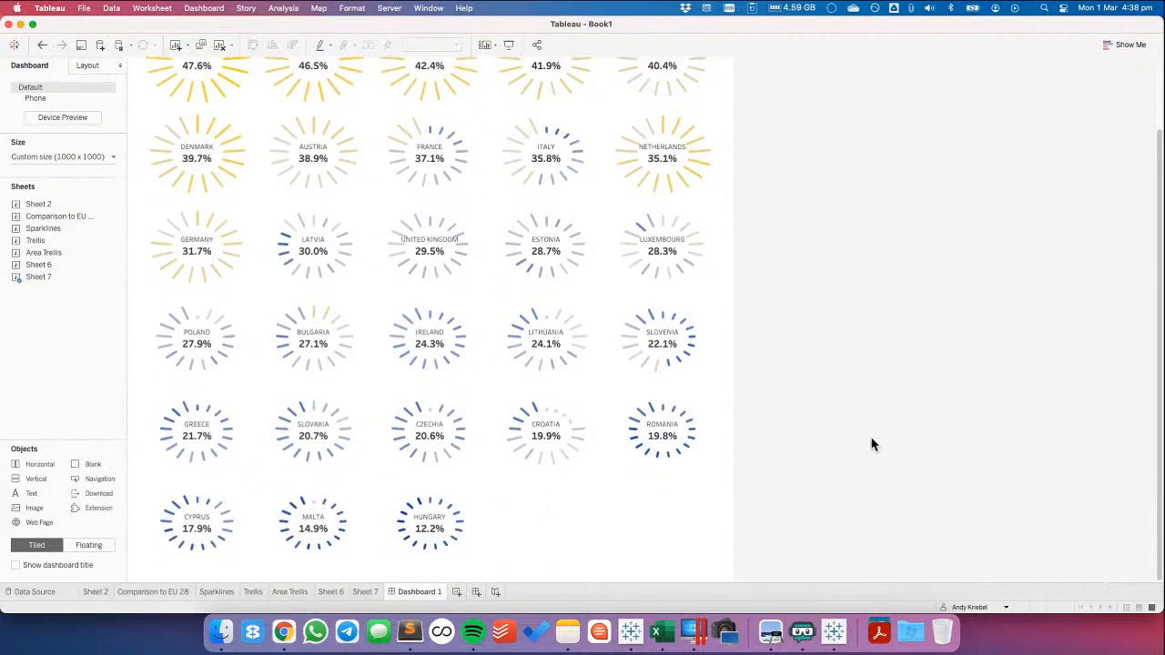
scroll(872, 444, "up", 3)
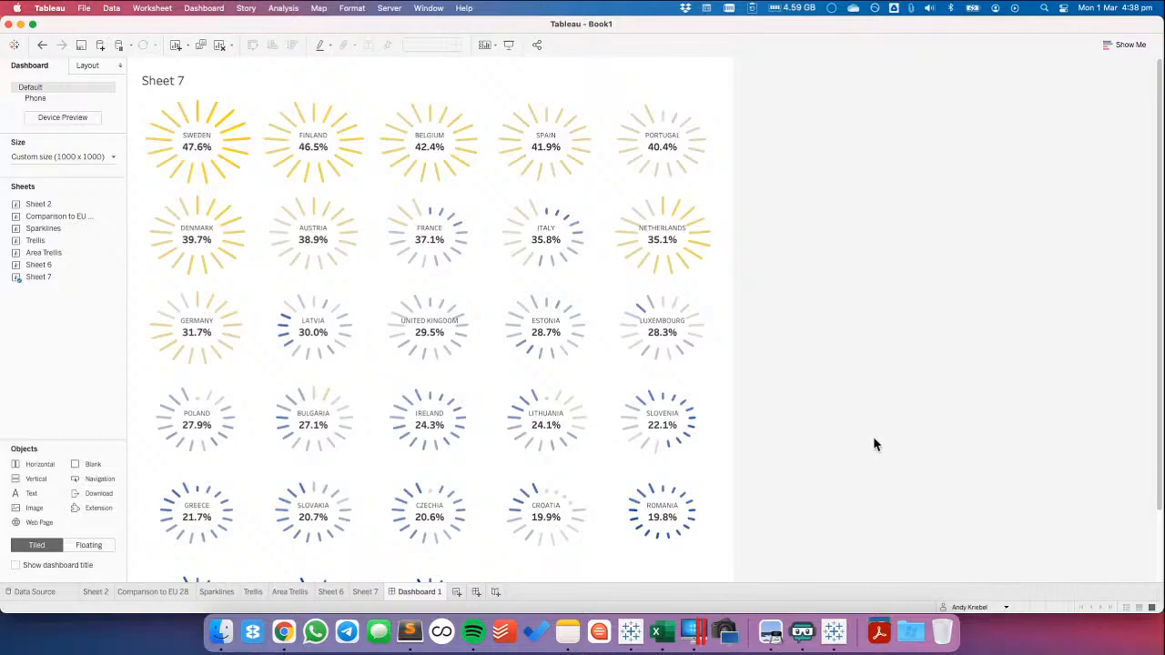
left_click(708, 78)
left_click(738, 91)
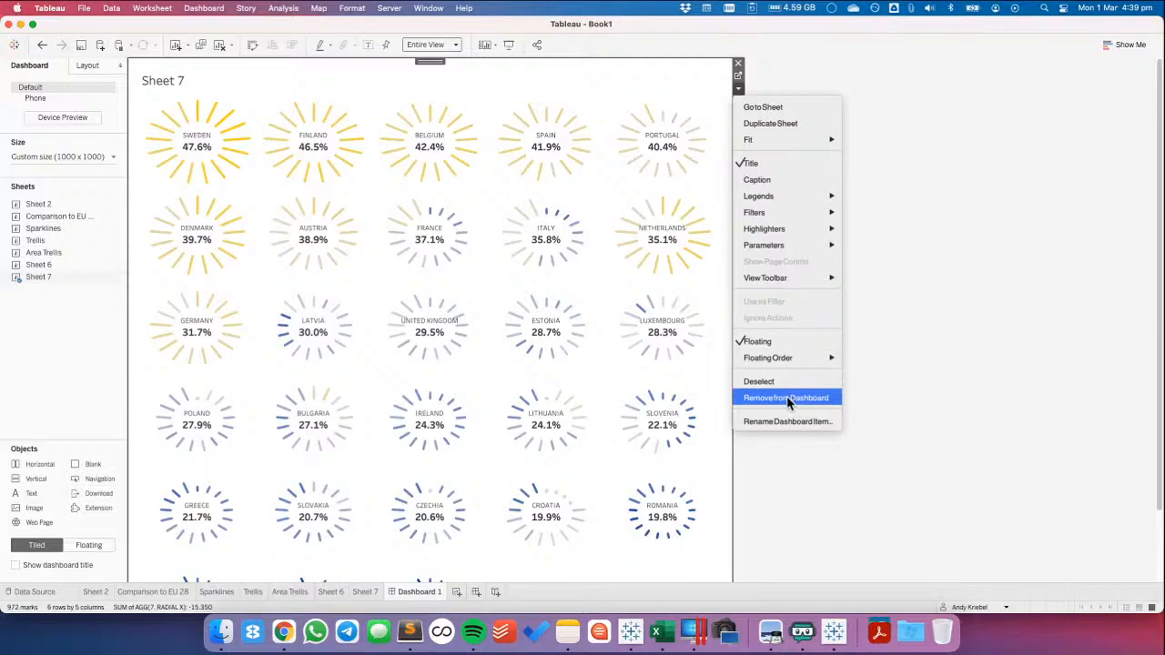
left_click(760, 182)
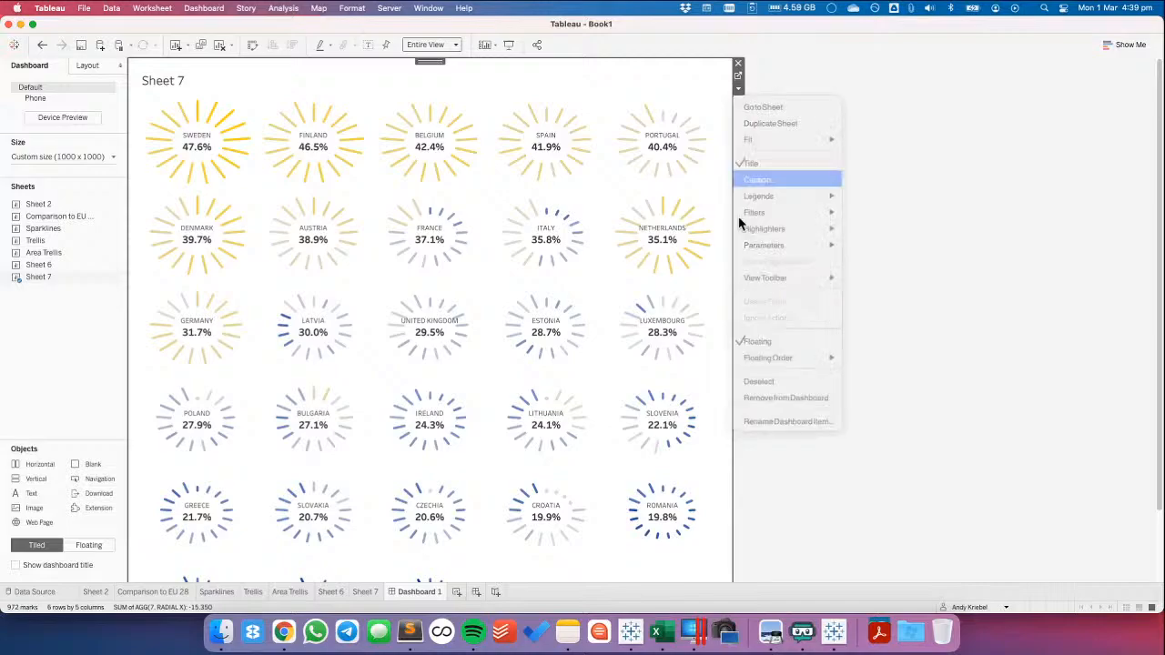
scroll(412, 532, "down", 5)
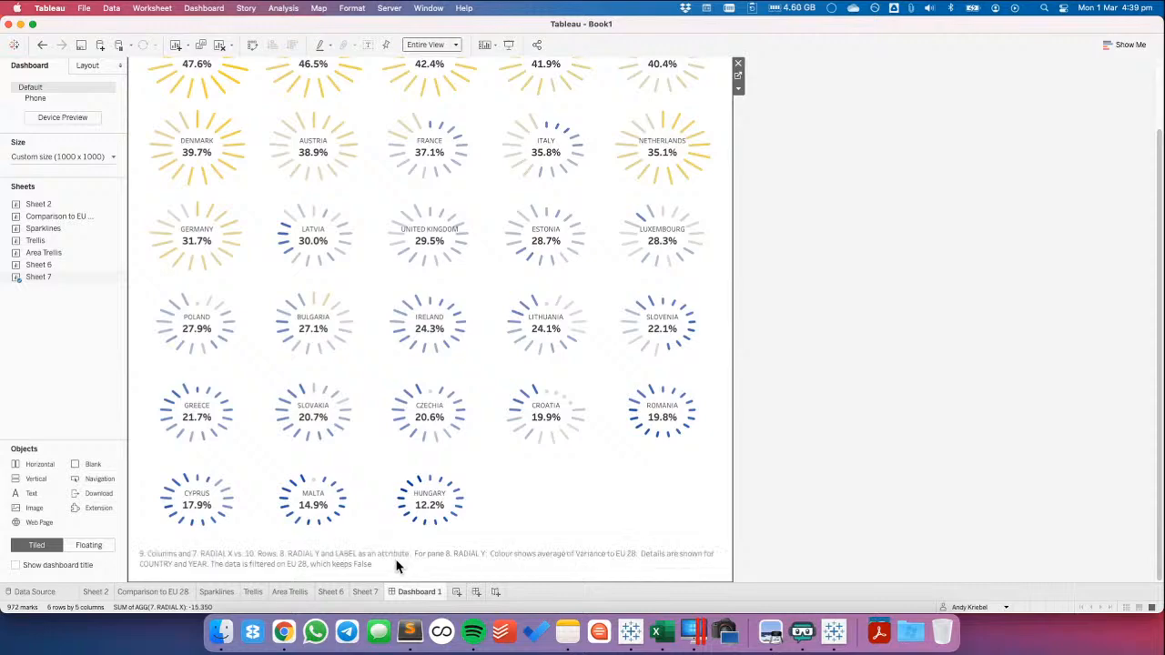
Format the whole Sheet 7 caption as size 8, light grey and centred
double_click(397, 566)
key("cmd+a")
left_click(537, 239)
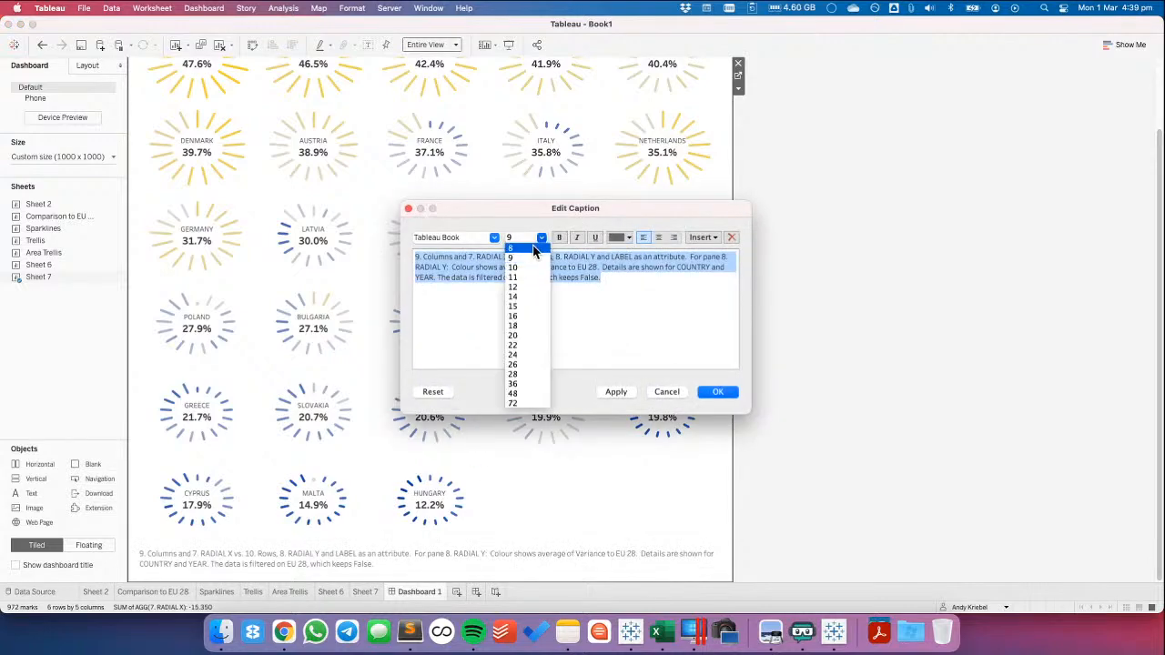
left_click(534, 252)
left_click(621, 238)
left_click(626, 284)
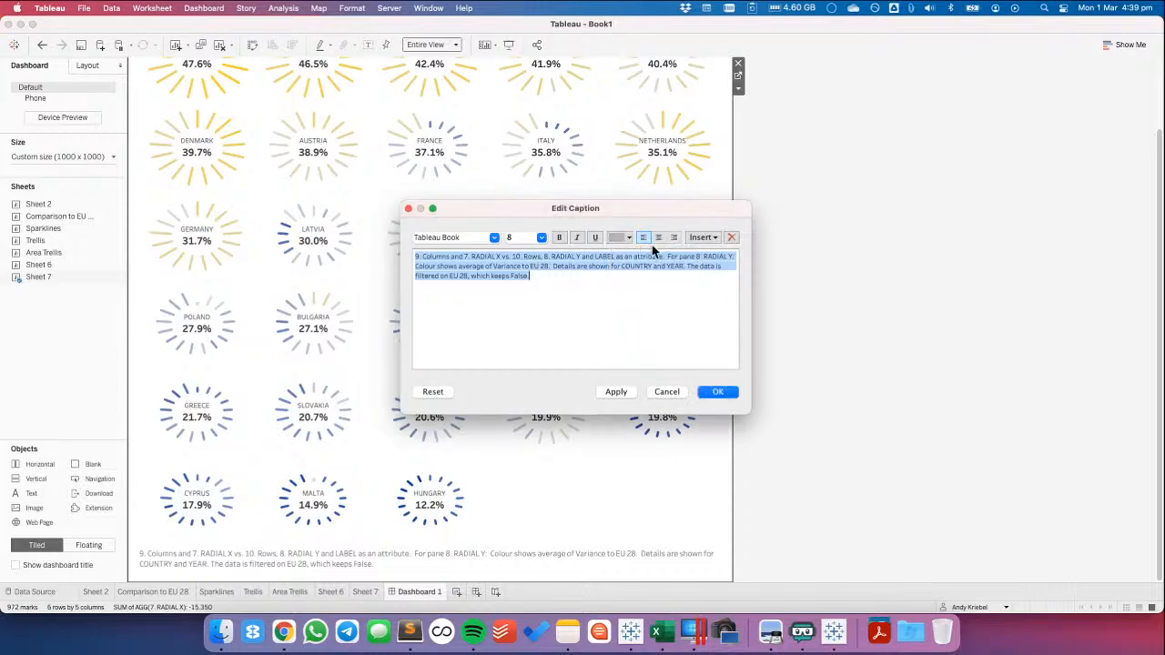
left_click(659, 238)
type("DATA SOURCE:")
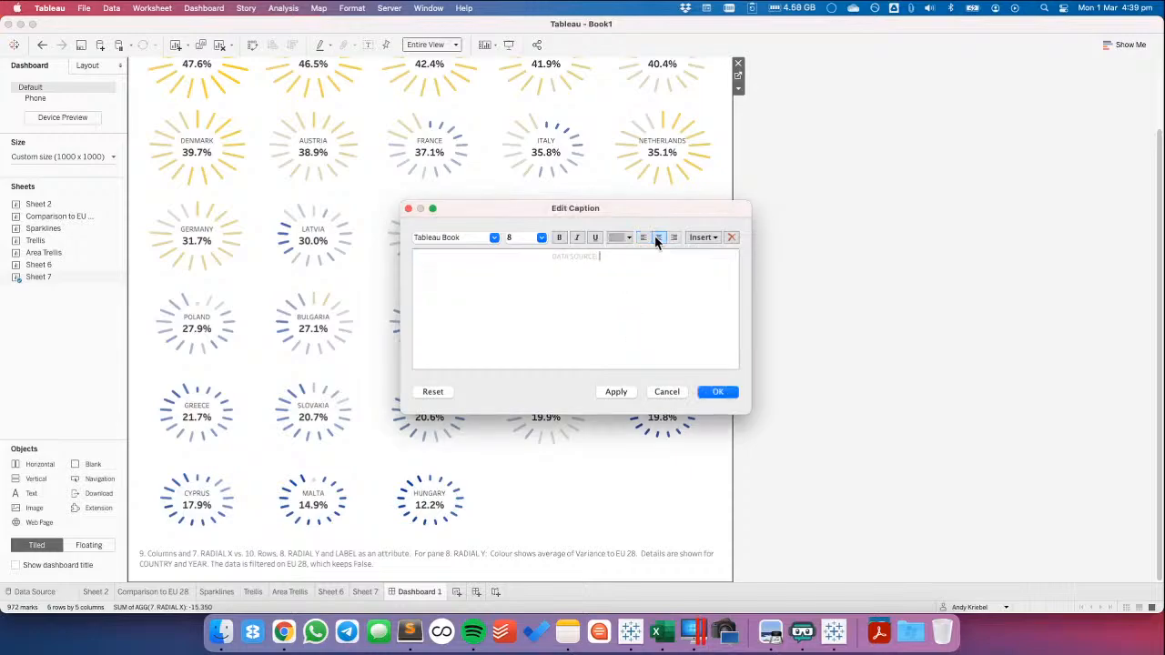
type(" EUROSTAT • CREATED BY ANDY KRIEBEL | @VIZWIZ")
left_click(717, 391)
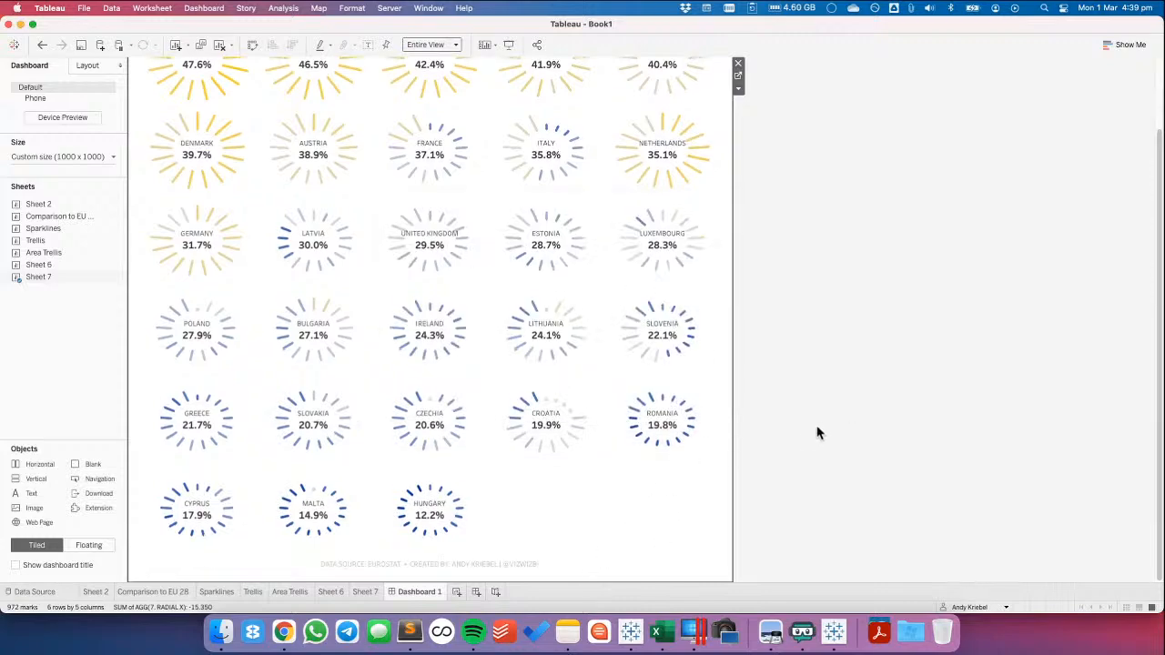
left_click(816, 429)
scroll(816, 428, "up", 4)
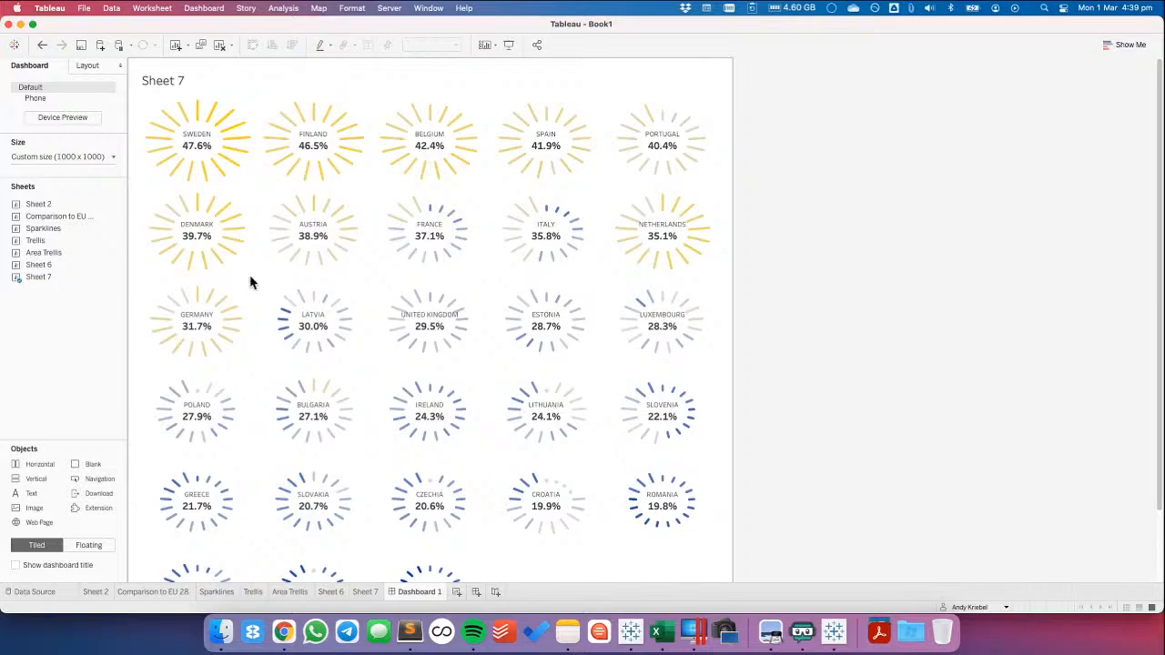
Switch to Chrome to view the original Eurostat chart of seats held by women, and return to Tableau
left_click(286, 637)
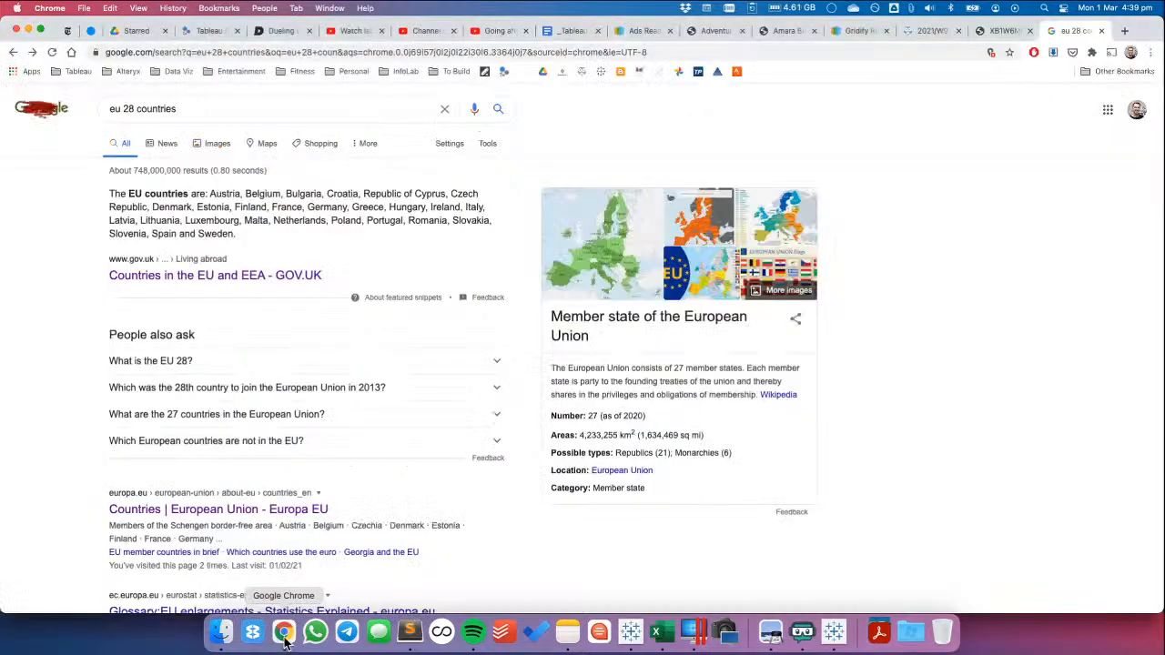
left_click(994, 31)
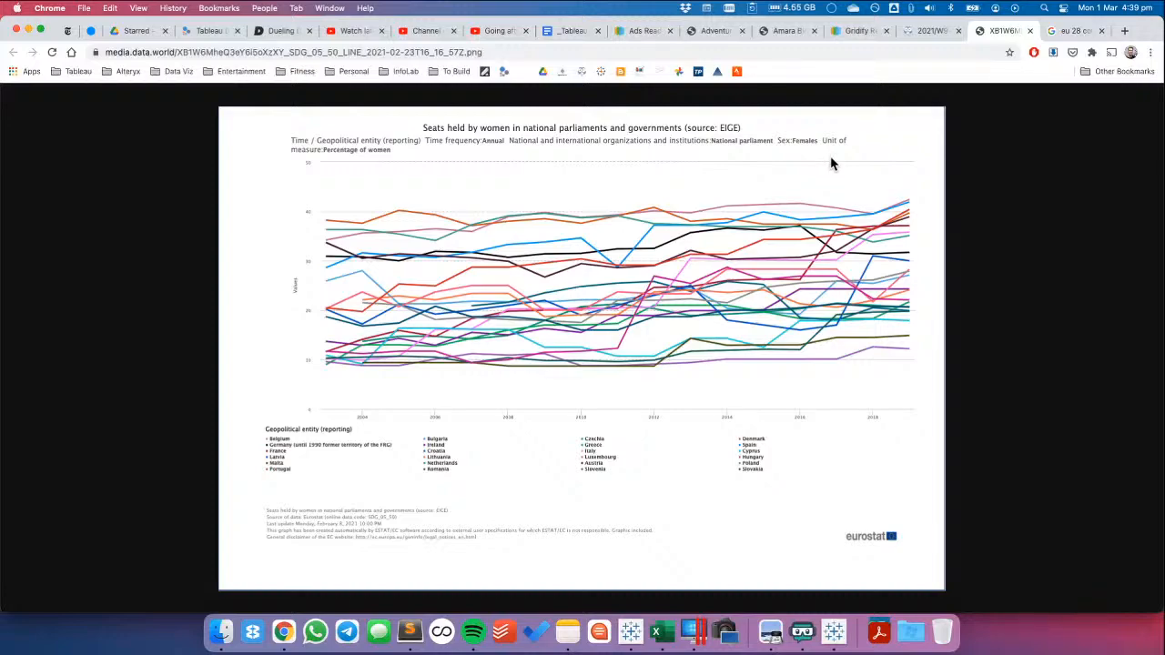
key("super+Tab")
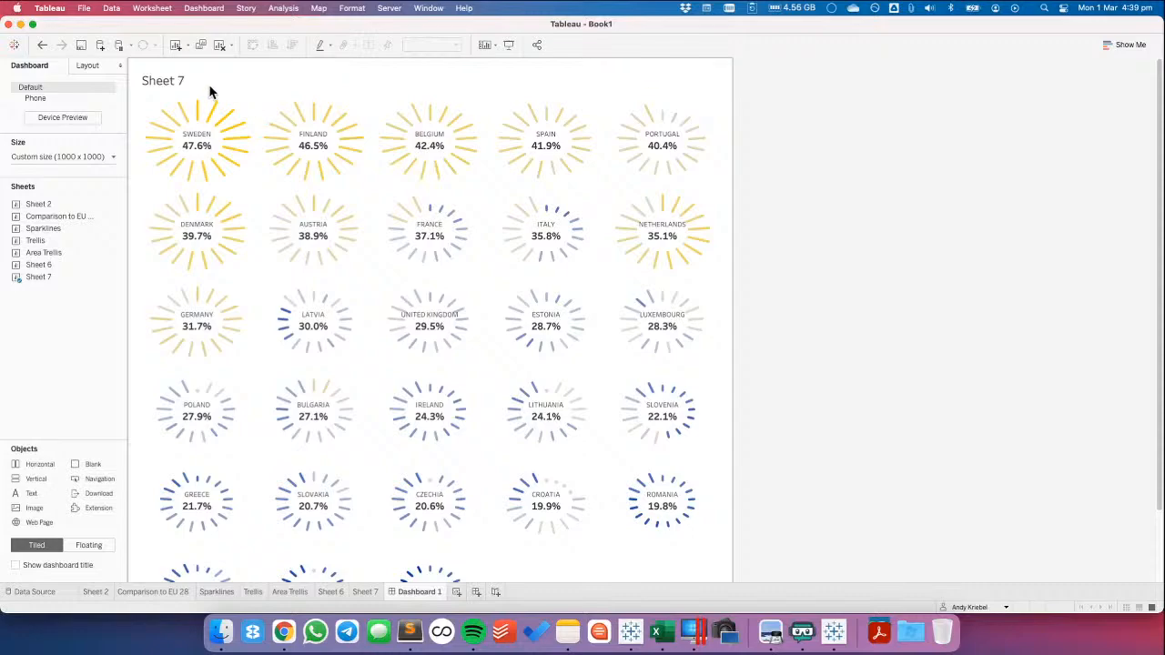
Open the palette choices for the Variance to EU 28 colours of the 8. RADIAL Y marks on Sheet 7
left_click(270, 81)
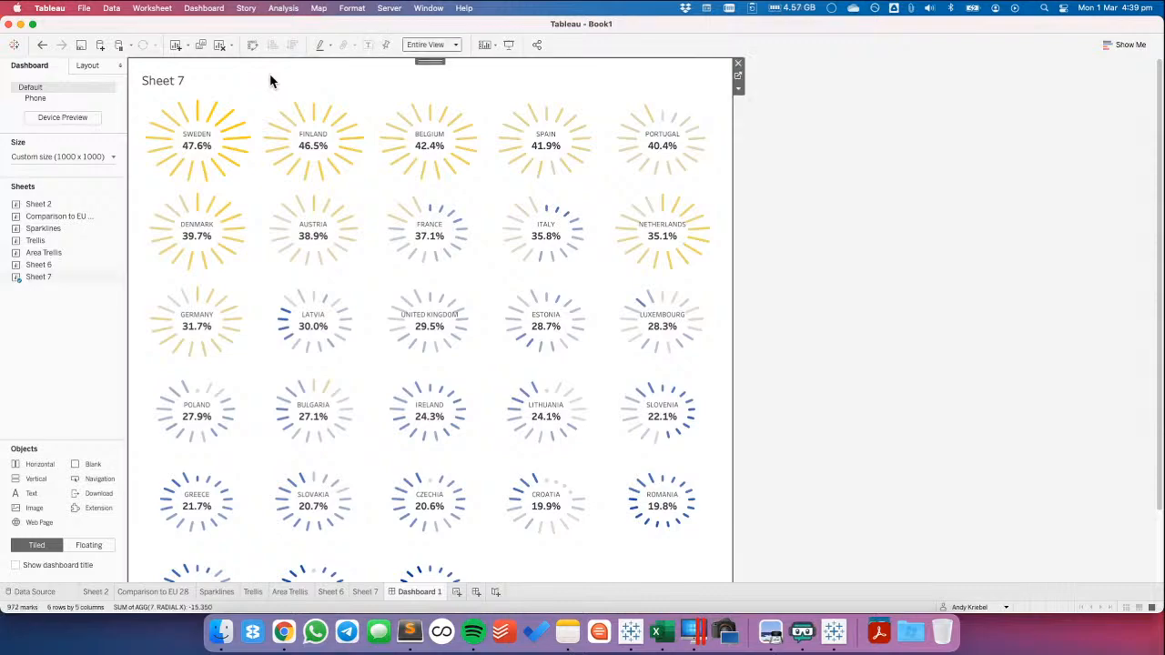
left_click(367, 593)
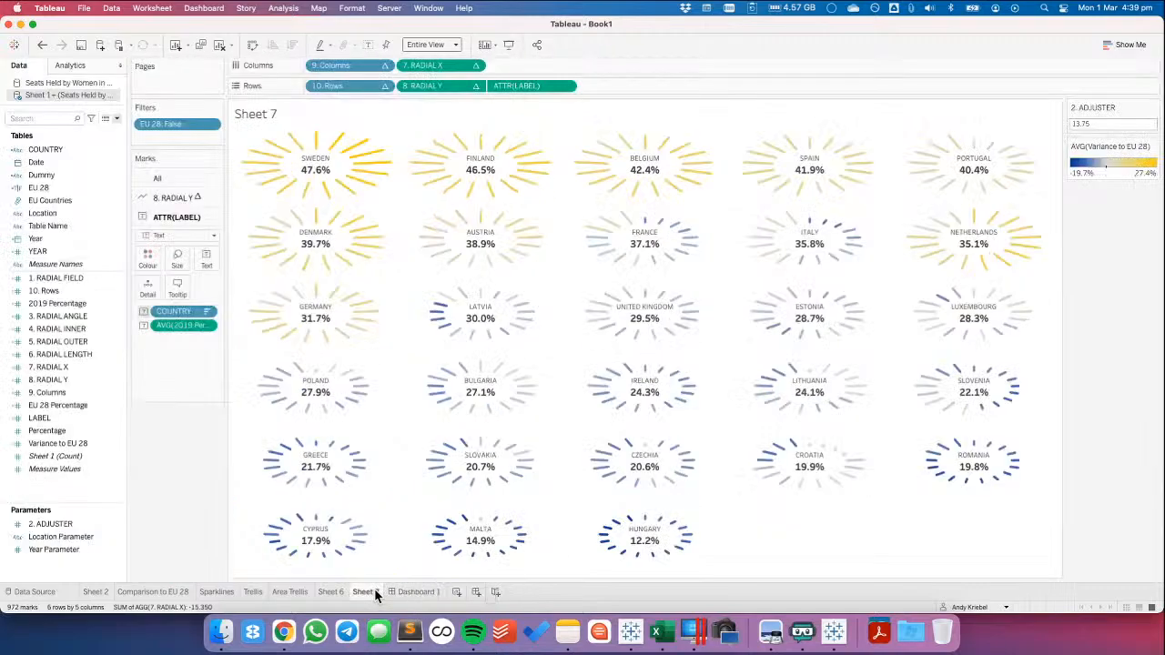
left_click(173, 198)
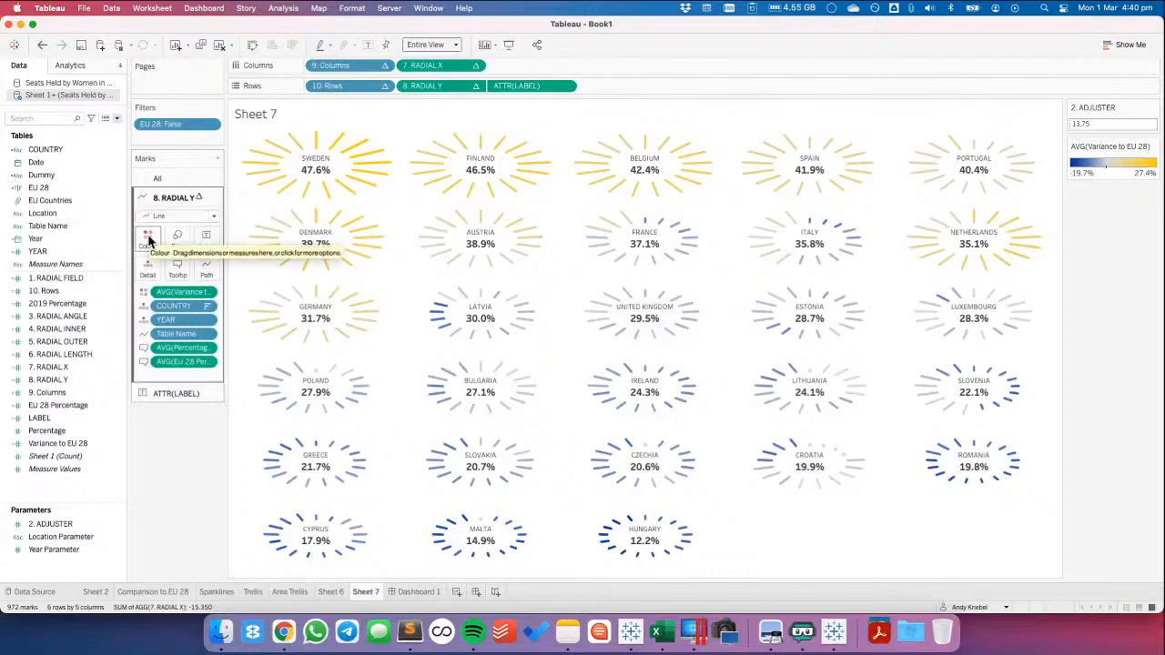
left_click(148, 240)
left_click(223, 283)
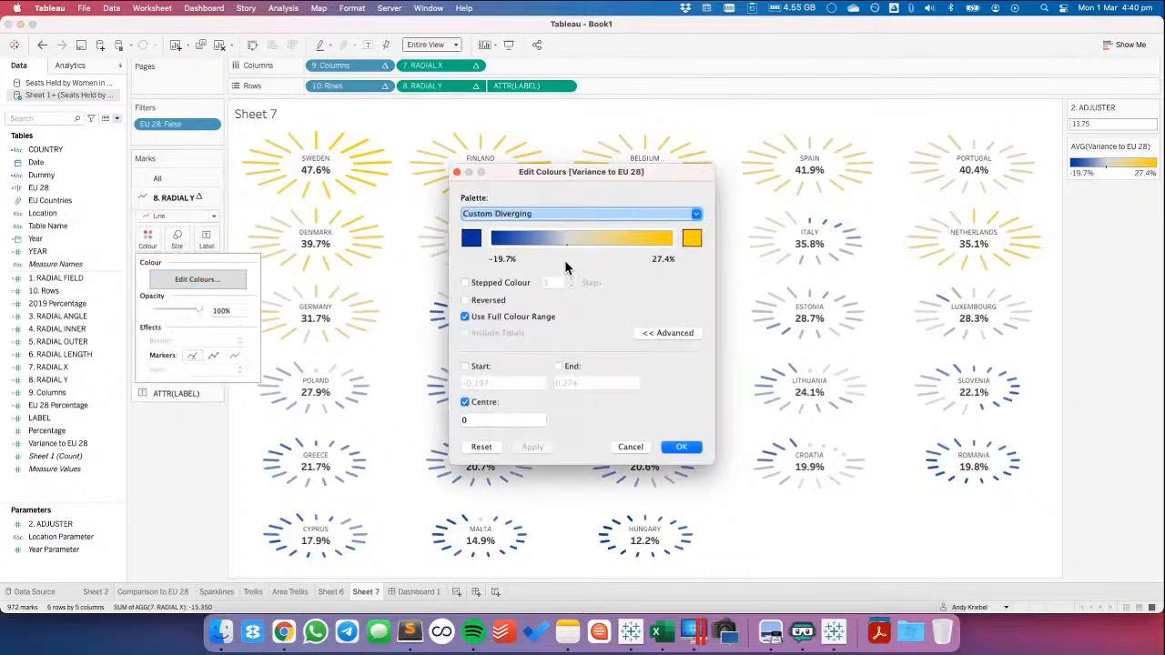
left_click(547, 213)
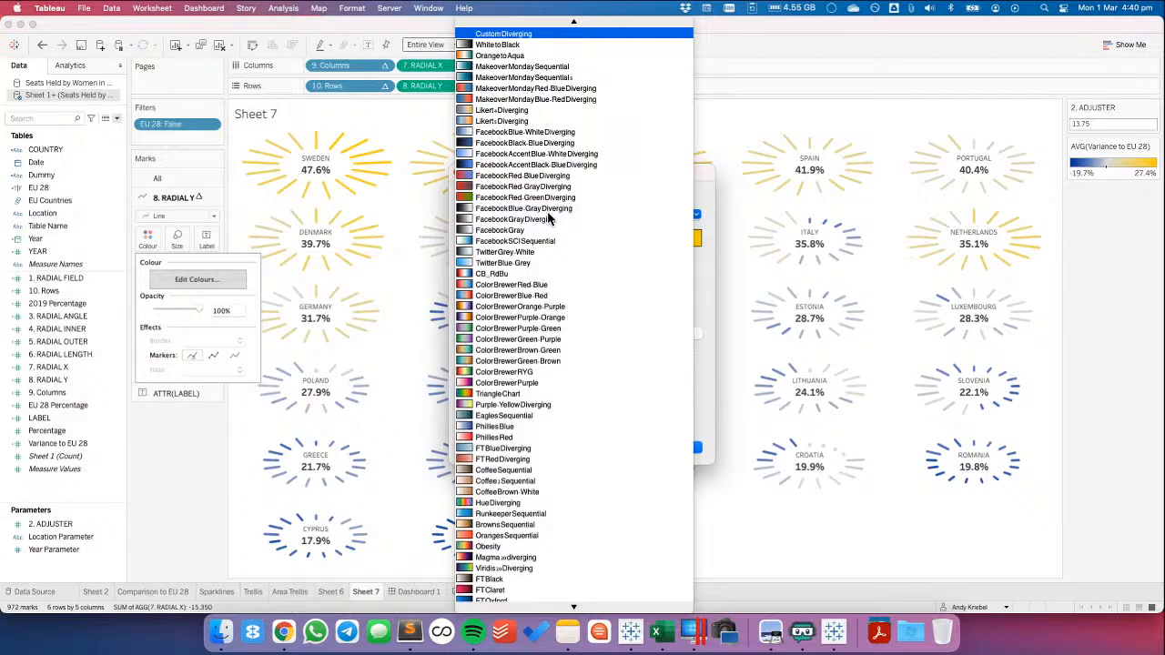
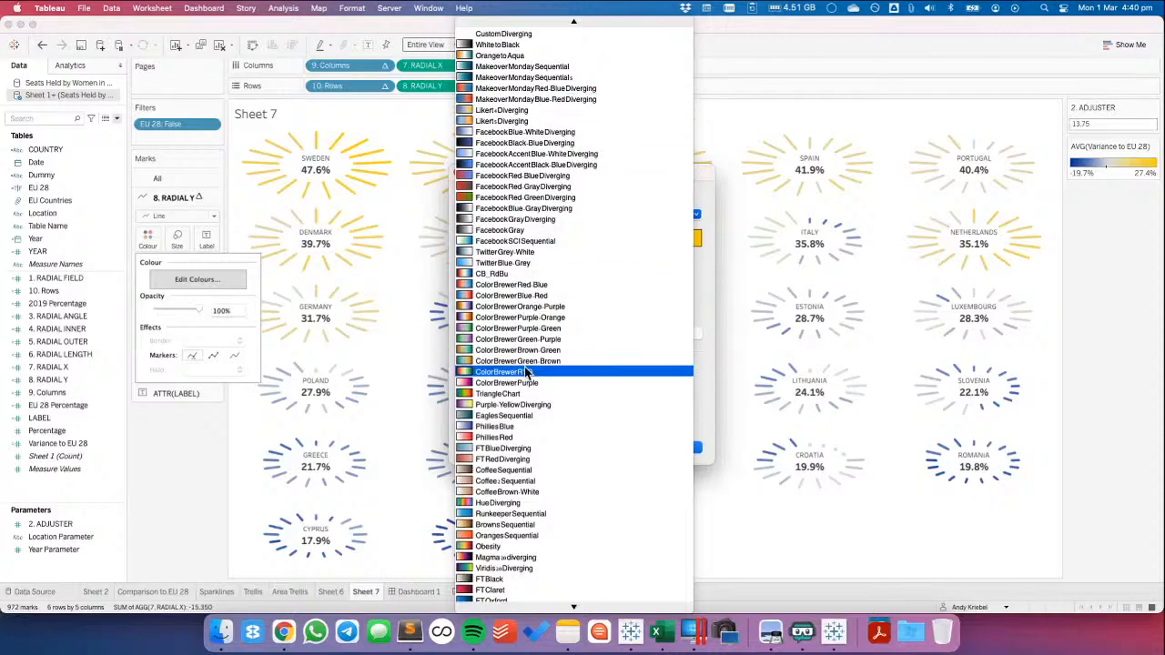
scroll(526, 374, "down", 4)
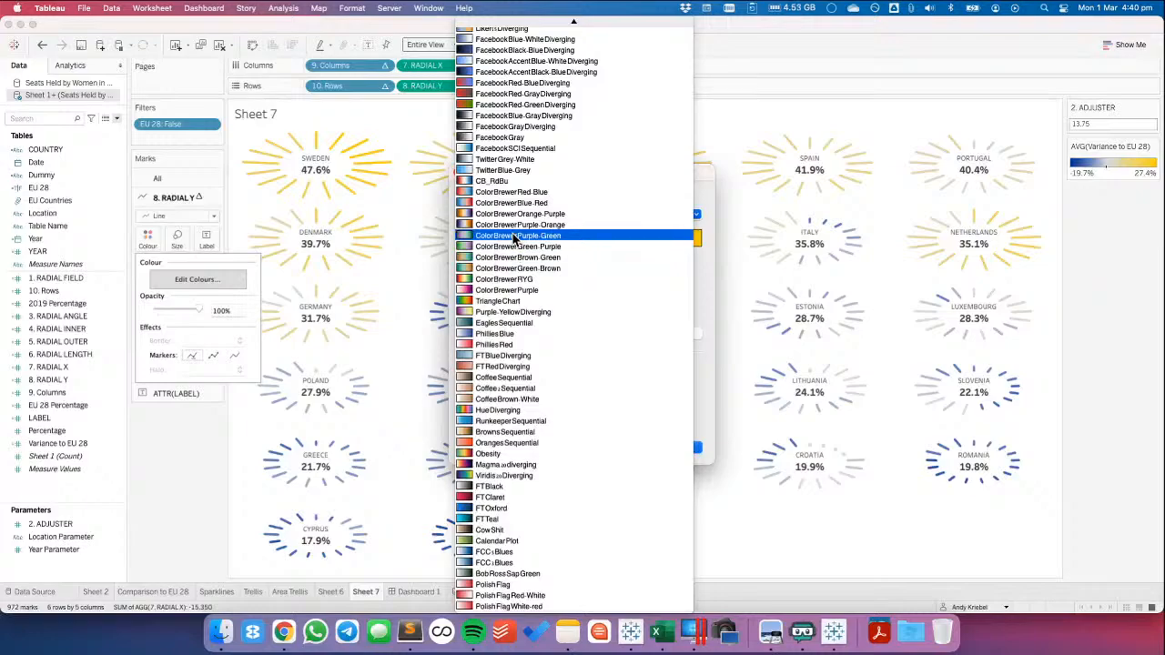
scroll(515, 238, "up", 3)
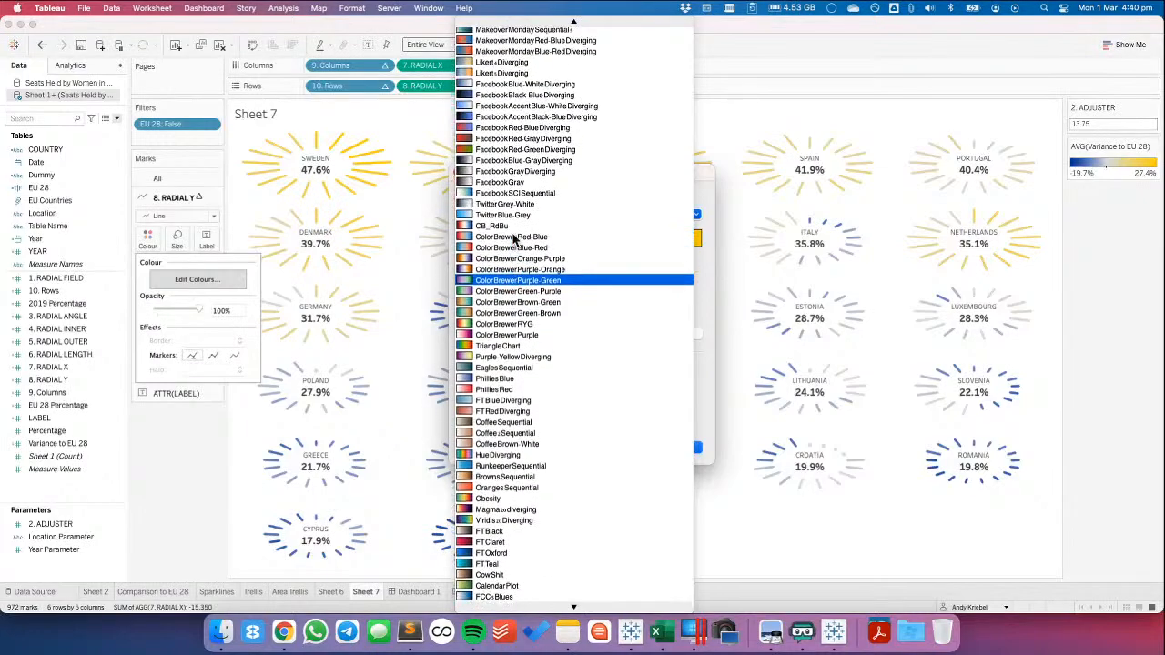
left_click(707, 199)
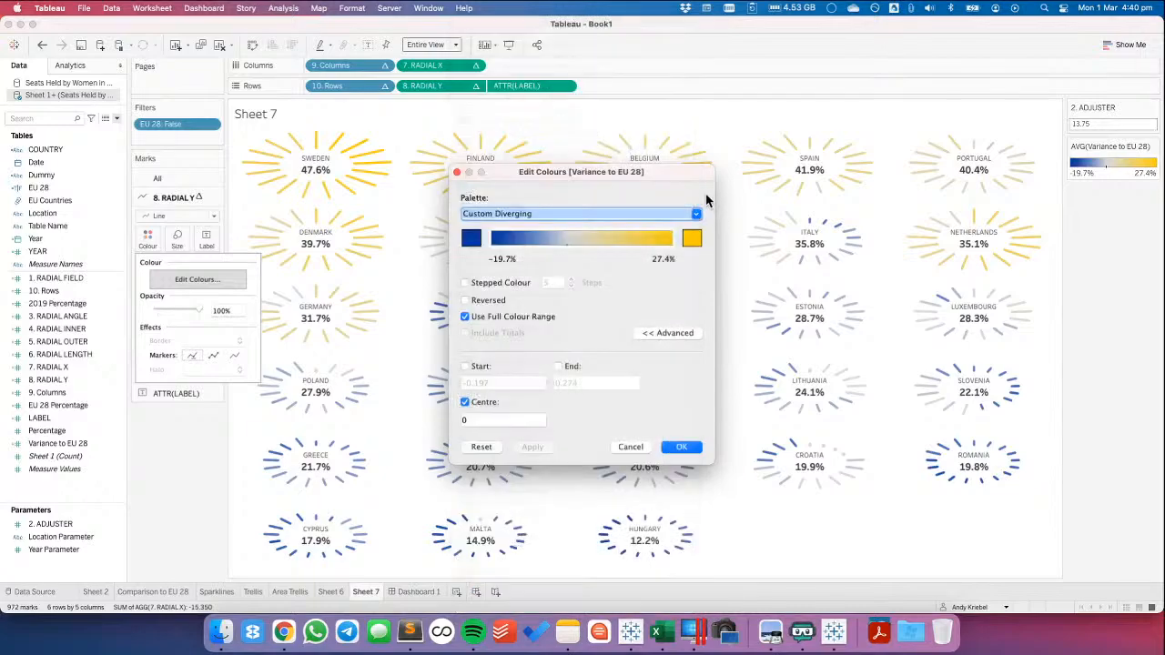
Open the low-end blue of the Variance to EU 28 palette for its hex code, switch to Chrome and start the Coolors palette generator
left_click(471, 239)
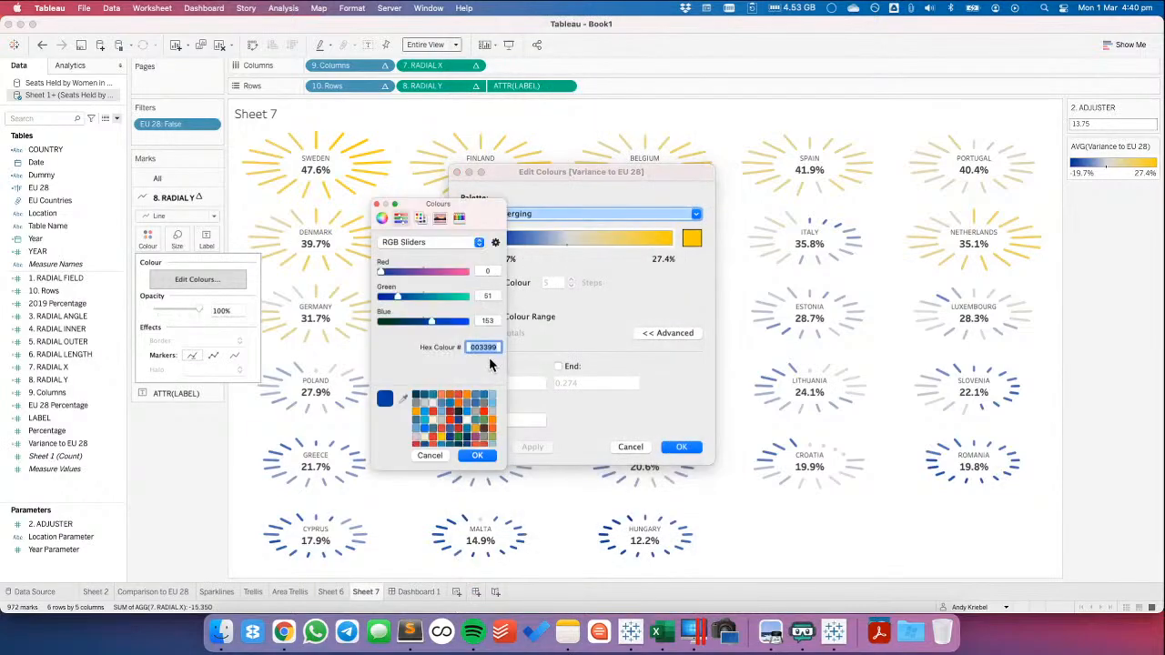
left_click(291, 635)
left_click(1125, 30)
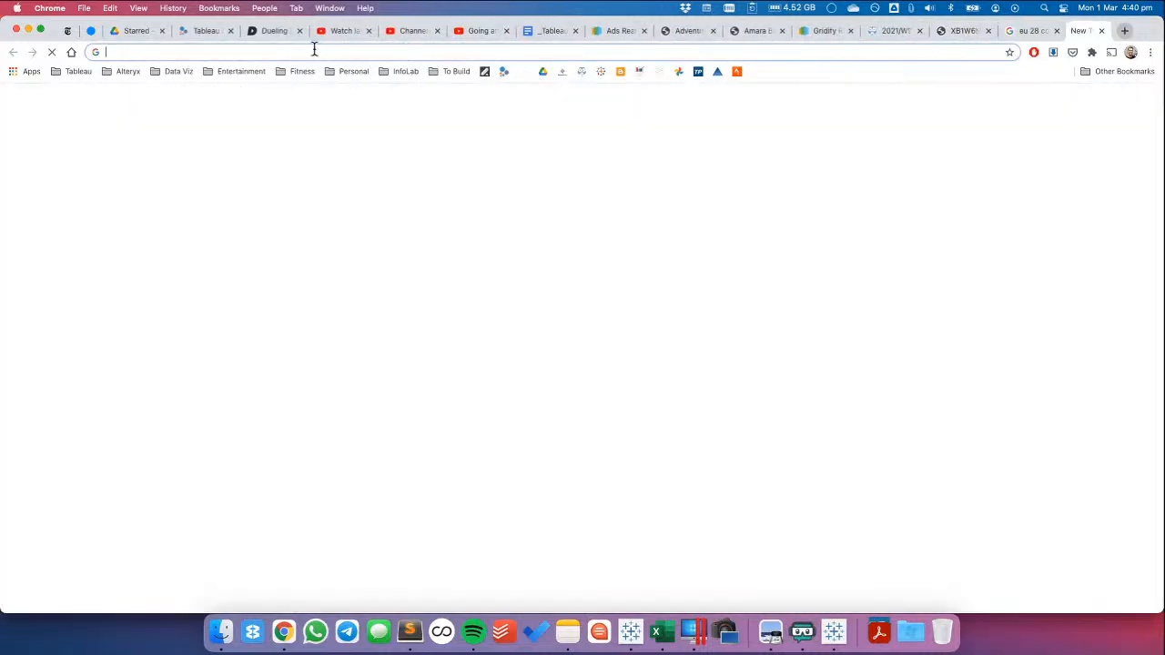
left_click(179, 71)
mouse_move(361, 96)
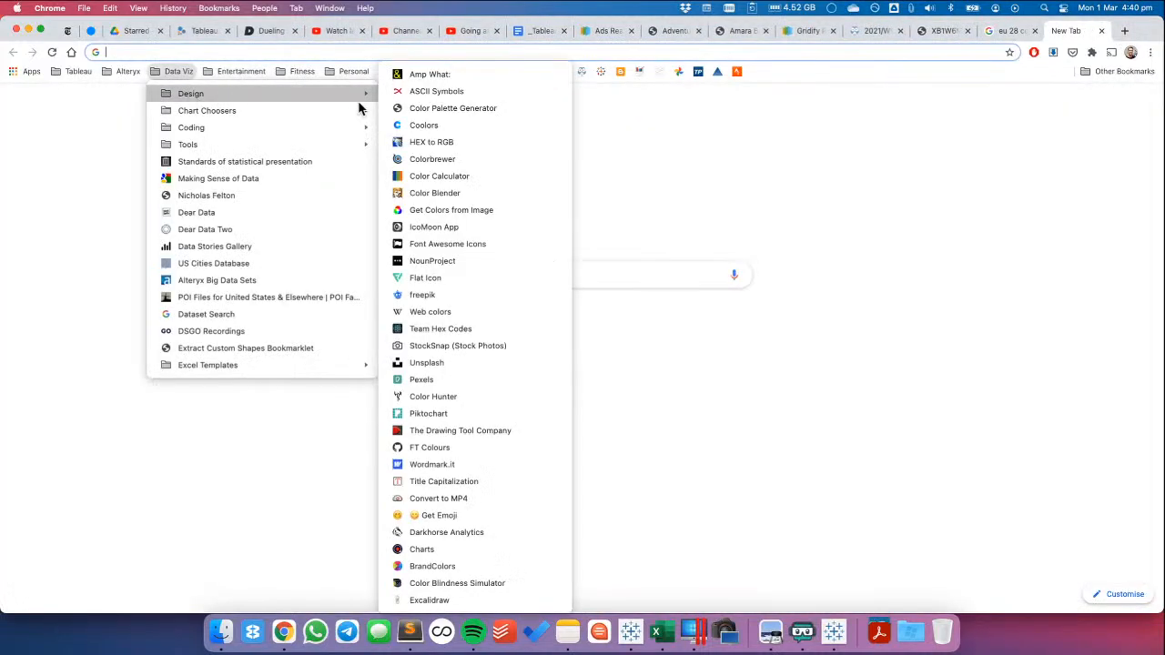
left_click(483, 127)
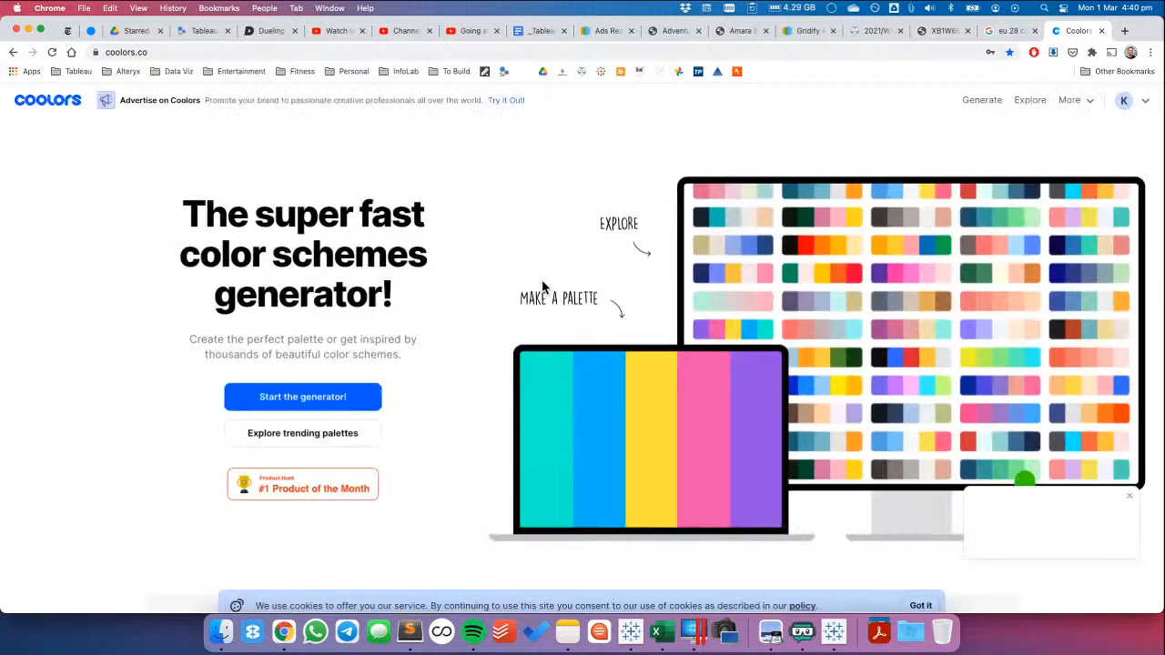
left_click(347, 393)
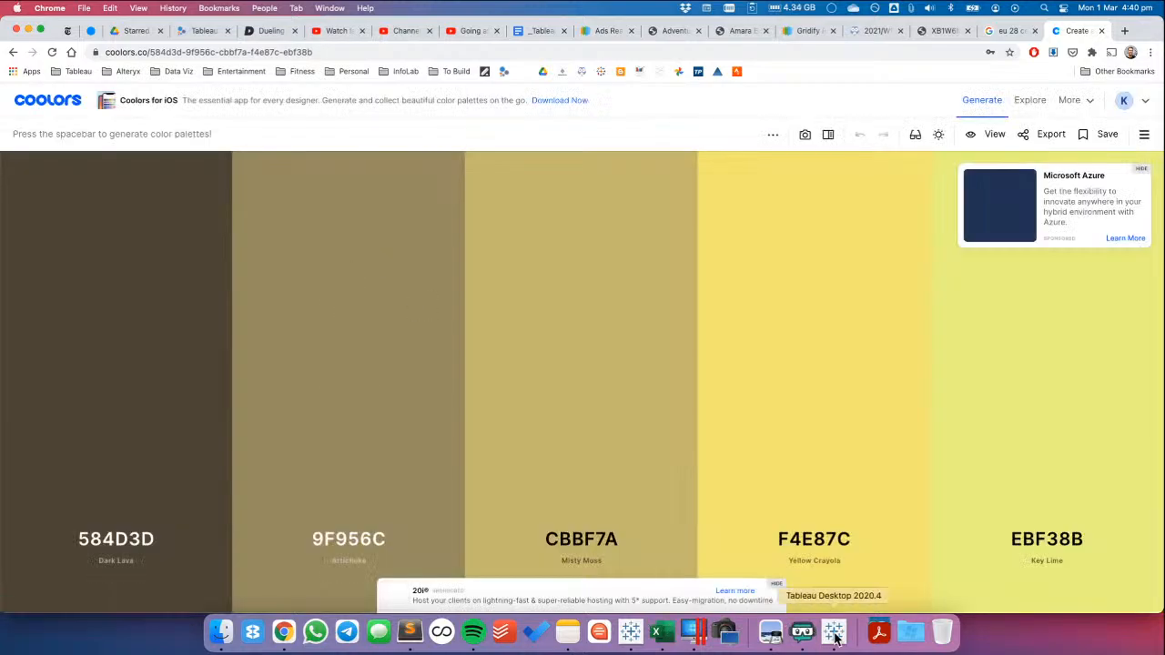
Set the first Coolors colour to 003399, lock it and generate a new palette around it
left_click(136, 538)
type("003399")
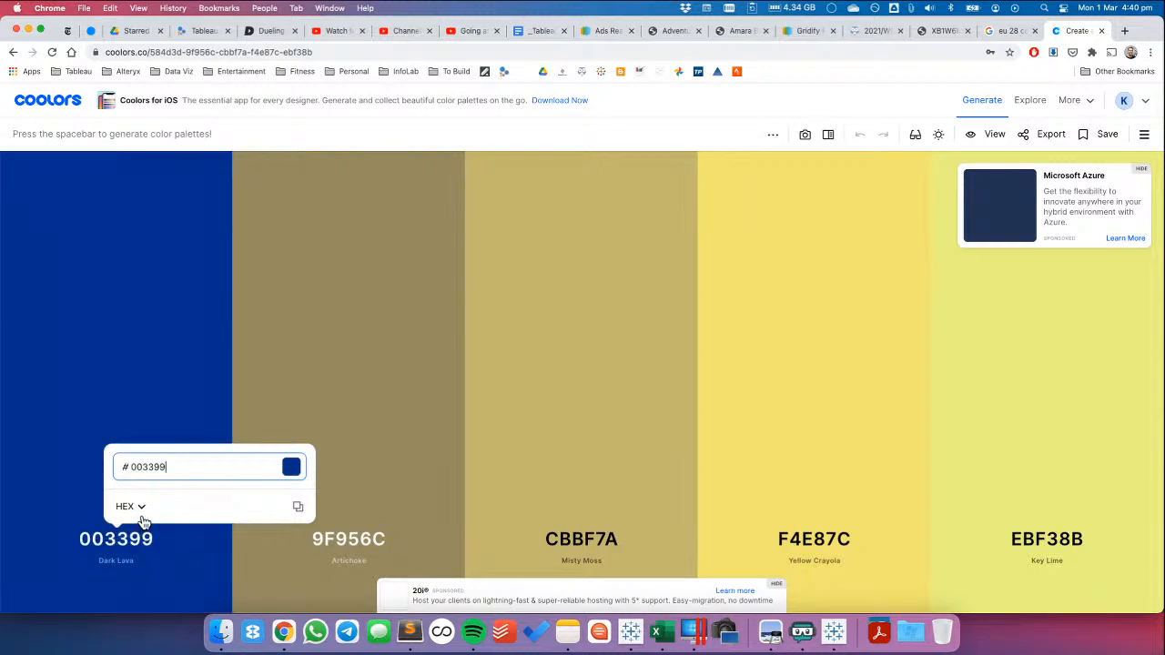
left_click(61, 389)
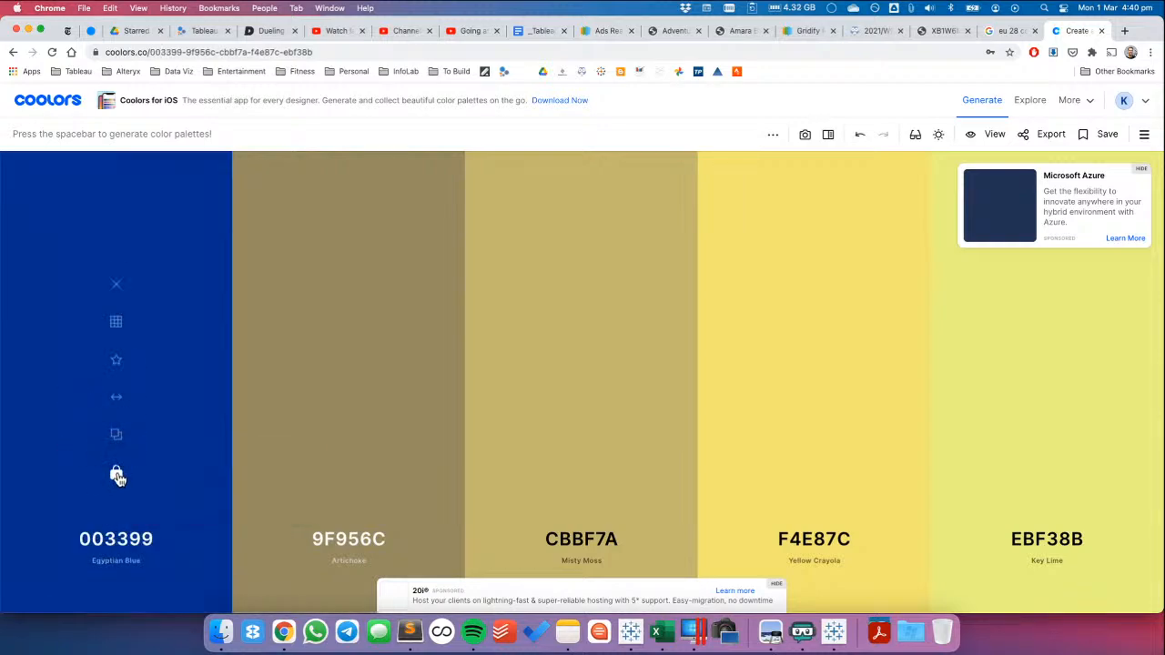
key("space")
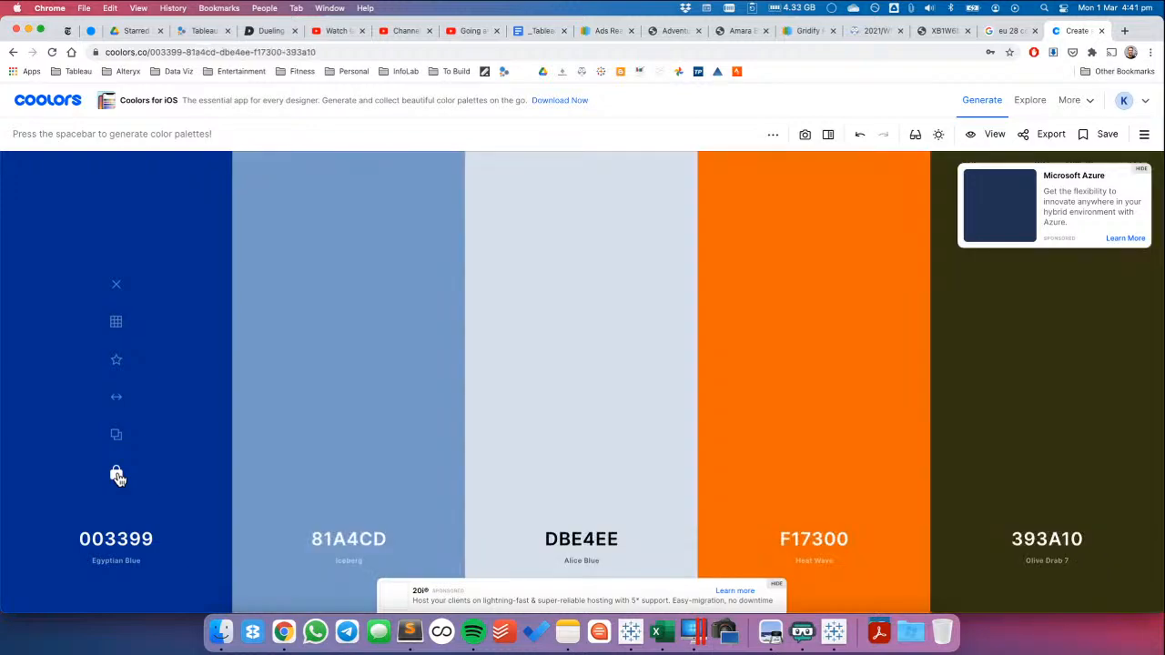
Copy the orange hex code F17300 from Coolors, use it in Tableau as the high-end Variance to EU 28 colour and view Dashboard 1
left_click(814, 540)
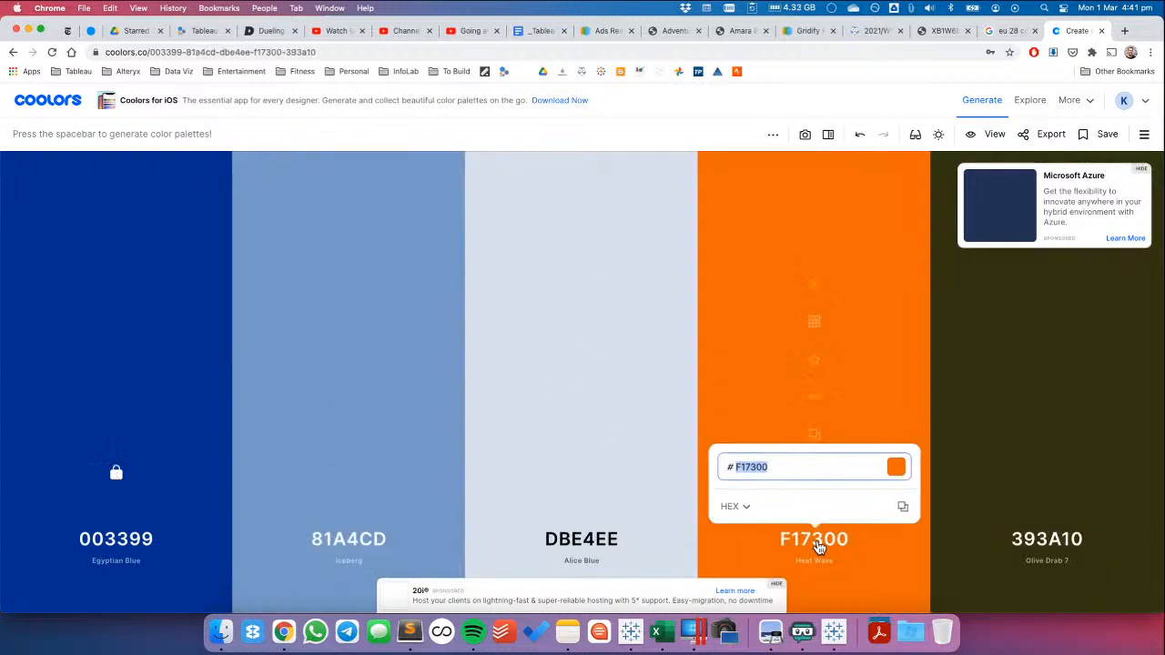
key("super+c")
key("super+Tab")
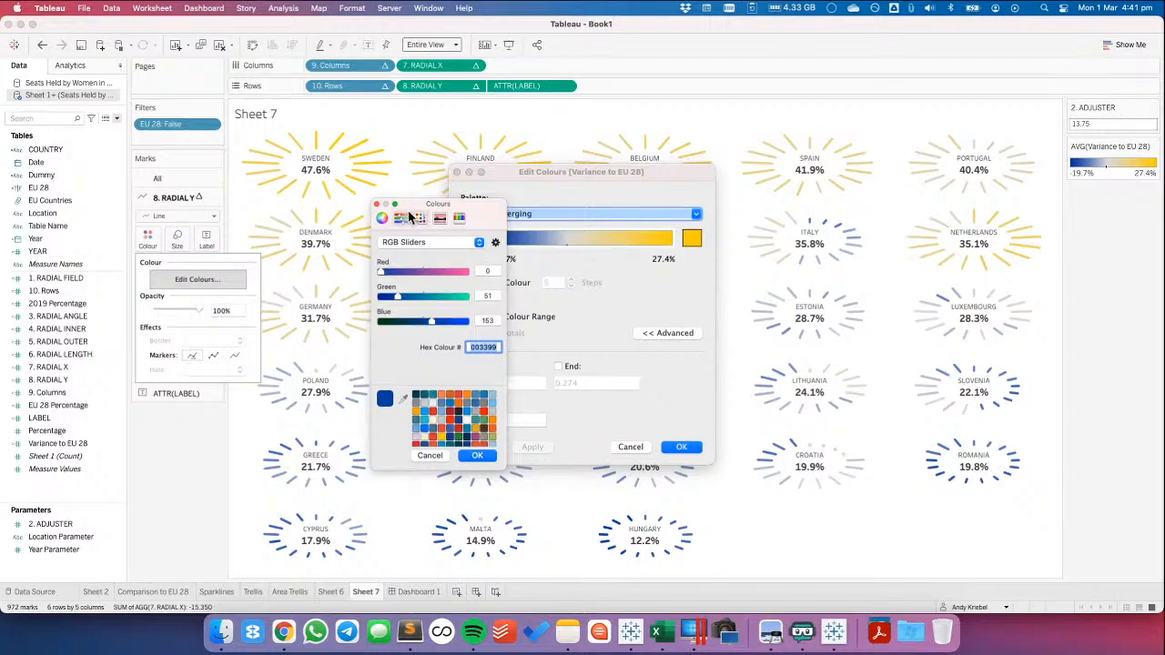
left_click(377, 204)
left_click(689, 243)
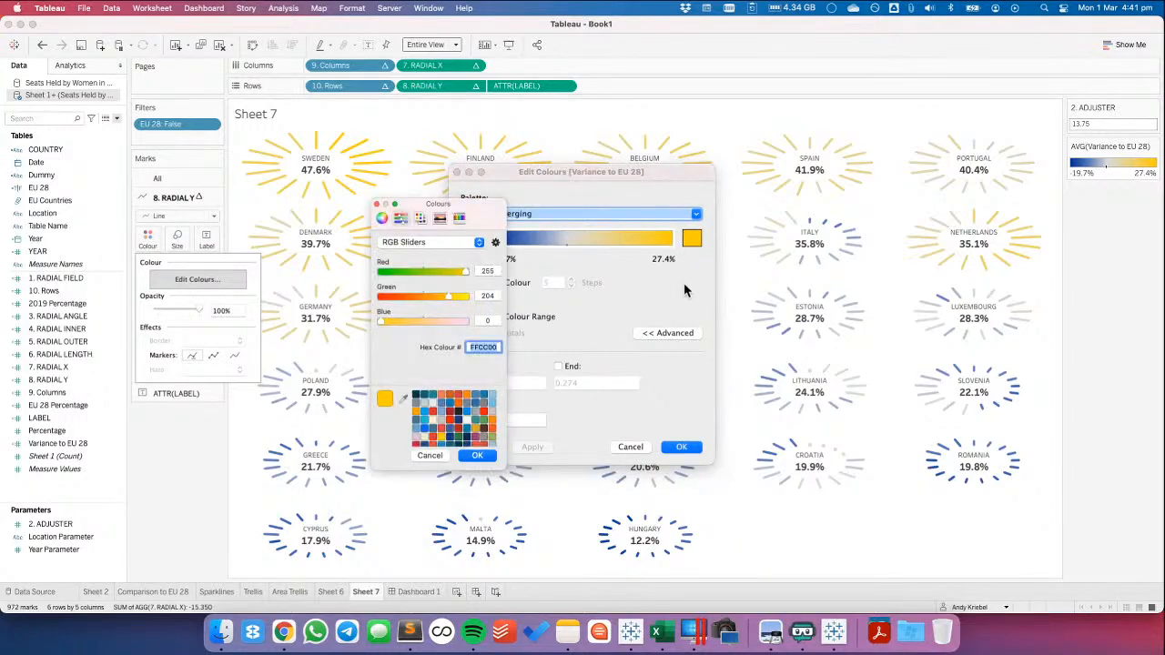
key("super+v")
left_click(477, 457)
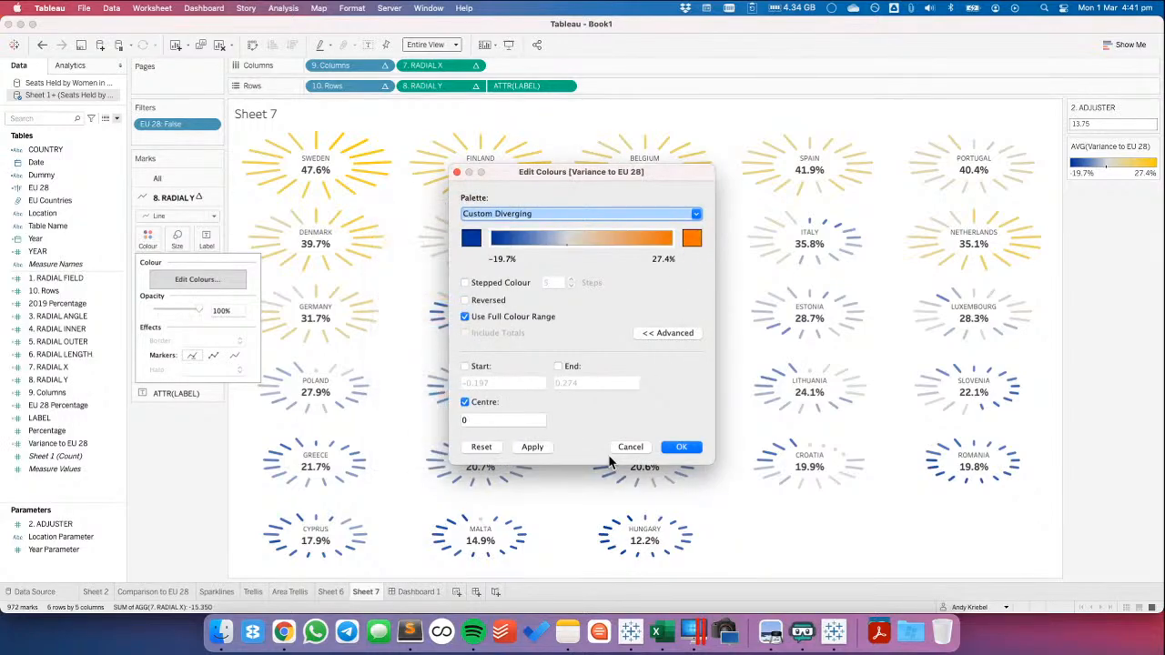
left_click(681, 447)
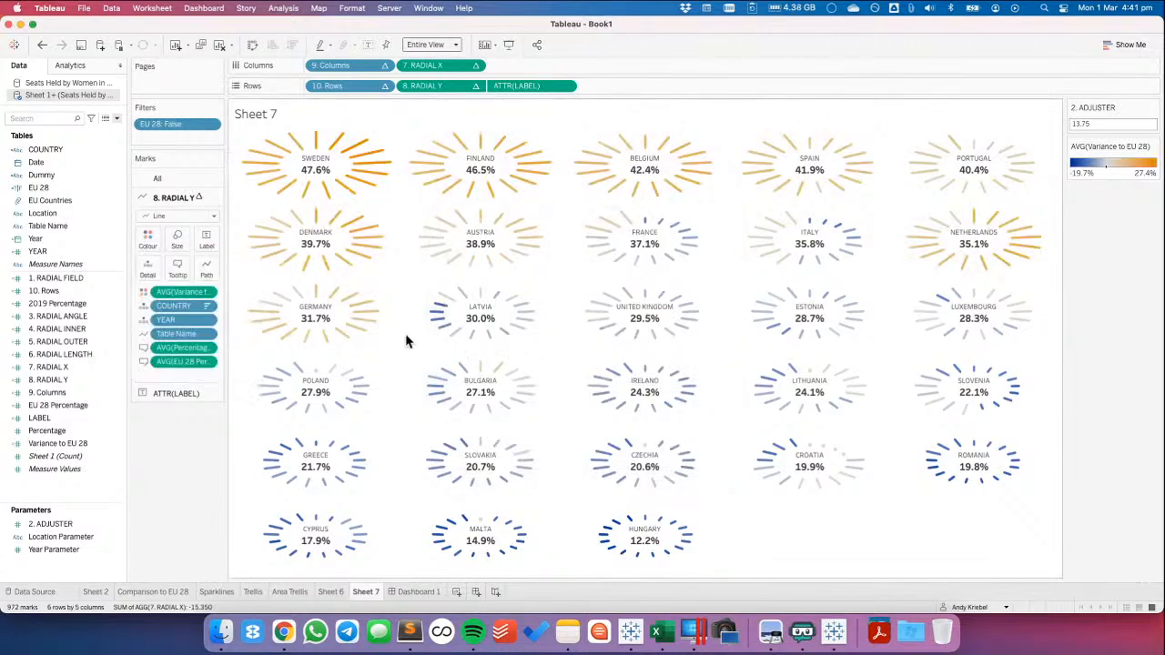
left_click(428, 593)
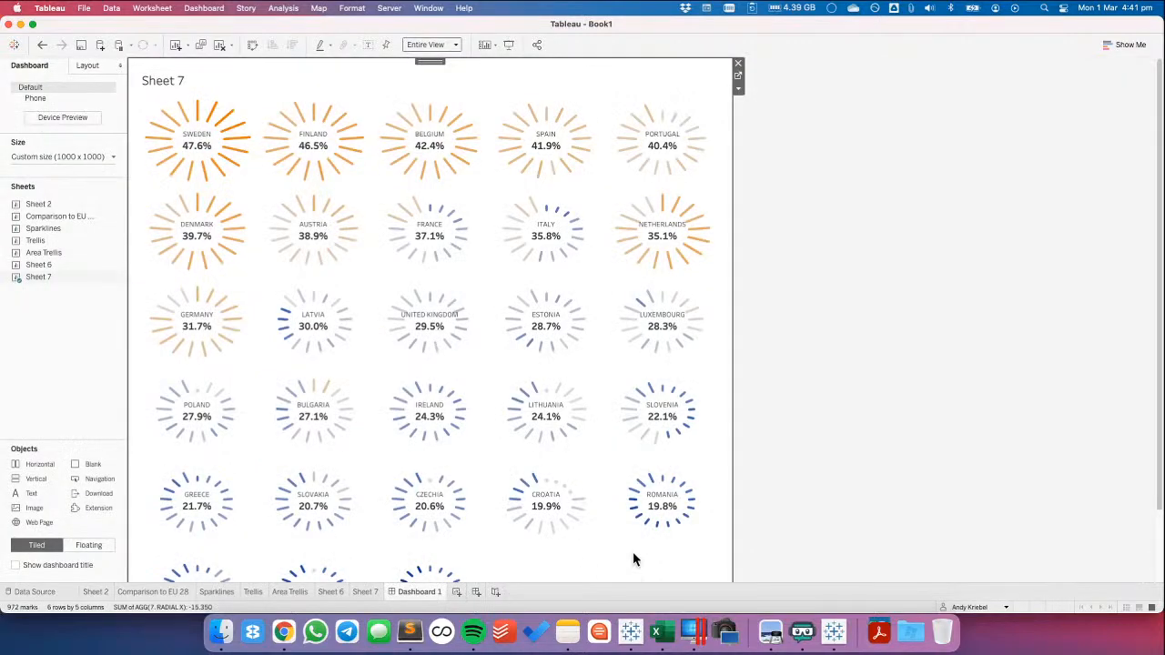
Try the Variance to EU 28 colours on Sheet 7 in 4 steps, settle on 6 steps and view Dashboard 1
left_click(365, 593)
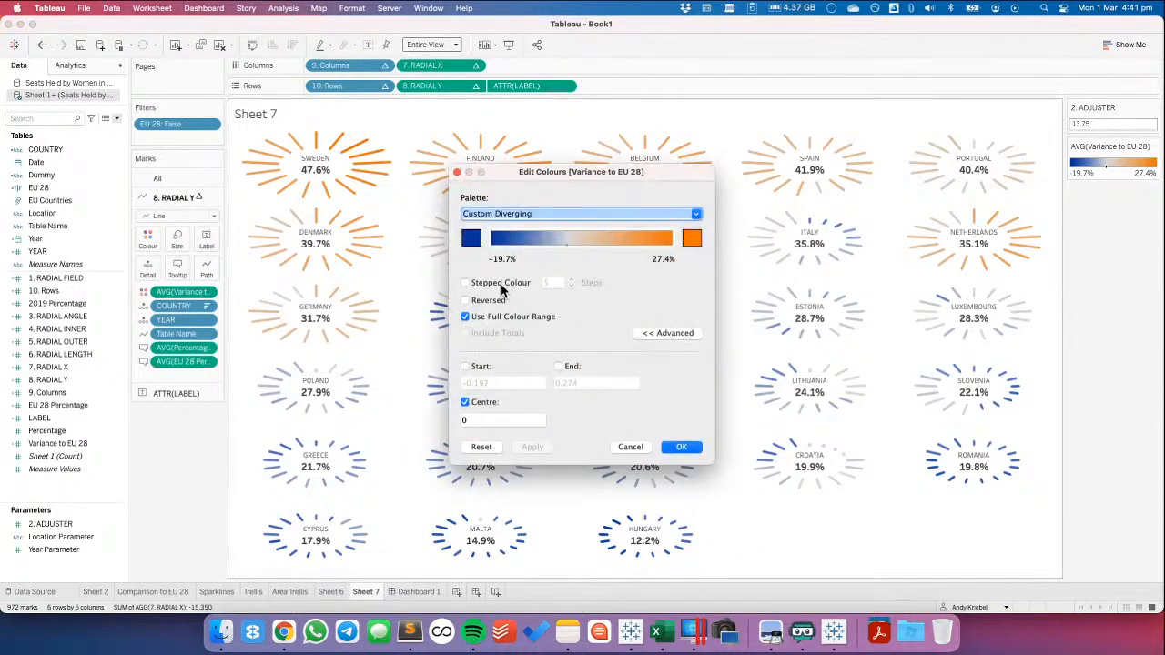
left_click(501, 283)
left_click(571, 284)
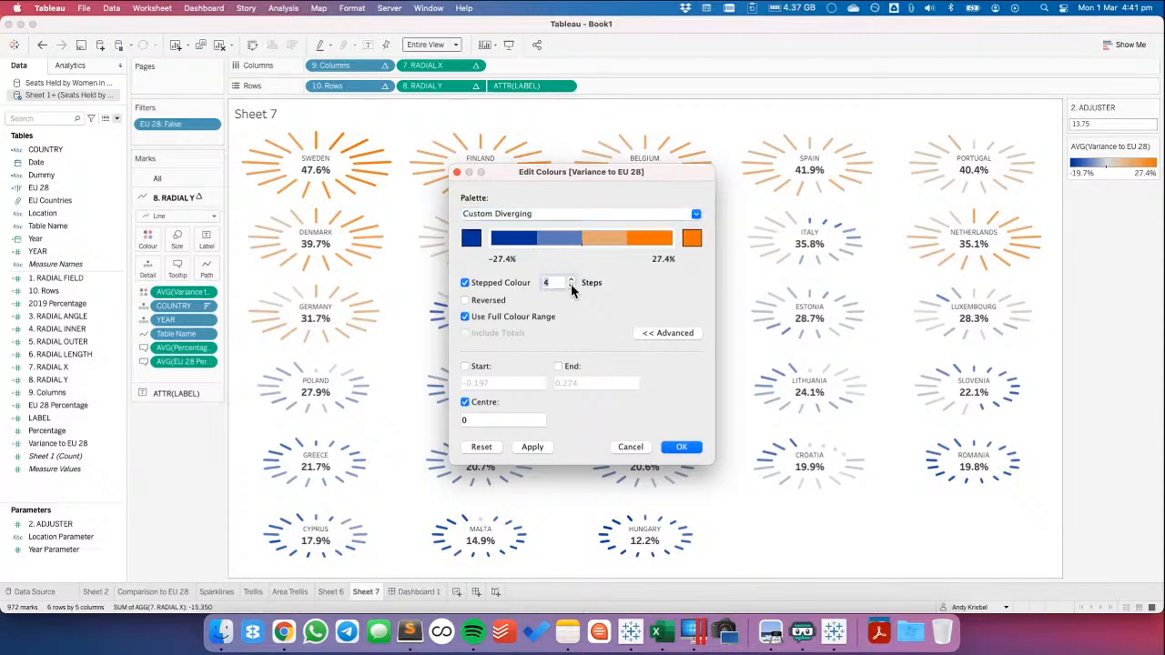
left_click(531, 446)
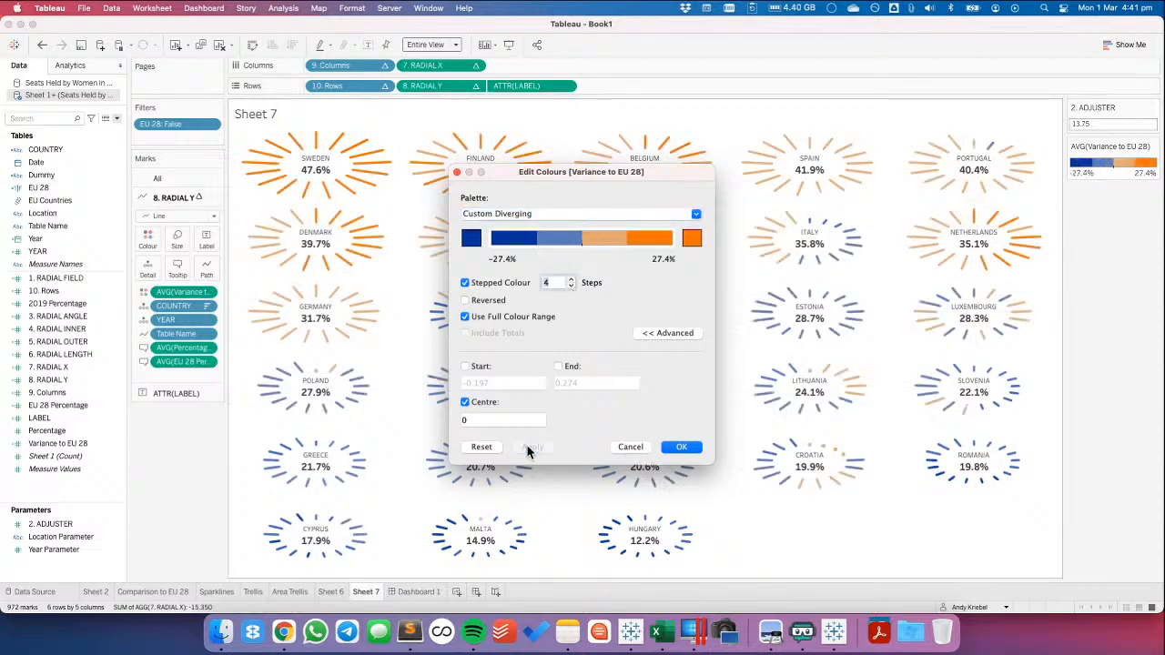
left_click(571, 279)
left_click(571, 279)
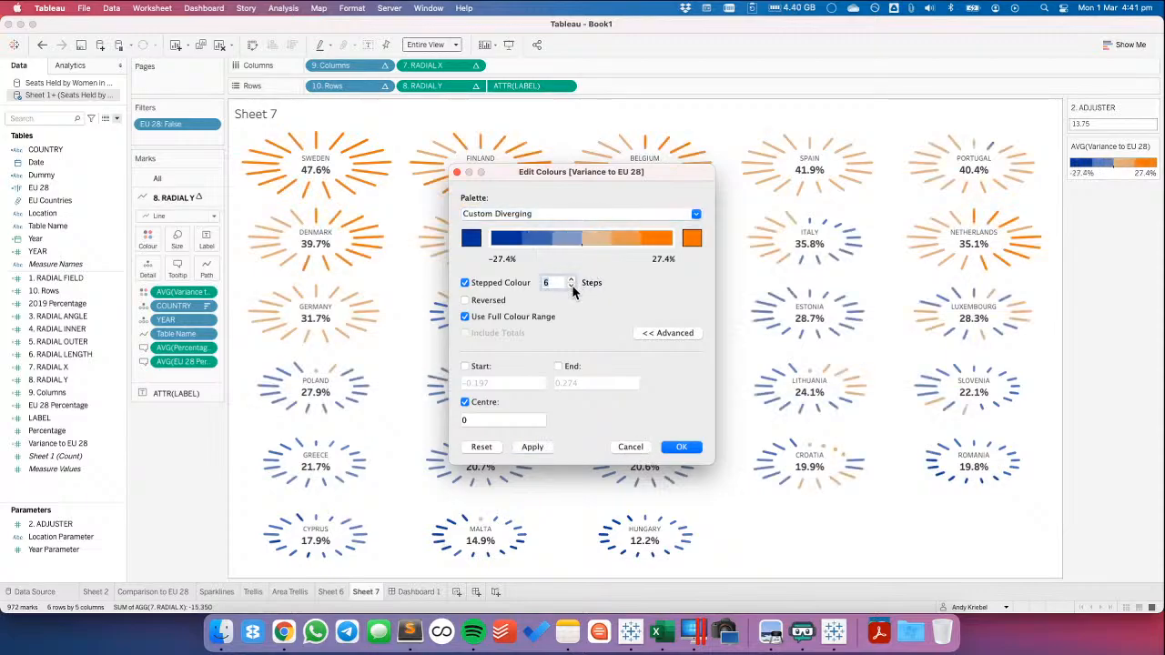
left_click(532, 447)
left_click(681, 447)
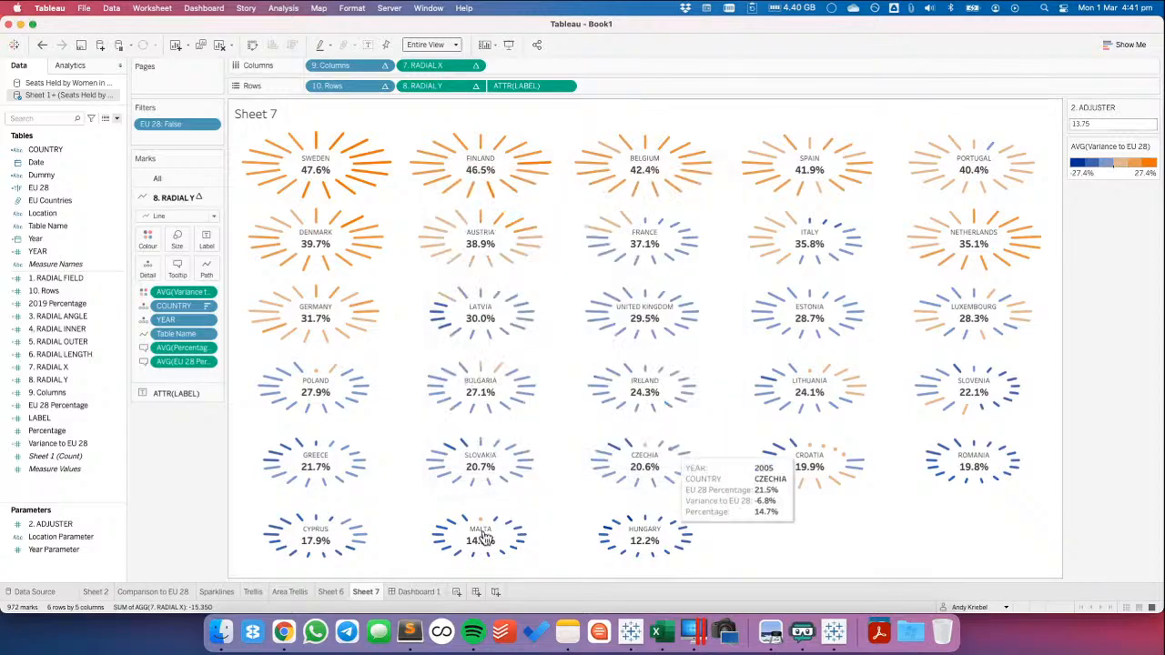
left_click(428, 591)
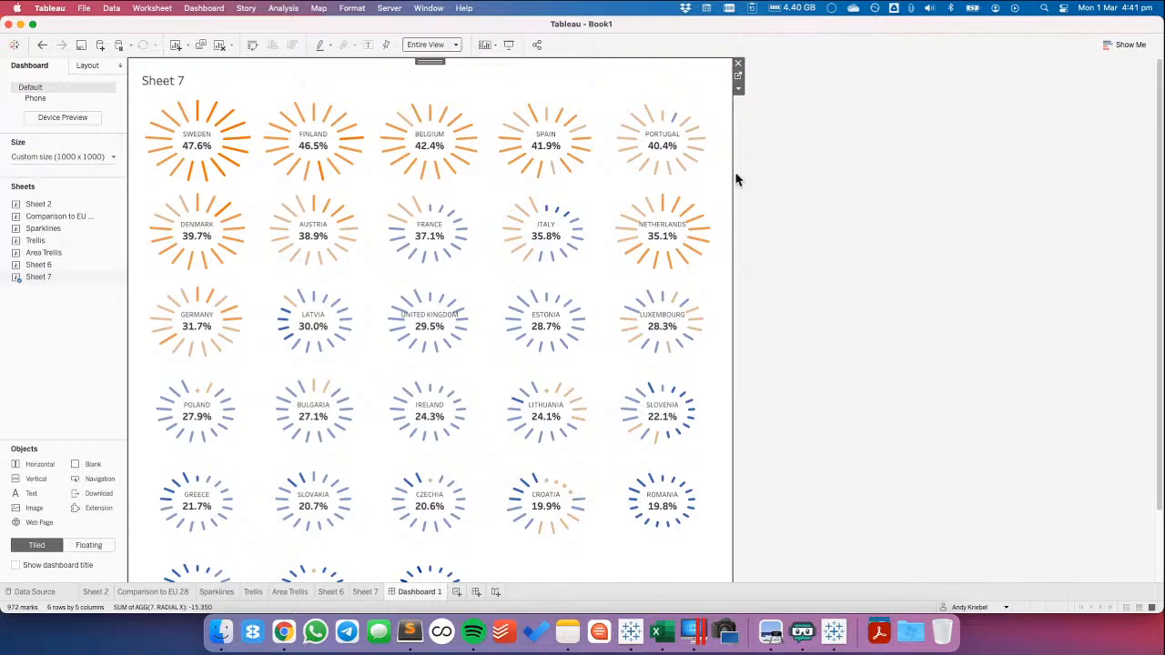
Try the Color Brewer Purple-Green palette for the Variance to EU 28 colours on Sheet 7
left_click(738, 76)
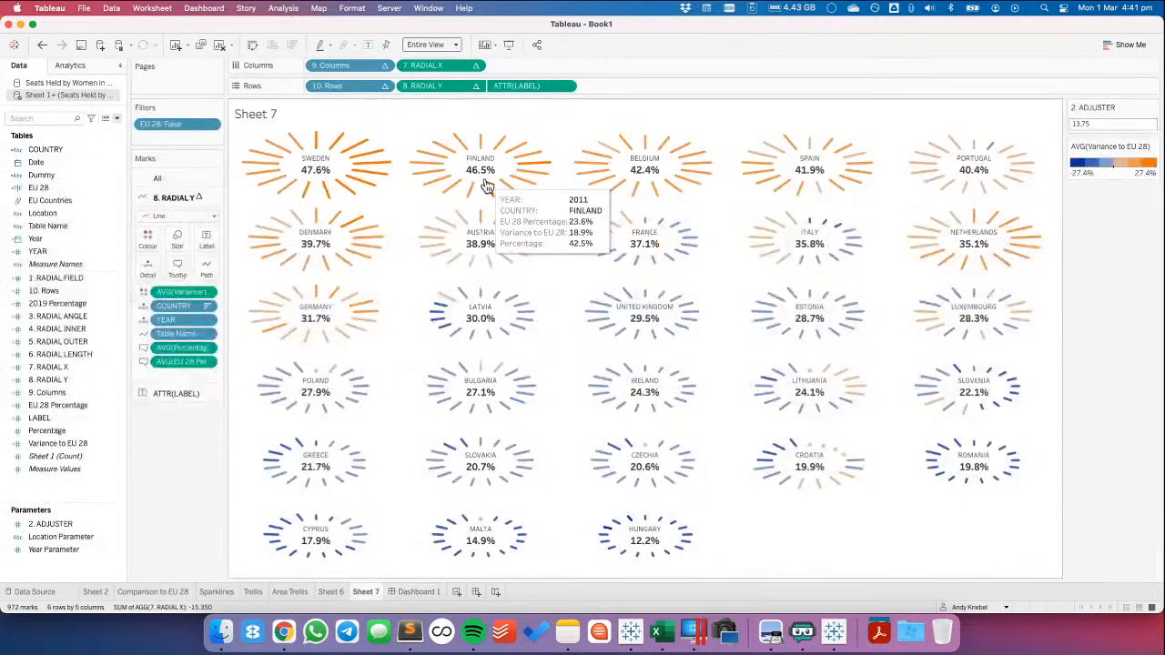
double_click(1096, 179)
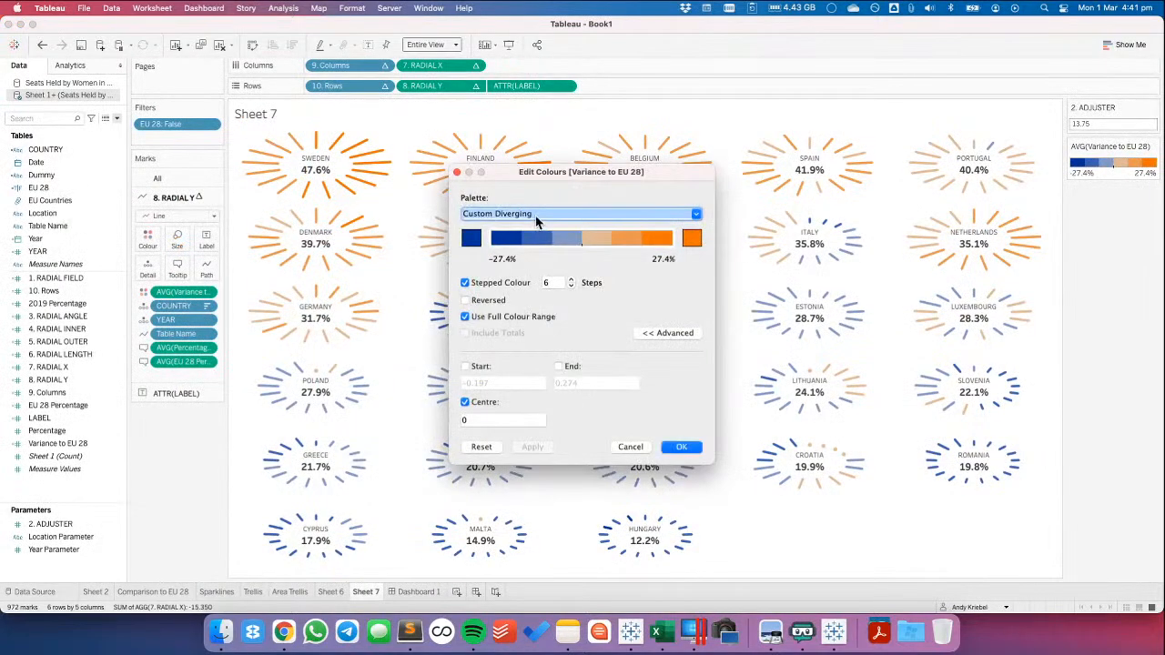
left_click(537, 219)
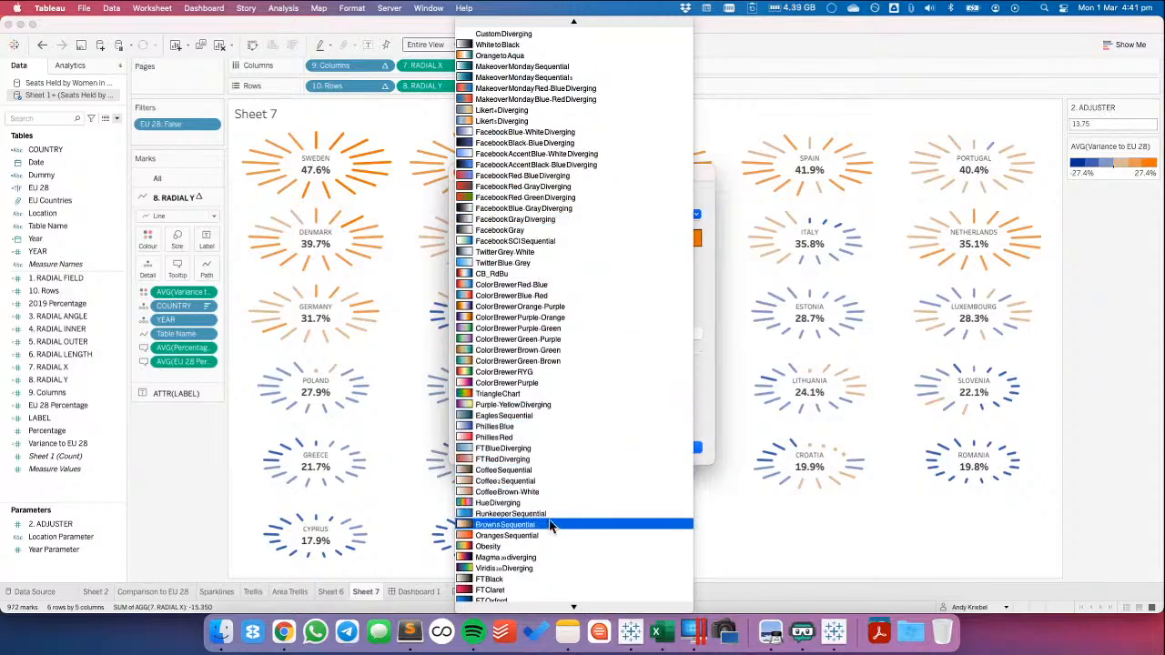
scroll(556, 265, "up", 5)
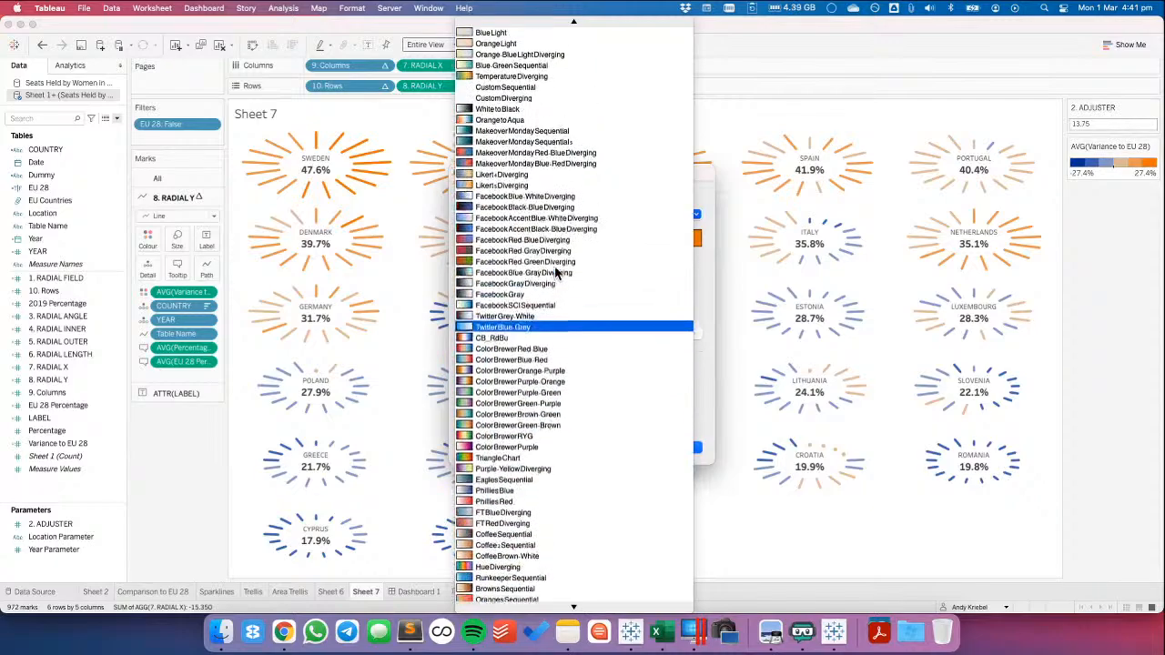
scroll(555, 266, "up", 3)
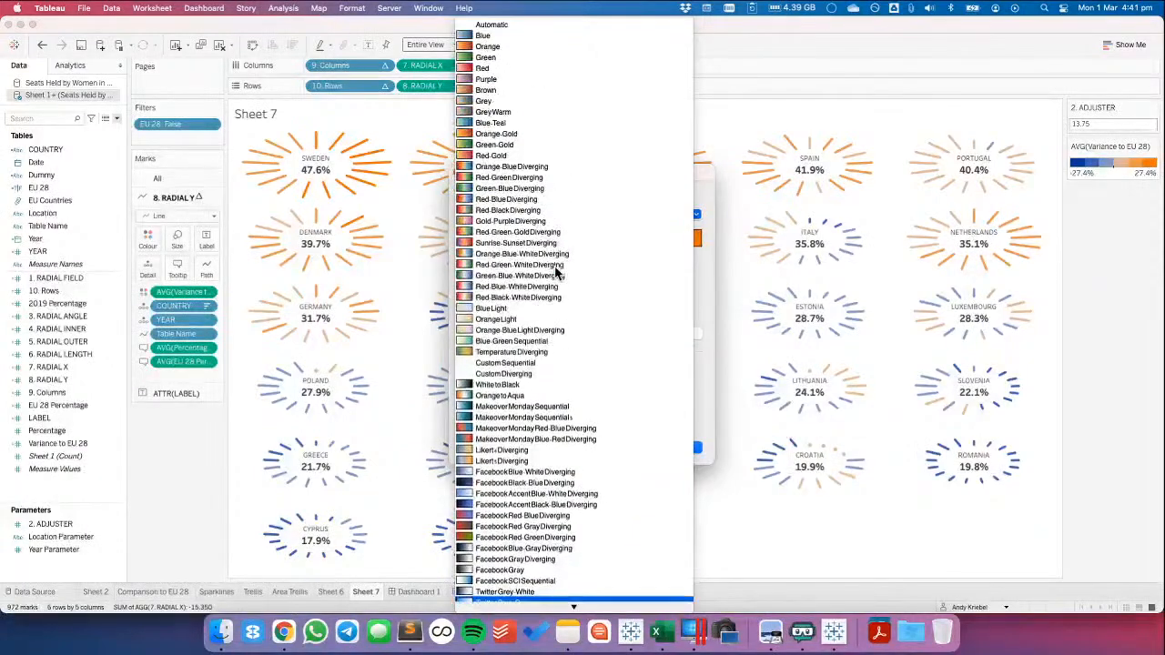
scroll(555, 265, "down", 4)
scroll(555, 266, "down", 5)
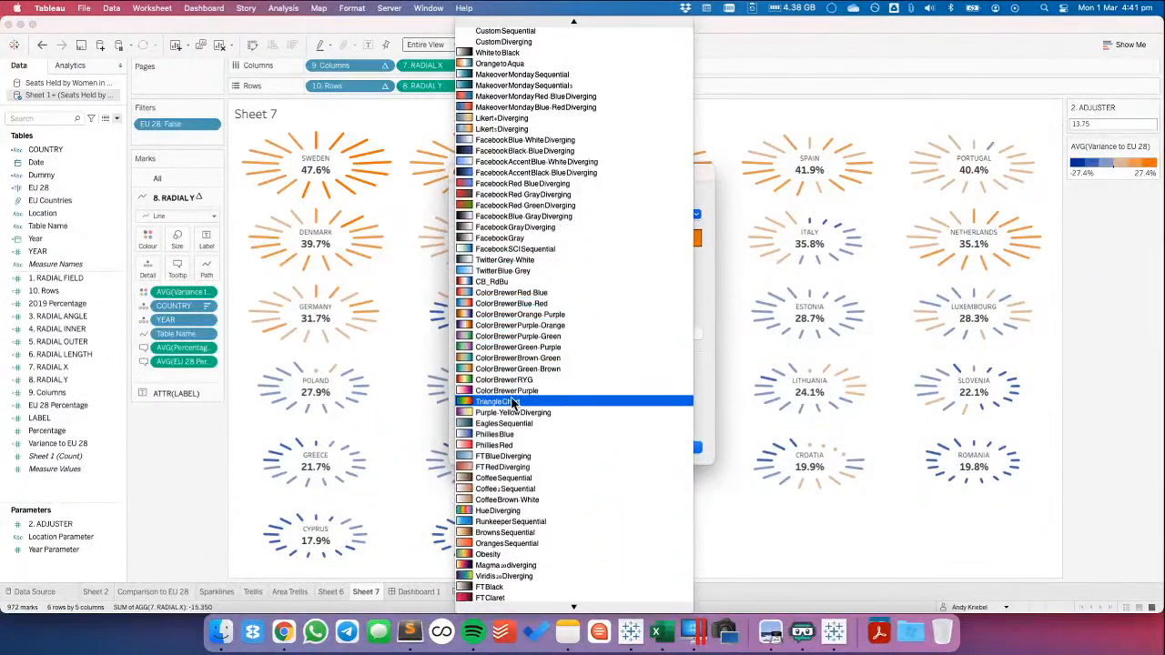
left_click(517, 336)
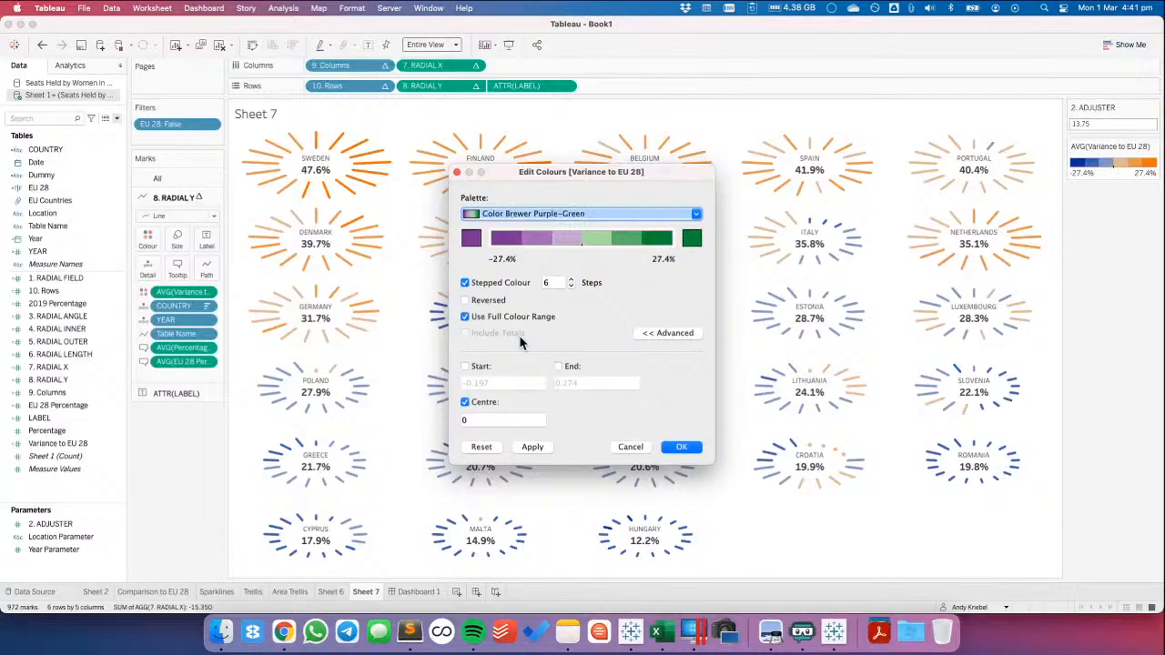
left_click(531, 447)
left_click(681, 447)
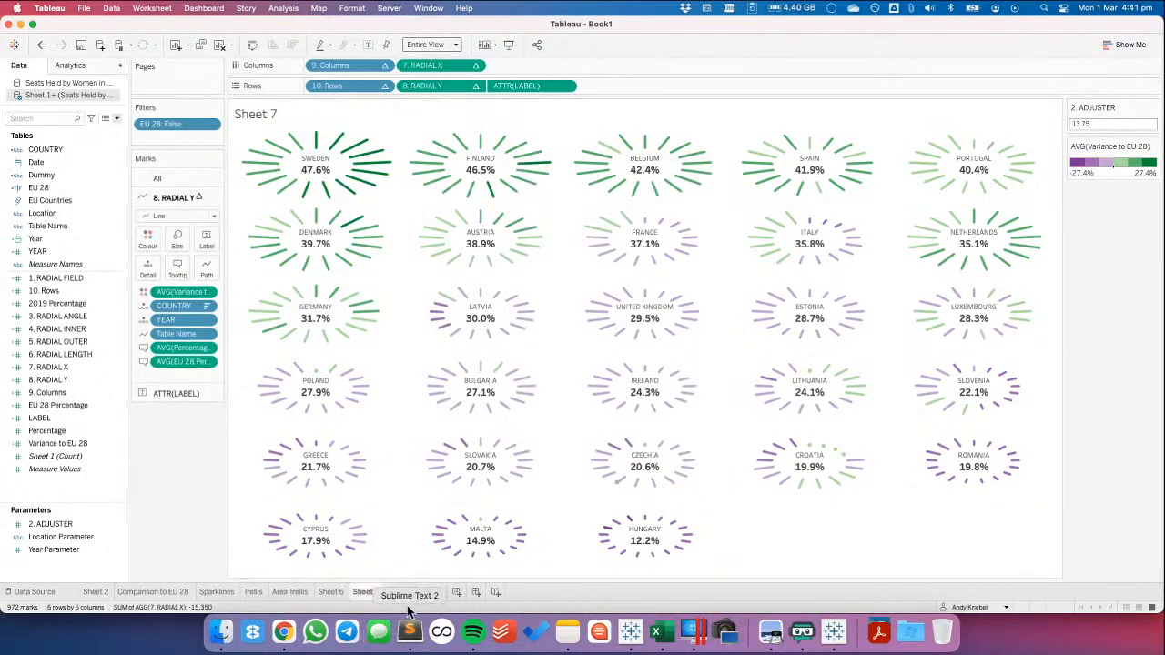
Review the purple and green charts on Dashboard 1 and undo the palette change, comparing both versions
left_click(416, 591)
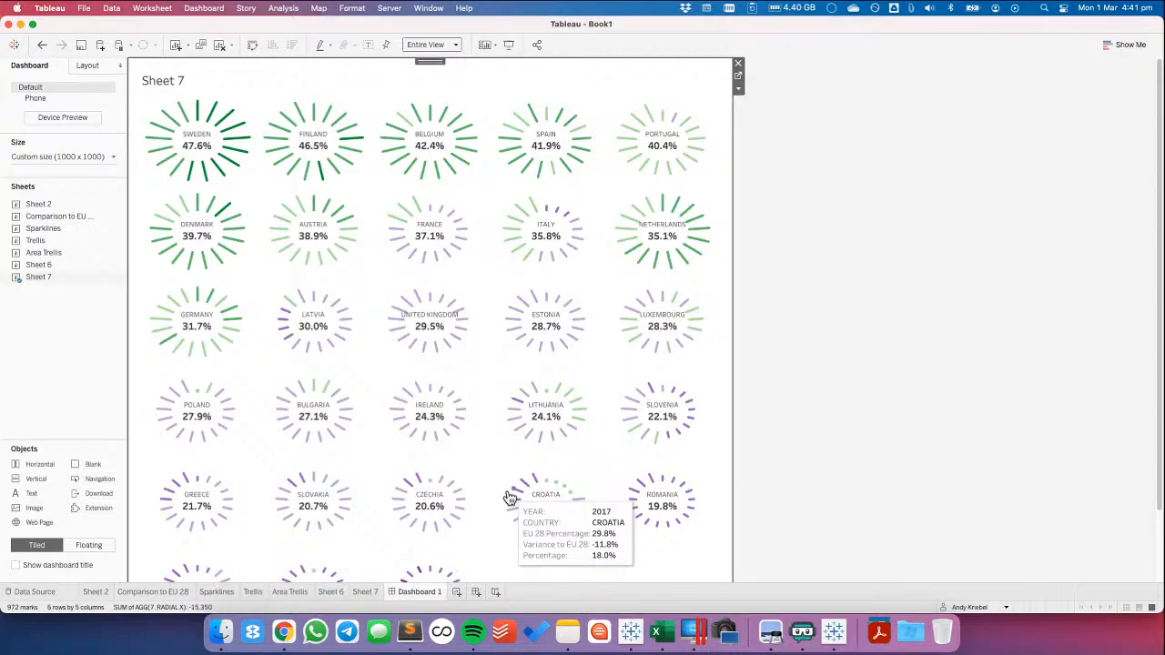
scroll(877, 361, "down", 3)
scroll(876, 361, "up", 3)
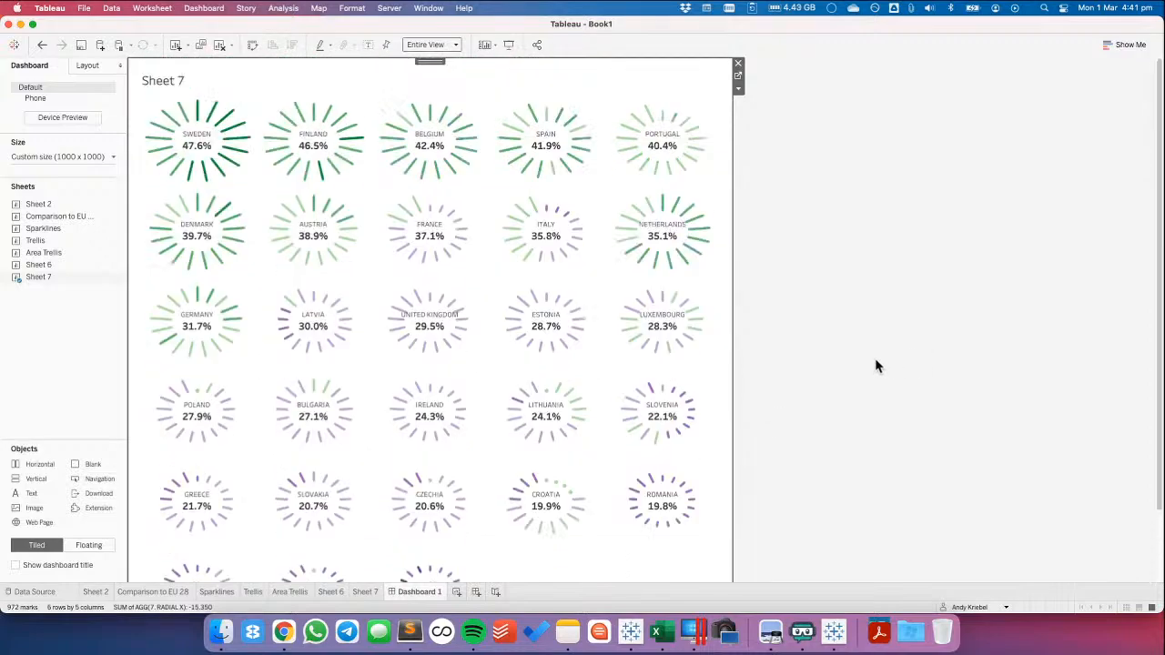
left_click(42, 44)
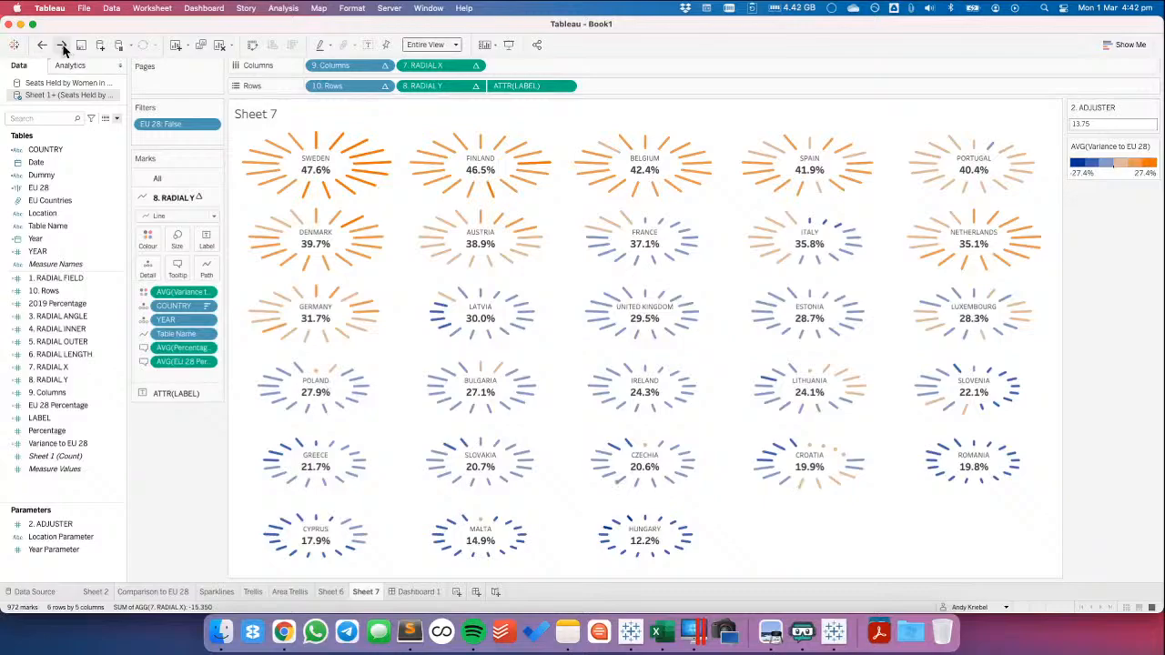
left_click(62, 45)
left_click(38, 47)
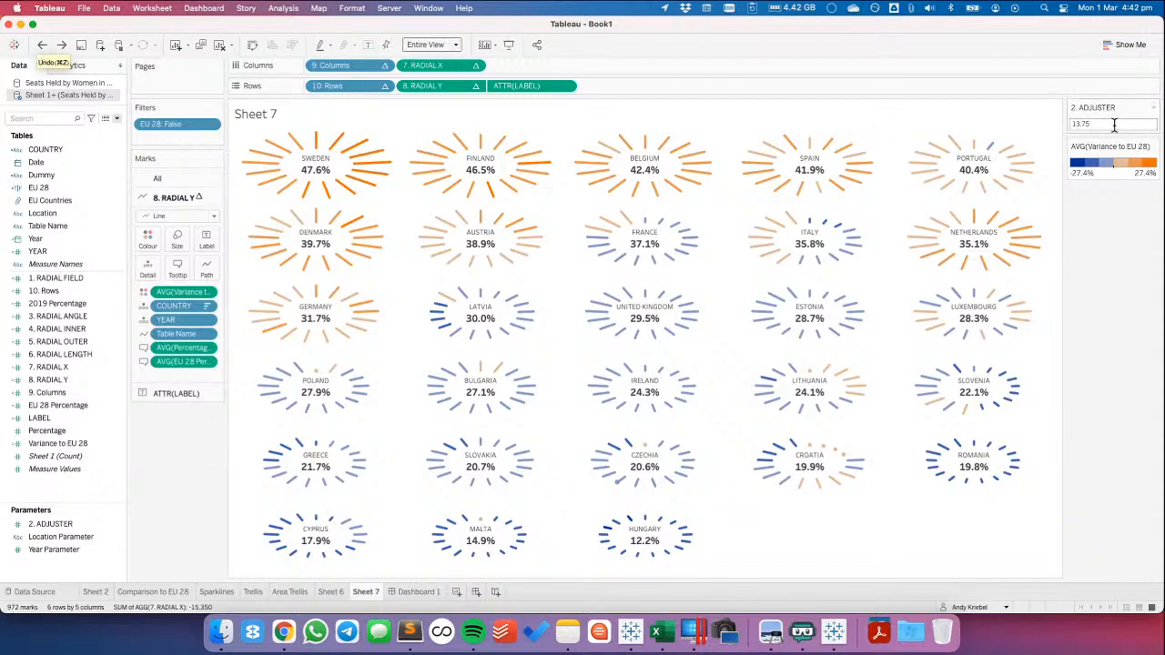
Reverse the Variance to EU 28 colours on Sheet 7 so orange marks the low end and blue the high end
double_click(1114, 174)
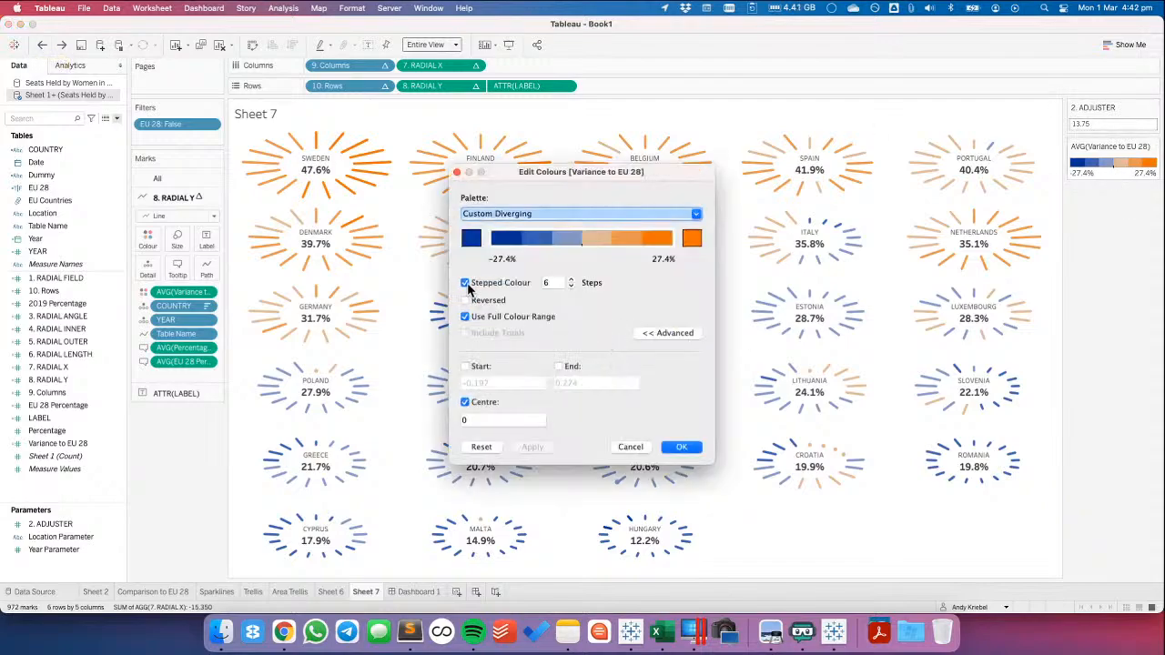
left_click(466, 301)
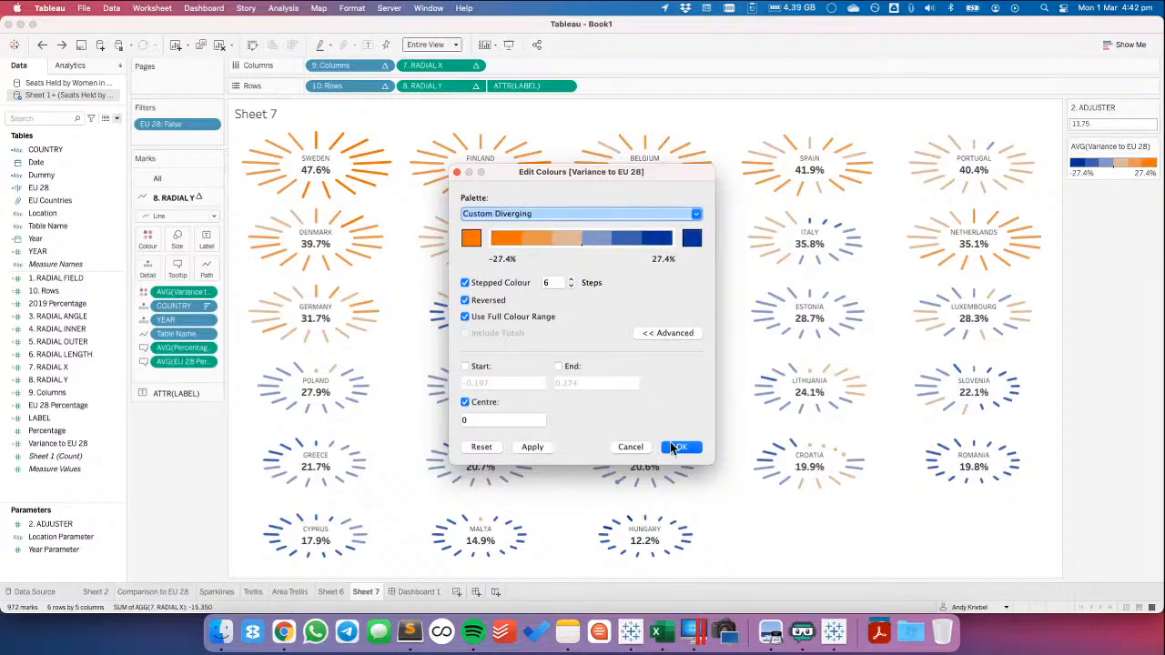
left_click(529, 447)
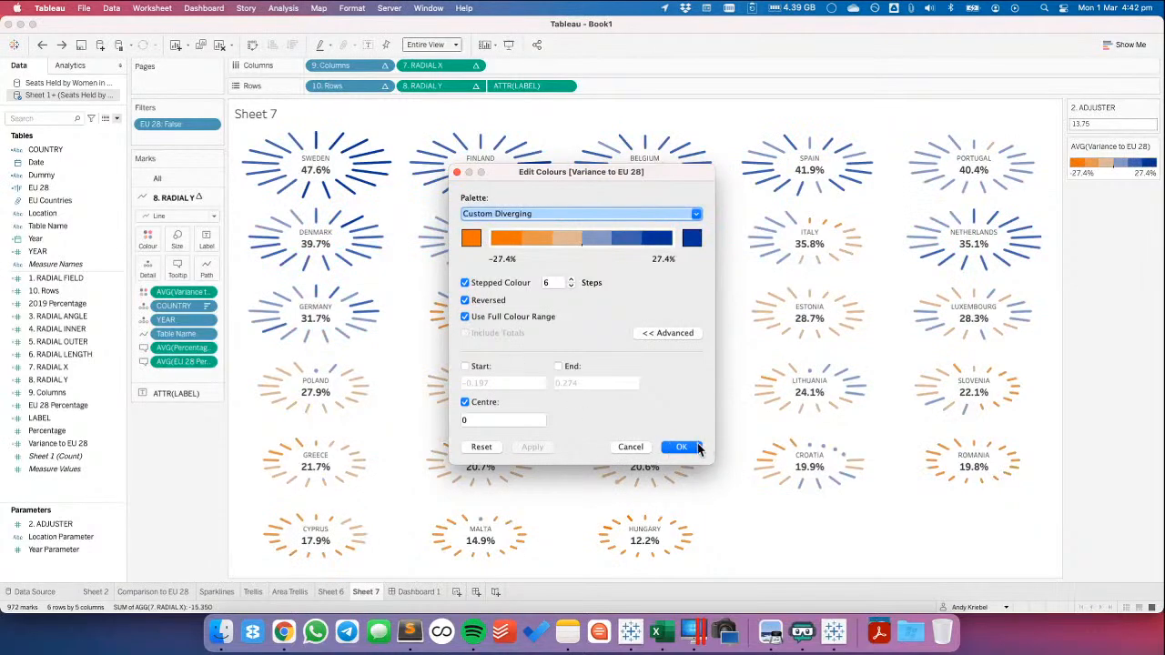
left_click(689, 447)
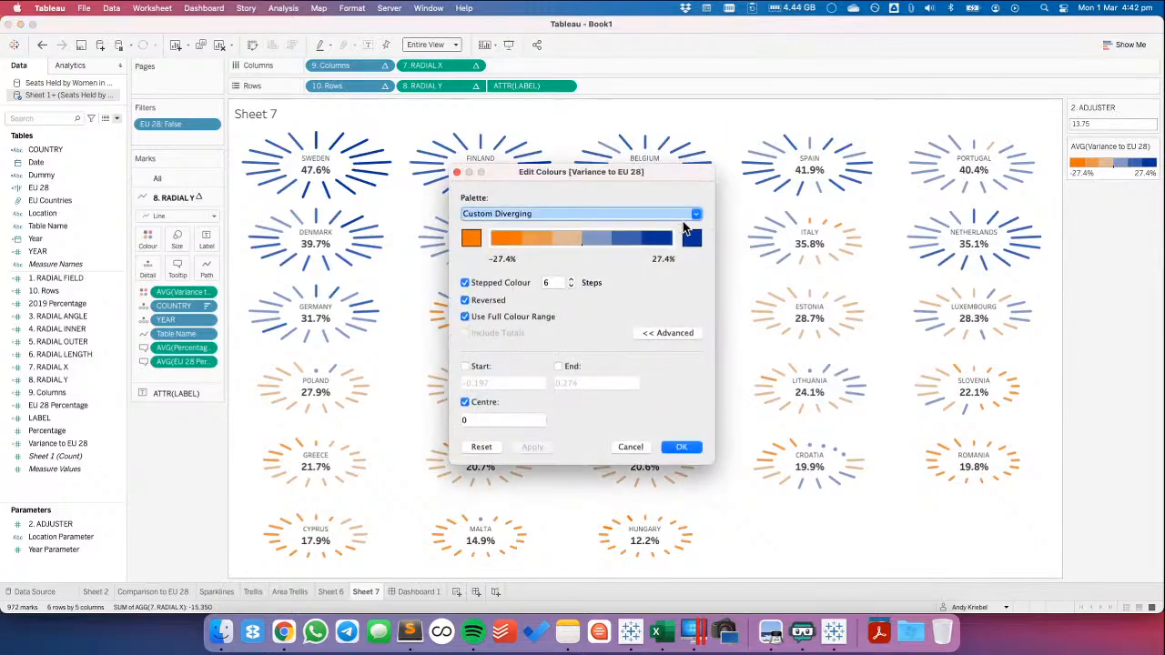
left_click(674, 447)
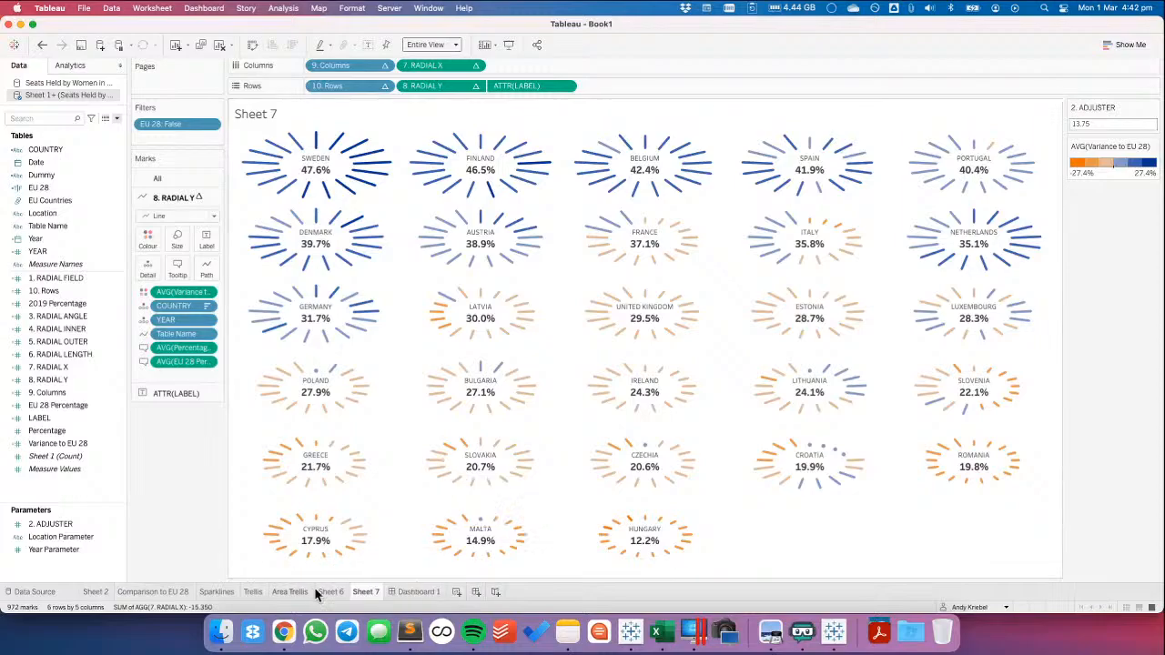
Switch to Coolors and generate several alternative palettes around the locked blue 003399
left_click(284, 632)
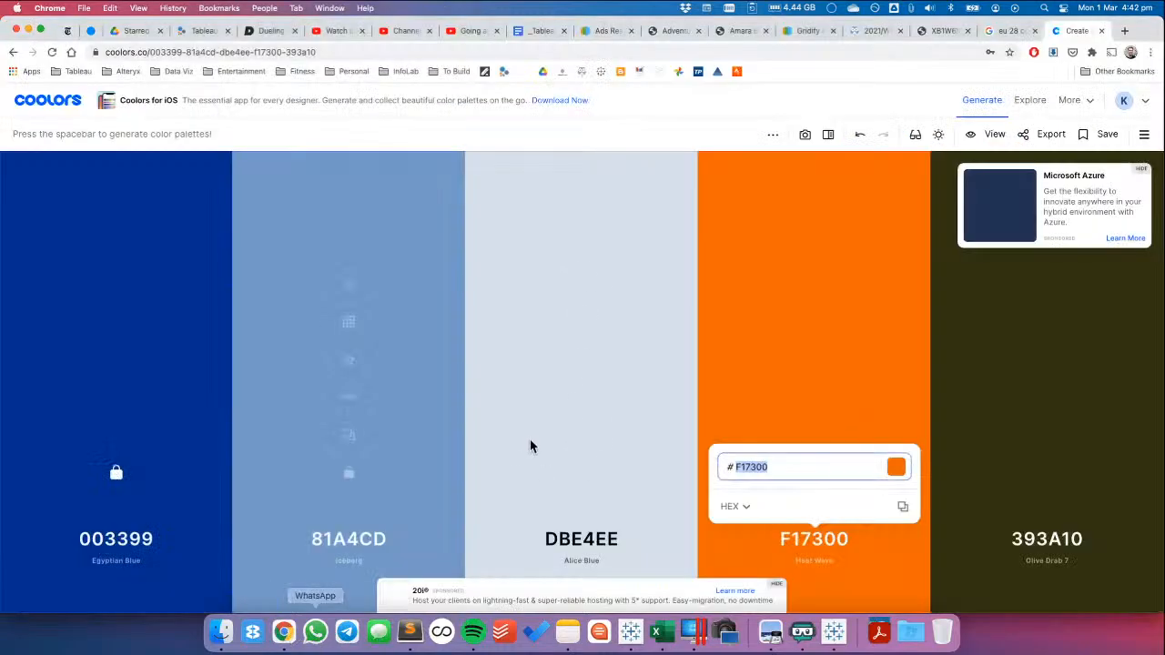
left_click(764, 393)
key("space")
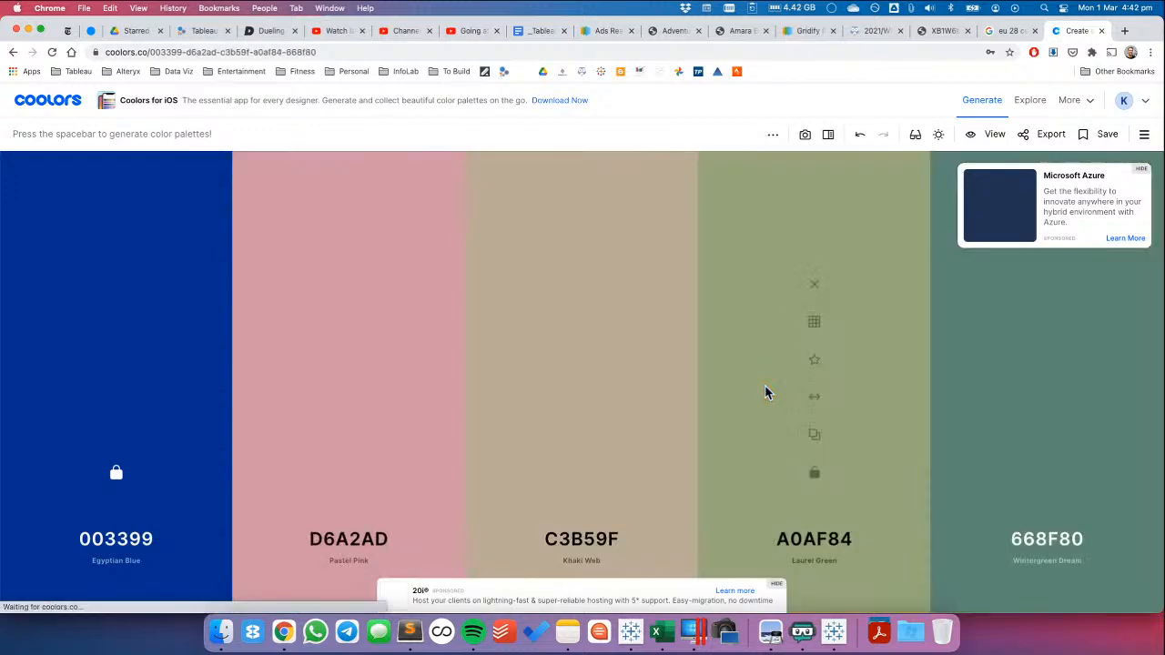
key("space")
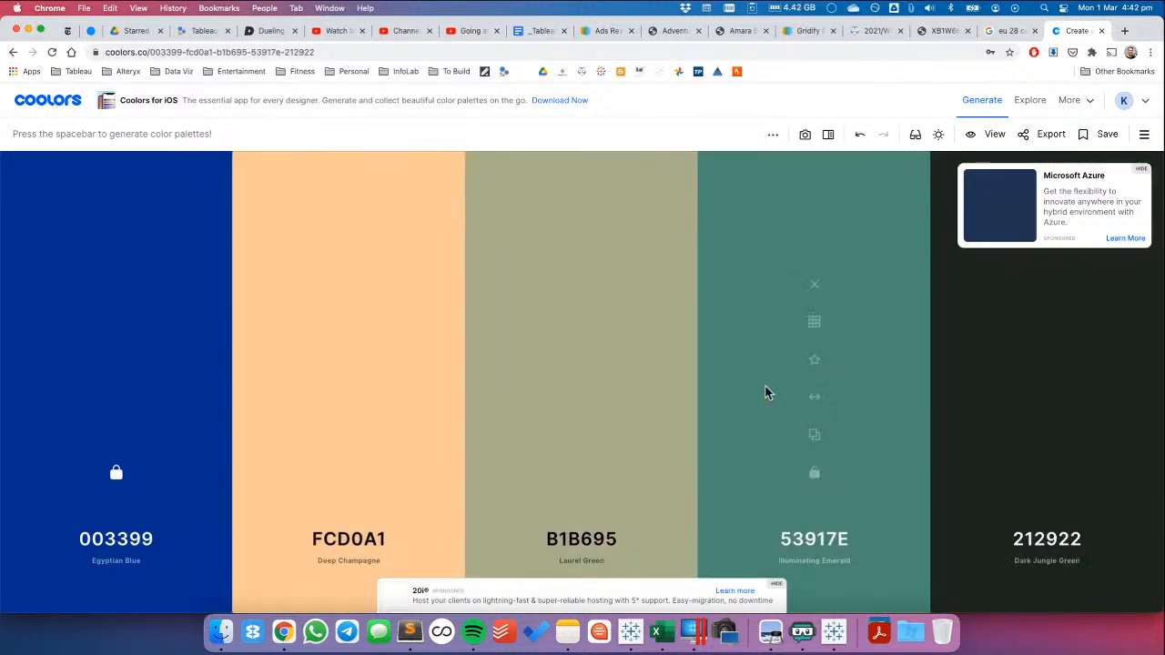
key("space")
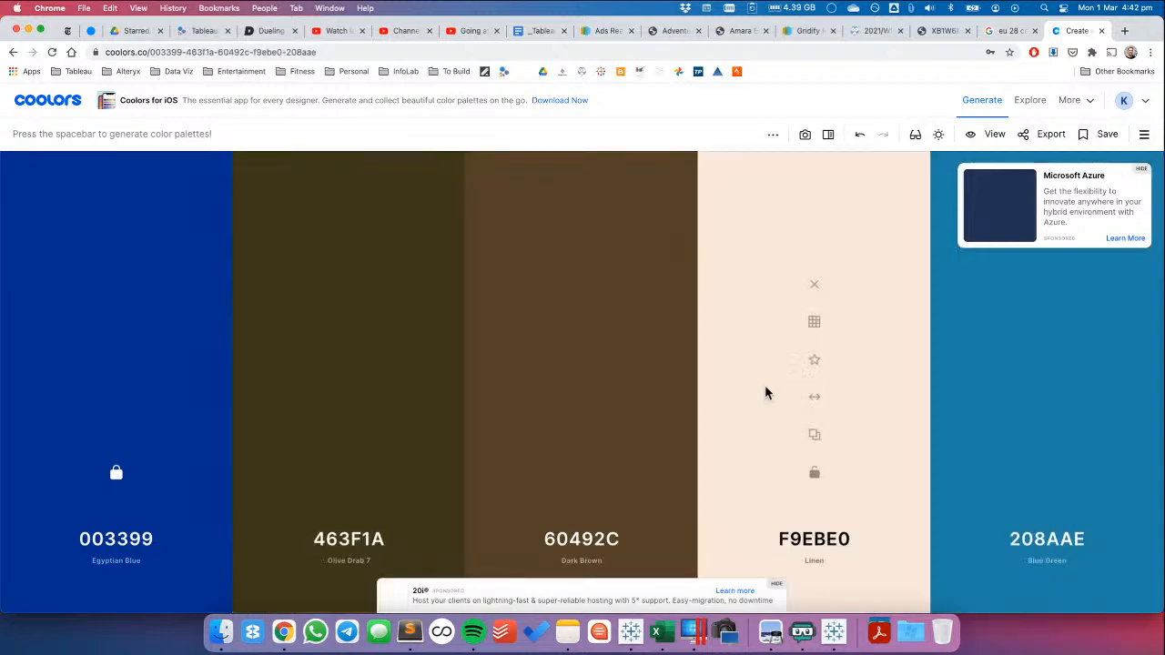
key("space")
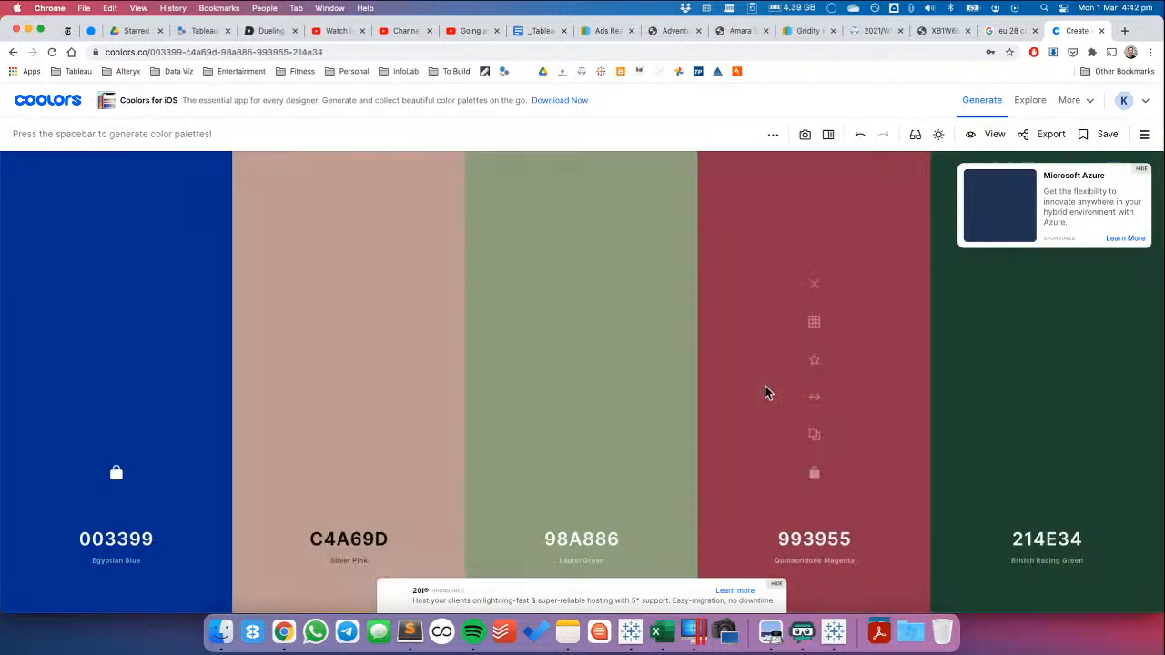
key("space")
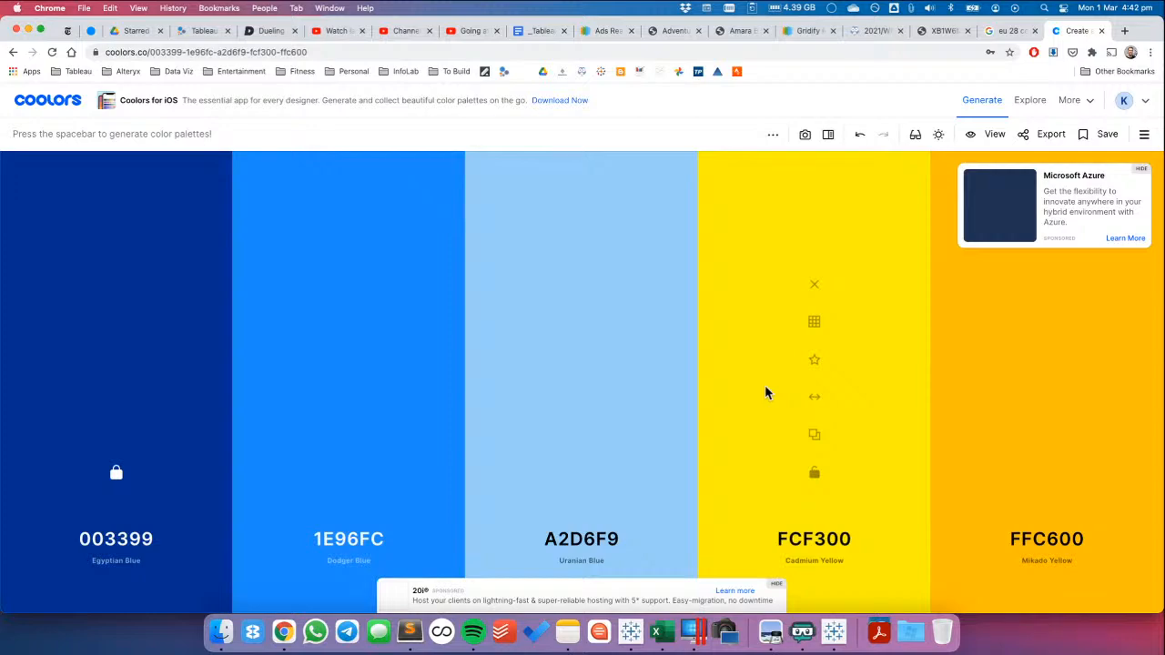
key("space")
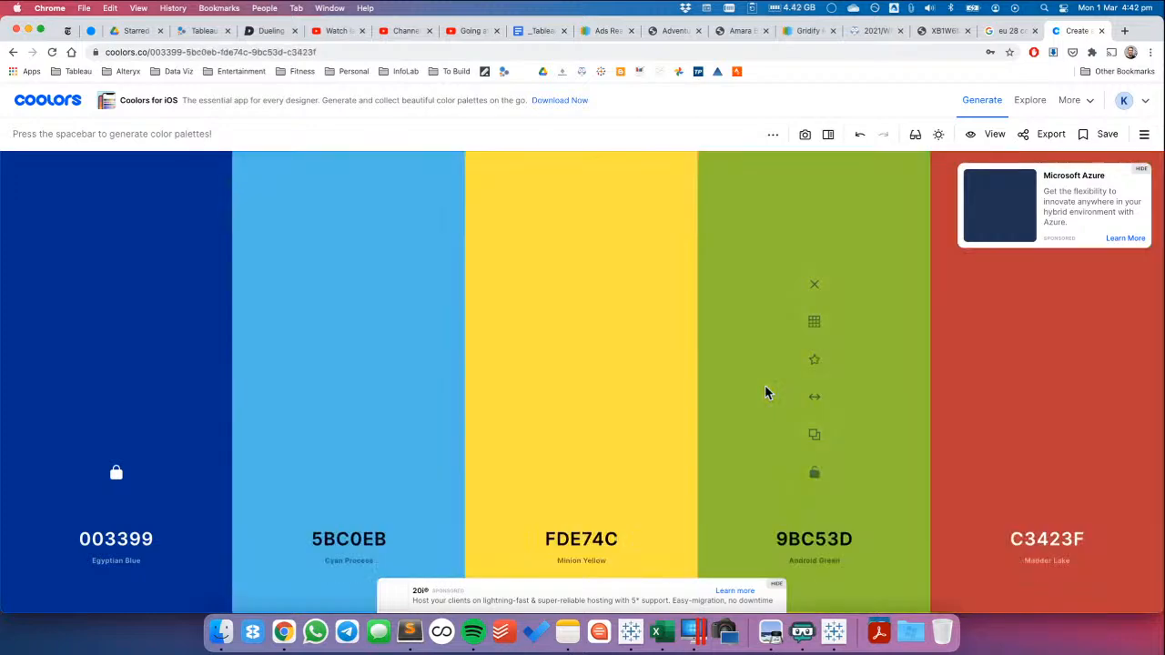
key("space")
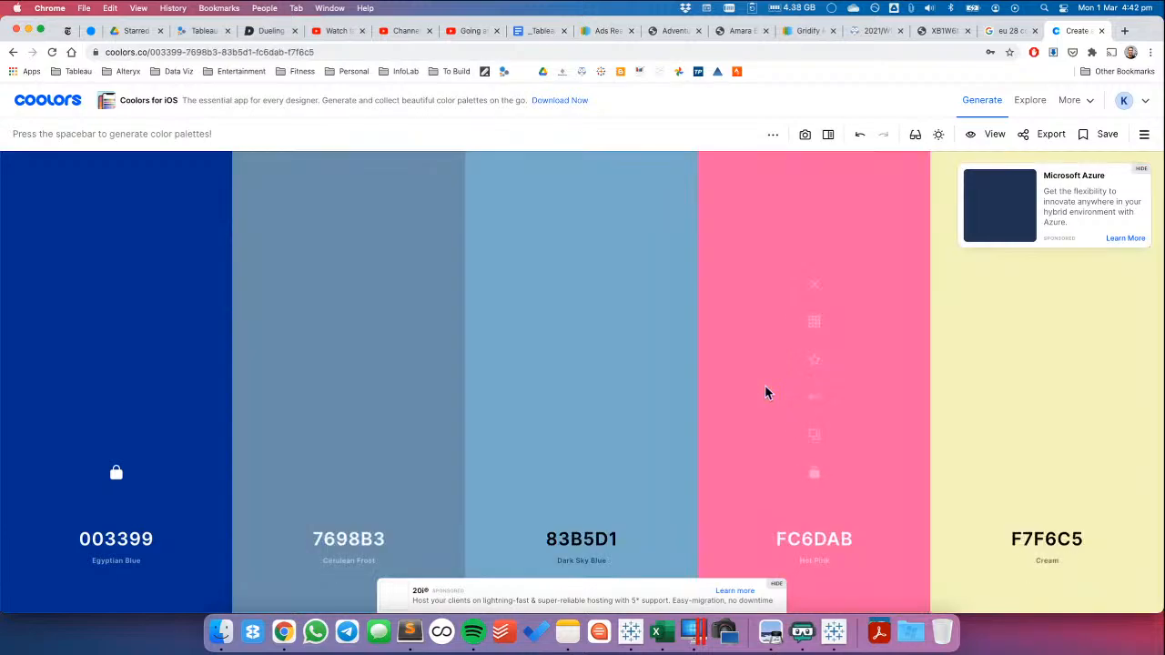
key("space")
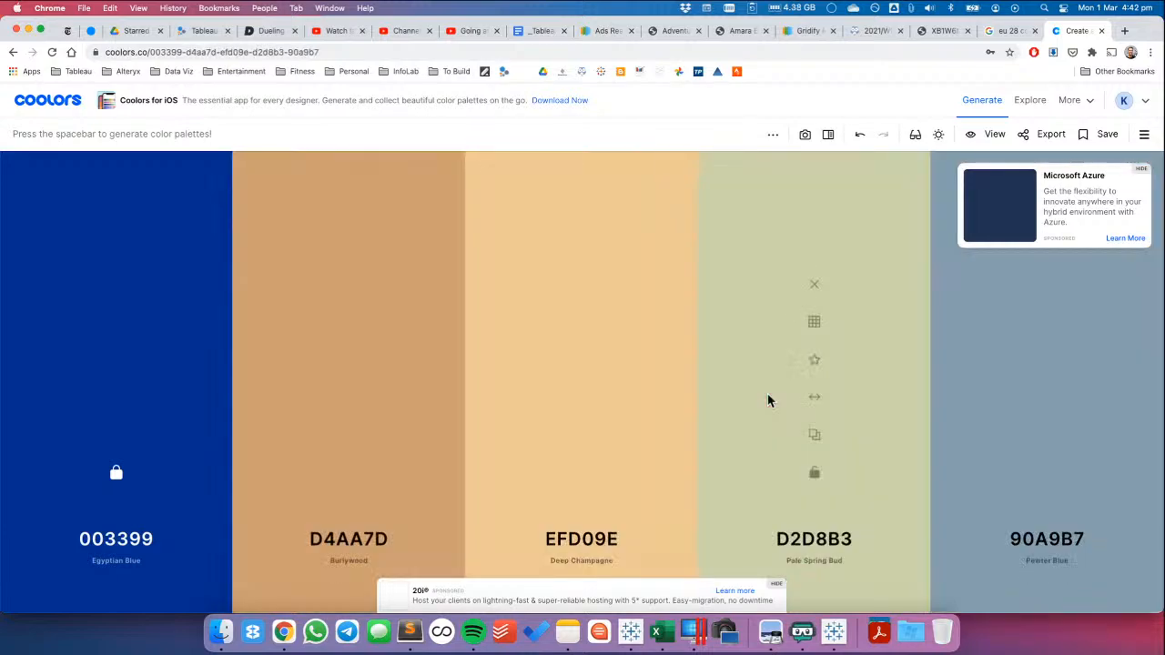
Switch back to Tableau, try the Variance to EU 28 colours without the full colour range, and restore that option
key("super+Tab")
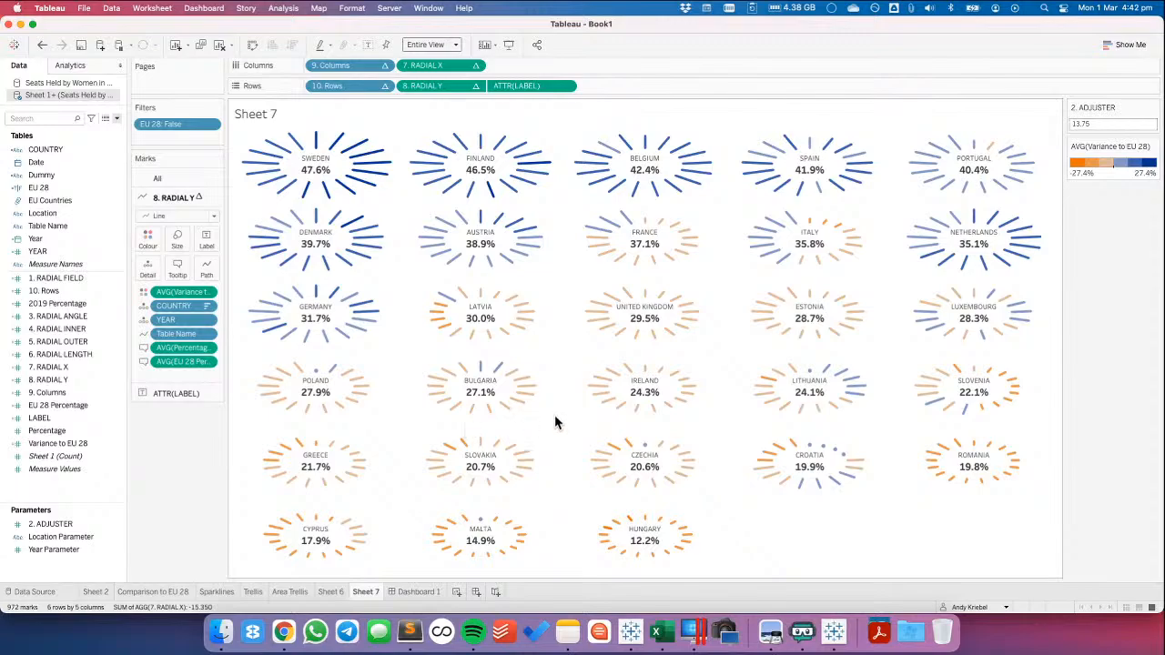
double_click(1109, 179)
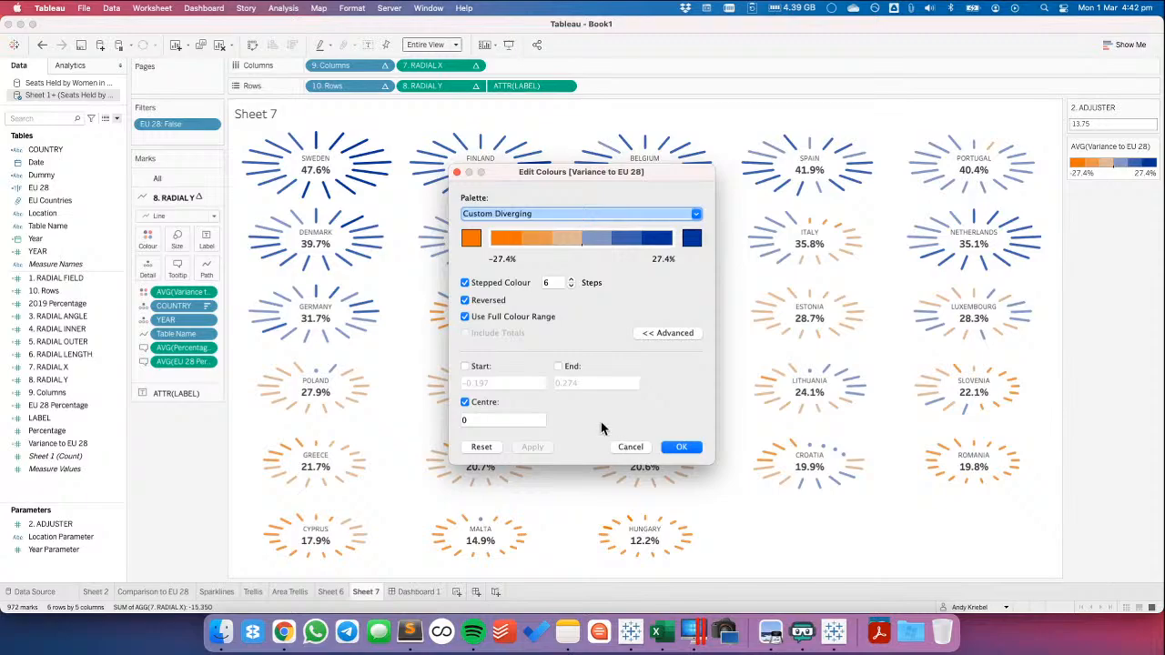
left_click(465, 317)
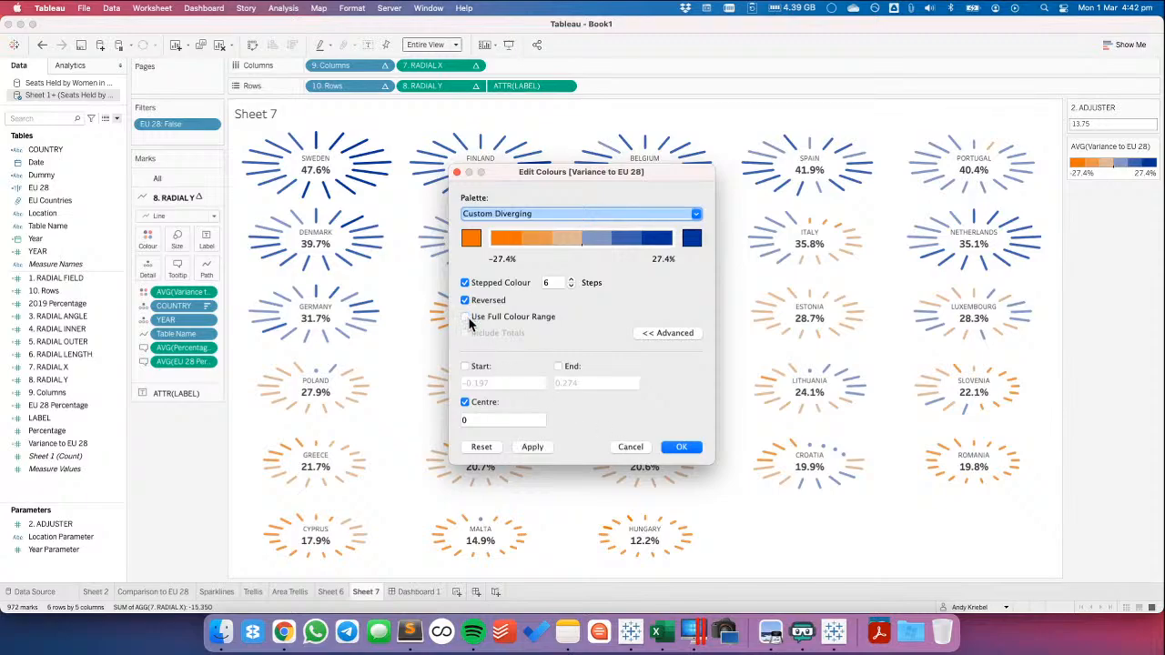
left_click(535, 447)
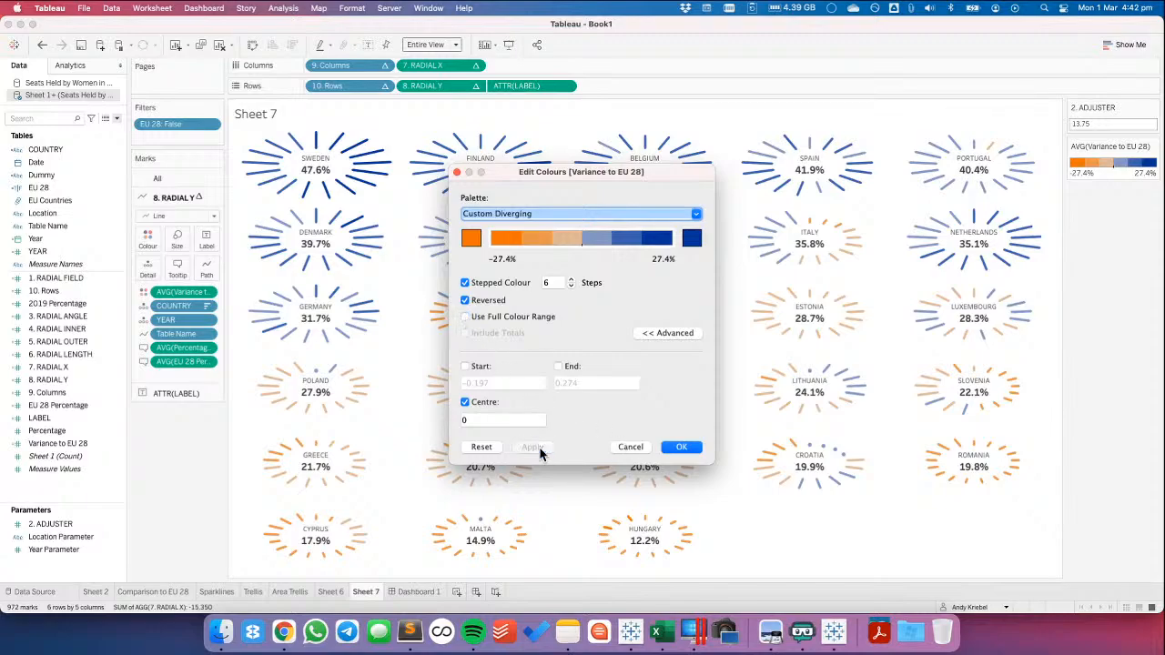
left_click(465, 317)
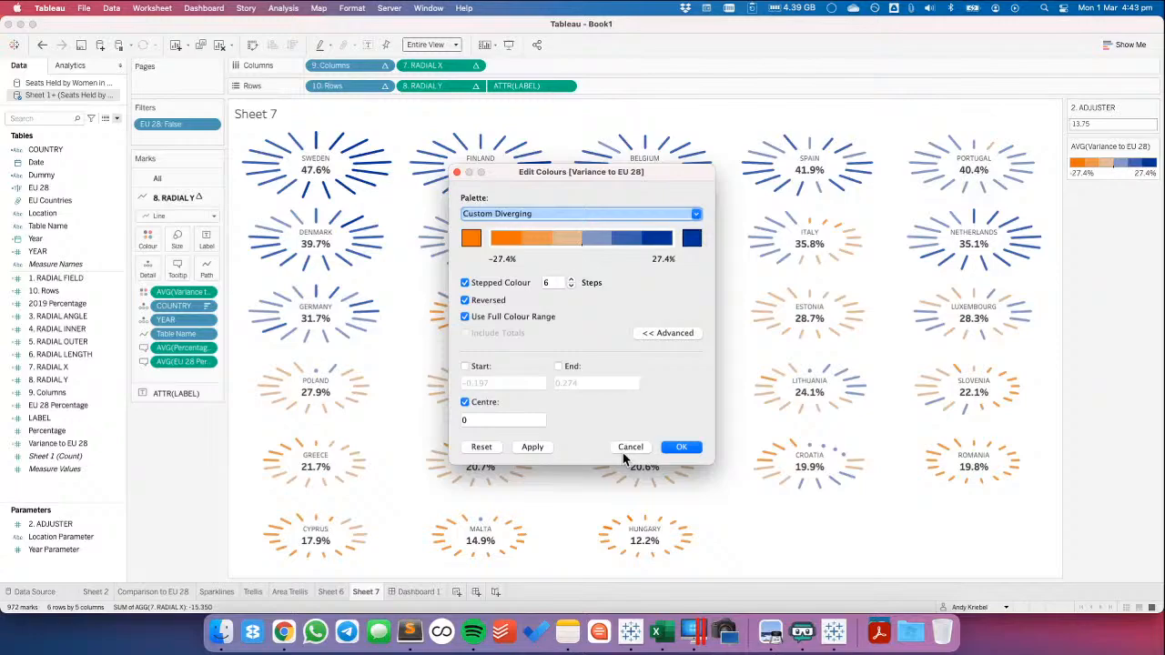
left_click(681, 448)
View the recoloured charts on Dashboard 1 and check the 2021/W9 dataset's title on data.world
left_click(404, 592)
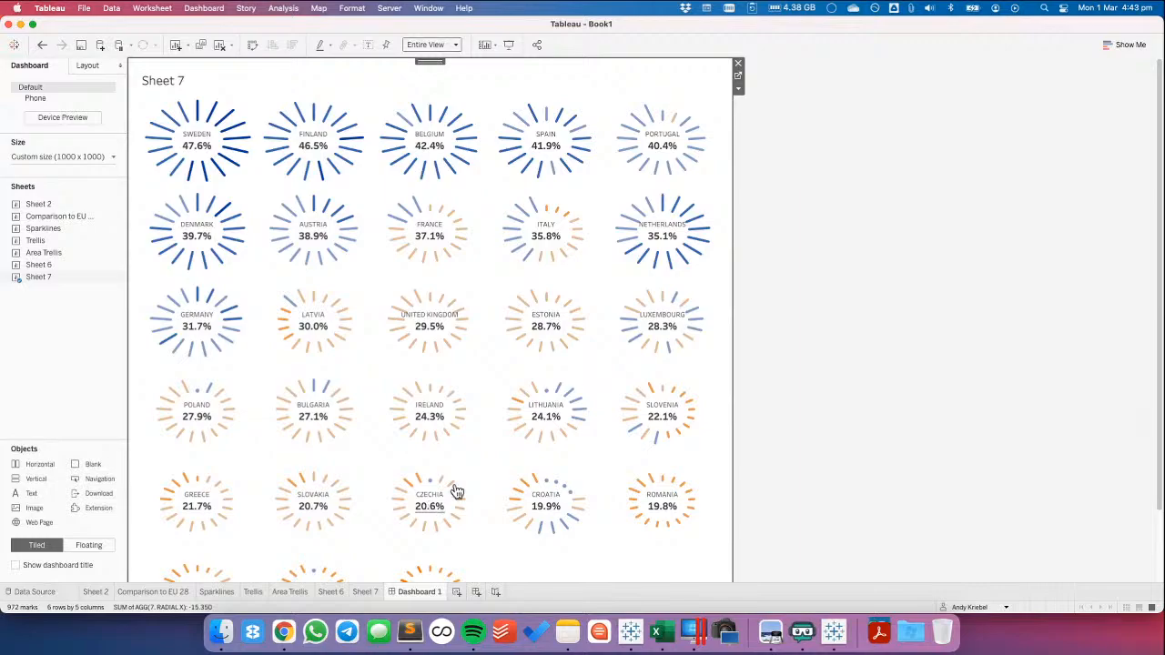
left_click(825, 364)
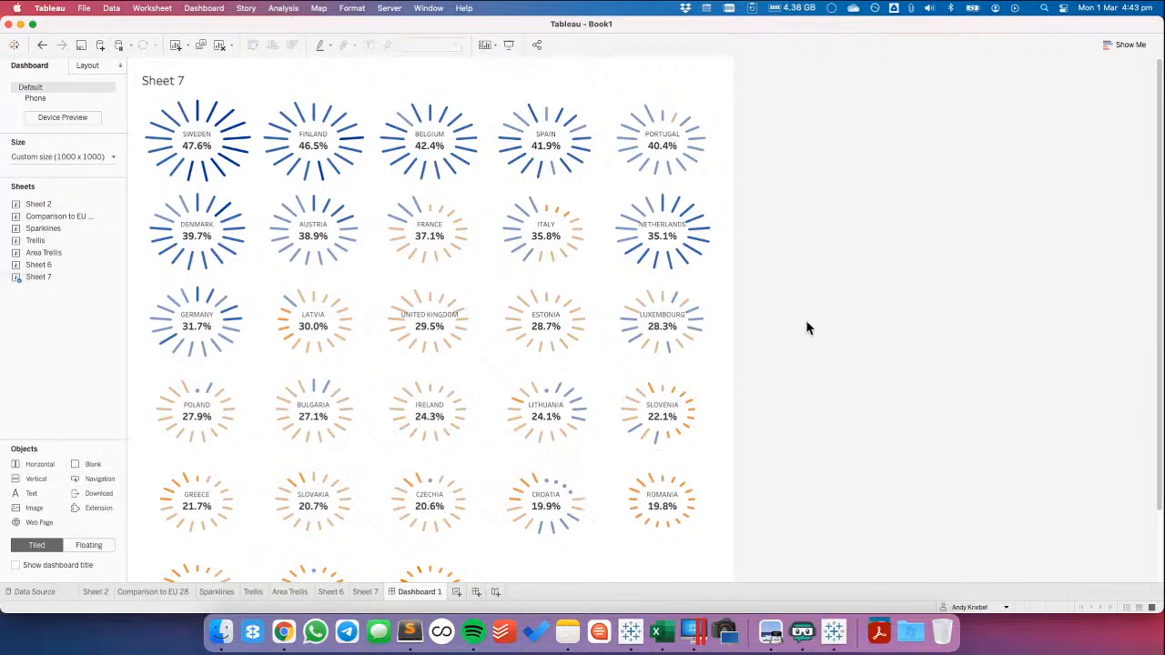
key("super+Tab")
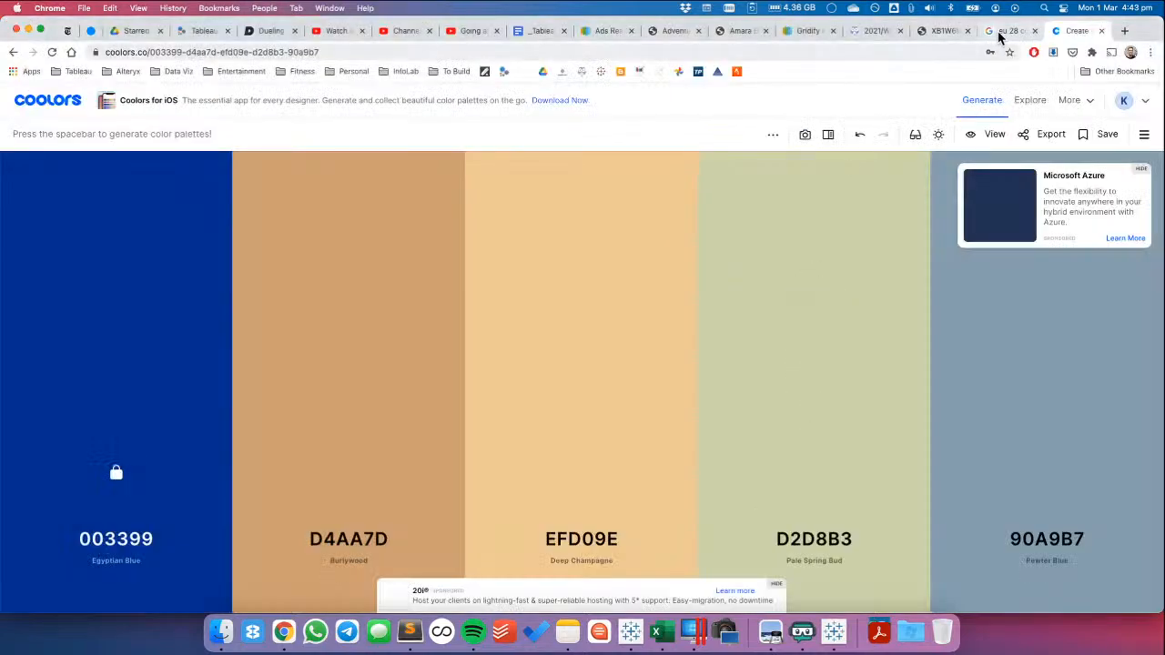
left_click(936, 36)
left_click(869, 33)
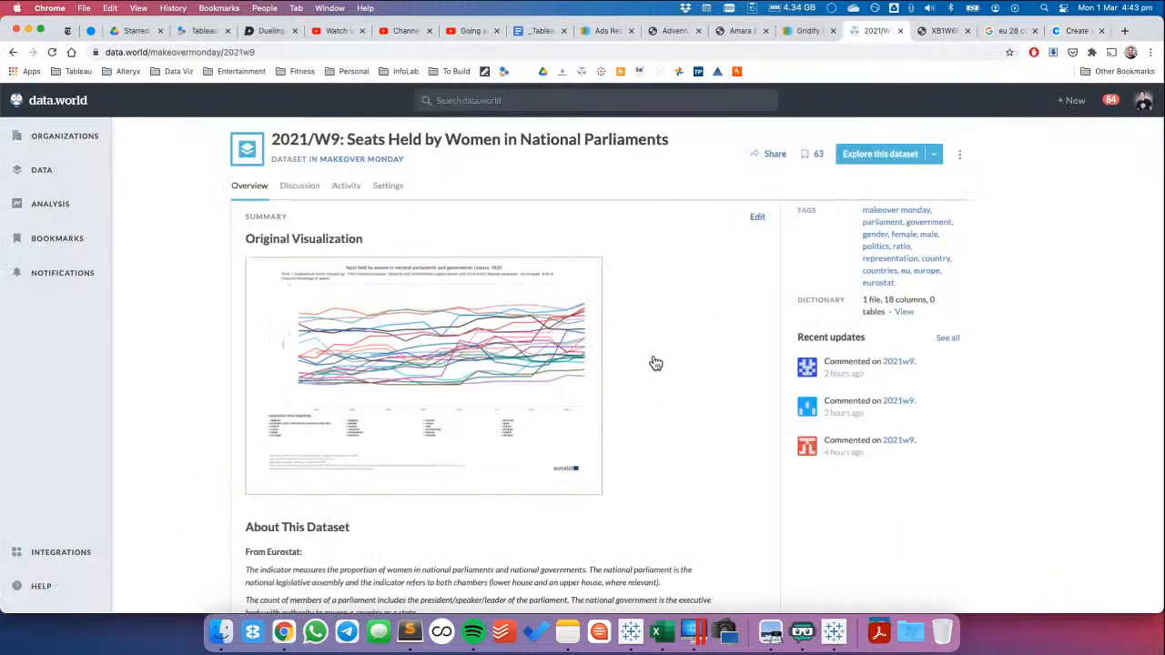
key("super+Tab")
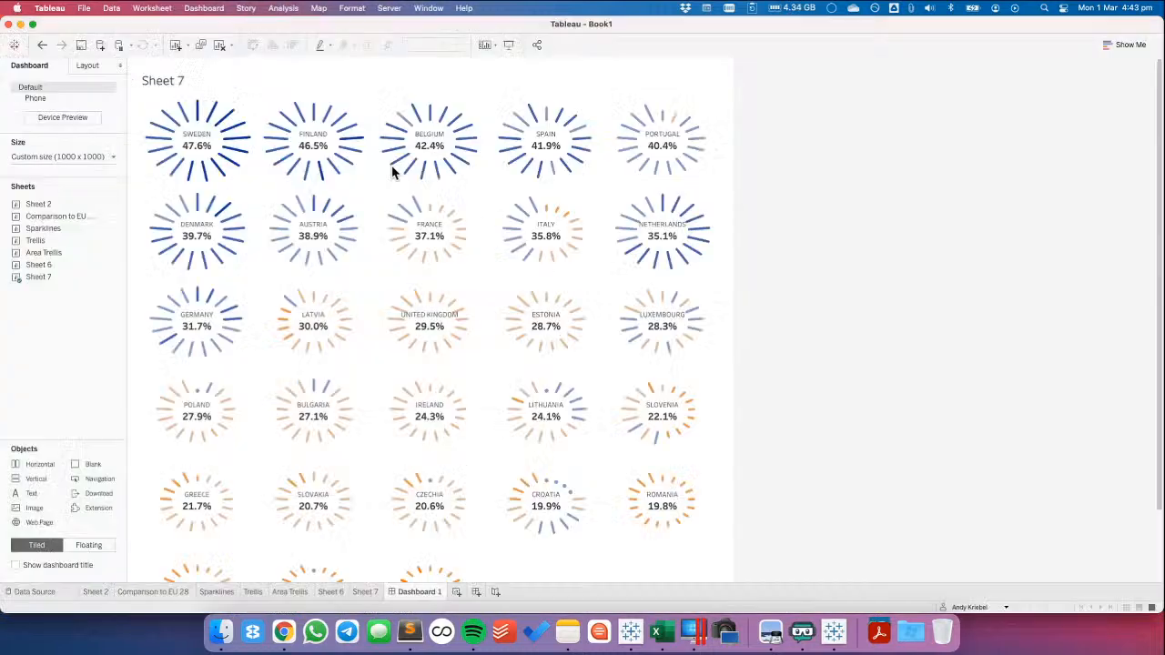
Replace the Sheet 7 title text on the dashboard with "PERCENTAGE OF SEATS HELD BY WOMEN"
double_click(239, 83)
key("super+a")
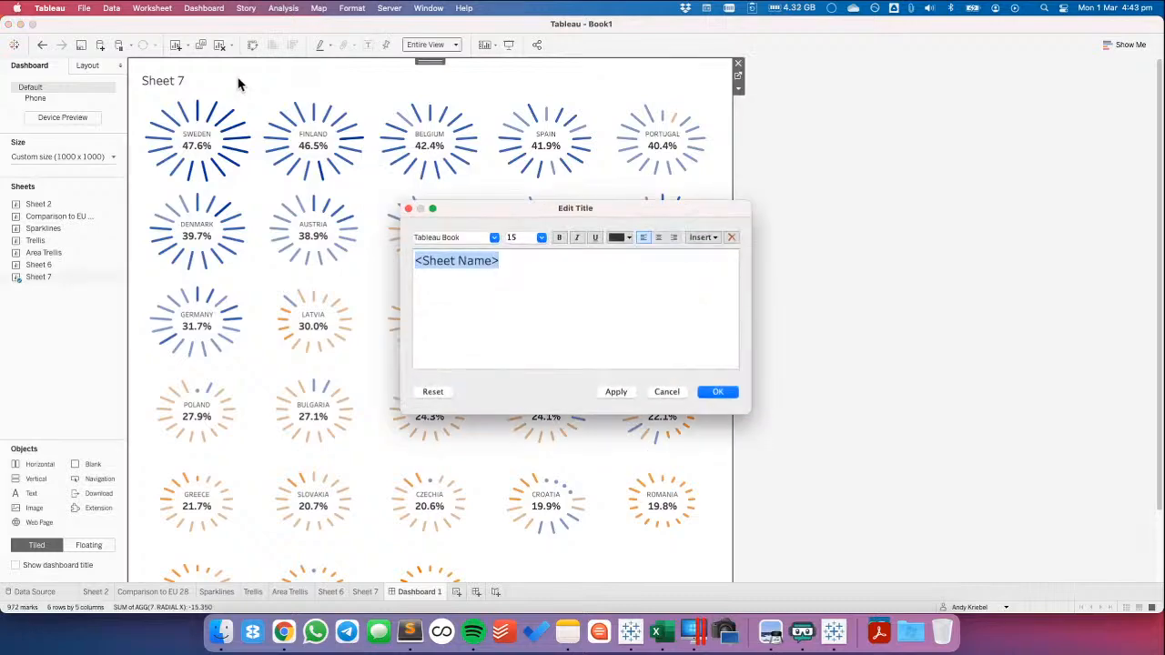
type("P")
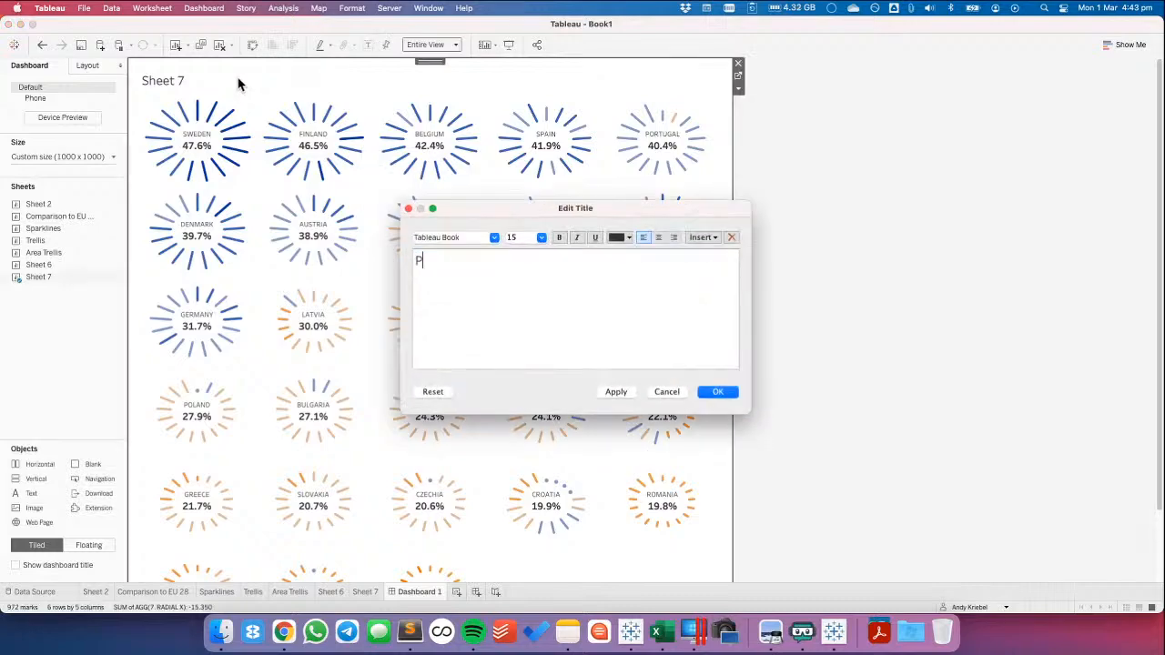
type("ERCENTAGE OF SEATS")
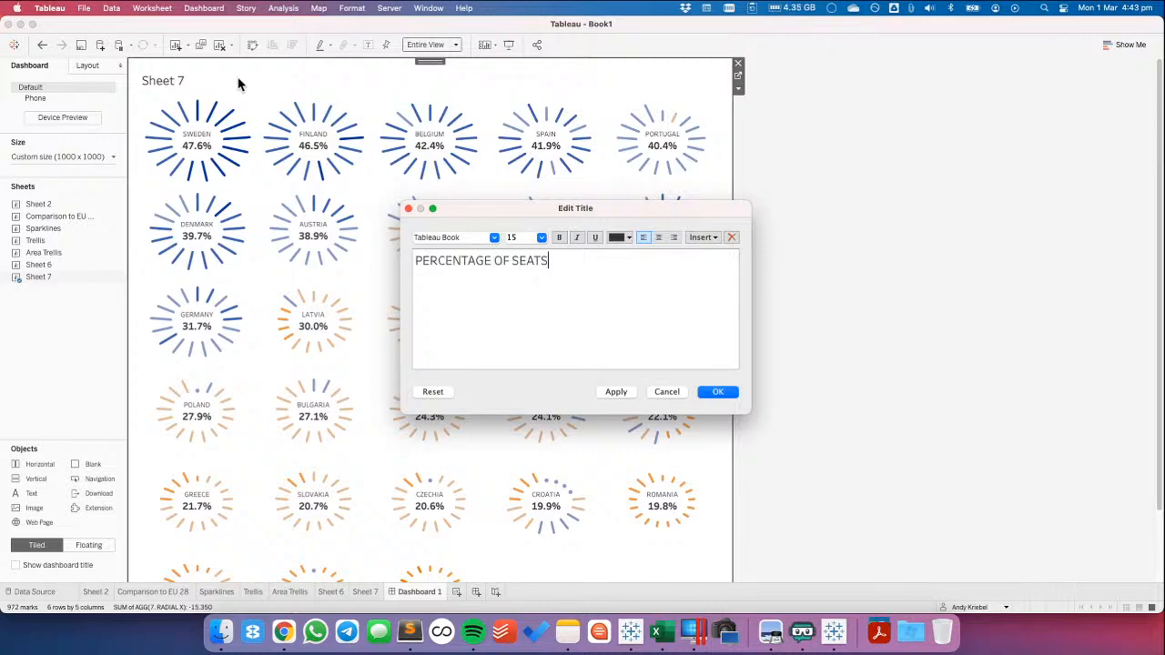
type(" HELD BY WOMEN N")
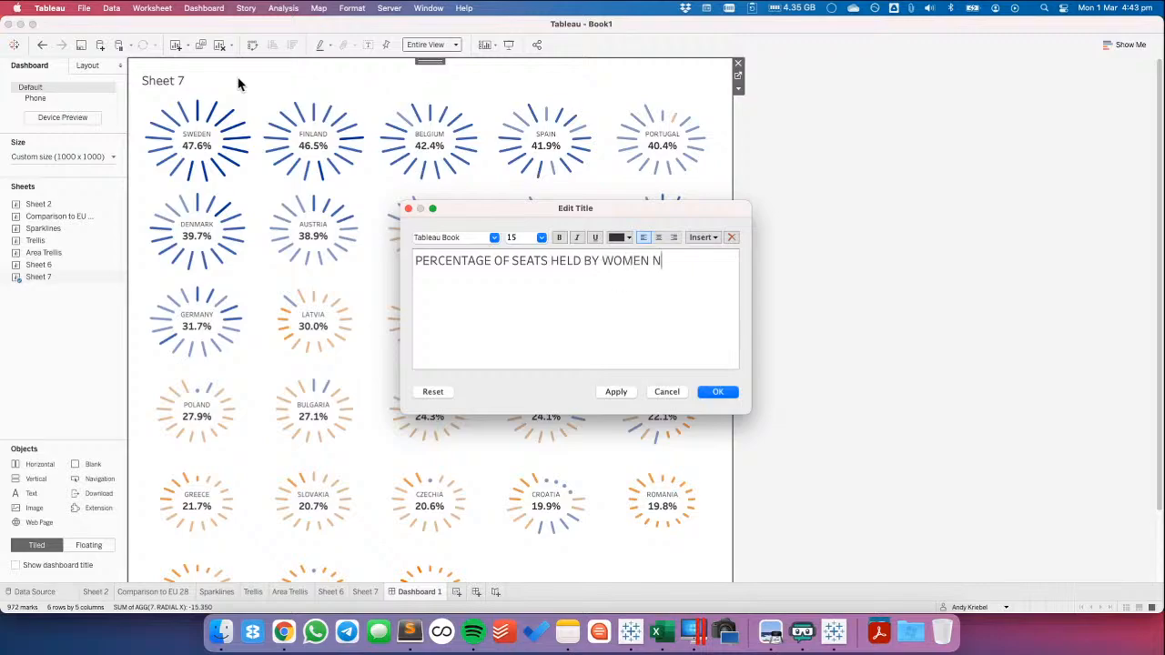
key("BackSpace")
key("BackSpace")
Check the wording on data.world, complete the title with "IN NATIONAL PARLIAMENTS IN THE EU 28" and start a new line
key("super+Tab")
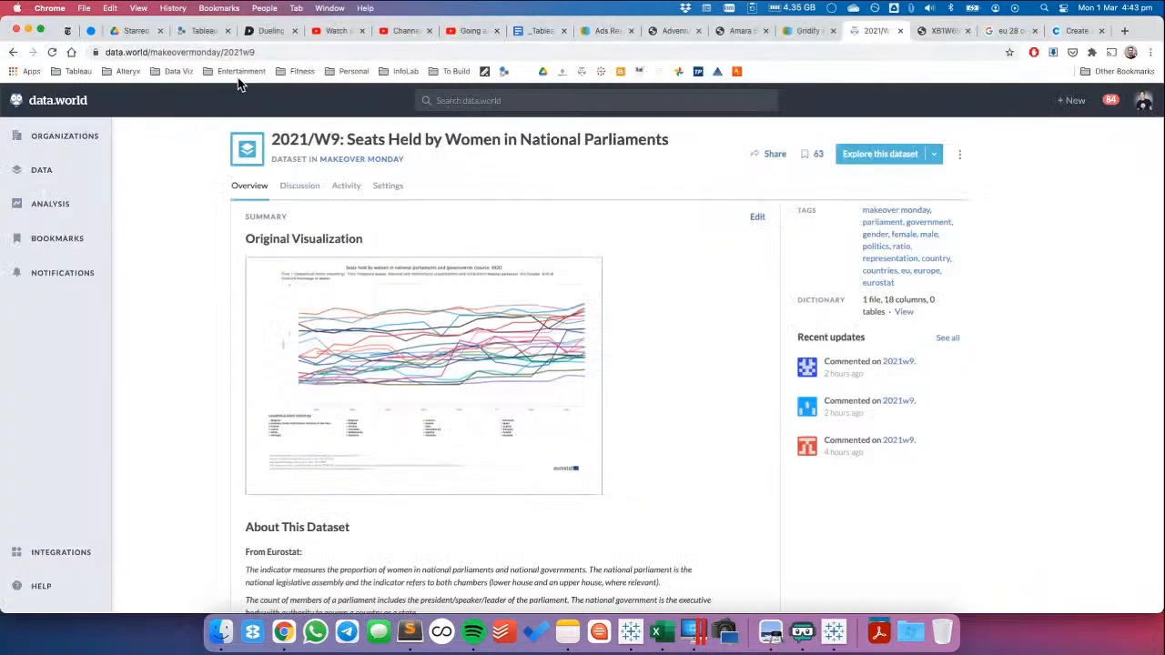
key("super+Tab")
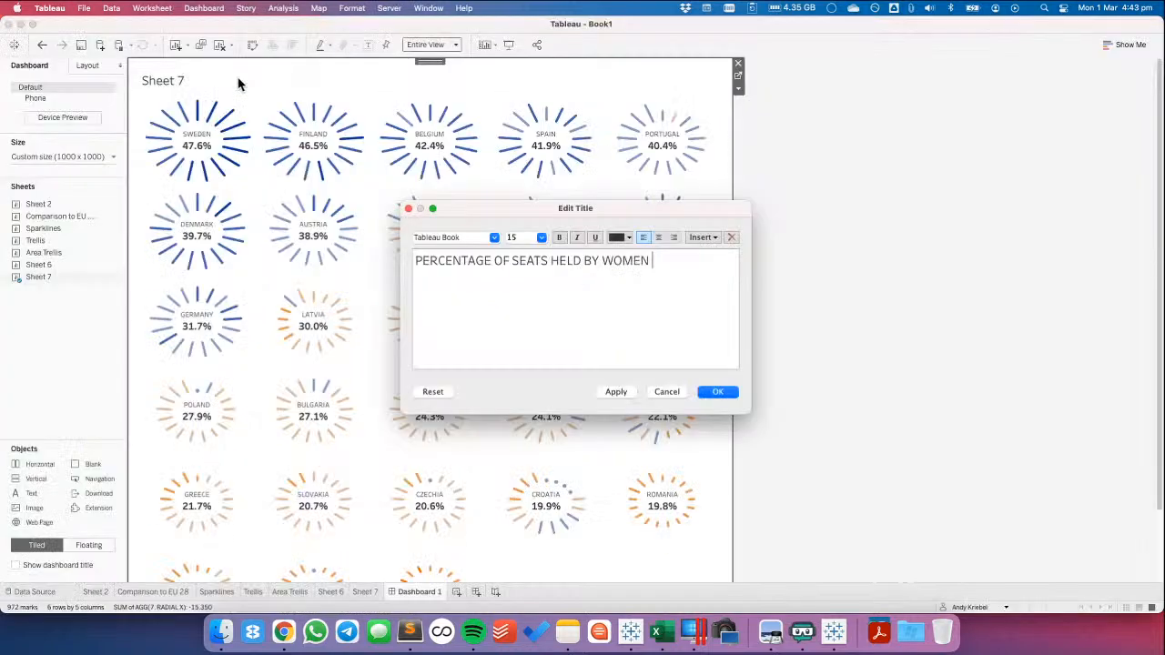
type("IN NATIONAL PARLIMA")
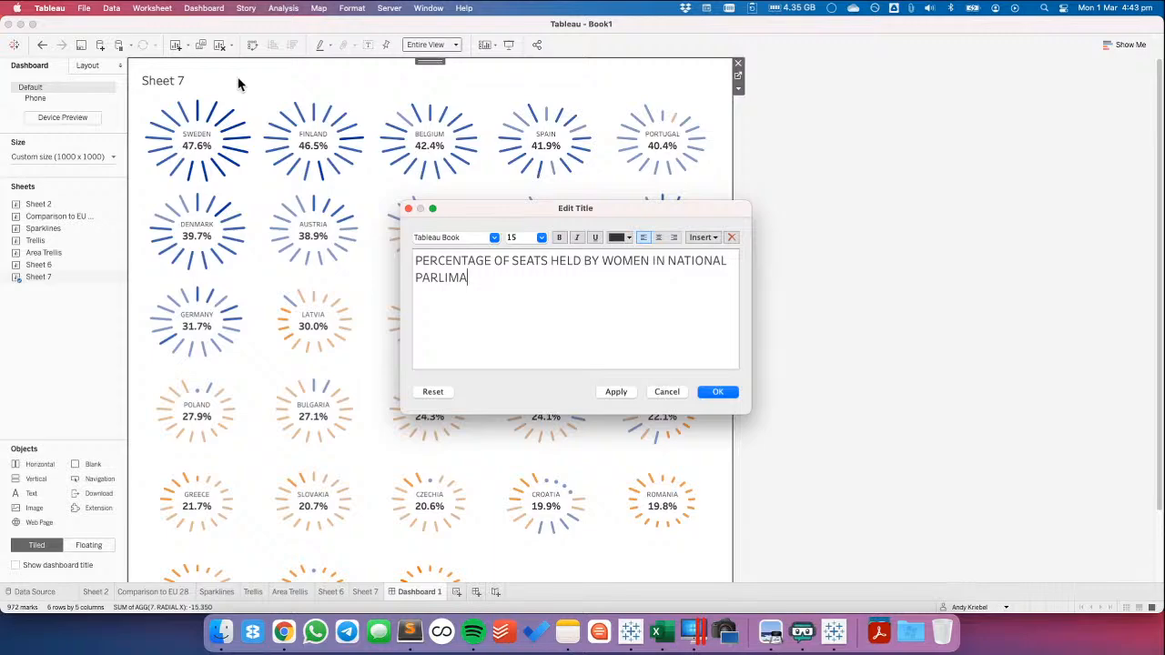
key("BackSpace")
key("BackSpace")
type("AENT")
key("BackSpace")
key("BackSpace")
key("BackSpace")
type("MENTS IN THE EU 29")
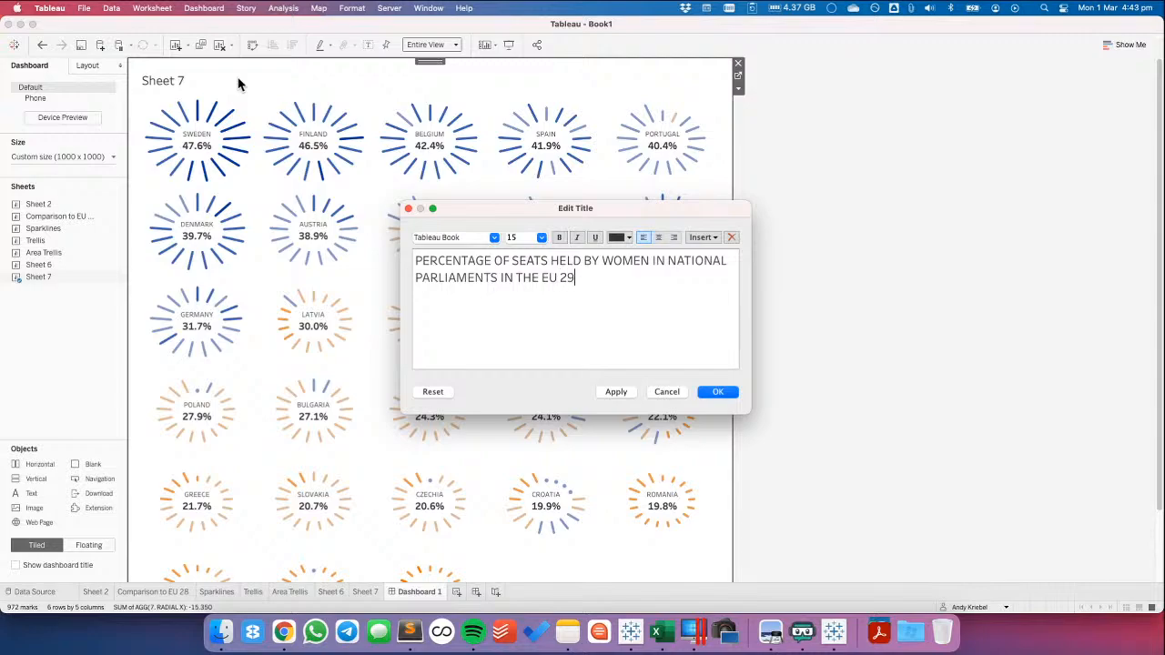
key("BackSpace")
type("8")
key("Return")
type("Data")
key("BackSpace")
key("BackSpace")
key("BackSpace")
key("BackSpace")
type("DATA FROM")
key("shift+super+Left")
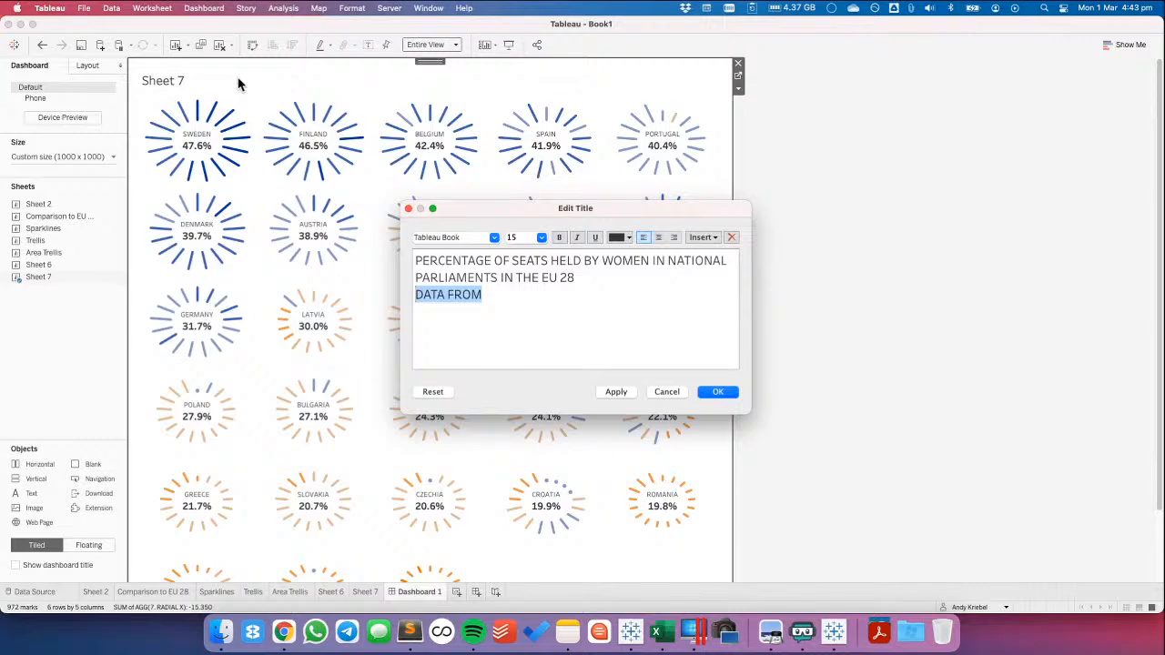
key("Right")
key("shift+super+Left")
Write "LINE LENGTH | PERCENTAGE" on the new line below the title sentence
type("LINE L")
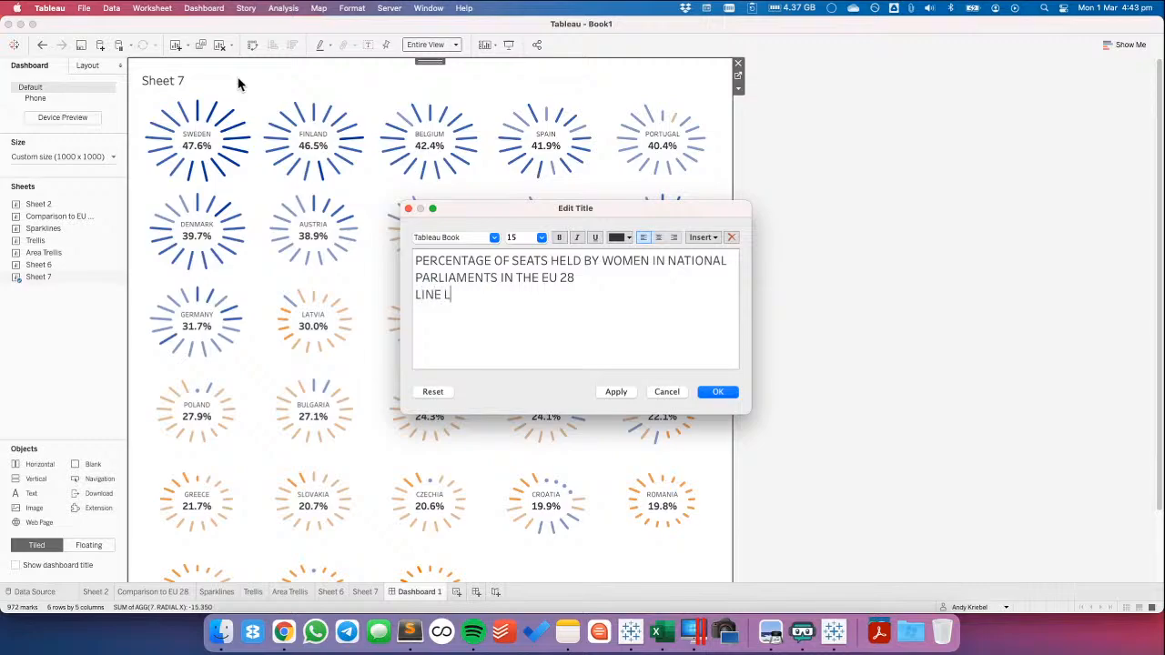
type("ENGTH")
type(" =")
key("BackSpace")
key("BackSpace")
type("| PERCENR")
key("BackSpace")
type("TAGE")
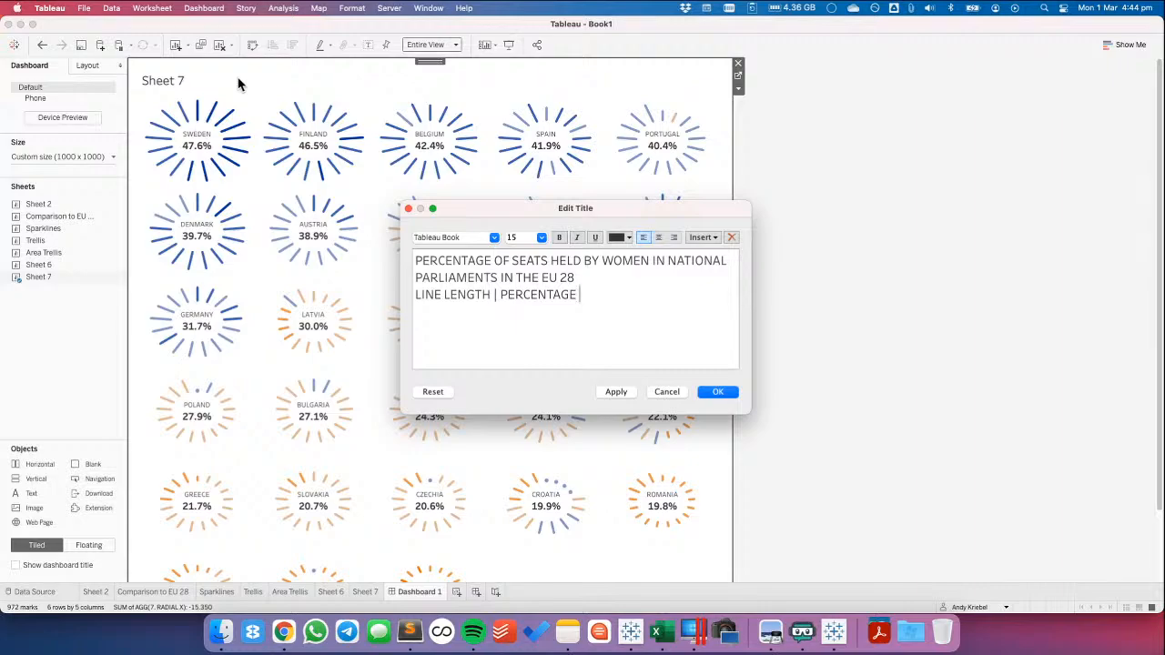
type("      LINE COLOR | DIFFERENCE FROM")
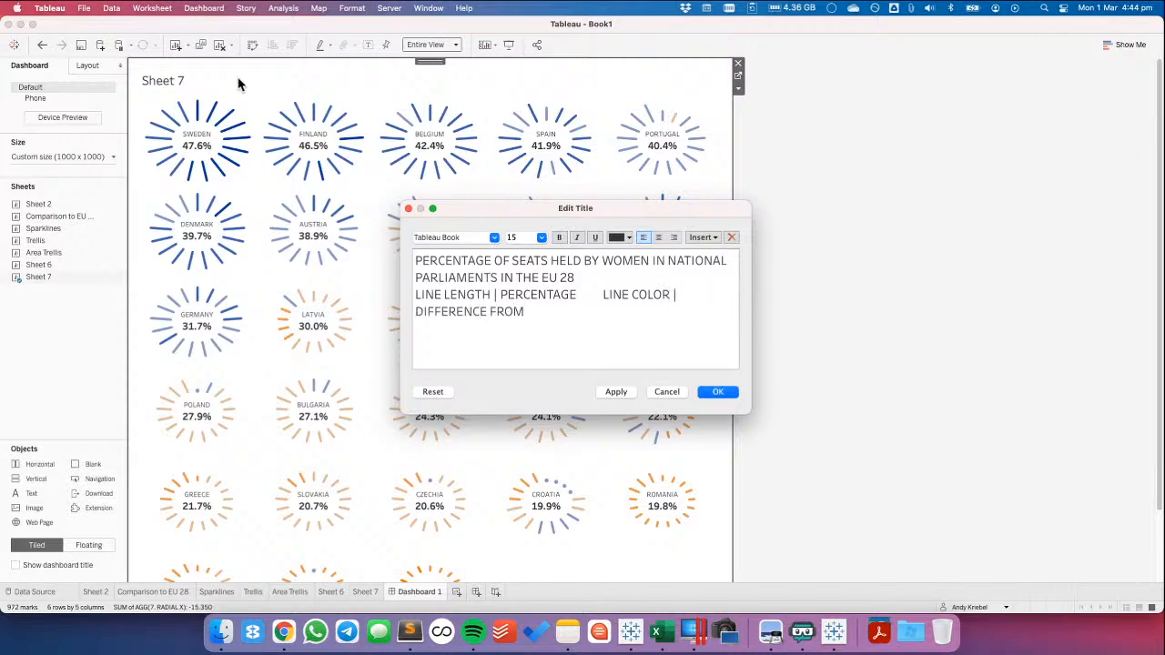
type(" EU 28 AVREAGE")
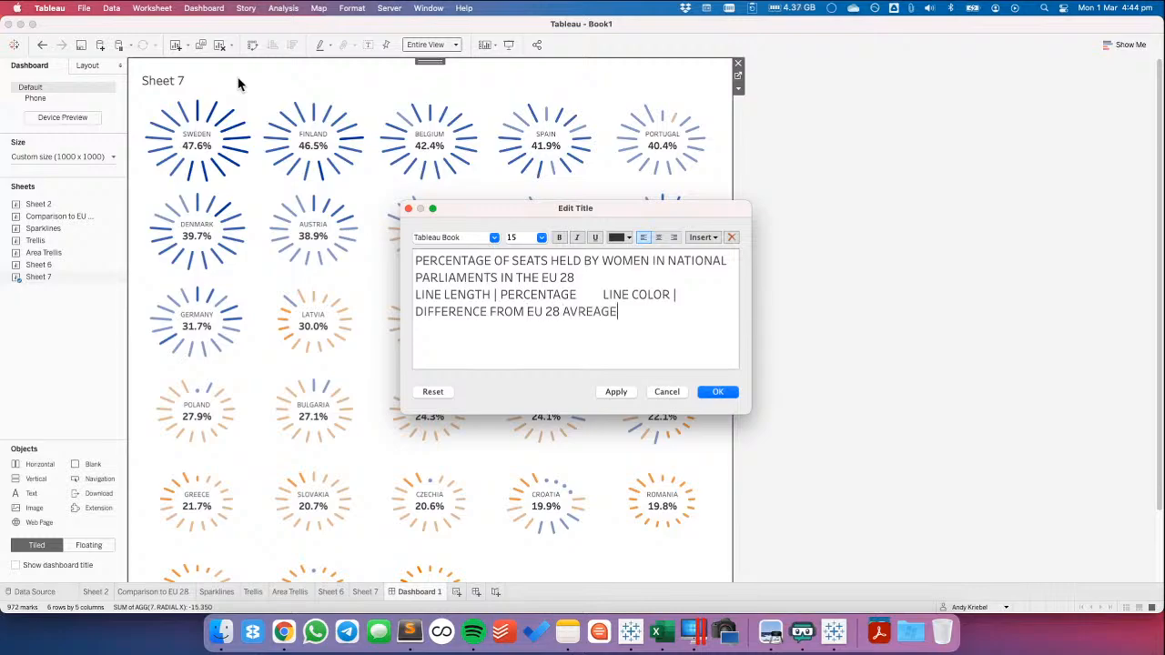
Extend the subtitle, after a gap of several spaces, with "LINE COLOR | DIFFERENCE FROM EU 28 AVERAGE"
key("BackSpace")
key("BackSpace")
key("BackSpace")
type("VE")
key("BackSpace")
key("BackSpace")
type("GE")
Set the font size of the two-part subtitle line to 10 and that of the title sentence to 18
left_click_drag(627, 317, 417, 293)
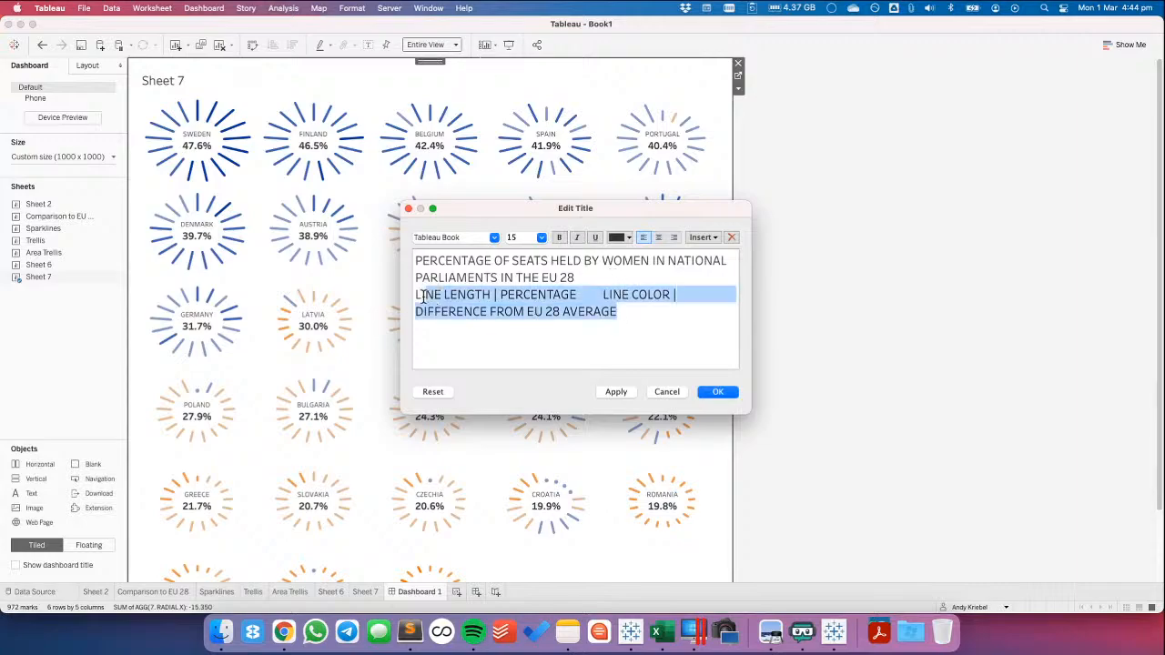
left_click(542, 238)
left_click(525, 260)
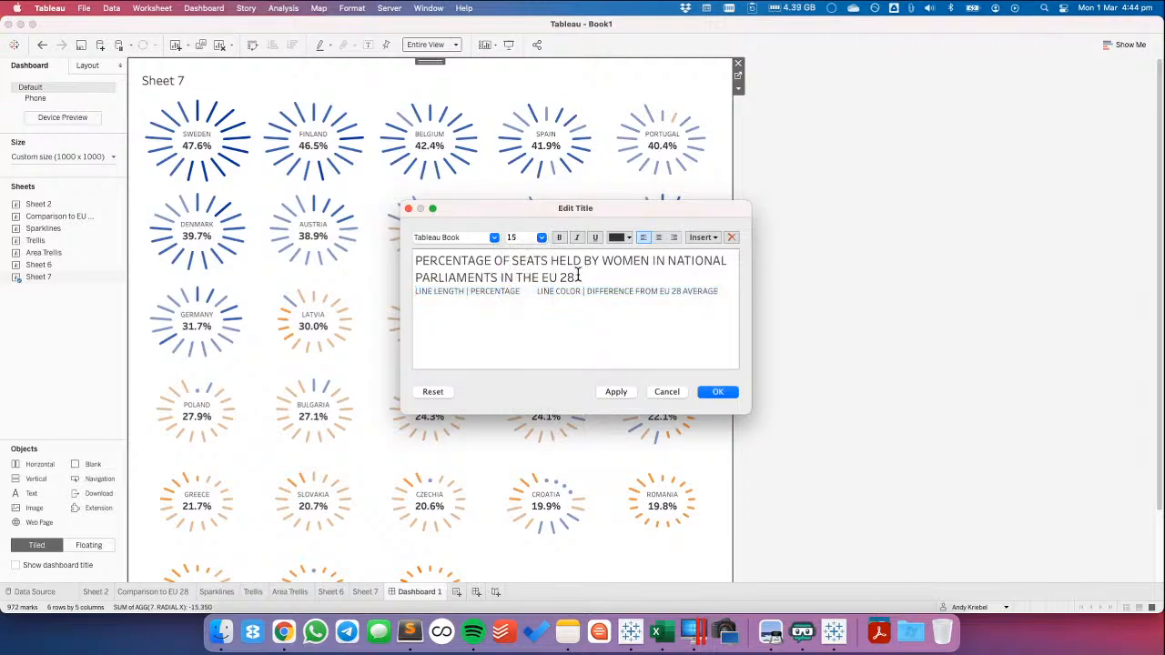
left_click_drag(578, 277, 366, 257)
left_click(541, 237)
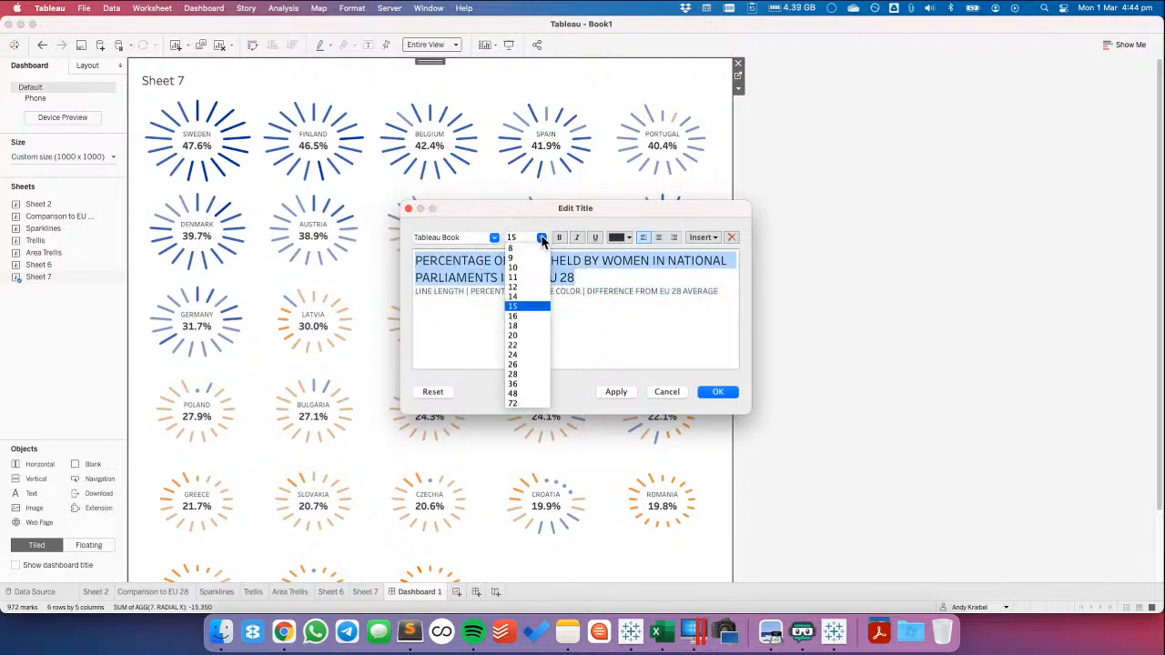
left_click(526, 326)
Turn the title into a question by starting it with "WHAT" and inserting "ARE" before "HELD BY WOMEN"
left_click(416, 263)
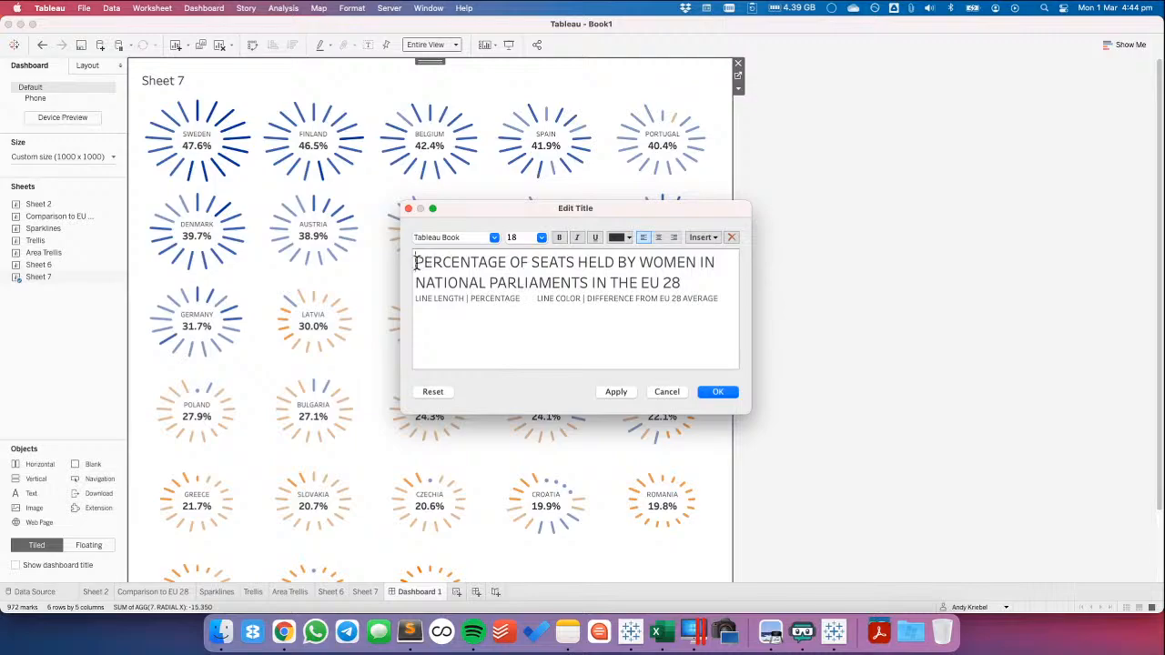
type("WHAT")
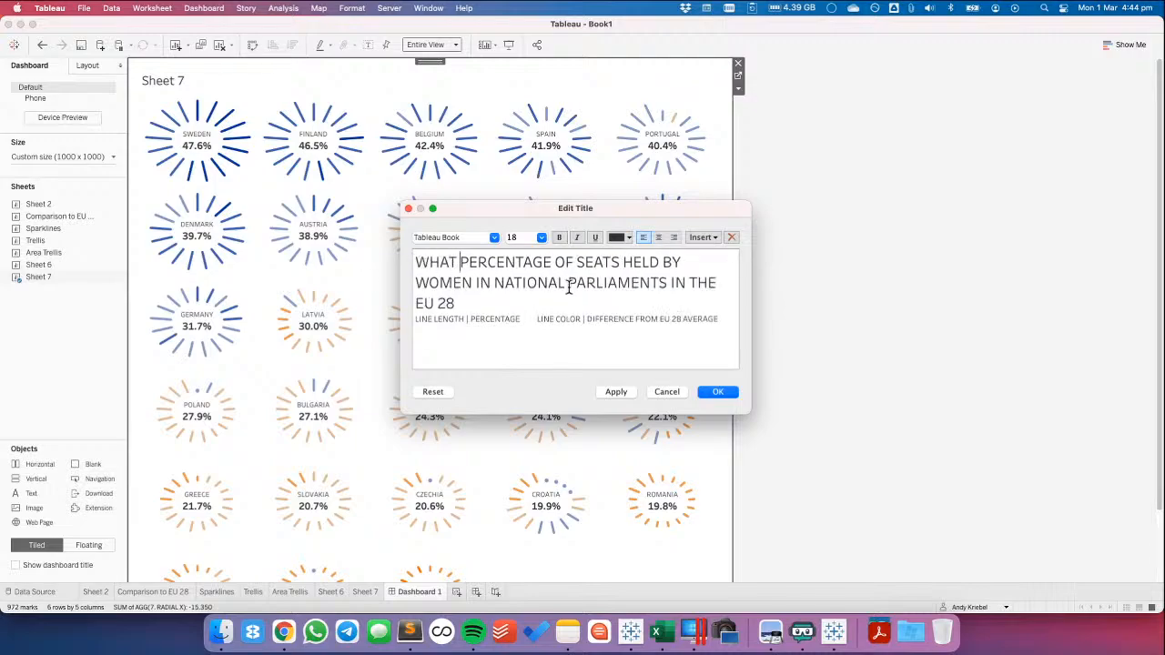
left_click(623, 262)
type("AREHELD")
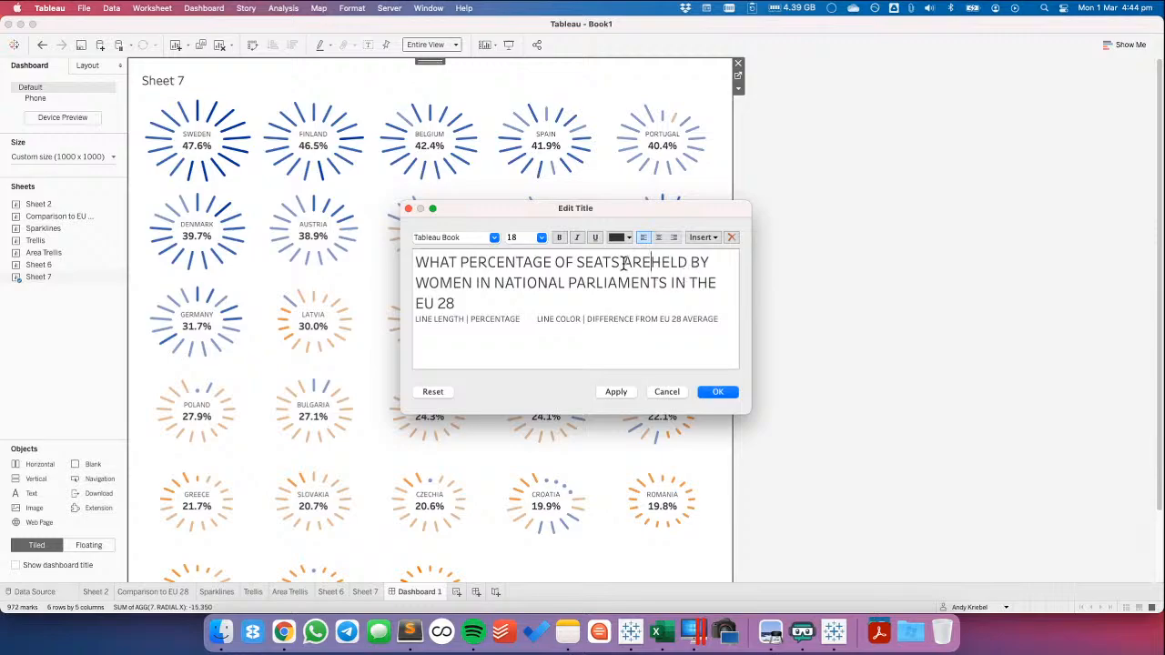
Move "ARE HELD BY WOMEN" behind "NATIONAL PARLIAMENTS" in the title and replace the ending "IN THE EU 28" with a question mark
left_click_drag(624, 263, 473, 279)
key("super+c")
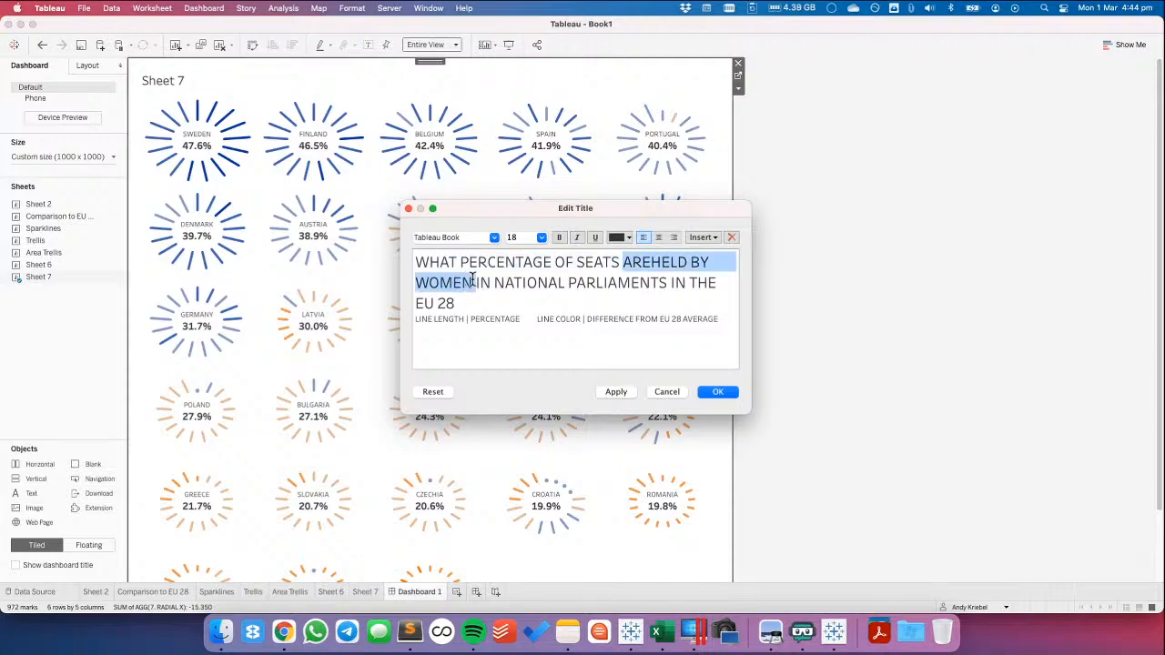
key("BackSpace")
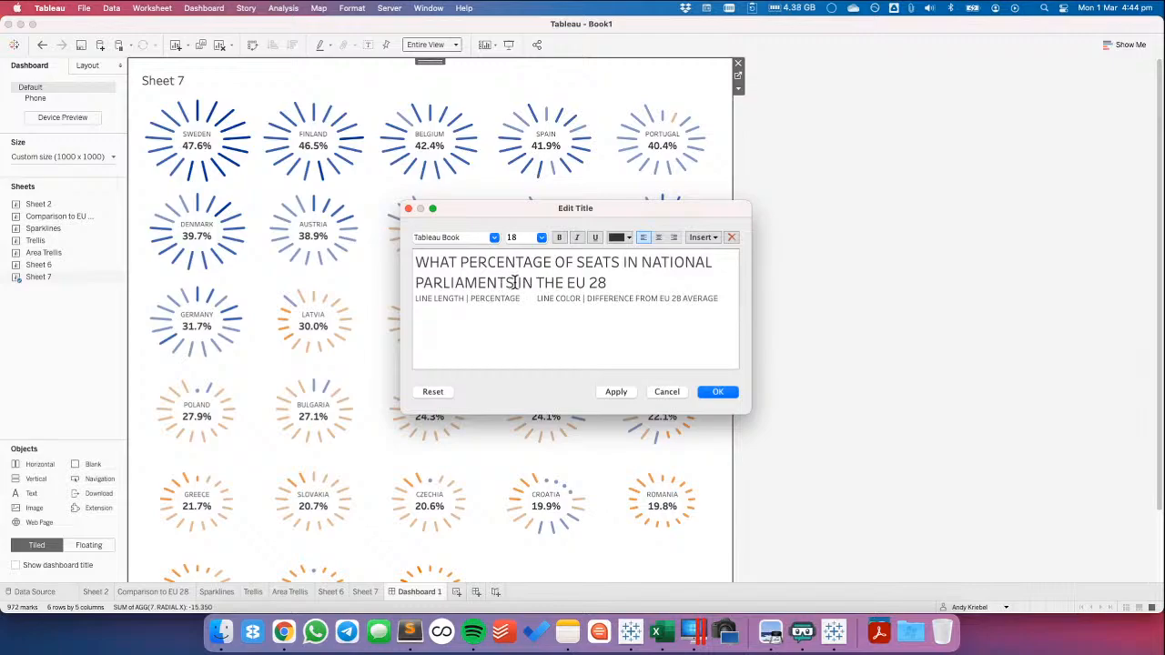
left_click(515, 282)
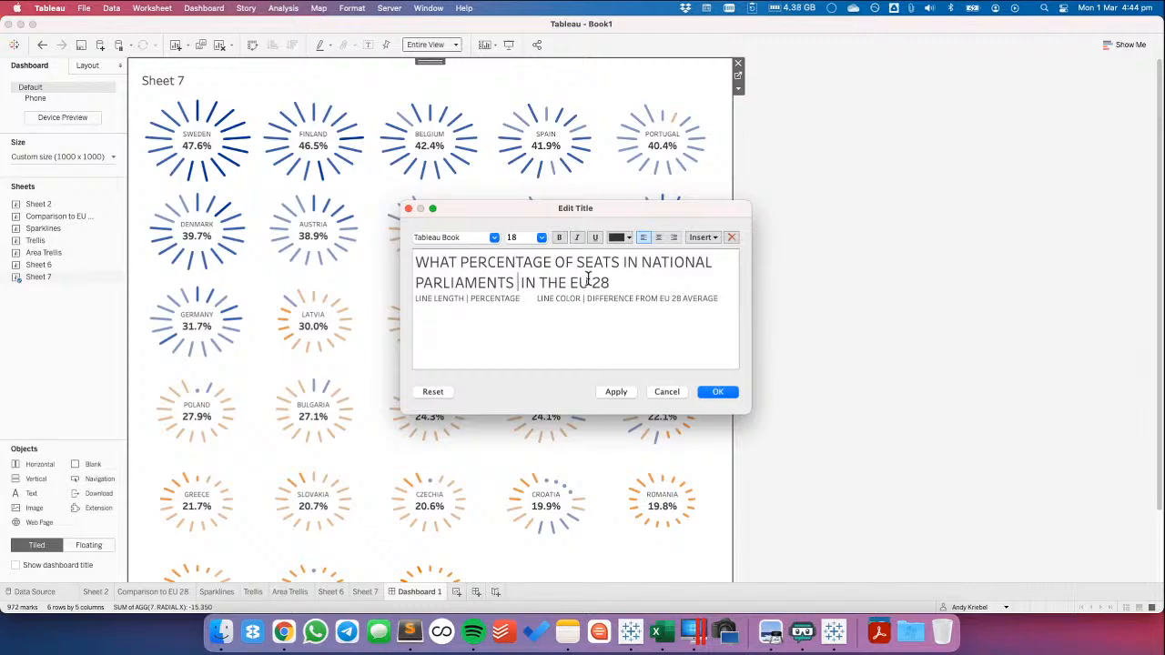
key("super+v")
left_click(547, 284)
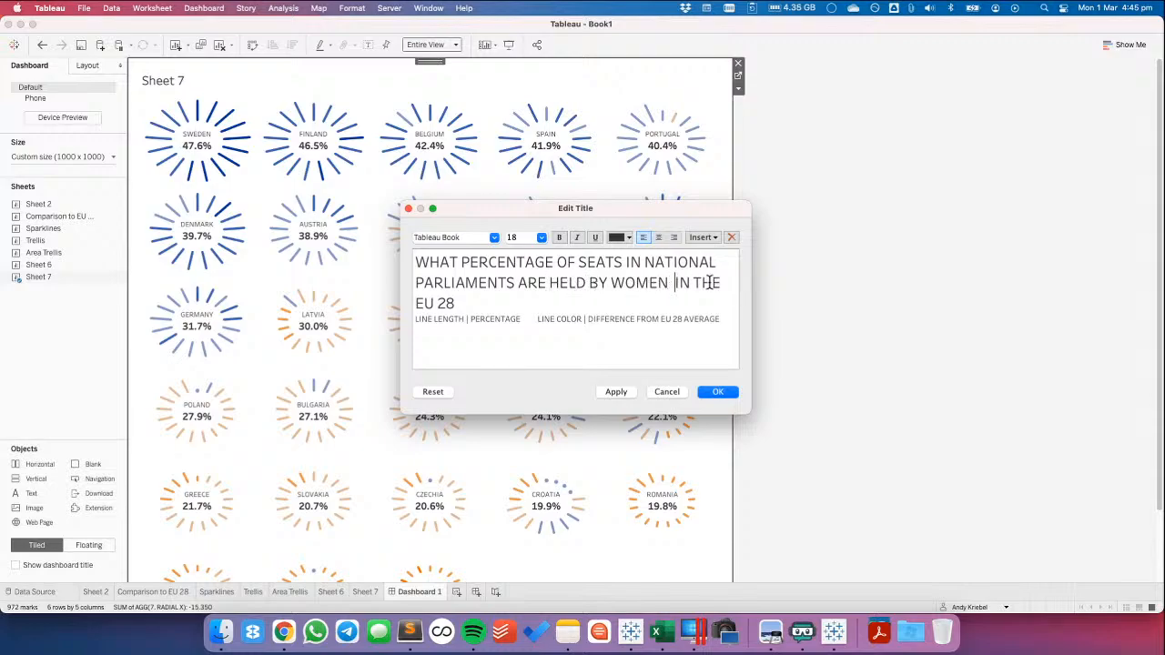
key("BackSpace")
left_click_drag(666, 285, 665, 294)
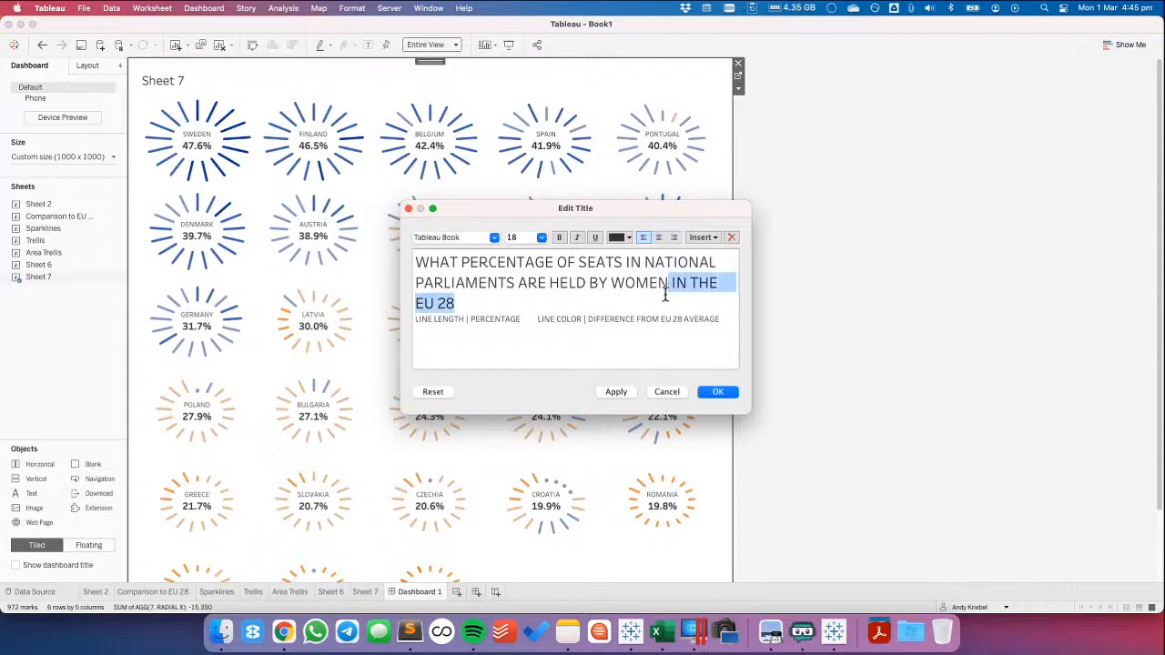
type("?")
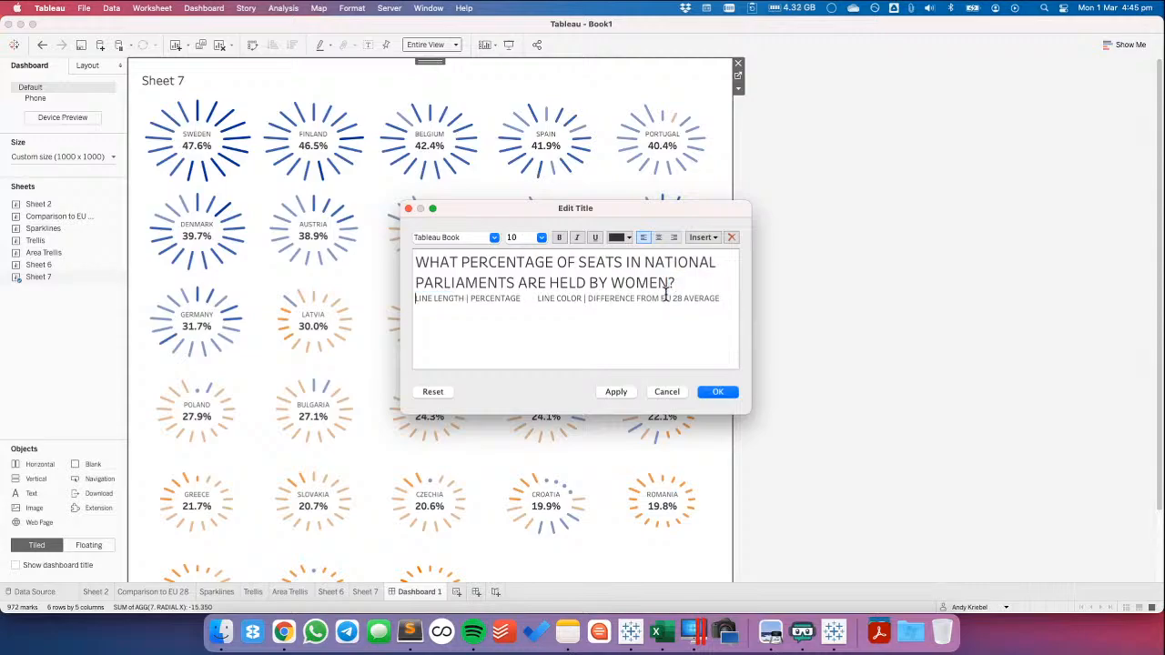
Add the line "EU 28 COUNTRIES ONLY" between the title and the subtitle and reduce its font size
key("Return")
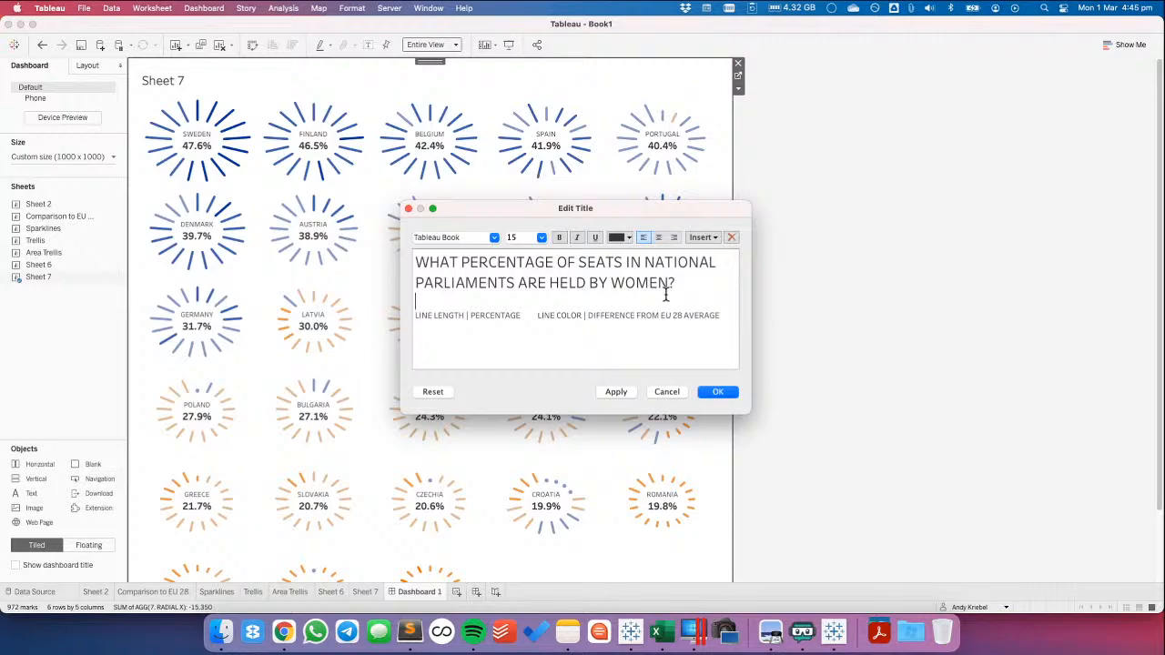
type("EU 28 COUNTRIES")
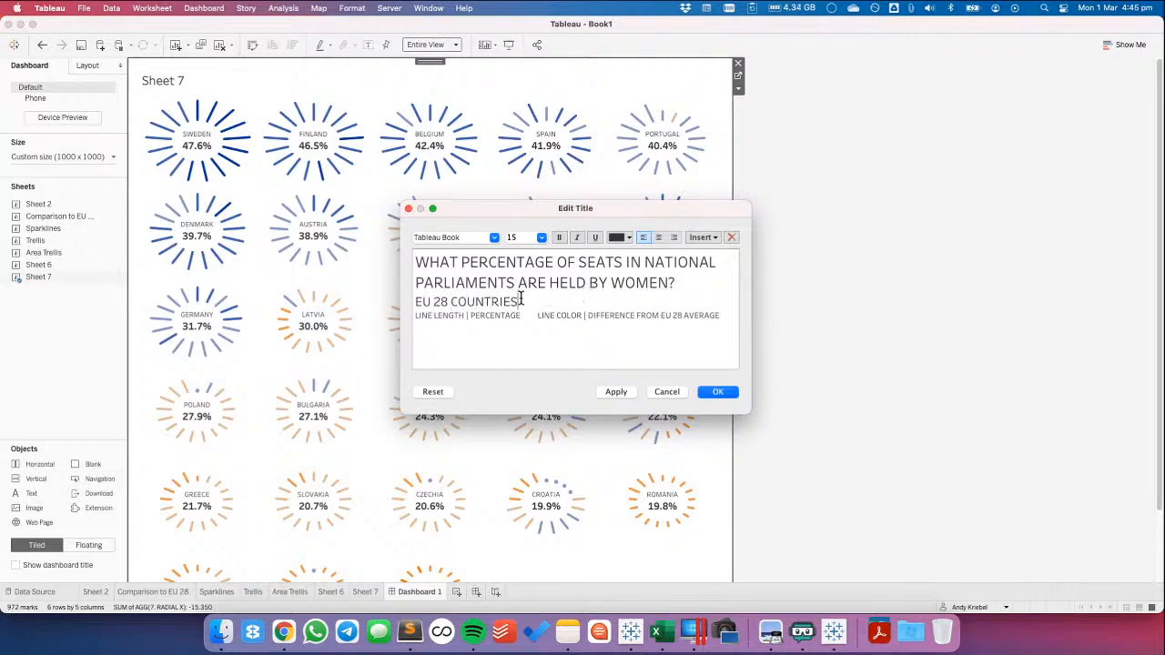
type(" ONLY")
triple_click(523, 300)
left_click(541, 237)
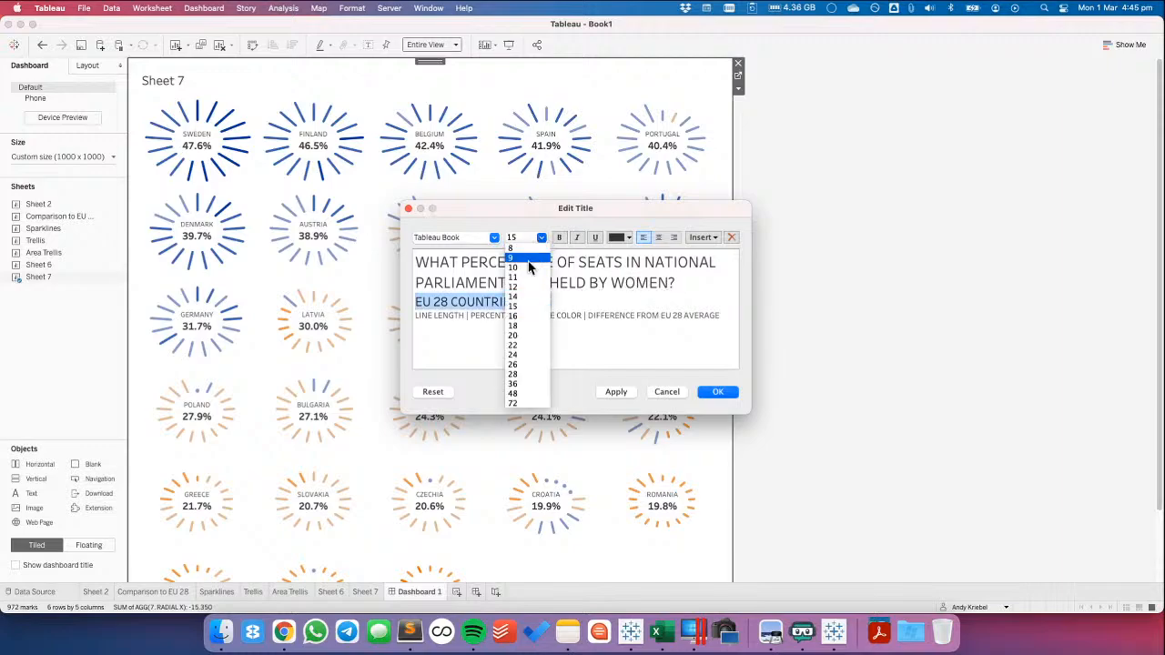
left_click(524, 267)
Increase the font size of the title question to 20
left_click_drag(674, 283, 404, 270)
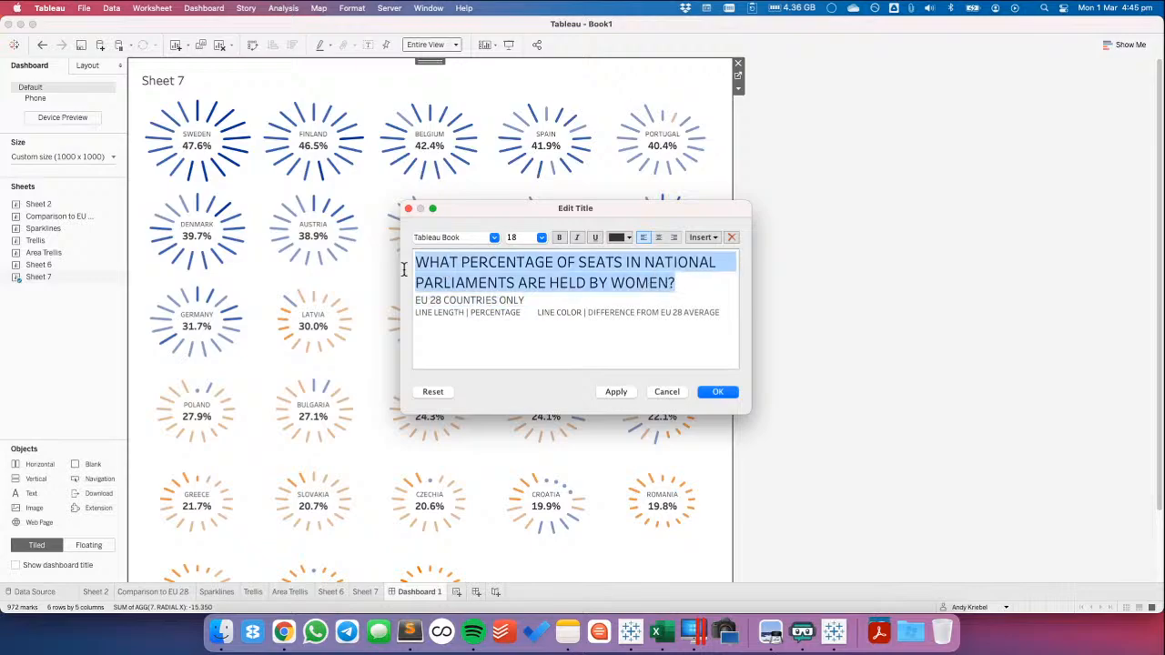
left_click(542, 237)
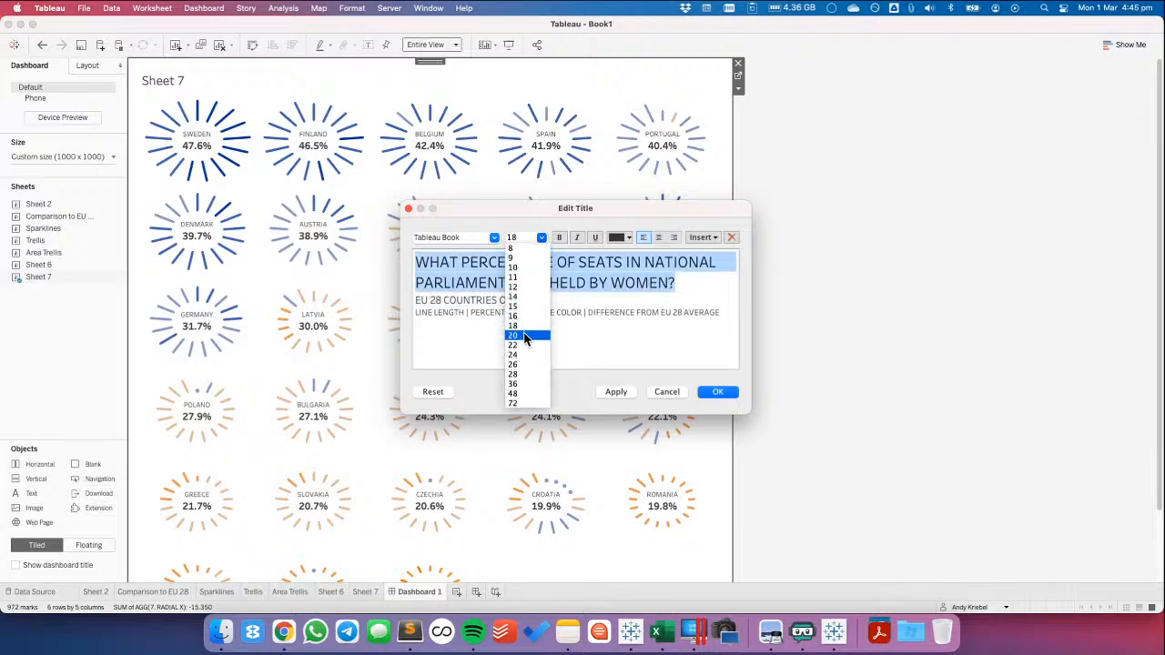
left_click(524, 336)
left_click(538, 299)
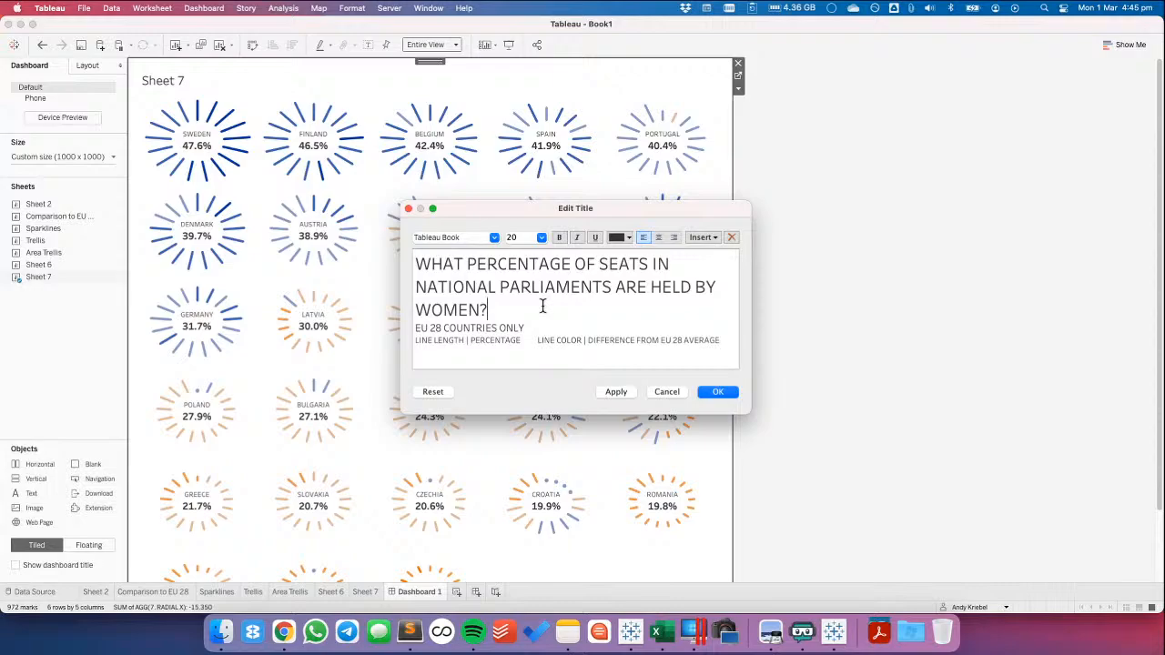
Reword the title as "WHAT PERCENTAGE OF SEATS ARE HELD BY WOMEN IN NATIONAL PARLIAMENTS IN THE EU?"
left_click(652, 264)
type("ARE HELF")
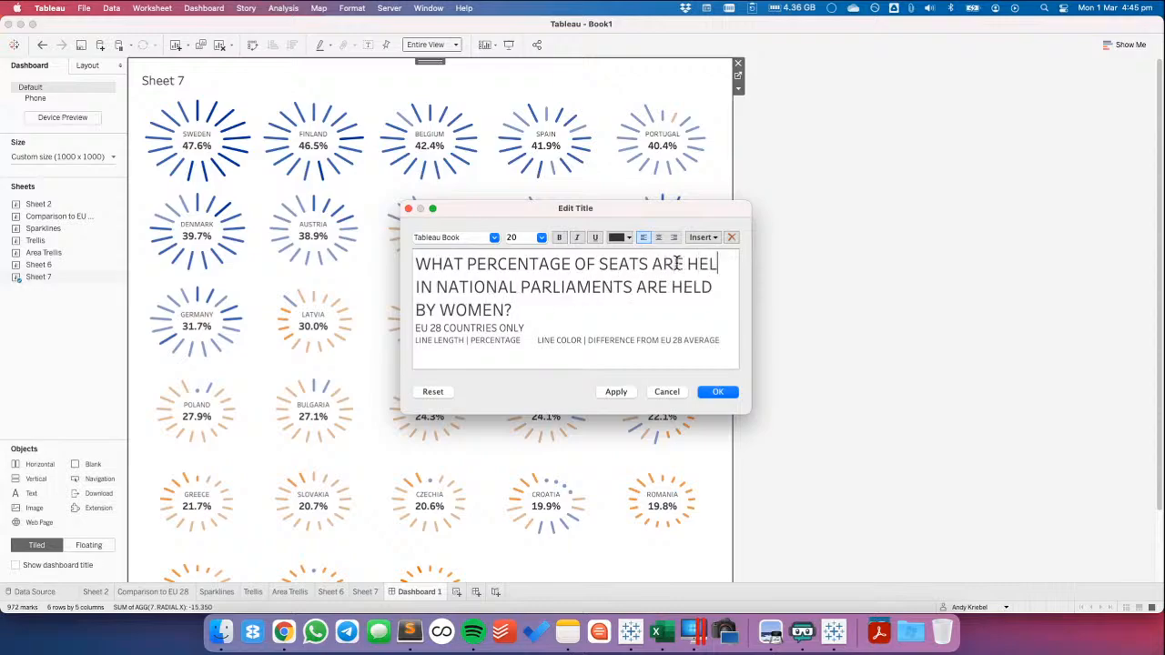
key("BackSpace")
type("D BY WOMEN")
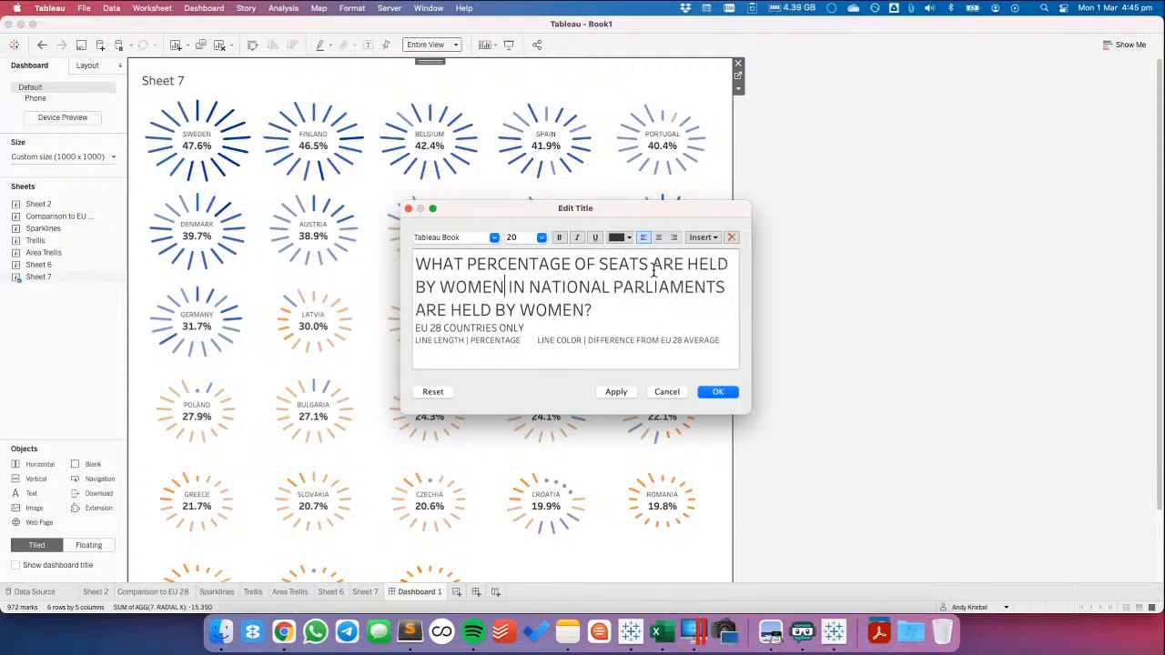
left_click_drag(418, 310, 587, 309)
key("BackSpace")
type("IN THE EU")
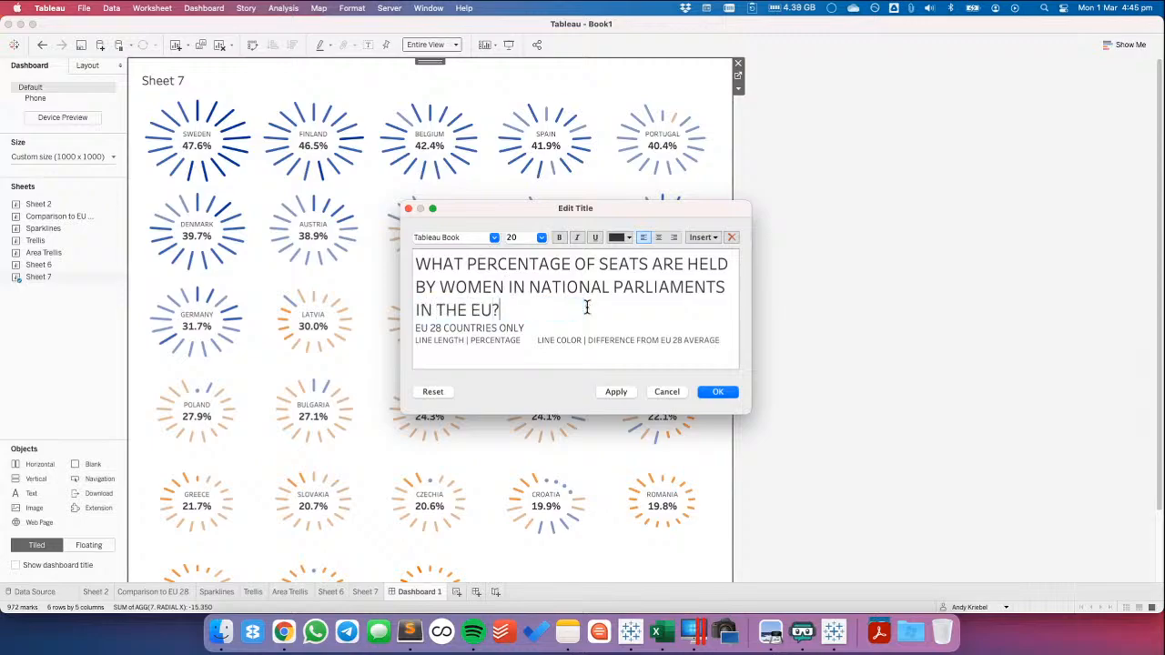
Delete the "EU 28 COUNTRIES ONLY" line below the title question
key("shift+Right")
key("shift+End")
key("BackSpace")
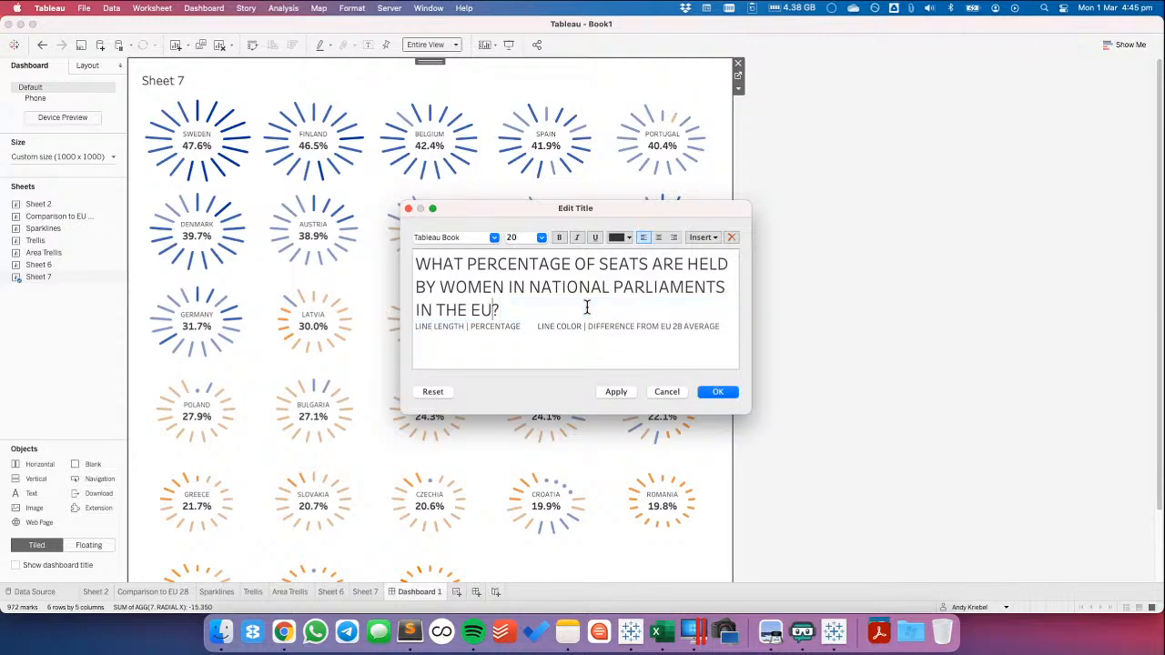
Change the title's ending to "IN EU COUNTRIES?" and apply the title text to the dashboard
key("shift+Left")
key("shift+Left")
key("shift+Left")
key("shift+Left")
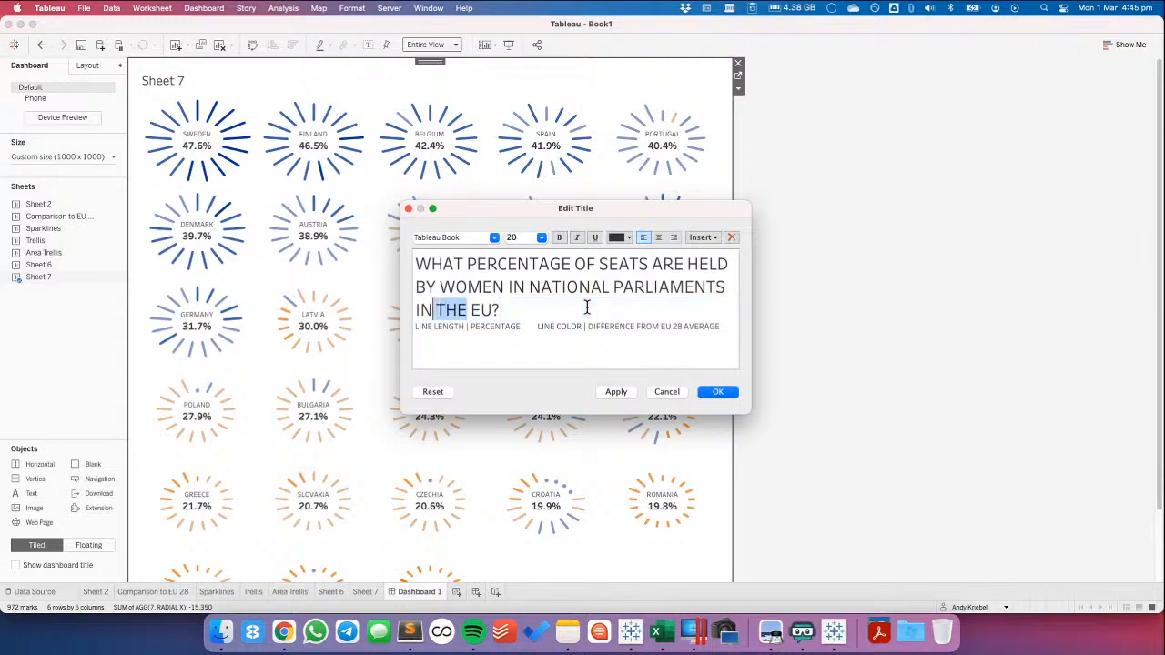
key("BackSpace")
type("COUNTRIES")
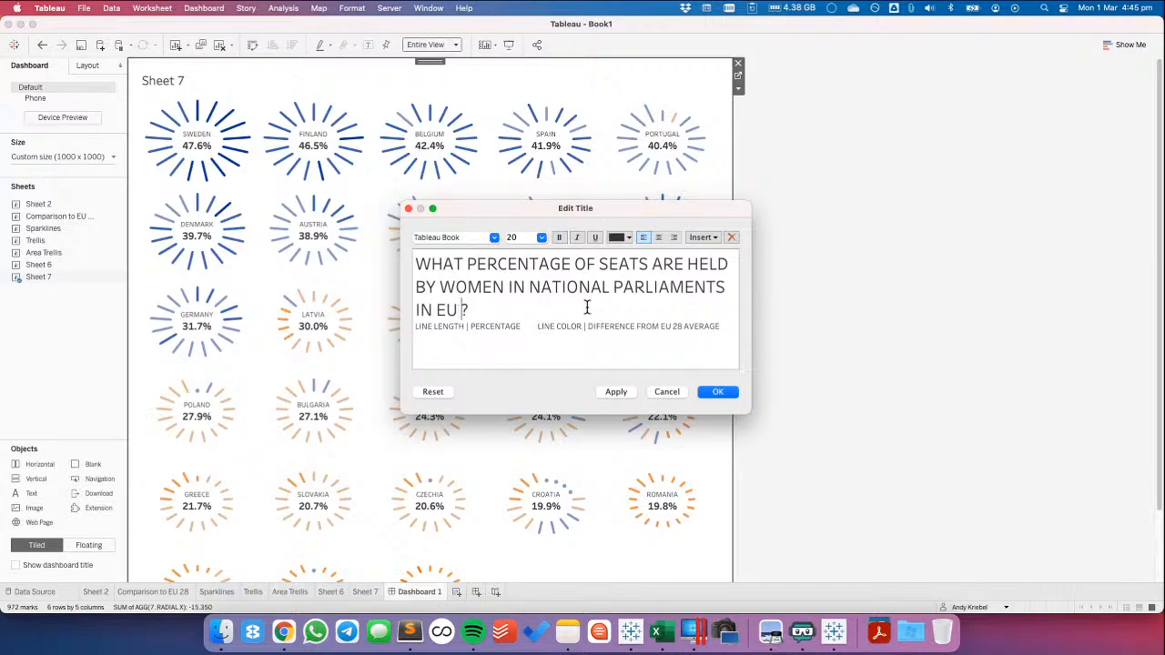
left_click(616, 392)
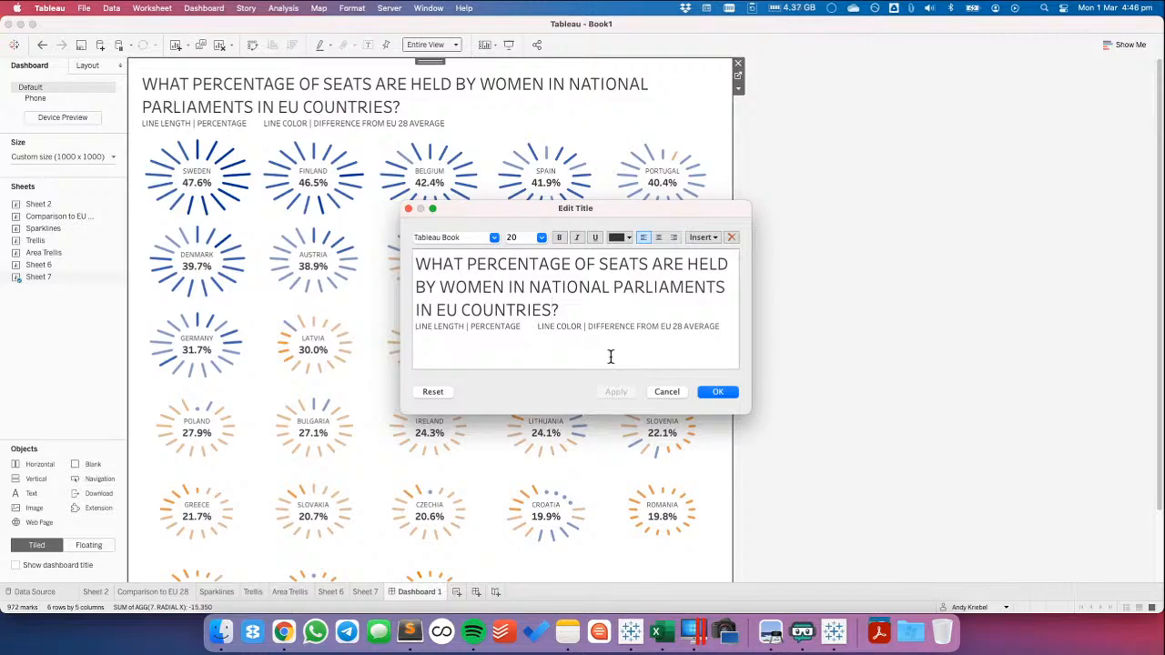
Place the text cursor directly after "PERCENTAGE" in the subtitle line
left_click(520, 328)
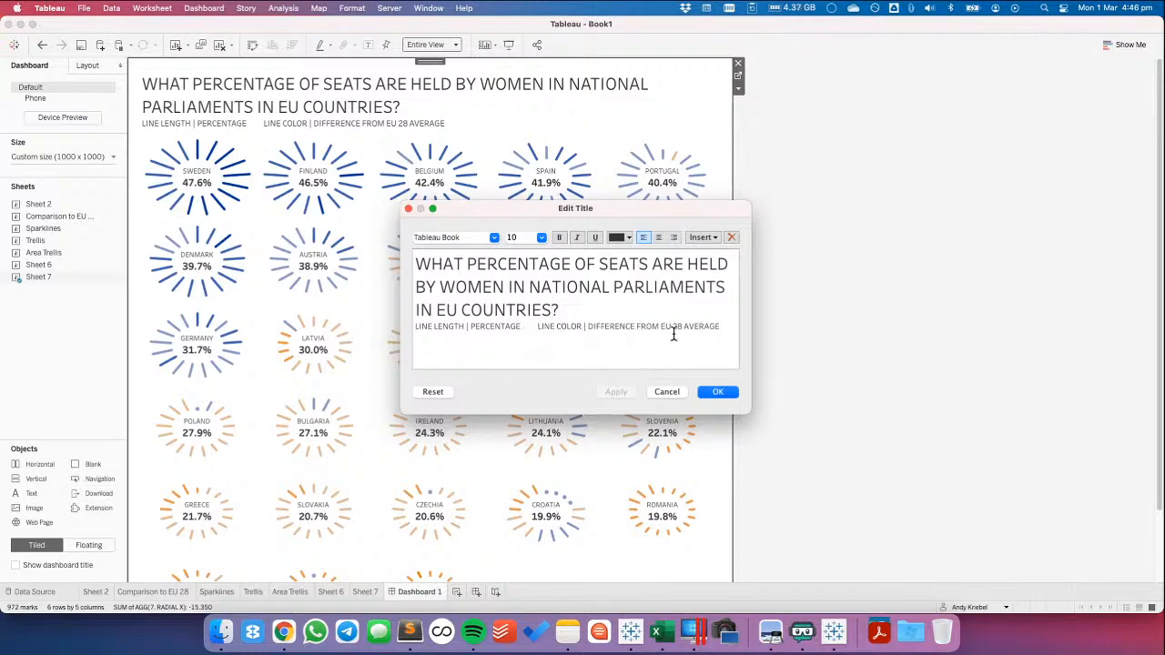
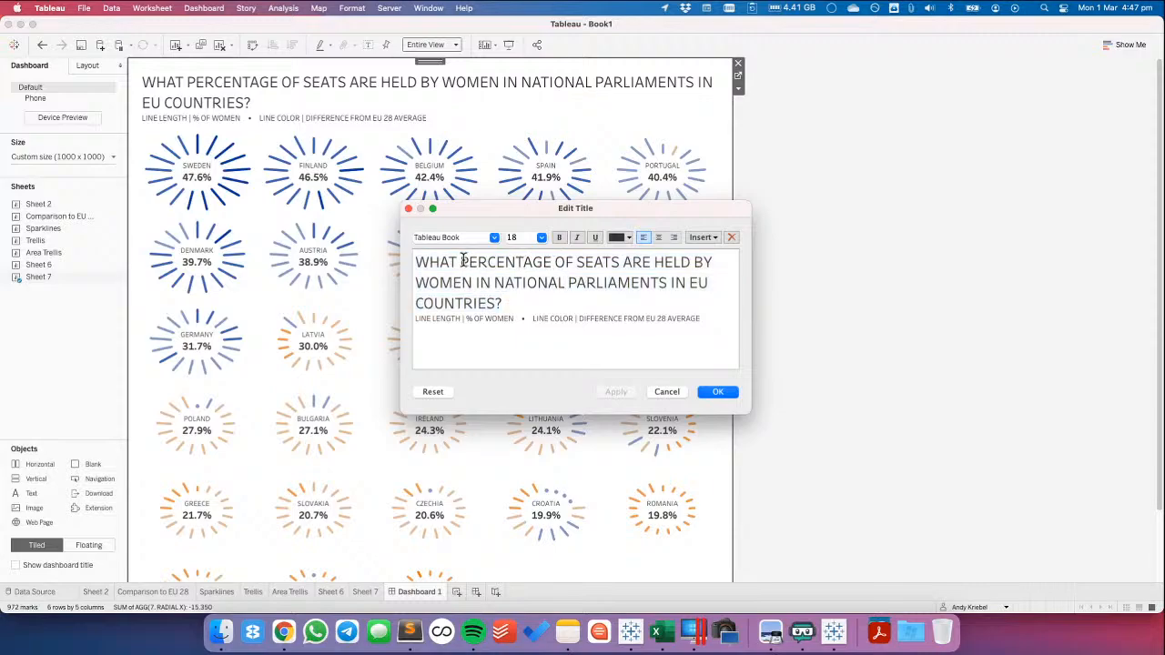
Shorten the title to "PERCENTAGE OF SEATS HELD BY WOMEN IN NATIONAL PARLIAMENTS IN THE EU" and apply it to the dashboard
left_click_drag(463, 261, 368, 260)
key("BackSpace")
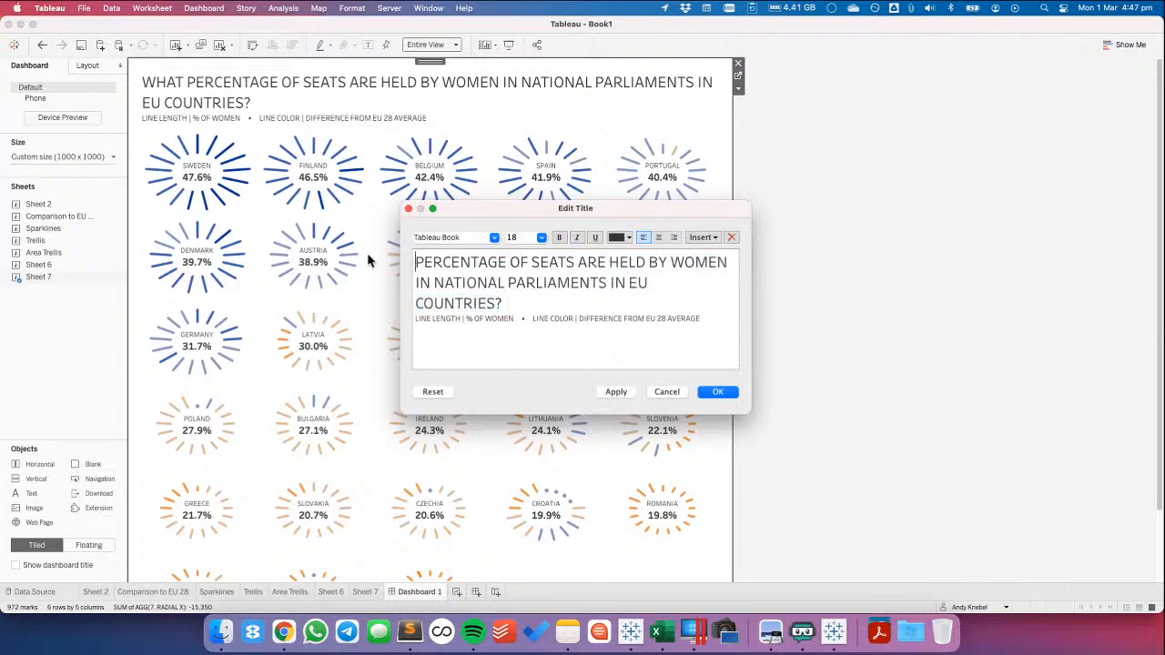
double_click(587, 264)
key("BackSpace")
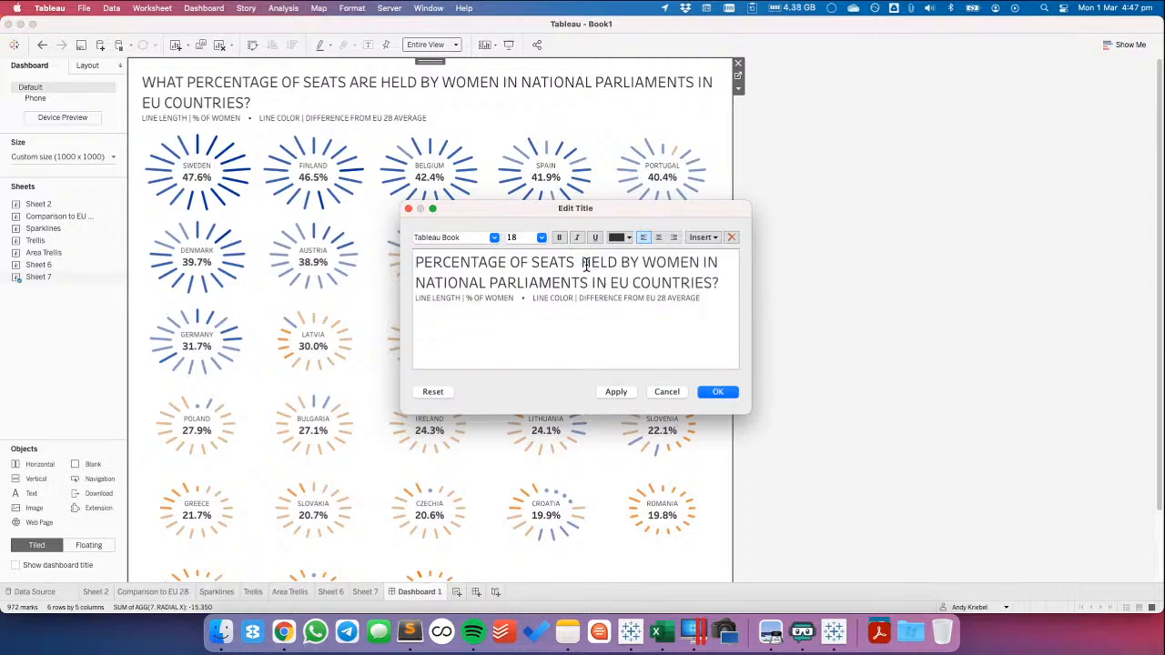
key("BackSpace")
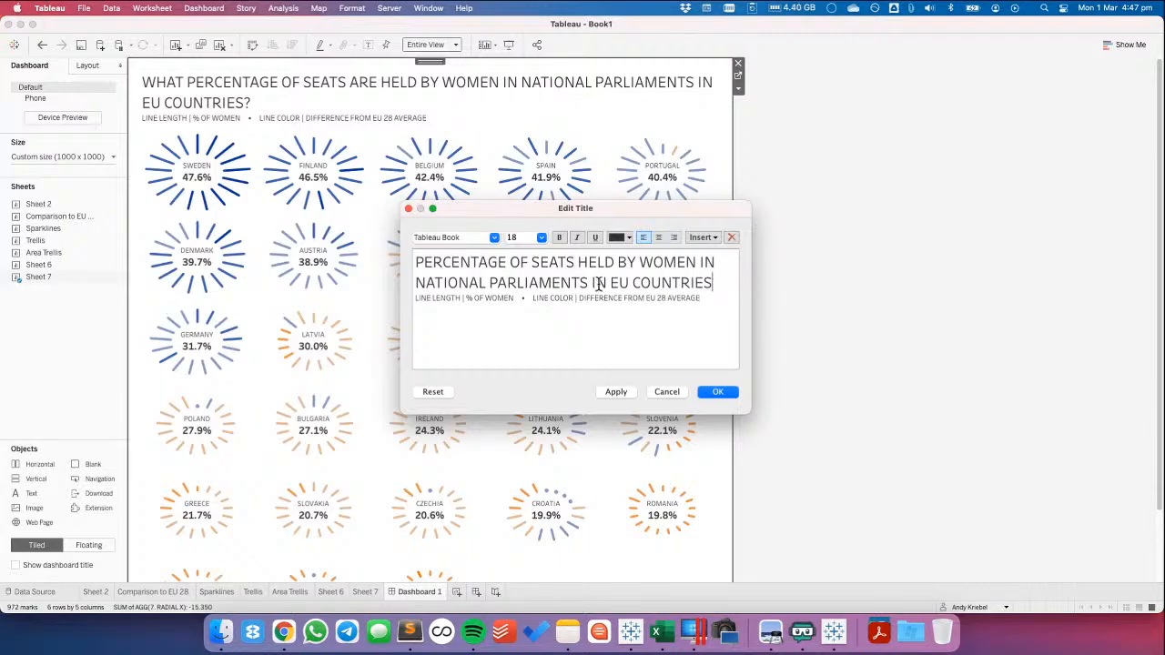
type("THE")
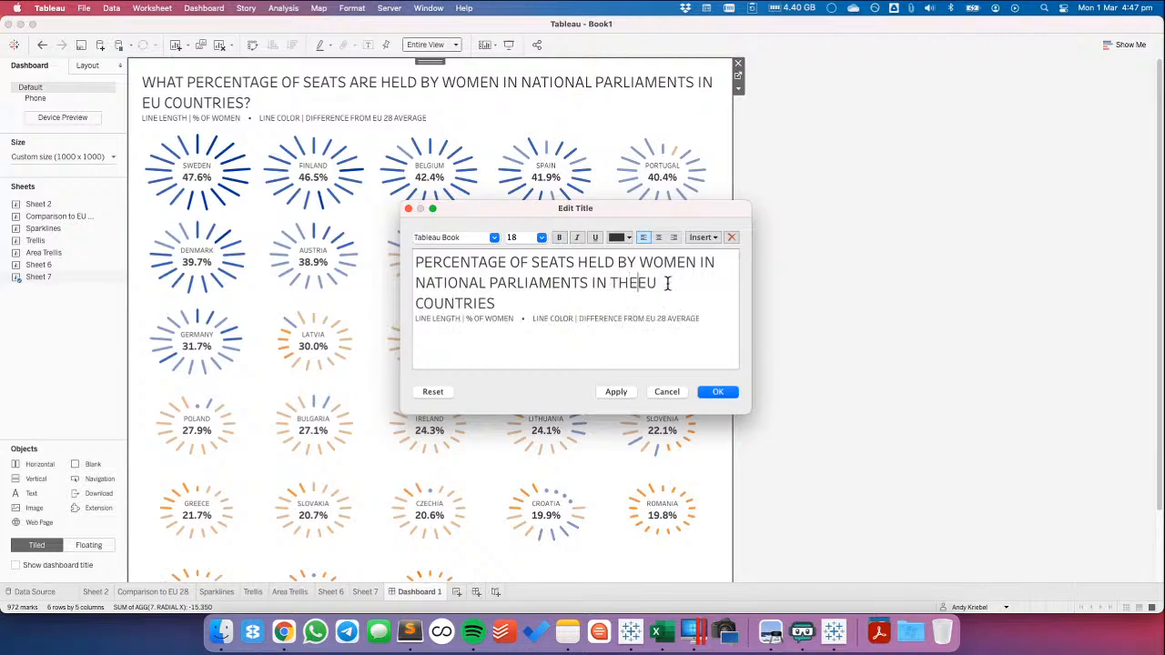
double_click(481, 303)
key("BackSpace")
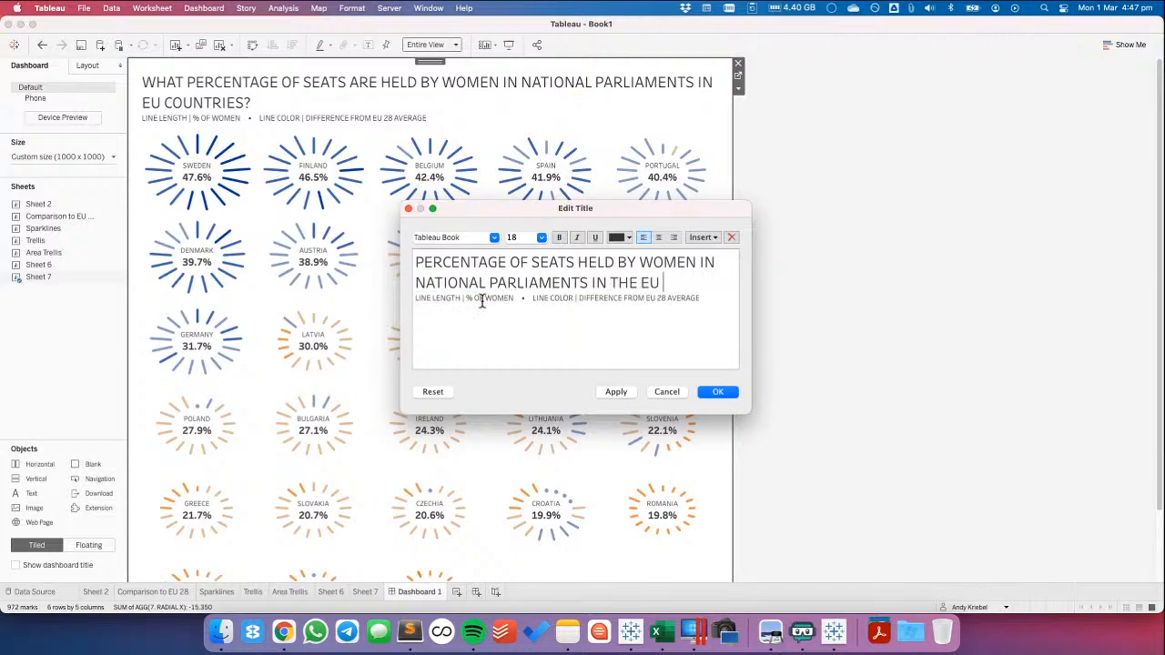
left_click(616, 392)
Try the main title line at font sizes 22 and 20, and set it back to 18
left_click_drag(668, 285, 407, 264)
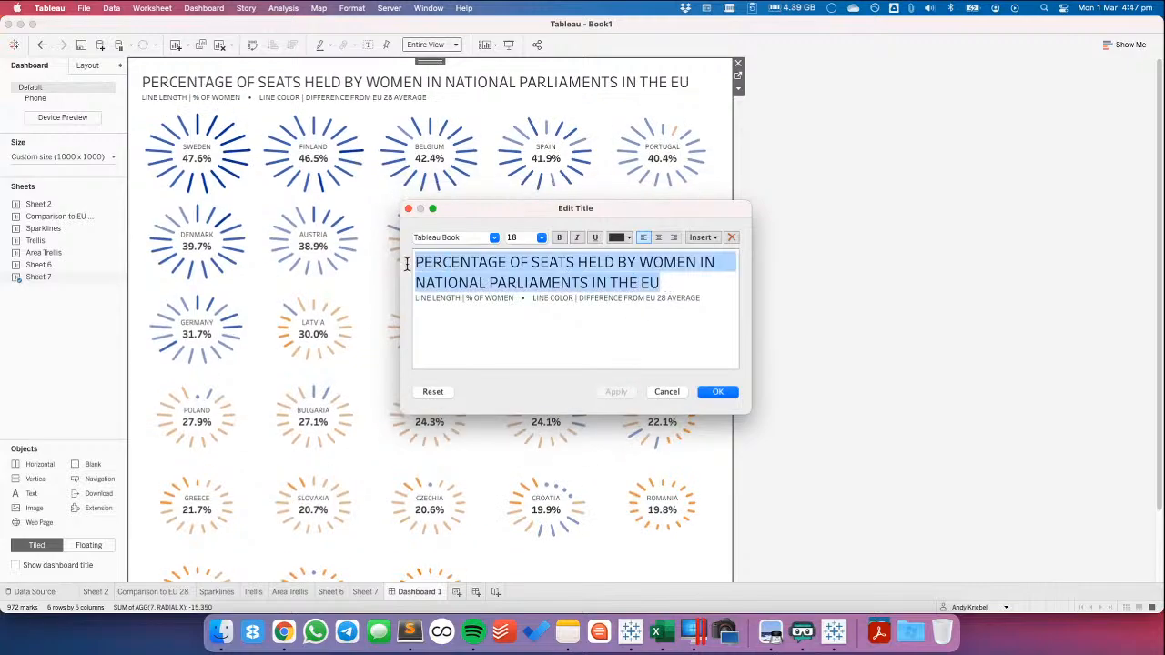
left_click(542, 238)
left_click(523, 333)
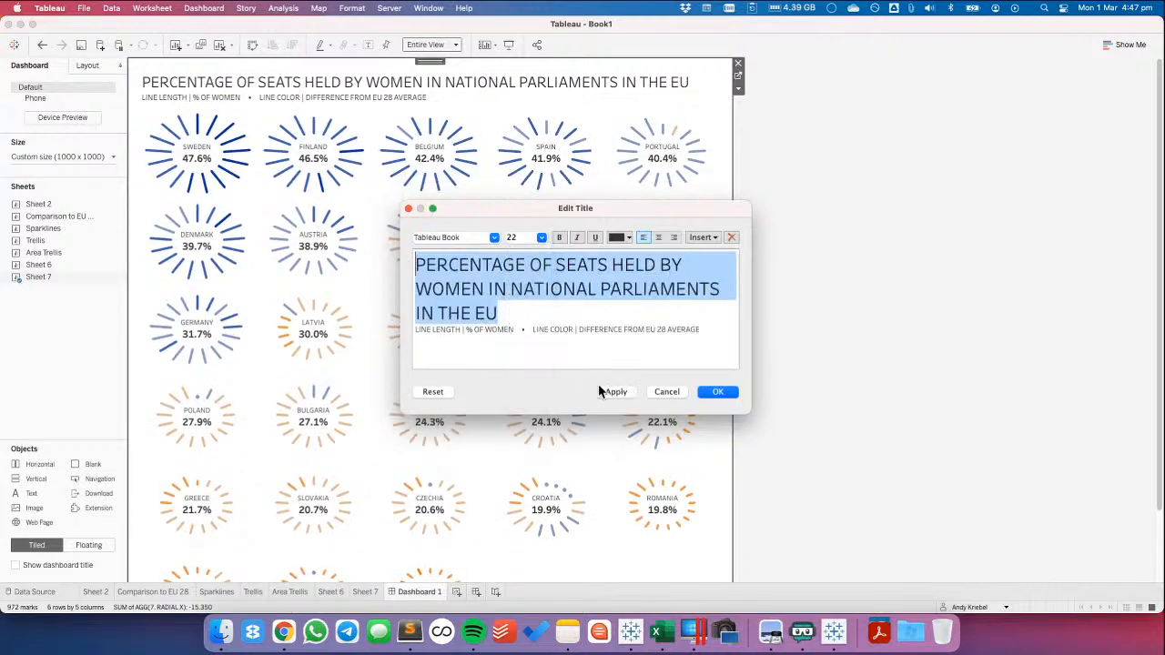
left_click(605, 391)
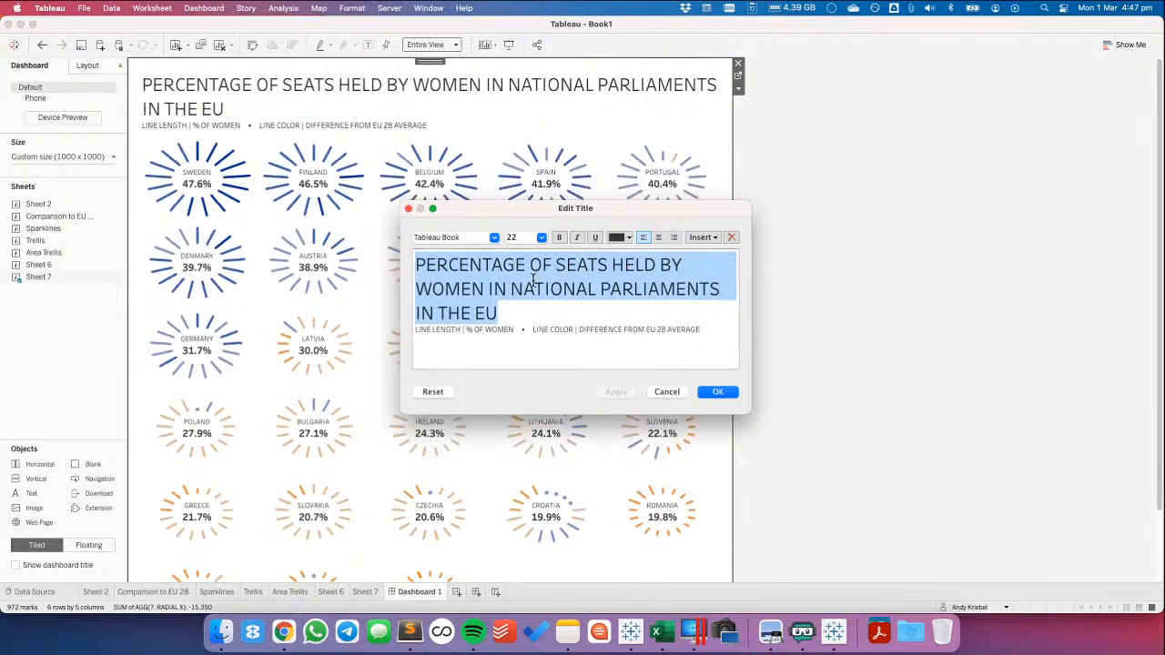
left_click(542, 238)
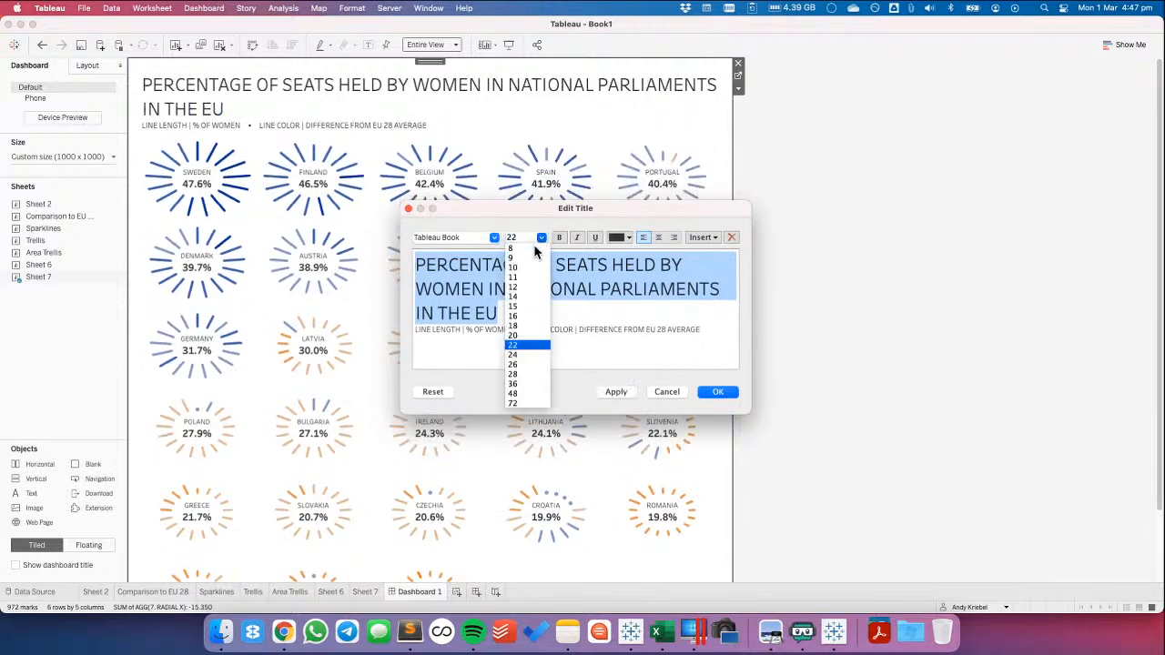
left_click(522, 335)
left_click(615, 391)
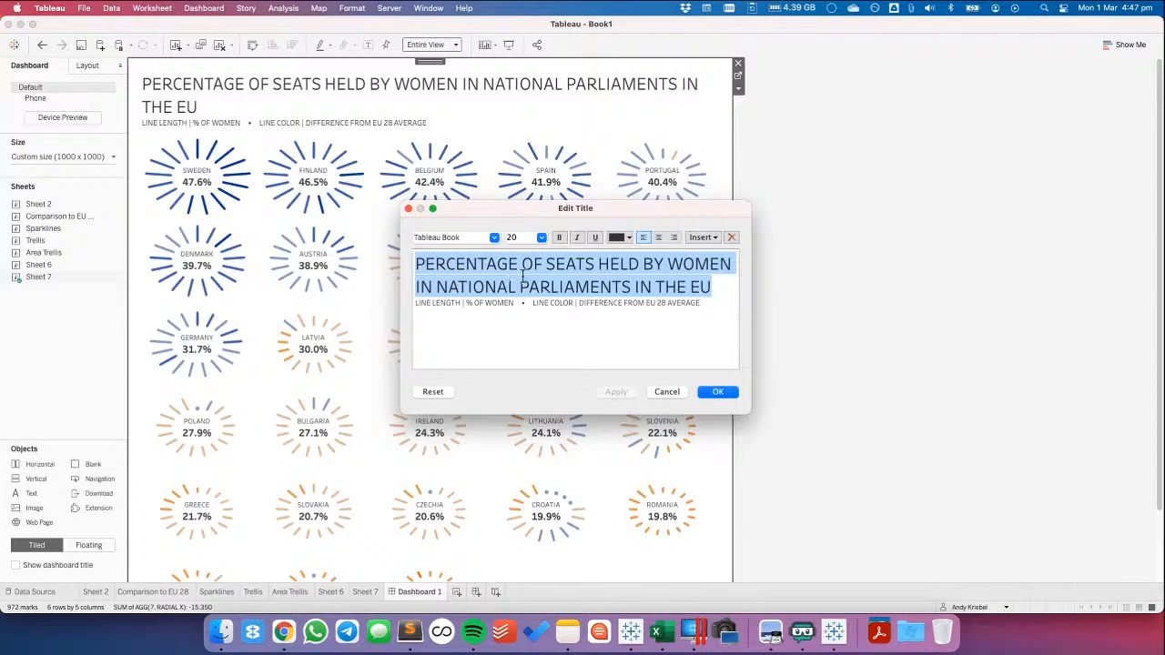
left_click(540, 237)
left_click(522, 324)
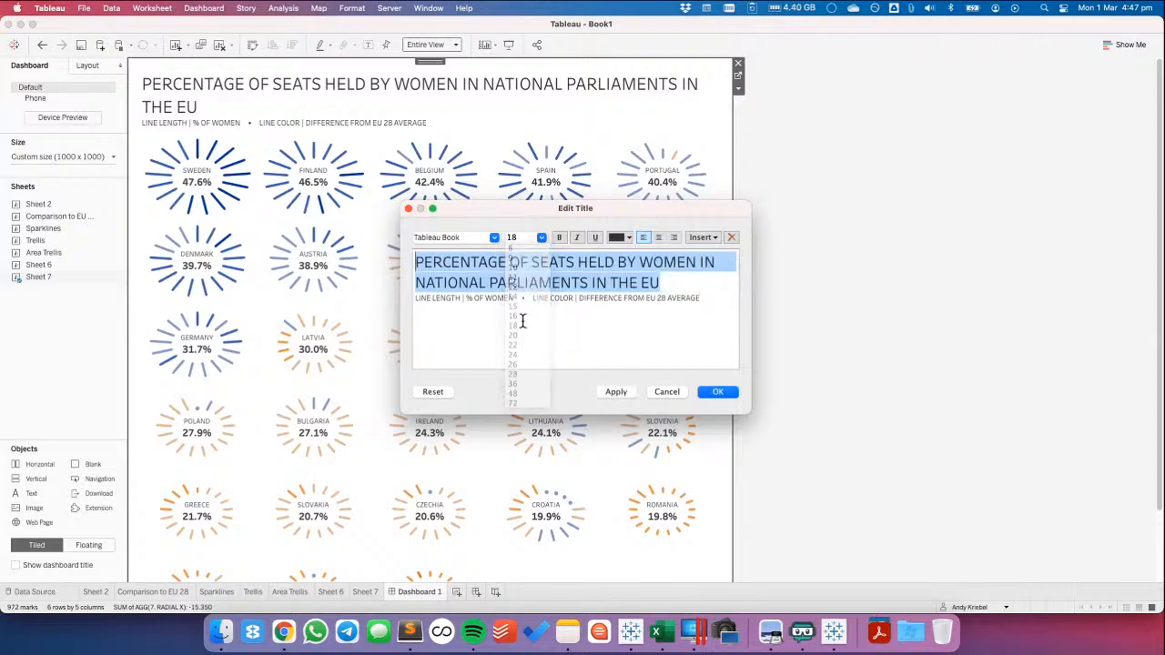
Set the main title line's font to Tableau Medium and confirm the title edit
left_click(493, 237)
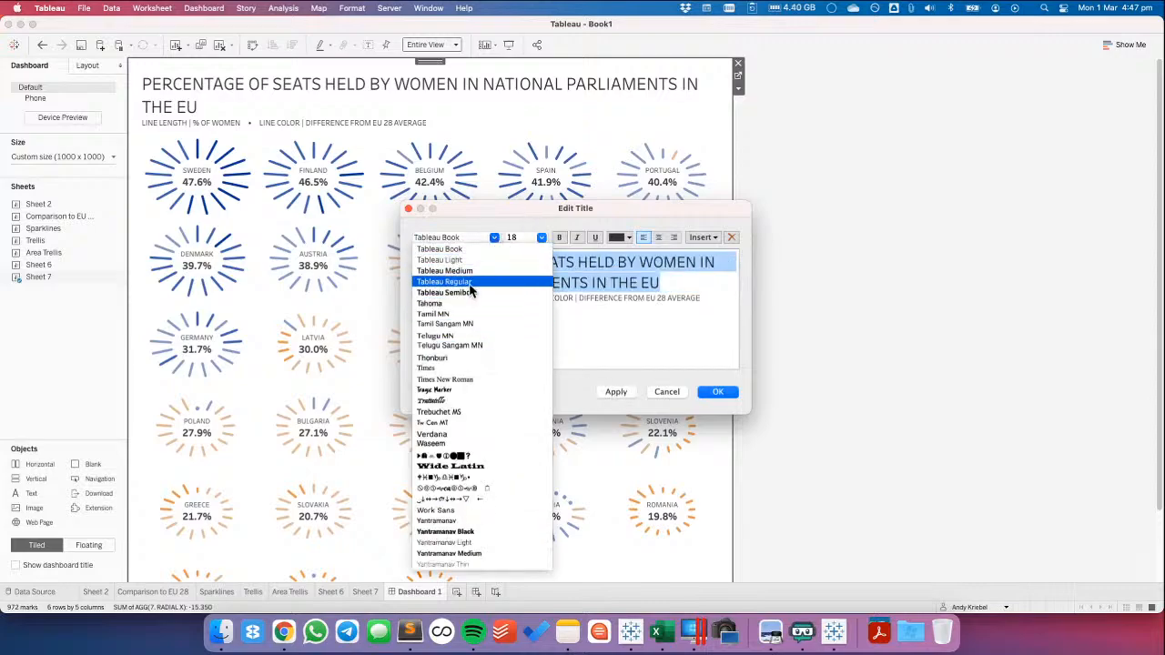
left_click(445, 271)
left_click(614, 390)
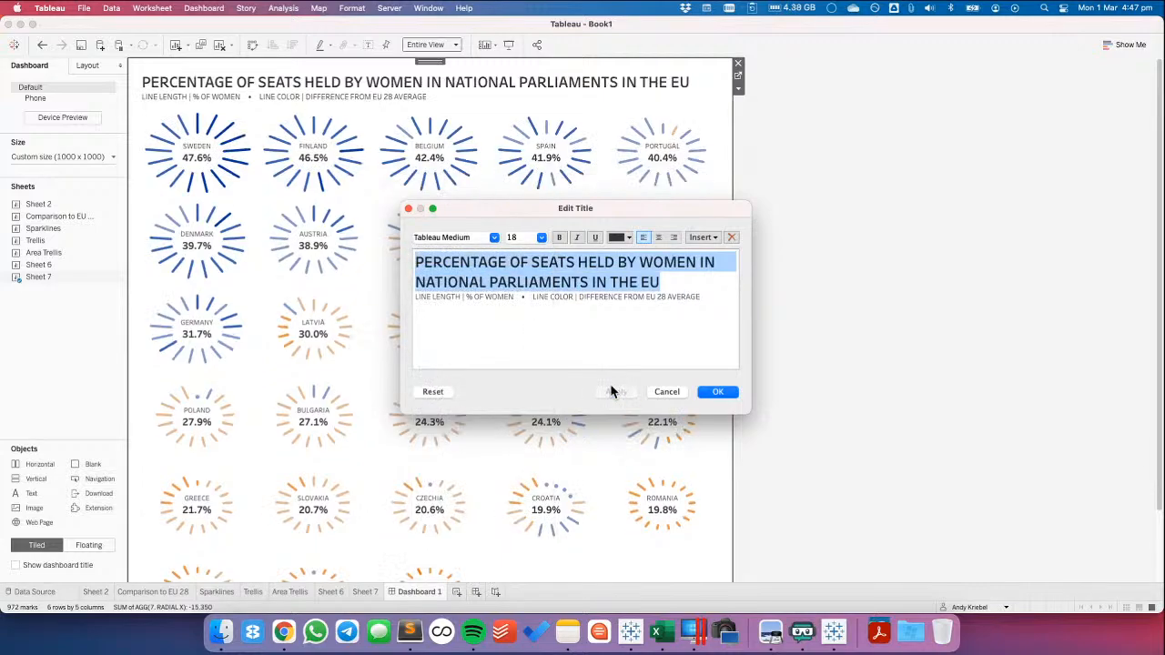
left_click(719, 393)
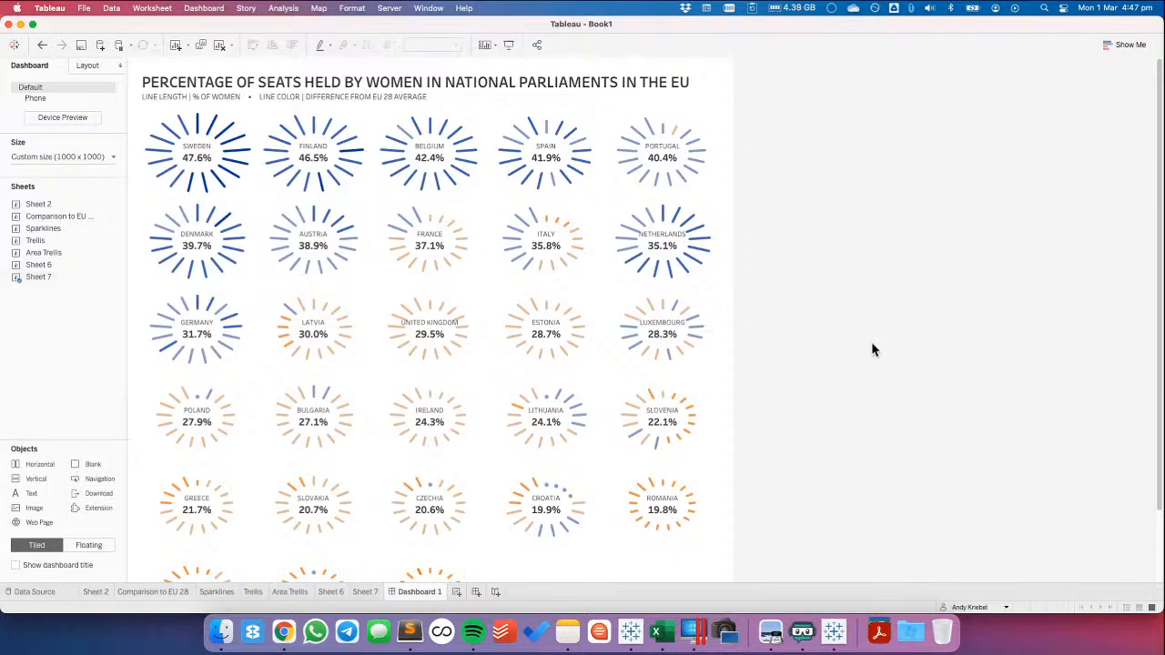
scroll(871, 346, "down", 3)
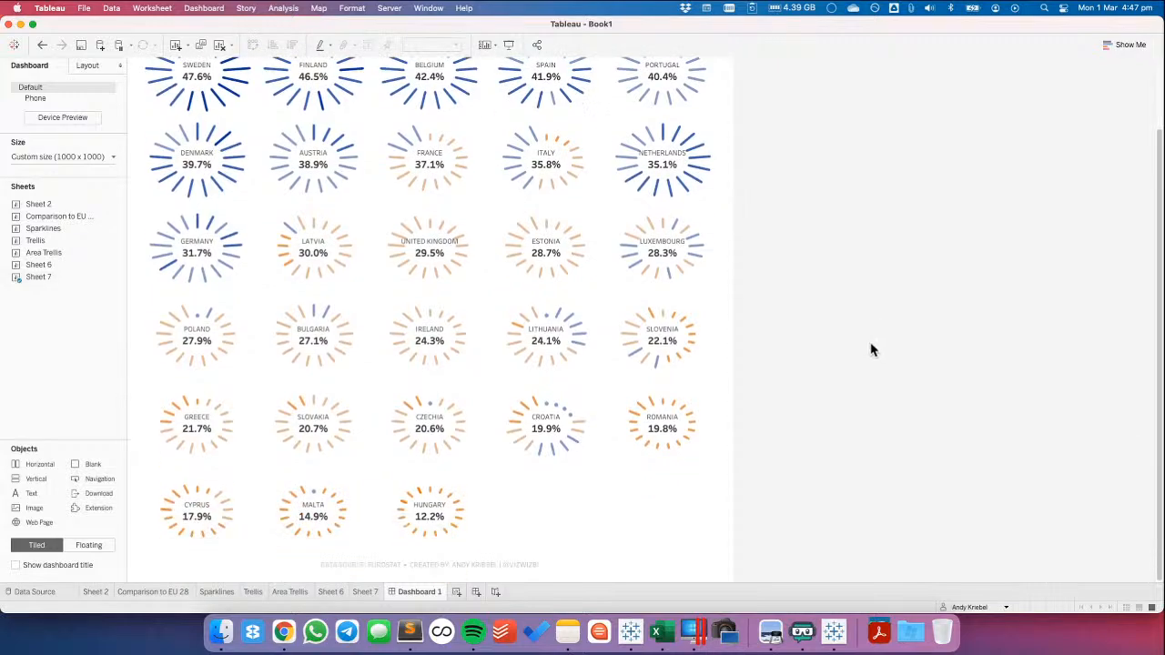
scroll(871, 349, "up", 3)
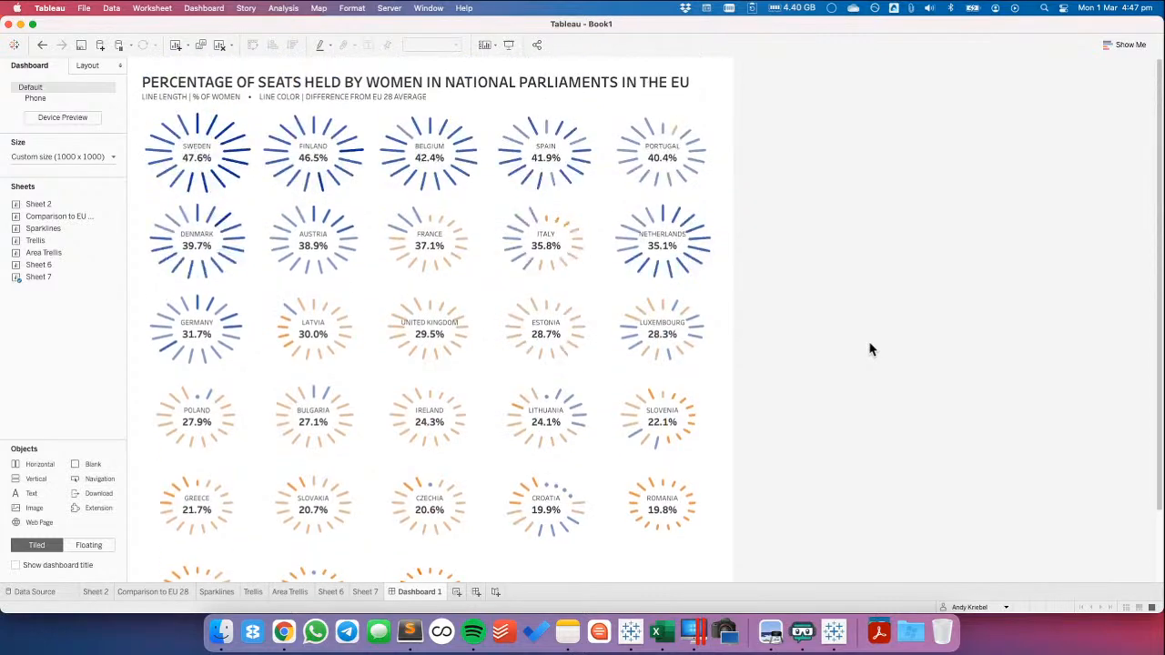
scroll(870, 349, "down", 3)
scroll(871, 349, "up", 3)
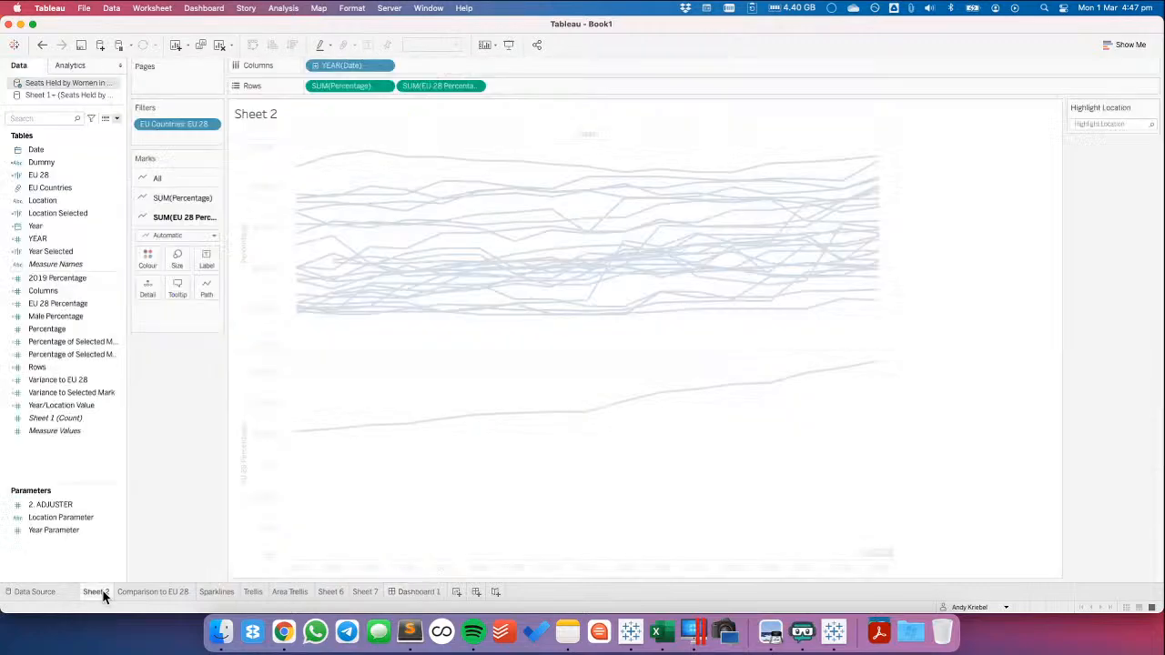
On Sheet 2, combine EU 28 Percentage and Percentage on one shared axis and colour the lines by Measure Names
left_click(96, 591)
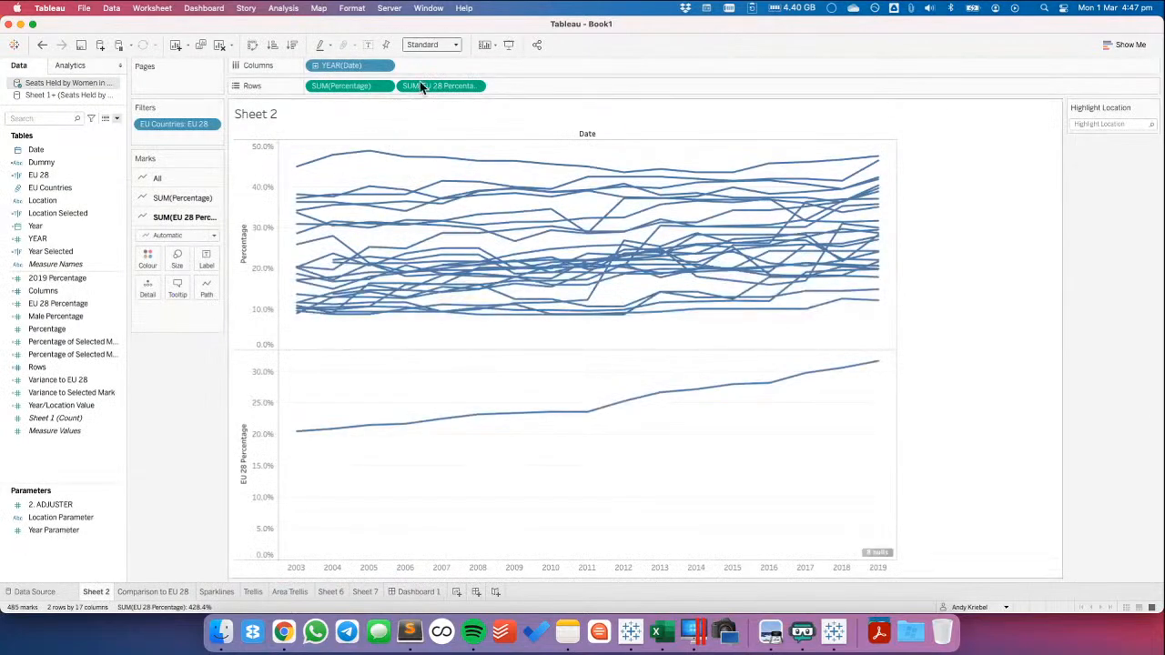
left_click_drag(424, 84, 255, 240)
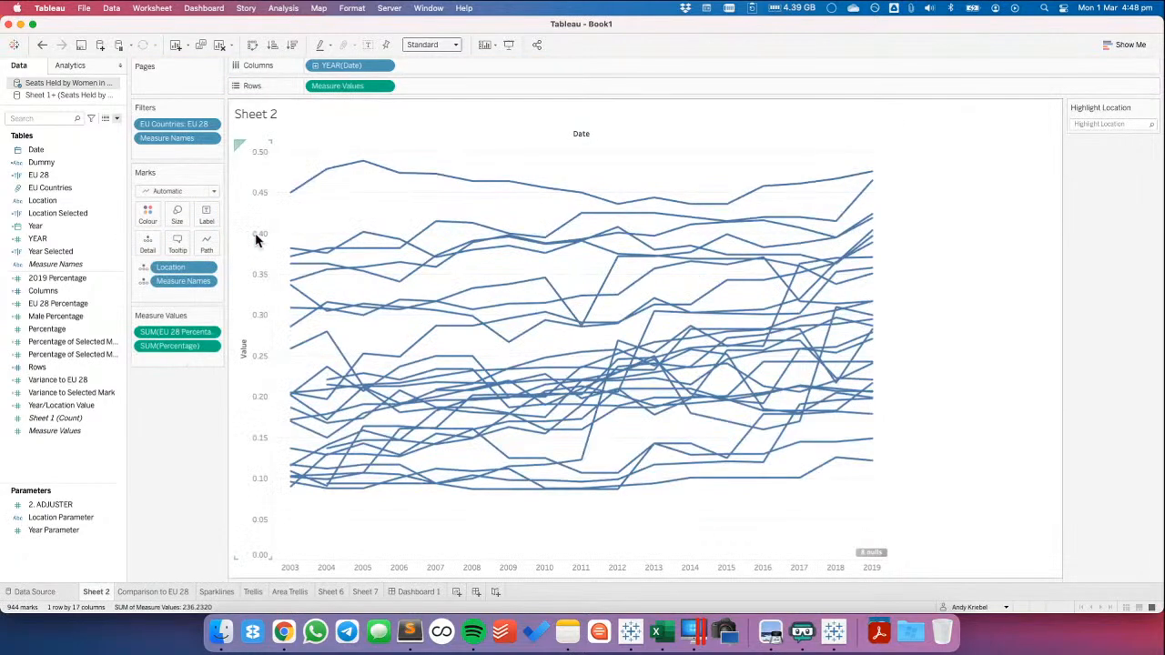
left_click(143, 280)
left_click(165, 302)
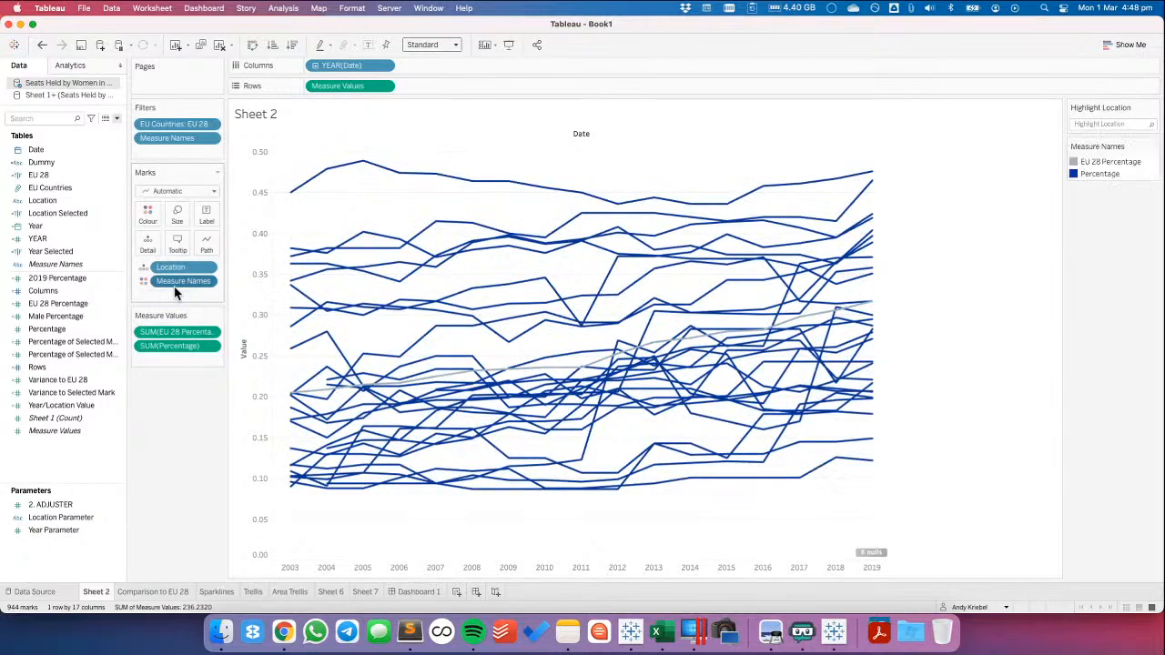
Rename Sheet 2 as "Percentage by year"
left_click(156, 593)
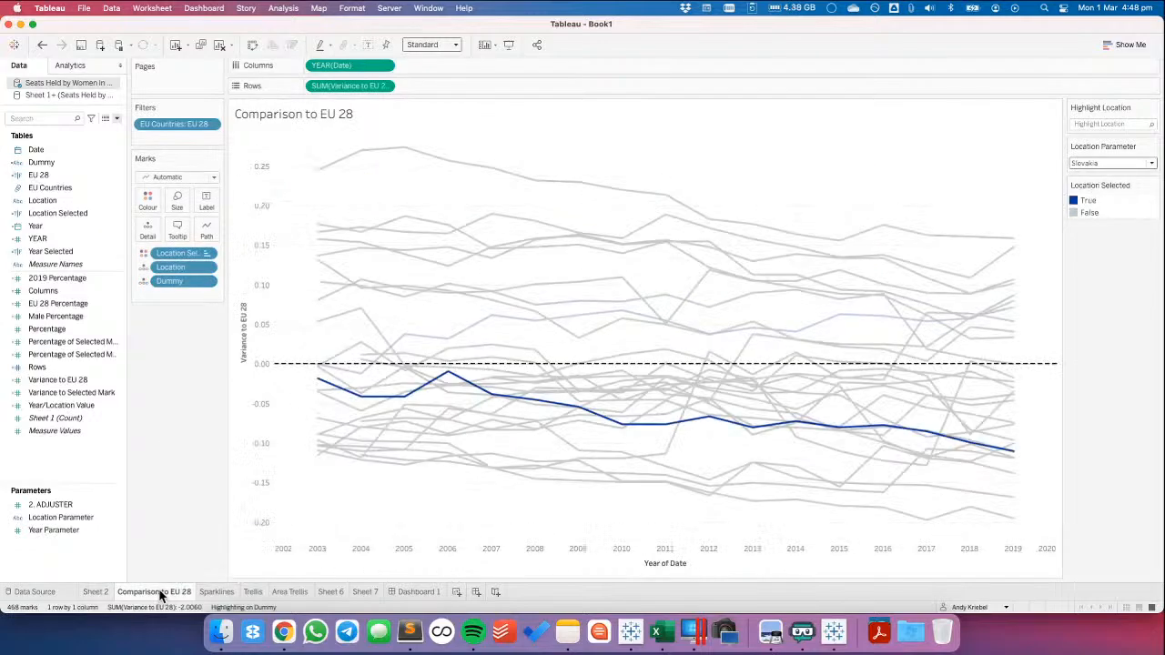
left_click(102, 592)
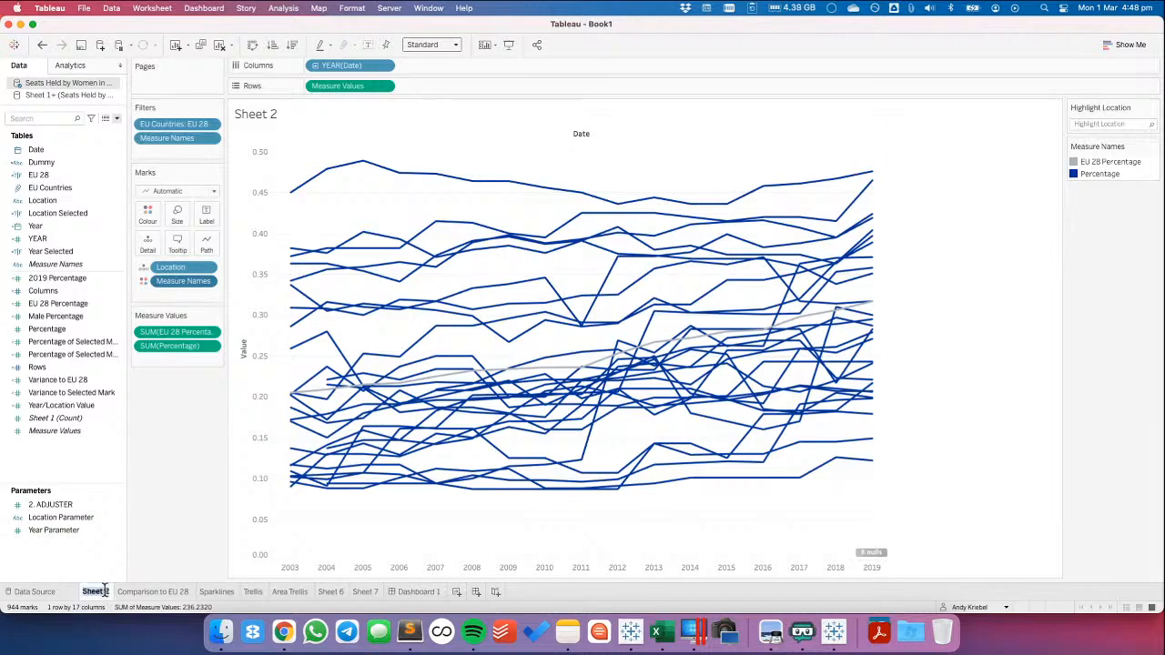
type("PErcentage by year")
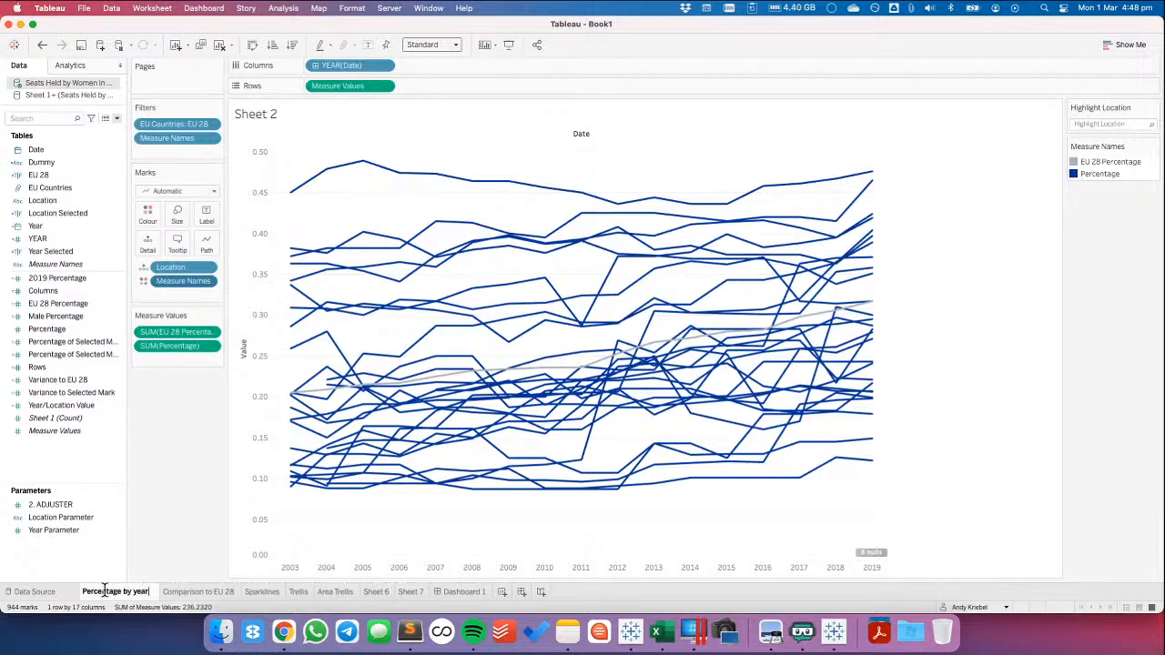
key("Return")
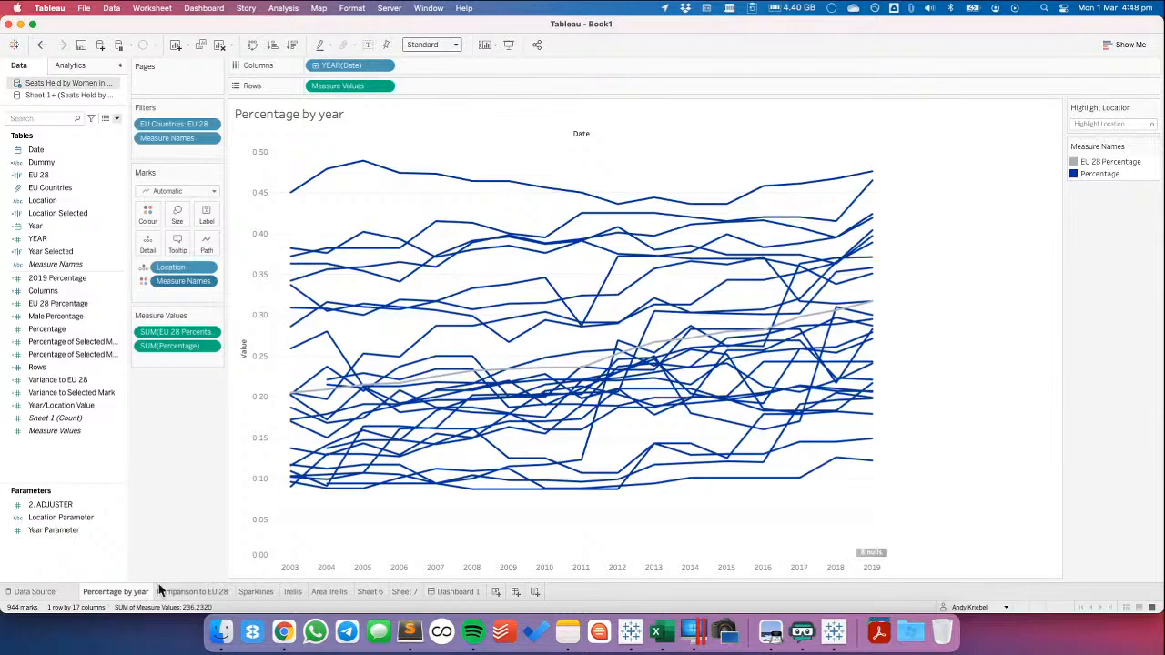
Compare the line charts on the Comparison to EU 28 and Percentage by year sheets
left_click(213, 591)
left_click(109, 592)
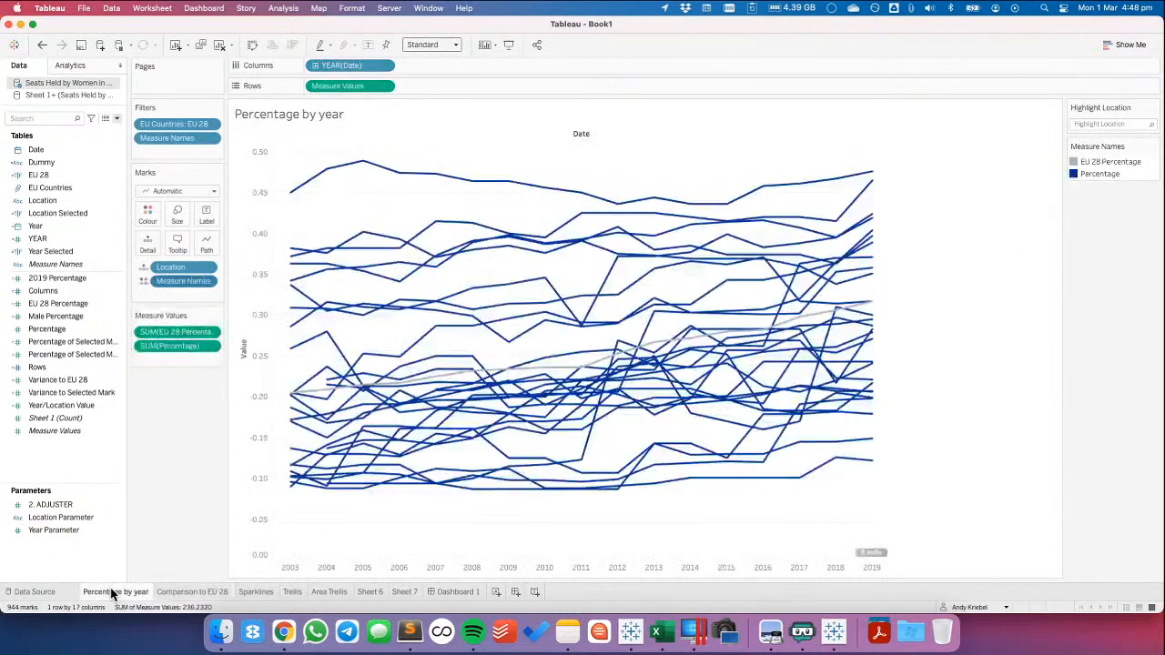
left_click(167, 592)
left_click(129, 592)
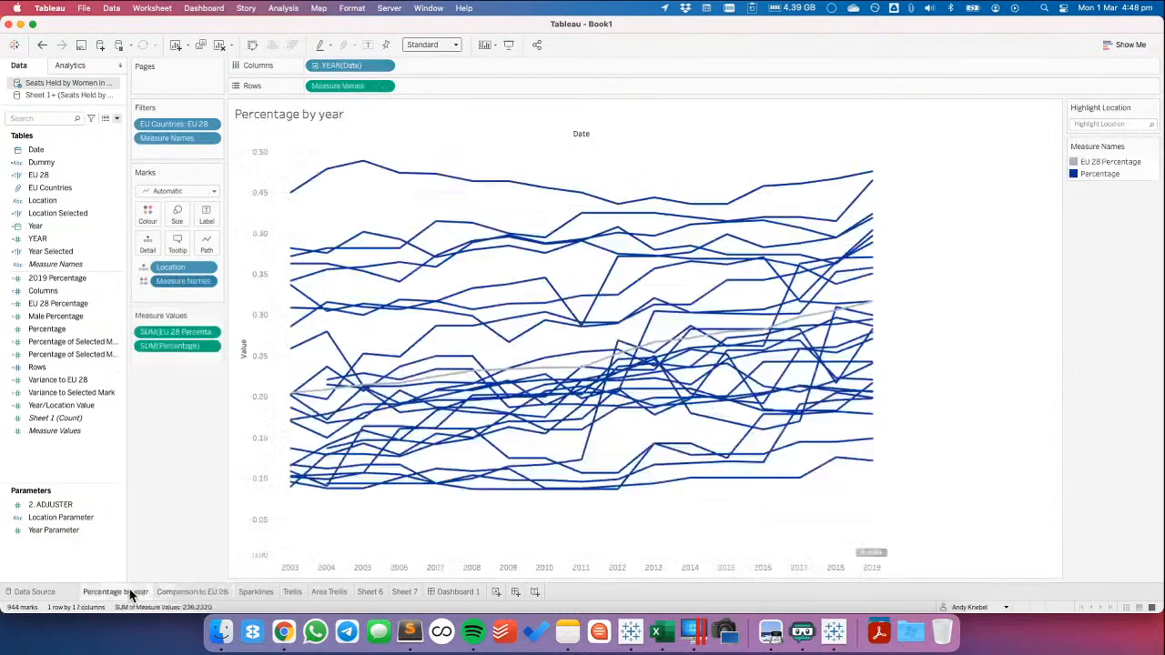
left_click(184, 592)
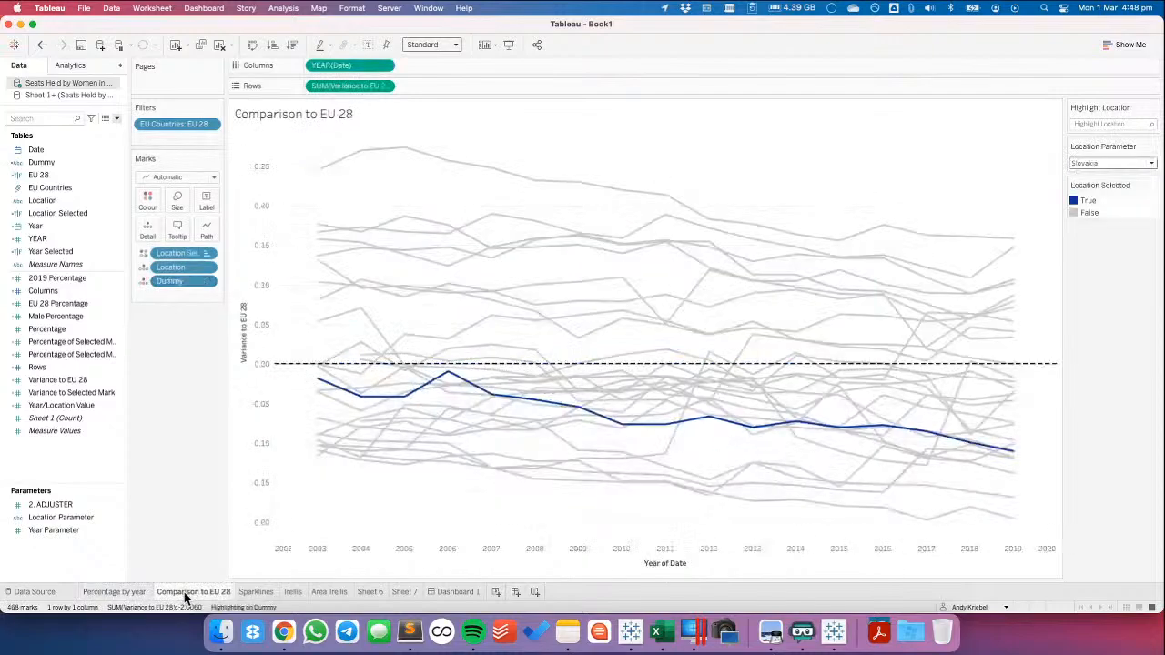
Try colouring the Percentage by year lines by the EU 28 field instead of Measure Names, and undo it
left_click(124, 592)
left_click_drag(59, 179, 178, 277)
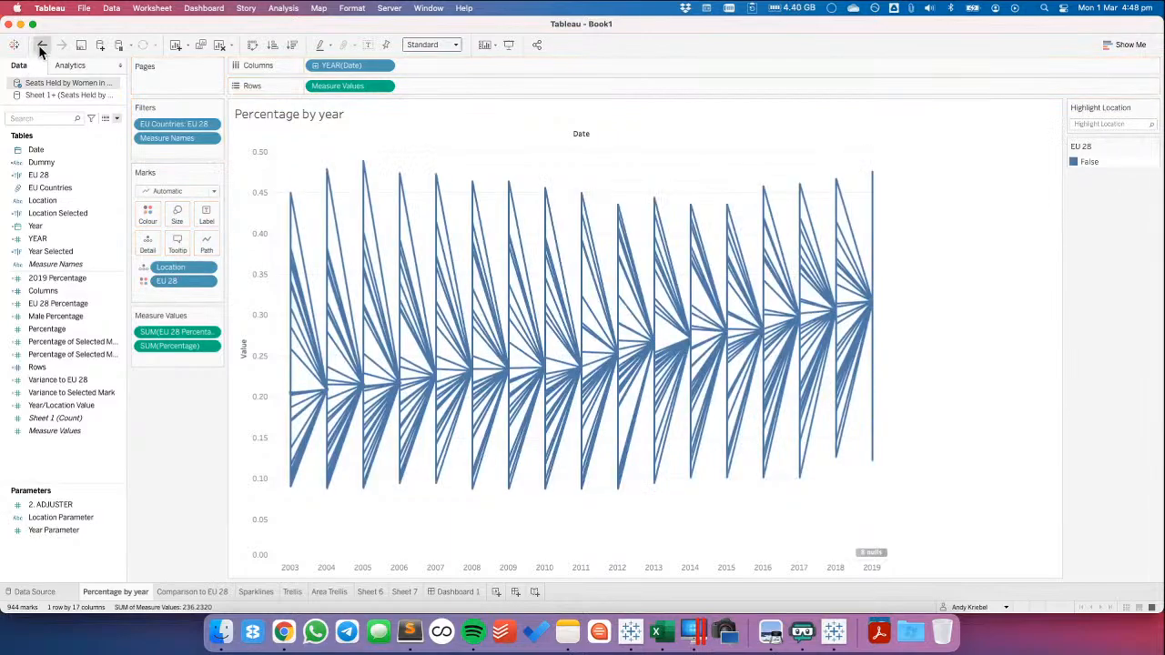
left_click(41, 46)
Review the charts on the Sparklines and Trellis sheets
left_click(262, 593)
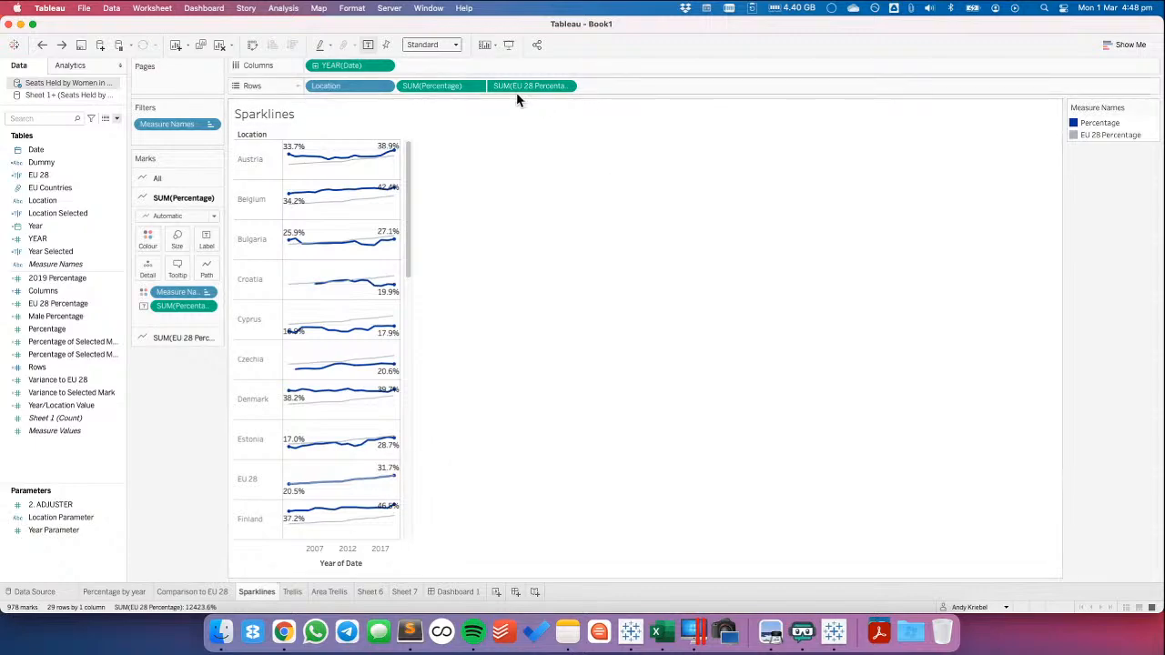
left_click(293, 593)
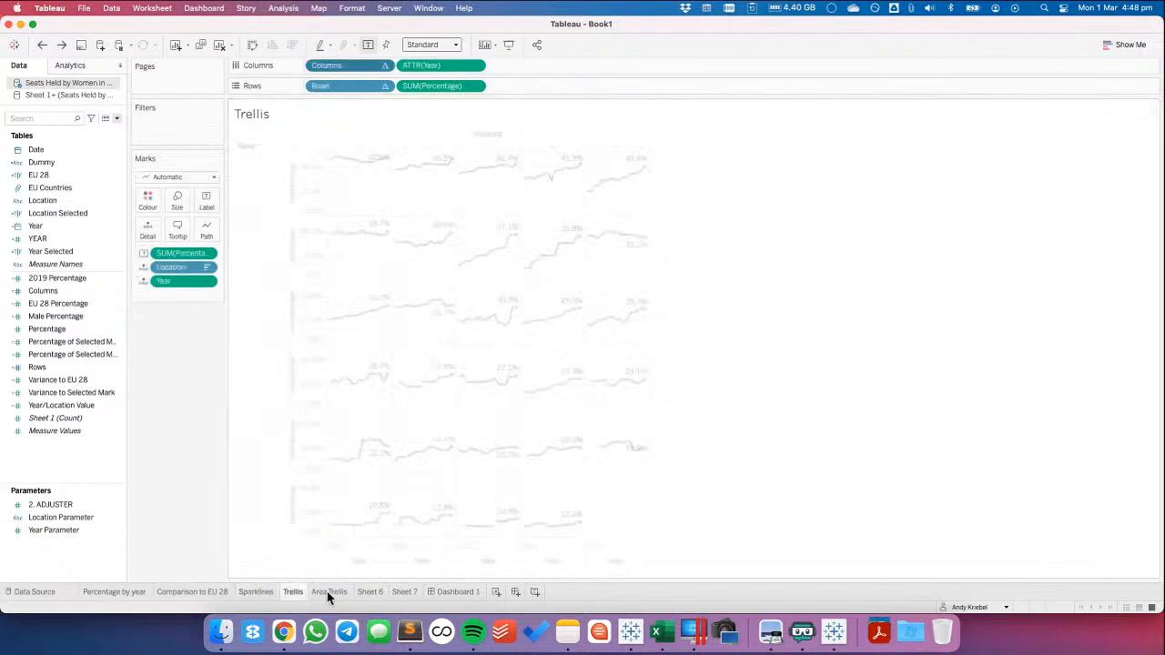
mouse_move(336, 596)
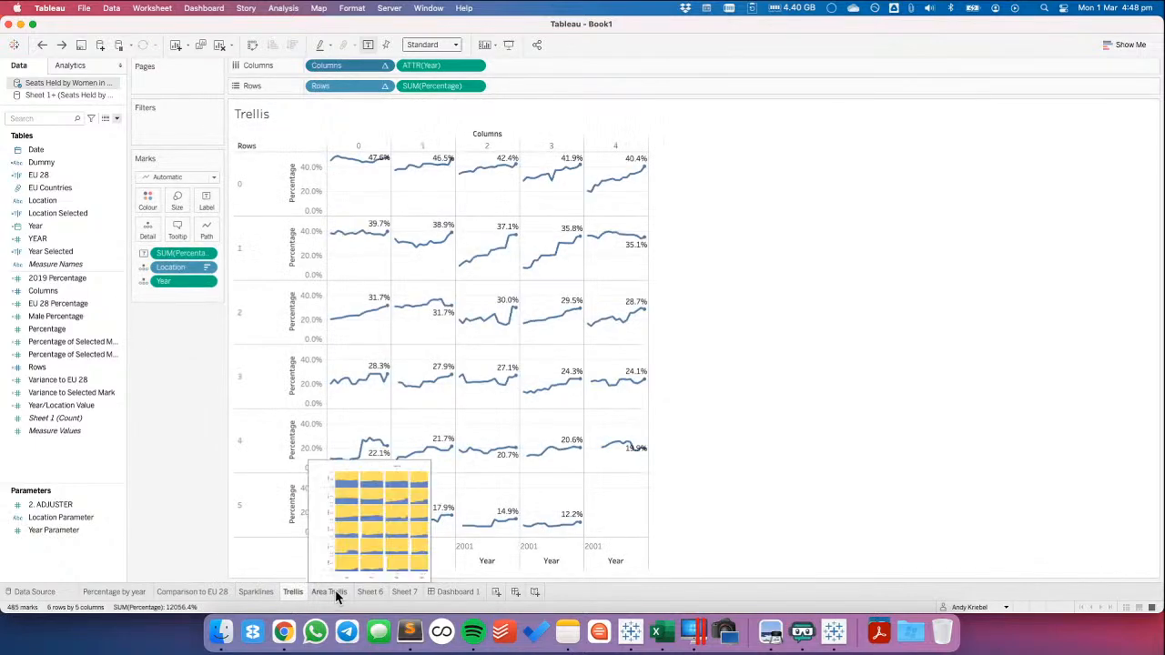
Hide the header of the Columns field on the Area Trellis sheet
left_click(329, 592)
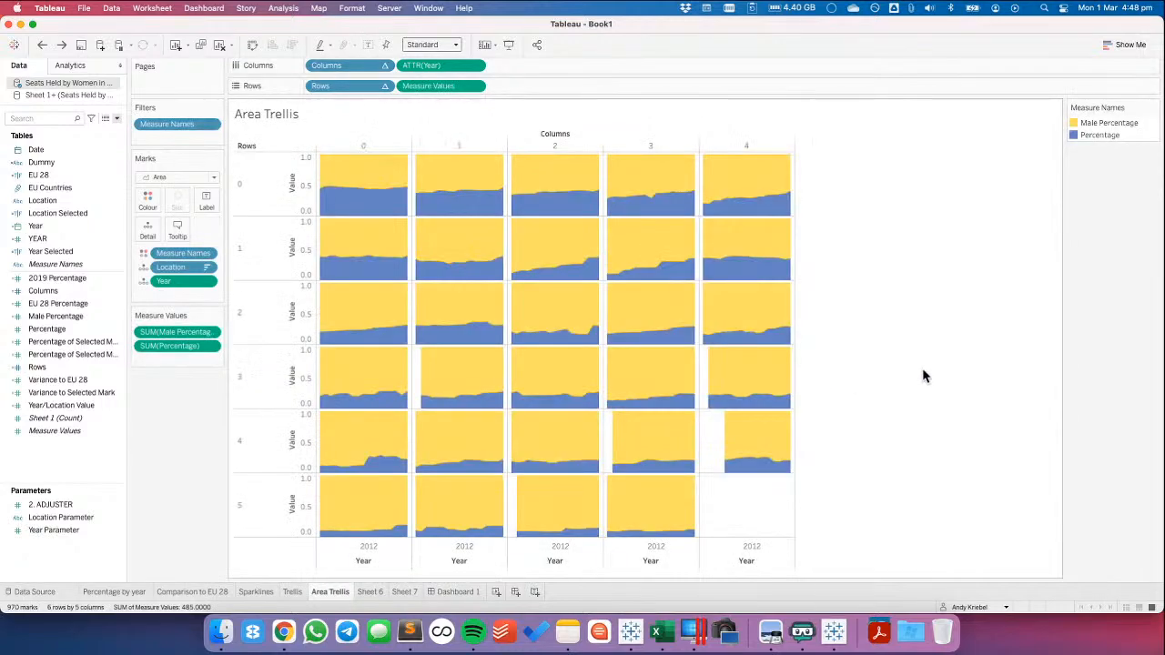
left_click(384, 66)
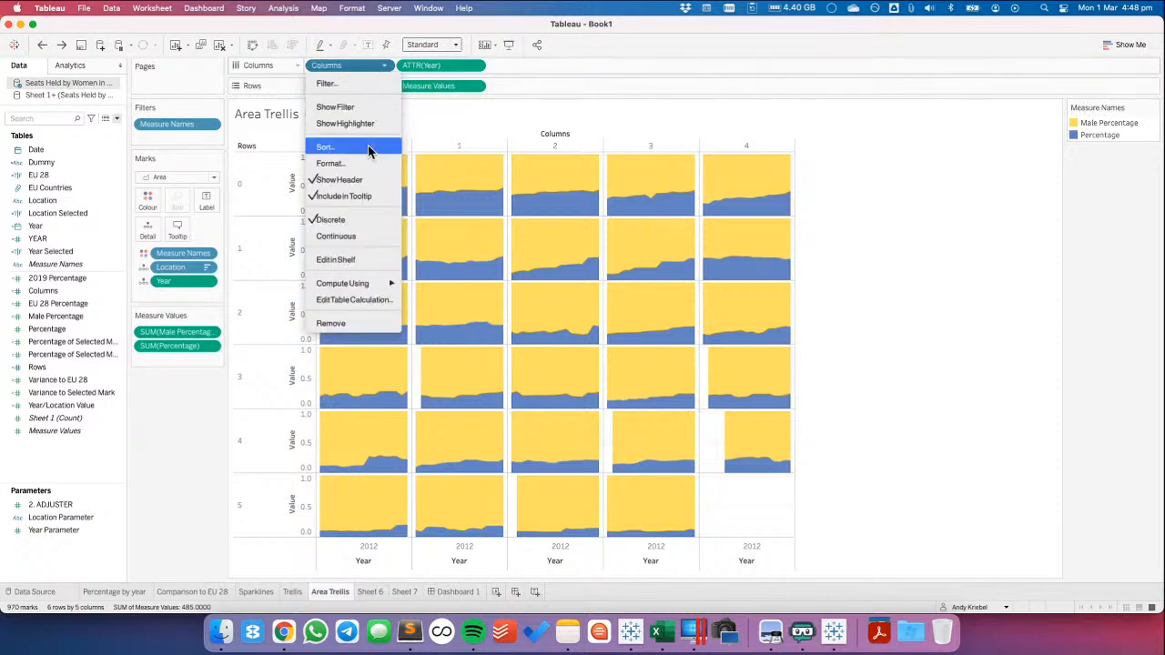
left_click(385, 66)
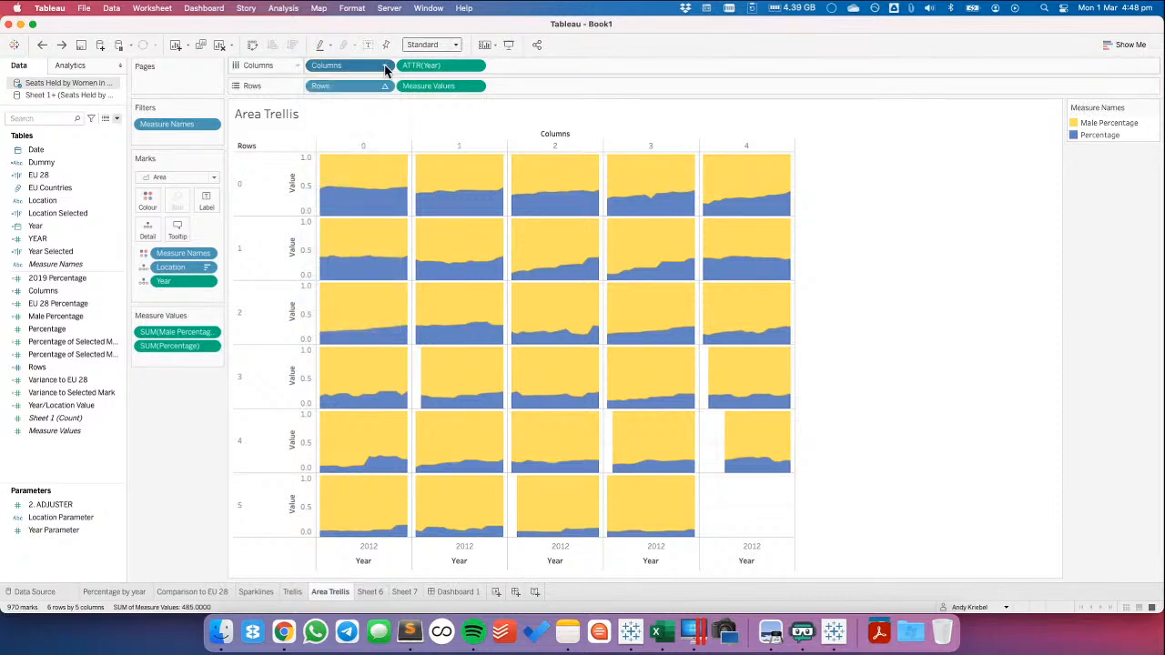
left_click(384, 66)
left_click(364, 180)
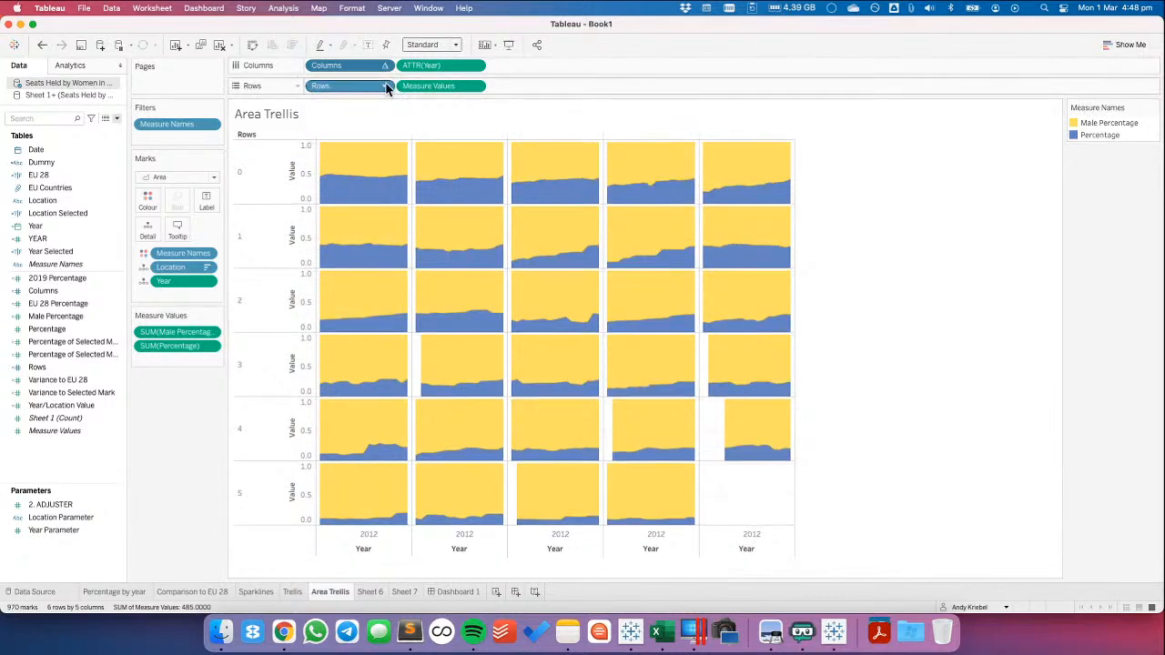
Exclude the Rows field from the tooltip and hide its header on the Area Trellis sheet
left_click(385, 86)
left_click(385, 86)
left_click(385, 86)
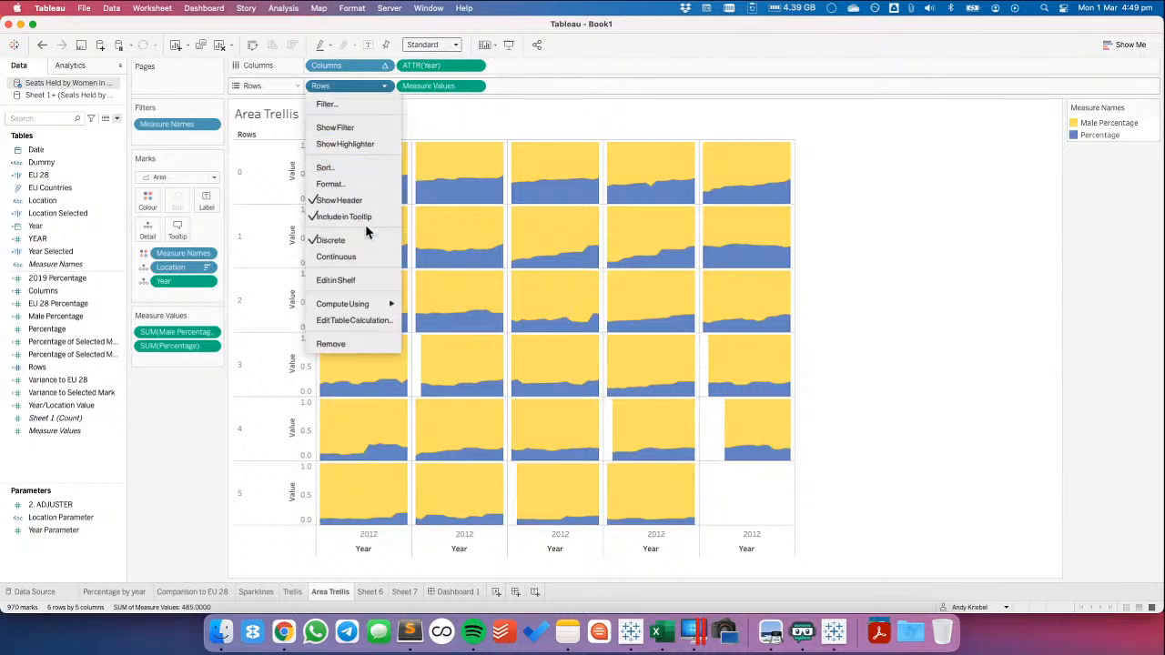
left_click(387, 76)
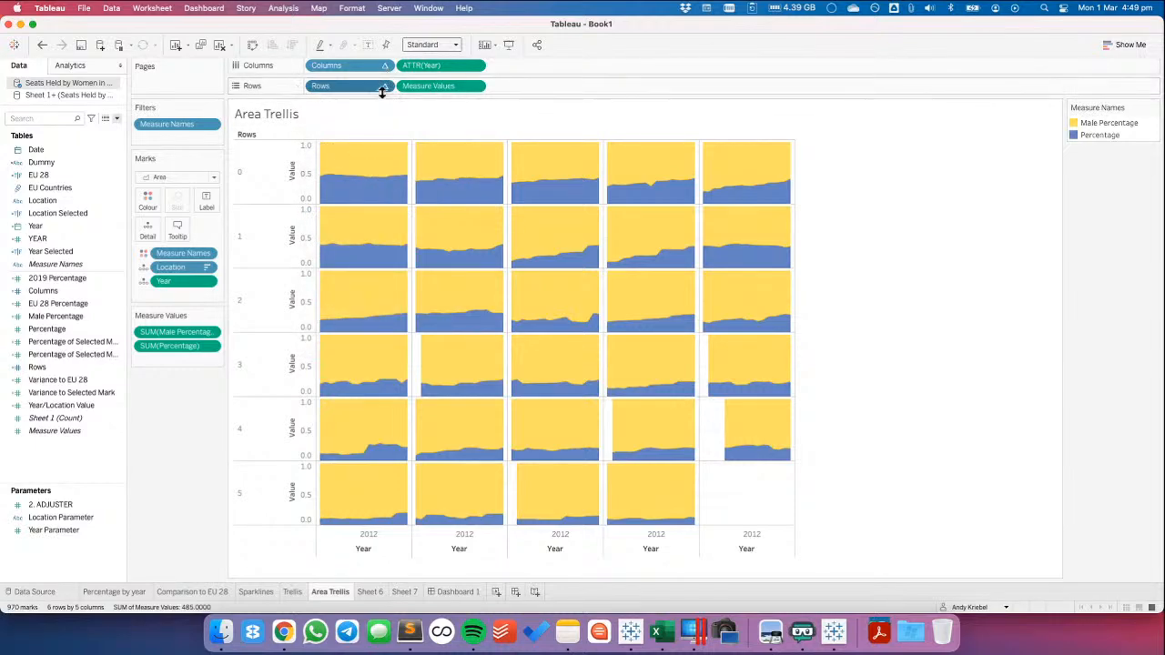
left_click(383, 88)
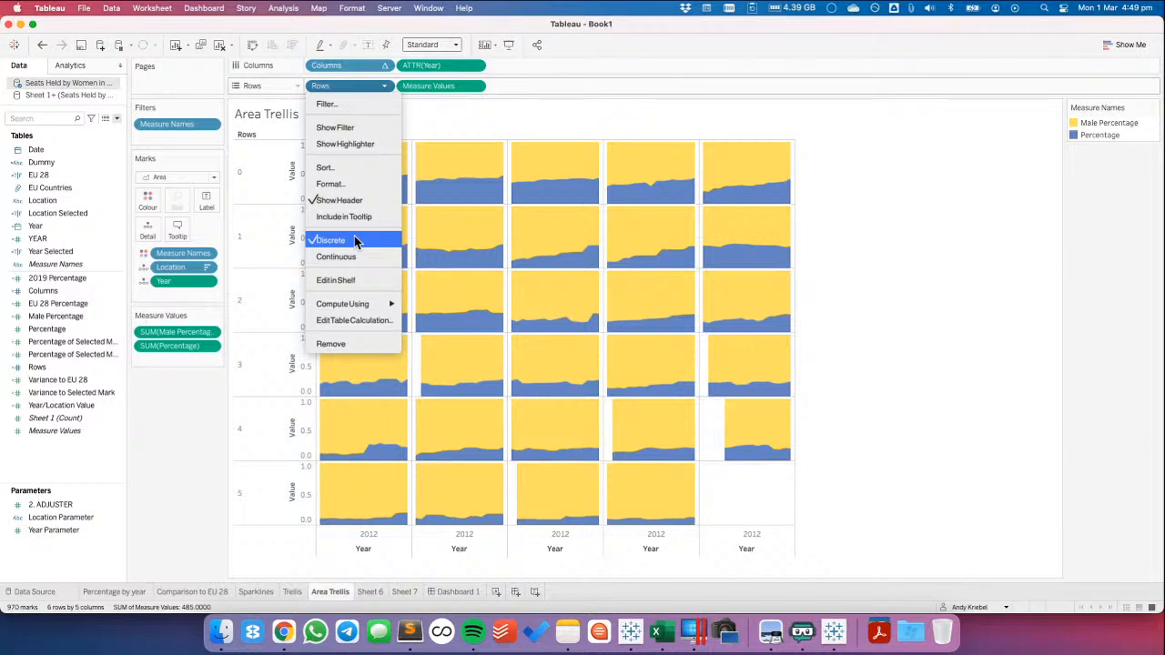
left_click(327, 201)
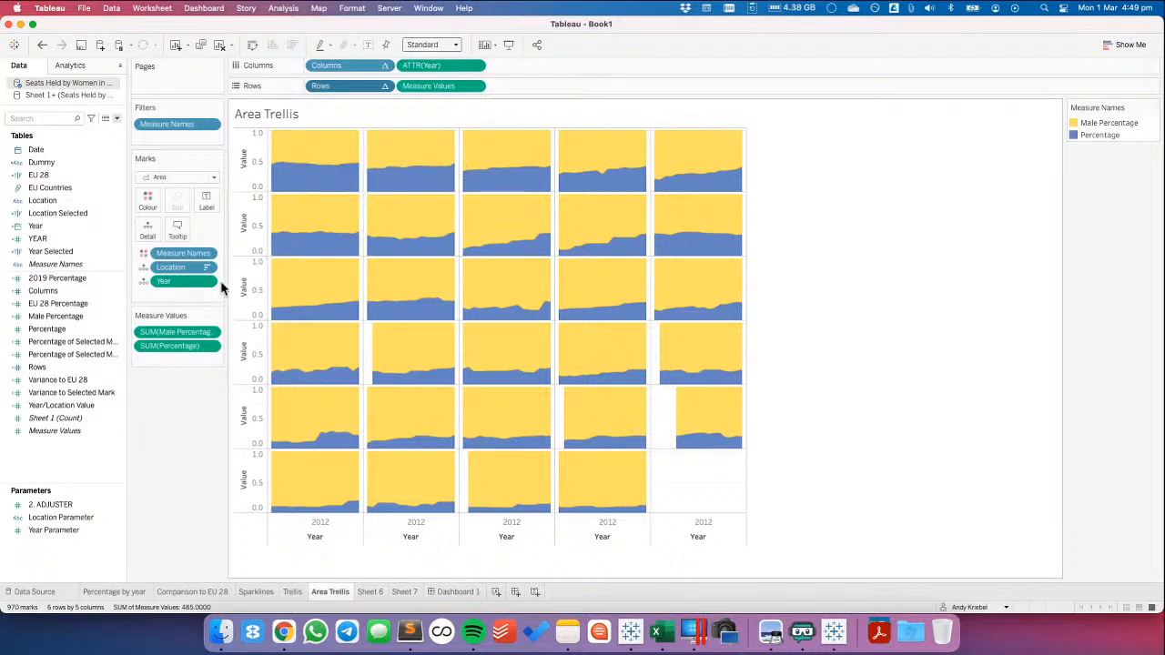
Exclude ATTR(Year) from the area chart's tooltip and add the Percentage field to it
left_click(475, 66)
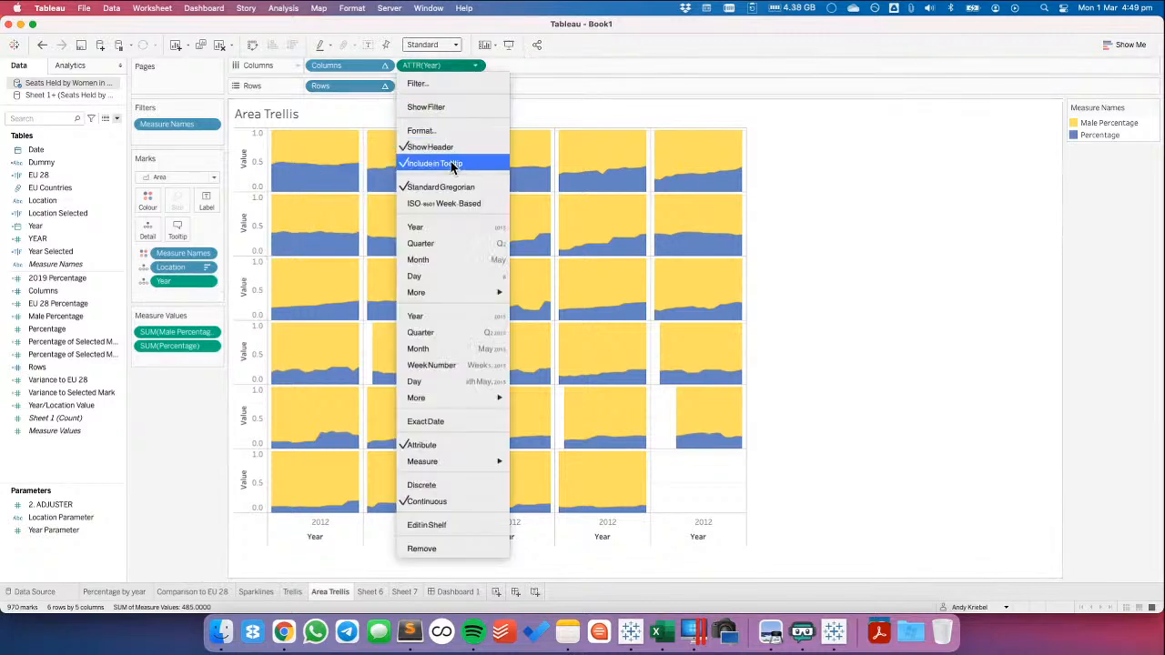
left_click(451, 162)
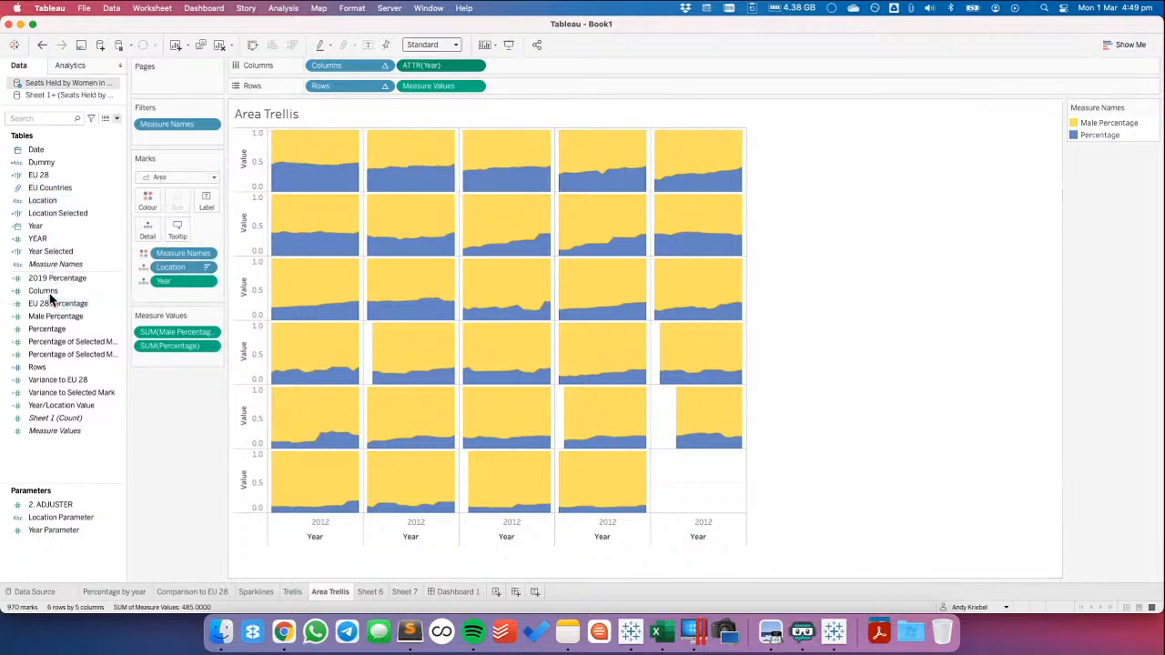
left_click_drag(60, 328, 178, 228)
mouse_move(333, 143)
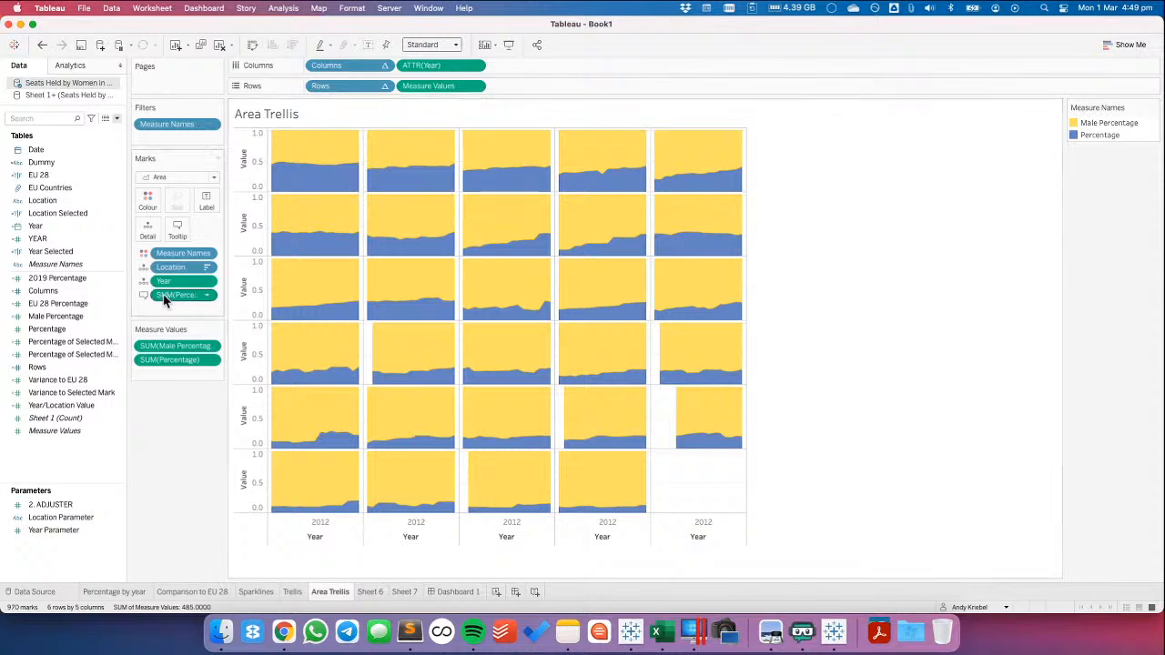
Exclude Male Percentage and Measure Values from the area chart's tooltip
mouse_move(56, 323)
left_mouse_down()
mouse_move(81, 300)
mouse_move(64, 316)
left_mouse_up()
left_click(212, 346)
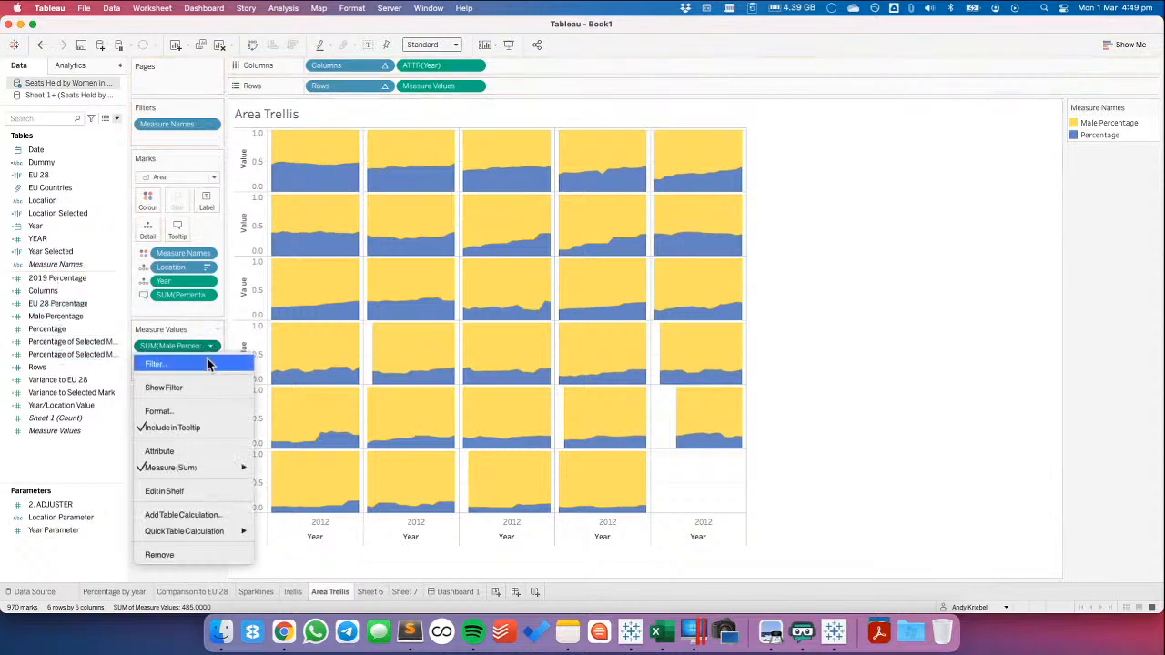
left_click(195, 428)
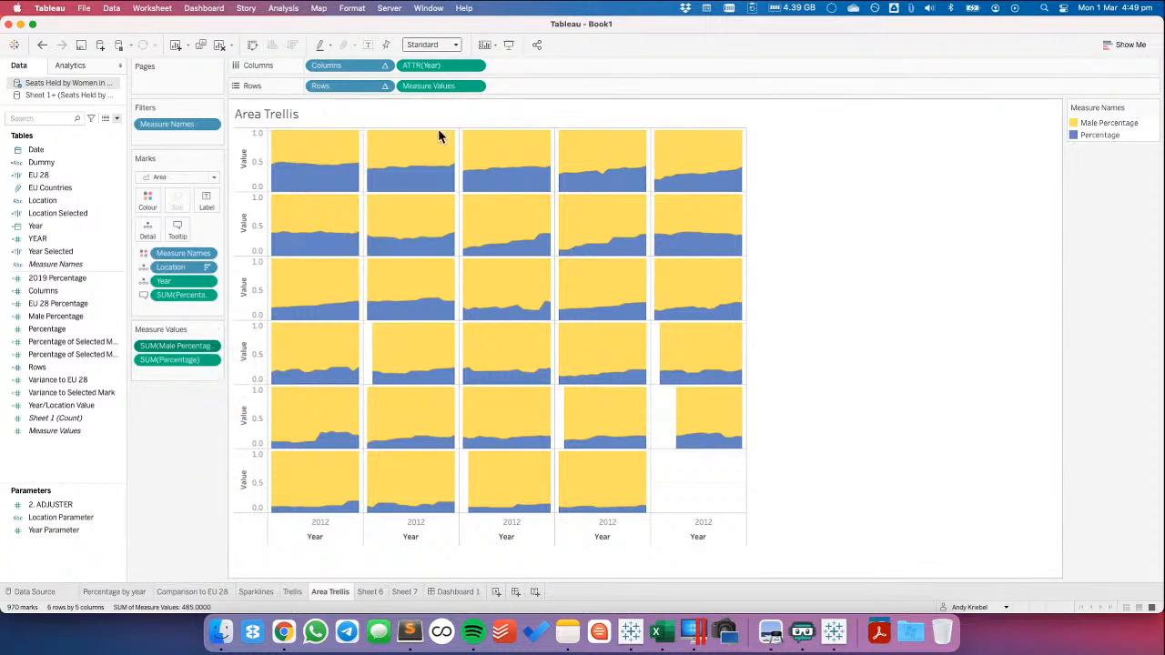
mouse_move(325, 176)
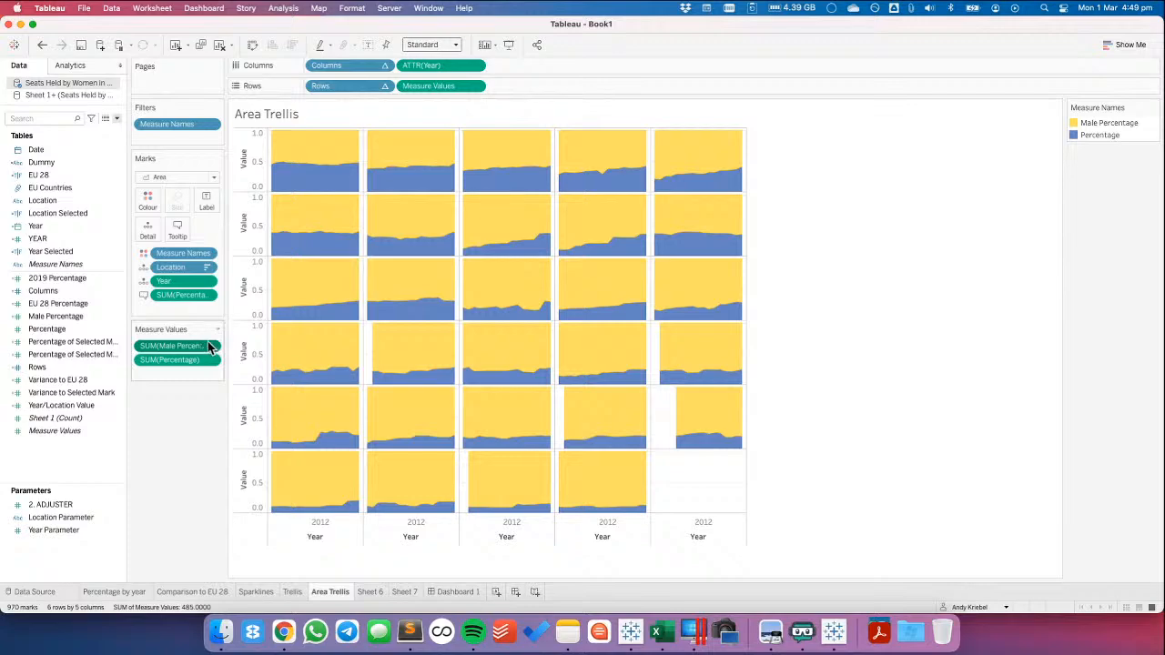
left_click(474, 85)
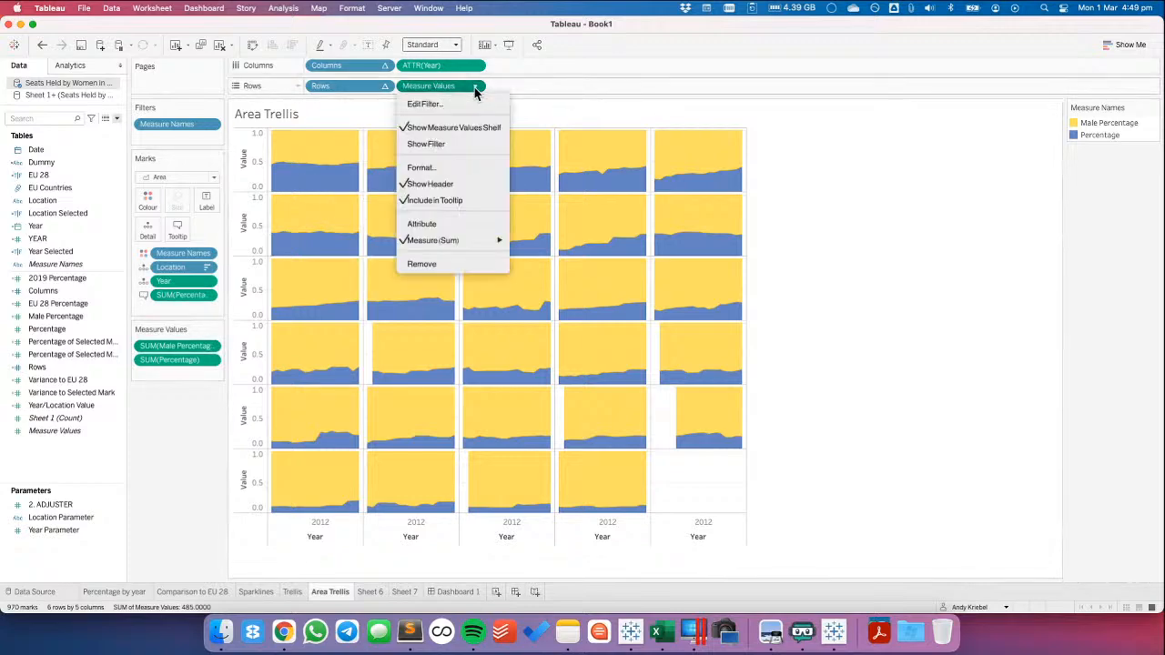
left_click(447, 199)
mouse_move(418, 181)
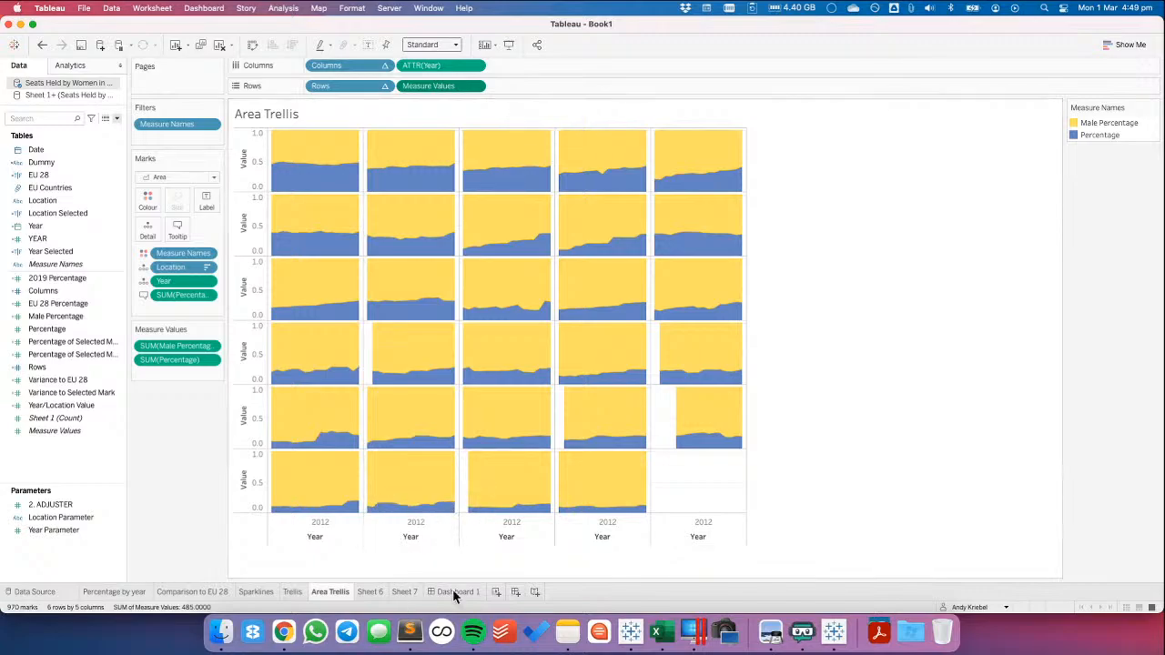
Copy the LABEL calculated field from Sheet 7's data source and paste it into the Area Trellis sheet's data source
left_click(407, 592)
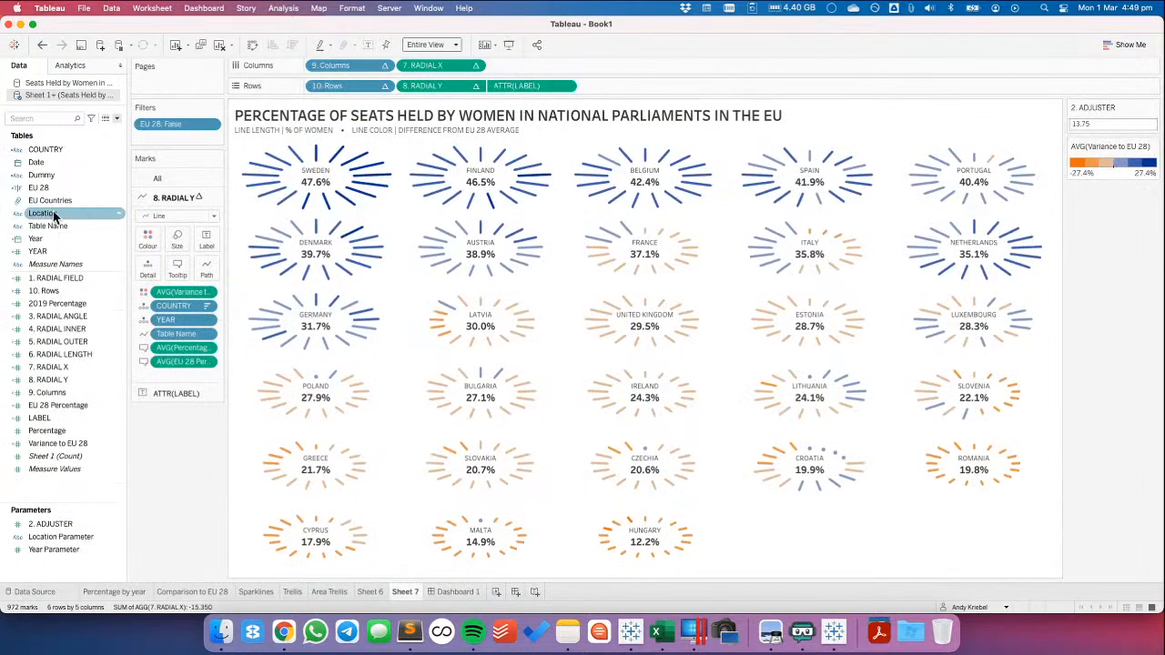
right_click(41, 418)
left_click(86, 125)
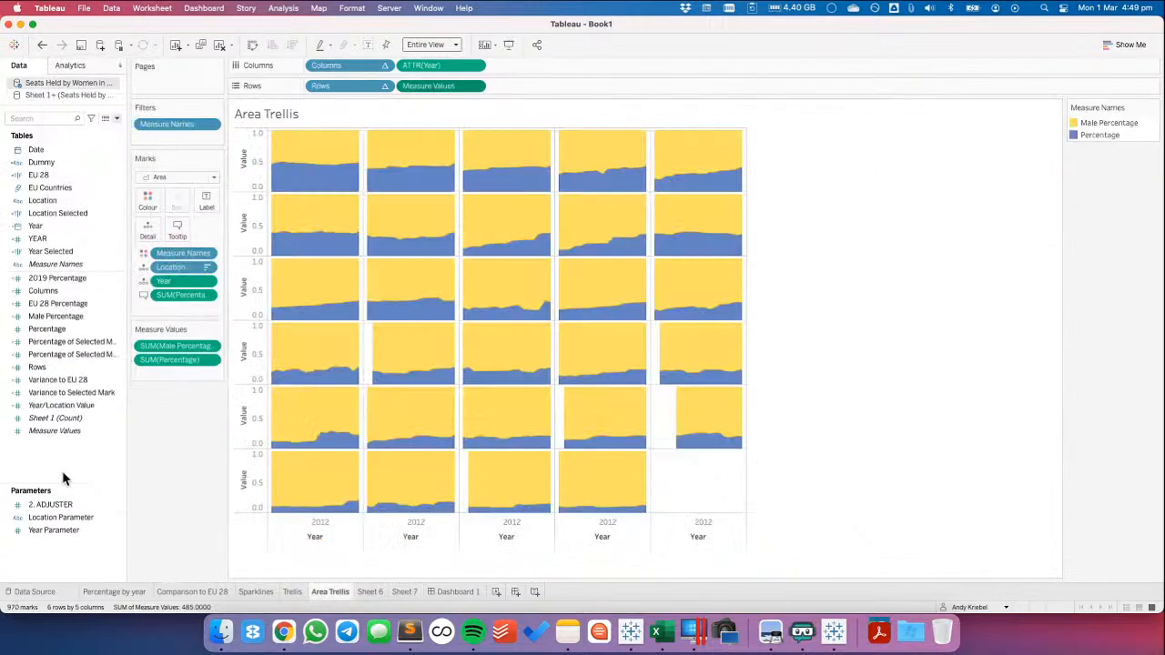
right_click(63, 467)
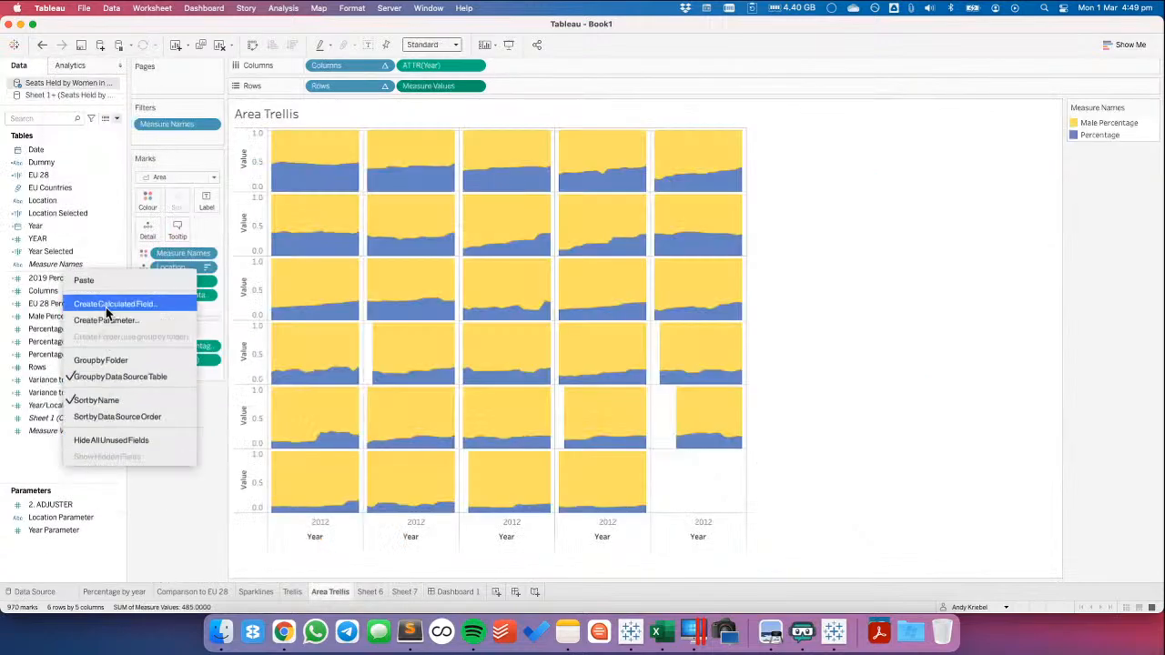
left_click(104, 280)
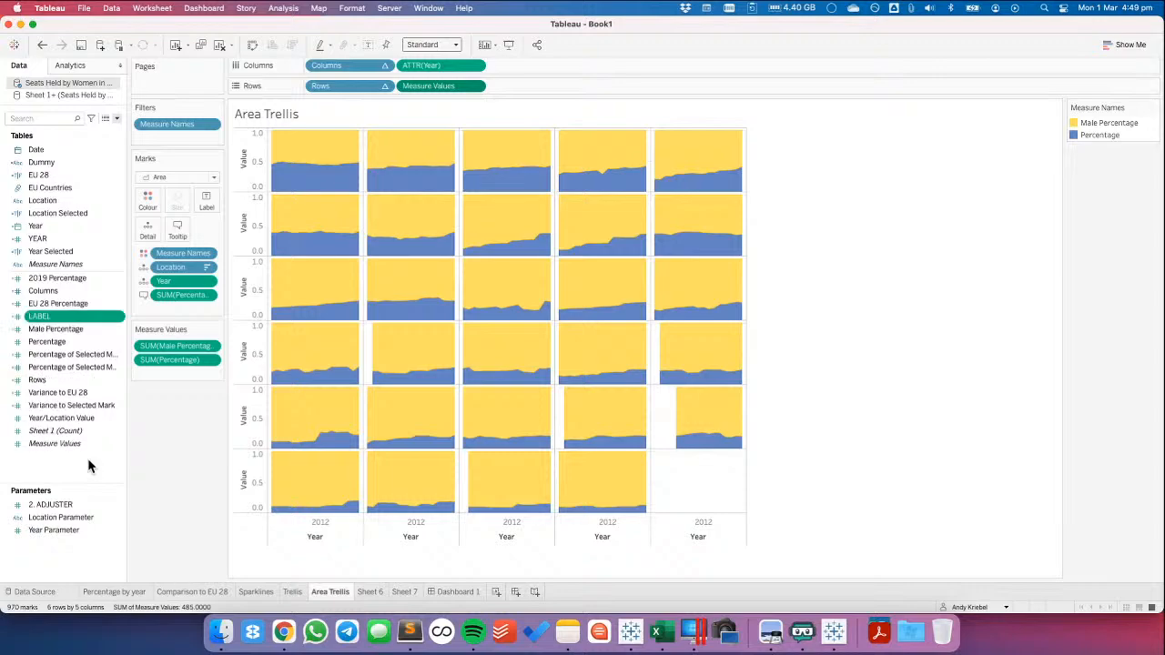
Add LABEL to Rows after Measure Values and aggregate it as Attribute
left_click_drag(104, 316, 577, 93)
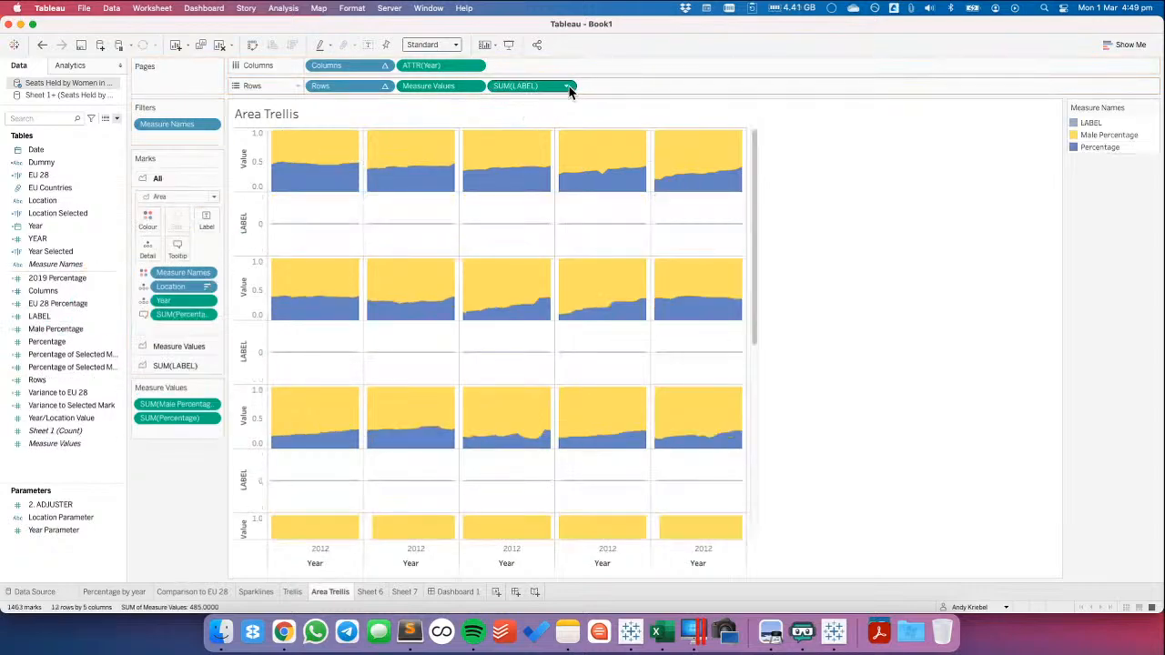
left_click(567, 86)
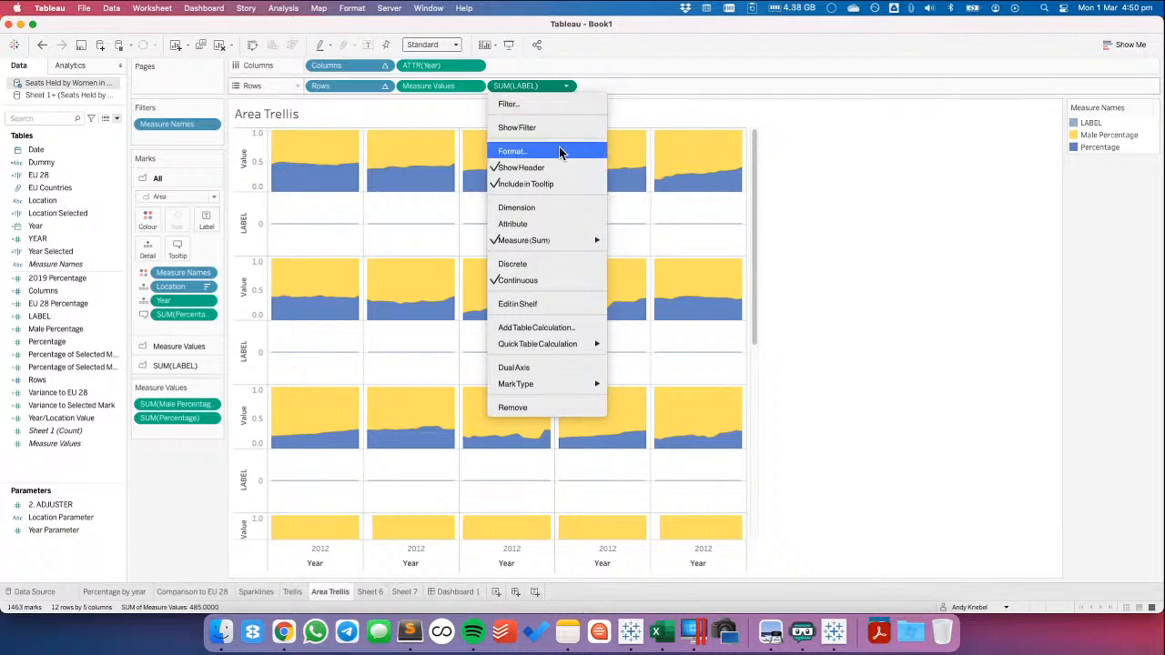
mouse_move(557, 242)
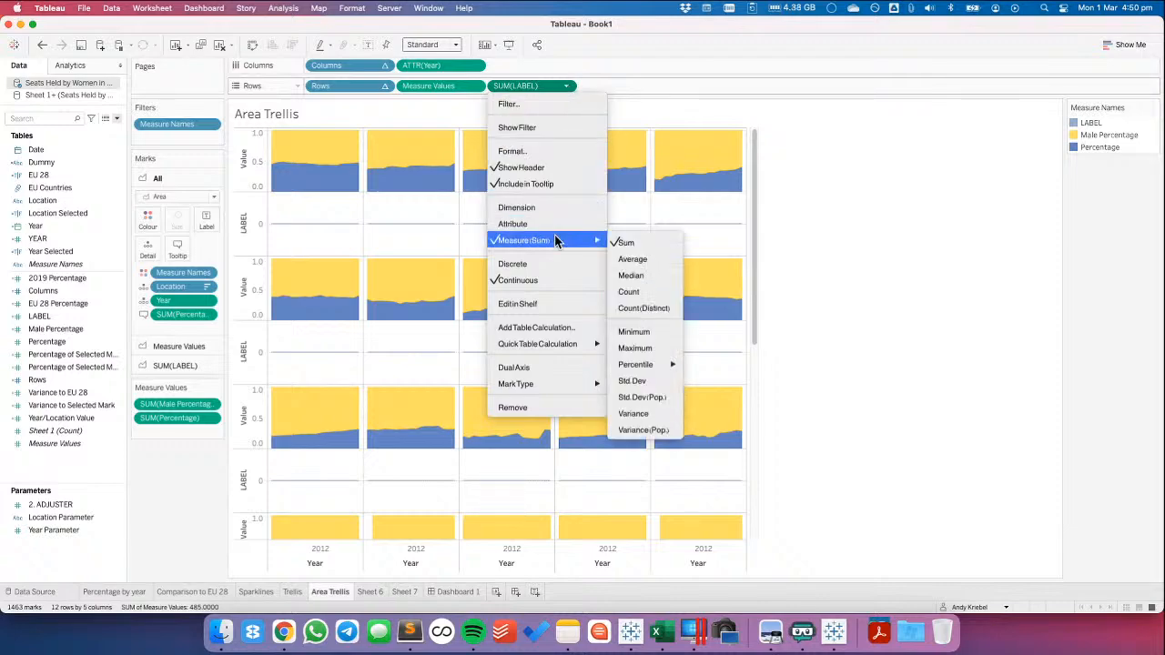
left_click(549, 224)
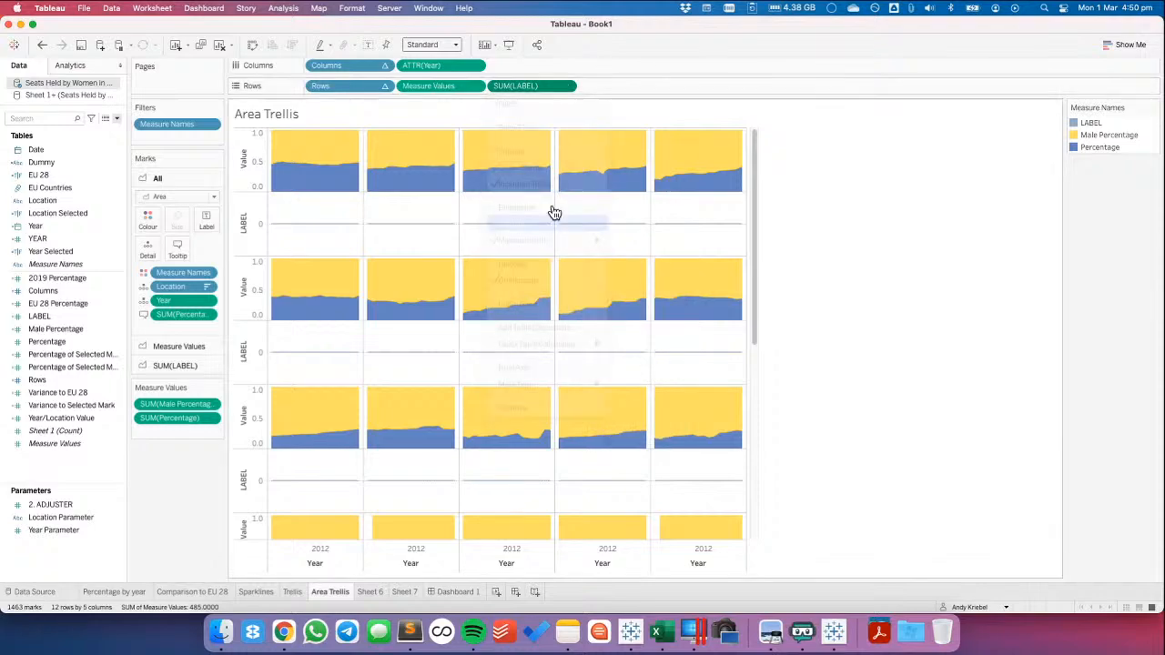
Combine LABEL with Measure Values as a dual axis and synchronise the two axes
left_click(567, 87)
mouse_move(541, 384)
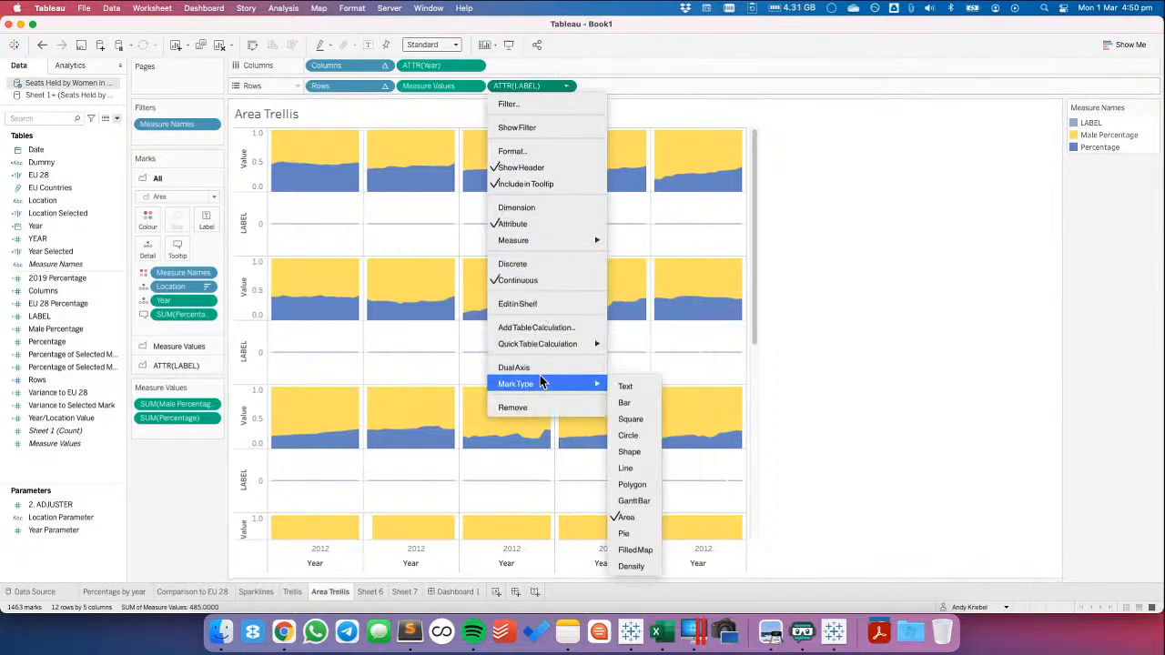
left_click(519, 368)
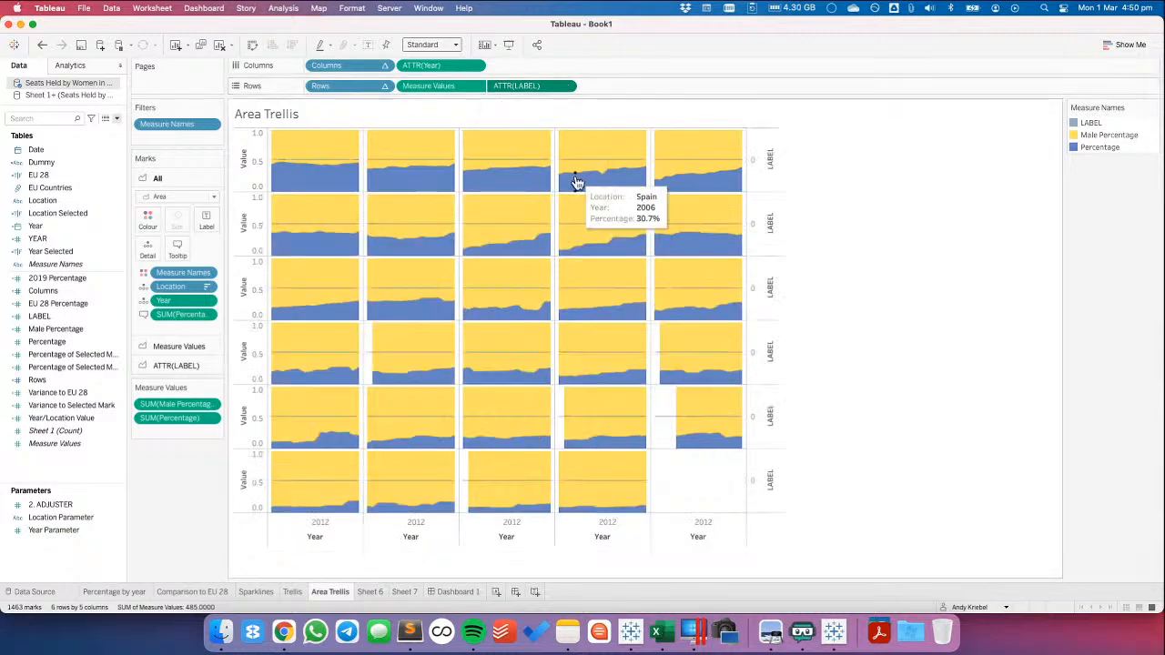
right_click(753, 175)
left_click(781, 261)
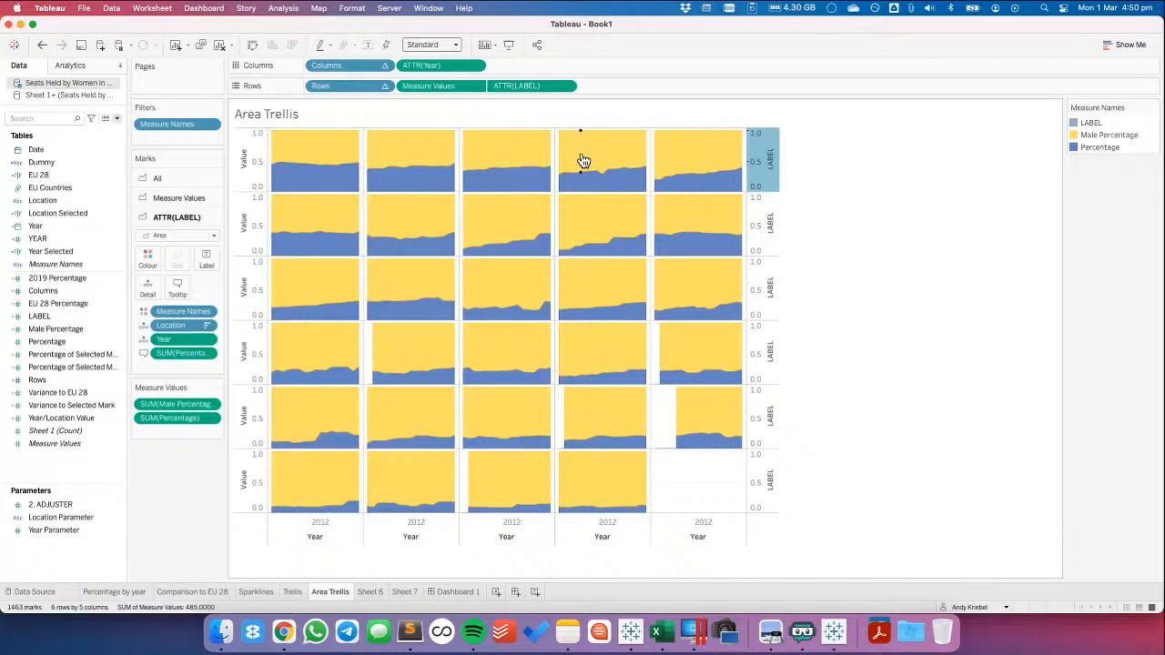
Change the ATTR(LABEL) marks to Text and remove the Percentage field from them
left_click(160, 238)
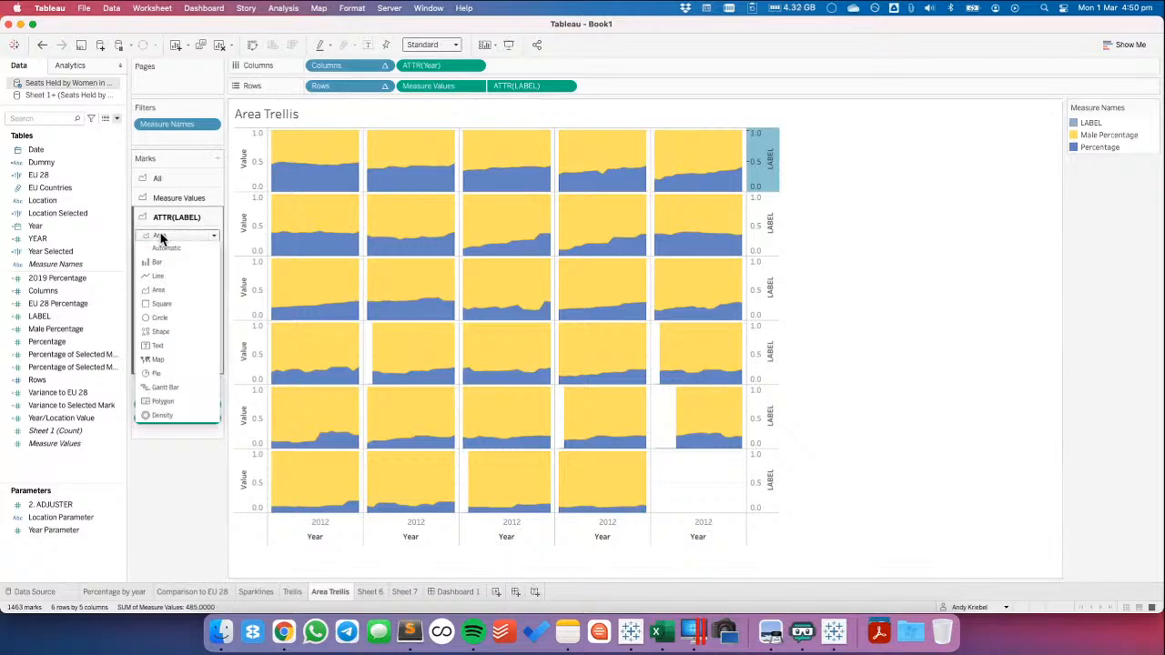
left_click(160, 347)
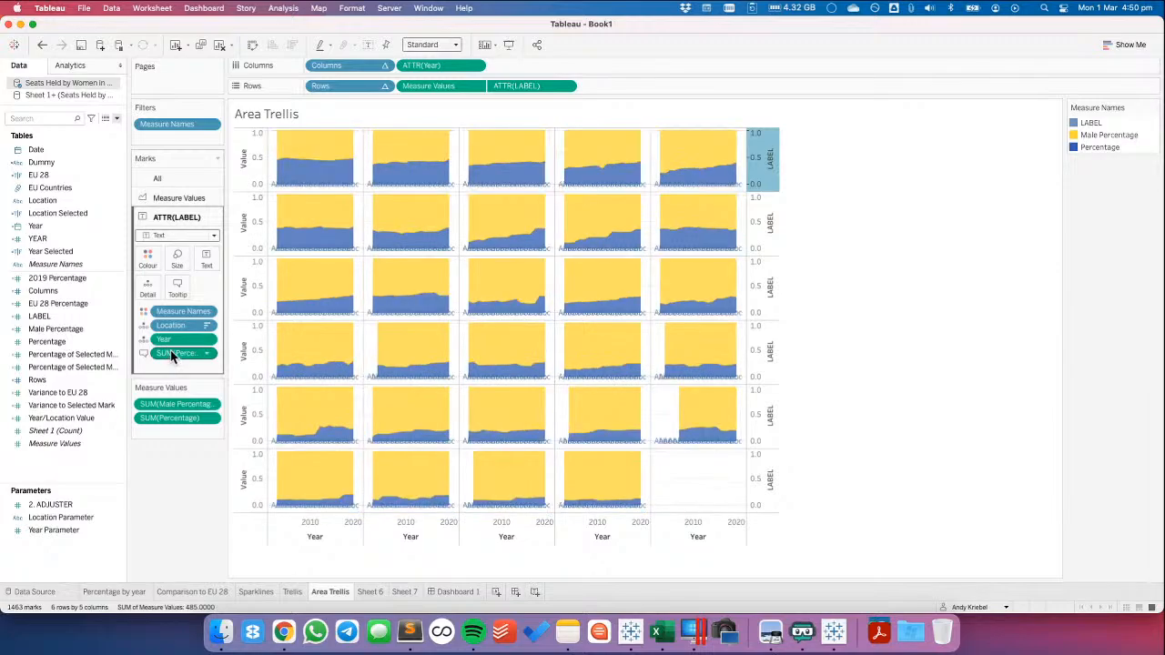
left_click_drag(173, 355, 187, 502)
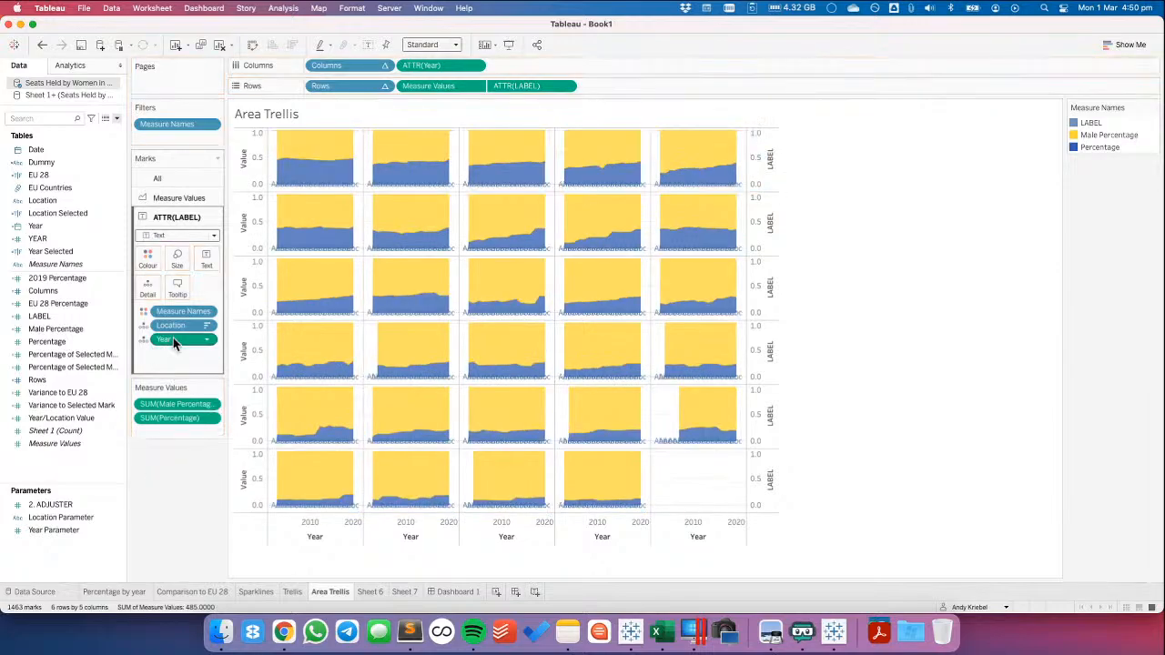
Try removing Year and Measure Names from the ATTR(LABEL) marks and showing Location as their text
left_click_drag(175, 343, 179, 314)
left_click_drag(179, 314, 210, 262)
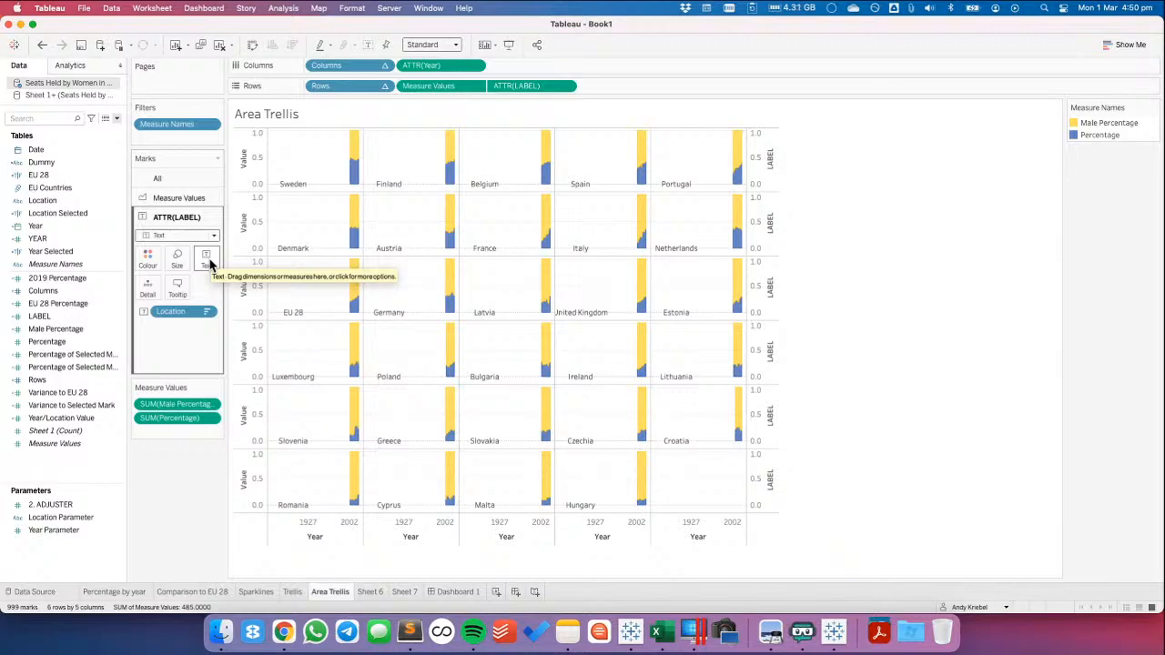
Review the charts on Sheet 7, Sheet 6 and Dashboard 1, and return to the Area Trellis sheet
left_click(405, 592)
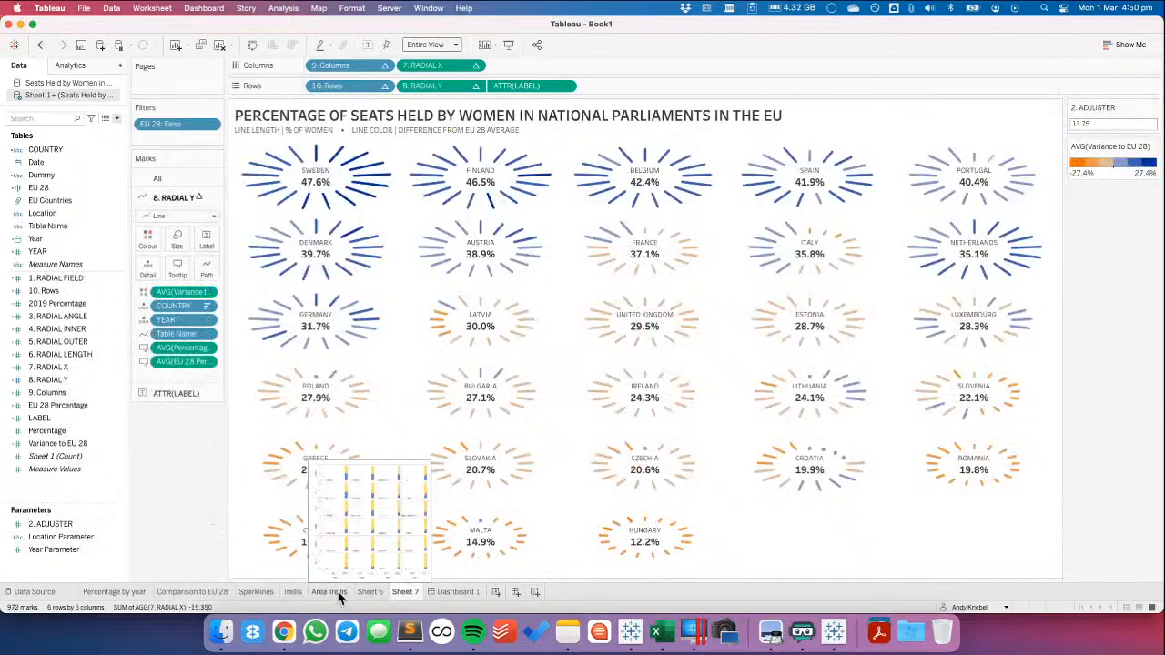
left_click(338, 594)
left_click(371, 591)
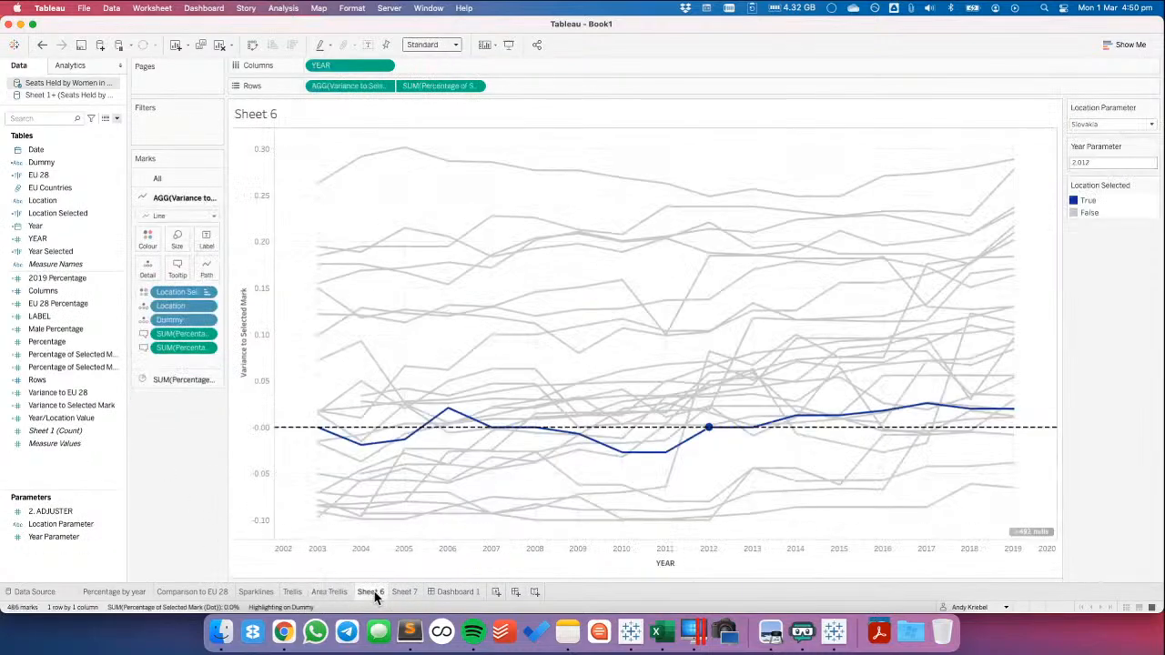
left_click(445, 592)
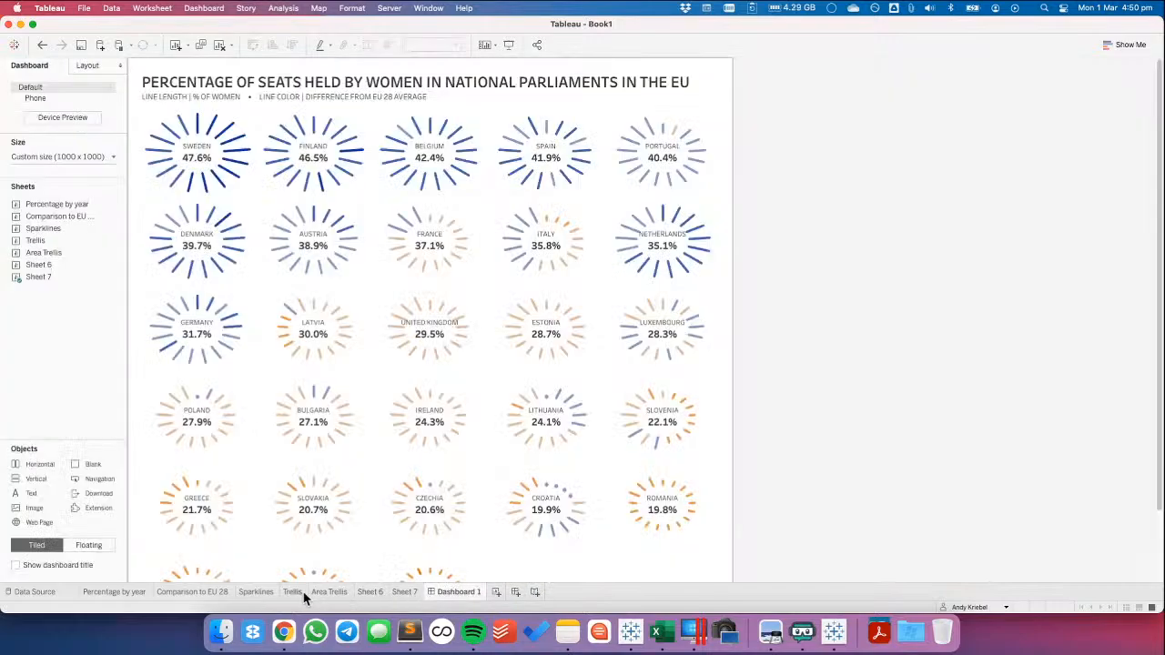
left_click(345, 593)
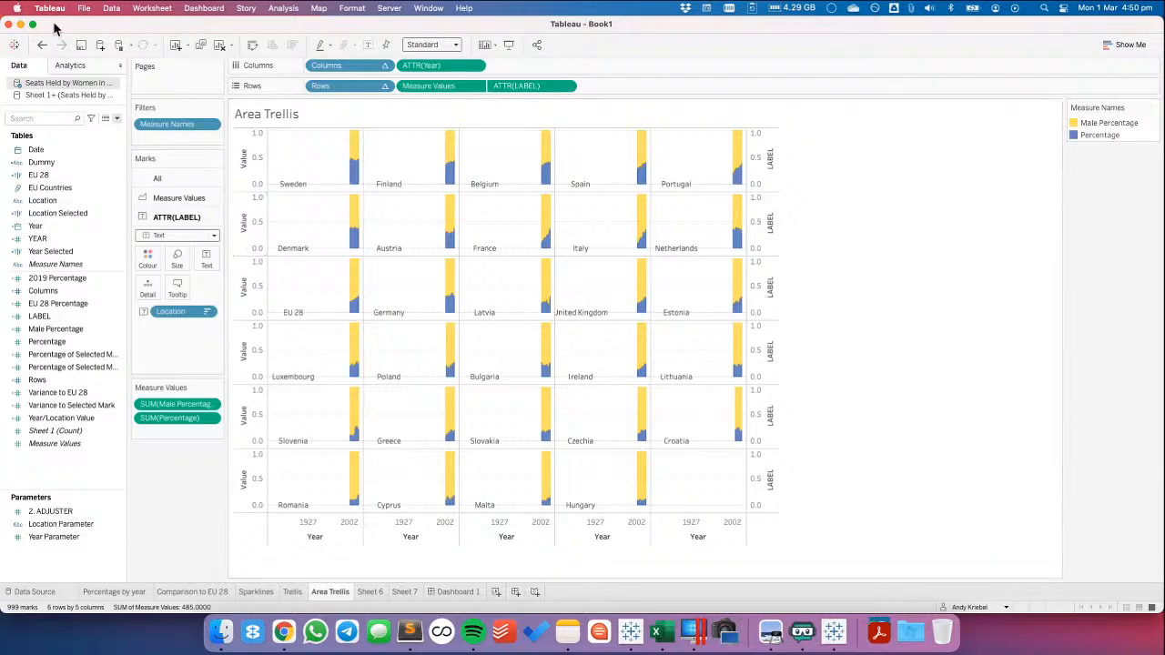
Undo the Location text and the removal of Measure Names and Year from the ATTR(LABEL) marks, keeping Percentage removed
left_click(41, 46)
left_click(41, 46)
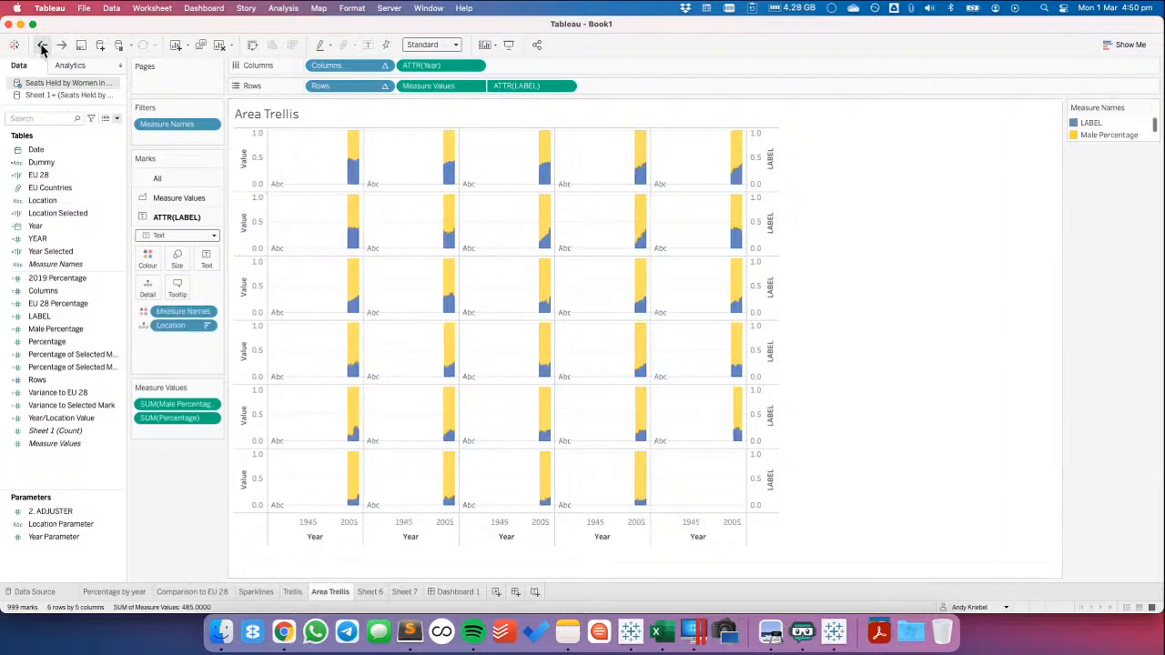
left_click(41, 47)
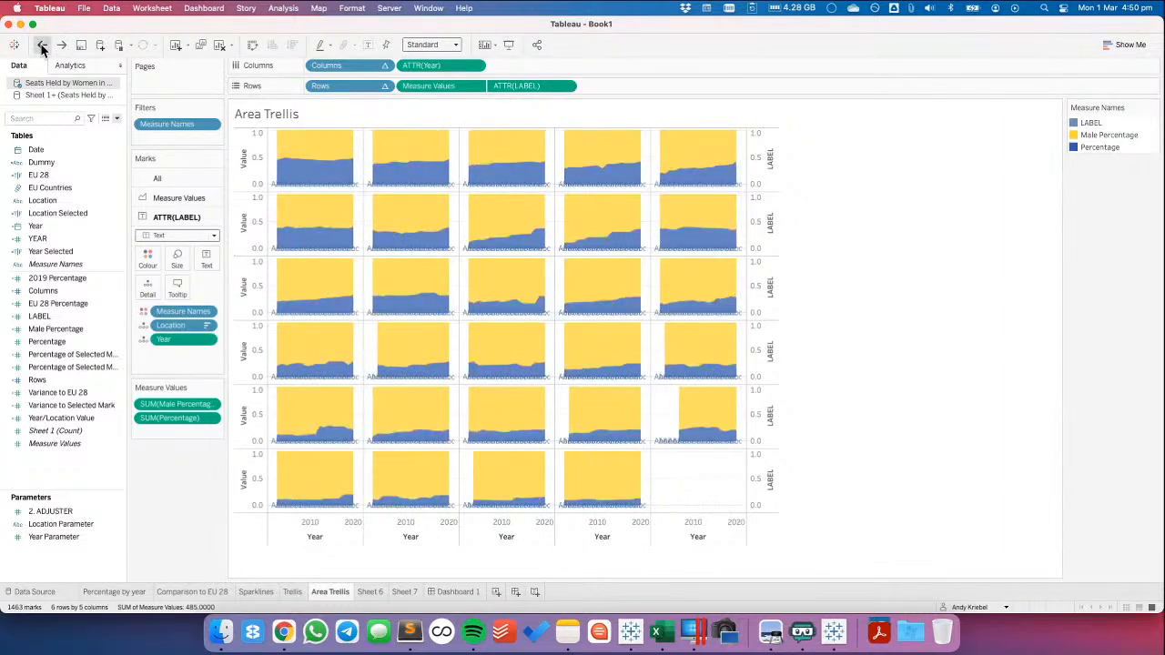
left_click(41, 46)
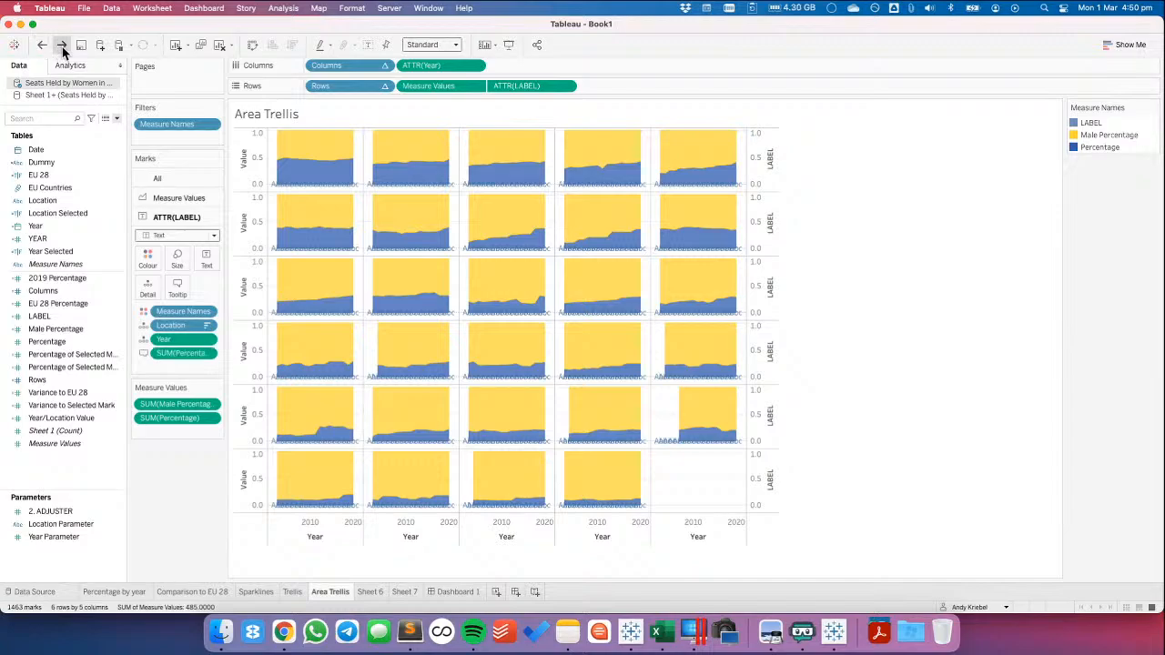
left_click(61, 46)
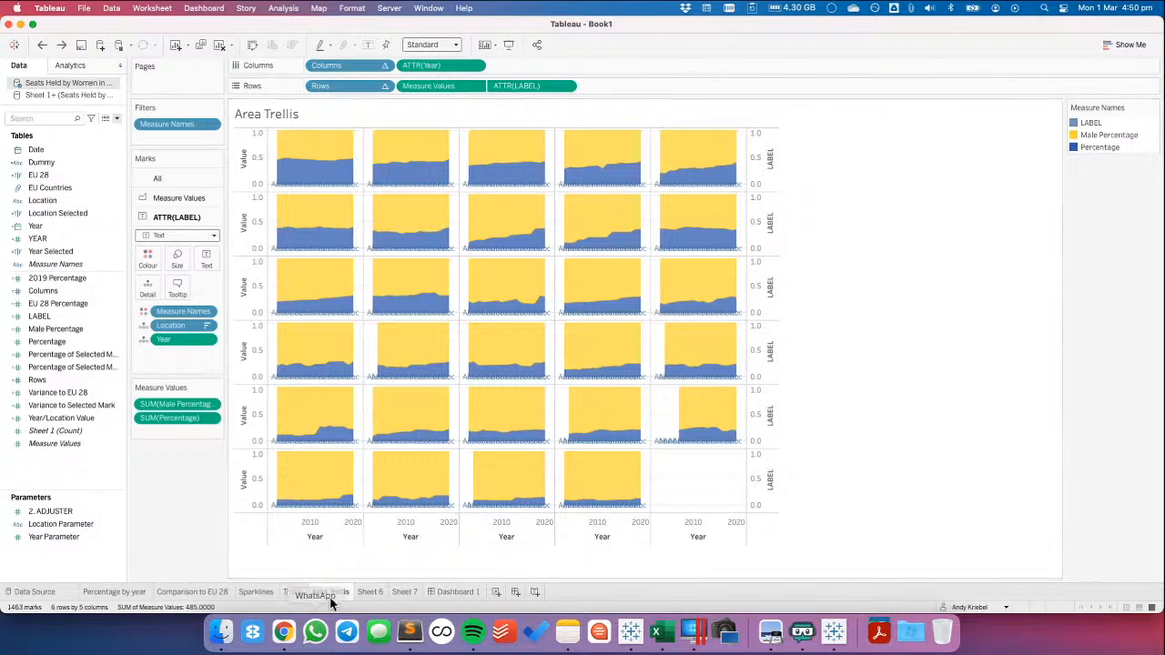
Check the YEAR values on a temporary new worksheet's rows, delete that worksheet and return to Area Trellis
key("super+t")
left_click_drag(41, 238, 248, 277)
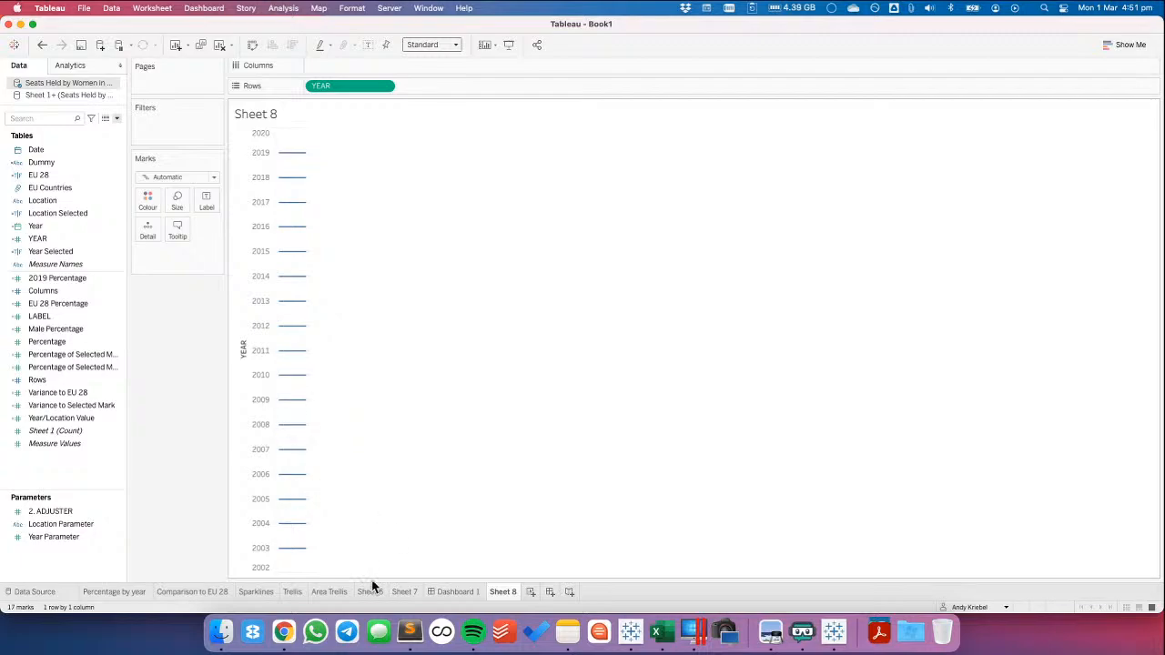
right_click(506, 592)
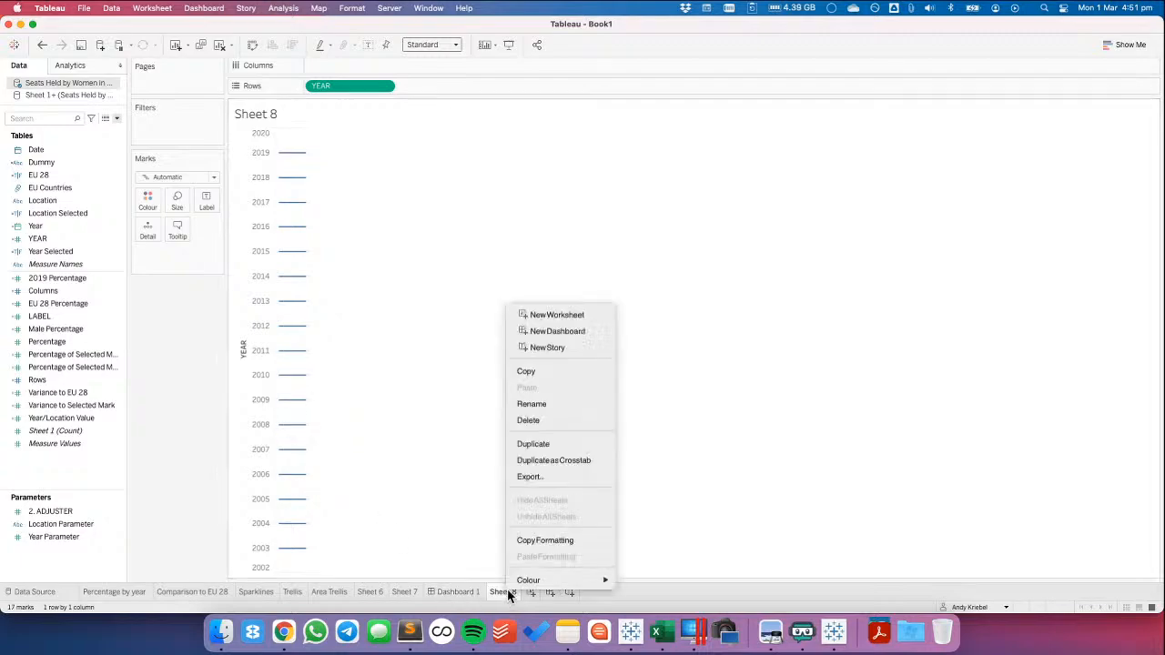
left_click(530, 420)
left_click(327, 591)
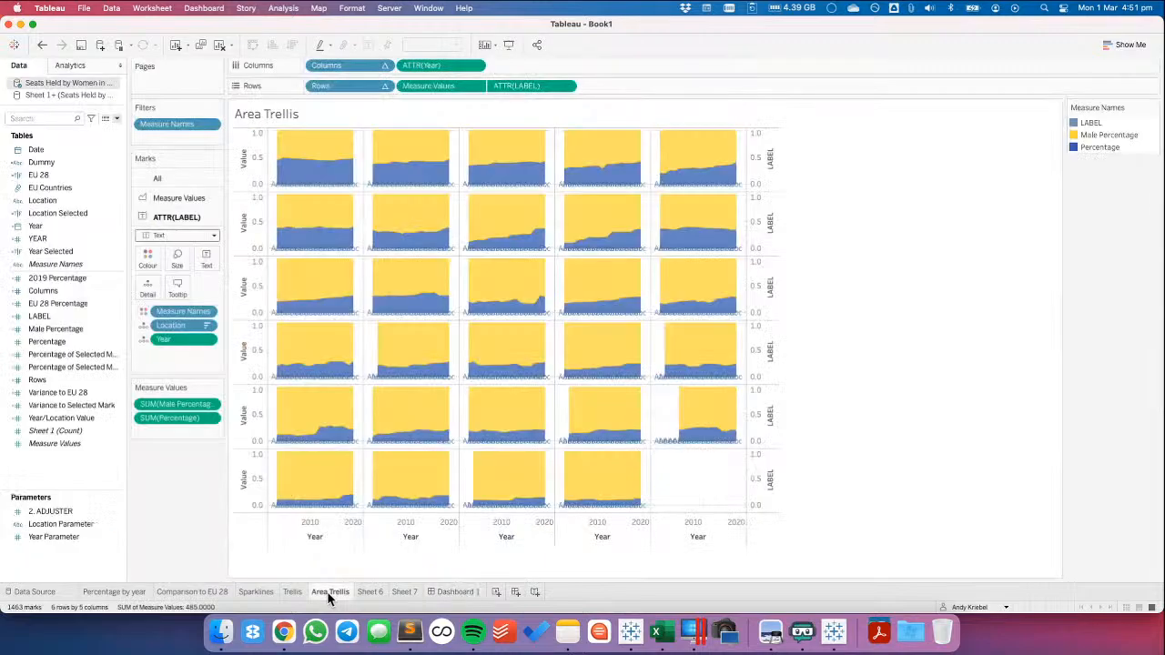
Open the LABEL calculation for editing and replace its formula with 1.5
right_click(39, 315)
left_click(66, 124)
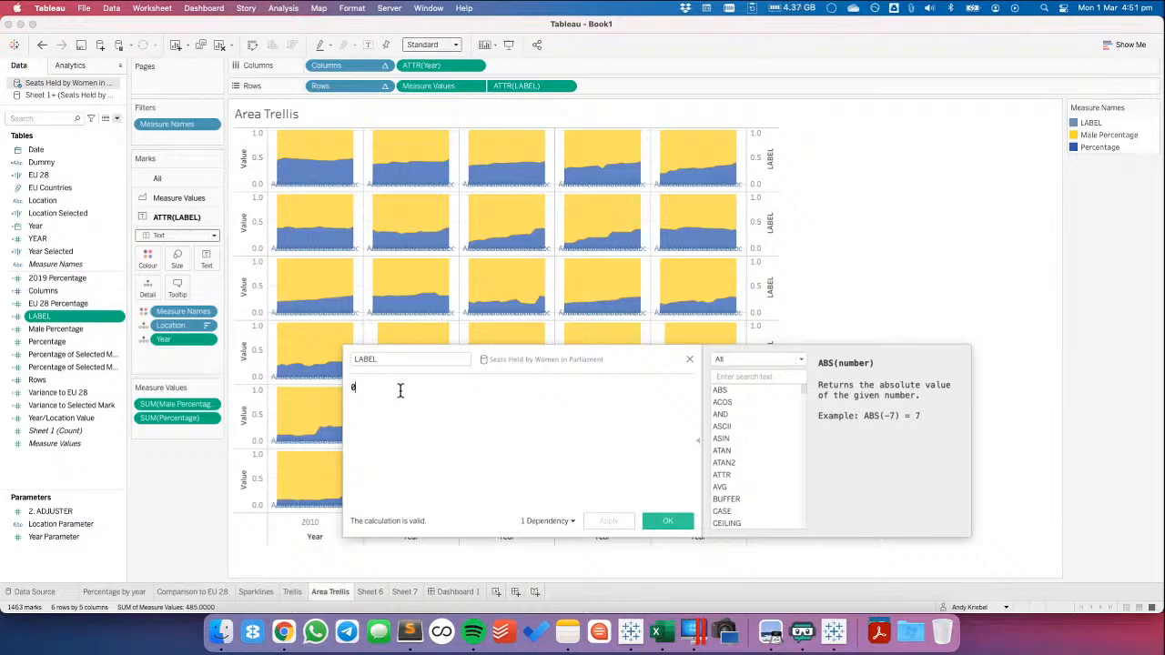
key("BackSpace")
type("3")
key("BackSpace")
type("1.5")
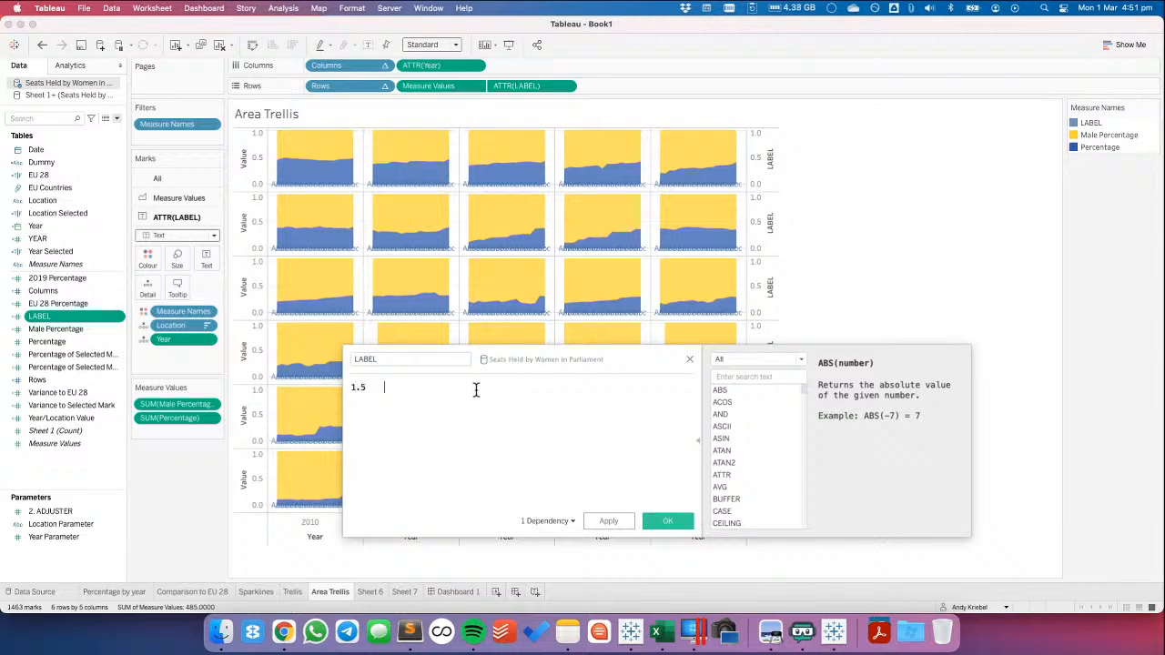
Make the LABEL calculation conditional as IF [YEAR]=2011 THEN 1.5 END, and apply it
key("Home")
key("Return")
type("IF yea")
key("Return")
type("=2011 THEN")
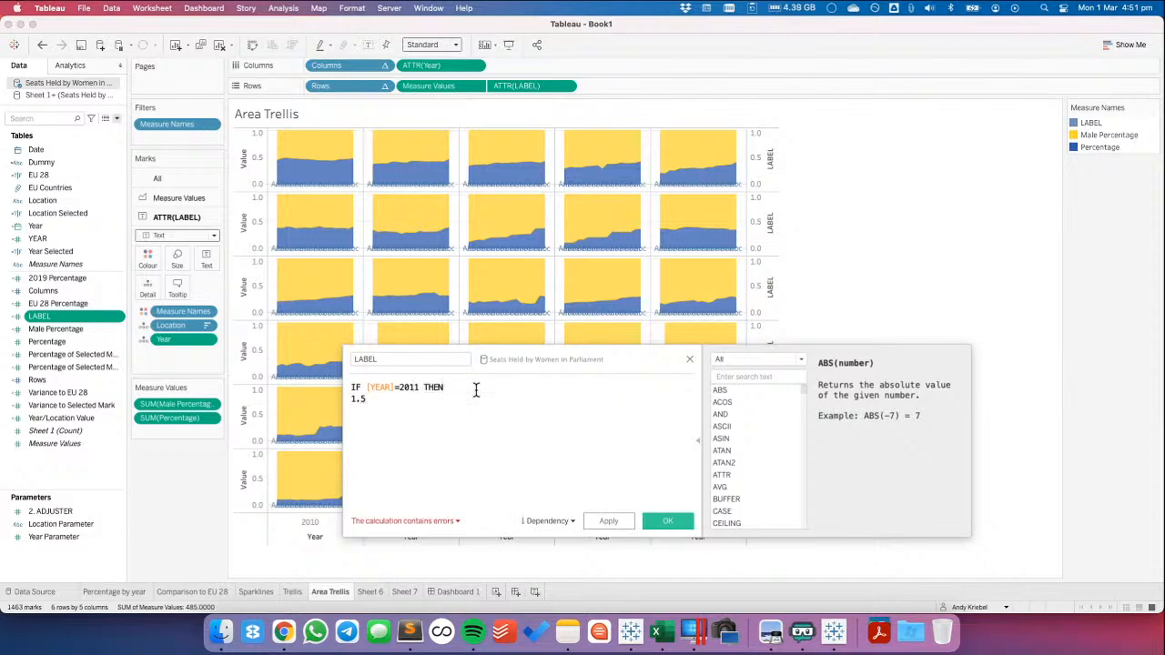
key("BackSpace")
key("Return")
type("END")
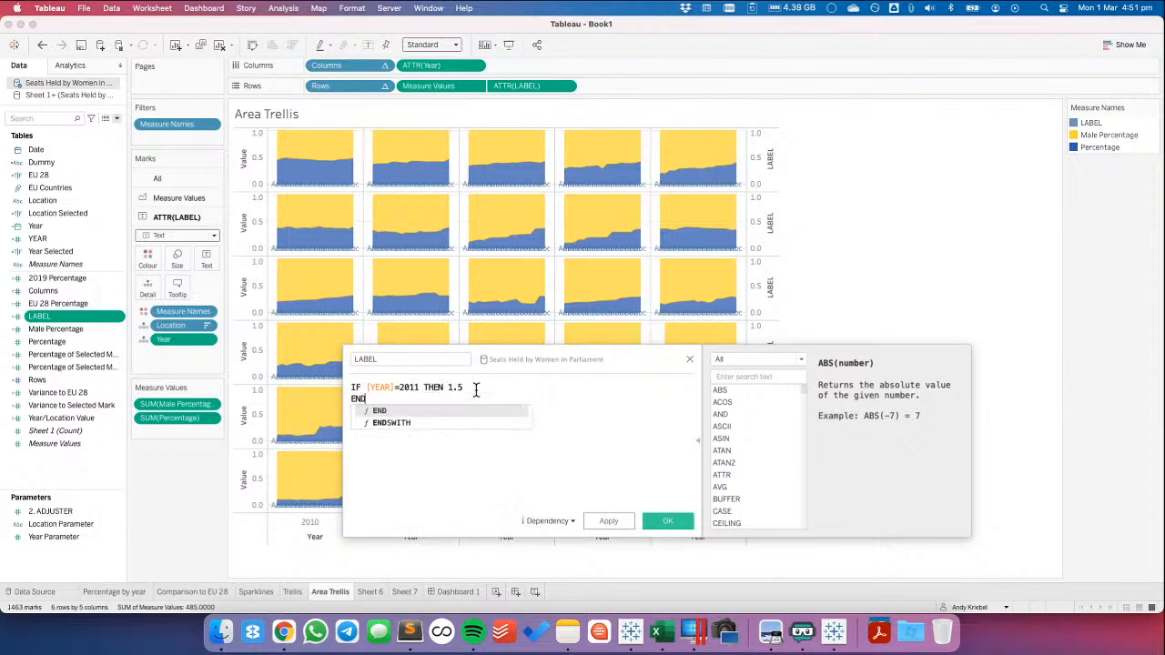
left_click(607, 520)
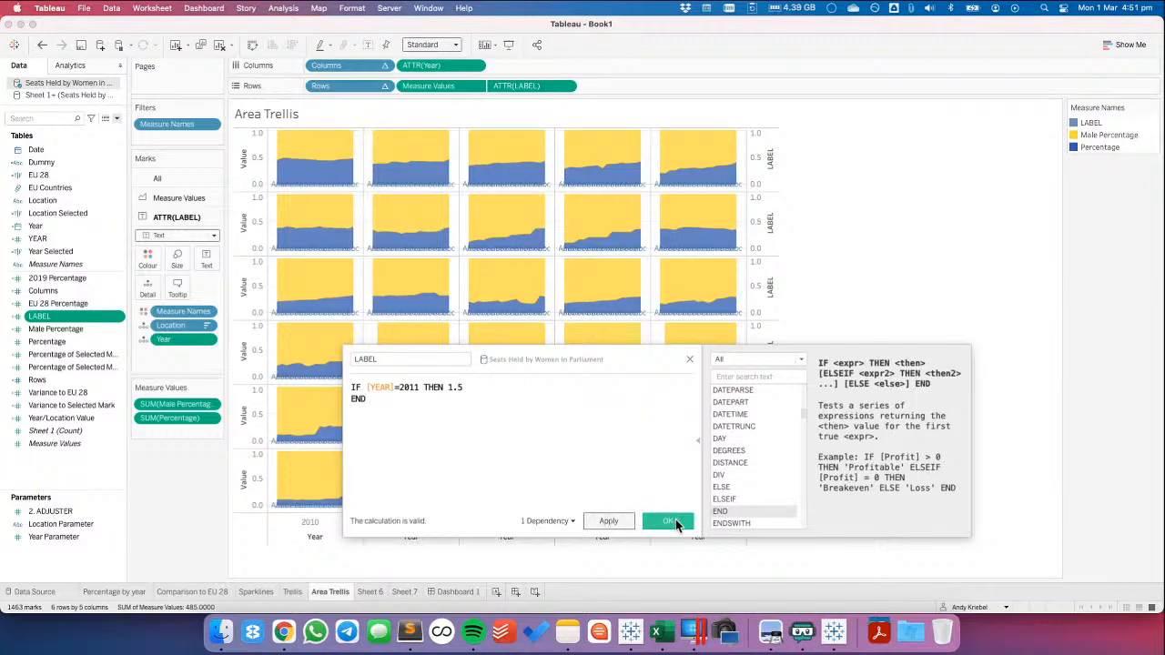
left_click(678, 524)
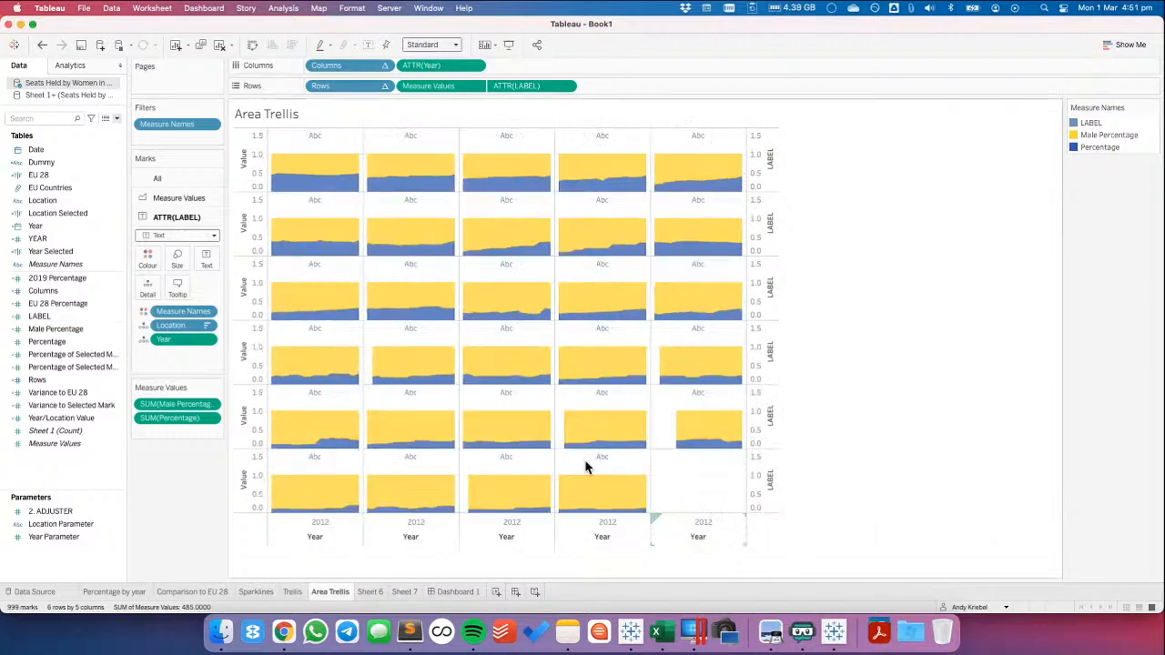
Show Location as the text of the ATTR(LABEL) marks and remove Measure Names from them
left_click(143, 338)
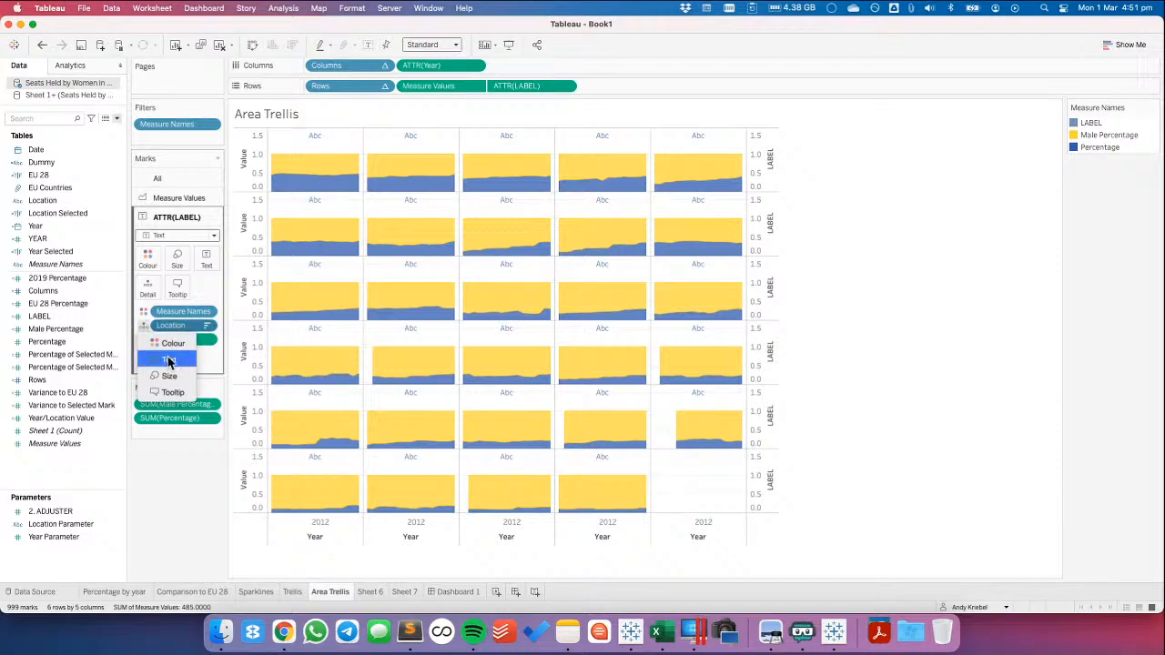
left_click(169, 361)
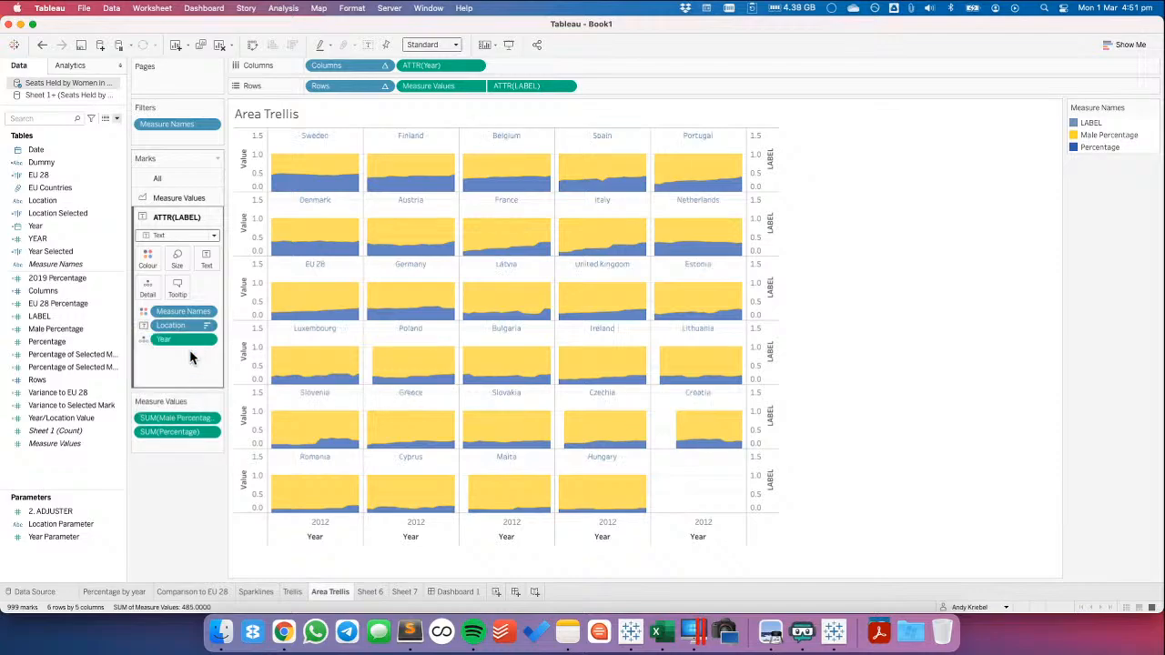
left_click_drag(168, 312, 188, 385)
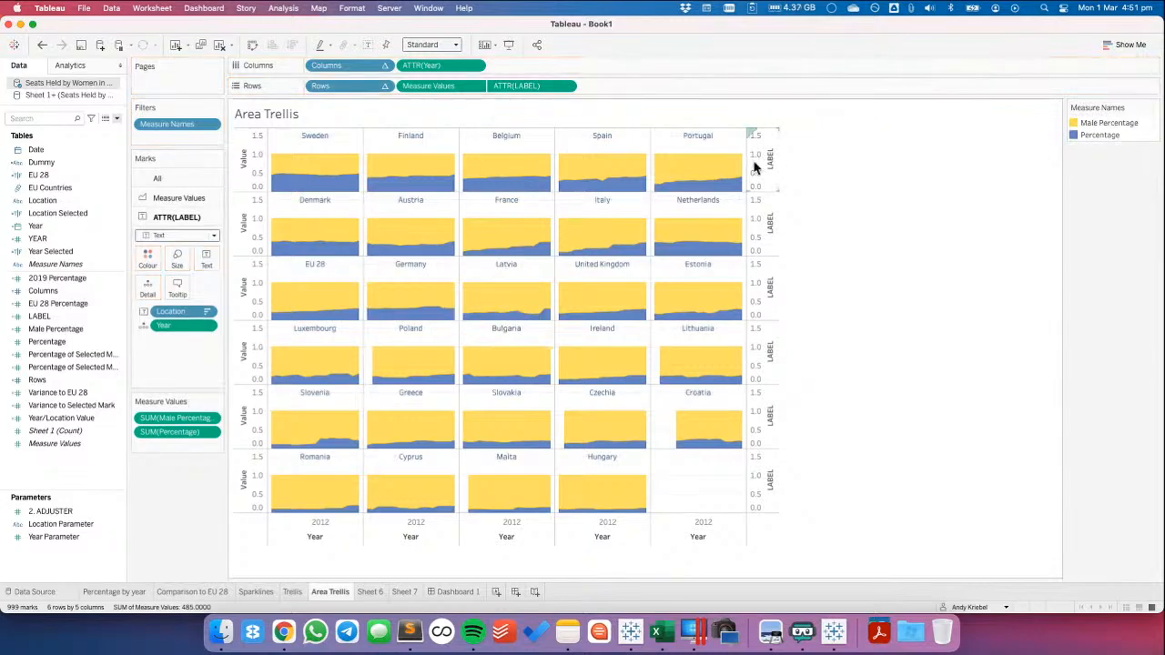
Copy the COUNTRY field from the data source used in Sheet 7 and paste it into the Area Trellis data source
left_click(407, 595)
right_click(62, 150)
left_click(93, 224)
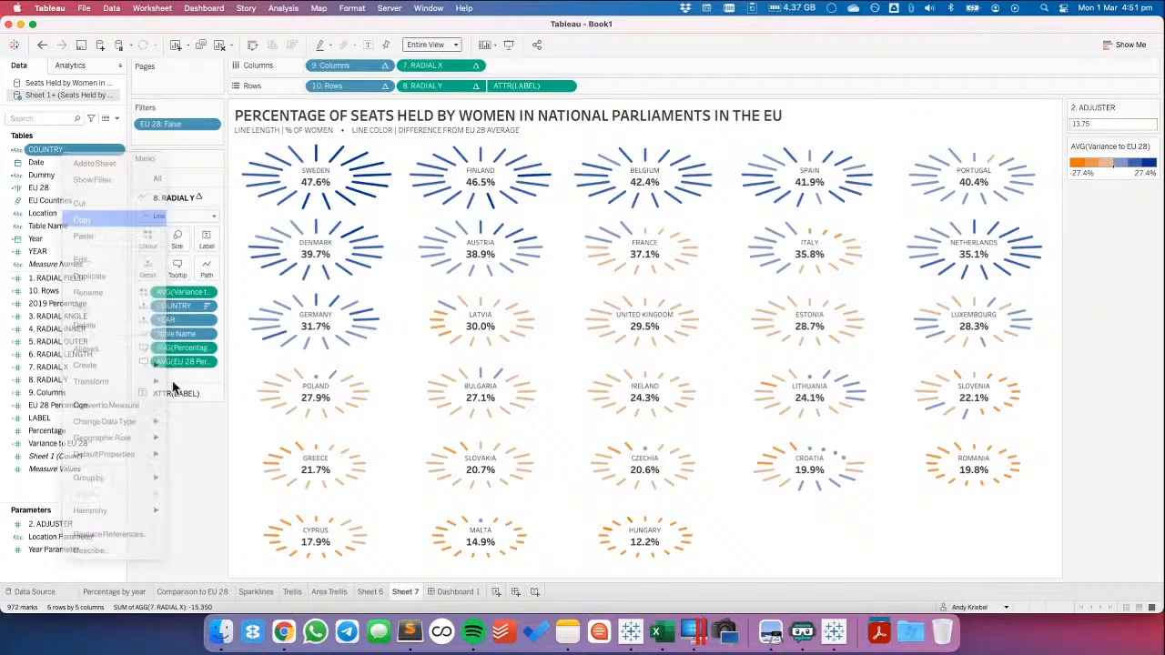
left_click(369, 593)
left_click(329, 592)
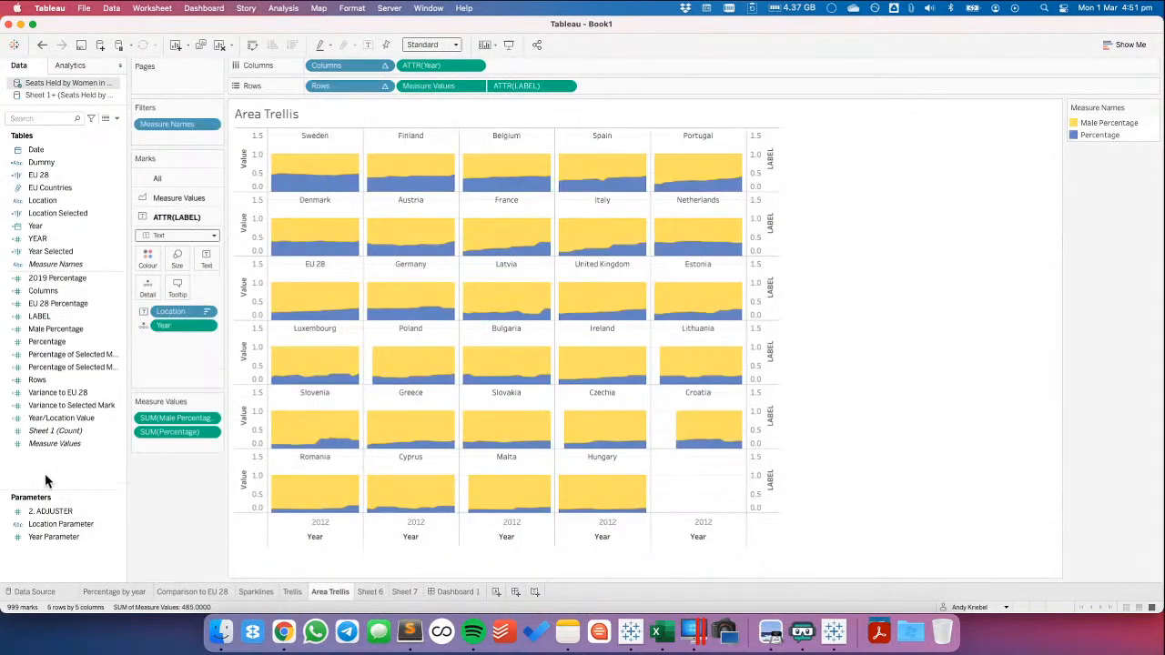
right_click(100, 227)
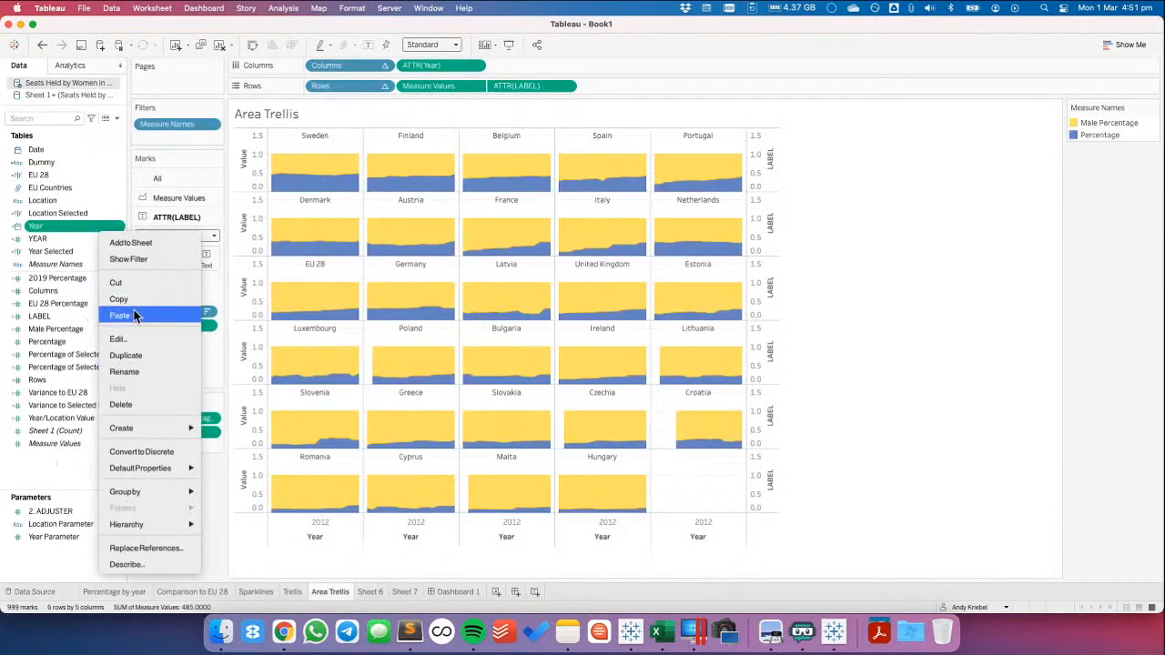
left_click(119, 315)
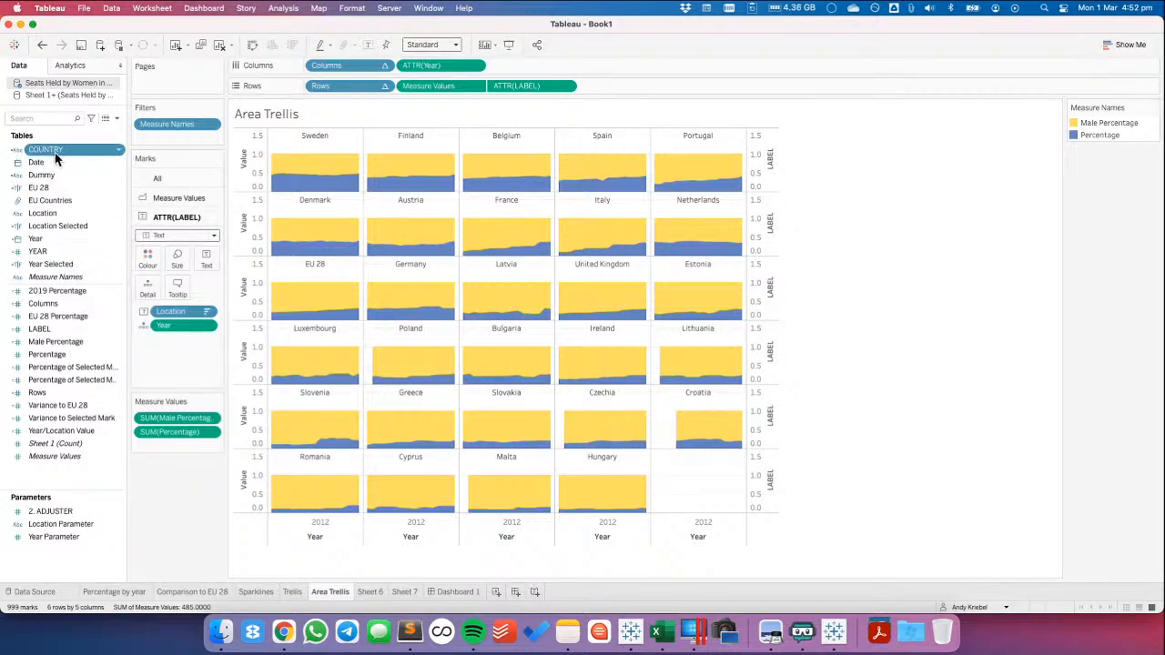
Replace all references to the Location field with COUNTRY
right_click(53, 215)
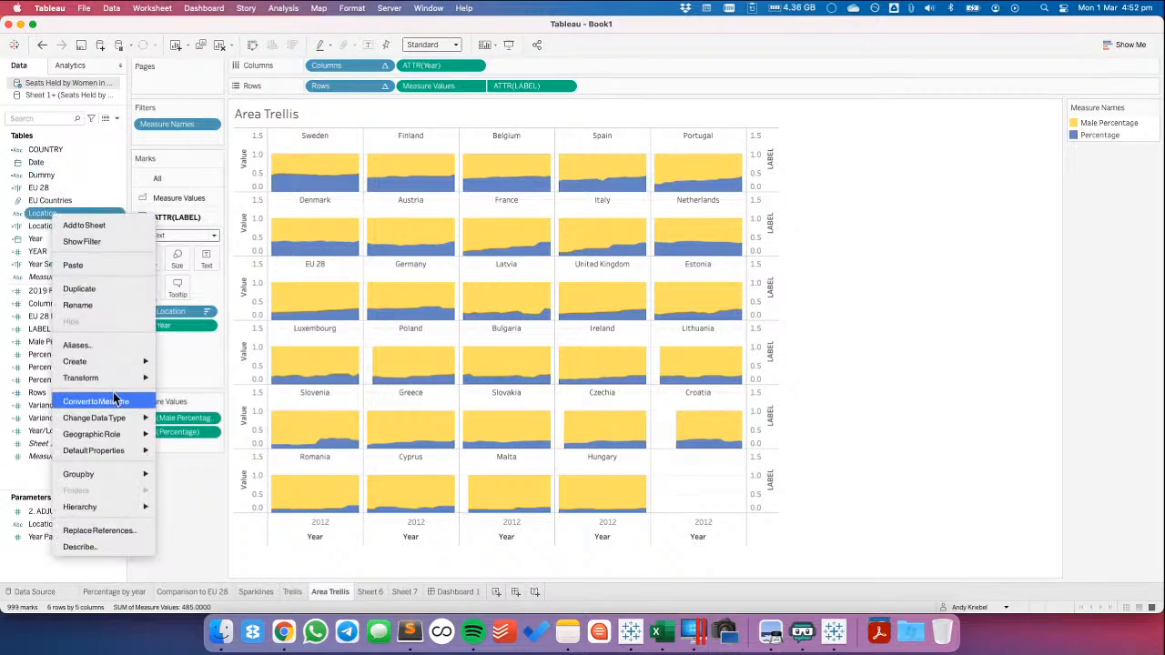
left_click(108, 531)
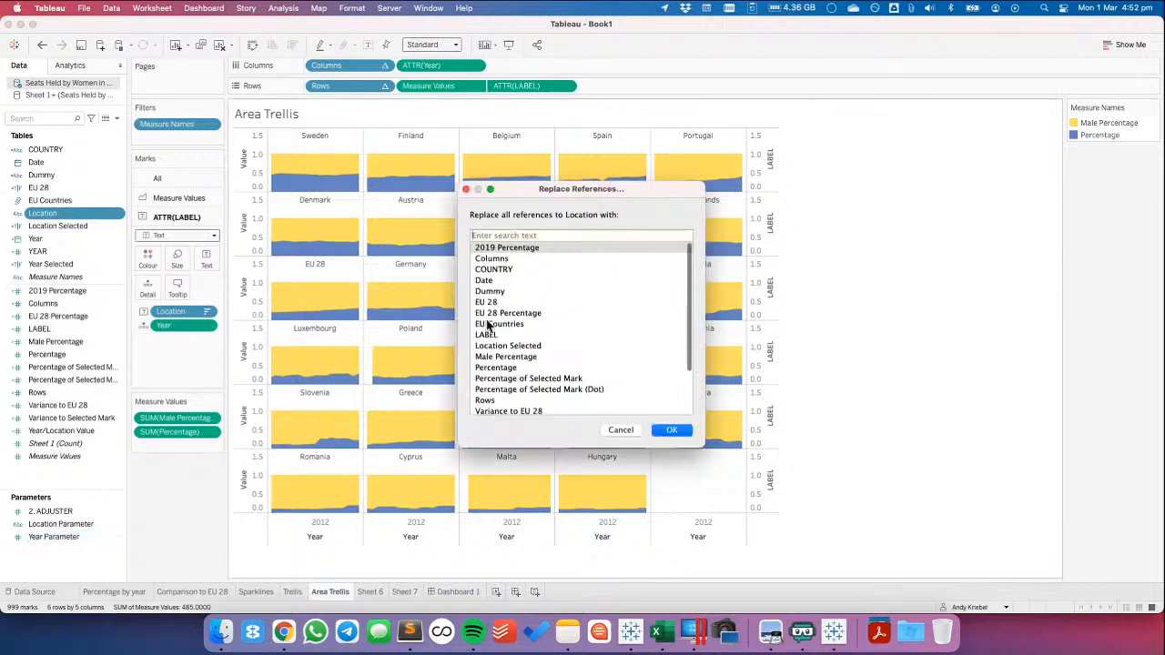
left_click(546, 246)
left_click(682, 432)
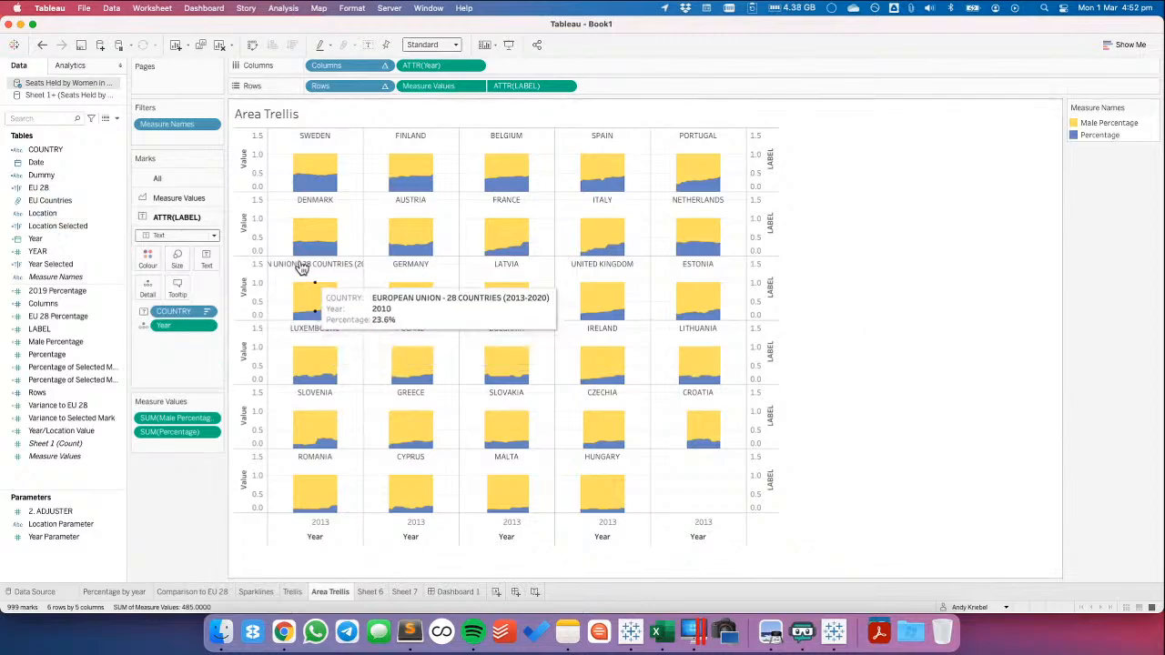
Set the alias of the COUNTRY member EUROPEAN UNION - 28 COUNTRIES (2013-2020) to EU 28
right_click(55, 149)
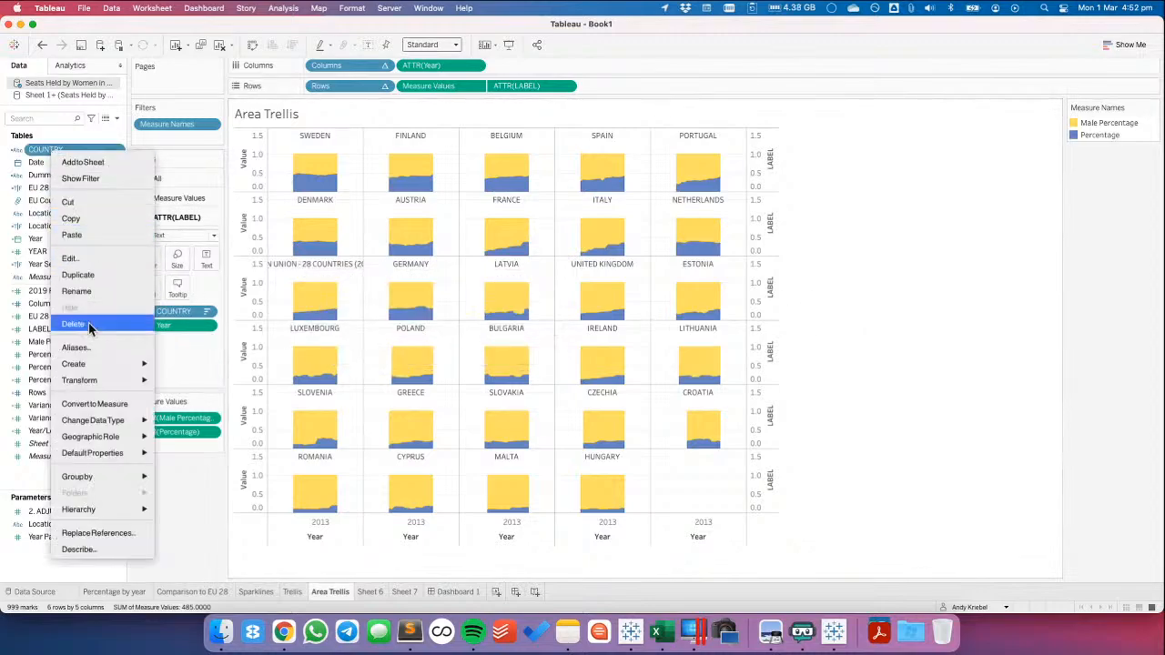
mouse_move(95, 379)
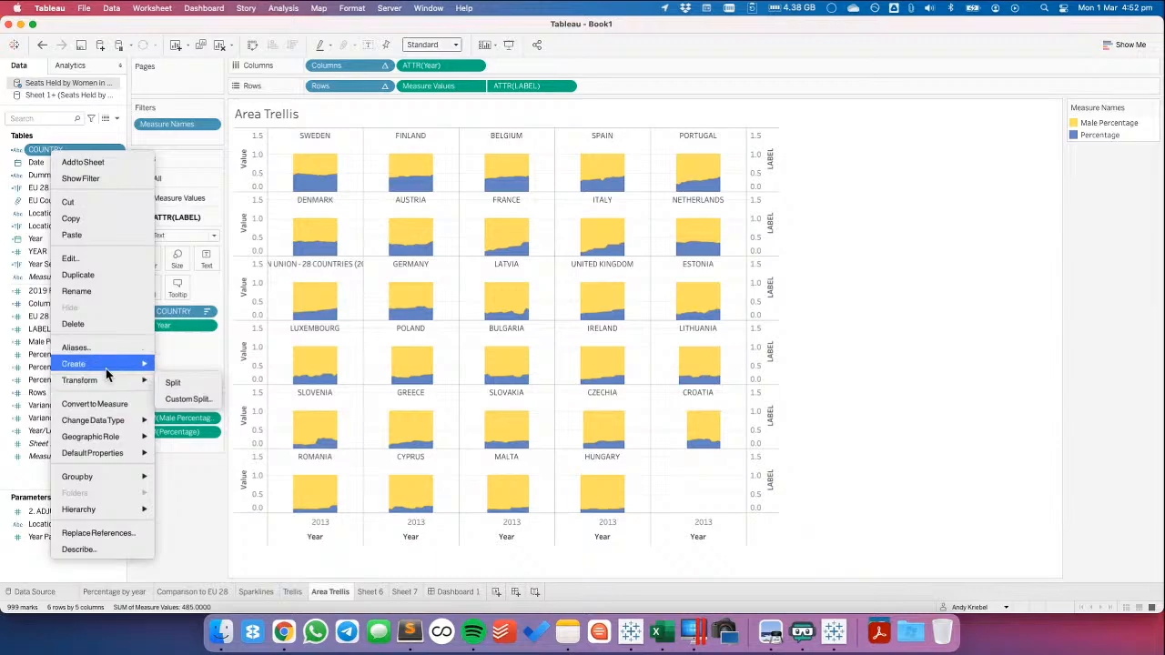
left_click(75, 347)
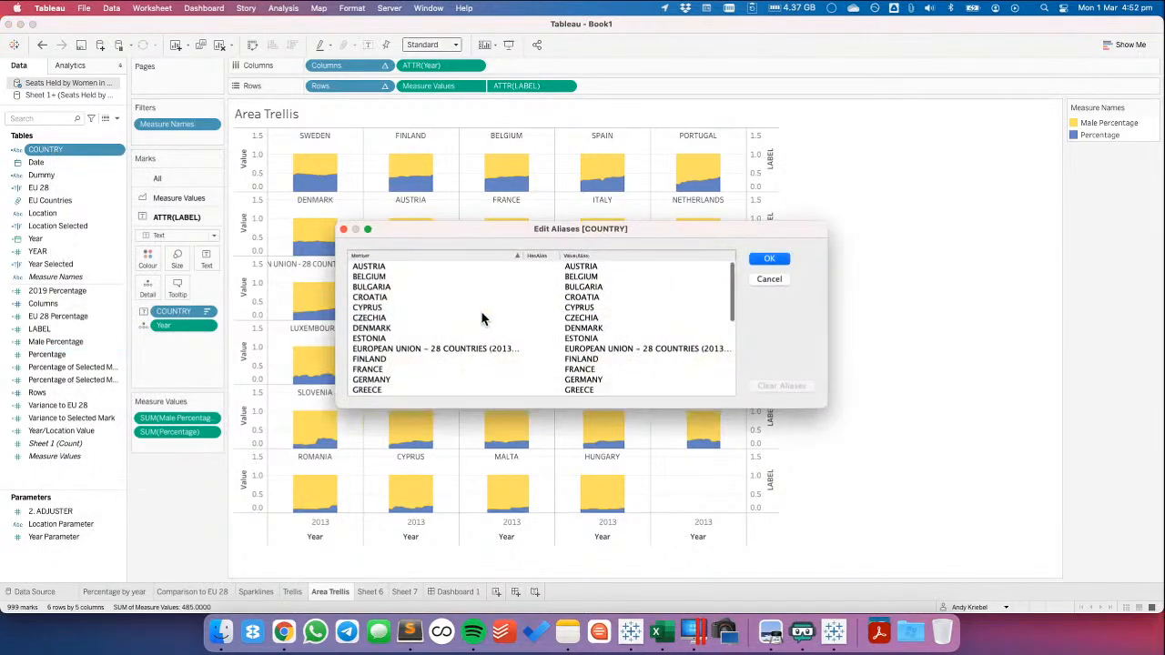
left_click(587, 349)
double_click(587, 350)
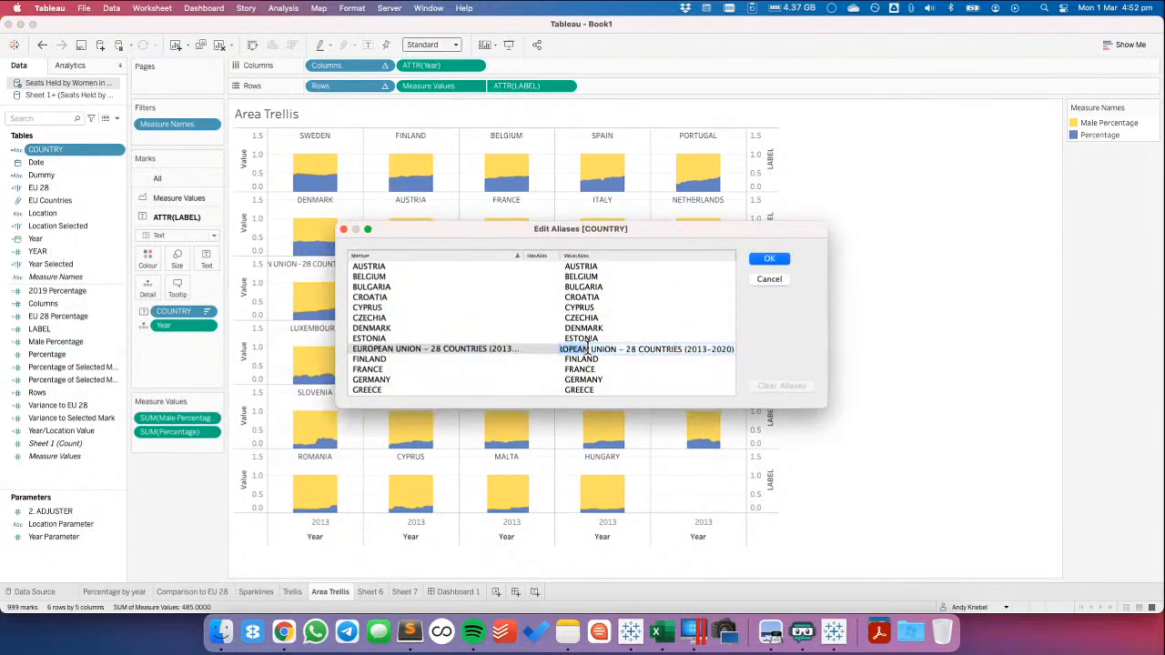
key("super+a")
type("EU")
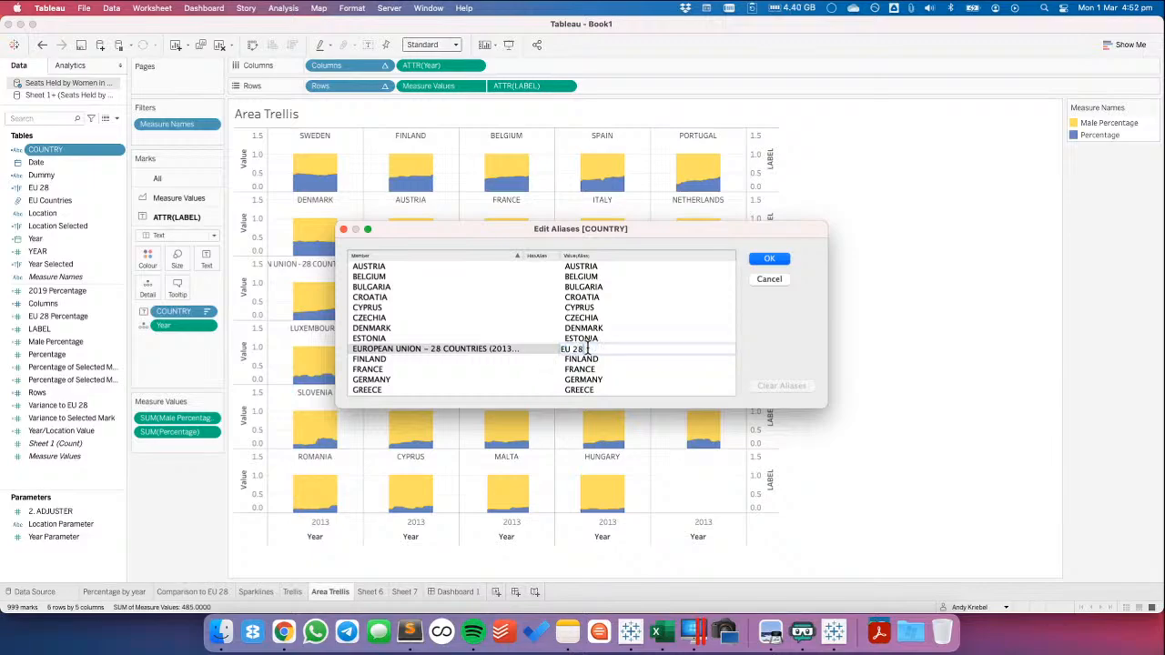
type(" 28")
key("Return")
left_click(767, 261)
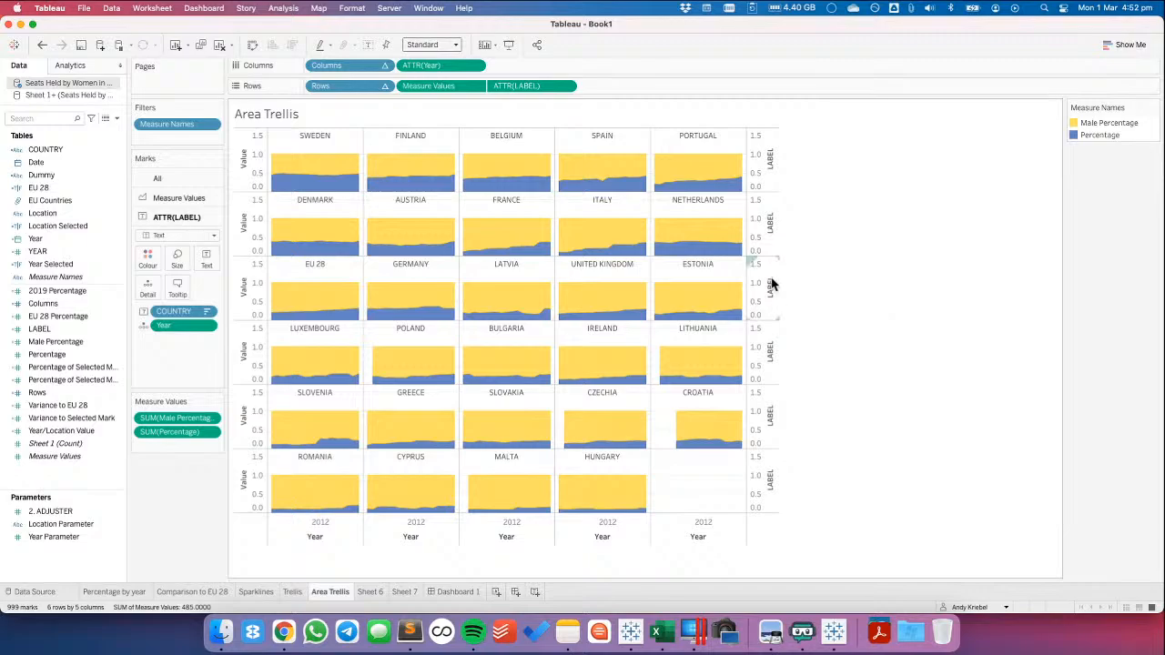
Change the value returned by the LABEL calculation for 2011 to 1.1 and apply it
right_click(66, 329)
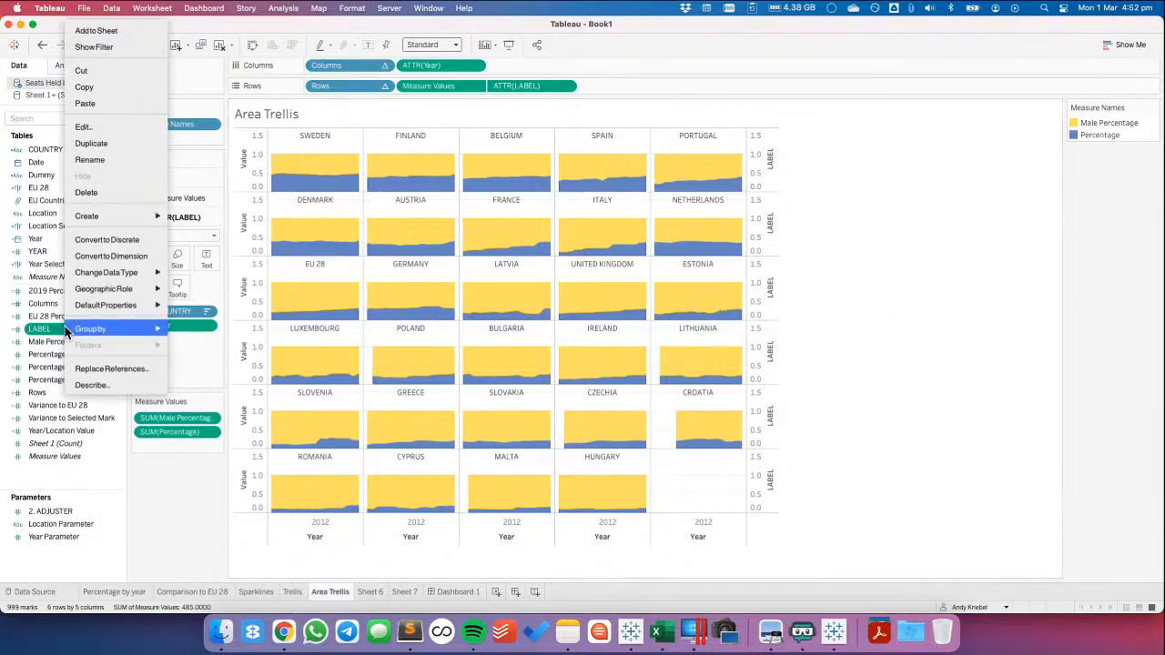
left_click(84, 127)
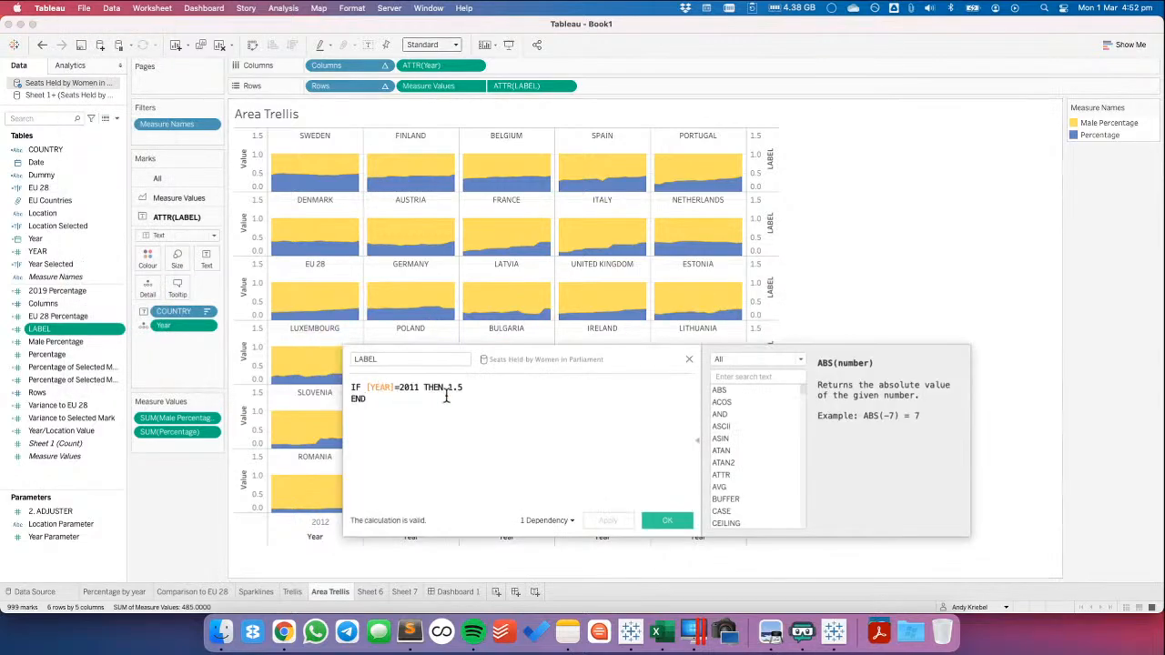
key("BackSpace")
type("1")
left_click(608, 521)
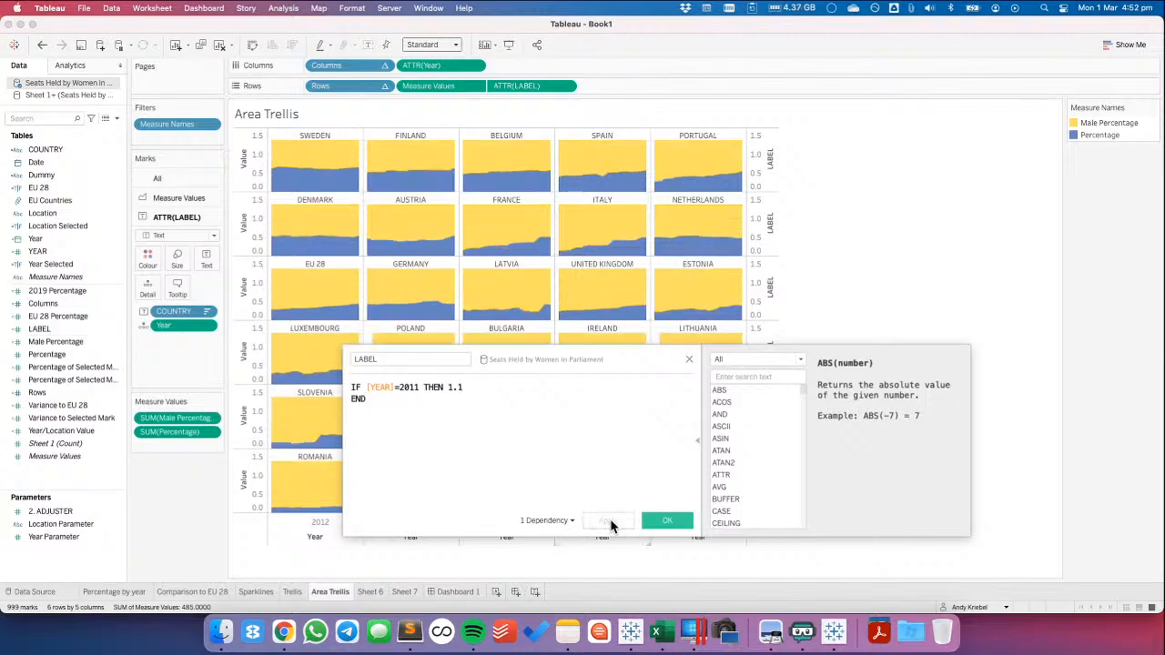
left_click(669, 520)
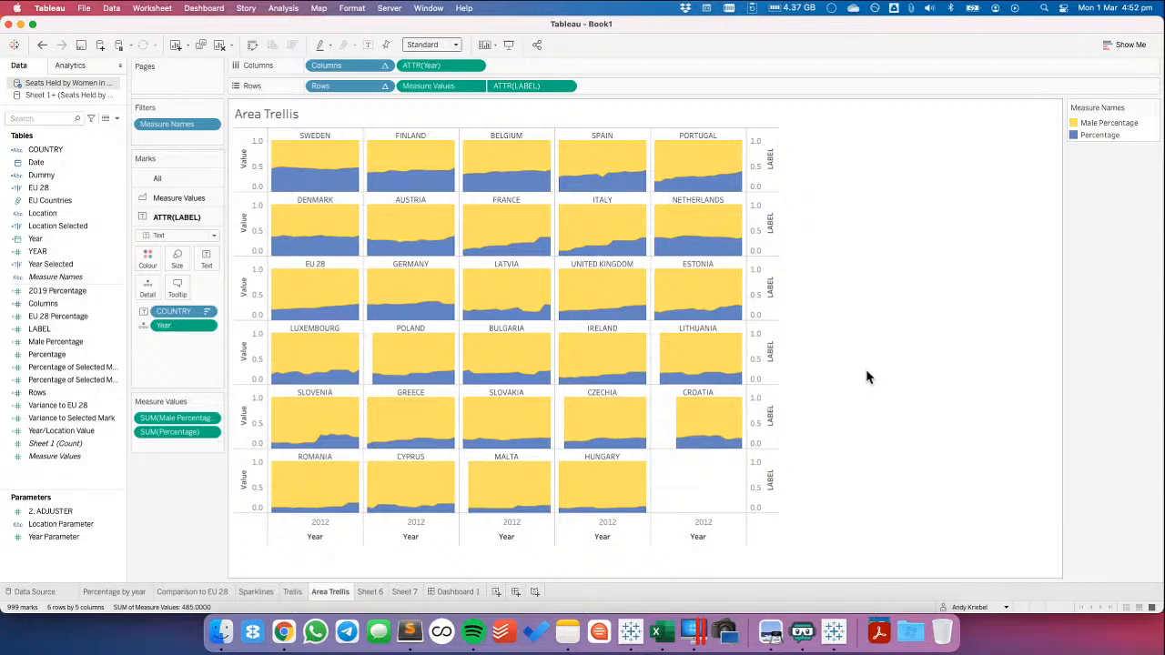
Fix the Measure Values axis range with its end at 1.5, and close the axis settings
left_click(253, 293)
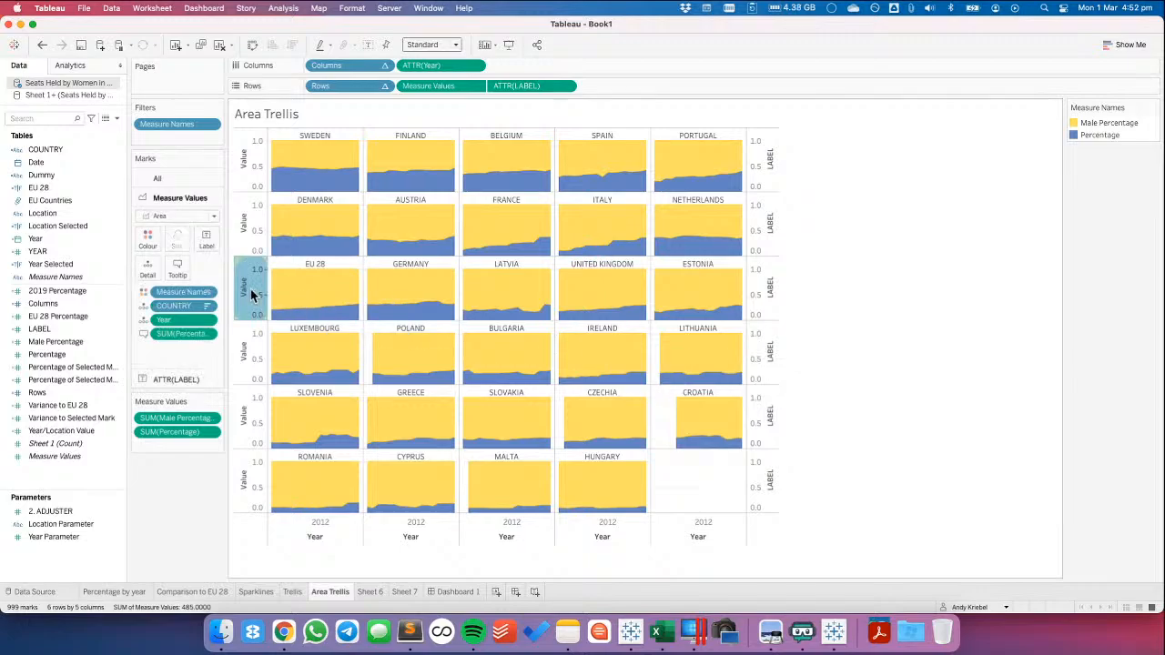
double_click(252, 293)
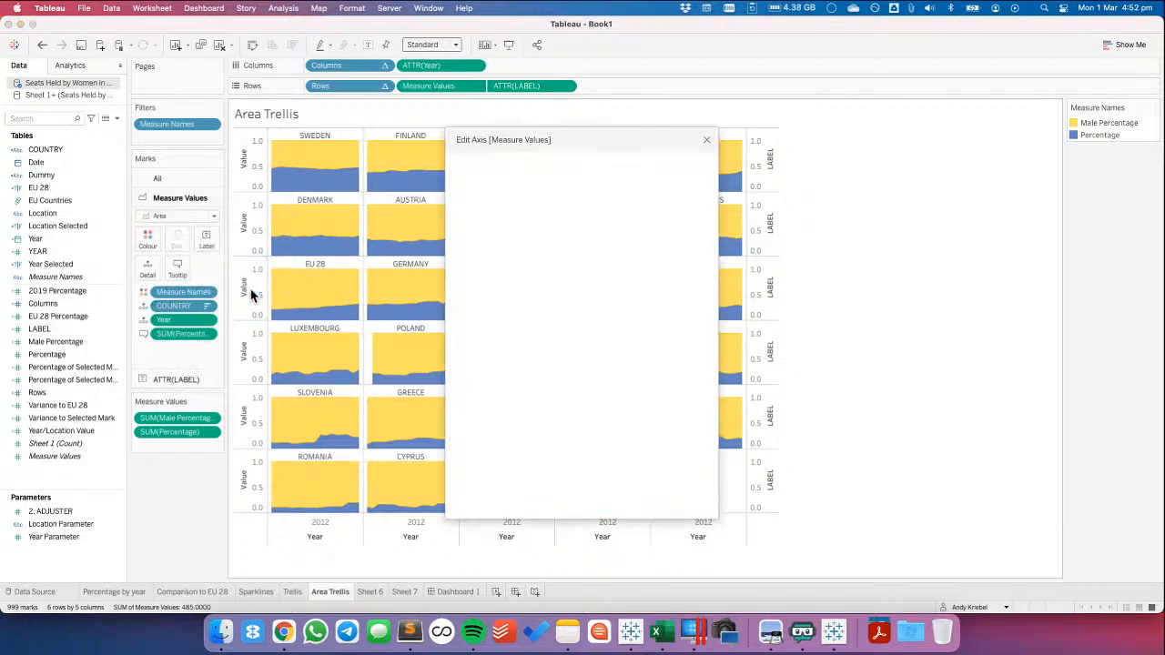
left_click(468, 248)
double_click(628, 287)
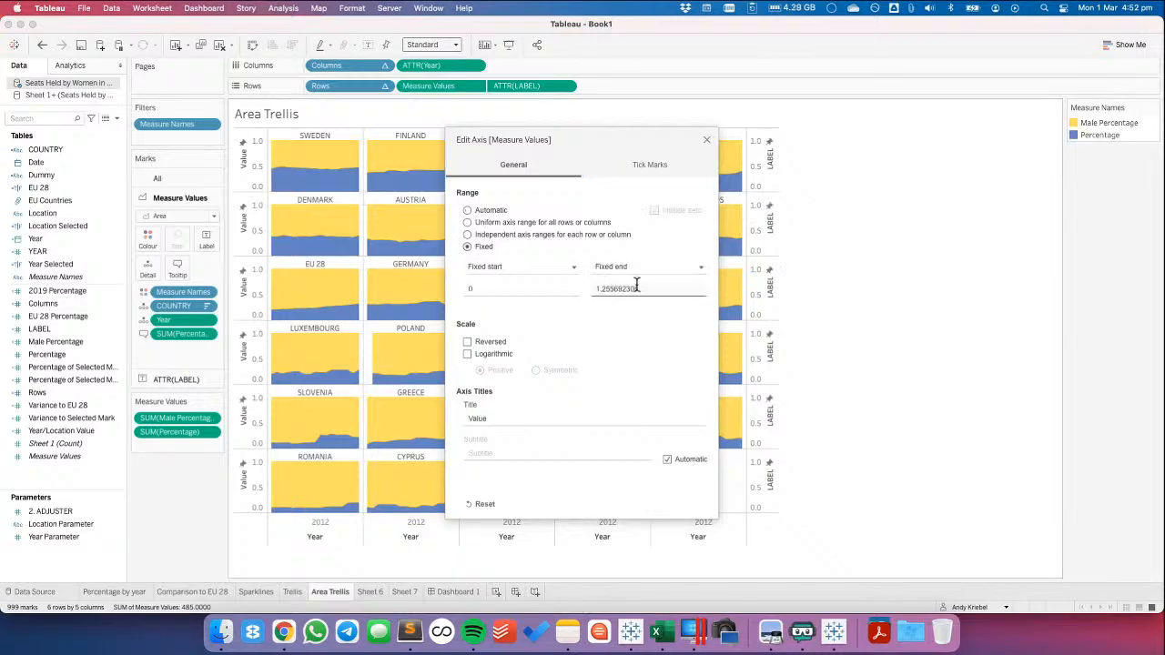
type("1.3")
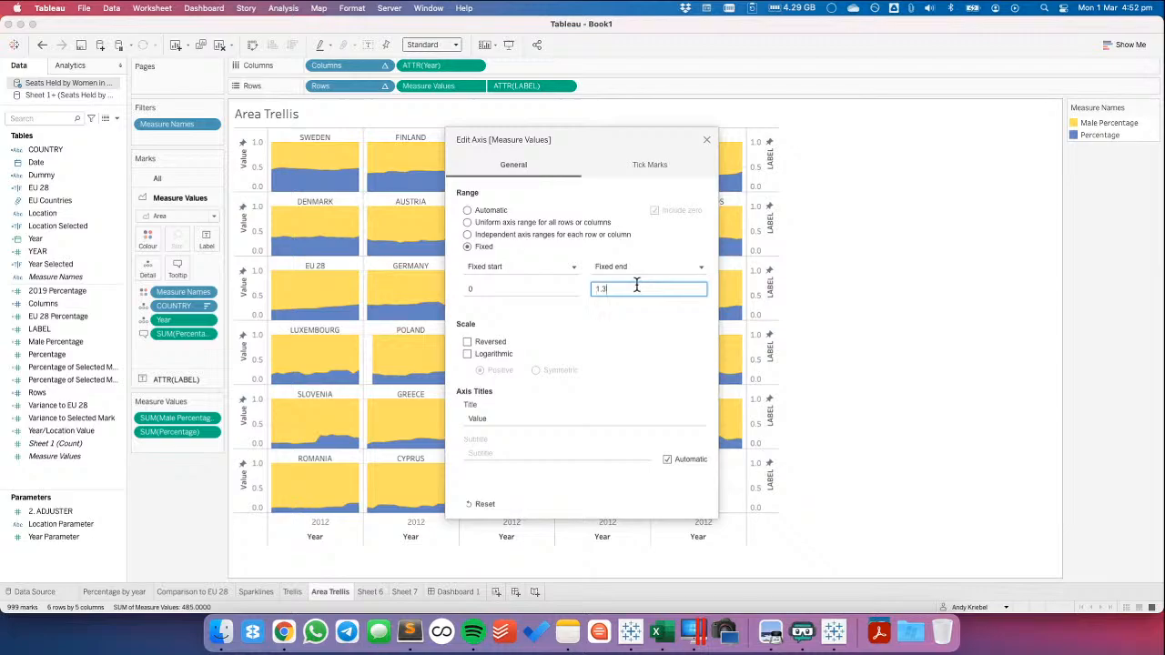
type(".5")
key("Tab")
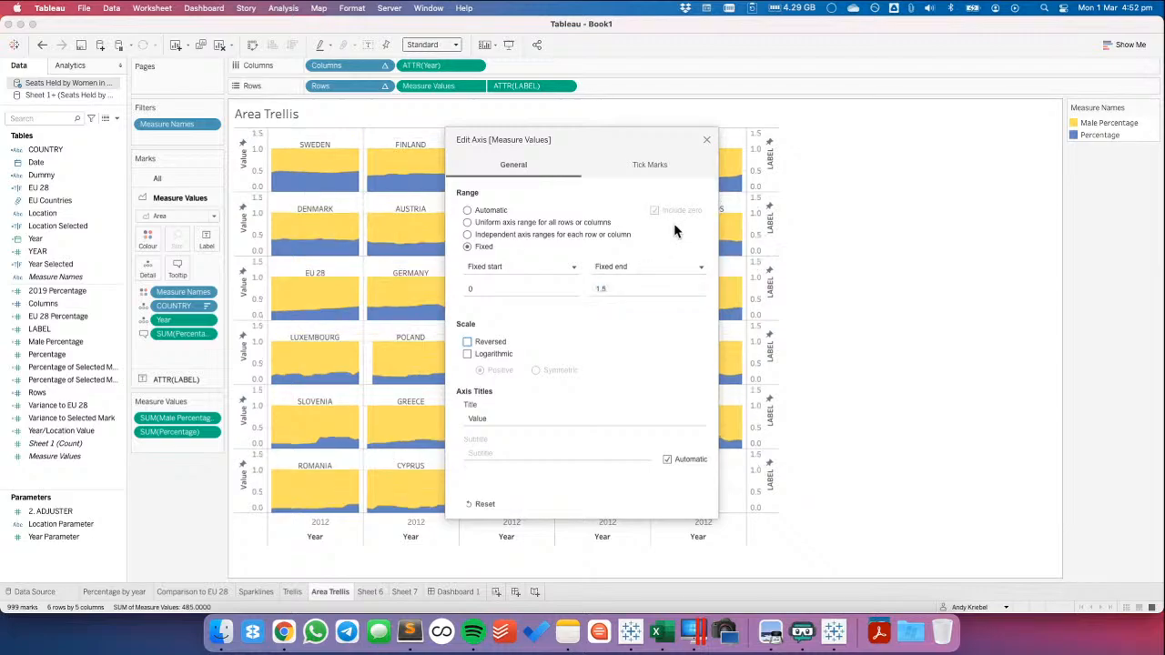
left_click(708, 143)
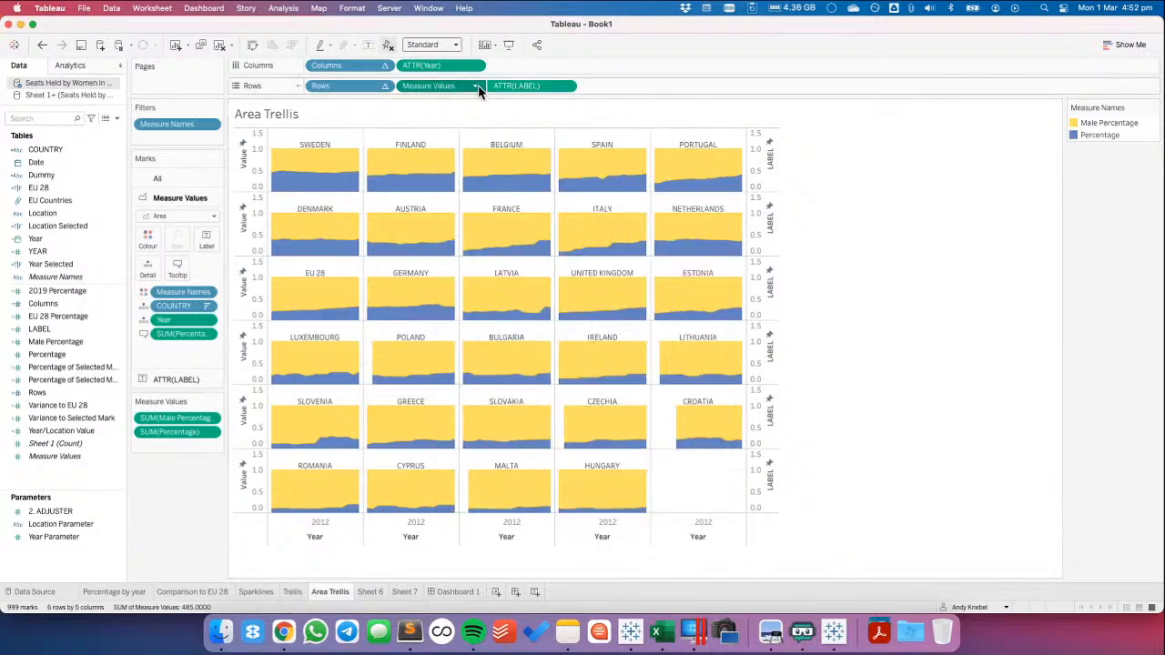
Hide the Measure Values and LABEL axis headers on the Area Trellis sheet
left_click(476, 85)
left_click(445, 186)
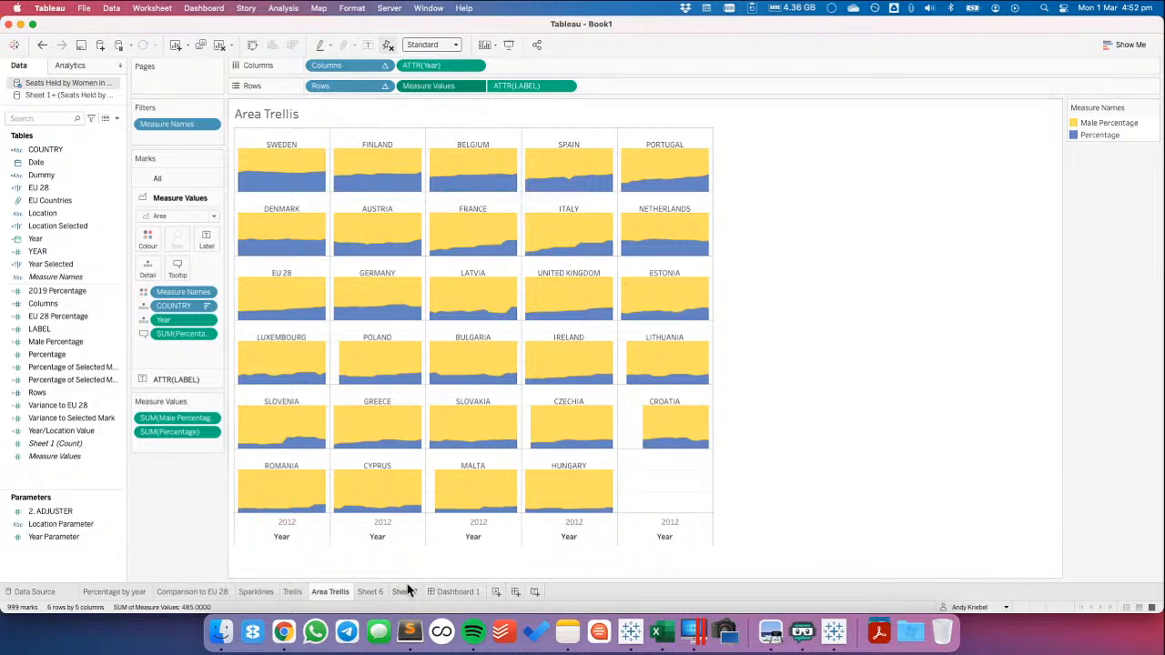
Fix the Year axis major tick marks with origin 1/1/2003 and an interval of 8 years
right_click(290, 534)
left_click(320, 418)
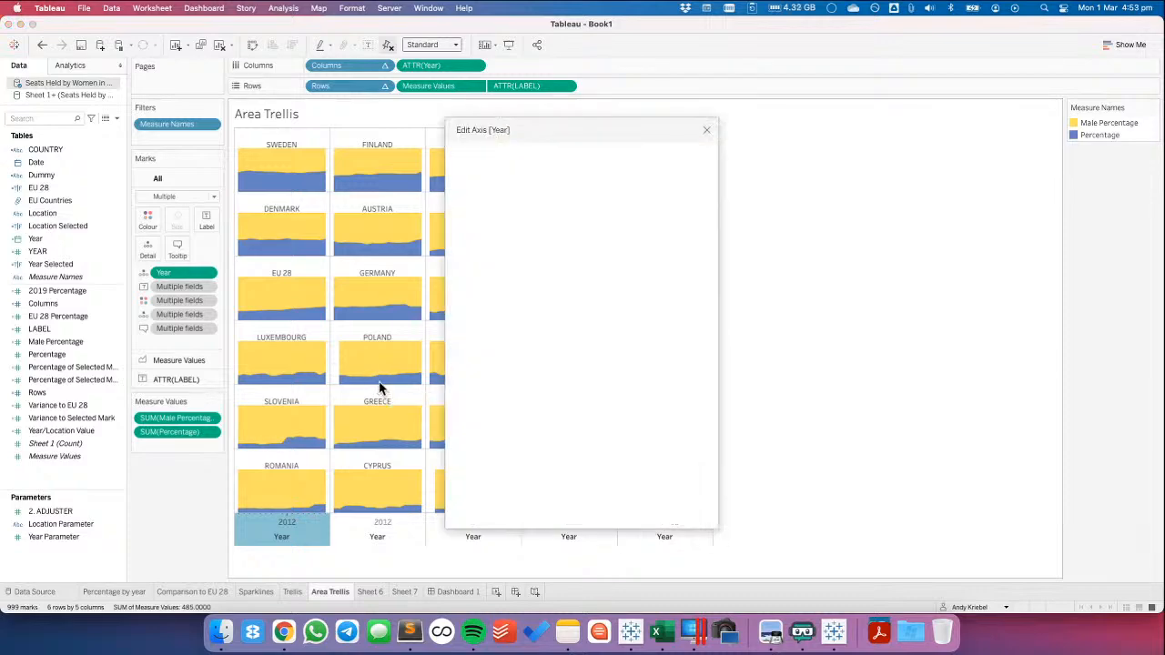
left_click(638, 154)
left_click(477, 213)
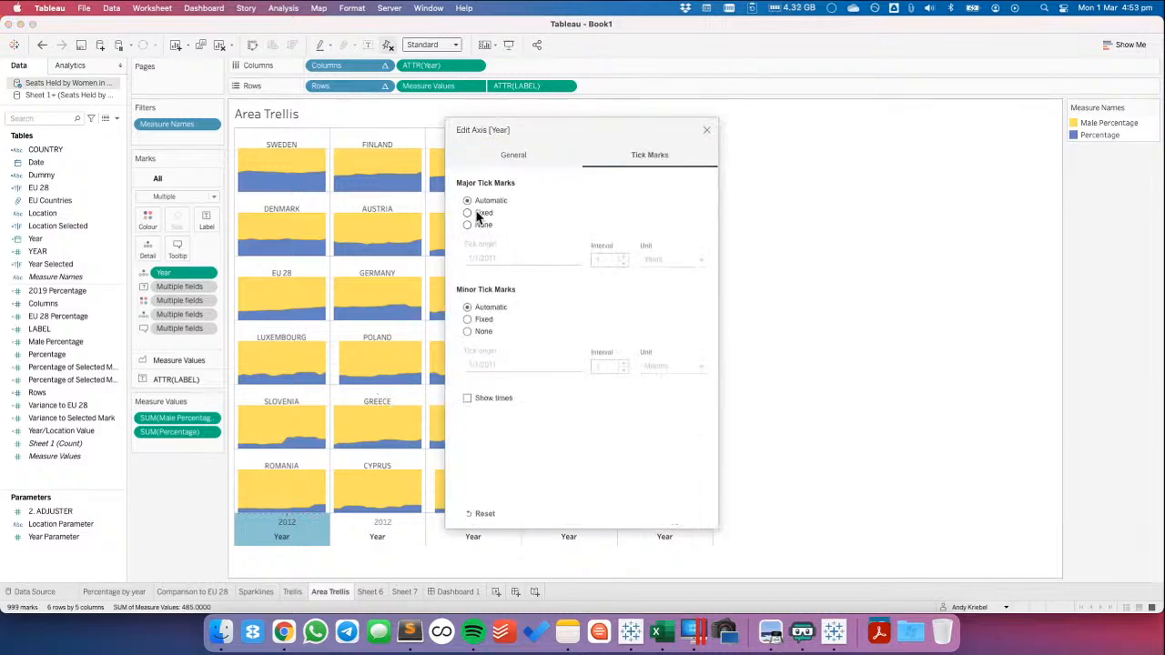
left_click(514, 259)
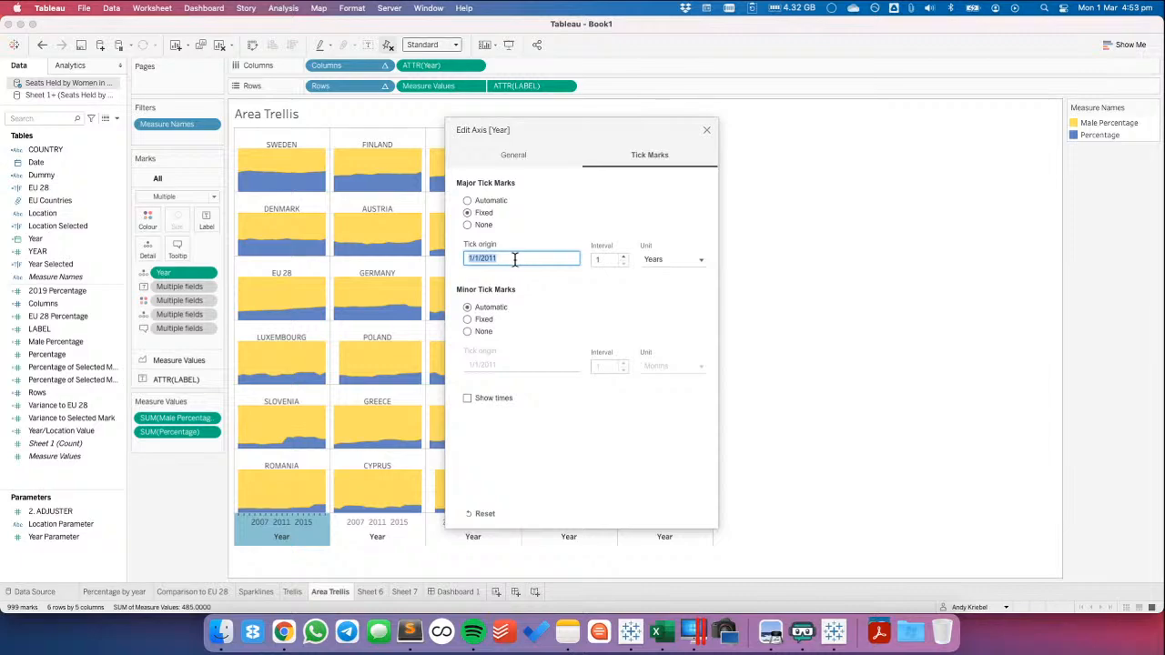
type("1")
key("Tab")
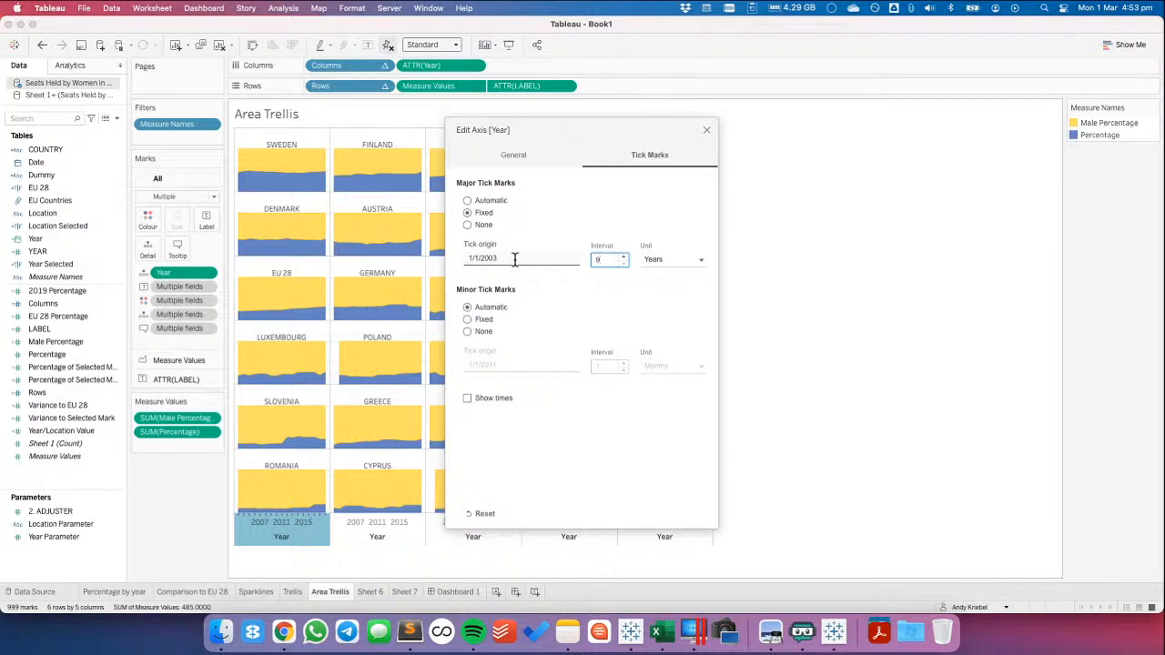
type("9")
key("Tab")
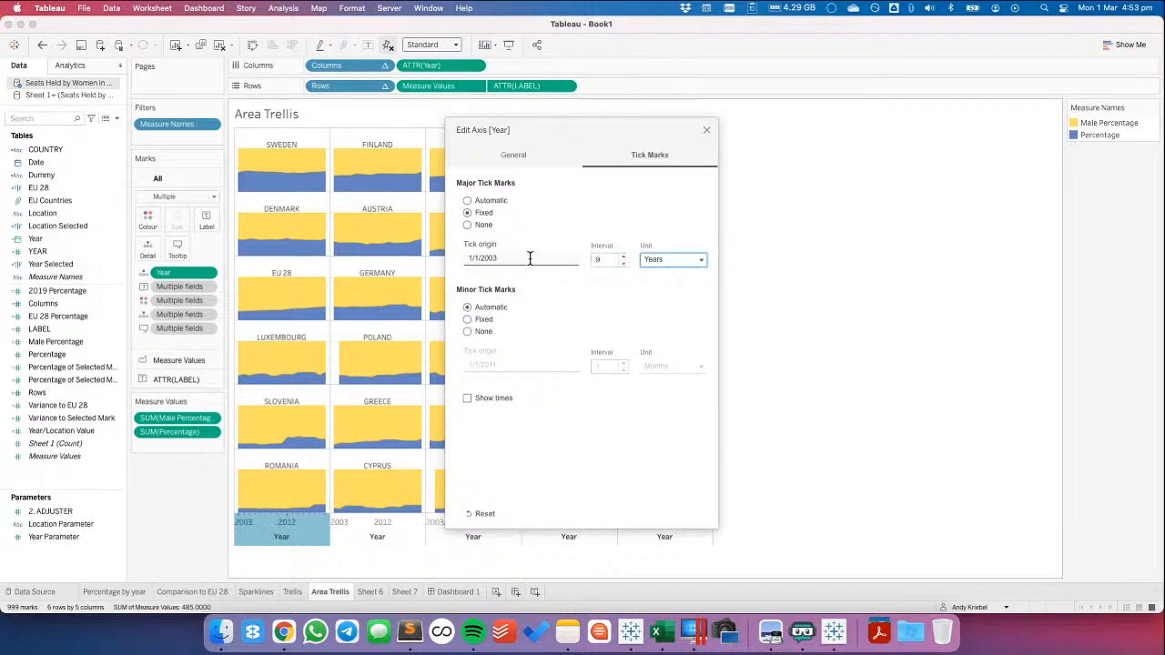
left_click(623, 264)
left_click(706, 133)
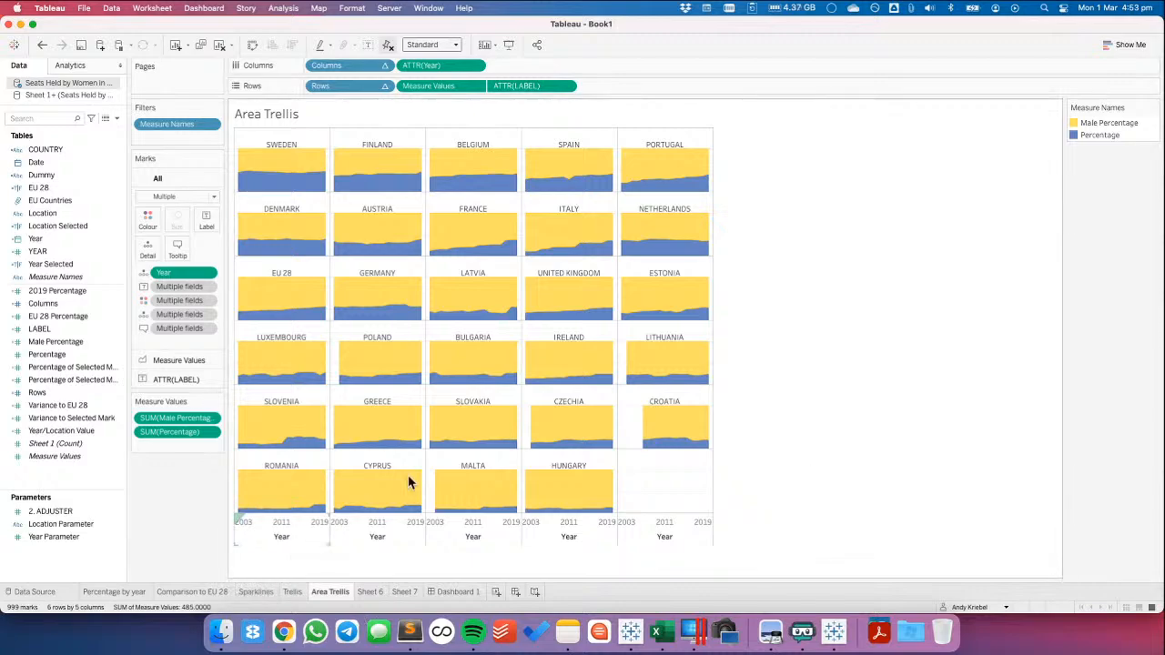
Remove the title from the Year axis and close the axis settings
mouse_move(416, 477)
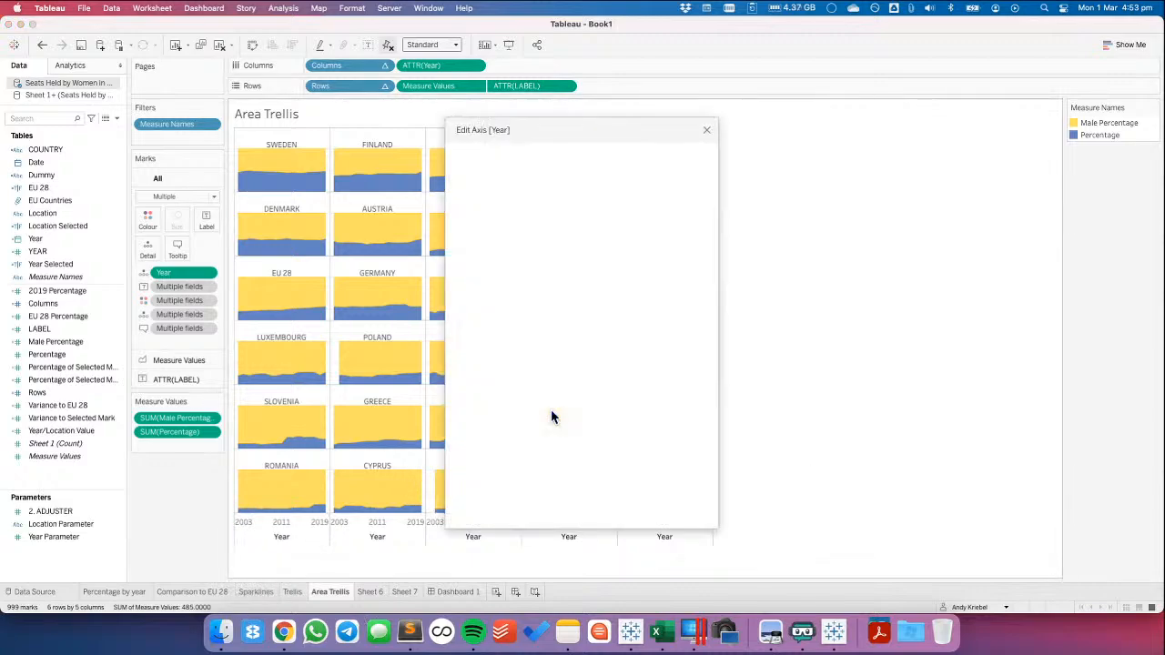
double_click(550, 424)
key("BackSpace")
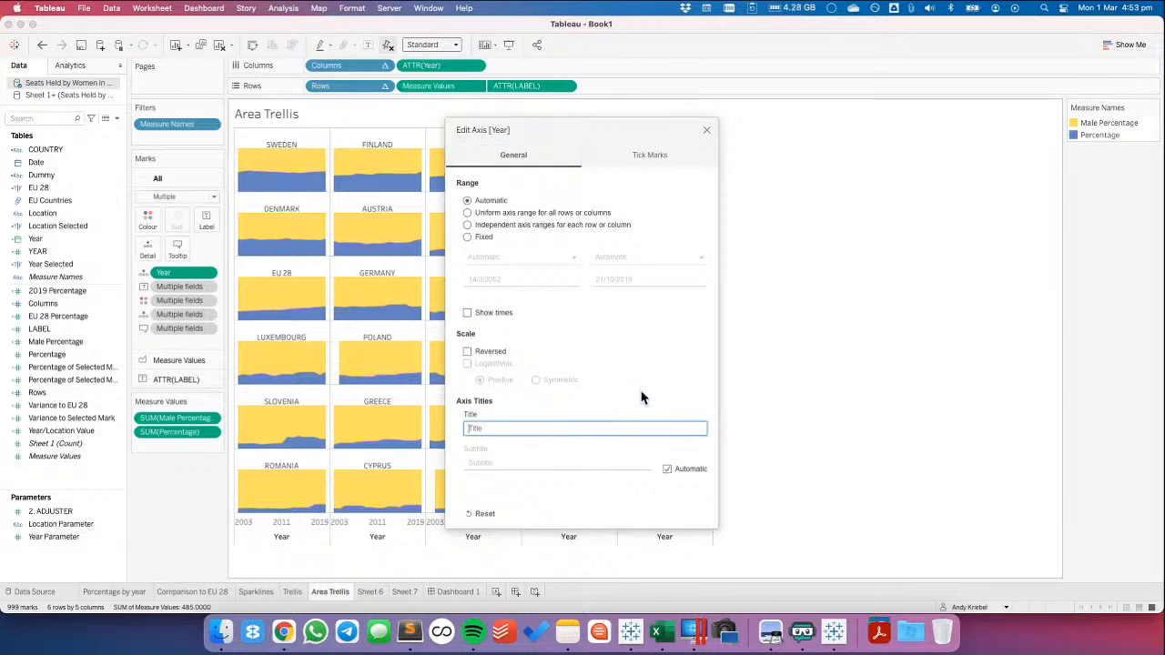
left_click(707, 129)
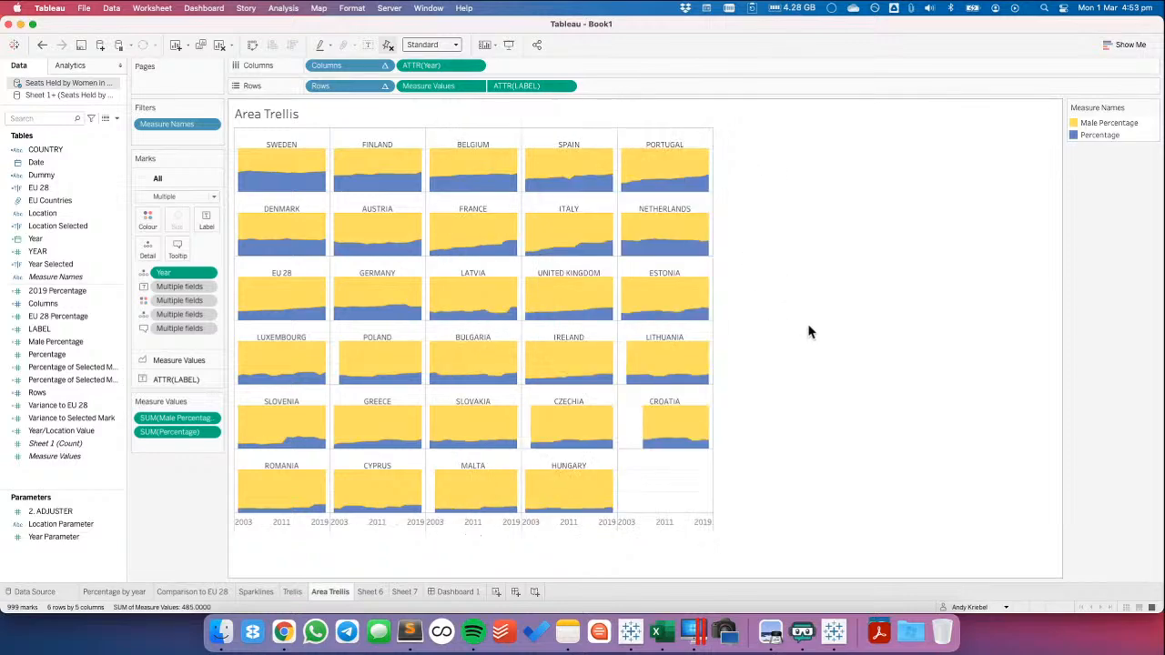
Set the sheet's row divider and column divider pane borders to None
right_click(639, 500)
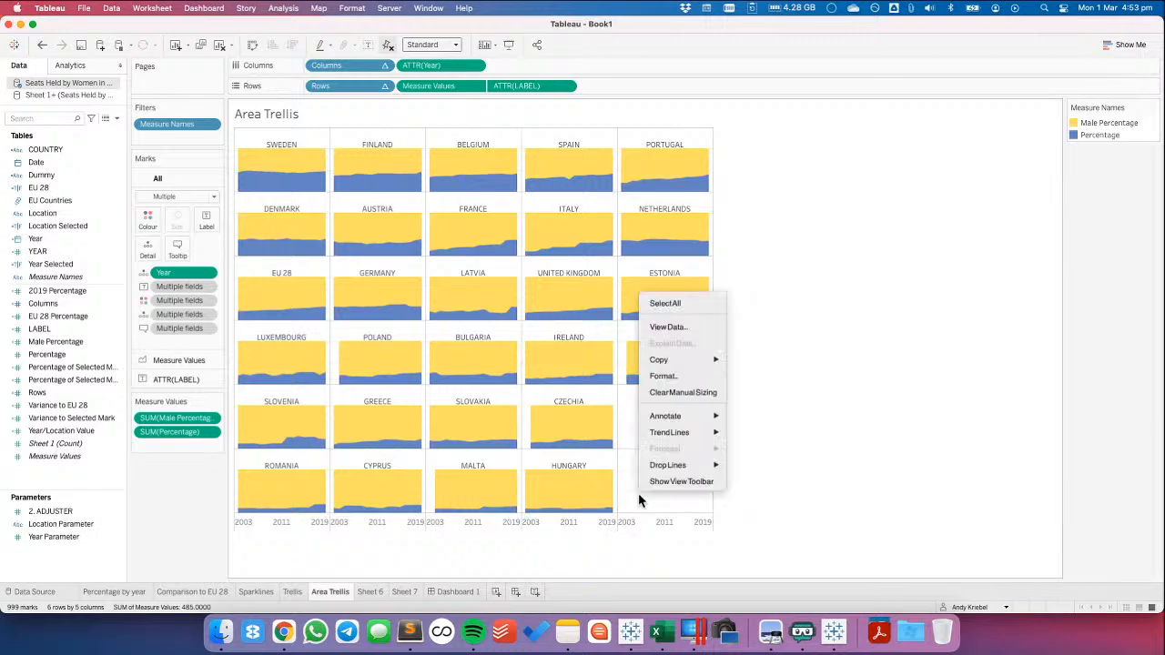
left_click(663, 376)
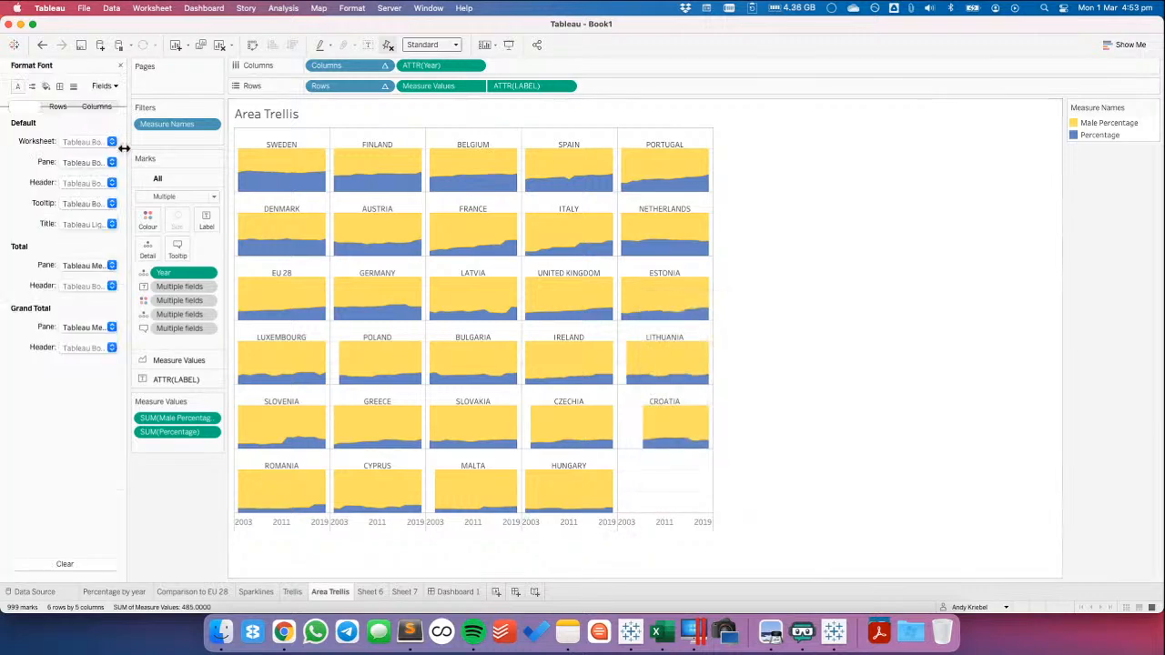
left_click(62, 86)
left_click(78, 345)
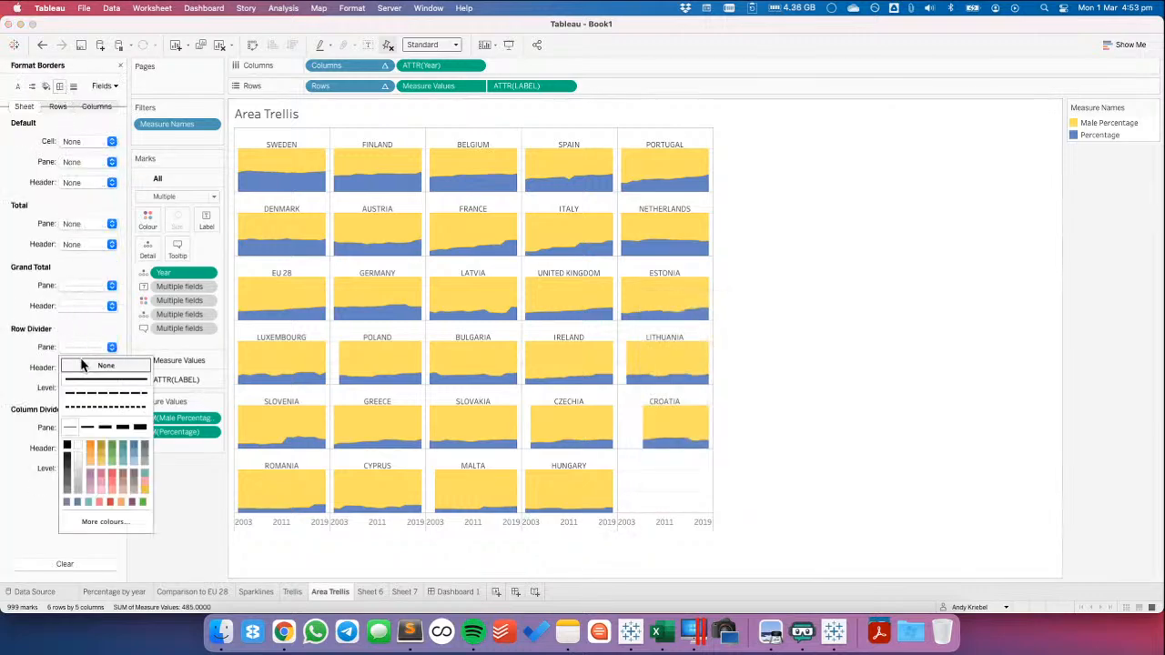
left_click(82, 365)
left_click(70, 426)
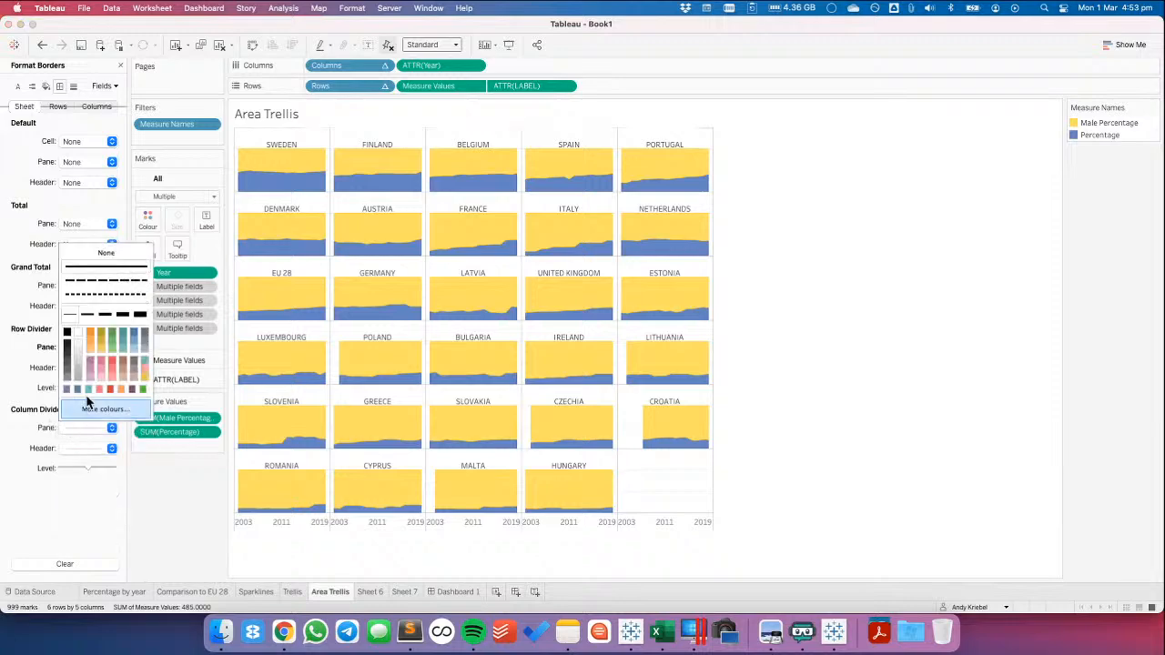
left_click(95, 256)
Set the sheet's zero lines and grid lines to None
left_click(75, 87)
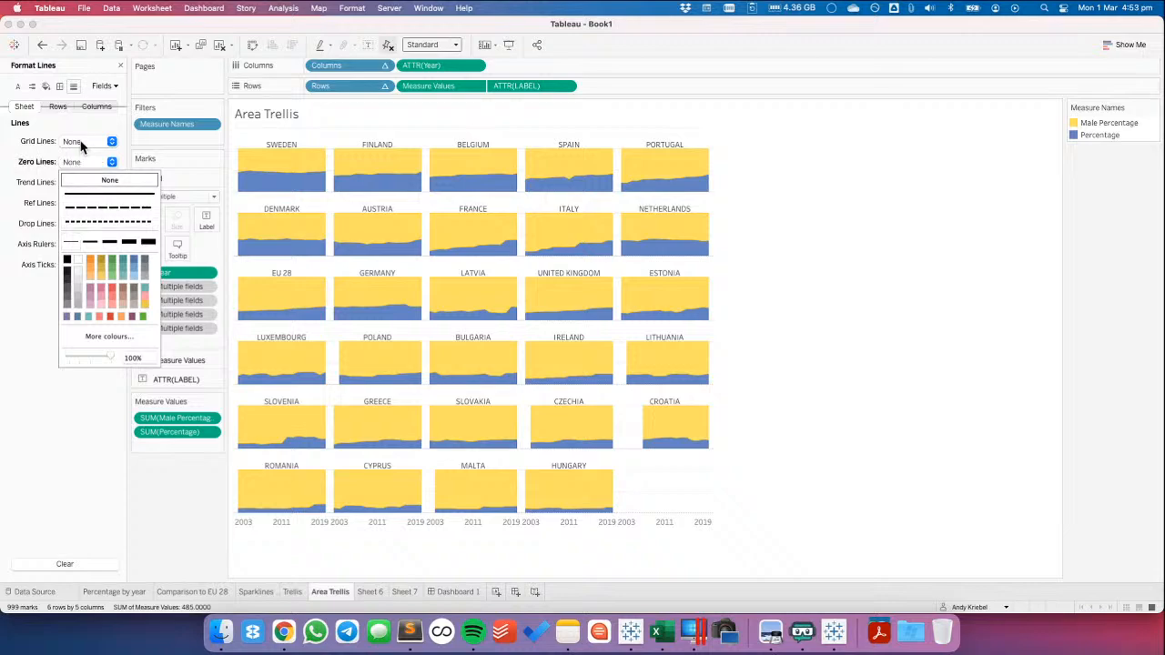
left_click(84, 143)
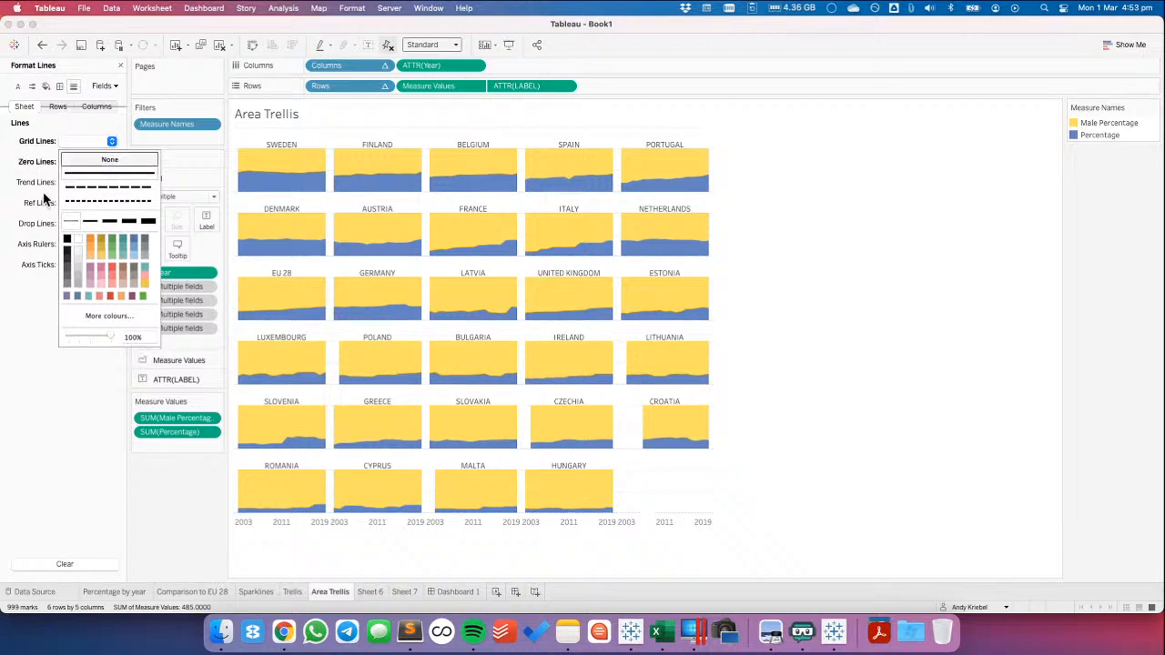
left_click(110, 159)
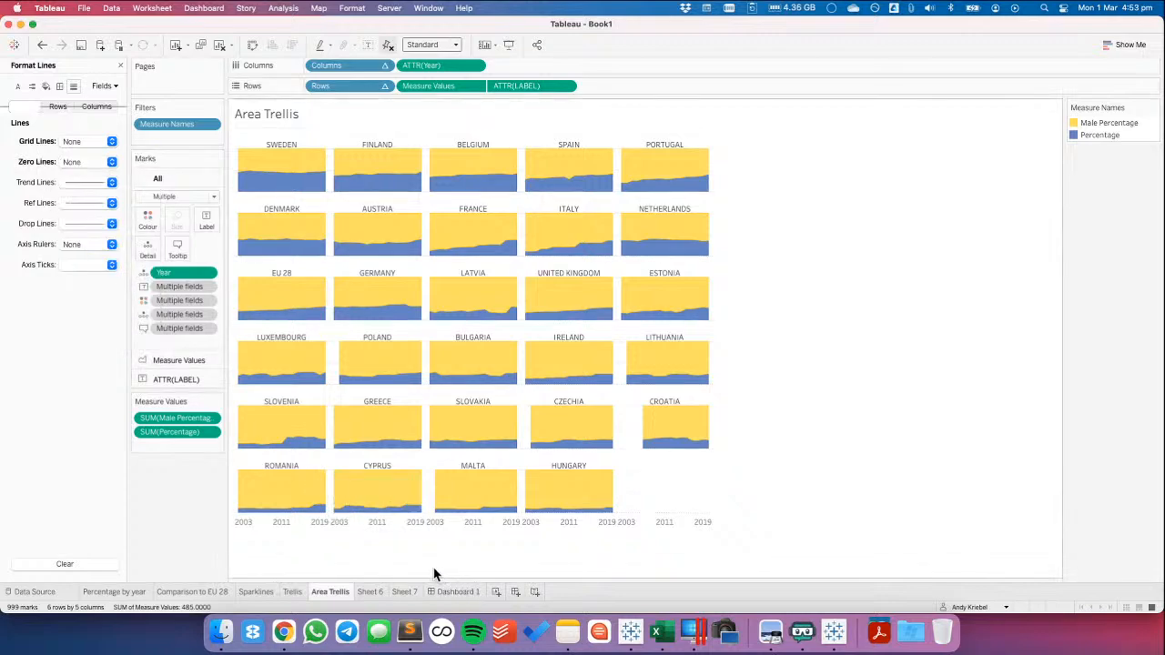
Format the Year axis labels with font size 8
double_click(578, 525)
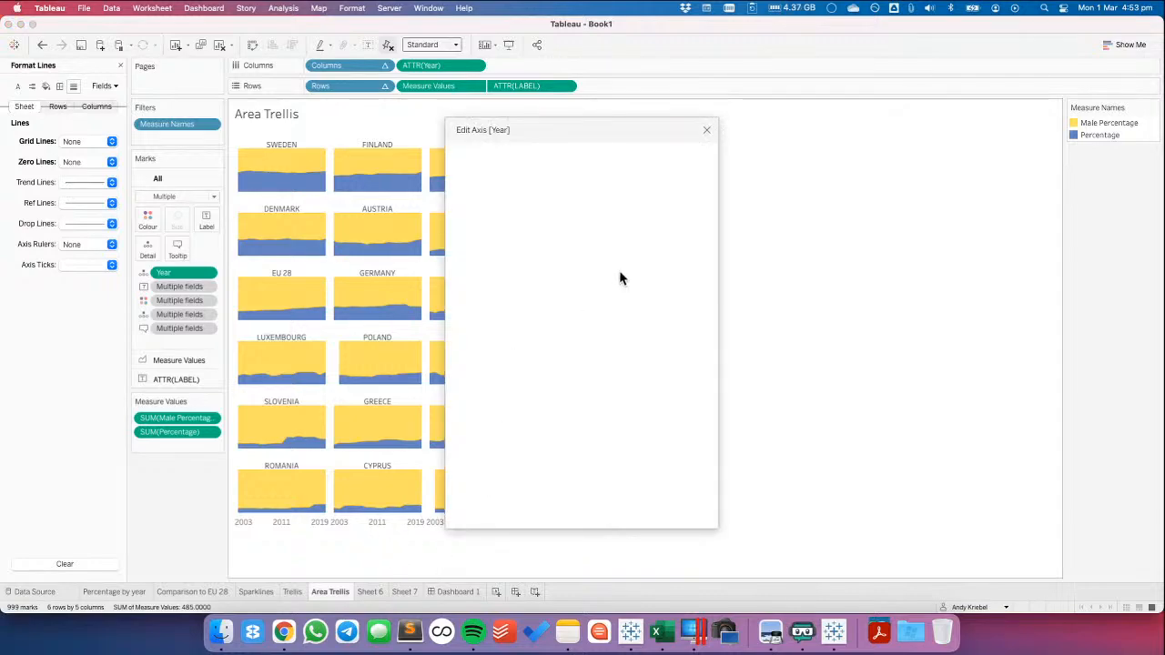
left_click(707, 132)
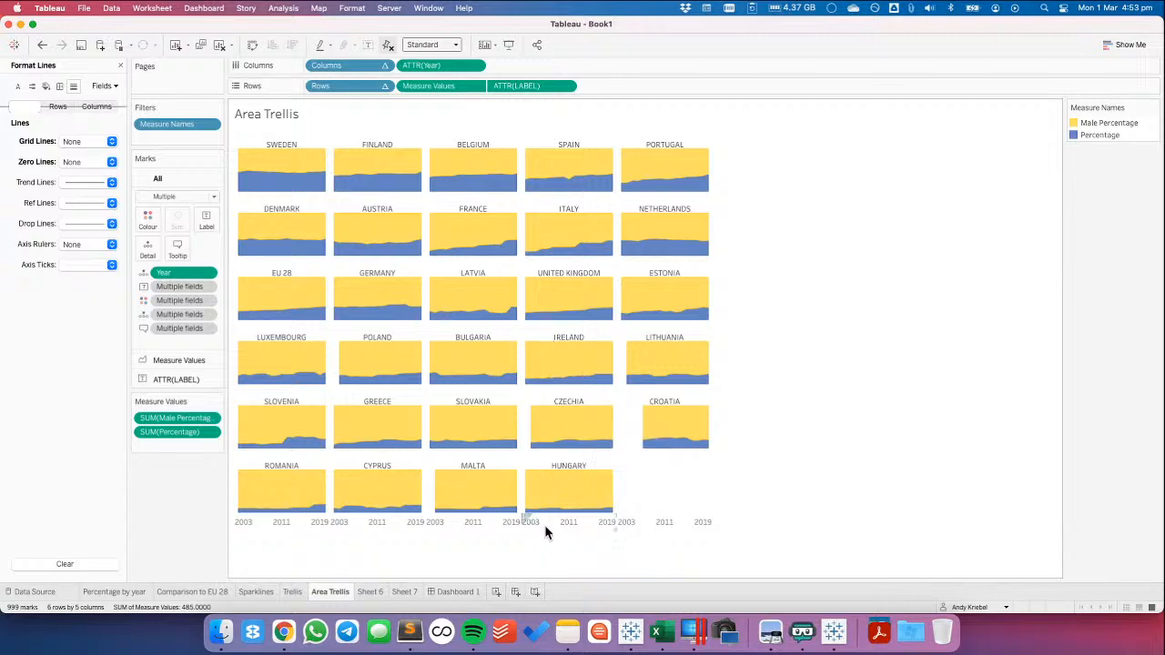
right_click(546, 533)
left_click(570, 472)
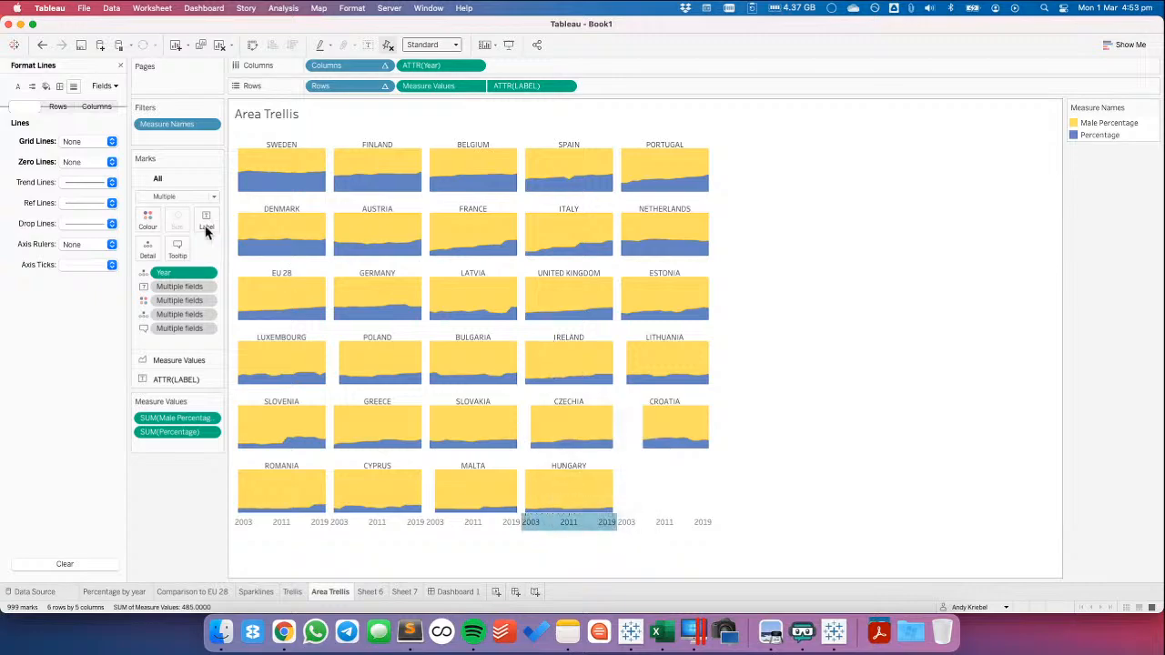
left_click(86, 142)
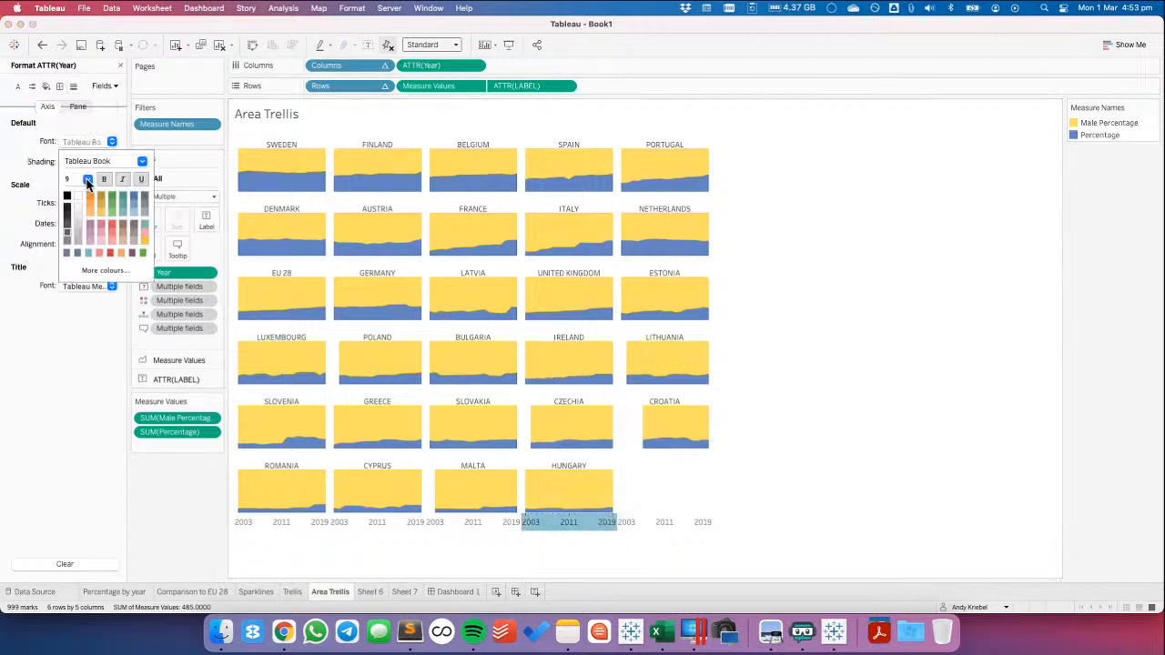
left_click(86, 179)
left_click(79, 189)
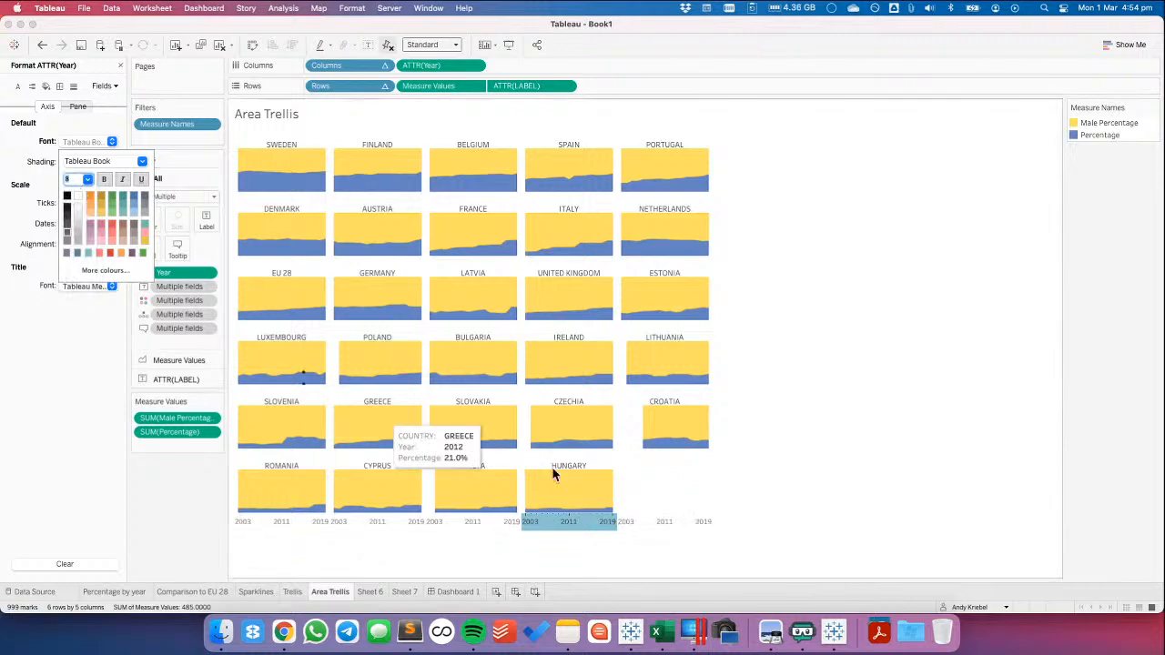
left_click(640, 493)
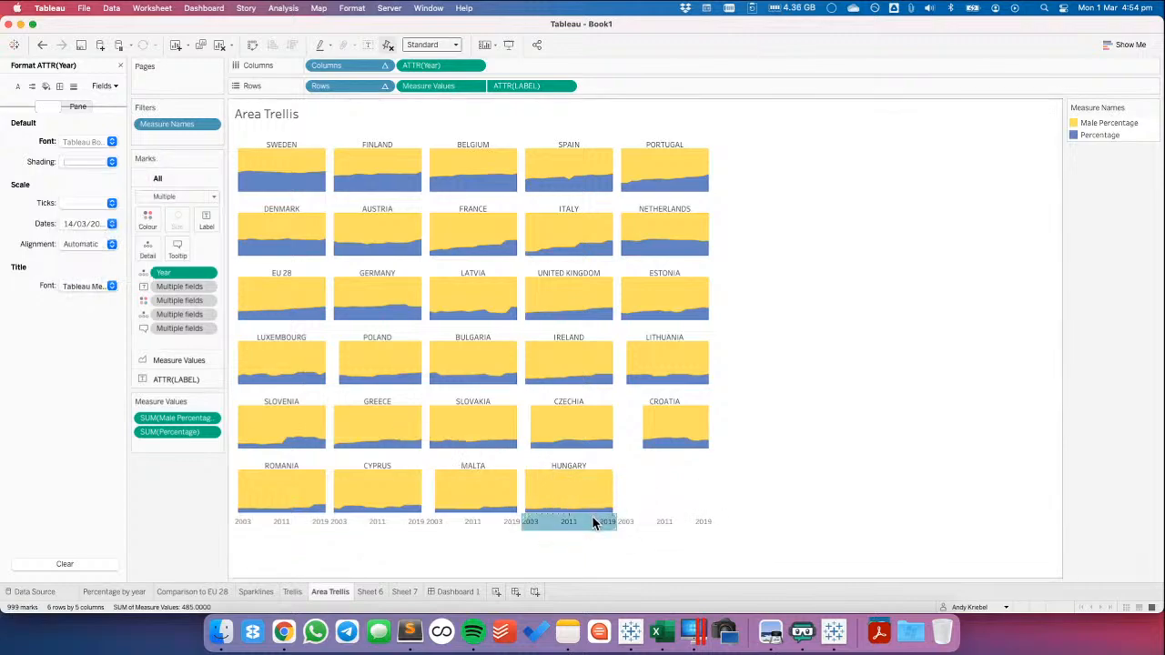
Fix the Year axis range from 14/3/2001 to 21/10/2020, close the axis settings and deselect the axis
right_click(593, 521)
key("Escape")
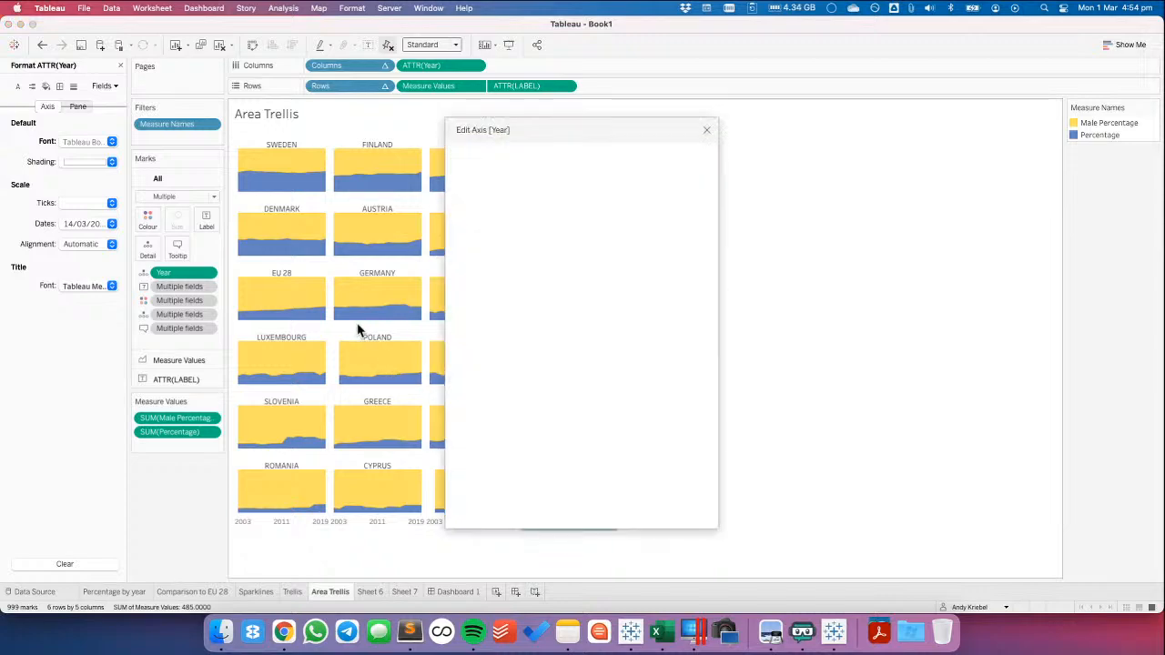
left_click(468, 238)
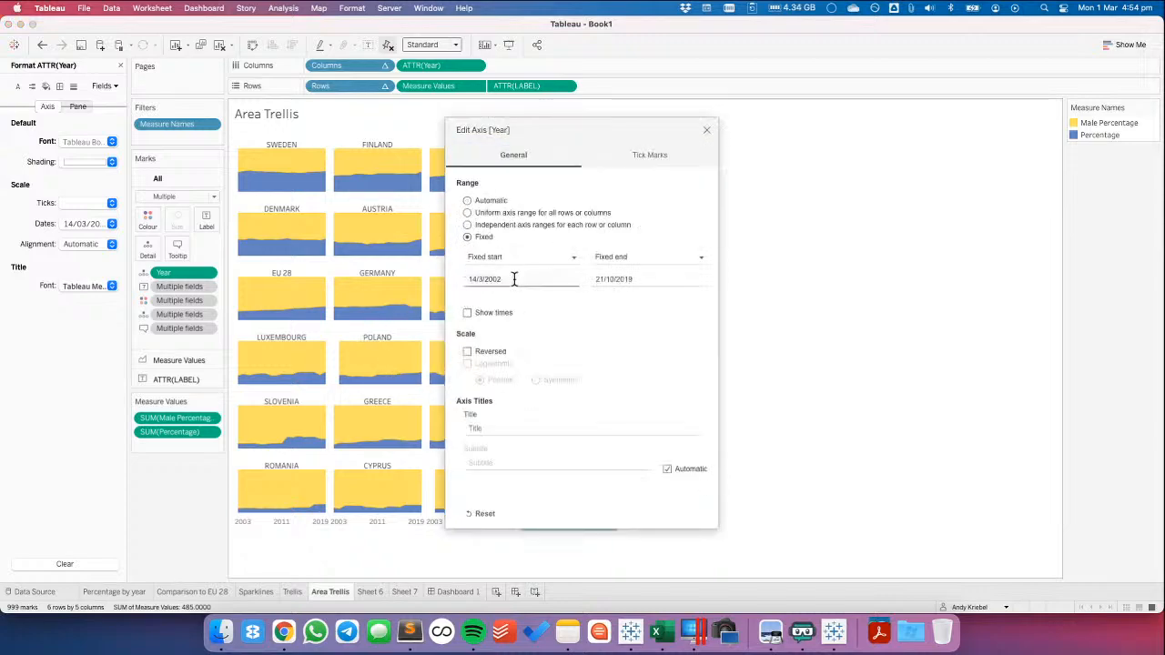
left_click(514, 280)
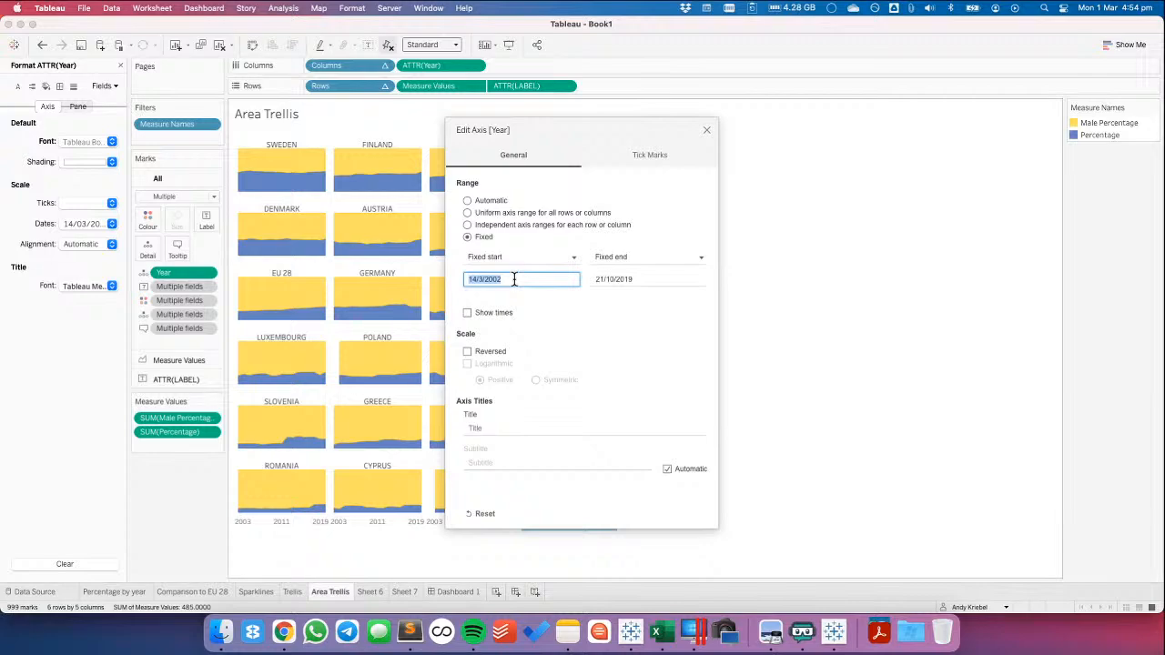
left_click(514, 279)
left_click(644, 279)
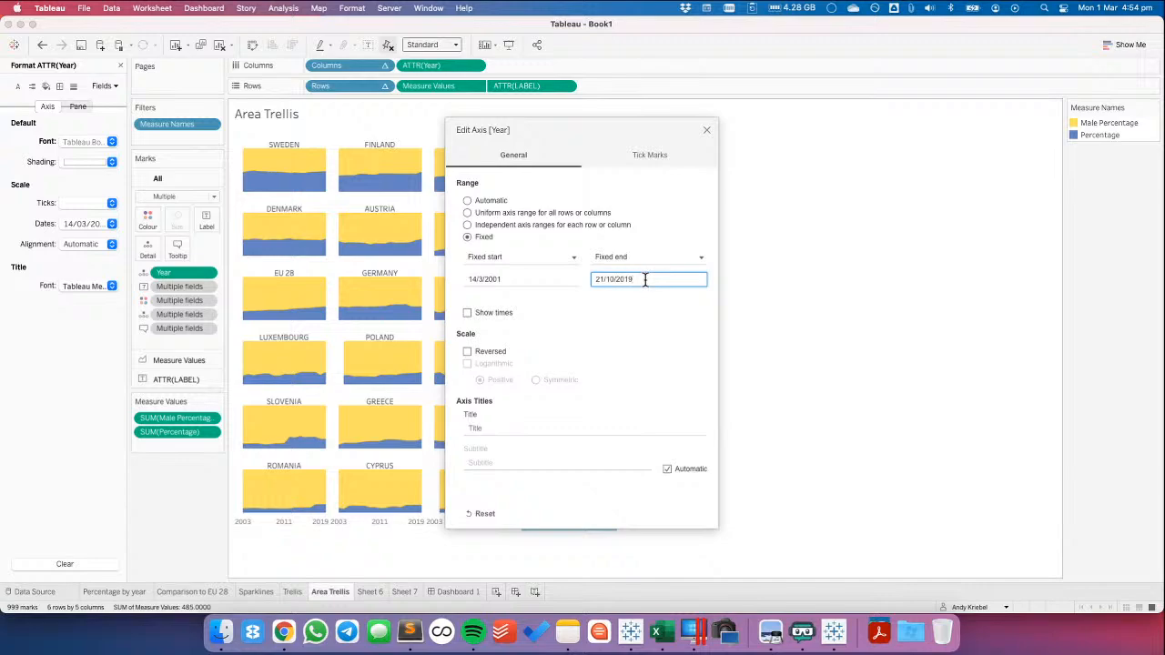
type("20")
key("Return")
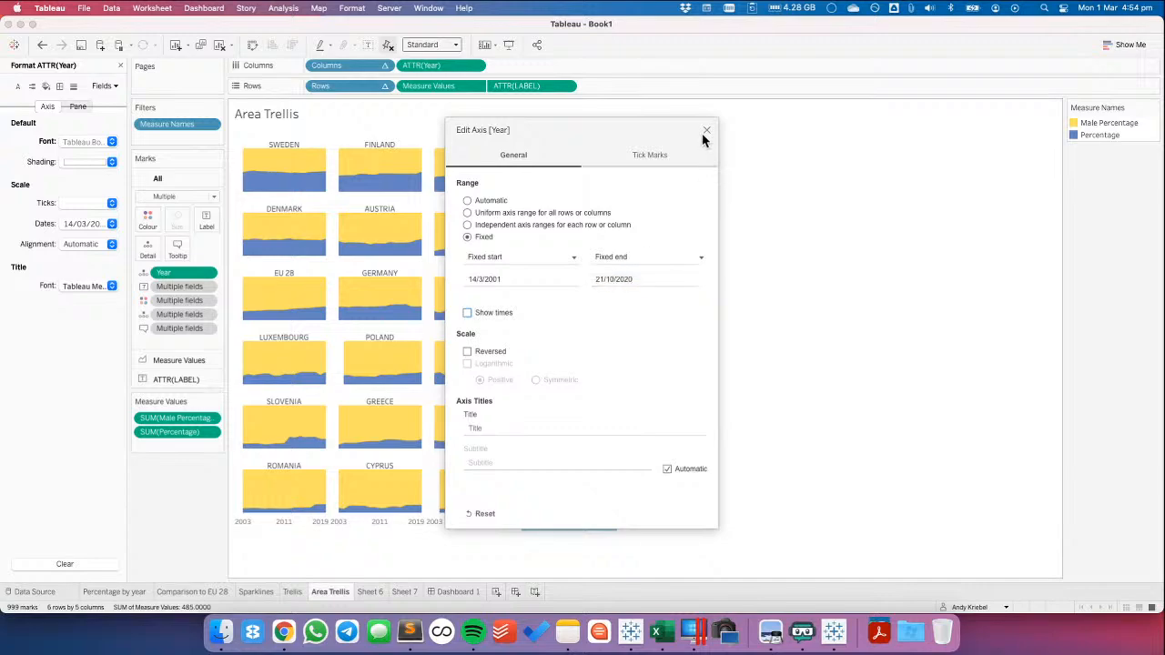
left_click(708, 133)
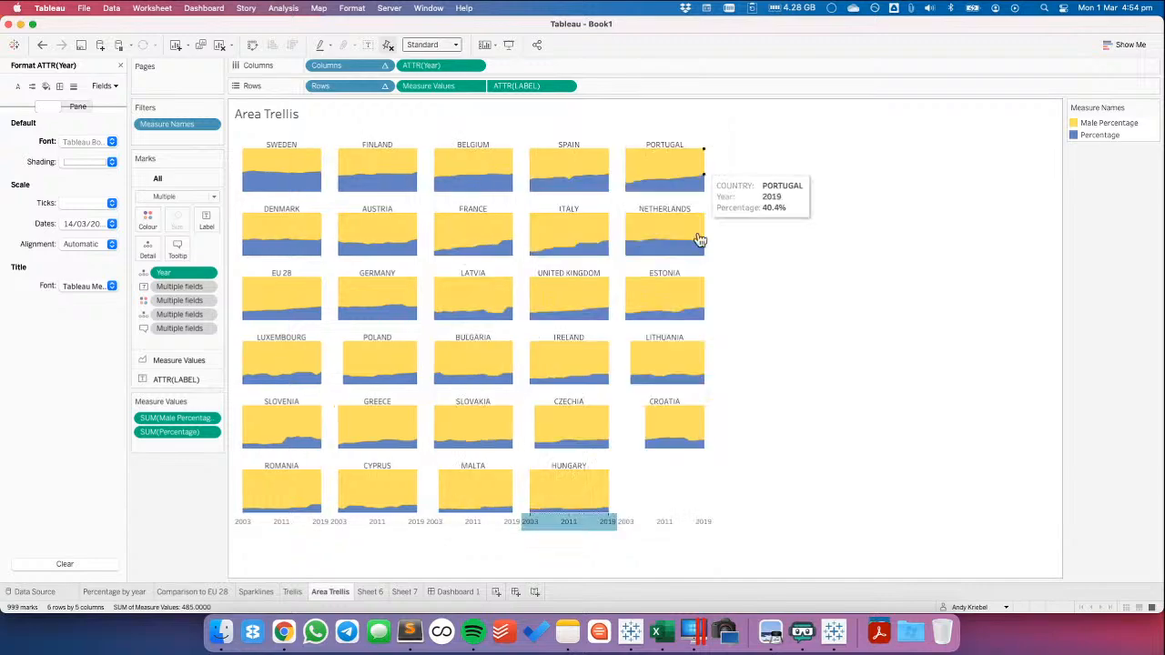
left_click(649, 496)
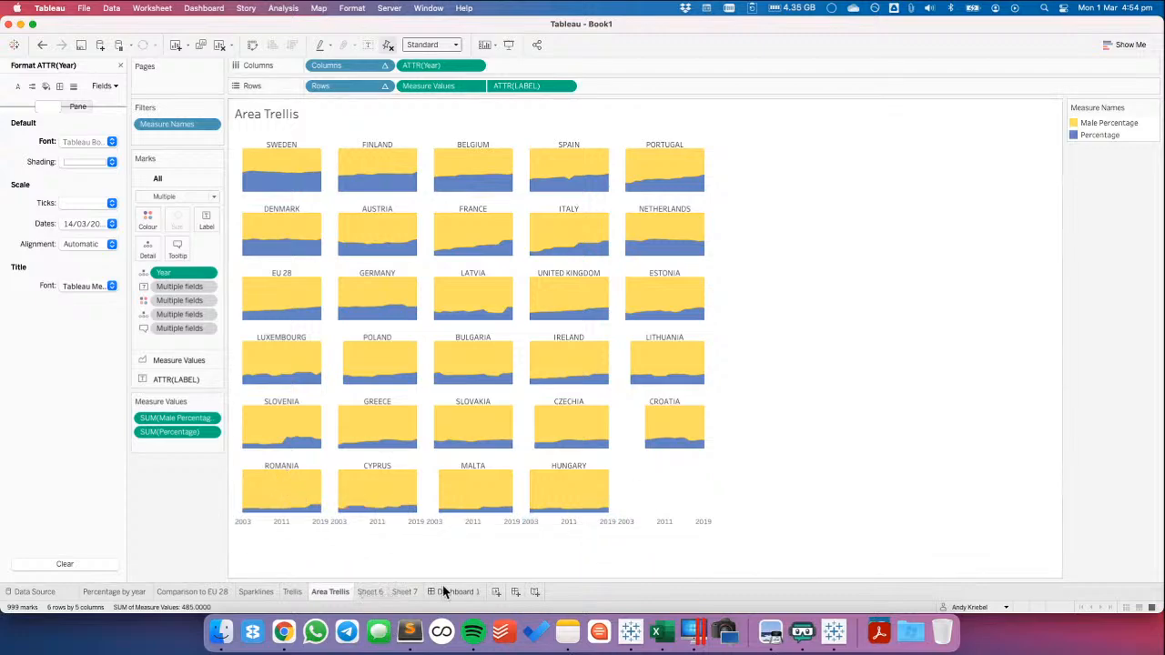
Rename Sheet 6, the line chart of countries by year, as Variance to Selected Mark
left_click(403, 592)
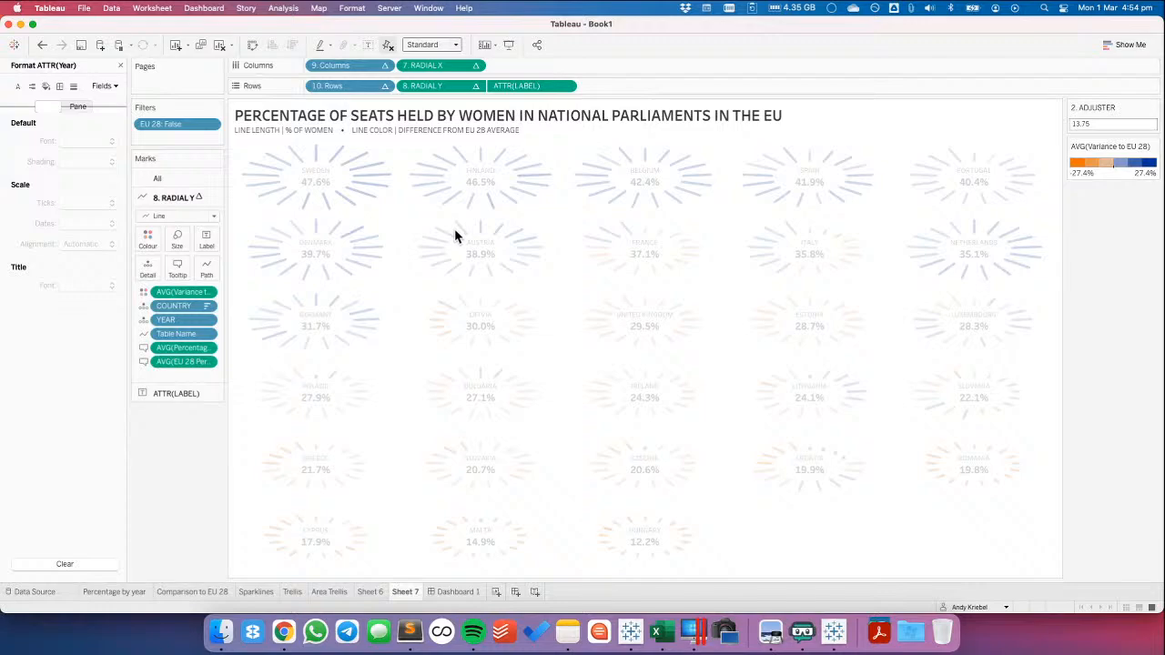
left_click(369, 593)
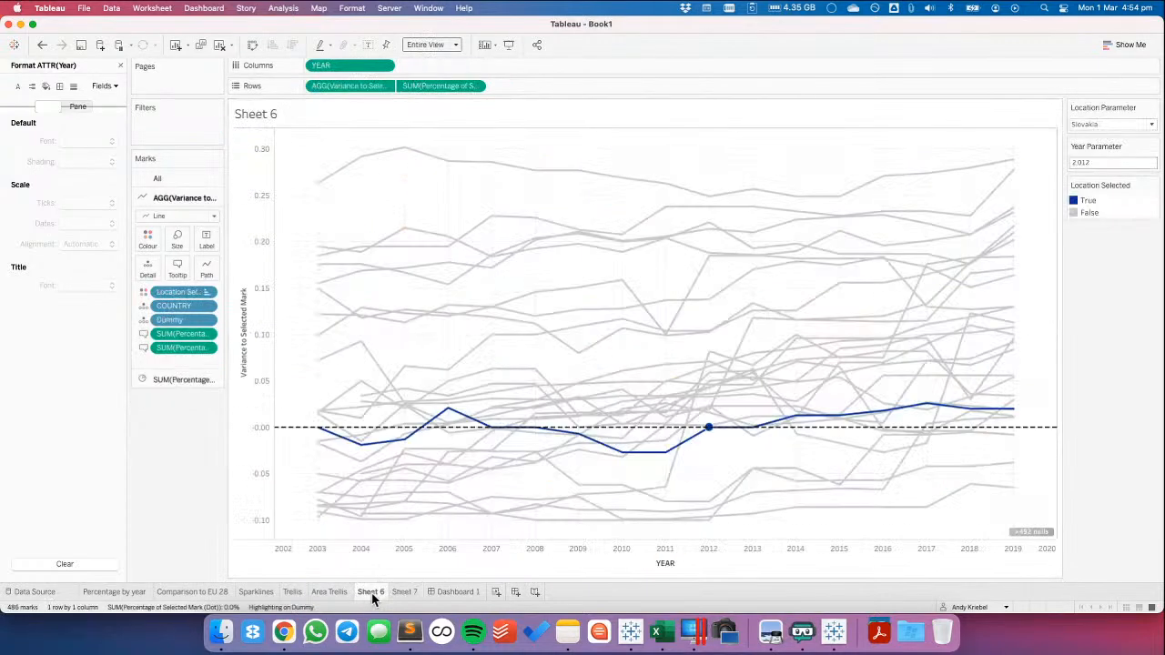
double_click(371, 592)
type("Vr")
type("riance to Selecte")
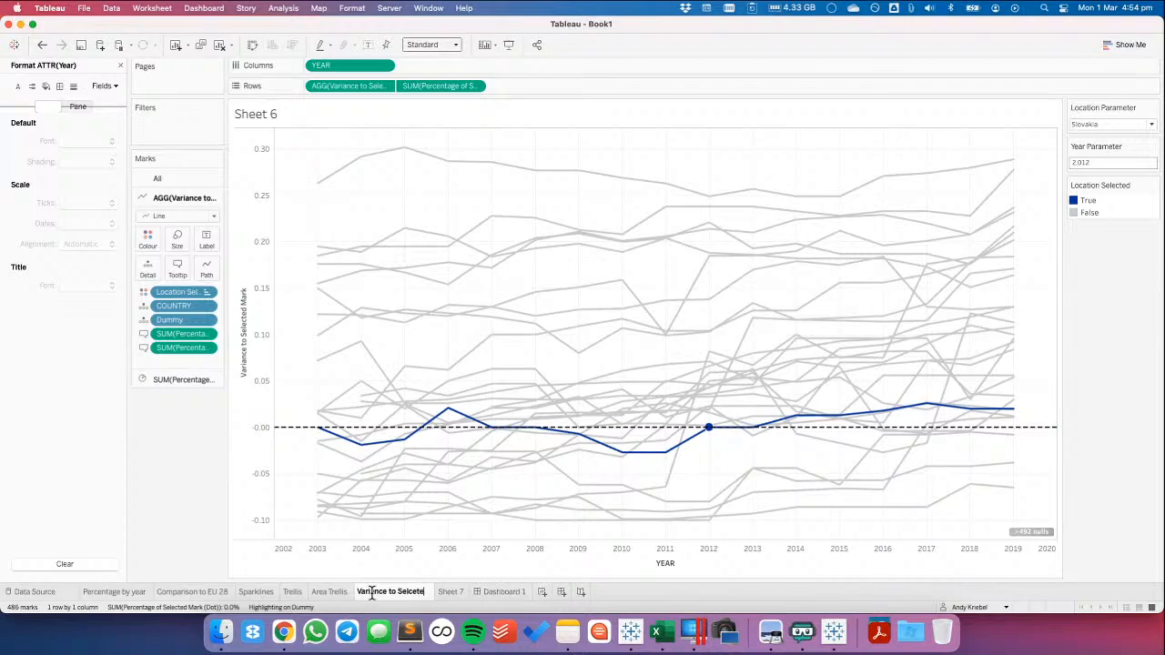
type("d")
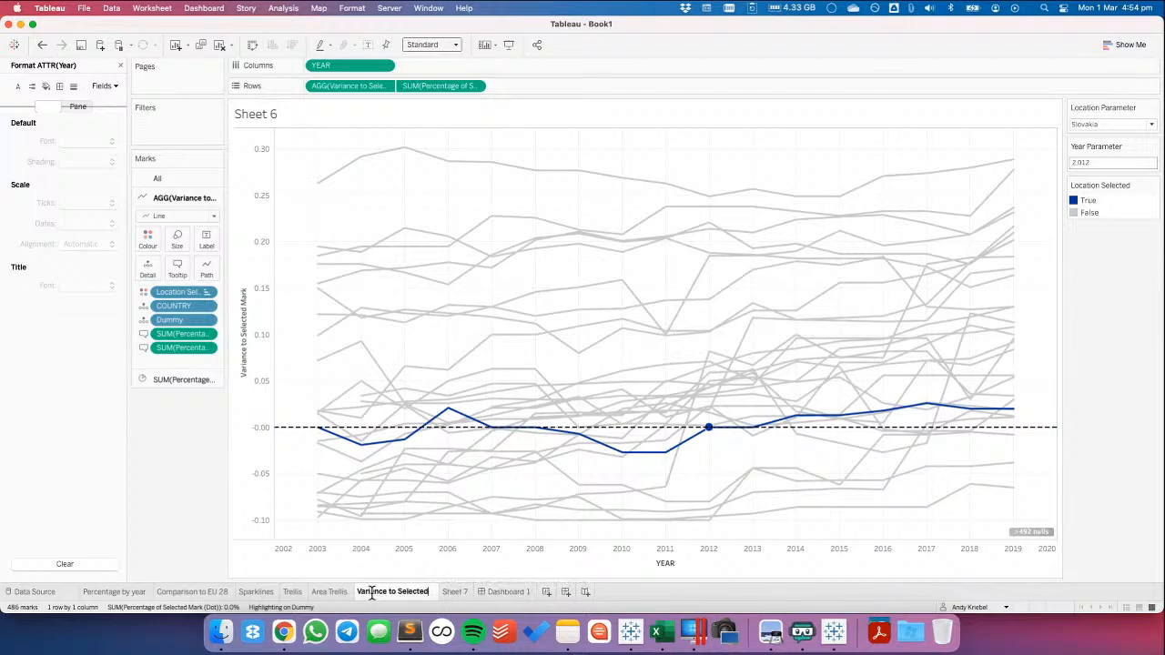
type(" Mark")
key("Return")
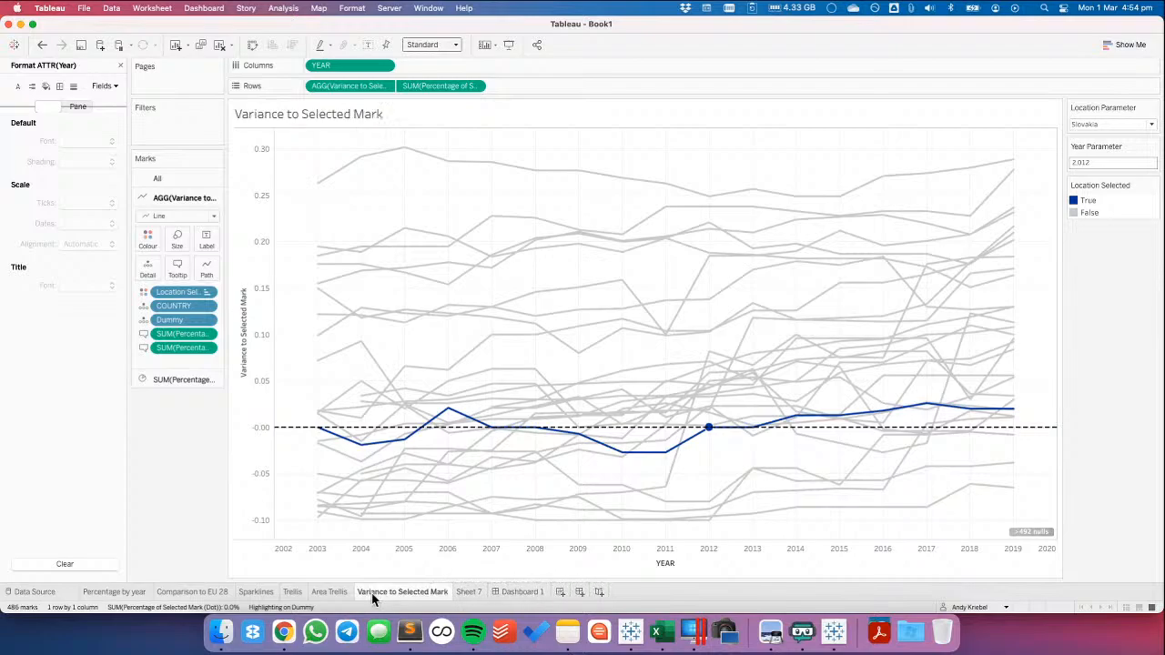
Rename Sheet 7, the sheet of radial charts, as Starburst
left_click(468, 592)
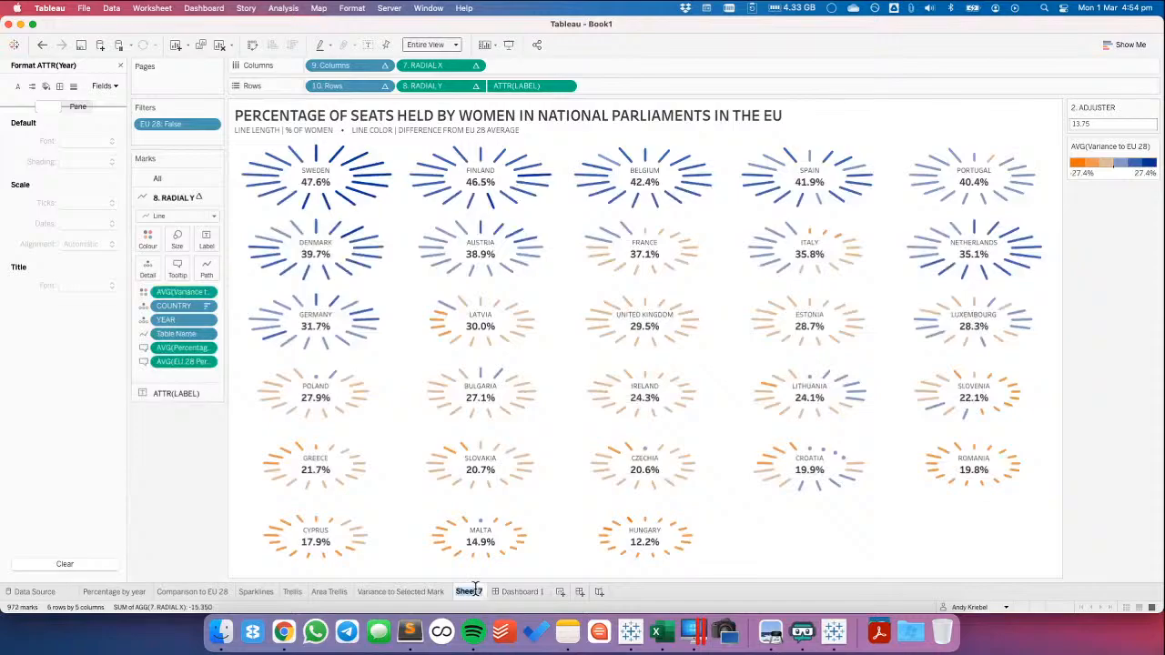
type("Str")
type("rburst")
key("Return")
In the Starburst sheet's tooltip, move the <COUNTRY> field from its own line to the start of the YEAR line
mouse_move(522, 331)
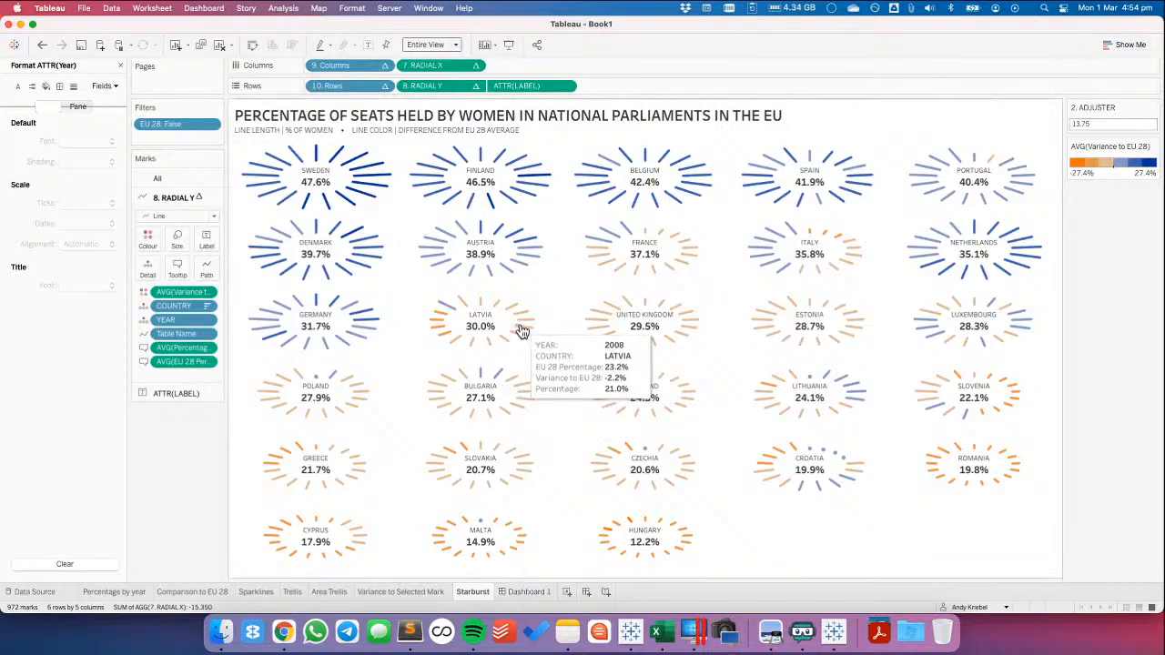
left_click(180, 268)
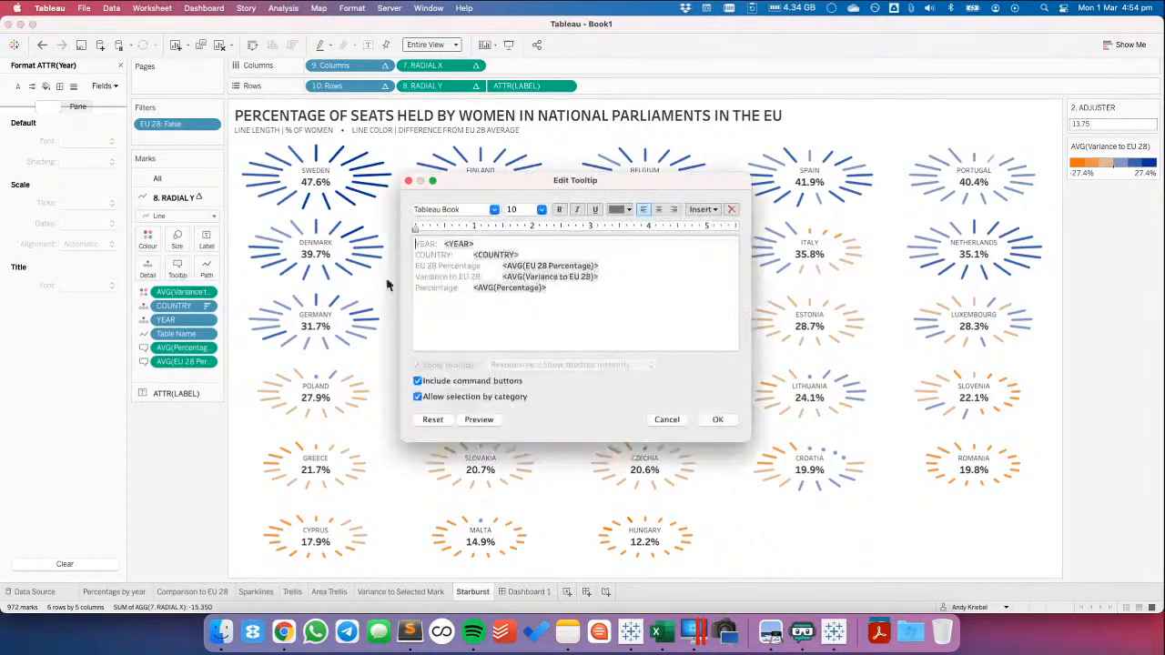
left_click_drag(471, 255, 535, 253)
key("super+c")
key("BackSpace")
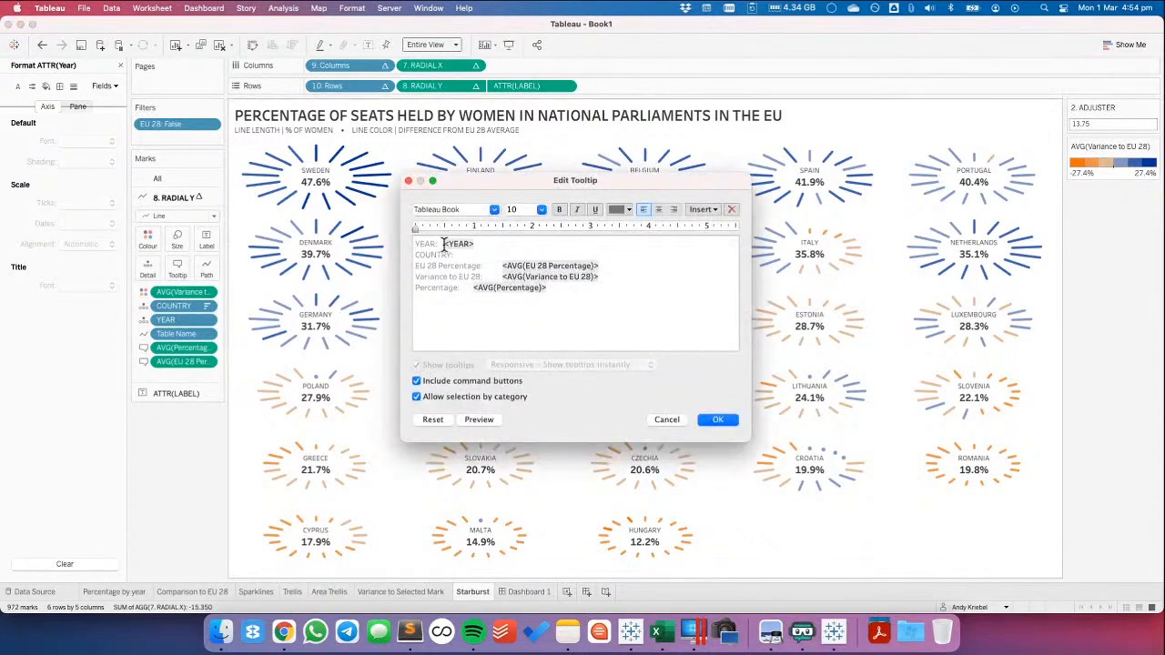
left_click_drag(444, 244, 367, 247)
key("Left")
key("super+v")
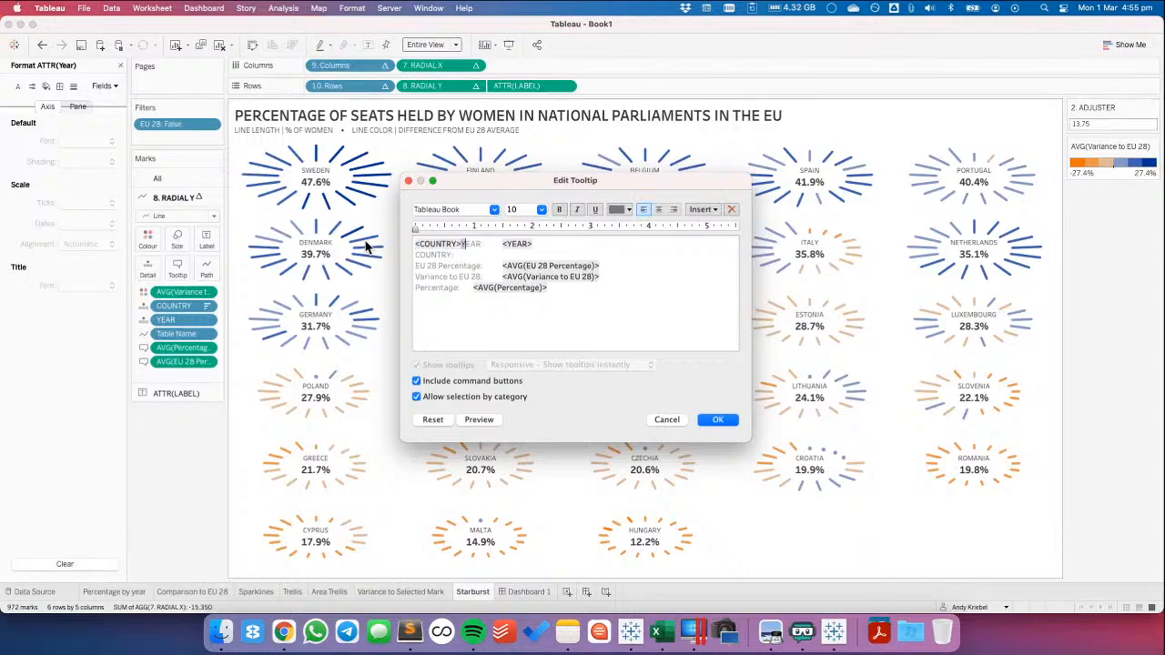
Select the YEAR: label text between the <COUNTRY> and <YEAR> fields in the tooltip
key("shift+Right")
key("shift+Right")
key("shift+Right")
key("shift+Right")
key("shift+Right")
key("shift+Right")
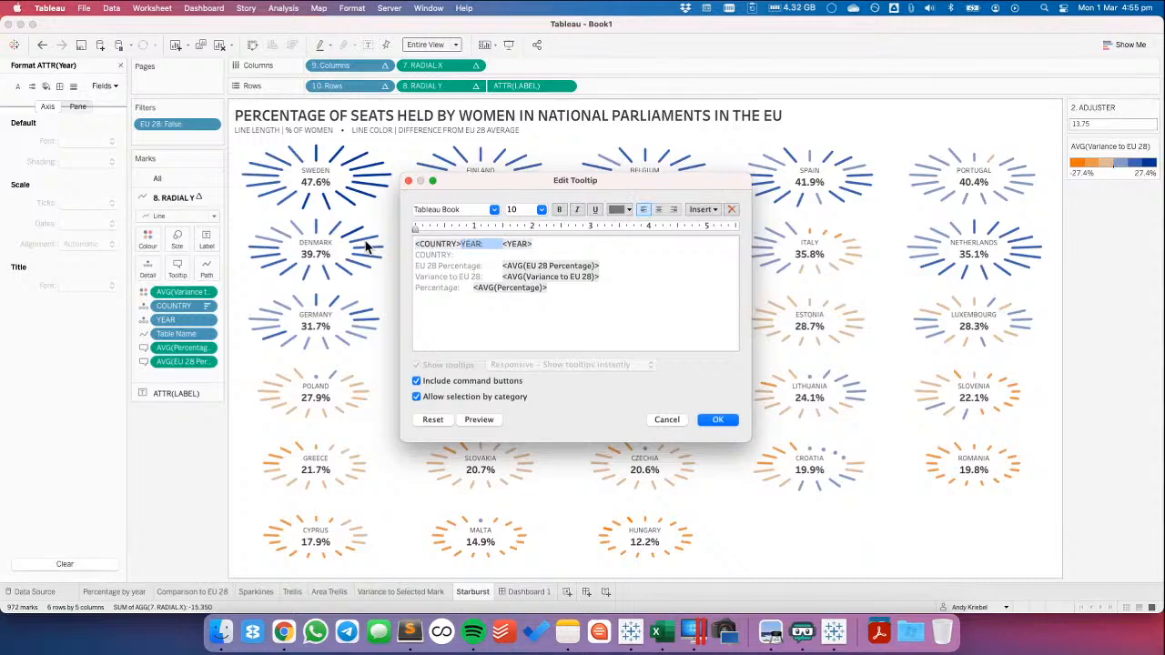
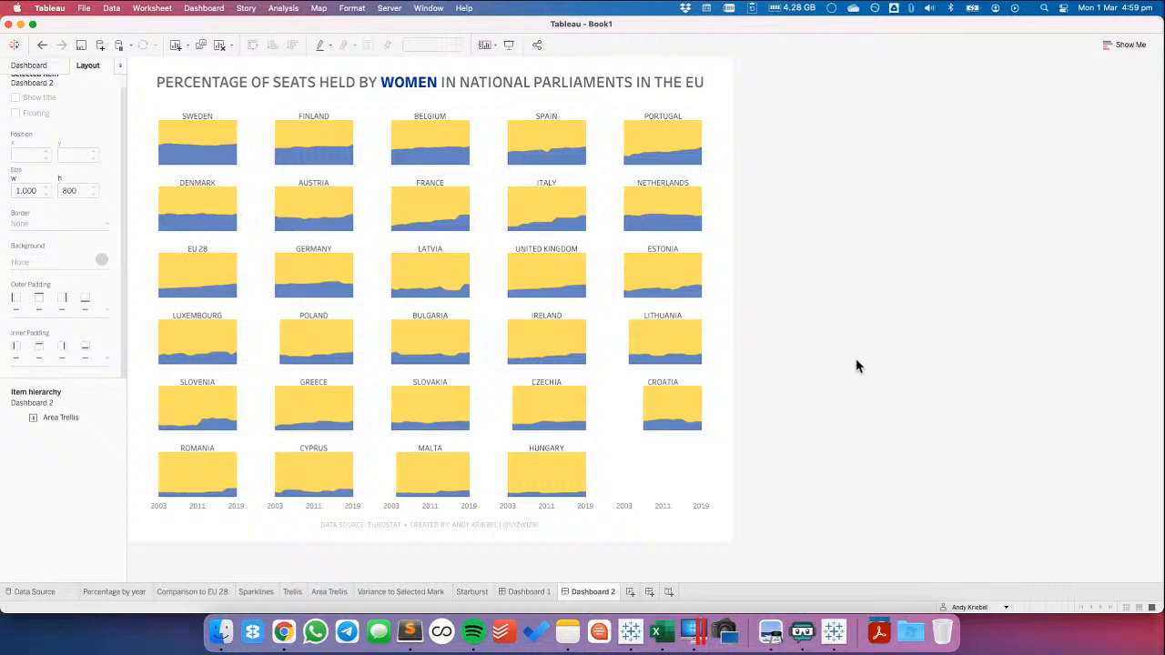
Set the fixed range of the area trellis's Year axis in Dashboard 2 to 1/1/2001 through 21/12/2020
left_click(426, 515)
double_click(421, 507)
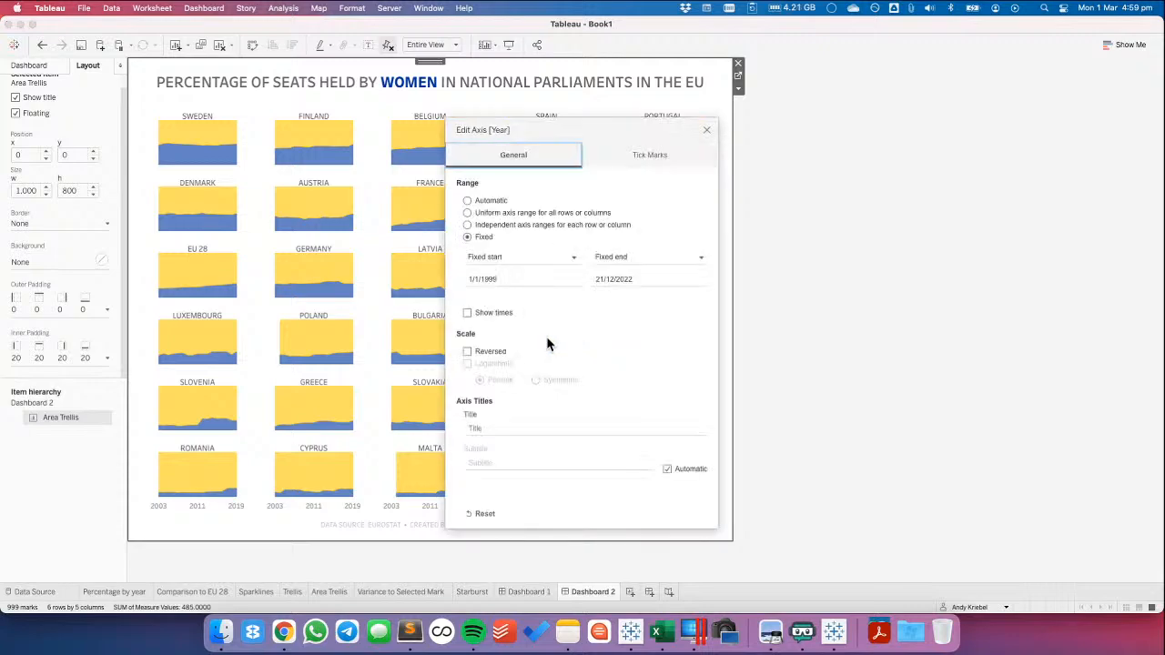
left_click(523, 280)
left_click(524, 279)
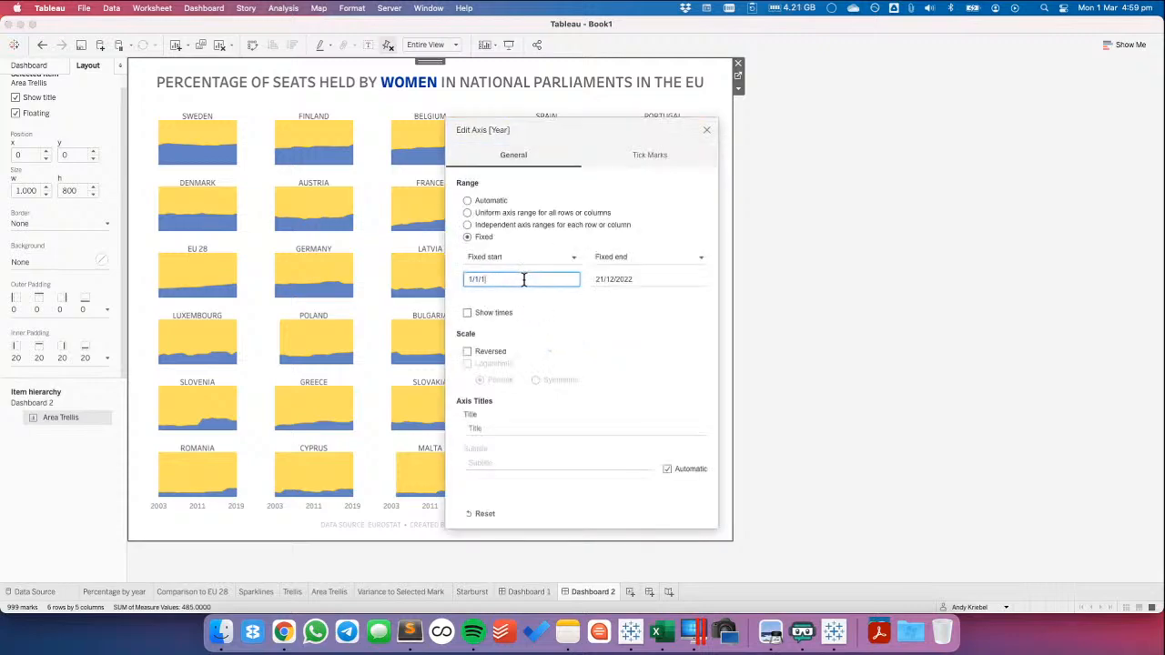
key("Tab")
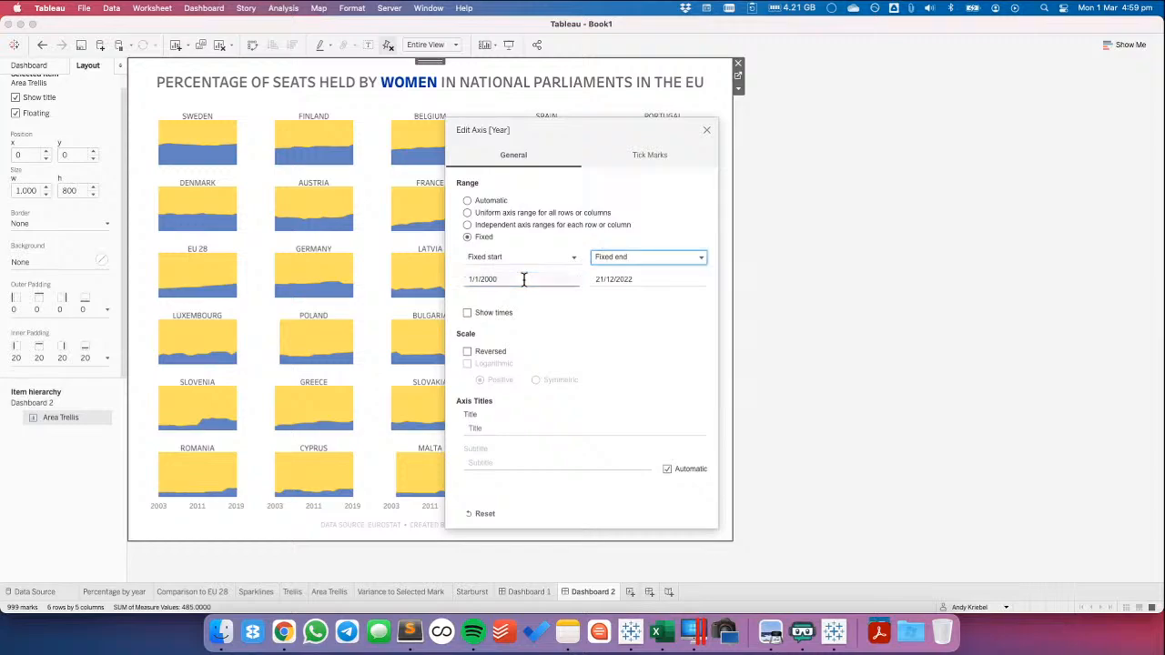
key("Tab")
key("Right")
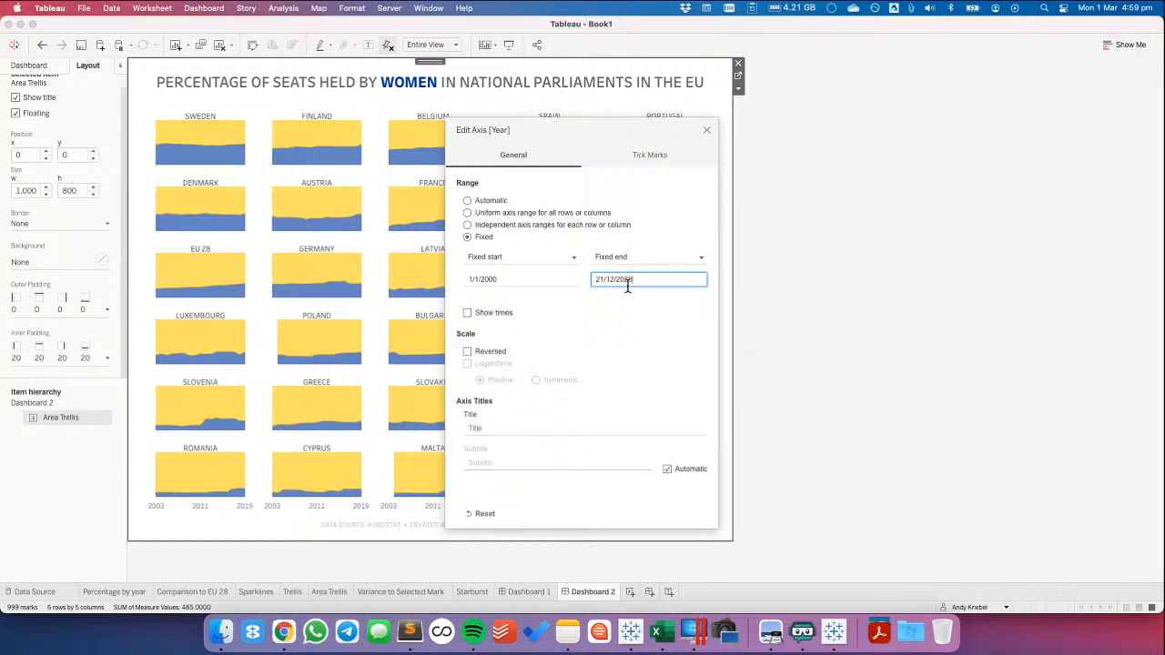
left_click(546, 277)
left_click(544, 275)
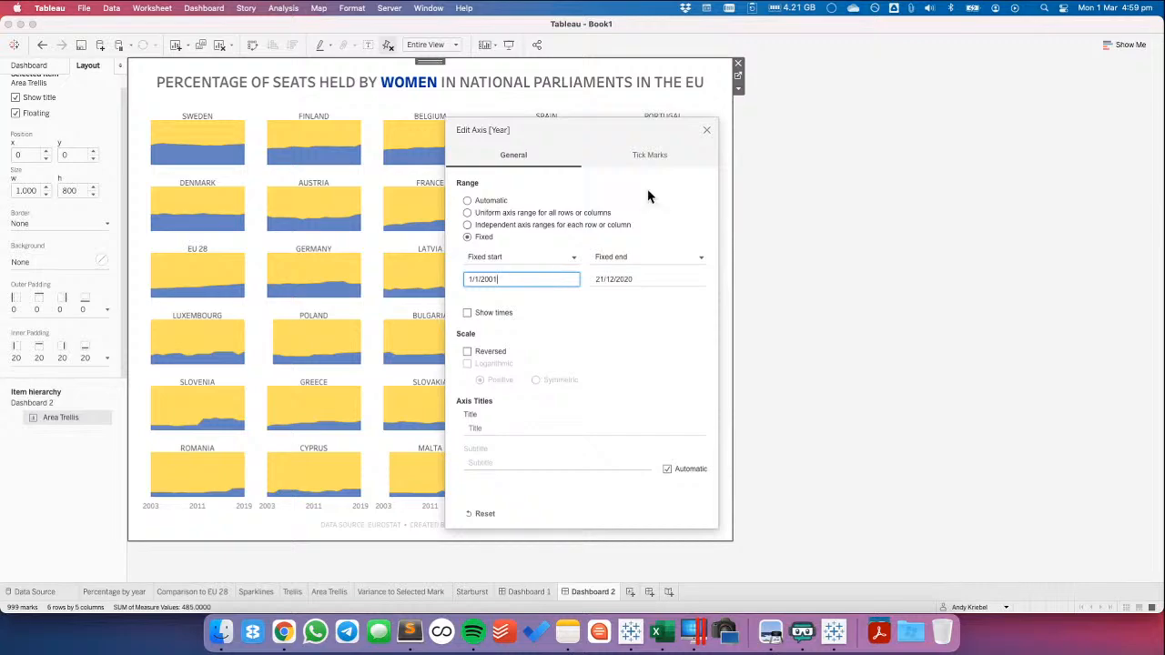
left_click(706, 130)
left_click(877, 302)
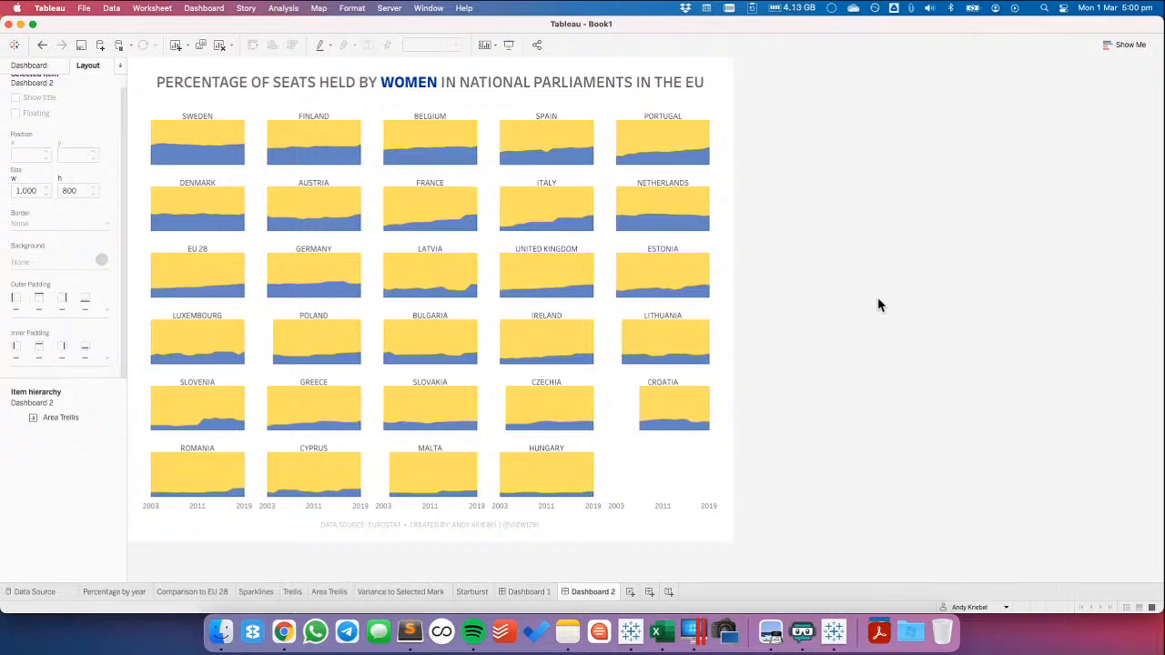
In the Area Trellis sheet, add 2019 Percentage to the text of the ATTR(LABEL) marks
left_click(333, 594)
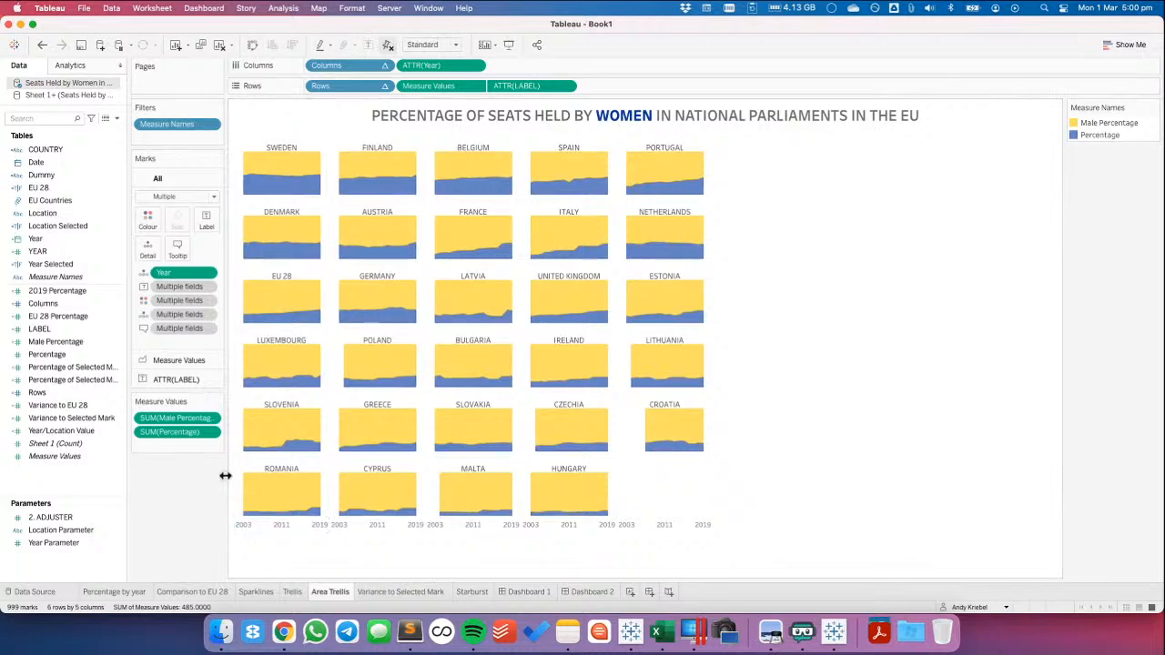
left_click(154, 379)
left_click(50, 291)
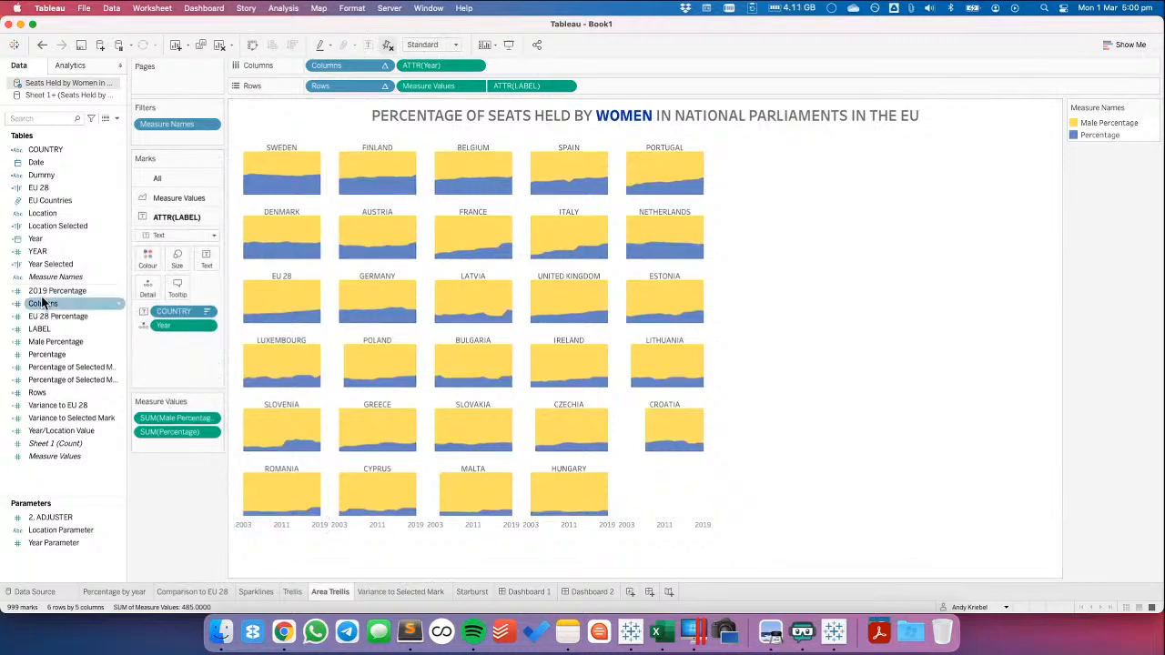
left_click_drag(50, 293, 207, 262)
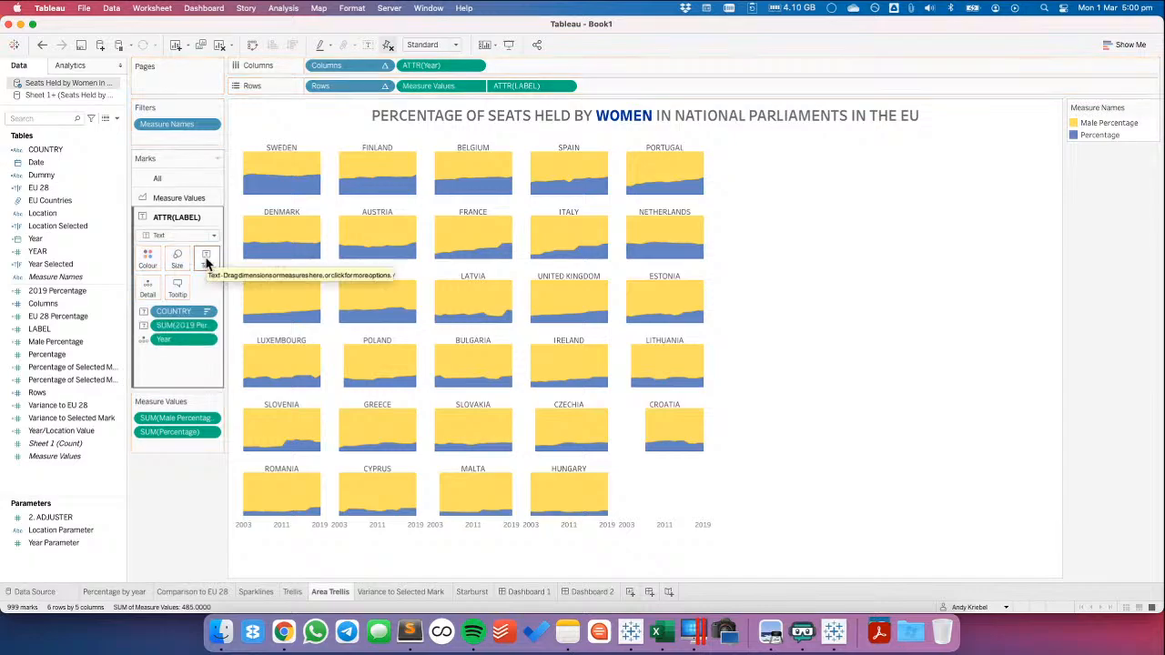
Rearrange the label text so <COUNTRY> sits on its own line above <SUM(2019 Percentage)>, both centred
left_click(207, 263)
left_click(313, 284)
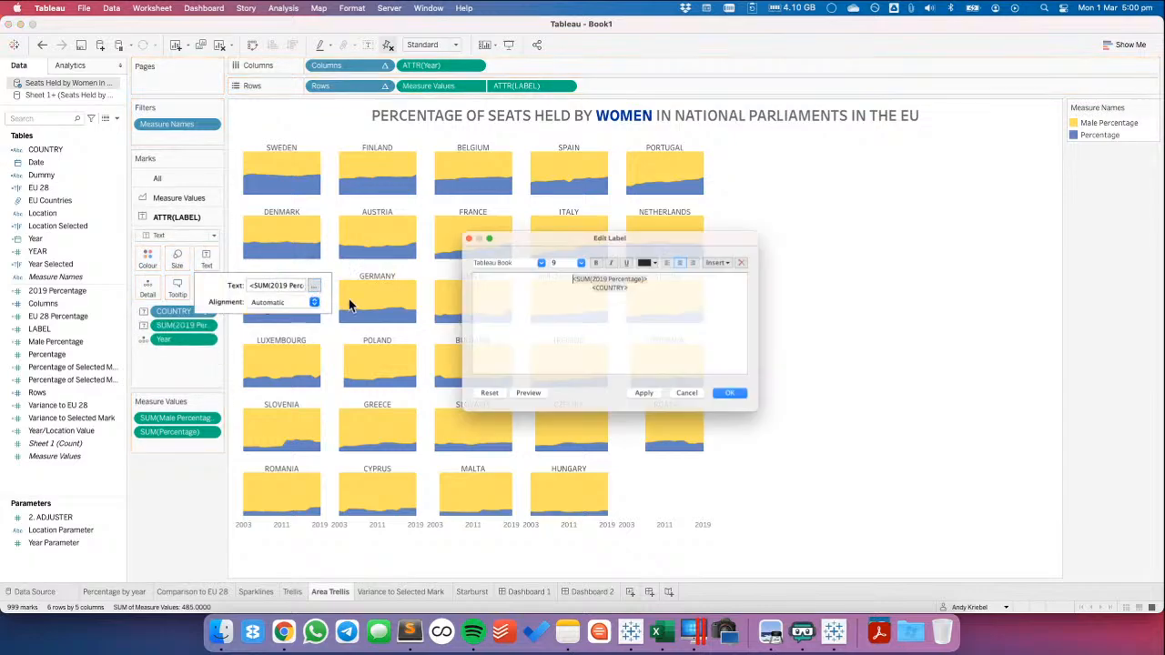
left_click_drag(588, 282, 679, 284)
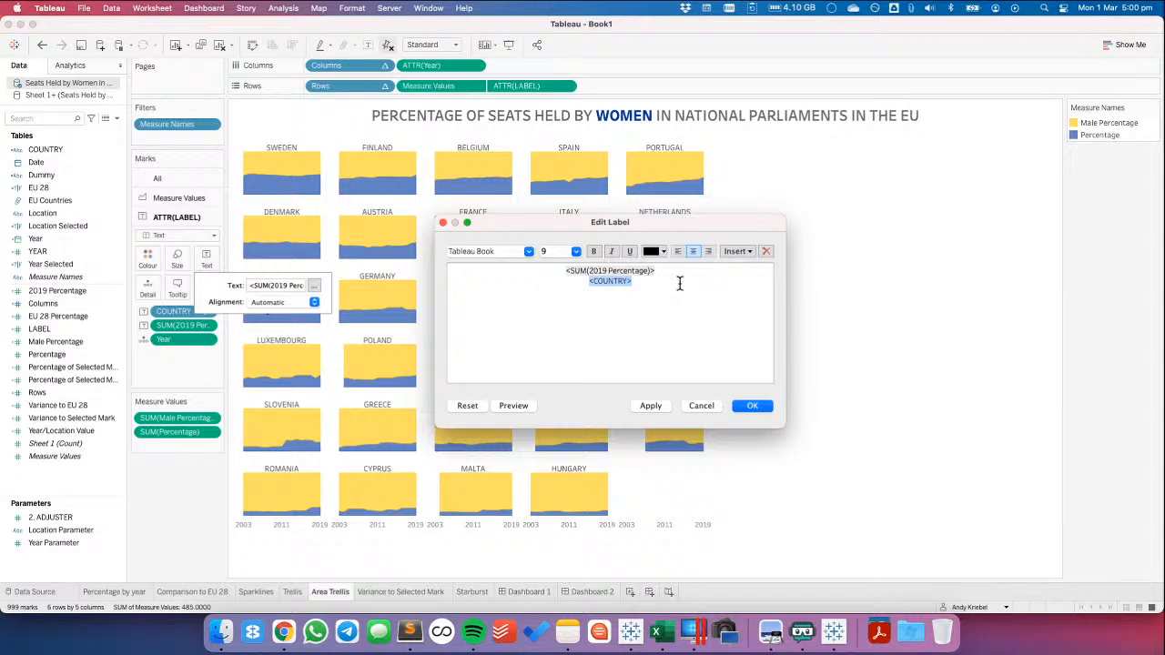
key("super+x")
key("super+Up")
key("super+v")
key("super+a")
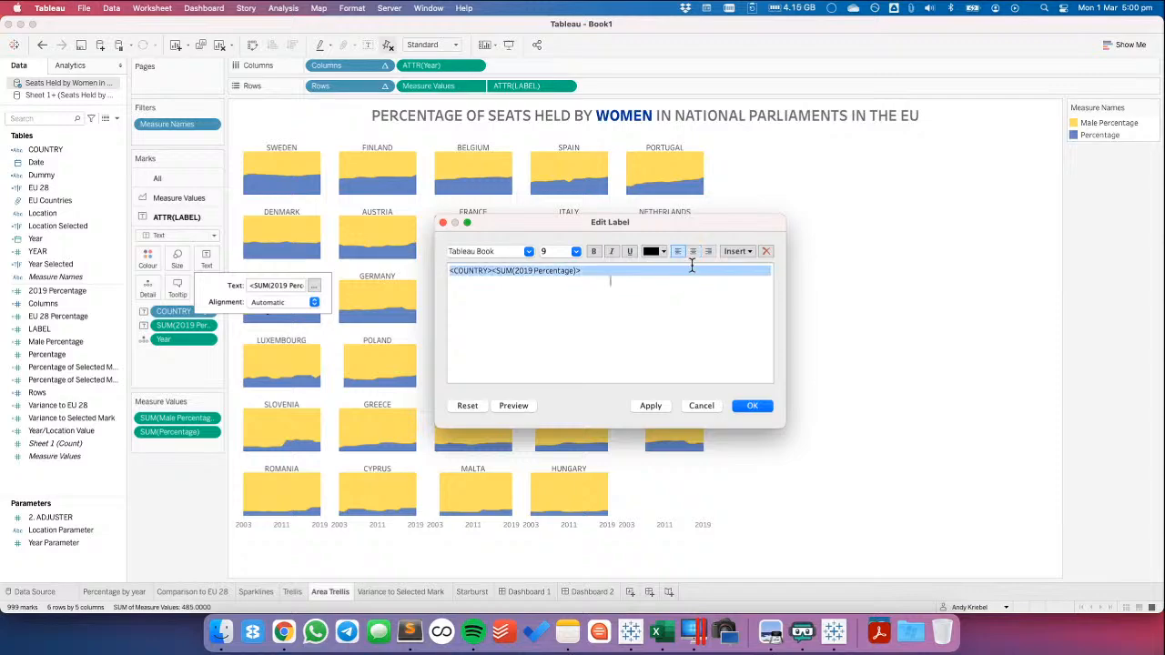
left_click(694, 253)
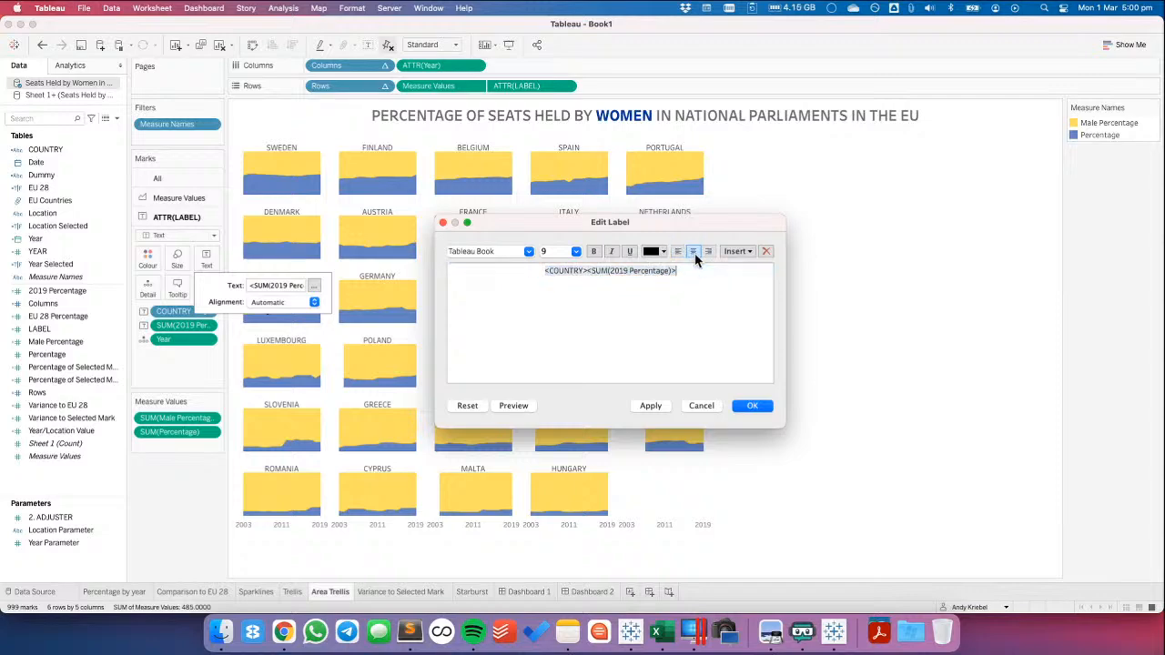
left_click(588, 271)
key("Return")
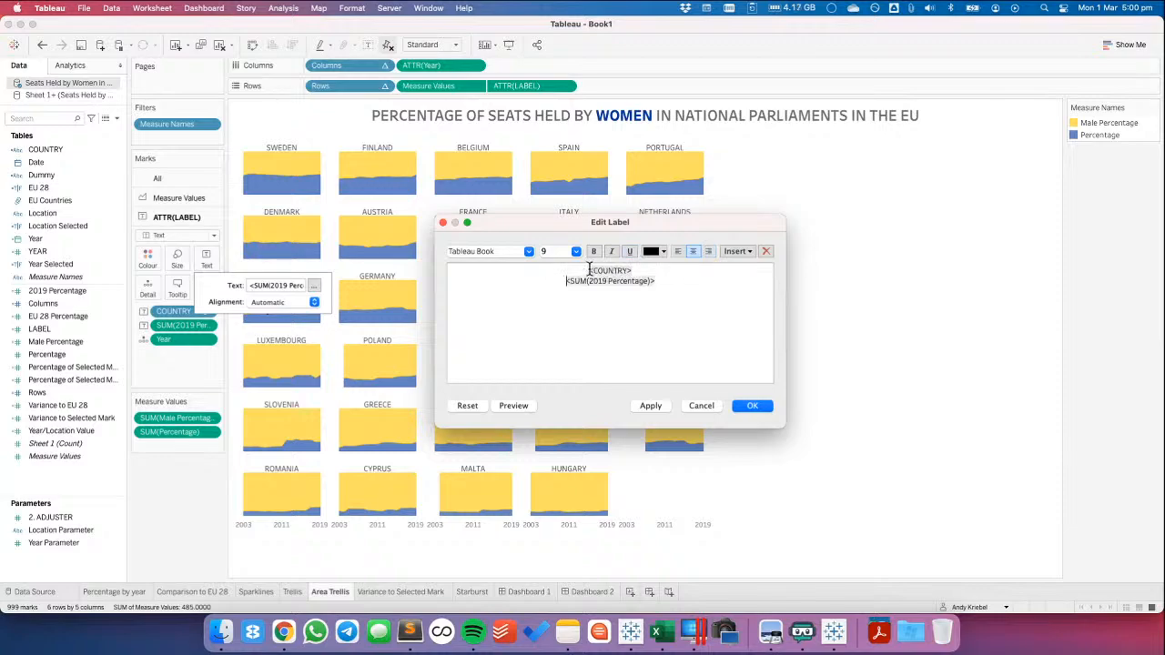
Format the <SUM(2019 Percentage)> line of the label in Tableau Semibold at size 12
triple_click(605, 280)
left_click(530, 251)
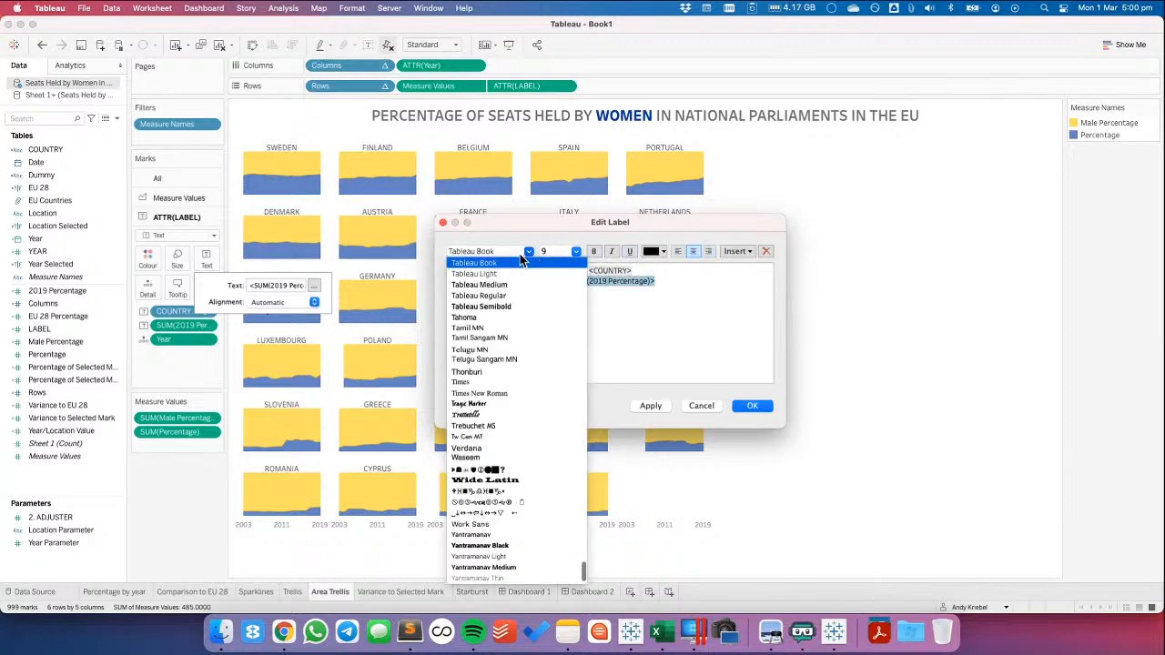
left_click(512, 304)
left_click(576, 251)
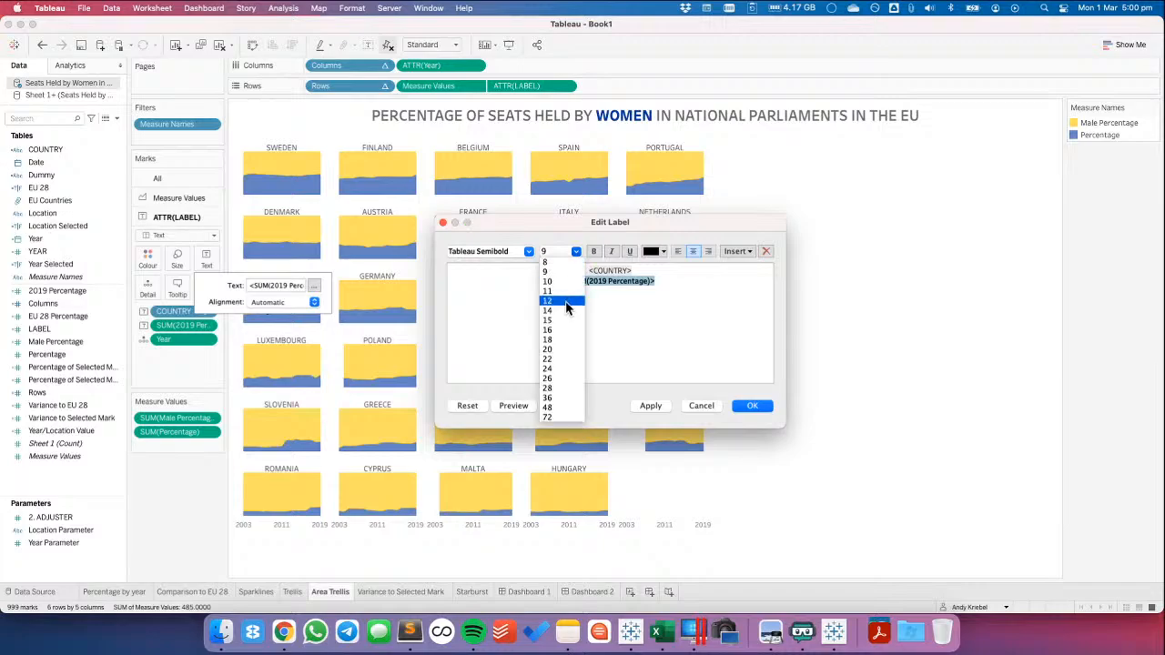
left_click(562, 305)
left_click(751, 407)
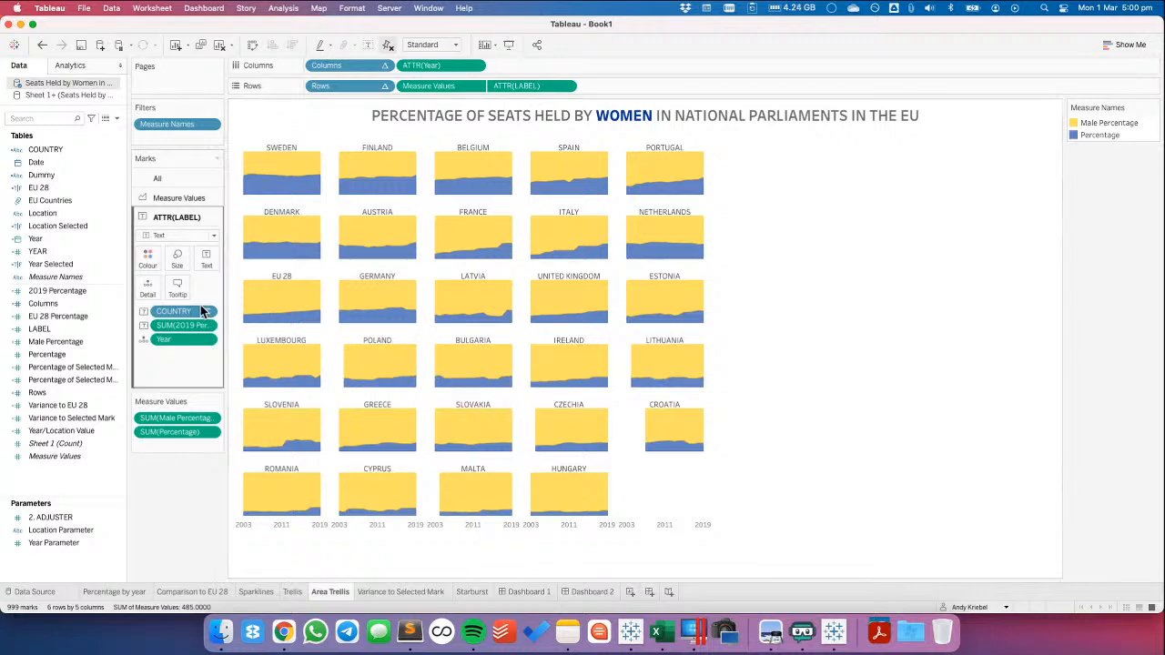
Show the Measure Values axis header in the area trellis and set the axis's fixed end to 2
left_click(476, 87)
left_click(458, 182)
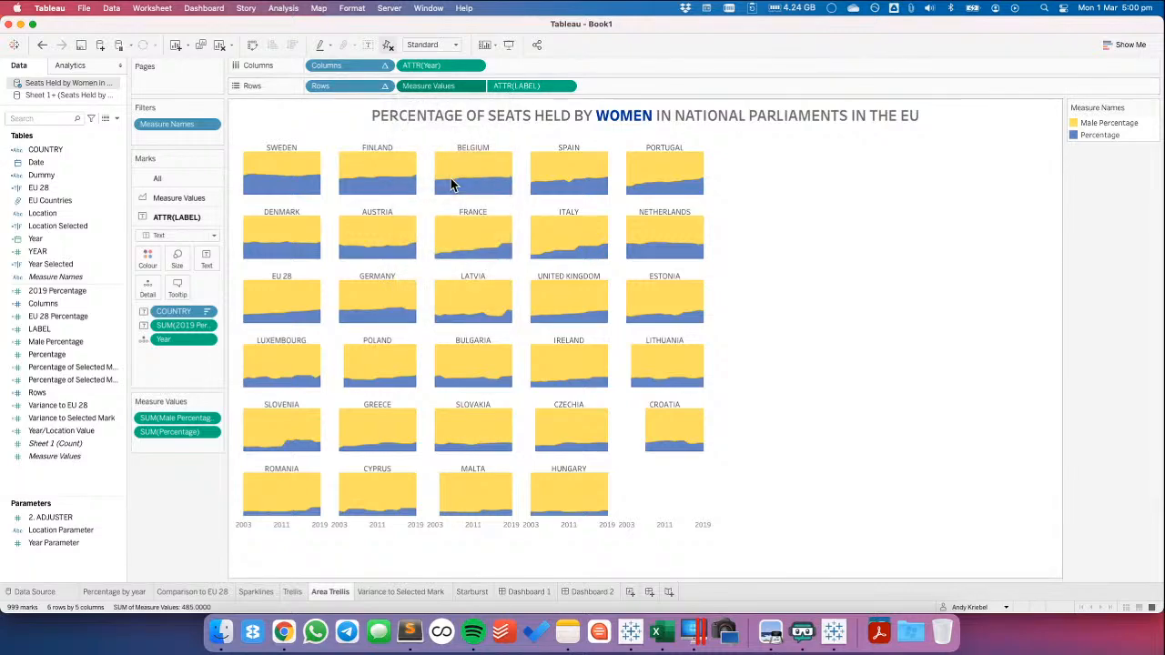
left_click(258, 177)
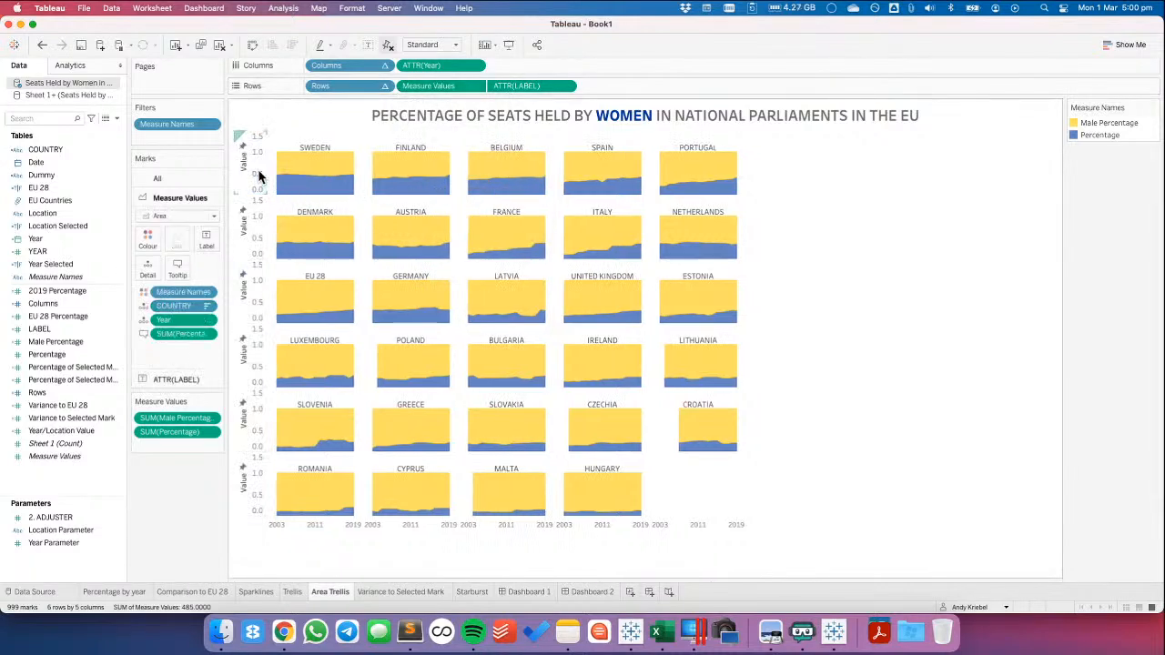
double_click(260, 177)
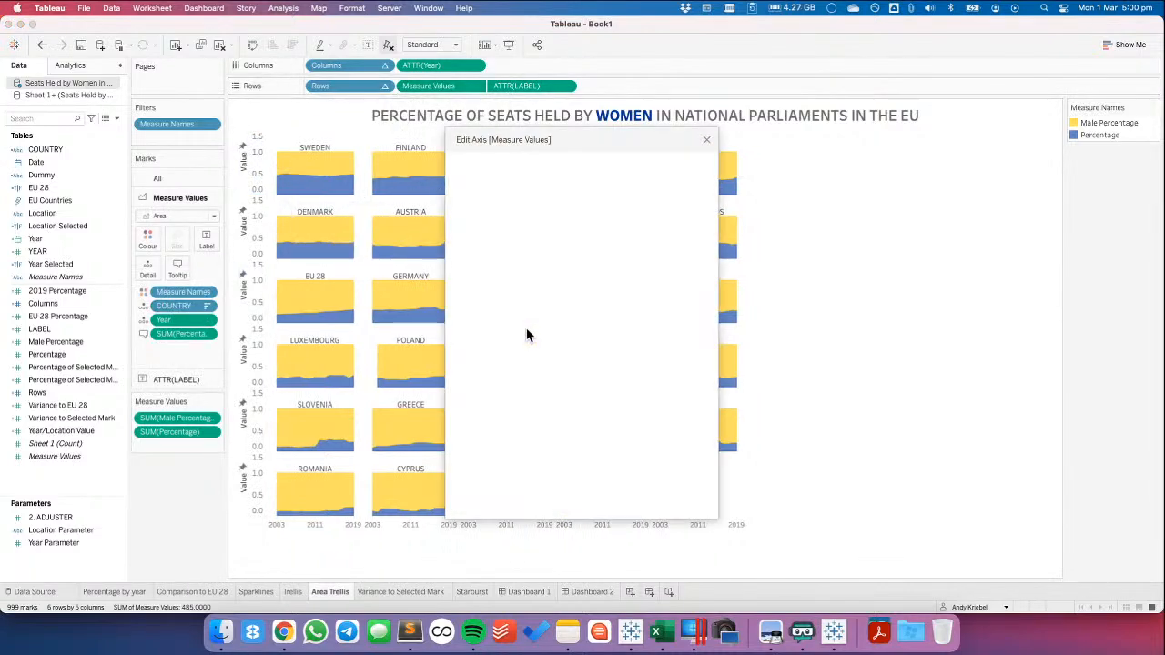
left_click(633, 284)
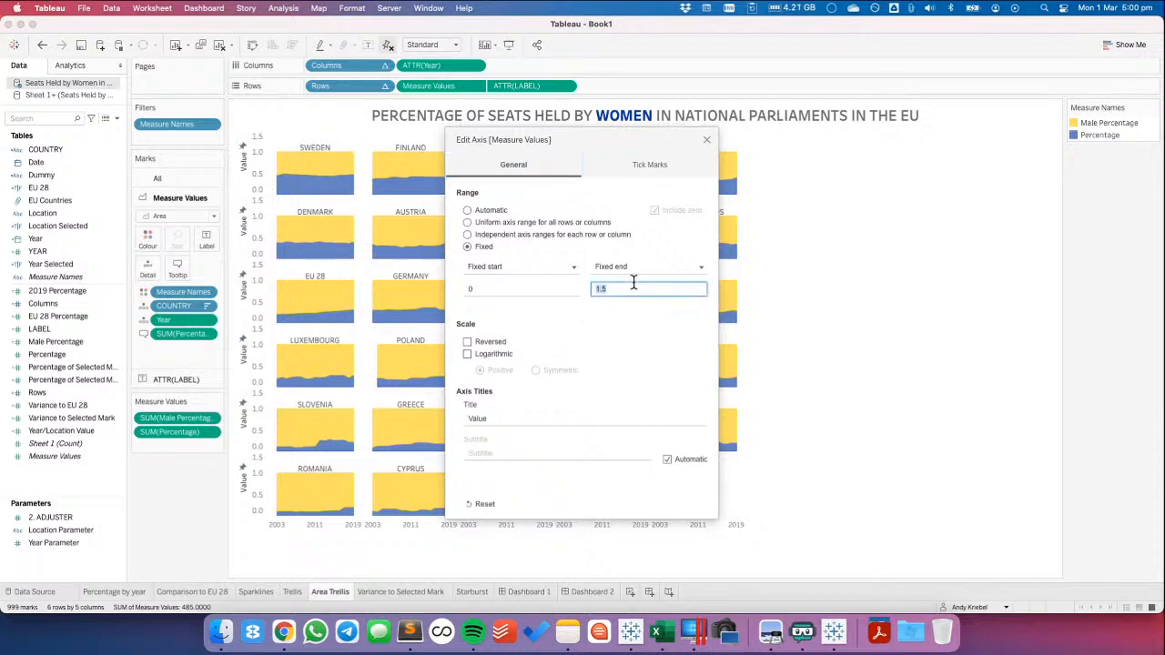
key("Tab")
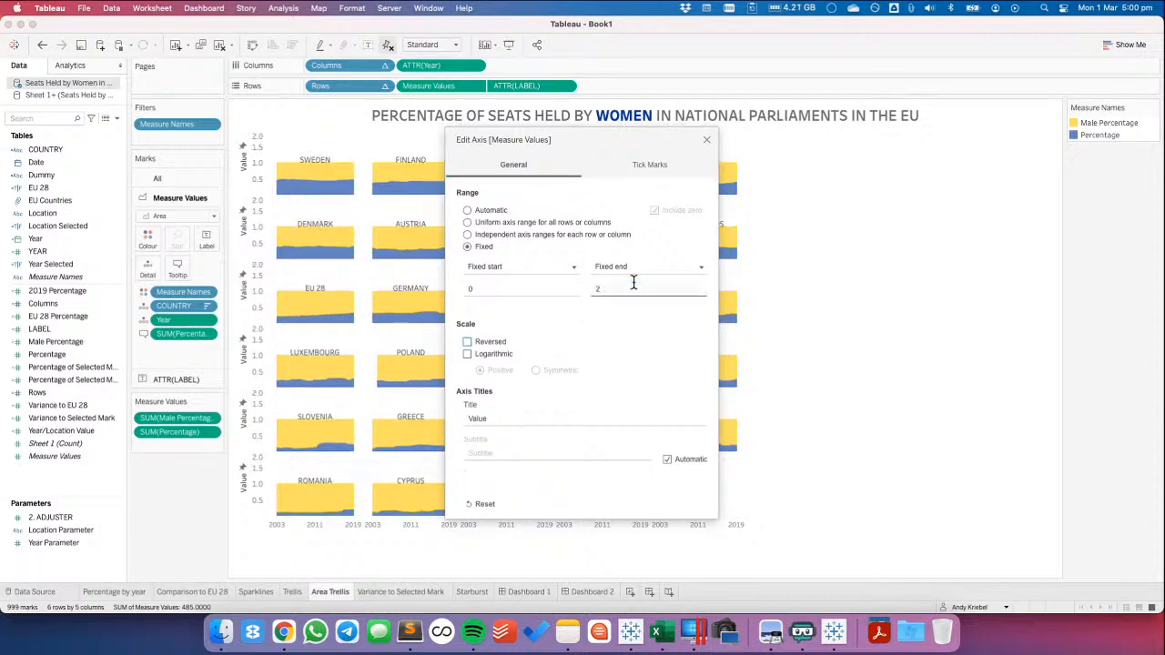
left_click(707, 141)
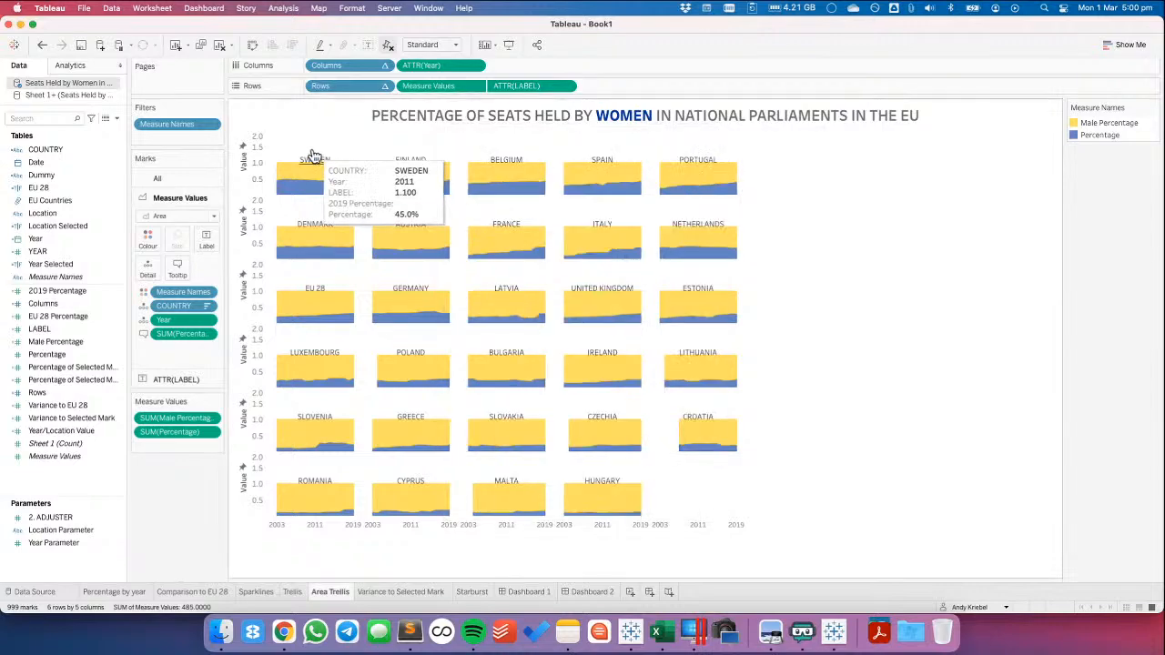
Compare the Area Trellis label marks with the Starburst sheet's label setup and review both dashboards
left_click(168, 379)
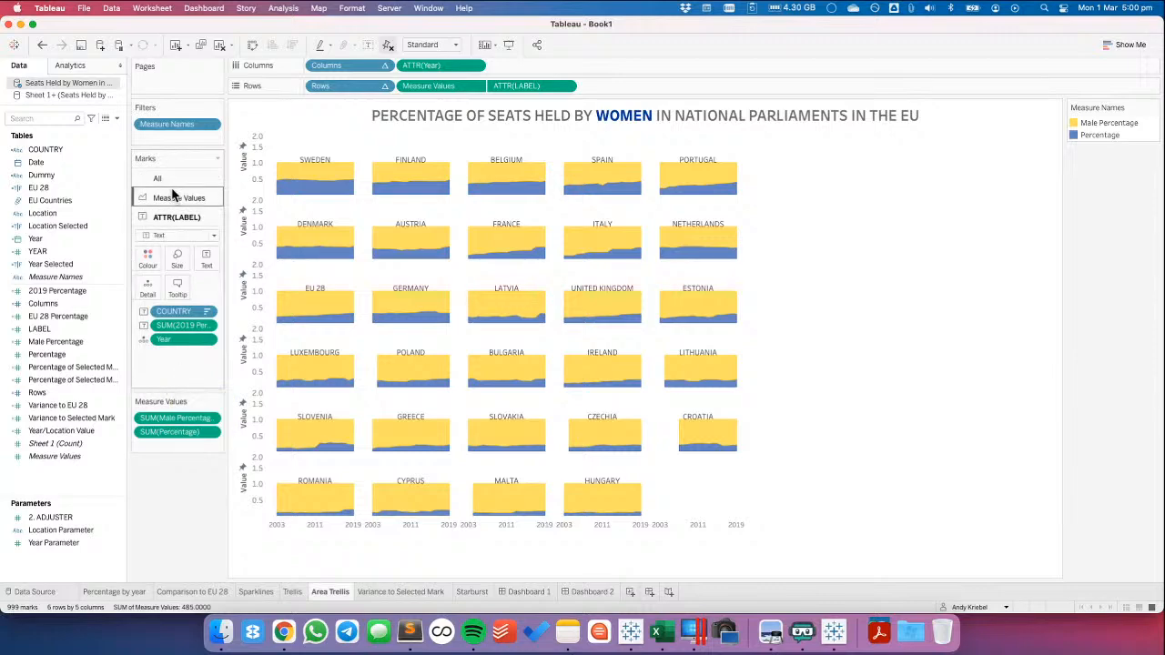
left_click(471, 592)
left_click(200, 395)
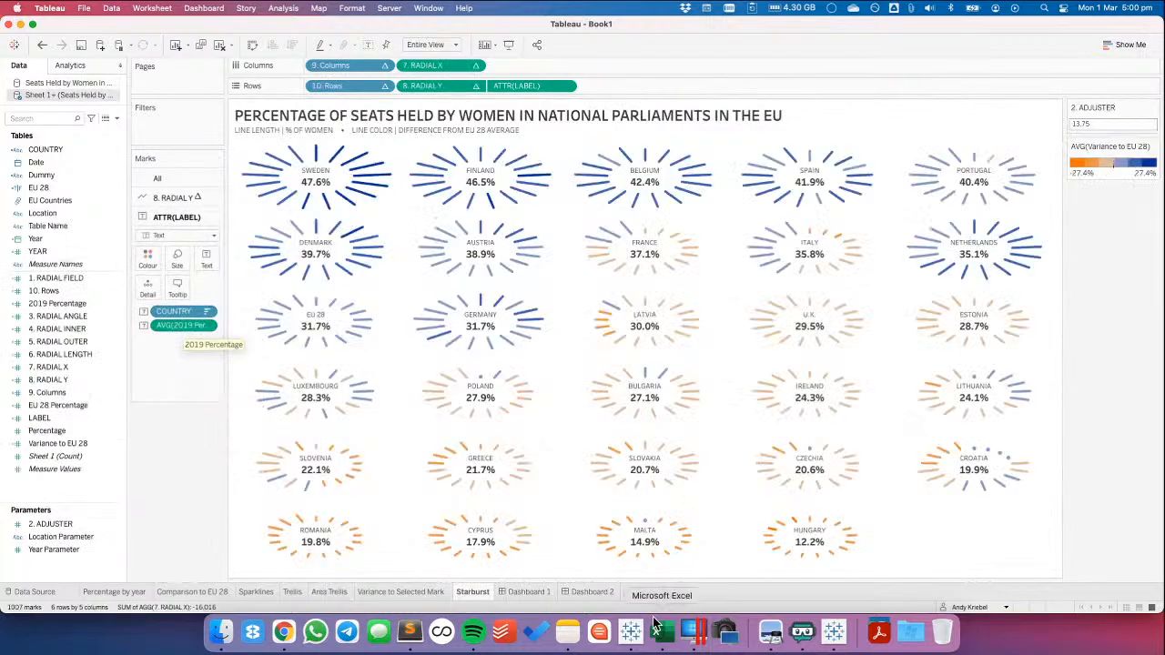
left_click(518, 592)
left_click(571, 591)
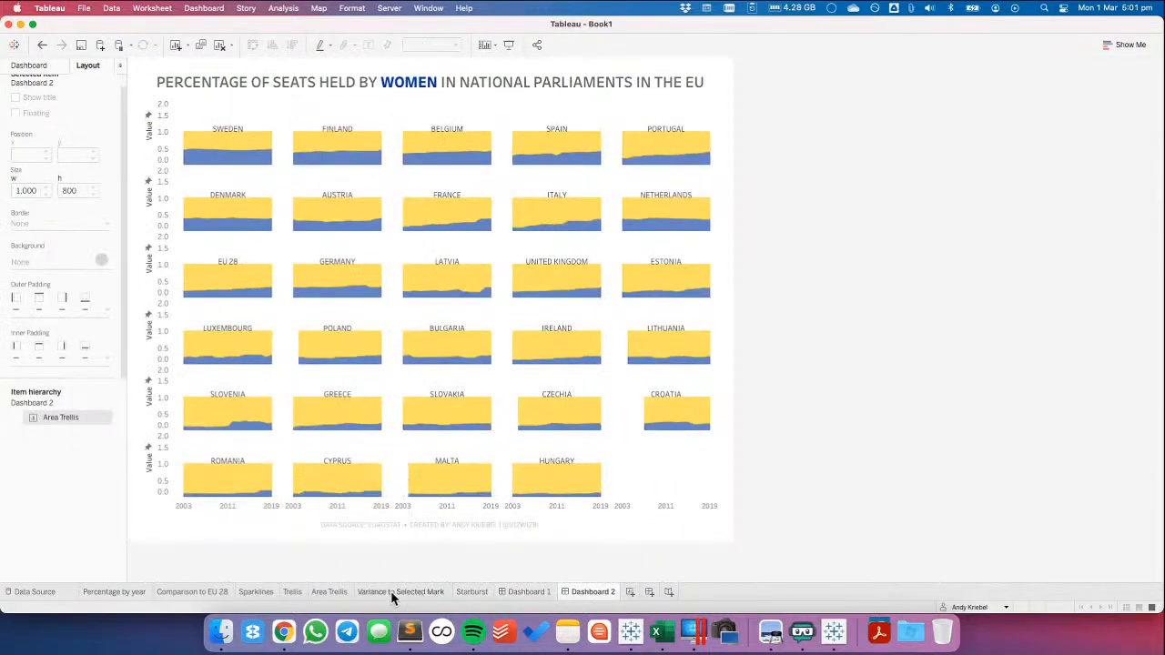
left_click(332, 588)
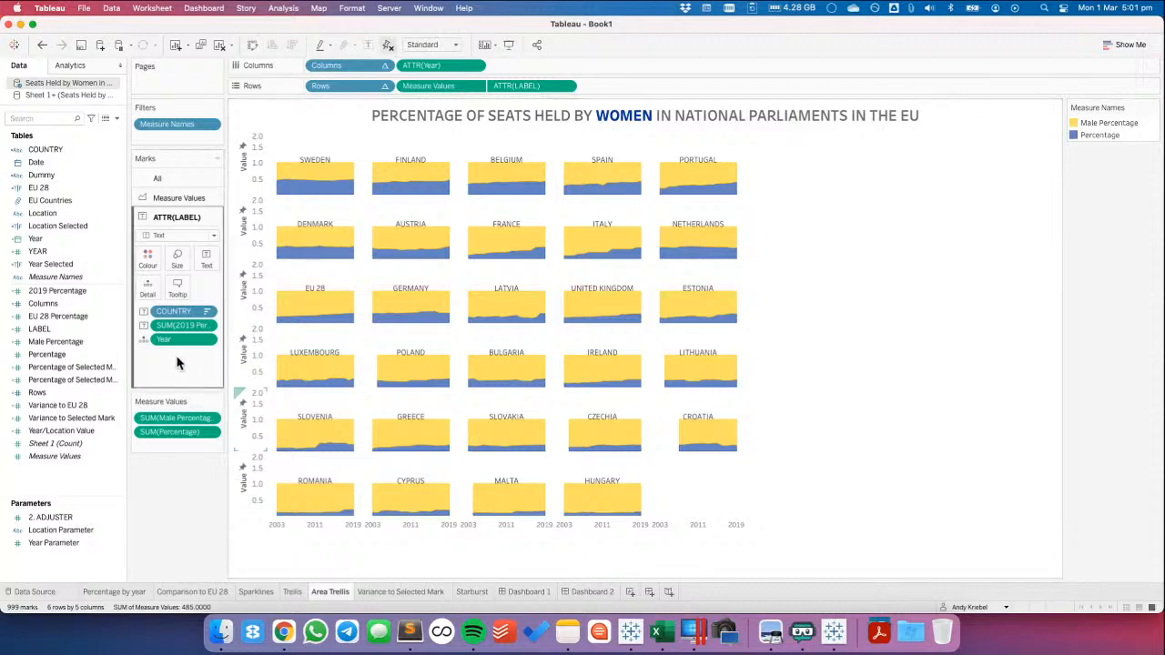
Move Year above COUNTRY among the ATTR(LABEL) mark fields and exclude LABEL from the tooltip
left_click_drag(175, 344, 176, 312)
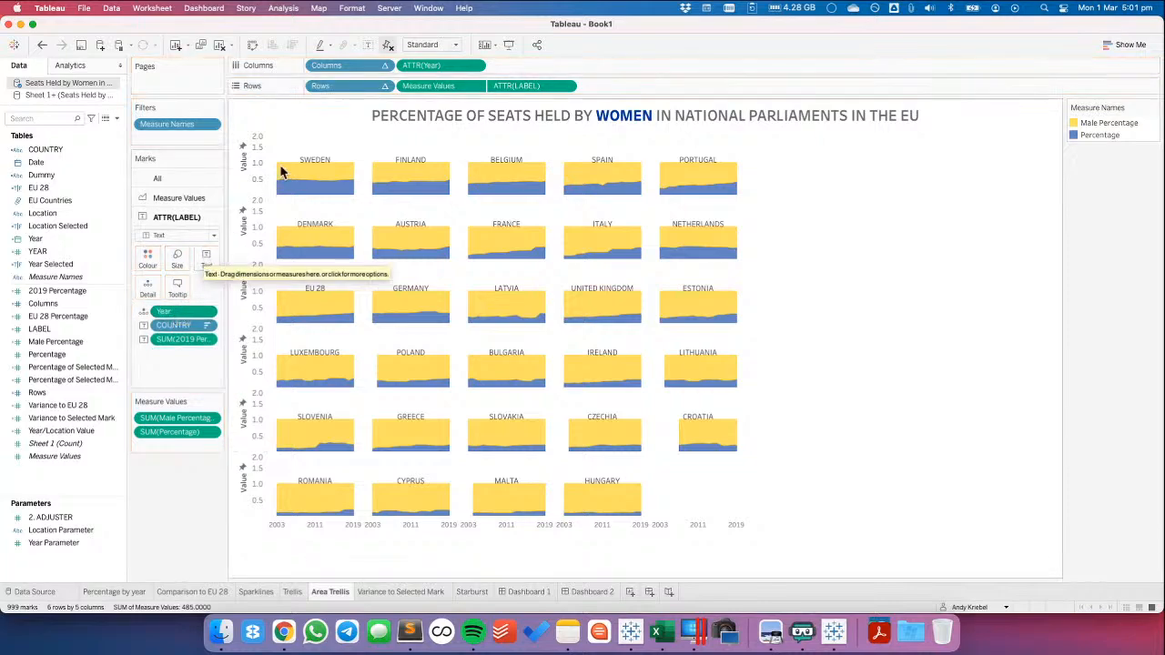
mouse_move(314, 162)
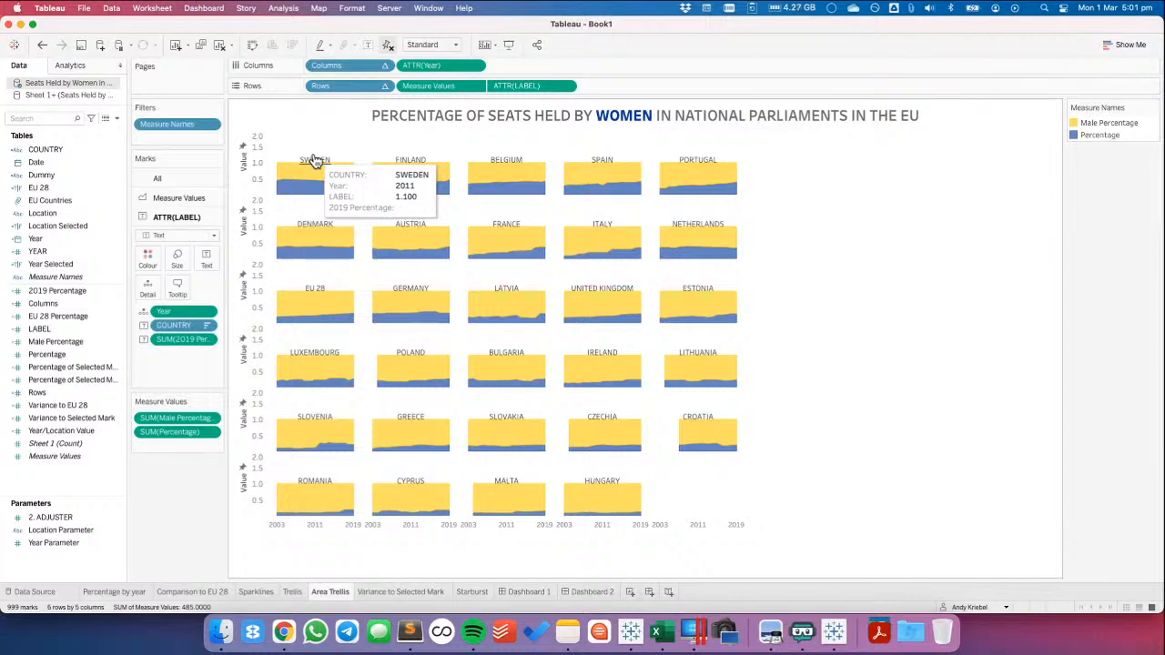
left_click(565, 86)
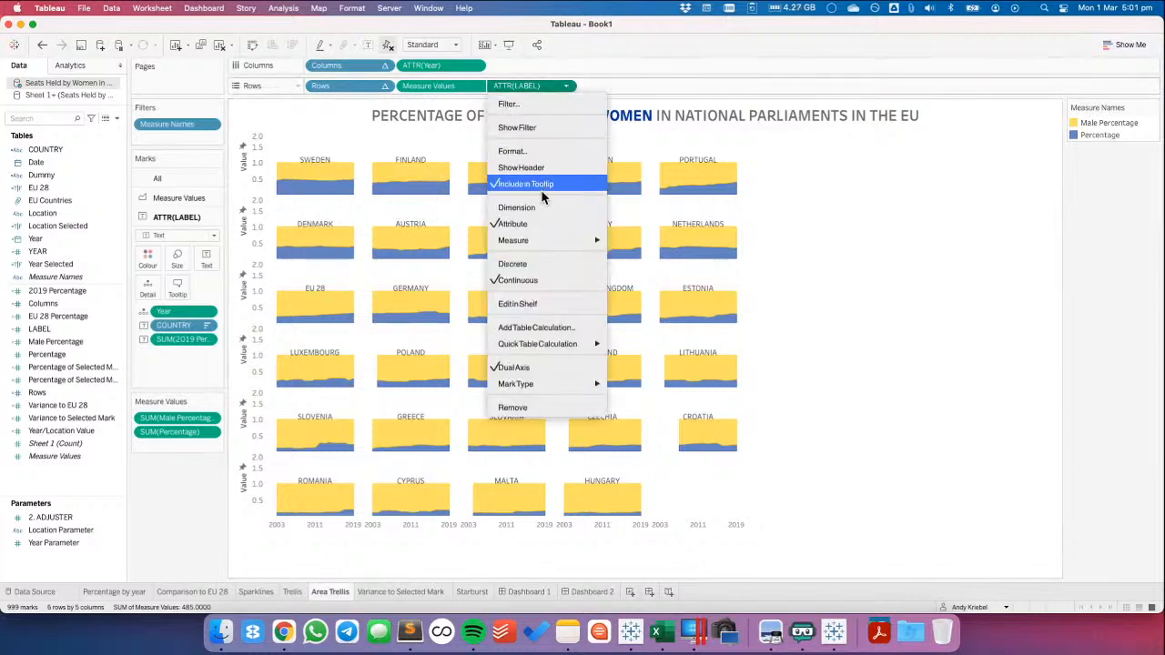
left_click(534, 185)
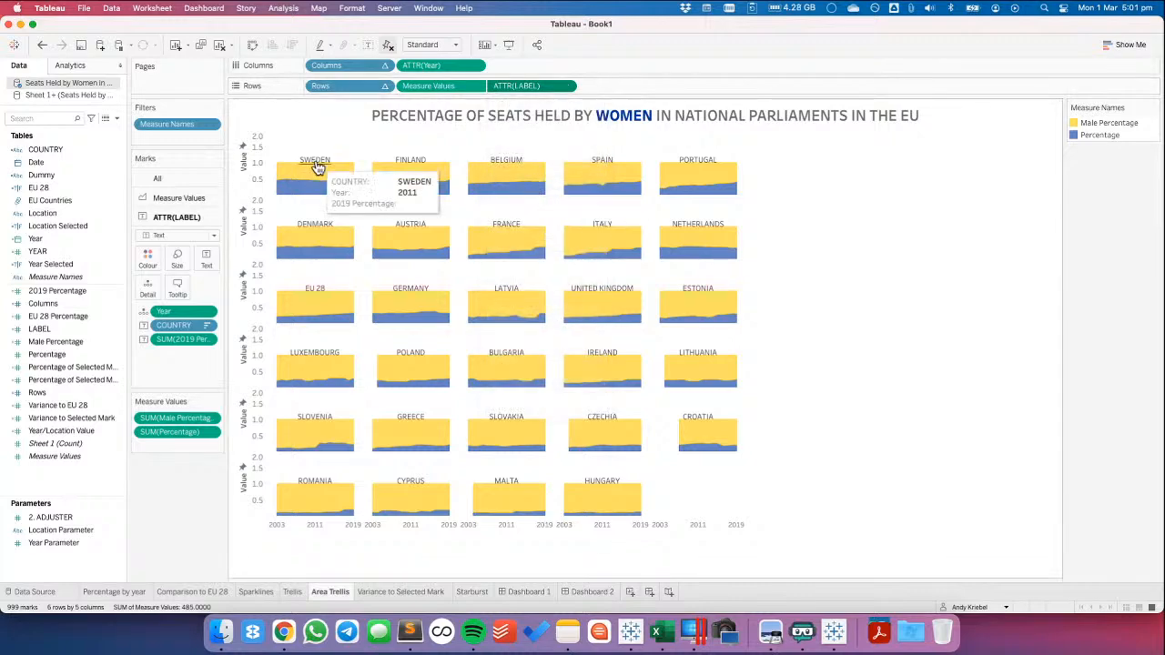
Clear the tooltip text of the ATTR(LABEL) marks and disable its command buttons and selection by category
left_click(178, 287)
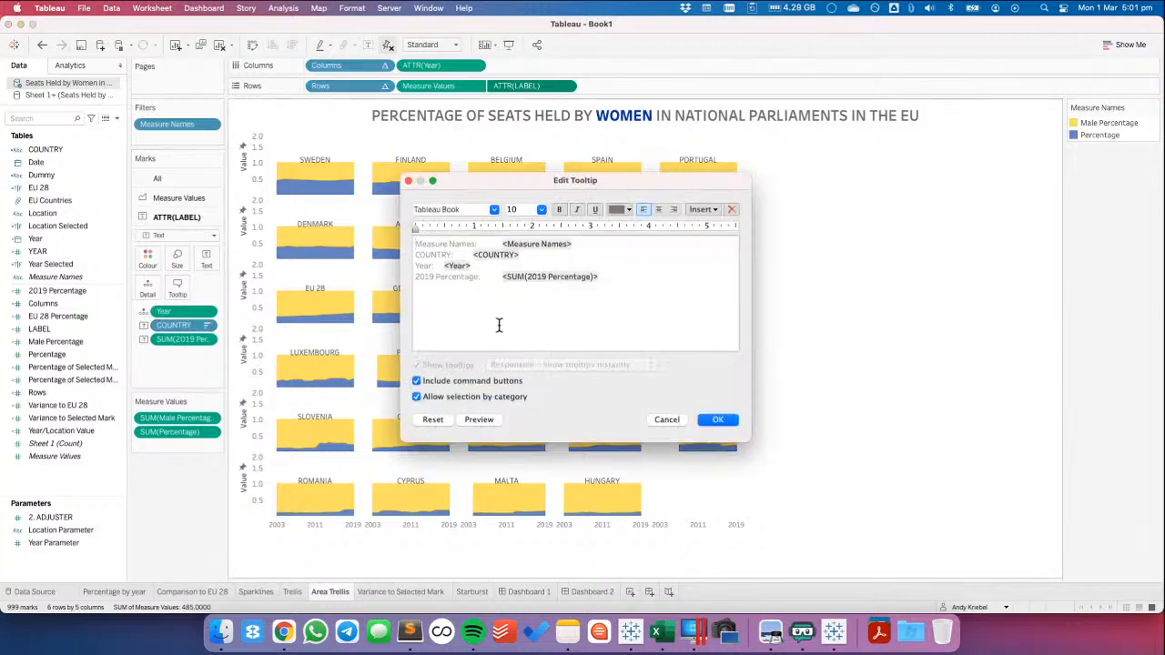
key("super+a")
key("BackSpace")
left_click(495, 381)
left_click(506, 398)
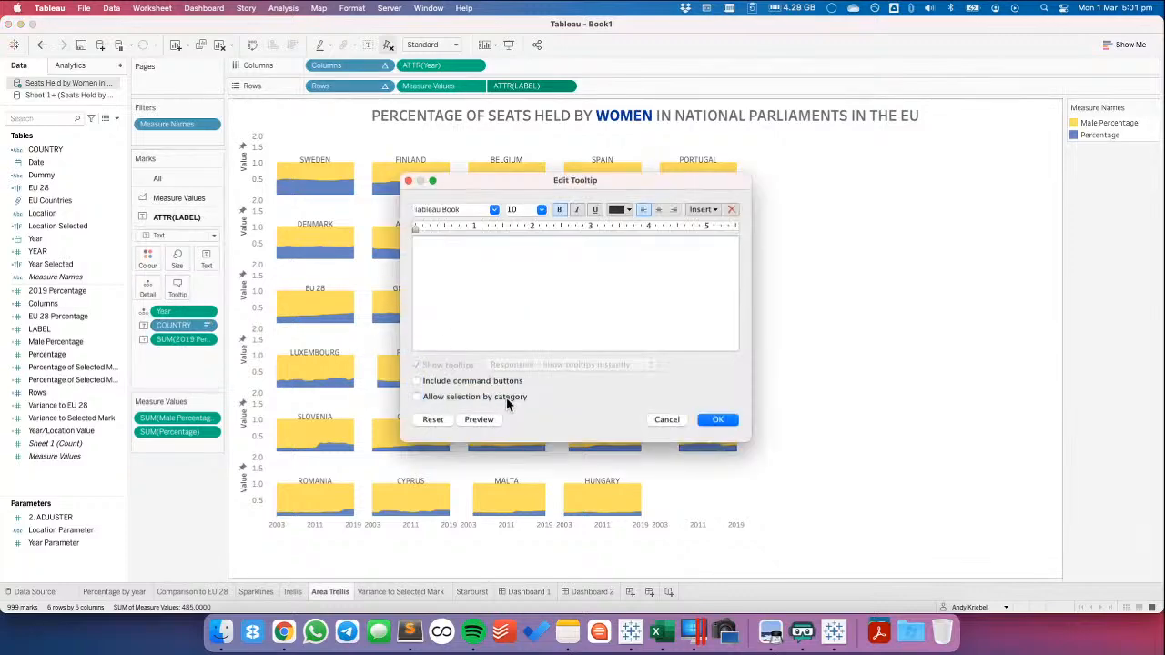
left_click(717, 417)
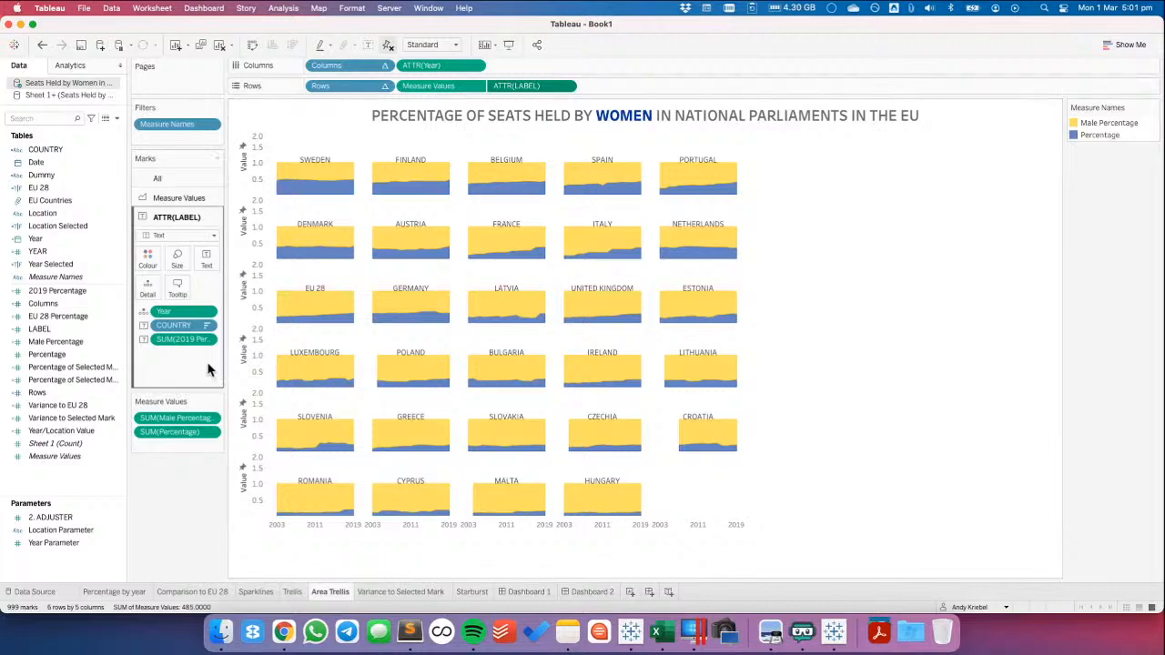
Edit the LABEL calculation's value for 2011, applying 1.4 first and settling on 1.5 to raise the country labels
right_click(65, 329)
left_click(89, 110)
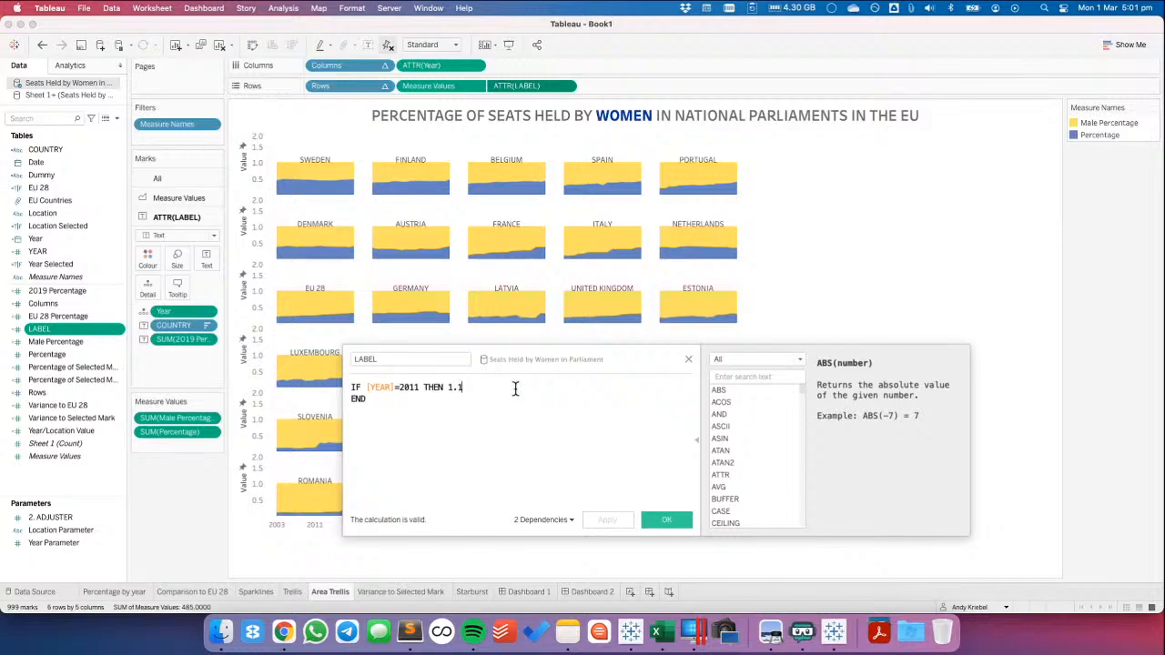
key("BackSpace")
type("4")
left_click(617, 518)
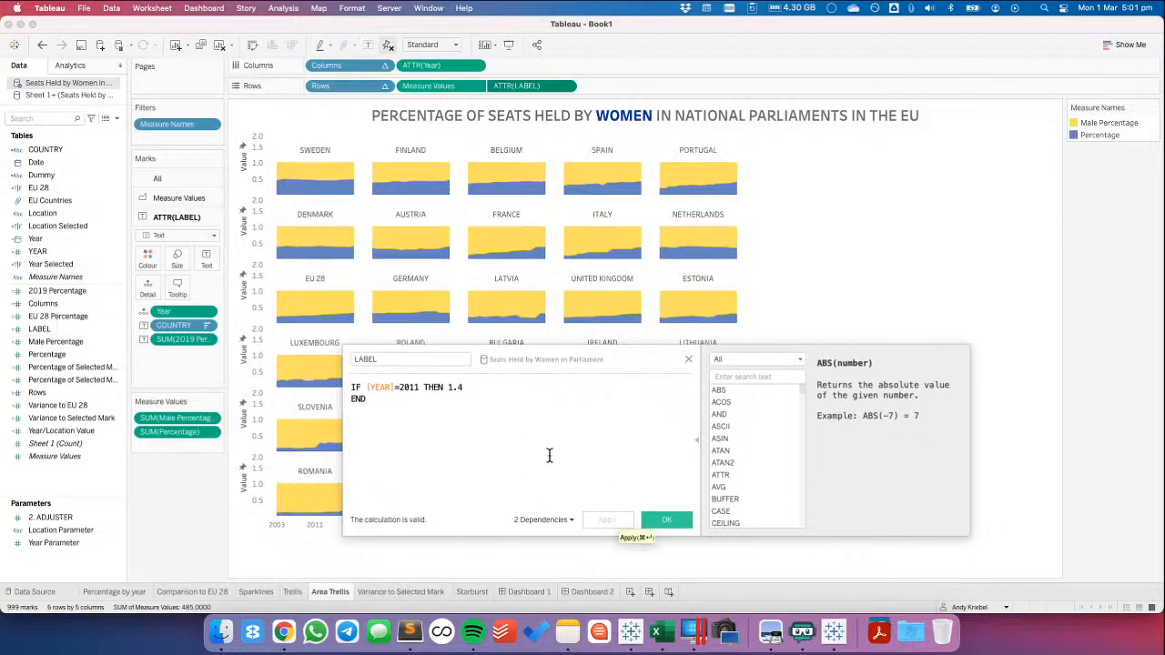
key("BackSpace")
type("5")
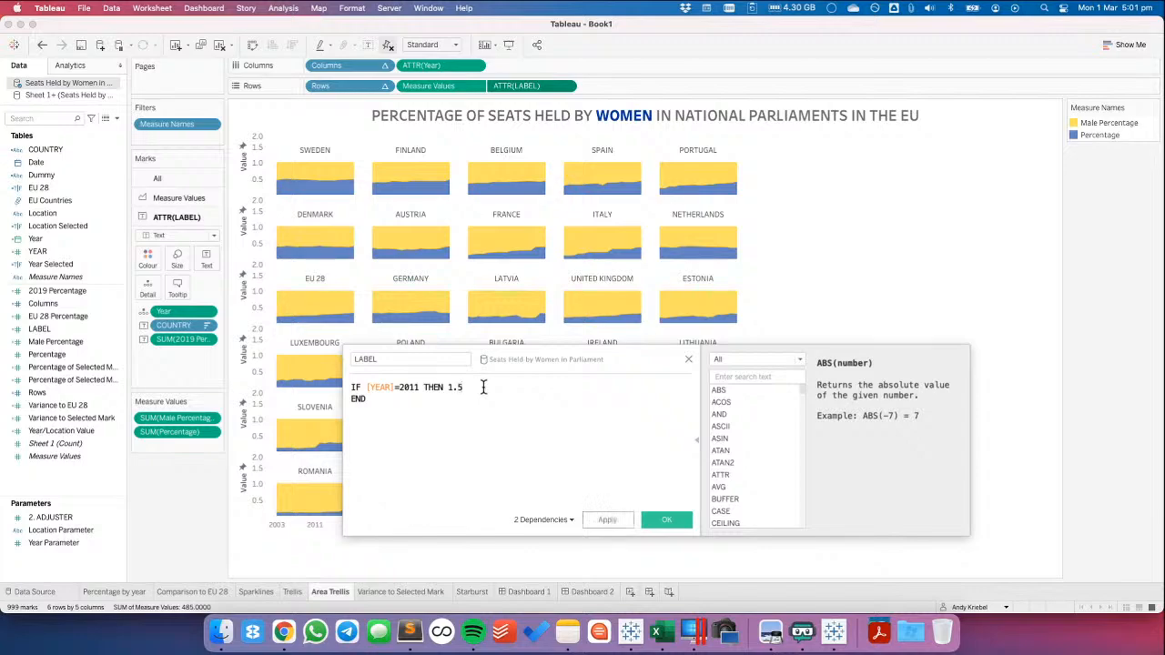
left_click(604, 520)
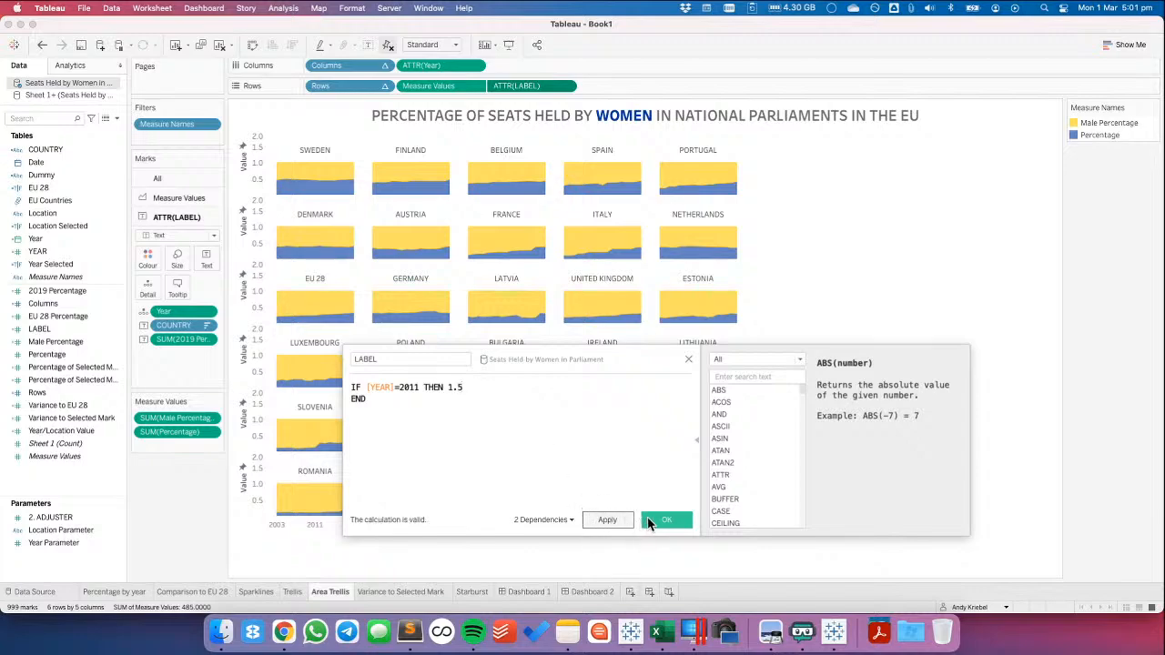
left_click(652, 520)
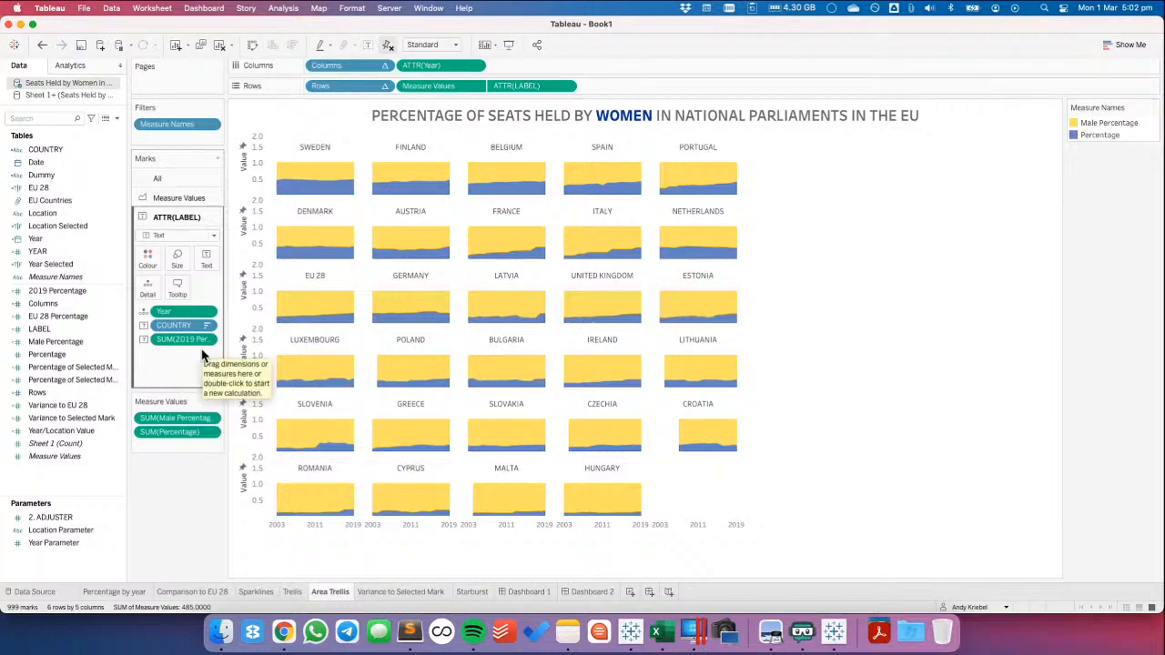
Check the 2019 Percentage calculation, duplicate it and name the copy 2019 Percentage (LABEL)
right_click(67, 291)
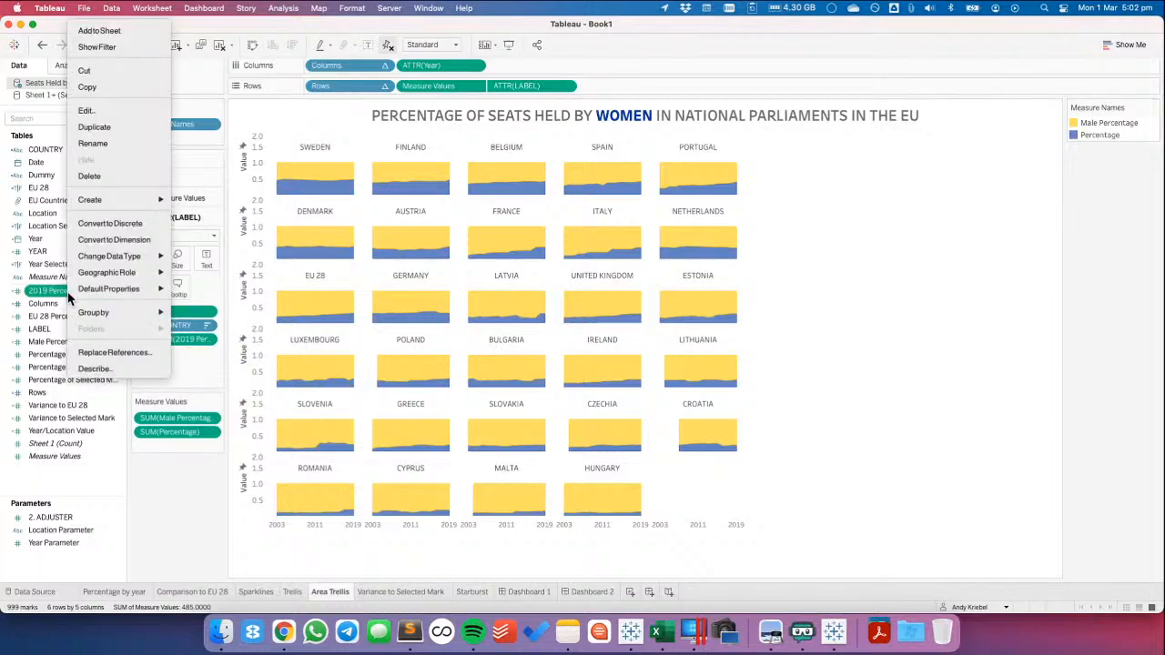
left_click(102, 112)
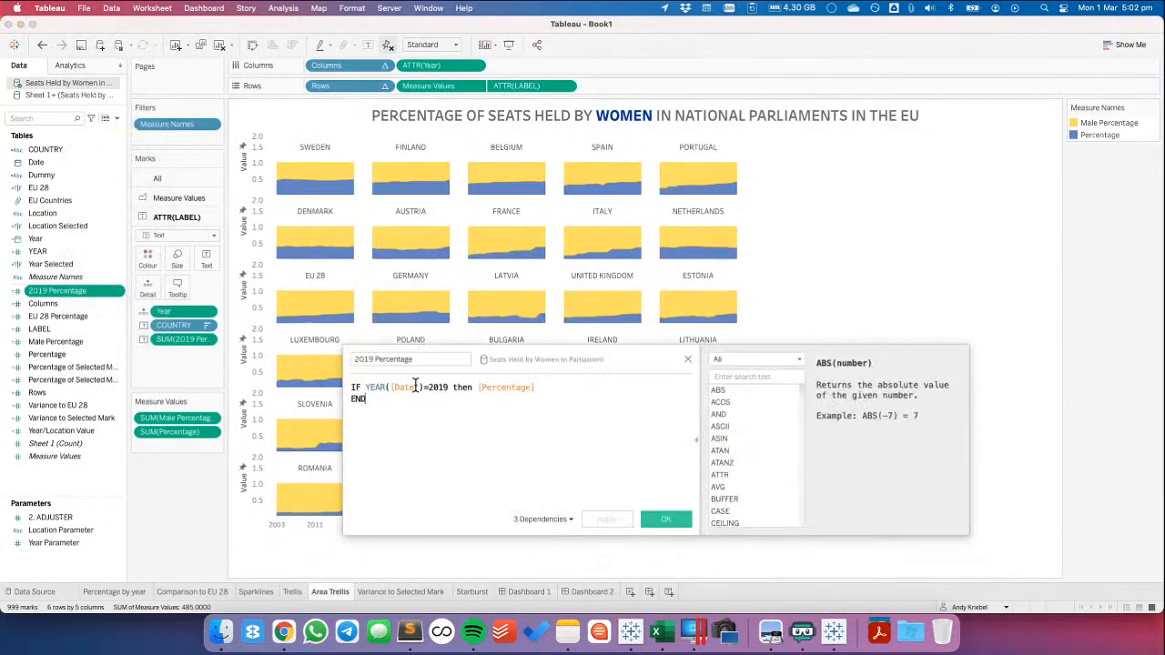
left_click(687, 360)
right_click(72, 293)
left_click(88, 126)
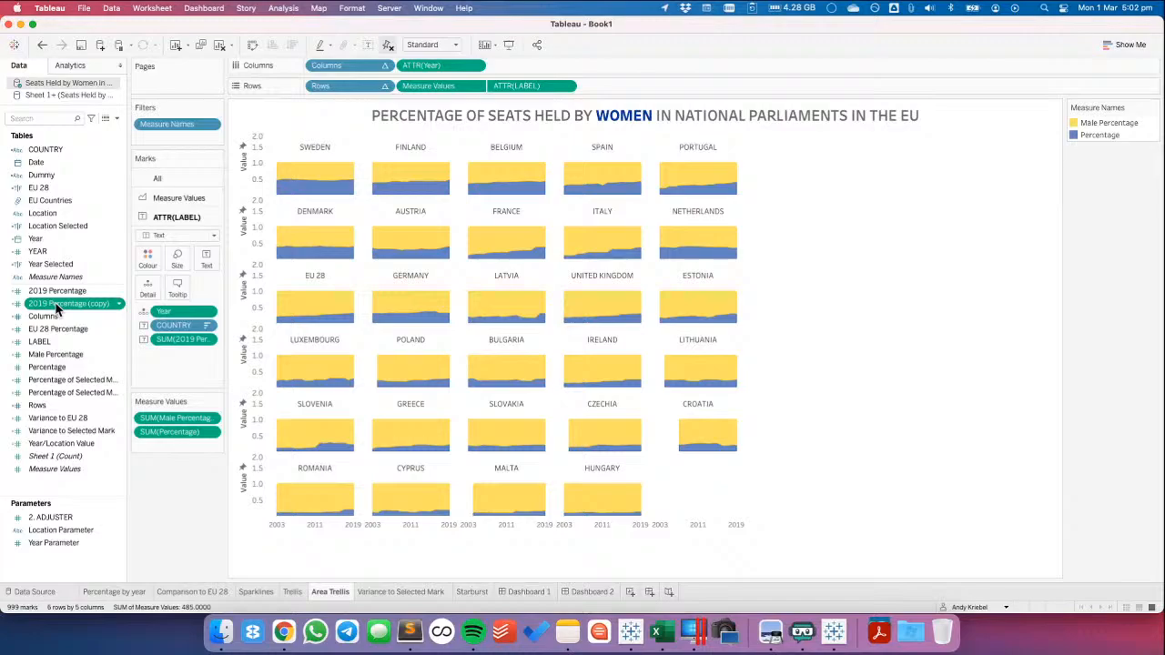
right_click(56, 308)
left_click(82, 108)
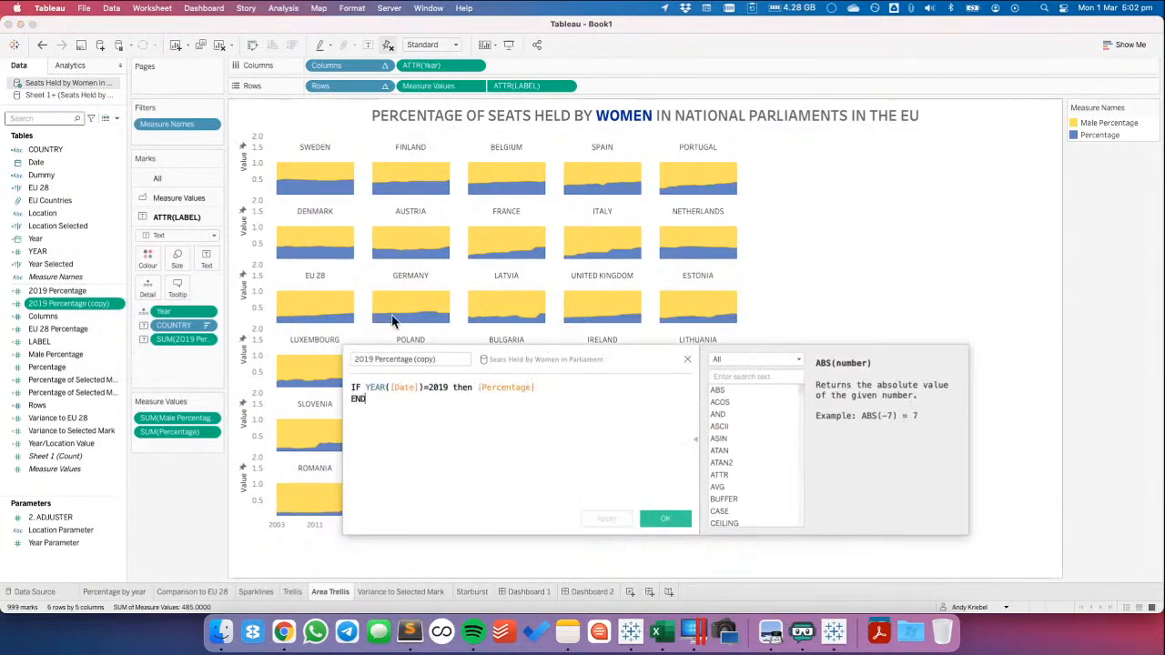
double_click(424, 359)
type("L")
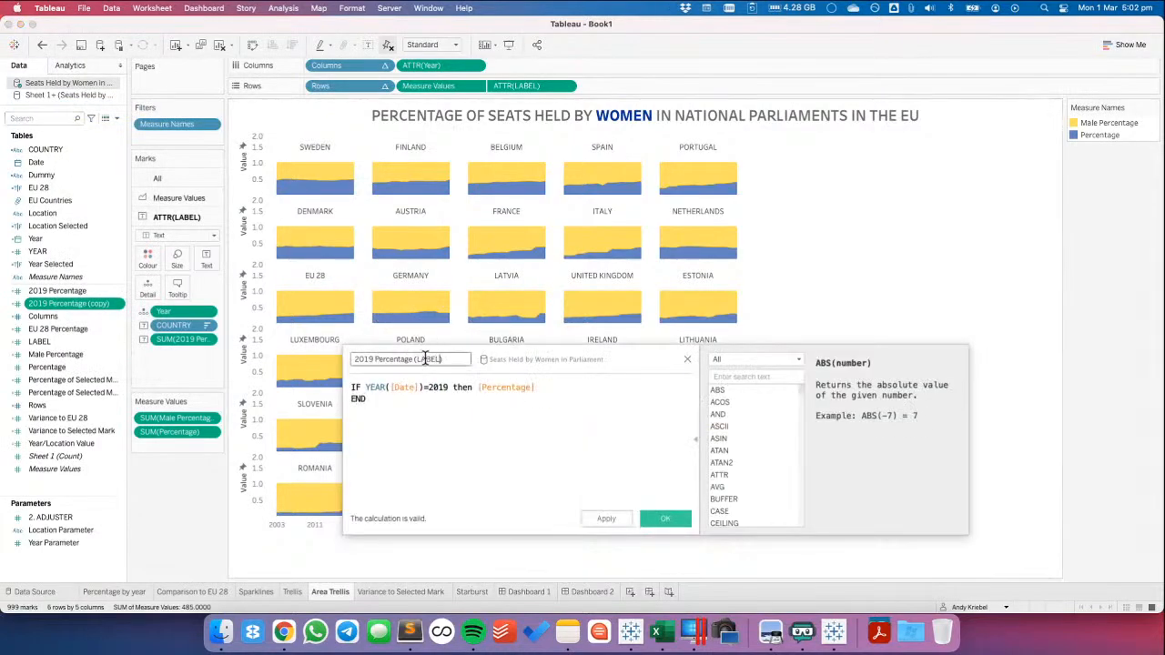
type("ABEL")
Wrap the 2019 Percentage (LABEL) formula in { FIXED [COUNTRY] : SUM( … )} and save the calculation
key("Tab")
key("Return")
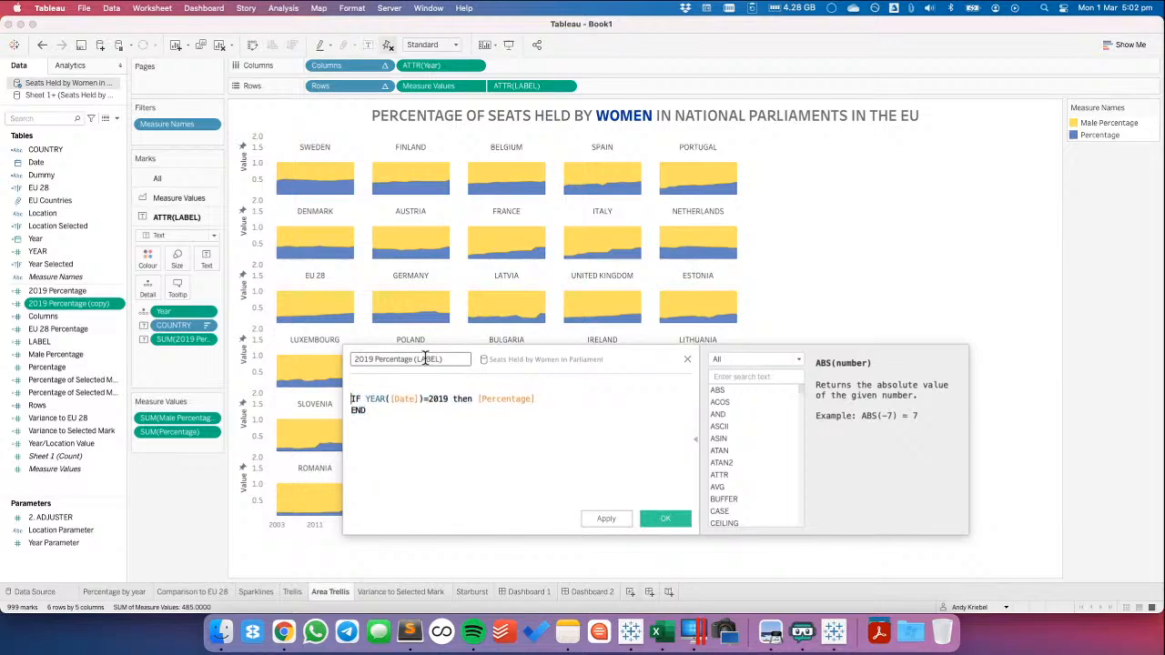
key("Up")
type("{ FIXED COU")
key("Down")
key("Down")
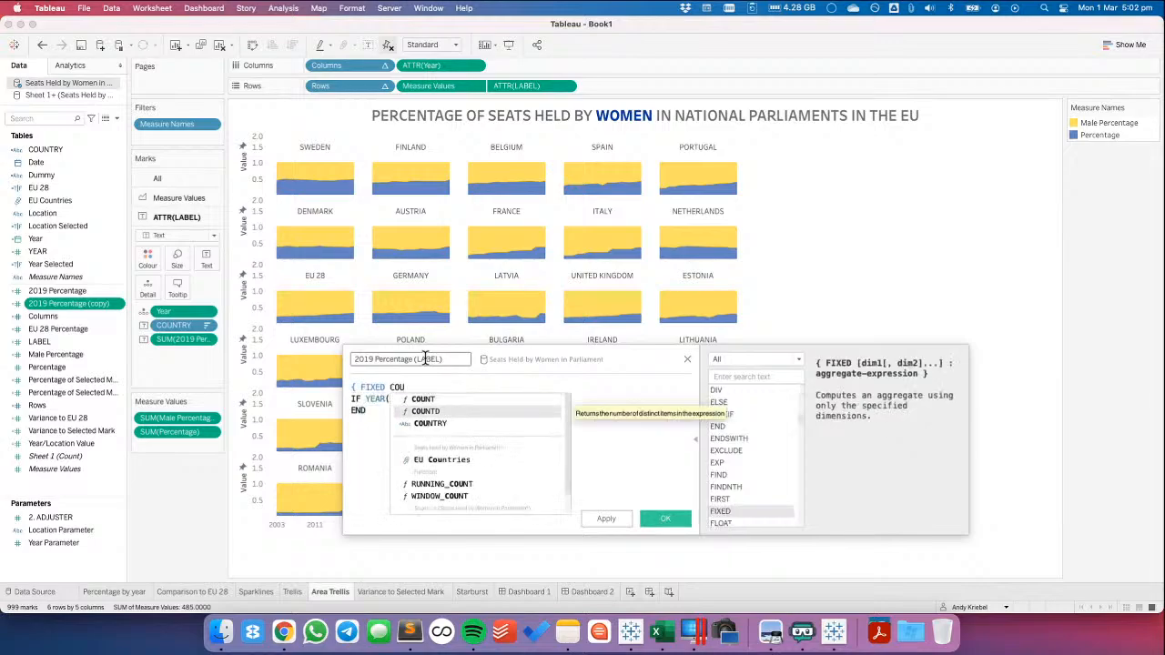
key("Return")
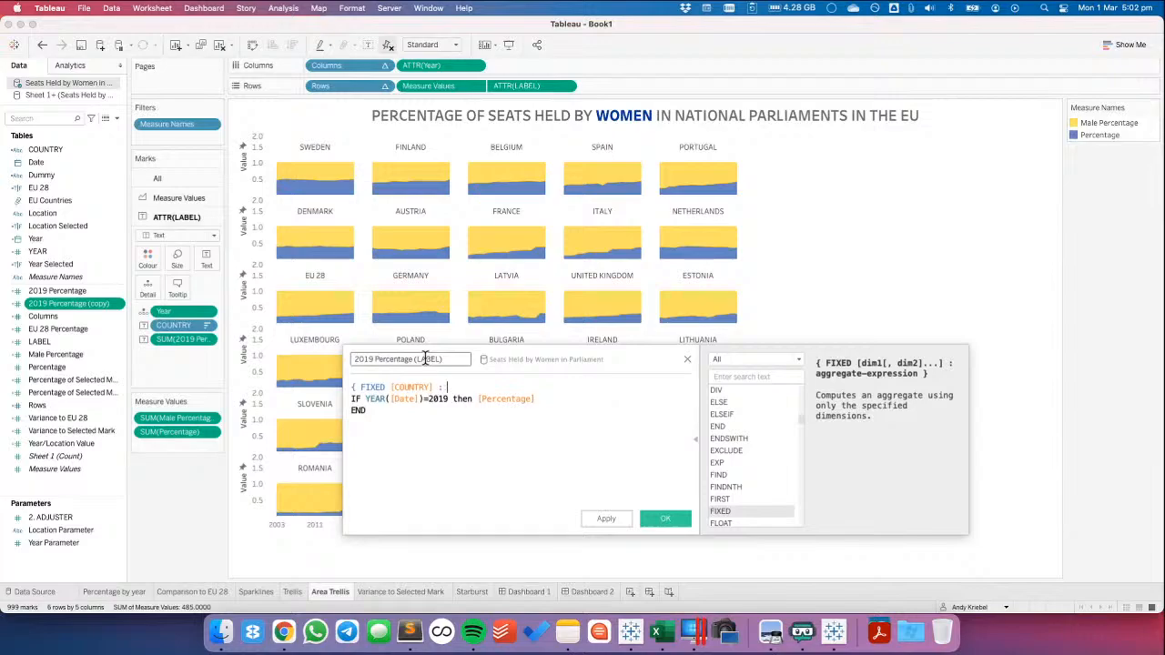
type("SUM")
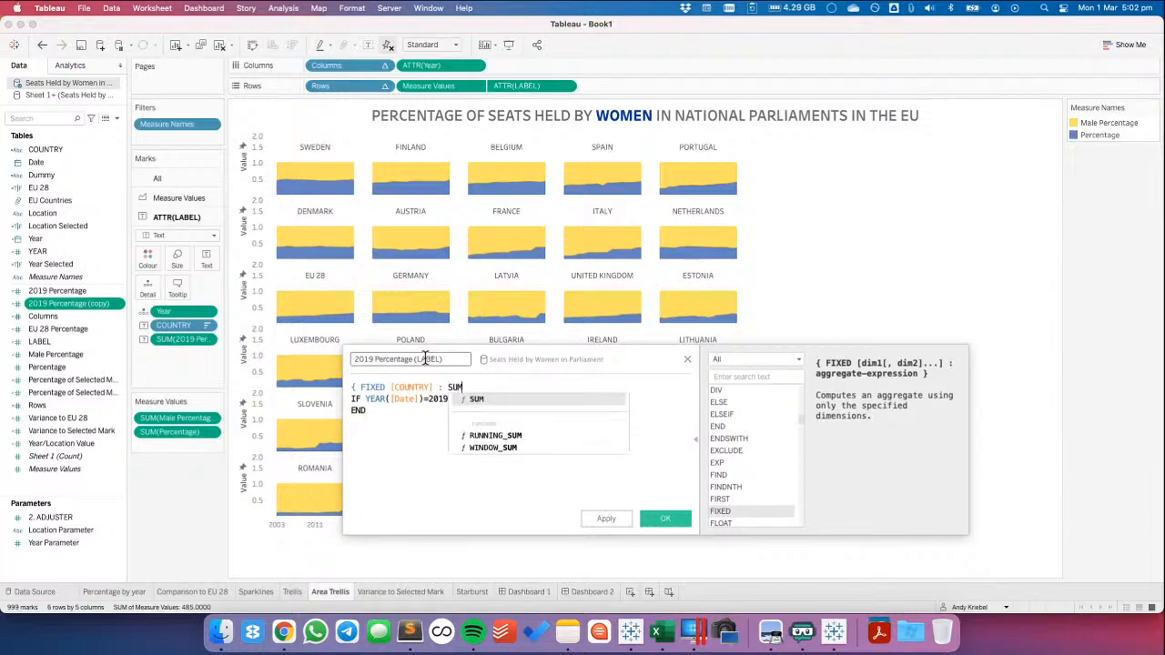
type("(")
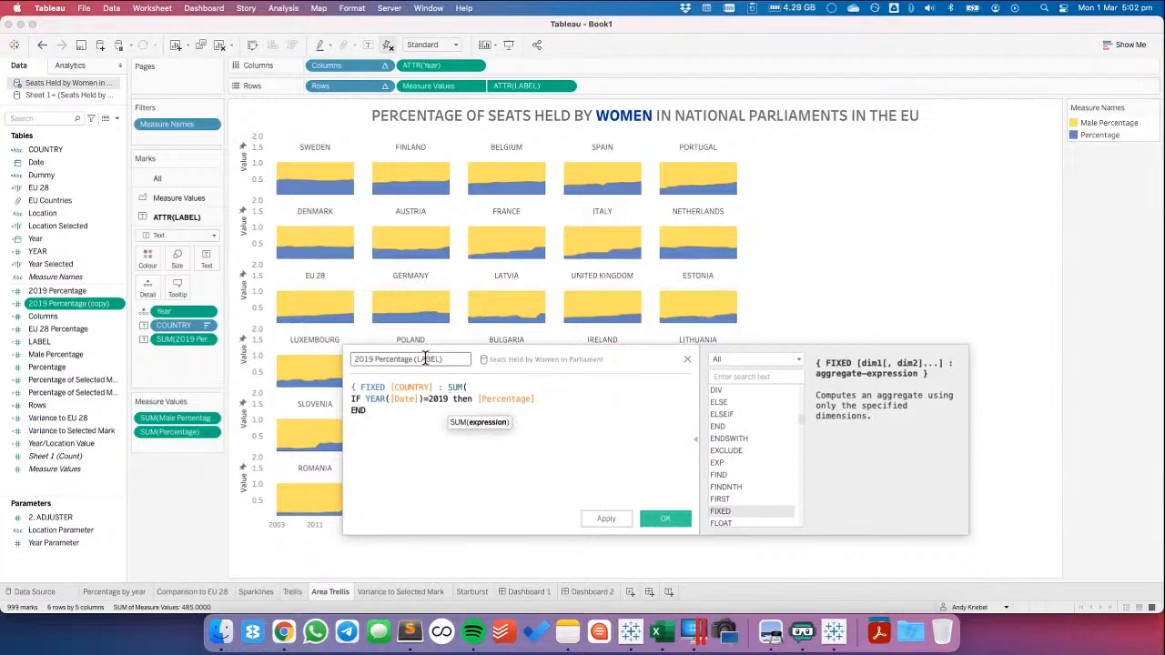
type("))")
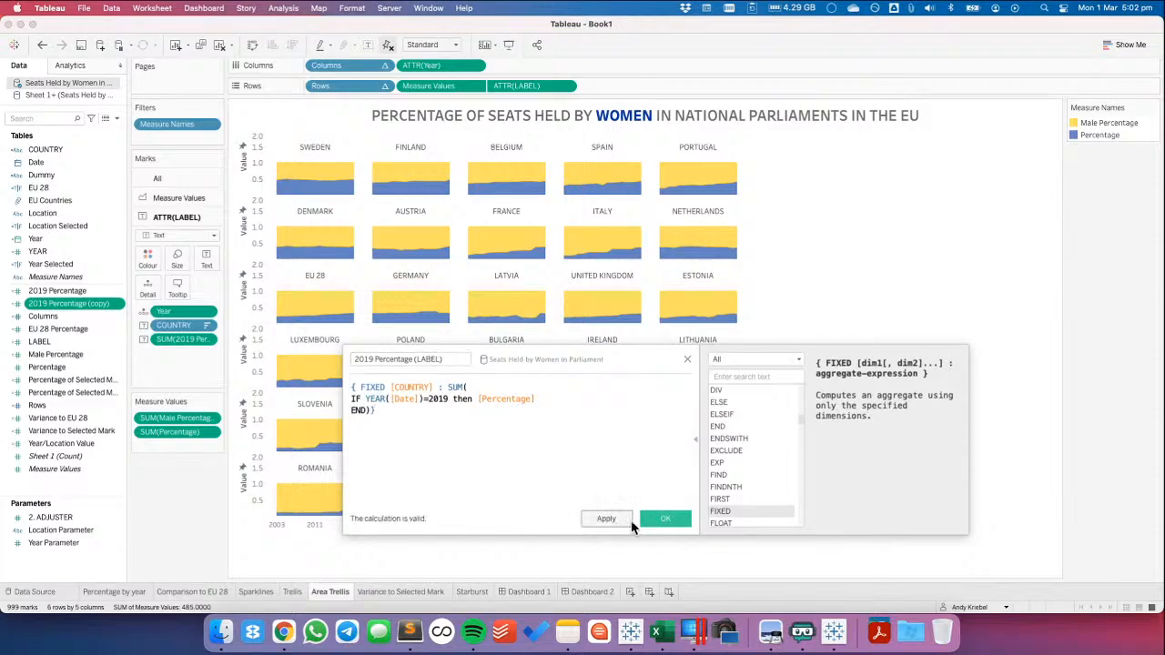
left_click(667, 519)
Replace 2019 Percentage in the ATTR(LABEL) marks with 2019 Percentage (LABEL) and set that field's default number format to Percentage
left_click_drag(75, 303, 188, 350)
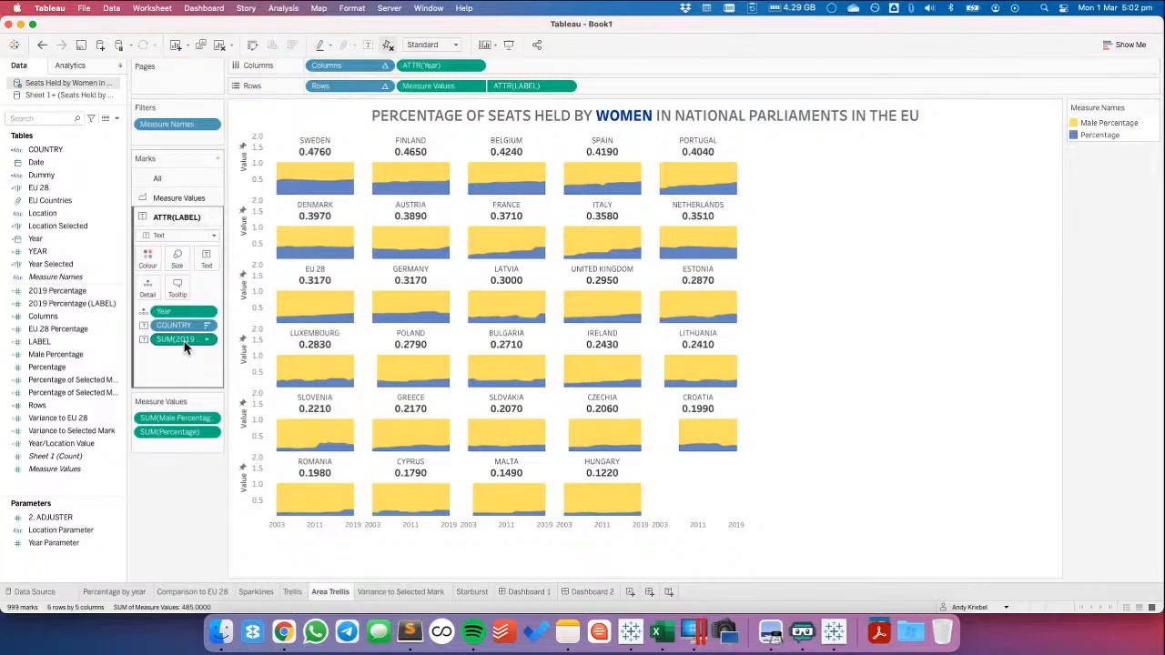
right_click(77, 304)
mouse_move(136, 288)
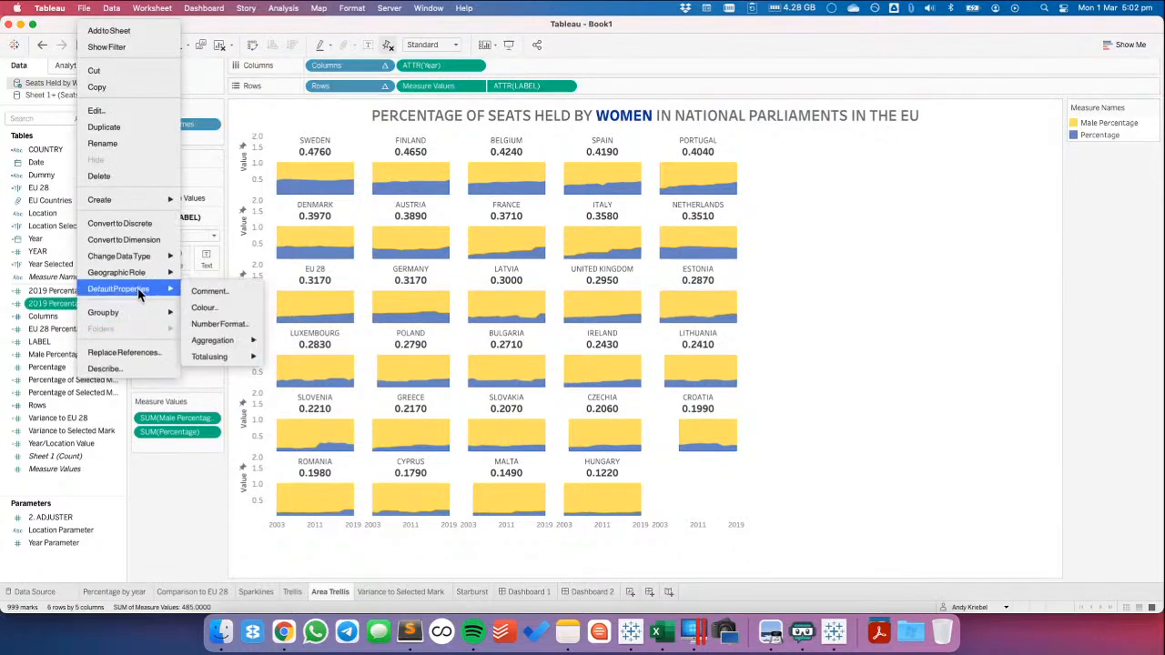
left_click(226, 325)
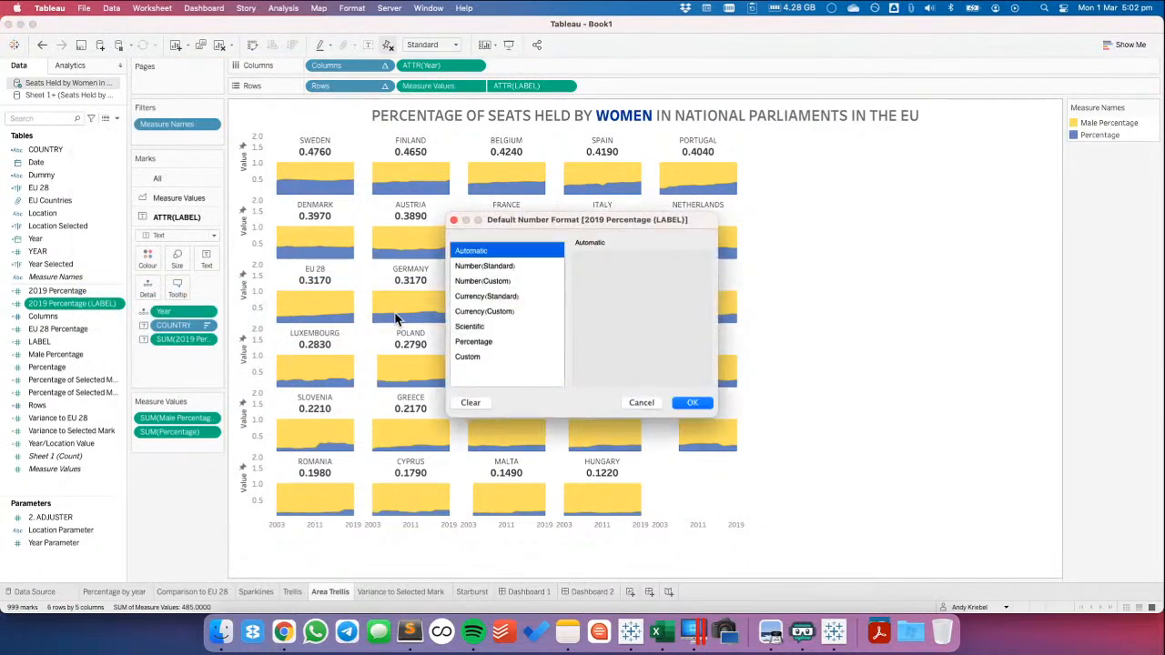
left_click(482, 341)
left_click(690, 403)
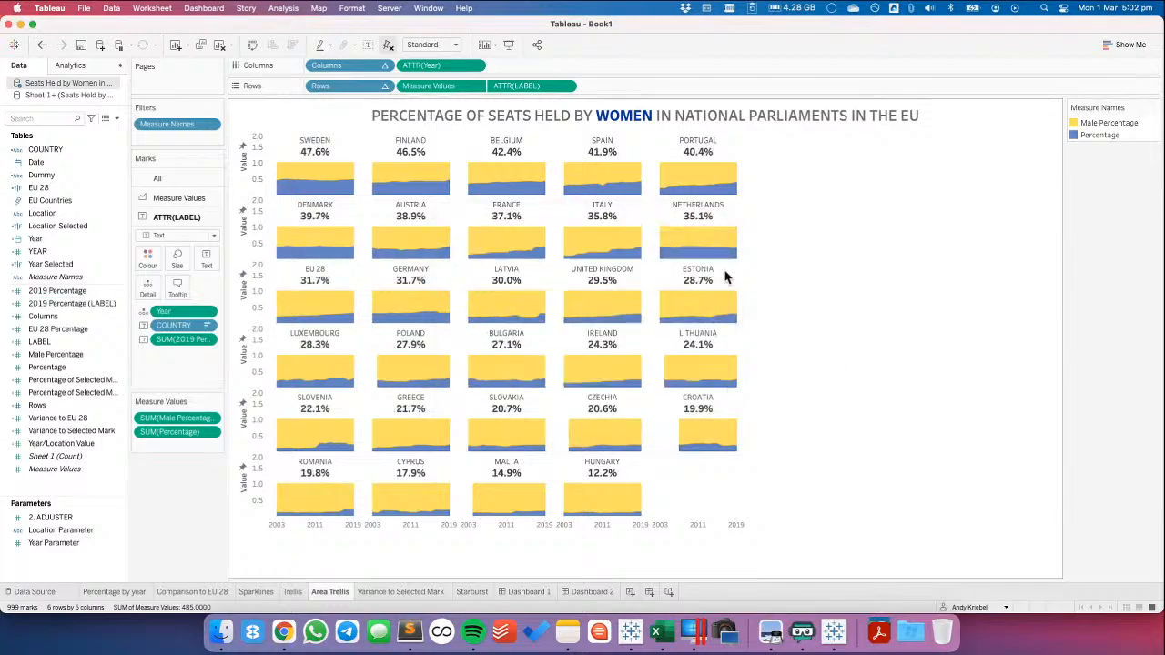
Hide the Measure Values axis header in the area trellis and check the result on Dashboard 2
left_click(475, 85)
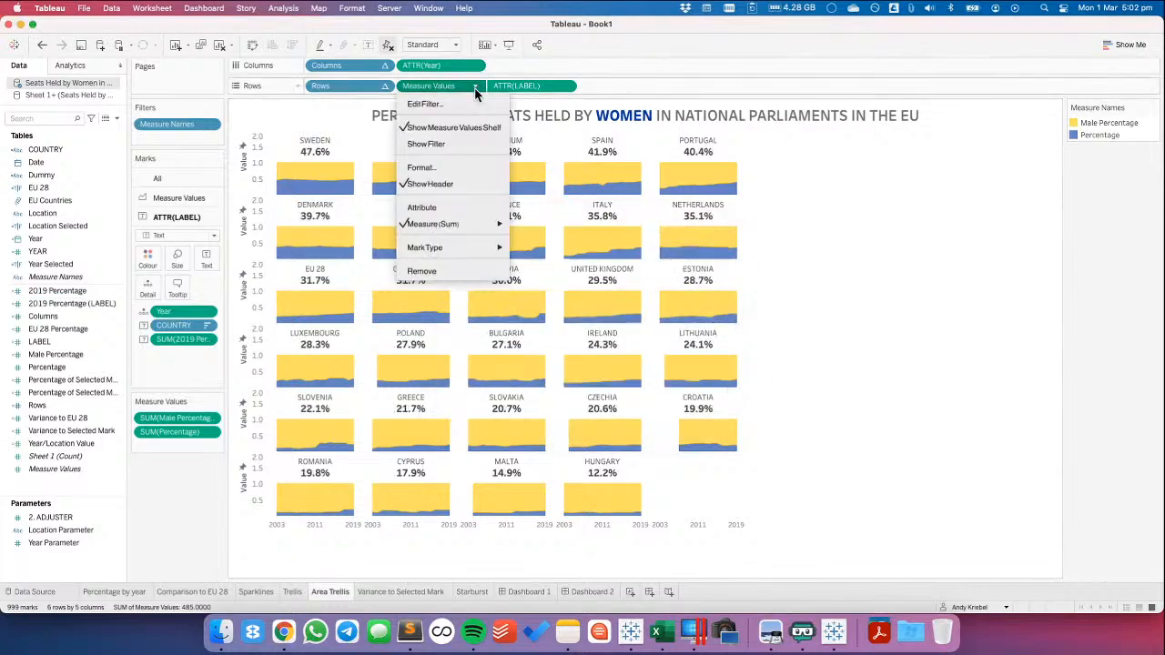
left_click(443, 185)
left_click(537, 592)
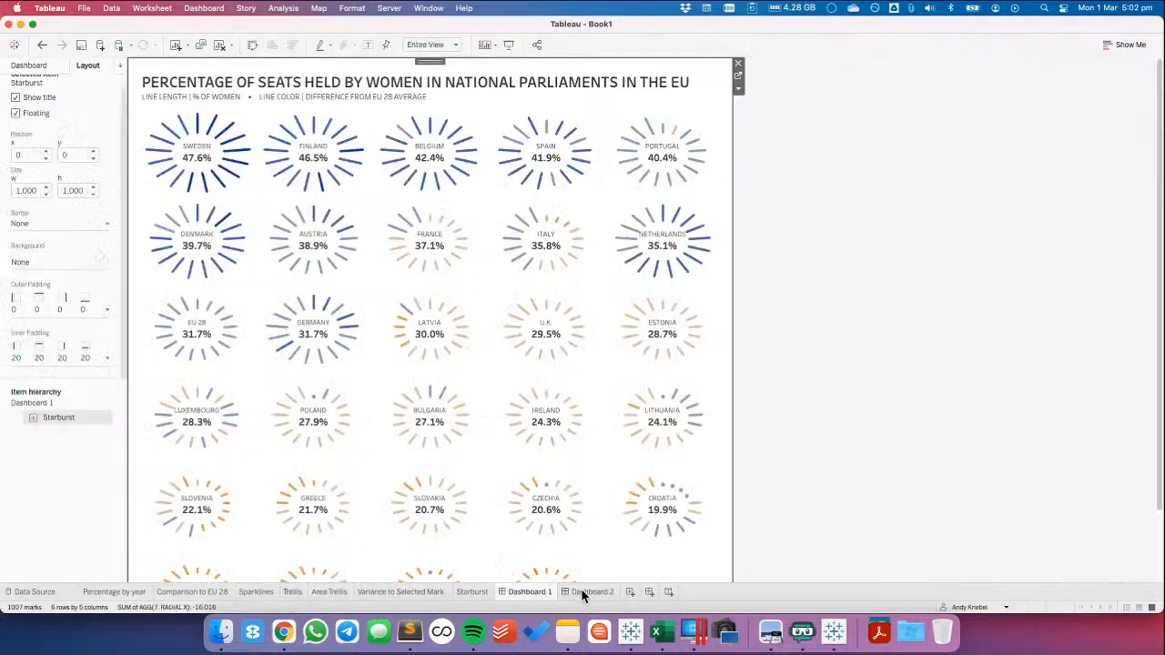
left_click(587, 592)
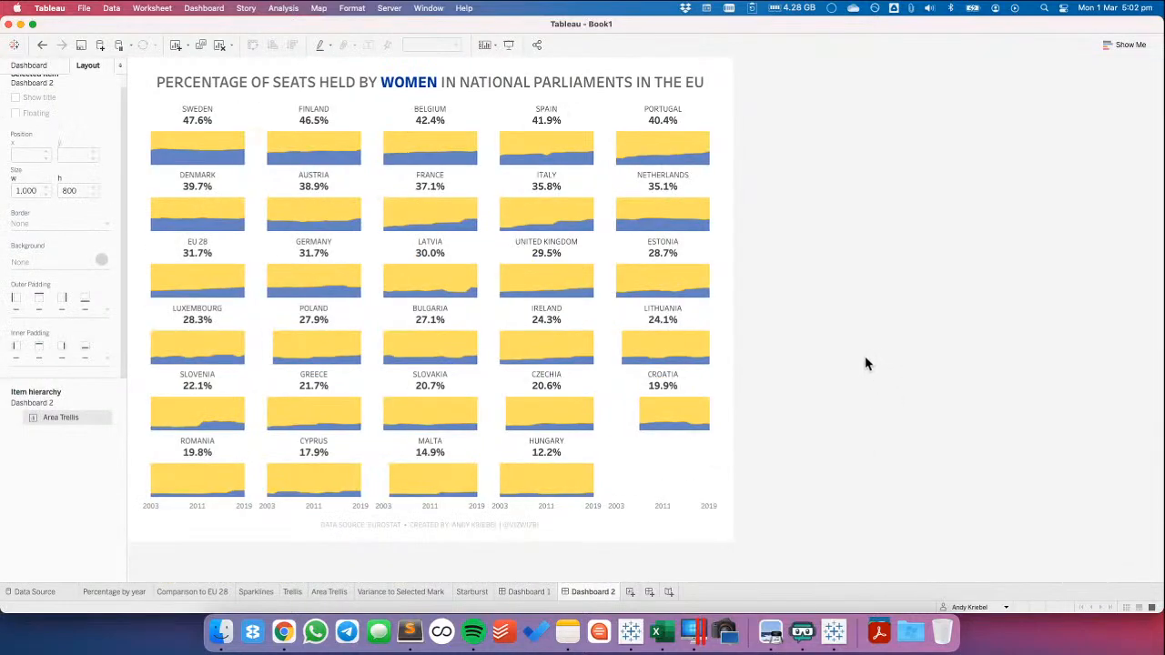
Set Dashboard 2 to a custom fixed size of 1000 px wide by 1000 px high
left_click(46, 64)
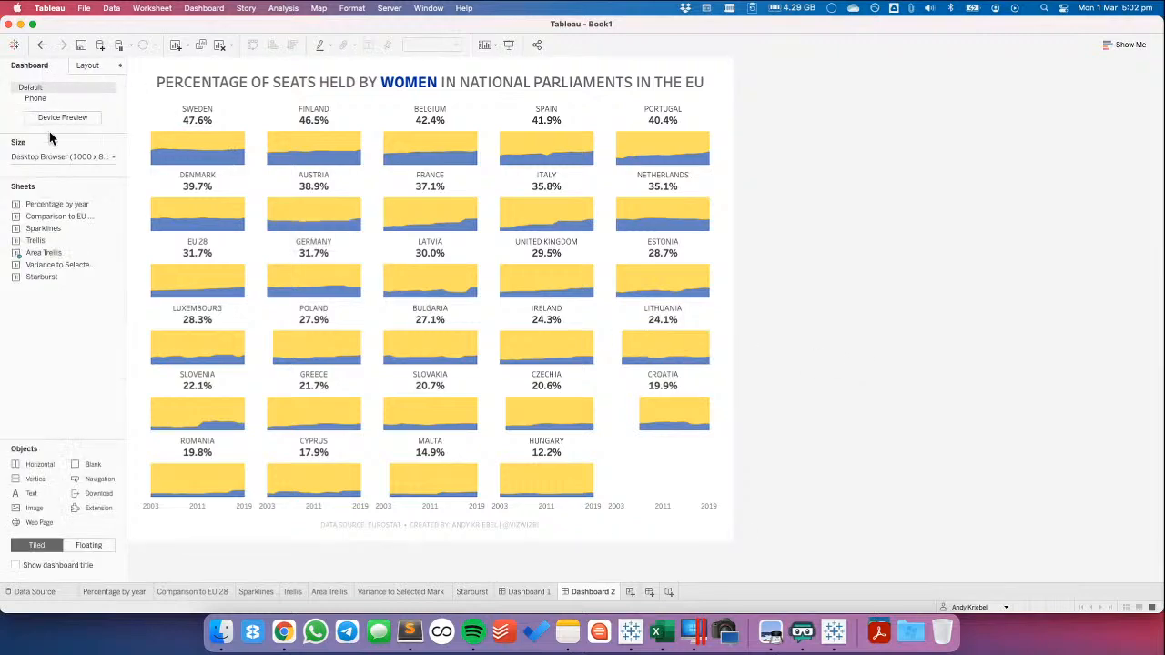
left_click(67, 159)
left_click(119, 228)
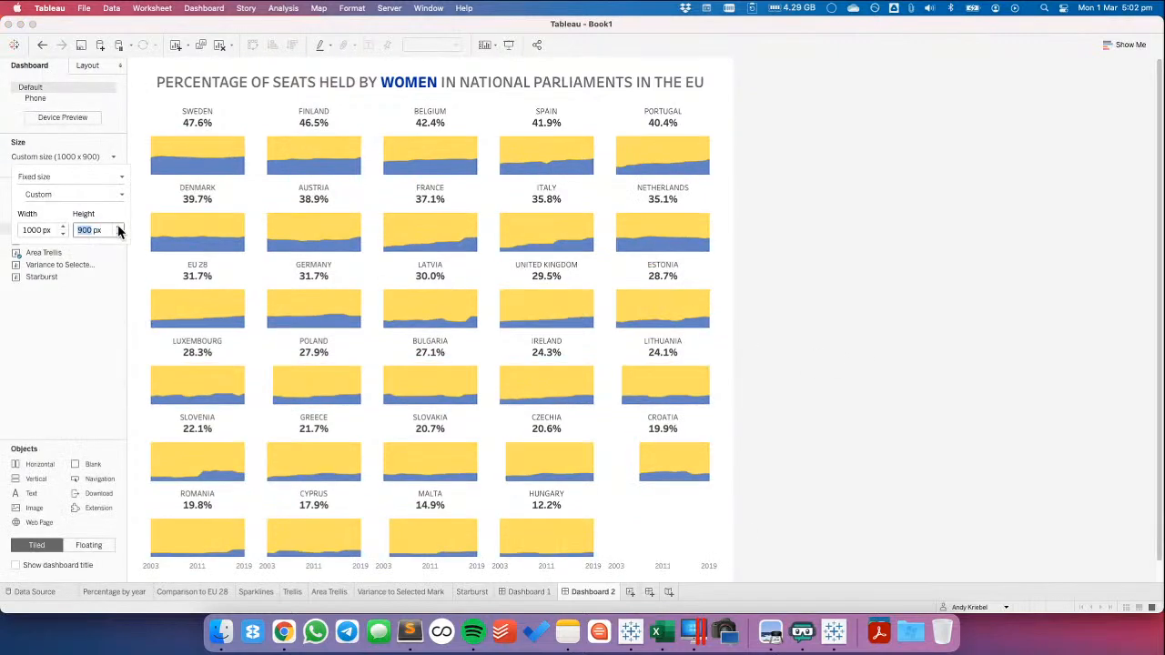
left_click(119, 227)
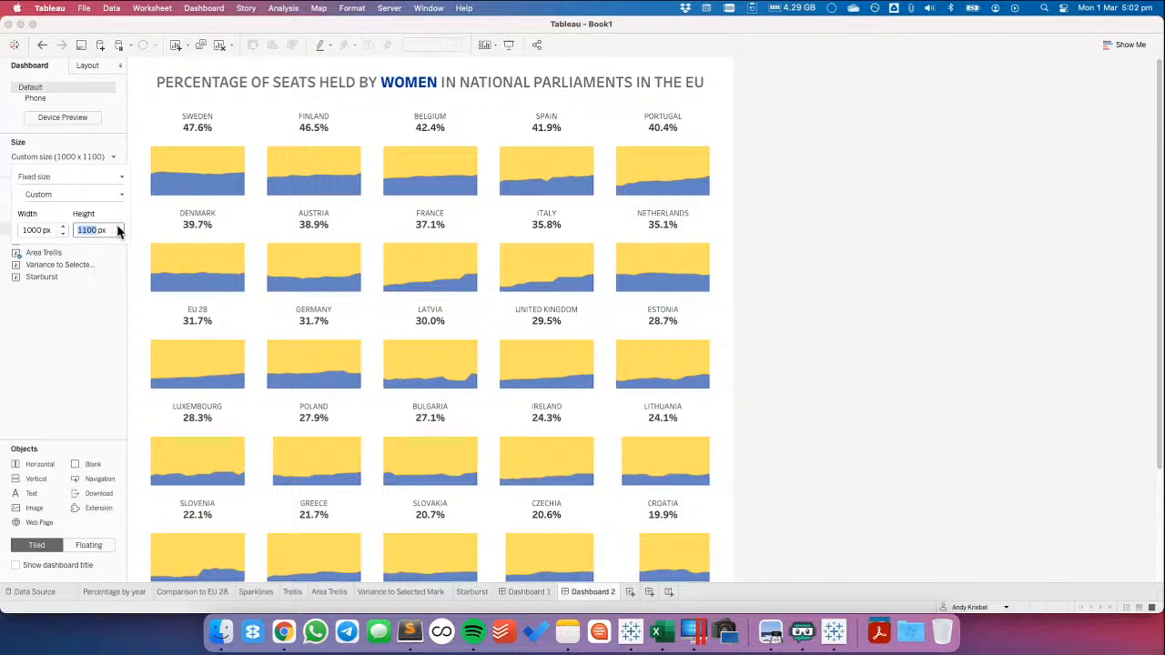
left_click(62, 234)
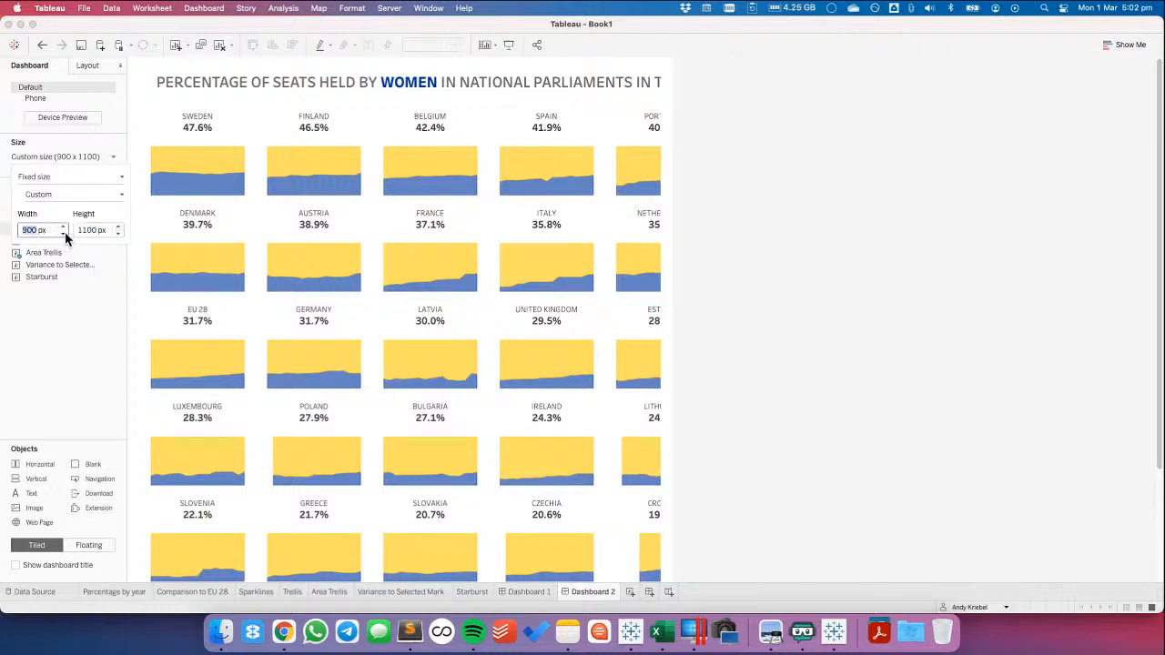
left_click(63, 227)
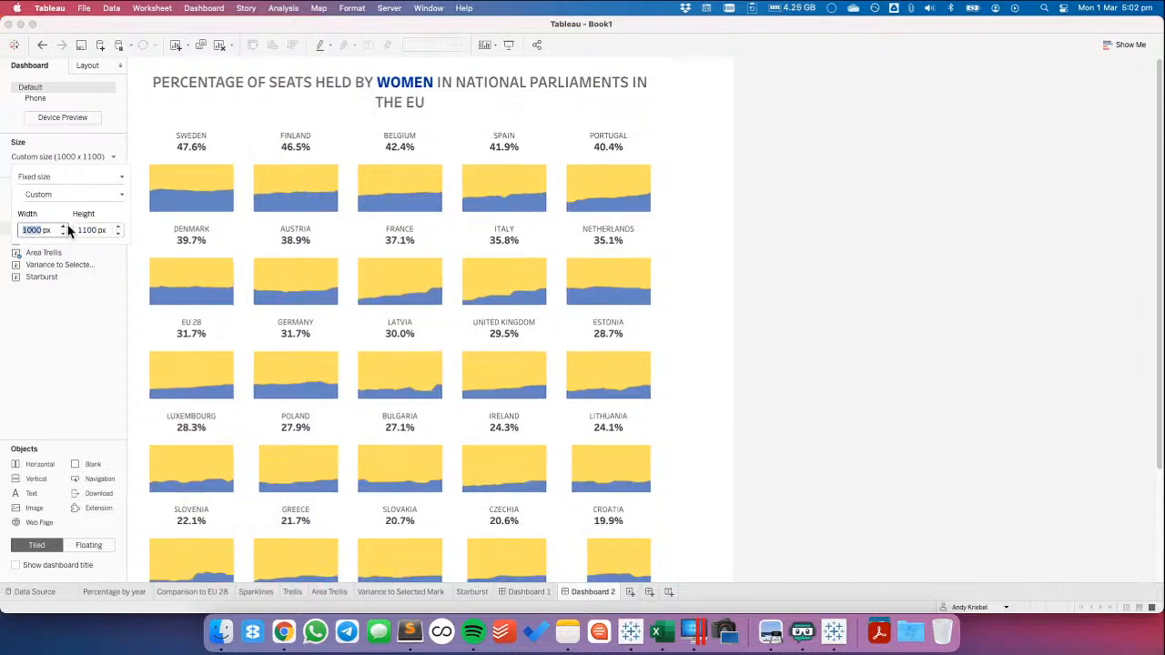
left_click(117, 234)
left_click(952, 229)
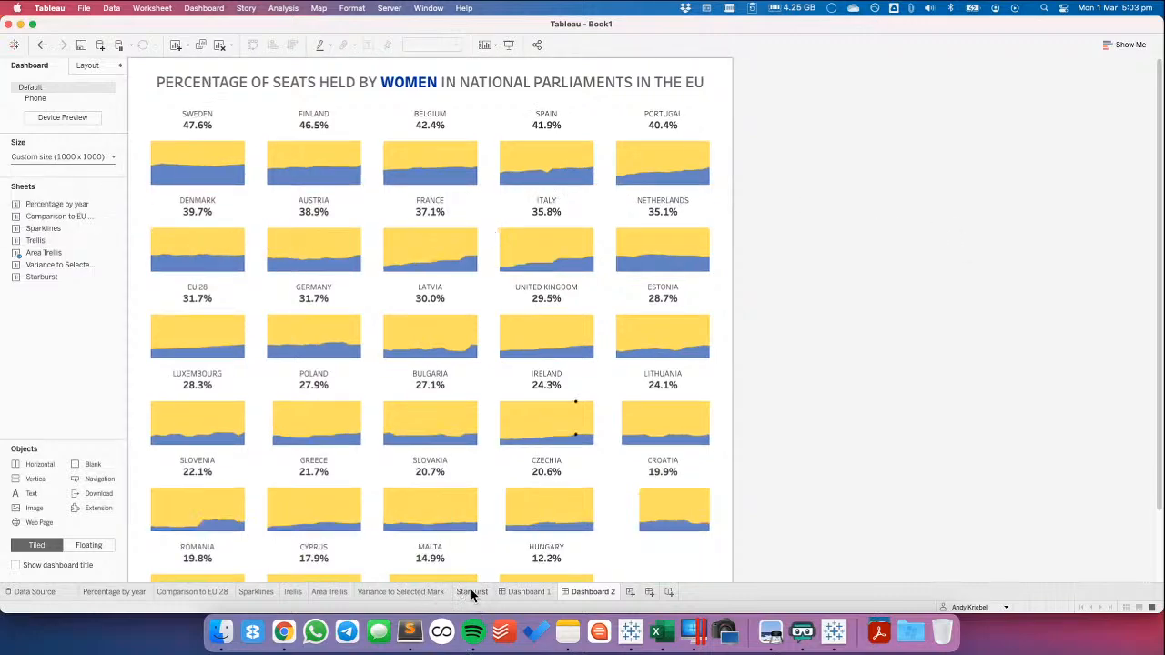
Show the Measure Values axis header again on the Area Trellis sheet
left_click(329, 592)
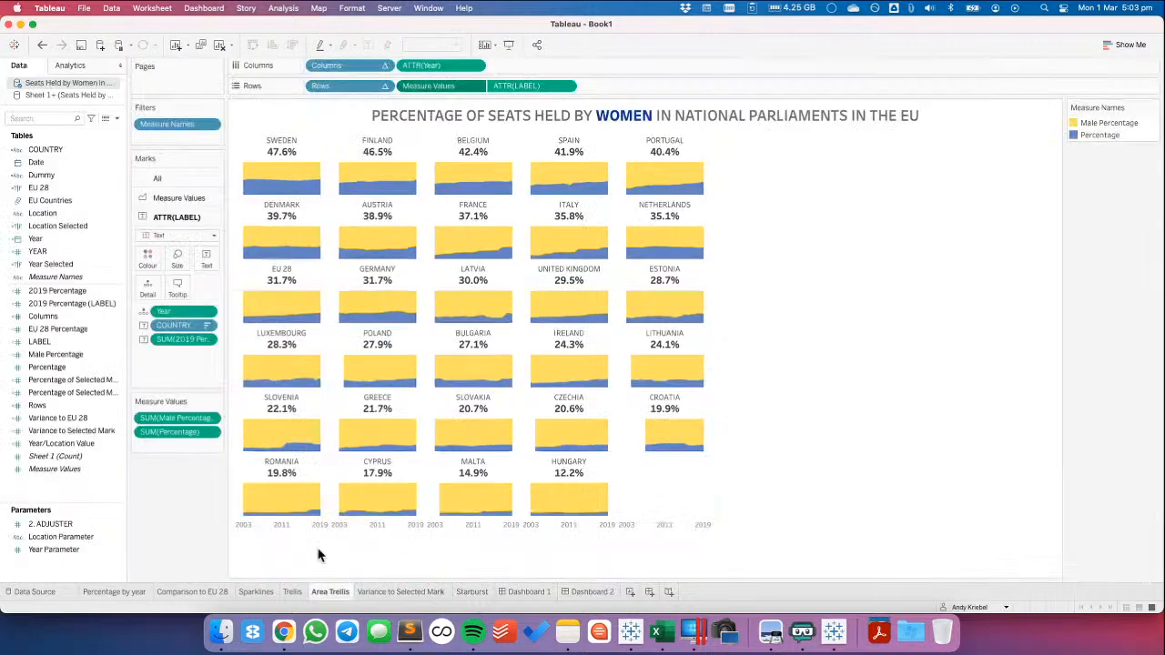
left_click(475, 87)
left_click(447, 182)
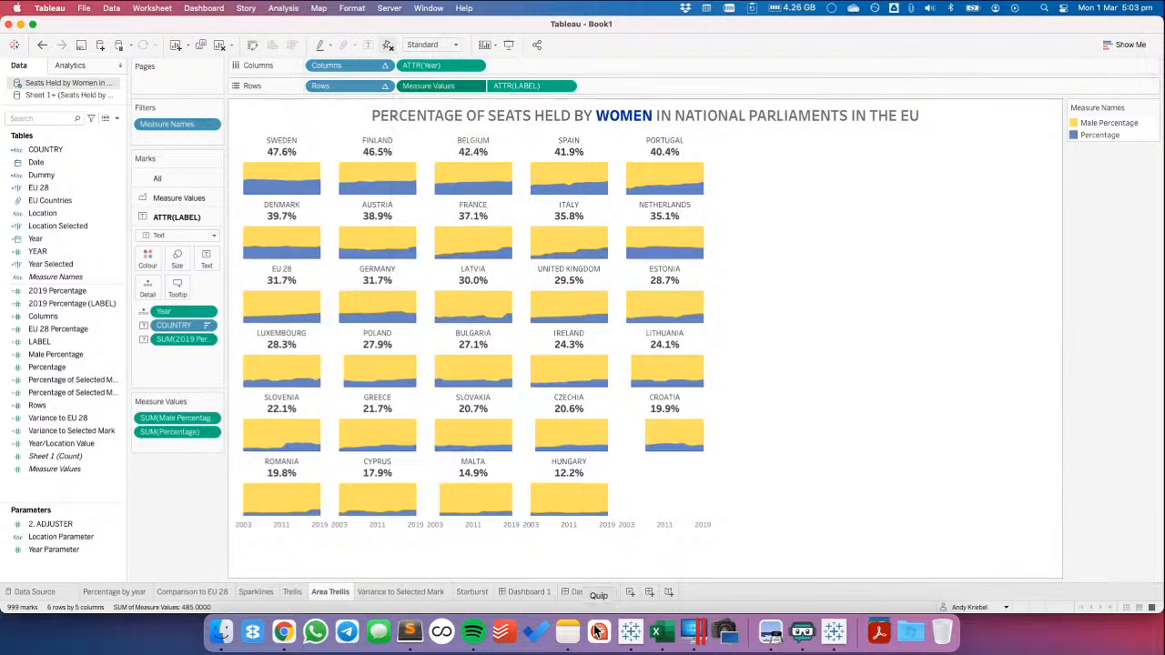
On Dashboard 2, set the fixed end of the area trellis's Measure Values axis to 1.75 after trying 1.7
mouse_move(591, 594)
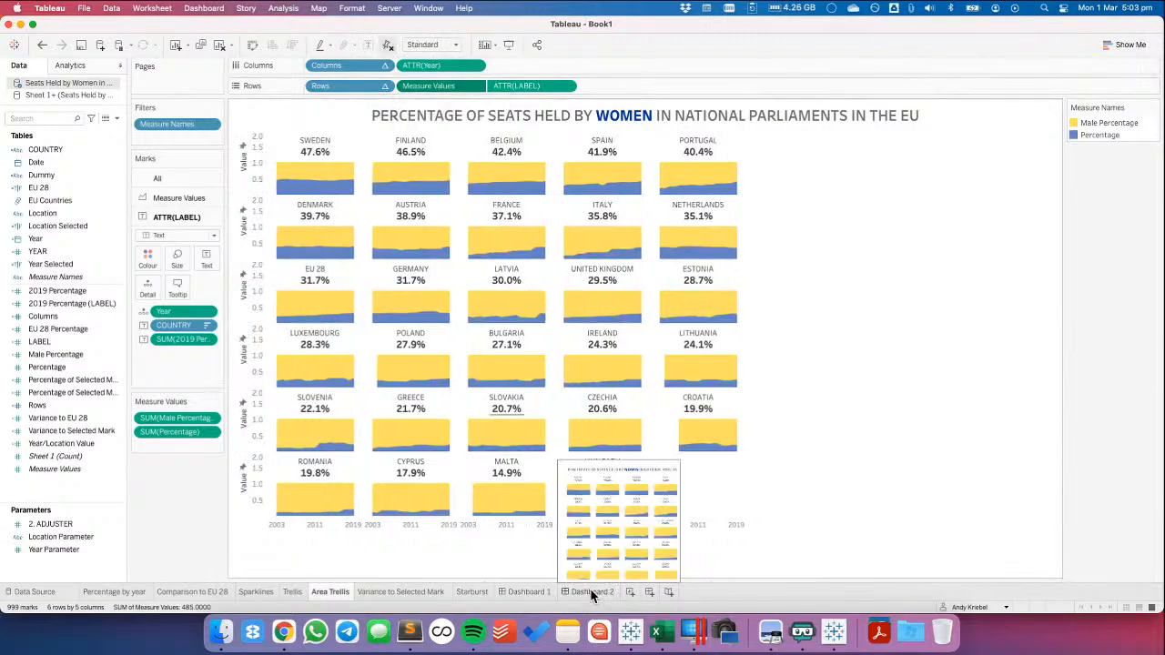
left_click(591, 593)
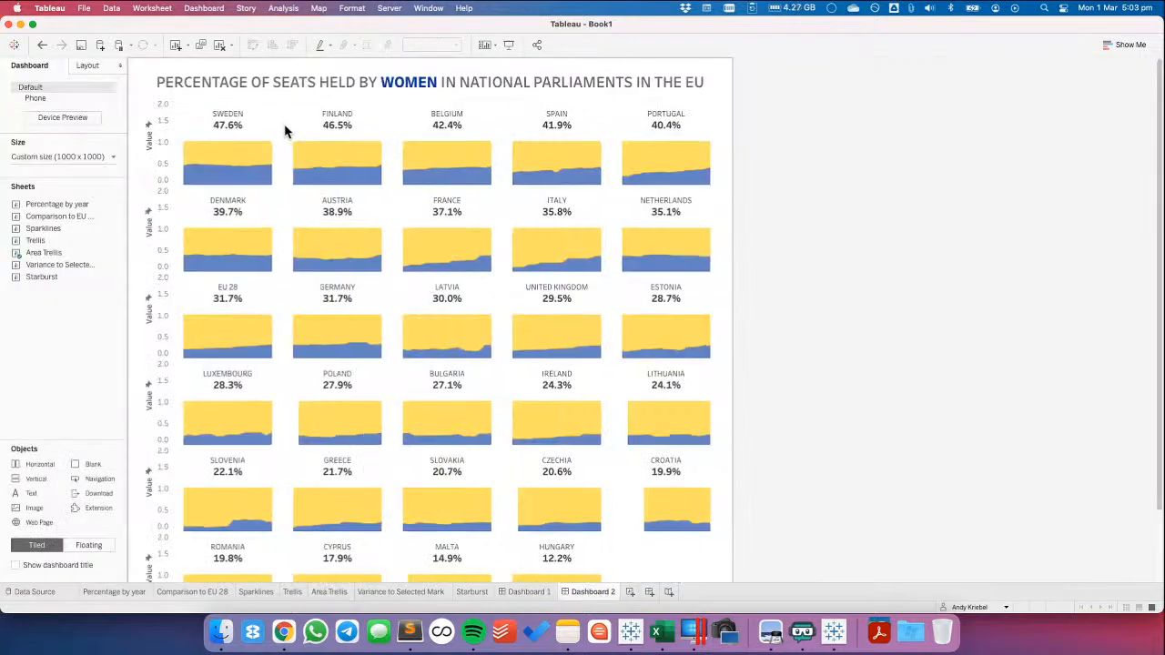
left_click(161, 130)
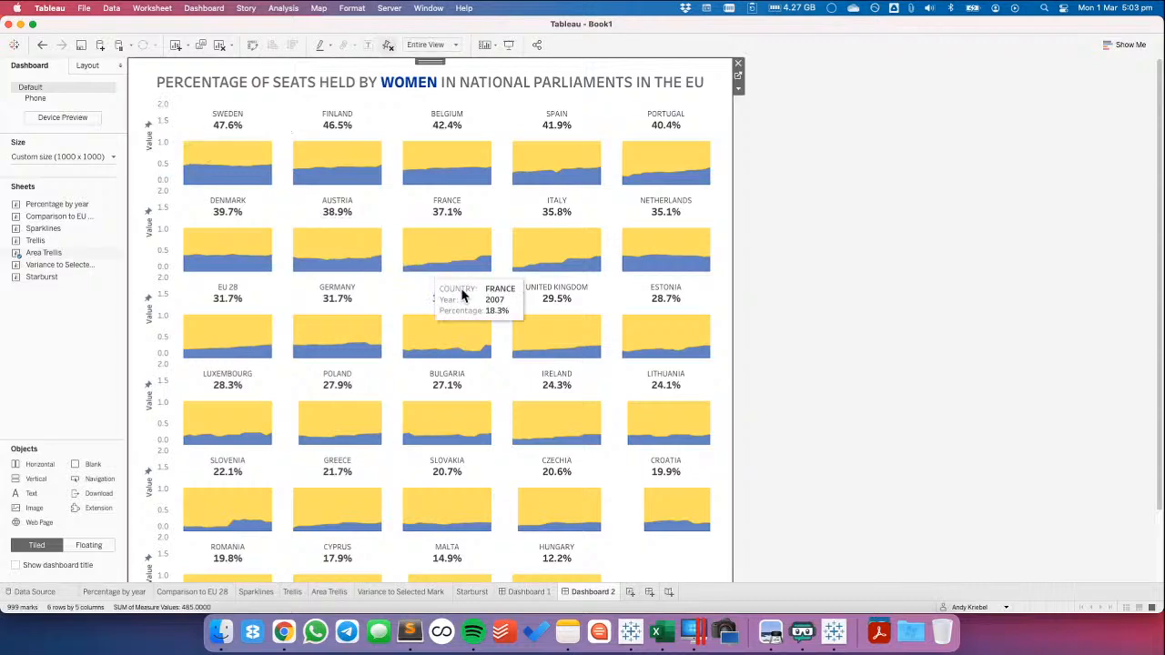
mouse_move(482, 328)
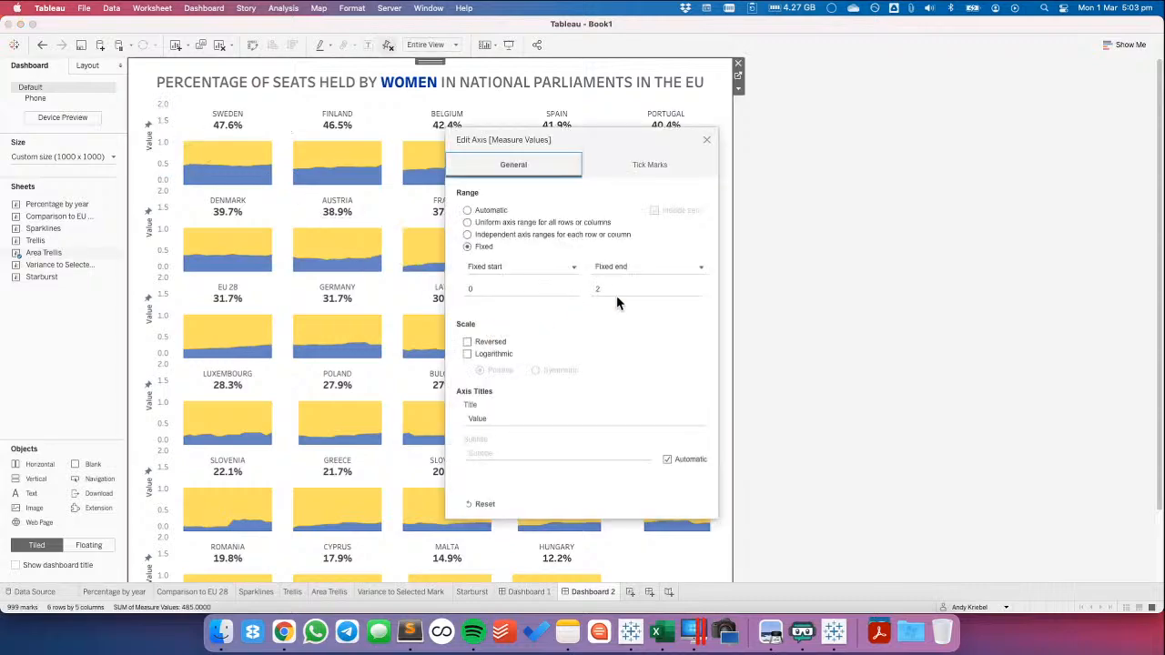
double_click(617, 288)
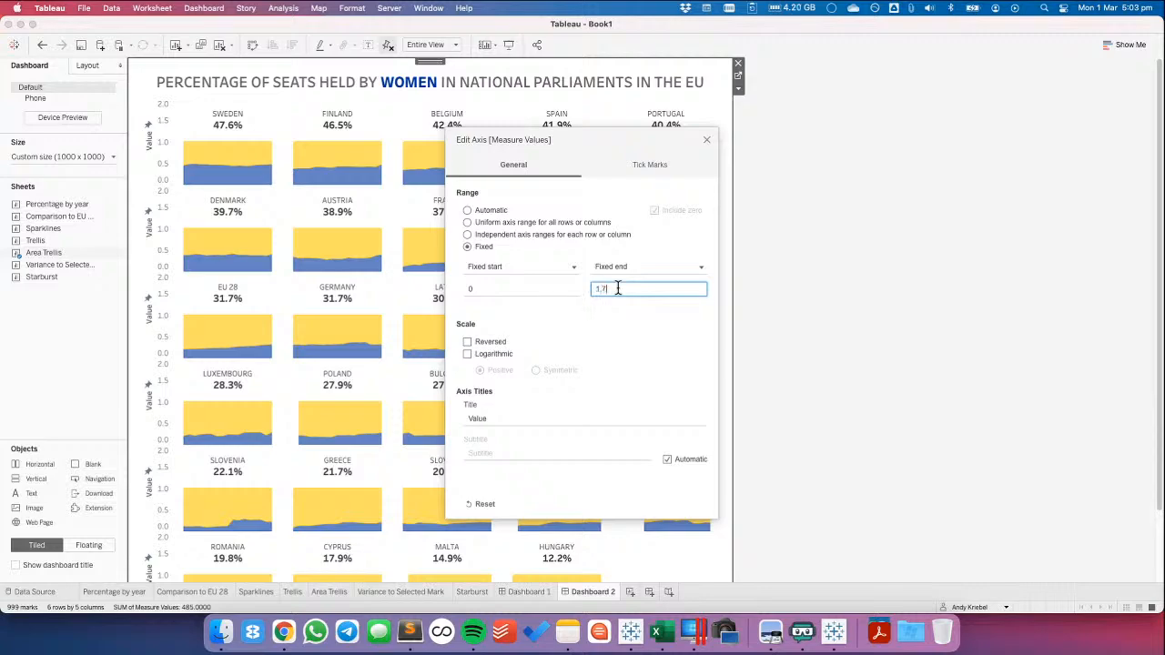
type("1.7")
key("Tab")
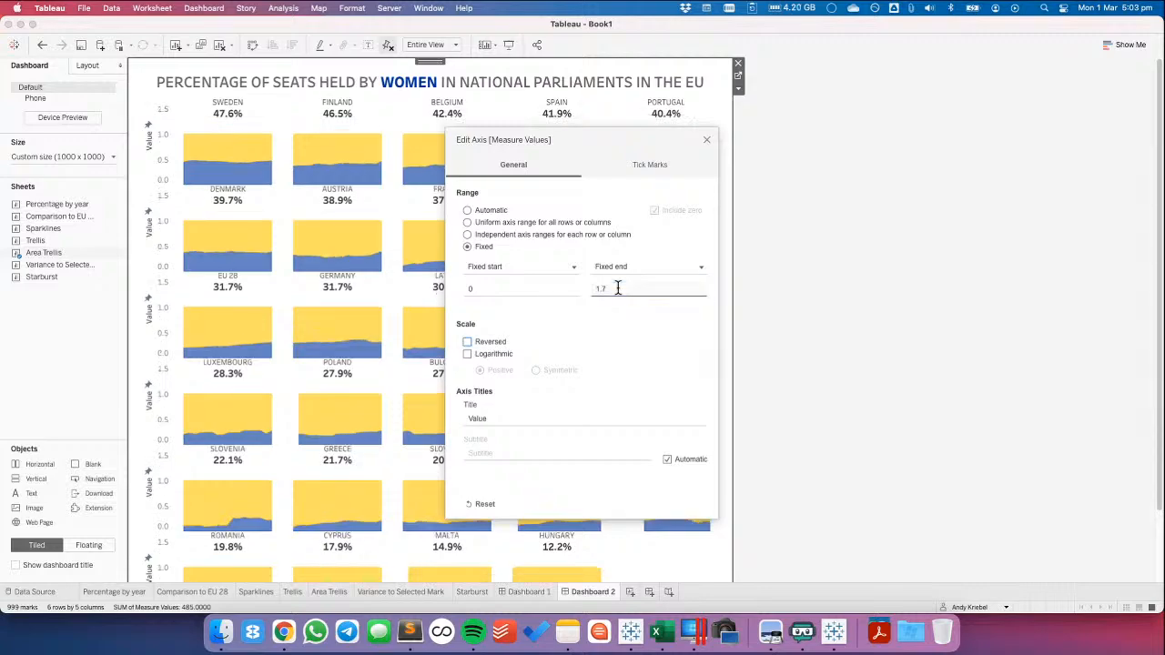
double_click(617, 288)
left_click(706, 140)
left_click(844, 164)
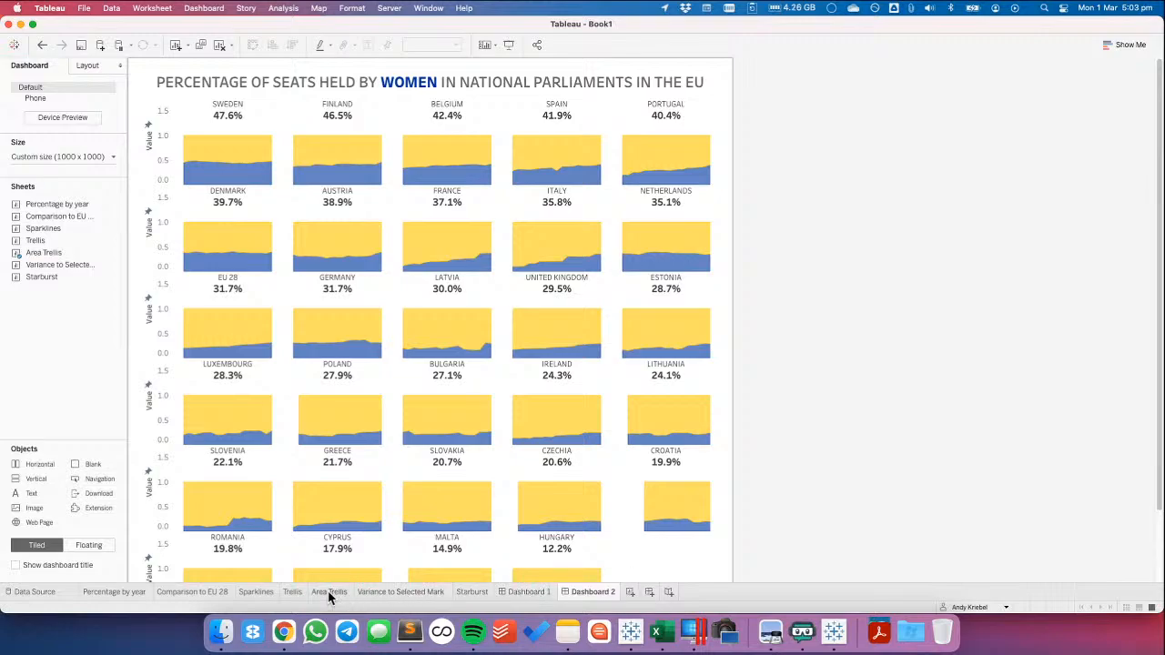
On the Area Trellis sheet, edit the LABEL calculation to return 1.3 for the year 2011, after trying 1.4
left_click(330, 592)
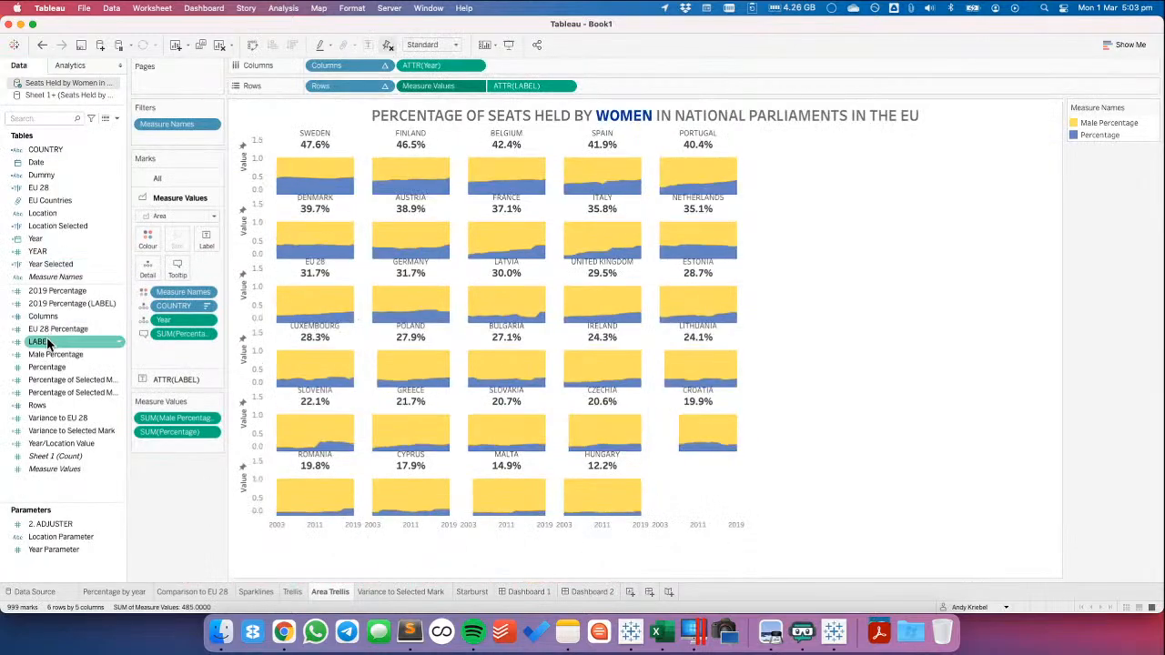
right_click(47, 344)
left_click(80, 109)
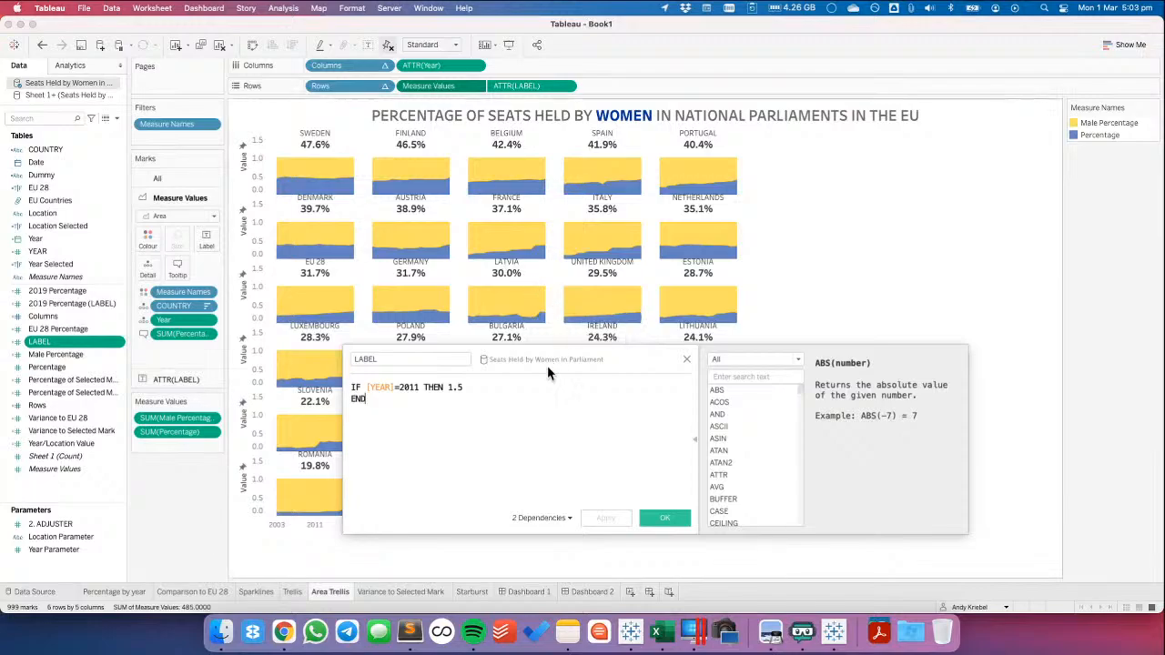
left_click(500, 391)
key("BackSpace")
type("4")
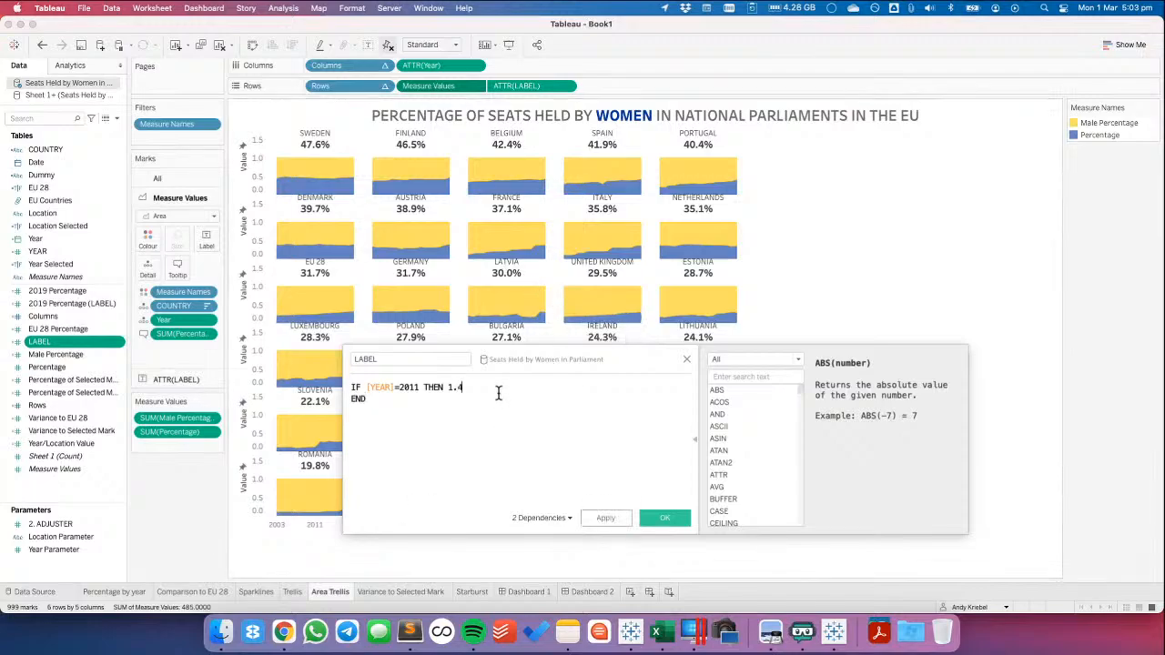
left_click(605, 518)
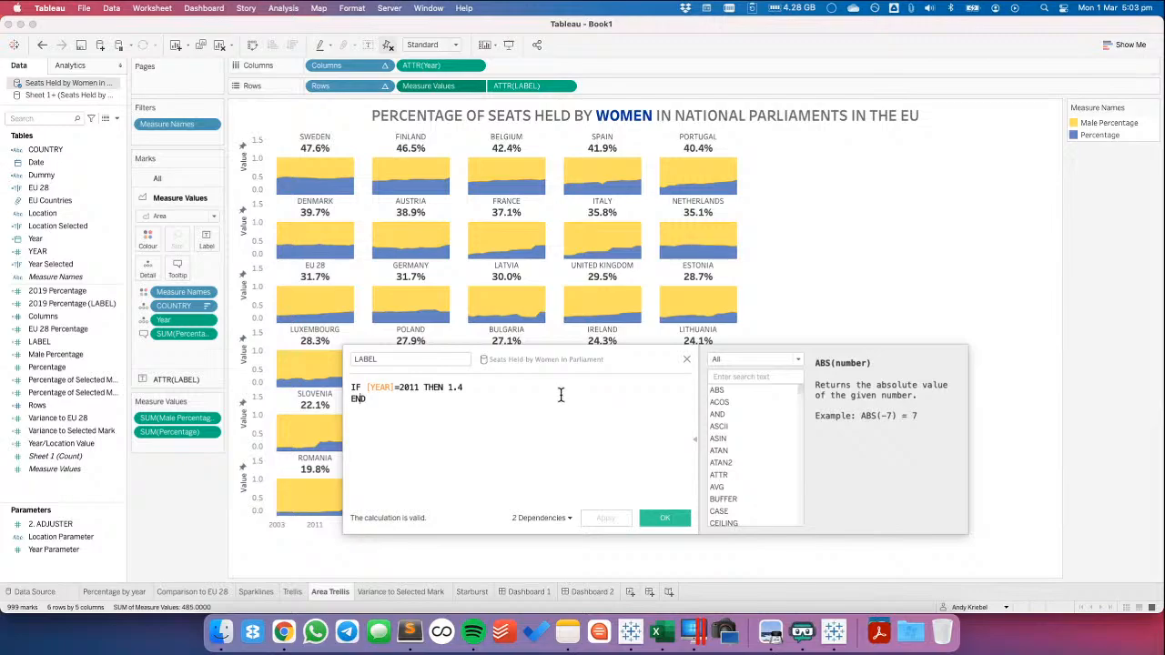
key("BackSpace")
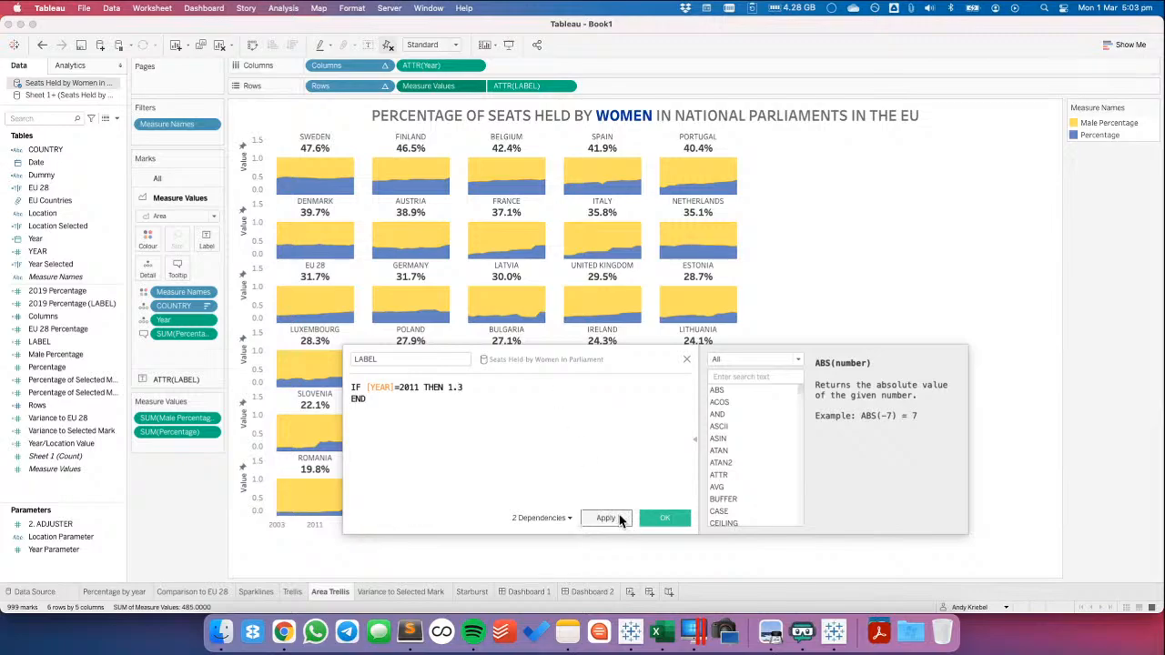
left_click(664, 517)
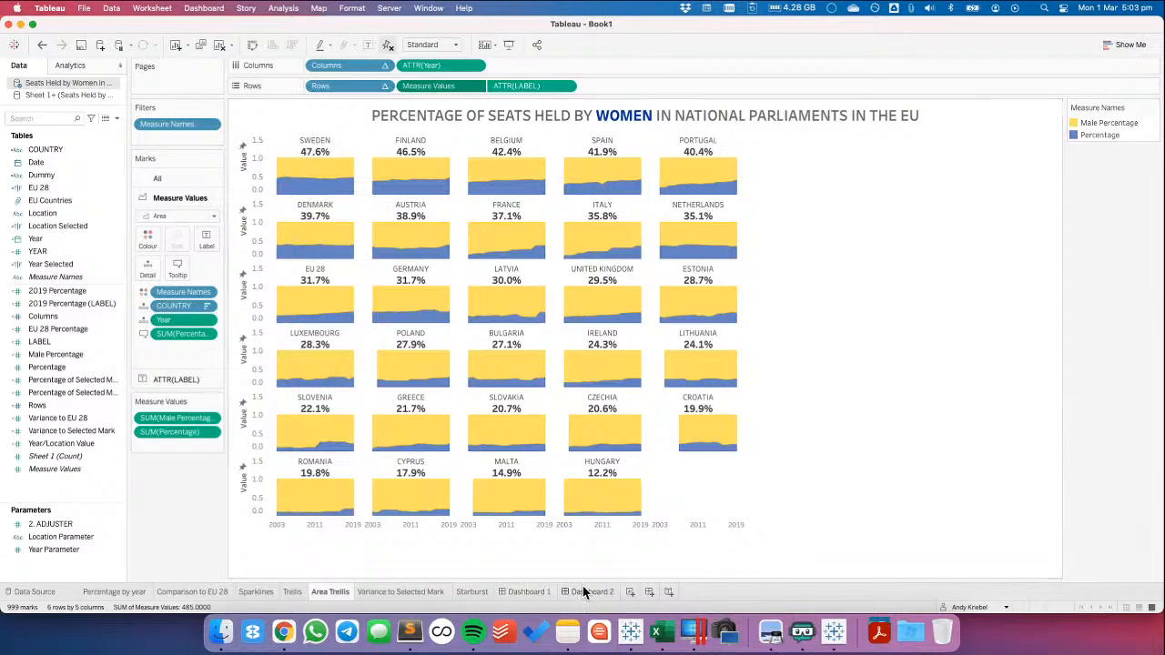
On Dashboard 2, set the fixed end of the Measure Values axis to 1.6 and hide its header
left_click(585, 592)
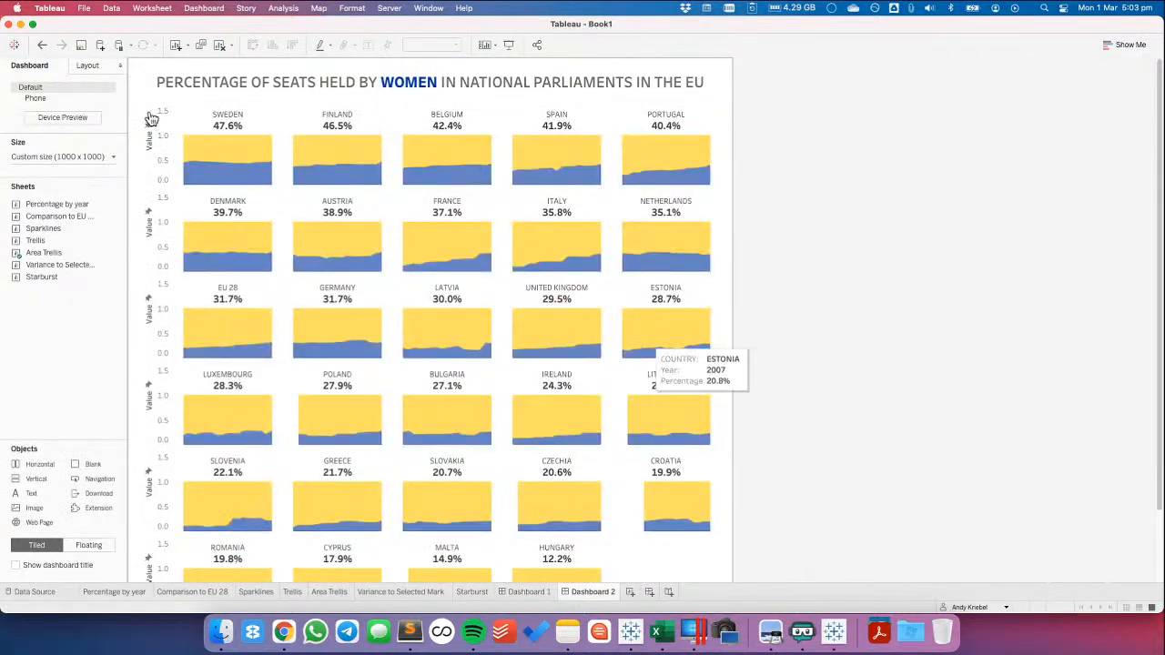
left_click(163, 136)
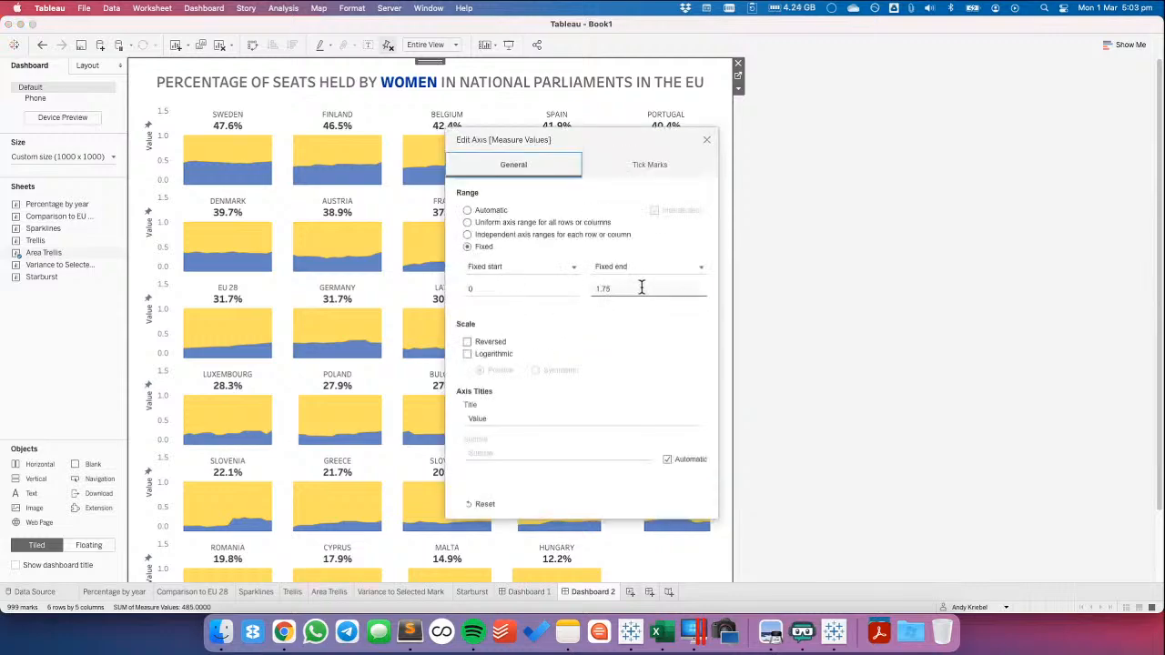
left_click(642, 288)
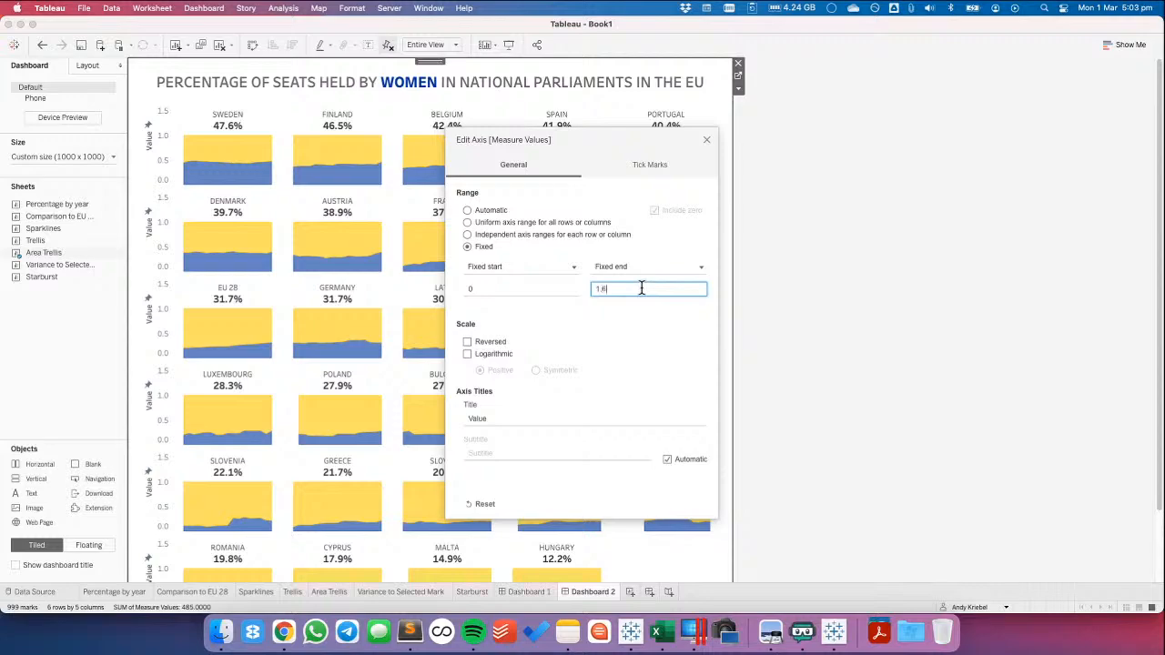
left_click(706, 139)
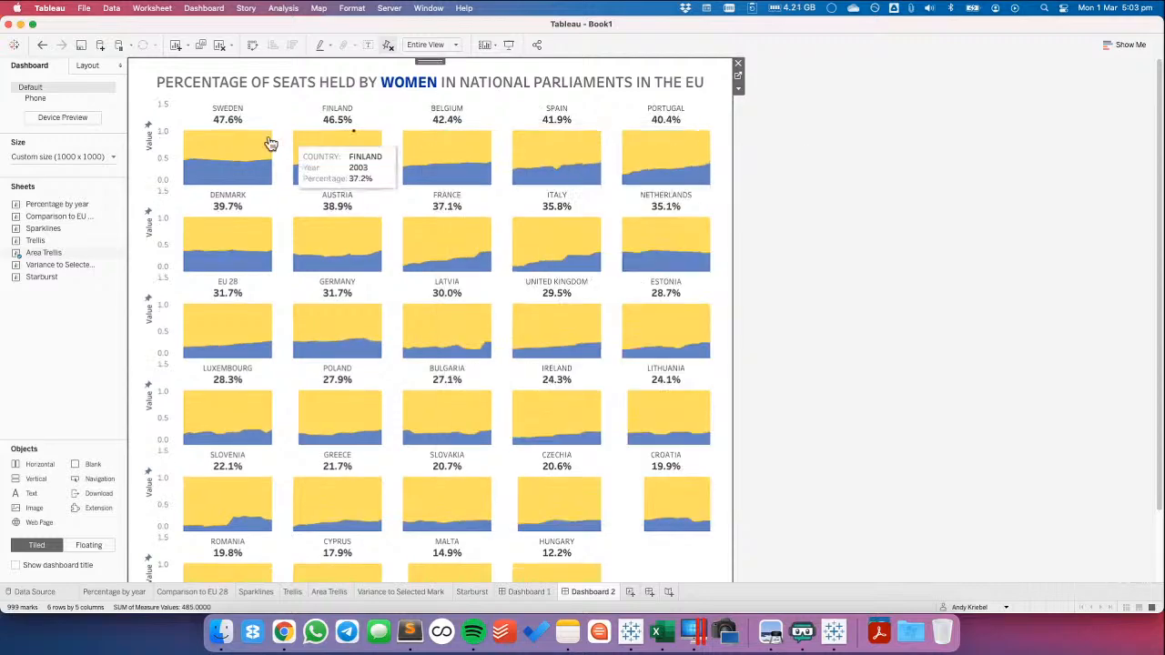
right_click(165, 137)
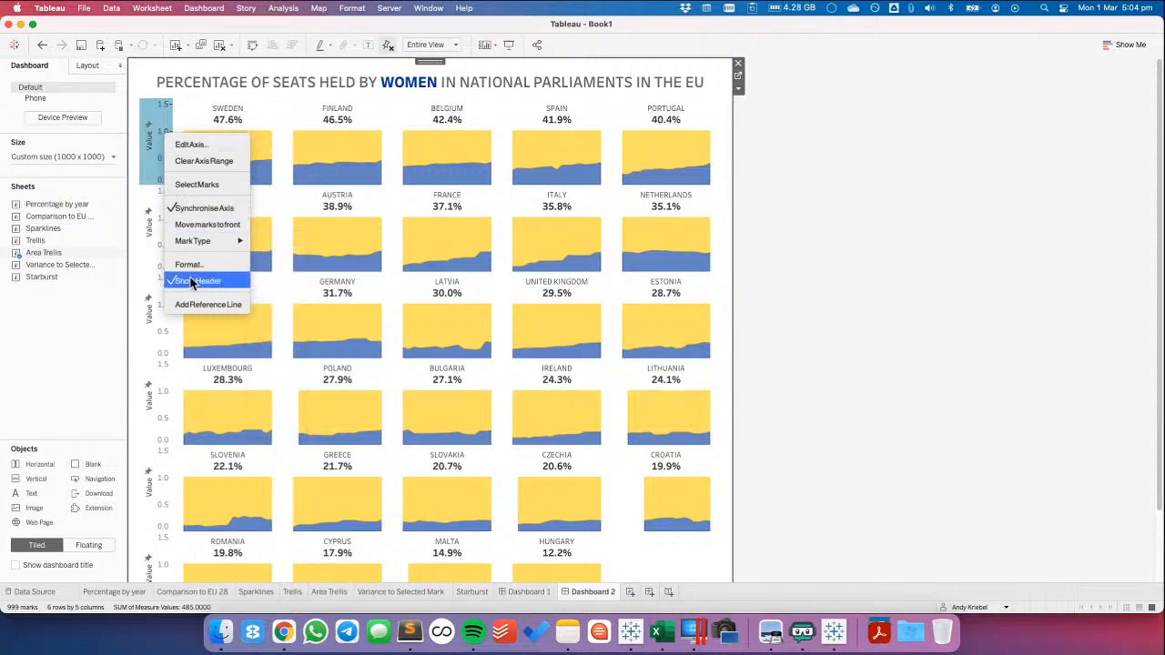
left_click(191, 283)
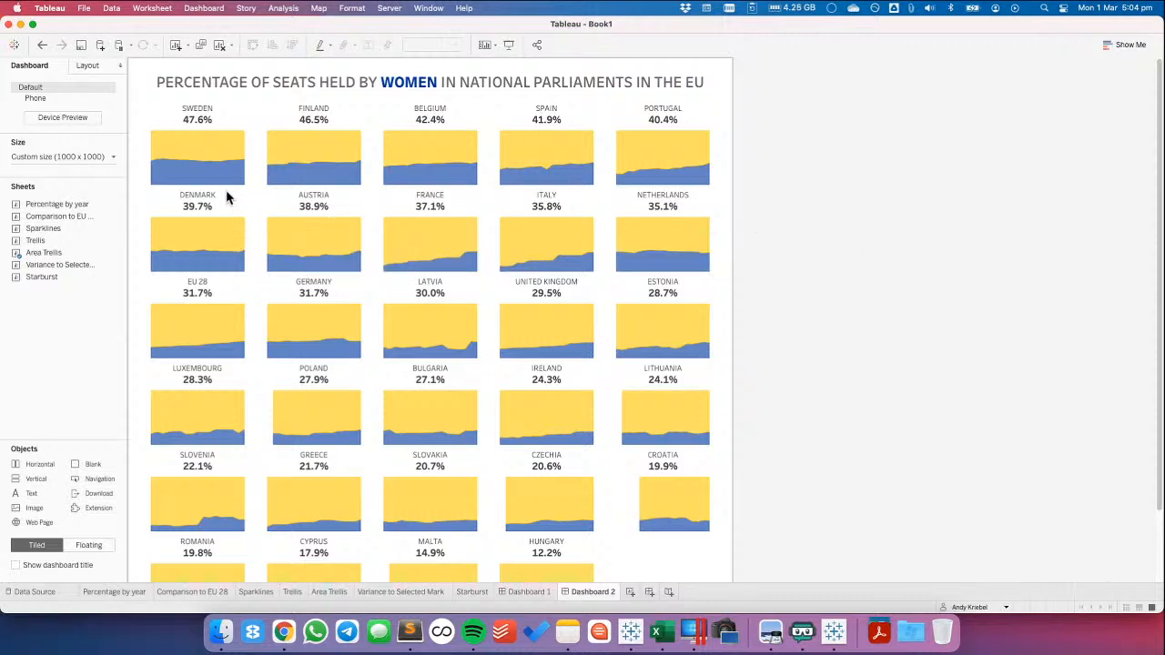
Go to the Area Trellis sheet from the dashboard and edit the LABEL calculation to return 1 for the year 2011
left_click(241, 114)
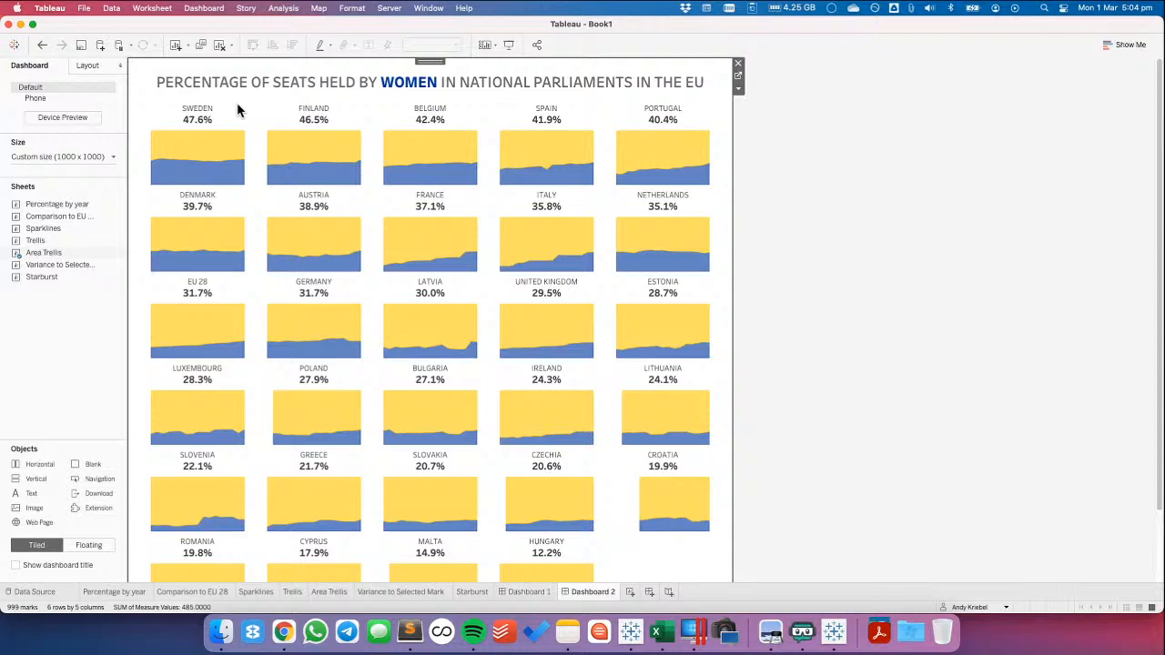
left_click(738, 77)
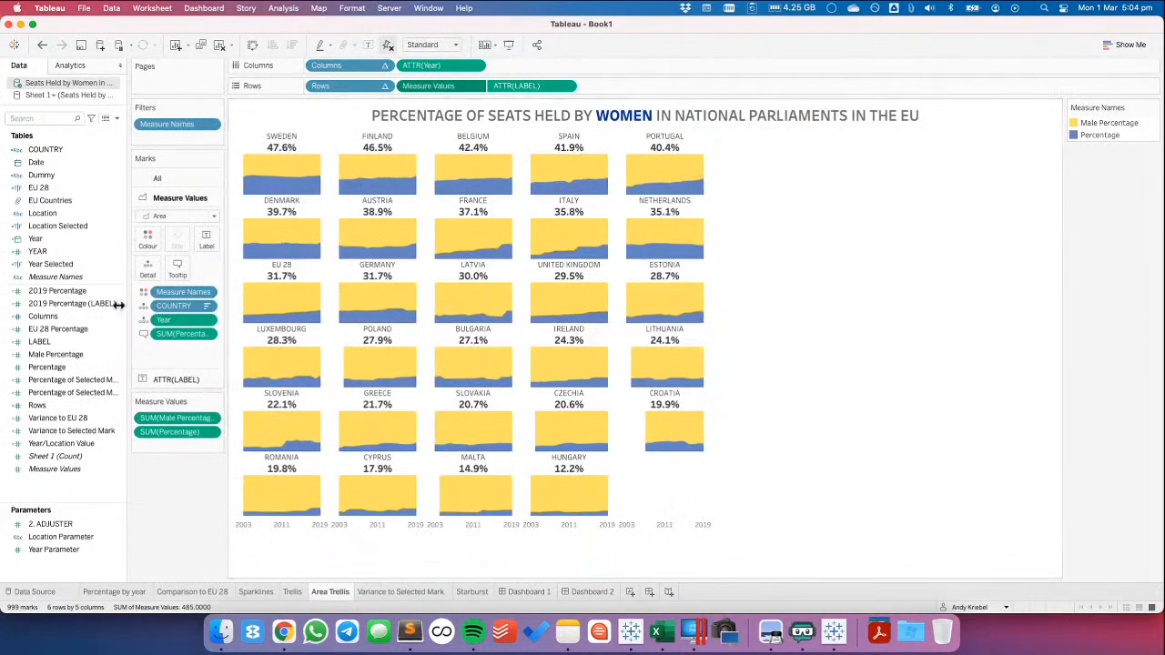
right_click(41, 341)
left_click(84, 110)
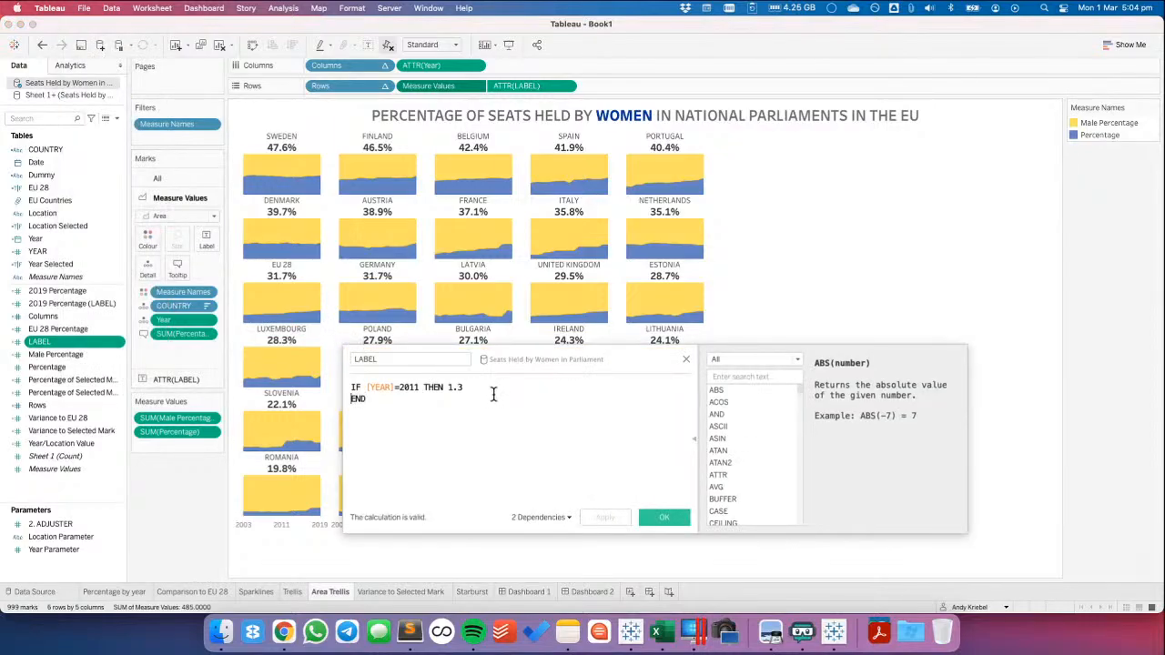
key("BackSpace")
key("BackSpace")
key("BackSpace")
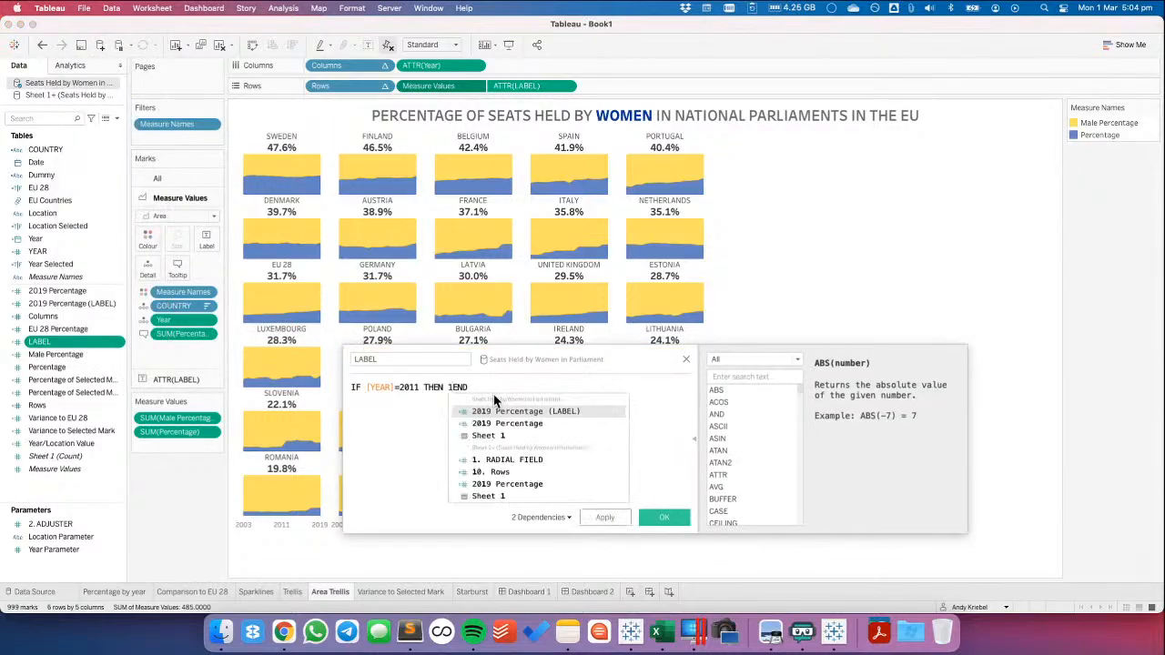
left_click(674, 517)
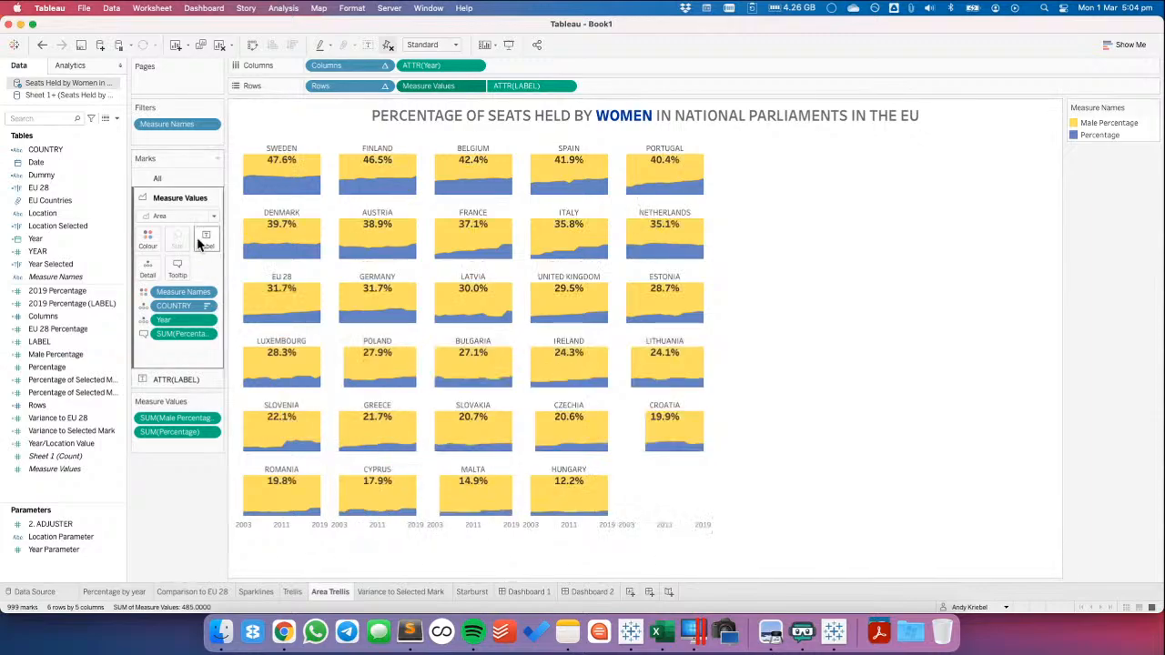
Try aligning the ATTR(LABEL) text vertically to the bottom, and undo the change
left_click(168, 378)
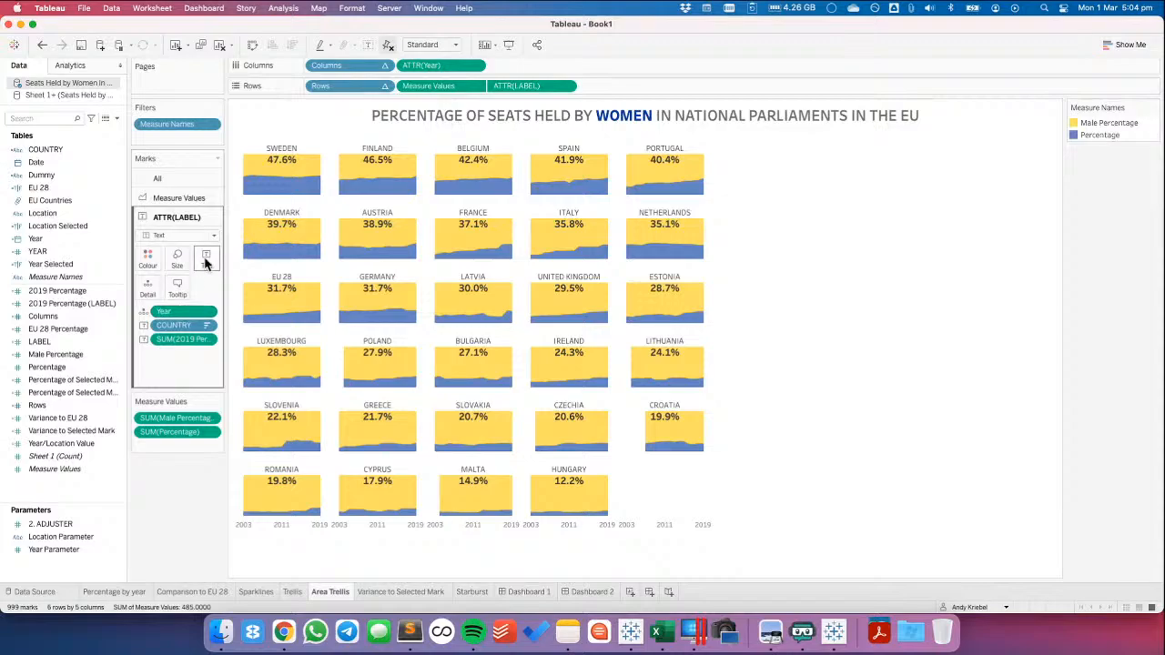
left_click(205, 259)
left_click(310, 302)
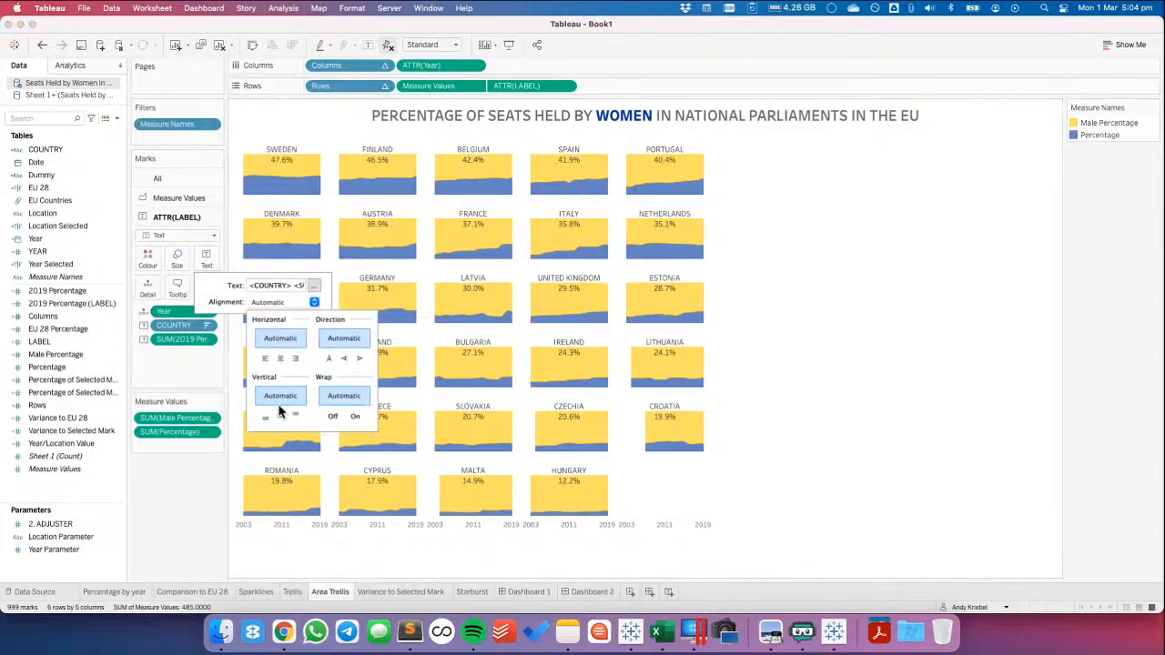
left_click(264, 418)
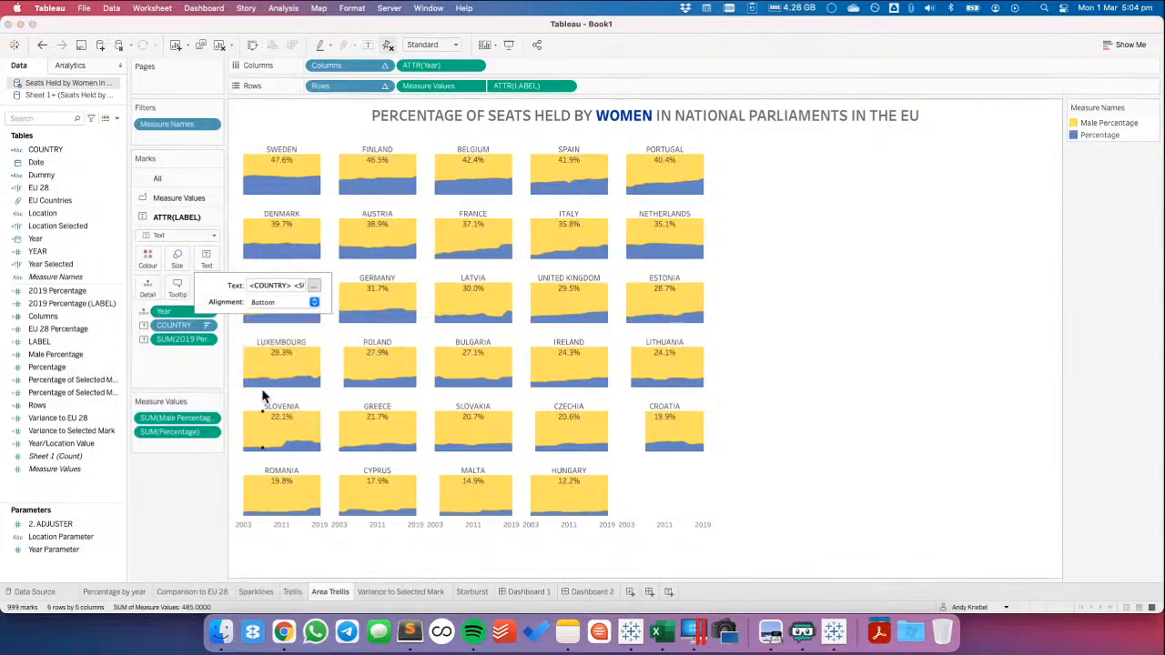
left_click(188, 368)
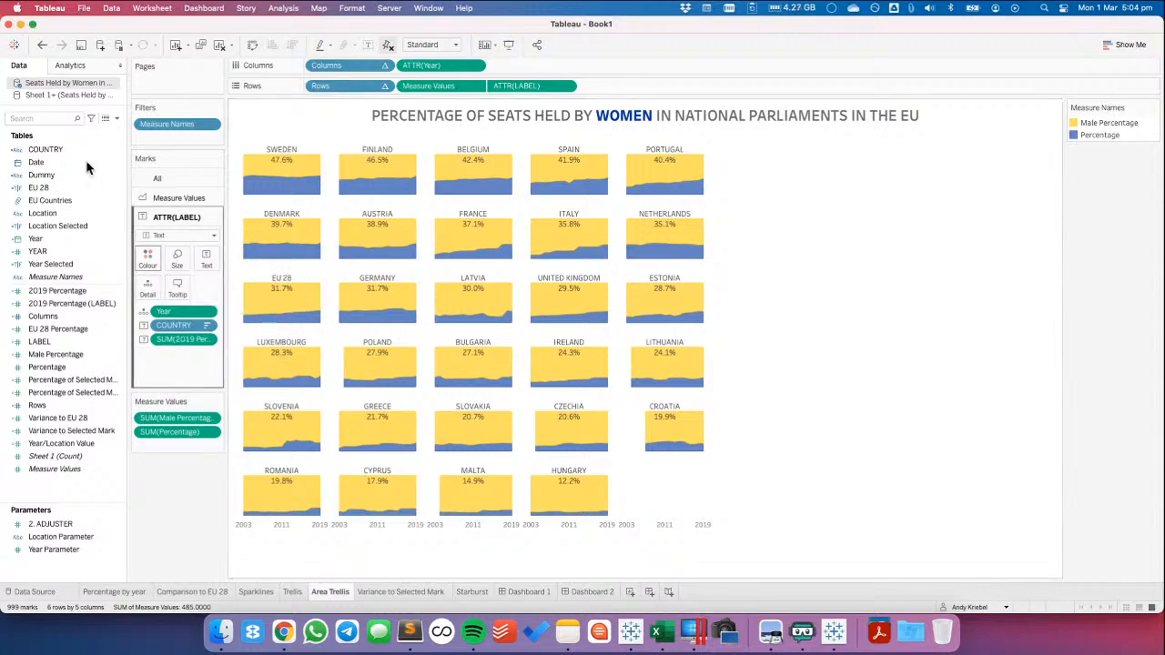
left_click(41, 46)
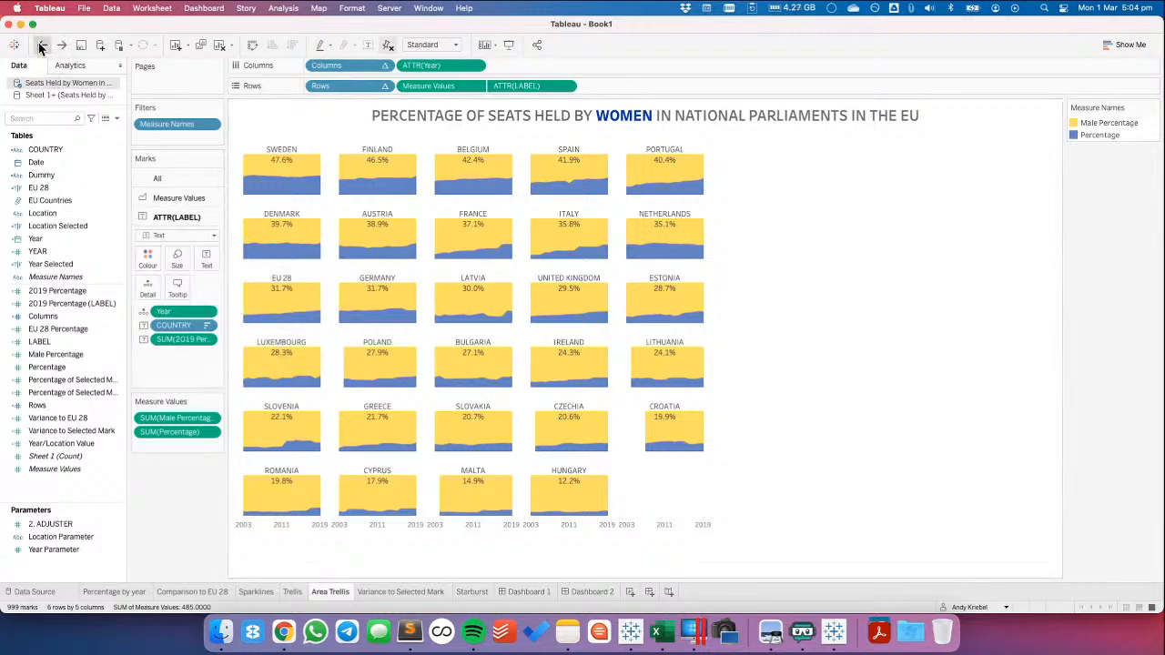
left_click(41, 46)
Change the ATTR(LABEL) mark type to Gantt Bar and label all marks with bottom vertical alignment
left_click(177, 236)
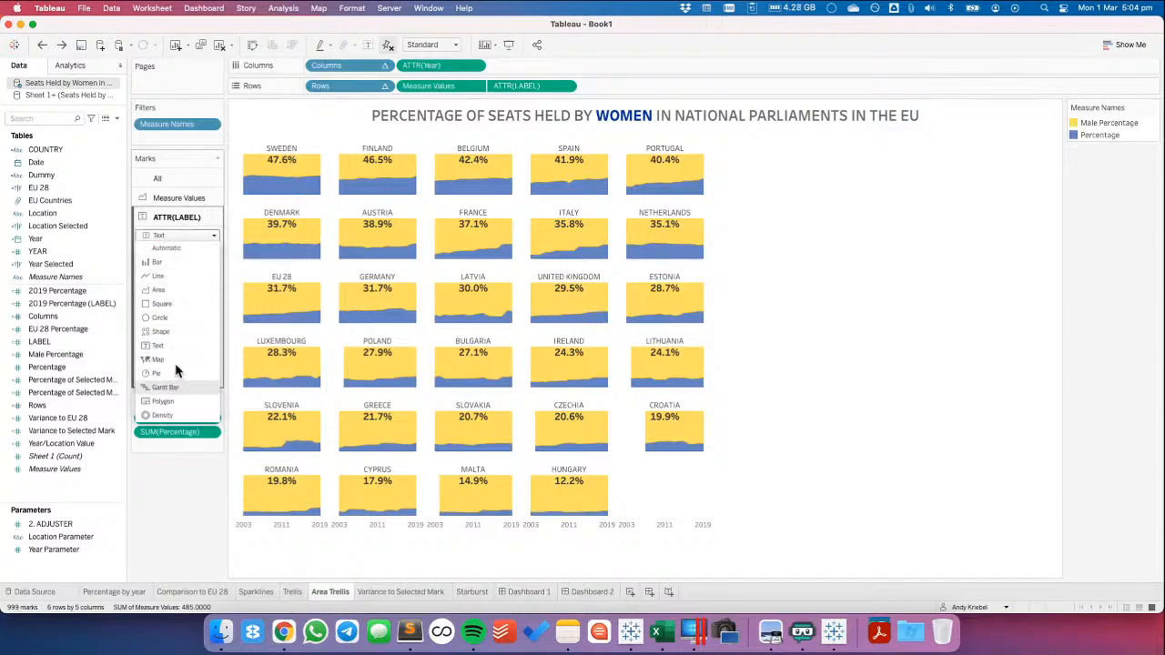
left_click(166, 387)
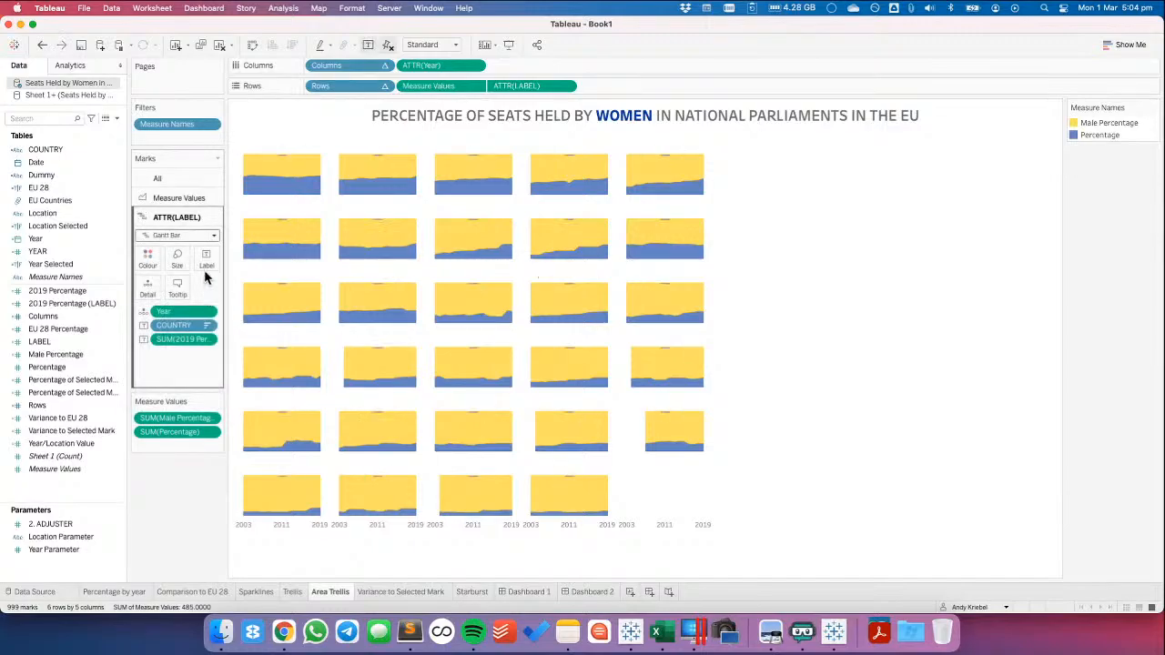
left_click(206, 259)
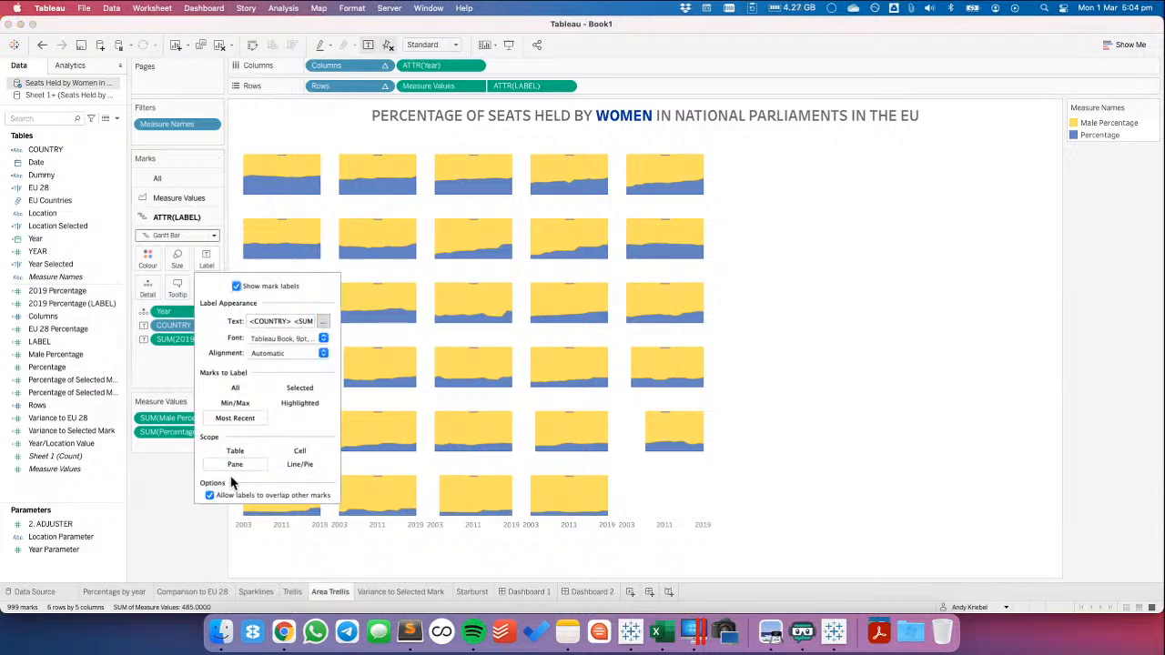
left_click(234, 390)
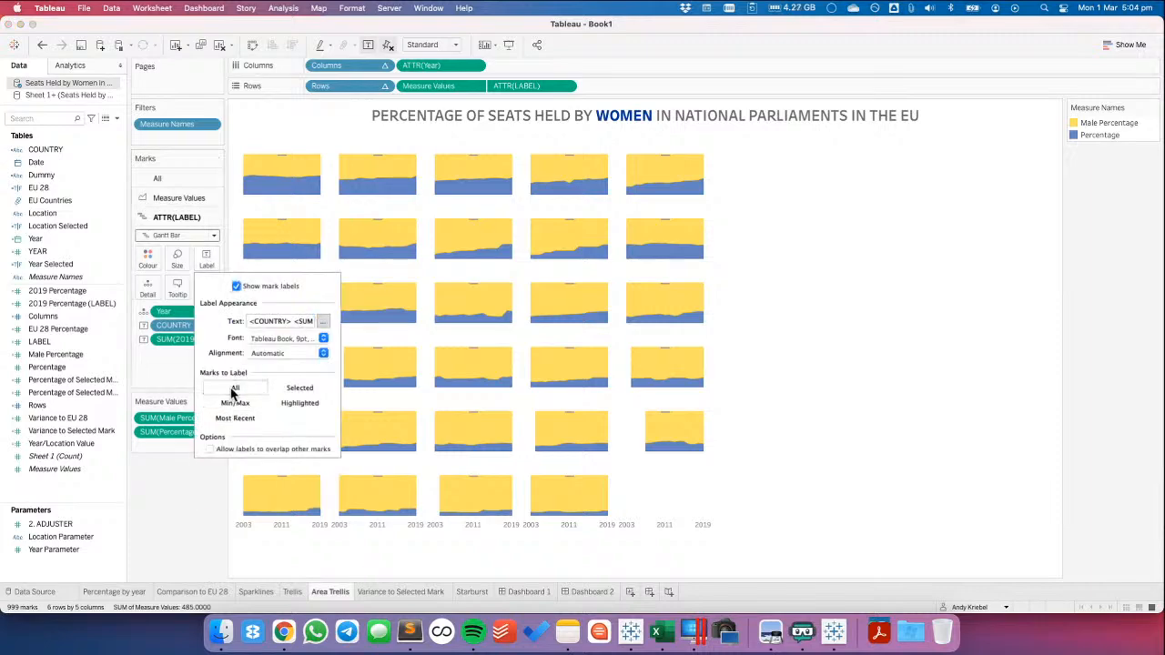
left_click(260, 354)
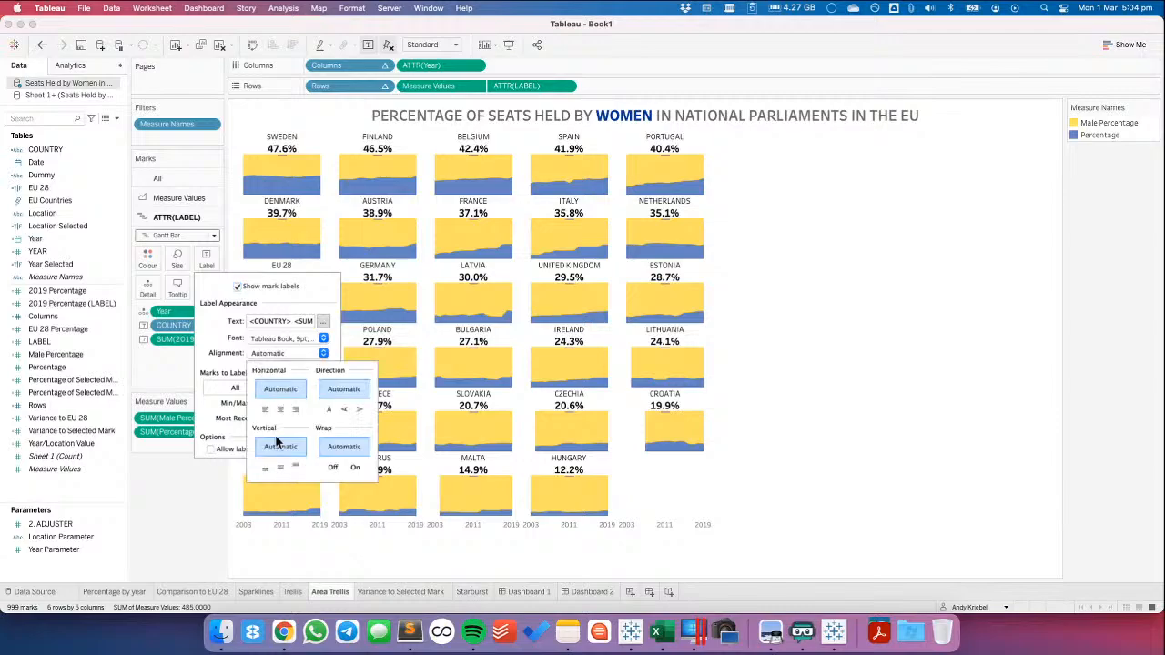
left_click(264, 468)
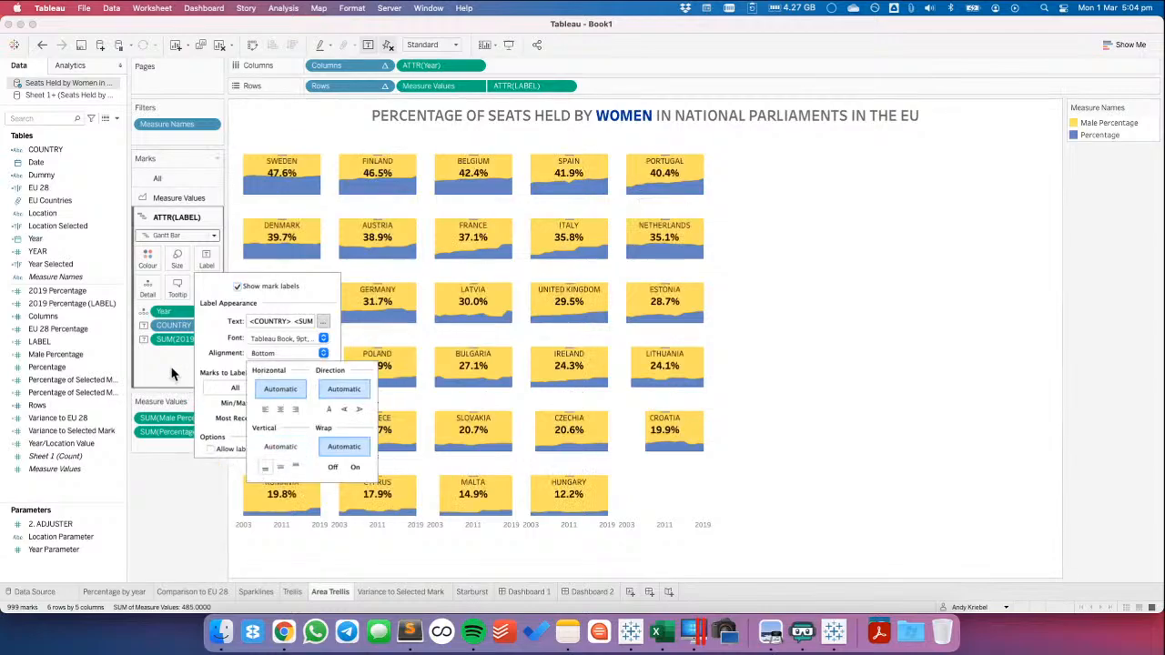
Shrink the ATTR(LABEL) Gantt marks to the minimum size with 0% opacity, and check them on Dashboard 2 before returning to Area Trellis
left_click(173, 374)
left_click(179, 261)
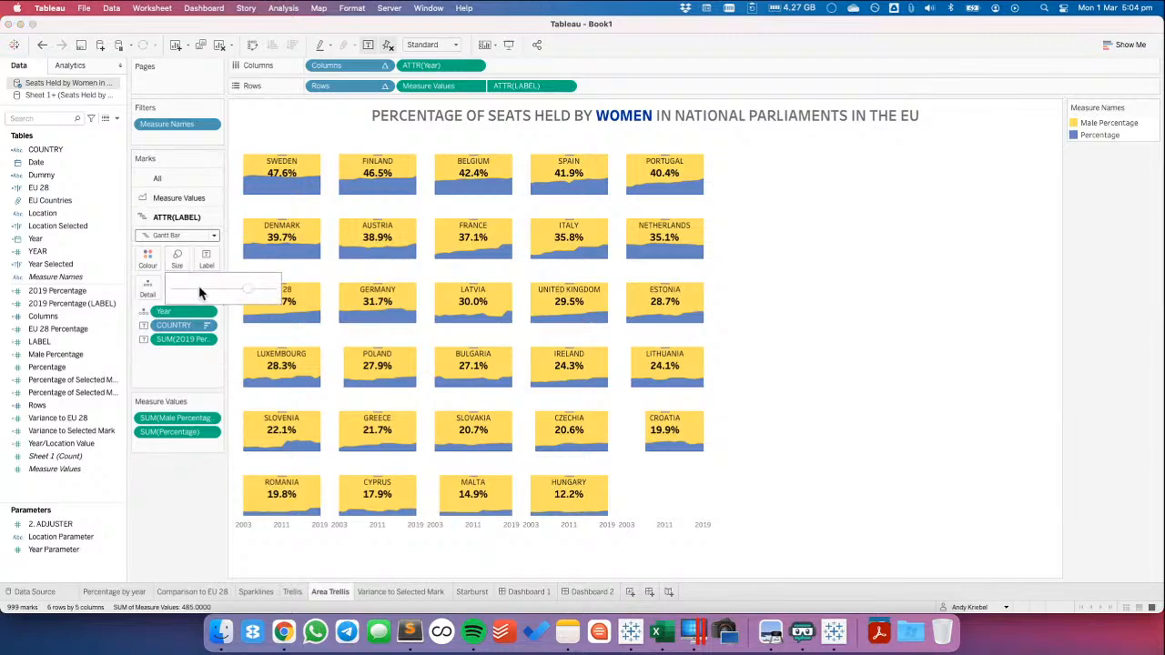
left_click(147, 258)
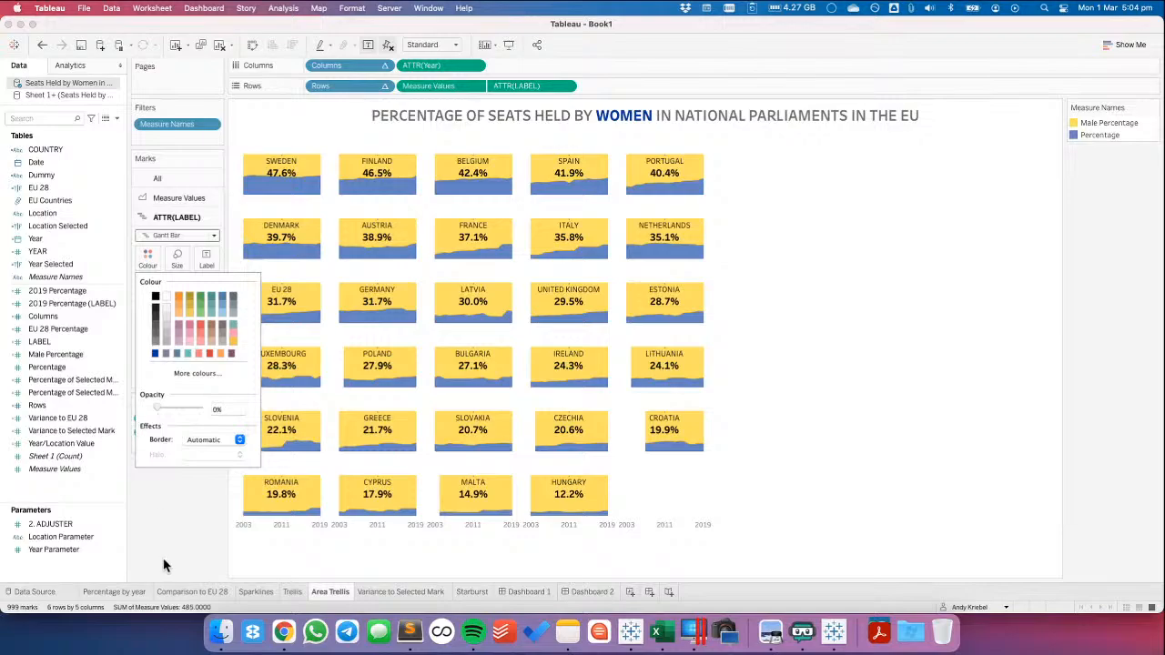
left_click(588, 592)
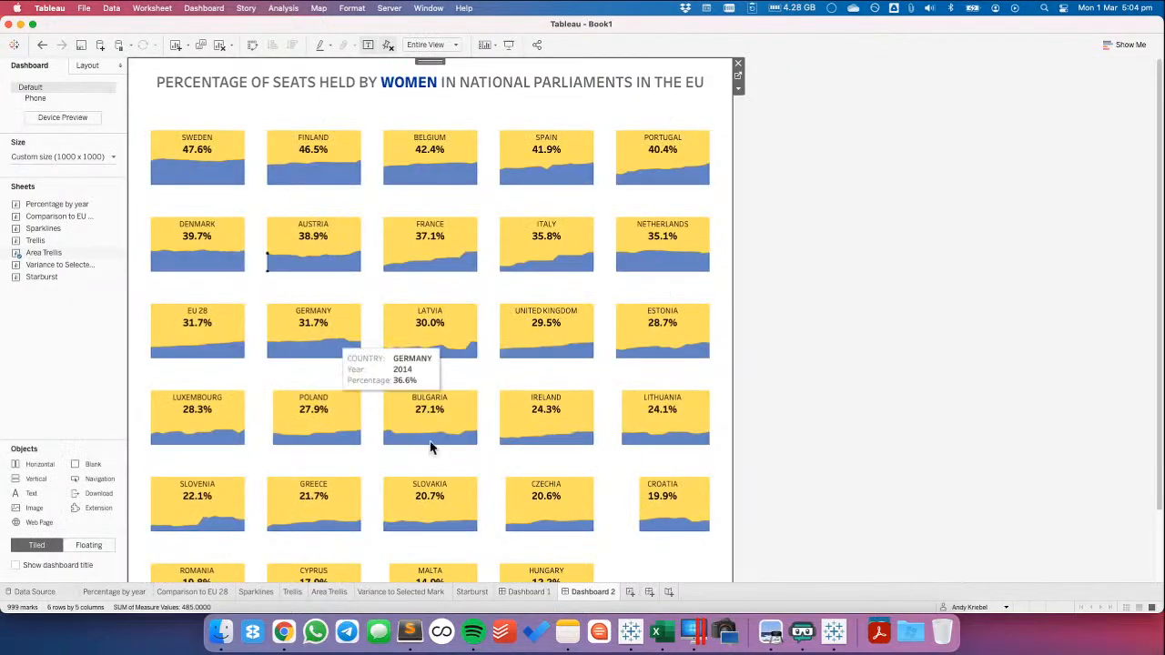
left_click(334, 589)
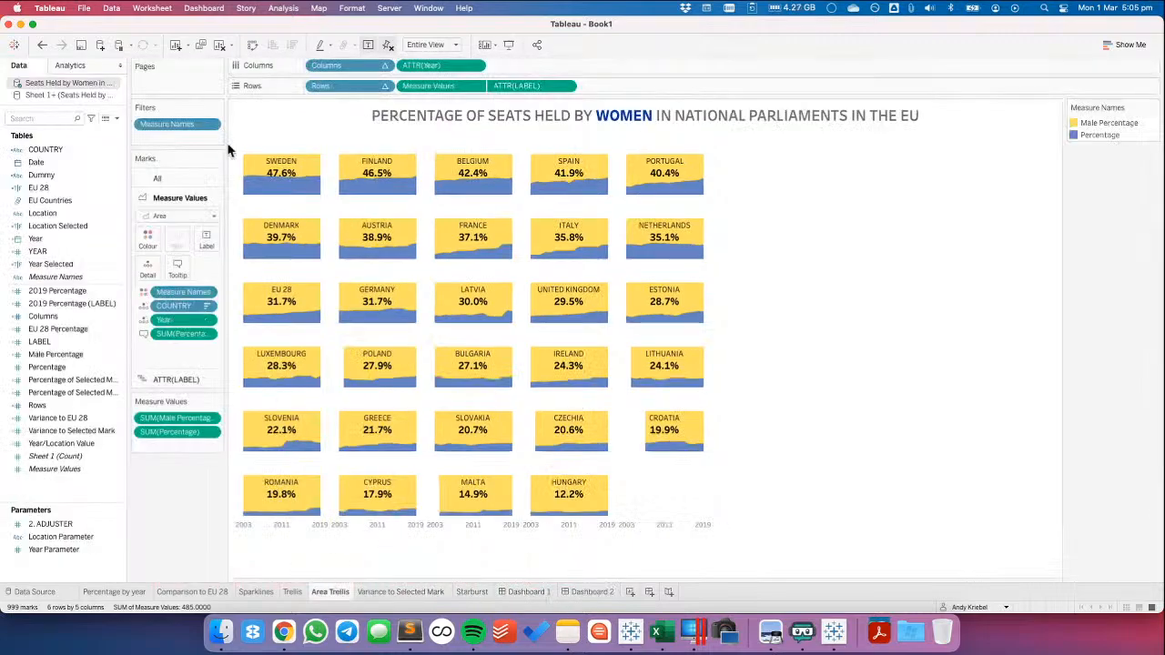
Try unfixing the axes of the Area Trellis sheet, and undo the change
left_click(388, 47)
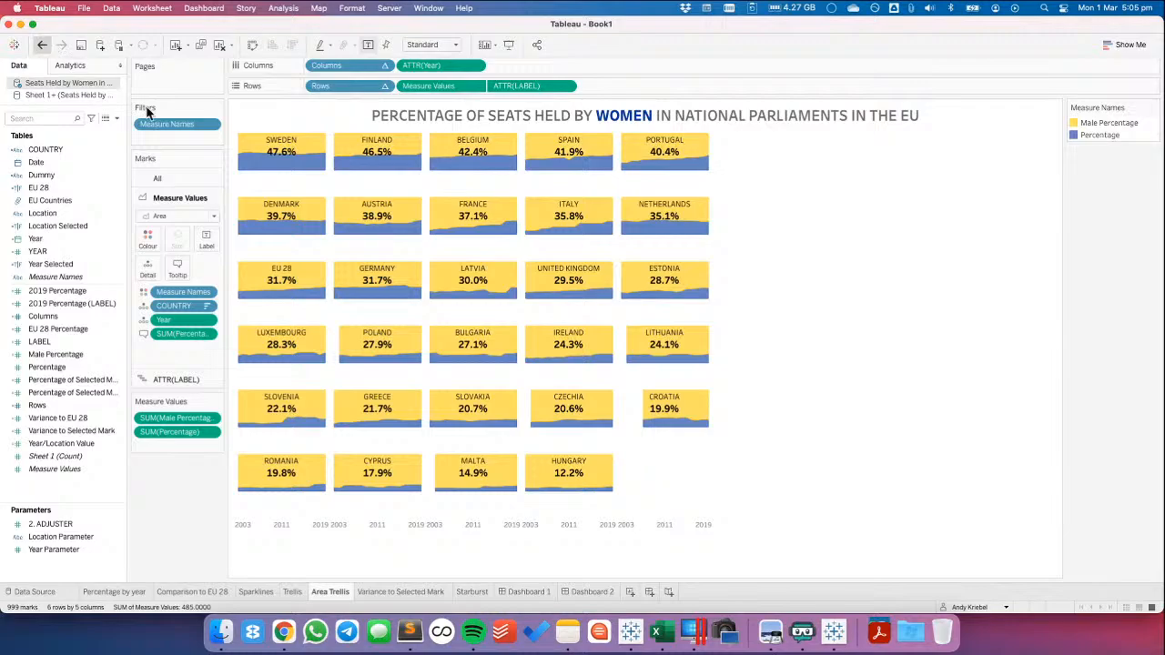
key("super+z")
Show the Measure Values axis header and try an automatic range for that axis, undoing the range change
left_click(475, 85)
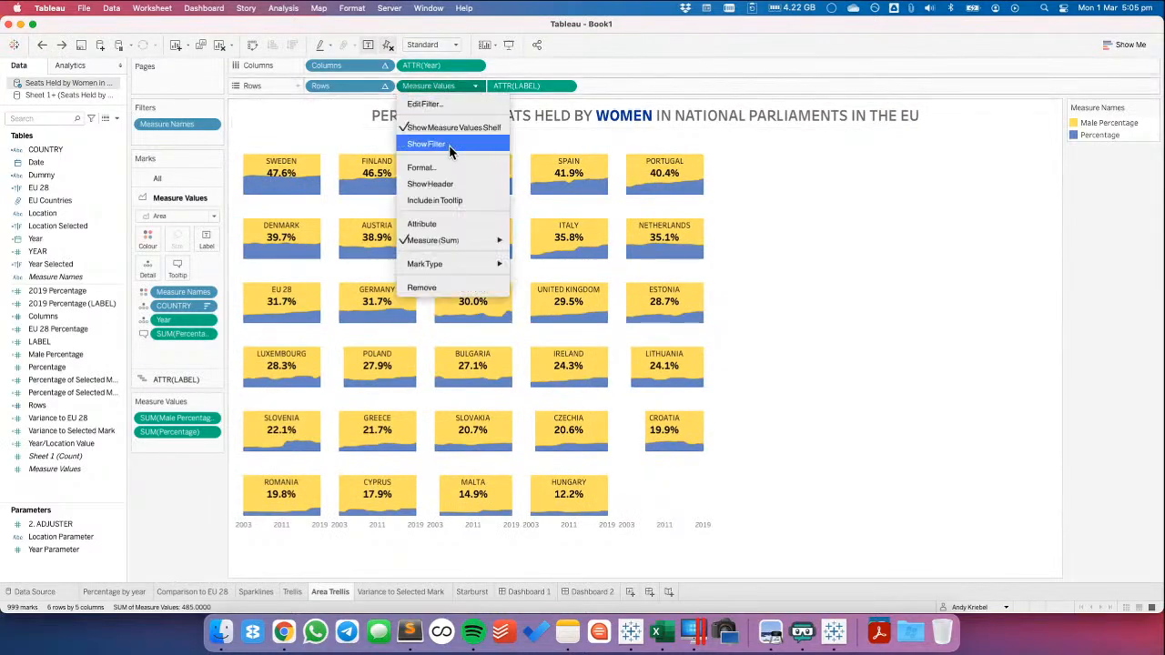
left_click(441, 185)
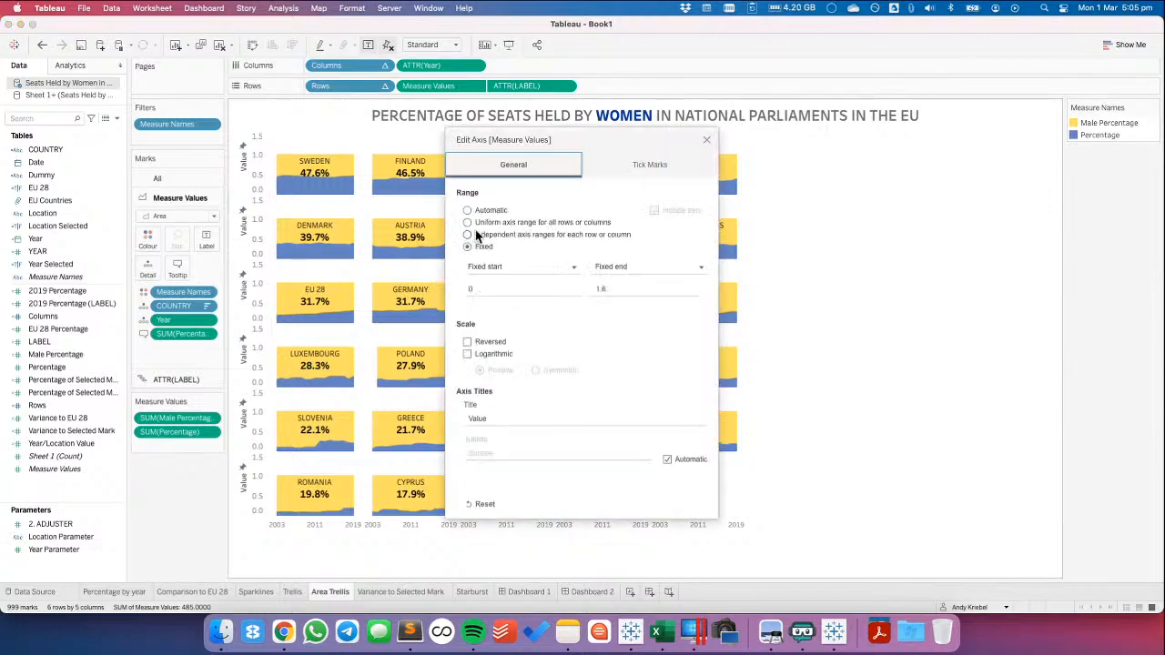
left_click(467, 211)
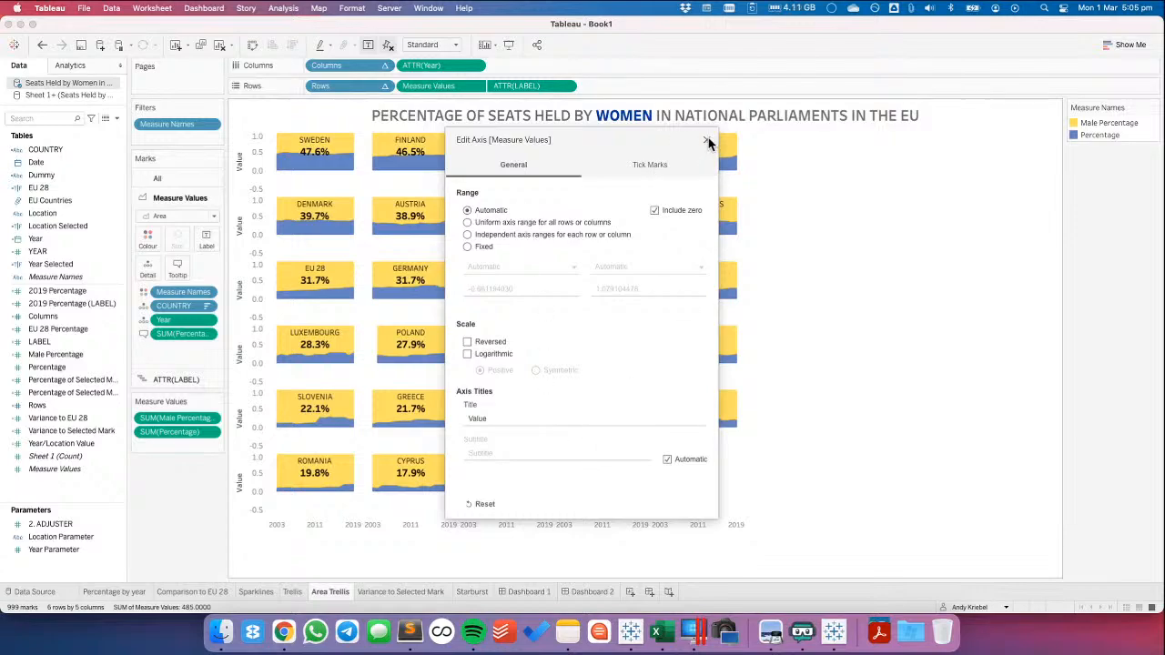
left_click(707, 141)
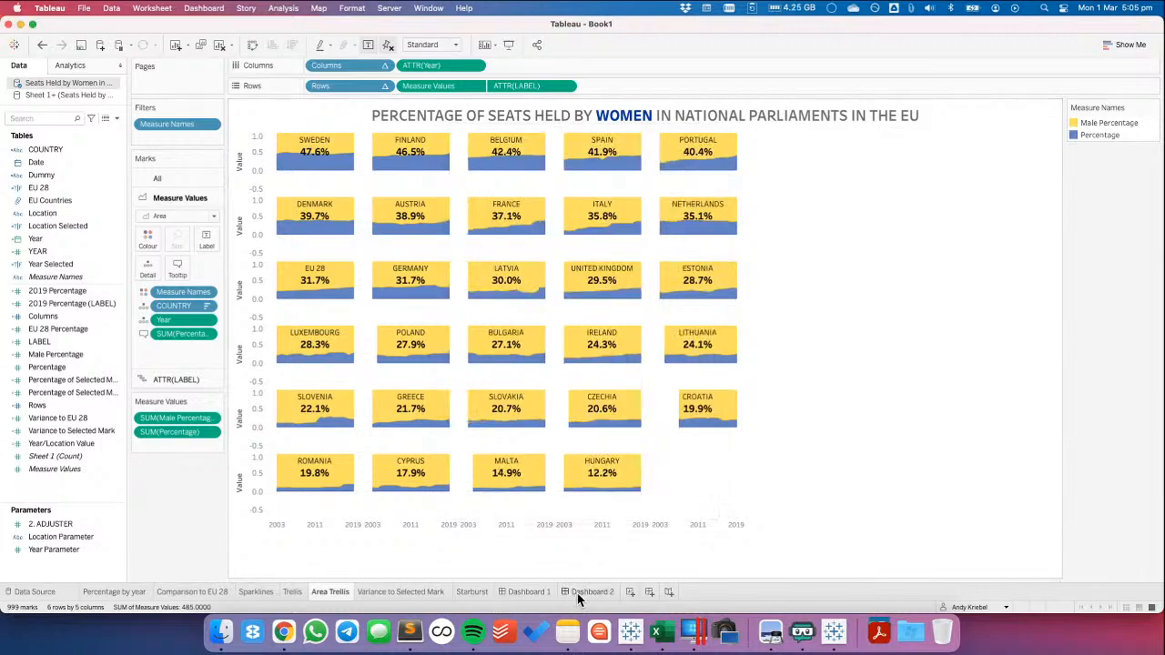
left_click(42, 45)
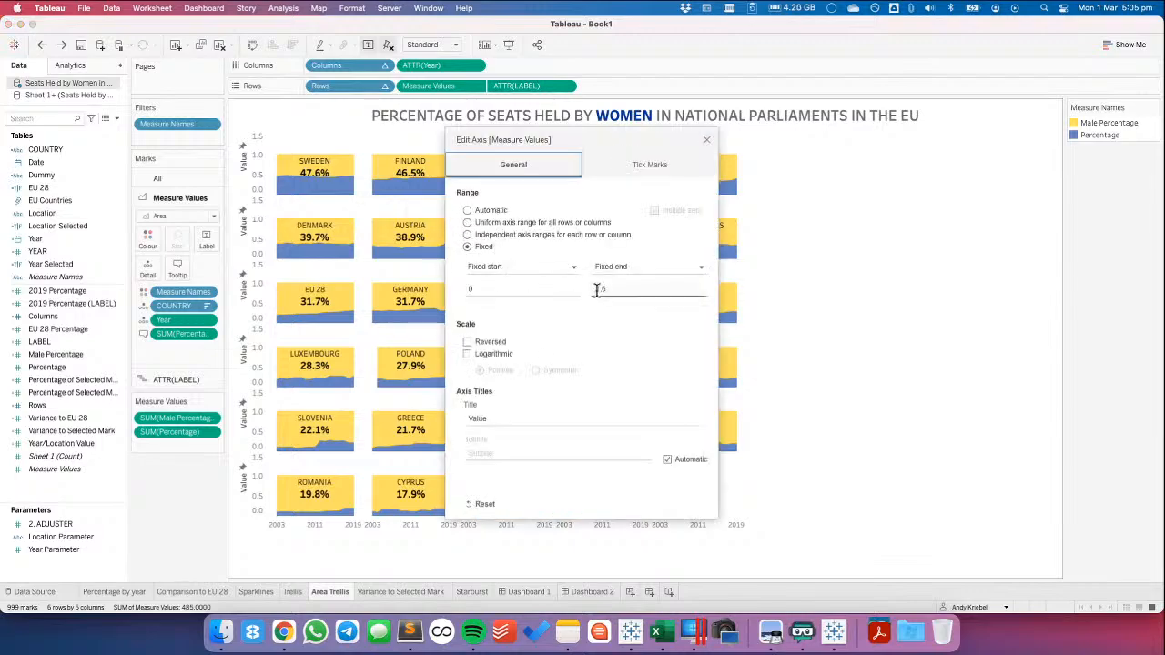
Set the fixed end of the Measure Values axis to 1.1 and hide its header again
double_click(620, 290)
type("1")
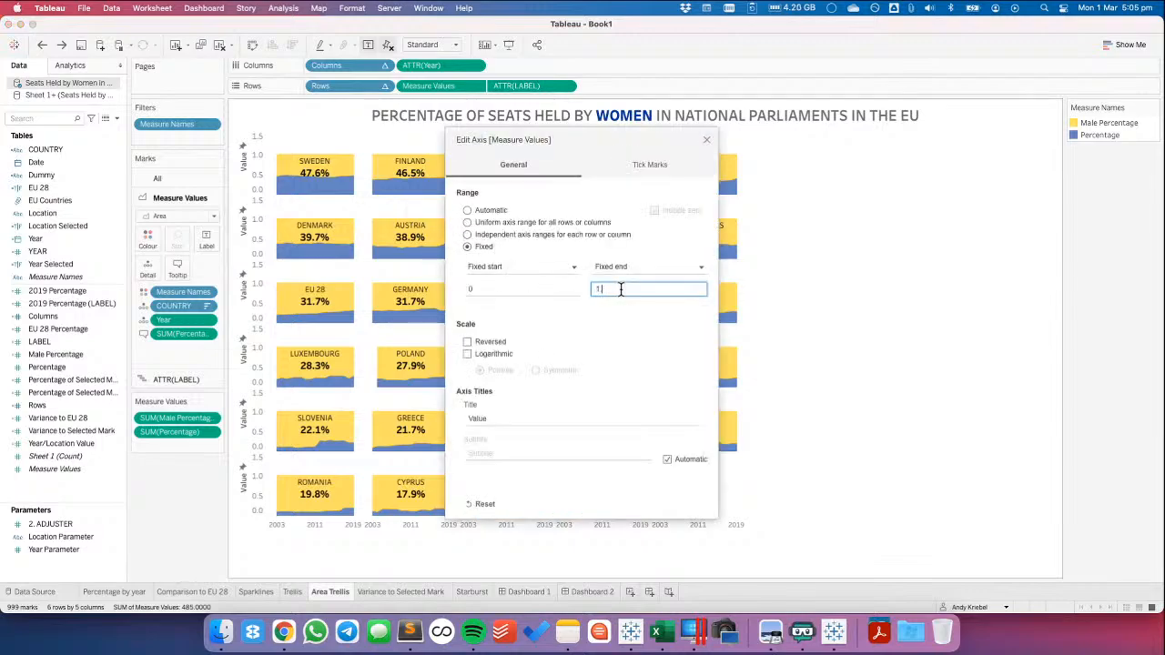
type(".1")
key("Tab")
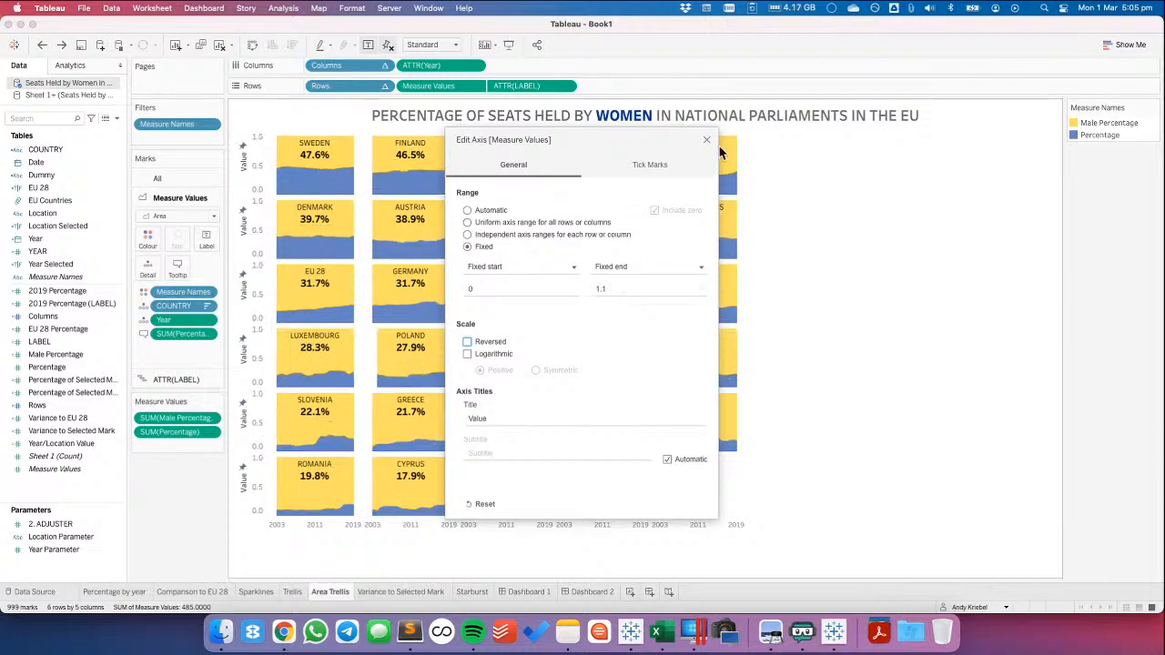
left_click(707, 141)
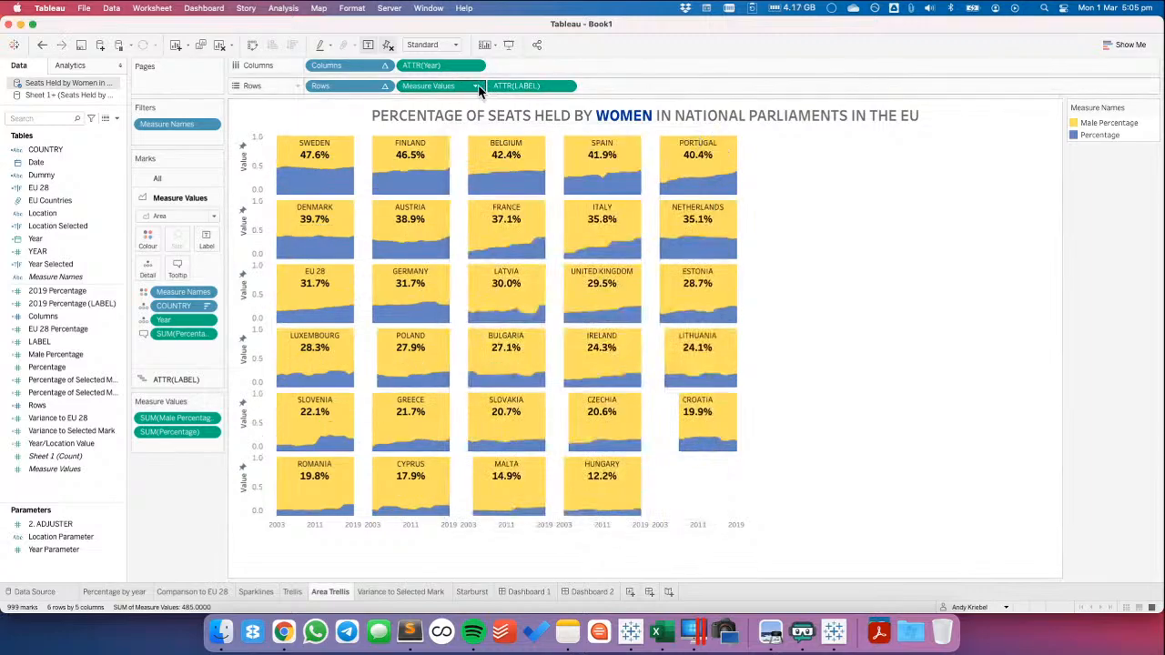
left_click(475, 86)
left_click(446, 183)
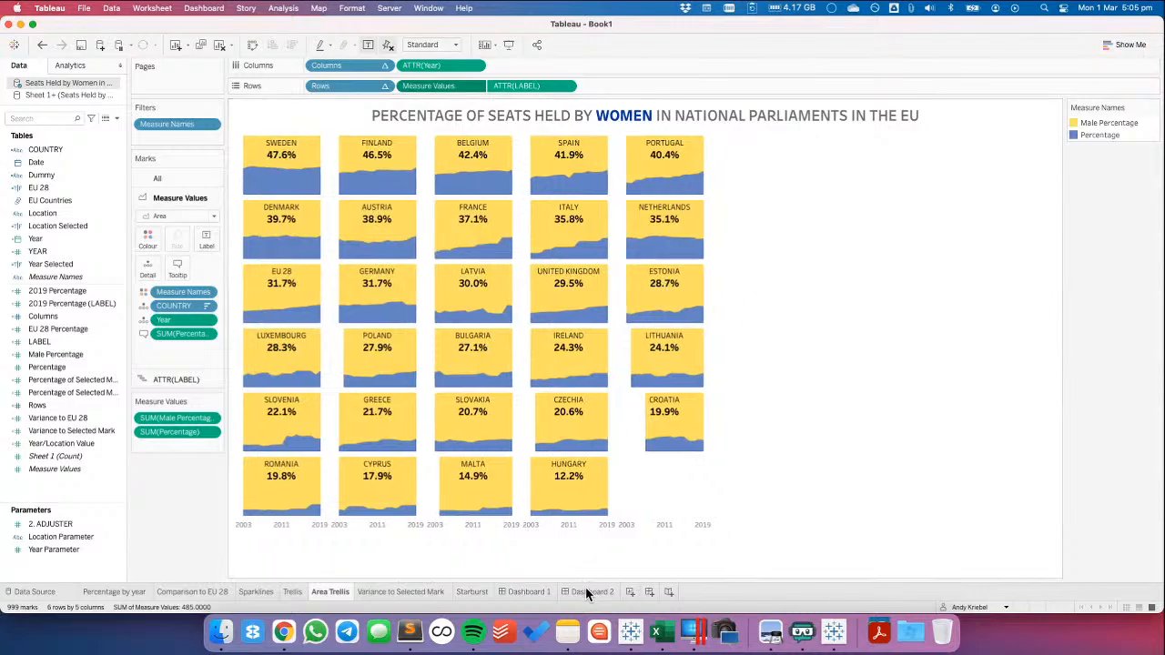
Go to Dashboard 2 and set its fixed size to 900 px wide by 800 px high
left_click(587, 592)
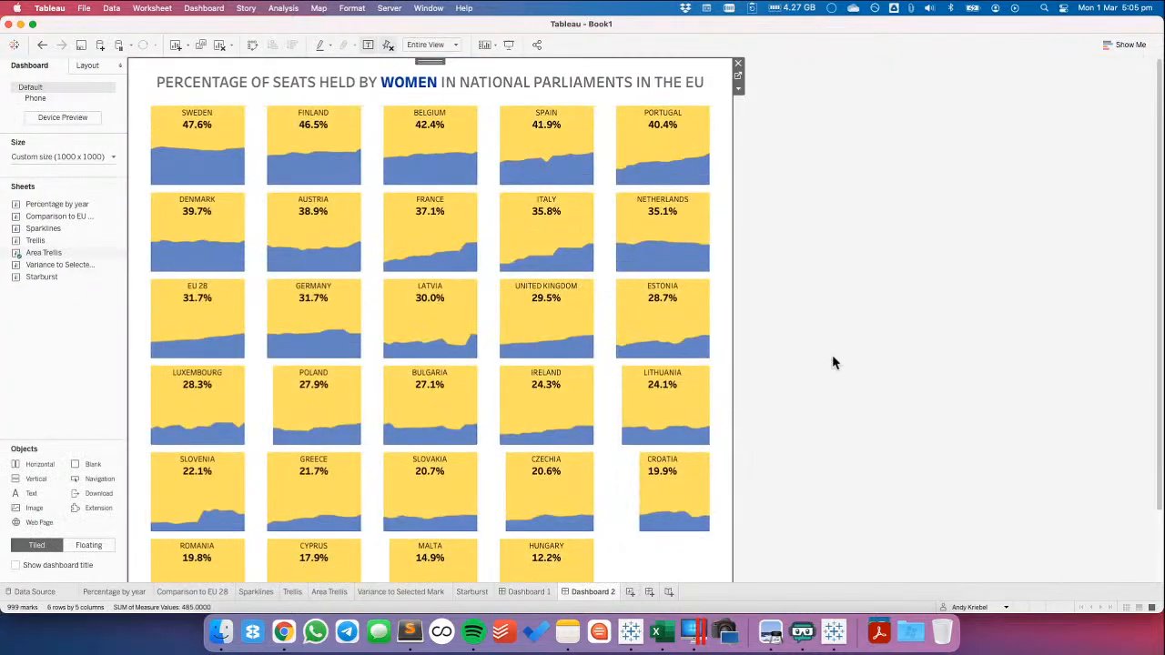
left_click(834, 363)
left_click(53, 156)
left_click(118, 234)
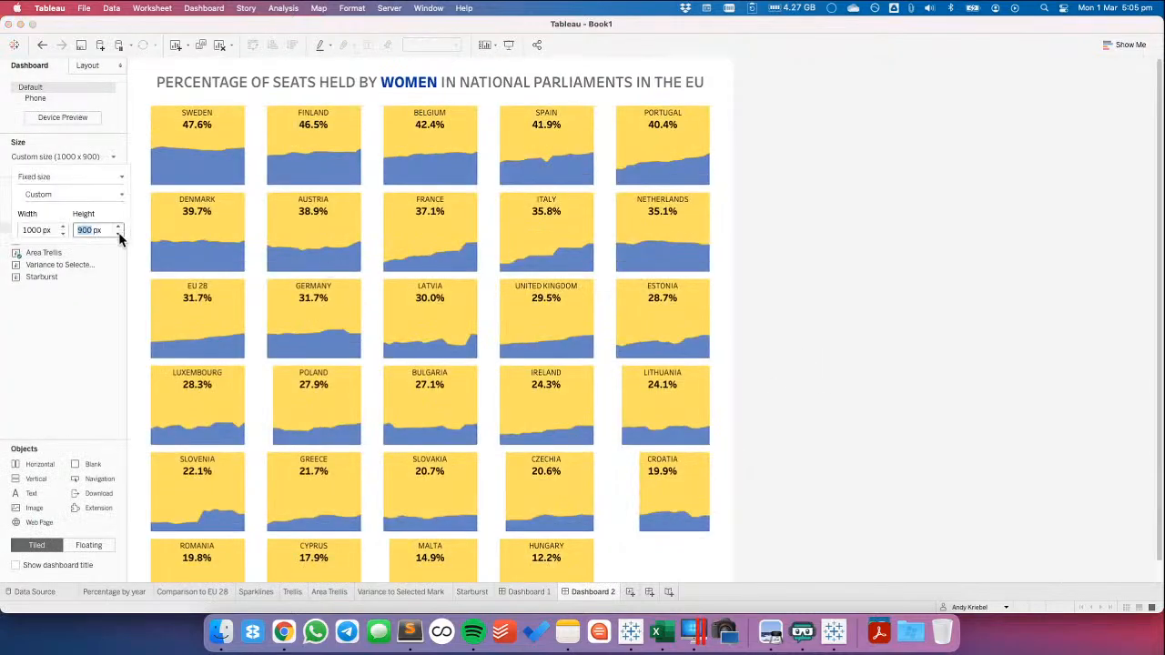
left_click(119, 234)
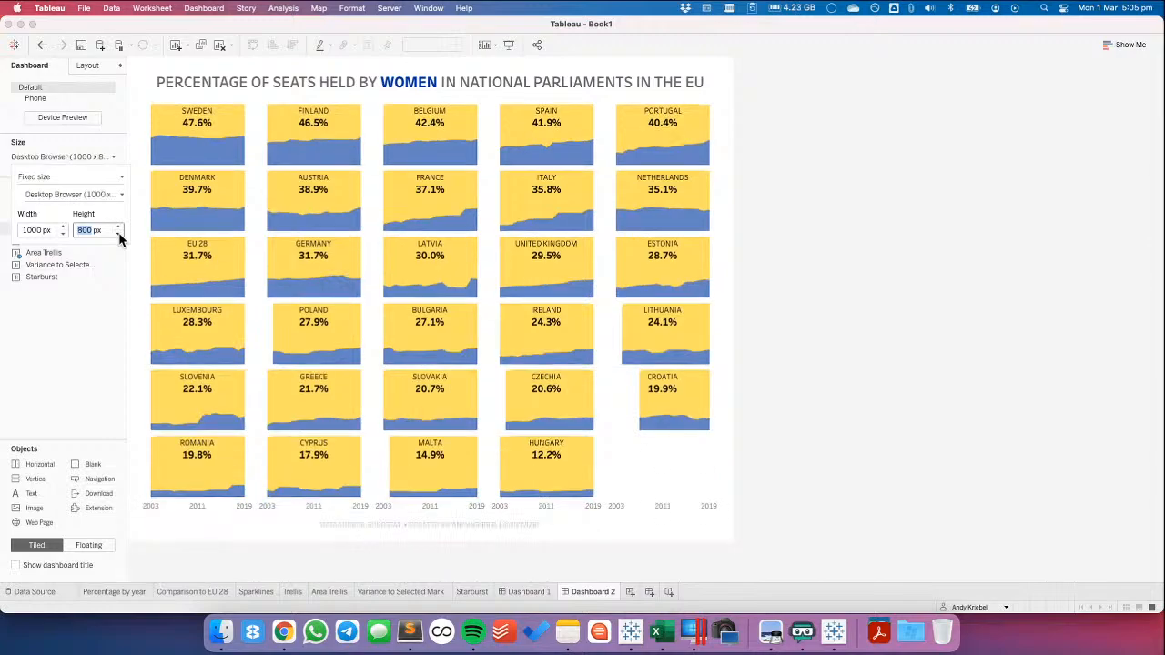
left_click(118, 227)
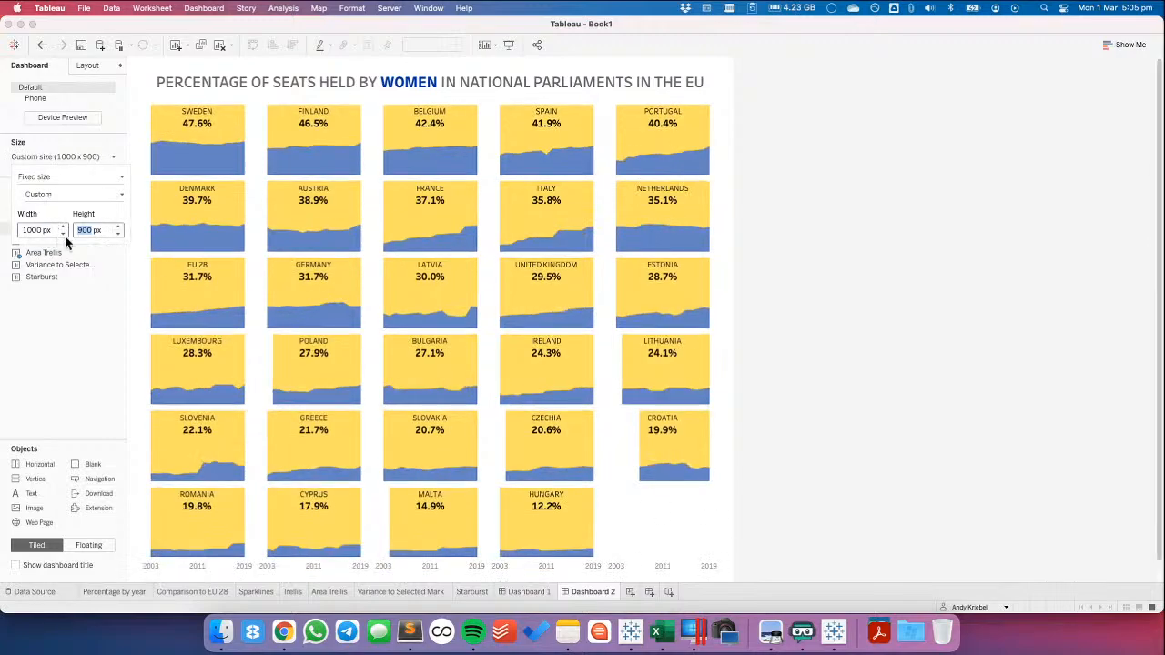
left_click(62, 233)
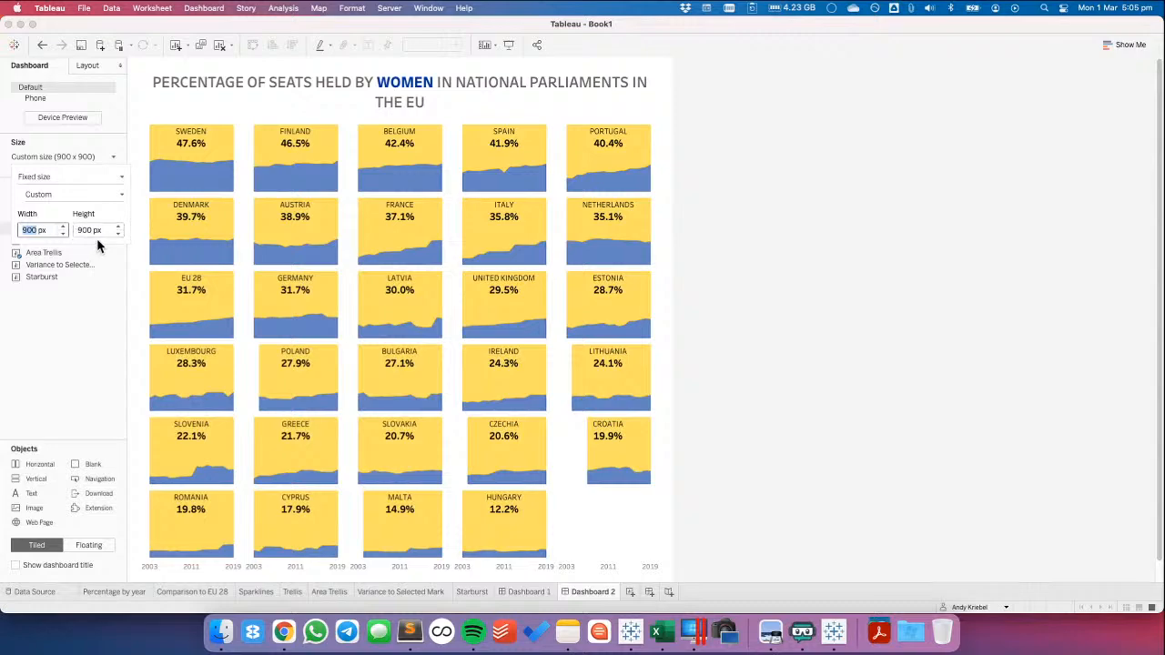
left_click(119, 234)
left_click(833, 325)
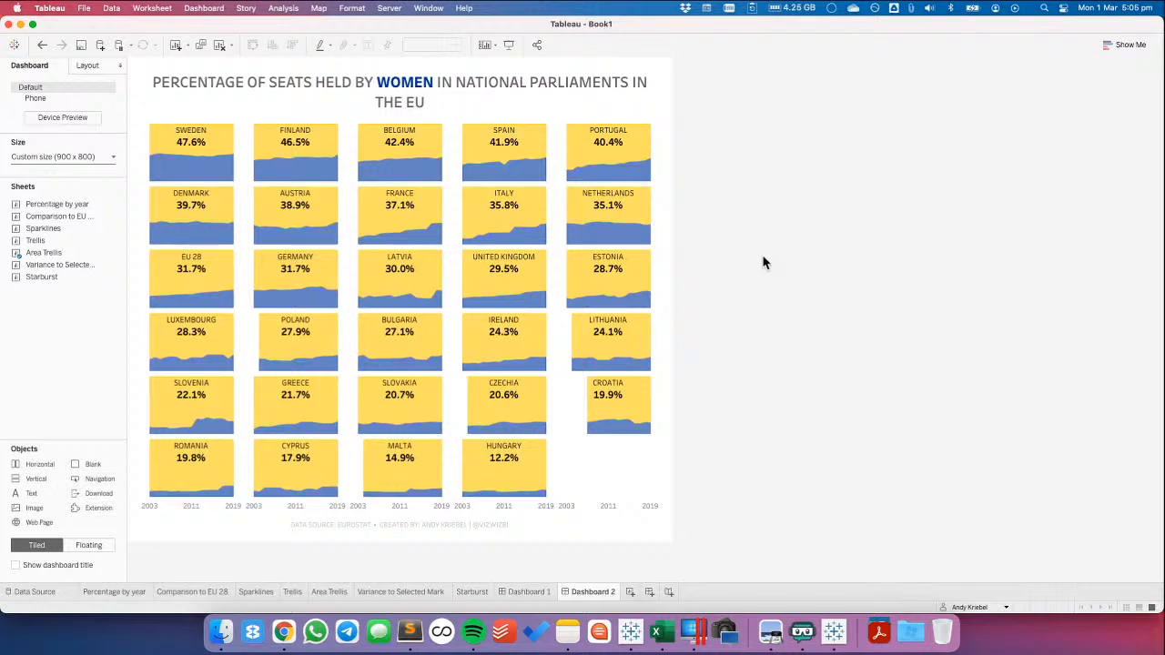
Set the font size of the entire trellis title on Dashboard 2 to 16
double_click(447, 86)
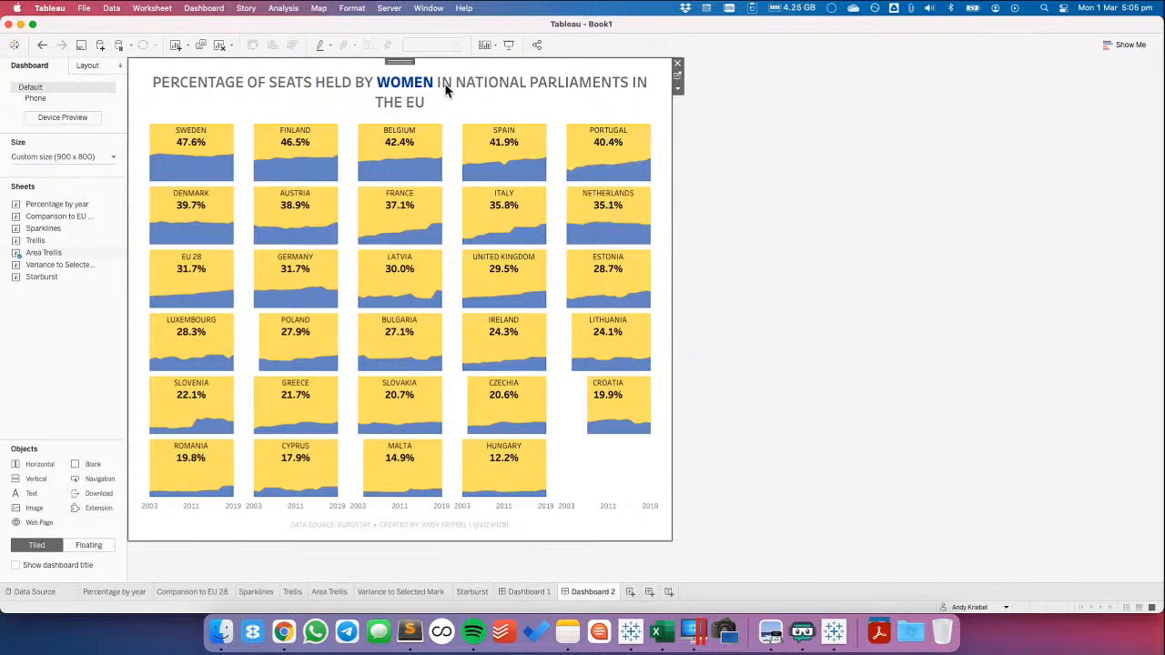
key("super+a")
left_click(542, 237)
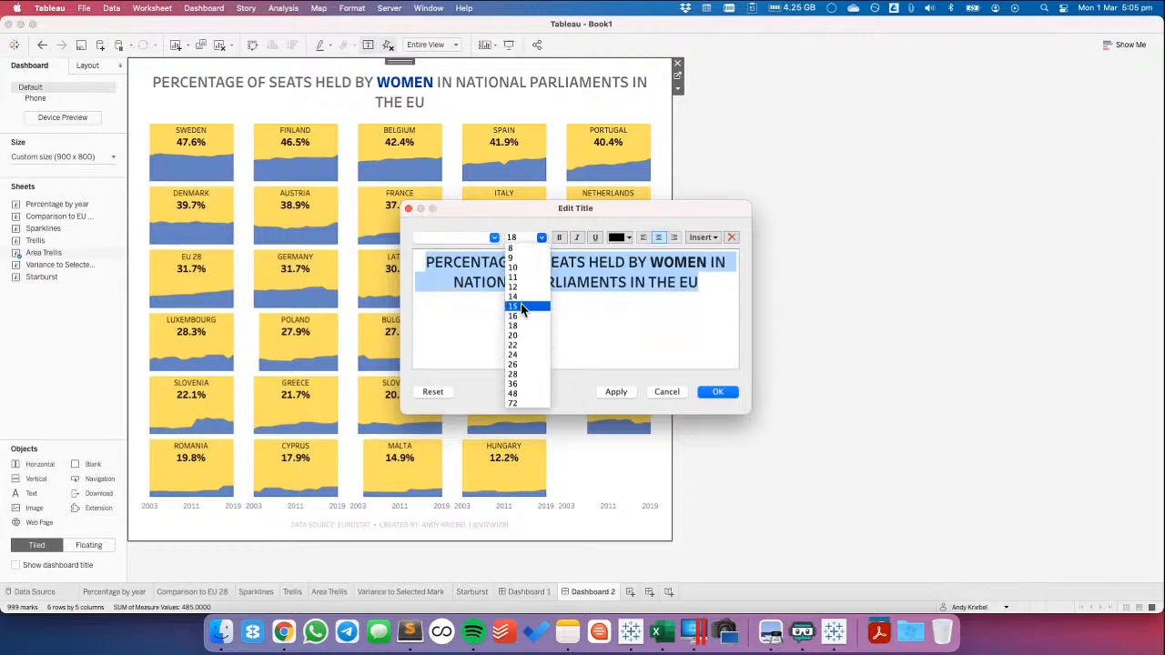
left_click(513, 316)
left_click(623, 391)
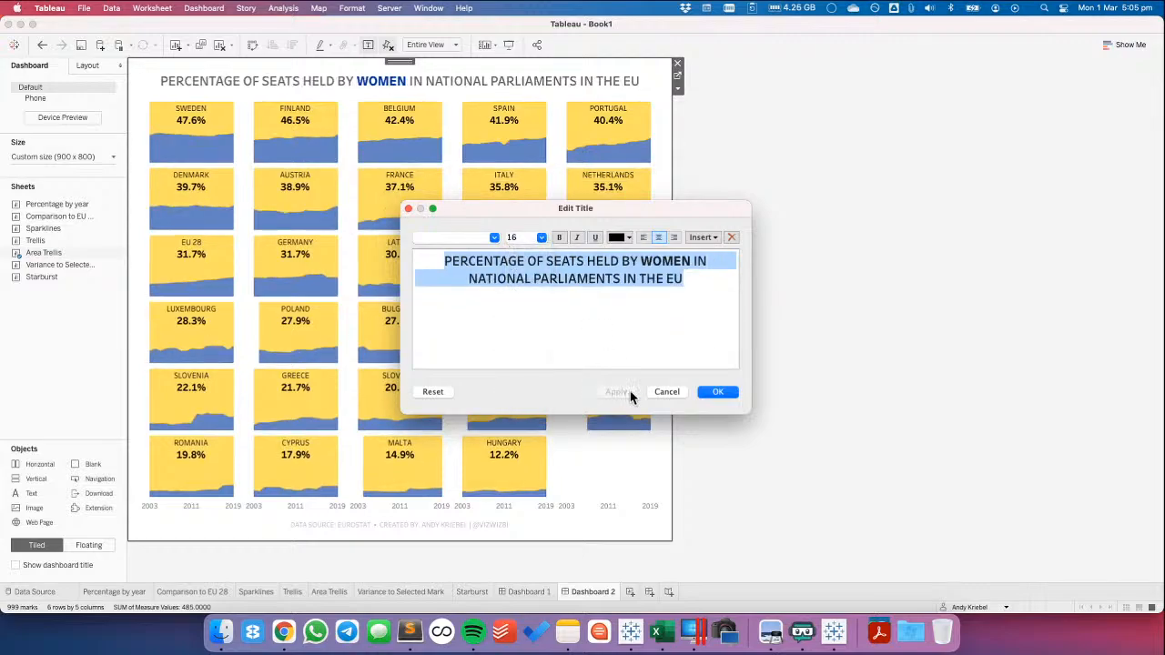
left_click(712, 393)
left_click(824, 338)
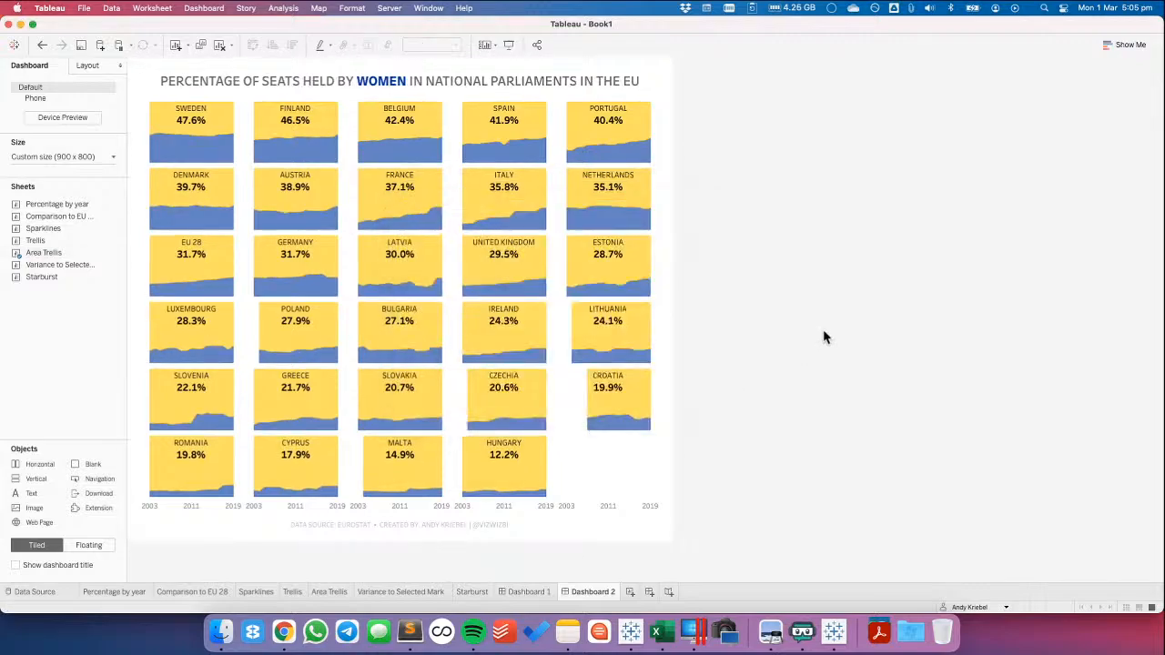
Try 100% opacity for the Measure Values areas on the Area Trellis sheet, undo it and return to Dashboard 2
left_click(606, 476)
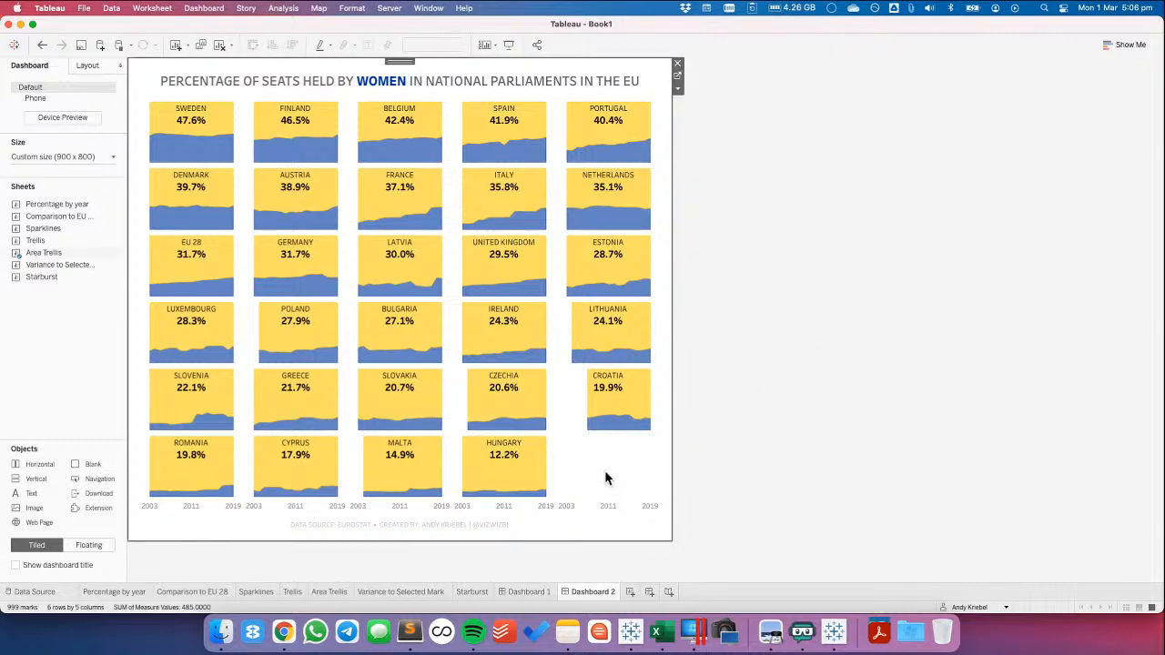
left_click(676, 73)
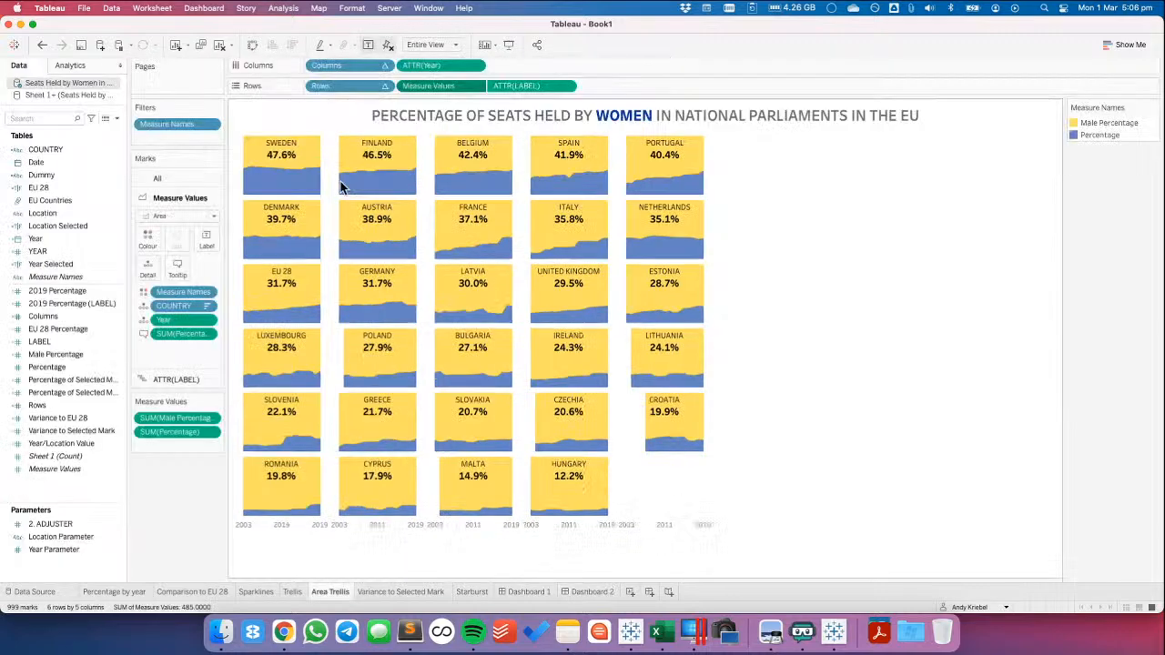
left_click(148, 238)
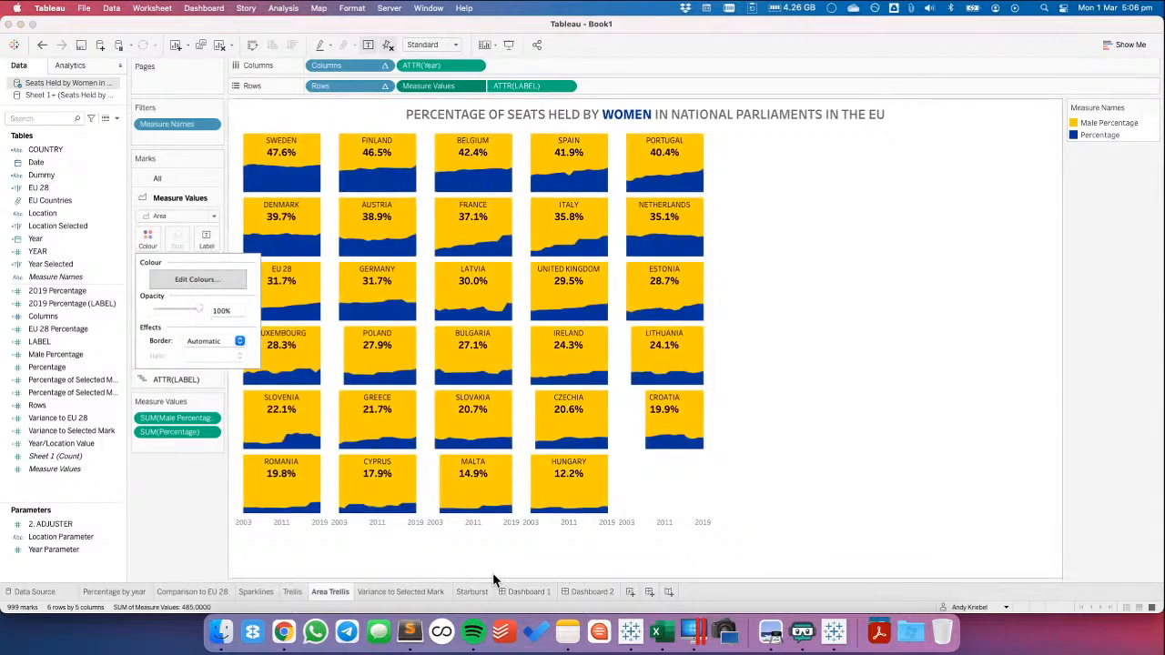
left_click(592, 591)
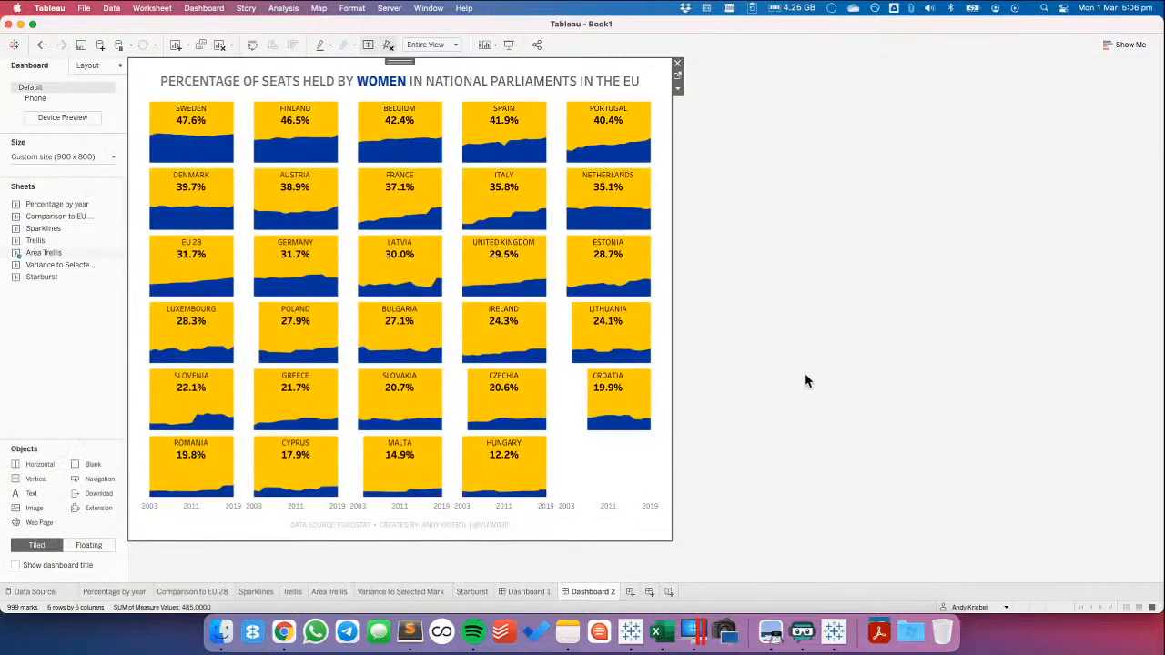
left_click(43, 48)
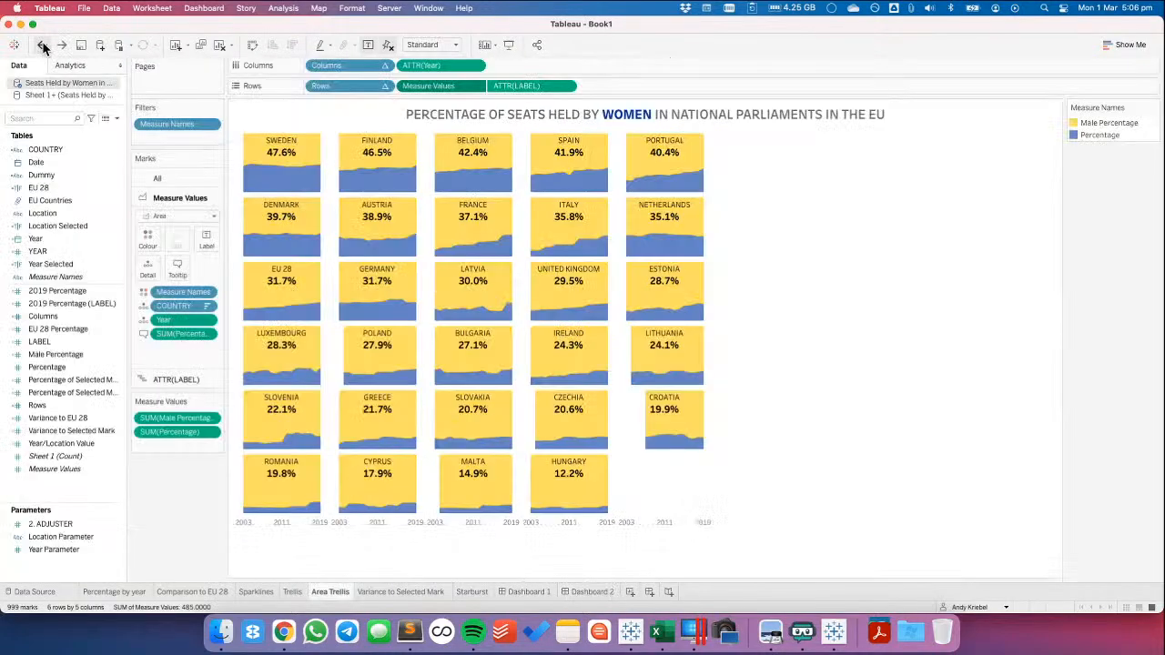
left_click(597, 593)
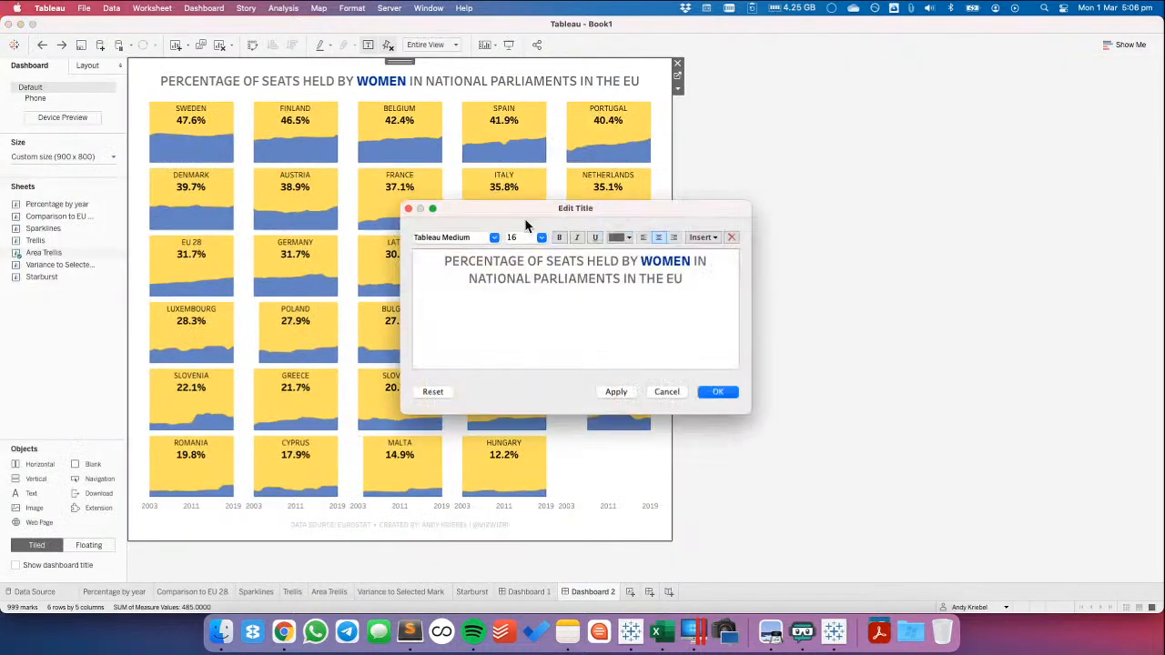
Recolour the word WOMEN in the dashboard title to the lighter blue that matches the area marks
double_click(671, 264)
left_click(625, 238)
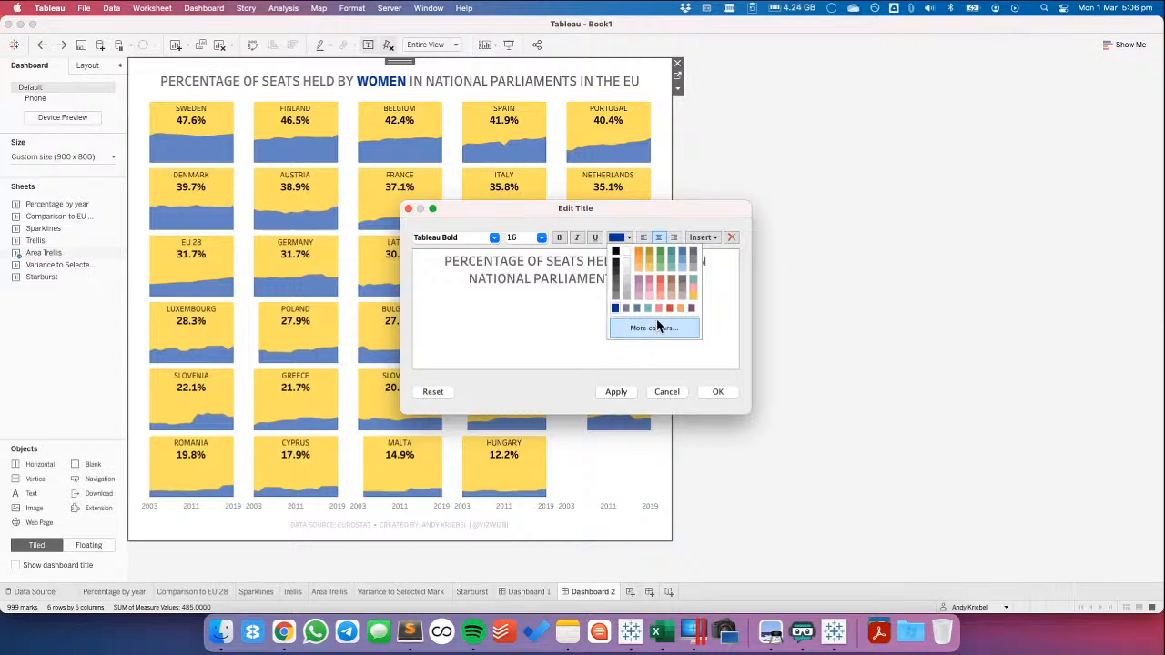
left_click(683, 255)
left_click(617, 392)
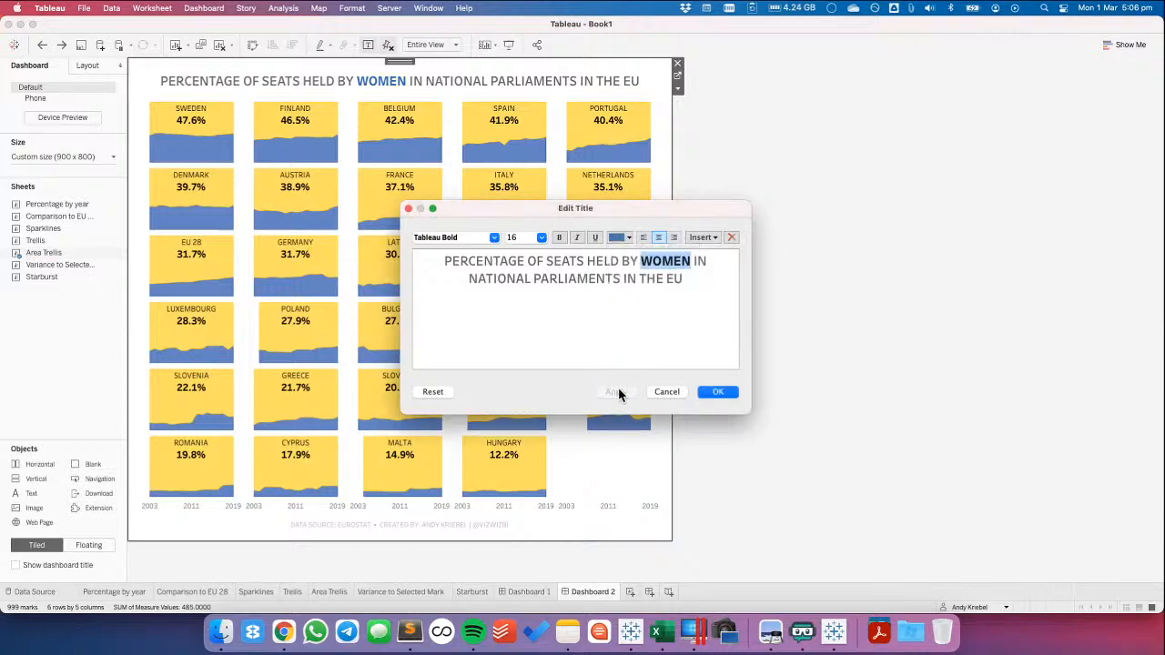
left_click(715, 391)
left_click(816, 342)
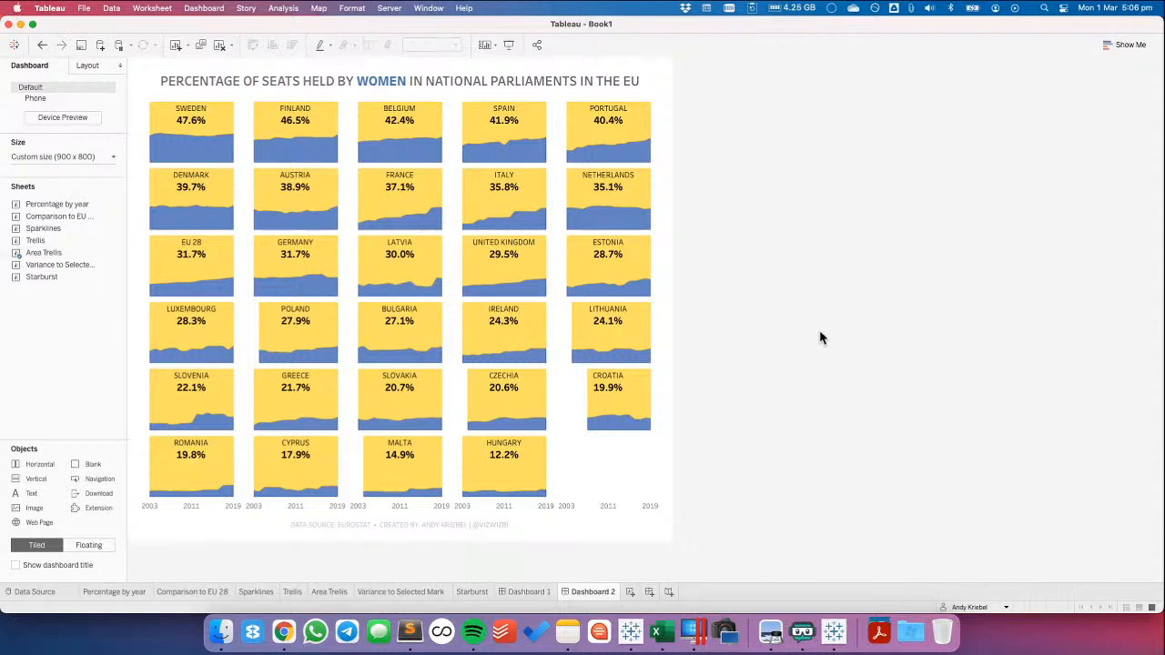
Switch to Dashboard 1 and view the starburst chart in presentation mode
left_click(557, 593)
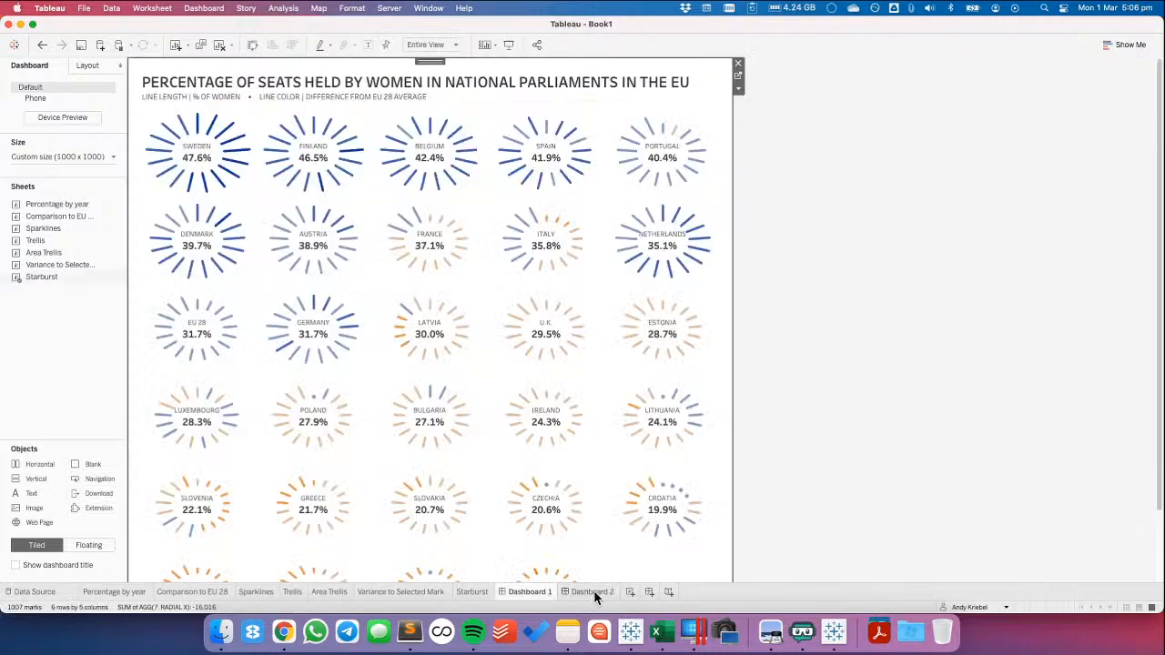
left_click(510, 45)
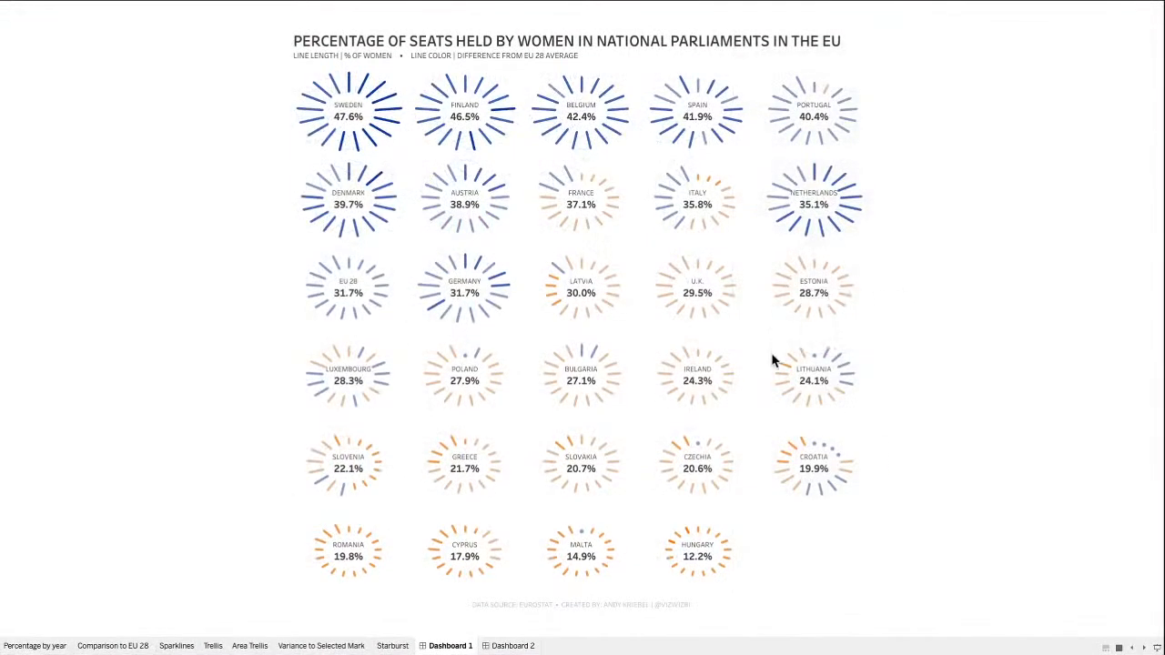
View Dashboard 2 in presentation mode, check the tooltip on Poland's area chart and leave presentation mode
left_click(514, 646)
mouse_move(508, 352)
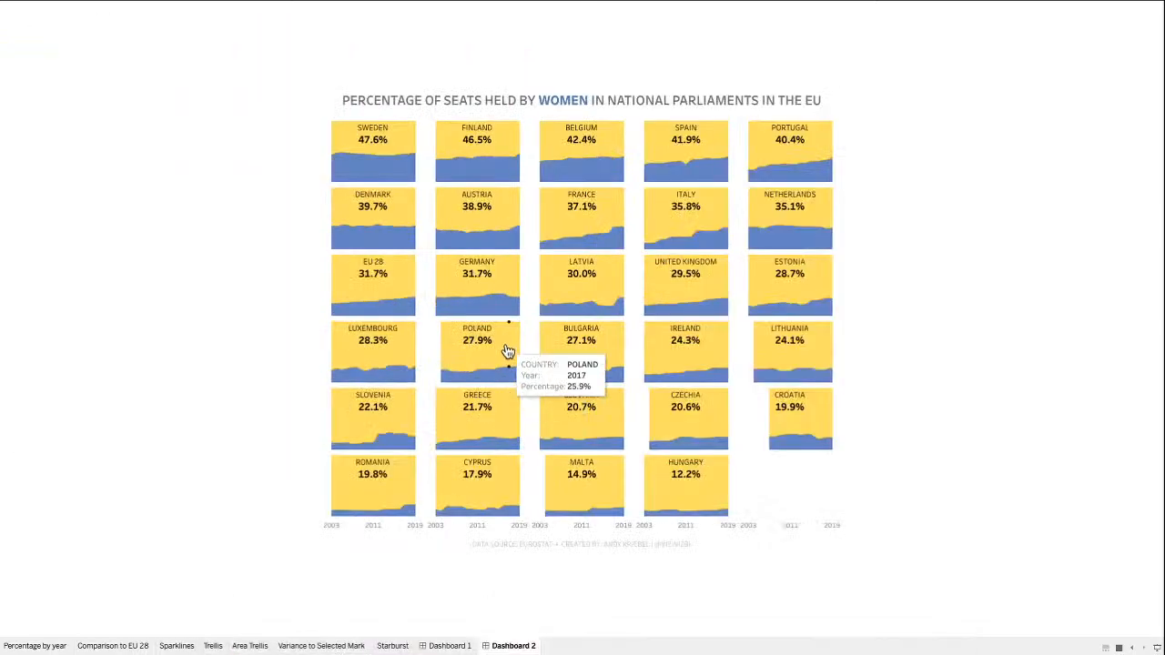
key("Escape")
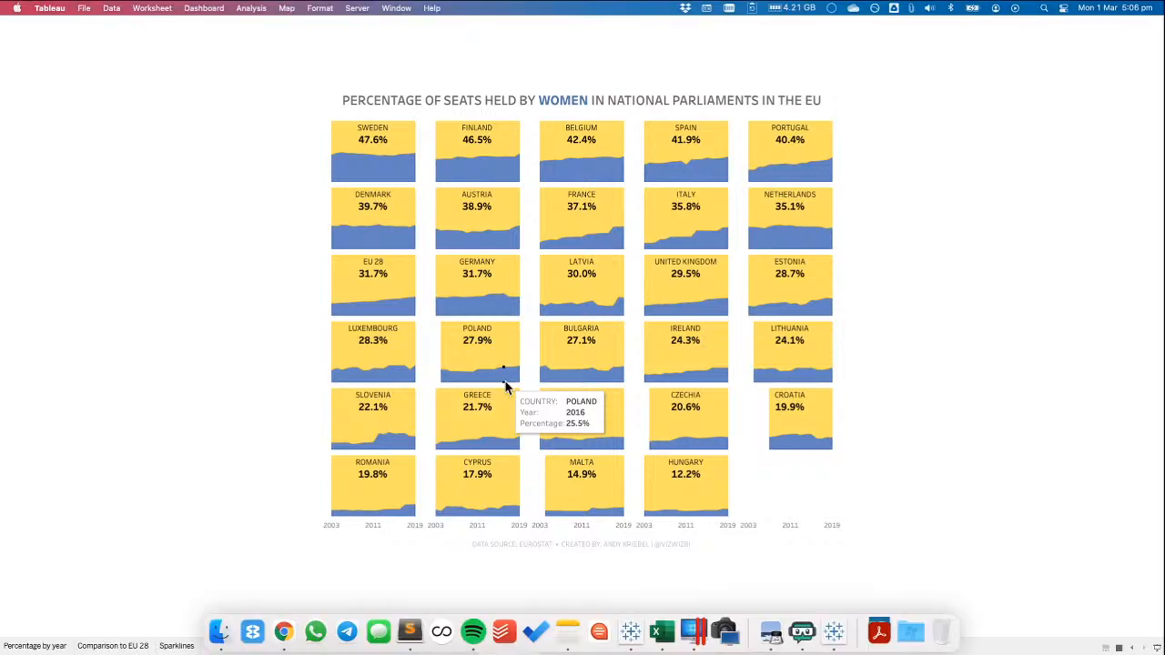
In the Area Trellis sheet's Measure Values tooltip, remove the Measure Names line and the "COUNTRY:" label before the country field
left_click(333, 592)
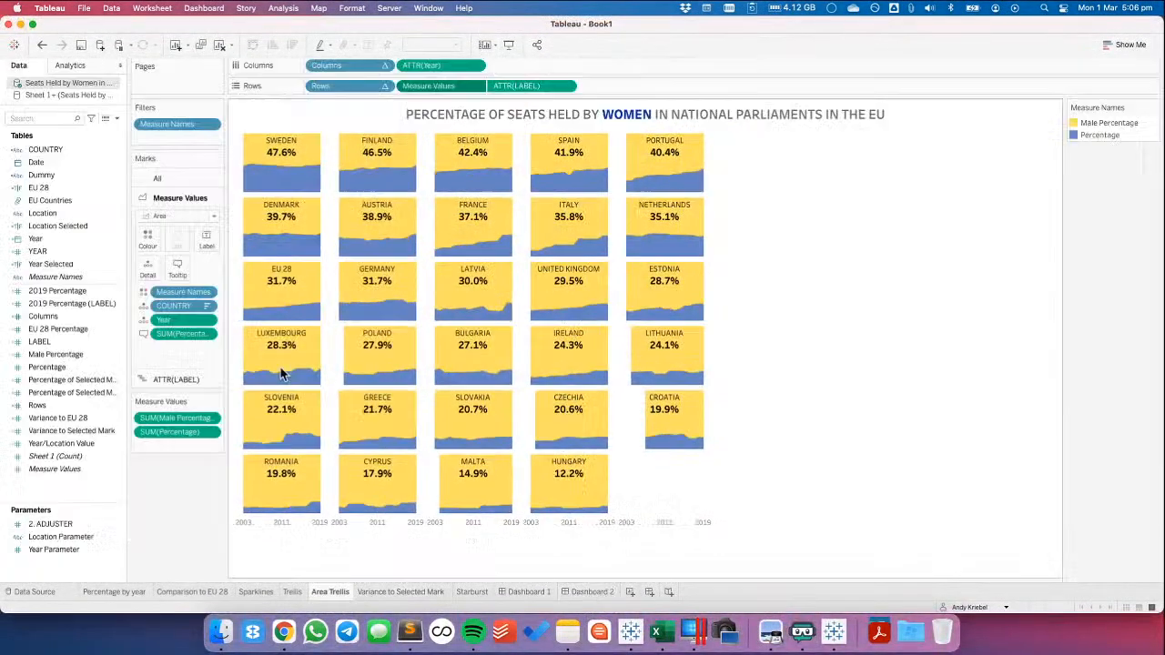
left_click(177, 266)
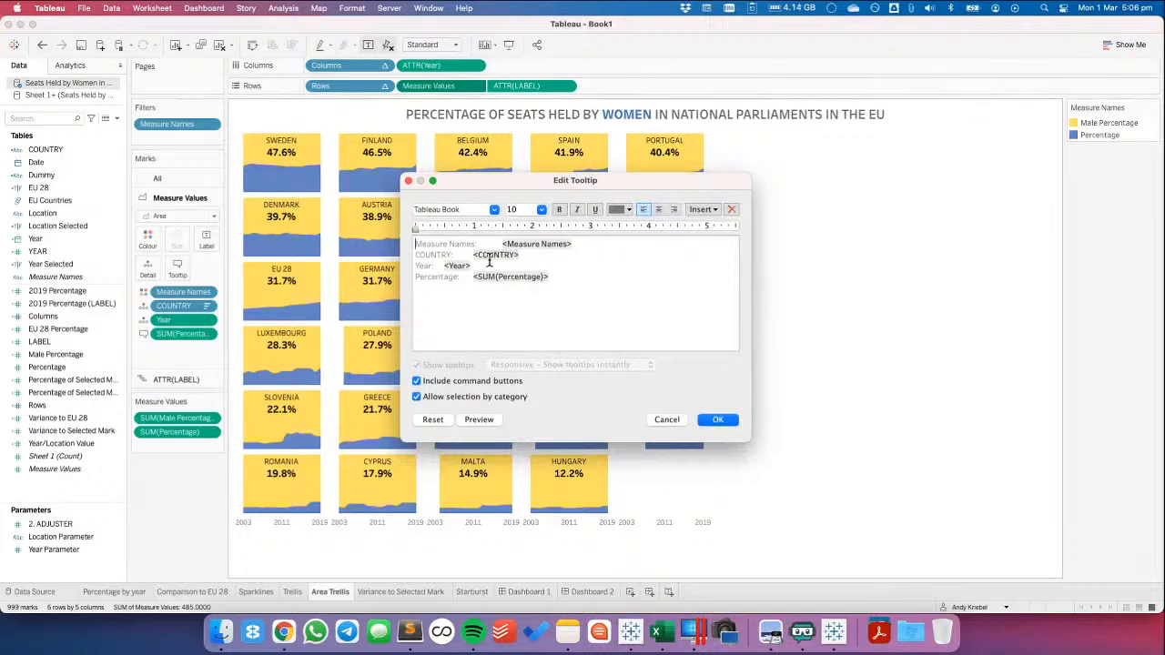
key("shift+Down")
key("BackSpace")
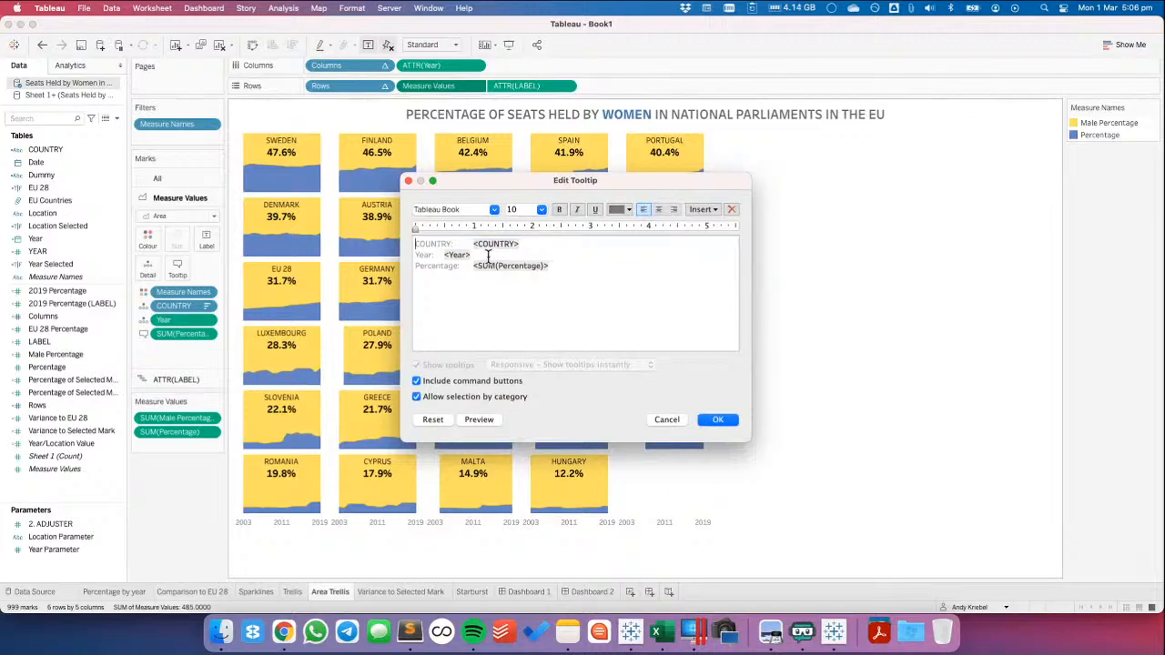
left_click_drag(472, 244, 332, 236)
key("BackSpace")
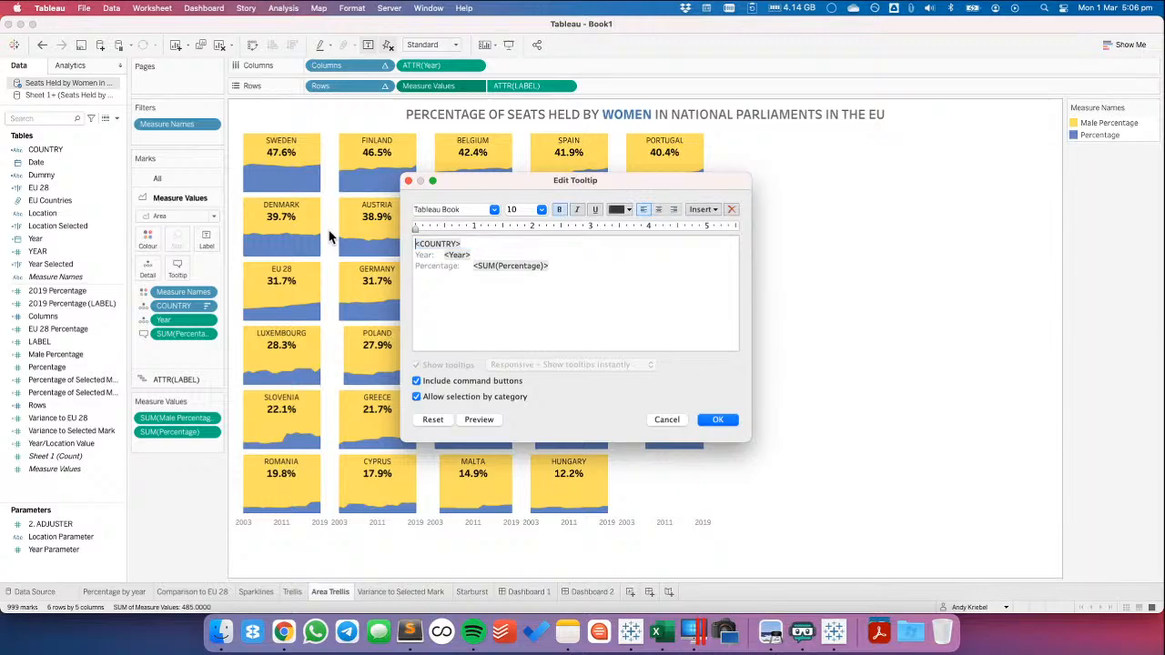
Join the year field to the tooltip's country line with a "|" separator and remove the "Year:" label
type("|")
key("shift+Right")
key("shift+Right")
key("shift+Right")
key("shift+Right")
key("shift+Right")
key("shift+Right")
key("shift+Right")
key("shift+Right")
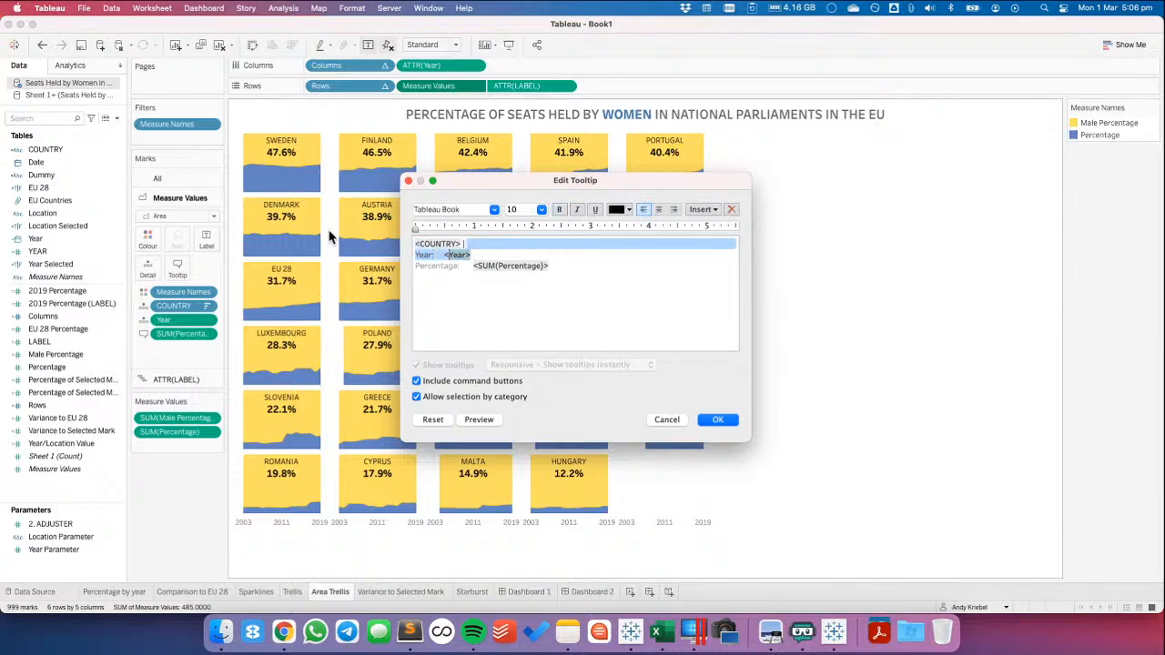
key("shift+Left")
key("BackSpace")
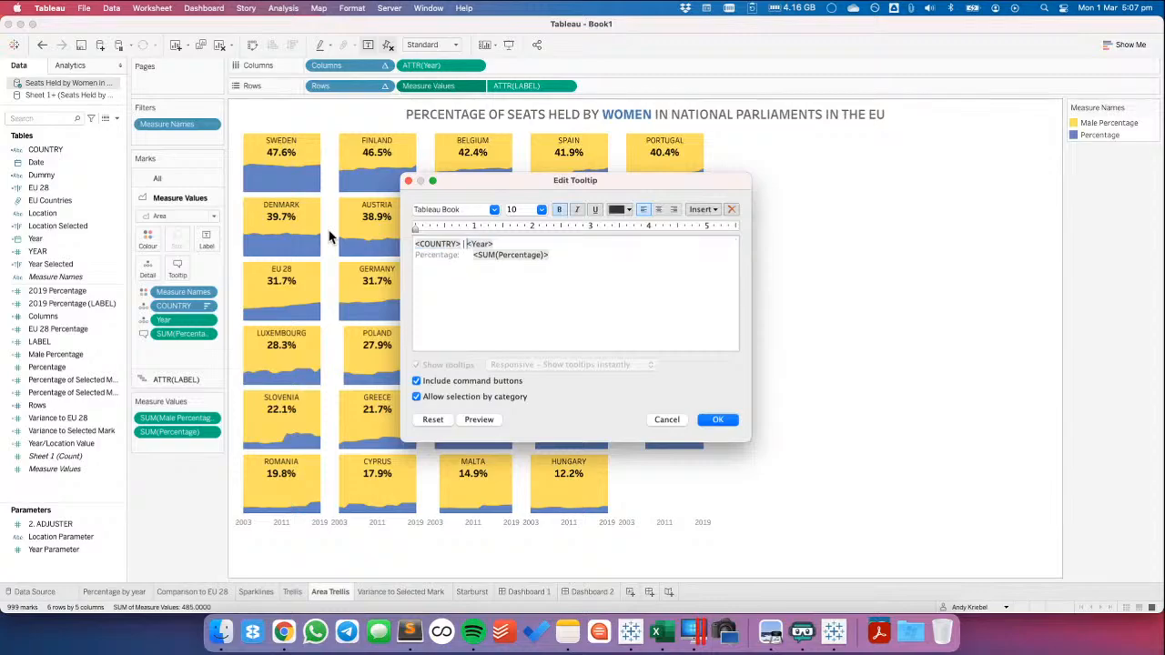
Change the tooltip's Percentage label to "% OF WOMEN" and set that whole line to font size 12
double_click(445, 254)
type("% OF WOMEN")
left_click_drag(549, 255, 380, 258)
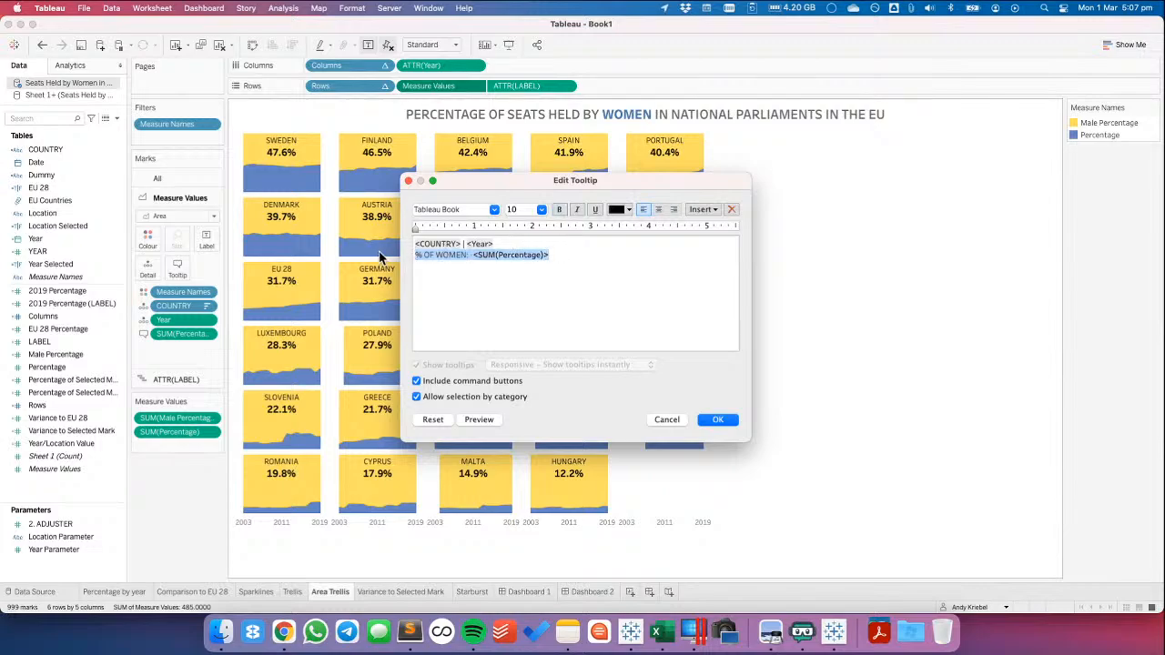
left_click(541, 209)
left_click(528, 265)
Turn off command buttons and selection by category for the tooltip, and apply the tooltip changes
left_click(458, 382)
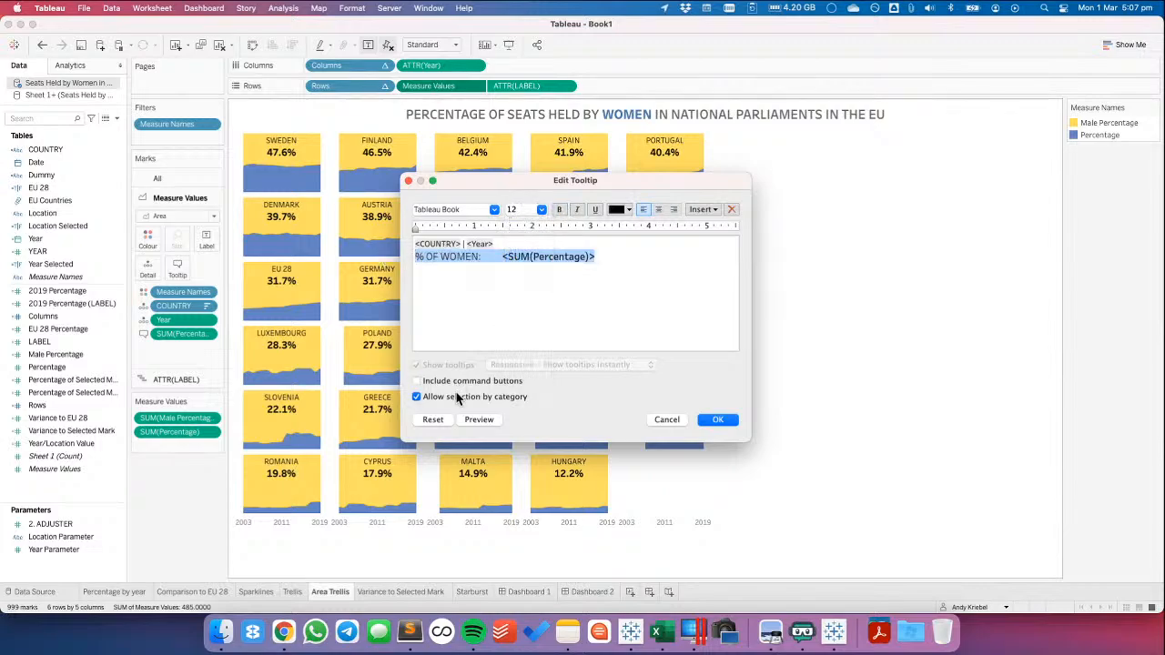
left_click(460, 398)
left_click(718, 419)
mouse_move(671, 369)
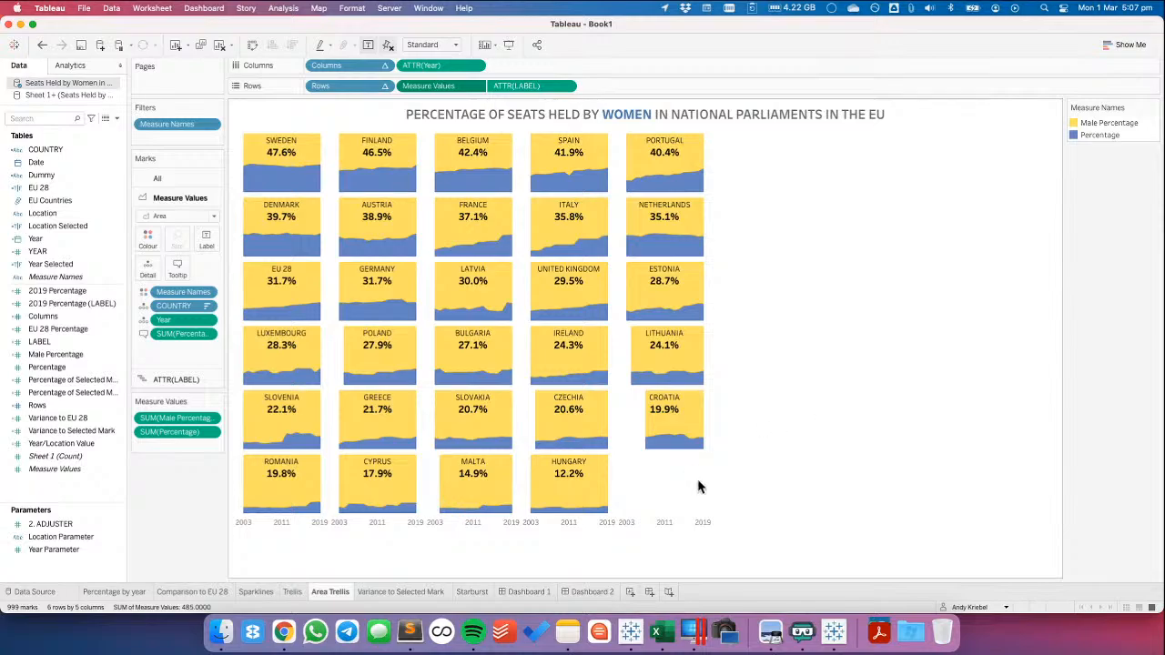
Return to Dashboard 2 to view the finished area trellis, and switch to the next desktop space
left_click(592, 591)
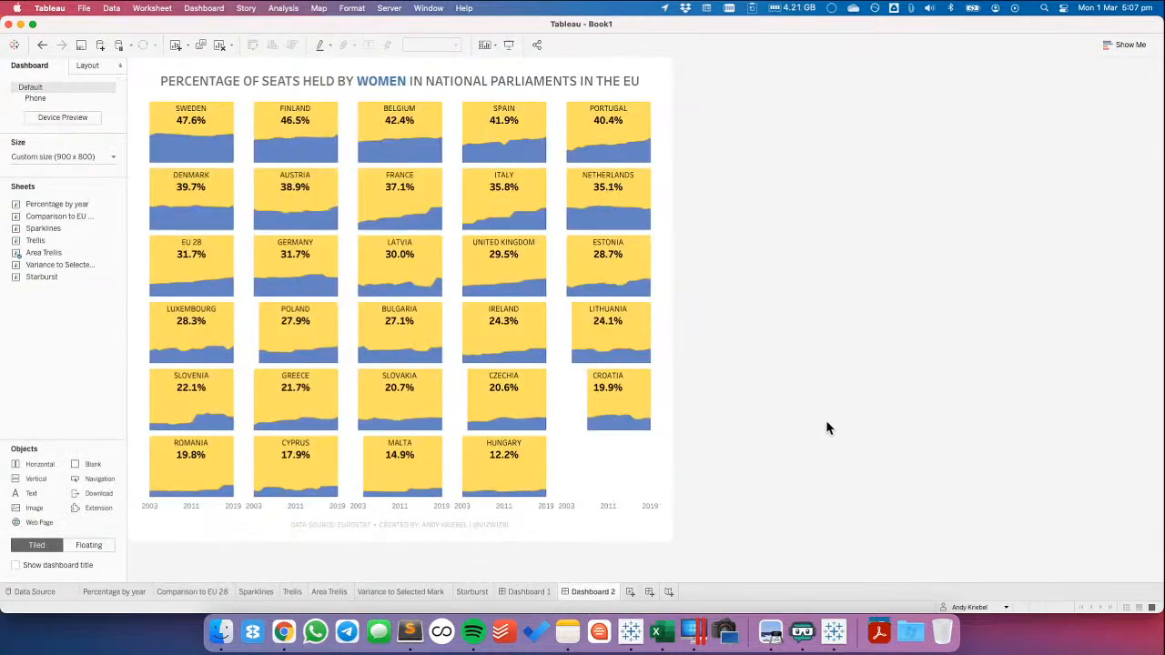
key("ctrl+Right")
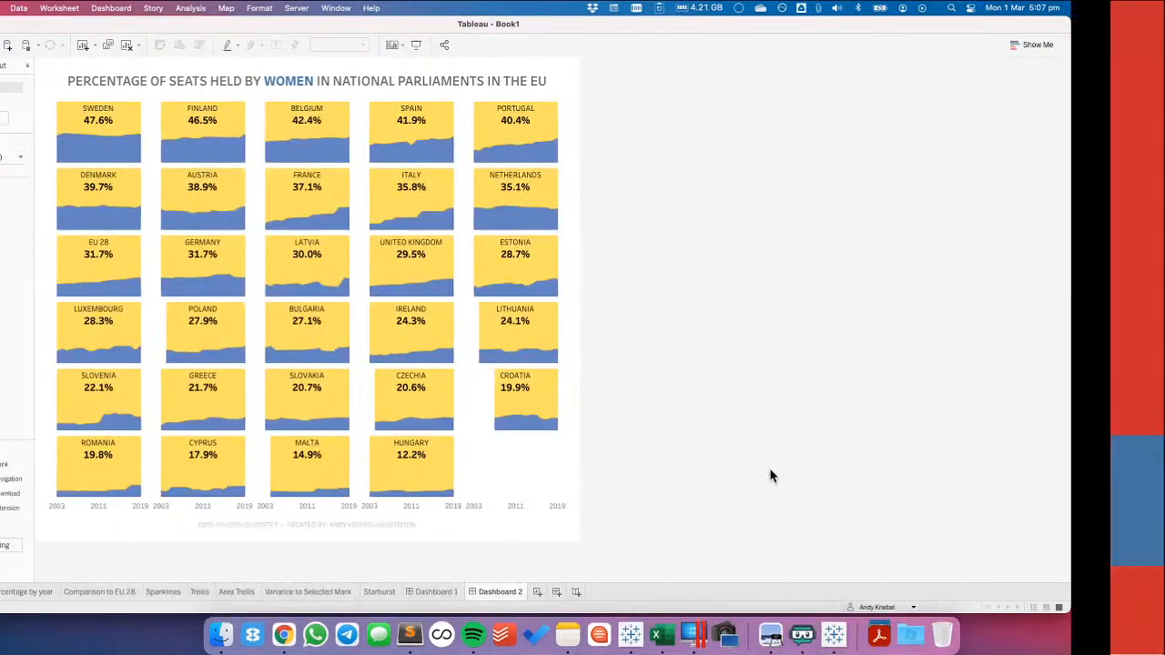